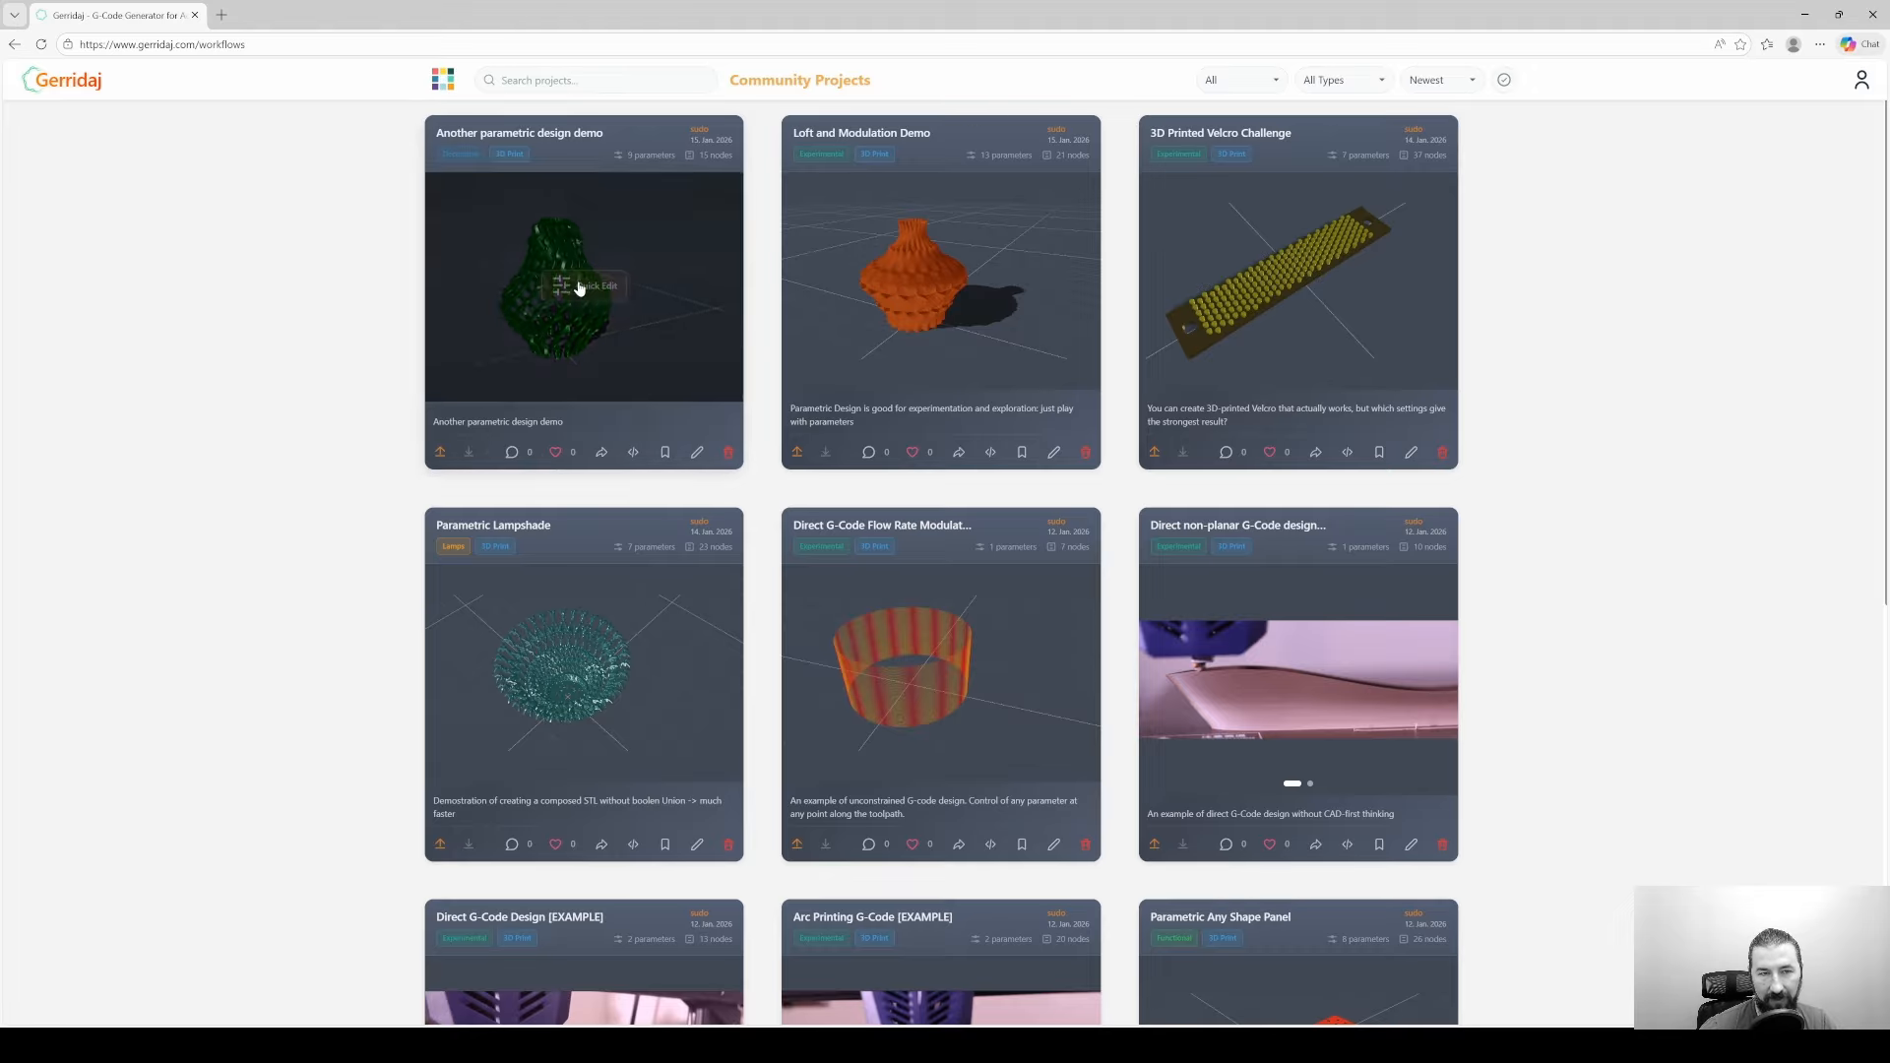
- Open the "Another parametric design demo" project and inspect its green lattice model from several angles
left_click(578, 287)
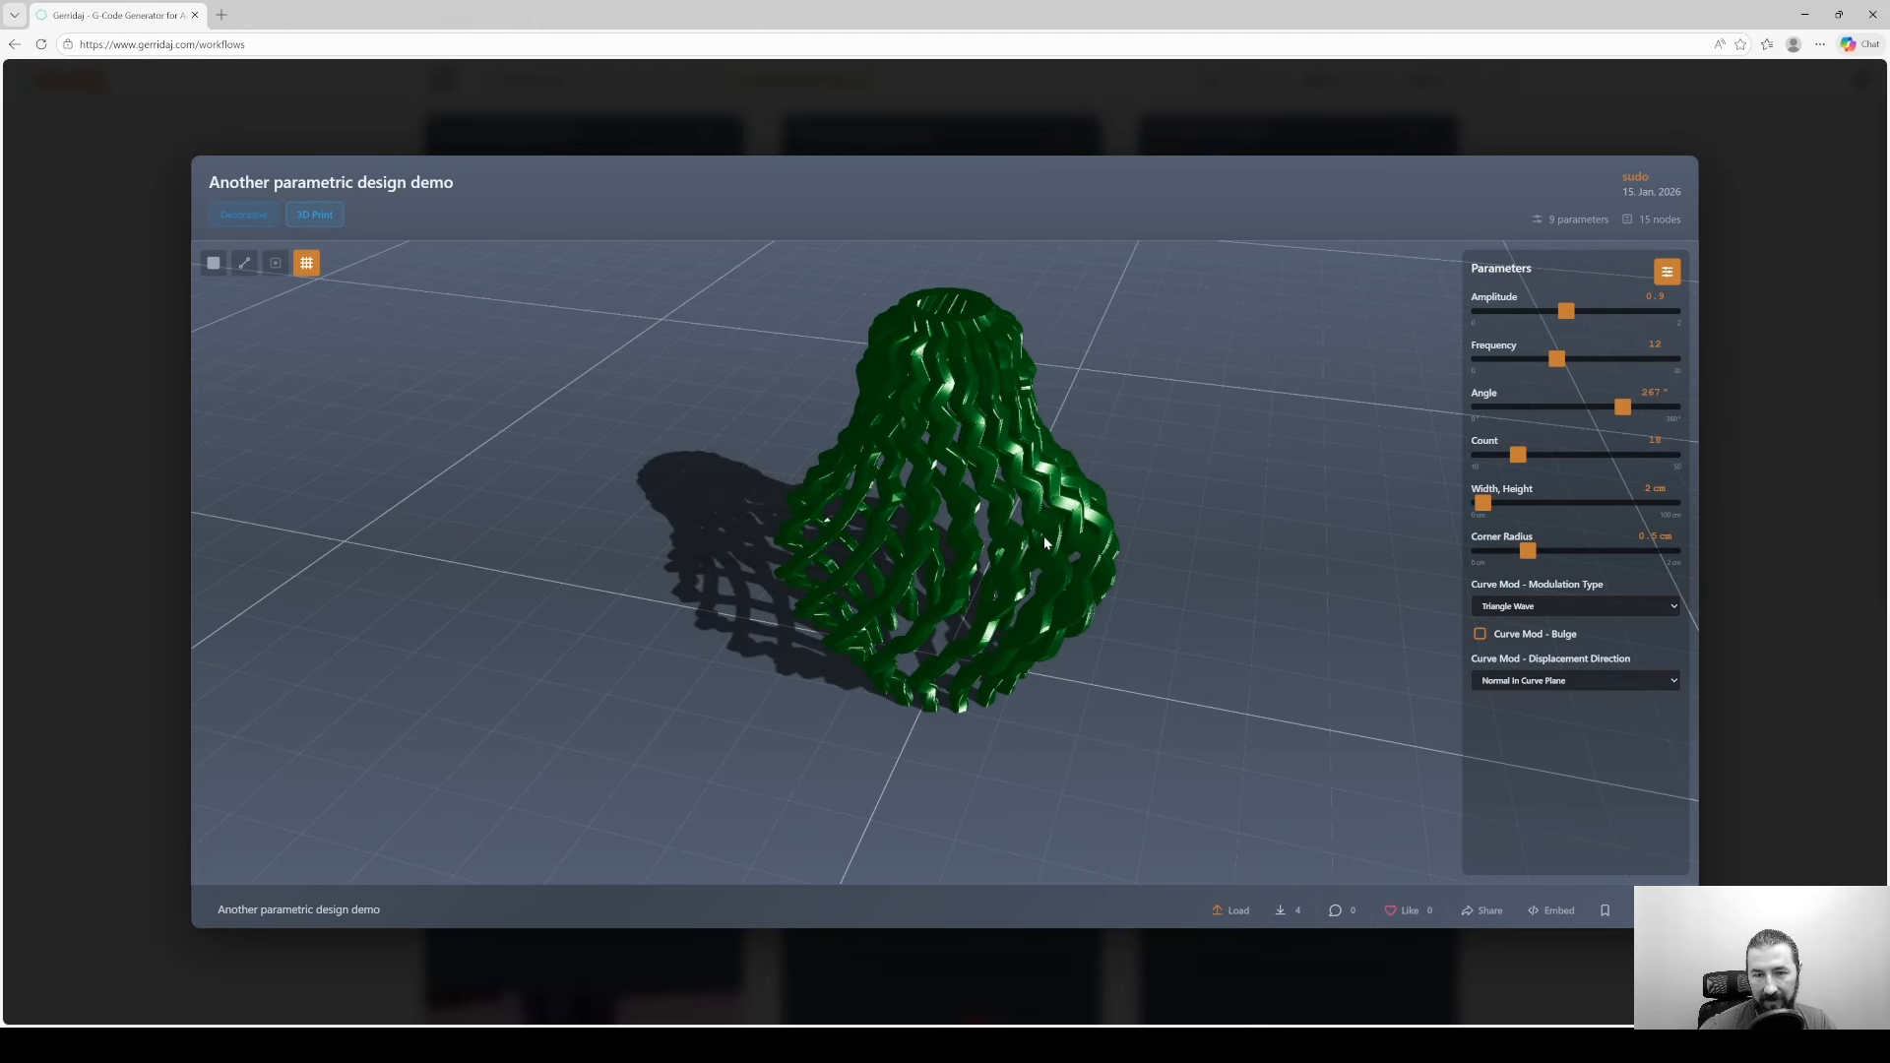
left_click_drag(1043, 536, 929, 546)
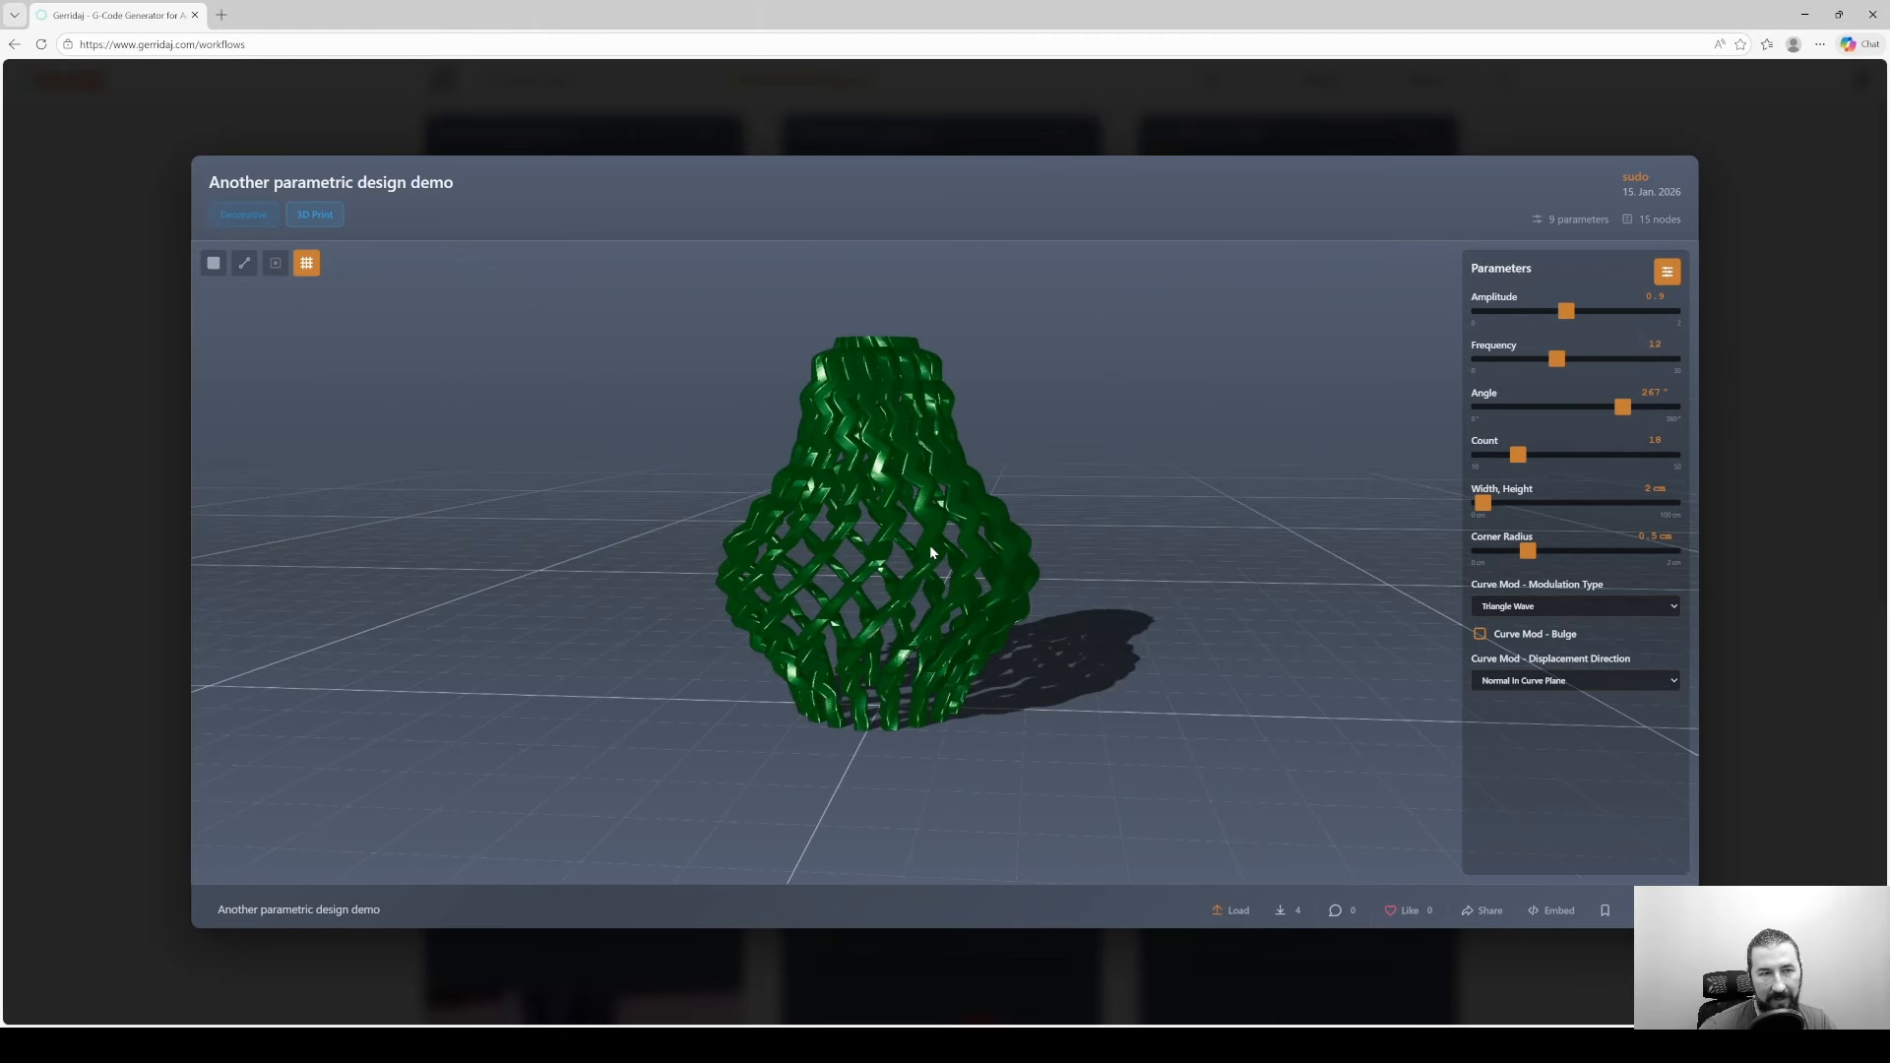
left_click_drag(722, 397, 809, 463)
left_click_drag(960, 527, 1069, 596)
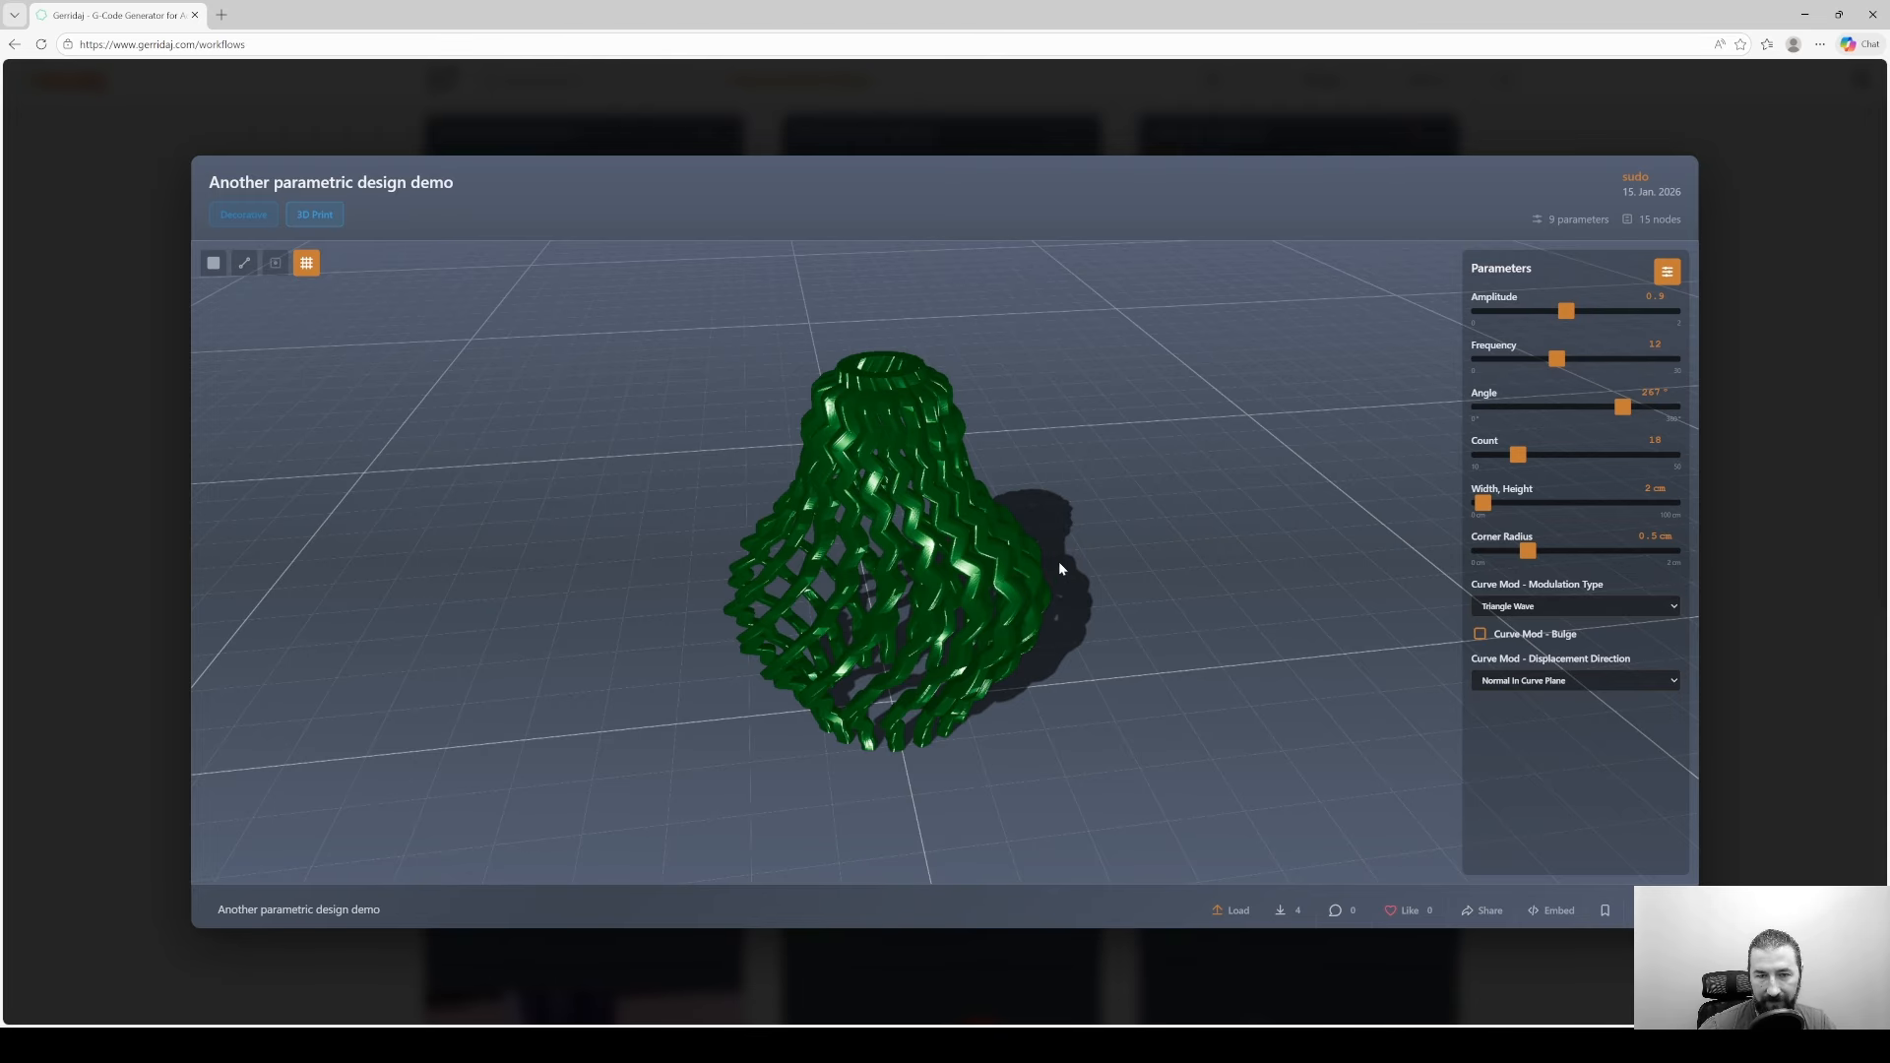
left_click_drag(1041, 592, 960, 594)
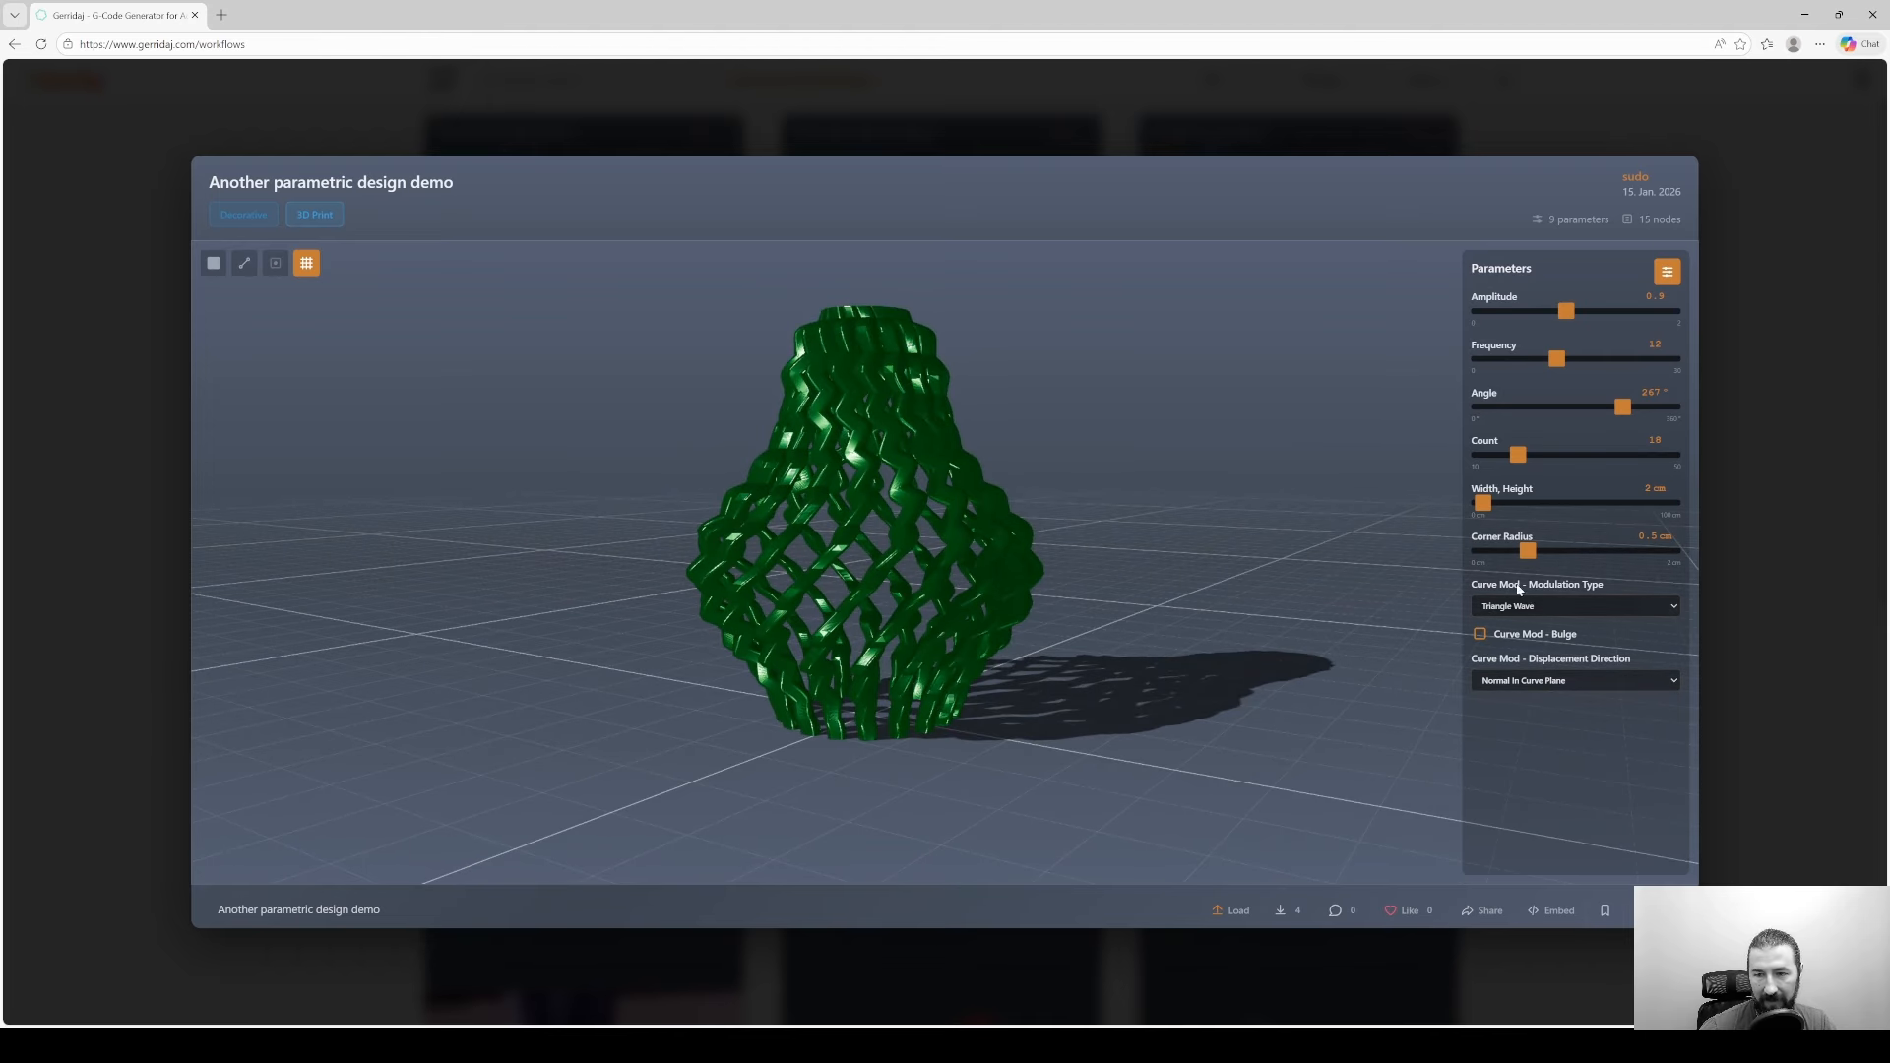
- Set the lattice model's Corner Radius parameter to 1.4 cm and check the thicker strands up close
left_click_drag(1566, 553, 1628, 572)
left_click_drag(1024, 492, 989, 453)
scroll(1001, 575, "up", 5)
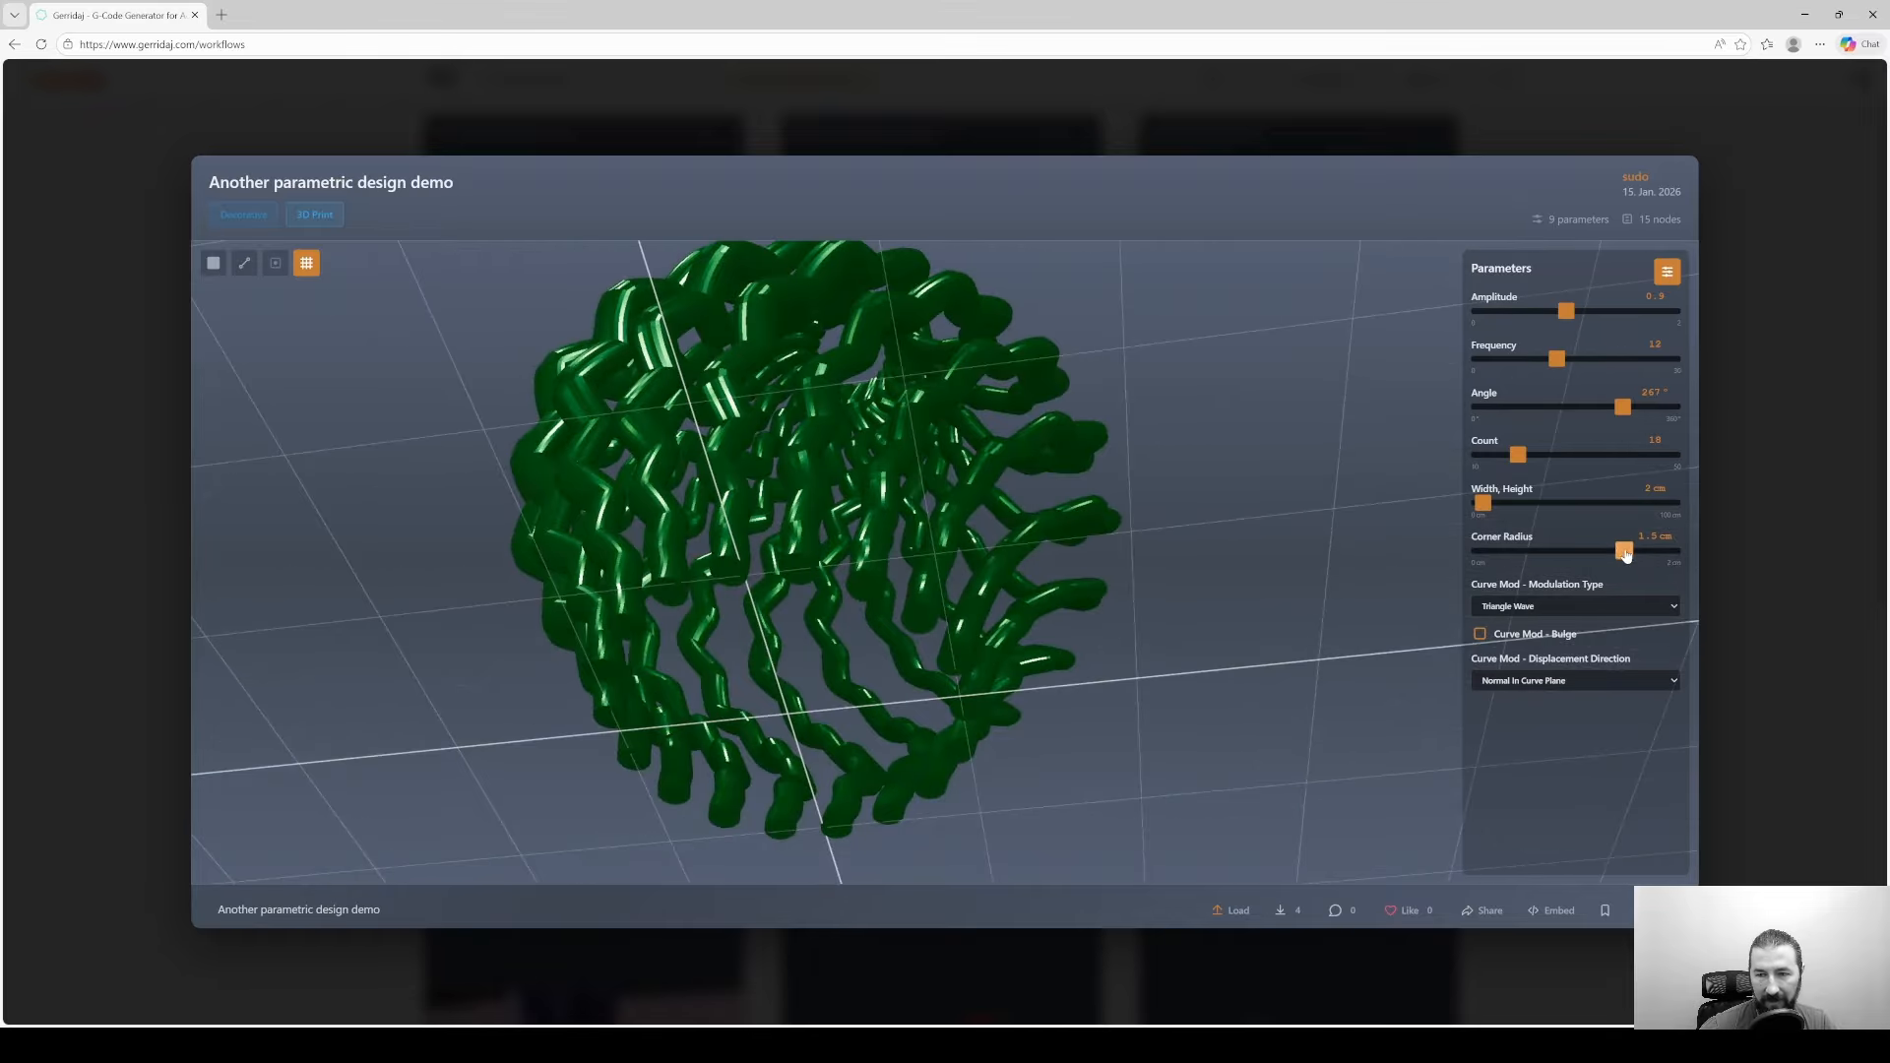
mouse_move(1626, 556)
left_mouse_down()
mouse_move(1549, 553)
mouse_move(1615, 554)
left_mouse_up()
left_click_drag(1197, 435, 1231, 557)
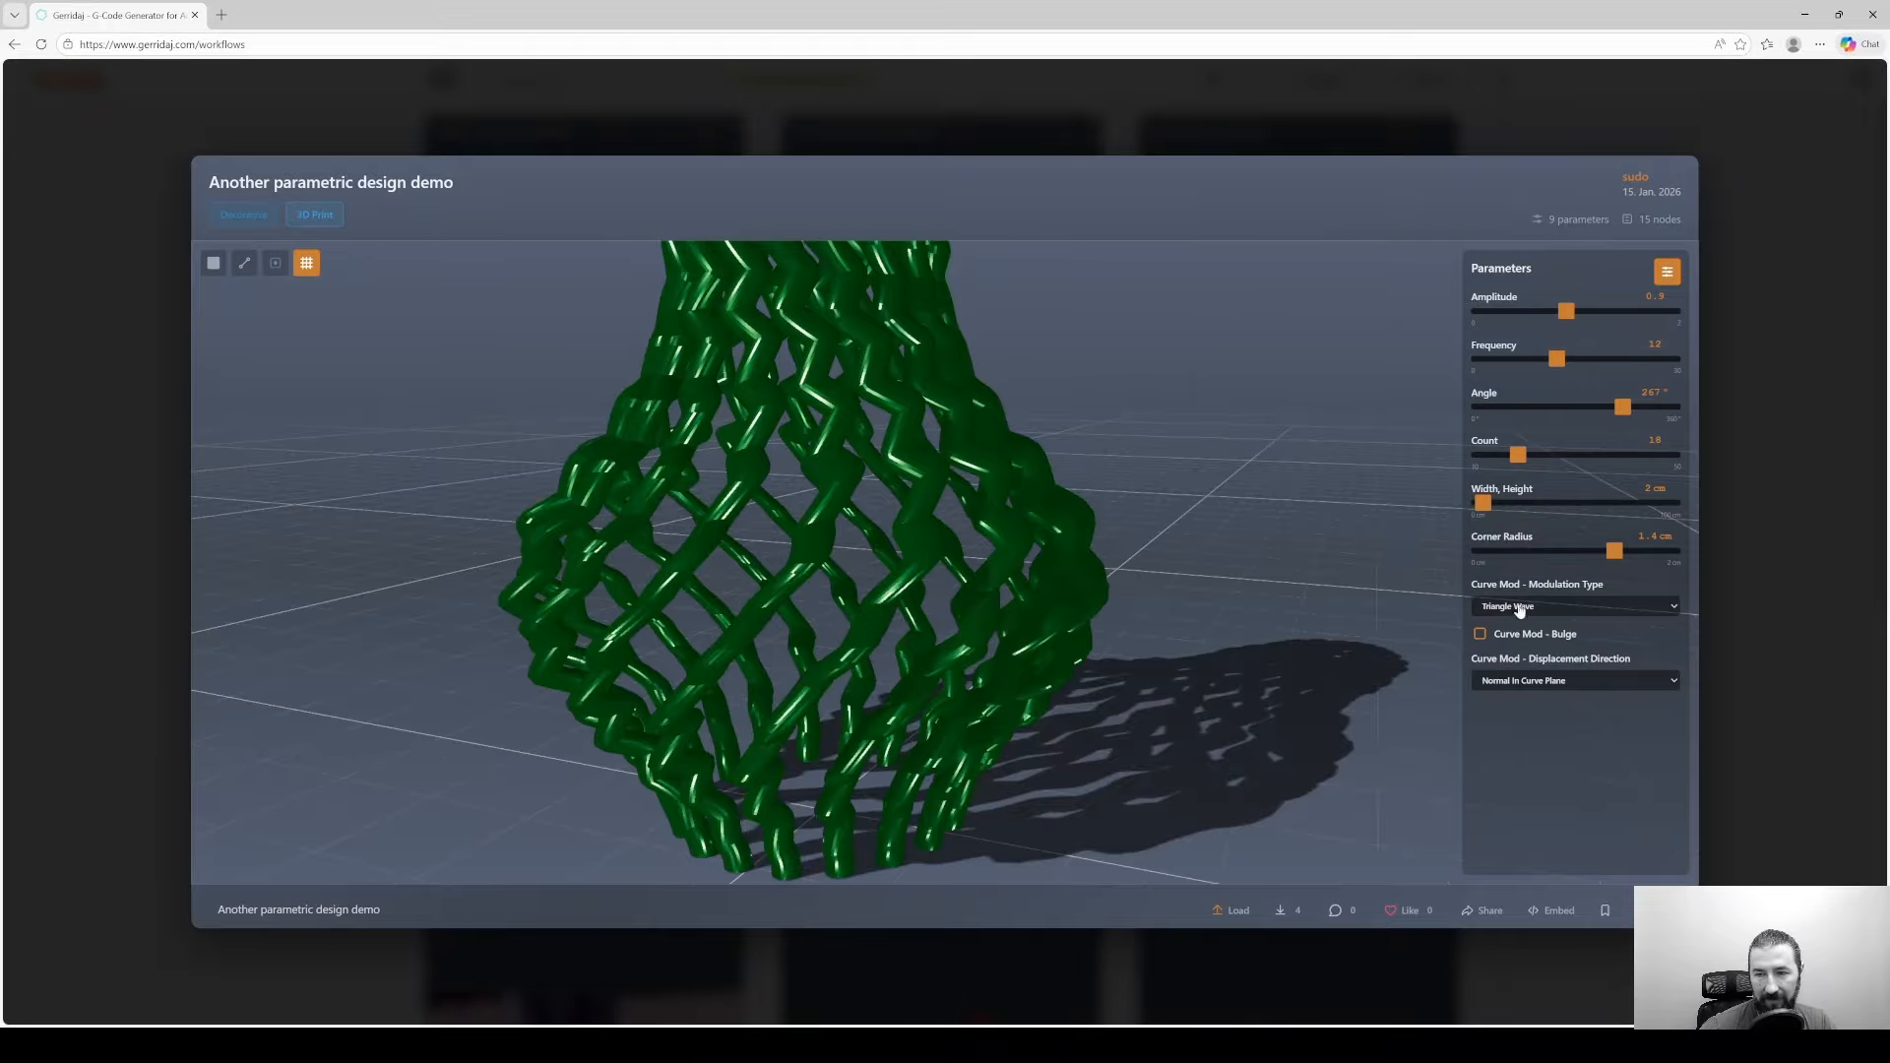
- Change the Curve Mod modulation type to Square Wave and inspect the lattice from several angles
left_click(1519, 609)
left_click(1533, 674)
left_click_drag(950, 492, 1044, 559)
scroll(935, 385, "up", 3)
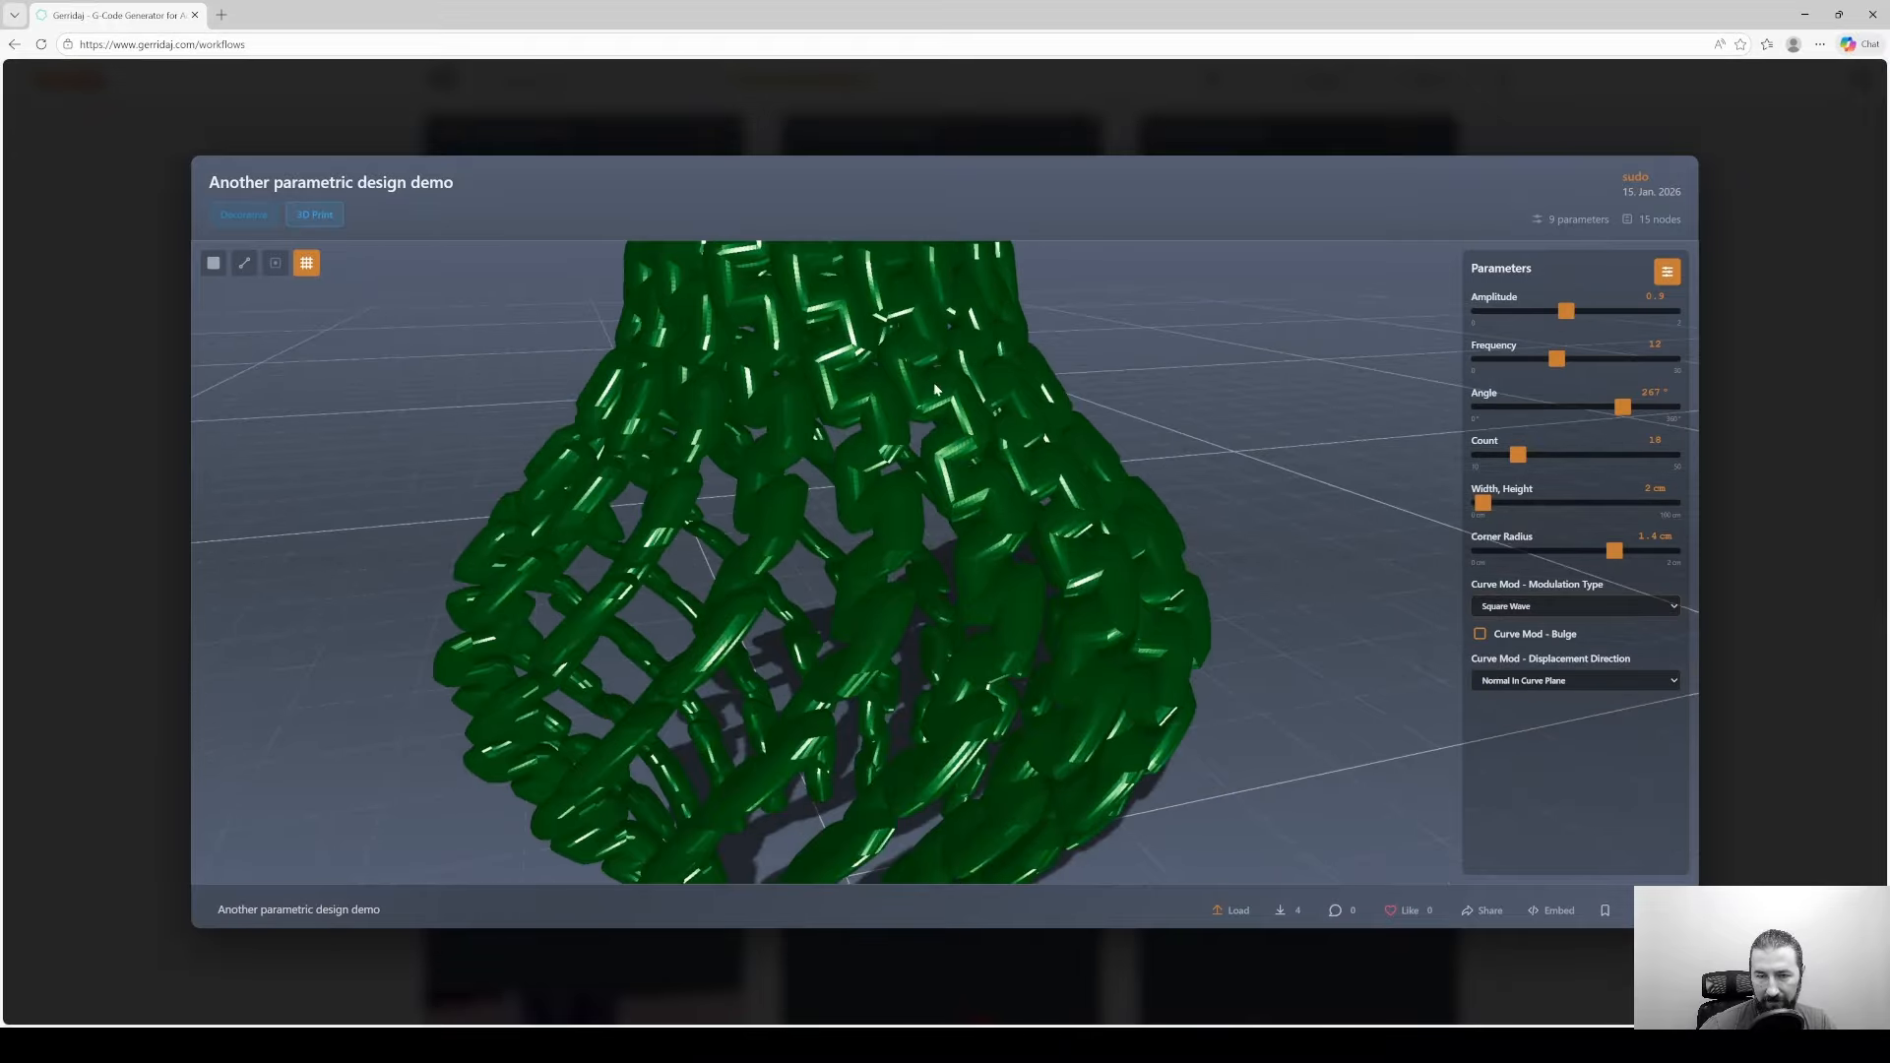
scroll(934, 386, "down", 5)
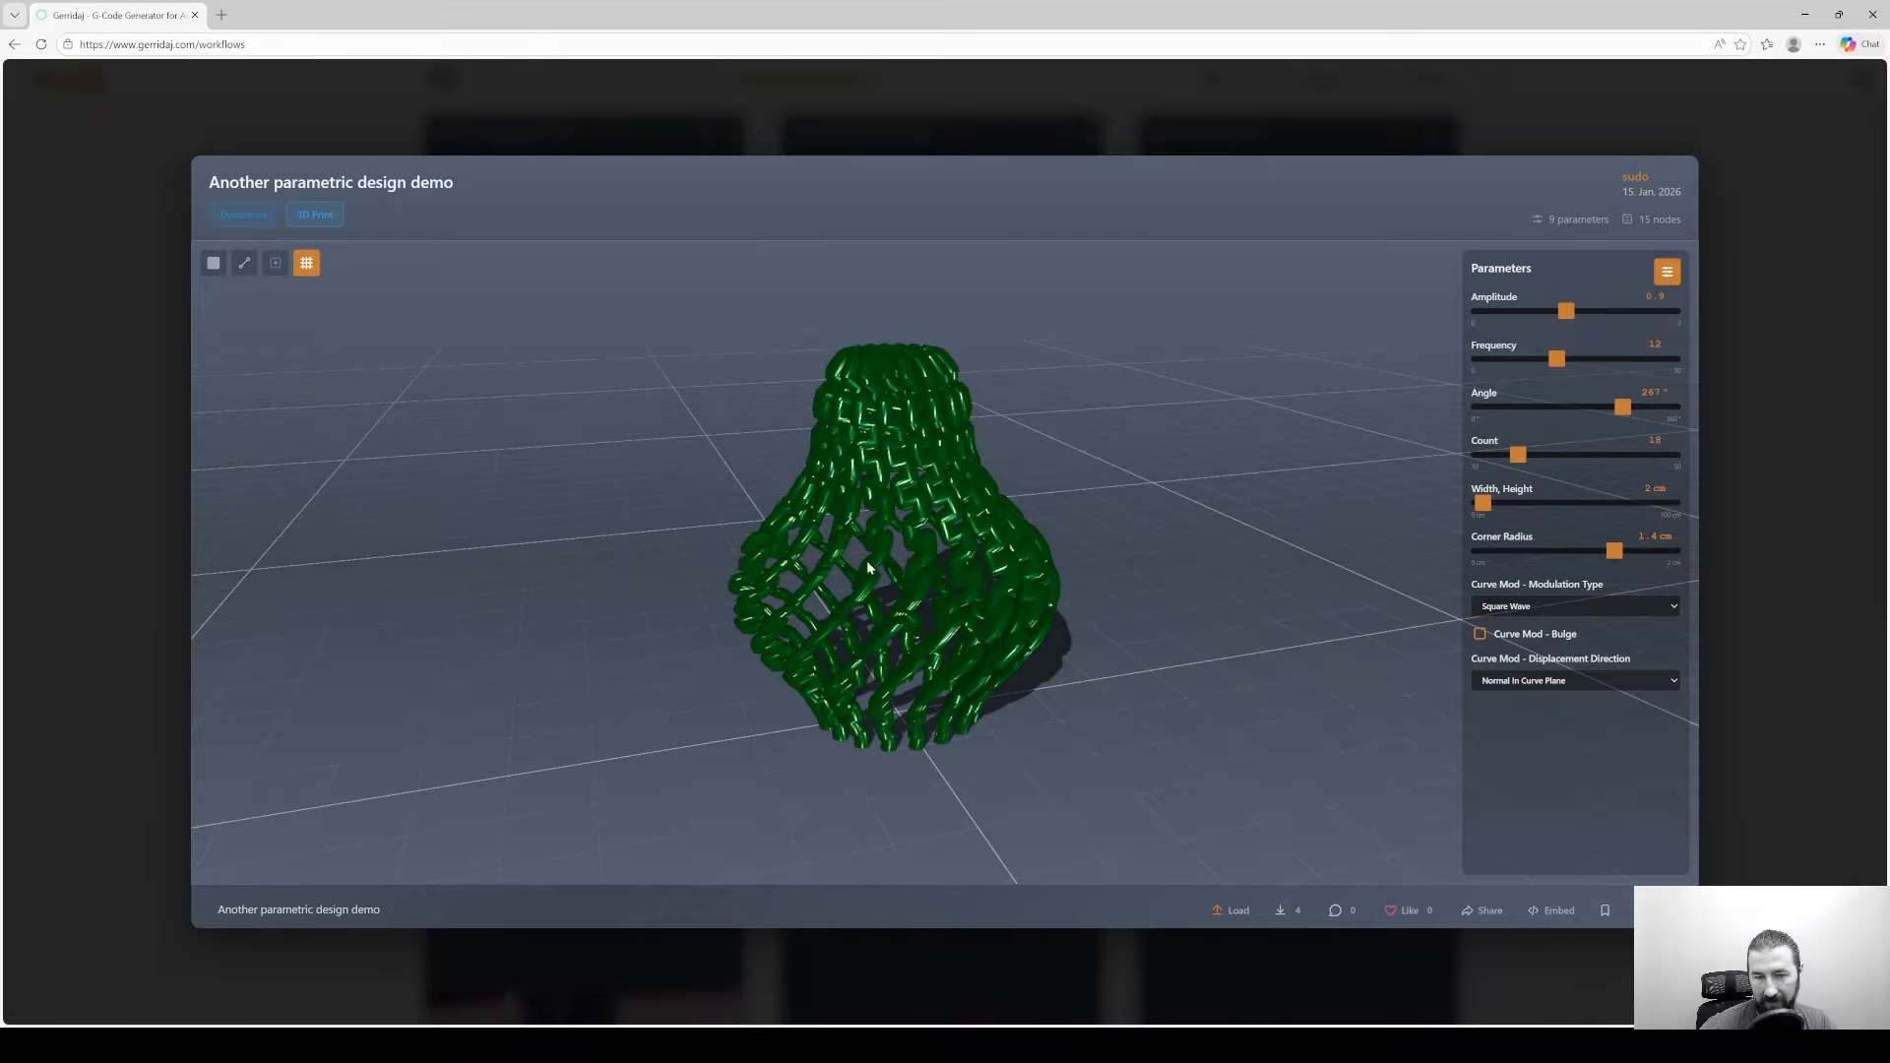
left_click_drag(871, 568, 1078, 590)
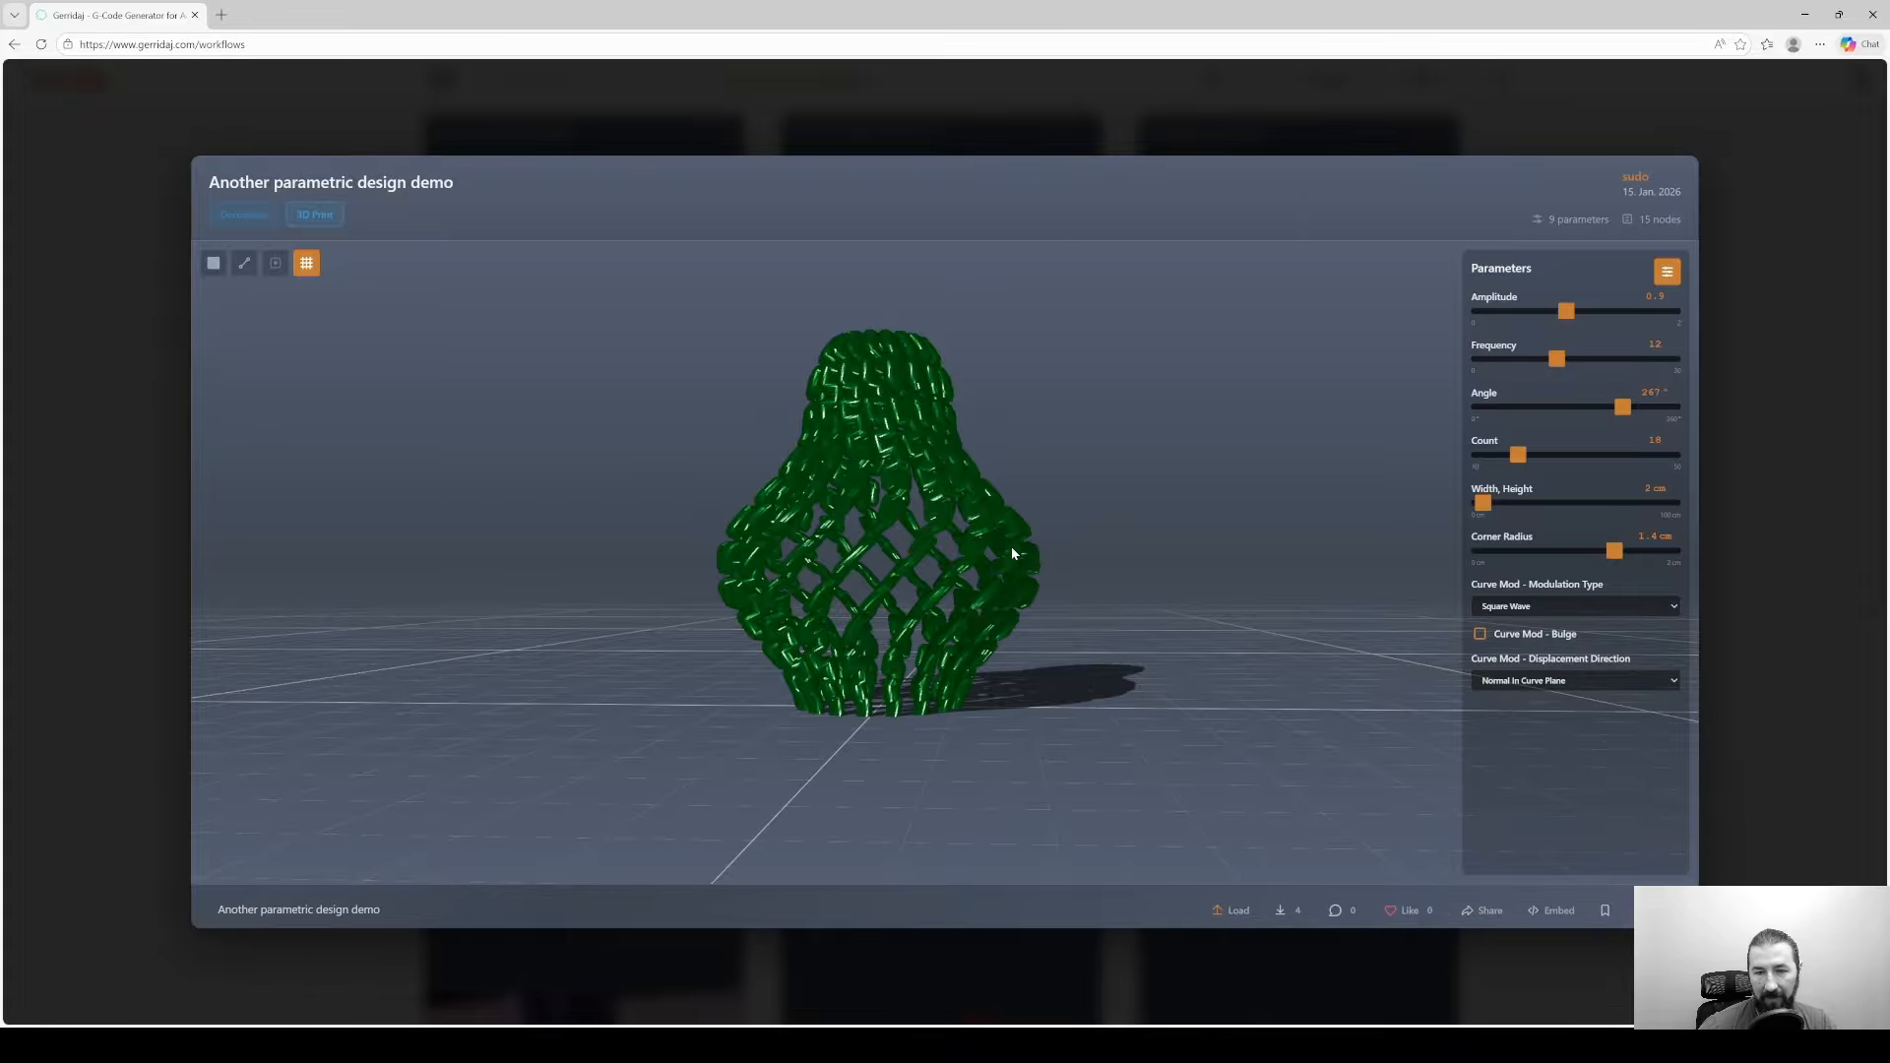
- Load the parametric design demo into the node editor and look over its node graph
left_click(1221, 911)
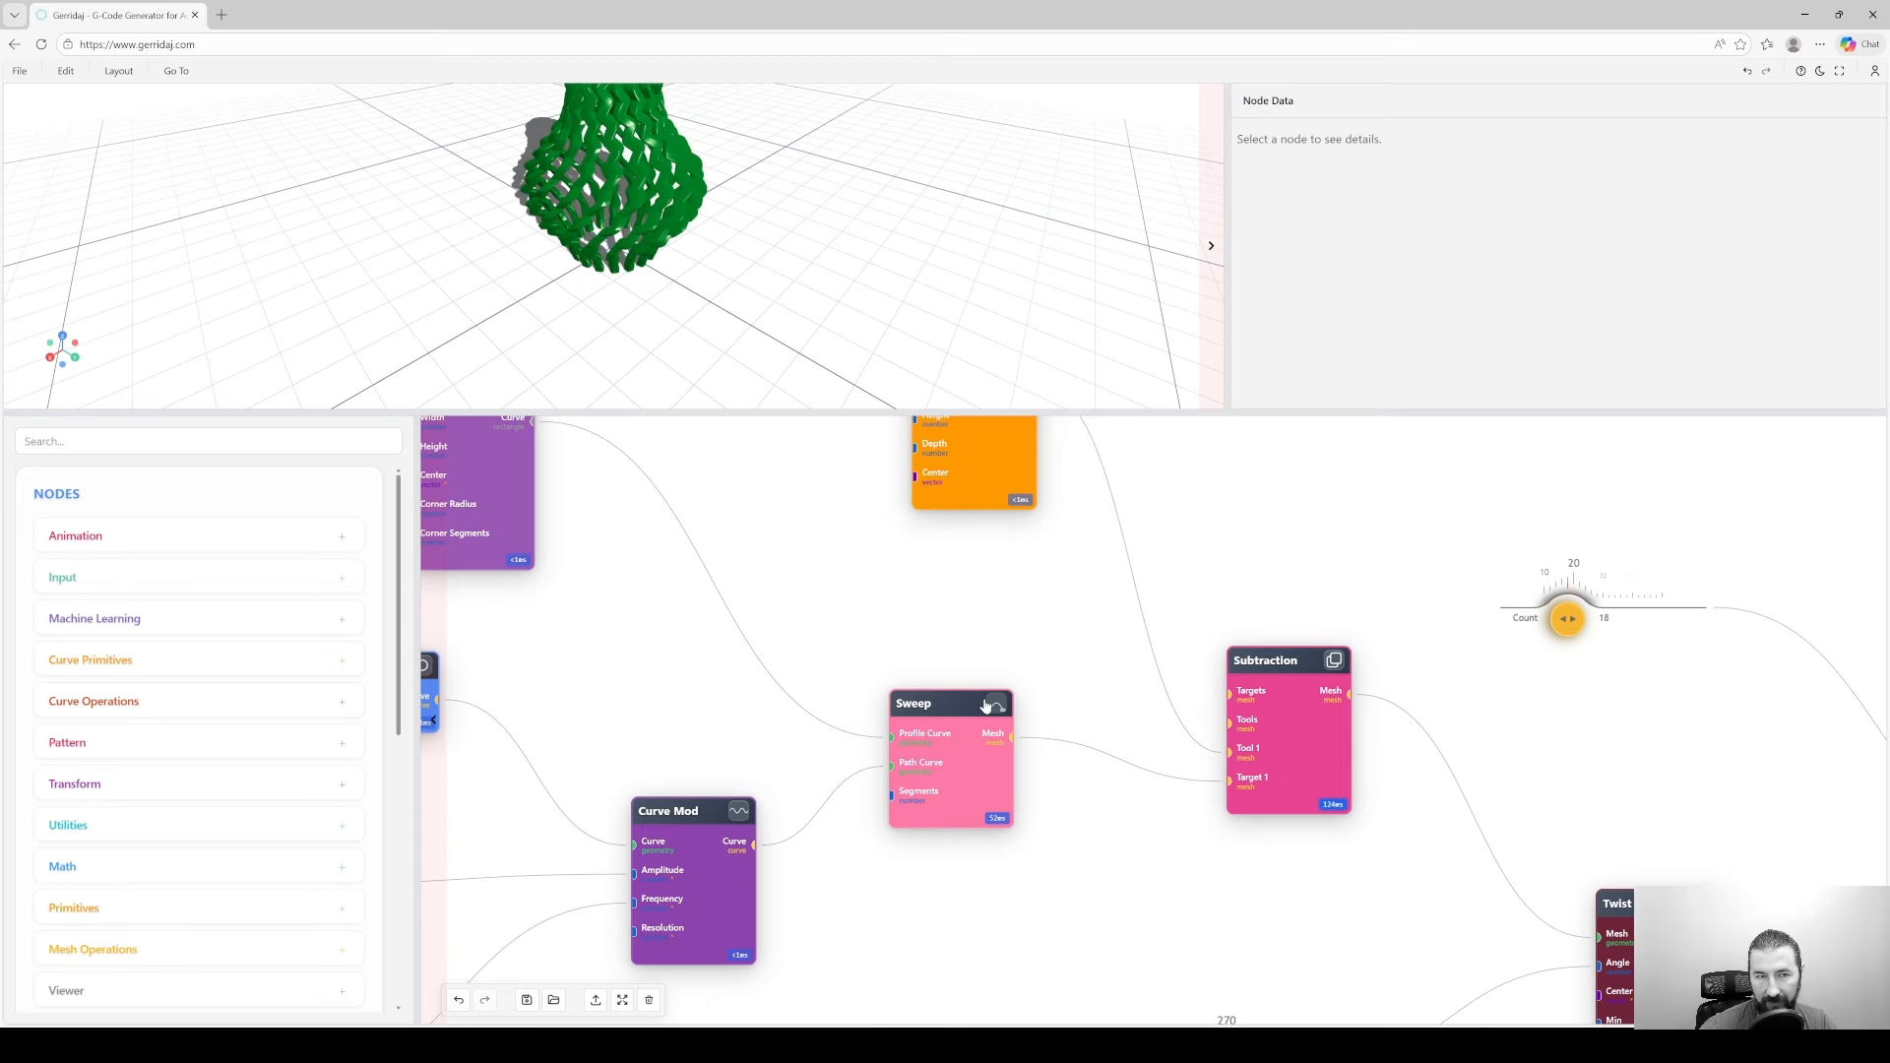
scroll(1148, 773, "up", 3)
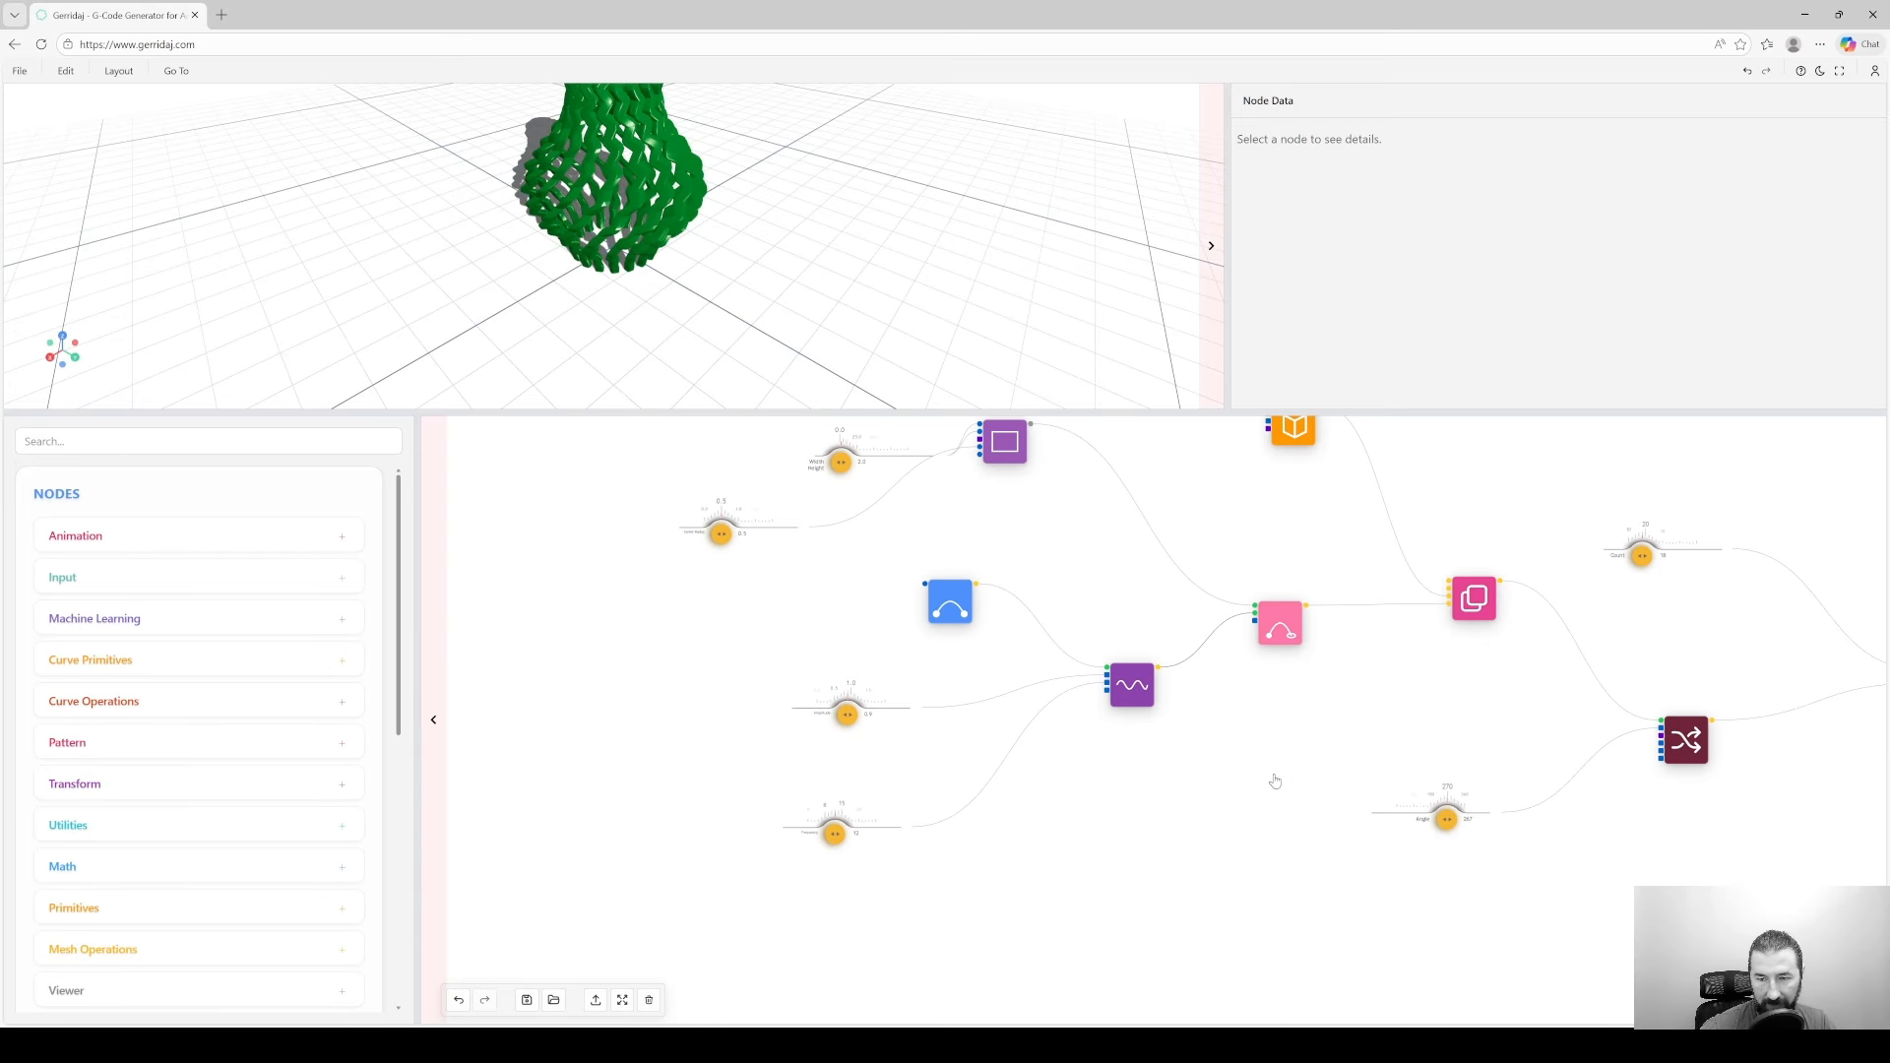
left_click_drag(1338, 755, 1296, 823)
scroll(1105, 709, "up", 3)
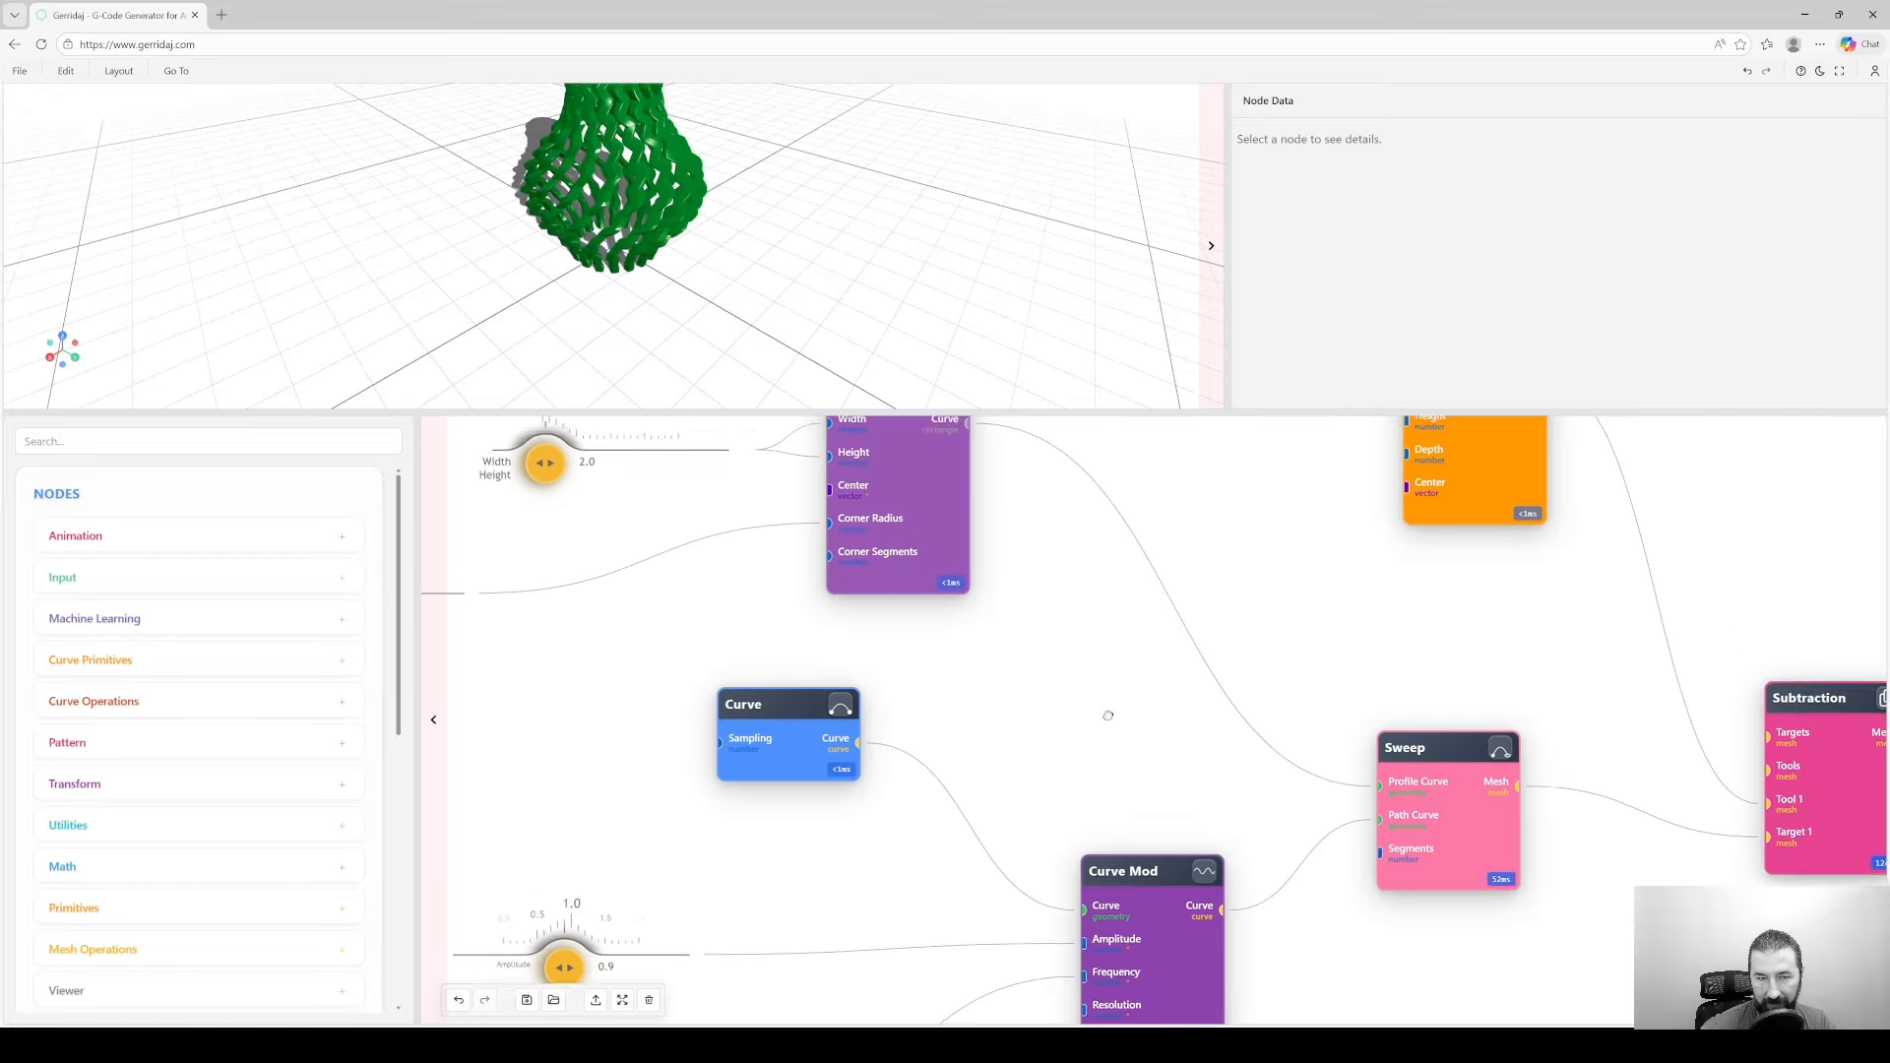
left_click_drag(1106, 709, 1166, 801)
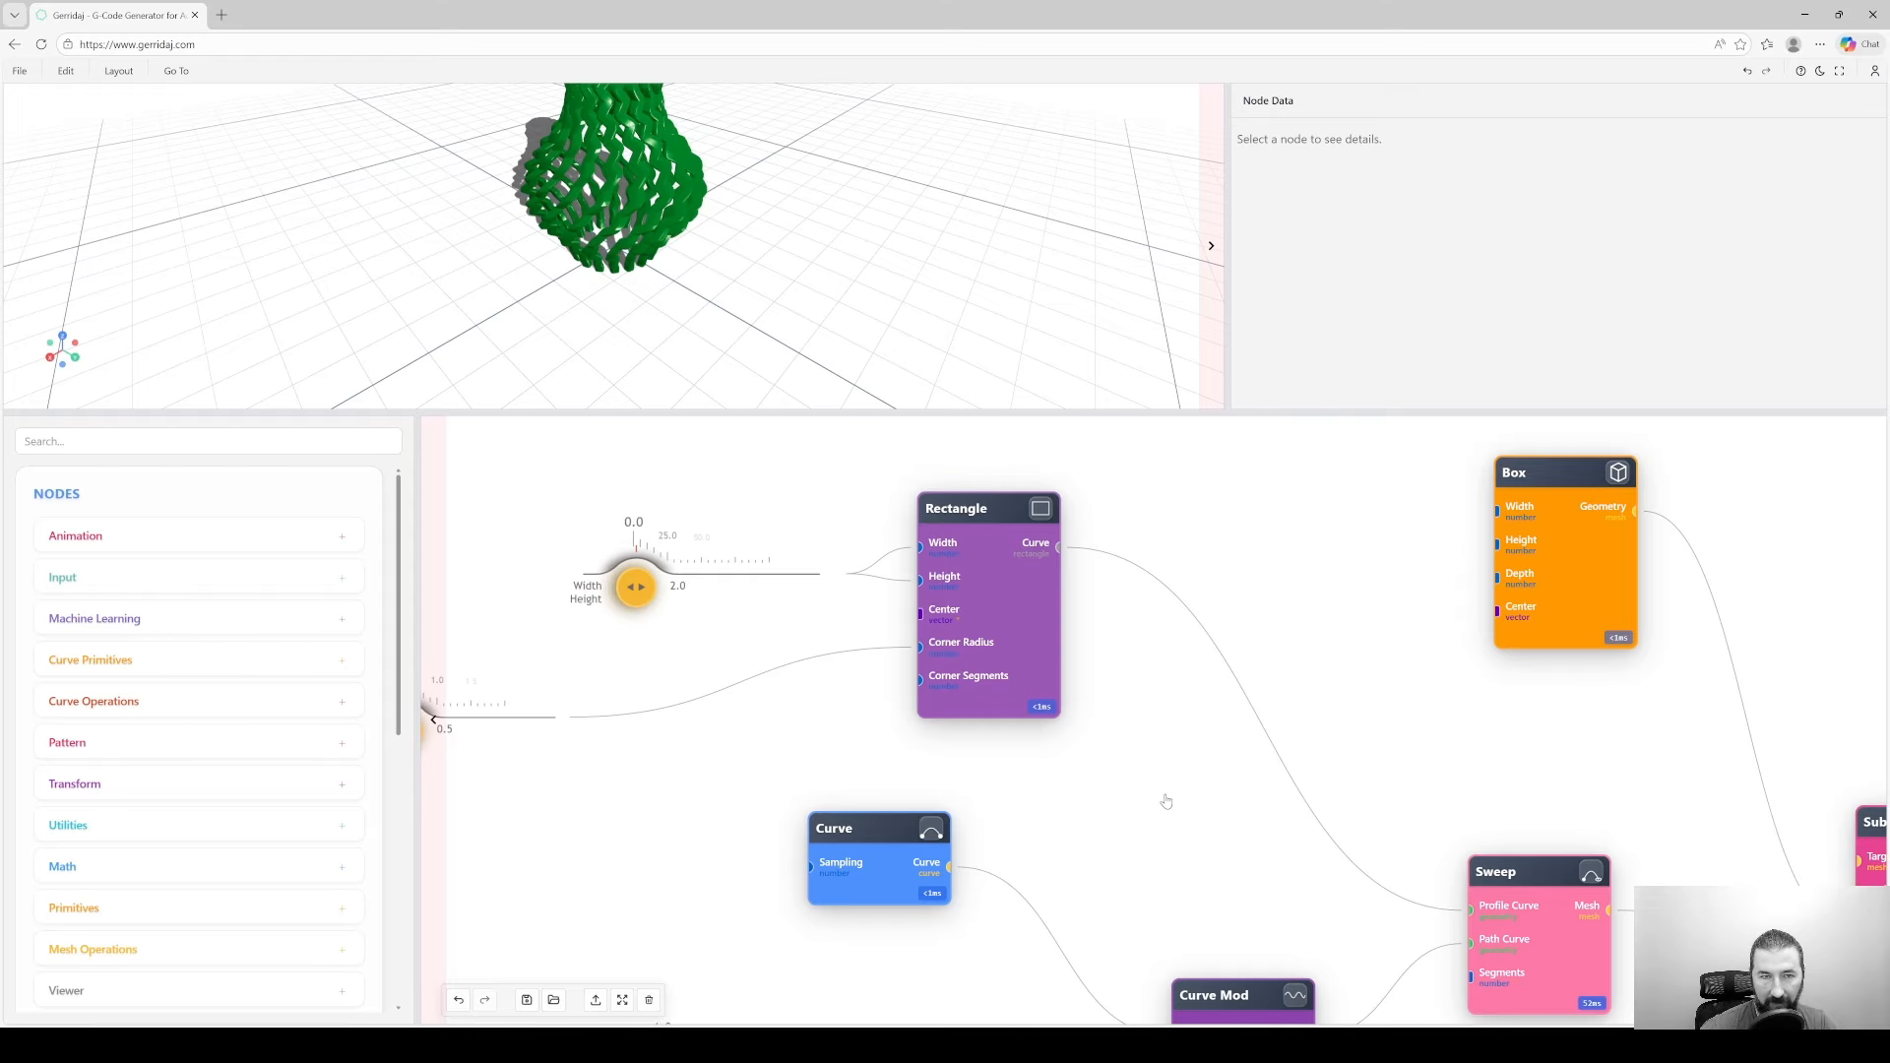
scroll(1166, 801, "down", 5)
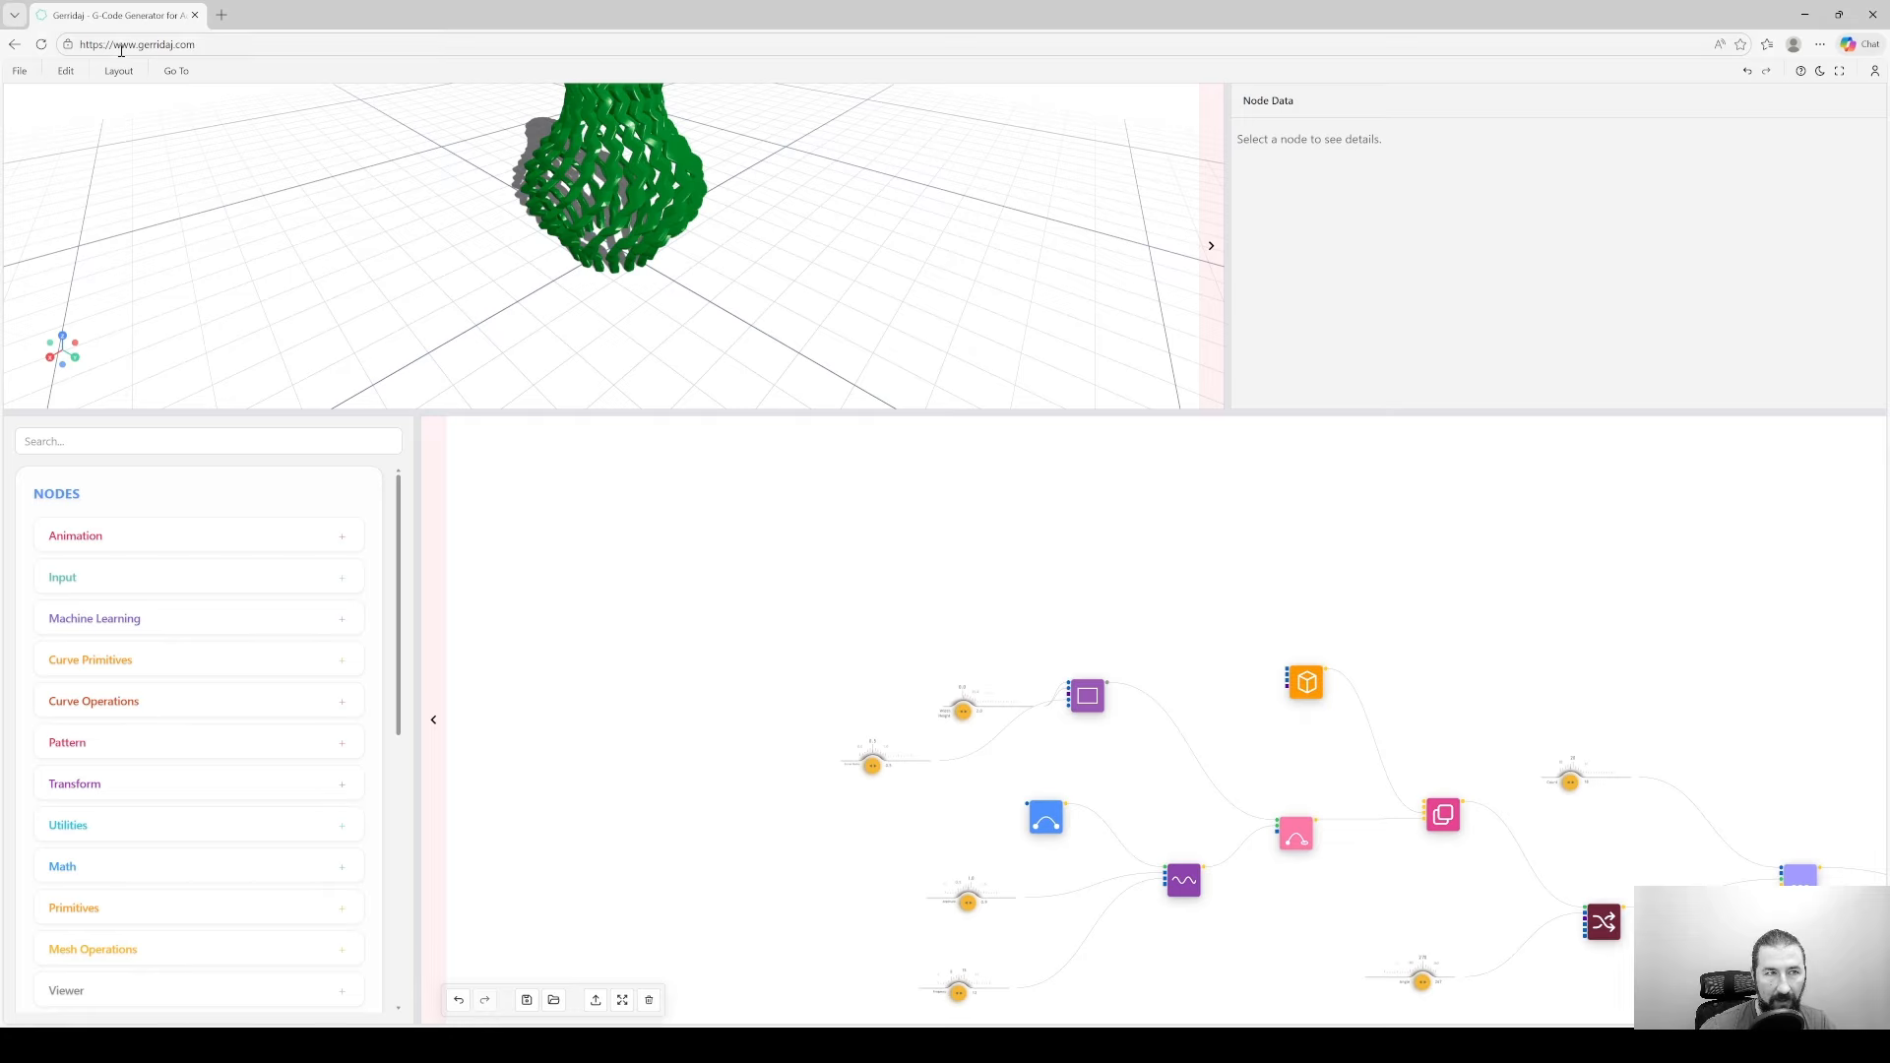
- Return to the Community Projects page and open the Direct G-Code Flow Rate Modulation example for a closer view
left_click(176, 71)
left_click(220, 131)
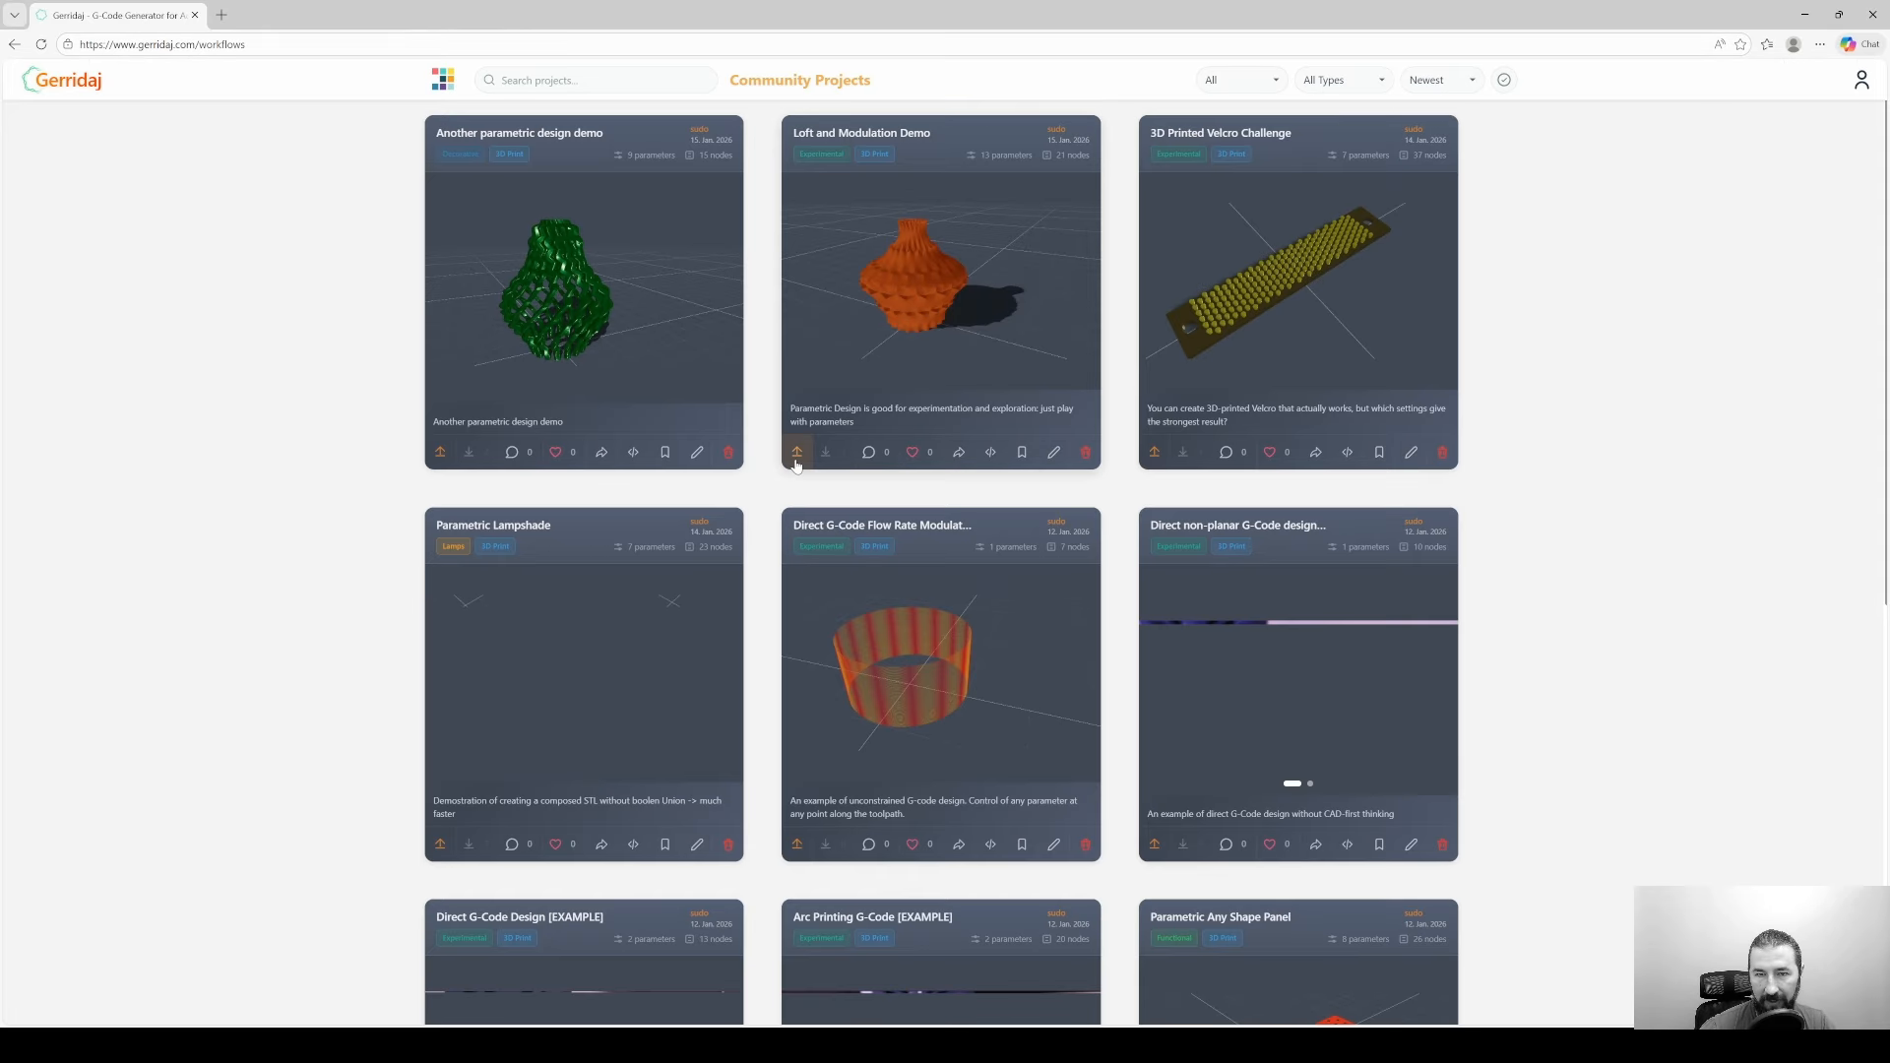
scroll(435, 458, "down", 2)
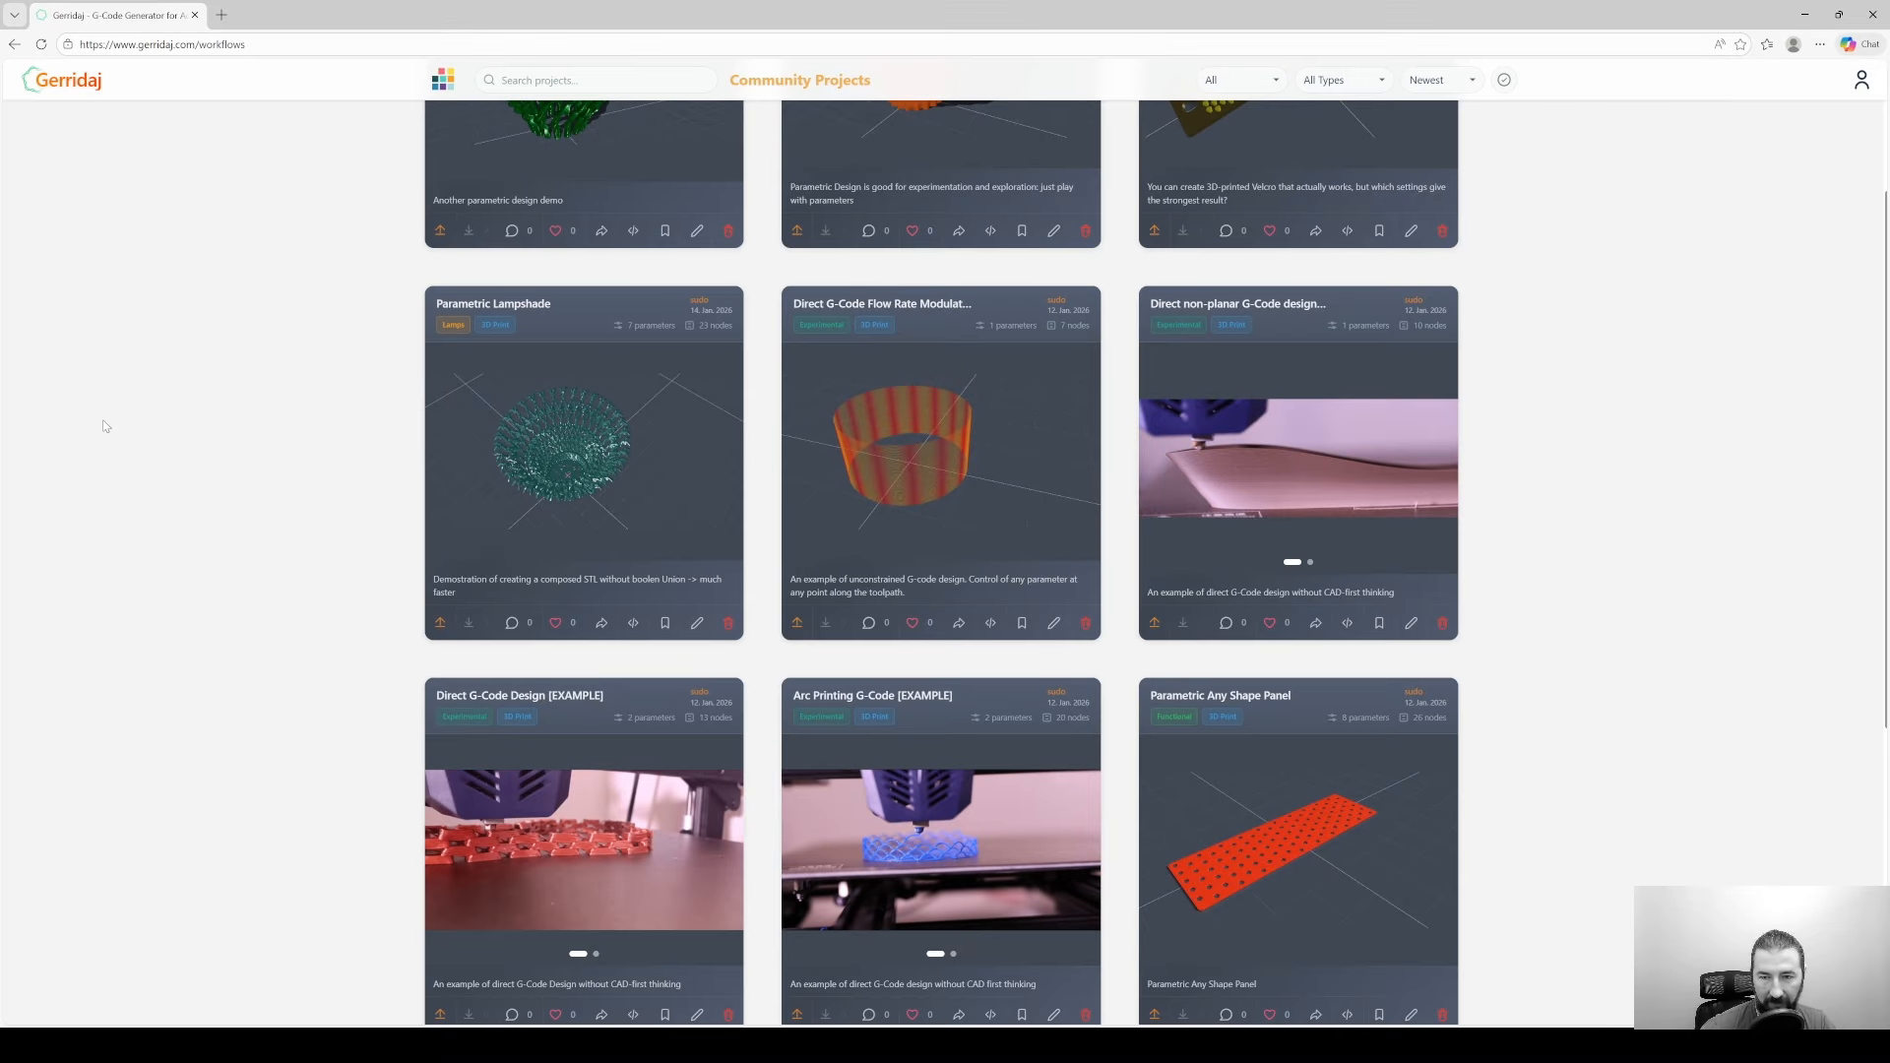
left_click(984, 517)
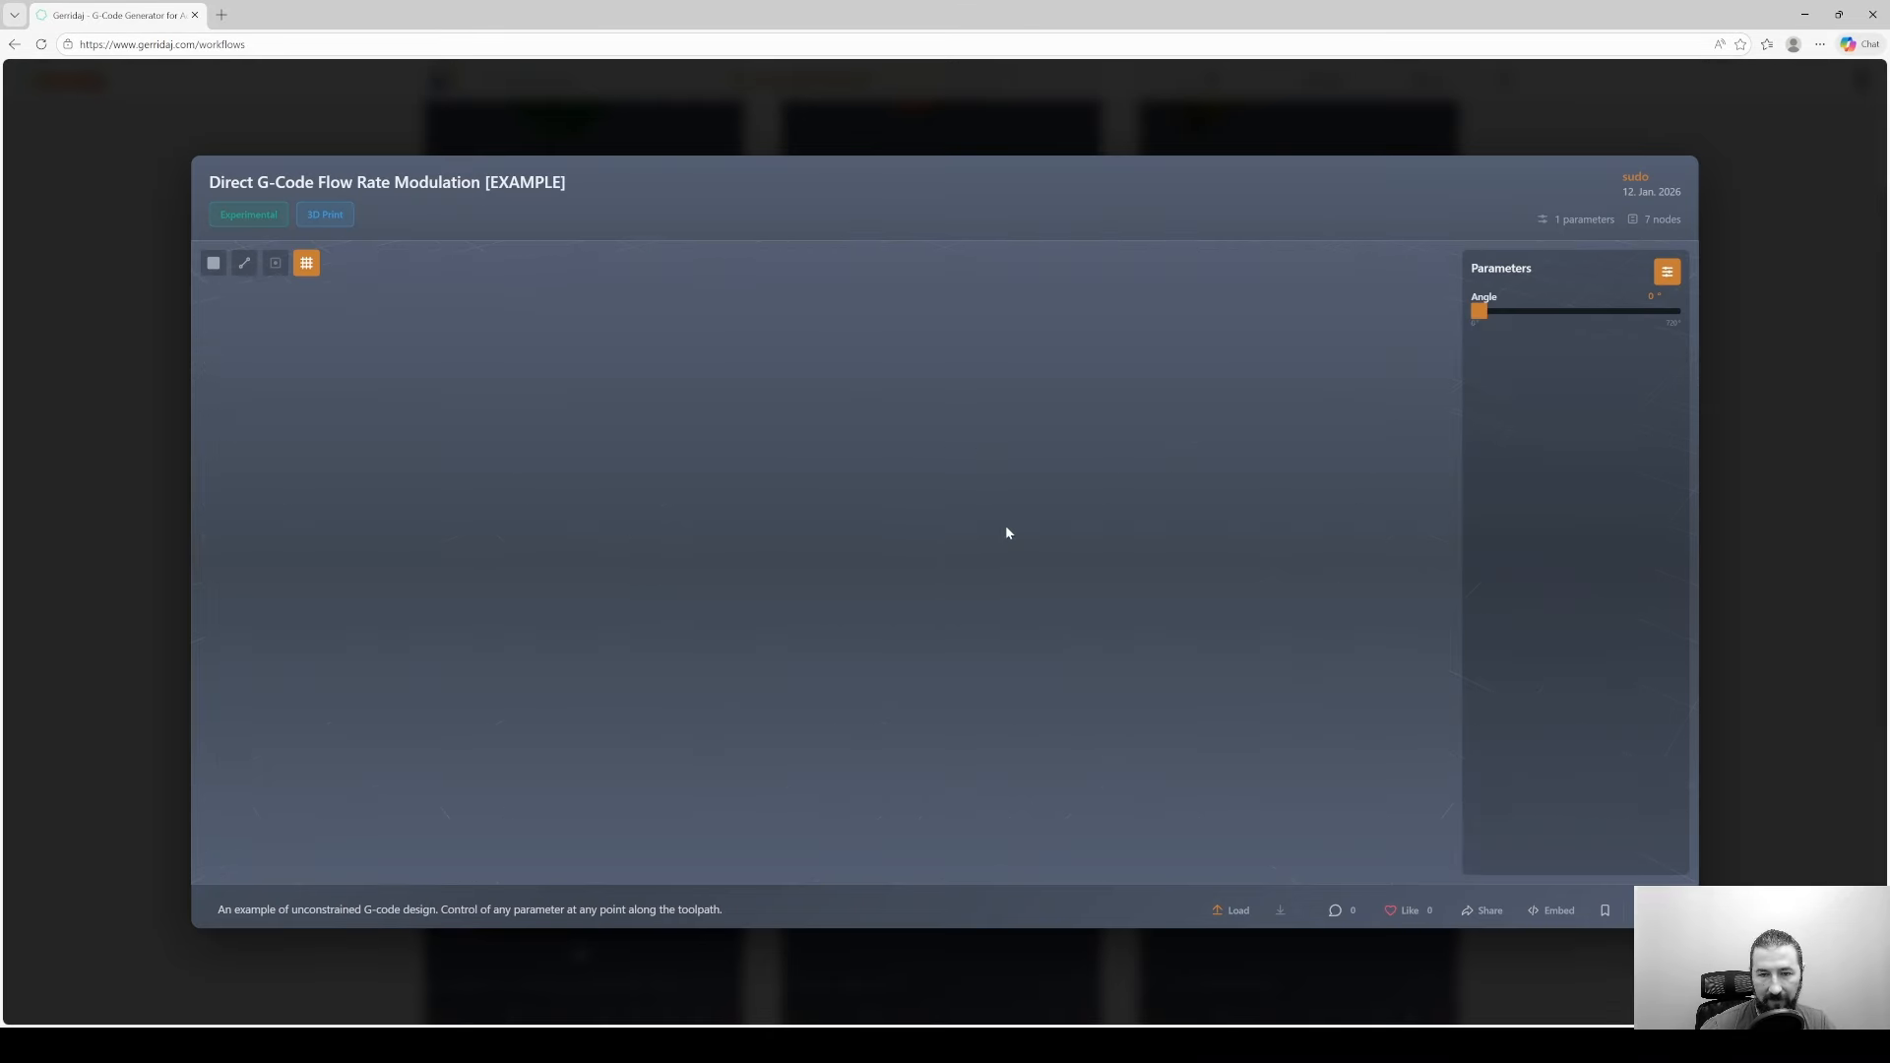
left_click_drag(939, 609, 975, 663)
scroll(1002, 622, "up", 3)
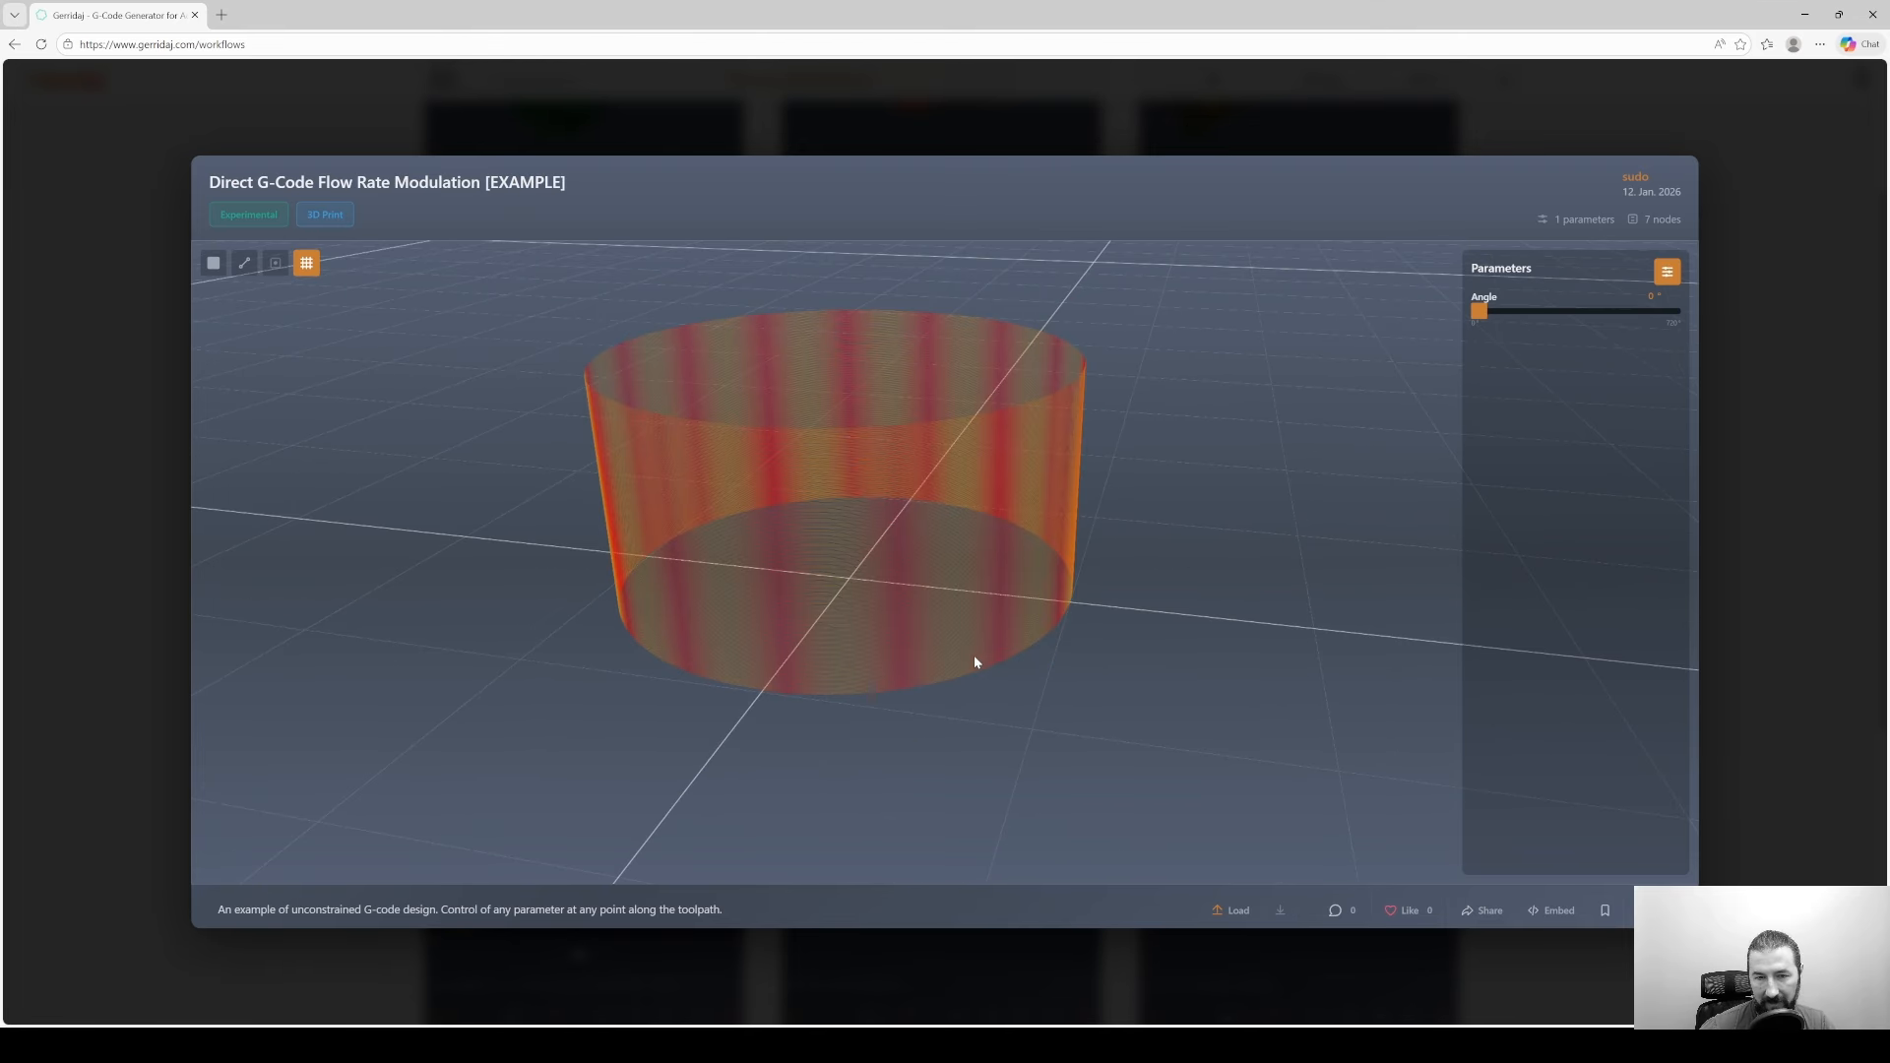
- Raise the ring's Angle parameter to slightly past the middle of its range and inspect the twisted stripe pattern
left_click_drag(1480, 311, 1590, 333)
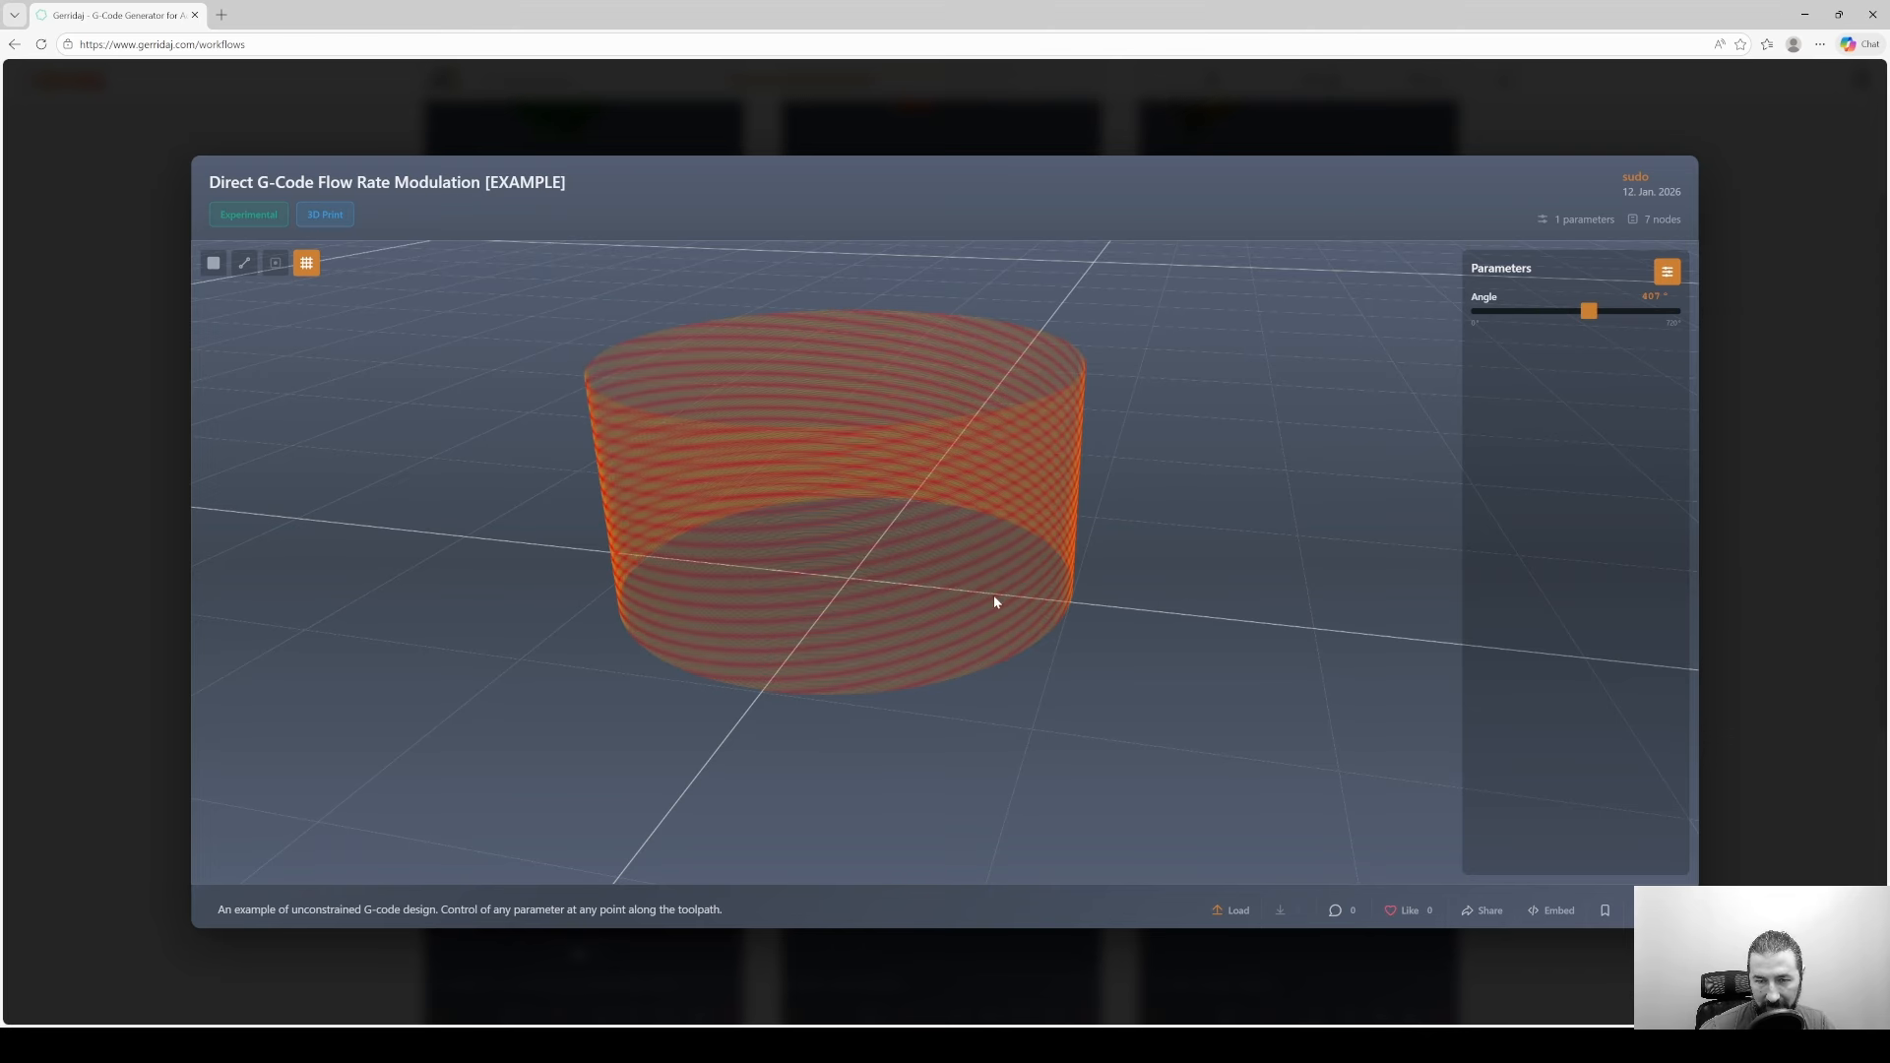
left_click_drag(995, 595, 896, 673)
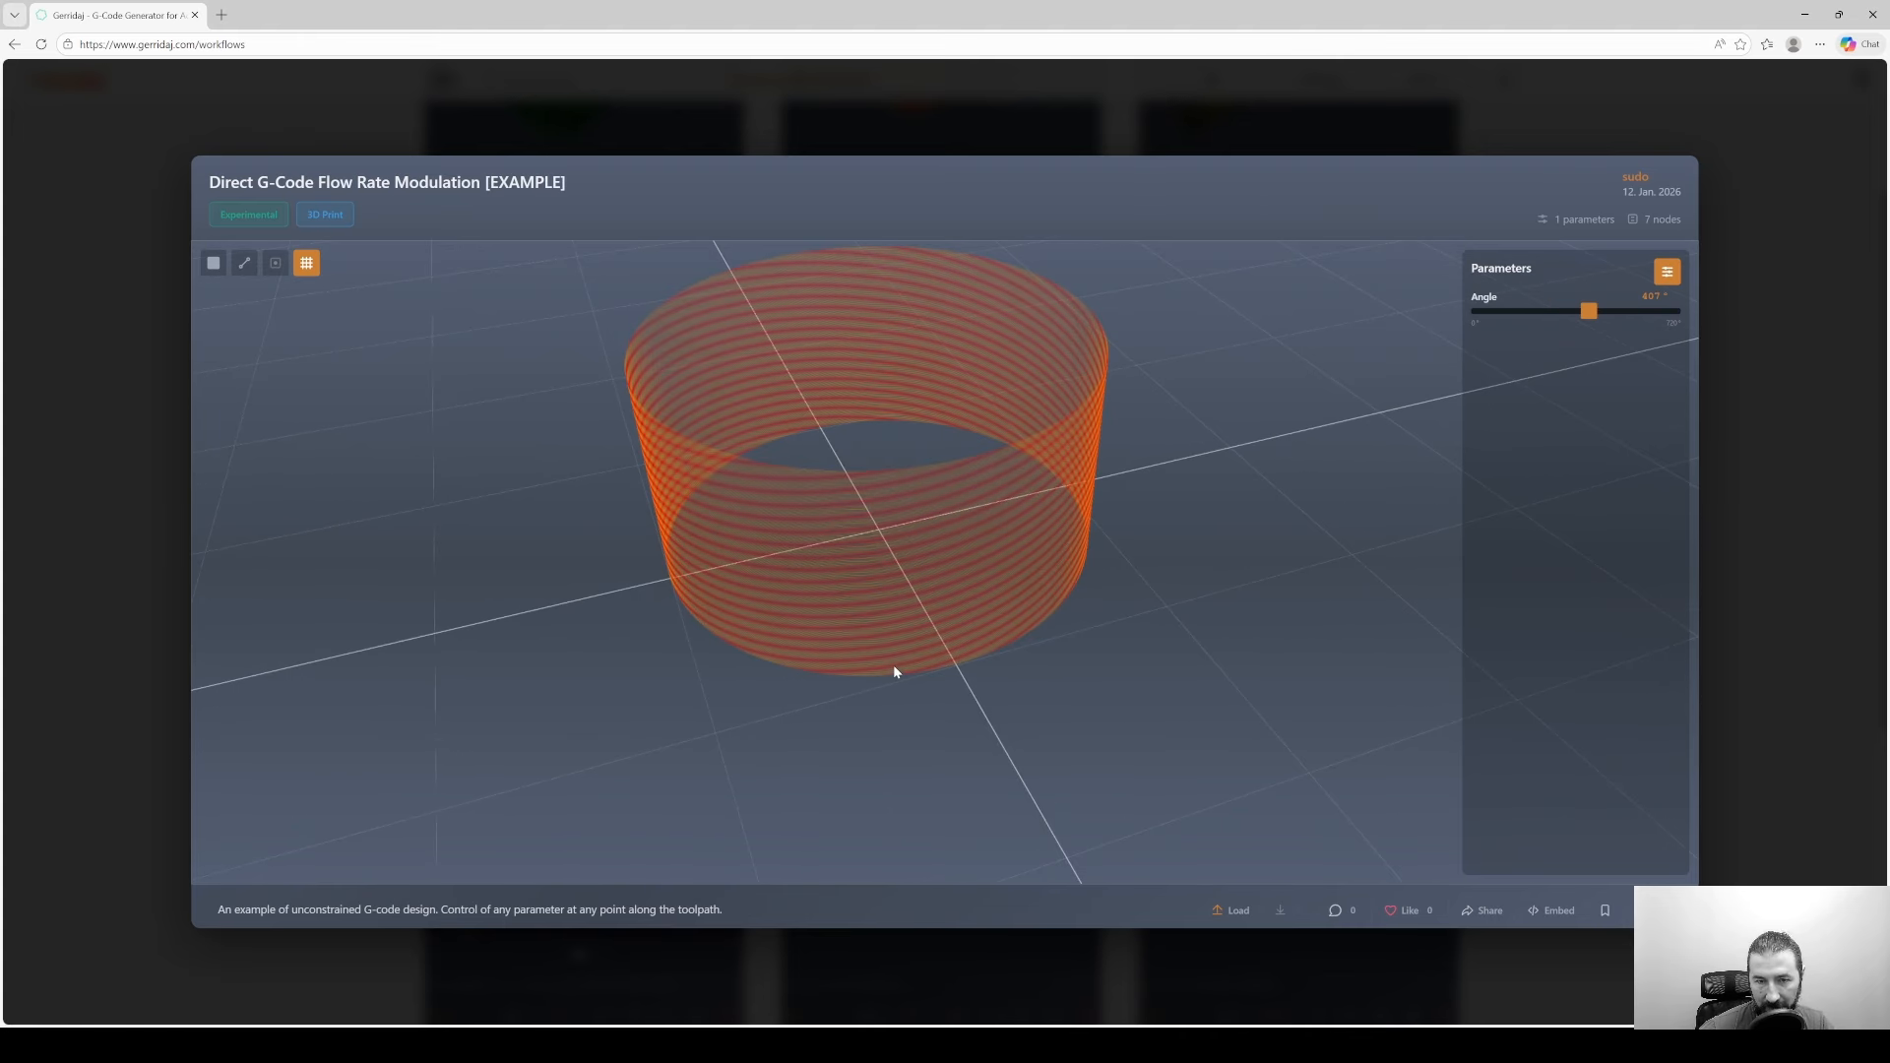
left_click_drag(1136, 529, 1032, 554)
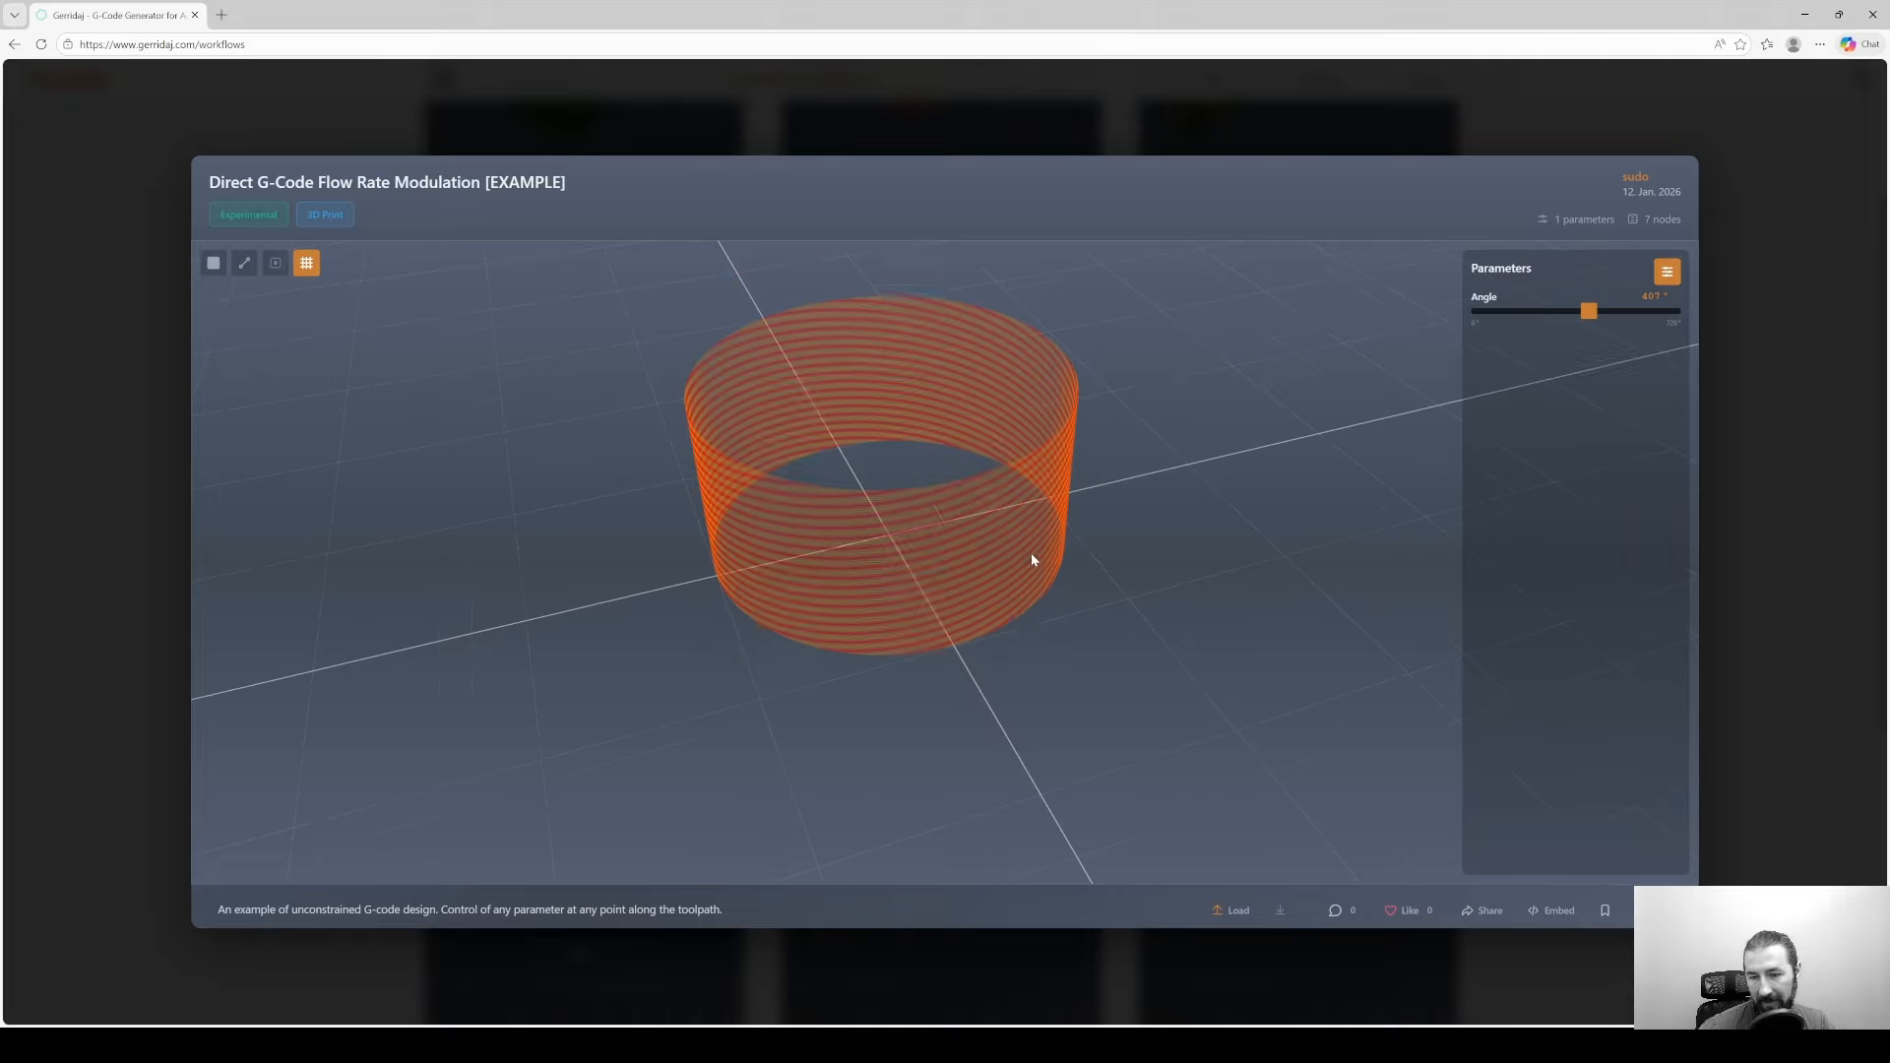
- Load the flow rate modulation example into the node editor and follow its node chain to the Twist node
left_click(1231, 911)
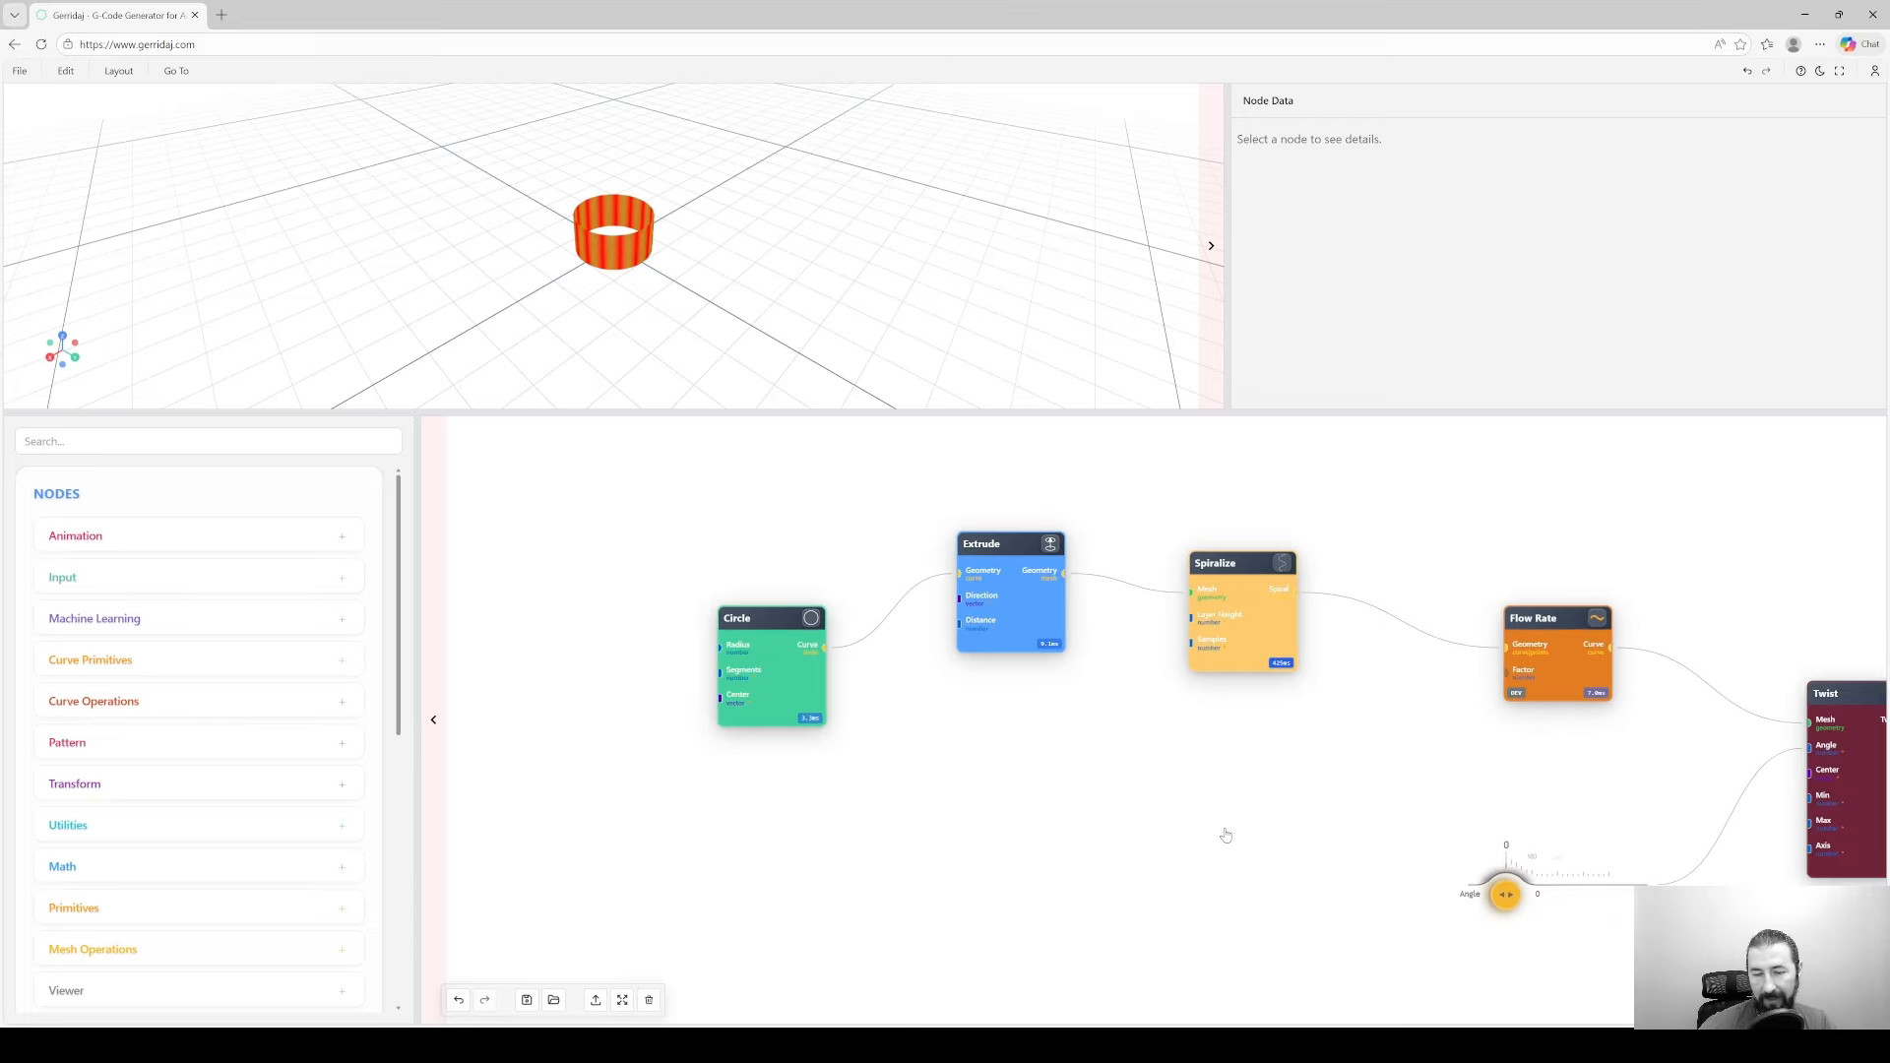
scroll(1111, 798, "down", 2)
left_click_drag(1110, 798, 788, 758)
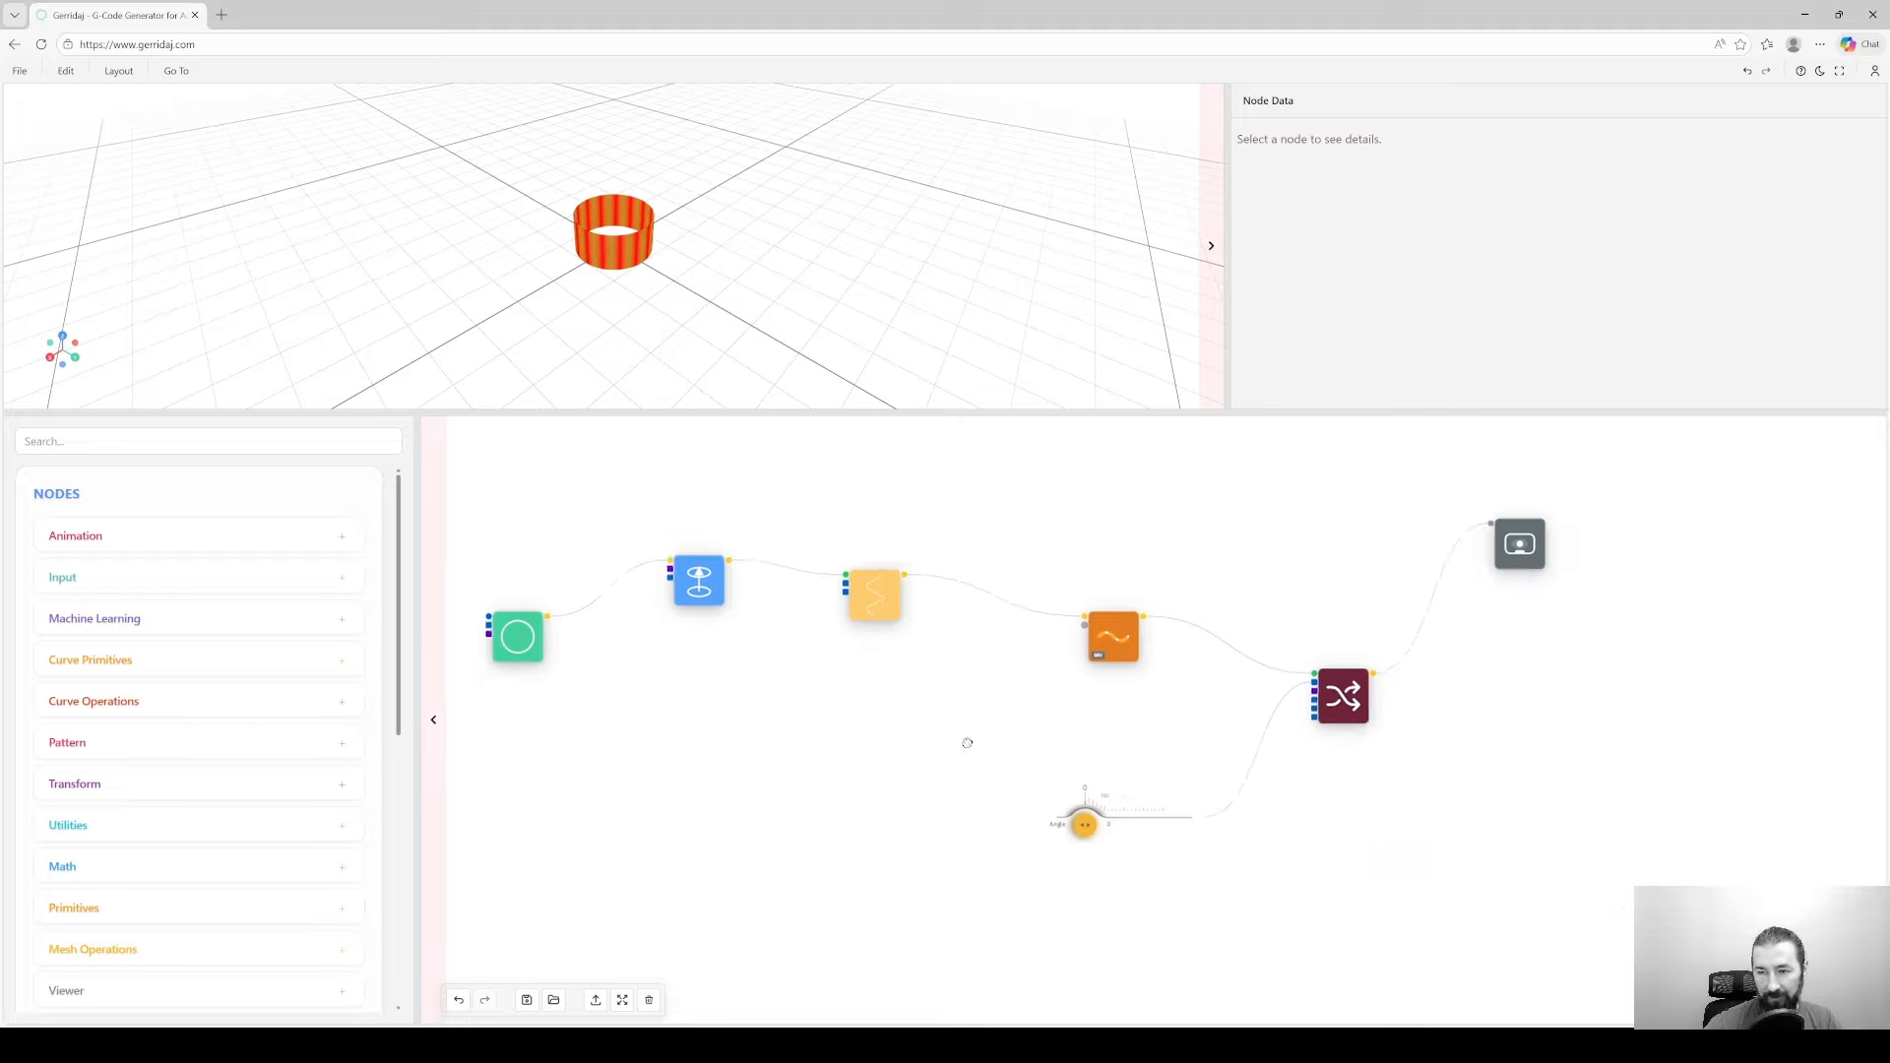
left_click_drag(1019, 741, 1203, 741)
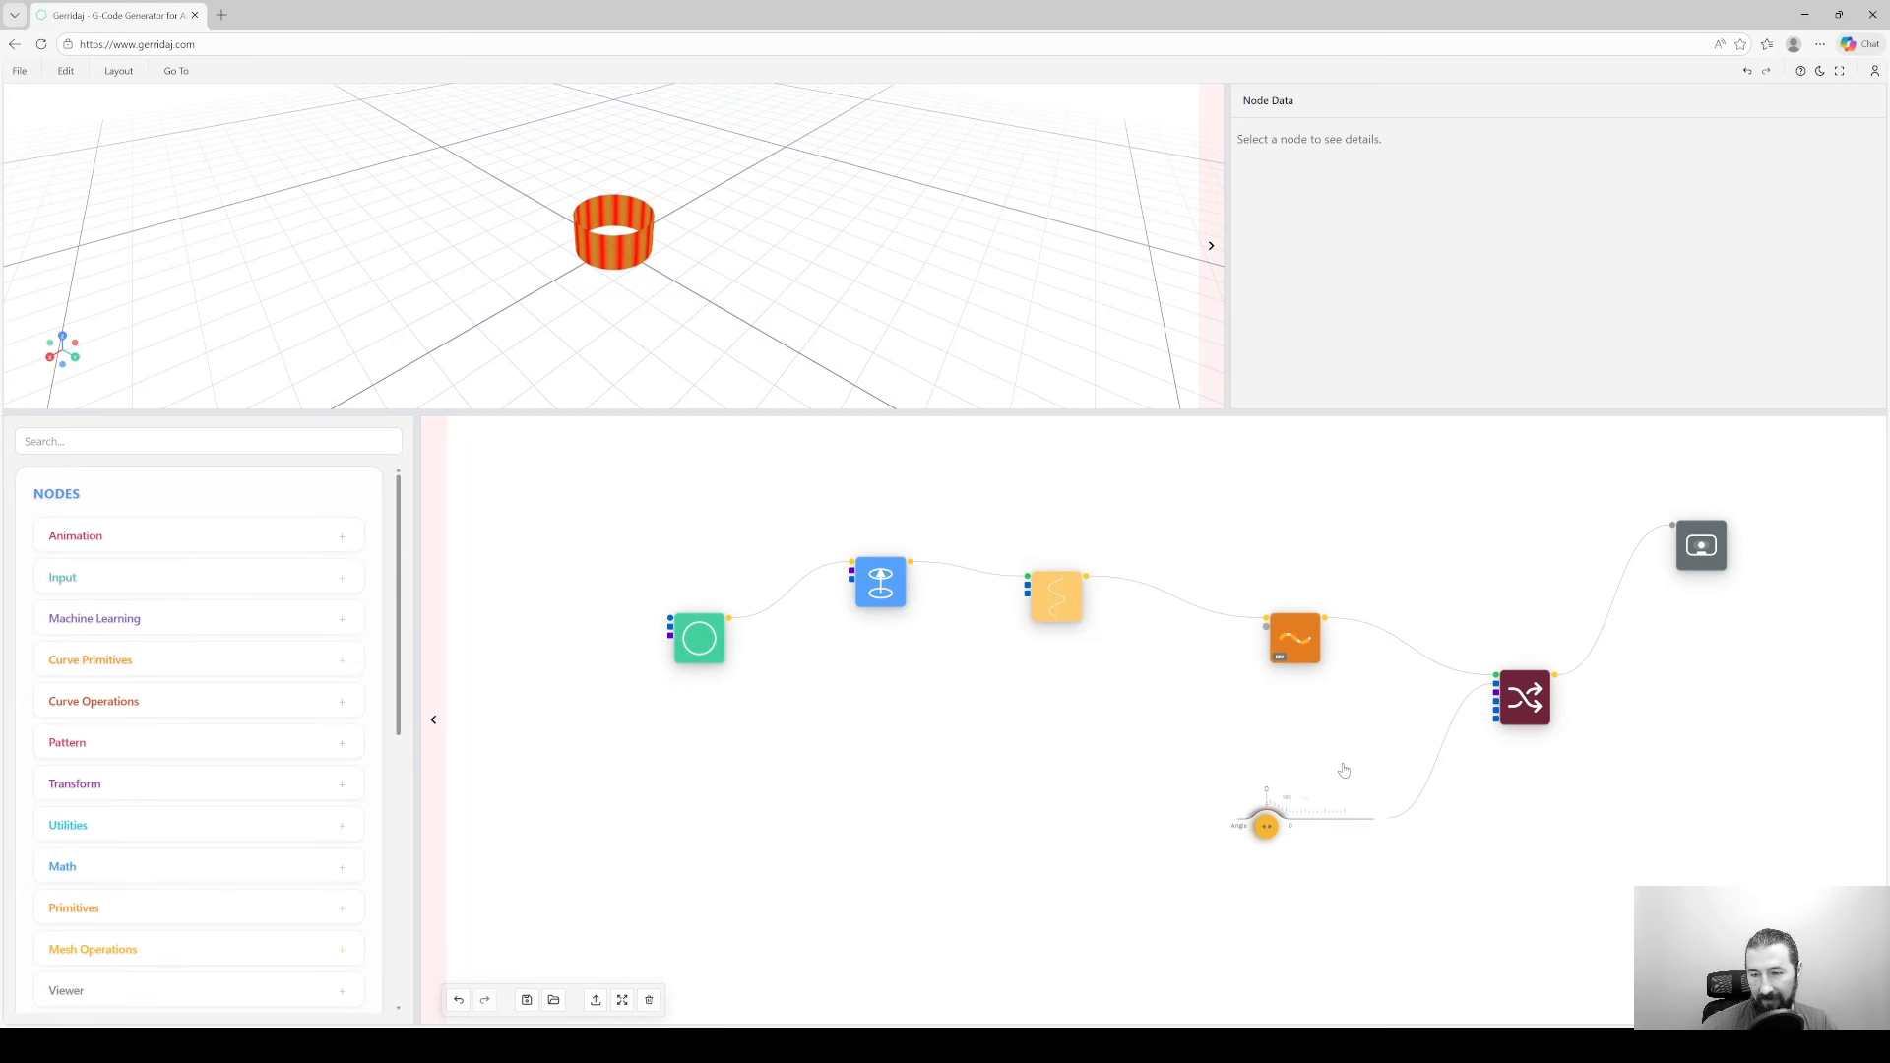
left_click_drag(1342, 771, 1082, 735)
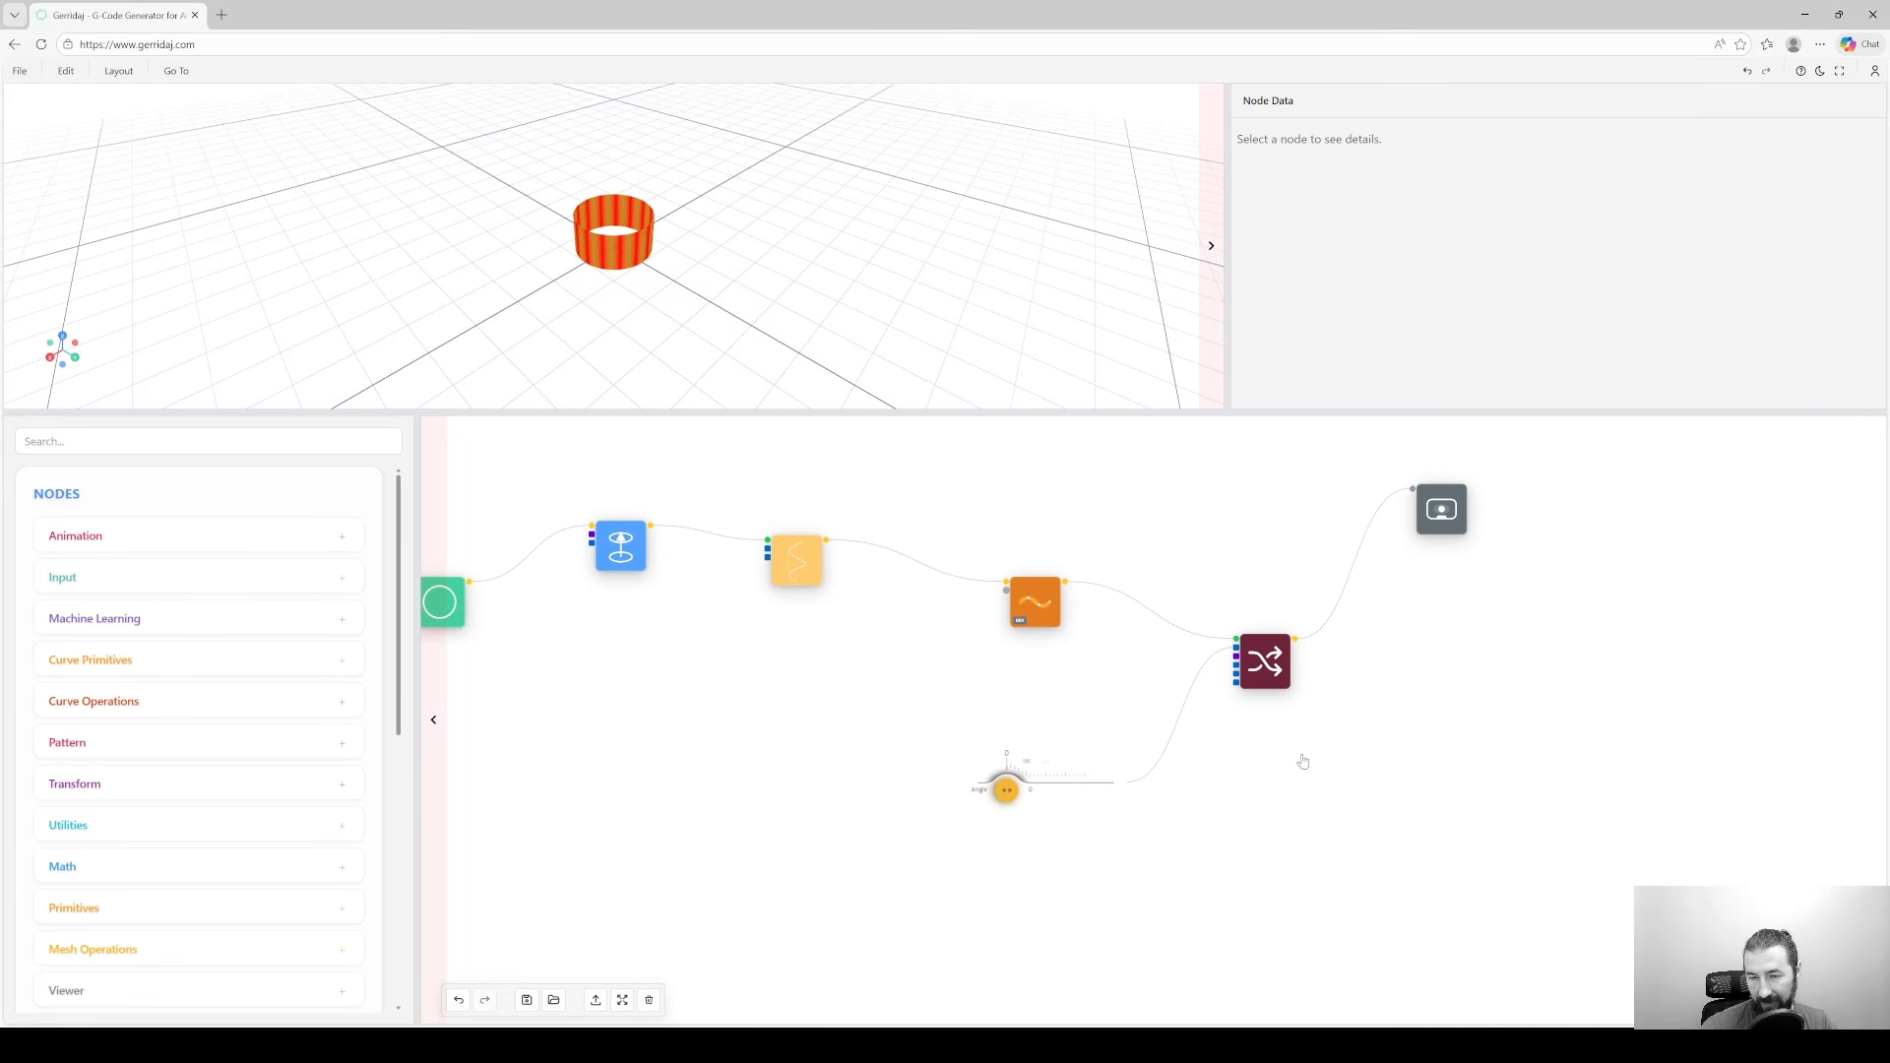
left_click_drag(1418, 743, 1180, 662)
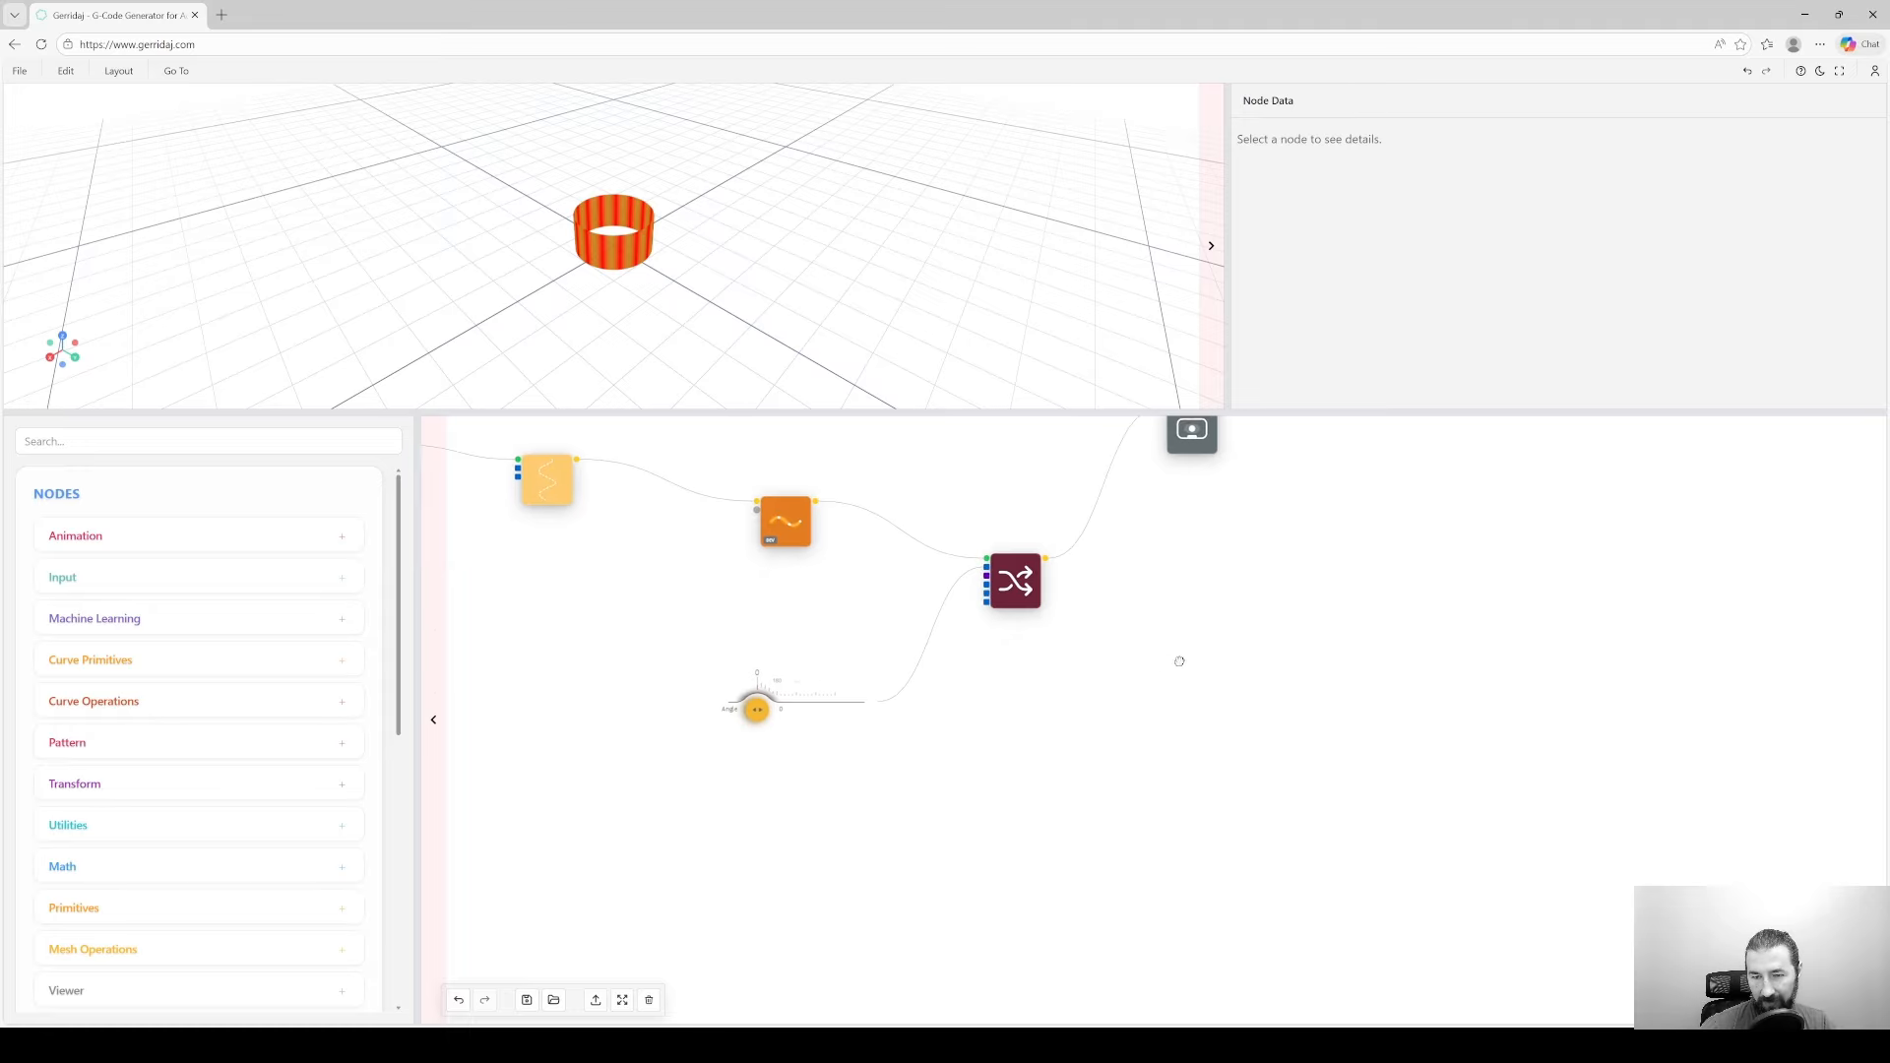
- Add a Machine node in the empty area beyond the Twist node and view its work area beside the ring
double_click(1252, 644)
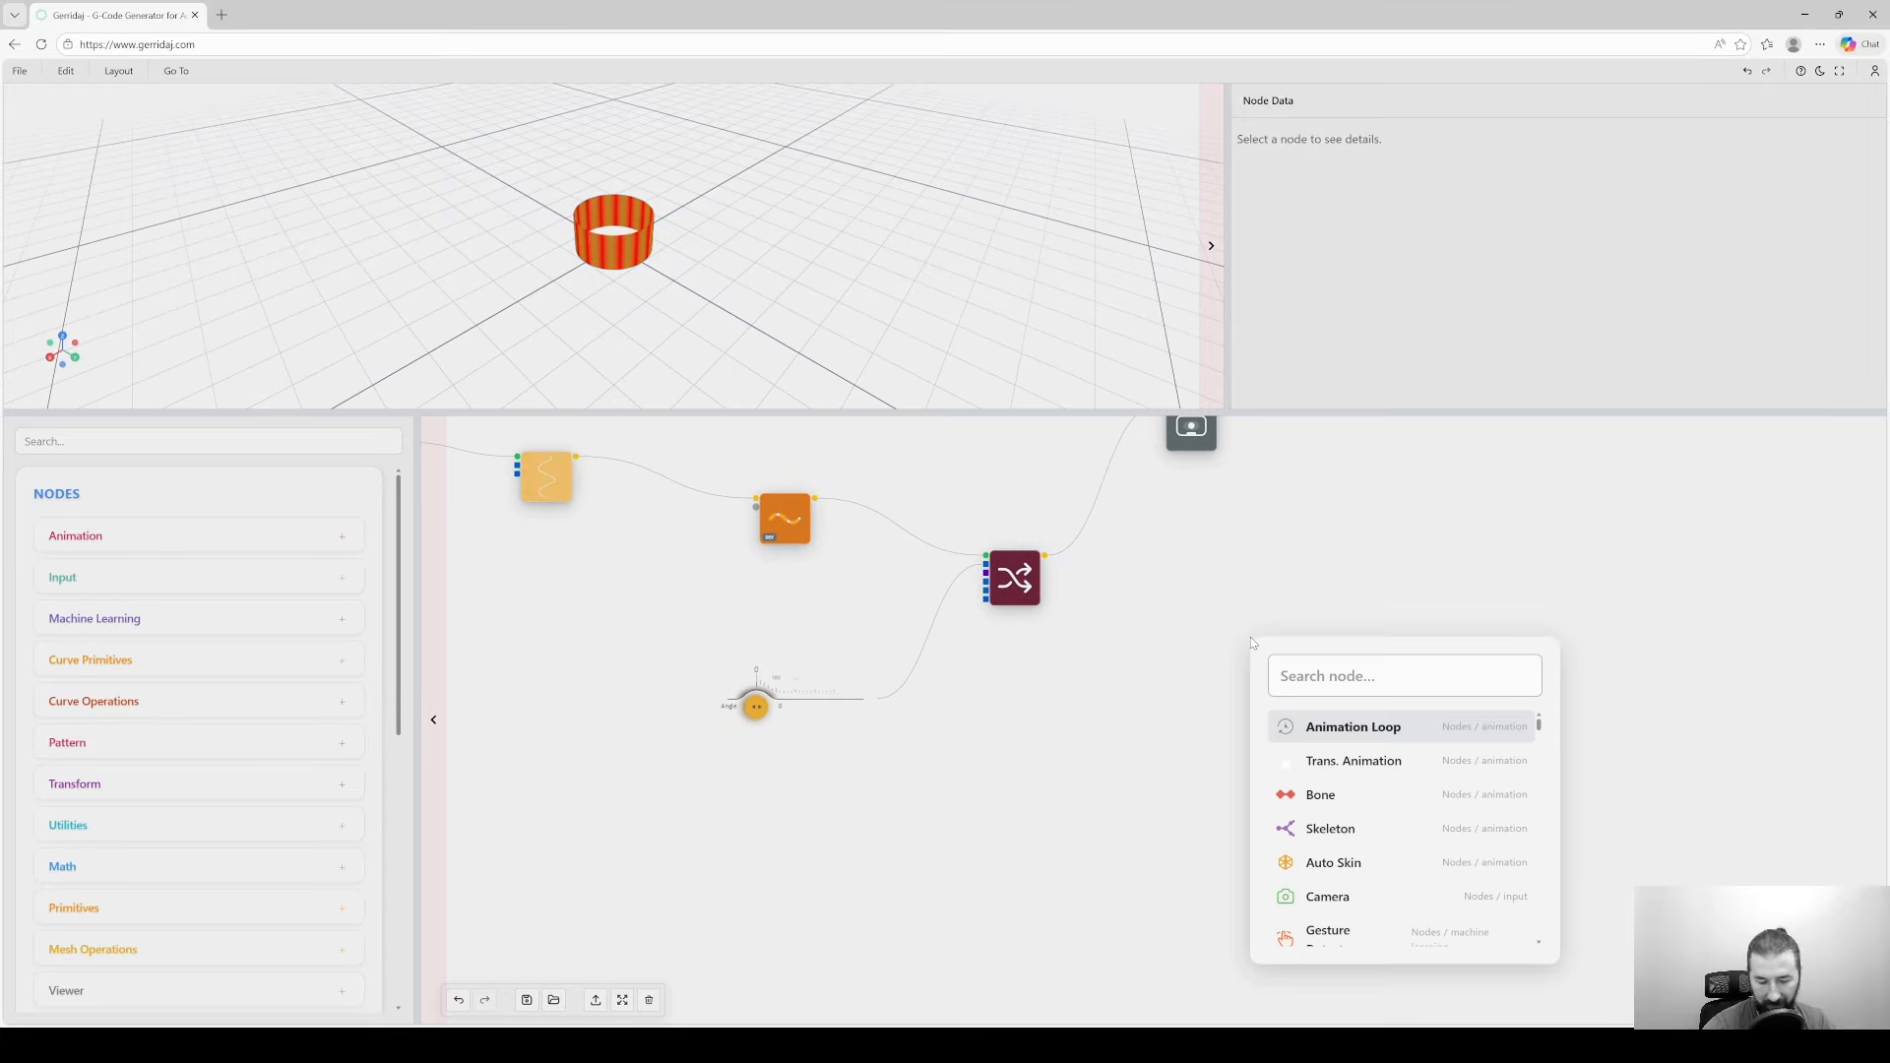
type(",")
key("BackSpace")
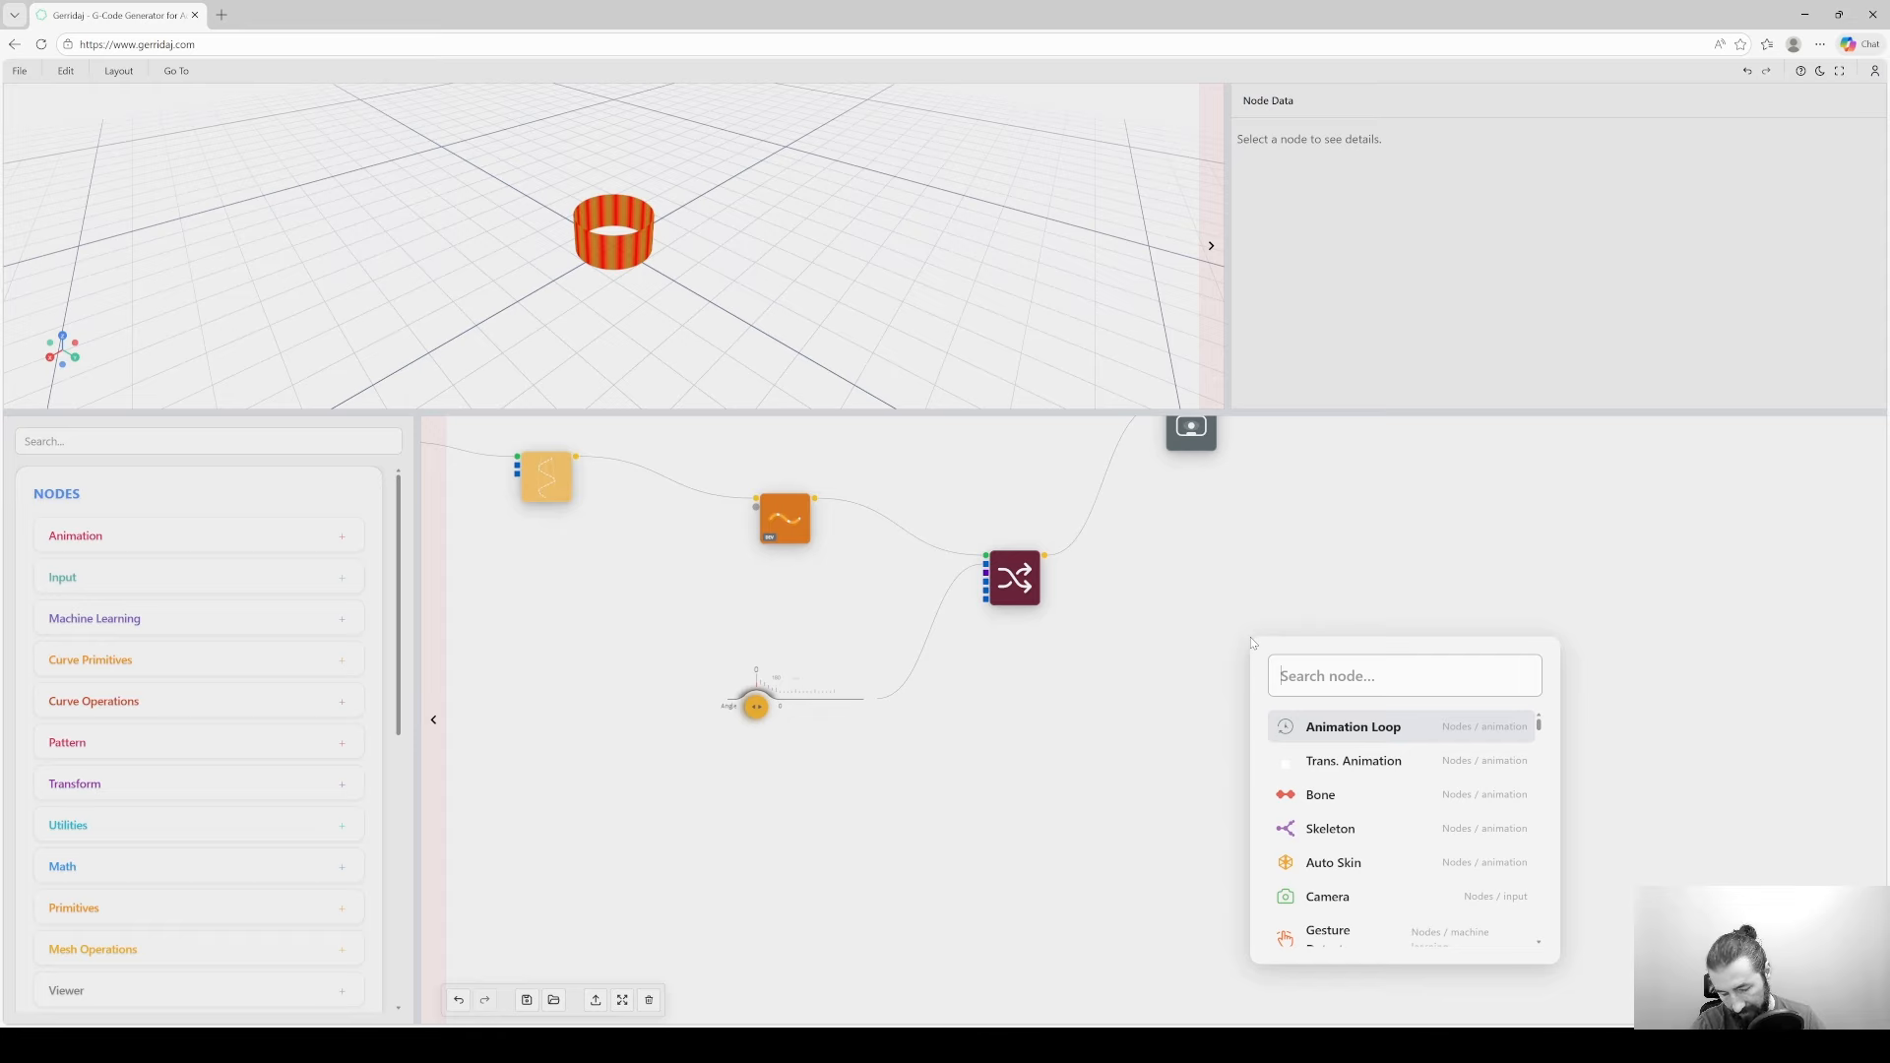
type("mac")
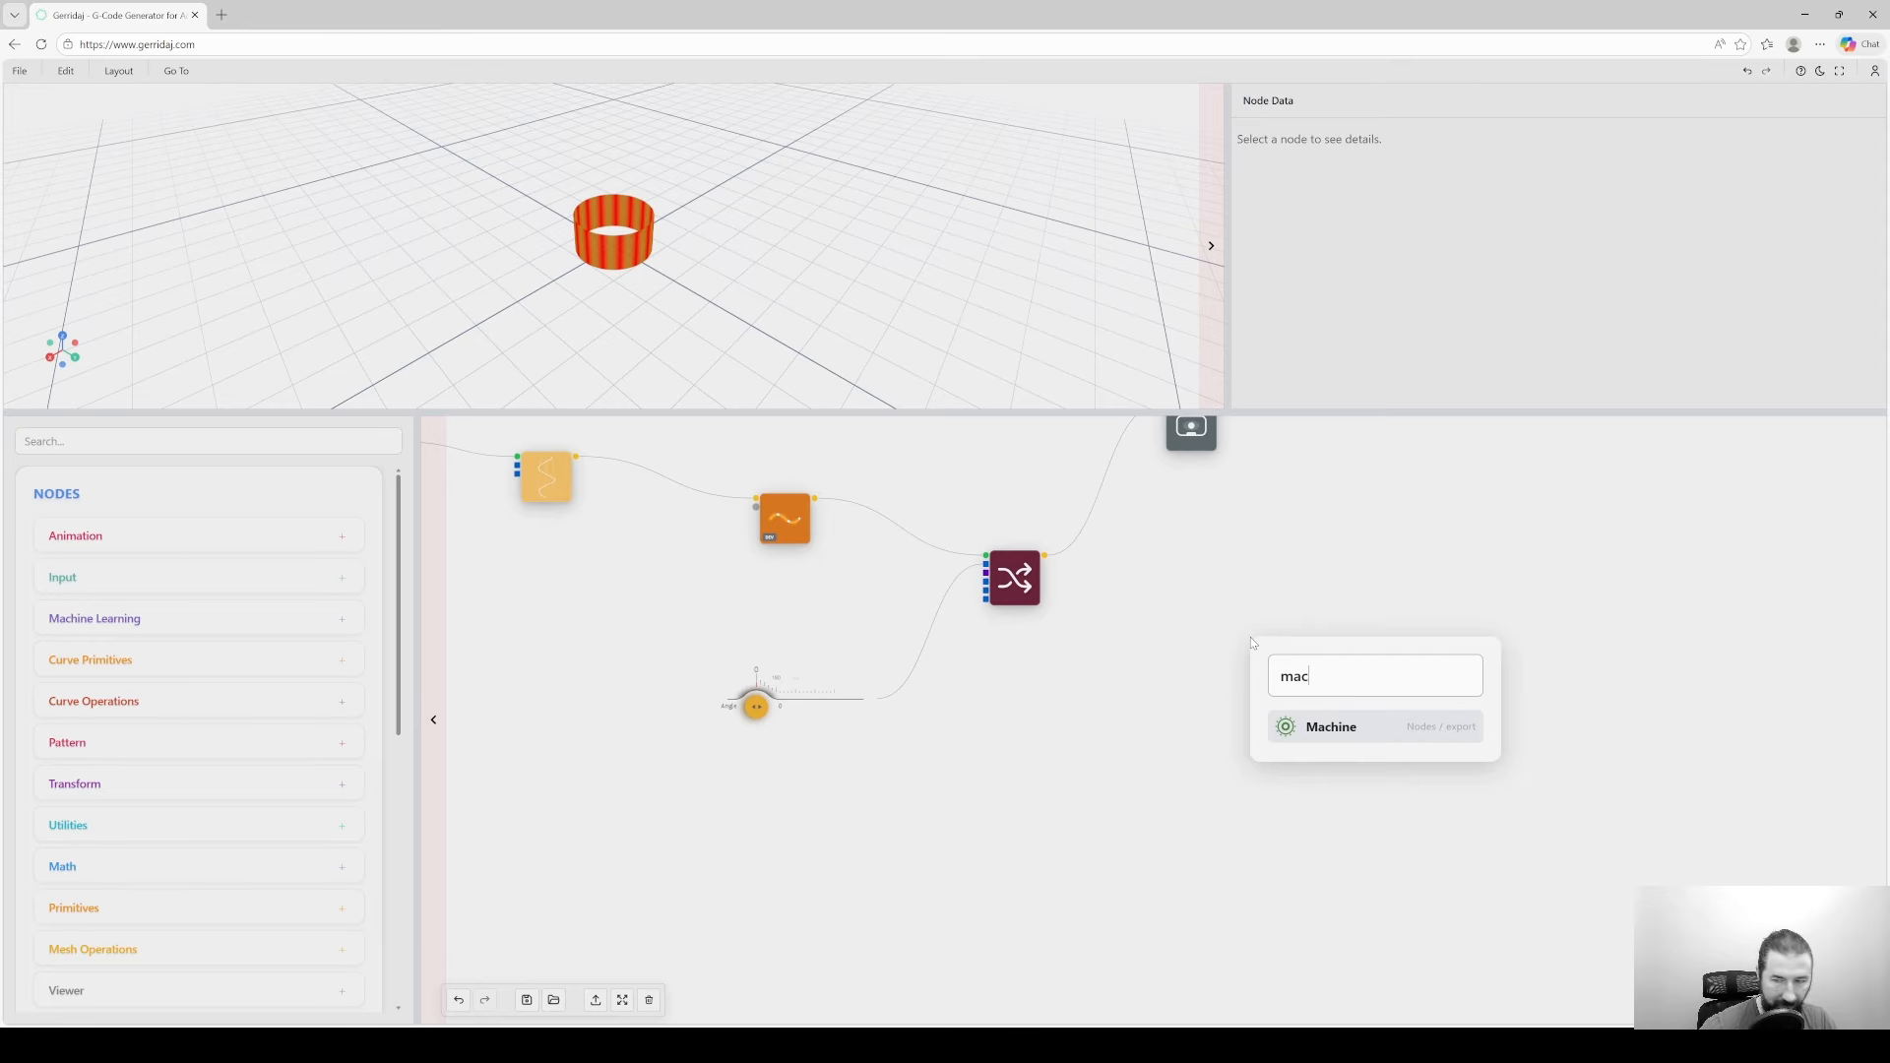
left_click(1334, 725)
scroll(1325, 658, "up", 3)
scroll(1320, 658, "up", 2)
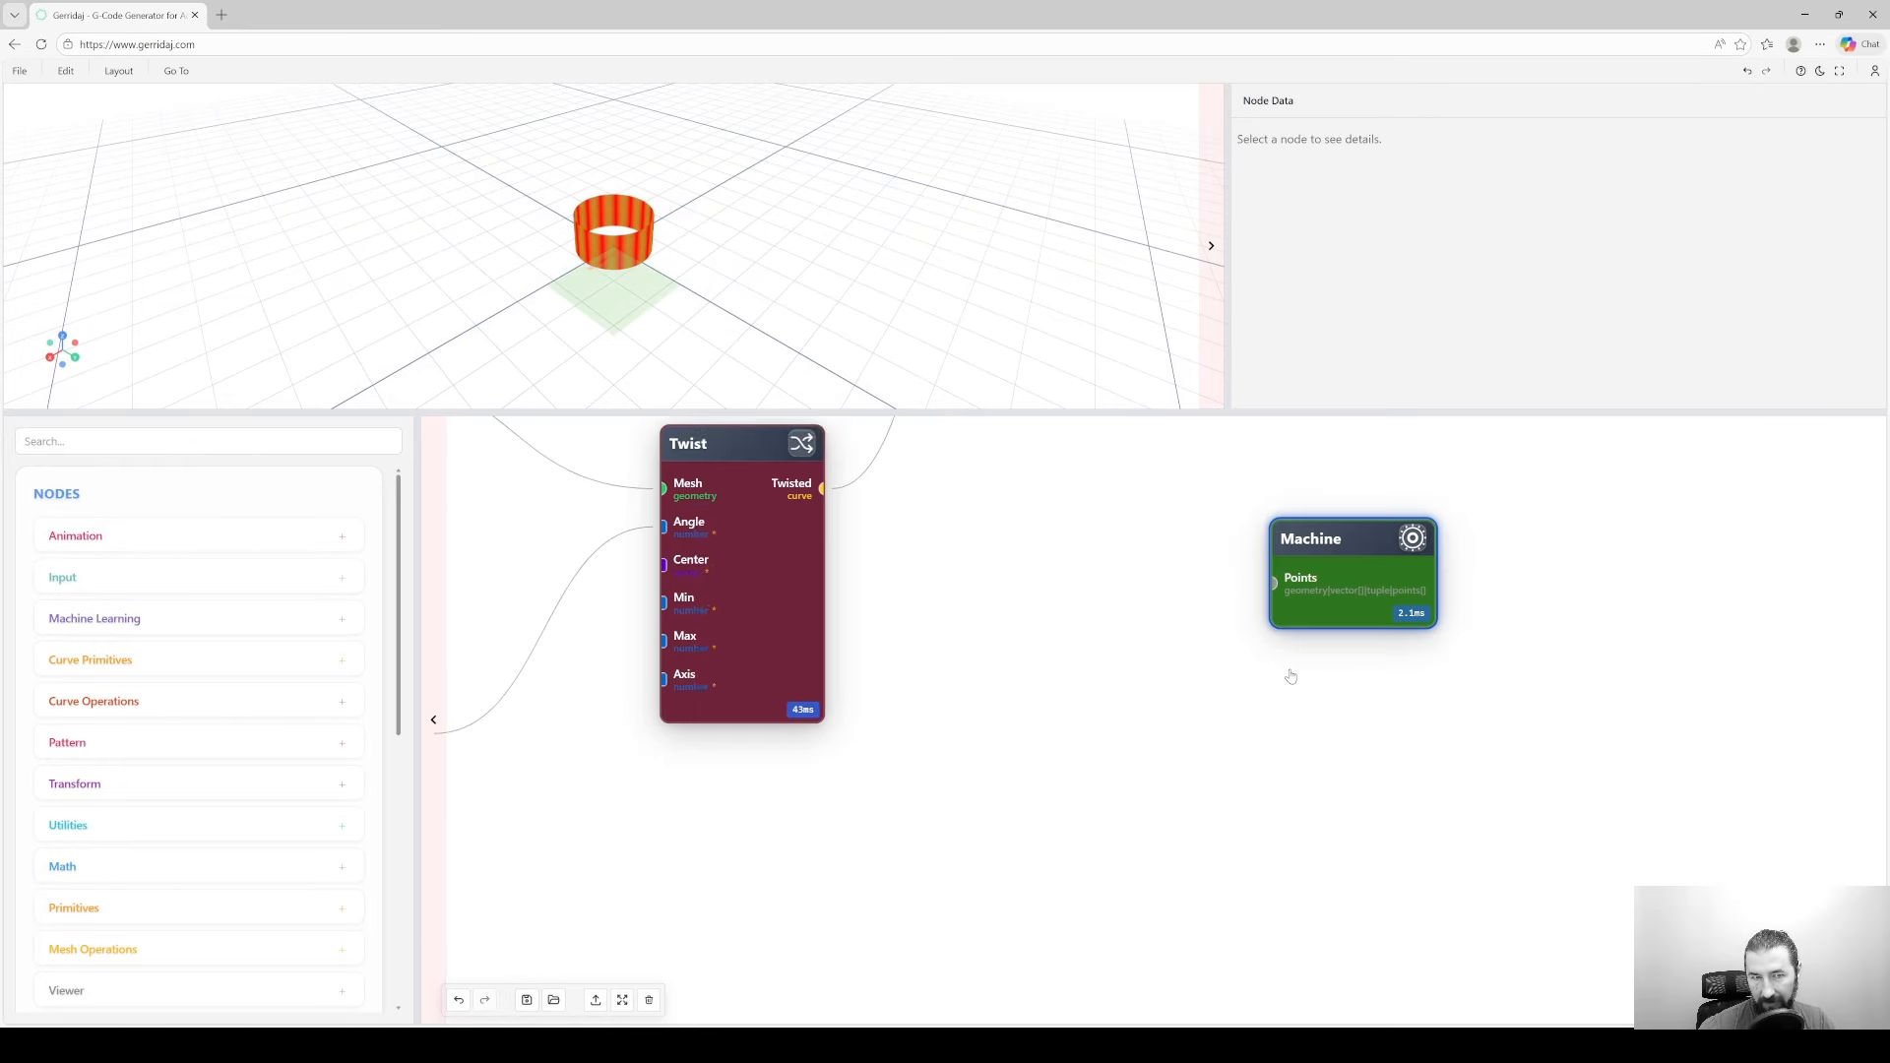
scroll(571, 261, "up", 5)
scroll(569, 257, "up", 4)
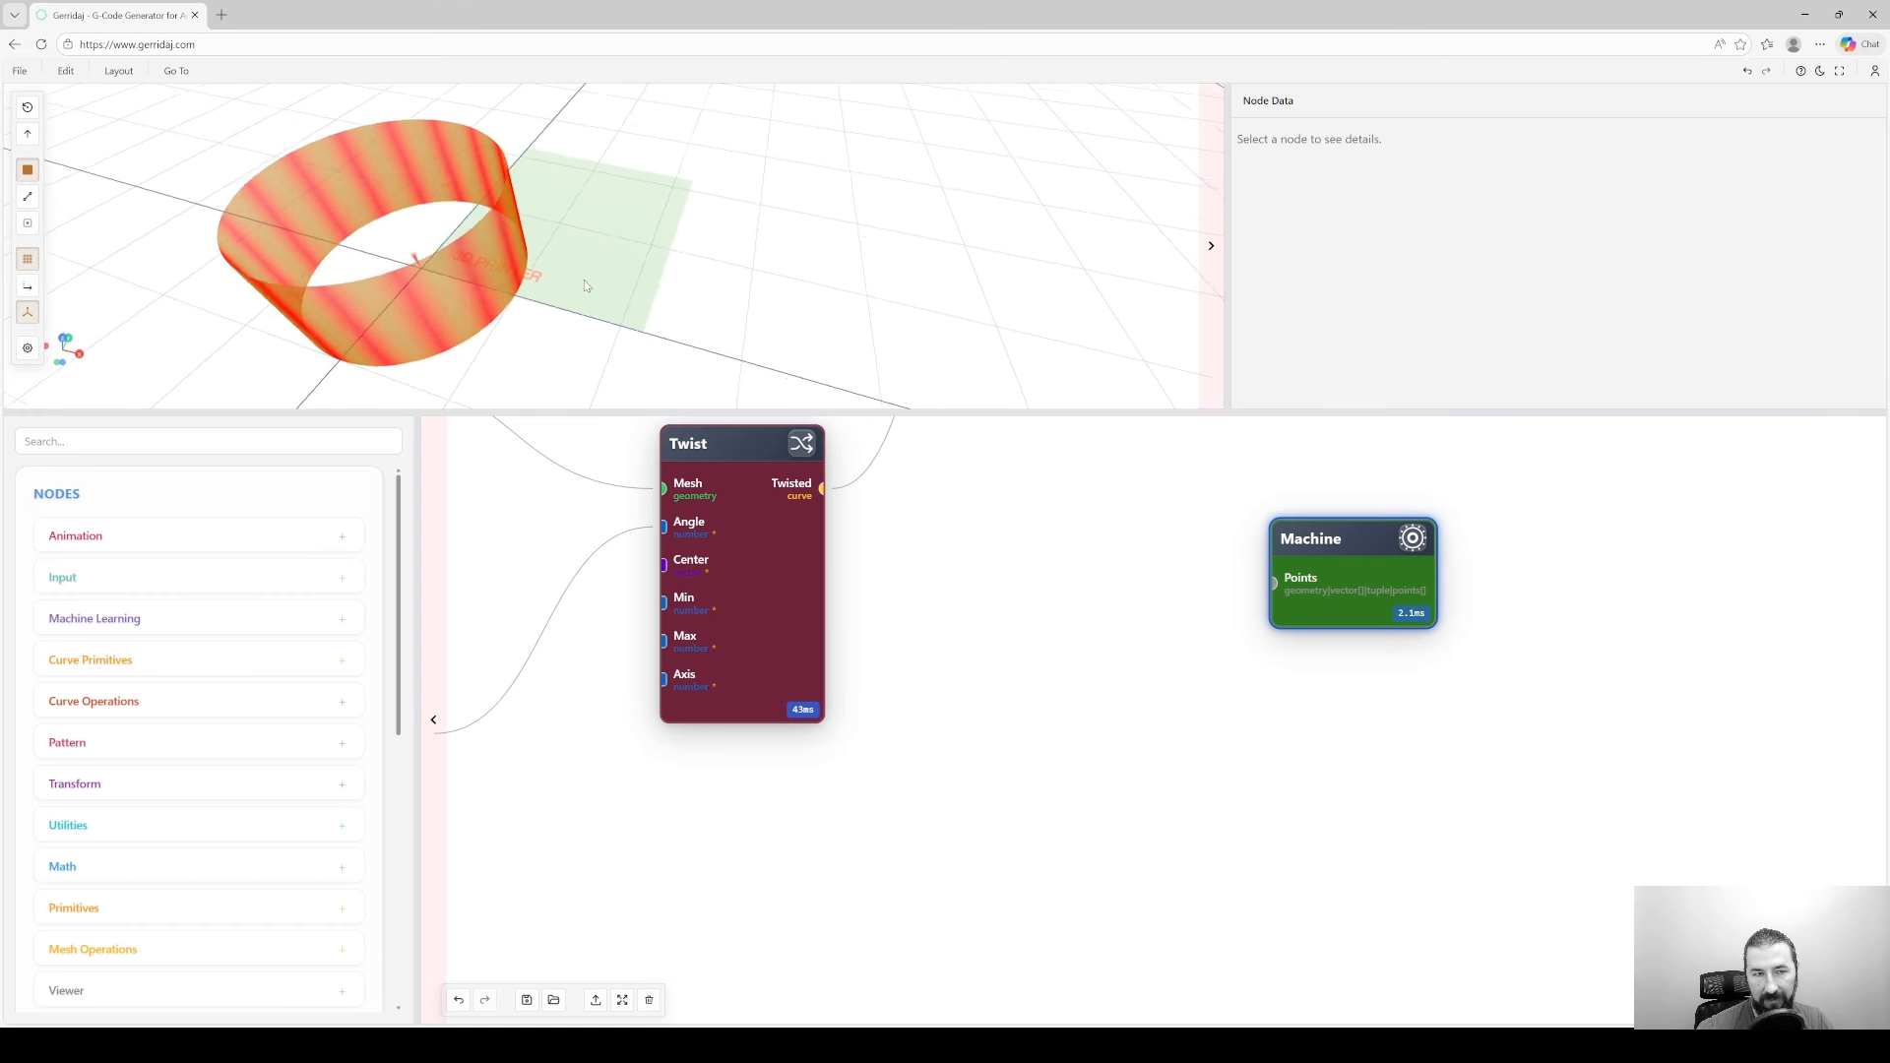
left_click_drag(571, 261, 672, 319)
scroll(666, 290, "up", 2)
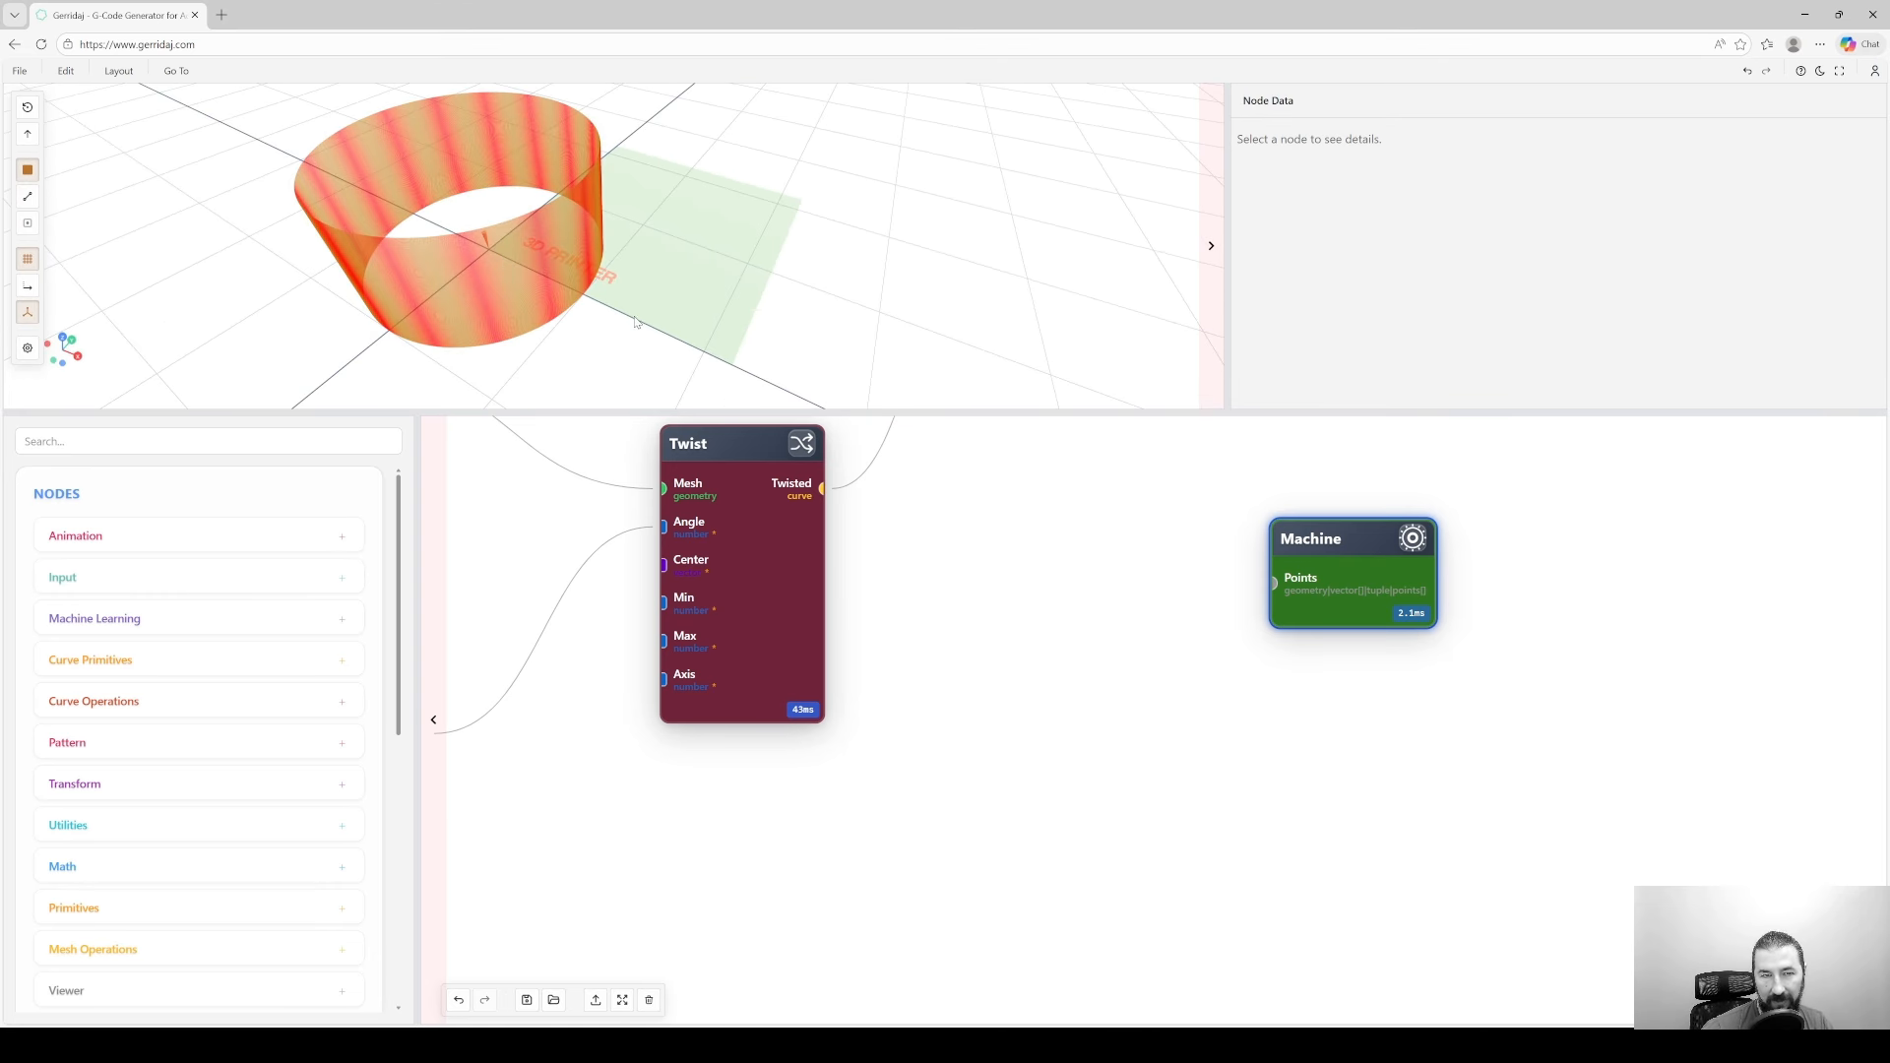
- Set the Machine node's 3D printer work area to 400 mm width, 400 mm depth and 400 mm height, and apply the settings
double_click(1351, 578)
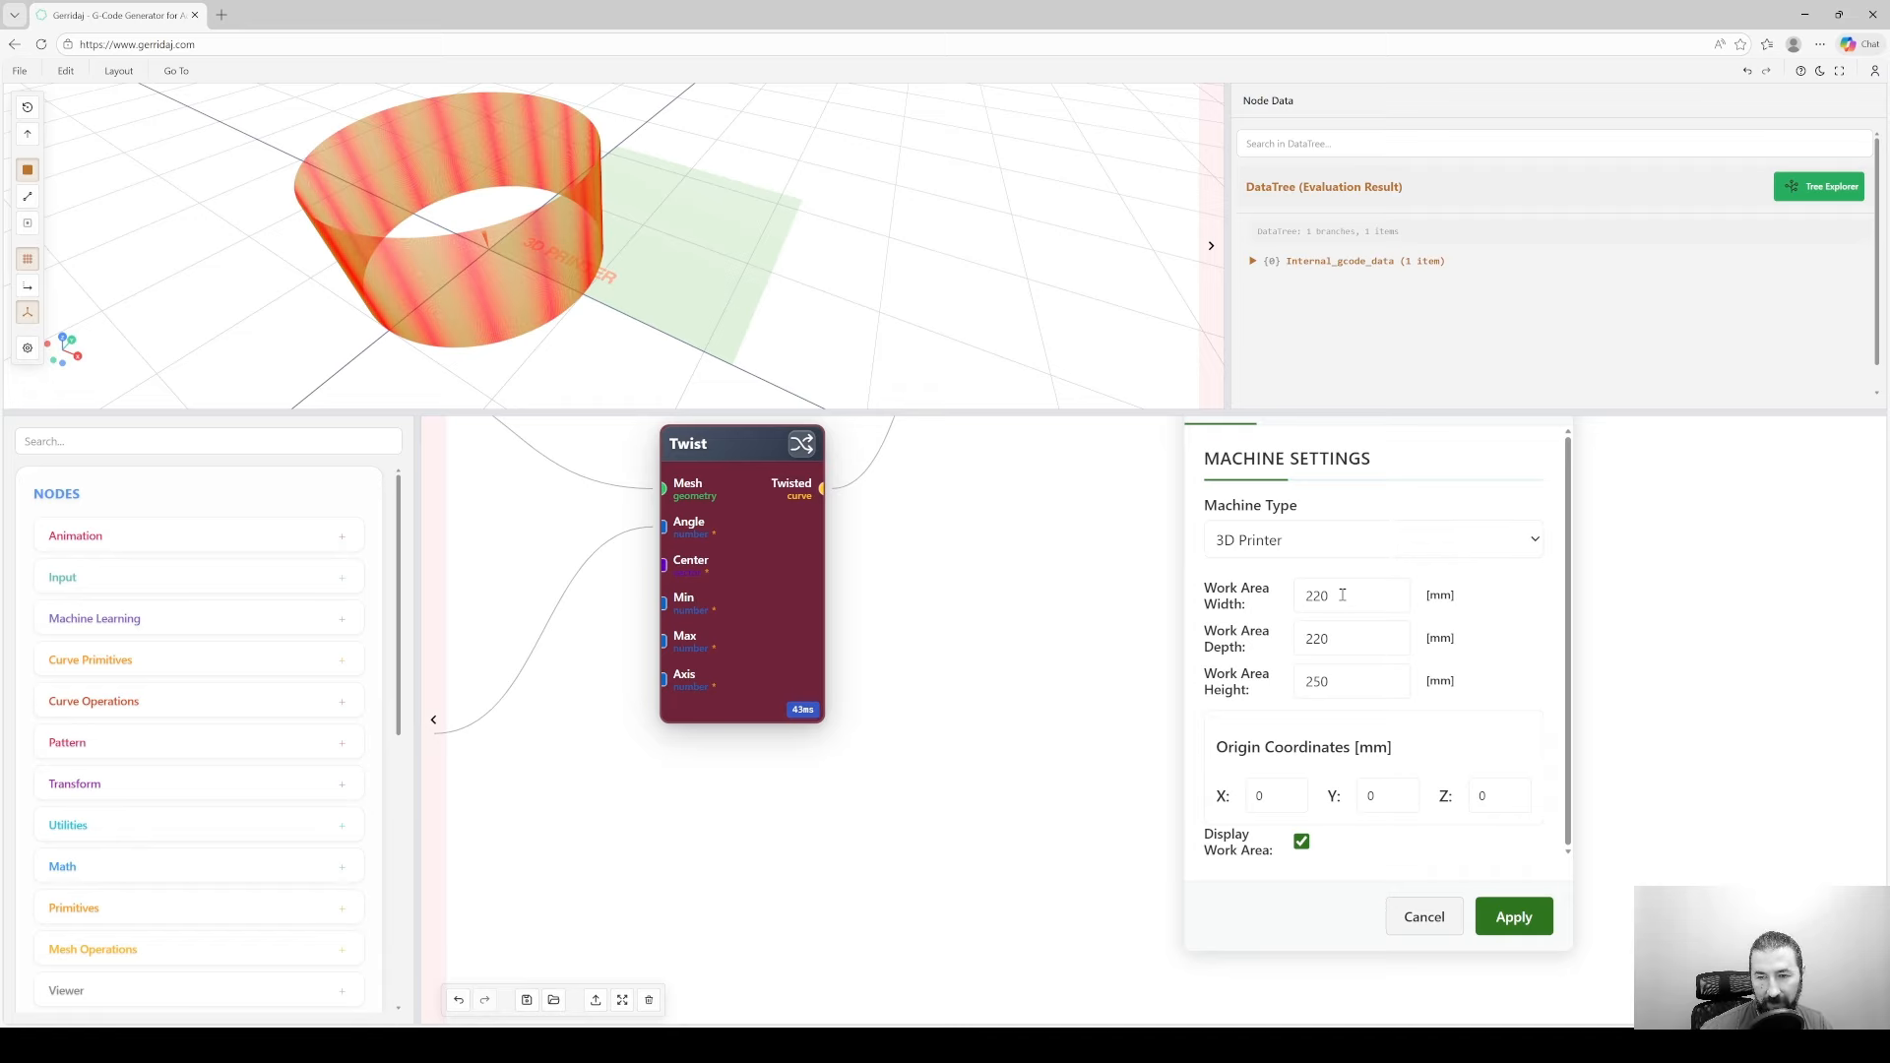
double_click(1342, 595)
key("Tab")
key("Tab")
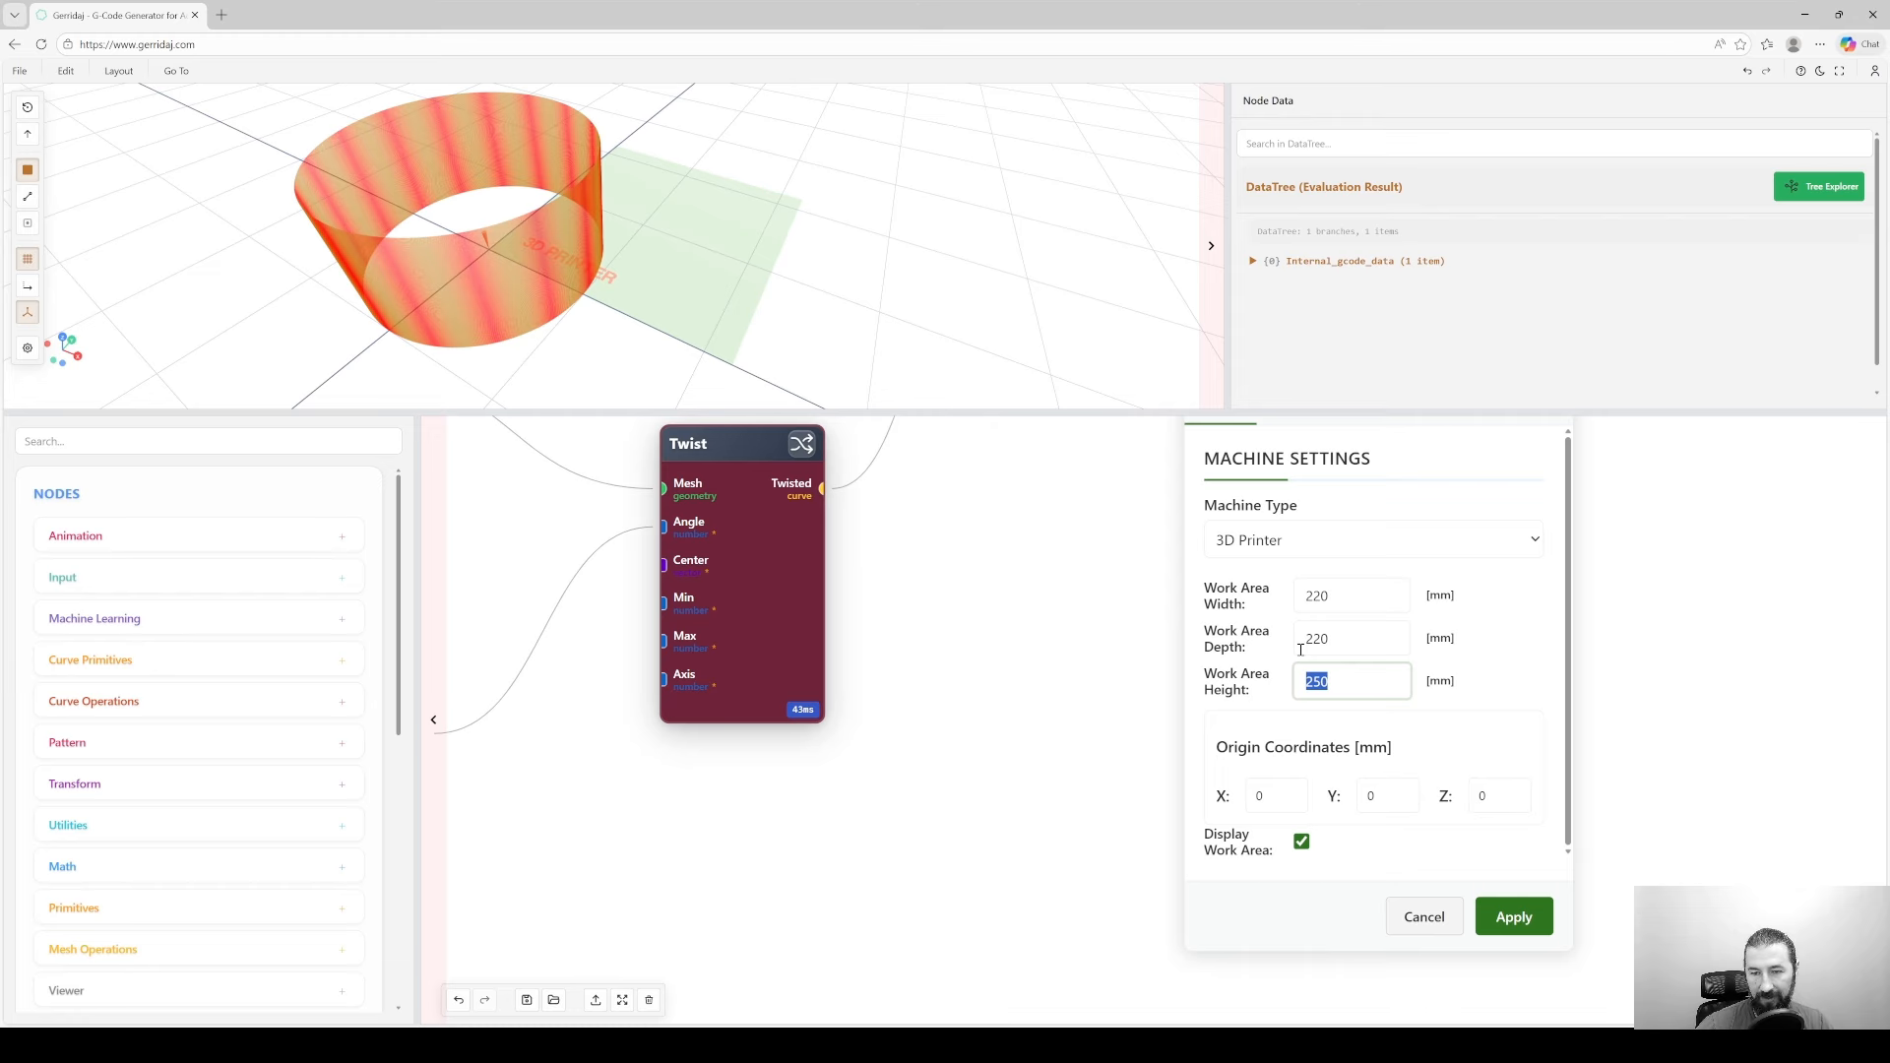
left_click(1361, 602)
type("400")
double_click(1355, 636)
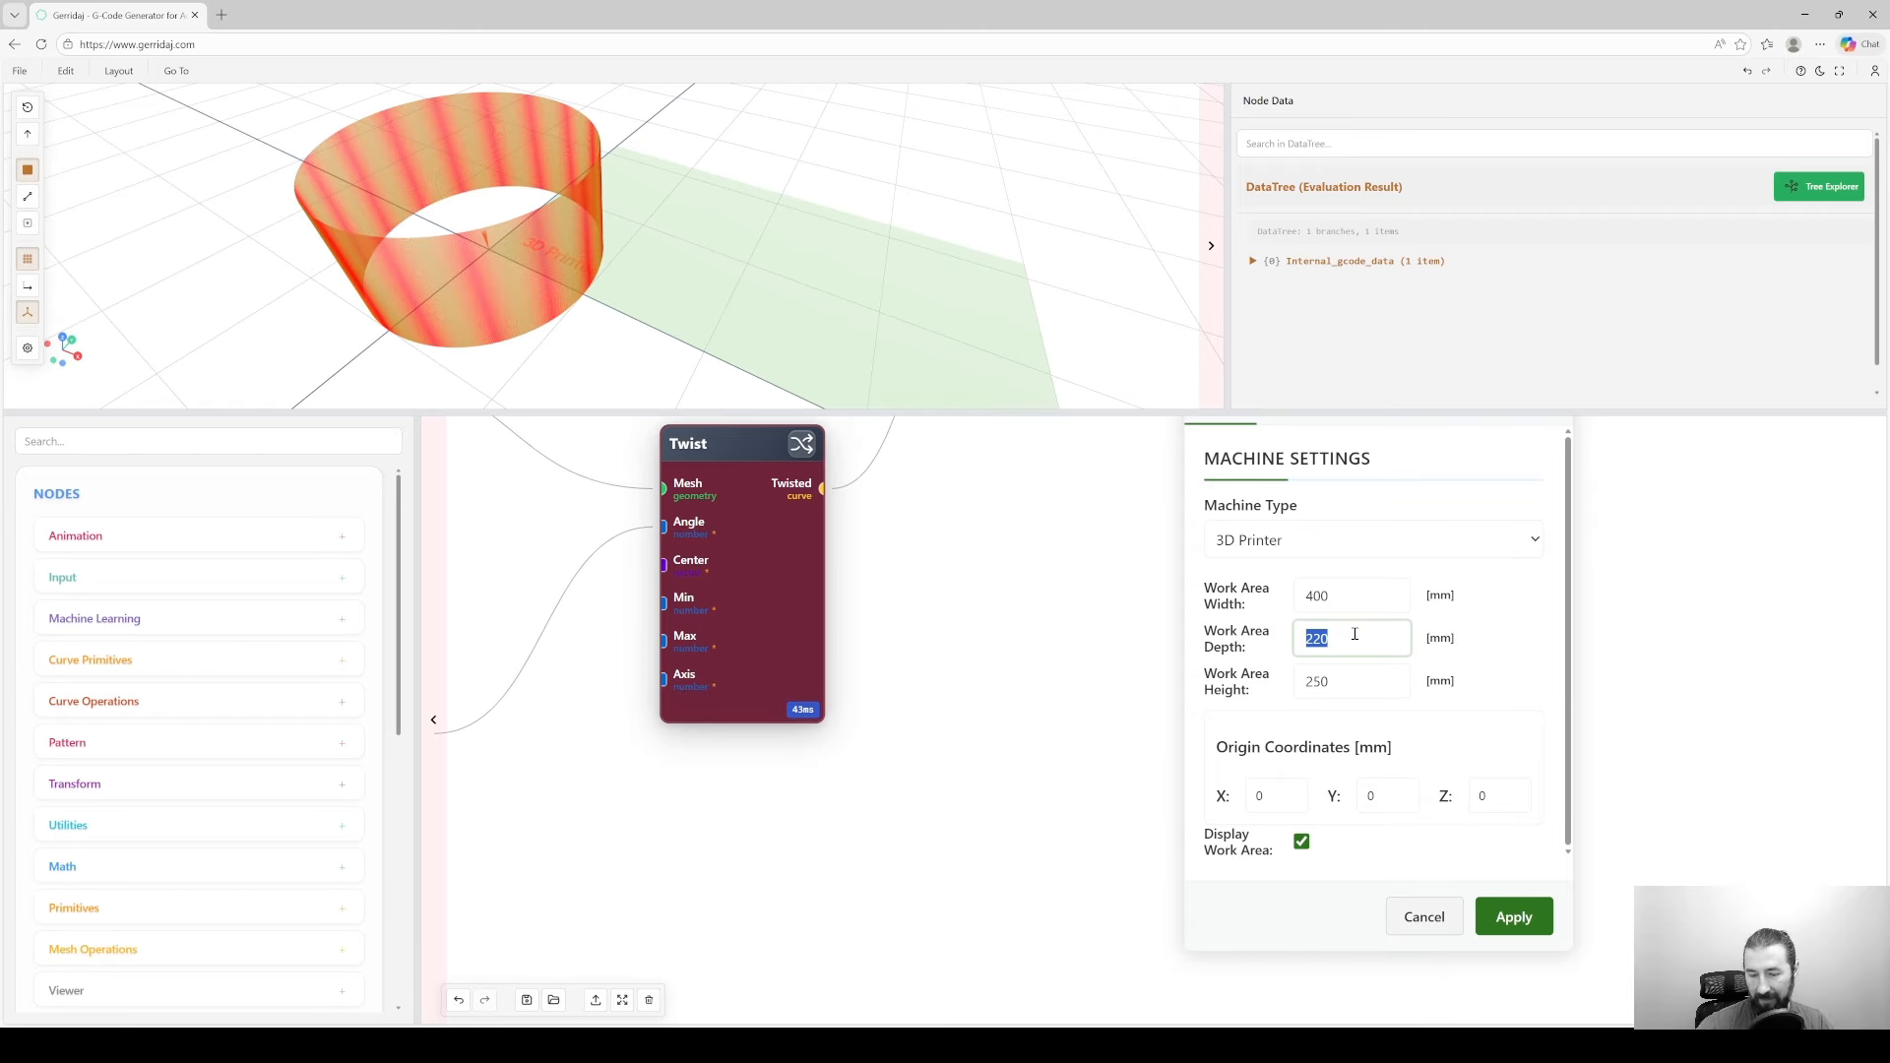
type("400")
double_click(1364, 679)
type("400")
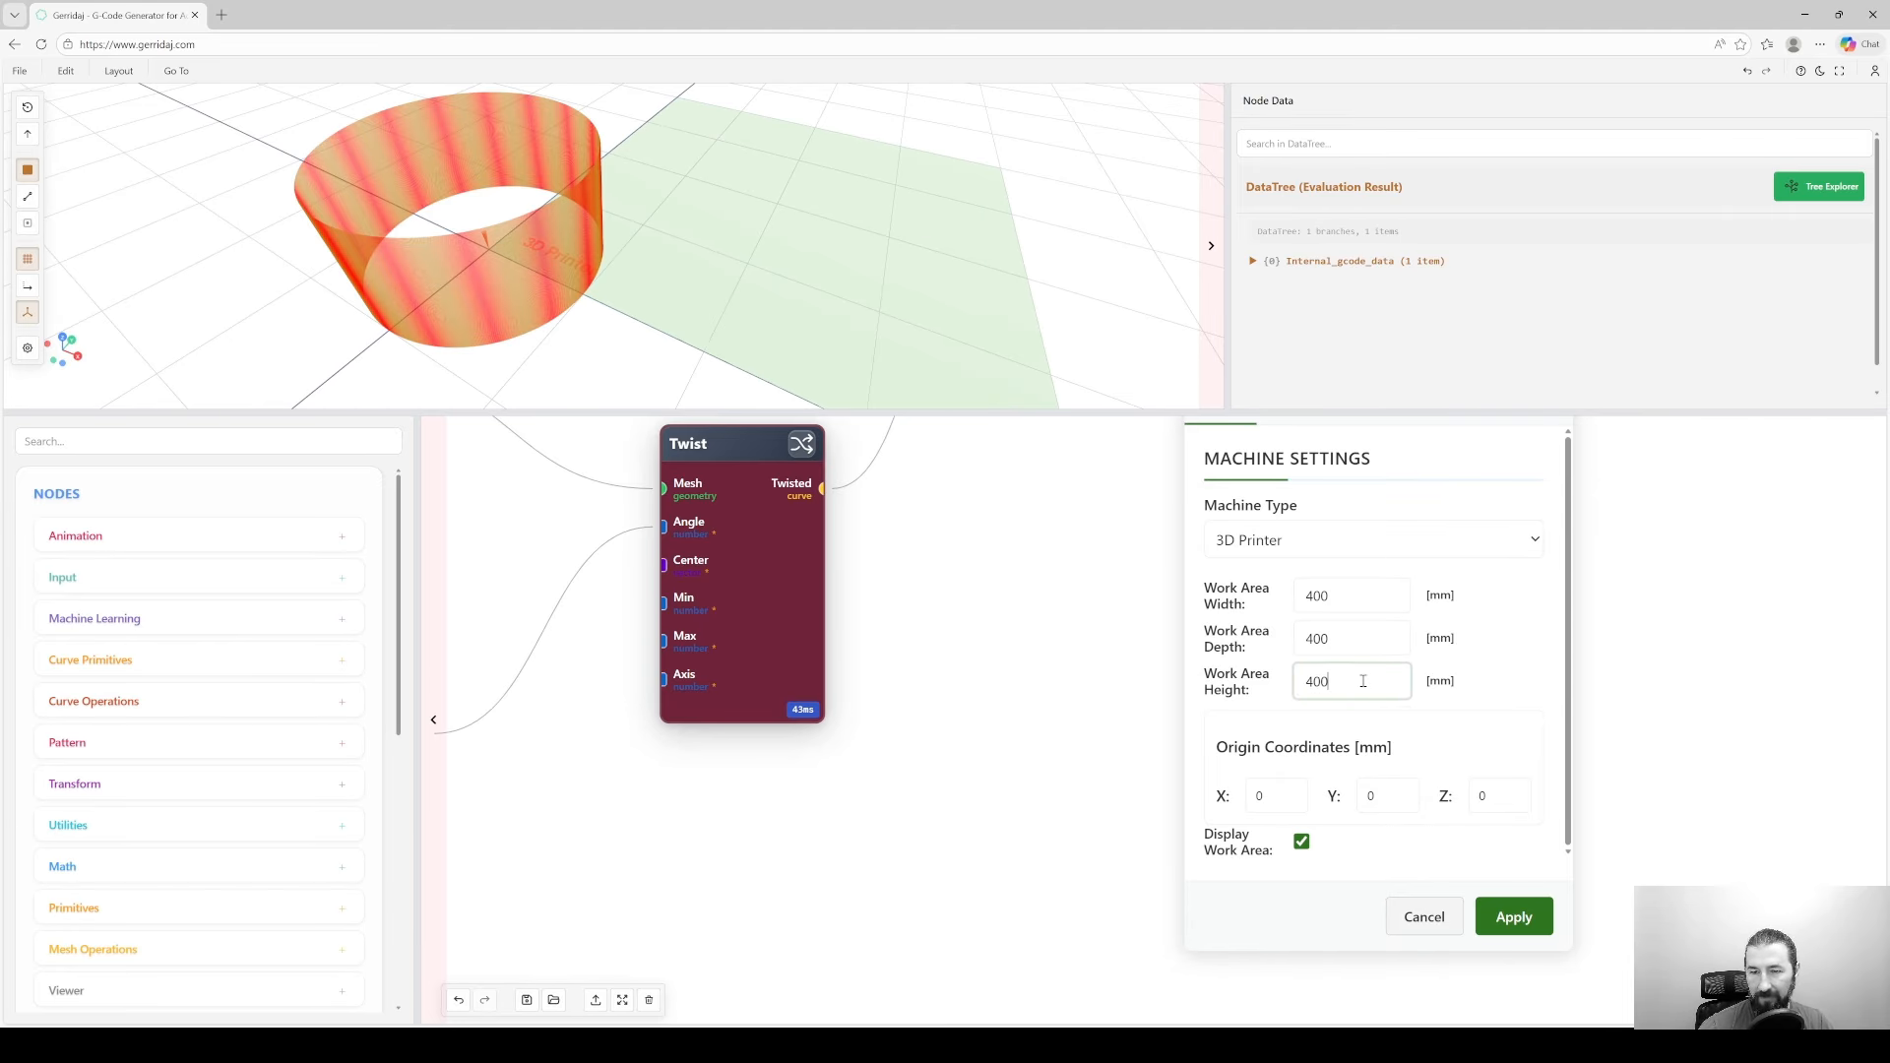
left_click(1515, 916)
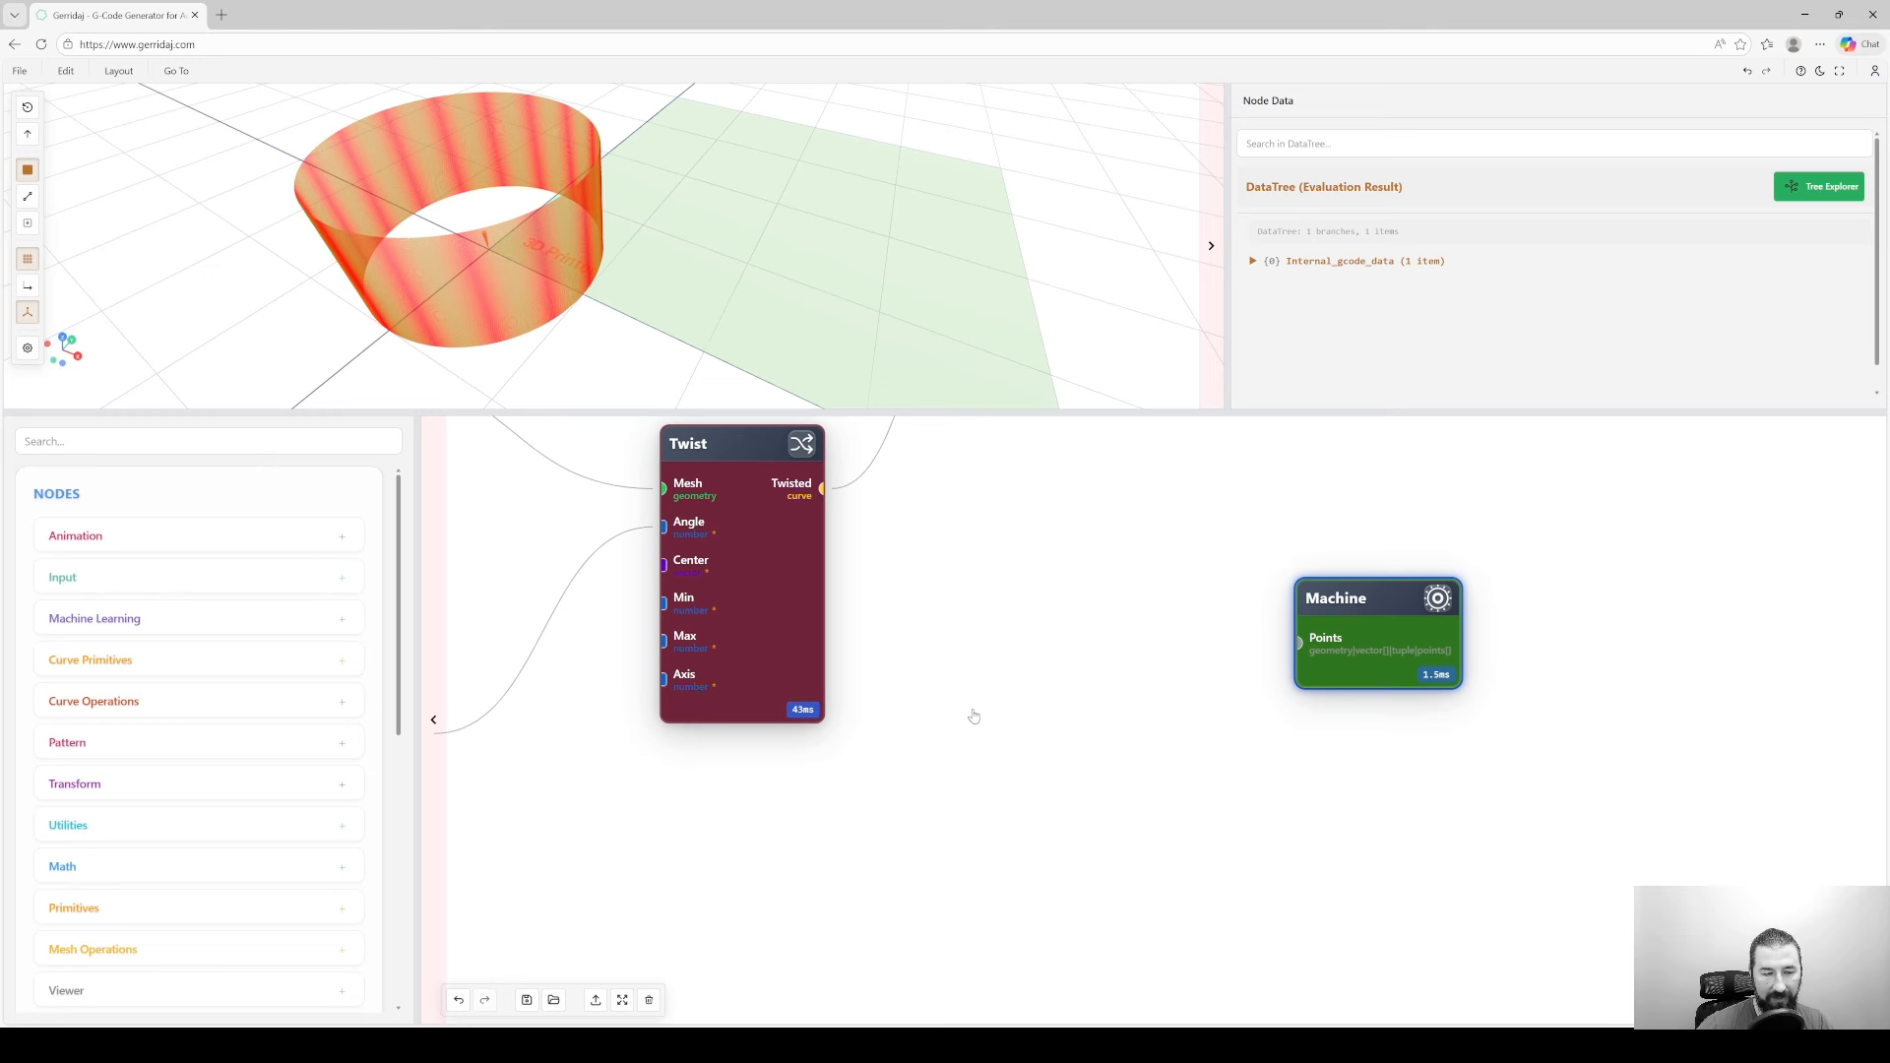
left_click(993, 825)
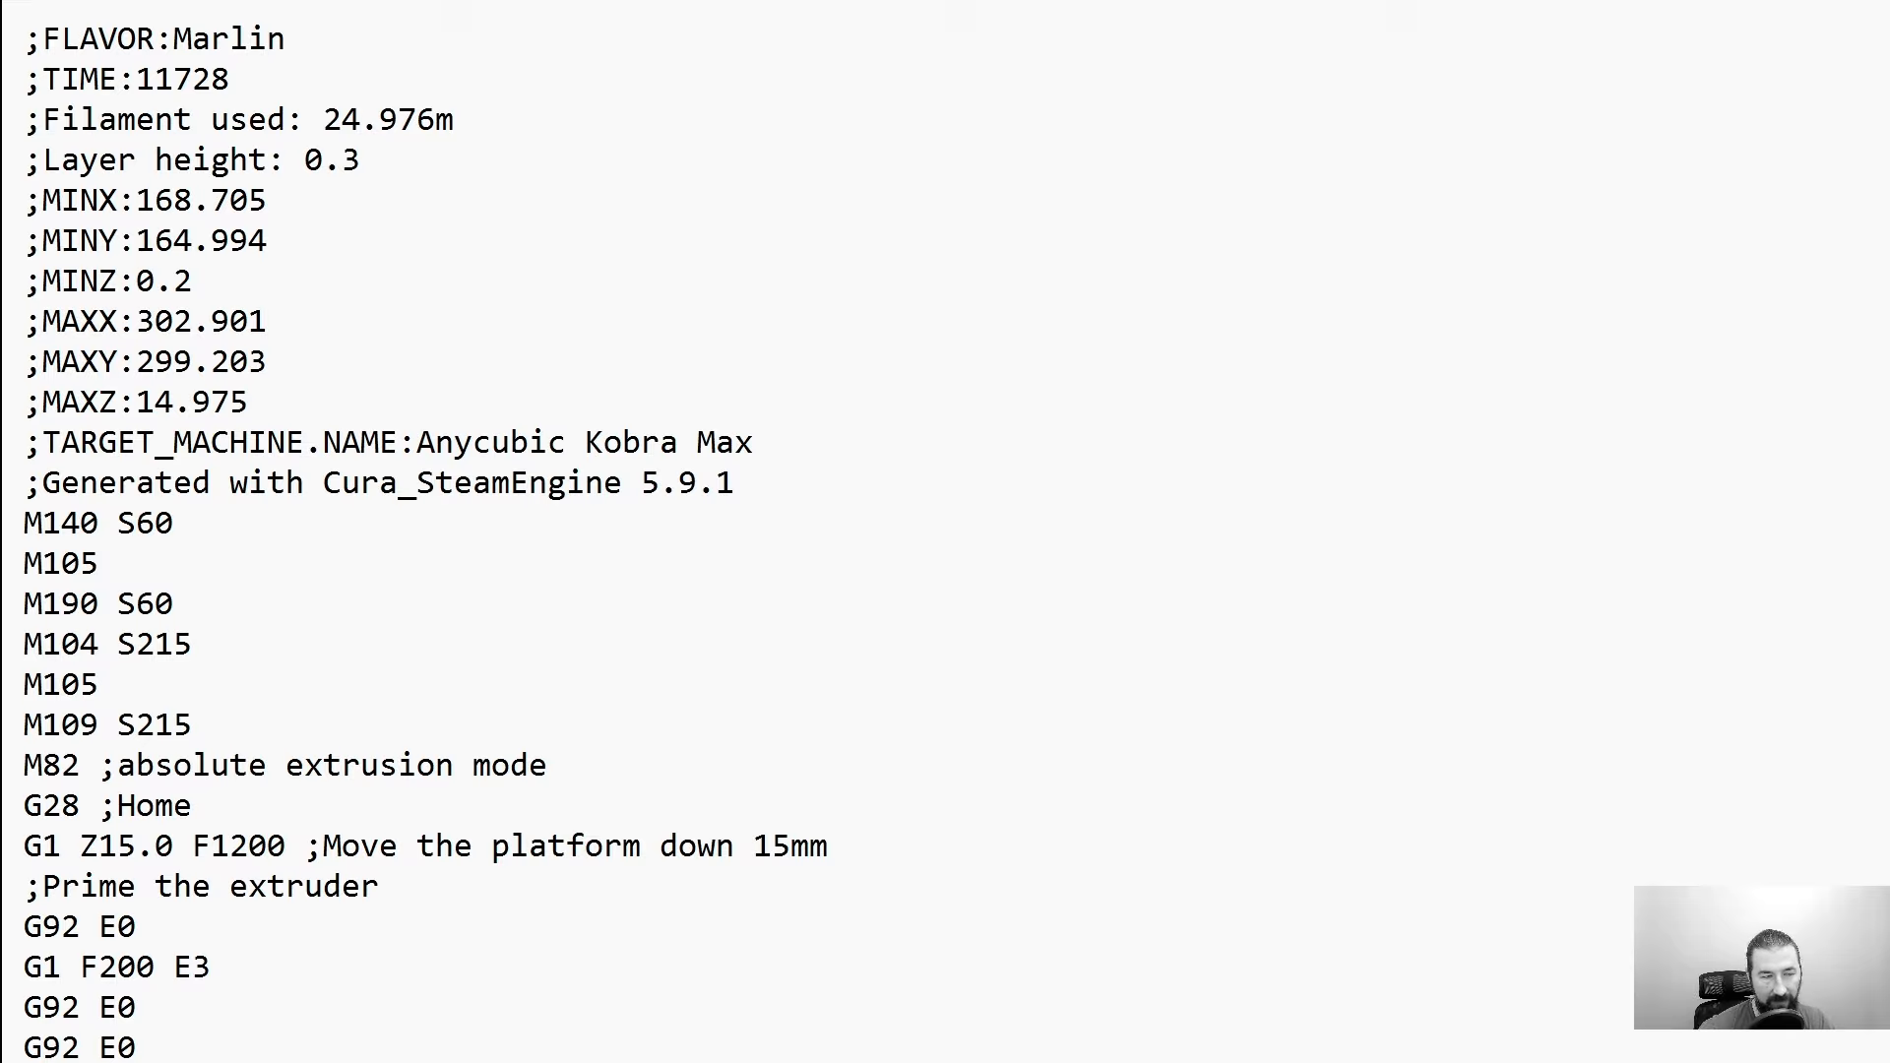
- In the text editor, examine the Cura G-code's semicolon header comments and its start-up block through to the toolpath marker
left_click_drag(736, 487, 26, 562)
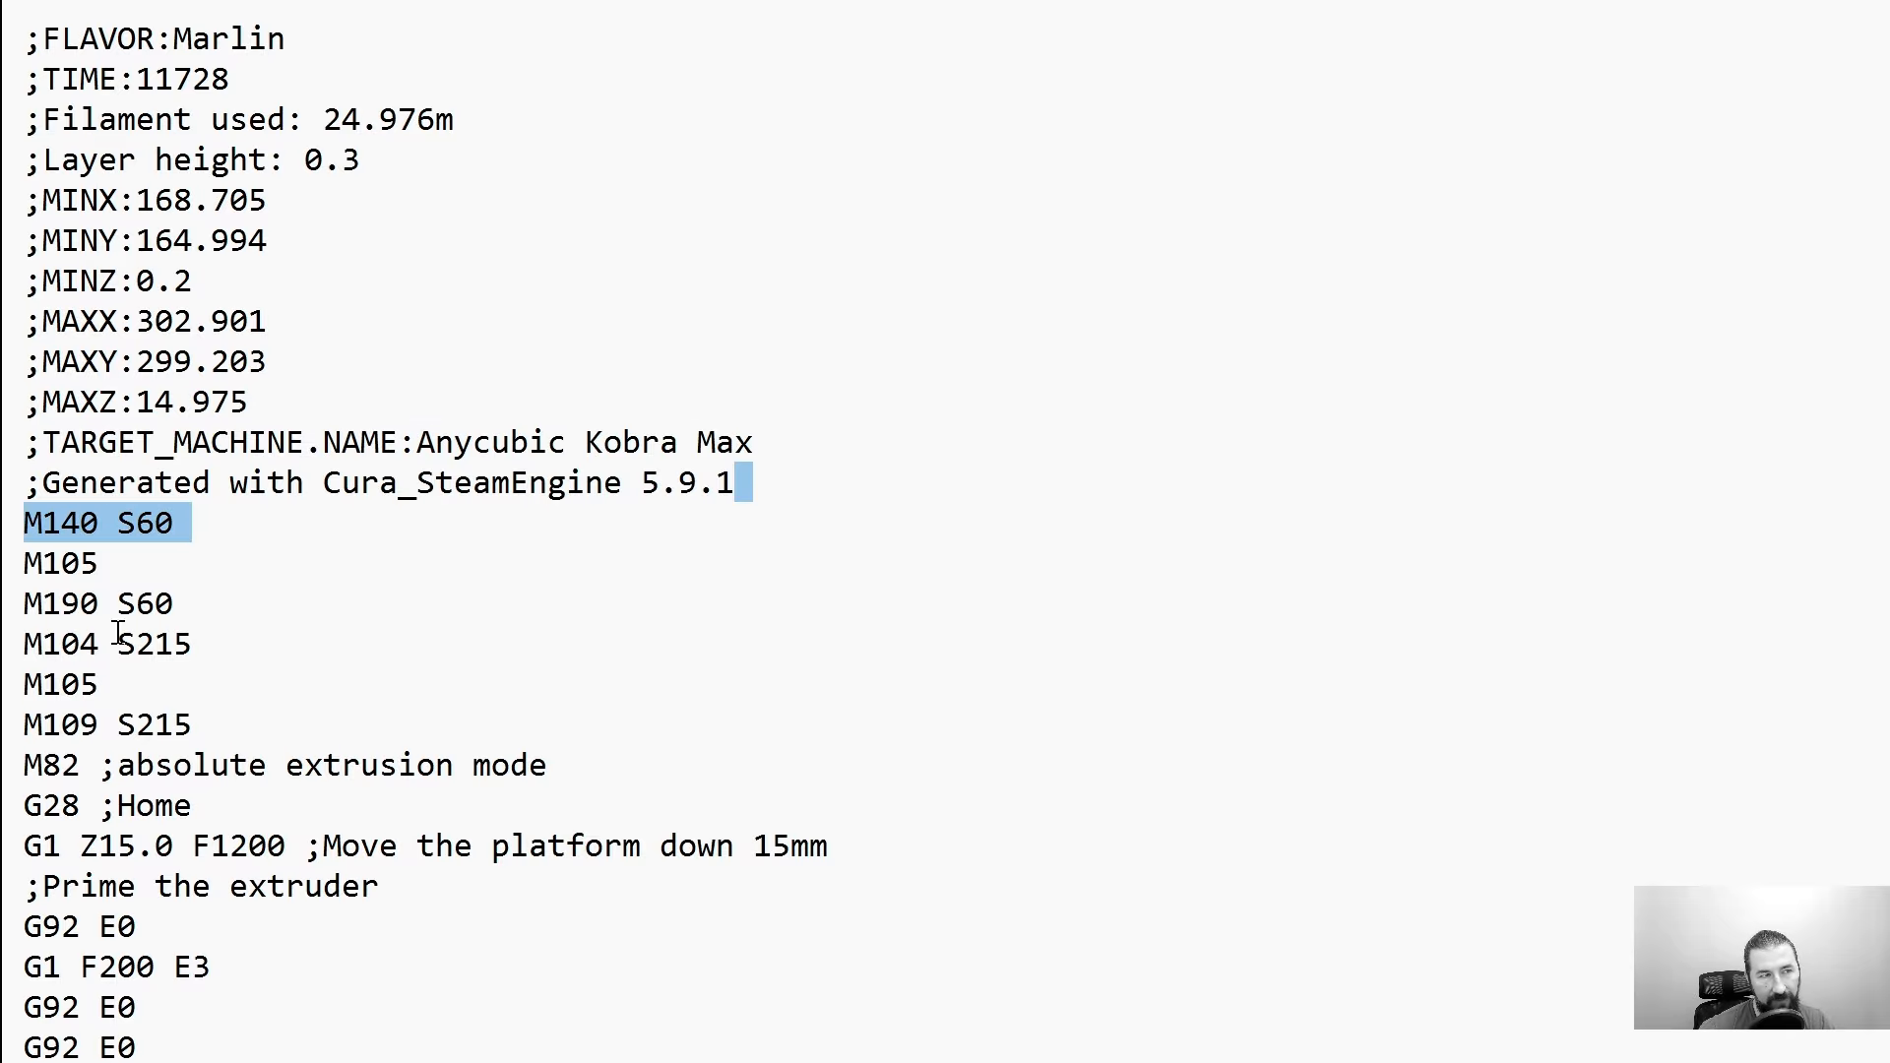
left_click(737, 488)
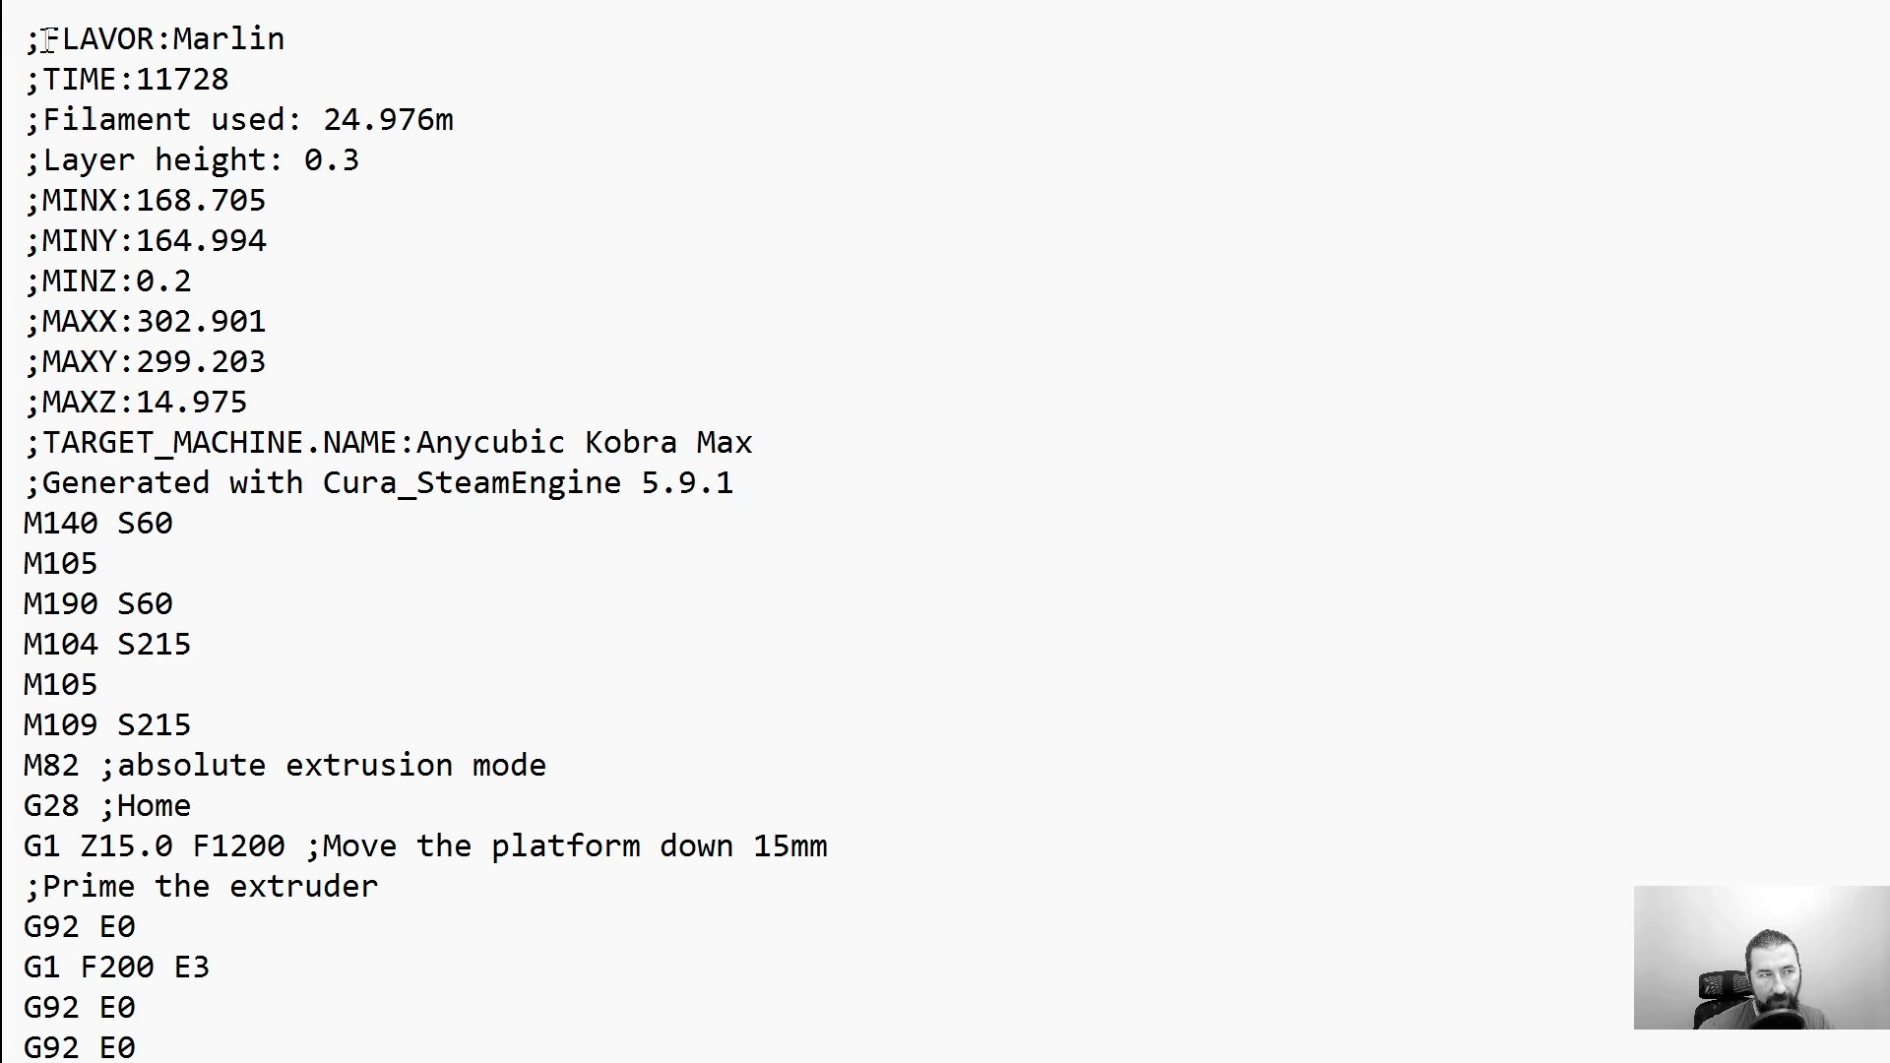
left_click_drag(45, 39, 23, 39)
left_click(278, 96)
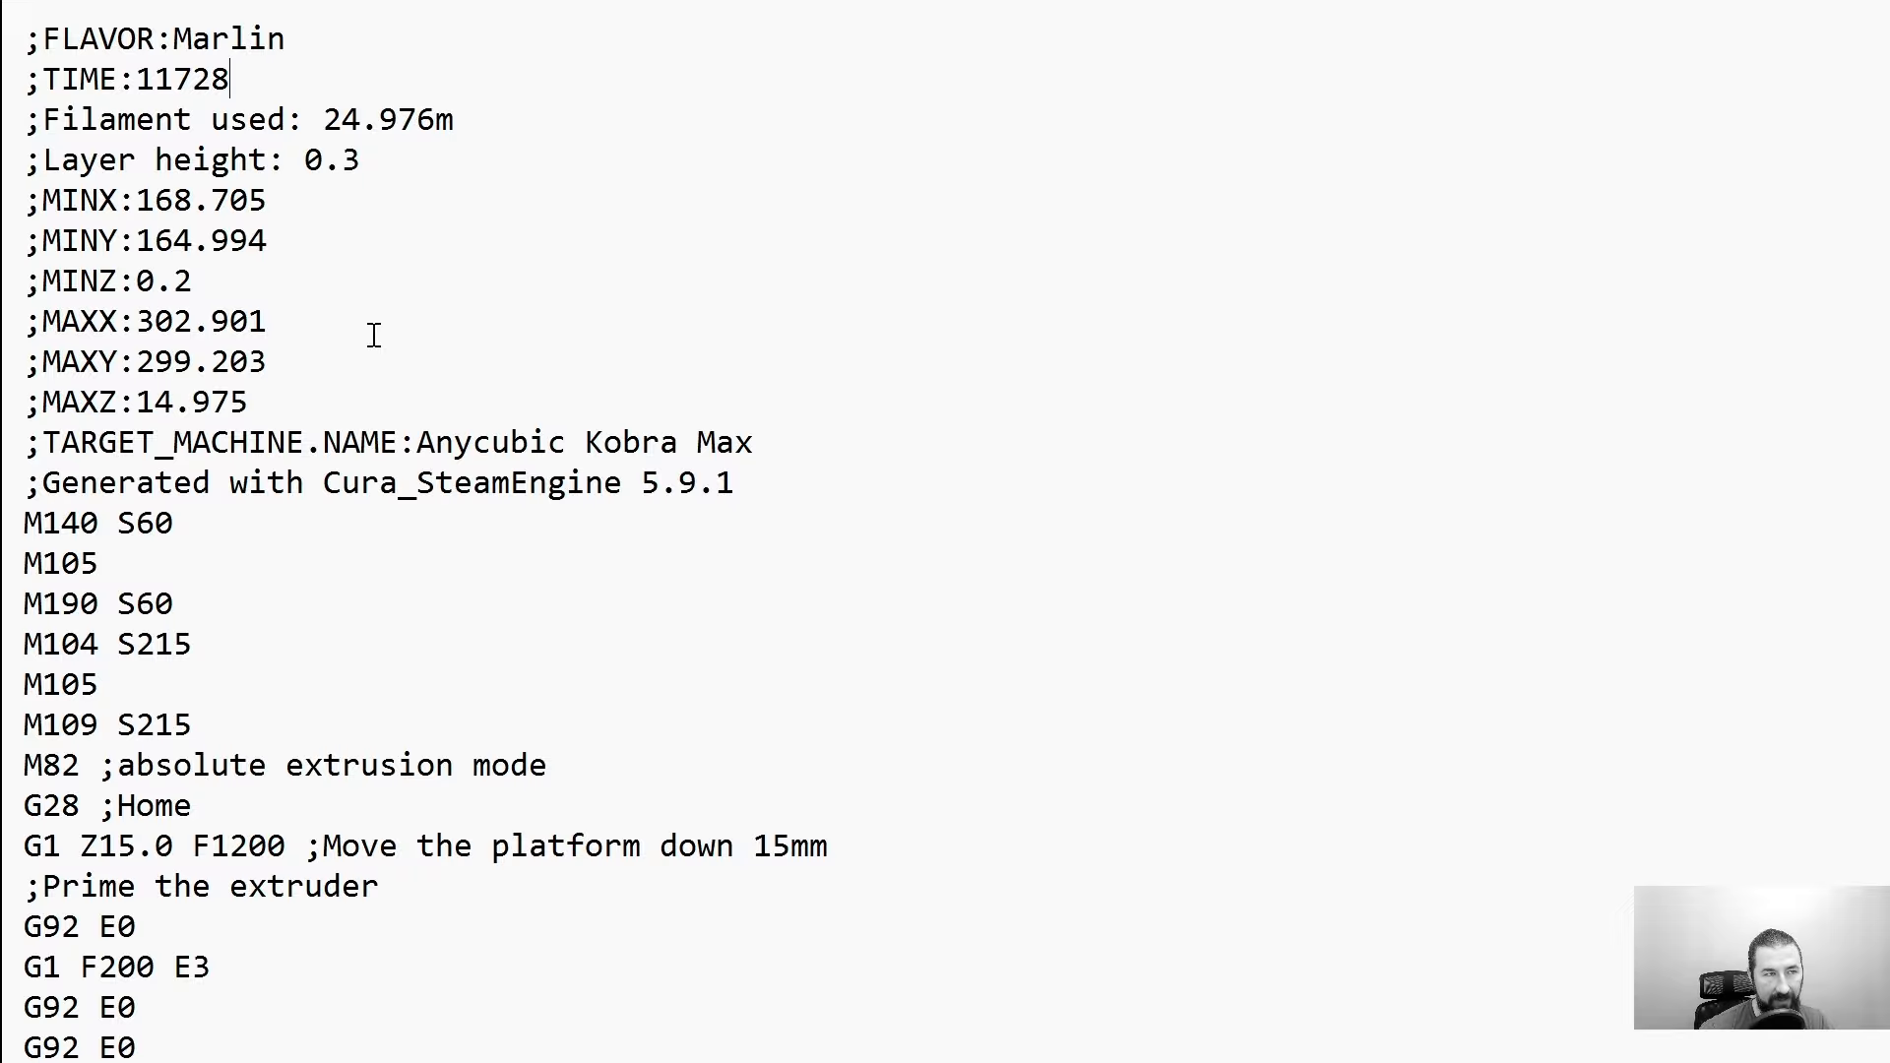
left_click_drag(311, 56, 45, 44)
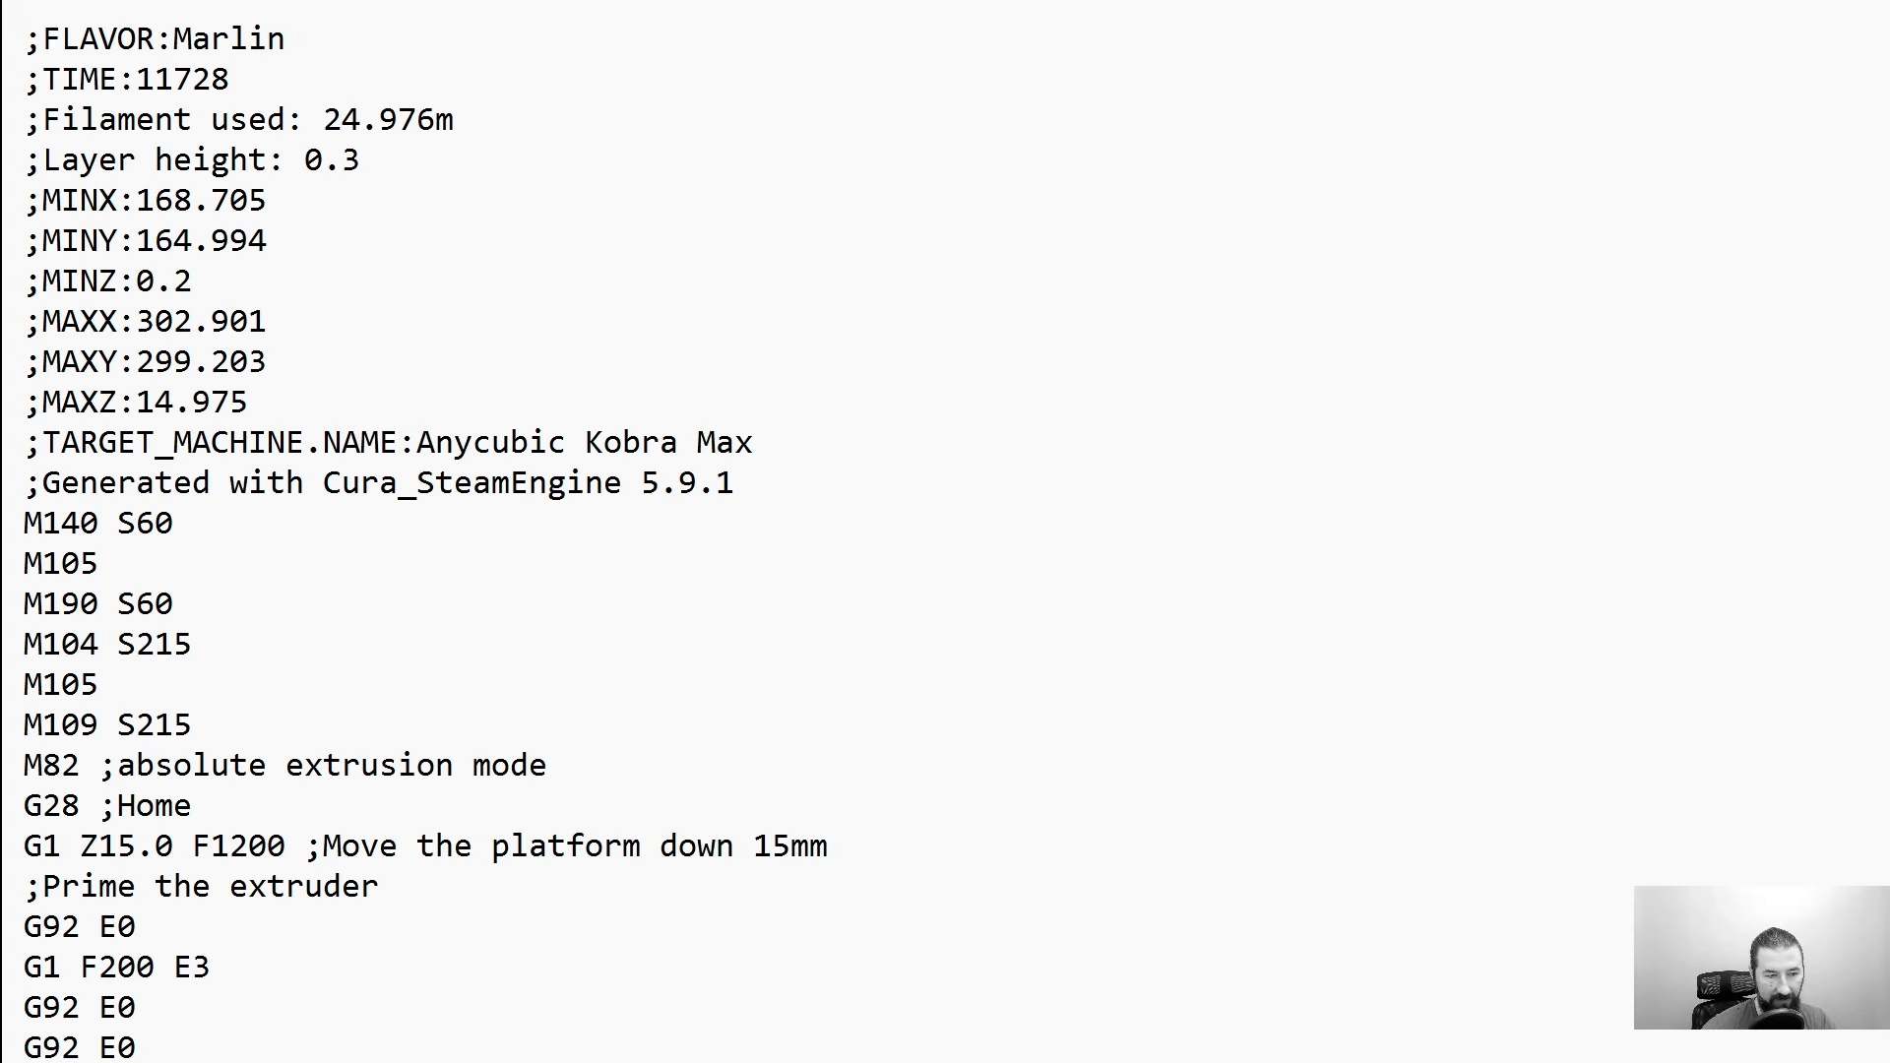
scroll(425, 532, "down", 2)
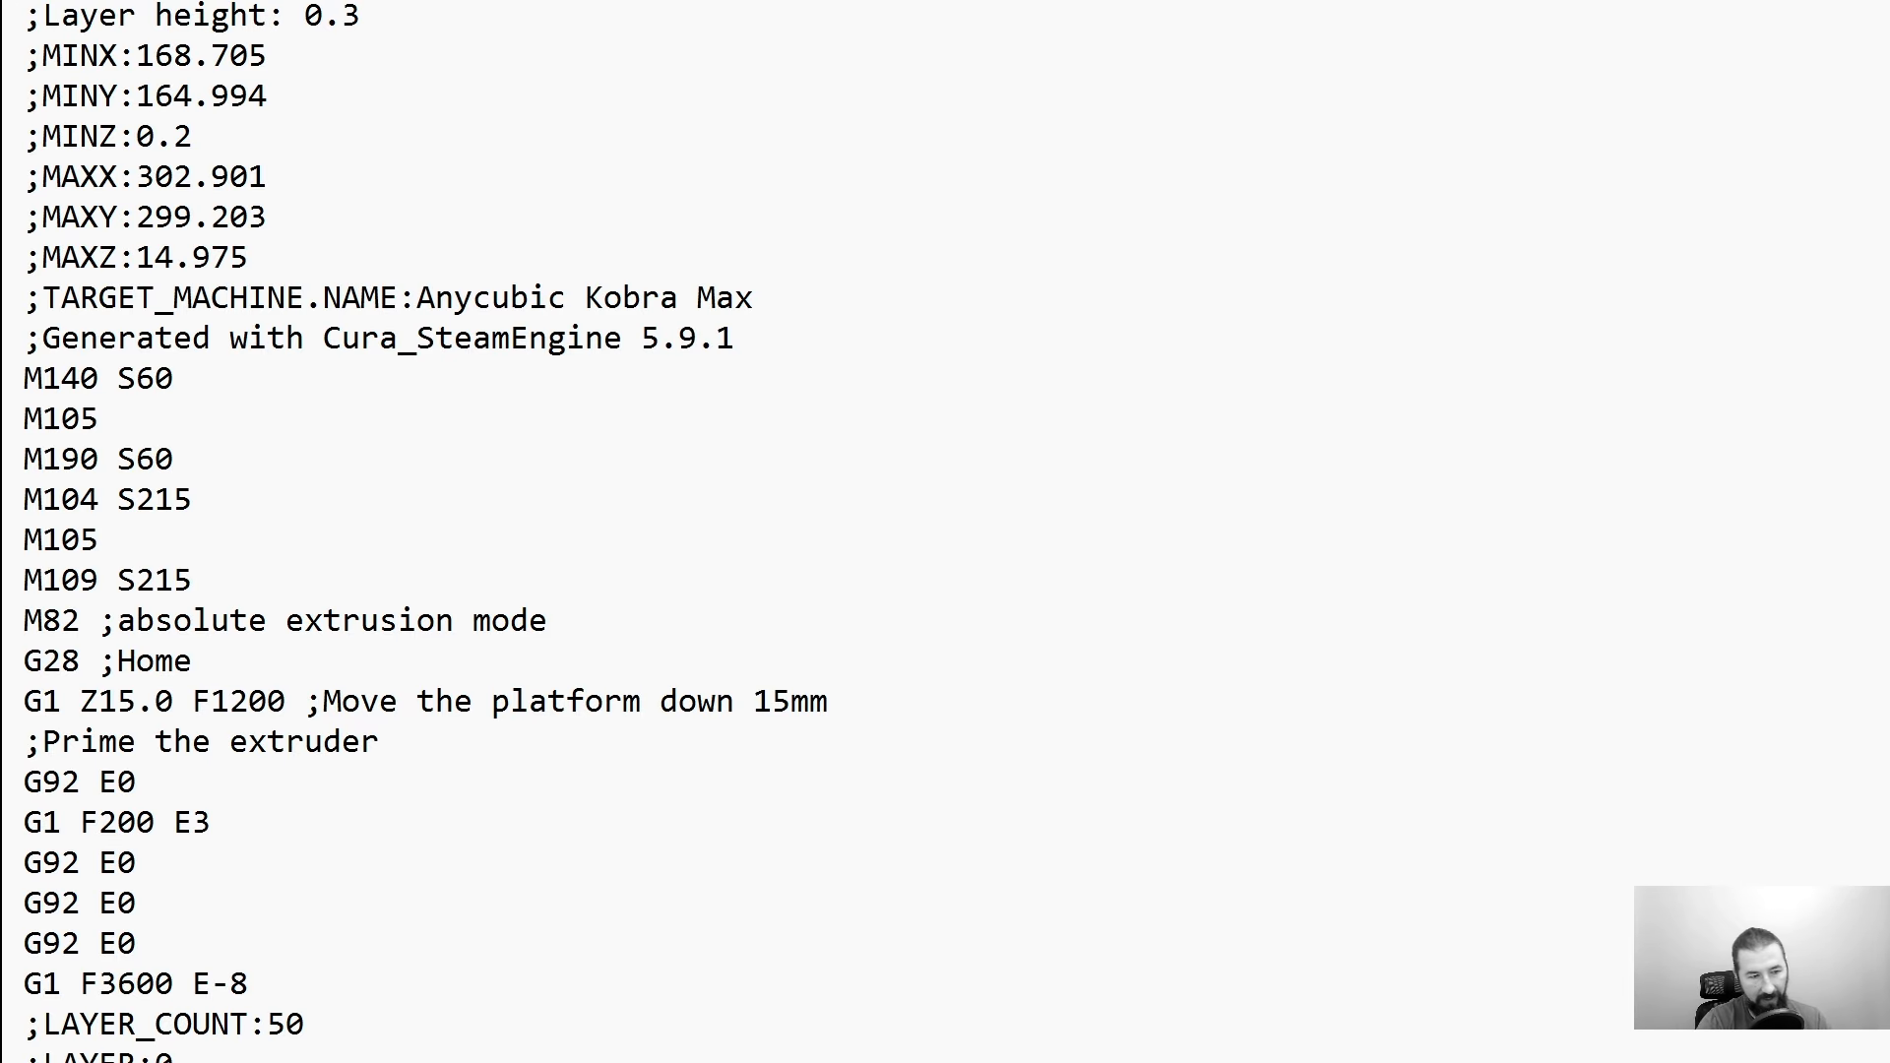
left_click_drag(177, 1058, 24, 541)
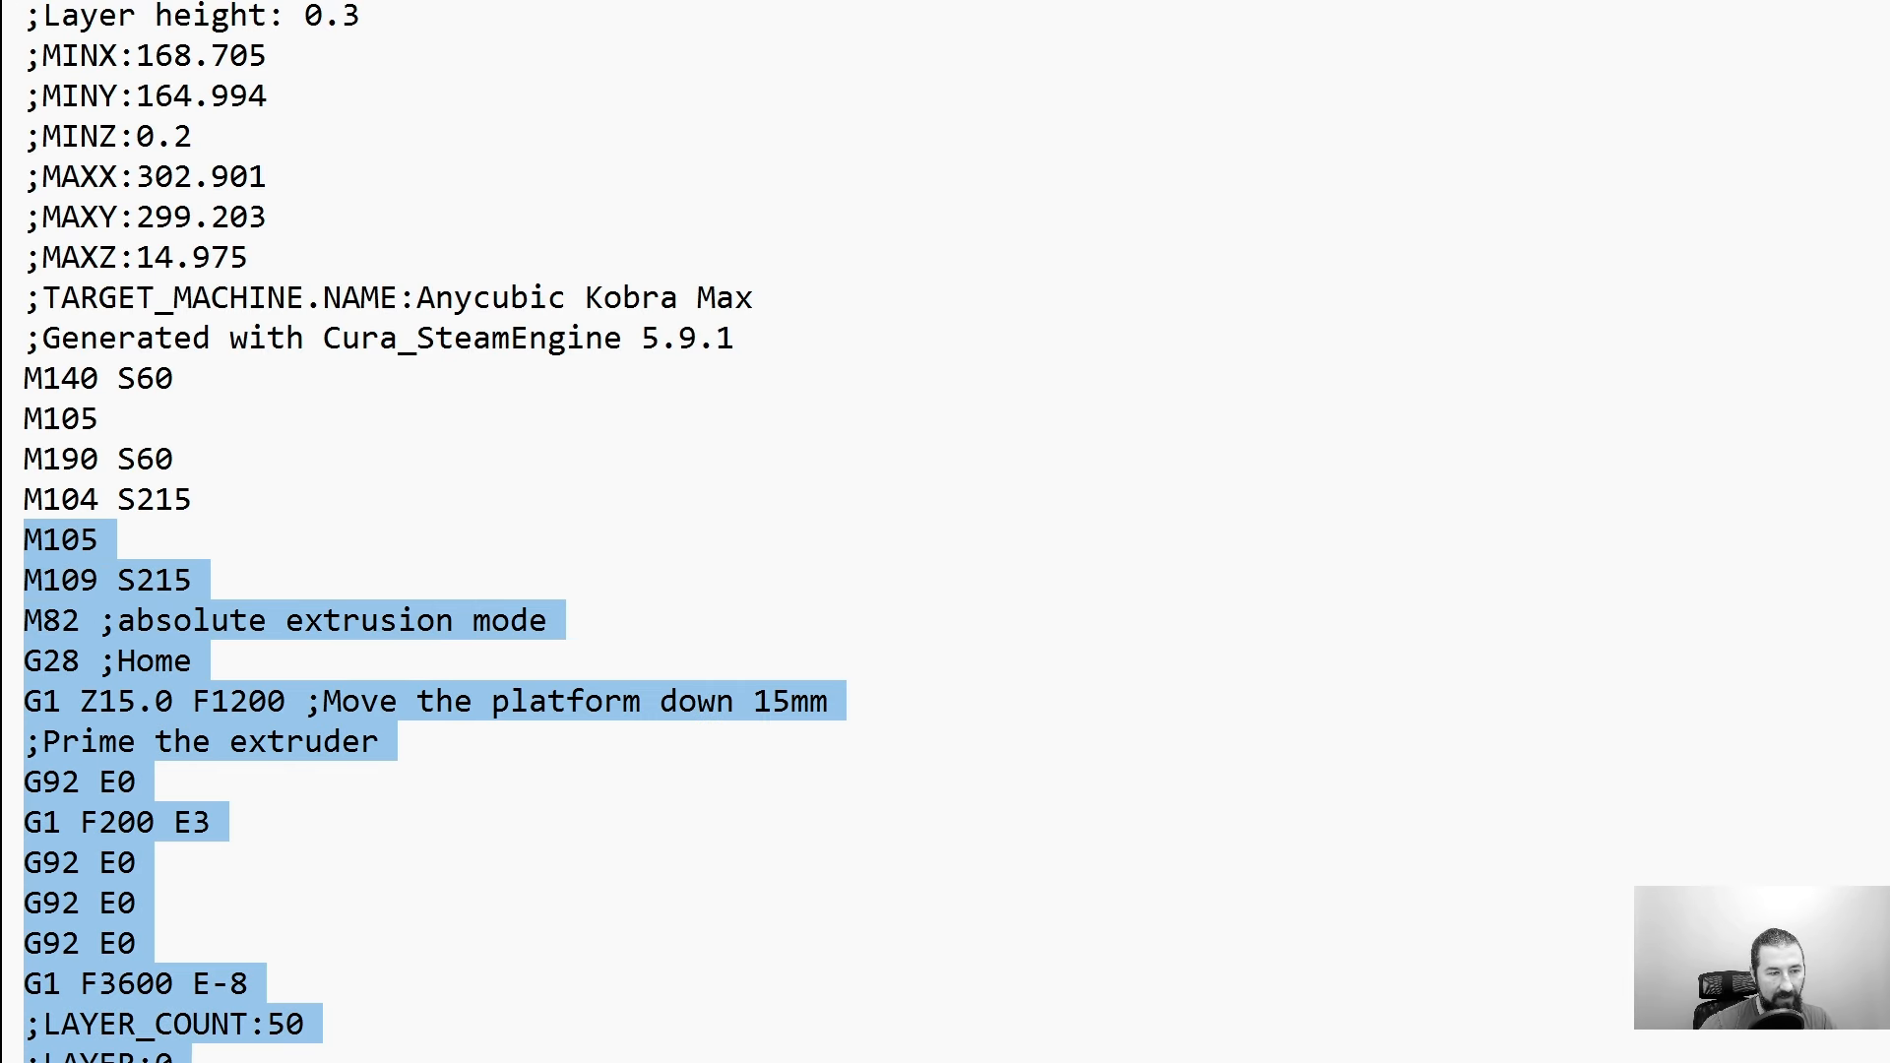
left_click(24, 540)
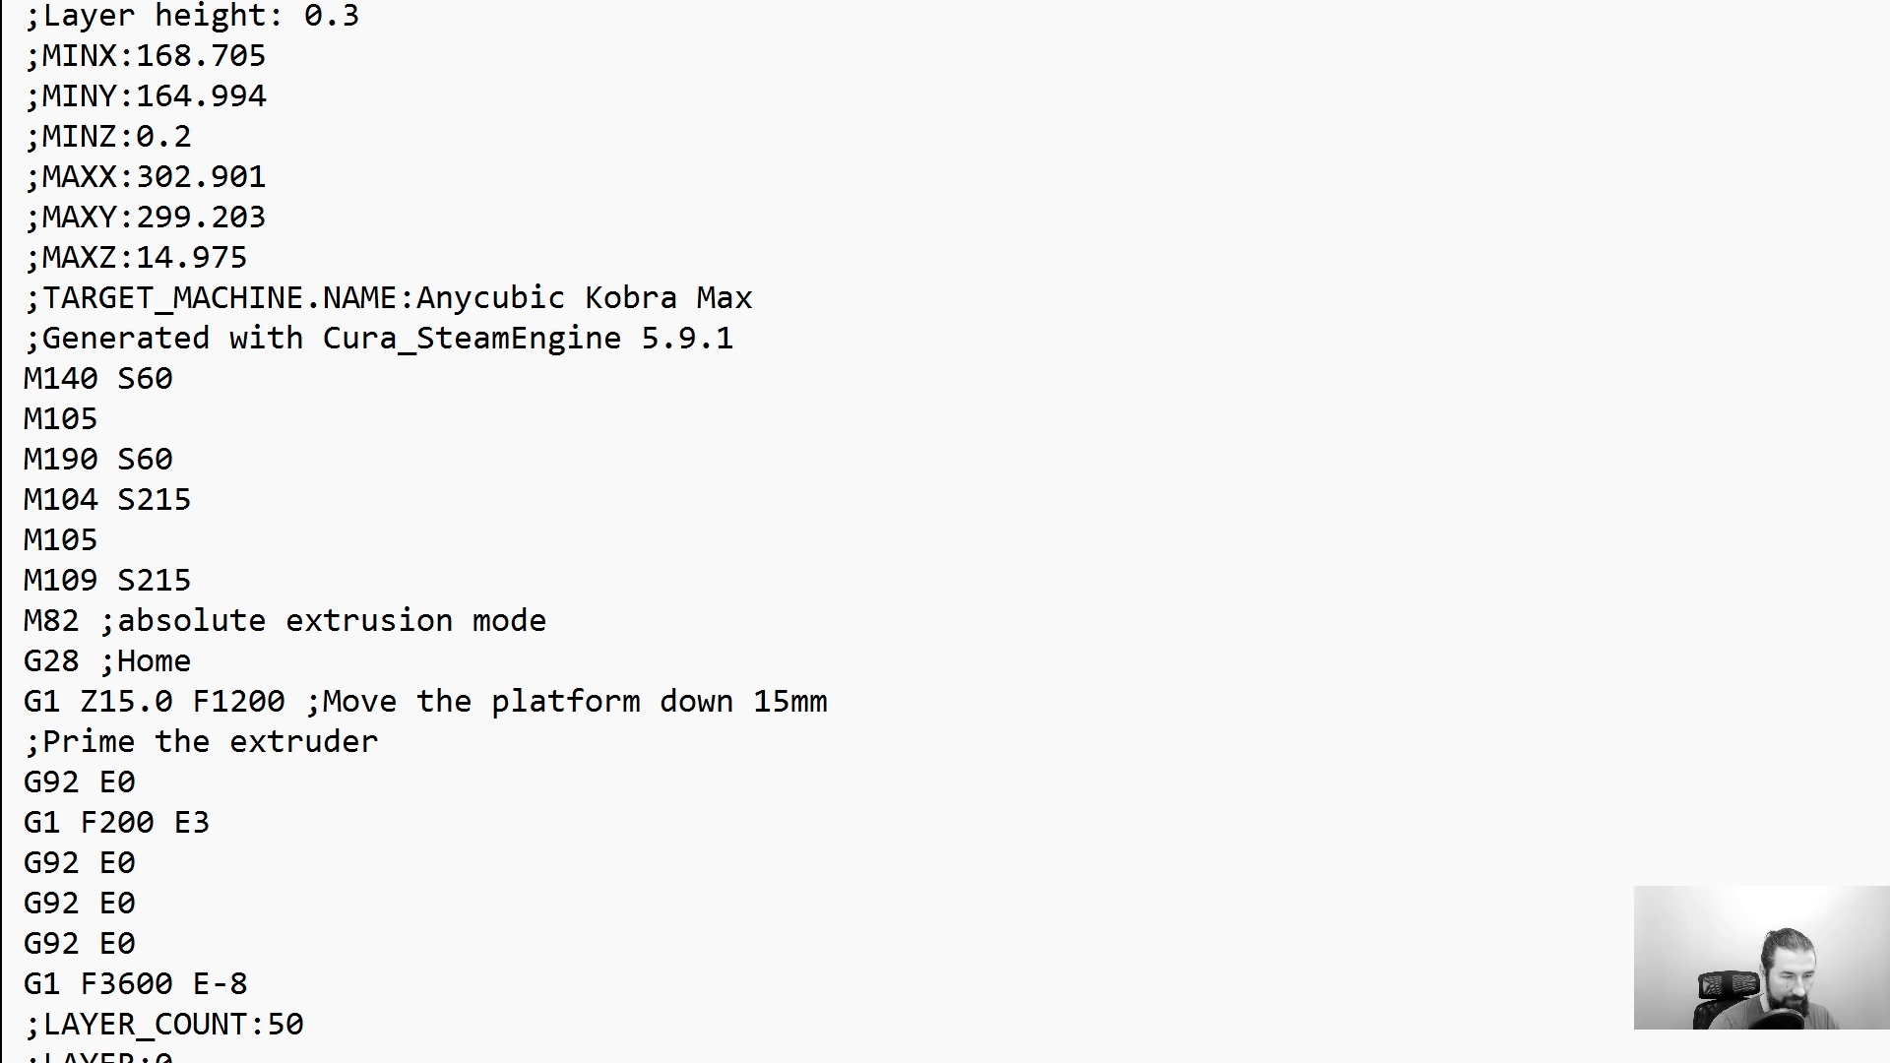
scroll(946, 532, "down", 3)
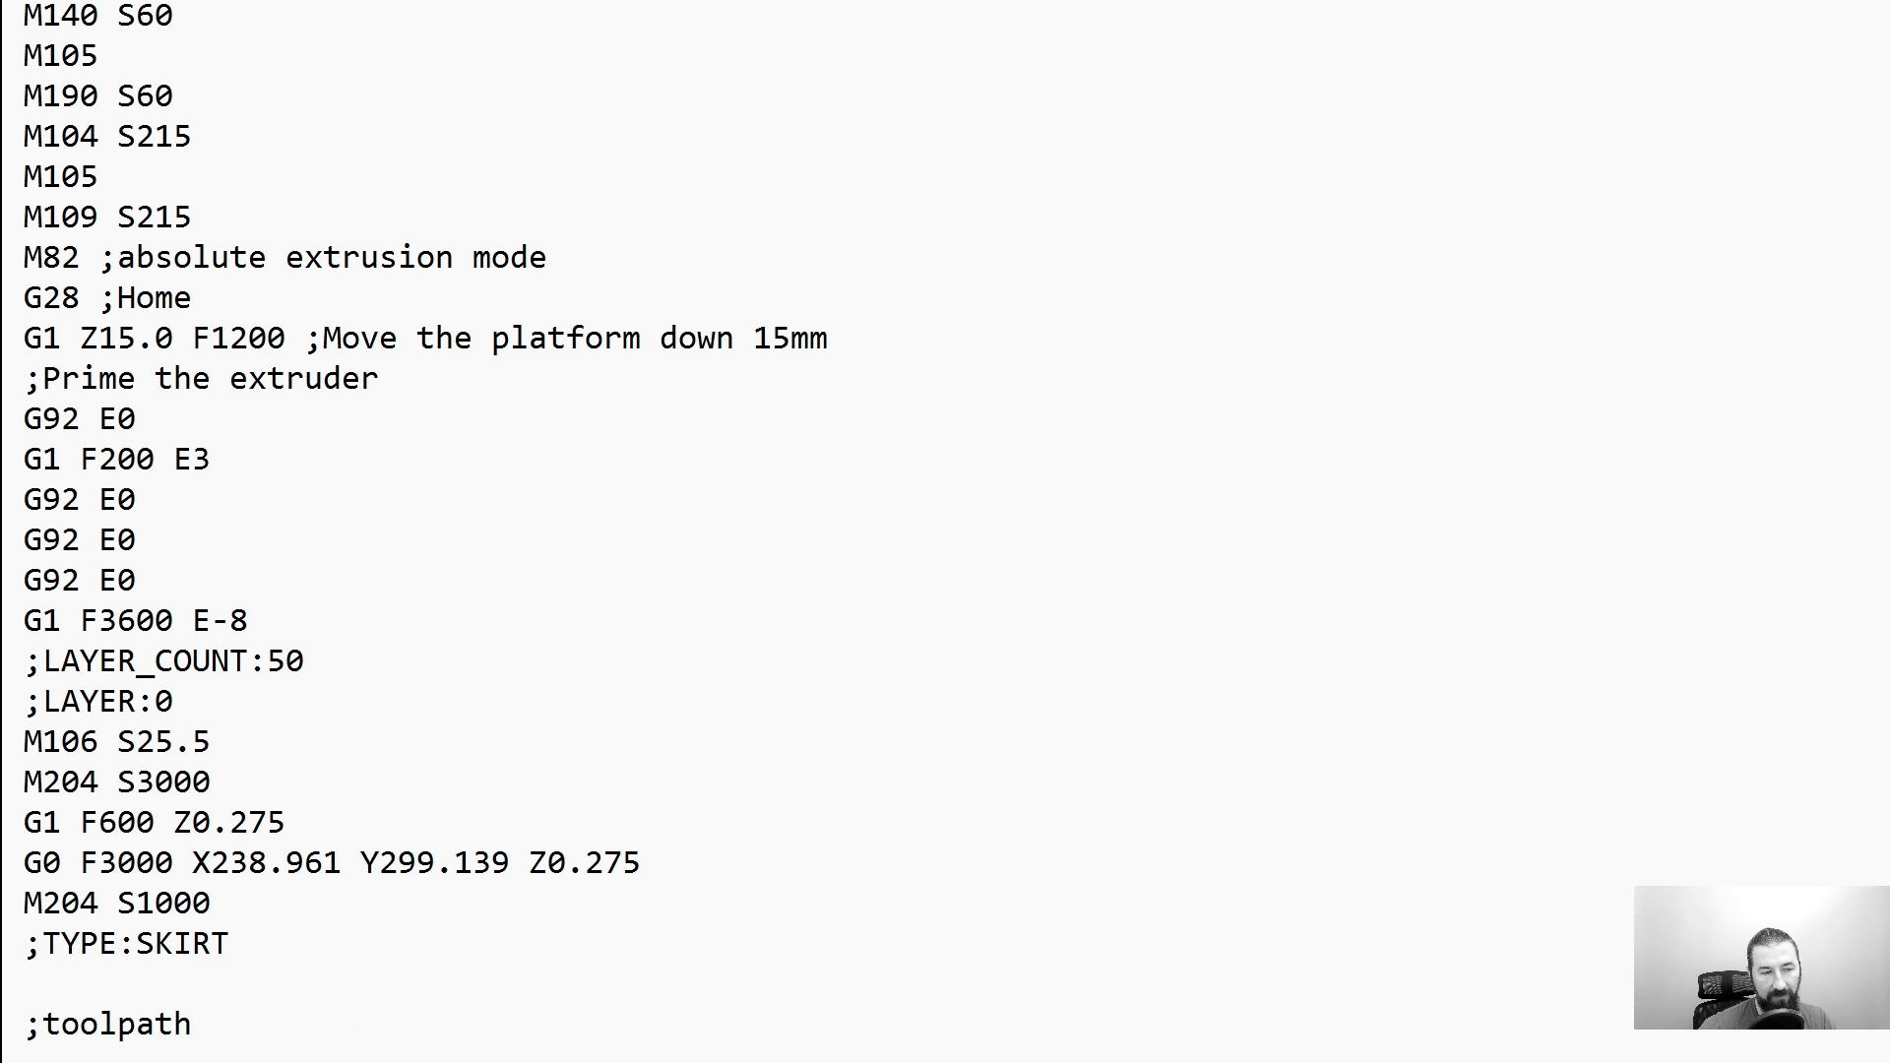
scroll(344, 1014, "up", 5)
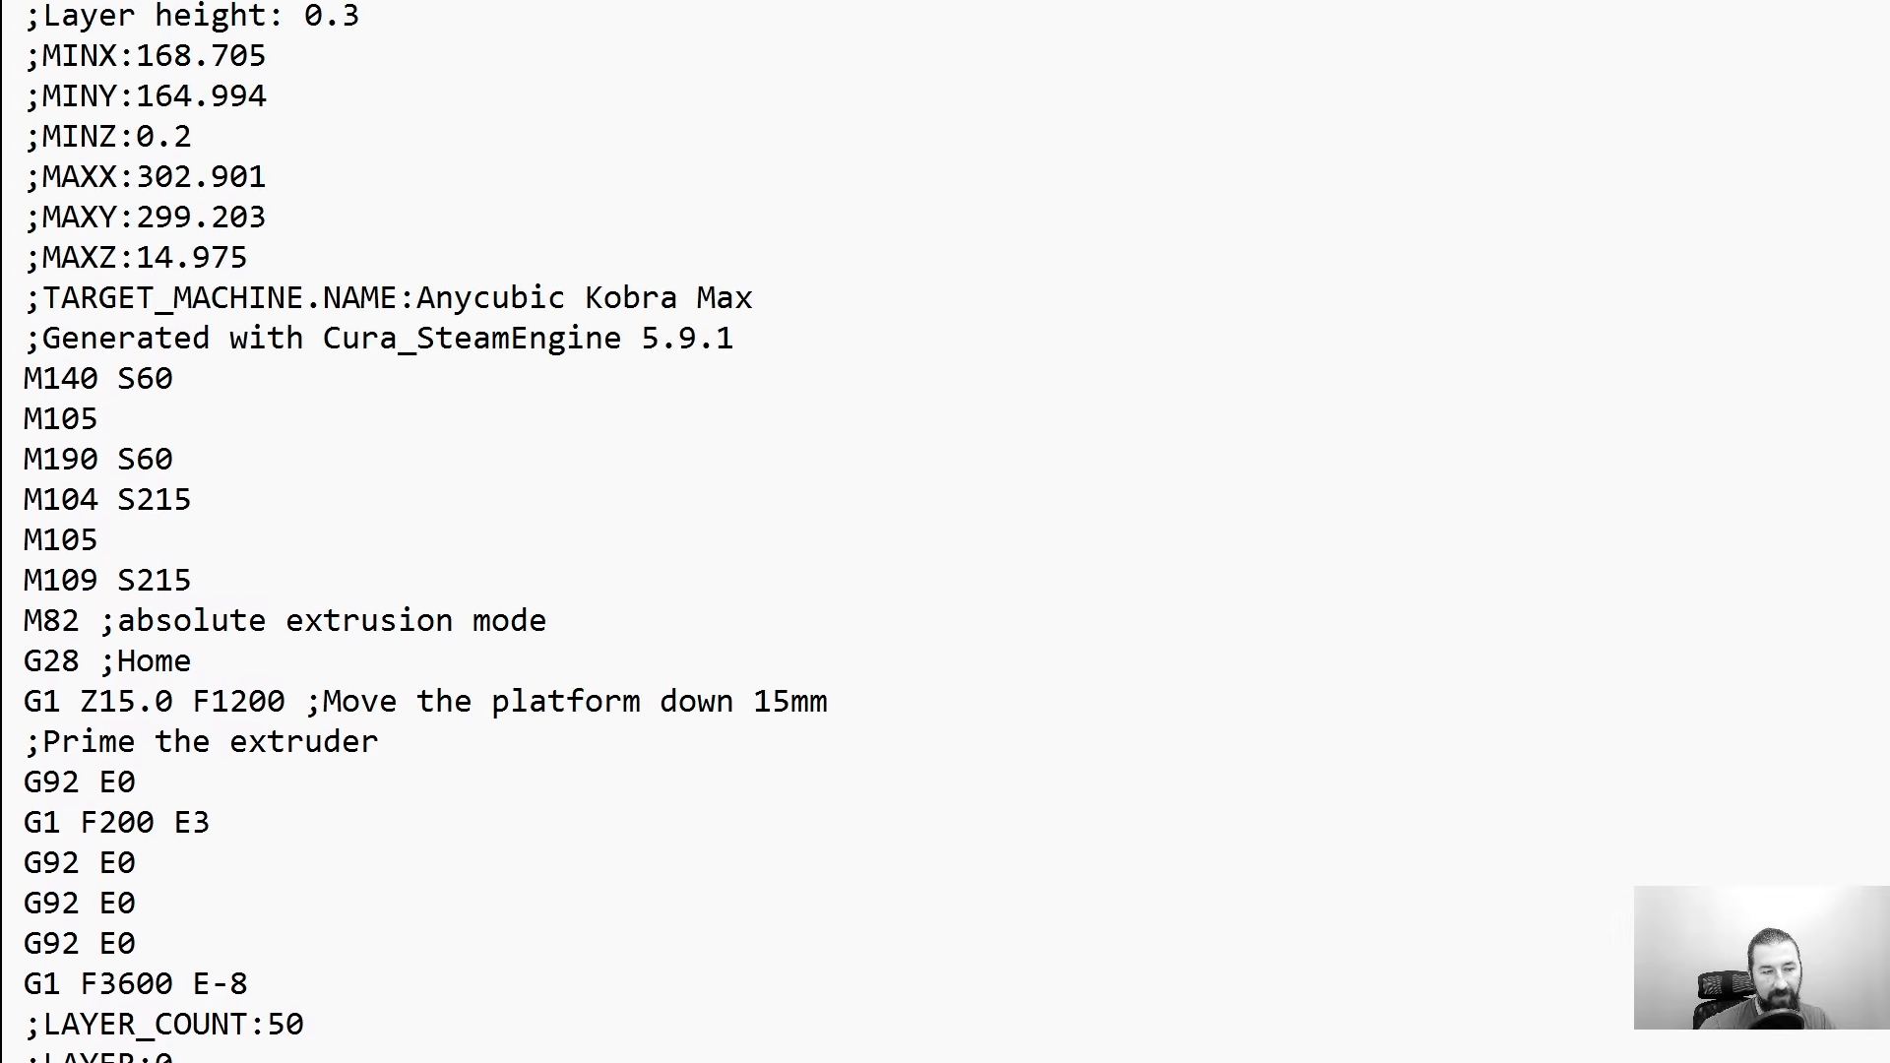
- Examine the heating commands in the start block by highlighting M140 S60, M104 S215 and the lines through M109 S215
left_click(43, 645, "shift")
left_click_drag(43, 648, 45, 485)
left_click(307, 581)
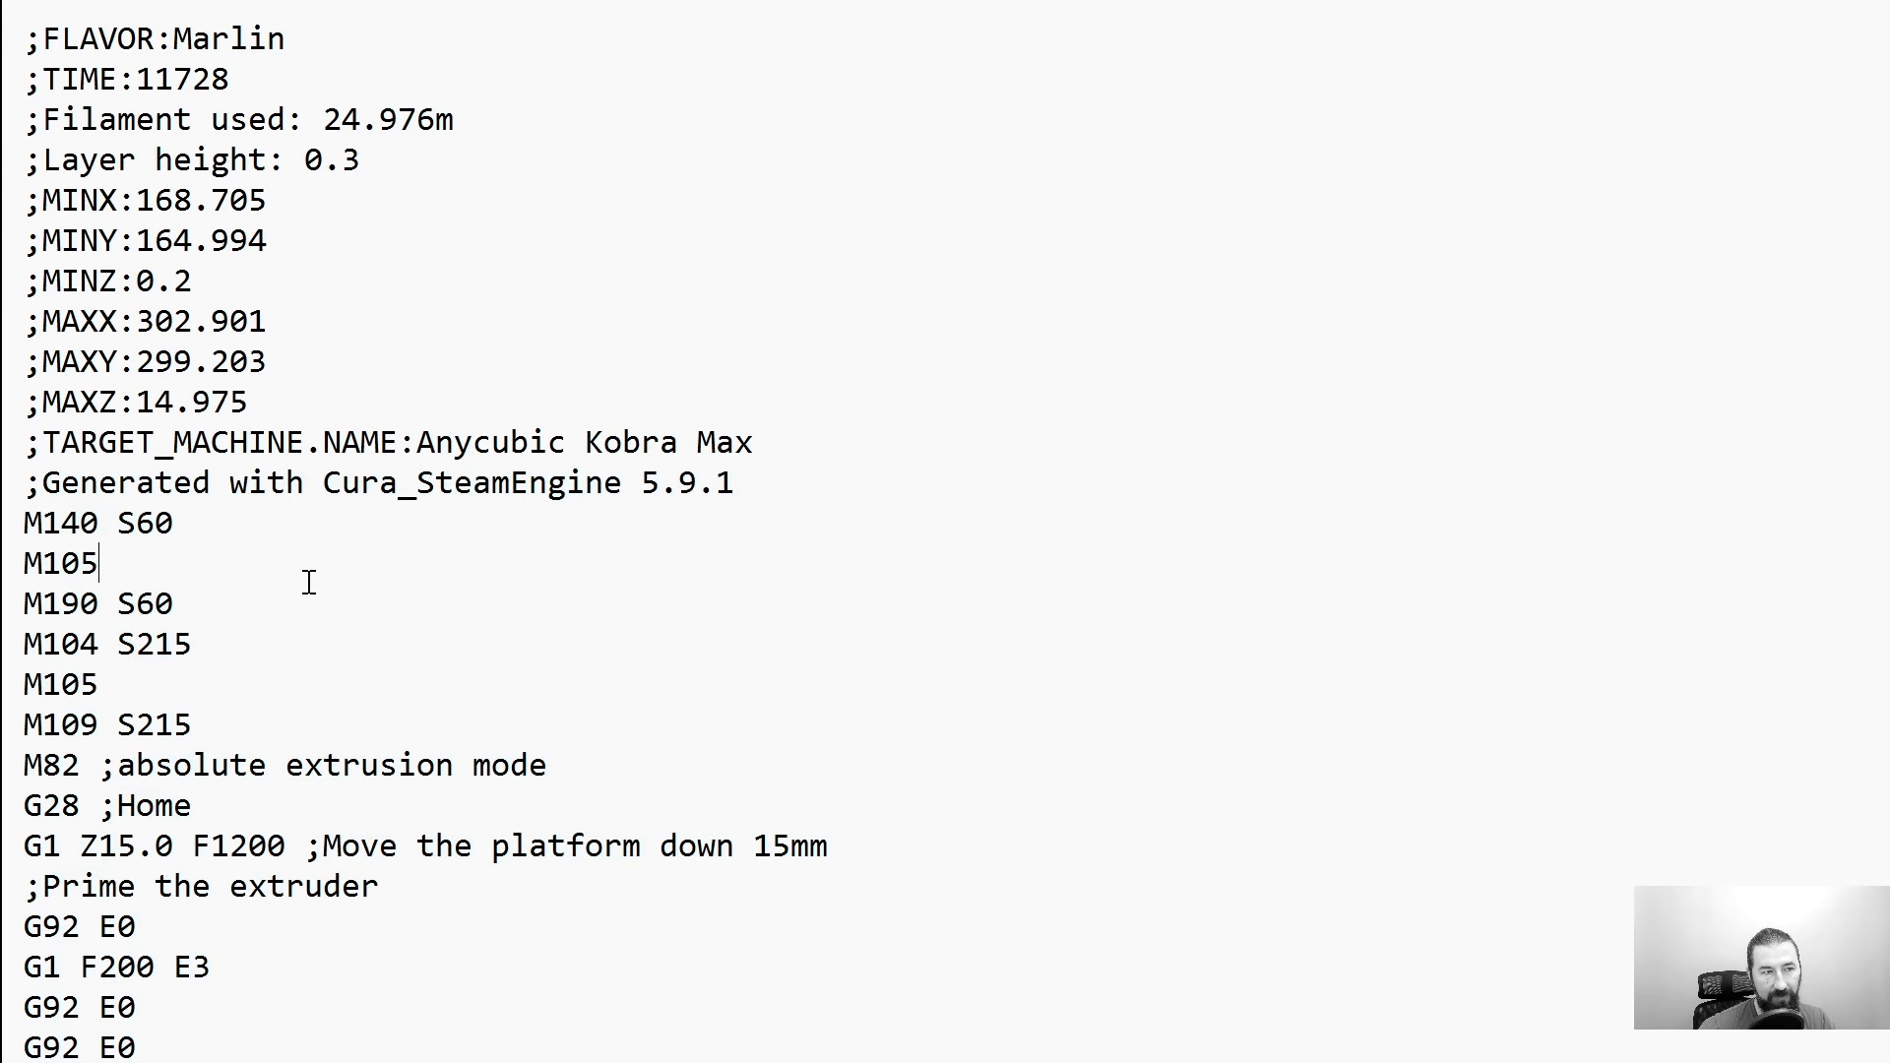
left_click_drag(183, 523, 8, 541)
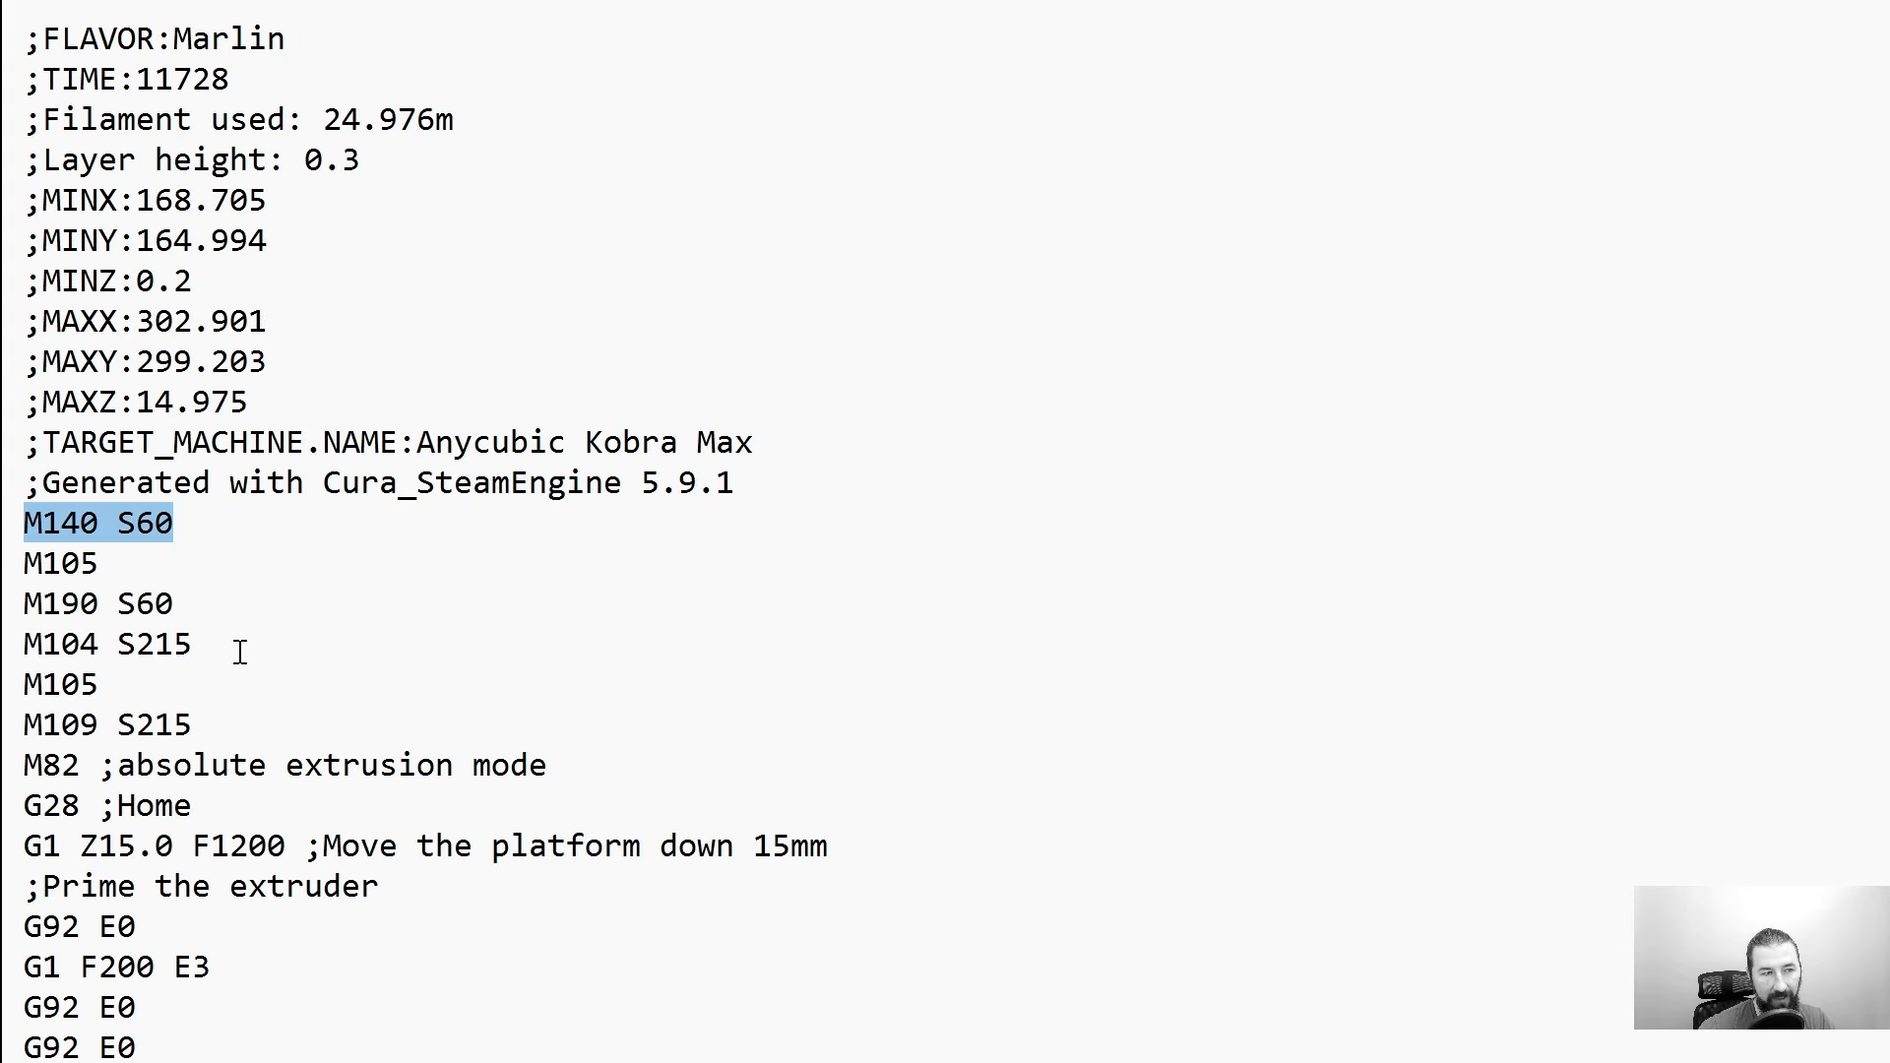
left_click_drag(195, 645, 23, 646)
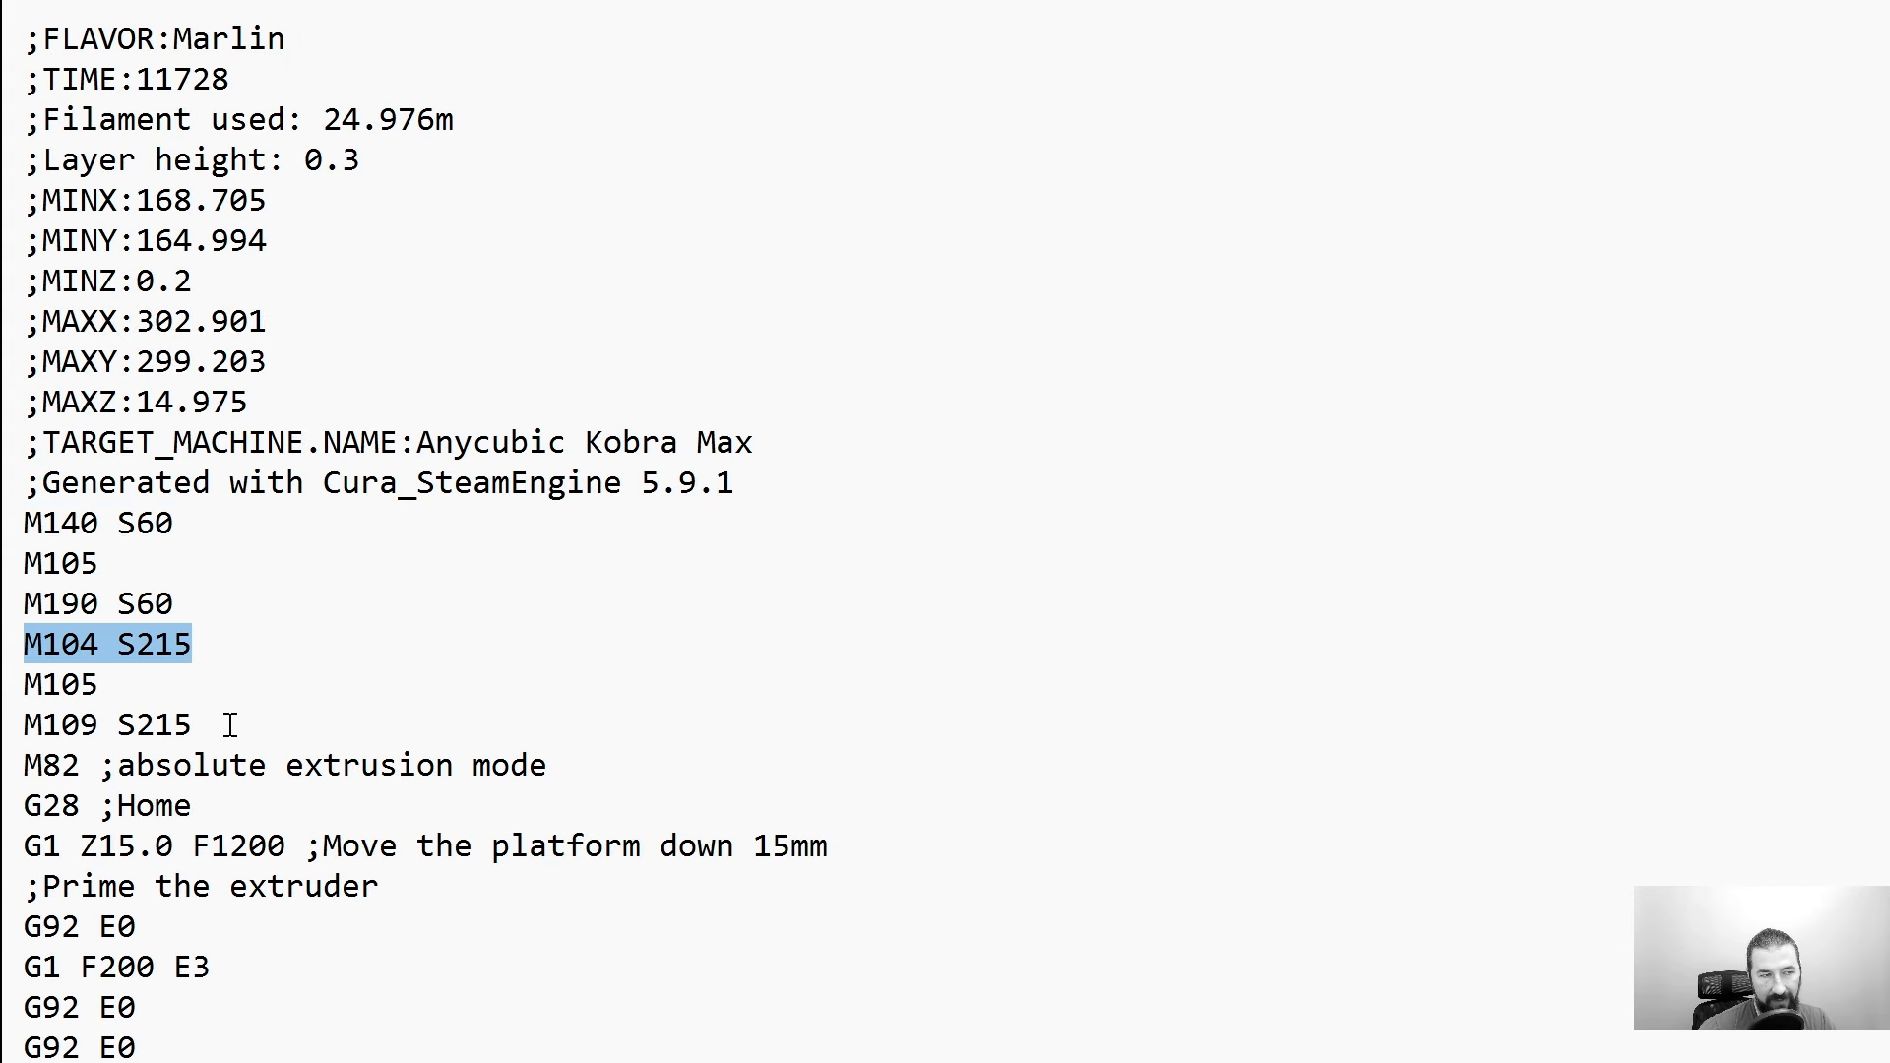
left_click_drag(231, 725, 12, 523)
left_click(260, 724)
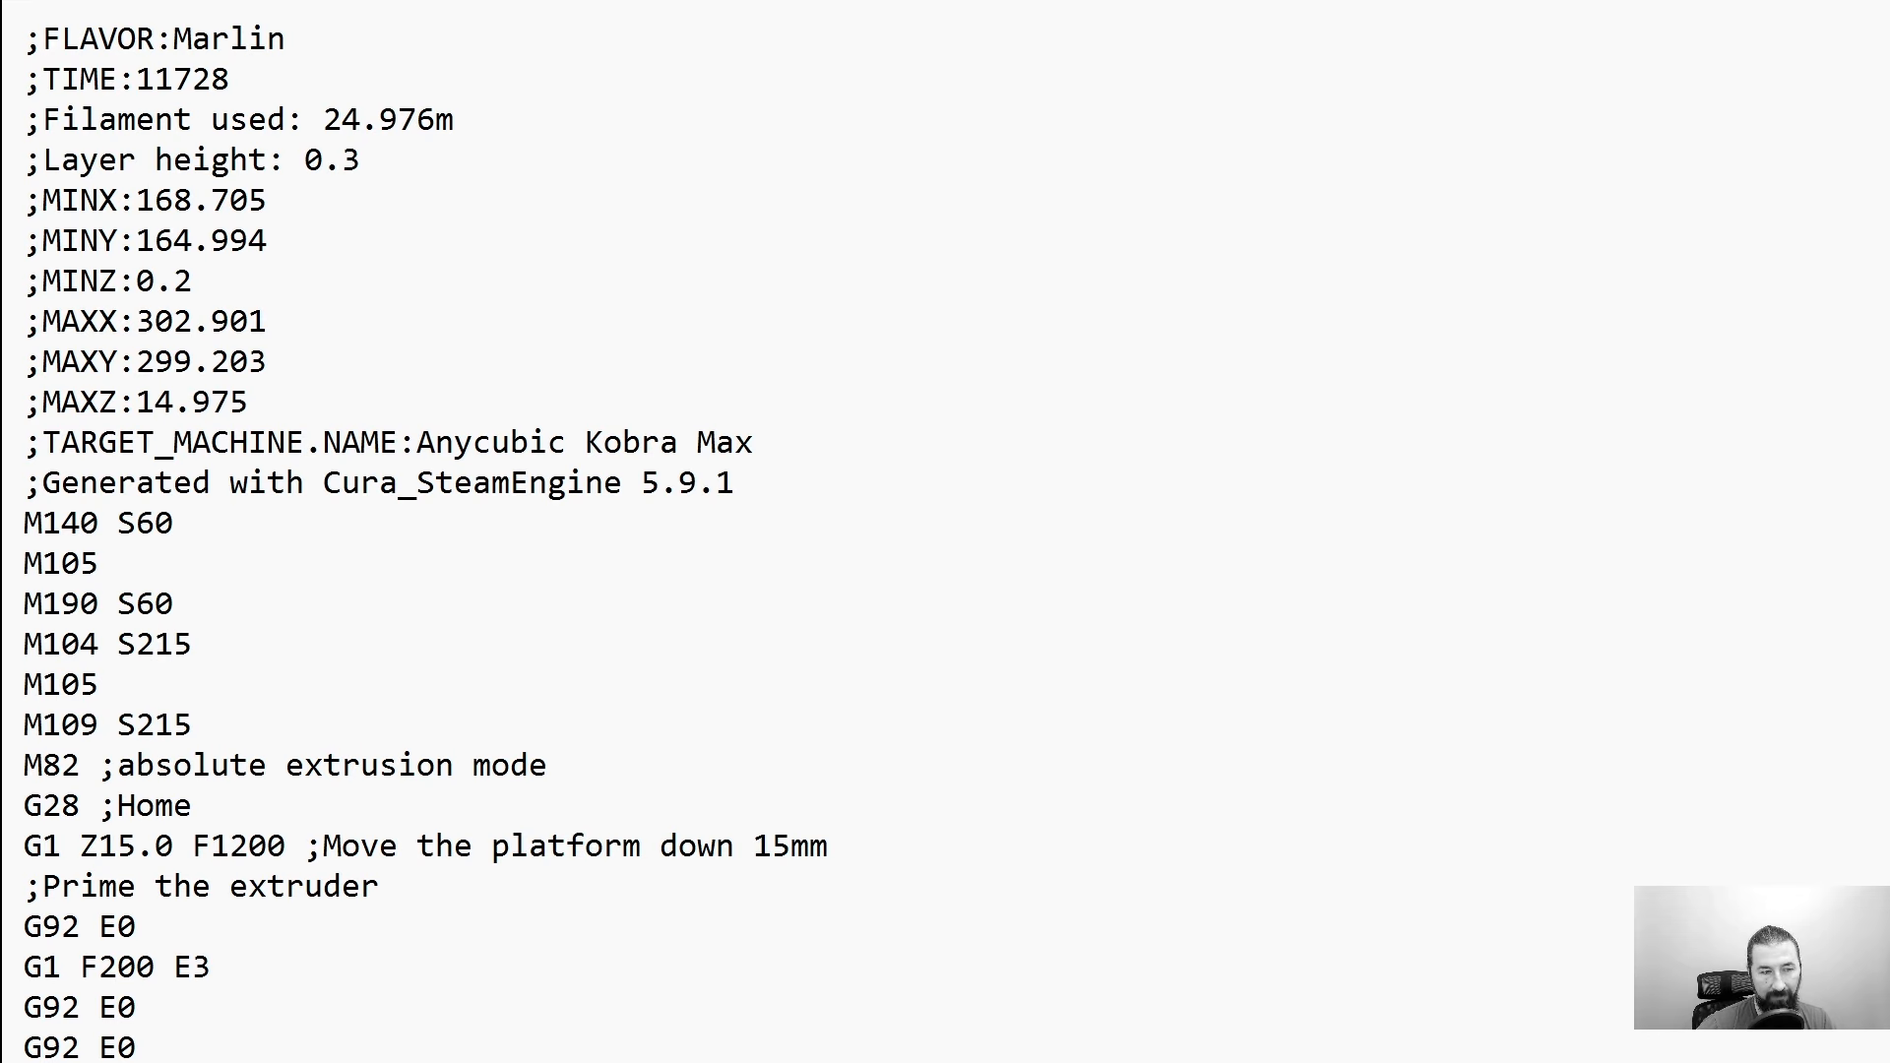
mouse_move(5, 1062)
left_mouse_down()
mouse_move(4, 638)
mouse_move(5, 1062)
left_mouse_up()
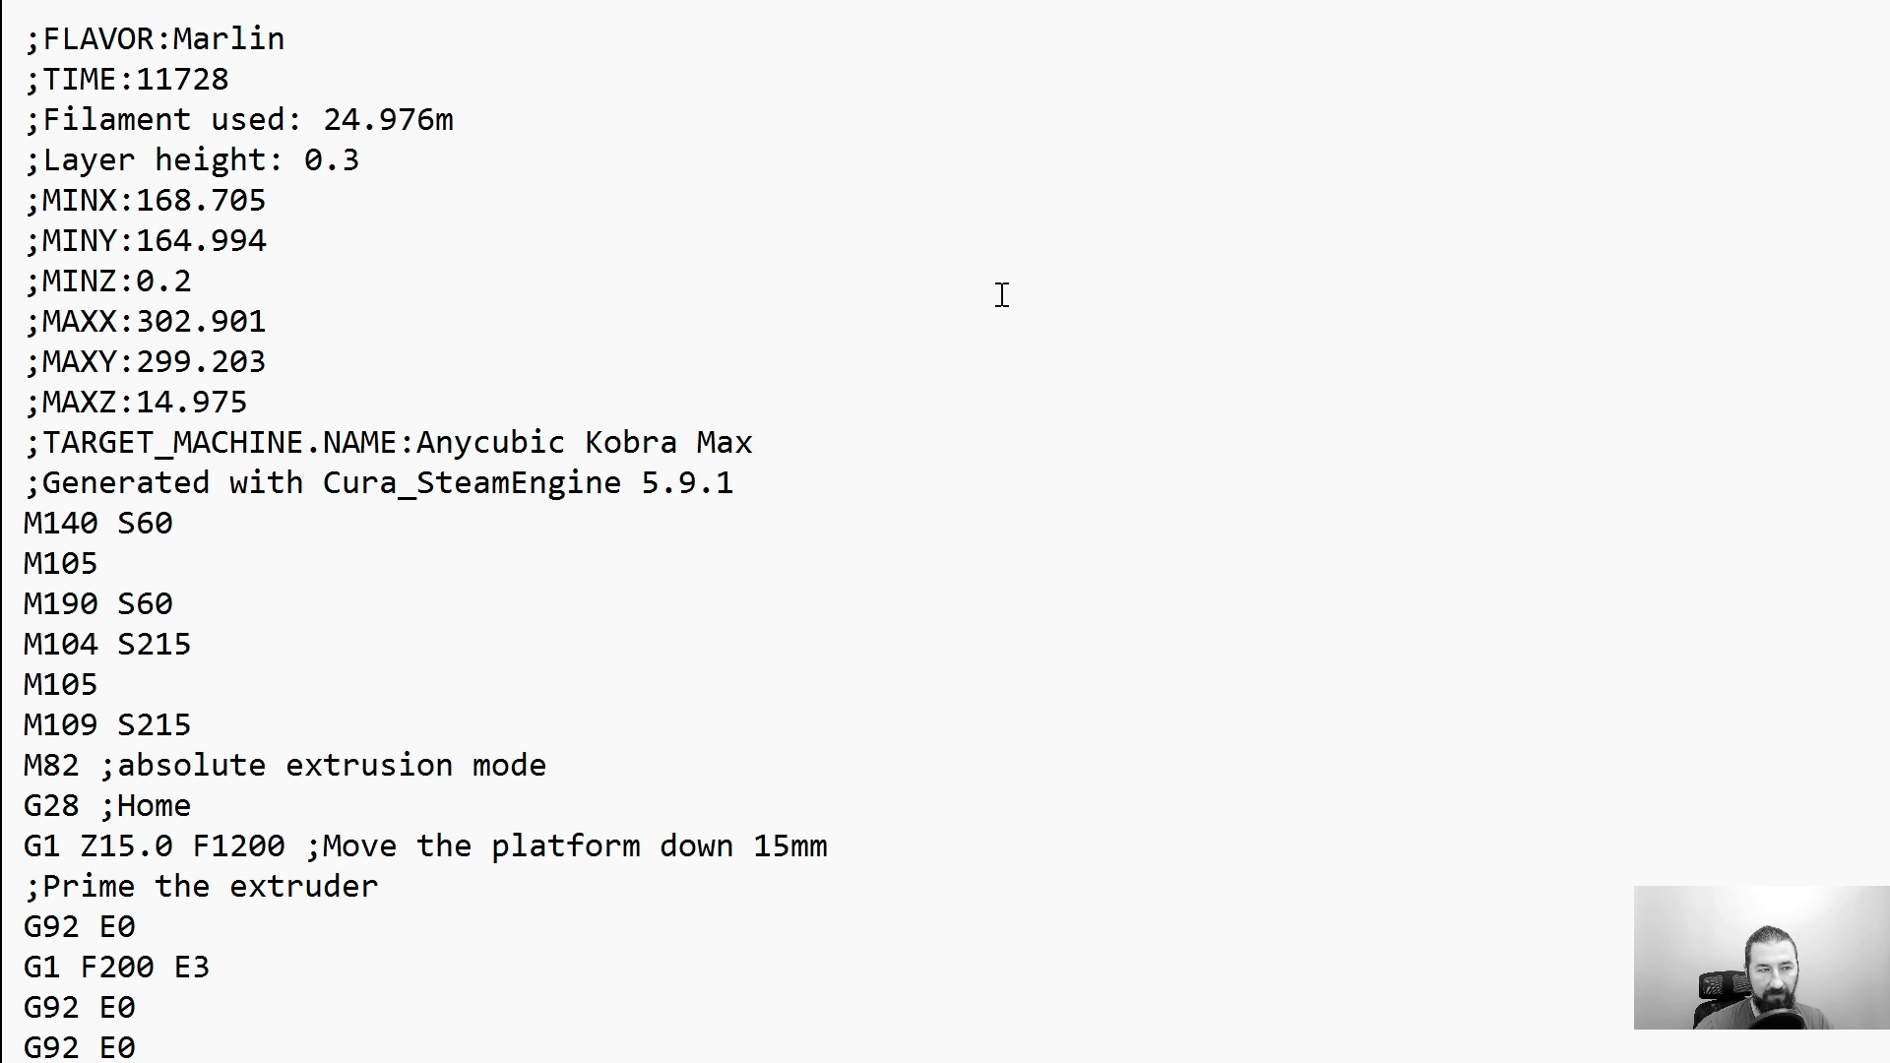
- Examine the first extruding move below the toolpath marker, highlighting its E0.17354 extrusion value and its feed rate and X/Y portion
scroll(627, 866, "down", 8)
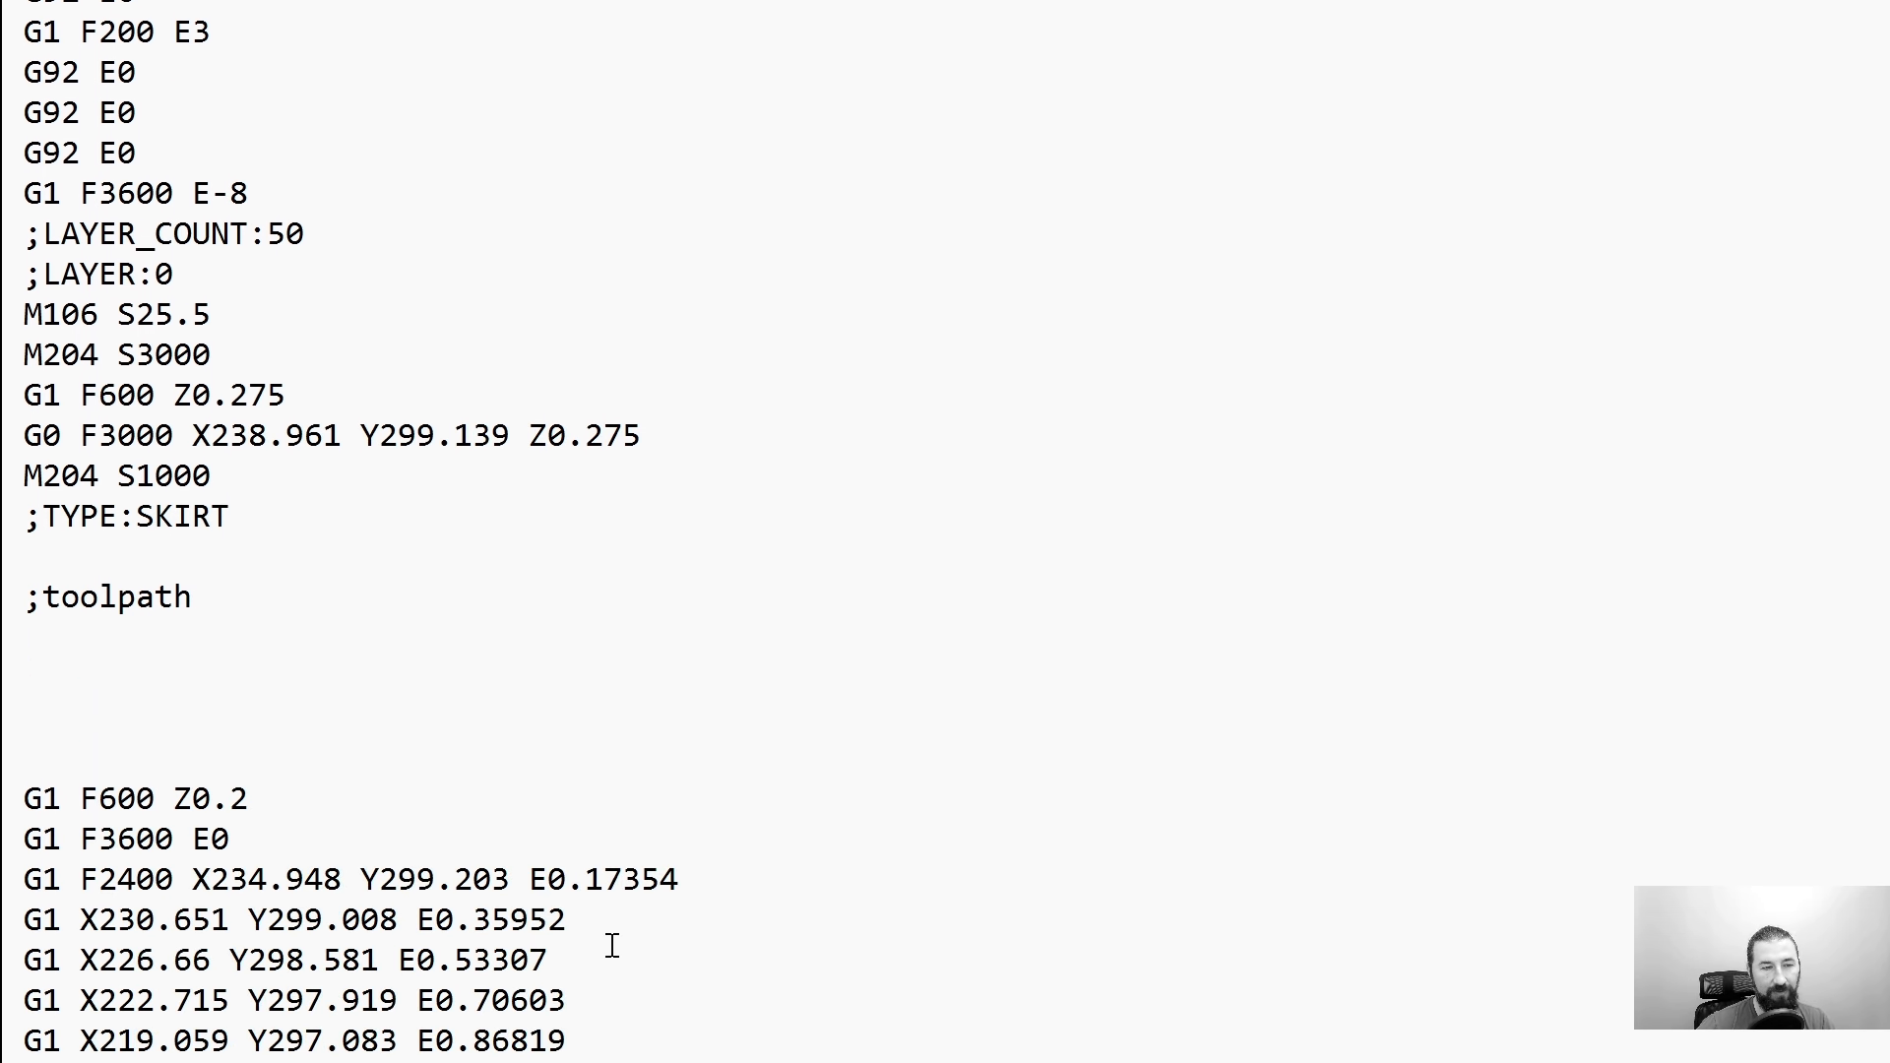
left_click(612, 947)
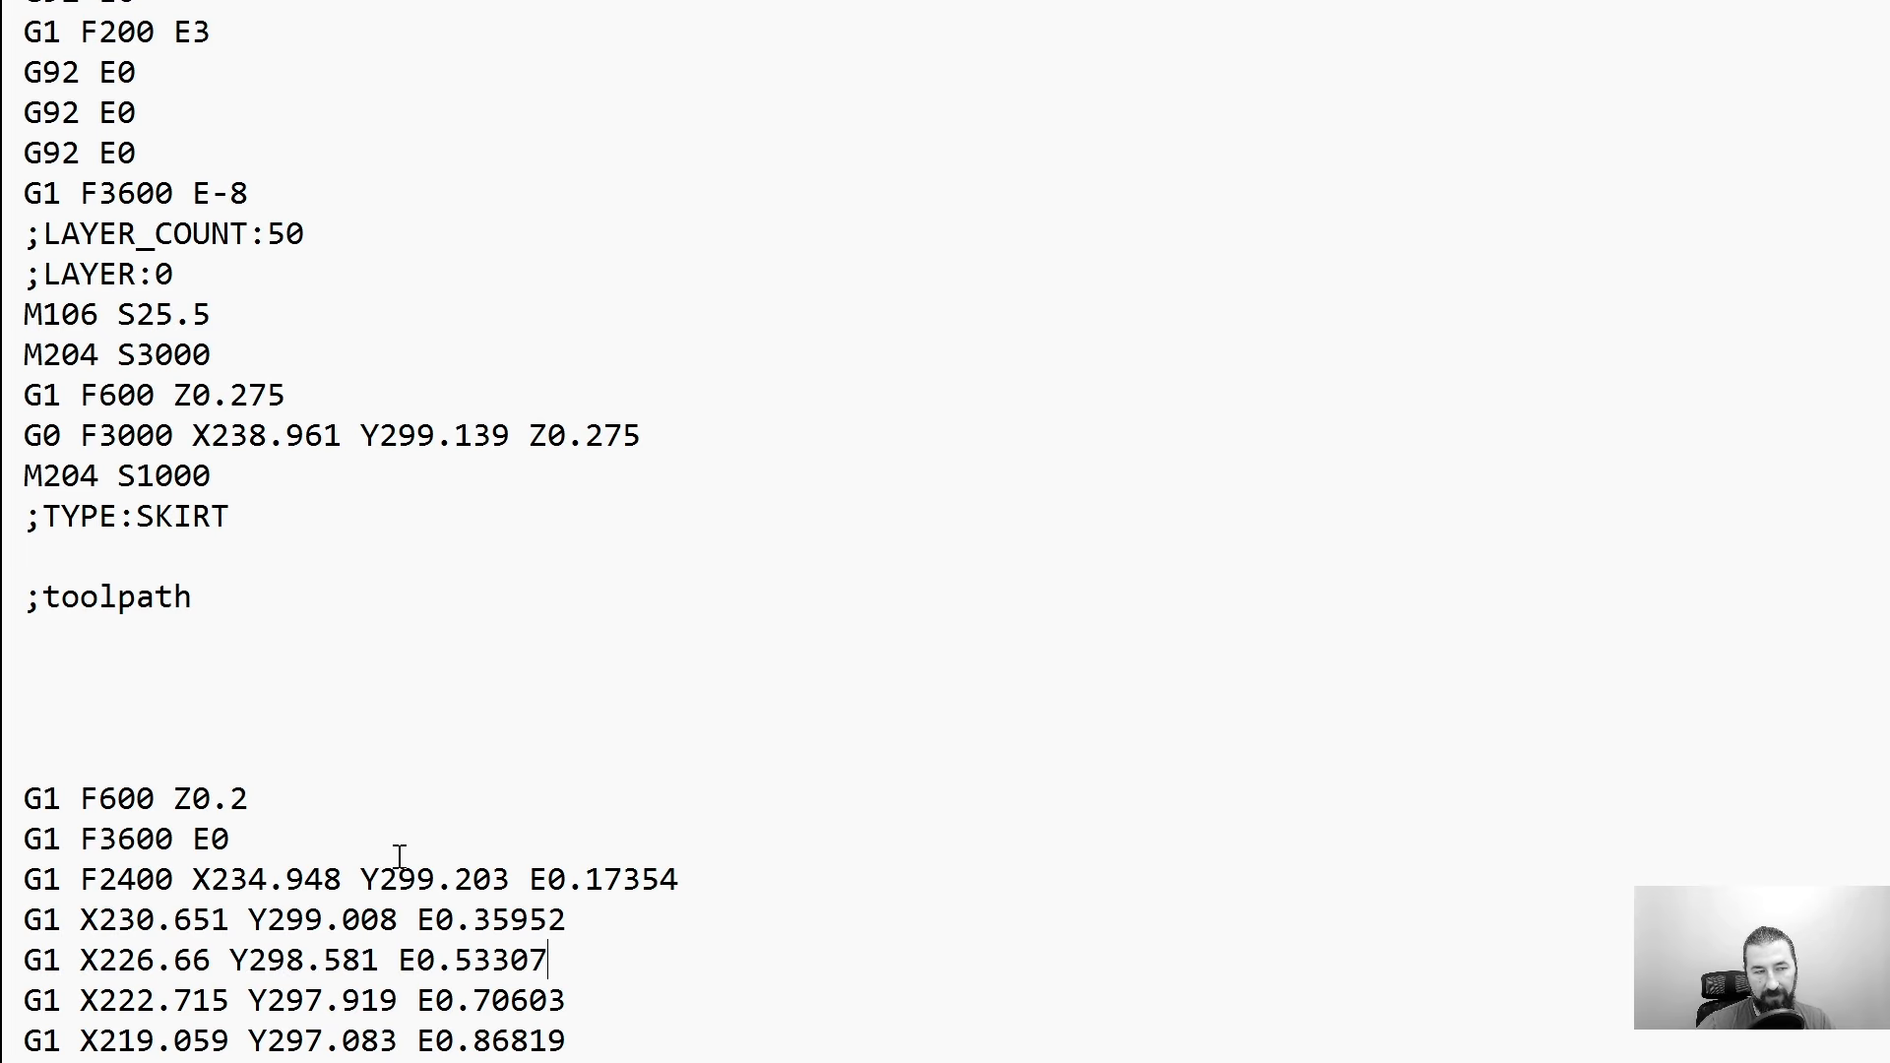
left_click(721, 877)
left_click_drag(721, 877, 681, 879)
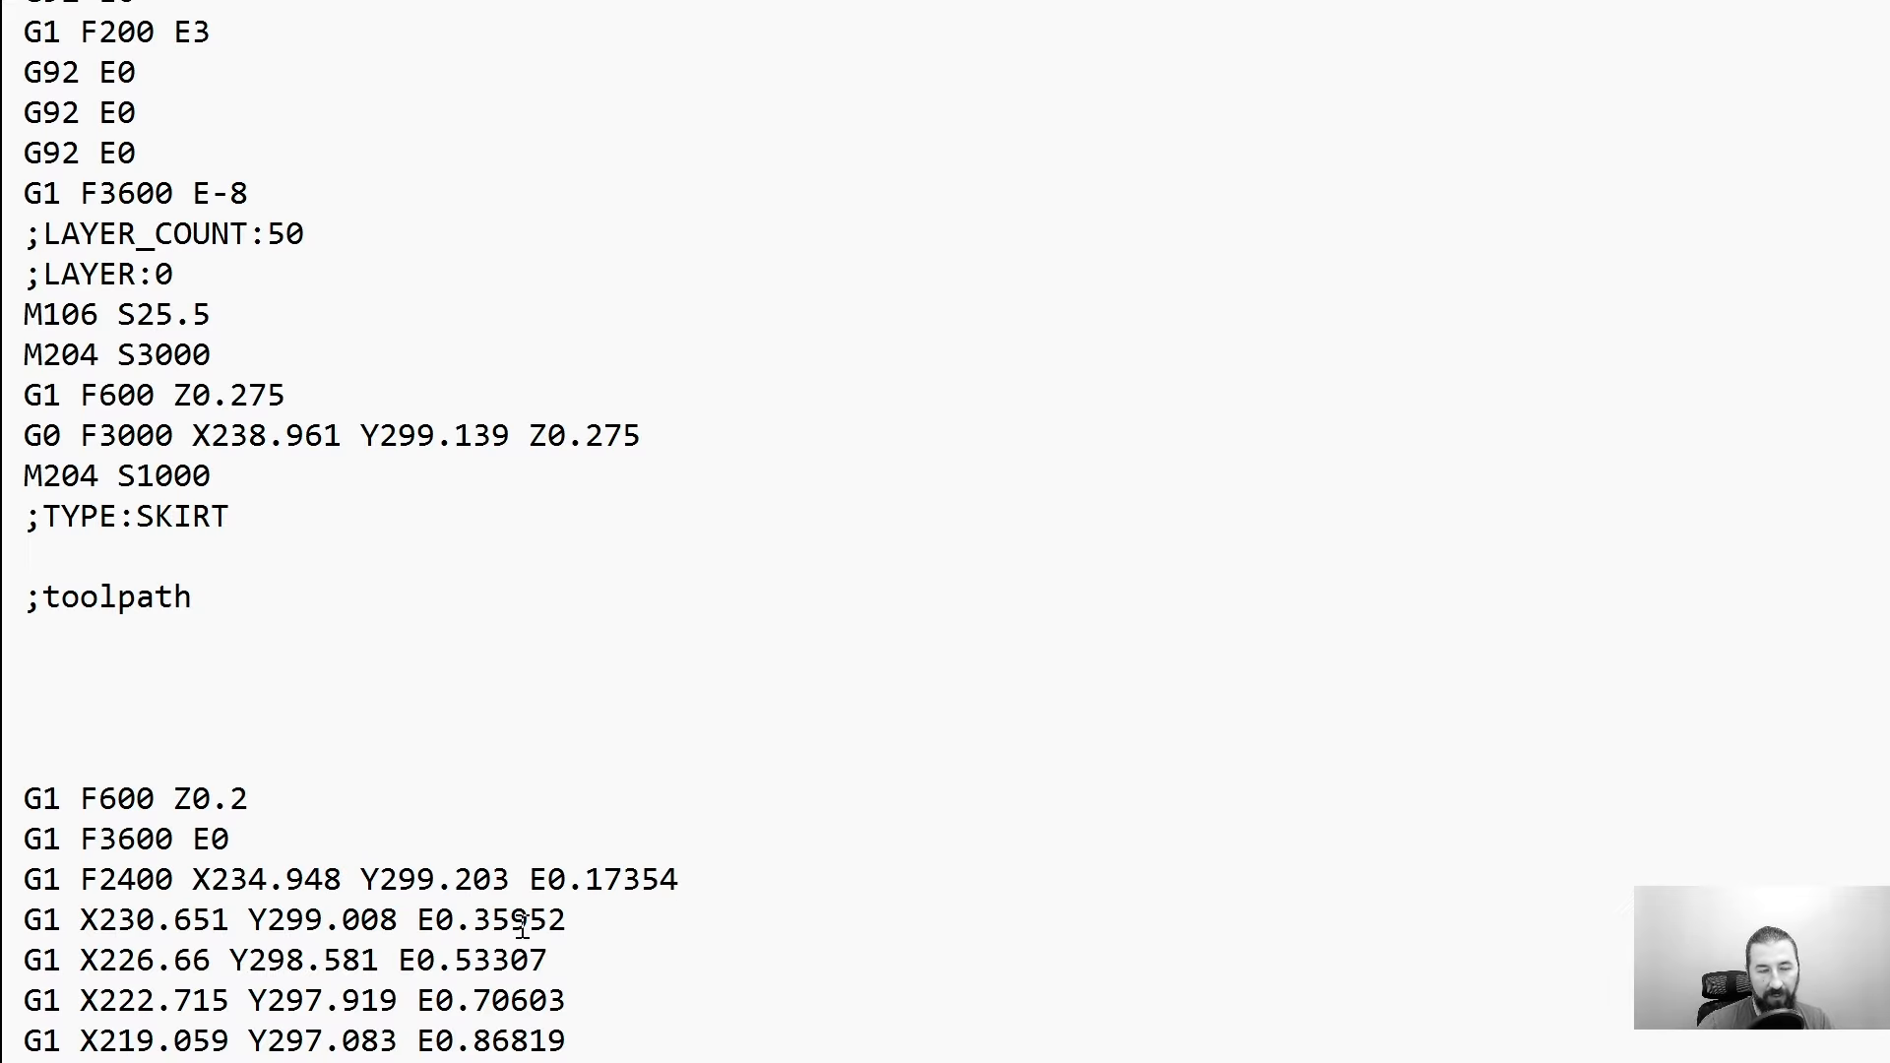
left_click_drag(529, 877, 681, 878)
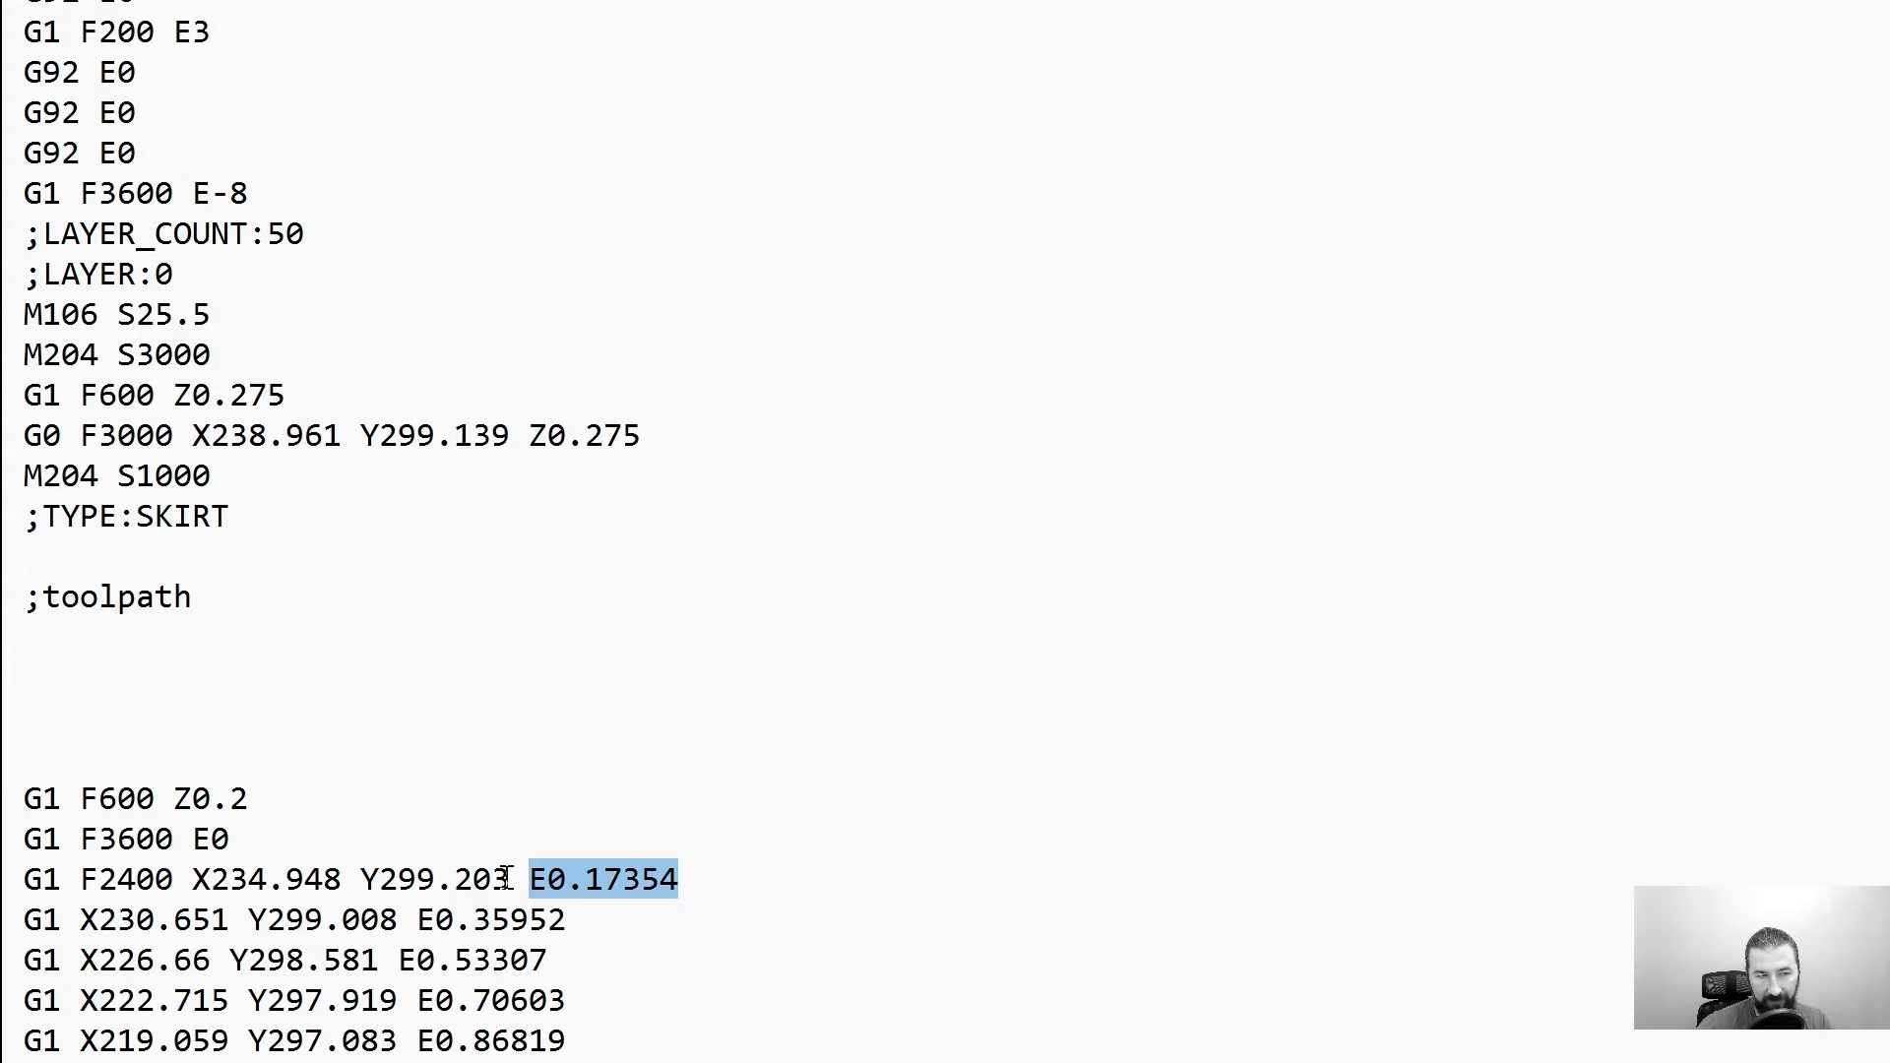
left_click_drag(509, 877, 16, 877)
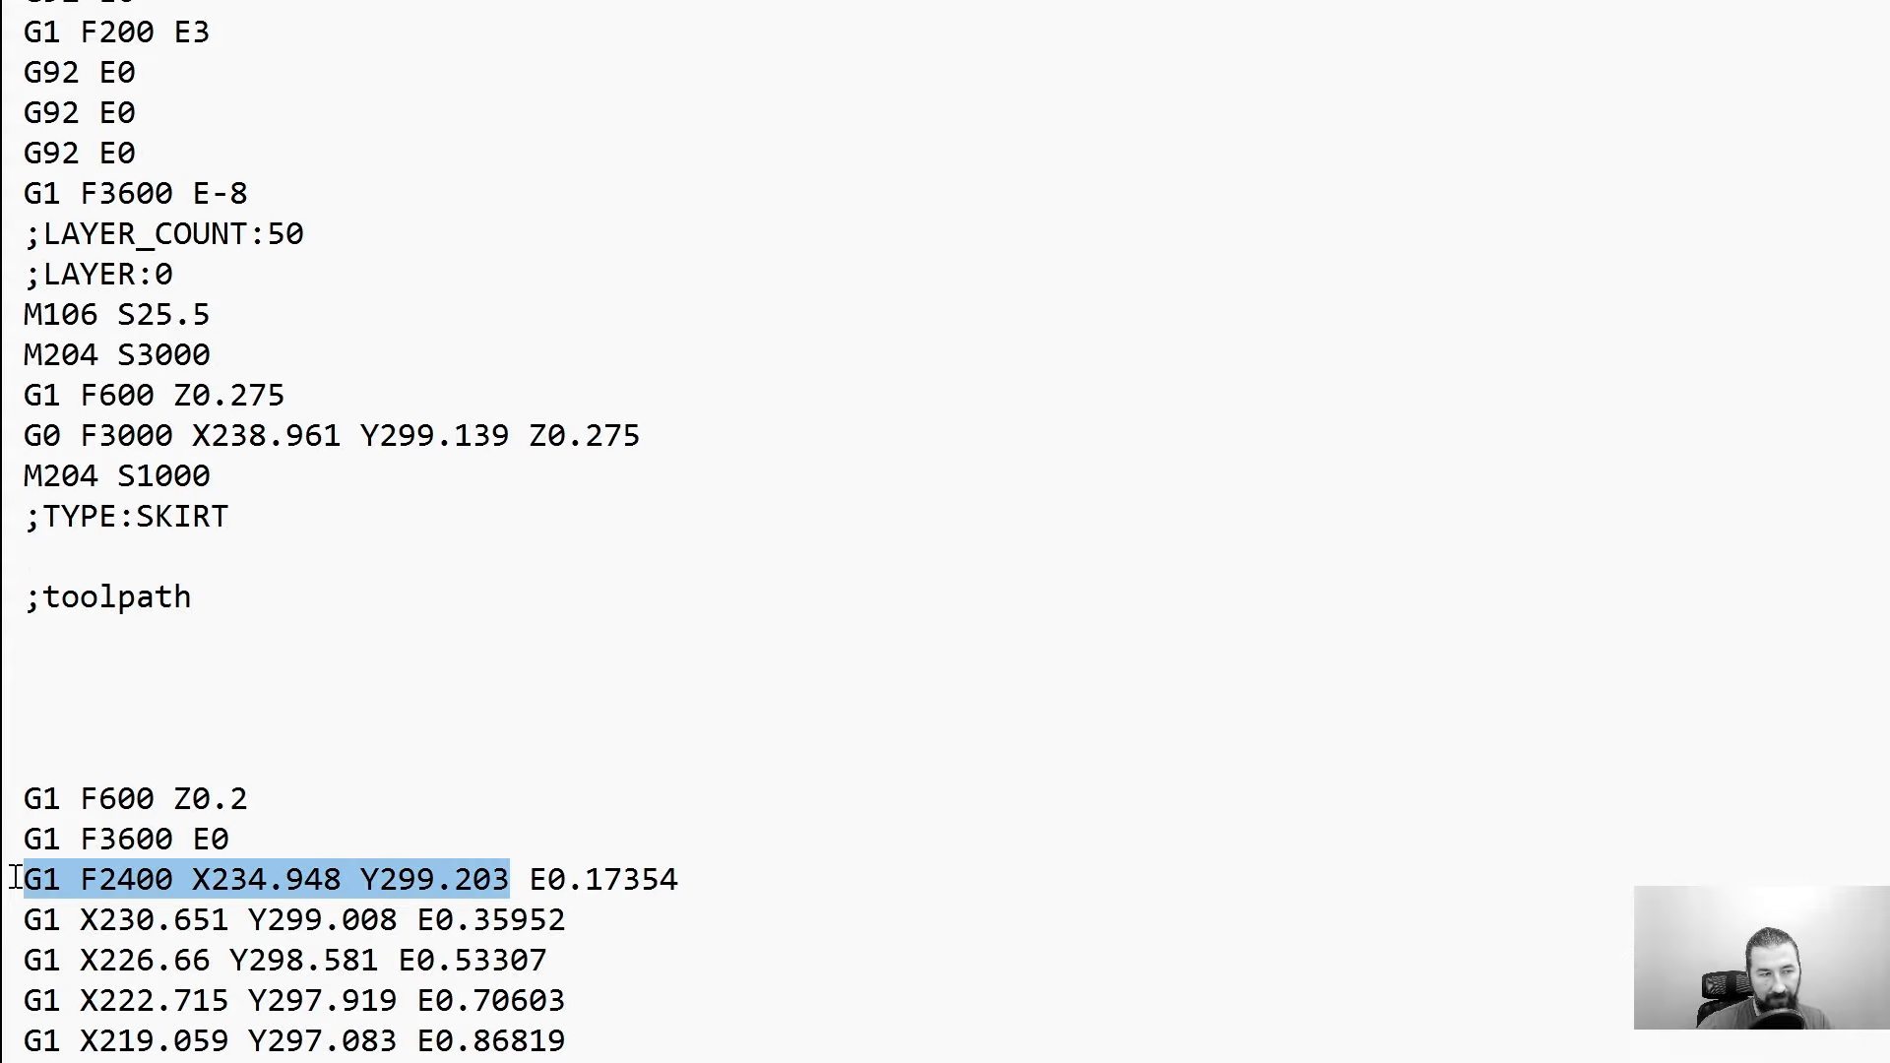
left_click(60, 802)
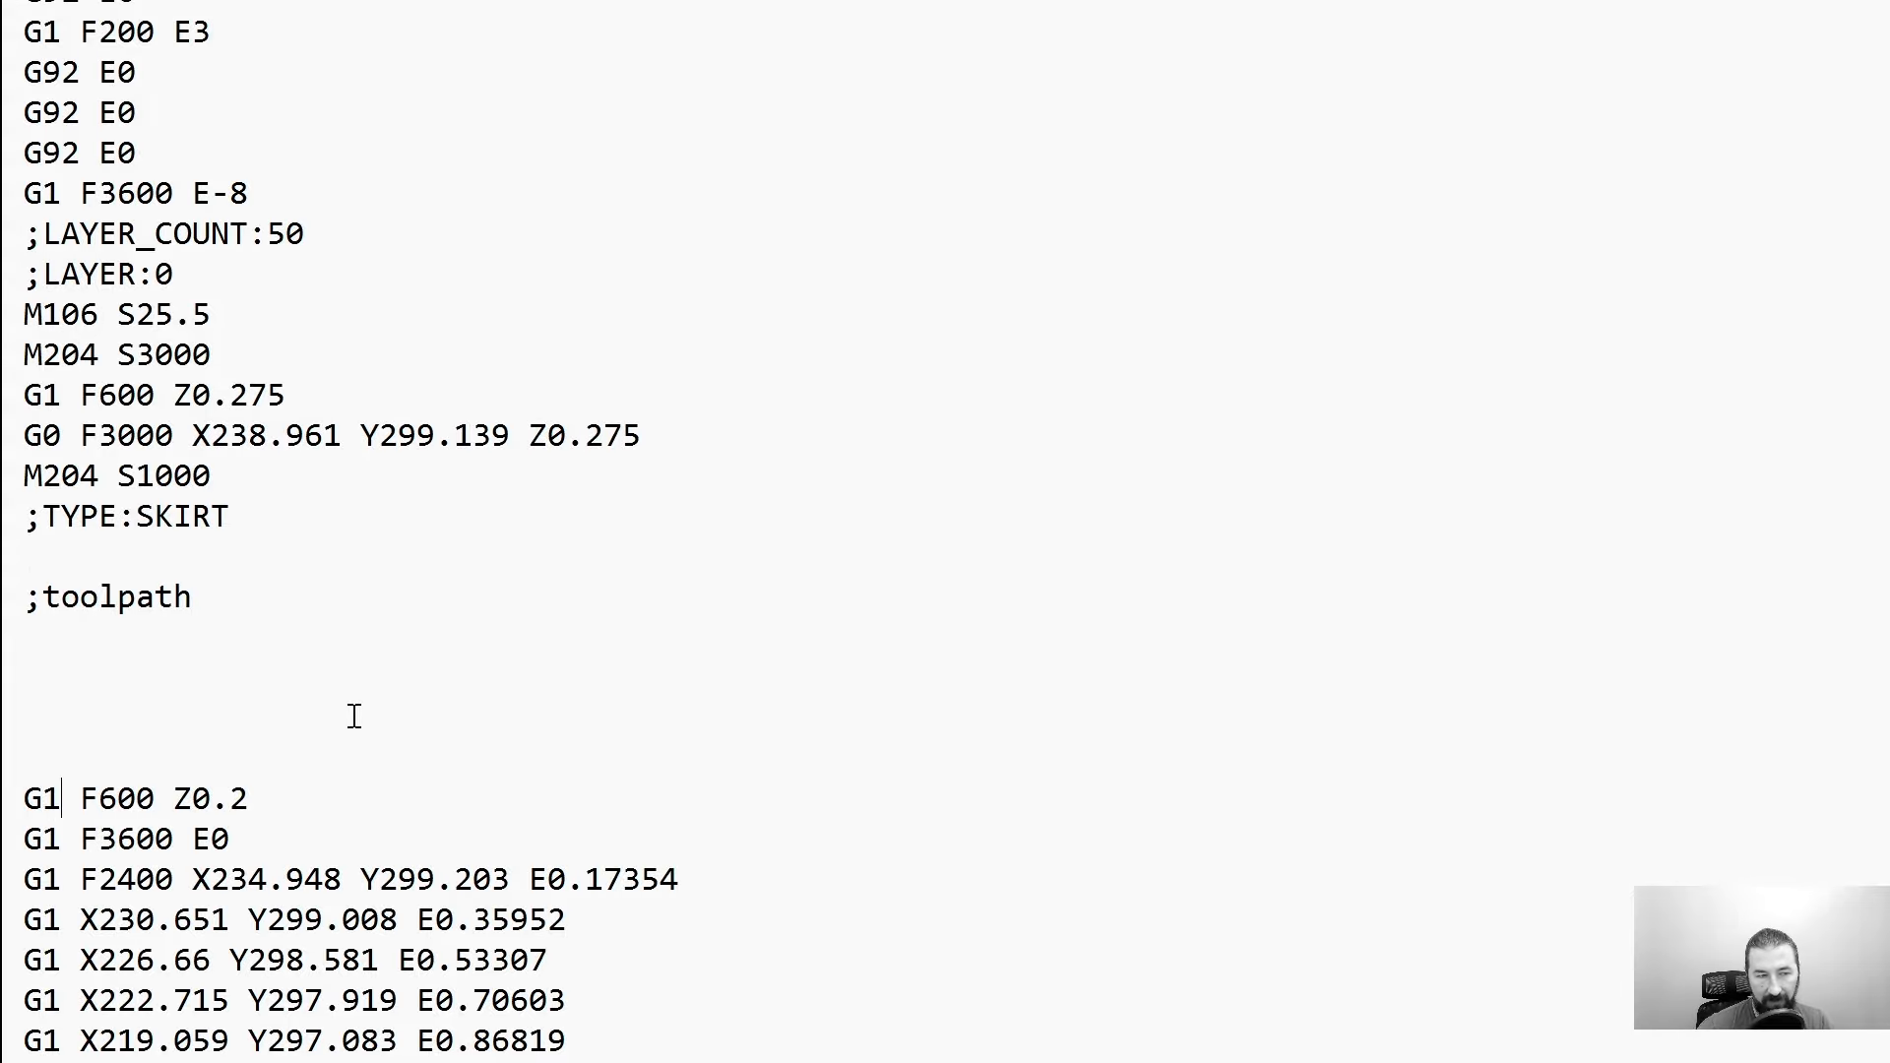
- Compare the start block with the toolpath moves and highlight the F2400 feed rate in the first X/Y move
scroll(514, 875, "up", 6)
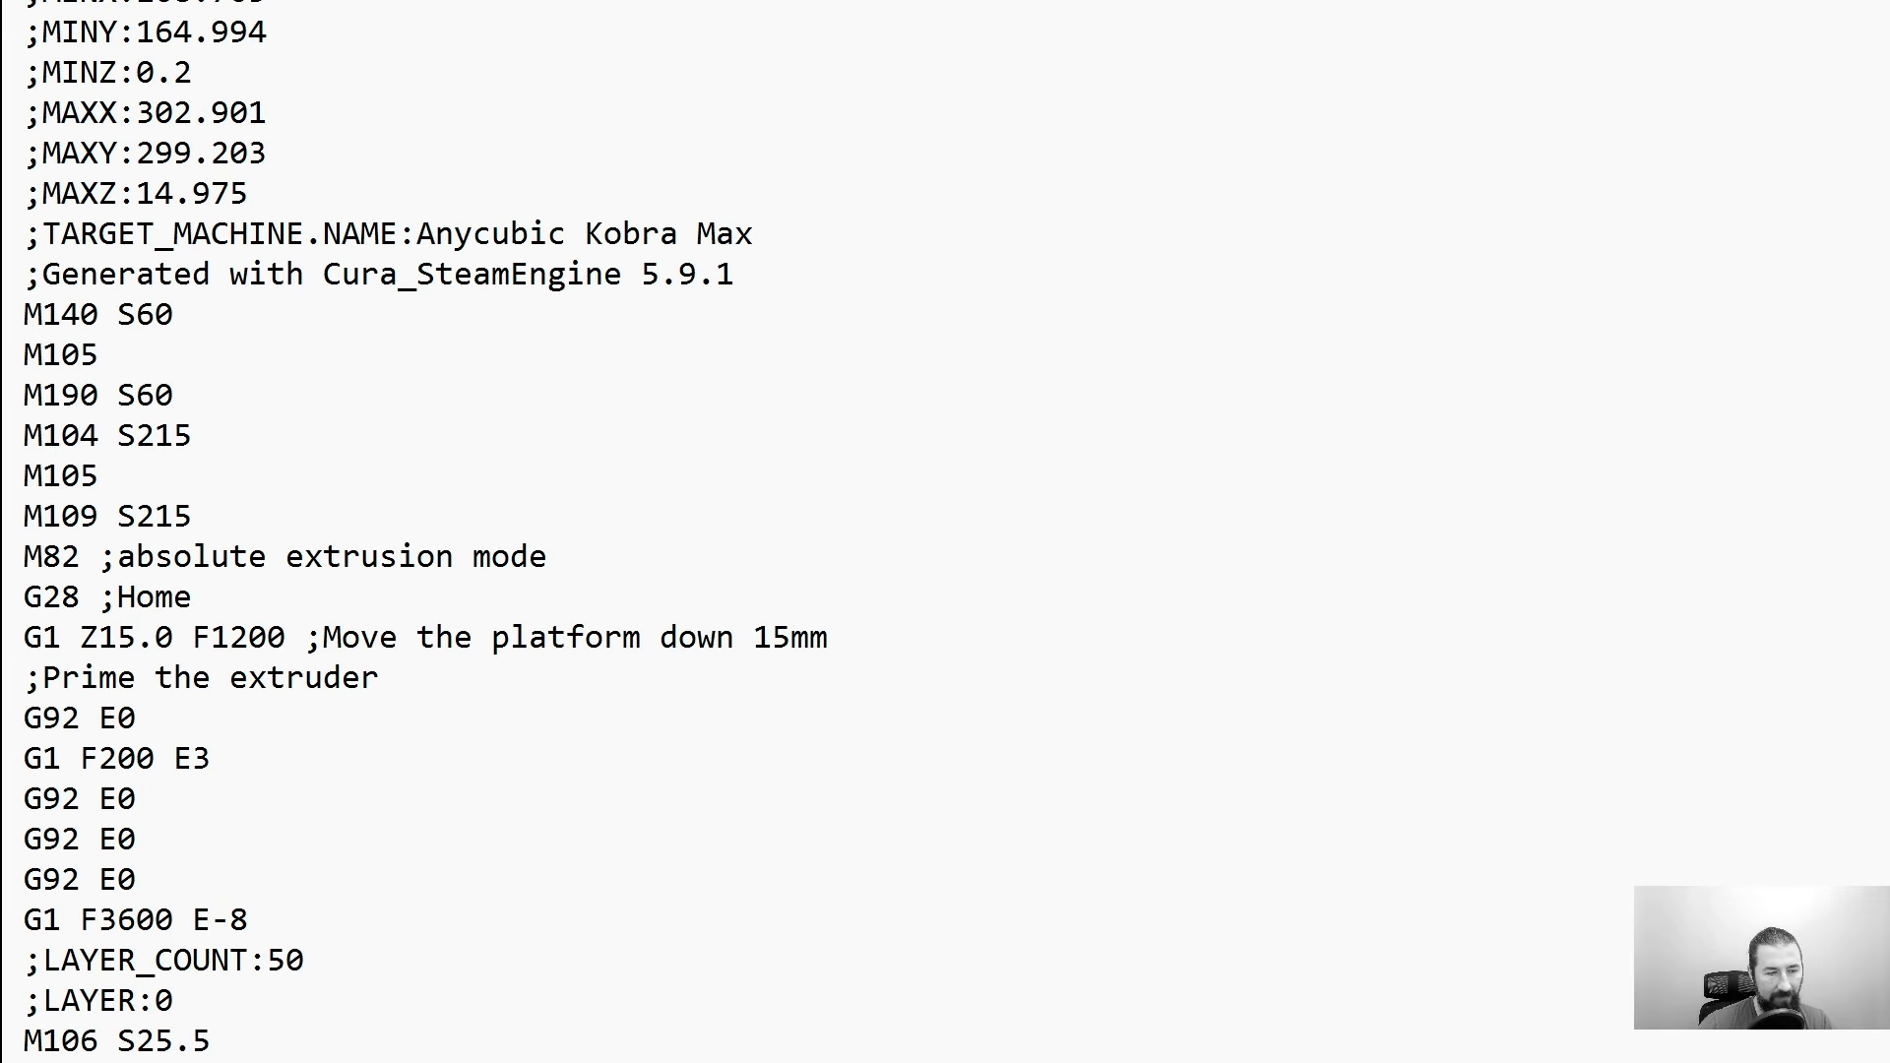
scroll(425, 535, "down", 5)
left_click_drag(175, 1002, 73, 1008)
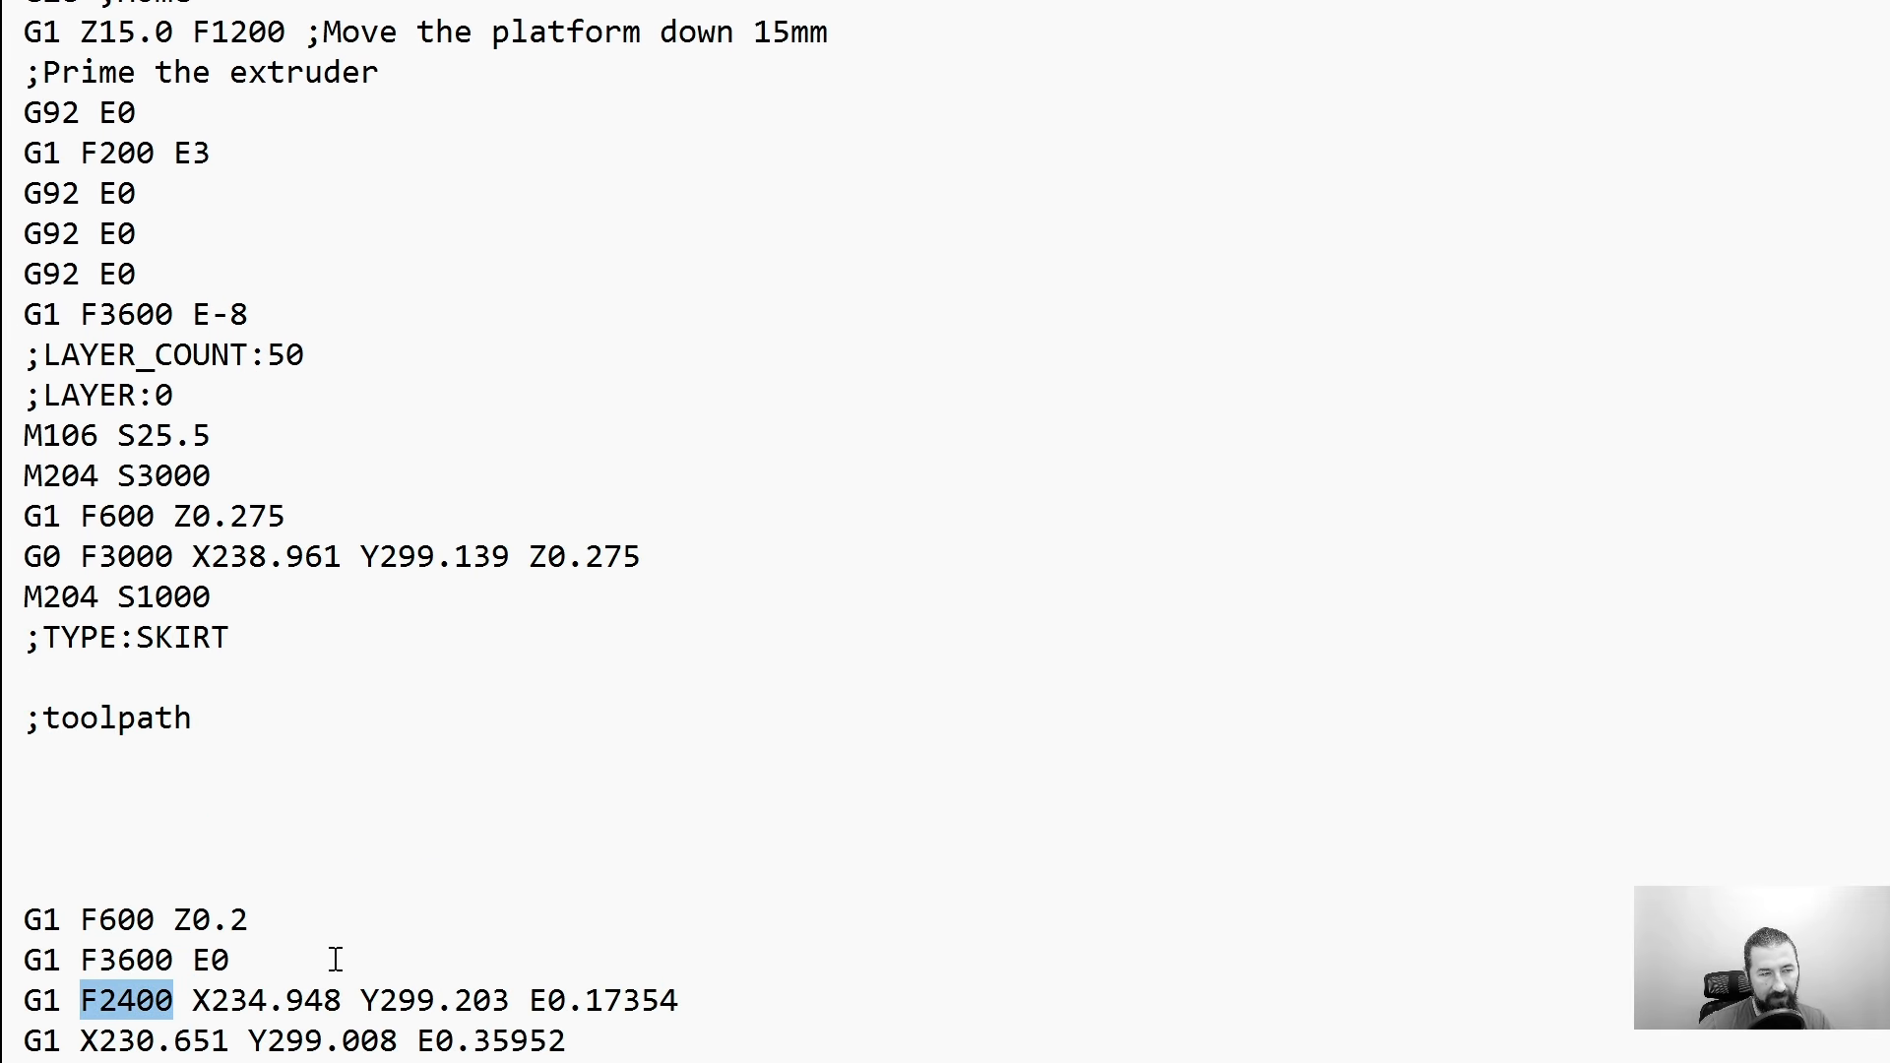
left_click(310, 951)
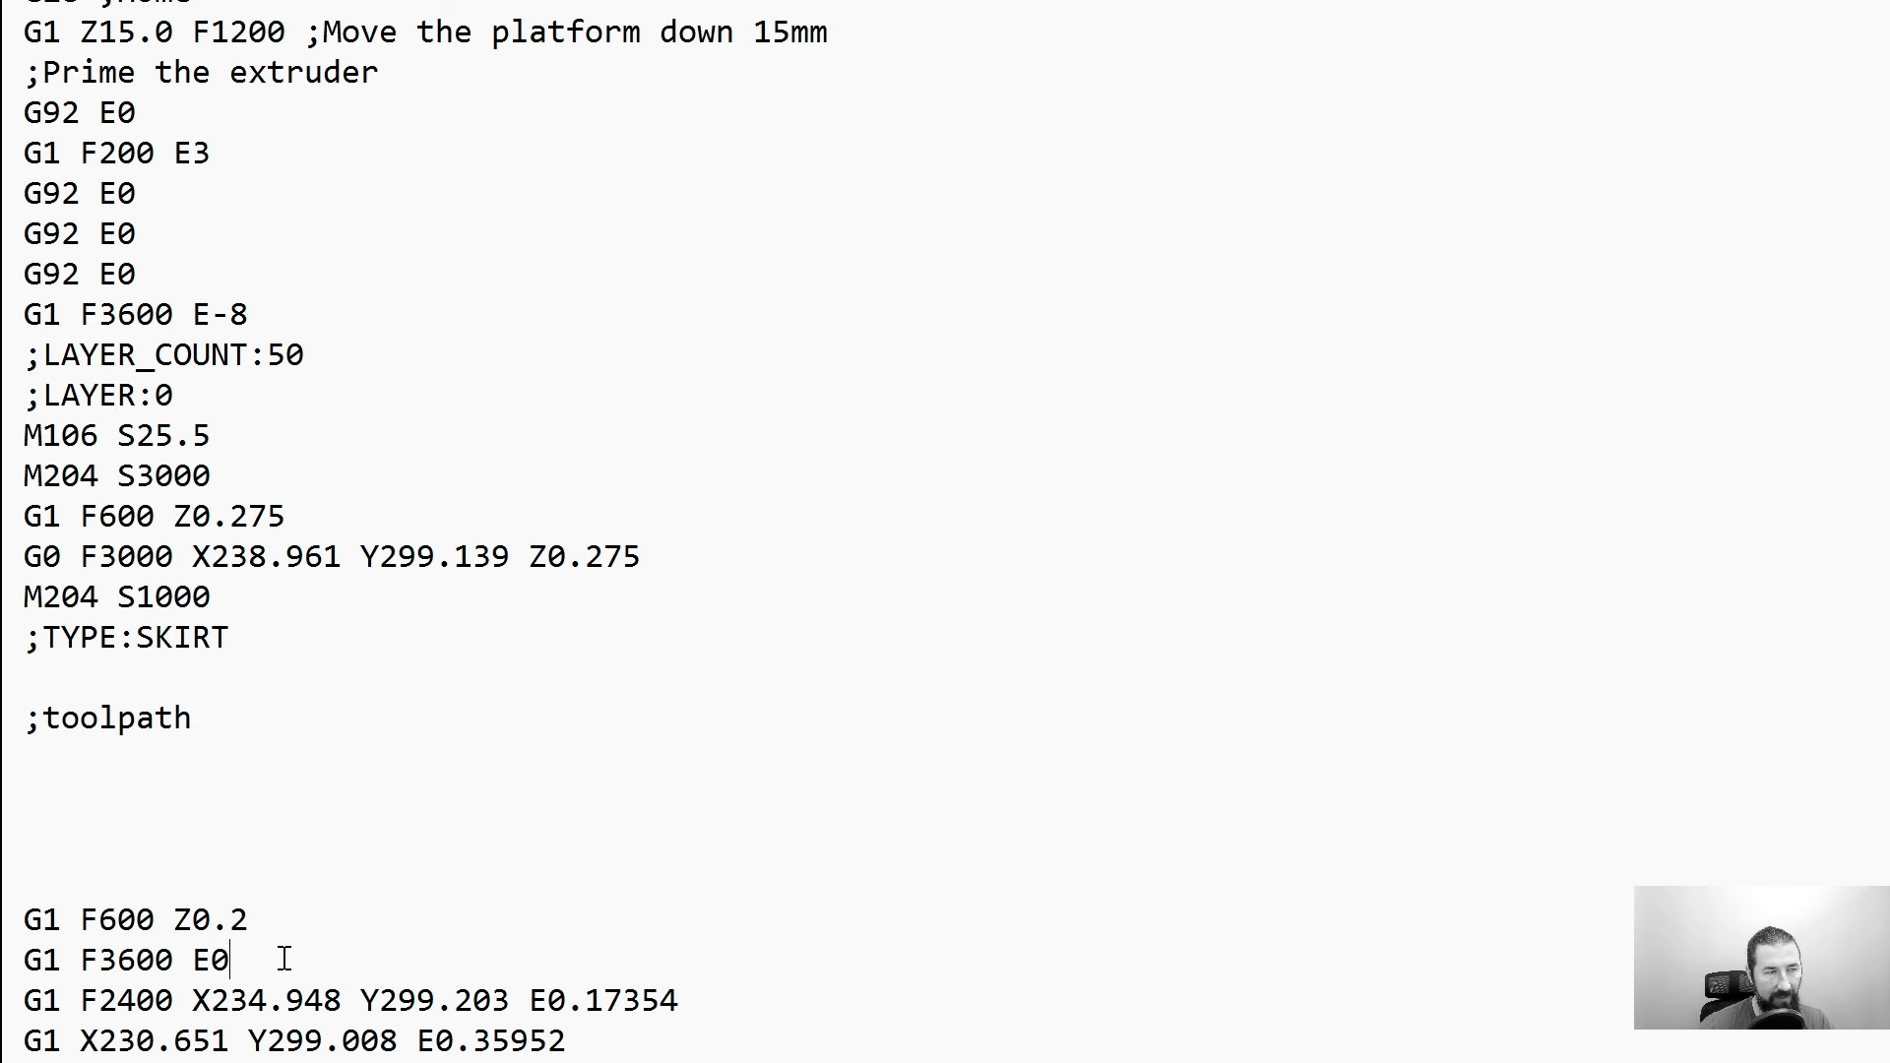
left_click_drag(77, 1000, 184, 1002)
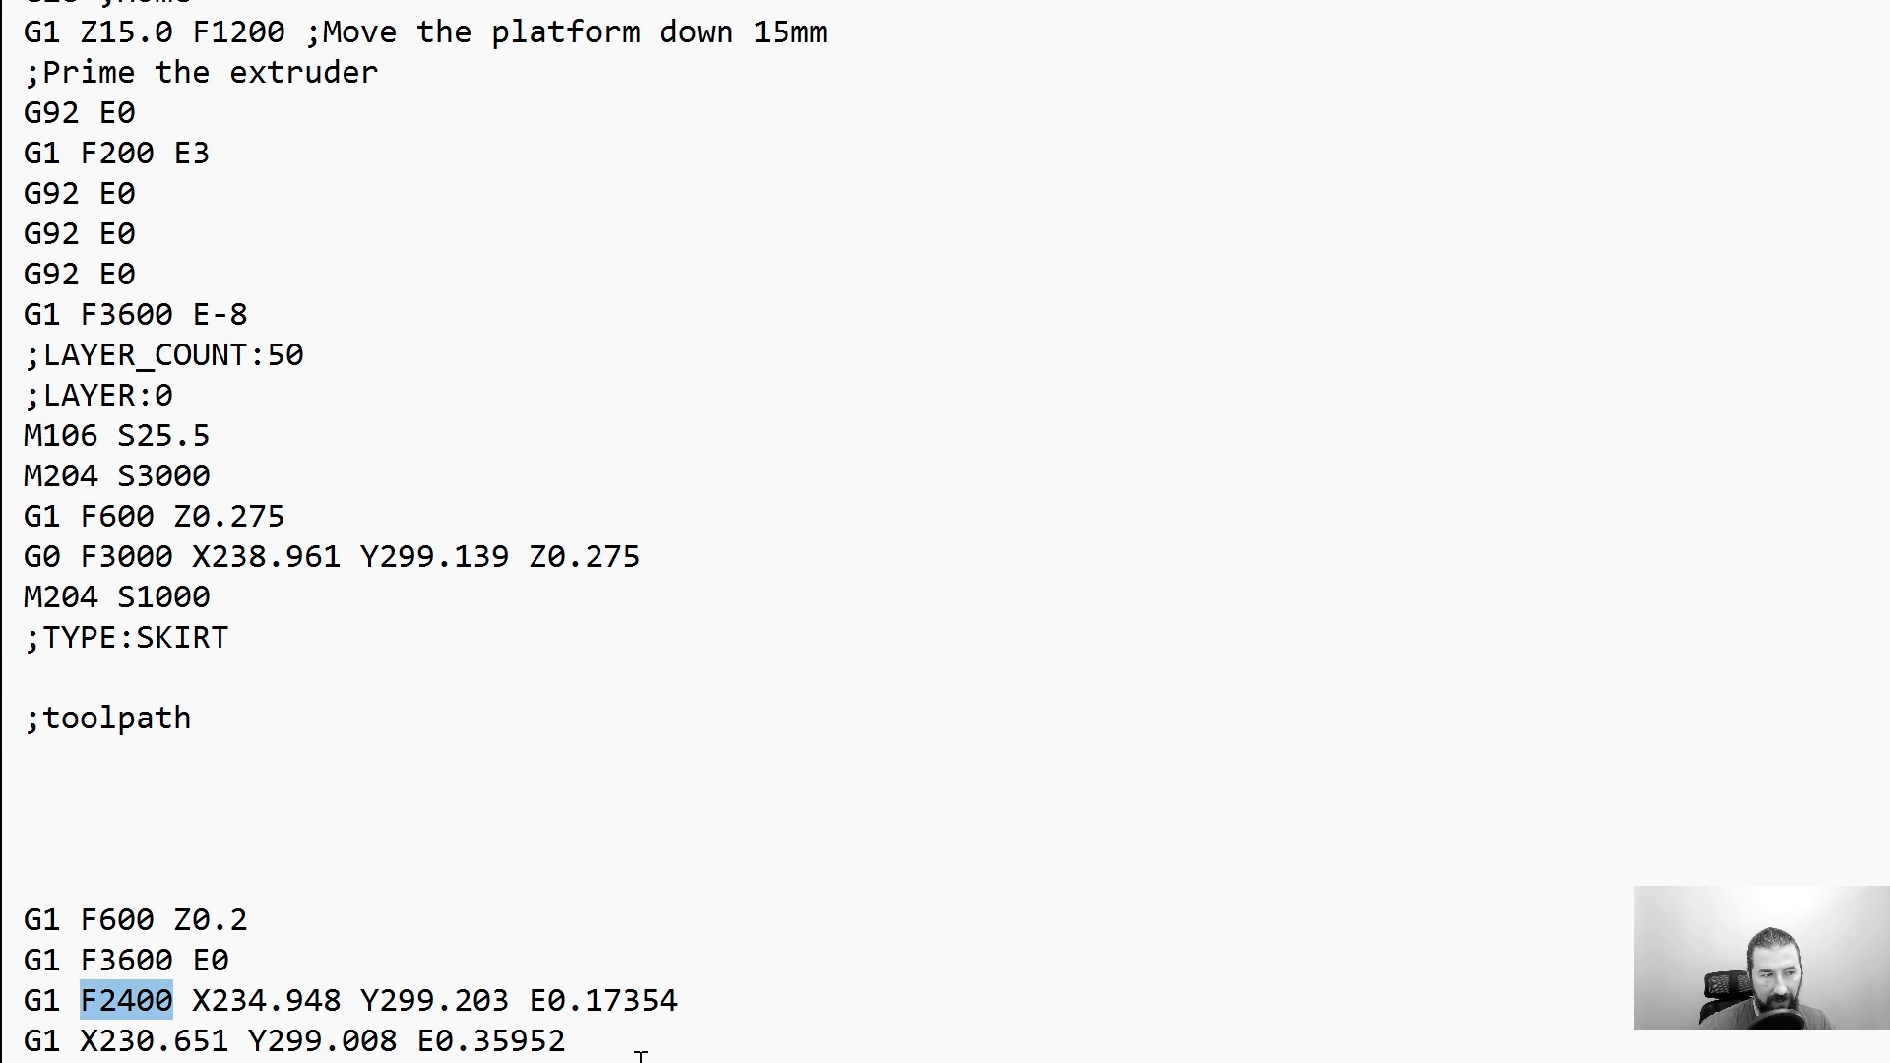
scroll(640, 1056, "down", 1)
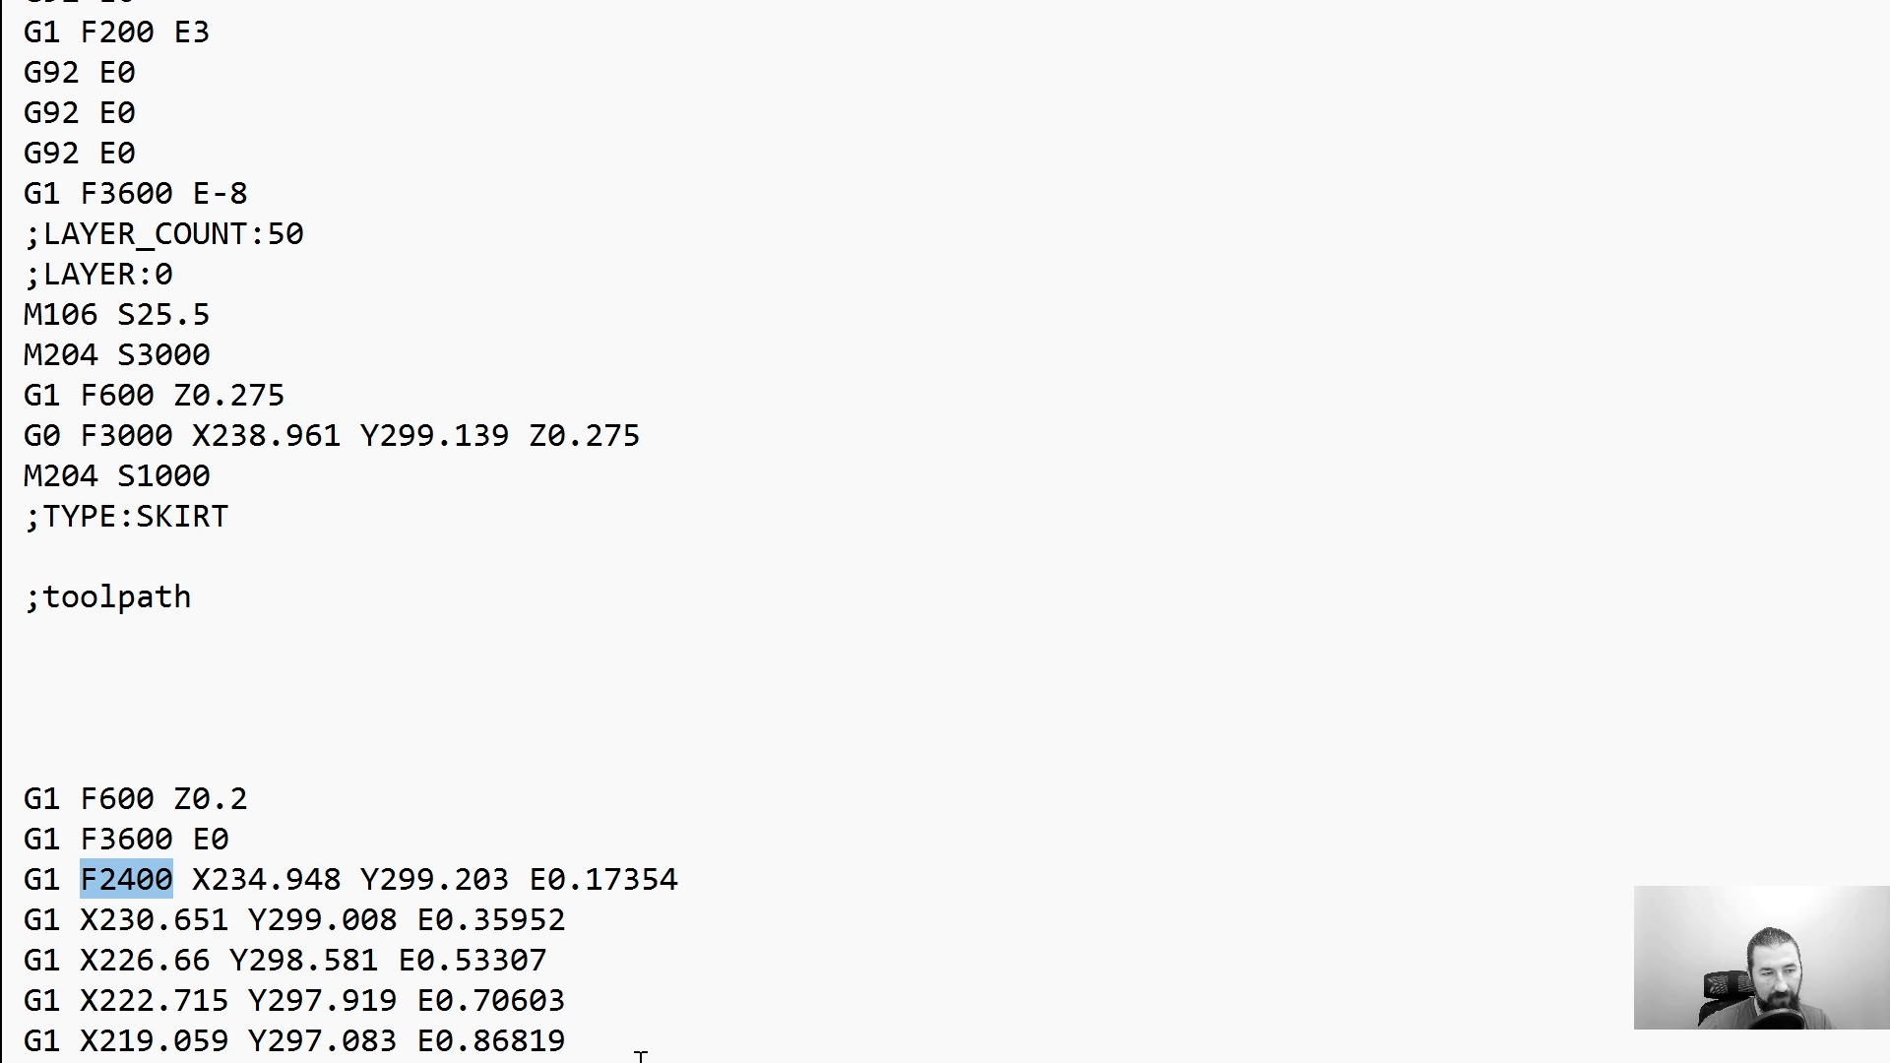
- Highlight sample toolpath values in turn: X226.66, Y298.581, the Z0.2 layer height and the E0.35952 extrusion amount
double_click(84, 967)
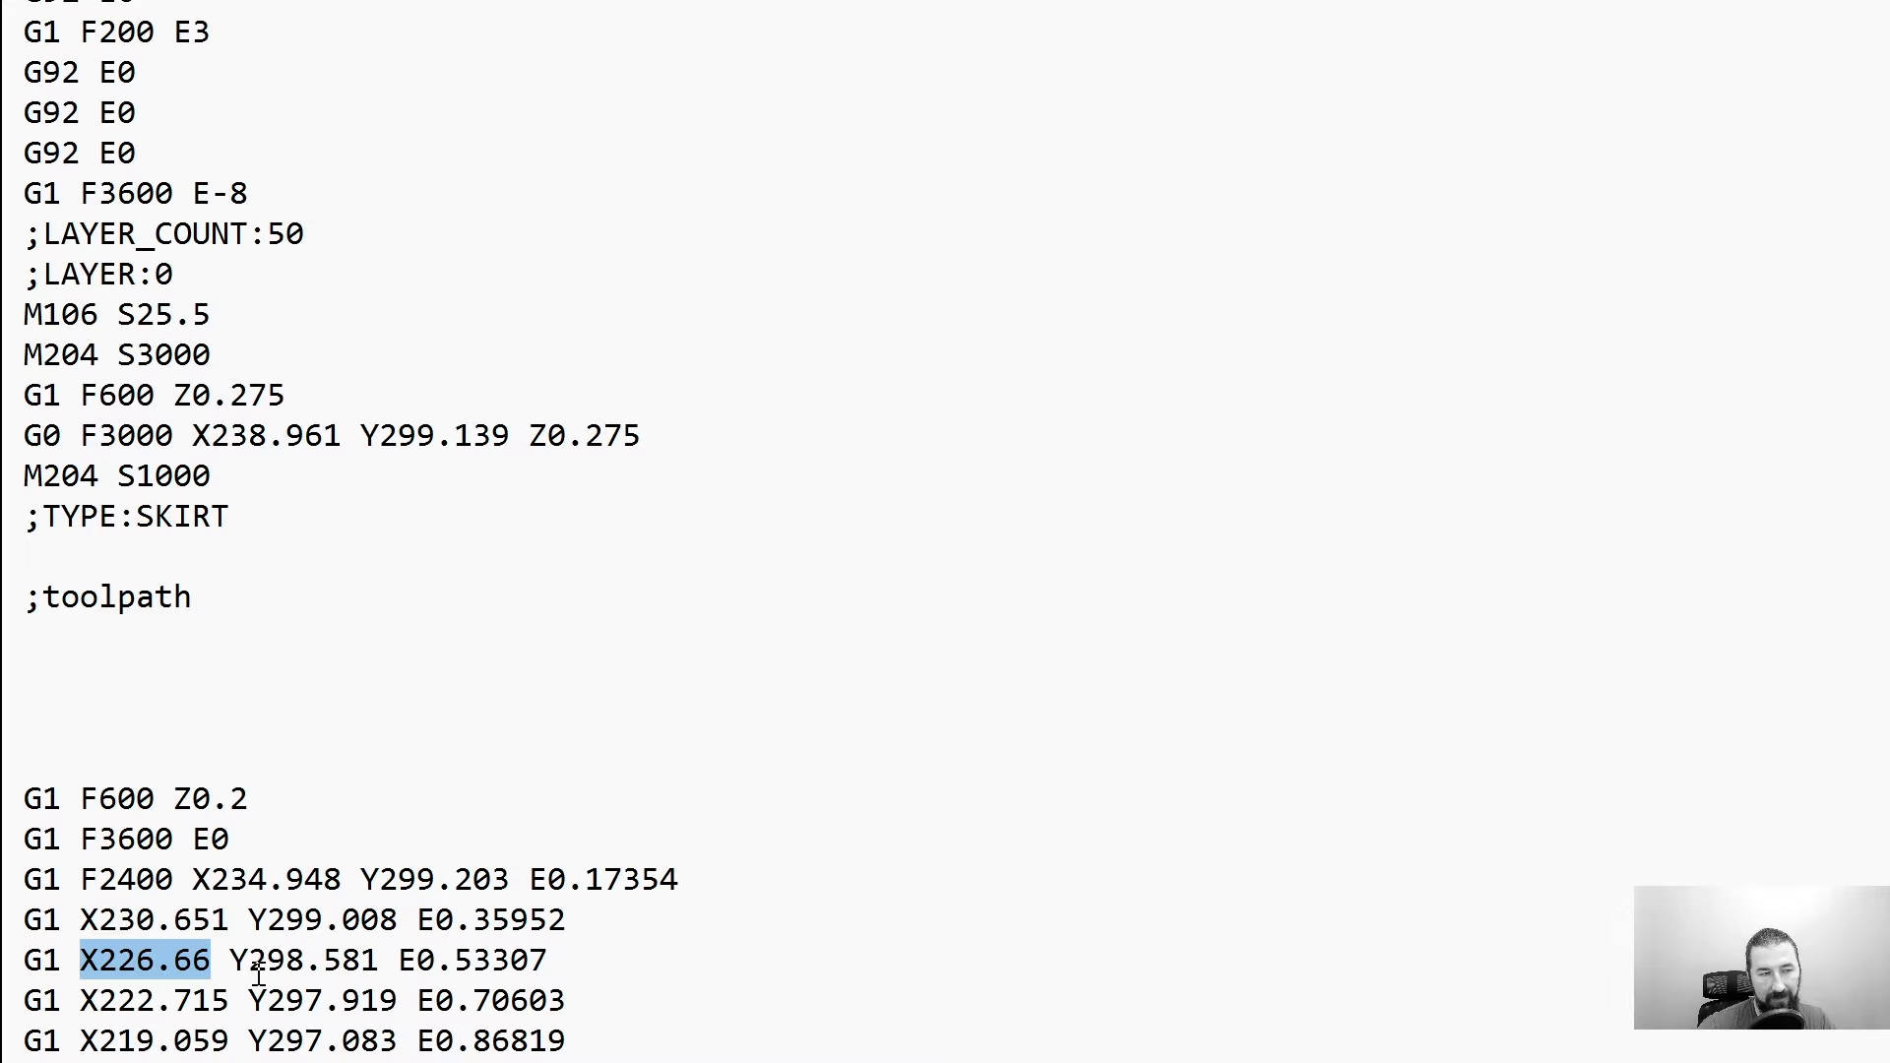
left_click_drag(230, 963, 379, 963)
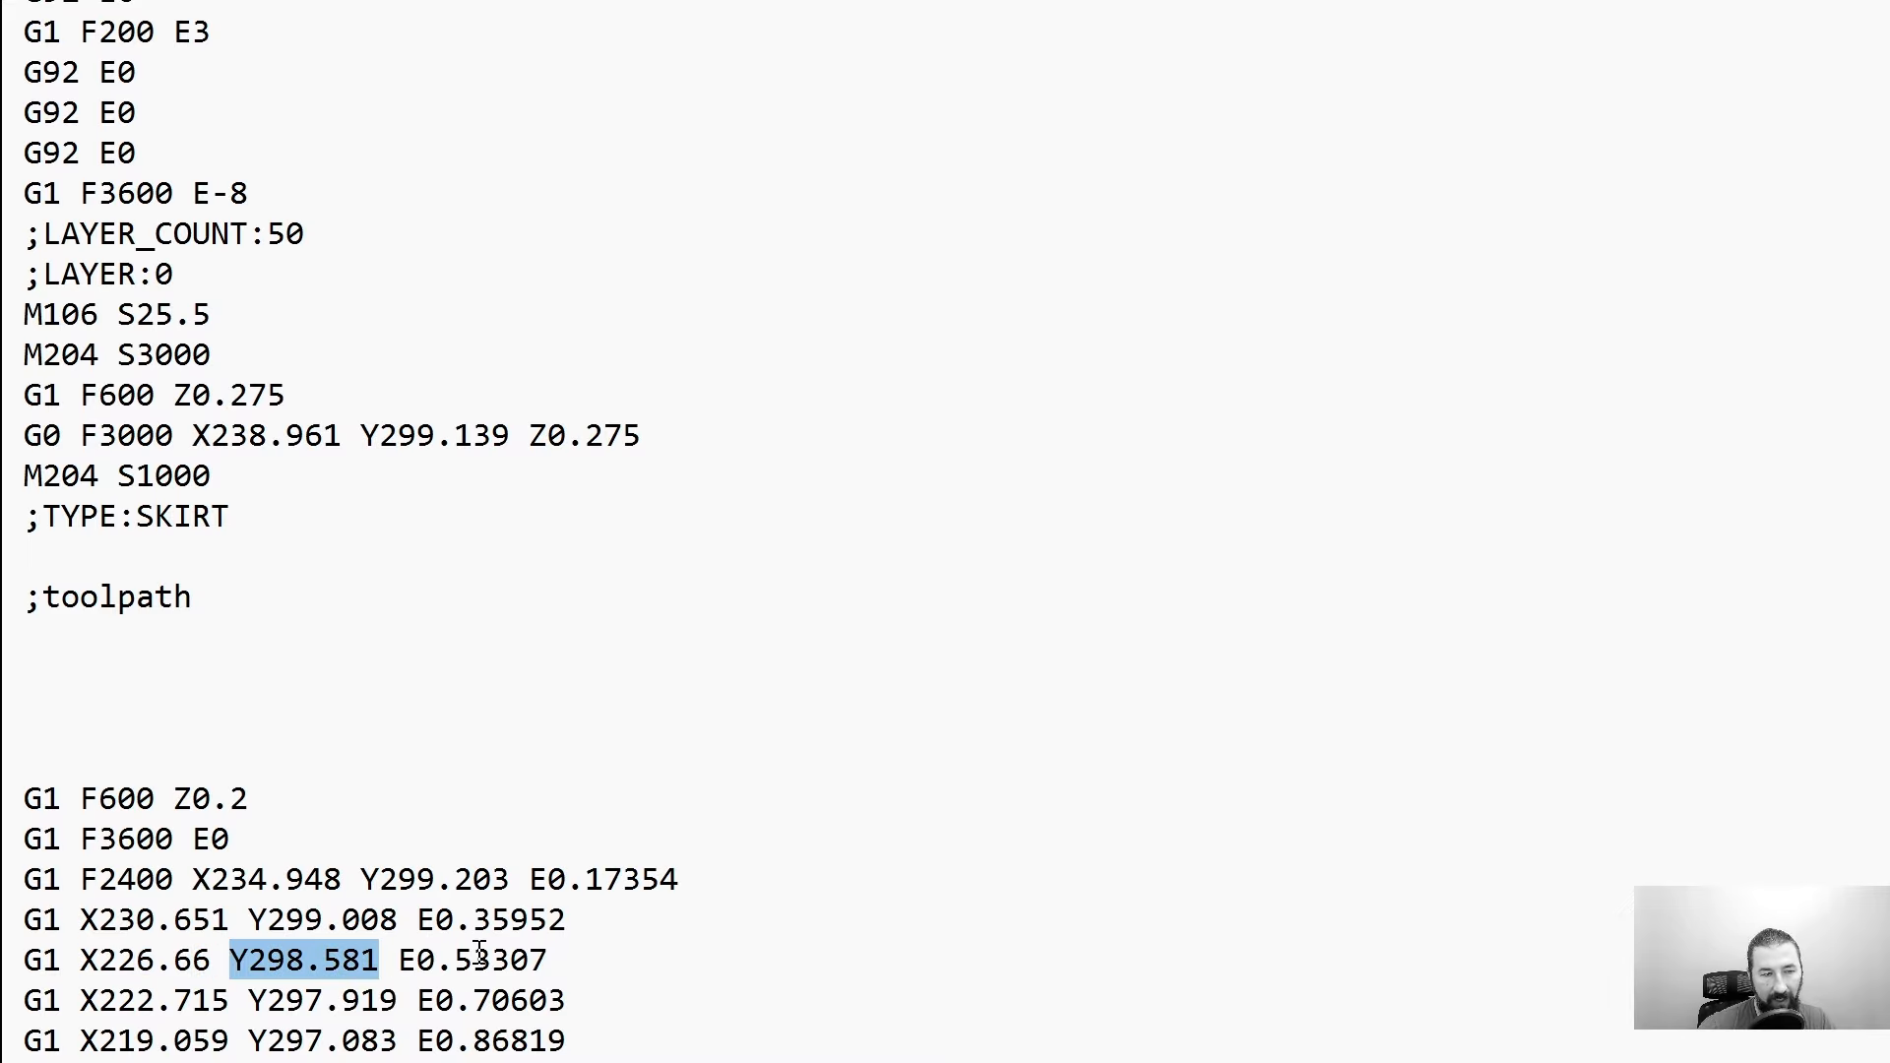
left_click_drag(174, 799, 248, 798)
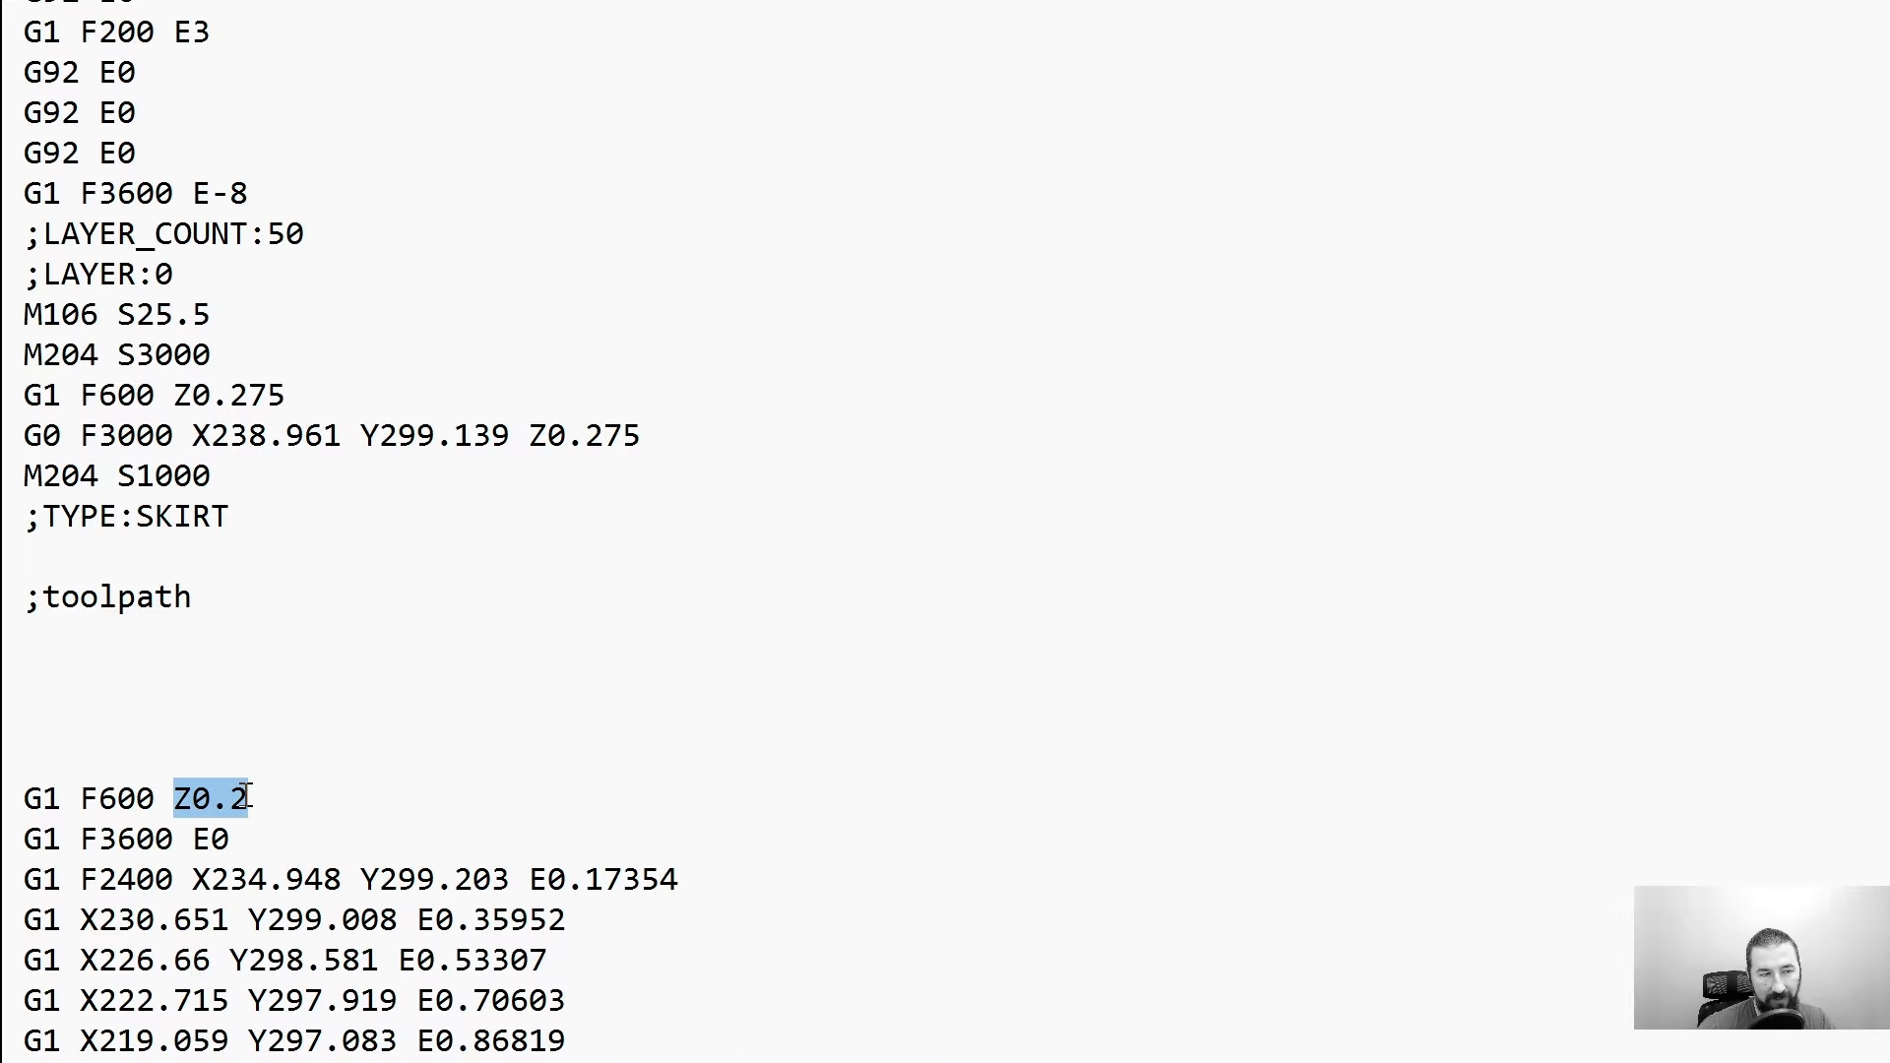
left_click_drag(418, 920, 567, 920)
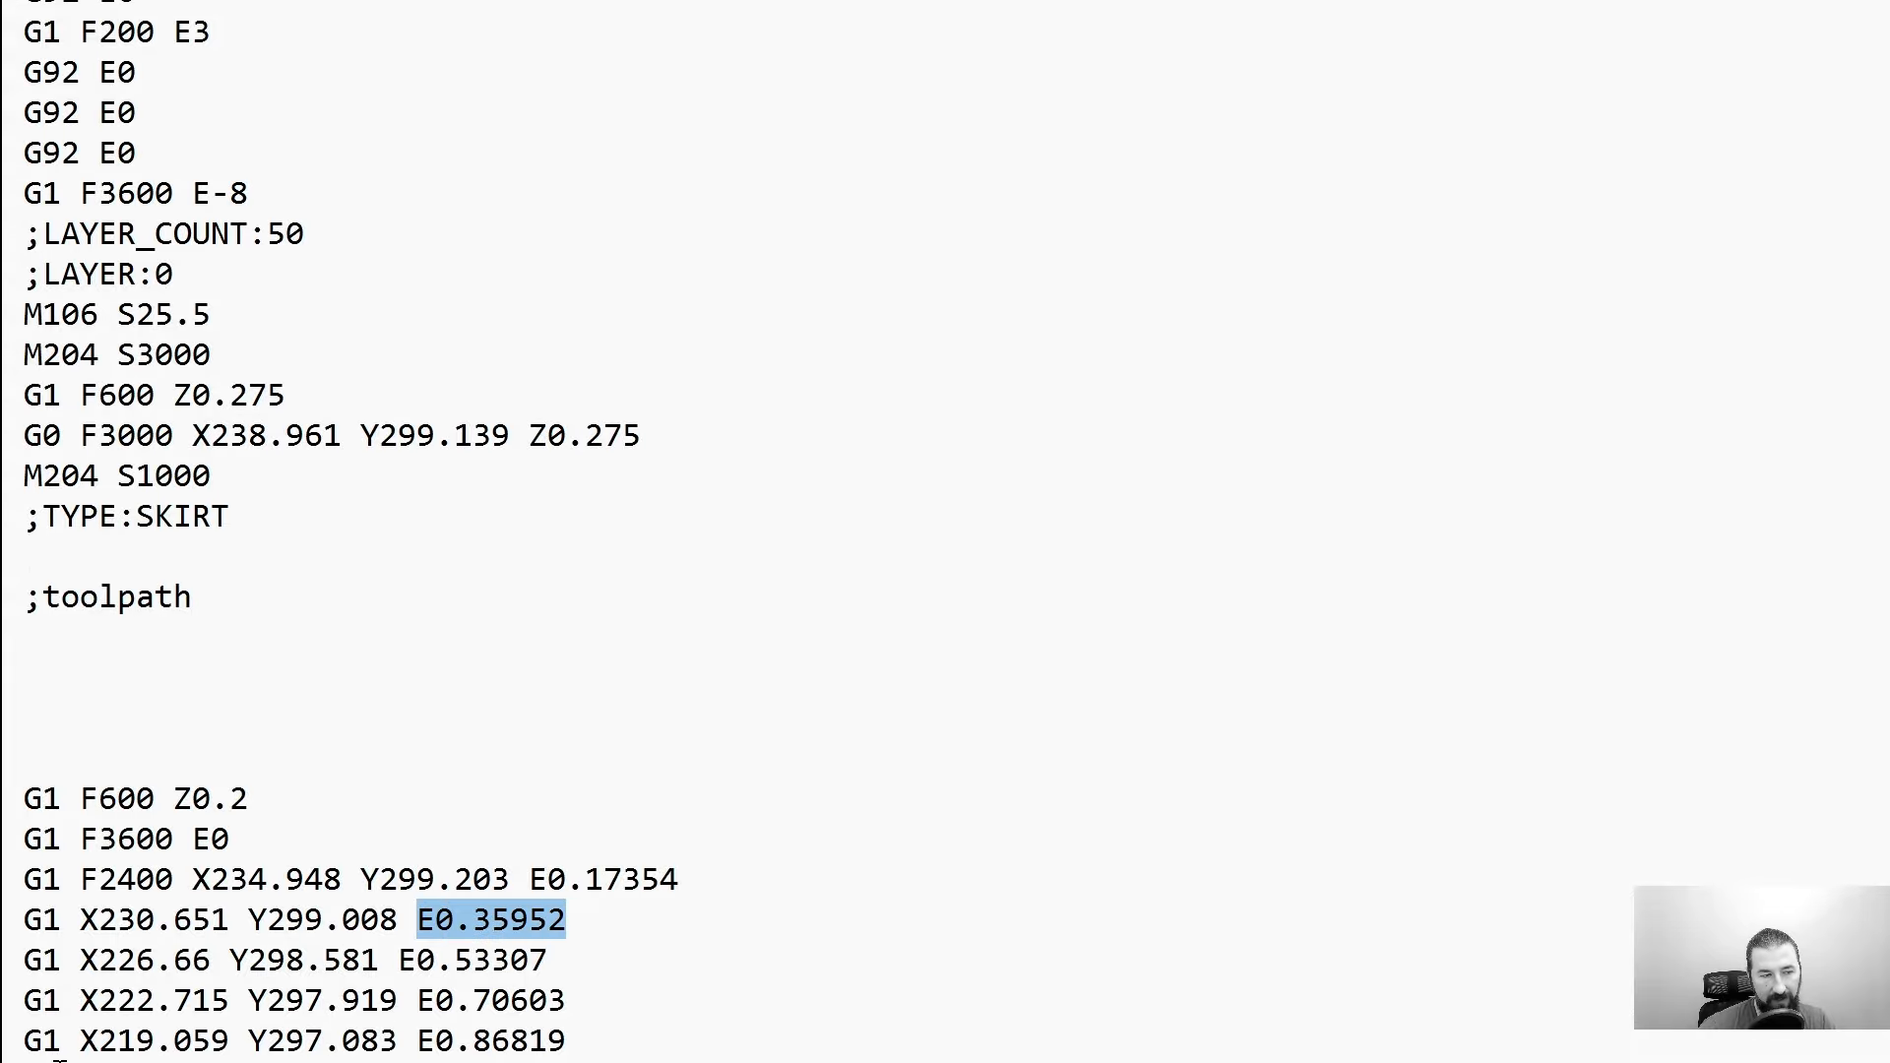
- Examine the successive toolpath moves, highlighting the X/Y/E values of the X222.715 and X219.059 lines and continuing to the M204 S3000 line
left_click_drag(79, 1000, 568, 1001)
left_click_drag(99, 1041, 548, 1040)
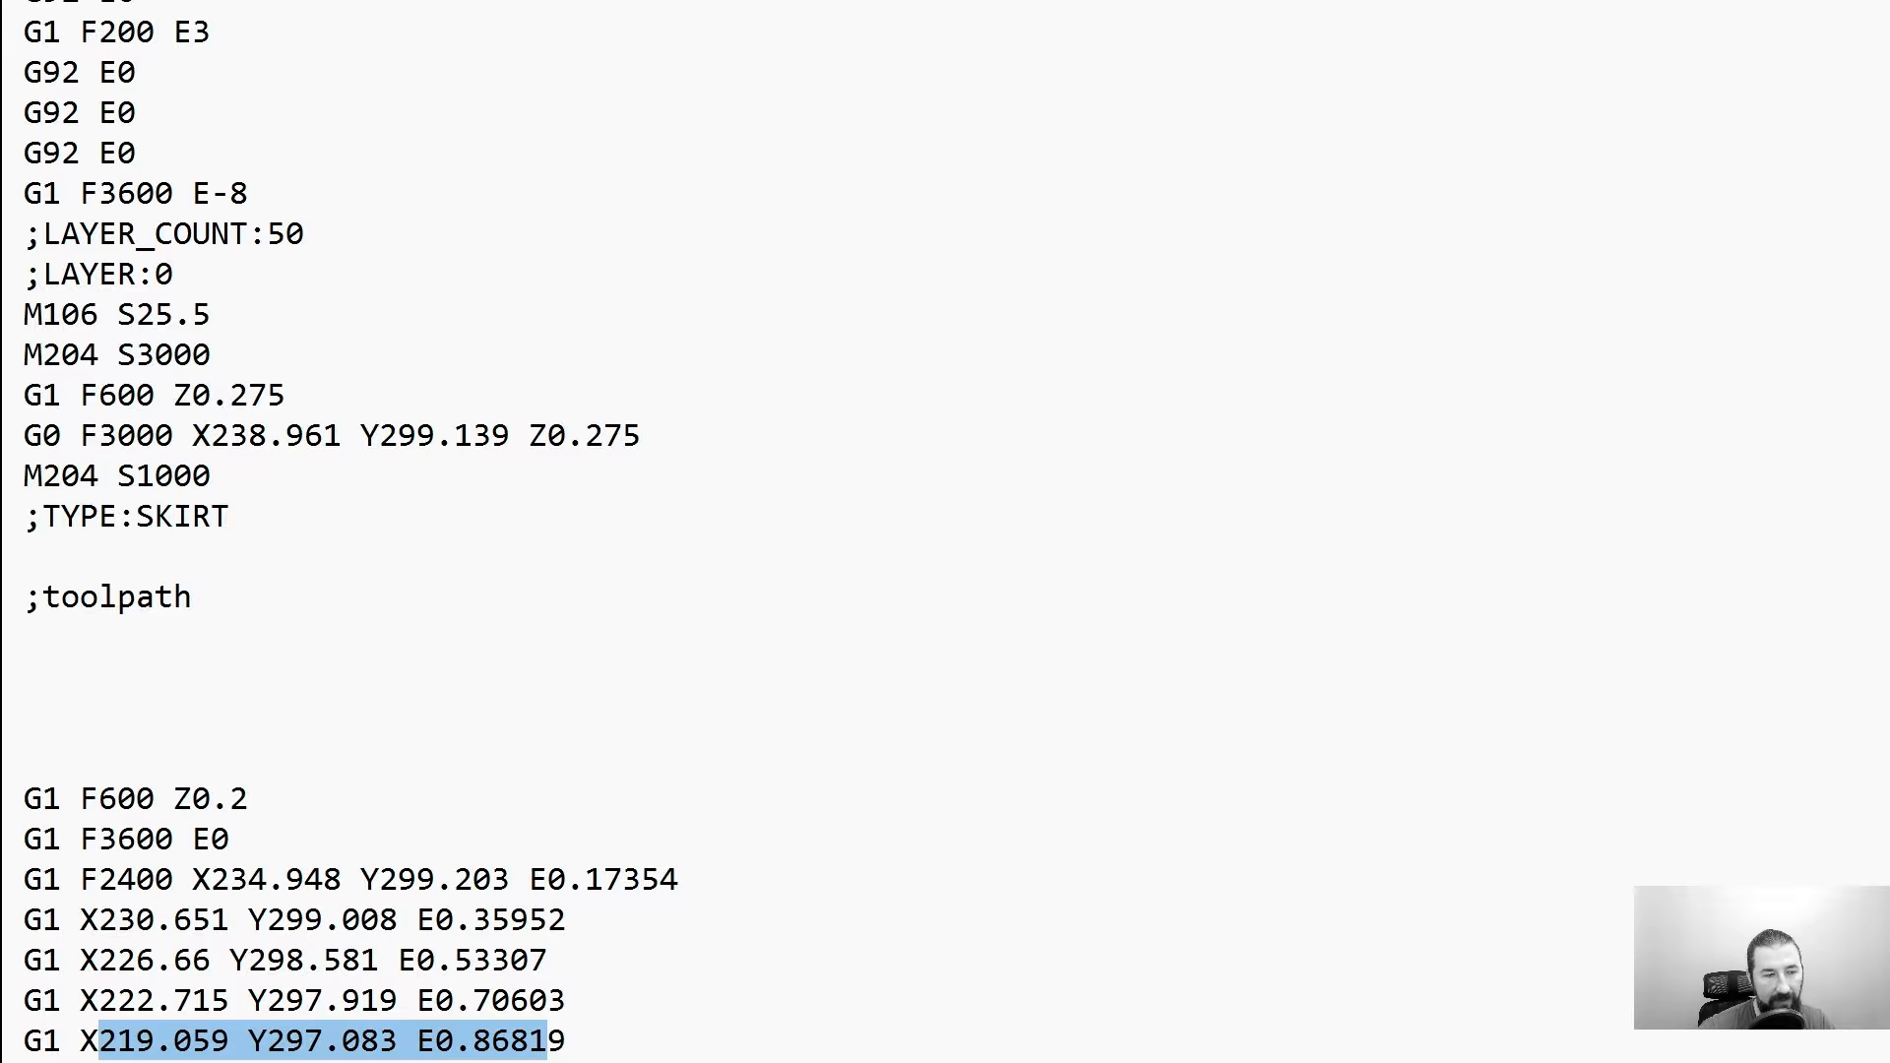
scroll(295, 532, "down", 9)
scroll(296, 531, "down", 15)
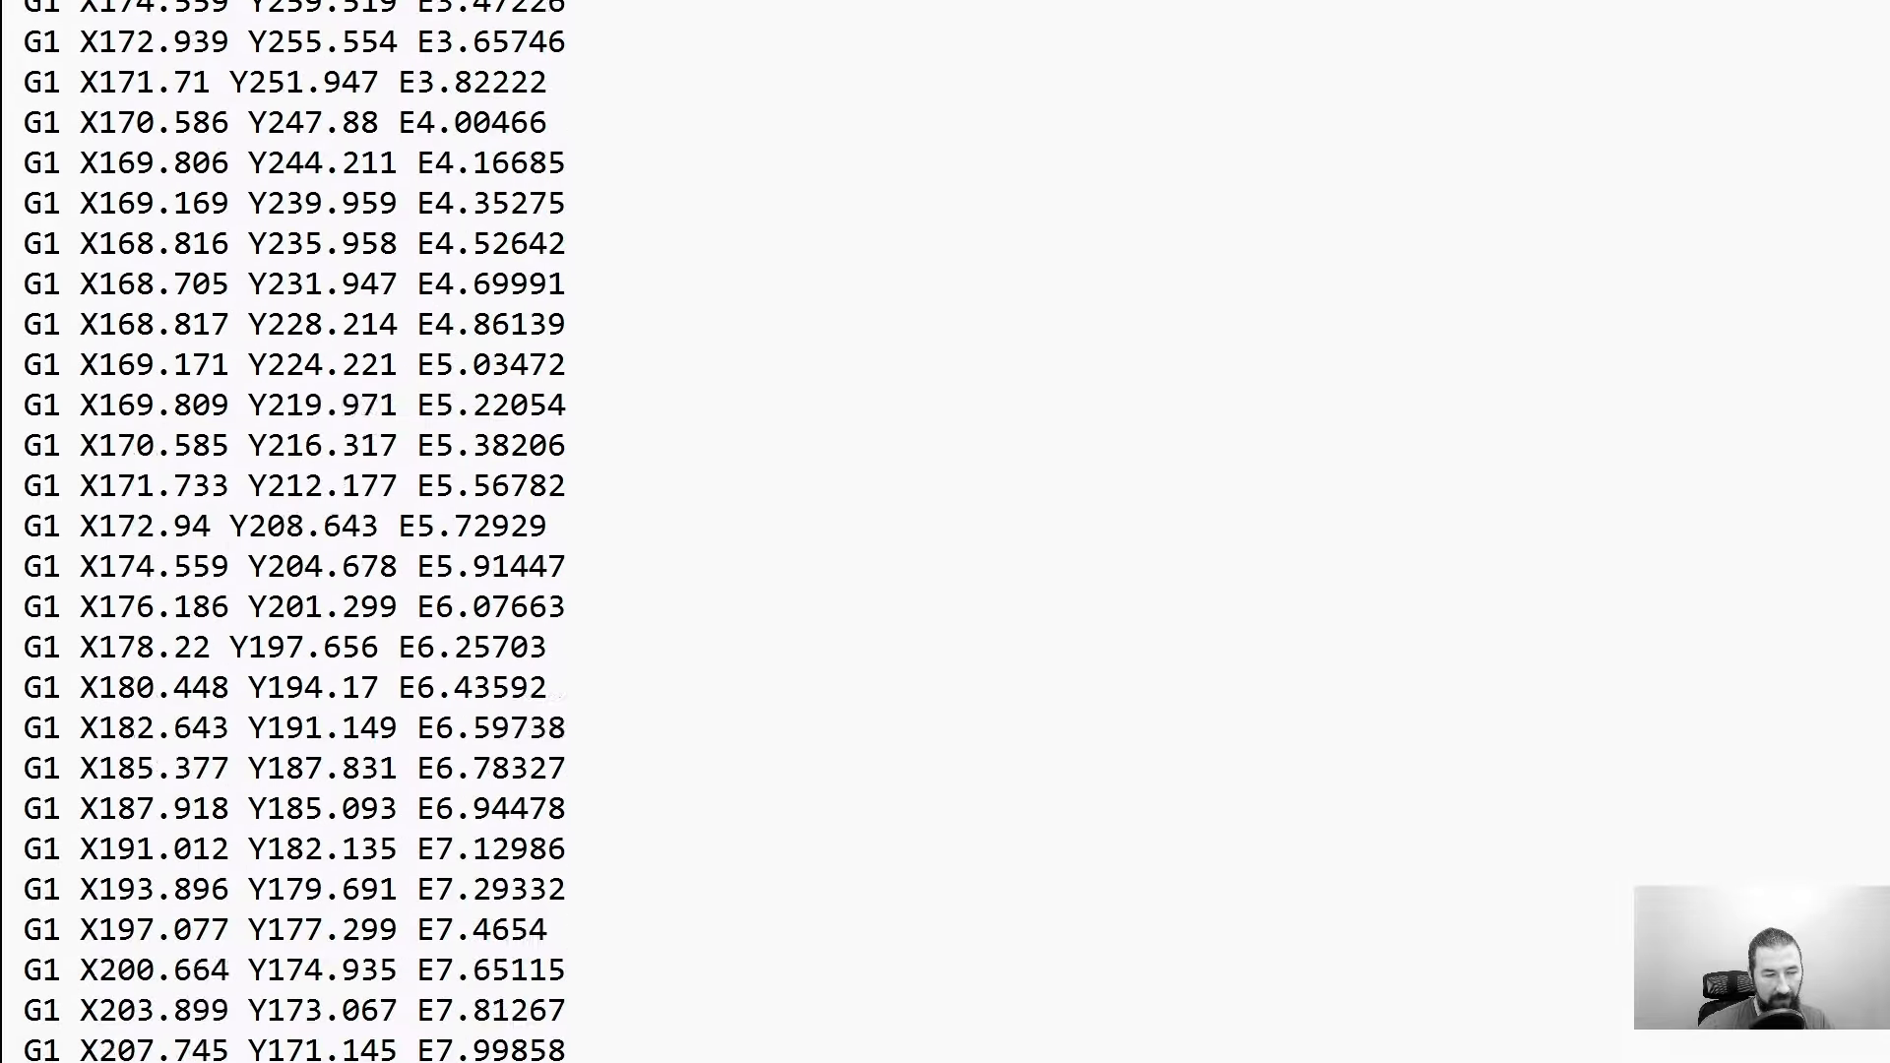
scroll(296, 532, "down", 6)
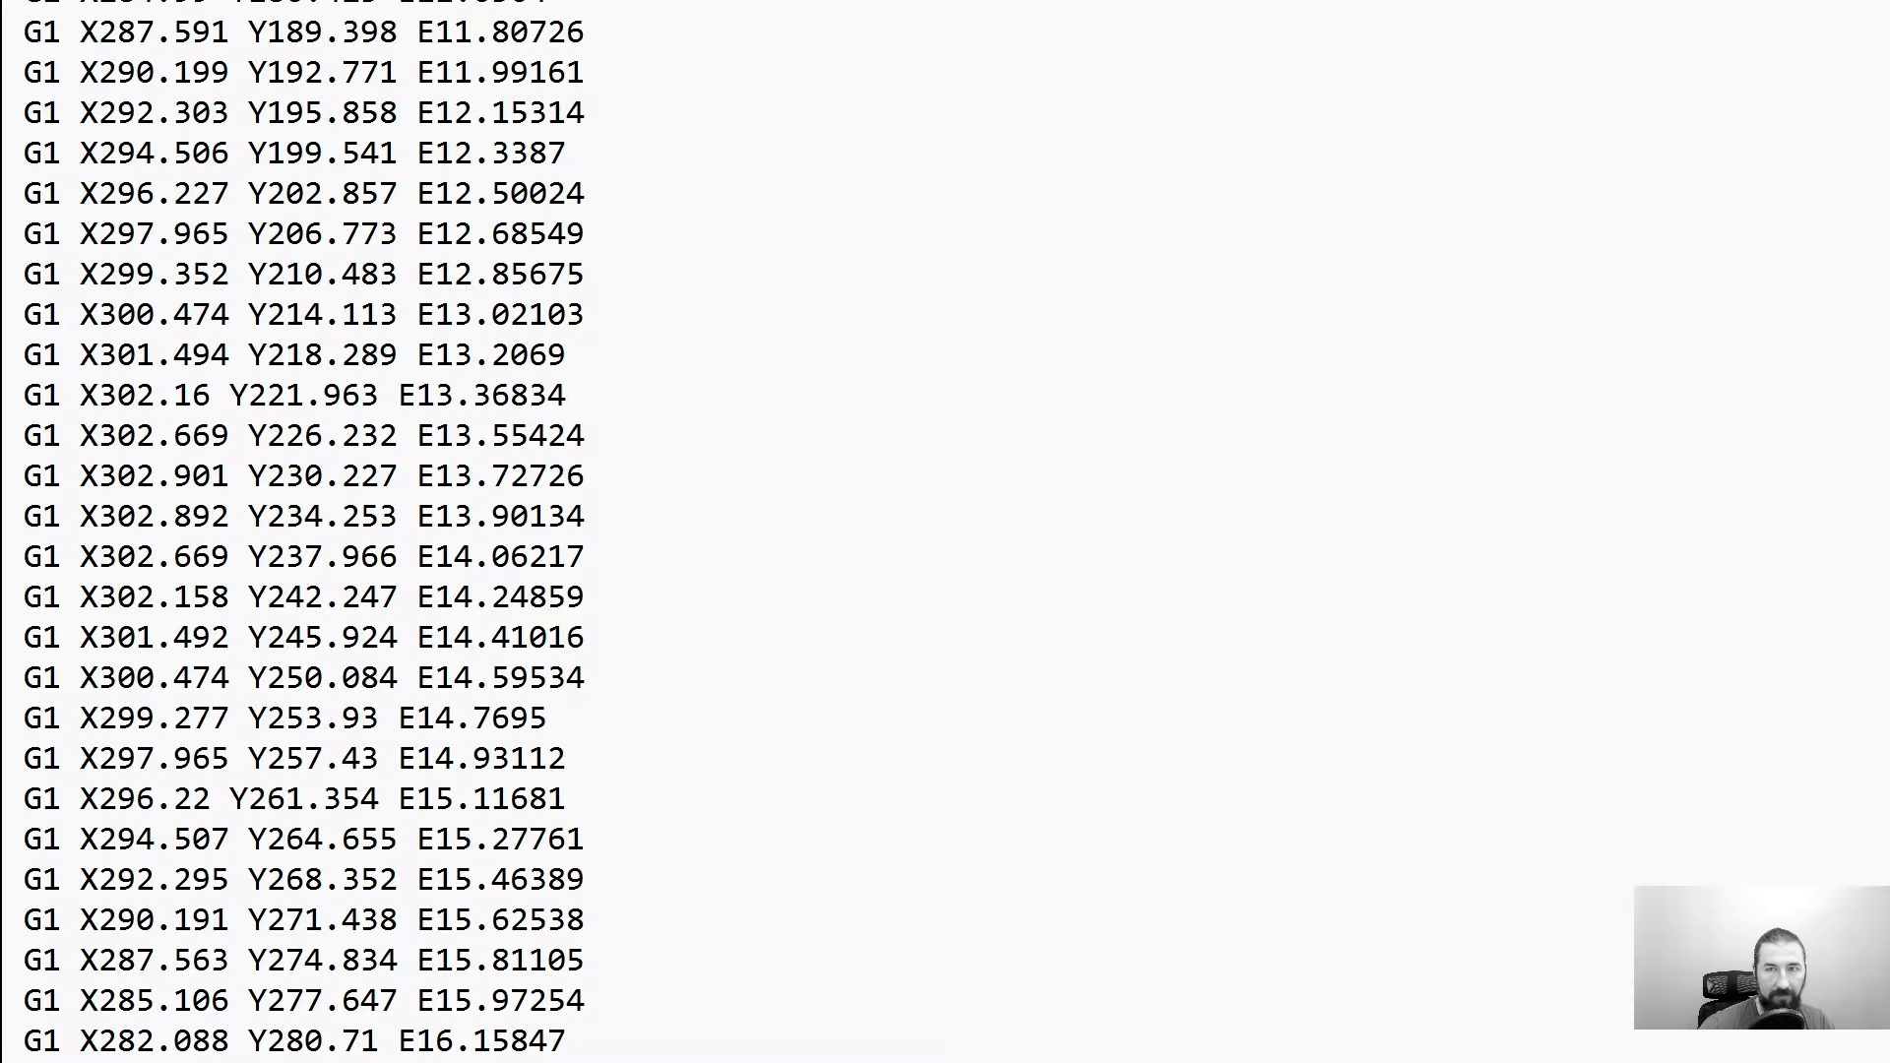
scroll(295, 532, "up", 20)
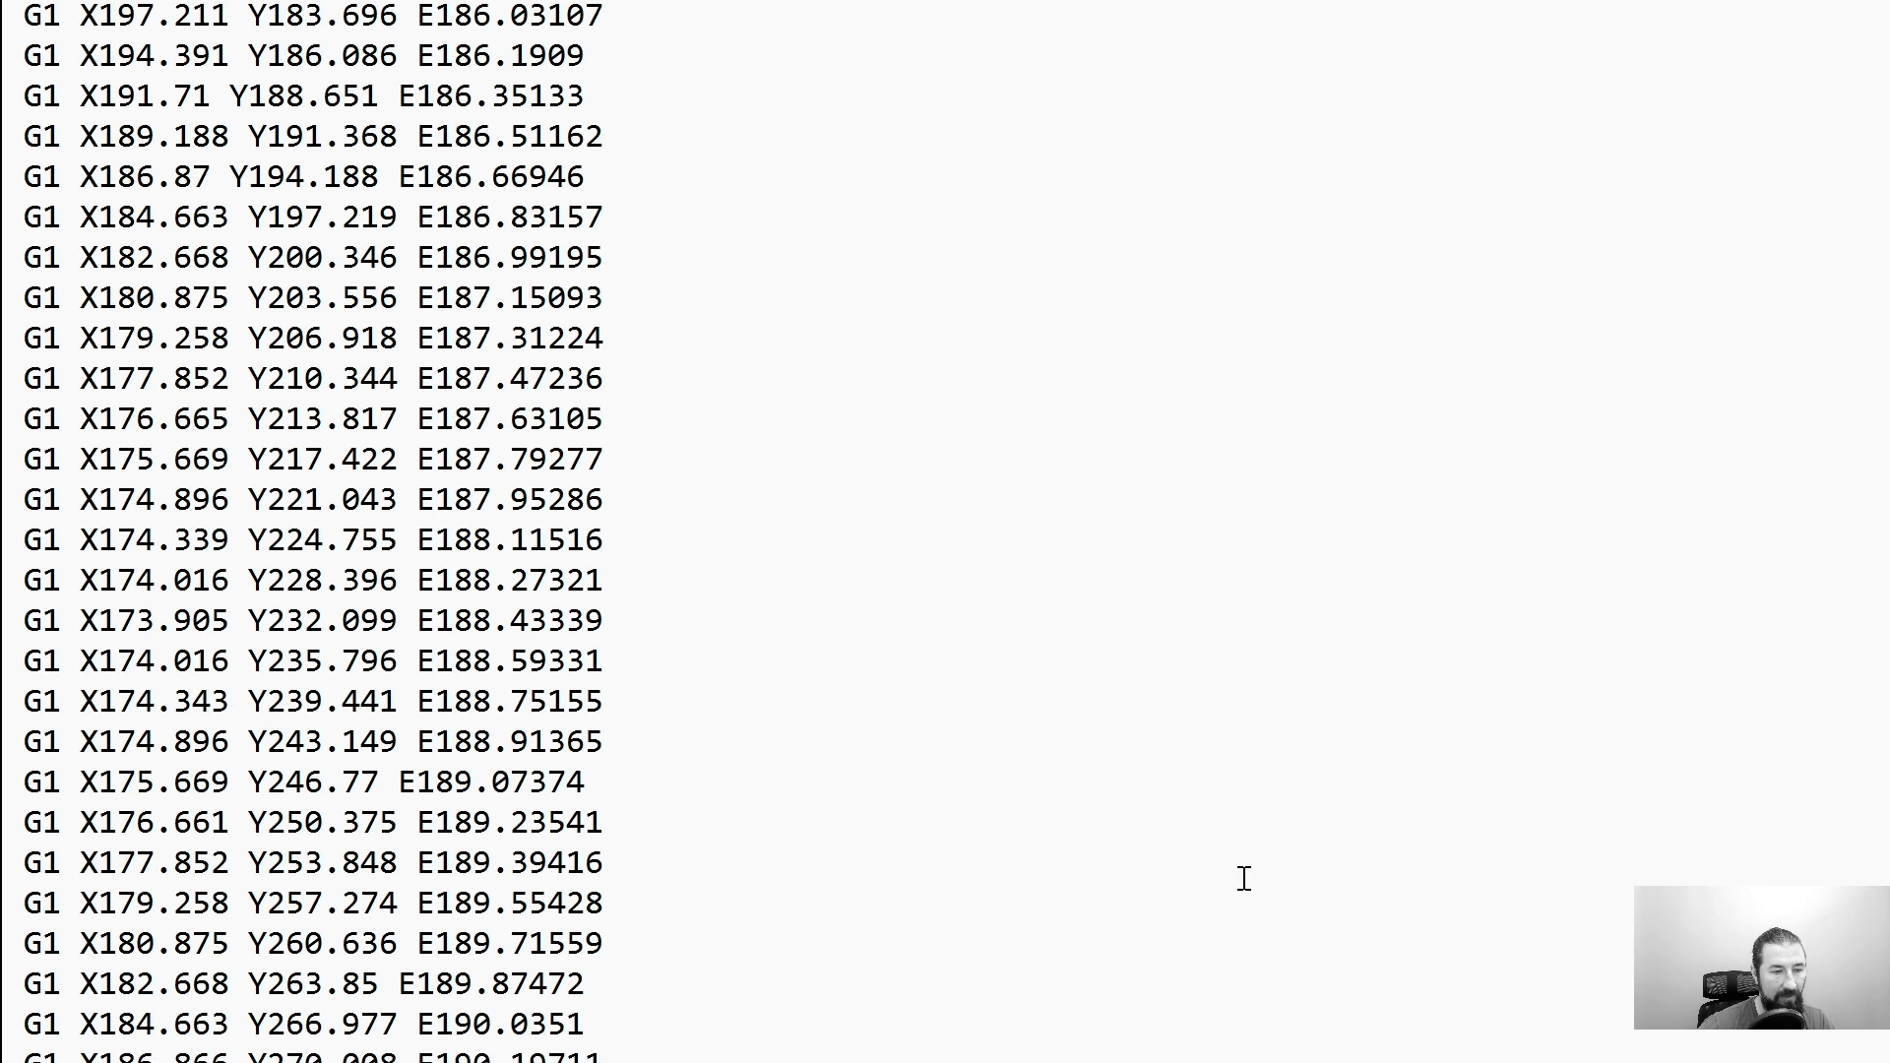
scroll(1241, 877, "down", 3)
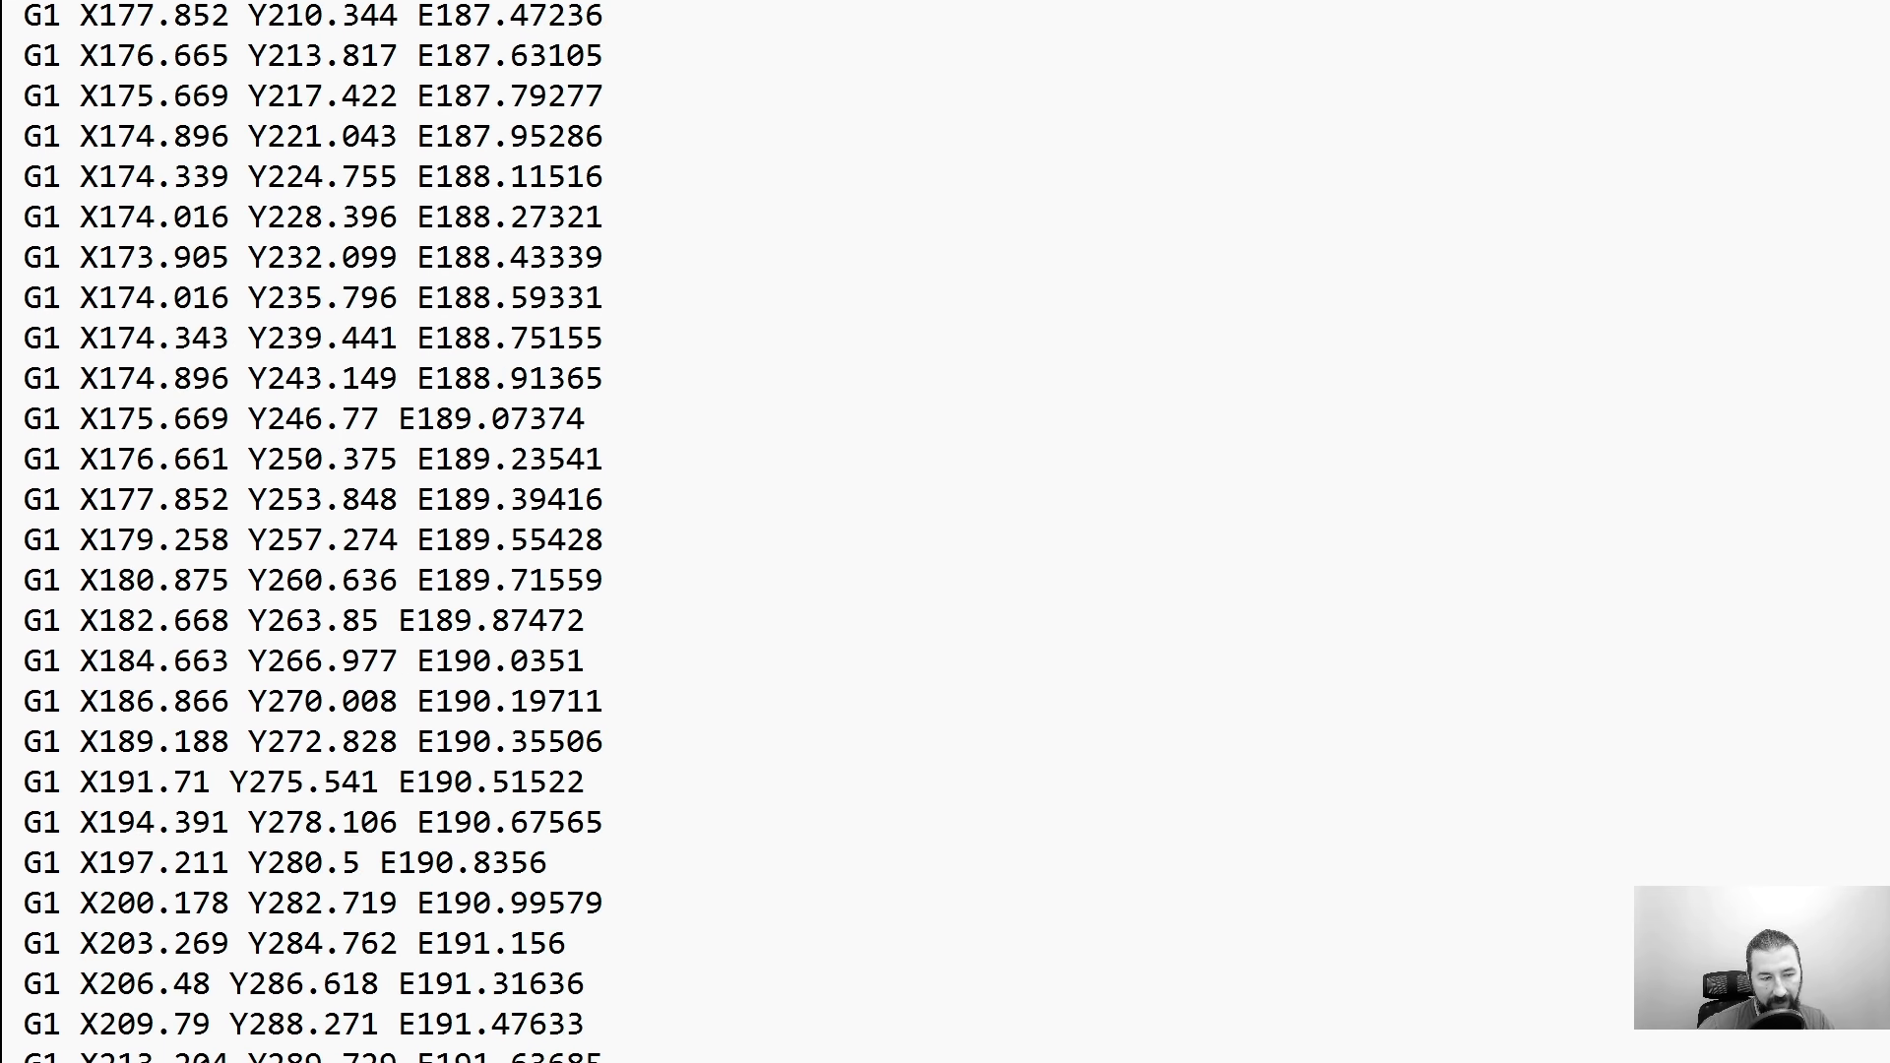
scroll(313, 532, "down", 2)
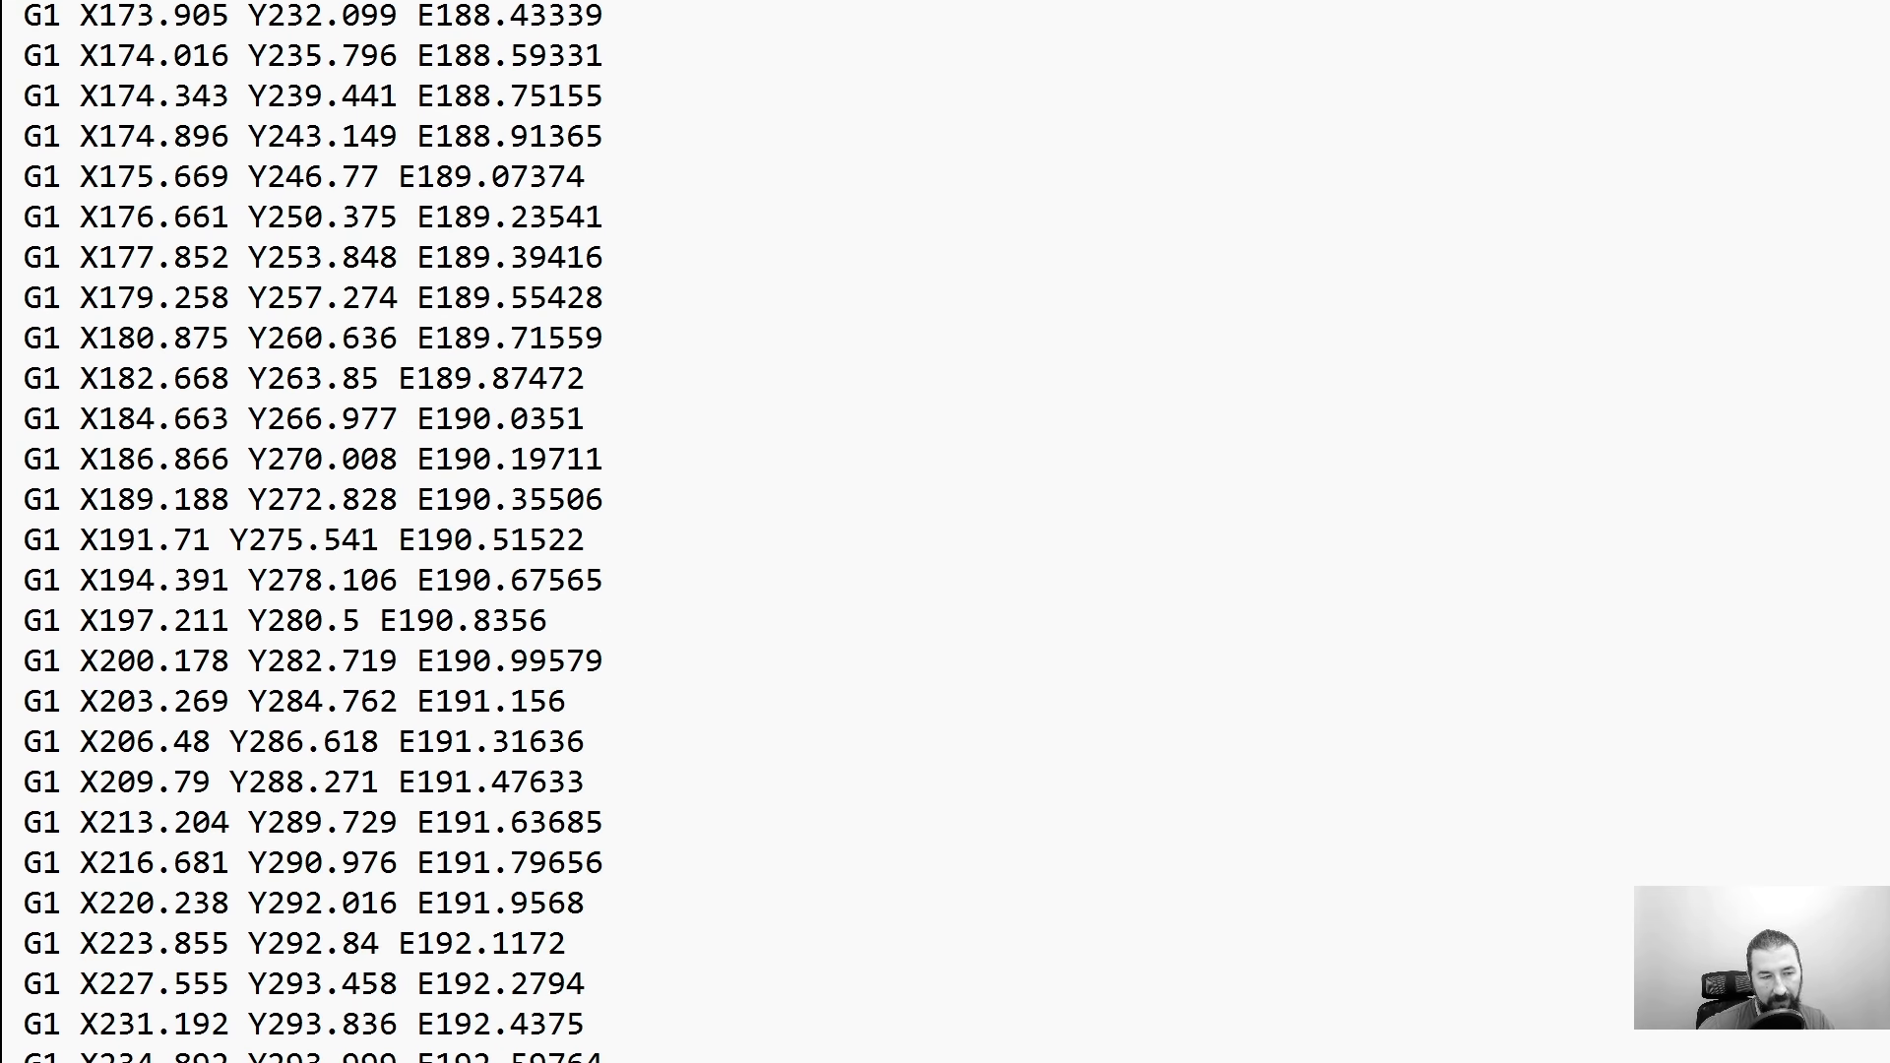
scroll(313, 532, "down", 2)
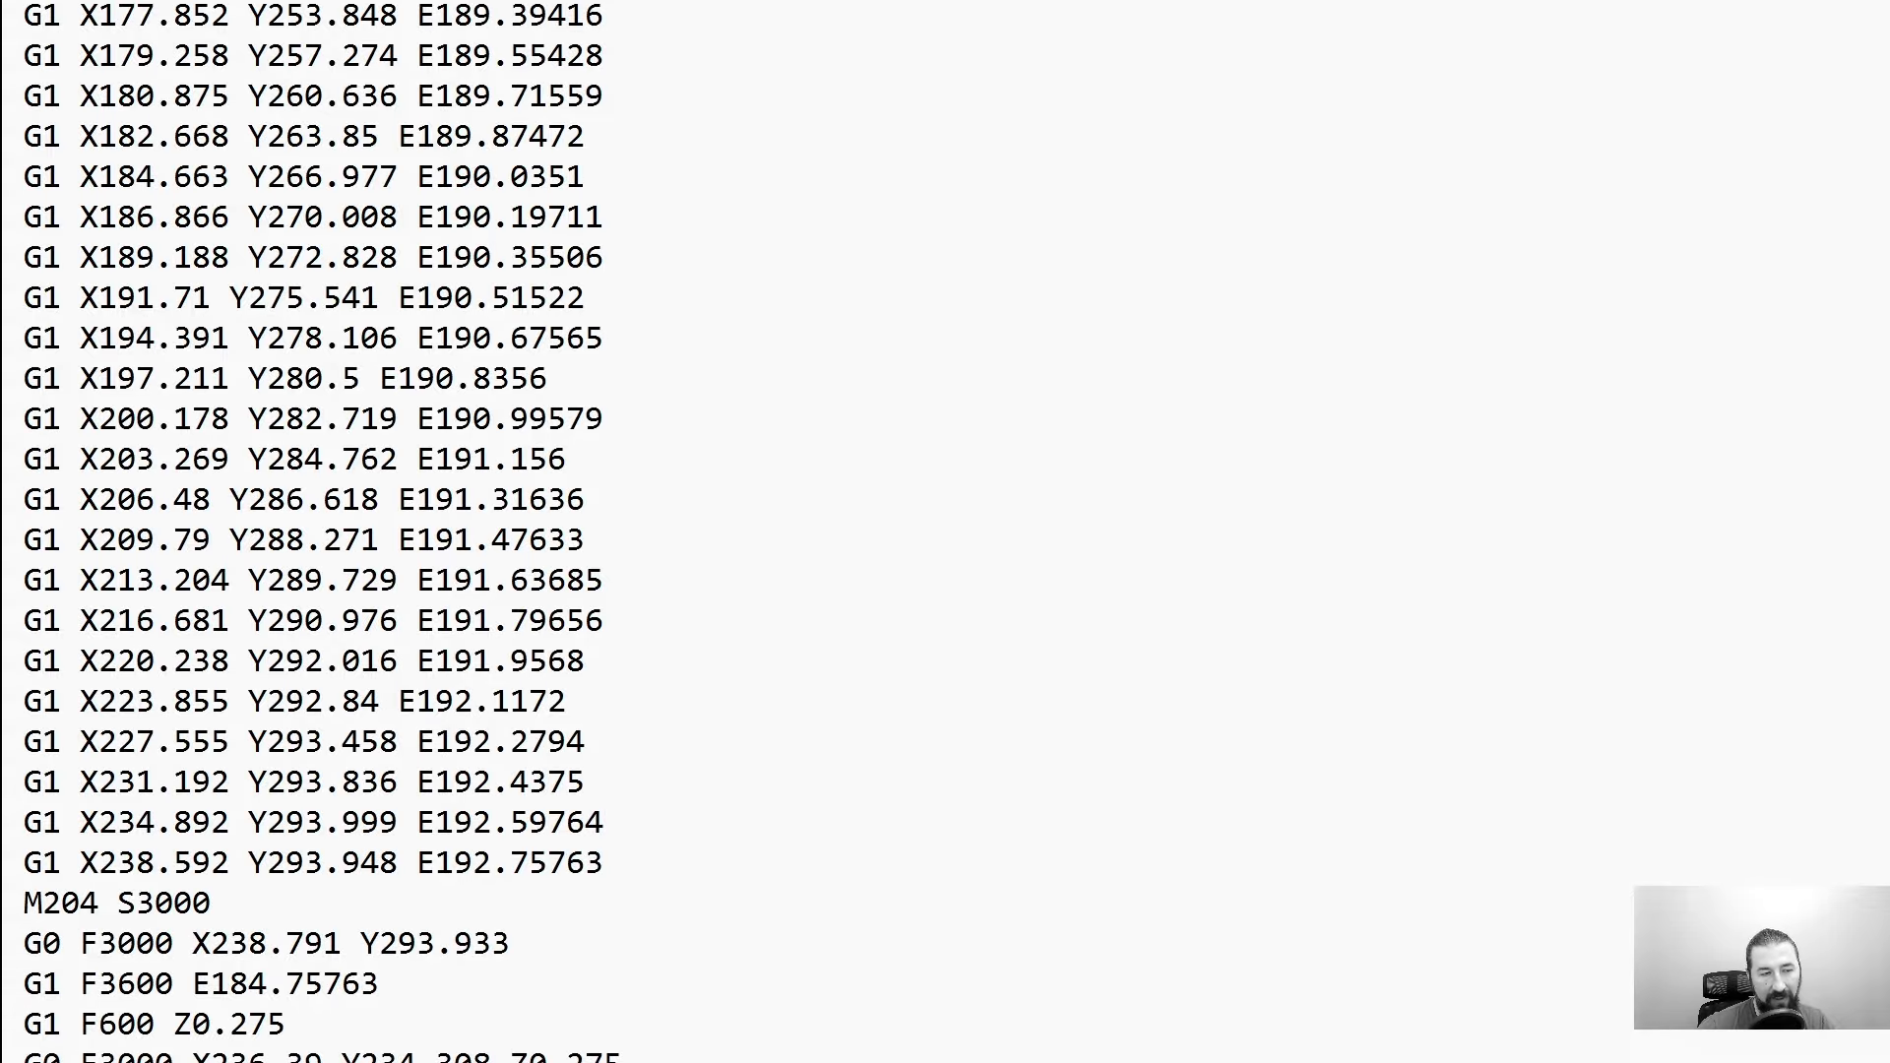
- Examine the block after the M204 S3000 travel, highlighting the X234.681 Y234.082 coordinates, an extrusion value and F600 Z0.2
scroll(316, 532, "down", 6)
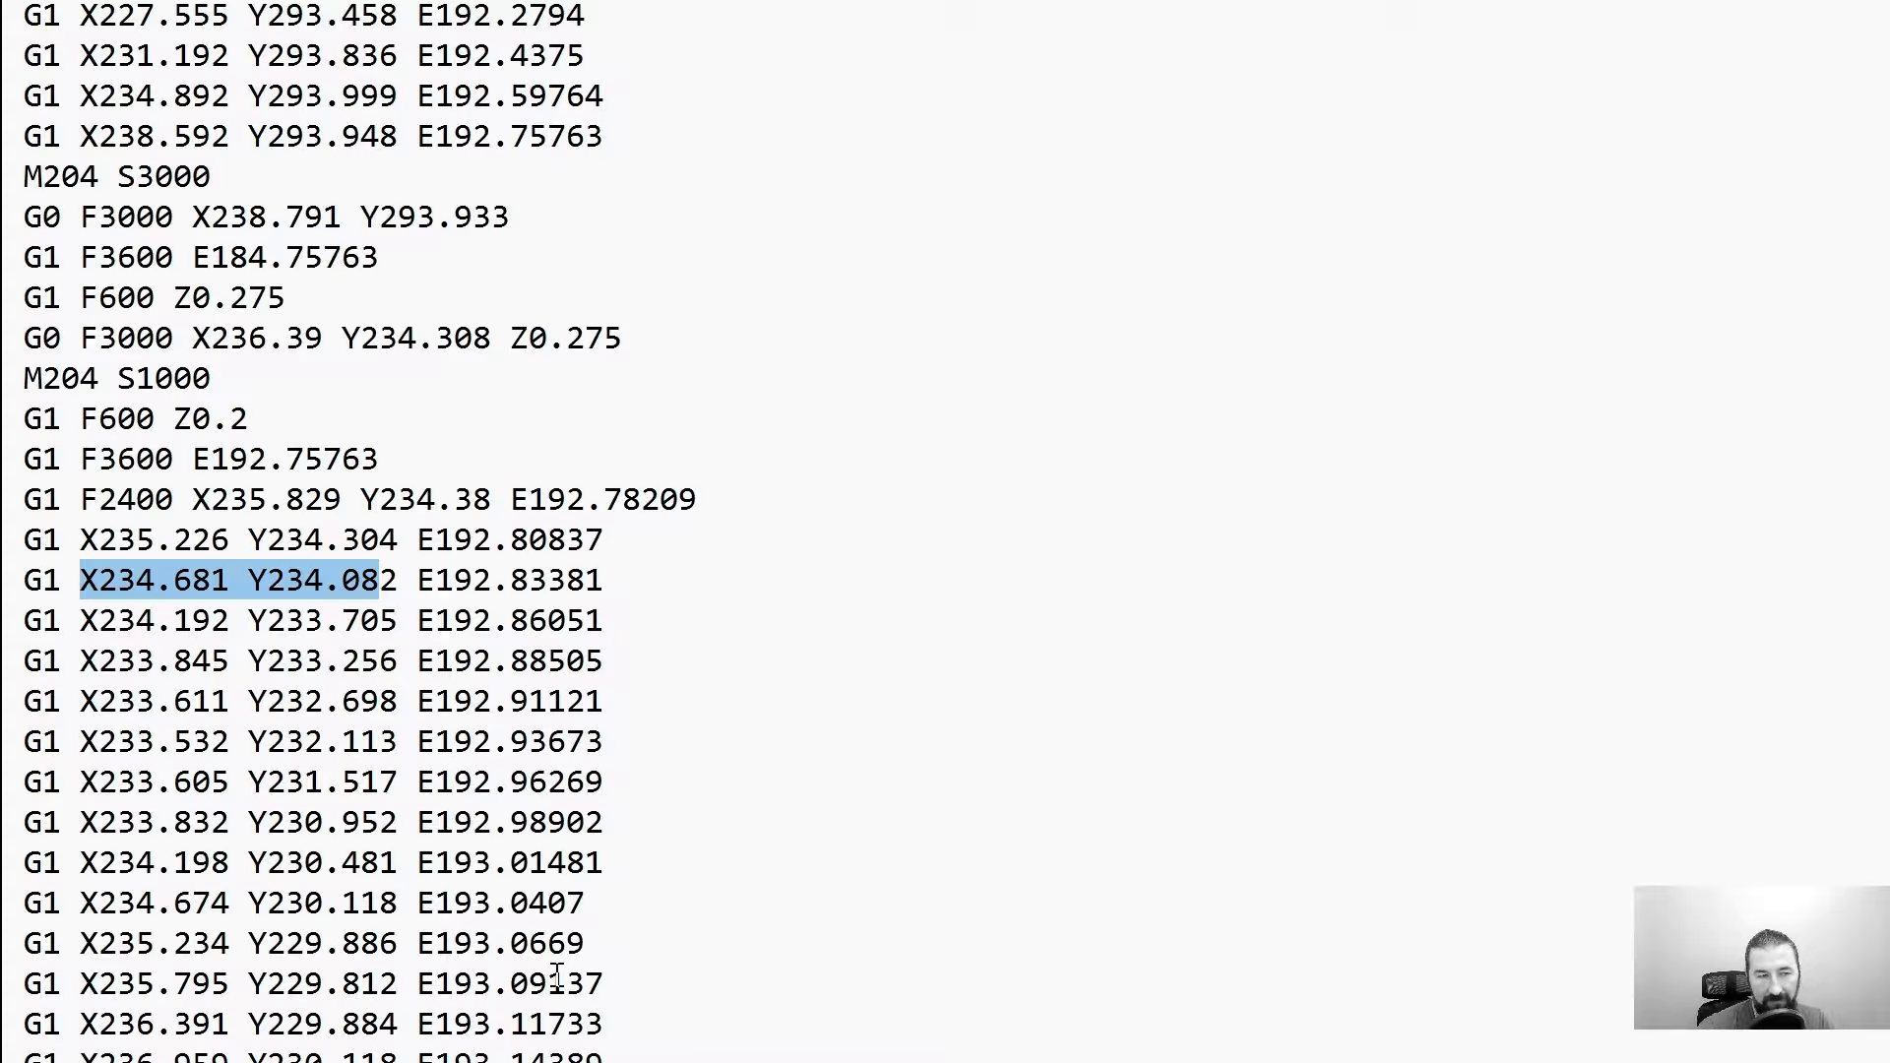
left_click_drag(602, 1062, 418, 1062)
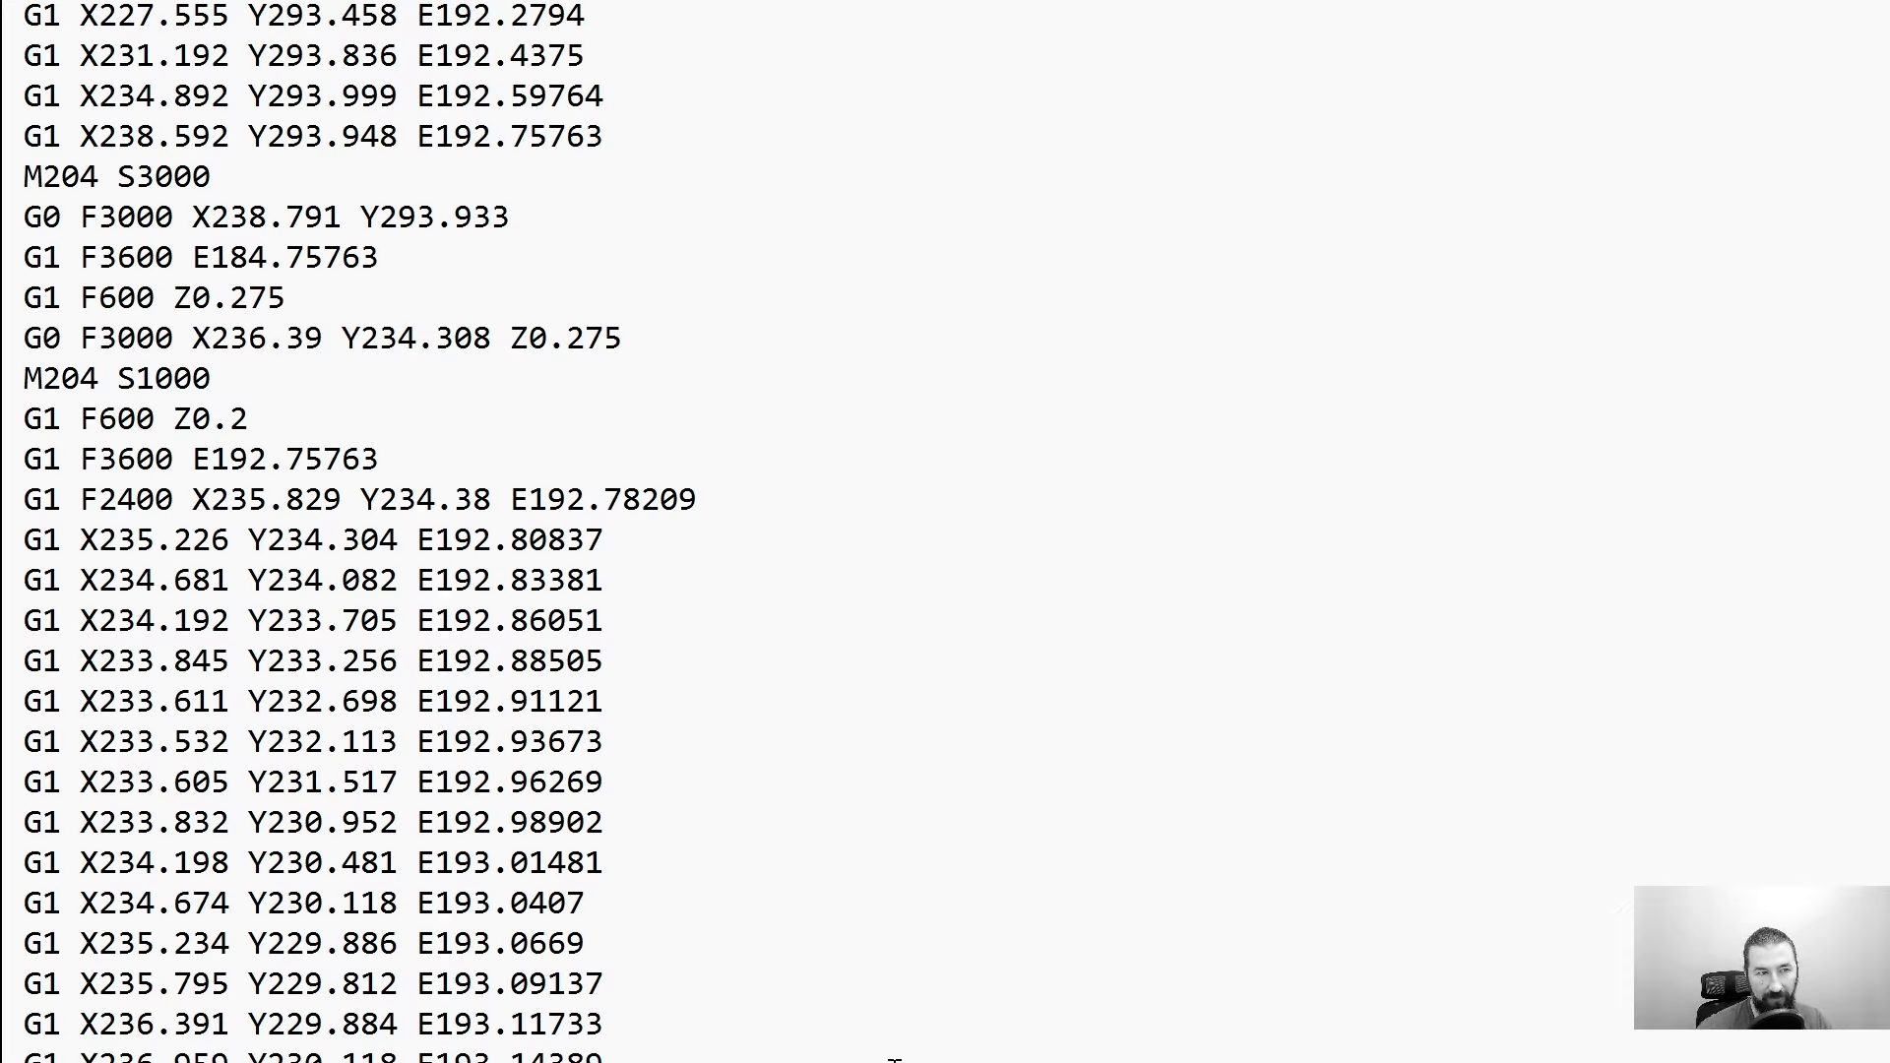
left_click_drag(251, 421, 81, 422)
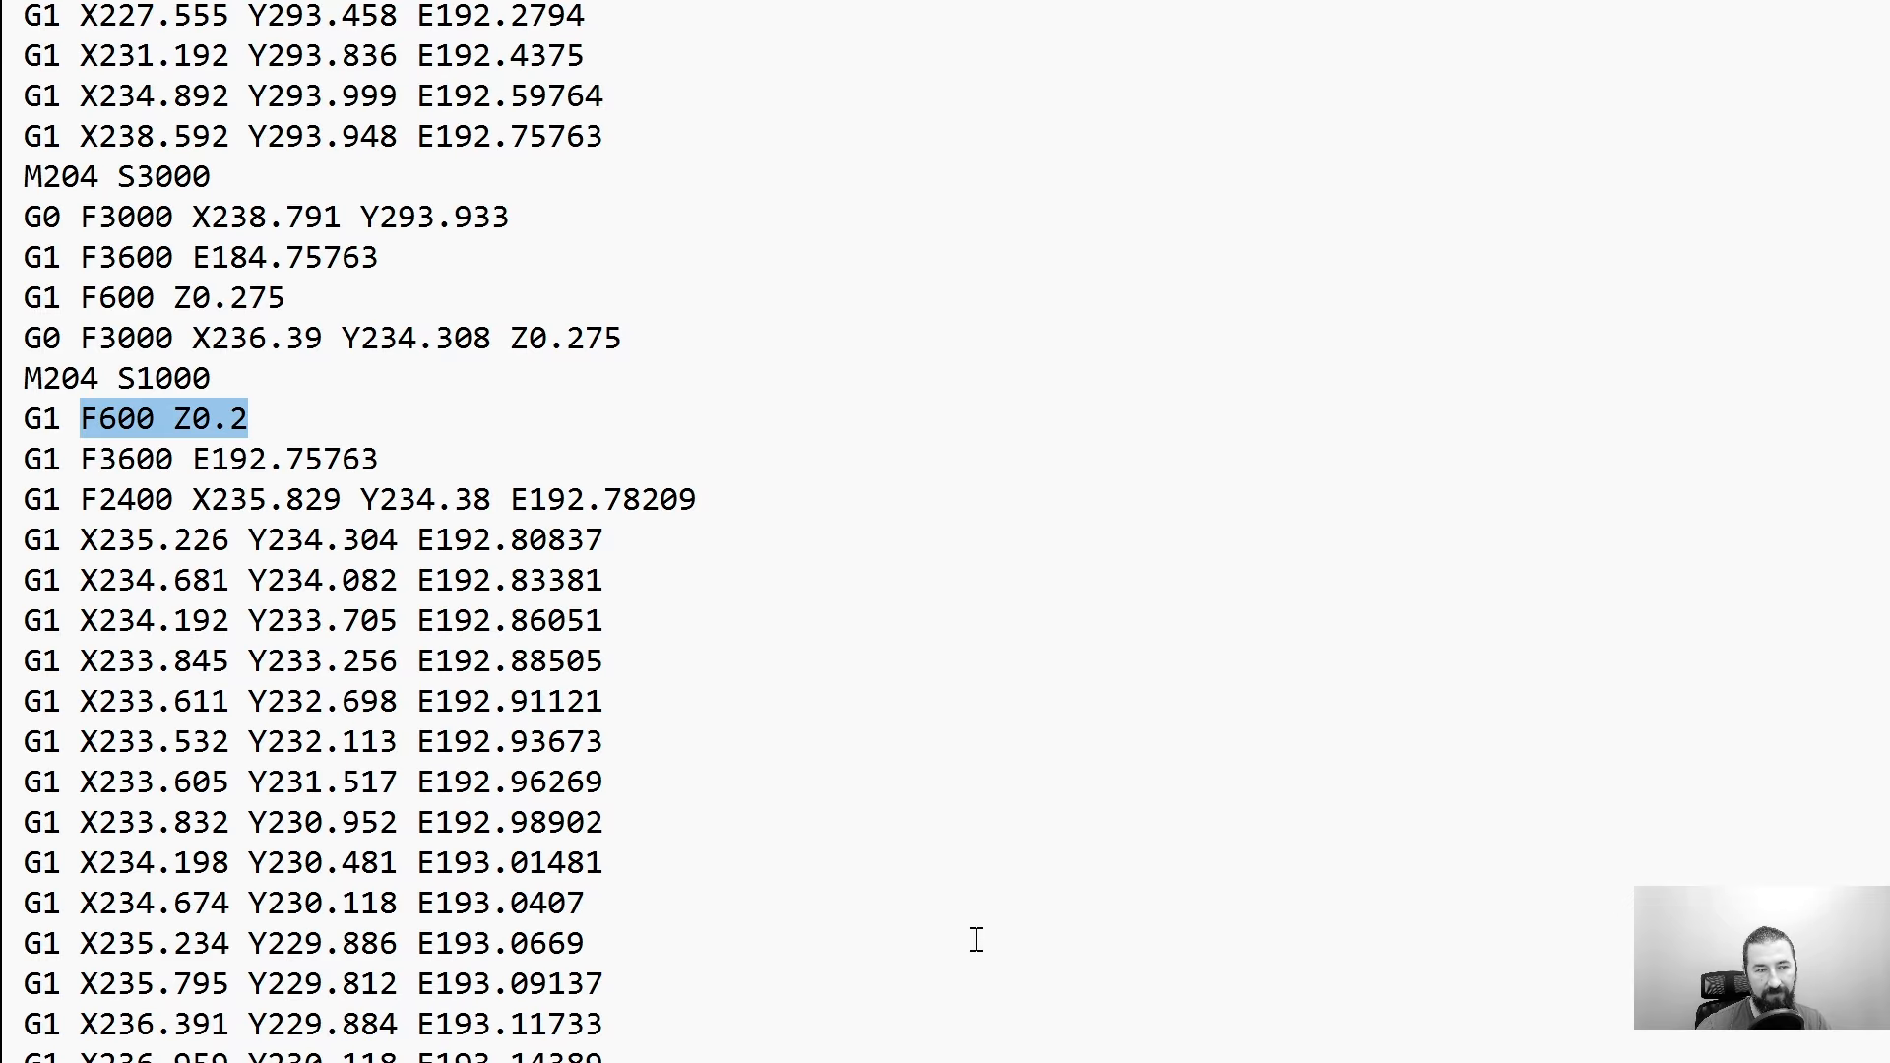
- Examine the rest of the toolpath, from the WALL-INNER section to the shutdown commands at the end of the file
scroll(976, 940, "down", 12)
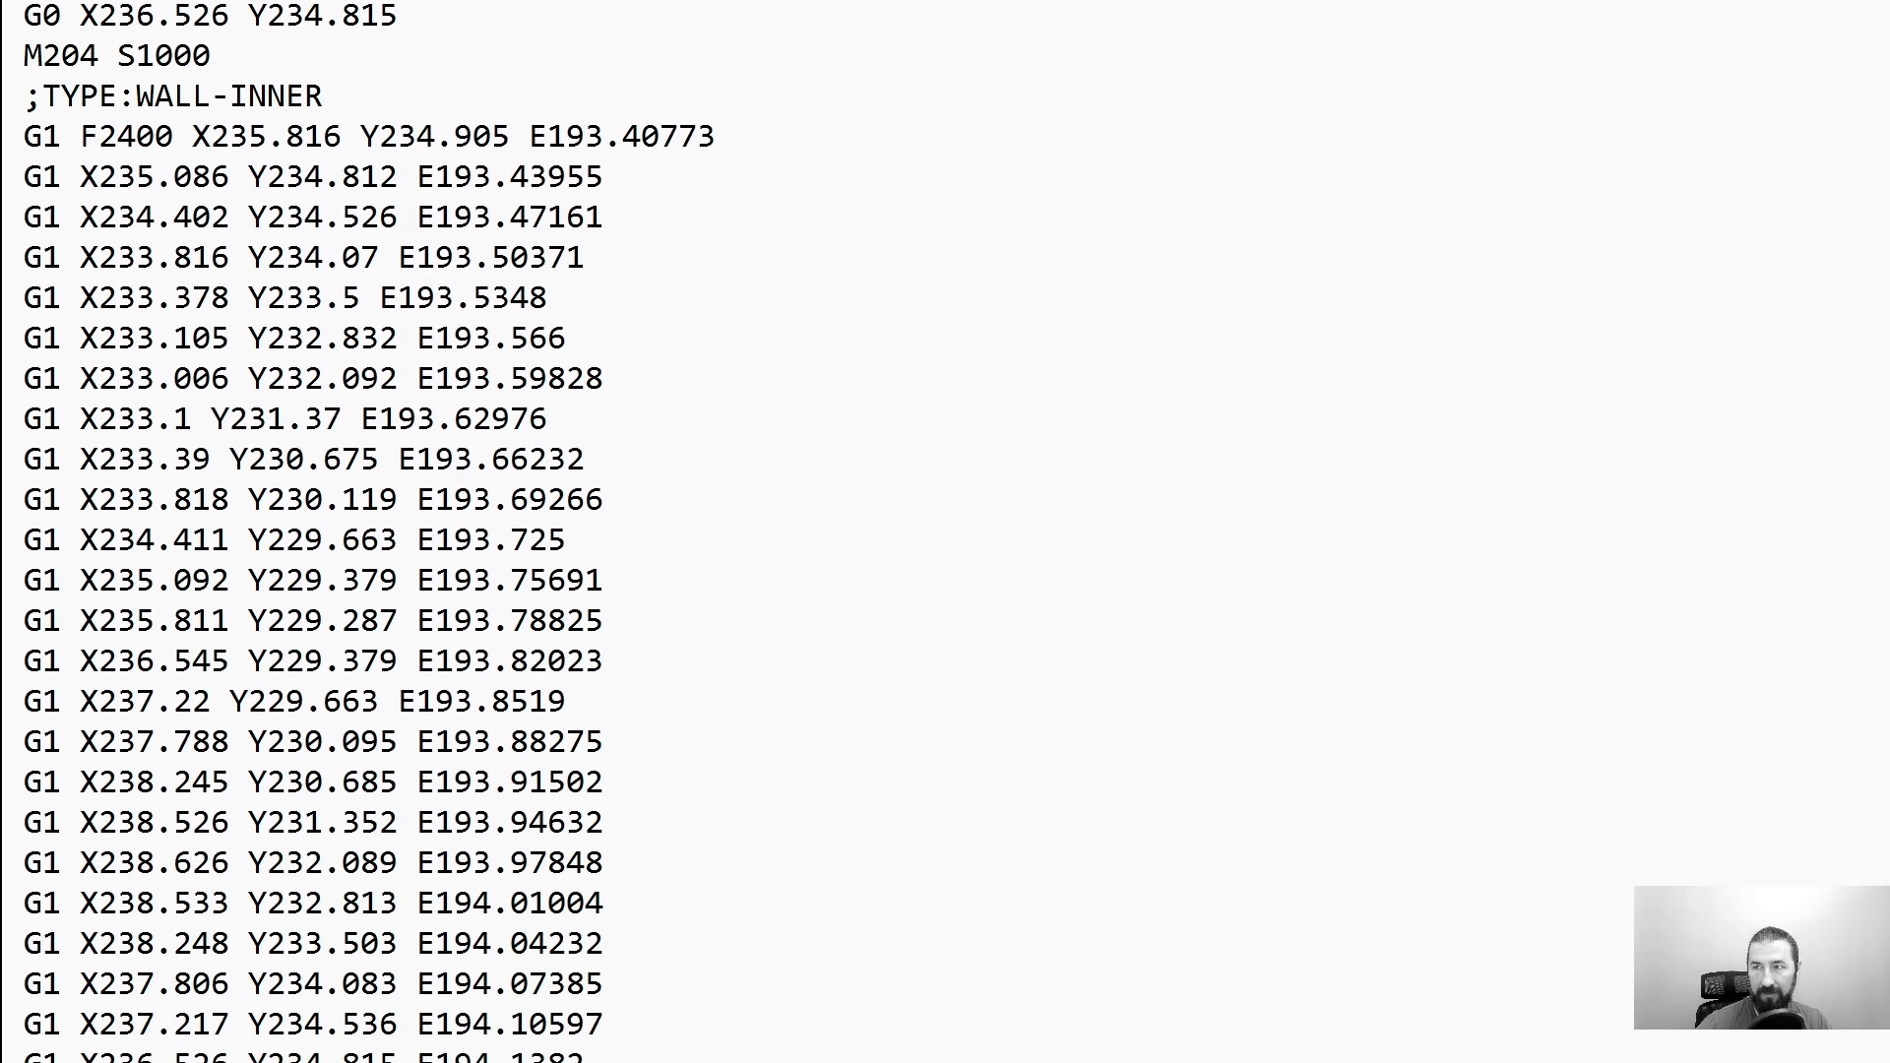
scroll(946, 531, "down", 20)
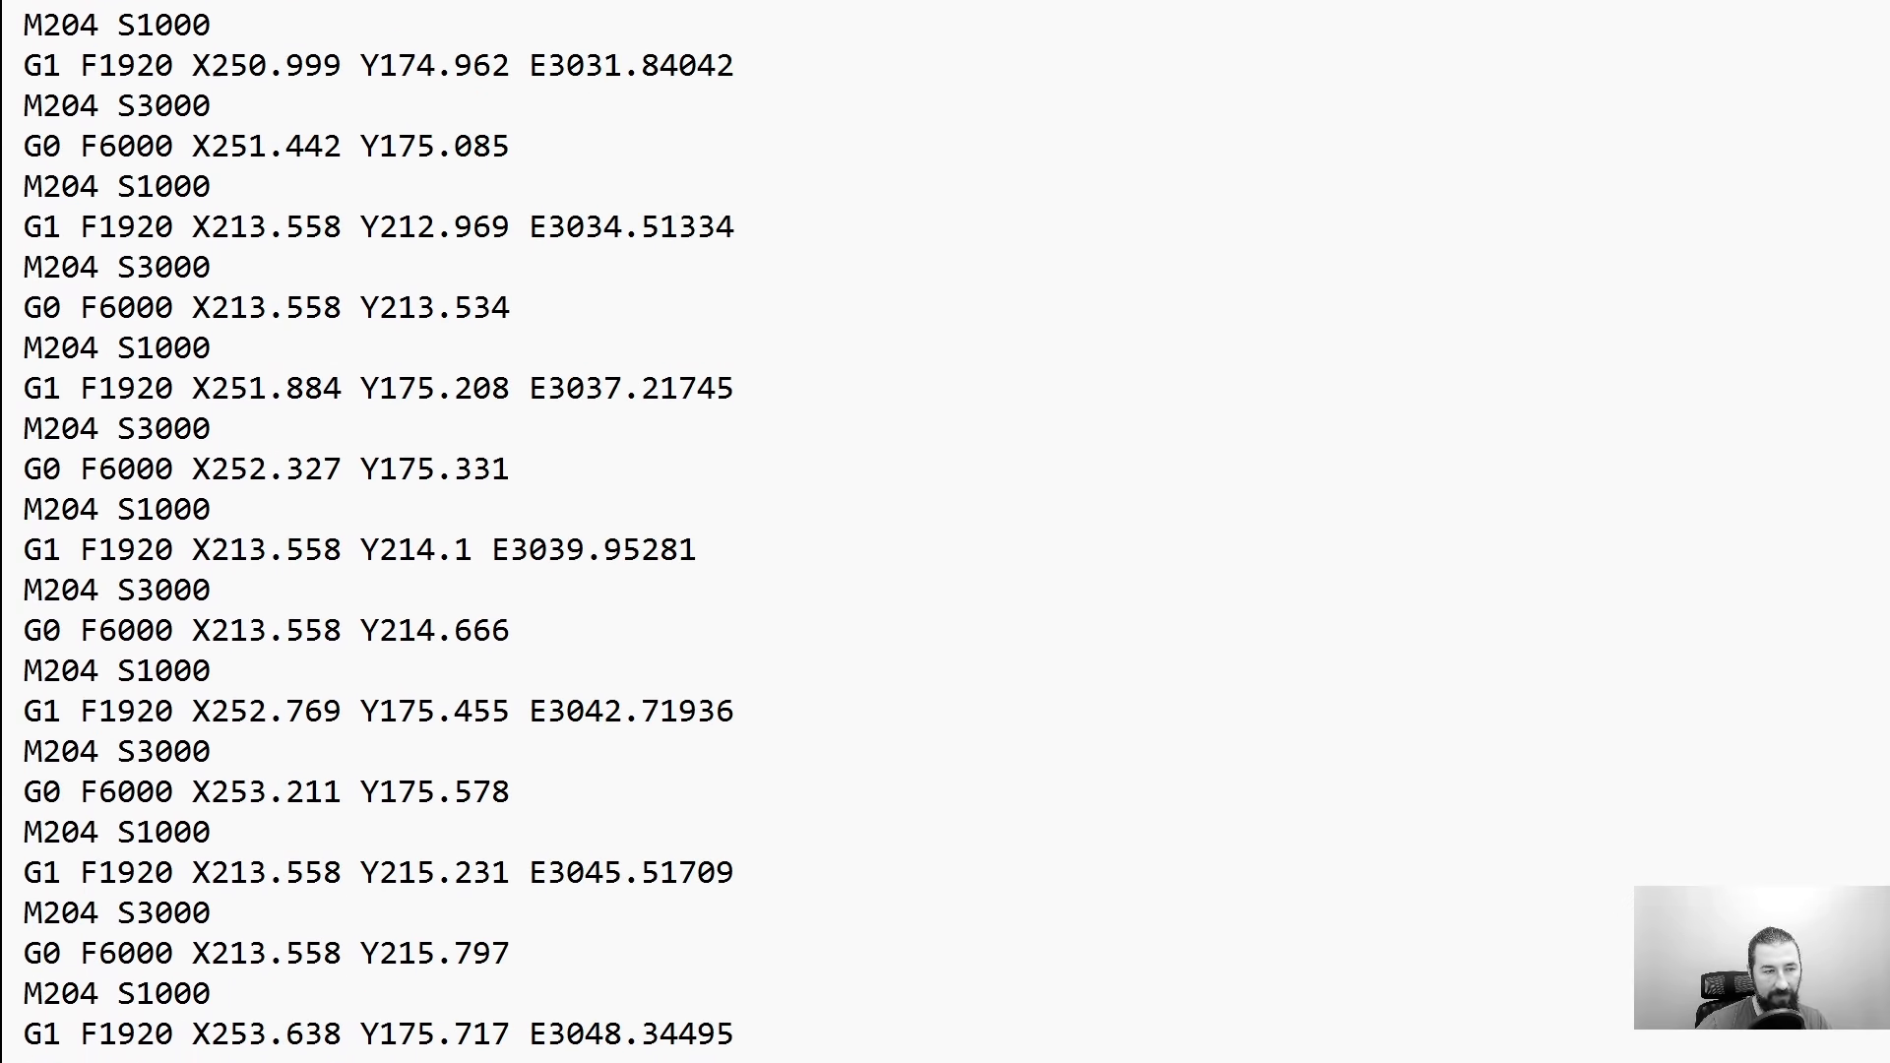
scroll(945, 532, "down", 7)
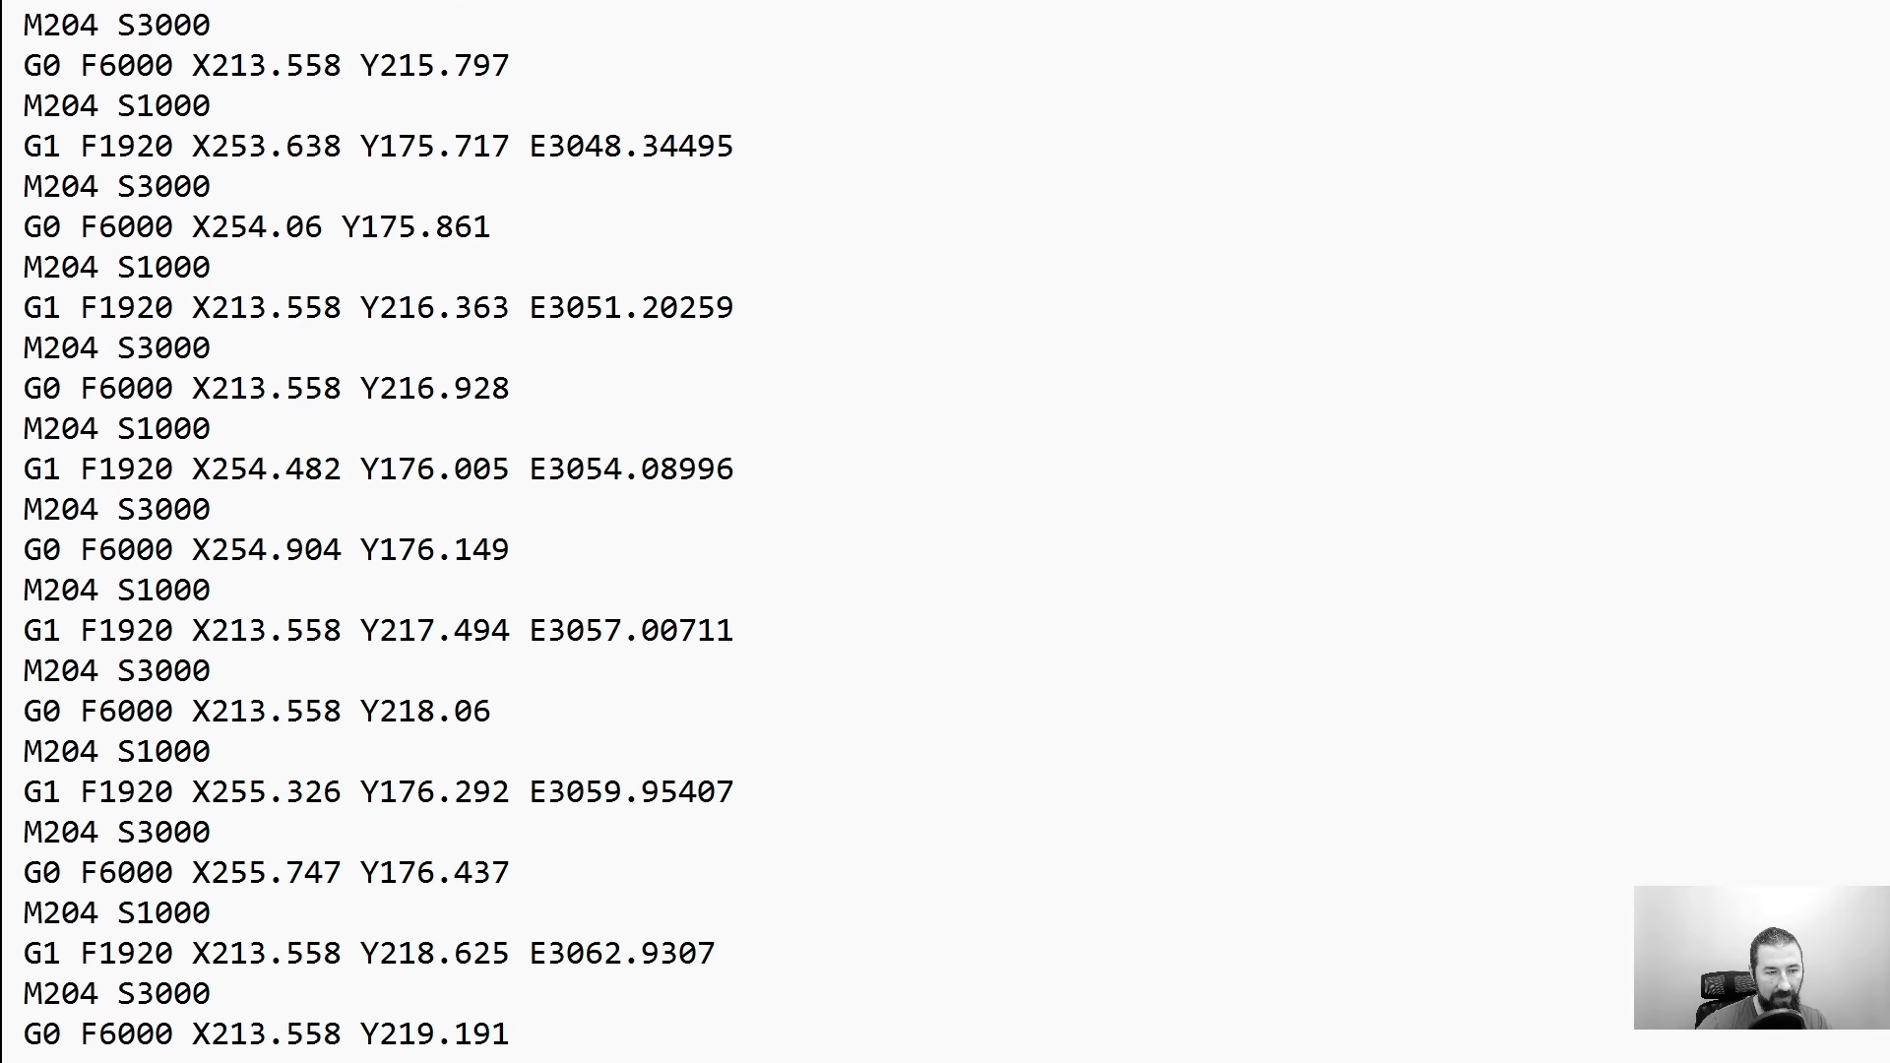
scroll(945, 531, "down", 20)
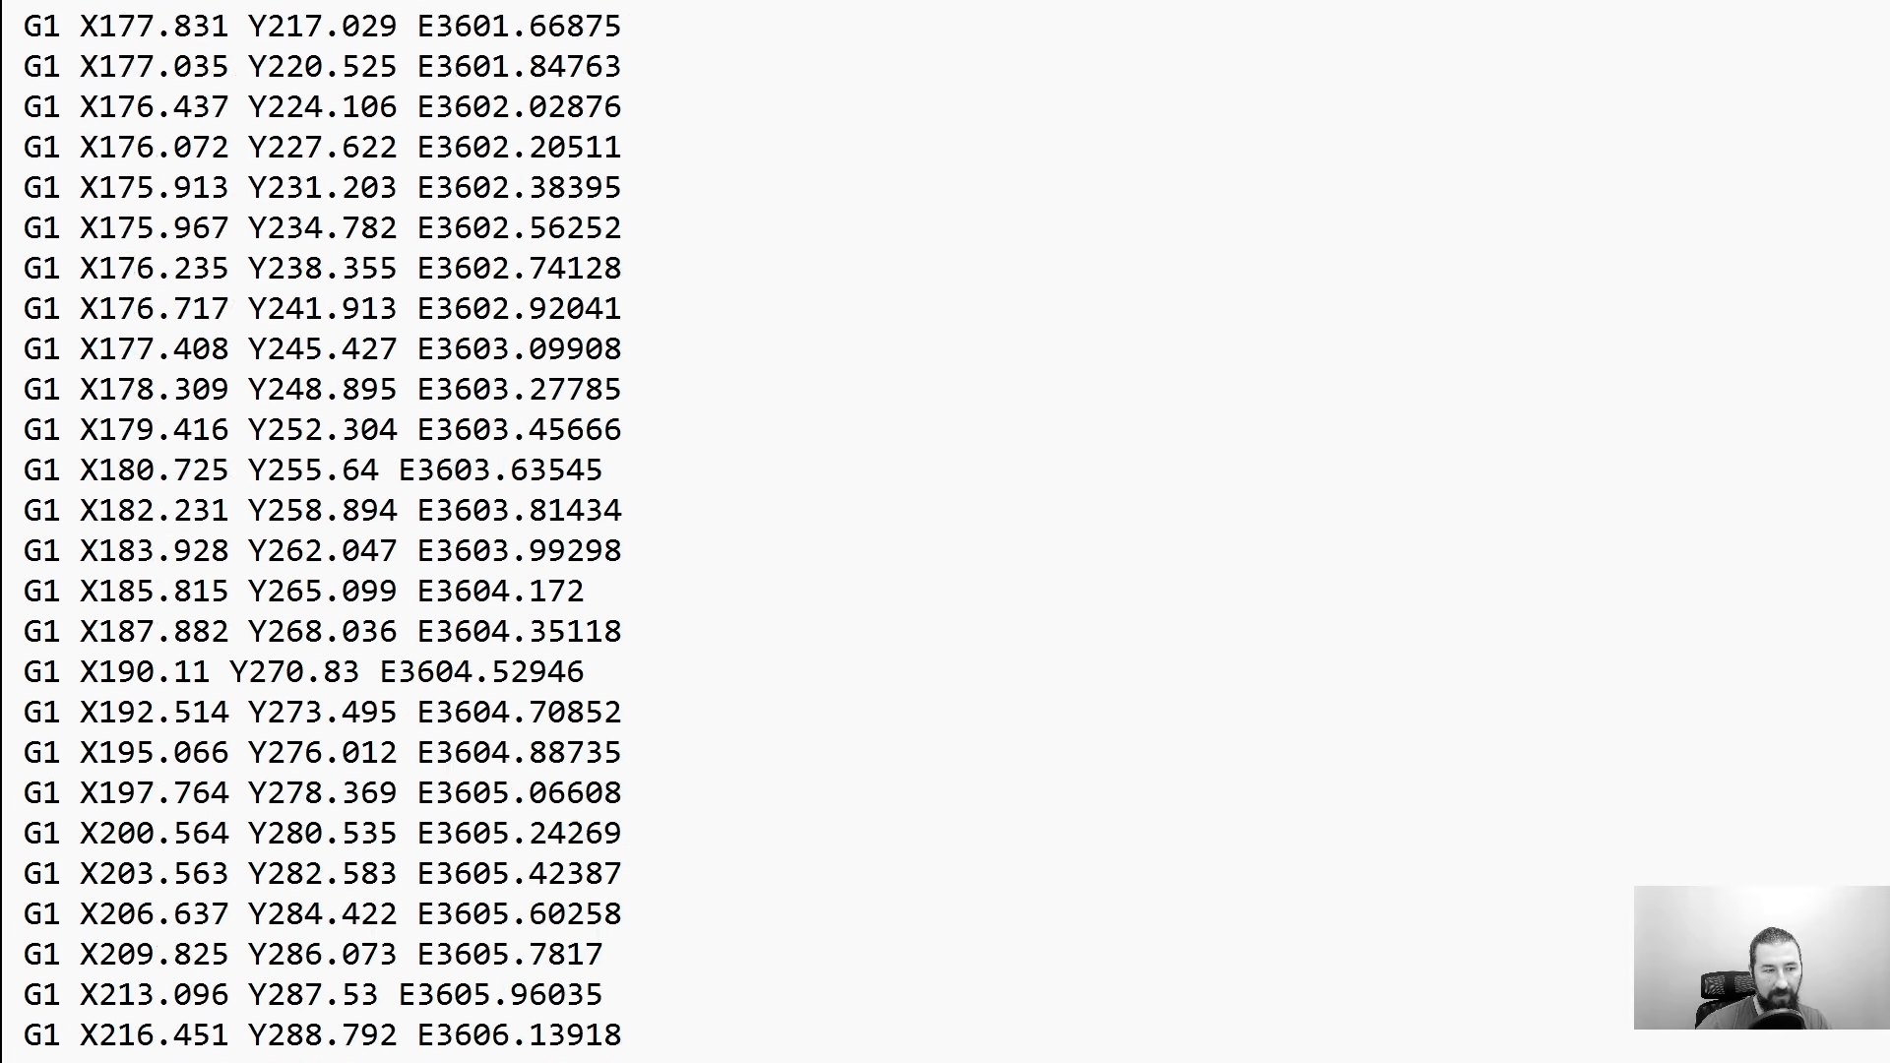
scroll(946, 531, "up", 20)
scroll(945, 532, "down", 20)
scroll(945, 532, "down", 20)
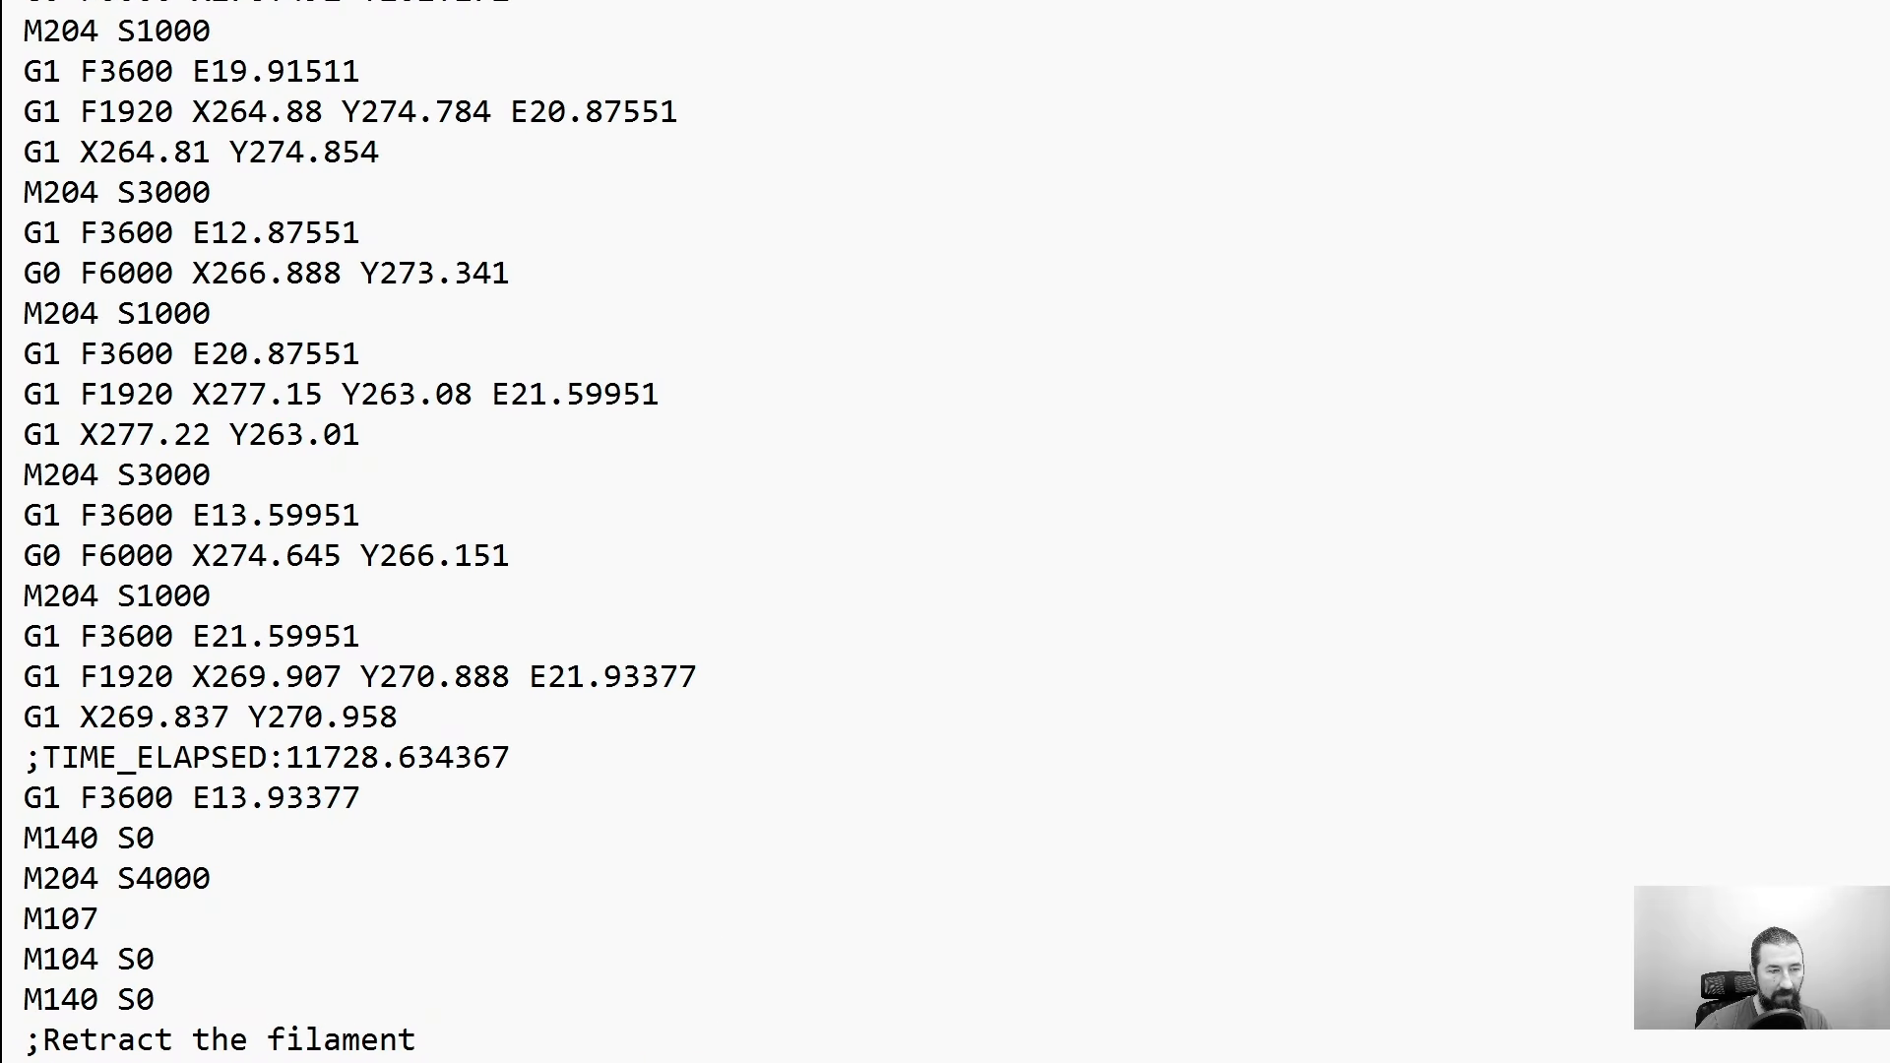
scroll(946, 531, "up", 1)
scroll(946, 531, "down", 1)
scroll(315, 823, "up", 8)
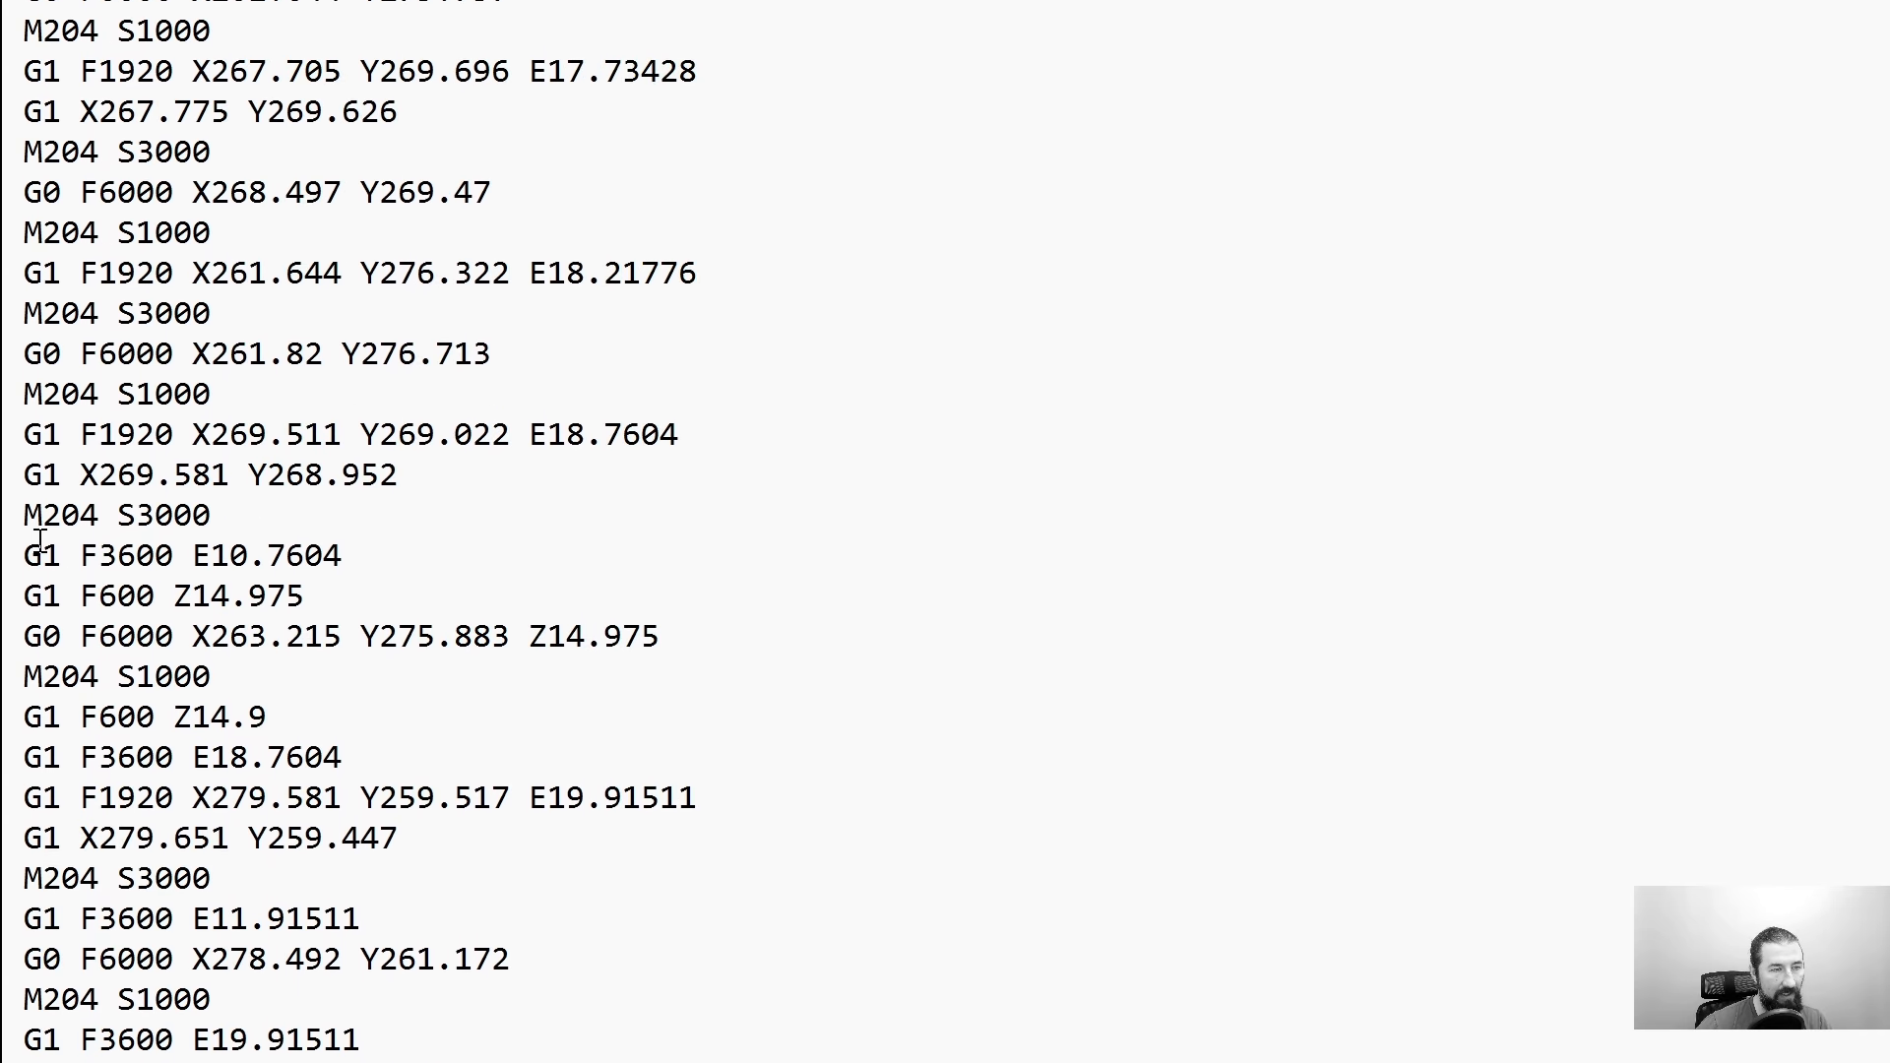
- Examine the last toolpath moves, highlighting the lines from G1 F3600 E10.7604 onward and the final M204 S1000
left_click_drag(15, 553, 492, 1062)
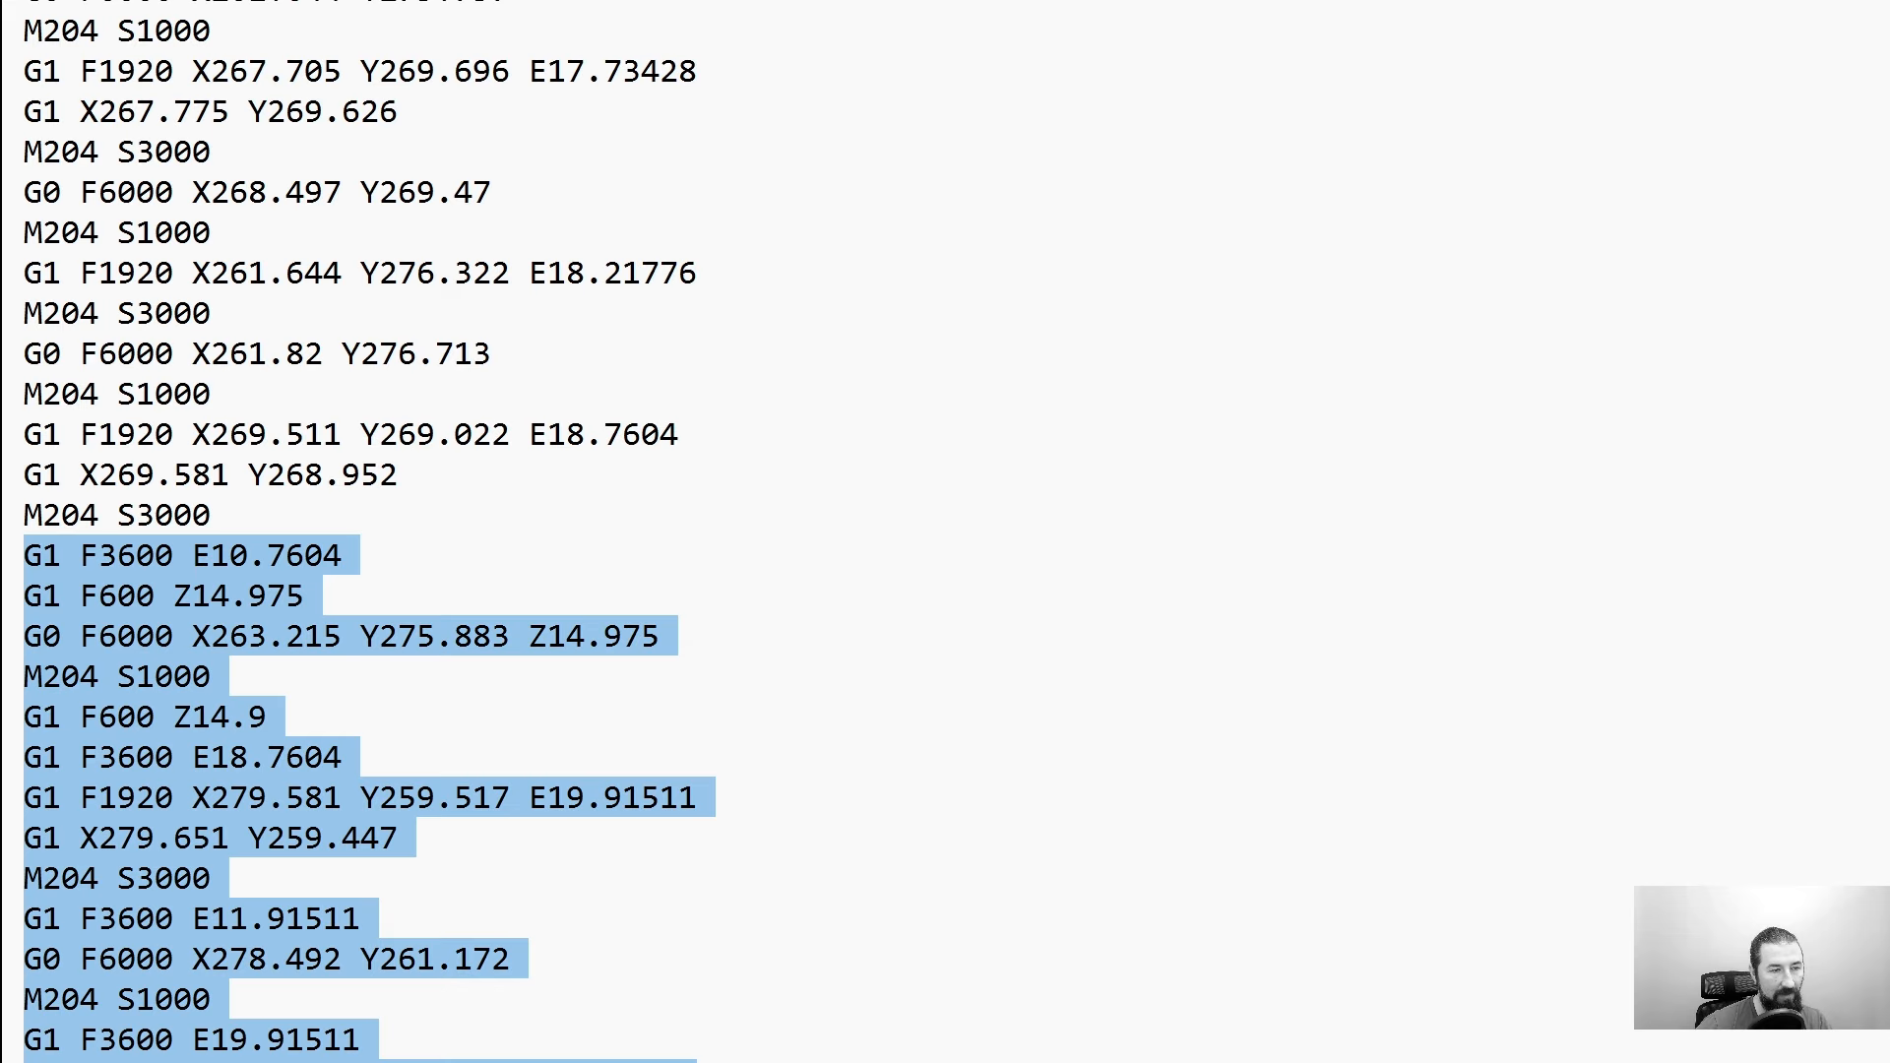
scroll(252, 906, "down", 5)
left_click_drag(258, 957, 18, 960)
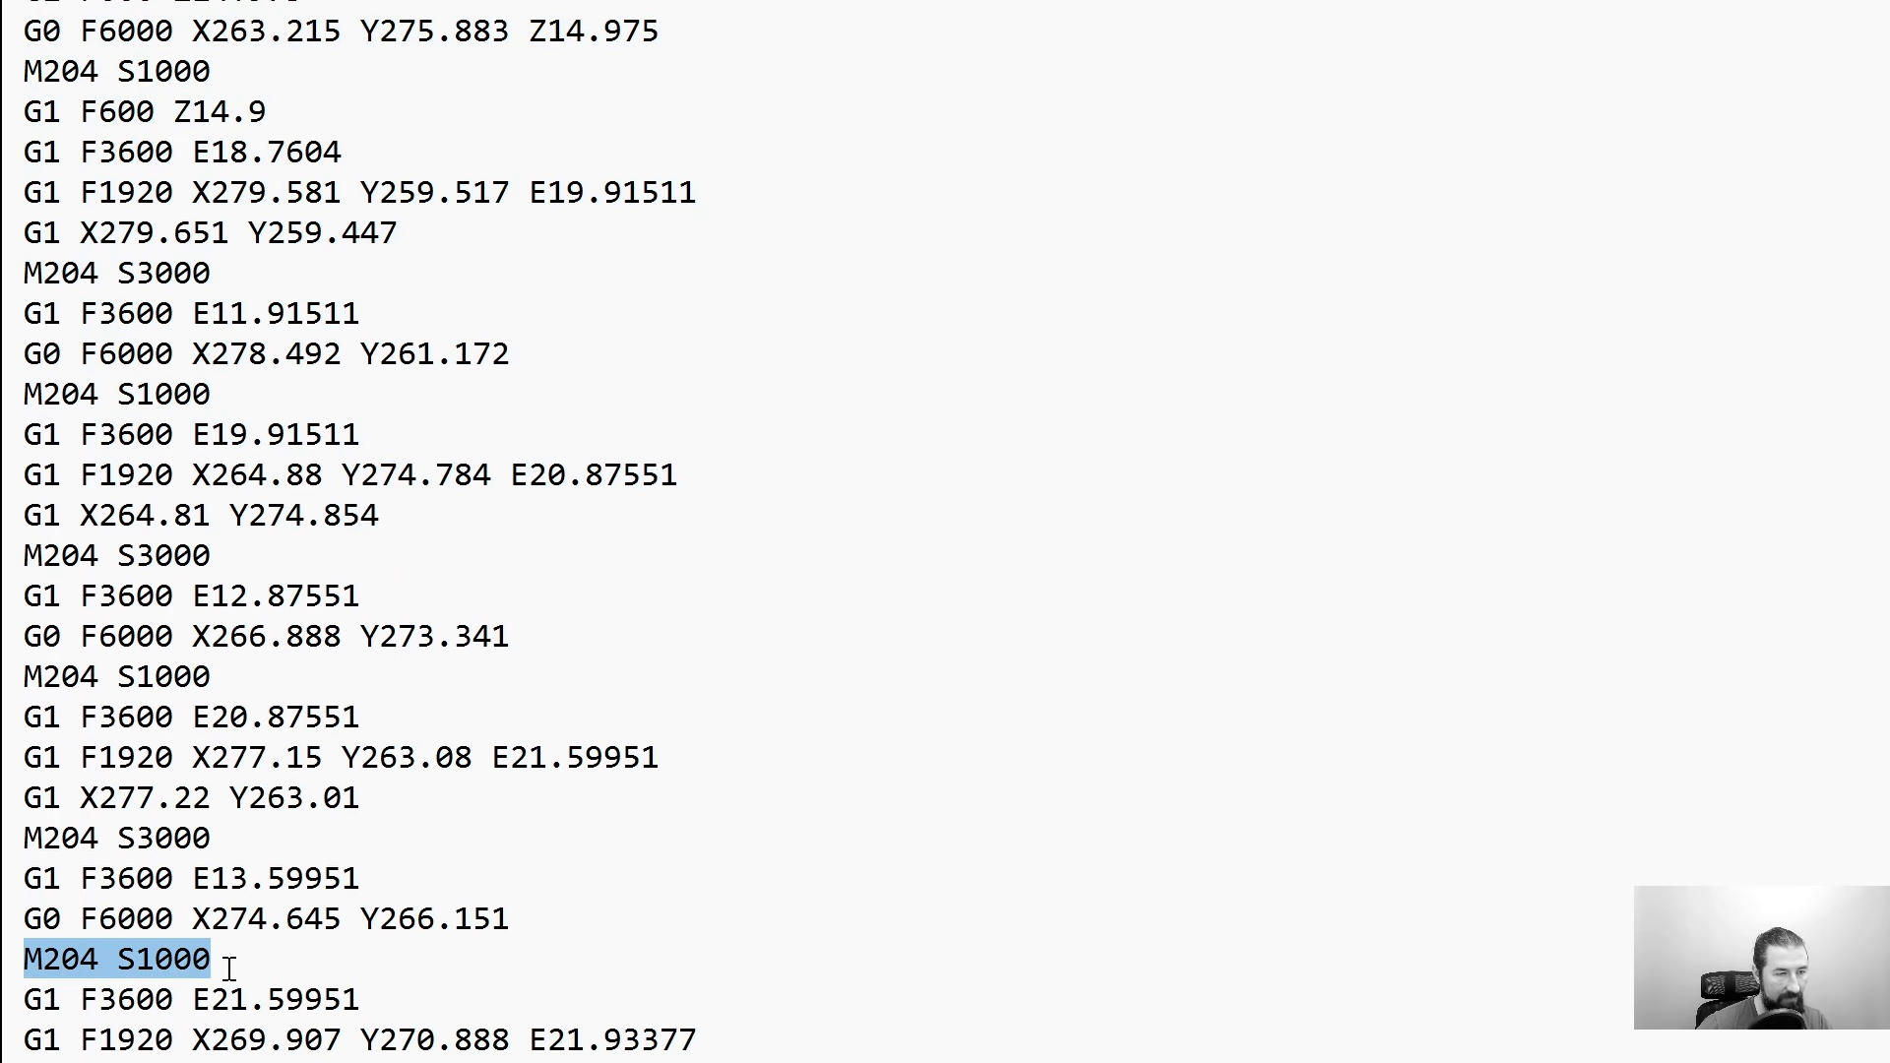
scroll(229, 970, "down", 3)
left_click(232, 1061)
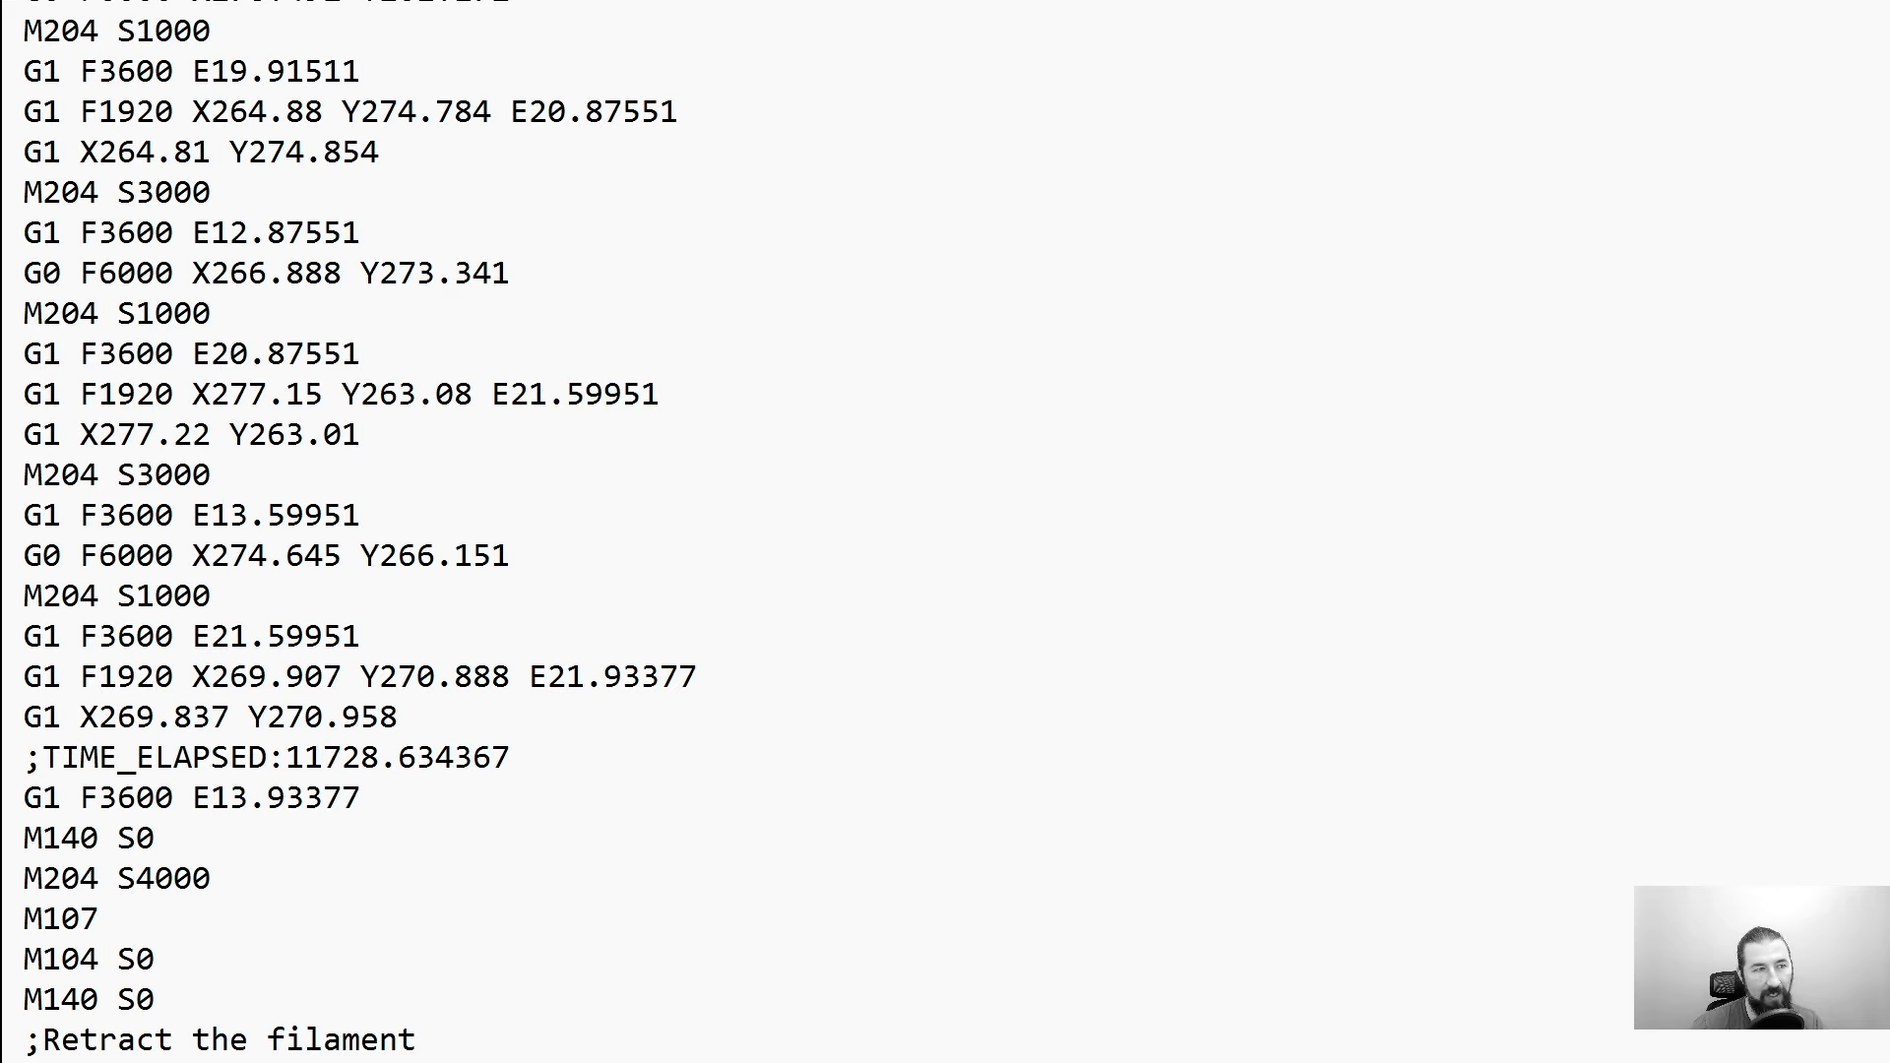
scroll(945, 531, "up", 6)
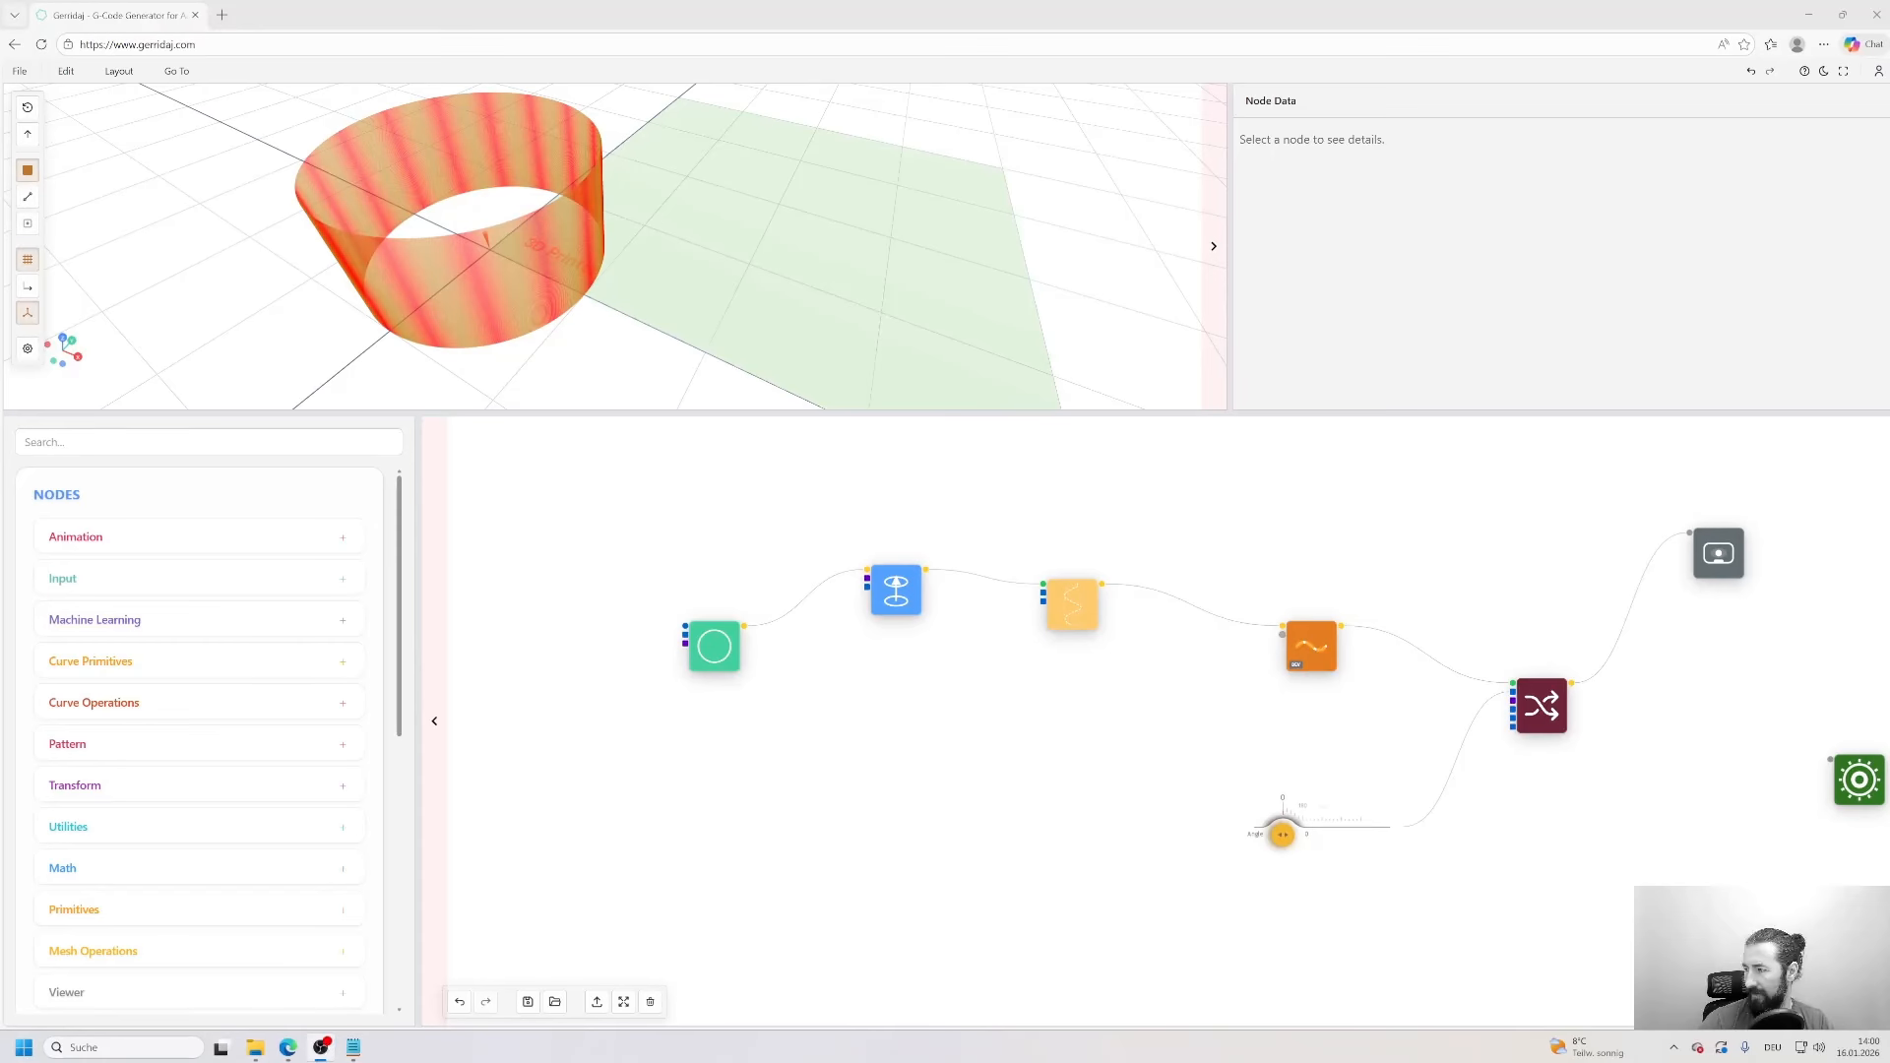
- Switch to Gerridaj, move the Circle node farther from Extrude and hide the node library
left_click_drag(723, 642, 651, 612)
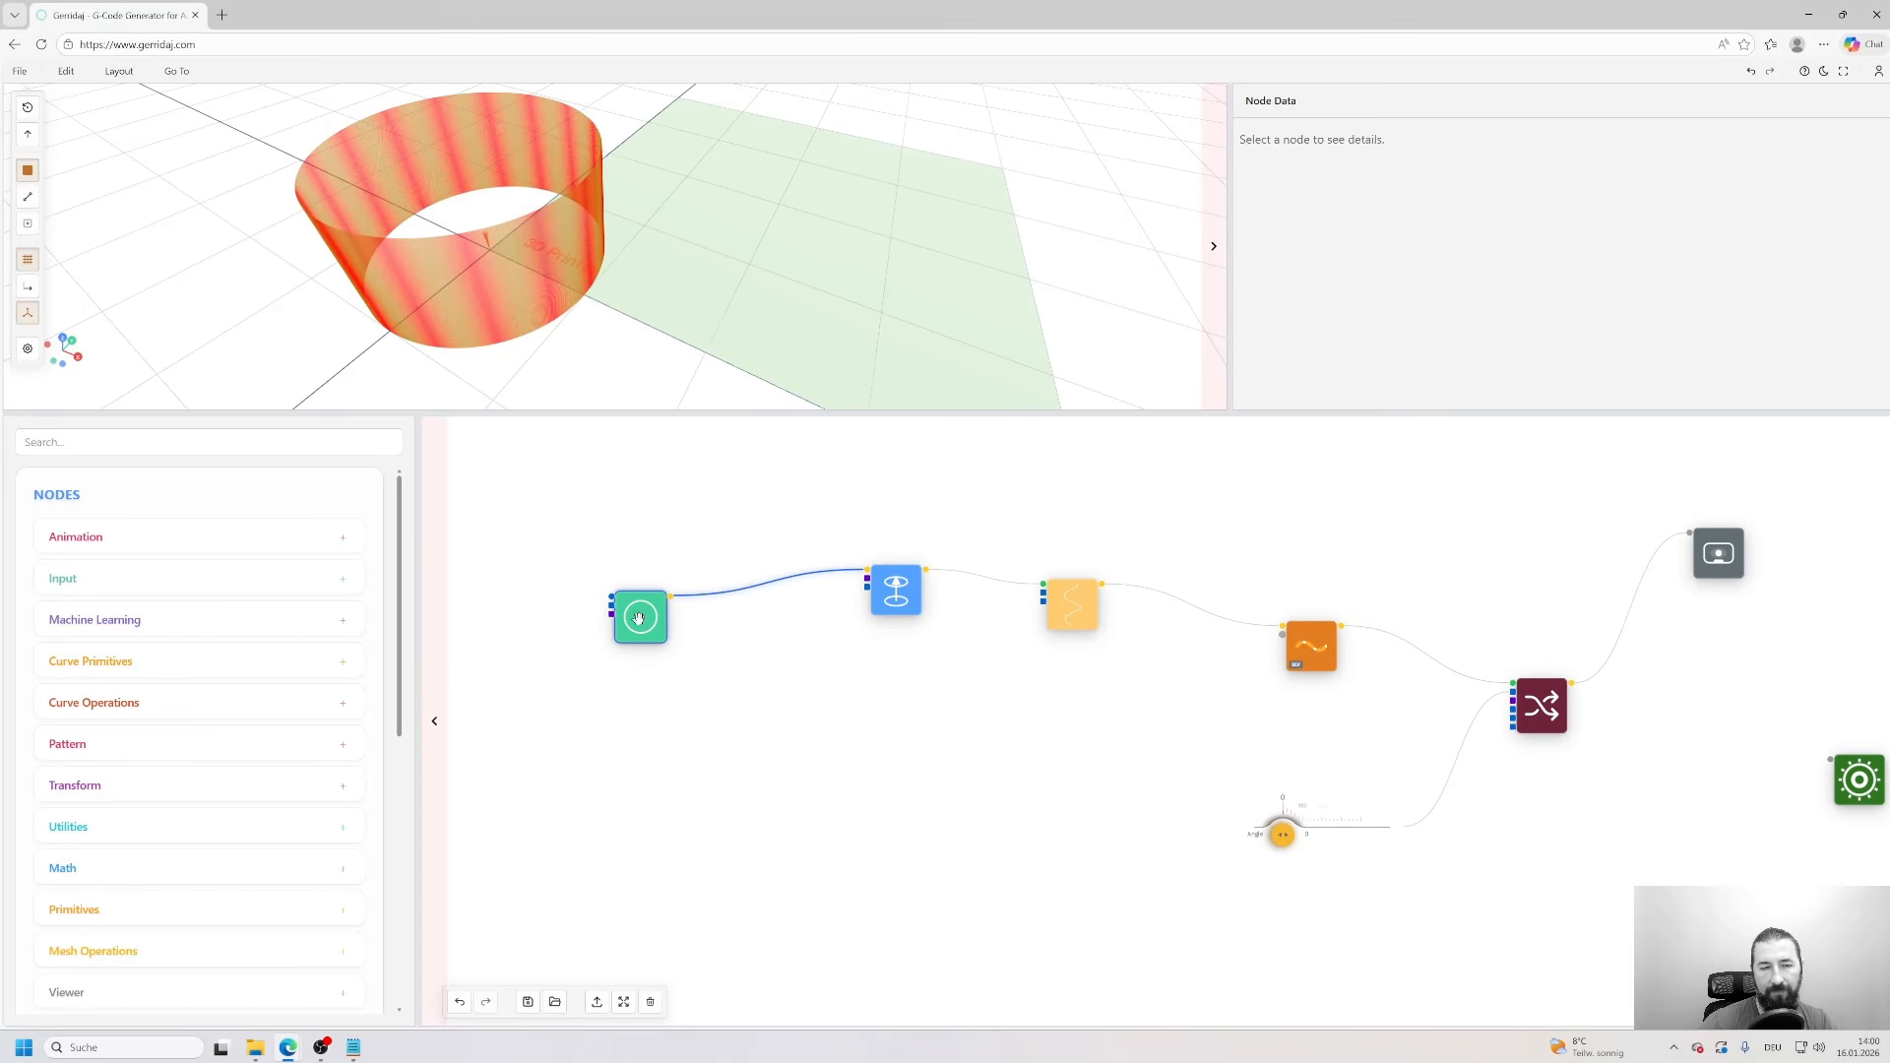
left_click(434, 721)
left_click_drag(525, 635, 413, 636)
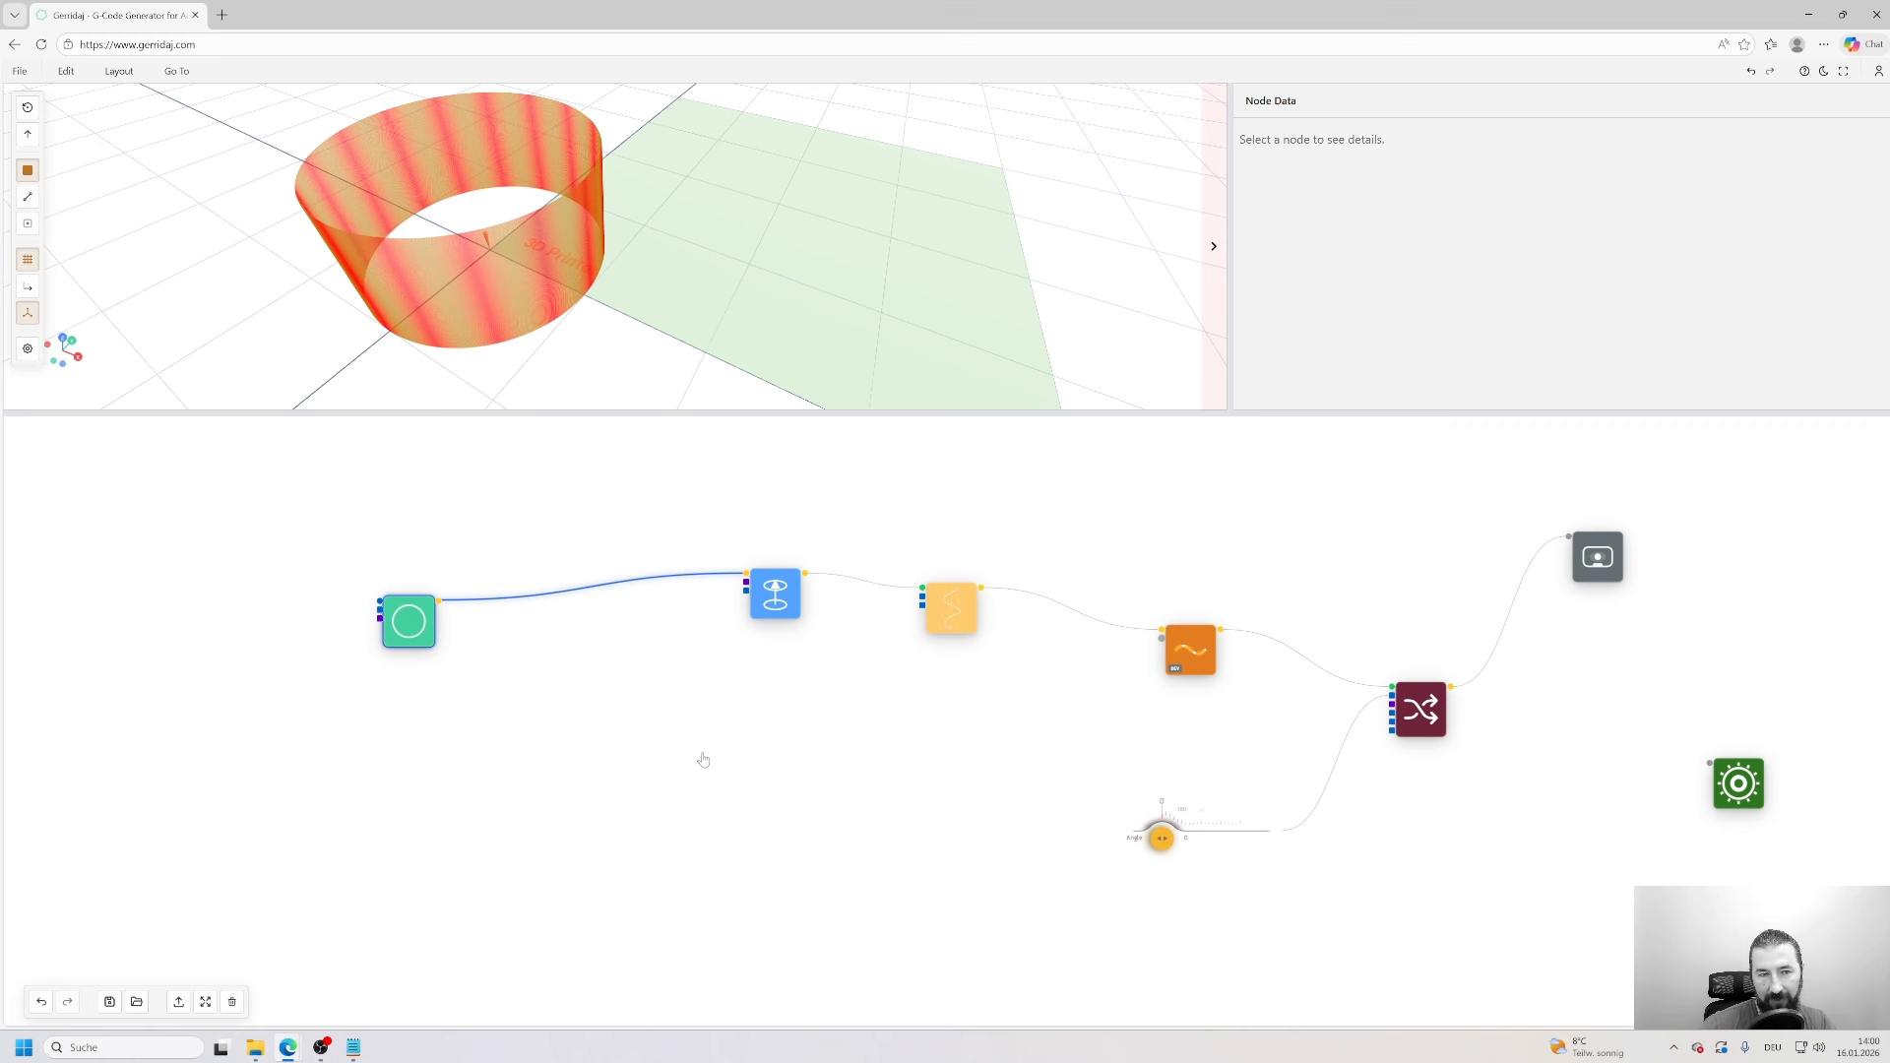
scroll(705, 758, "up", 3)
left_click_drag(890, 726, 772, 747)
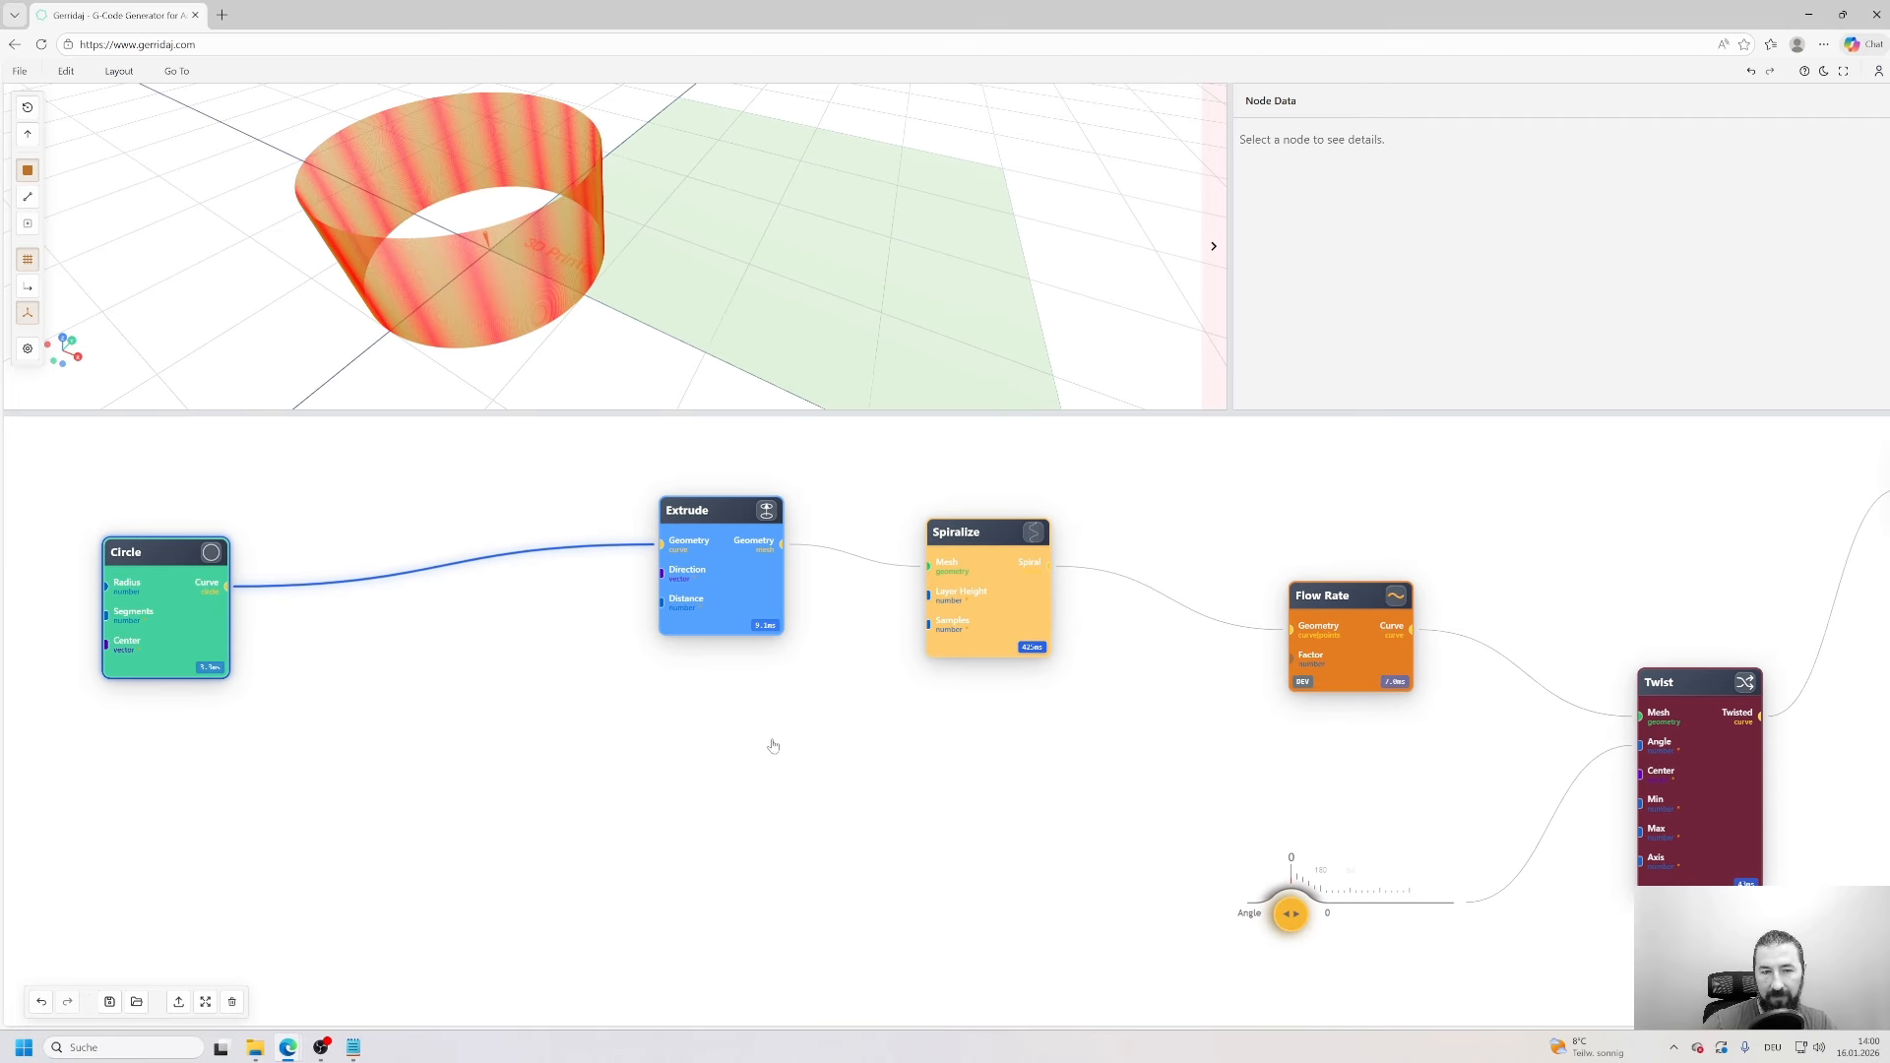
- Cut the connection between Circle and Extrude and turn on the Circle node's preview
mouse_move(774, 746)
right_mouse_down()
mouse_move(641, 827)
mouse_move(486, 565)
right_mouse_up()
left_click_drag(564, 711, 1010, 709)
left_click(655, 558)
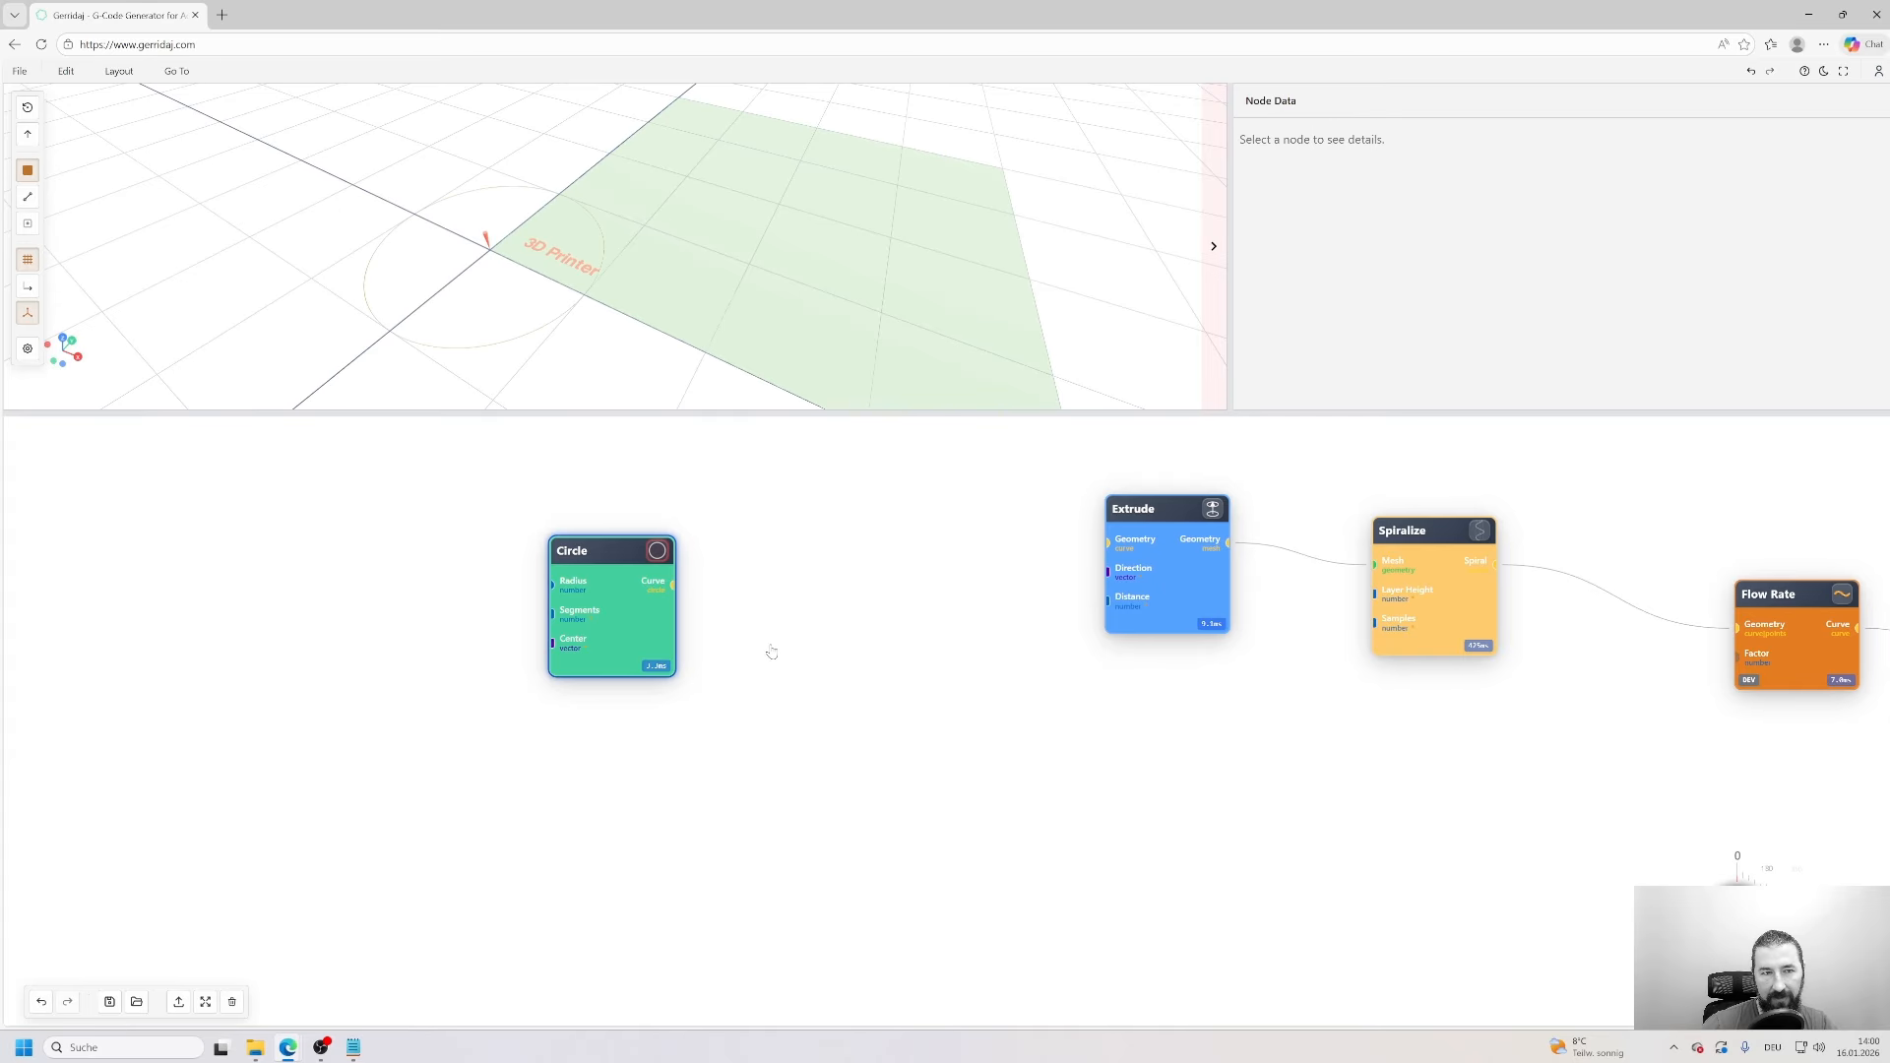
- Move the Extrude node farther away from Circle and hide the grid in the 3D view
left_click_drag(1170, 561, 1214, 594)
scroll(782, 620, "up", 3)
left_click_drag(681, 541, 485, 676)
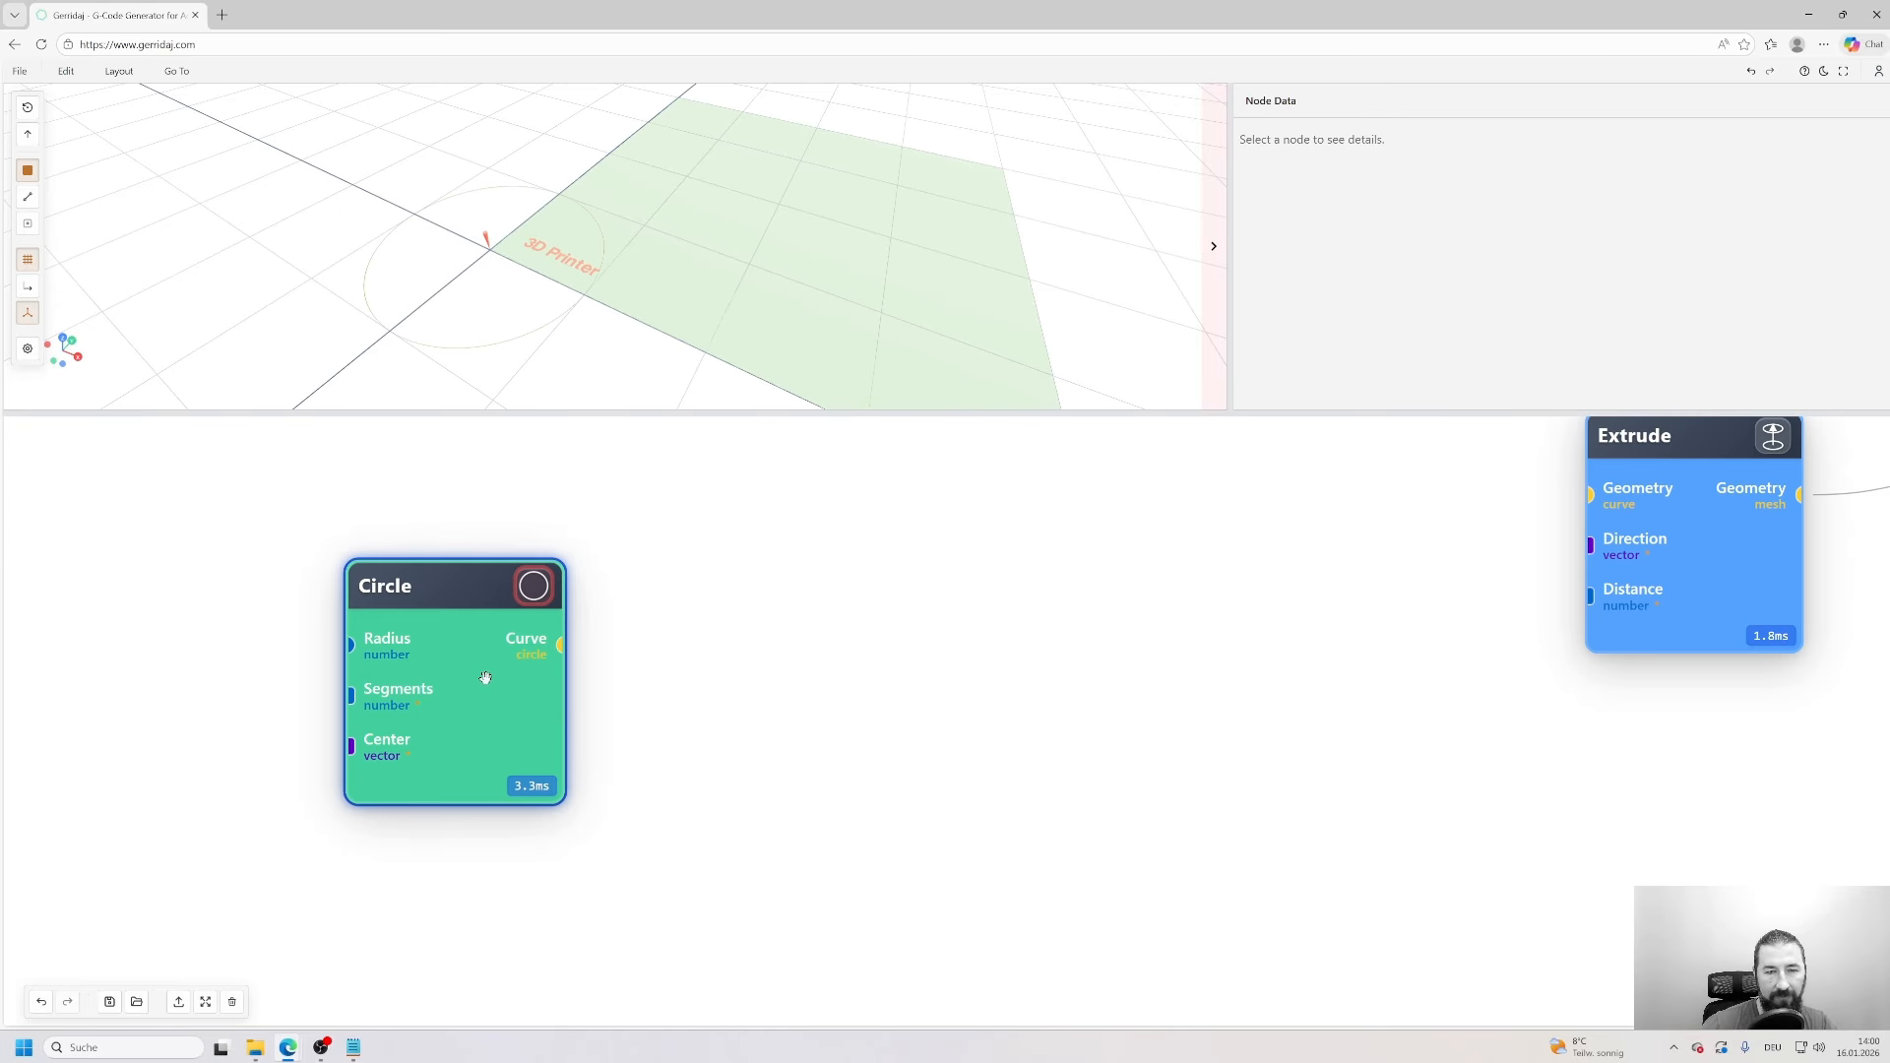
left_click_drag(487, 279, 547, 286)
right_click_drag(547, 286, 729, 242)
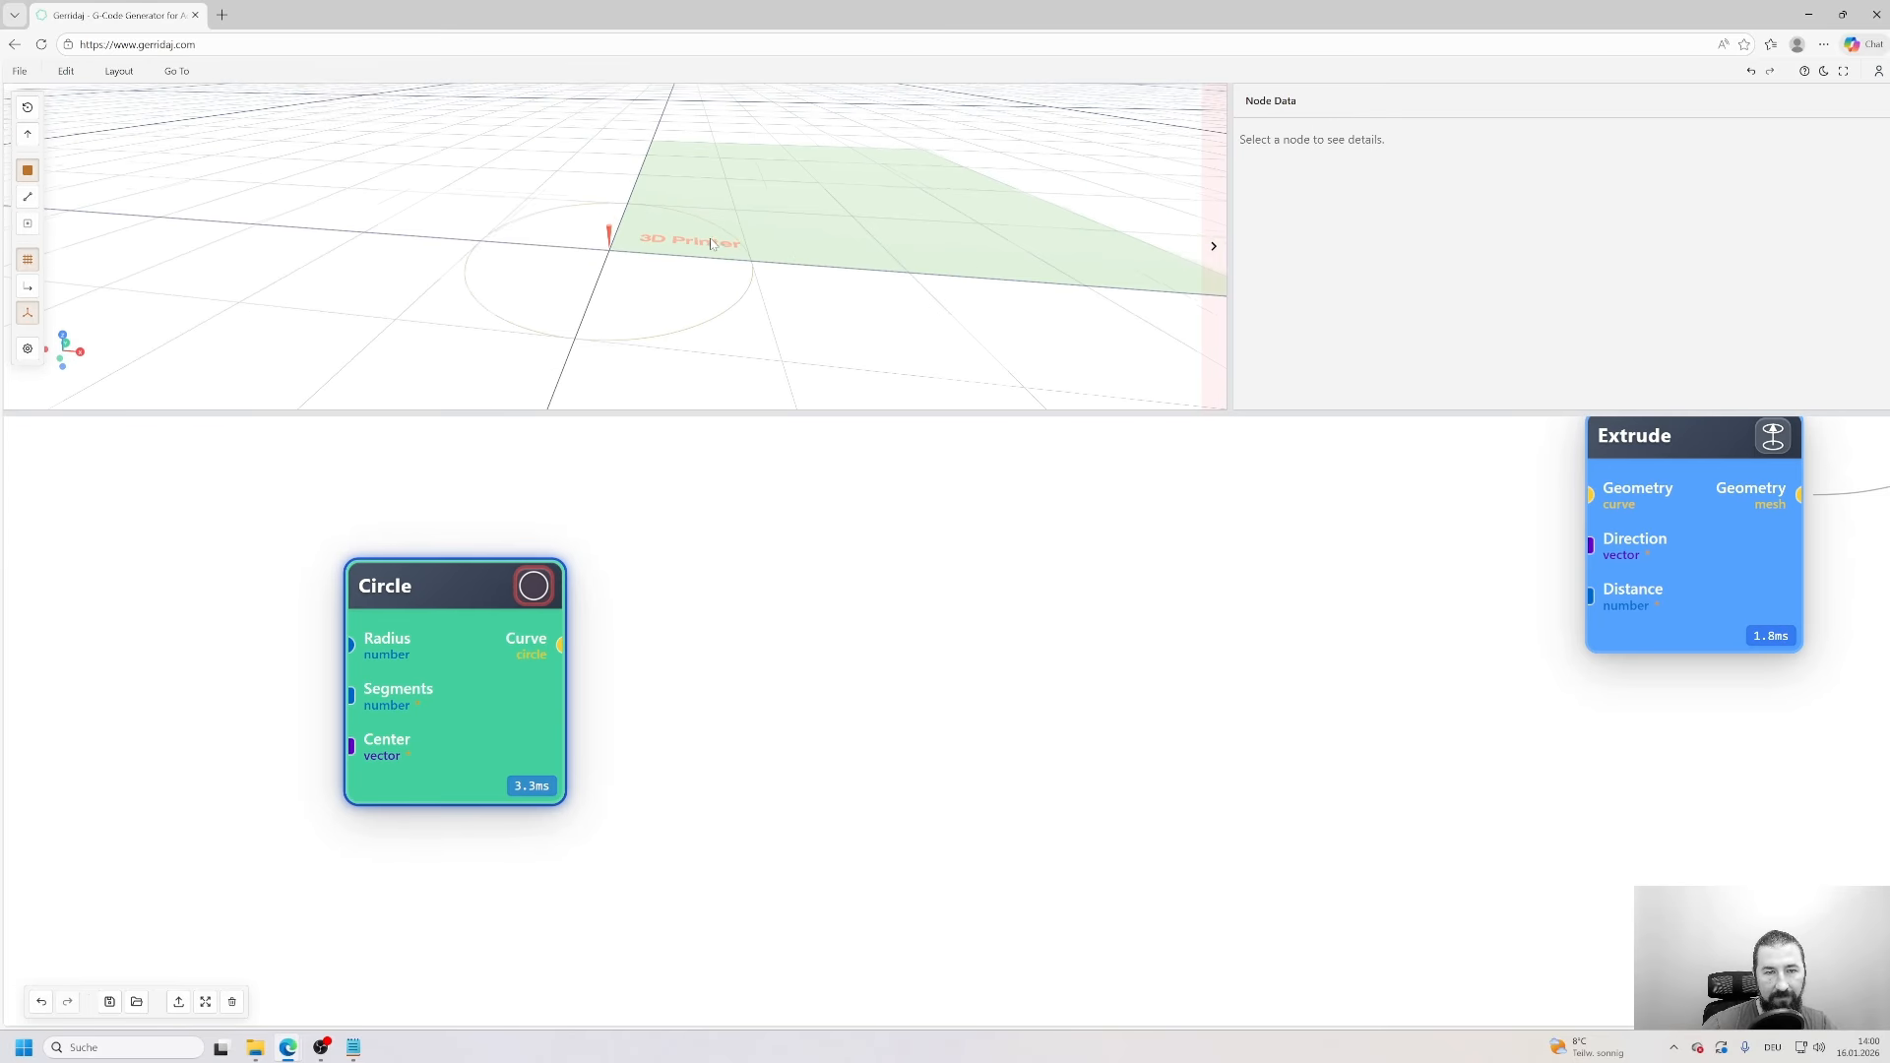
left_click_drag(693, 341, 689, 366)
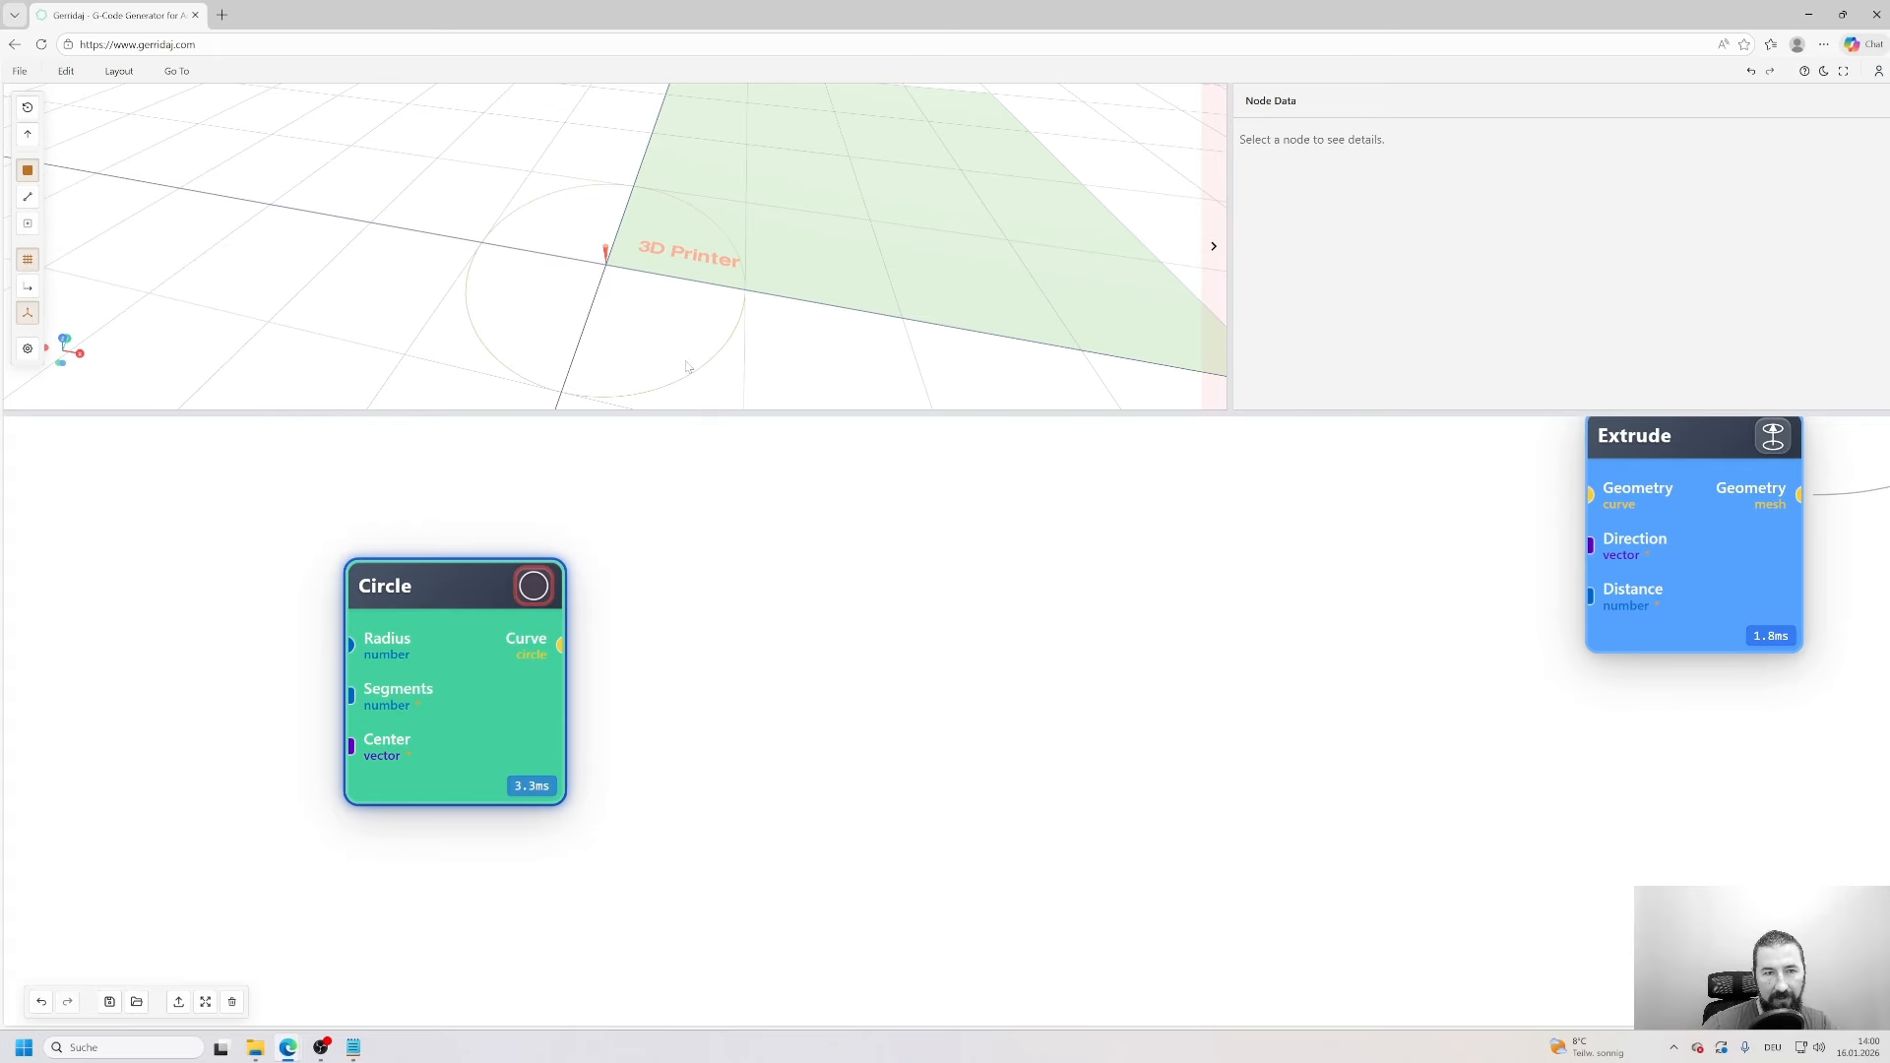
left_click(27, 259)
scroll(811, 659, "down", 2)
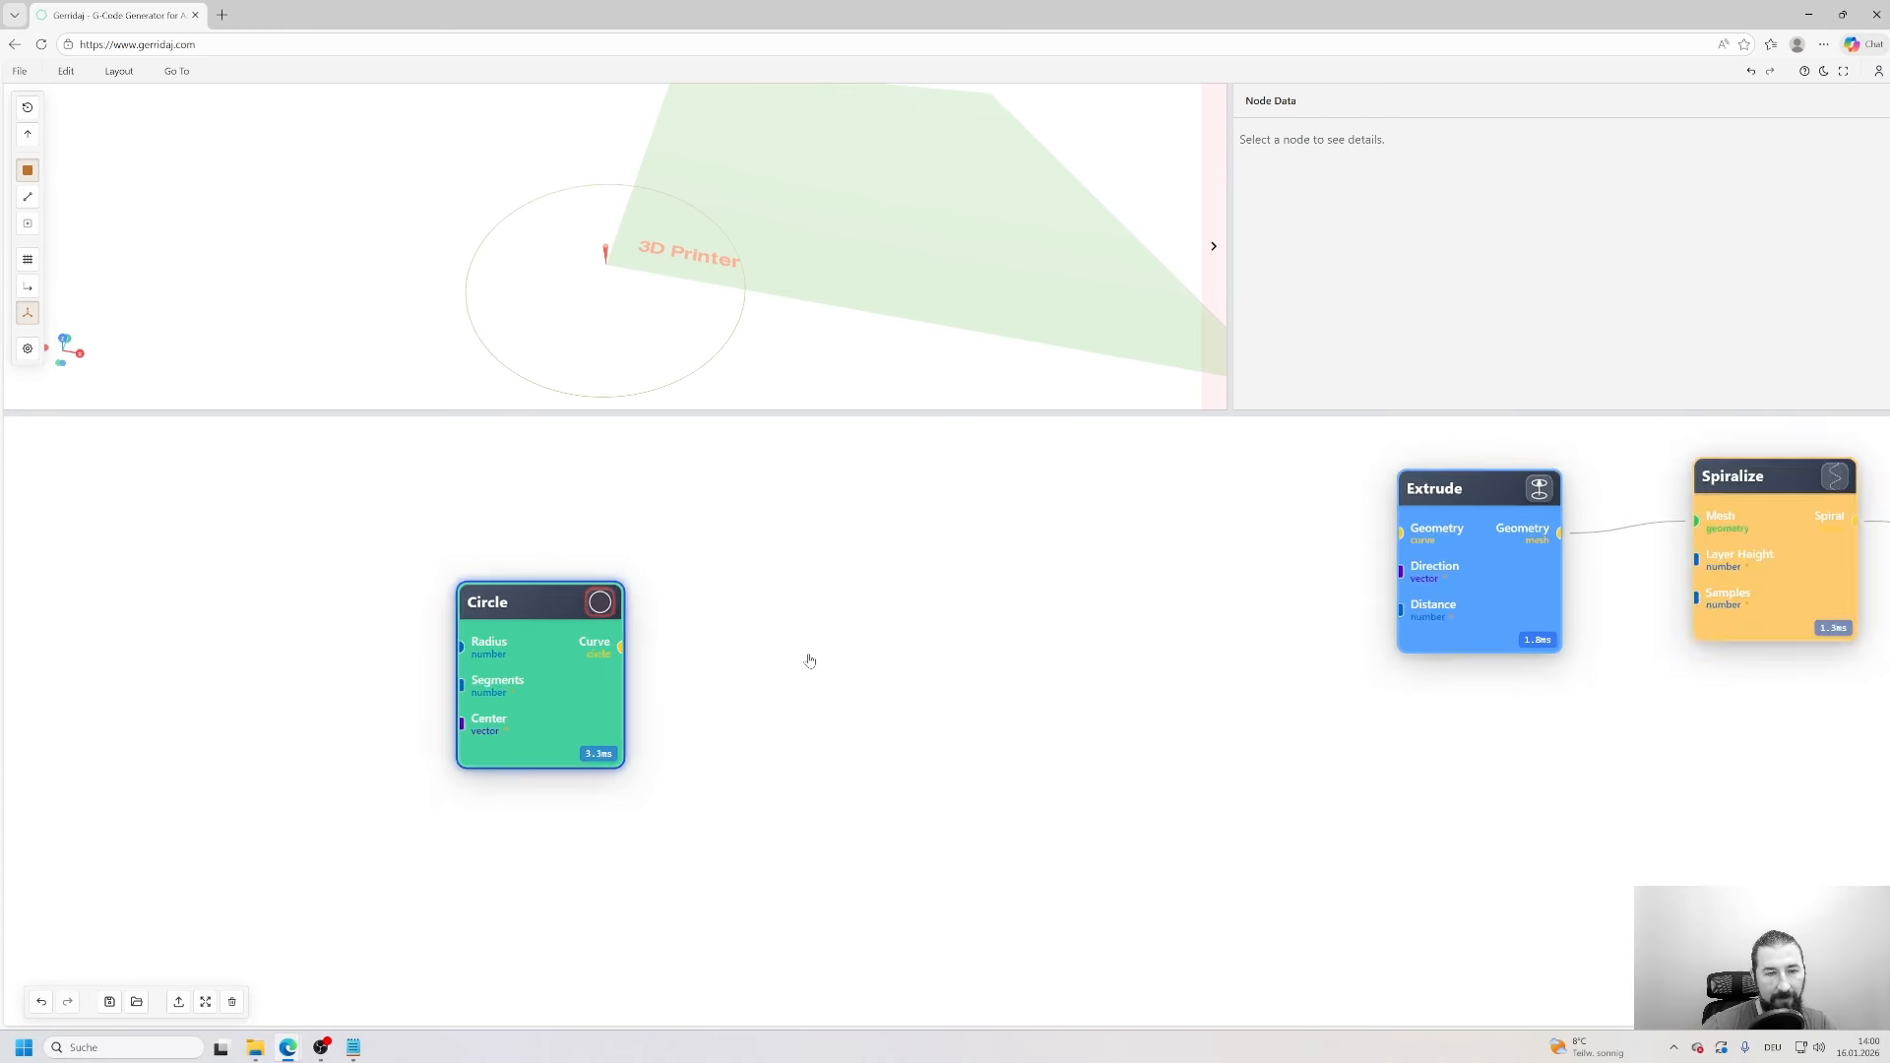
- Set the Circle node's Segments to 5 and check the resulting outline in the 3D view
scroll(482, 633, "up", 3)
double_click(478, 647)
double_click(352, 634)
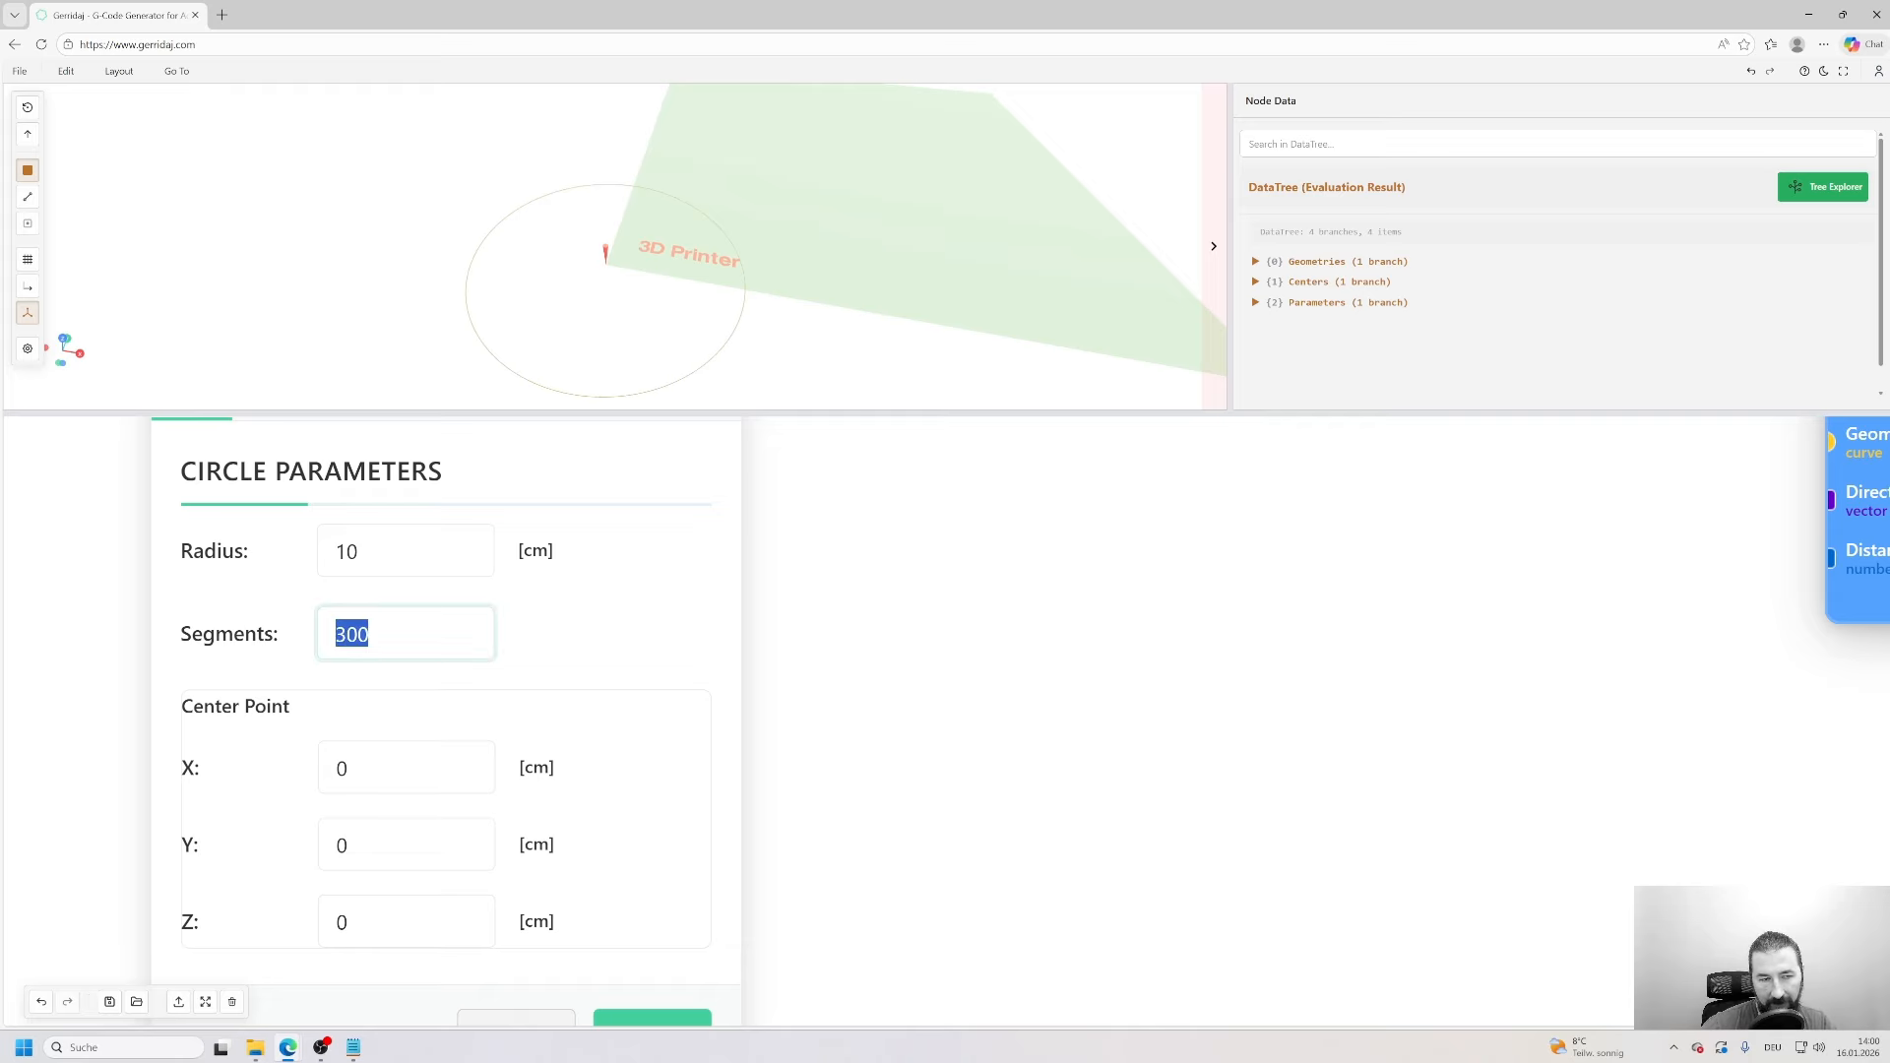
type("5")
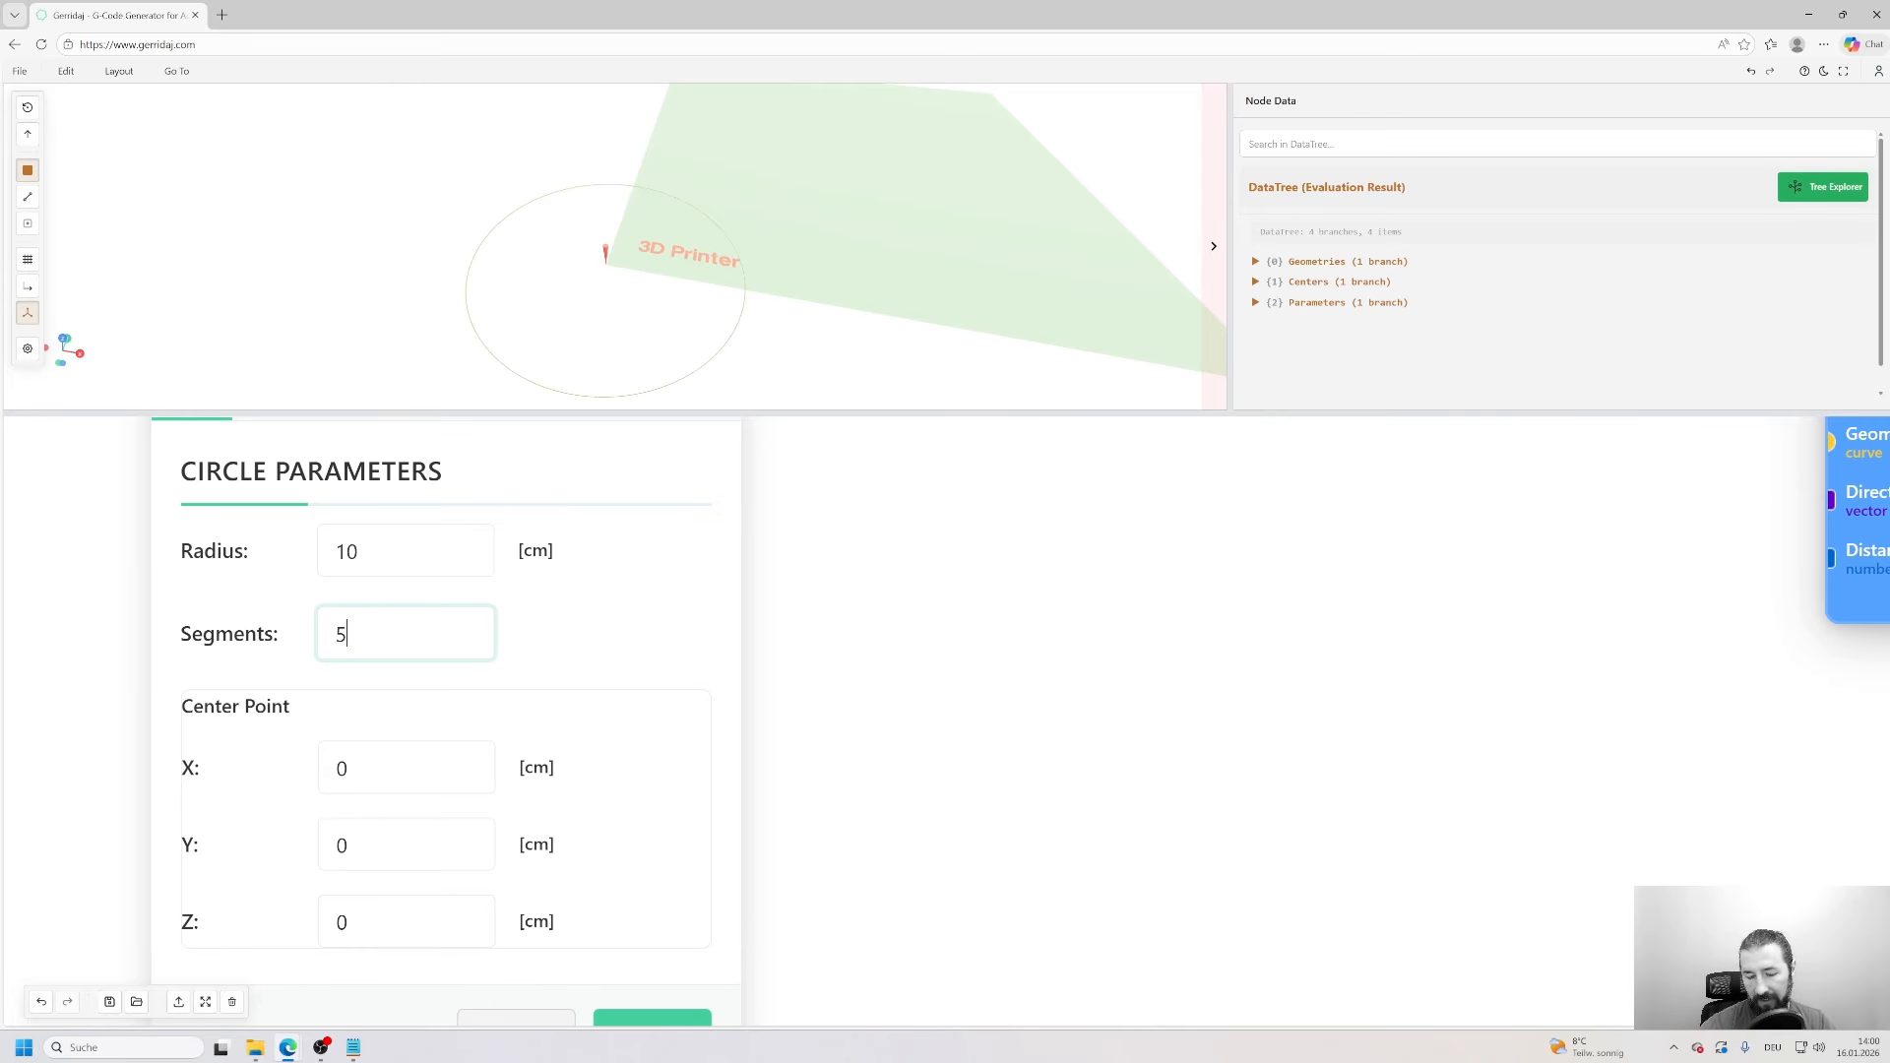
key("Return")
left_click_drag(562, 384, 699, 339)
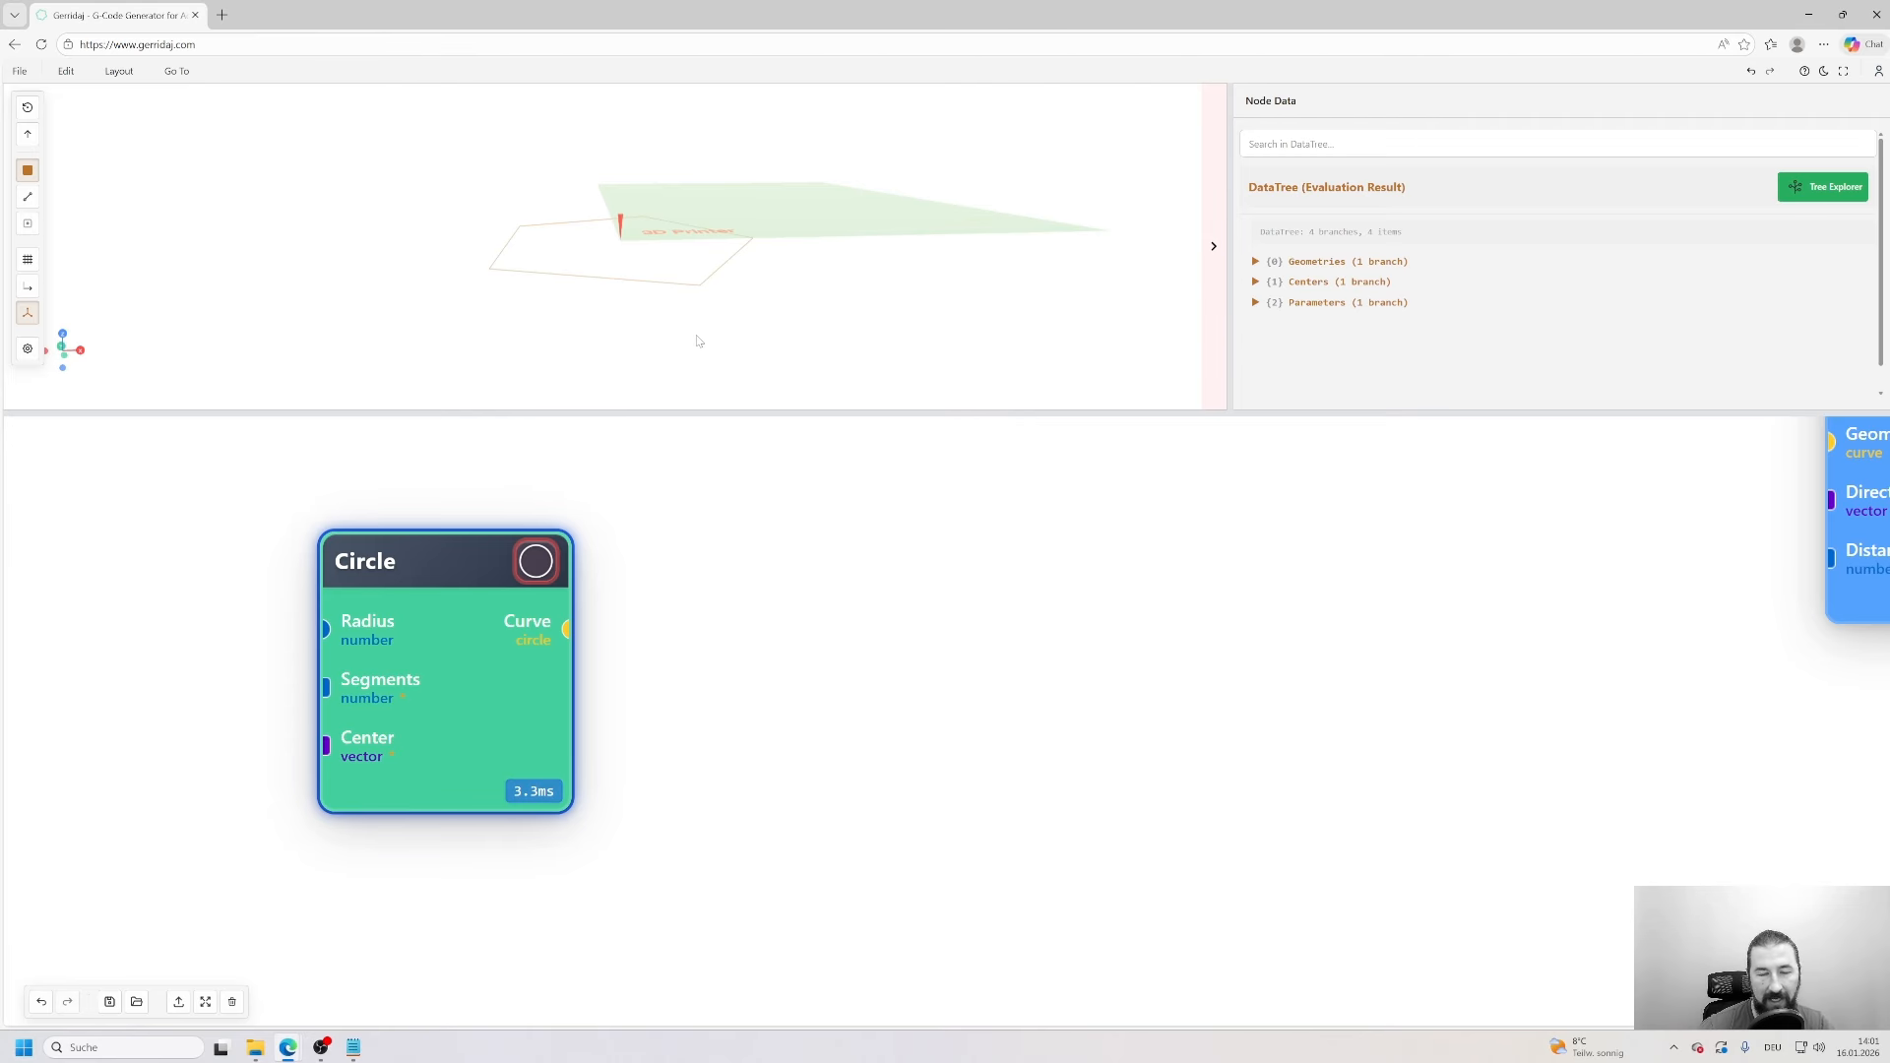
- Hide the node data display, then add a Points Viewer node beside Circle and feed it the Circle's Curve output
left_click(1213, 245)
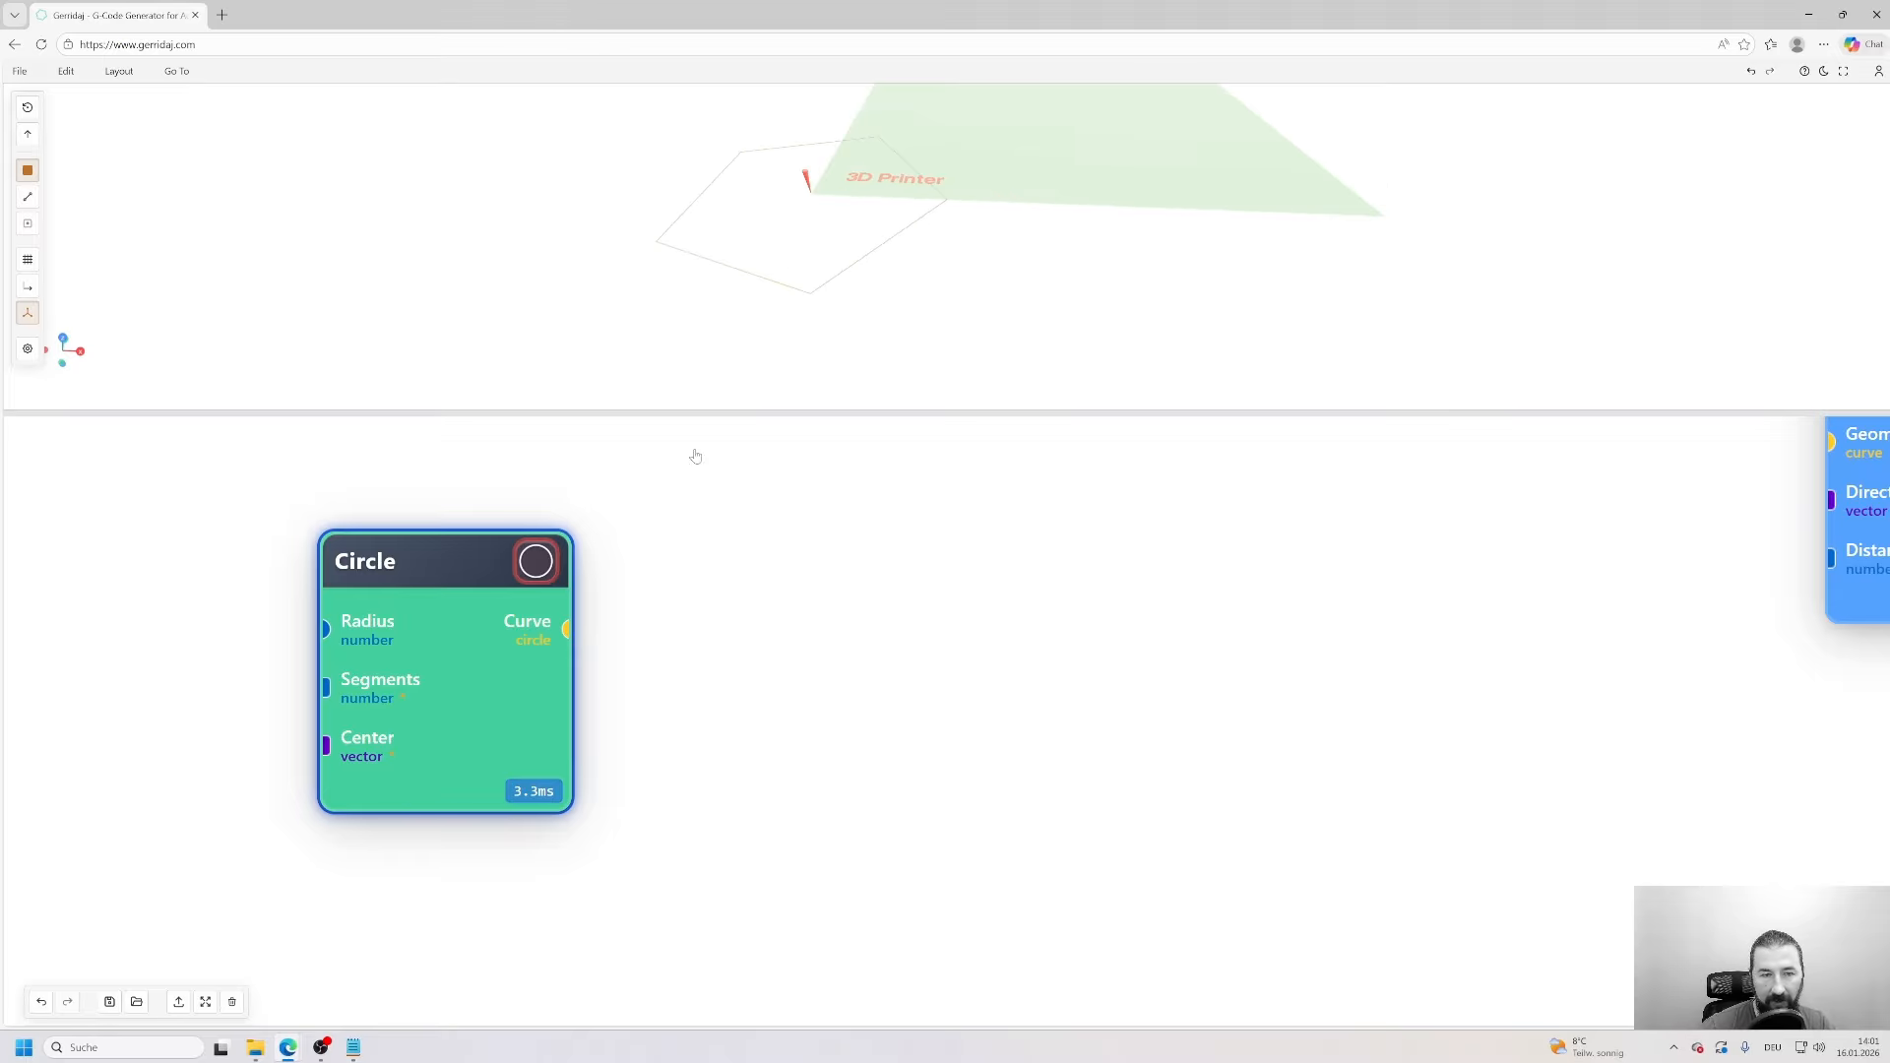
double_click(765, 601)
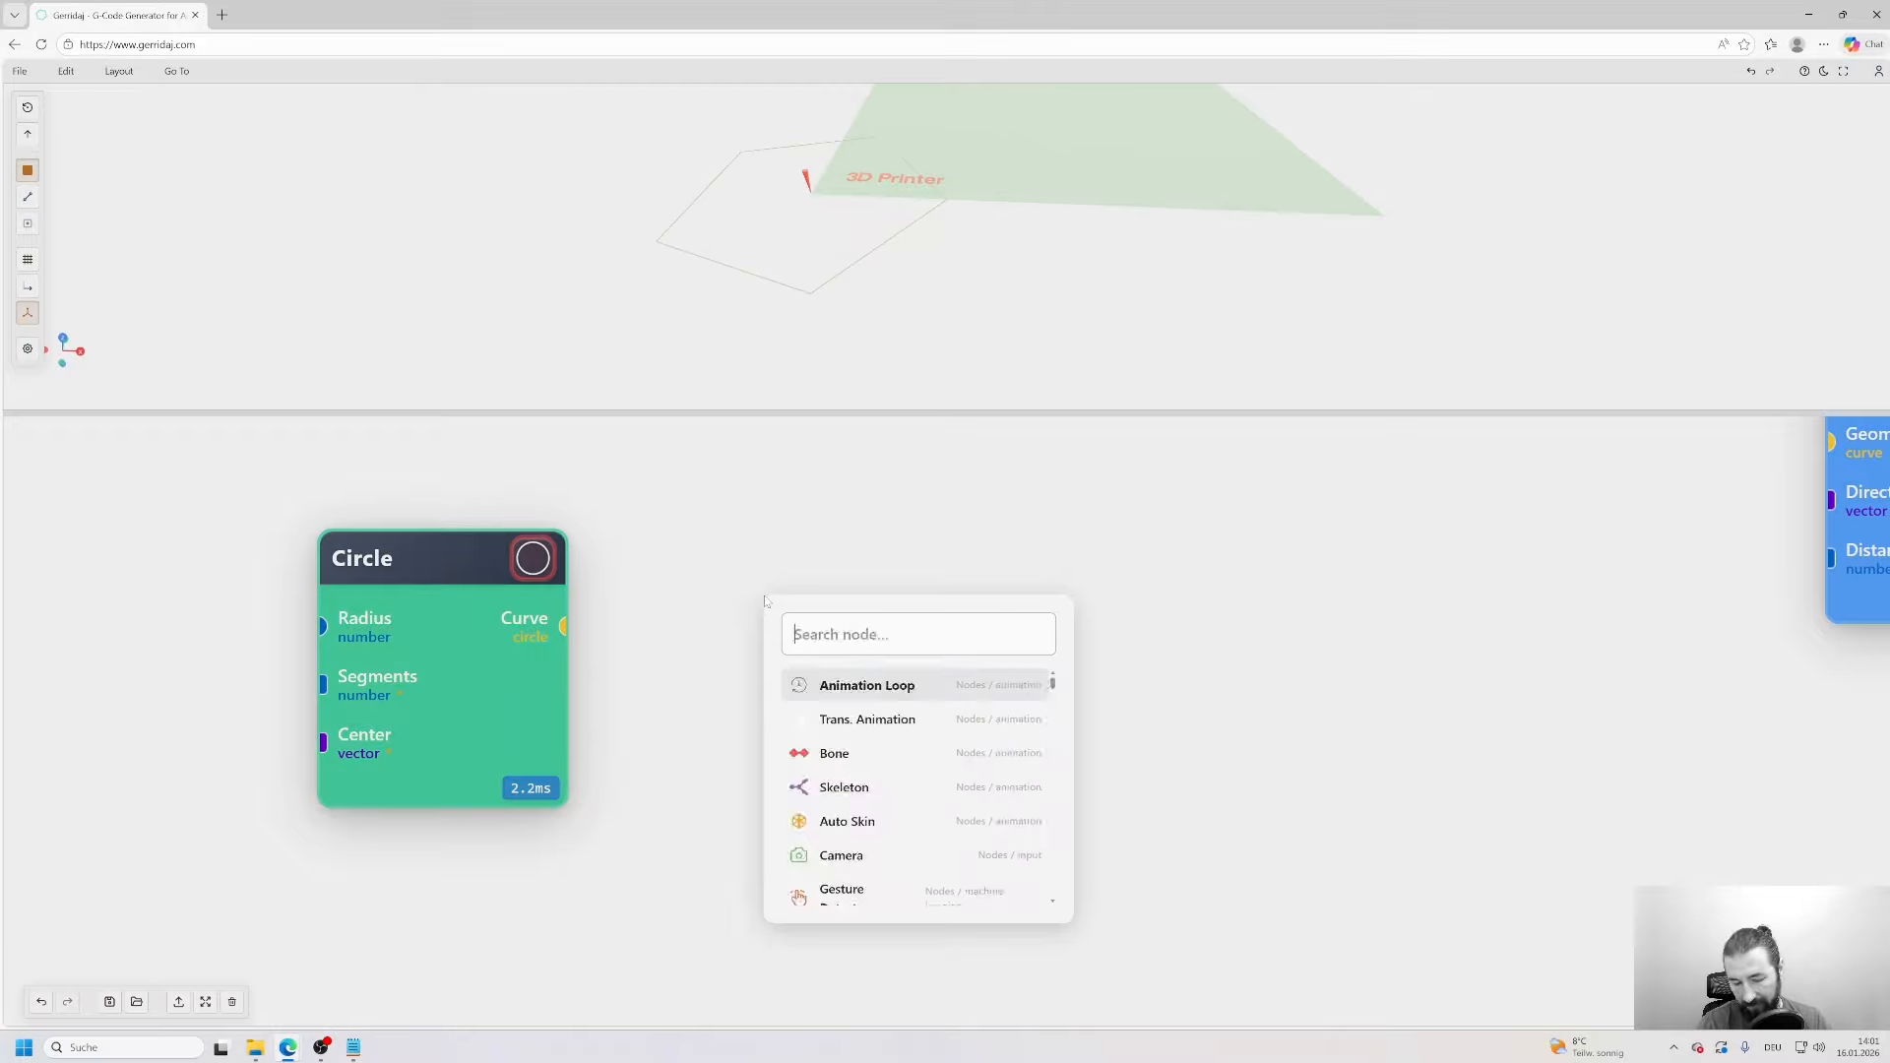
type("po")
left_click(842, 819)
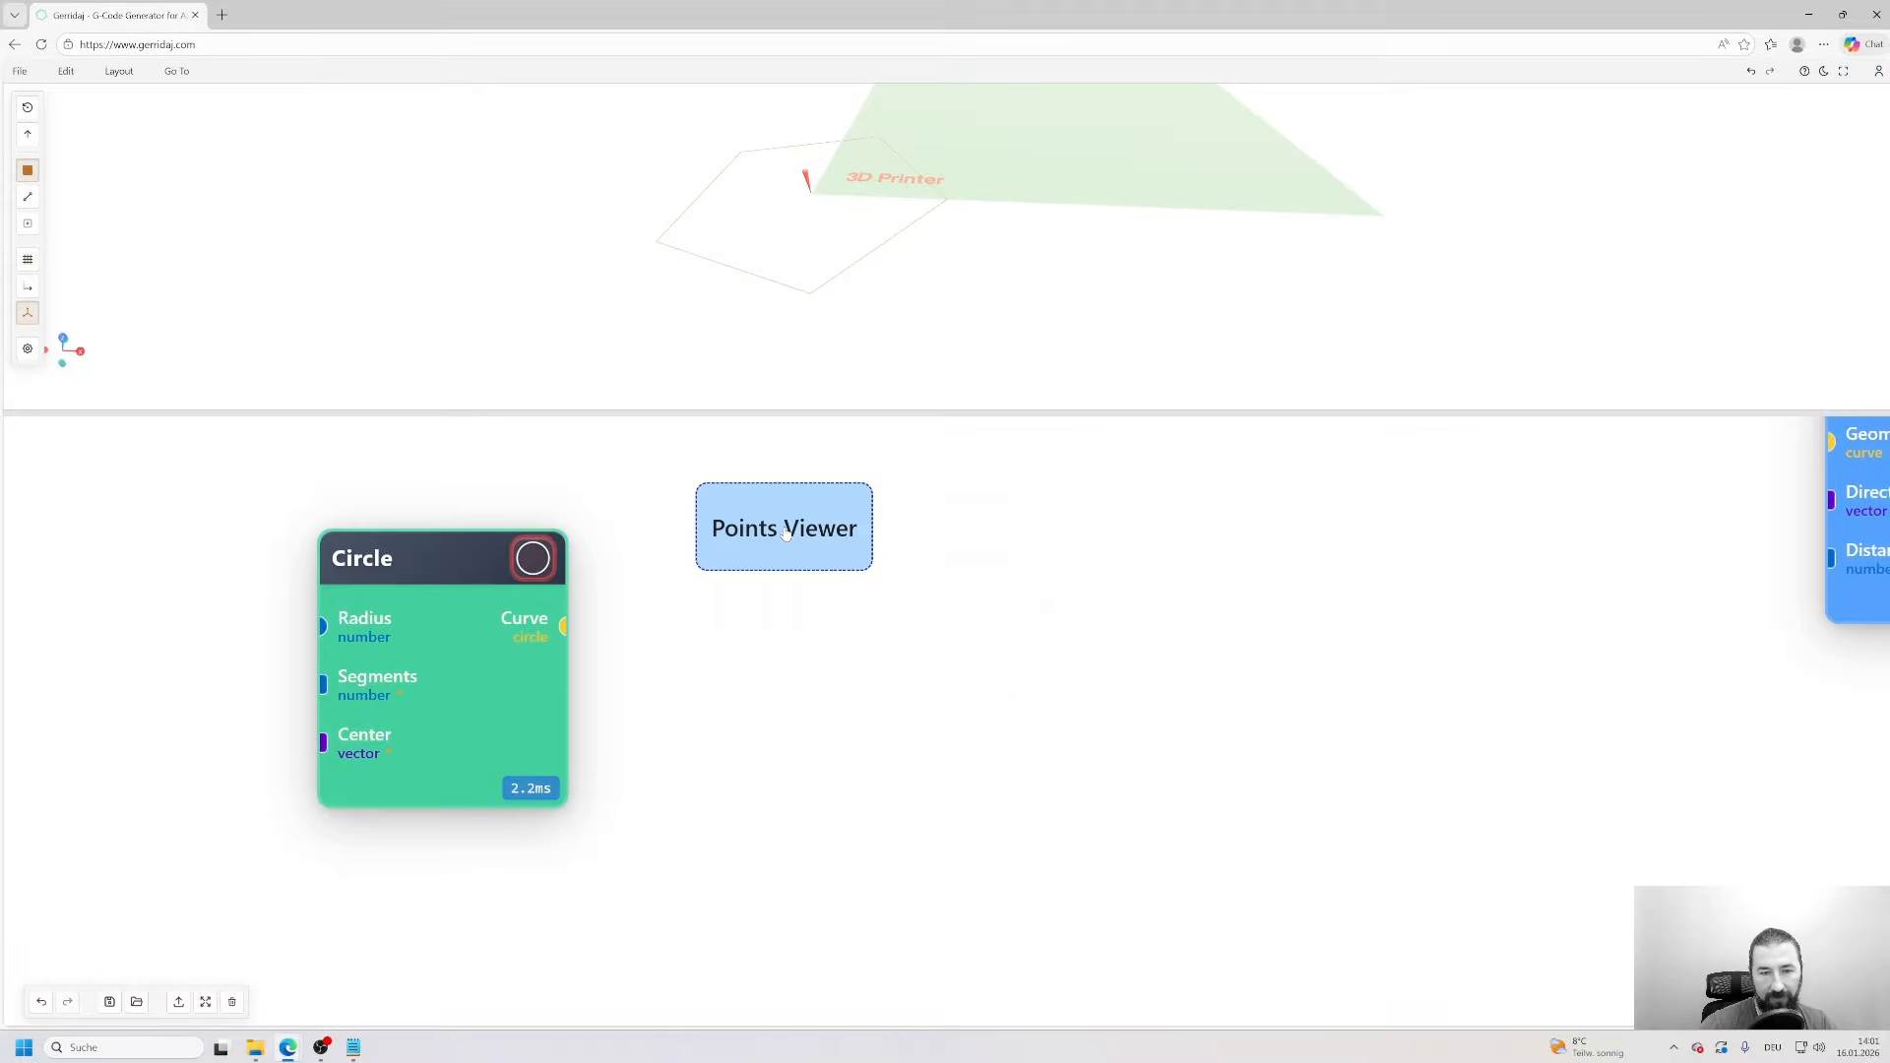
left_click(784, 528)
left_click_drag(561, 626, 792, 624)
left_click_drag(937, 299, 912, 292)
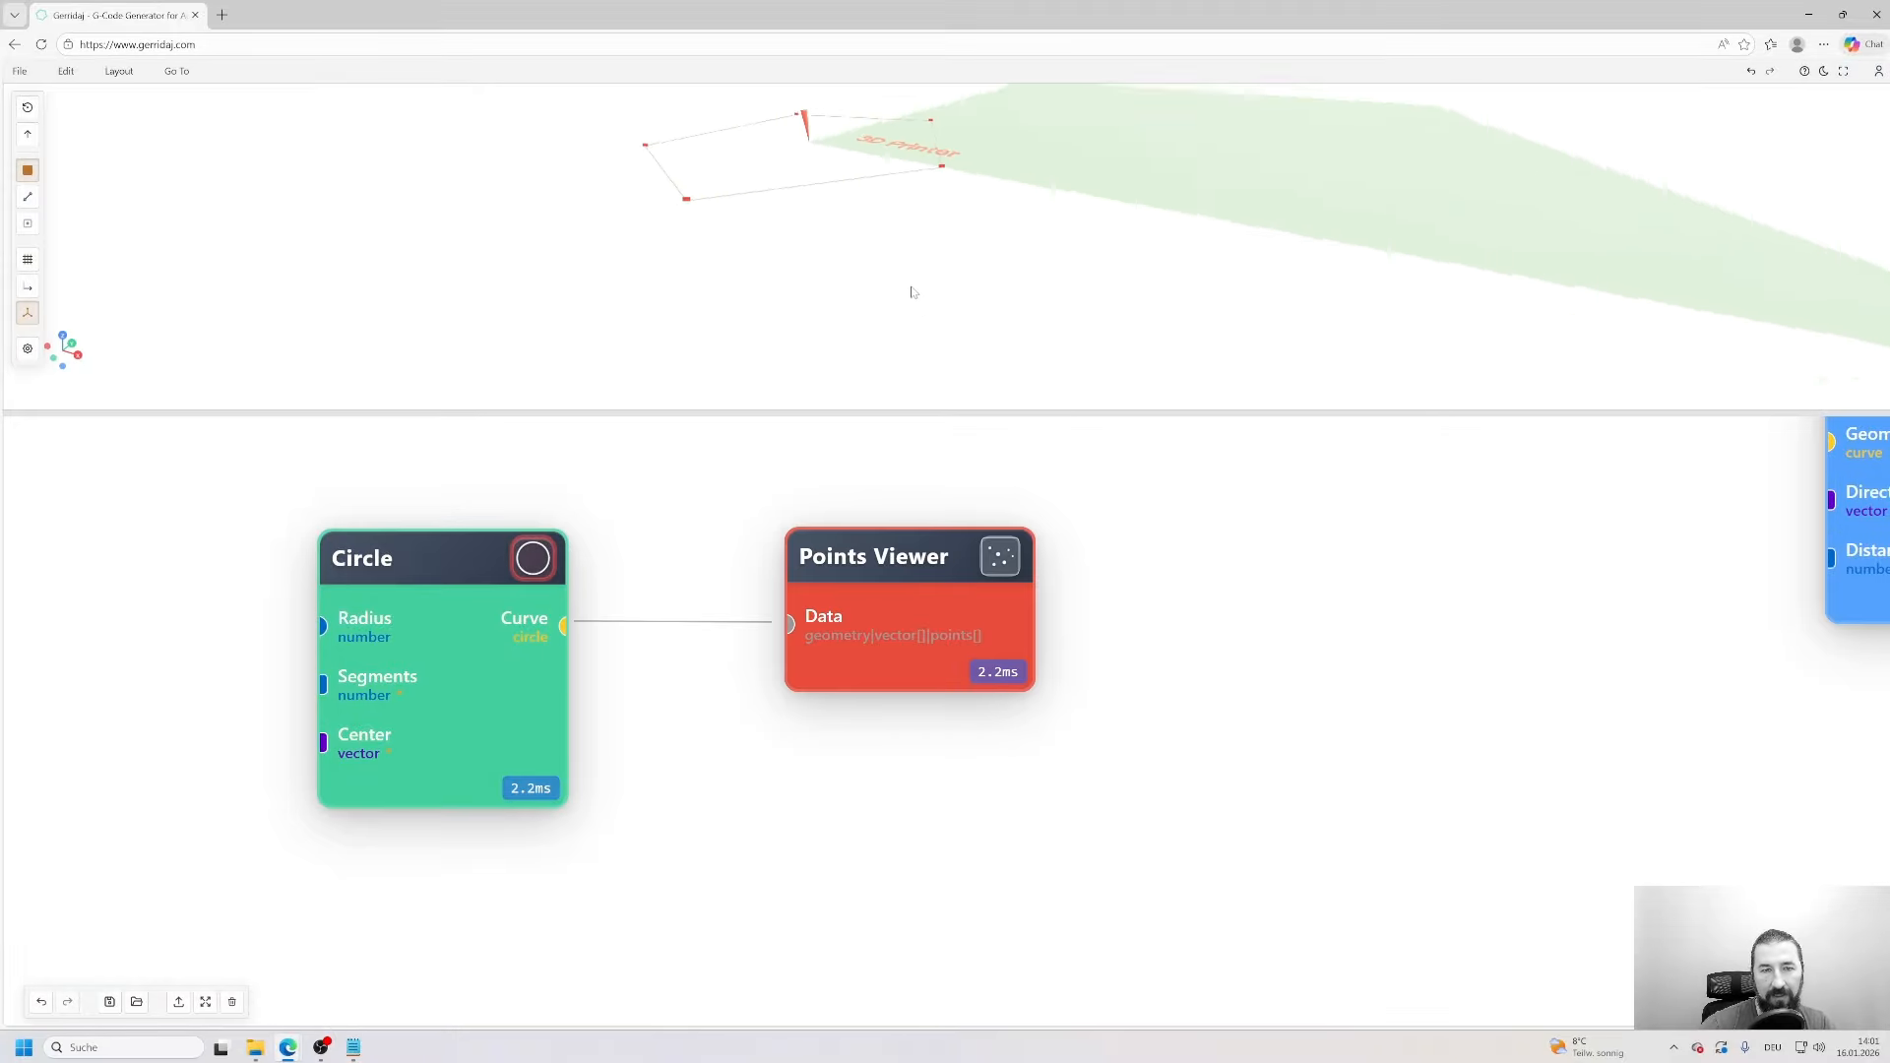
- Move the Circle and Points Viewer nodes farther apart and inspect the outline's corner points in the 3D view
right_click_drag(911, 292, 956, 384)
mouse_move(956, 384)
left_mouse_down()
mouse_move(969, 344)
mouse_move(958, 355)
left_mouse_up()
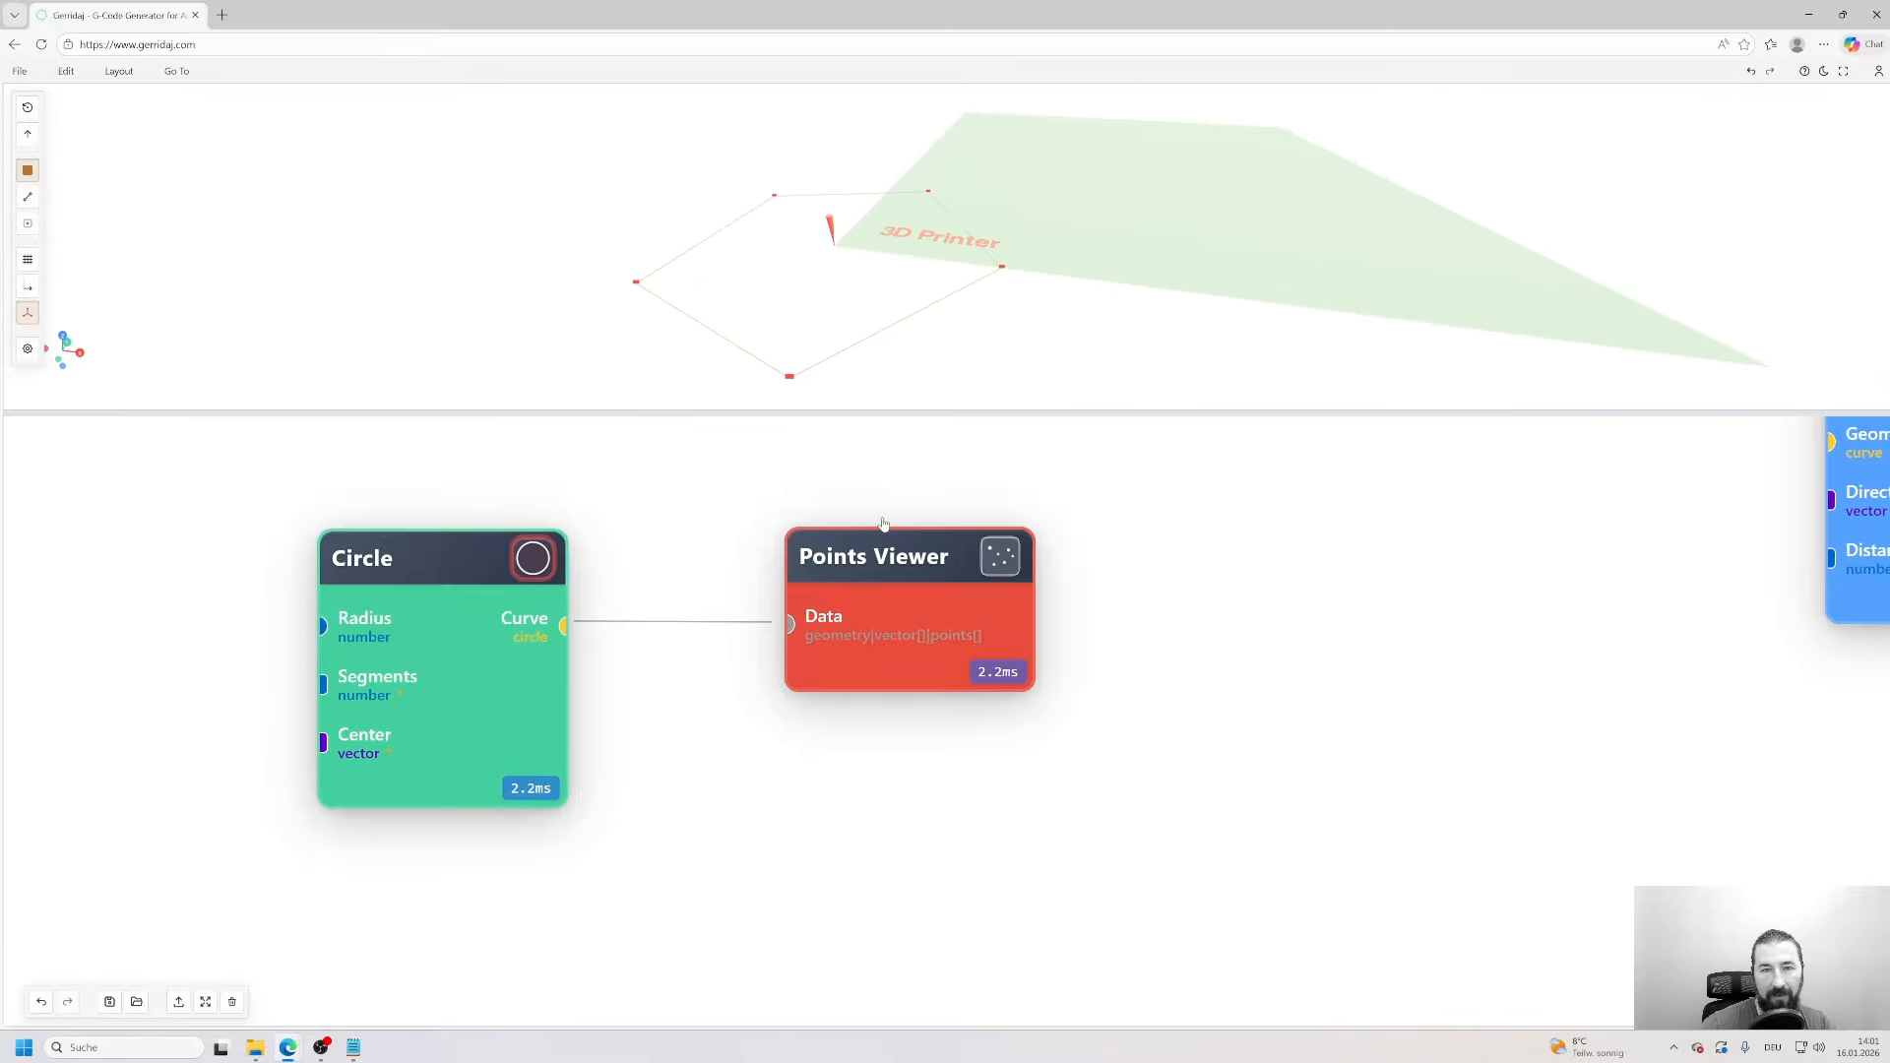
left_click(489, 667)
left_click_drag(489, 668, 460, 739)
left_click_drag(875, 630, 932, 565)
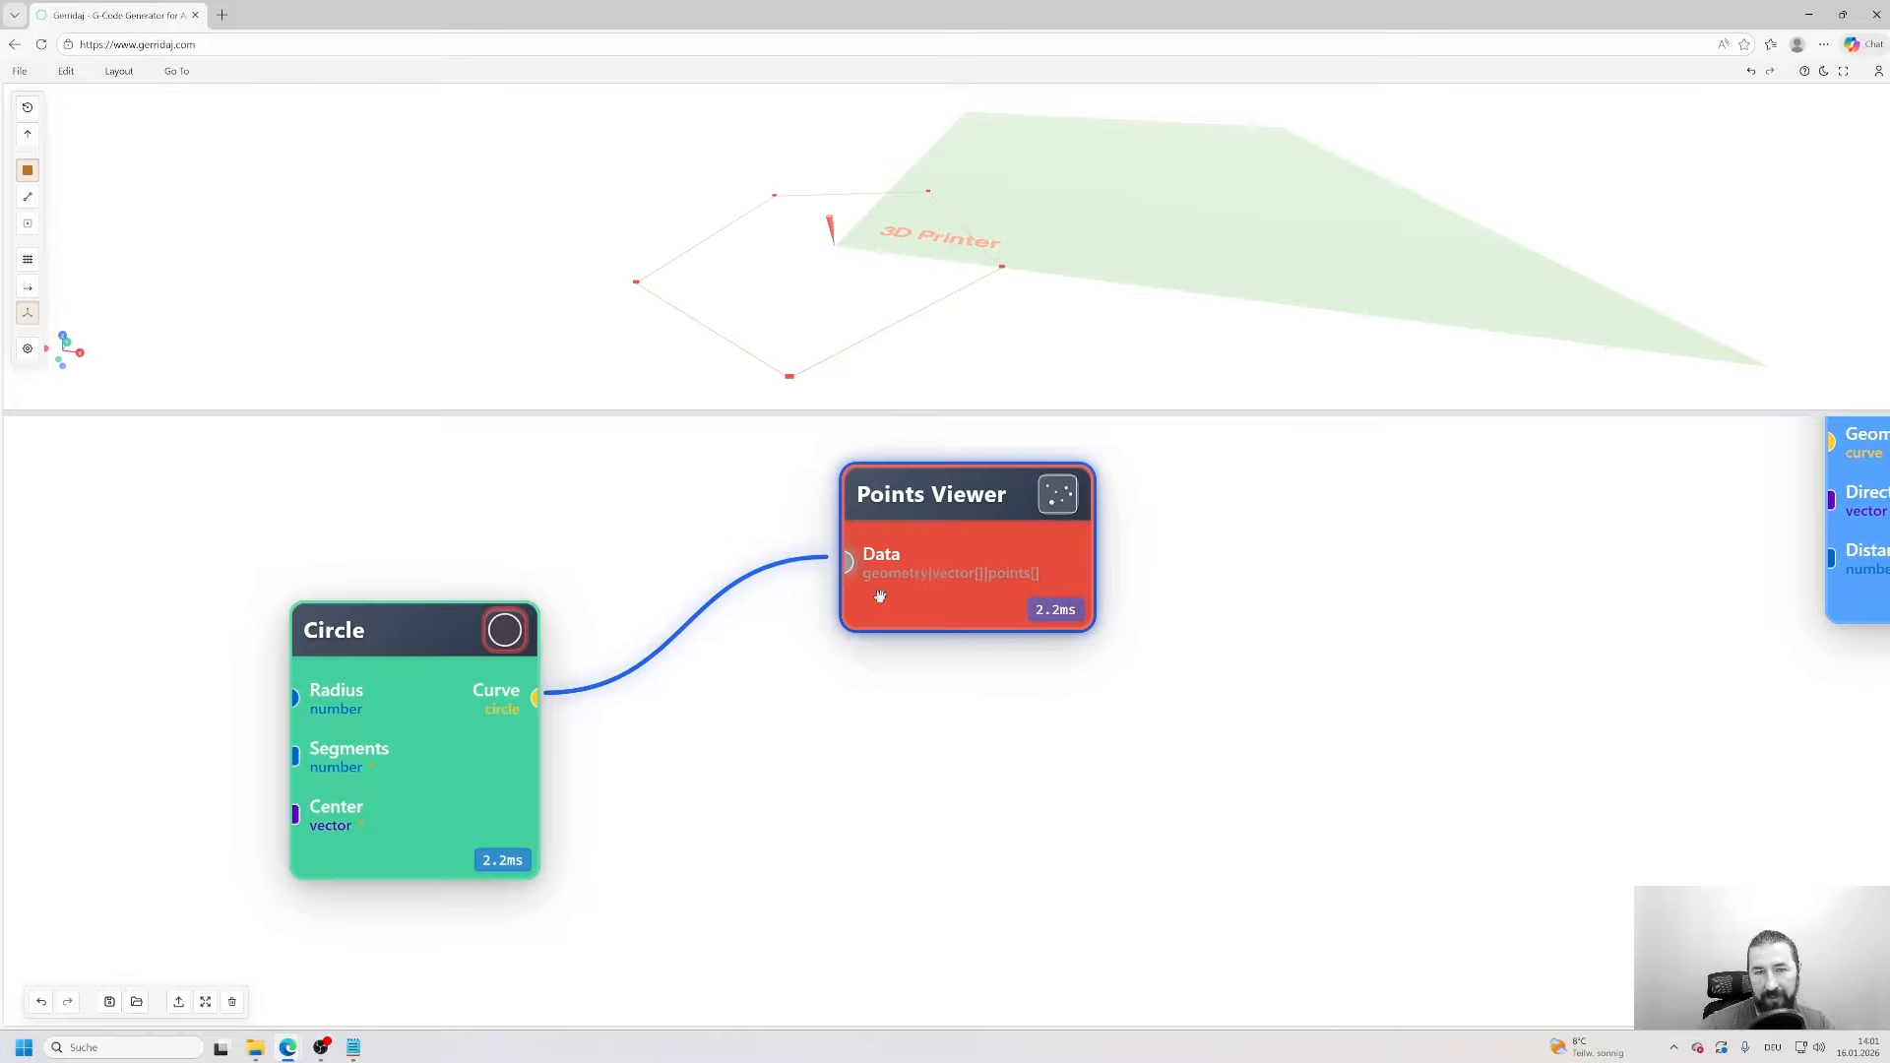
left_click_drag(763, 251, 859, 313)
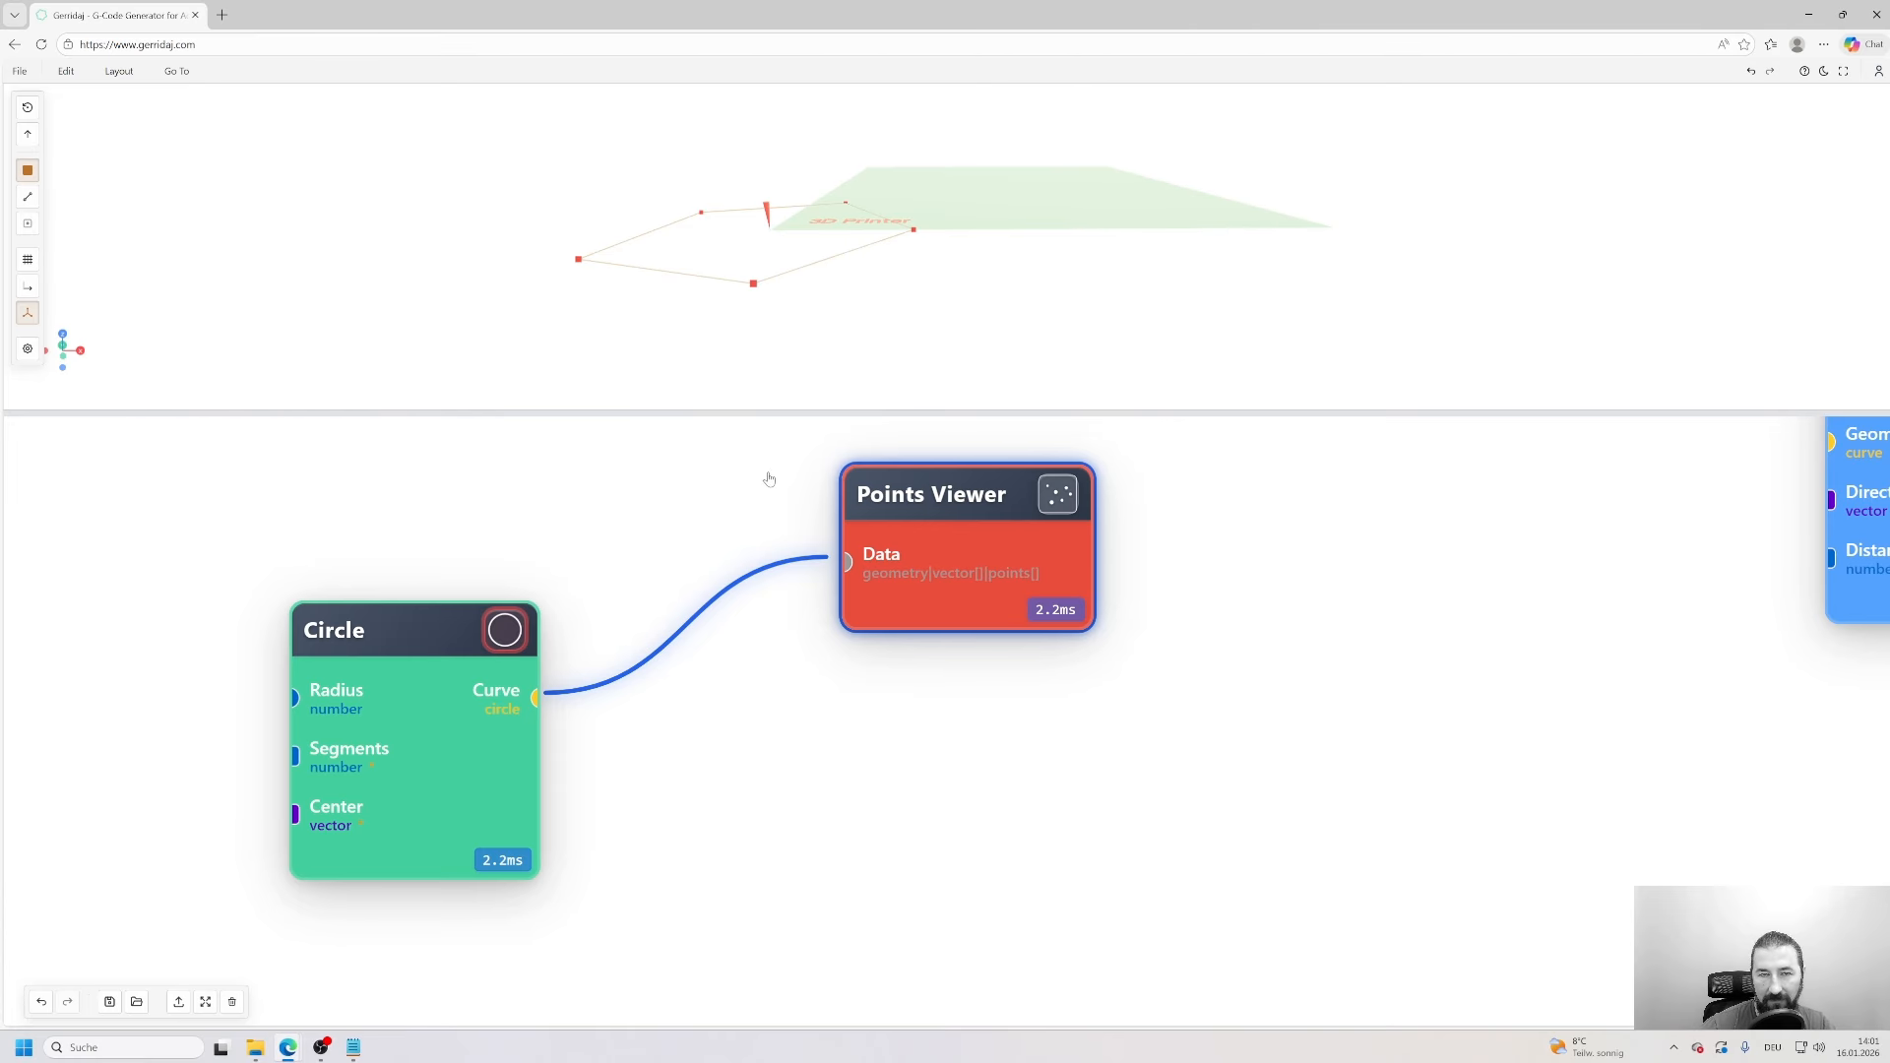
- Move the Circle node slightly higher on the canvas and open its parameters
left_click_drag(418, 691, 455, 595)
double_click(456, 596)
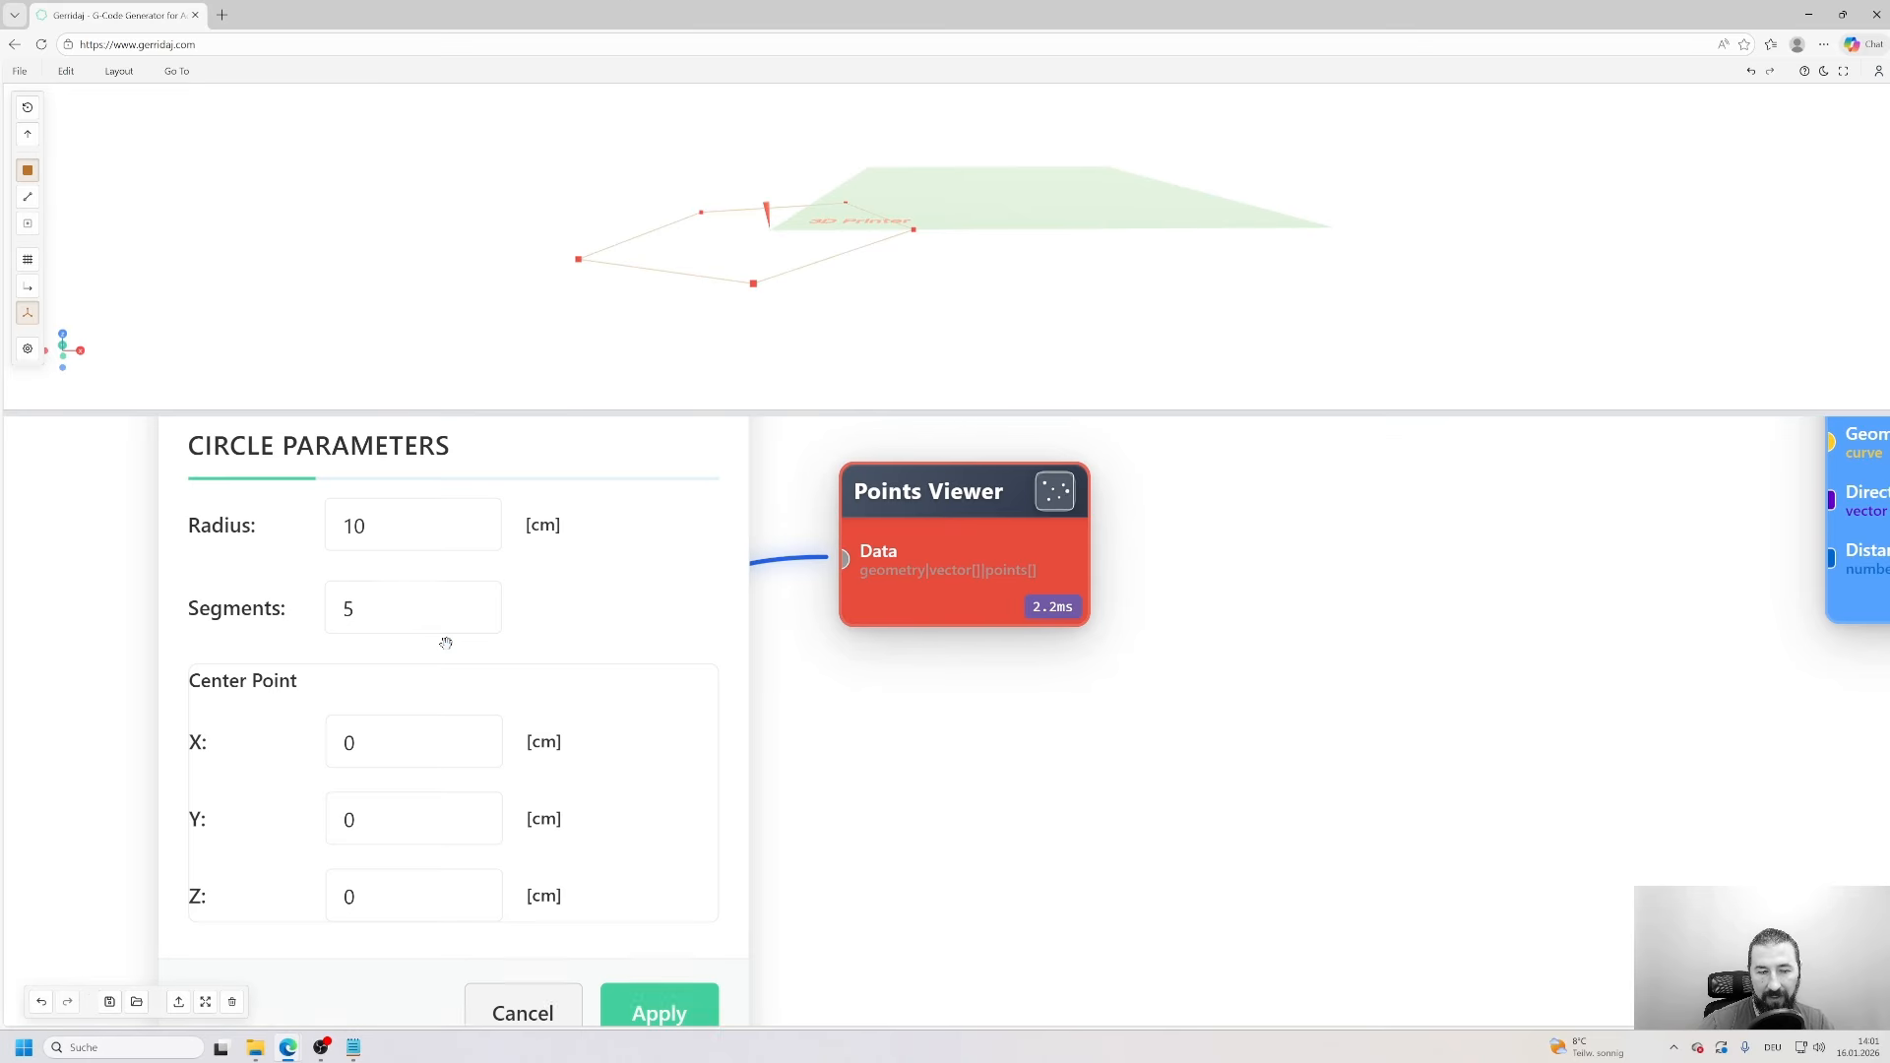
scroll(650, 844, "down", 2)
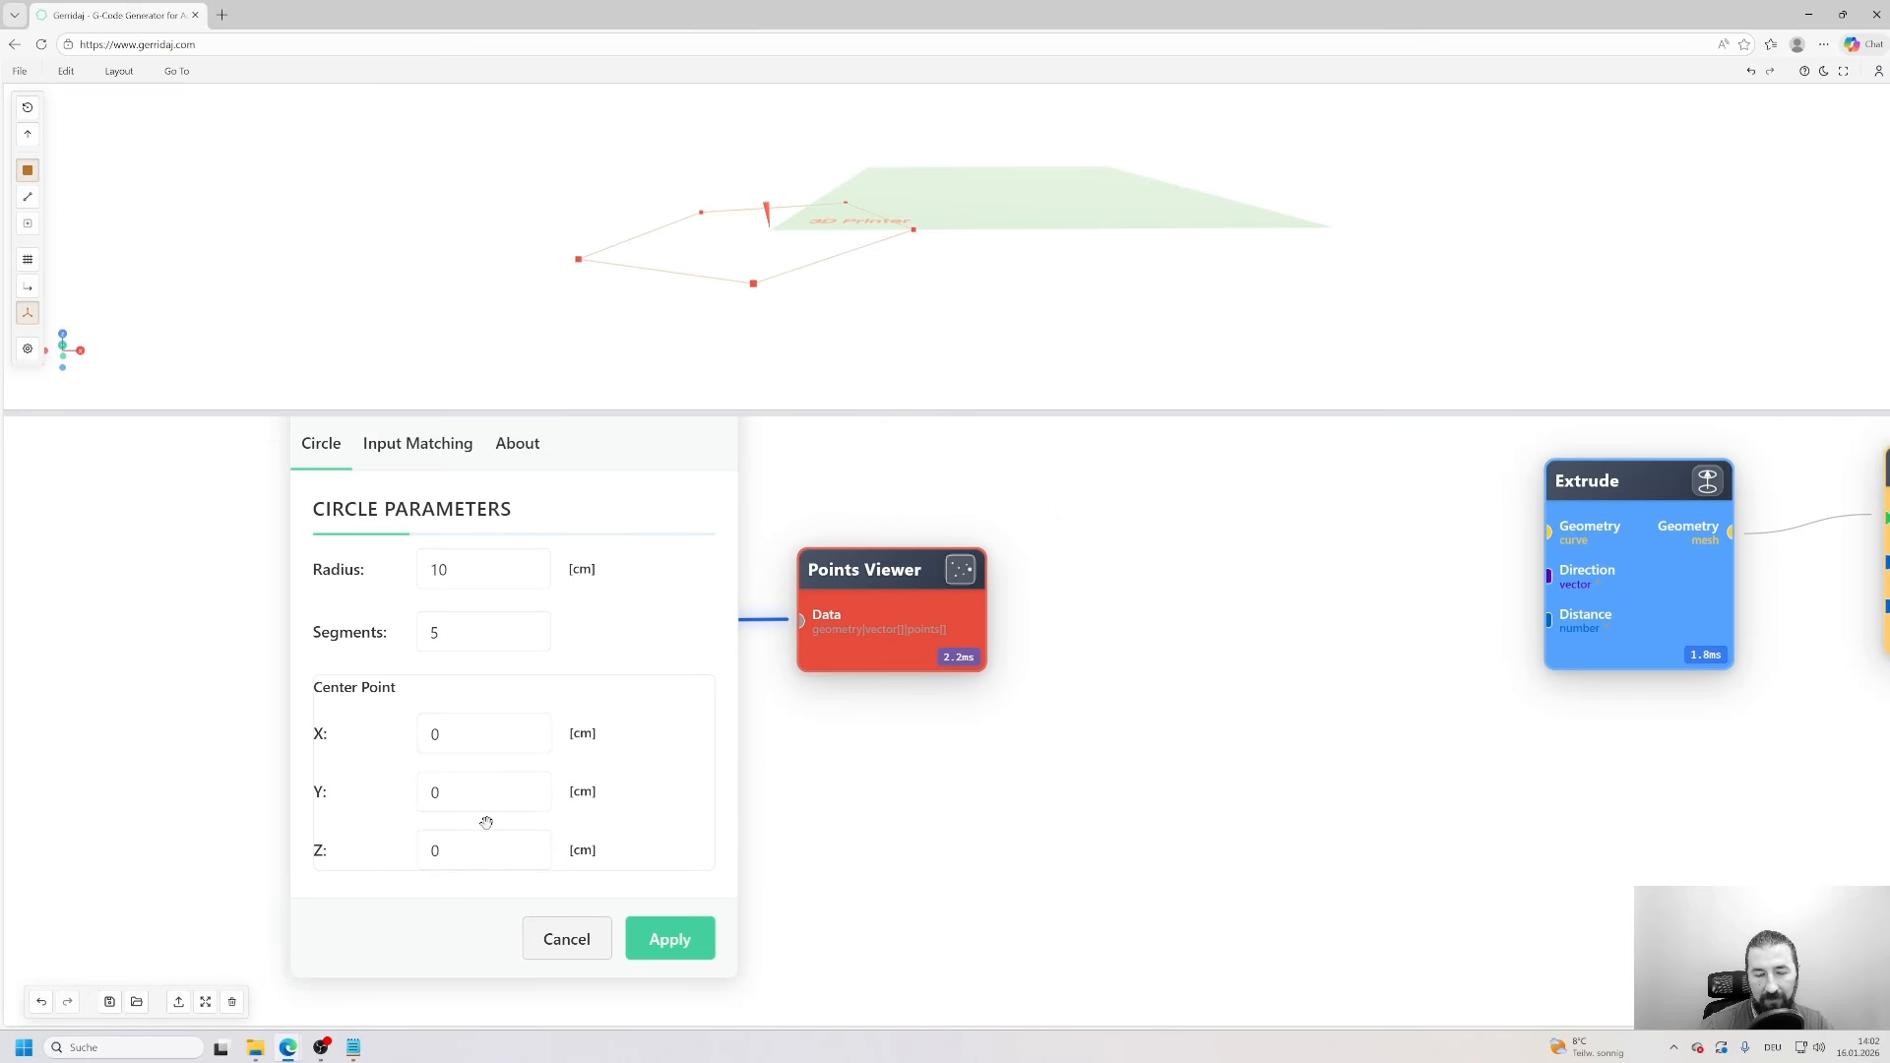
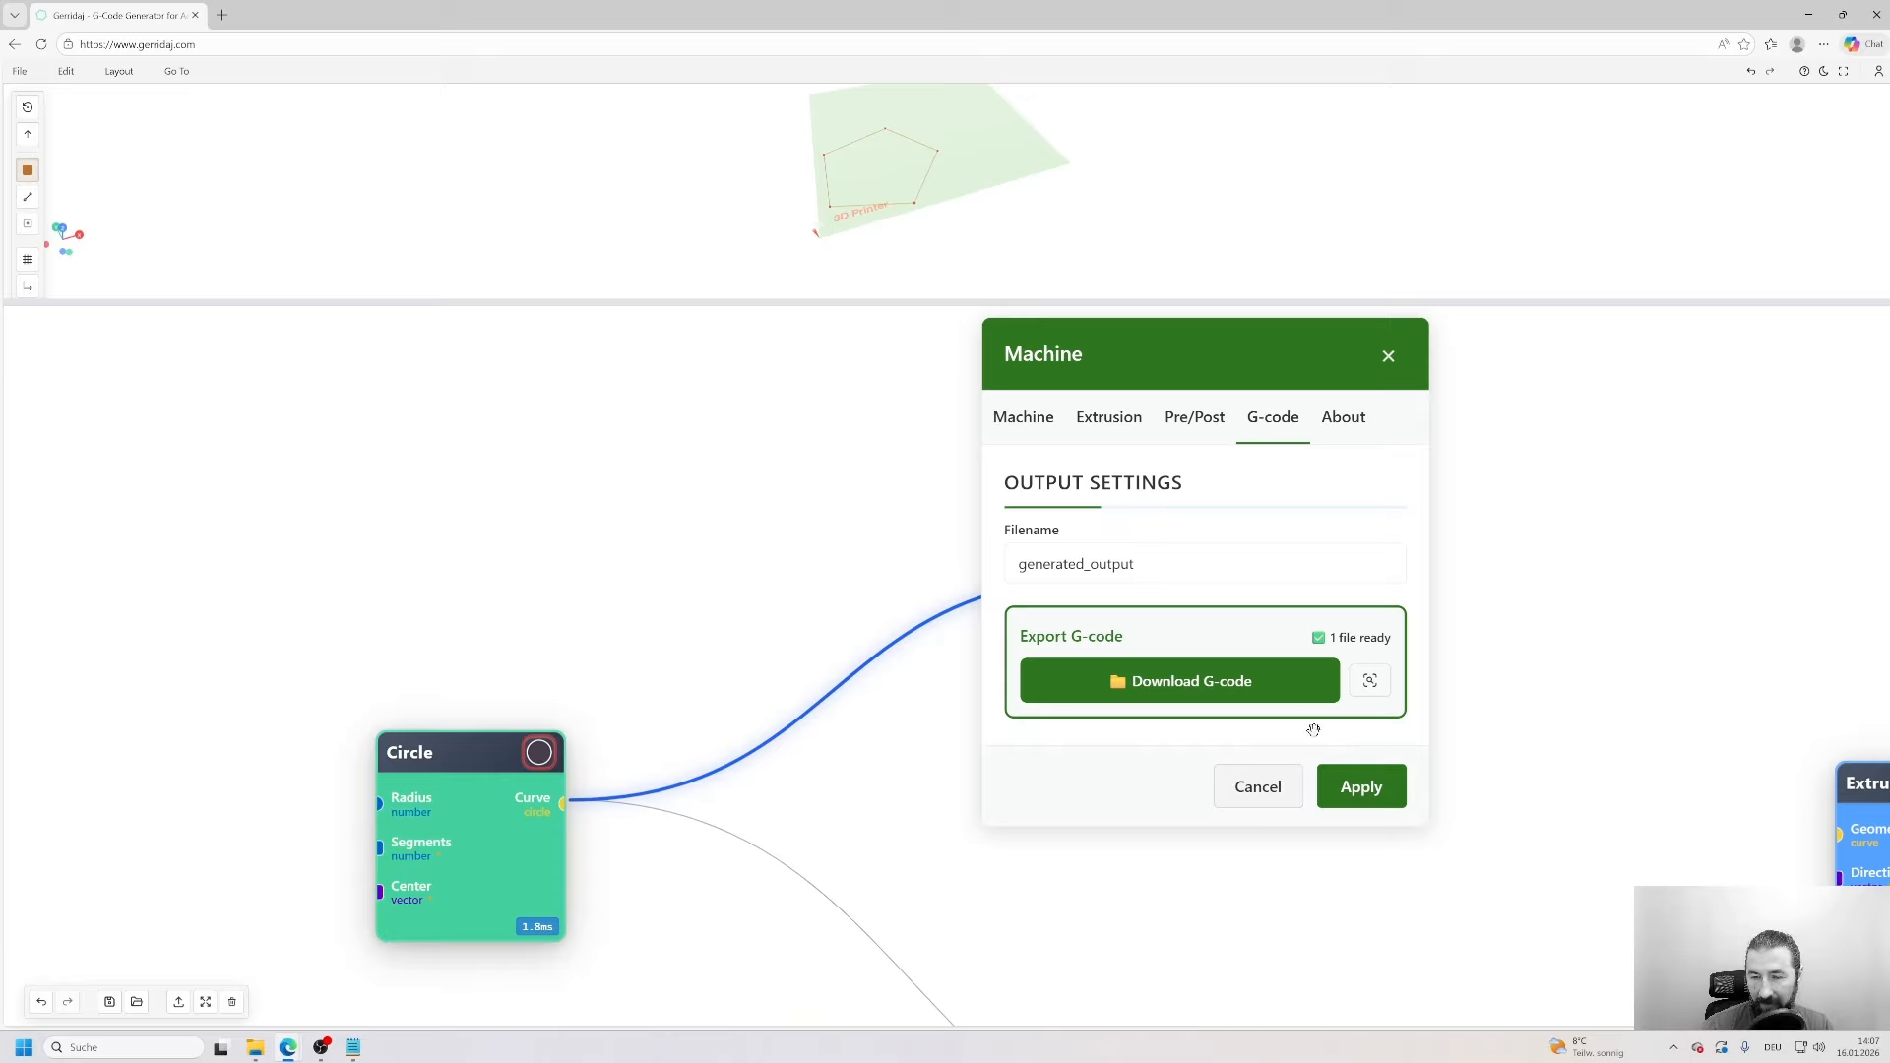
- Open the Machine node's G-code preview for Circle and read the settings header and start commands through to the toolpath
left_click(1372, 680)
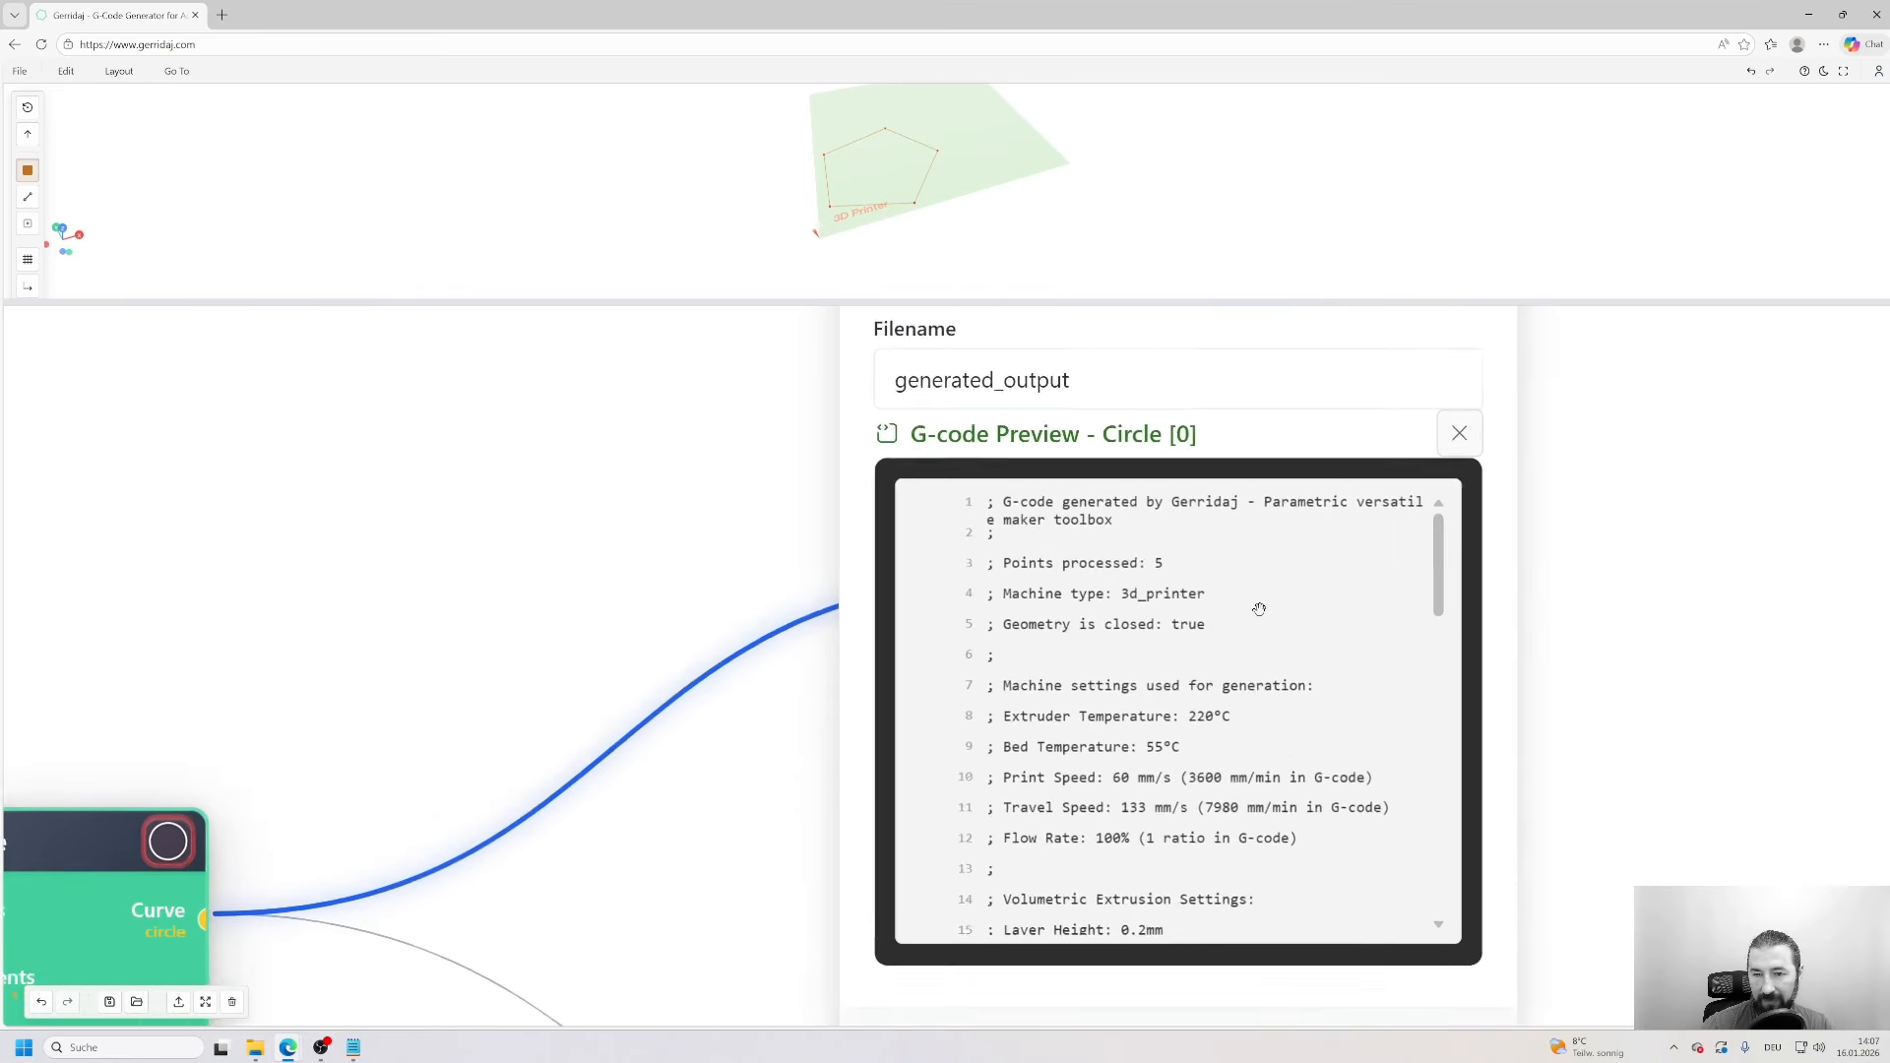
left_click_drag(1302, 604, 1302, 531)
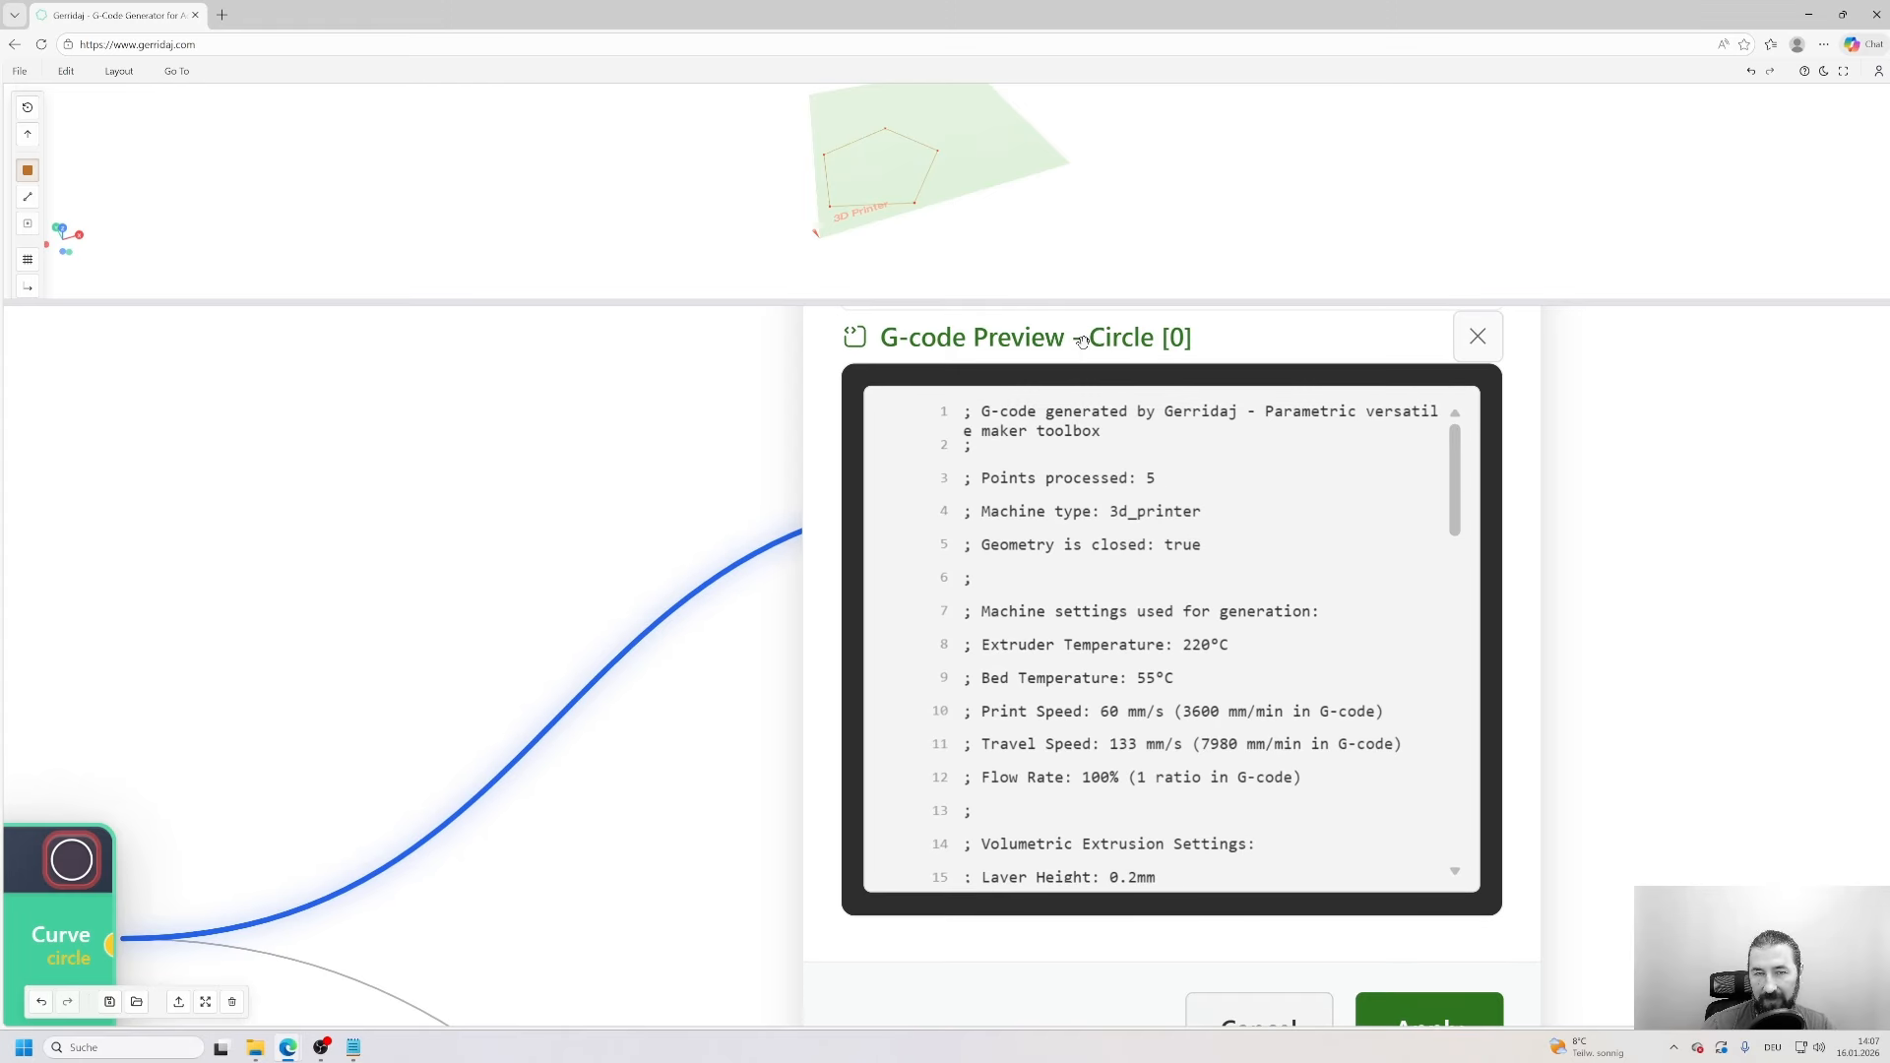
left_click(1456, 872)
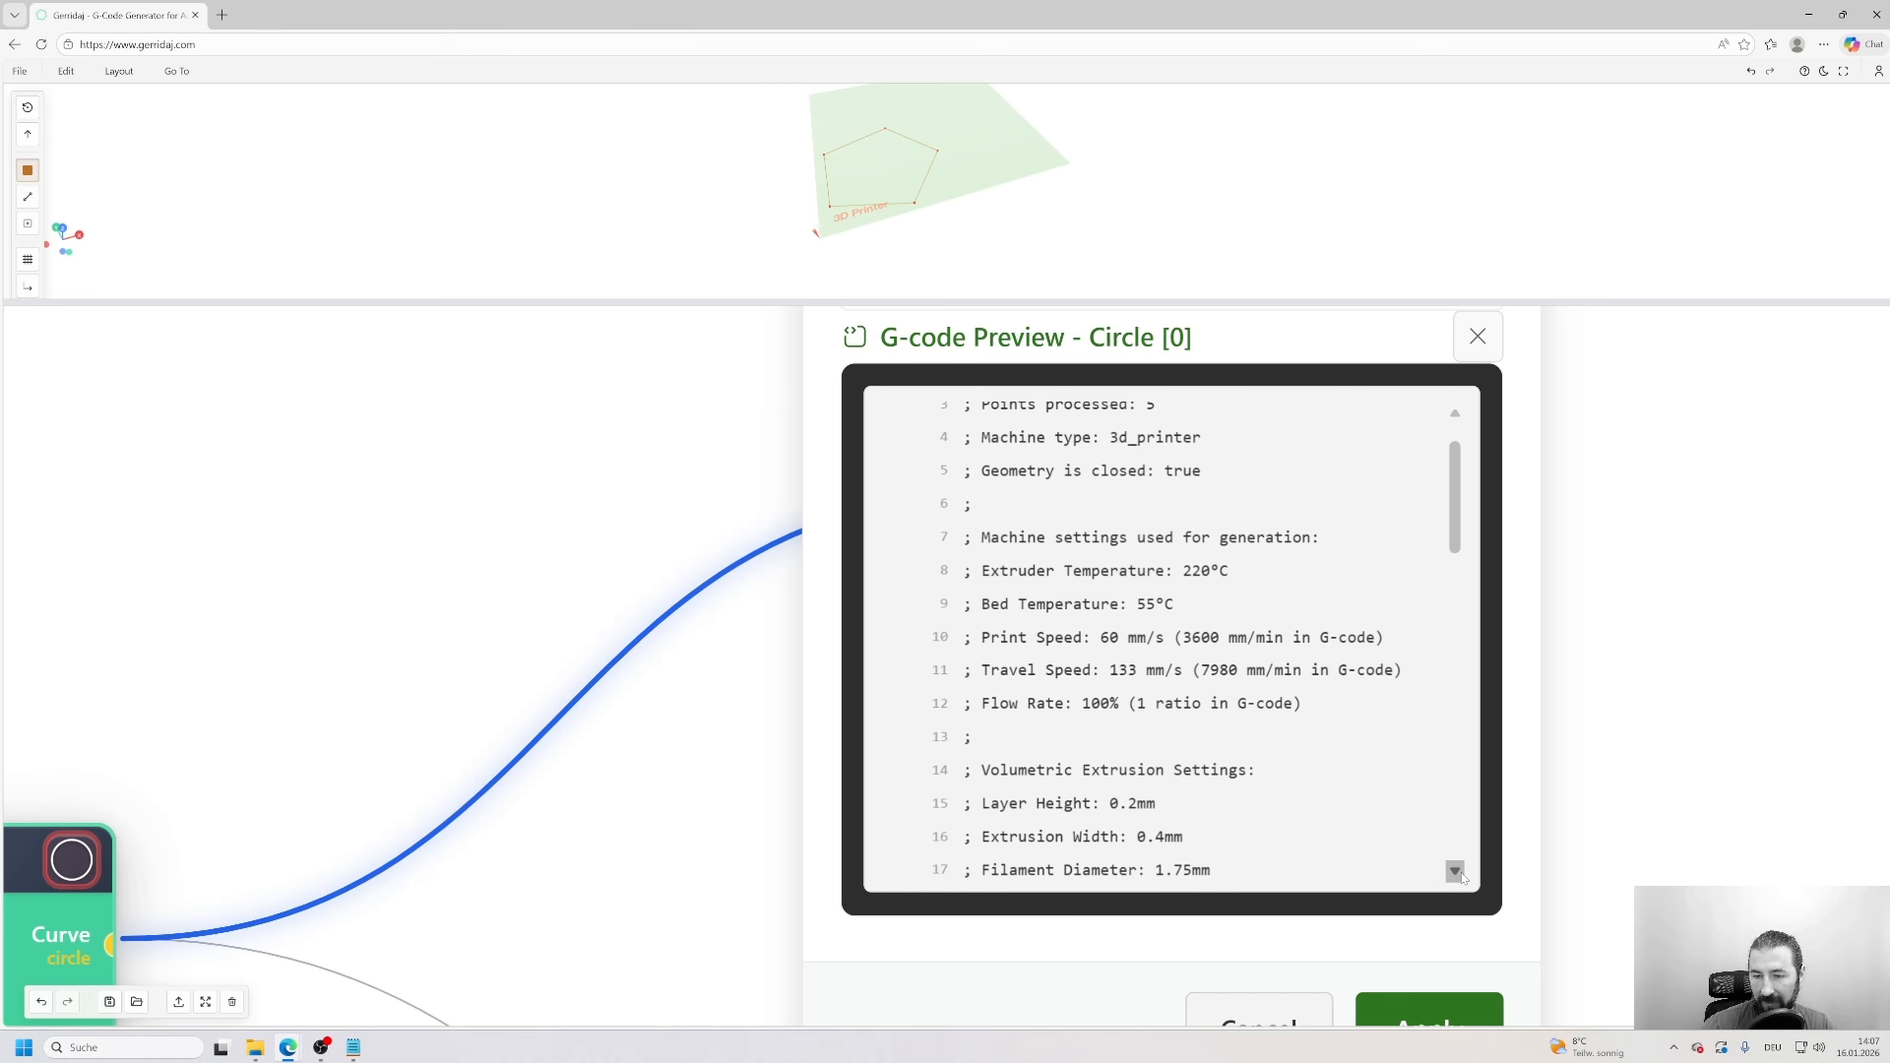
left_click(1456, 873)
left_click(1456, 873)
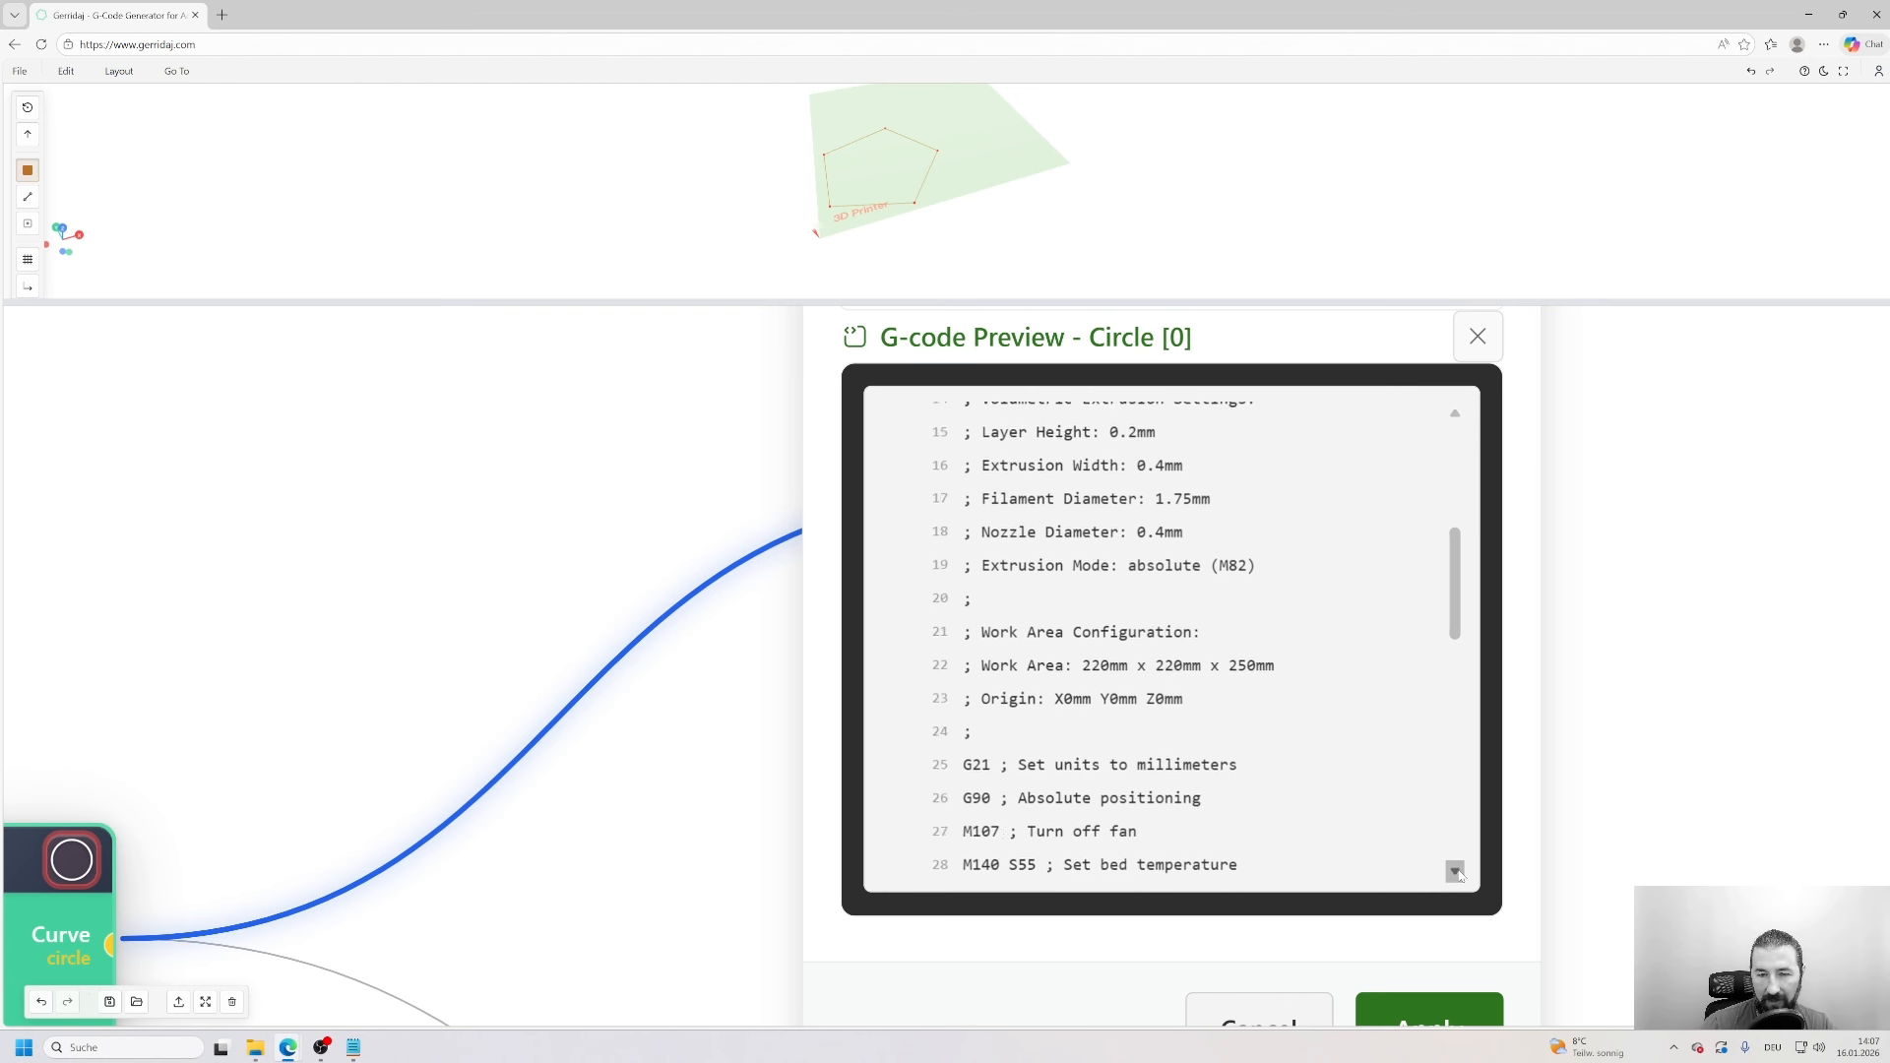
left_click(1456, 872)
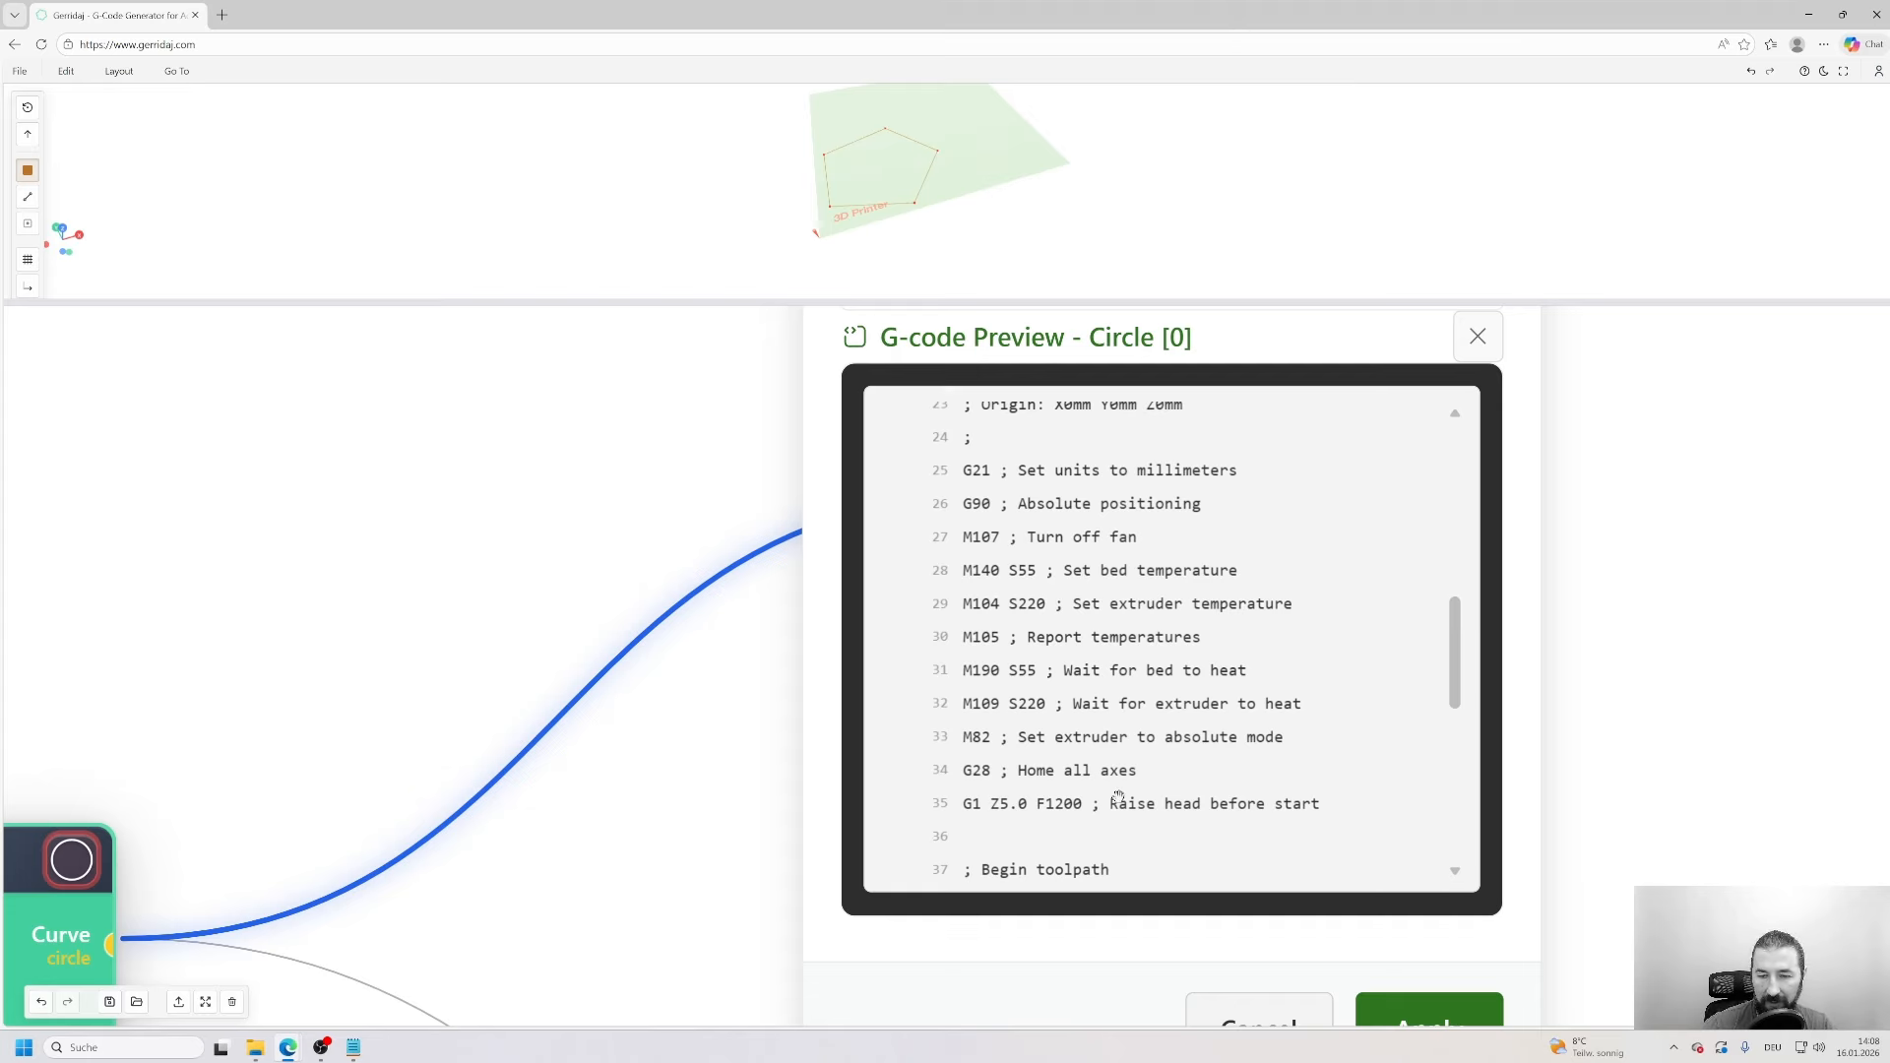
scroll(1456, 872, "down", 3)
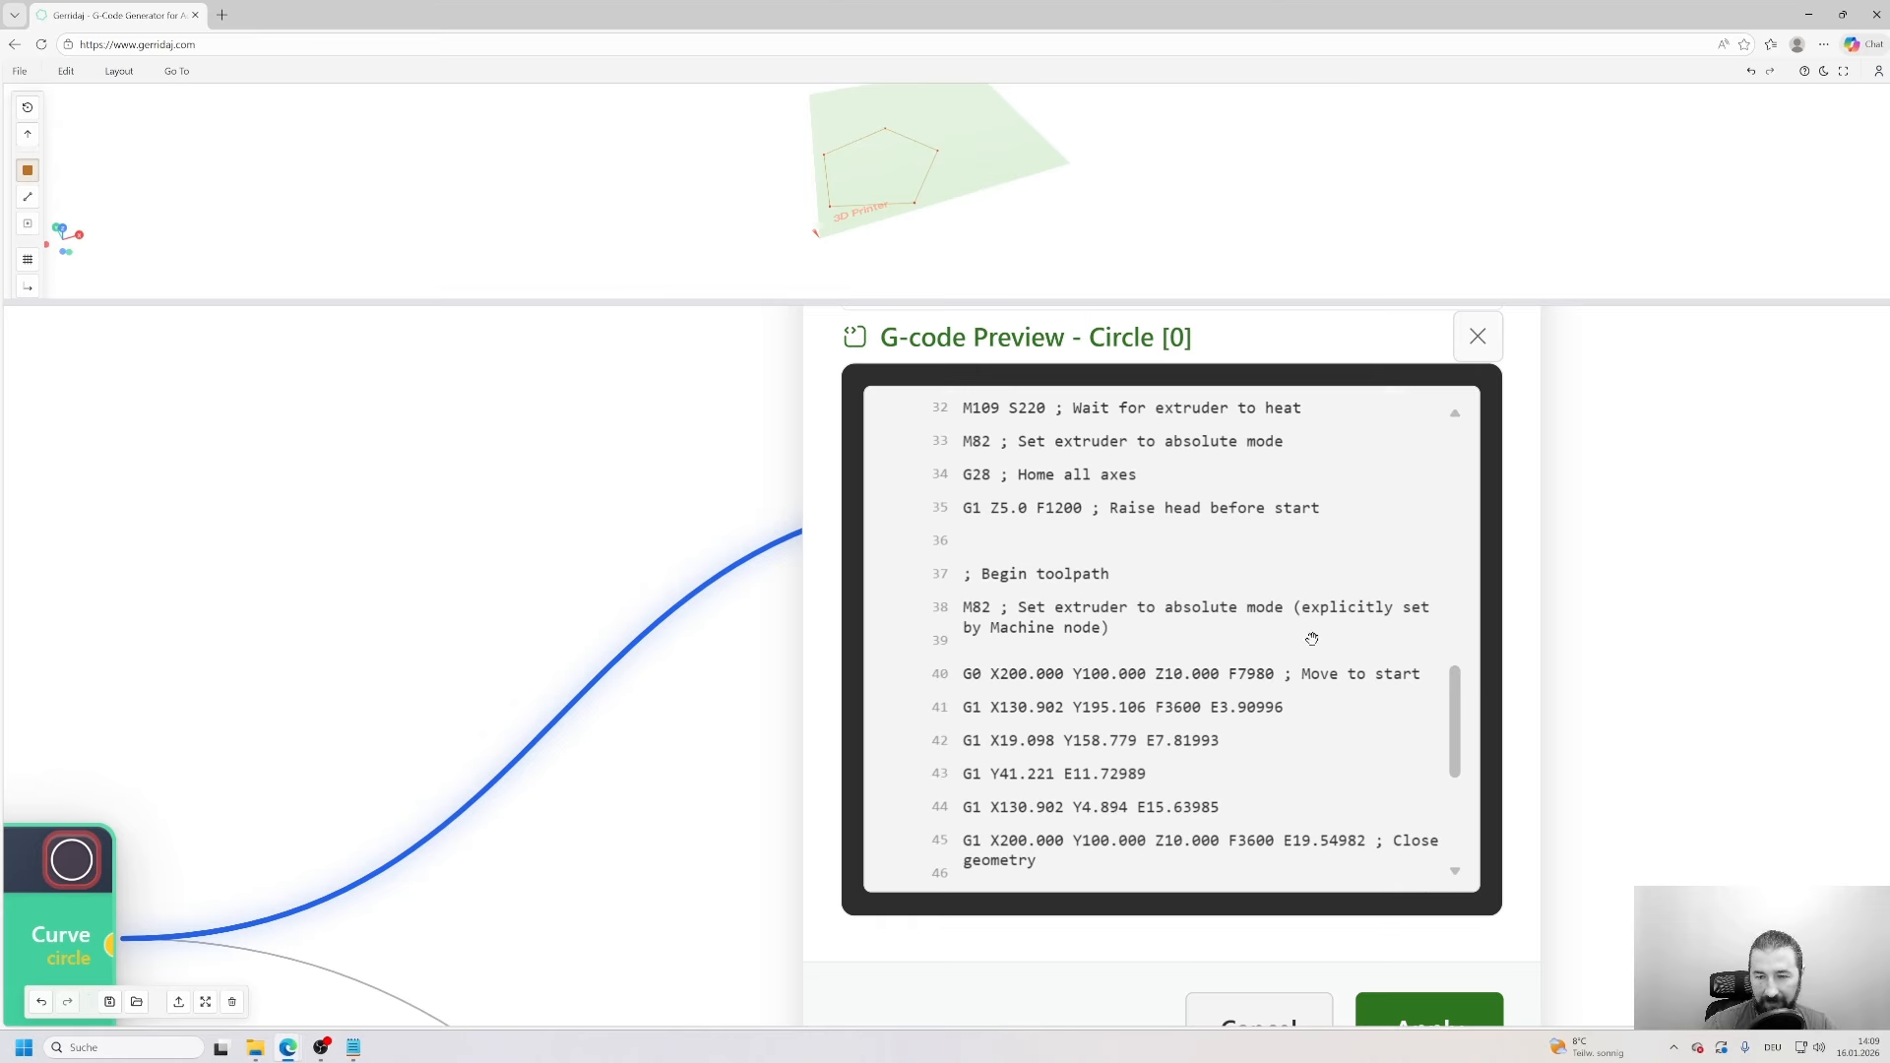
- Examine the toolpath moves and end commands in the G-code preview, close the preview and apply the Machine settings
left_click_drag(1456, 699, 1455, 730)
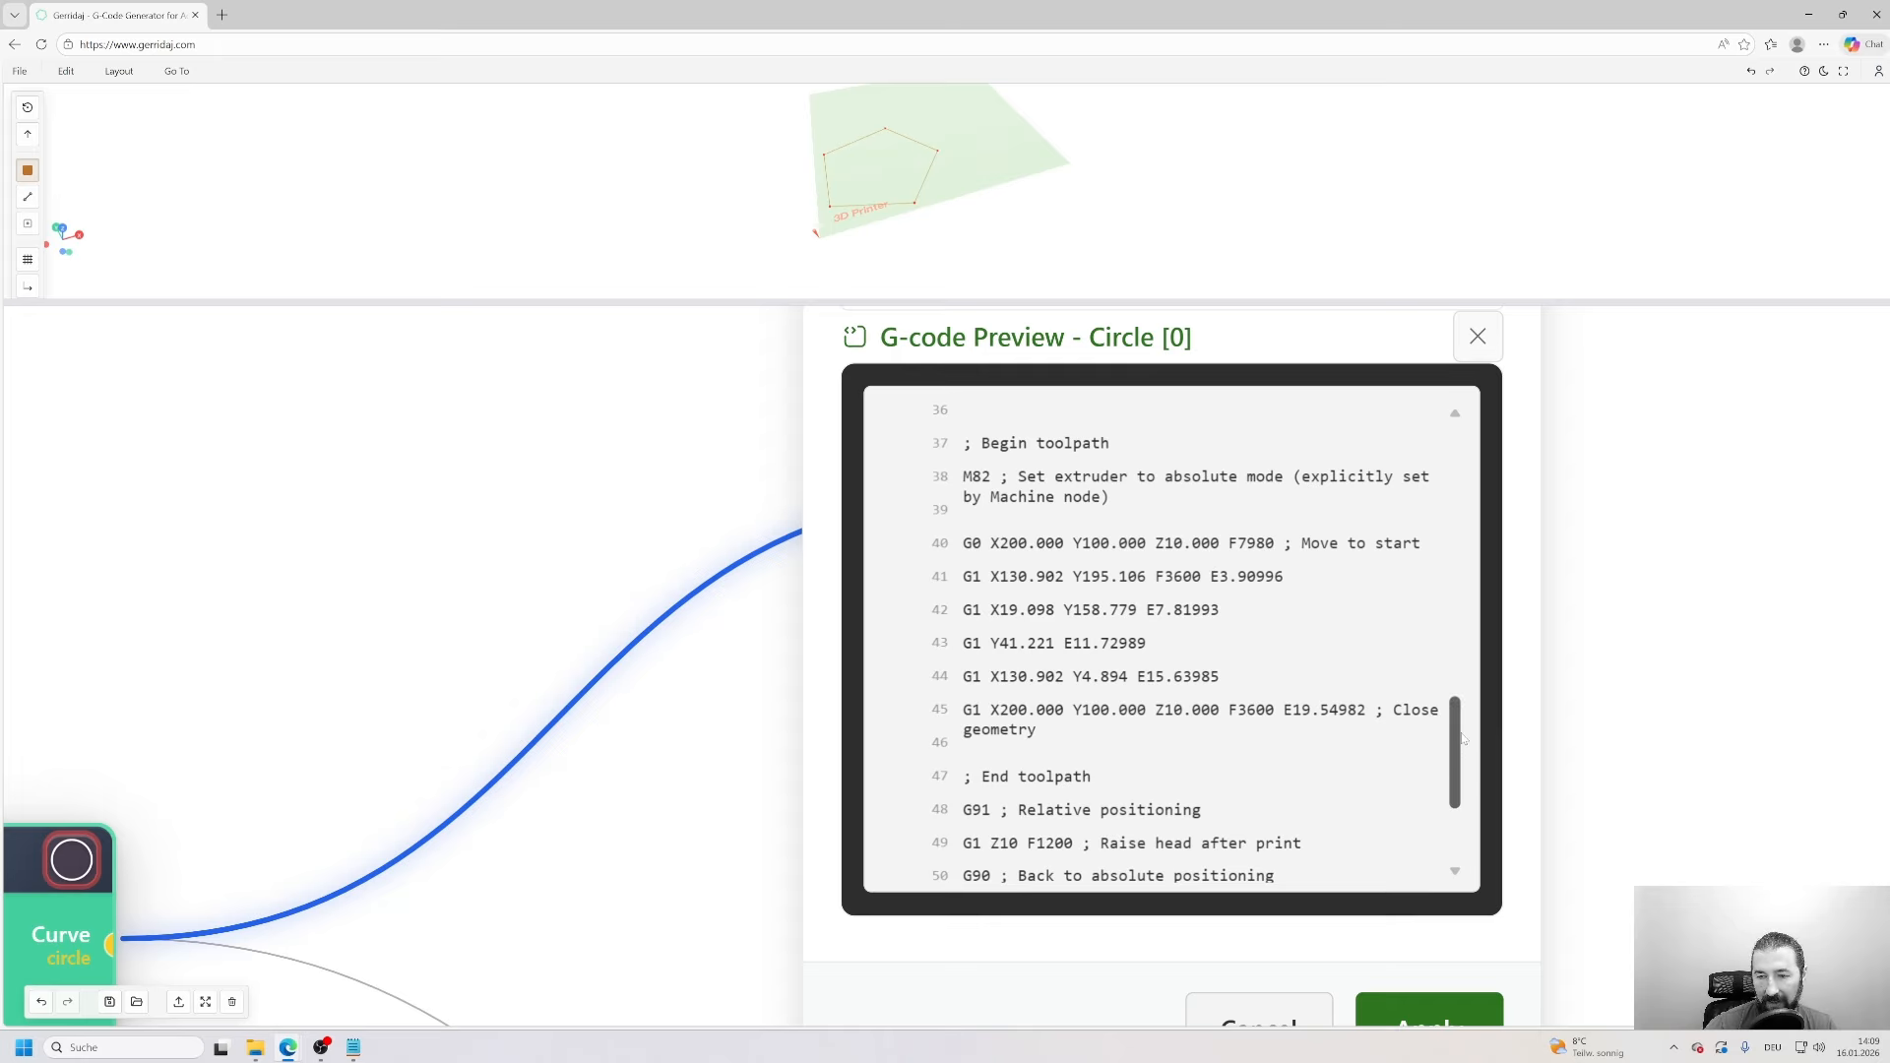
left_click_drag(1458, 730, 1456, 735)
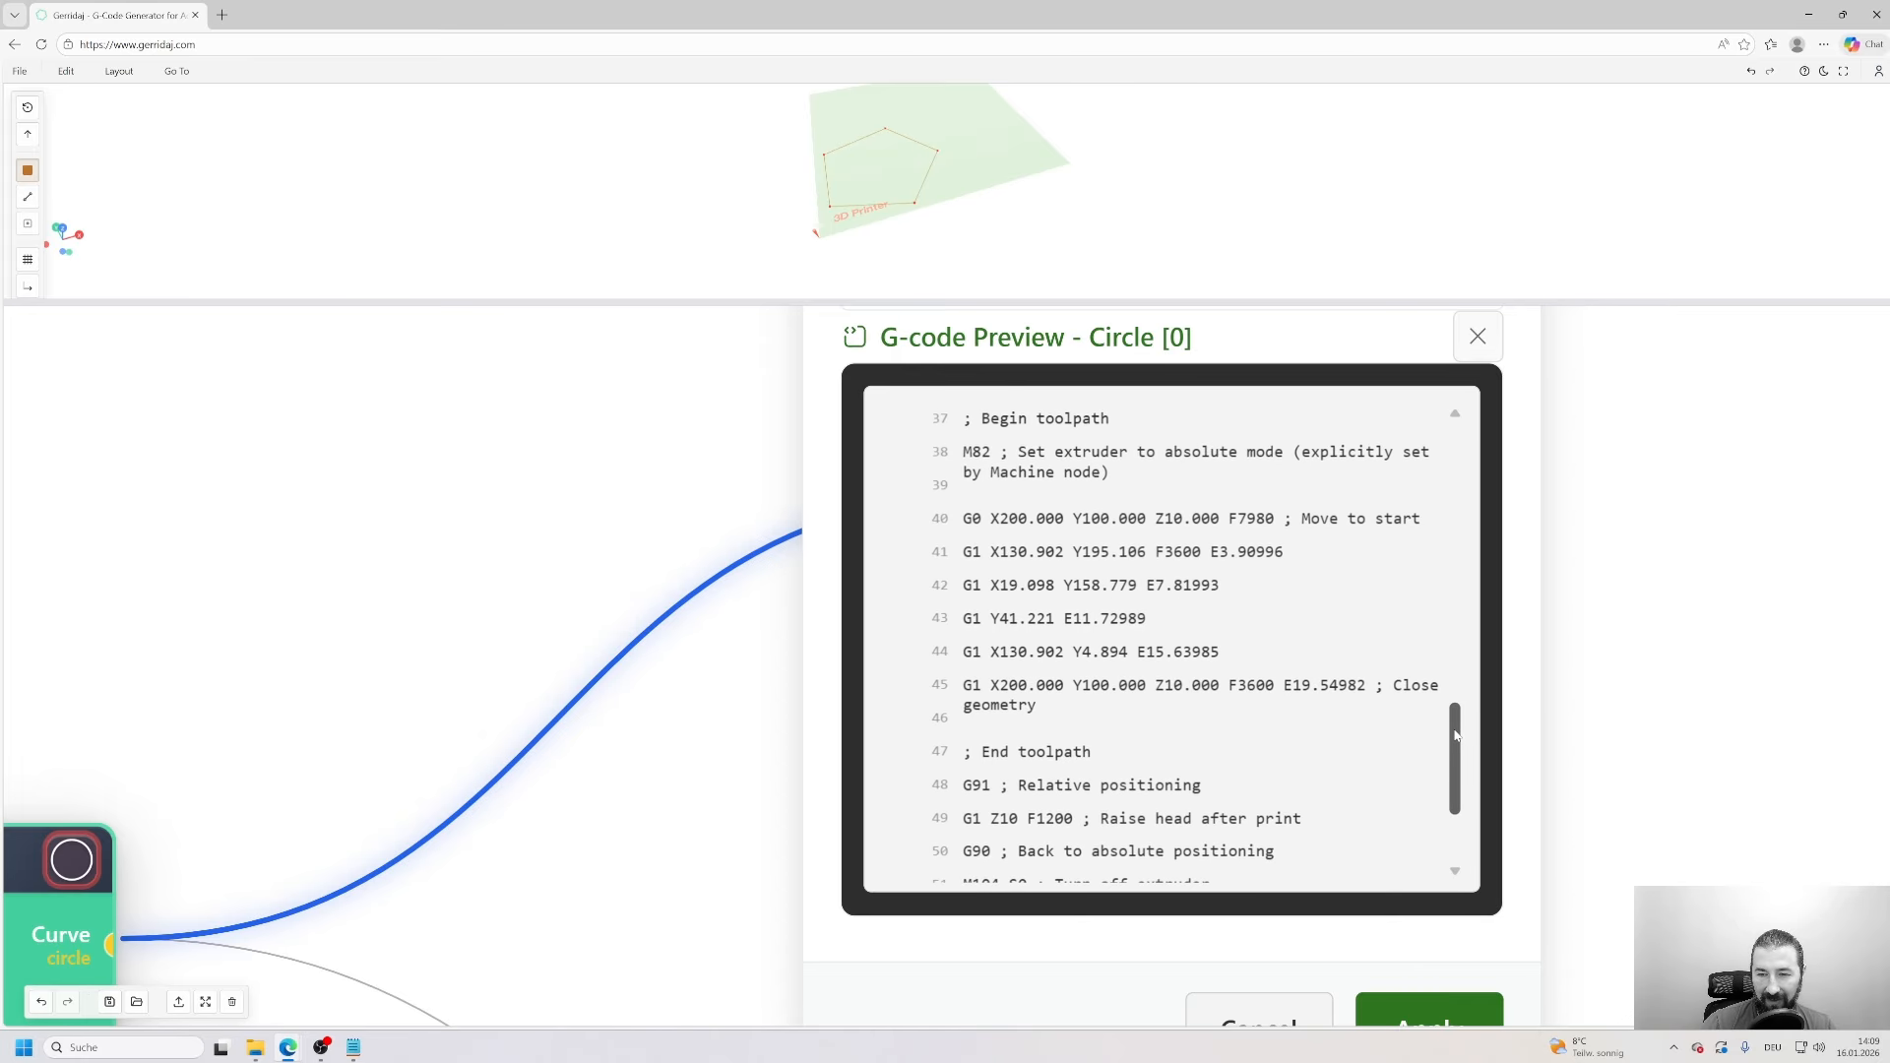
scroll(1456, 736, "down", 3)
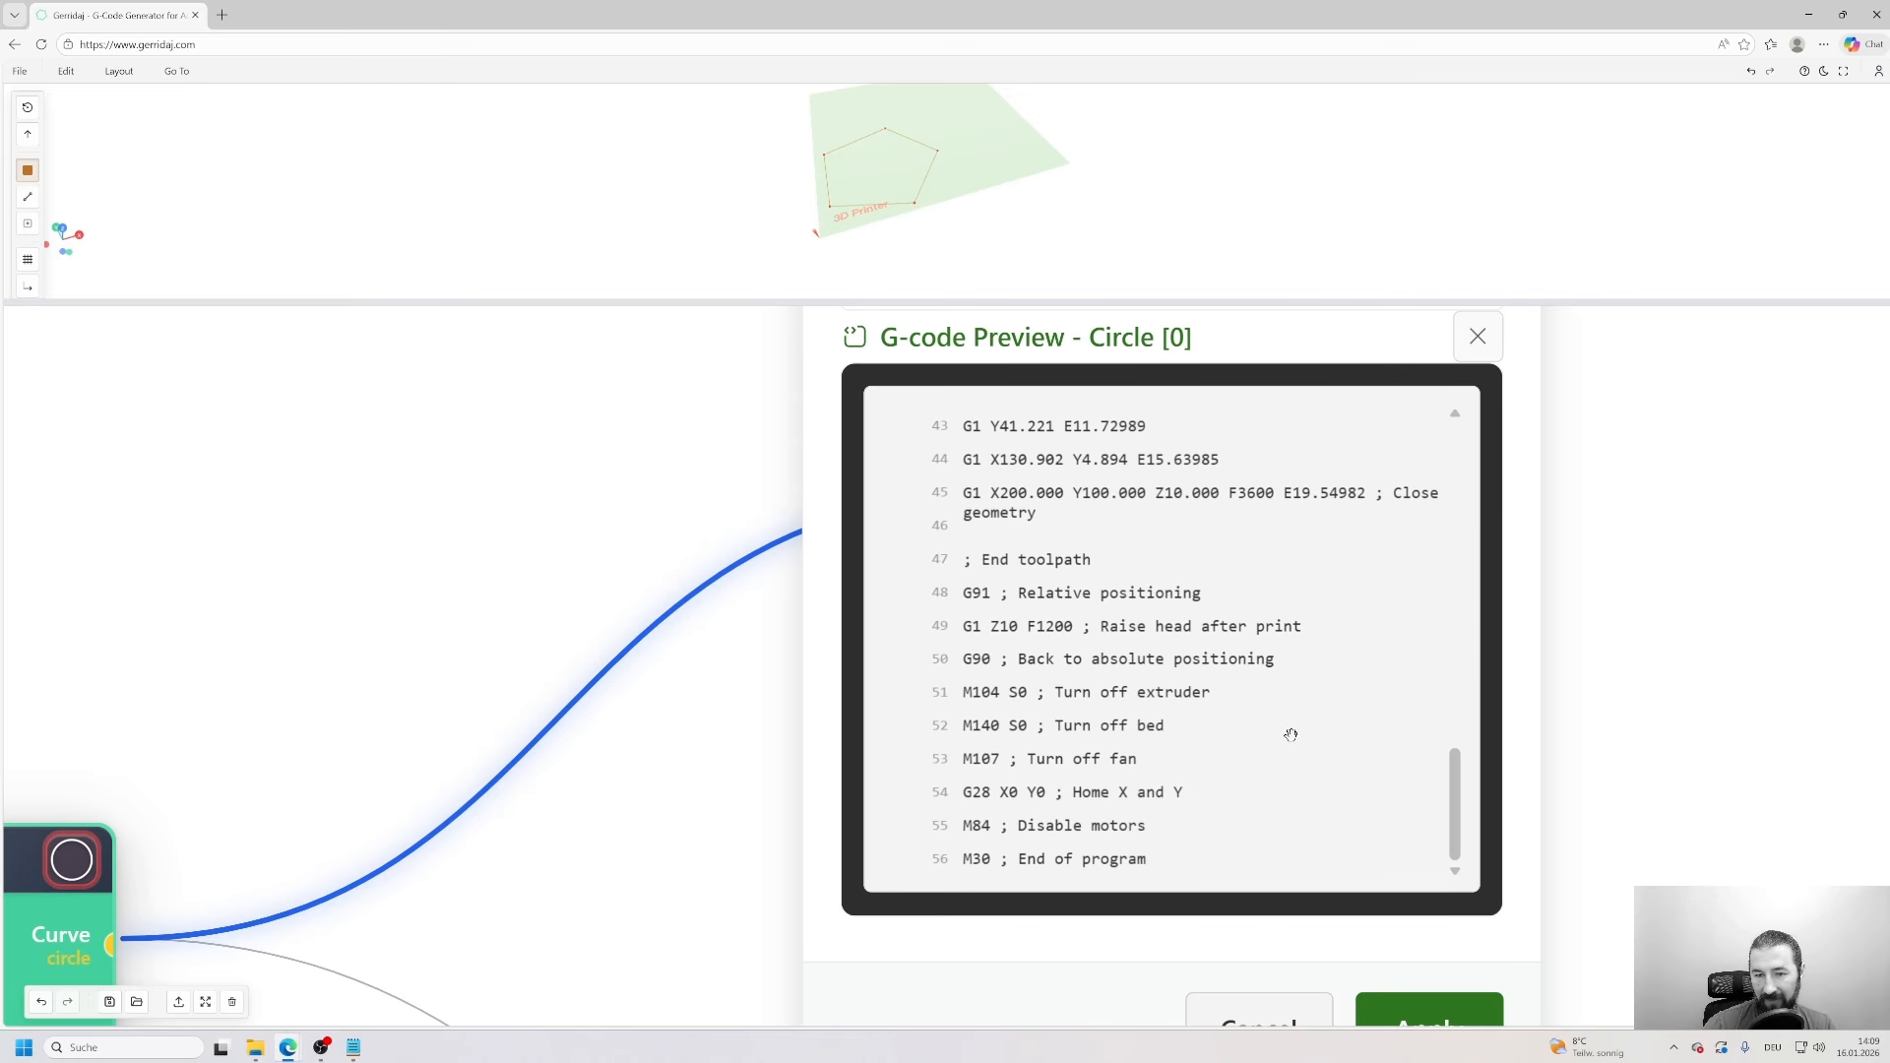
scroll(1465, 731, "up", 3)
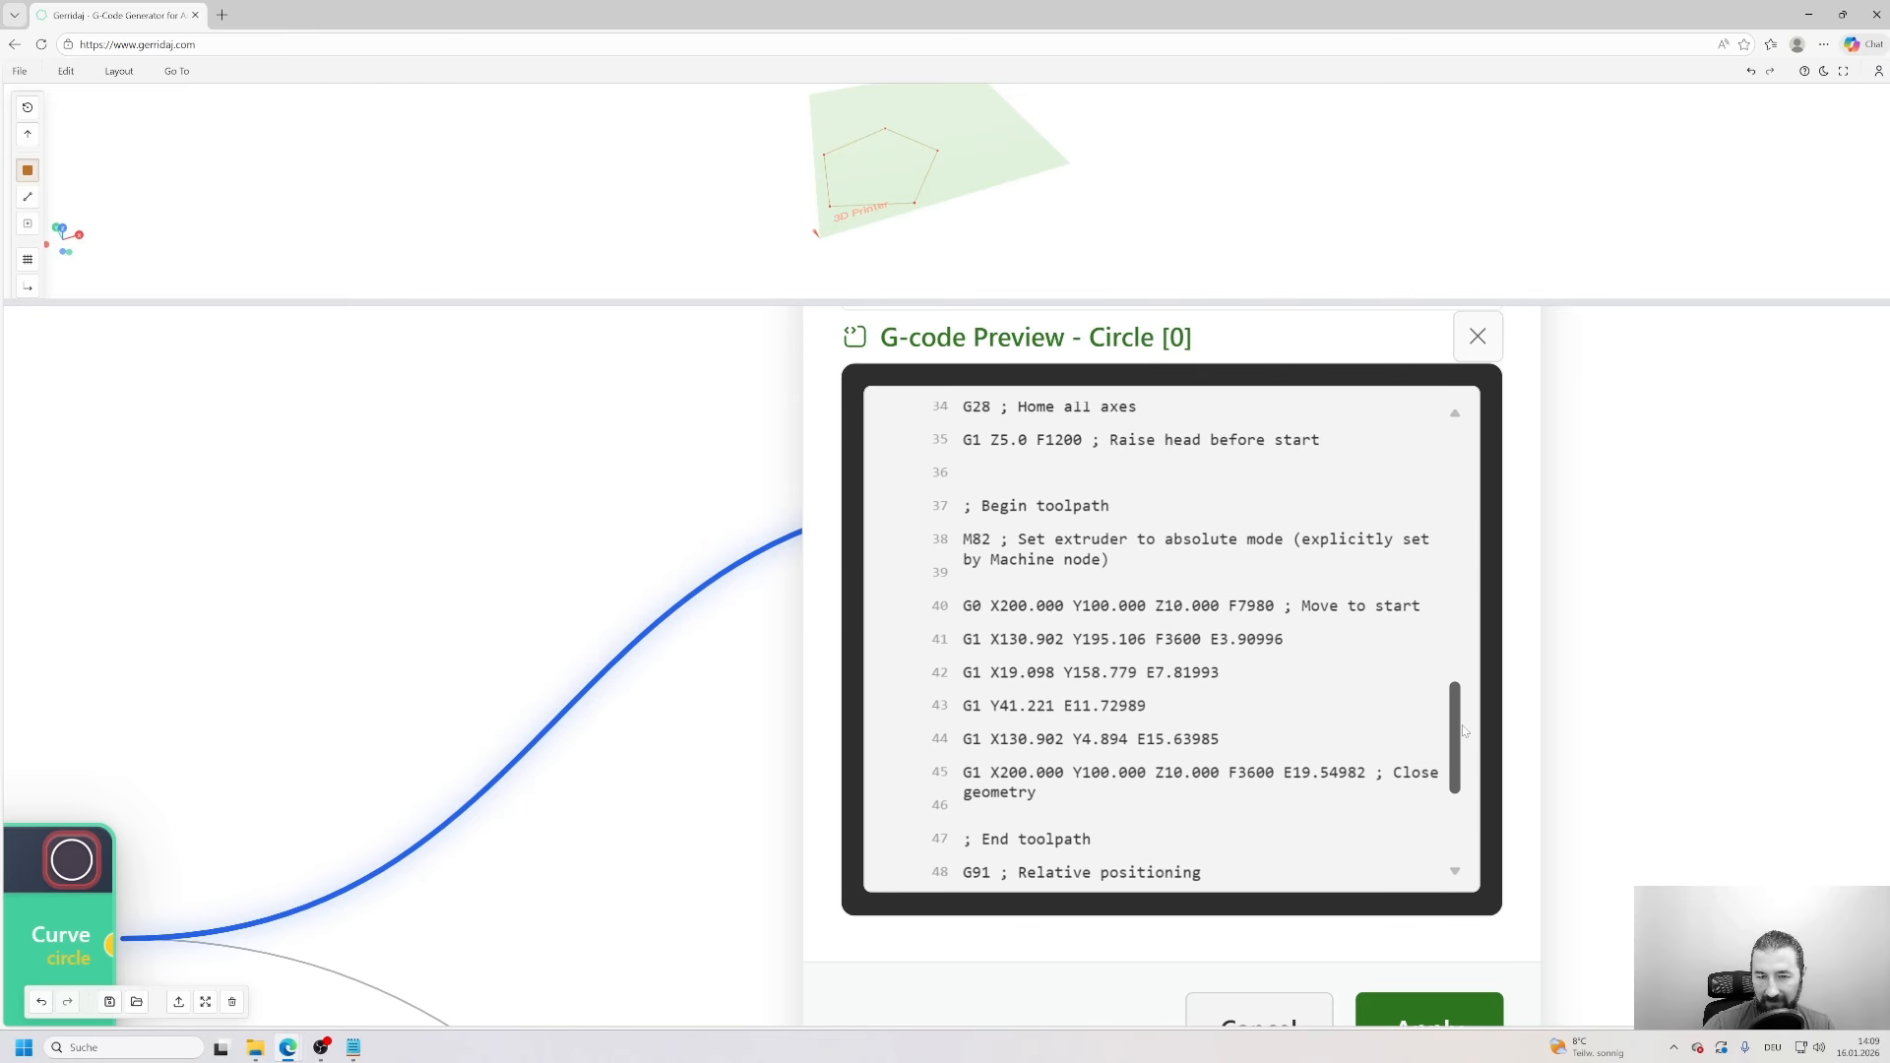
left_click_drag(1464, 731, 1461, 746)
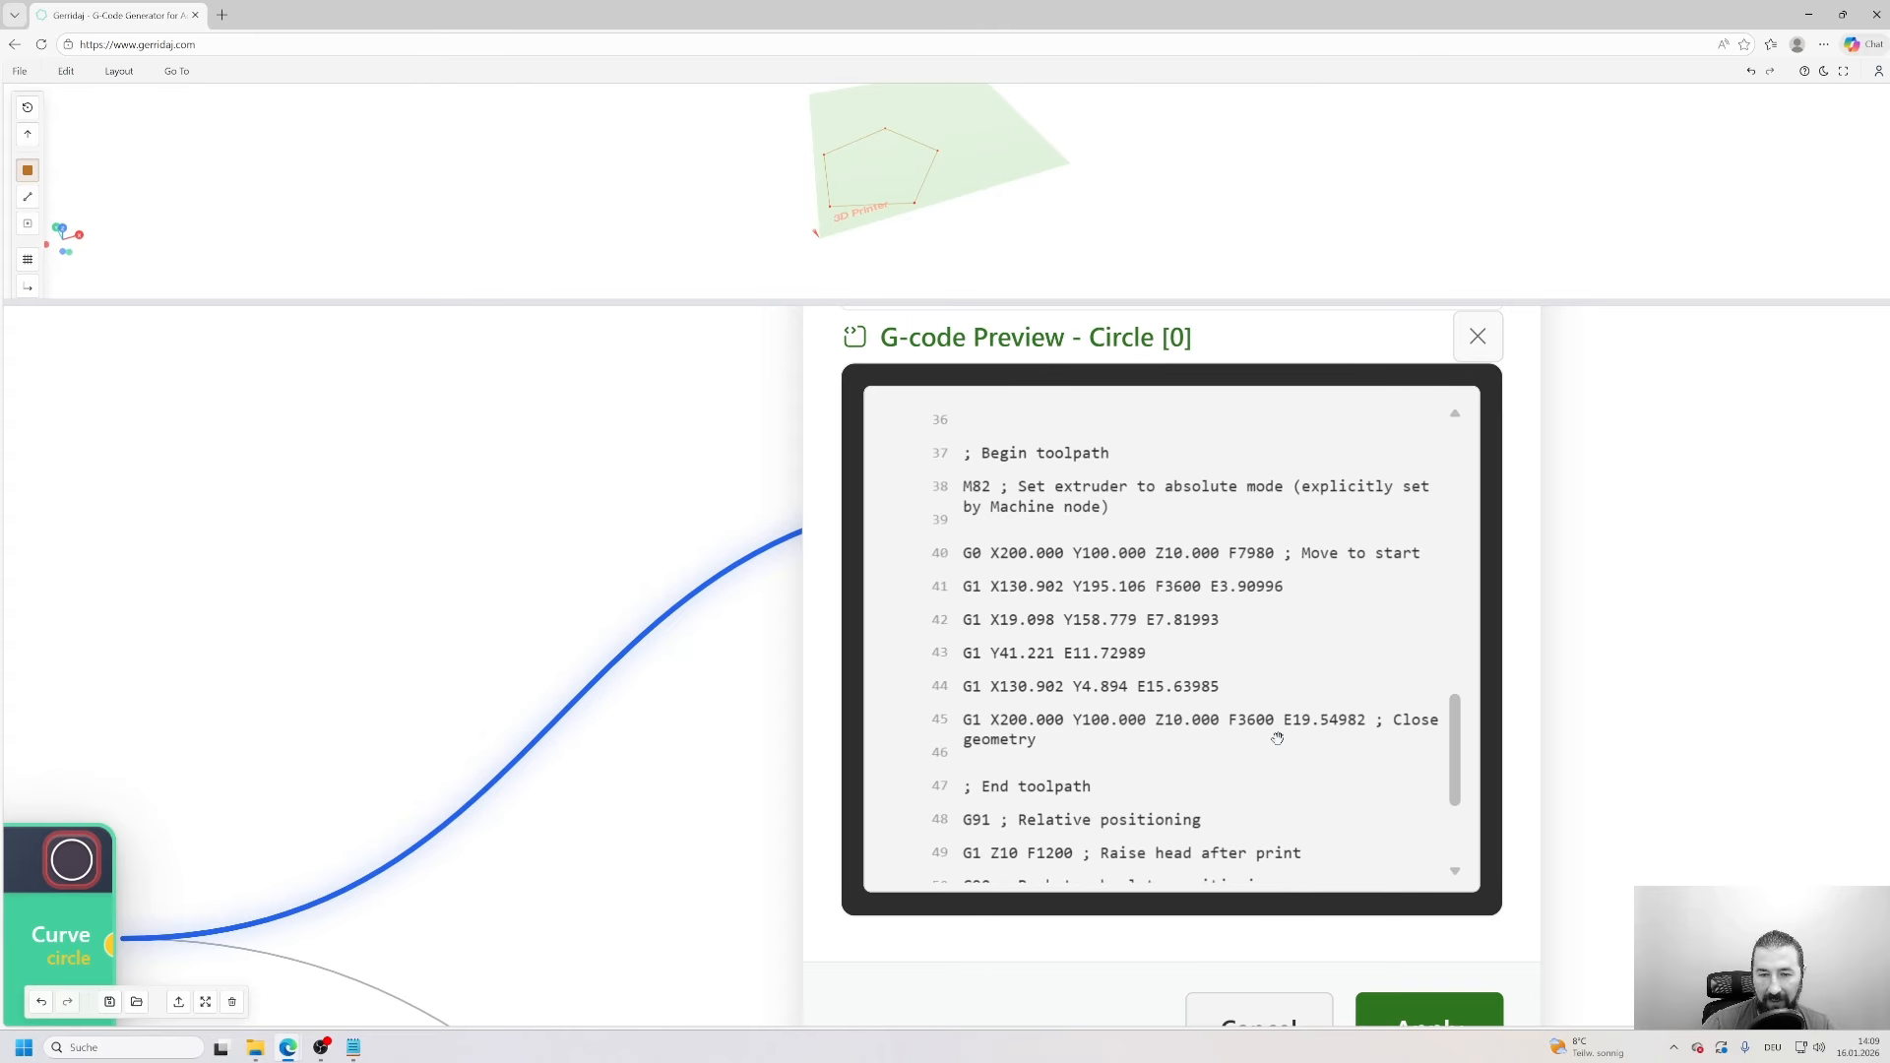
scroll(1277, 740, "down", 3)
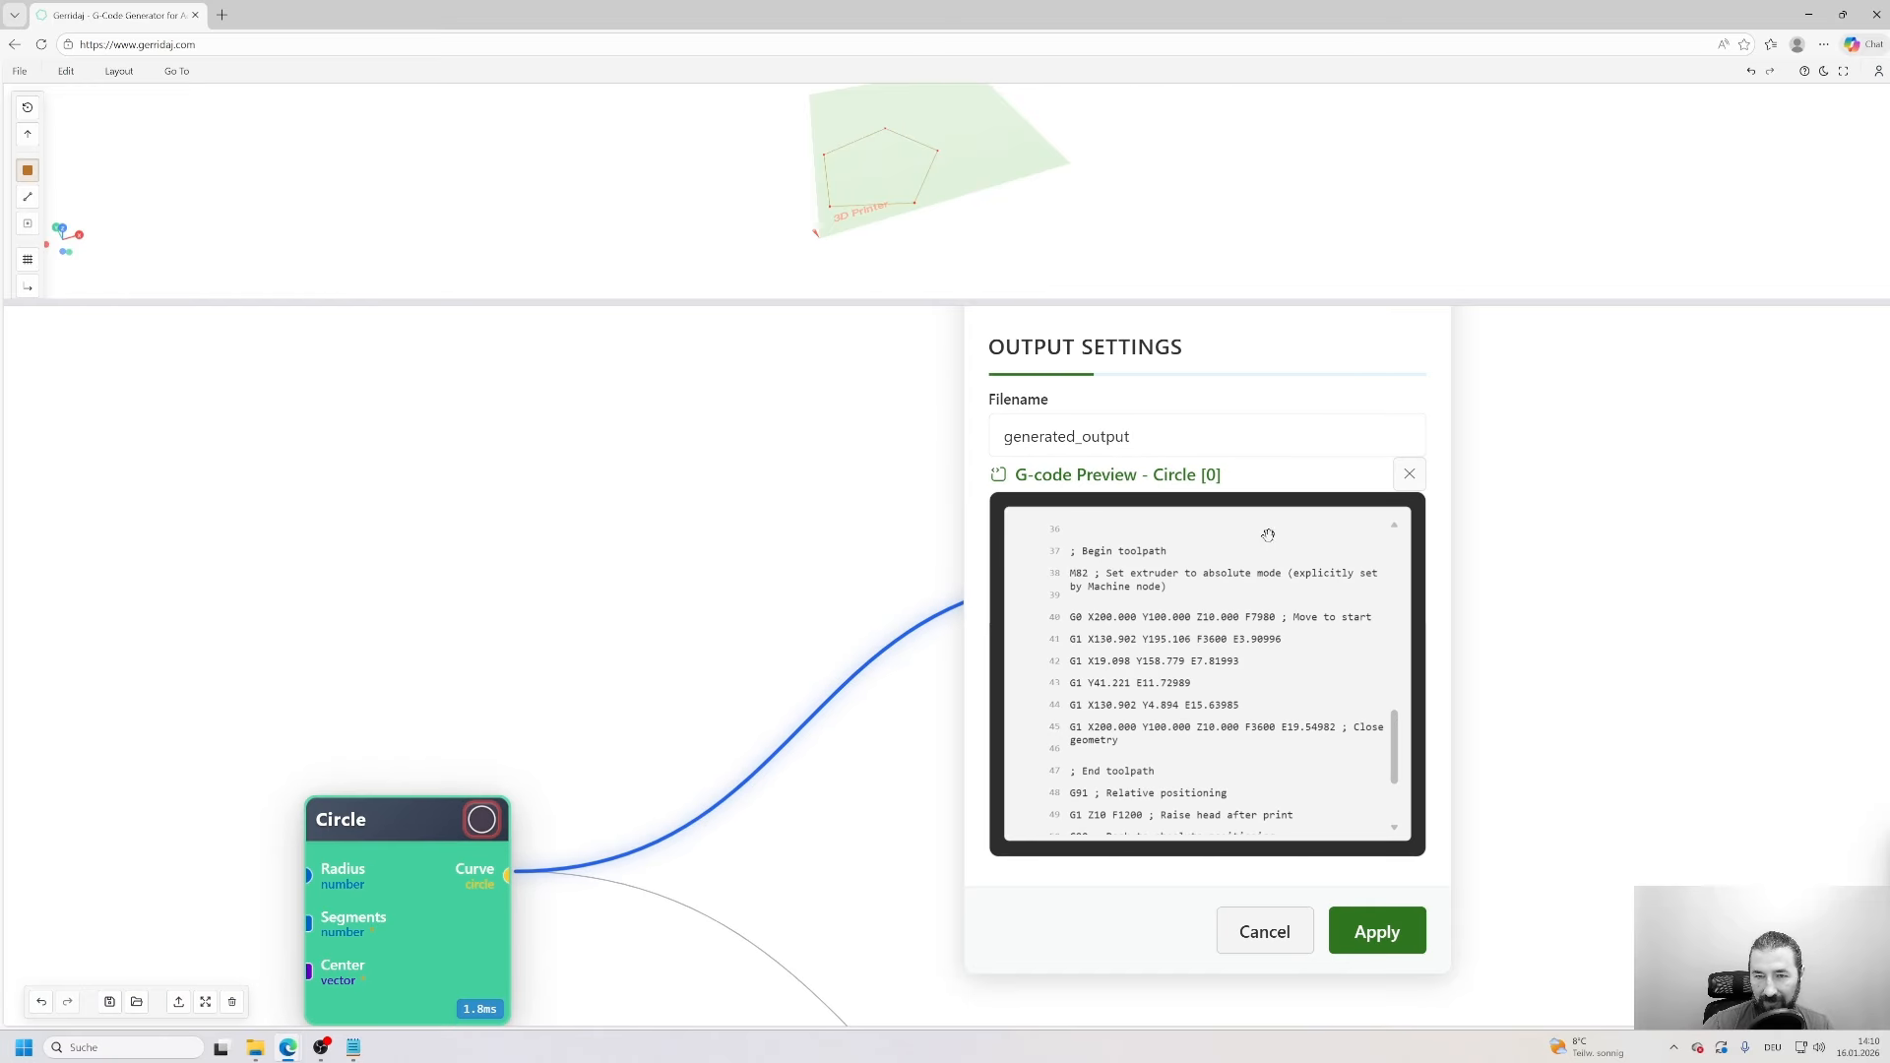
left_click(1409, 473)
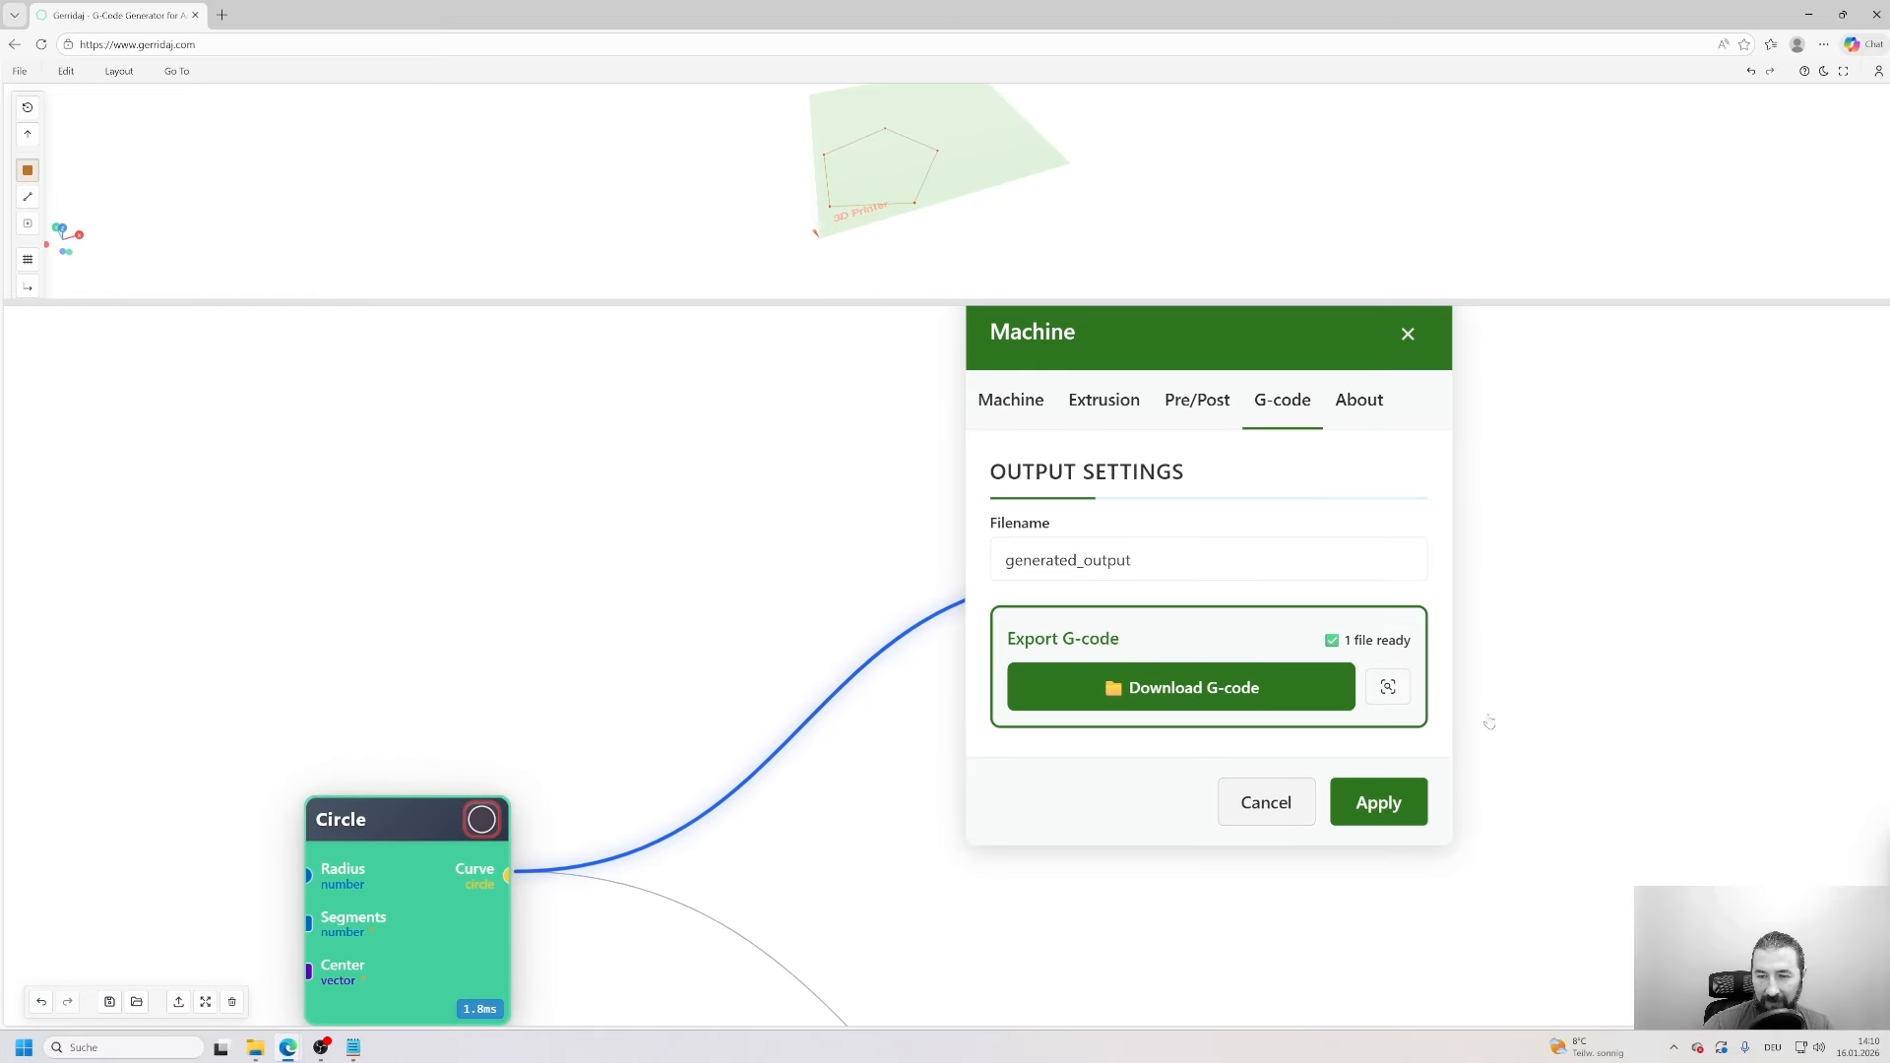
left_click(1354, 798)
- Cut the Circle node's connections to Machine and Points Viewer and move both nodes away from it
scroll(1231, 750, "down", 3)
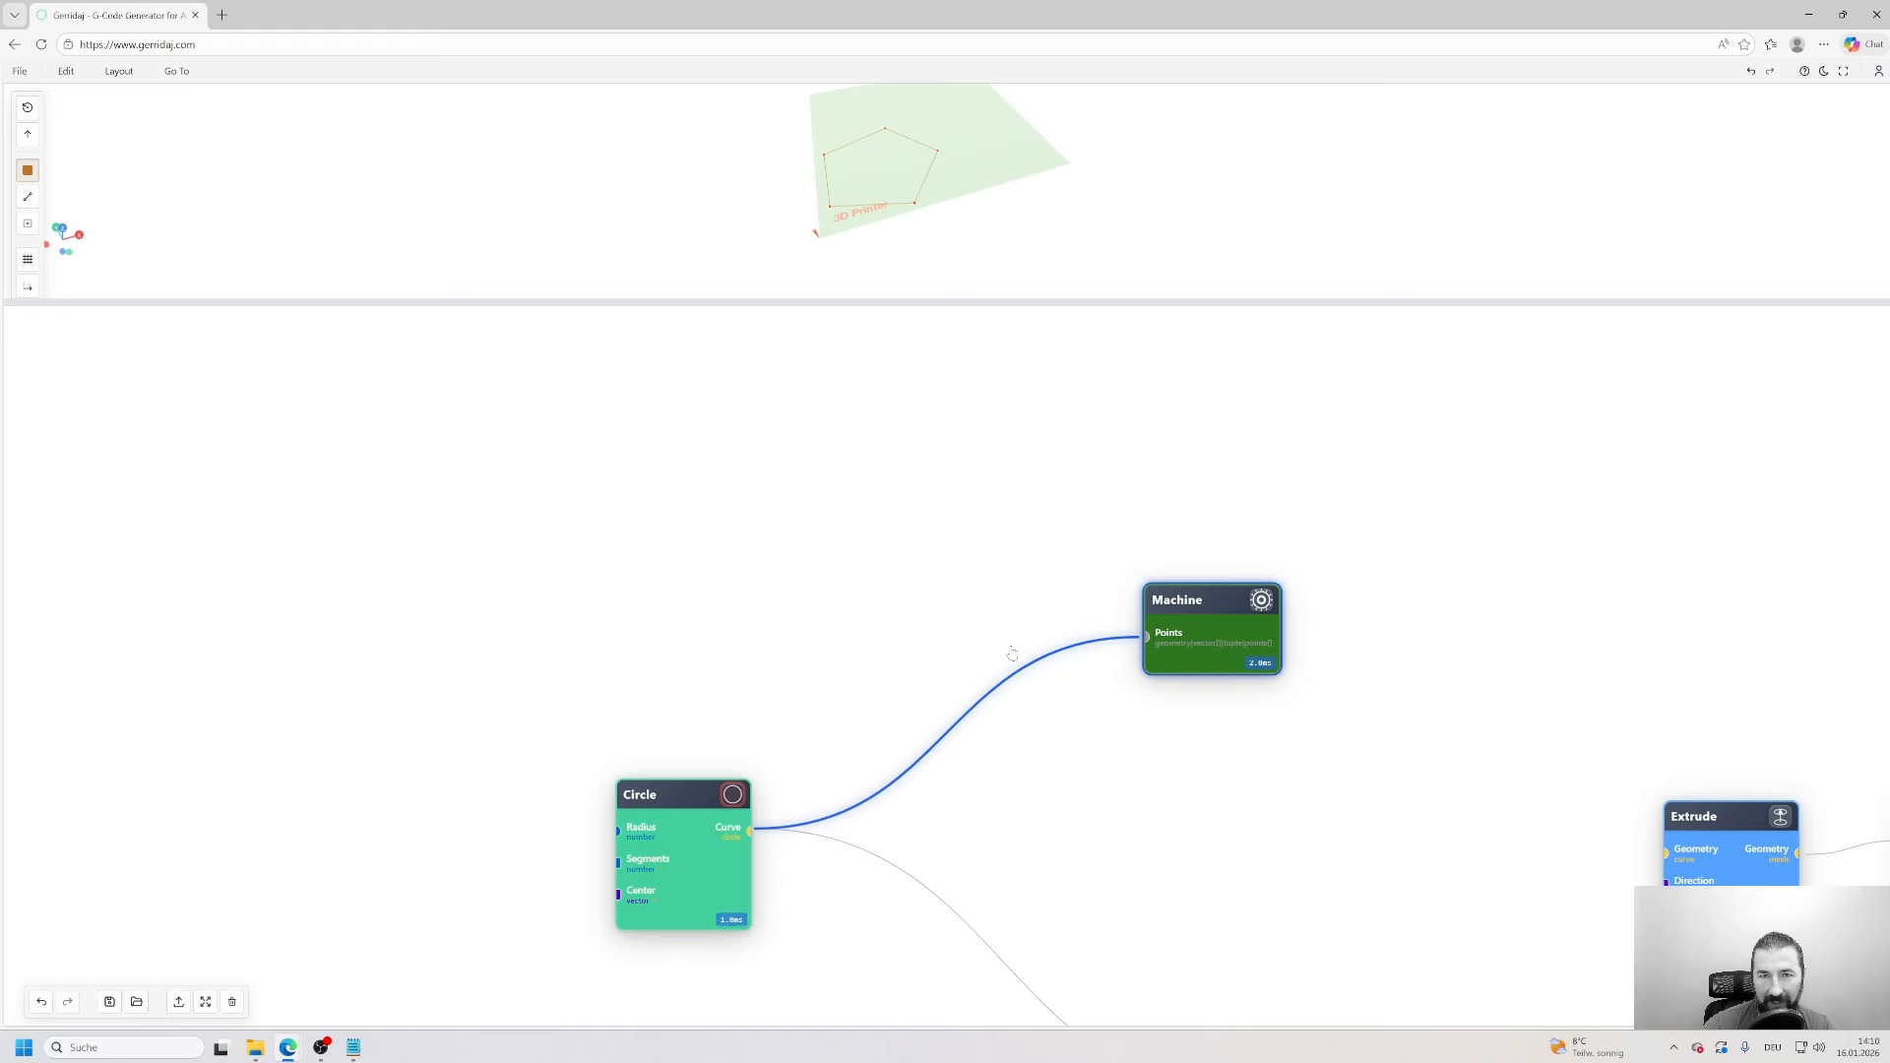
left_click(1012, 654)
left_click_drag(1212, 654, 1268, 466)
scroll(1296, 725, "down", 3)
left_click_drag(1296, 726, 1033, 544)
left_click_drag(1023, 787, 1176, 838)
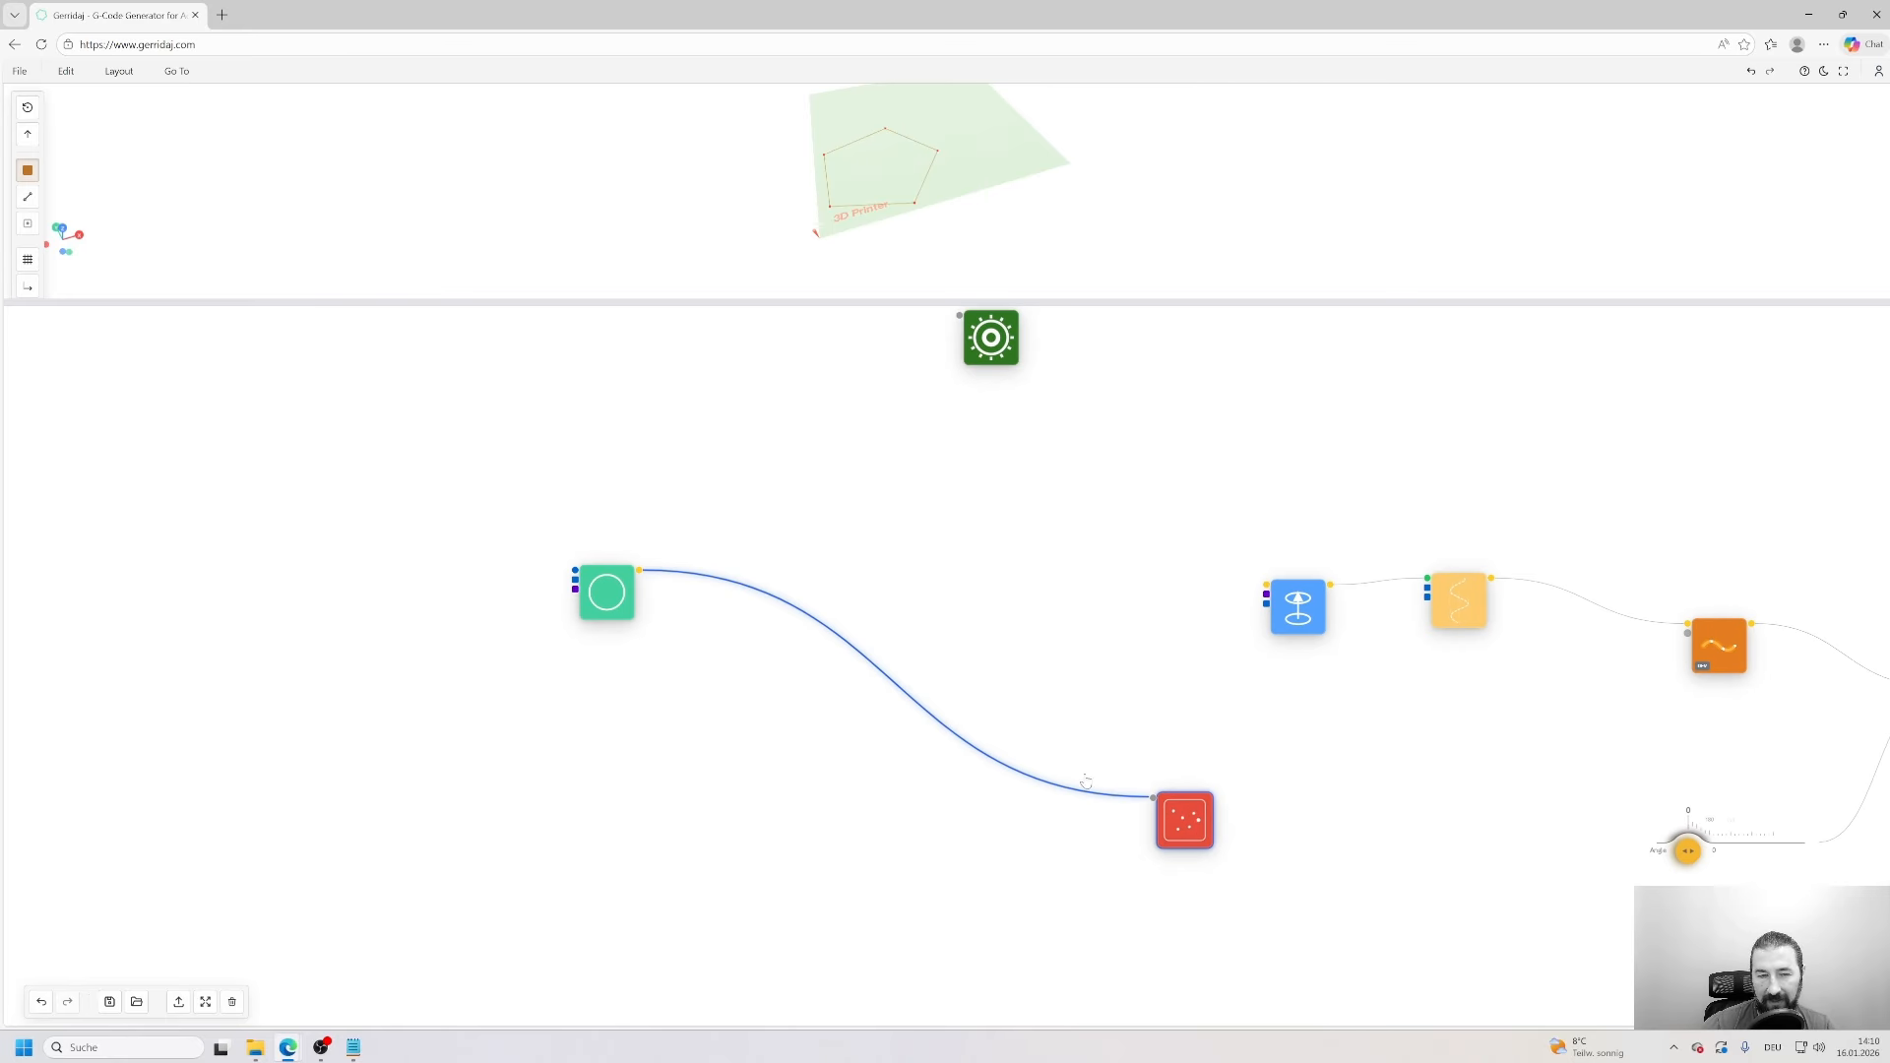
left_click(1086, 781)
- Reposition the Circle and Extrude nodes to leave free canvas space above and beside Circle
left_click_drag(619, 593, 844, 626)
left_click_drag(1163, 617, 929, 604)
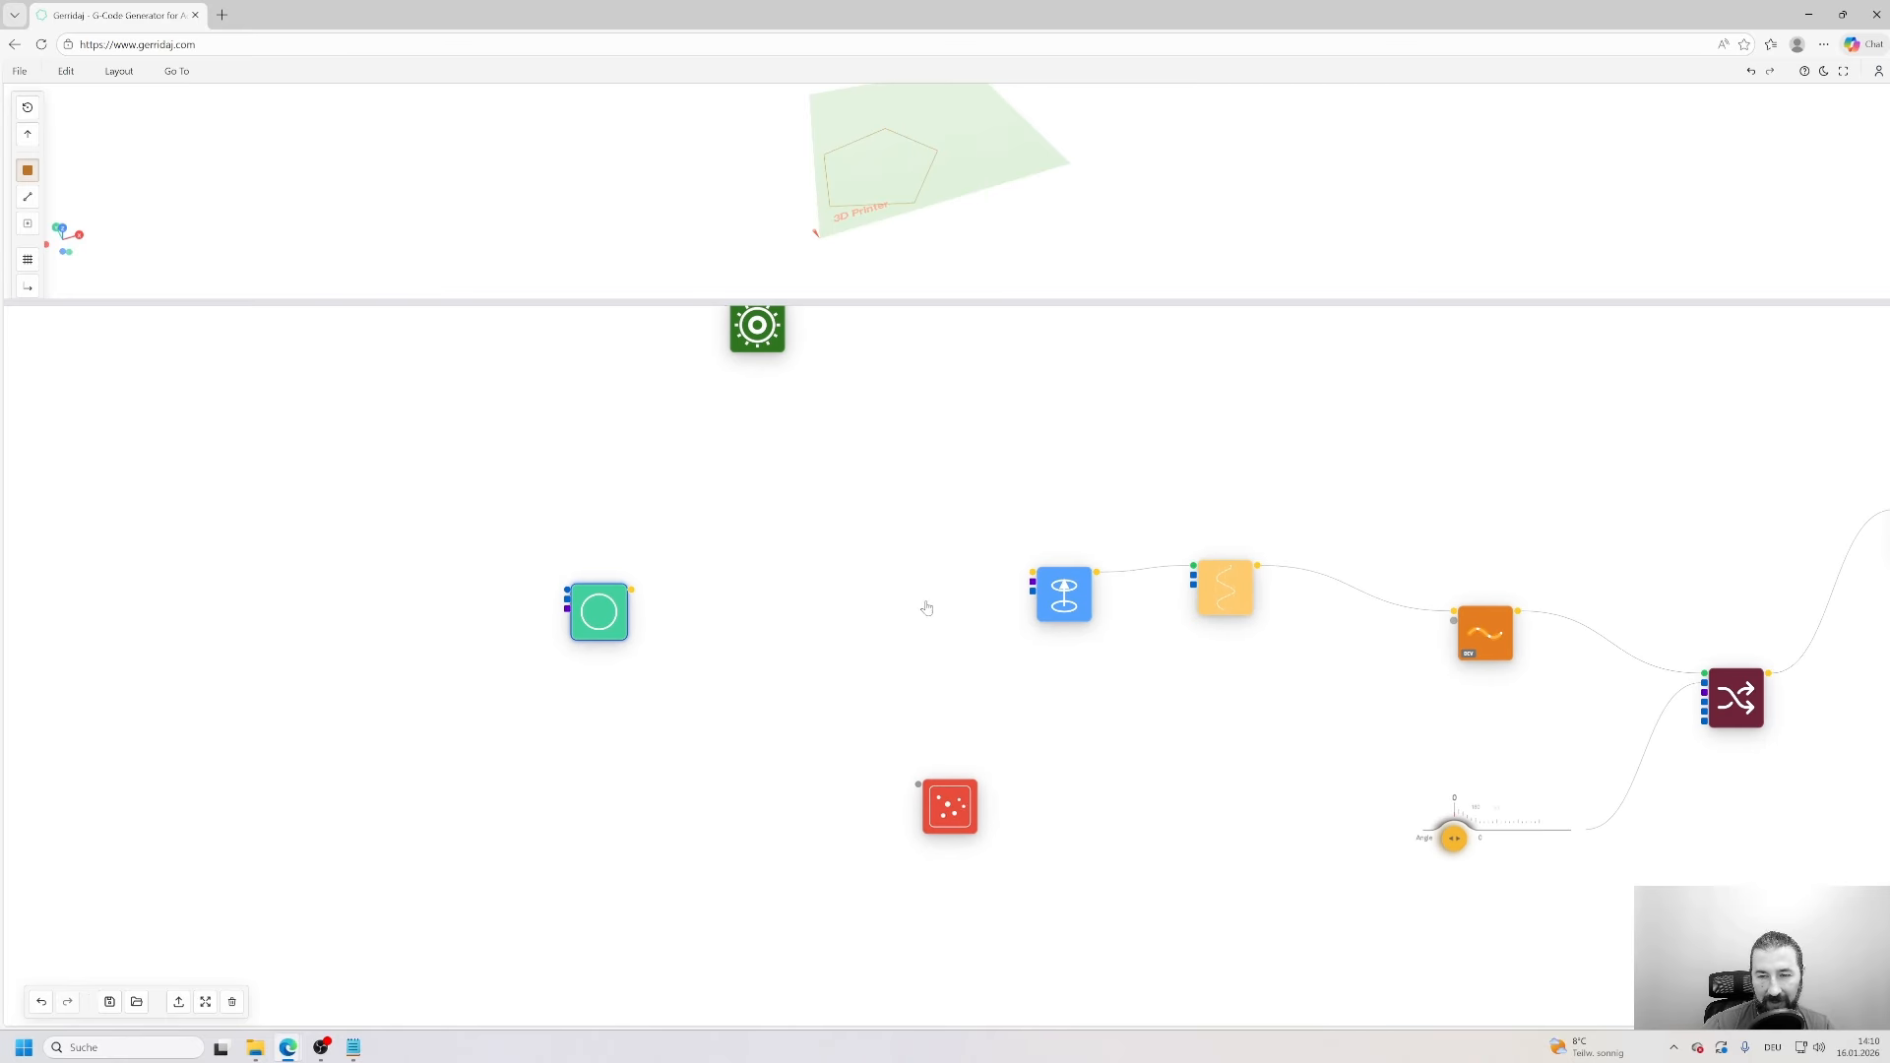
left_click_drag(1076, 607, 1053, 652)
left_click_drag(853, 643, 1143, 700)
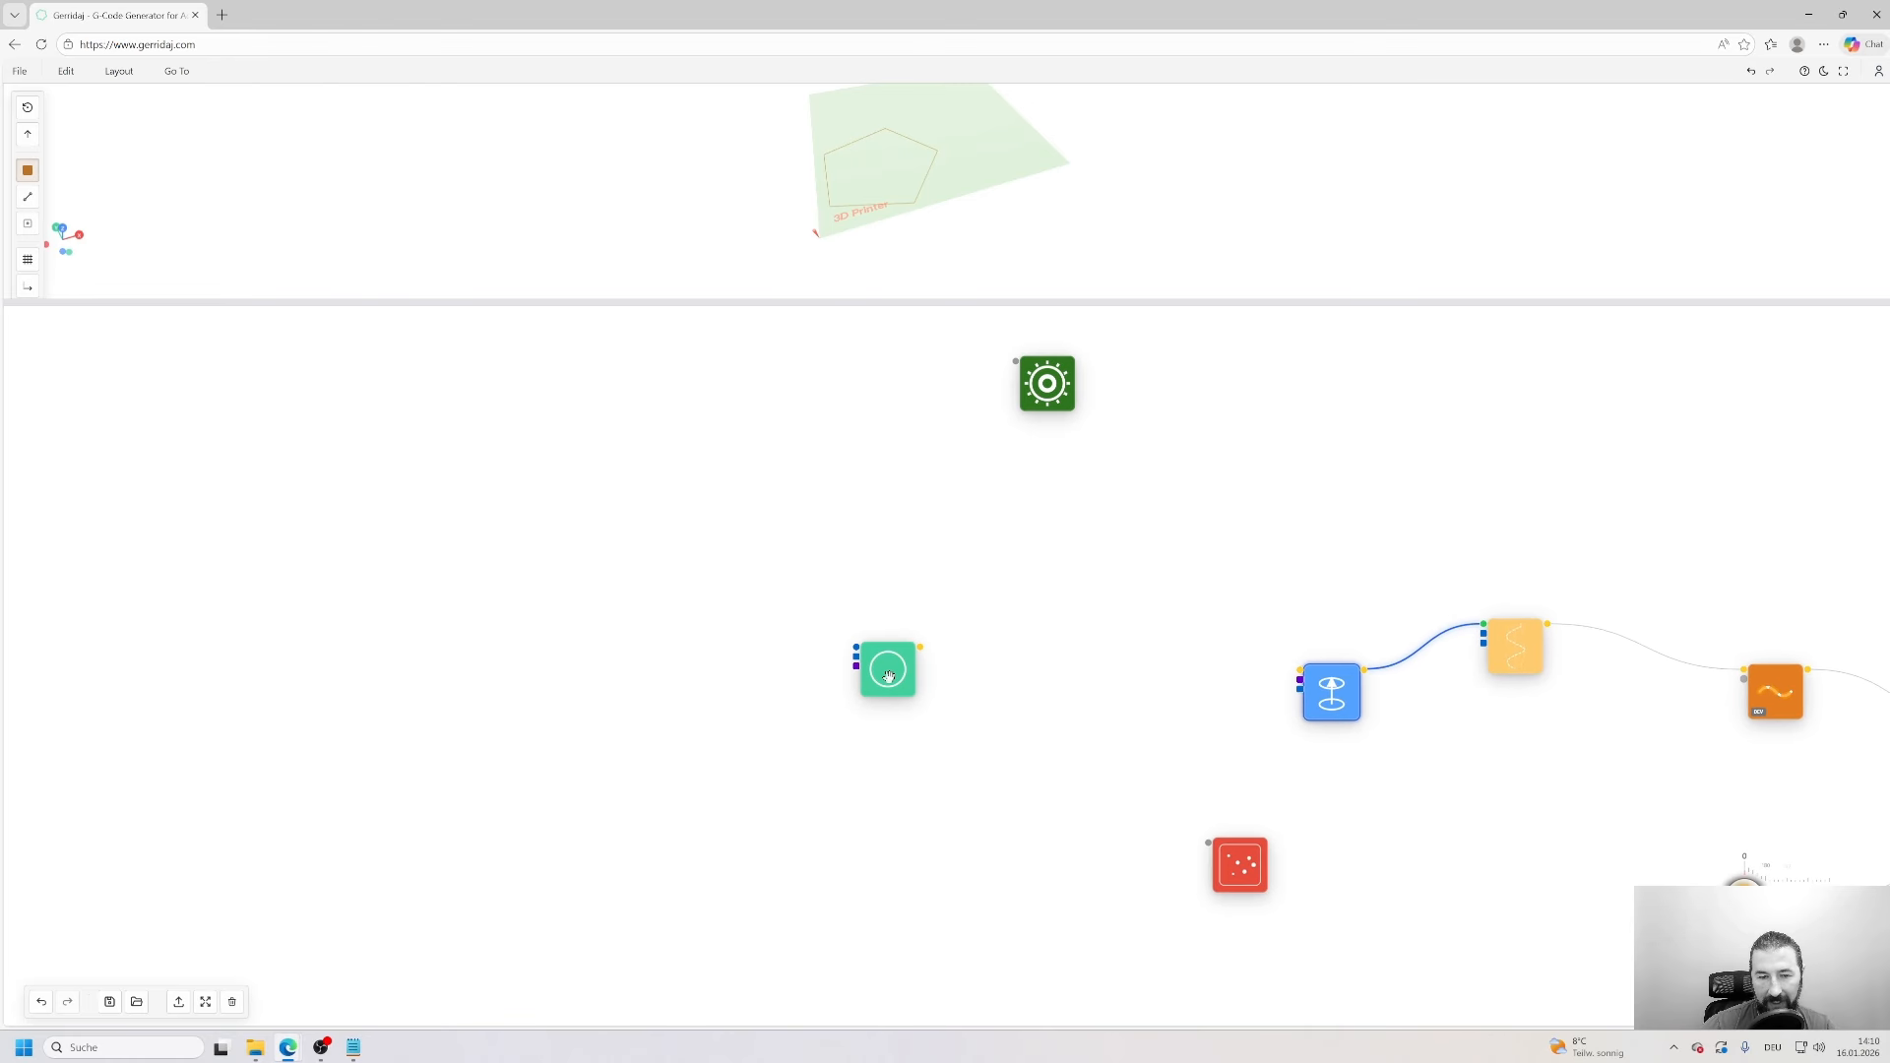
left_click_drag(887, 677, 763, 655)
scroll(883, 682, "up", 2)
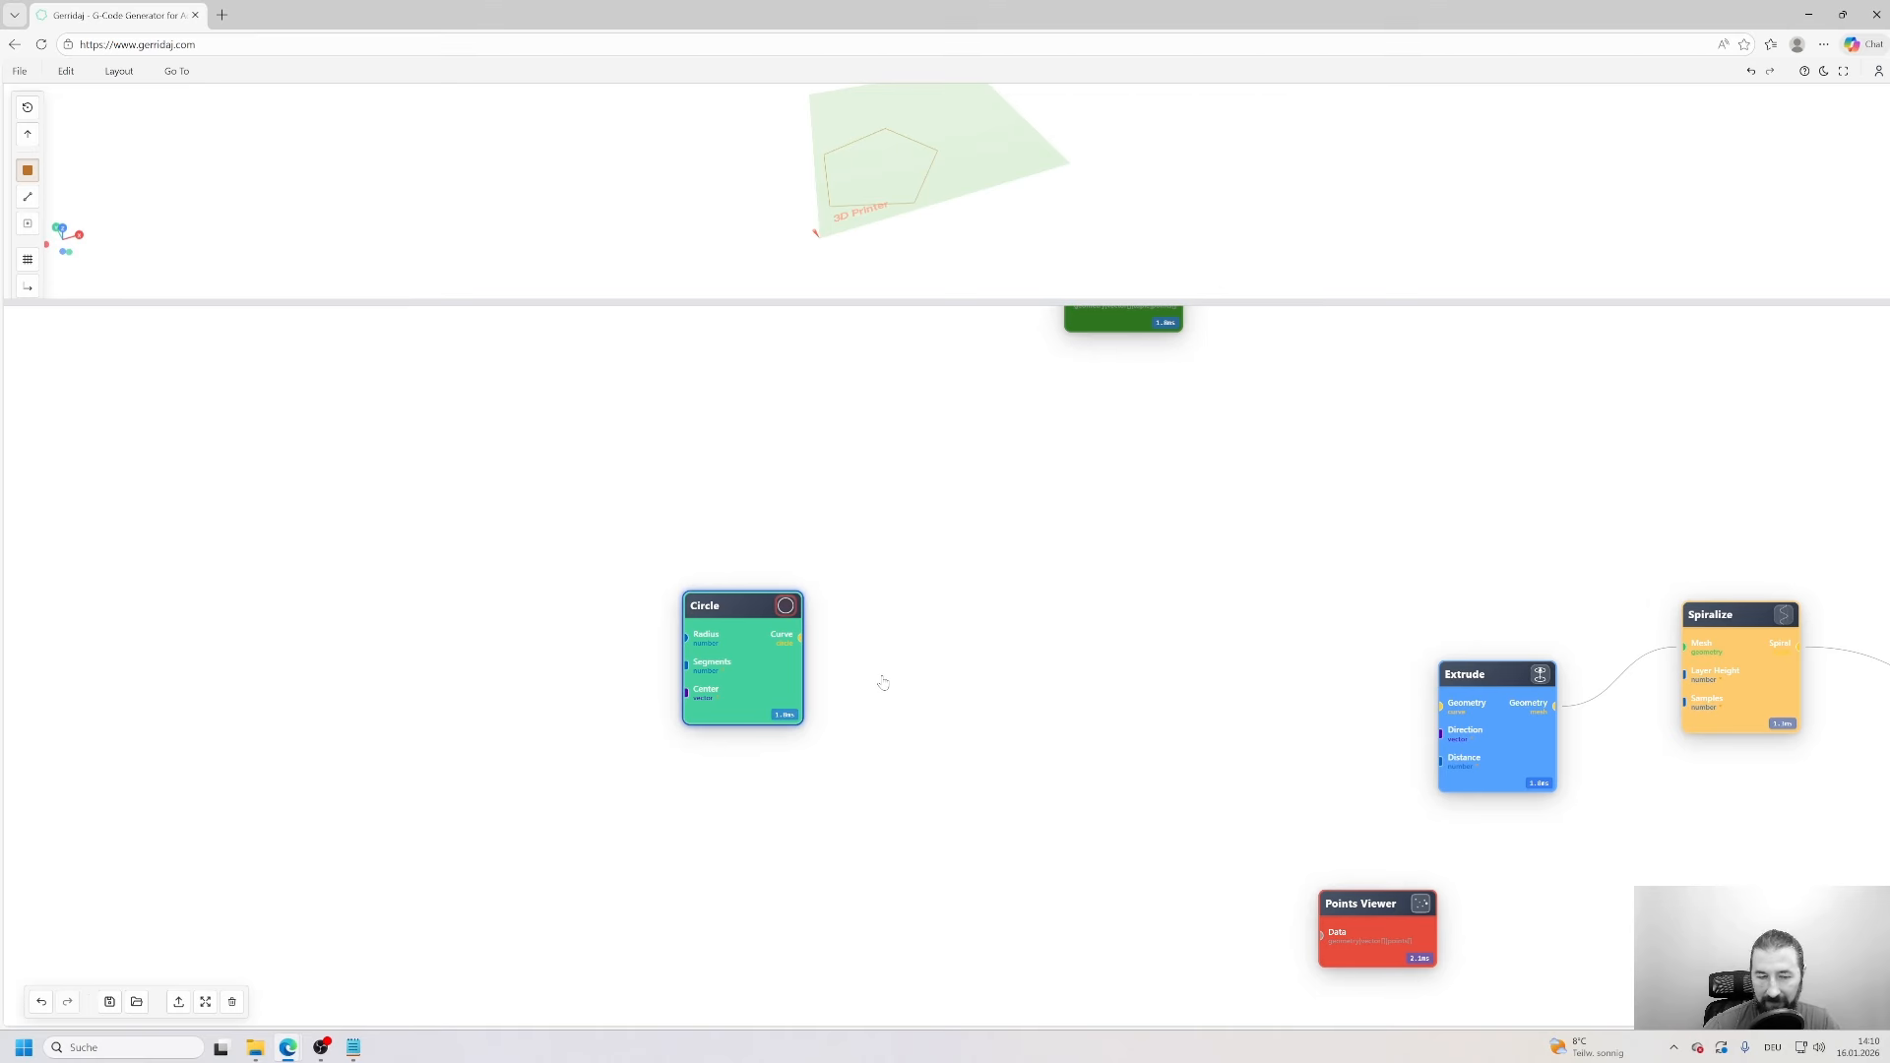
left_click_drag(768, 691, 821, 795)
- Add a Point node above Circle and arrange the two nodes roughly in one column
right_click(652, 514)
type("poi")
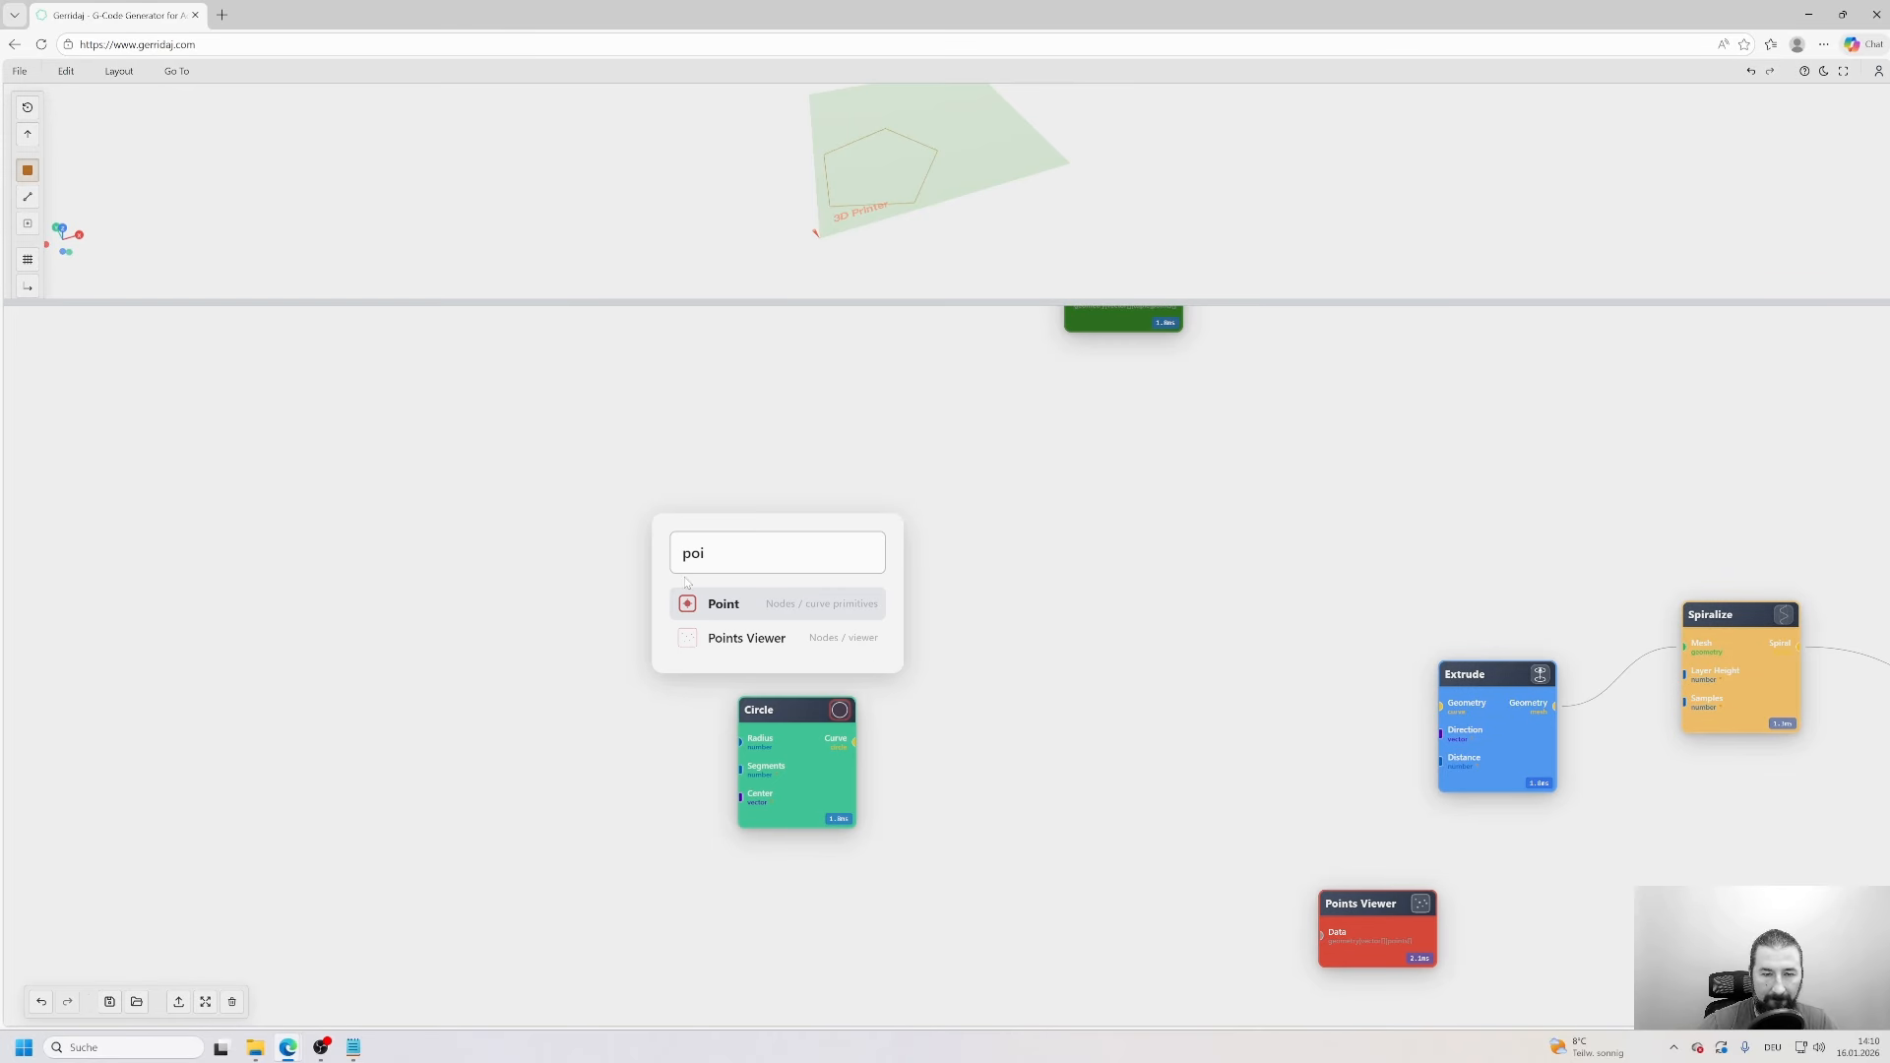
key("Return")
scroll(689, 541, "up", 2)
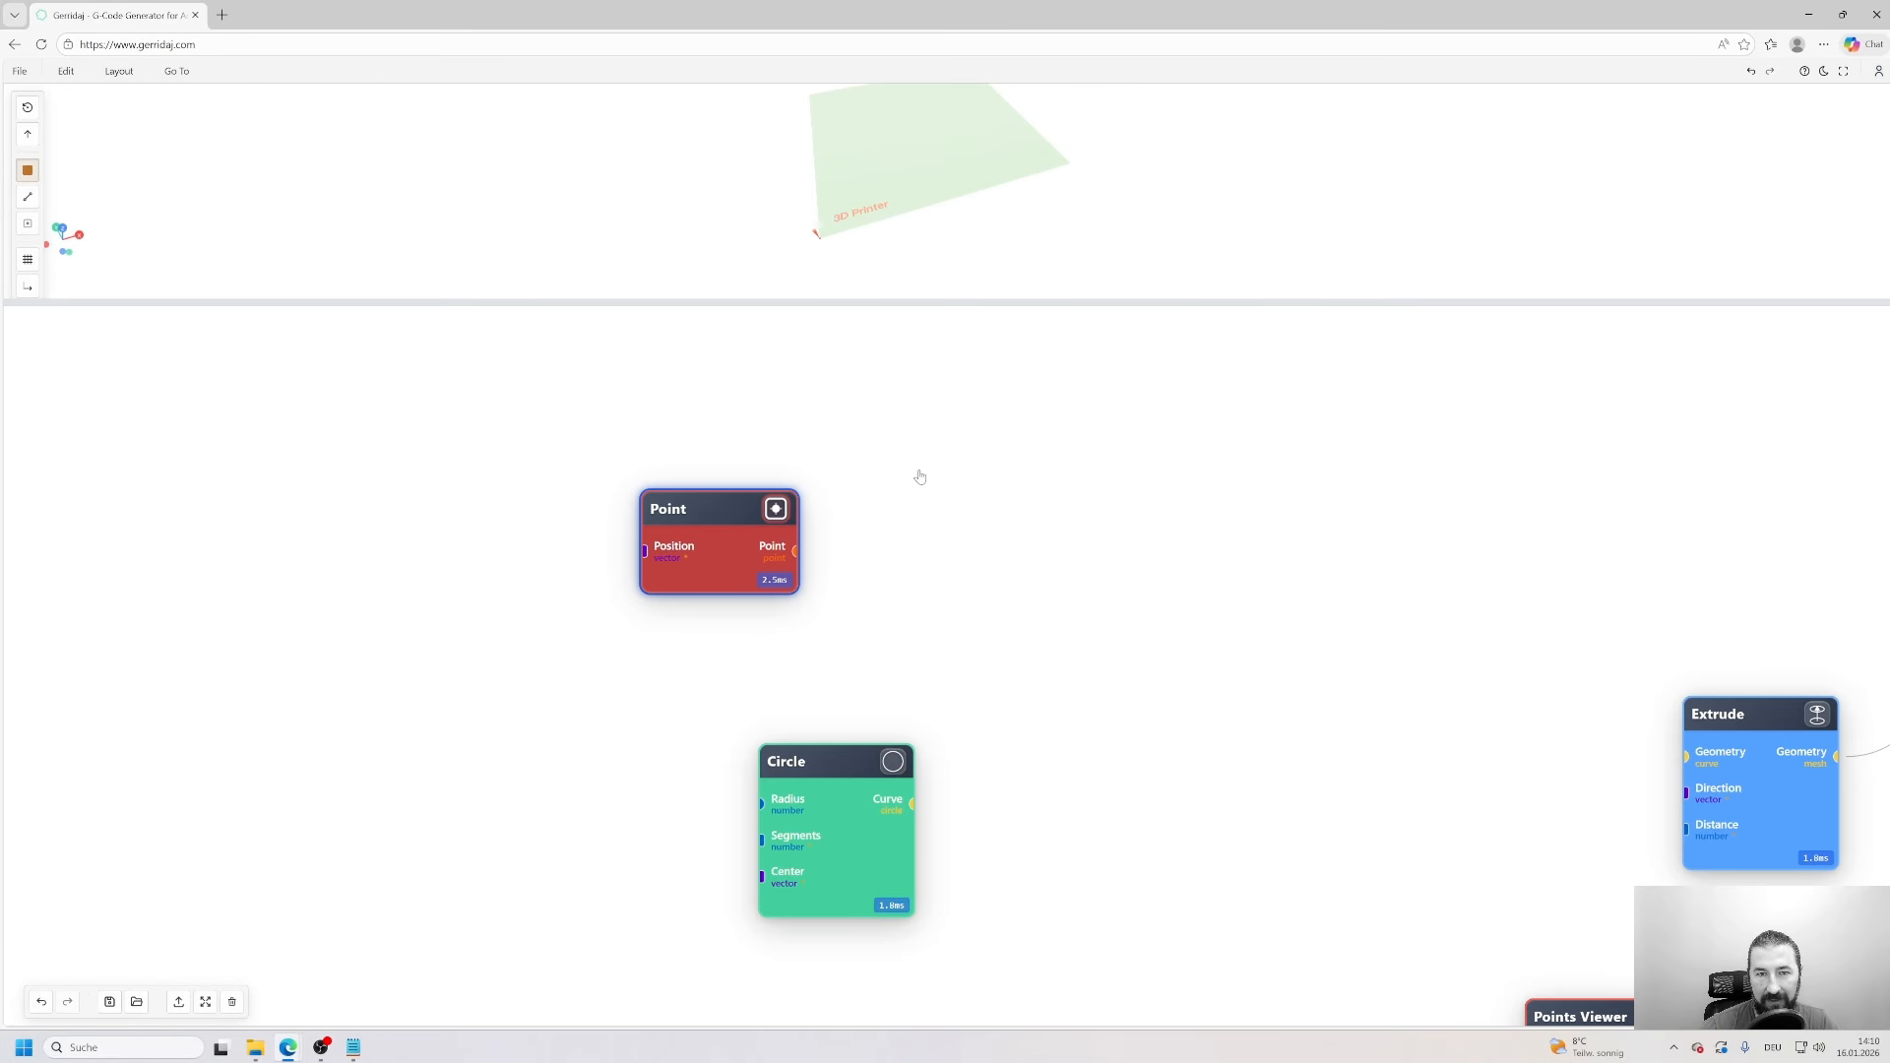
left_click_drag(722, 553, 729, 496)
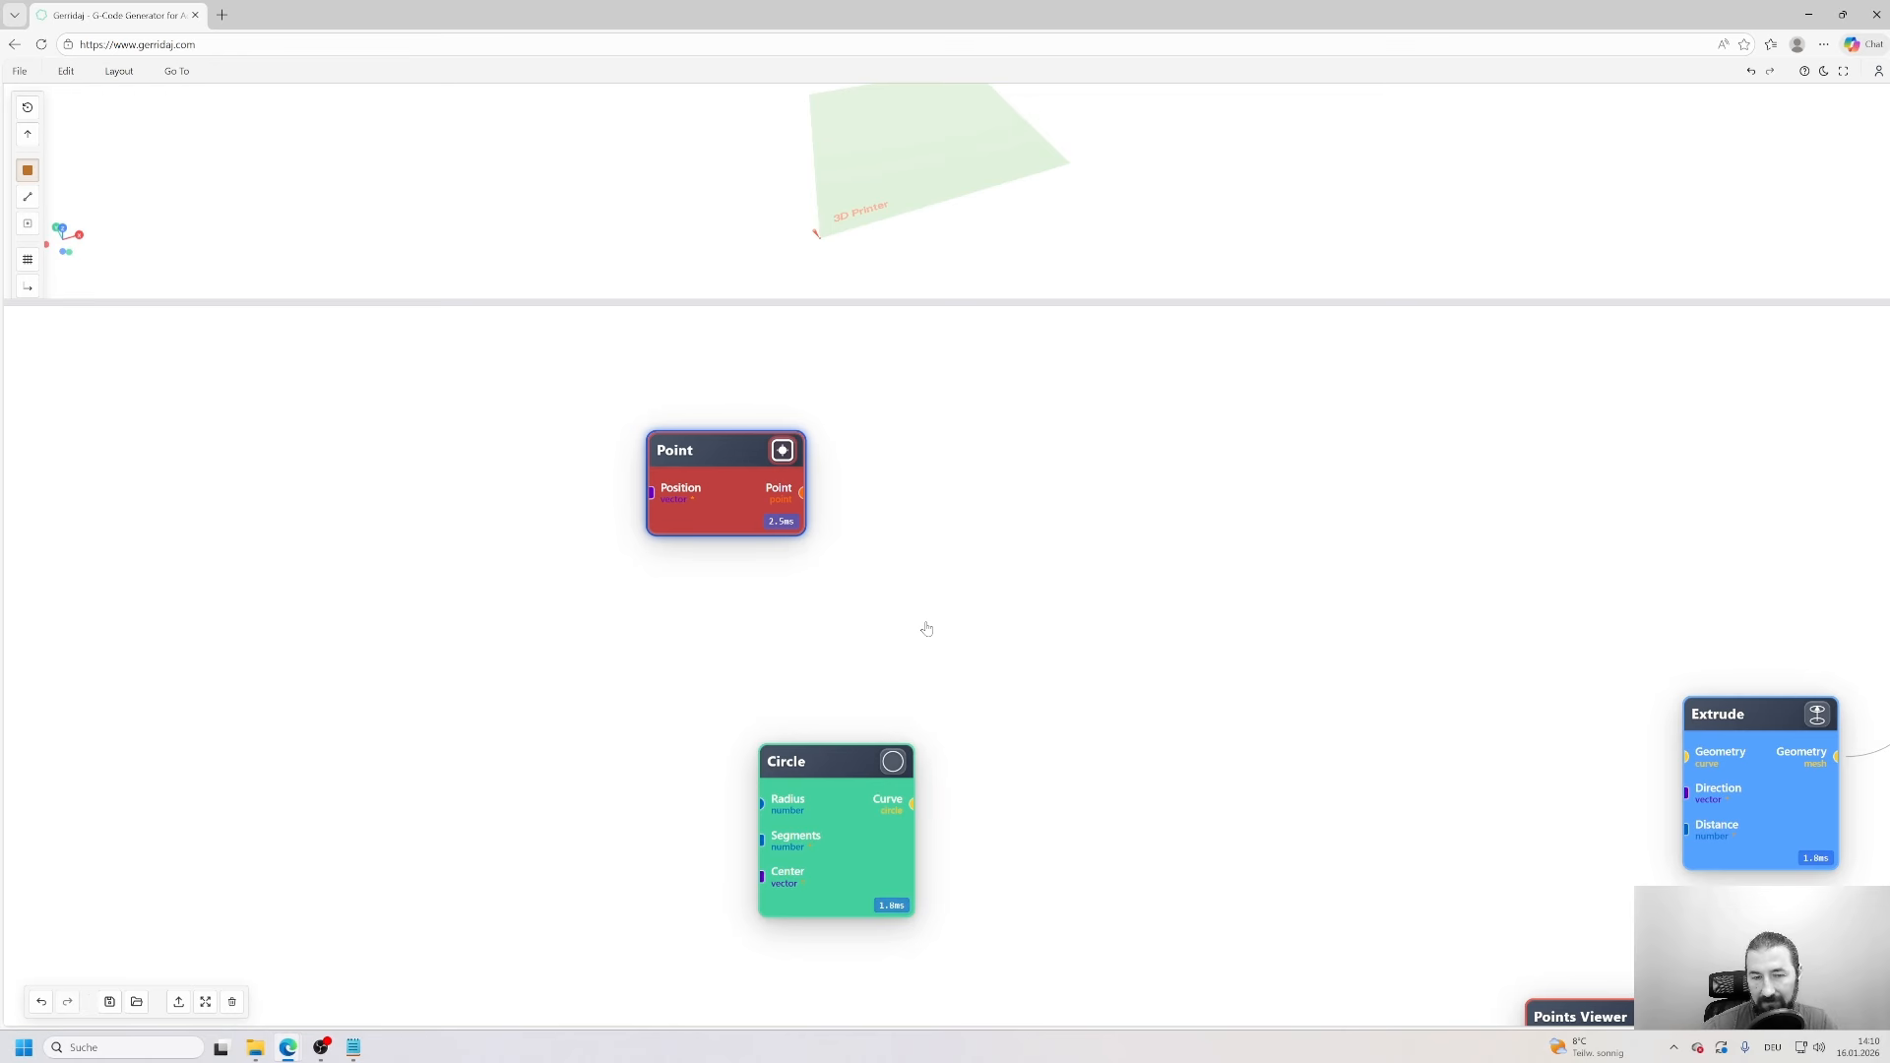
left_click_drag(724, 509, 738, 524)
left_click_drag(848, 788, 736, 829)
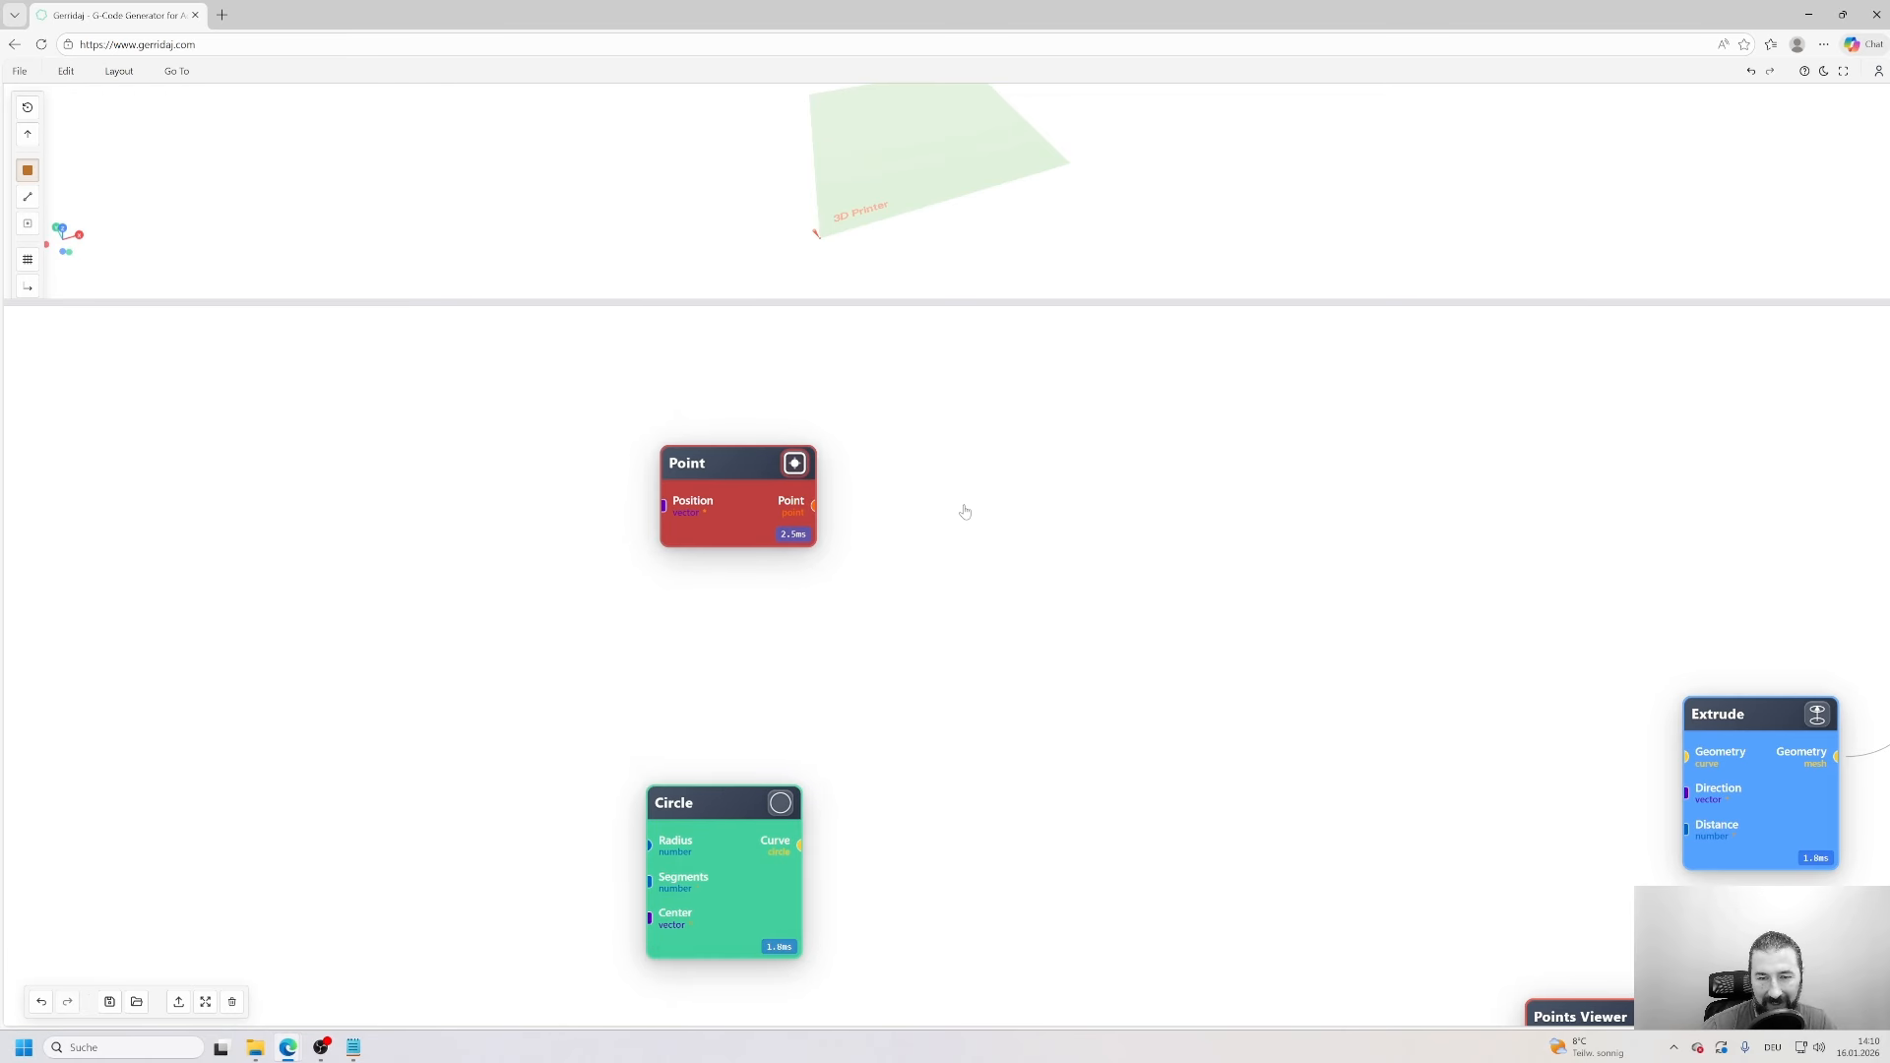
- Add a Distribute node beside Point and feed the Point output into its Geometry input
double_click(965, 510)
type("distr")
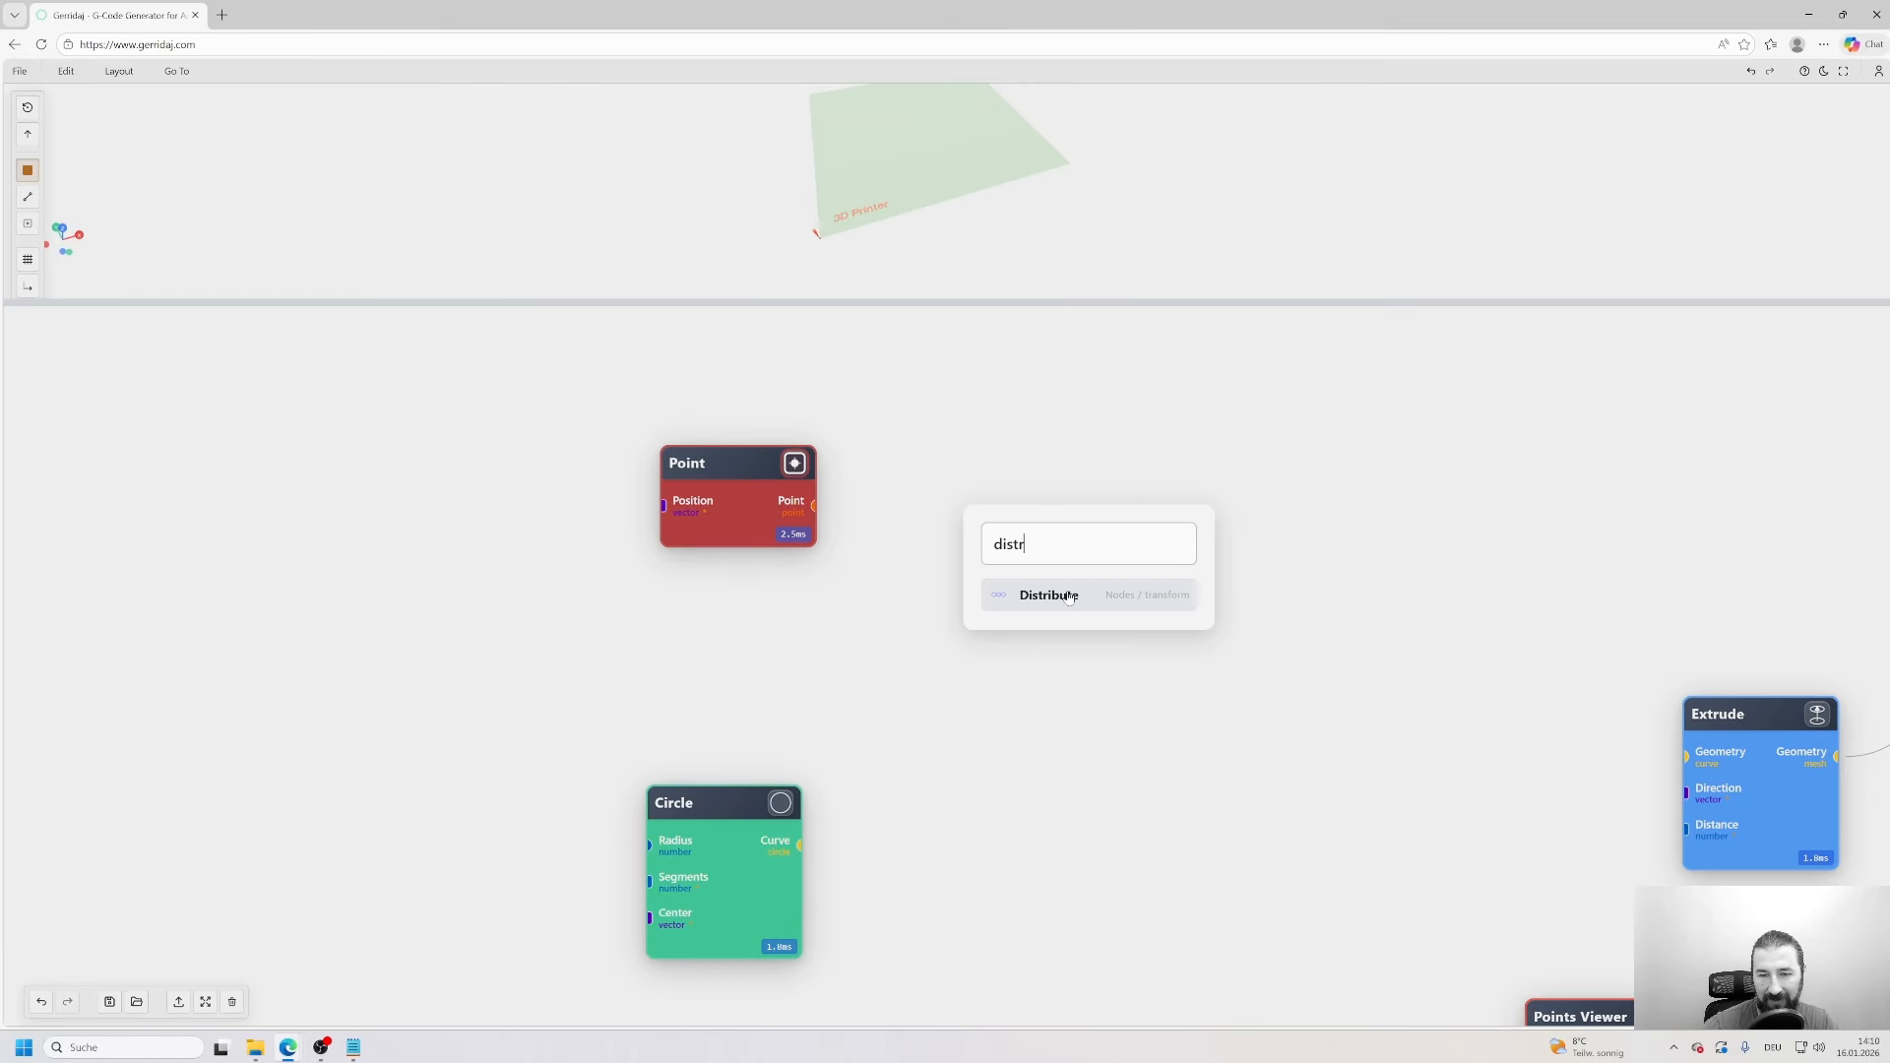
key("Return")
left_click(1080, 449)
left_click_drag(815, 506, 1084, 583)
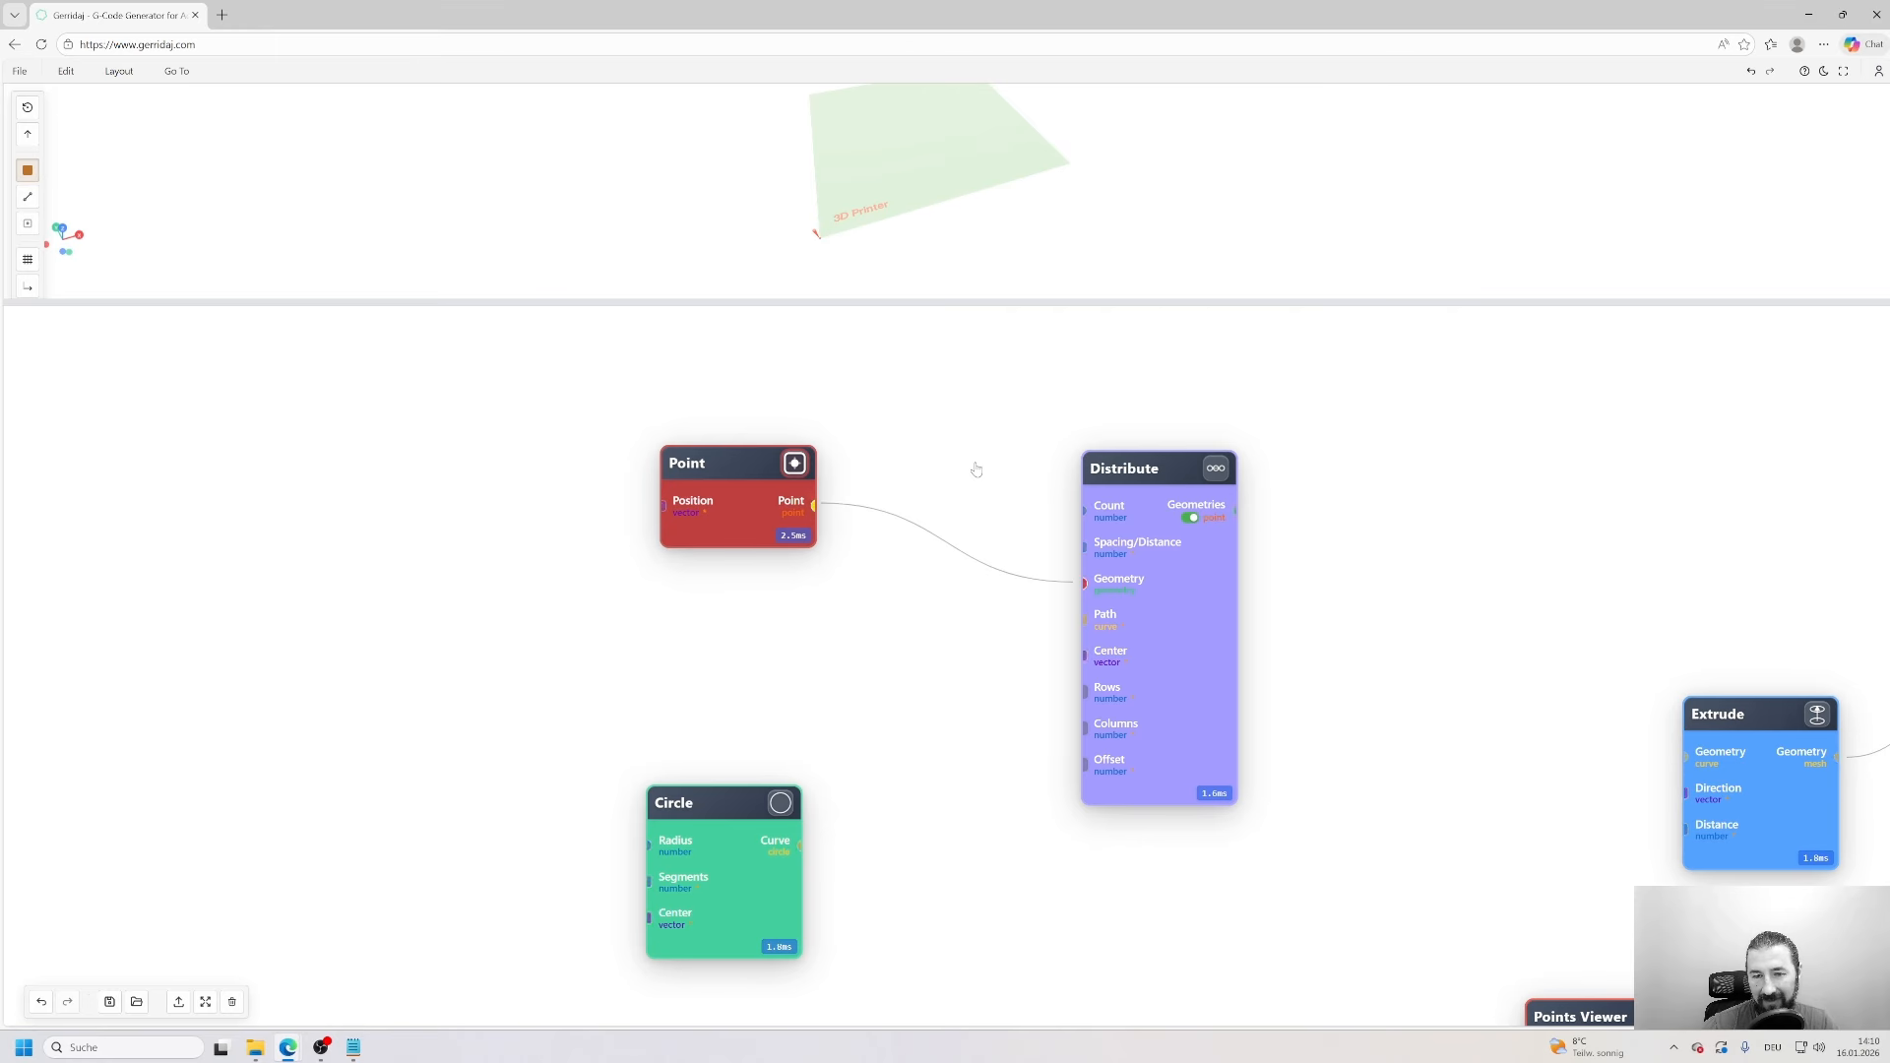
- Set the Distribute node to Circular mode with a Count of 5 and apply the settings
double_click(1152, 639)
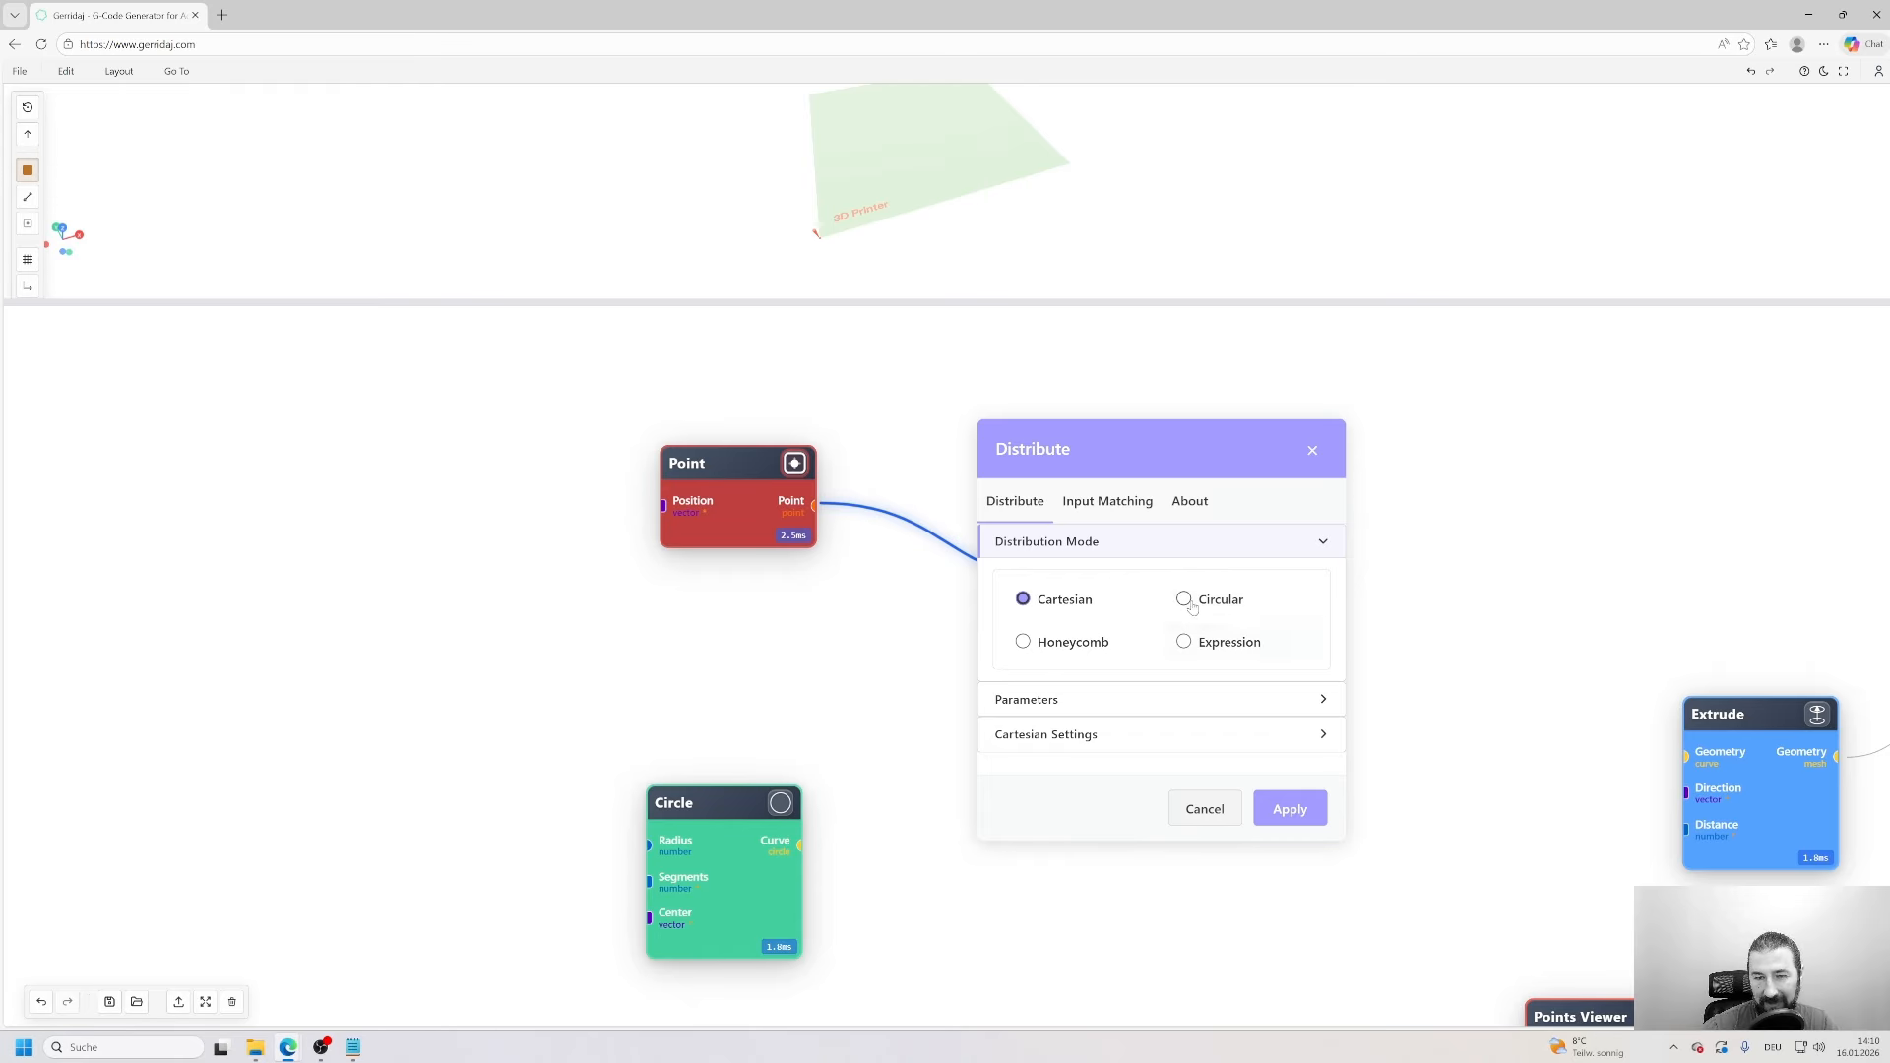
left_click(1184, 599)
left_click_drag(1204, 449, 1191, 334)
left_click(1087, 588)
double_click(1081, 472)
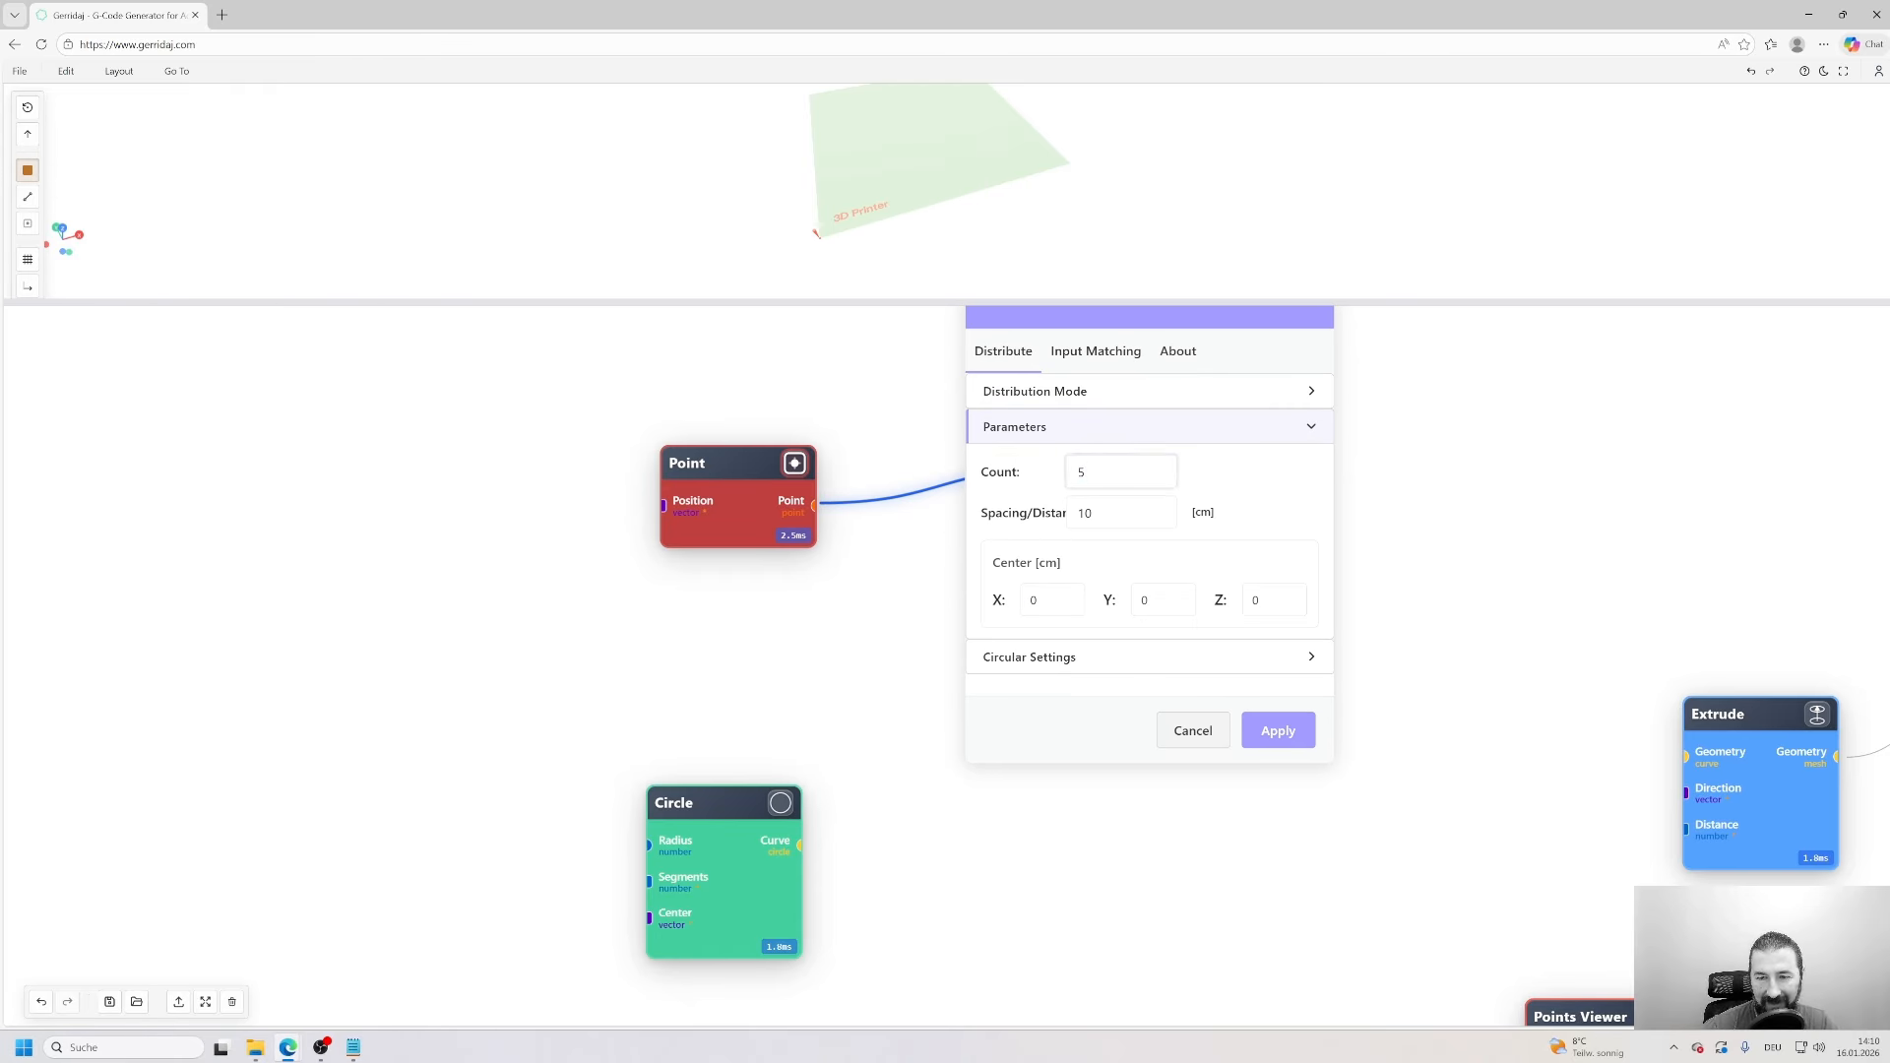
left_click(1278, 729)
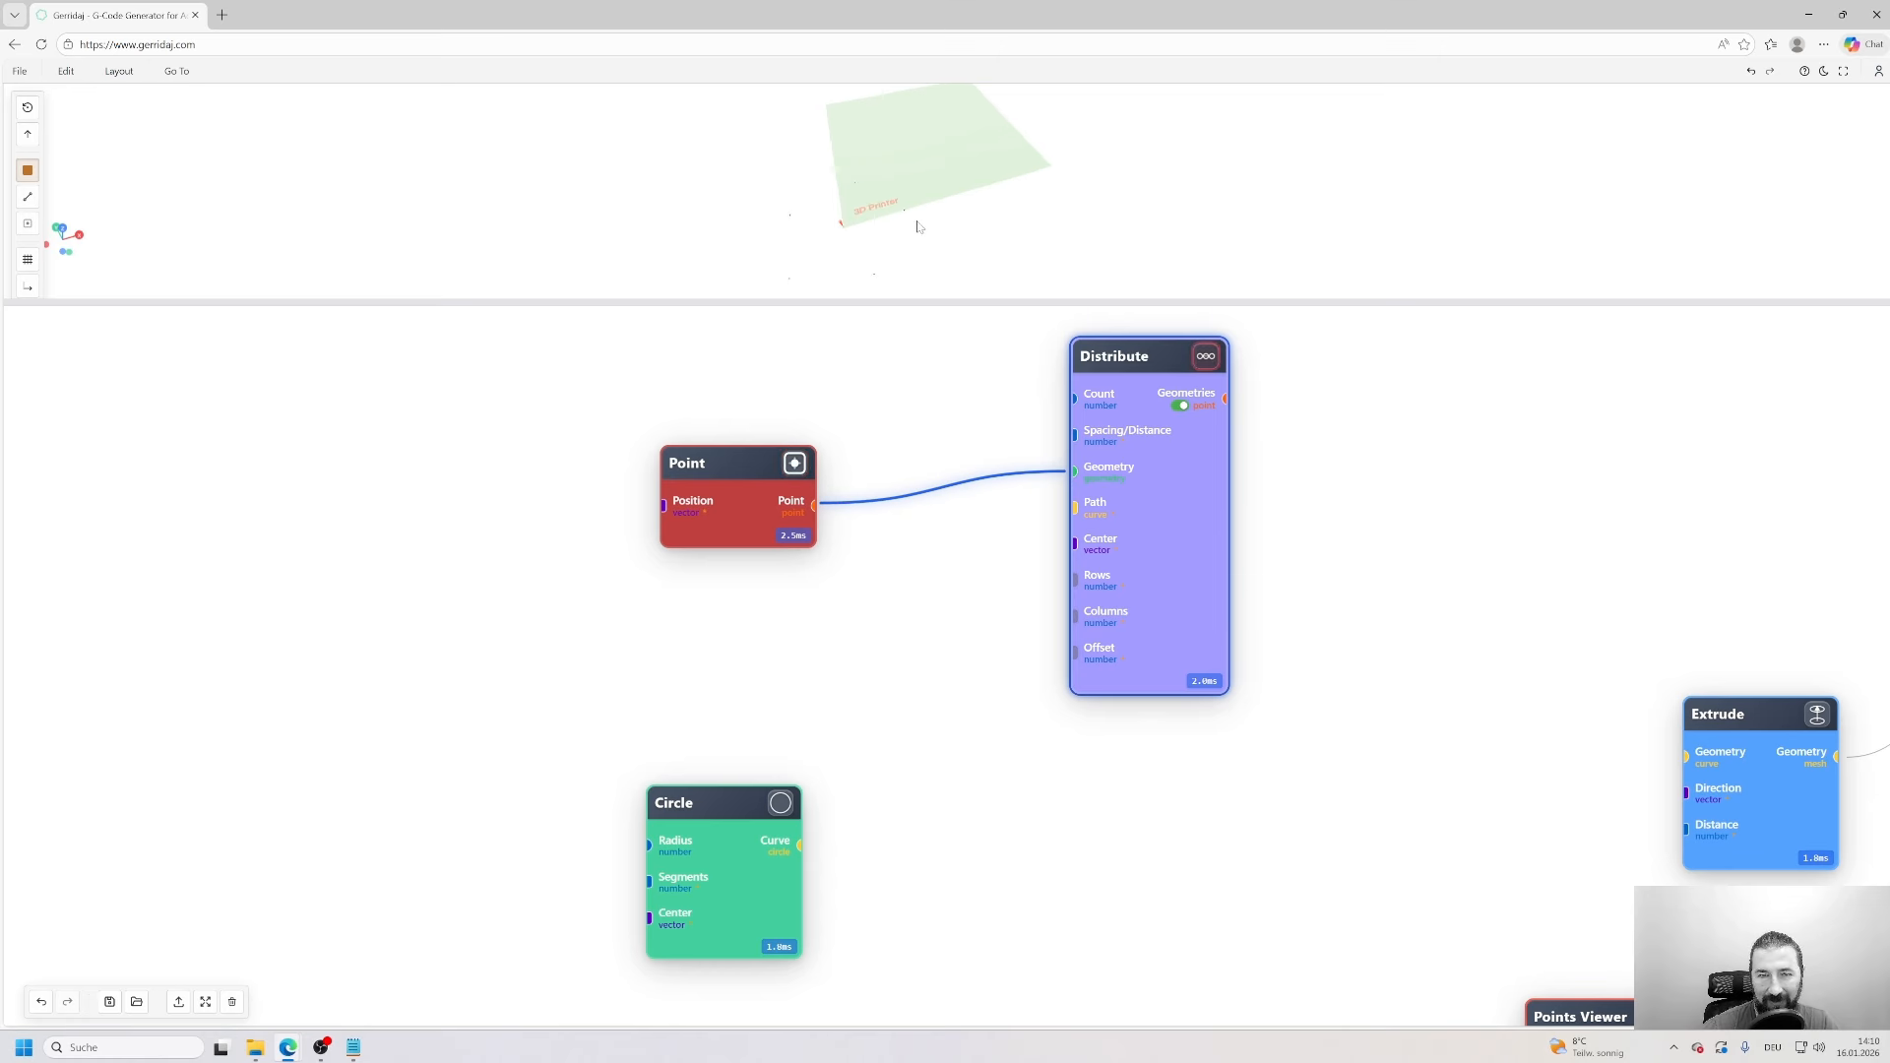
- Inspect the distributed points in the 3D view and switch the preview to the Circle node for comparison
left_click_drag(917, 226, 1024, 251)
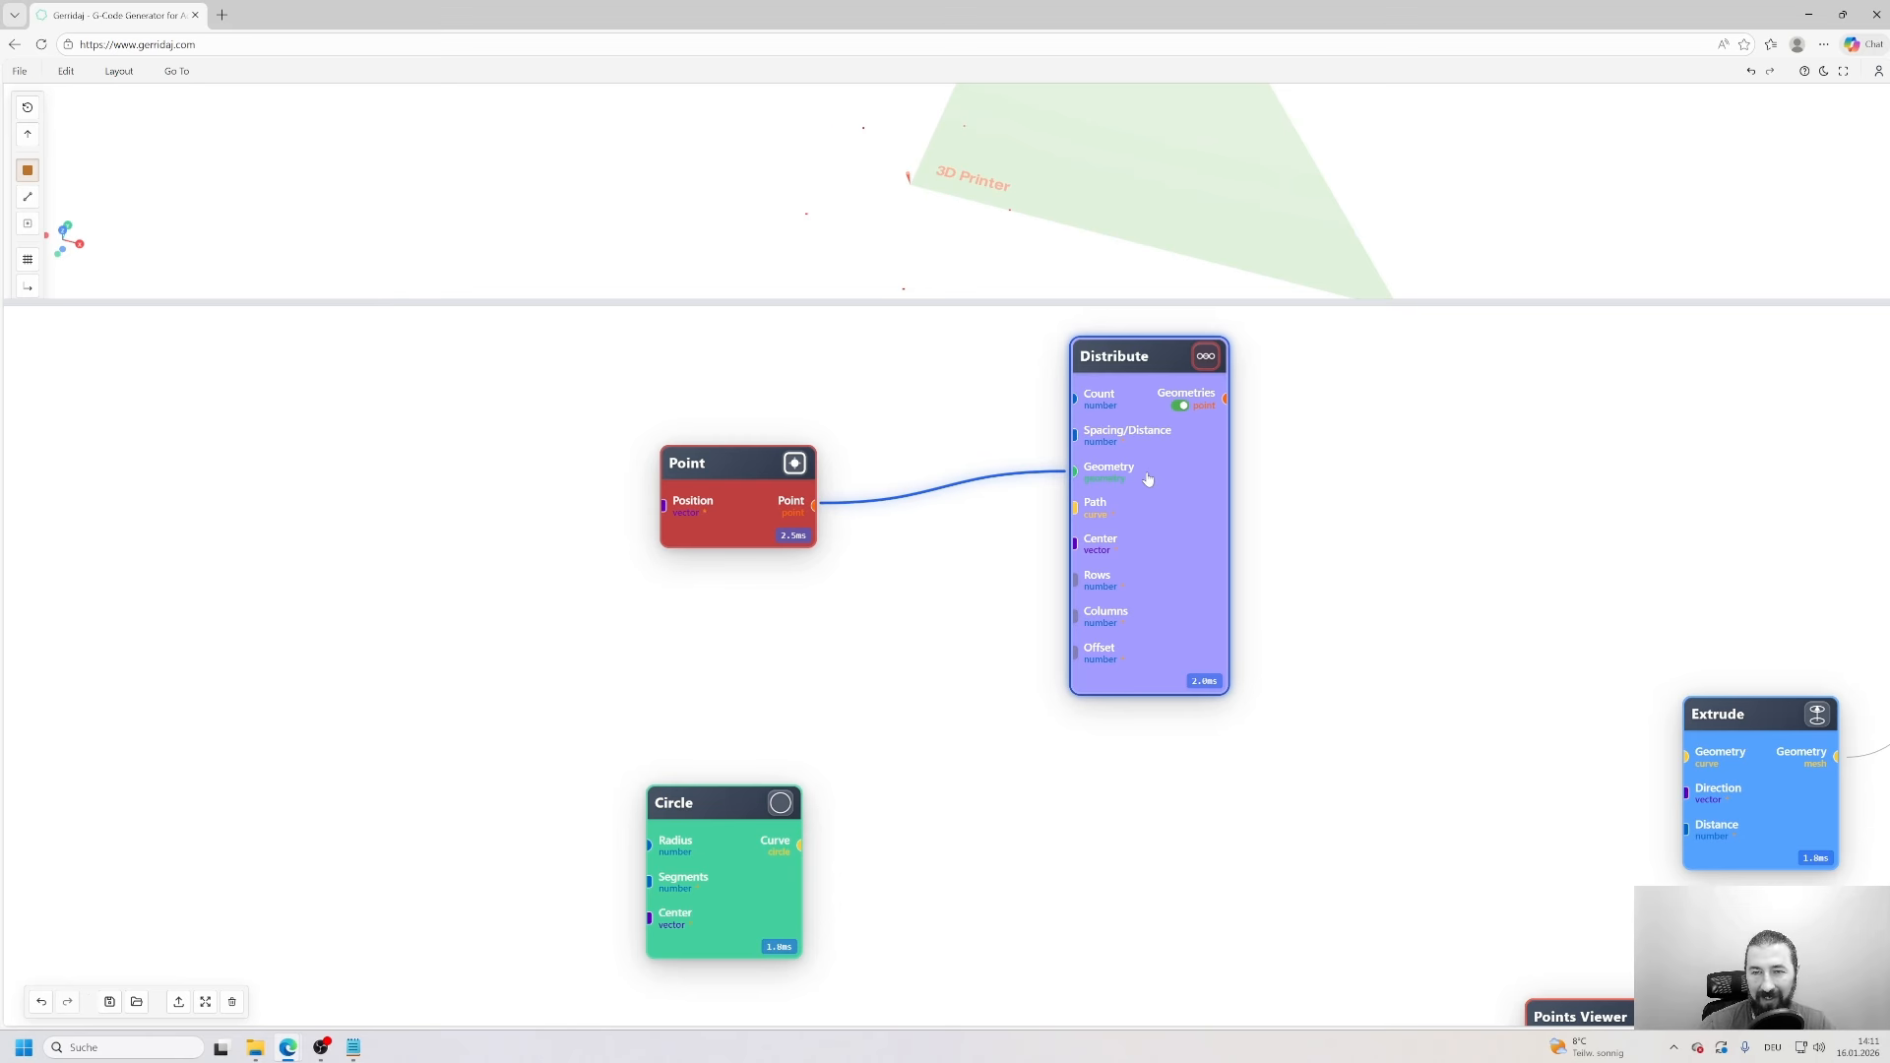
left_click(783, 804)
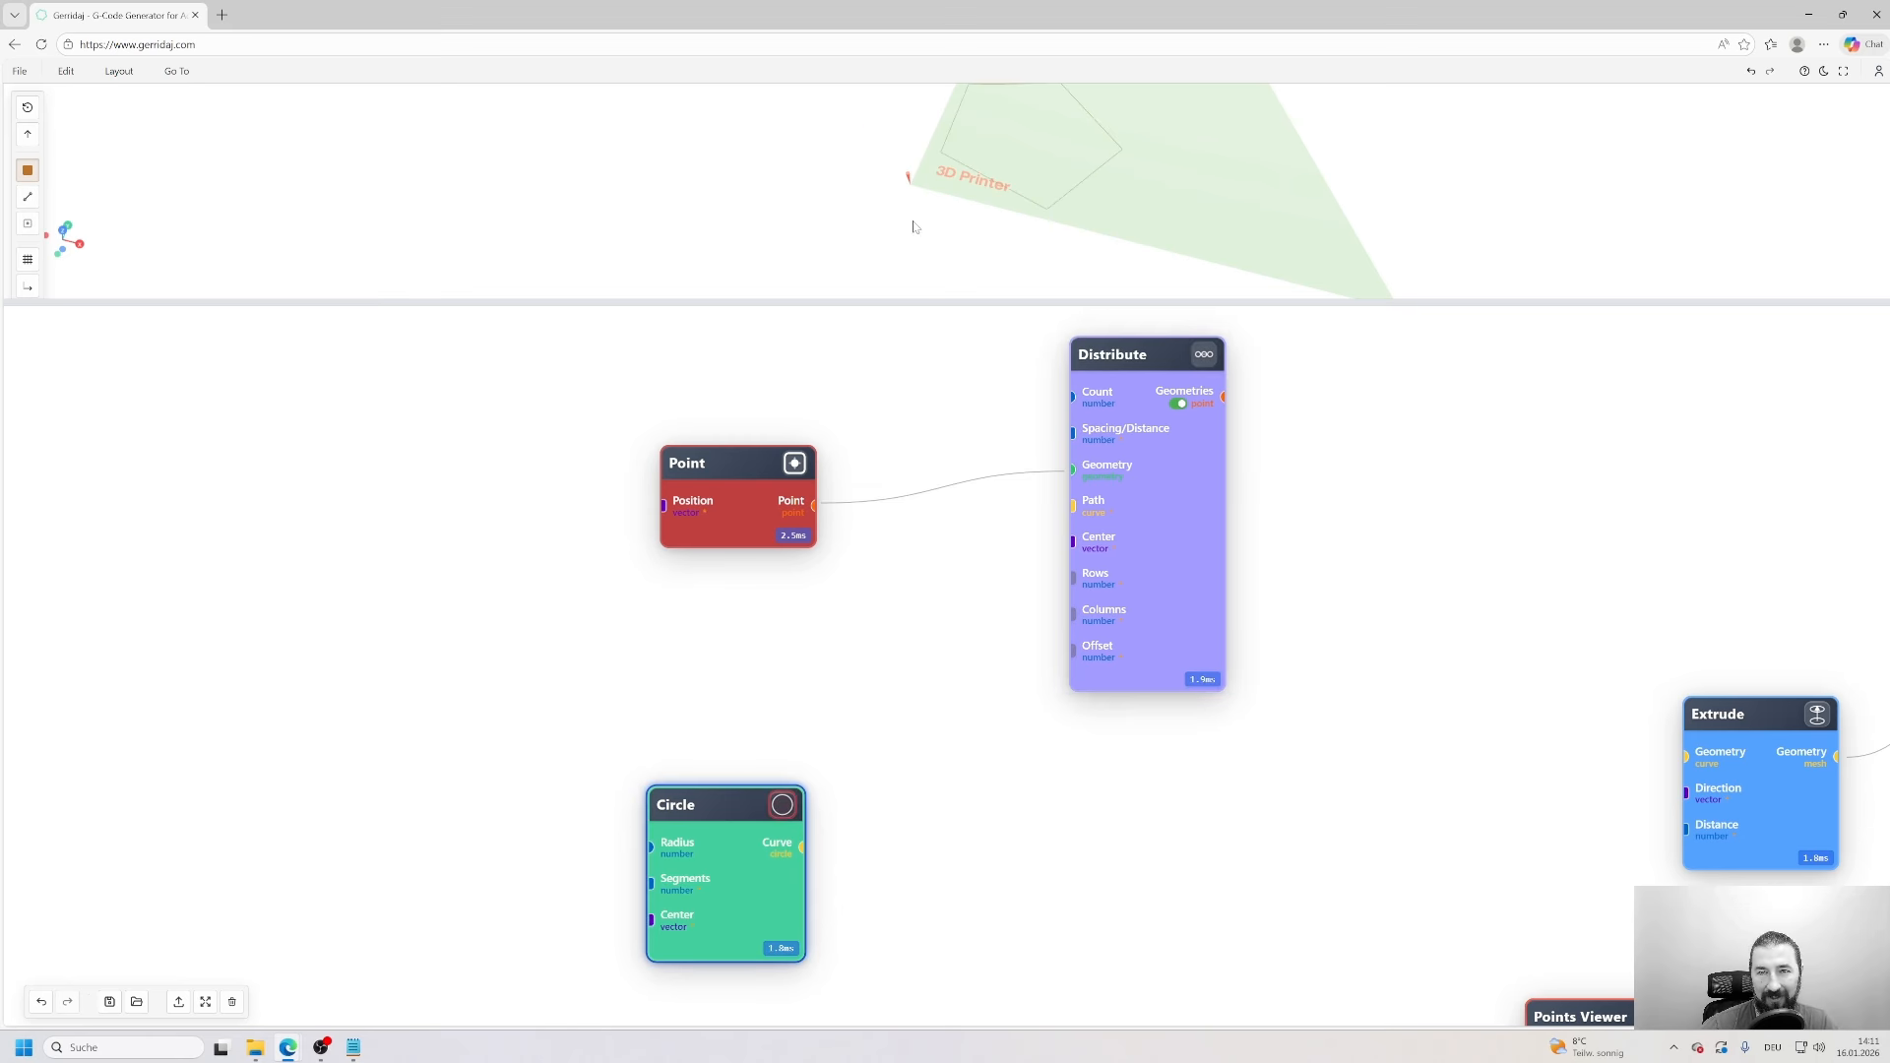
- Switch the preview from the Circle node to the Point node and on to Distribute, inspecting the points in the 3D view
left_click_drag(912, 223, 982, 212)
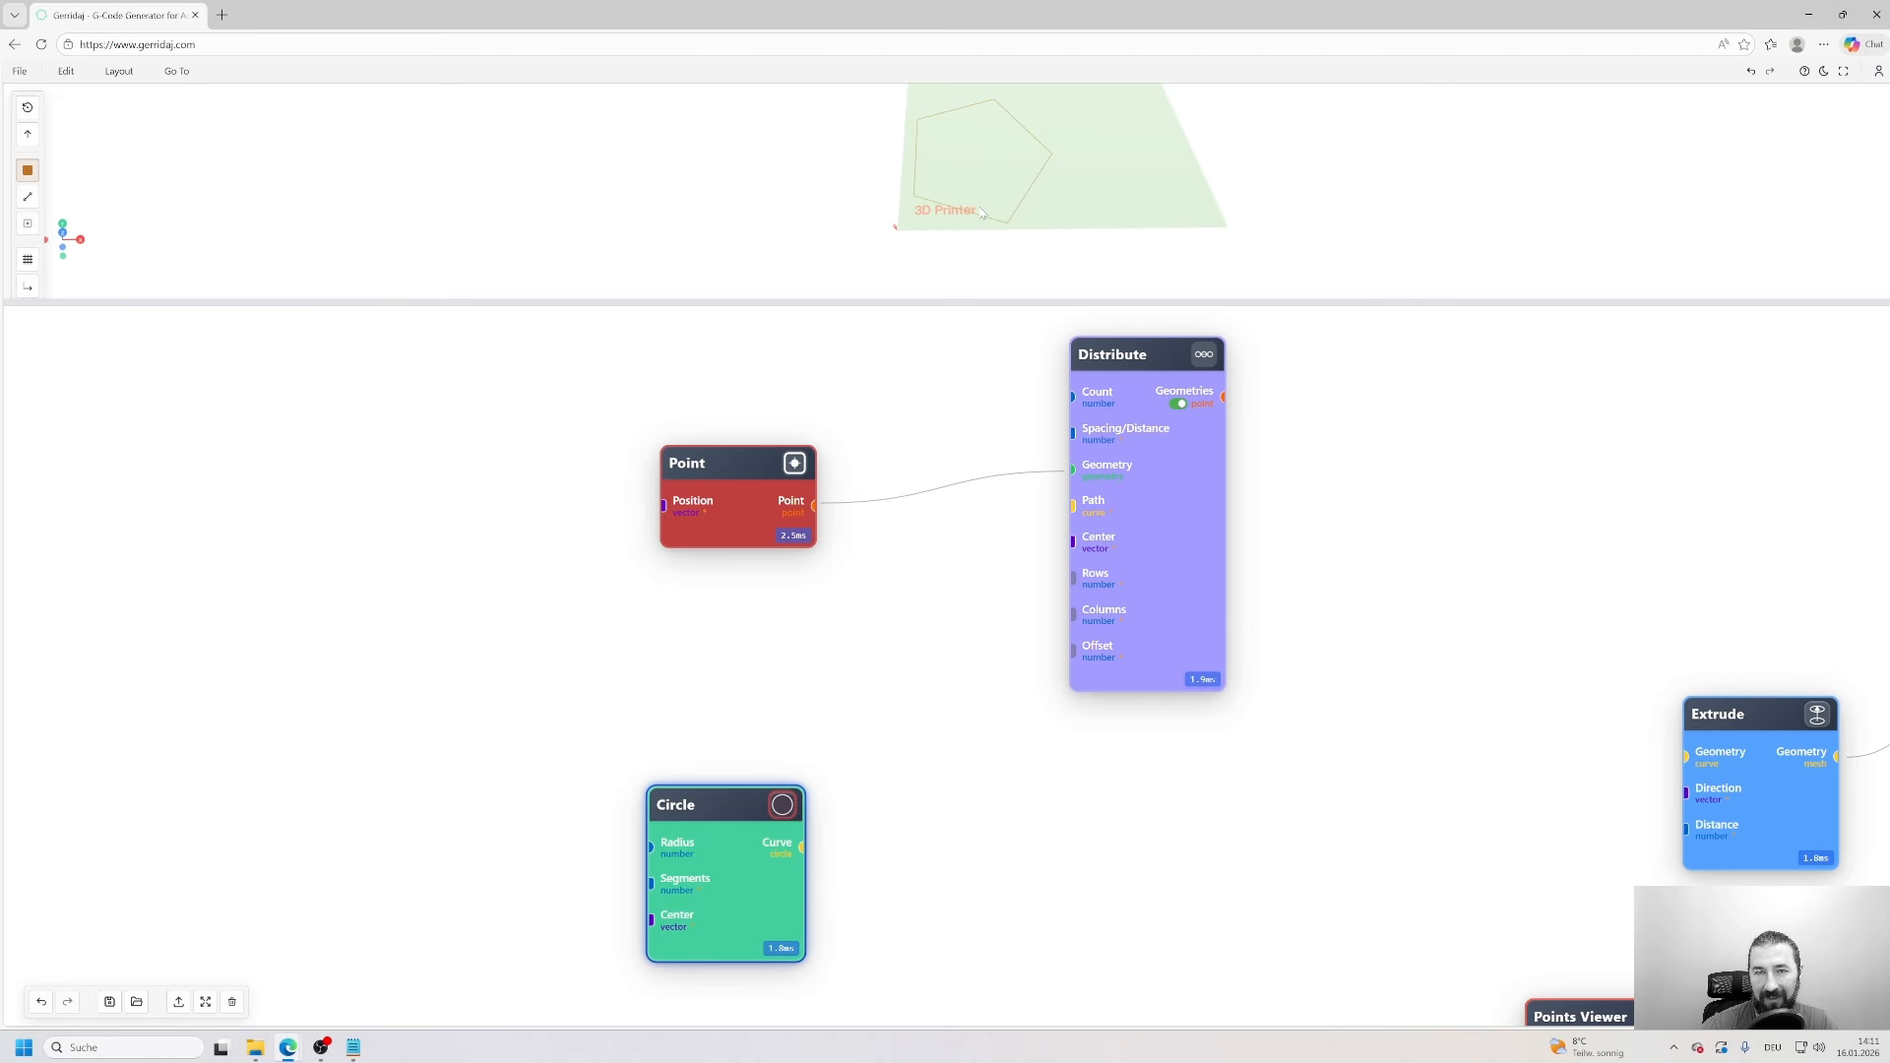
left_click(793, 469)
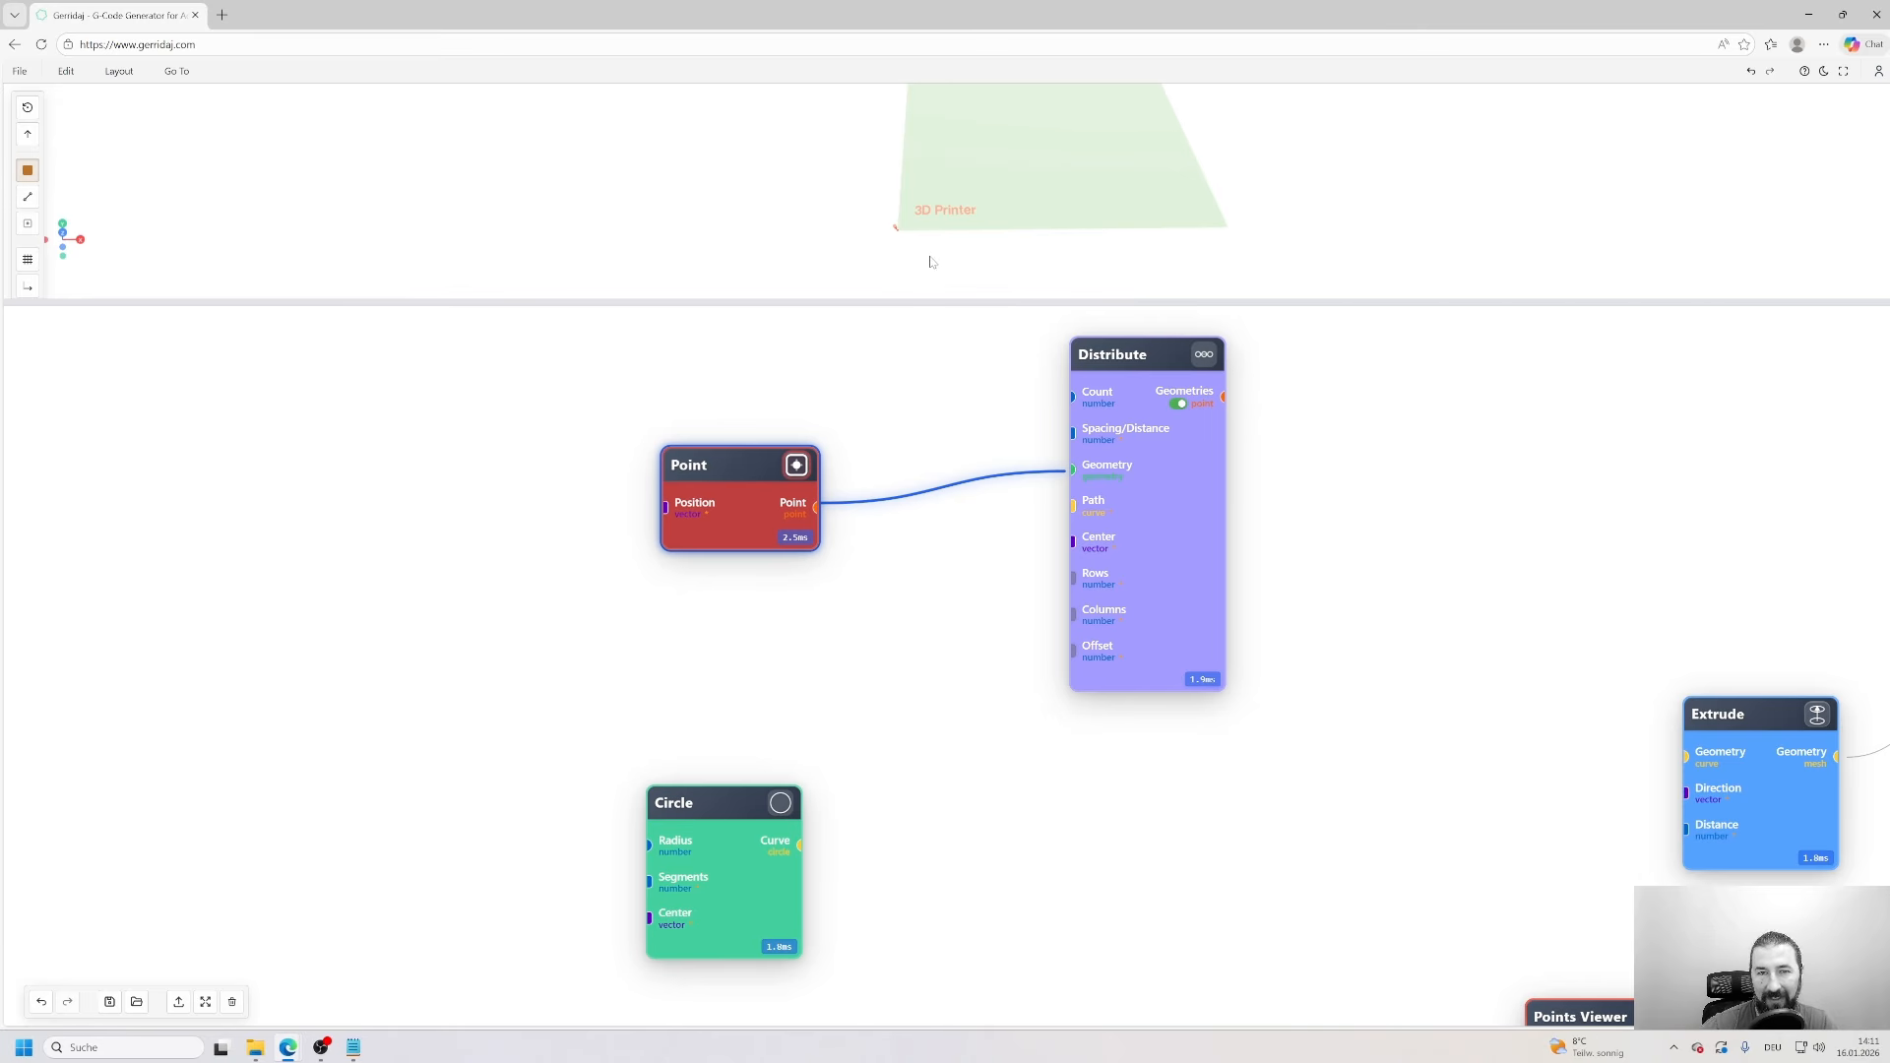
left_click(1205, 375)
left_click(1205, 356)
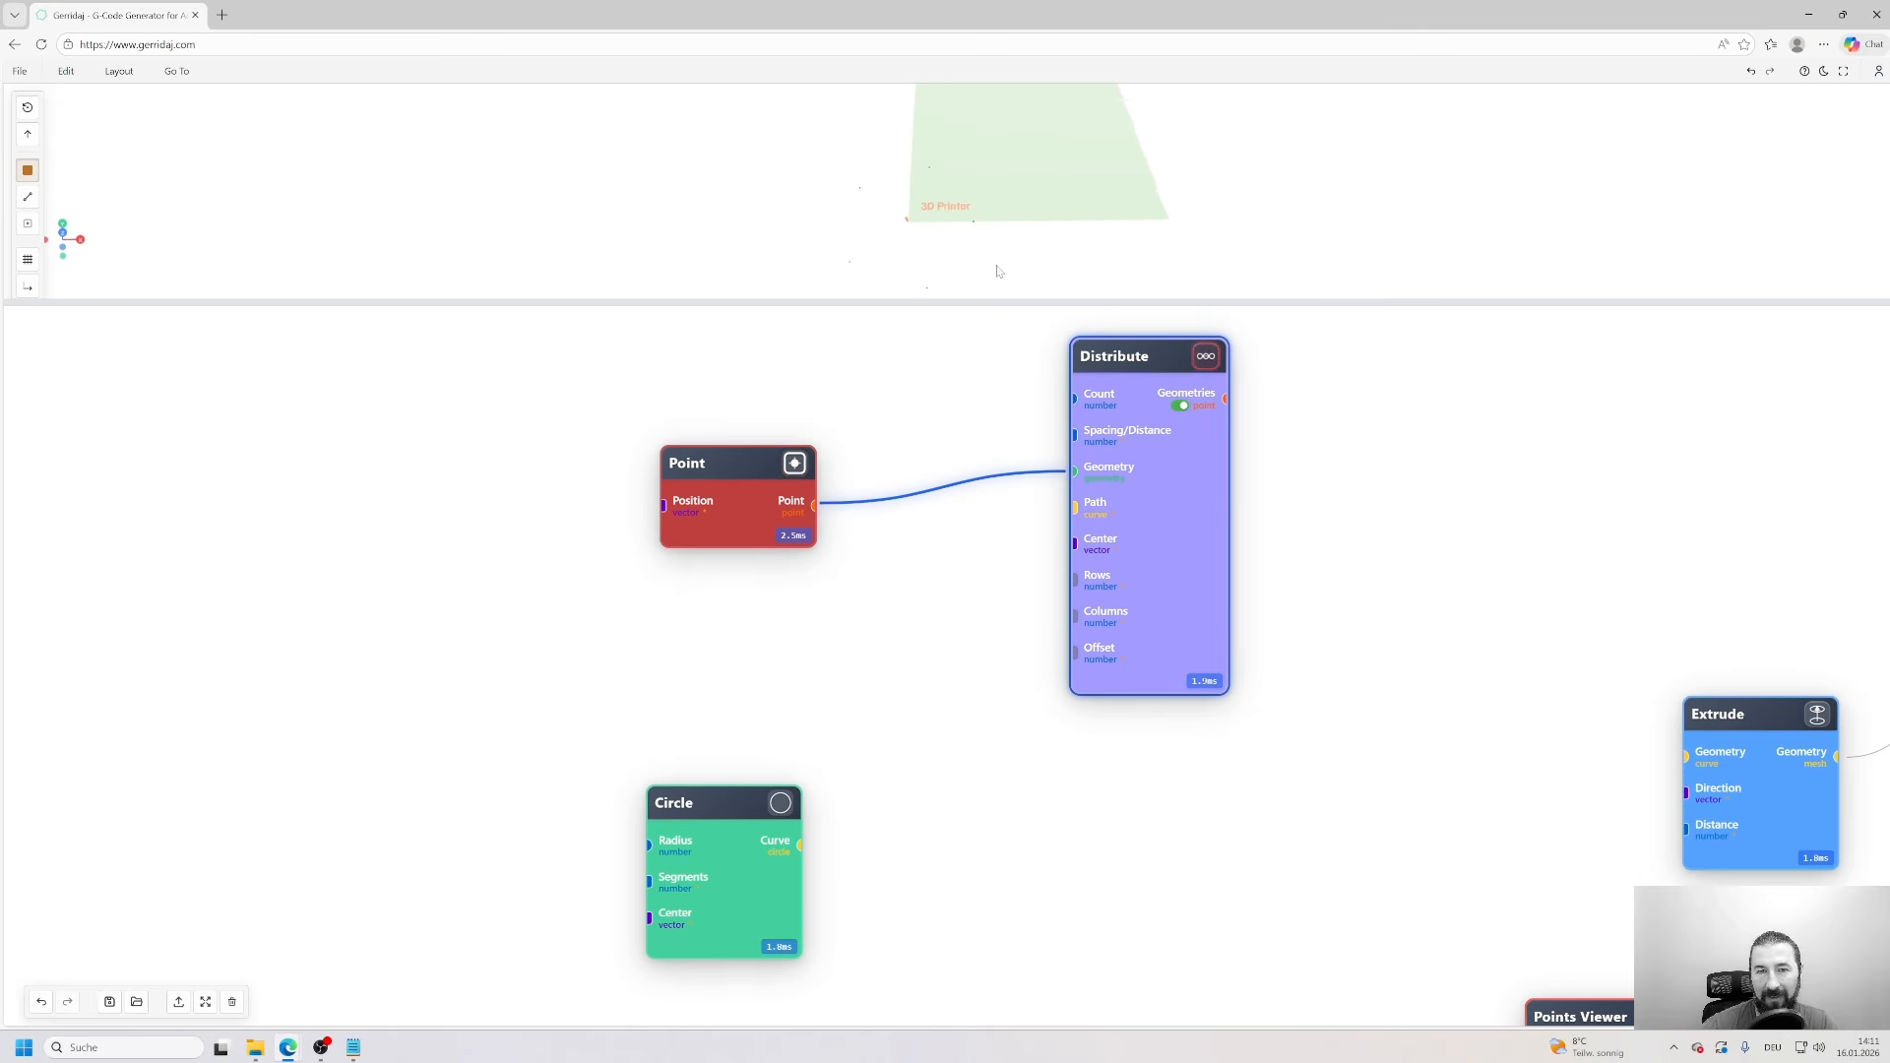
left_click_drag(997, 271, 948, 230)
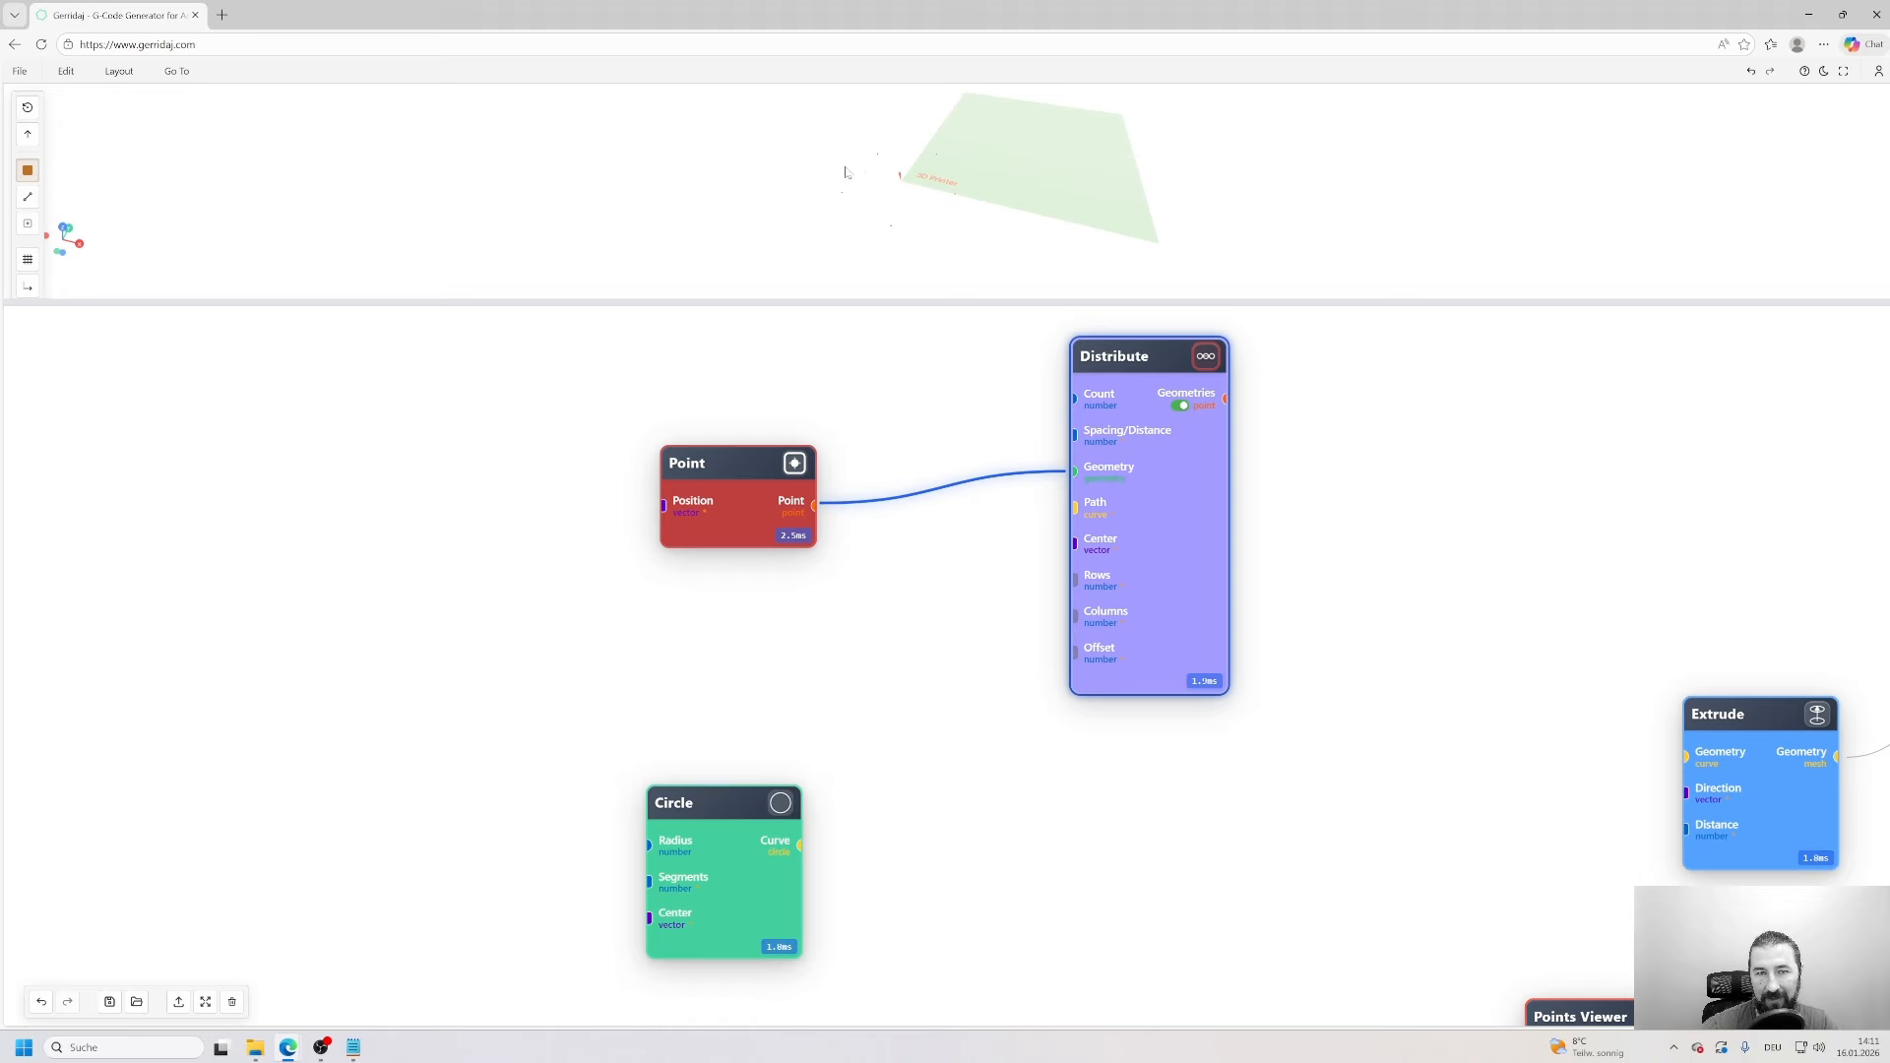
- Increase the Distribute node's Count until the points form a dense ring, and check the ring in the 3D view
double_click(1138, 466)
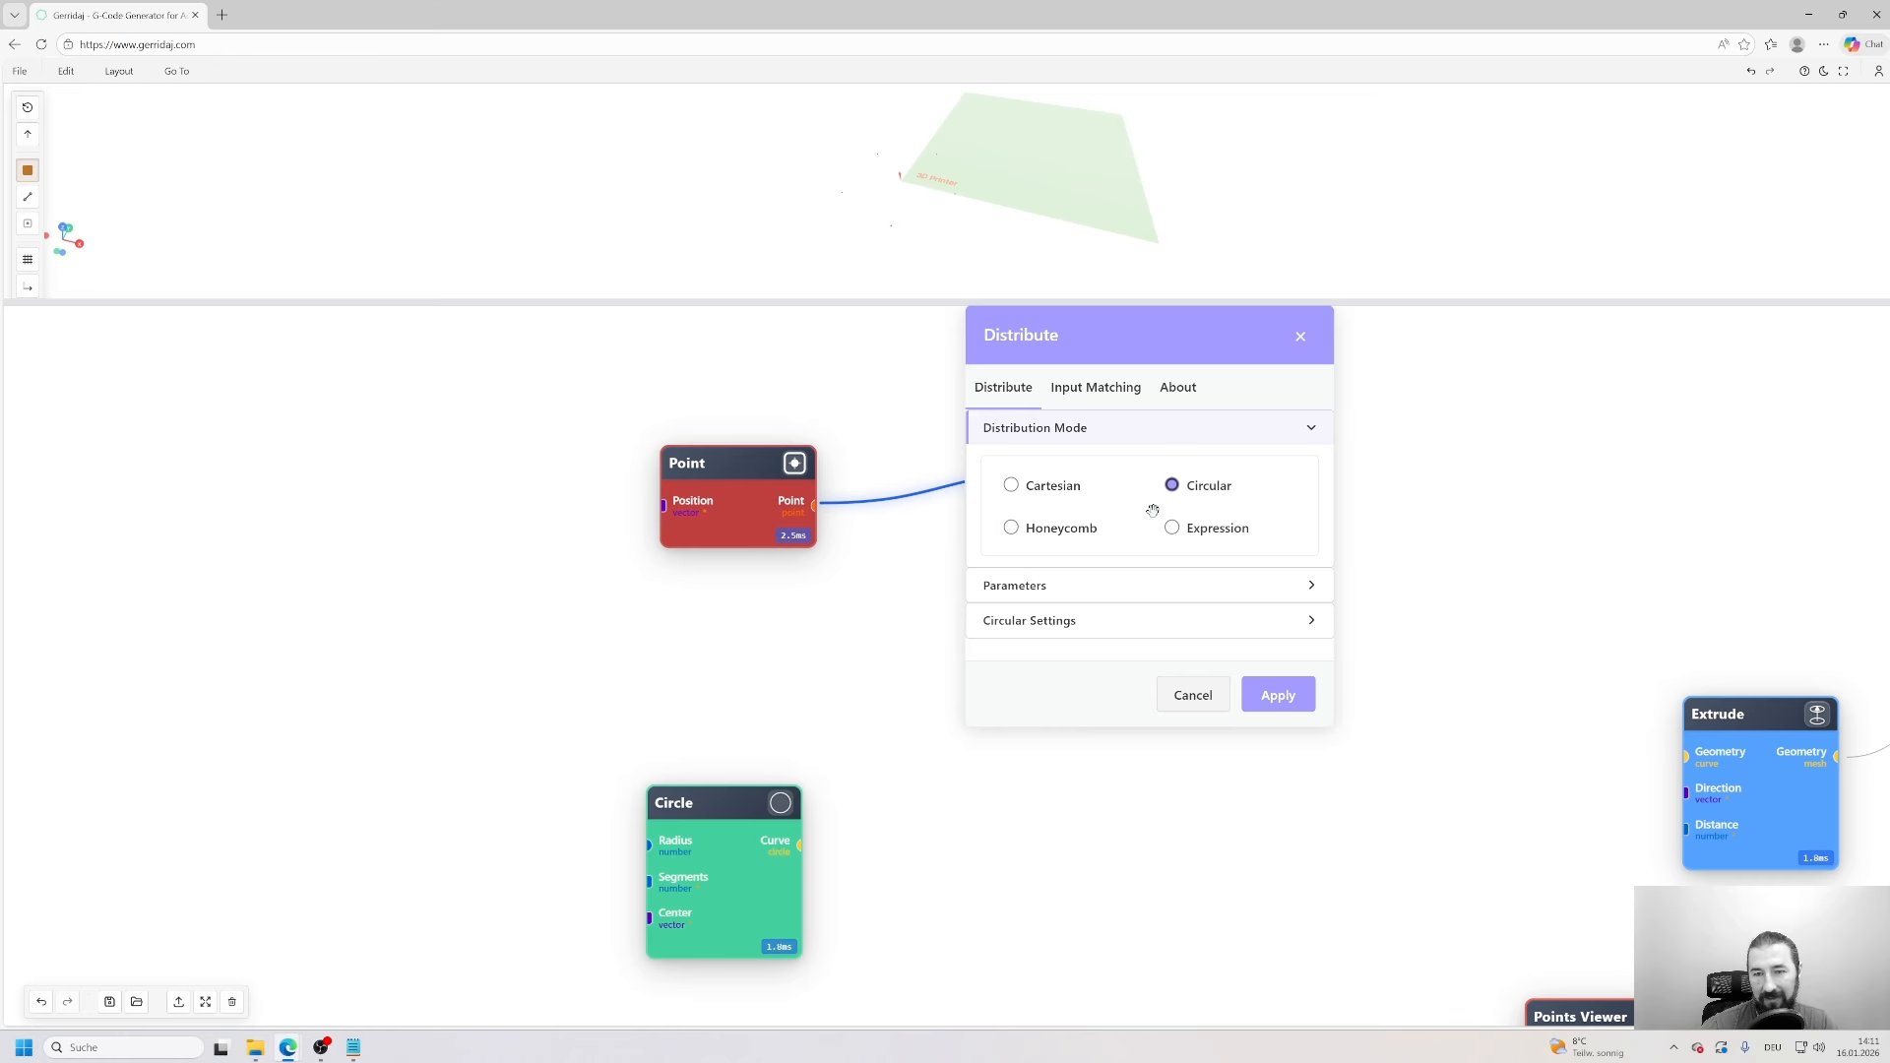
left_click(1122, 586)
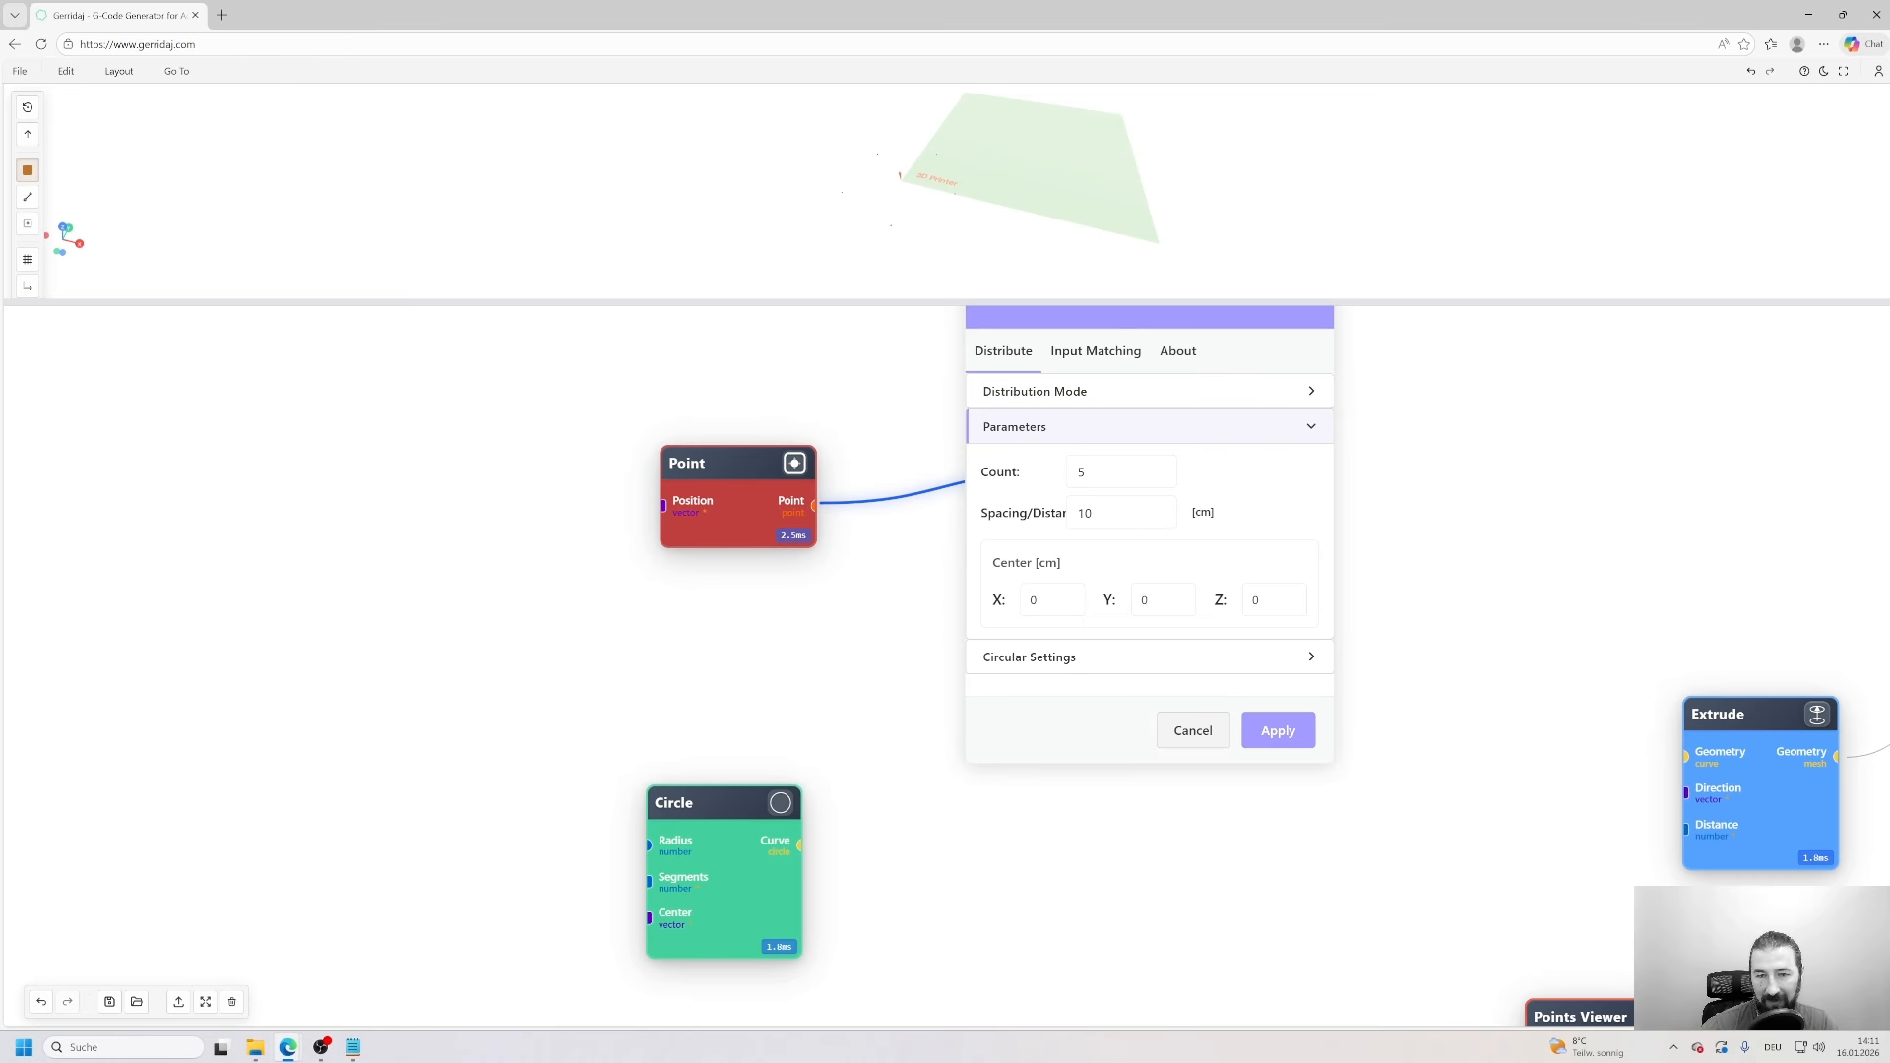
double_click(1110, 475)
key("Return")
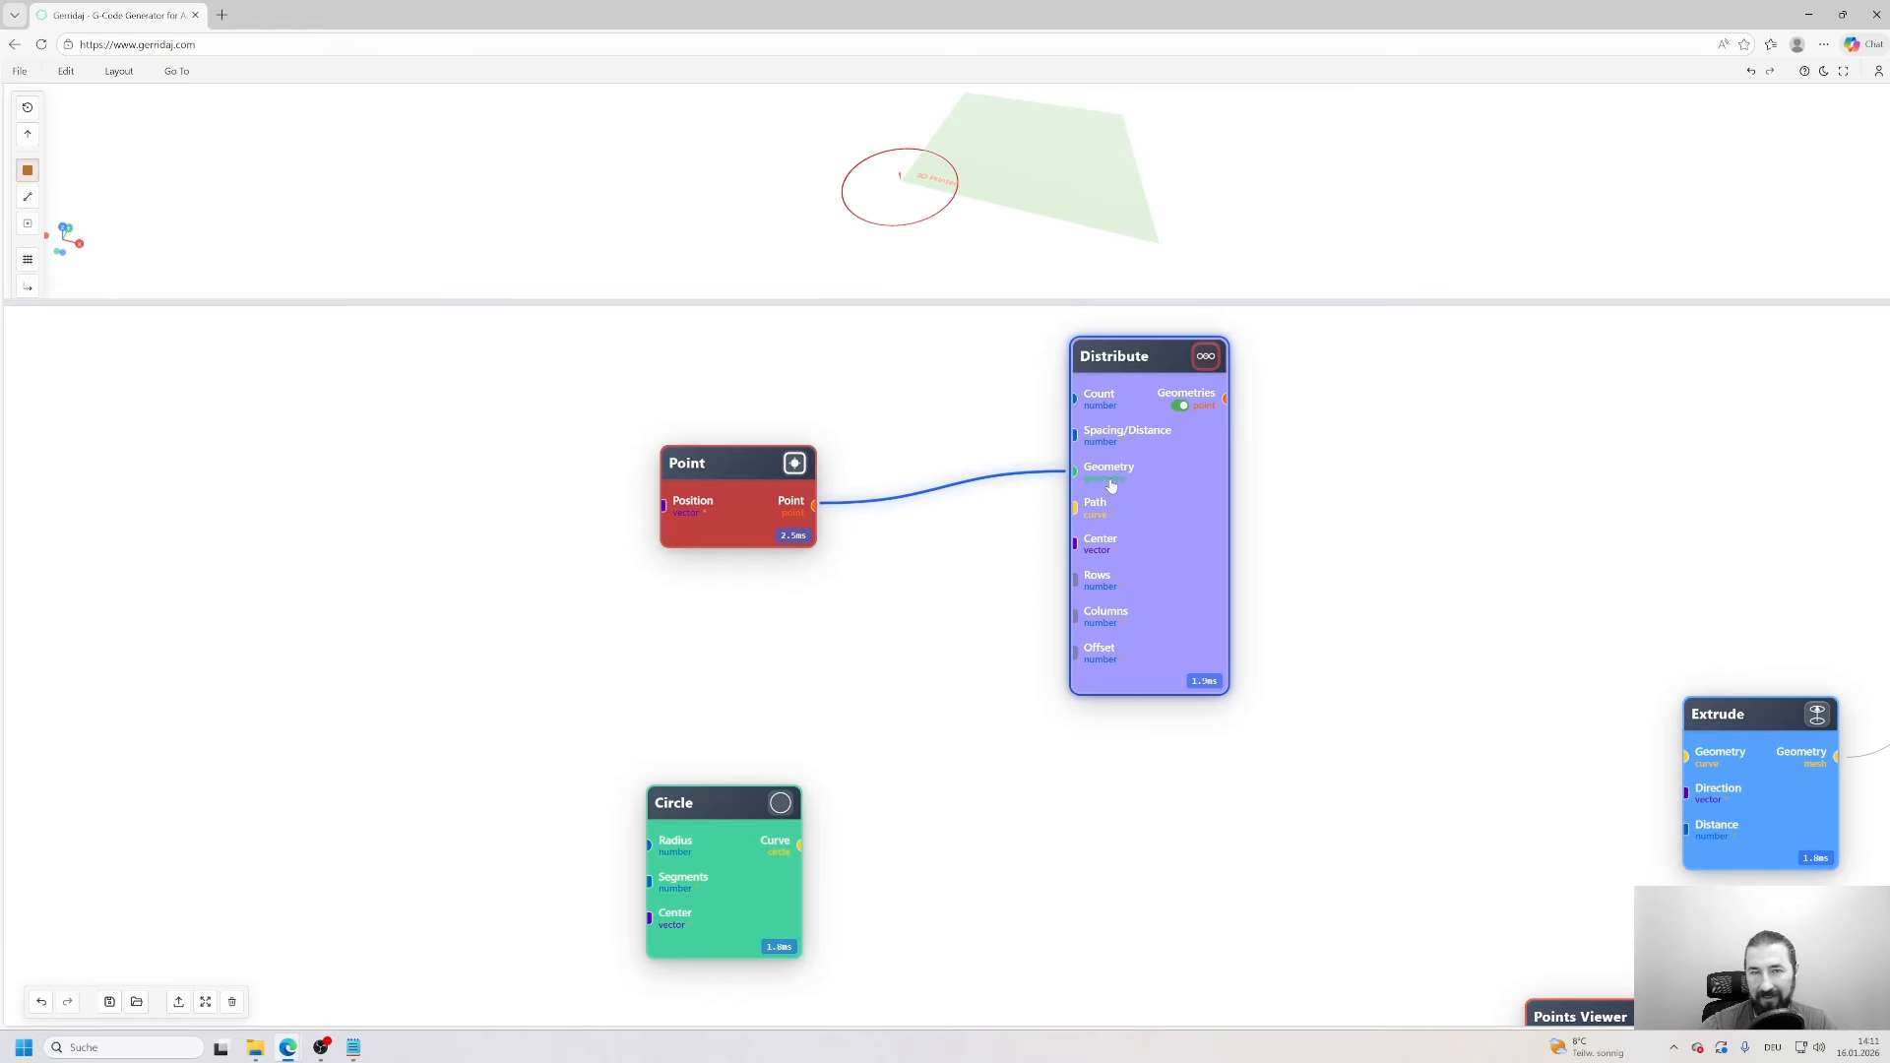
scroll(1059, 201, "up", 3)
mouse_move(1046, 189)
left_mouse_down()
mouse_move(1022, 226)
mouse_move(1084, 203)
mouse_move(1029, 211)
mouse_move(1029, 192)
left_mouse_up()
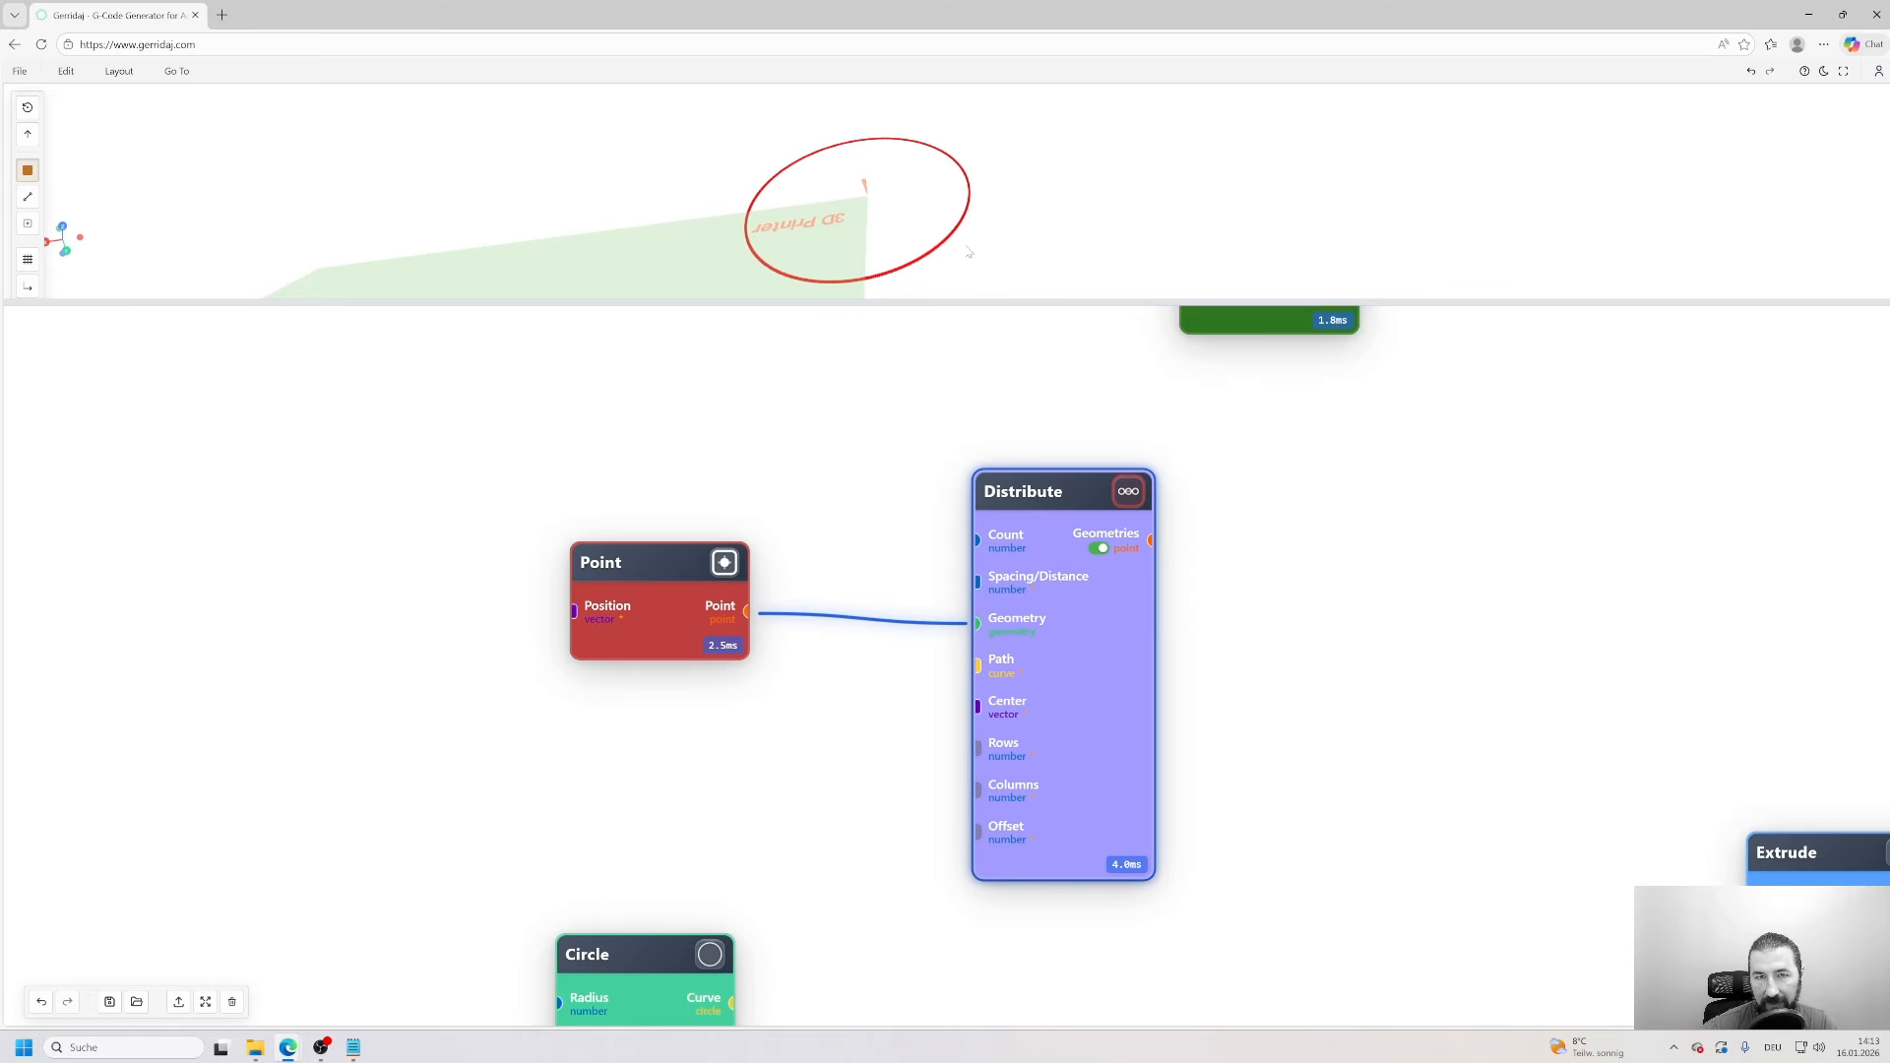
left_click_drag(969, 252, 974, 203)
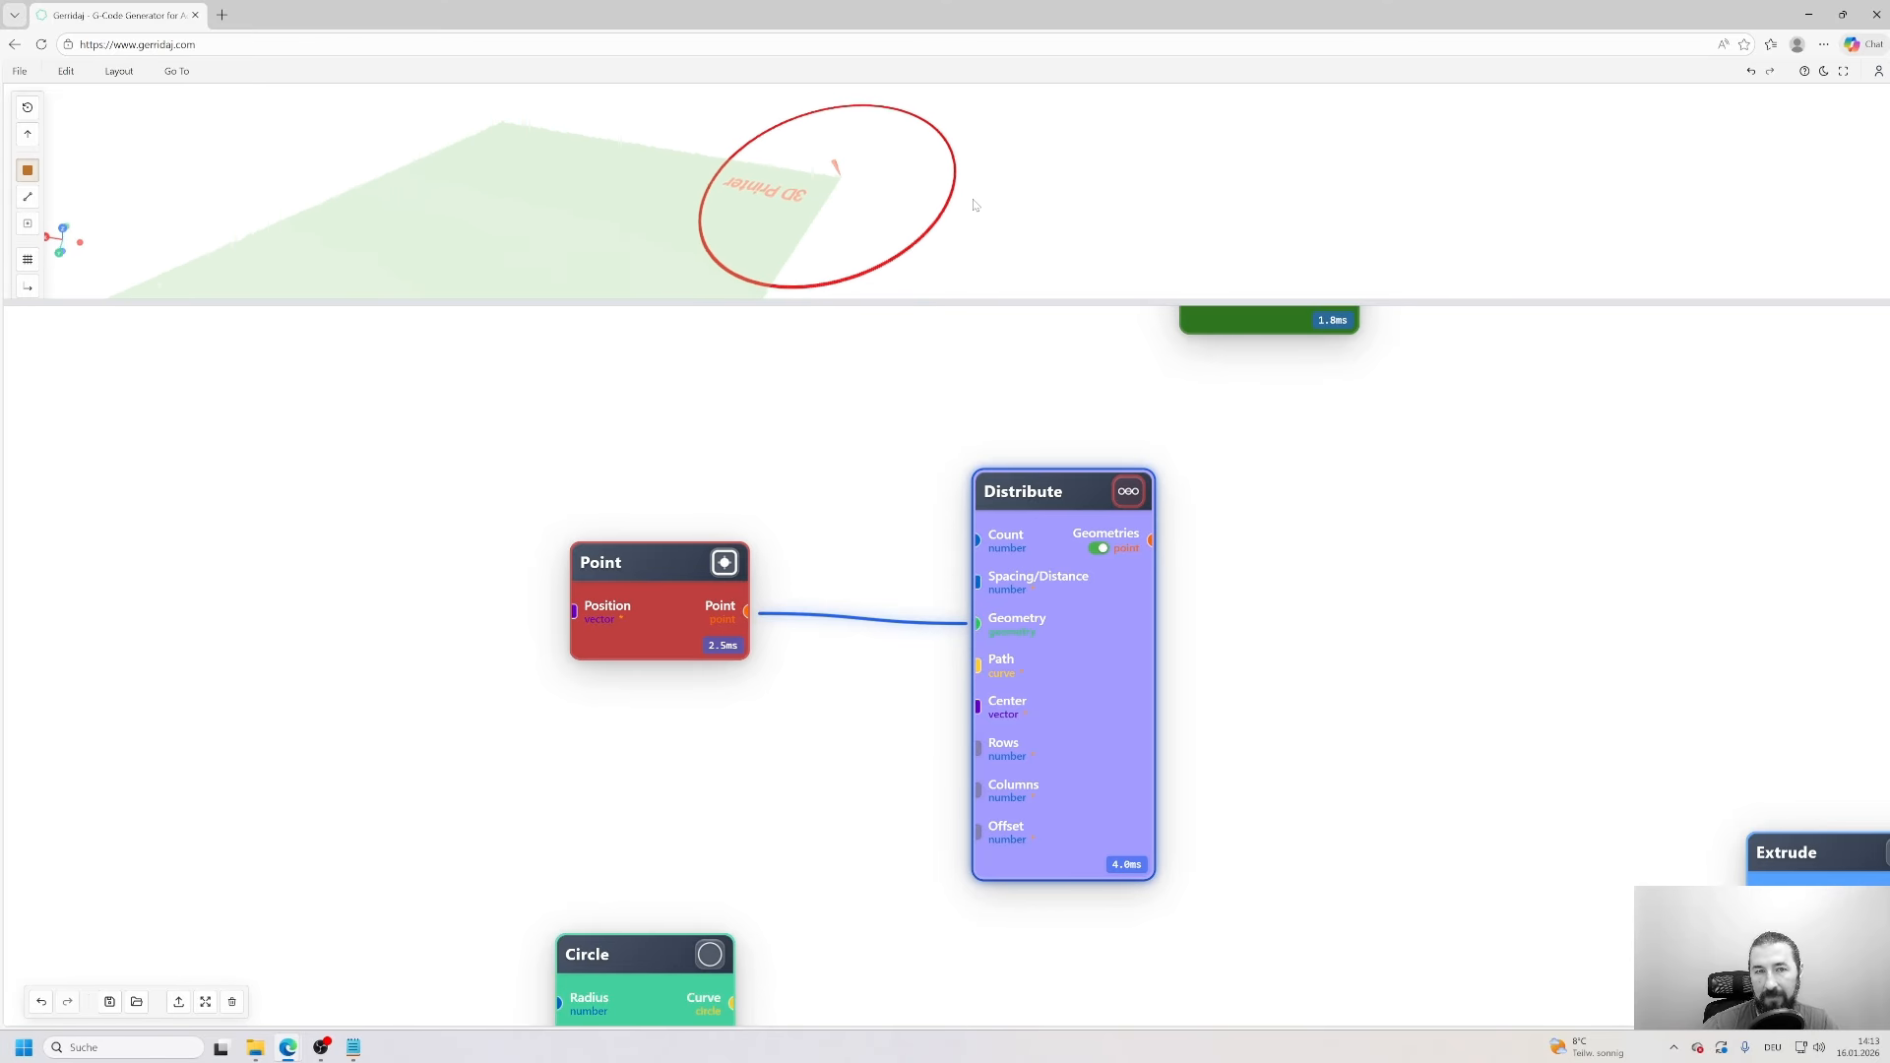
- Enlarge the 3D view and spread out the Distribute and Machine nodes to leave free space between them
left_click_drag(1284, 323, 1568, 589)
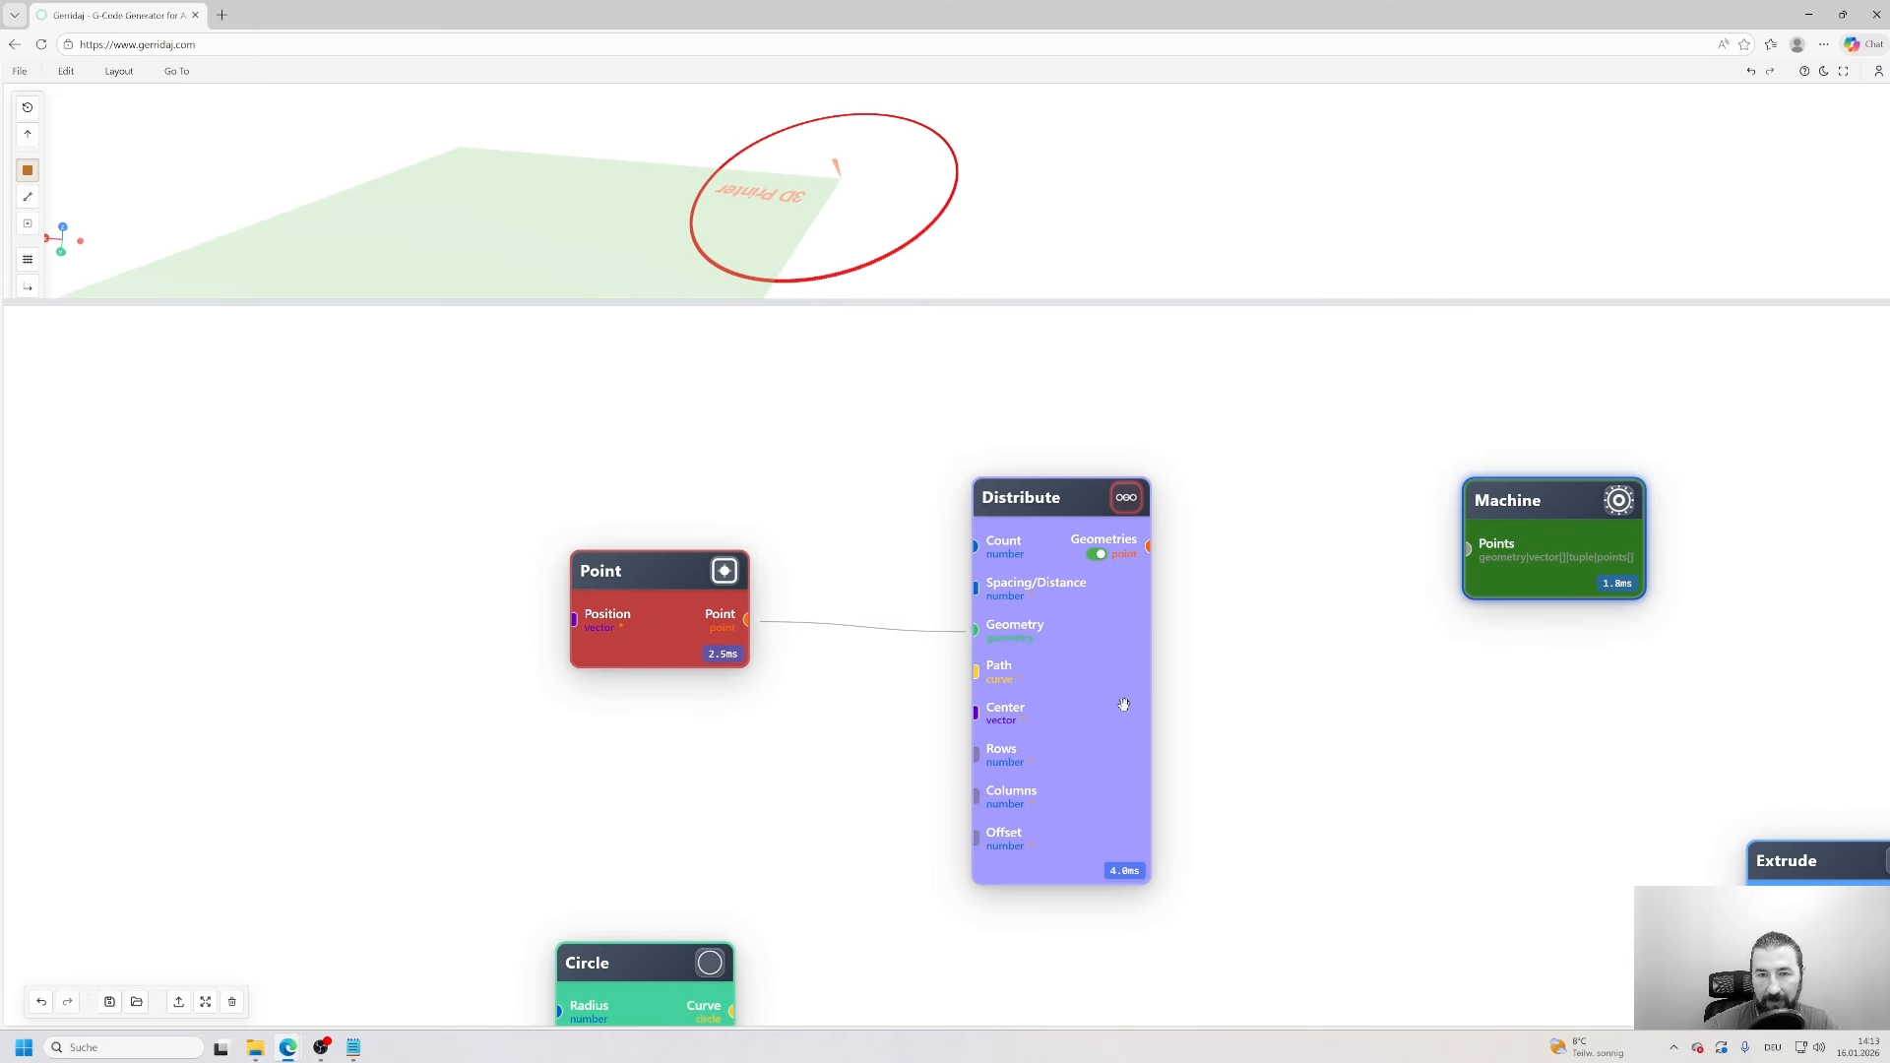
left_click_drag(1123, 705, 1092, 598)
left_click_drag(855, 228, 842, 237)
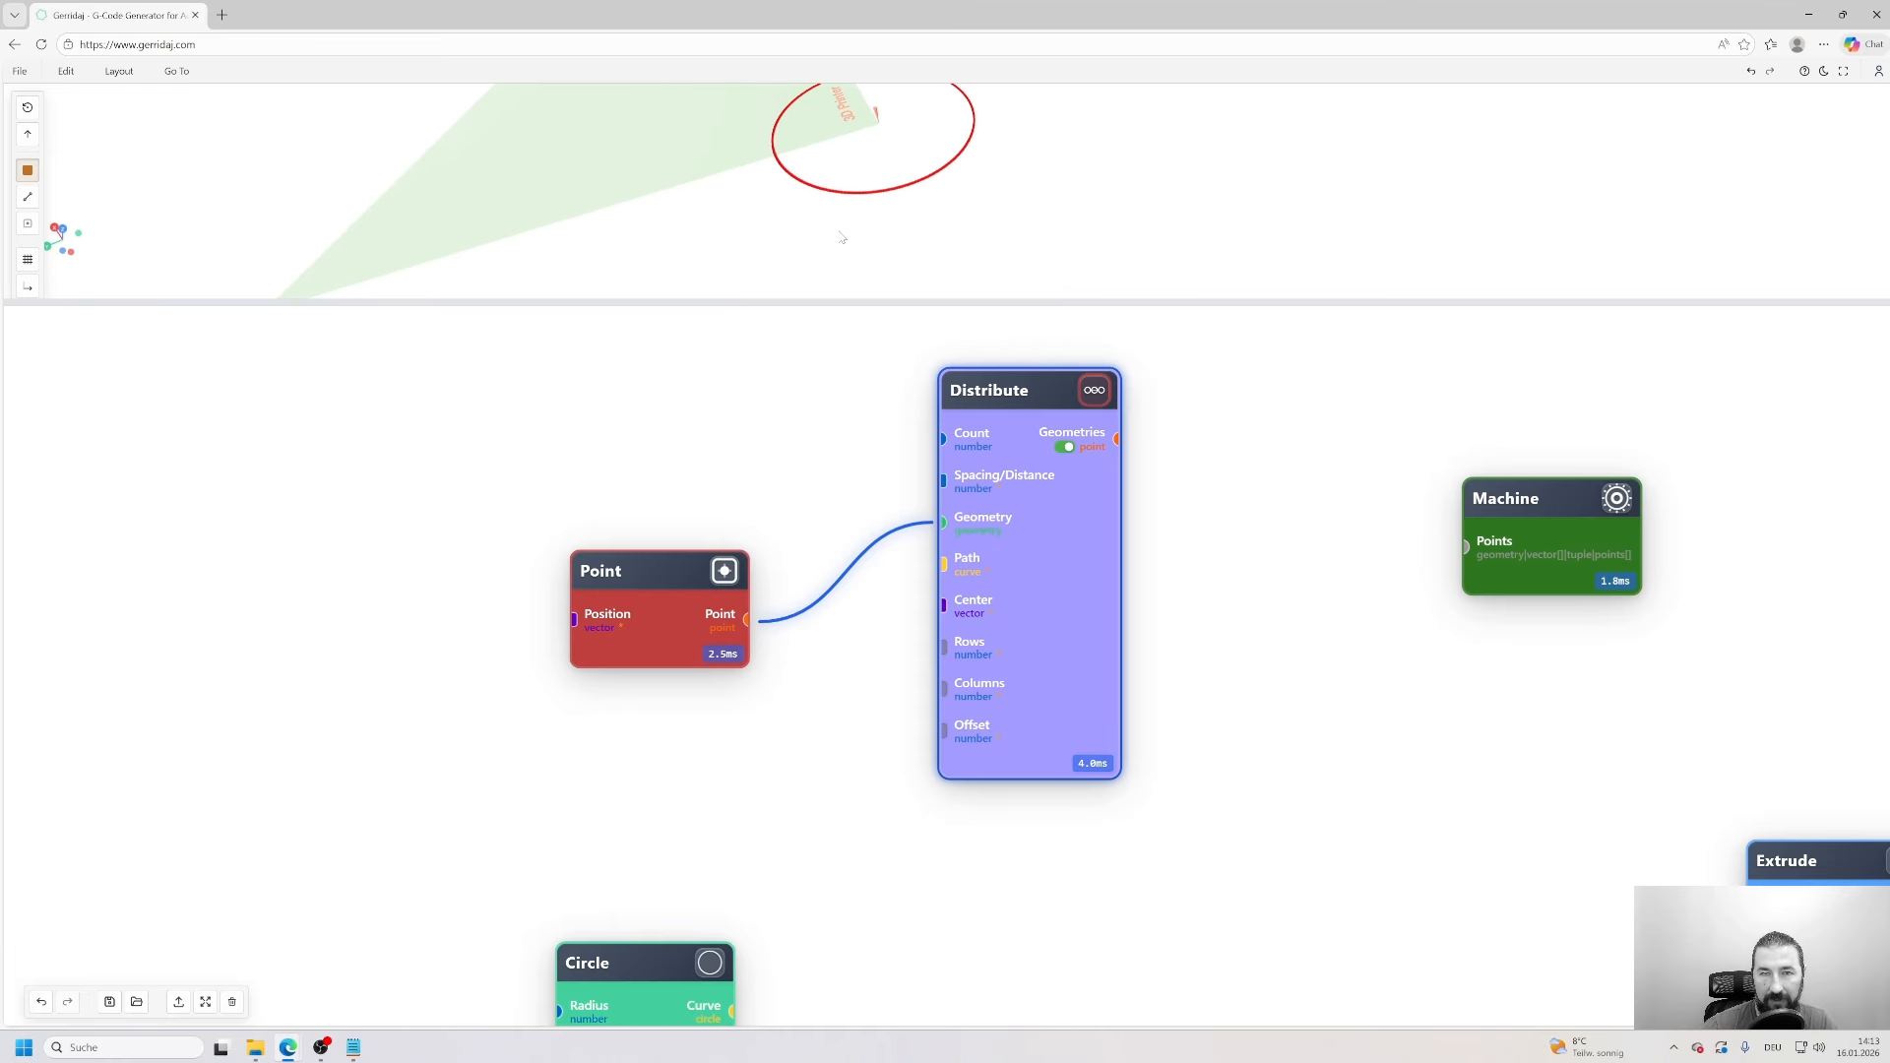
left_click_drag(875, 300, 886, 442)
scroll(887, 320, "down", 5)
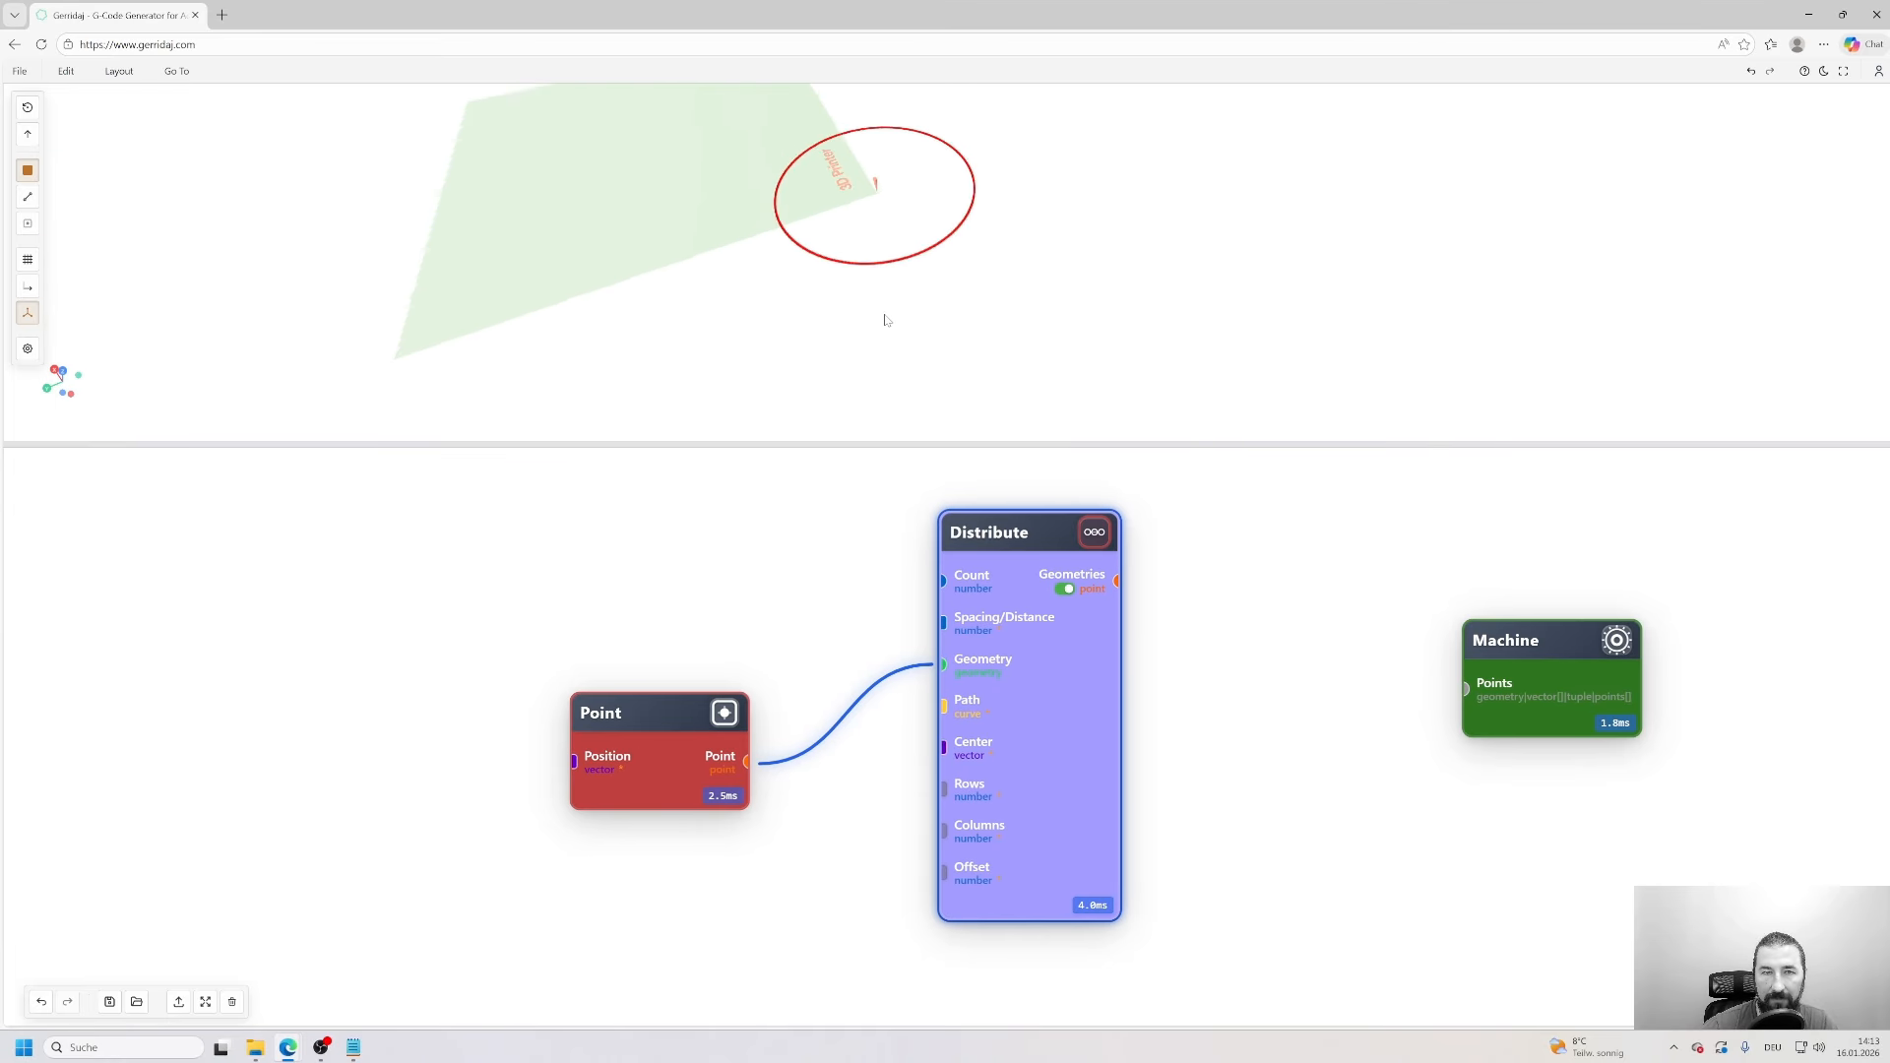
left_click_drag(887, 319, 905, 290)
left_click_drag(992, 683, 964, 676)
left_click_drag(829, 755, 476, 715)
left_click_drag(1147, 666, 1422, 664)
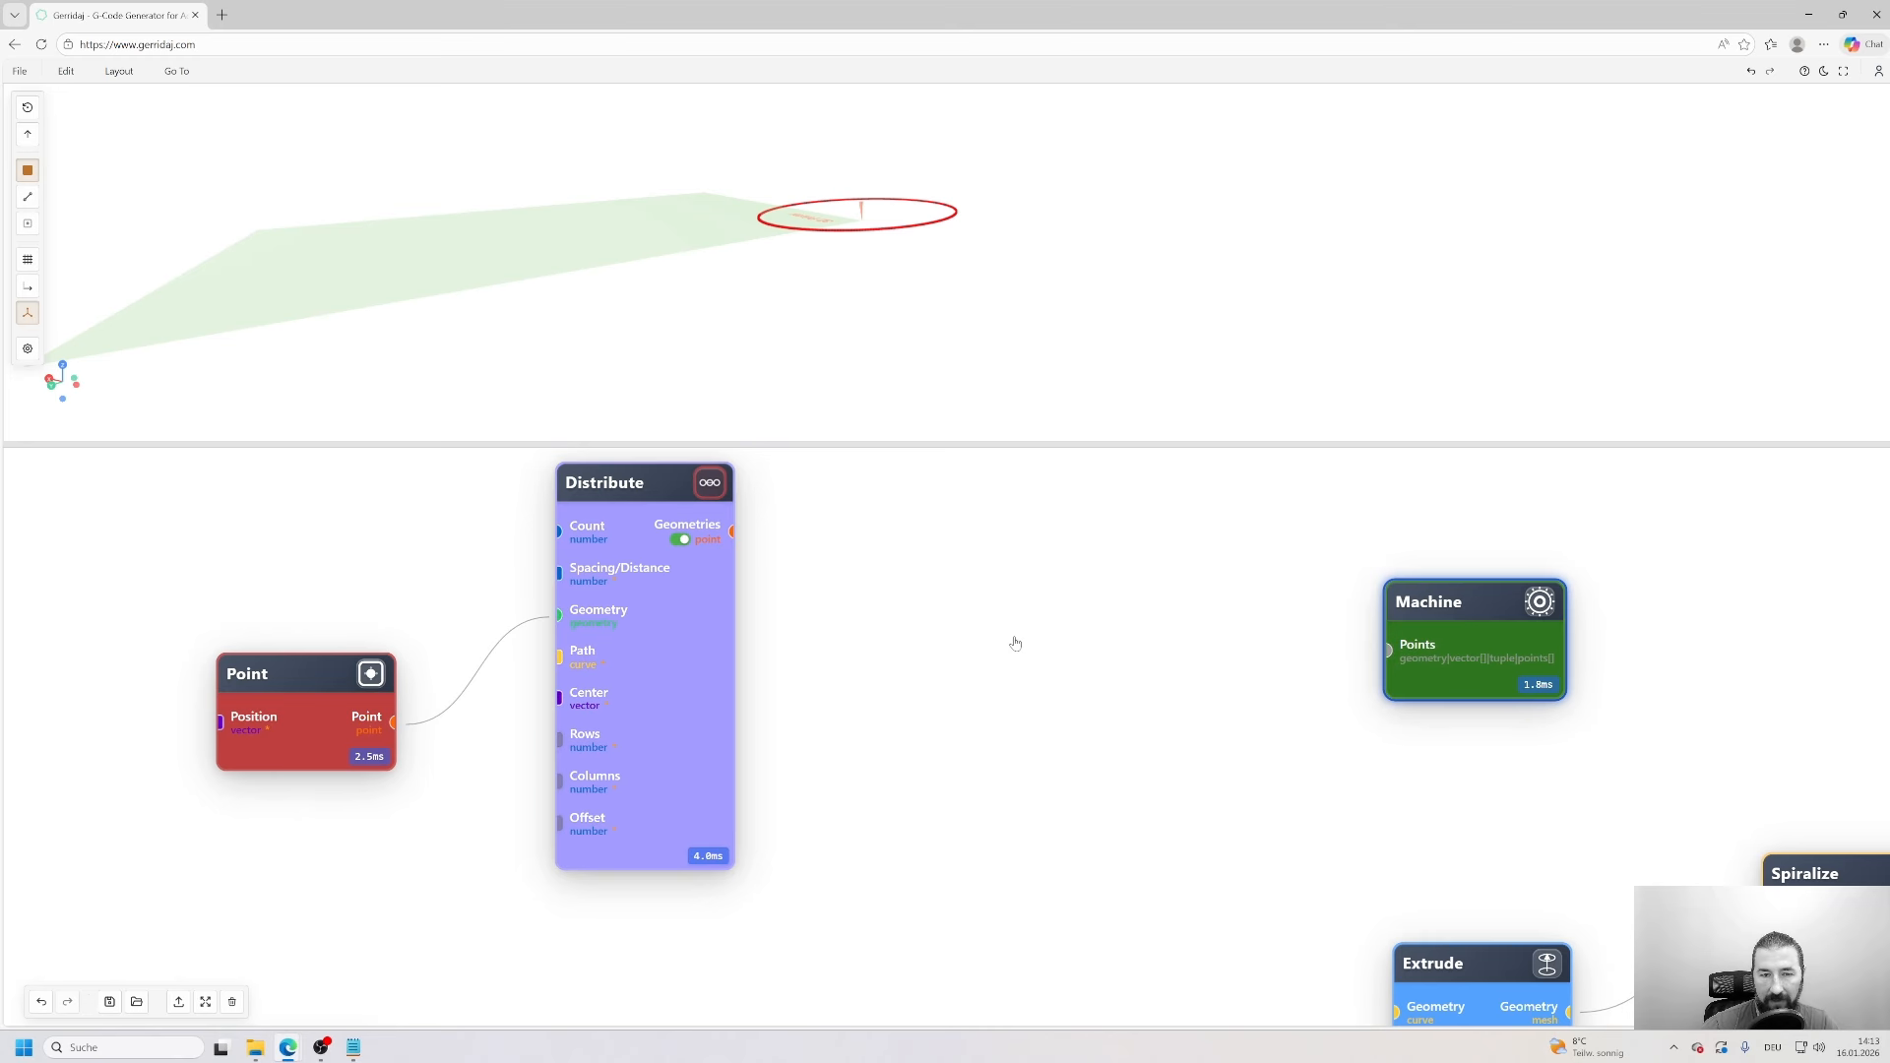
- Add a second Distribute node and feed the first Distribute's Geometries output into its Geometry input
double_click(935, 556)
type("distr")
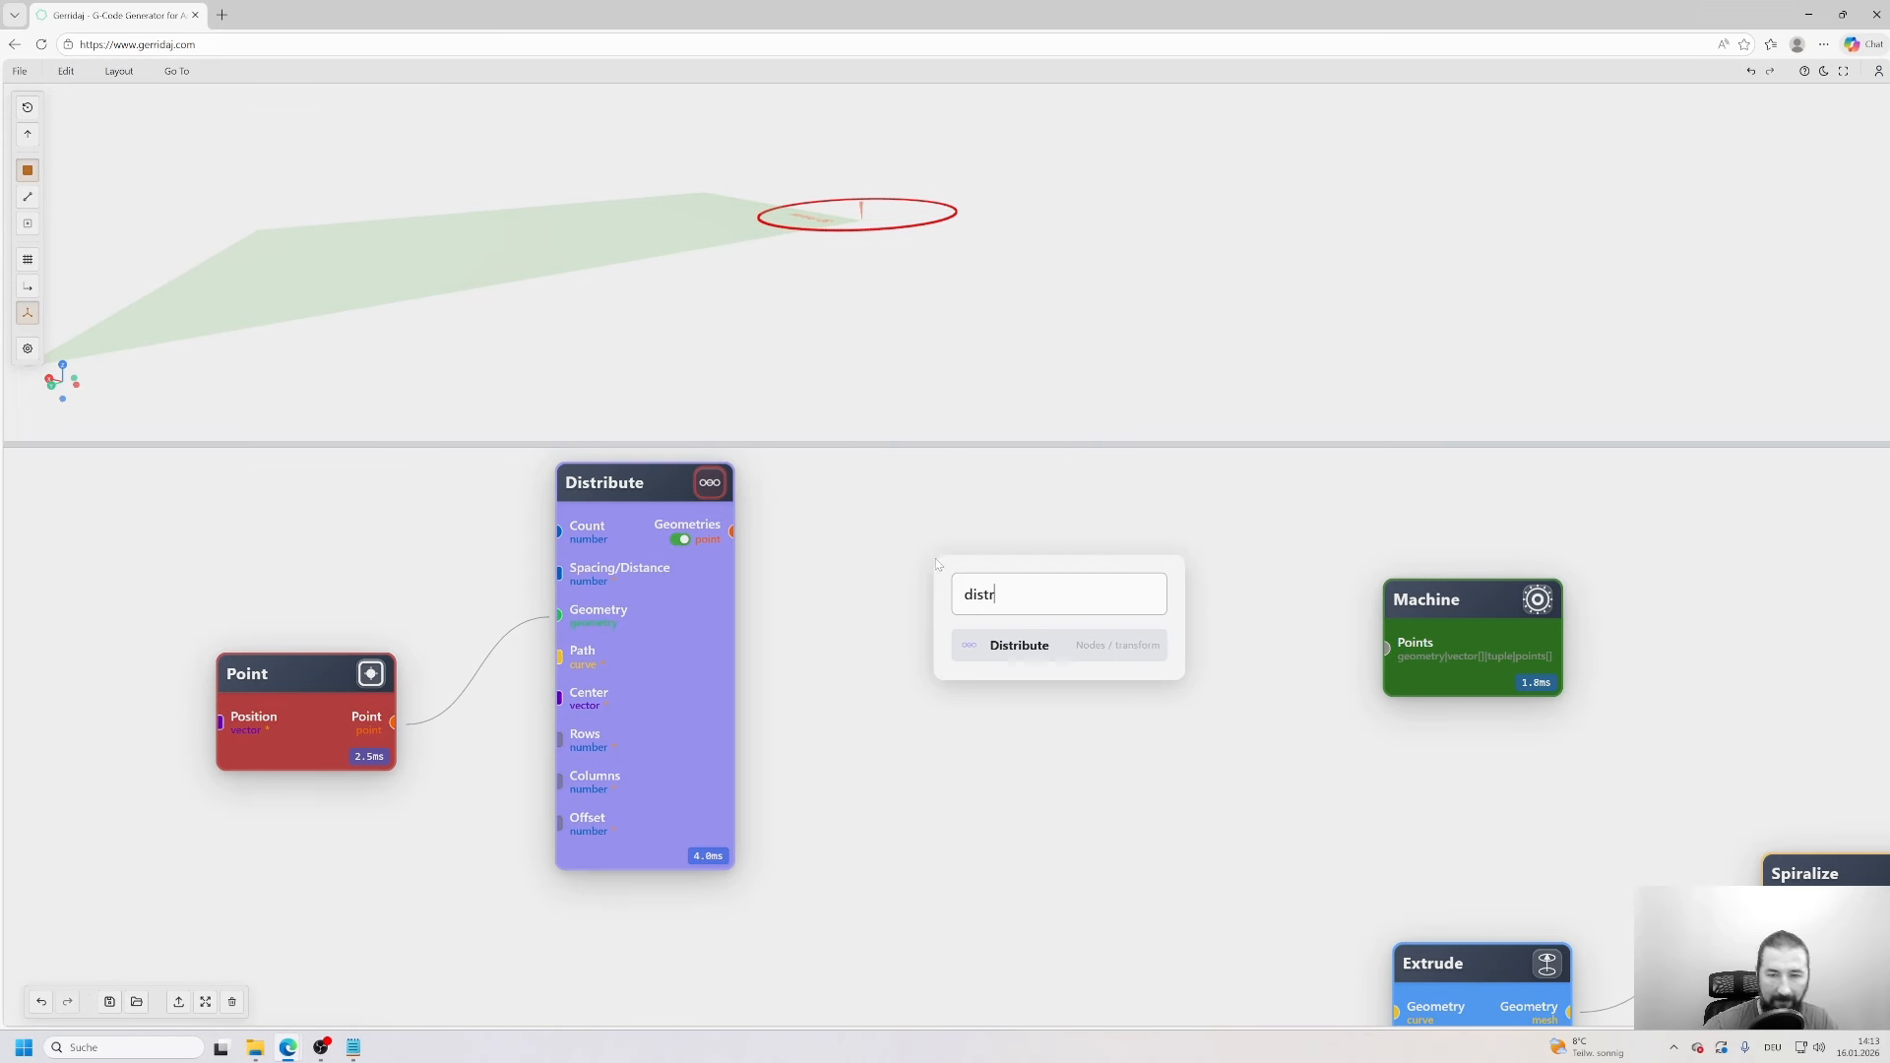
key("Return")
left_click_drag(733, 532, 978, 681)
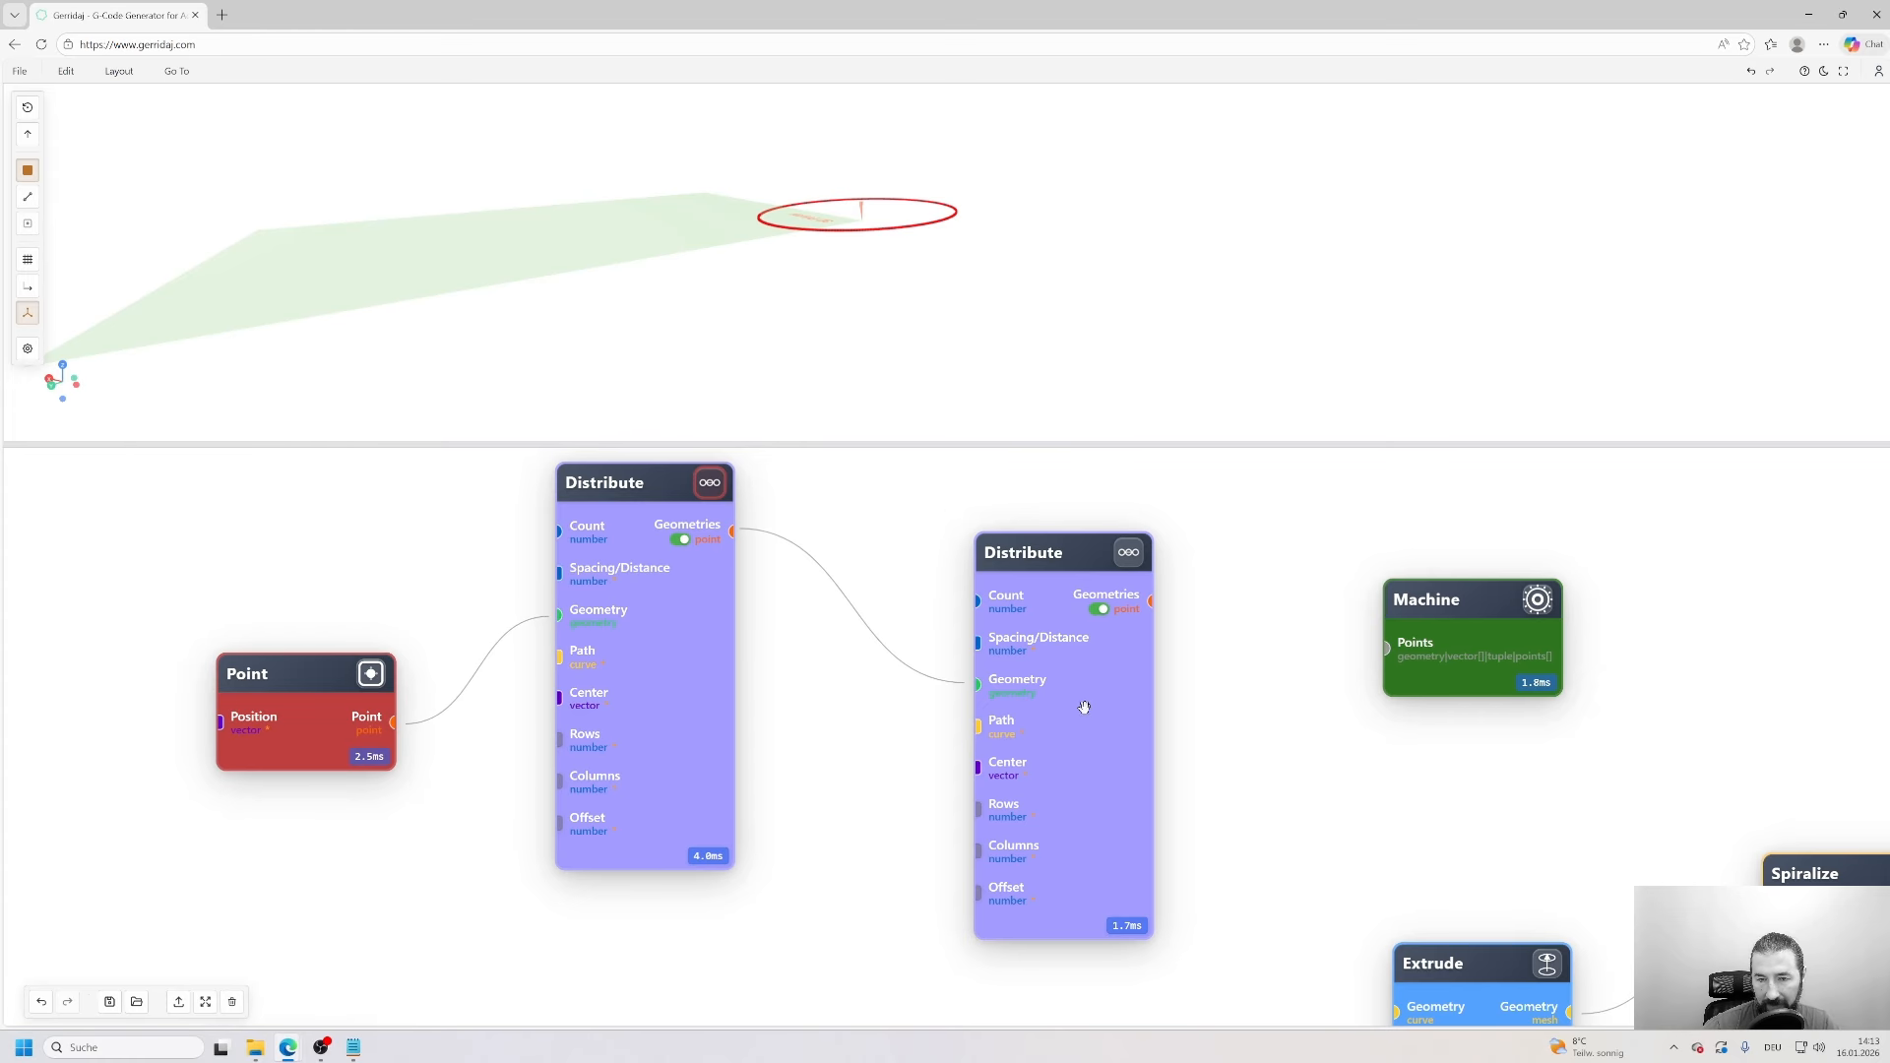
- Set the second Distribute node to a Count of 15 and a spacing of 0,1 cm along the Z axis, and apply
double_click(1089, 715)
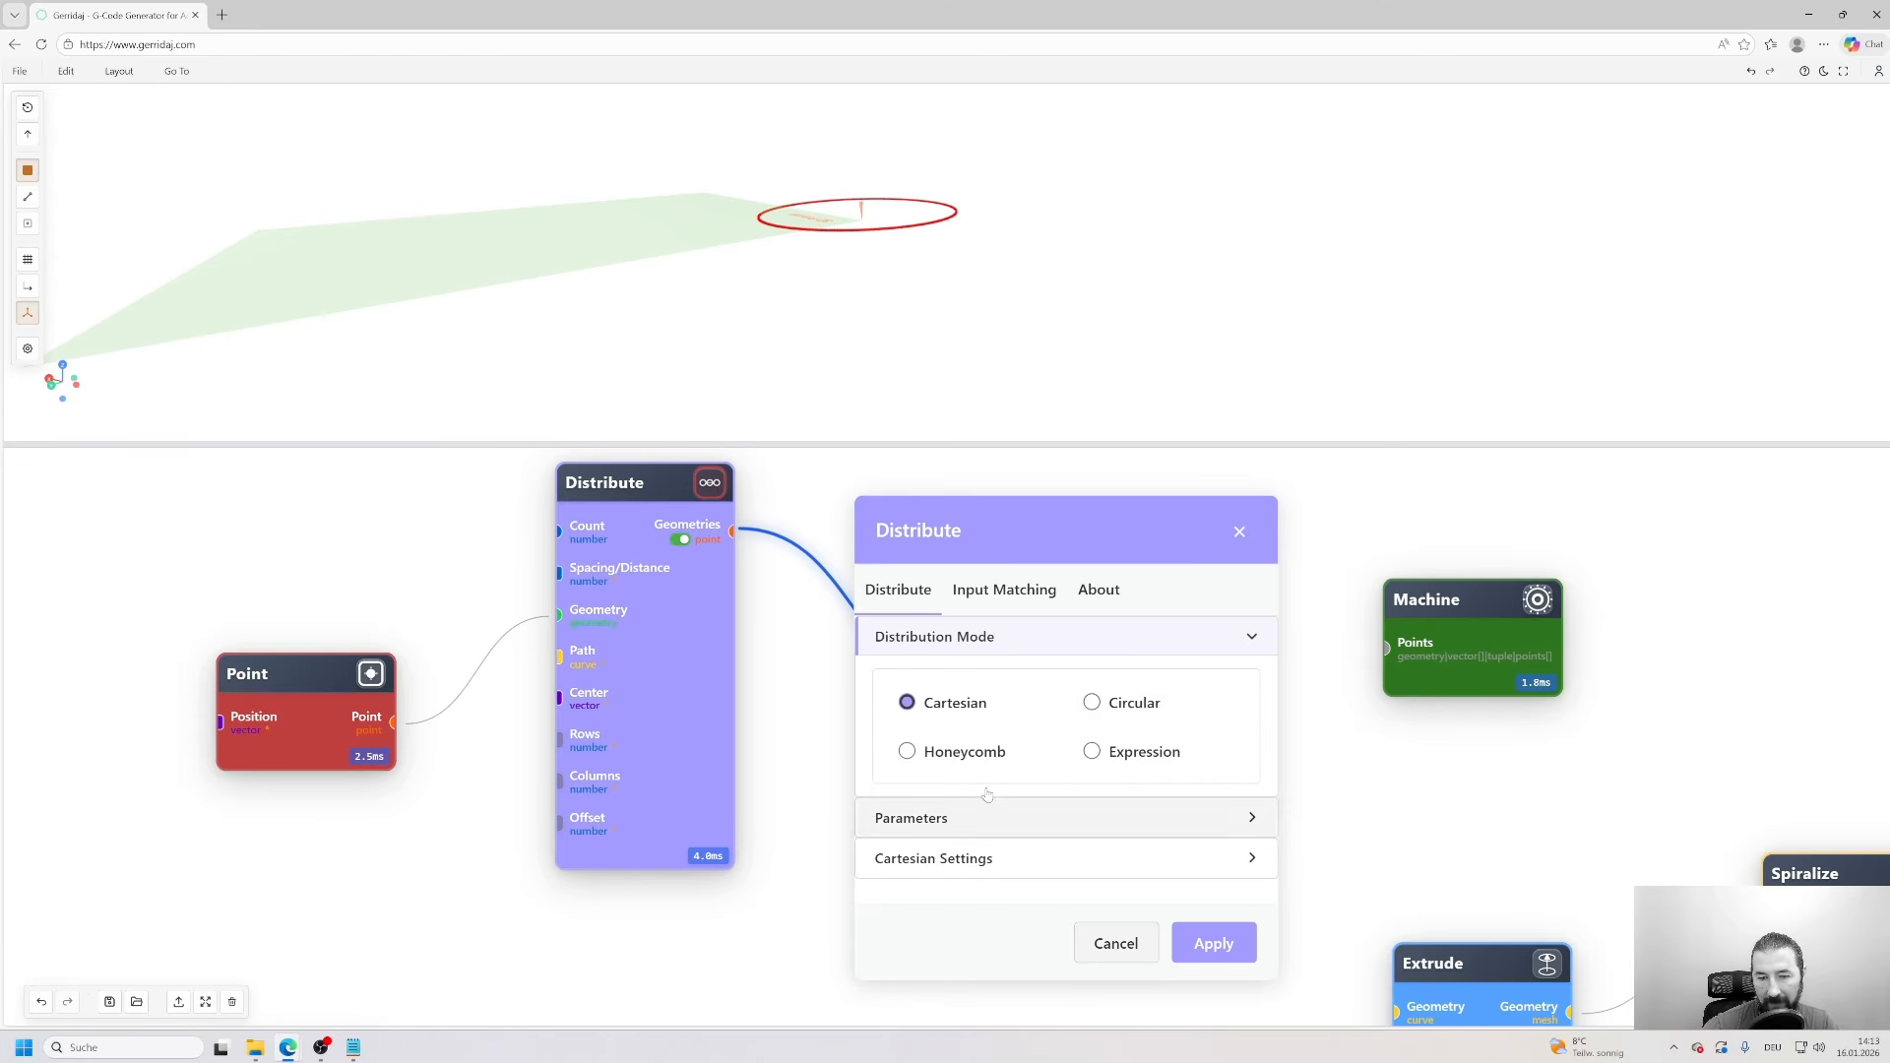
left_click_drag(1093, 642, 1099, 555)
left_click(1021, 731)
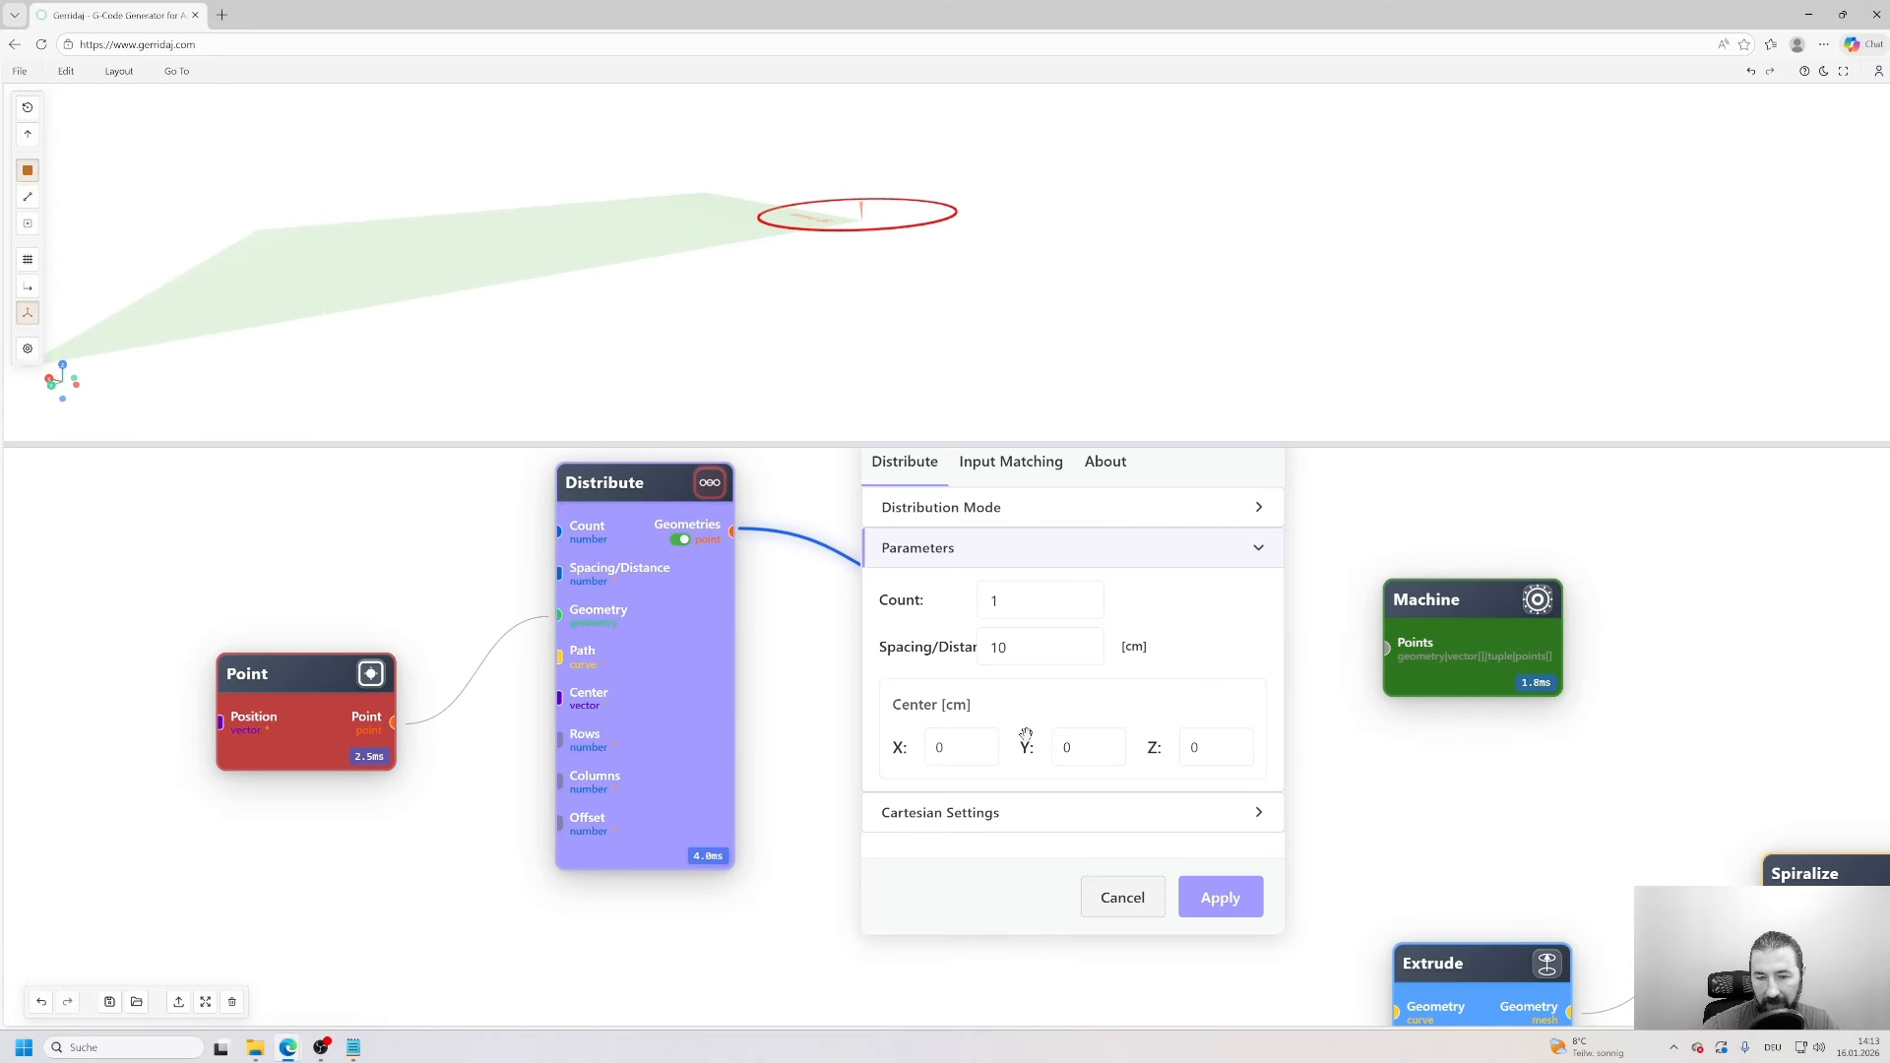
double_click(994, 600)
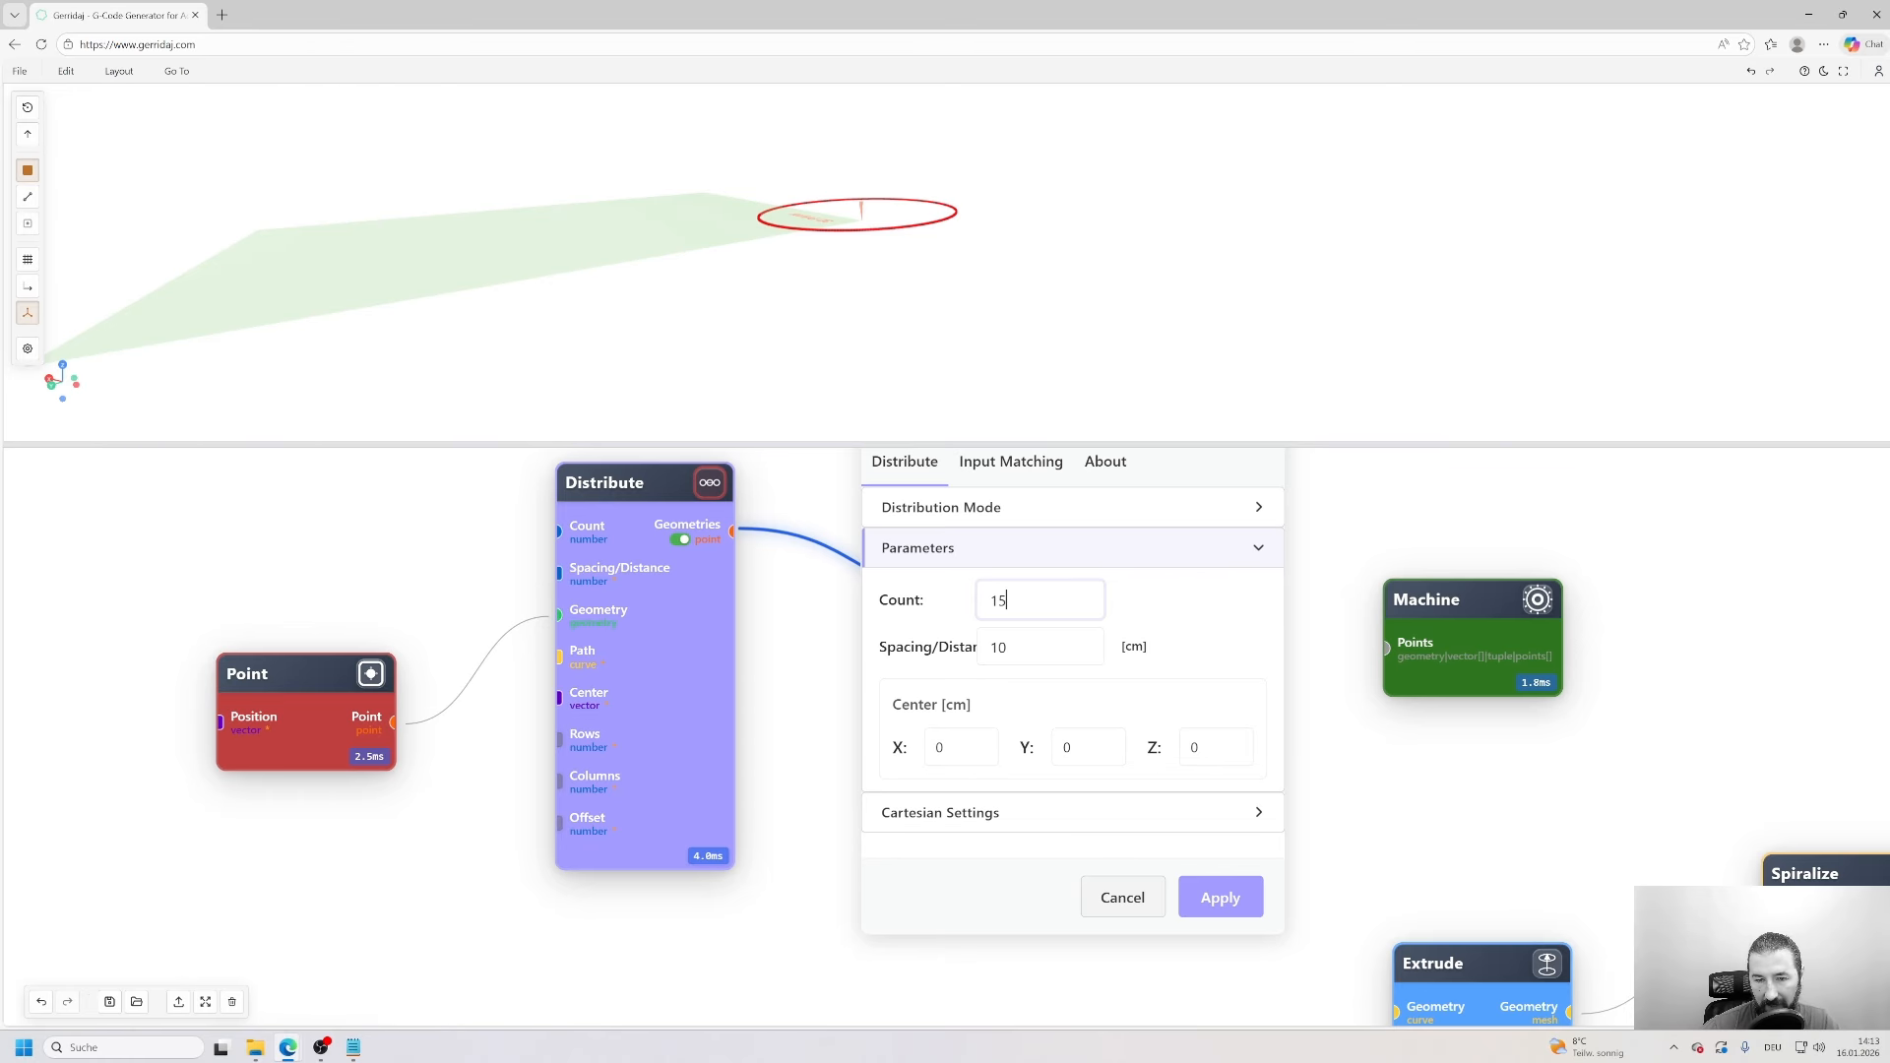
key("Tab")
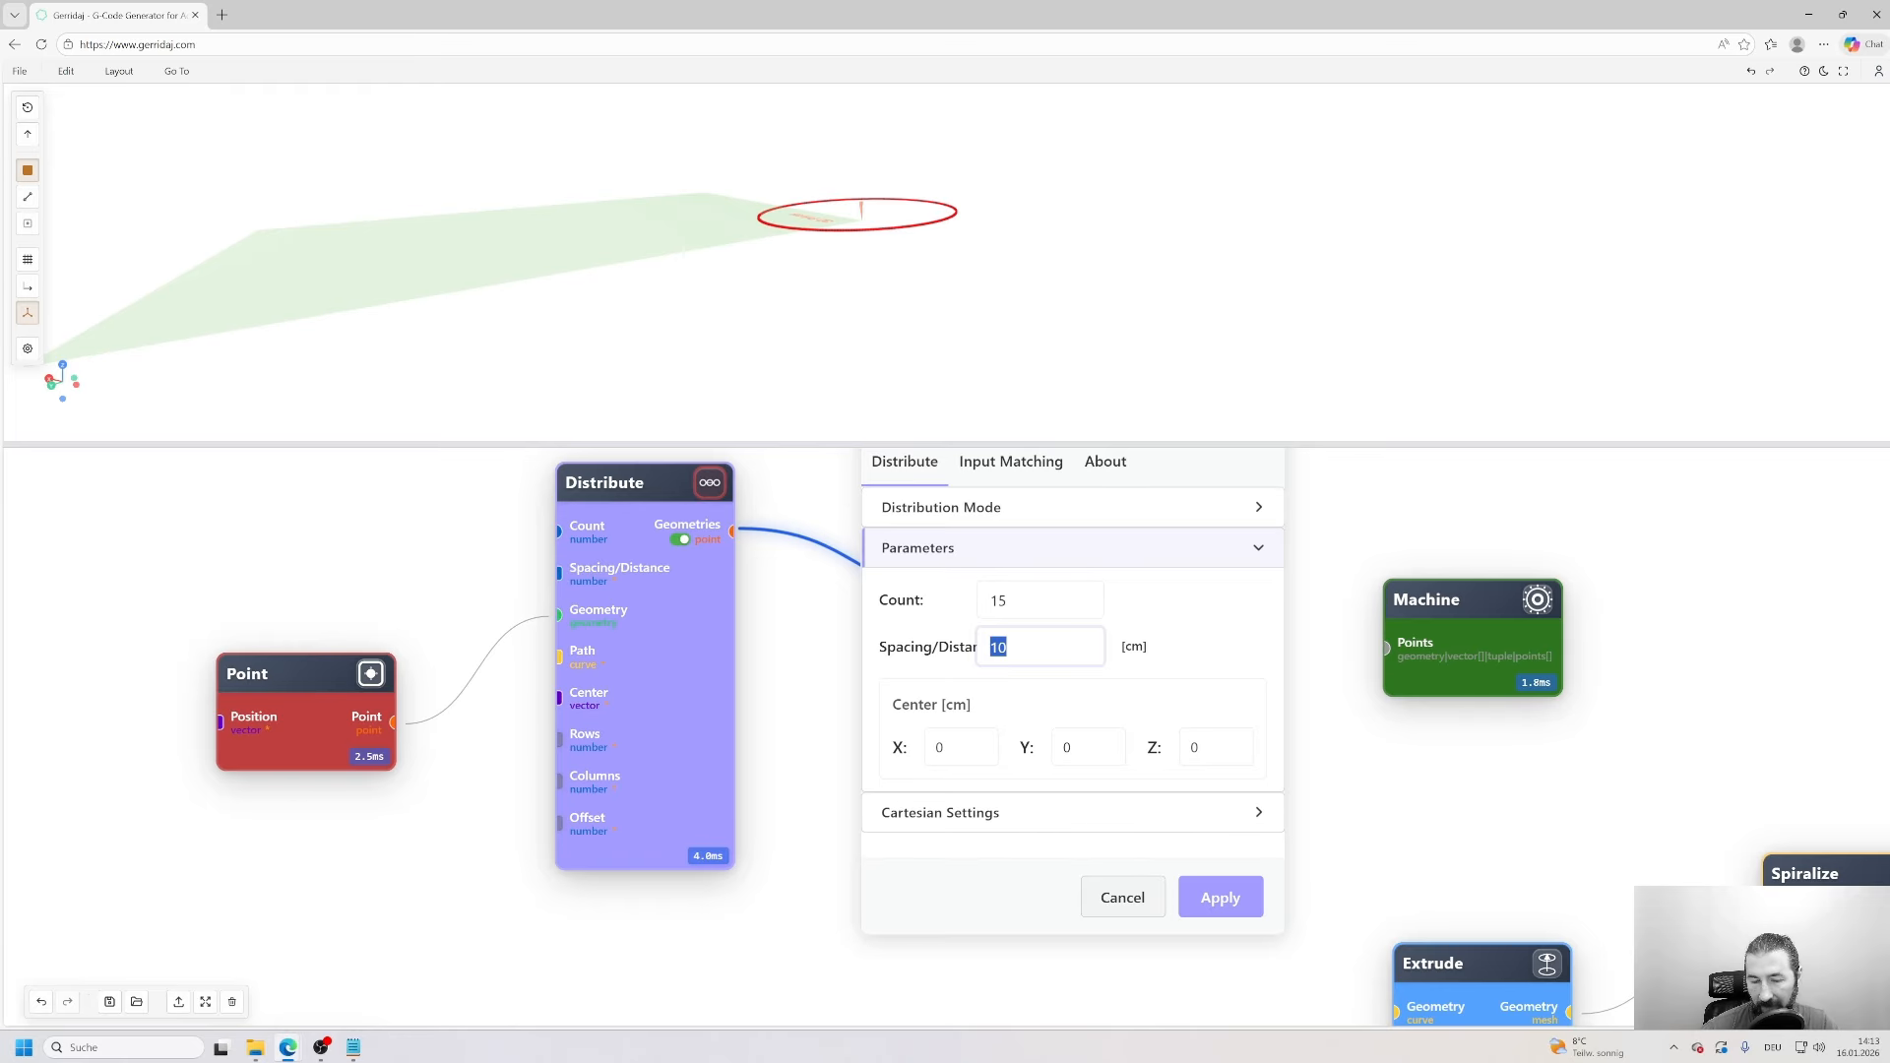
type("0,")
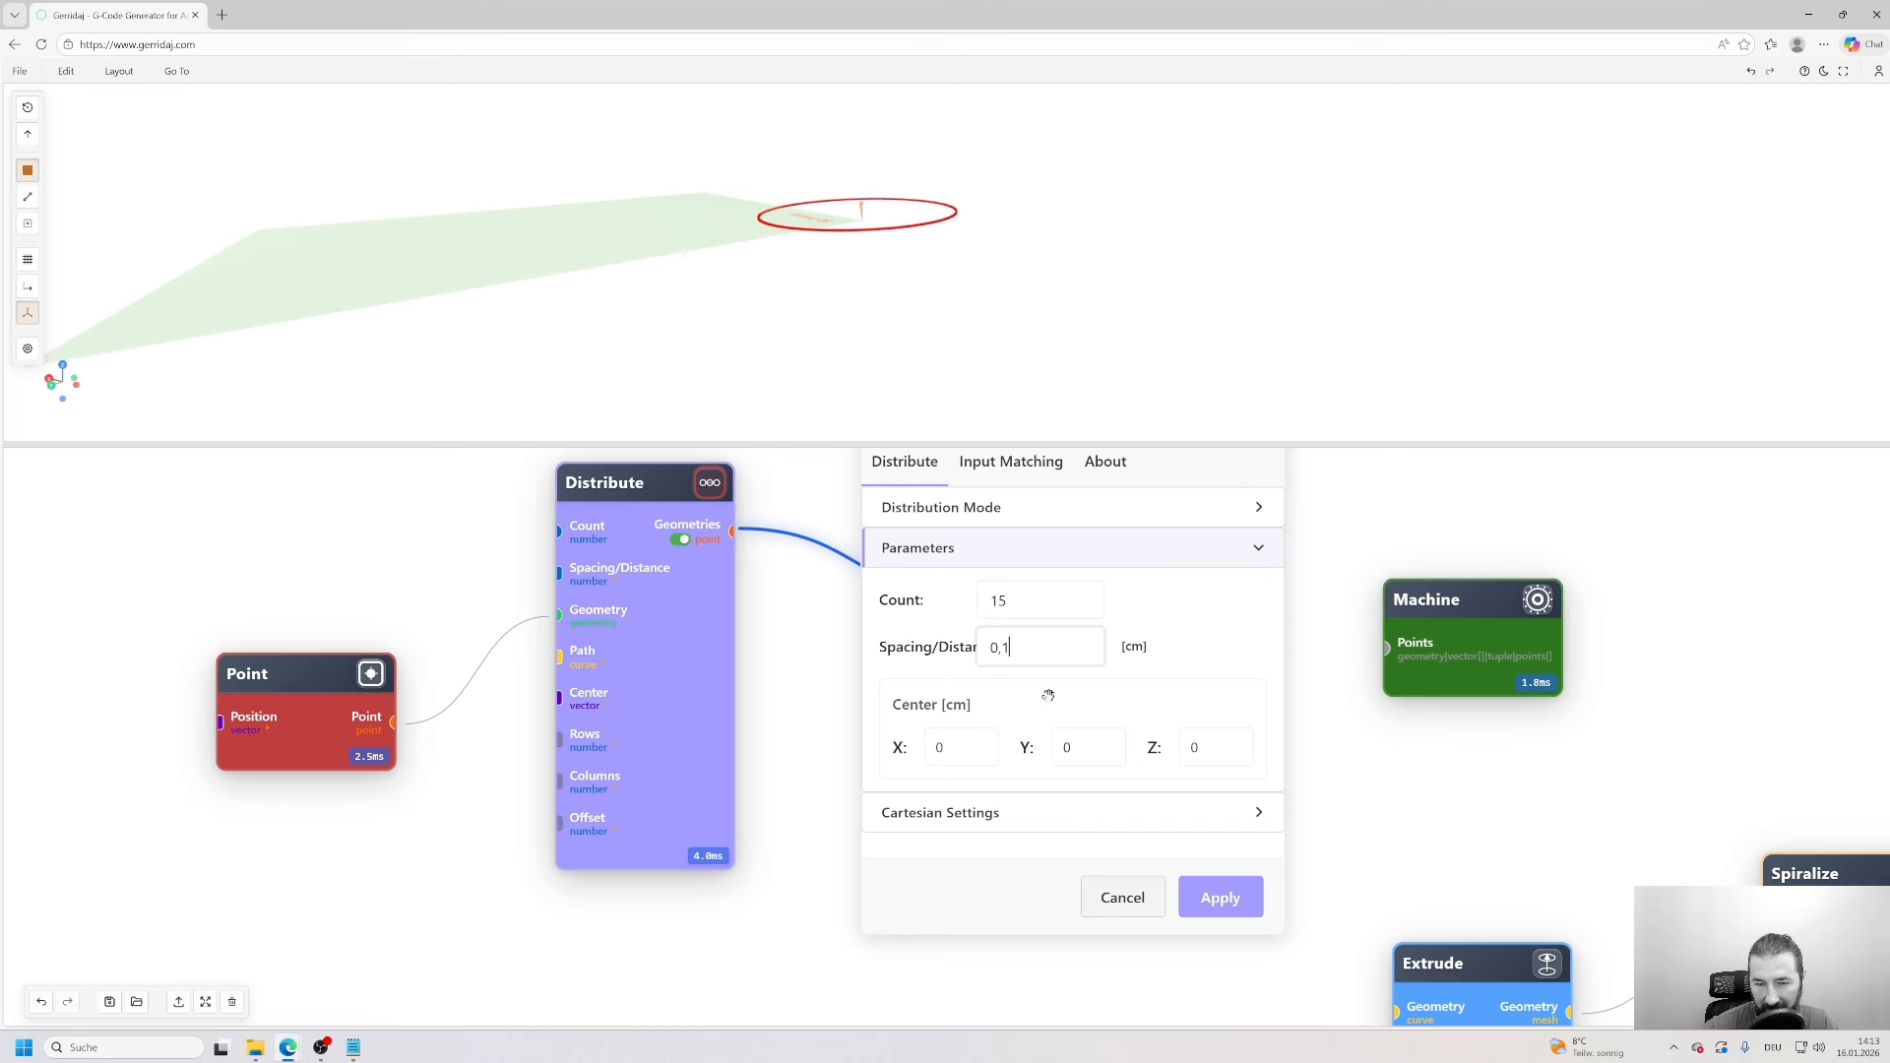
left_click(1048, 813)
left_click(1051, 802)
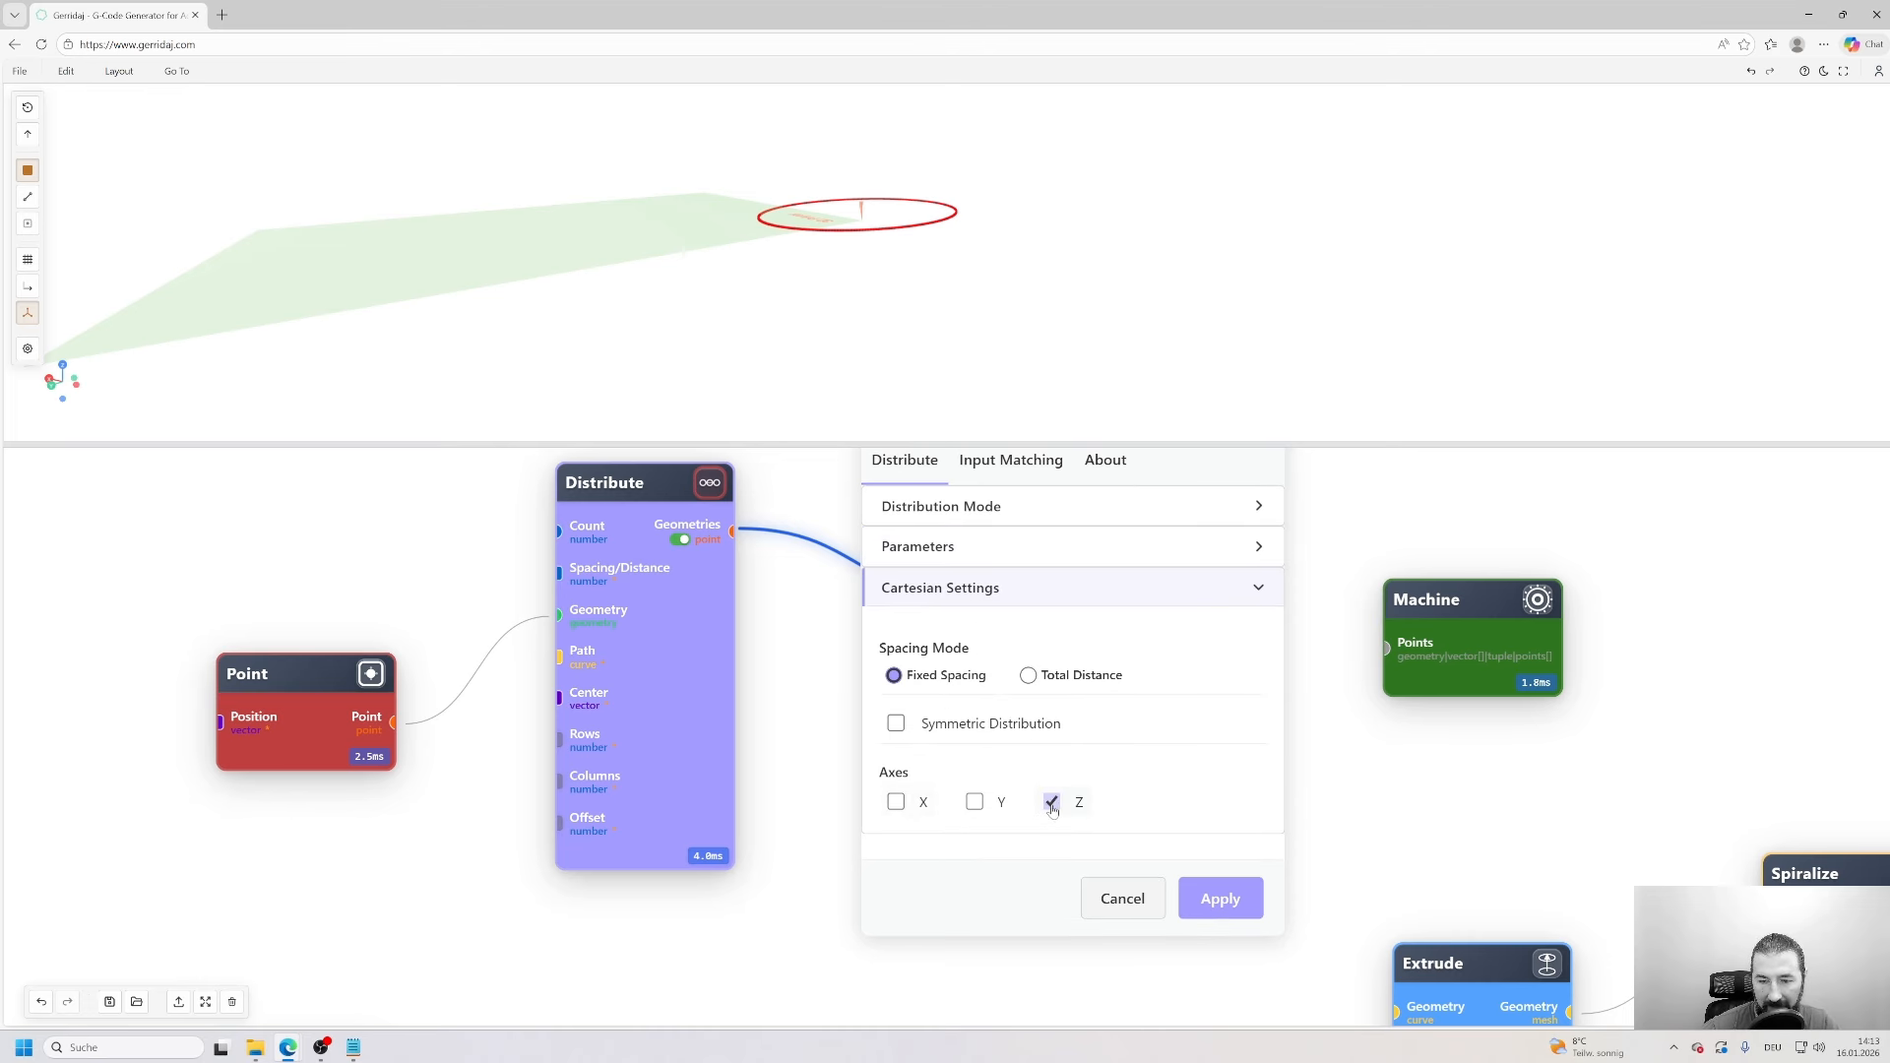
left_click(1219, 899)
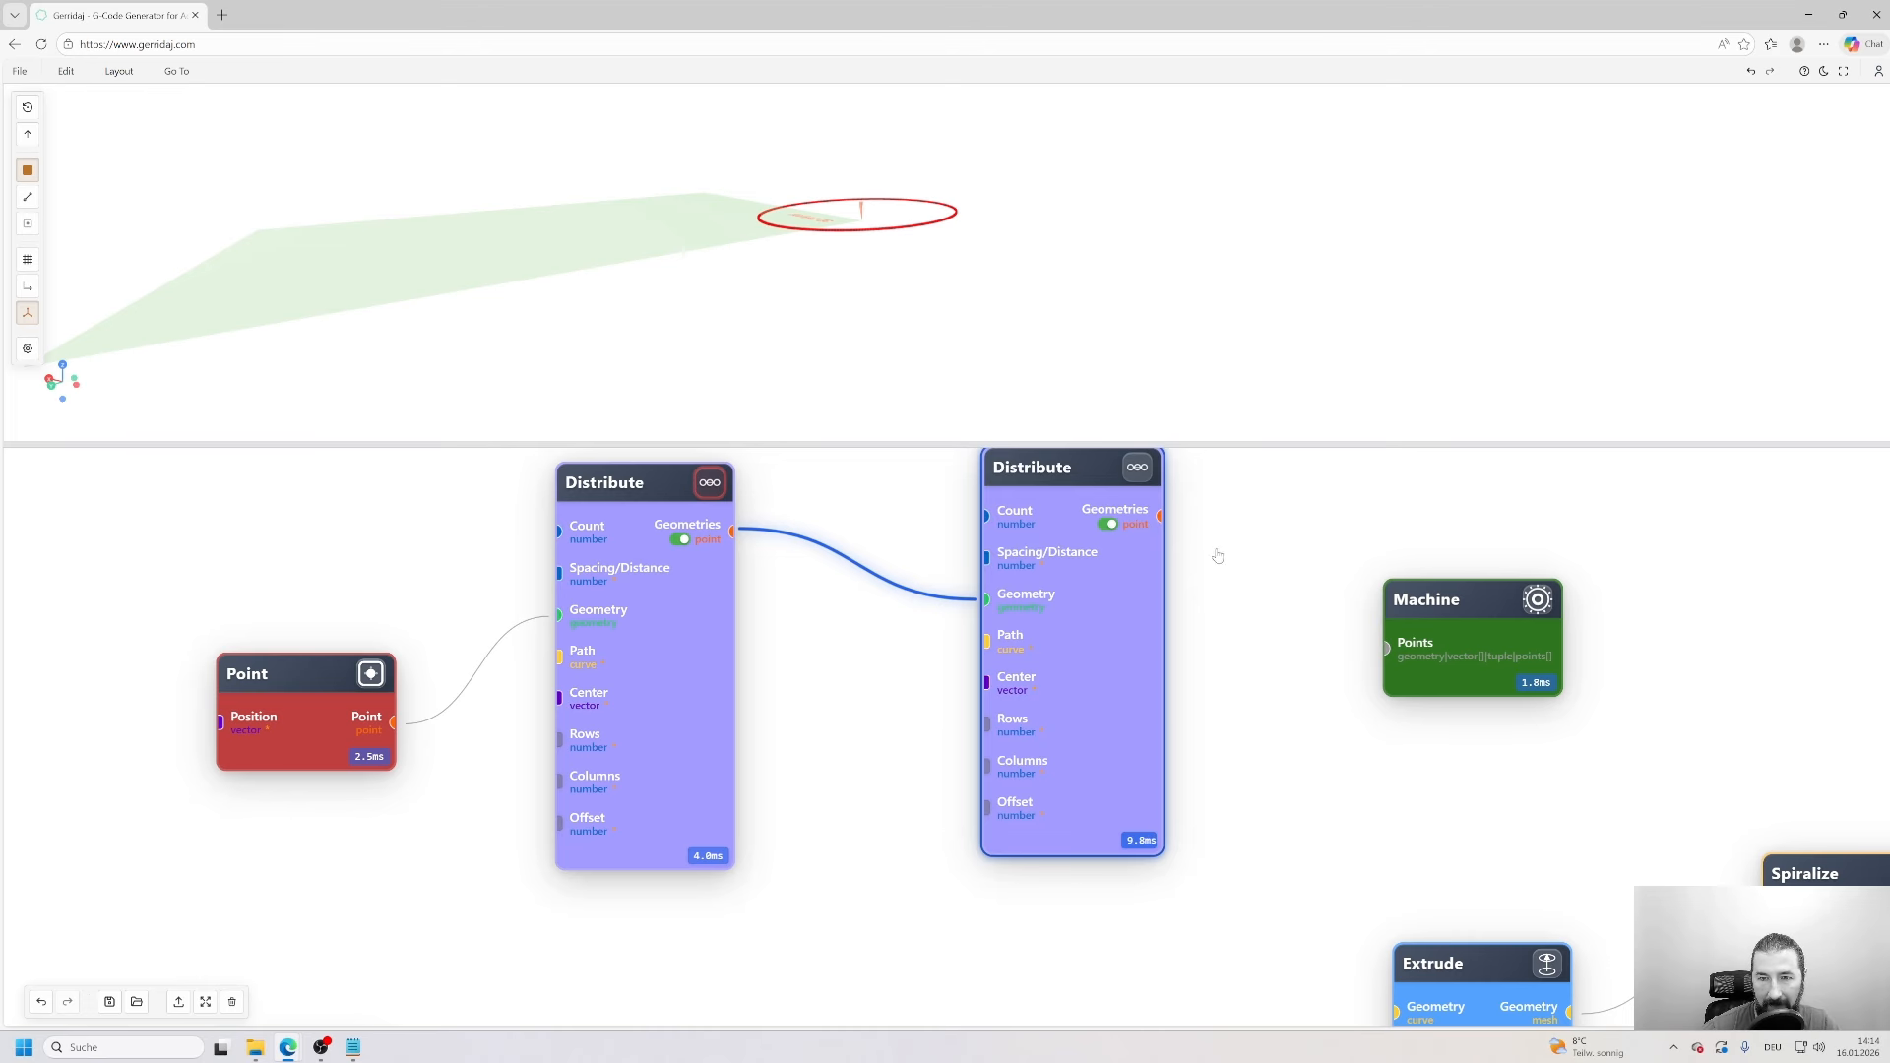
- Preview the second Distribute node and inspect the stacked rings of points in the 3D view
left_click(1143, 470)
scroll(885, 240, "up", 5)
scroll(894, 299, "down", 5)
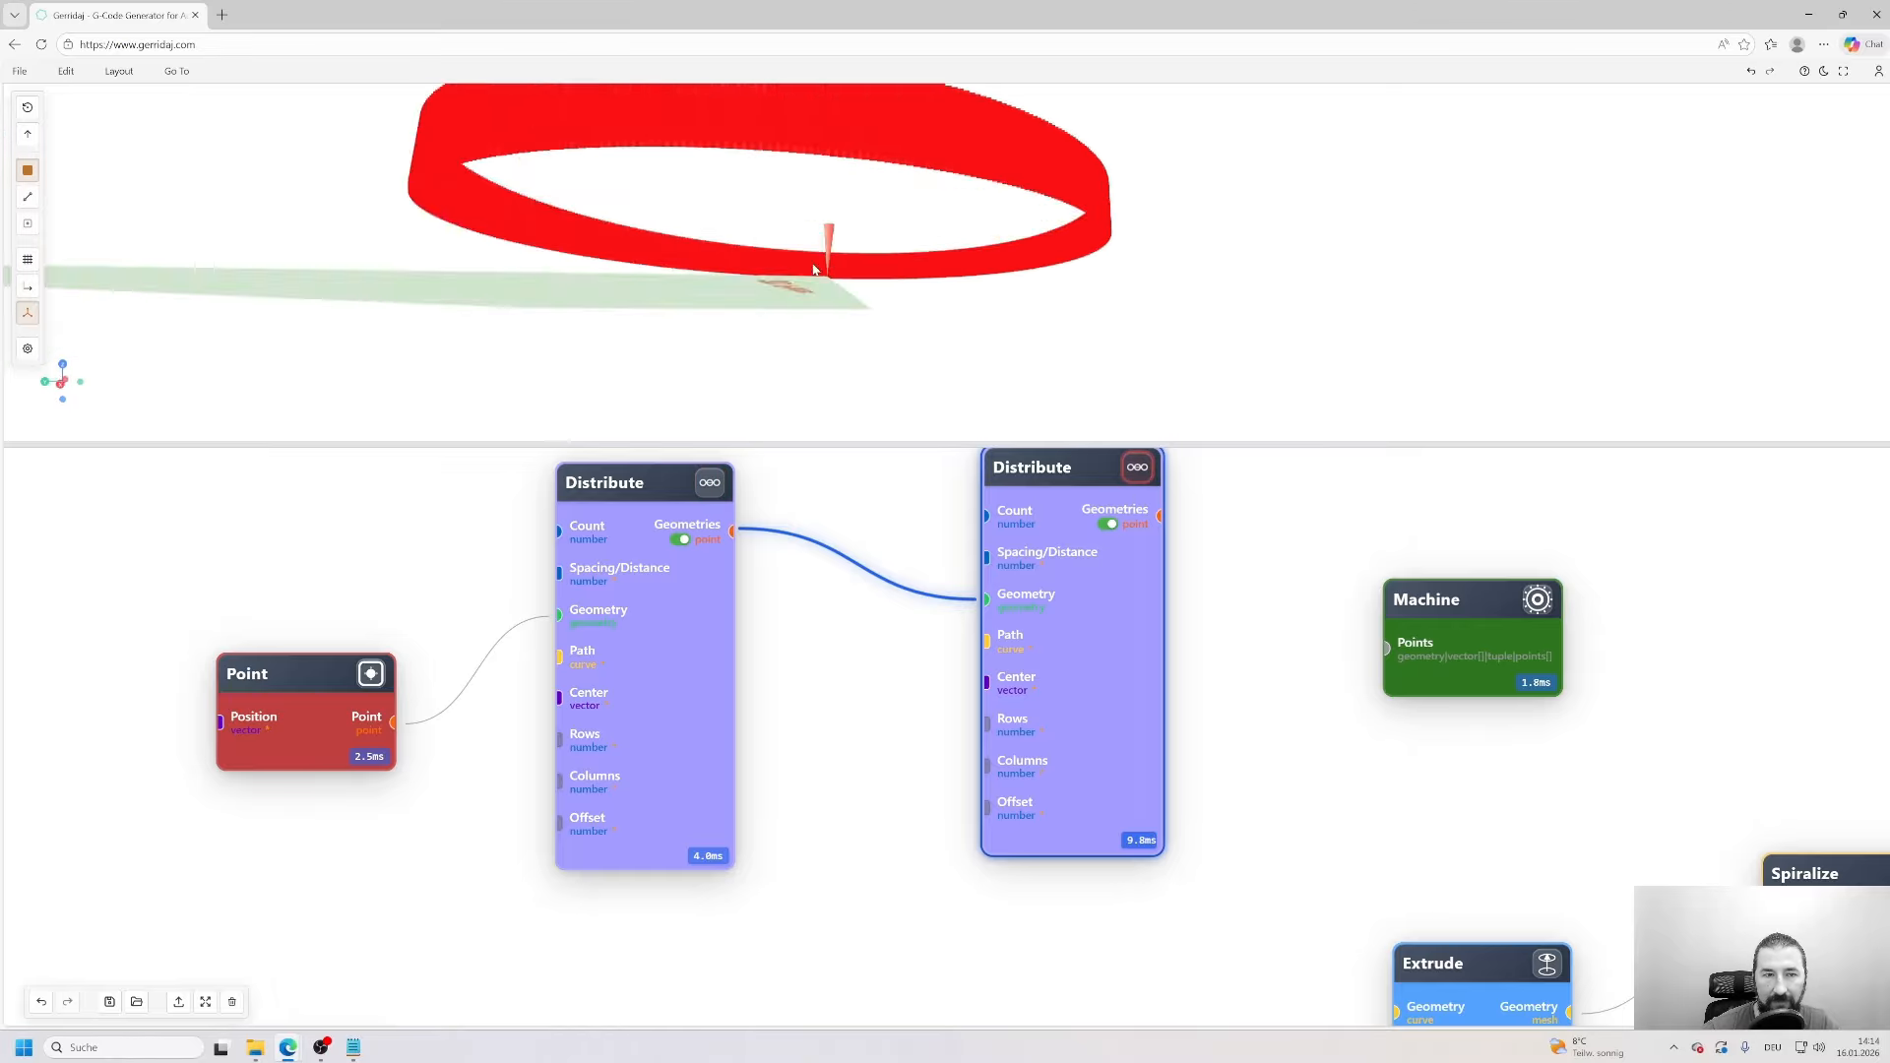
left_click_drag(886, 298, 796, 312)
middle_click_drag(1085, 638, 882, 670)
- Move the Machine node aside, add a Points Viewer node and feed the second Distribute's Geometries output into its Data input
left_click_drag(1278, 633, 1663, 673)
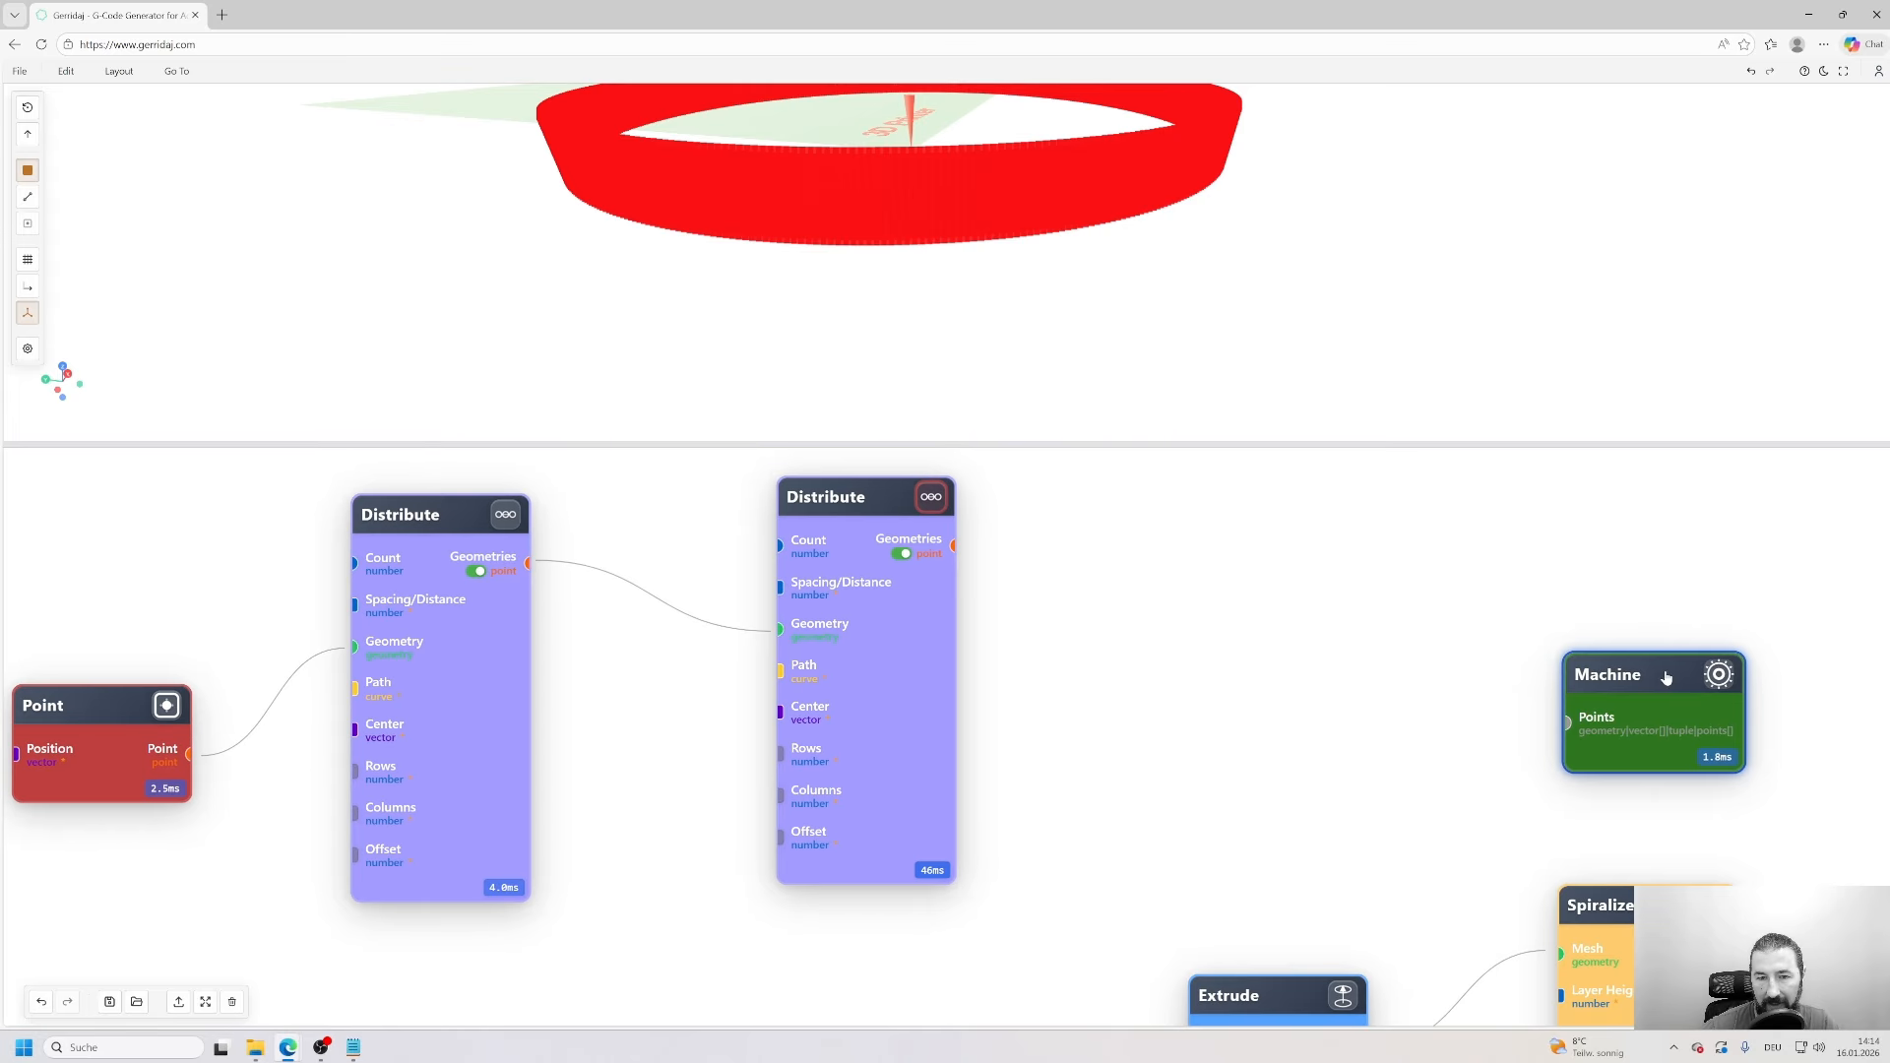
middle_click_drag(1192, 500, 1020, 585)
right_click(1020, 585)
type("po")
key("Down")
key("Down")
key("Down")
key("Down")
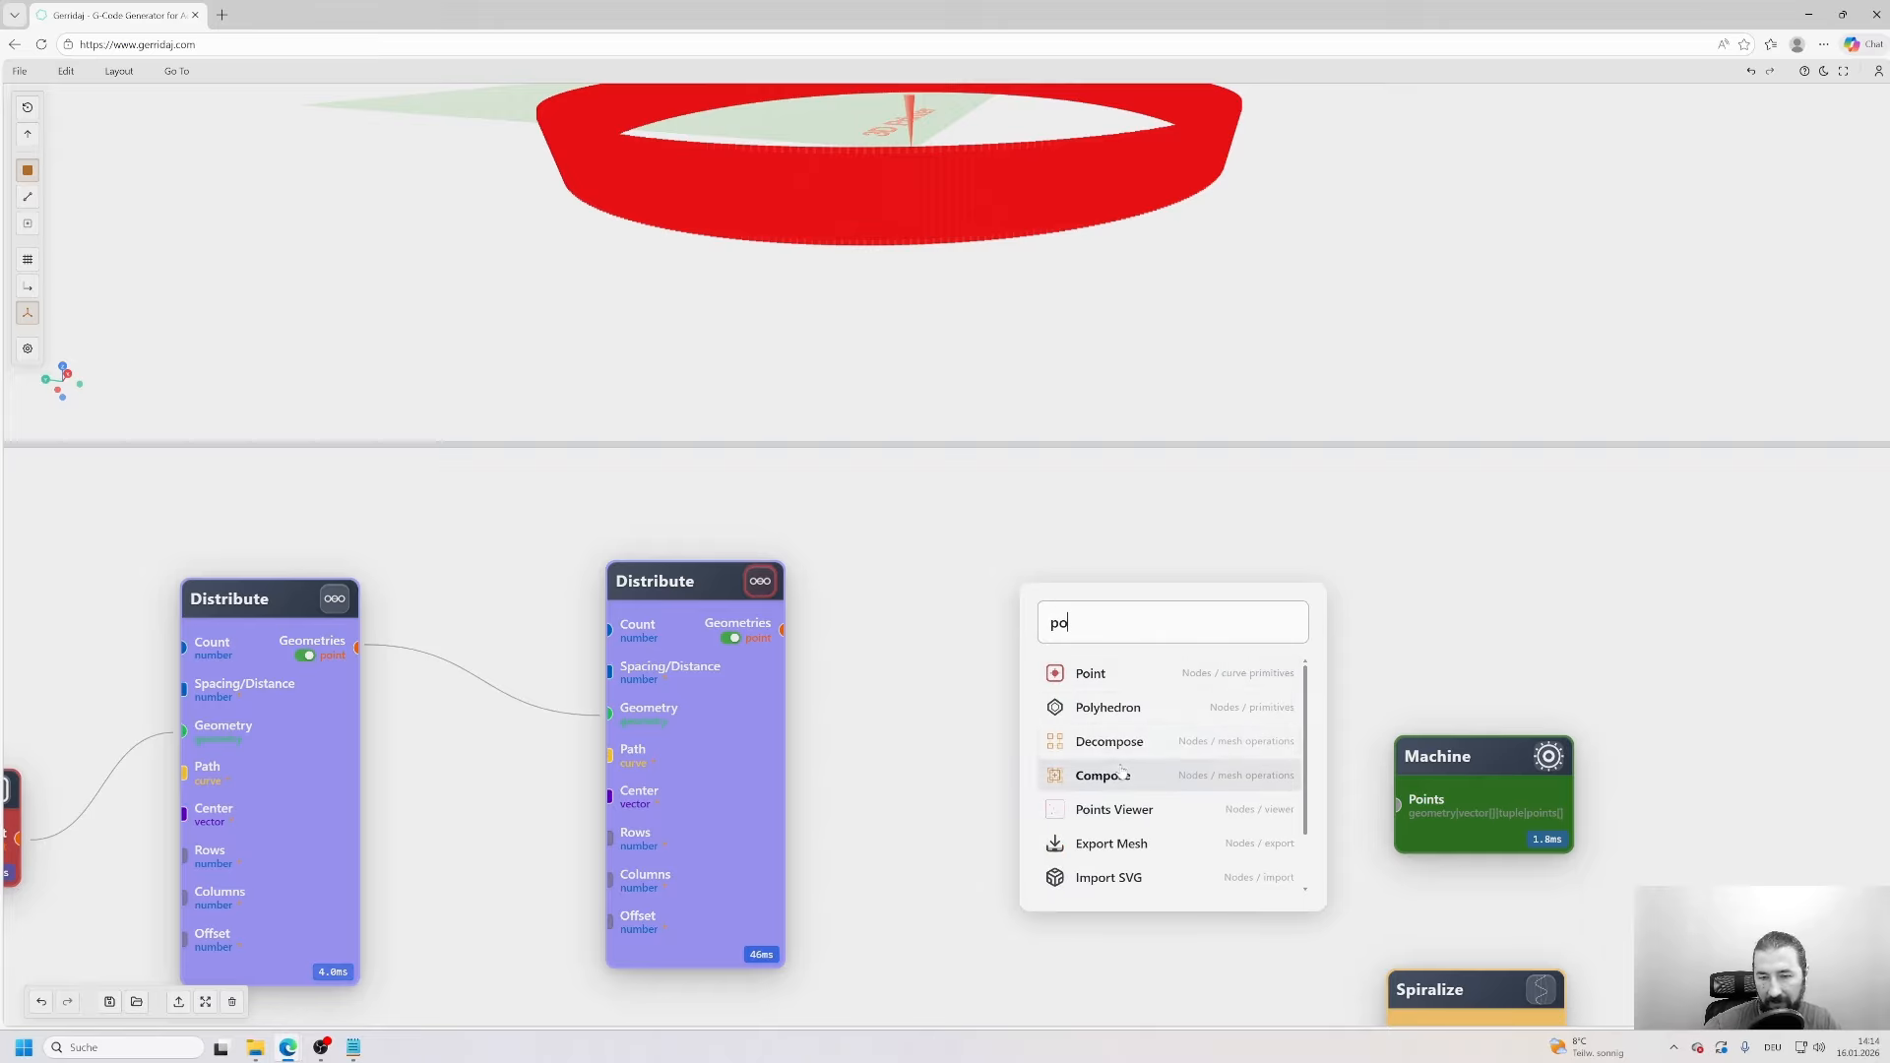
key("Return")
left_click_drag(782, 630, 1013, 616)
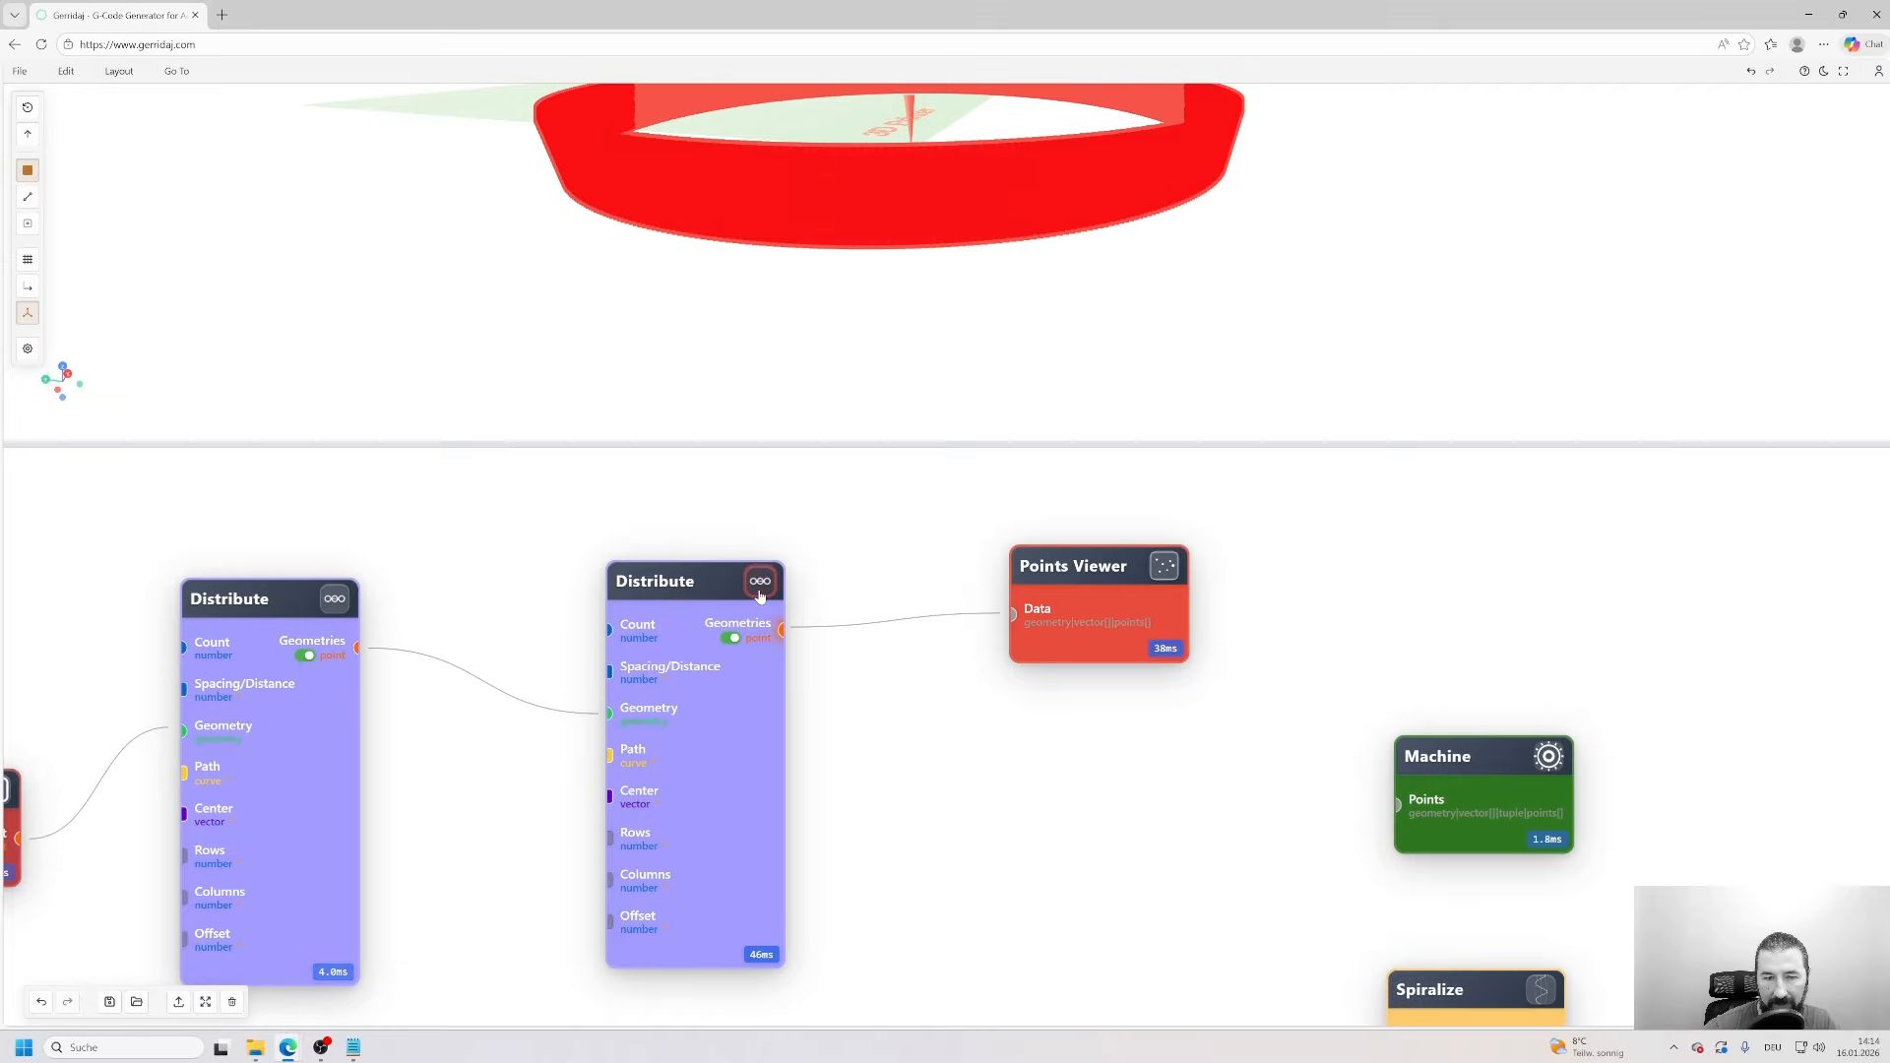
- Turn off the second Distribute preview, set the Points Viewer's Point Size to 0,1 and check the separate points in the 3D view
left_click(1164, 565)
type("0,3")
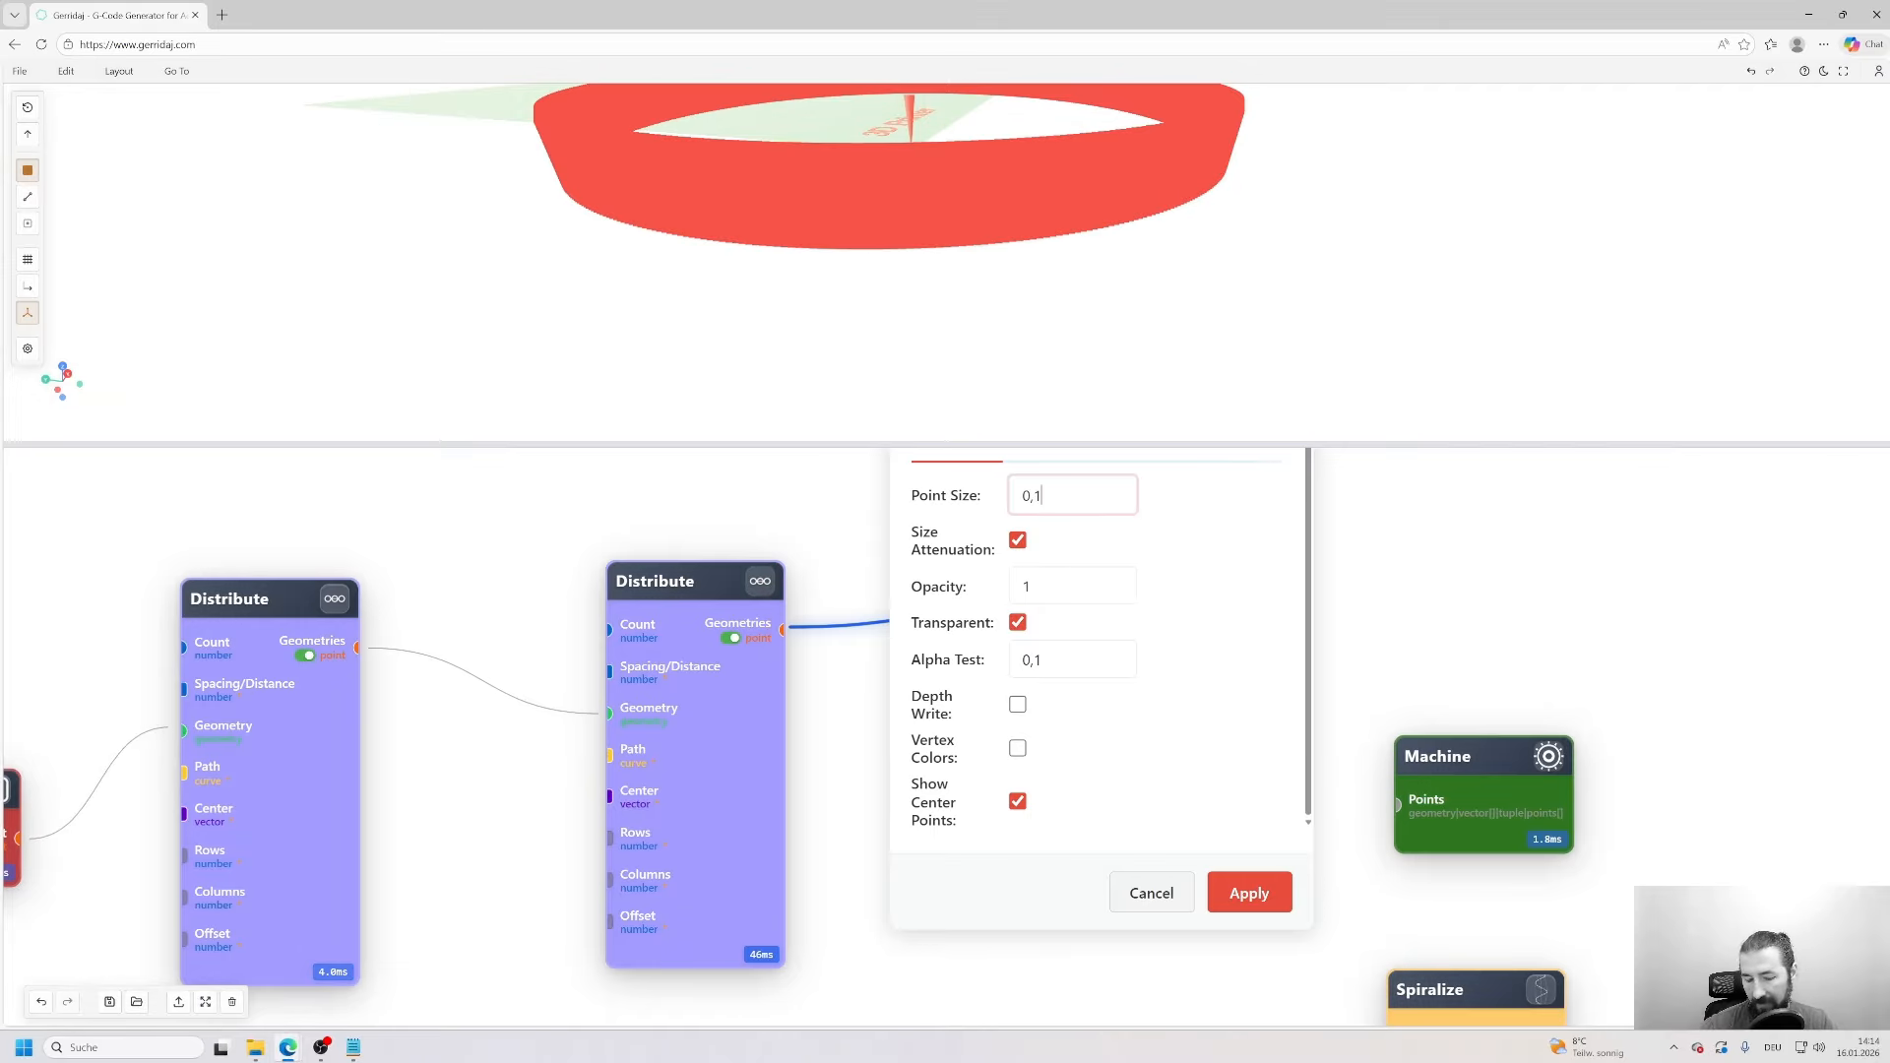
key("Return")
left_click_drag(883, 264, 995, 271)
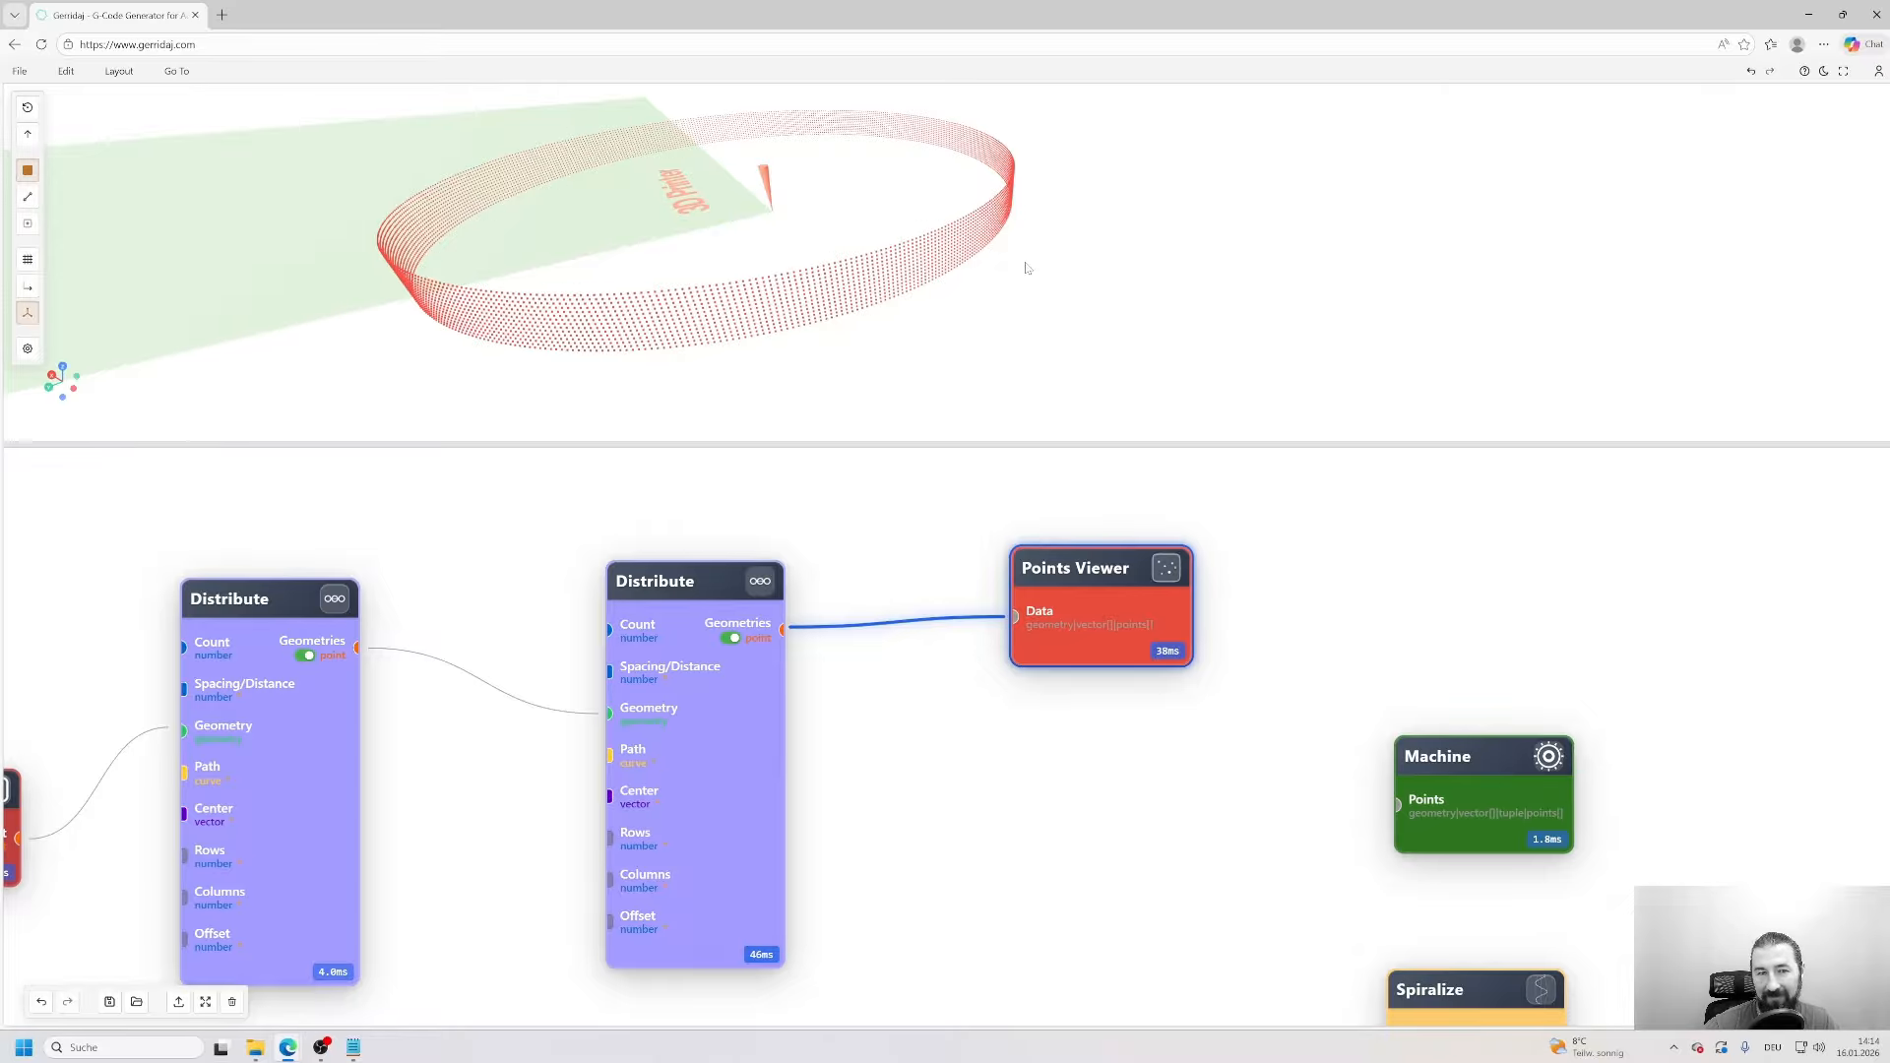
scroll(1026, 268, "down", 2)
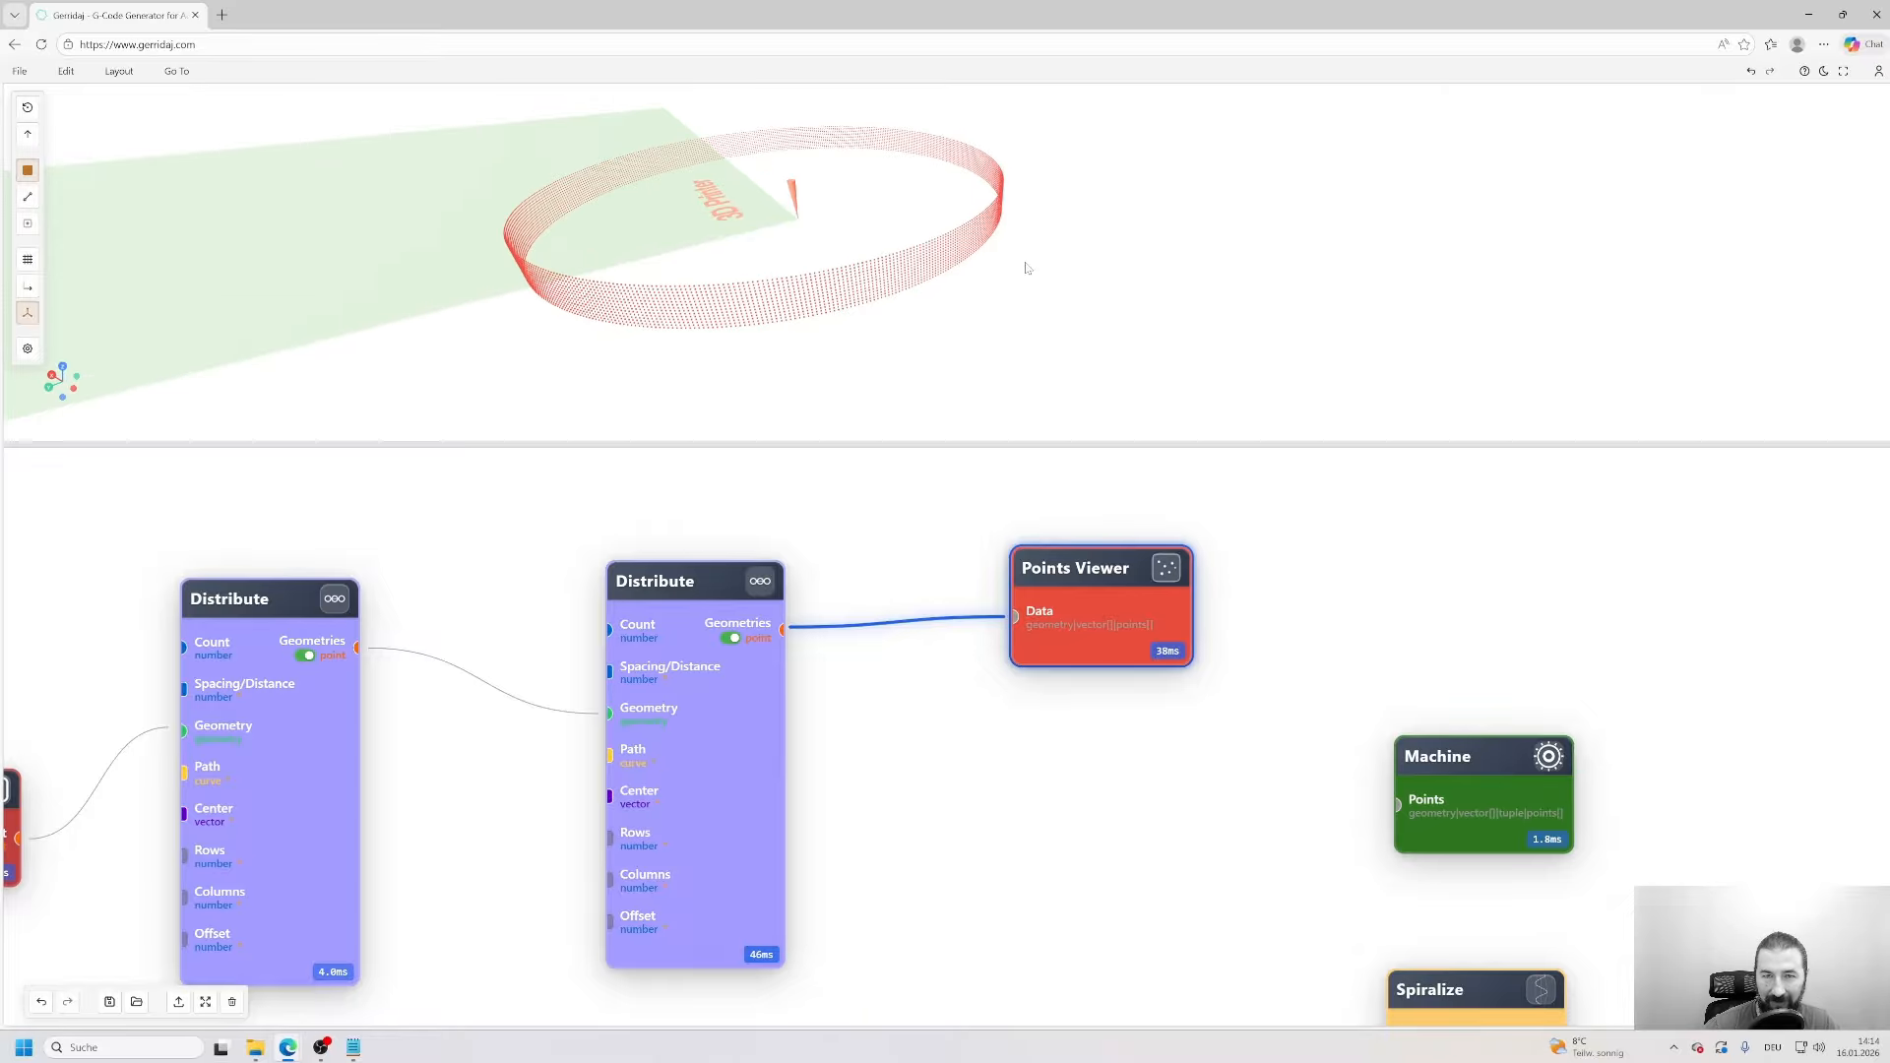
- Move the Point node further from the first Distribute node and shrink the 3D view to enlarge the node canvas
scroll(971, 794, "down", 3)
left_click_drag(971, 794, 1356, 689)
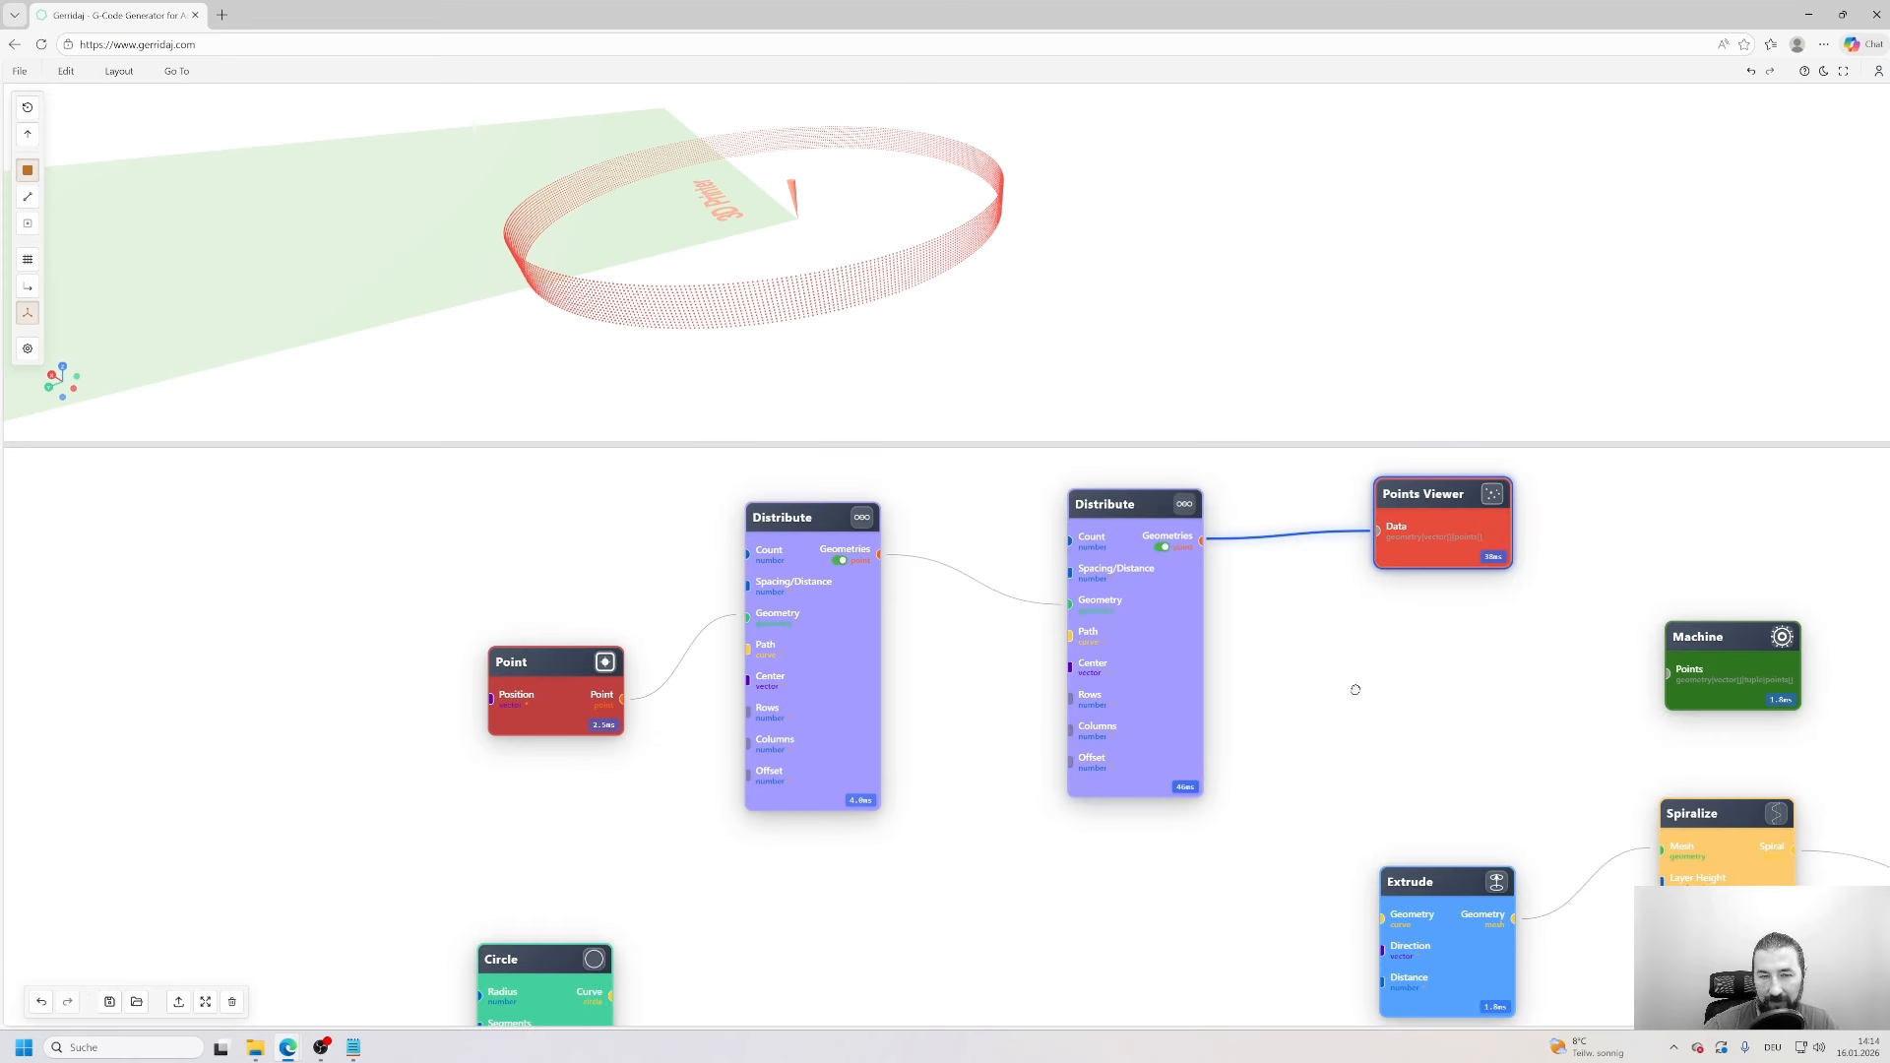
scroll(1020, 644, "down", 2)
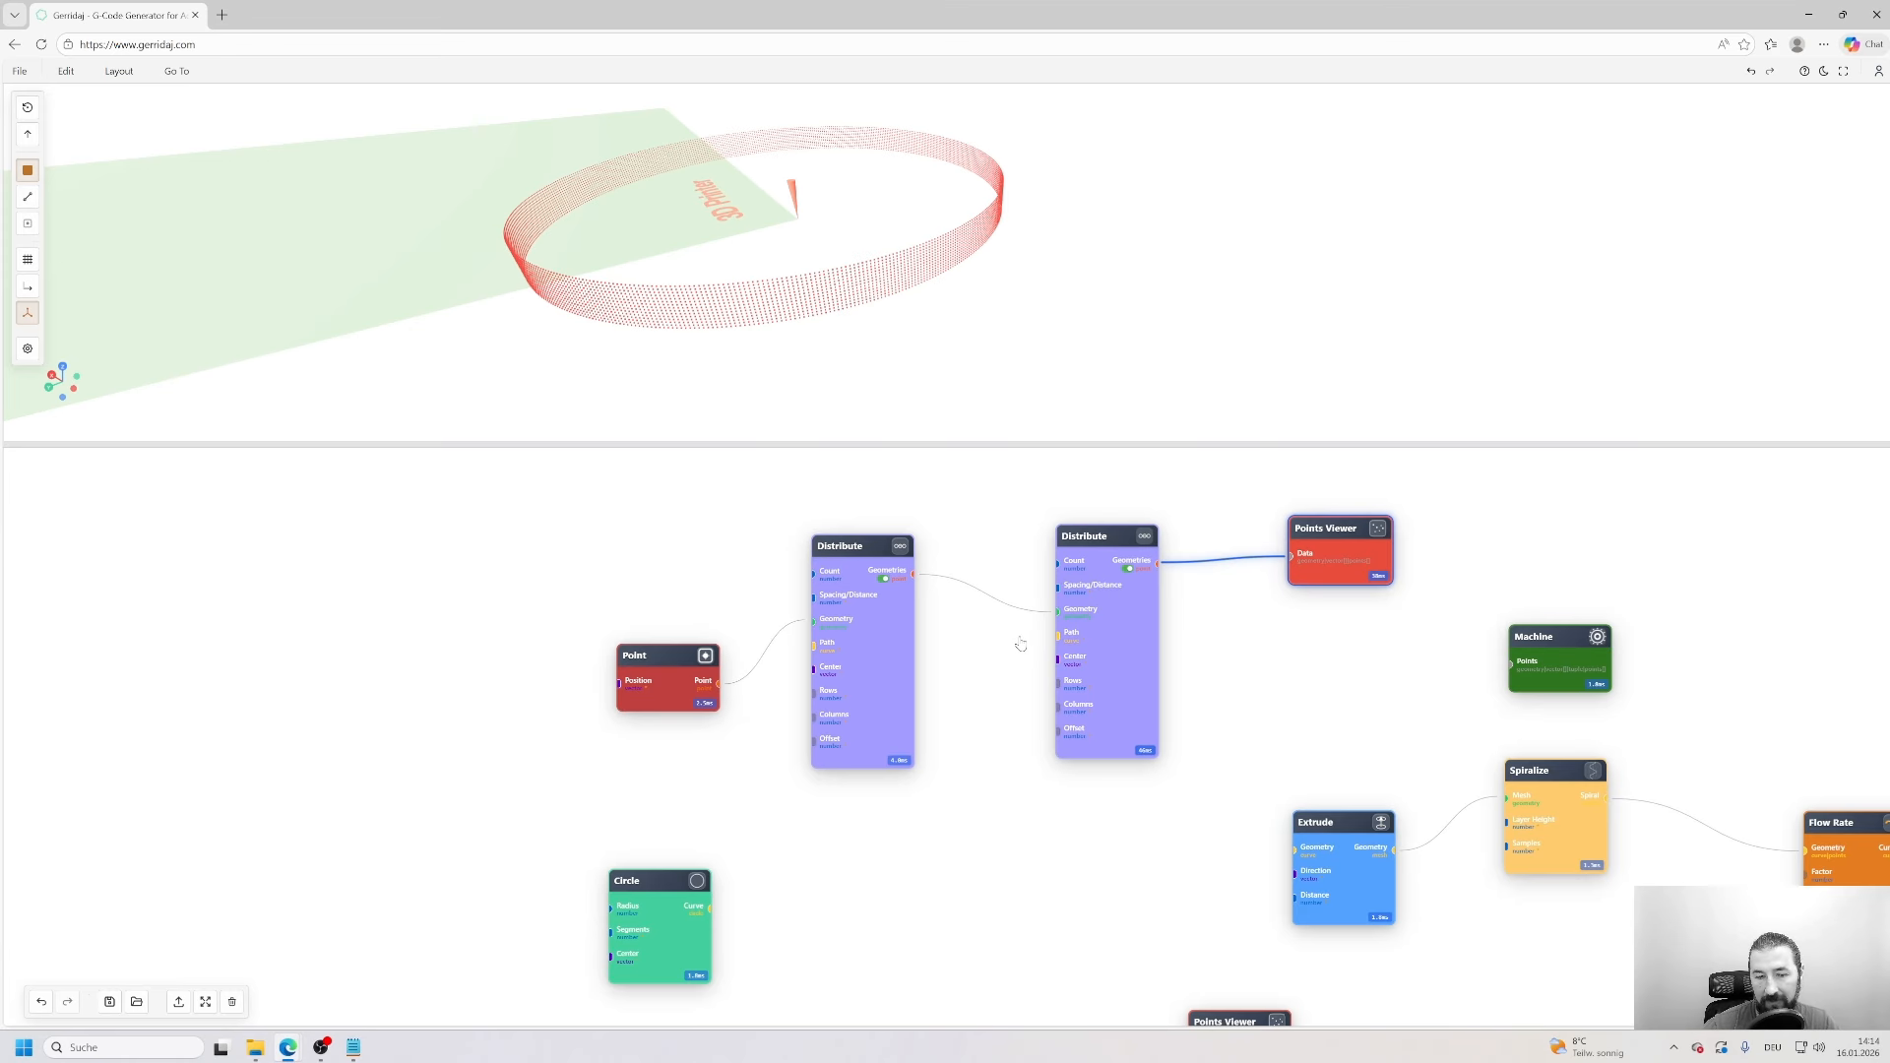
left_click_drag(669, 673, 581, 584)
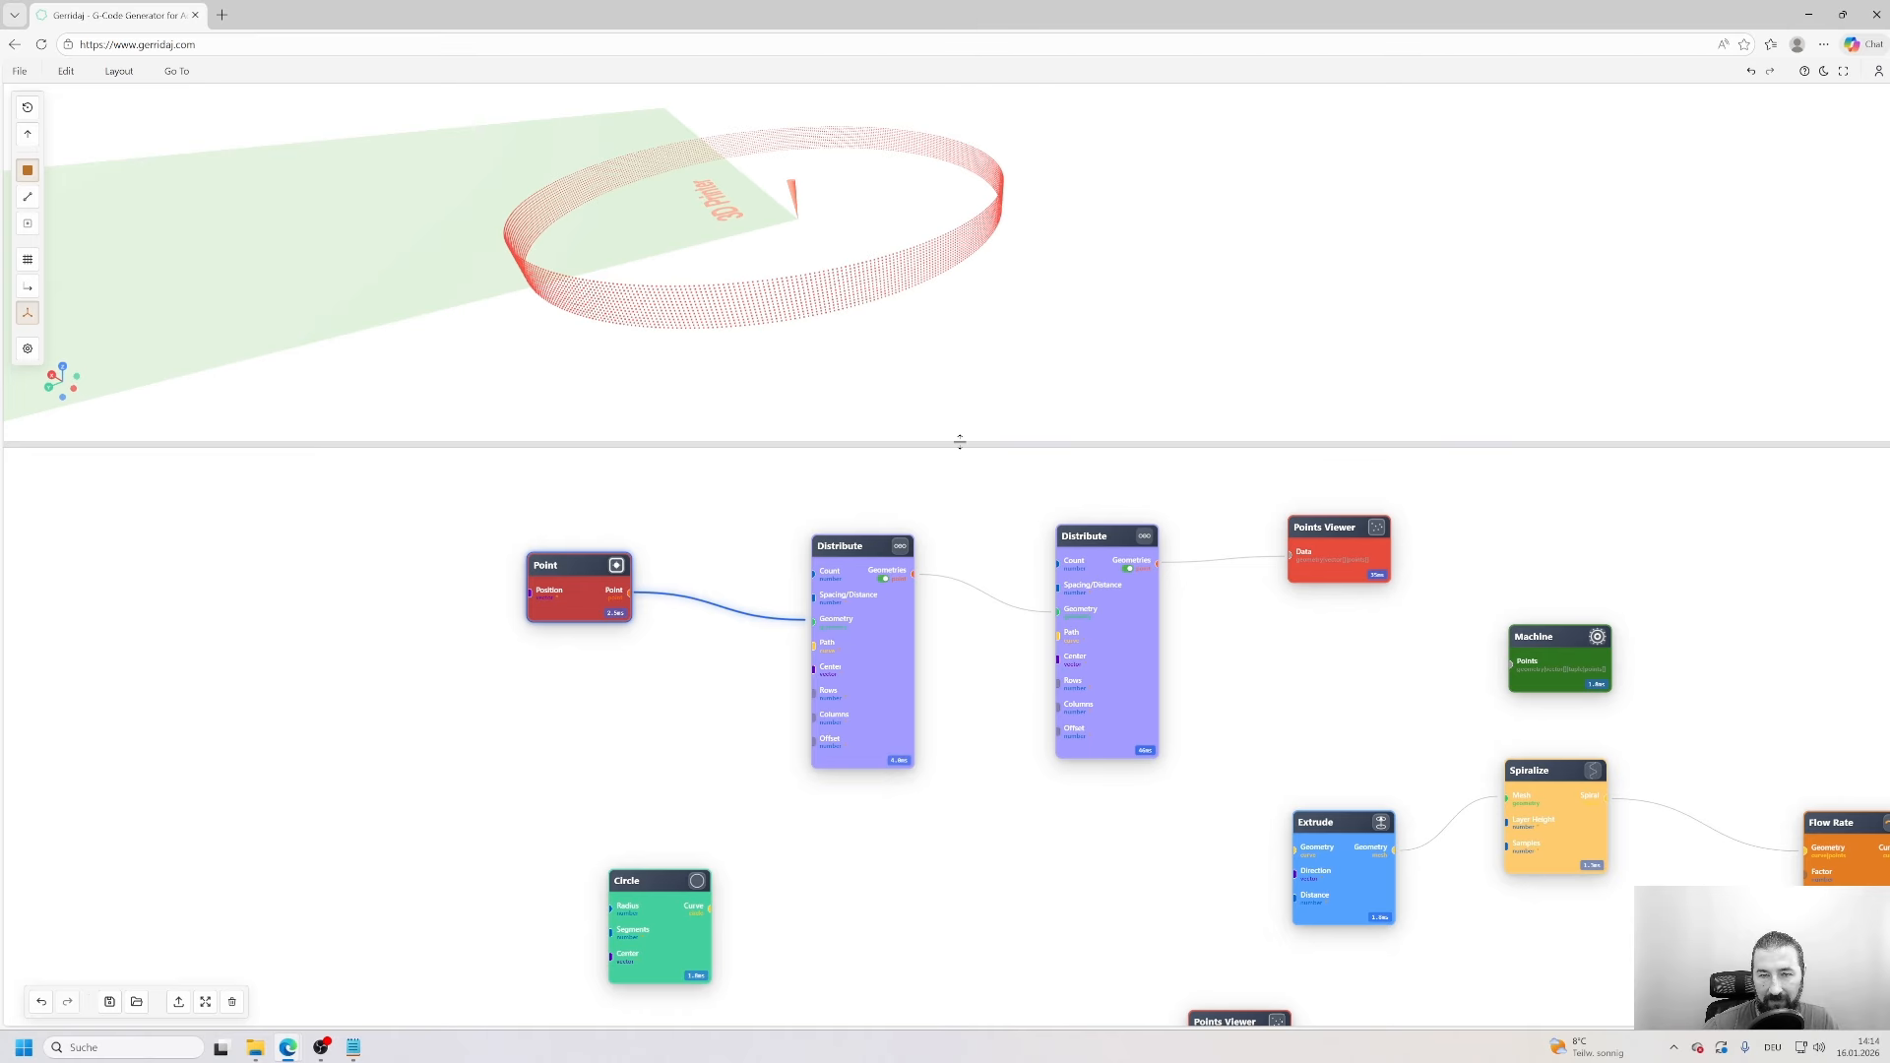
left_click_drag(959, 442, 961, 373)
- Preview the Circle node with a higher Segments value for a smooth curve, and move the first Distribute node up
left_click(669, 855)
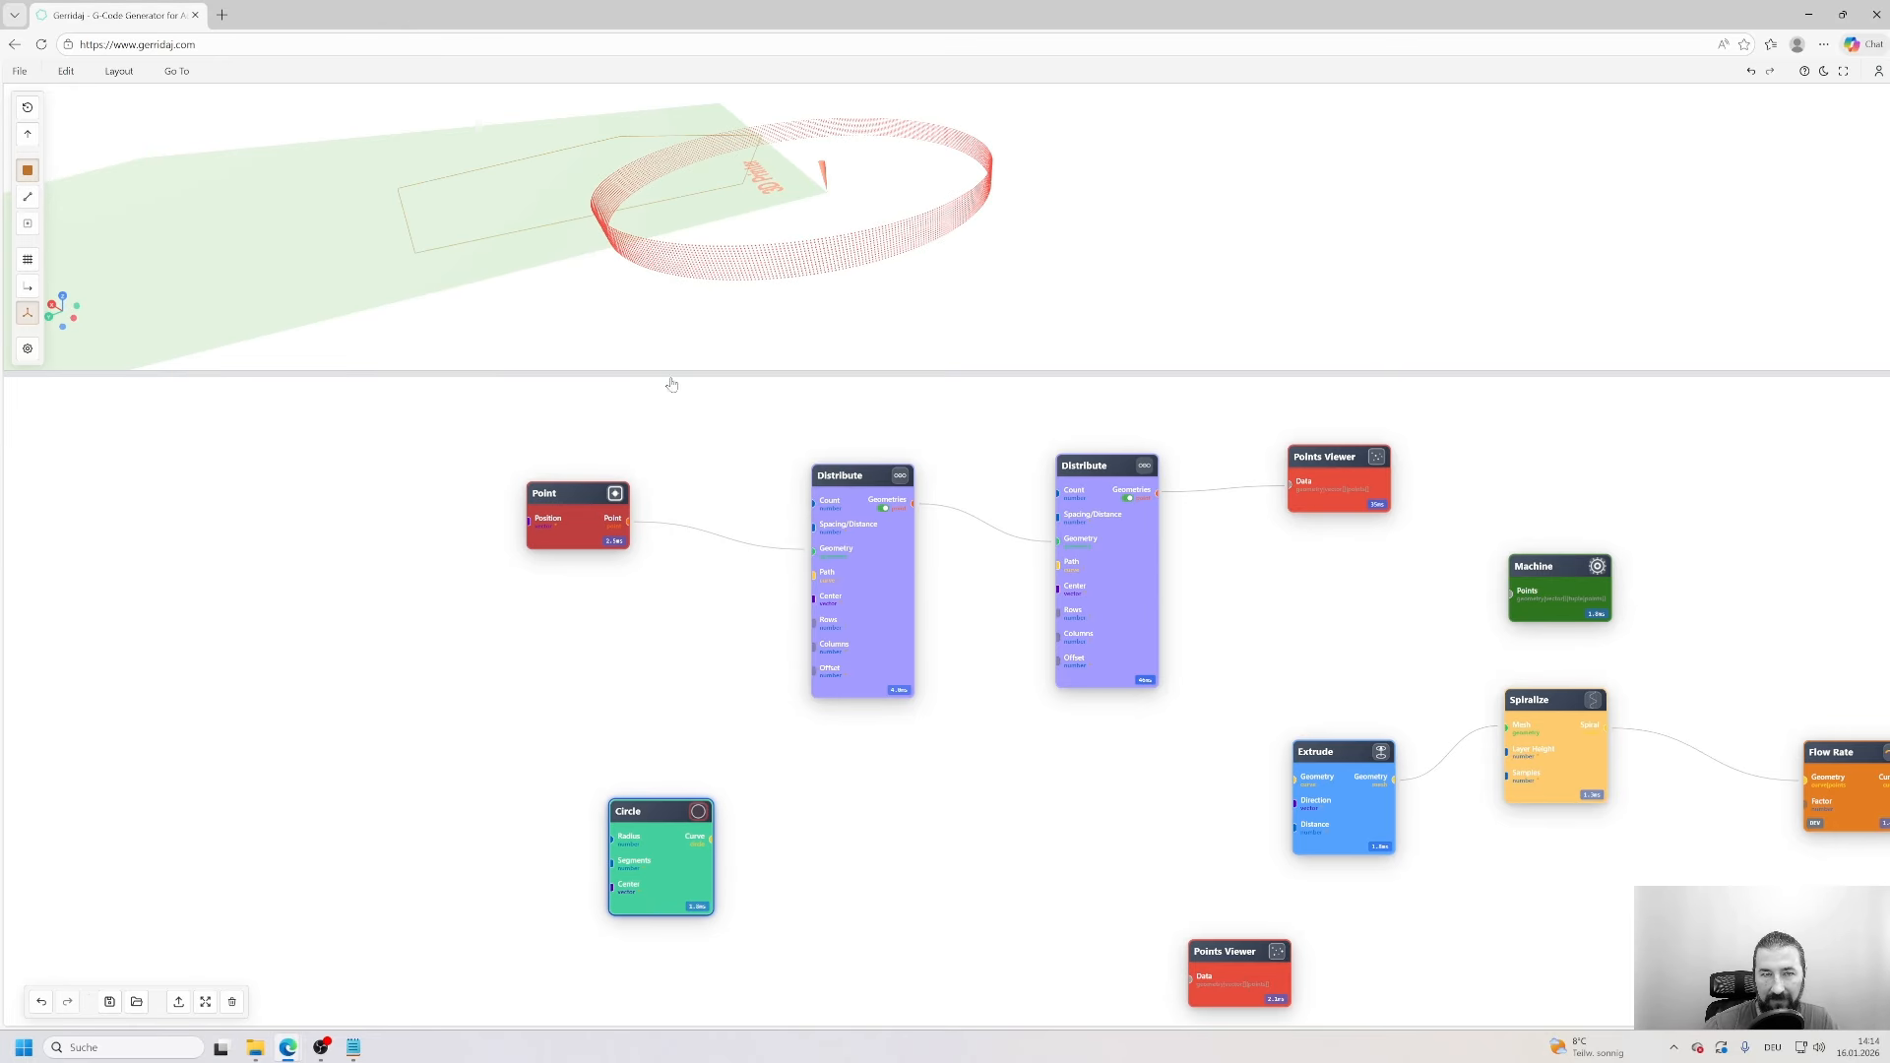
double_click(673, 849)
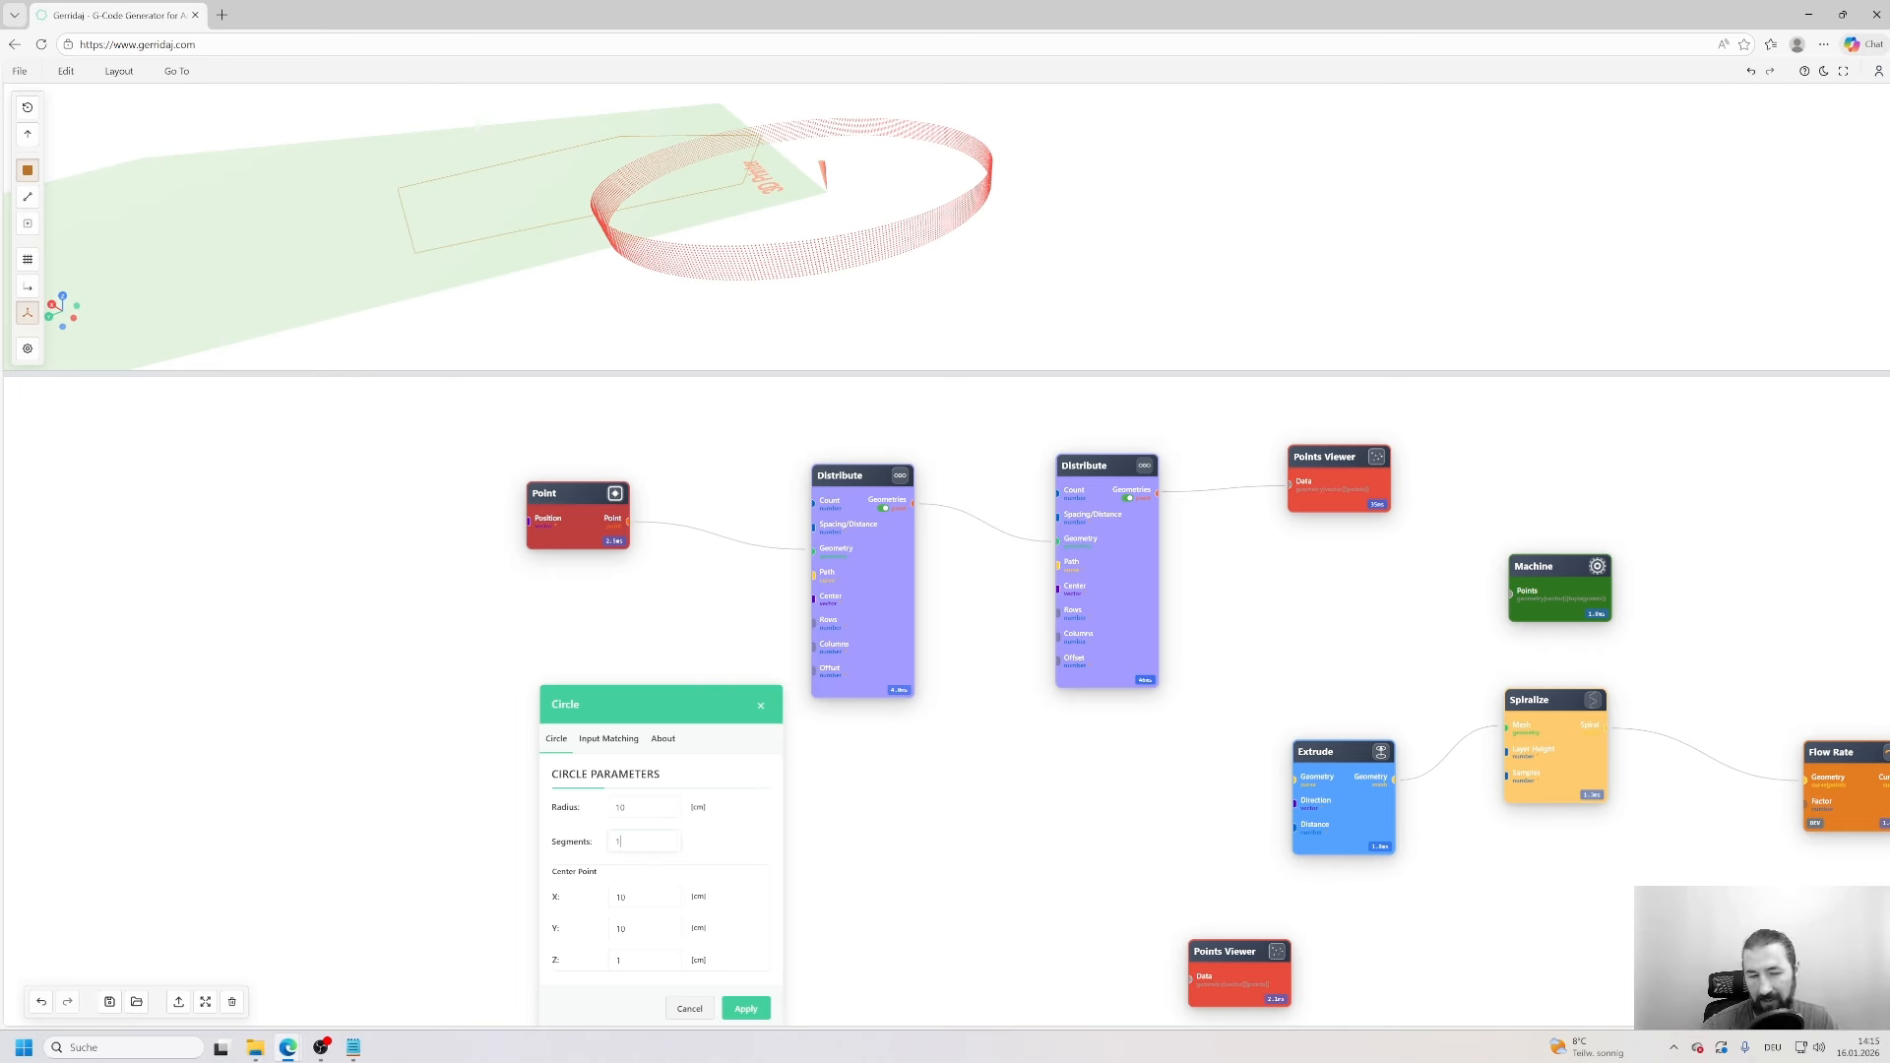
key("Return")
left_click_drag(862, 630, 836, 511)
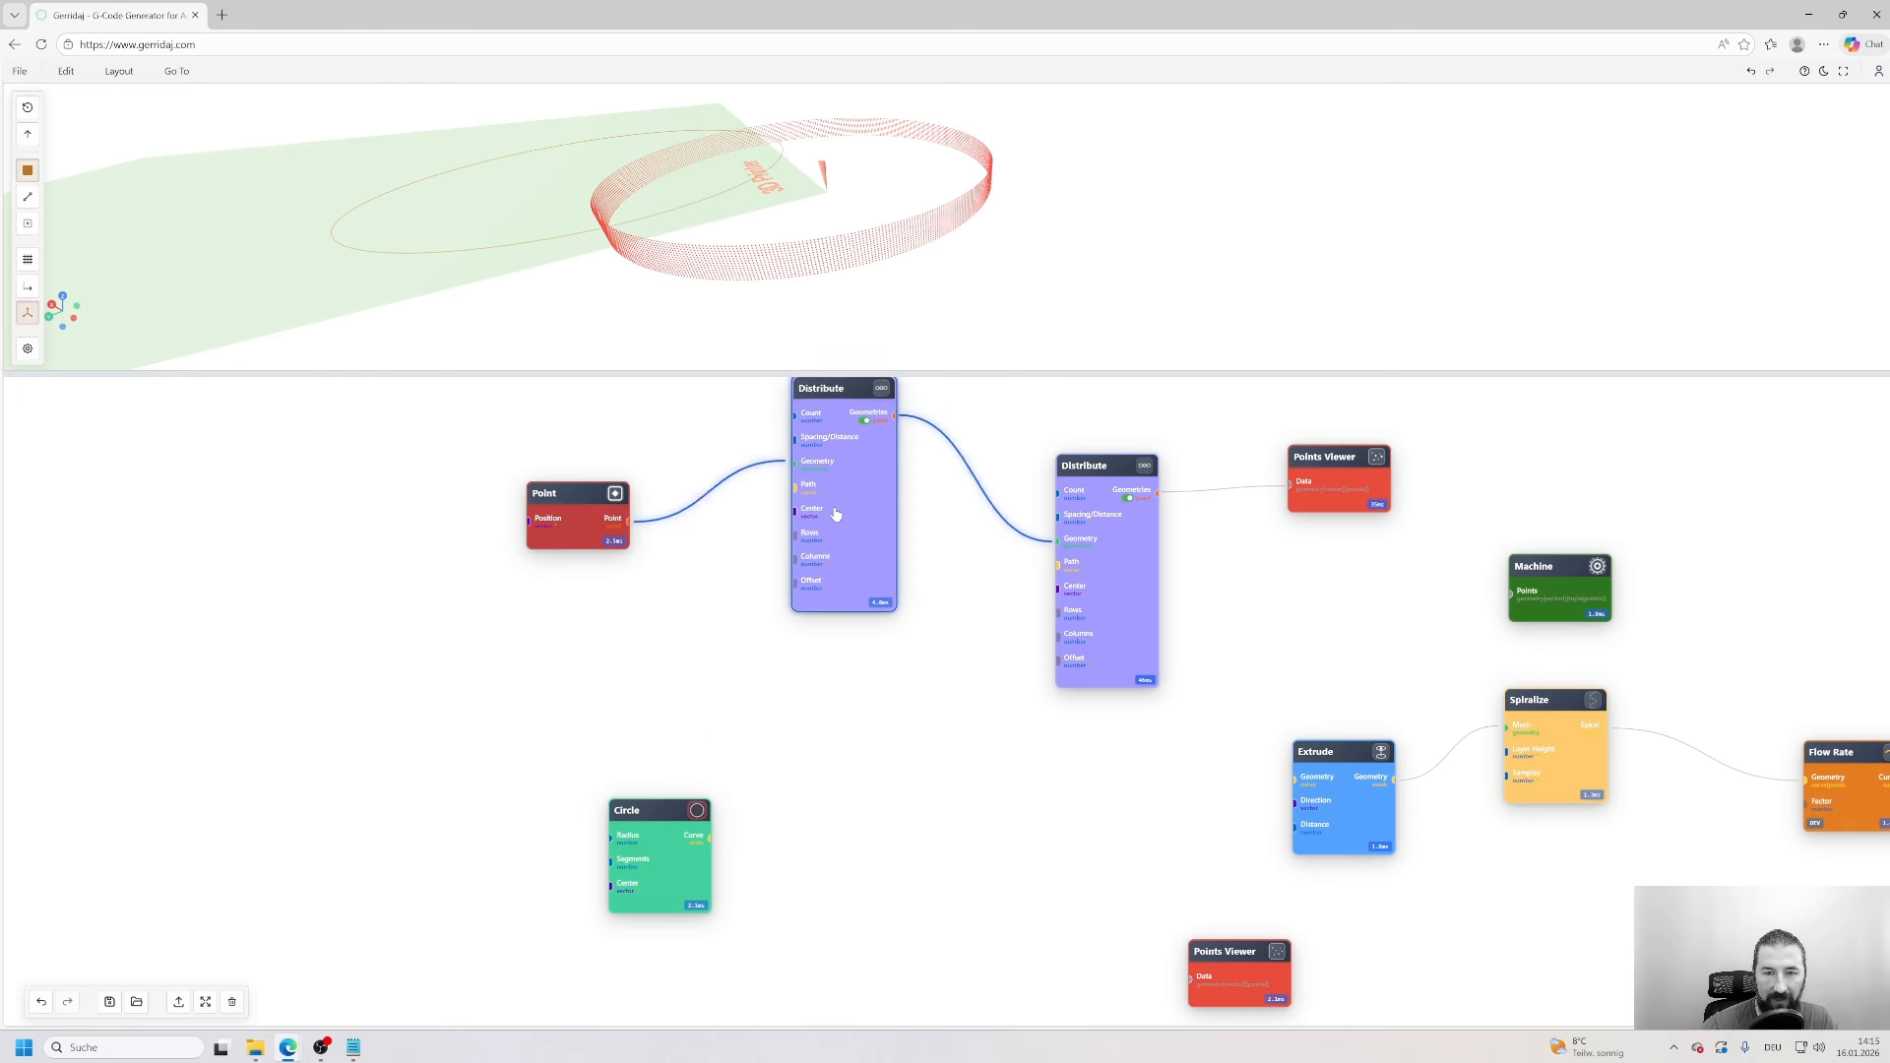
- Move the second Distribute aside, bring Extrude near the Circle, feed the Circle's Curve into Extrude's Geometry and preview the extrusion
left_click_drag(1108, 600, 1017, 492)
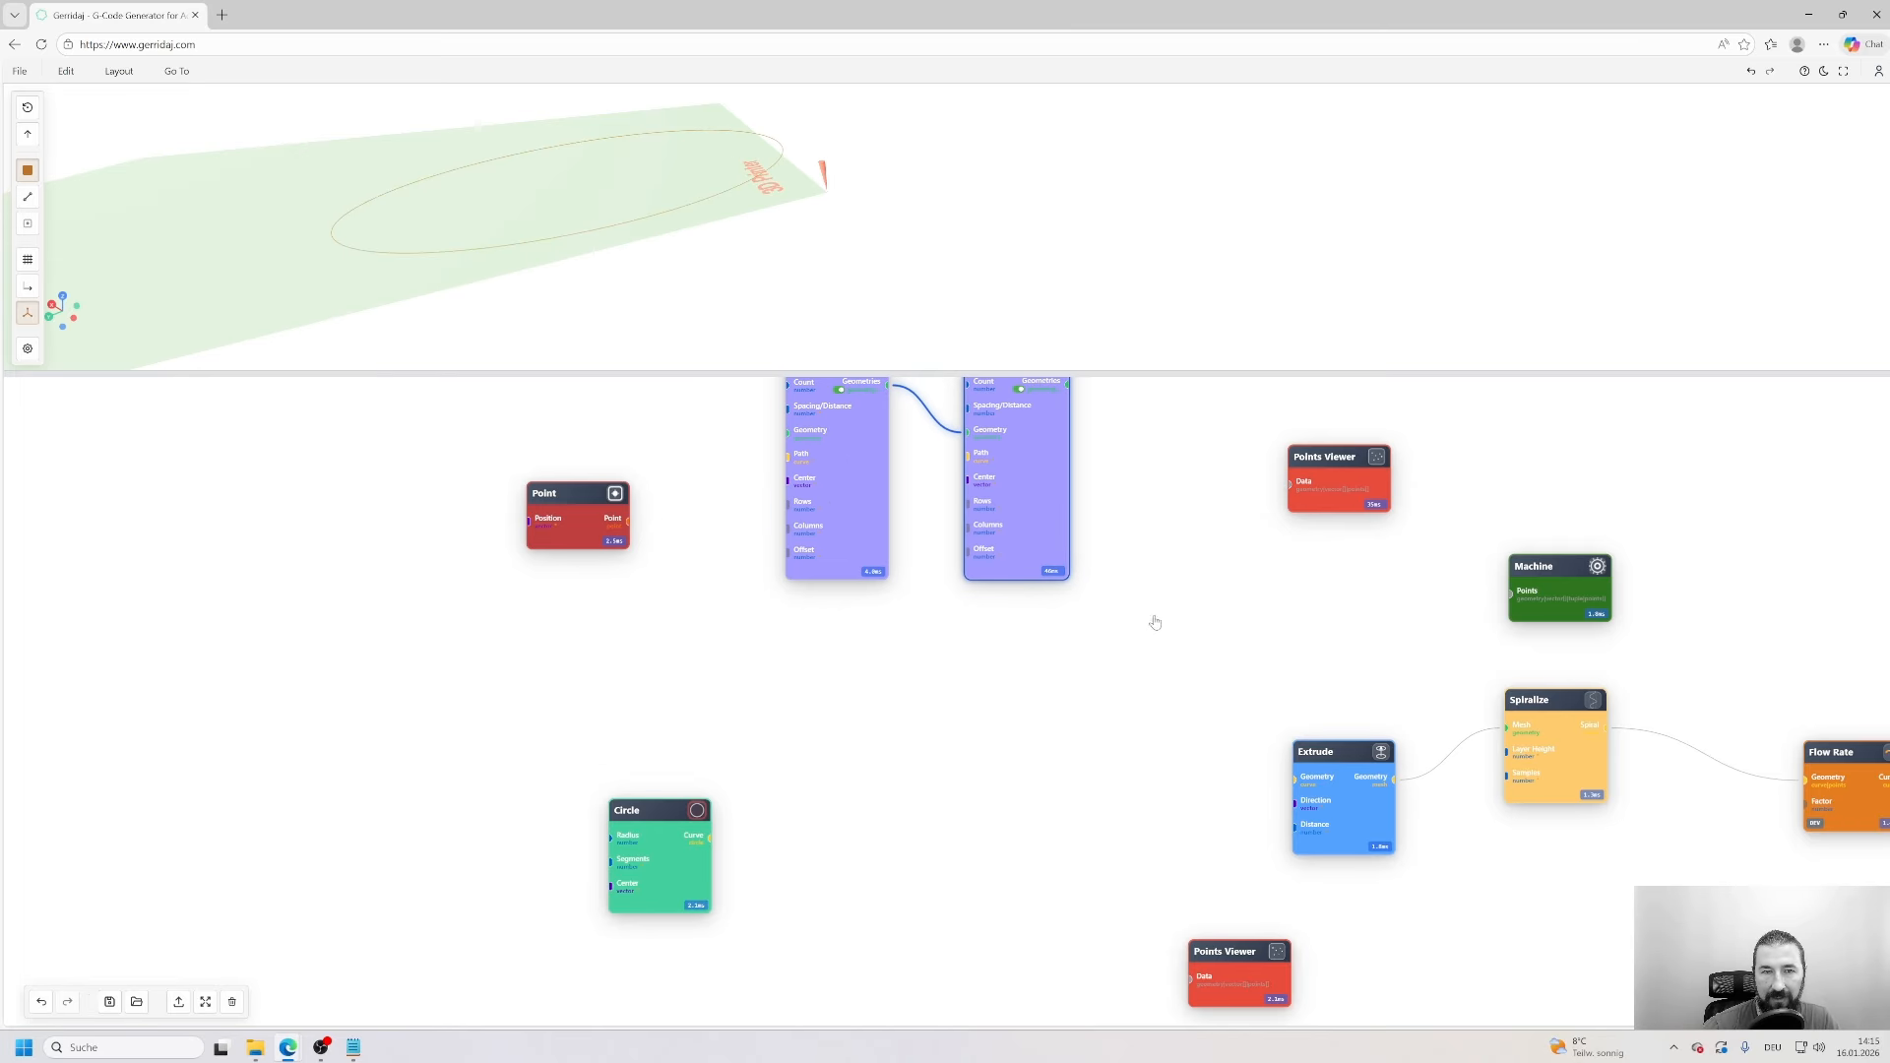
left_click_drag(1347, 765, 967, 763)
left_click_drag(710, 837, 919, 778)
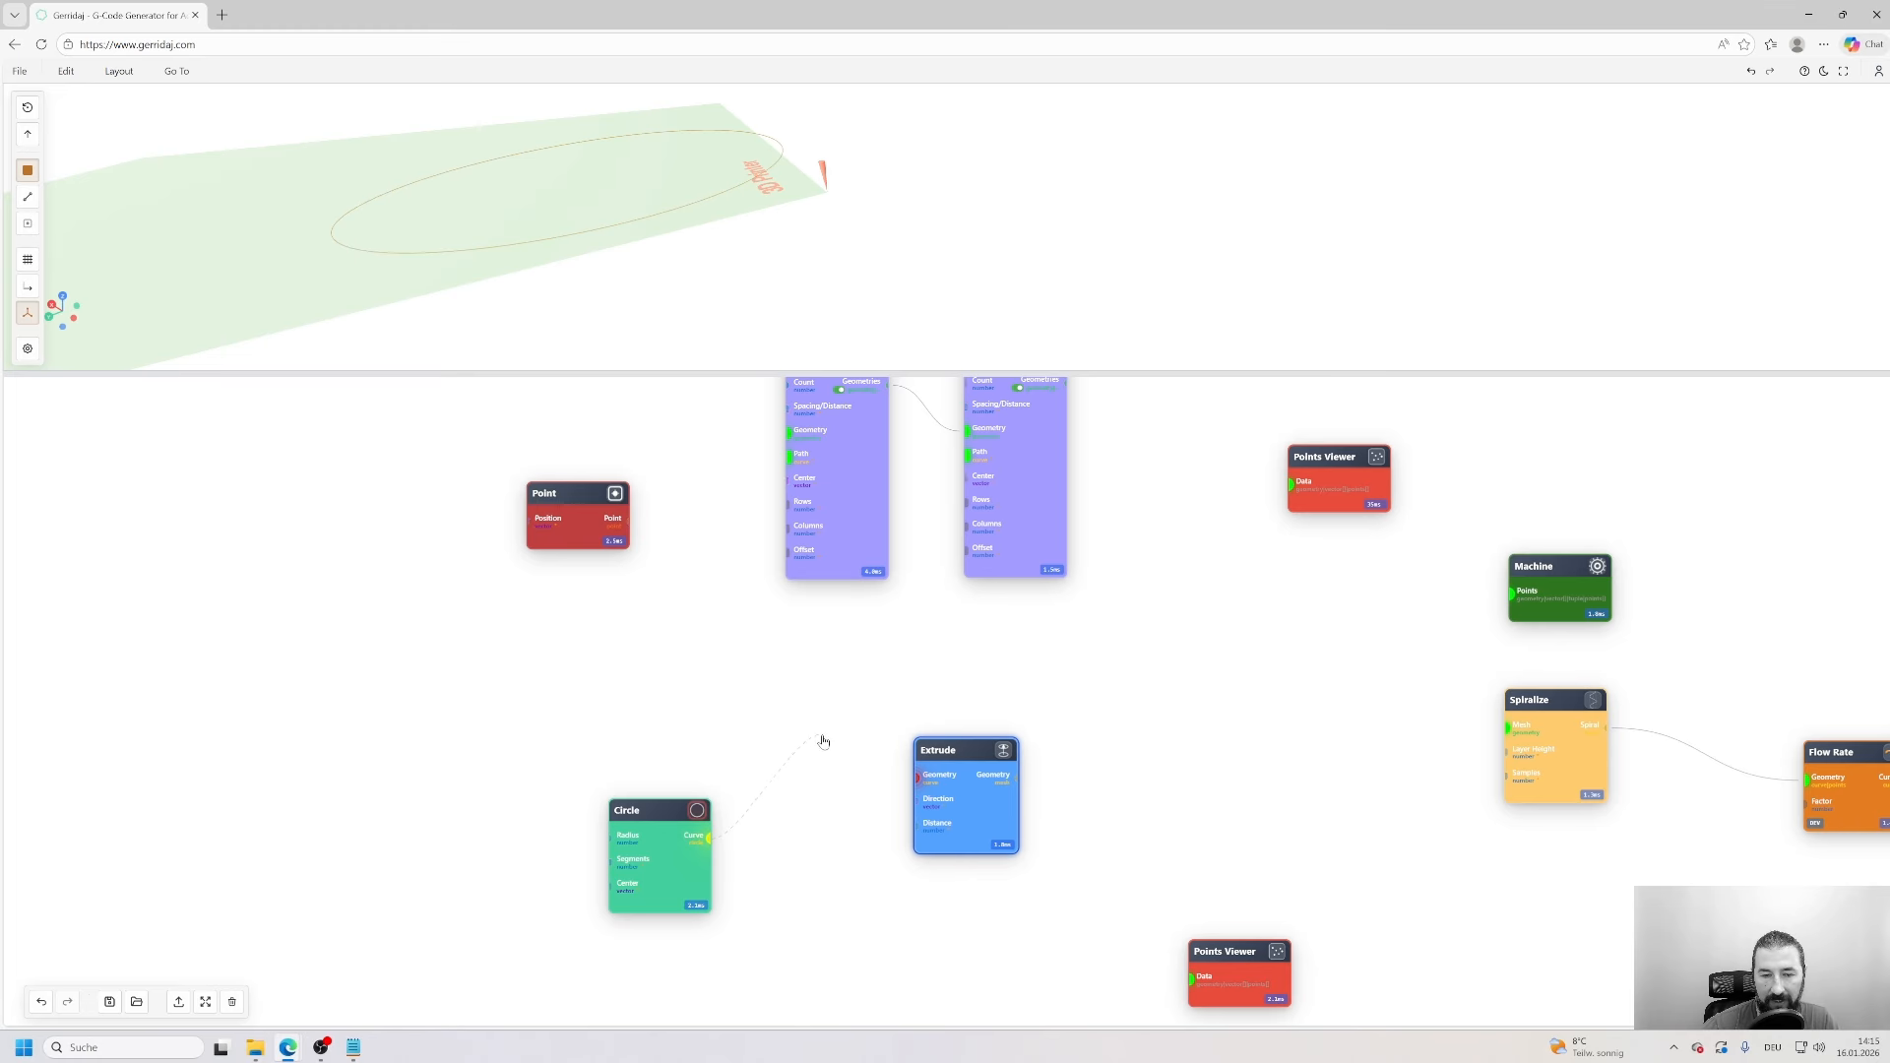
left_click(1003, 751)
scroll(630, 203, "down", 5)
left_click_drag(635, 203, 832, 299)
left_click_drag(891, 372, 891, 430)
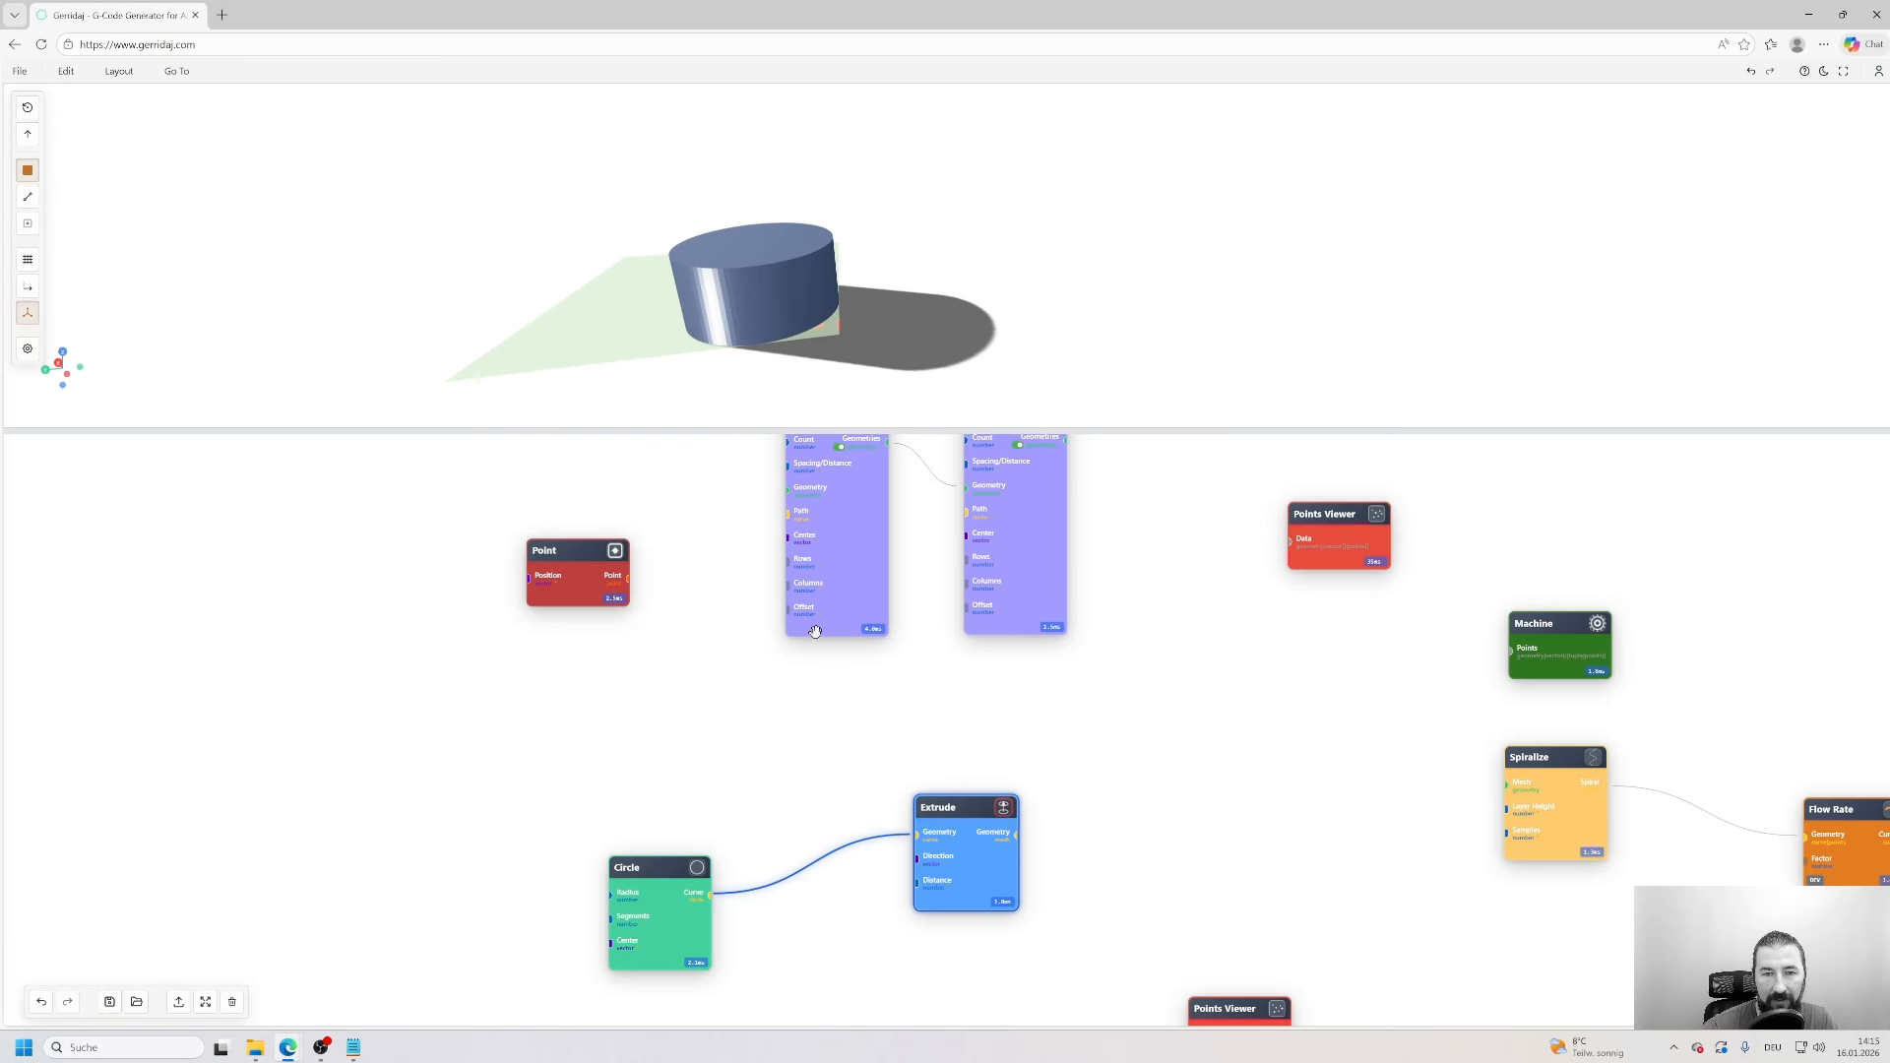
- Arrange the Circle and Extrude nodes closer together and set the Circle's Segments to 300
left_click_drag(662, 882, 661, 773)
left_click_drag(950, 823, 868, 766)
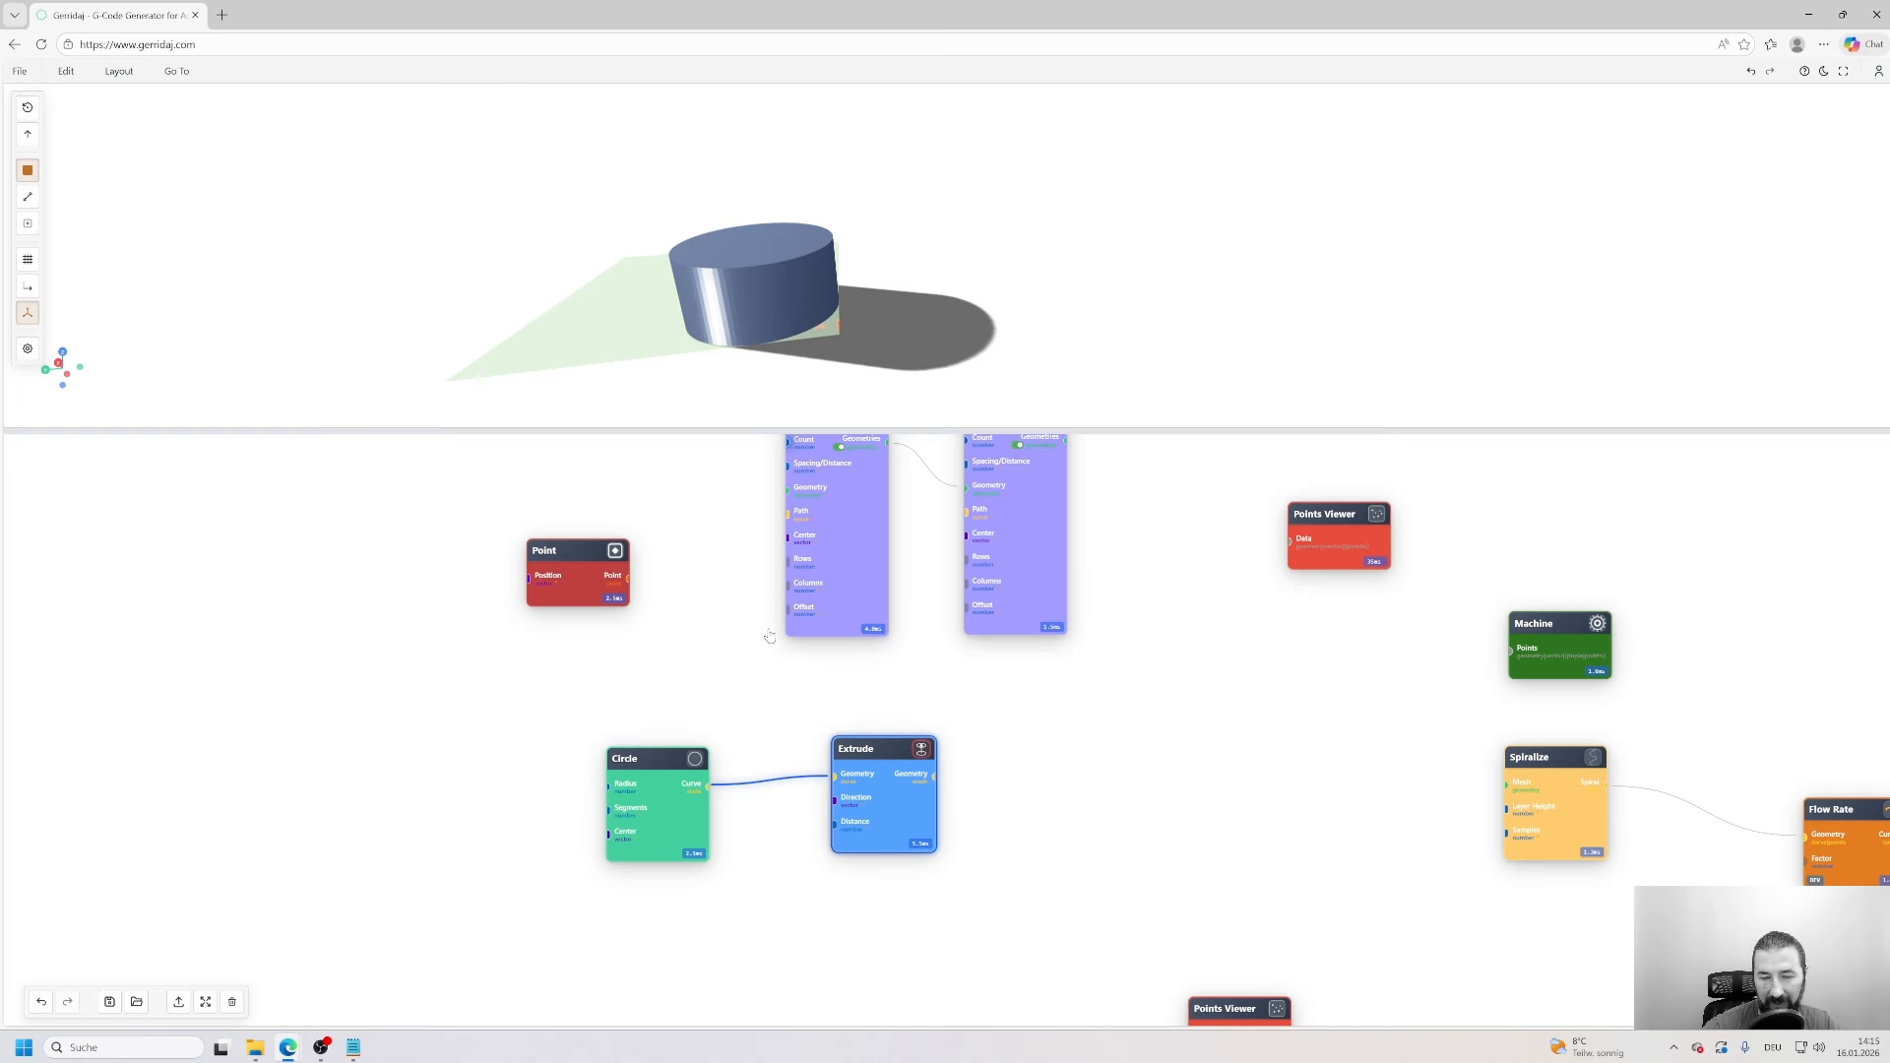
double_click(669, 793)
double_click(632, 791)
type("300")
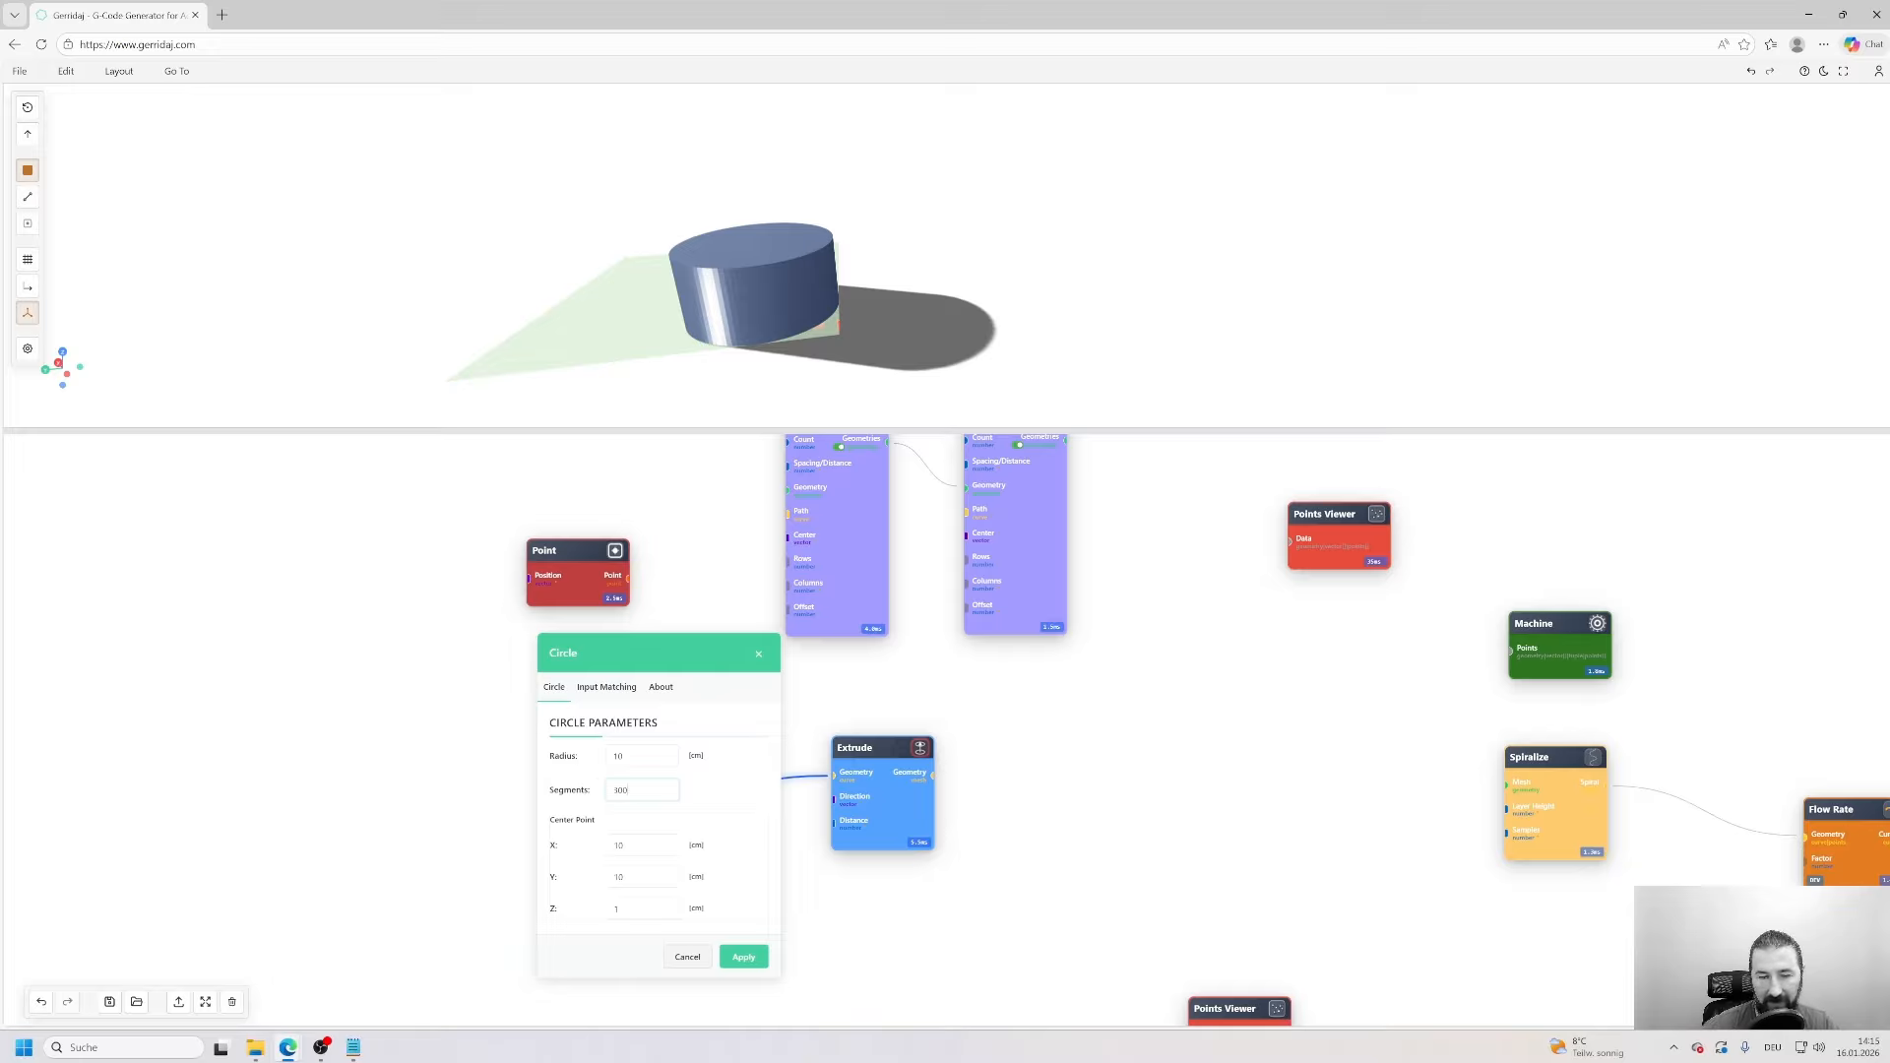
key("Return")
- Switch the 3D view to wireframe display and inspect the extruded cylinder's mesh
scroll(748, 323, "up", 3)
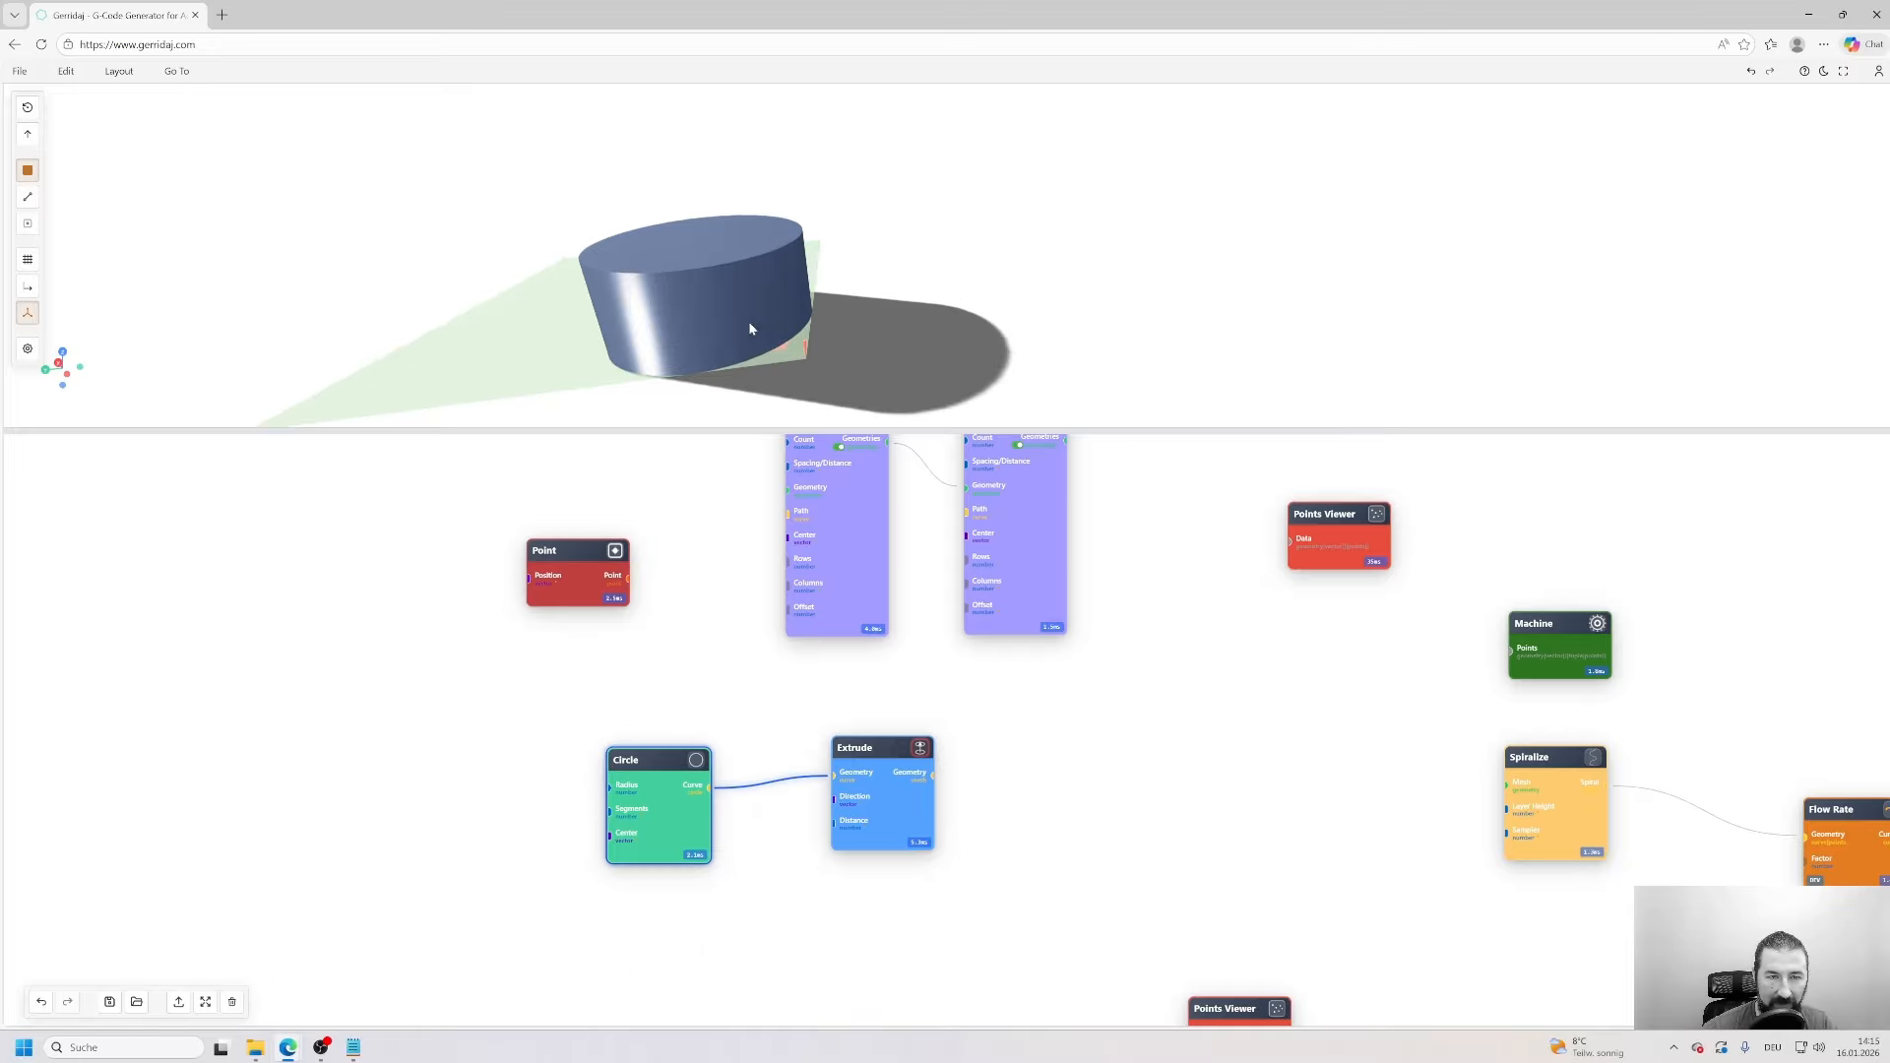
scroll(749, 325, "down", 3)
left_click_drag(750, 325, 907, 276)
scroll(755, 319, "up", 3)
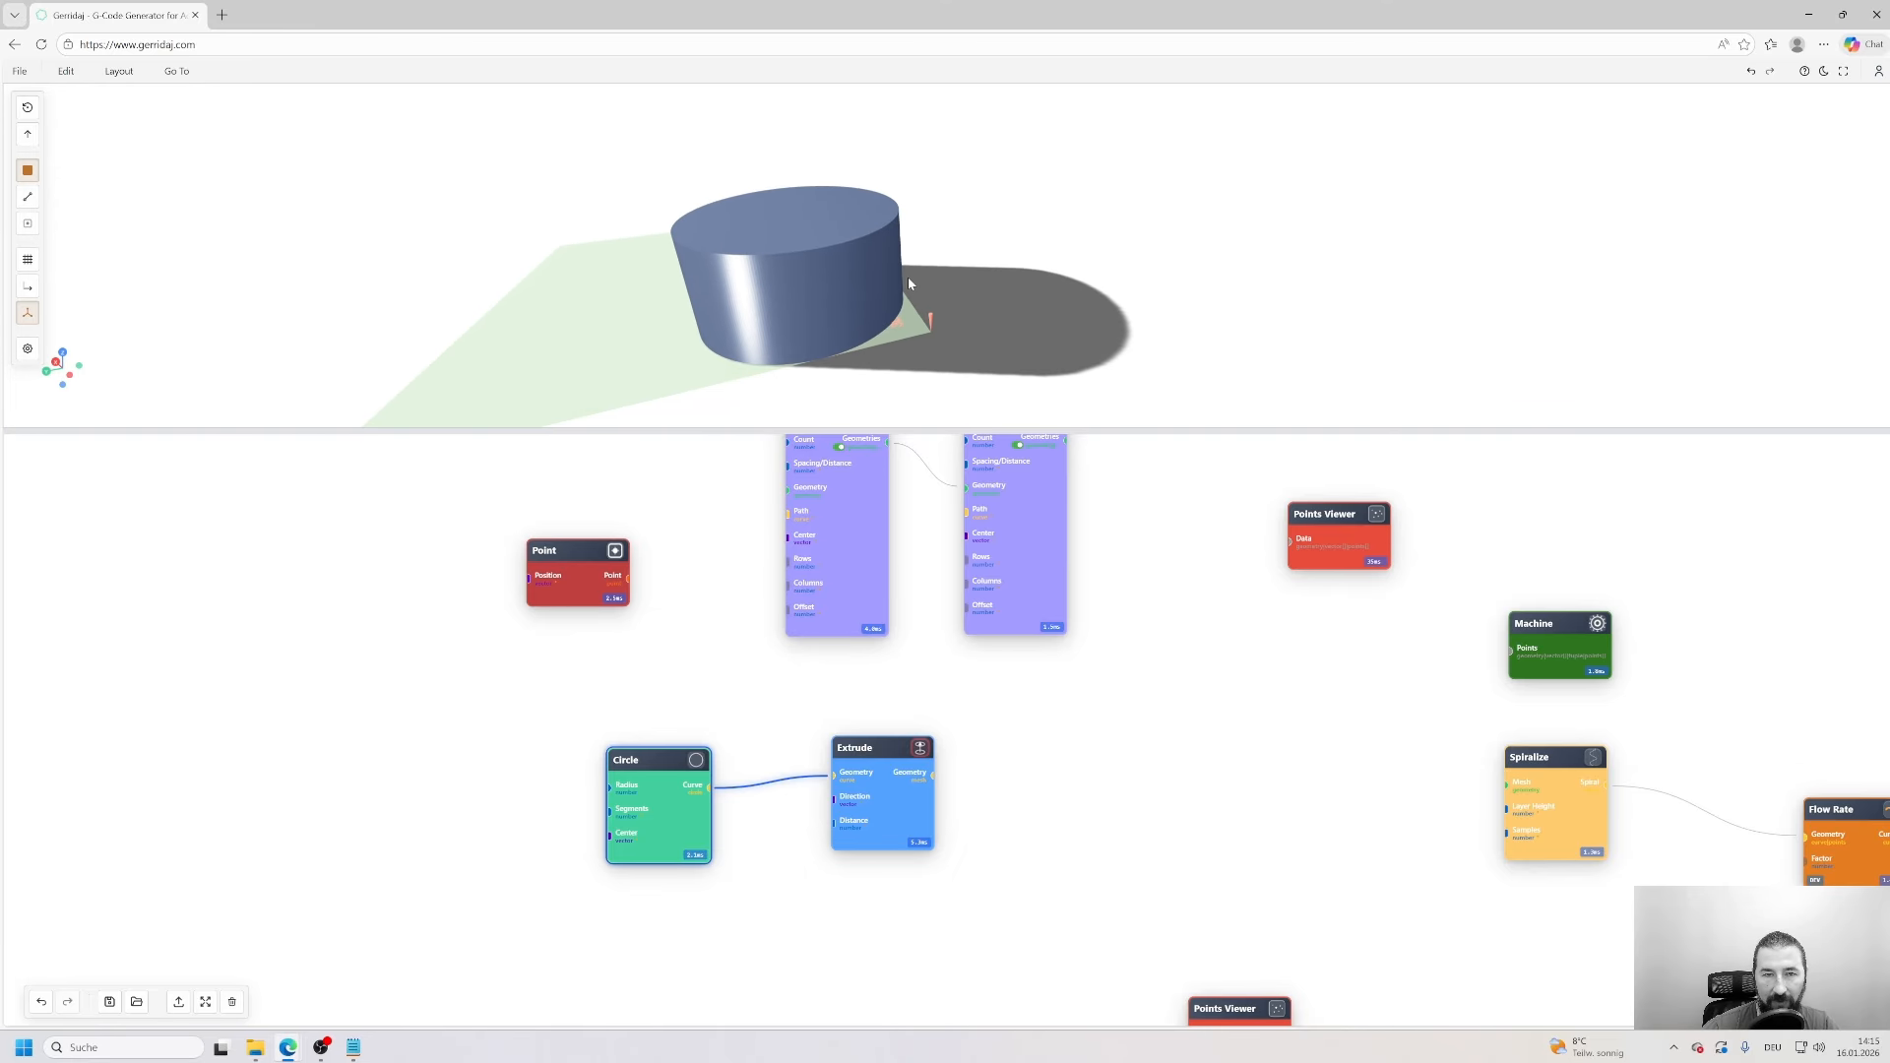
left_click(27, 196)
scroll(758, 321, "up", 5)
scroll(764, 258, "down", 5)
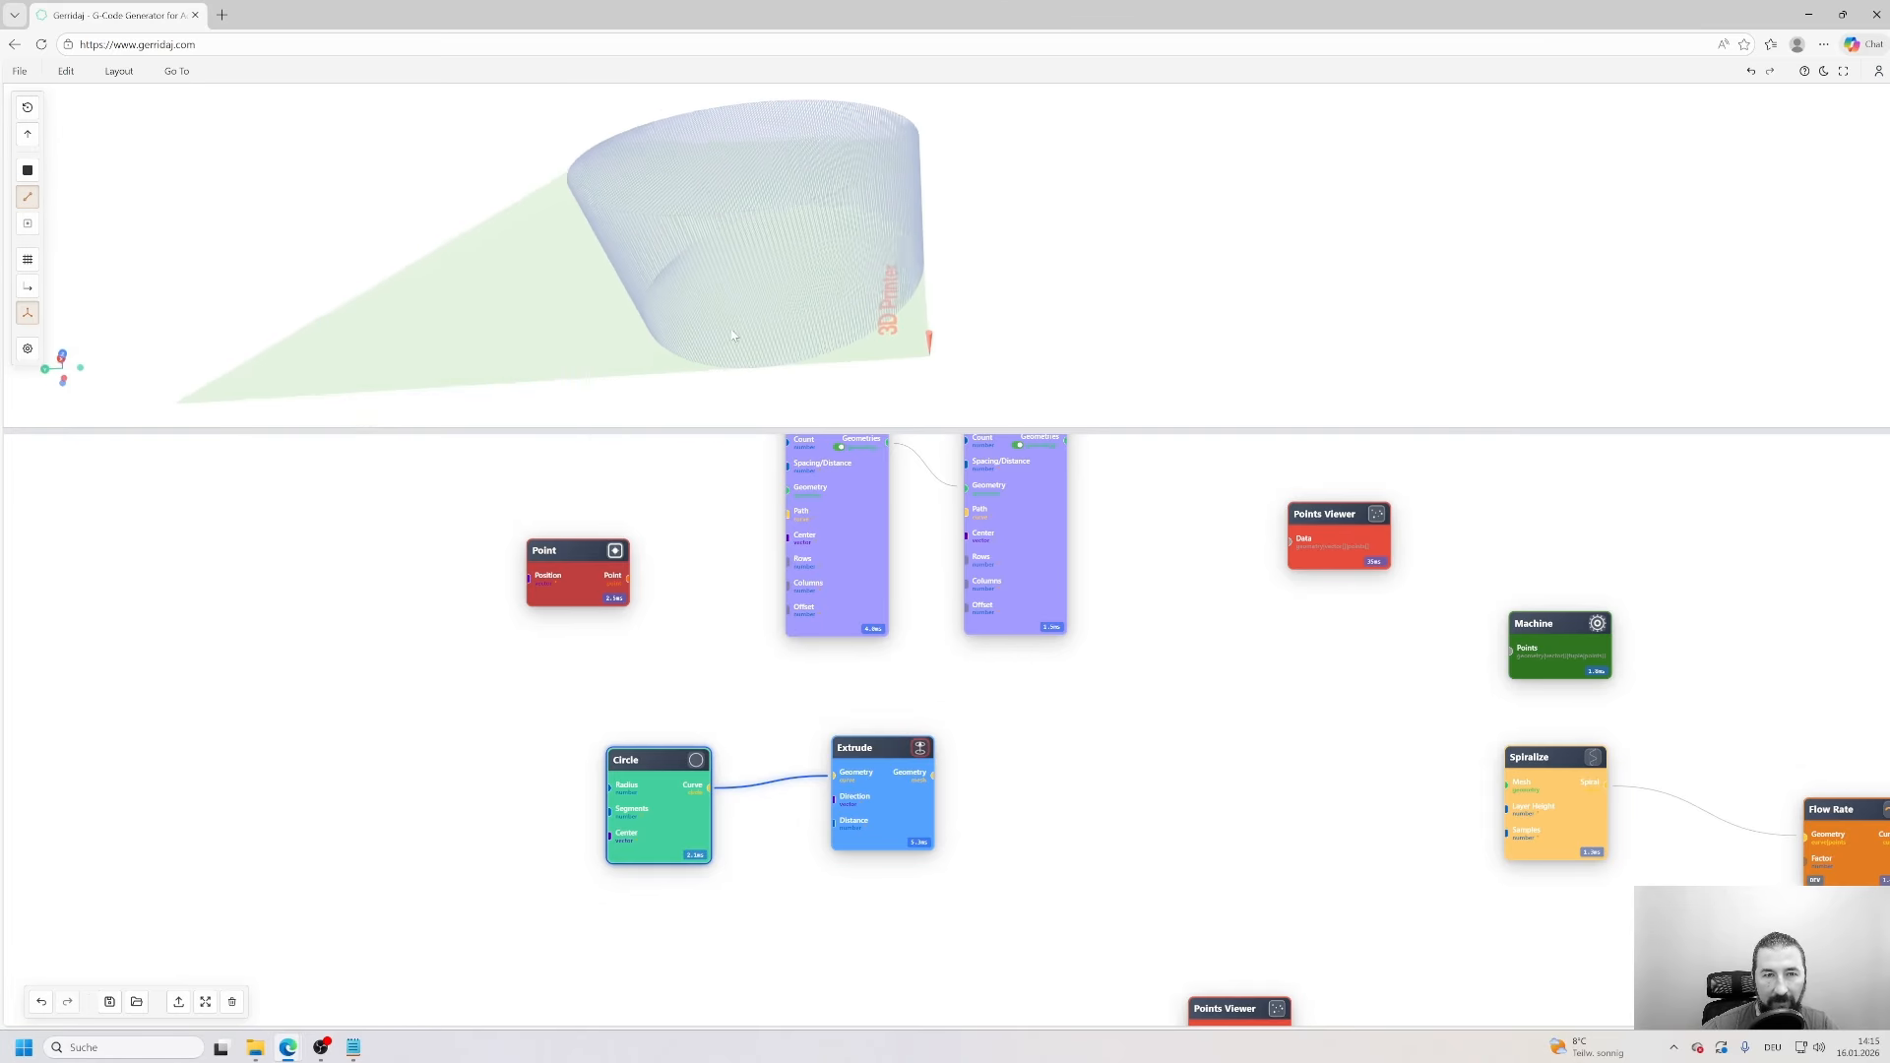
left_click_drag(764, 258, 766, 232)
scroll(773, 258, "down", 4)
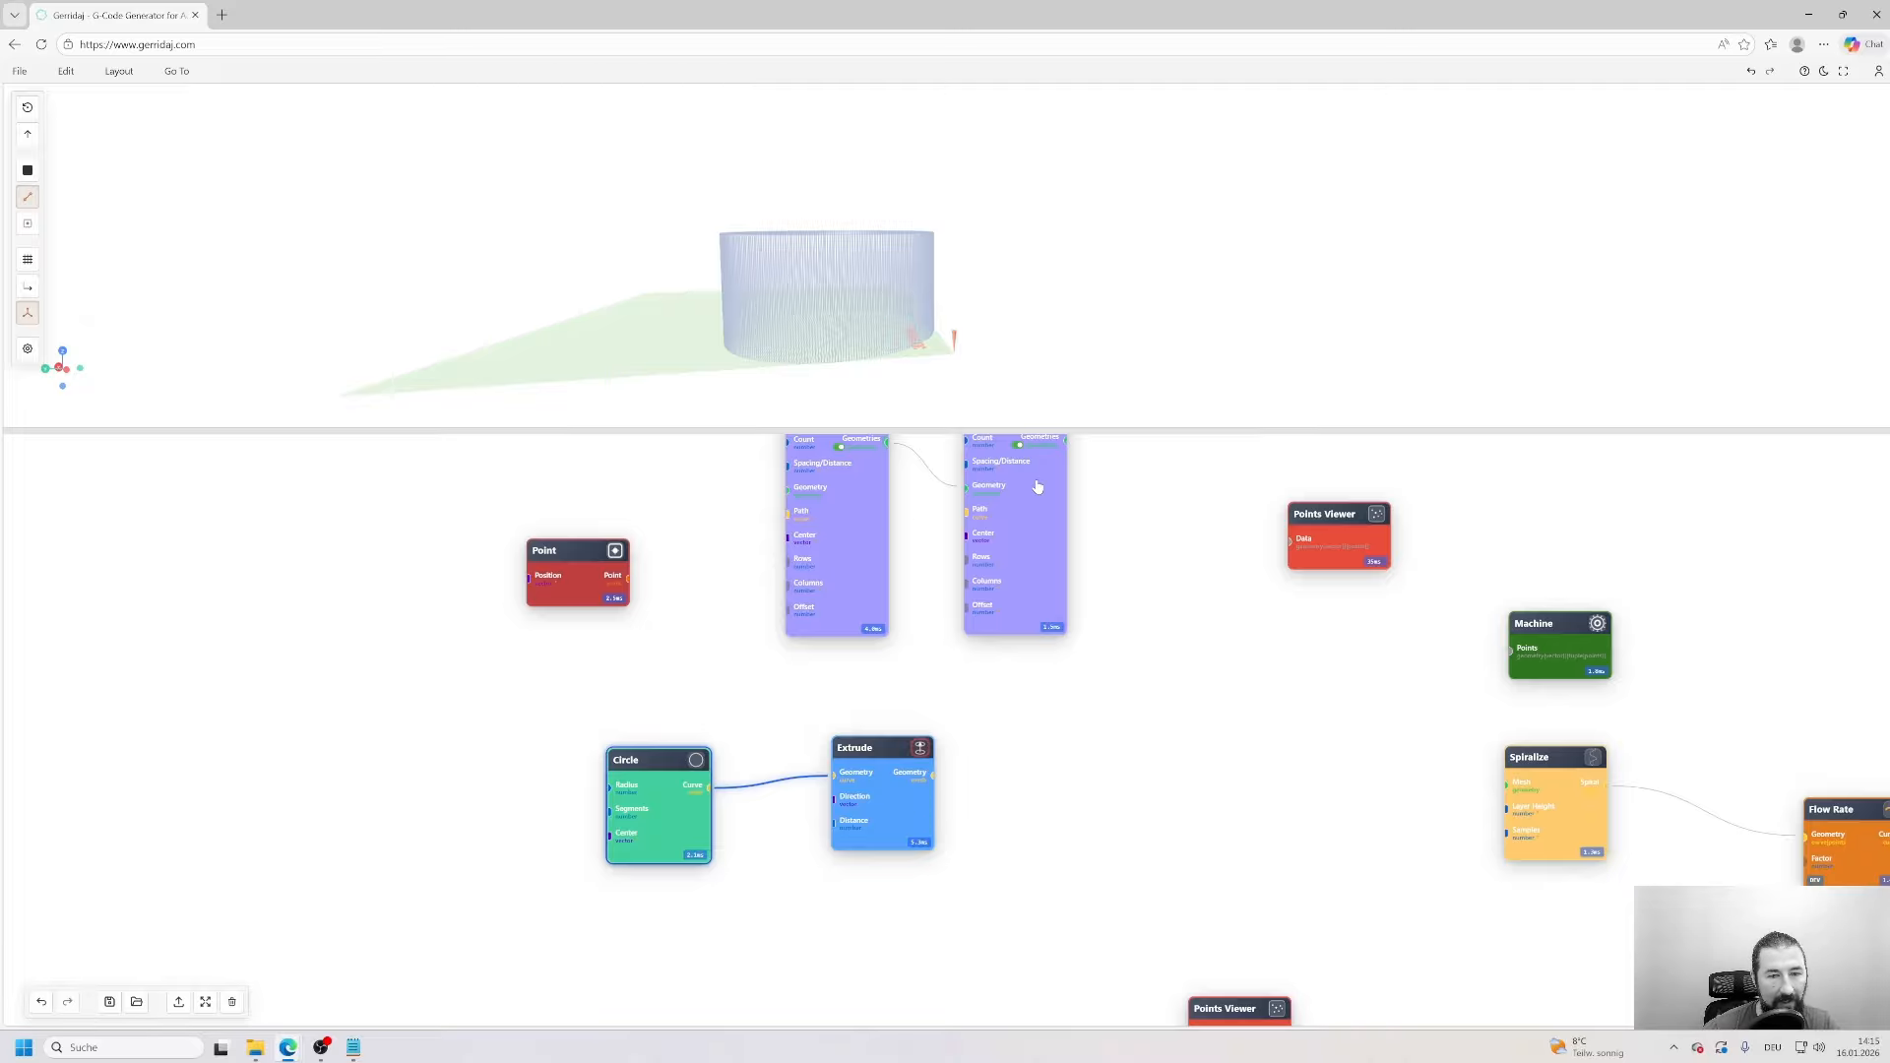
- Move both Distribute nodes further up out of the way and raise the Extrude node above the Circle
left_click_drag(861, 570, 843, 481)
left_click_drag(1034, 528, 1054, 476)
mouse_move(830, 278)
left_mouse_down()
mouse_move(845, 308)
mouse_move(834, 288)
left_mouse_up()
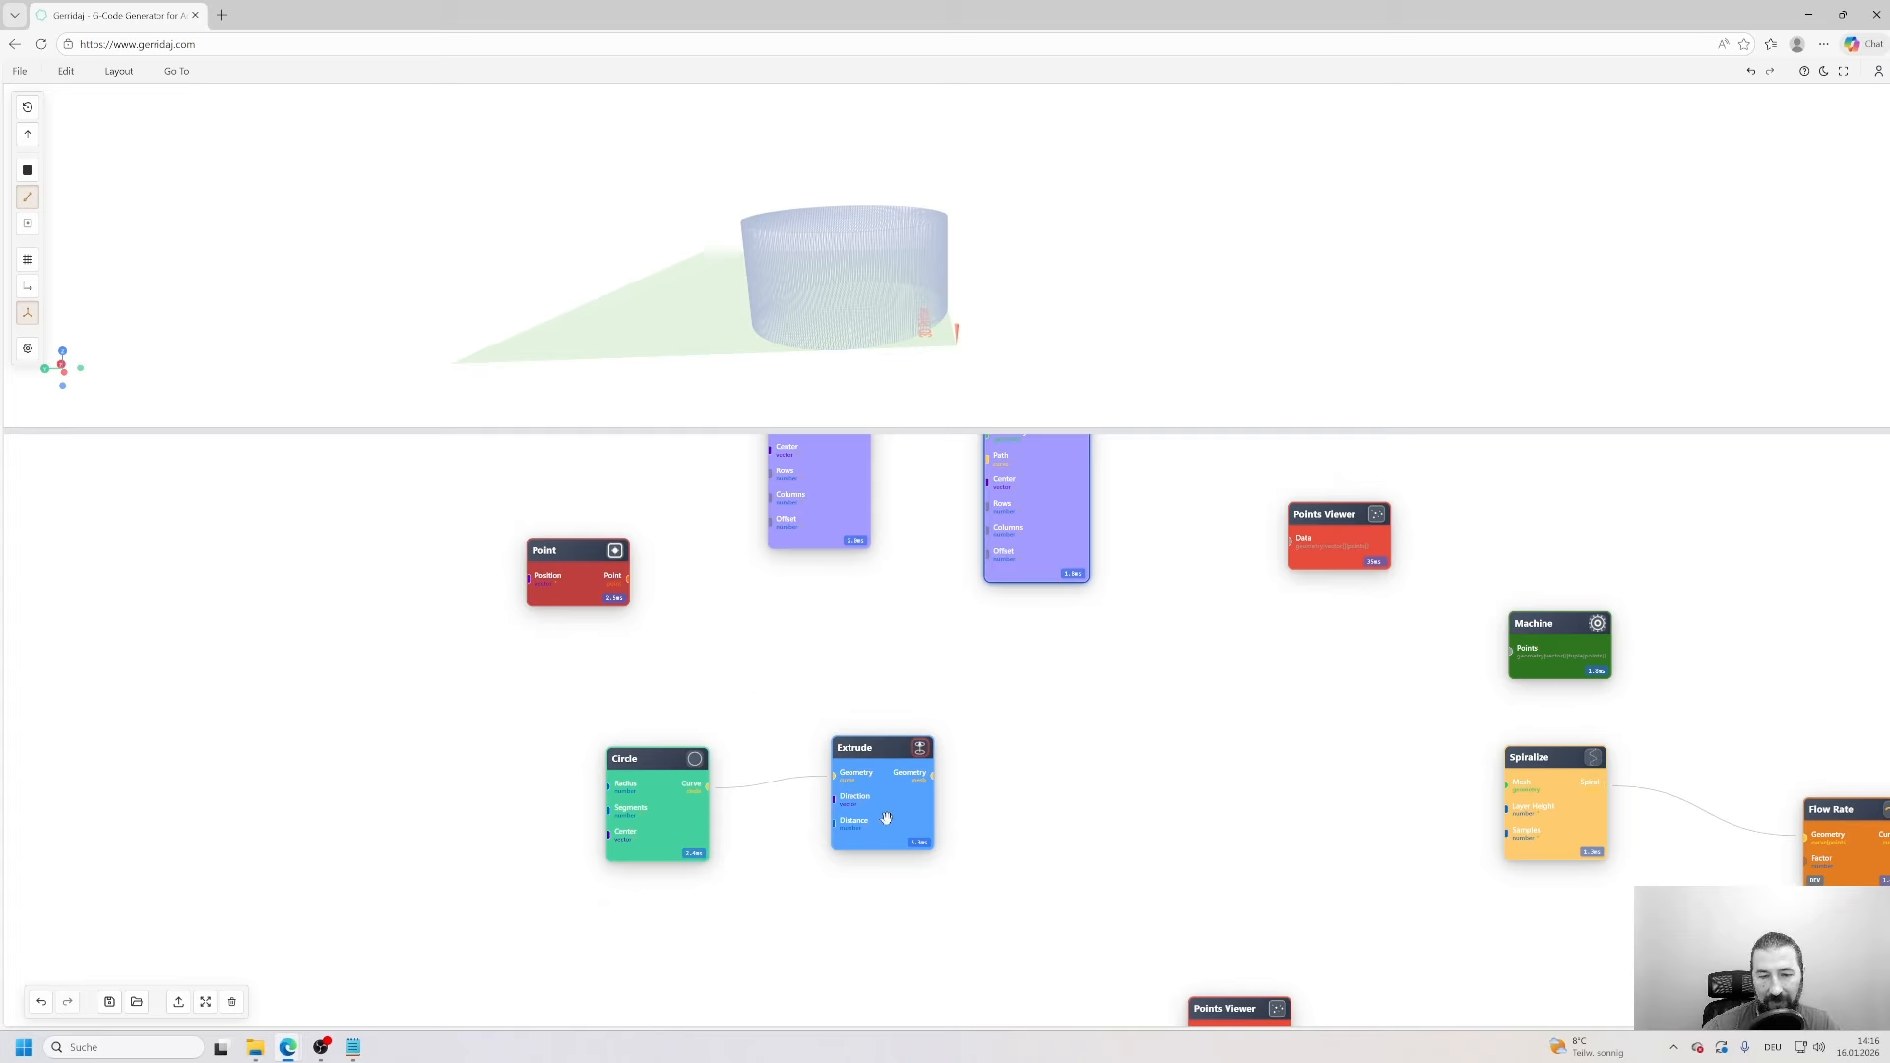
left_click_drag(886, 818, 886, 776)
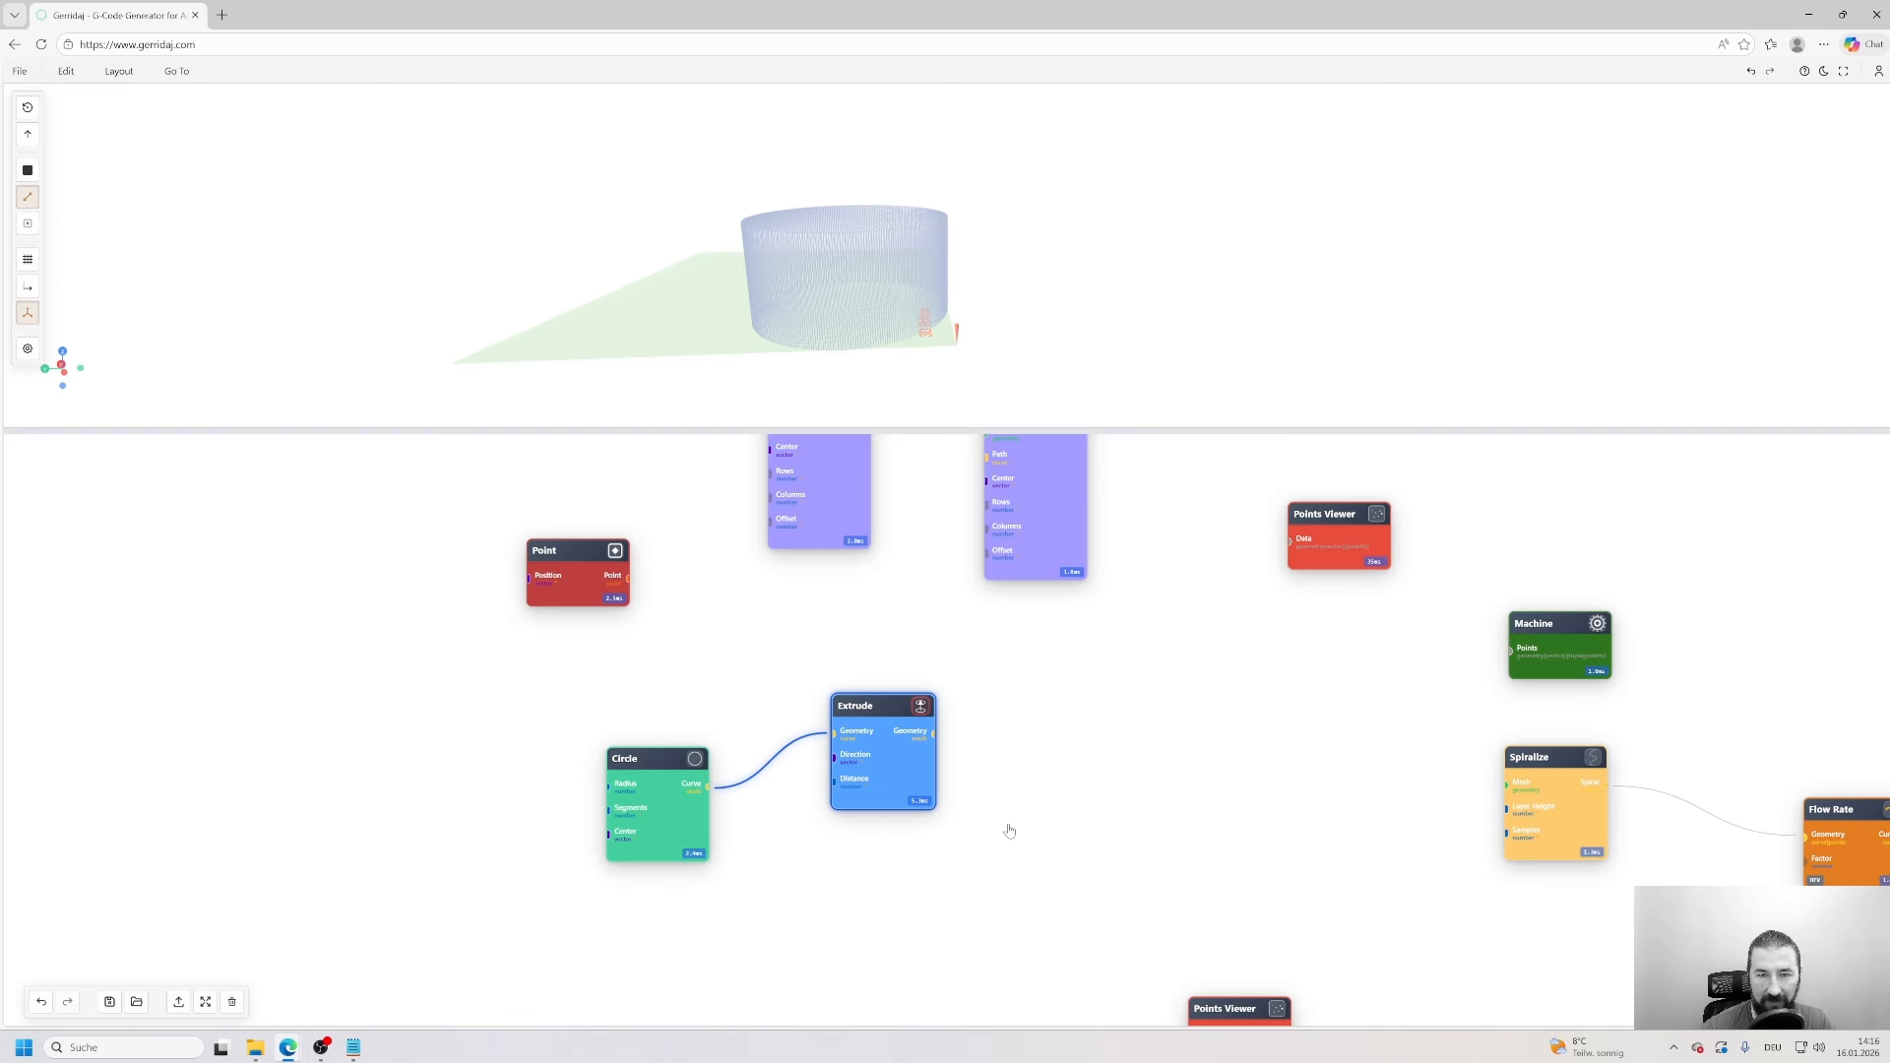
- Place Spiralize beside Extrude with Extrude's Geometry feeding its Mesh input, preview the spiral and enlarge the 3D view
left_click_drag(1546, 763, 1188, 705)
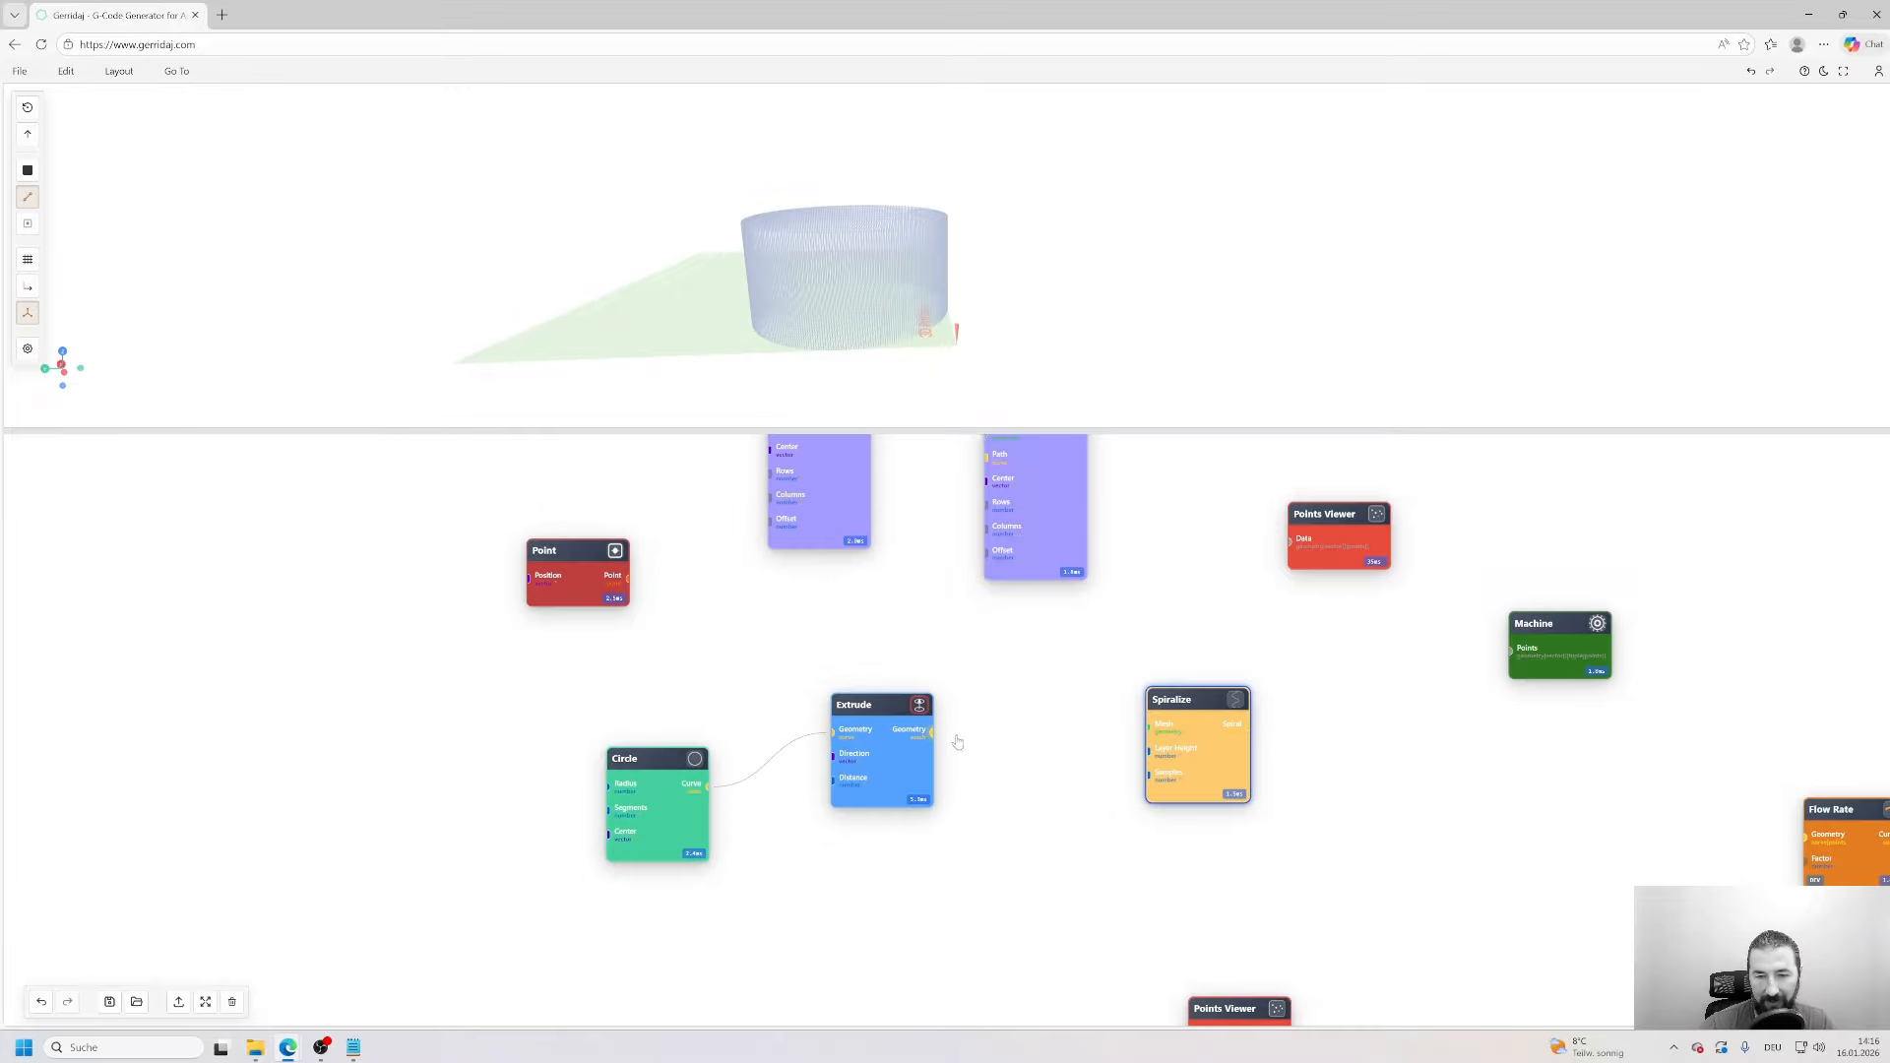
left_click_drag(951, 735, 1065, 671)
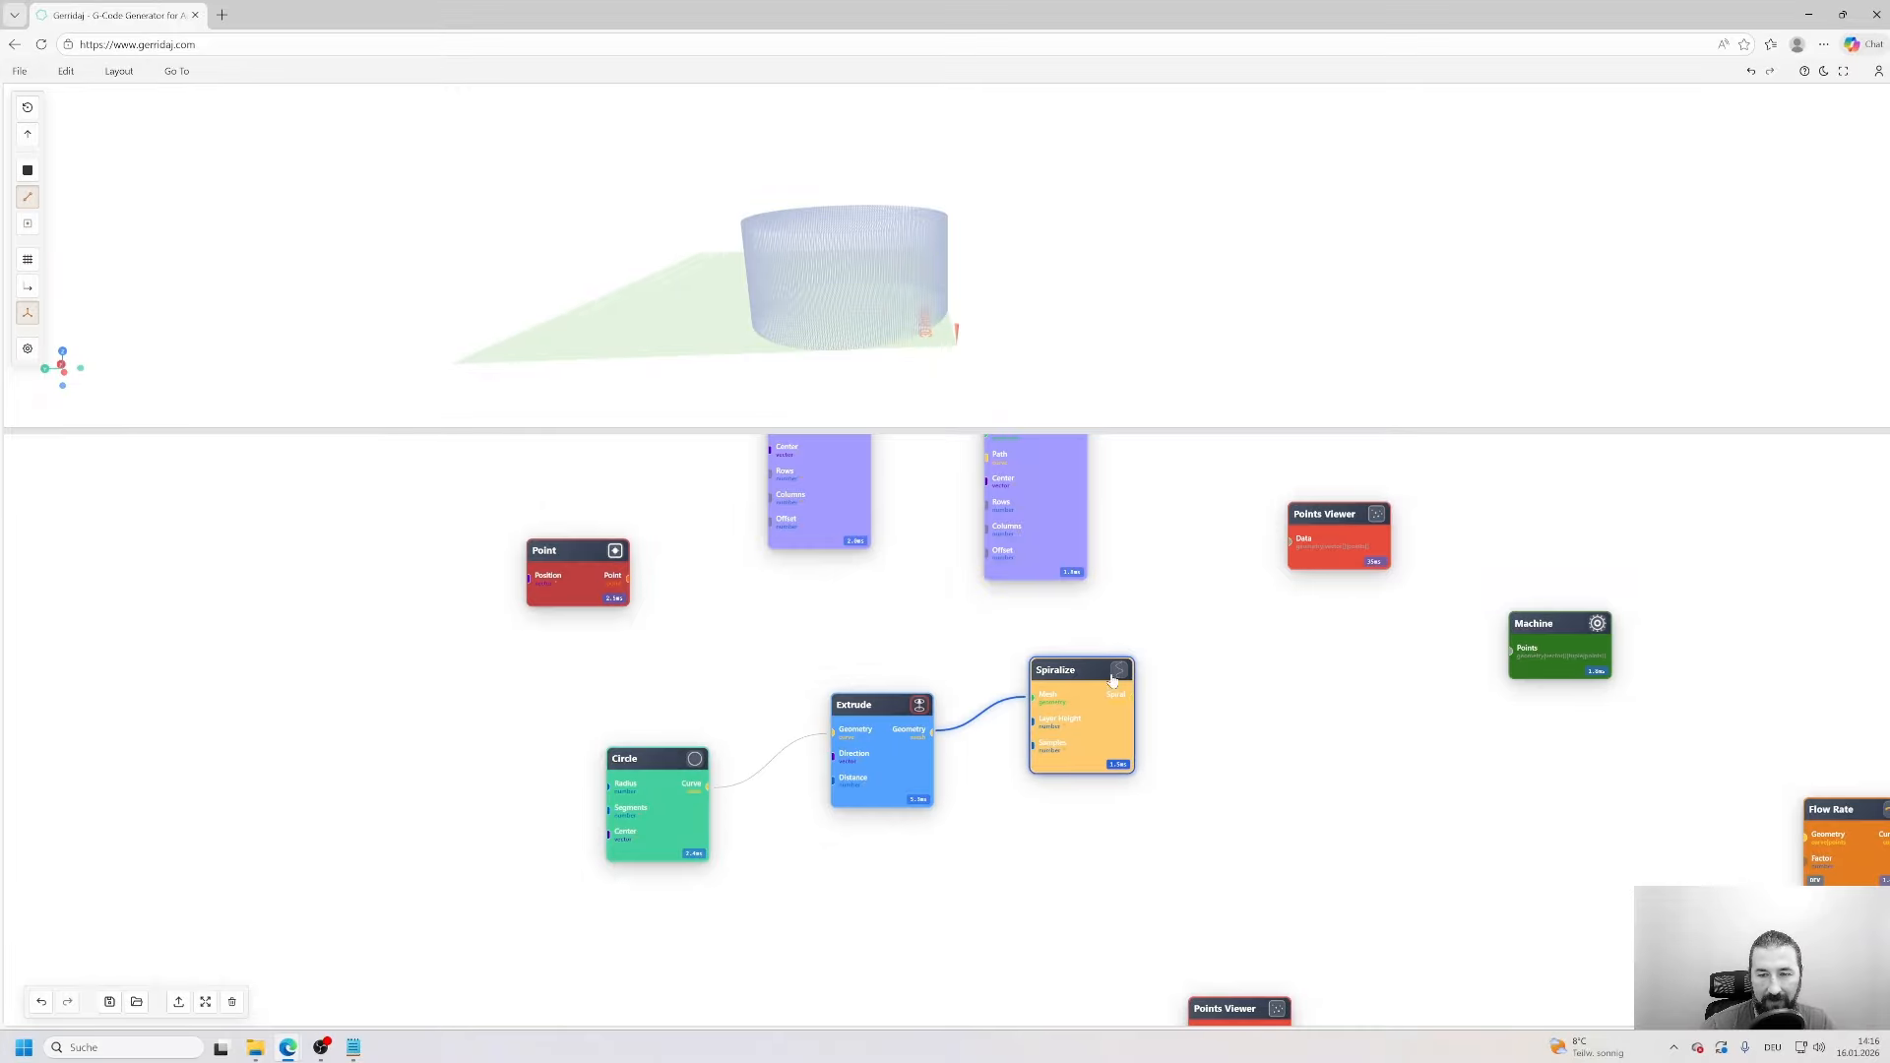
left_click_drag(867, 227, 979, 307)
scroll(899, 301, "up", 5)
scroll(973, 304, "up", 4)
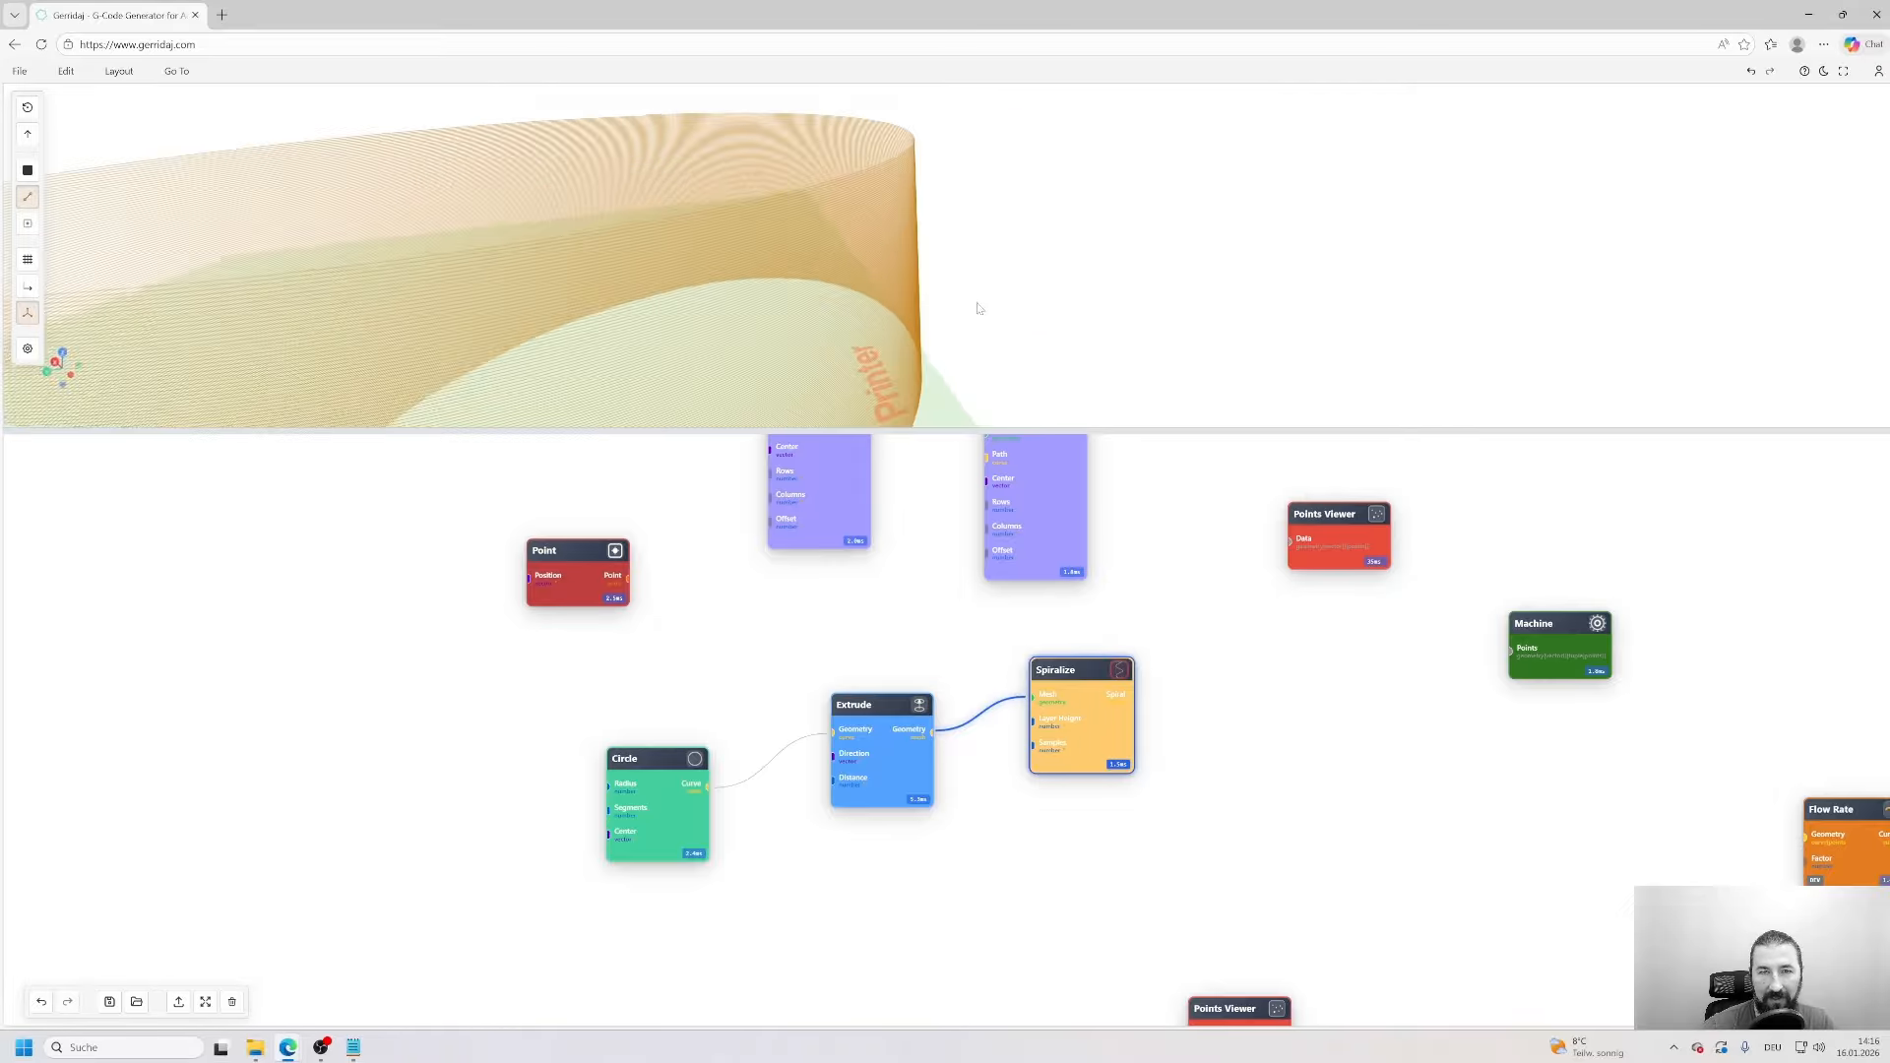
left_click_drag(912, 430, 929, 493)
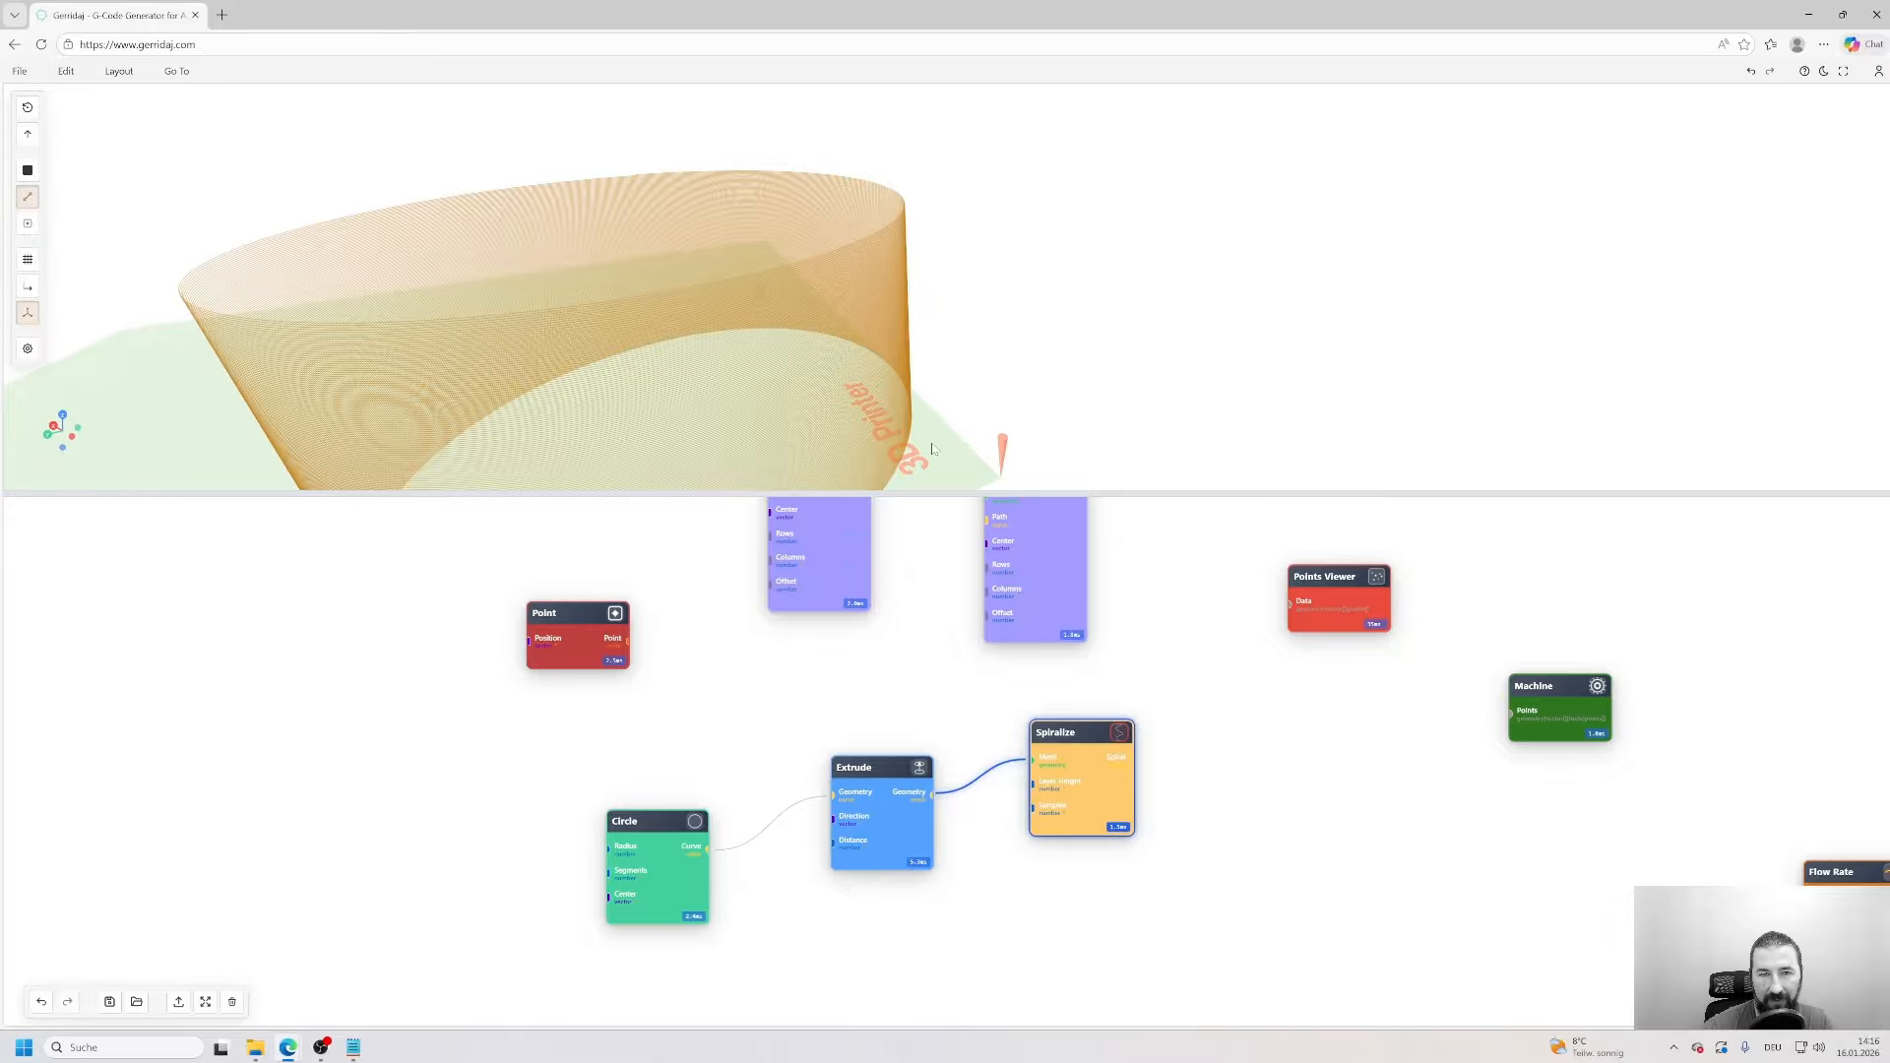
left_click_drag(862, 411, 832, 372)
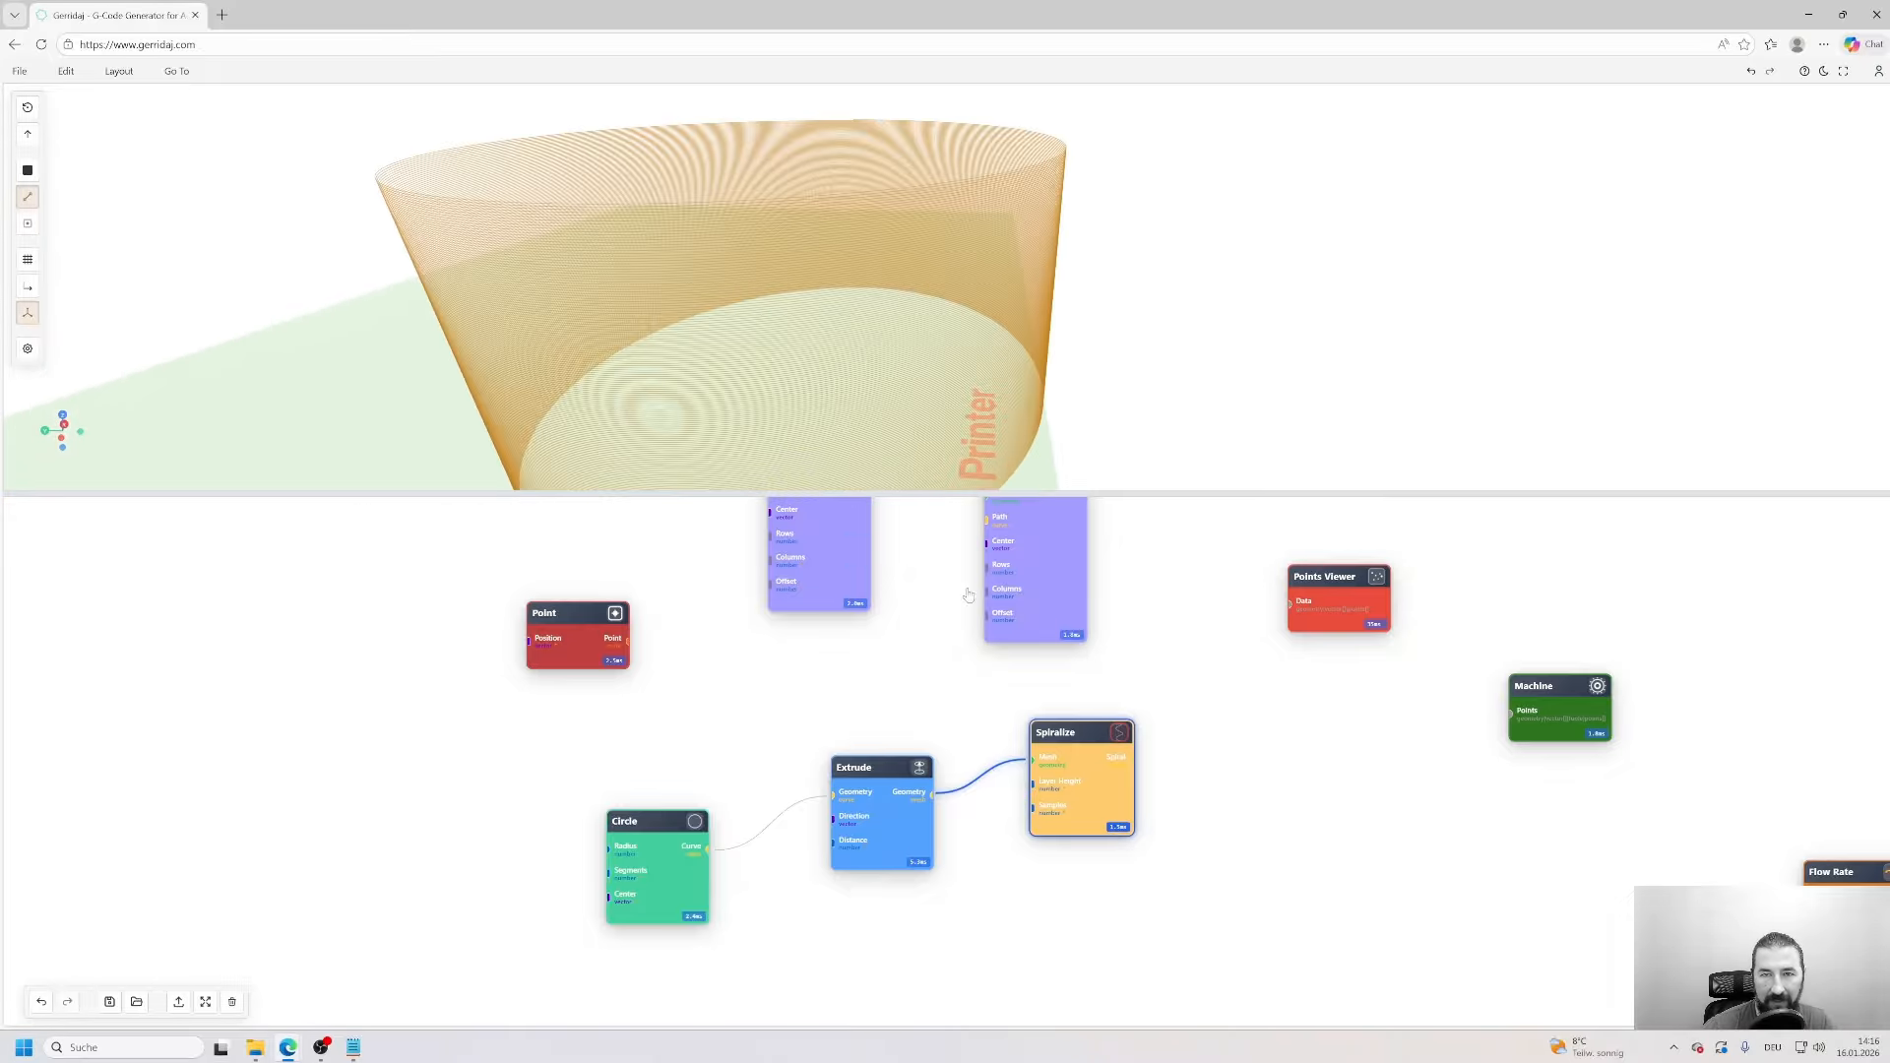
- Set the Spiralize node's Layer Height to 0,2 and examine the spiral layers in the 3D view
double_click(1087, 747)
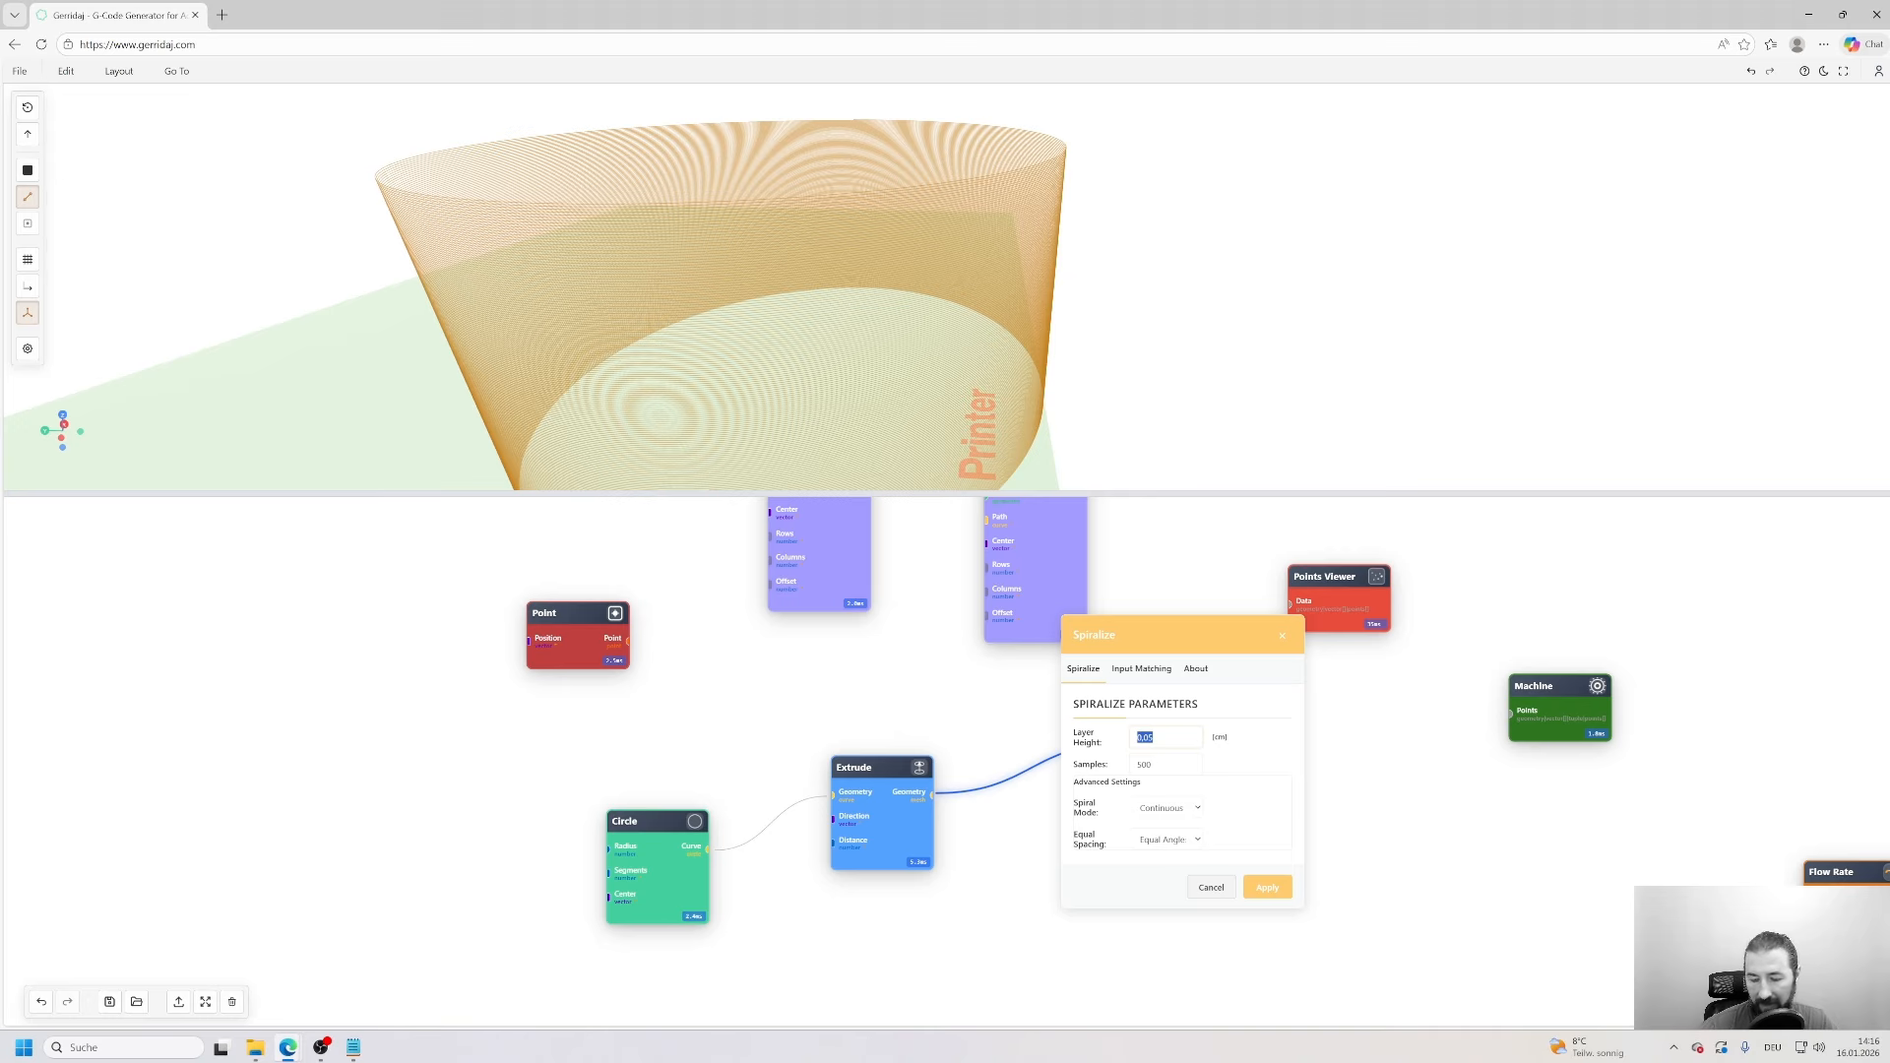
type("0,2")
key("Return")
left_click_drag(942, 313, 1052, 378)
left_click_drag(916, 374, 1005, 403)
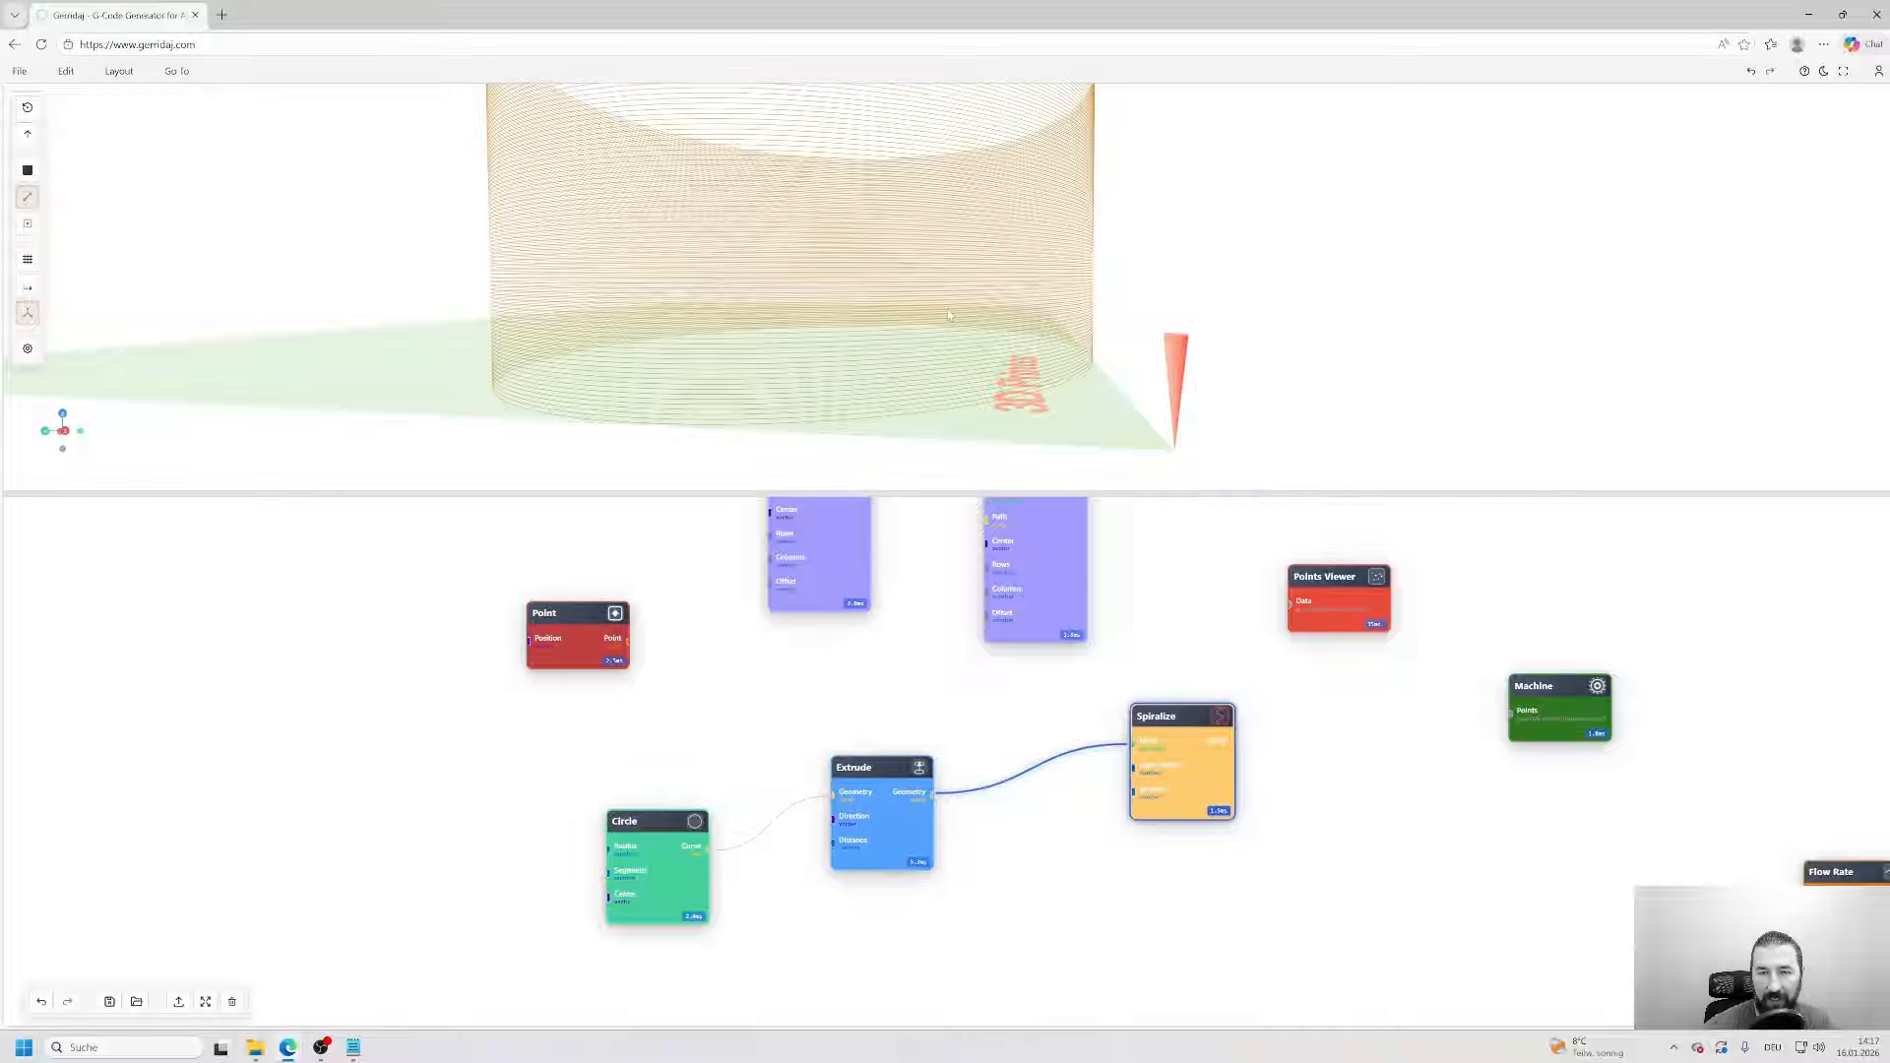
left_click_drag(1016, 350, 1180, 320)
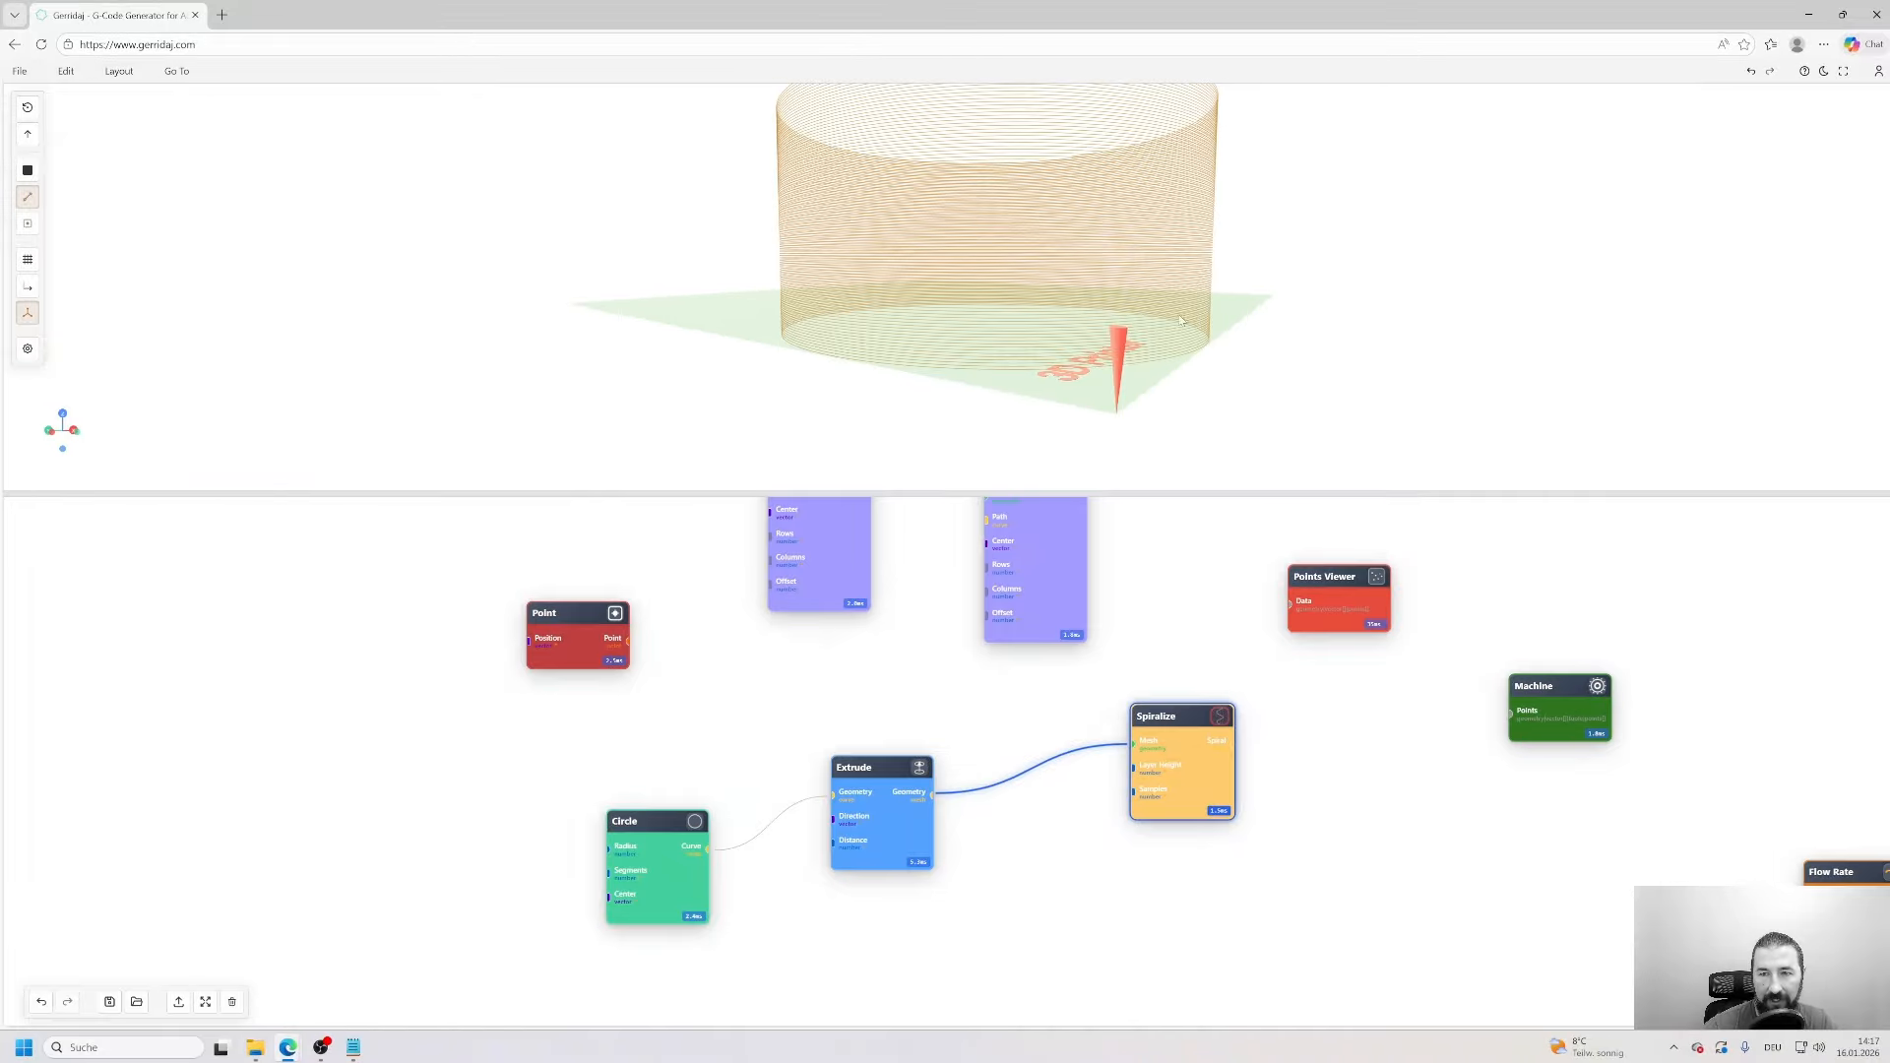
left_click_drag(1017, 289, 1013, 310)
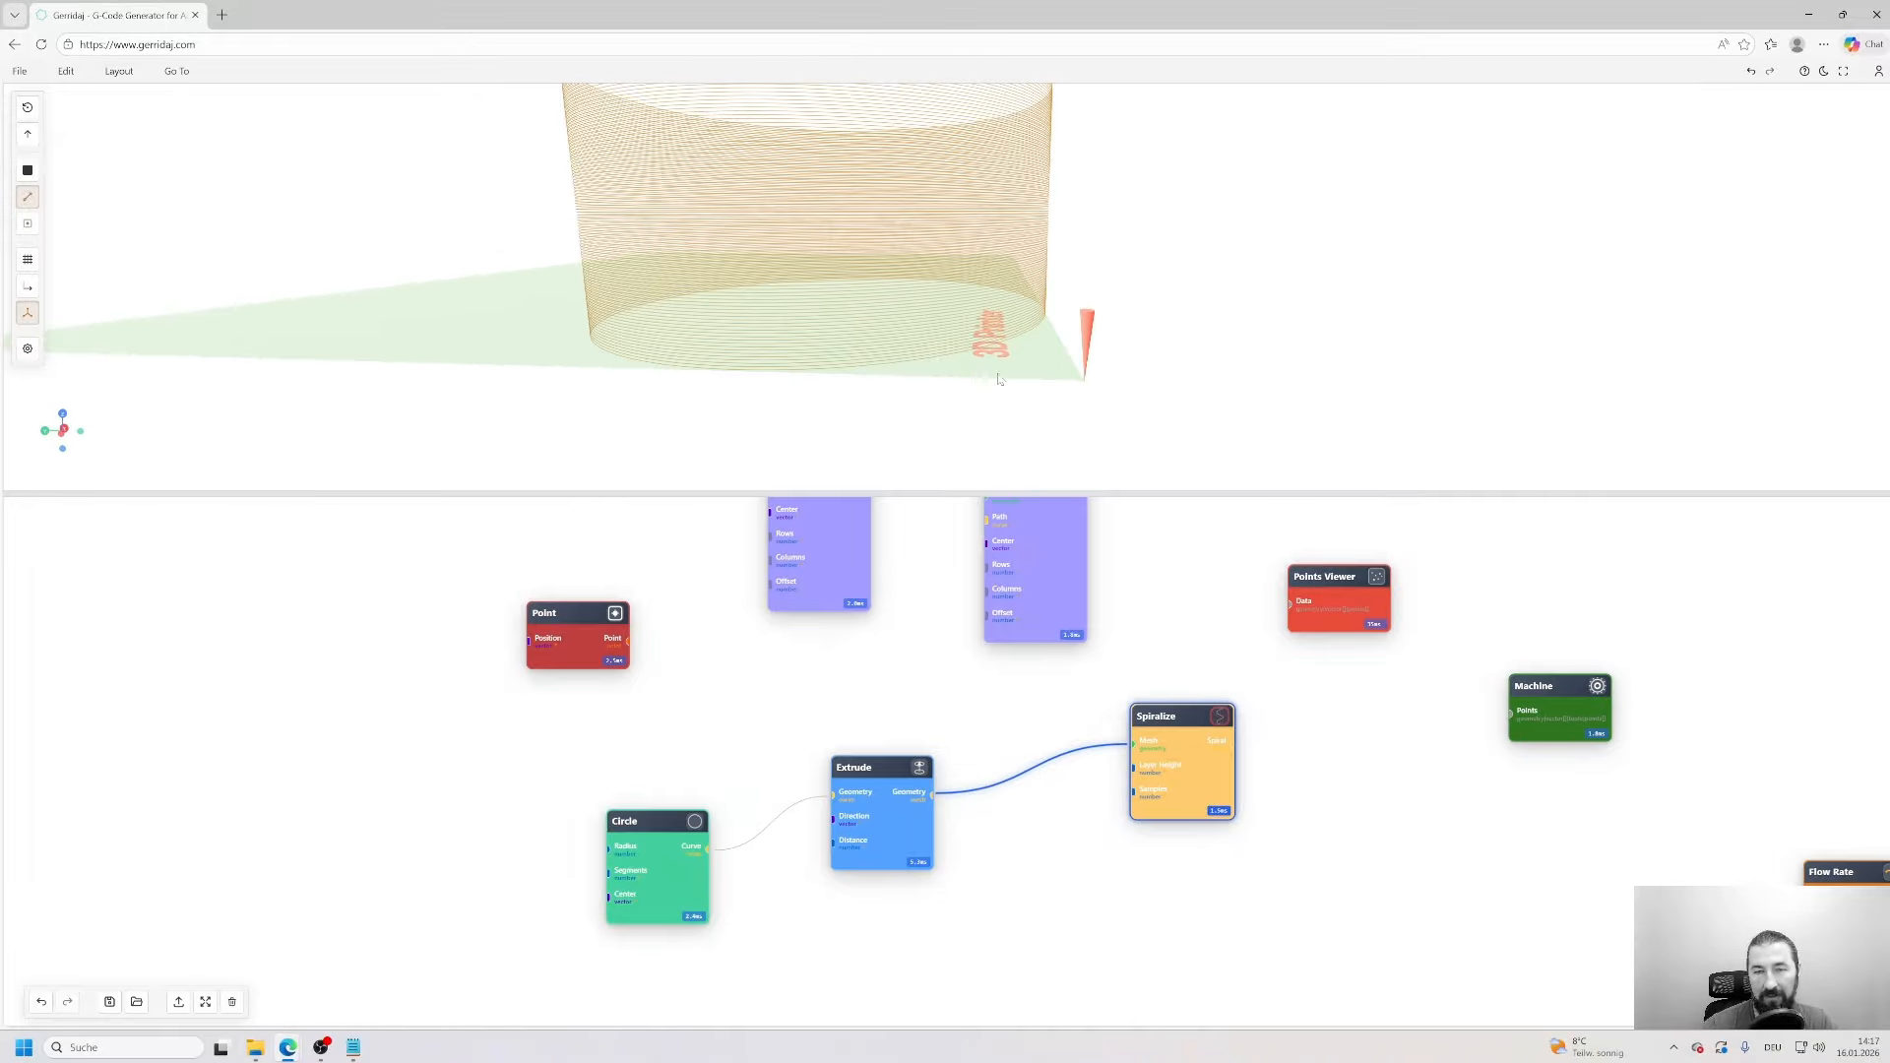
left_click_drag(998, 379, 917, 343)
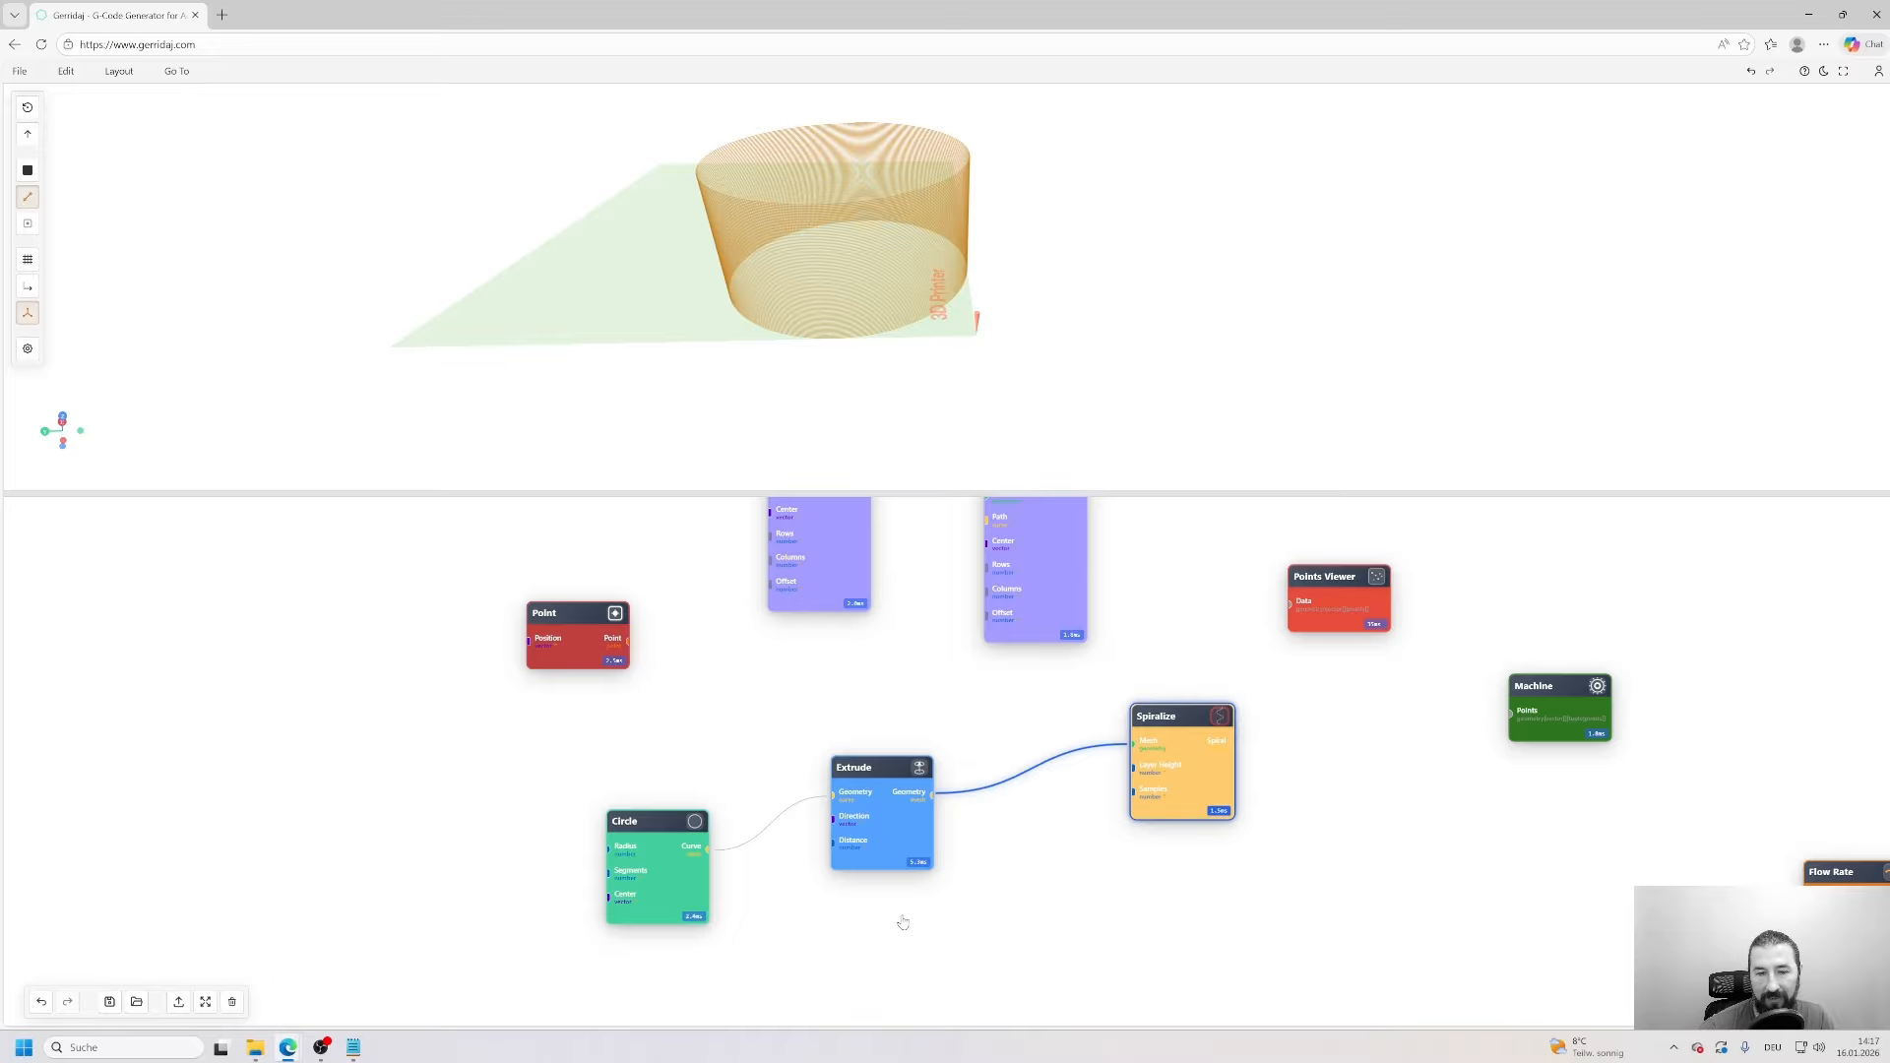
- Line up the Circle, Extrude and Spiralize nodes in a compact row, leaving free space after Spiralize
left_click_drag(655, 883, 409, 844)
left_click_drag(874, 850, 583, 840)
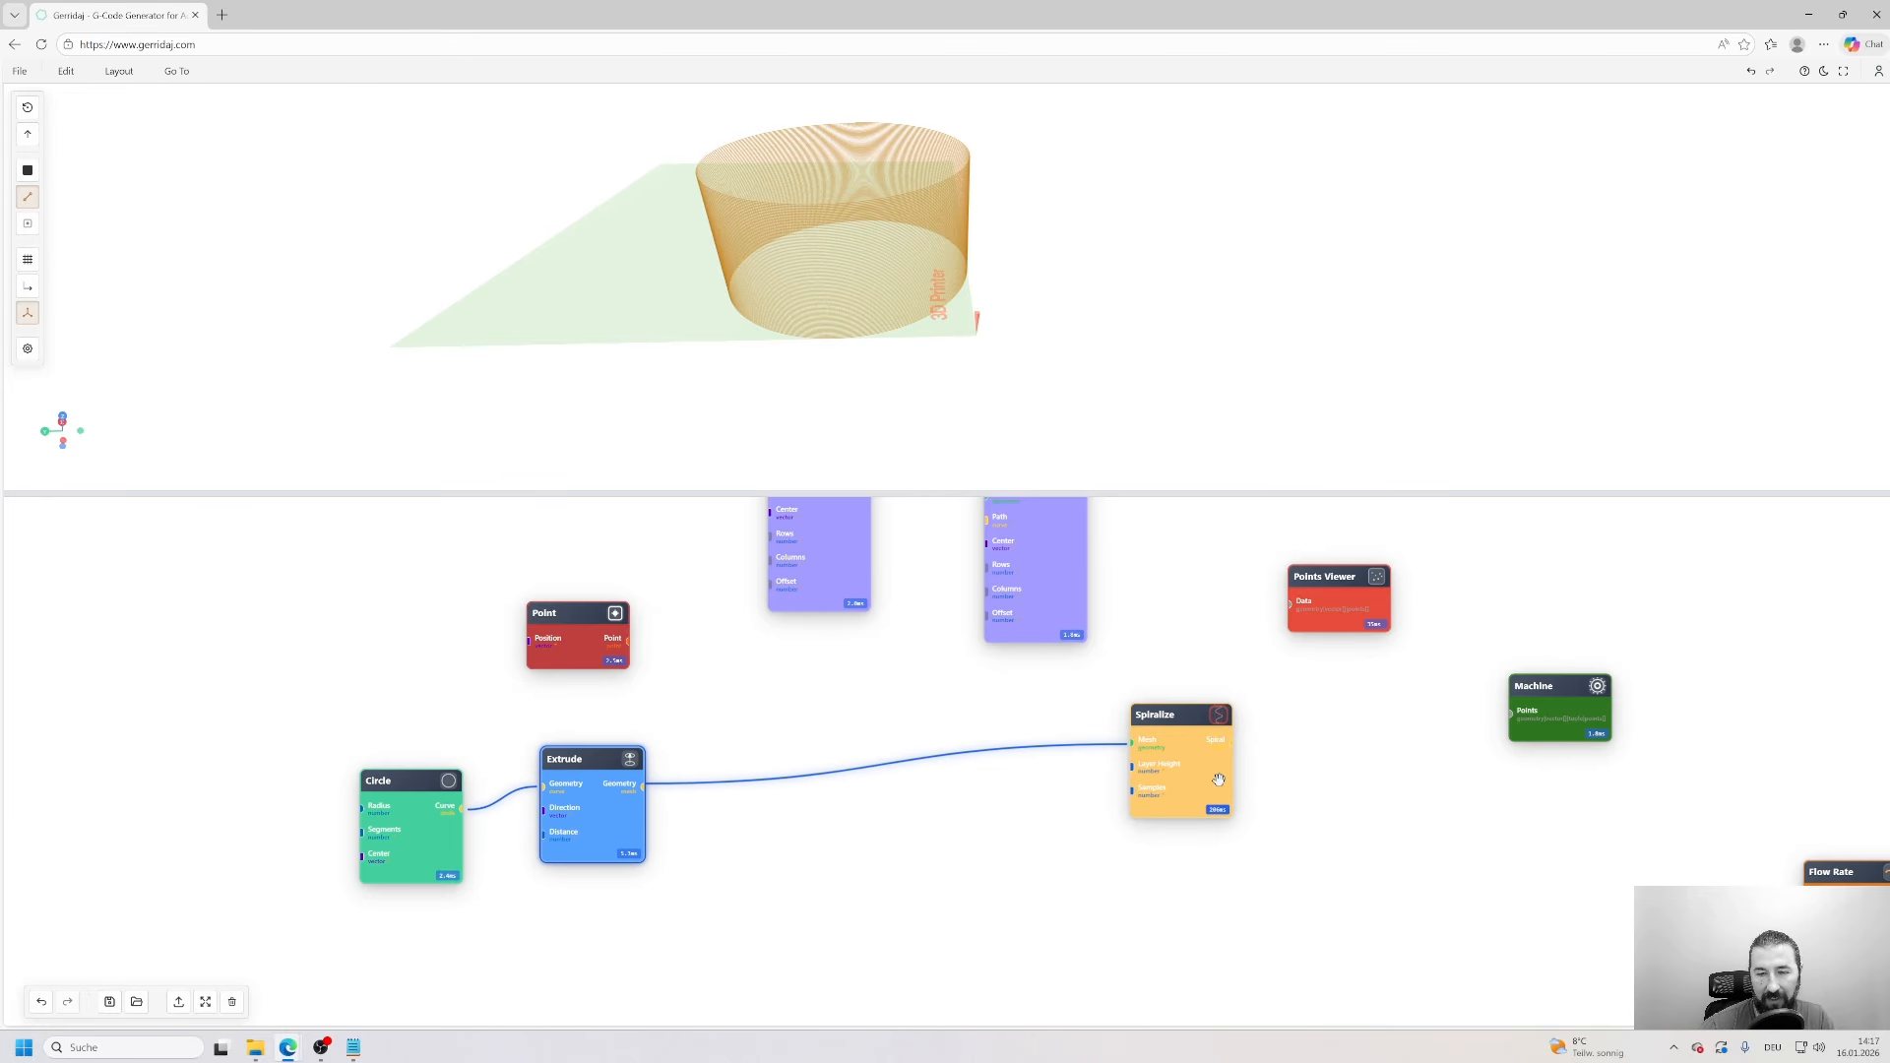
left_click_drag(1196, 771, 785, 801)
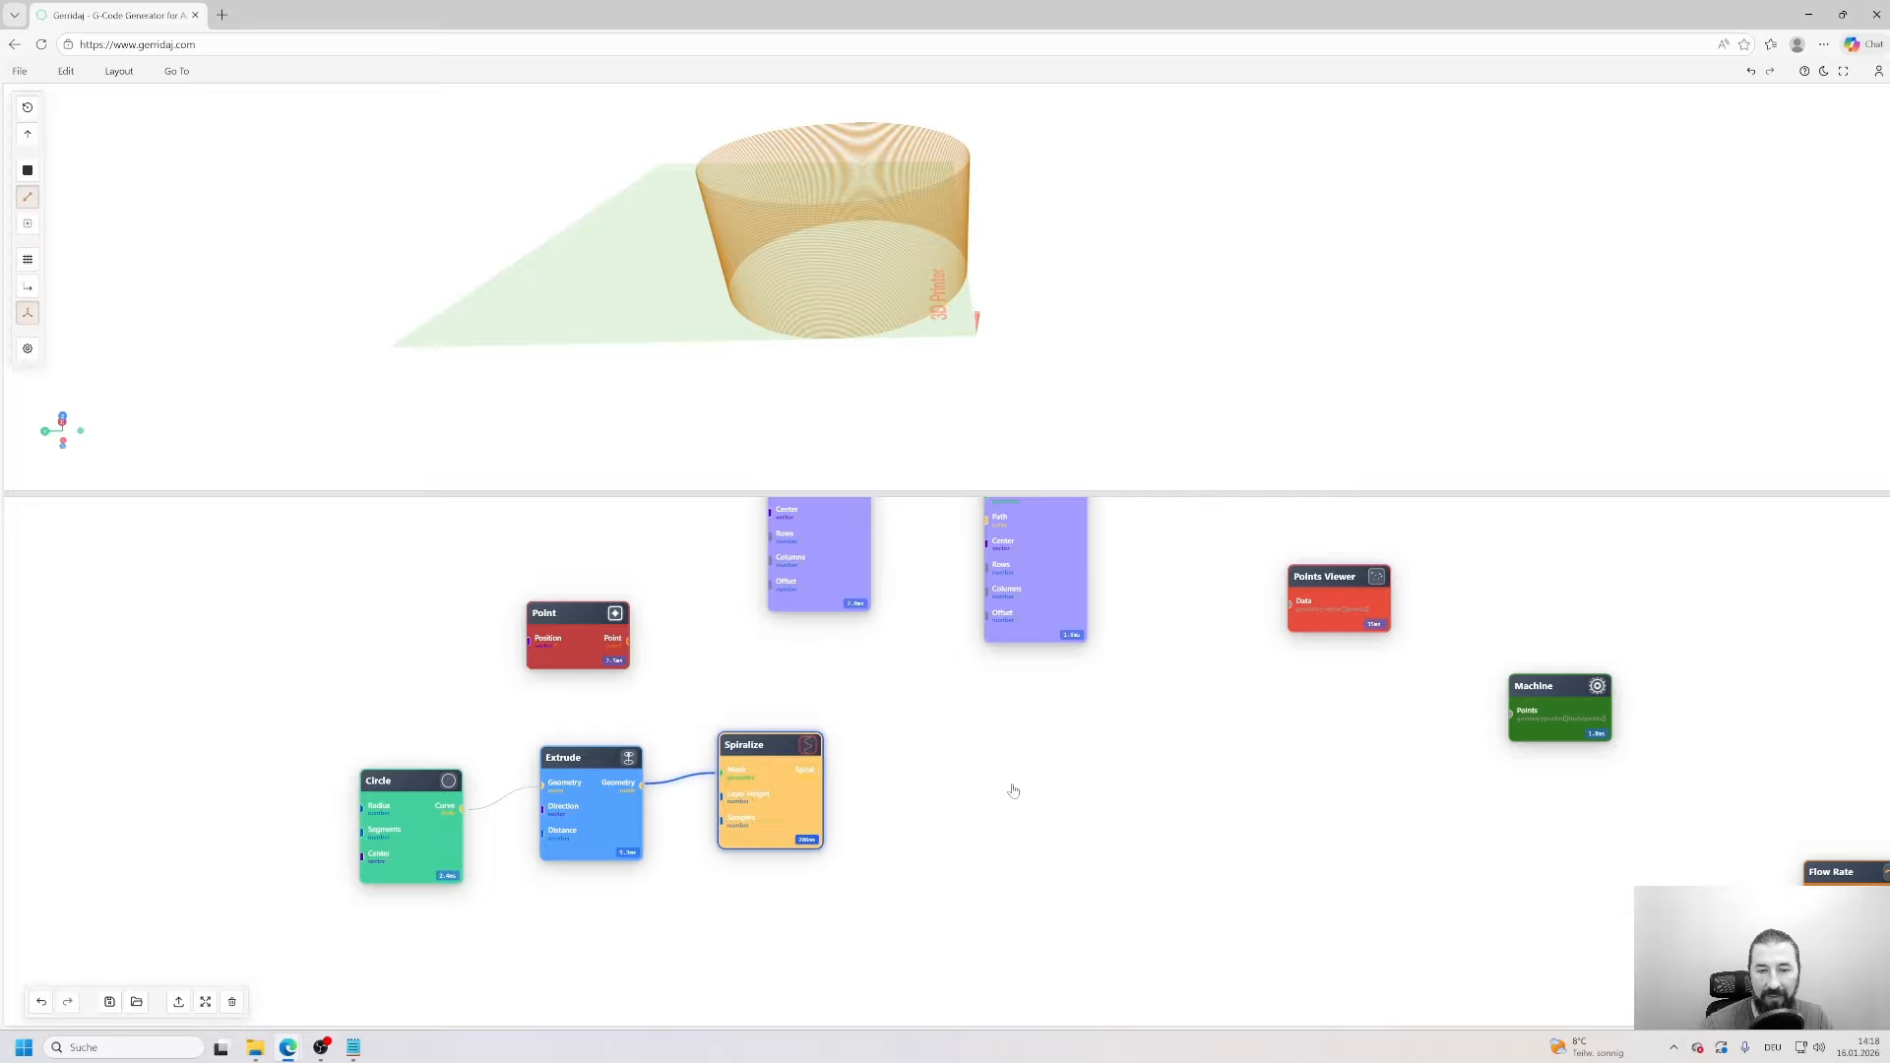
- Add a Curve Mod node and place it beside the Spiralize node
double_click(945, 790)
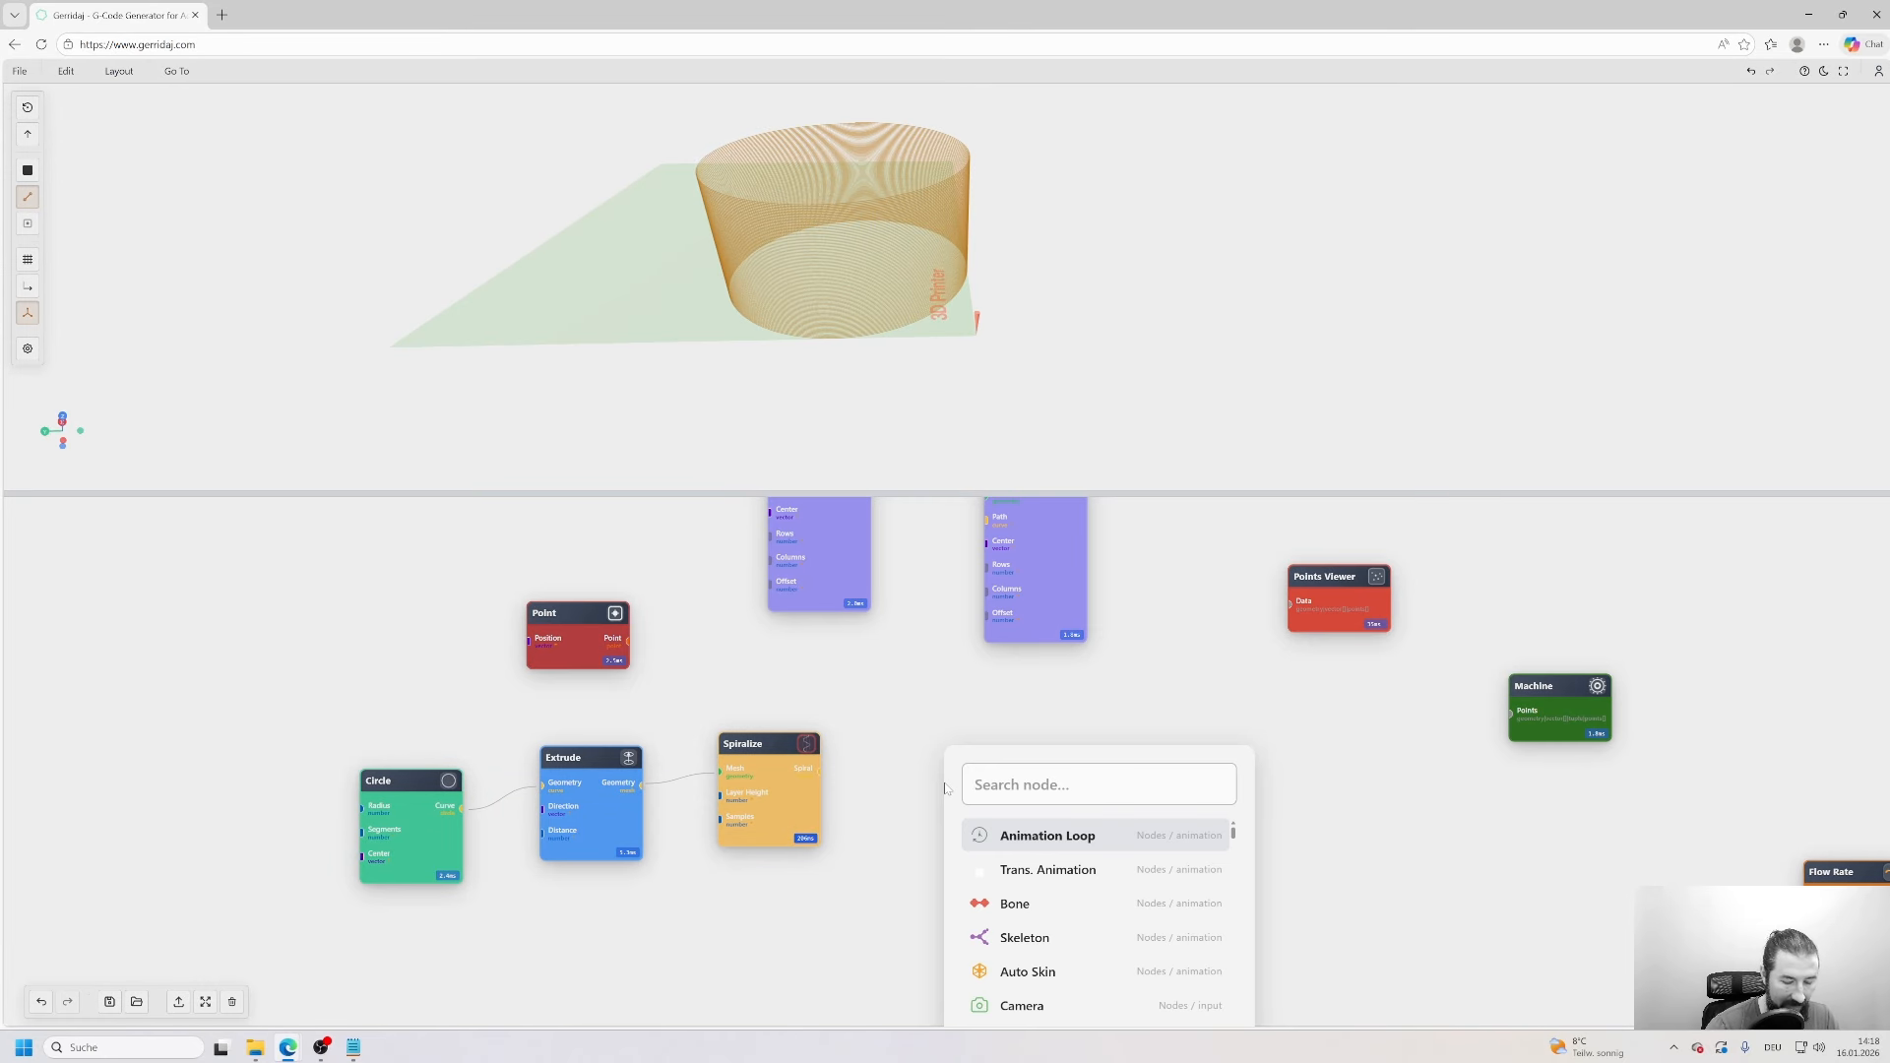
type("mod")
left_click(1047, 833)
left_click(1030, 755)
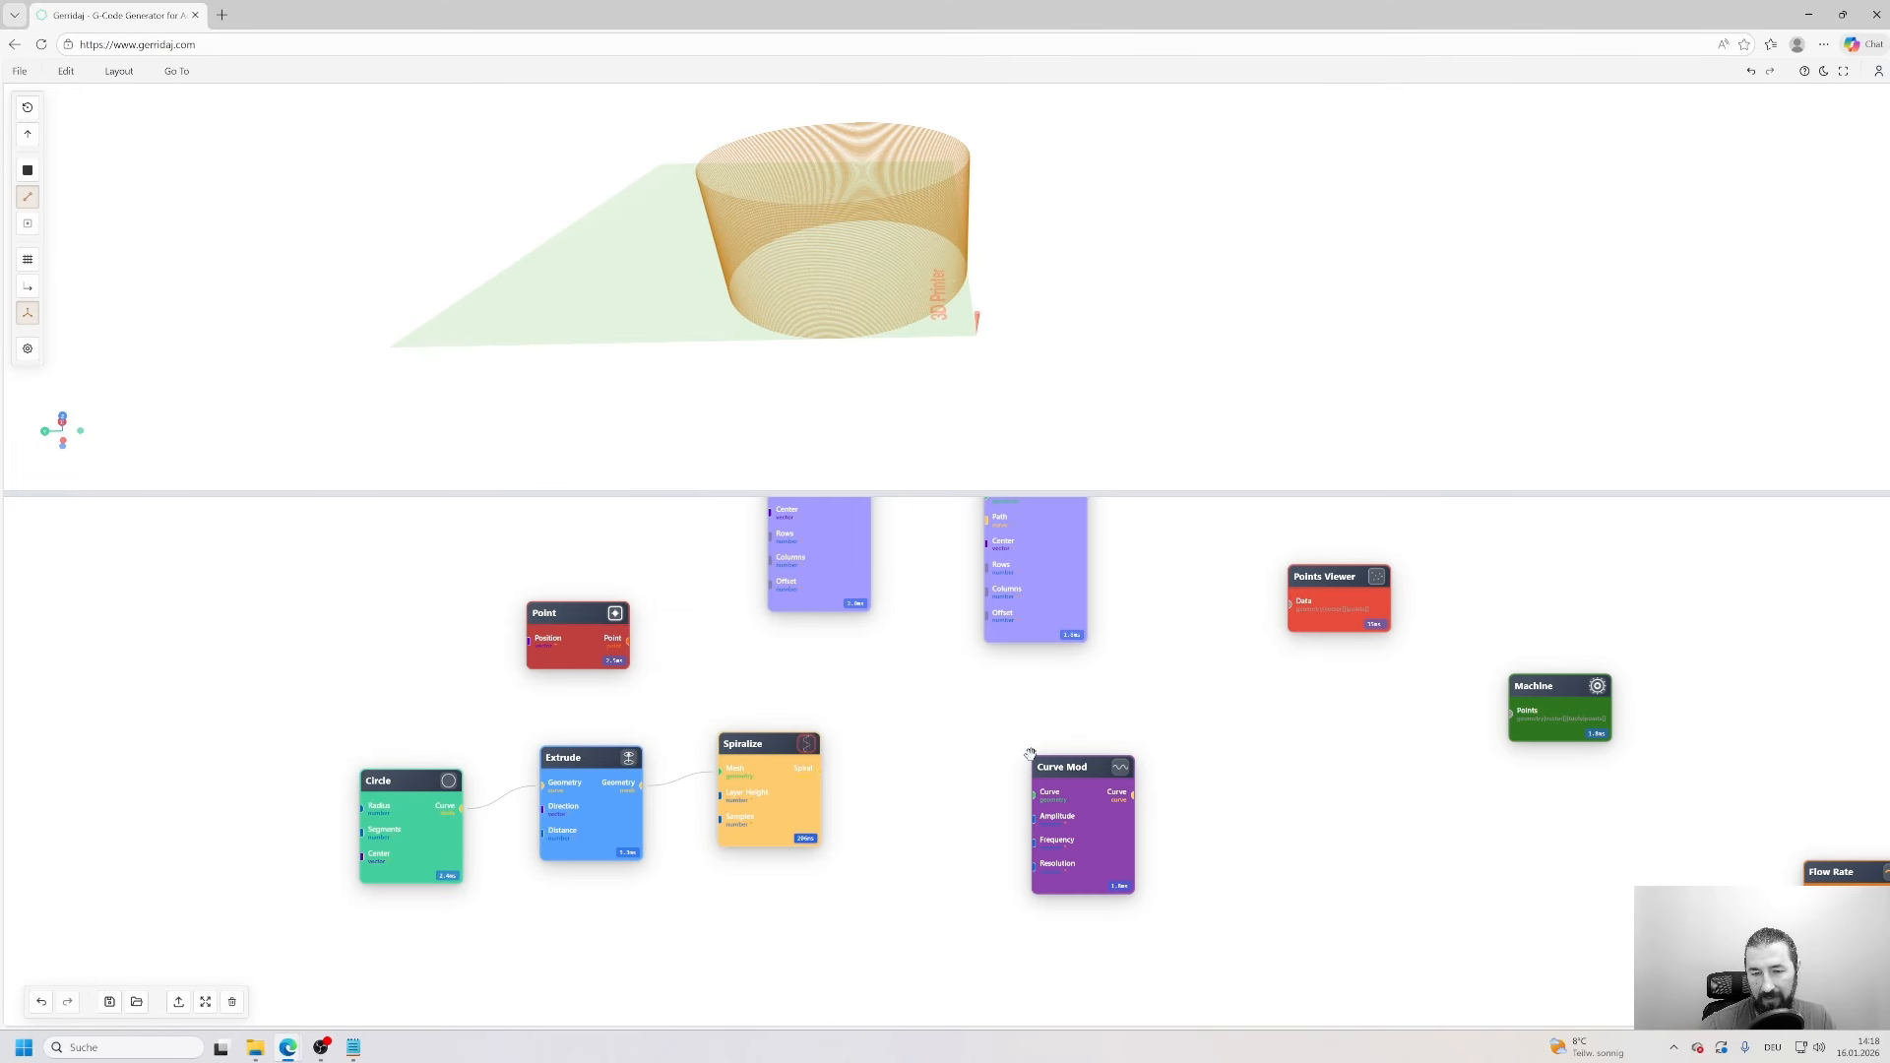
left_click_drag(1083, 785, 1017, 763)
scroll(1162, 817, "up", 2)
left_click_drag(818, 808, 973, 730)
scroll(975, 729, "up", 2)
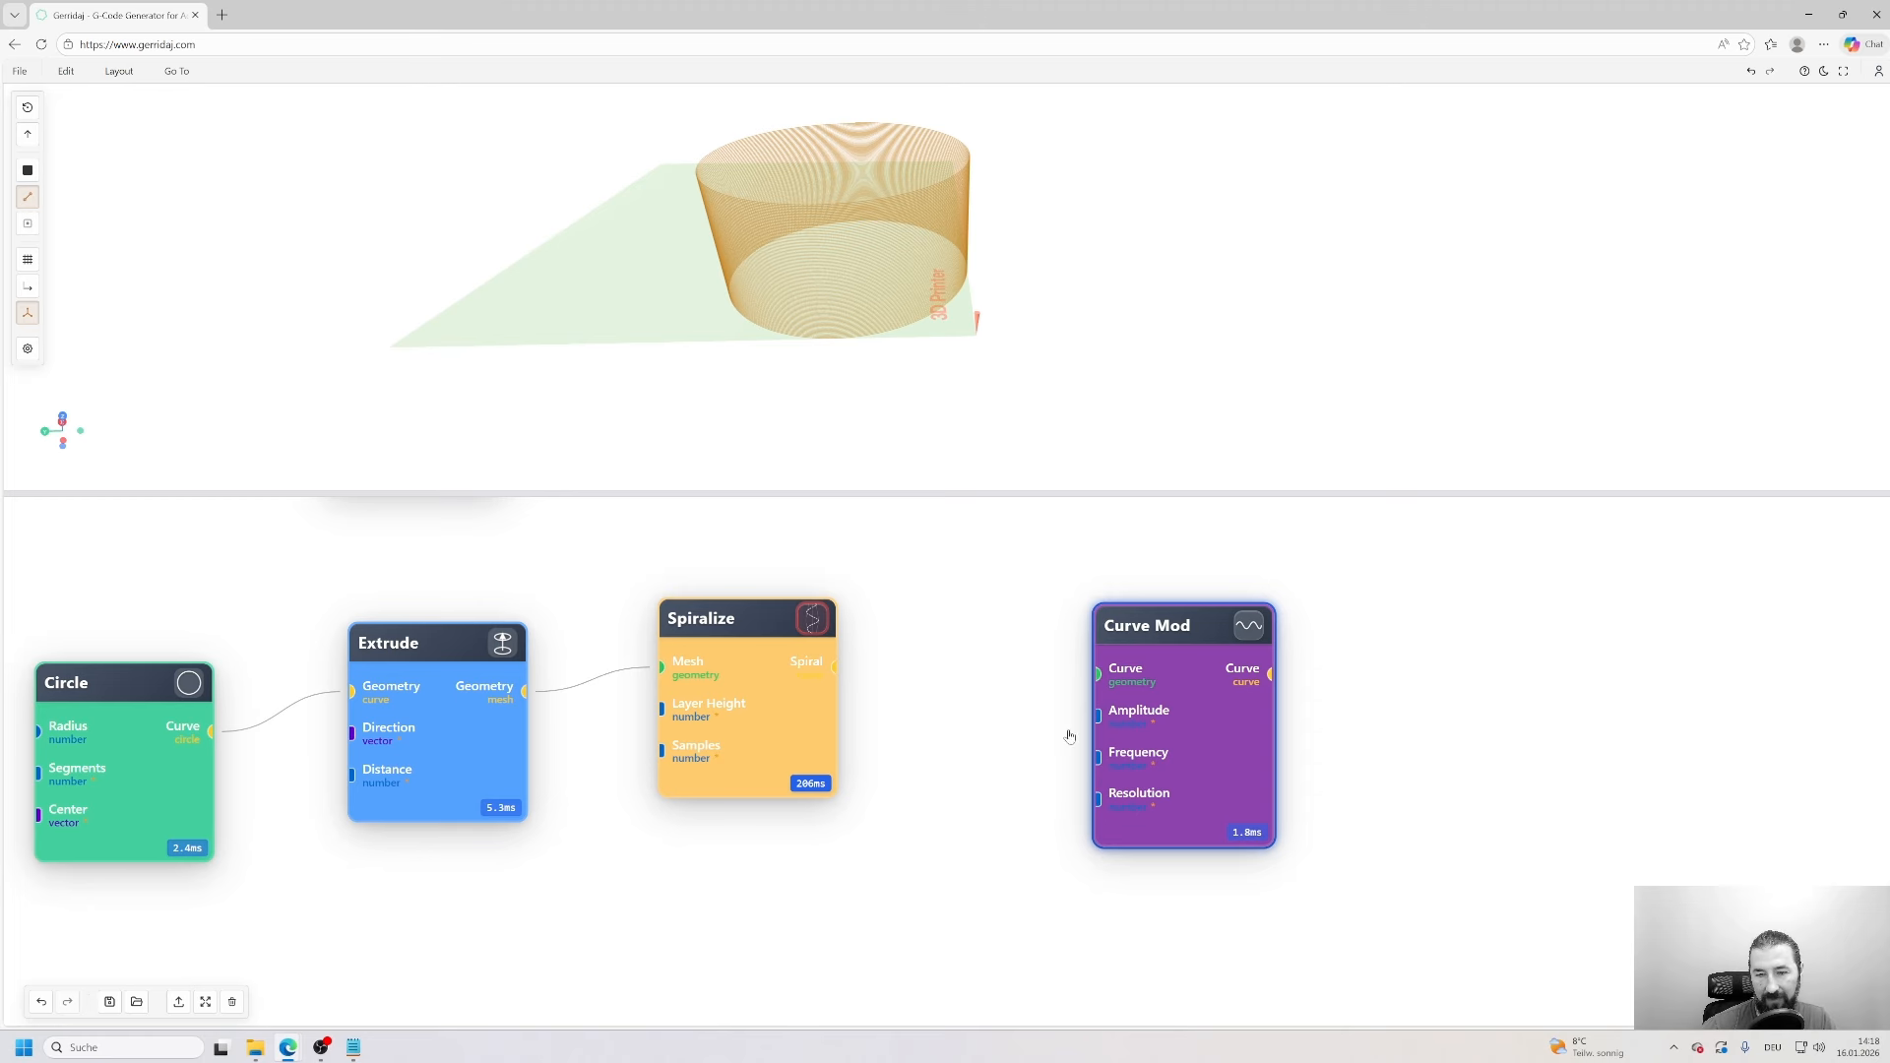
scroll(1182, 705, "up", 1)
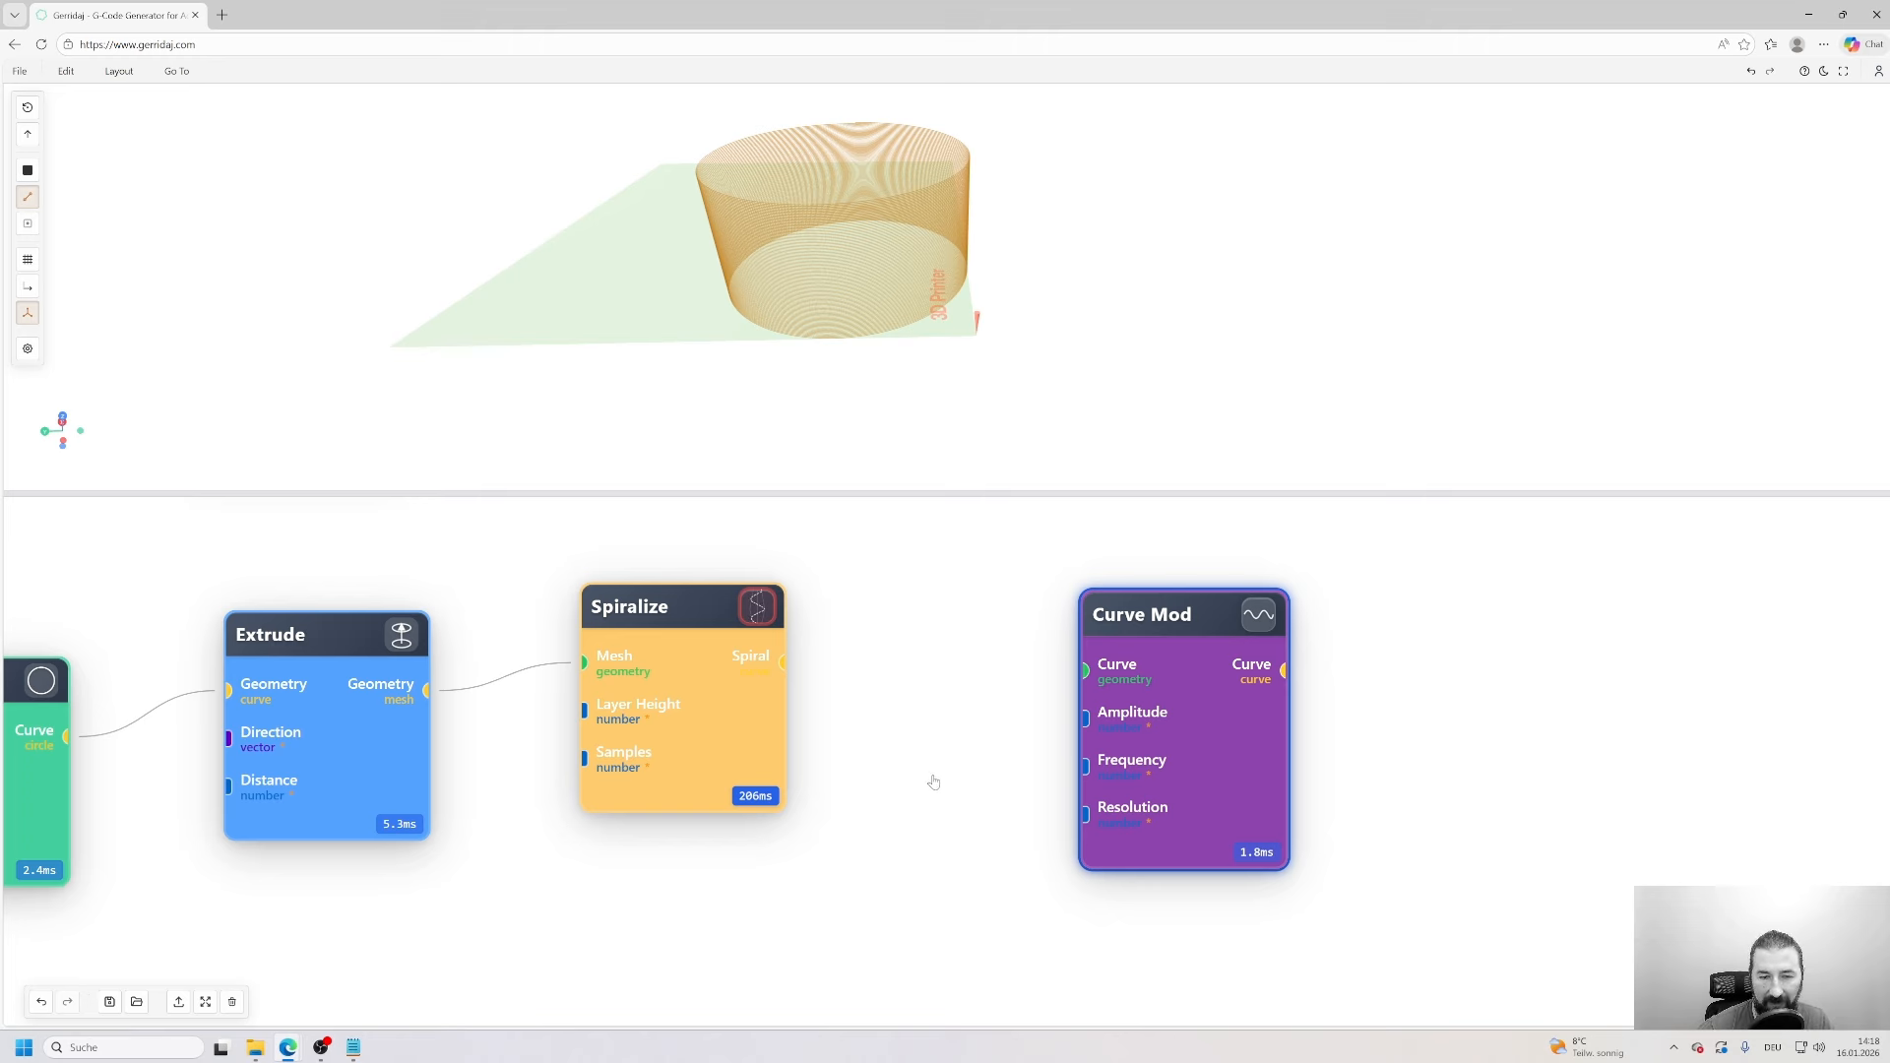
- Feed Spiralize's Spiral output into Curve Mod's Curve input, preview the modulated curve and inspect it in the 3D view
left_click_drag(783, 662, 1086, 669)
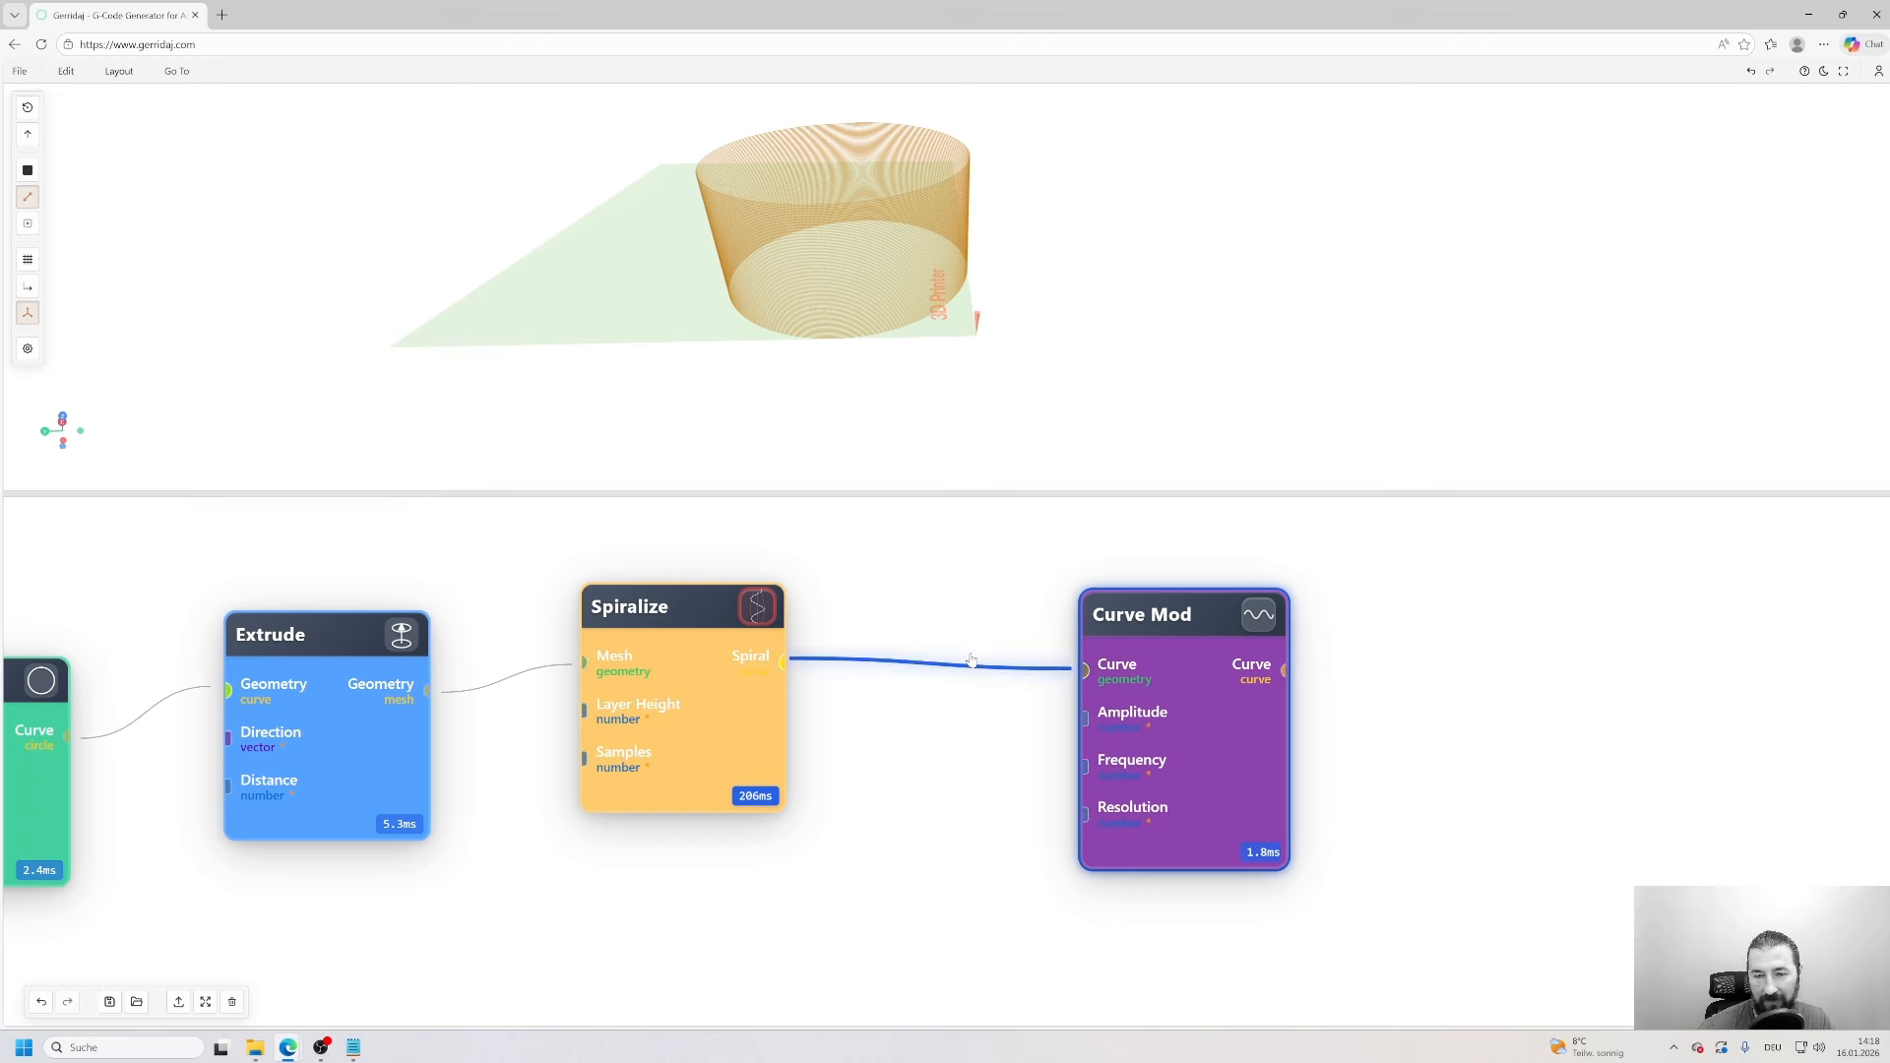
left_click(1259, 615)
mouse_move(977, 343)
left_mouse_down()
mouse_move(963, 281)
mouse_move(954, 348)
left_mouse_up()
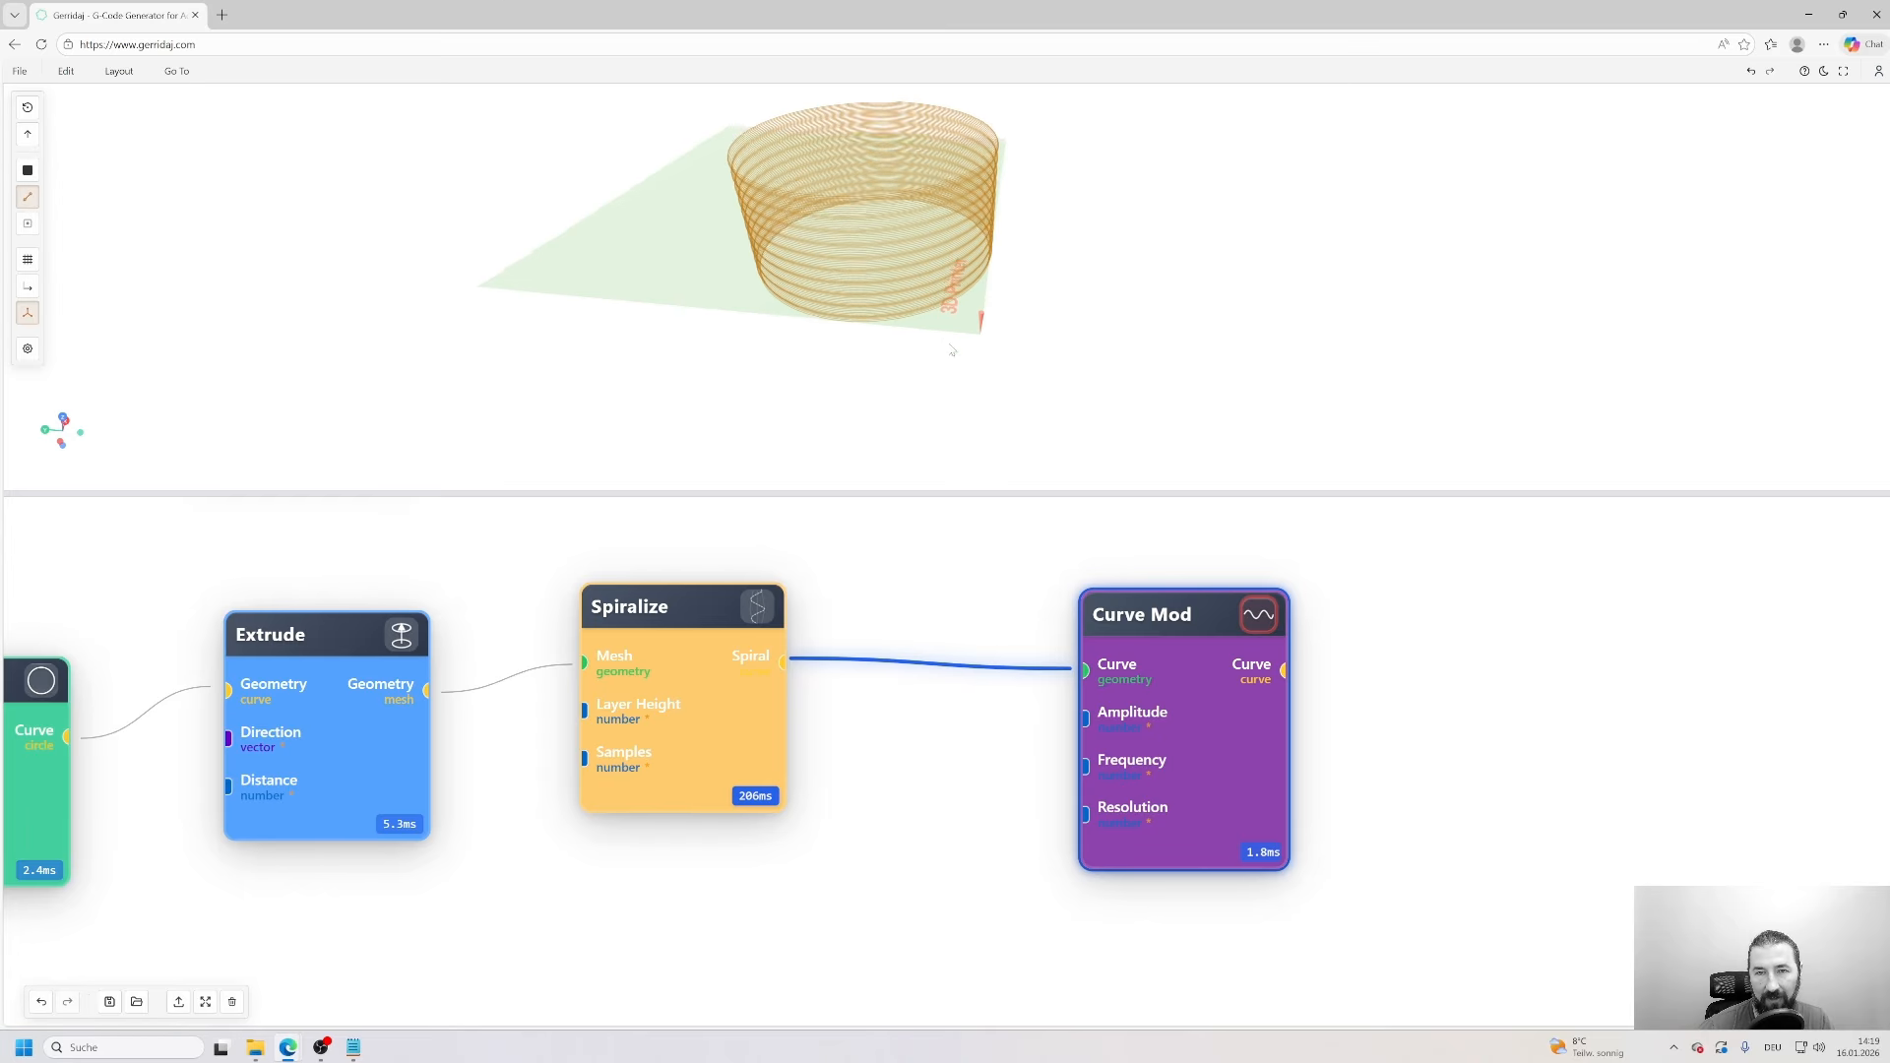
scroll(954, 348, "up", 5)
left_click_drag(992, 260, 1015, 302)
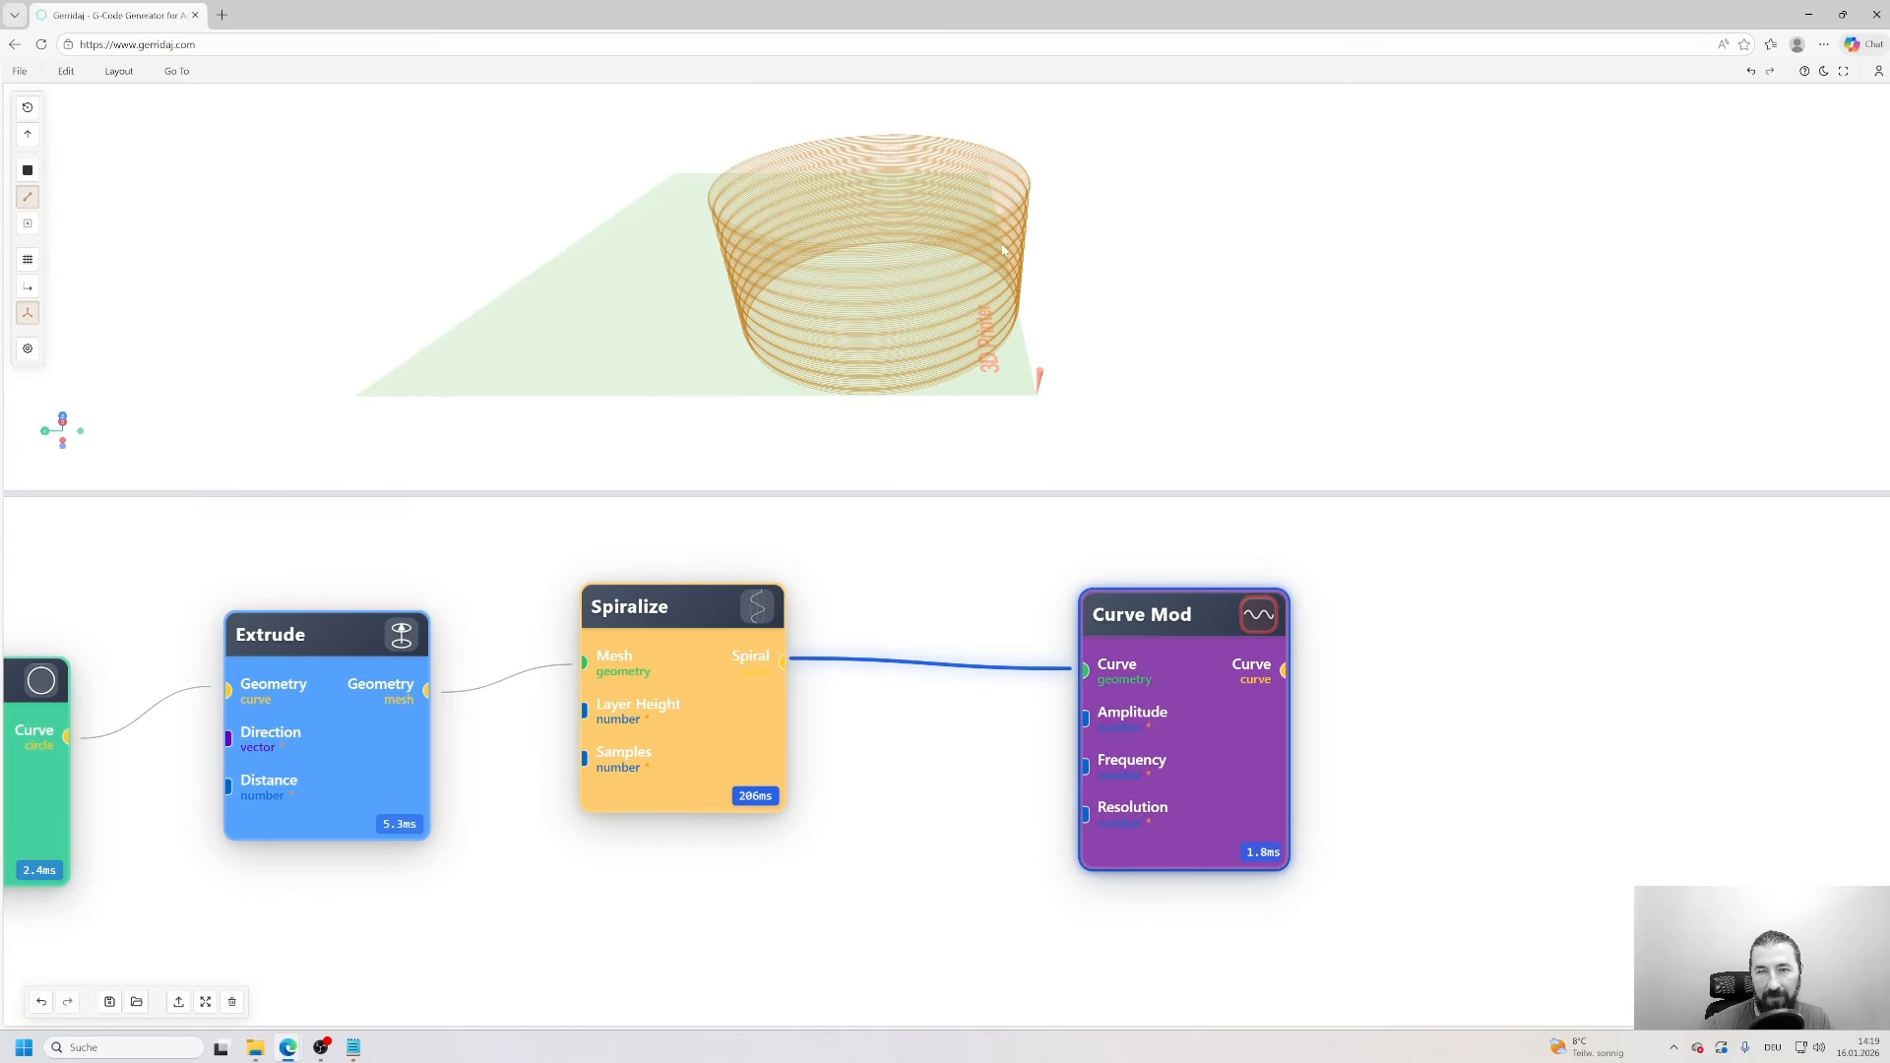
- Open the Curve Mod parameters and review the Basic Modulation settings, including the amplitude, frequency and offset formulas
double_click(1182, 677)
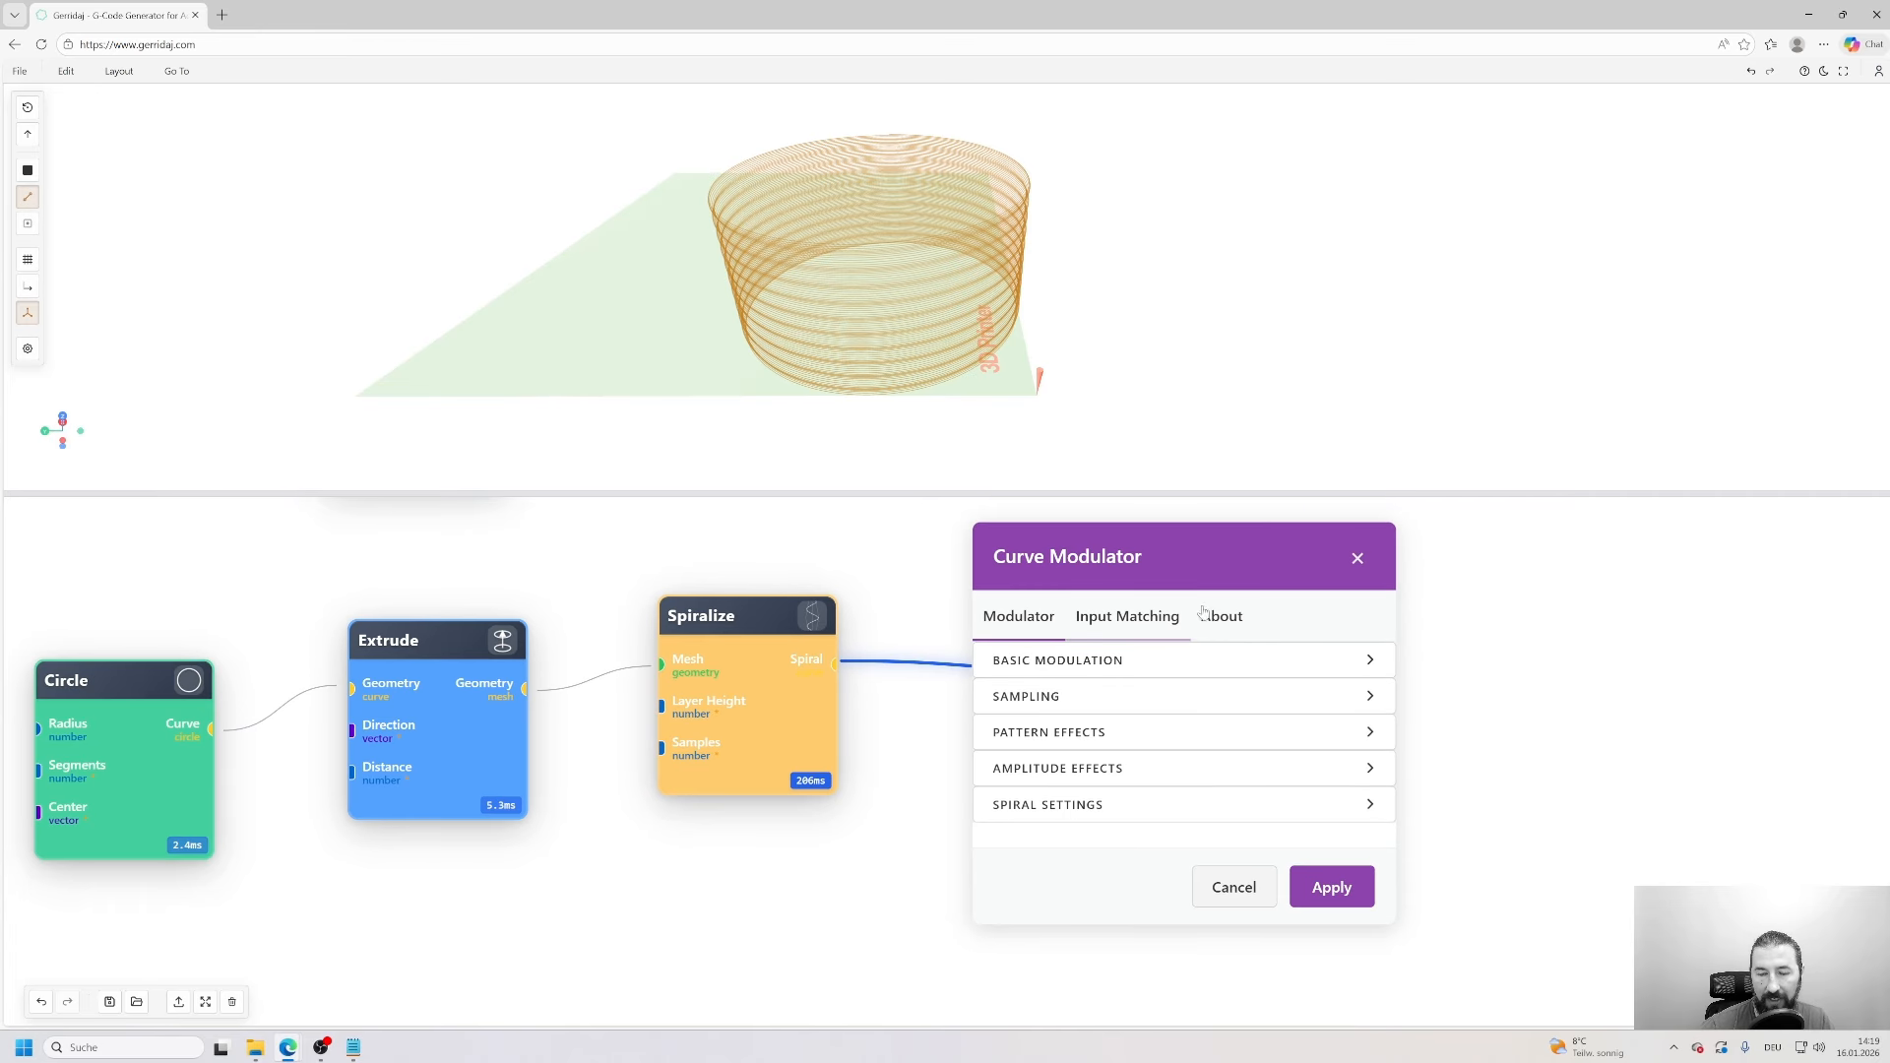
left_click_drag(1205, 550, 1261, 565)
scroll(1238, 630, "up", 3)
left_click(1217, 704)
left_click_drag(1383, 665, 1384, 742)
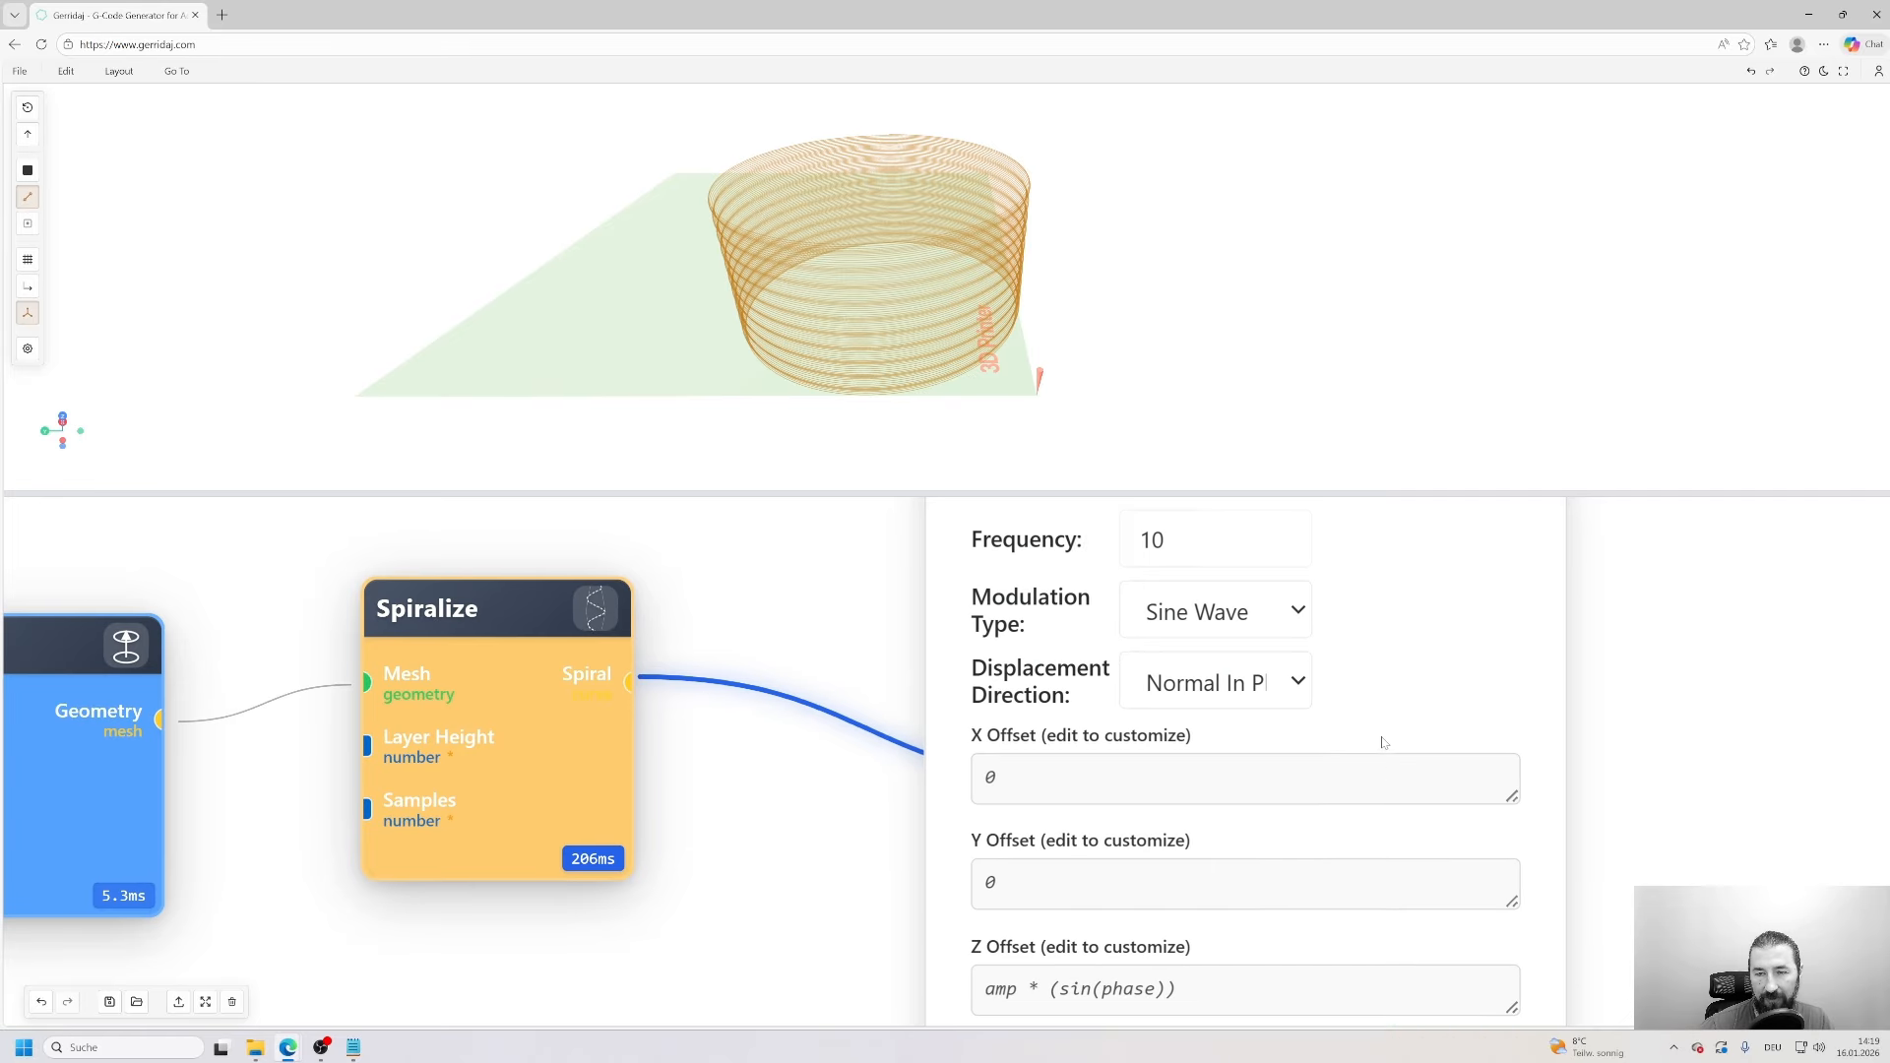
scroll(1383, 740, "down", 2)
- Switch the workspace to the Vertical layout, reframe the modulated spiral and move the Curve Mod node closer to the Points Viewer
left_click(119, 71)
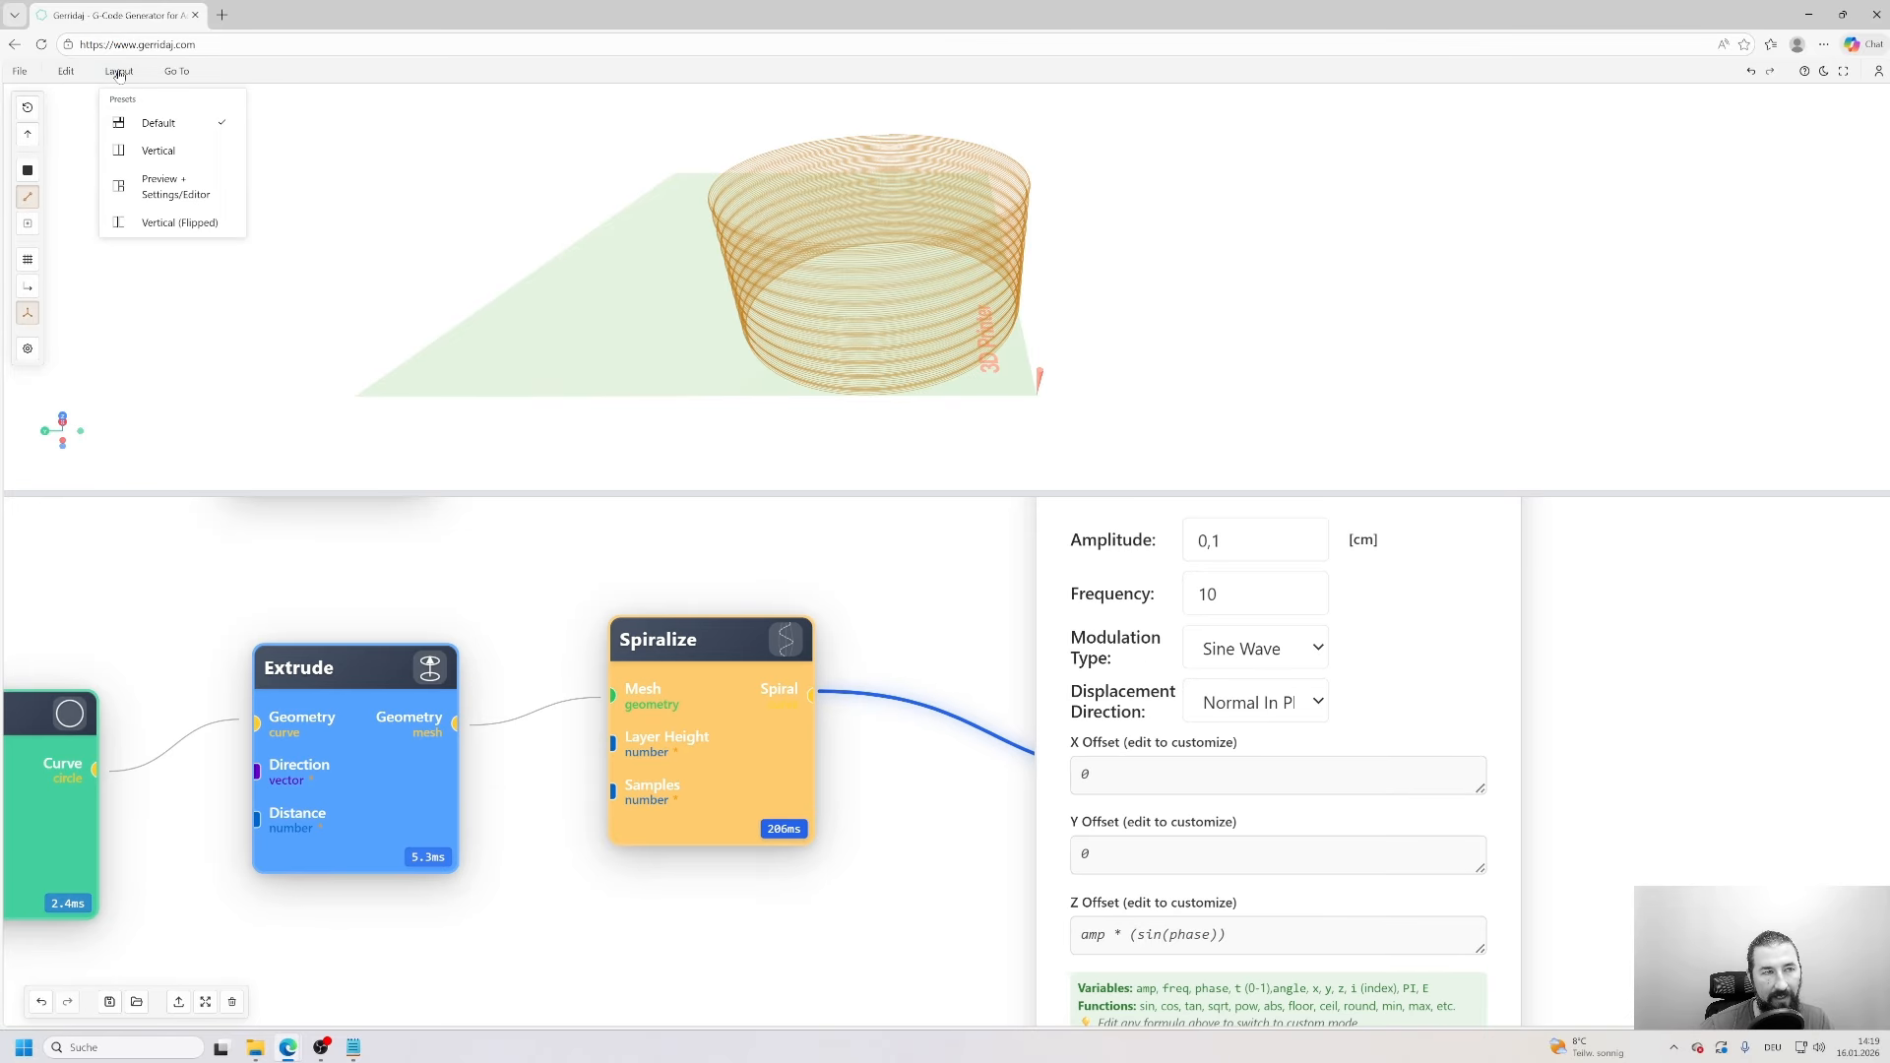
left_click(179, 151)
scroll(552, 498, "up", 5)
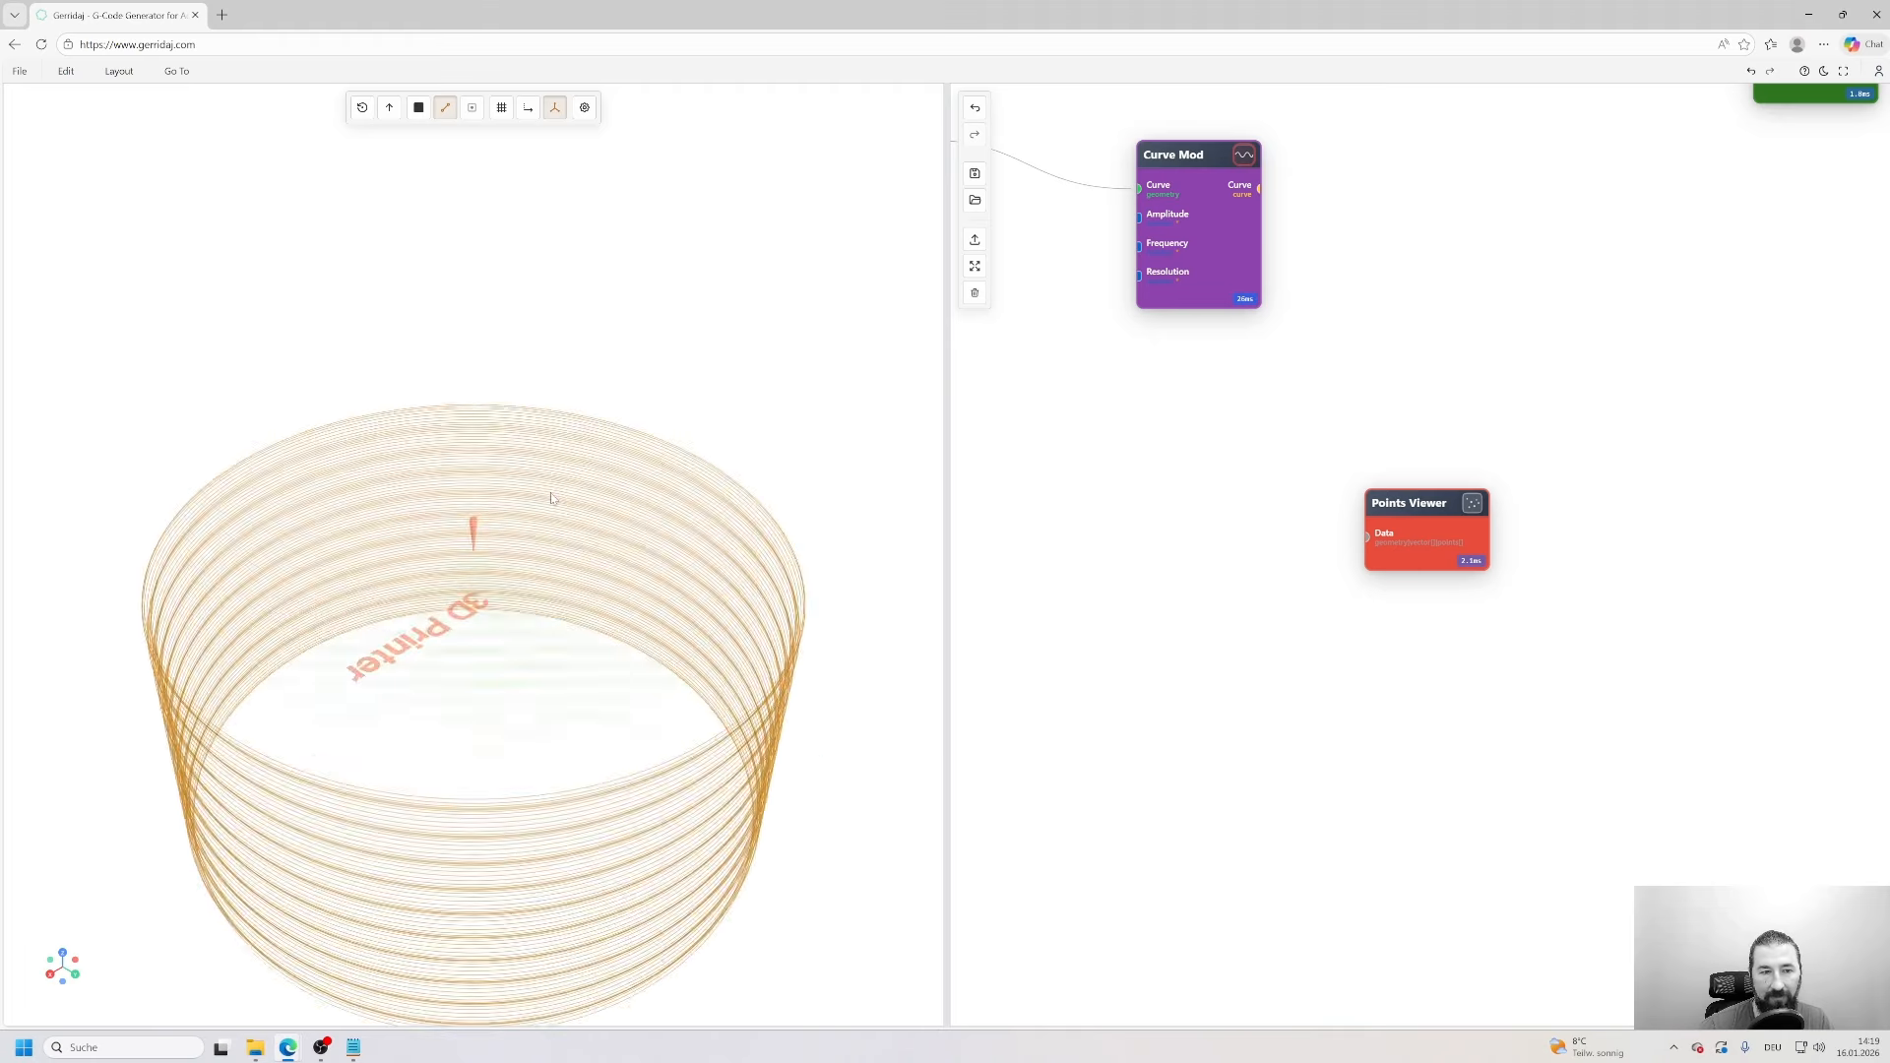
scroll(553, 499, "down", 5)
right_click_drag(572, 758, 599, 499)
left_click_drag(1223, 242, 1316, 395)
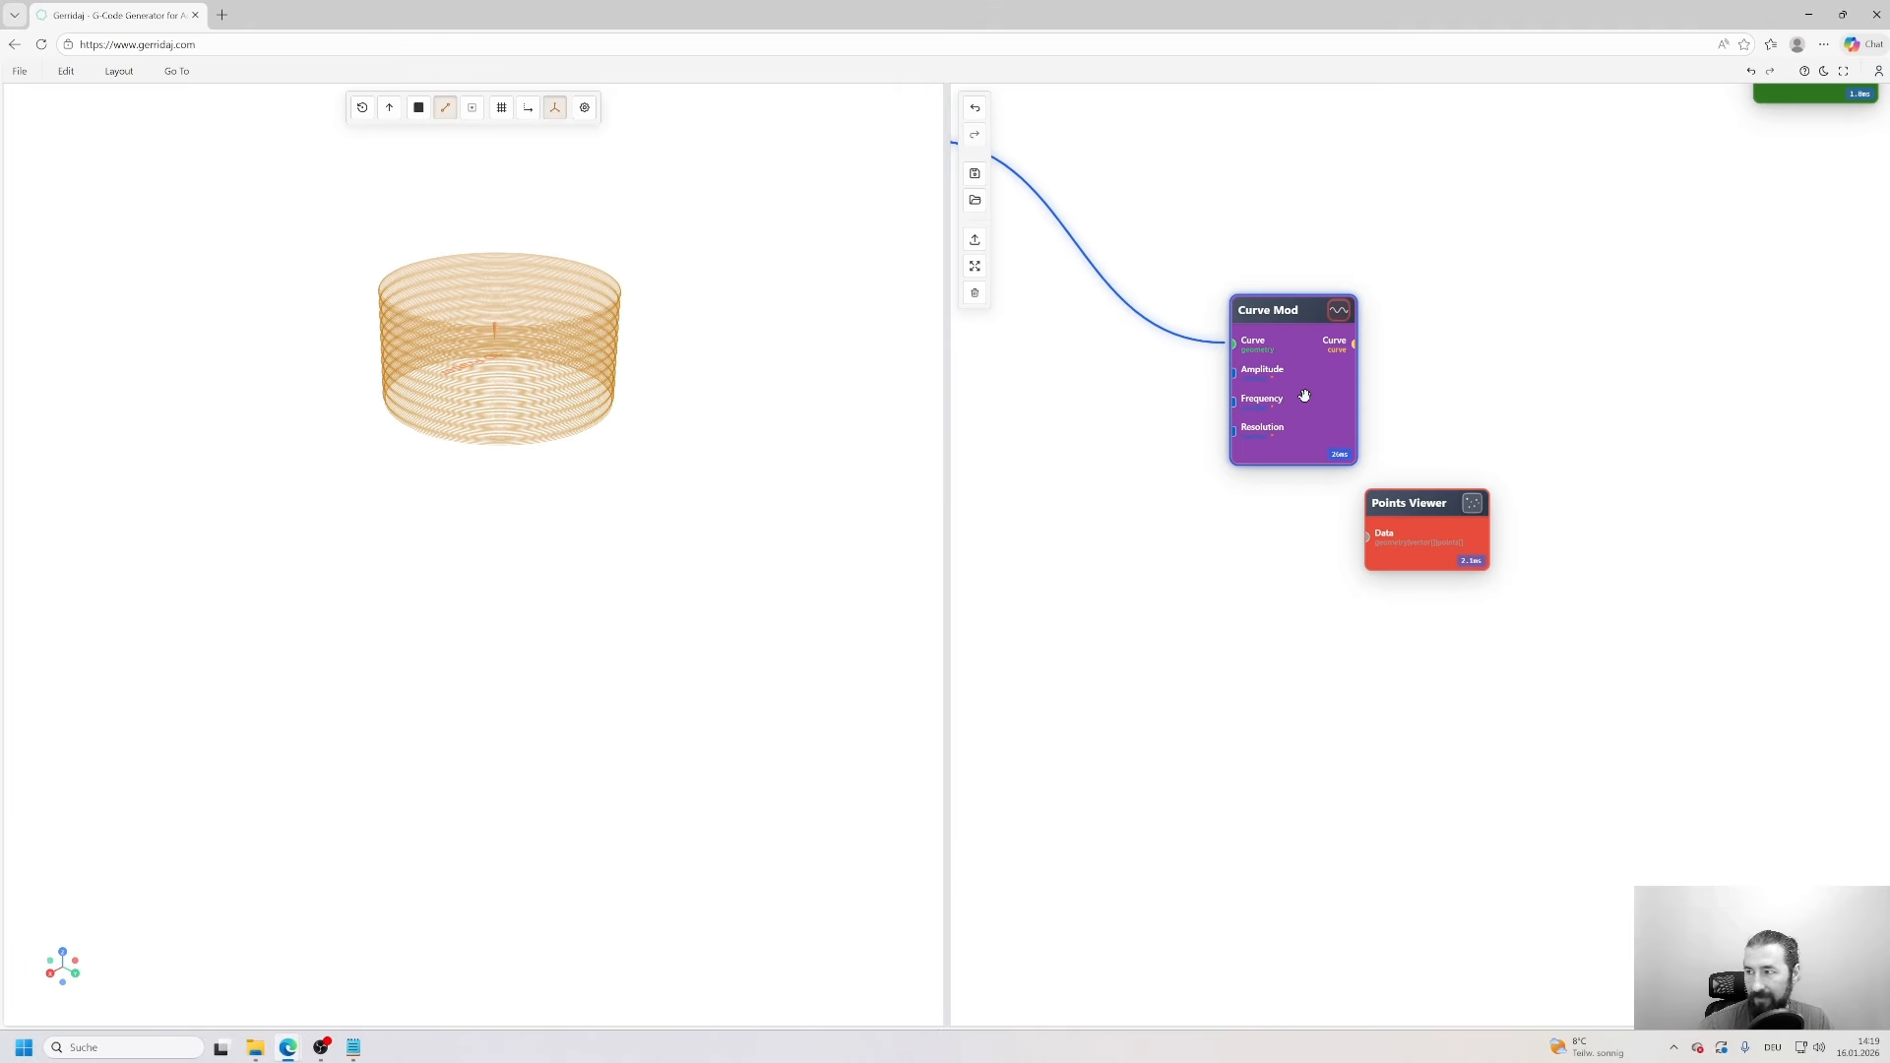
- Set the Curve Mod amplitude to 1 cm and examine the modulated spiral up close in the 3D view
double_click(1326, 390)
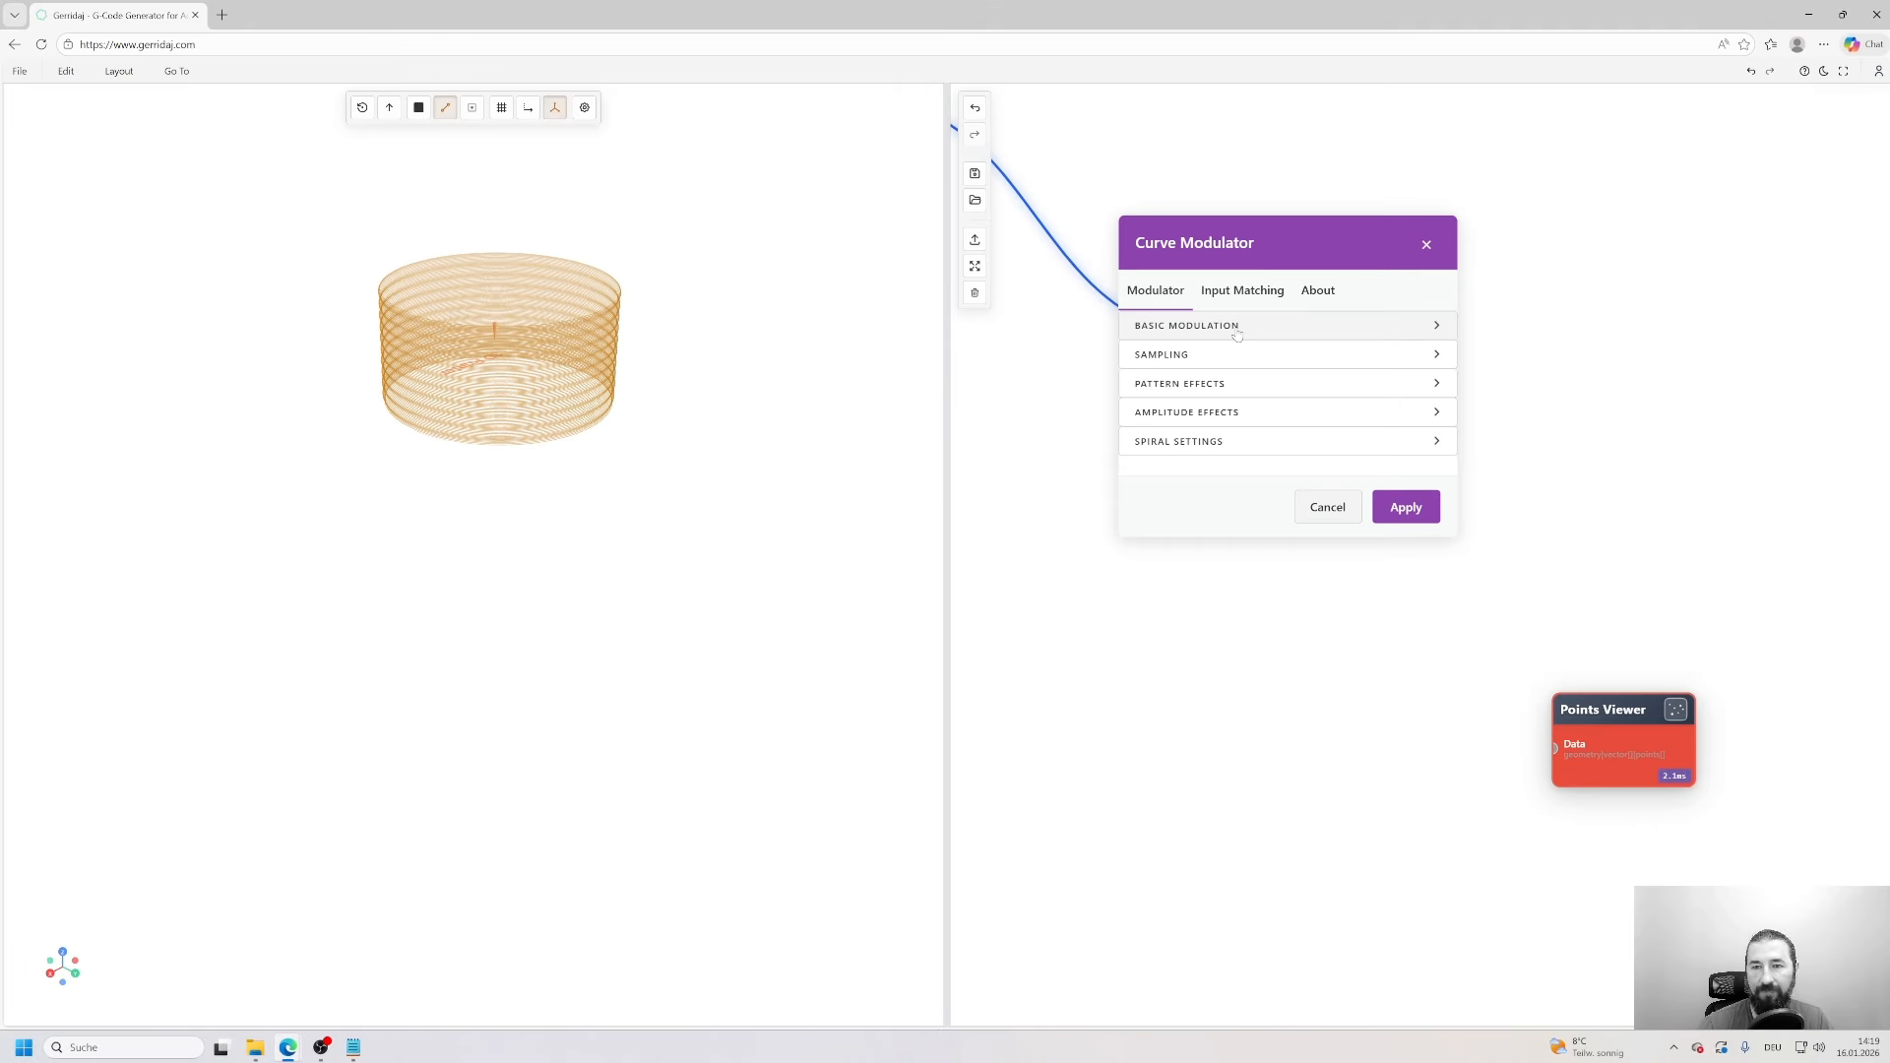
left_click(1280, 330)
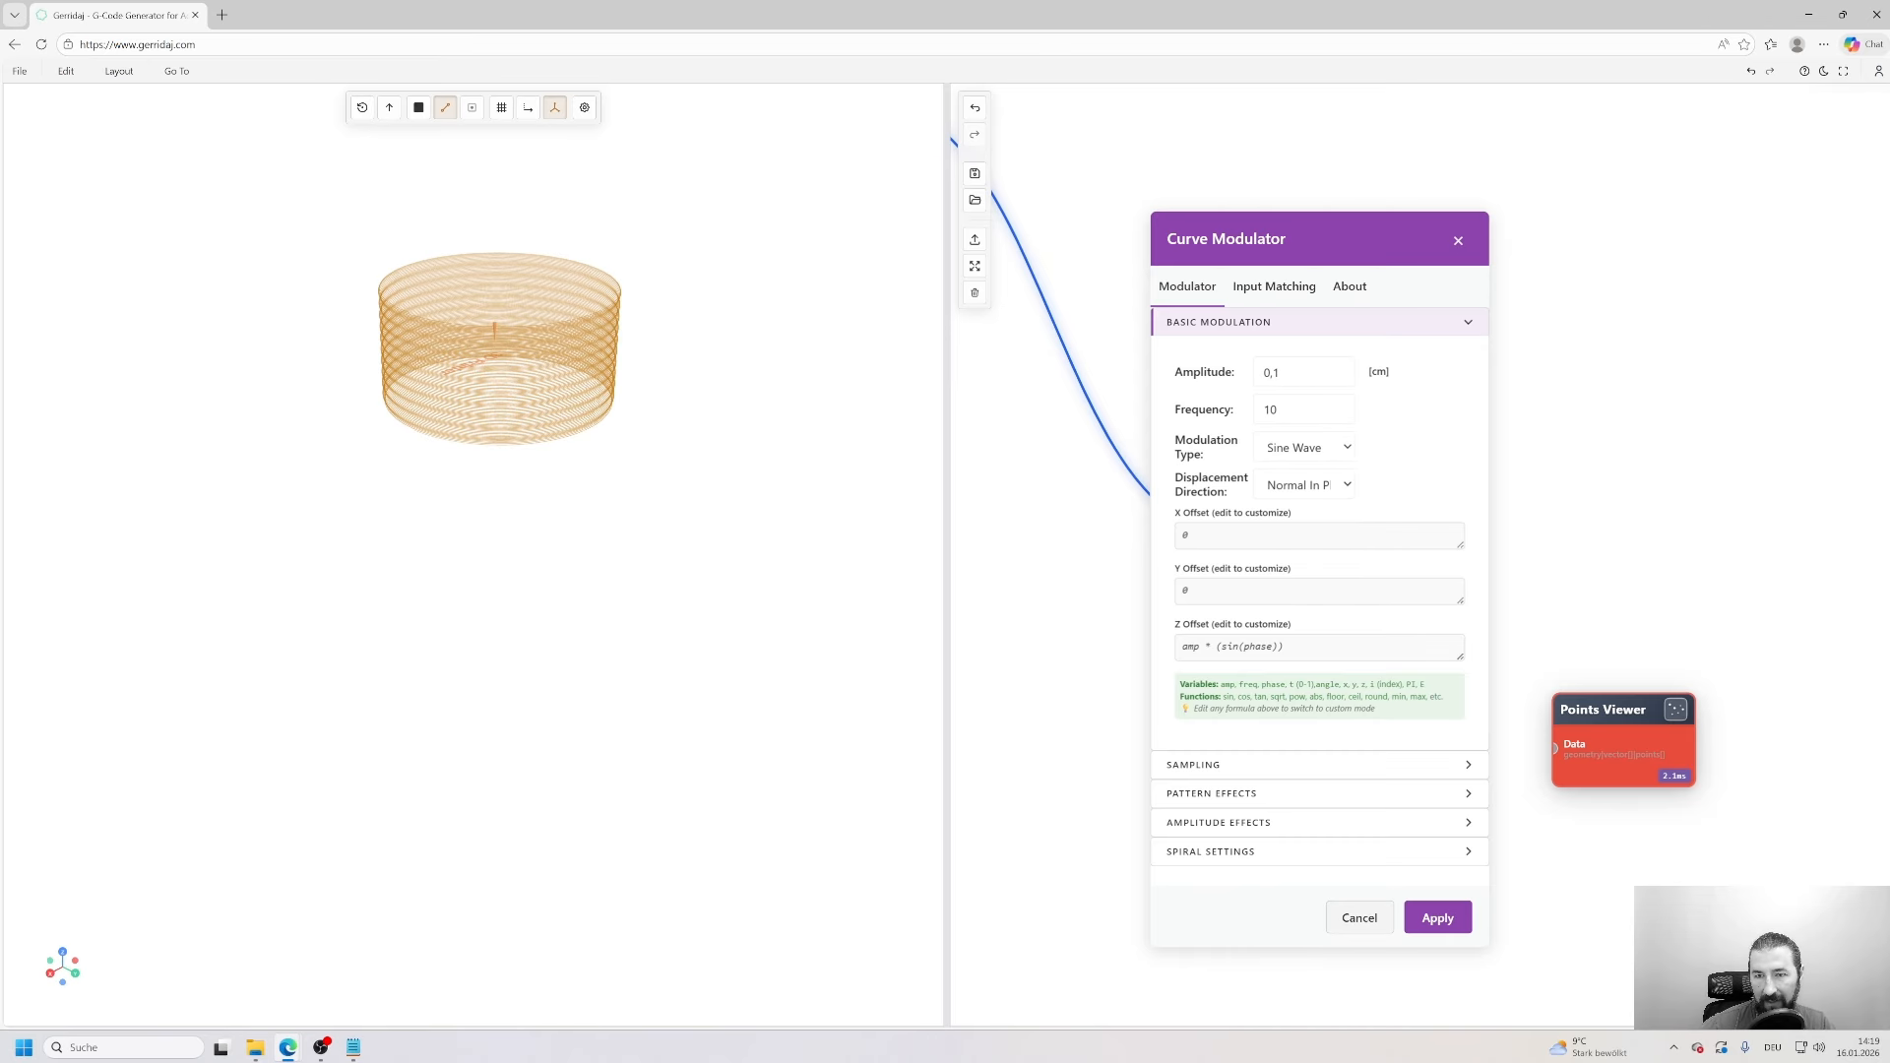
double_click(1272, 372)
type("1")
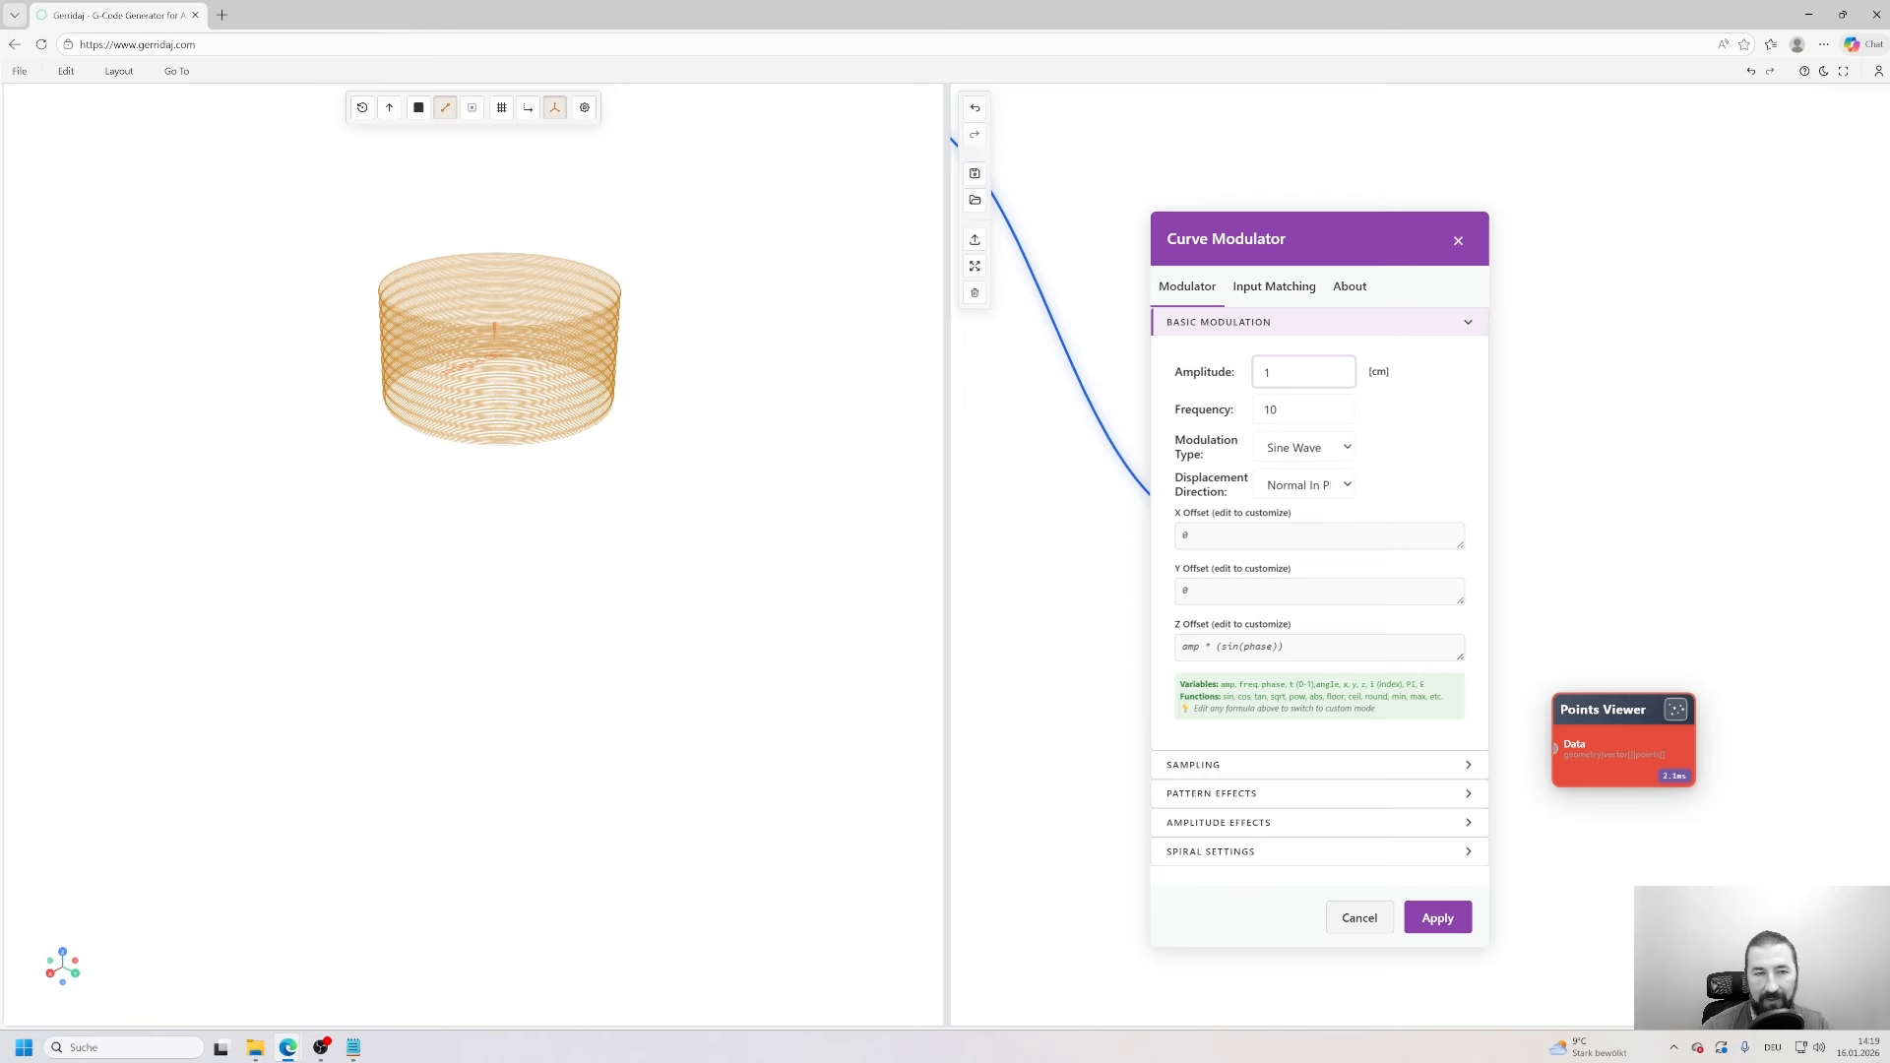
key("Return")
mouse_move(700, 436)
left_mouse_down()
mouse_move(766, 394)
mouse_move(751, 409)
left_mouse_up()
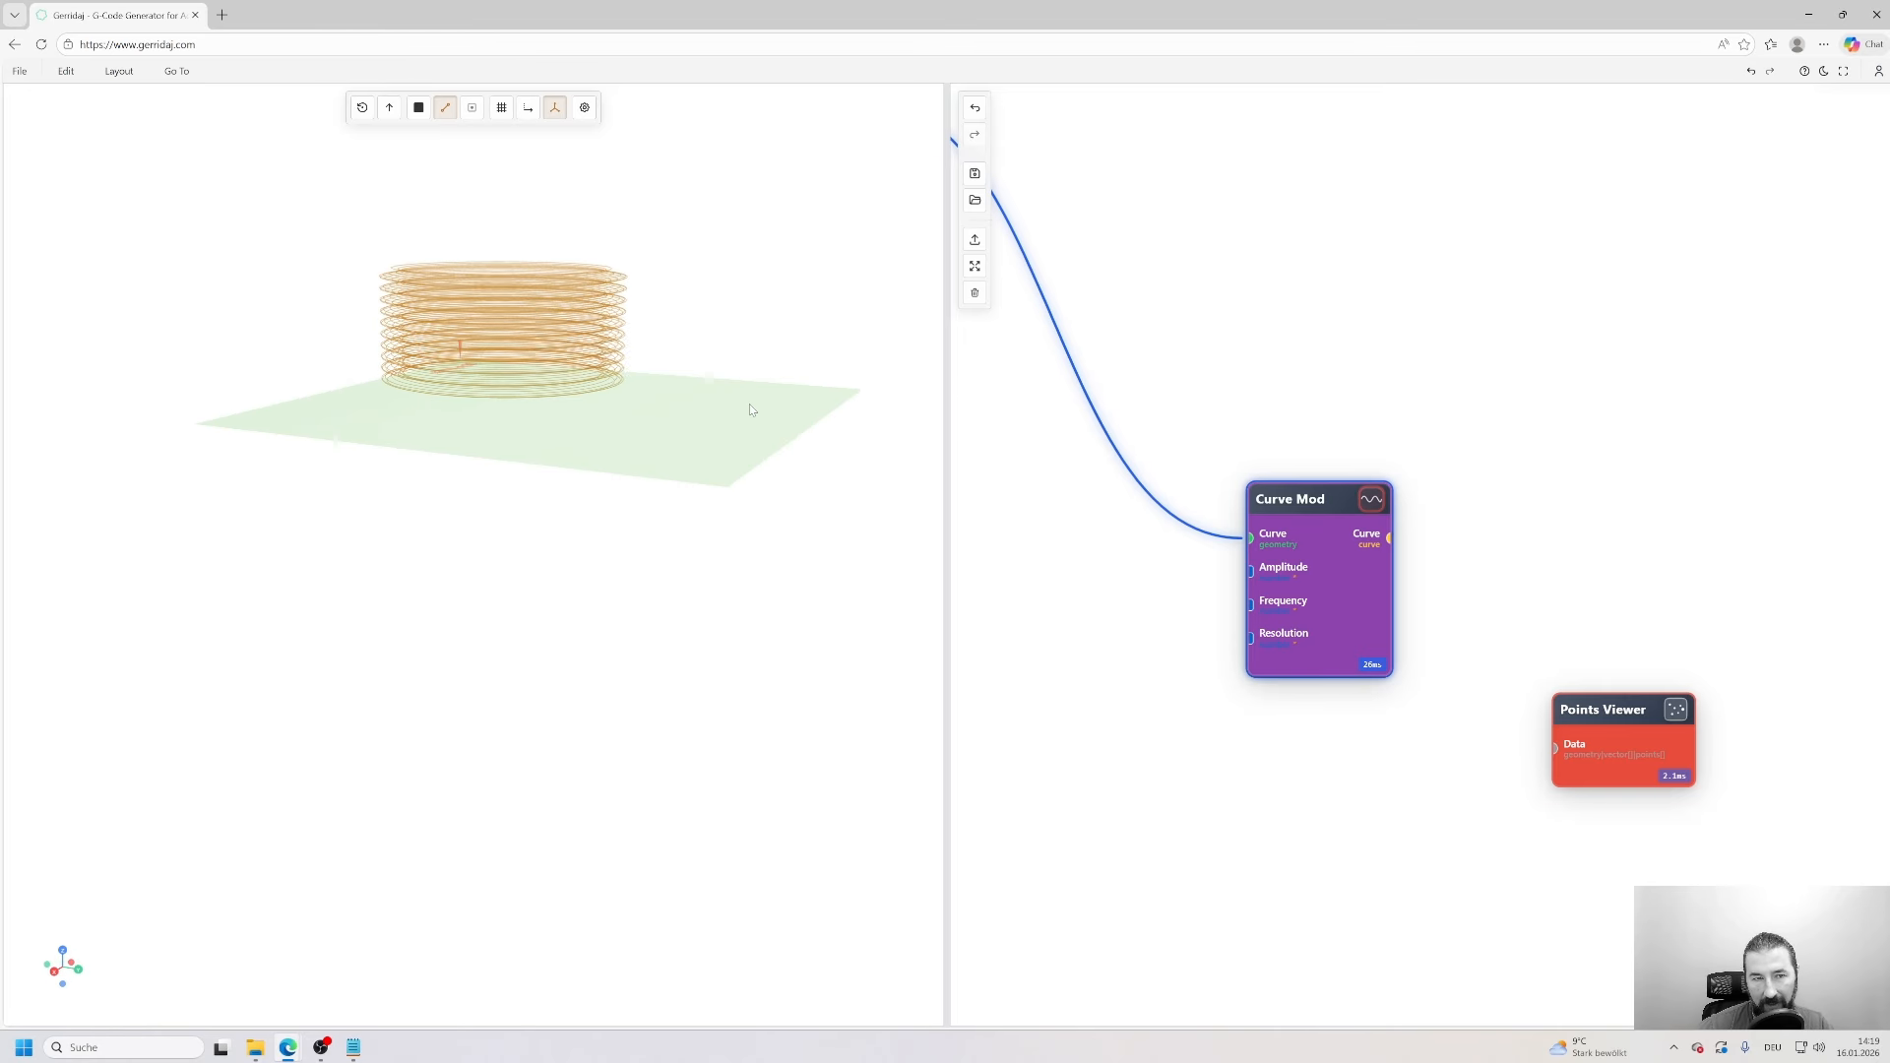
scroll(622, 343, "up", 6)
right_click_drag(622, 342, 668, 476)
scroll(672, 468, "down", 2)
mouse_move(671, 467)
left_mouse_down()
mouse_move(679, 532)
mouse_move(694, 458)
mouse_move(718, 437)
mouse_move(724, 459)
left_mouse_up()
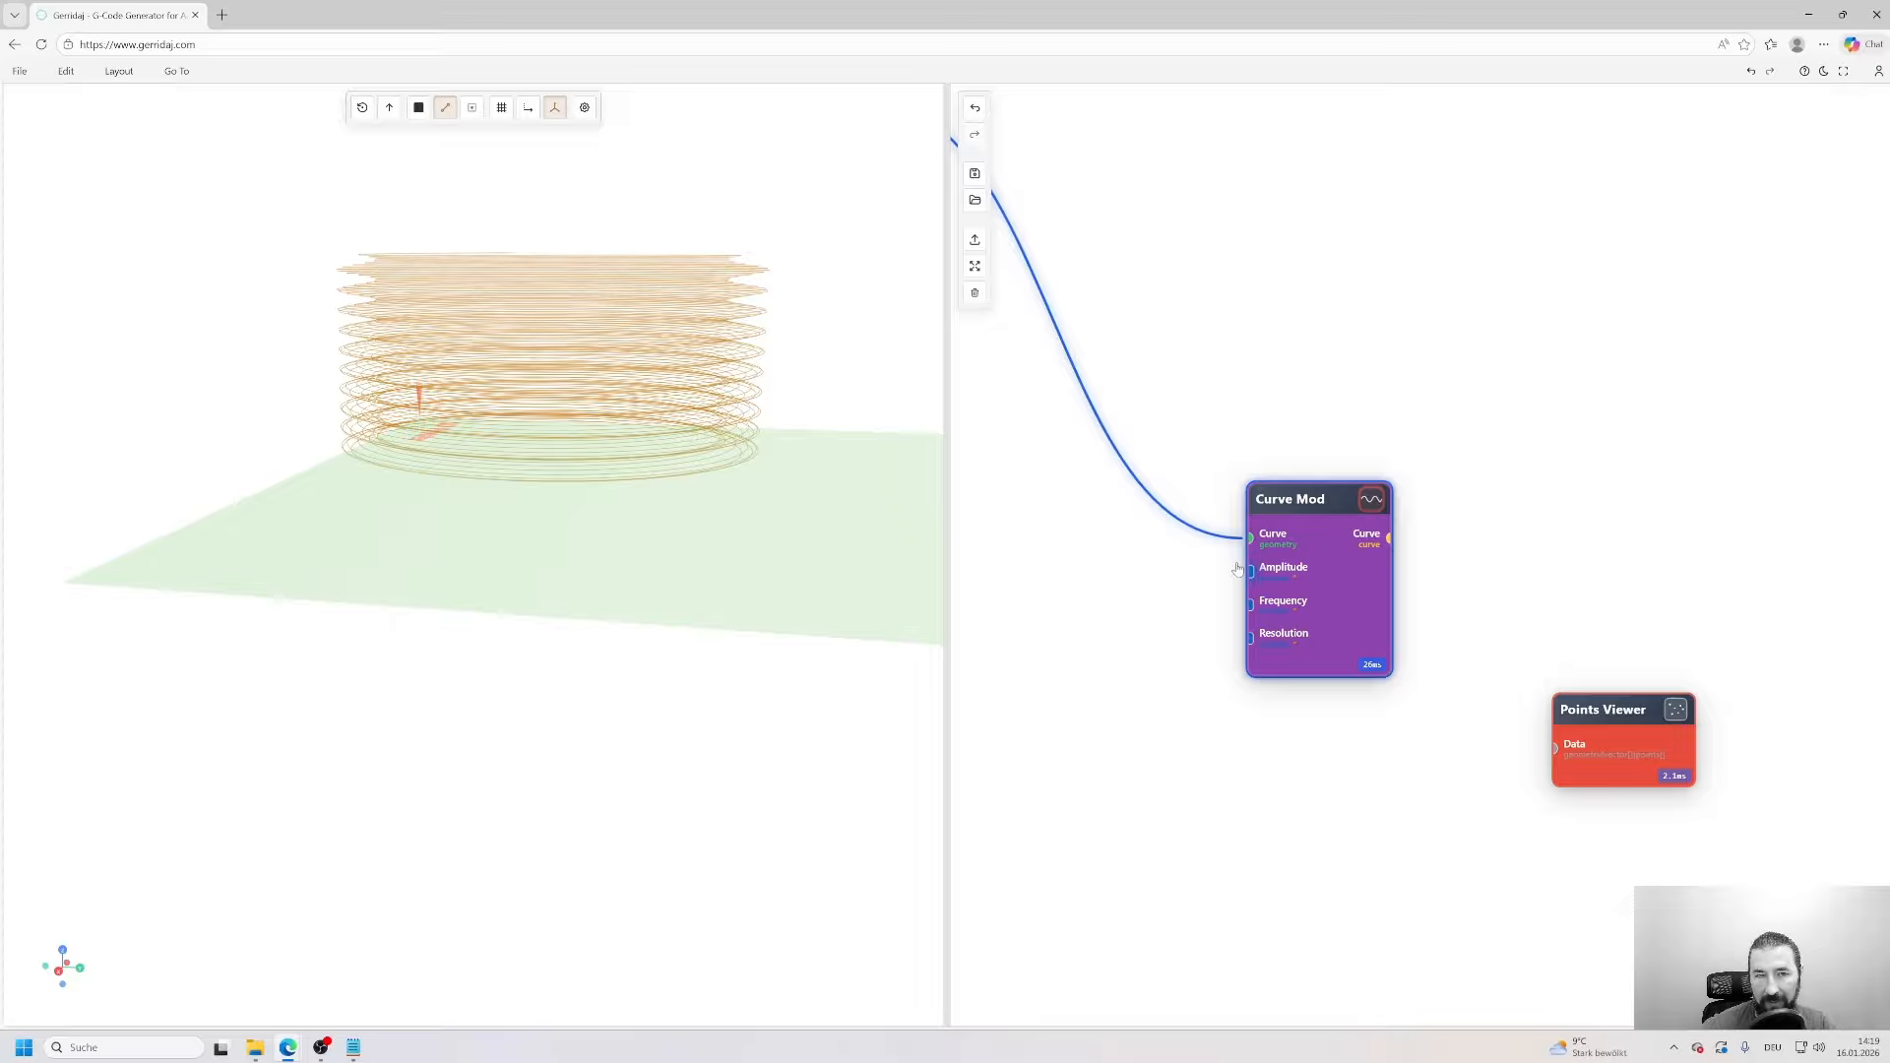
- Enable Frequency Per Turn in Curve Mod's Spiral Settings, apply it and view the modulated spiral from above
double_click(1317, 547)
left_click(1317, 530)
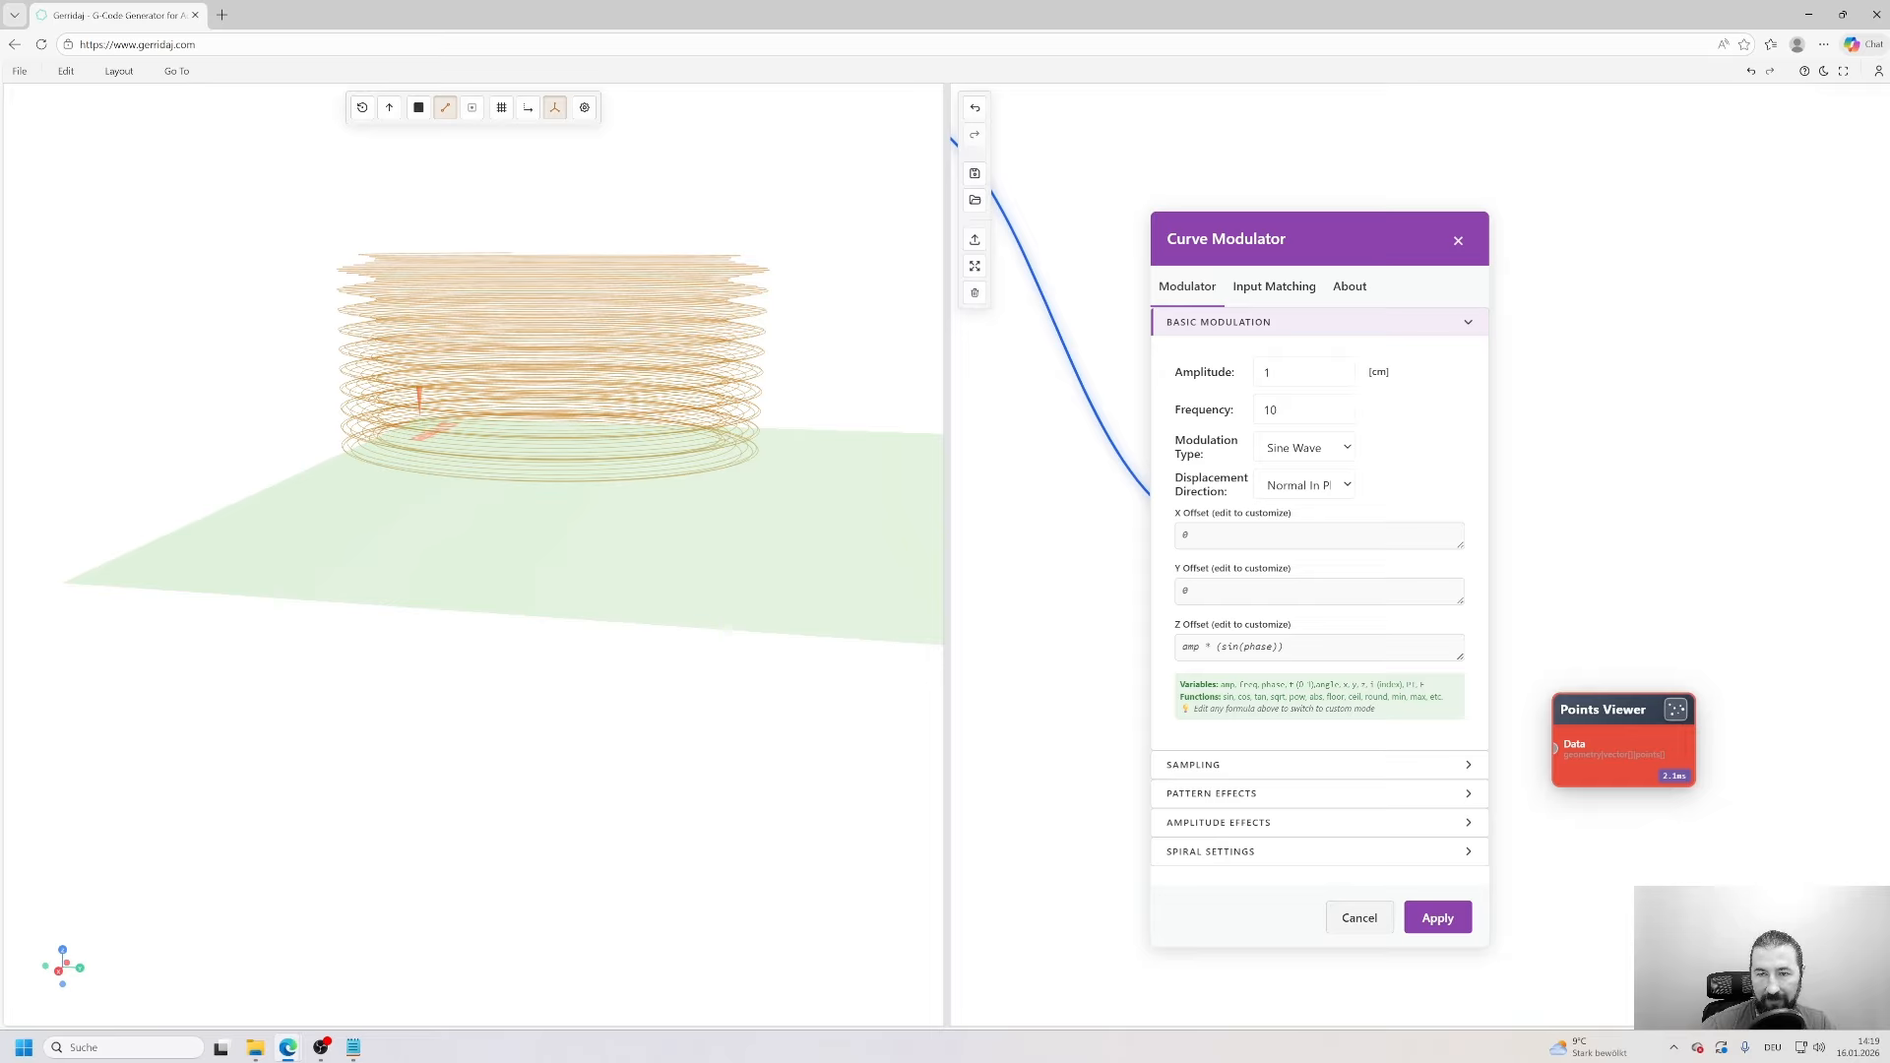
double_click(1271, 410)
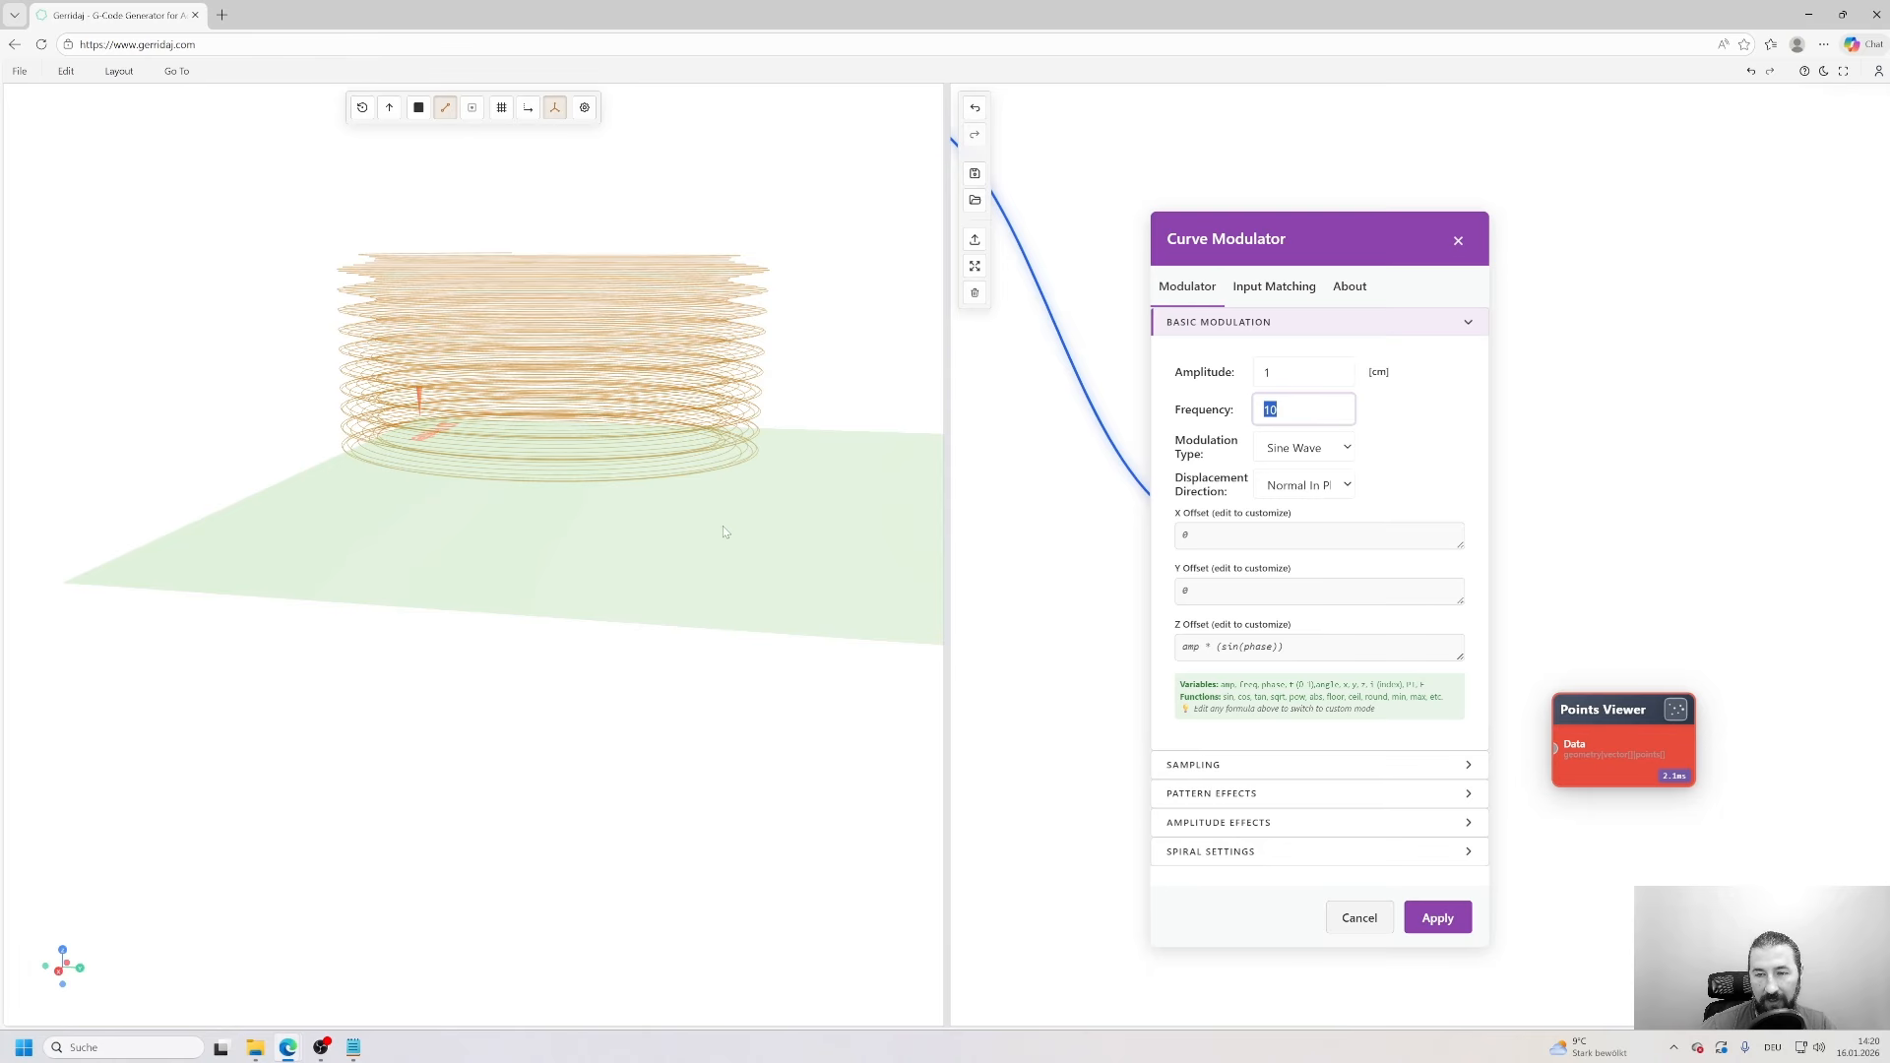
left_click(1260, 745)
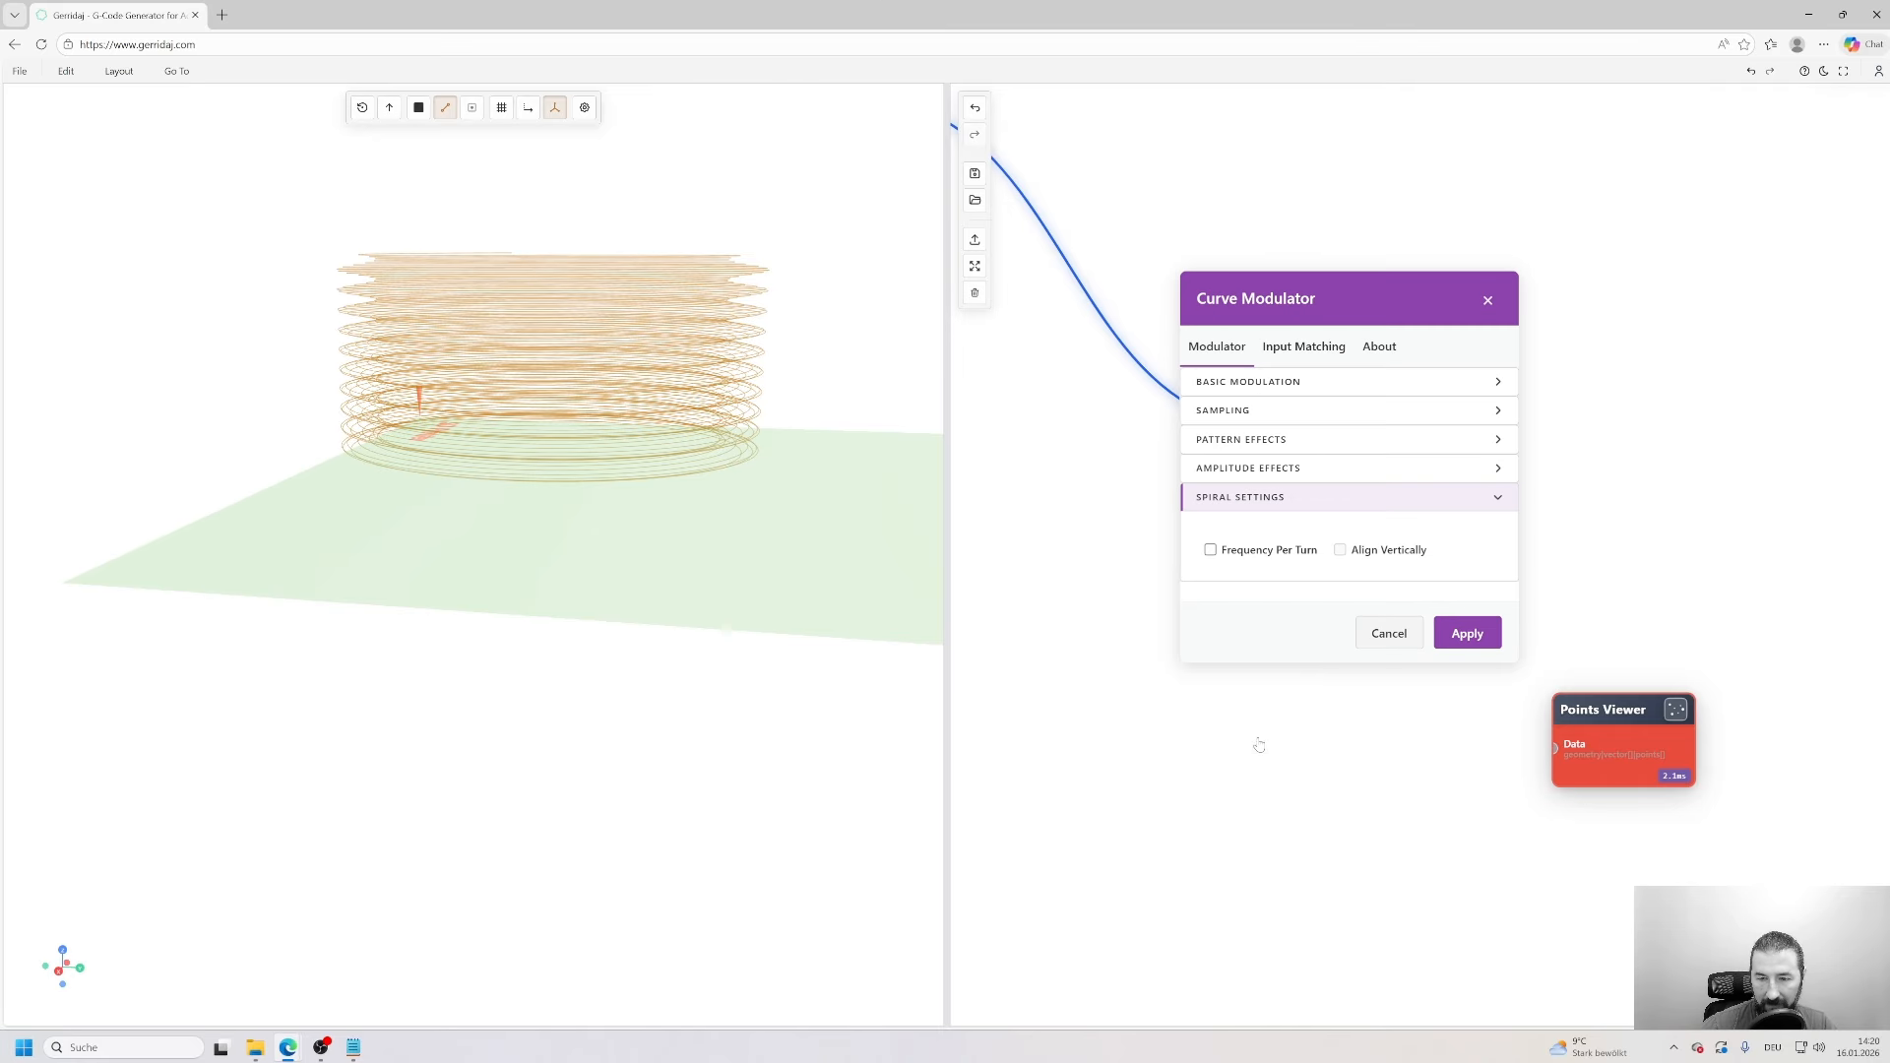
left_click(1211, 550)
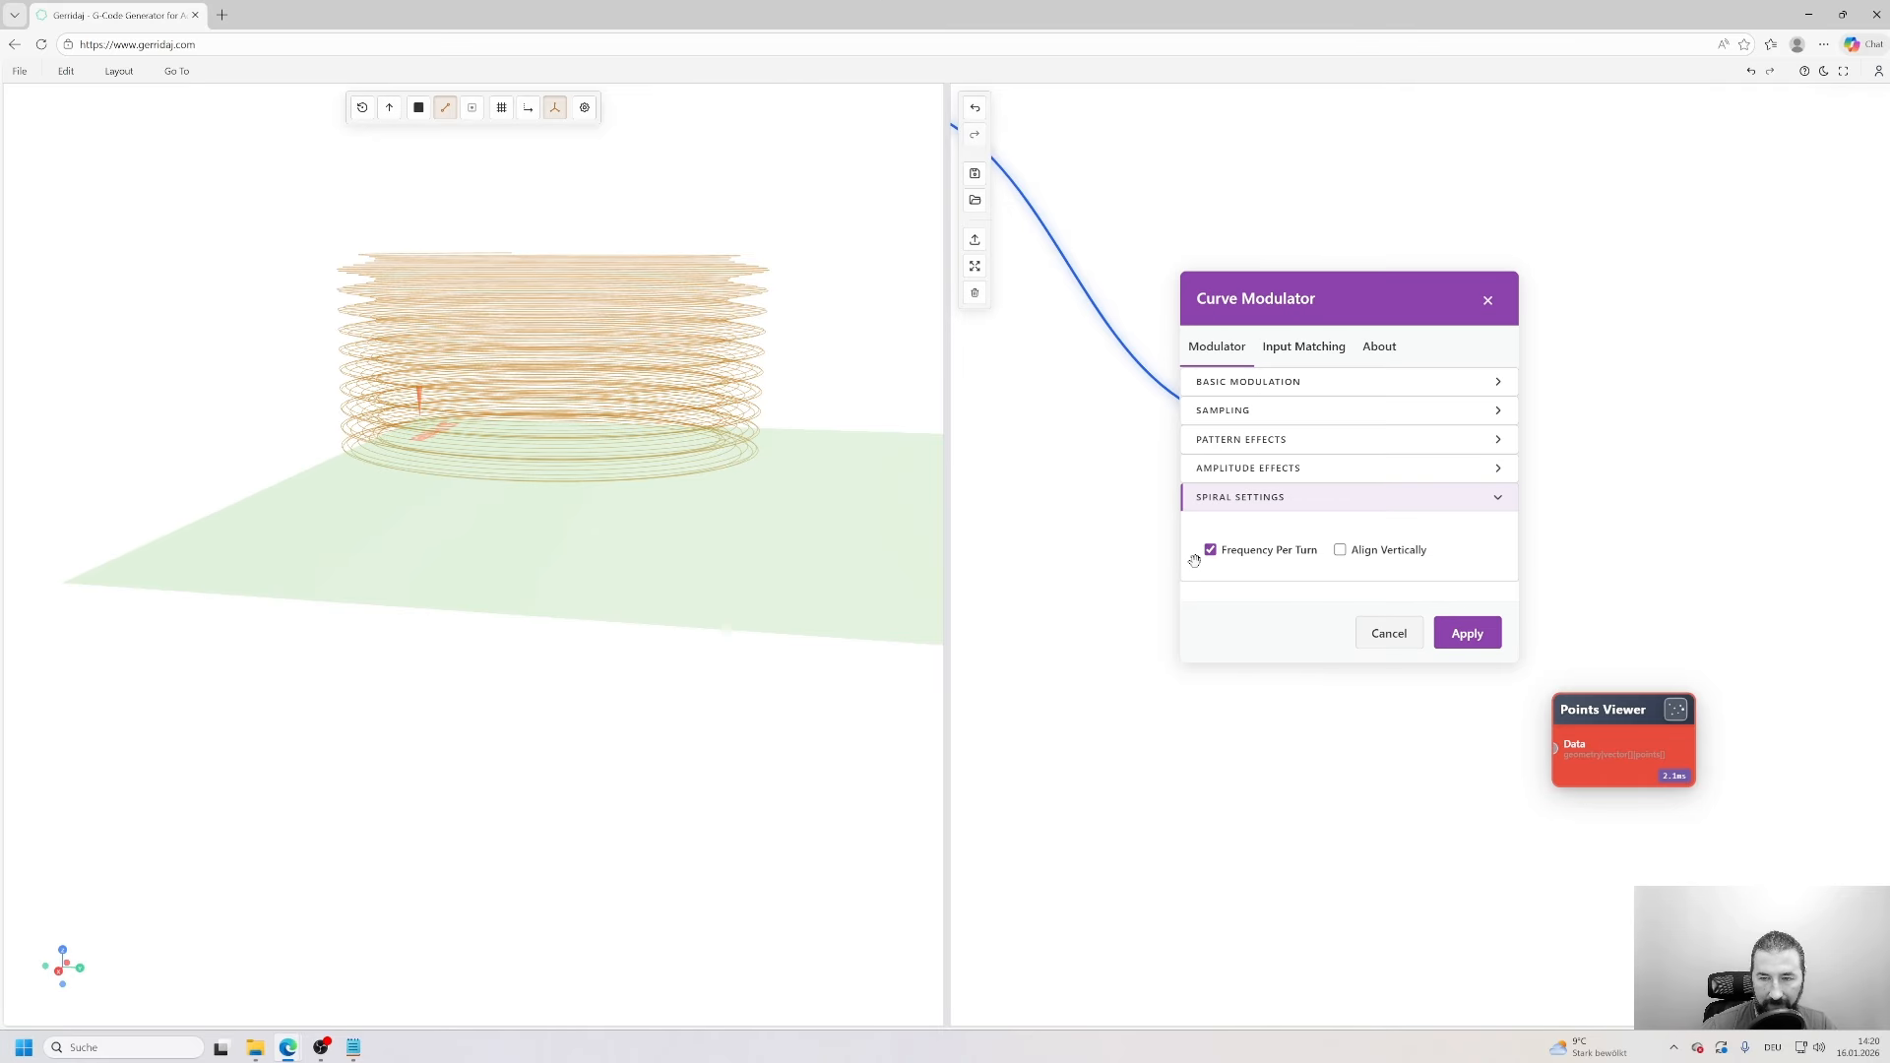
left_click(1467, 633)
mouse_move(754, 432)
left_mouse_down()
mouse_move(691, 453)
mouse_move(768, 513)
left_mouse_up()
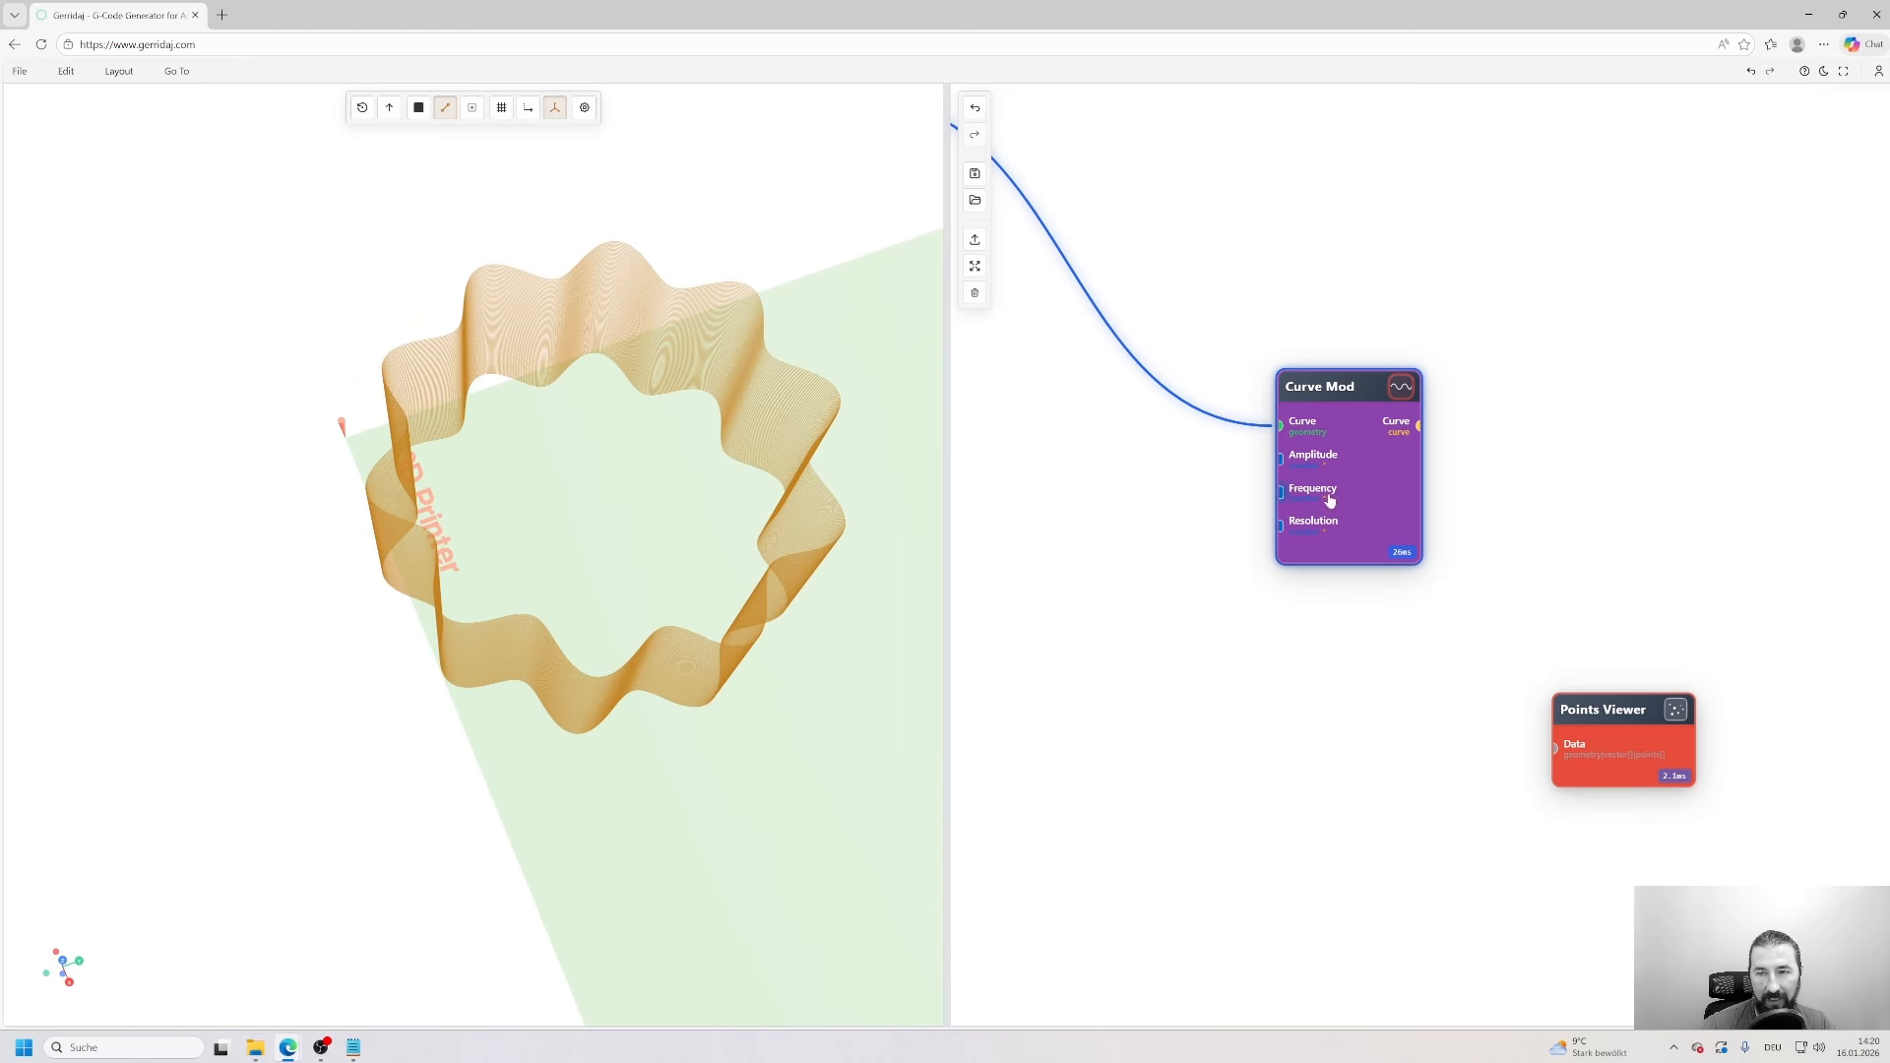
- Set the Curve Mod's Basic Modulation frequency to 25
double_click(1365, 475)
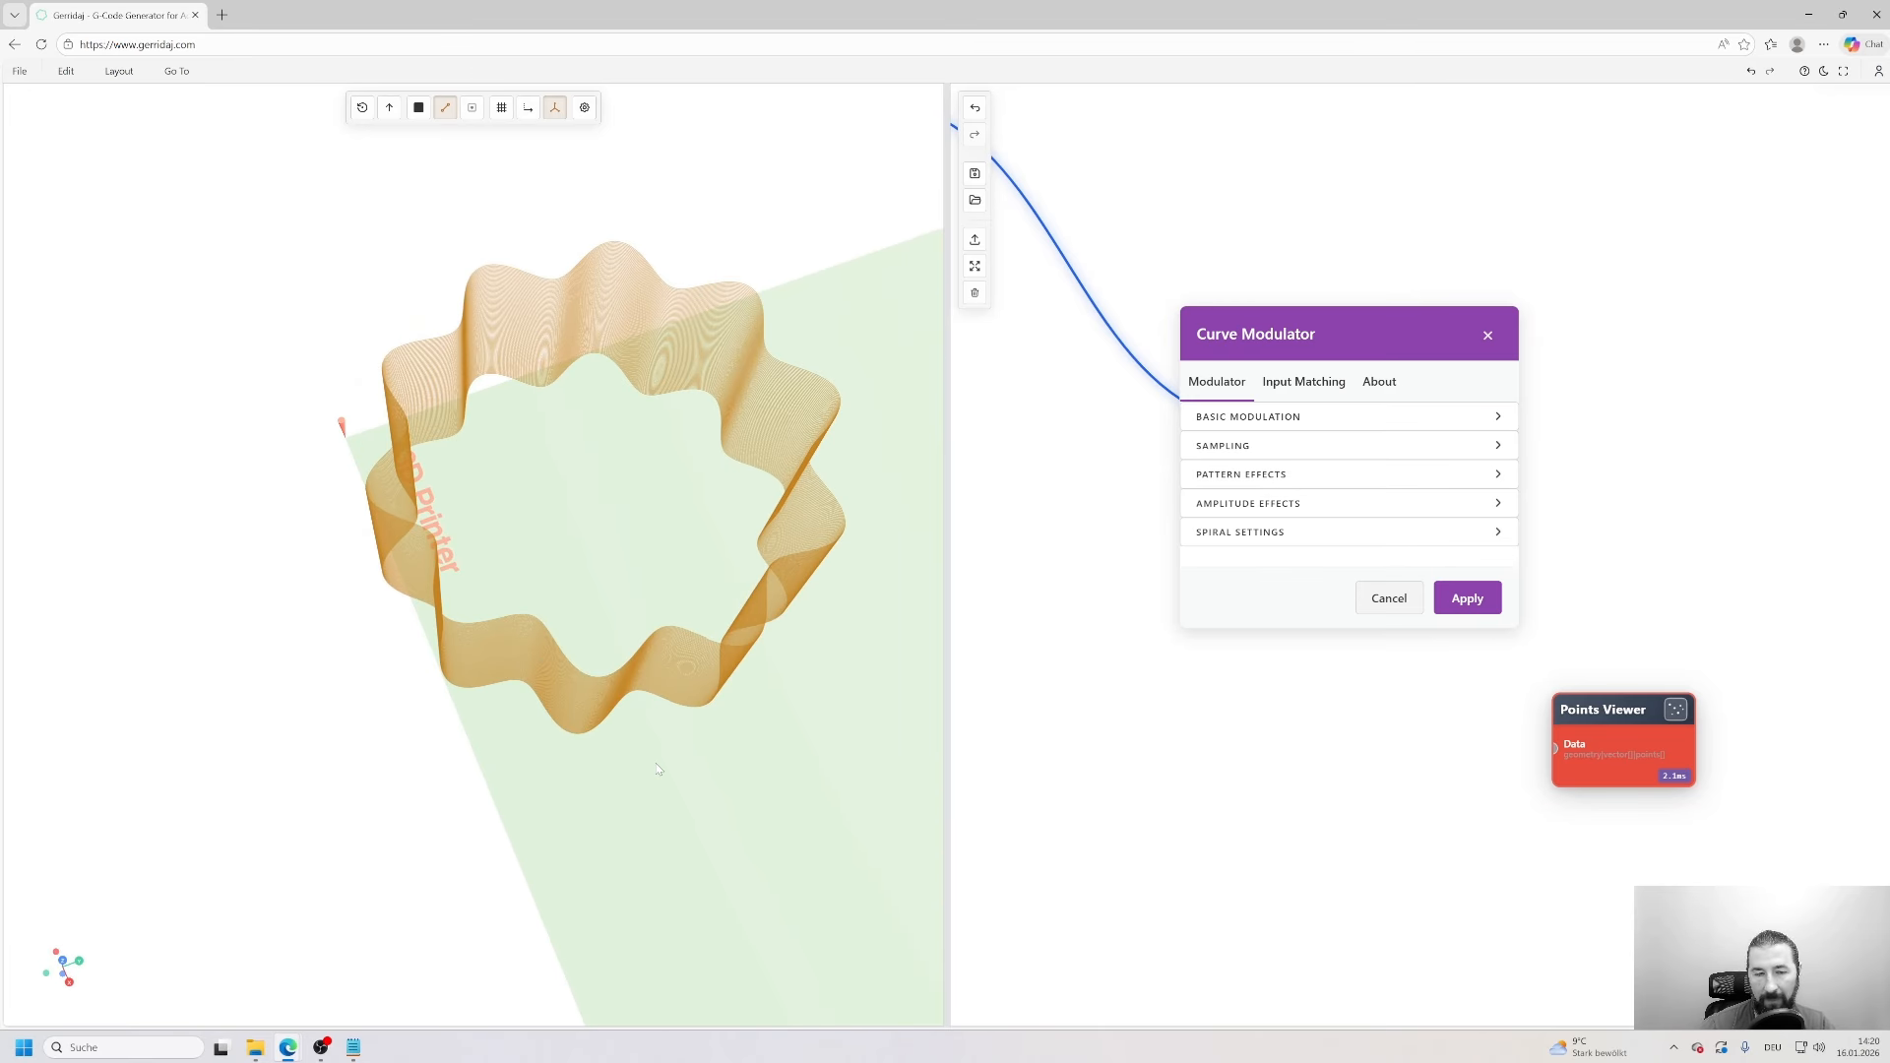
left_click(1280, 417)
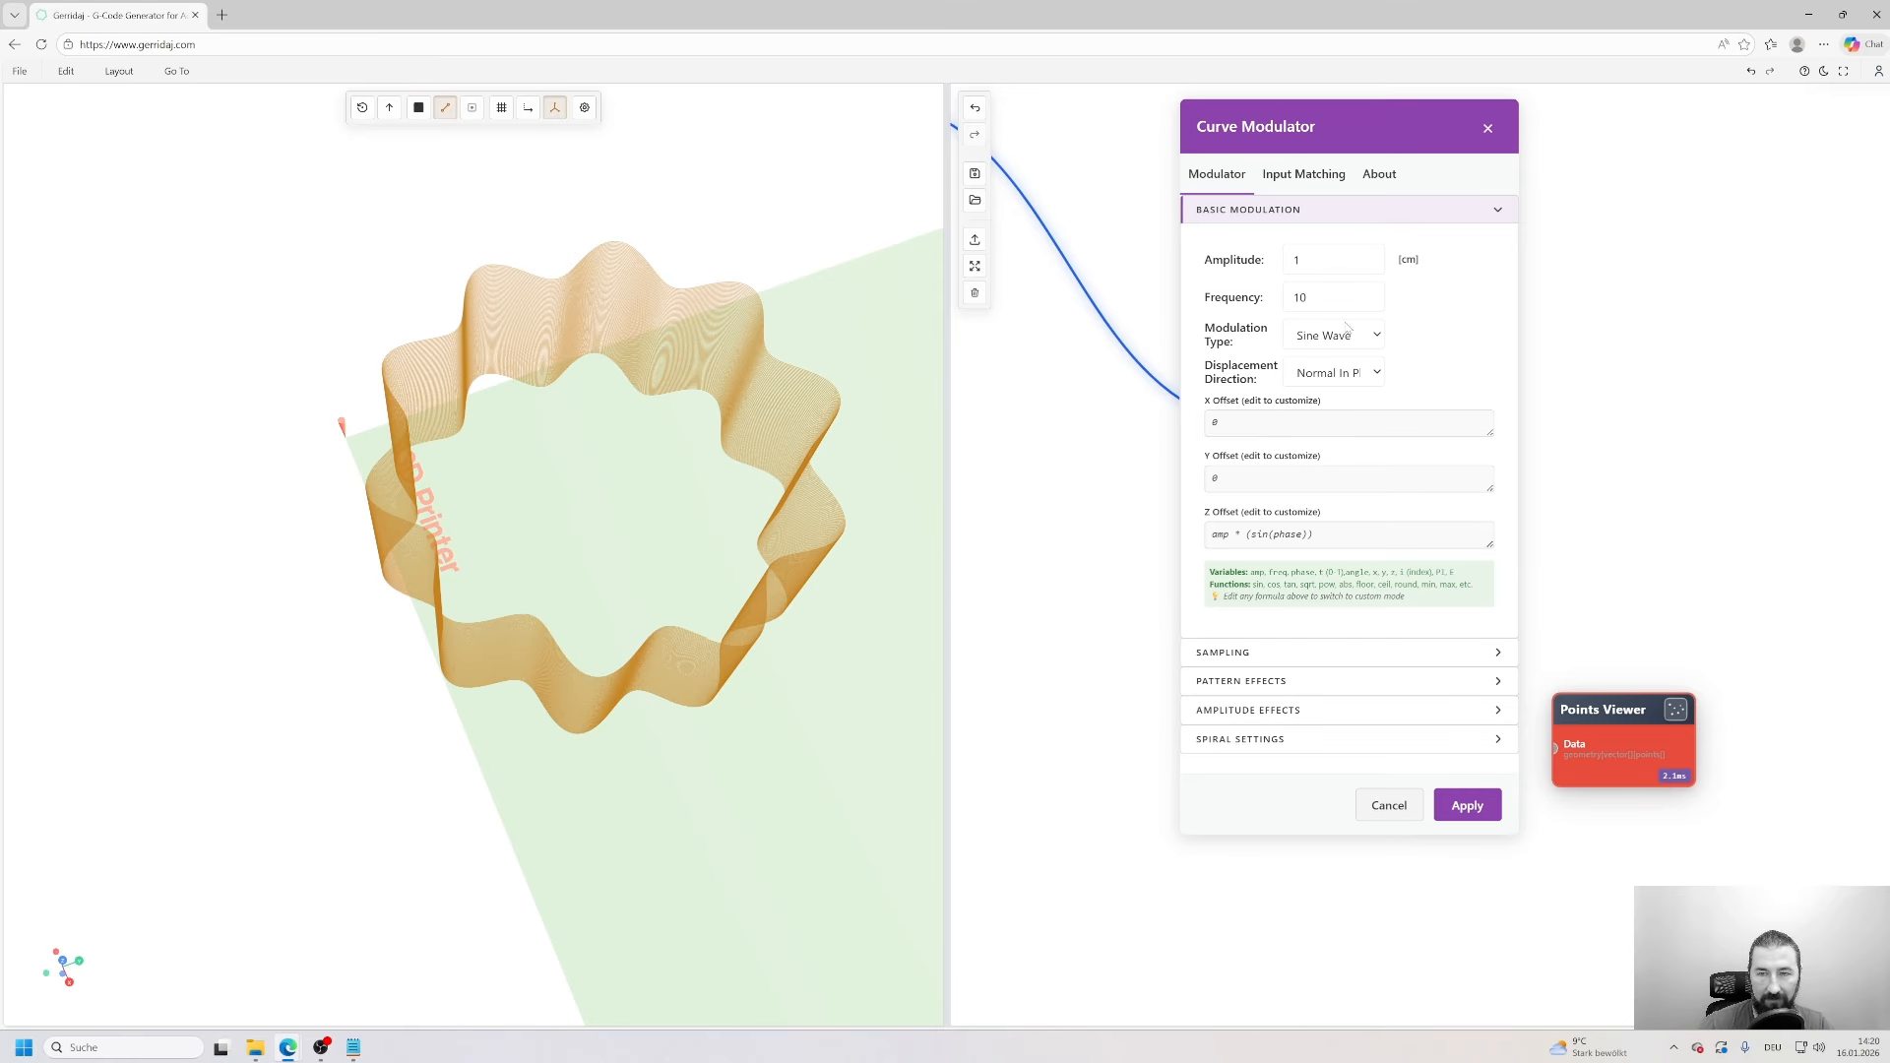
double_click(1307, 297)
type("25")
key("Return")
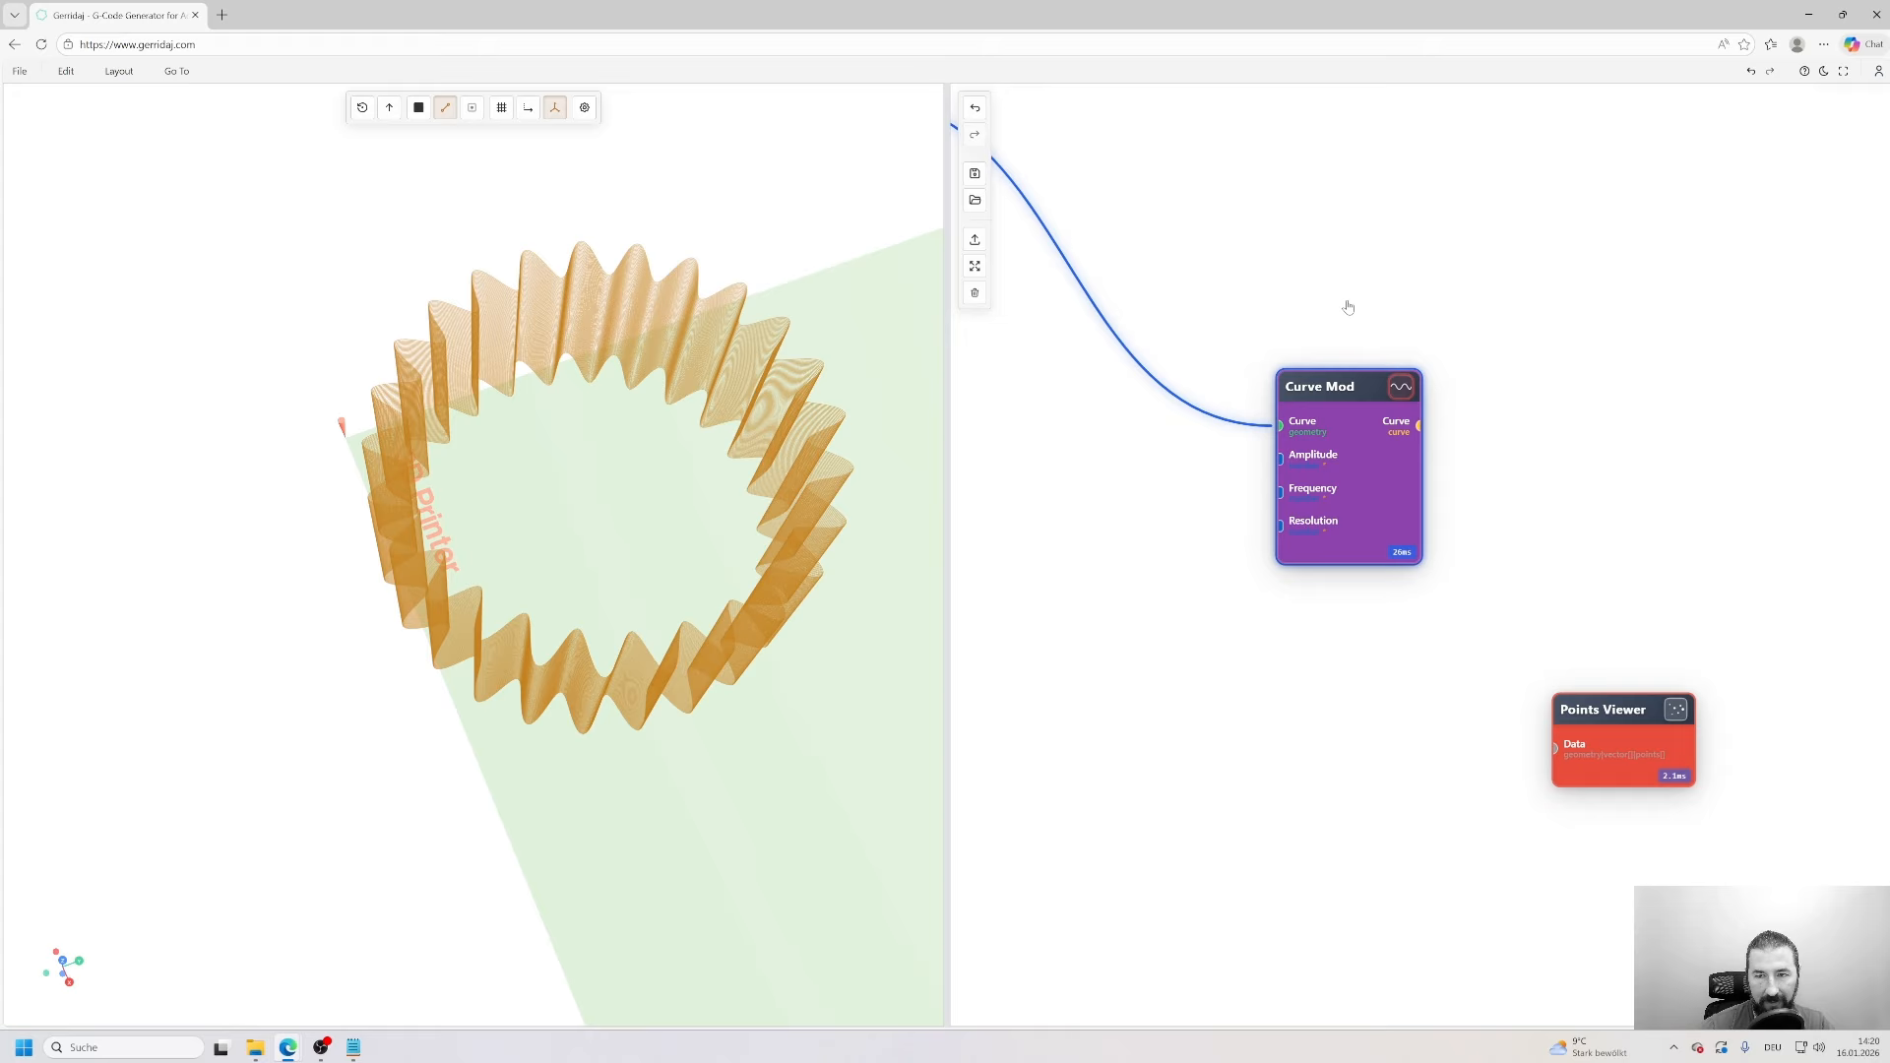
- Change the Curve Mod displacement direction to Z-Axis, apply it and inspect the waves from the side
double_click(1342, 434)
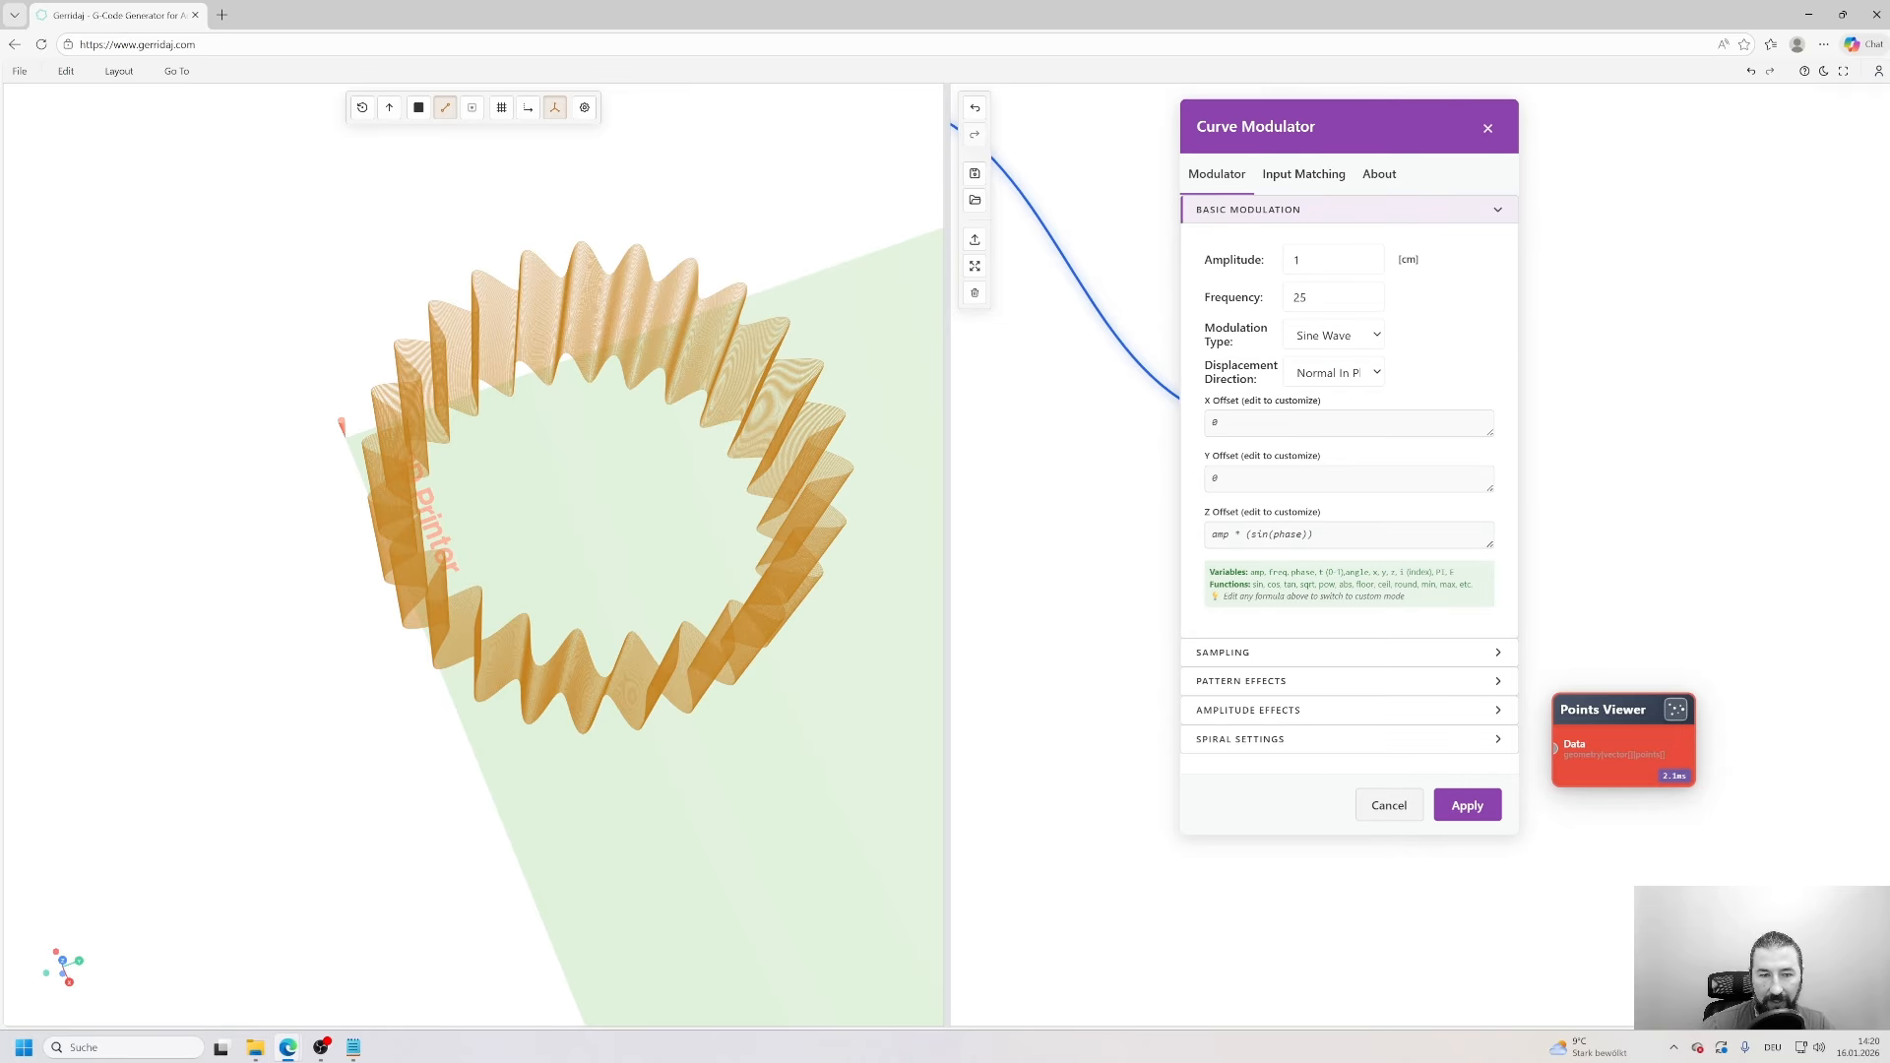
left_click(1339, 373)
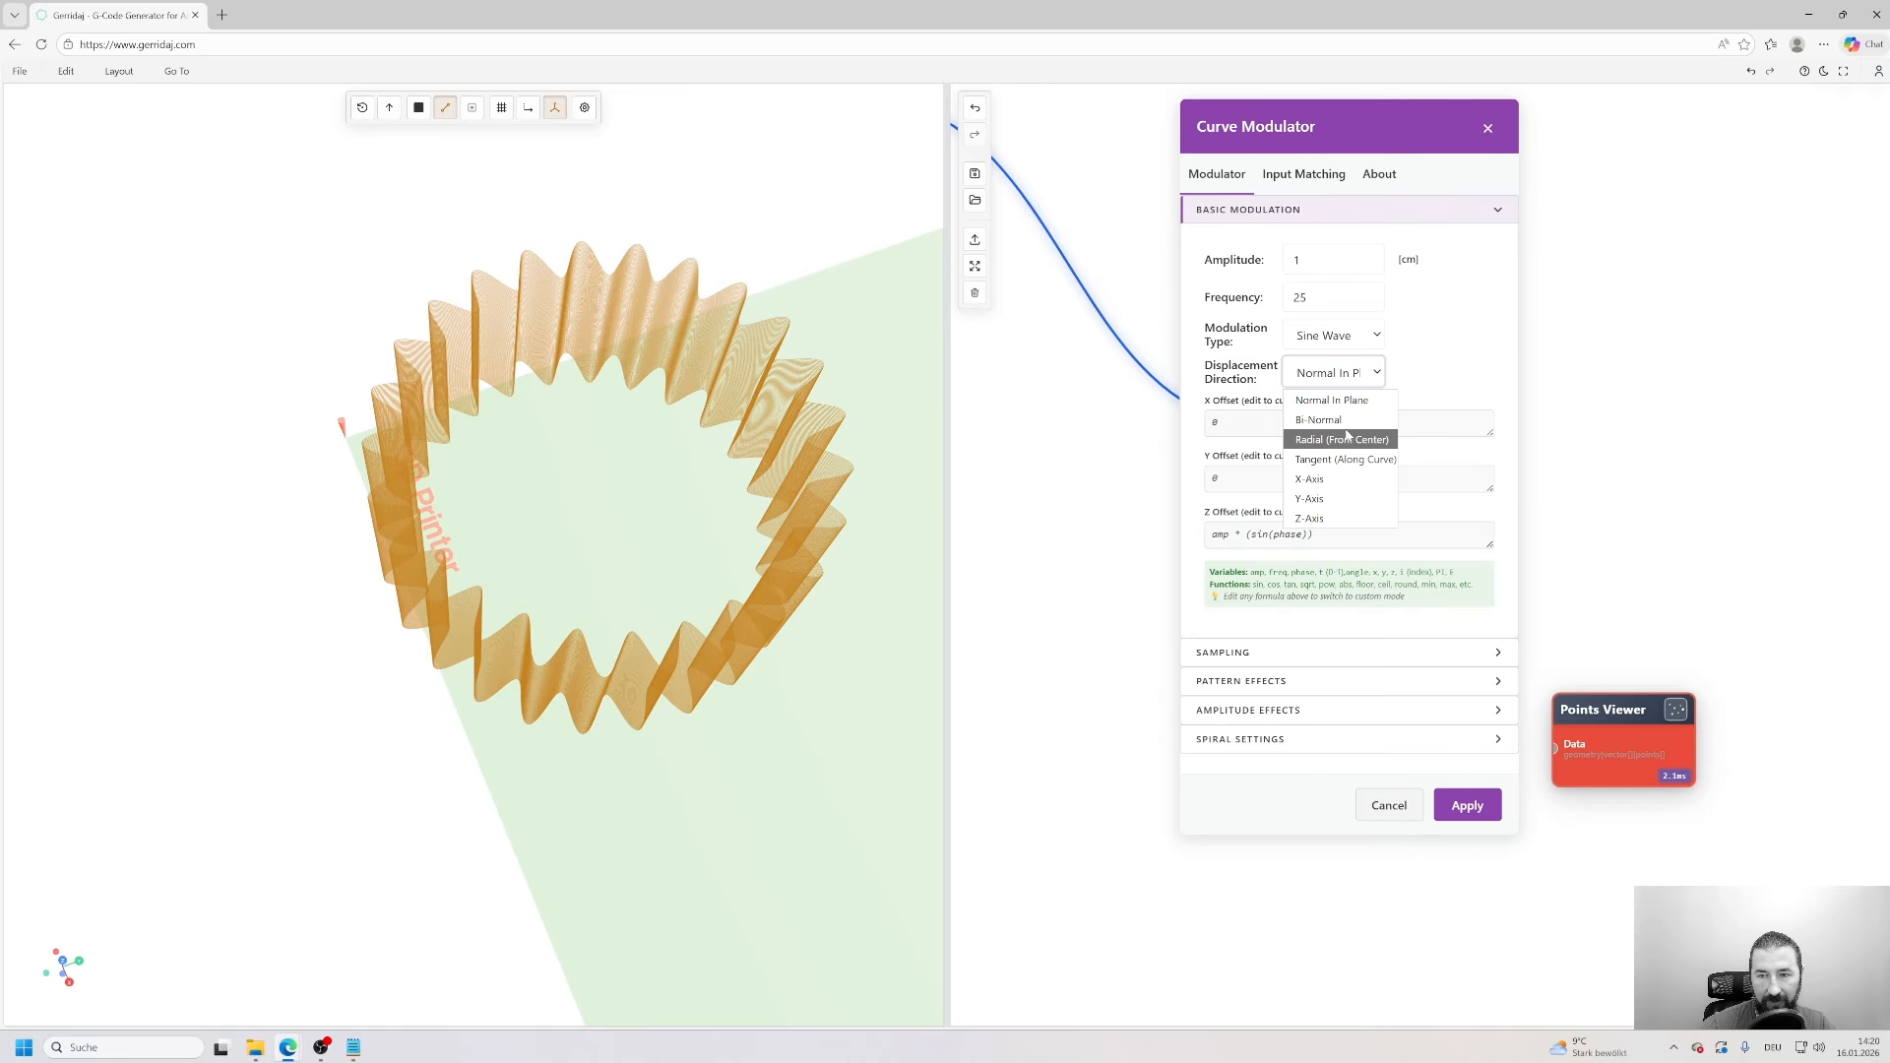
left_click(1330, 519)
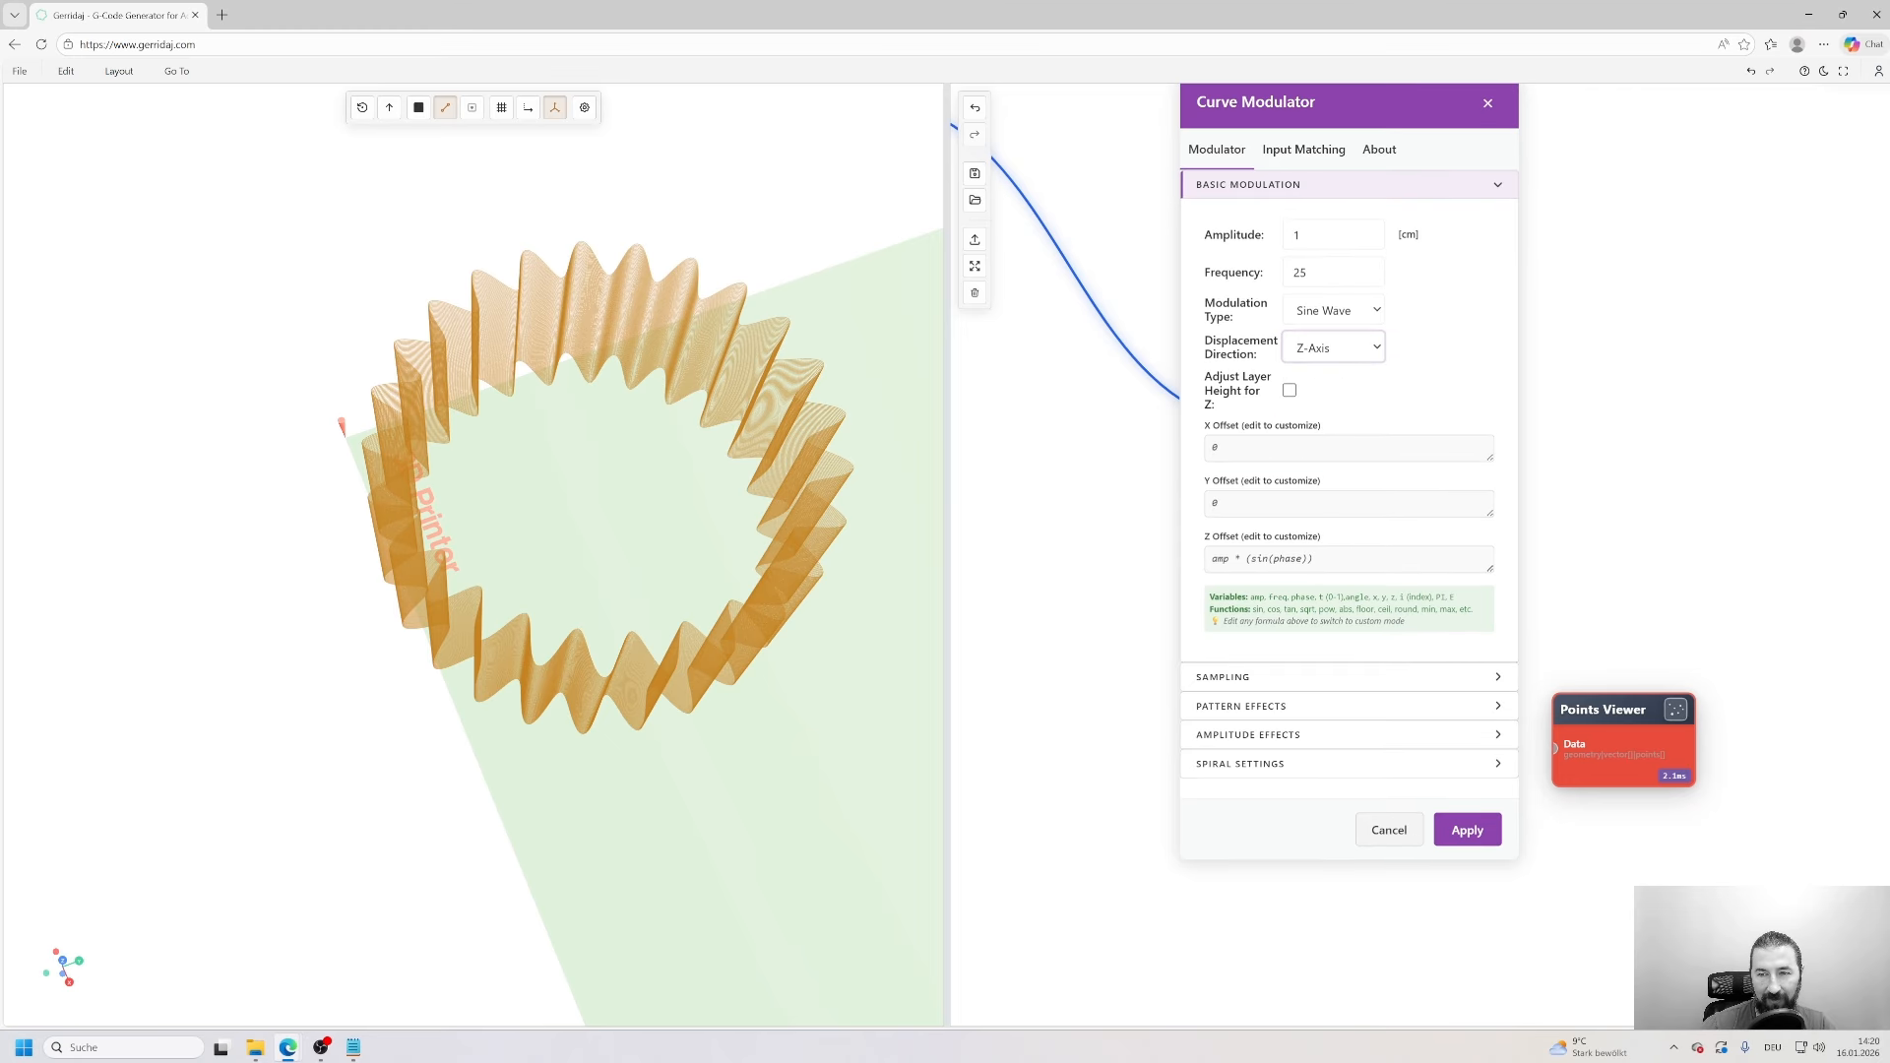
left_click(1467, 830)
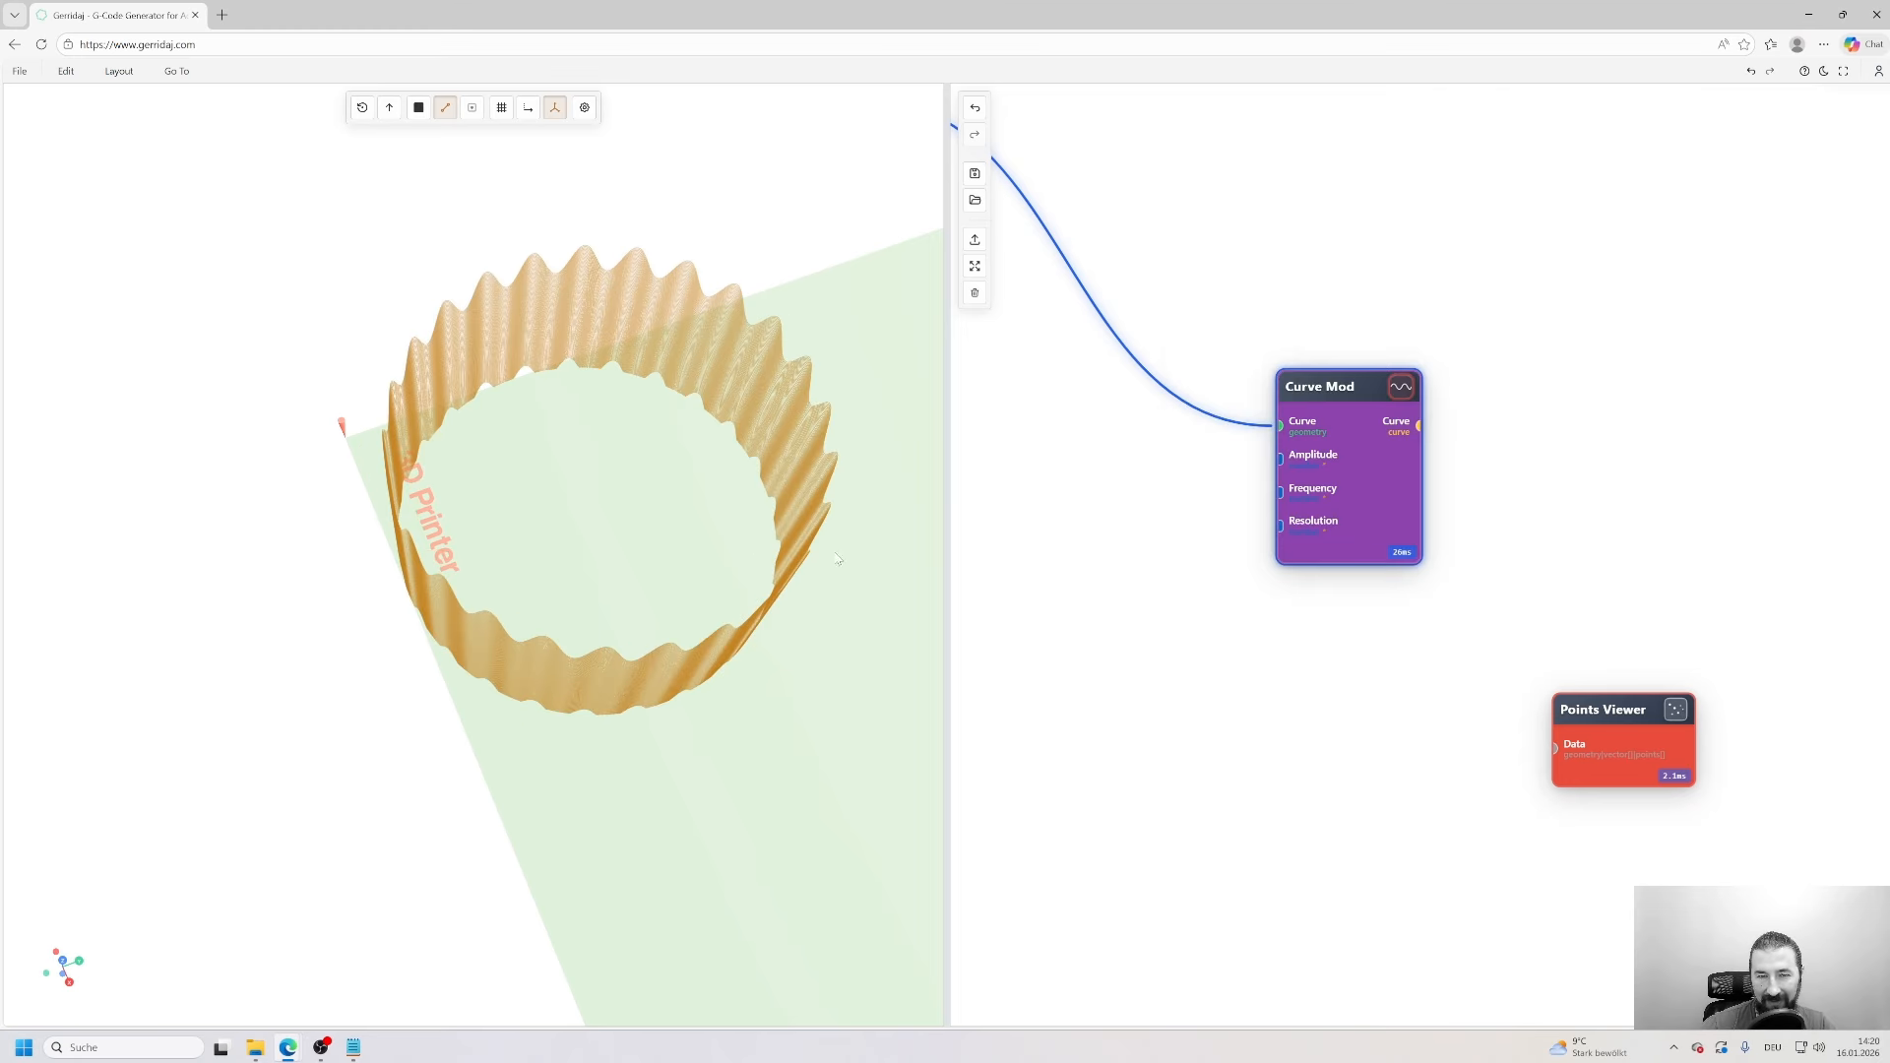
mouse_move(709, 573)
left_mouse_down()
mouse_move(677, 418)
mouse_move(632, 406)
mouse_move(627, 421)
mouse_move(630, 447)
mouse_move(638, 404)
mouse_move(728, 417)
mouse_move(699, 424)
left_mouse_up()
scroll(631, 447, "up", 3)
scroll(689, 423, "down", 3)
- Enable Adjust Layer Height for Z in Curve Mod's Basic Modulation, apply it and inspect the layer spacing
double_click(1319, 386)
left_click(1290, 390)
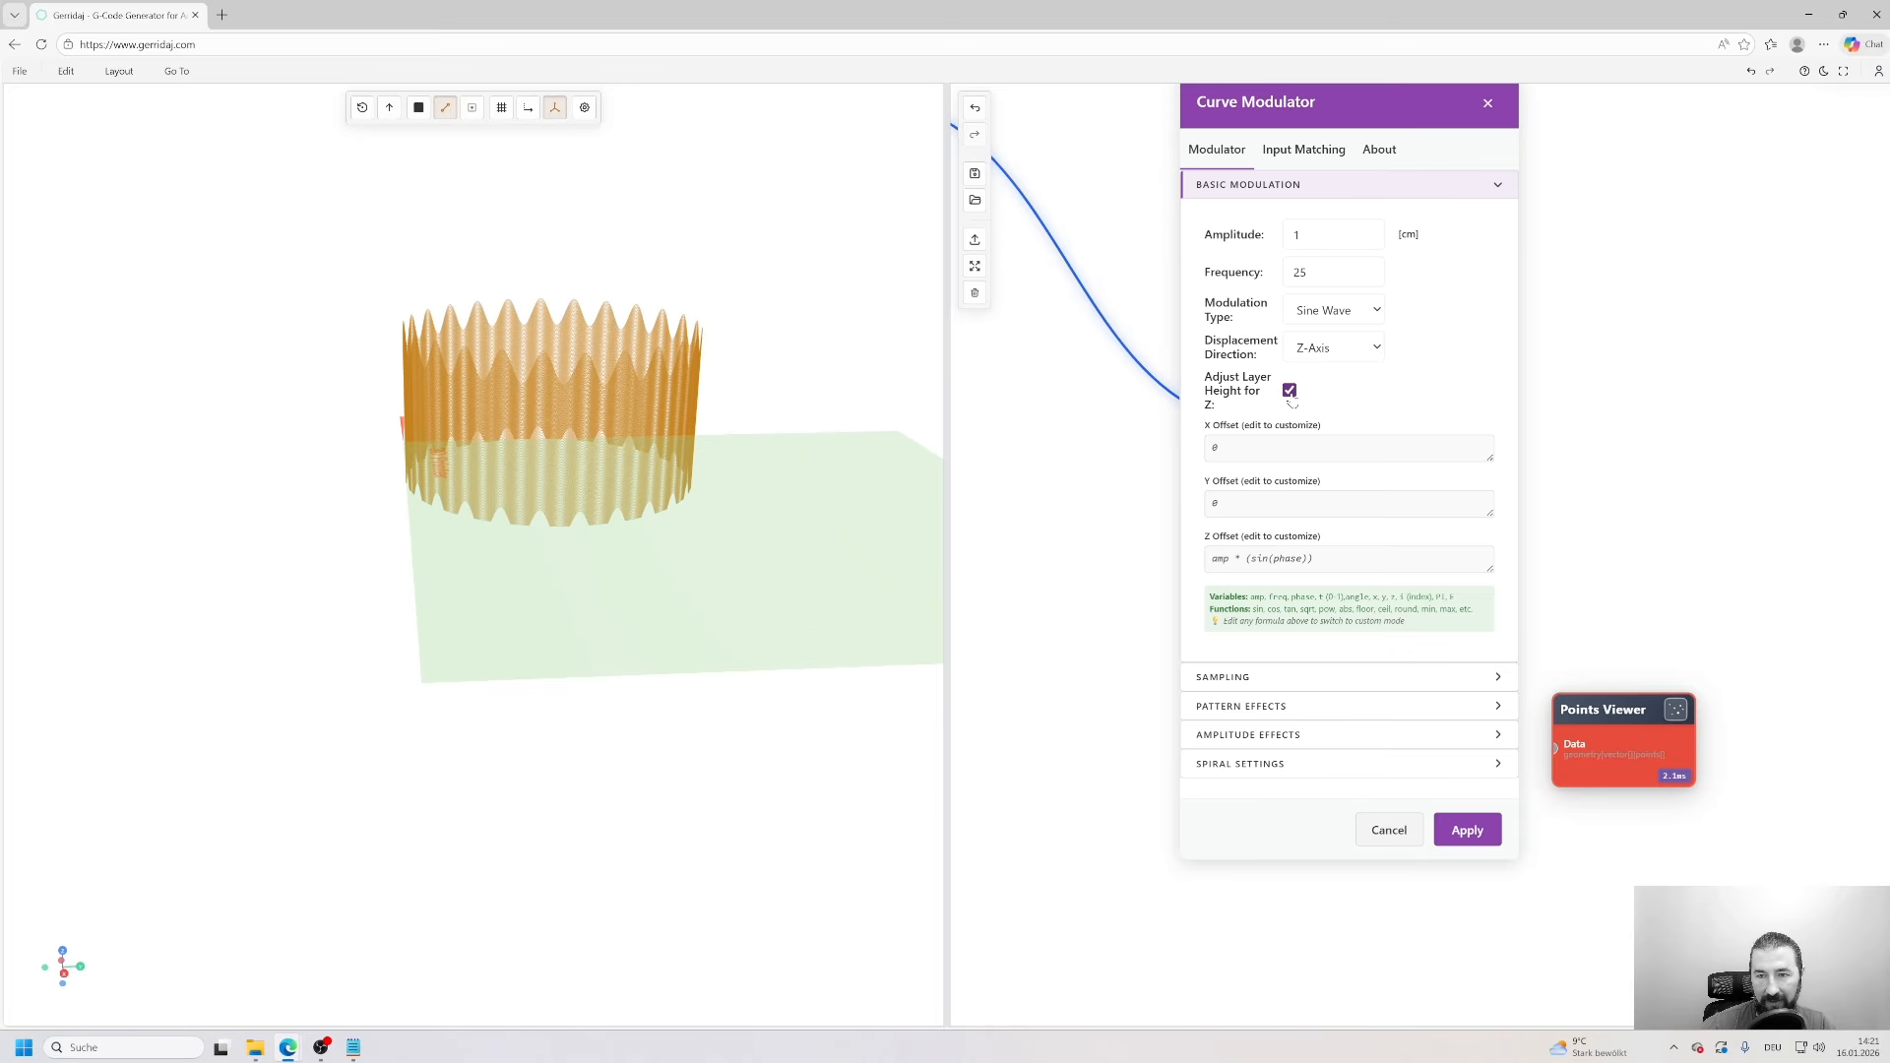
left_click(1467, 830)
left_click_drag(886, 552, 697, 470)
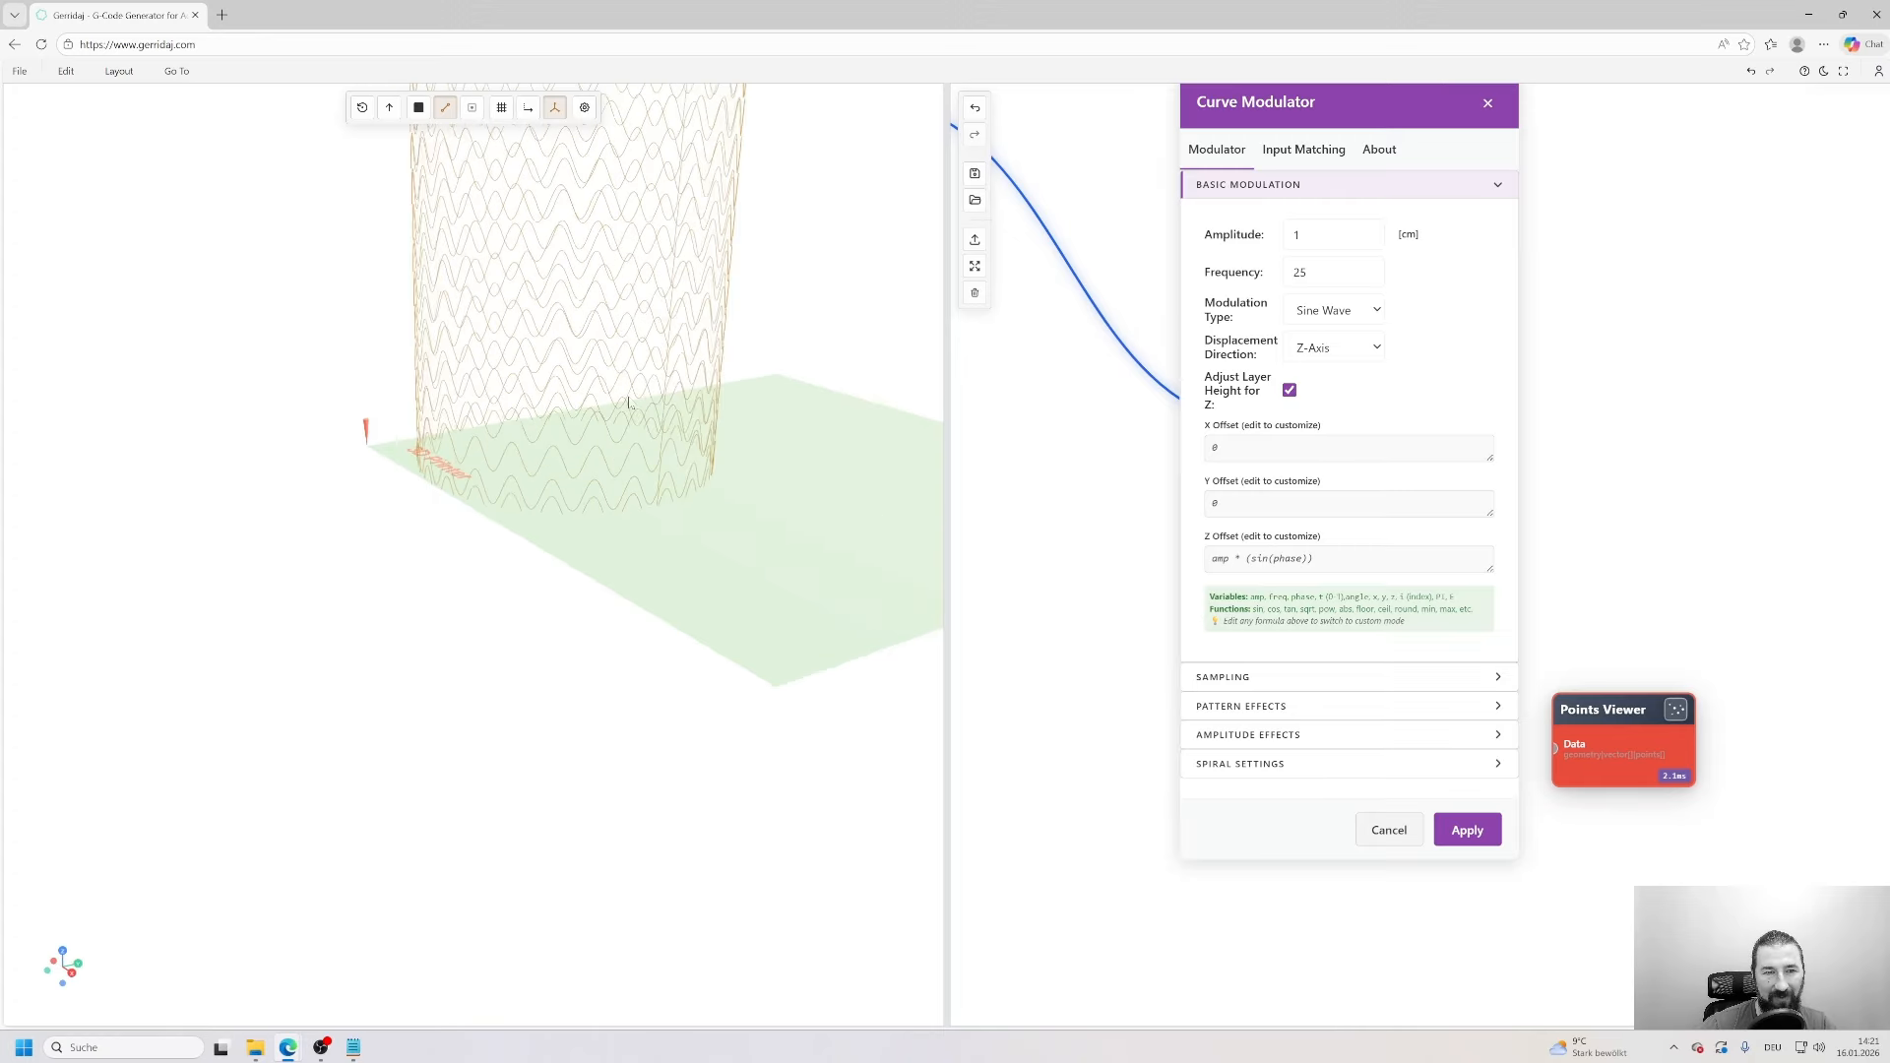
left_click_drag(645, 433, 639, 519)
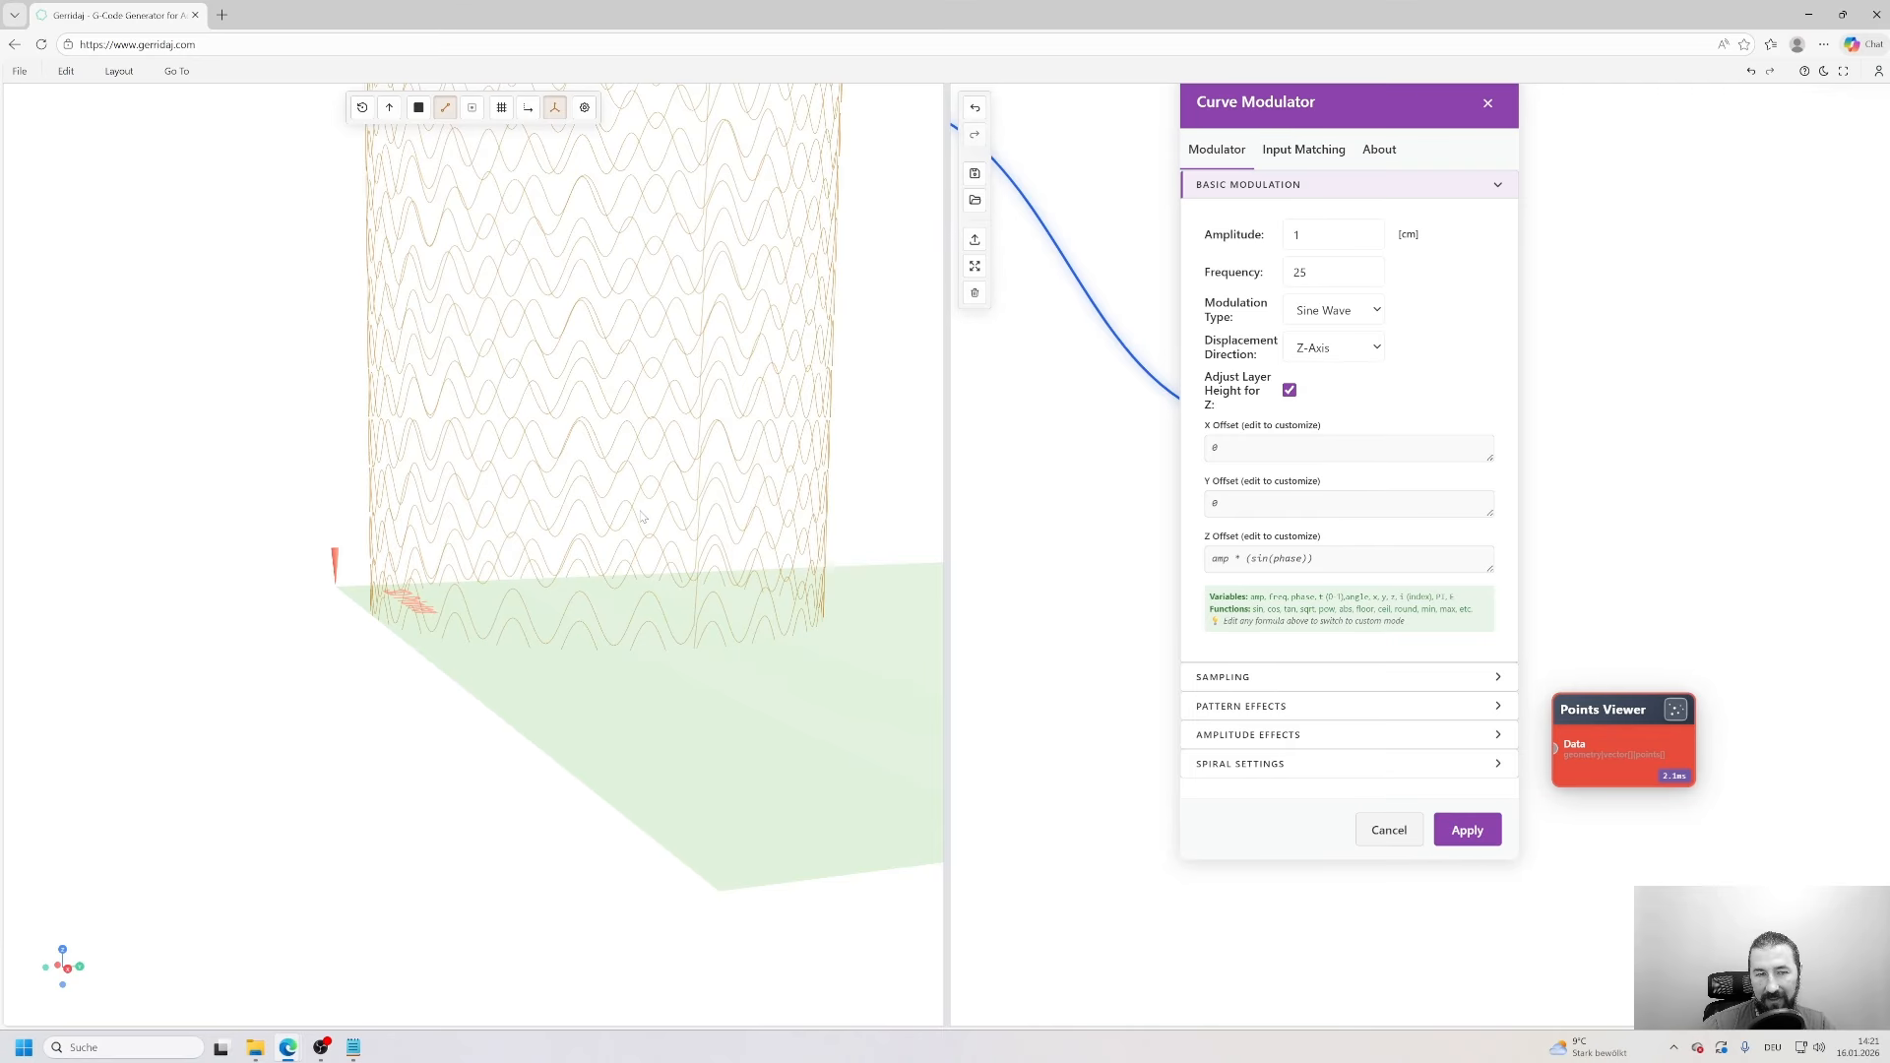
left_click_drag(645, 516, 654, 563)
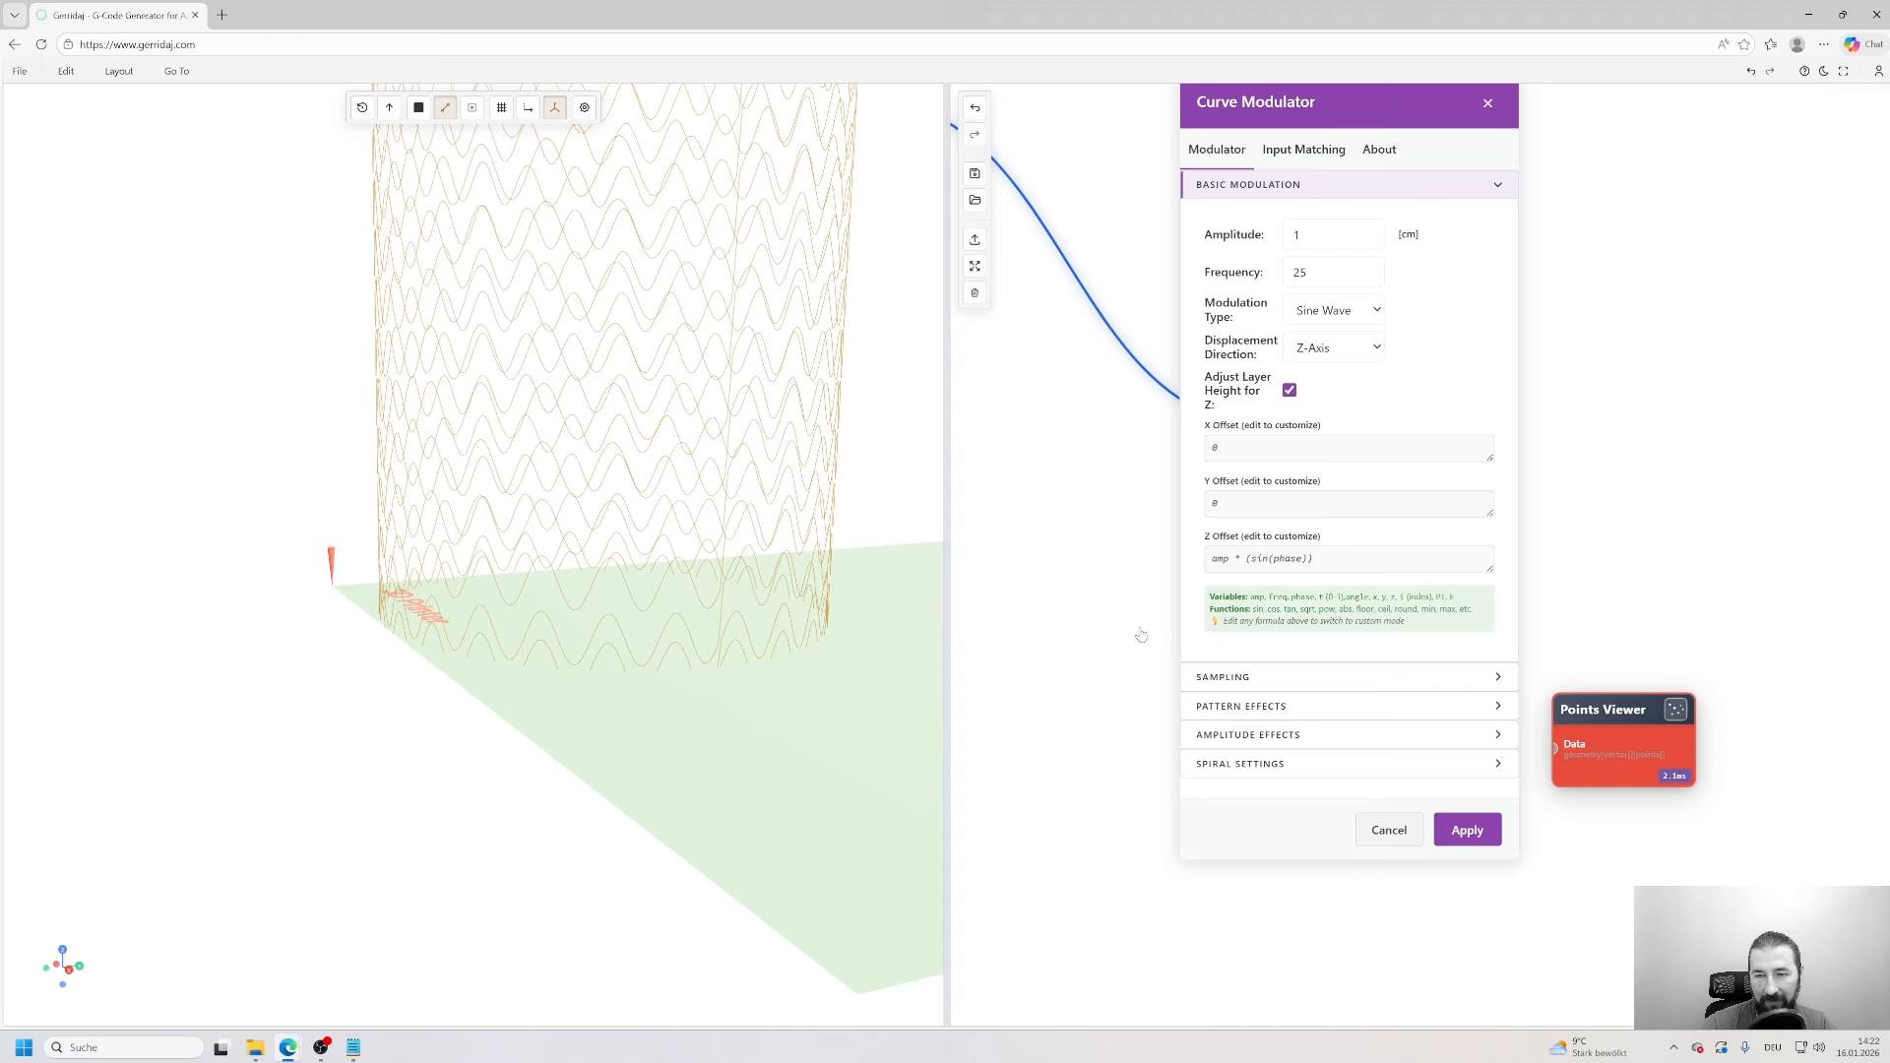
- Enable the Alternate pattern effect in Curve Mod with a block size of 1 and apply it
left_click(1249, 718)
left_click(1211, 478)
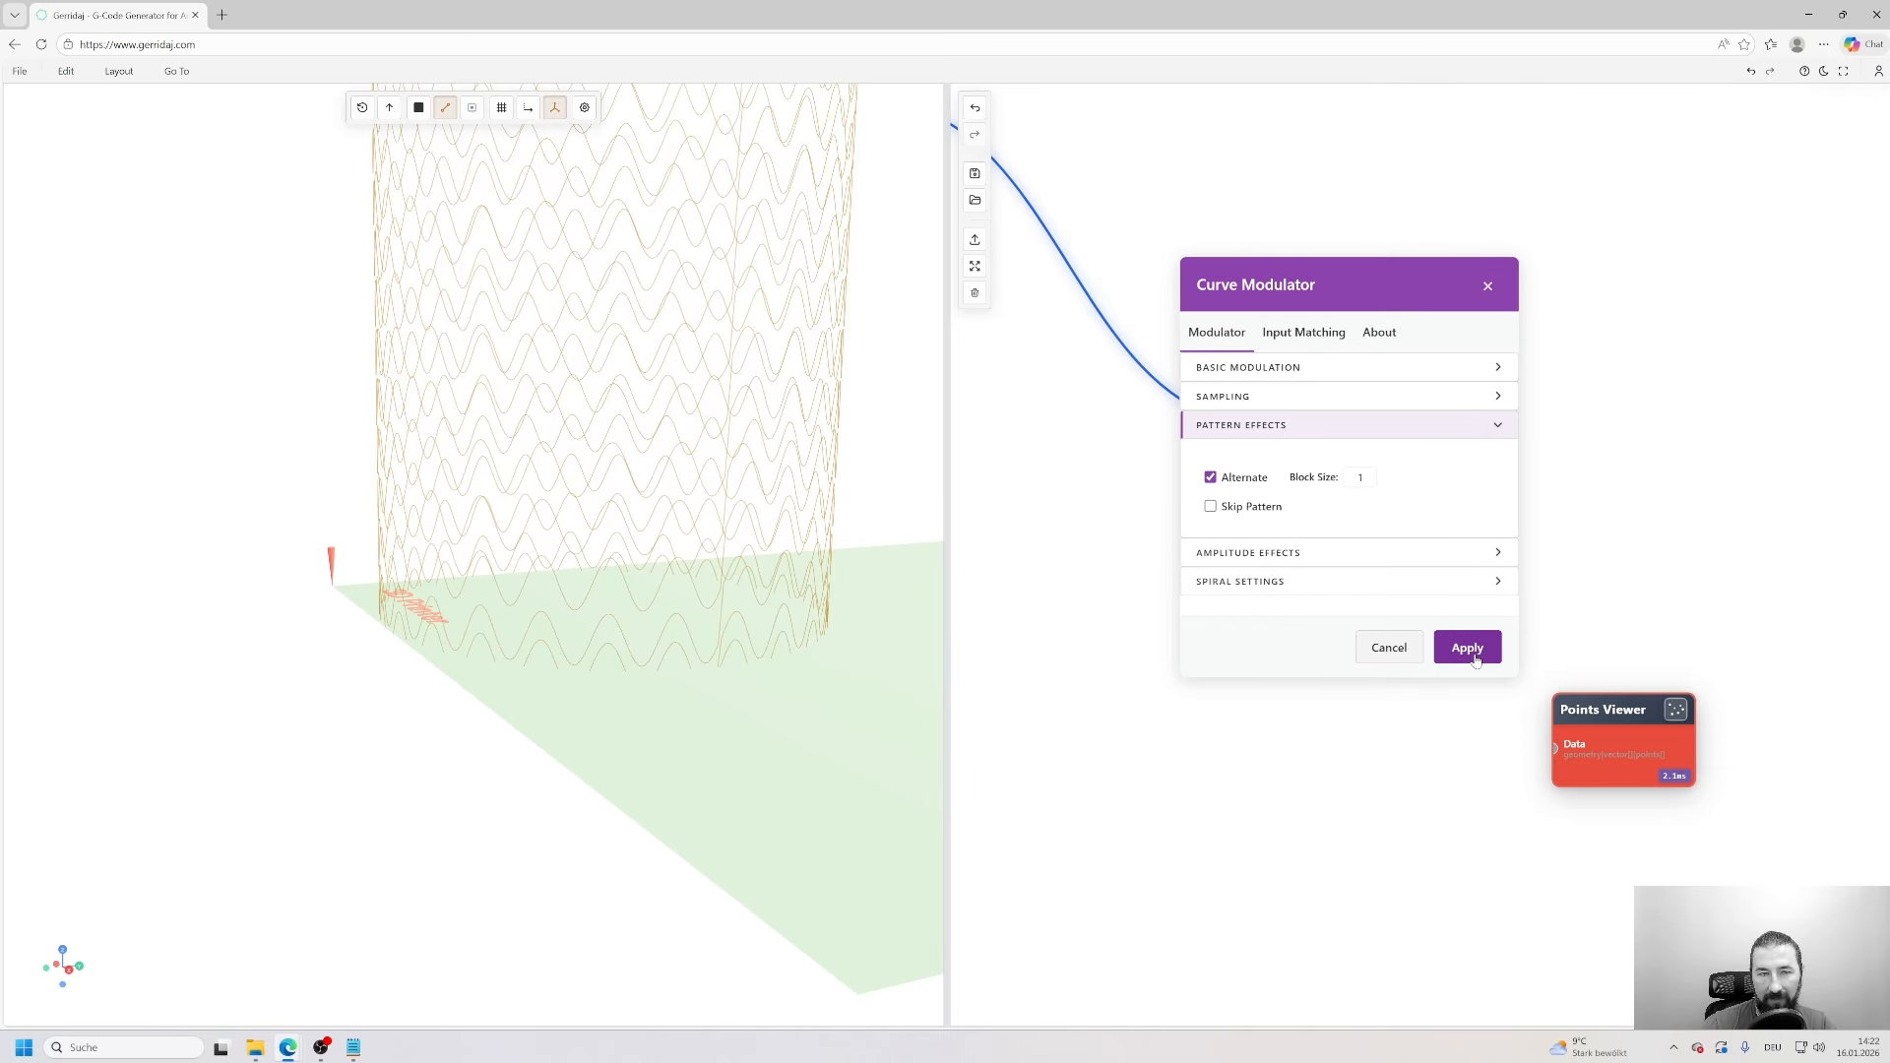
left_click(1467, 647)
scroll(693, 430, "up", 4)
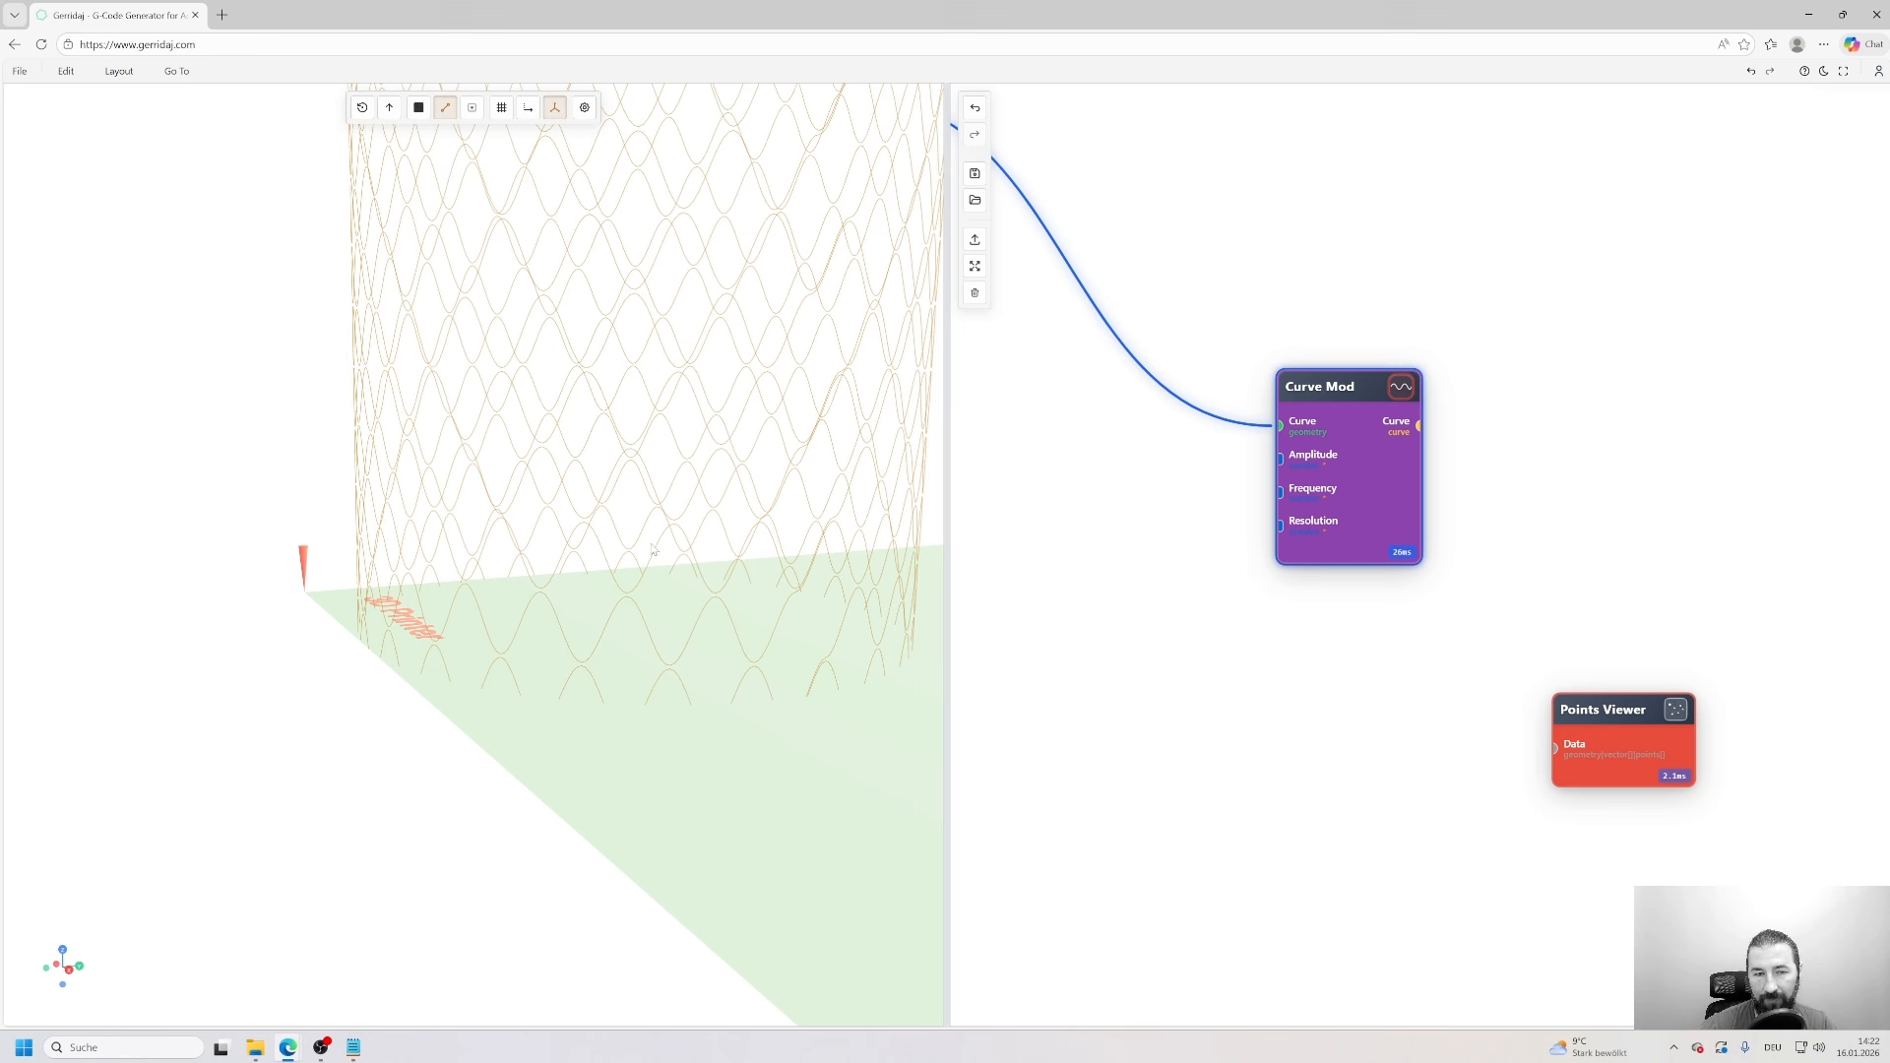
- Set the Curve Mod amplitude to 0,2 cm and examine the alternating wave layers from several angles
double_click(1326, 459)
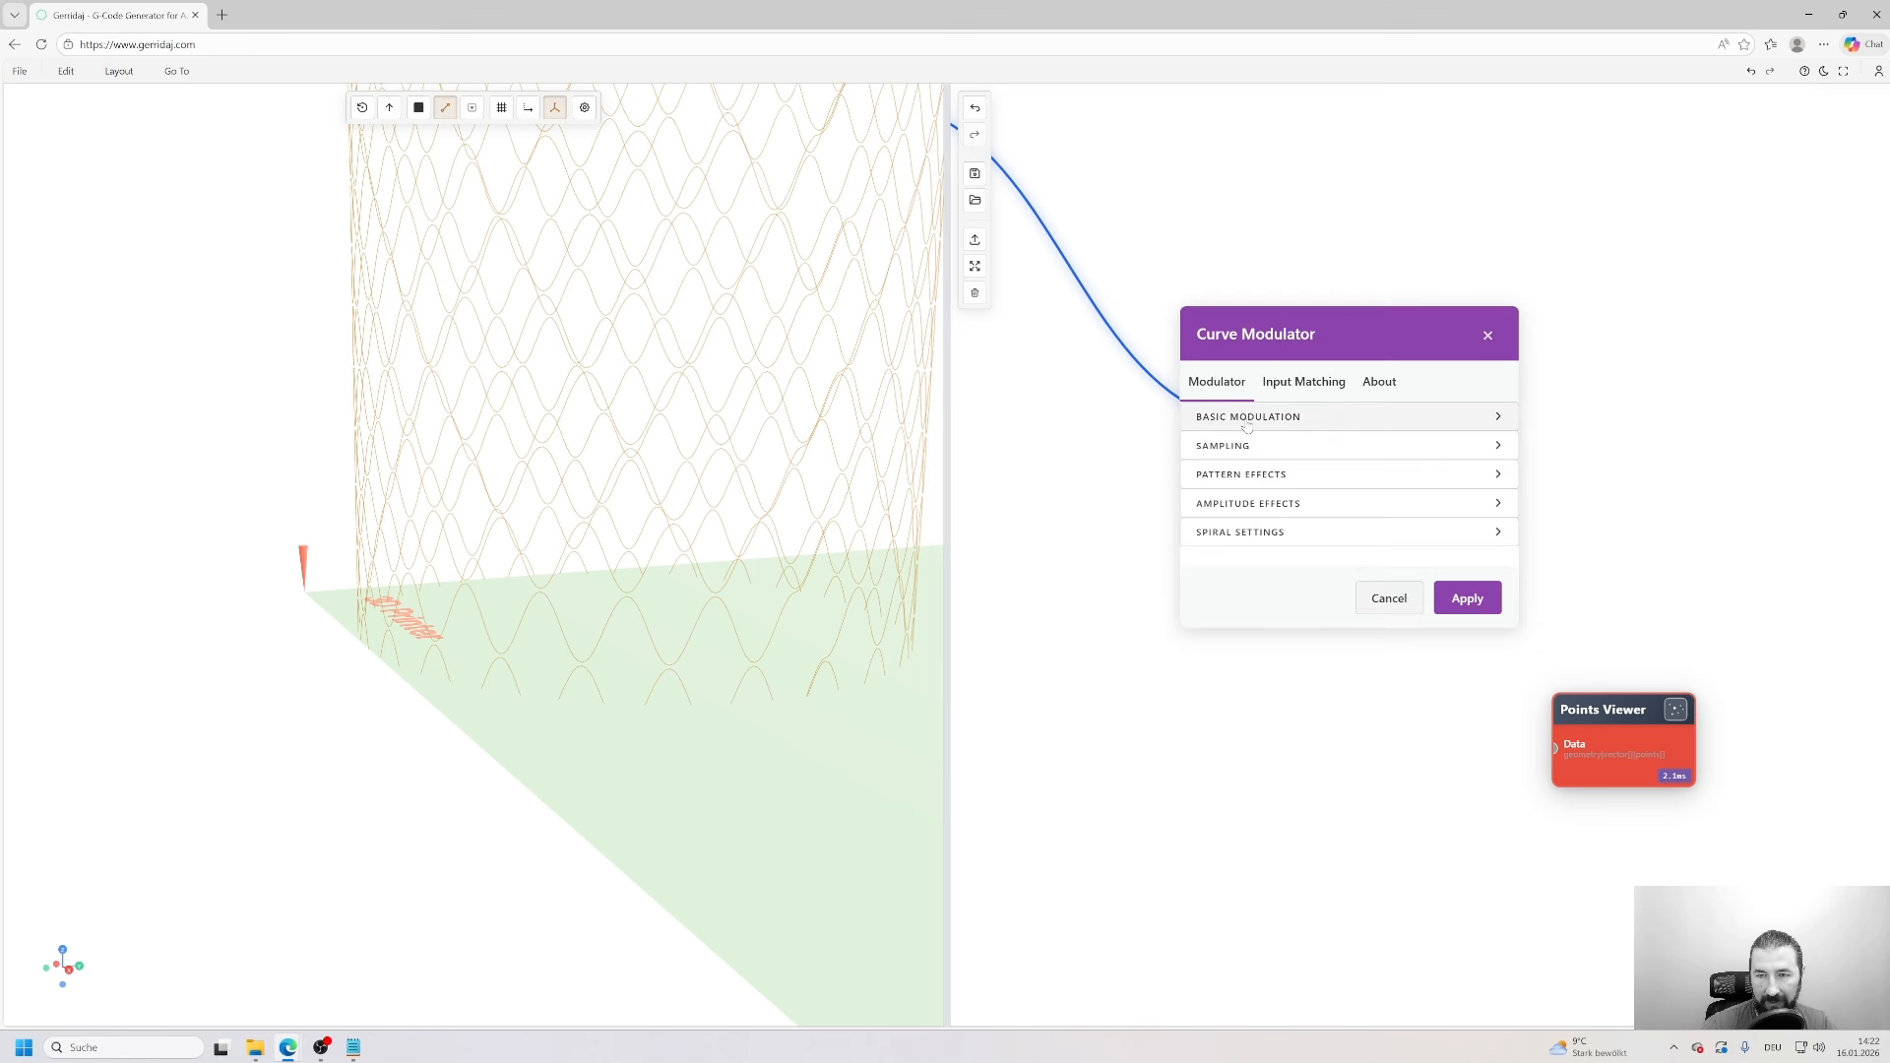
double_click(1296, 235)
type("0,2")
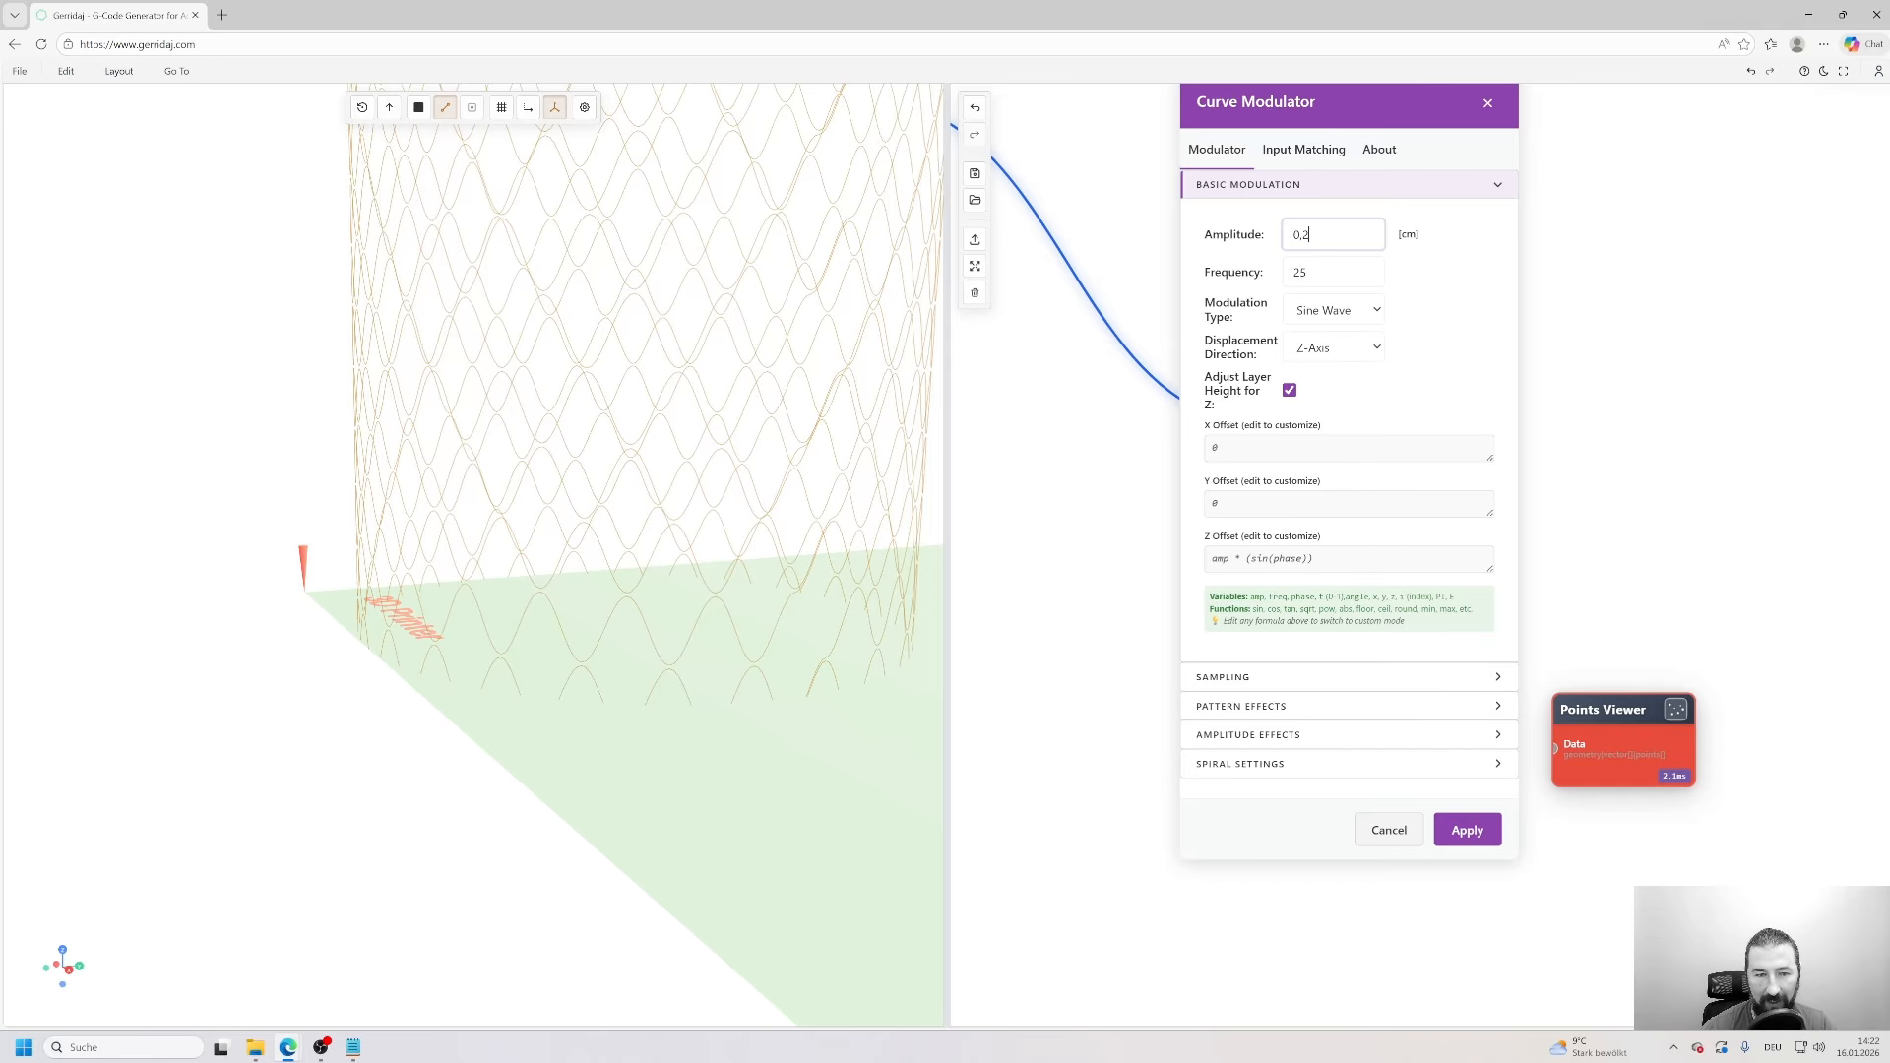
key("Return")
left_click_drag(640, 551, 666, 615)
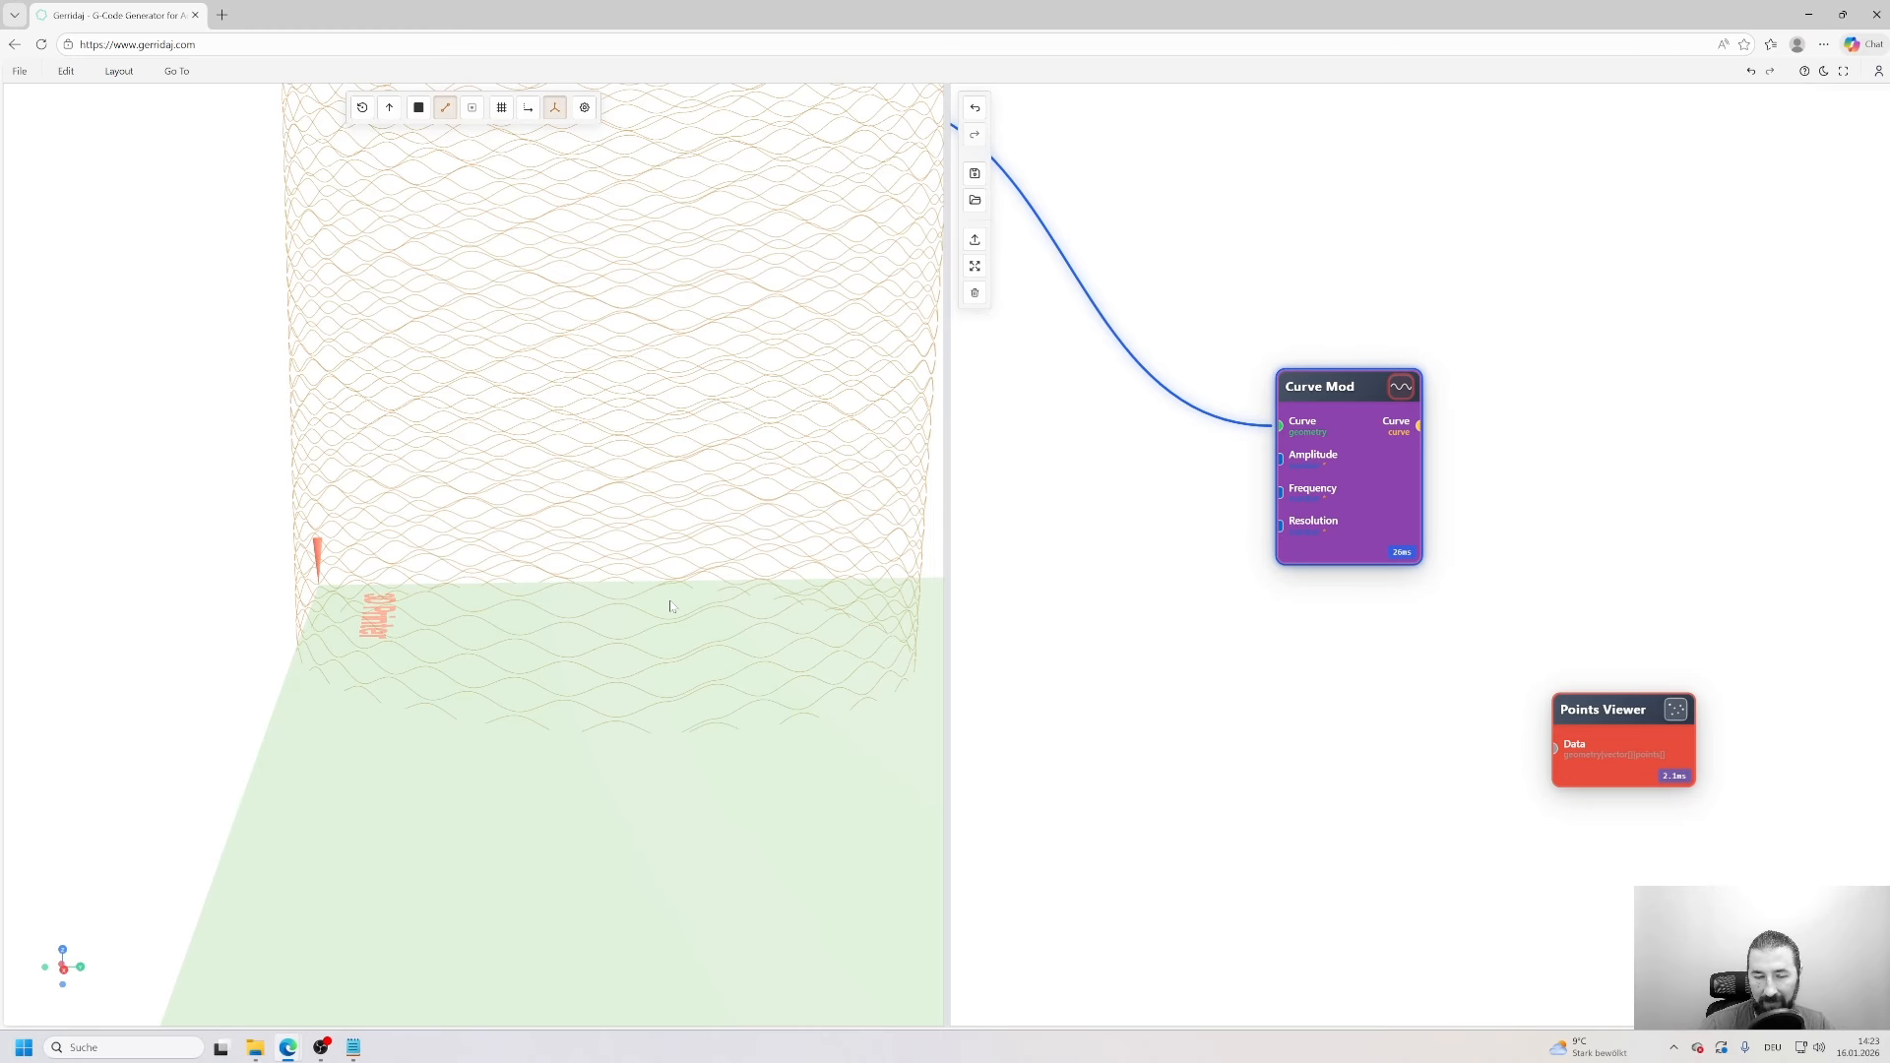
mouse_move(488, 495)
left_mouse_down()
mouse_move(705, 533)
mouse_move(583, 545)
left_mouse_up()
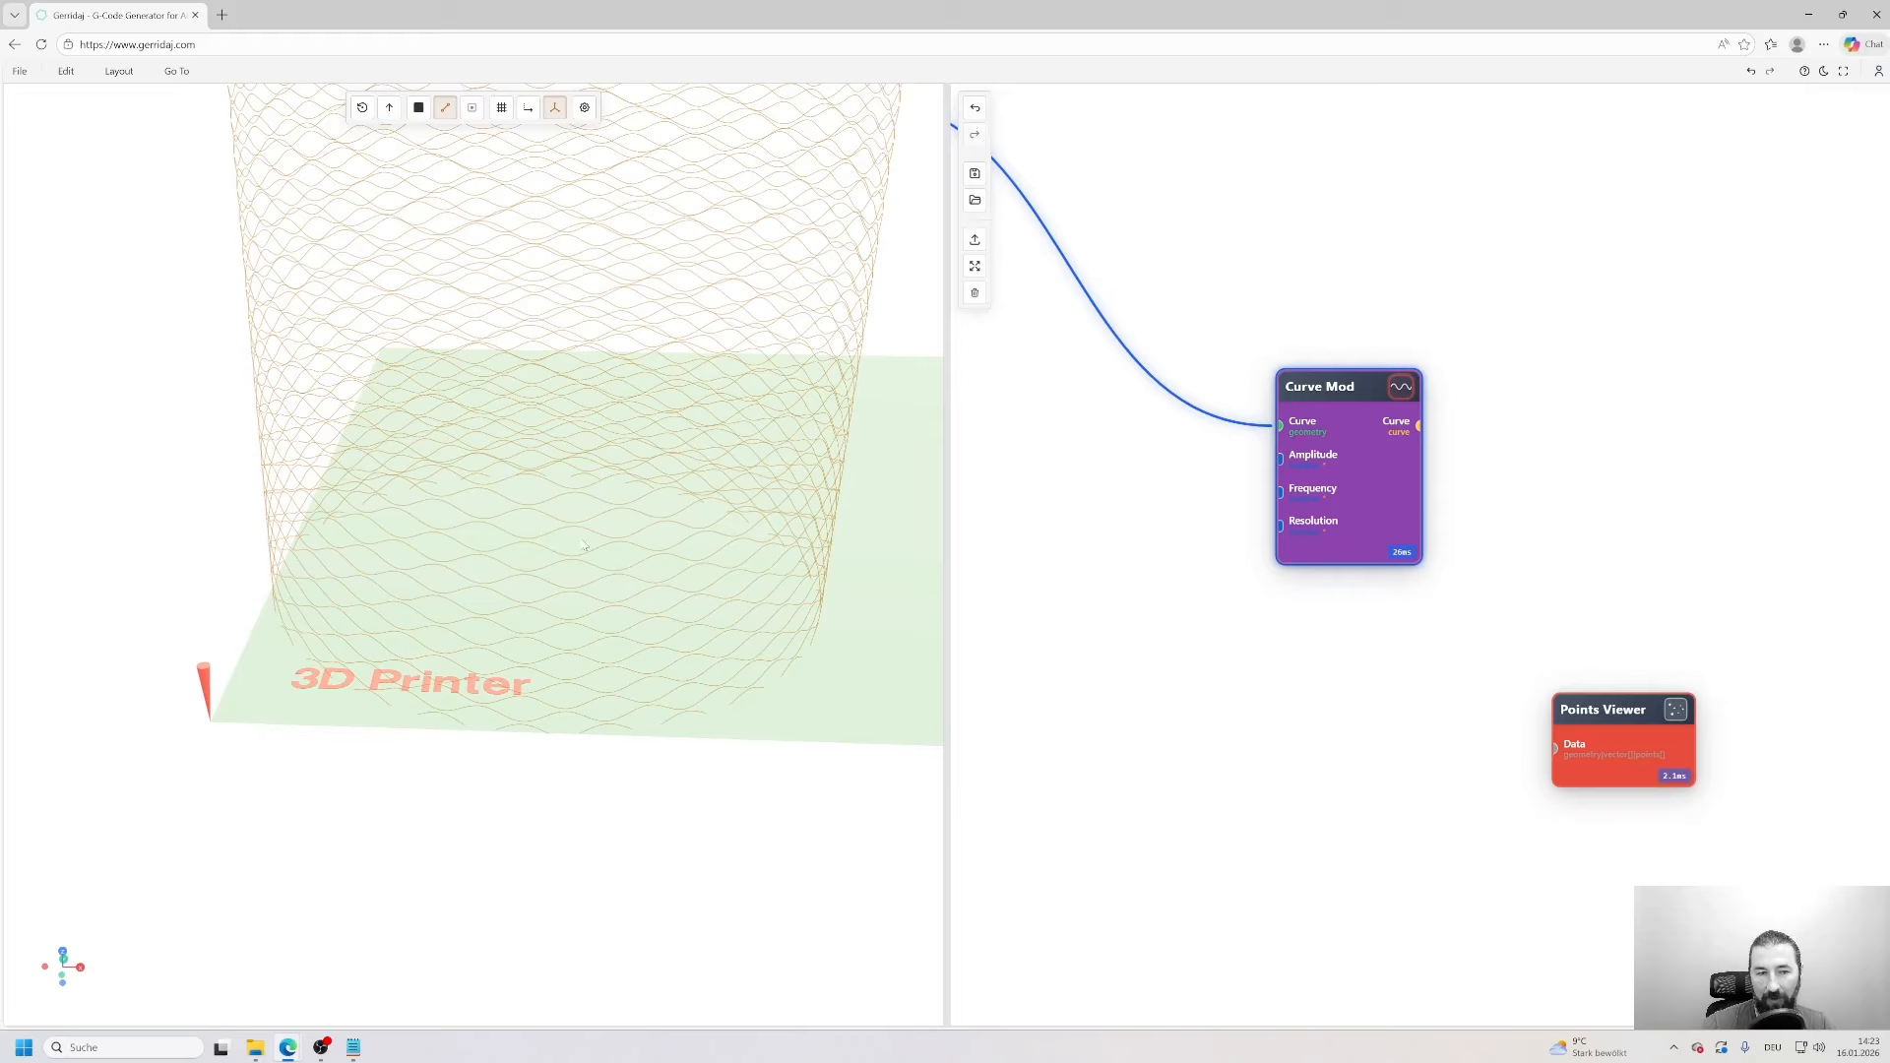
scroll(648, 614, "up", 2)
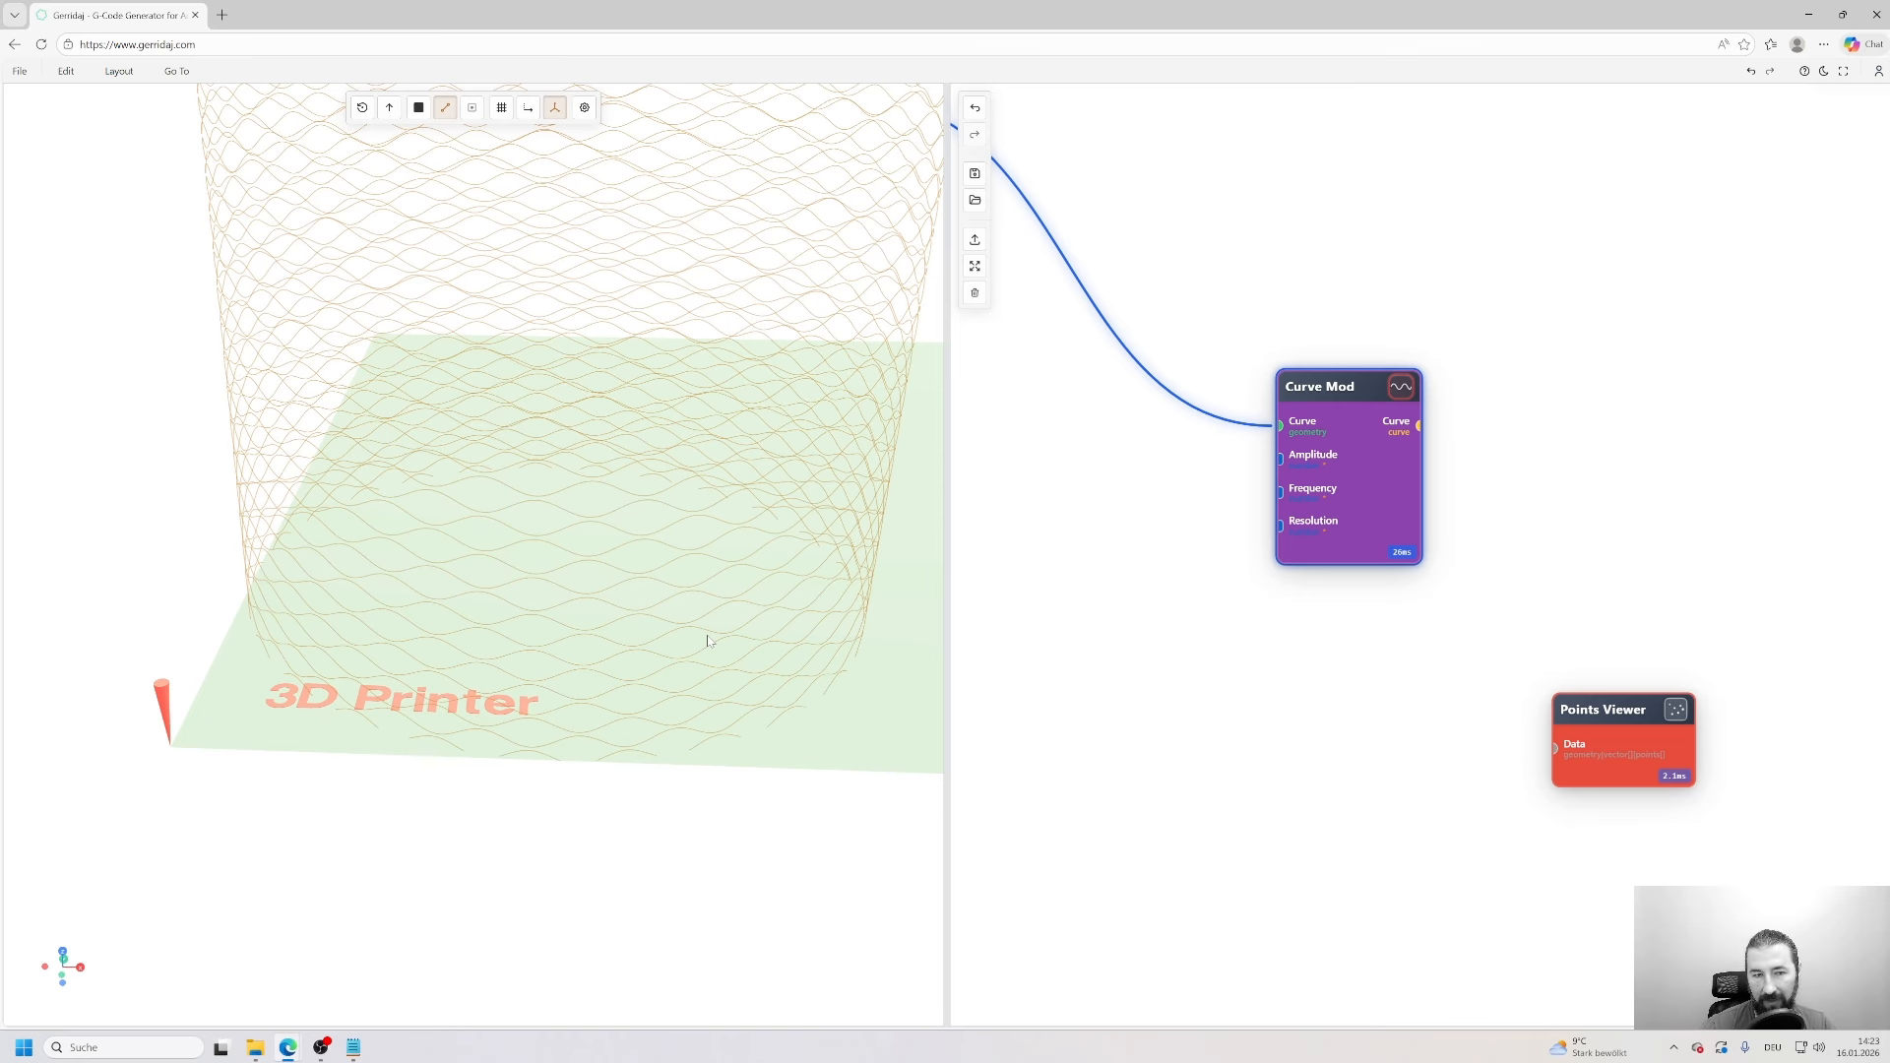
left_click_drag(619, 565, 683, 509)
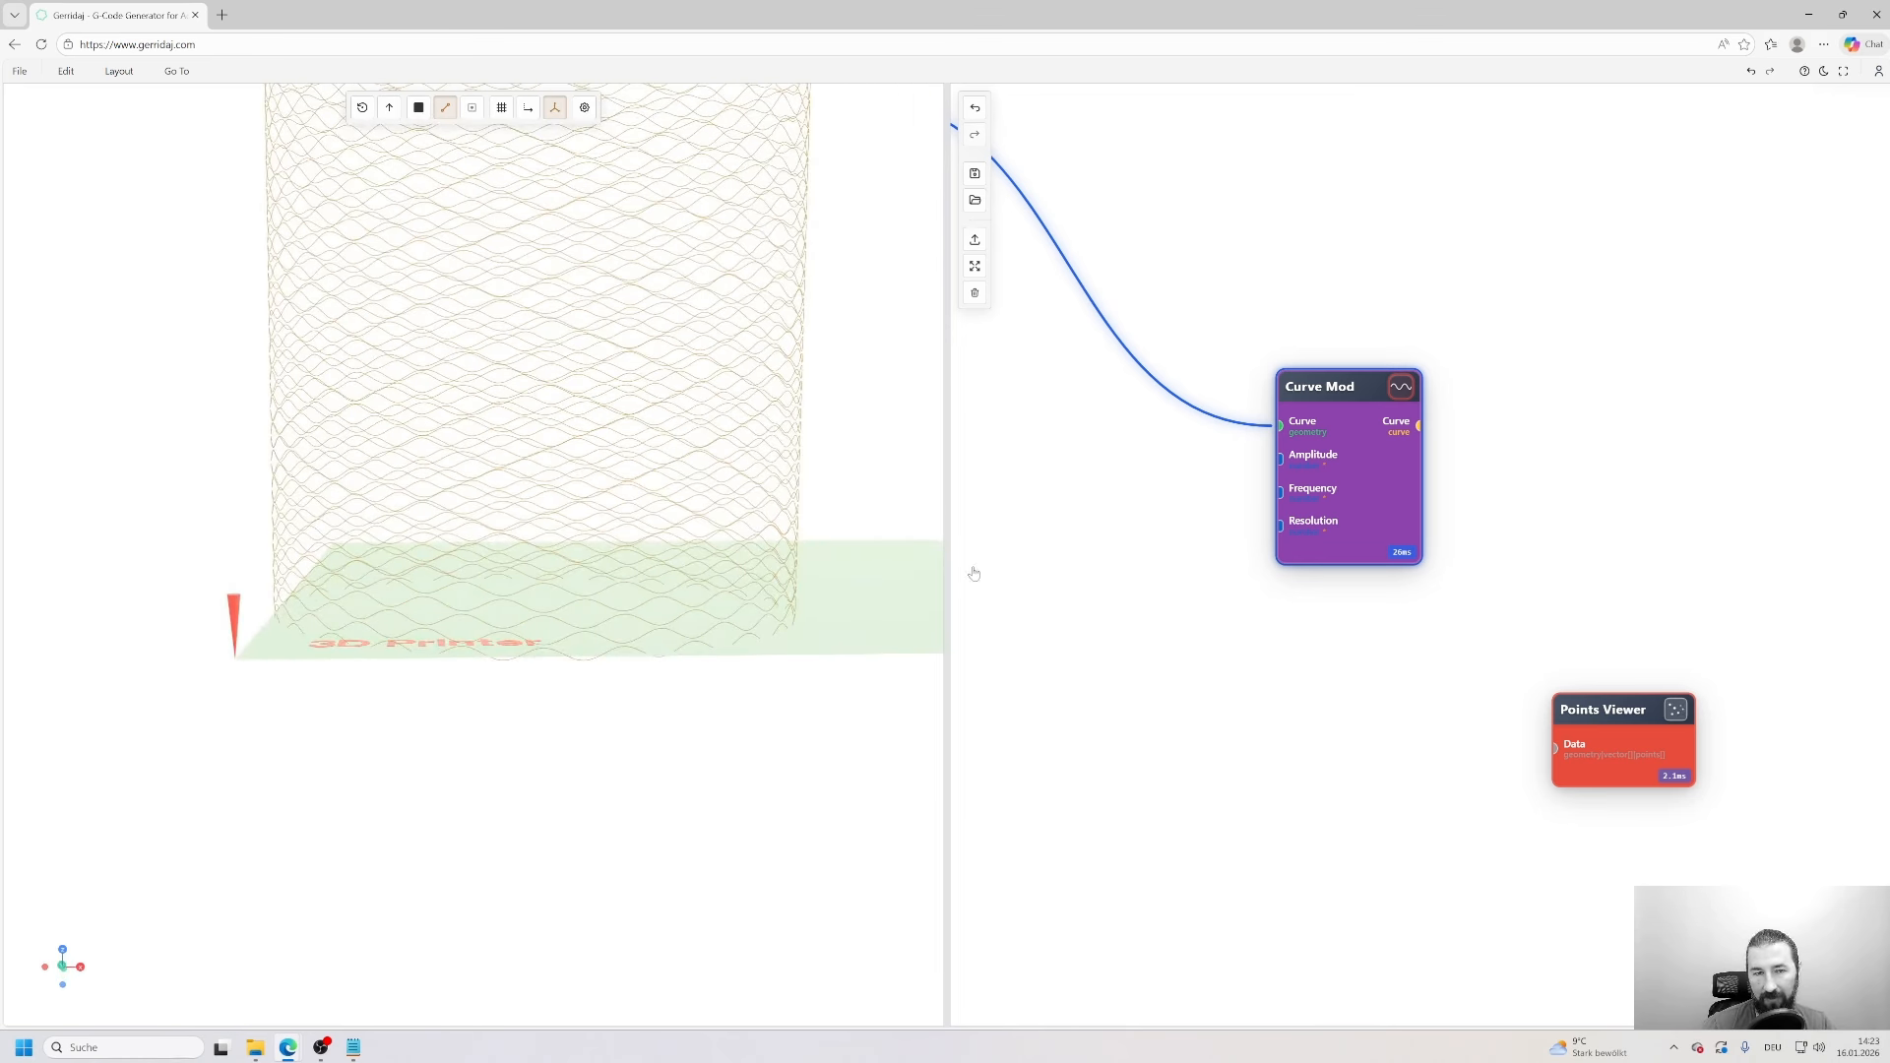
- Set the Curve Mod displacement direction to Normal In Plane, apply it and examine the alternating pattern from the side and above
double_click(1351, 441)
left_click(1298, 421)
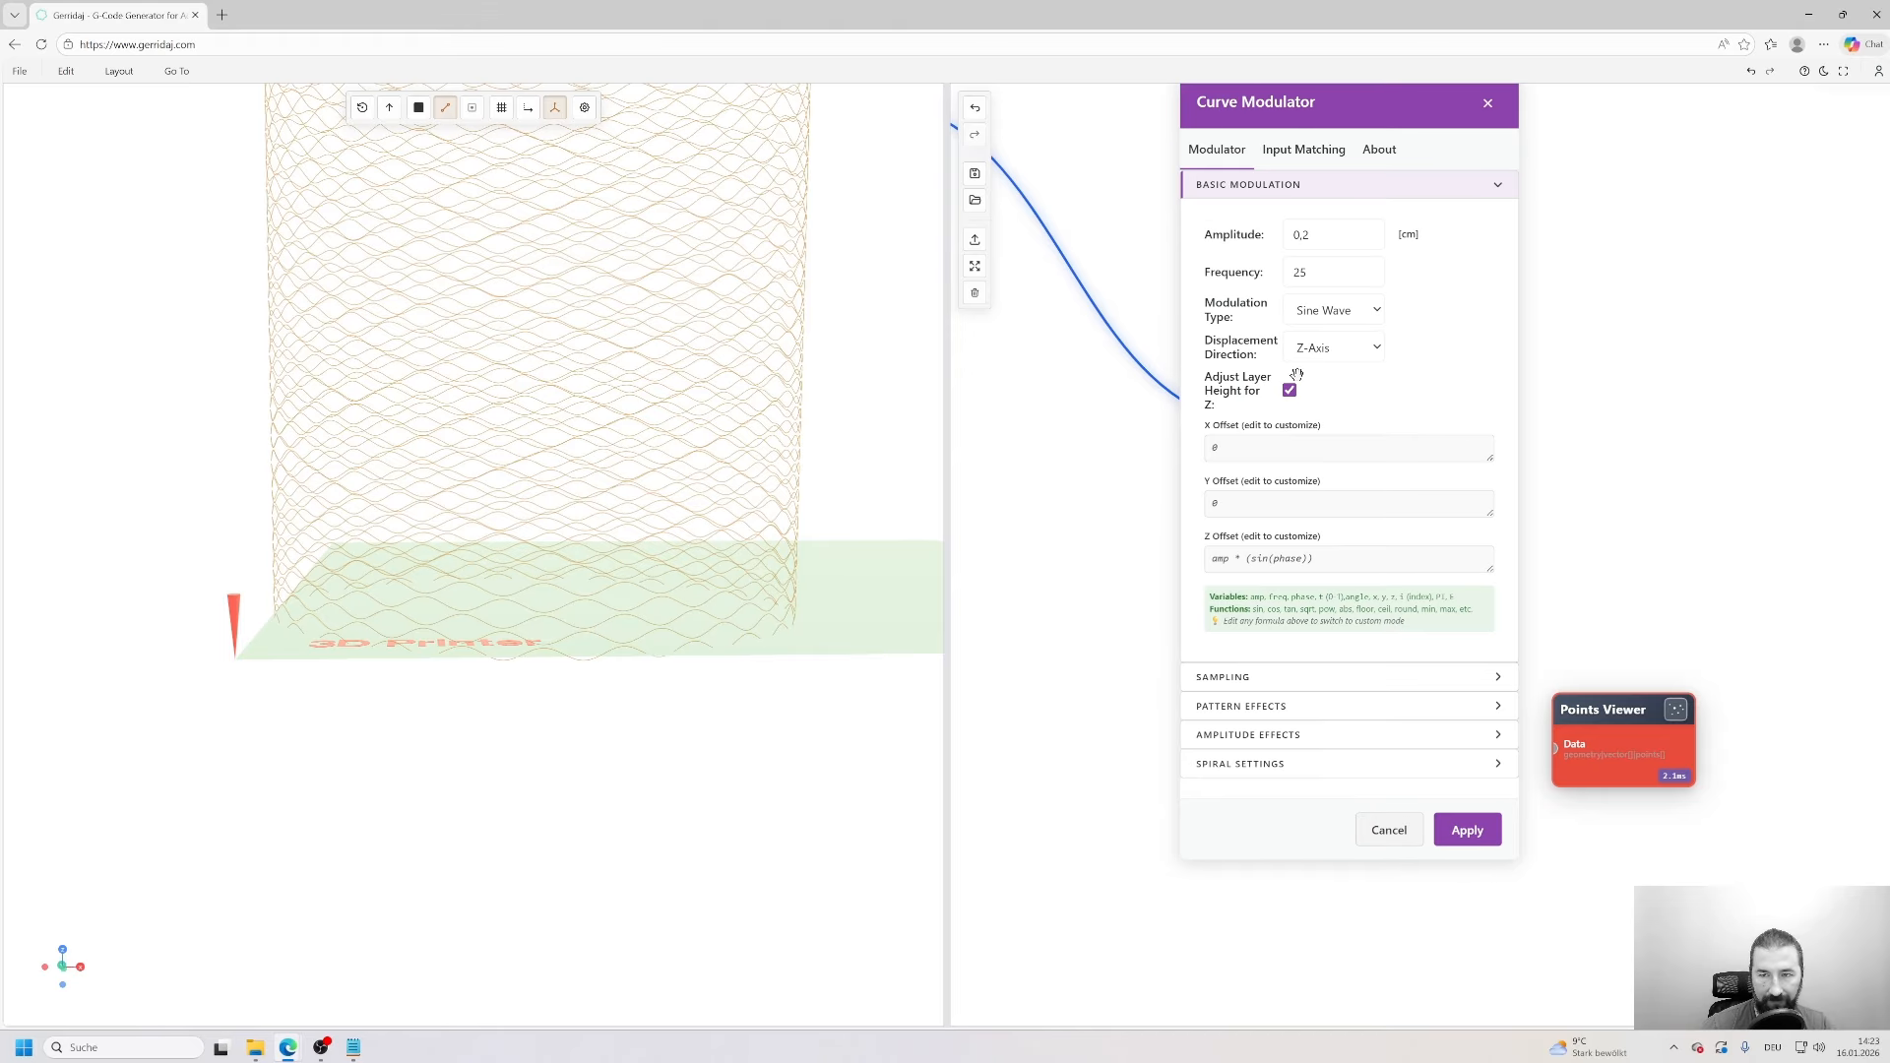
left_click(1334, 348)
left_click(1339, 377)
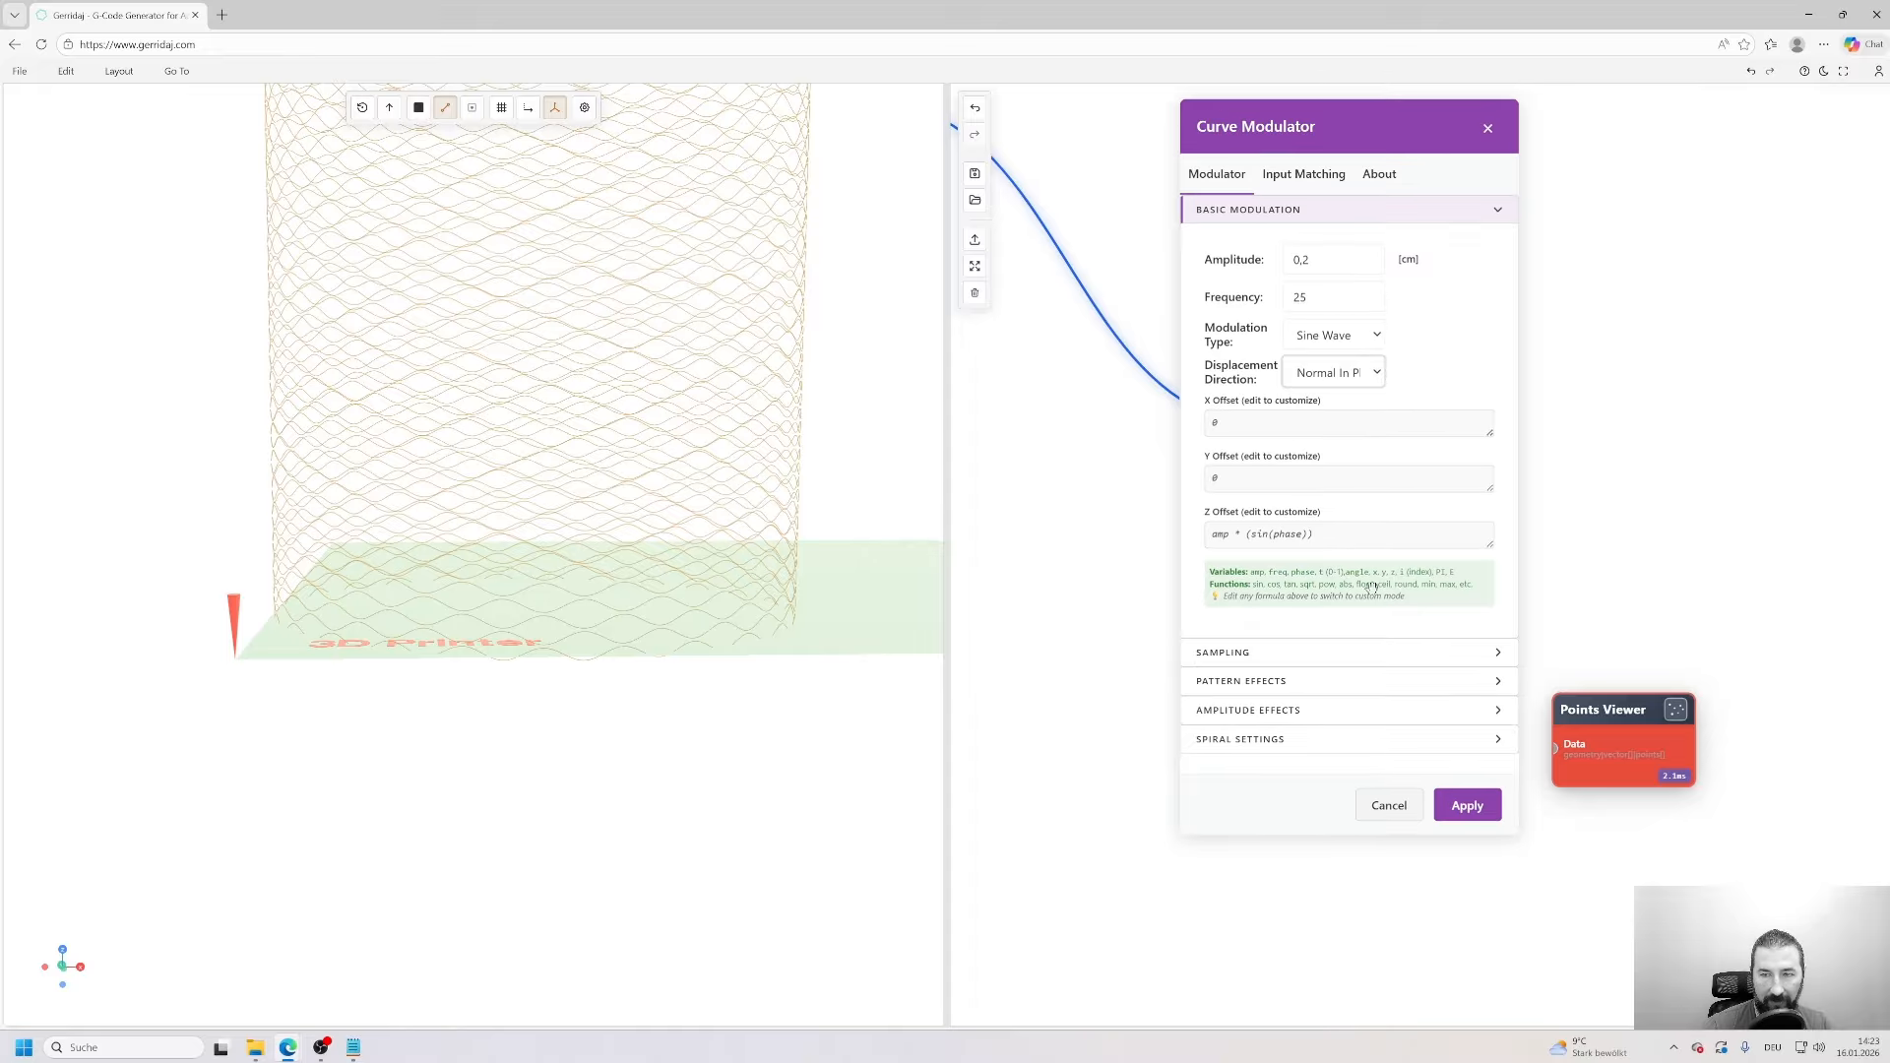
left_click(1467, 830)
left_click_drag(677, 611, 497, 393)
scroll(497, 394, "up", 5)
right_click_drag(591, 197, 563, 340)
left_click_drag(561, 341, 560, 308)
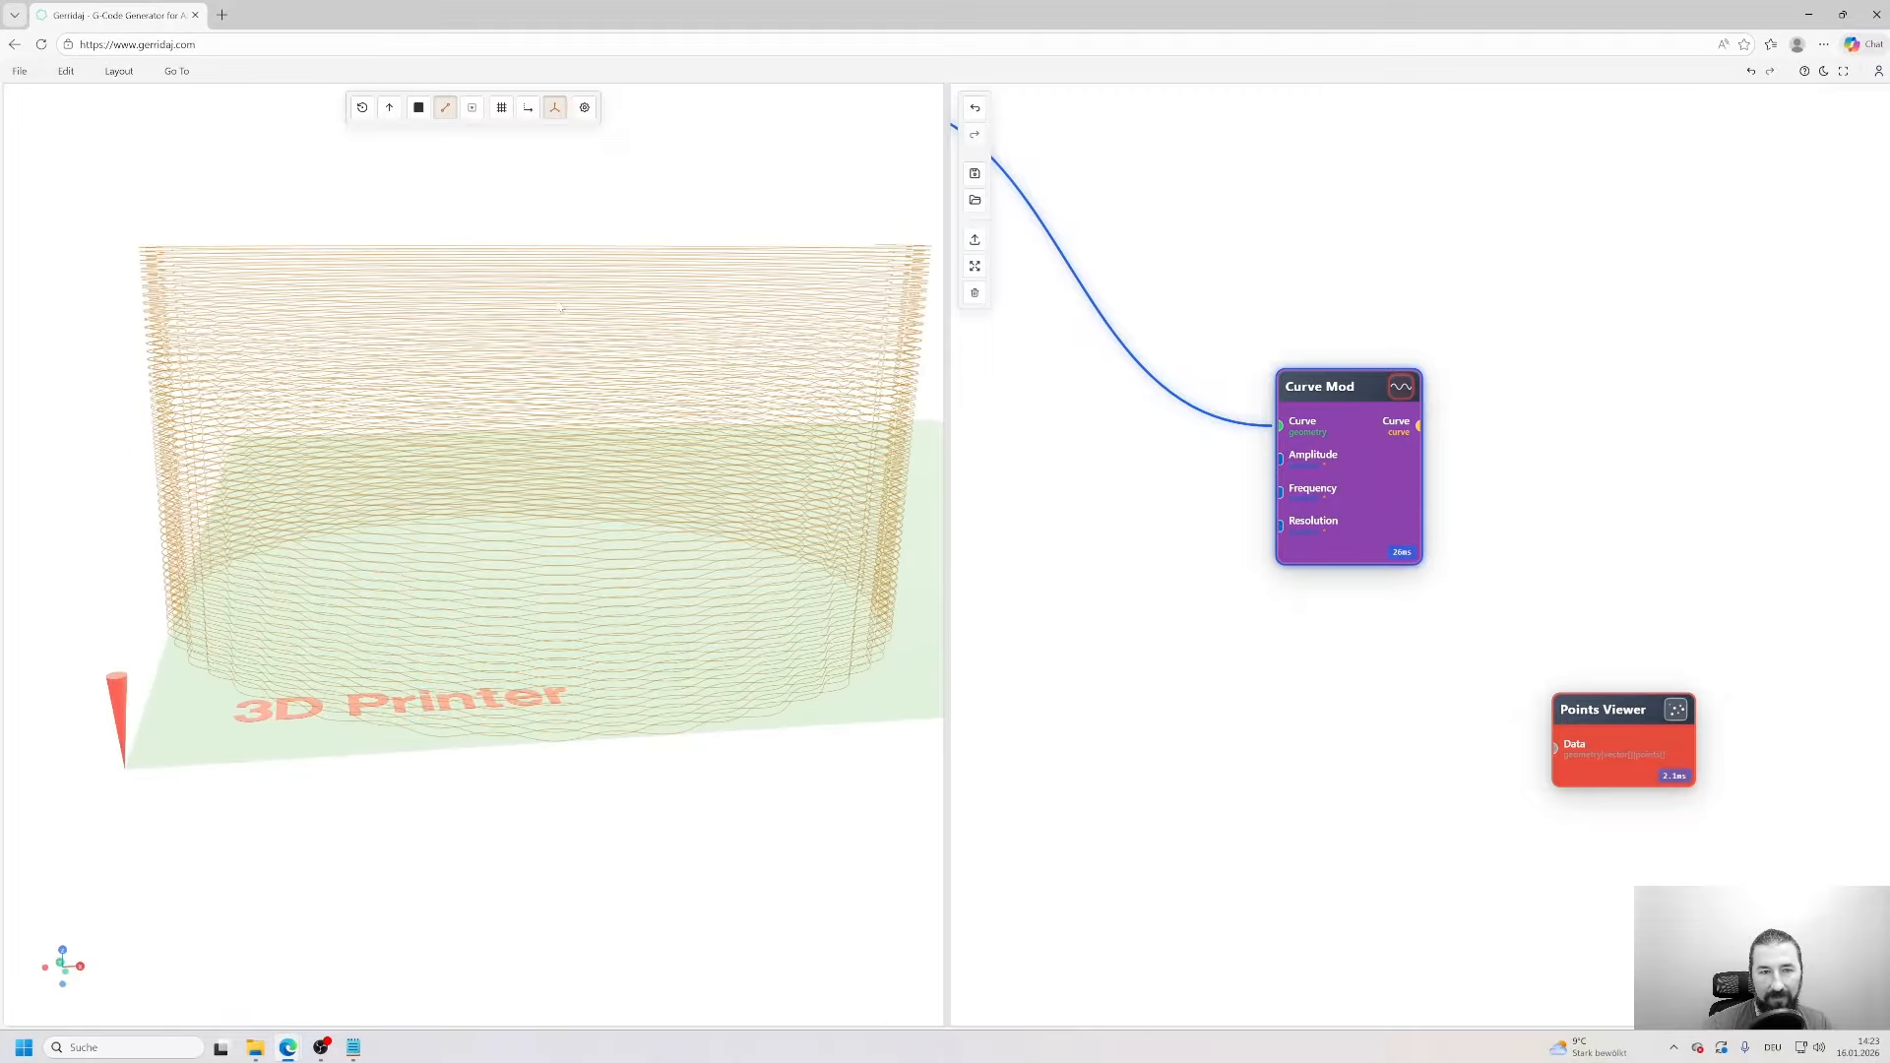
mouse_move(608, 371)
left_mouse_down()
mouse_move(673, 504)
mouse_move(603, 498)
mouse_move(624, 578)
mouse_move(582, 578)
mouse_move(591, 607)
left_mouse_up()
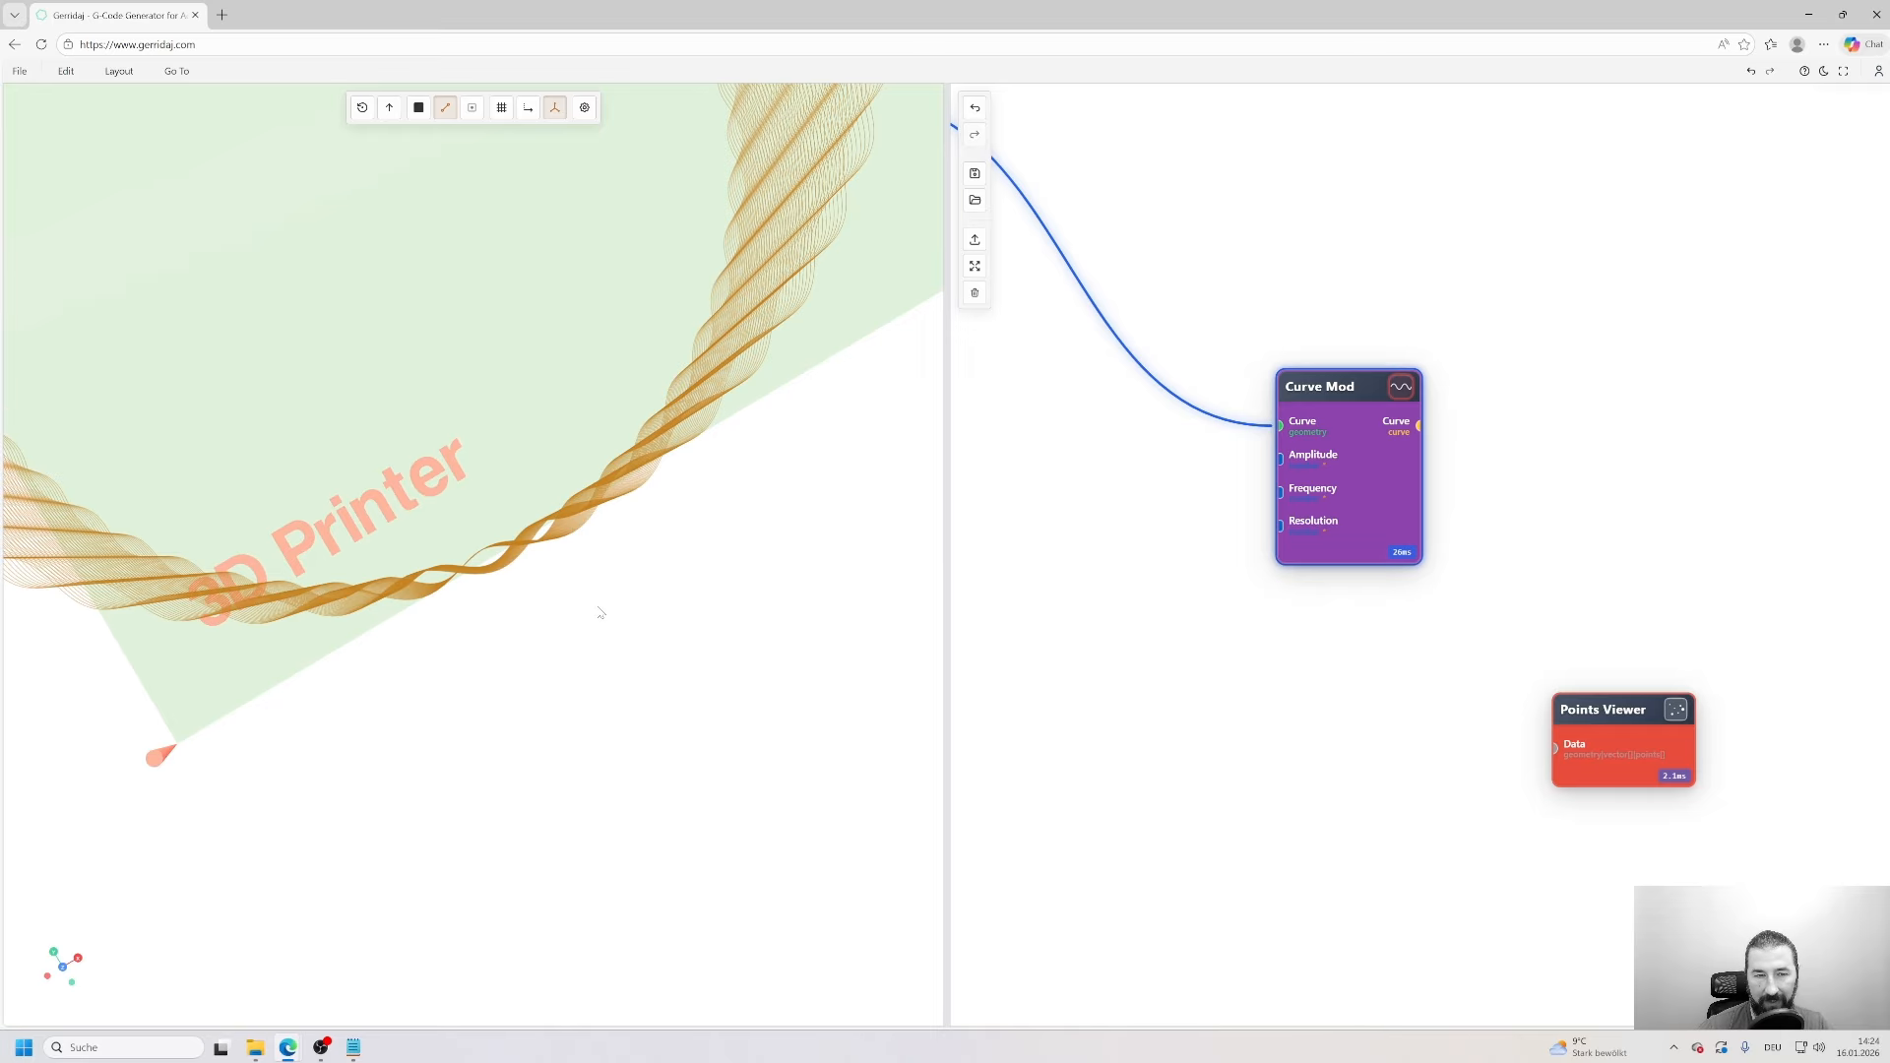
mouse_move(576, 536)
left_mouse_down()
mouse_move(545, 470)
mouse_move(561, 629)
left_mouse_up()
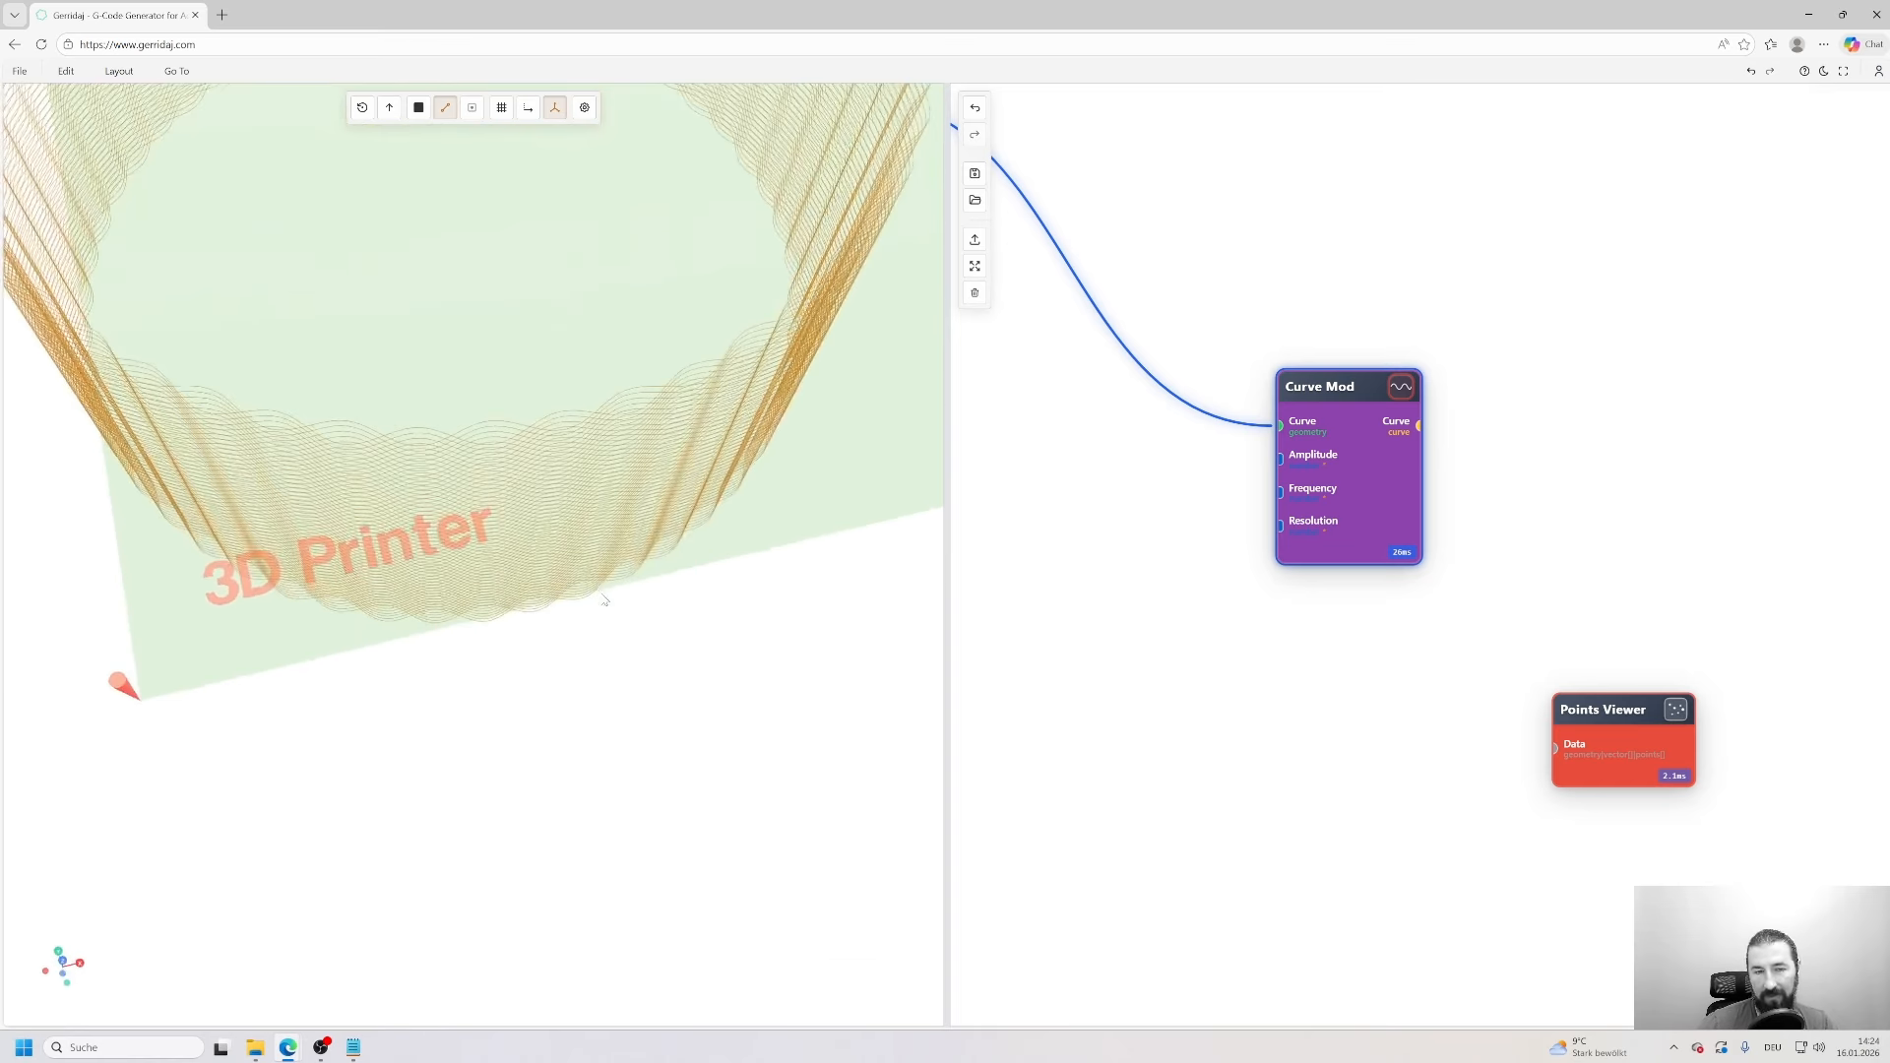
- Set Curve Mod's modulation type to Triangle Wave and apply it
double_click(1359, 458)
left_click(1353, 418)
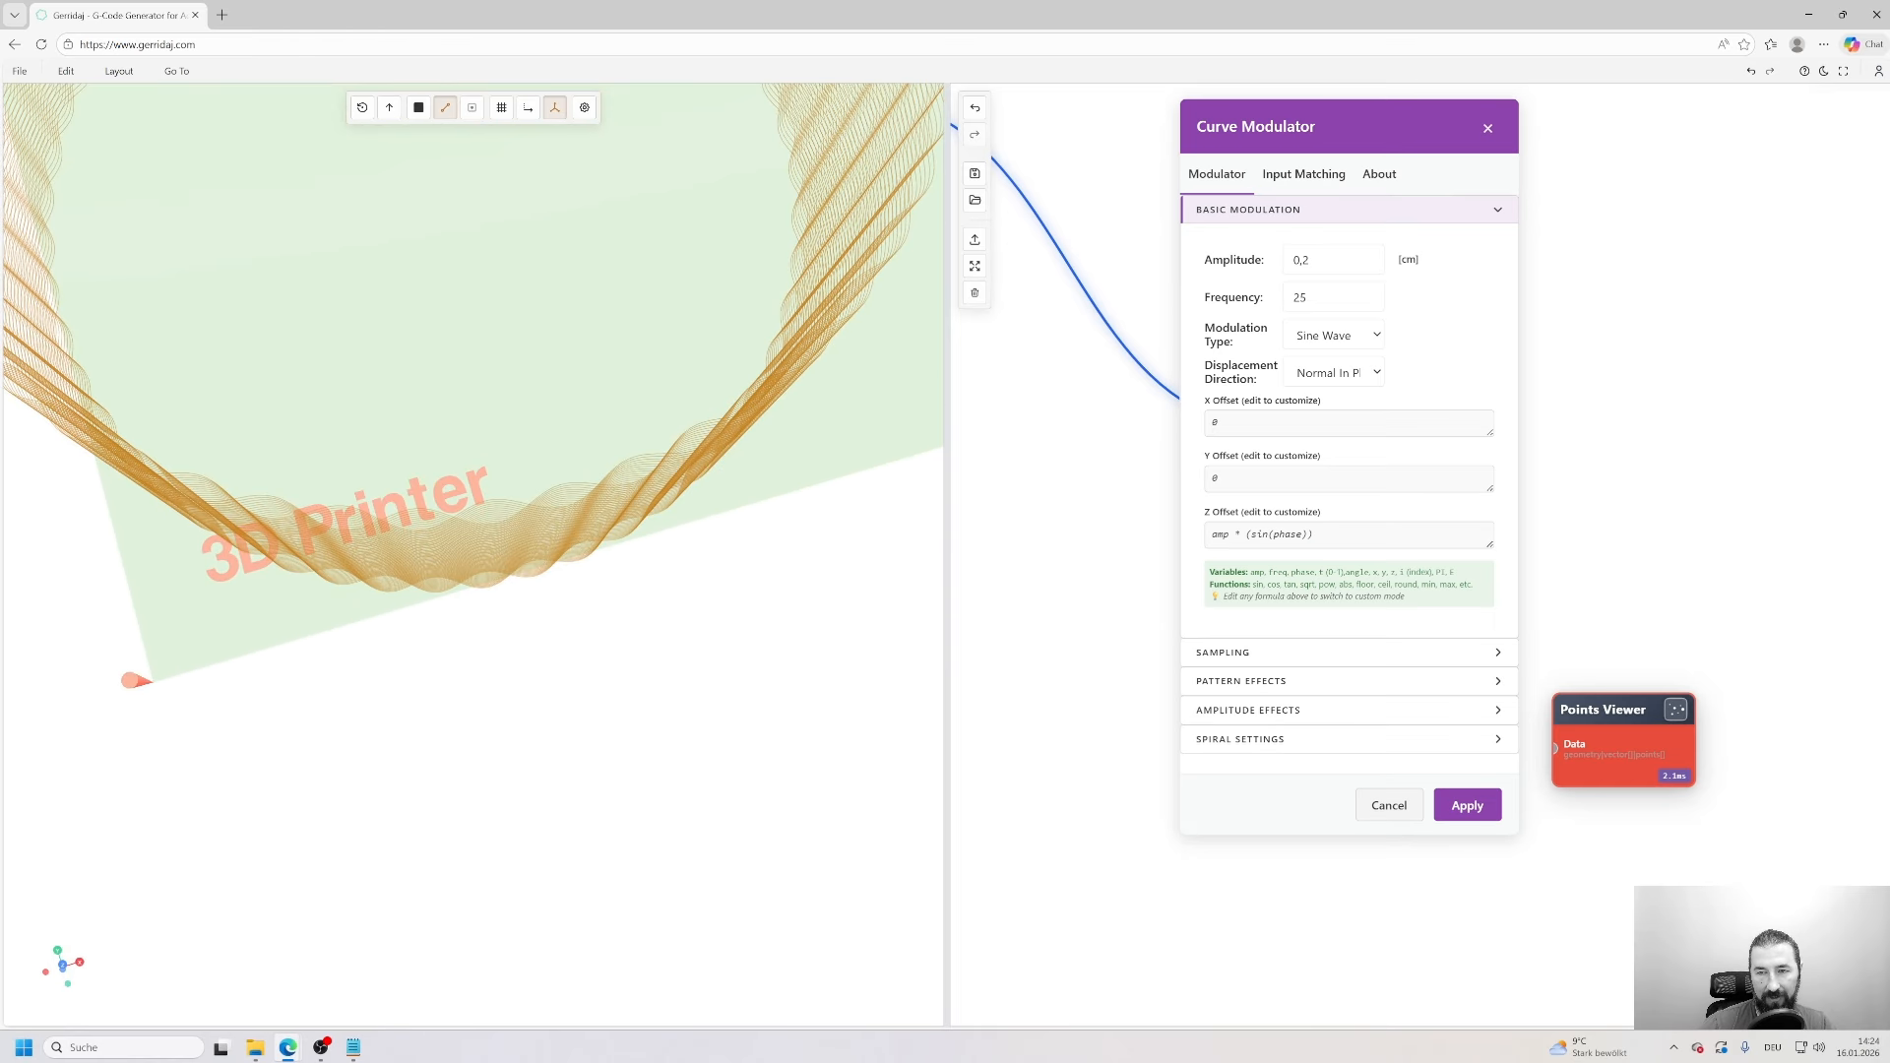
left_click(1325, 336)
left_click(1326, 383)
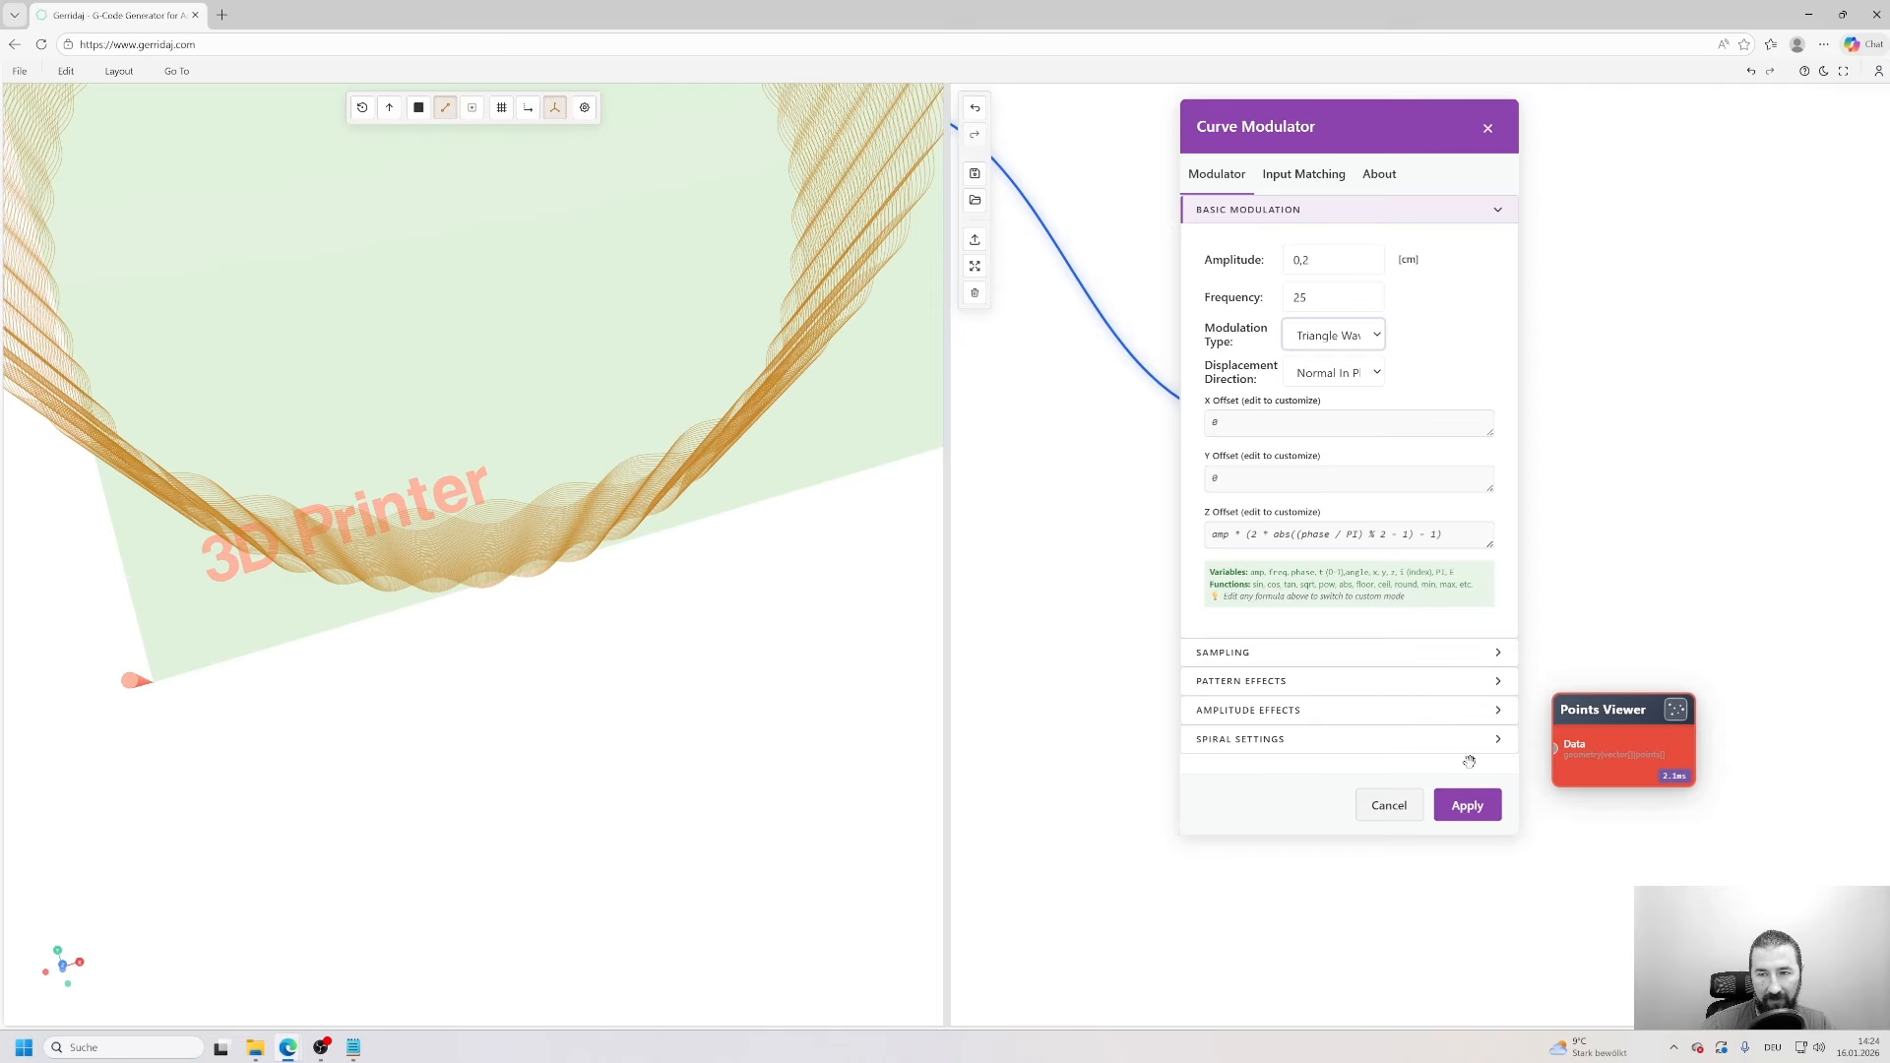
left_click(1467, 805)
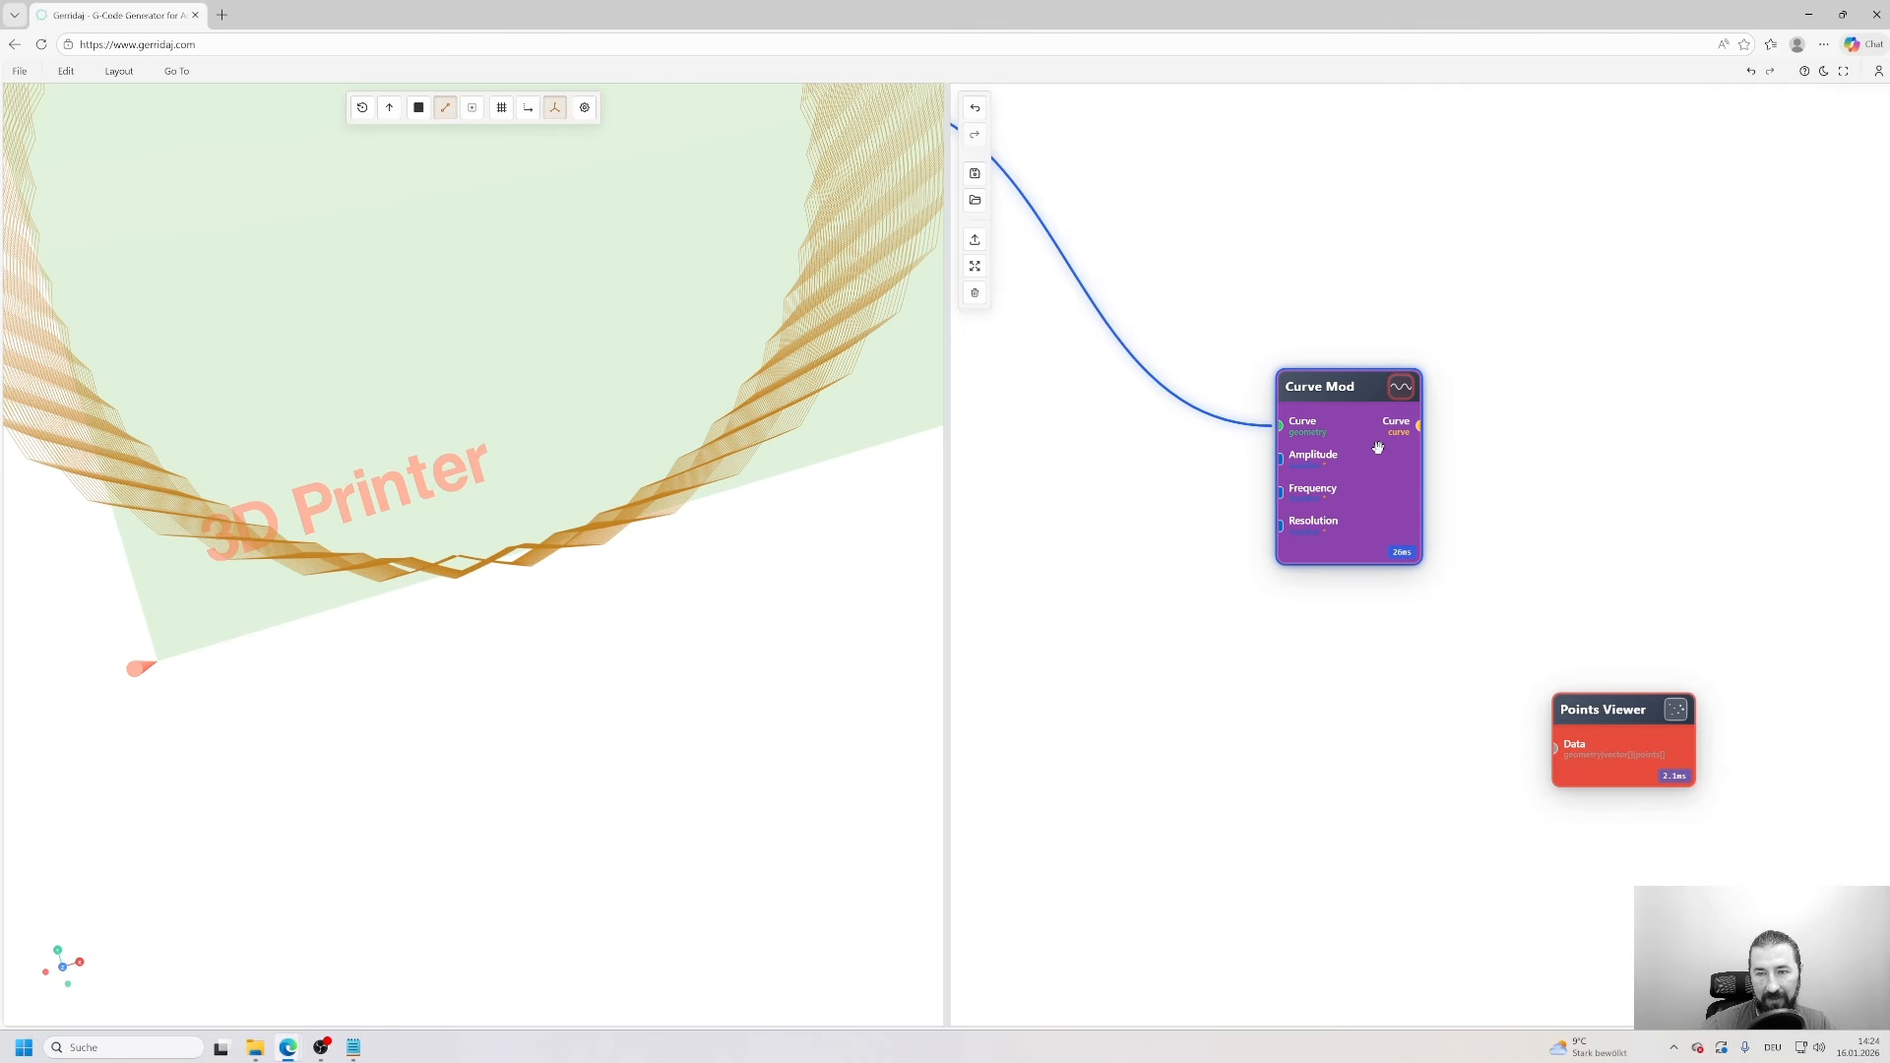
- Examine the triangle wave's Z Offset formula in Curve Mod's Basic Modulation settings and apply them unchanged
double_click(1378, 448)
left_click(1299, 414)
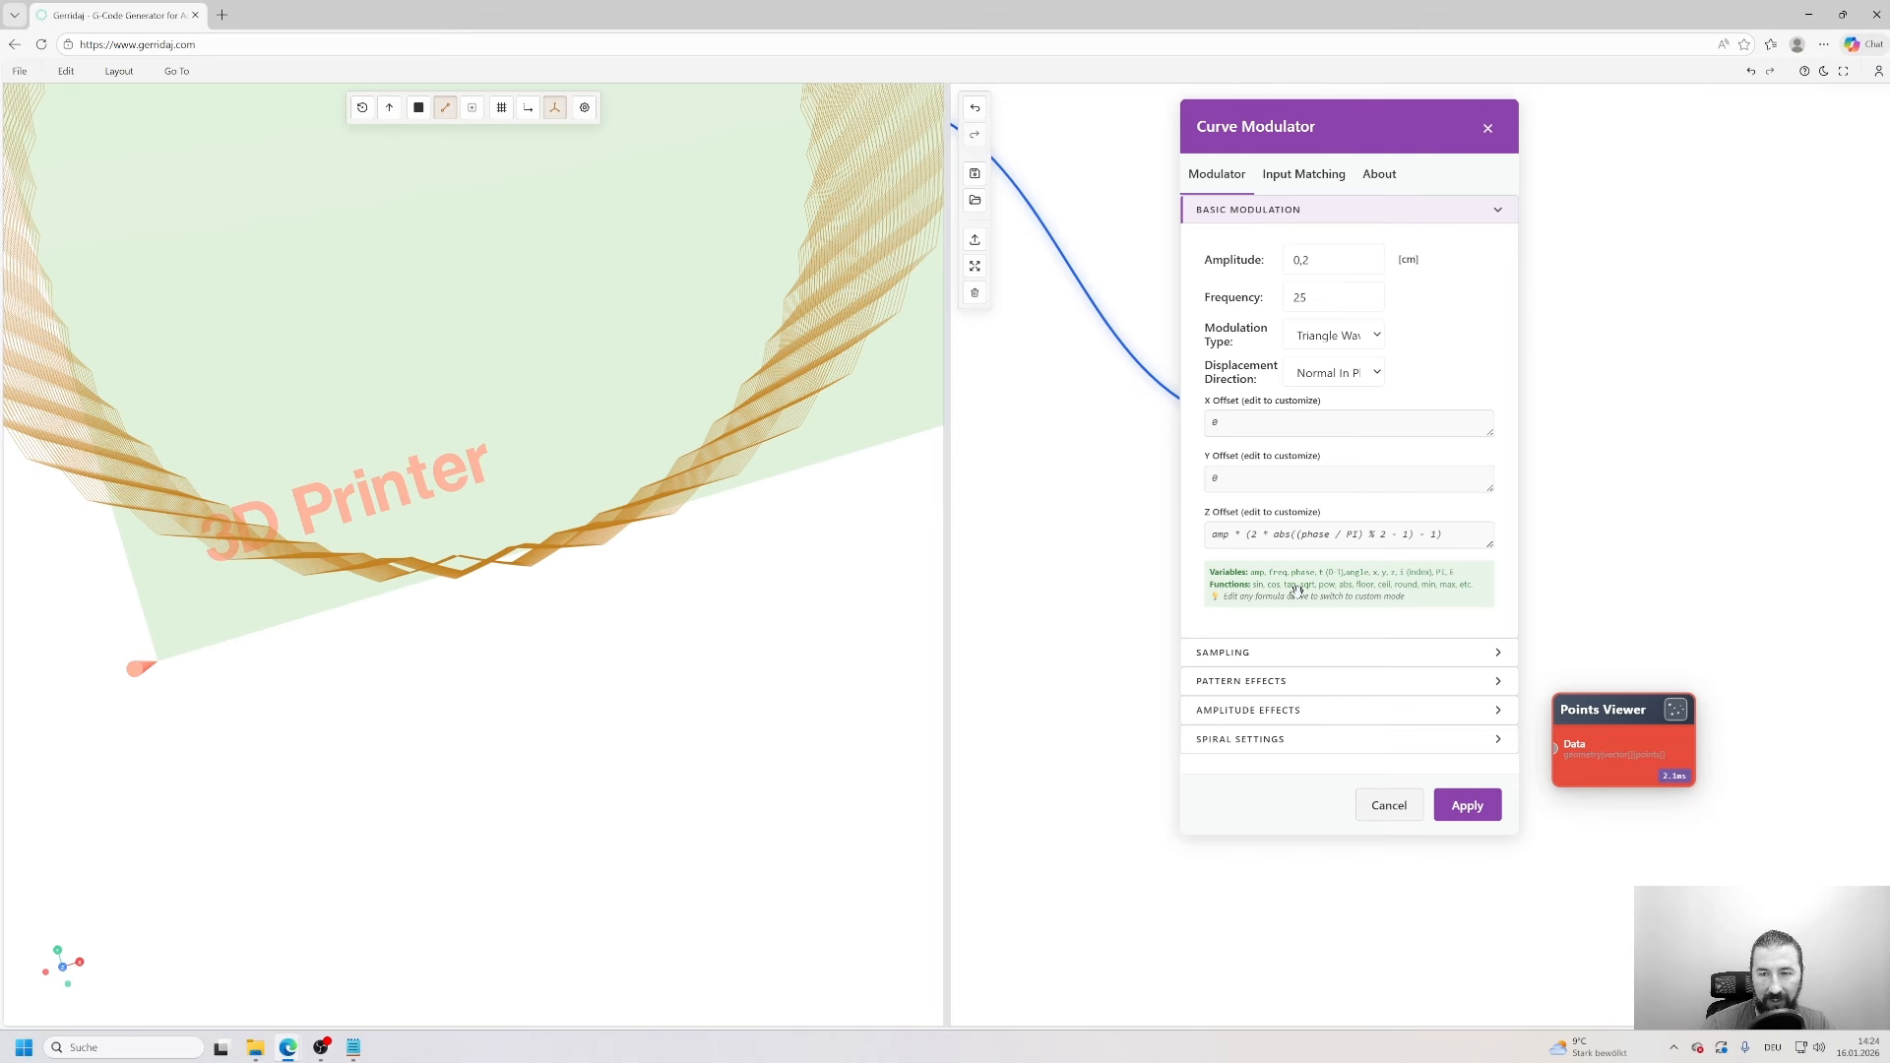
left_click(1465, 542)
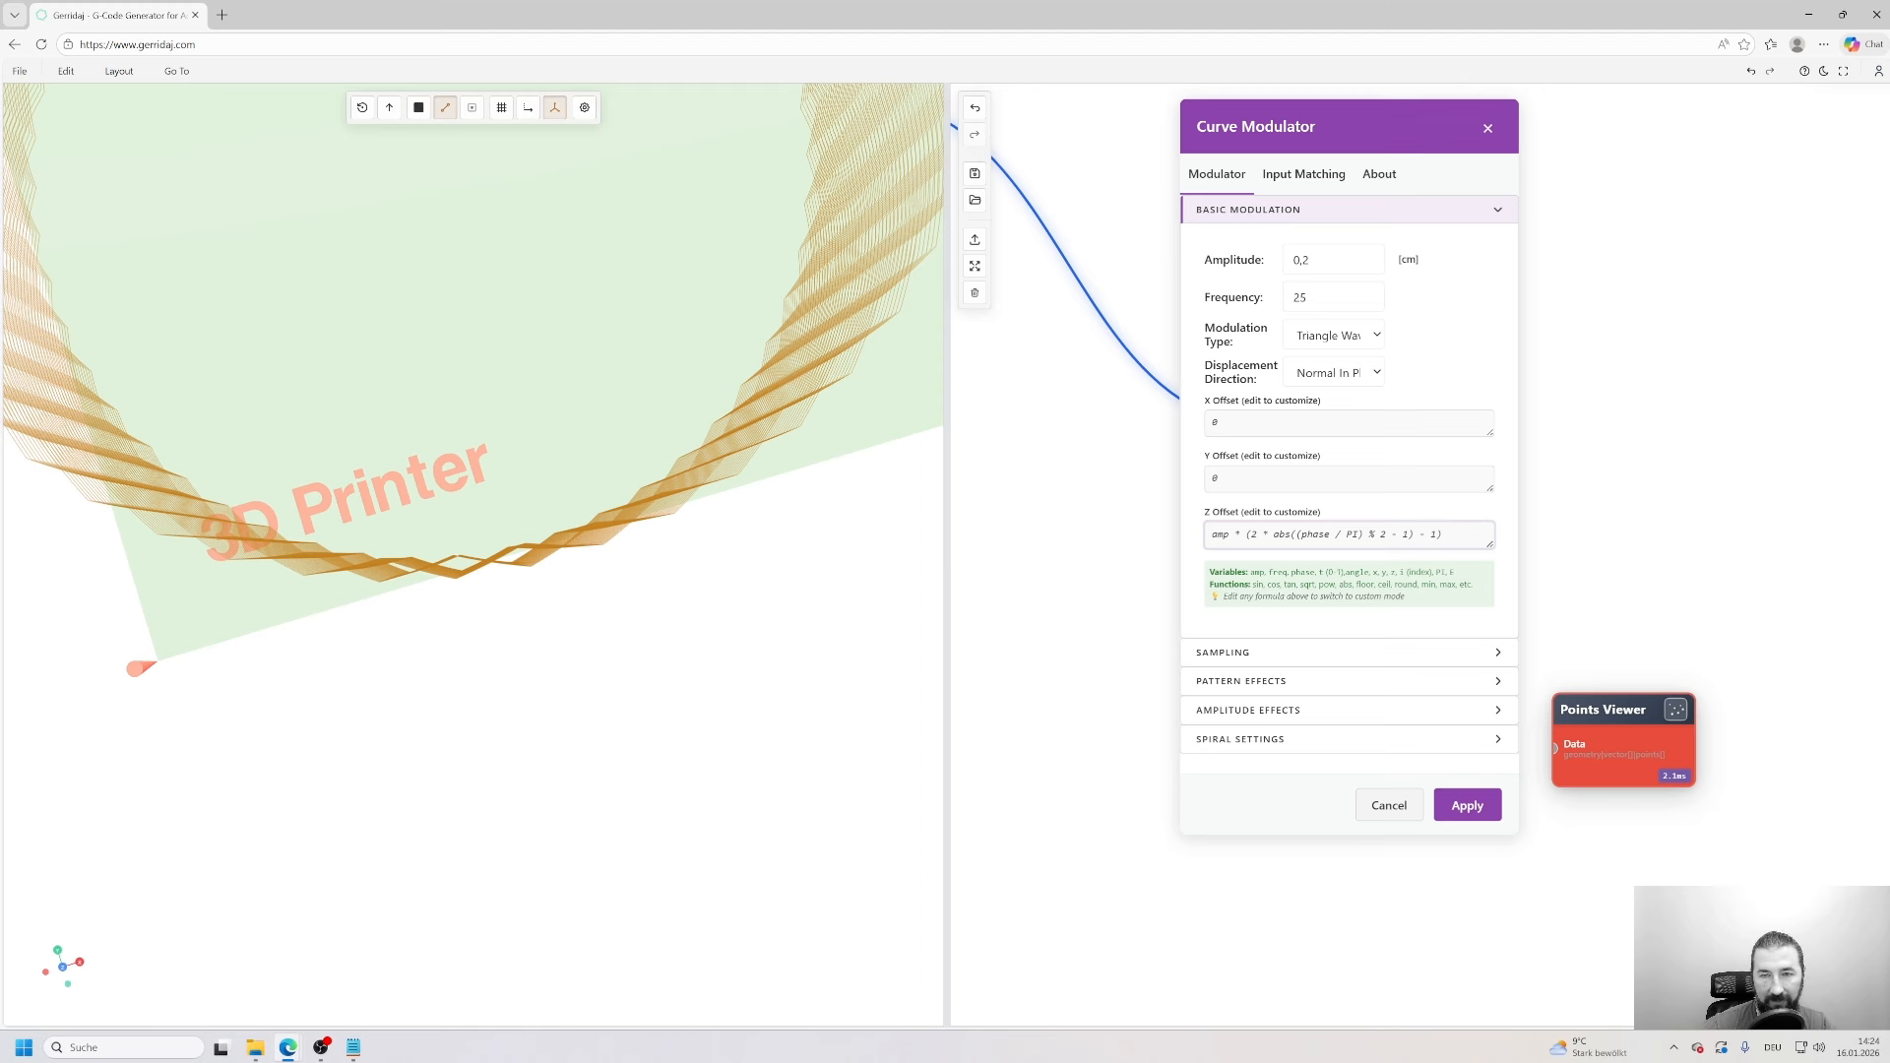
left_click(1466, 805)
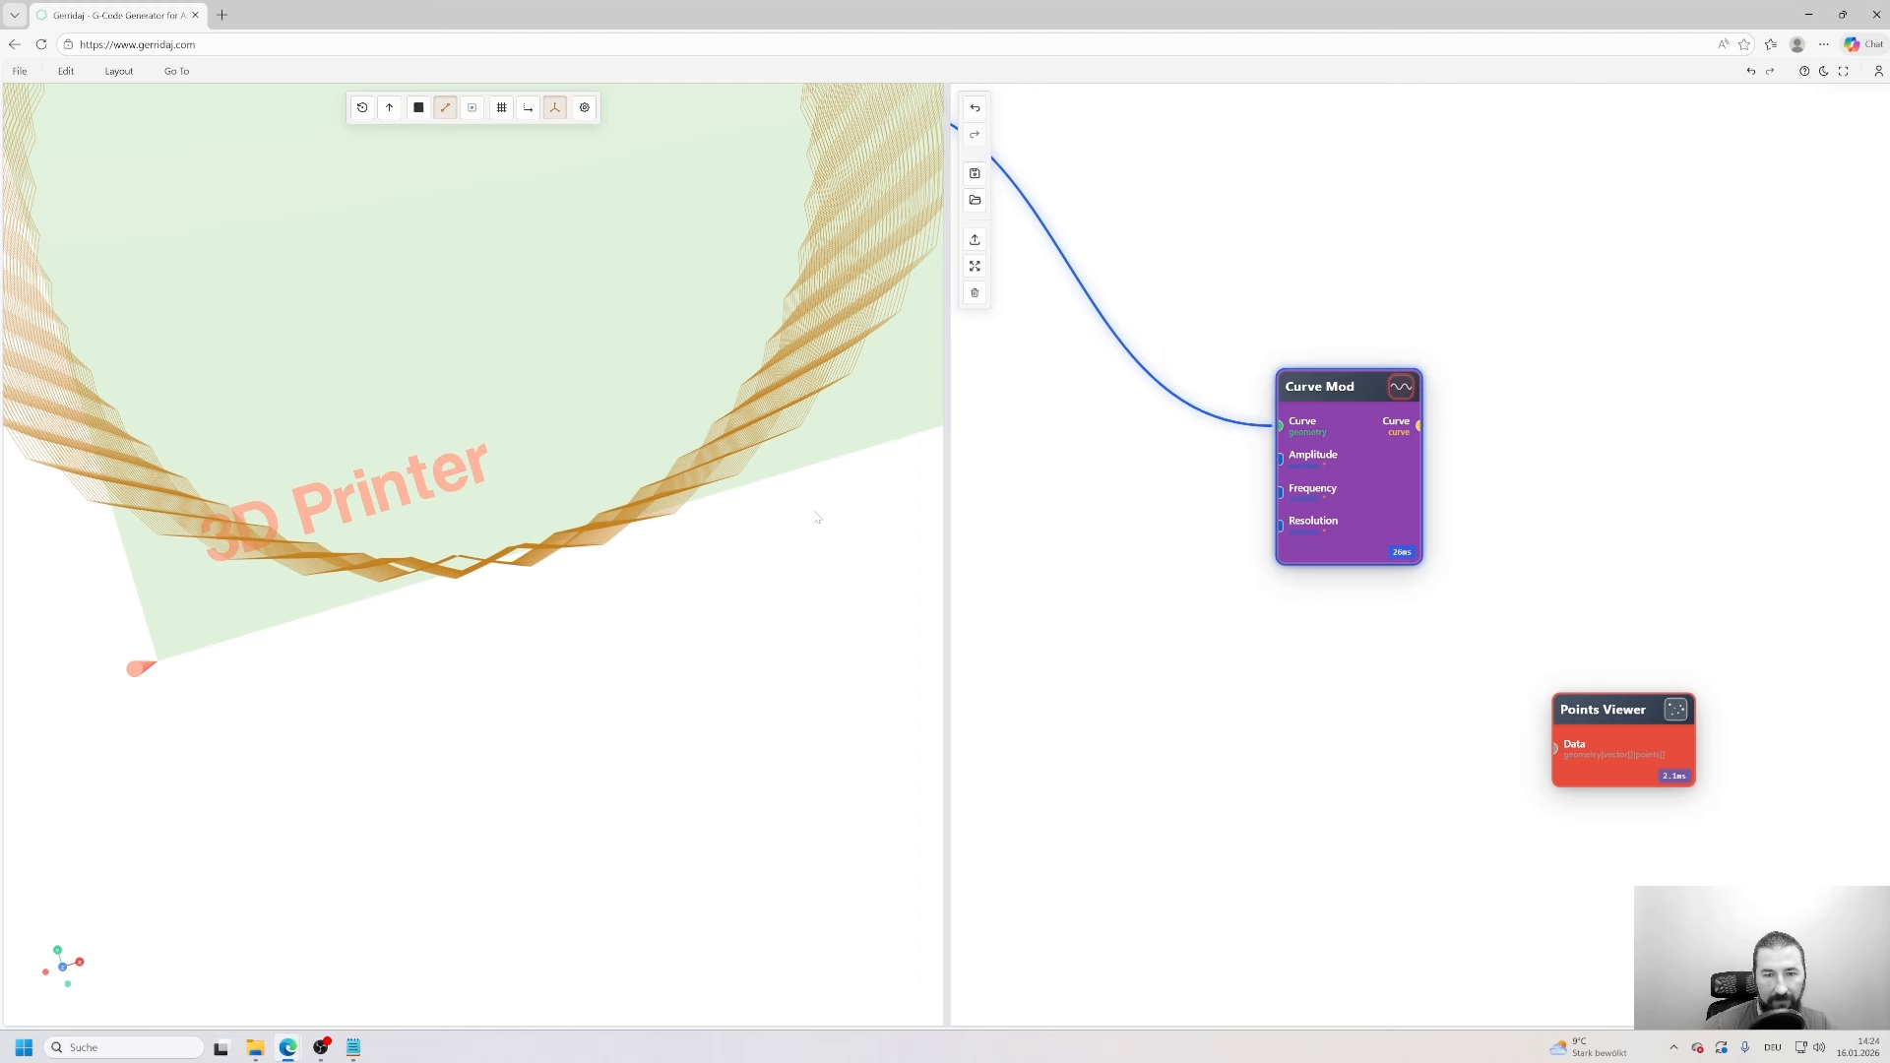
- Place a Points Viewer beside Spiralize, connect the Spiral output to its Data input and inspect the toolpath points from several angles
scroll(705, 453, "down", 5)
left_click_drag(692, 545, 684, 394)
scroll(1083, 493, "down", 5)
left_click_drag(1014, 463, 1342, 624)
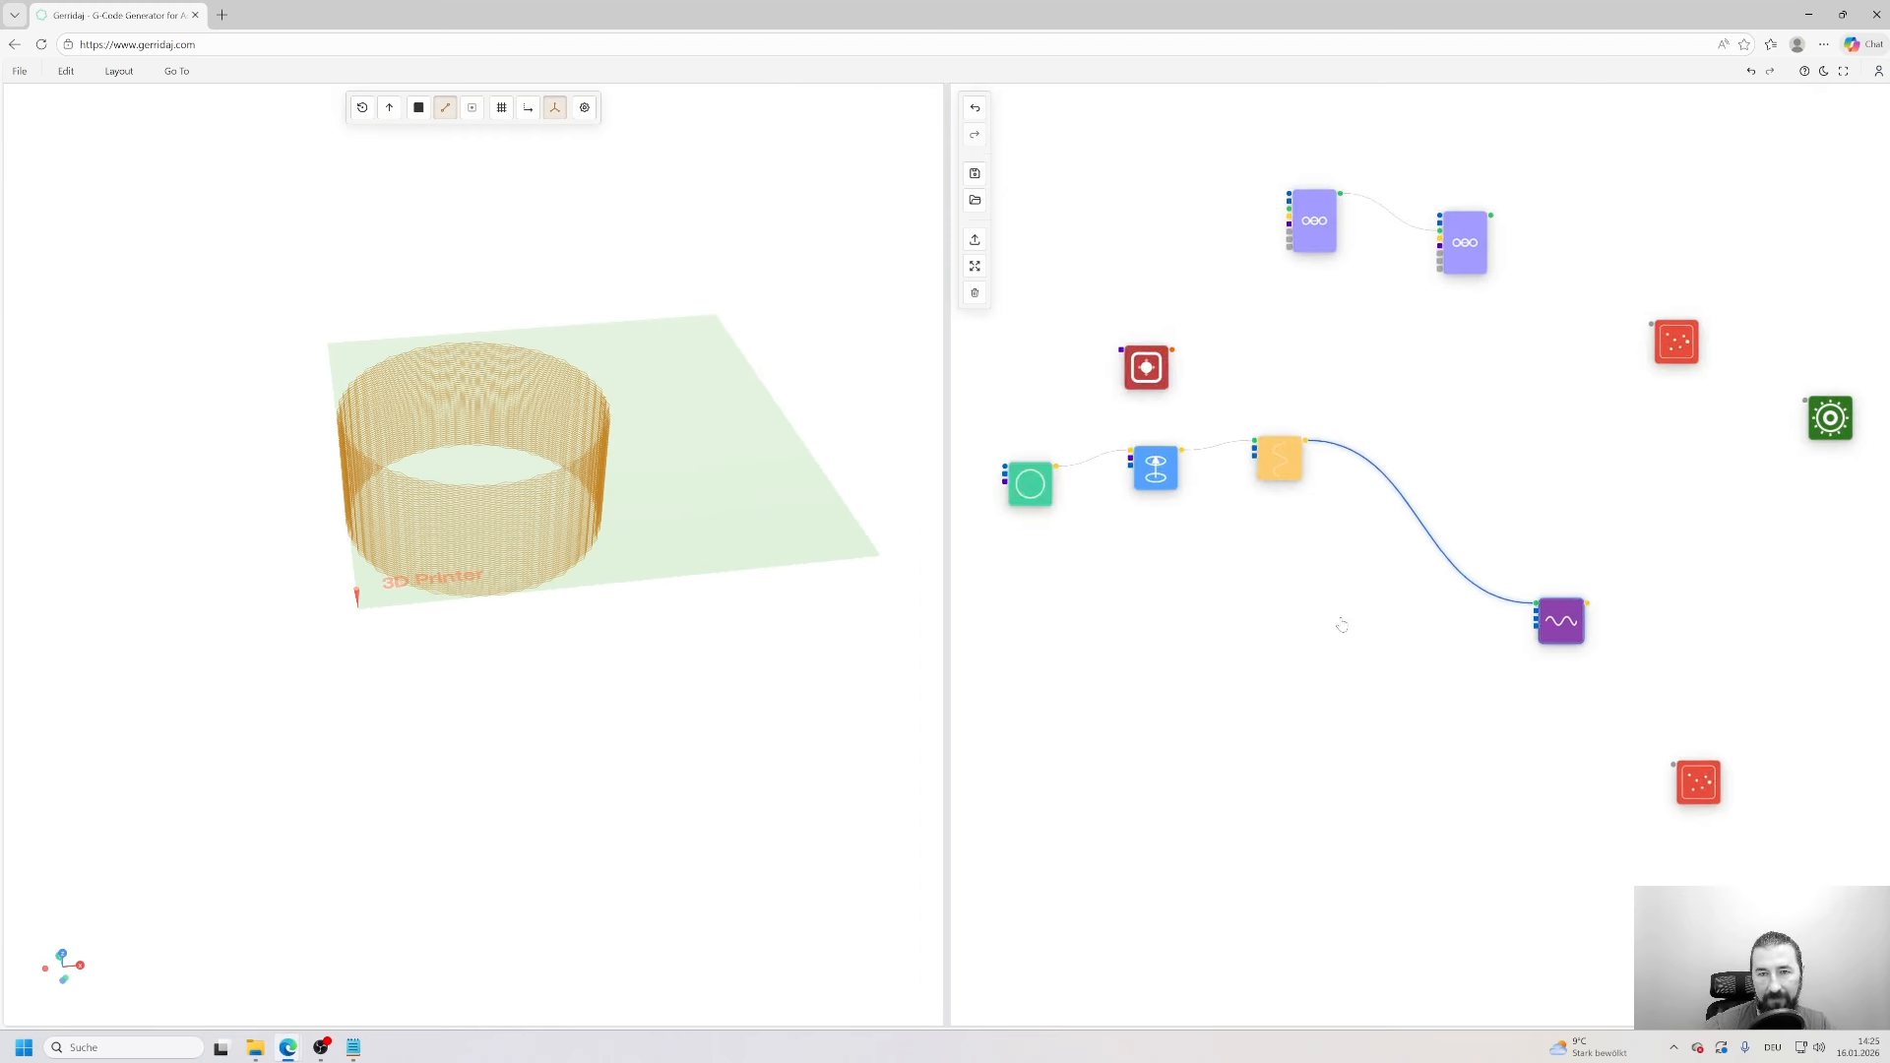
scroll(1284, 551, "up", 5)
left_click_drag(1284, 551, 1217, 728)
left_click_drag(1230, 577, 1310, 591)
left_click_drag(1330, 742, 1188, 693)
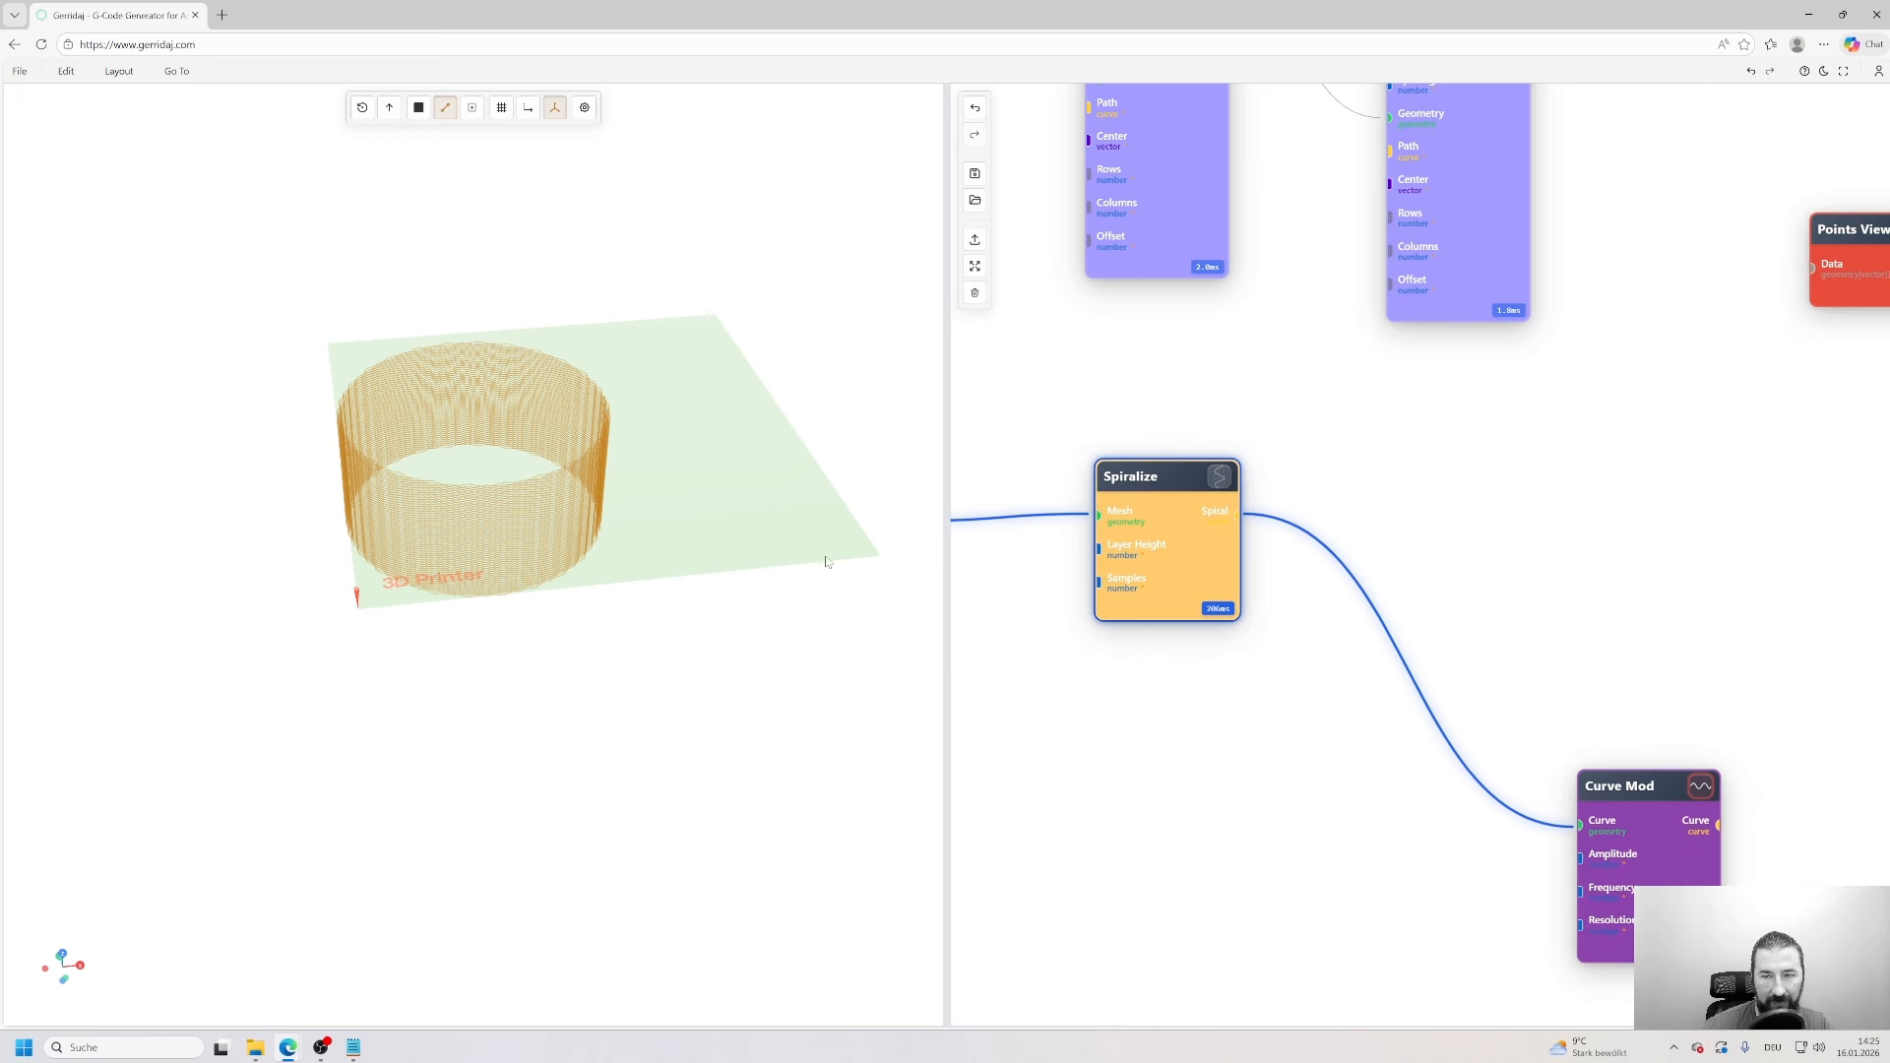
left_click_drag(1171, 547, 1103, 594)
left_click_drag(1854, 232, 1362, 443)
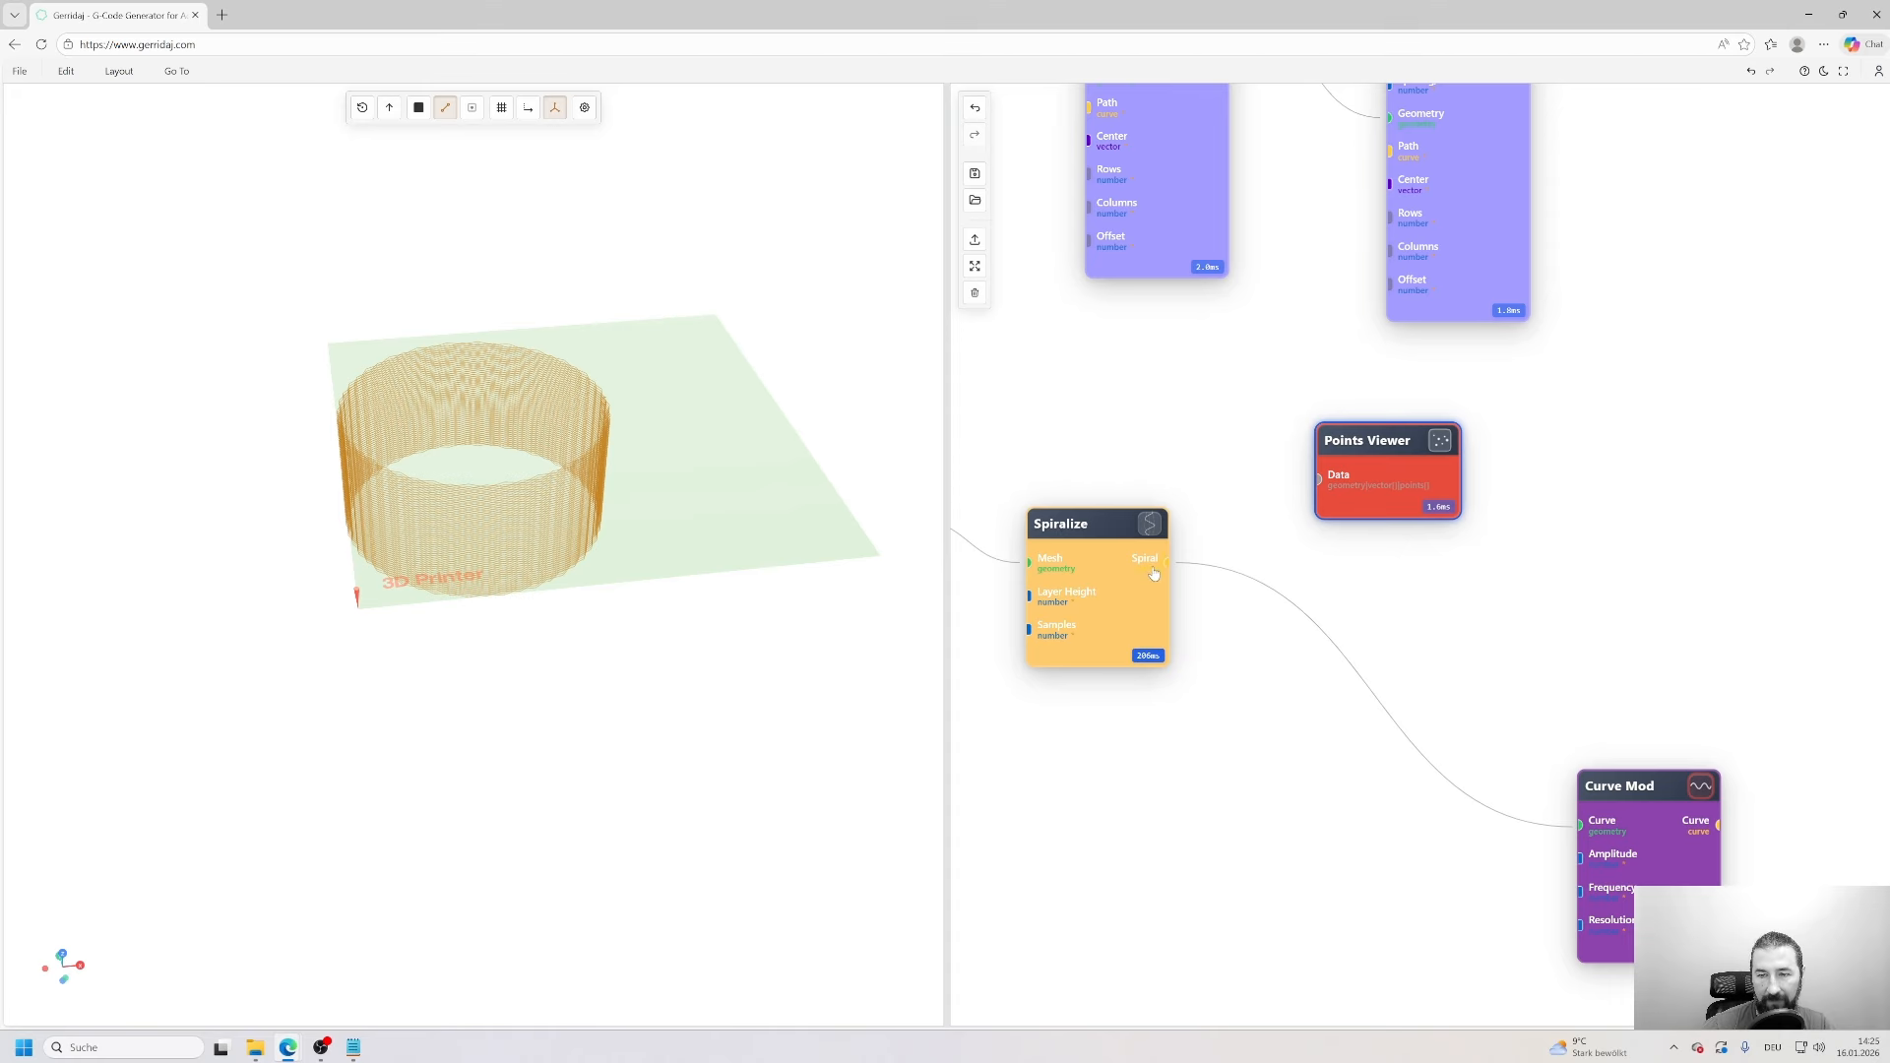
left_click_drag(1155, 571, 1319, 479)
scroll(573, 487, "up", 10)
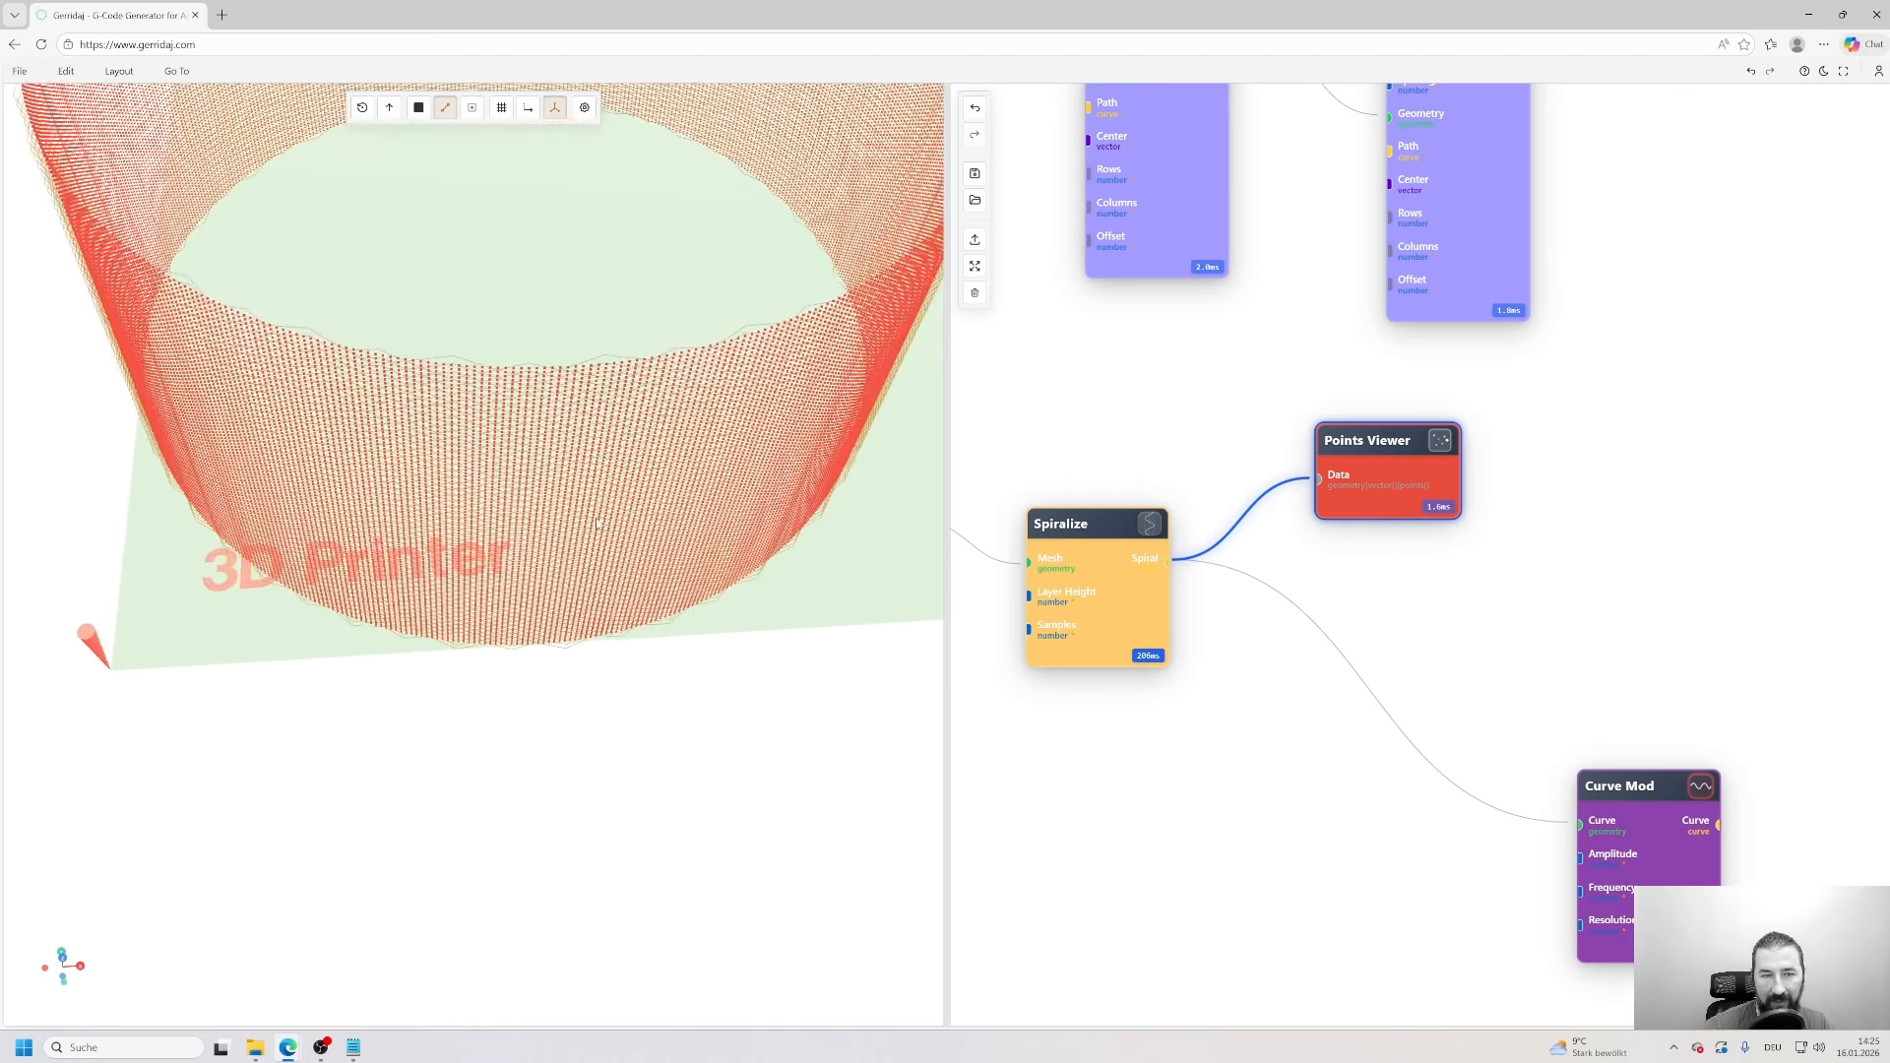
scroll(596, 522, "up", 10)
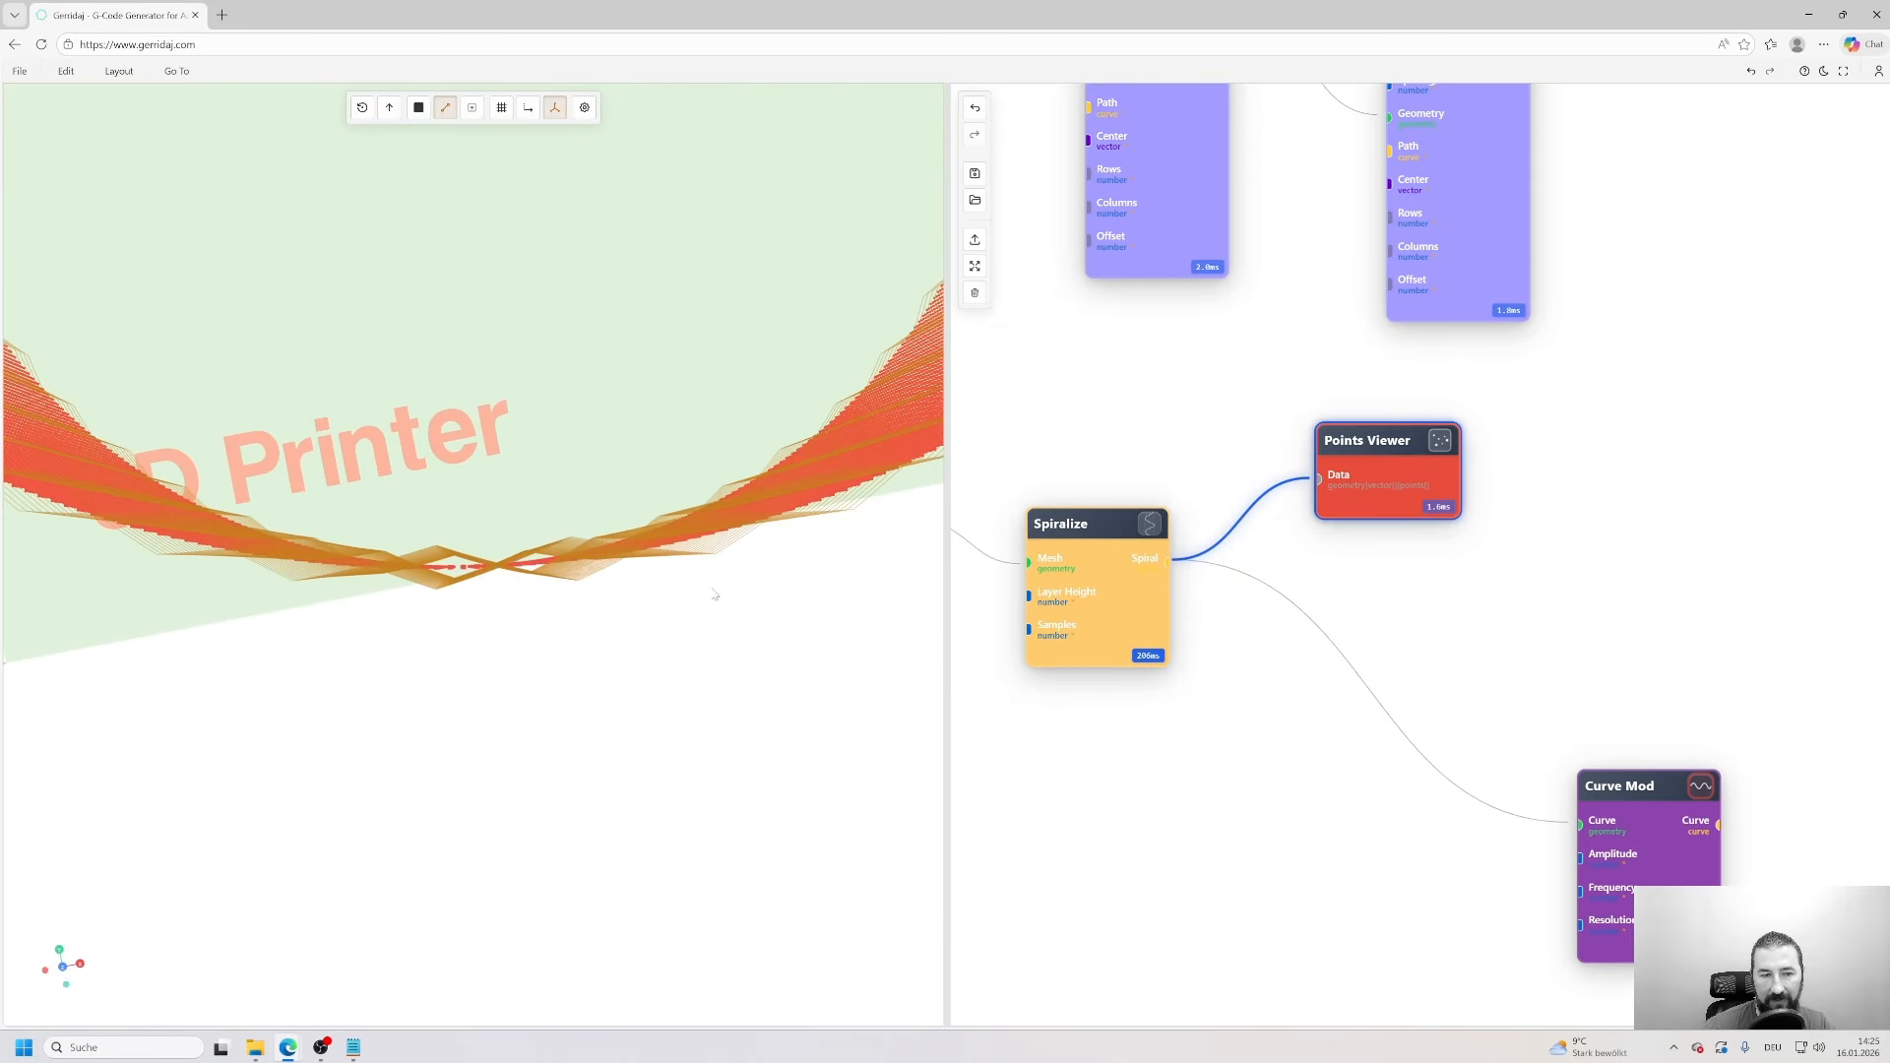
left_click_drag(715, 594, 705, 530)
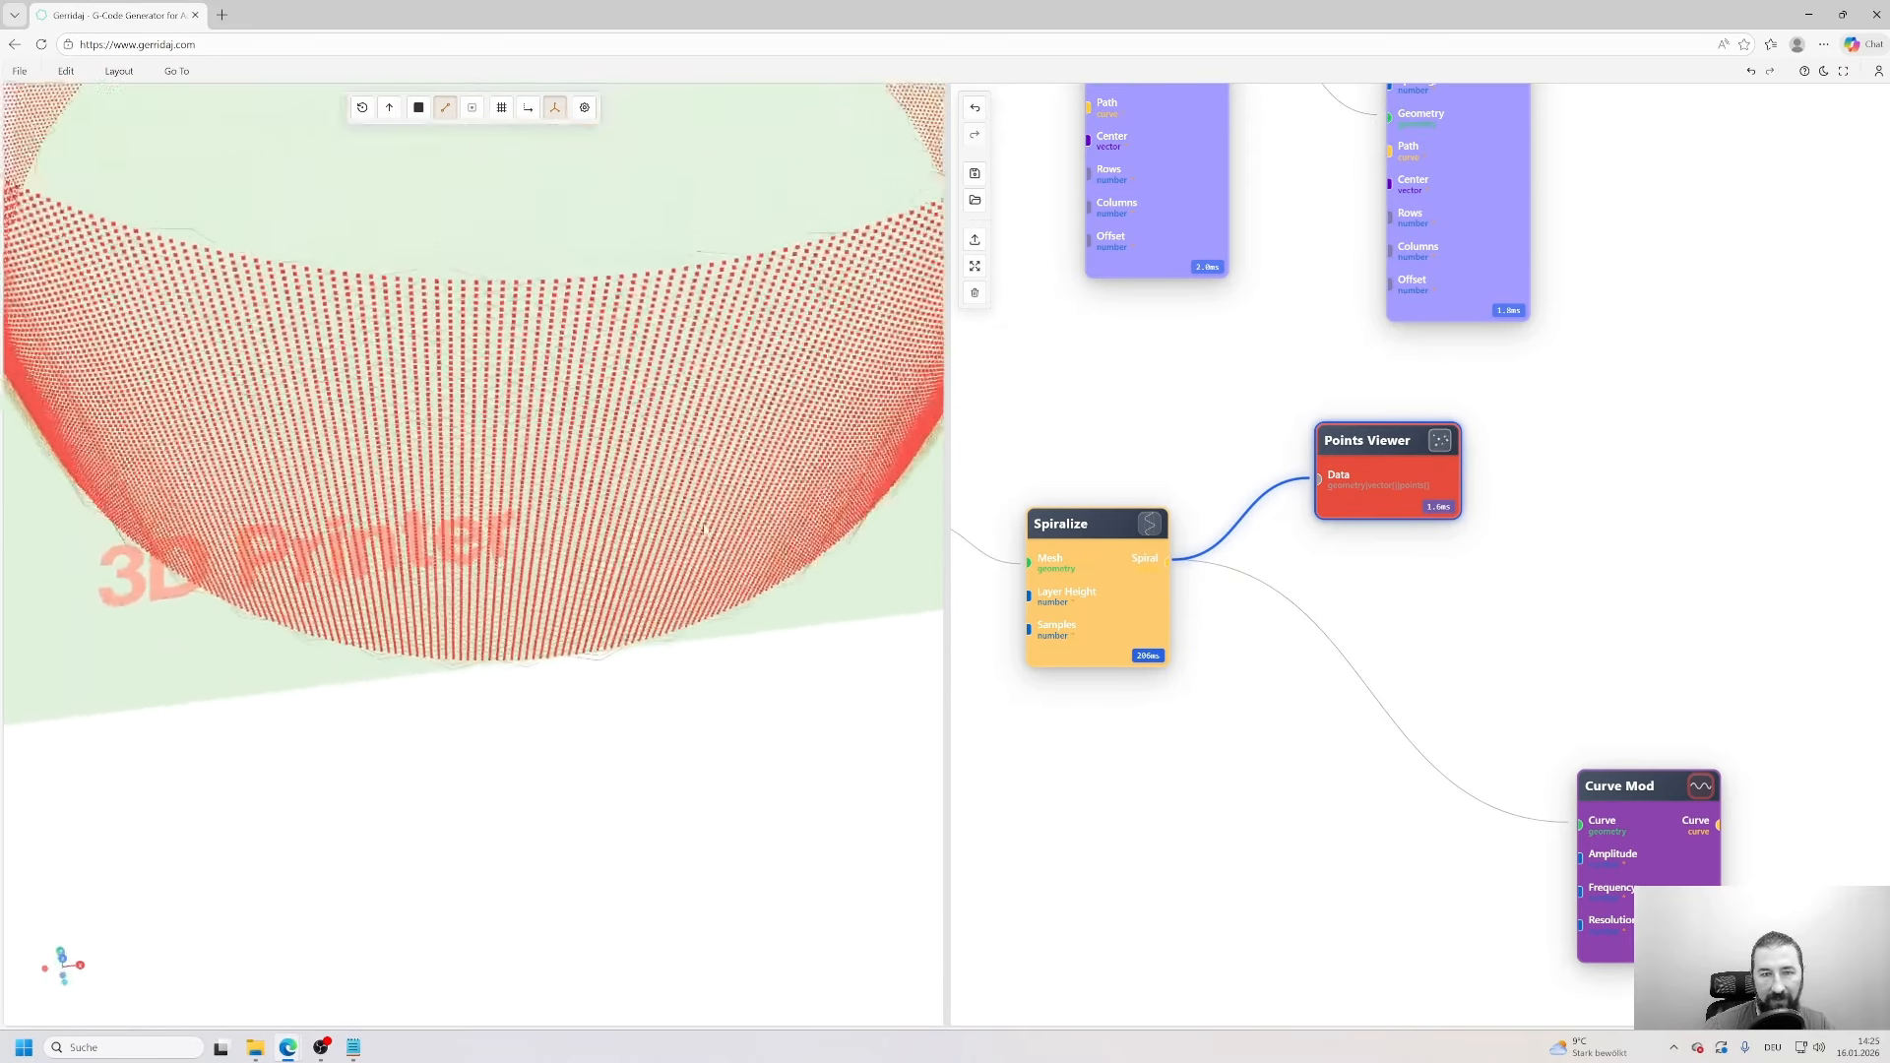
- Set Spiralize's samples to 100, apply it and examine the sparser points against the modulated curve
double_click(1130, 611)
double_click(1079, 570)
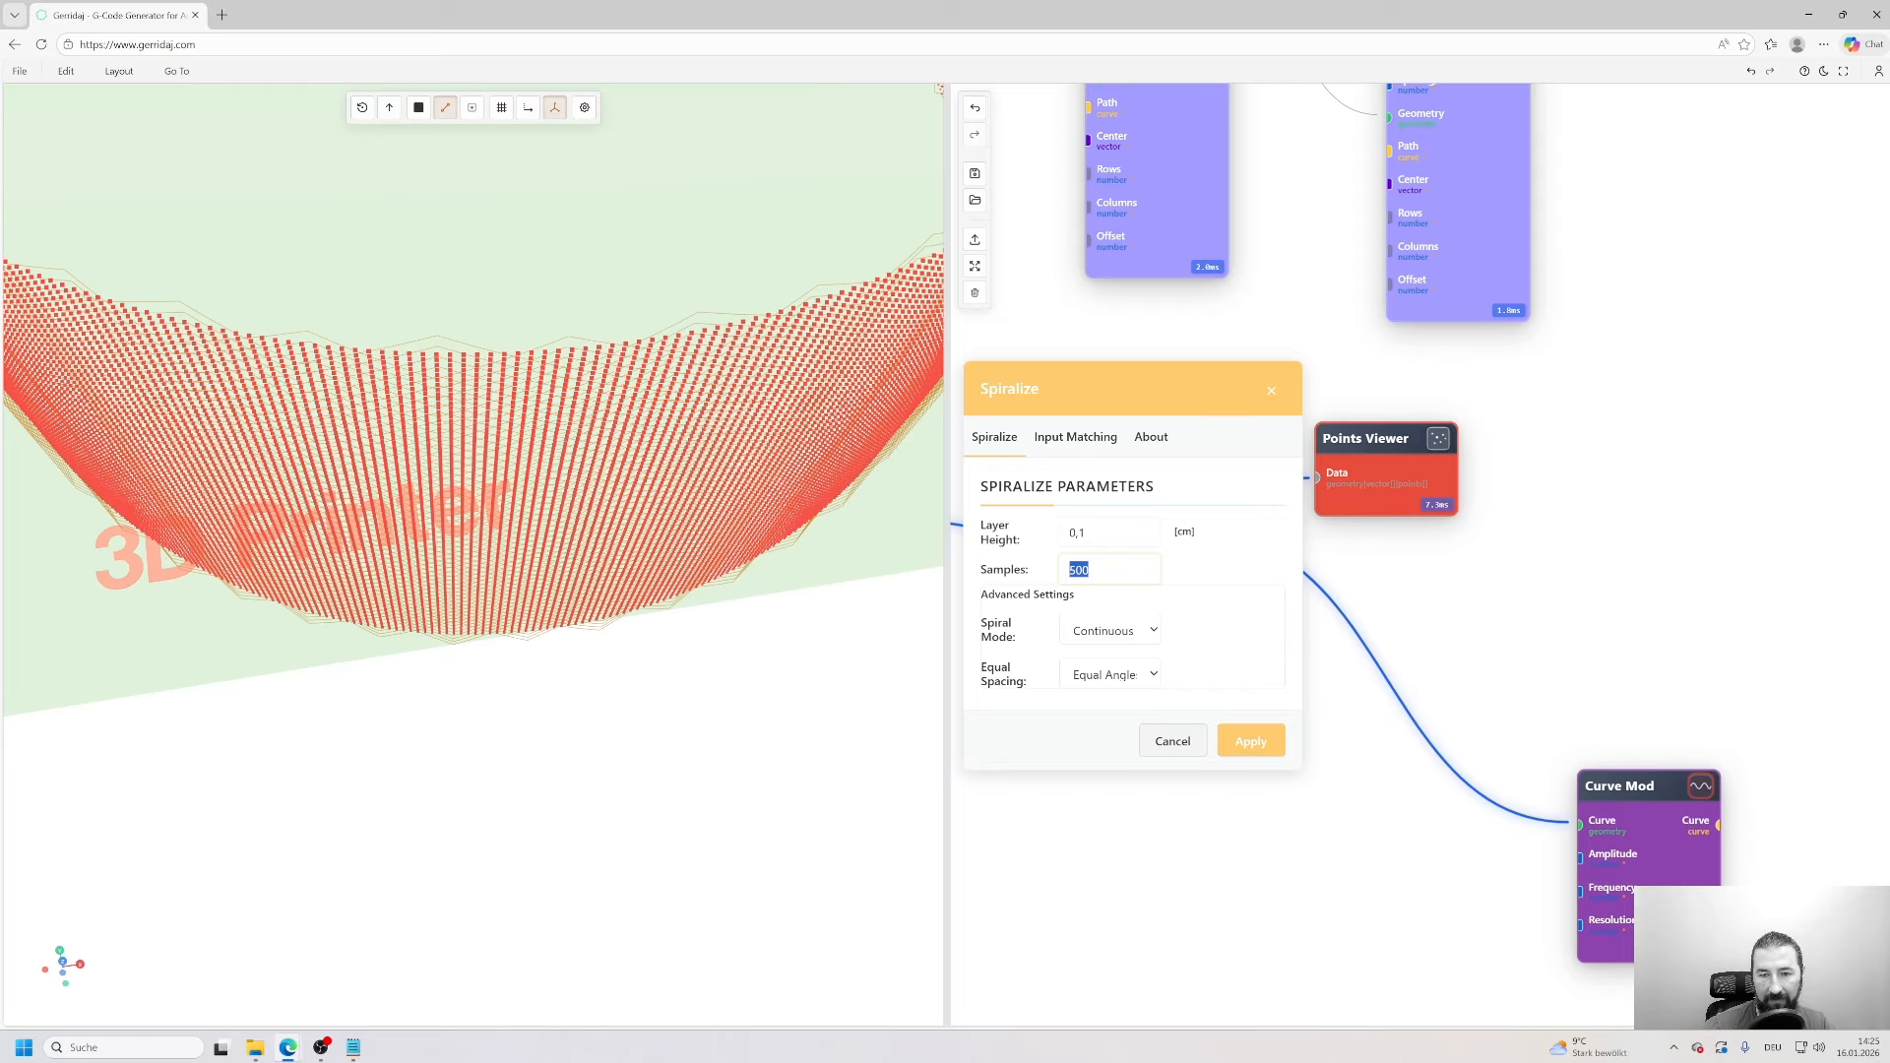
key("Return")
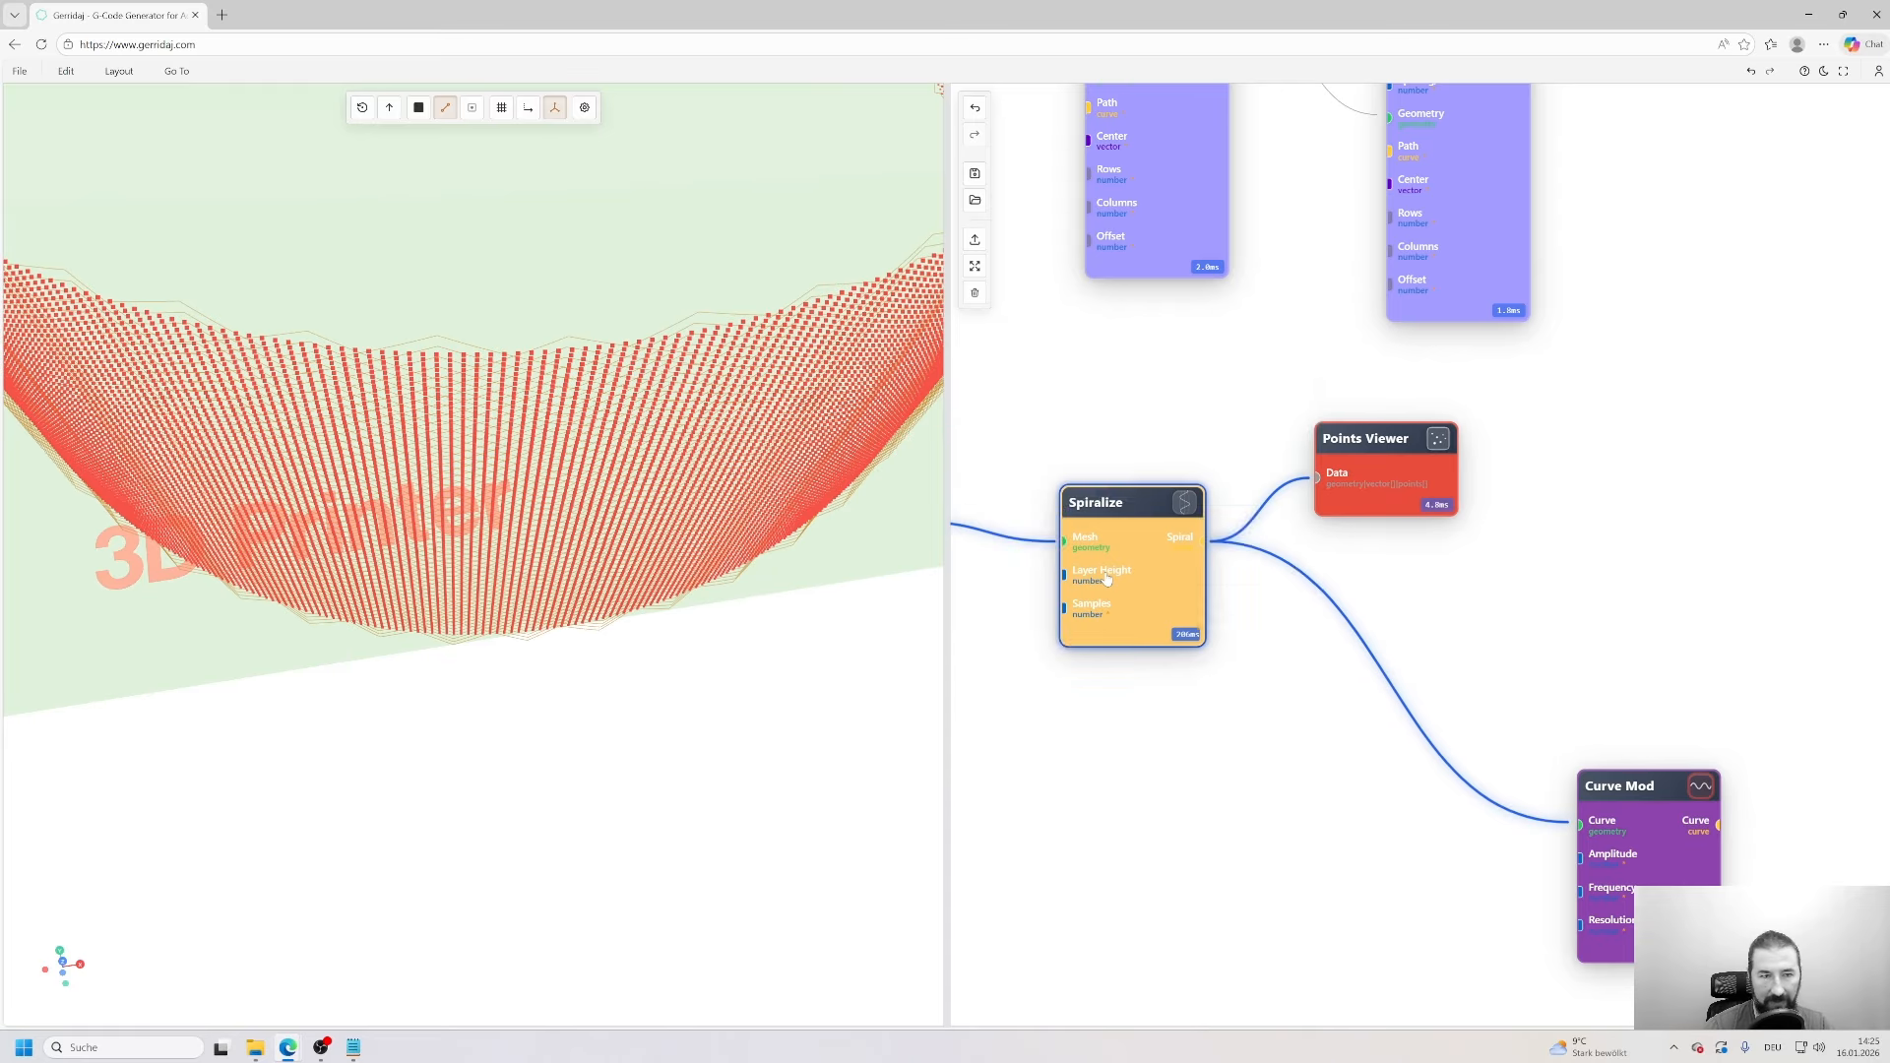
scroll(603, 505, "down", 3)
left_click_drag(692, 461, 650, 523)
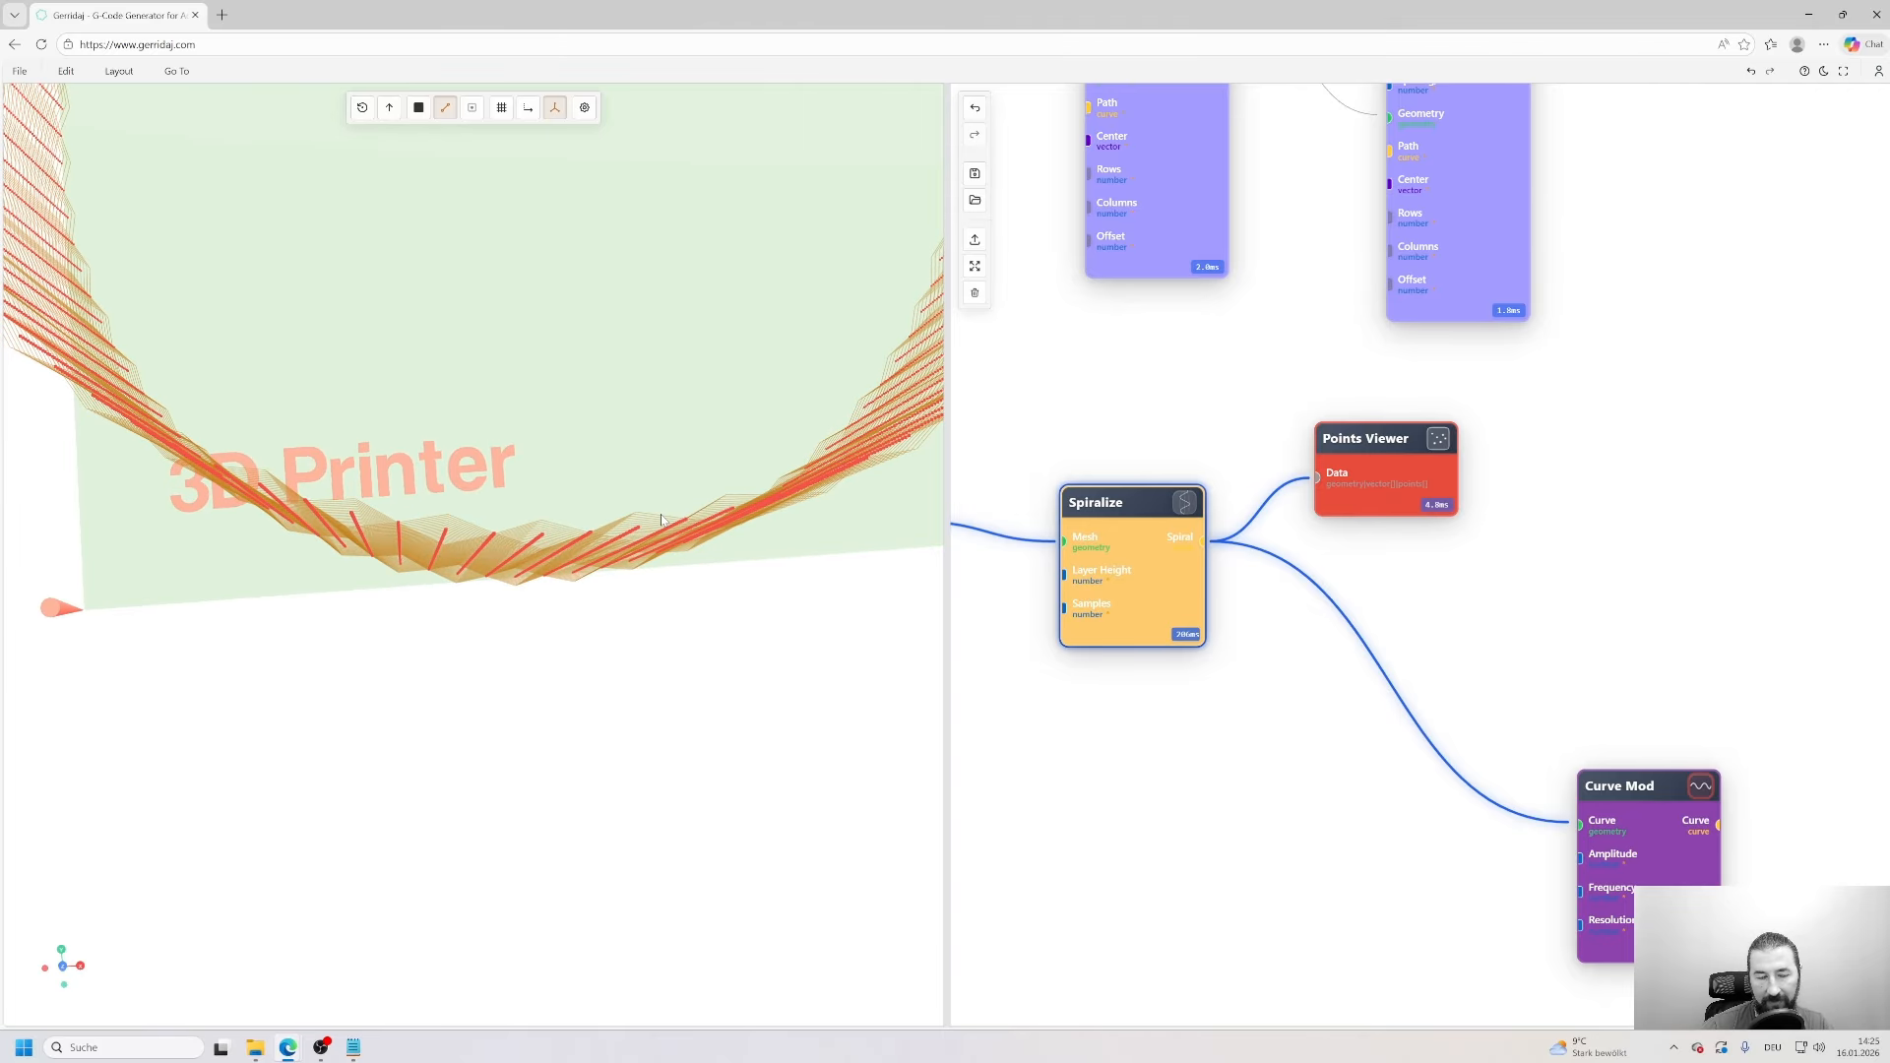
left_click_drag(611, 622, 507, 533)
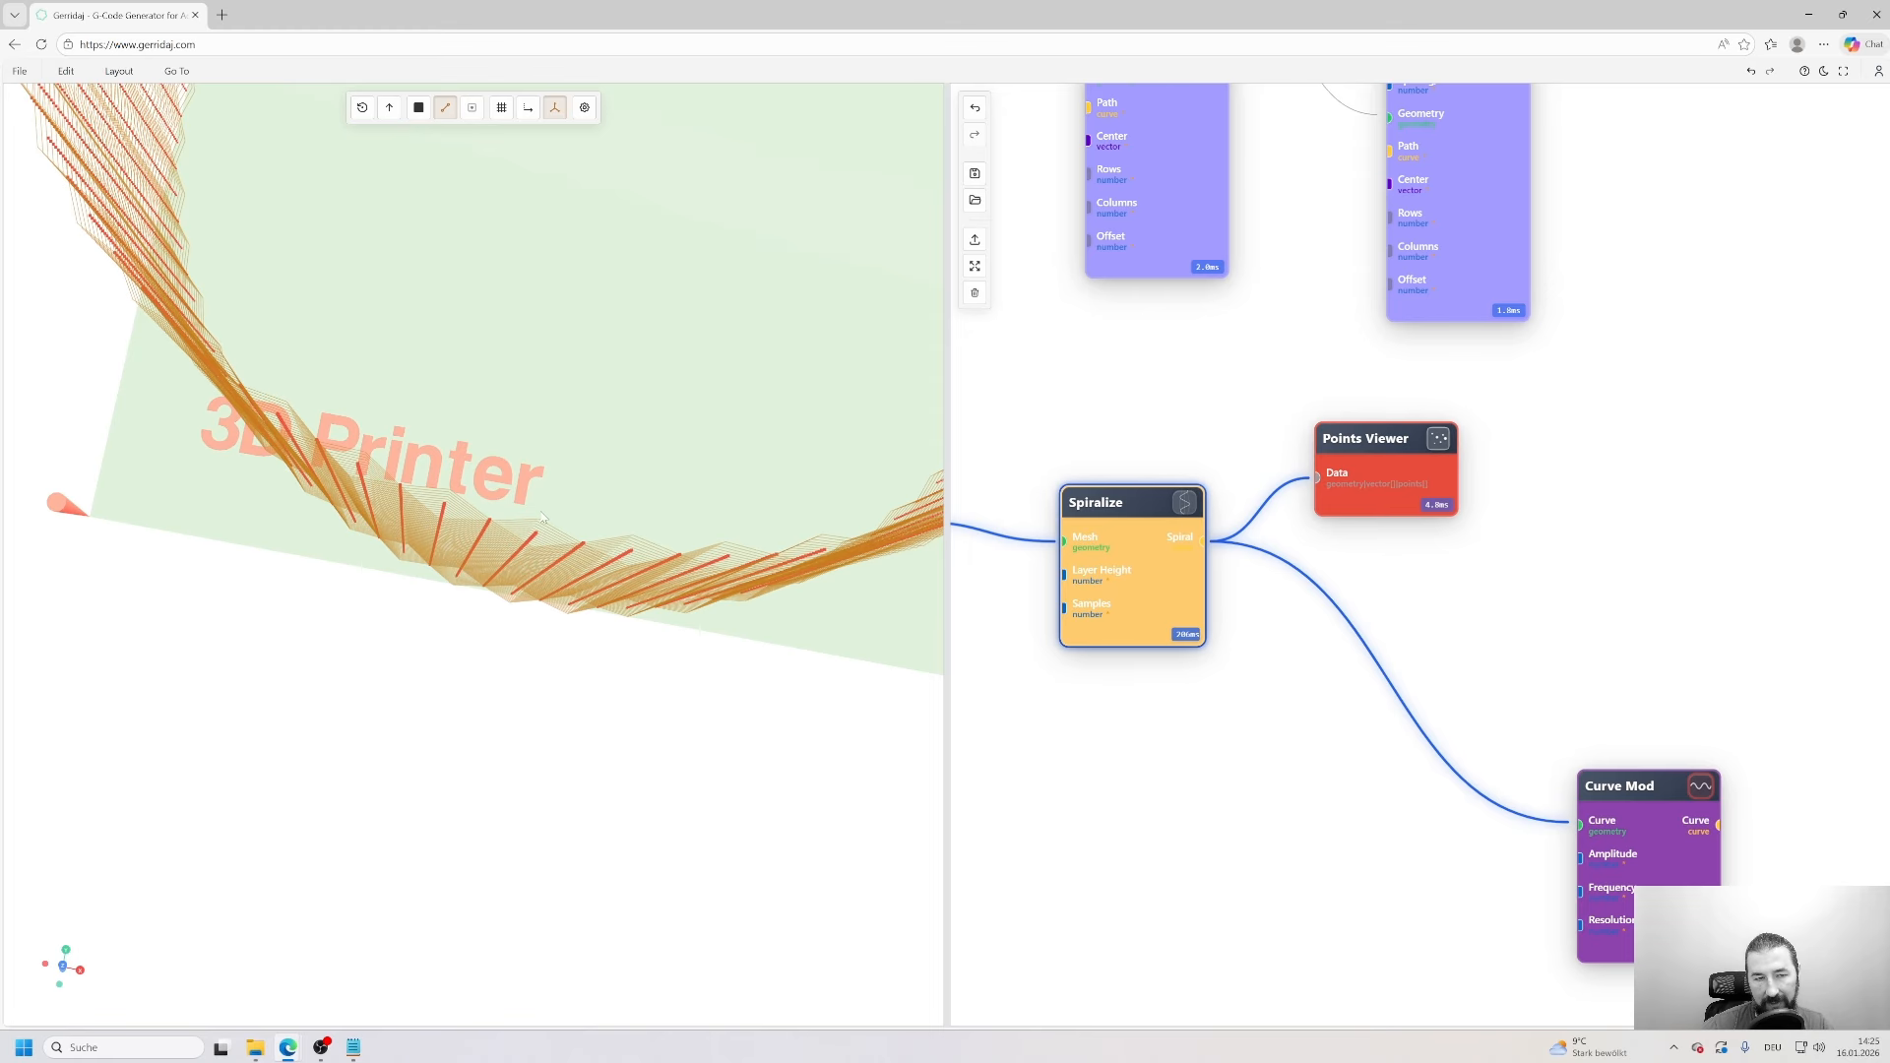
scroll(586, 503, "down", 3)
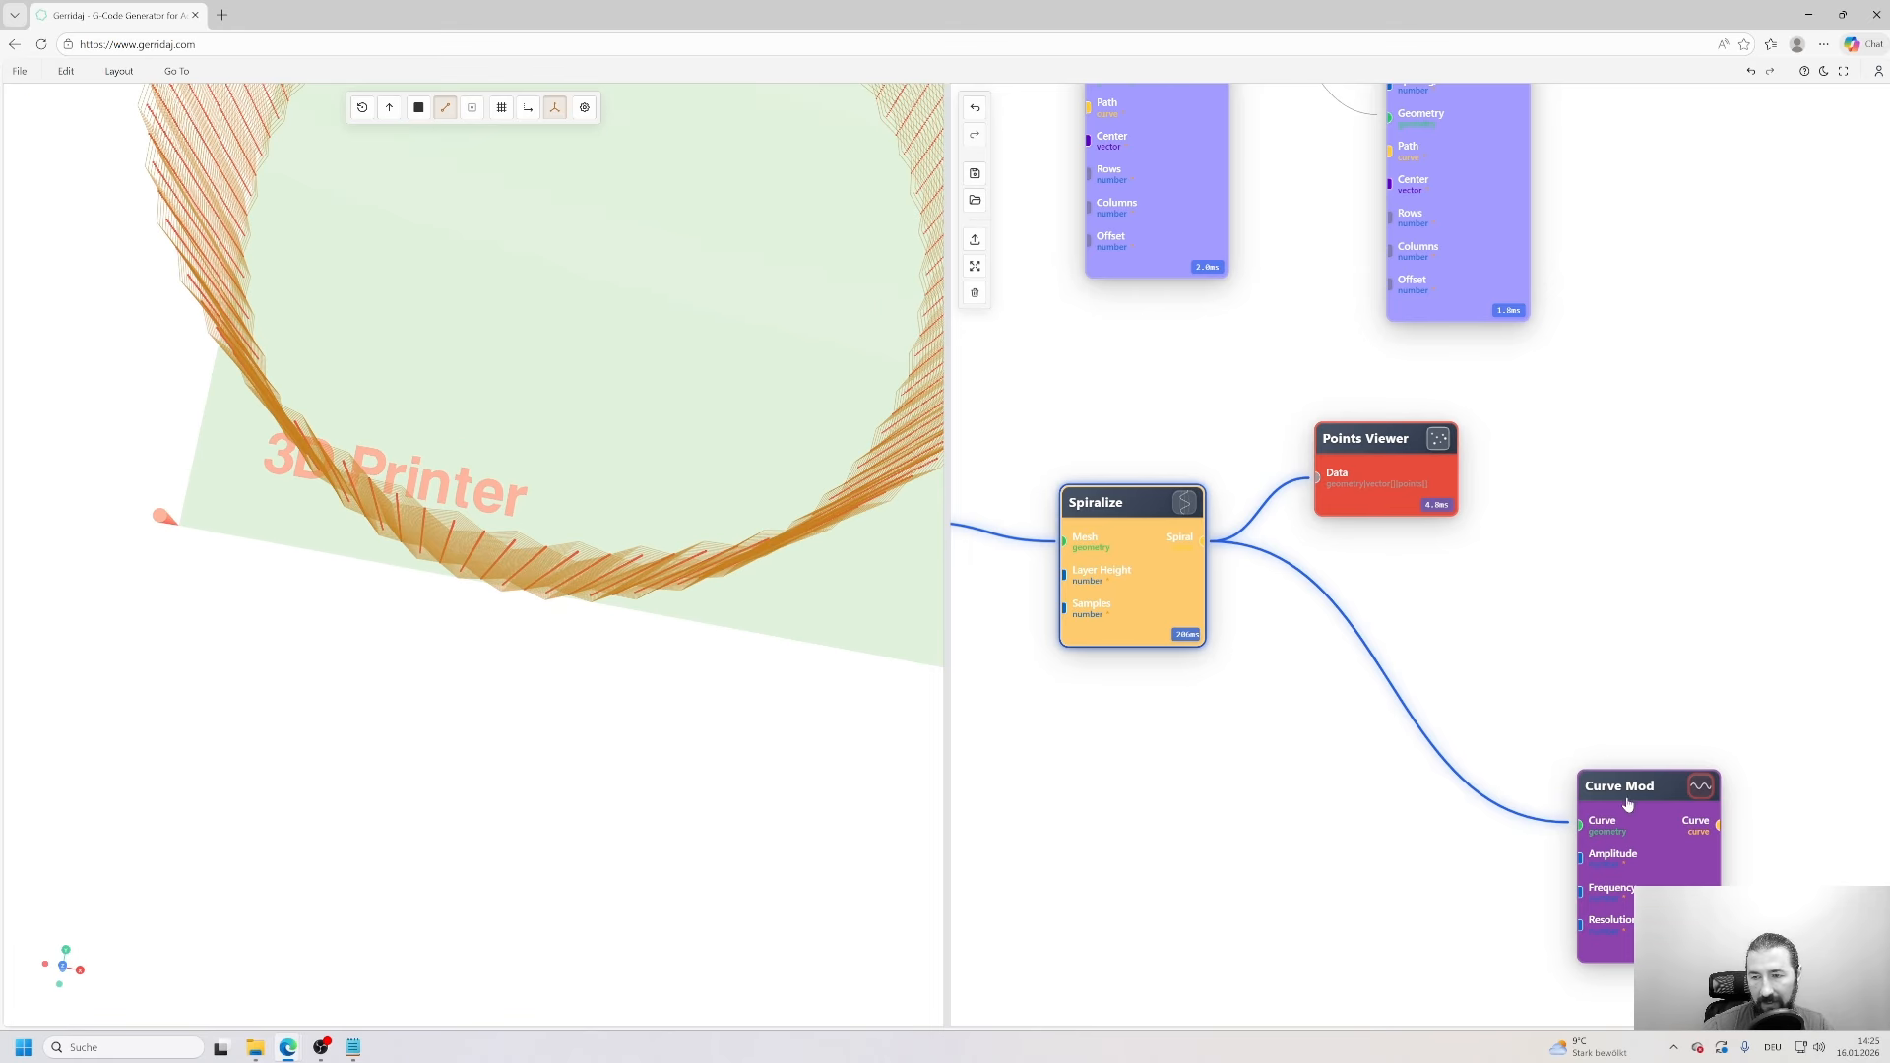
- Move Curve Mod nearer to Spiralize, set its modulation type to Sine Wave, apply it and reposition the Points Viewer
left_click_drag(1628, 805, 1657, 427)
double_click(1484, 690)
left_click(1450, 687)
left_click(1485, 597)
left_click(1486, 622)
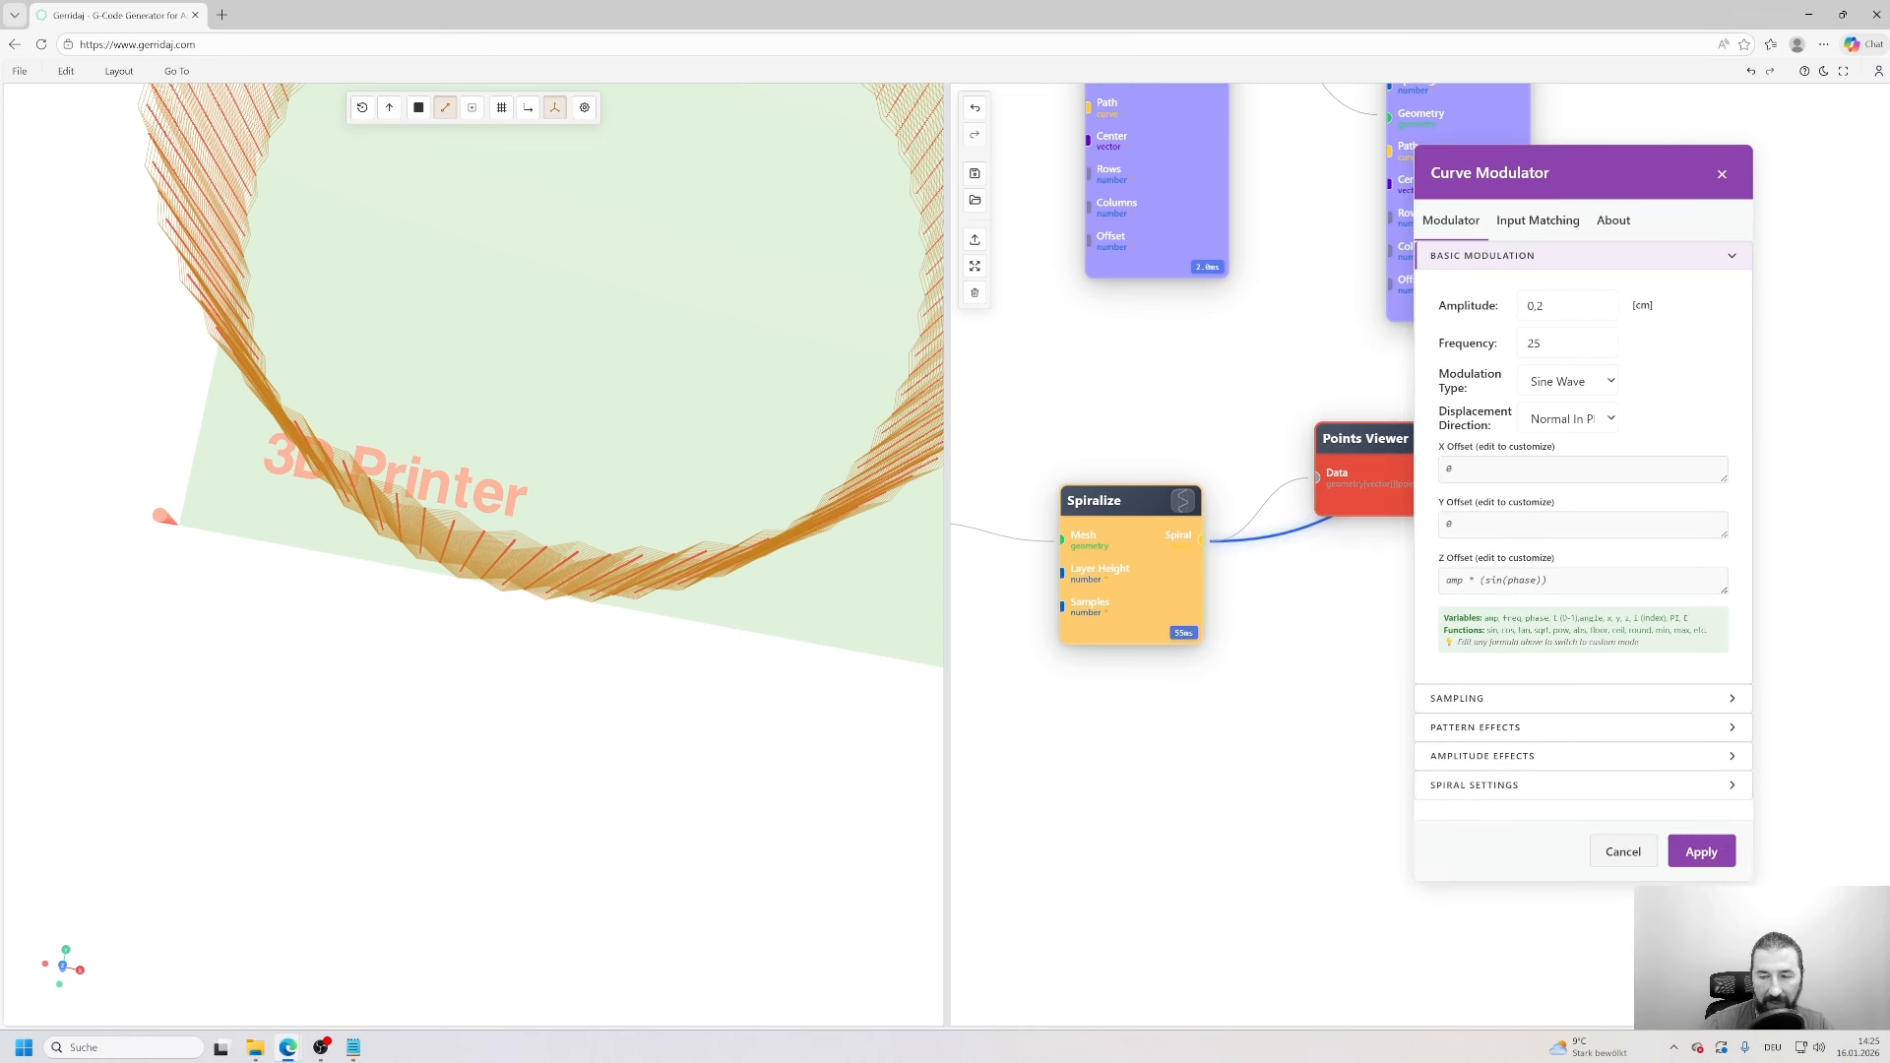
left_click(1712, 855)
left_click_drag(812, 541, 569, 419)
left_click_drag(1356, 440, 1276, 360)
- Set Spiralize's samples to 500, apply it and examine how closely the points follow the sine waves
double_click(1114, 522)
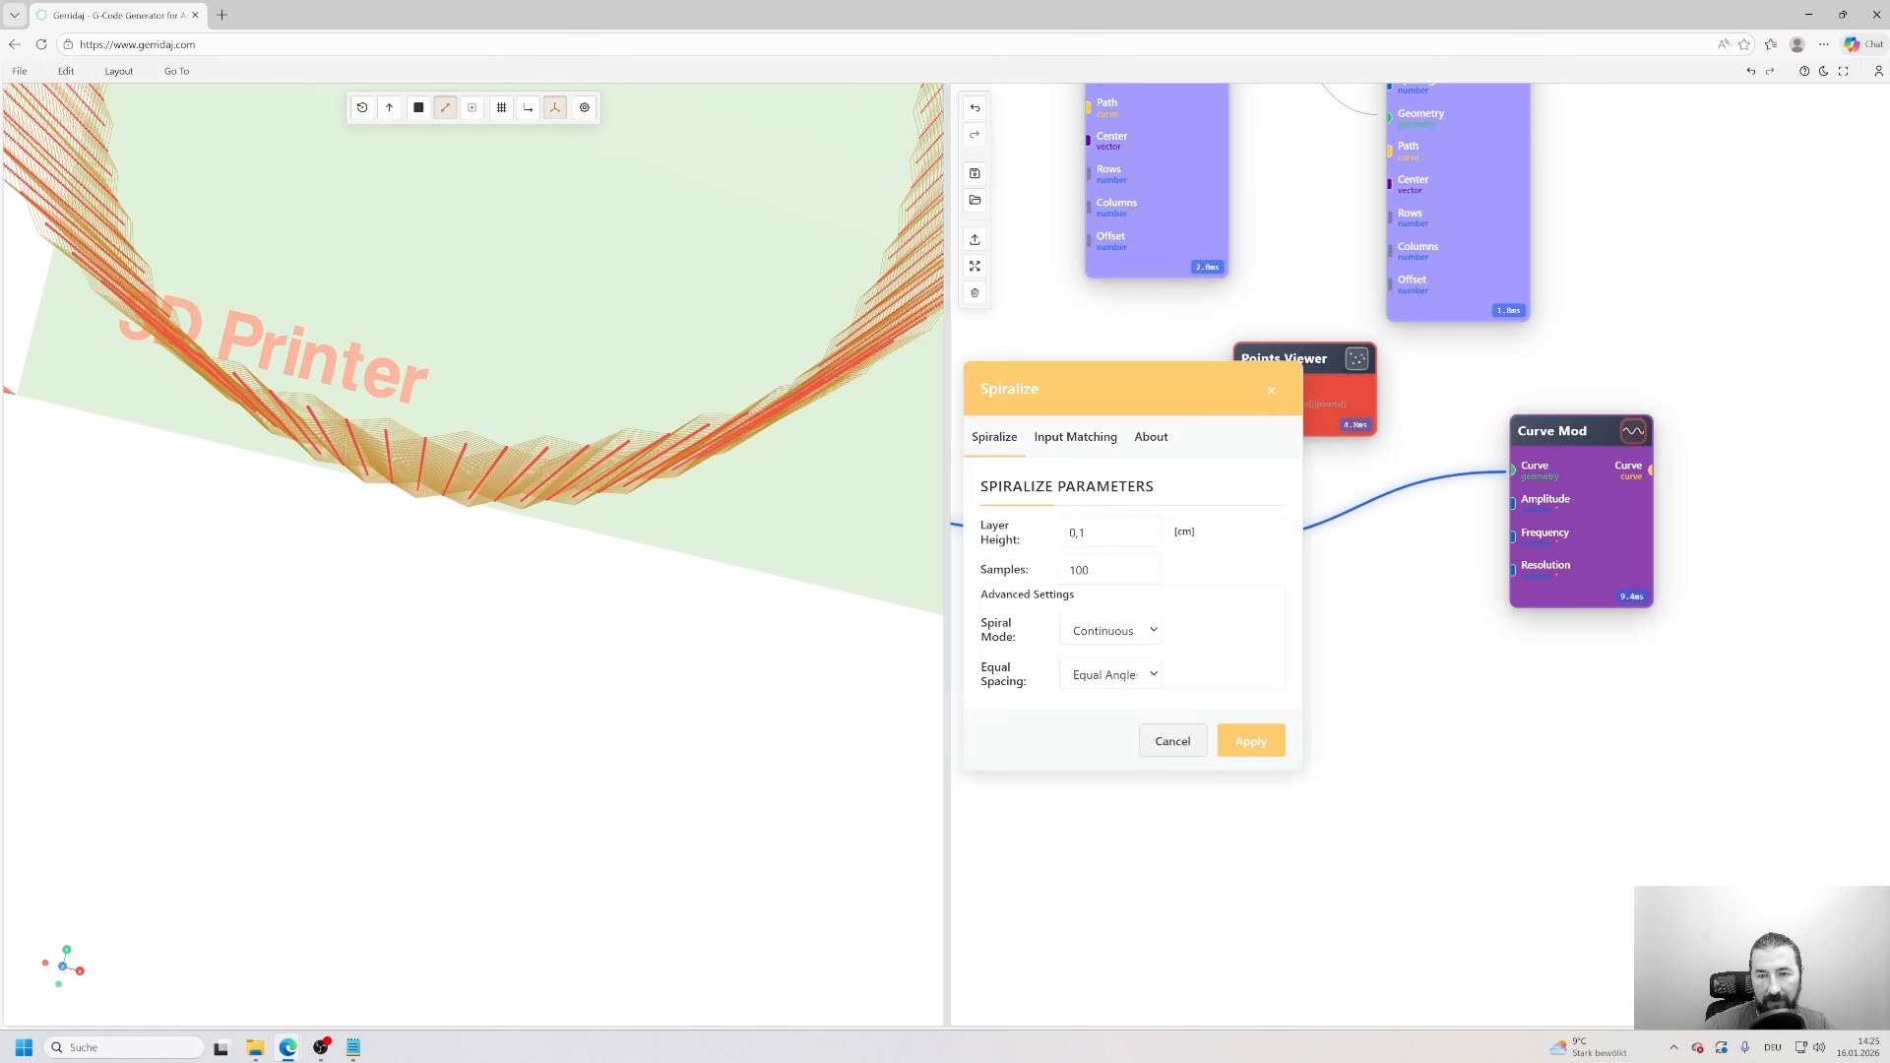
double_click(1079, 570)
type("500")
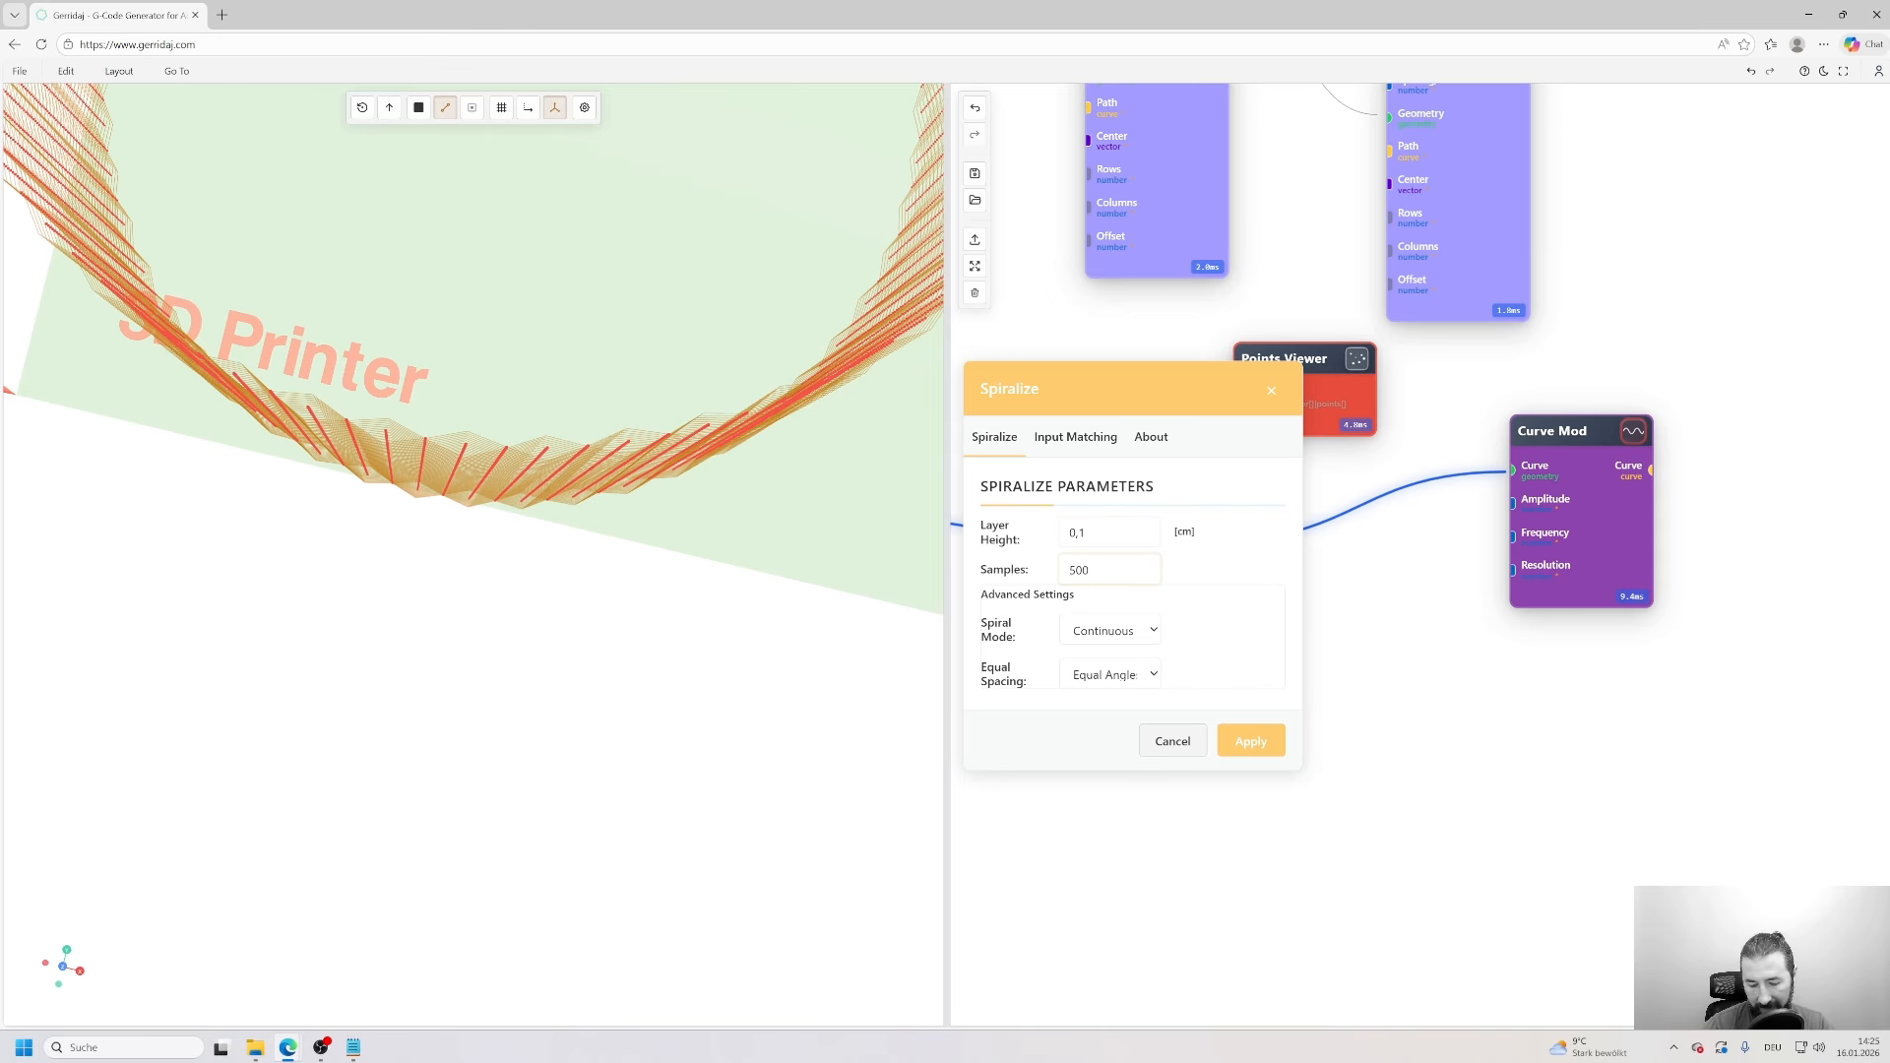
key("Return")
left_click_drag(523, 371, 691, 599)
scroll(607, 443, "up", 3)
left_click_drag(1148, 550, 1110, 544)
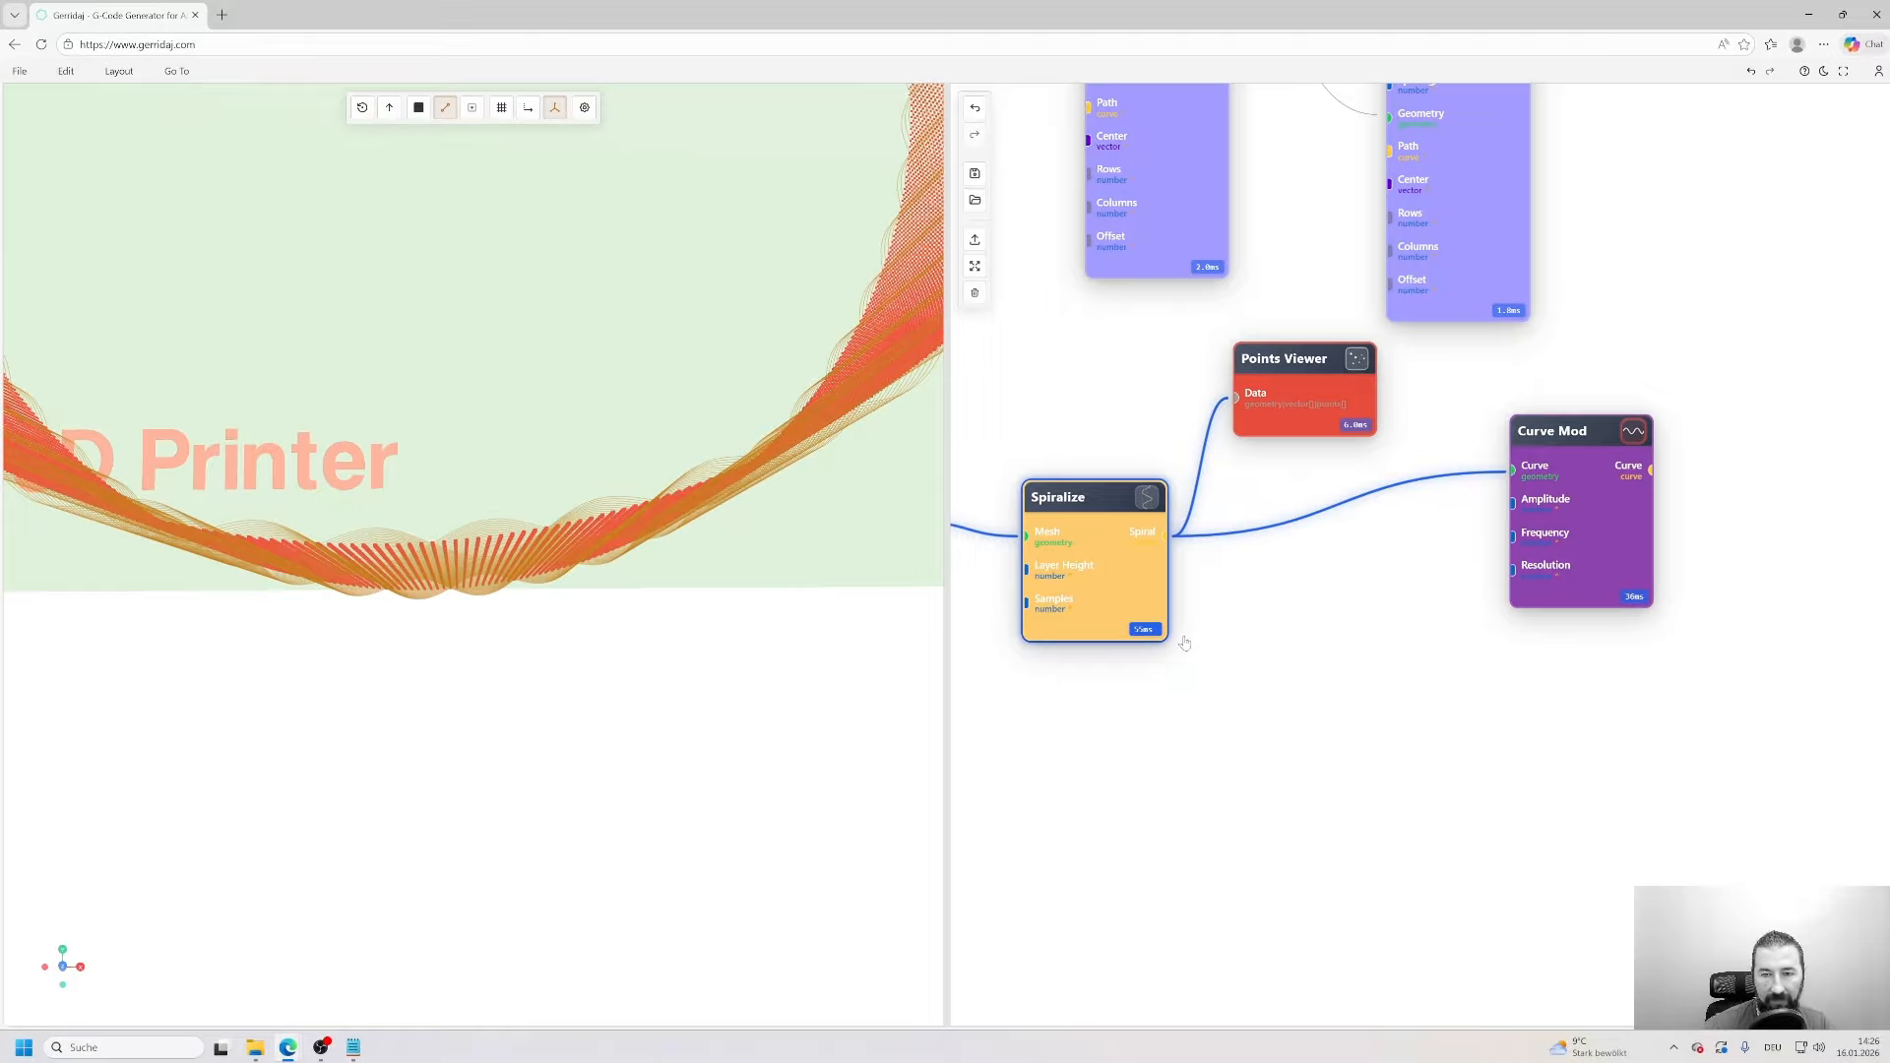
- Set Spiralize's samples to 1000 and its layer height to 0,01 cm, and apply both
double_click(1073, 583)
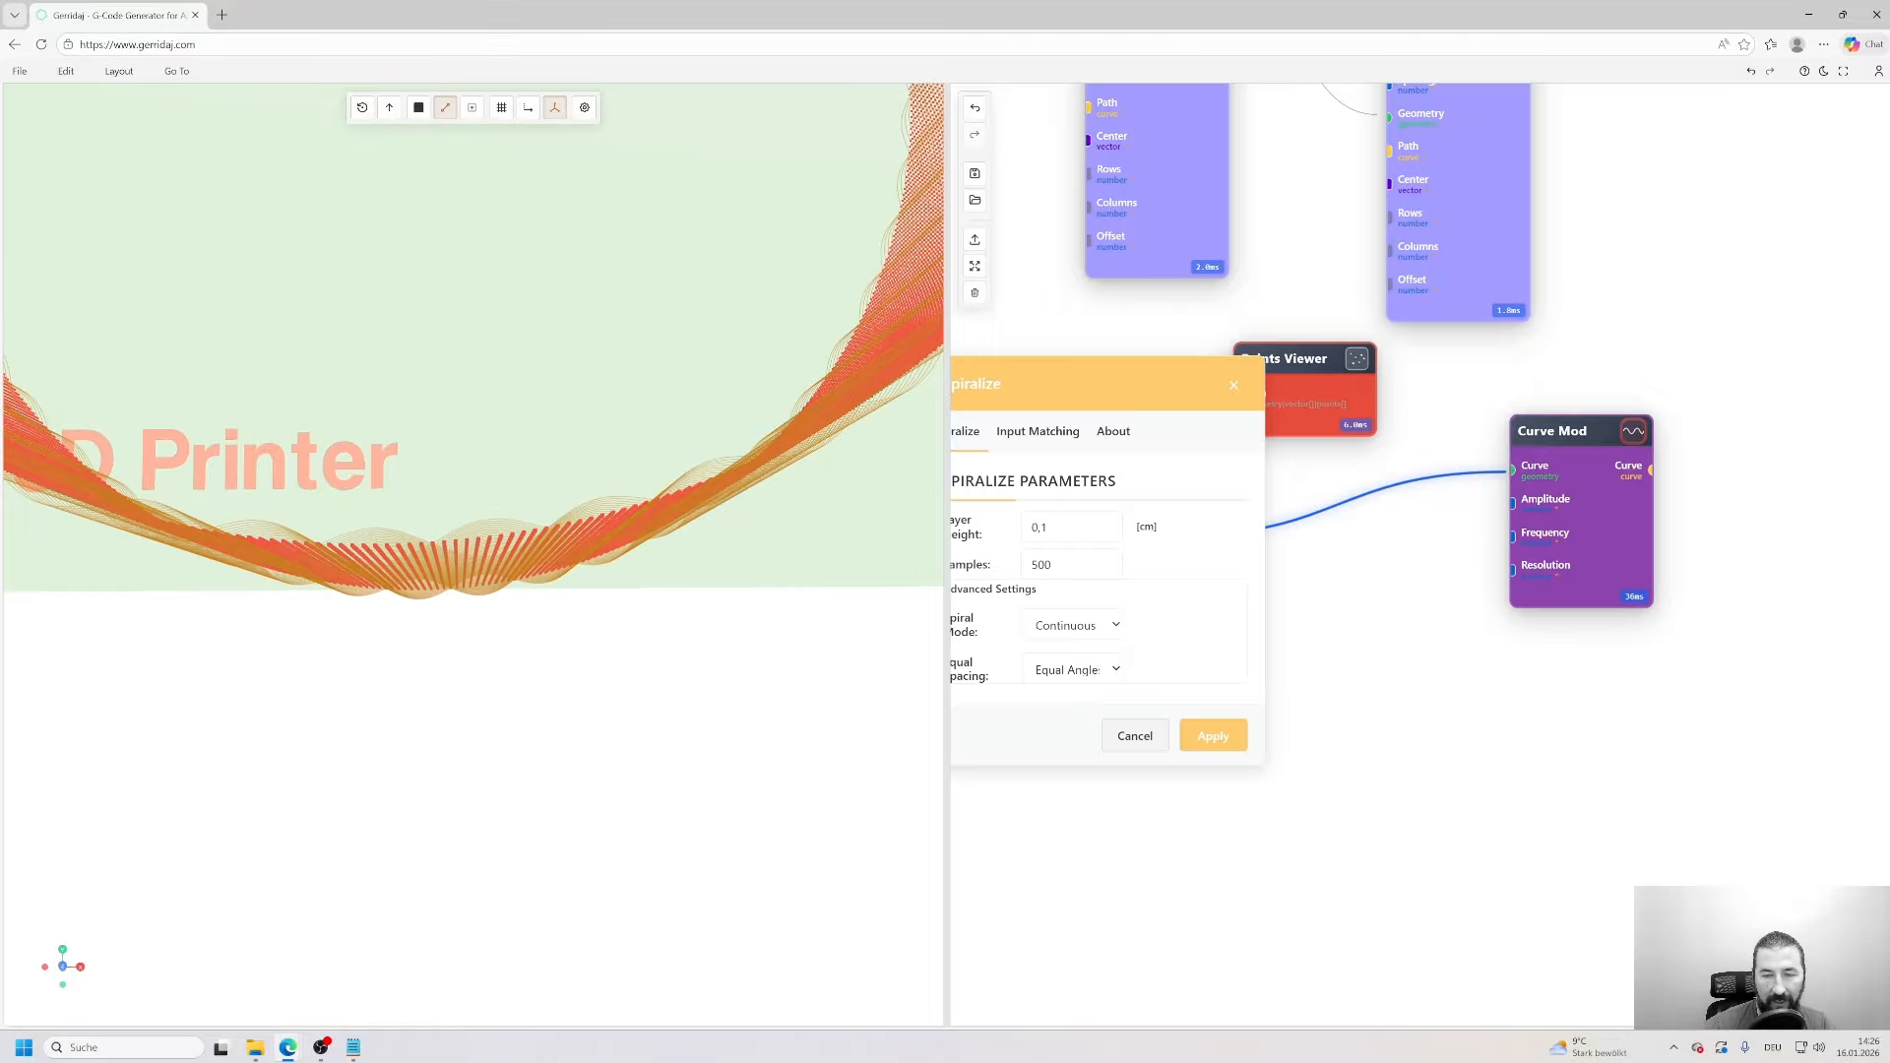
double_click(1042, 565)
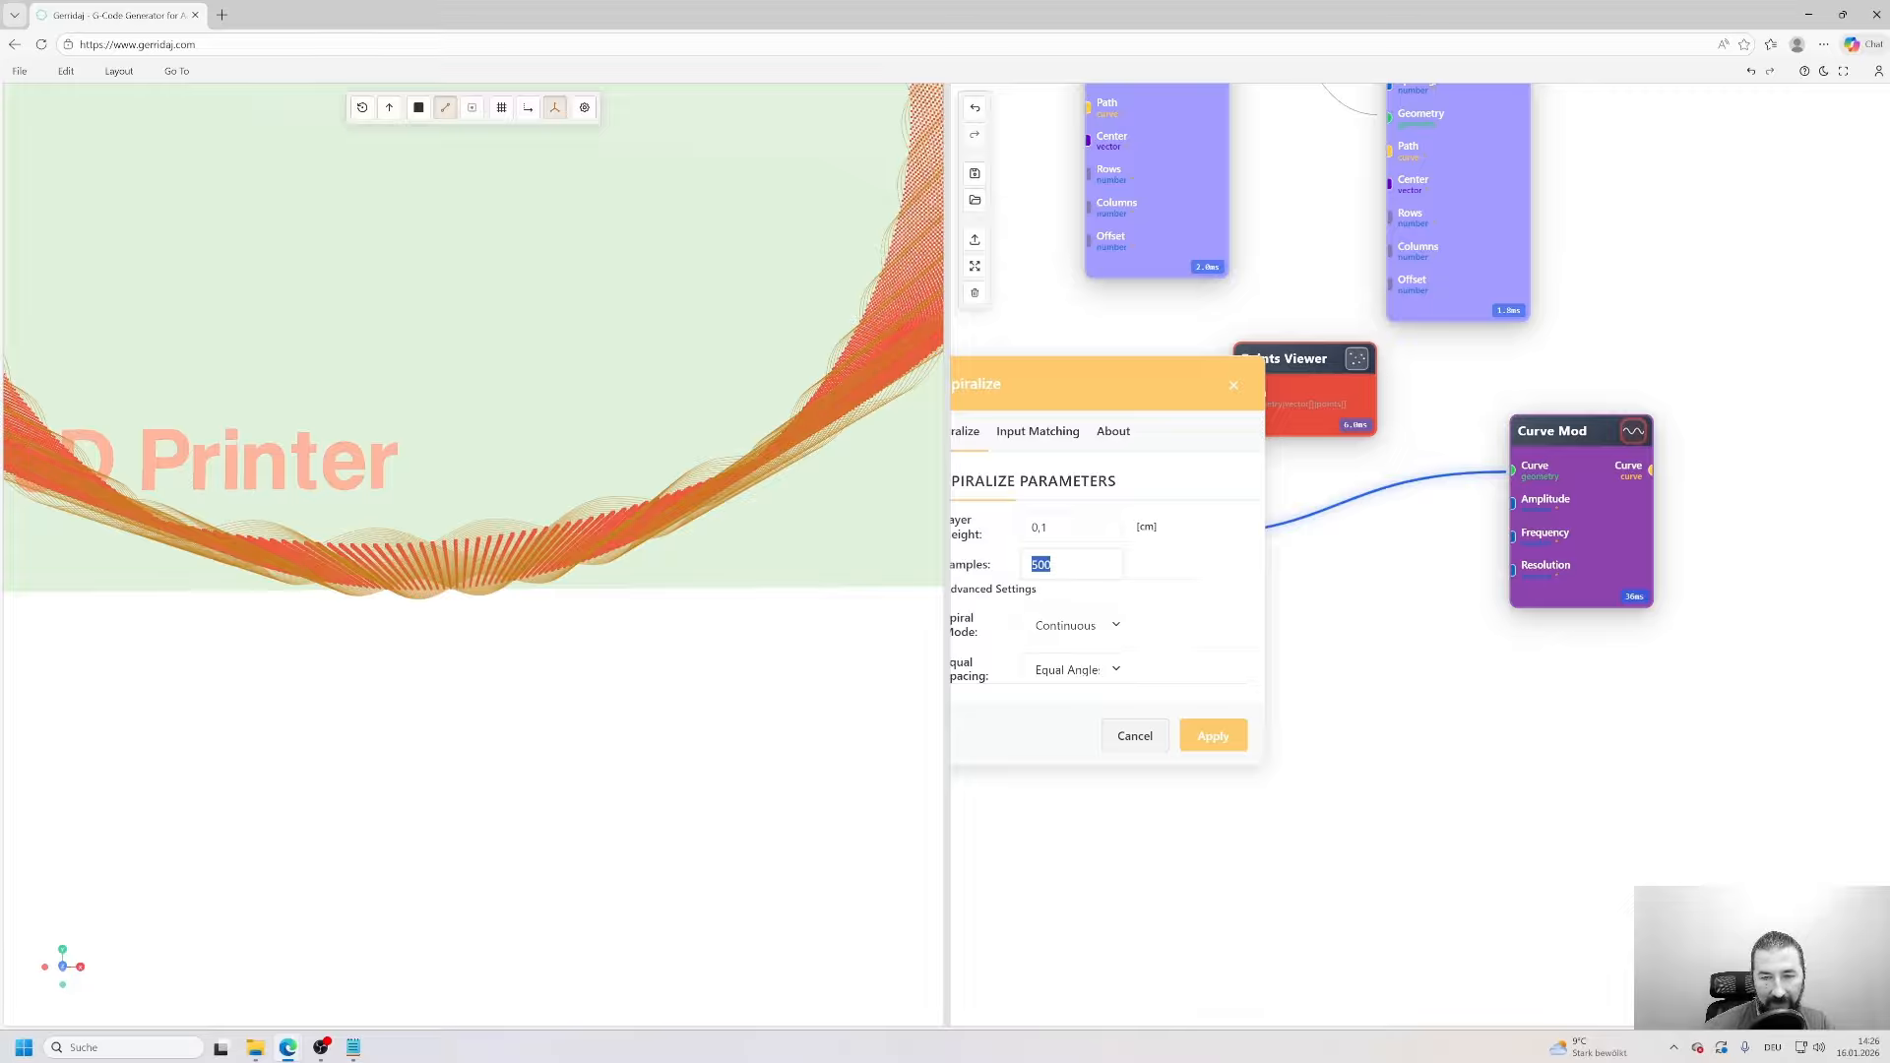
type("1000")
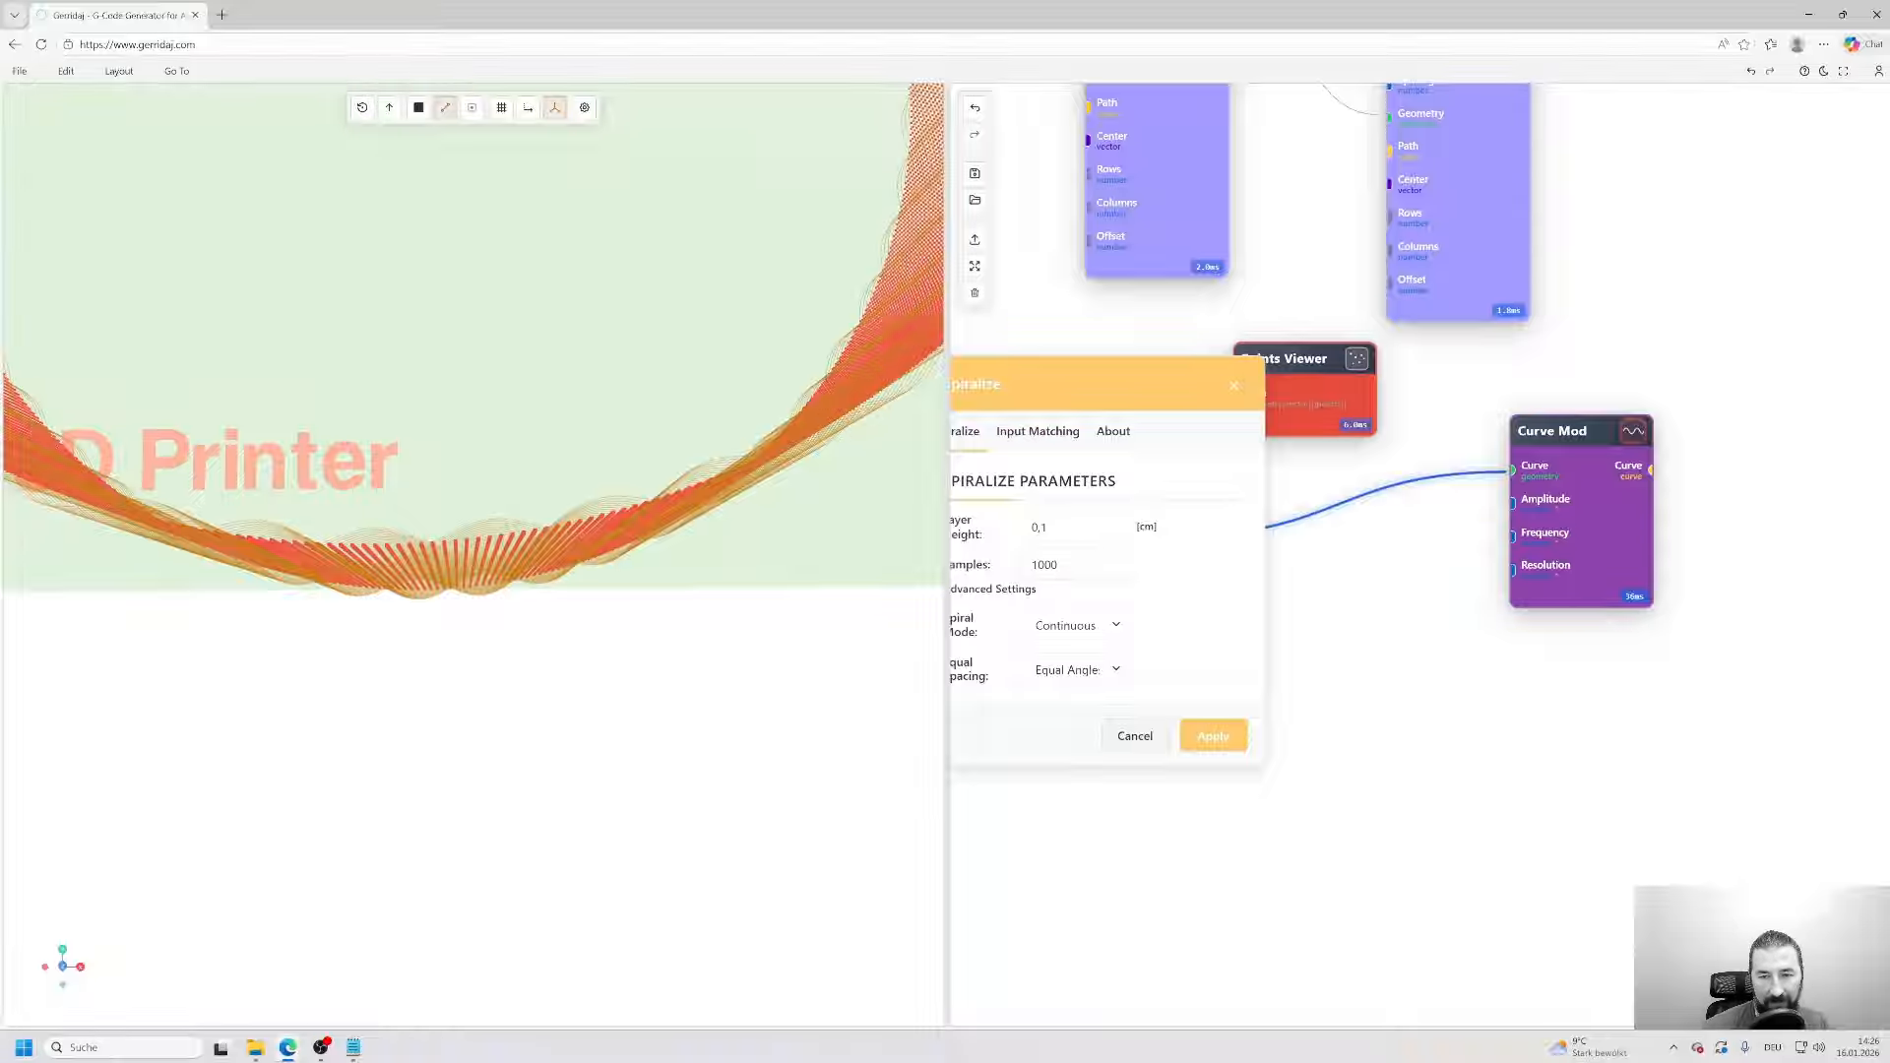
double_click(1039, 526)
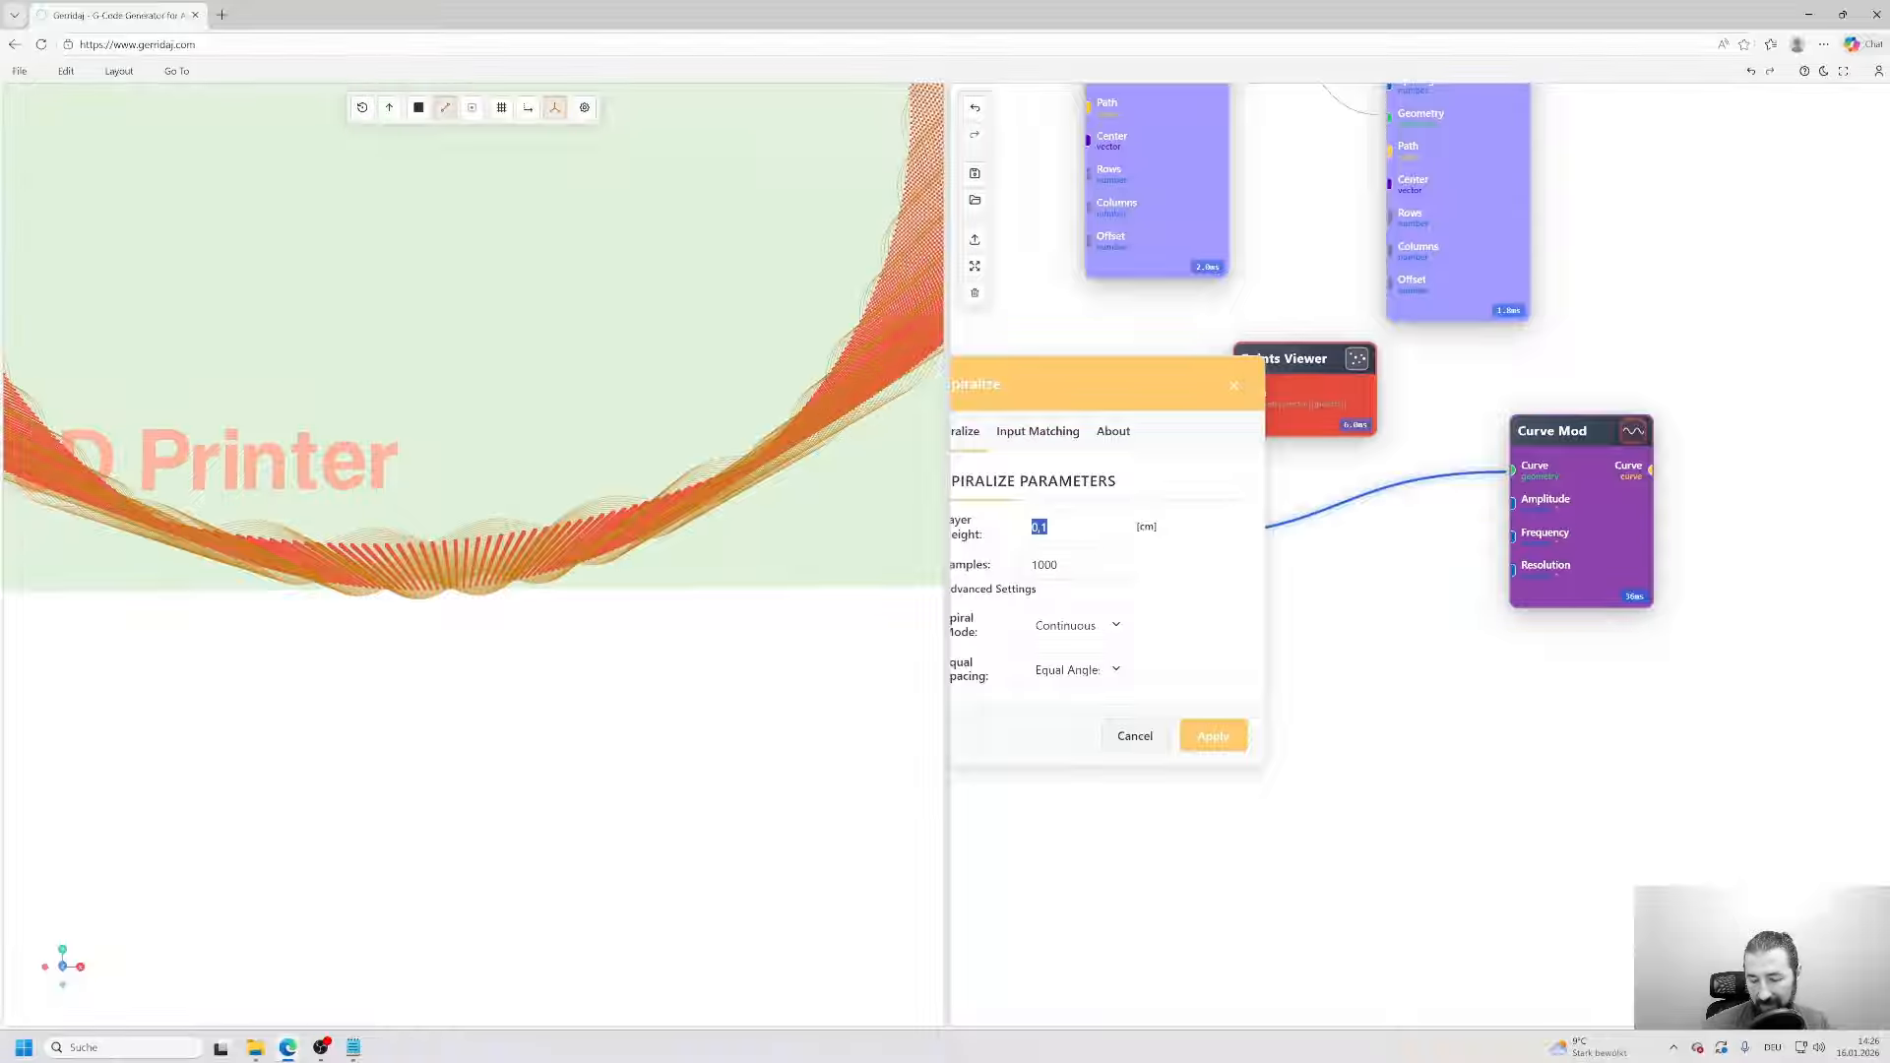
type("0,")
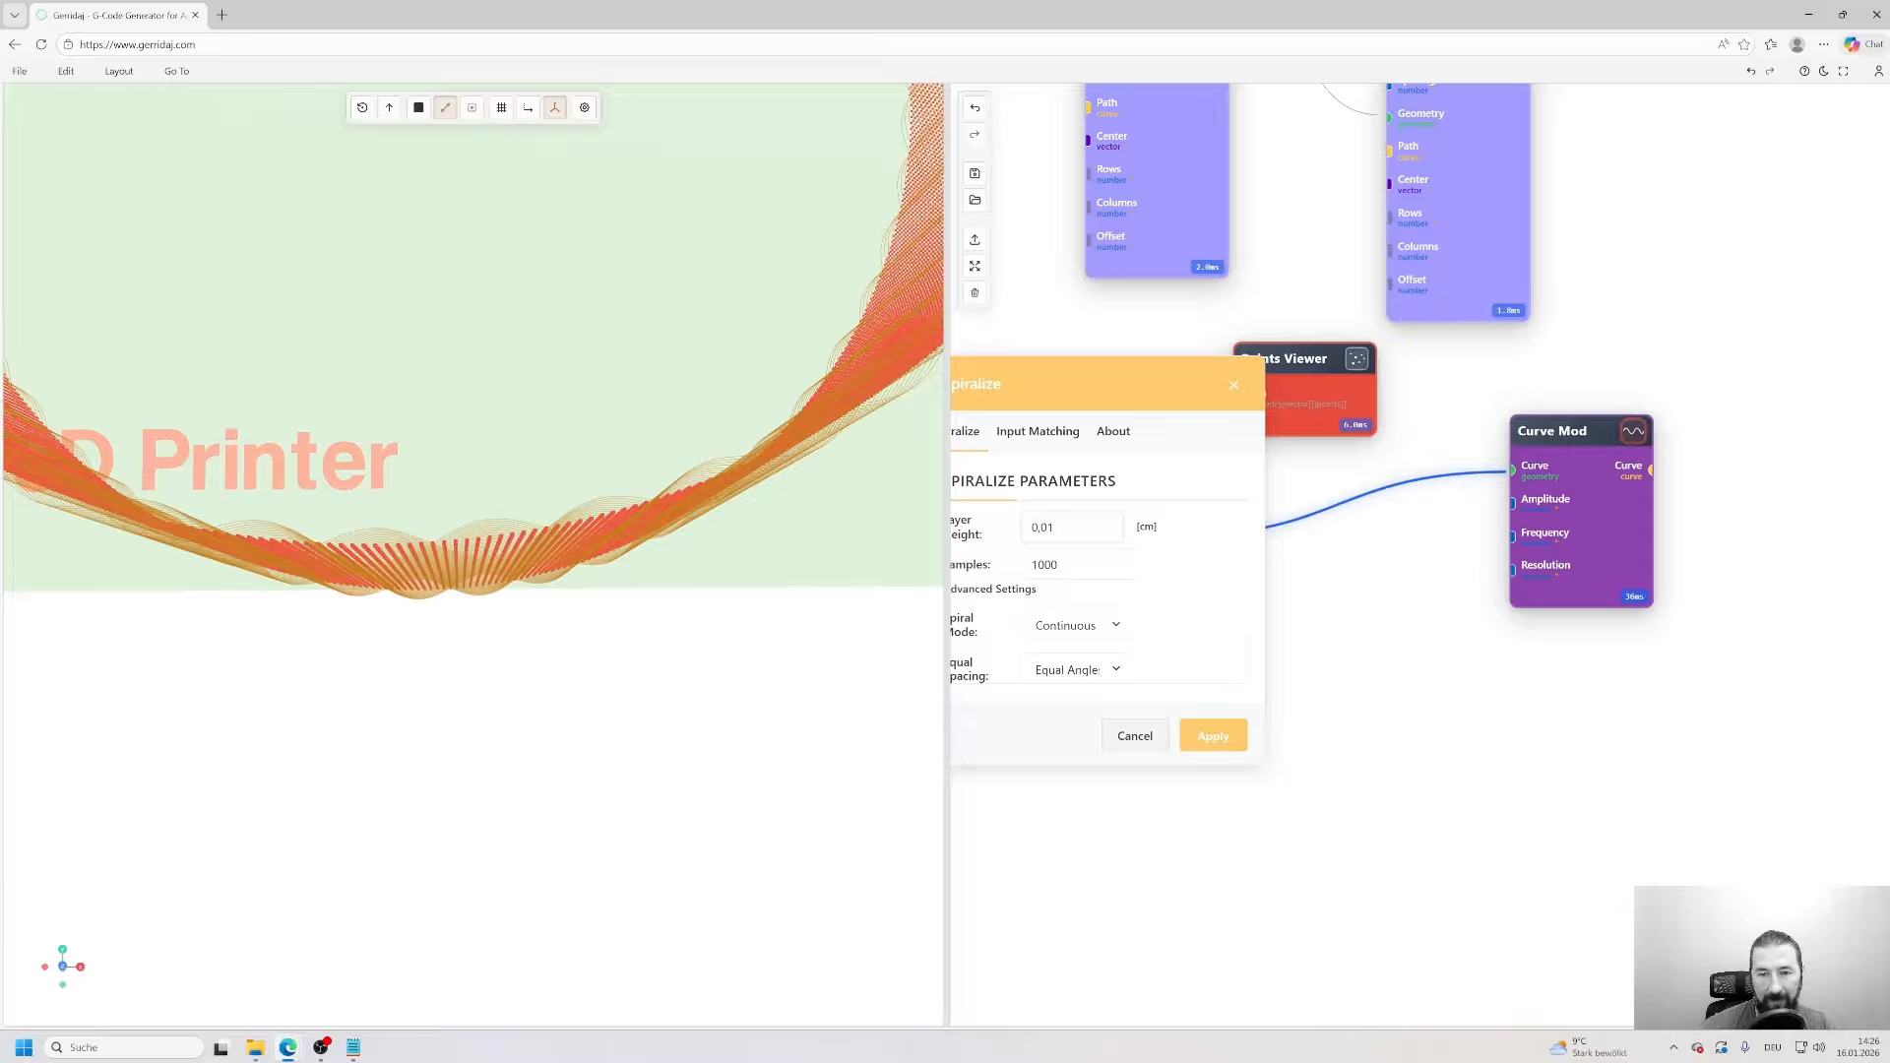
left_click(1212, 737)
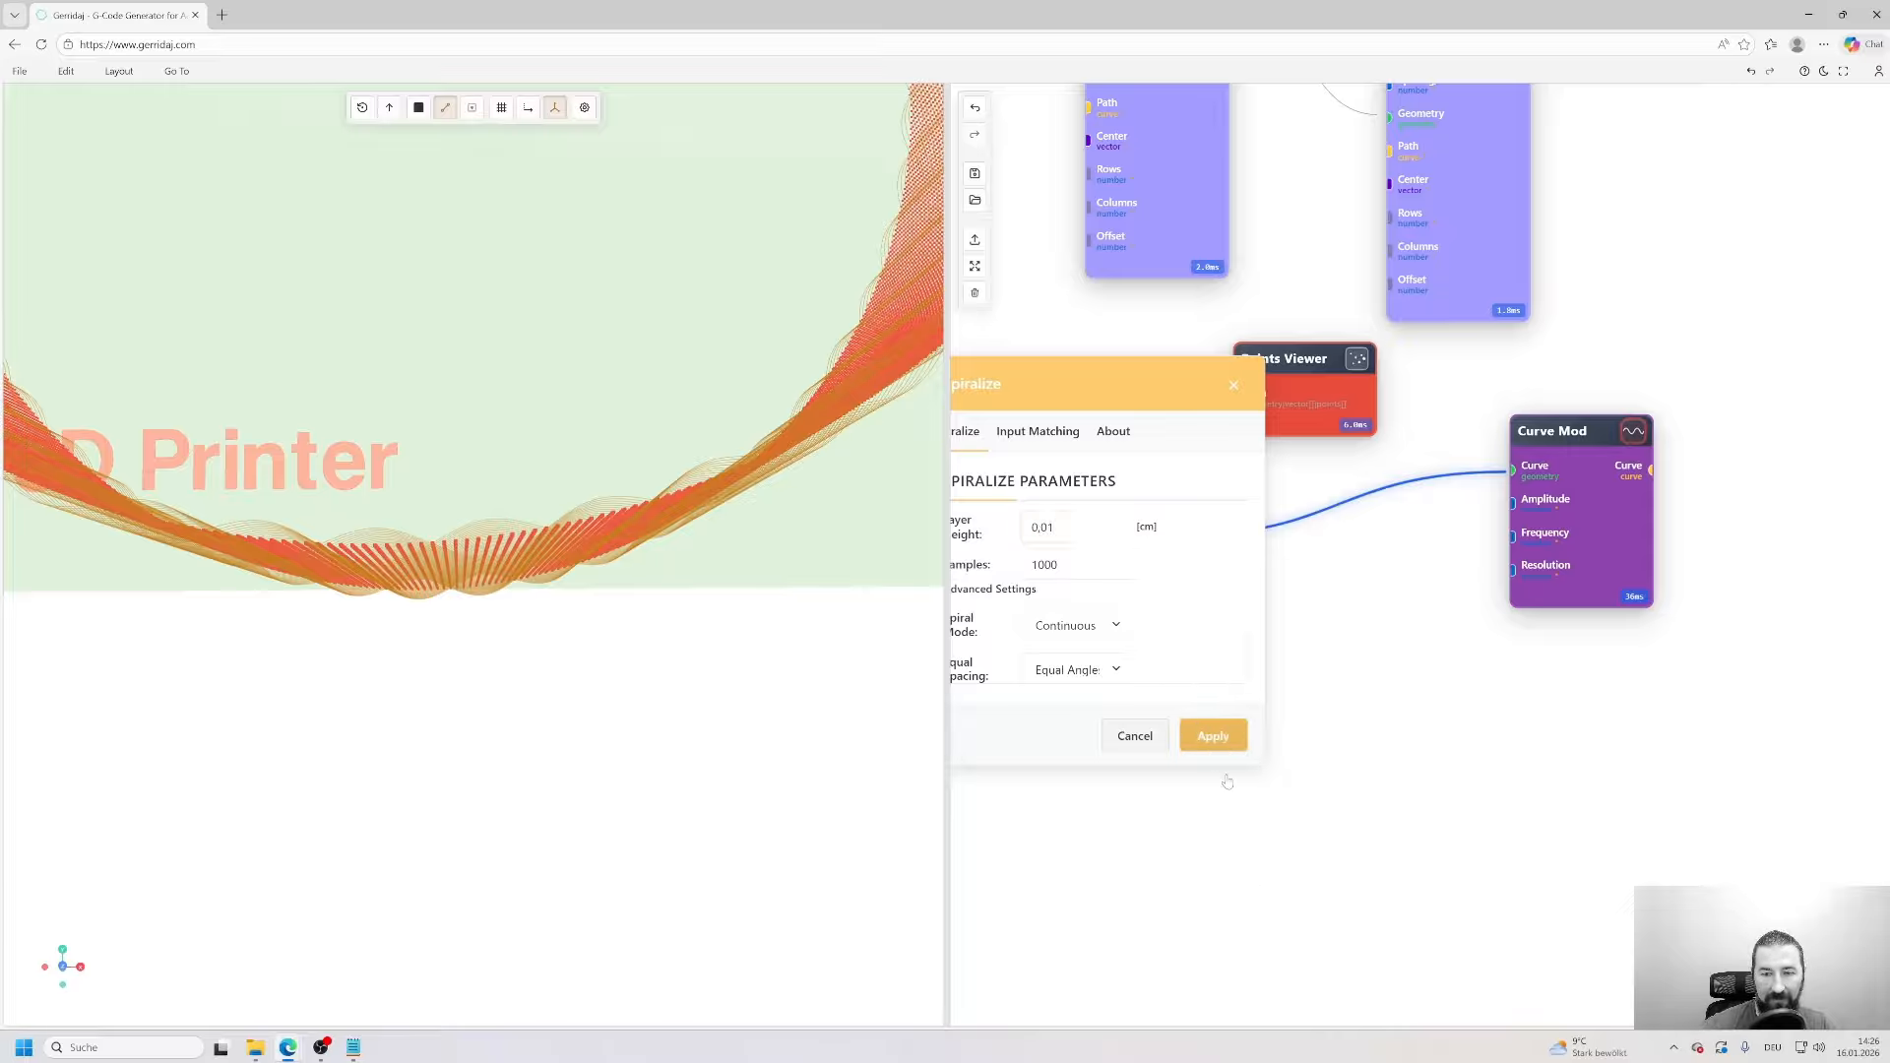
- Disconnect the Points Viewer from Spiralize and examine the dense wave layers from above and the side
scroll(1127, 630, "up", 6)
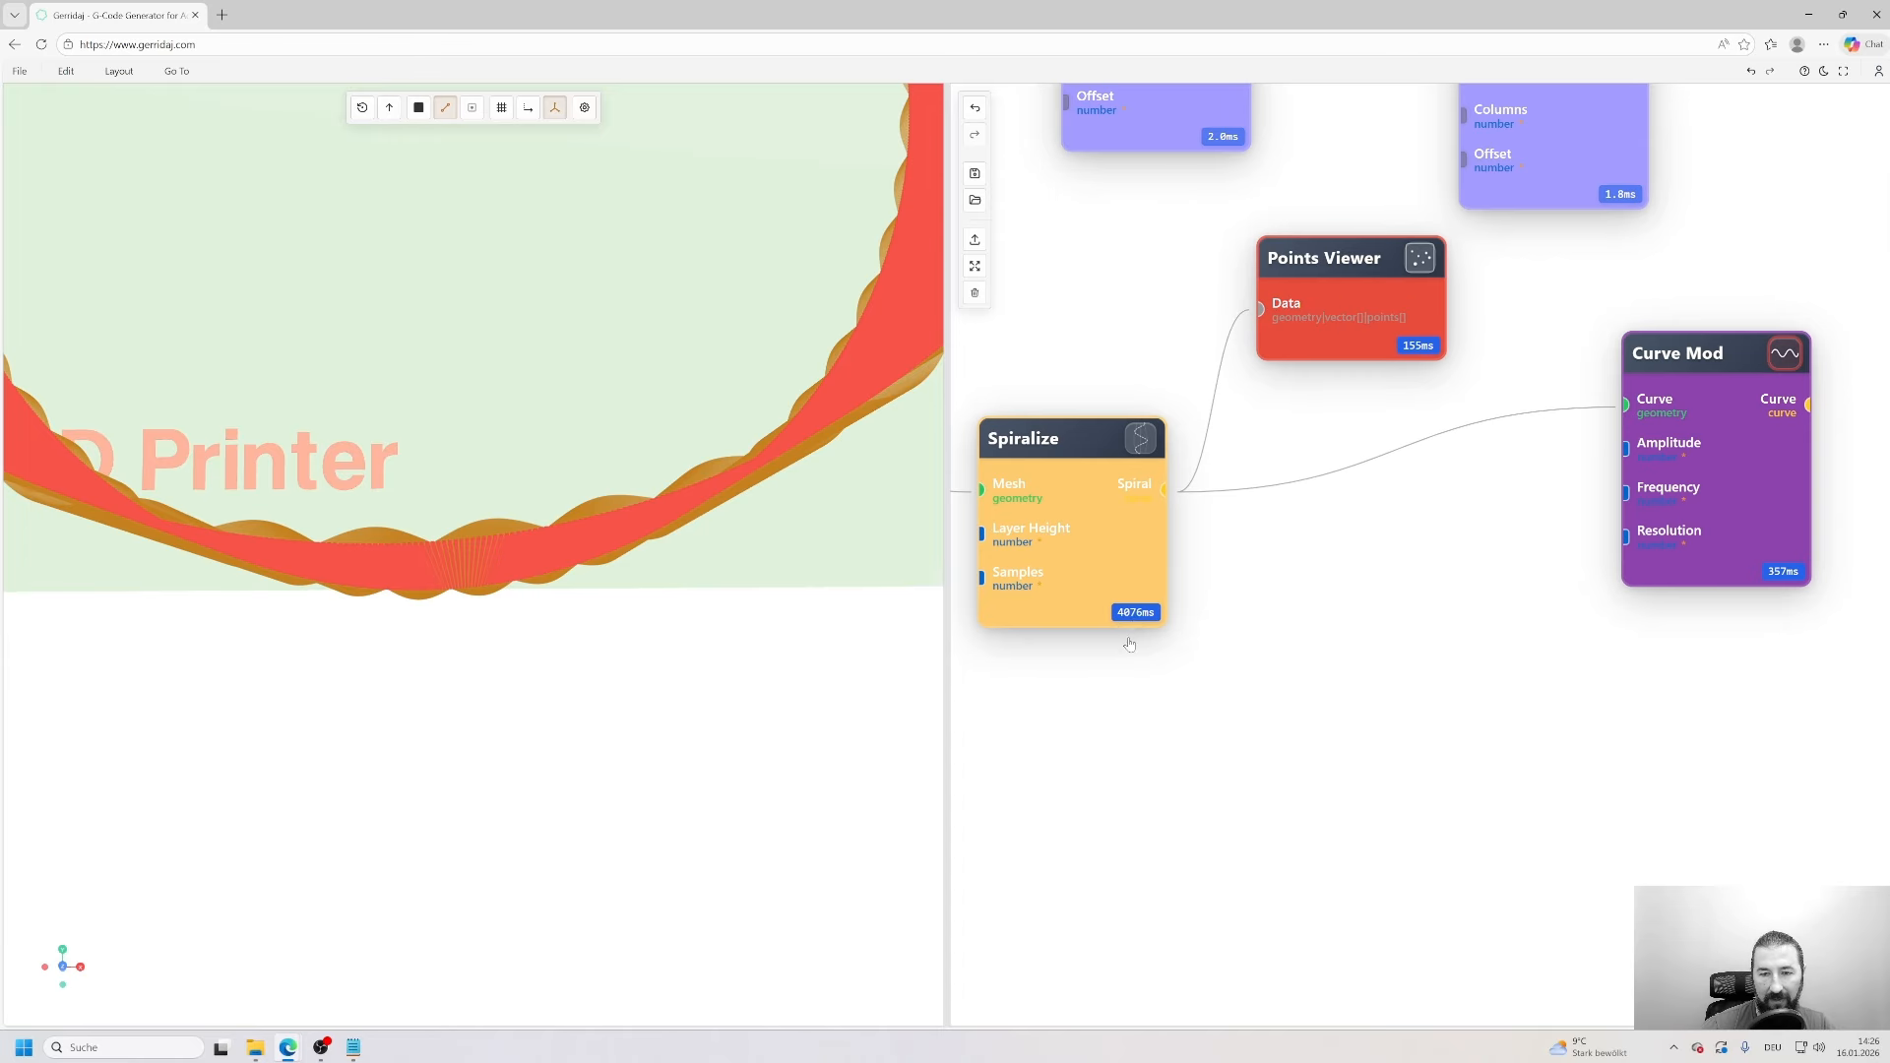
left_click_drag(651, 427, 613, 340)
left_click_drag(1349, 93, 1422, 276)
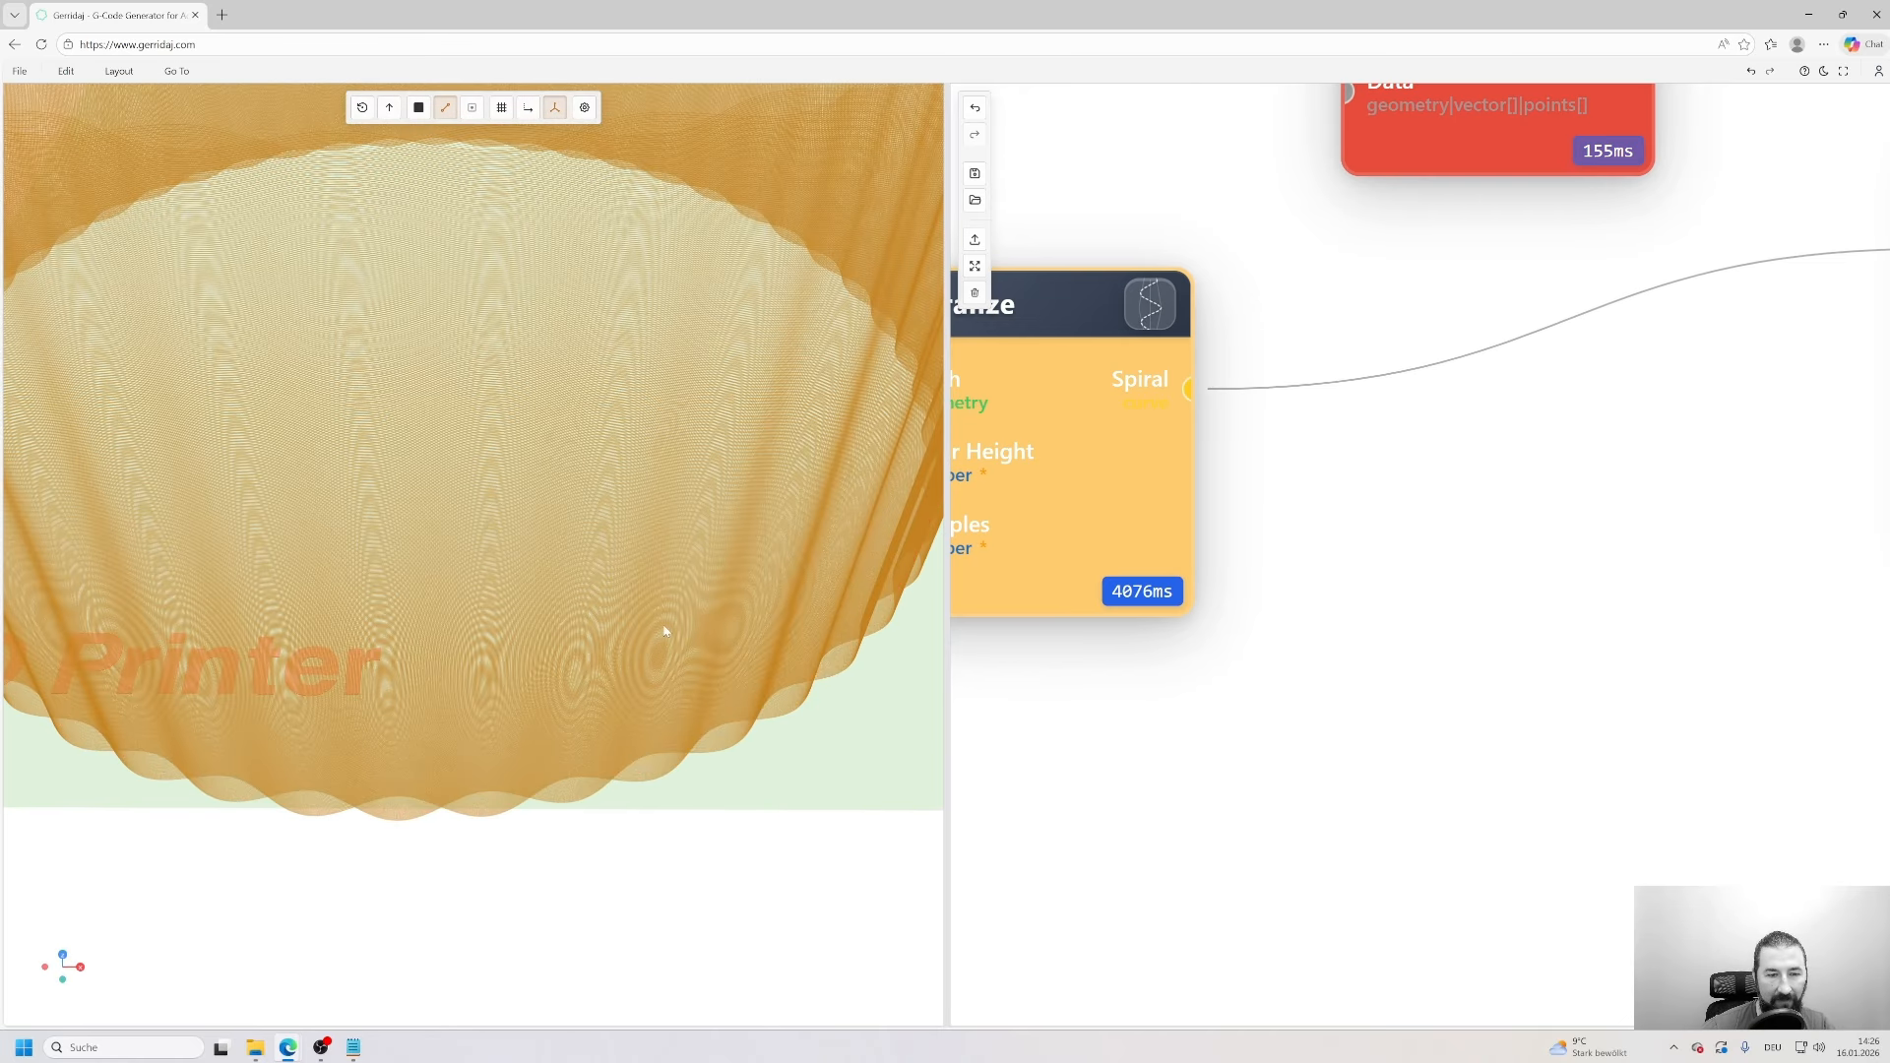
mouse_move(664, 632)
left_mouse_down()
mouse_move(696, 523)
mouse_move(683, 641)
mouse_move(772, 359)
mouse_move(740, 462)
mouse_move(630, 551)
mouse_move(613, 510)
mouse_move(686, 628)
left_mouse_up()
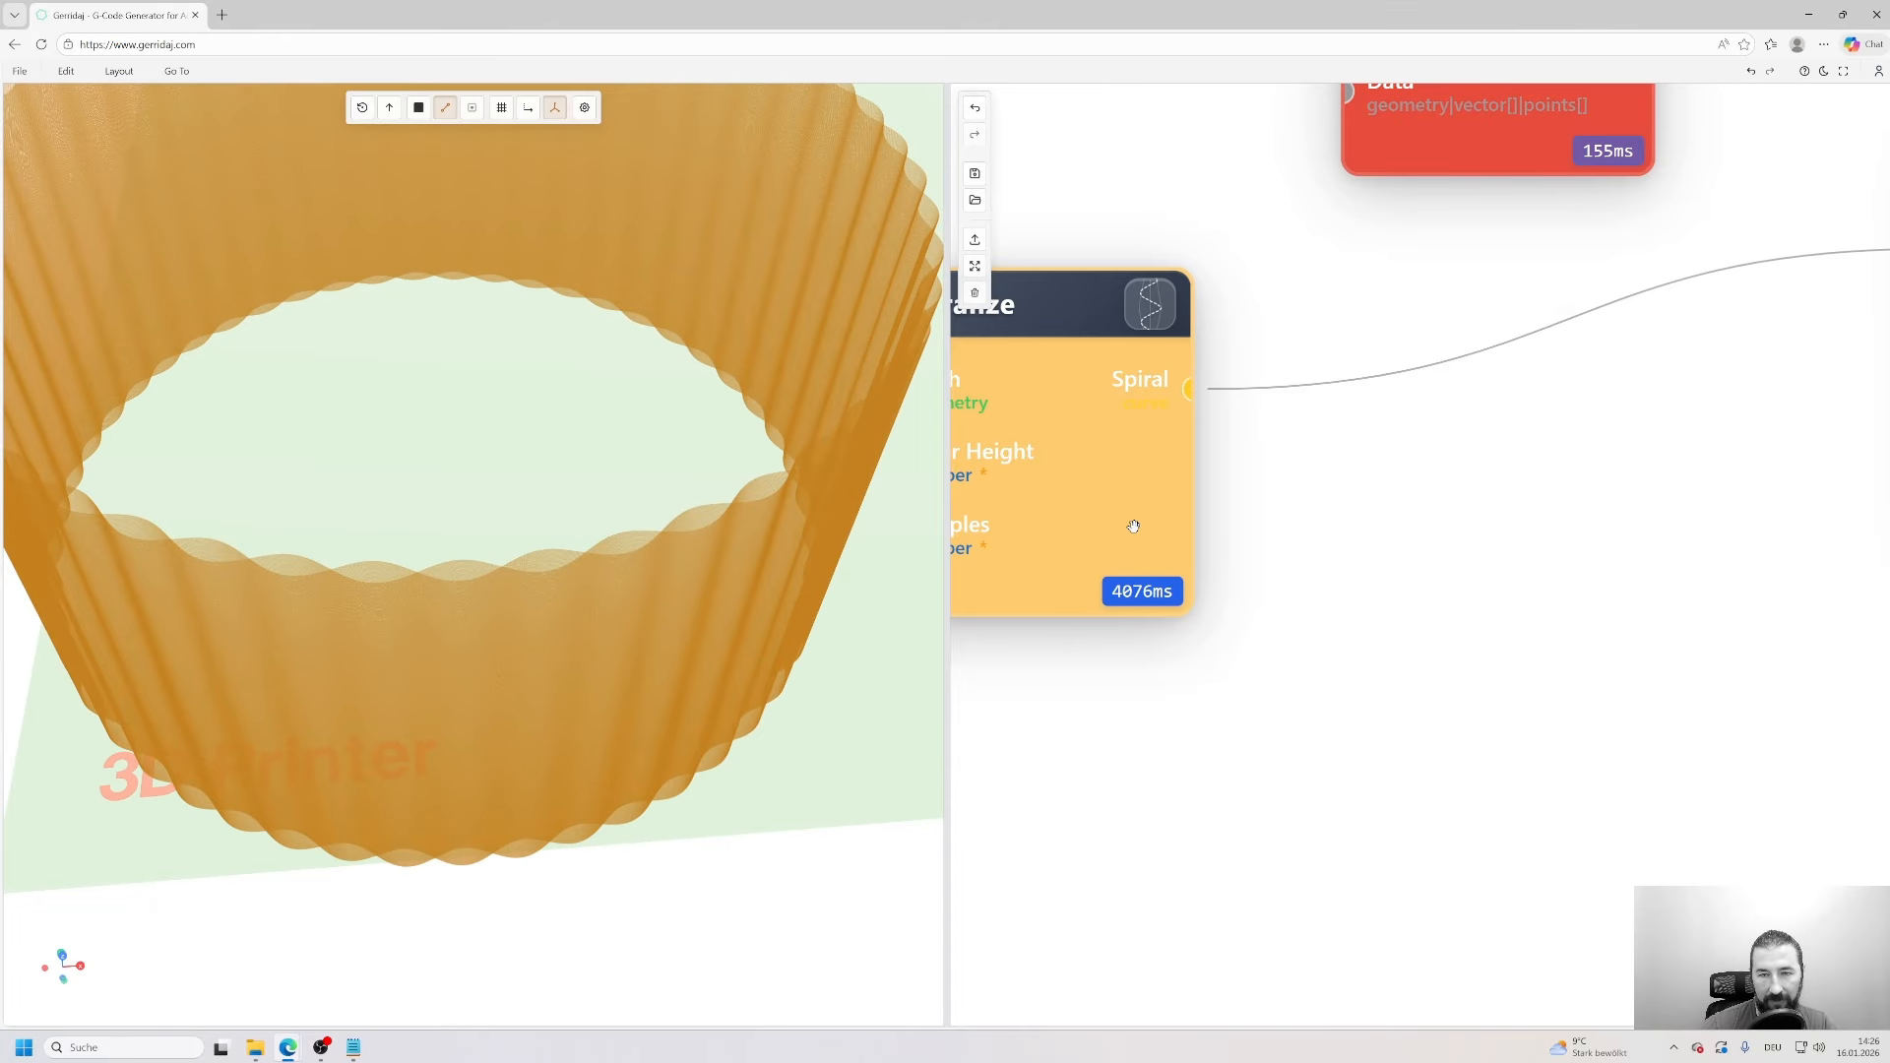
- Set Spiralize's layer height to 0,02 cm and samples to 400, apply both and view the whole modulated cylinder
left_click_drag(1133, 527, 1203, 494)
double_click(1195, 477)
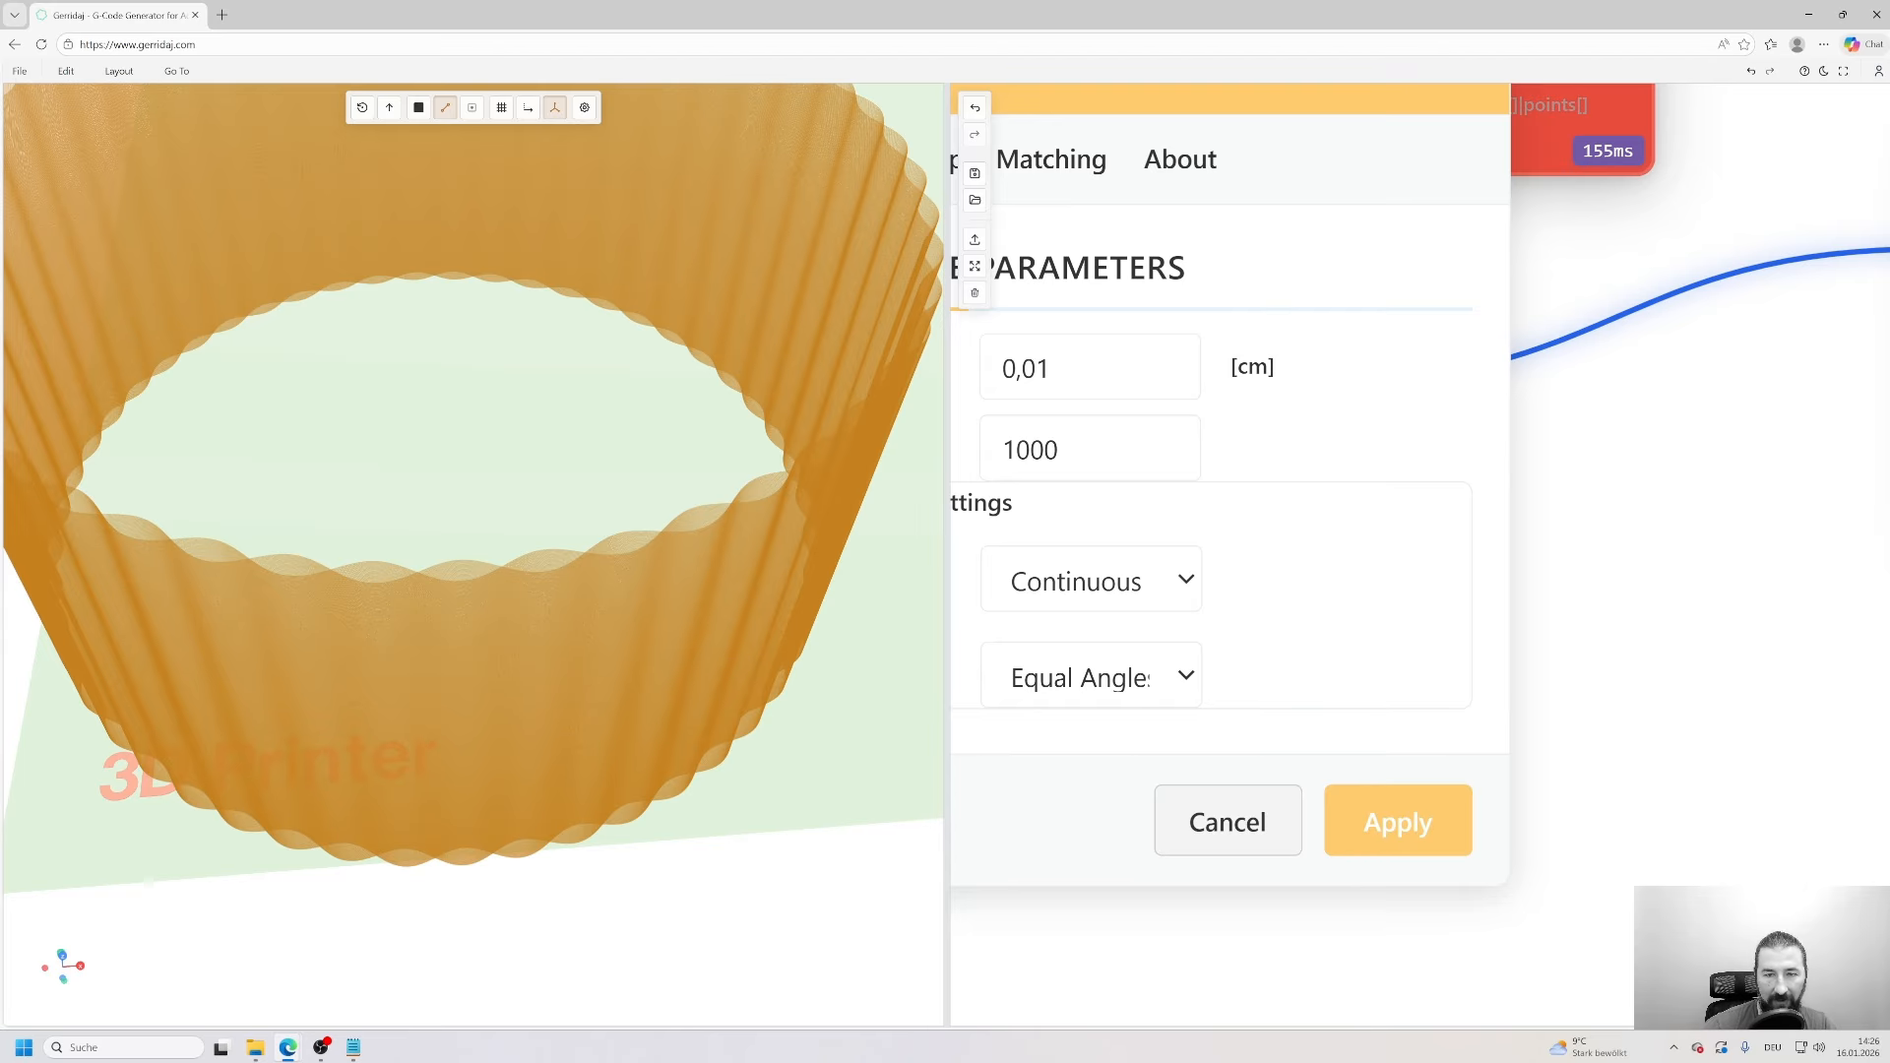
key("Tab")
key("shift+Tab")
type("0,")
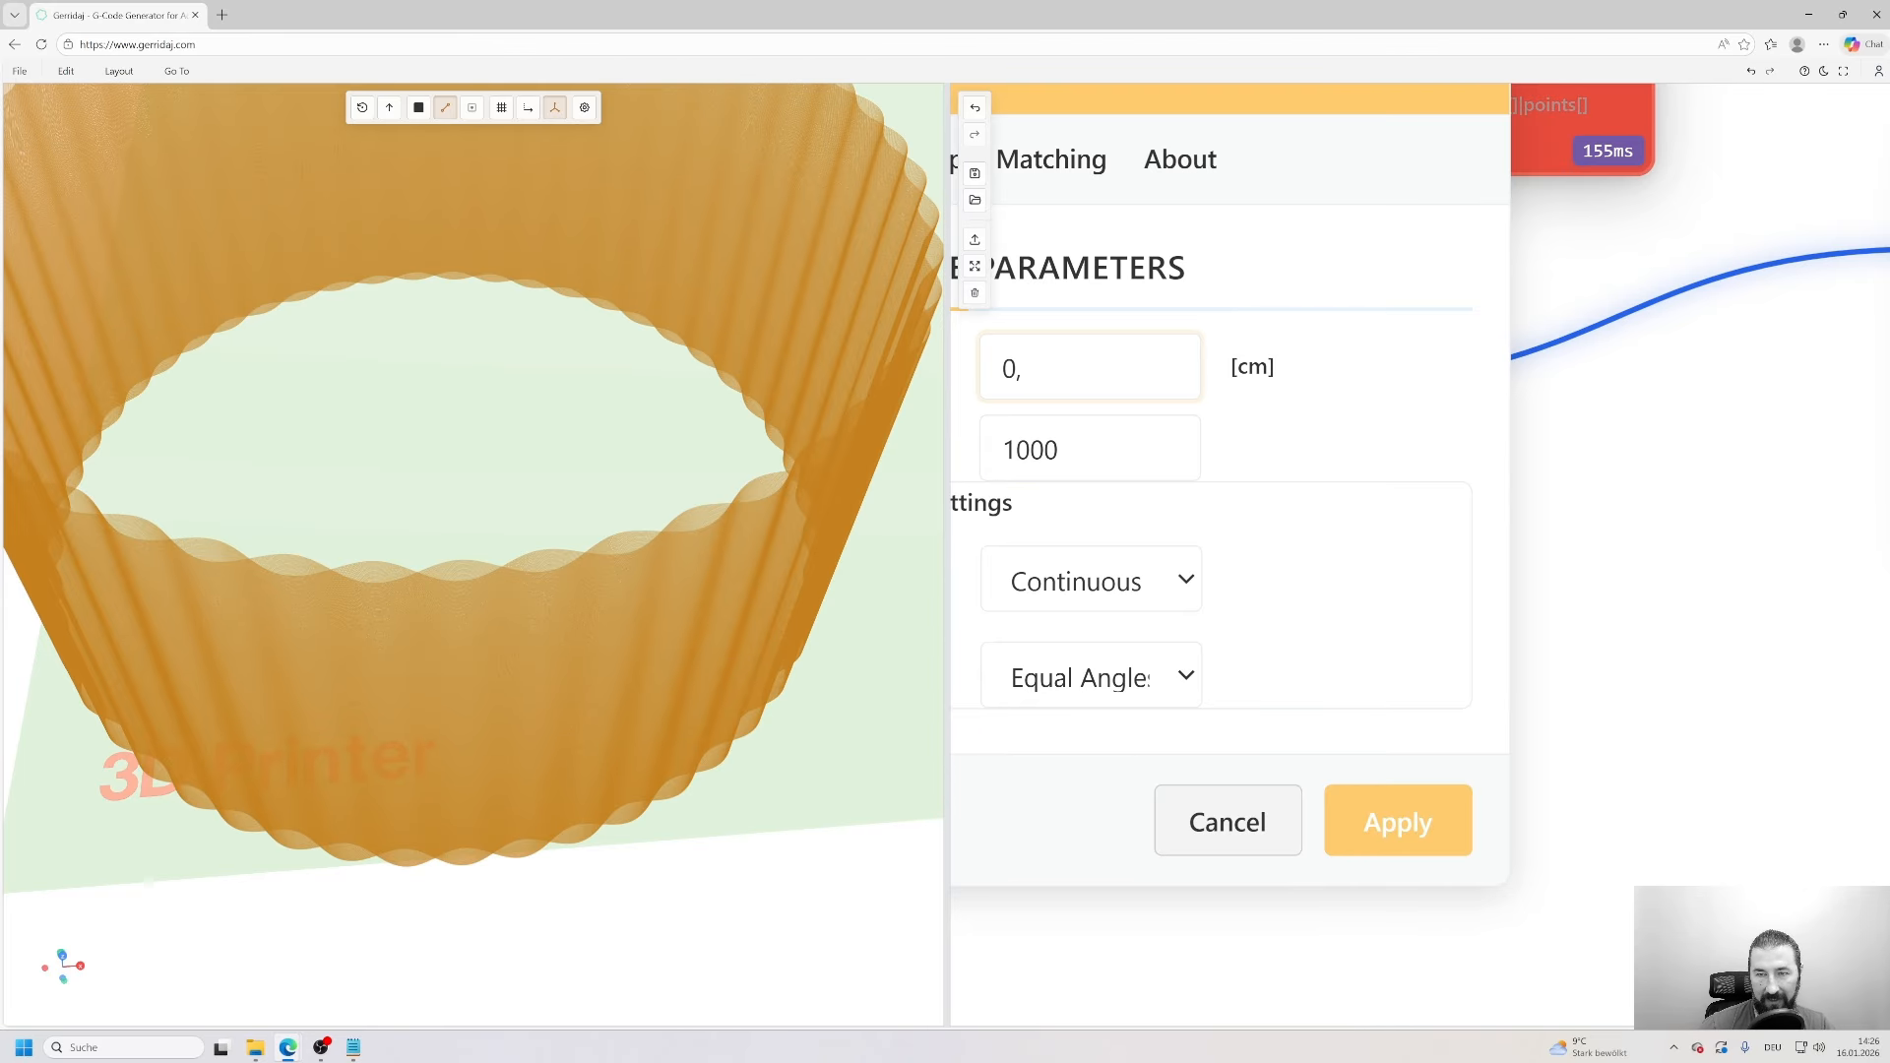
type("02")
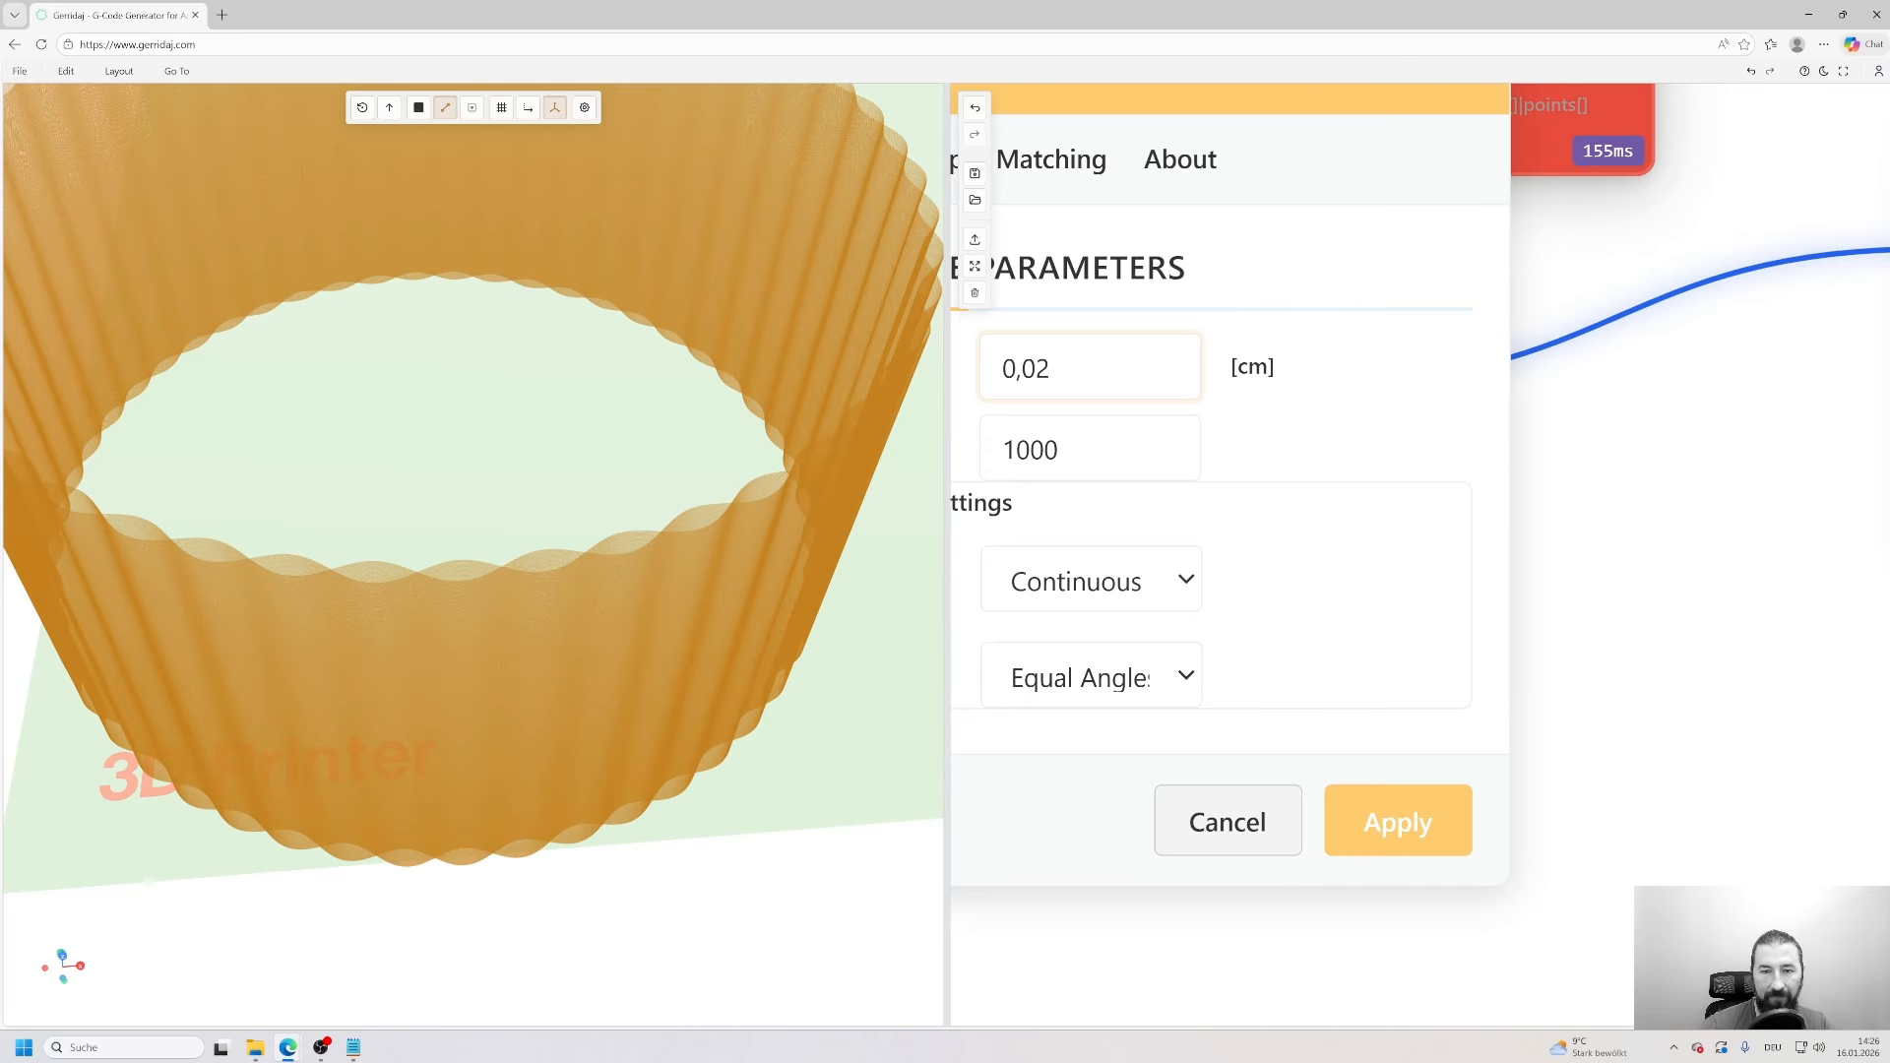
key("Tab")
type("400")
left_click(1398, 823)
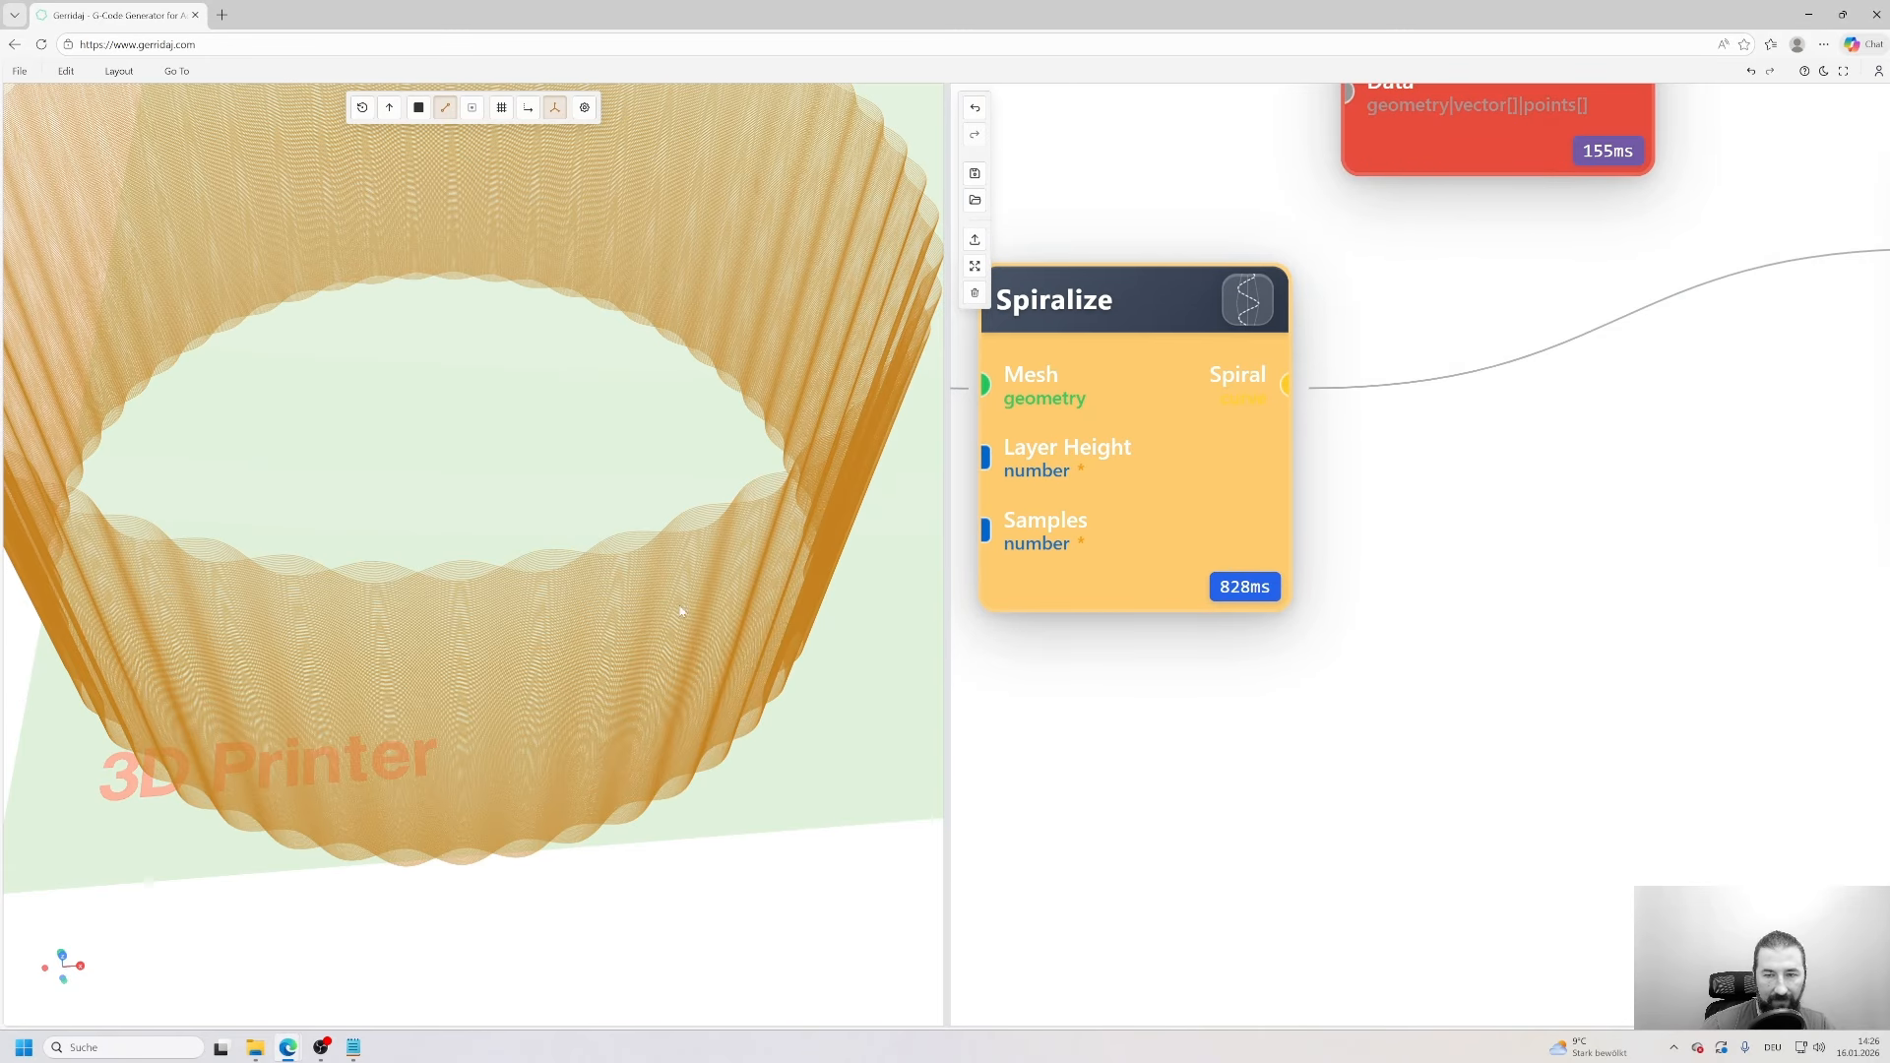
scroll(646, 609, "down", 4)
left_click_drag(688, 624, 683, 573)
scroll(1312, 688, "down", 4)
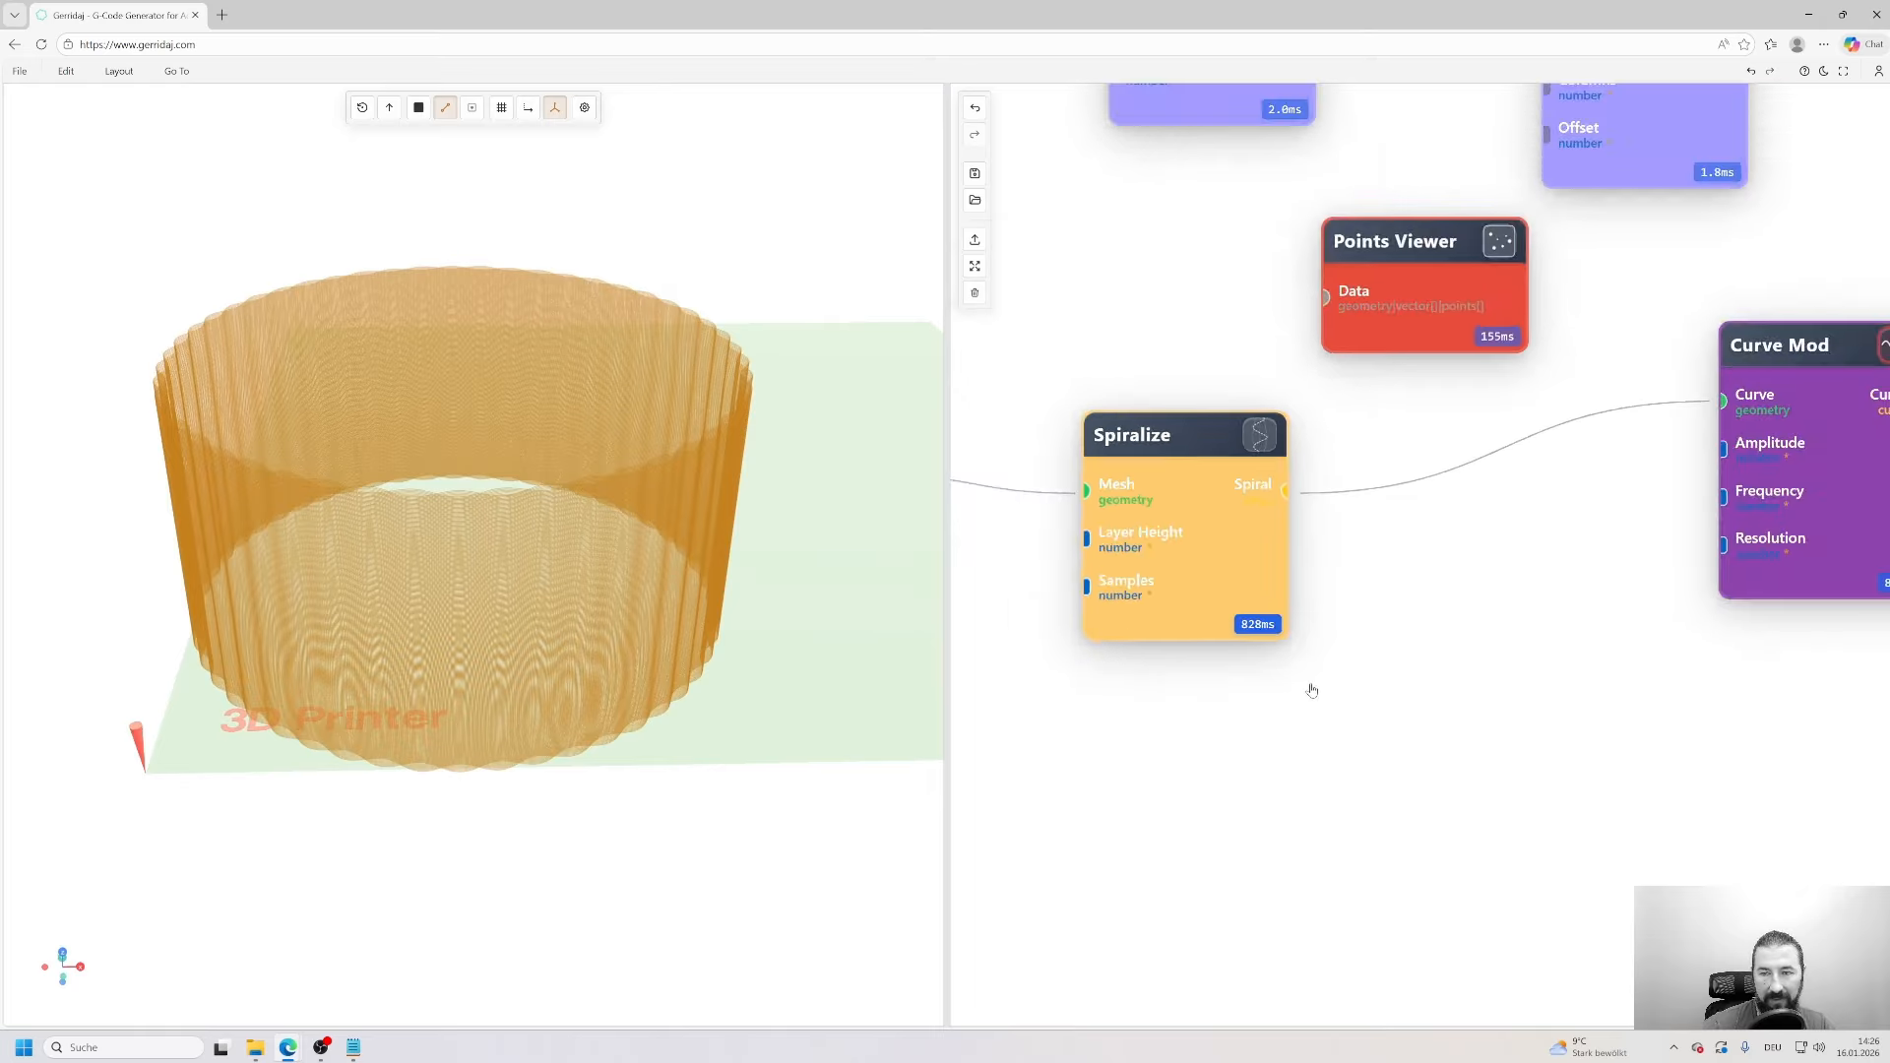
- Open the Curve Mod node's settings and place the dialog clear of the incoming connection
left_click_drag(1639, 560, 1280, 601)
double_click(1300, 541)
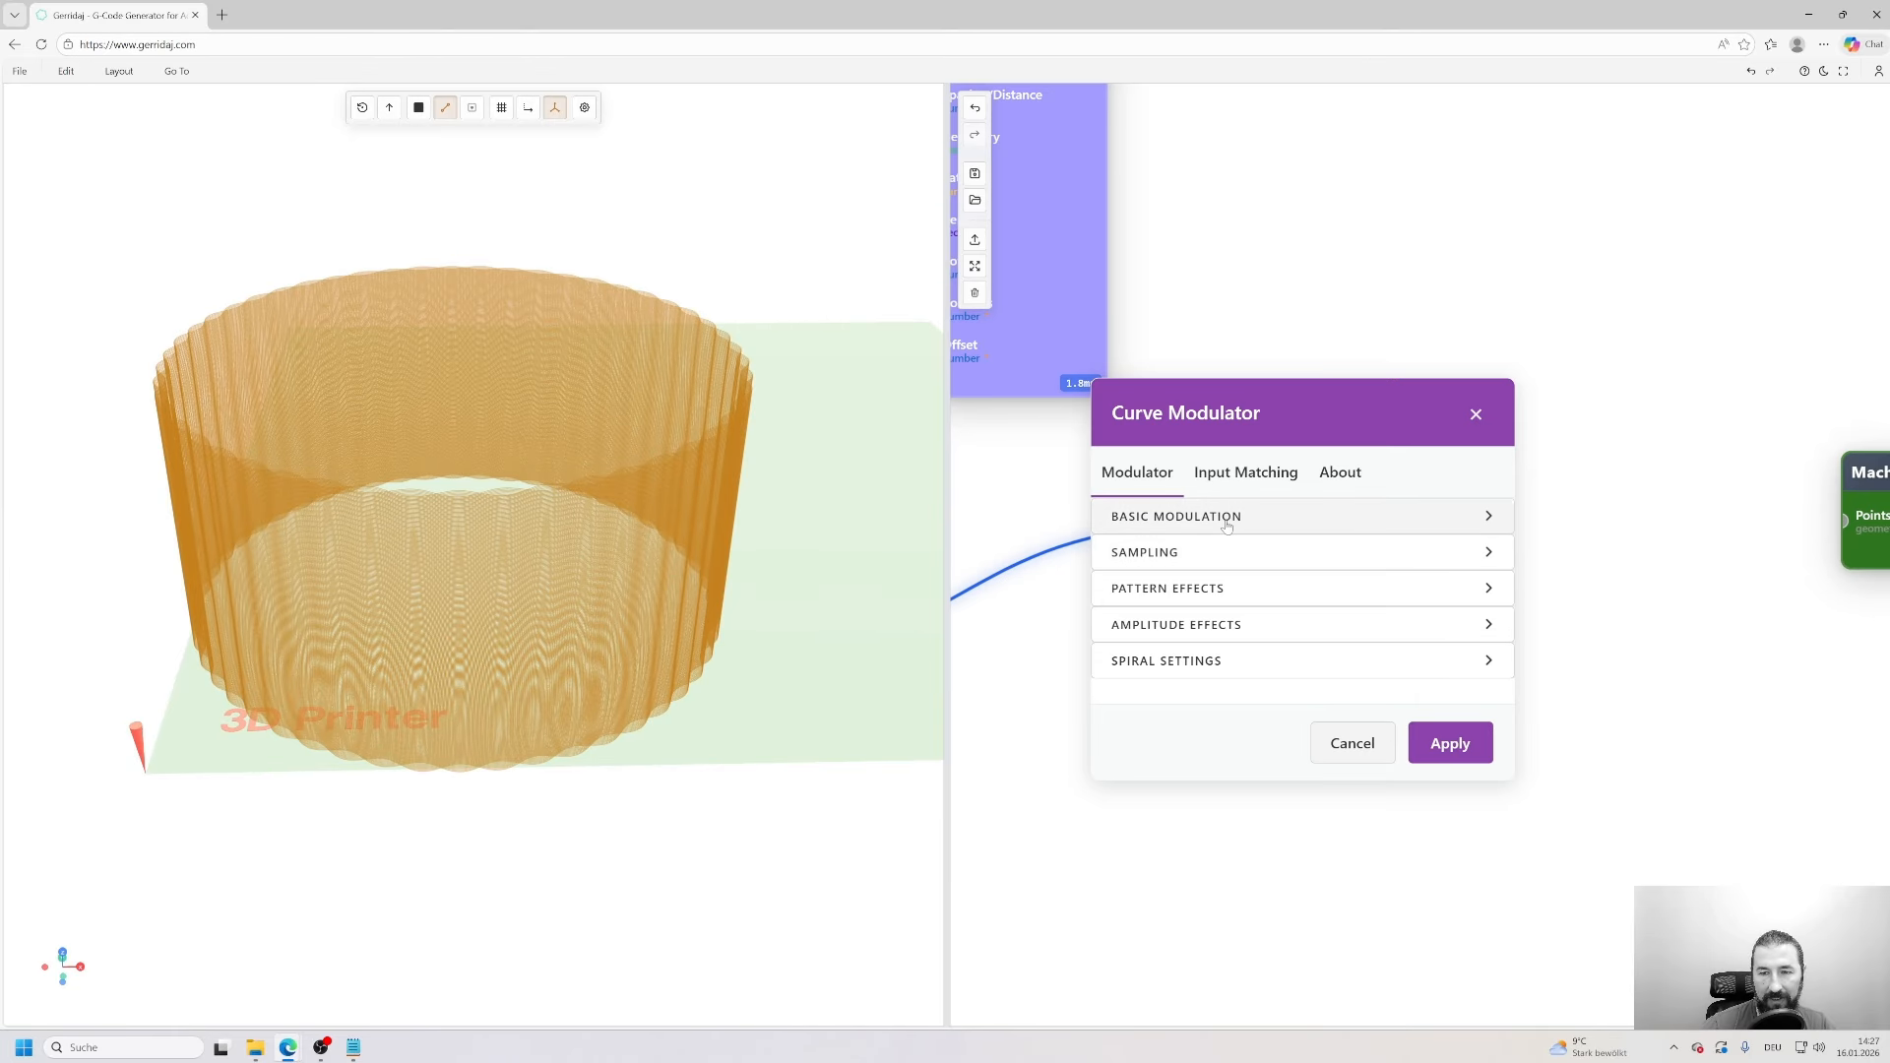
left_click_drag(1322, 418, 1364, 348)
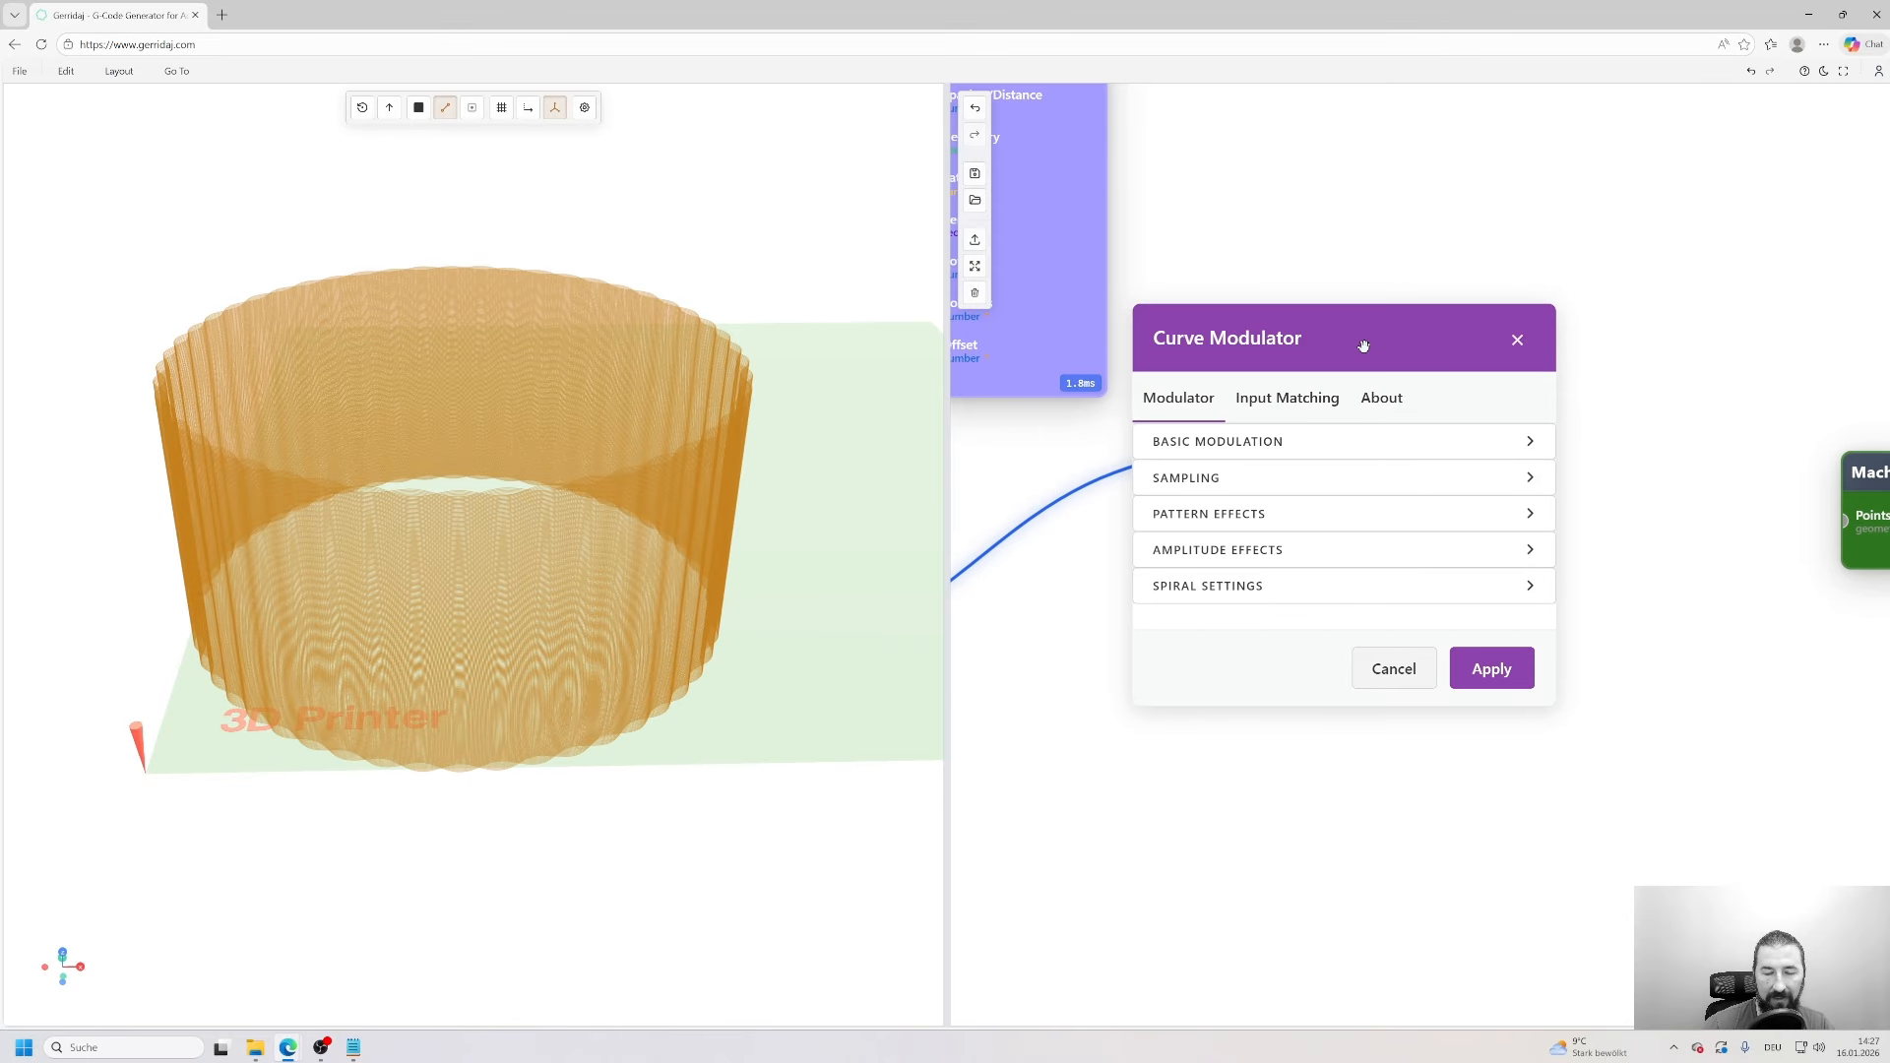
scroll(1182, 537, "down", 3)
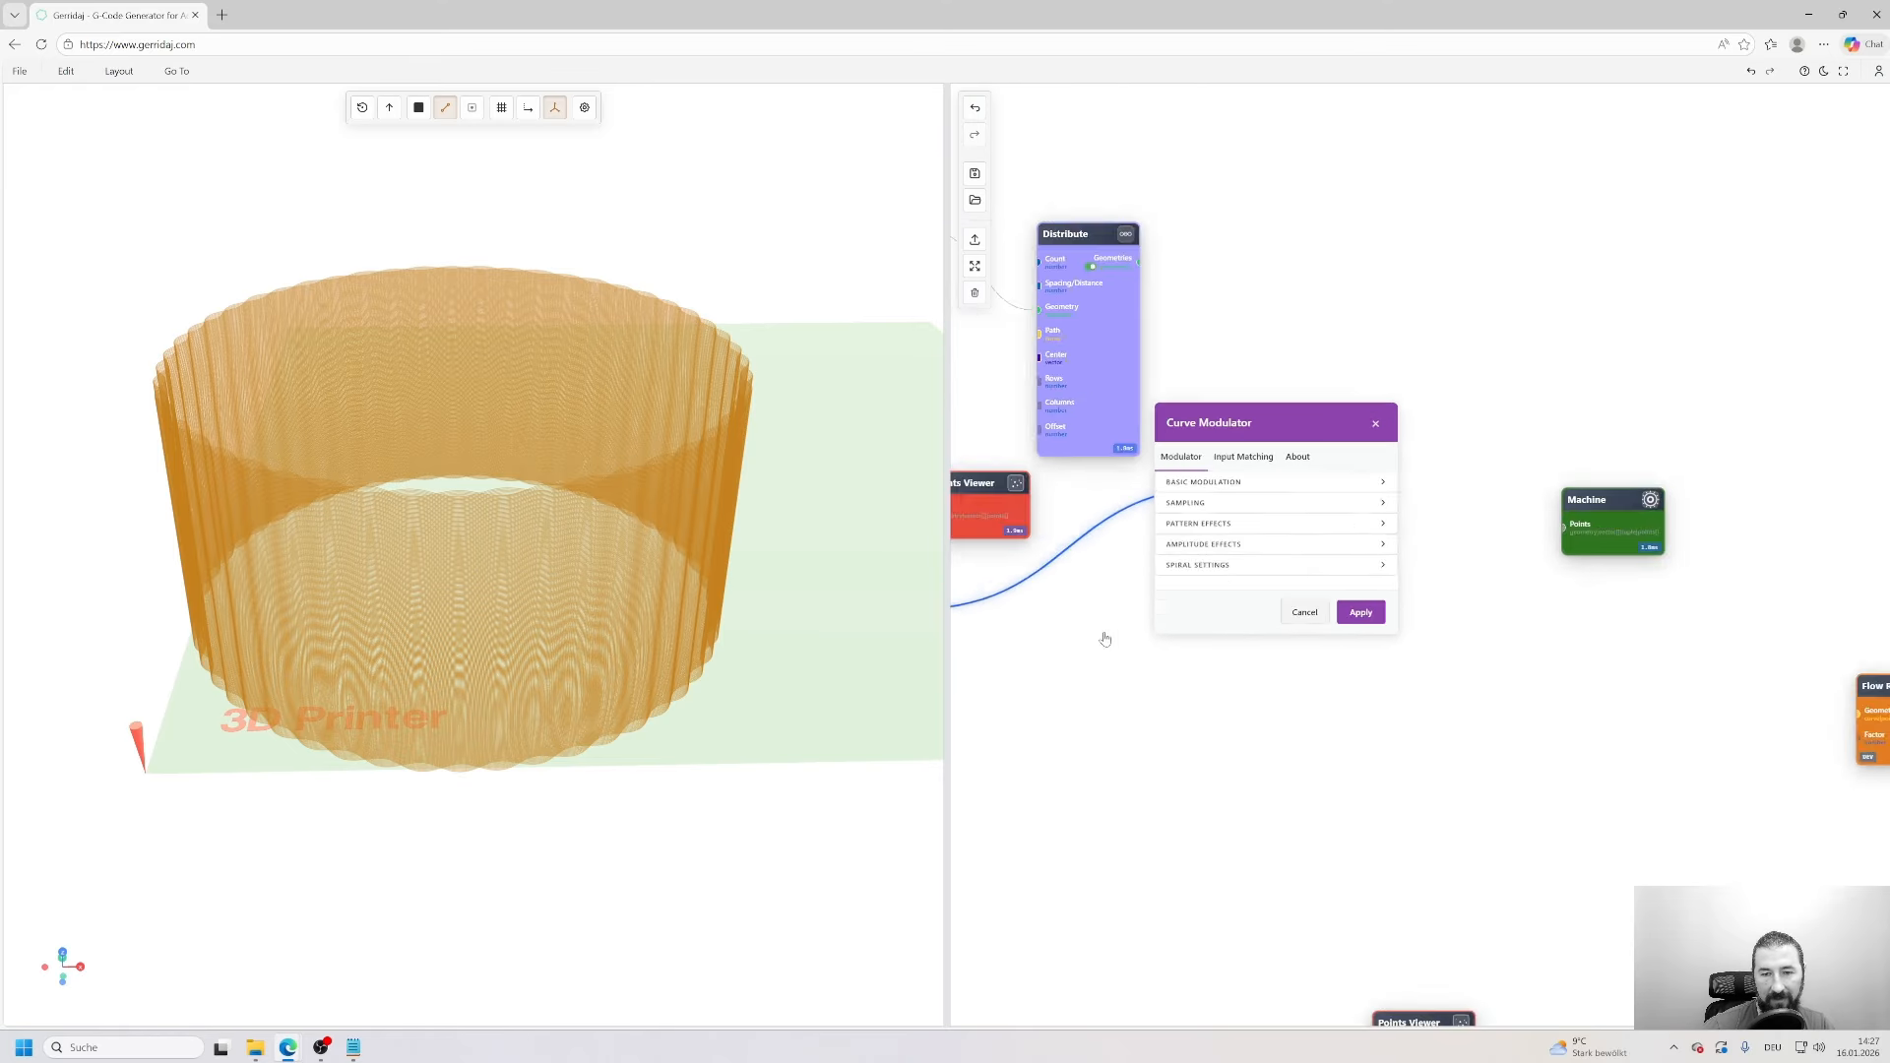
- Set Spiralize's samples to 100 and apply the change
scroll(1059, 669, "down", 3)
left_click_drag(1058, 669, 1414, 624)
scroll(1301, 674, "up", 5)
left_click_drag(1301, 675, 1233, 774)
double_click(1237, 595)
double_click(1161, 617)
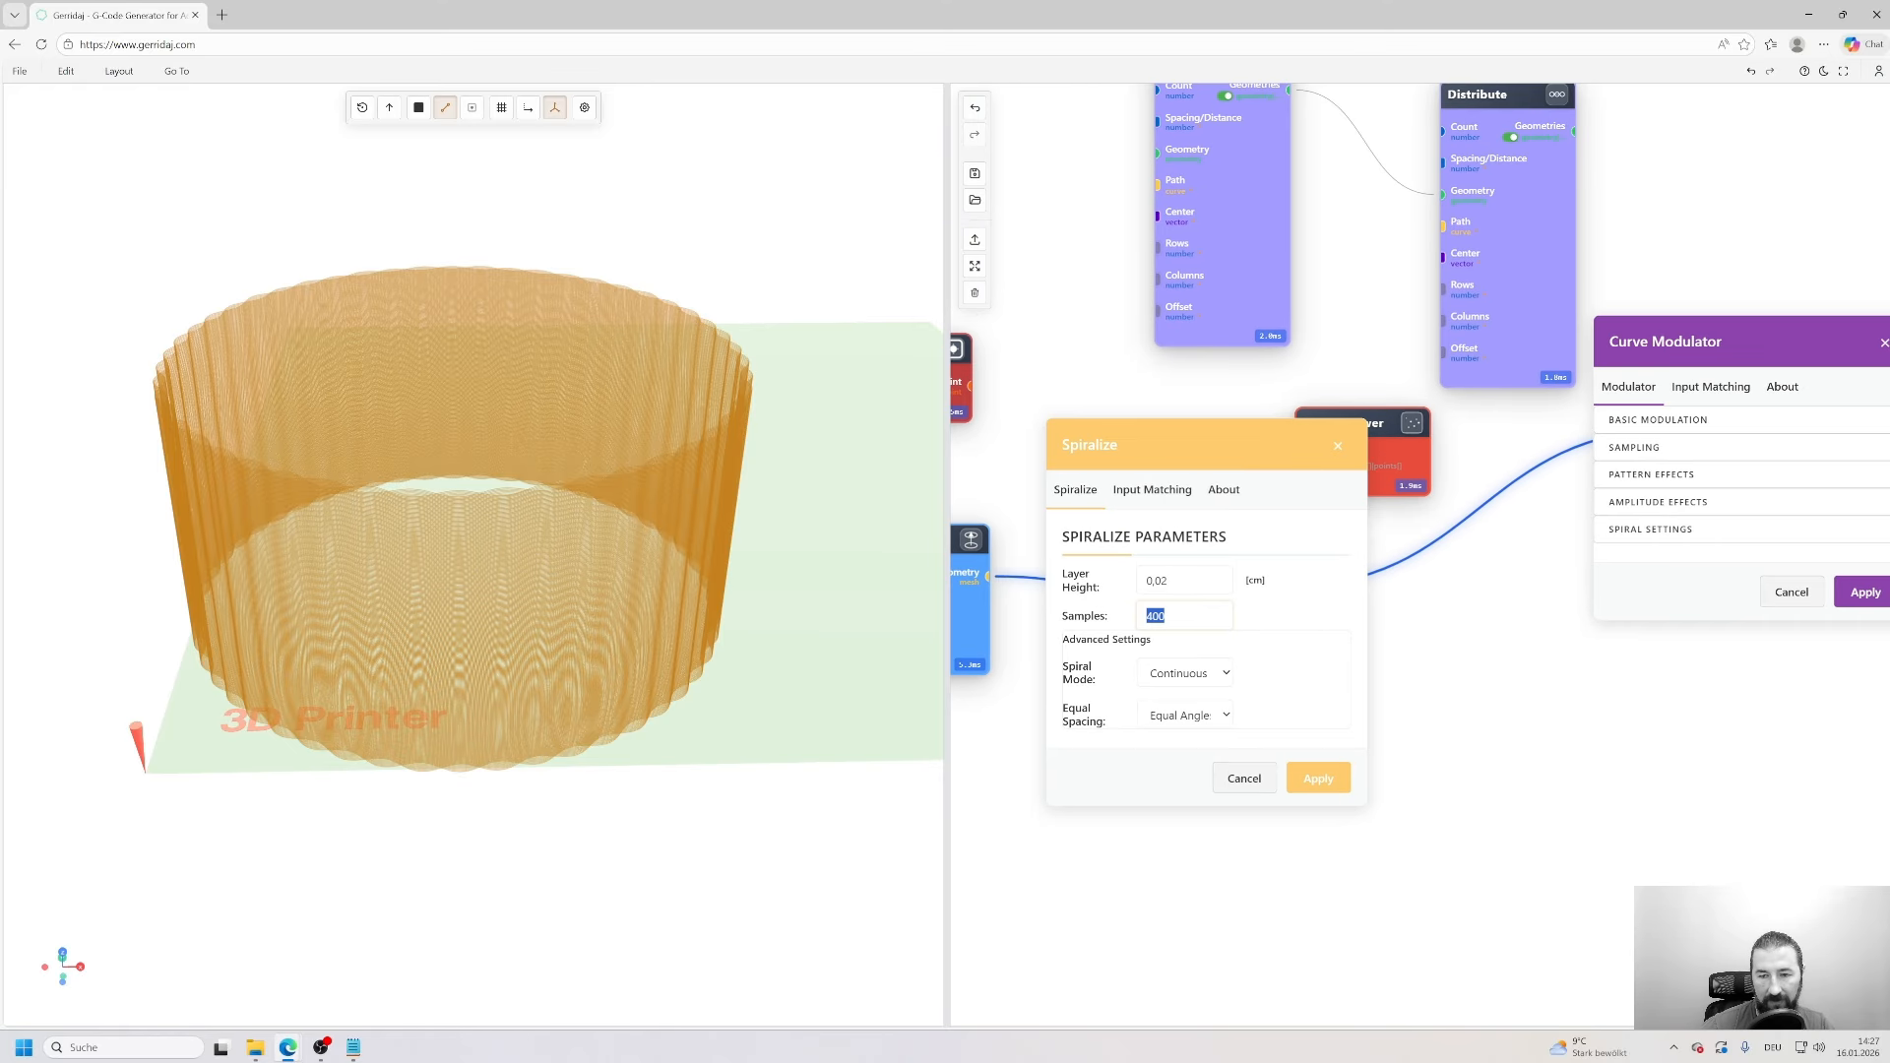
type("100")
left_click(1318, 778)
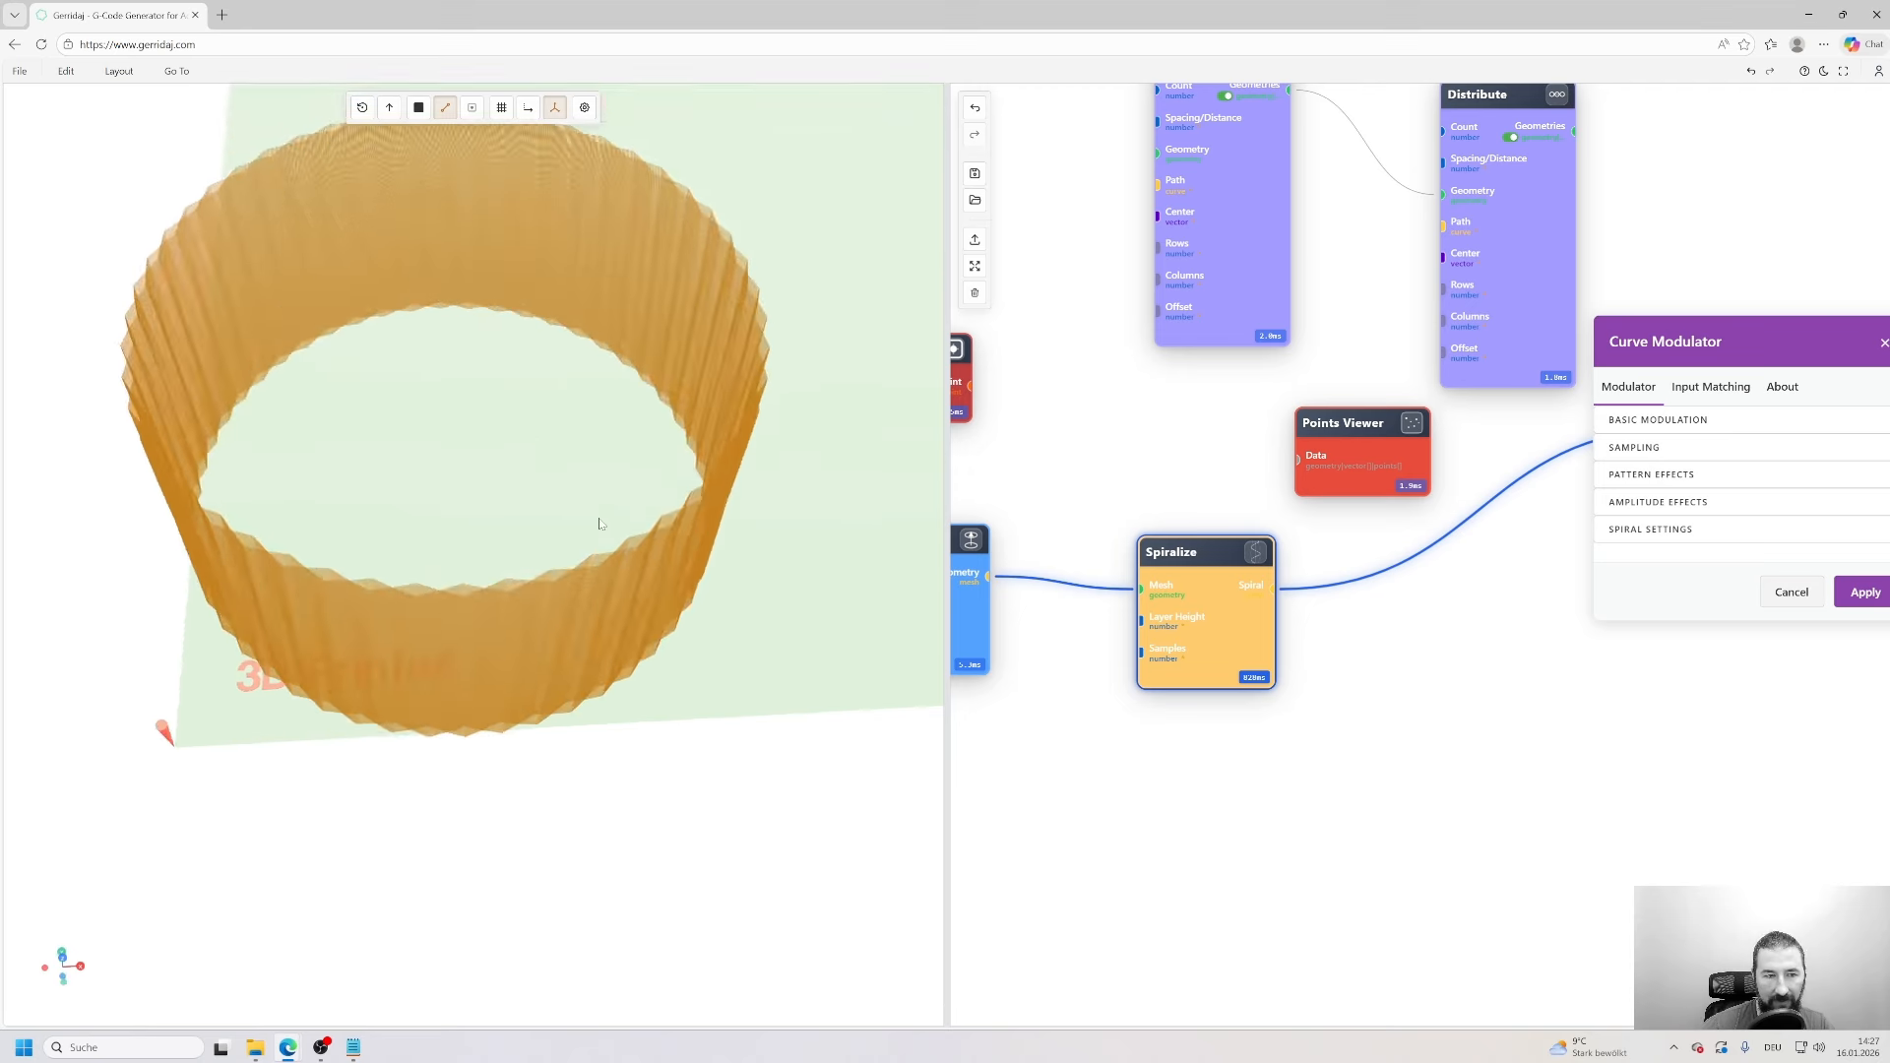
- Enable Force Resample in Curve Mod's sampling settings, apply it and examine the cylinder's waves
left_click_drag(1193, 574, 1245, 538)
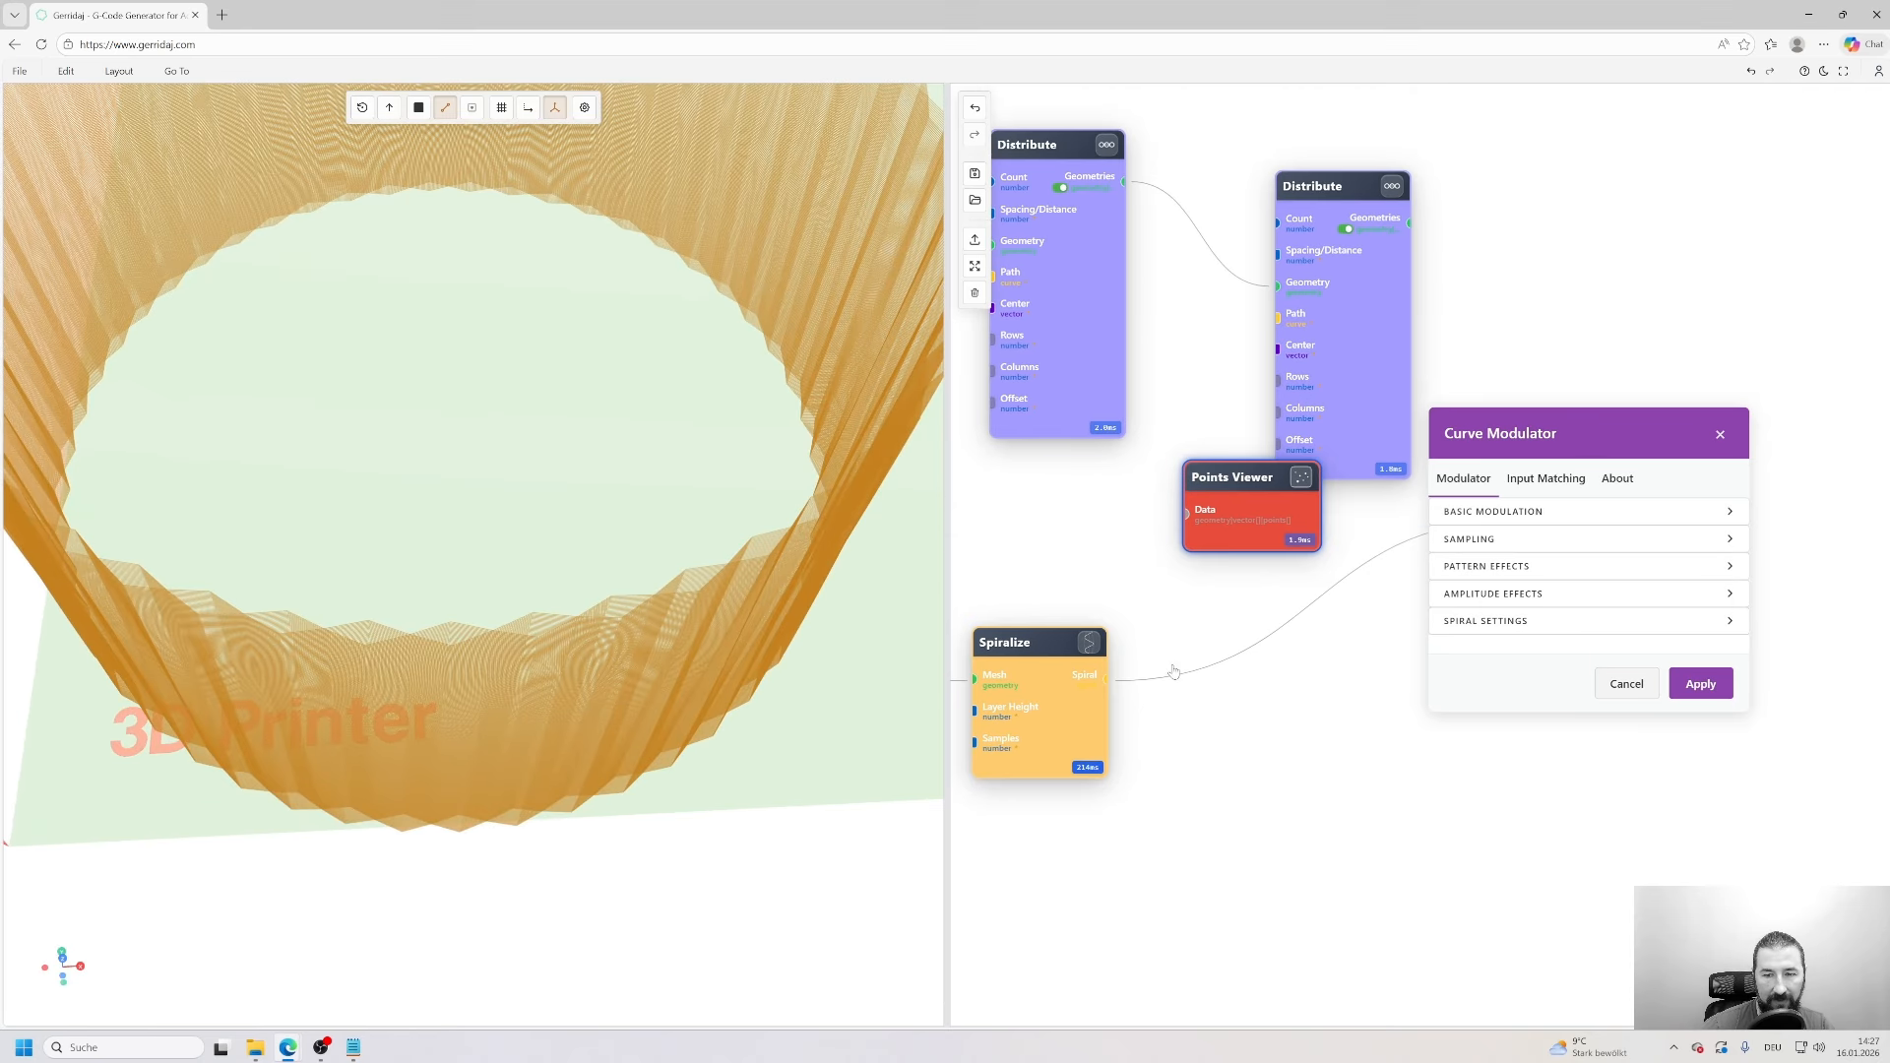
left_click(1219, 562)
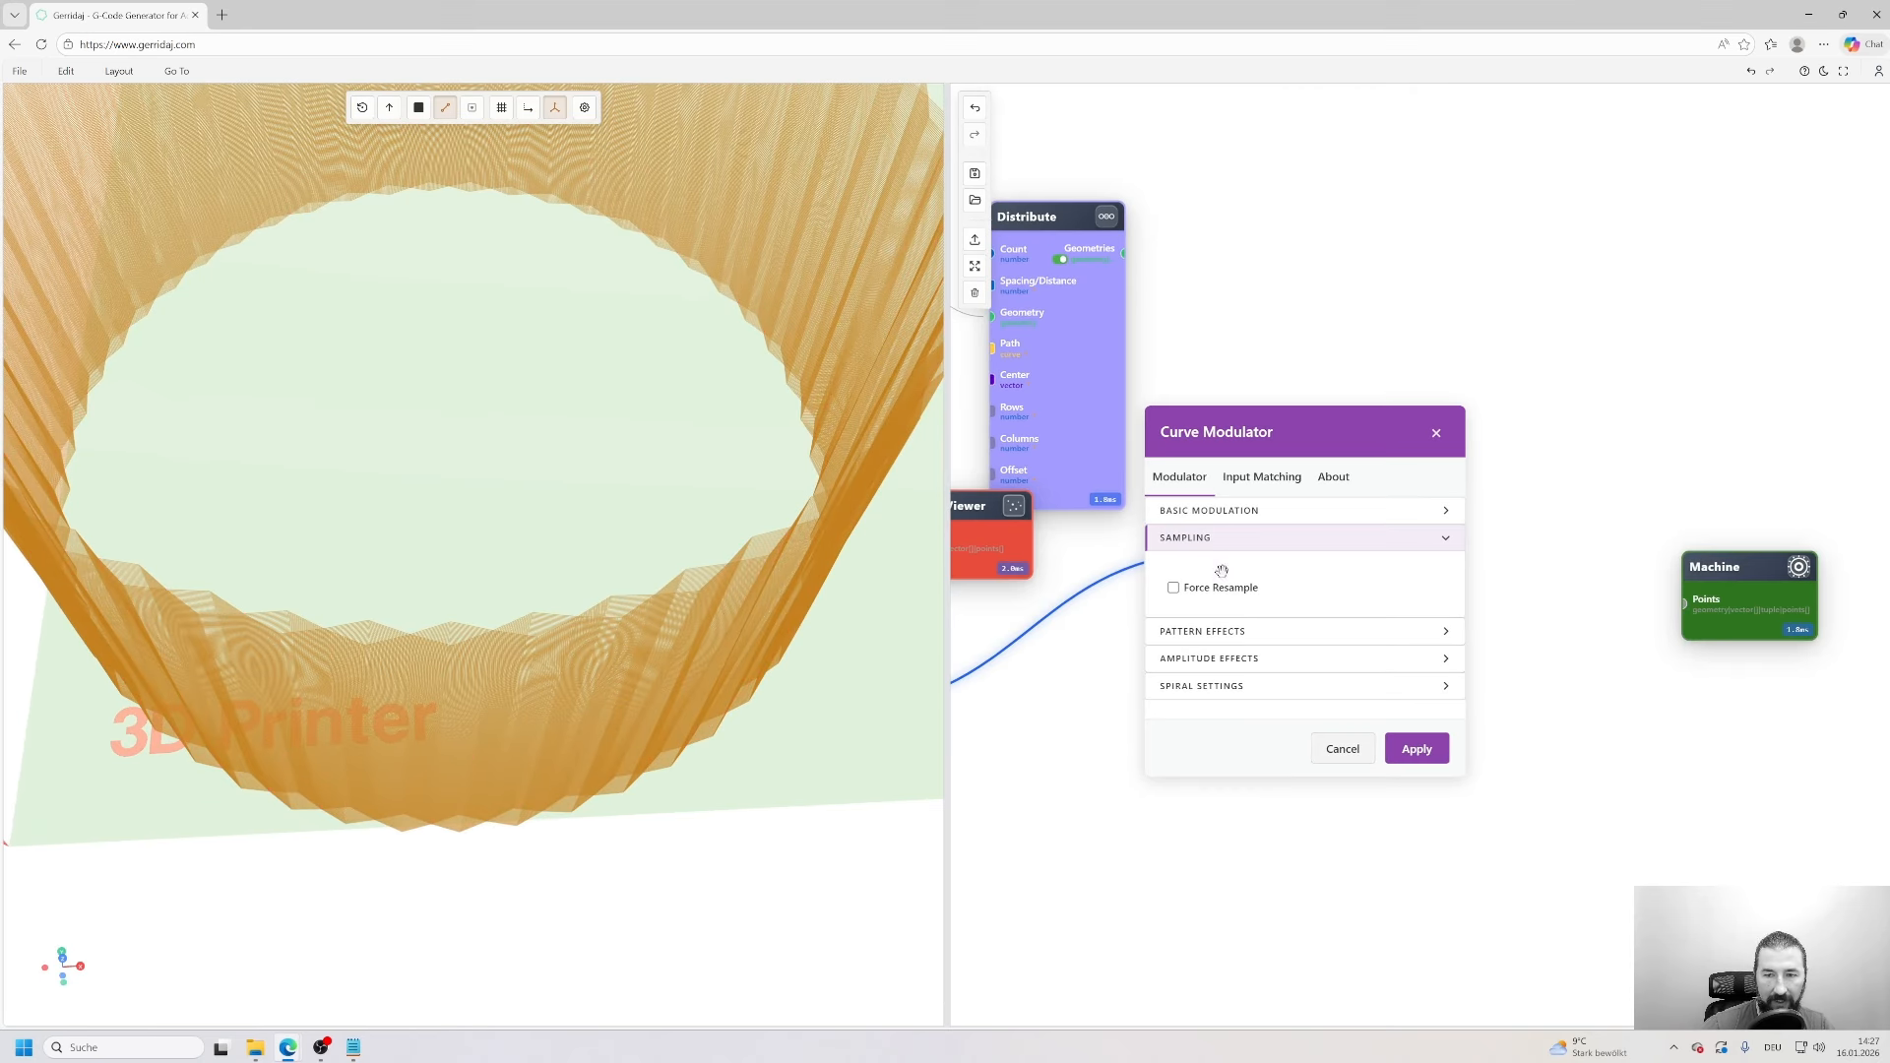
left_click(1176, 591)
left_click(1417, 762)
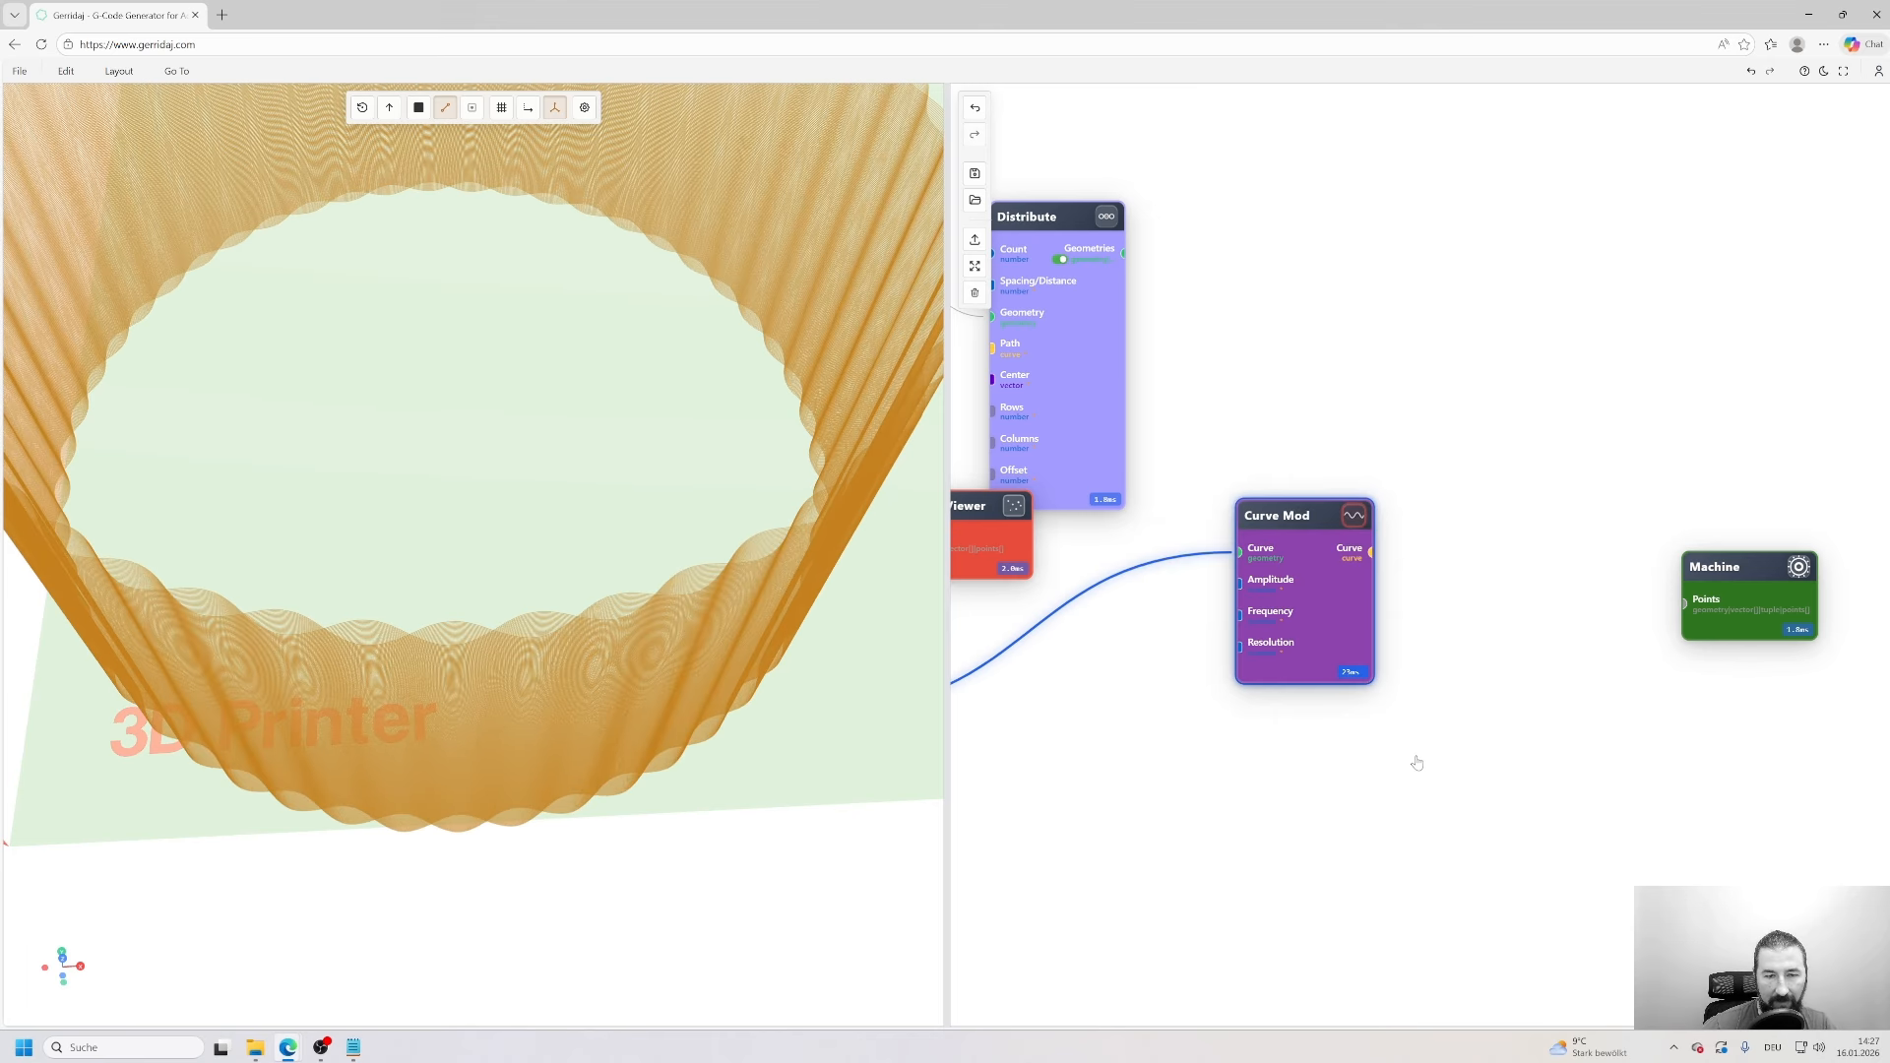
scroll(741, 679, "up", 2)
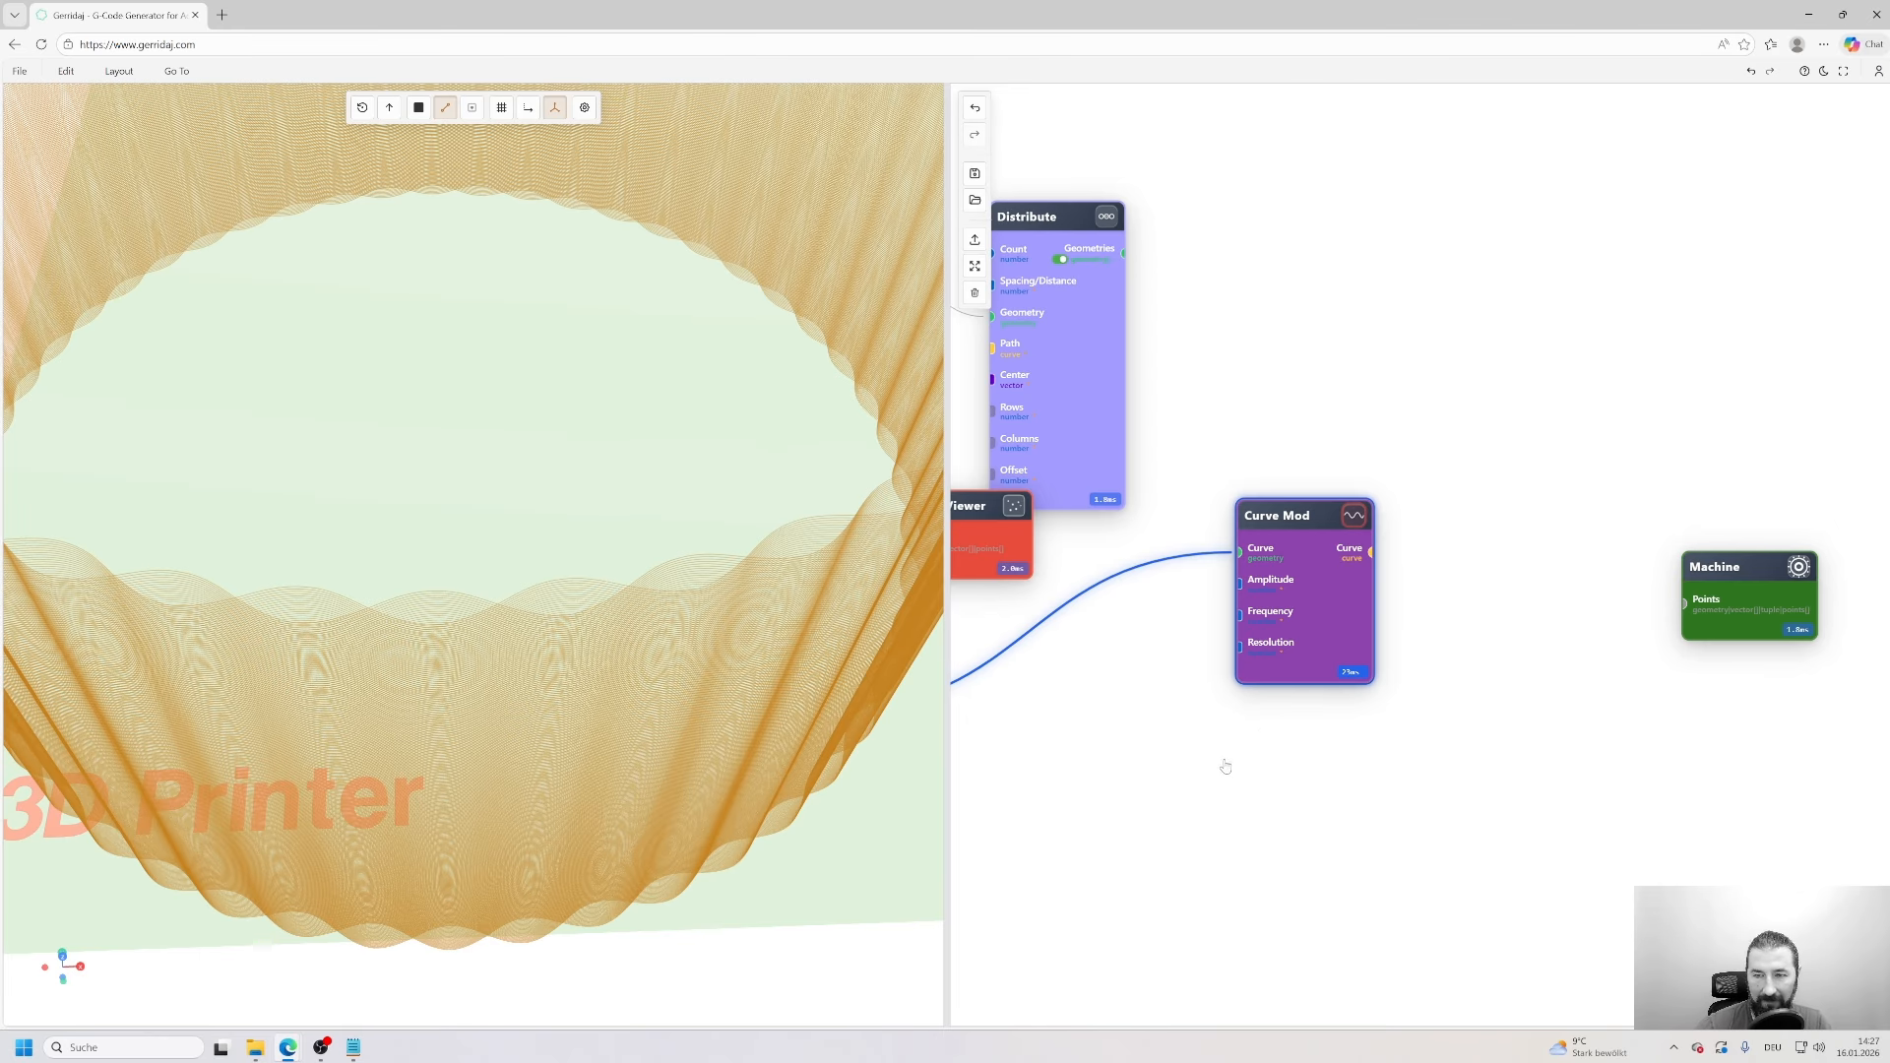
scroll(696, 624, "down", 5)
left_click_drag(696, 625, 761, 630)
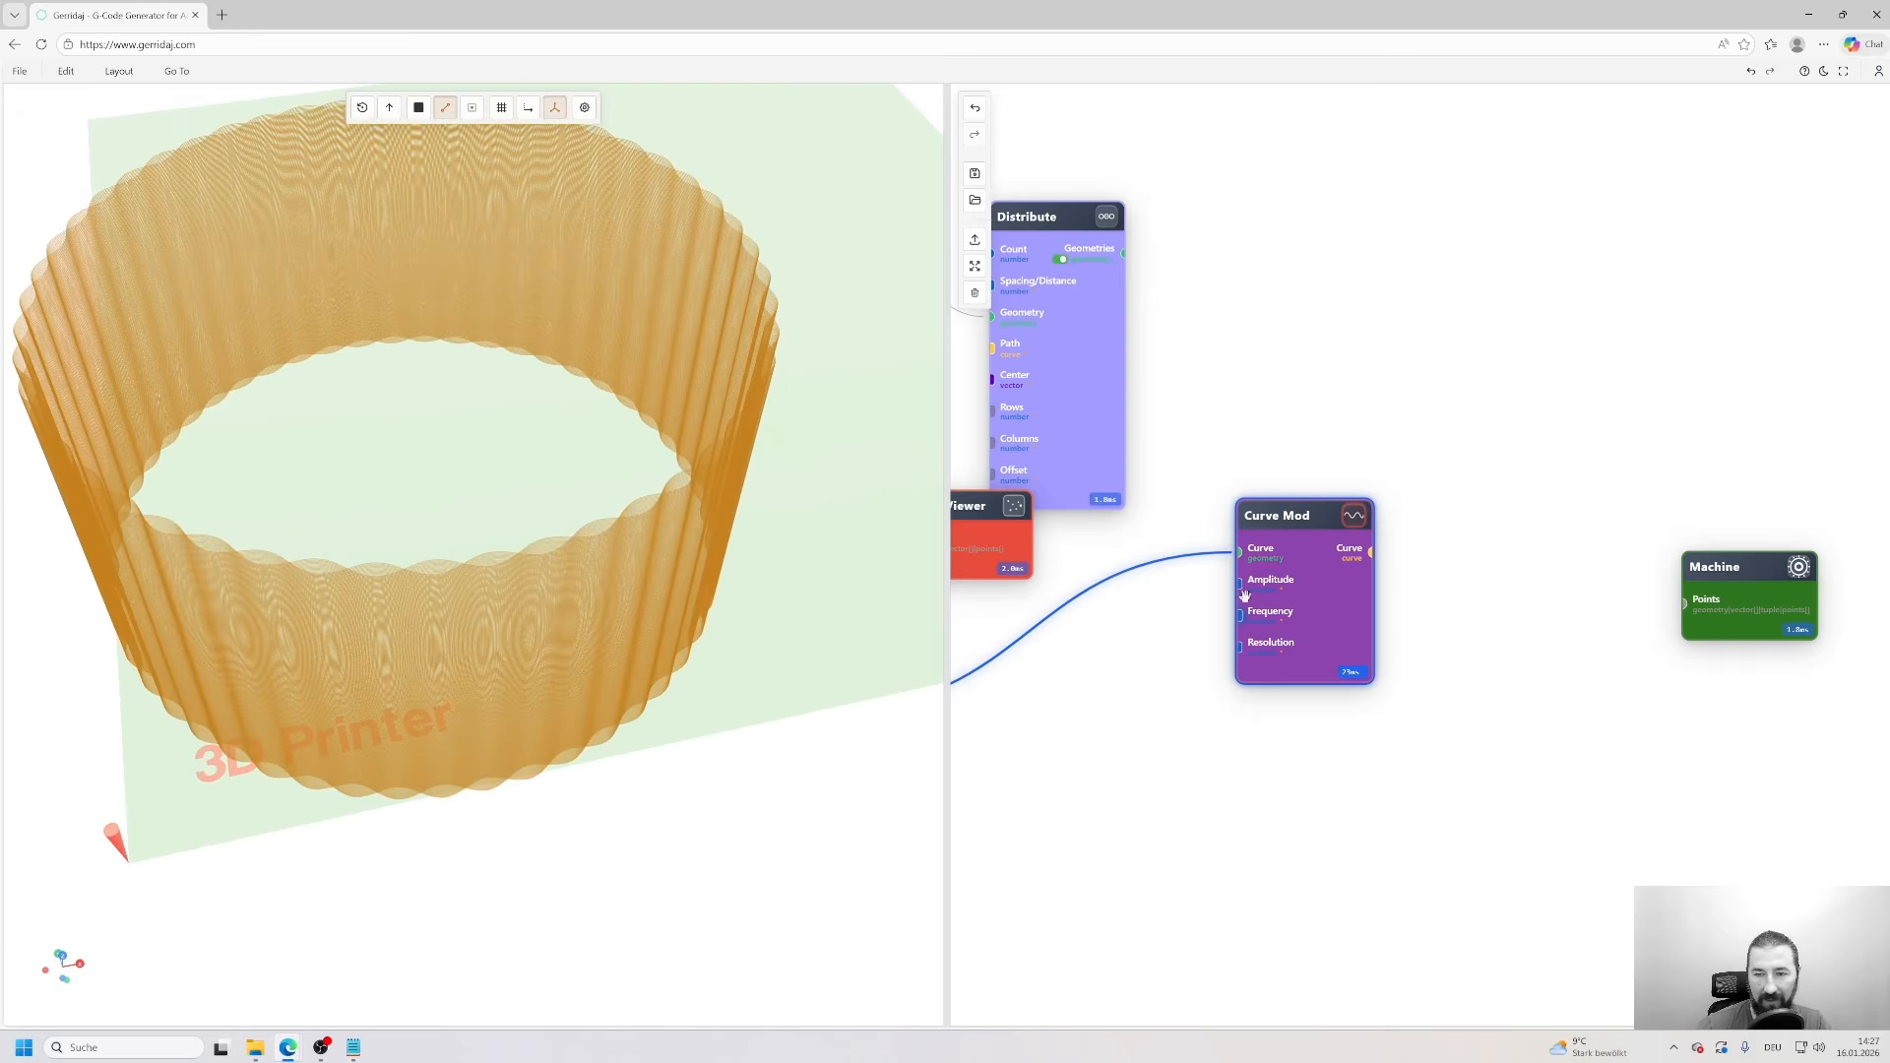
- Enable Fade In among Curve Mod's amplitude effects, apply it and examine the cylinder's lower edge
double_click(1316, 571)
left_click_drag(1282, 480, 1426, 460)
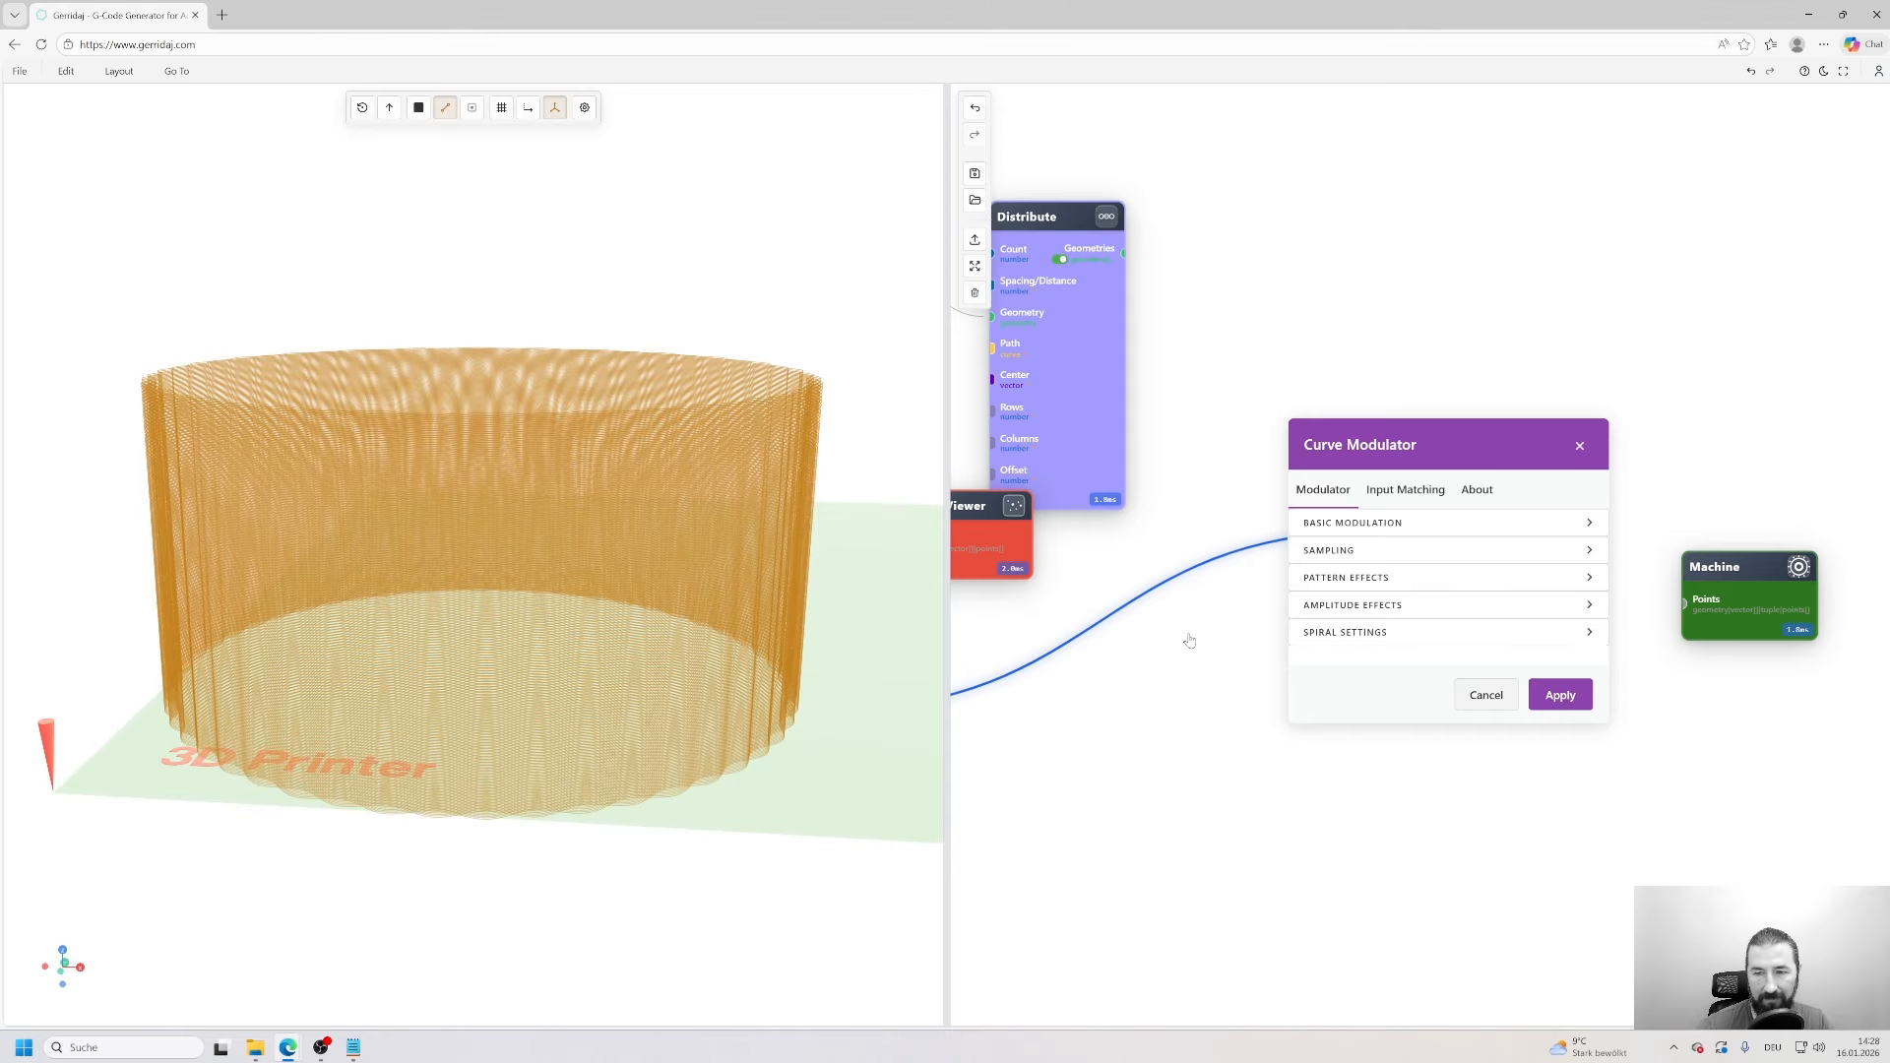
left_click(1351, 604)
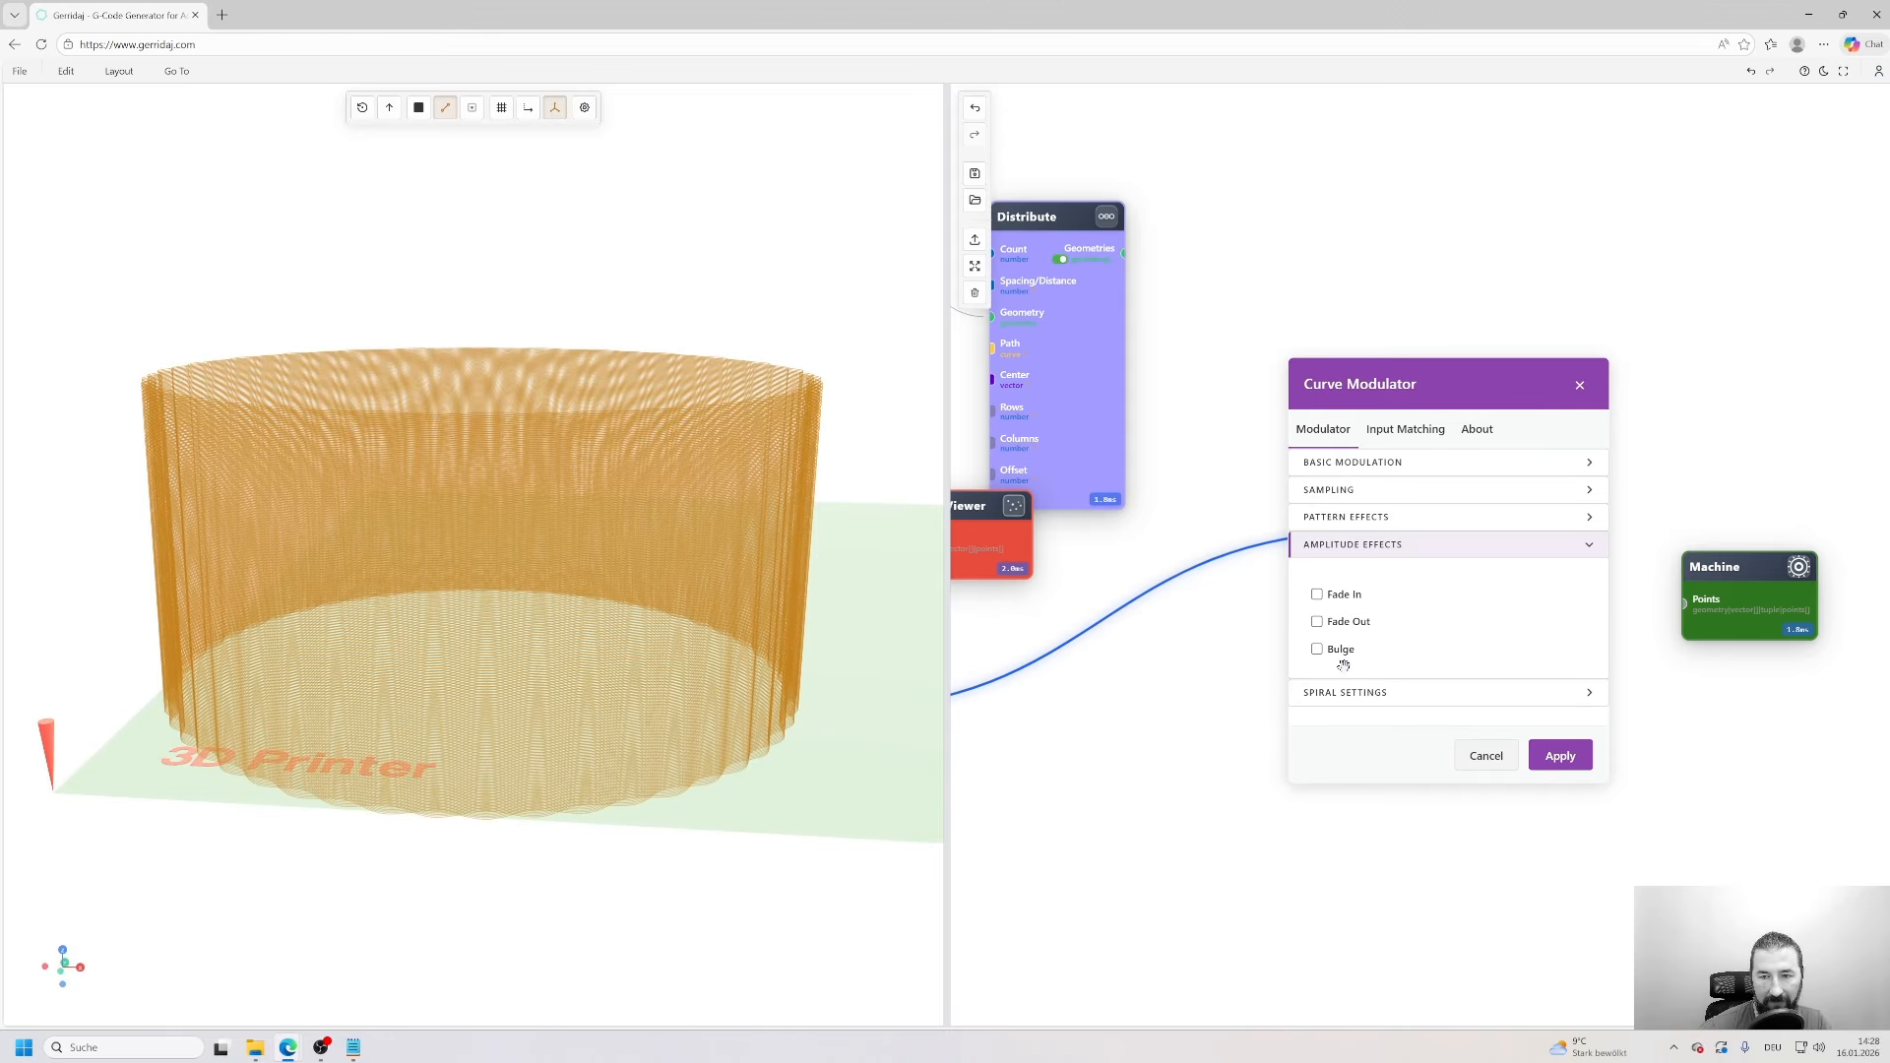
left_click(1335, 597)
left_click(1565, 760)
left_click_drag(829, 501, 921, 549)
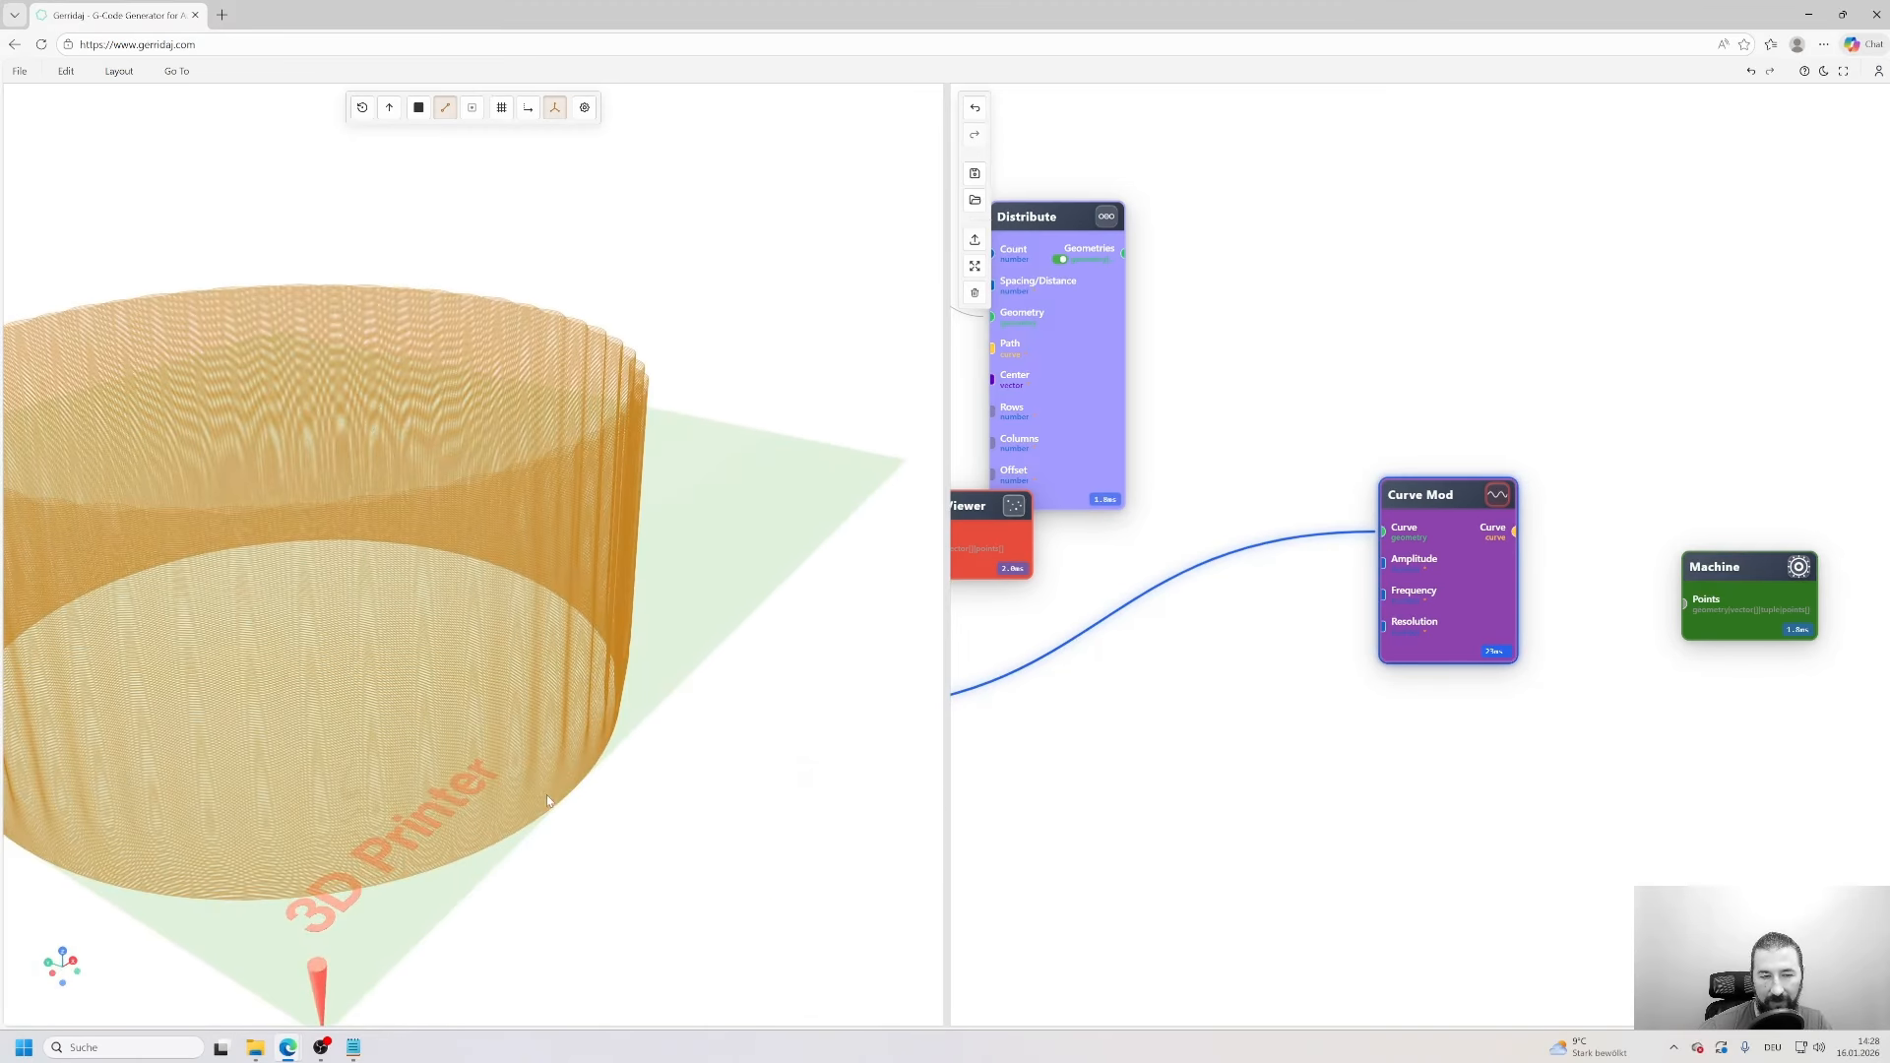
left_click_drag(548, 800, 591, 781)
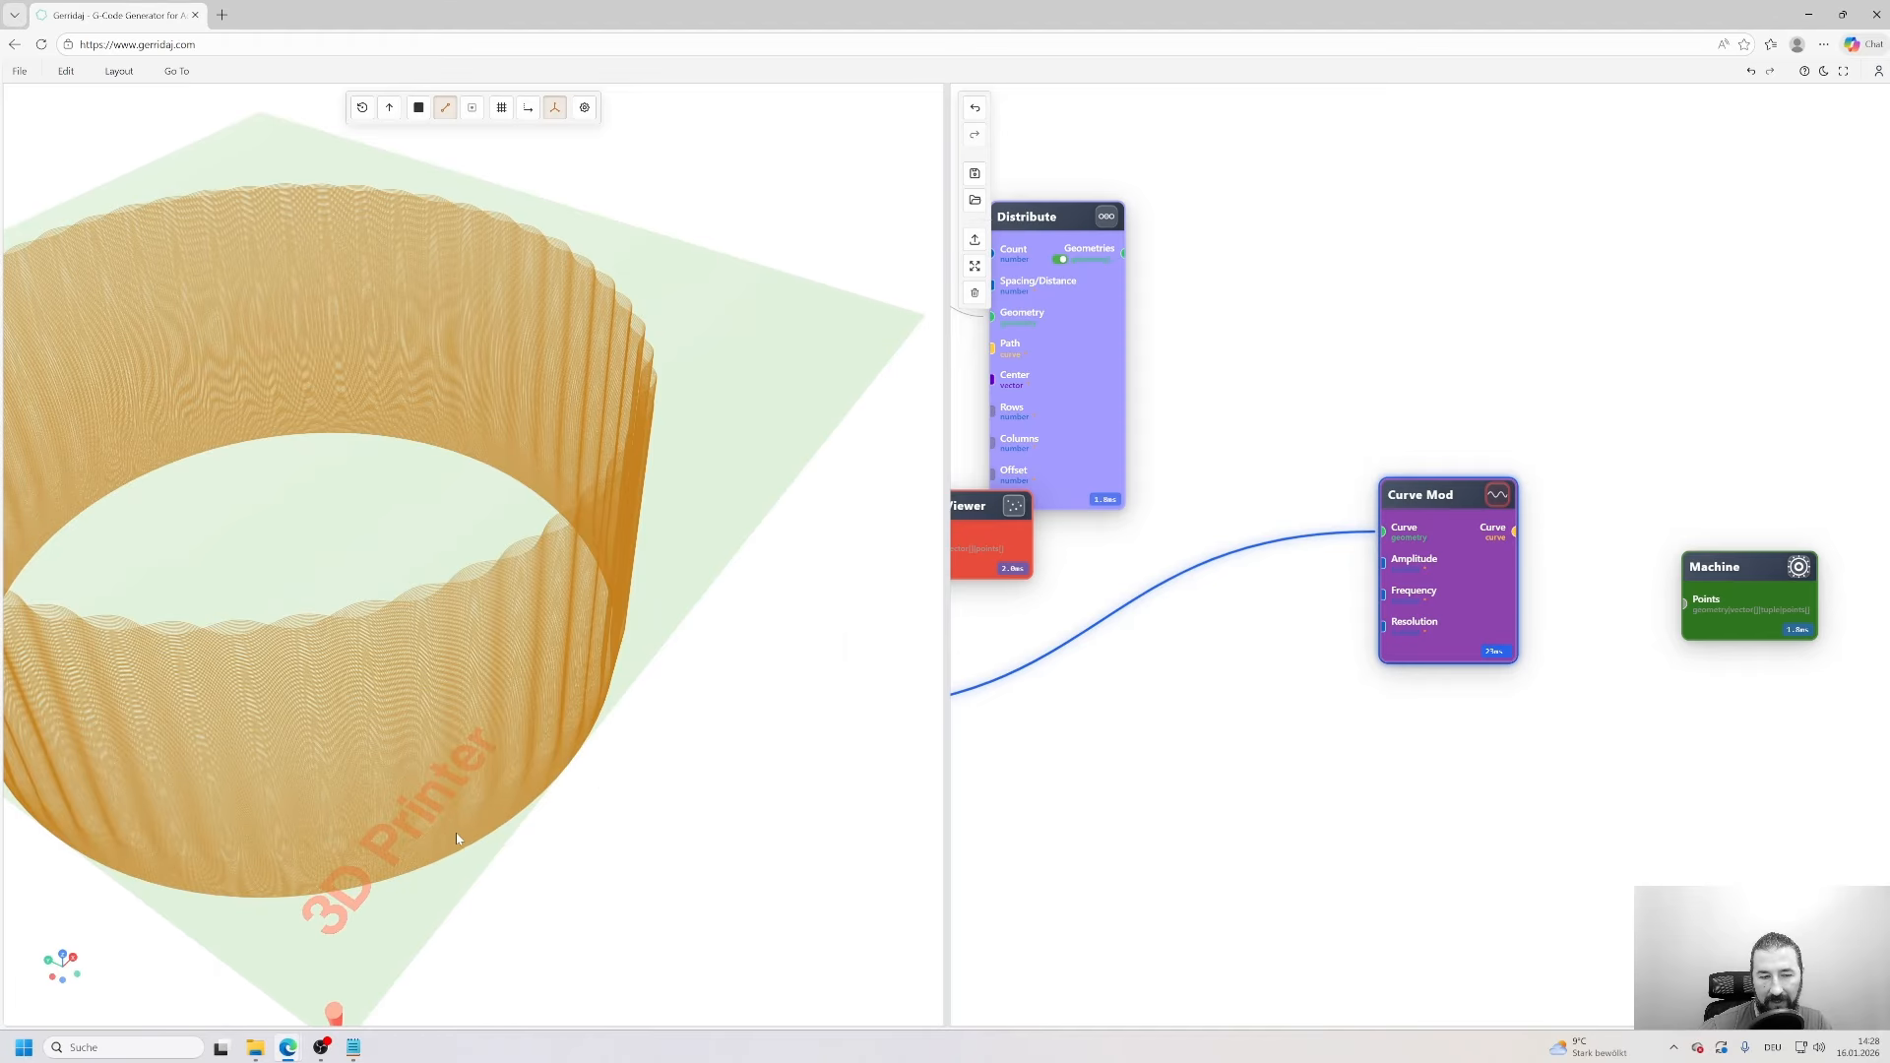
- Enable Fade Out among Curve Mod's amplitude effects, apply it and examine the cylinder's upper edge
double_click(1438, 579)
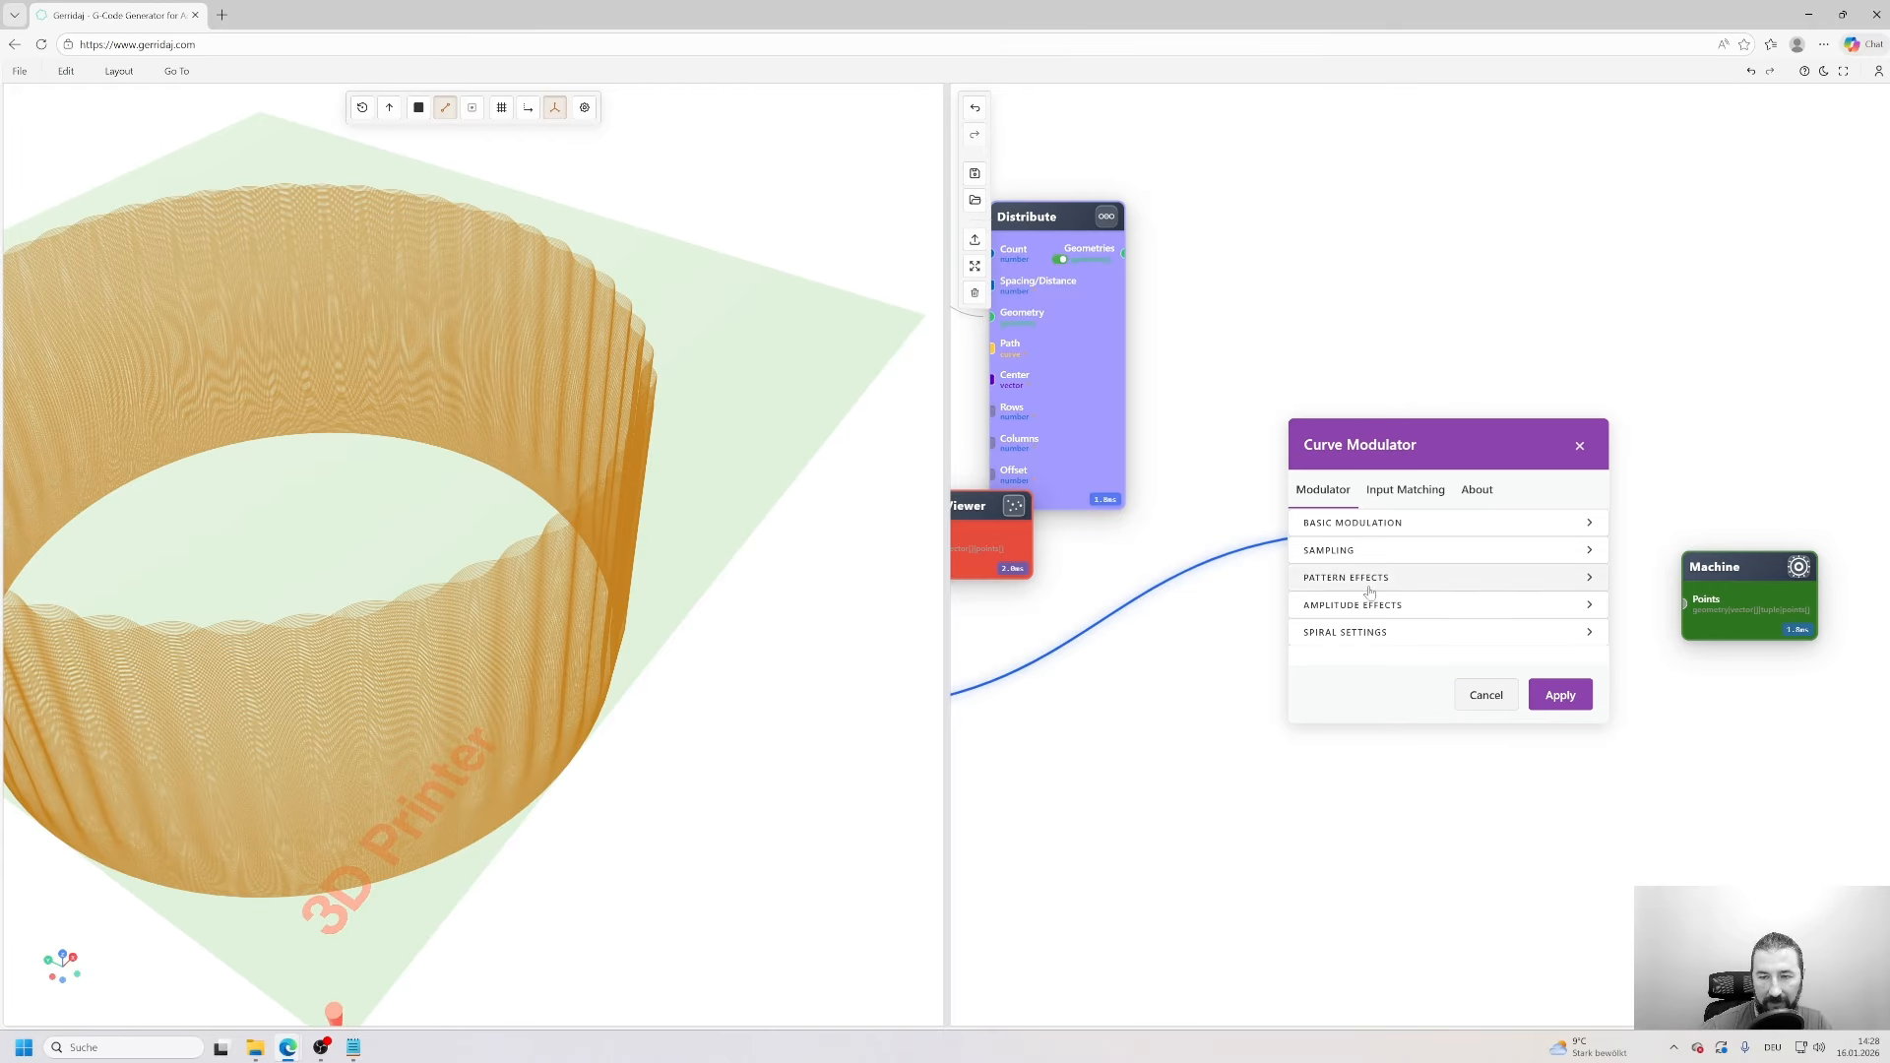
left_click(1388, 606)
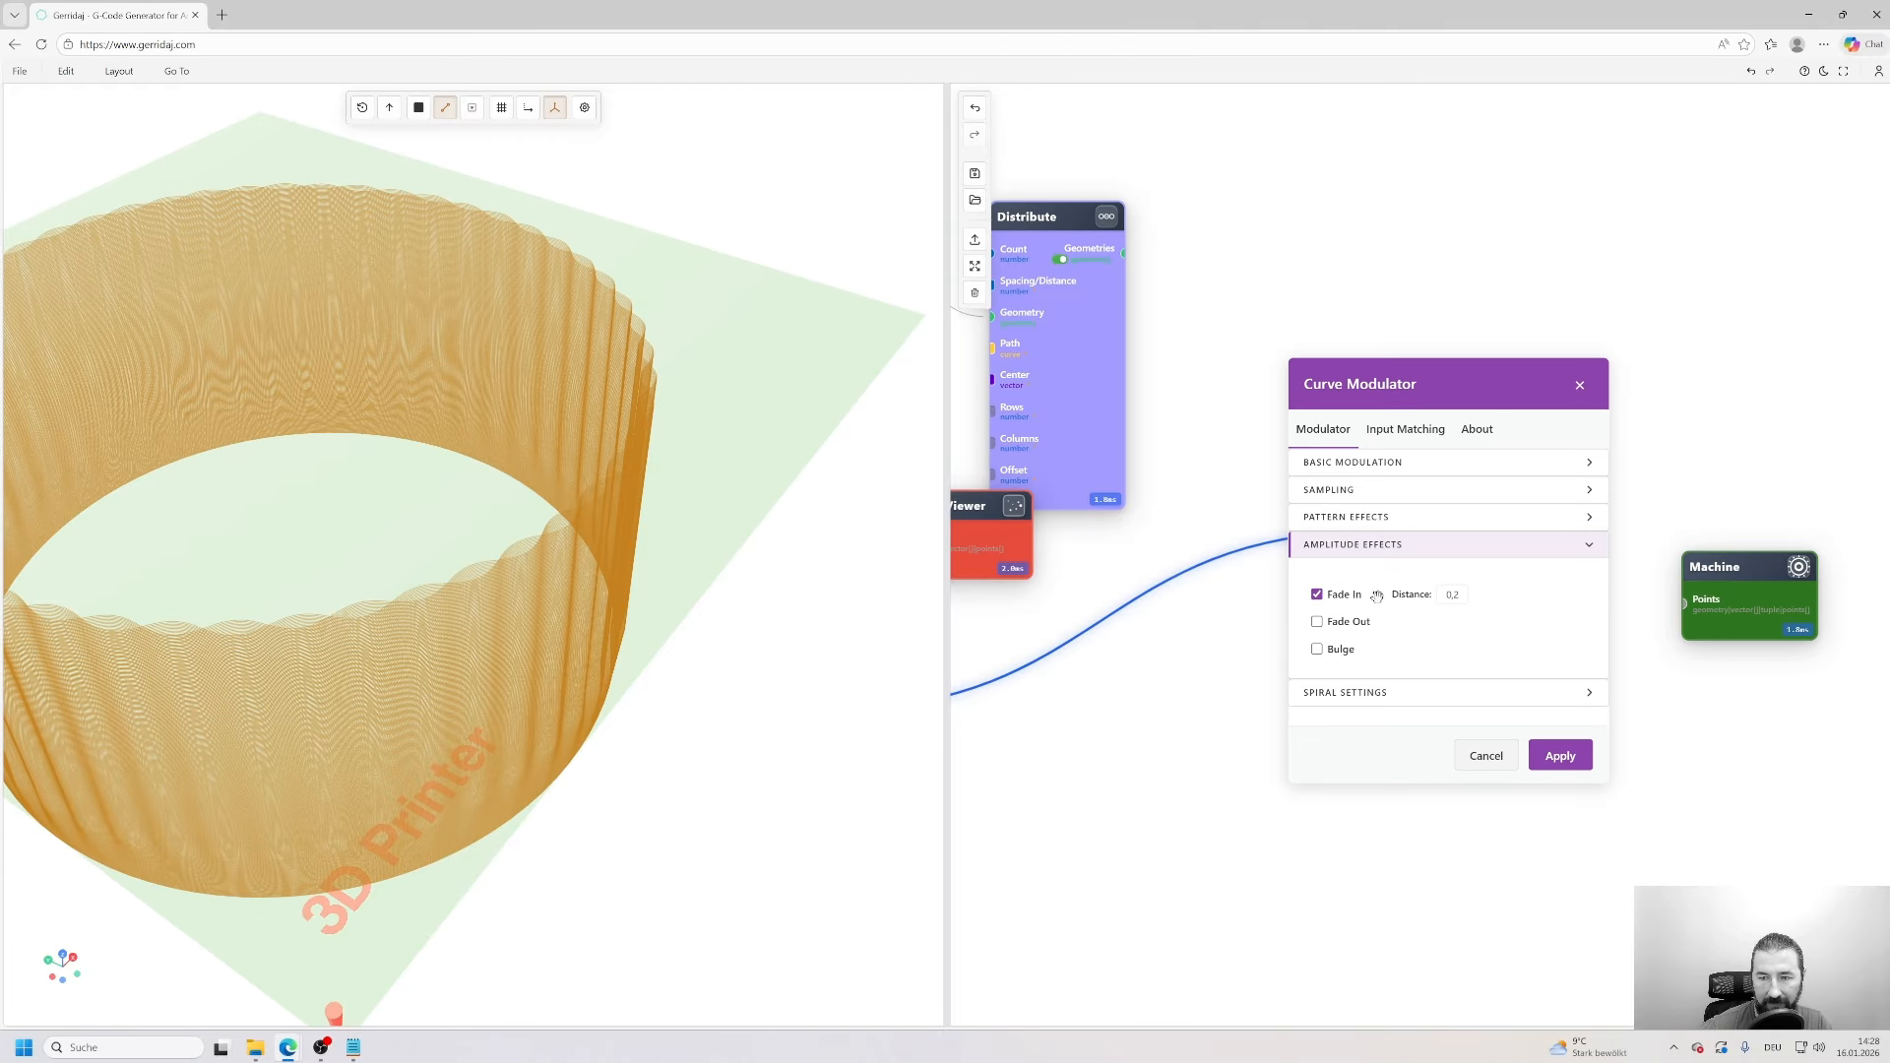
left_click(1316, 621)
left_click(1558, 754)
left_click_drag(700, 645, 591, 547)
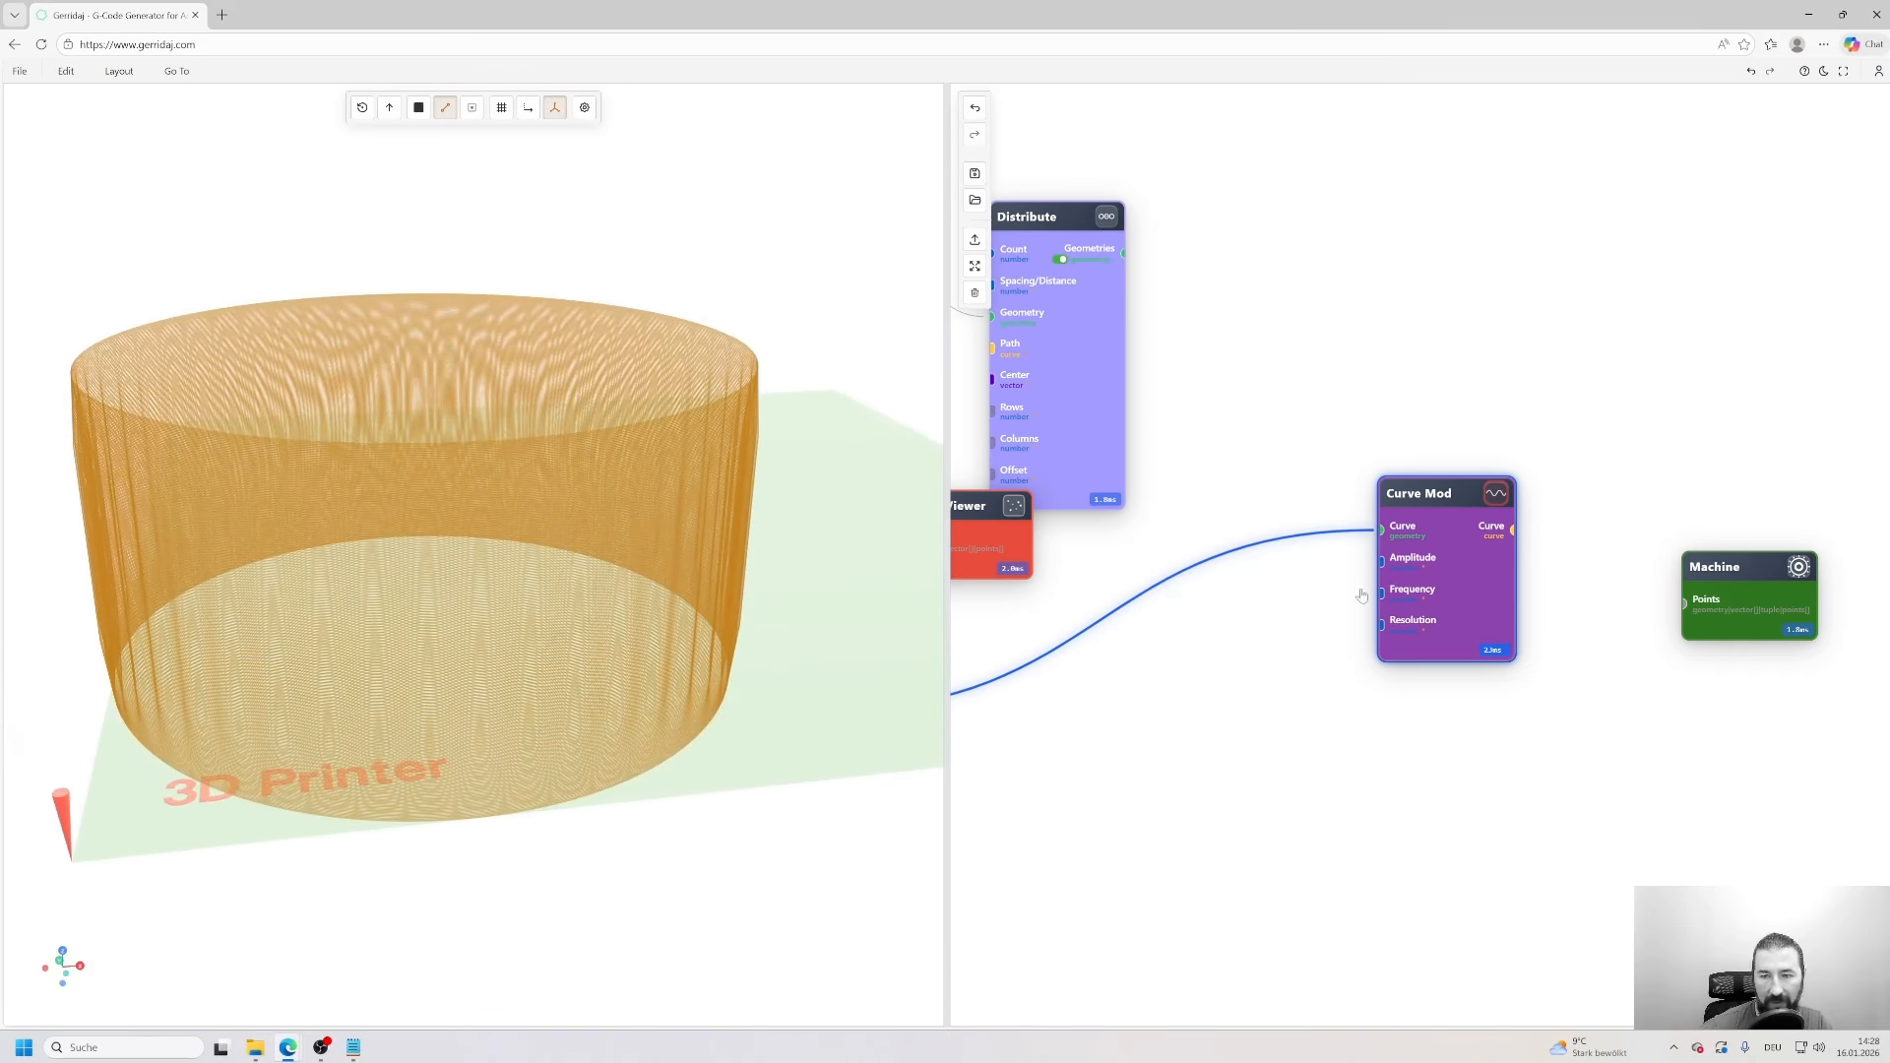
- Enable Curve Mod's Alternate pattern effect with block size 5, apply it and examine the layers up close
double_click(1440, 575)
left_click(1336, 584)
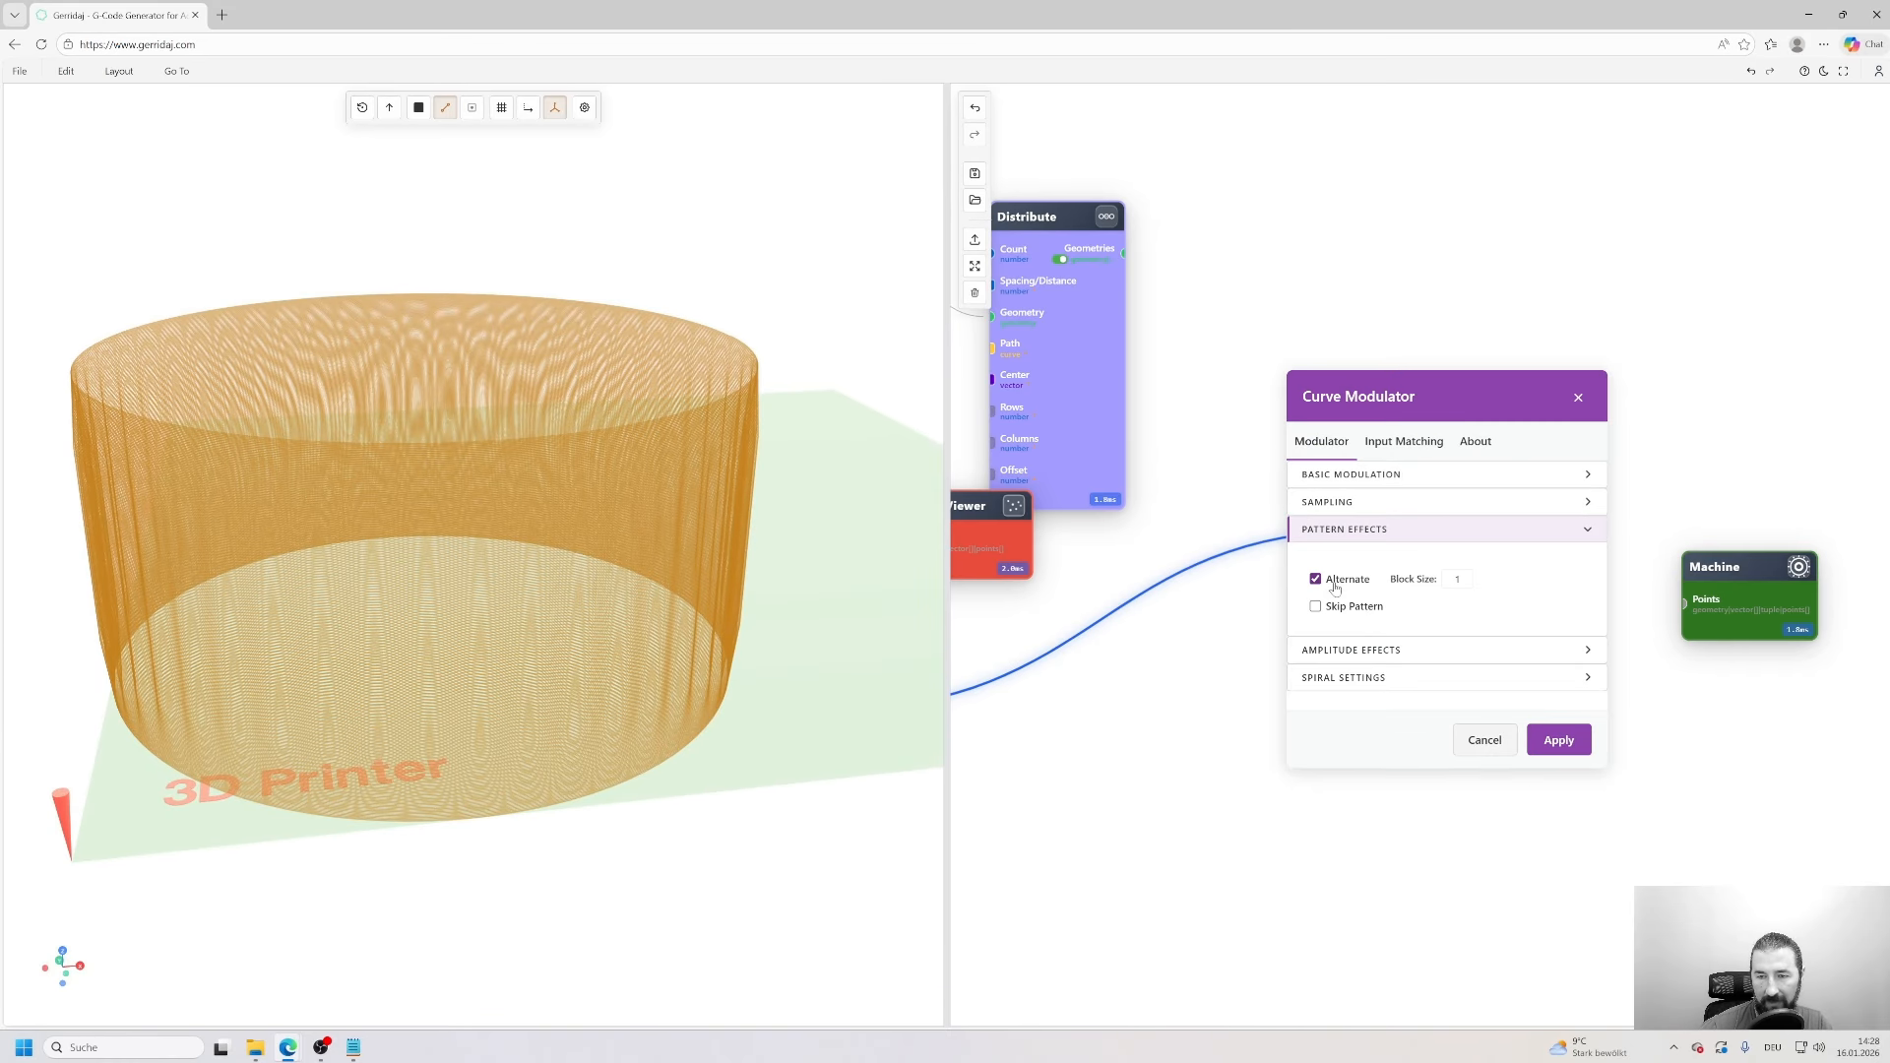
left_click(1453, 581)
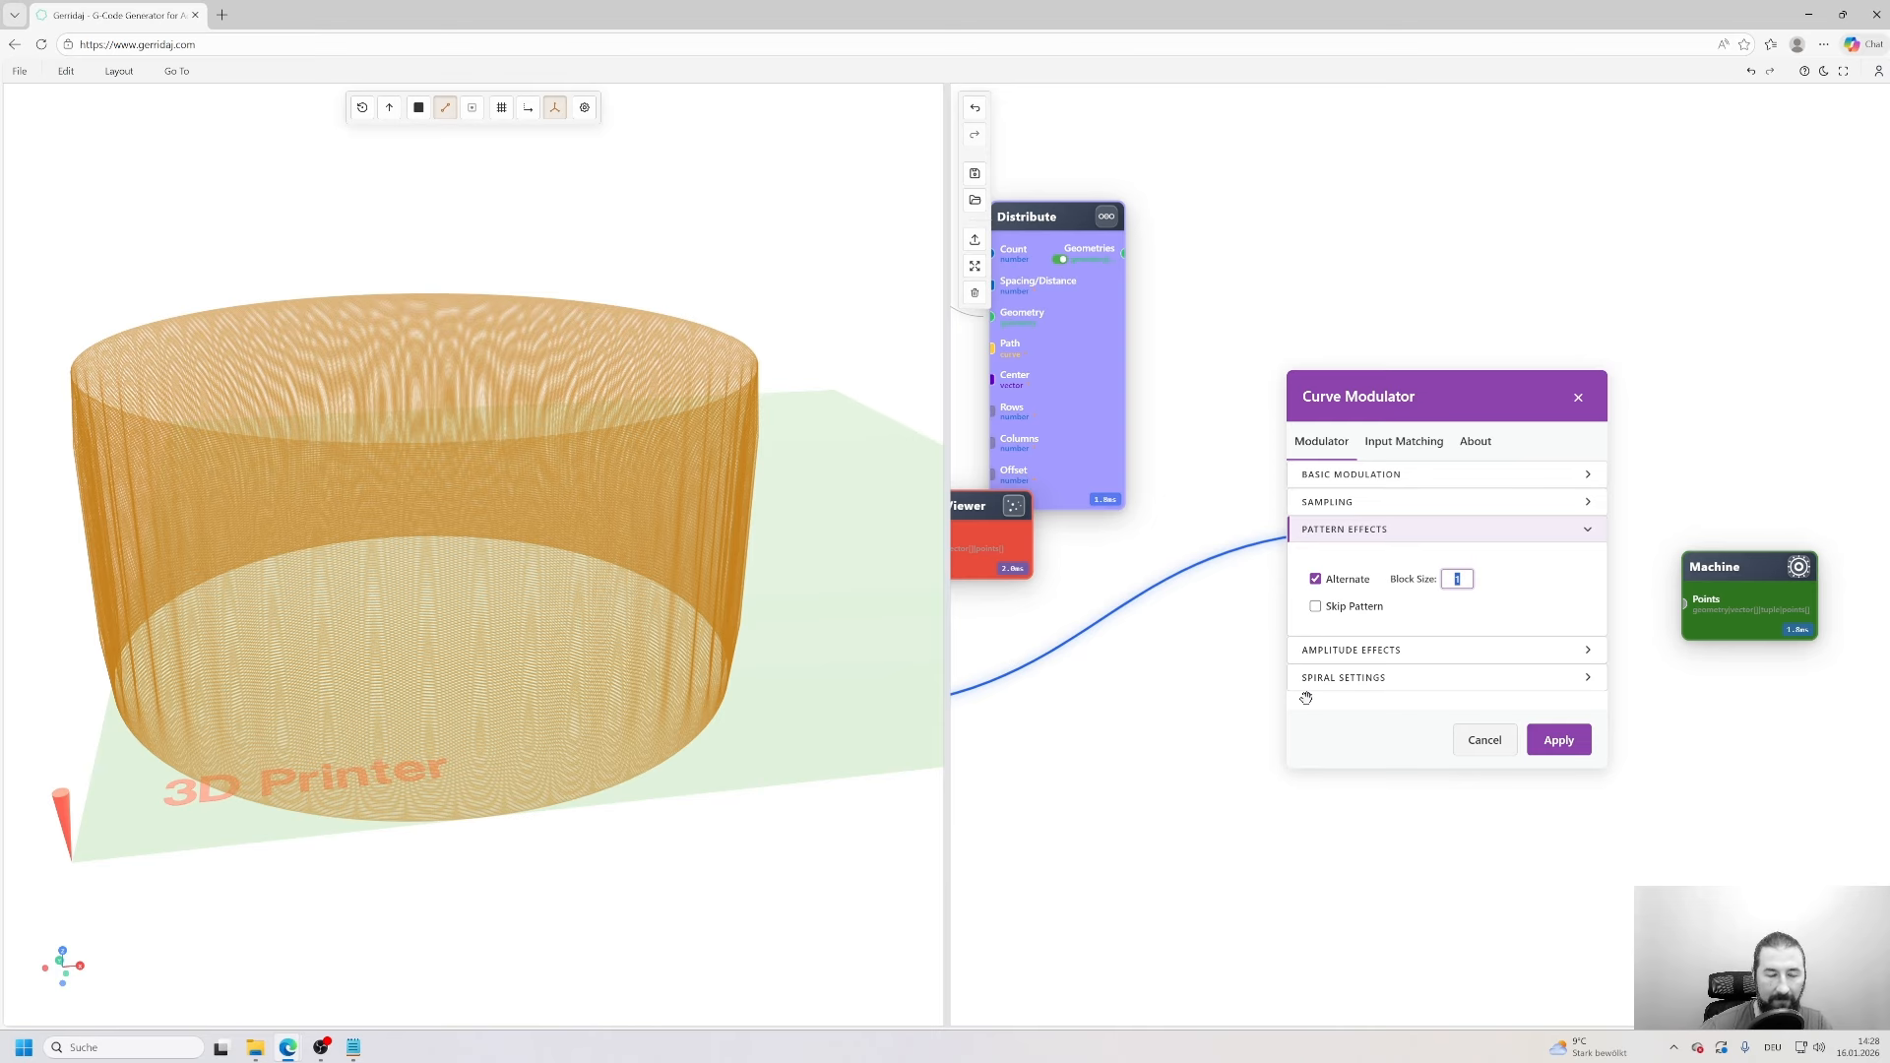
left_click_drag(640, 561, 663, 695)
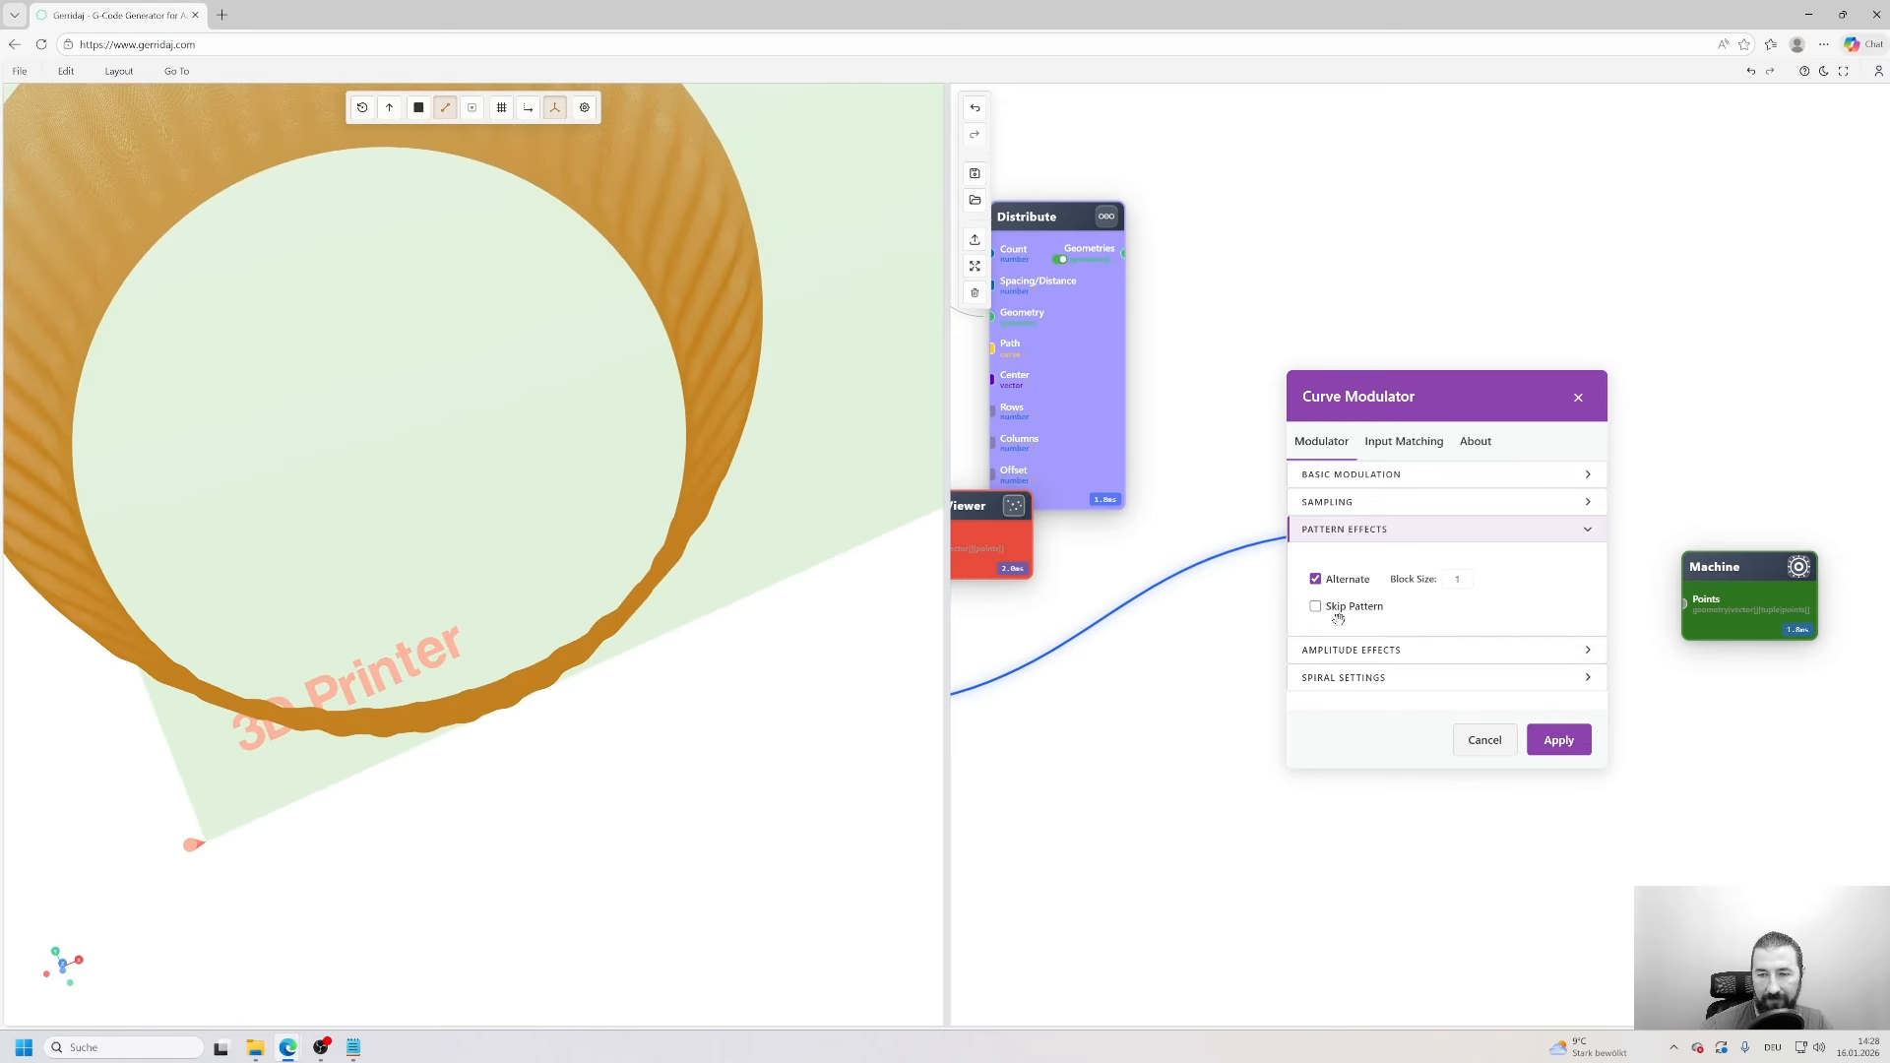
double_click(1457, 579)
type("5")
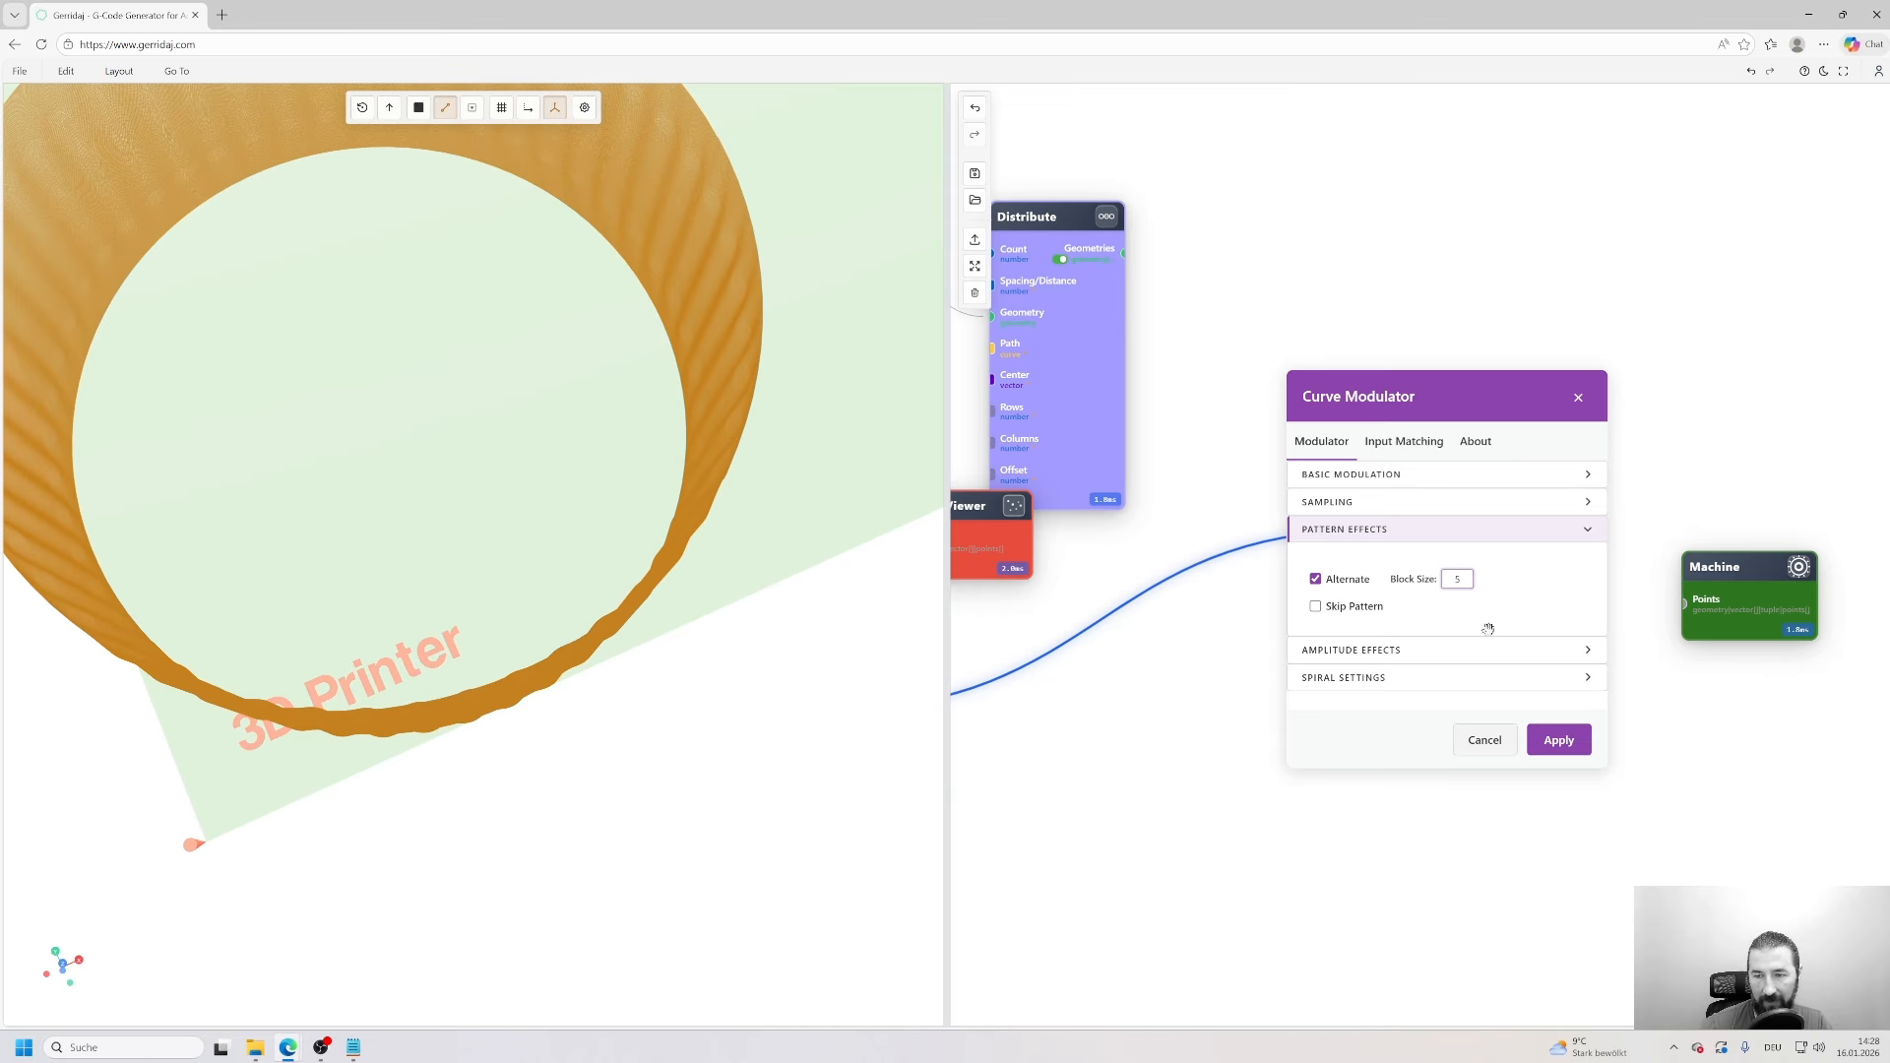
left_click(1557, 745)
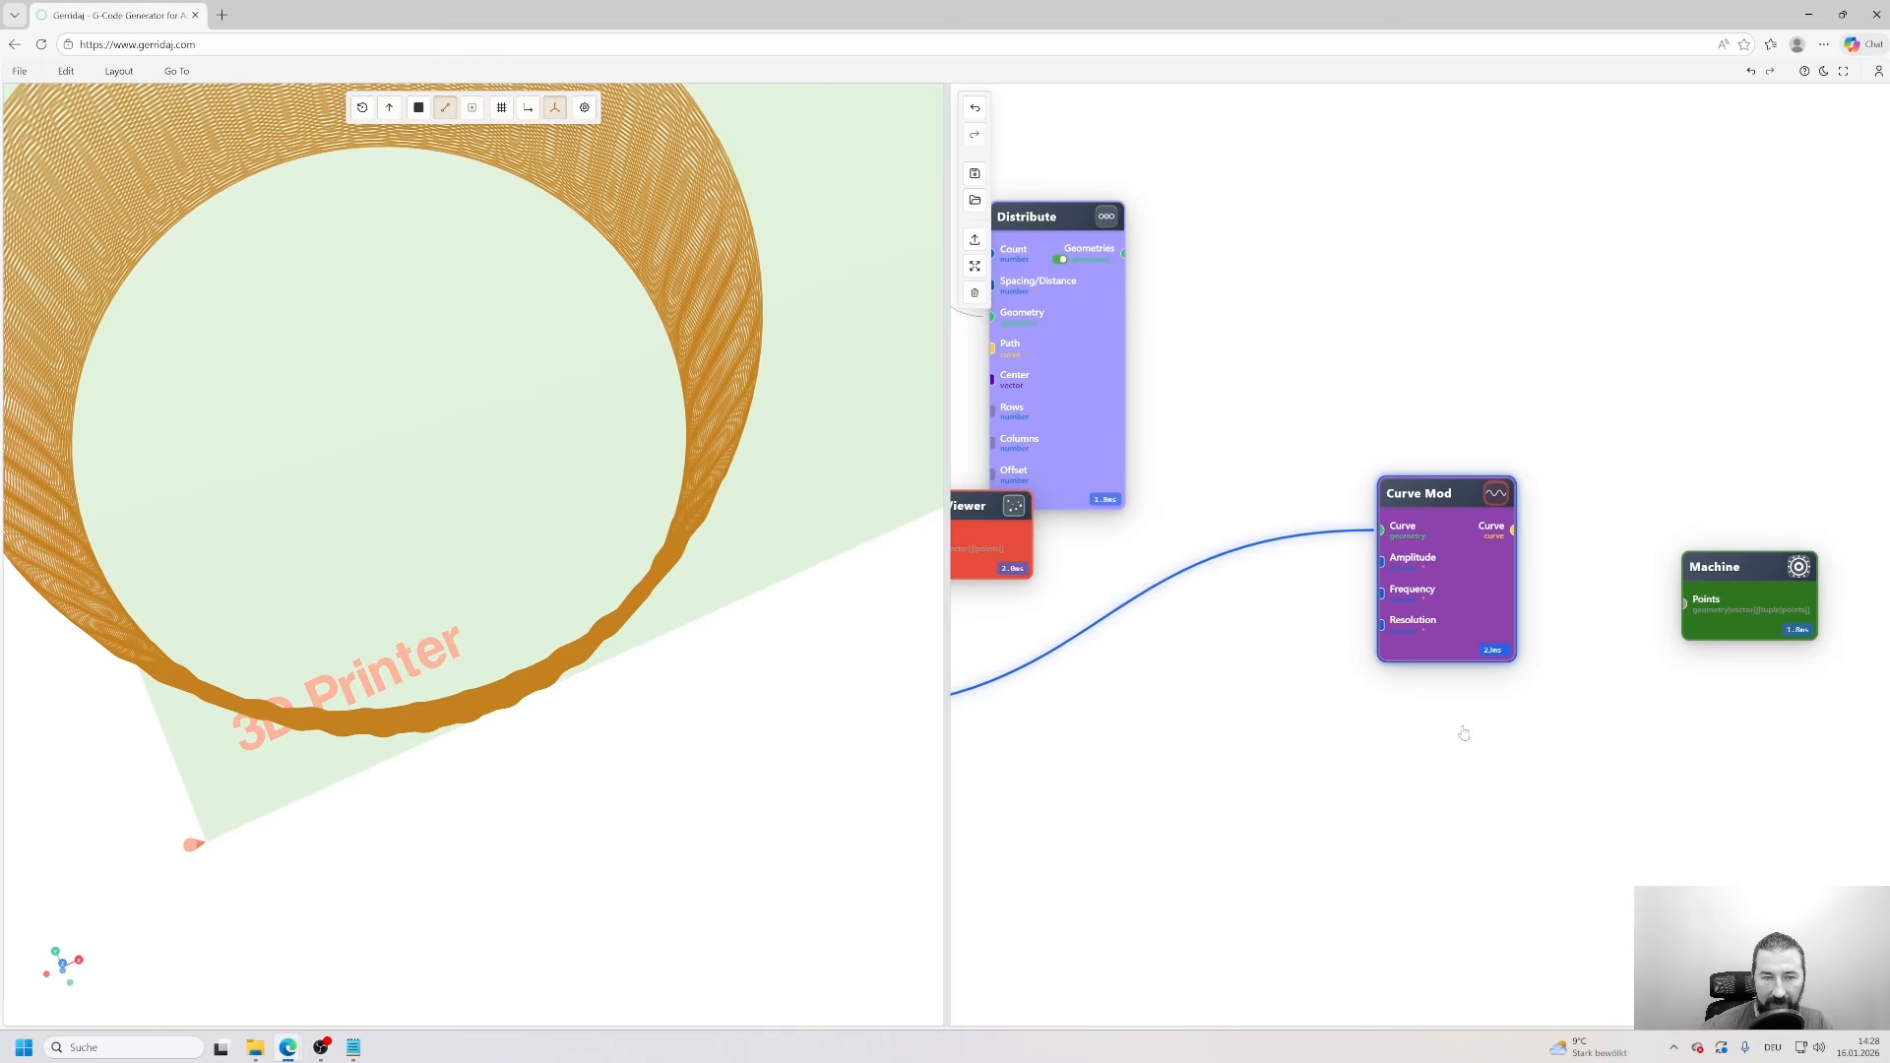
left_click_drag(807, 463, 742, 271)
scroll(649, 545, "up", 4)
scroll(649, 544, "up", 3)
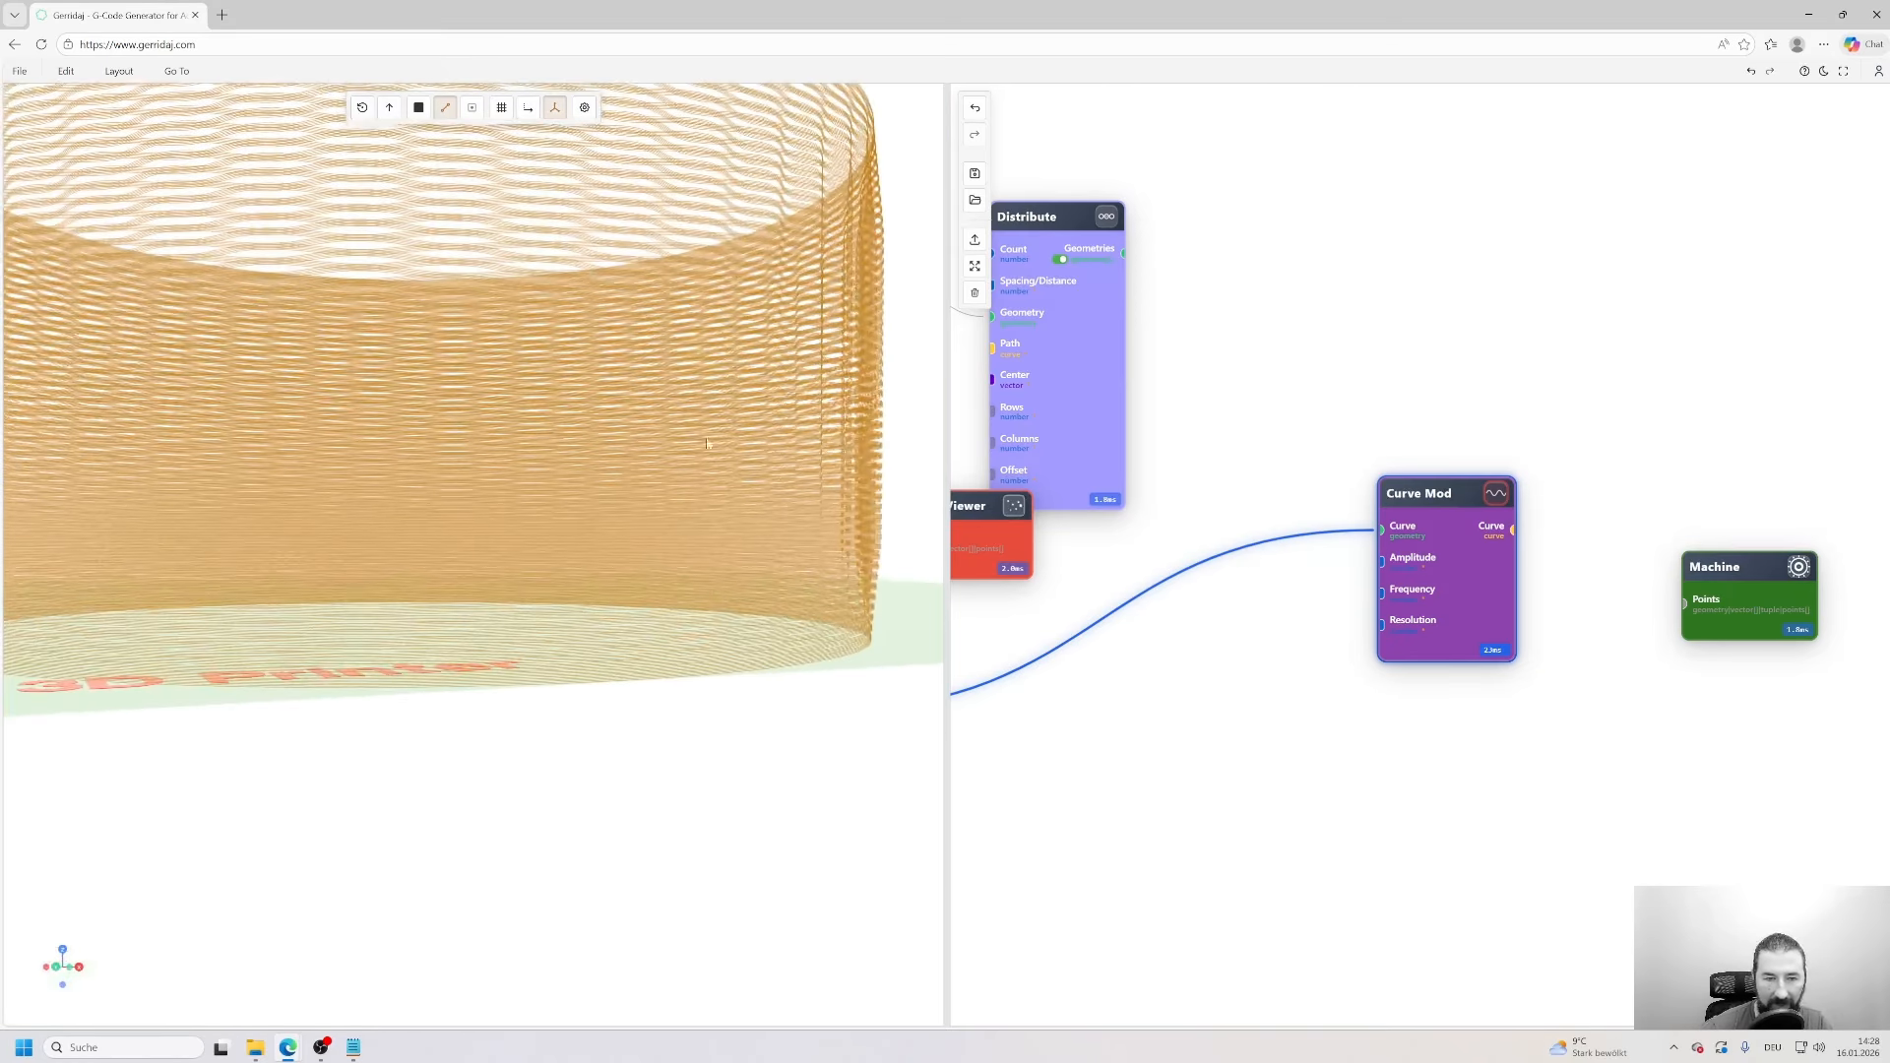
left_click_drag(764, 591, 747, 755)
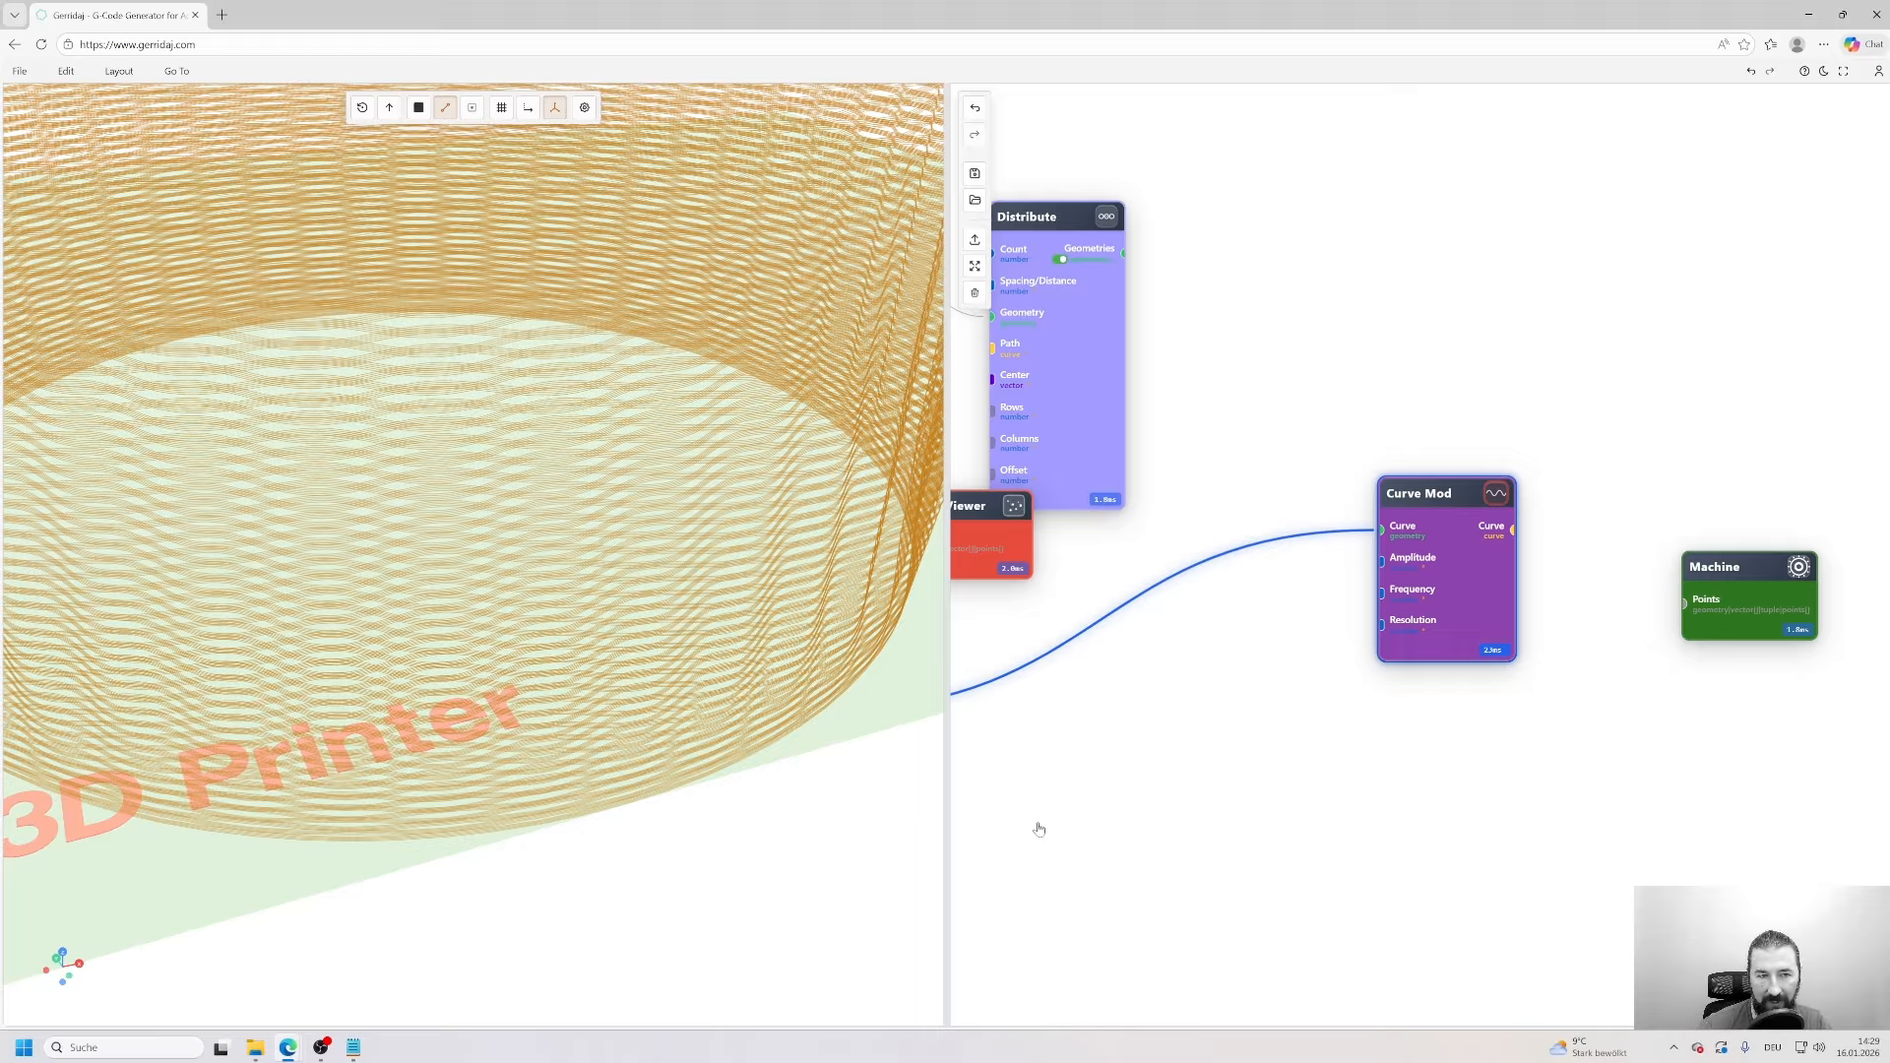
- Set the Alternate block size in Curve Mod to 25, apply it and view the whole cylinder
double_click(1442, 532)
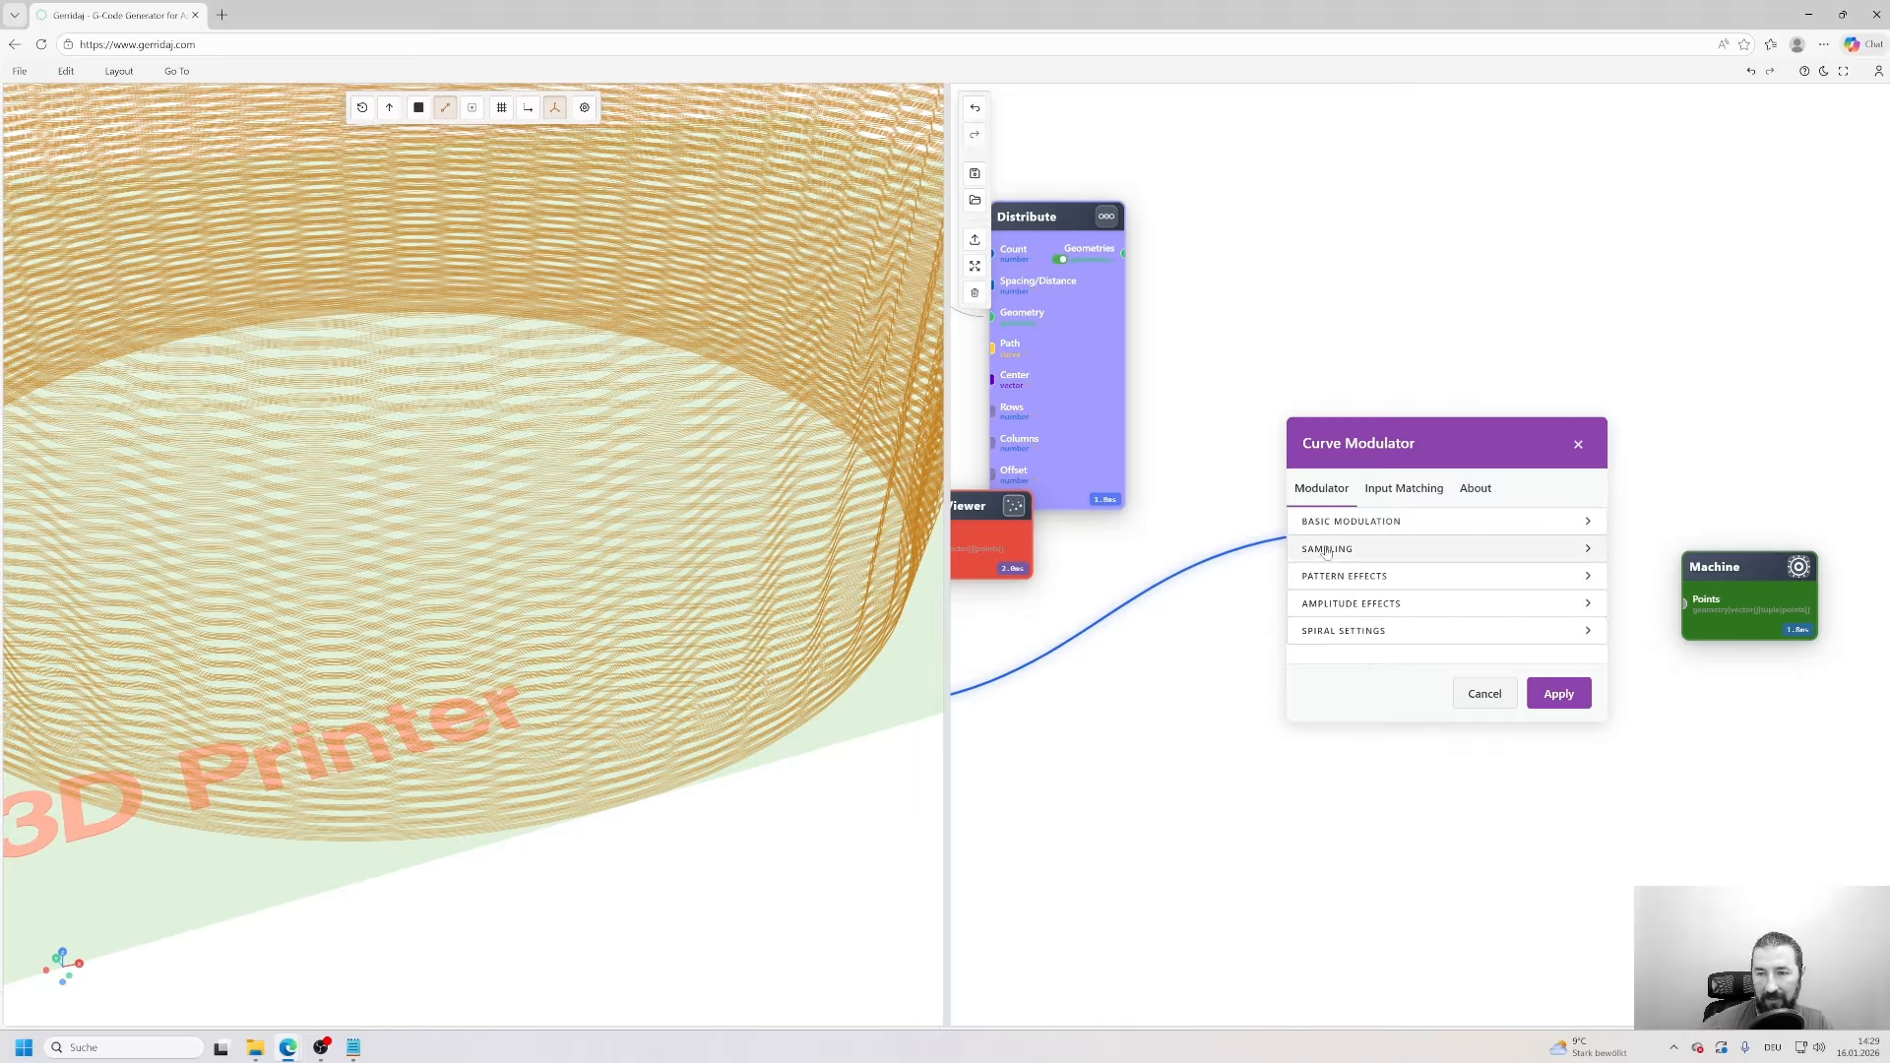
left_click(1349, 585)
double_click(1457, 579)
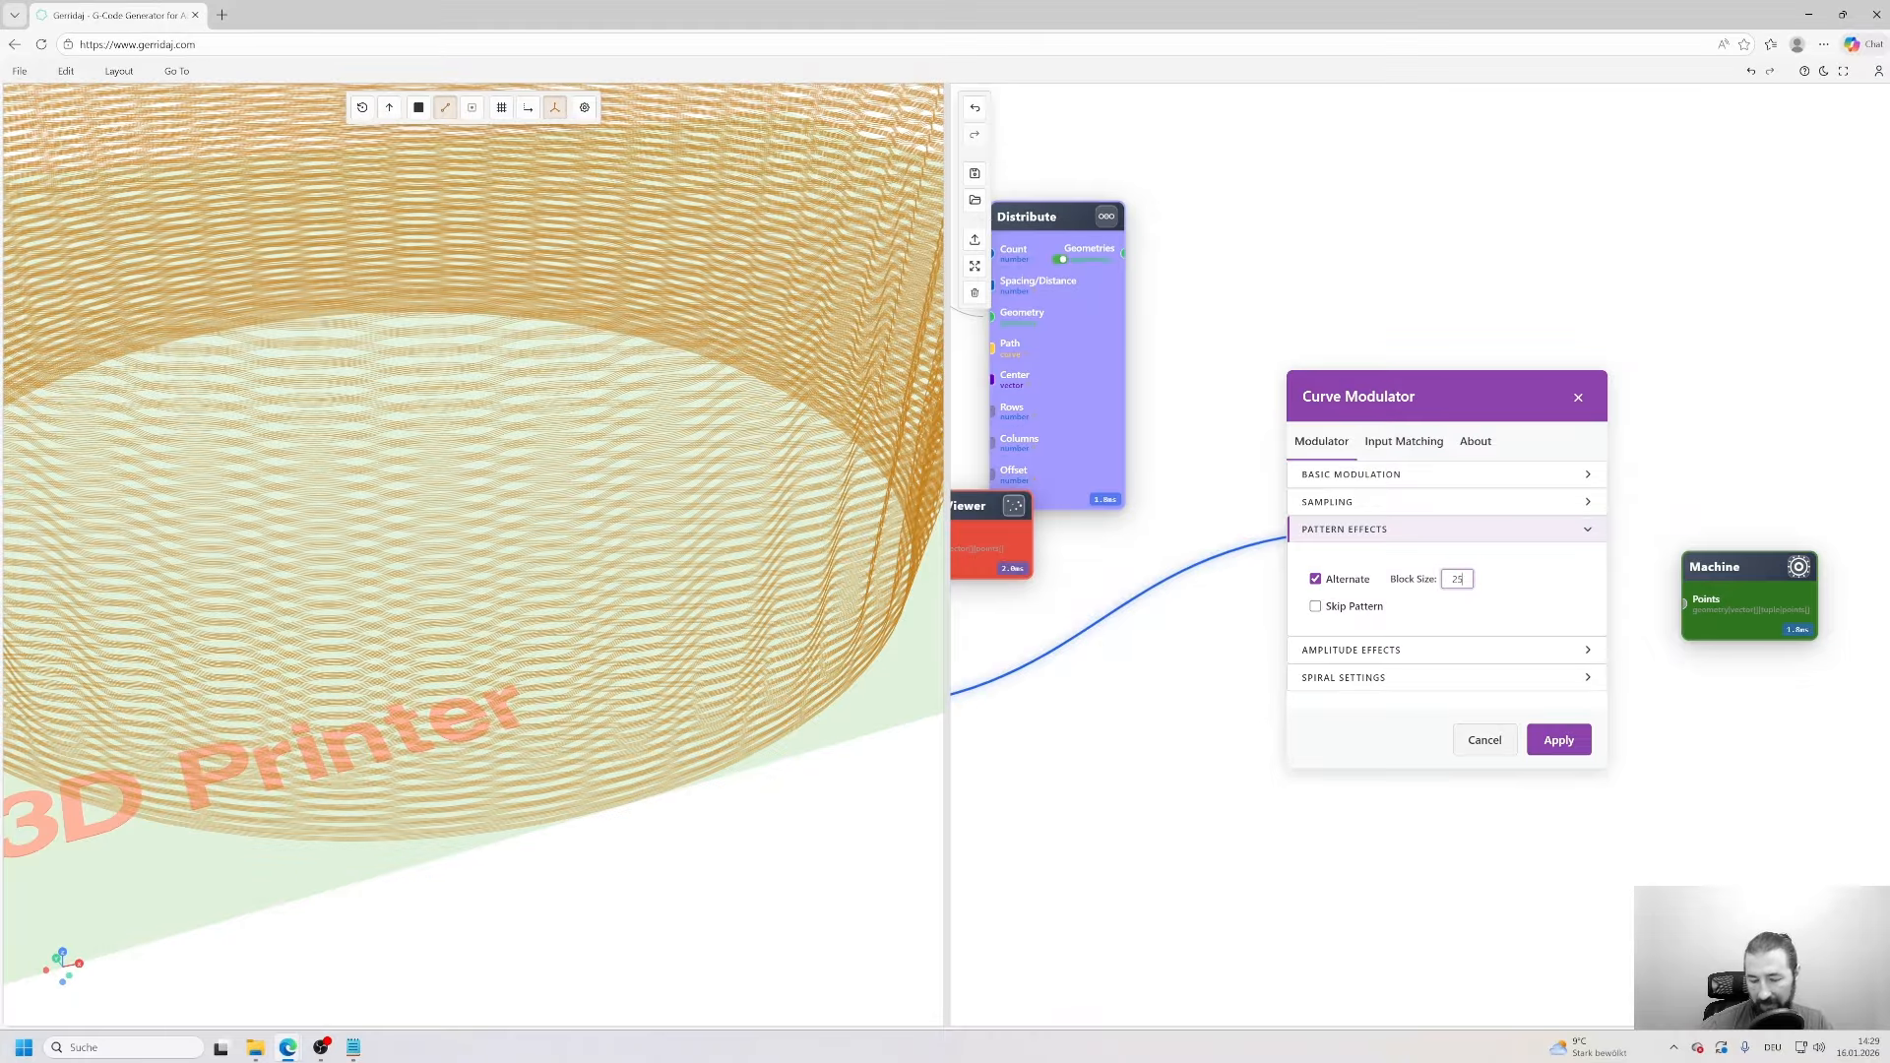
key("Return")
scroll(679, 522, "down", 4)
left_click_drag(679, 521, 730, 531)
- Enable Skip Pattern and Skip Between Alternation Blocks in Curve Mod, apply both and examine the wall's openings
double_click(1450, 549)
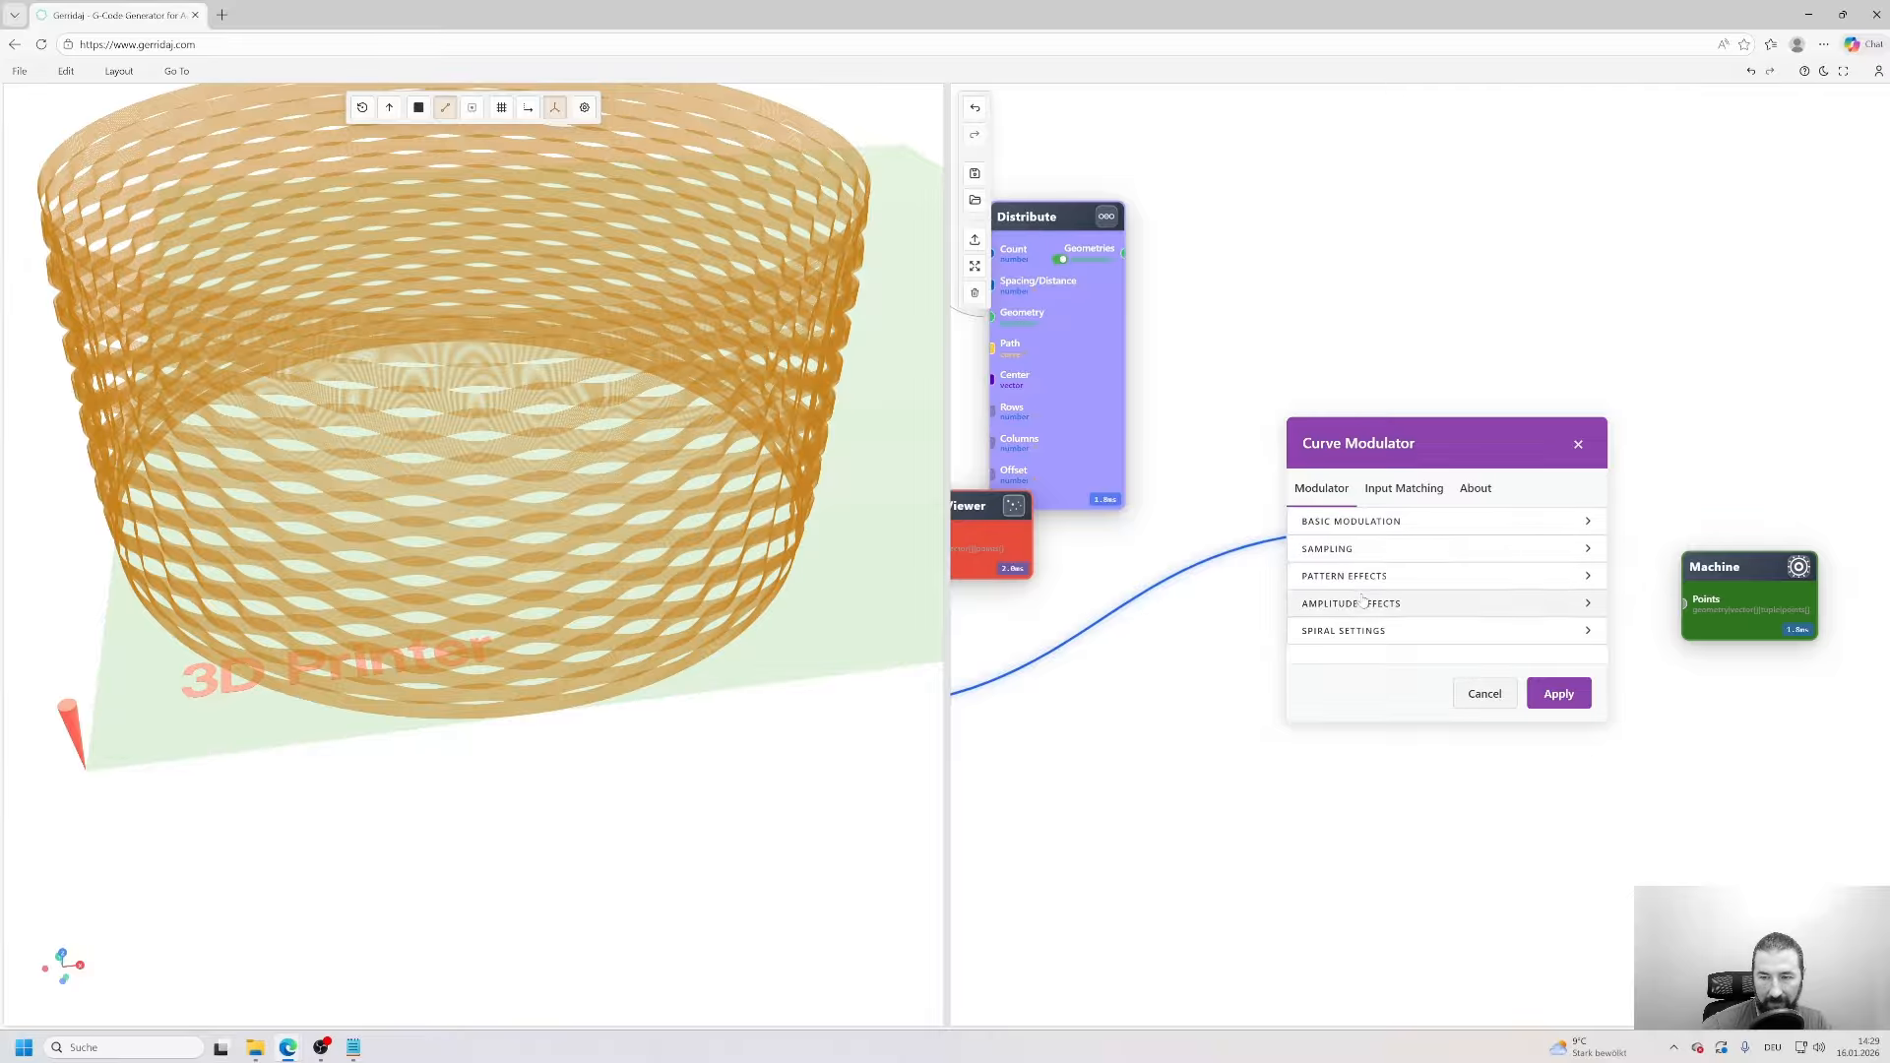
left_click(1398, 515)
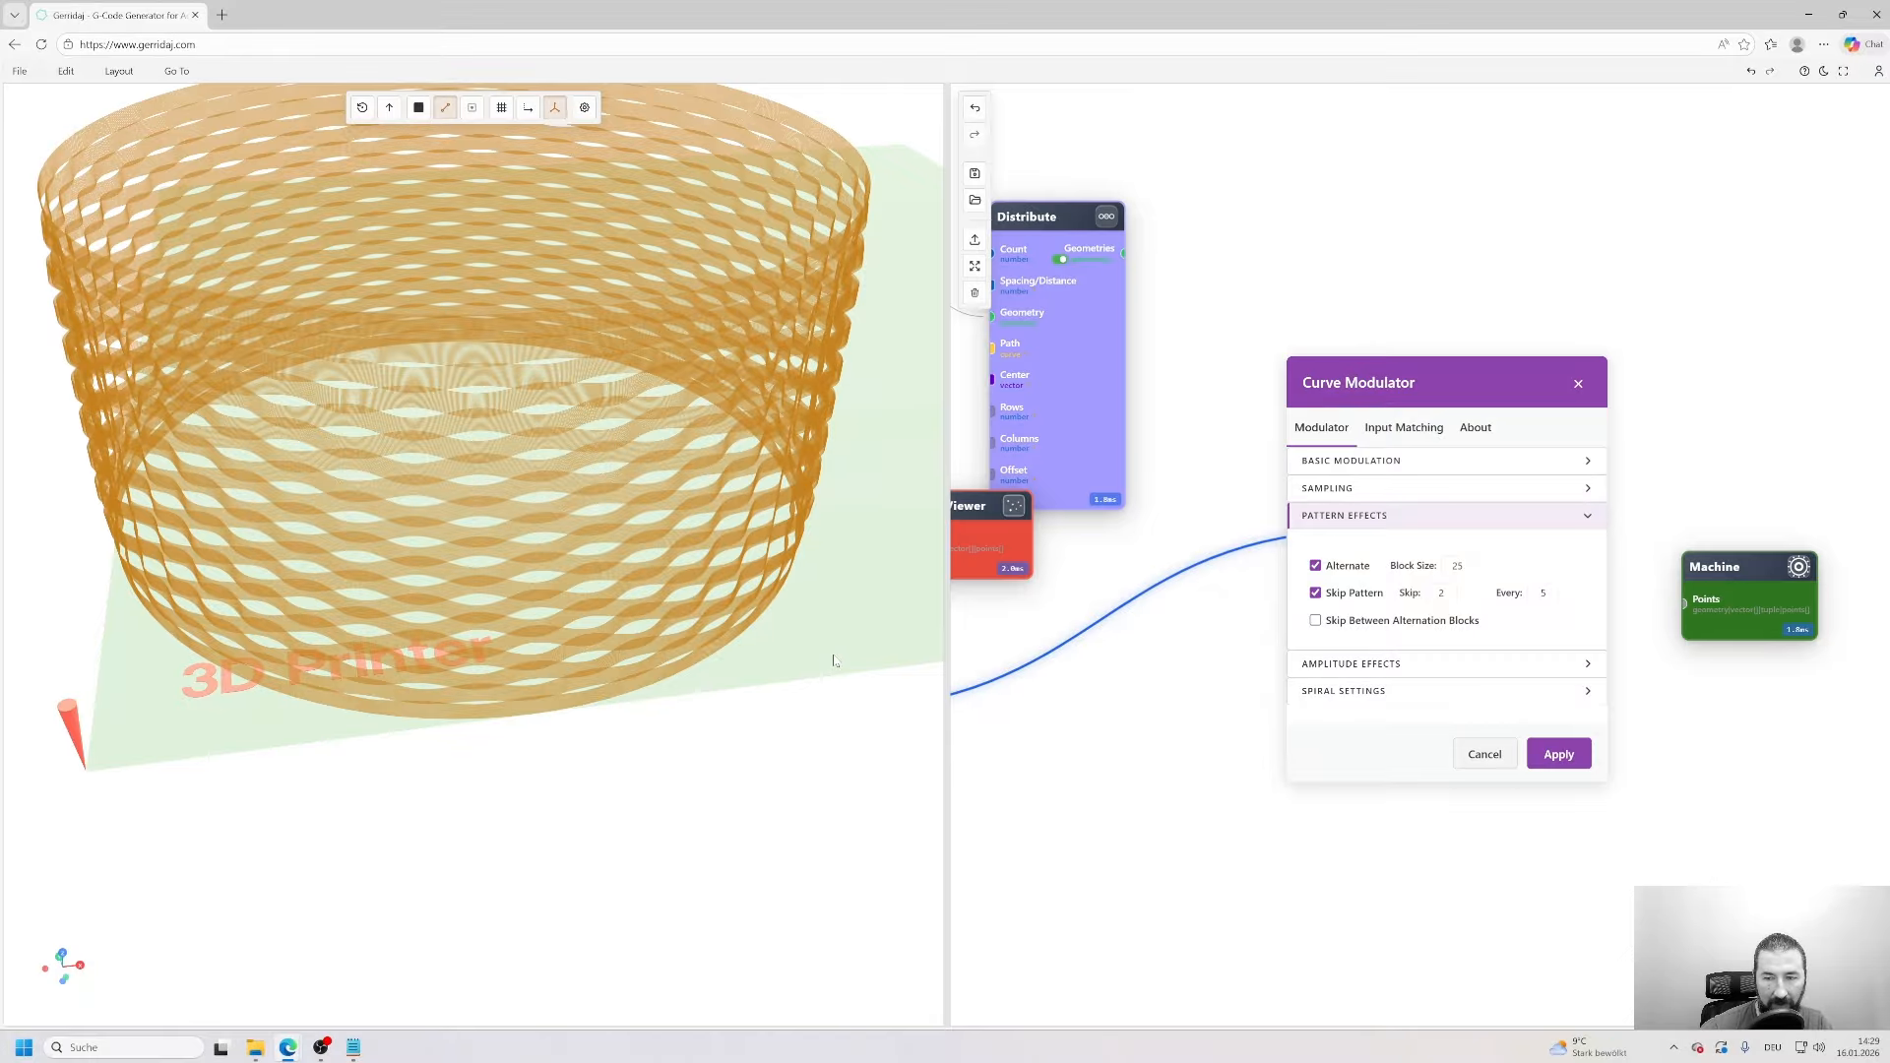
left_click(1316, 621)
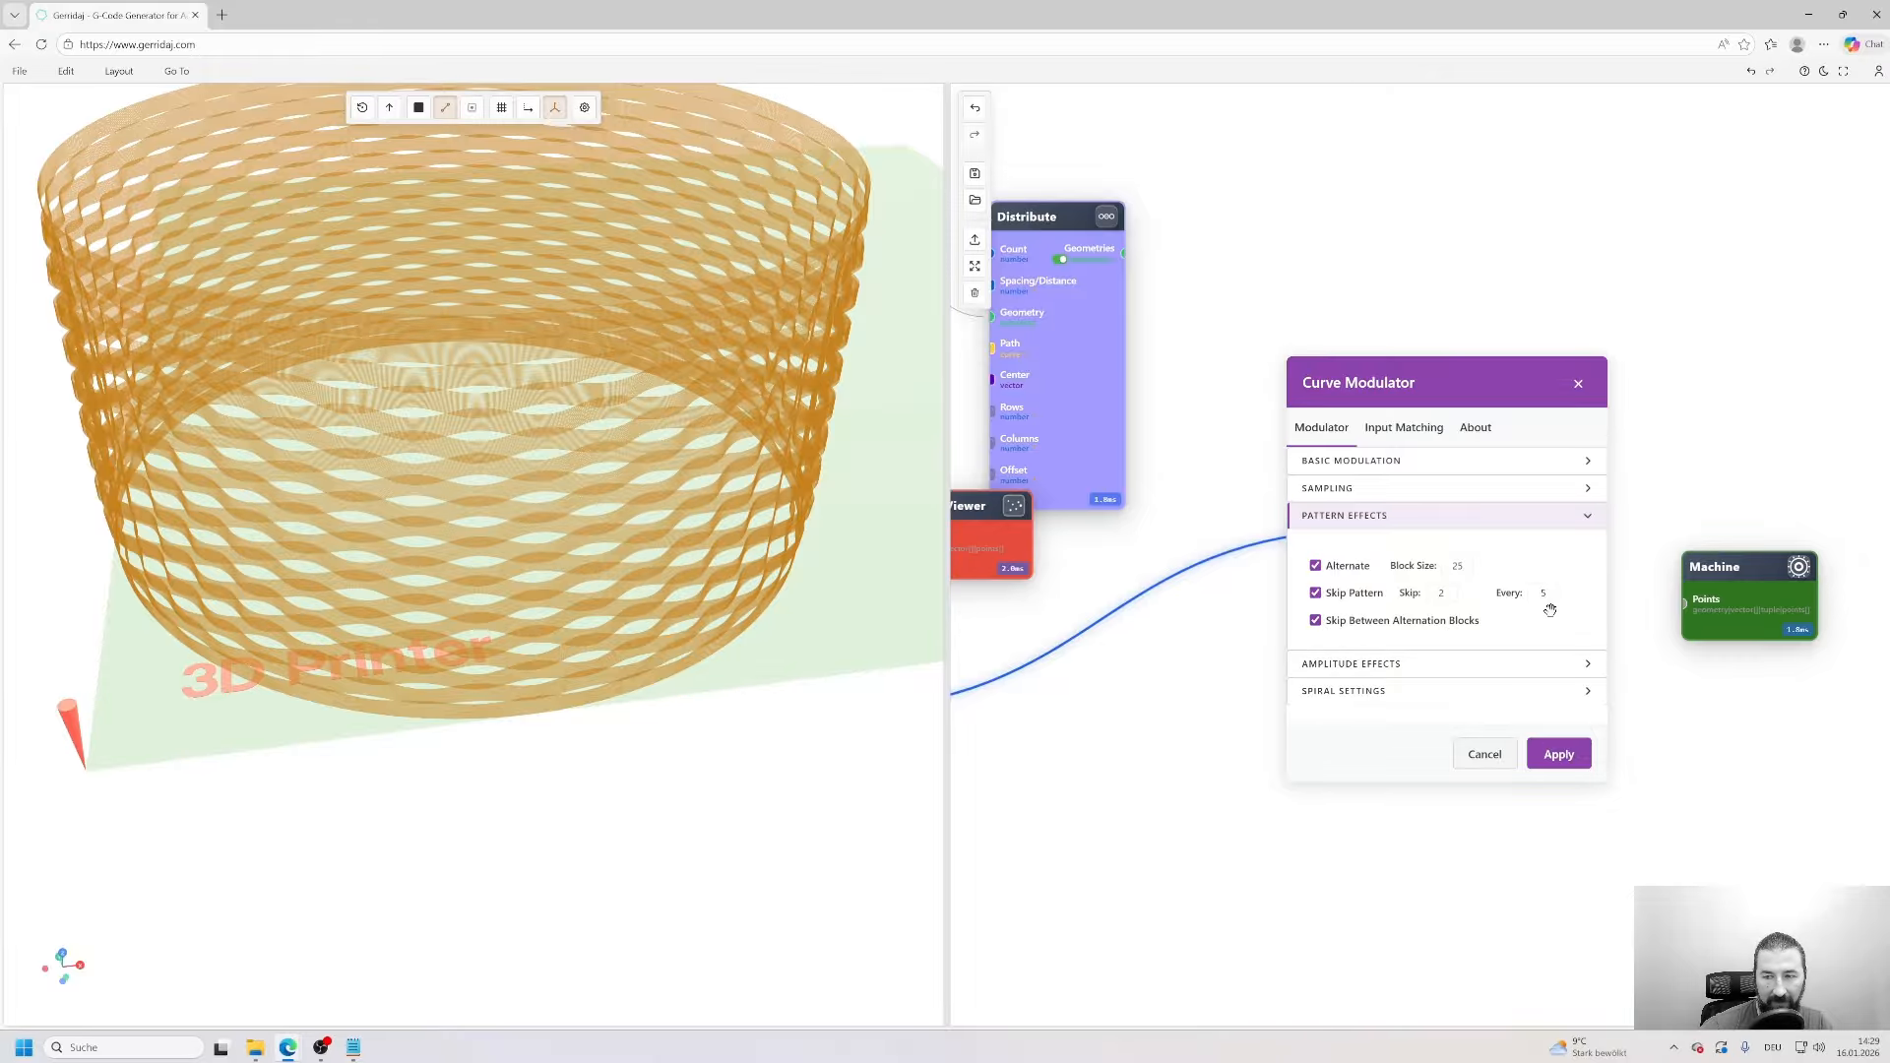
left_click(1558, 755)
scroll(652, 547, "up", 5)
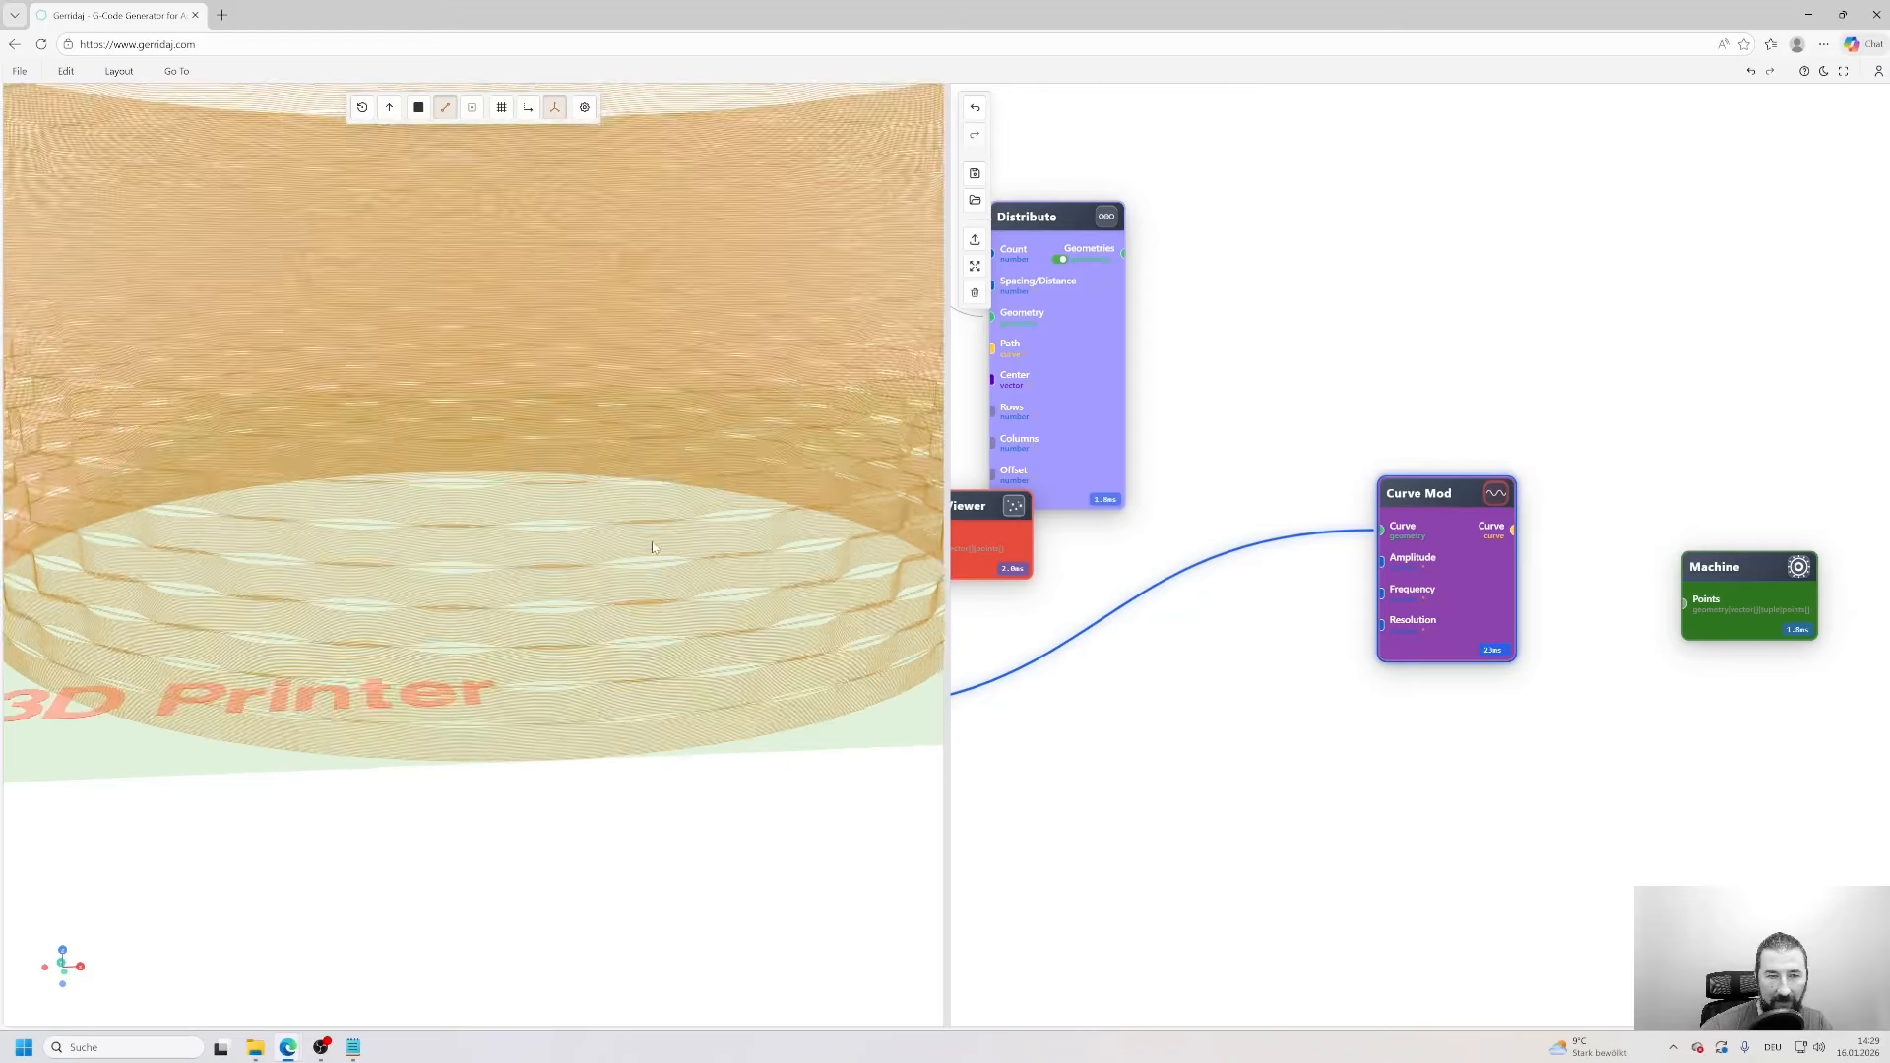
left_click_drag(651, 547, 700, 613)
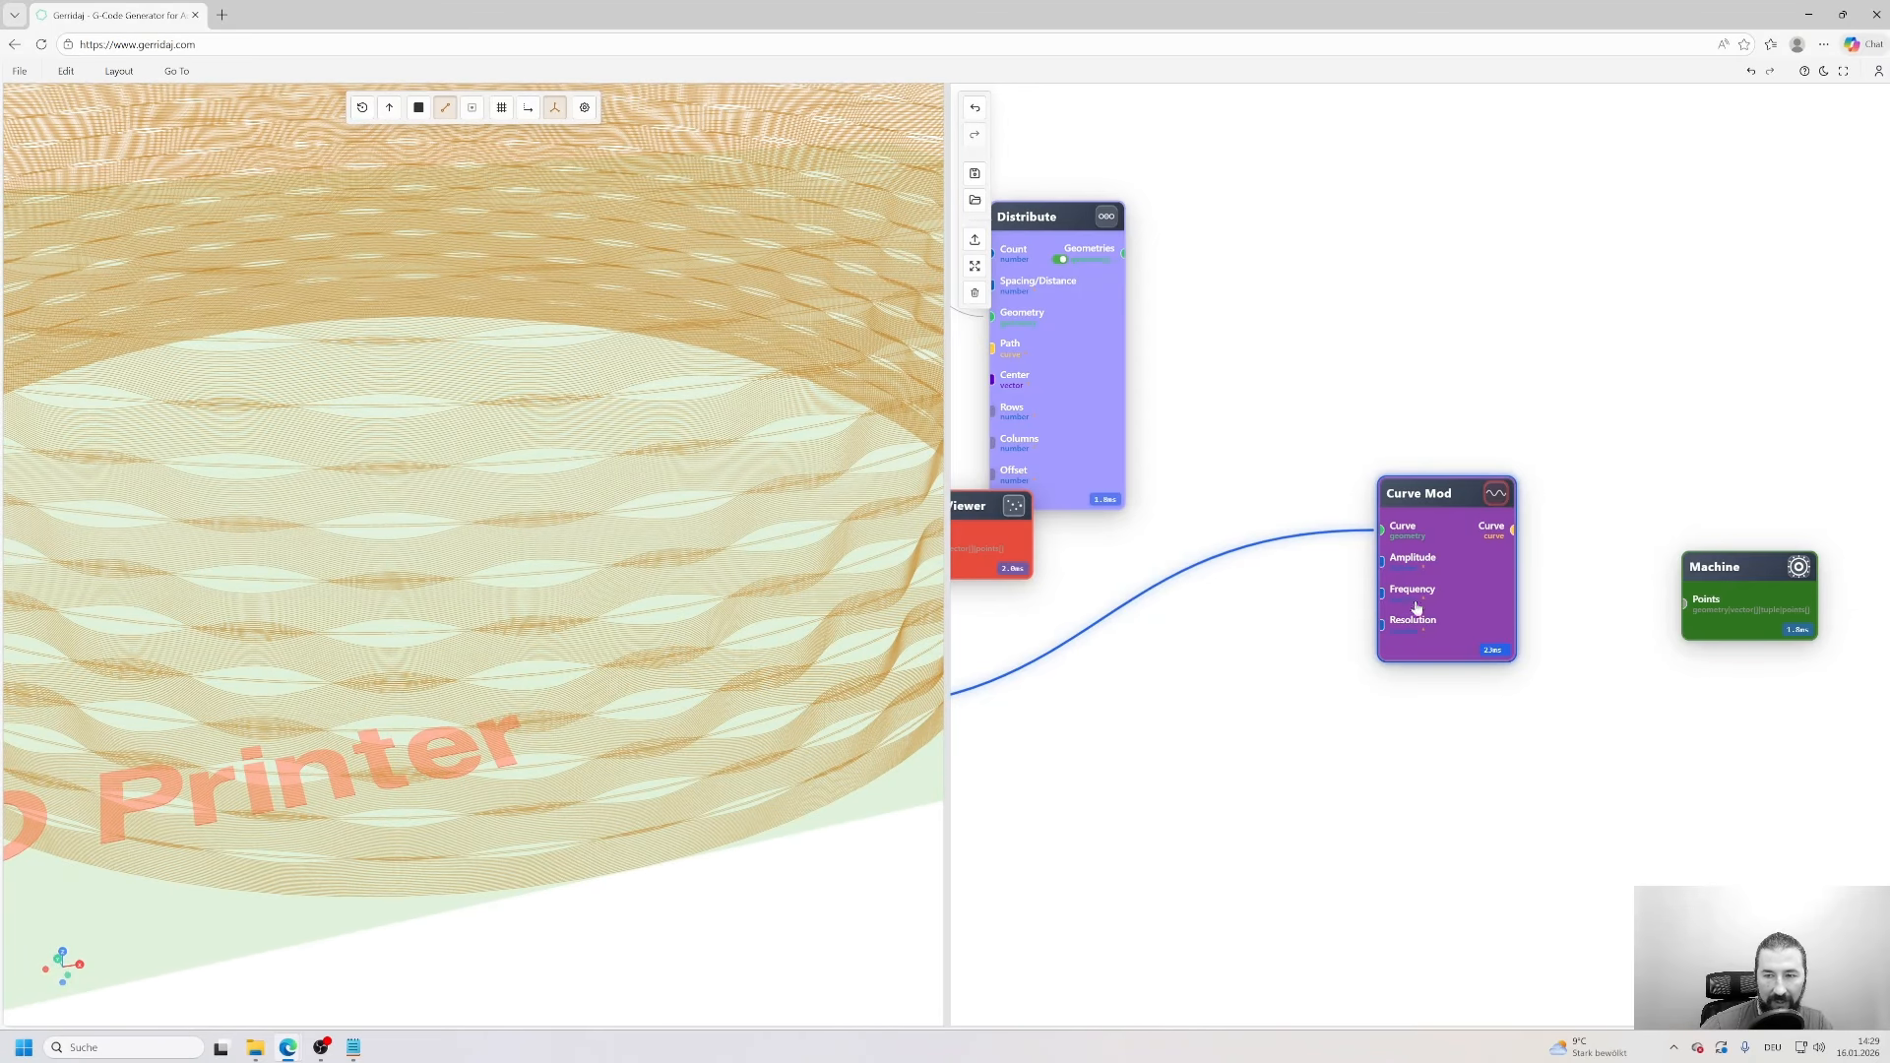
- Set Curve Mod's Skip value to 1, apply it and examine the lattice pattern from several angles
double_click(1431, 547)
left_click(1368, 578)
double_click(1441, 593)
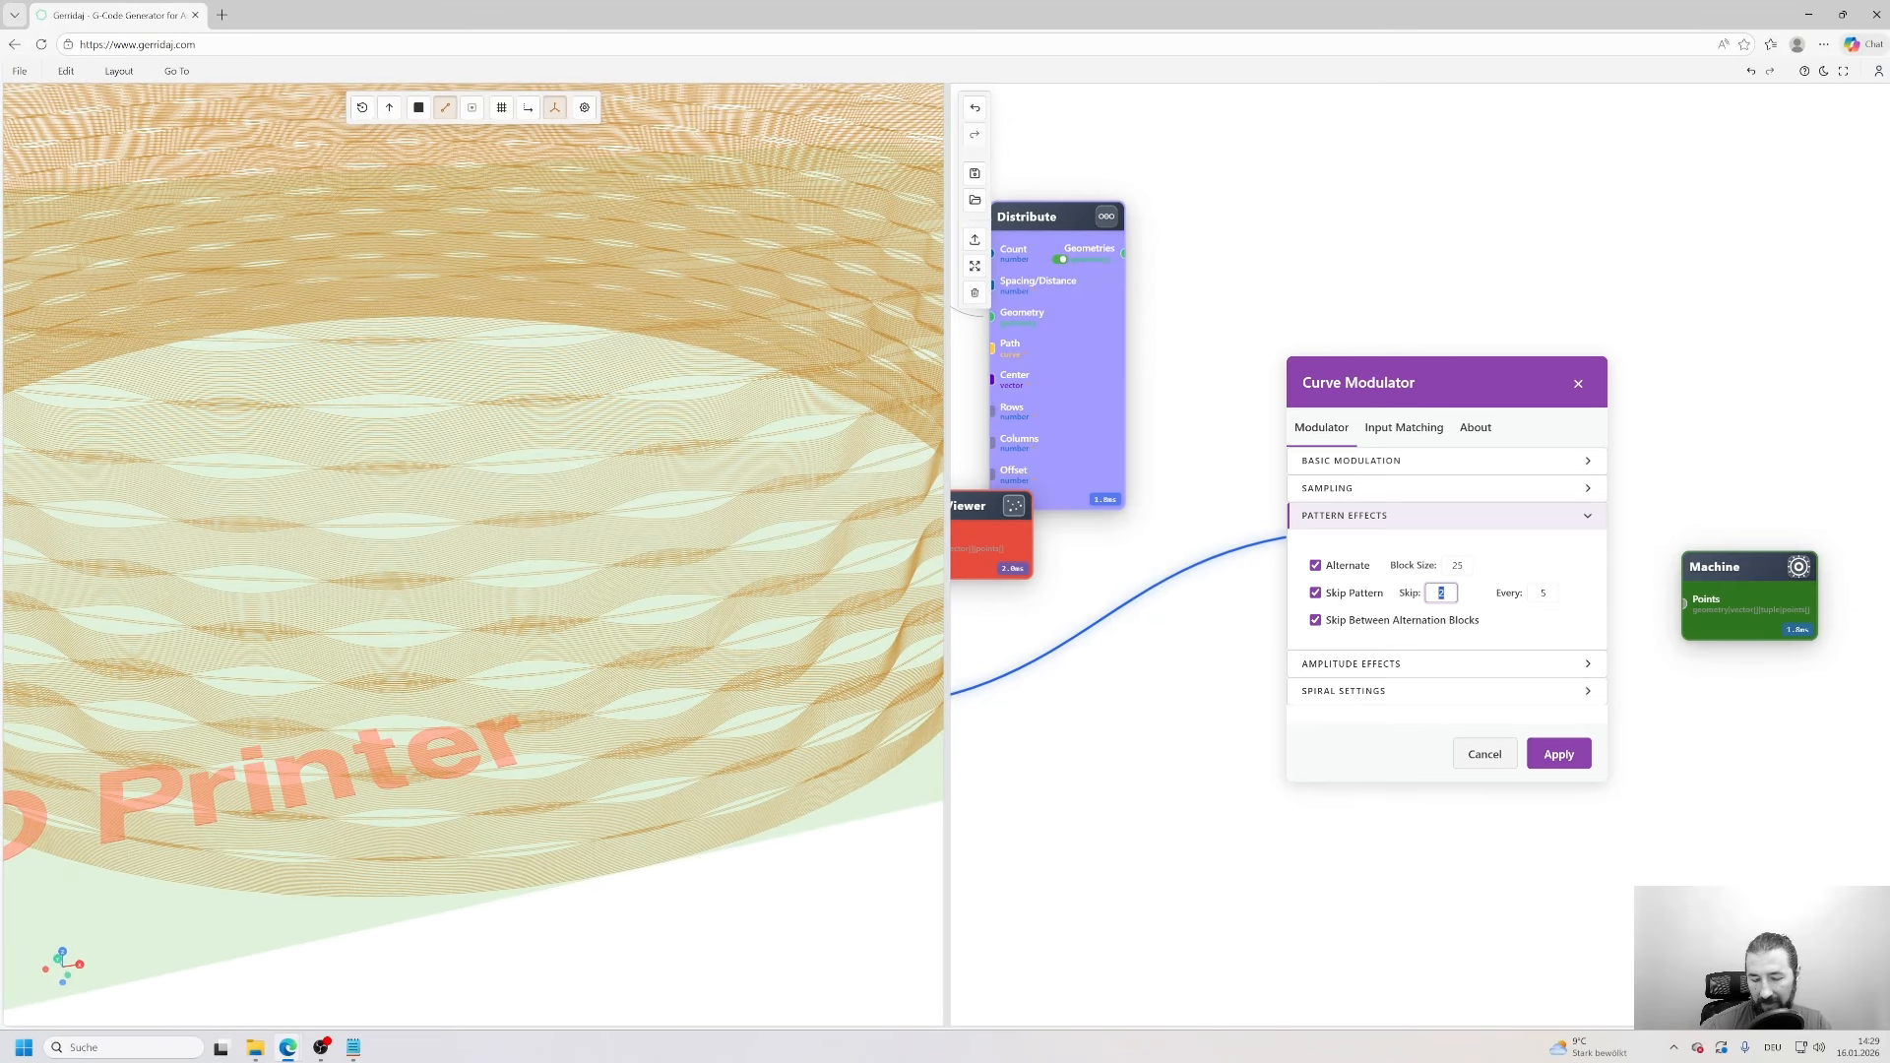
type("1")
key("Return")
scroll(673, 548, "down", 5)
left_click_drag(673, 547, 591, 514)
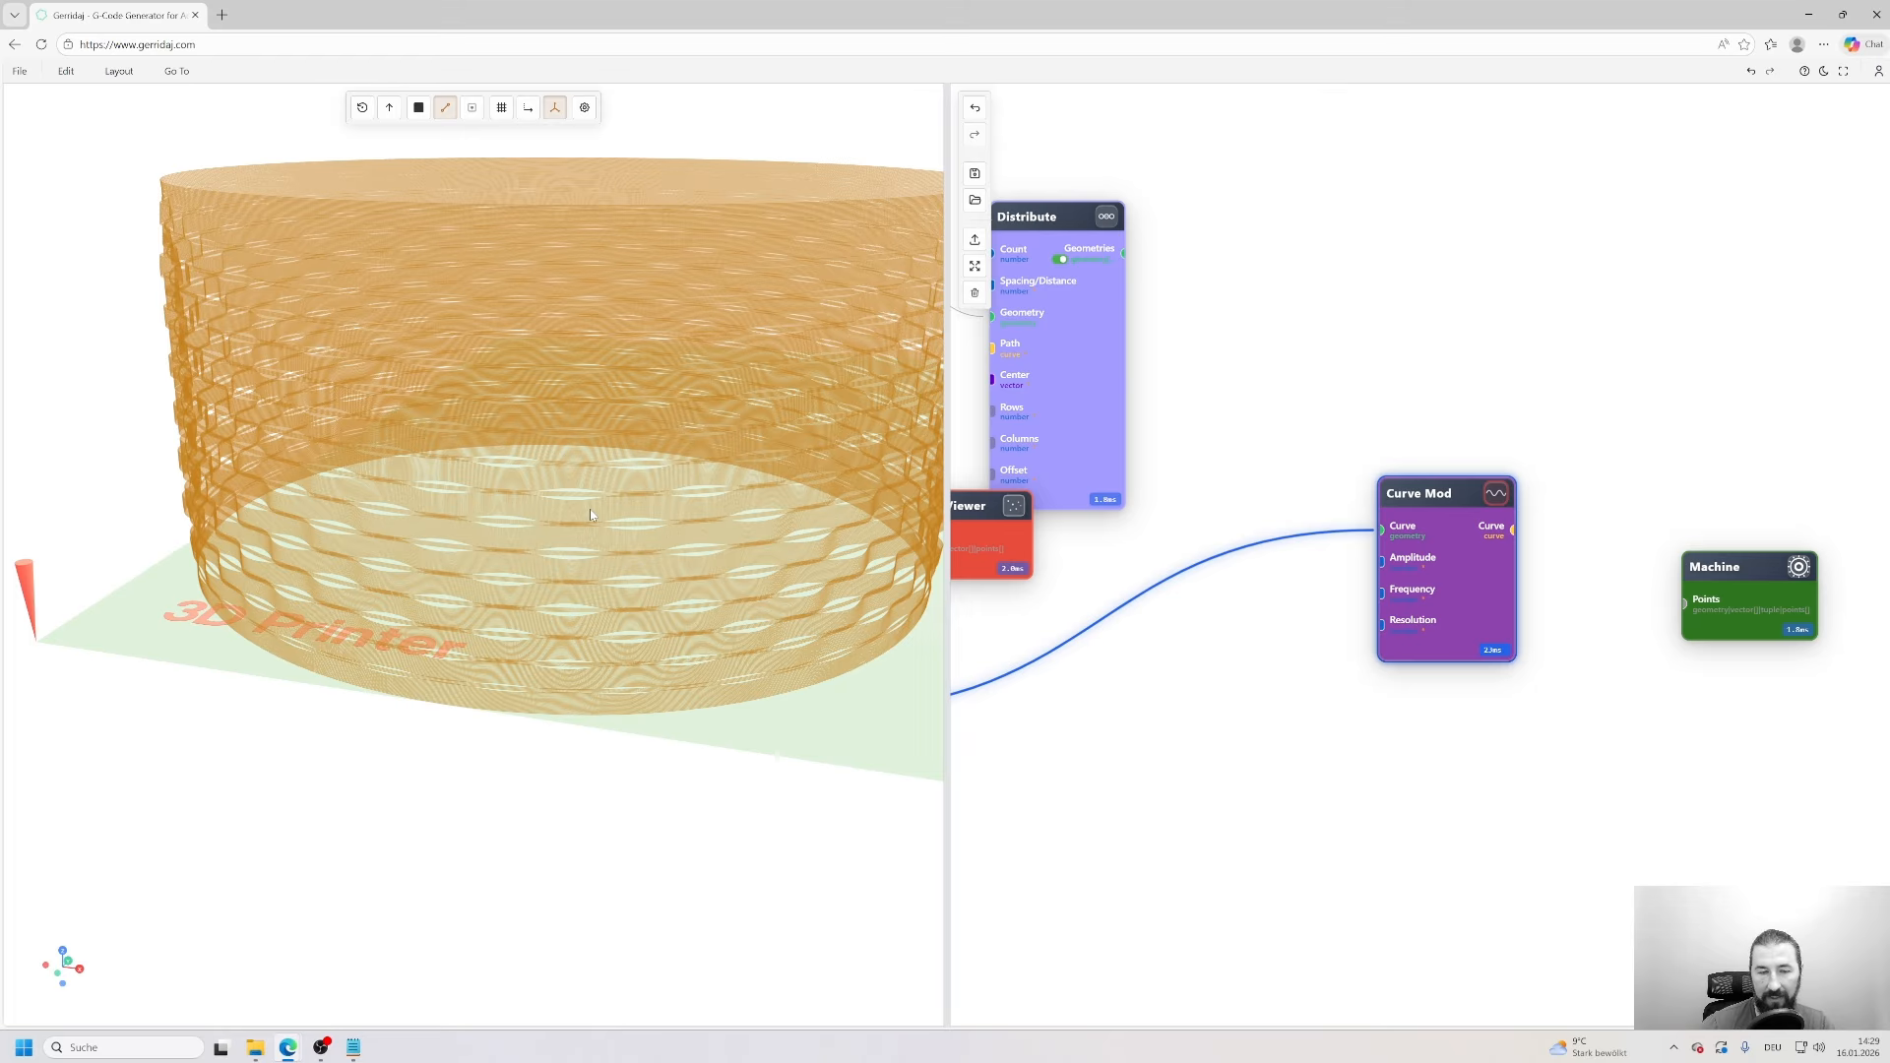
scroll(591, 510, "down", 2)
left_click_drag(591, 510, 647, 560)
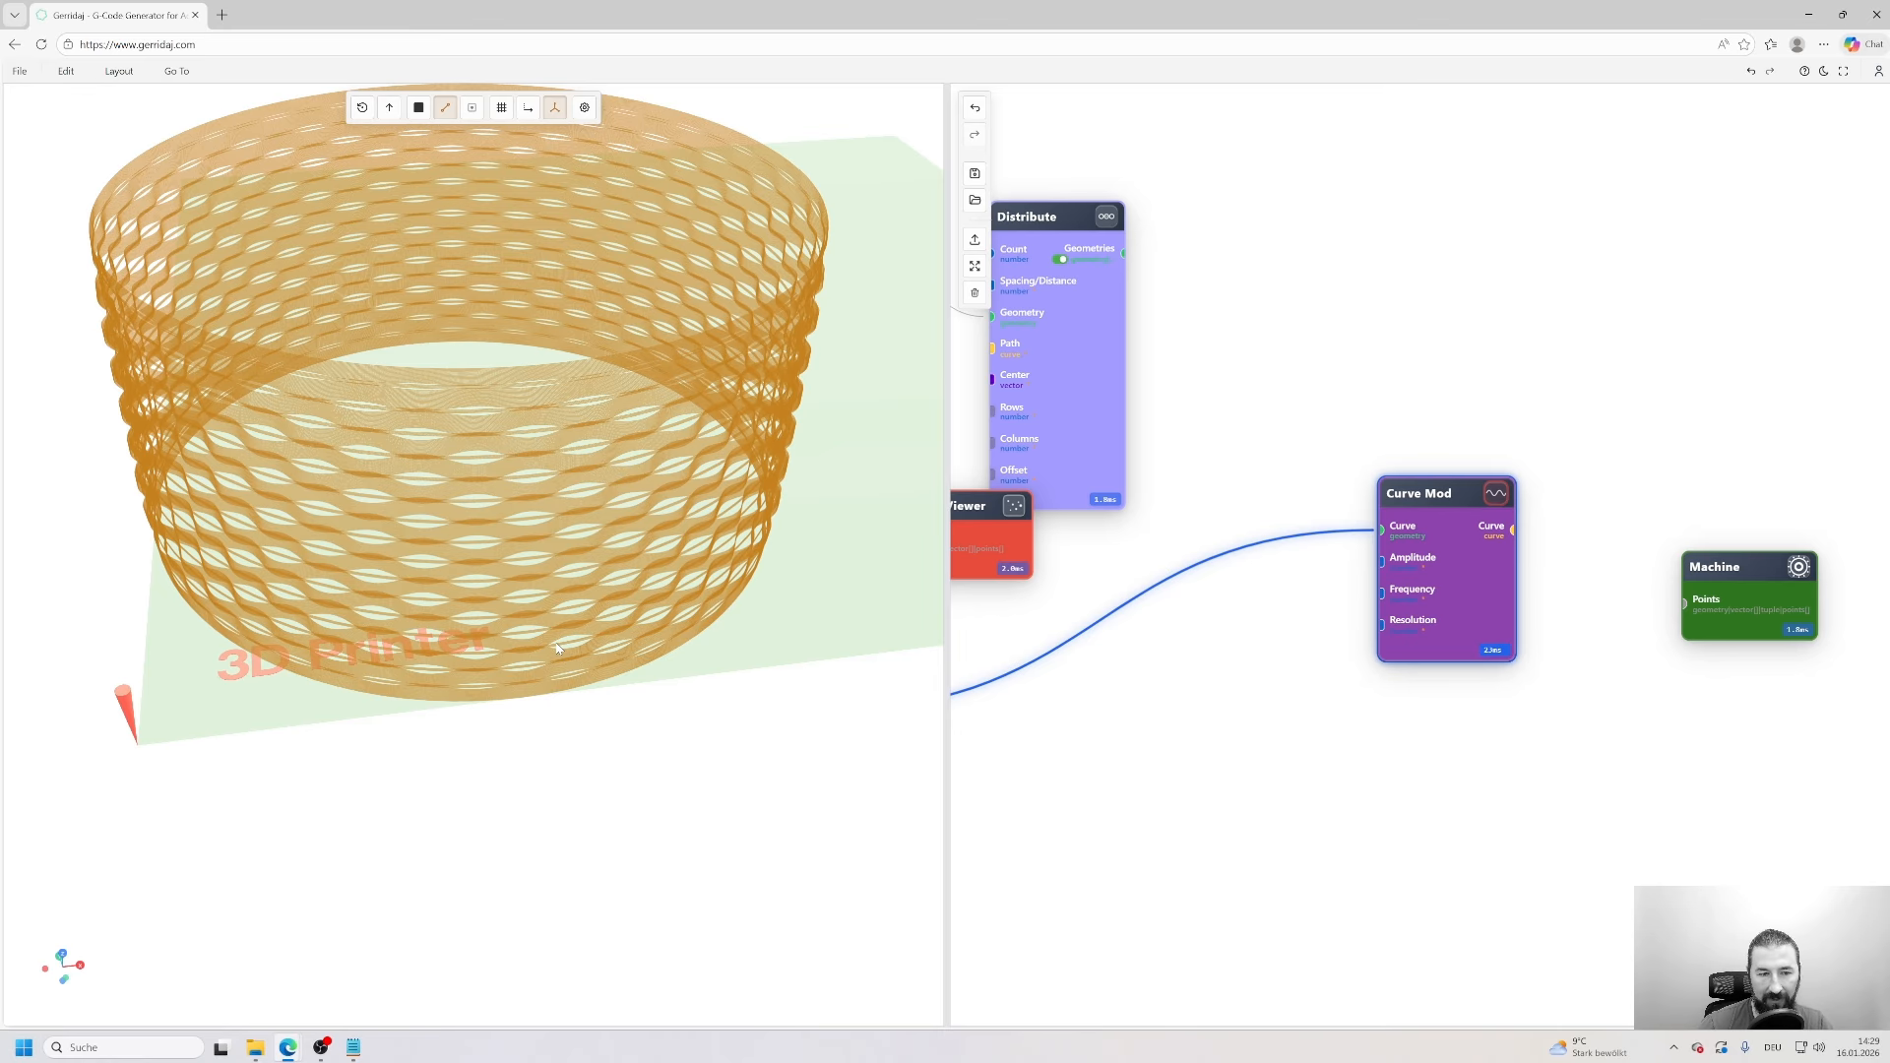
scroll(557, 648, "up", 2)
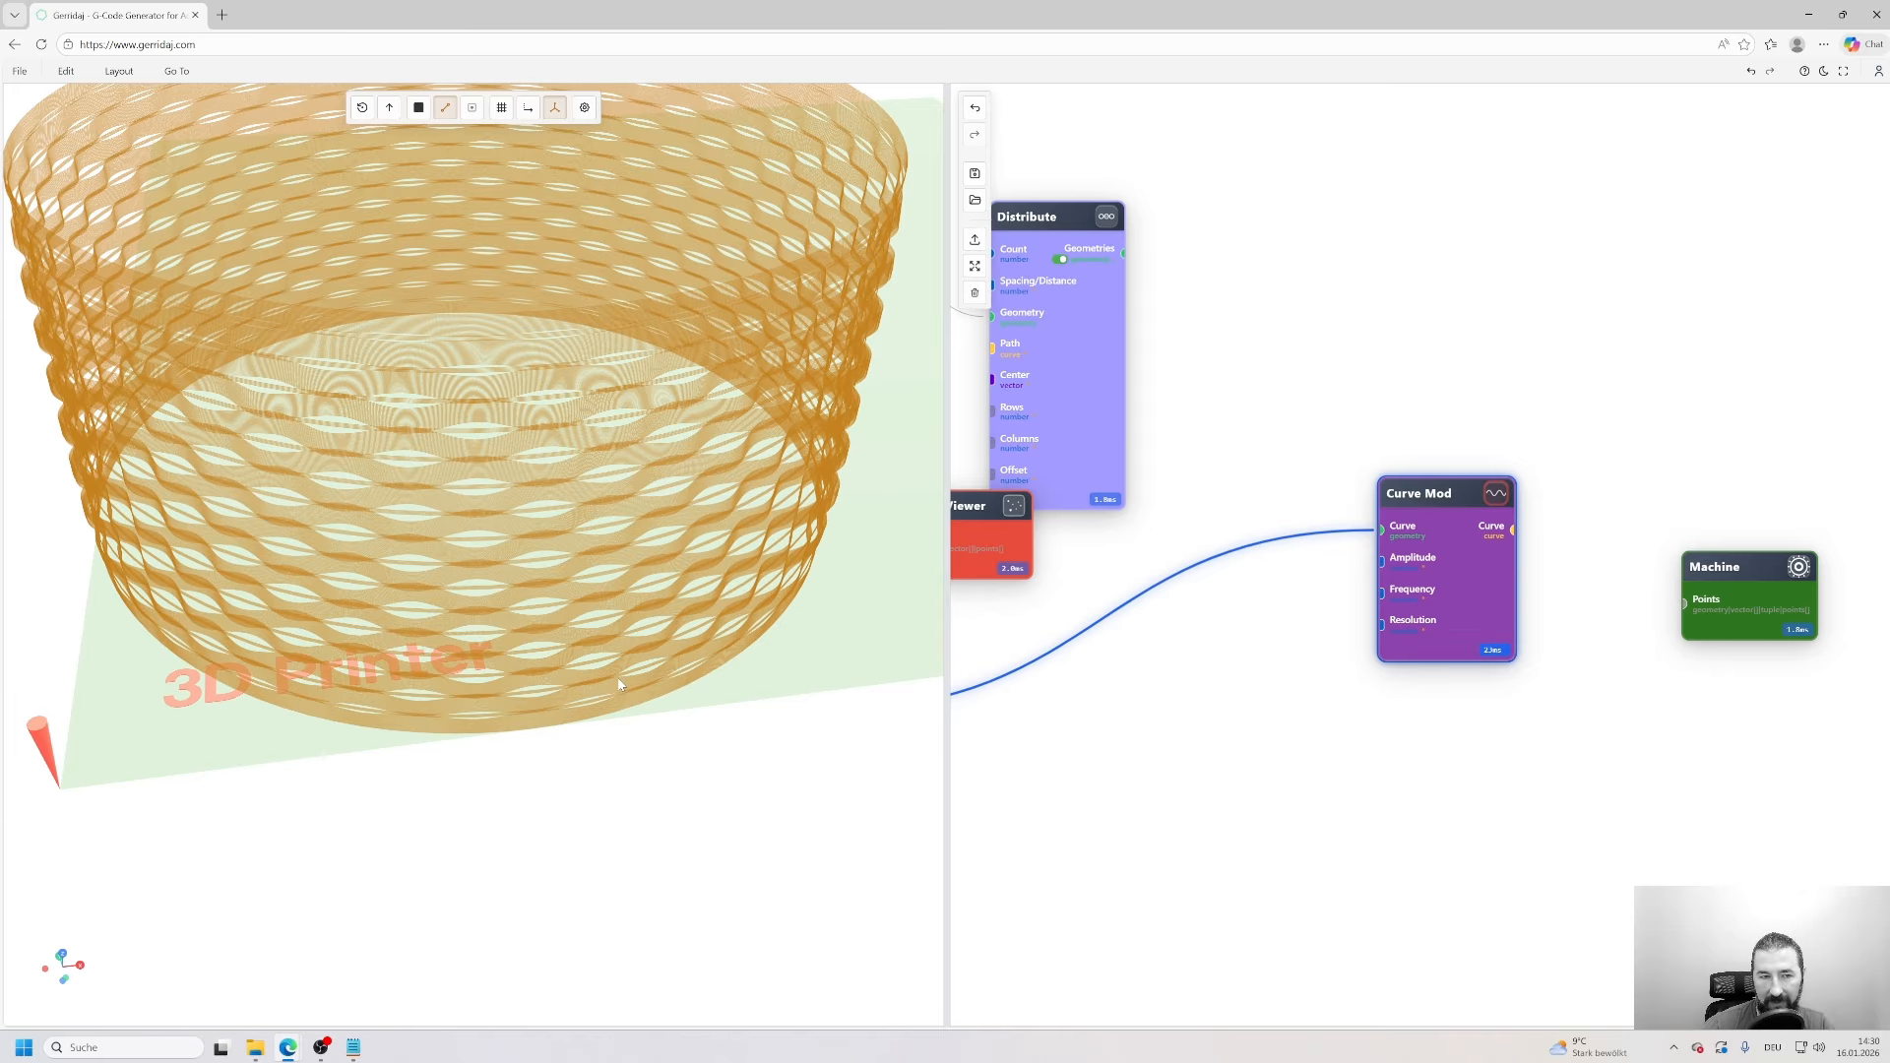
- Examine the cylinder's skipped and alternating lattice wall up close, from the side and from above
scroll(630, 640, "down", 2)
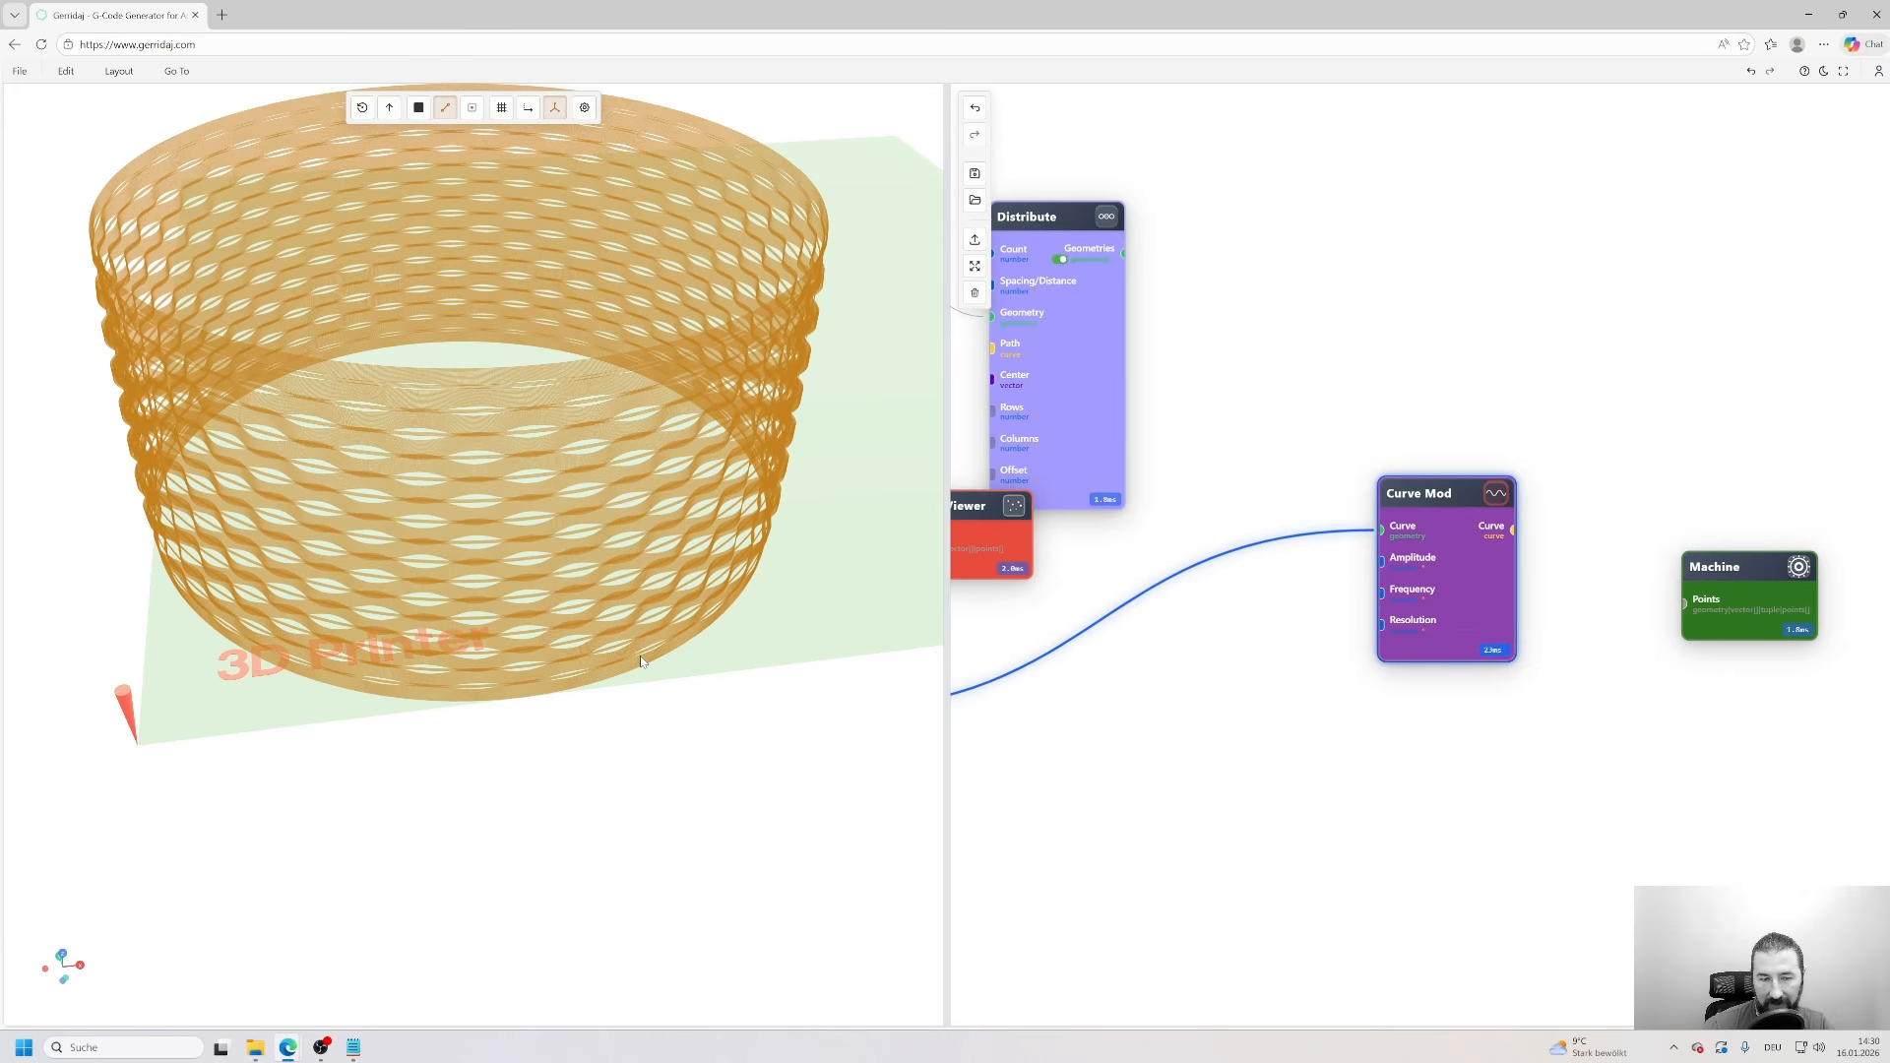
left_click_drag(731, 638, 635, 607)
left_click_drag(500, 517, 542, 582)
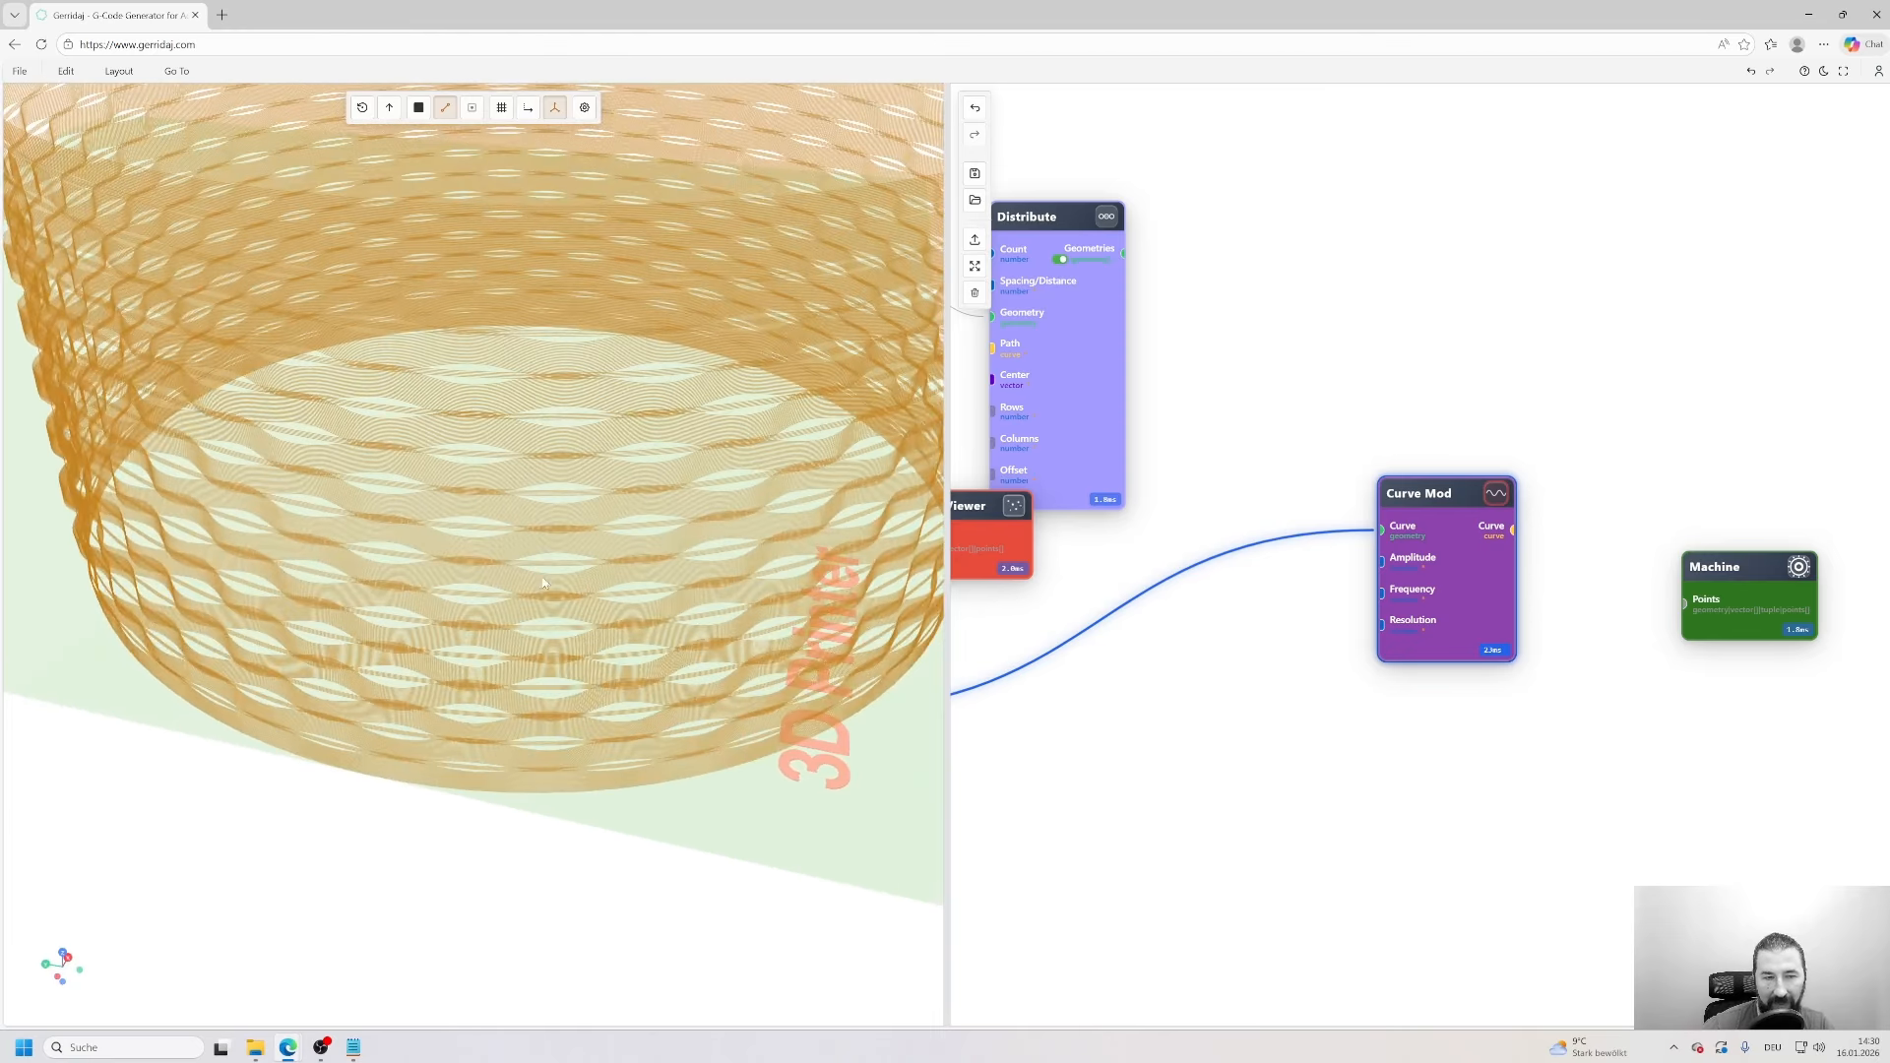
scroll(541, 486, "up", 10)
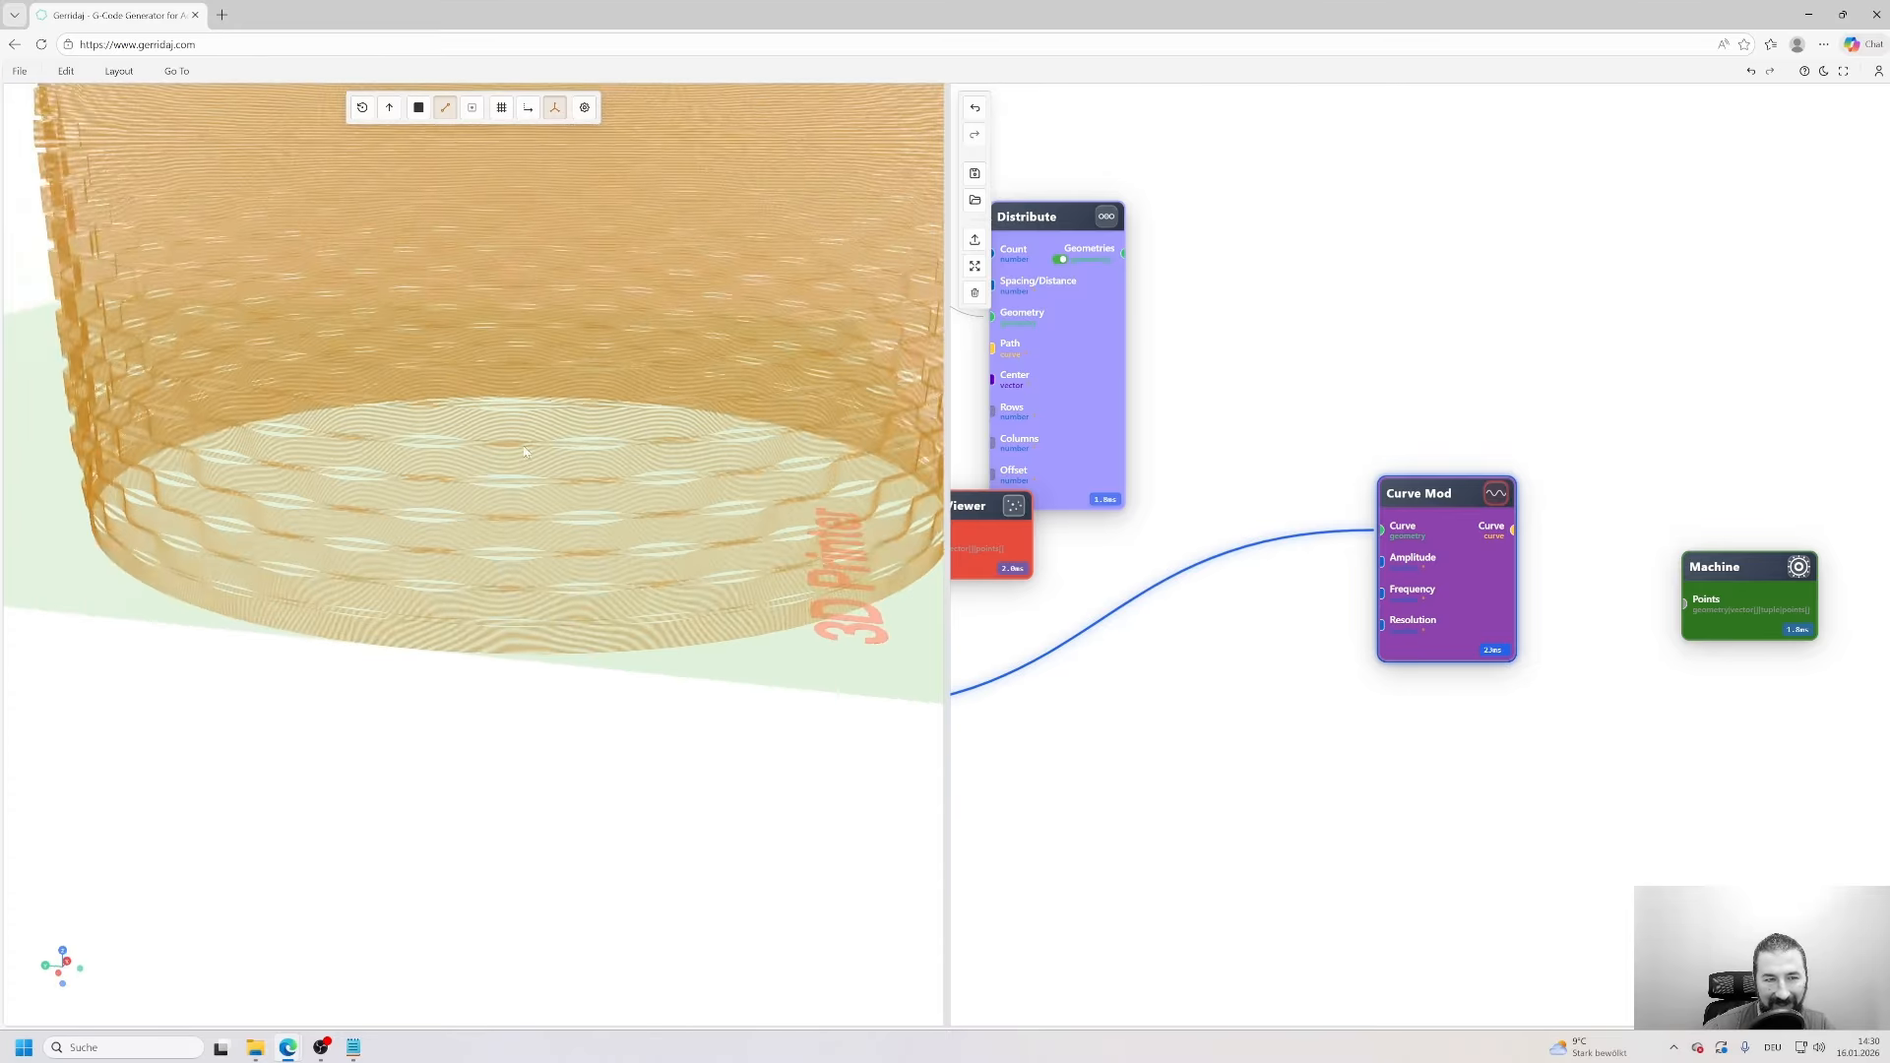
left_click_drag(578, 577, 607, 553)
scroll(608, 553, "down", 6)
left_click_drag(483, 434, 558, 504)
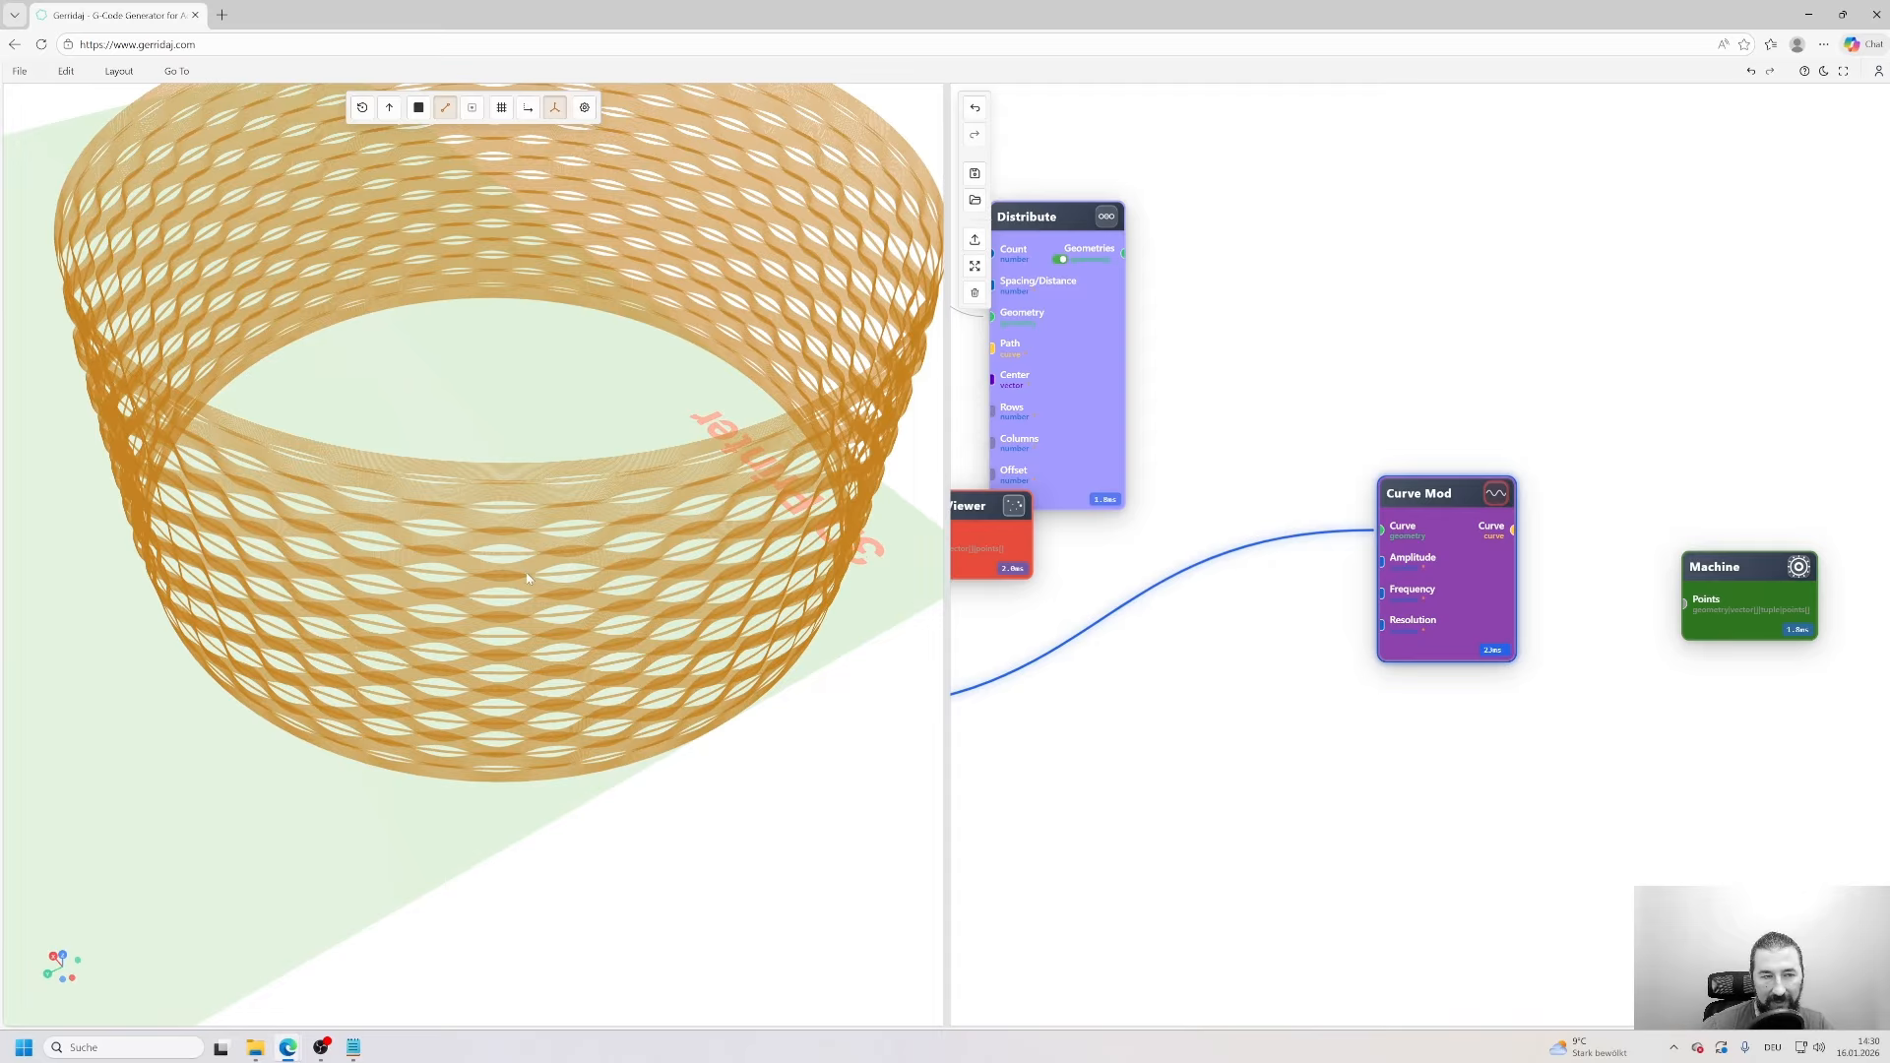
scroll(528, 579, "down", 5)
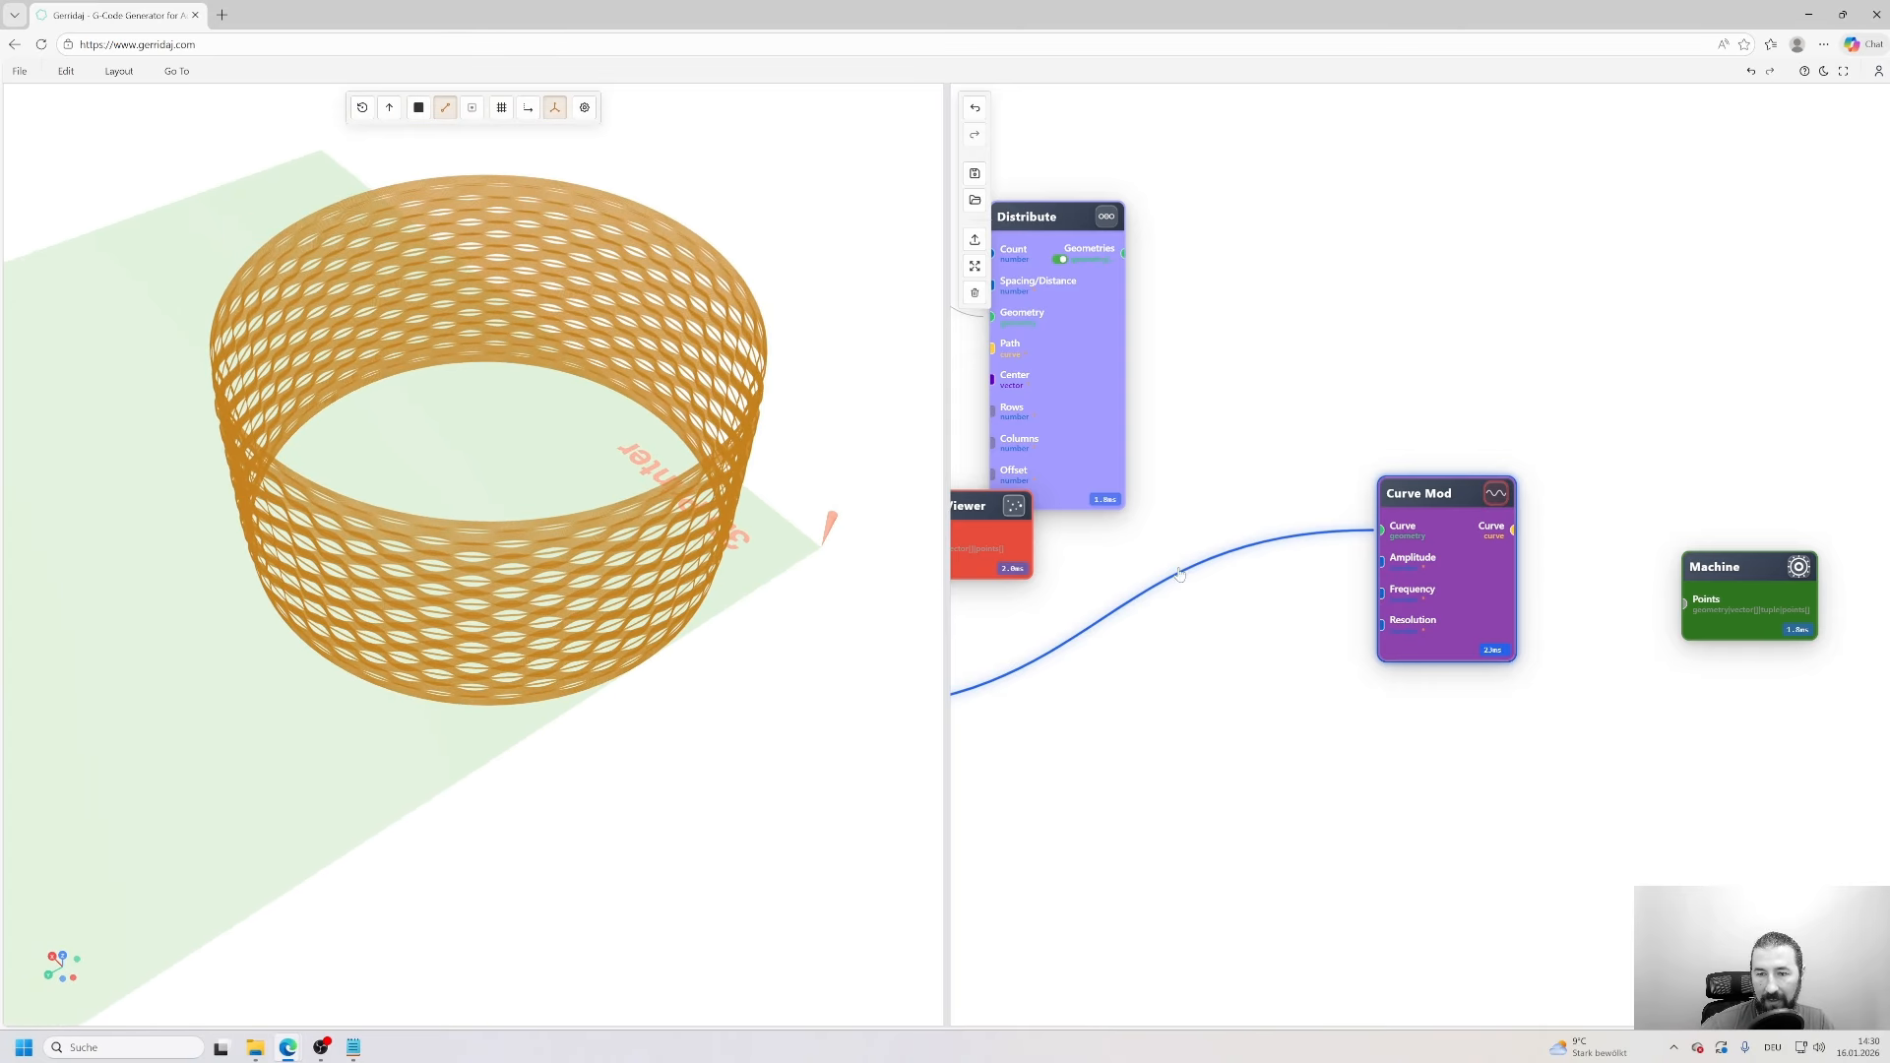
- Review Curve Mod's Basic Modulation settings and offset formulas, reapply them unchanged and view the cylinder from the side
left_click_drag(1463, 557, 1426, 564)
double_click(1425, 563)
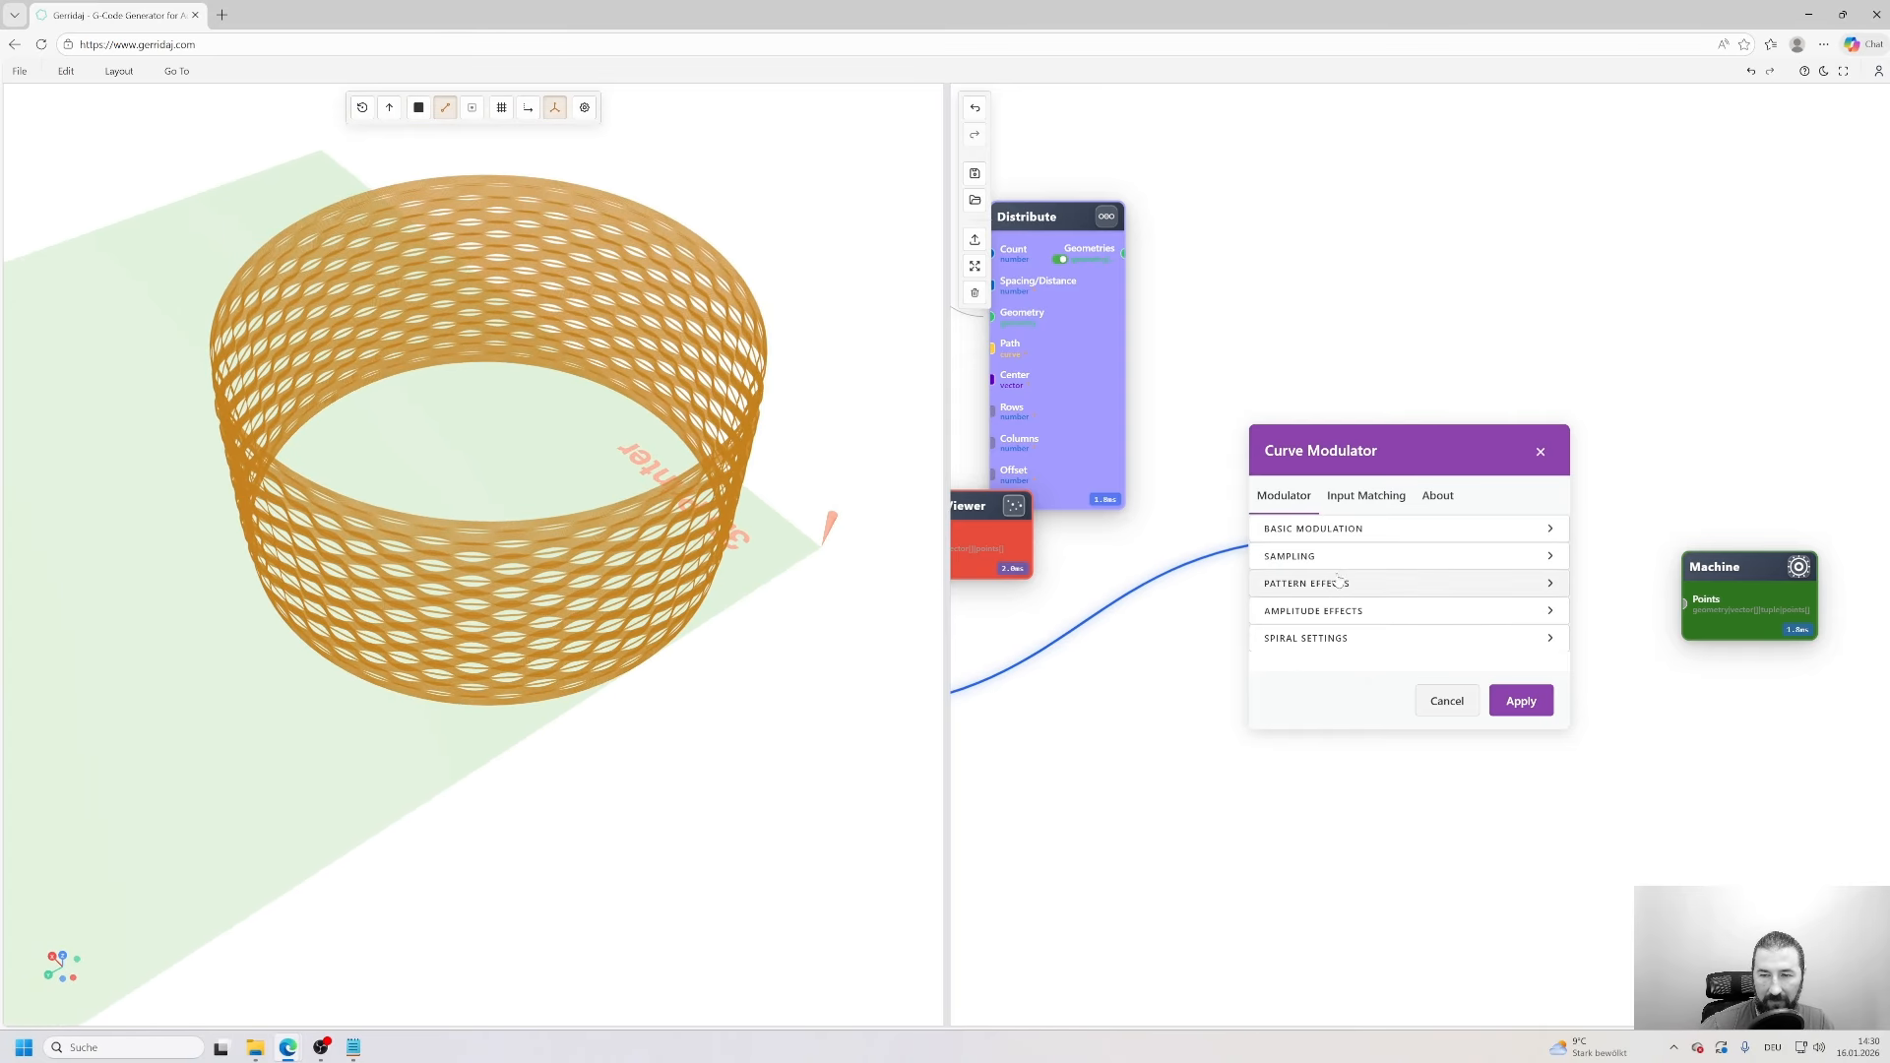
left_click(1339, 538)
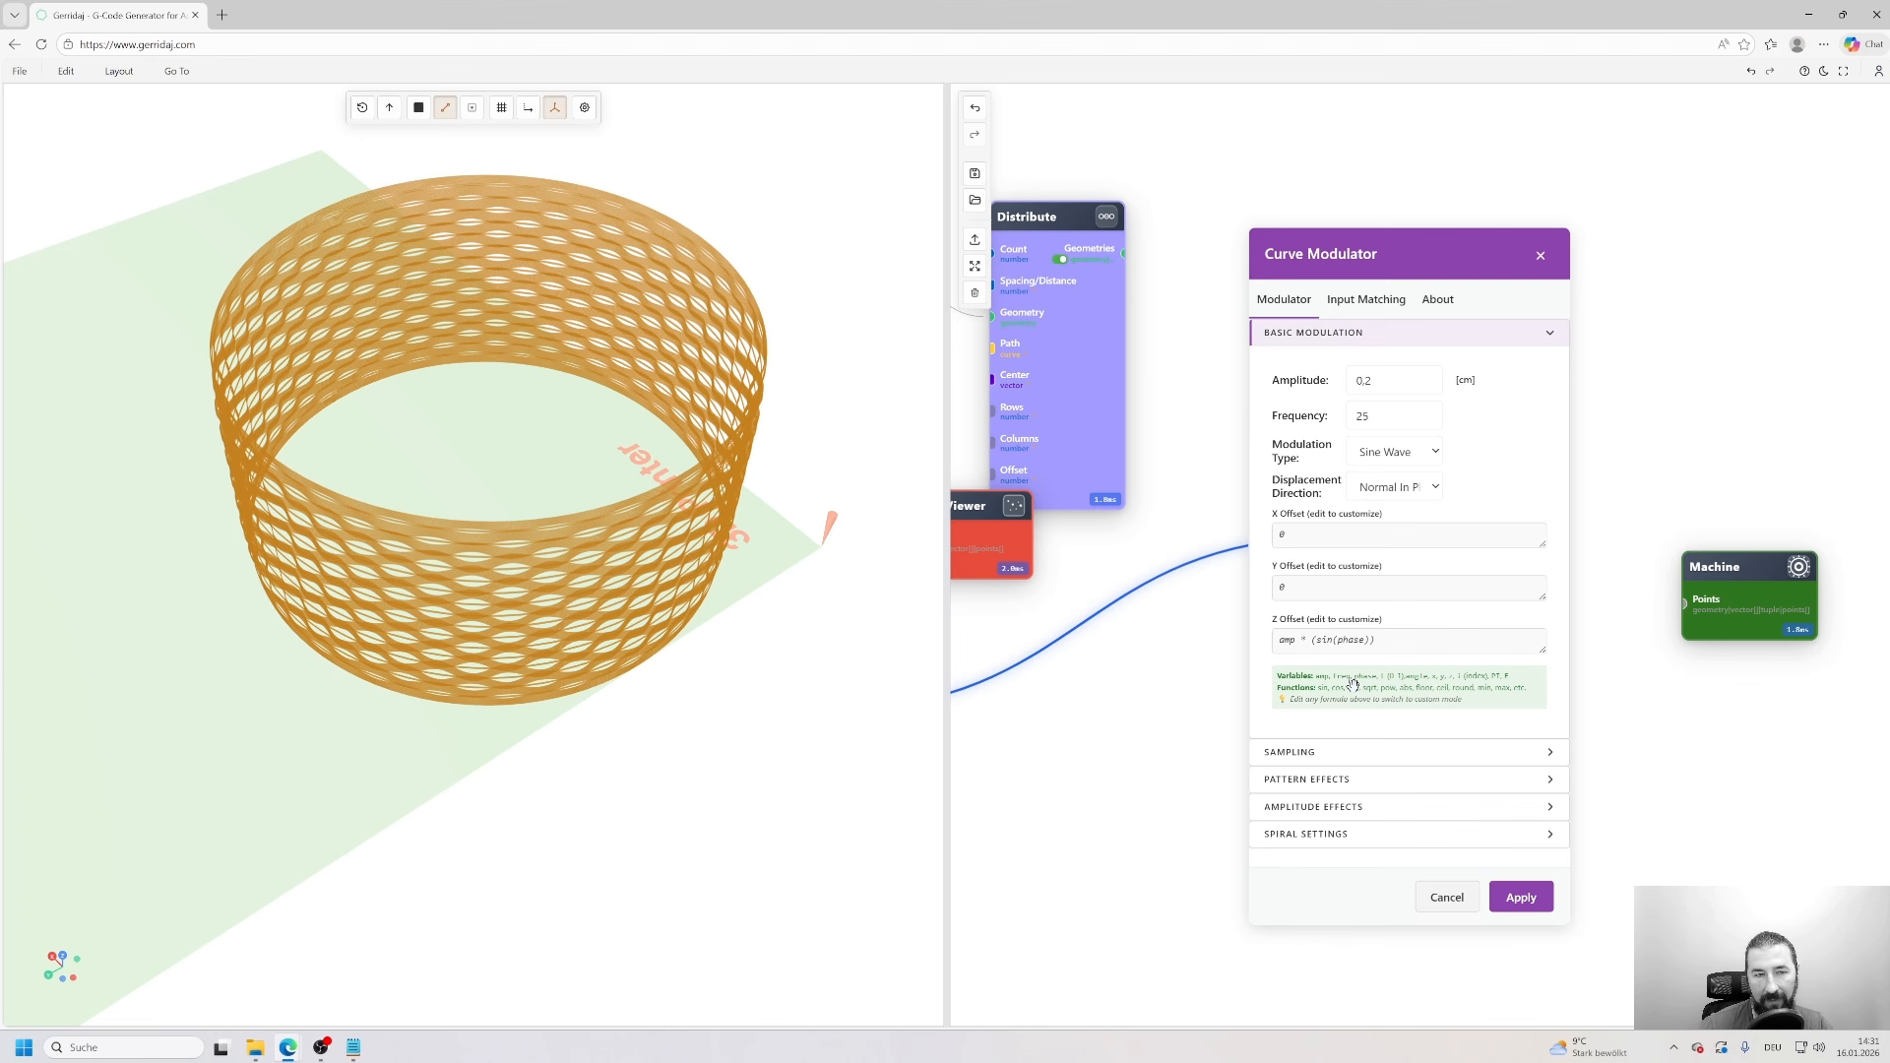
left_click(1524, 901)
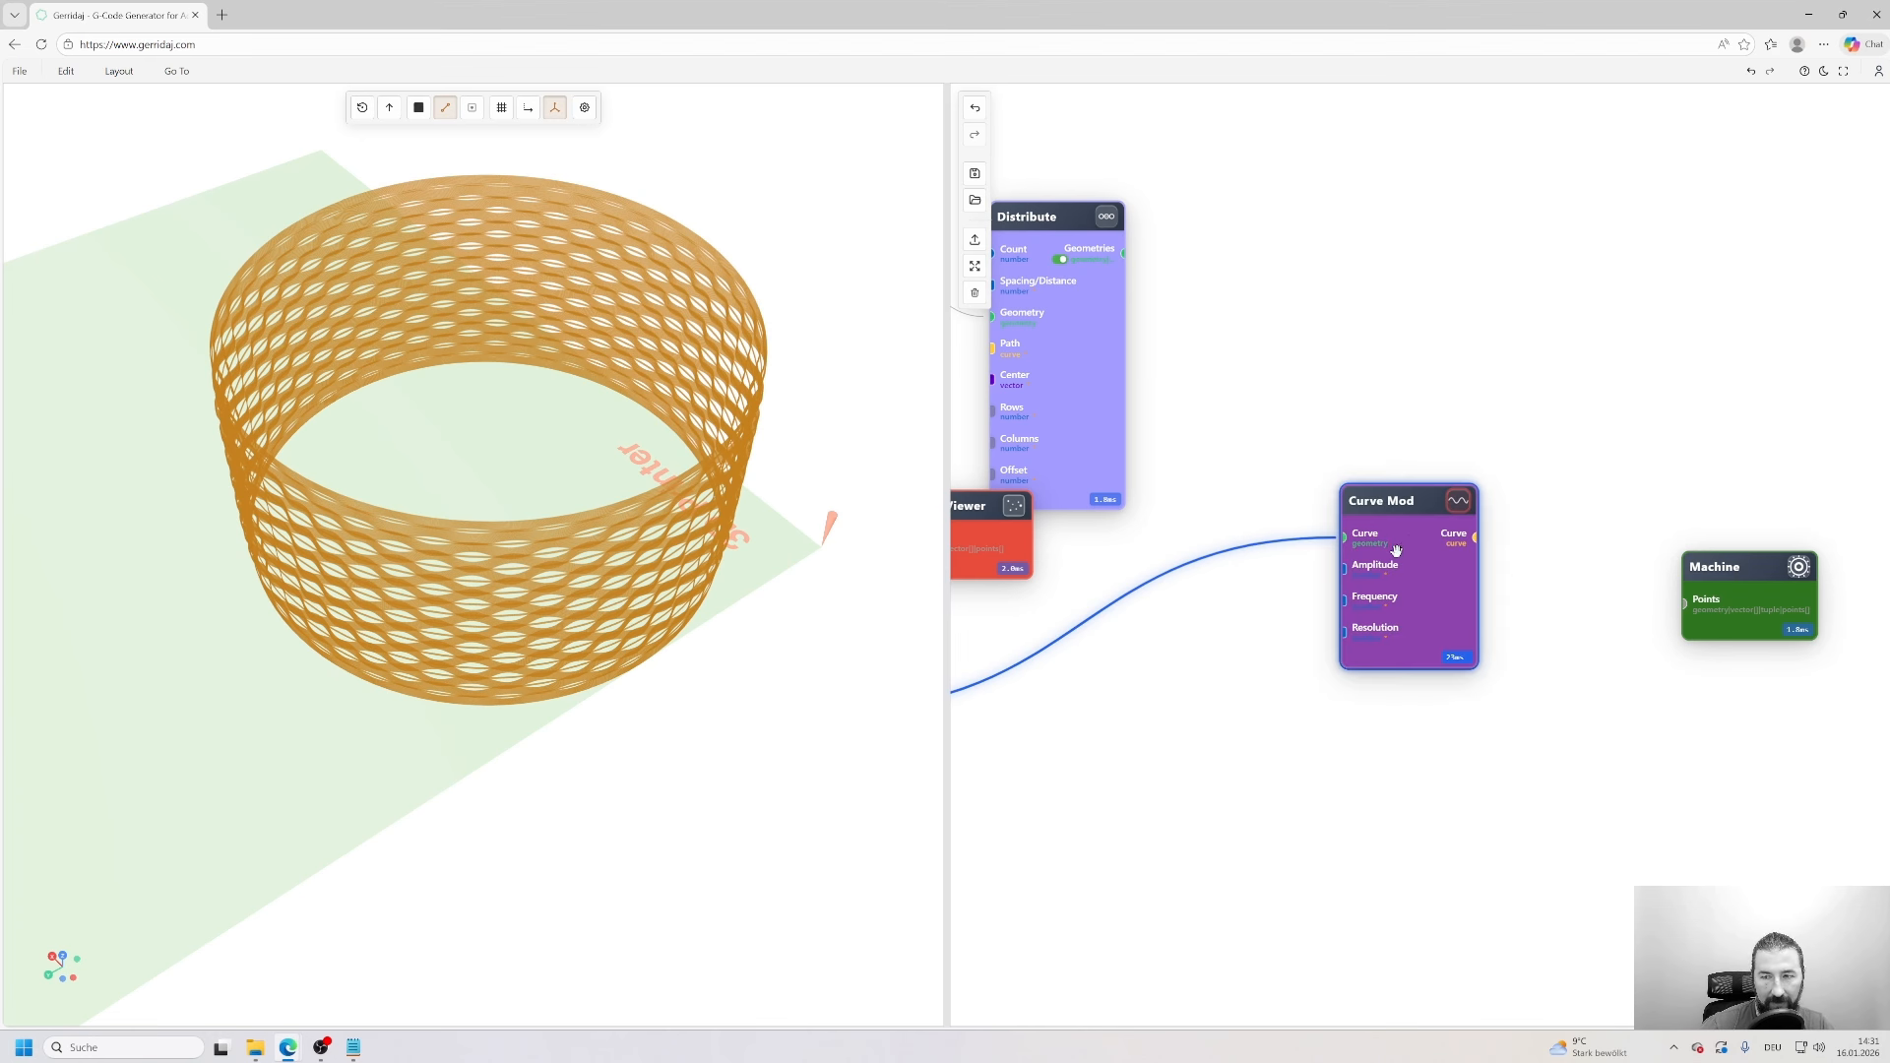
left_click_drag(444, 493, 234, 451)
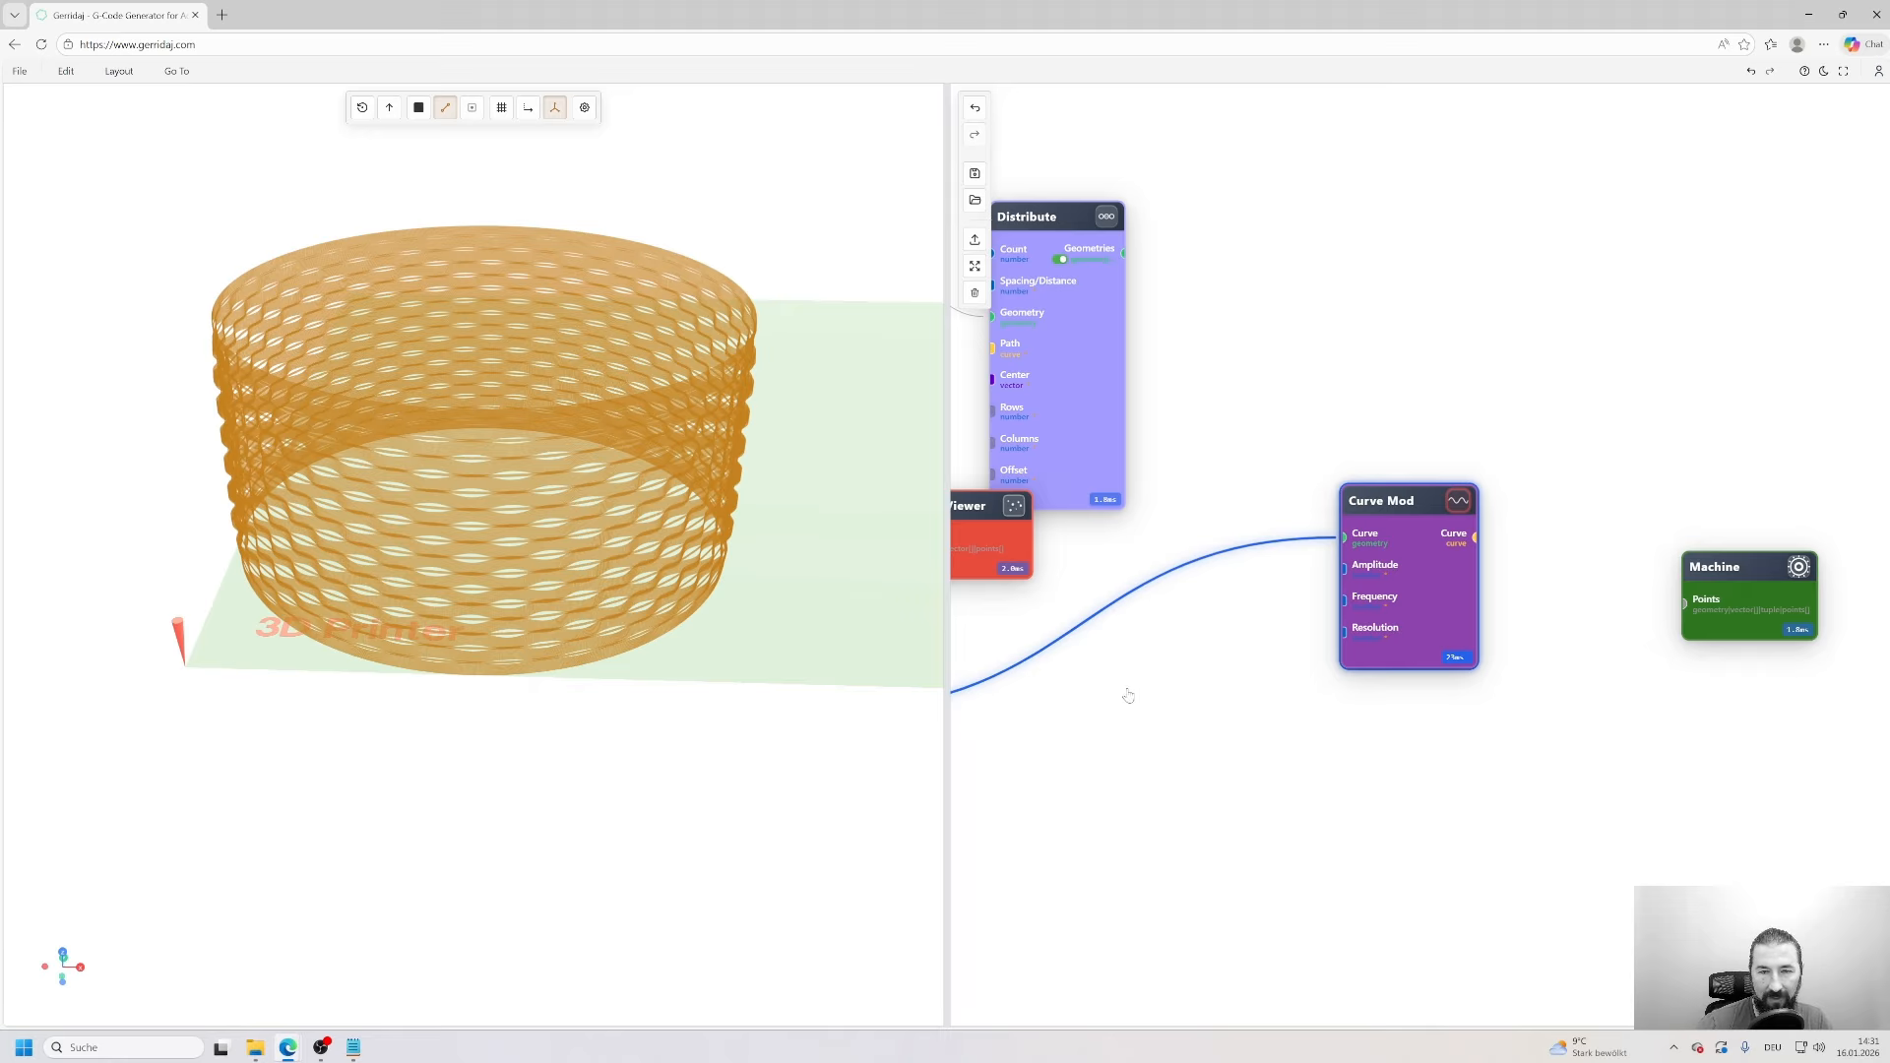
- Space the Circle and Extrude nodes farther apart ahead of the Spiralize node
scroll(1181, 729, "down", 5)
left_click_drag(1089, 751, 1325, 647)
scroll(1325, 647, "up", 3)
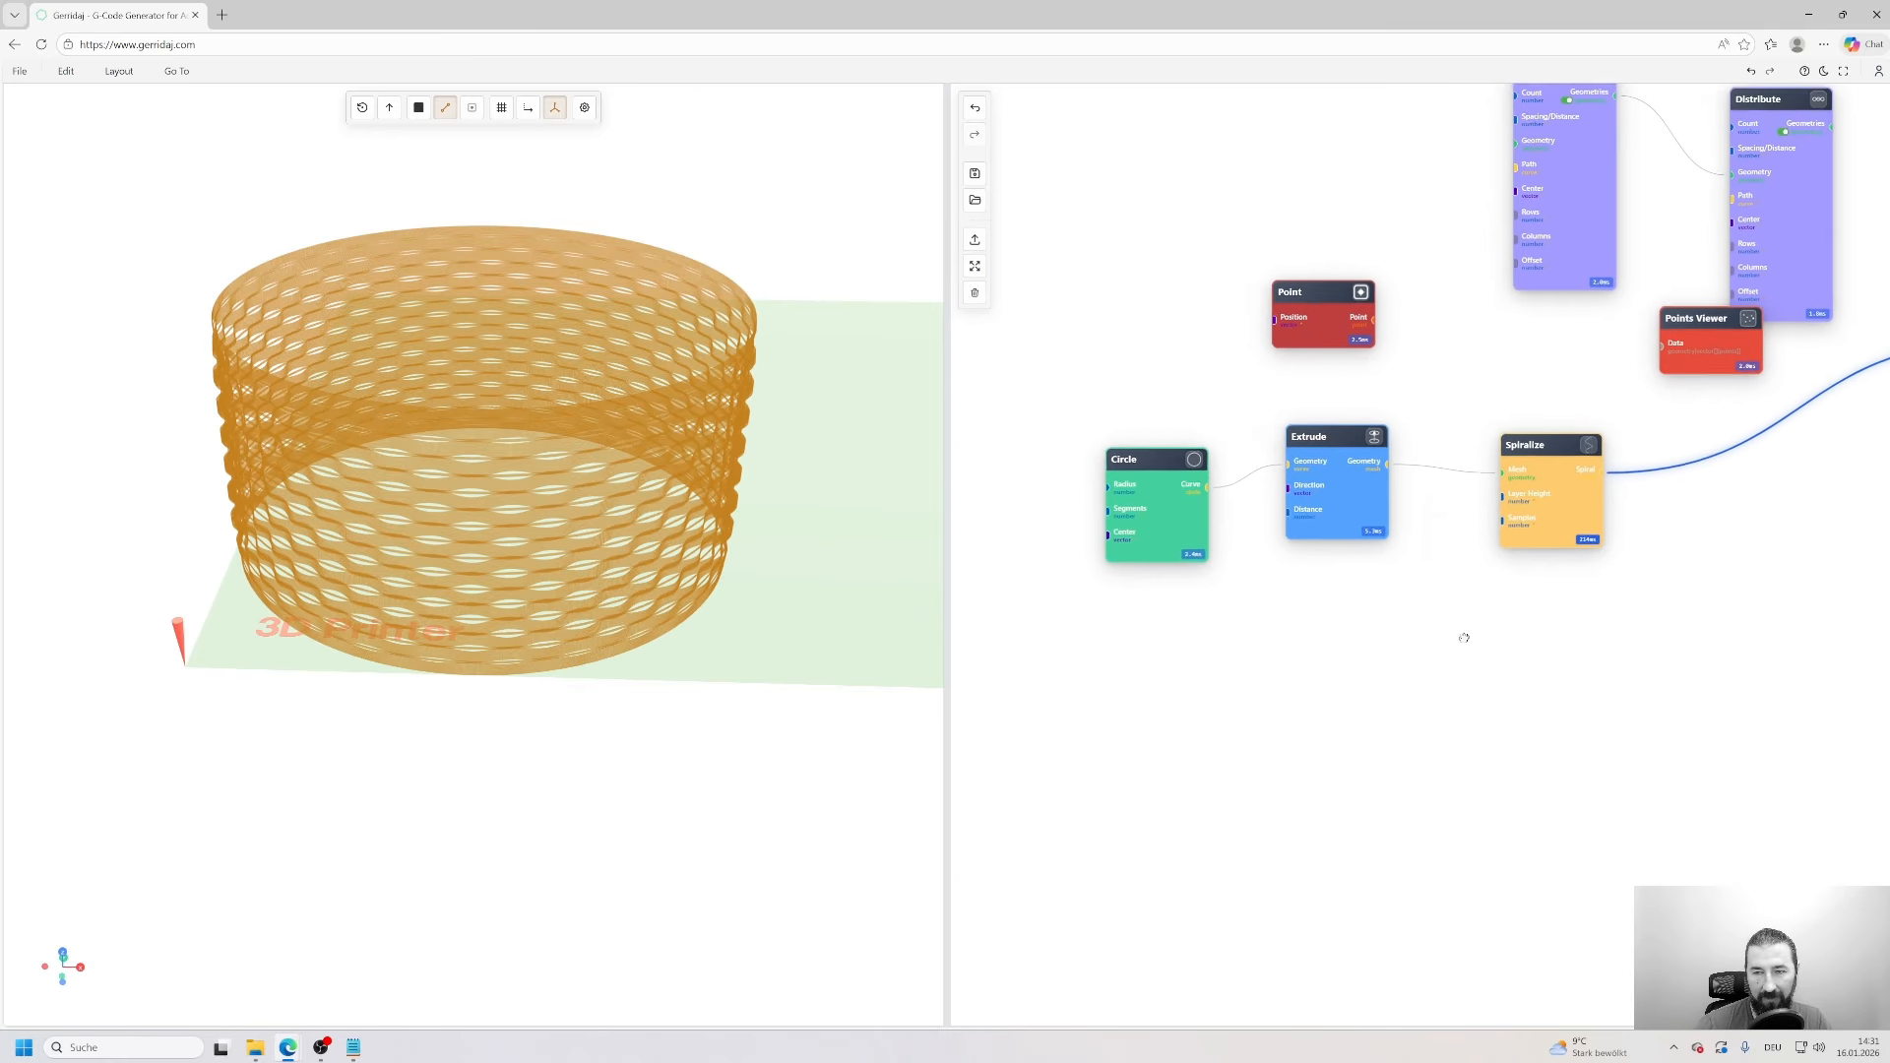
left_click_drag(1167, 517, 1034, 459)
left_click(1341, 497)
left_click_drag(1341, 497, 1287, 481)
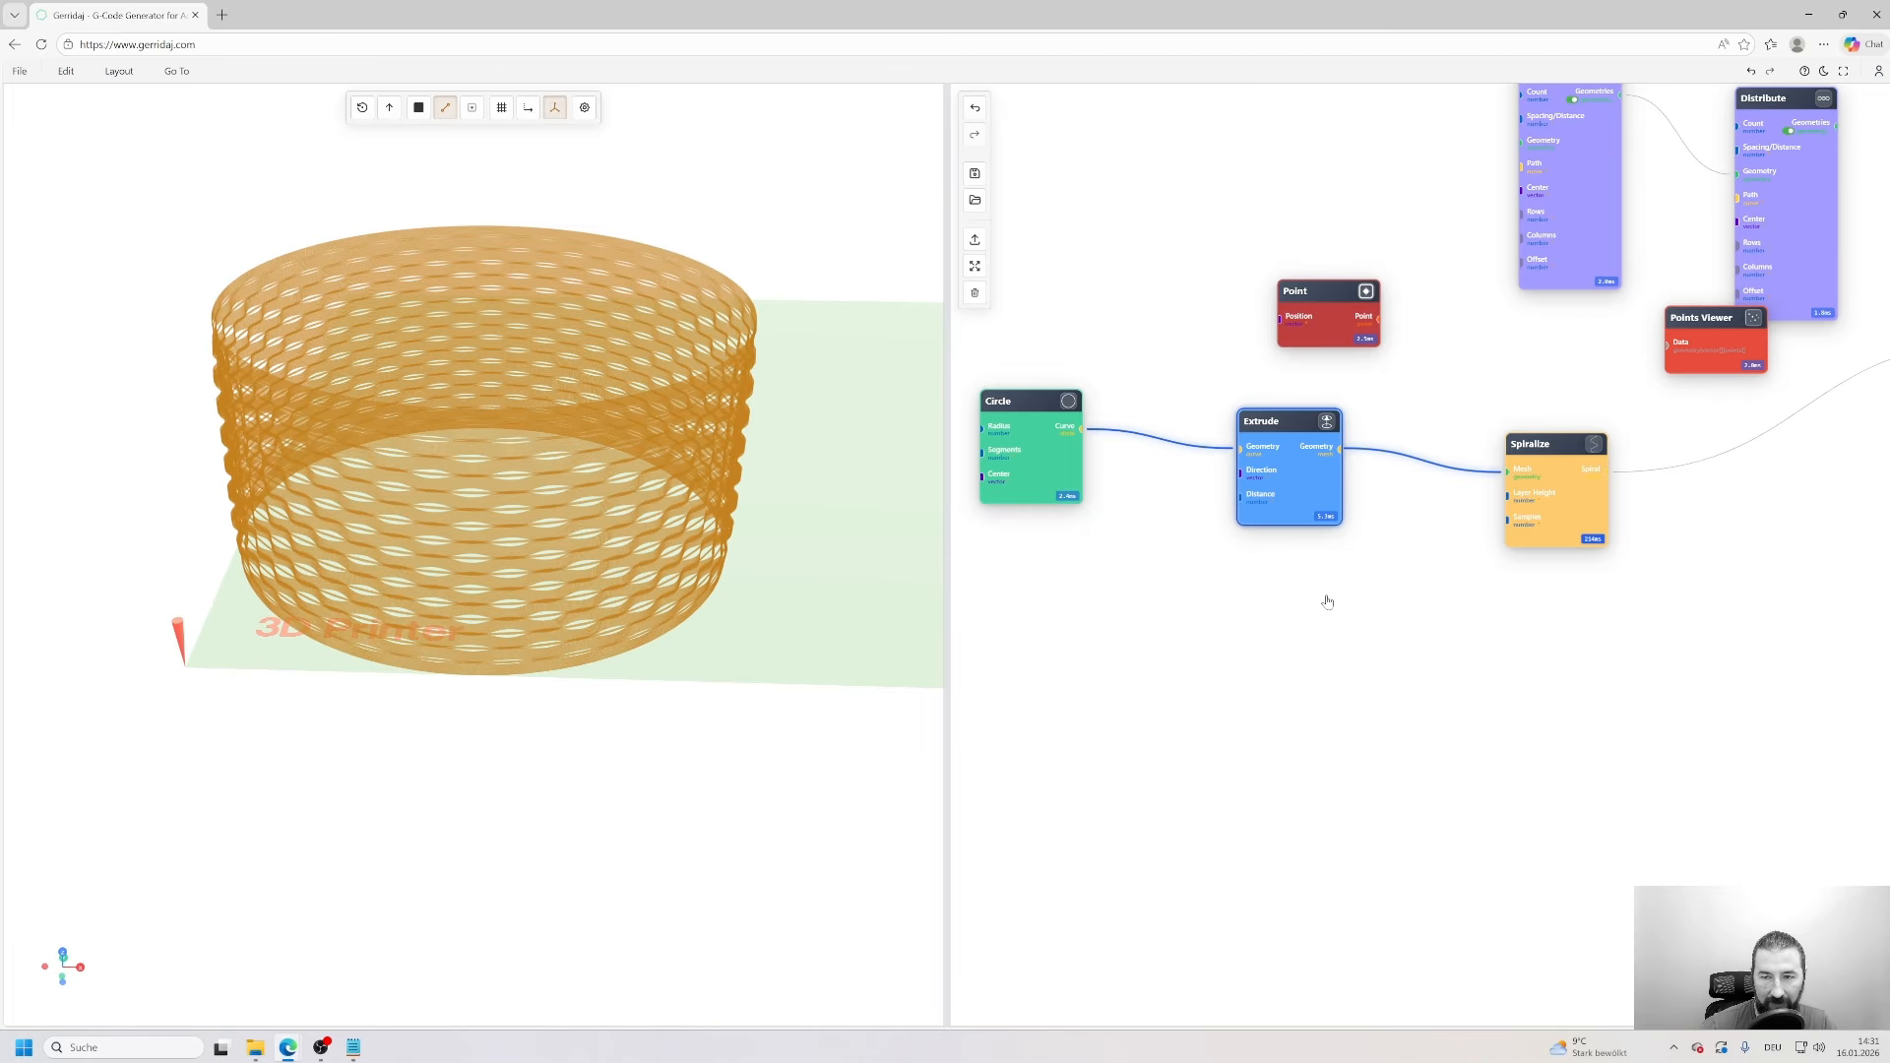
- Select every node in the graph and delete them all to empty the canvas
scroll(1346, 683, "down", 6)
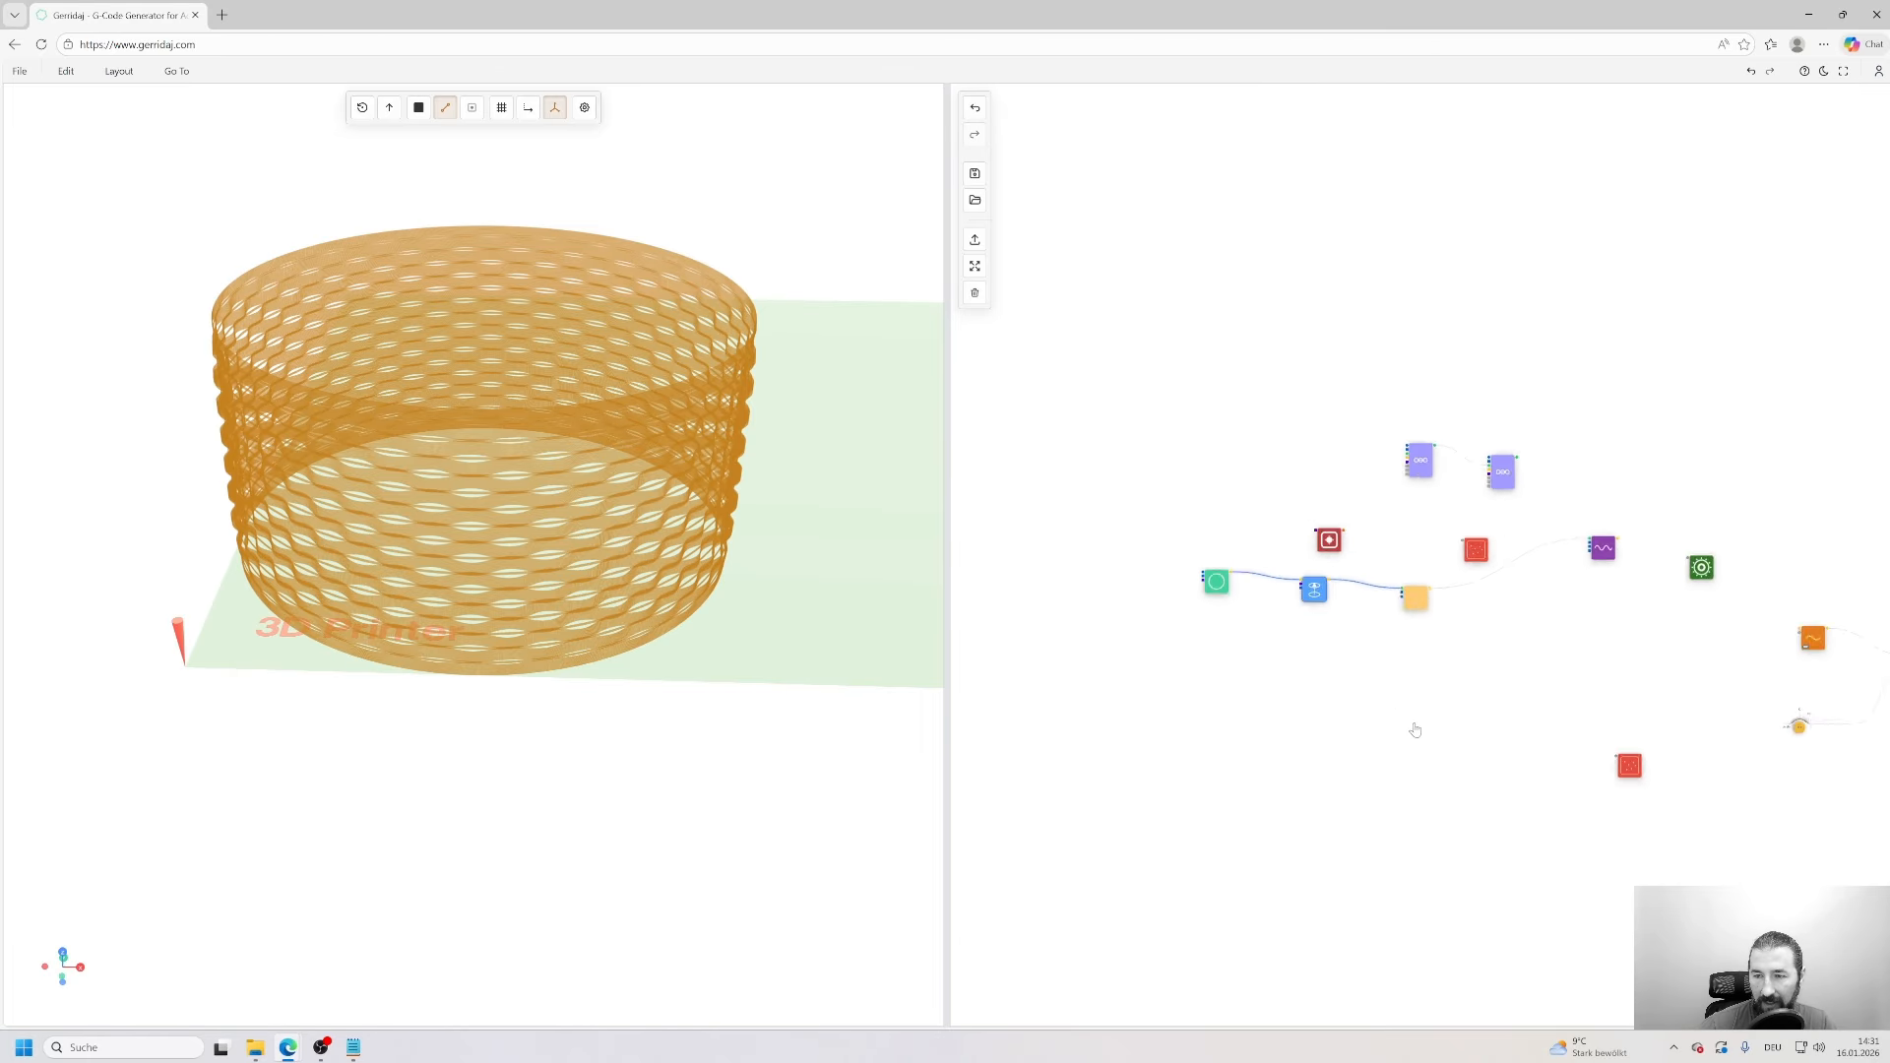
left_click_drag(1260, 466, 1815, 878, "shift")
key("Delete")
- Add a Circle node to the empty canvas and position it with room for input nodes before it
double_click(1202, 421)
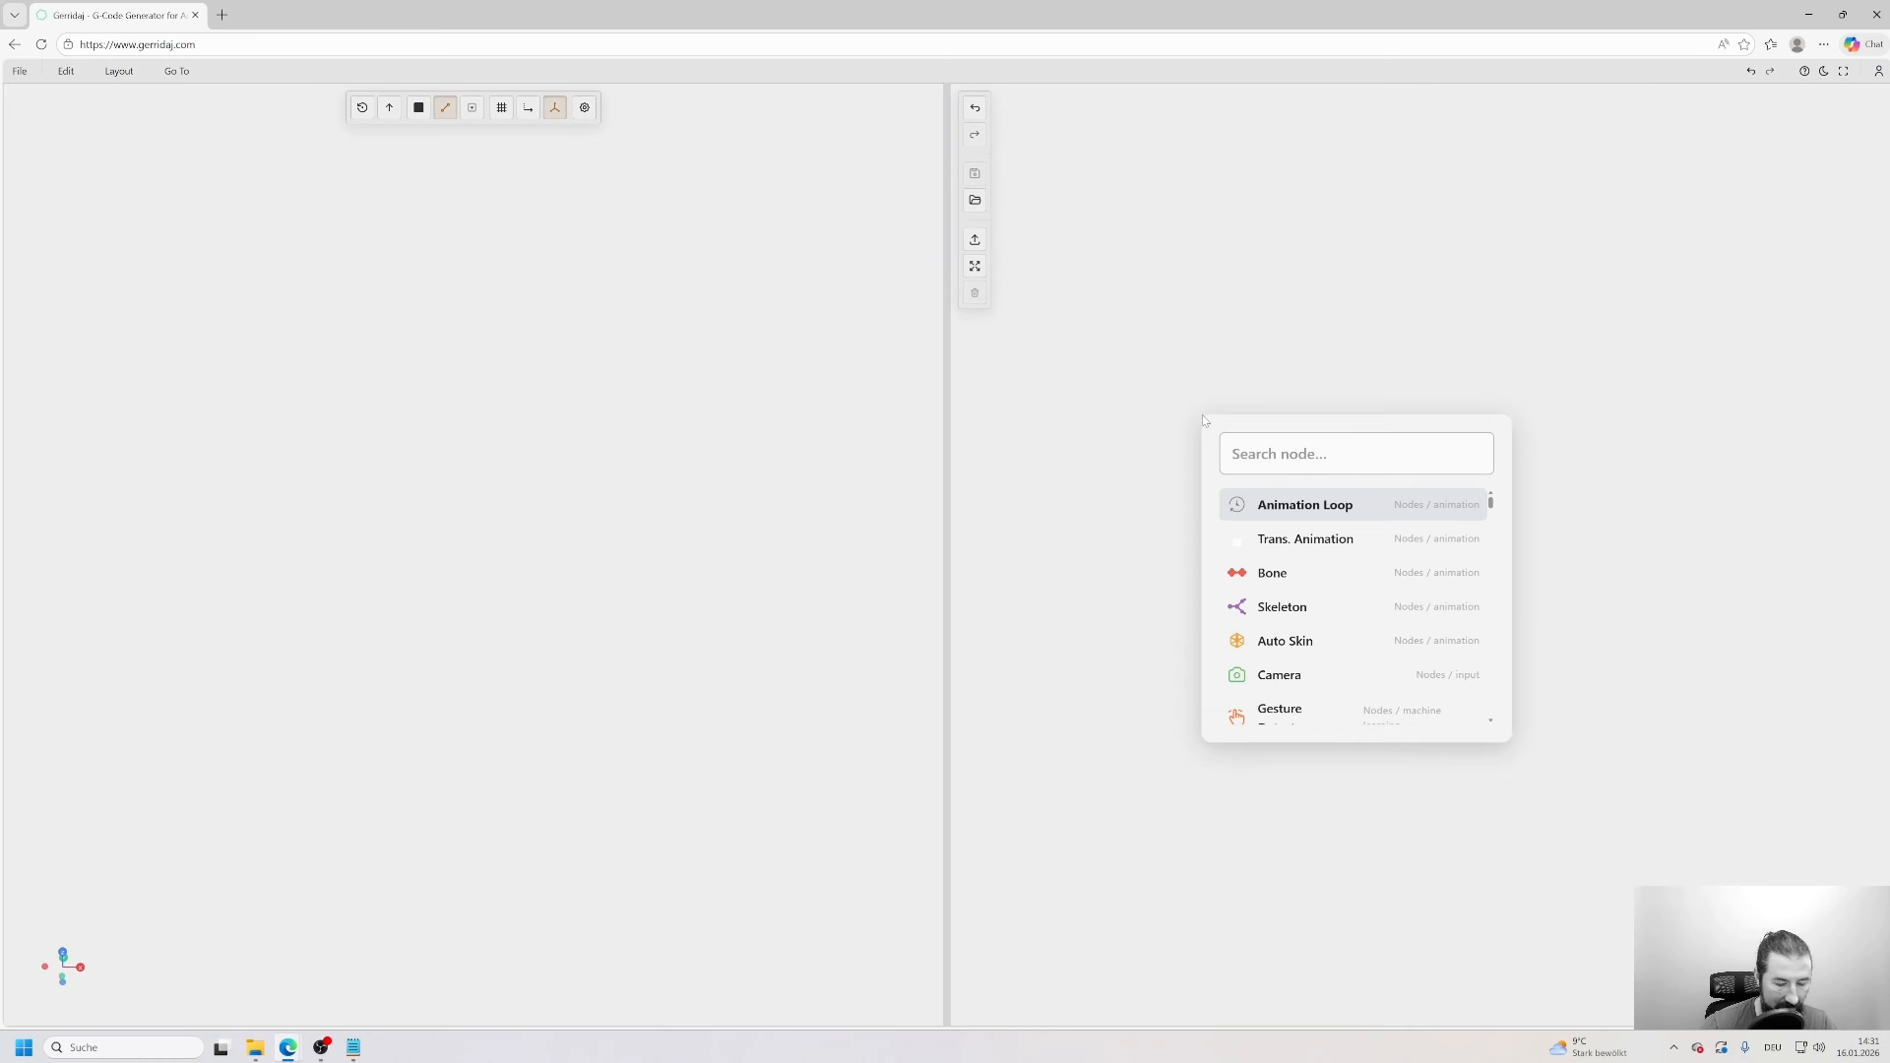
type("ci")
left_click(1307, 506)
scroll(1350, 491, "up", 3)
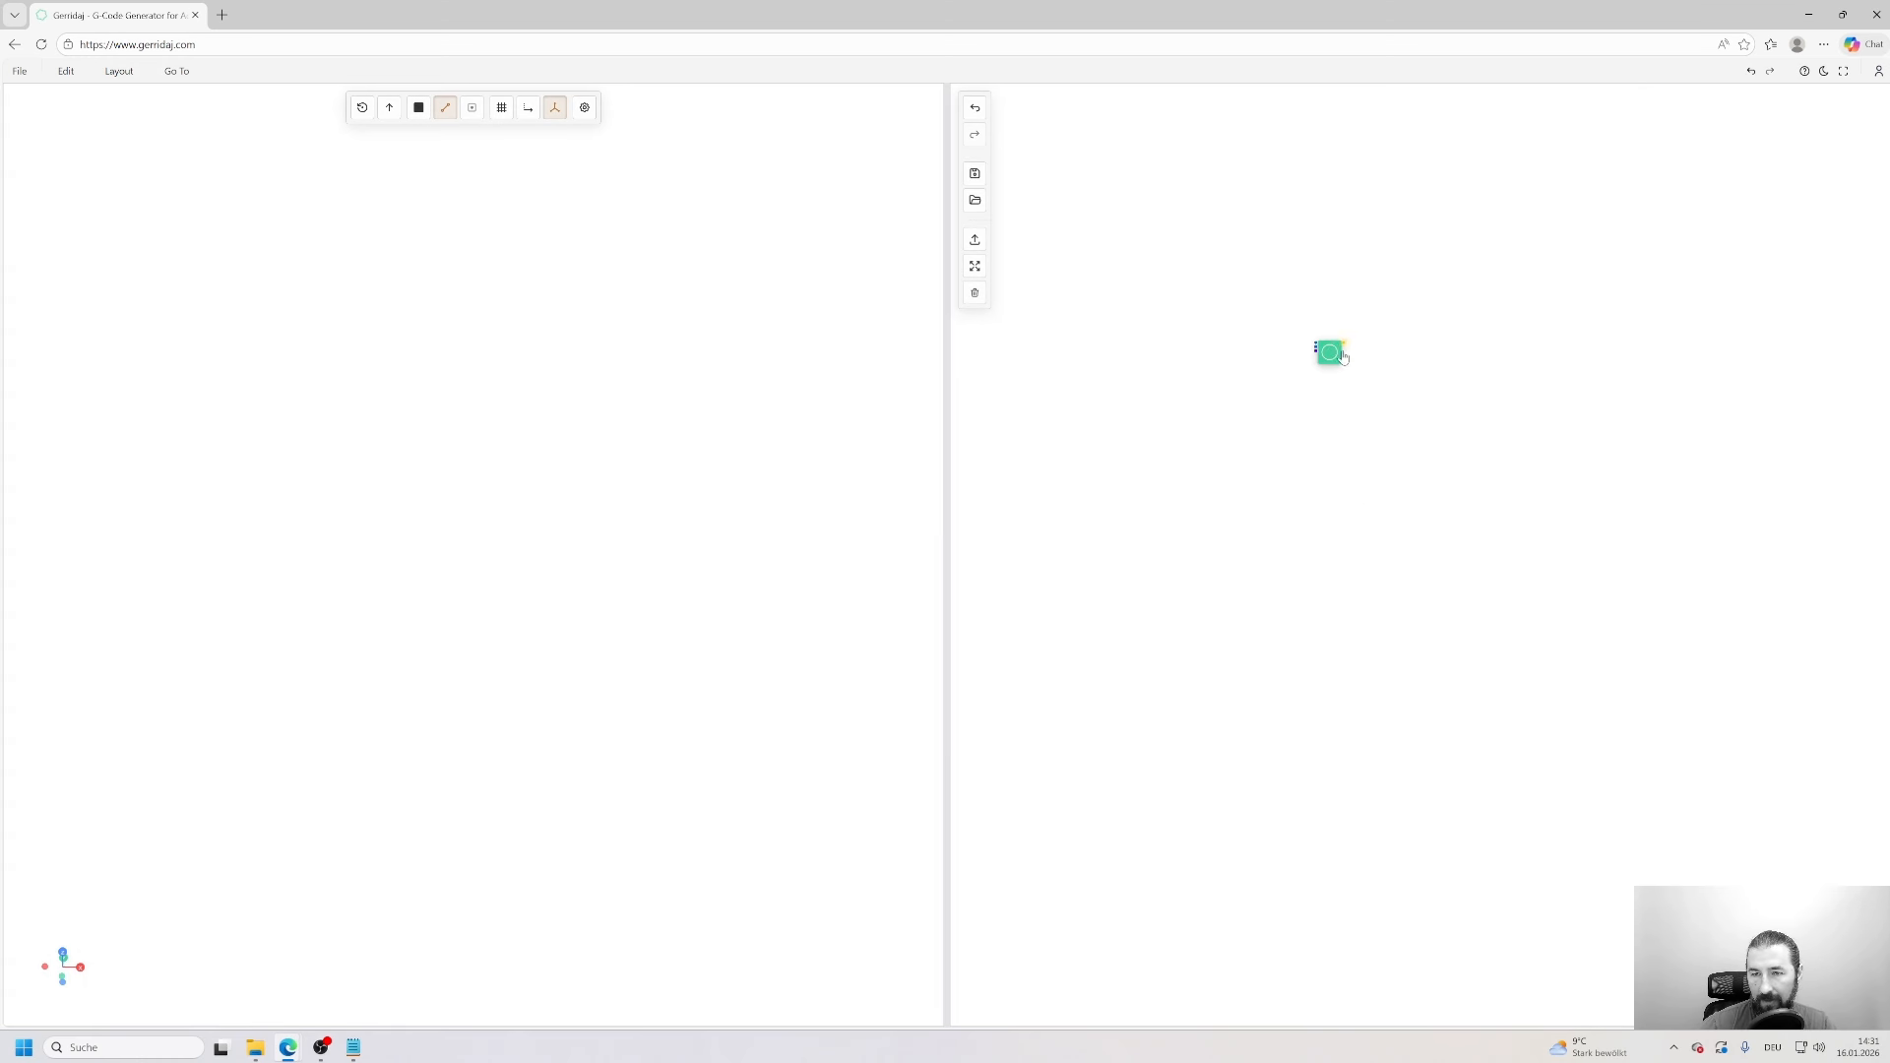
left_click_drag(1335, 362, 1349, 490)
scroll(1349, 490, "up", 3)
scroll(1350, 489, "up", 3)
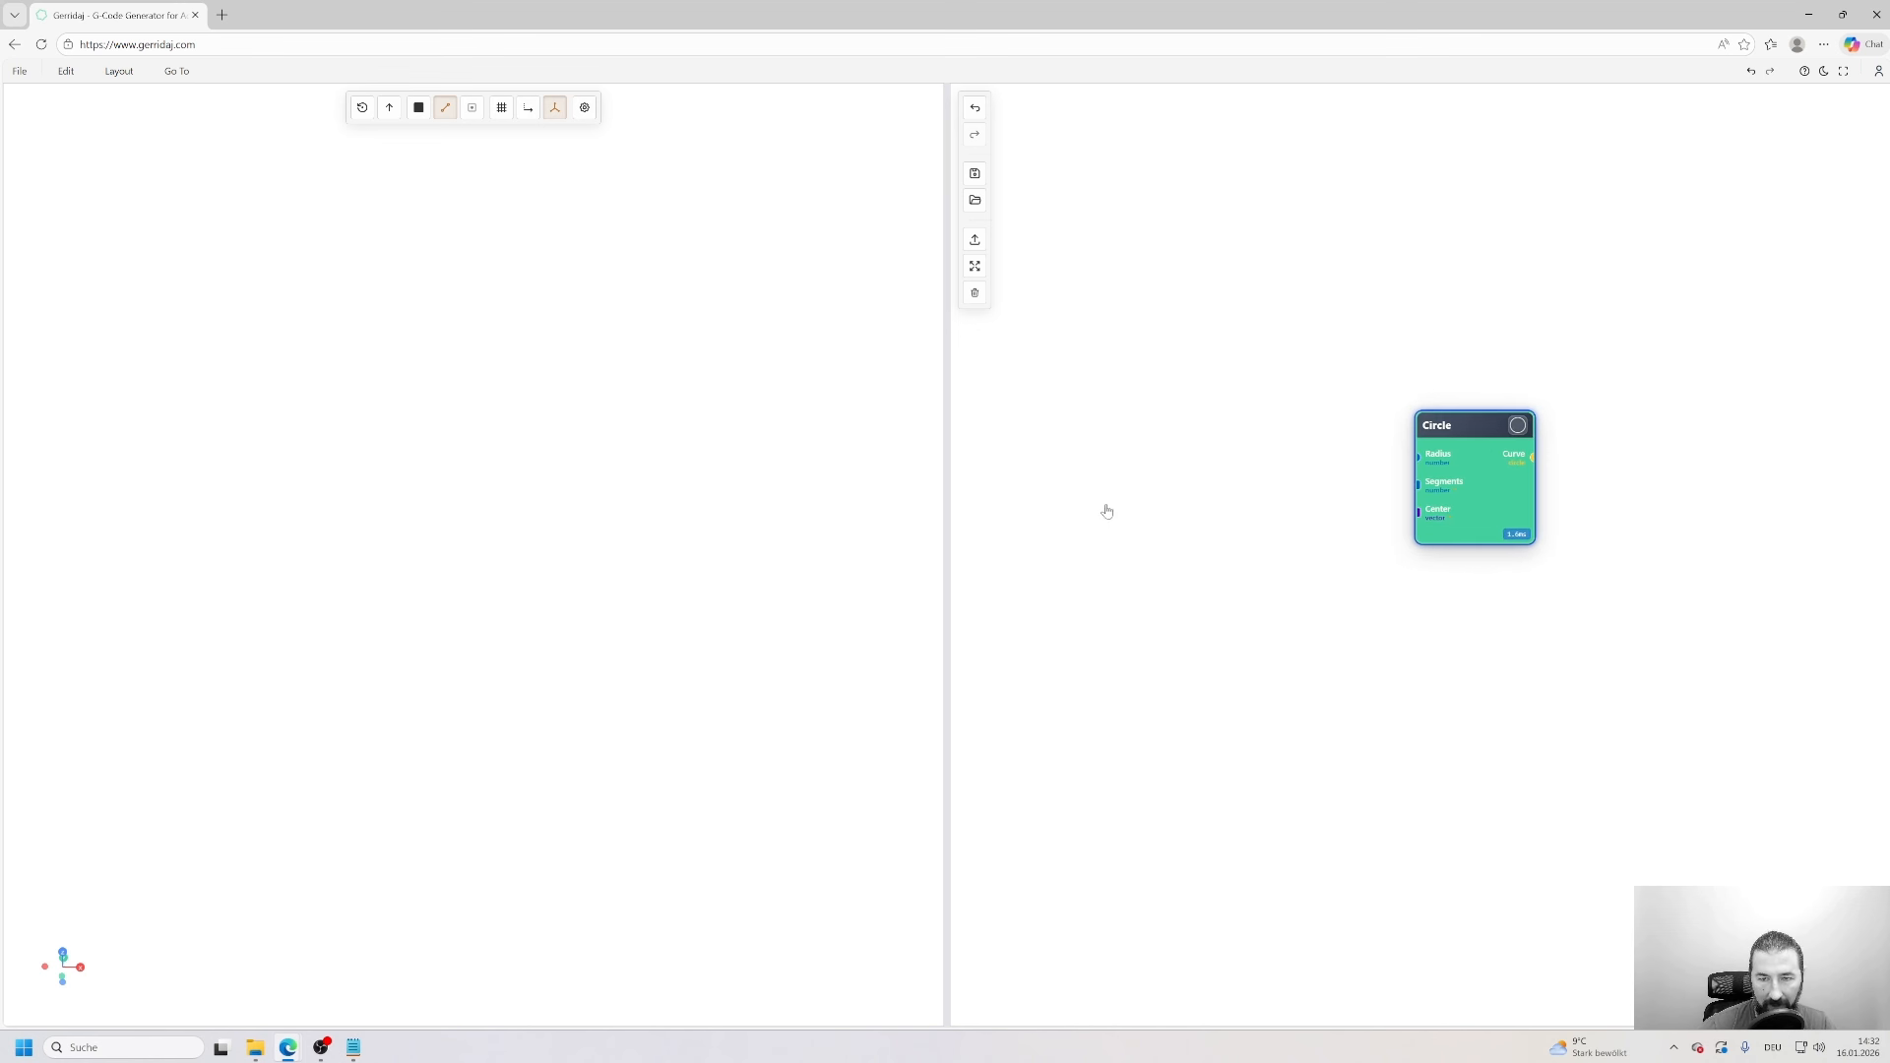
- Add a Number Series node ahead of the Circle node
double_click(1118, 447)
type("number")
left_click(1178, 561)
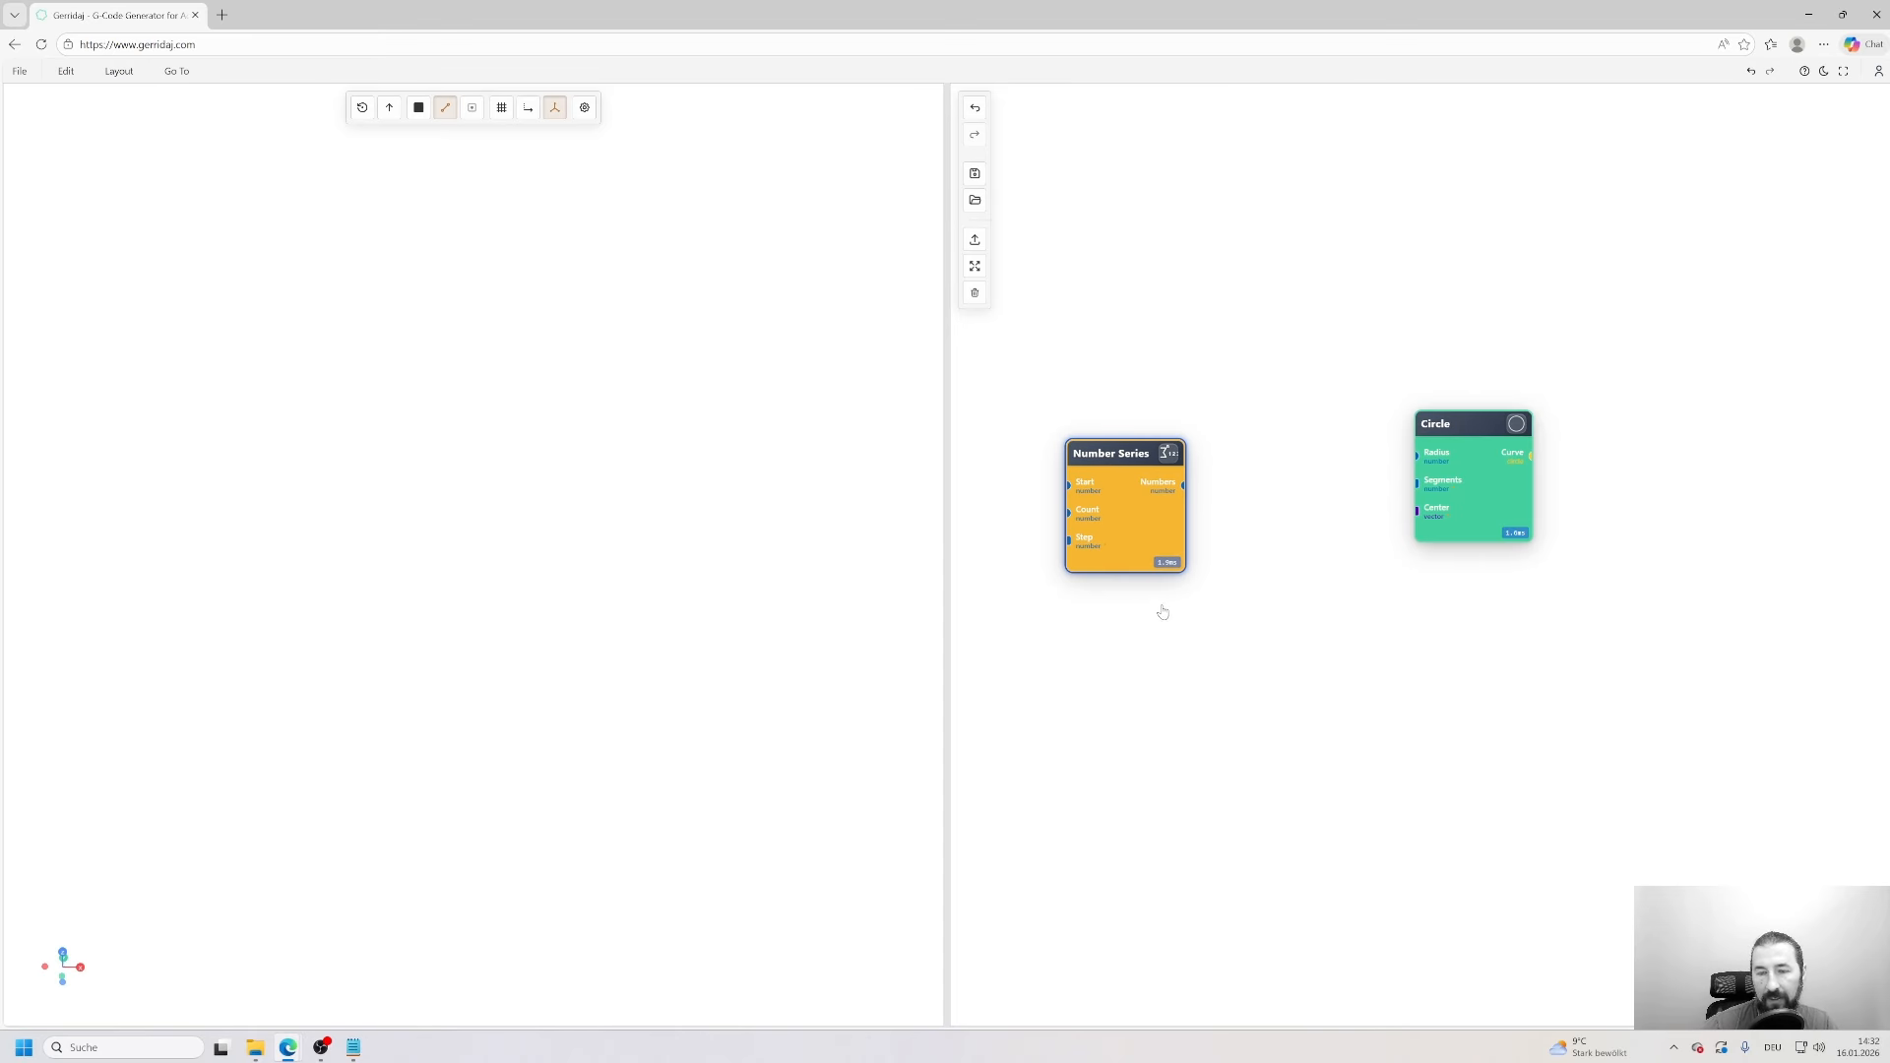
- Set the Number Series start value to 0 and its count to 100
double_click(1129, 506)
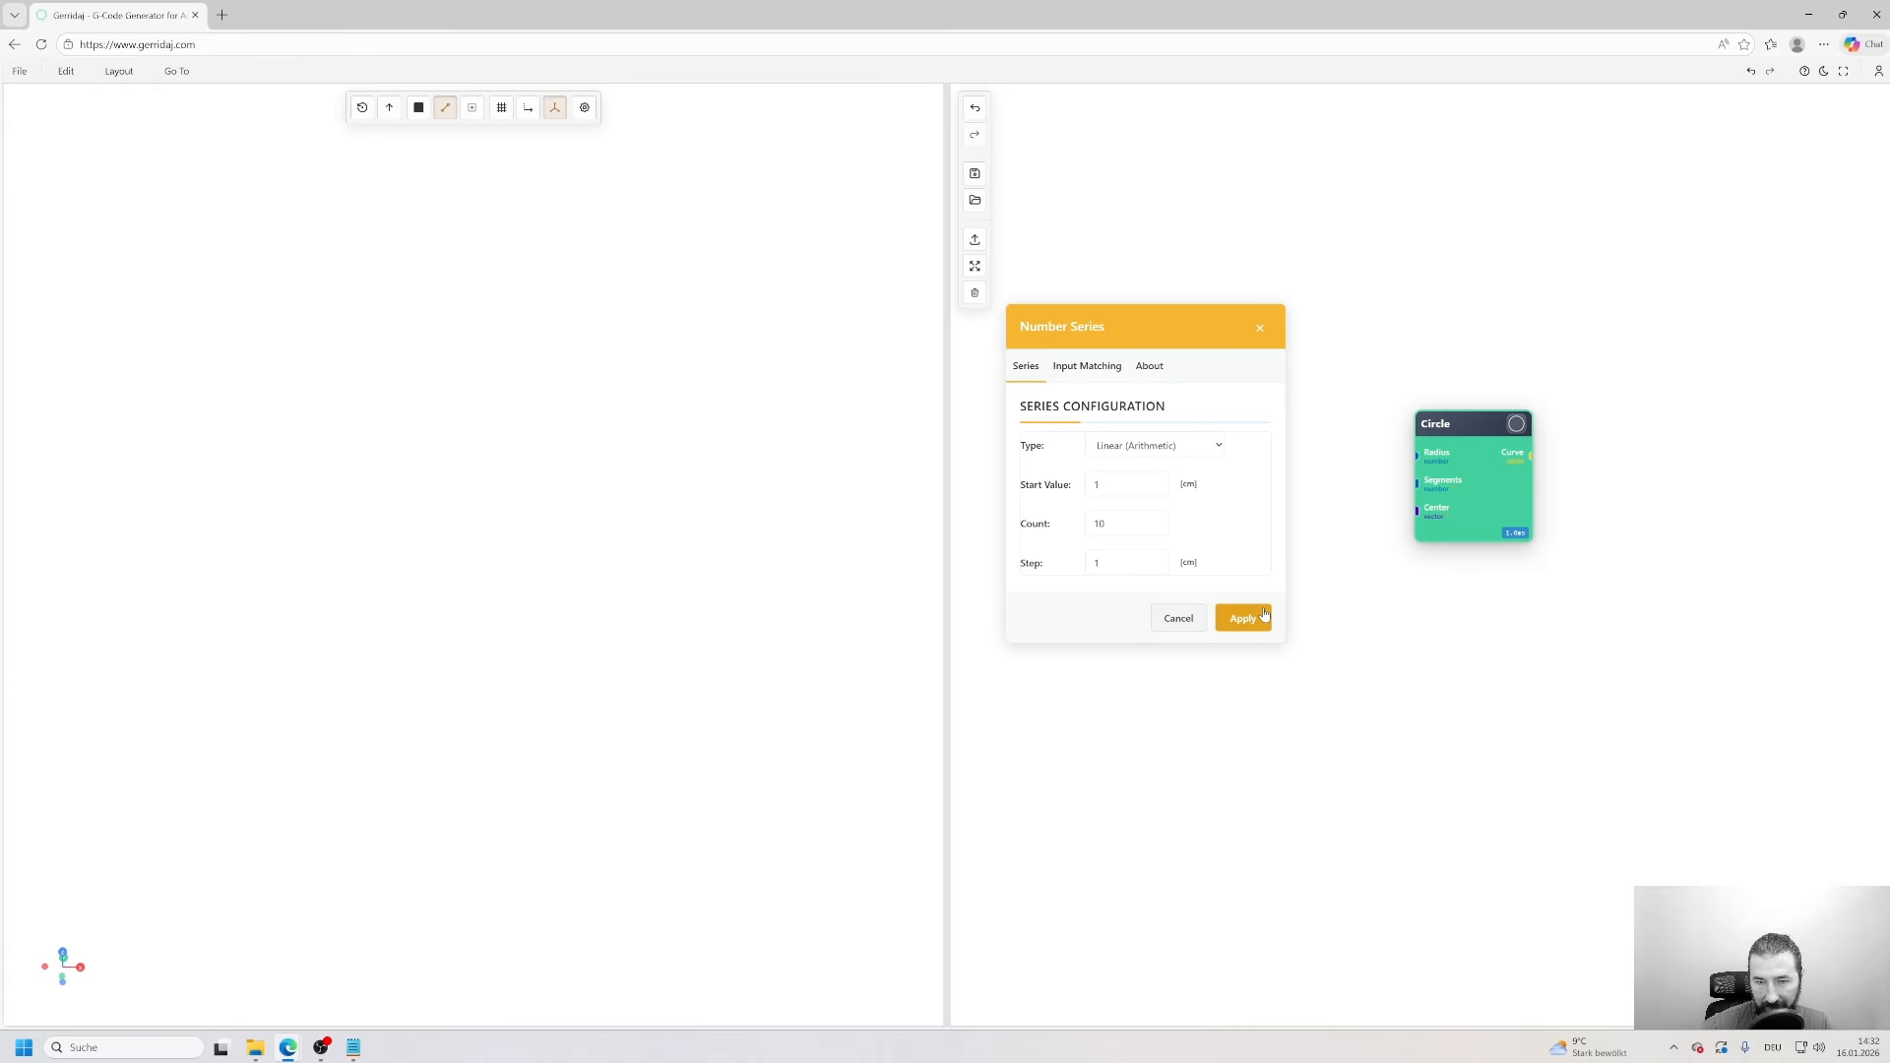
double_click(1097, 484)
type("0")
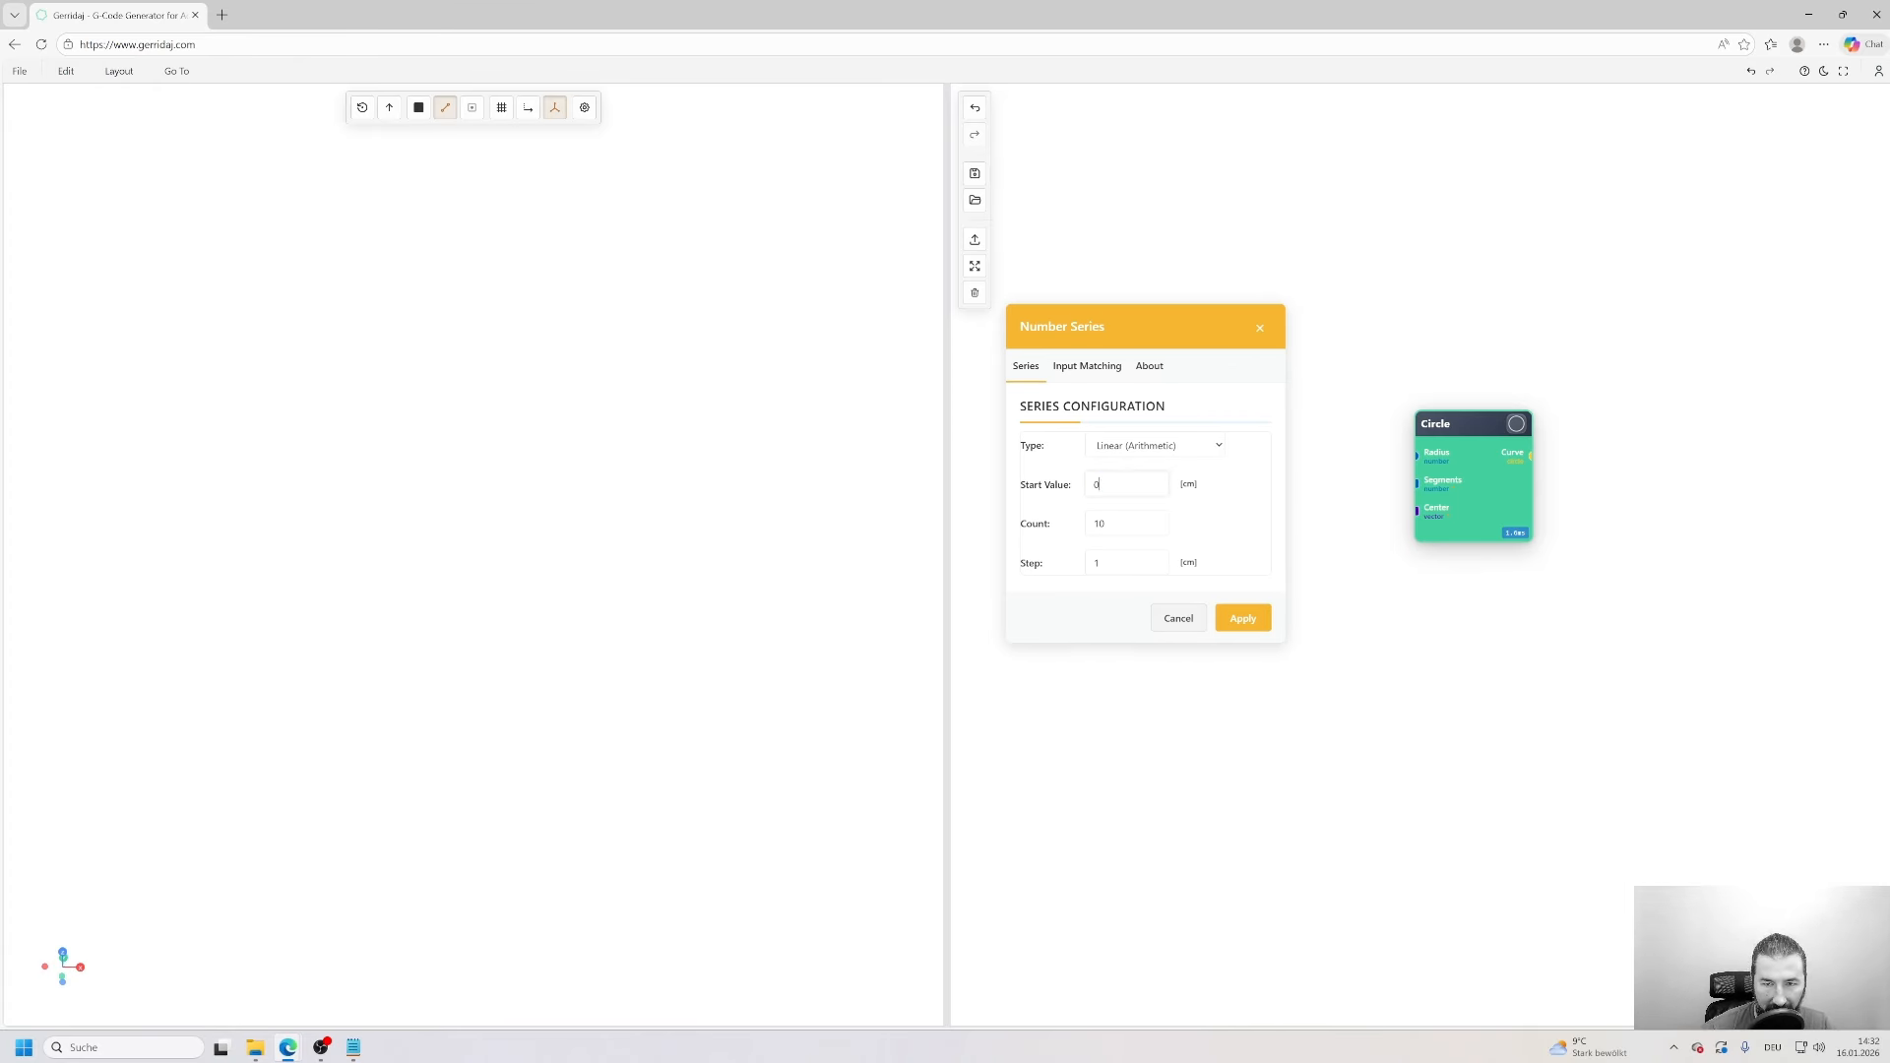
key("Tab")
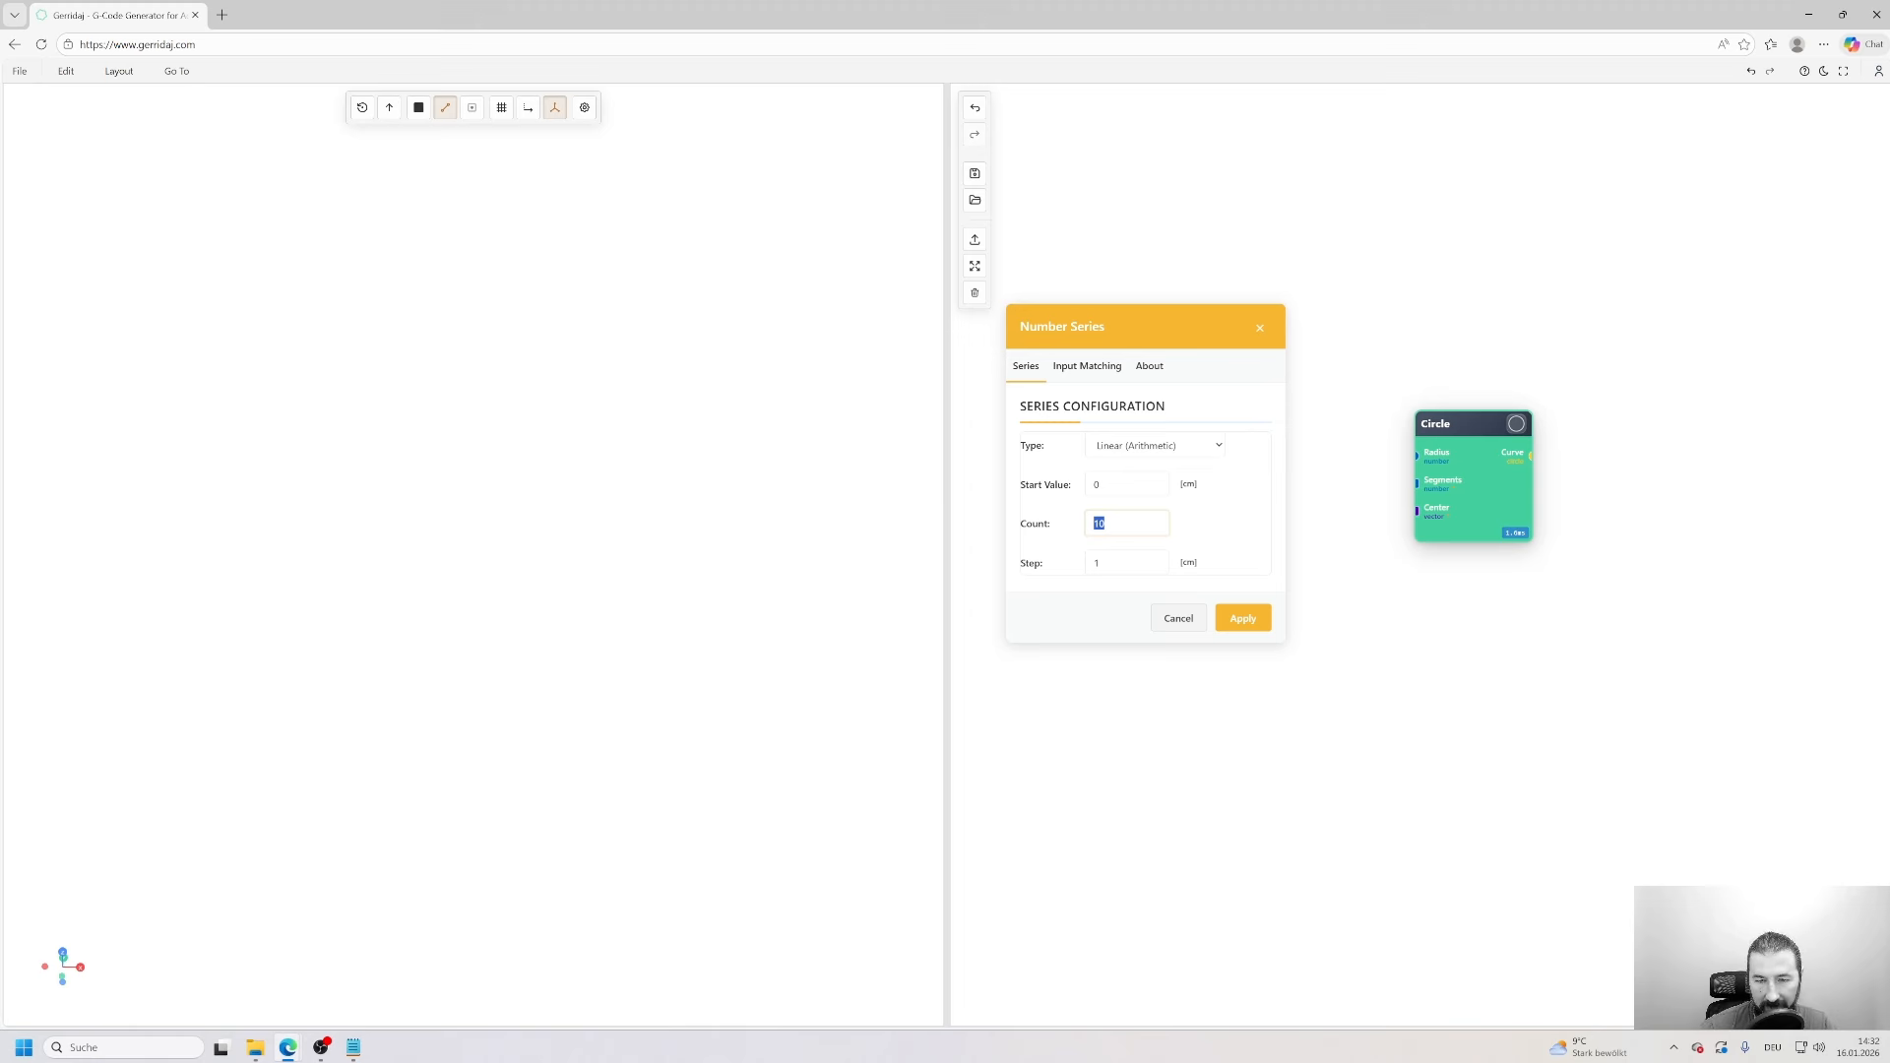
type("100")
key("Tab")
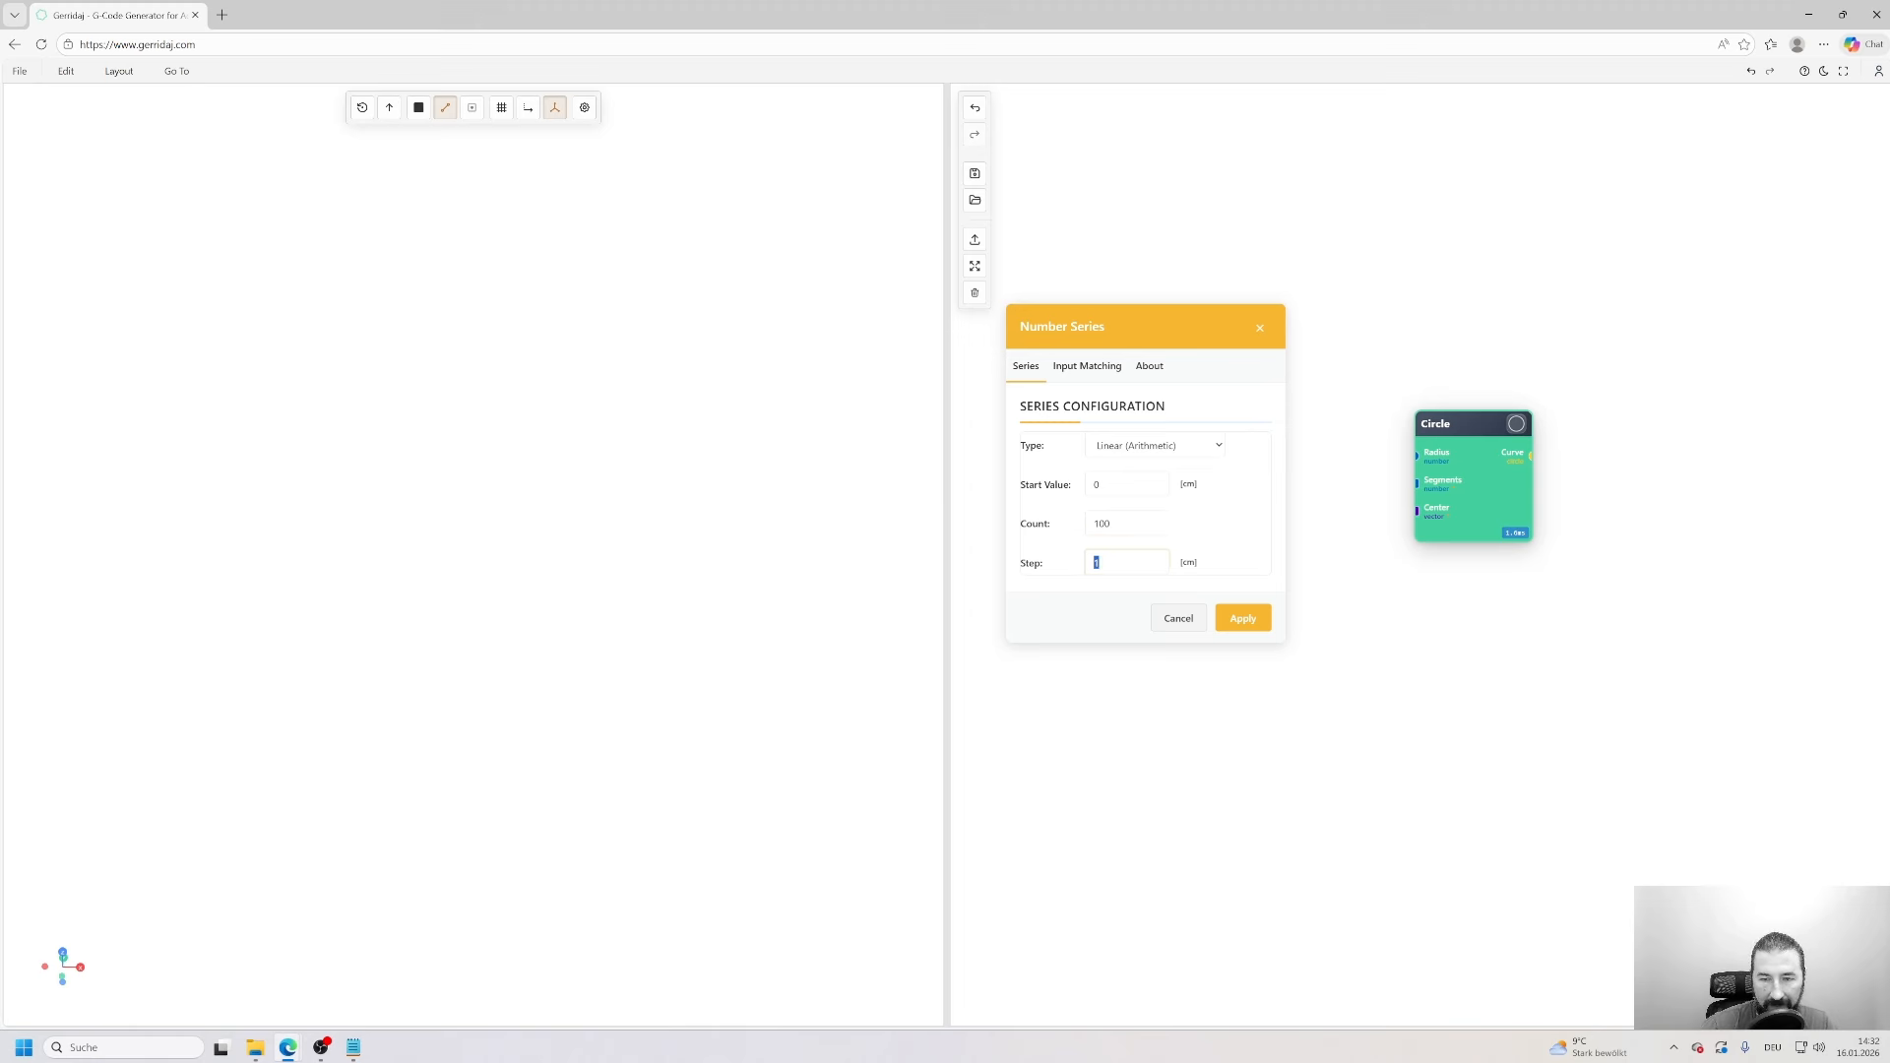
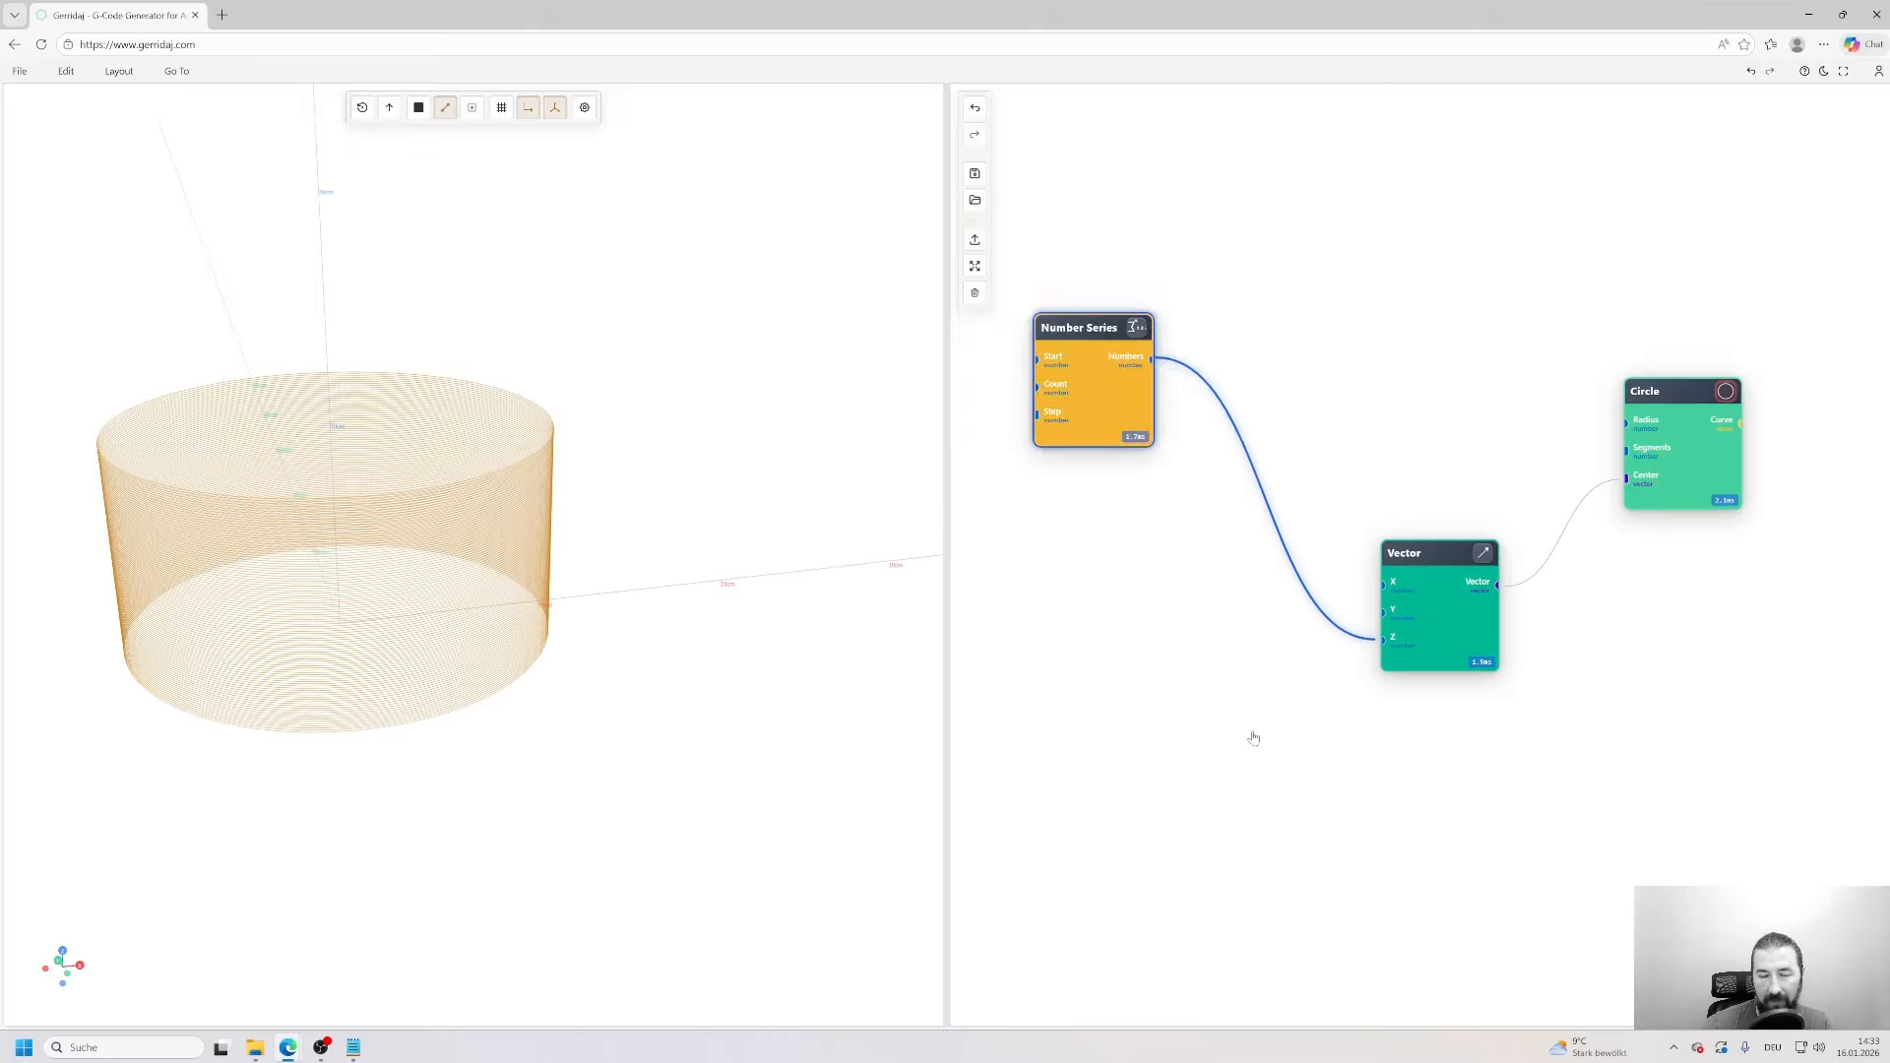
- Reposition the Vector node lower between Number Series and Circle, and examine the cylinder of stacked circles
left_click_drag(1363, 676, 1317, 569)
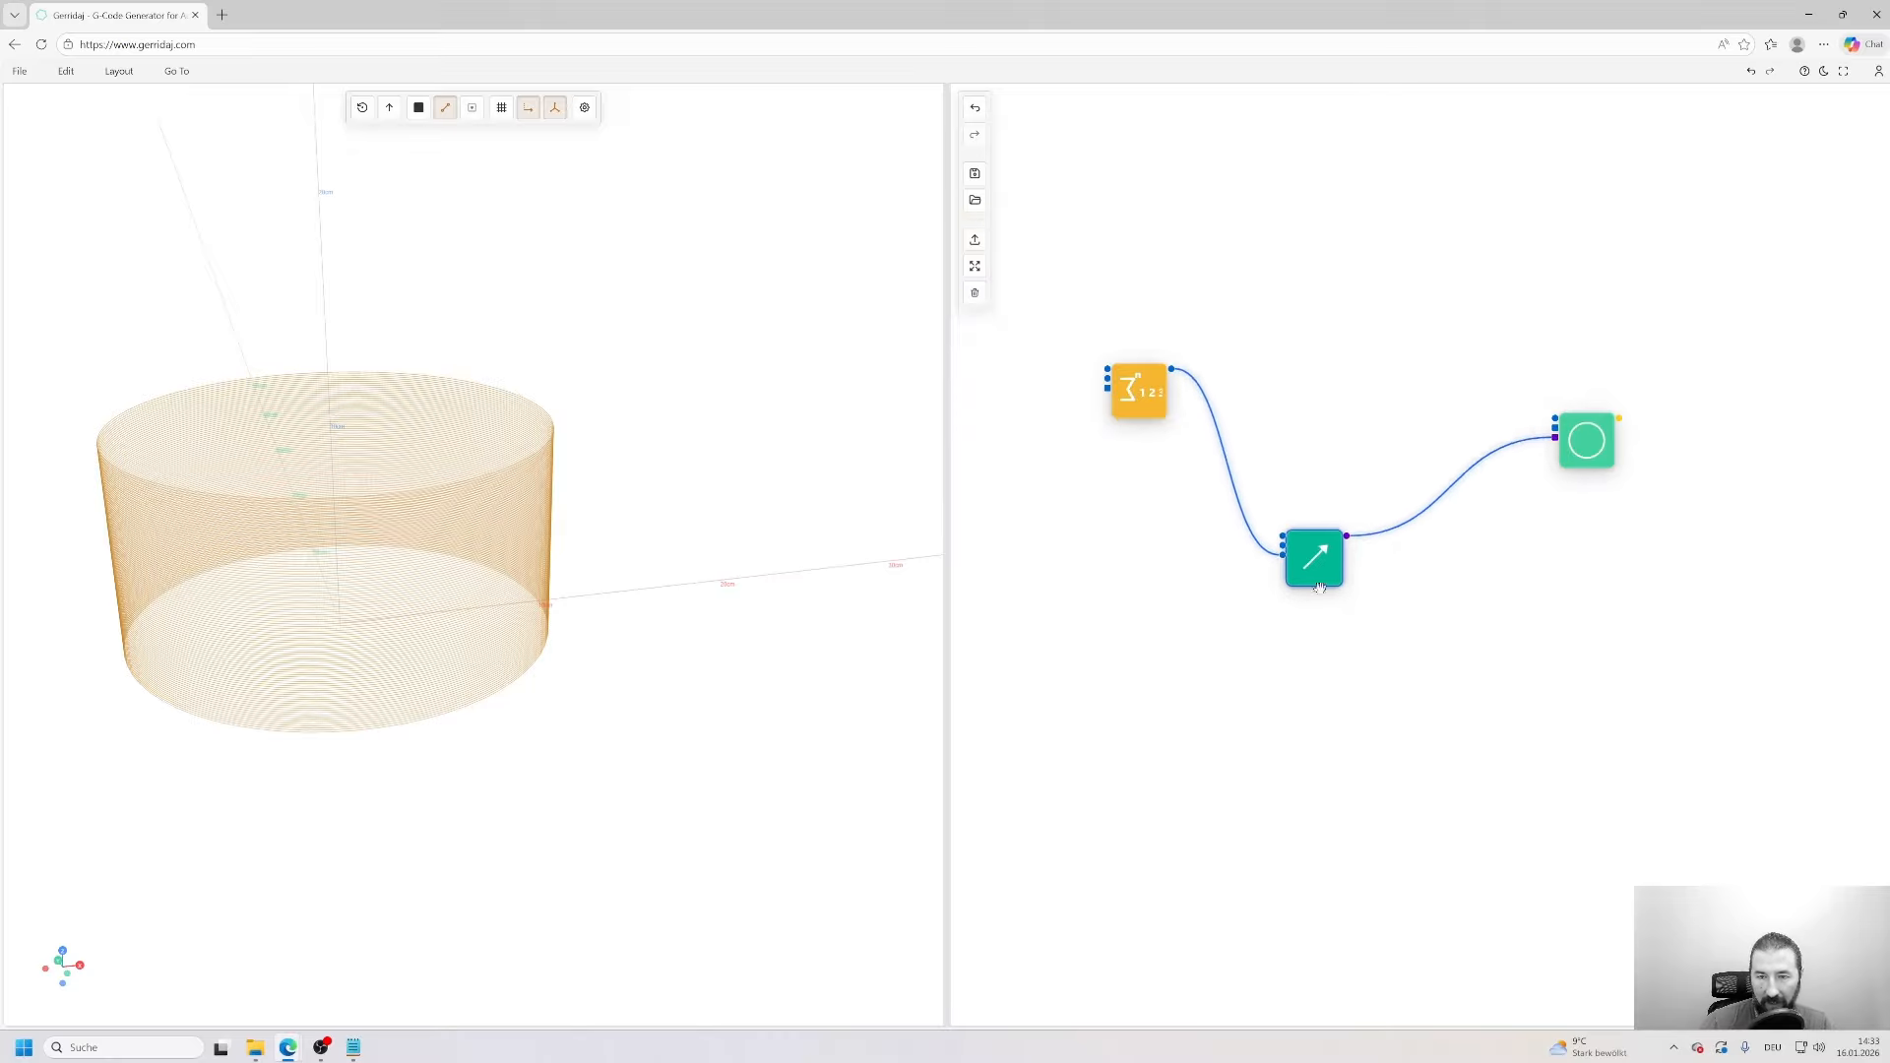
scroll(607, 548, "up", 3)
left_click_drag(607, 552, 475, 519)
scroll(527, 521, "down", 5)
scroll(1248, 563, "up", 2)
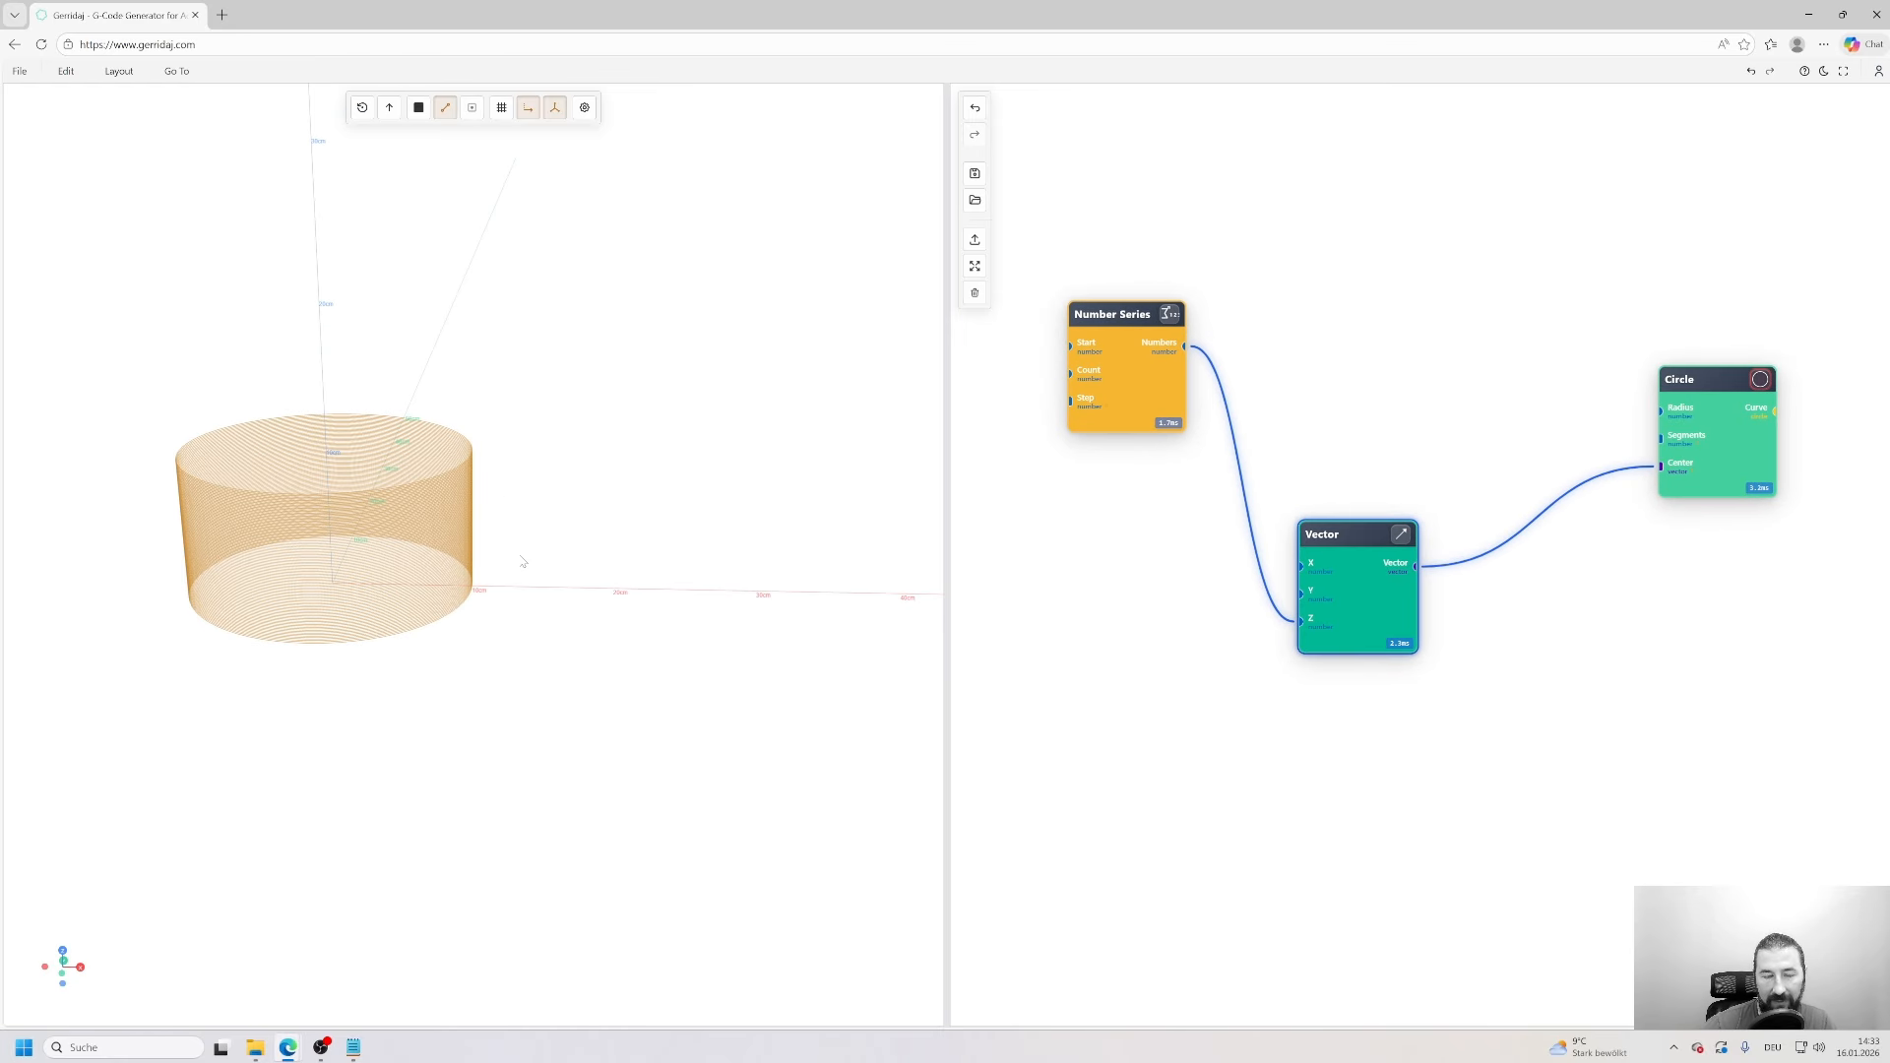
left_click_drag(1400, 632, 1465, 724)
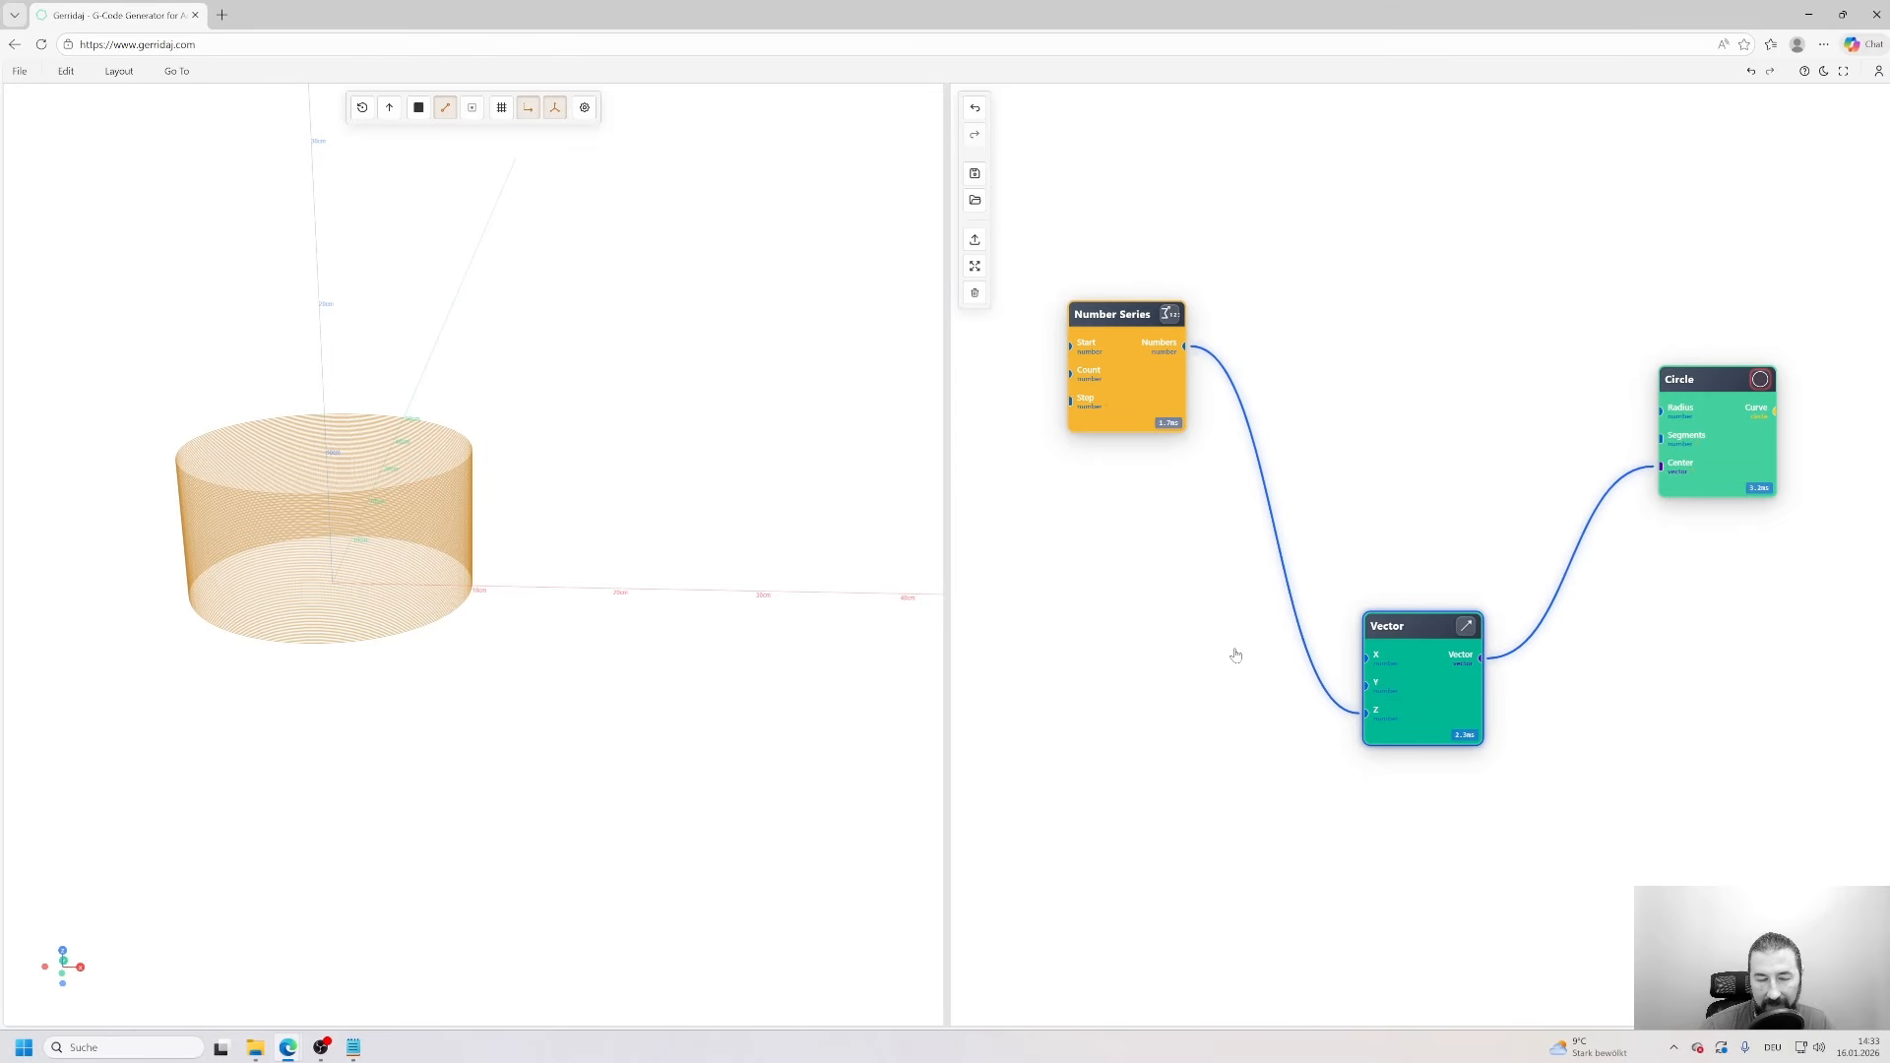
- Duplicate the Number Series node above the original and add a Graph Mapper node beside the copy
left_click_drag(1154, 358, 1129, 266)
key("ctrl+v")
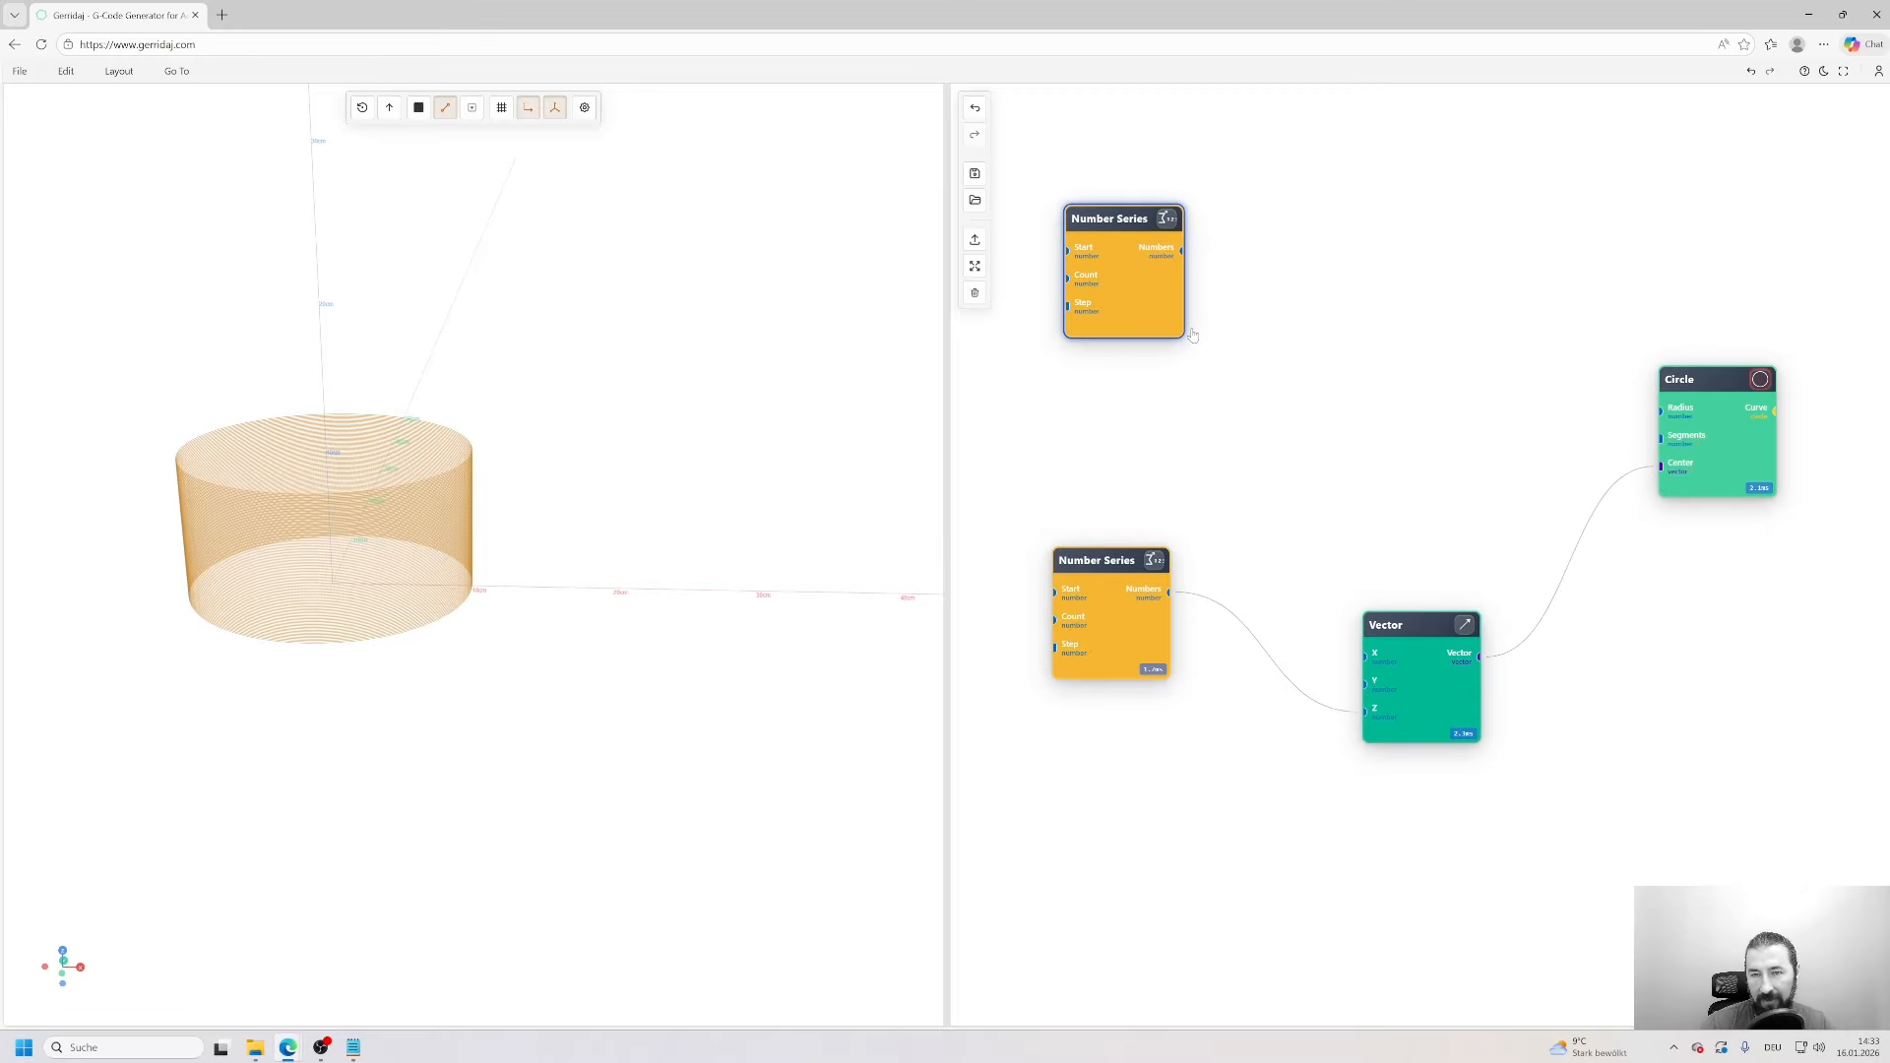
double_click(1348, 301)
type("gr")
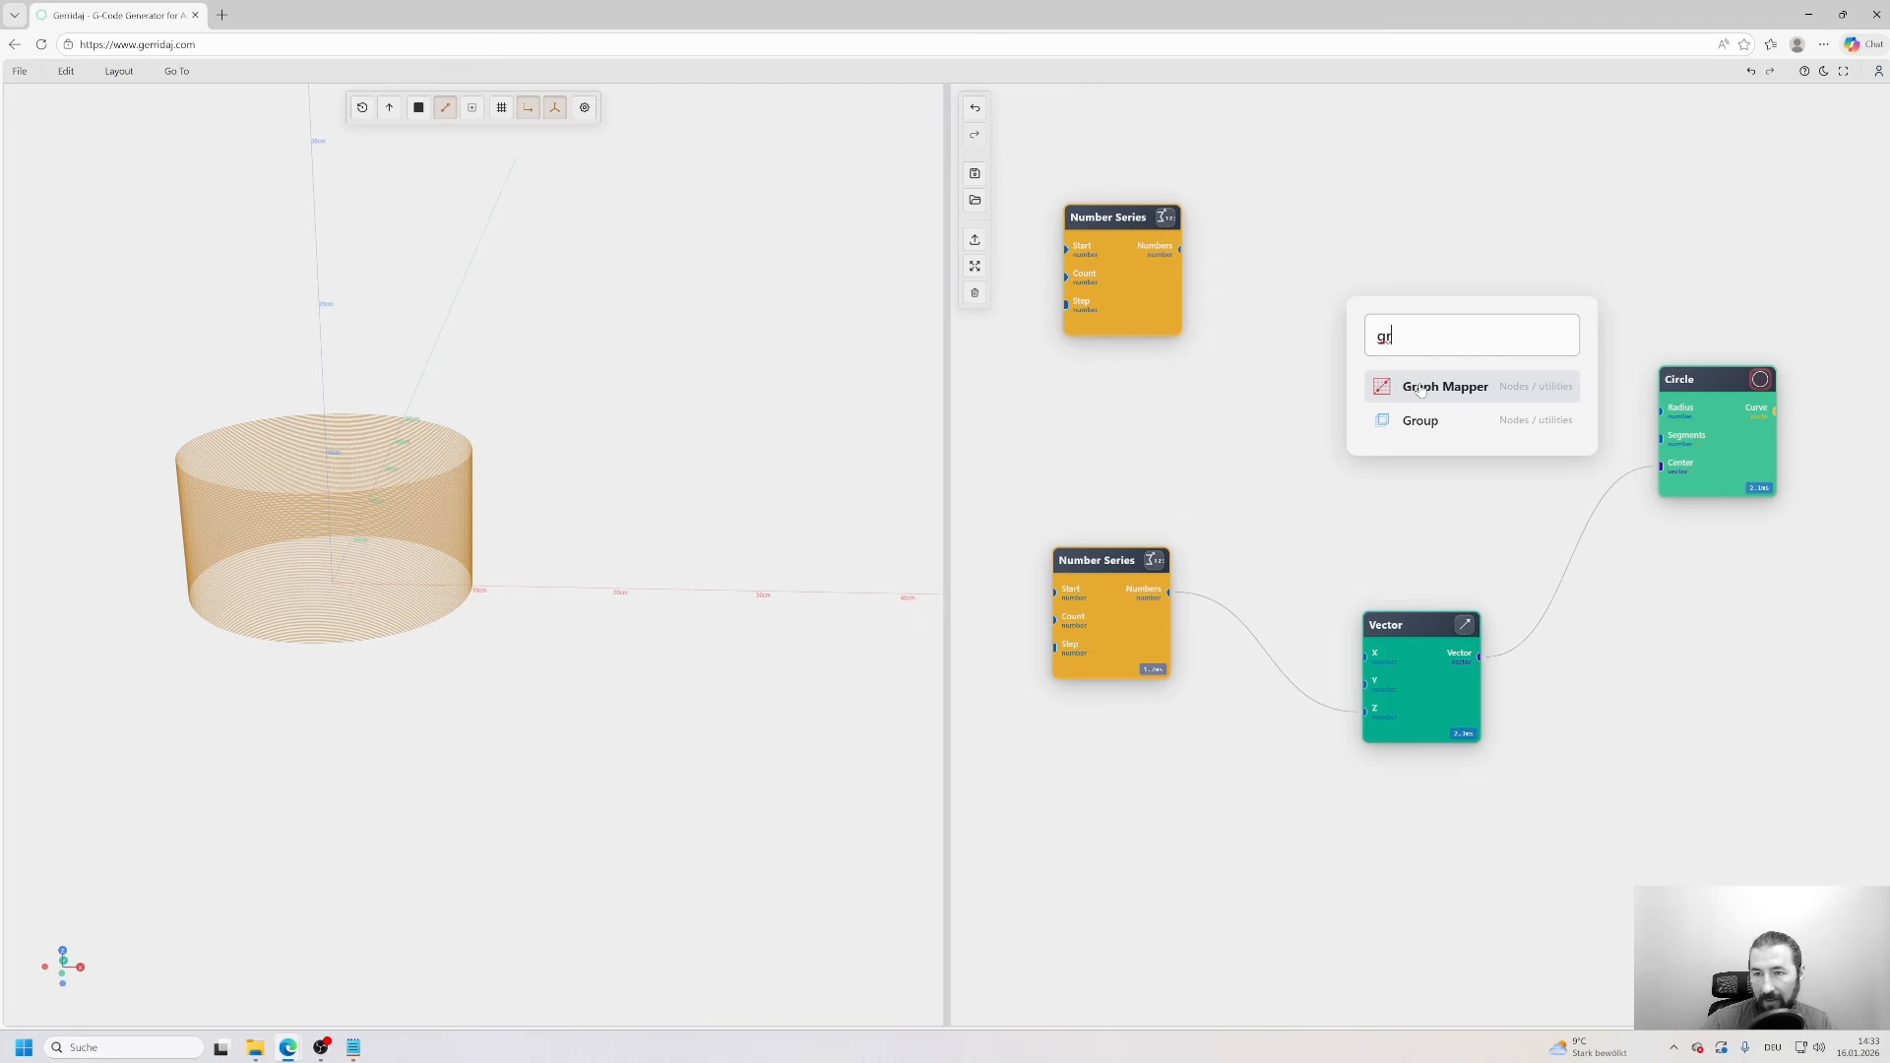
key("Return")
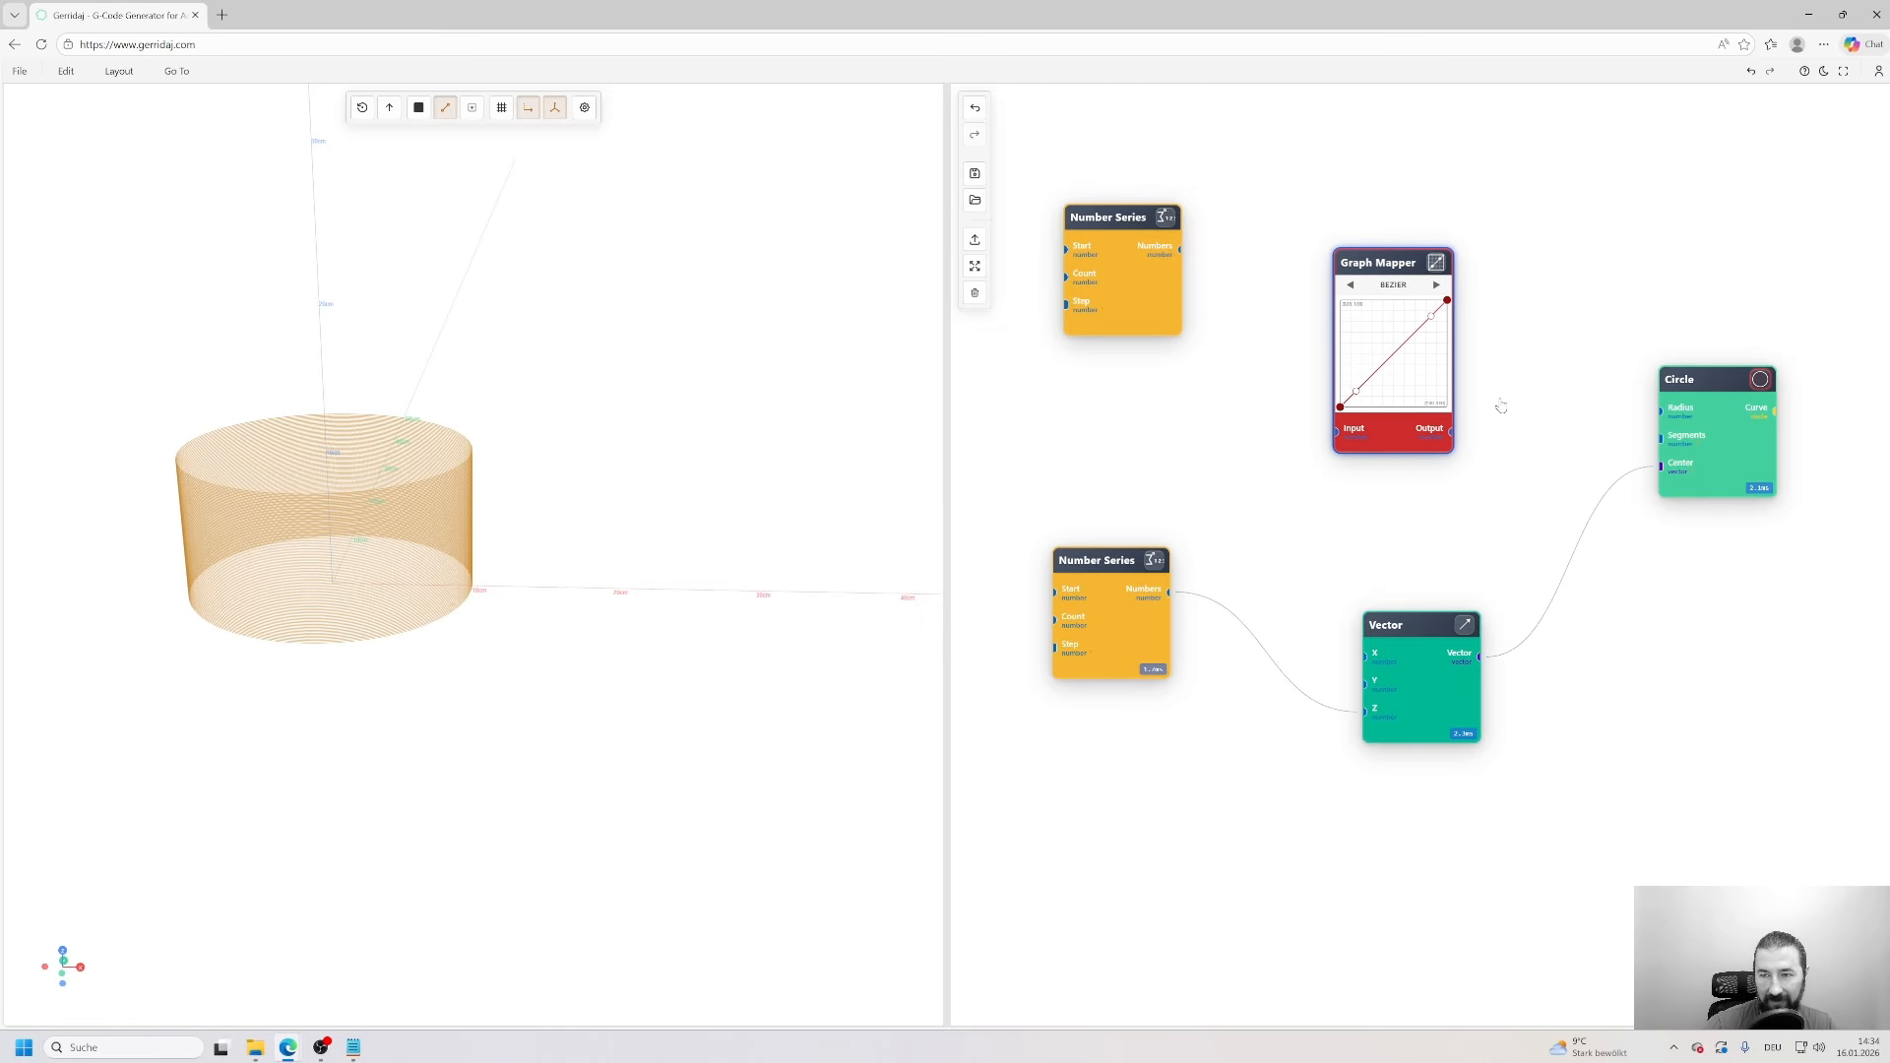
- Connect the Graph Mapper's Output to the Circle's Radius and the duplicated Number Series' Numbers to the Graph Mapper's Input
left_click_drag(1451, 431, 1661, 412)
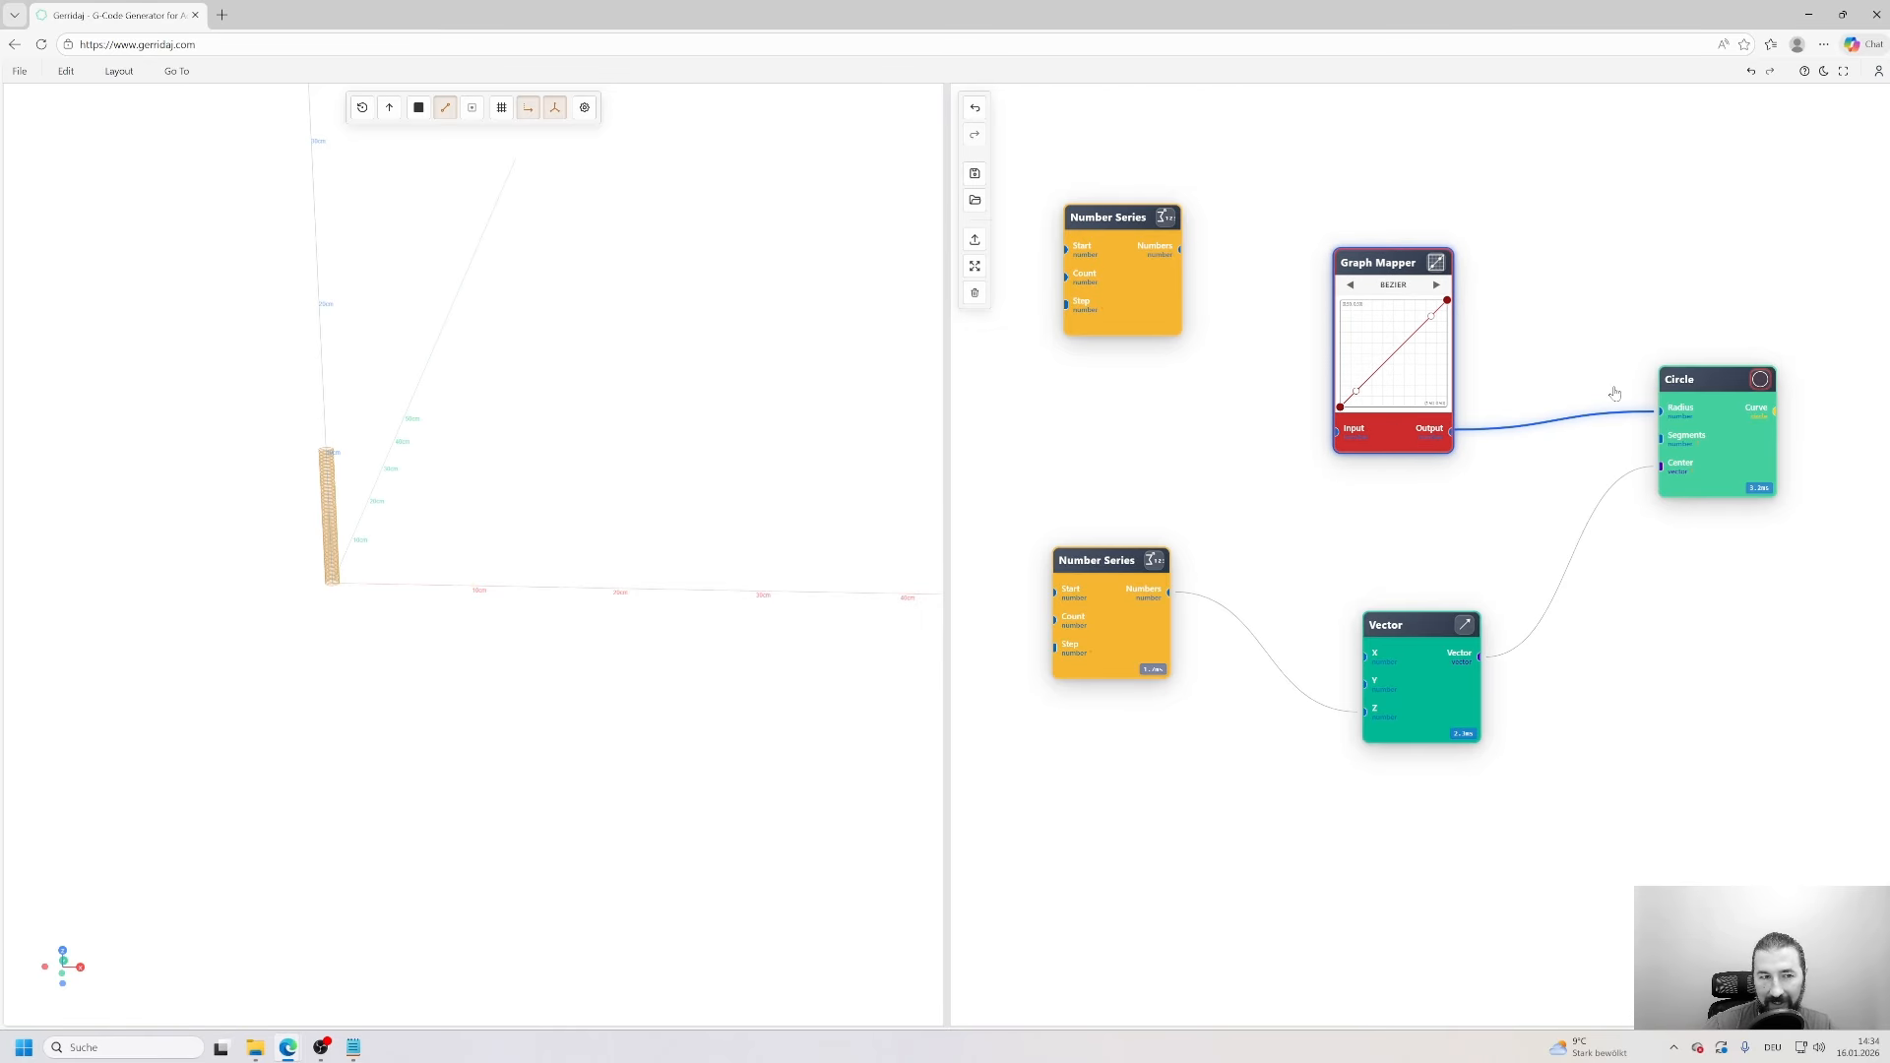
left_click_drag(1181, 250, 1290, 448)
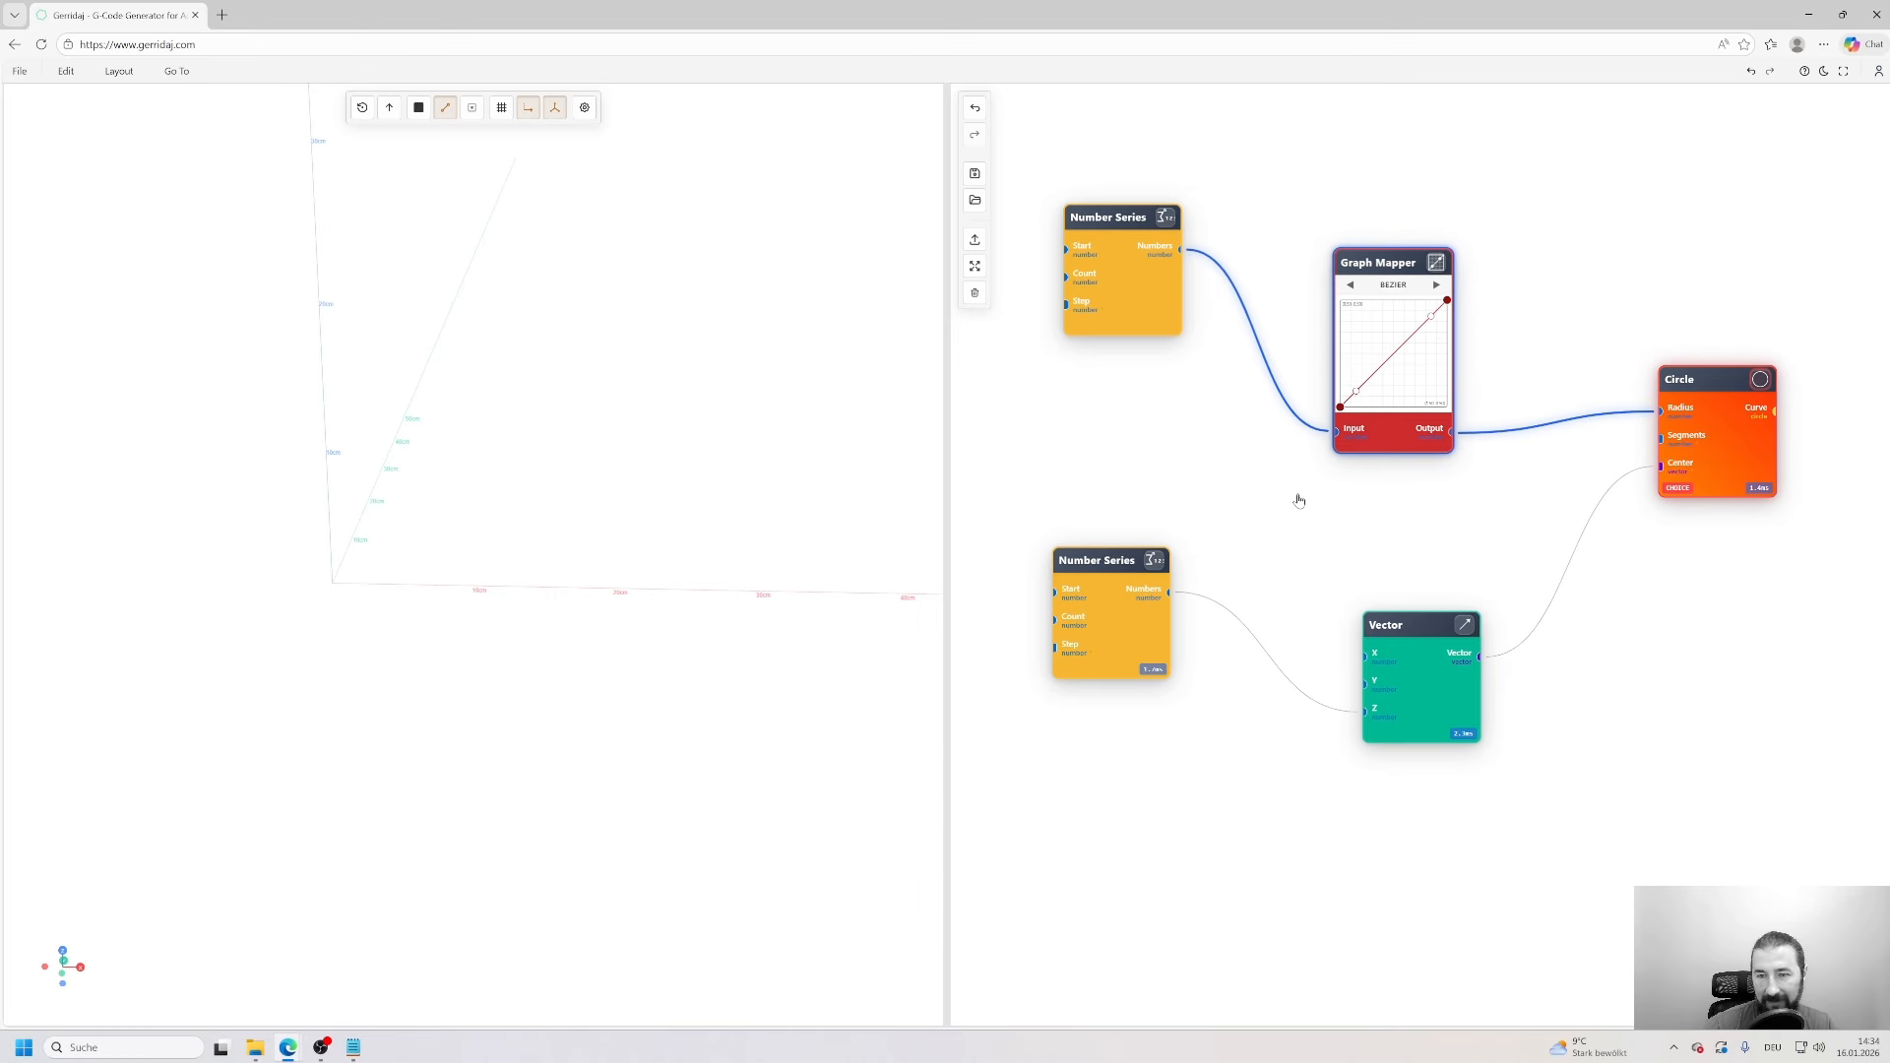
left_click_drag(1139, 340, 1129, 337)
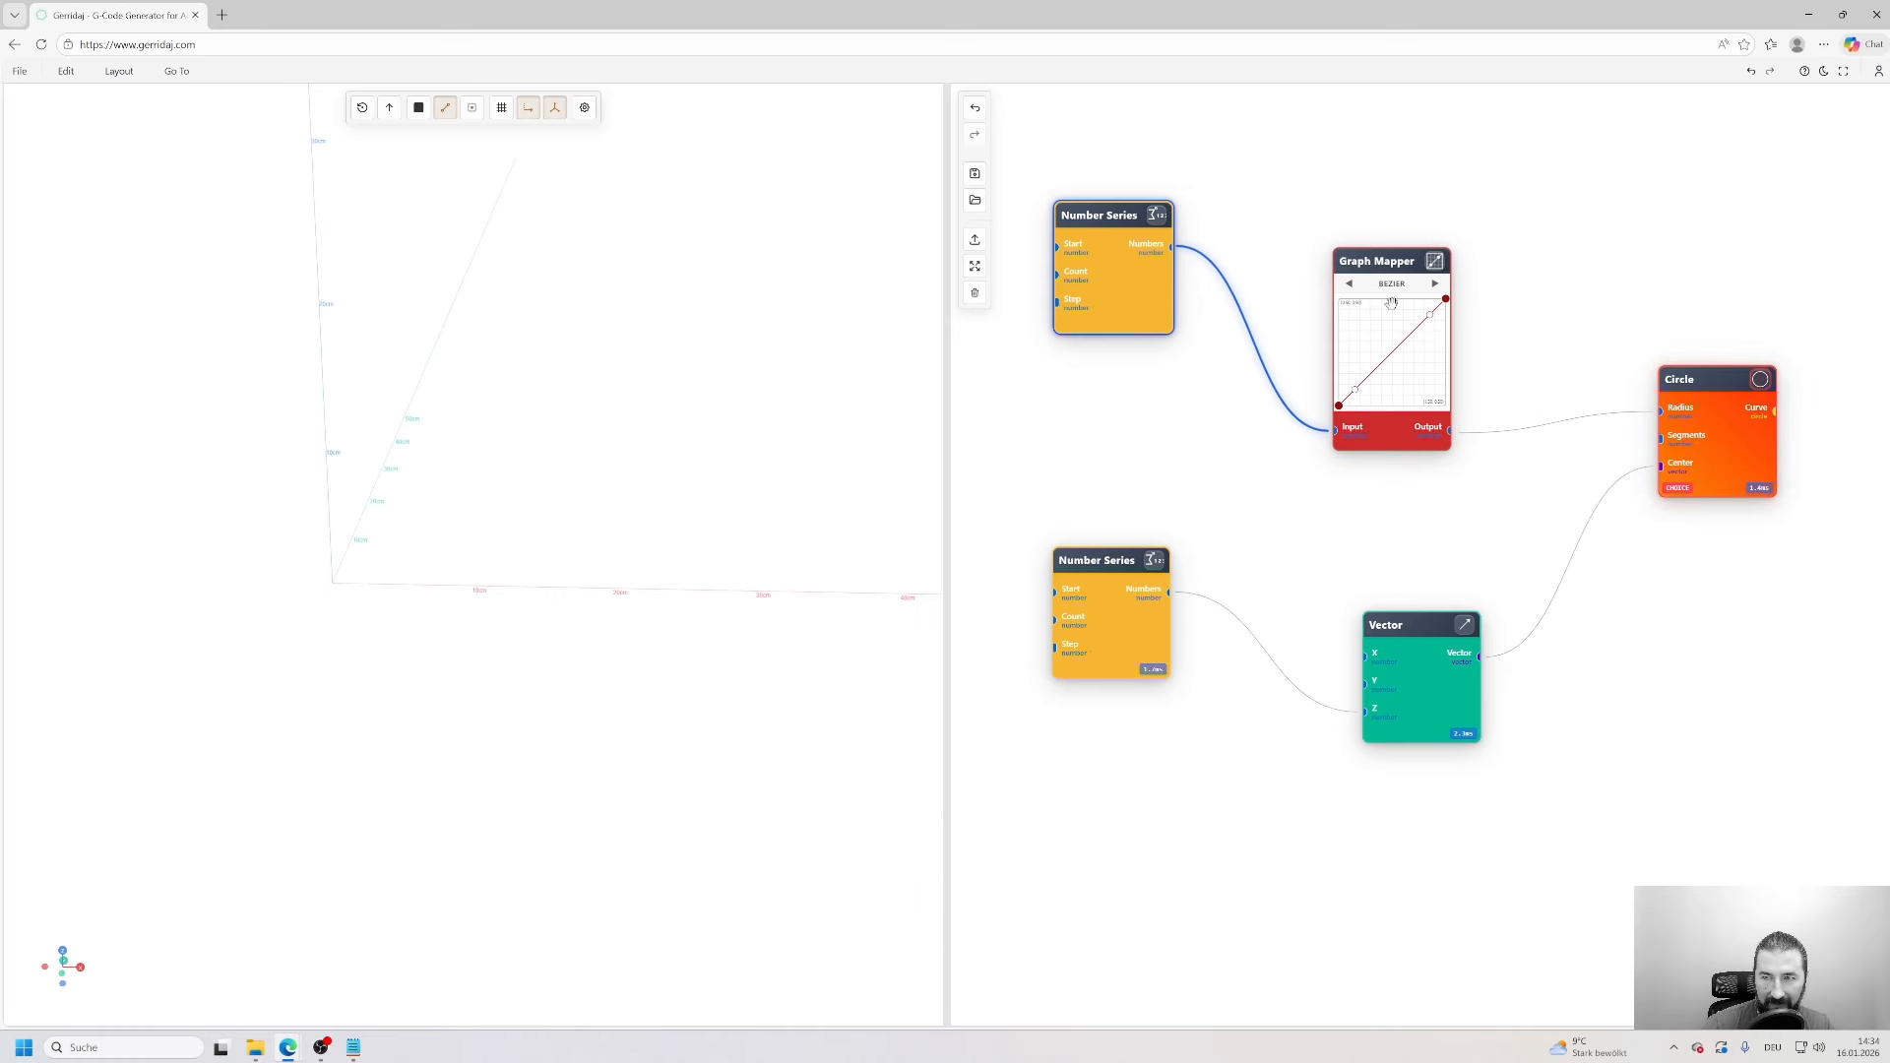
- Inspect the Circle node and both Number Series nodes, tracing the connections into Radius and Center
left_click(1728, 401)
left_click(1700, 576)
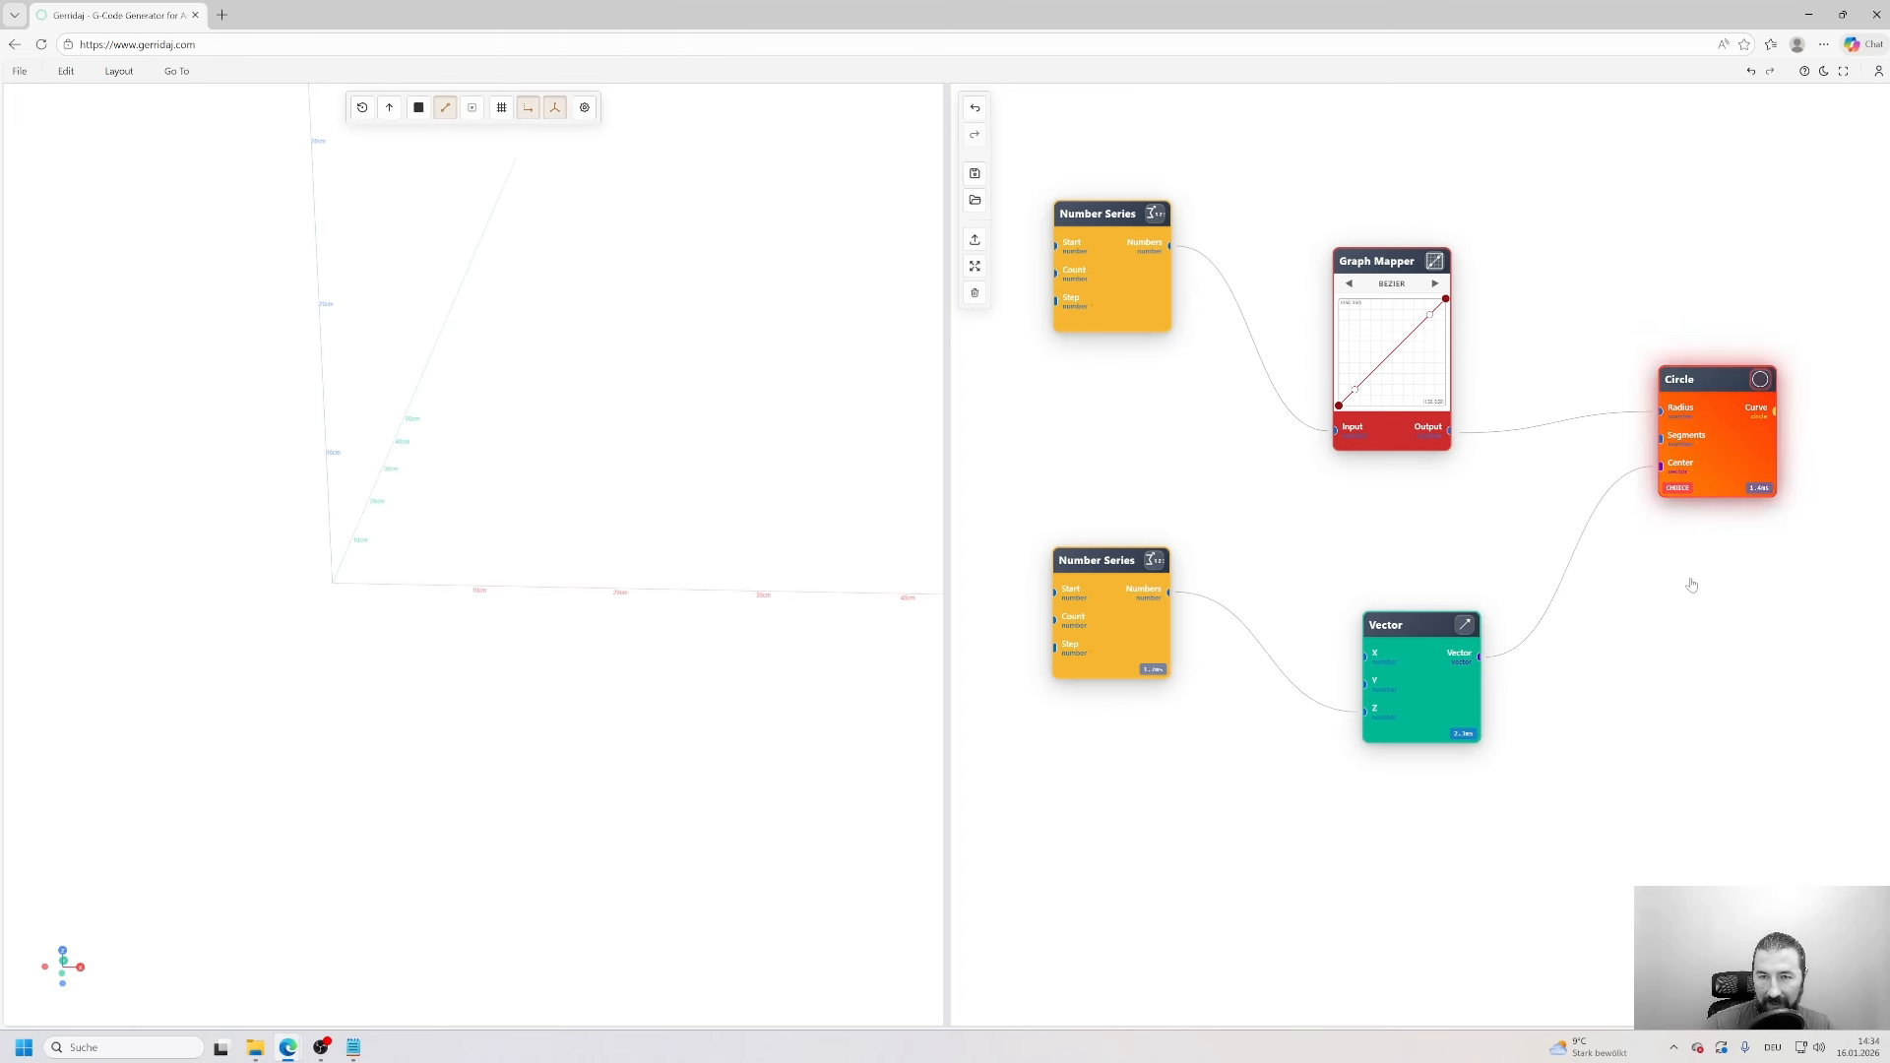
left_click(1118, 621)
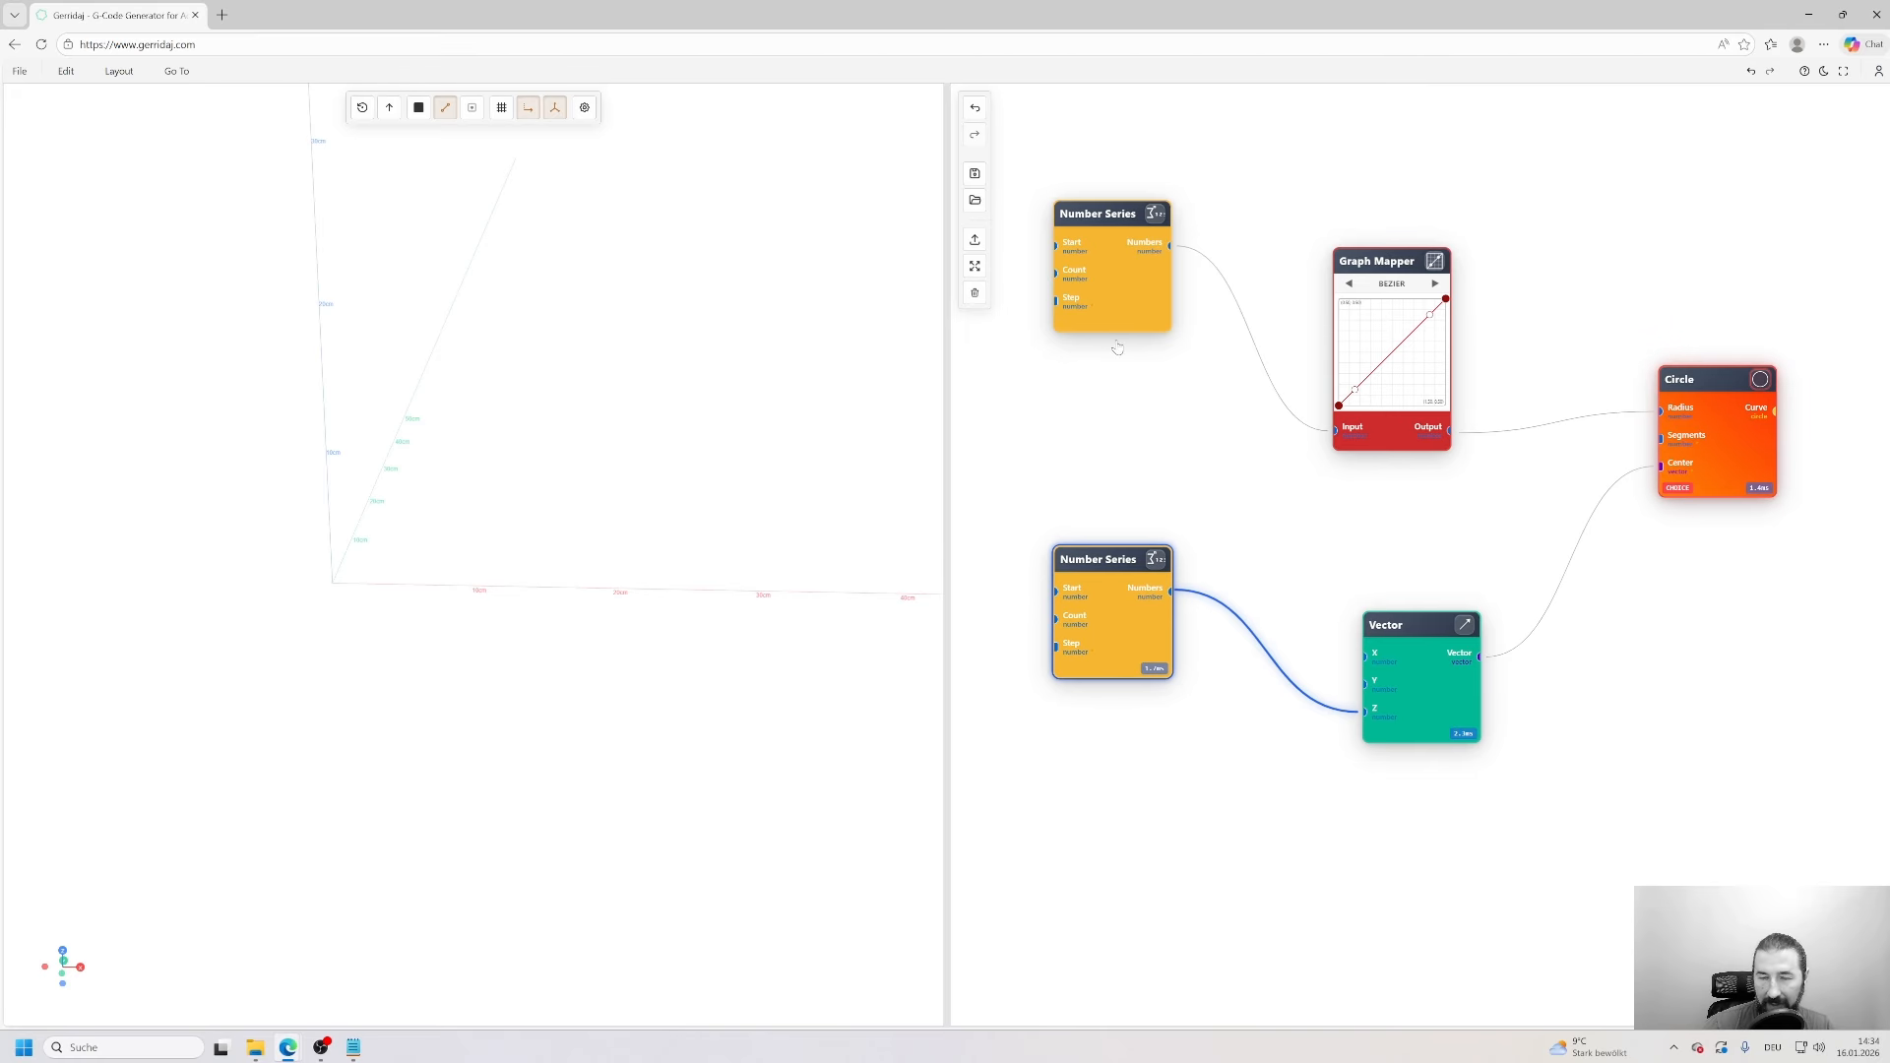
left_click(1108, 279)
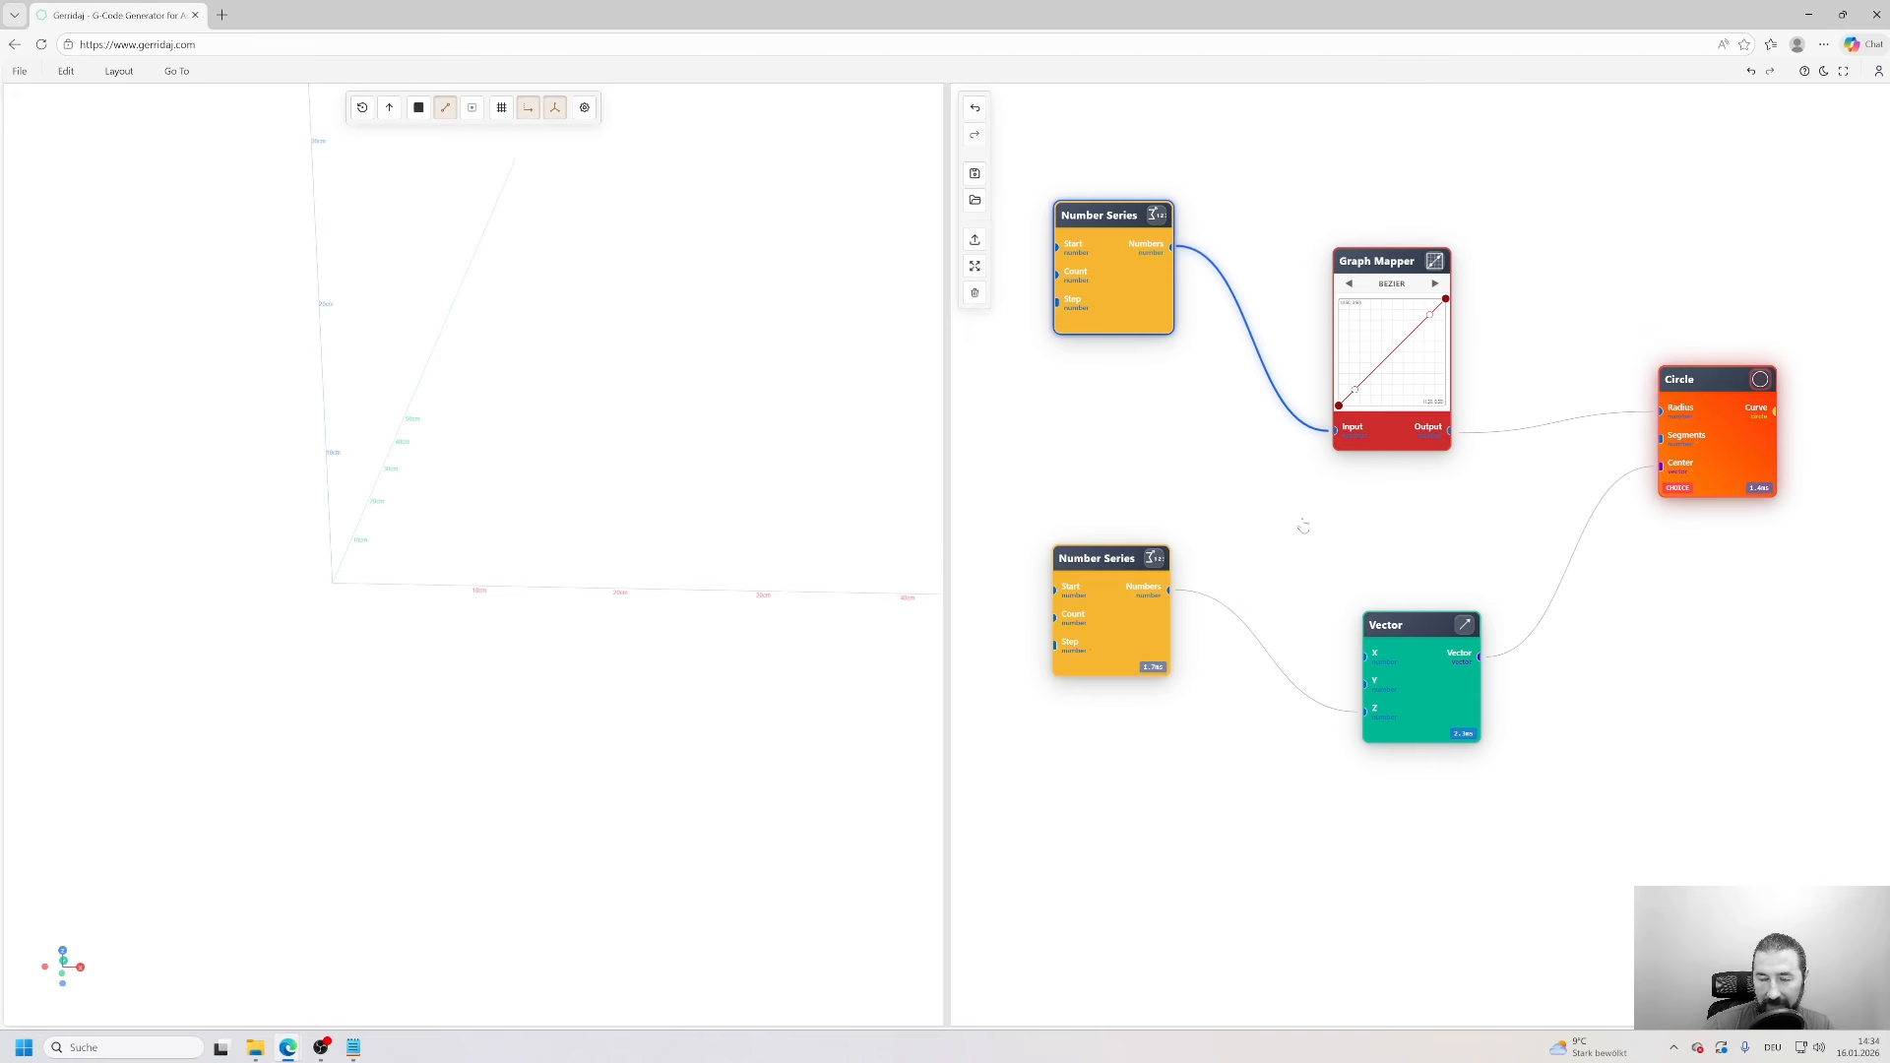
left_click(1714, 450)
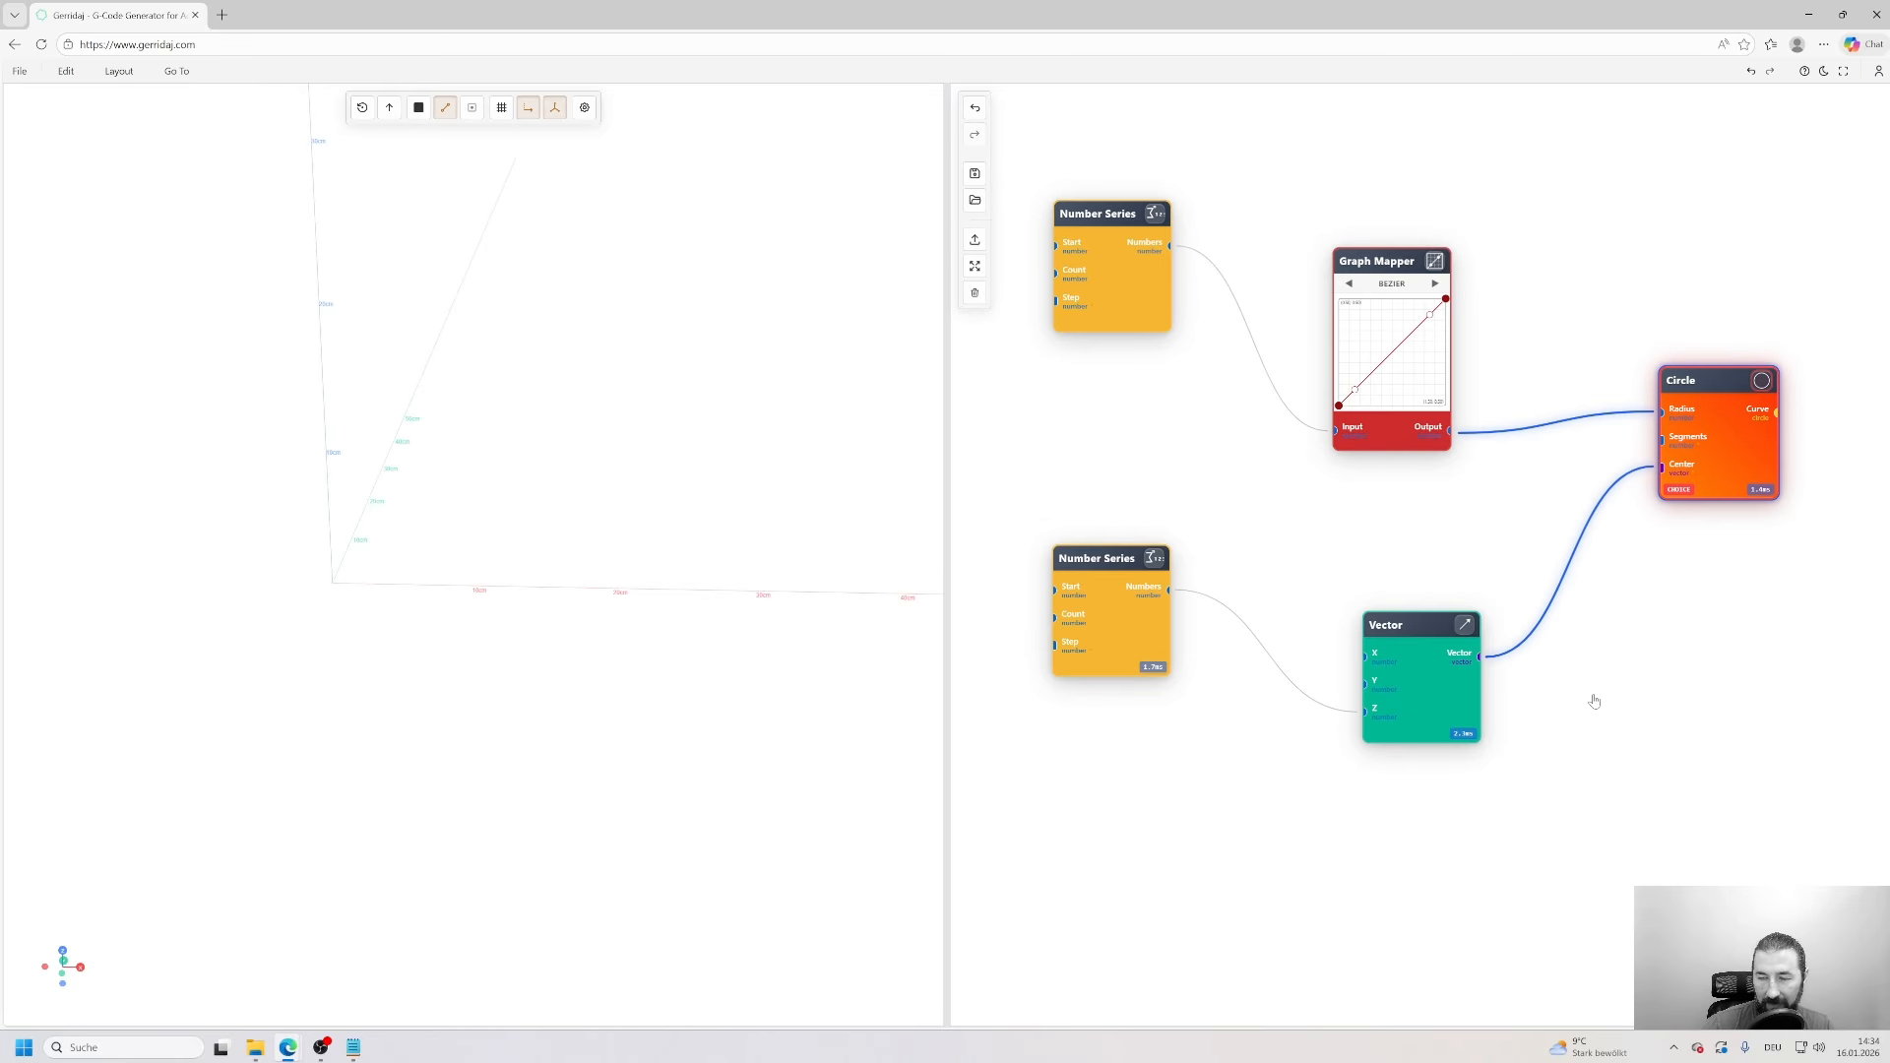
left_click_drag(1655, 659, 1628, 688)
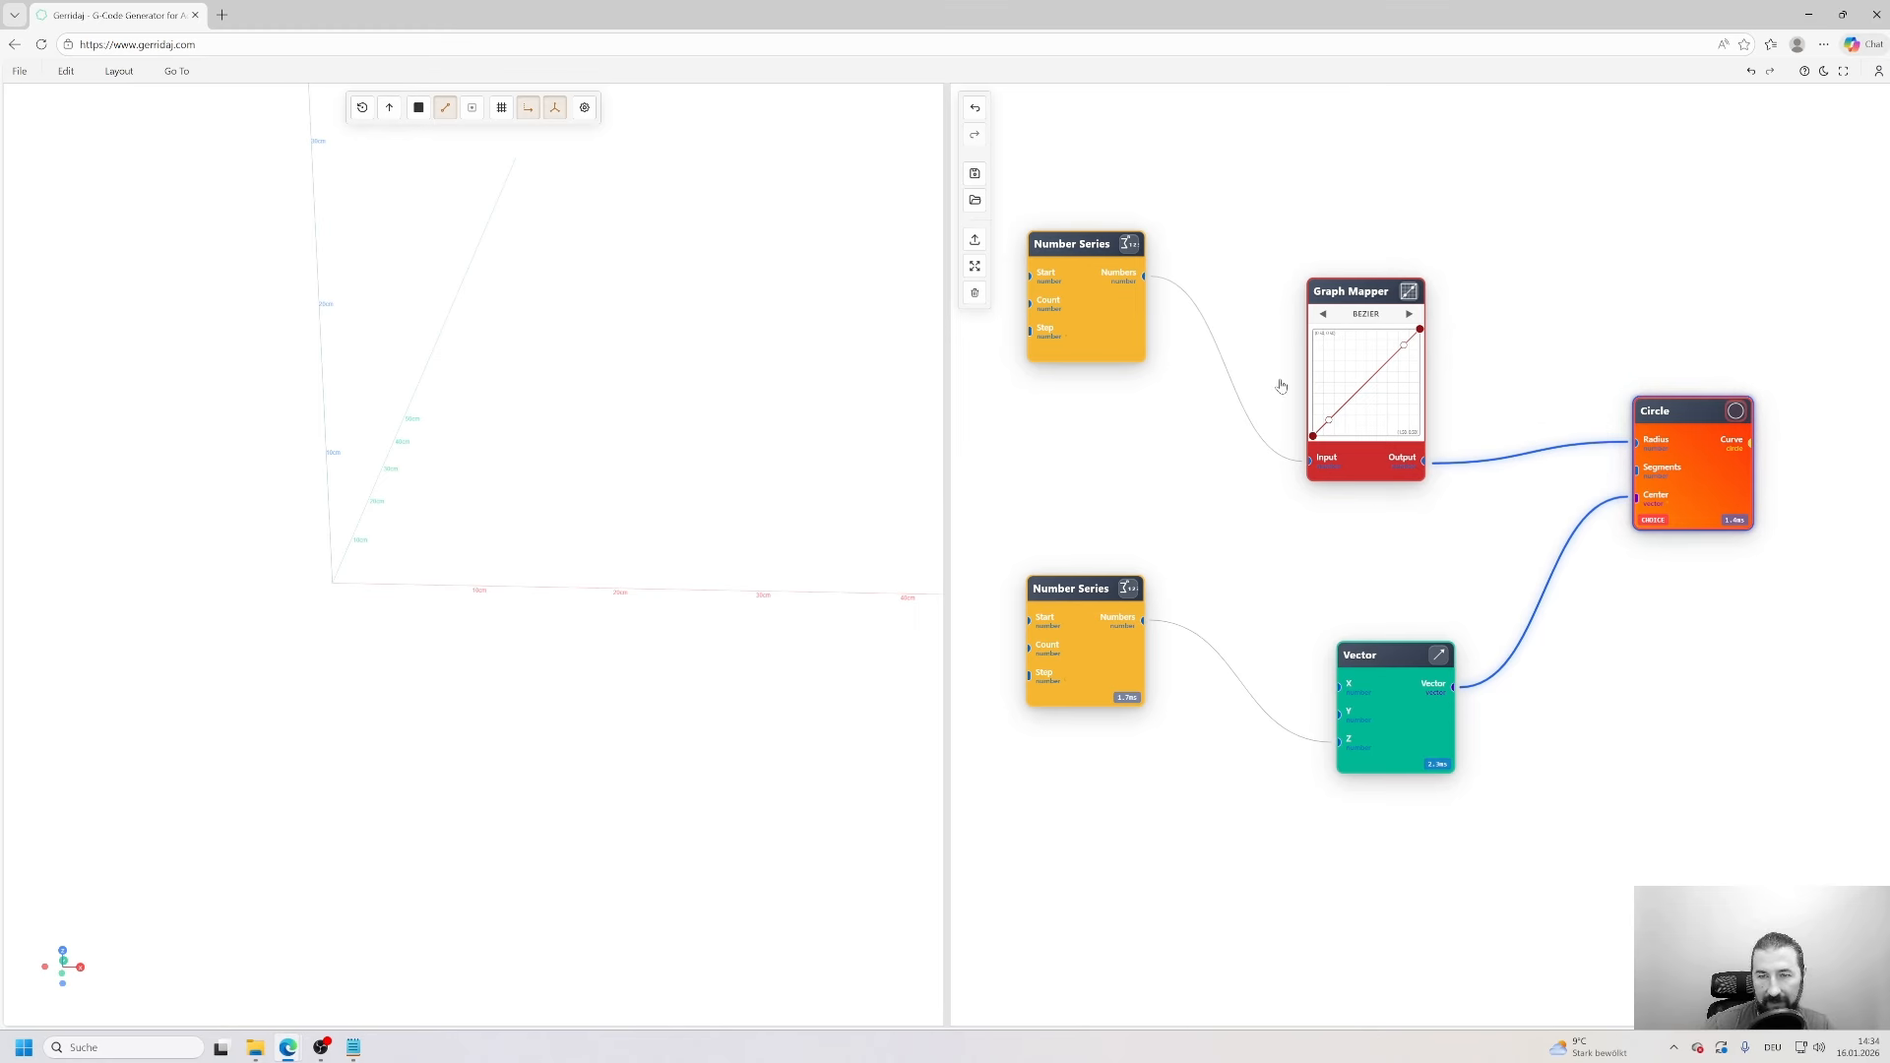
- Set the Circle node's input matching strategy for ambiguous inputs to Shortest List and check the preview
double_click(1684, 448)
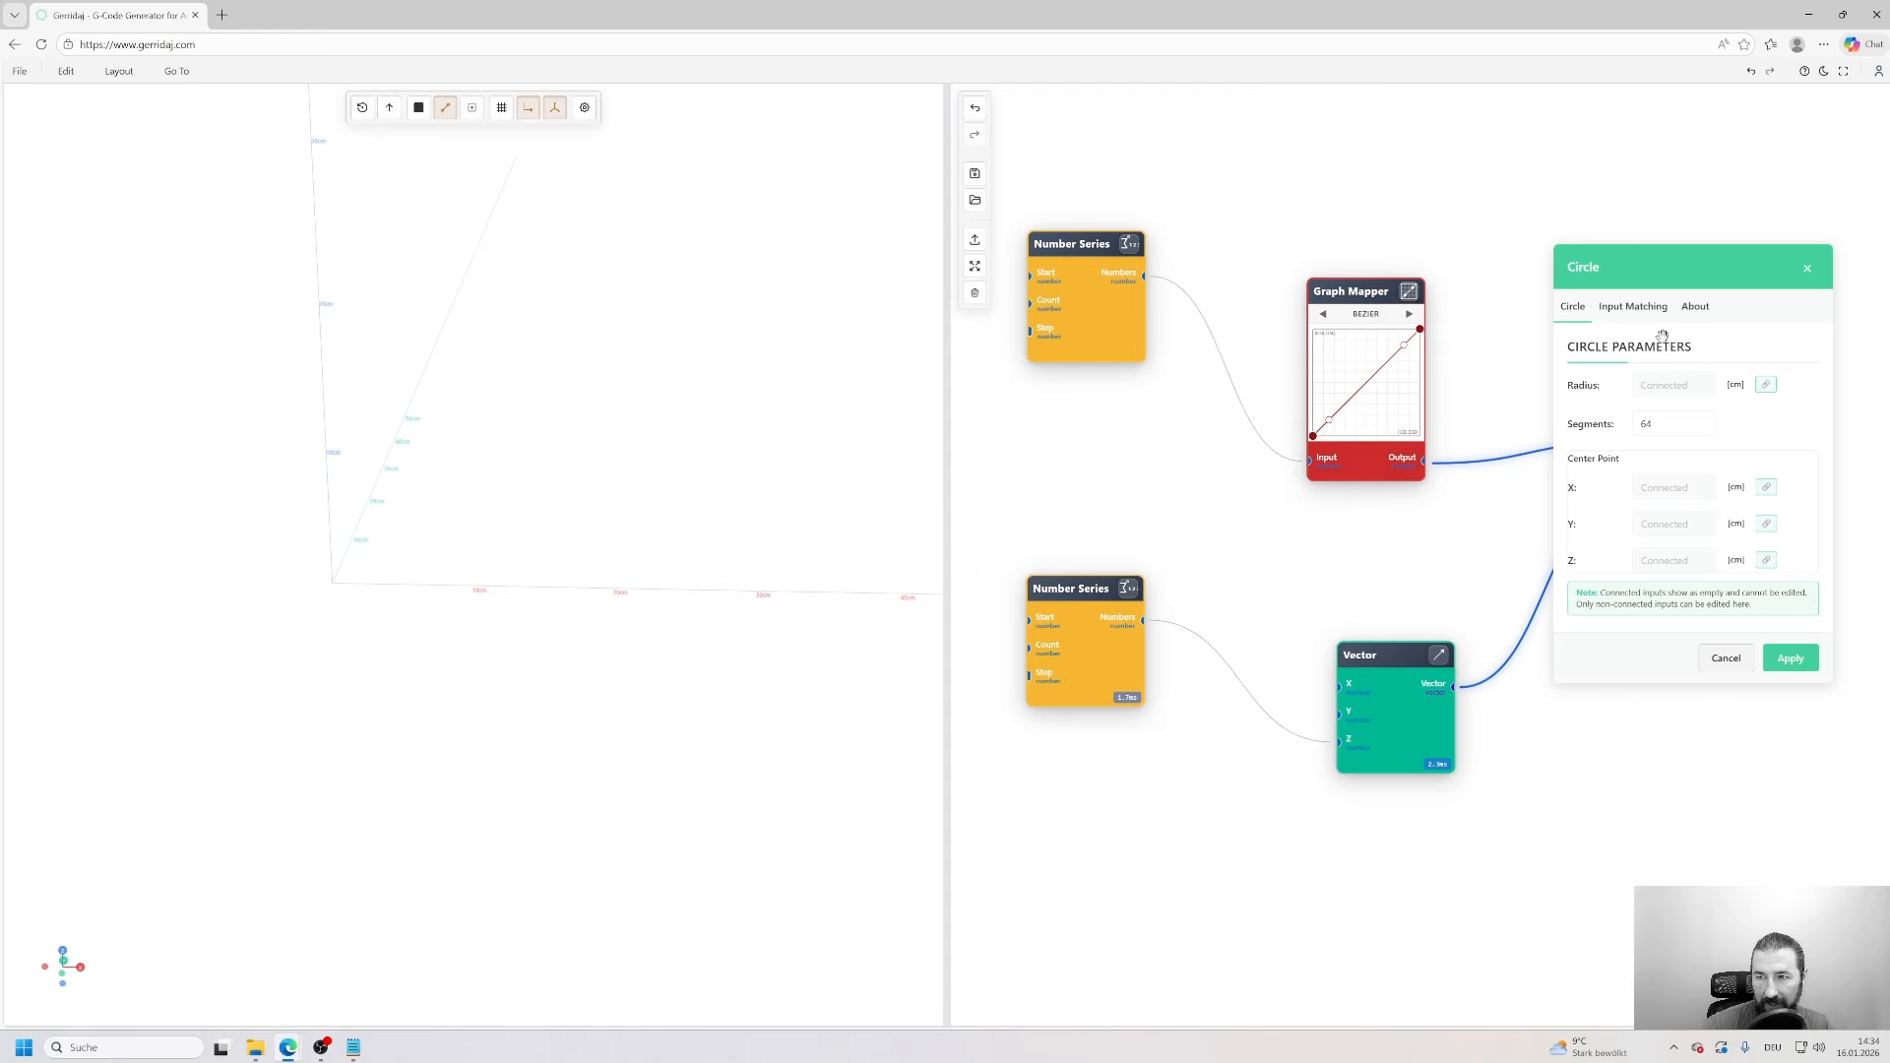
left_click(1632, 328)
left_click(1725, 447)
left_click(1721, 513)
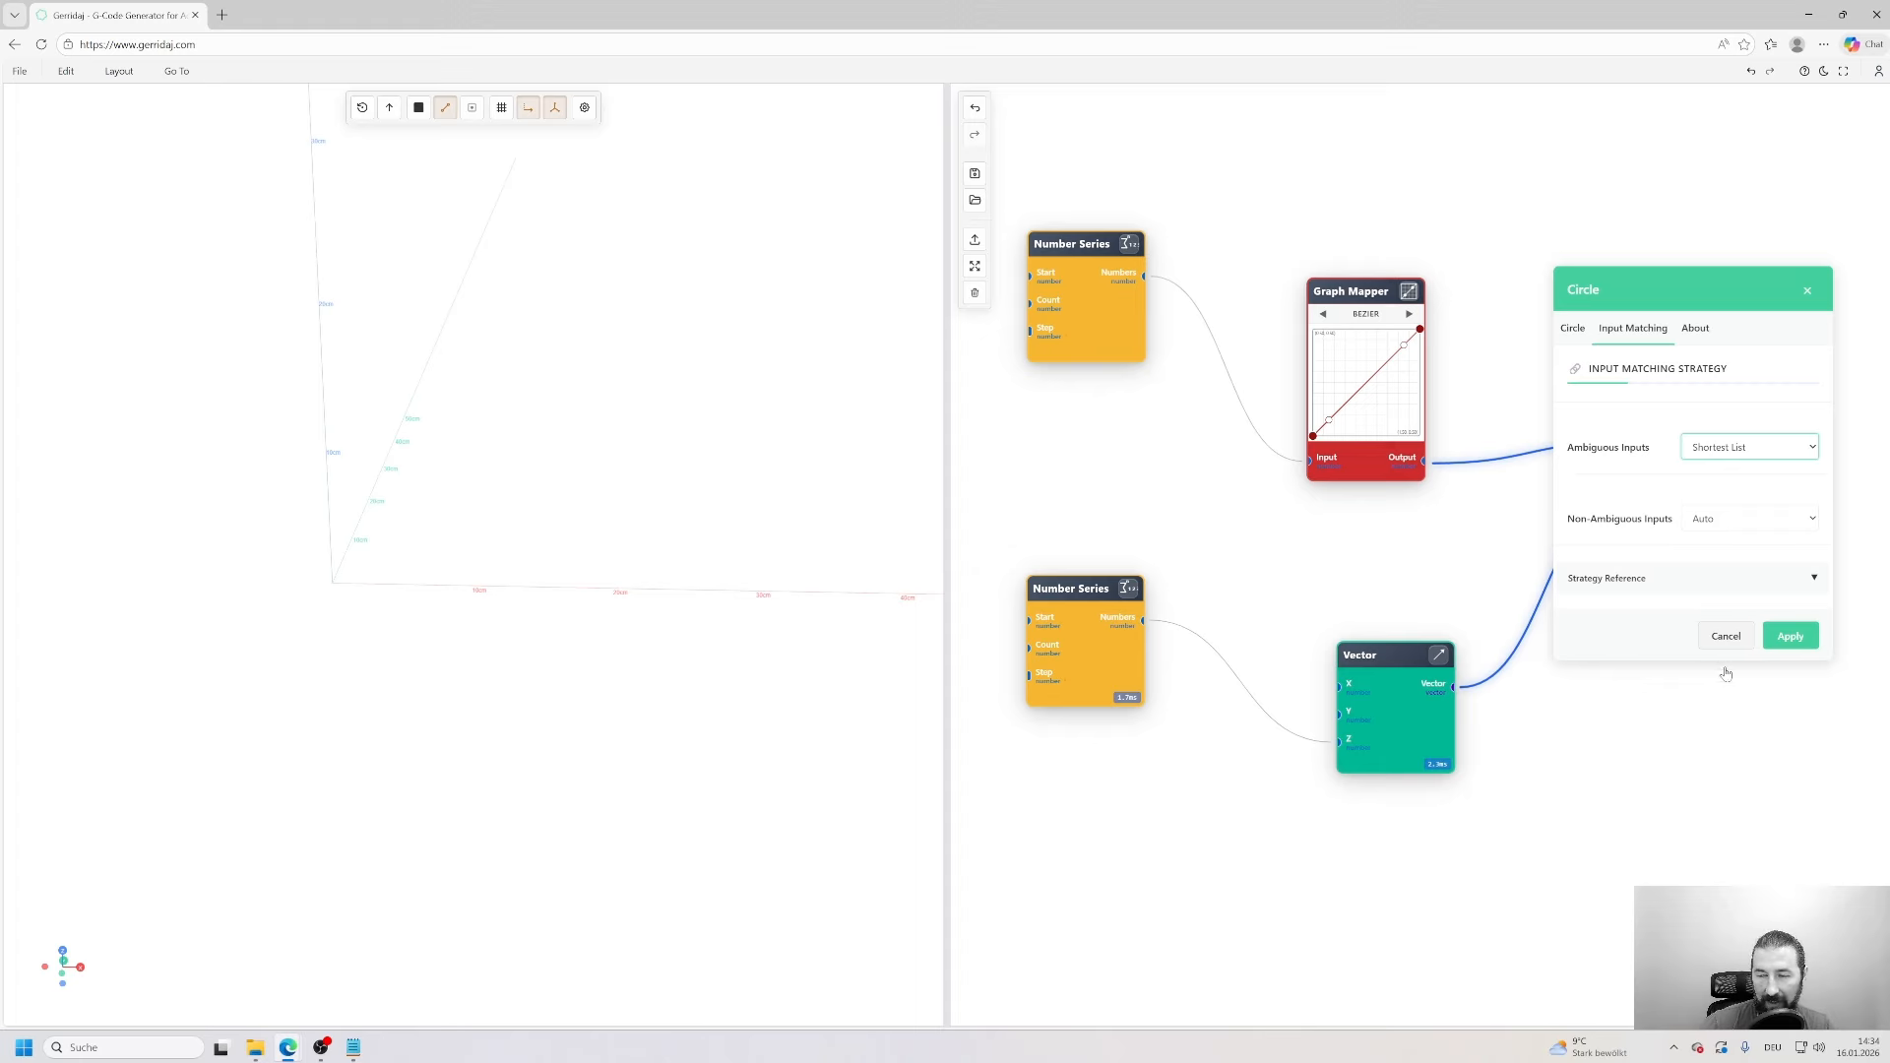
left_click(1792, 638)
scroll(512, 517, "up", 5)
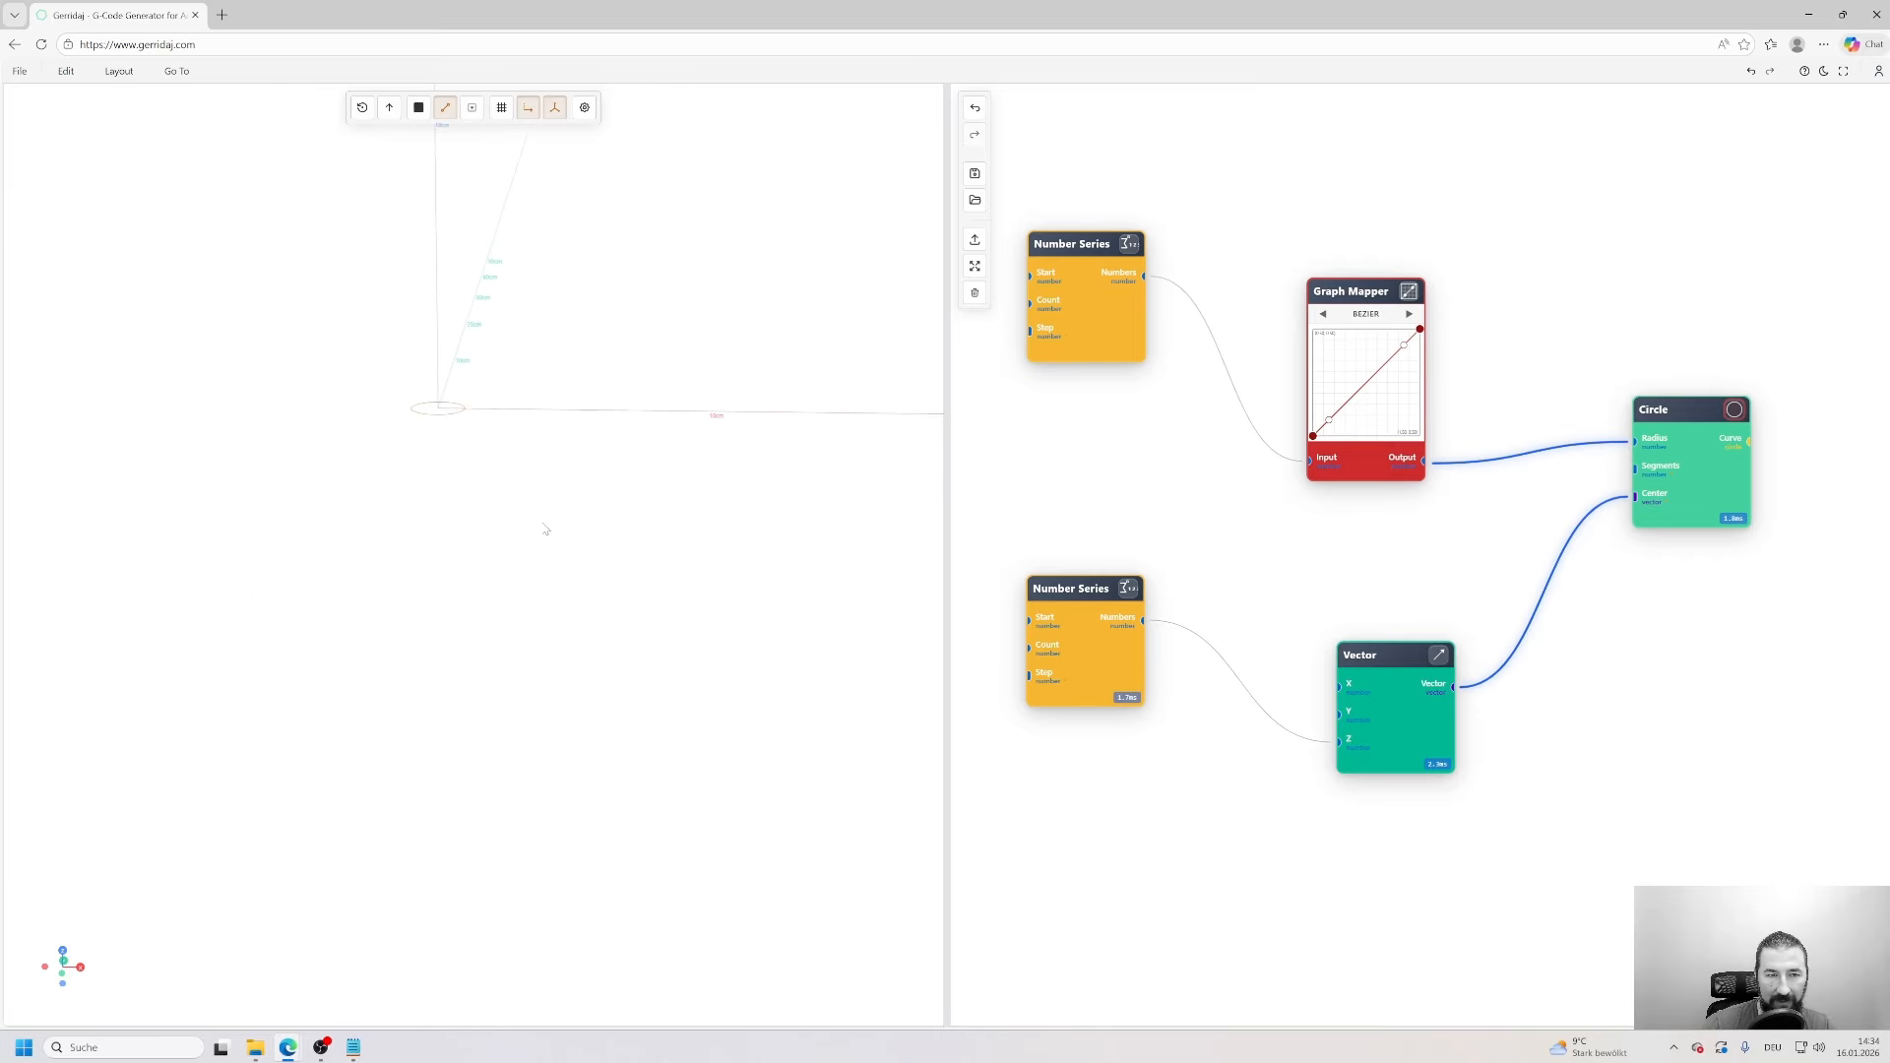
- Try another matching strategy for the Circle's ambiguous inputs and examine the generated circles from a higher angle
double_click(1674, 454)
left_click(1632, 328)
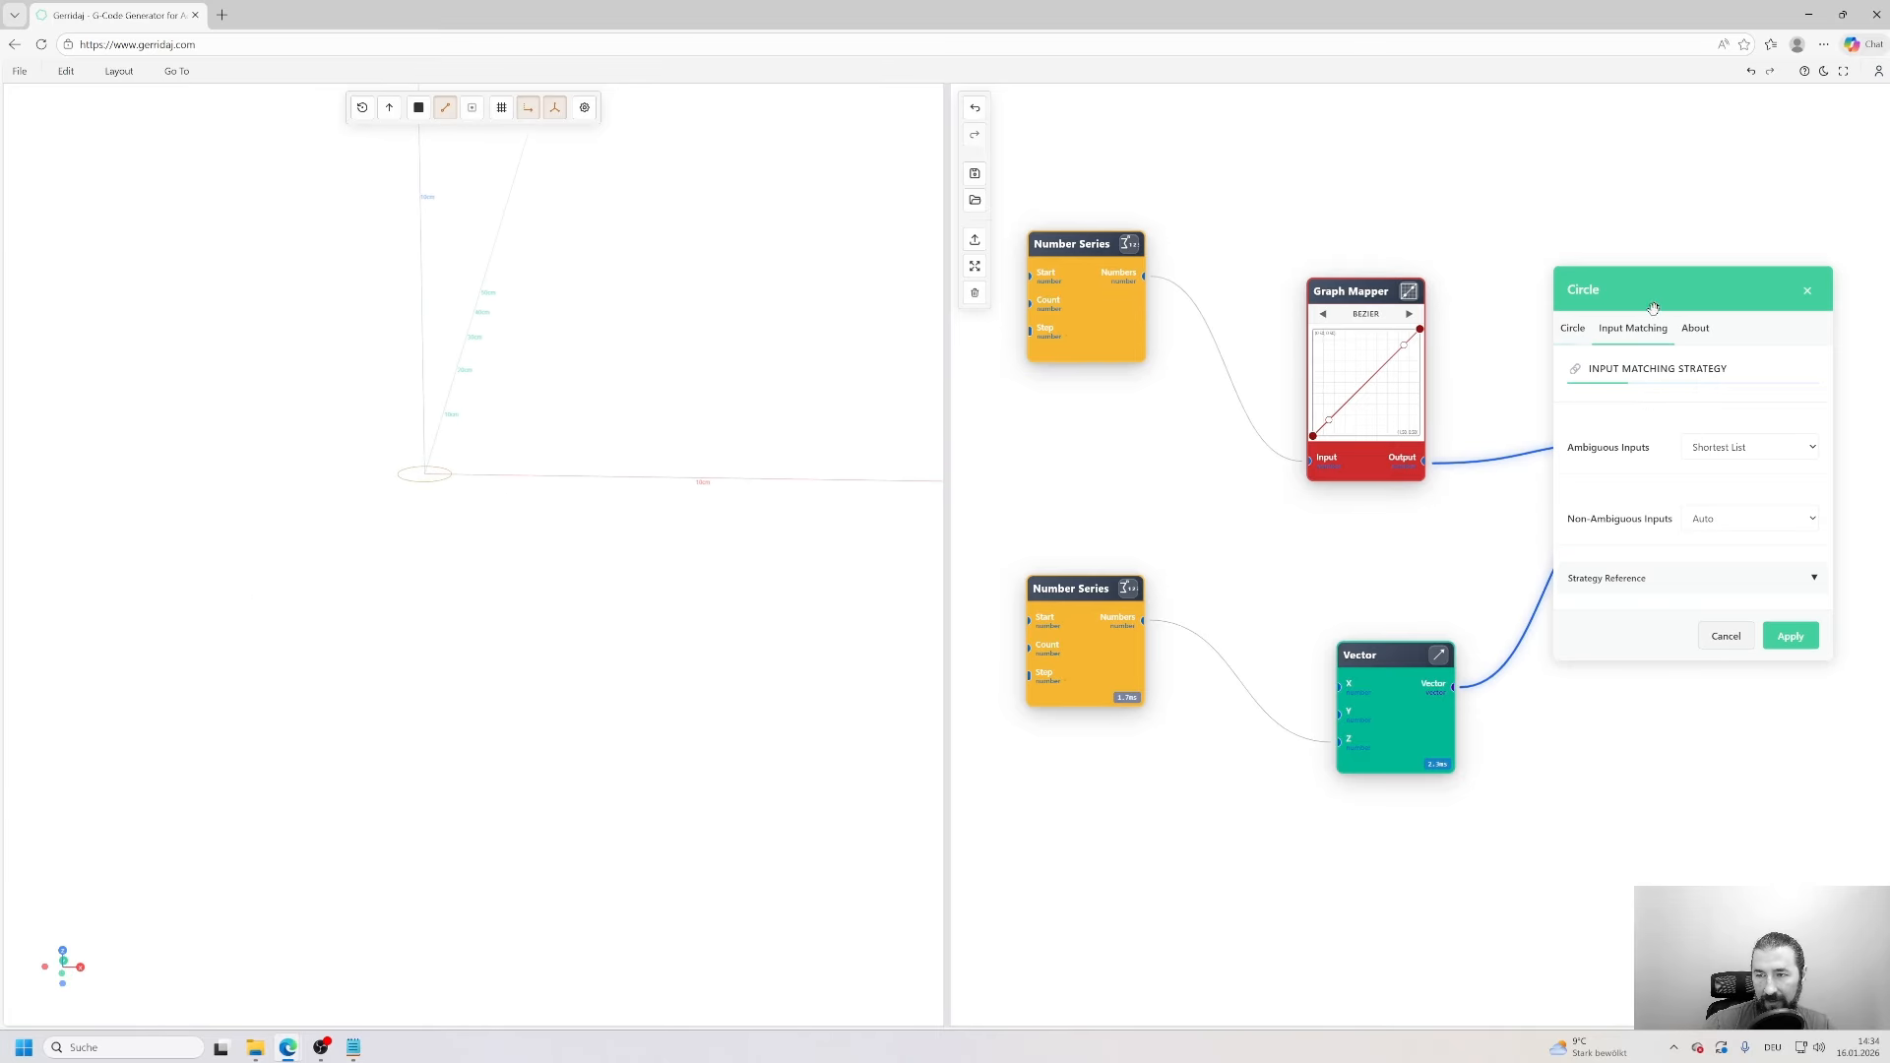
left_click(1750, 447)
left_click(1729, 487)
left_click(1791, 636)
scroll(652, 477, "down", 4)
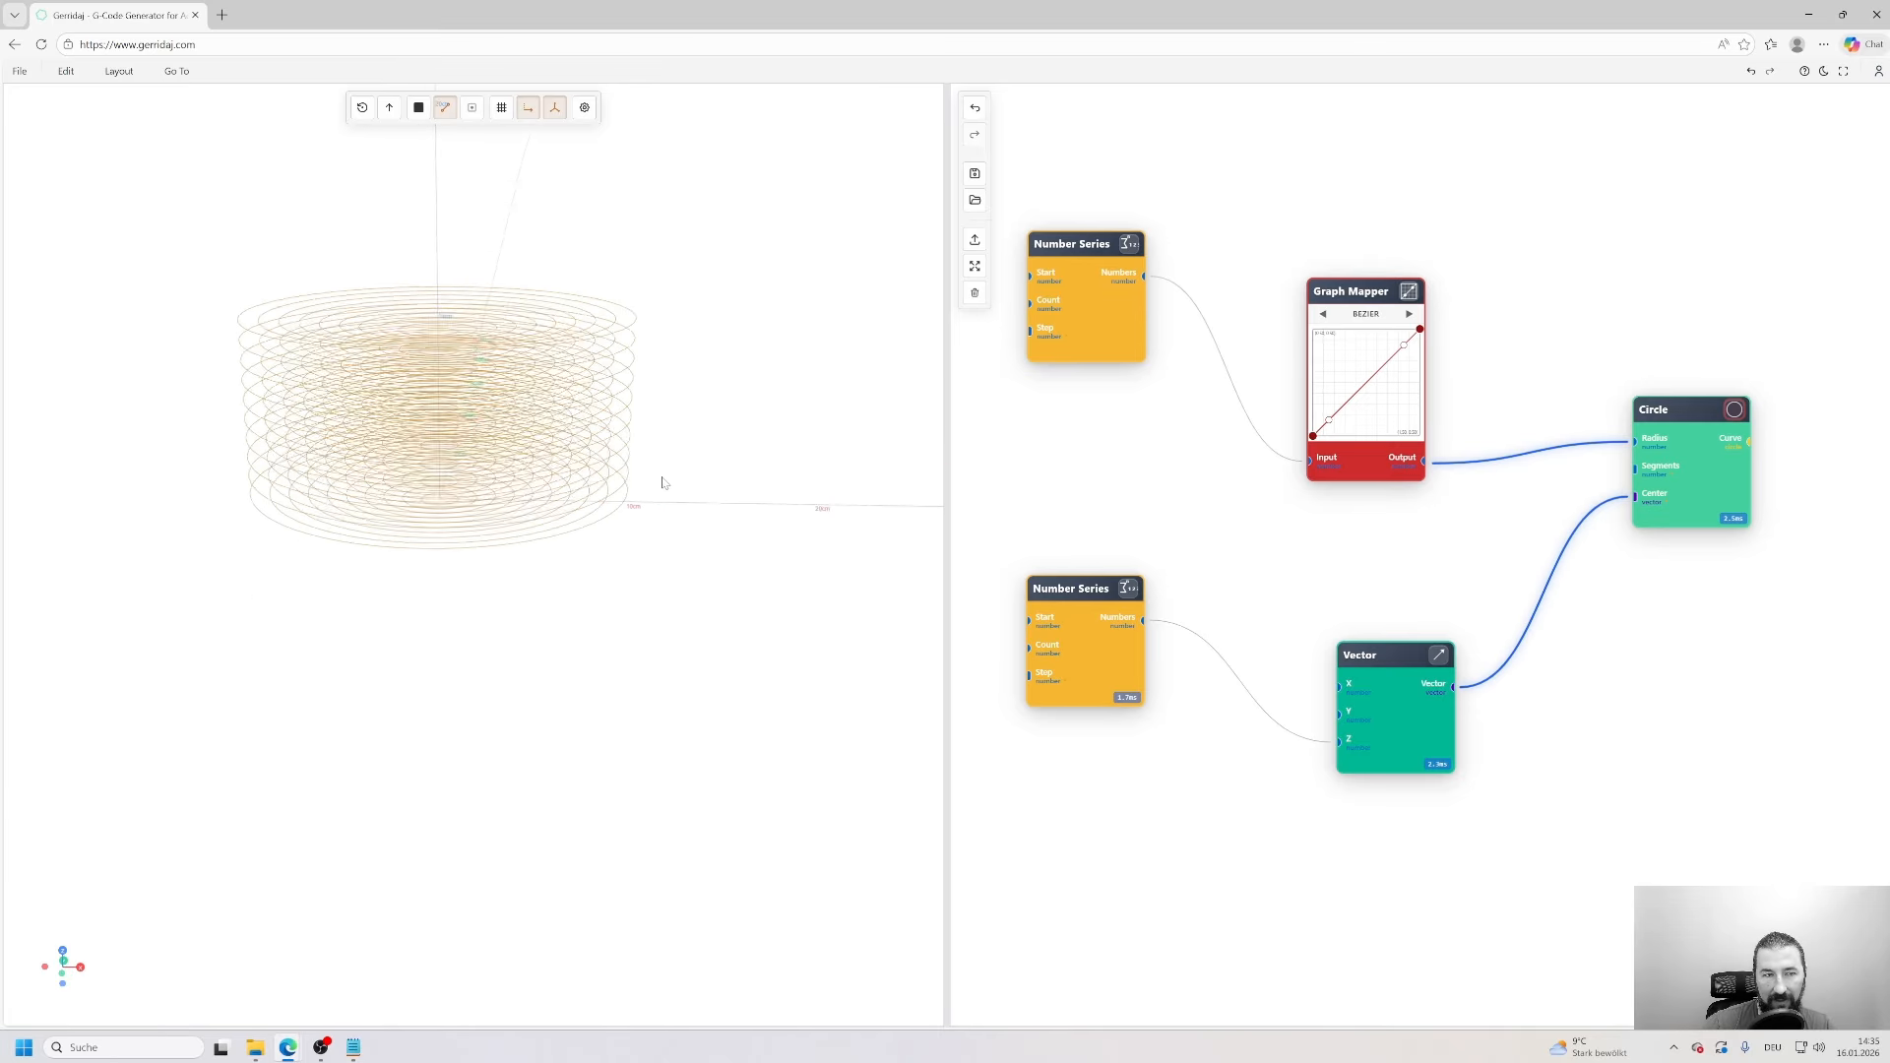
left_click_drag(646, 468, 871, 450)
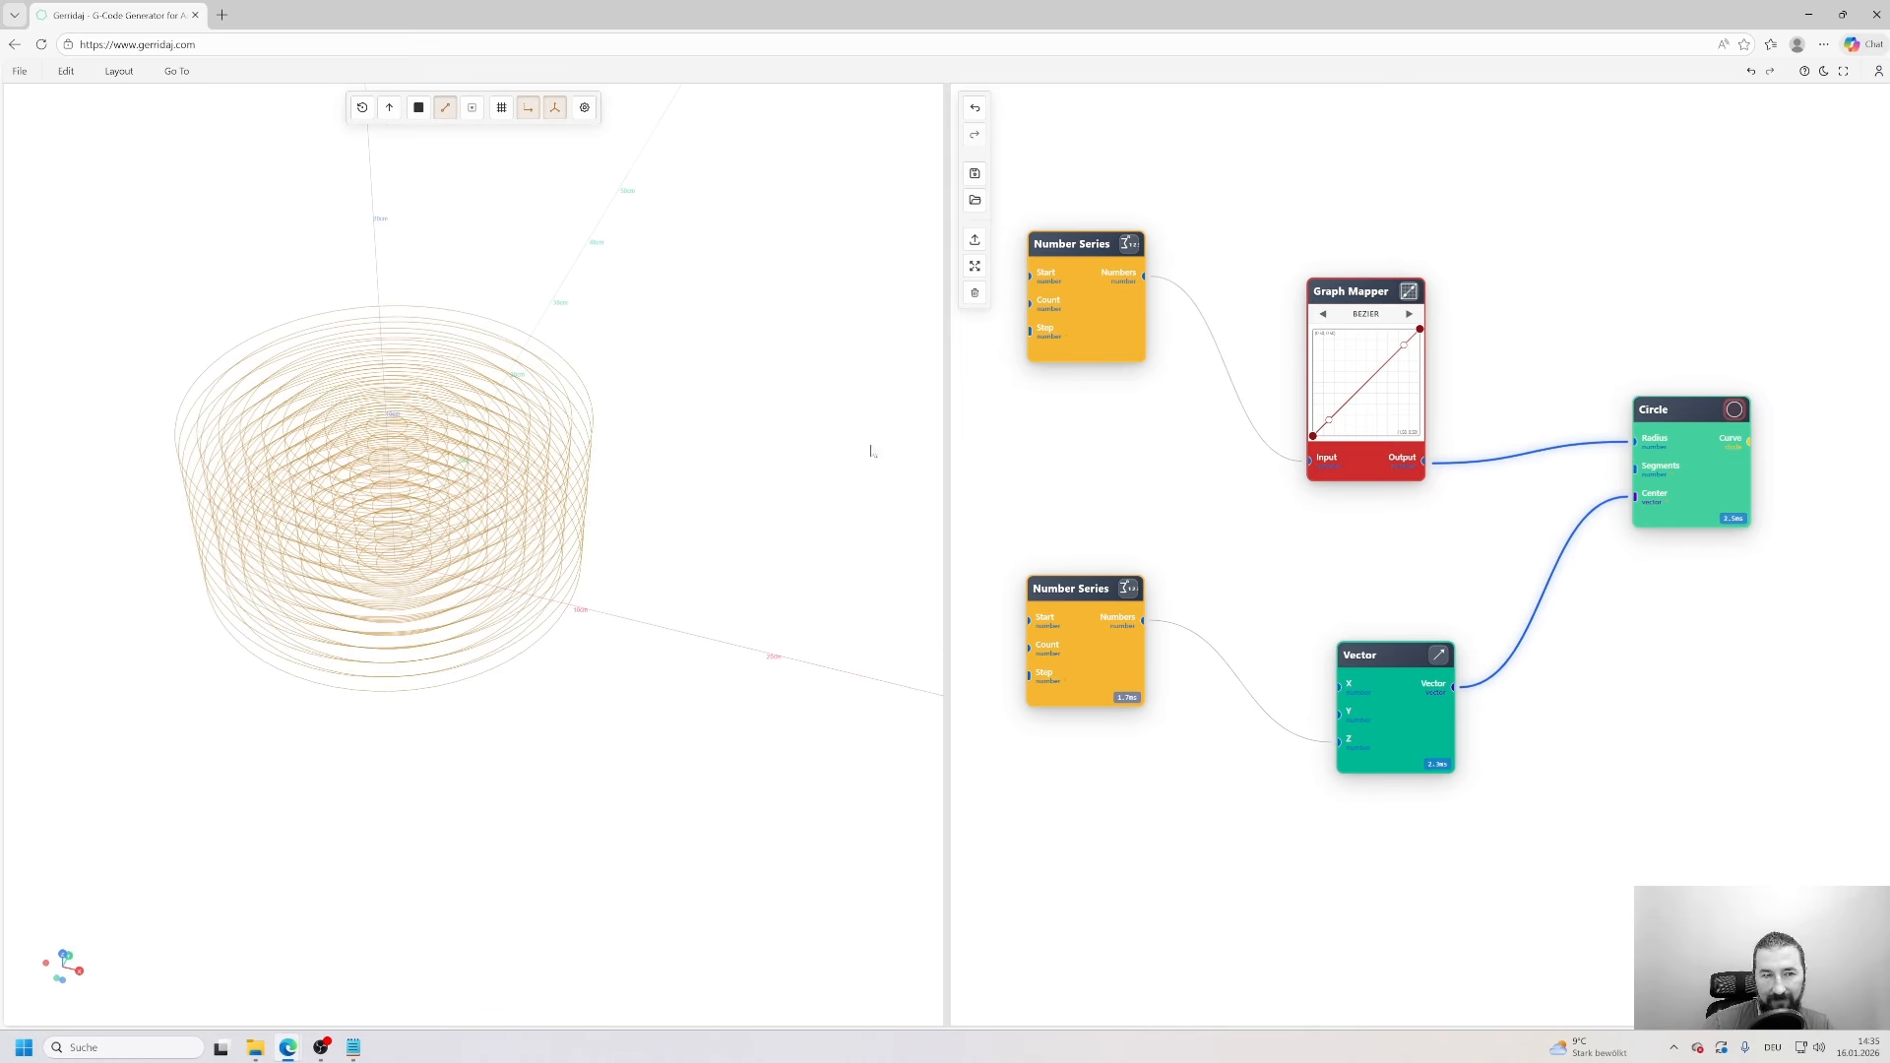
left_click(1087, 628)
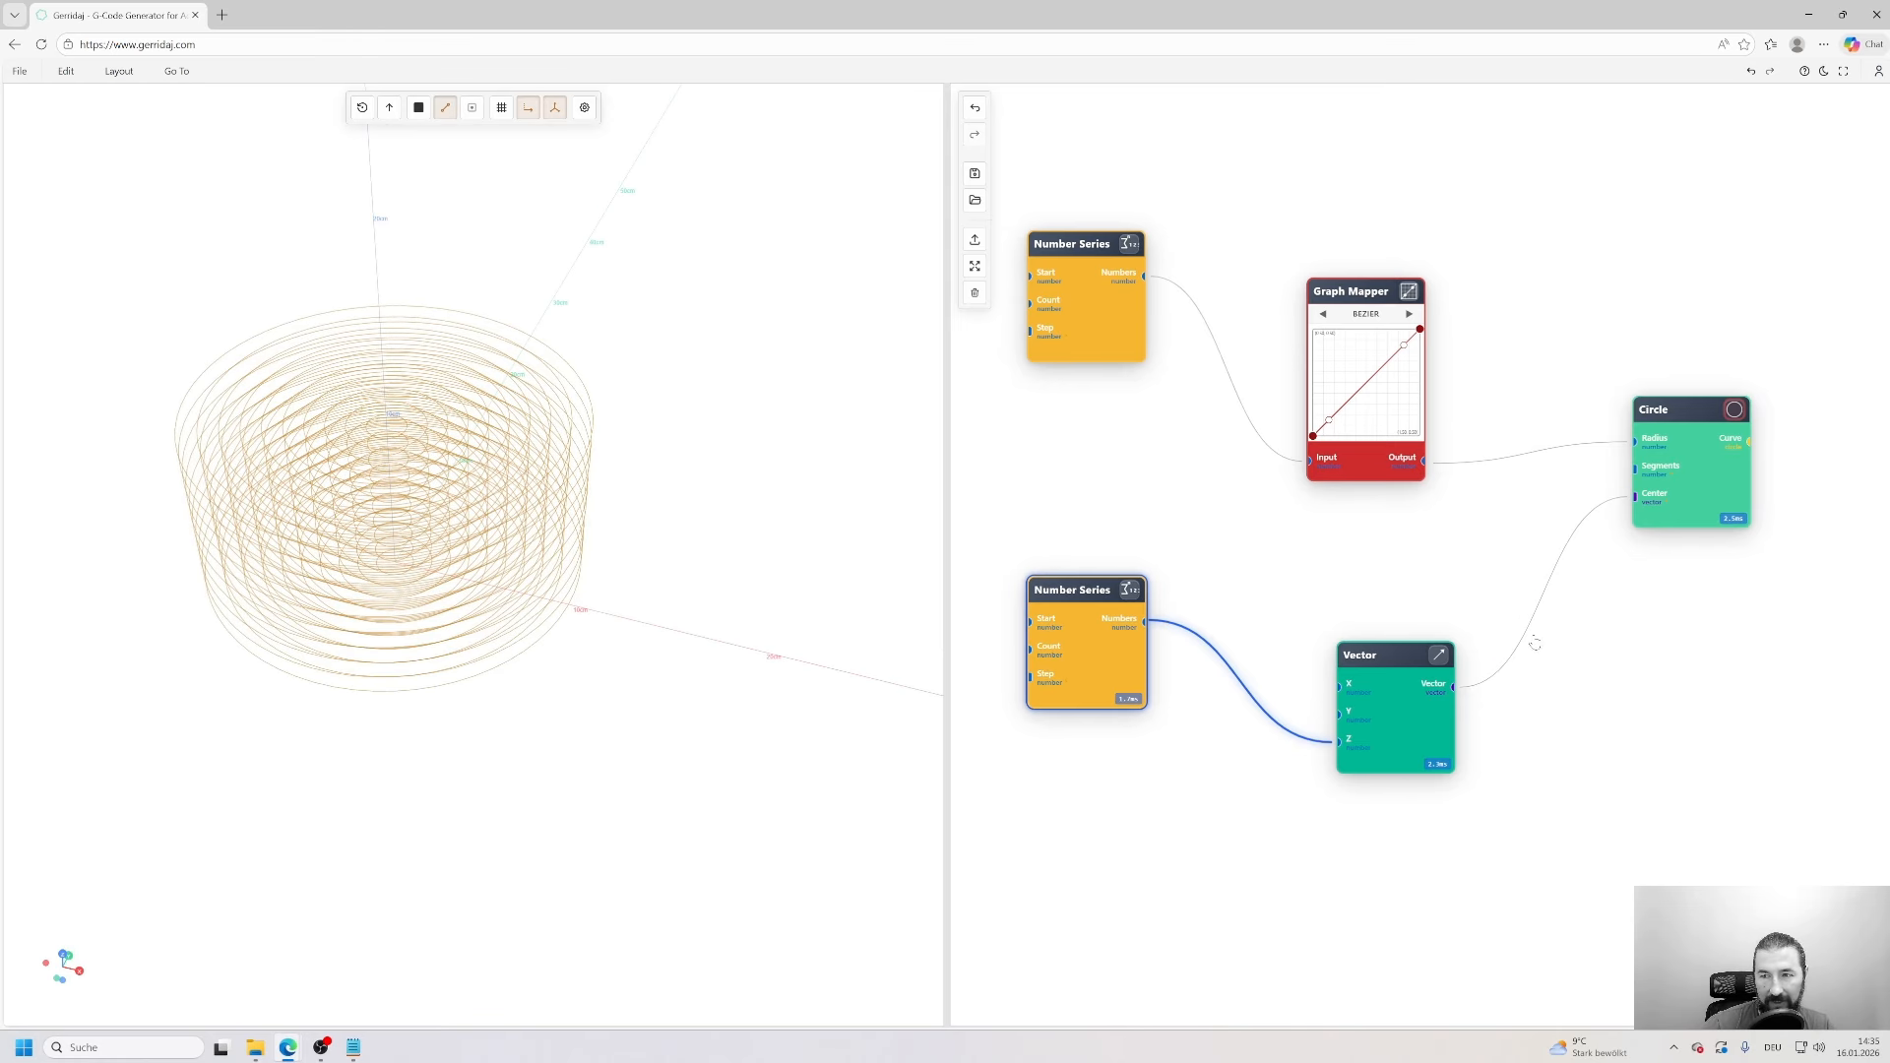
- Return the Circle node's matching strategy for ambiguous inputs to its original setting
double_click(1687, 468)
left_click(1632, 328)
left_click(1749, 447)
left_click(1731, 467)
left_click(1784, 640)
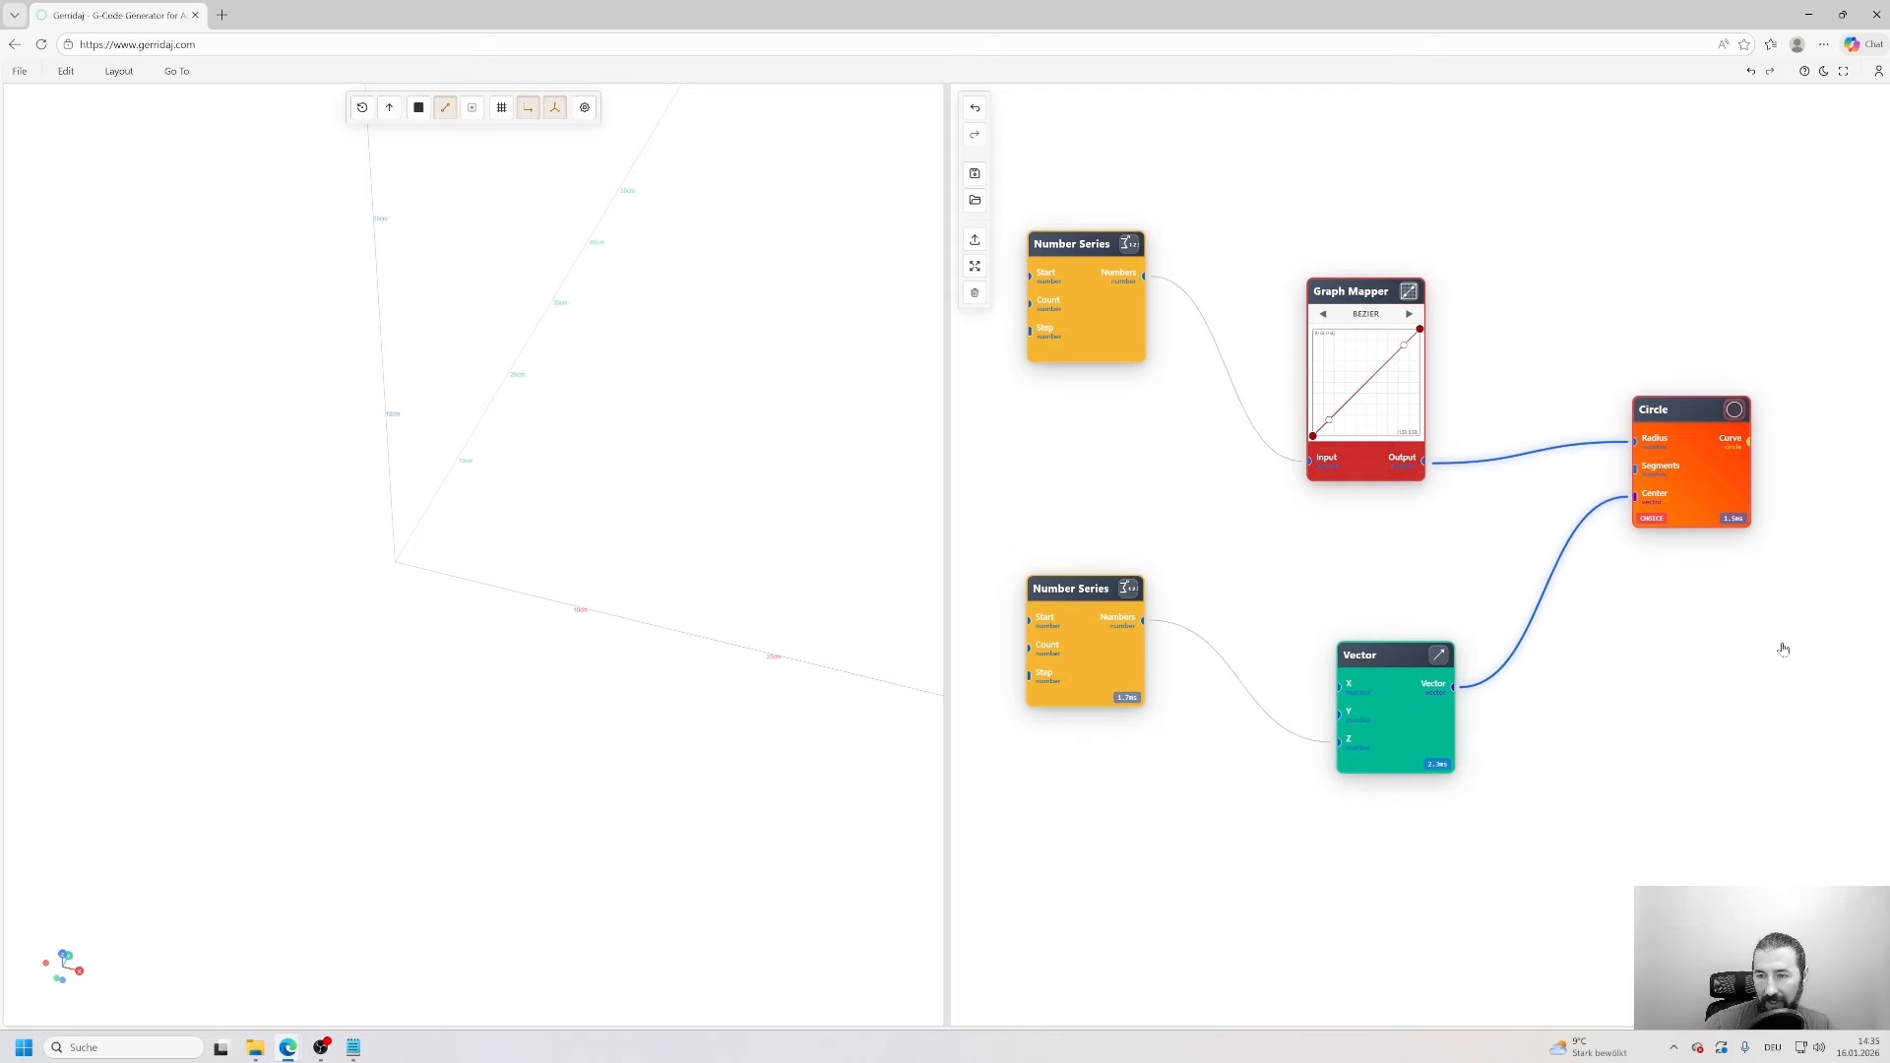
- Check the lower Number Series' configuration, then set the upper Number Series' Count to 100 and view the circles from the side
double_click(1058, 603)
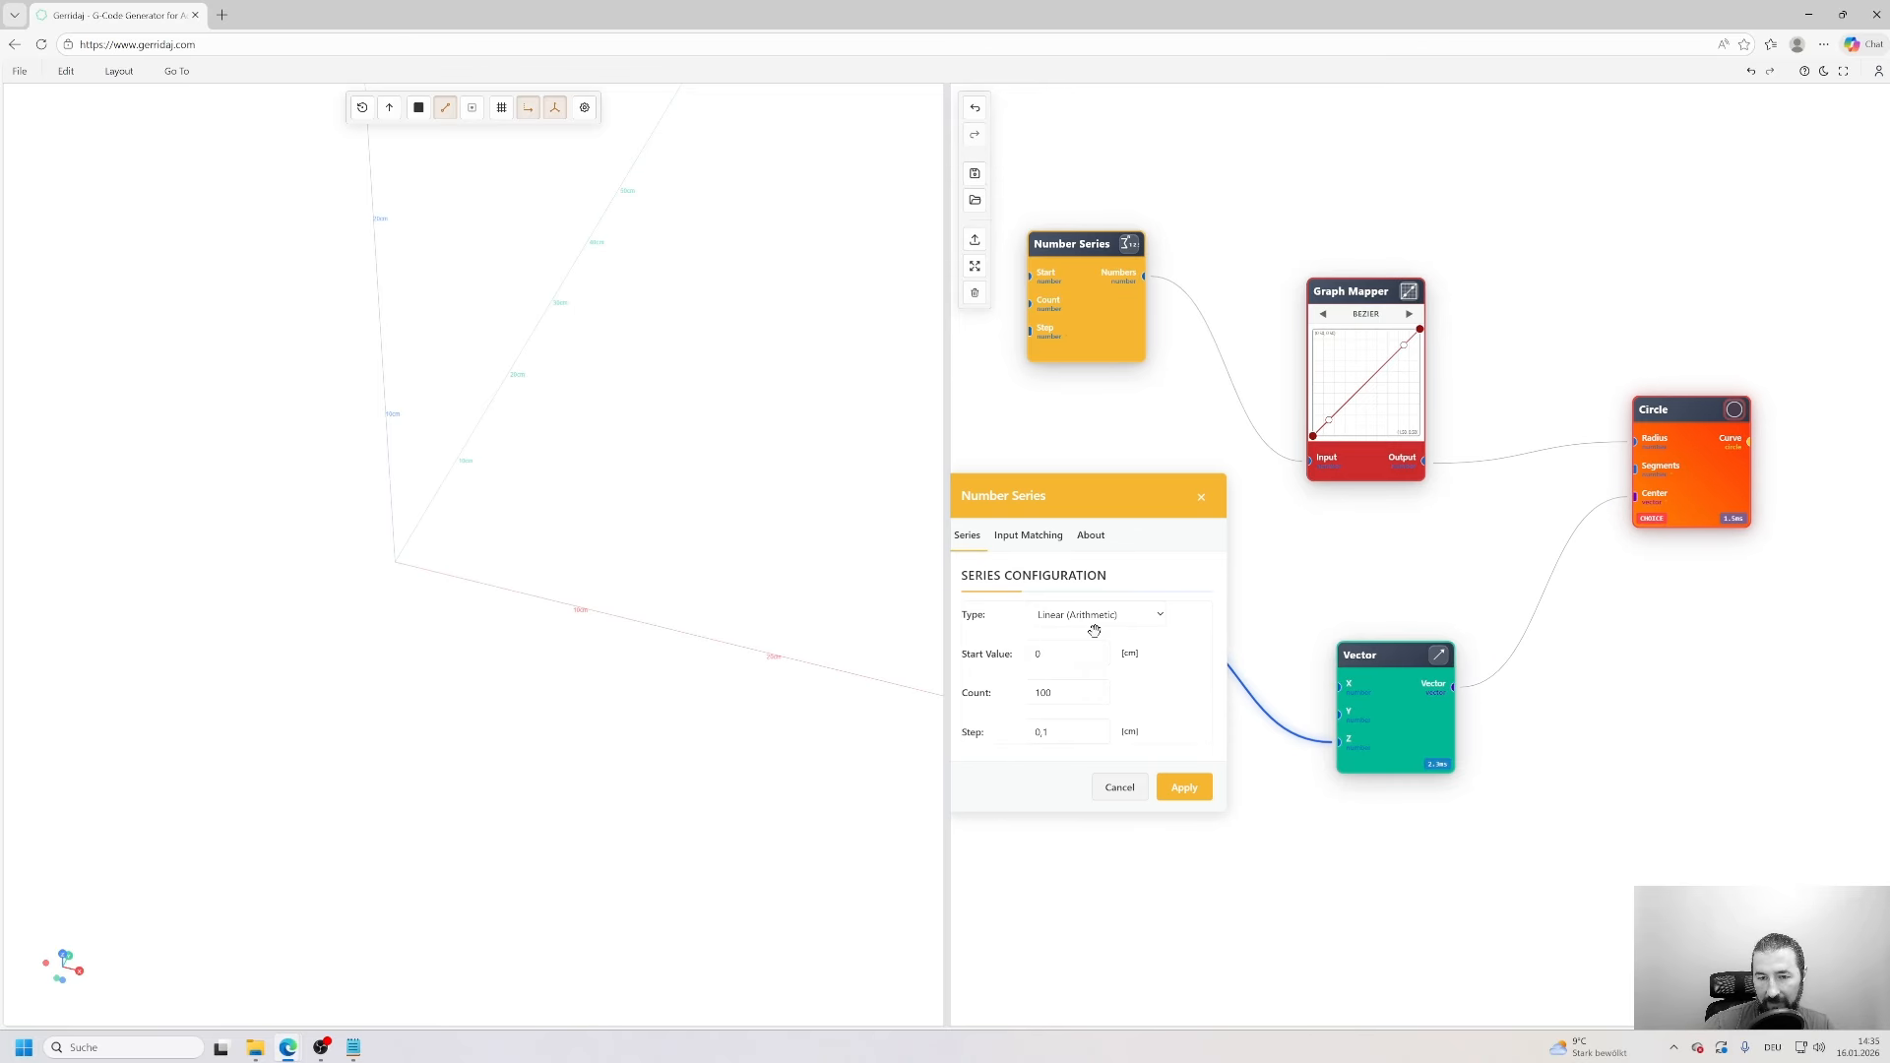
left_click(1185, 788)
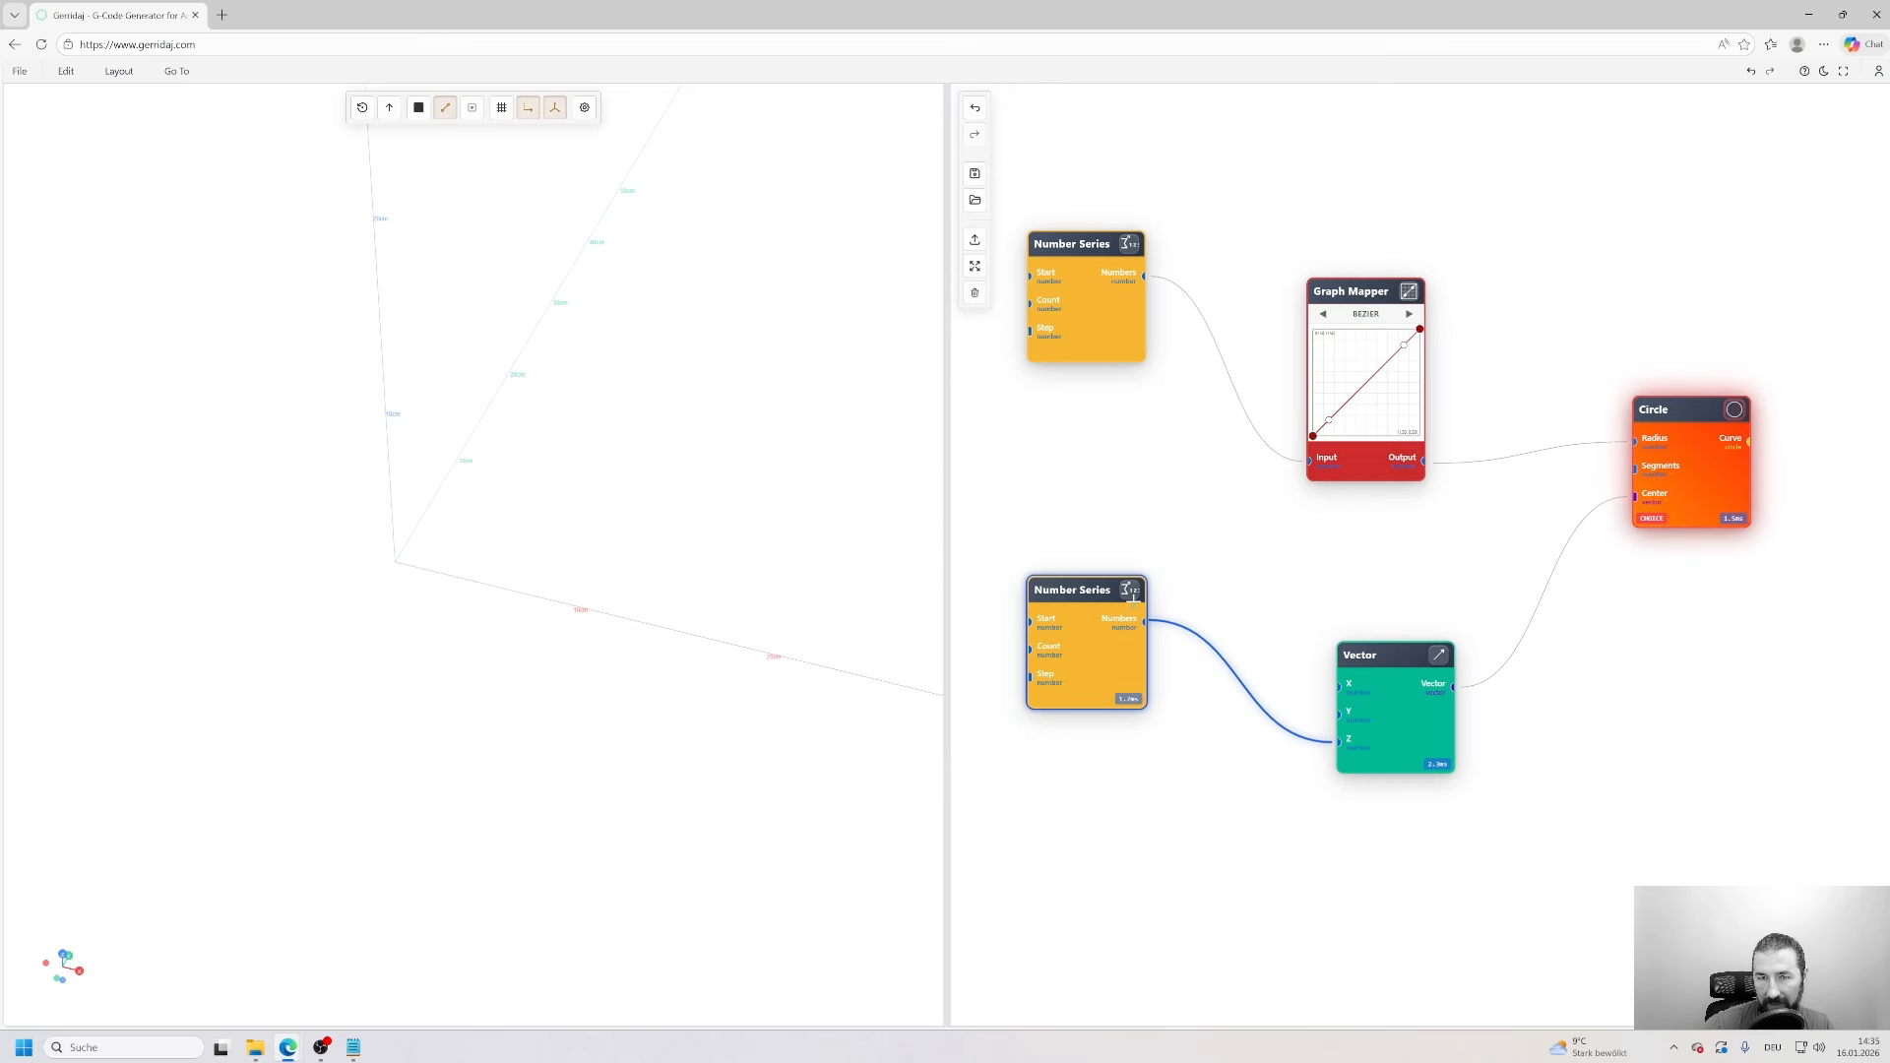
double_click(1078, 300)
left_click(1068, 349)
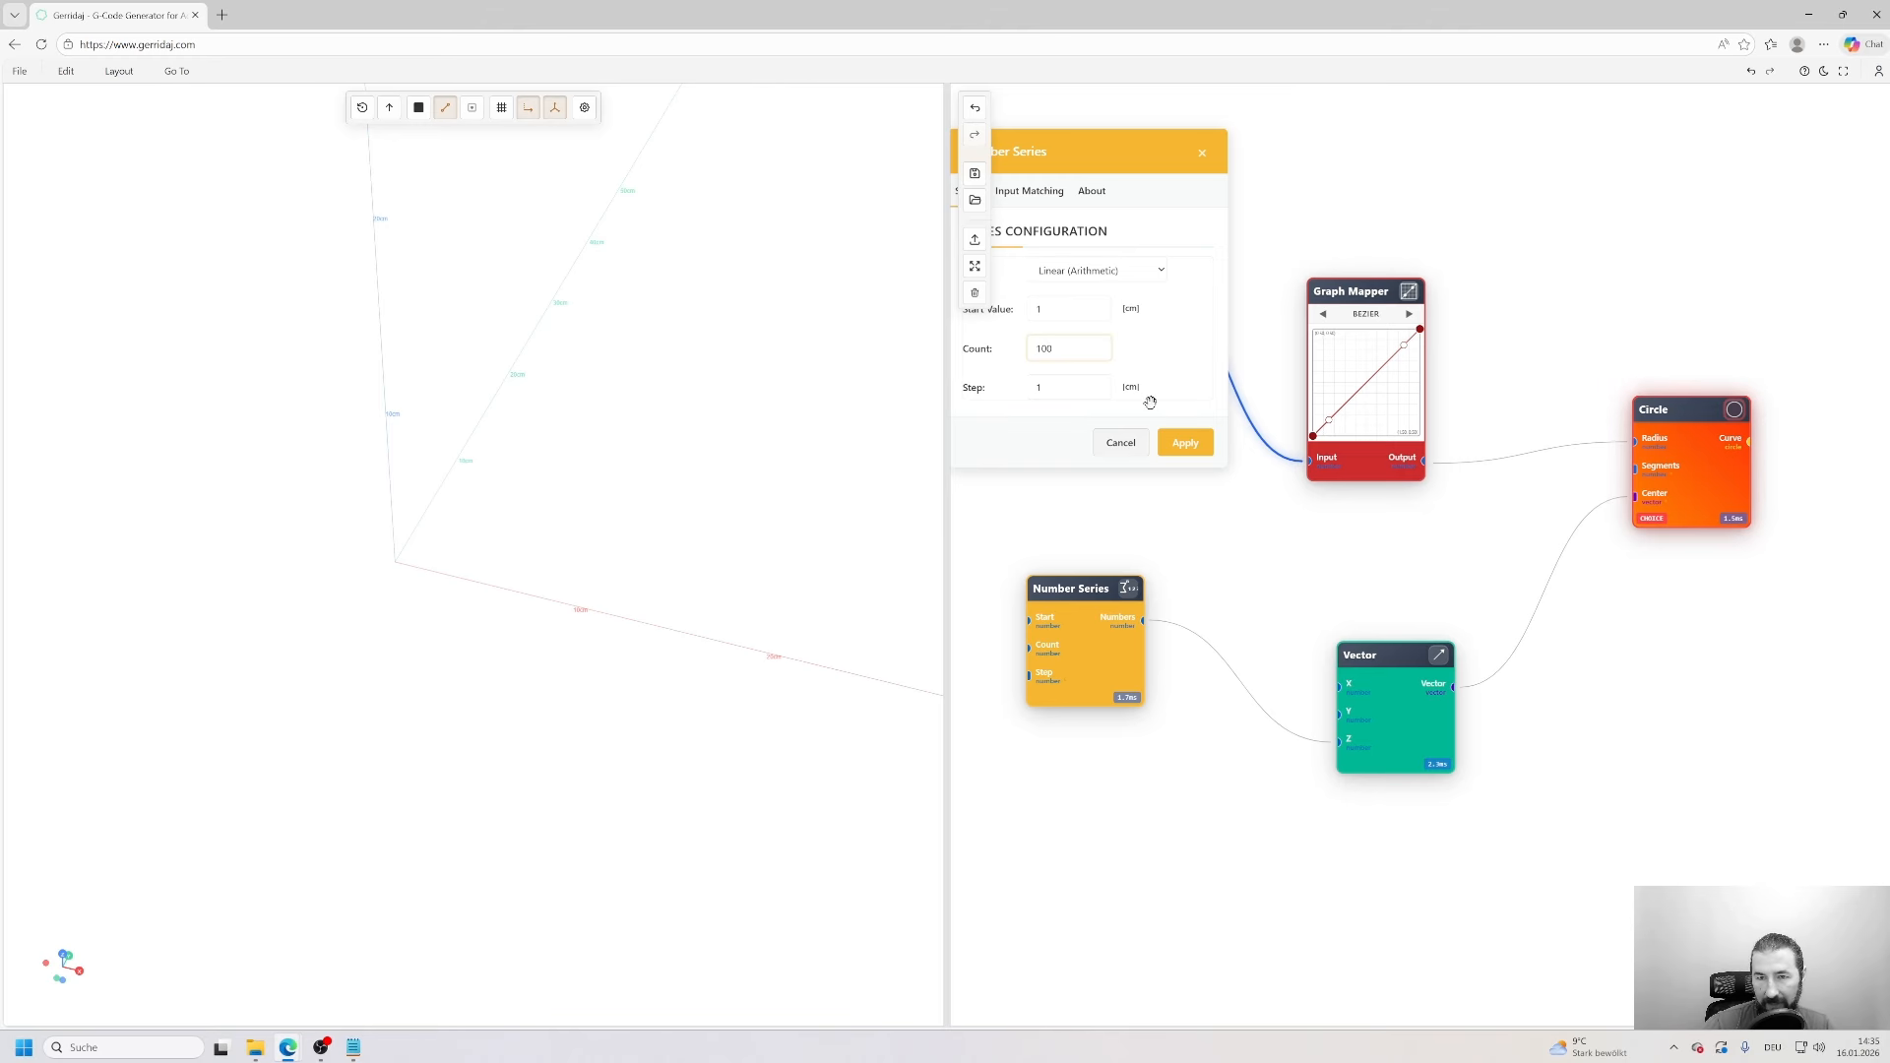
left_click(1185, 450)
scroll(591, 441, "down", 10)
left_click_drag(633, 555, 650, 469)
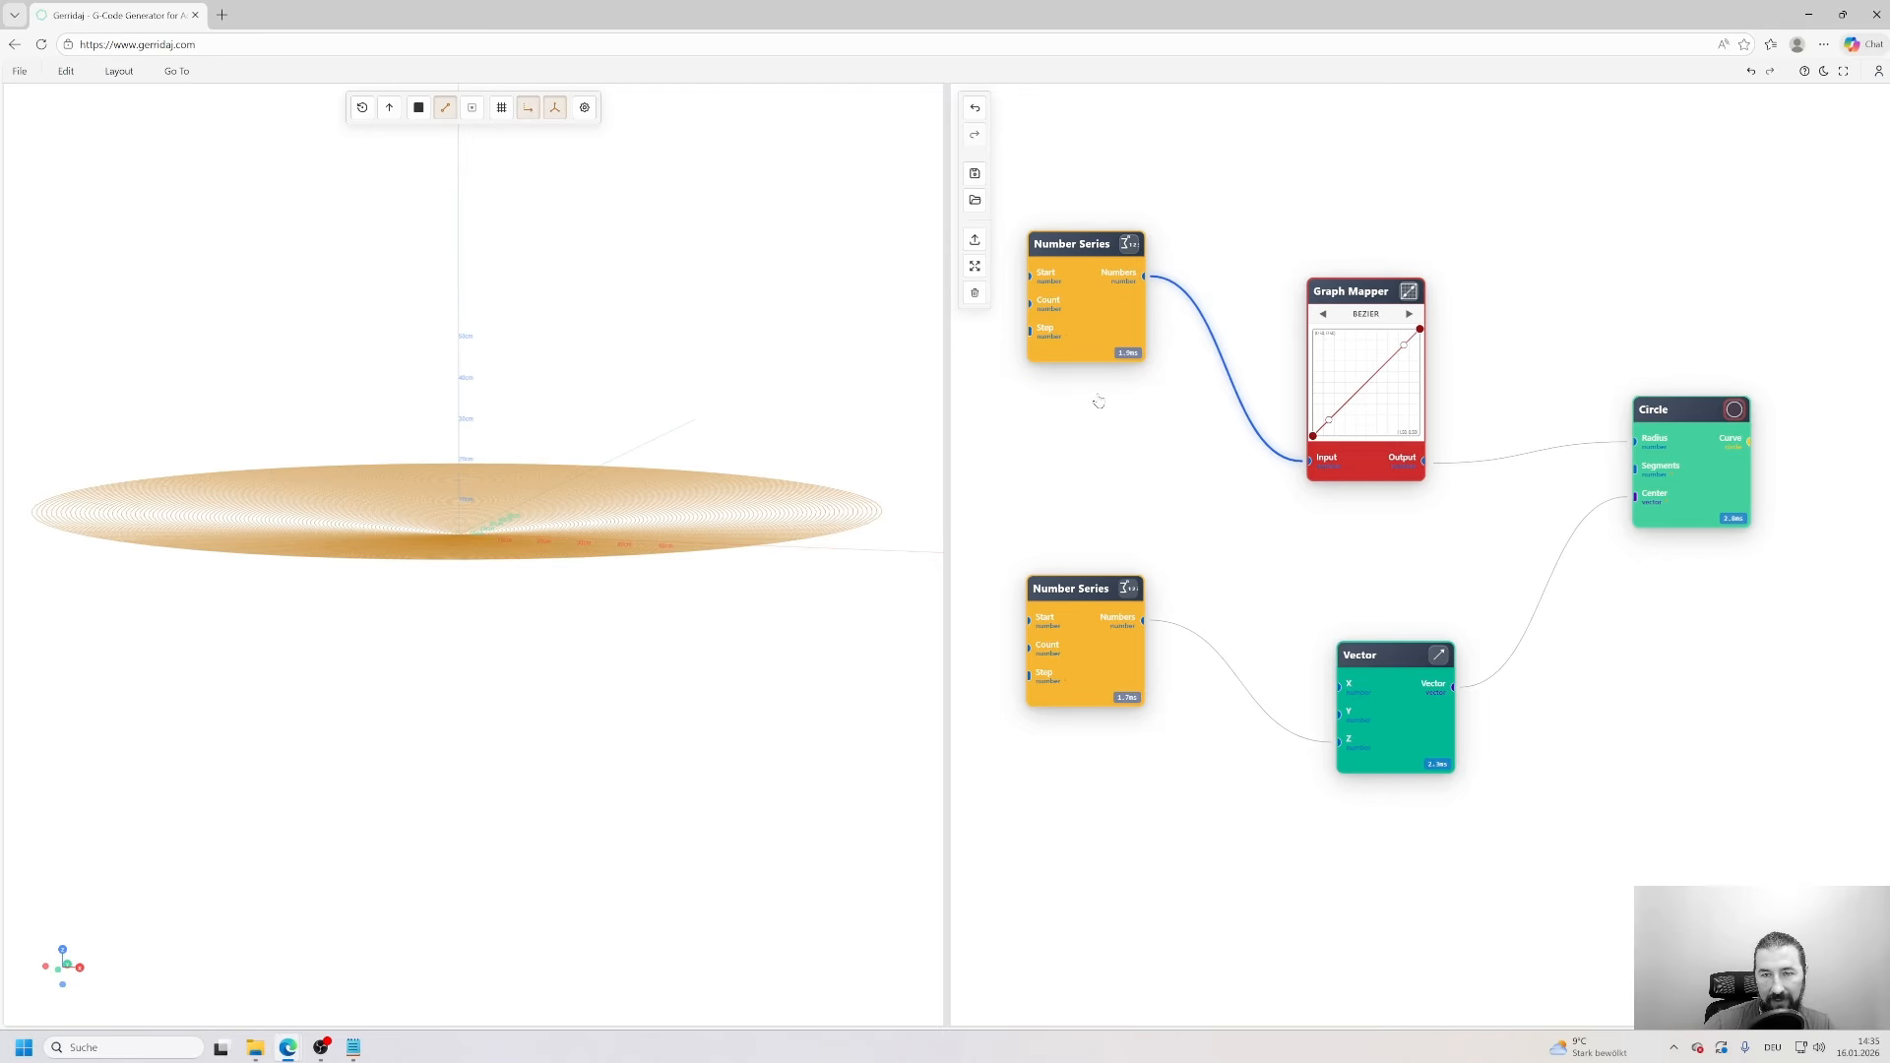
- Set the upper Number Series' Step to 0,1 cm and open its Start Value for editing
double_click(1085, 288)
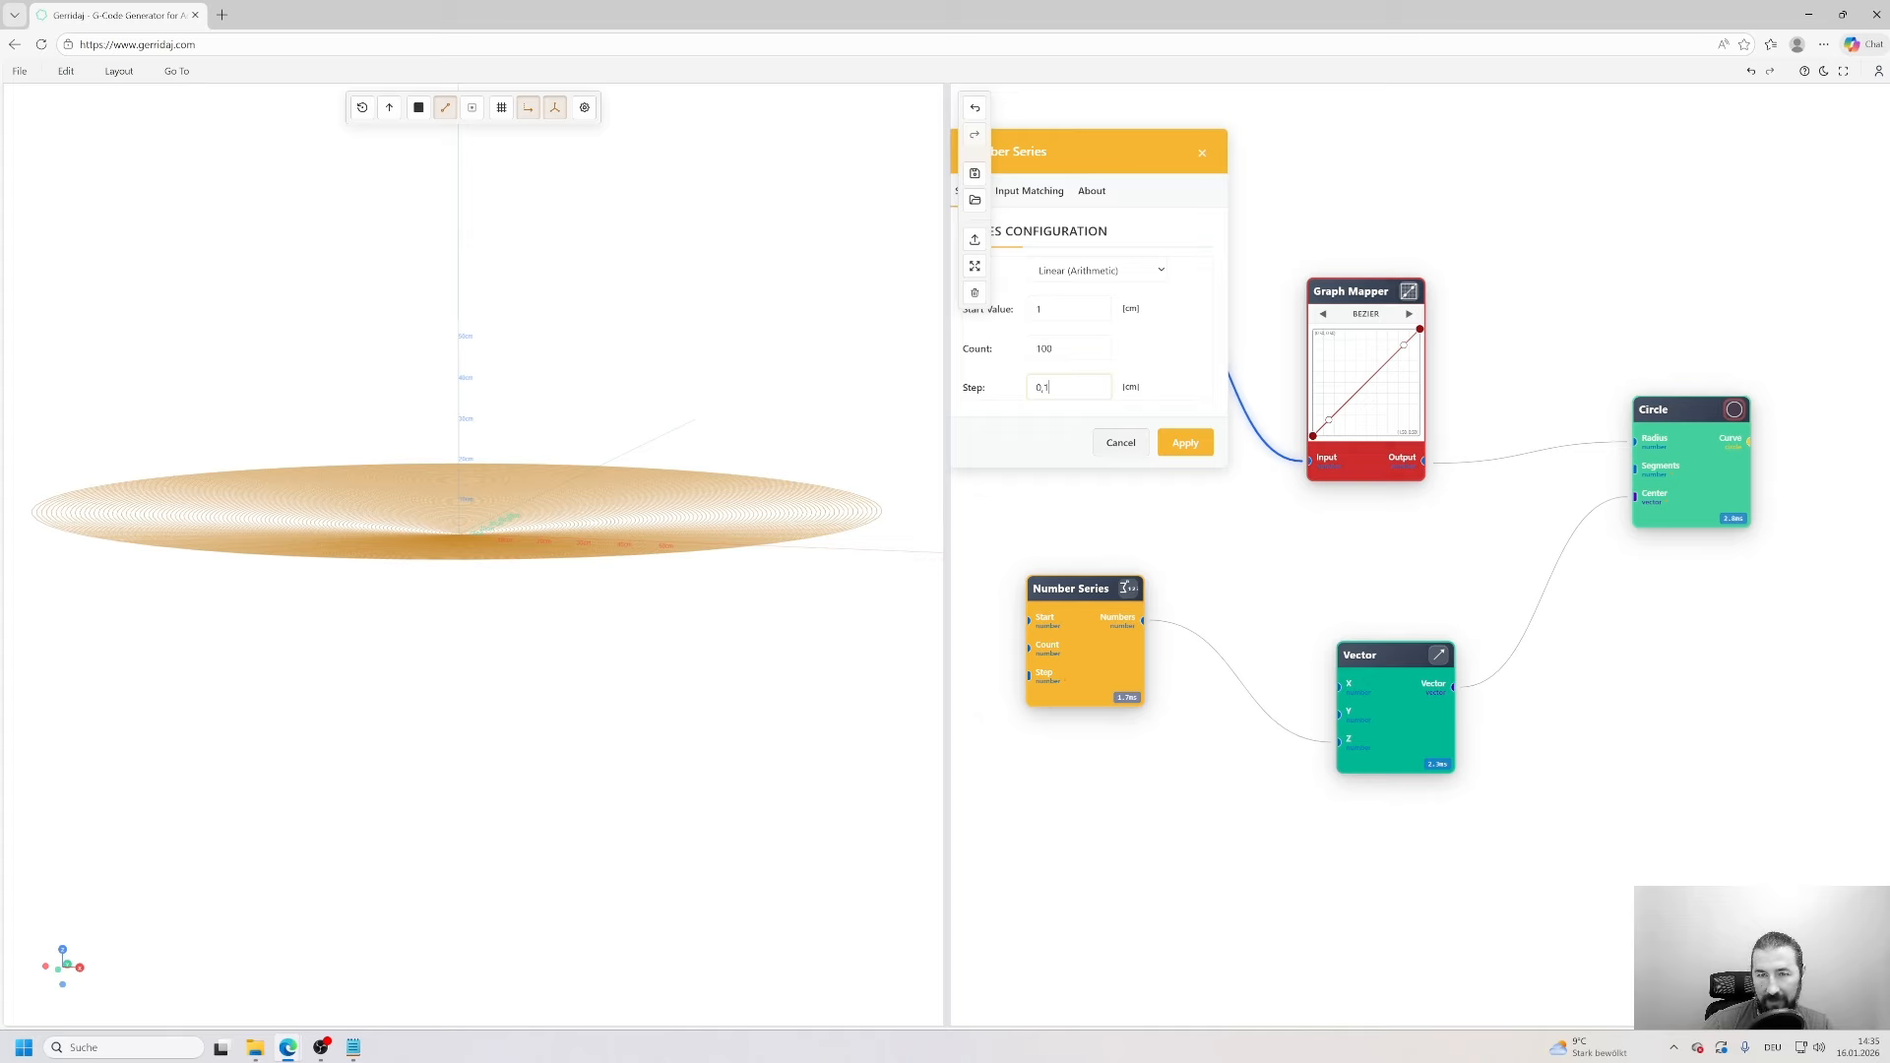
double_click(1039, 309)
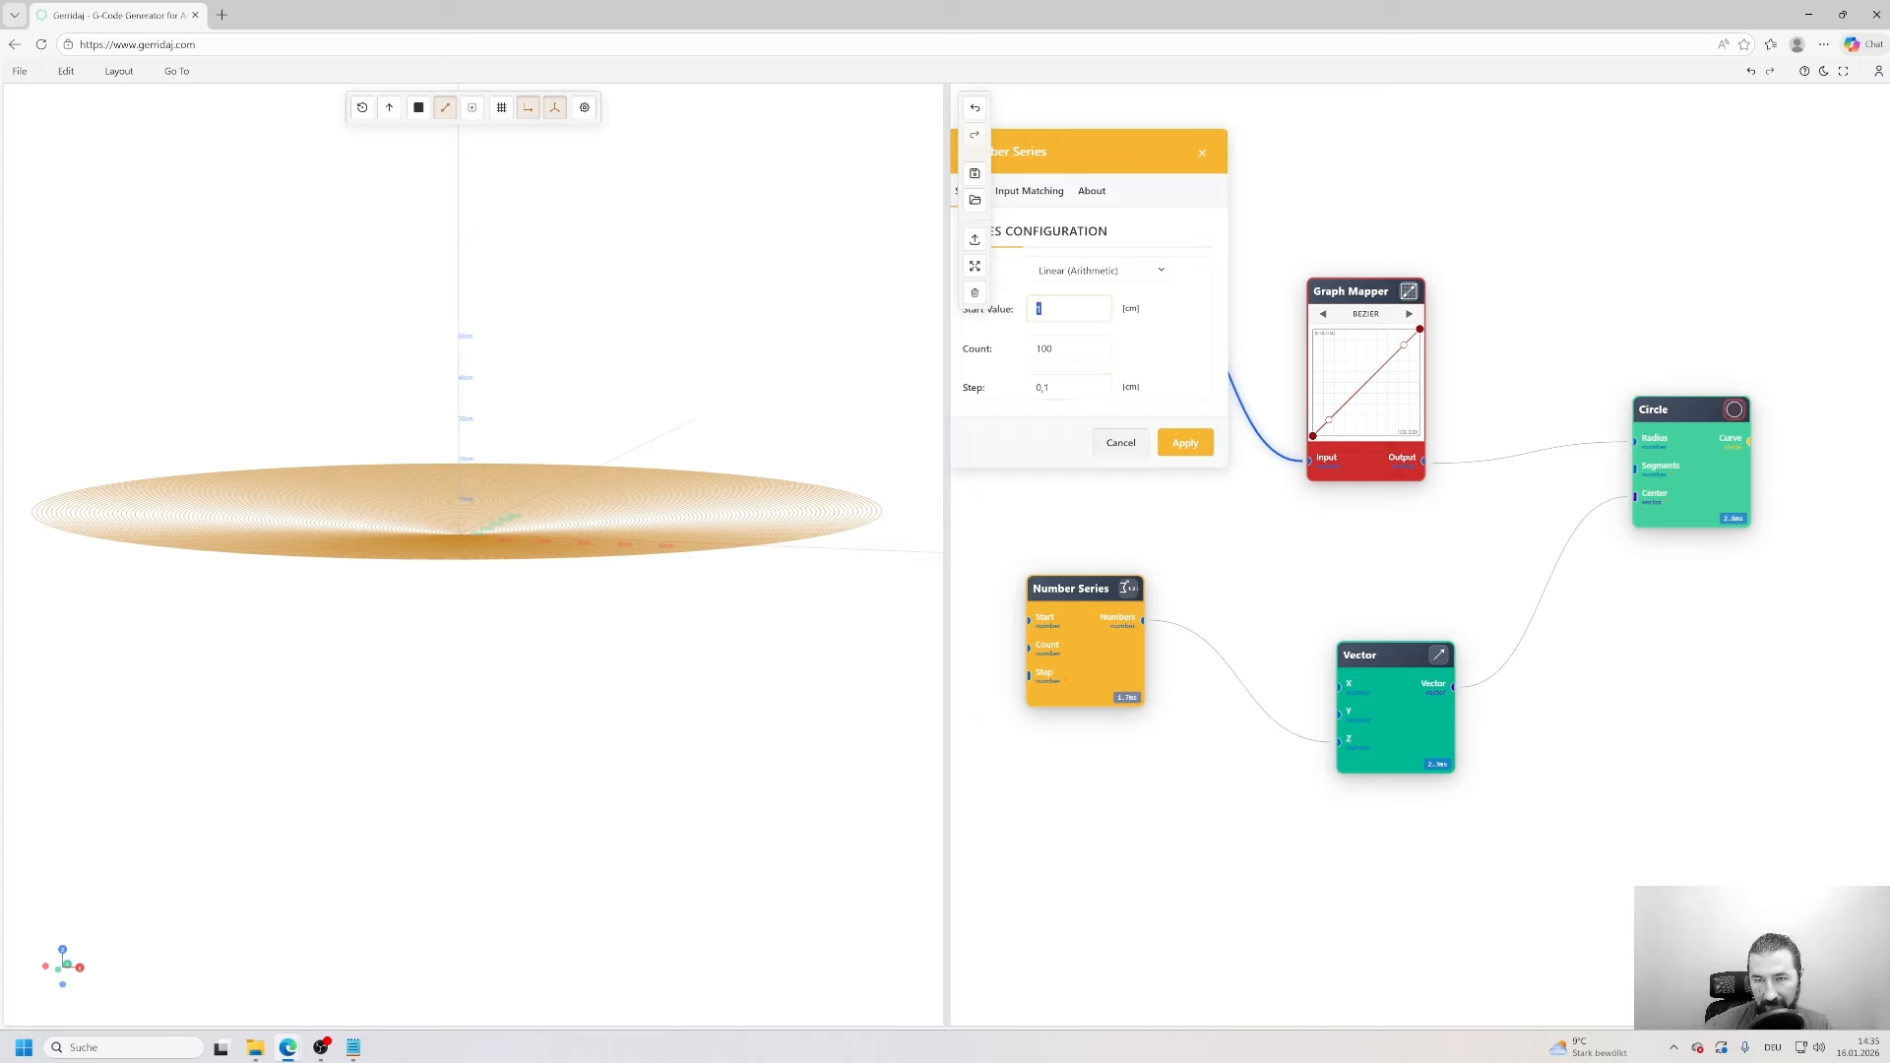
- Apply the upper Number Series configuration with a count of 100 and a step of 0,1 cm
left_click(1187, 442)
scroll(502, 537, "up", 5)
left_click_drag(538, 469, 654, 555)
- Rearrange the Graph Mapper, lower Number Series and Vector nodes to space out the graph
left_click_drag(1377, 308, 1336, 243)
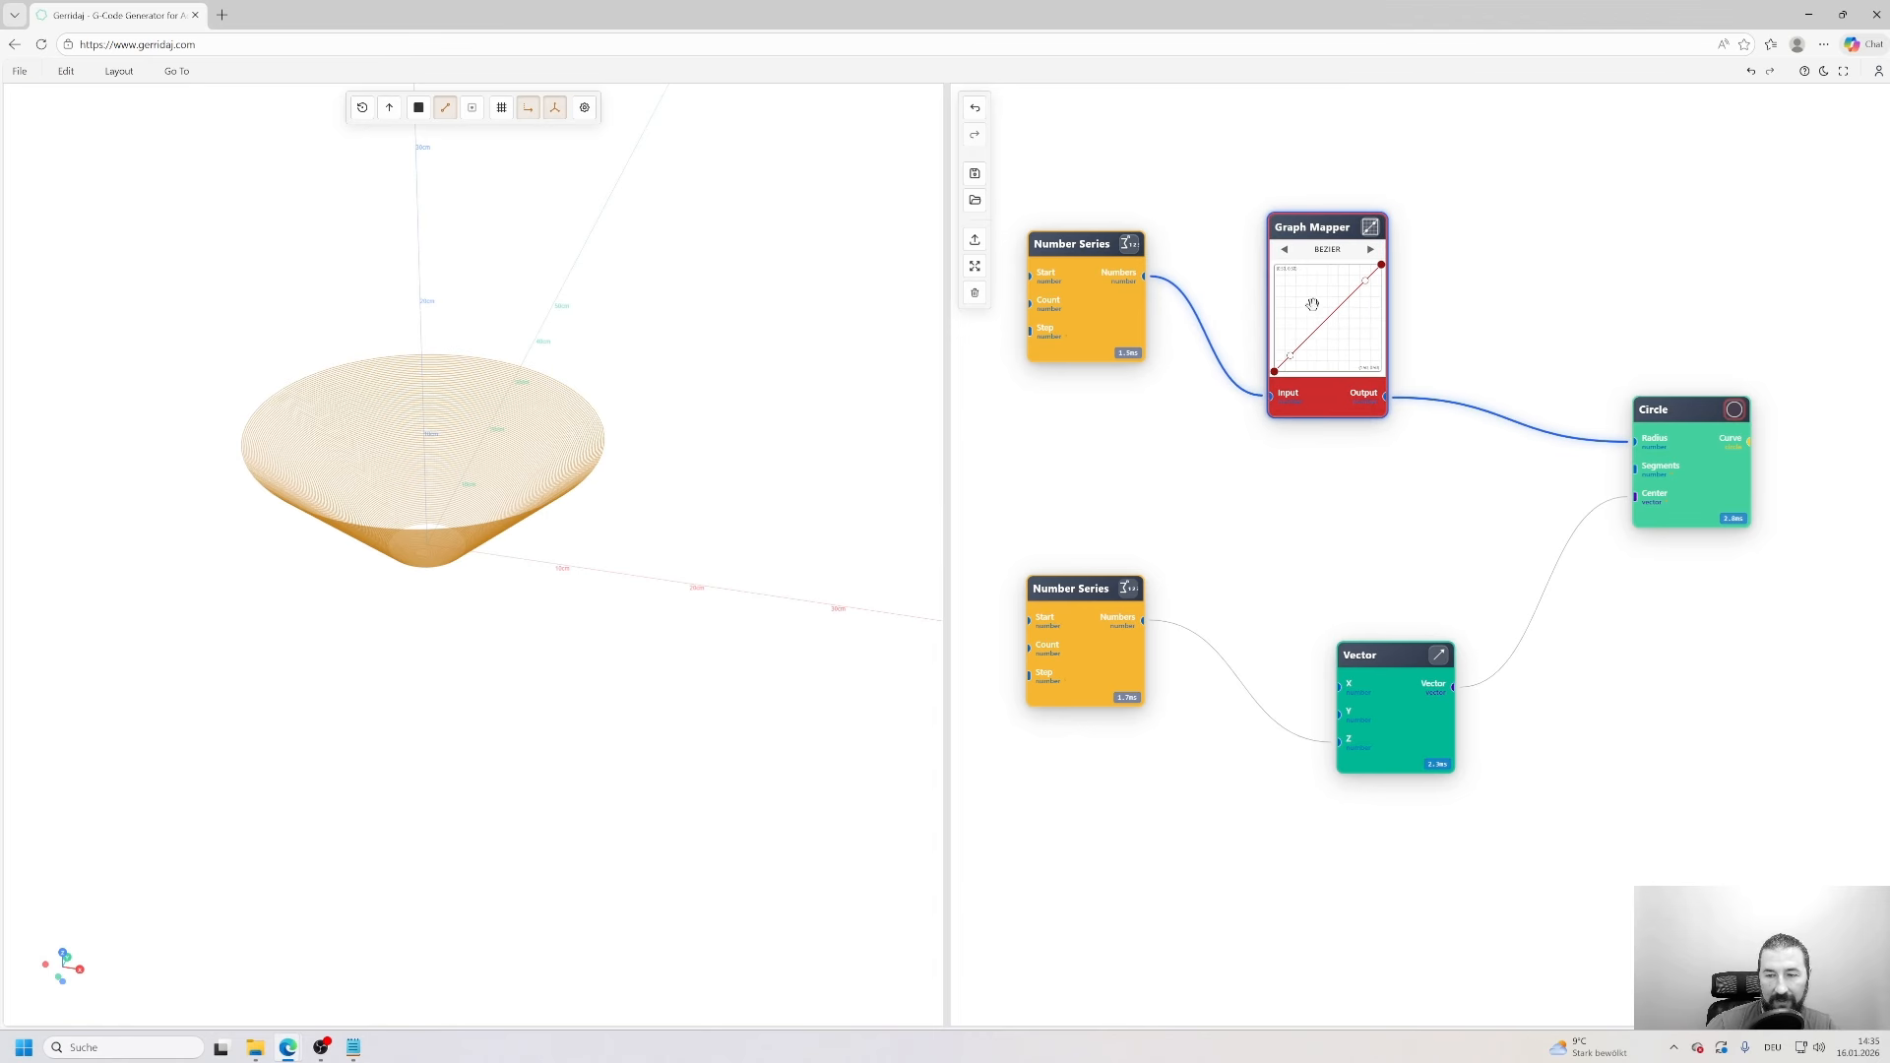
left_click_drag(1083, 589, 1088, 663)
left_click_drag(1398, 665, 1386, 576)
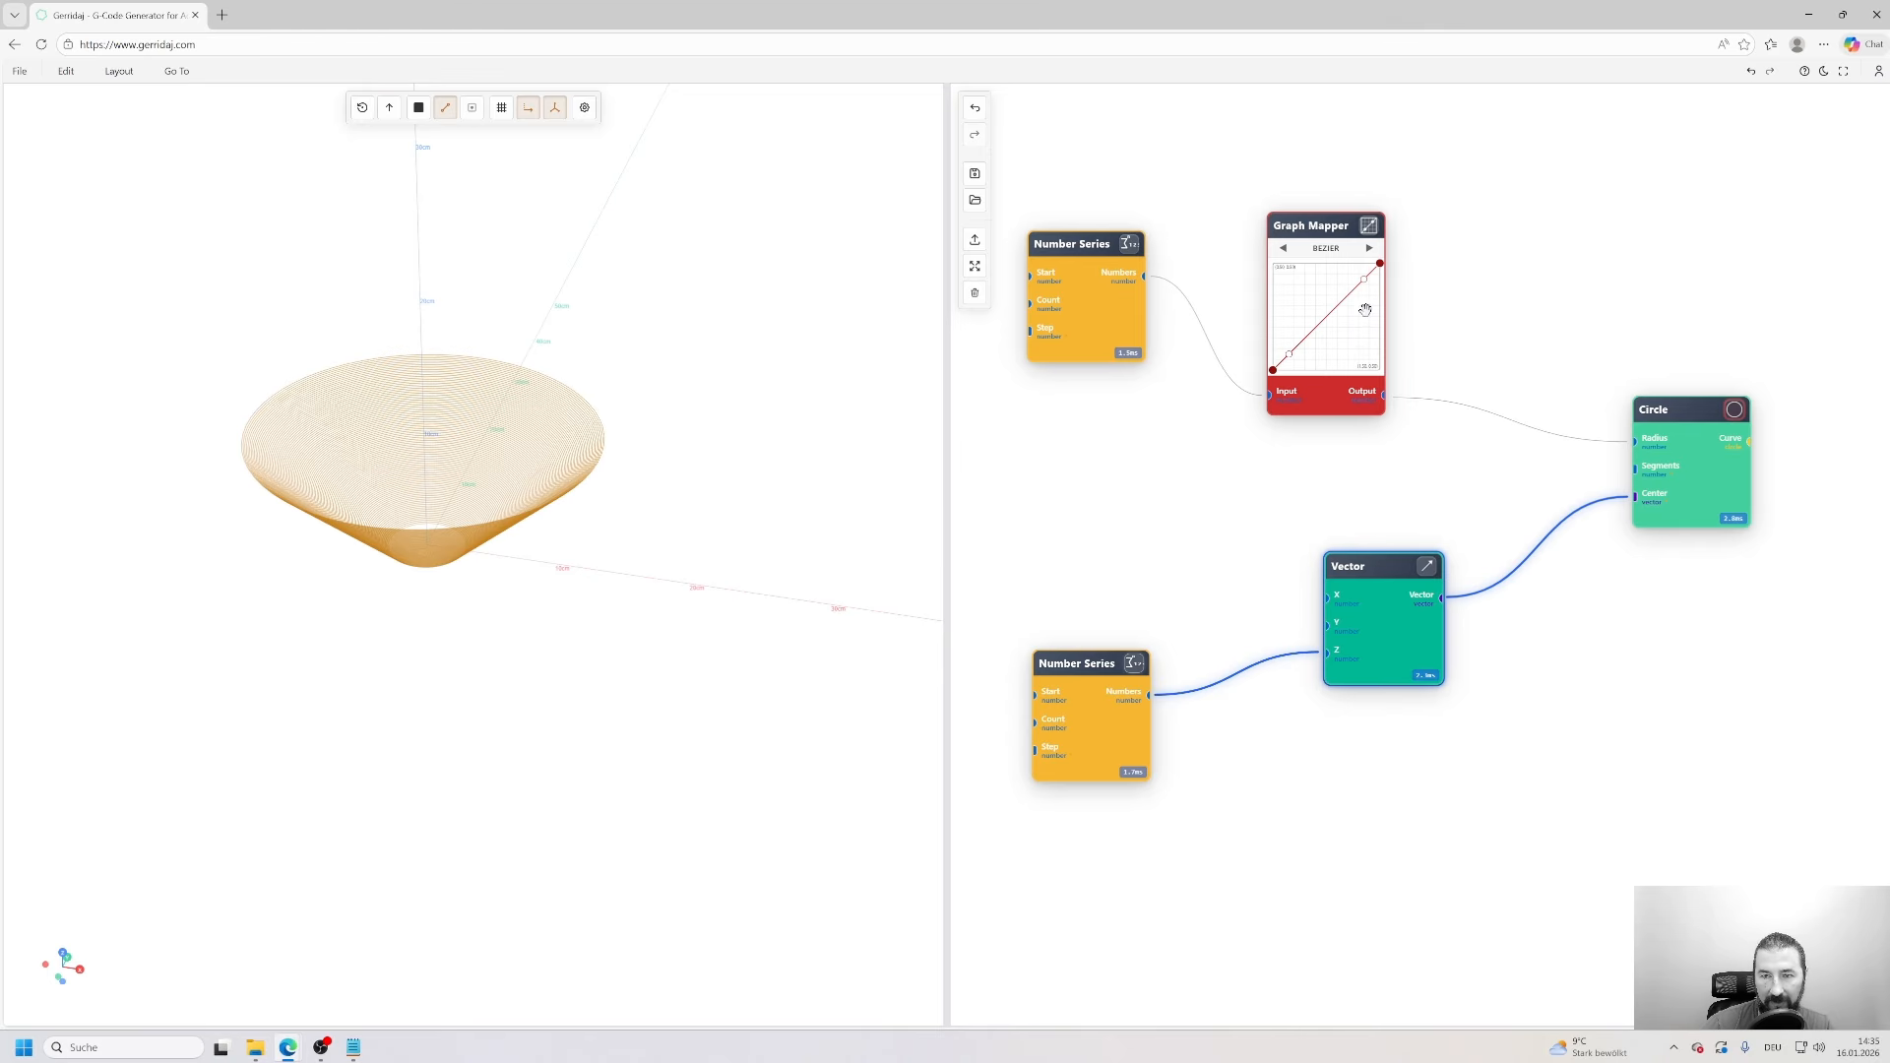
- Shape the Graph Mapper's Bezier curve into an arch with a lowered end point, giving a rounded bowl with a narrowed rim
mouse_move(645, 497)
left_mouse_down()
mouse_move(642, 437)
mouse_move(633, 465)
left_mouse_up()
left_click_drag(1365, 283, 1333, 243)
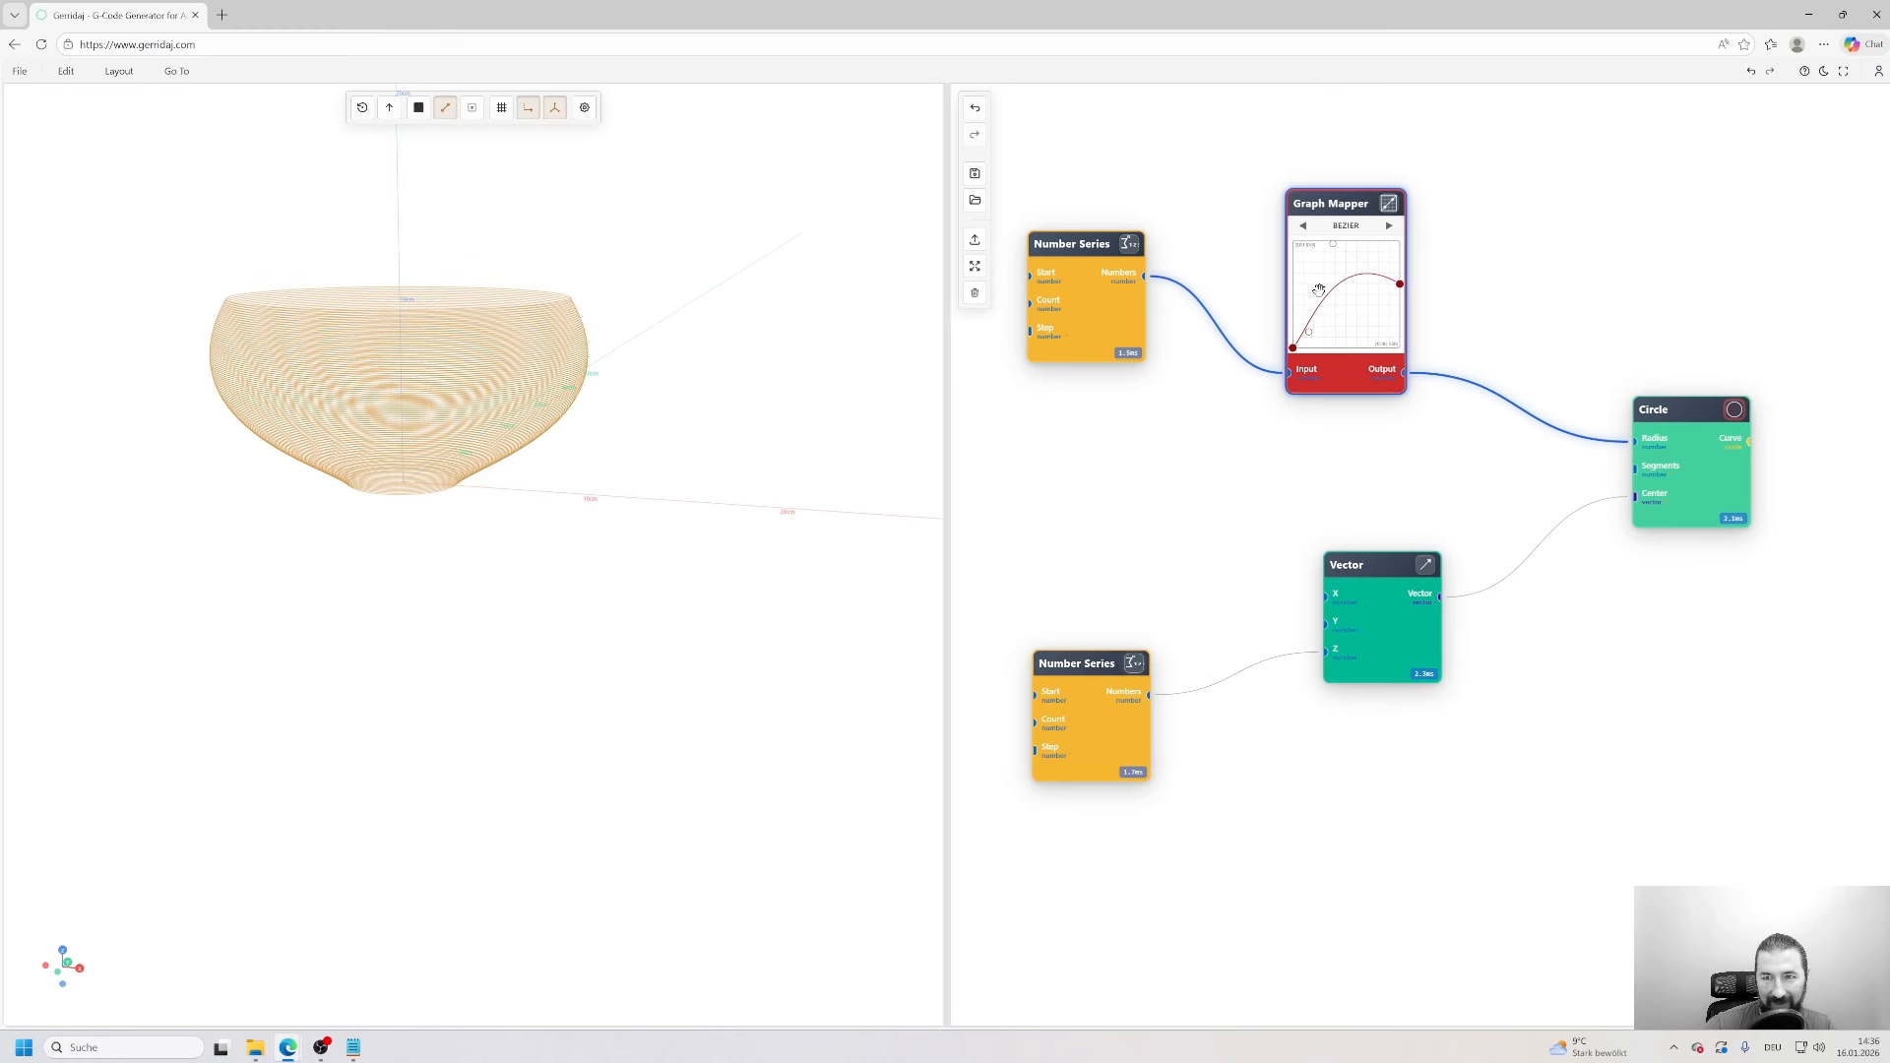
left_click_drag(1308, 332, 1321, 274)
left_click_drag(756, 393, 848, 409)
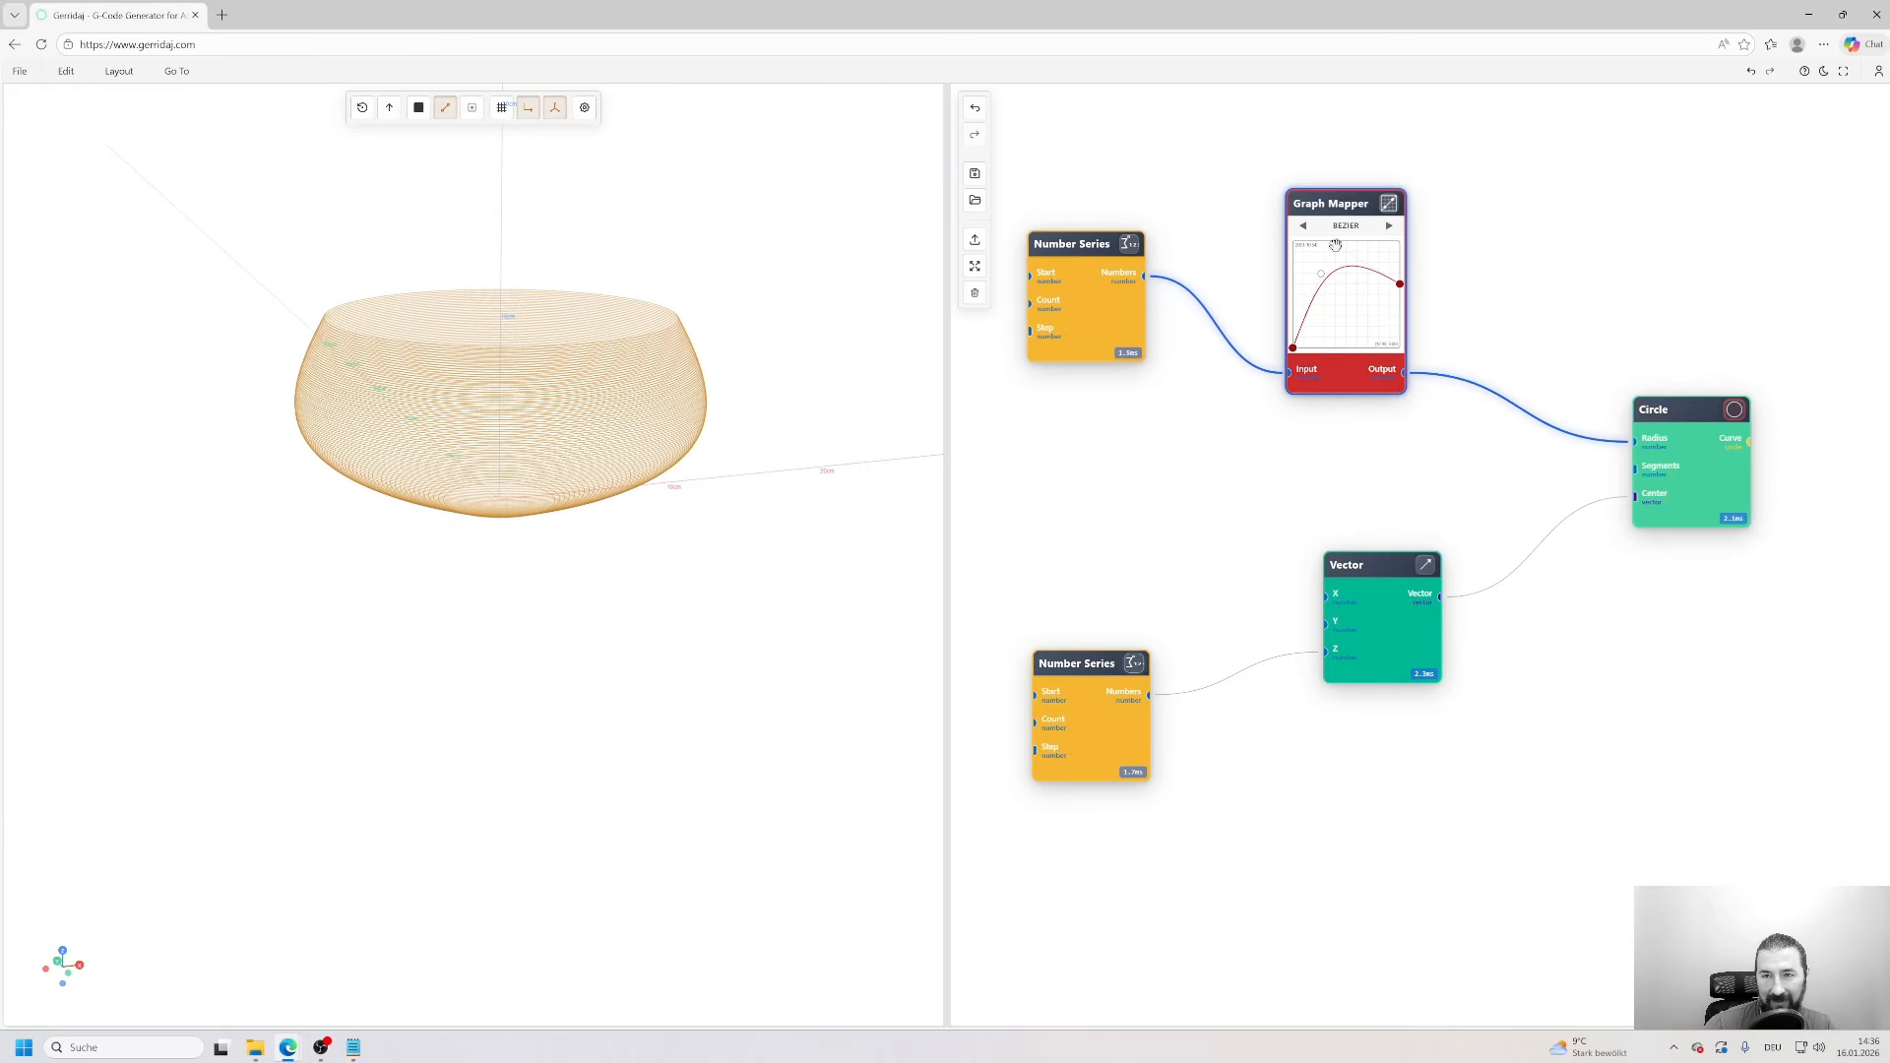
mouse_move(1336, 245)
left_mouse_down()
mouse_move(1403, 286)
mouse_move(1389, 313)
mouse_move(1361, 255)
mouse_move(1337, 263)
mouse_move(1363, 246)
mouse_move(1343, 255)
left_mouse_up()
scroll(731, 436, "down", 2)
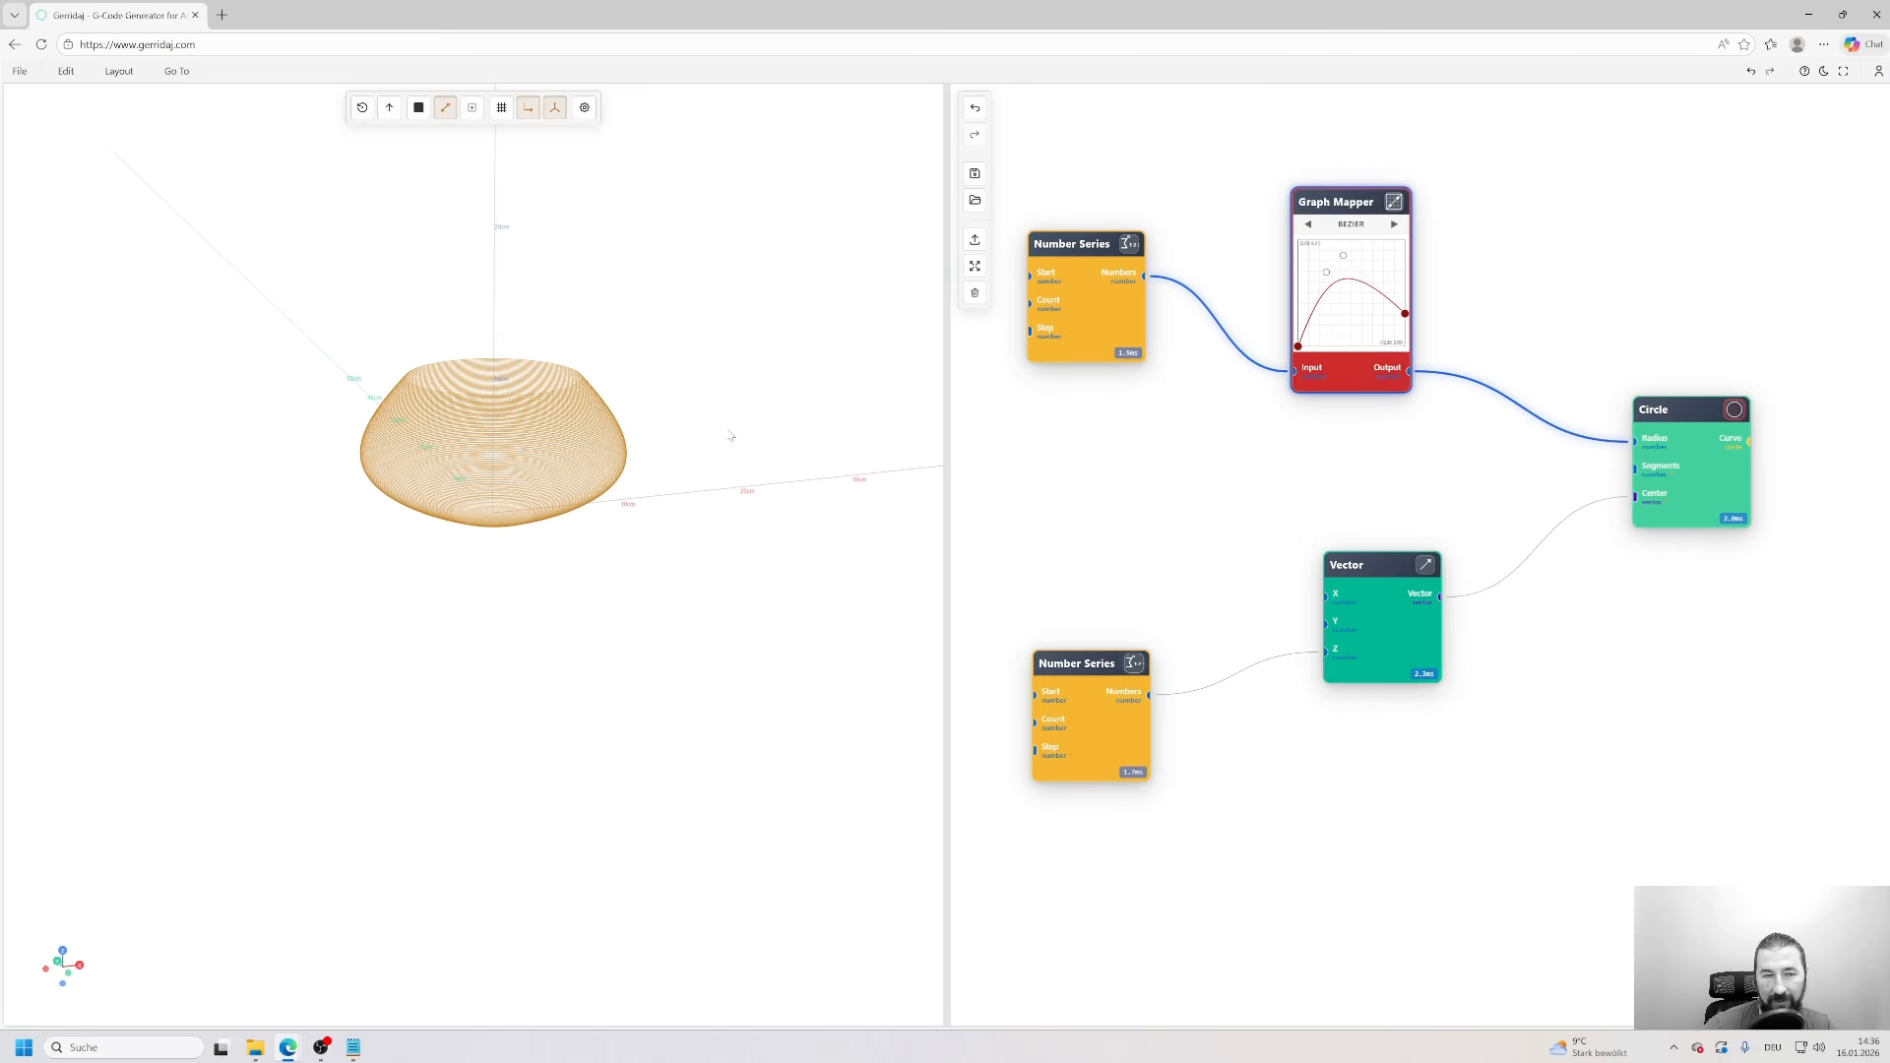
left_click_drag(689, 509, 777, 548)
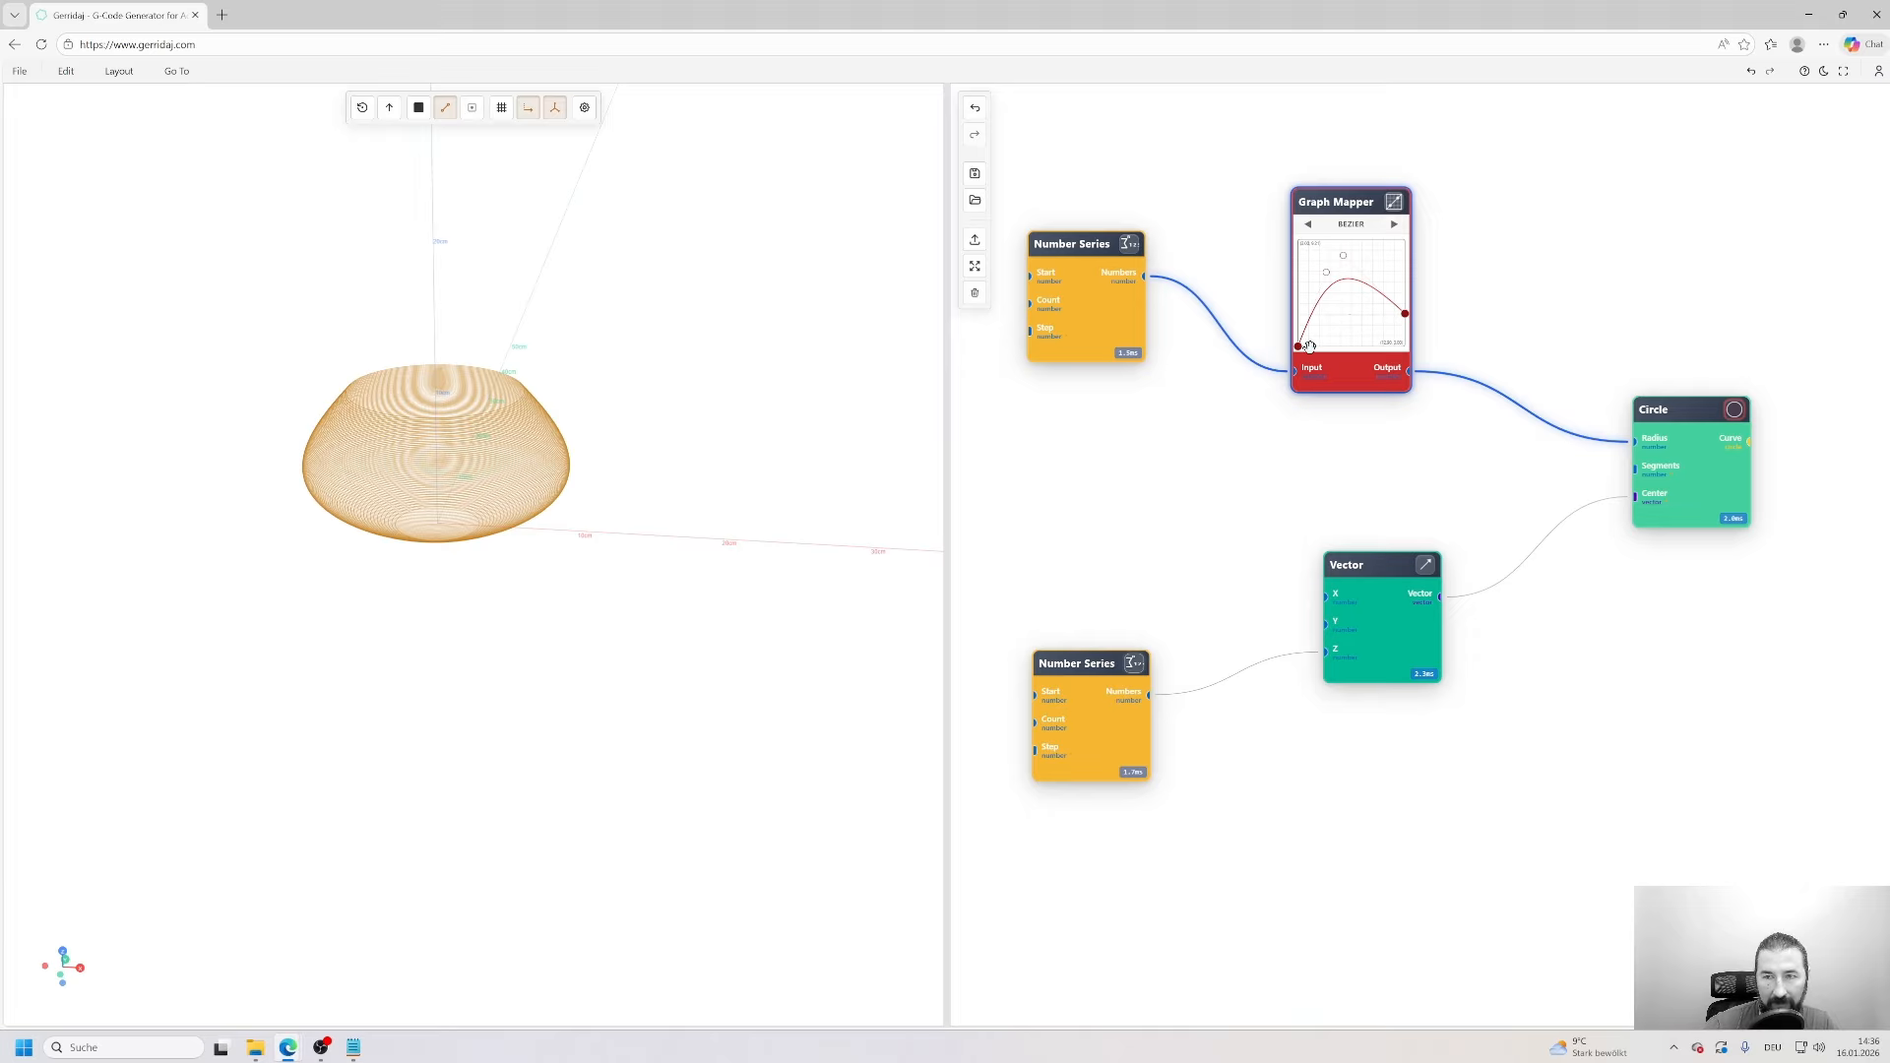
mouse_move(1299, 346)
left_mouse_down()
mouse_move(1300, 311)
mouse_move(1298, 358)
left_mouse_up()
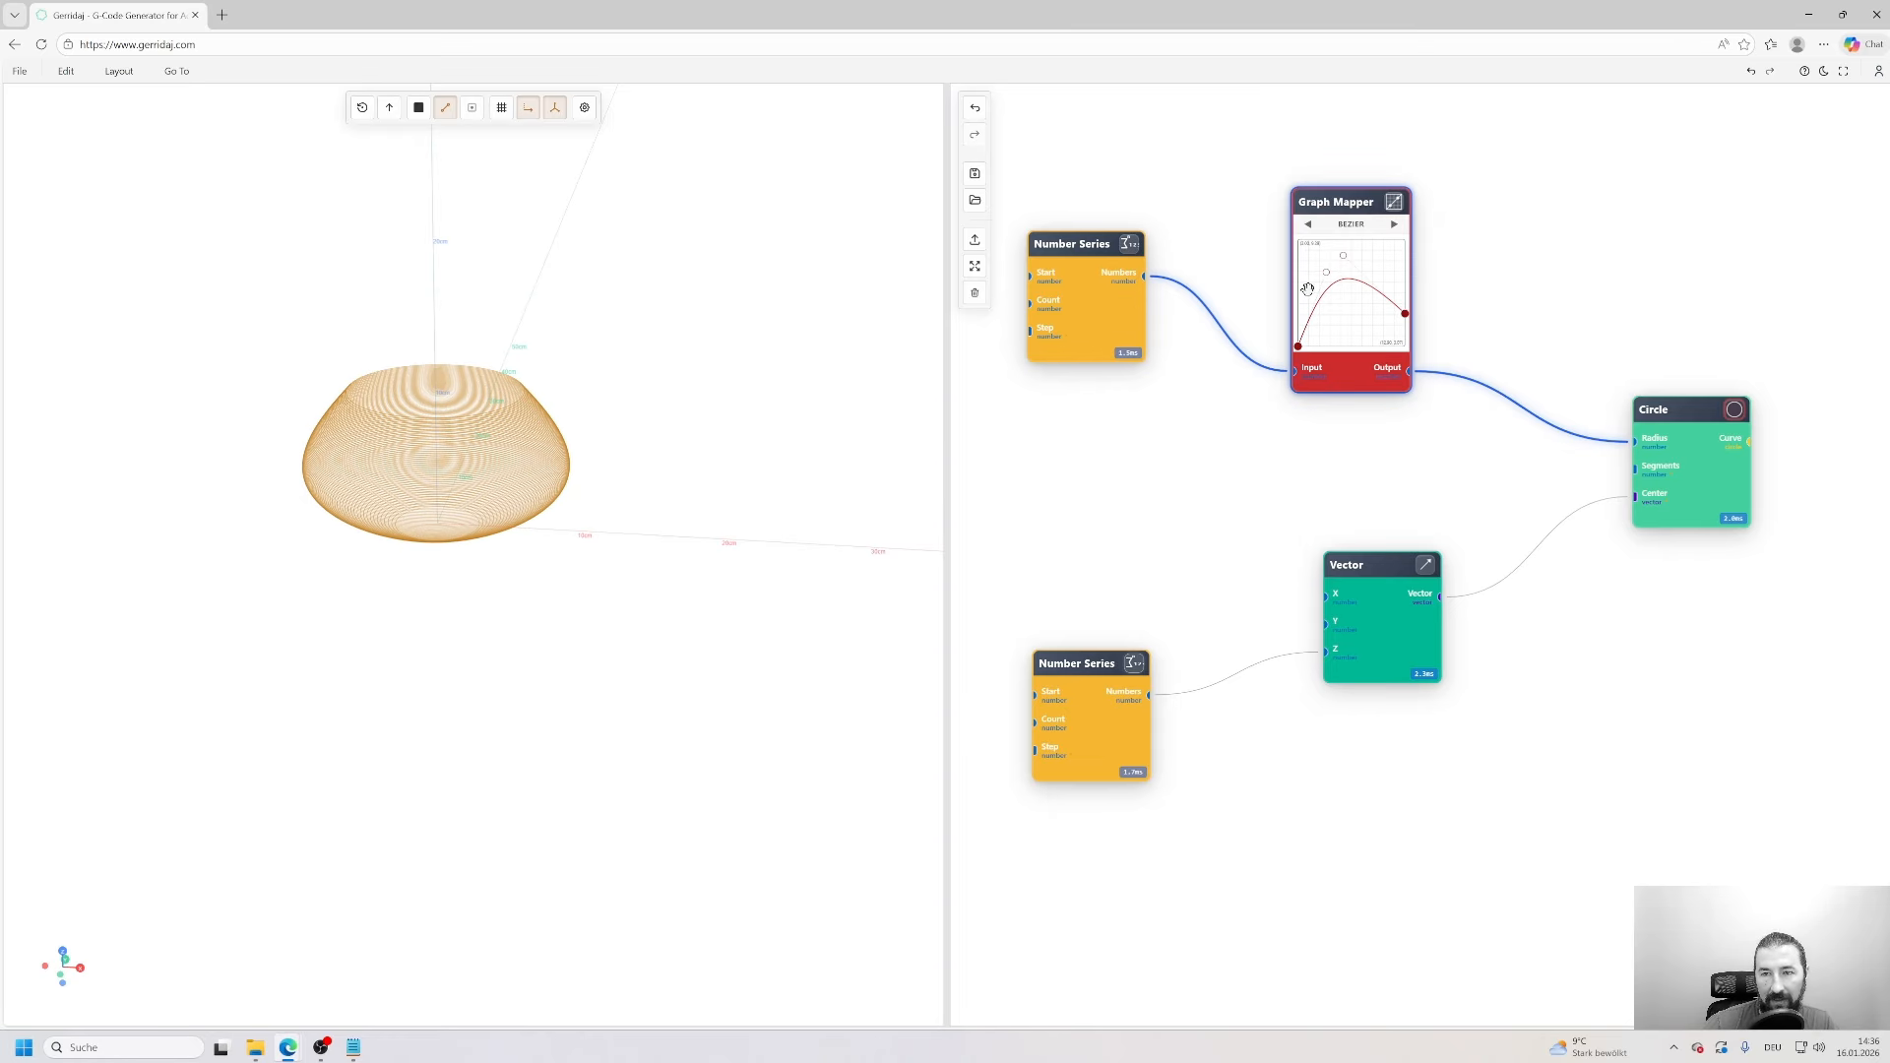
left_click_drag(838, 458, 754, 504)
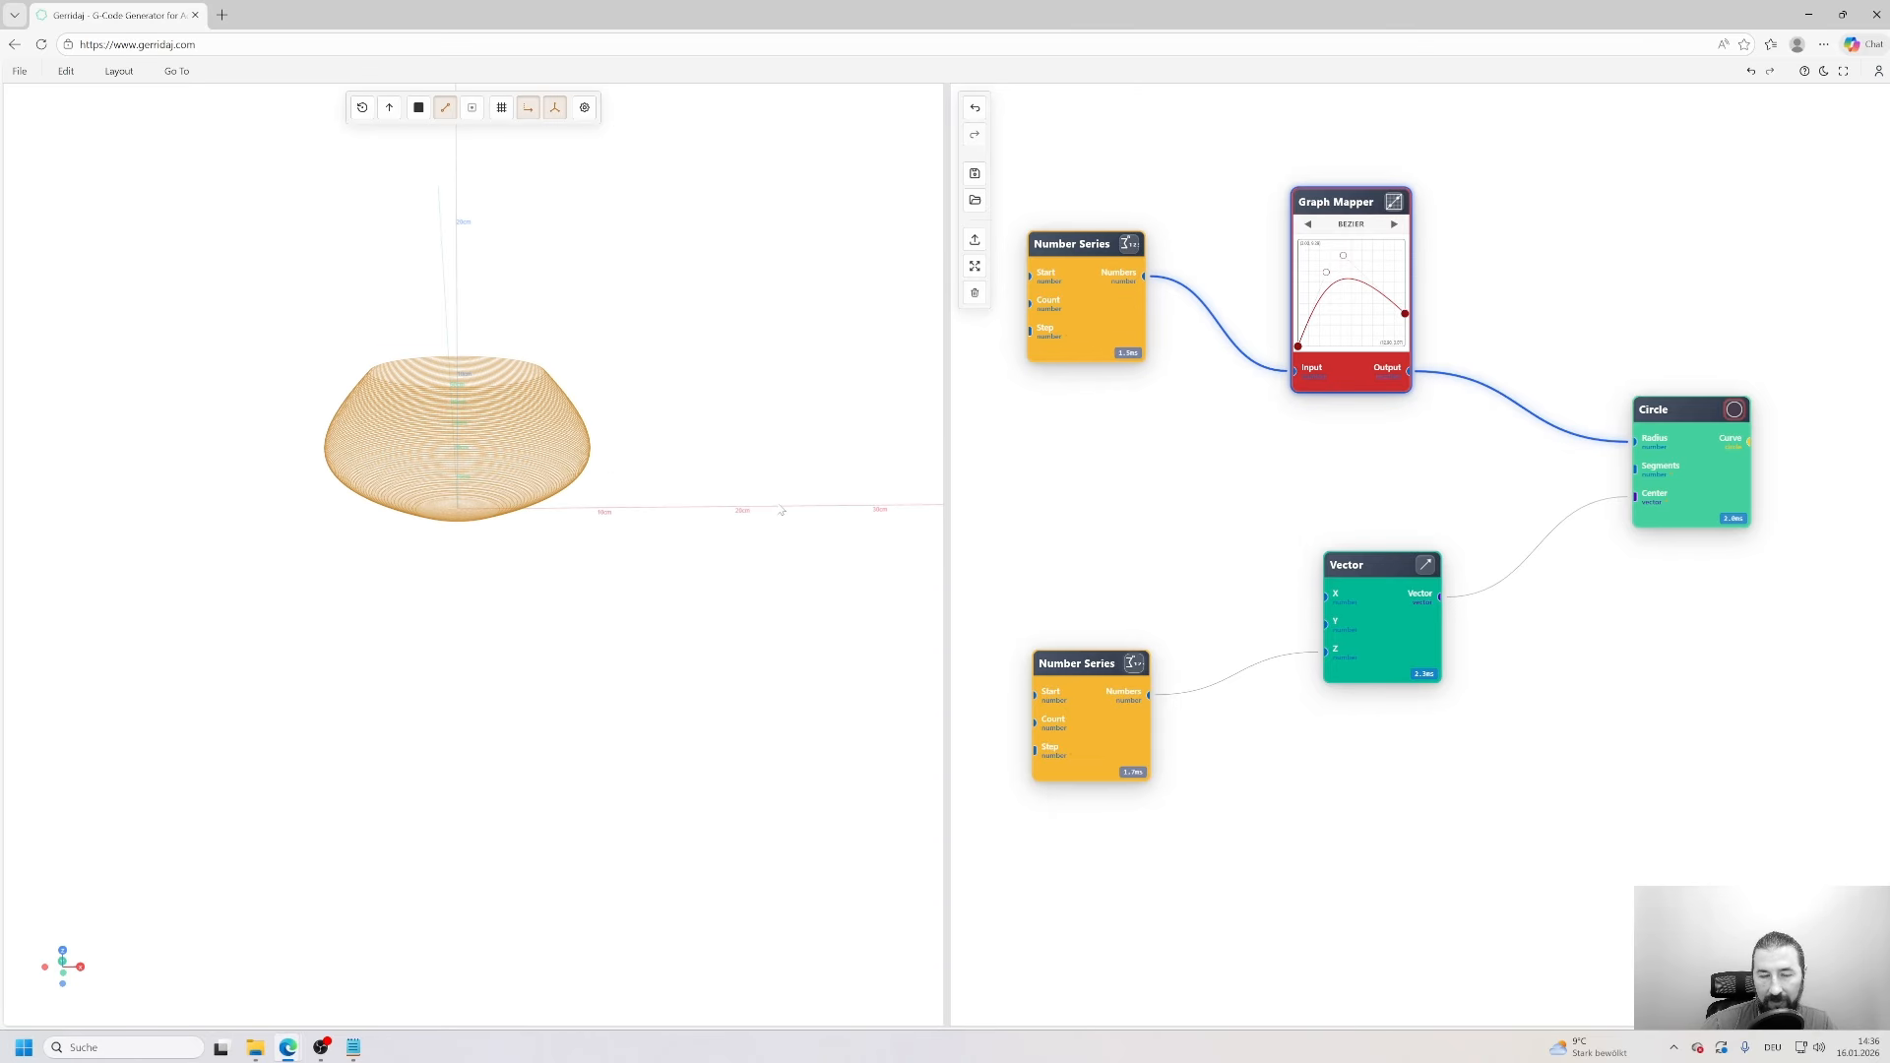
- Try the Graph Mapper's Polygon type, adding two intermediate points for a steep step in the profile and lowering the end point
left_click(1395, 226)
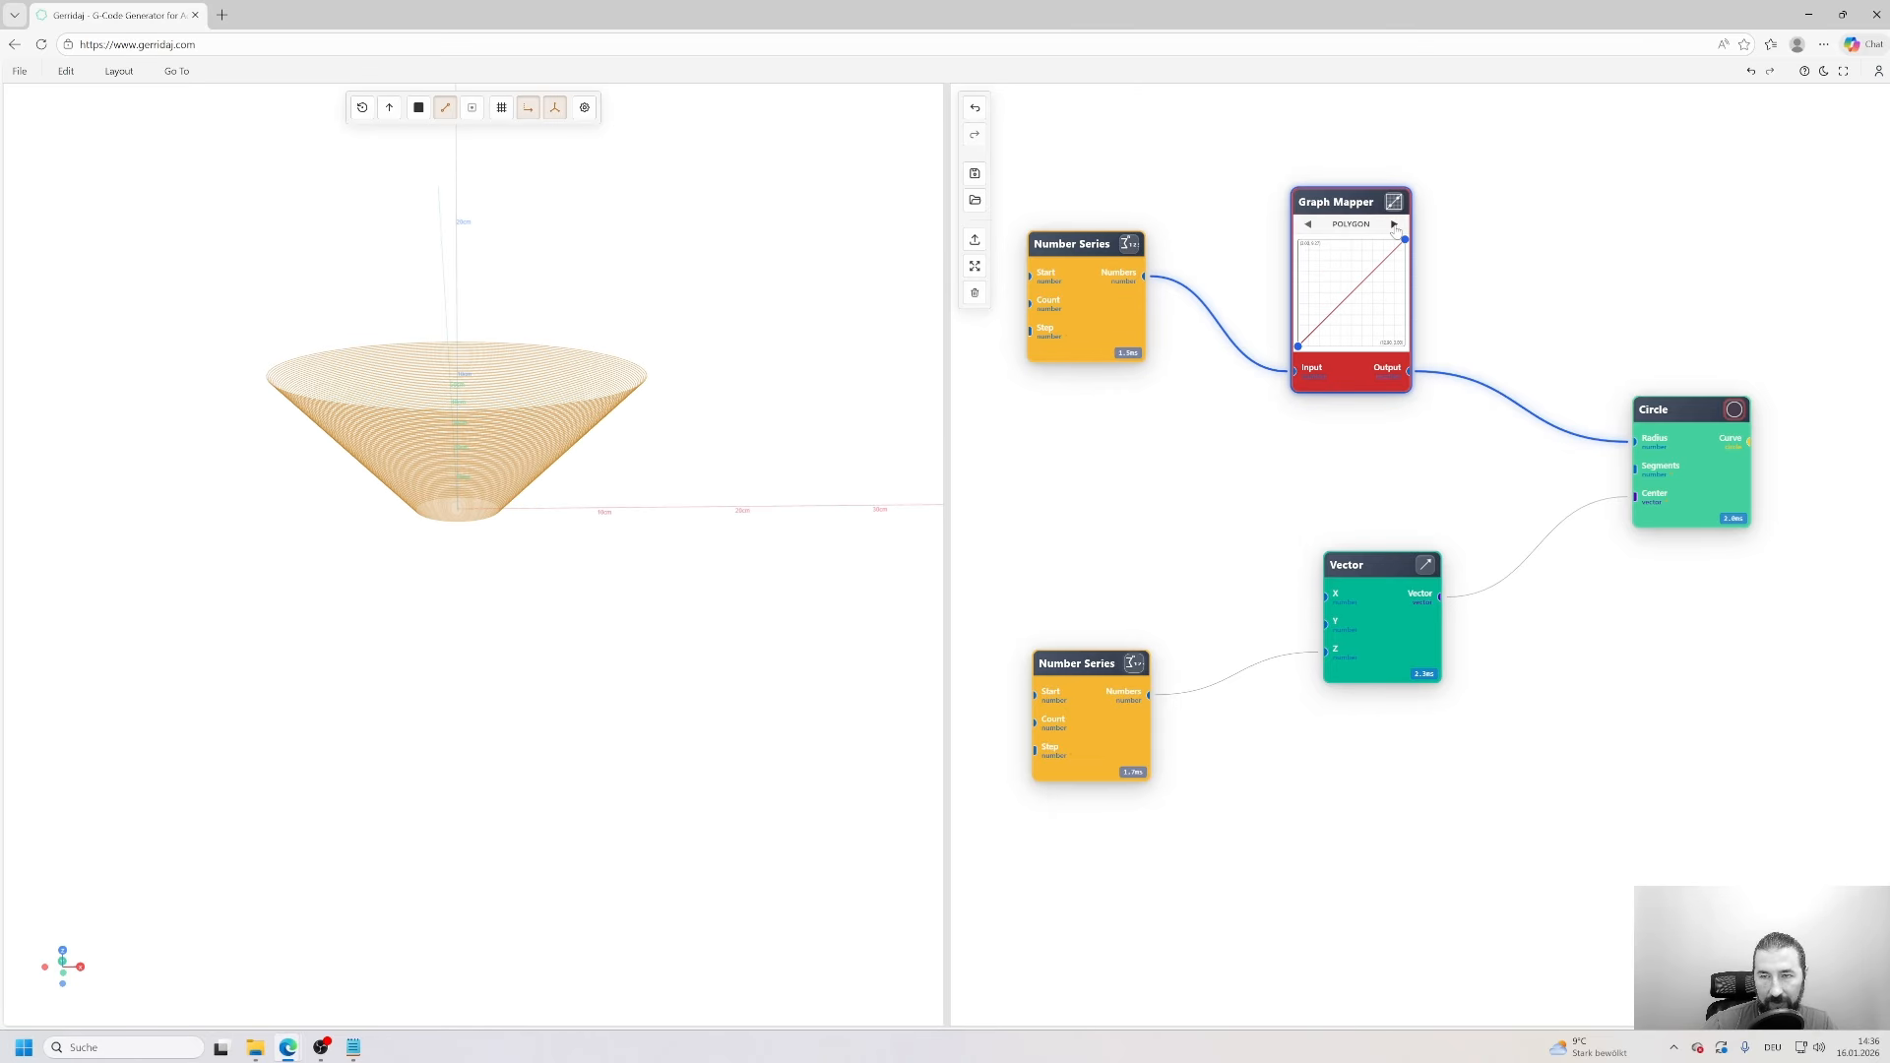
left_click(1368, 279)
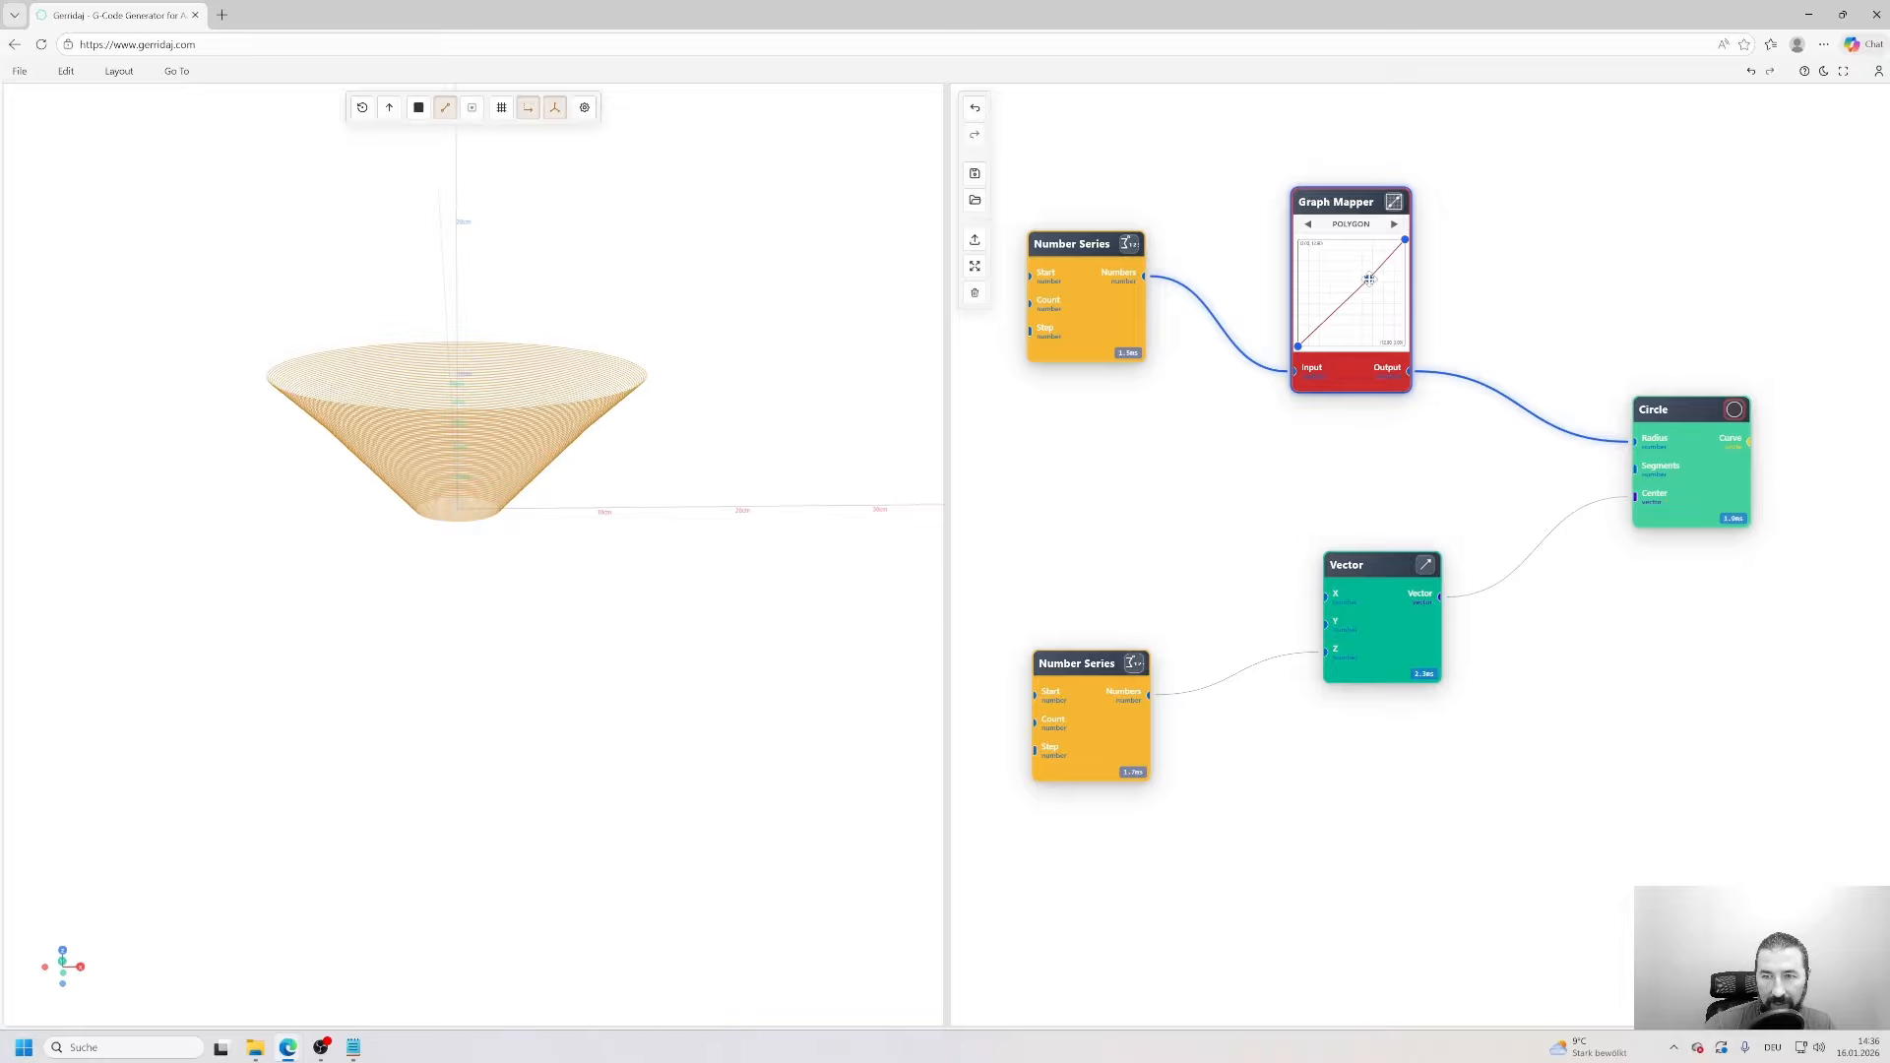
left_click_drag(1369, 279, 1337, 317)
left_click(1328, 300)
left_click_drag(1337, 317, 1339, 320)
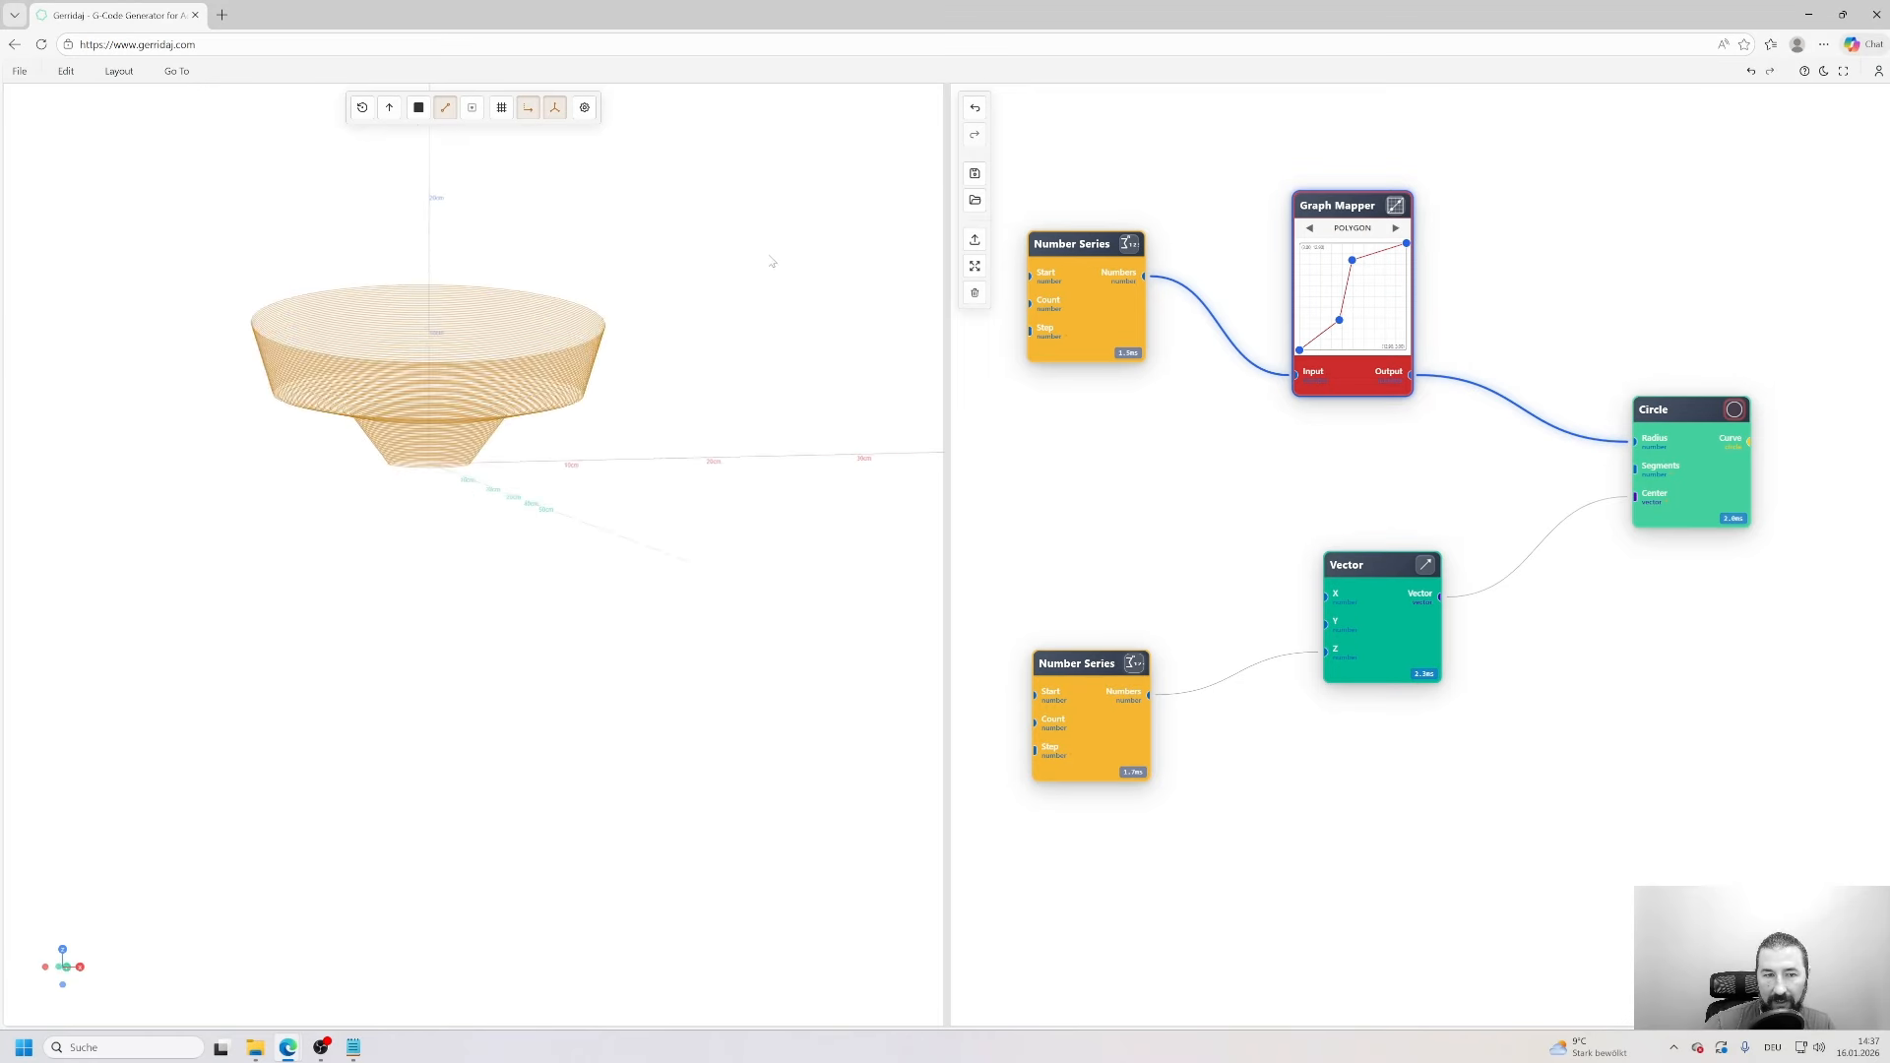
left_click_drag(772, 262, 806, 308)
left_click_drag(1355, 258, 1407, 269)
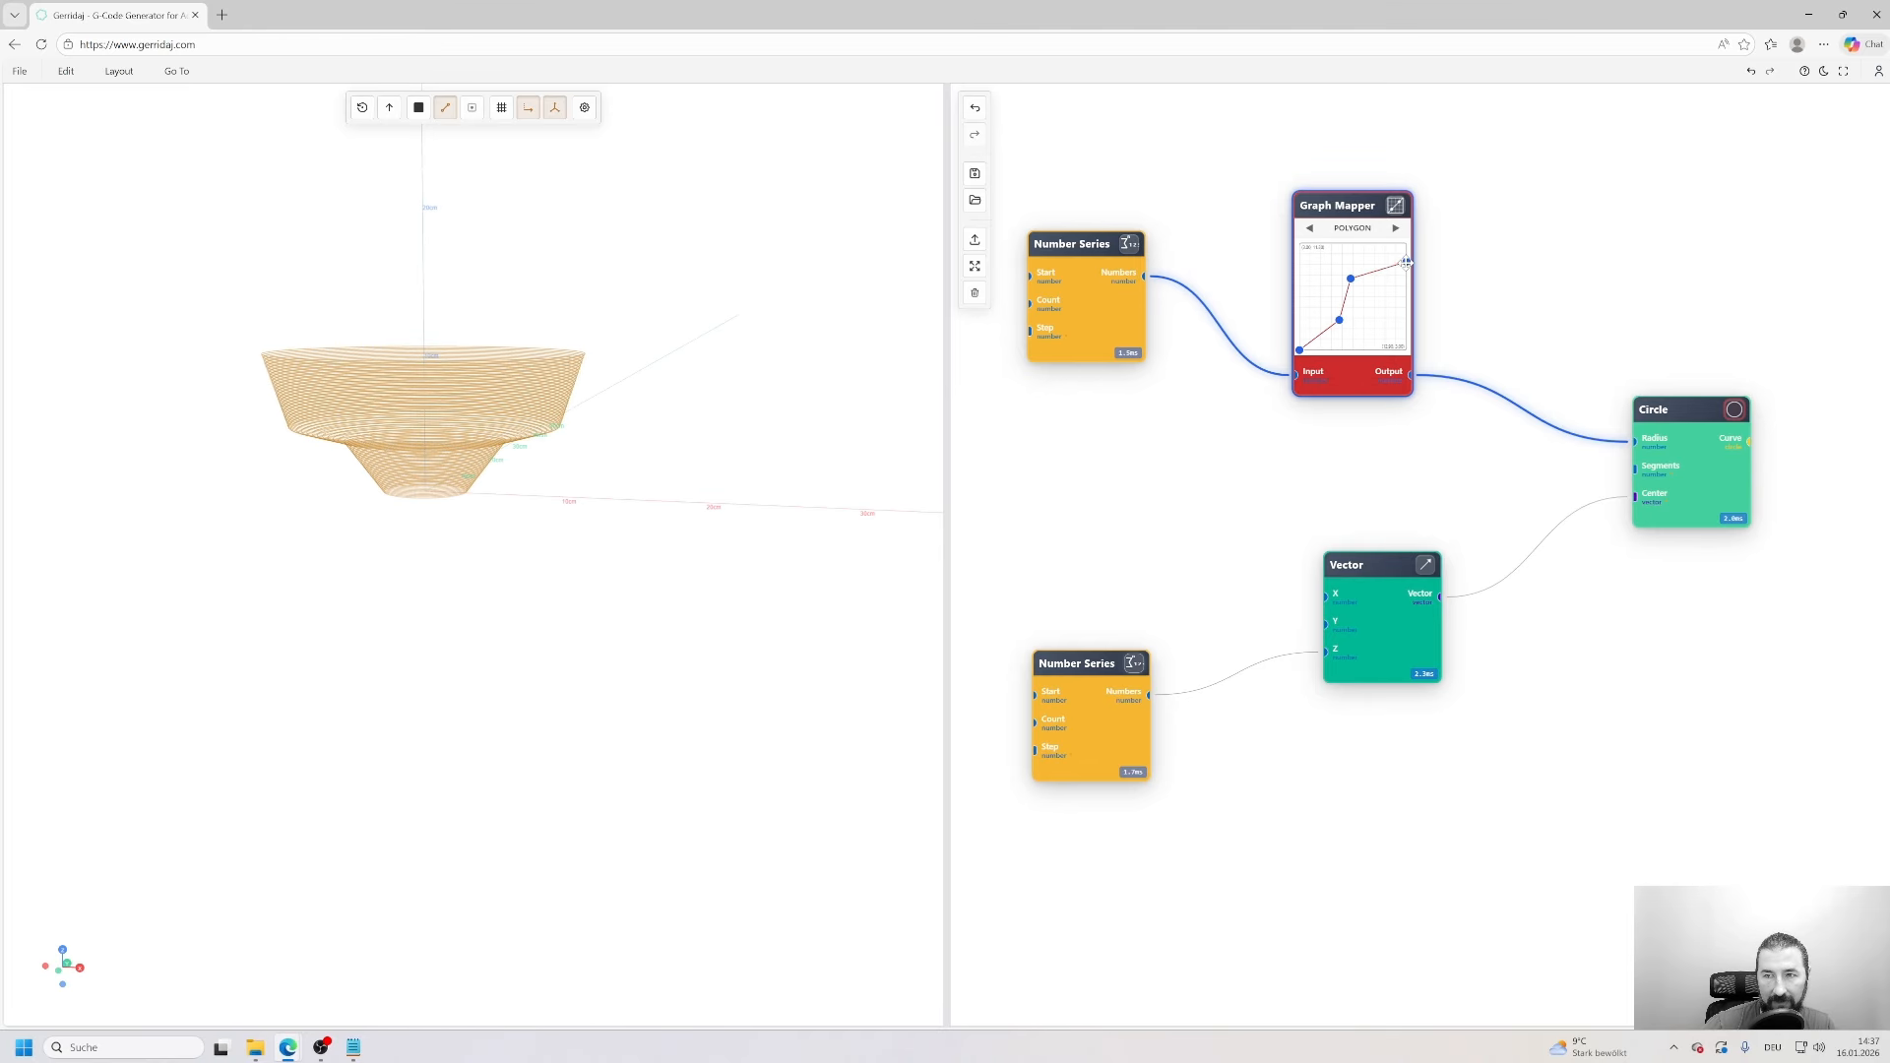
- Return the Graph Mapper to Bezier and try adding two intermediate anchor points for a double-bulged profile
left_click(1310, 229)
double_click(1351, 281)
left_click_drag(1351, 281, 1310, 291)
double_click(1319, 311)
right_click(1336, 314)
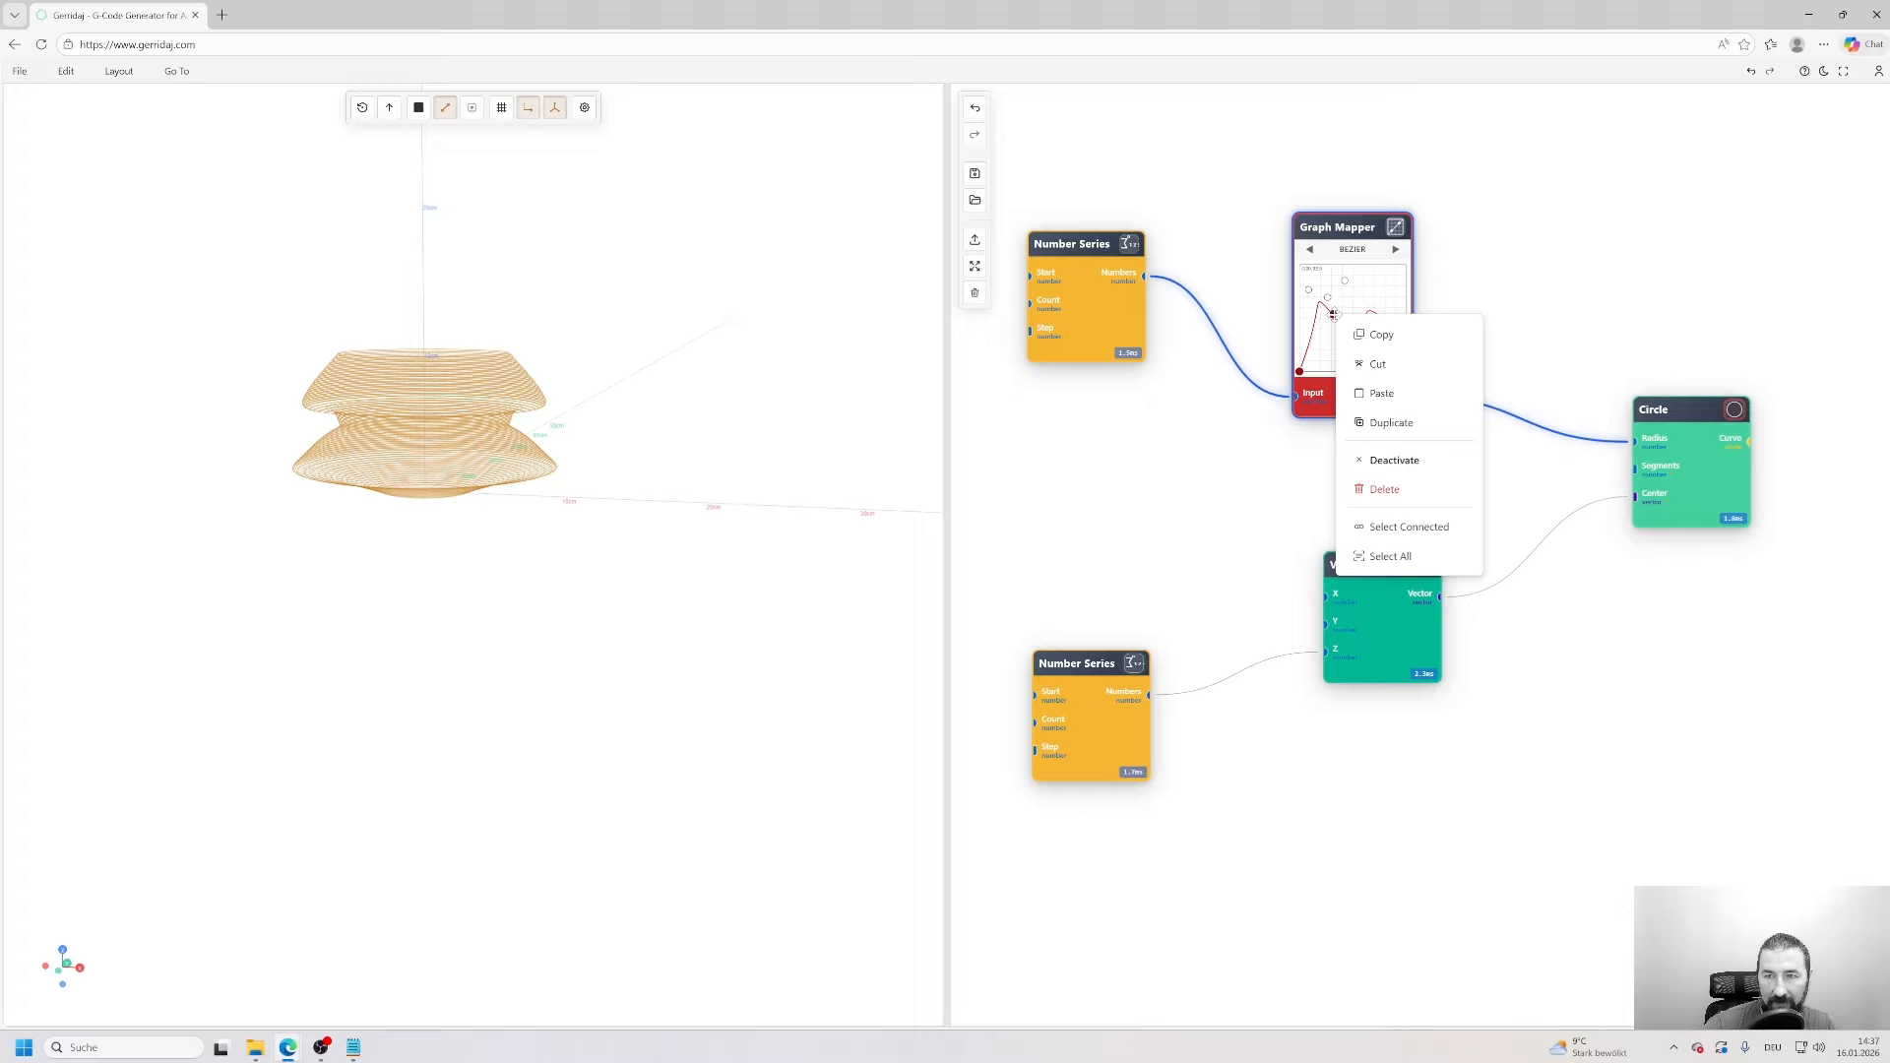
left_click(1504, 271)
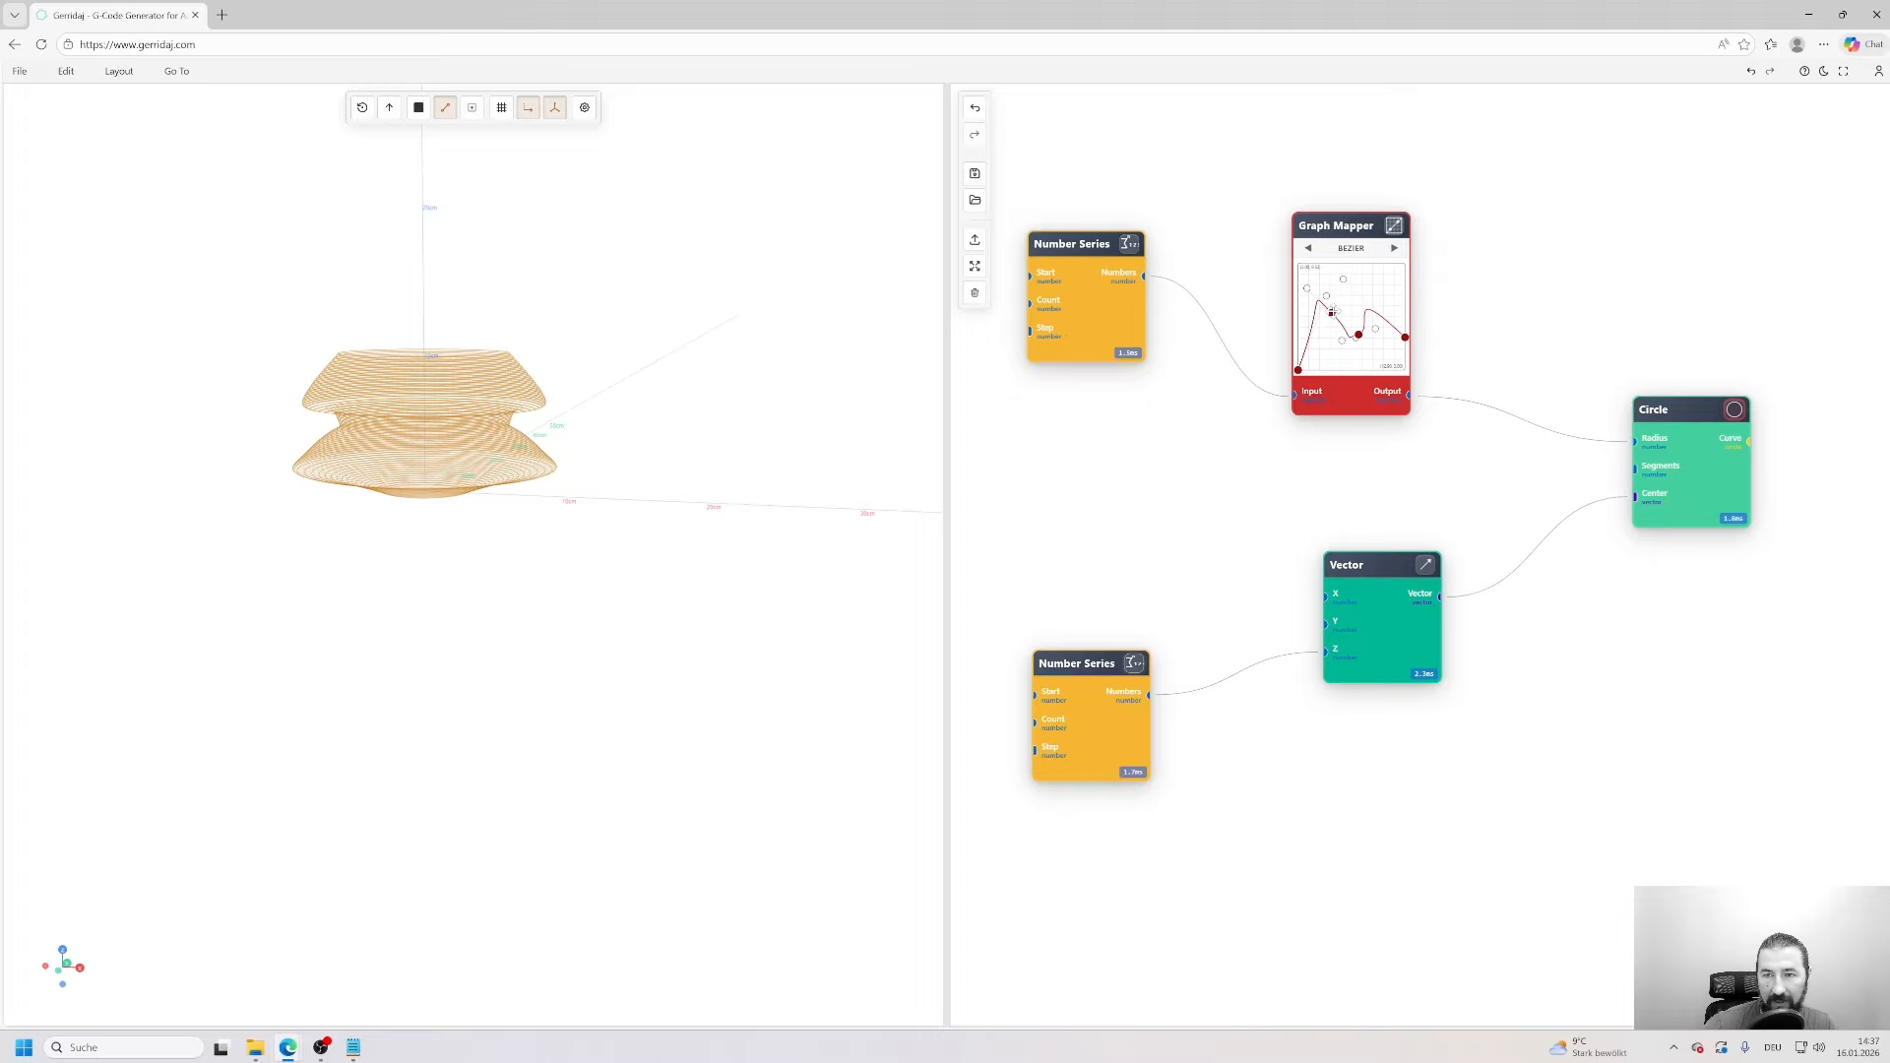
right_click(1334, 312)
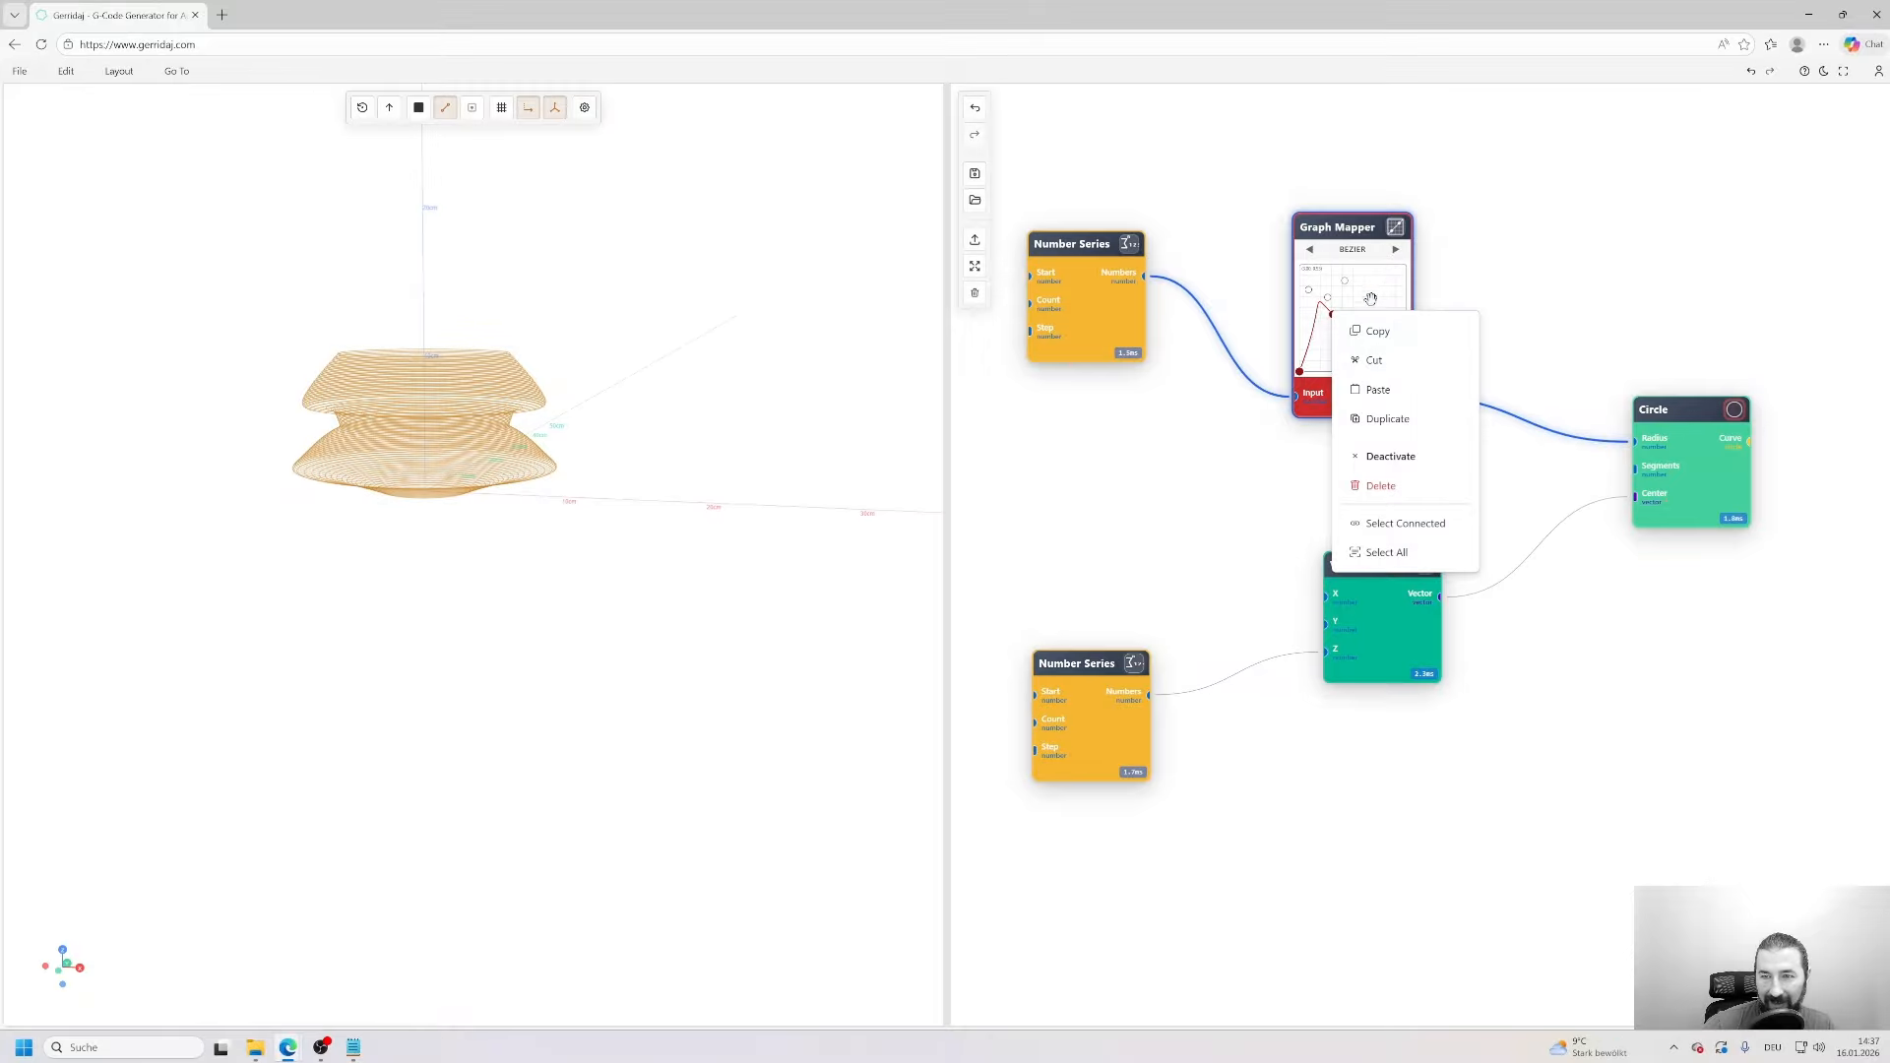
left_click(1230, 515)
- Remove the intermediate Bezier anchor points and adjust the handle to restore a single smooth arch
scroll(1369, 320, "up", 4)
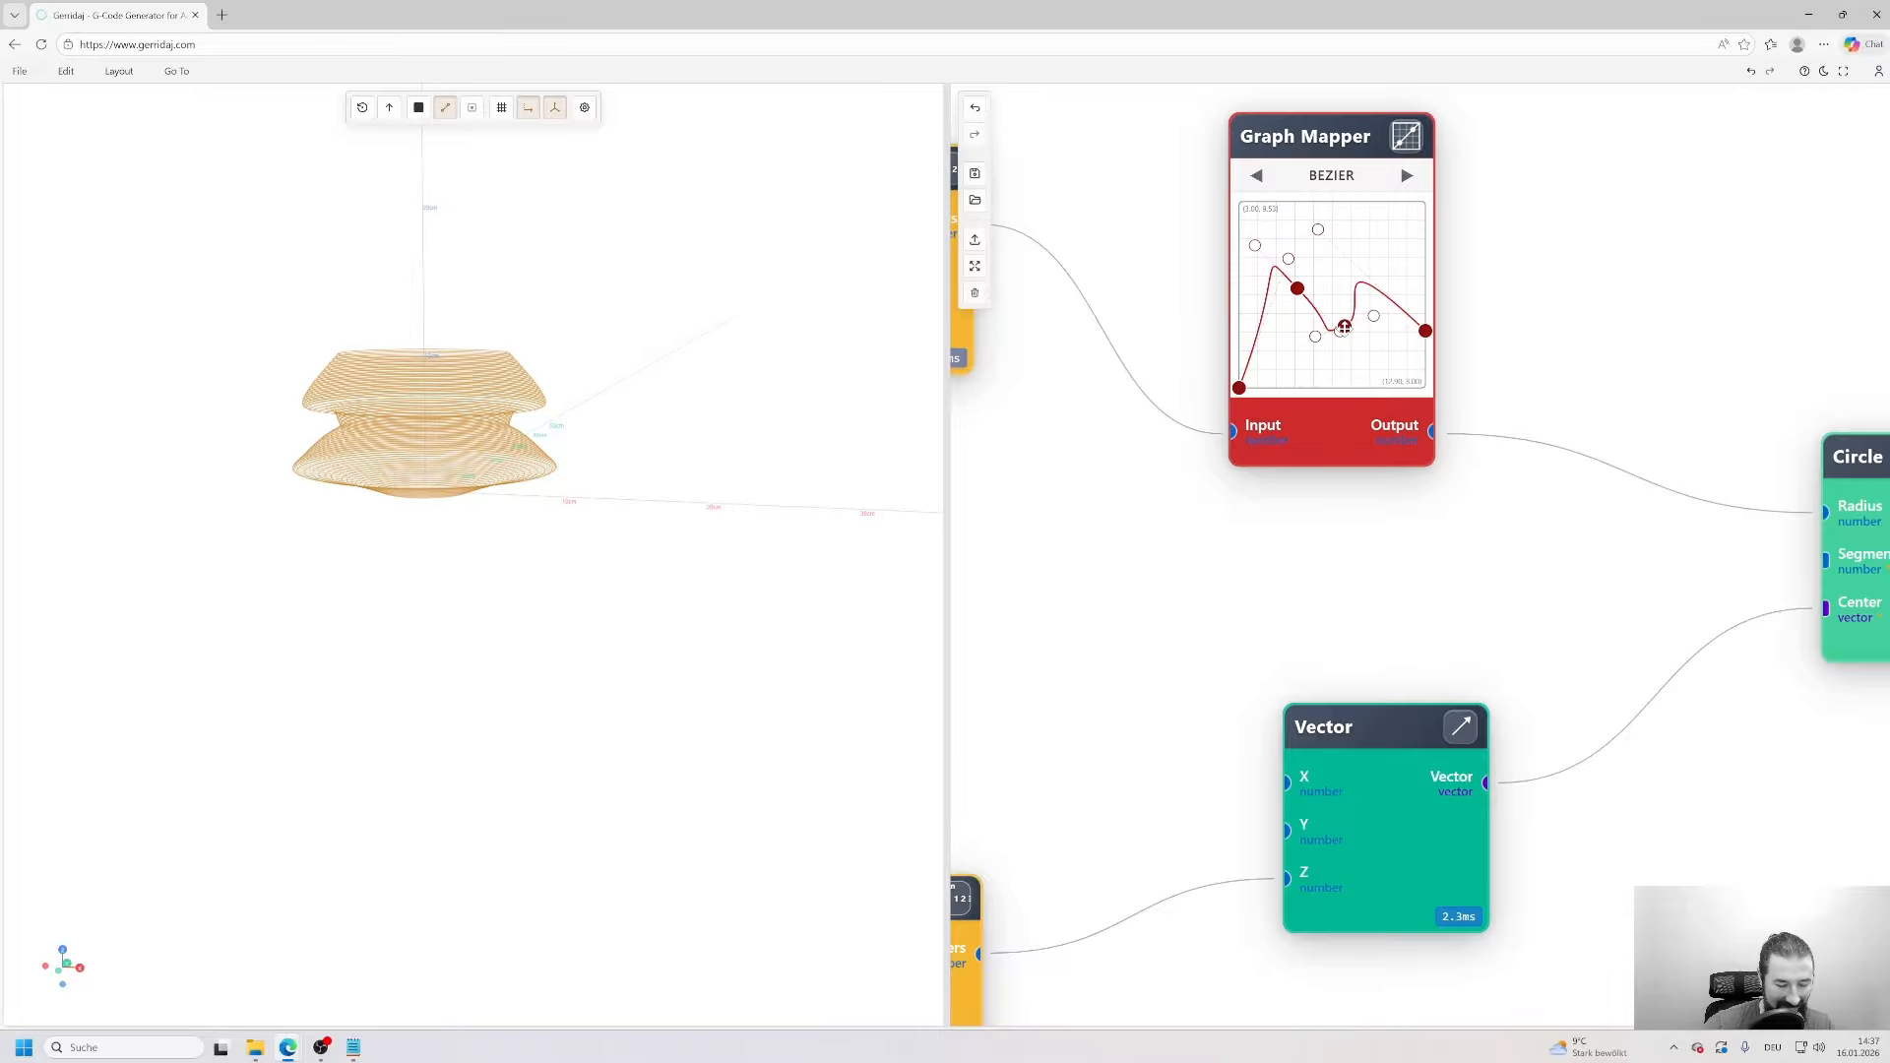
left_click_drag(1344, 328, 1319, 317)
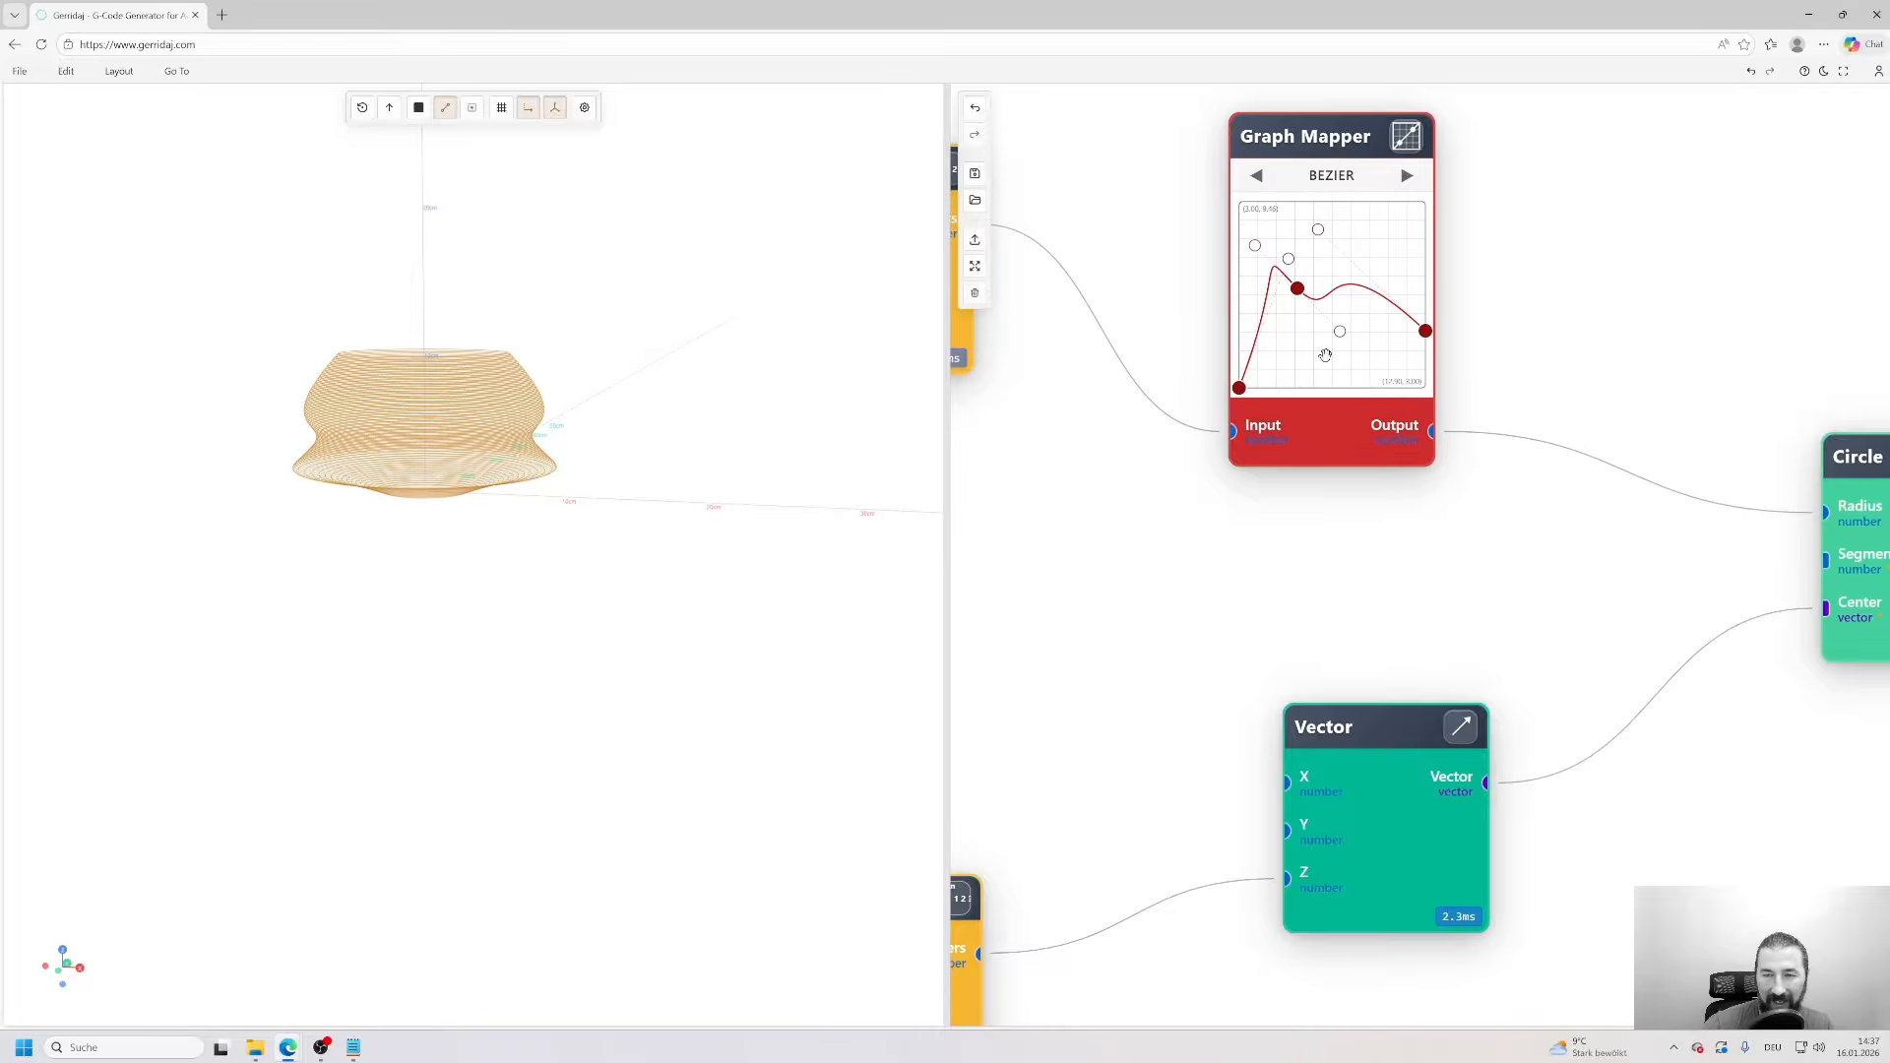
double_click(1298, 289)
left_click_drag(1289, 260, 1334, 248)
double_click(1323, 276)
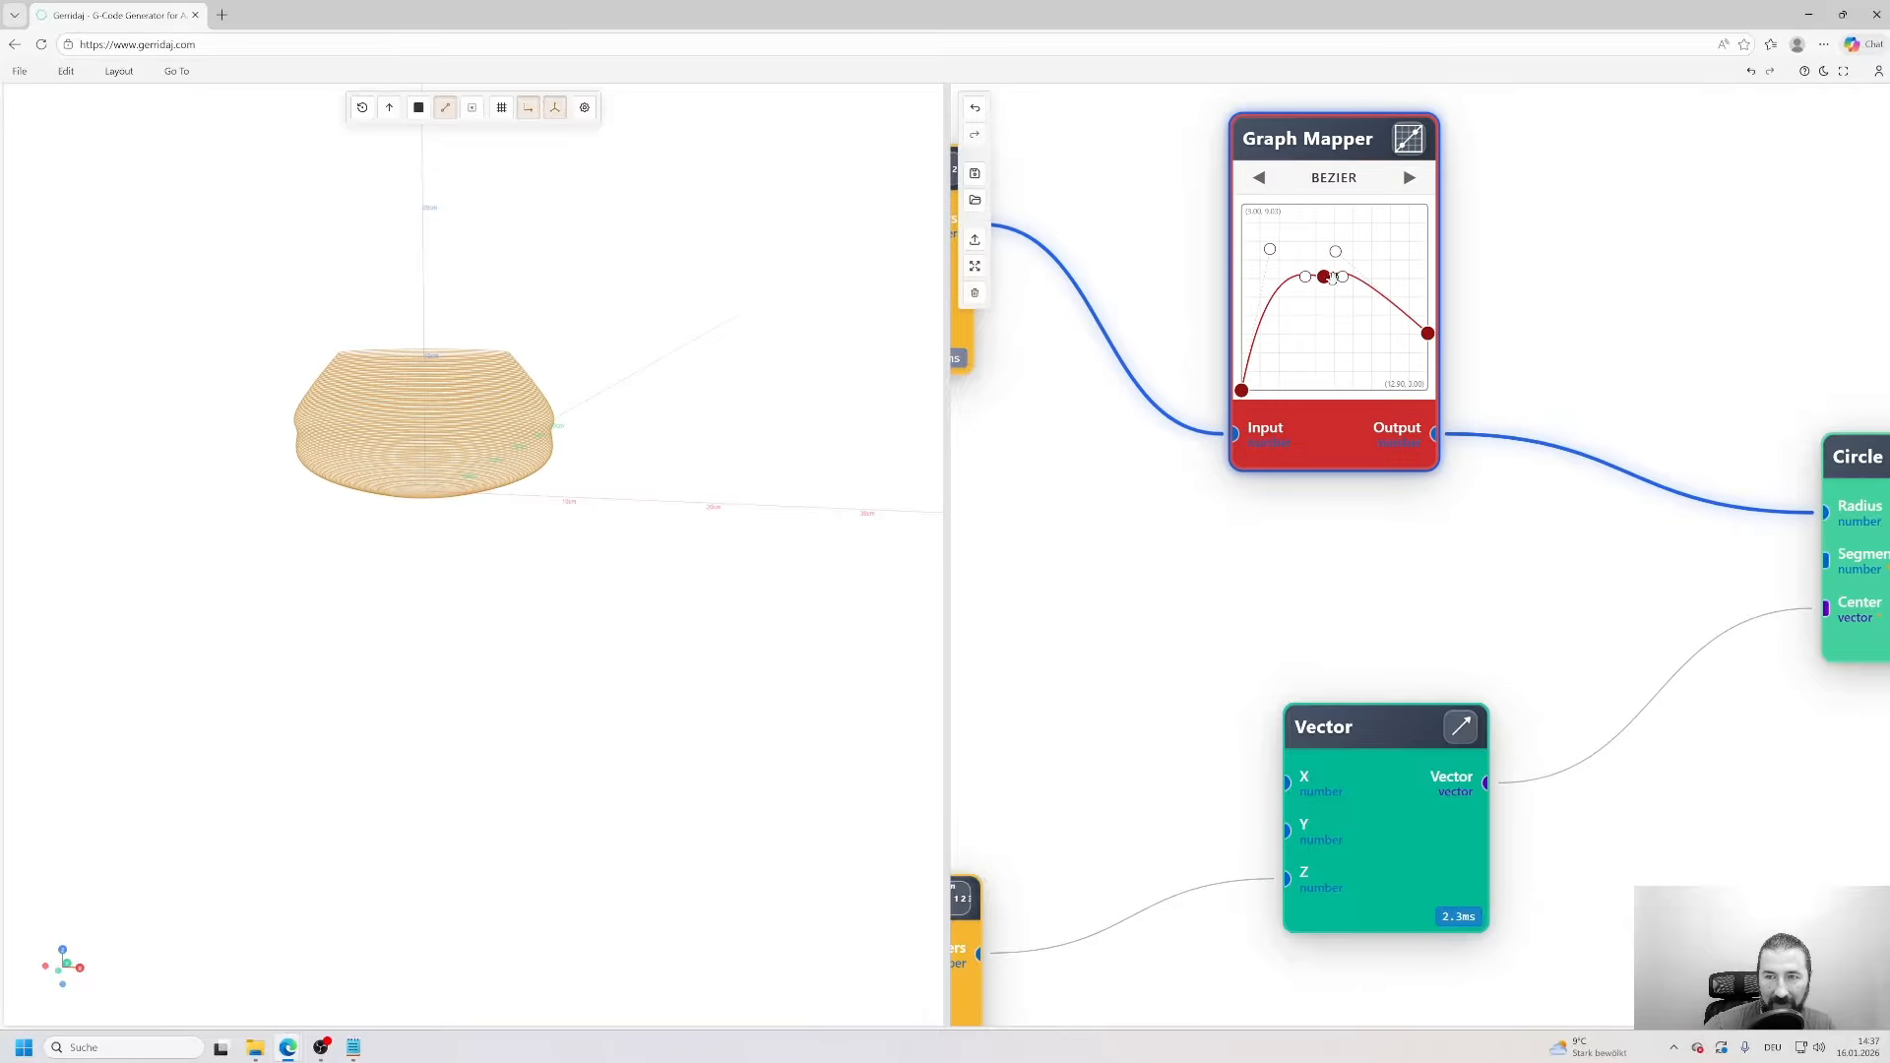
double_click(1325, 277)
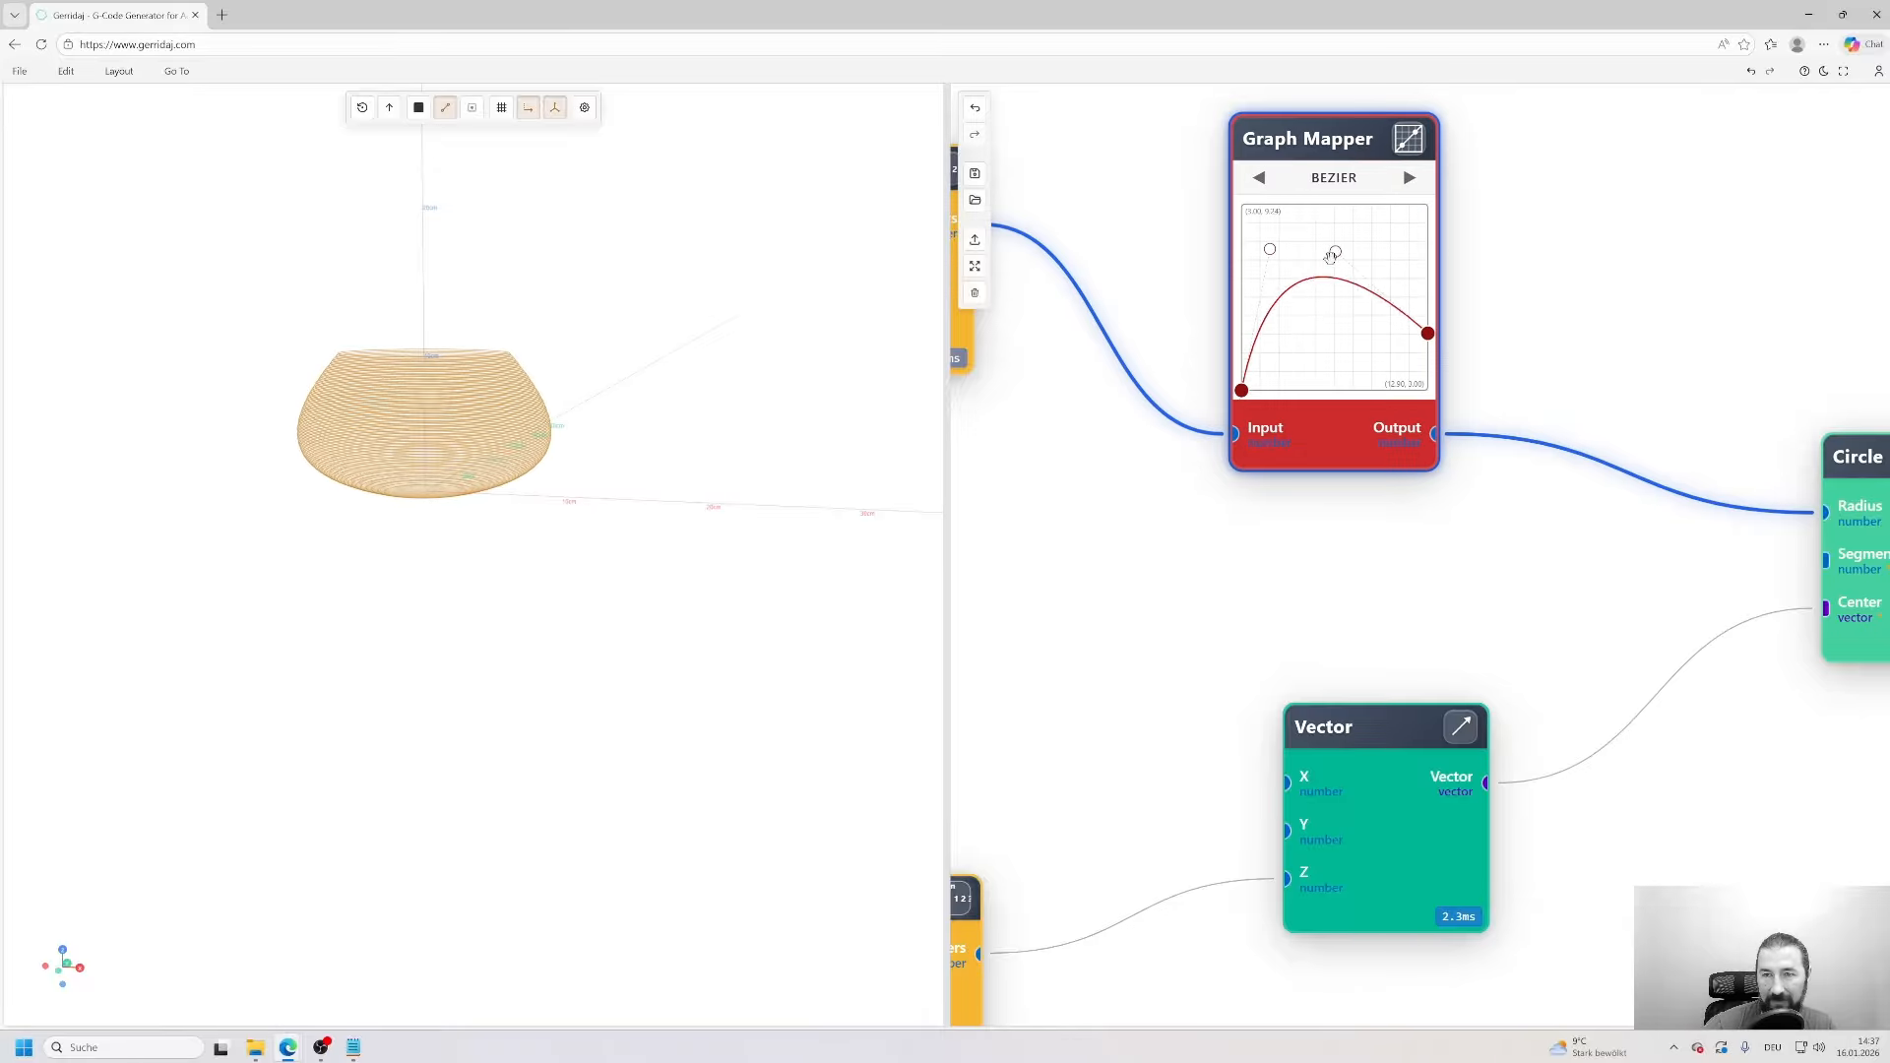
left_click_drag(1335, 251, 1328, 269)
- Switch the Graph Mapper to Polygon, remove its two intermediate points and raise the end point
left_click(1408, 179)
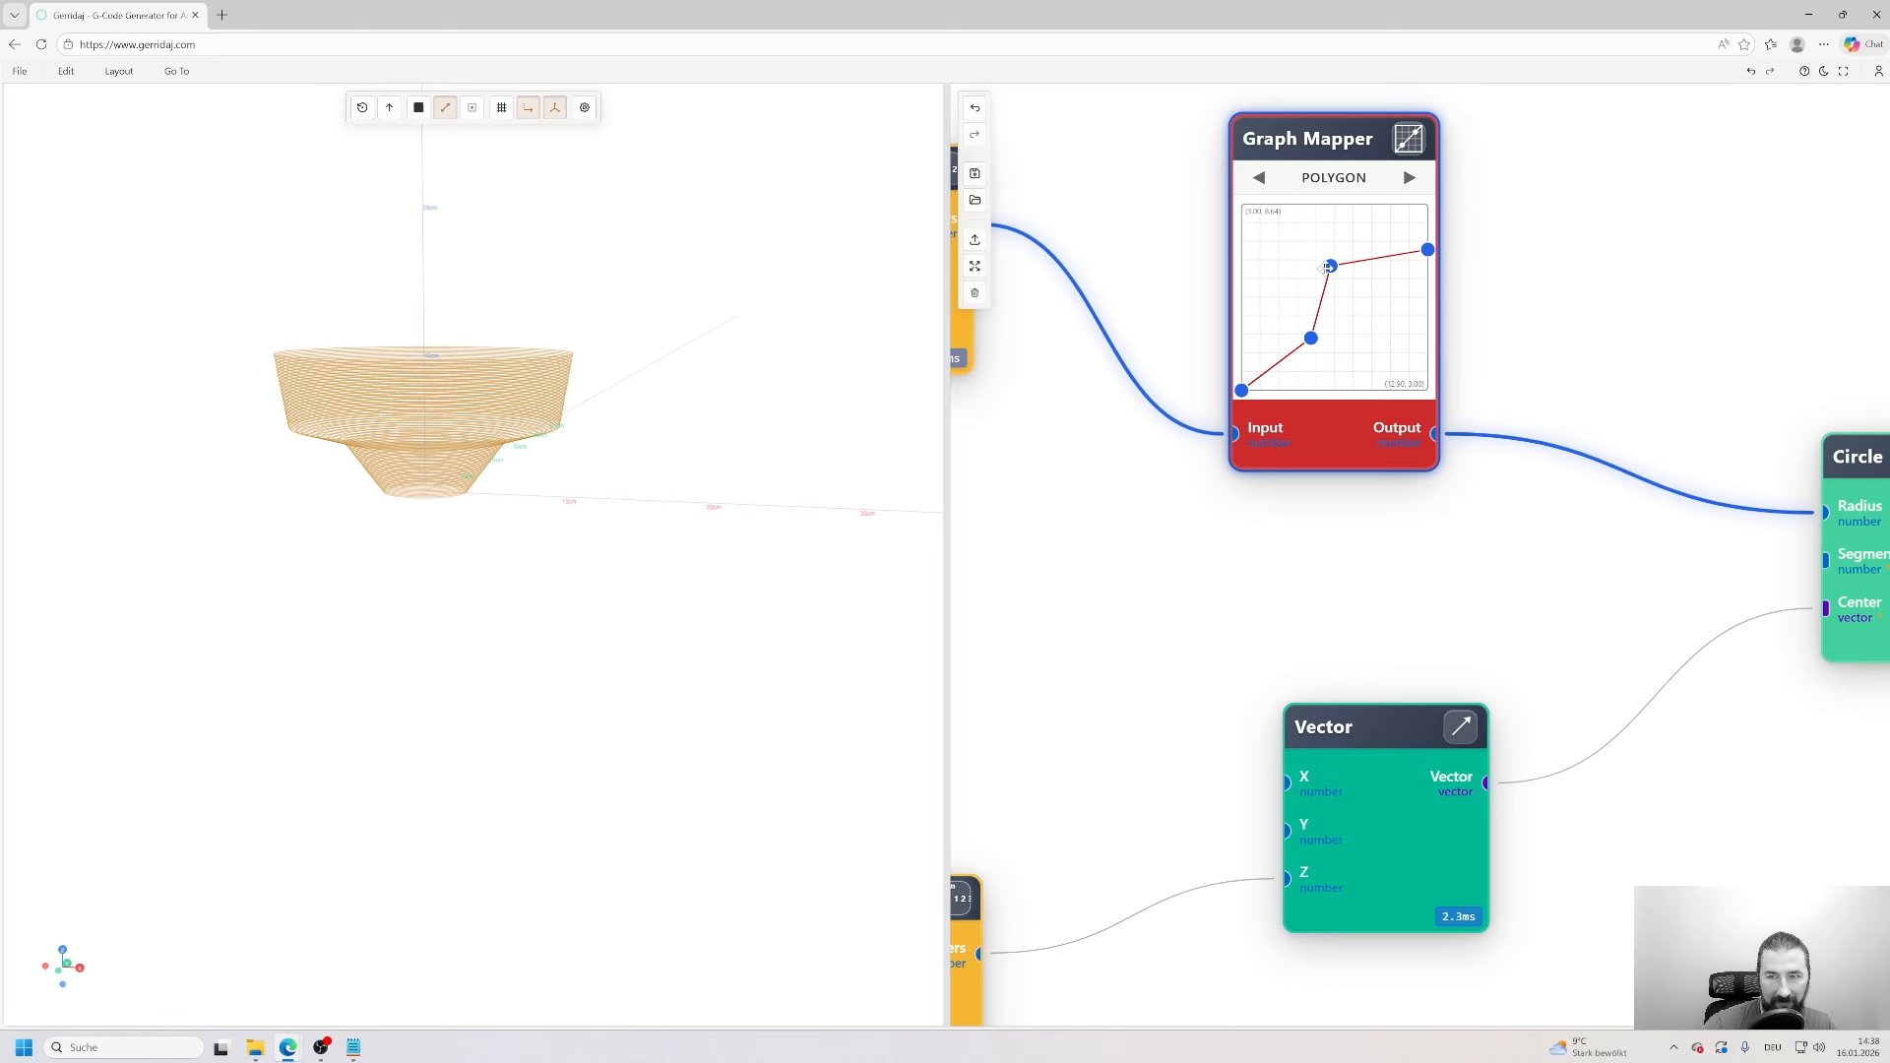
double_click(1331, 268)
double_click(1310, 338)
mouse_move(1428, 250)
left_mouse_down()
mouse_move(1428, 329)
mouse_move(1428, 236)
left_mouse_up()
- Try out the further Graph Mapper curve types up to Parabola, moving their control points to vary the profile
left_click(1410, 178)
left_click_drag(1262, 297, 1337, 371)
left_click_drag(1249, 228, 1318, 246)
left_click(1410, 185)
left_click(1410, 185)
left_click(1410, 182)
left_click(1410, 182)
left_click_drag(1409, 296, 1411, 349)
left_click(1411, 180)
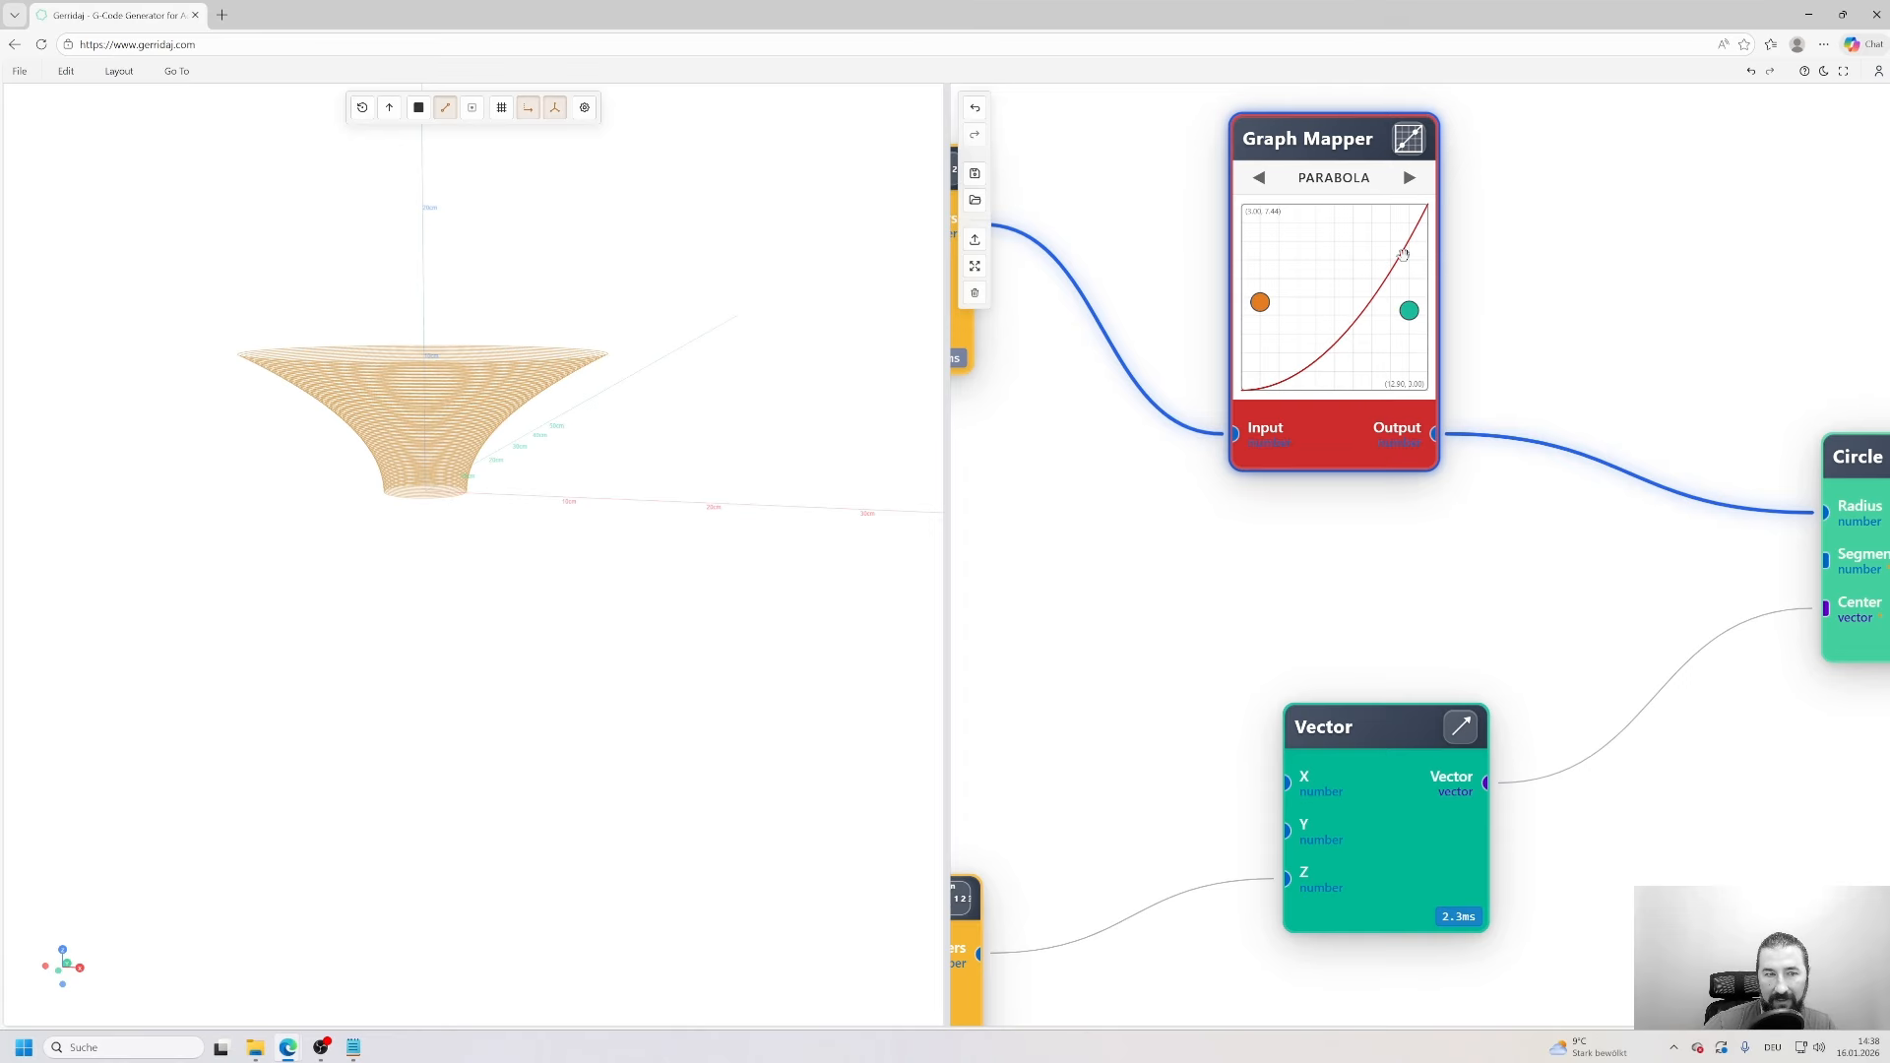
- Try the Graph Mapper's Arc type, raising the orange point and lowering the green one for a dome-shaped curve
left_click(1410, 178)
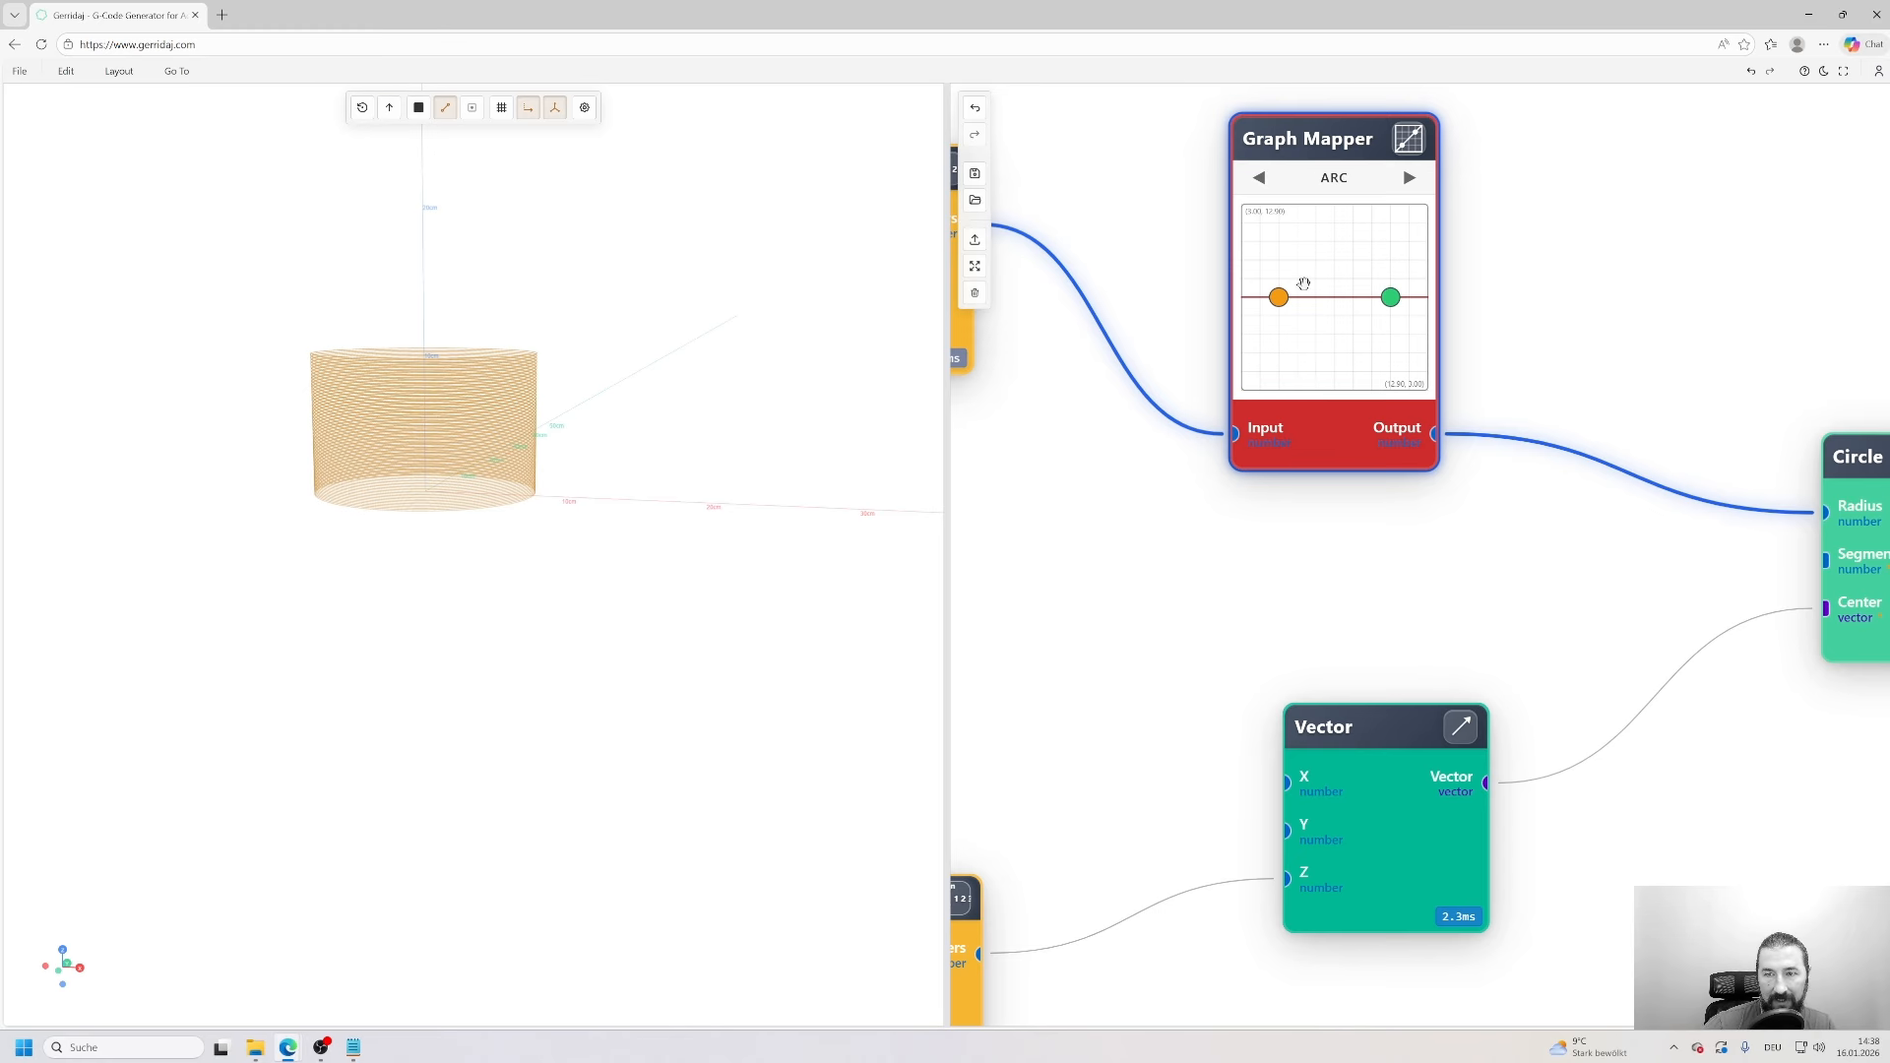
left_click_drag(1277, 299, 1286, 229)
left_click_drag(1391, 296, 1391, 390)
left_click_drag(1382, 392, 1391, 369)
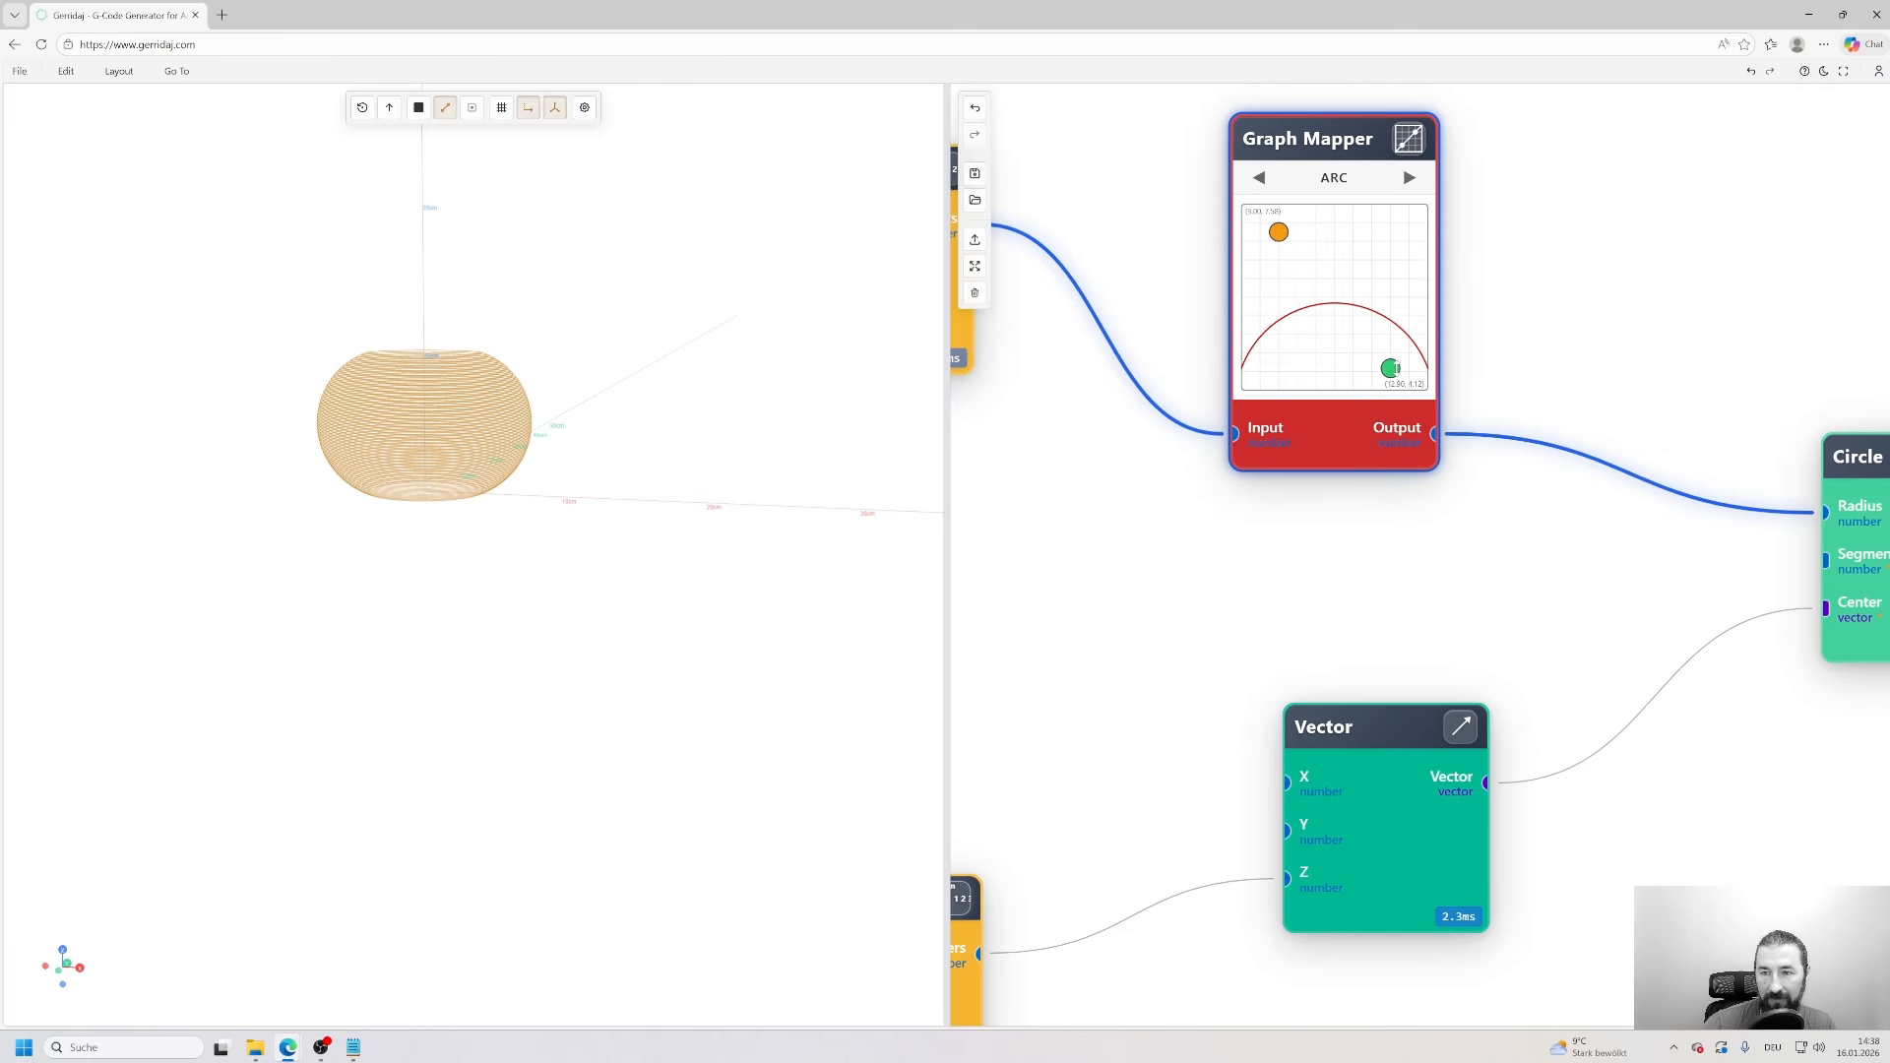
mouse_move(1286, 234)
left_mouse_down()
mouse_move(1280, 275)
mouse_move(1291, 235)
left_mouse_up()
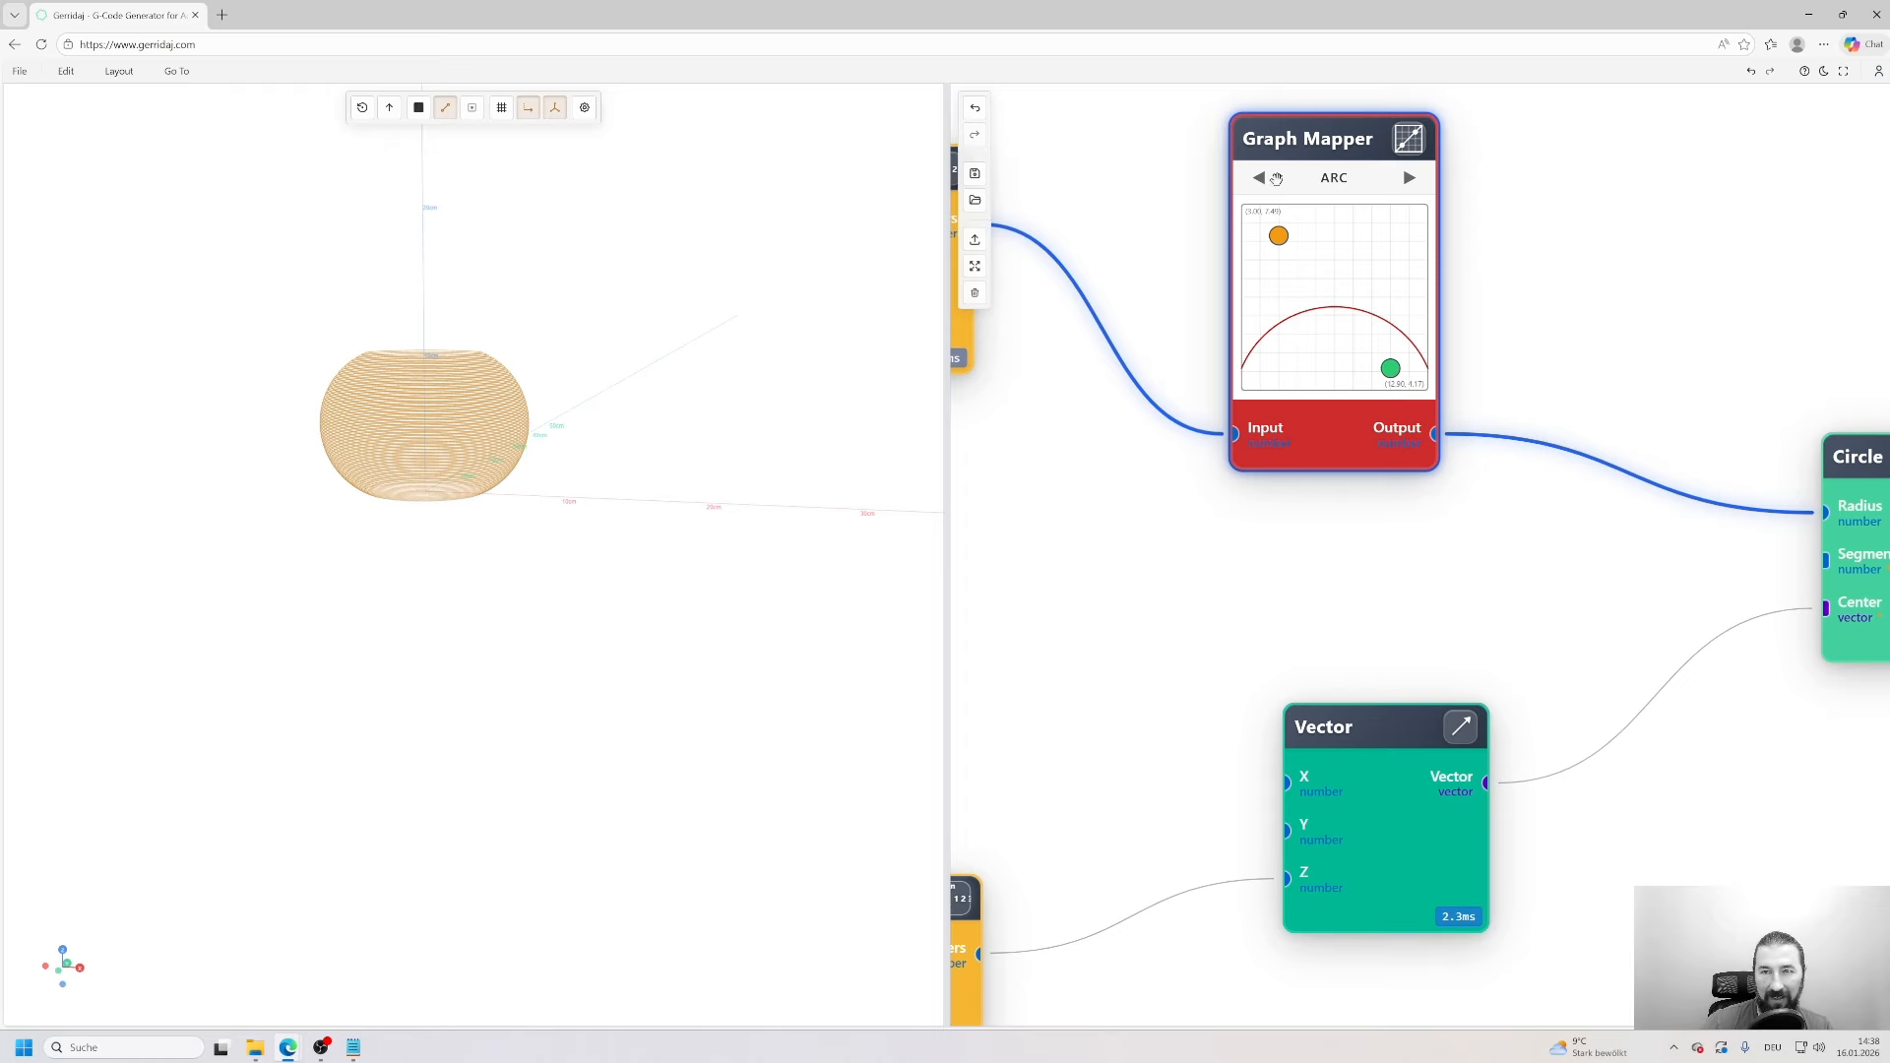
- Set the Graph Mapper back to Bezier and add an anchor point on the falling part of the curve to form a neck
left_click(1259, 177)
left_click(1260, 177)
left_click(1260, 177)
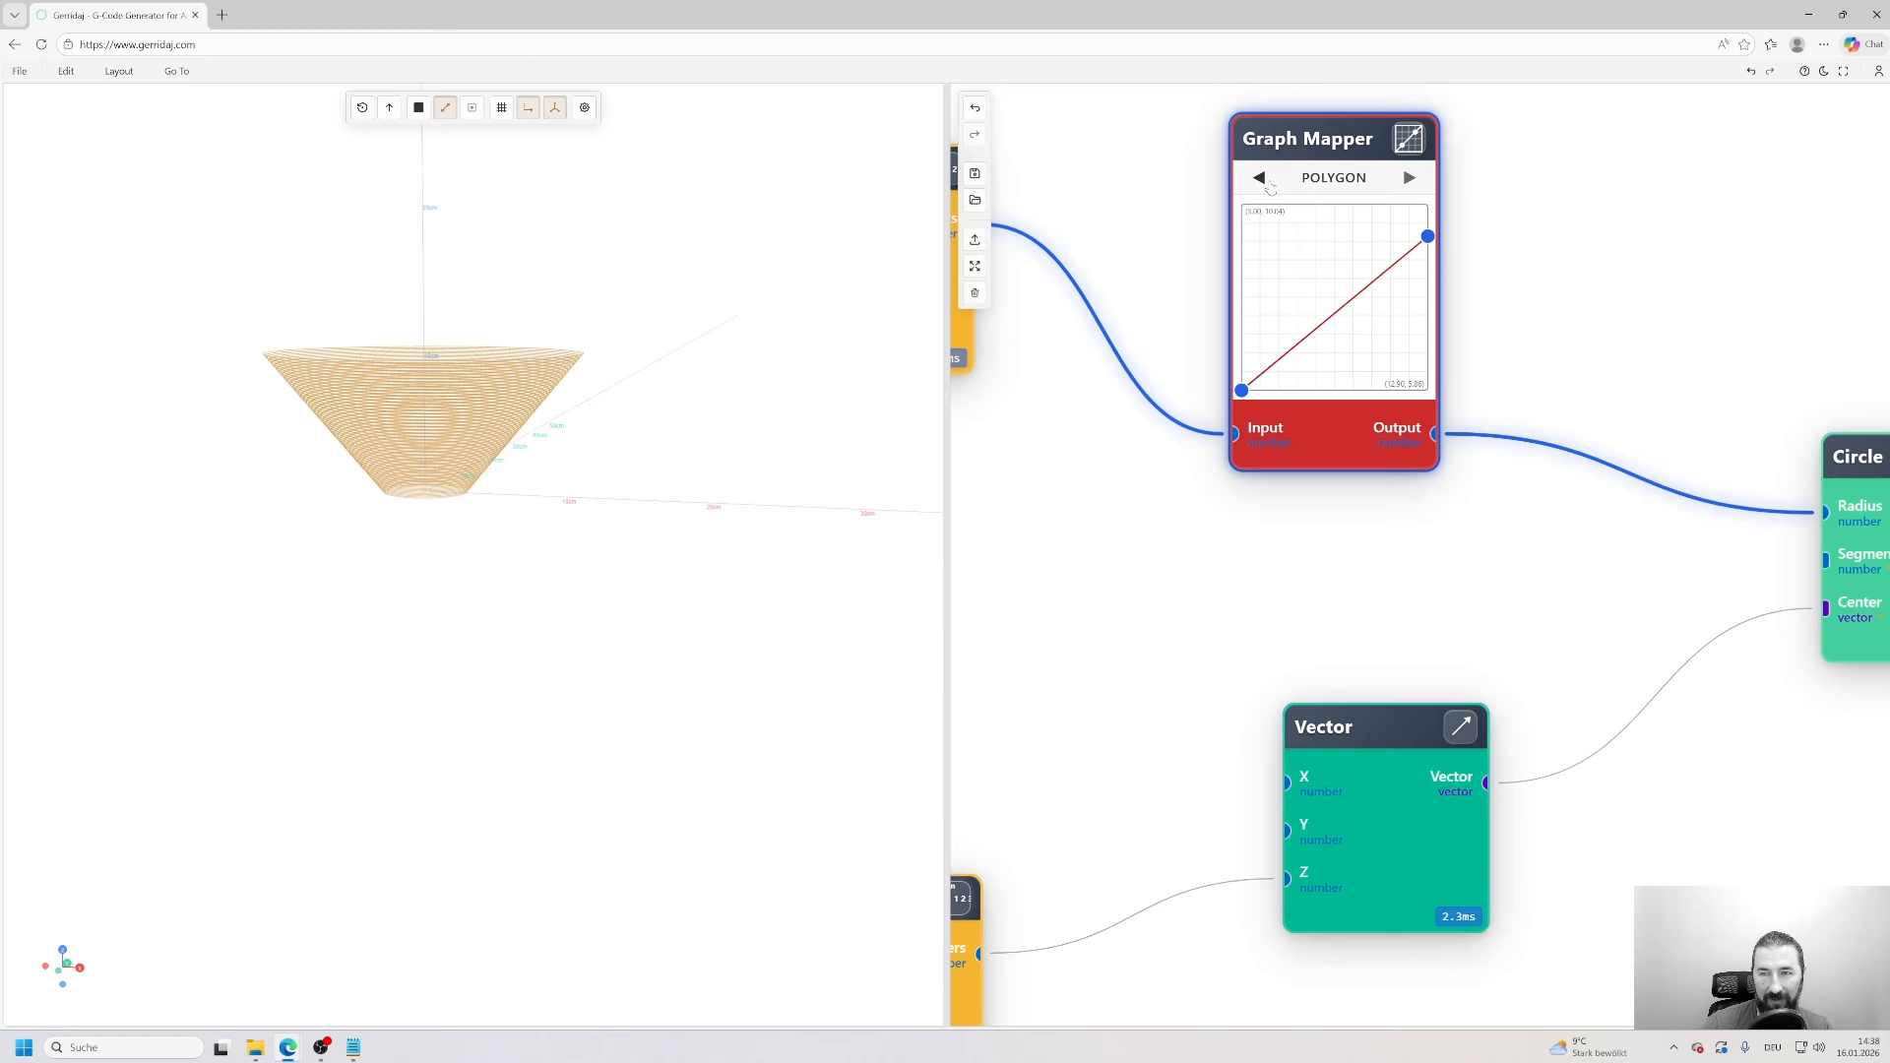
left_click(1266, 181)
left_click_drag(788, 258, 713, 392)
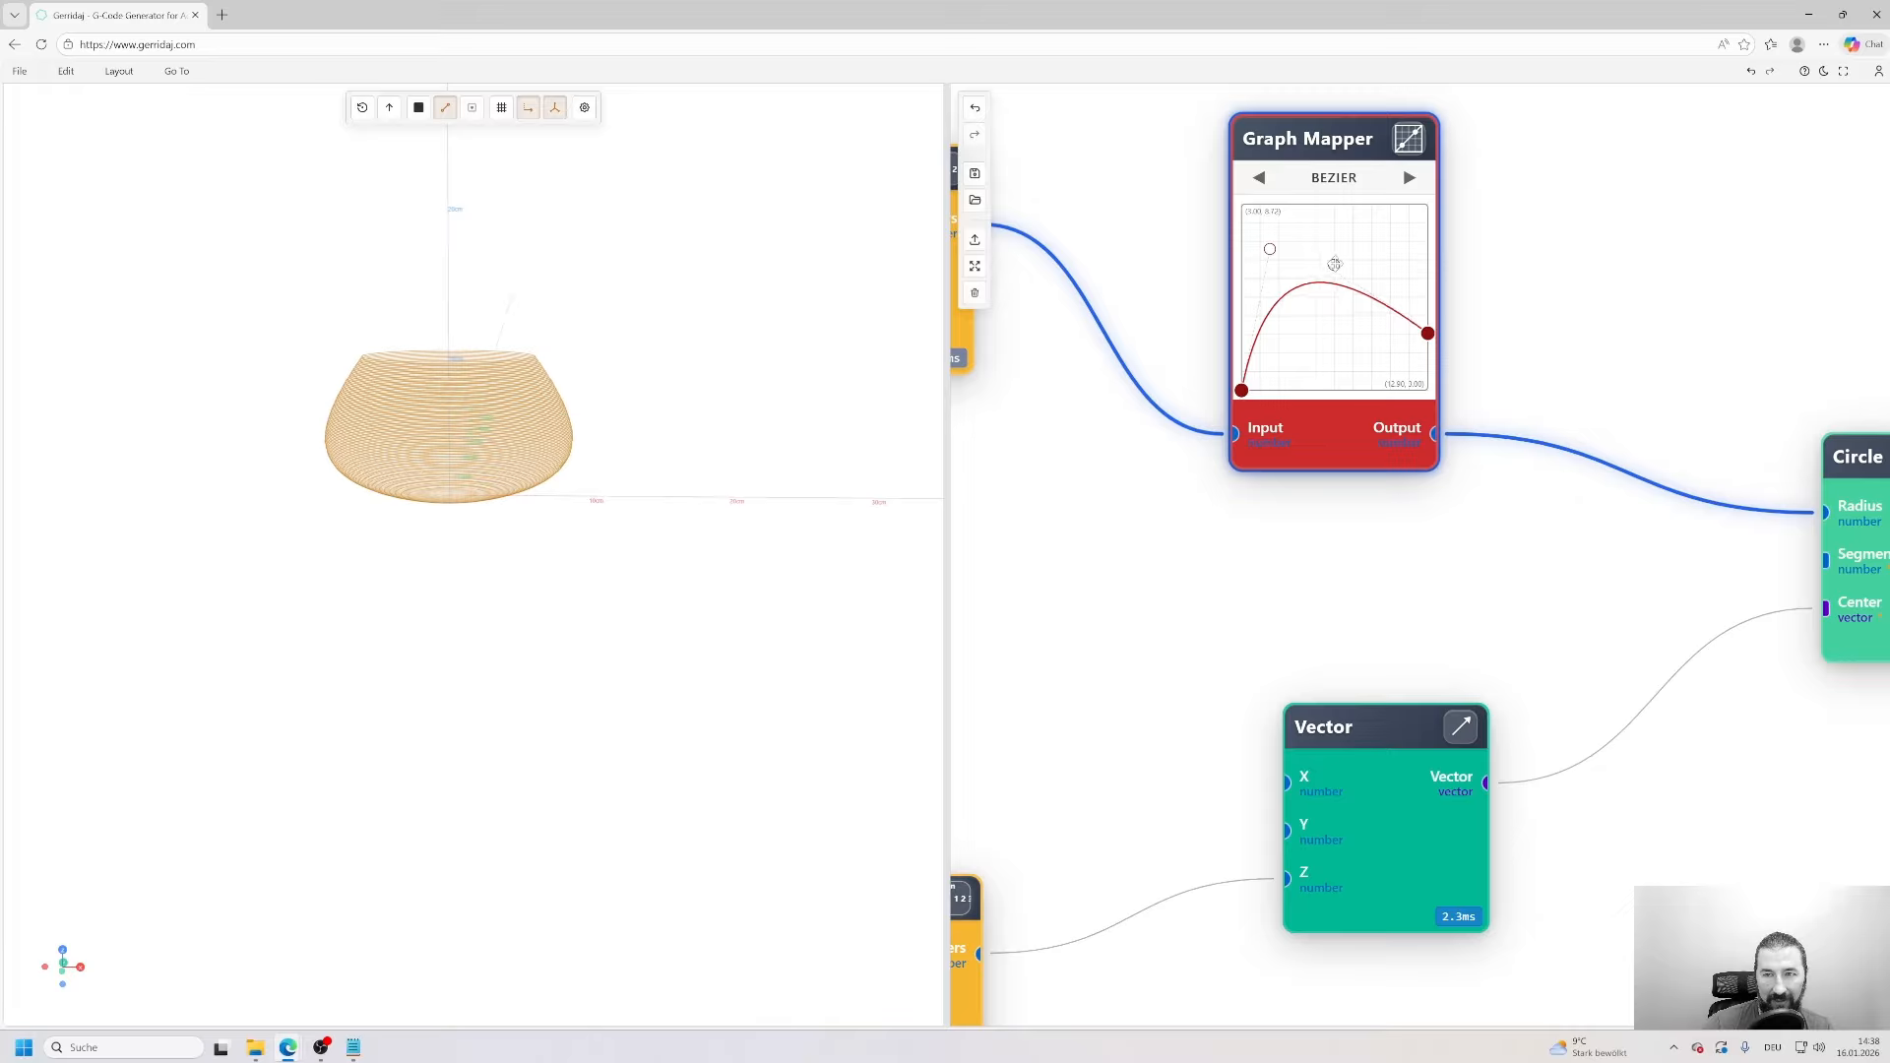
left_click_drag(1336, 264, 1387, 348)
double_click(1368, 304)
left_click_drag(1385, 341, 1331, 324)
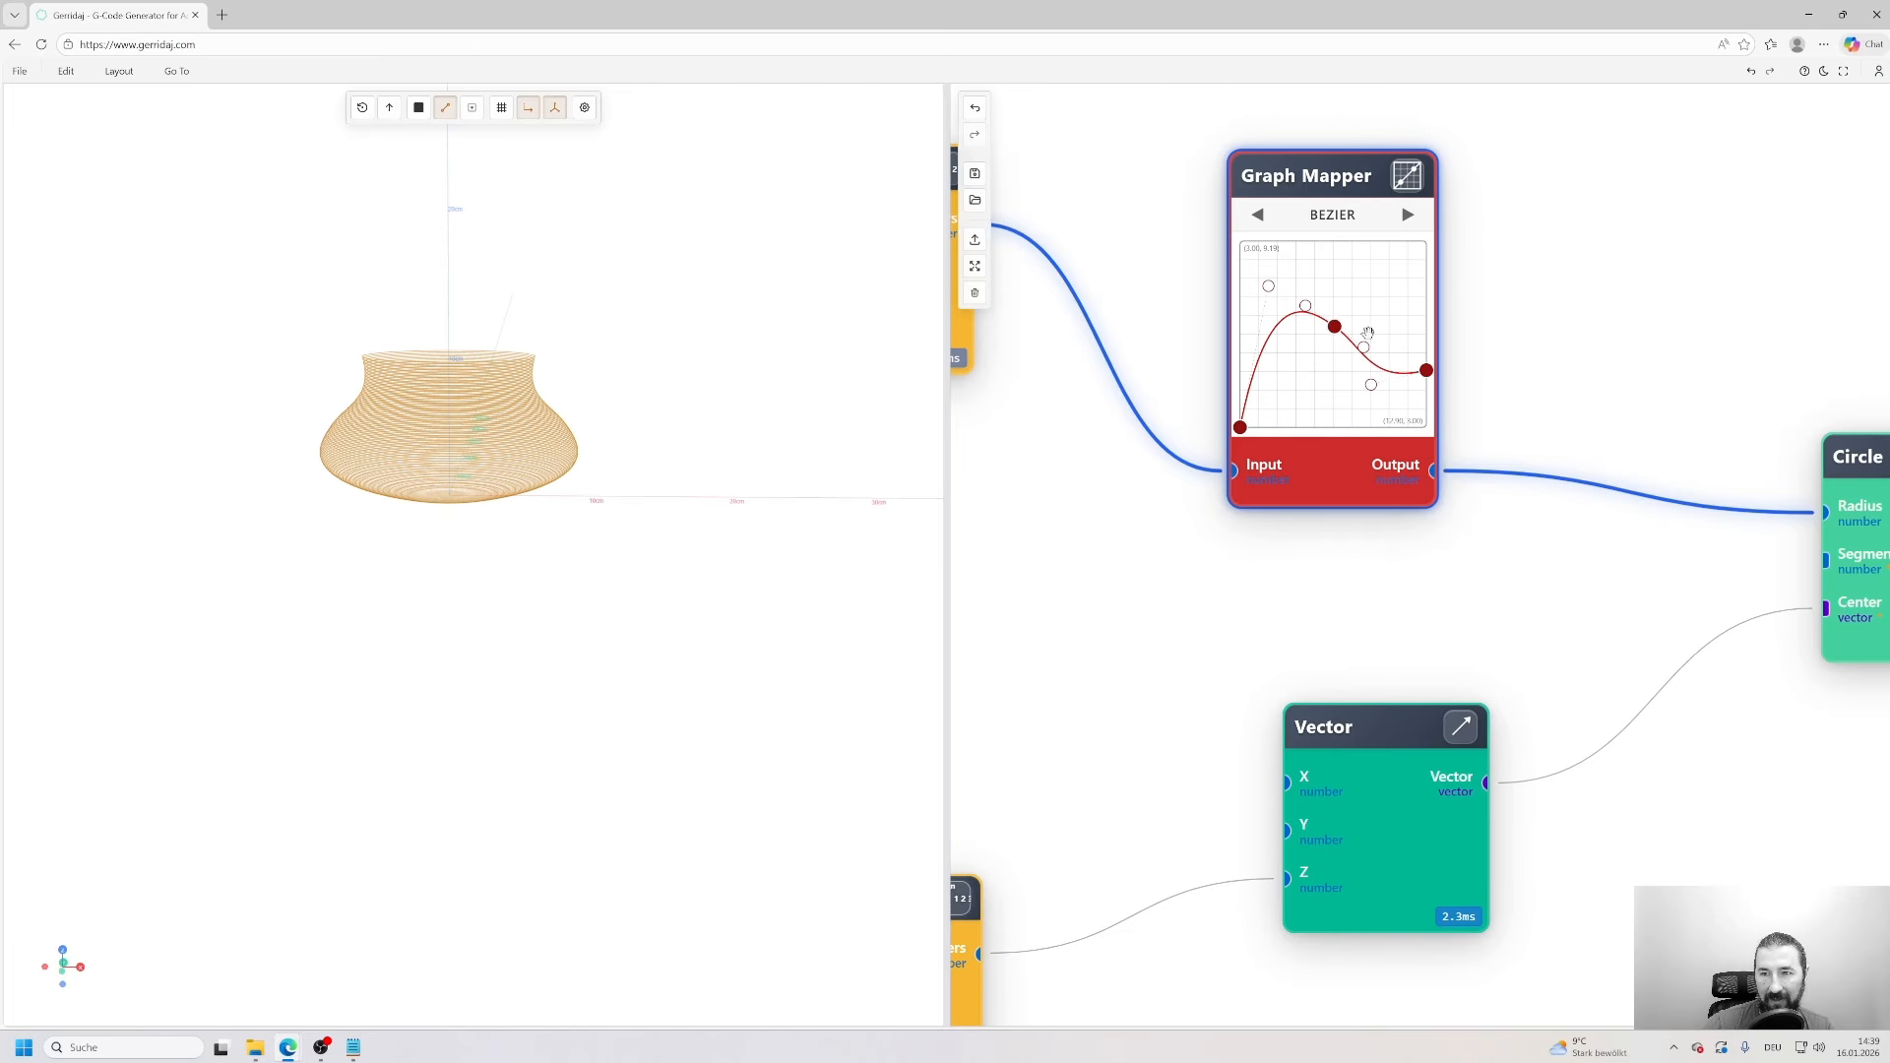
- Raise the Bezier curve's middle anchor and end point, and pull the last handle down so the vase's rim flares outward
left_click_drag(1426, 370, 1426, 364)
mouse_move(1335, 326)
left_mouse_down()
mouse_move(1362, 326)
mouse_move(1323, 307)
mouse_move(1340, 302)
left_mouse_up()
left_click_drag(1427, 364, 1396, 393)
mouse_move(685, 332)
left_mouse_down()
mouse_move(759, 513)
mouse_move(628, 219)
mouse_move(627, 365)
mouse_move(633, 345)
mouse_move(679, 451)
mouse_move(696, 329)
left_mouse_up()
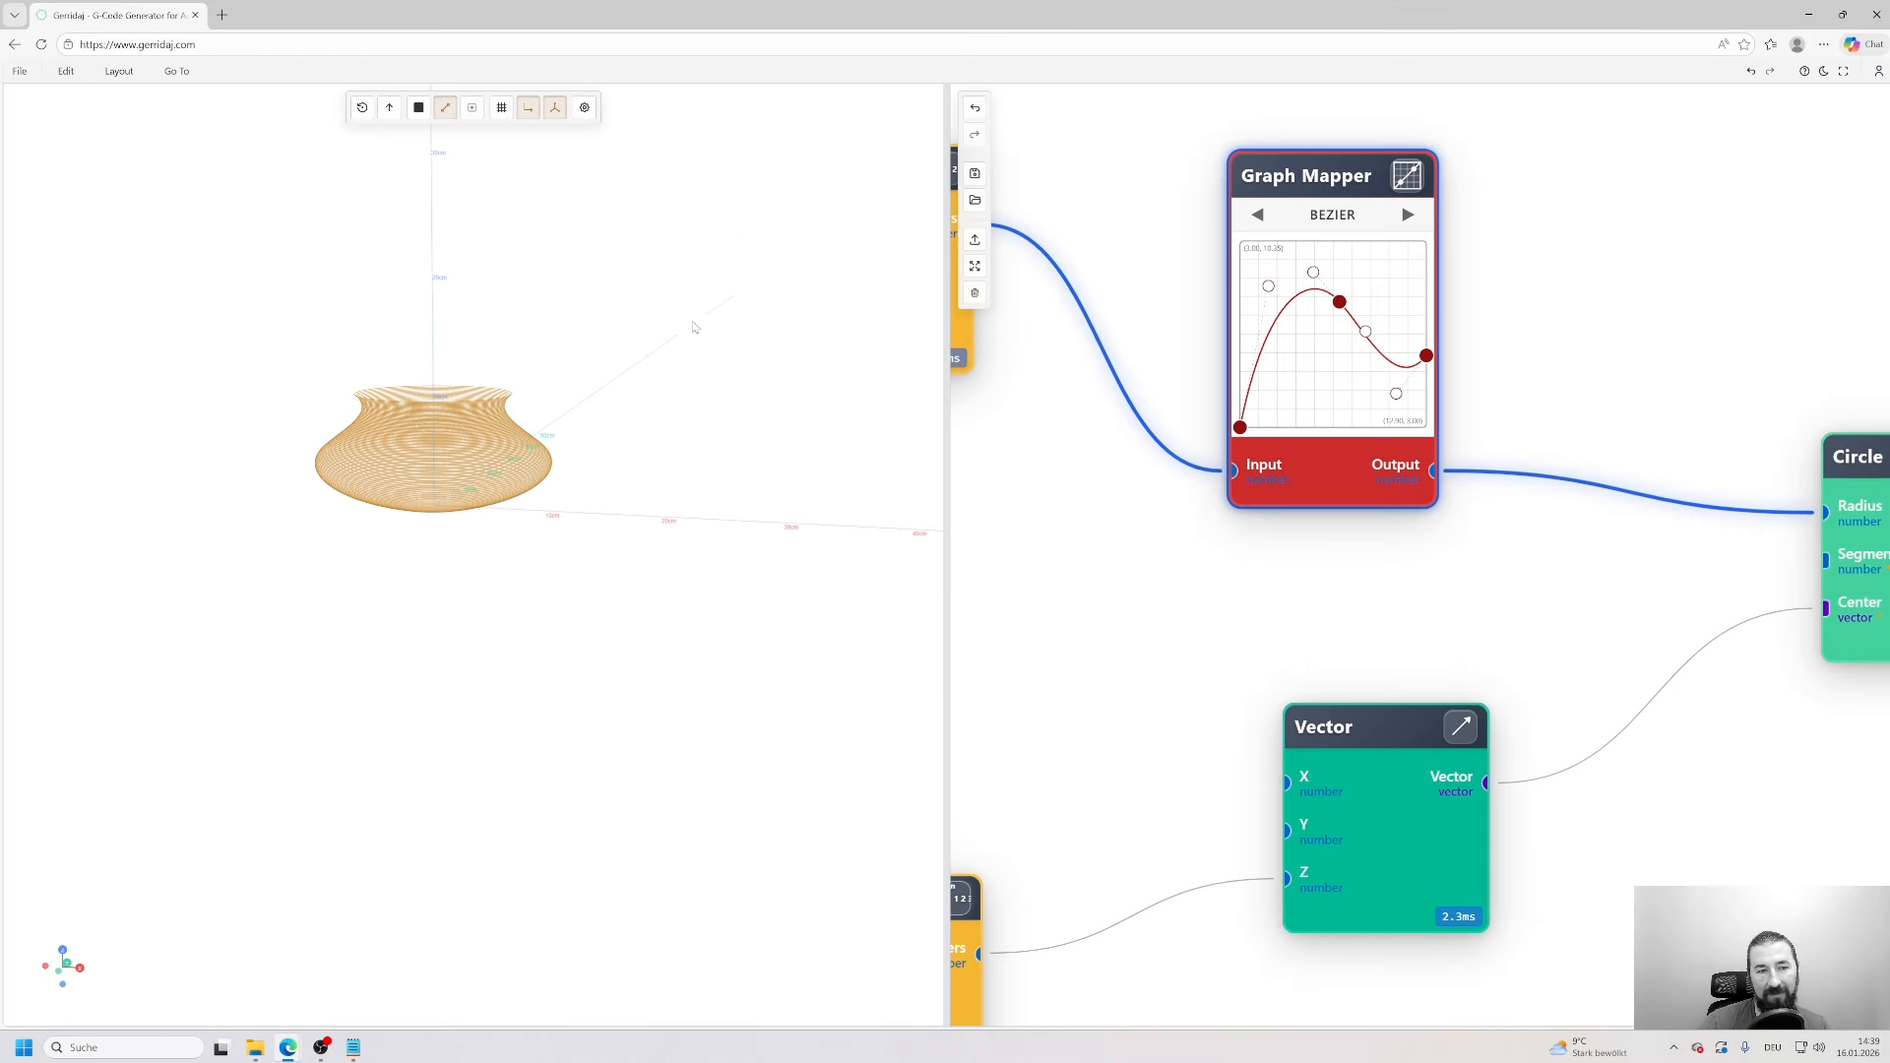
- Move the upper Number Series node farther from the Graph Mapper and review the Circle node's parameters
scroll(600, 436, "up", 6)
scroll(601, 436, "up", 3)
scroll(1270, 510, "down", 8)
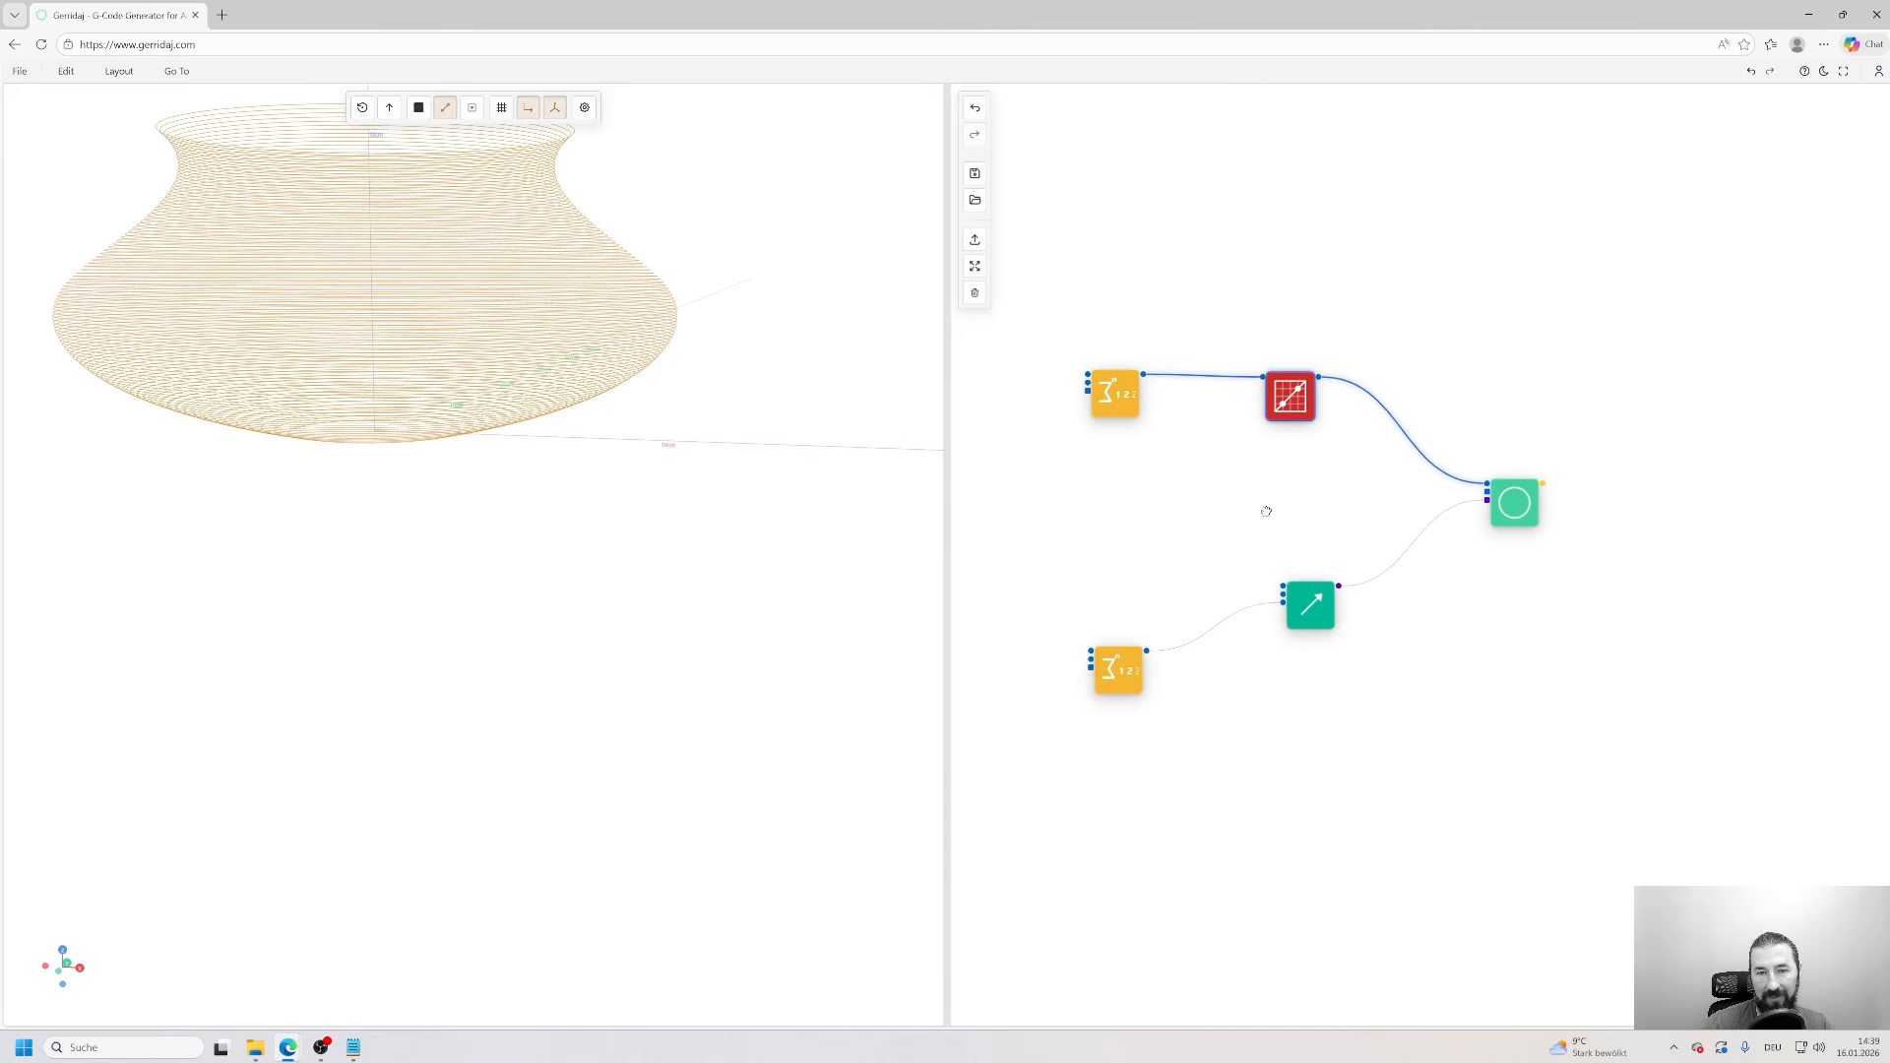
scroll(1432, 561, "up", 5)
left_click_drag(1349, 344, 1271, 339)
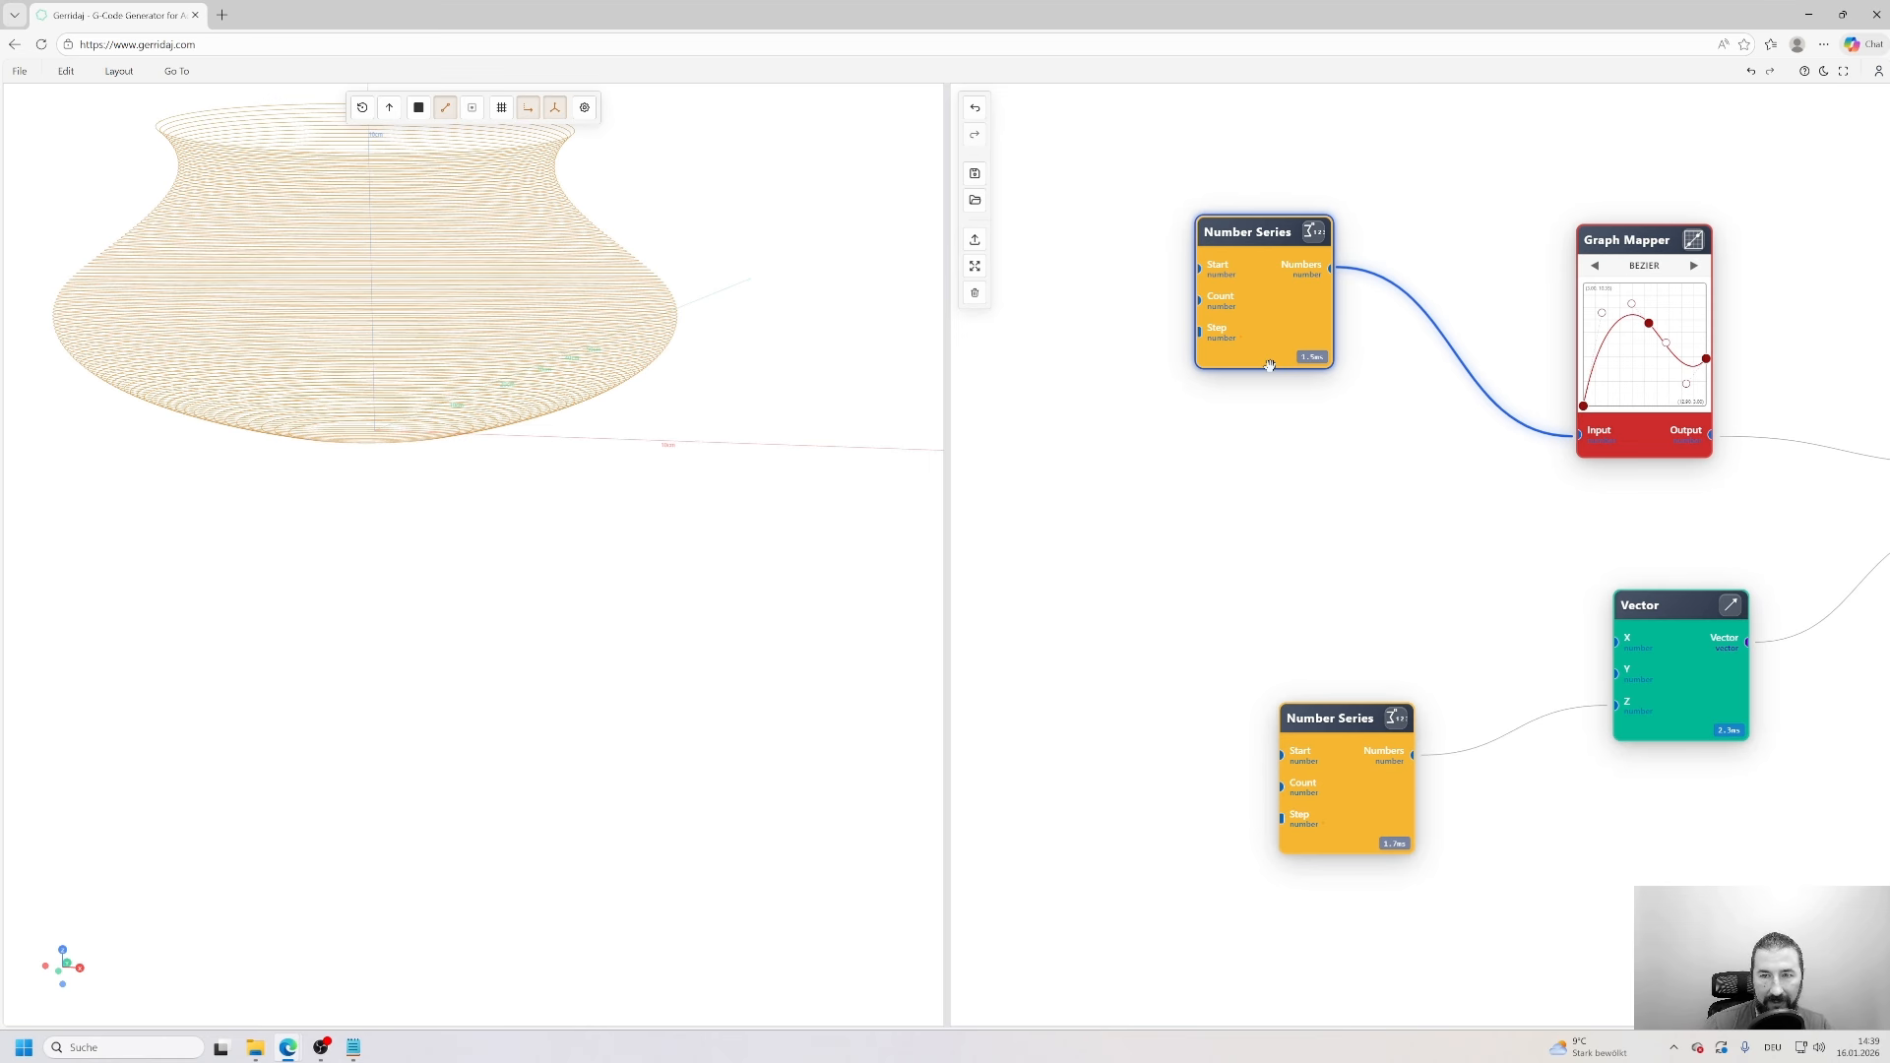
left_click_drag(1501, 527, 952, 518)
double_click(1479, 480)
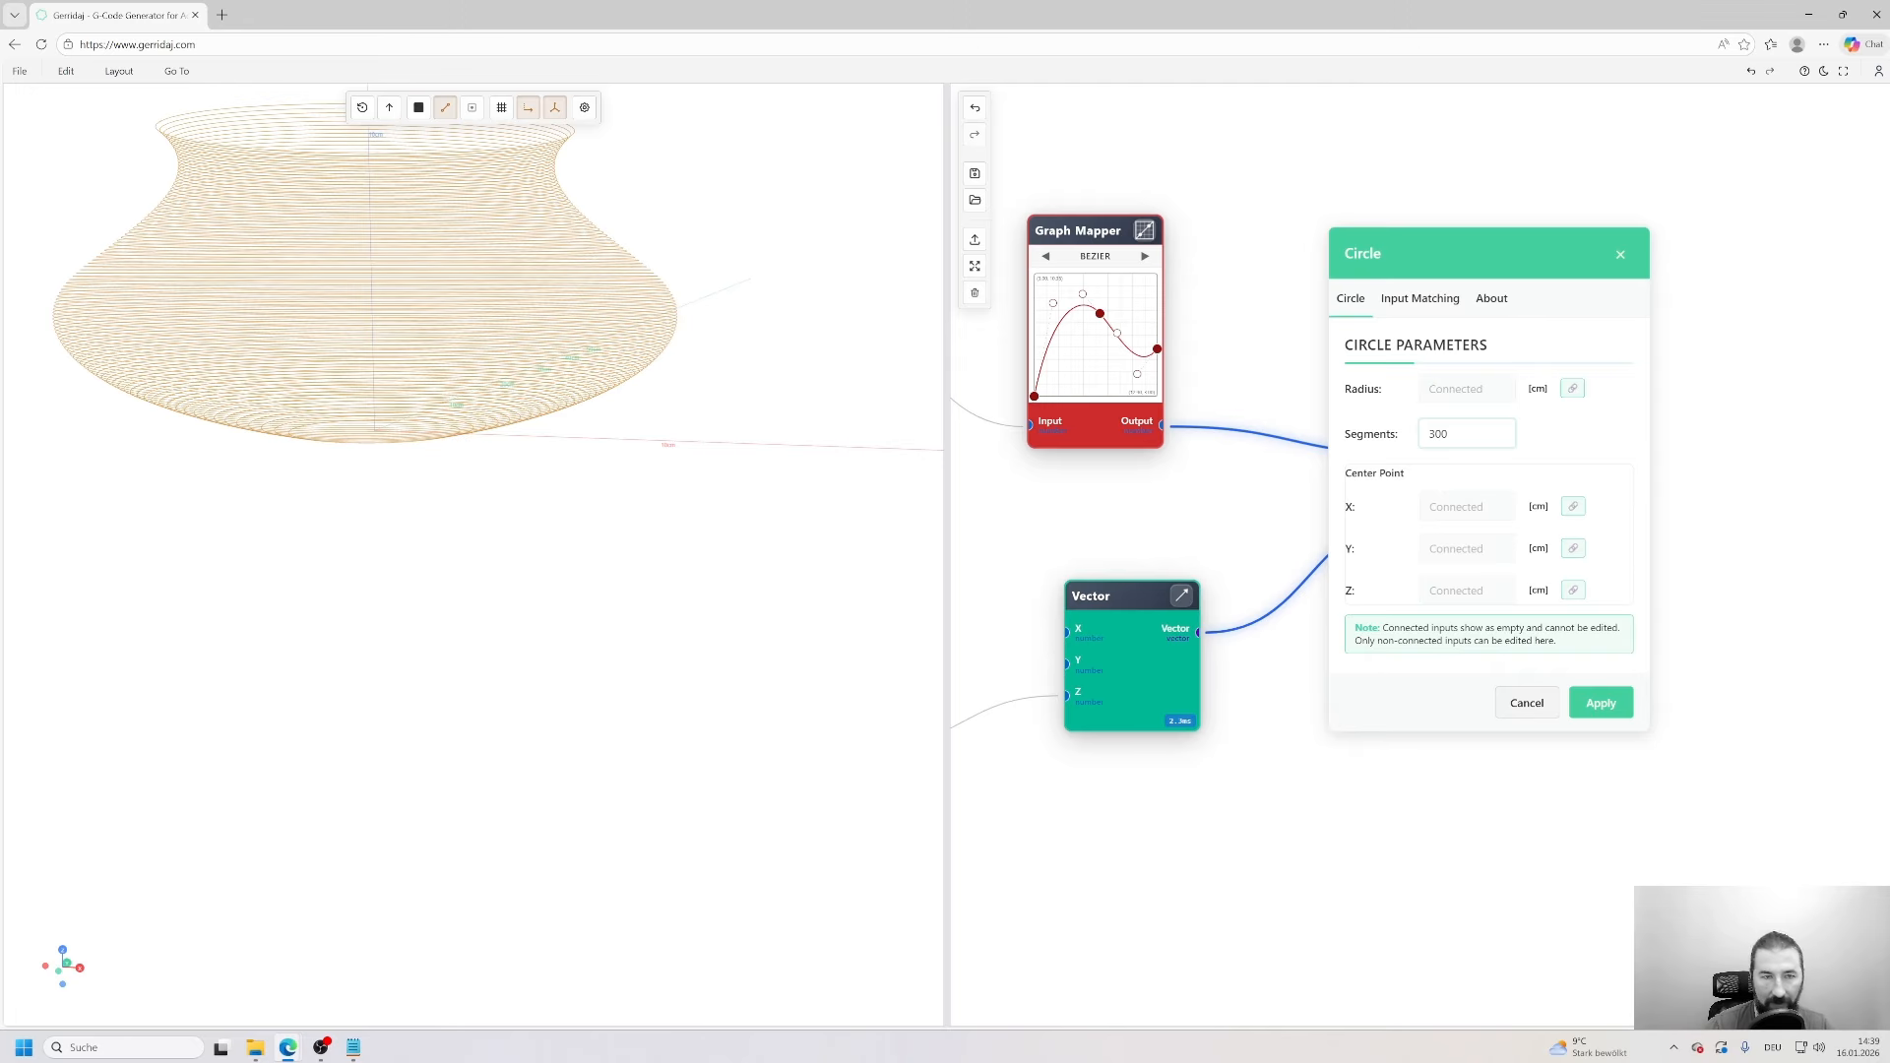
key("Return")
- Add a Points Viewer node and connect the Circle's Curve output to its Data input
middle_click_drag(1479, 523, 1092, 550)
double_click(1329, 412)
type("poin")
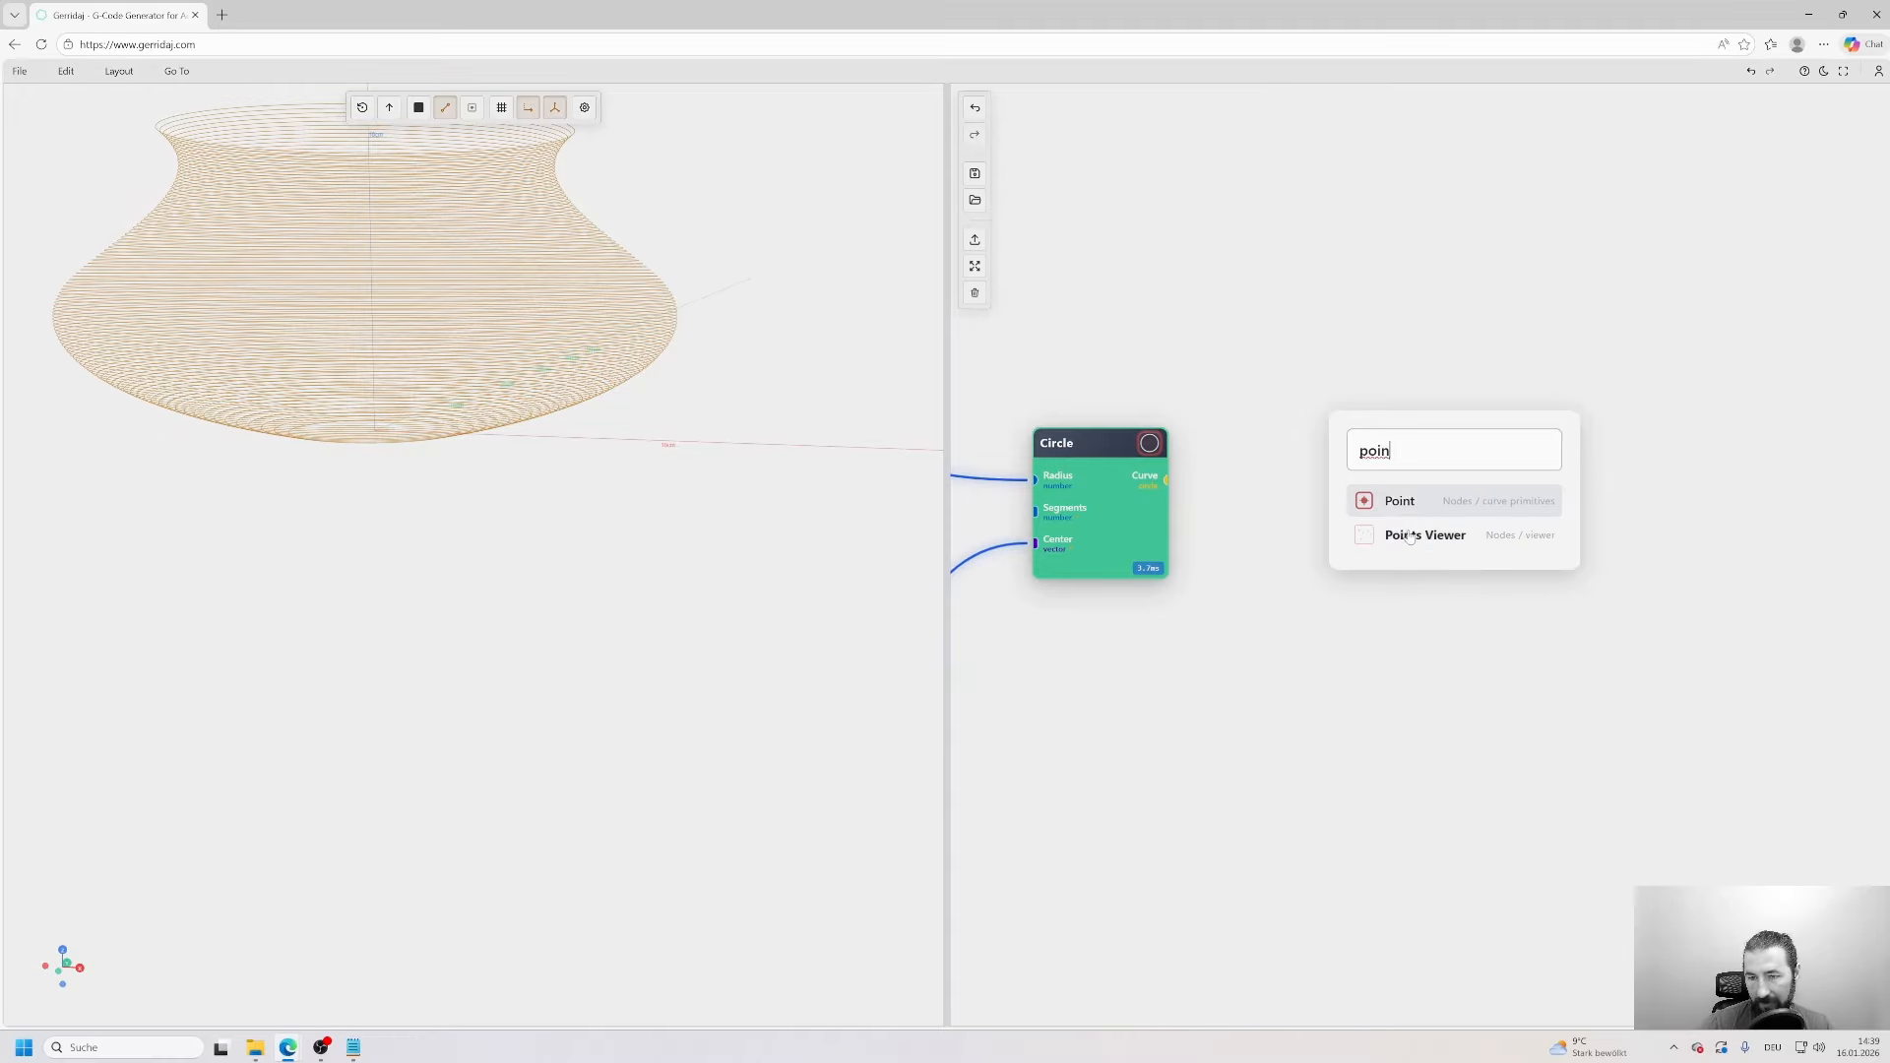
left_click(1410, 537)
left_click_drag(1168, 480, 1315, 346)
- Set the Points Viewer's point size to 0,1 and inspect the points at the base of the vase
left_click_drag(704, 224, 689, 310)
double_click(1390, 325)
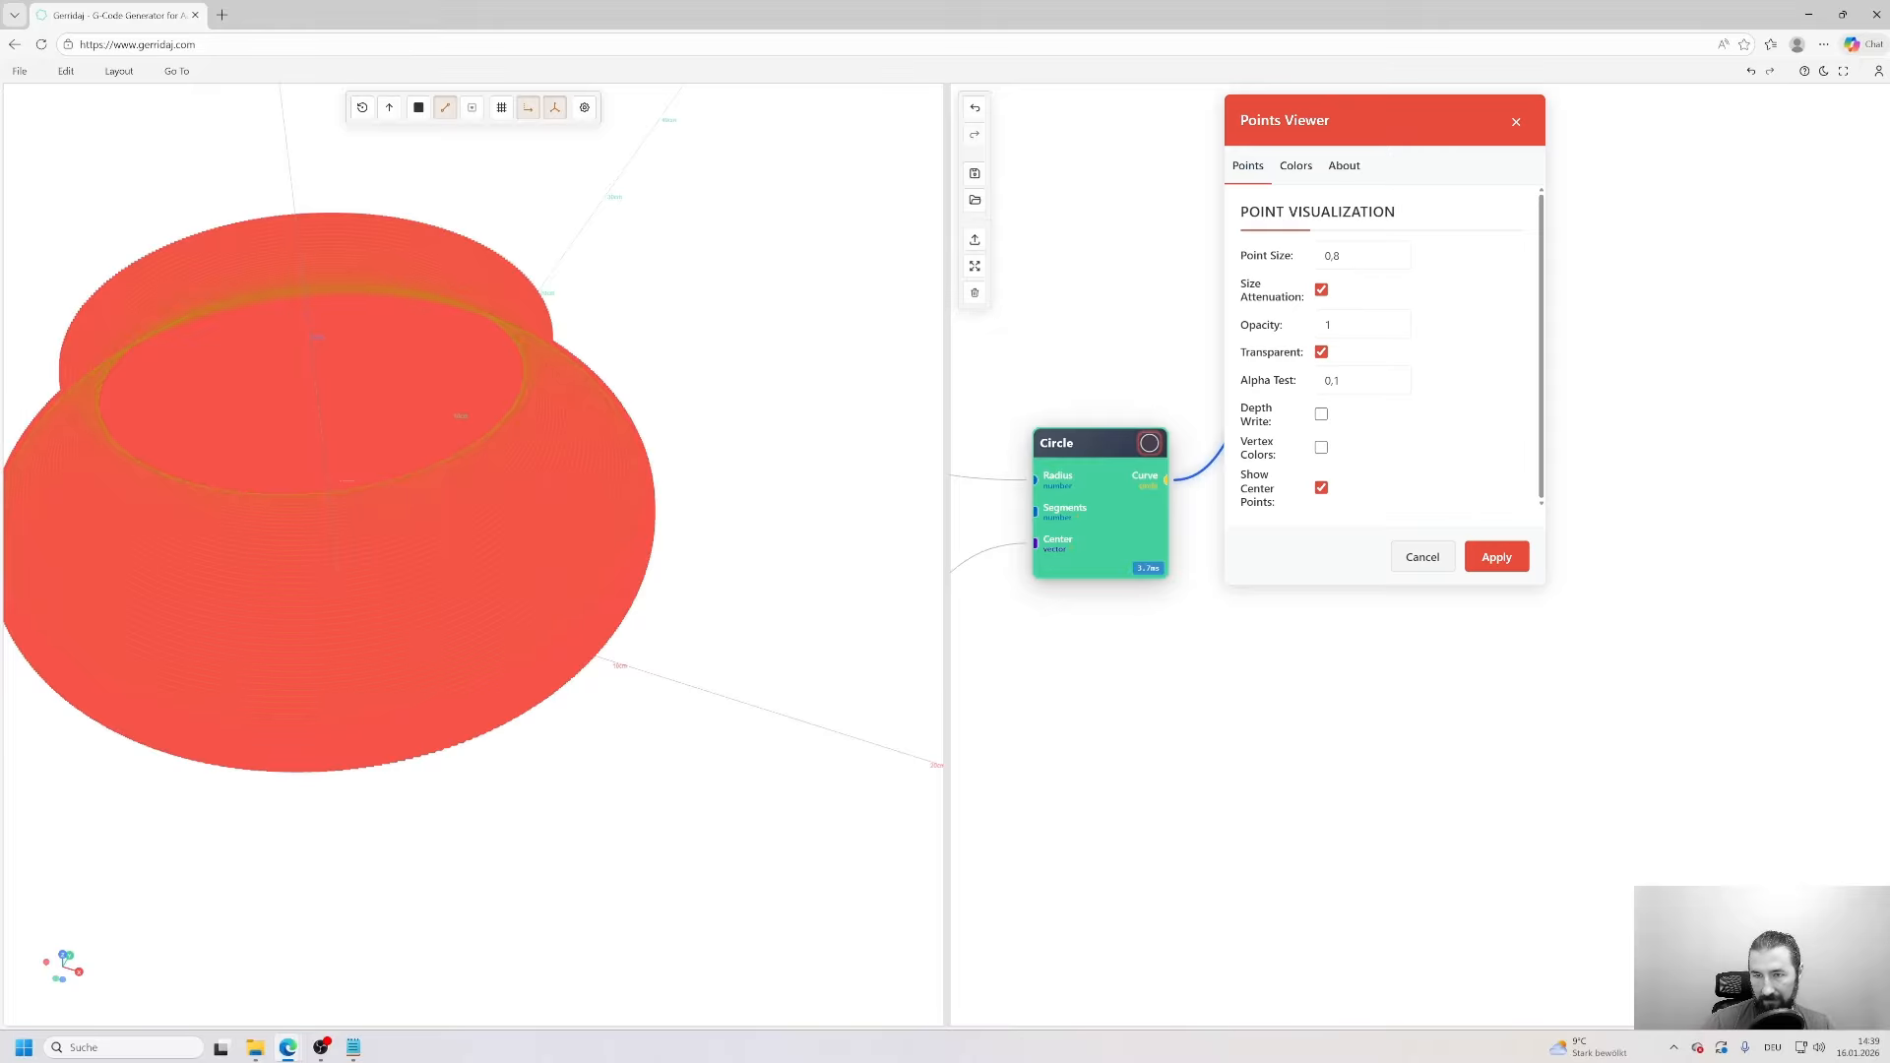
type("0,1")
key("Return")
left_click_drag(461, 575, 591, 463)
scroll(591, 464, "up", 8)
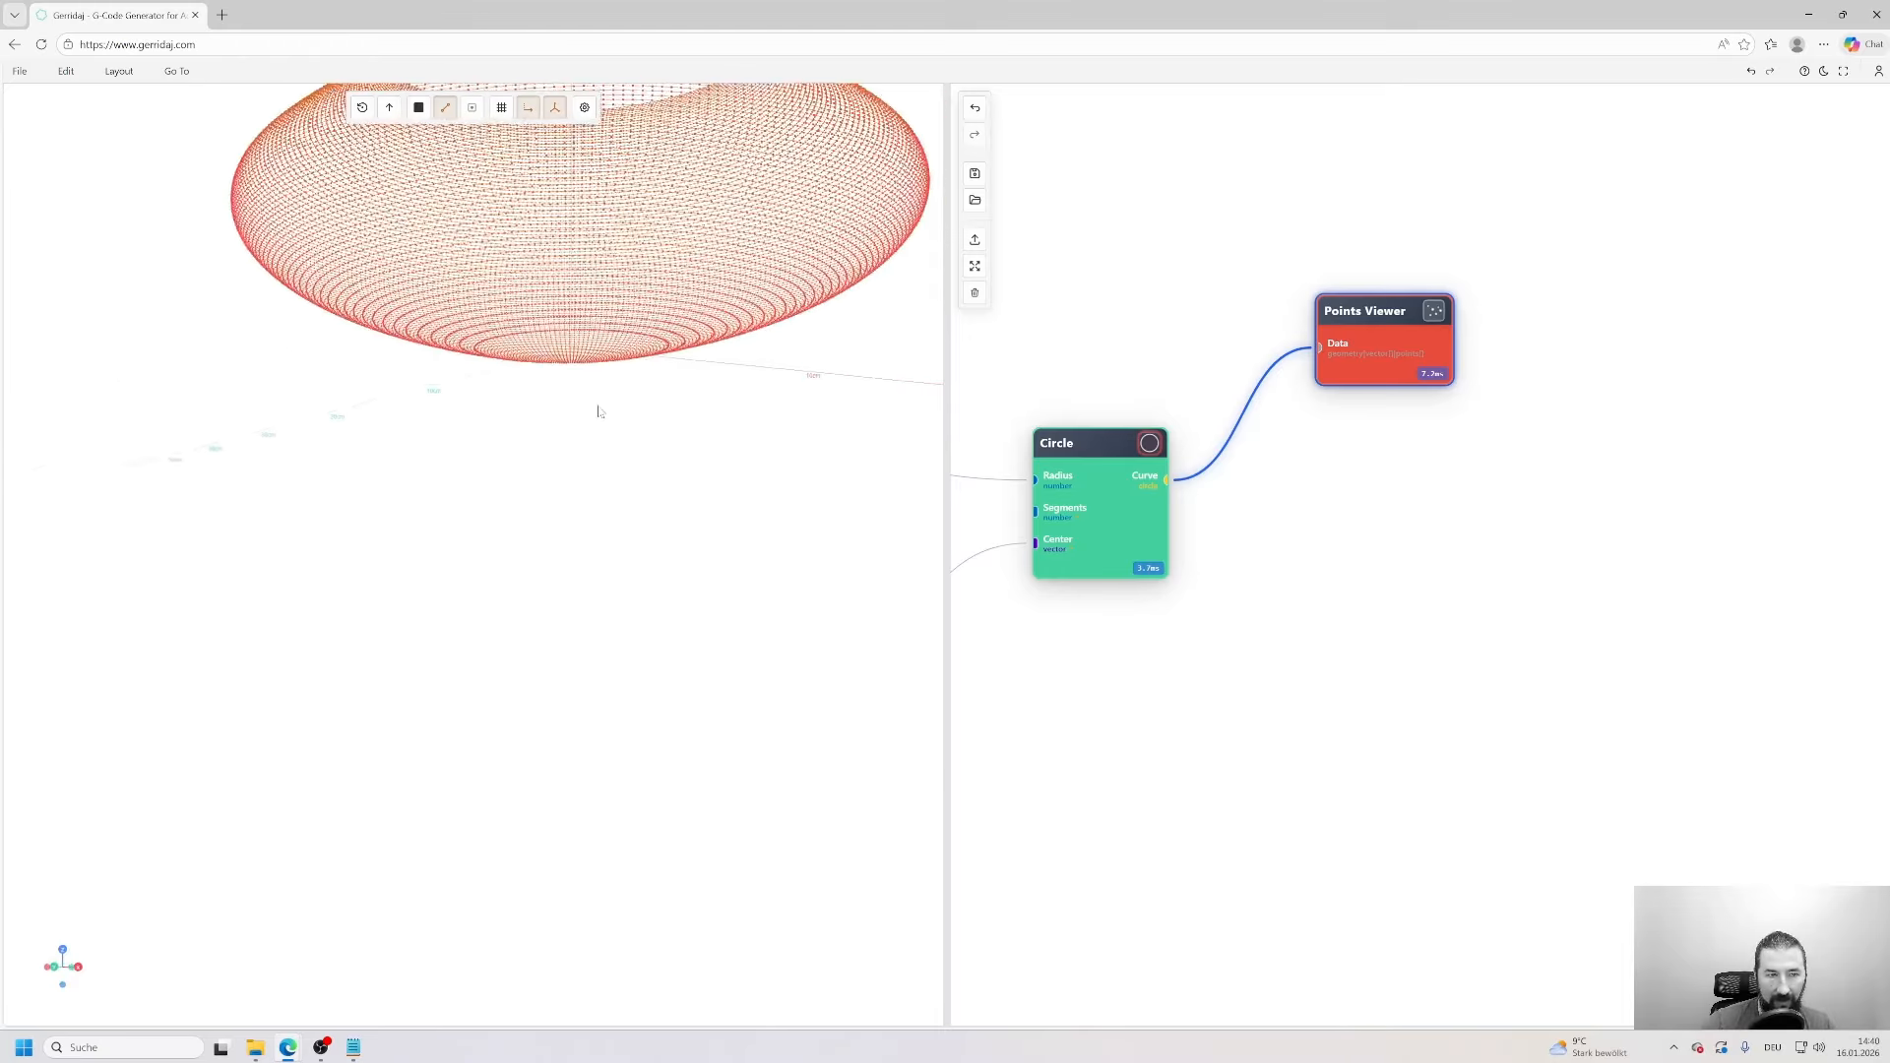
right_click_drag(611, 493, 594, 532)
left_click_drag(480, 426, 535, 461)
- Review the start value, count and step of the Number Series node feeding the Graph Mapper
scroll(1187, 655, "down", 3)
left_click_drag(1110, 663, 1553, 696)
left_click(1056, 440)
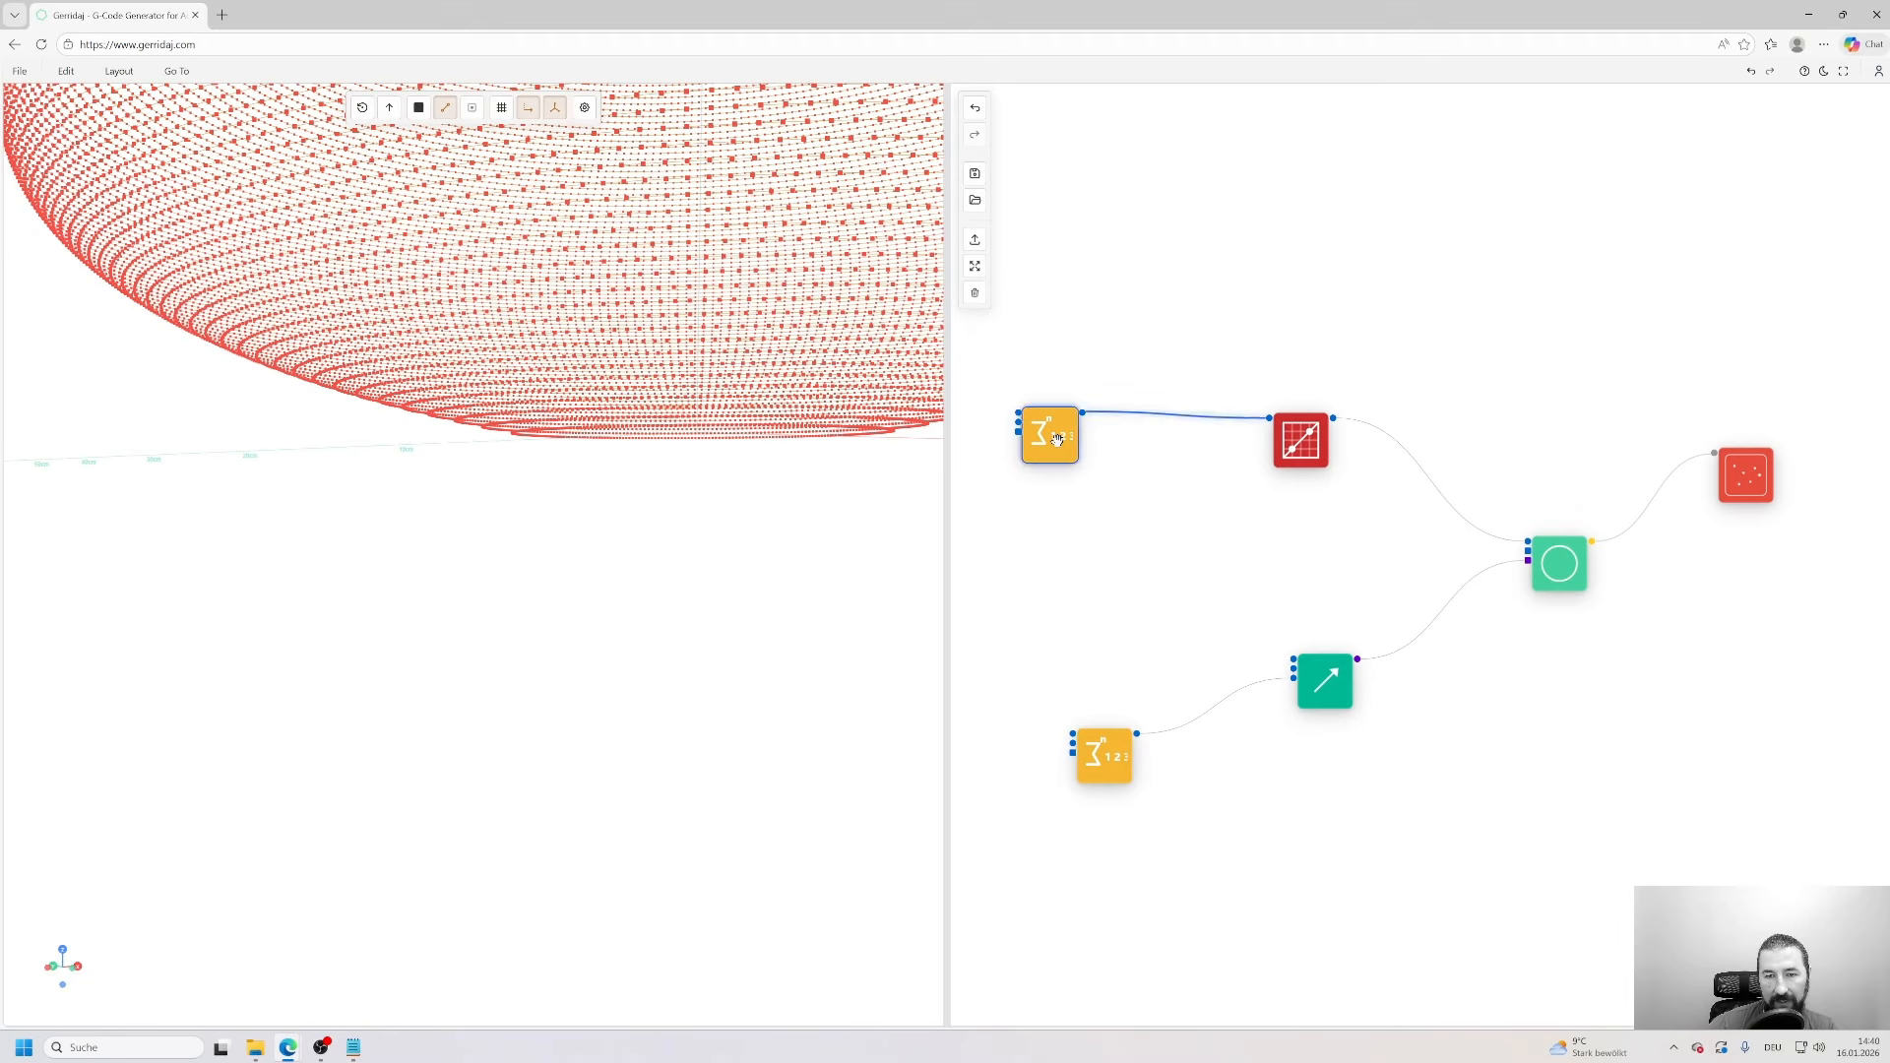
double_click(1056, 440)
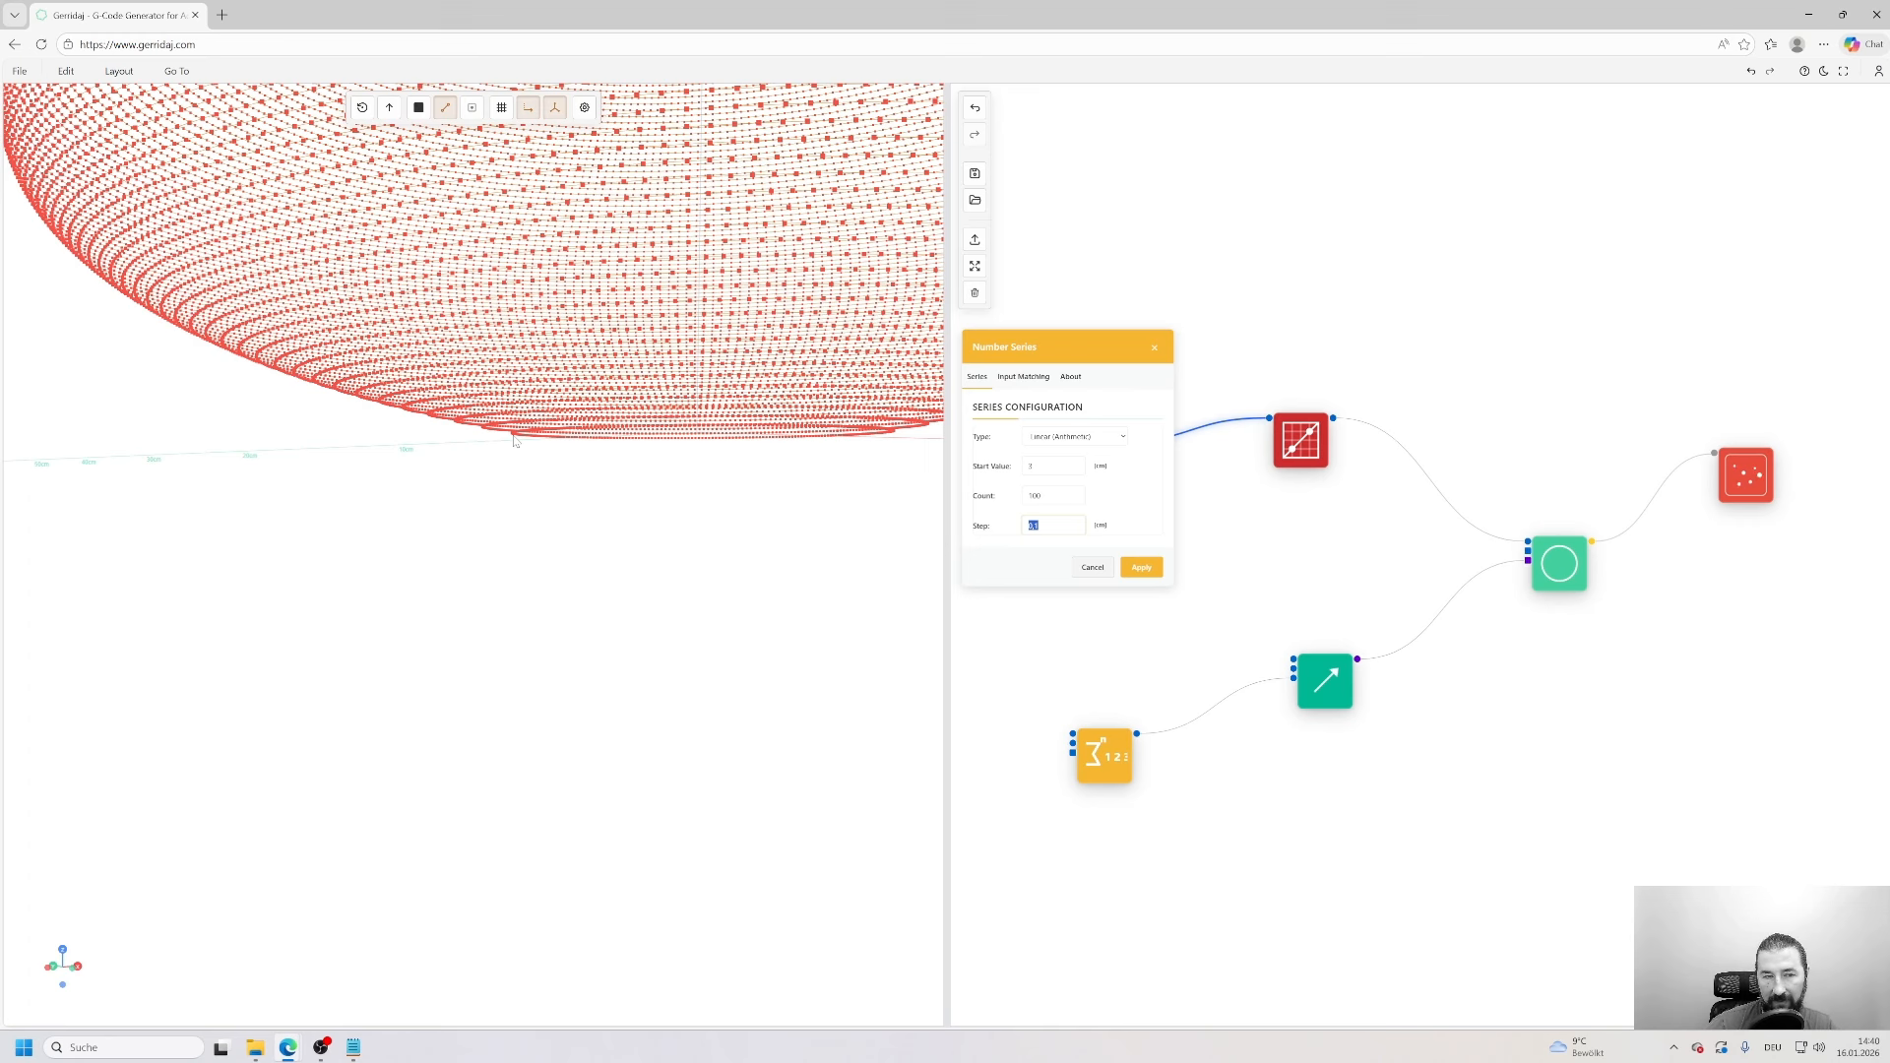
left_click(1144, 569)
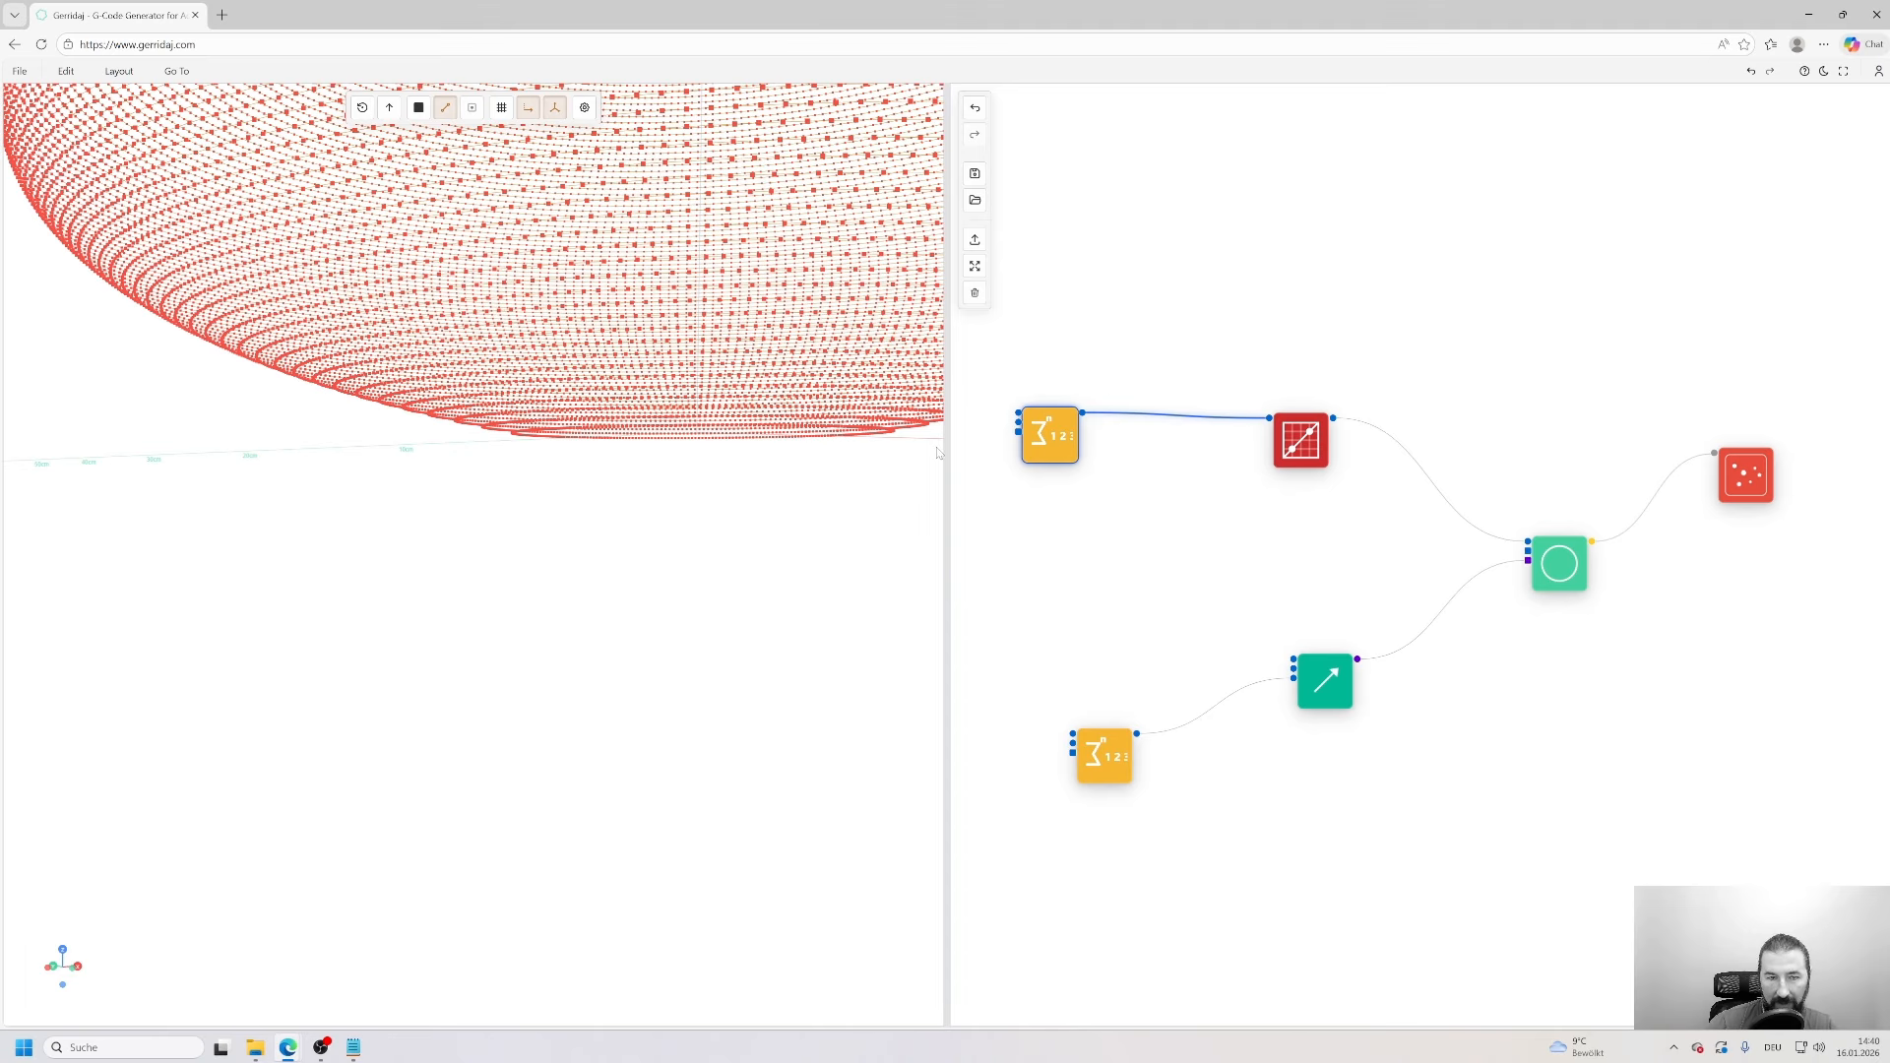
- Move the Bezier curve's first handle inward and lower, near the middle anchor, to straighten the flare of the vase's lower wall
scroll(1095, 548, "up", 2)
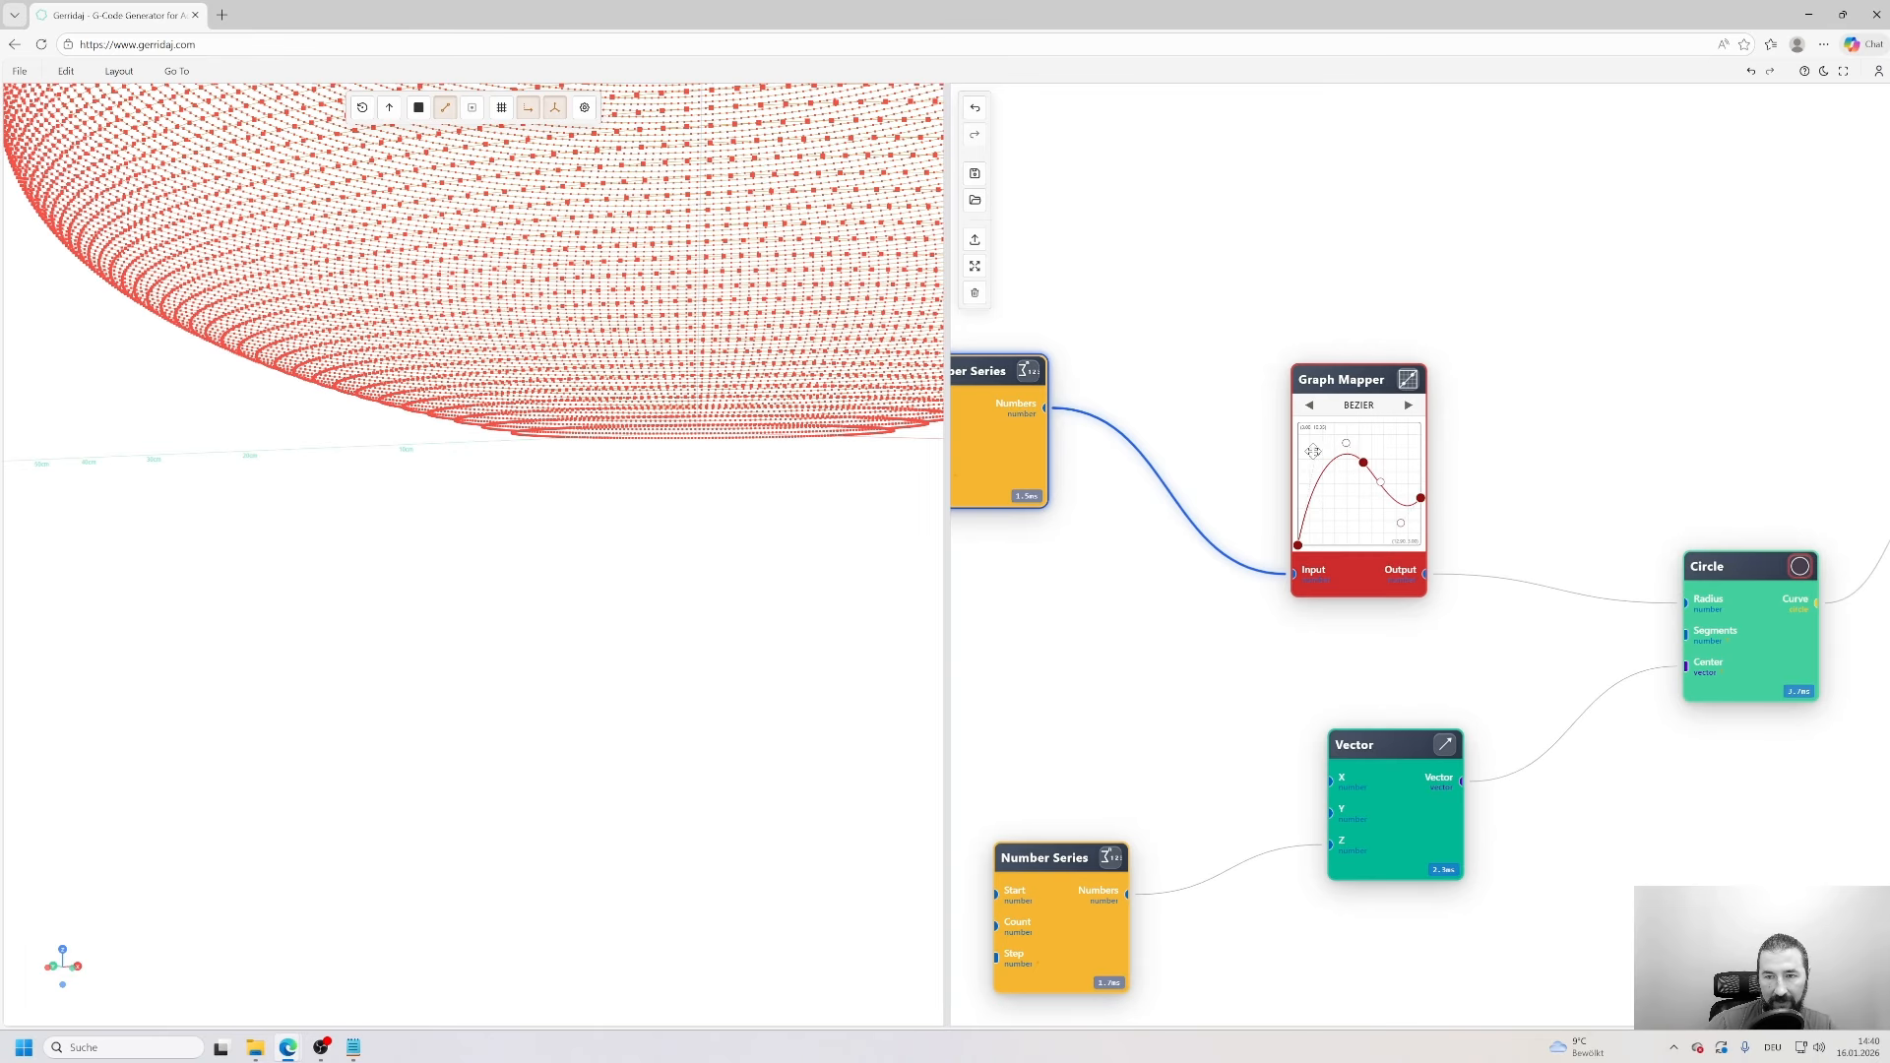
left_click_drag(1317, 452, 1354, 486)
left_click_drag(788, 394, 843, 486)
scroll(754, 433, "down", 5)
scroll(621, 344, "up", 5)
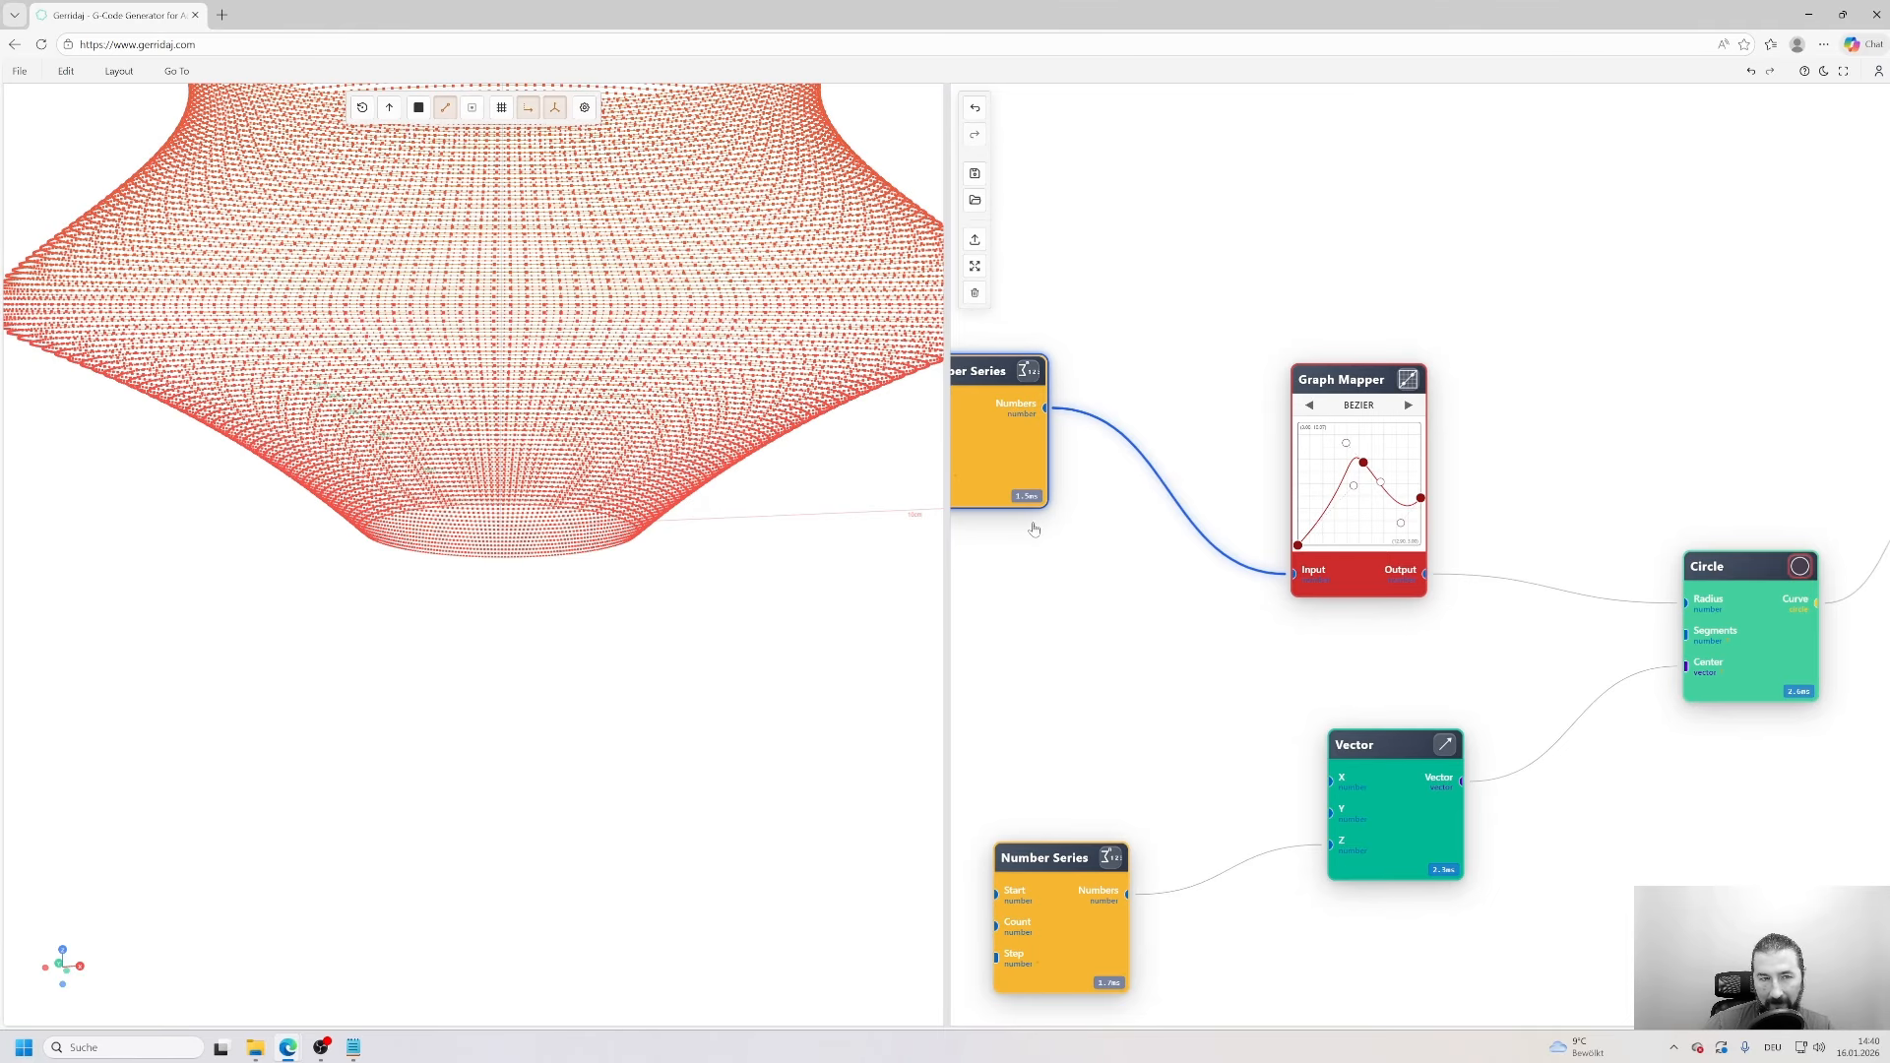
- Disconnect the Points Viewer from the Circle's Curve output and move it out of the way
scroll(1343, 643, "down", 1)
left_click_drag(1343, 643, 1238, 540)
left_click_drag(1543, 478, 1498, 479)
left_click_drag(1646, 632, 1199, 620)
left_click_drag(1401, 373, 1452, 301)
left_click_drag(1645, 346, 1700, 331)
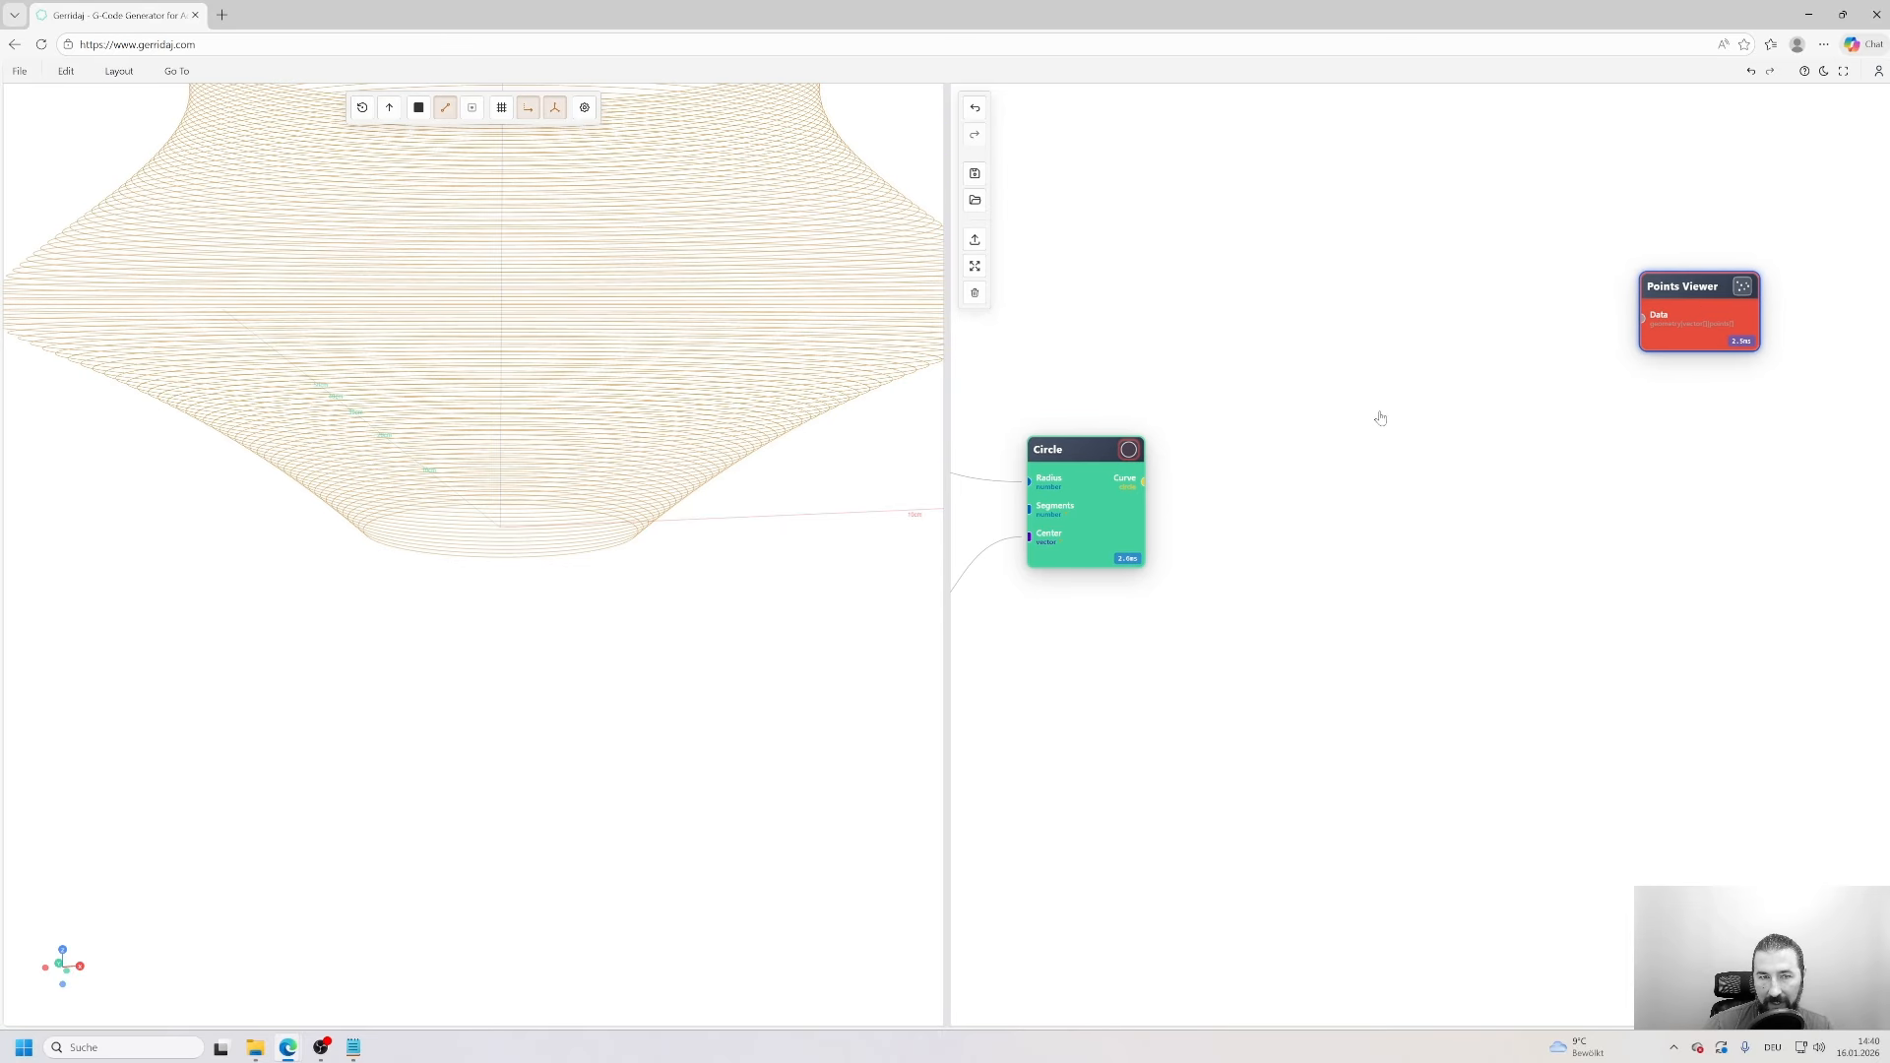
- Add a Loft node beside the Circle and connect the Circle's Curve output to it
double_click(1343, 374)
type("lo")
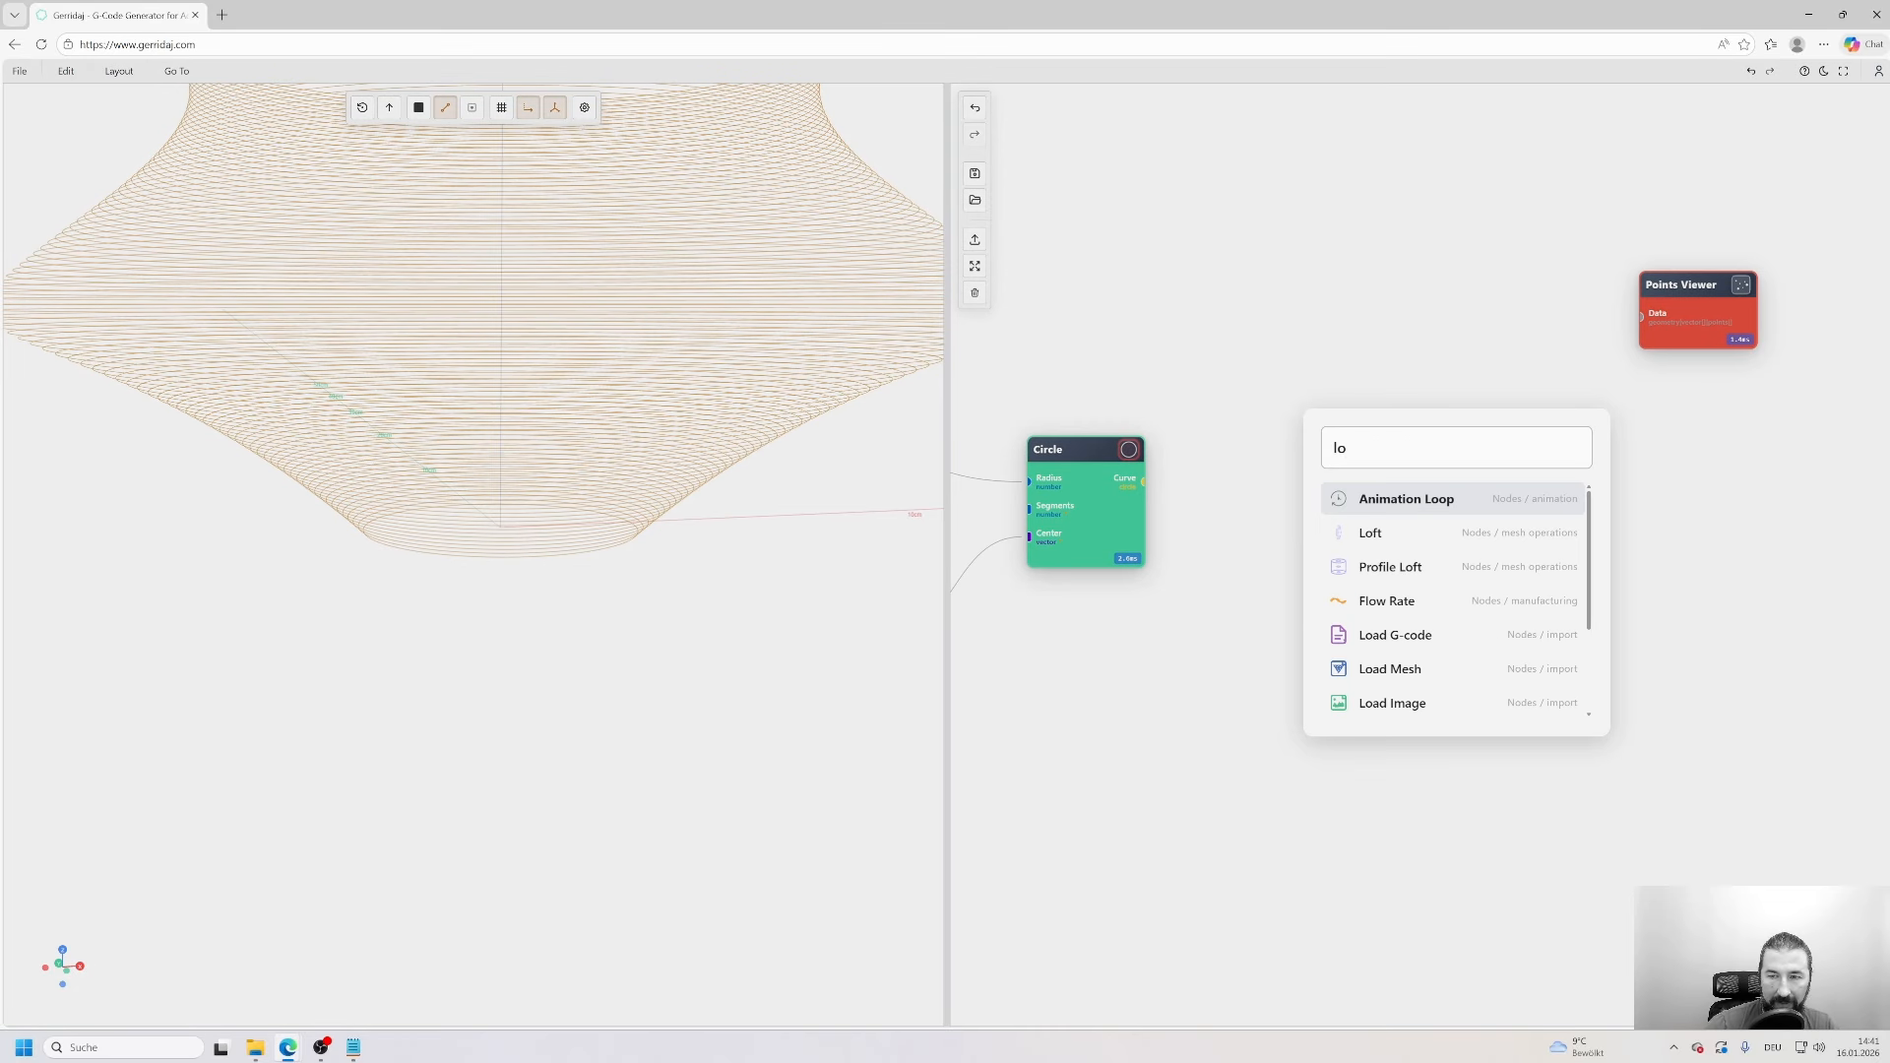
key("Down")
key("Return")
scroll(1368, 475, "up", 3)
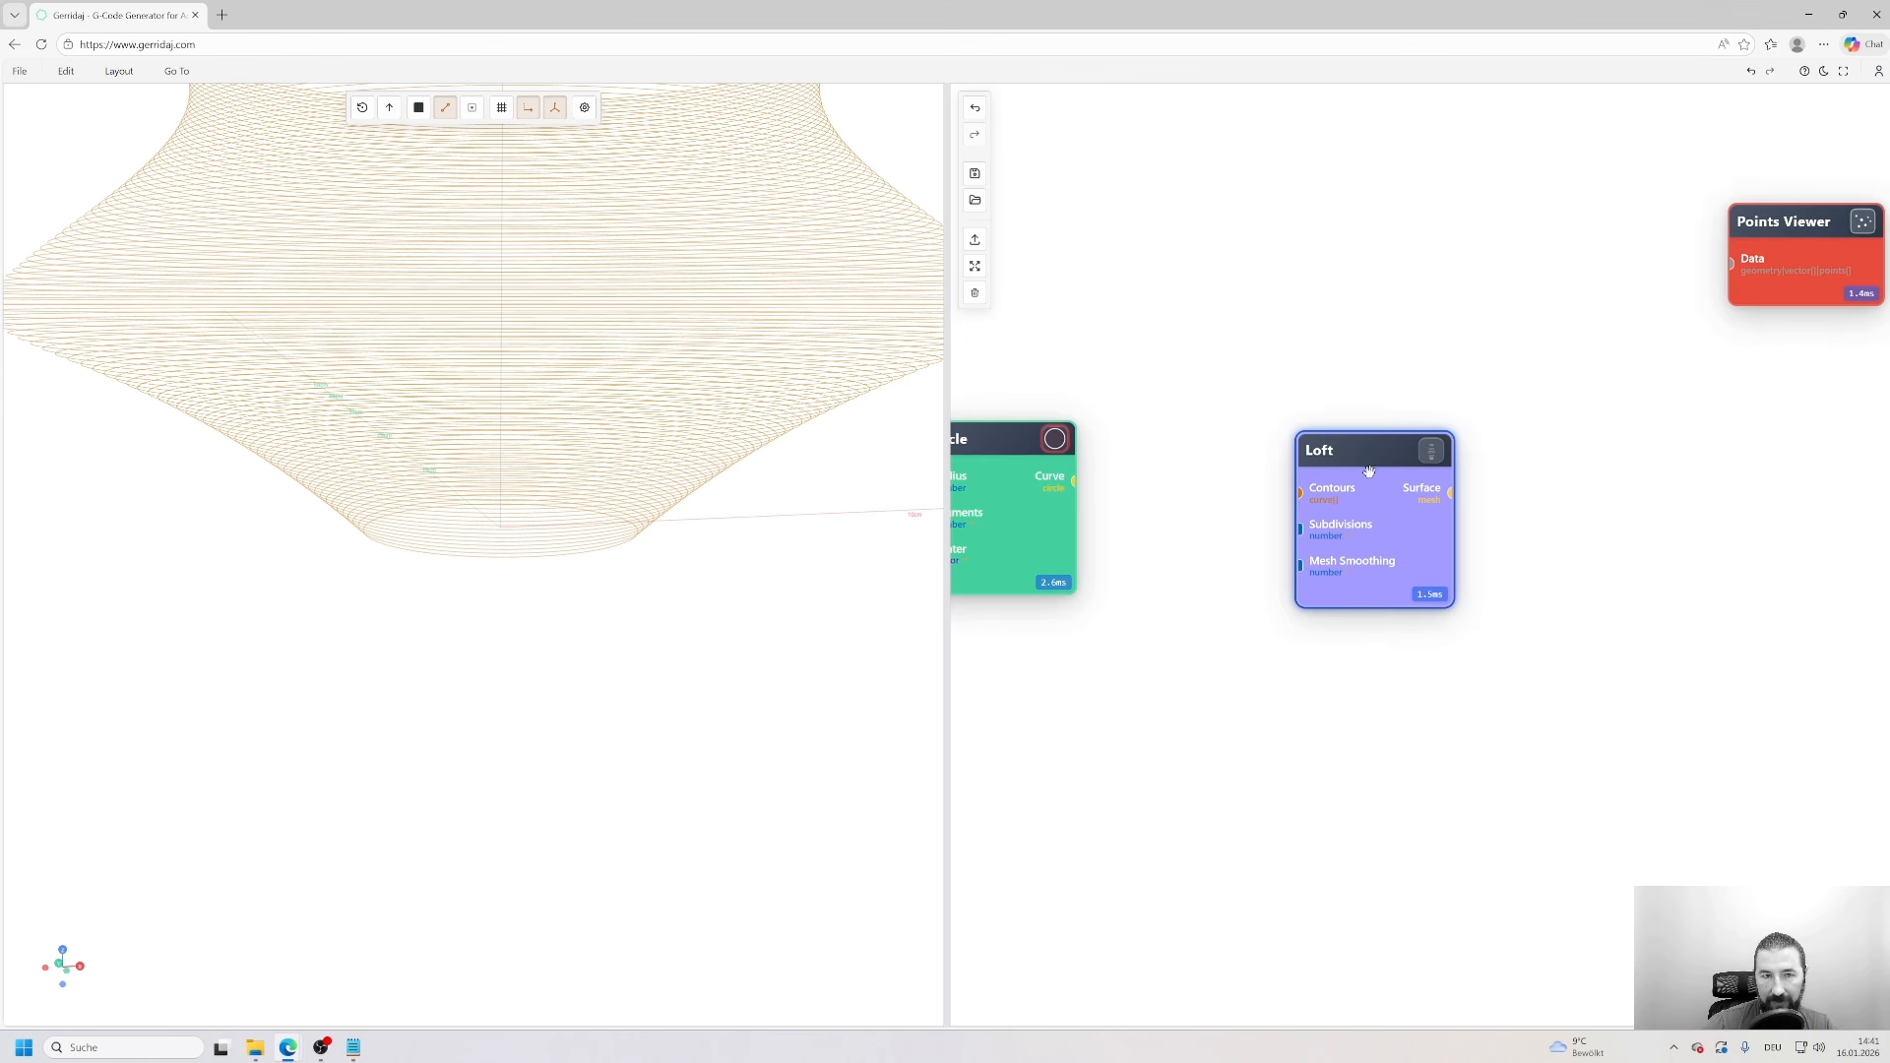
left_click_drag(1367, 475, 1369, 442)
left_click_drag(1074, 481, 1303, 458)
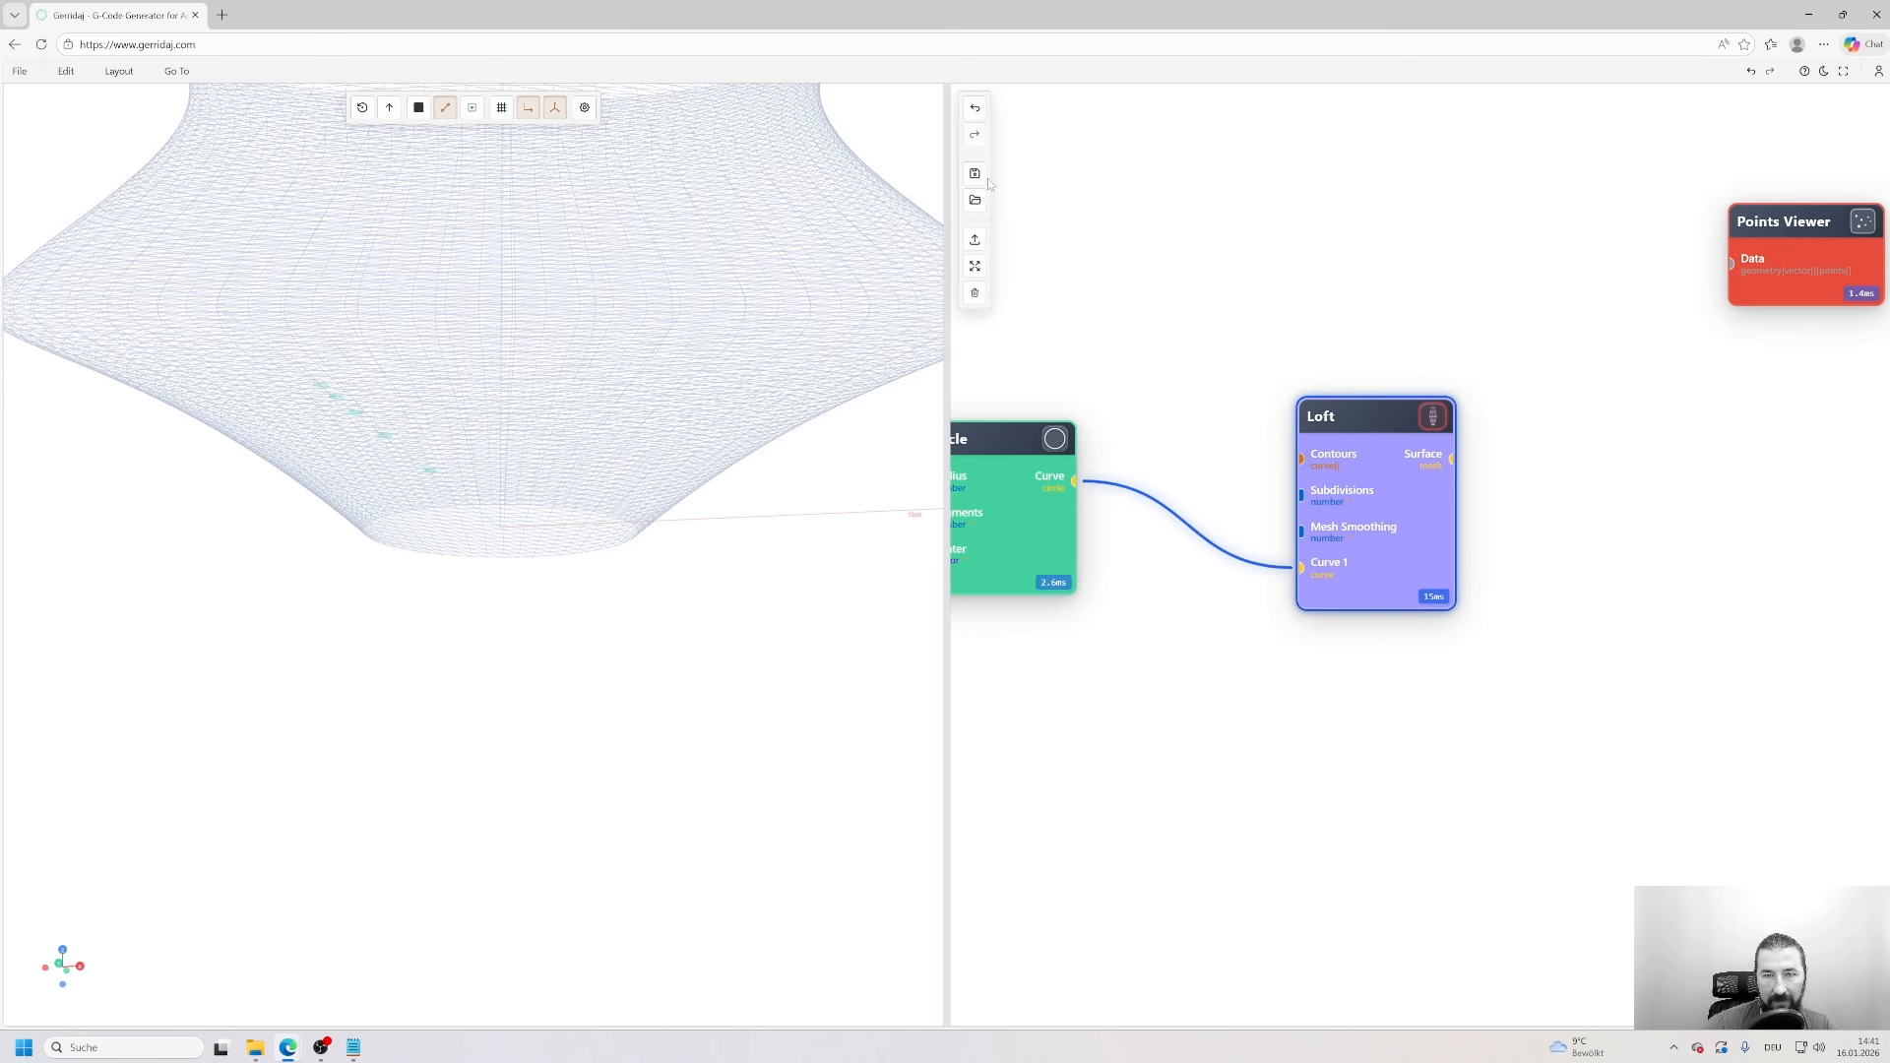
- Display the lofted vase as a shaded solid and compare it with the Circle node's curve preview
left_click(419, 108)
left_click_drag(527, 378, 371, 376)
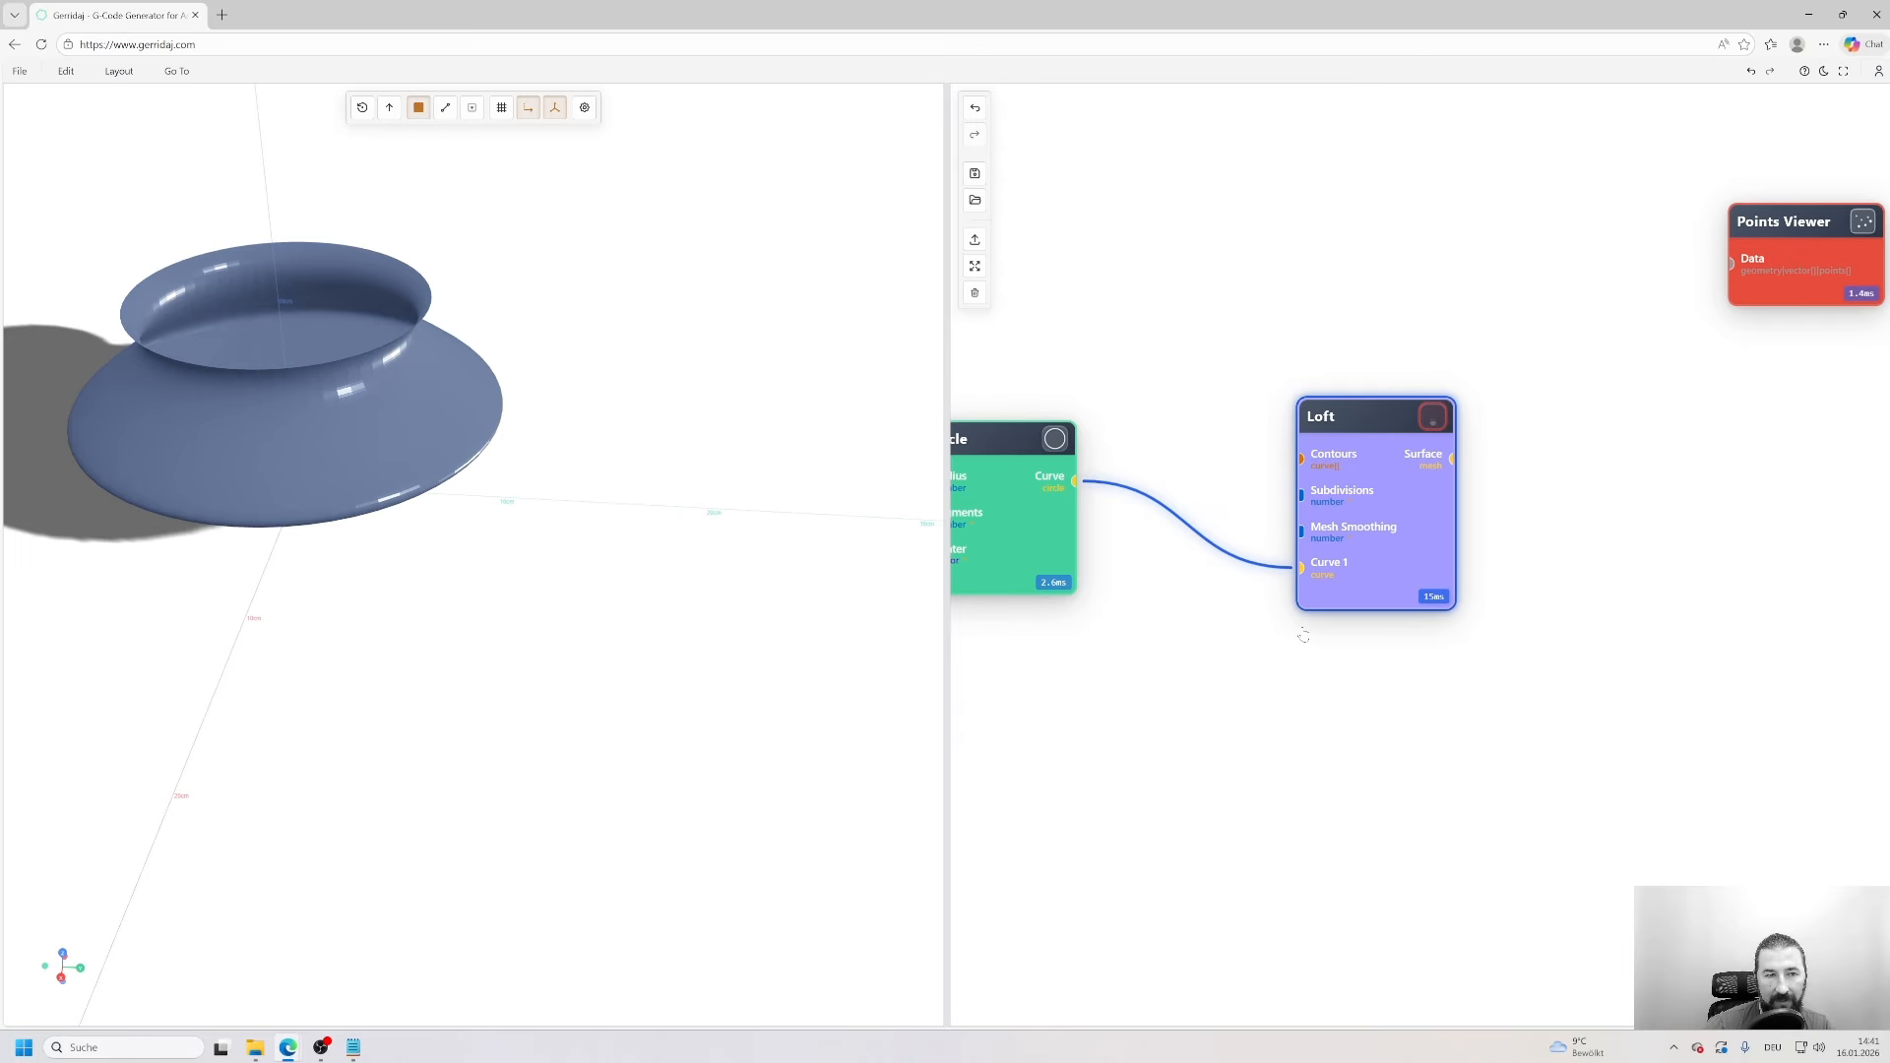
left_click_drag(1162, 564, 1347, 577)
left_click(1243, 455)
left_click_drag(570, 357, 454, 335)
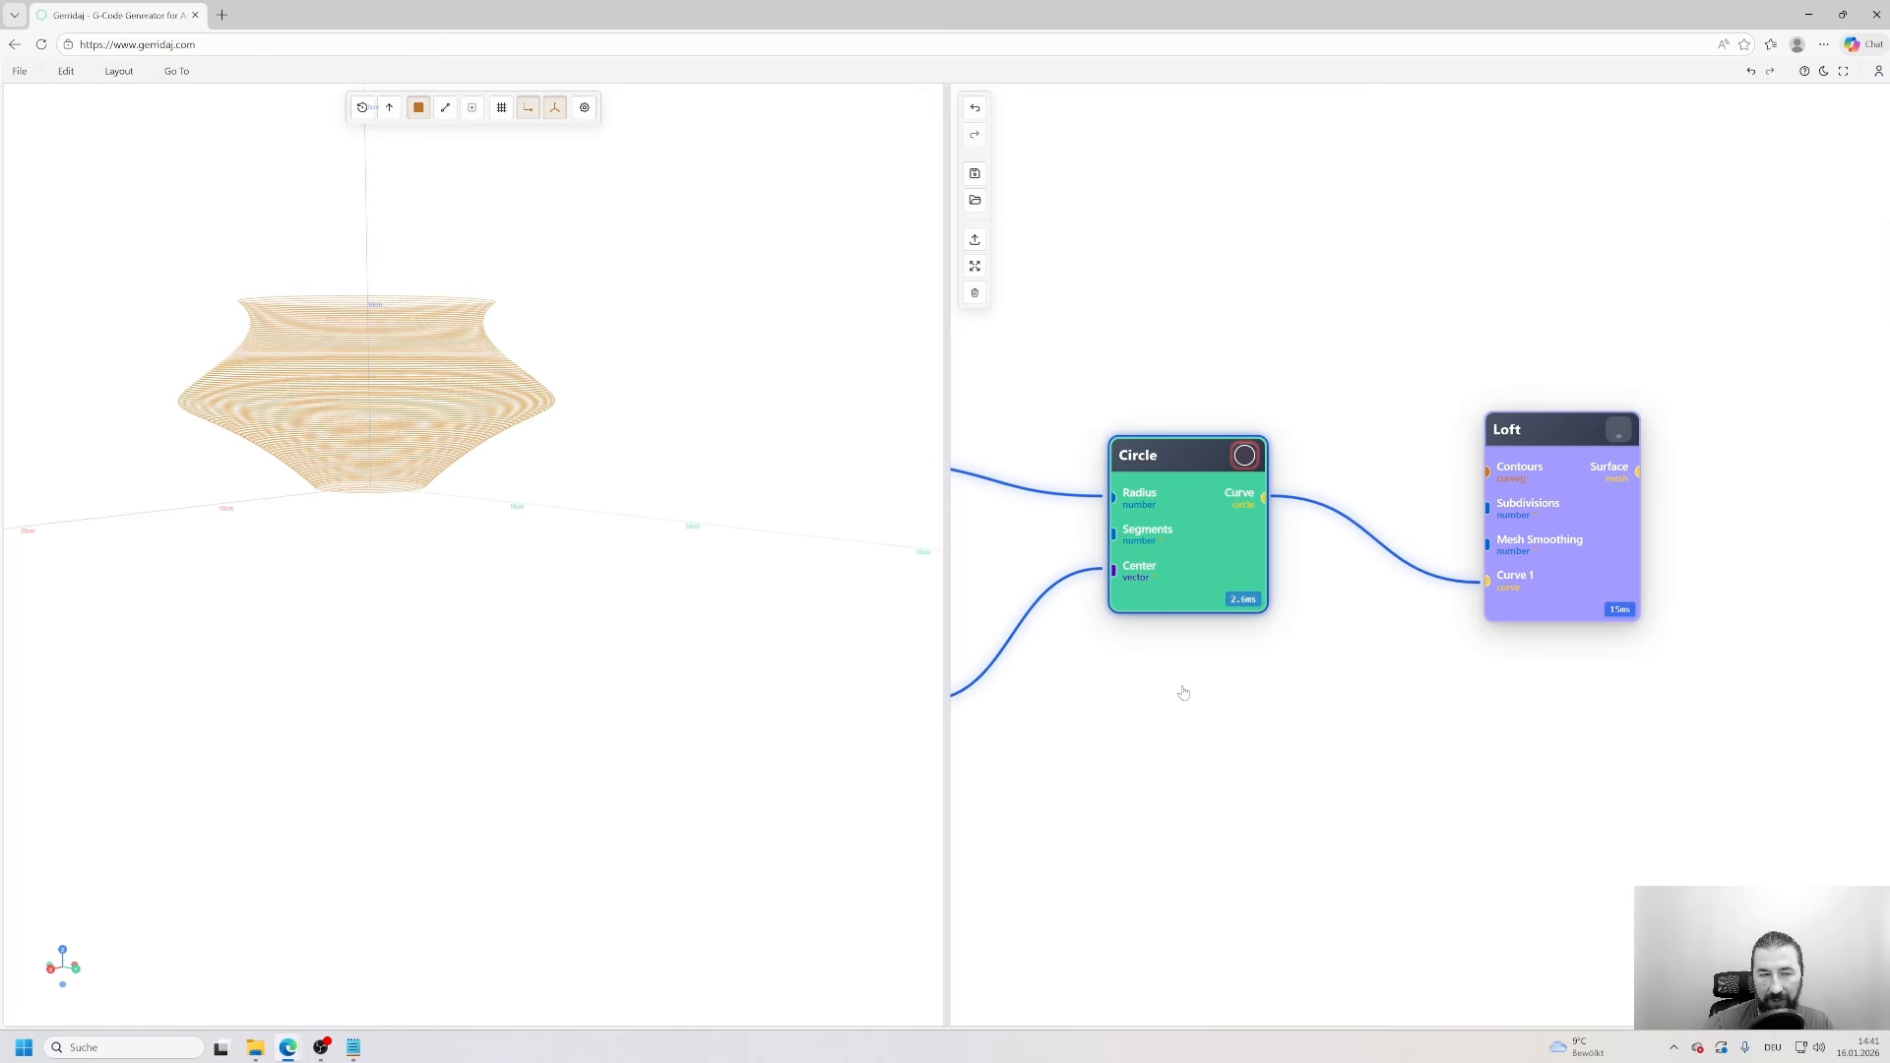
left_click(1617, 431)
left_click_drag(1584, 676, 1216, 633)
left_click_drag(1204, 446, 1253, 422)
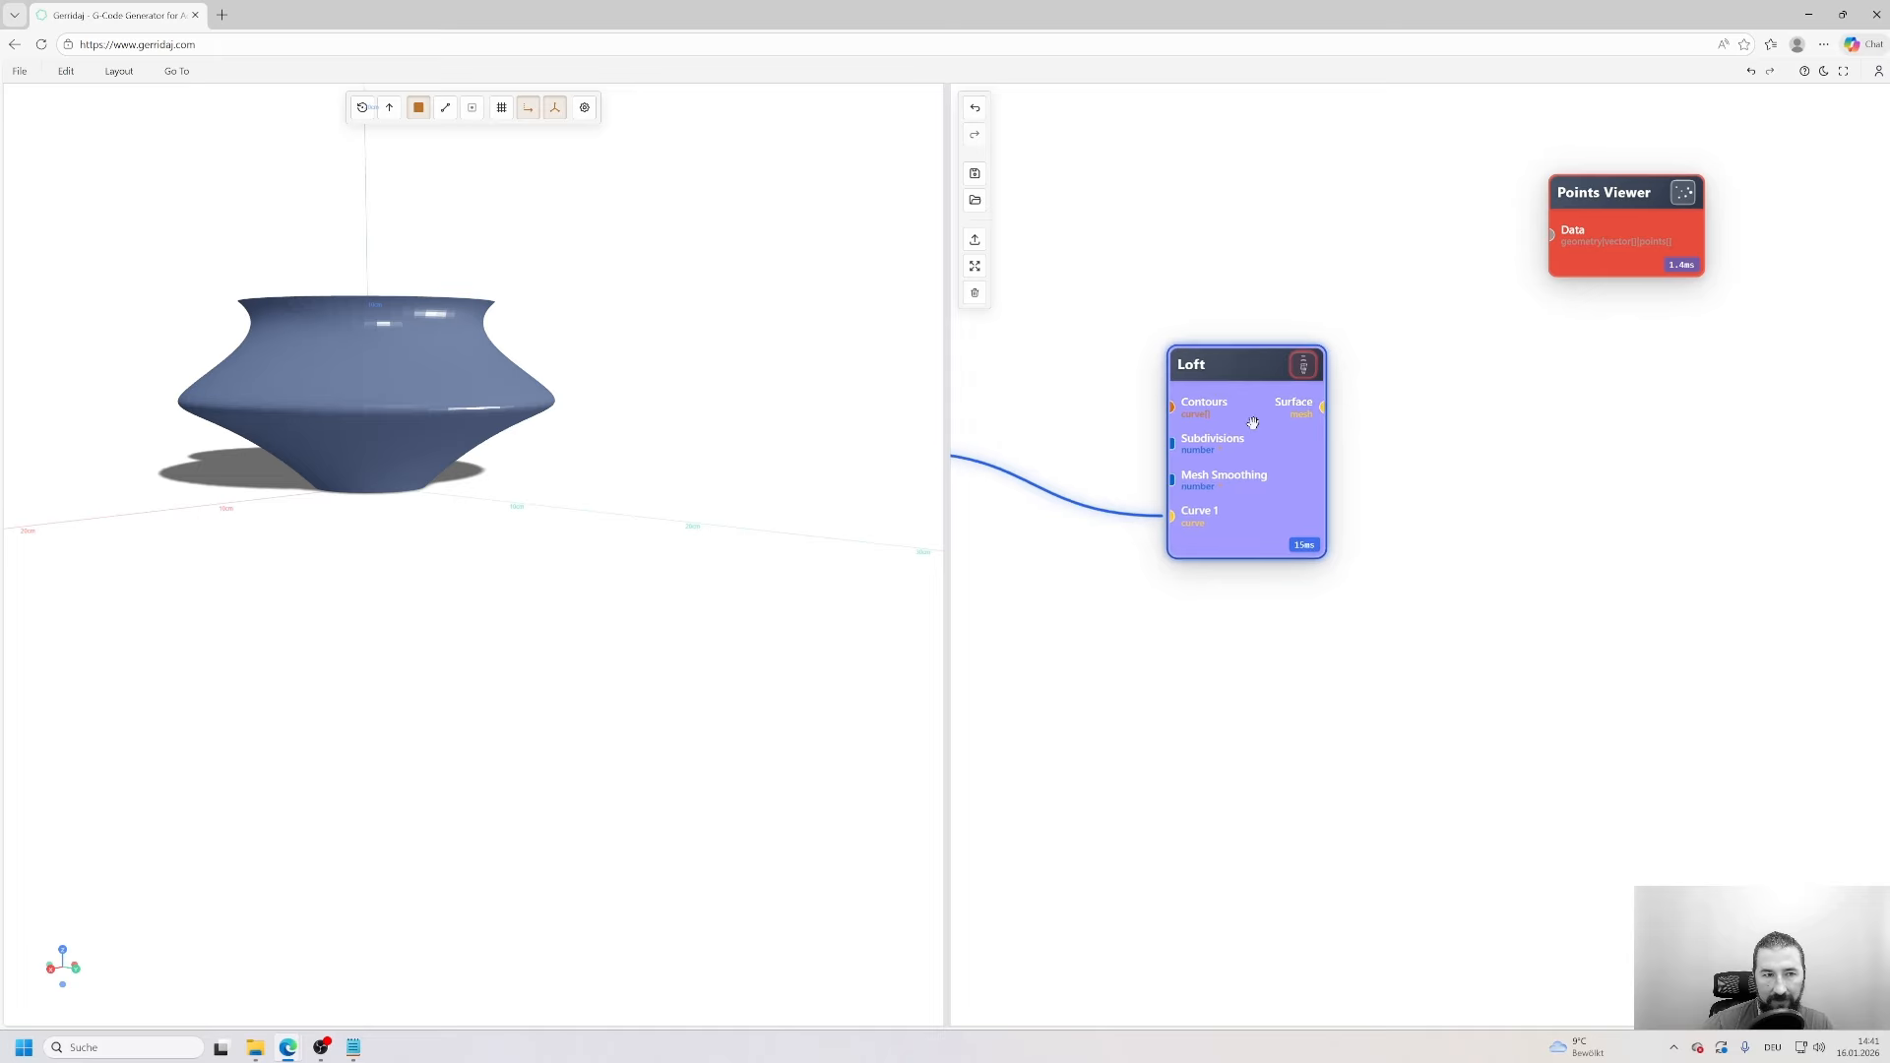
- Turn on Cap Start and Cap End in the Loft node's capping settings and inspect the closed vase
double_click(1251, 417)
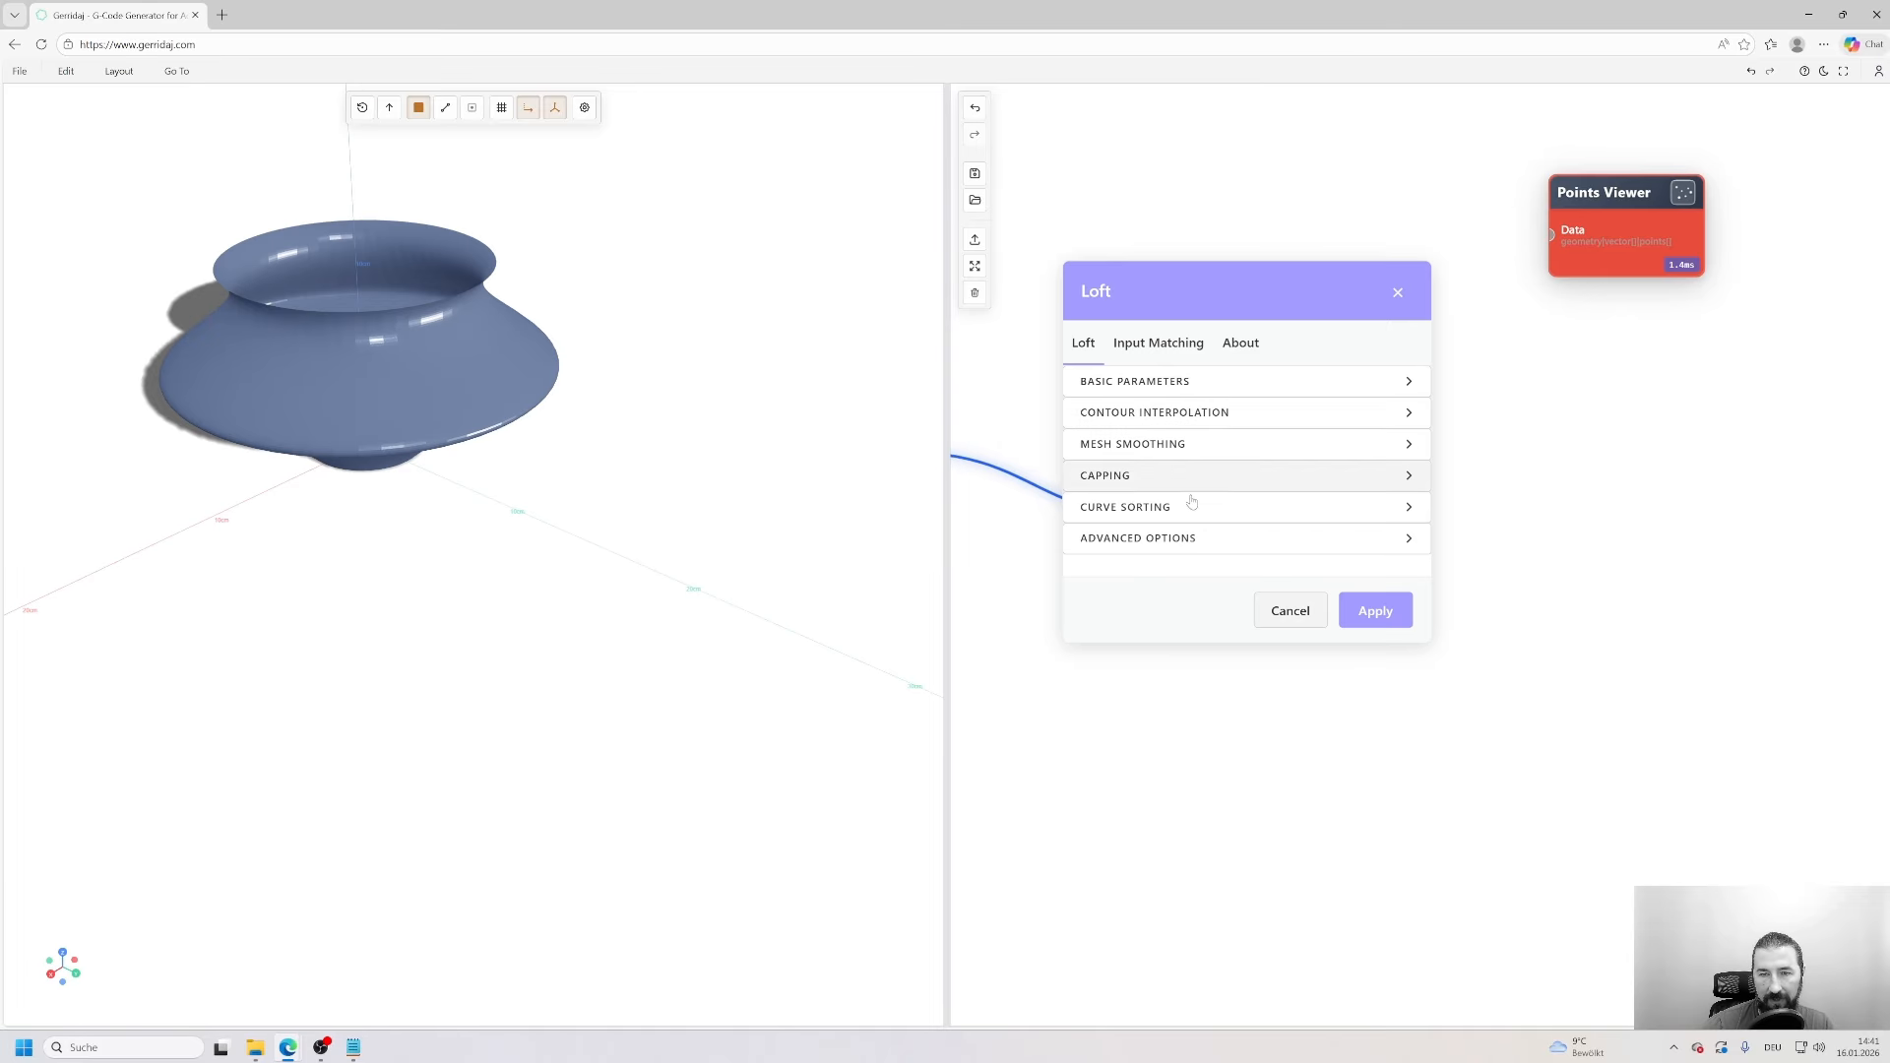
left_click(1157, 478)
left_click(1134, 434)
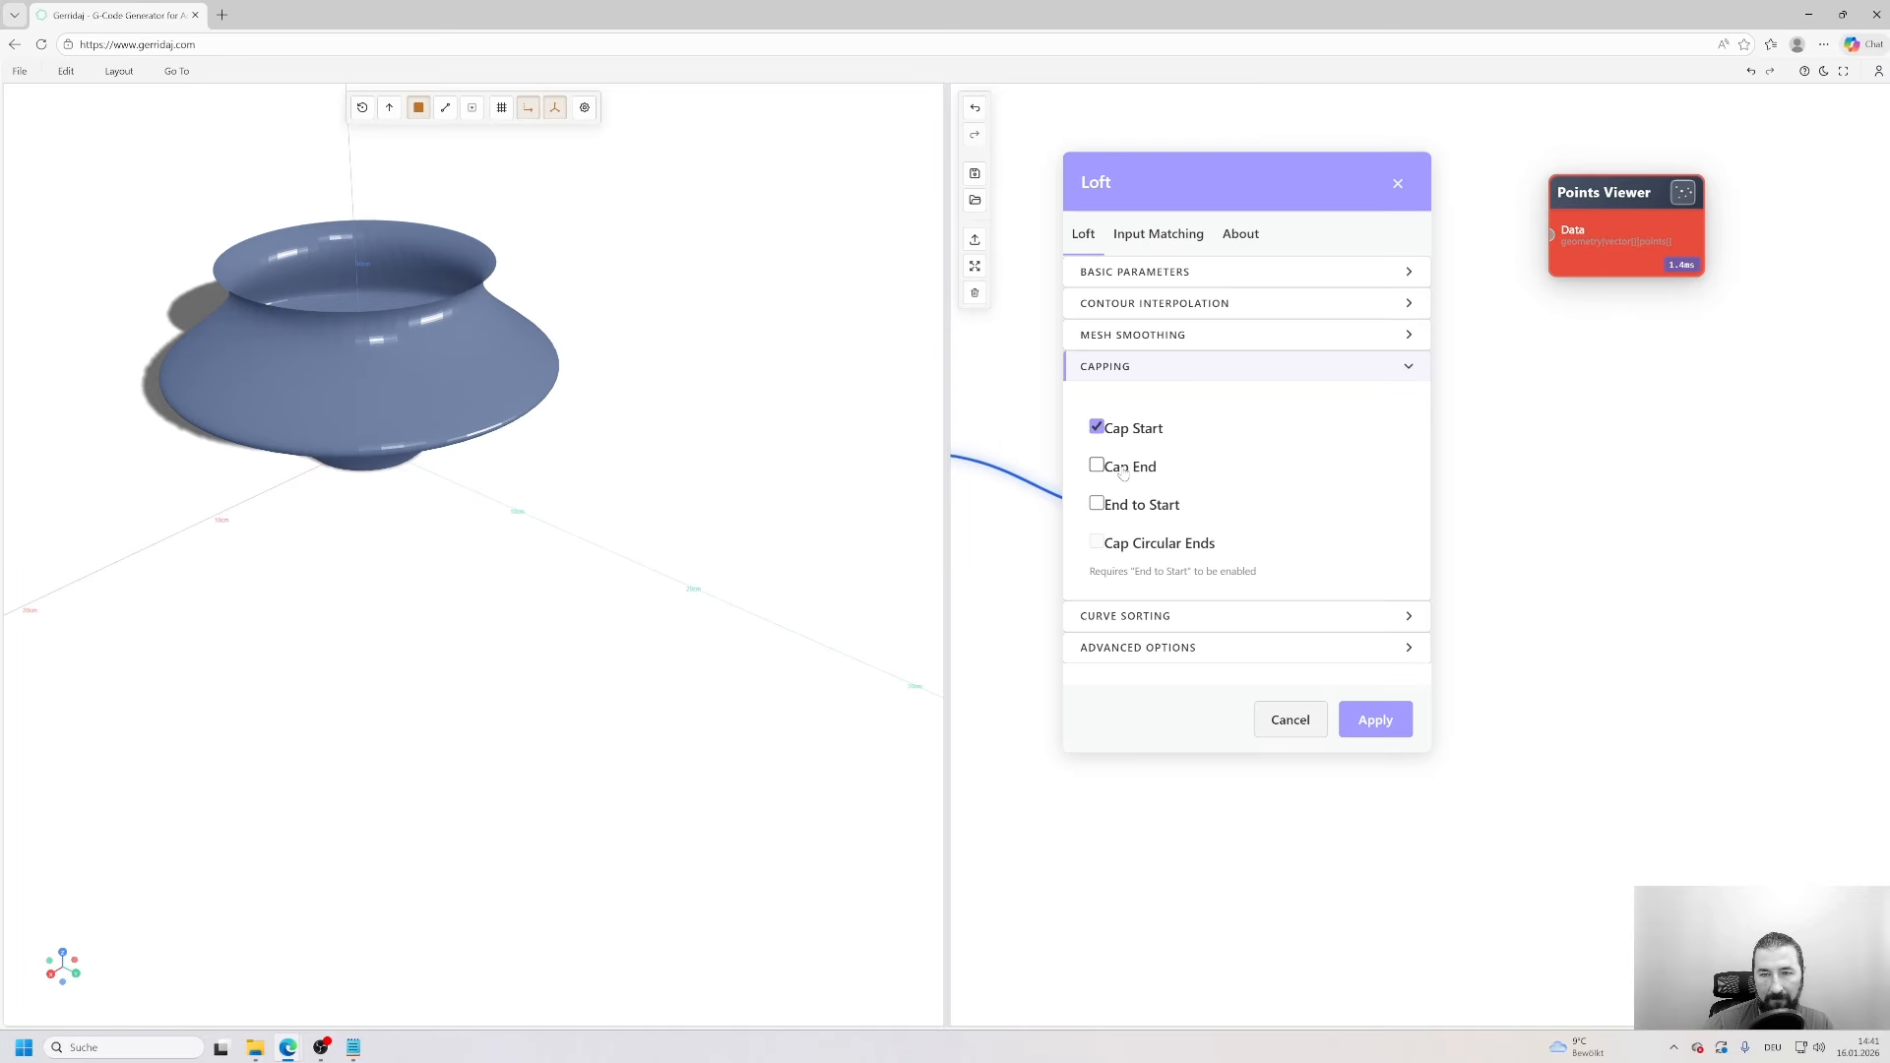
left_click(1096, 465)
left_click(1375, 720)
left_click_drag(463, 399, 638, 380)
- Set the Loft node's Segments to 500 after inspecting the facets on the vase's surface
double_click(1261, 417)
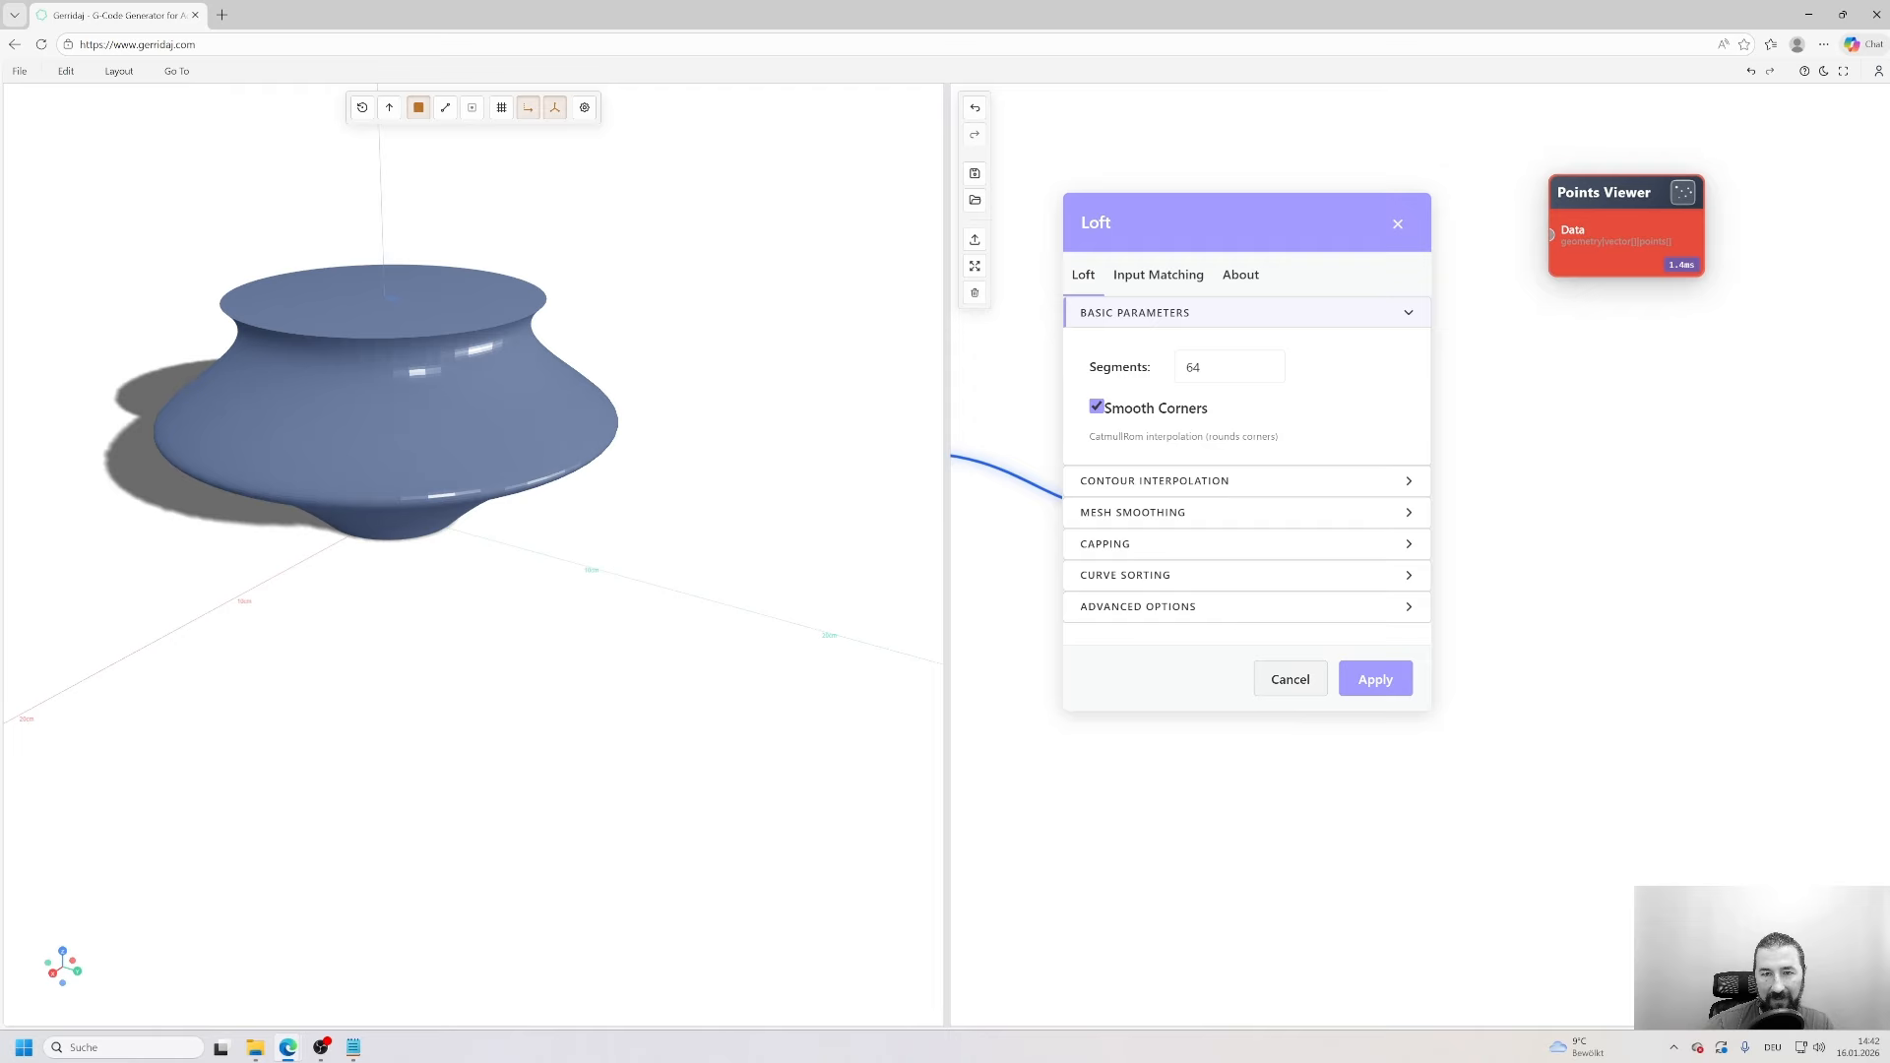
scroll(378, 285, "up", 5)
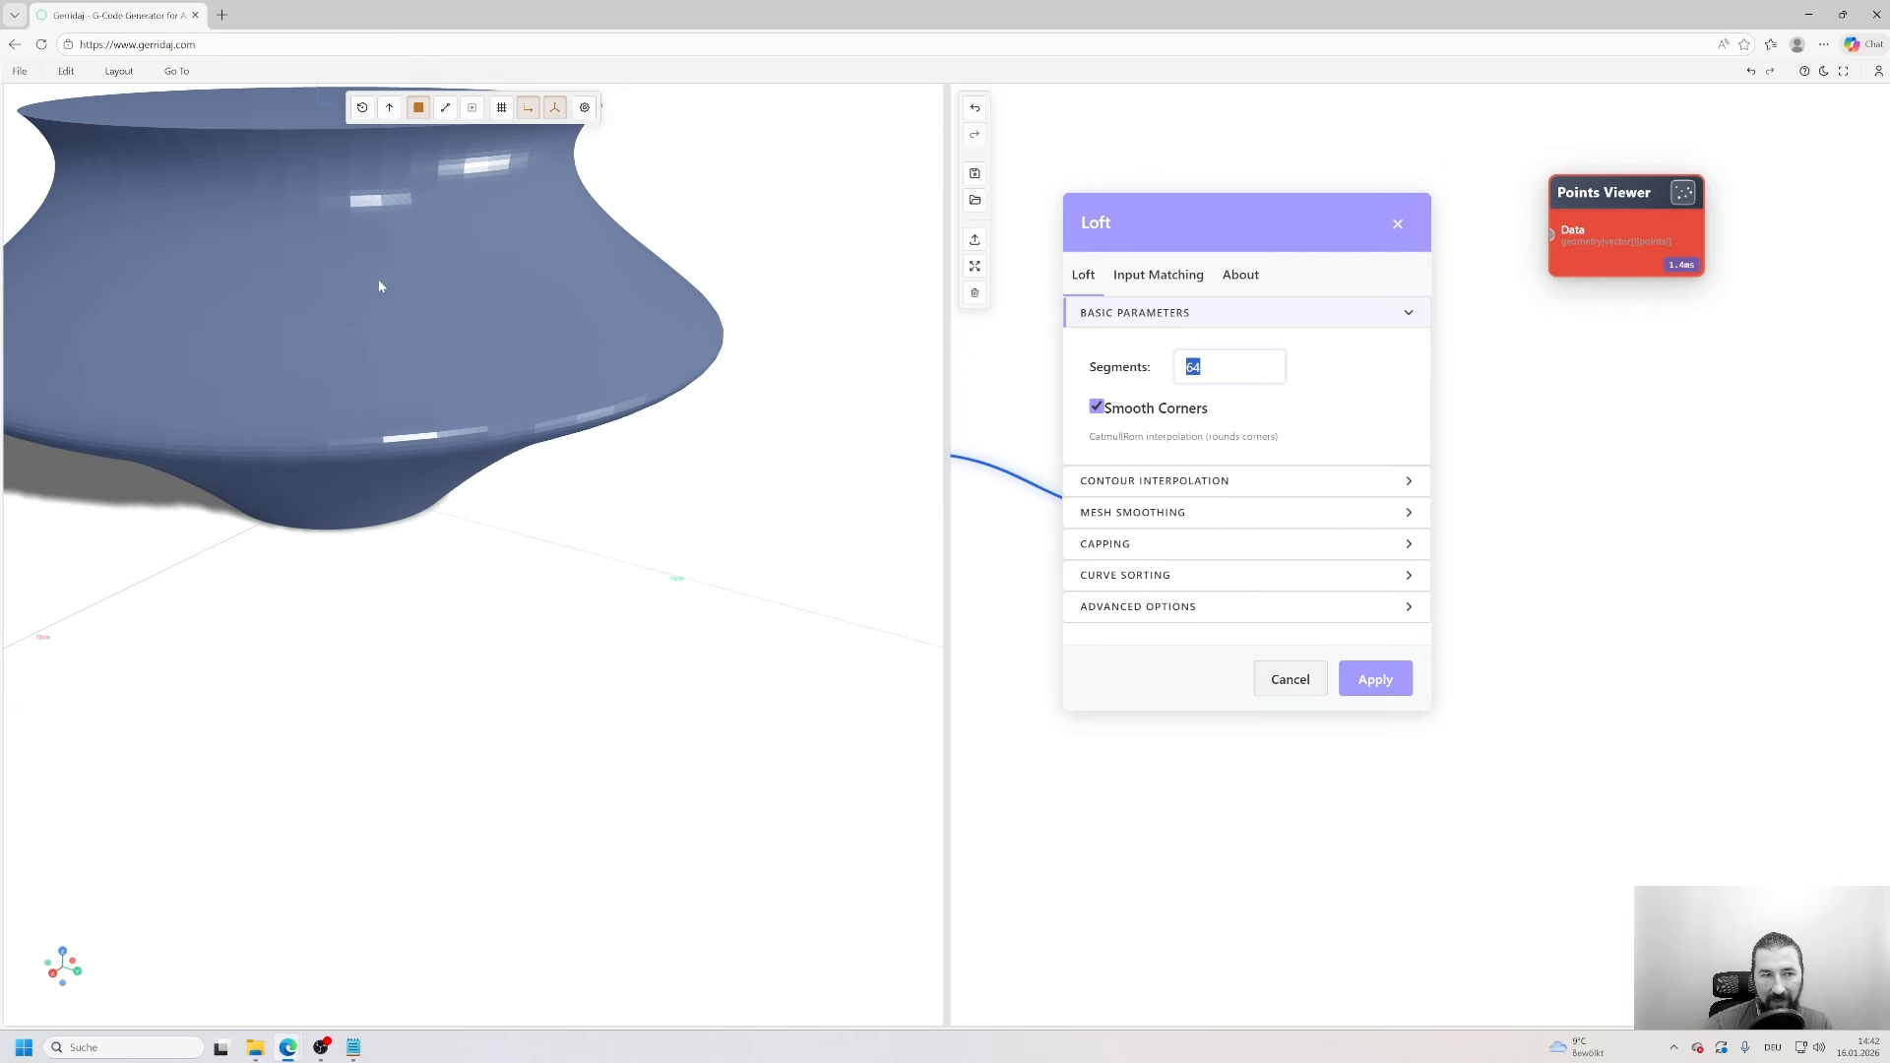
scroll(546, 372, "up", 5)
scroll(579, 384, "down", 5)
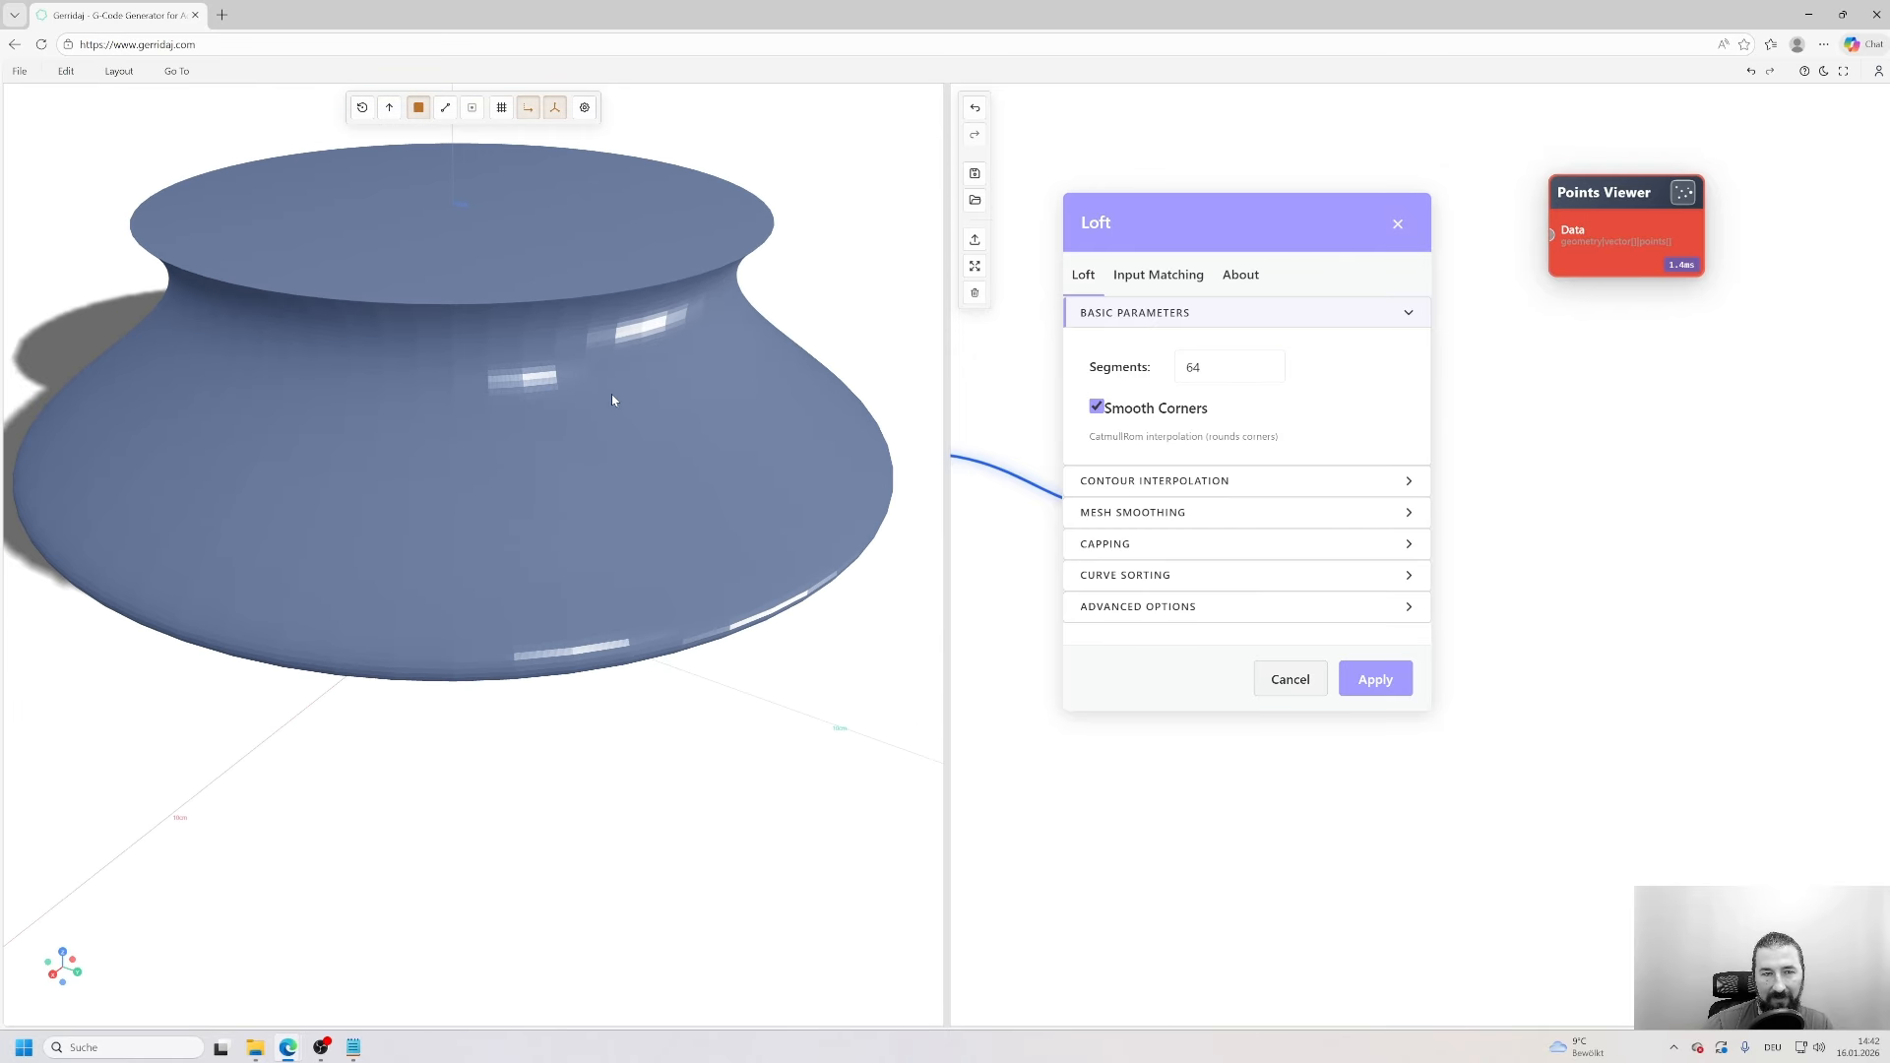
double_click(1193, 368)
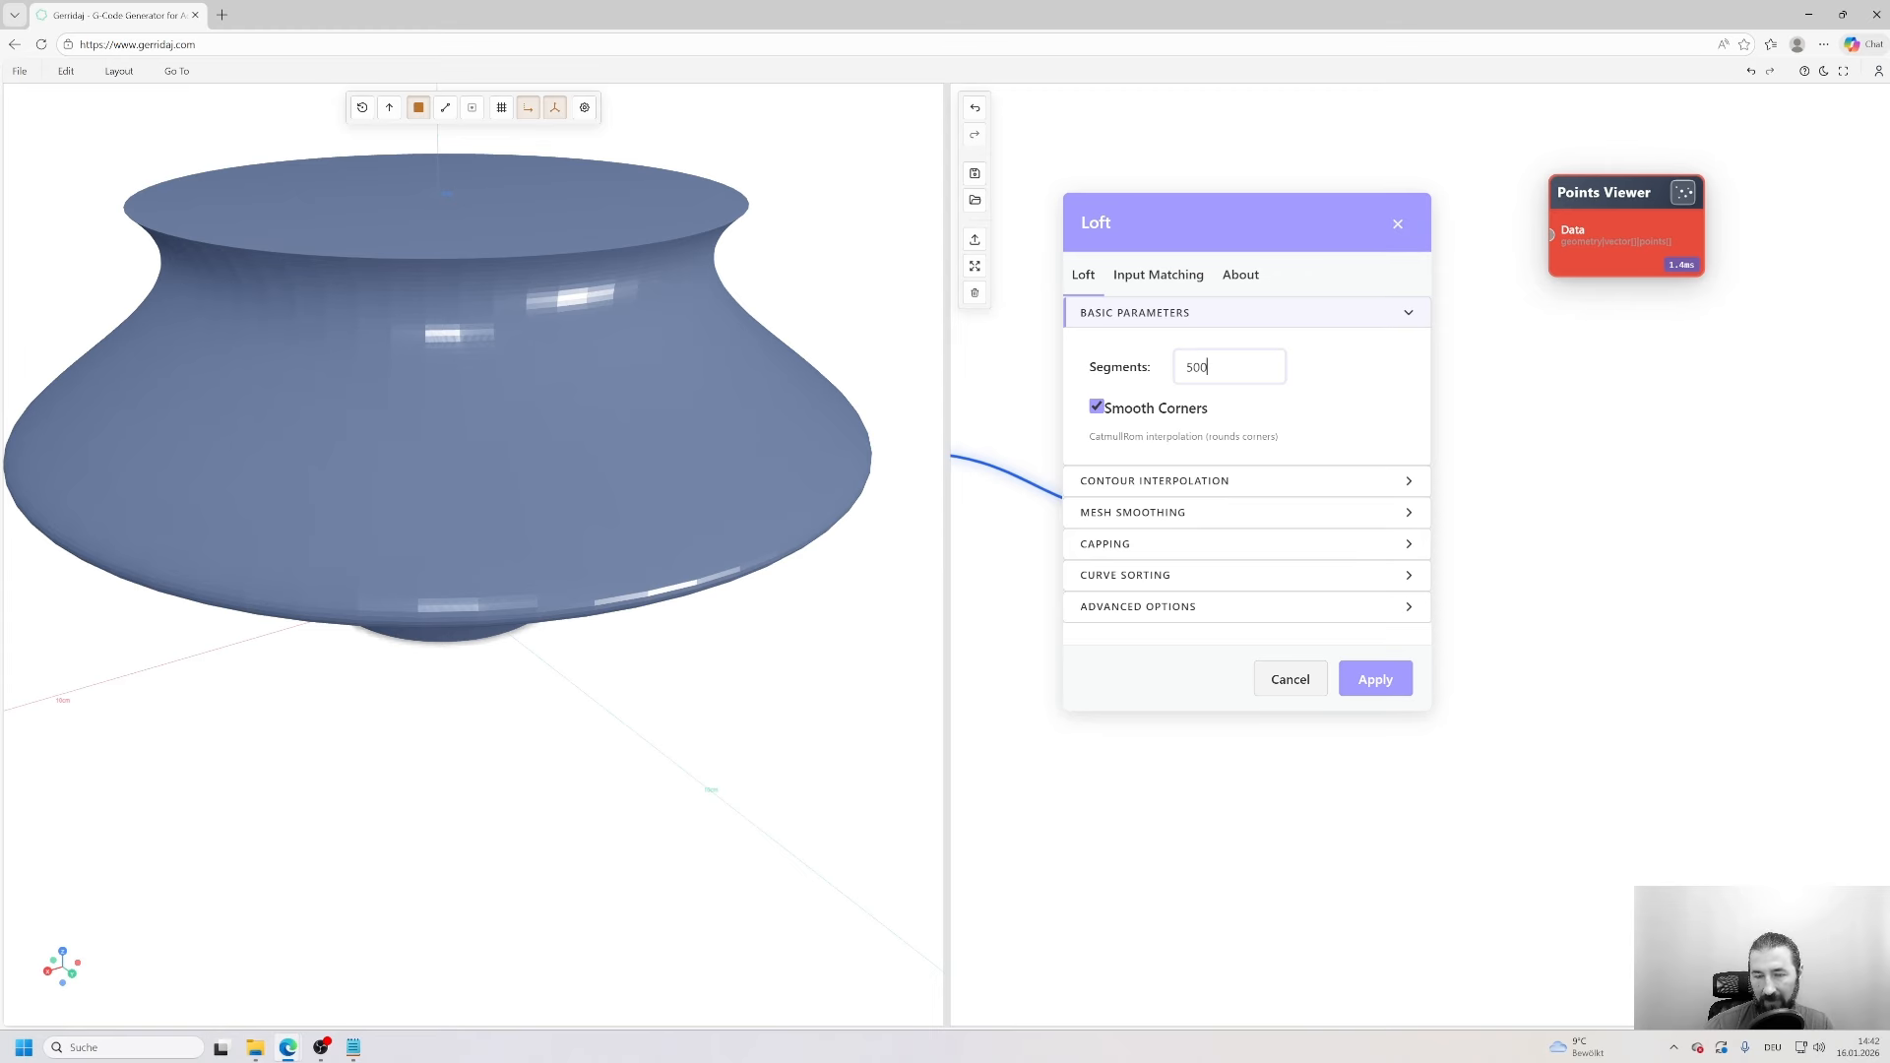
key("Return")
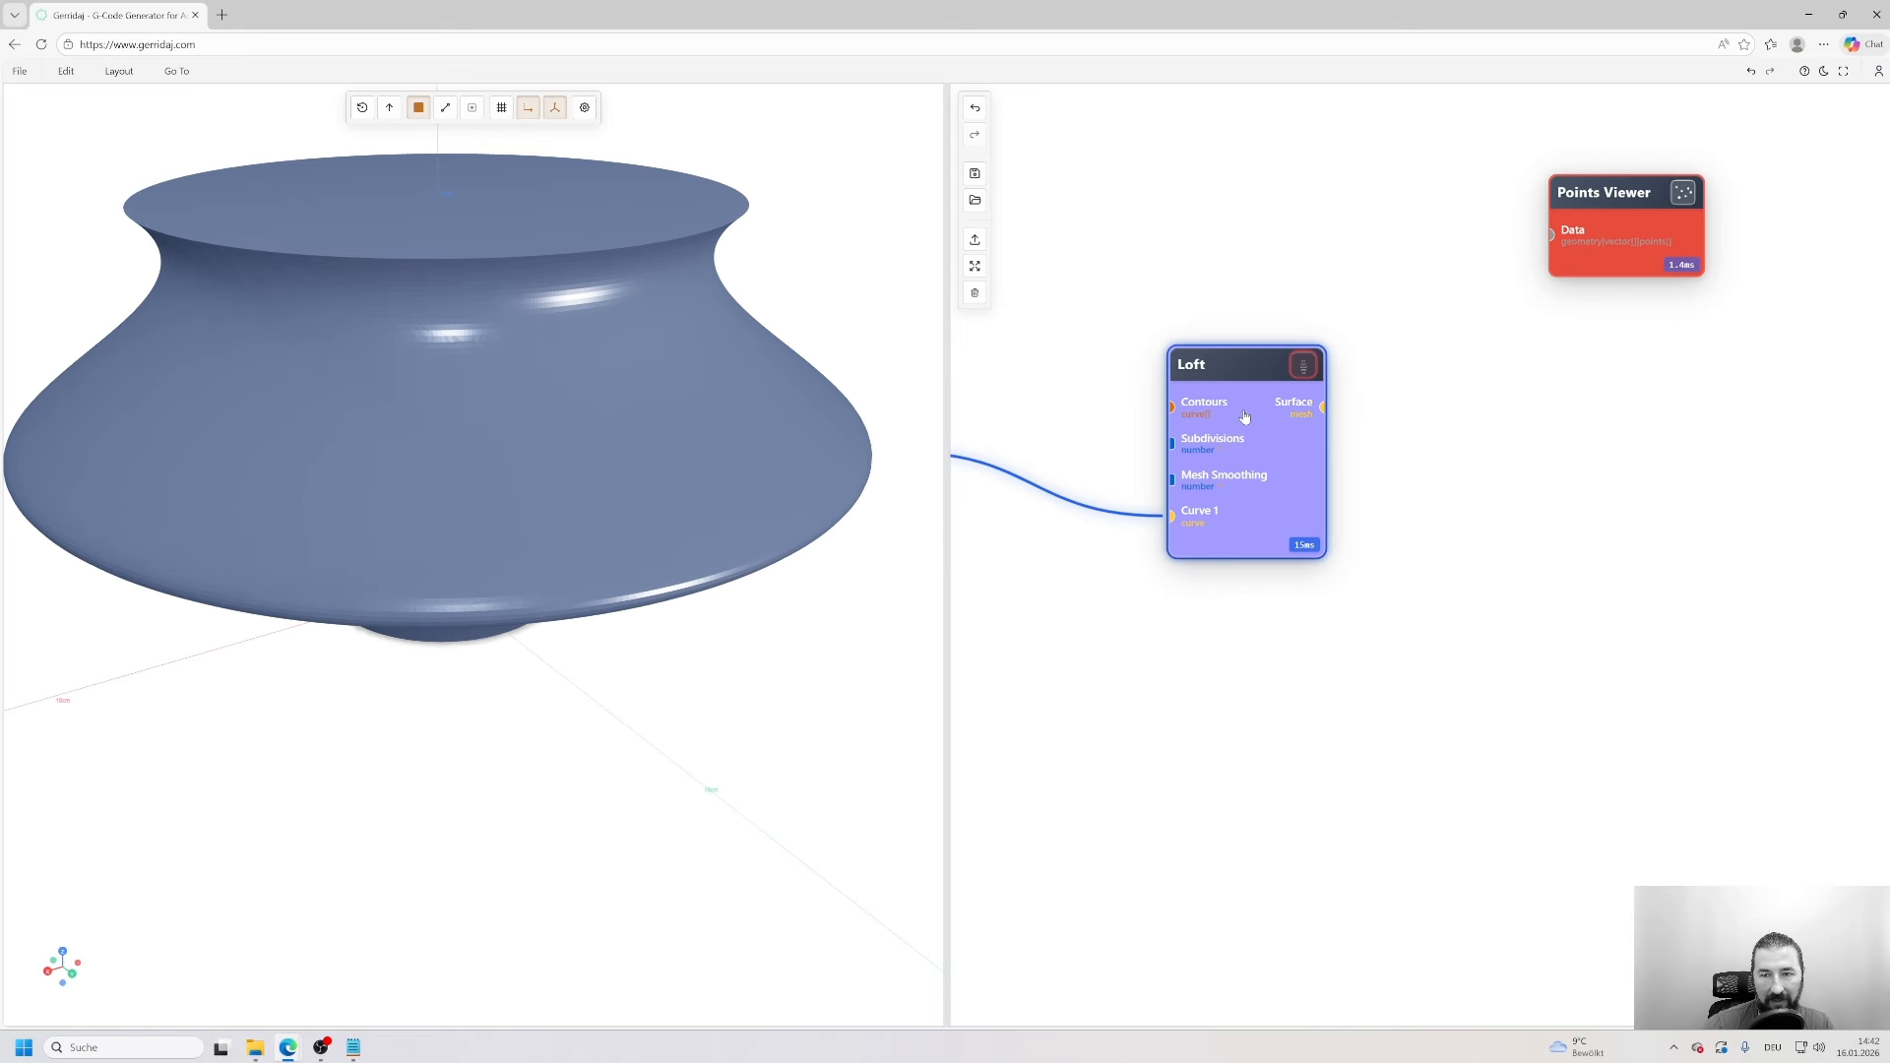
- Review the Loft node's contour interpolation settings
double_click(1244, 418)
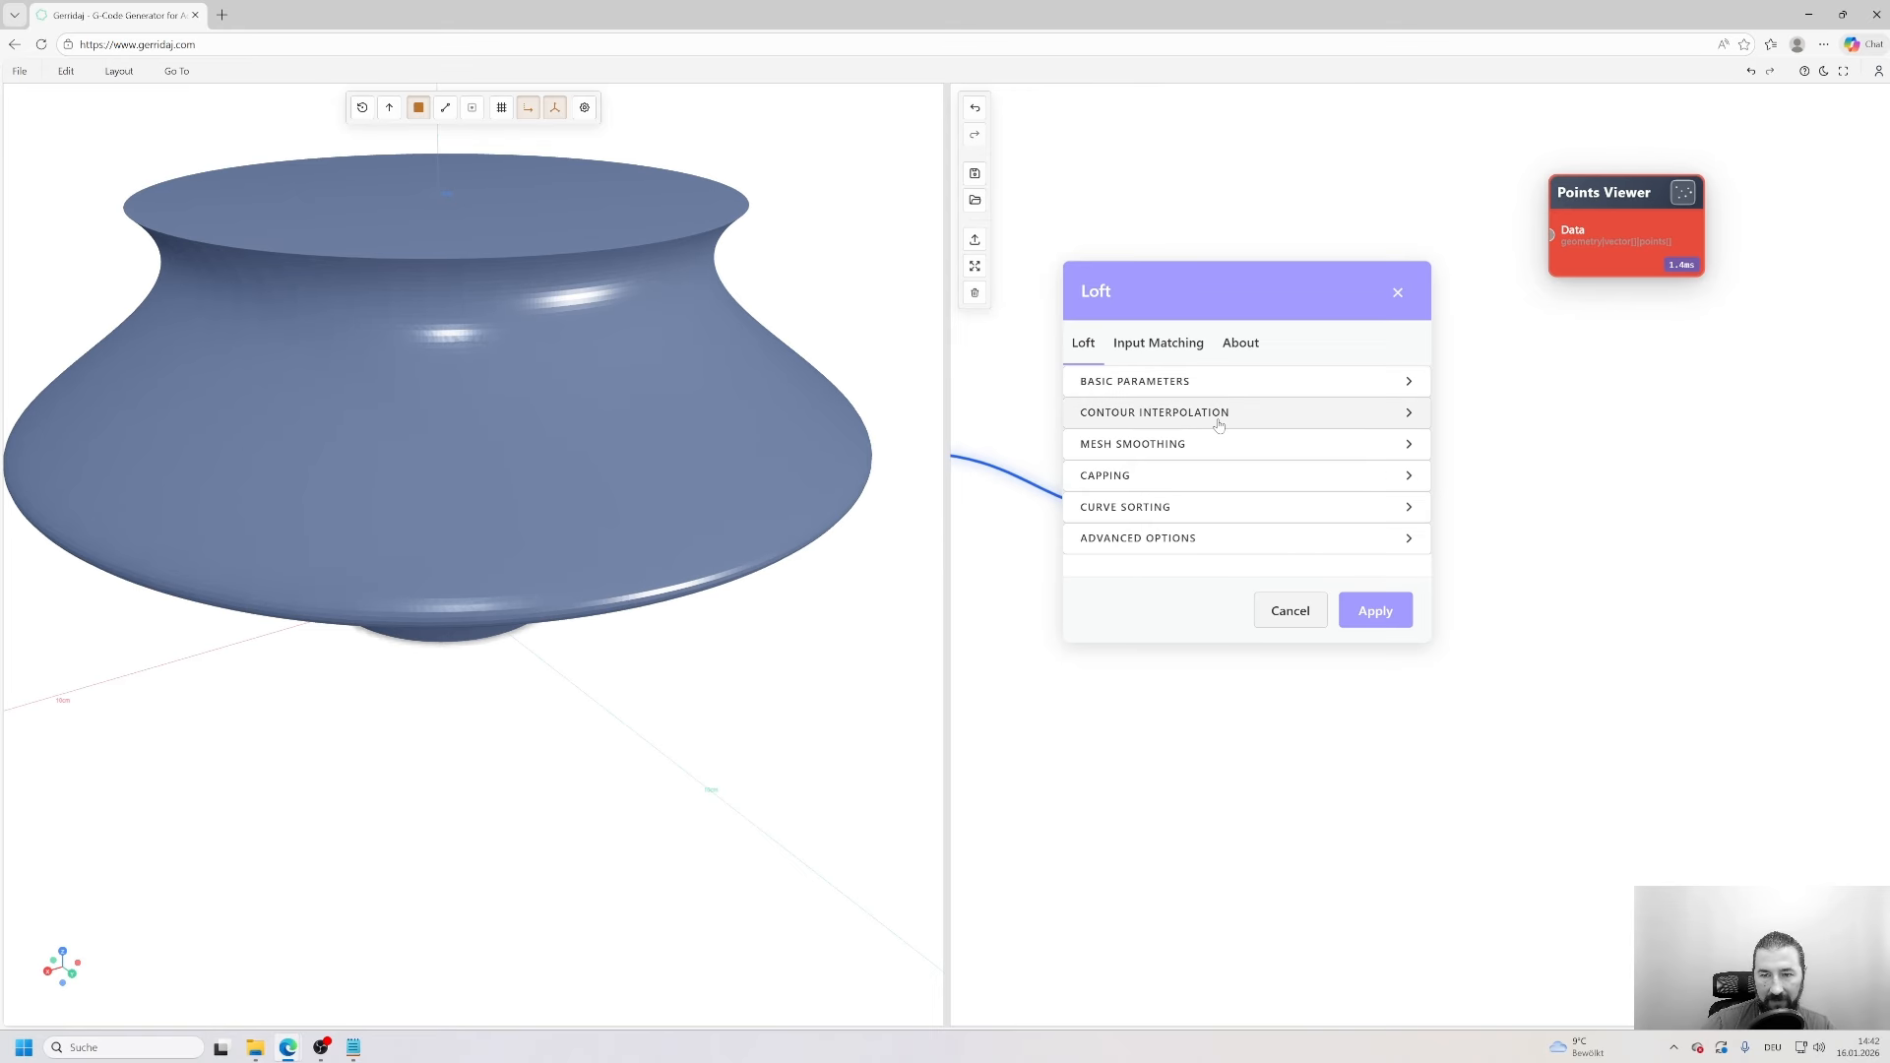
left_click(1151, 414)
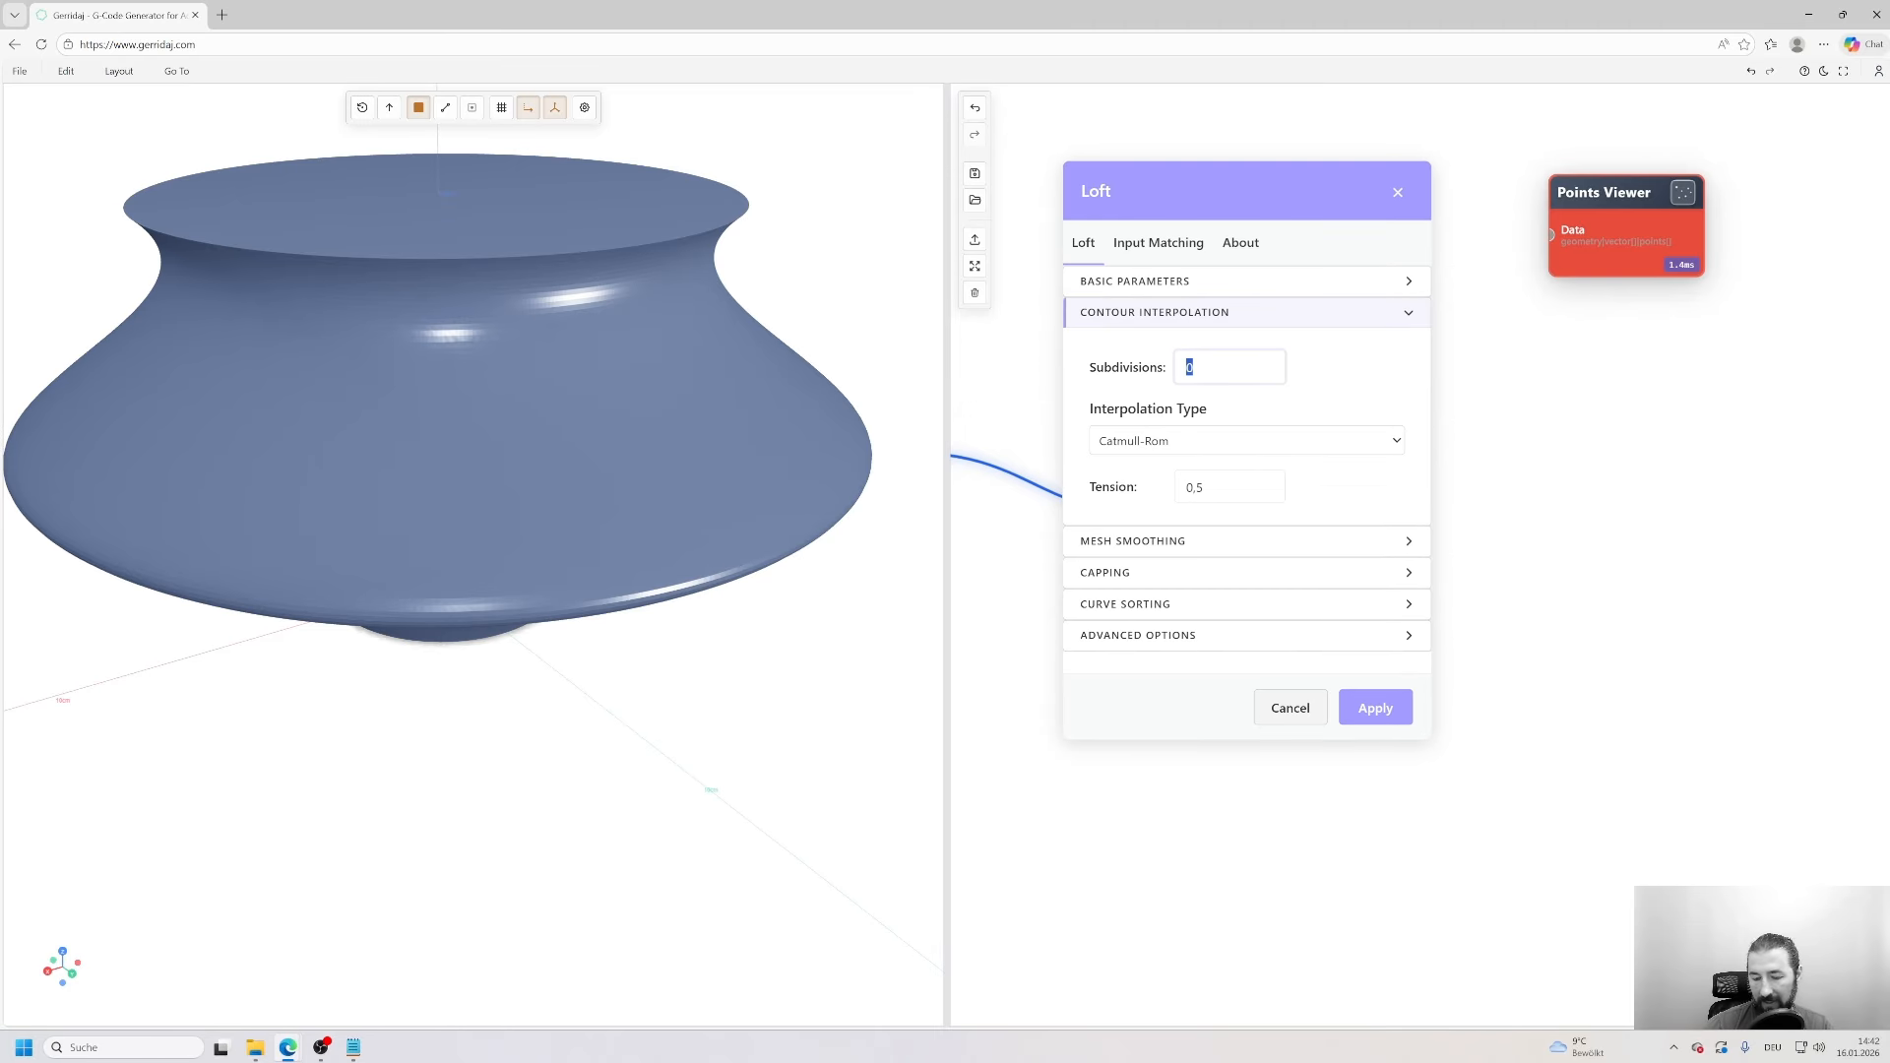
key("Return")
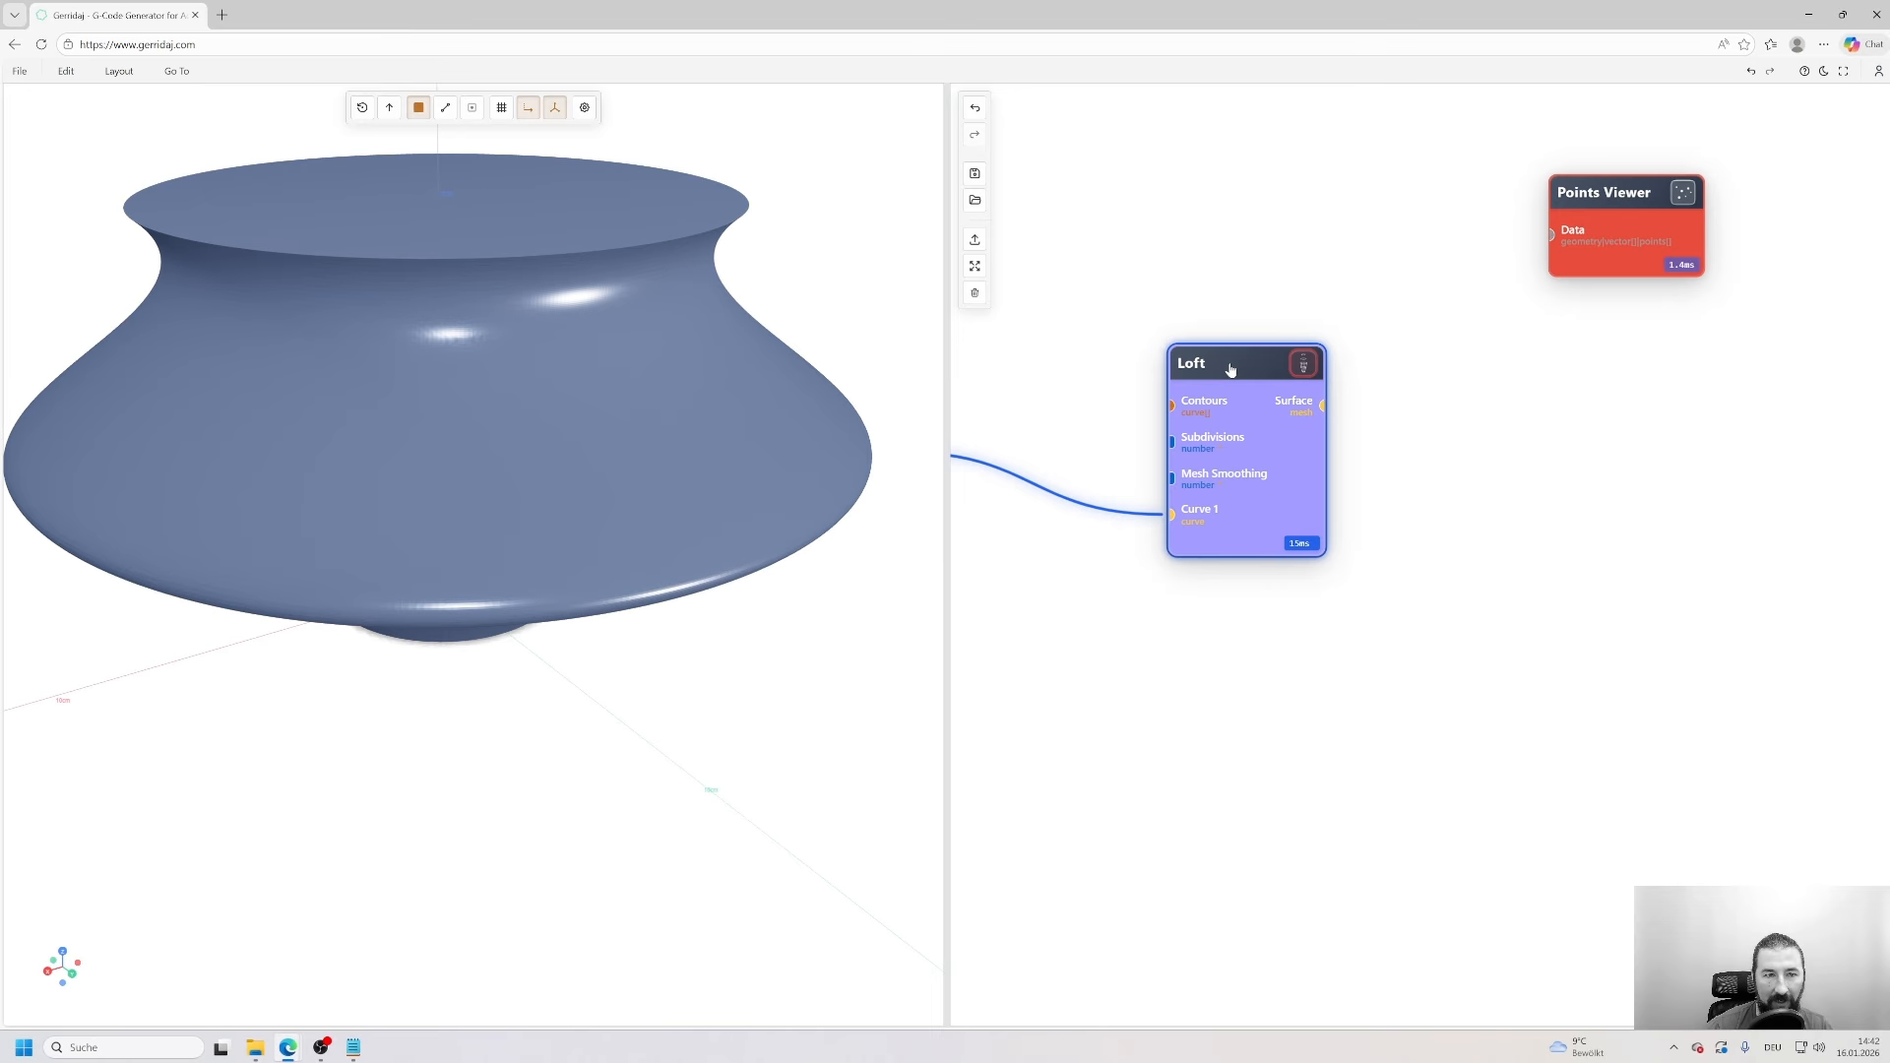
- Set the Loft node's mesh smoothing iterations to 1 and inspect the vase's rim
double_click(1230, 369)
left_click(1223, 441)
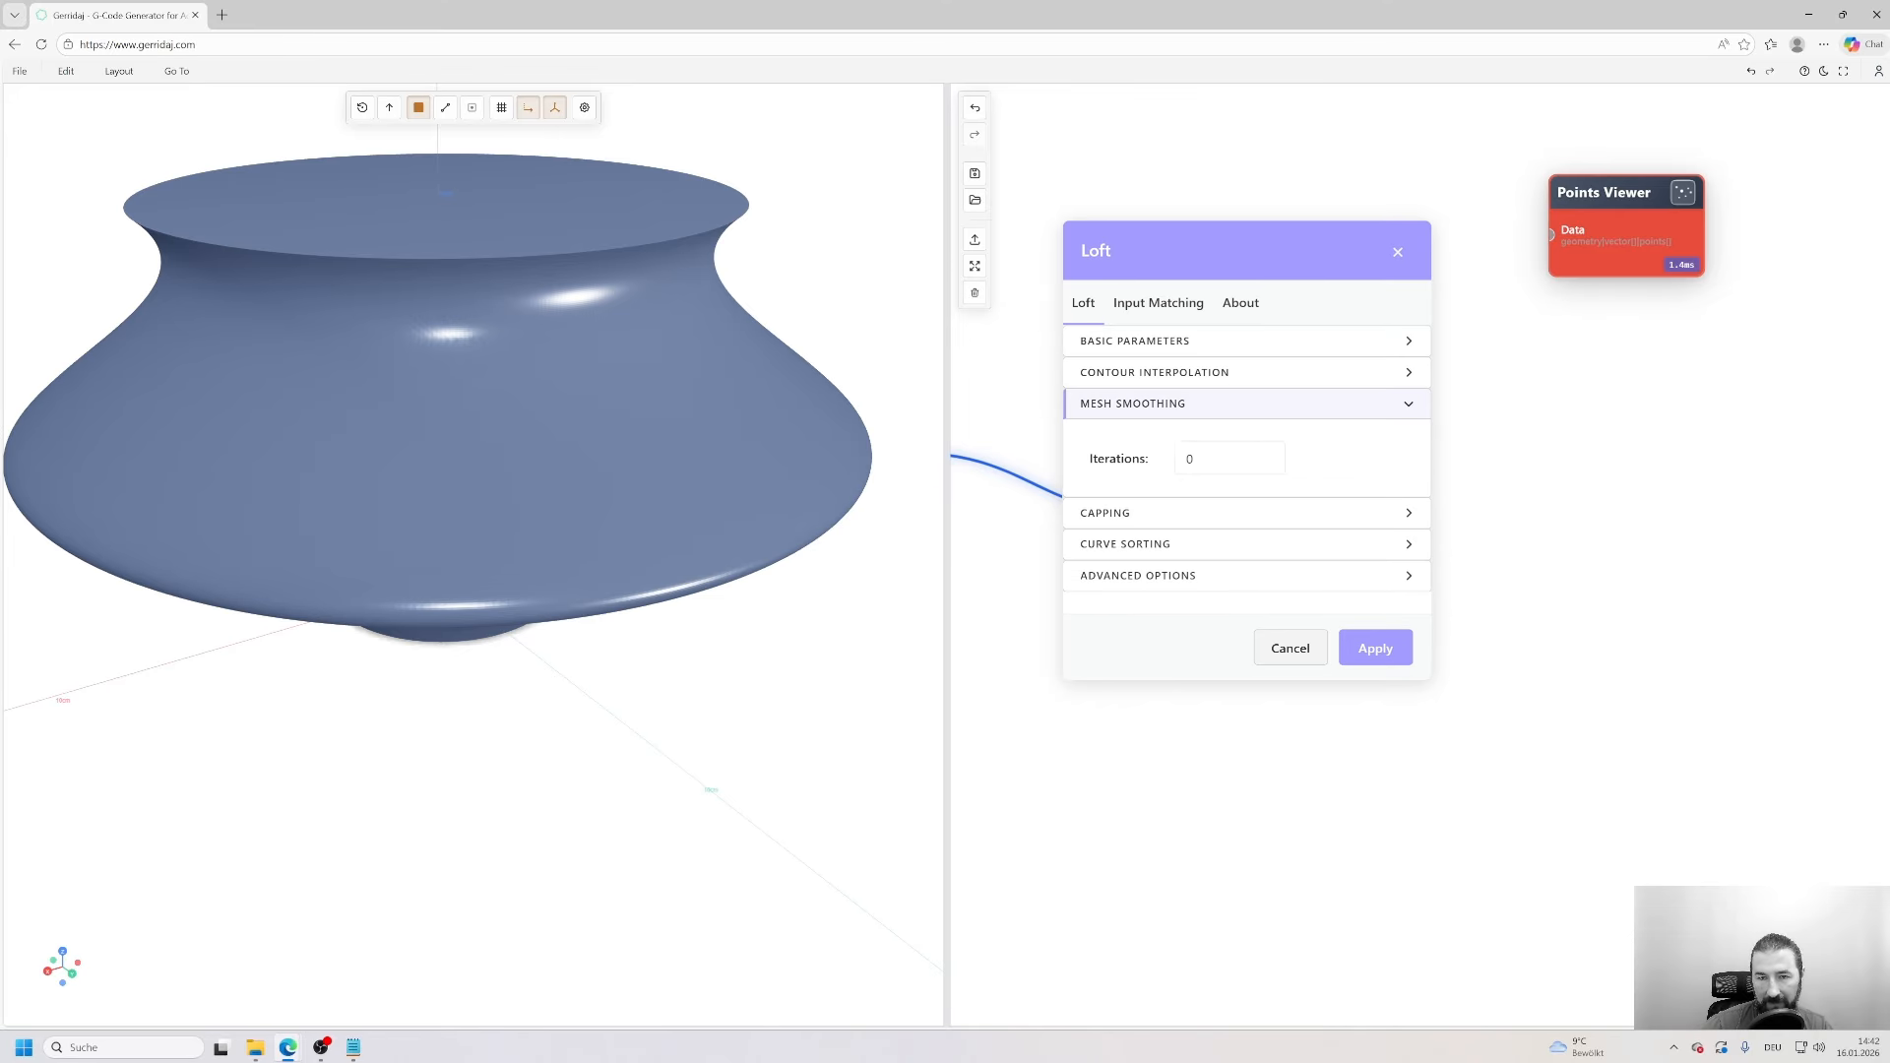
type("1")
key("Return")
left_click_drag(676, 378, 497, 355)
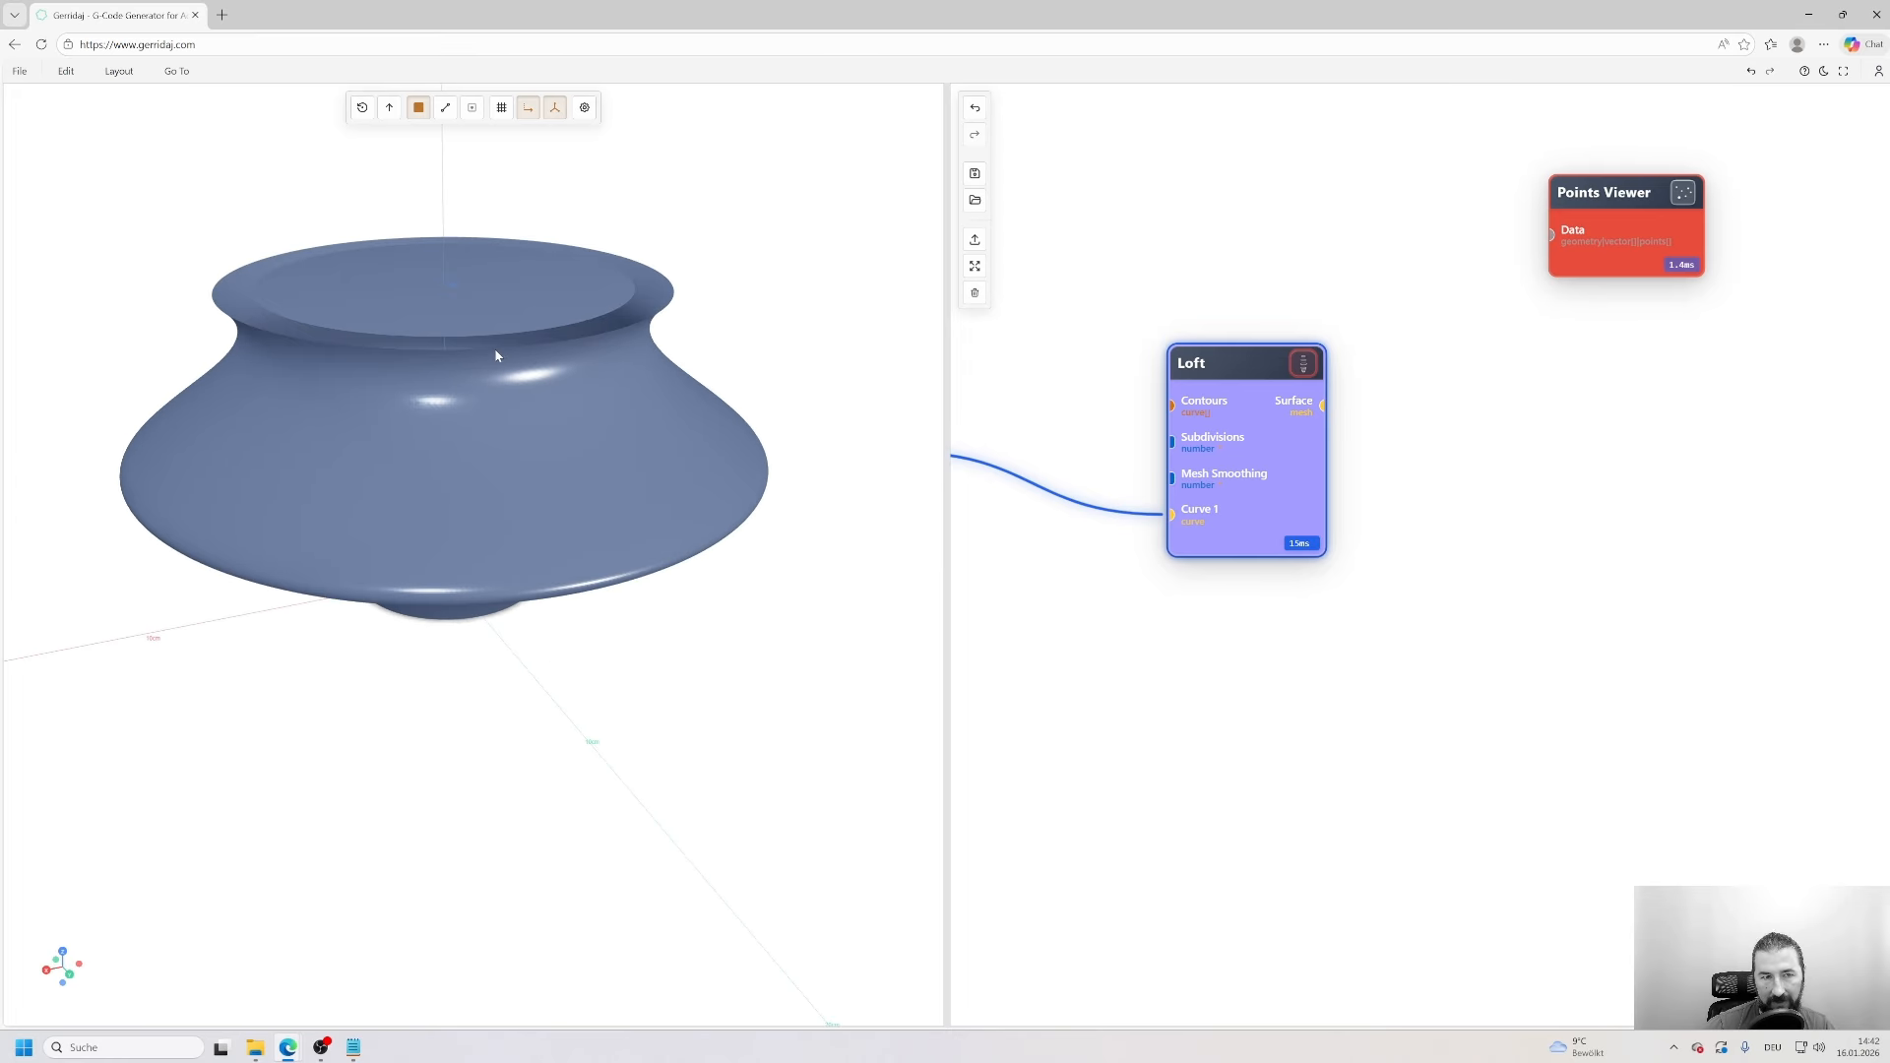
- Turn off Cap End and Cap Start in the Loft node and look into the open vase
double_click(1212, 480)
left_click(1105, 467)
left_click(1096, 464)
left_click(1096, 426)
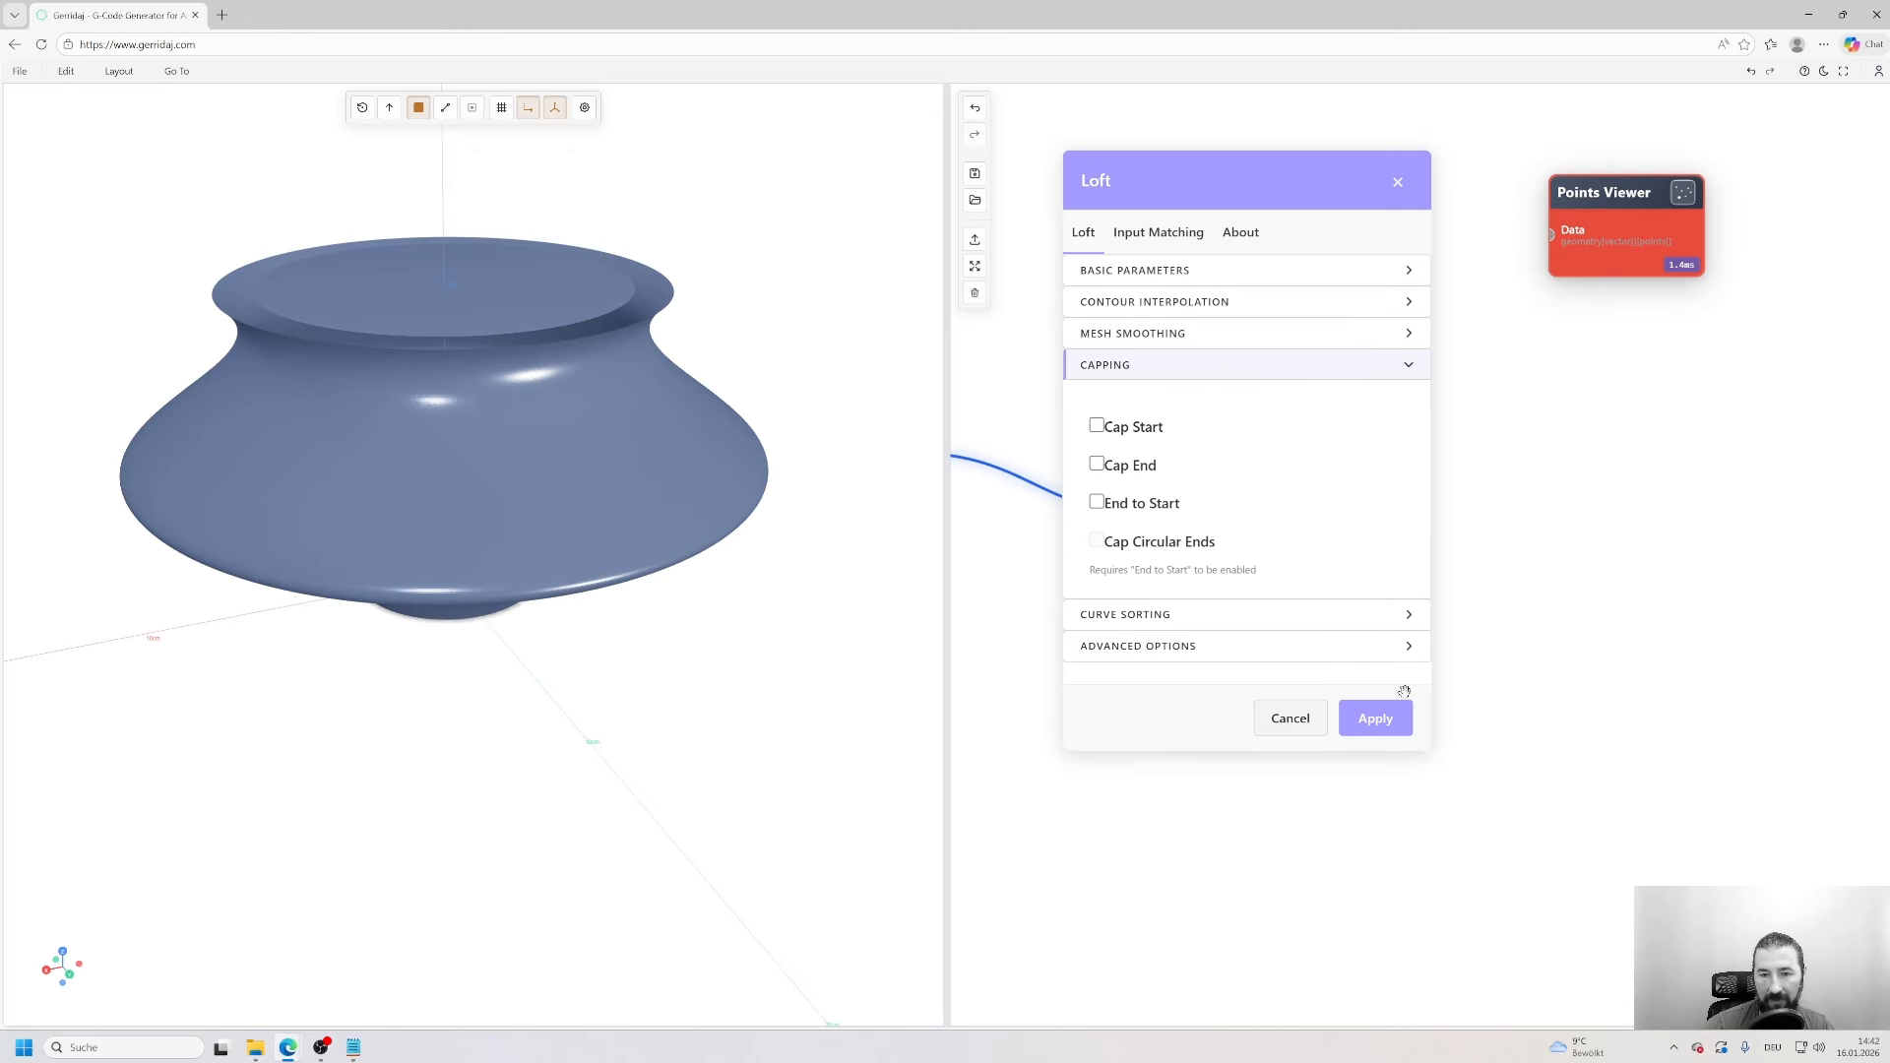
left_click(1399, 718)
left_click_drag(618, 377, 481, 424)
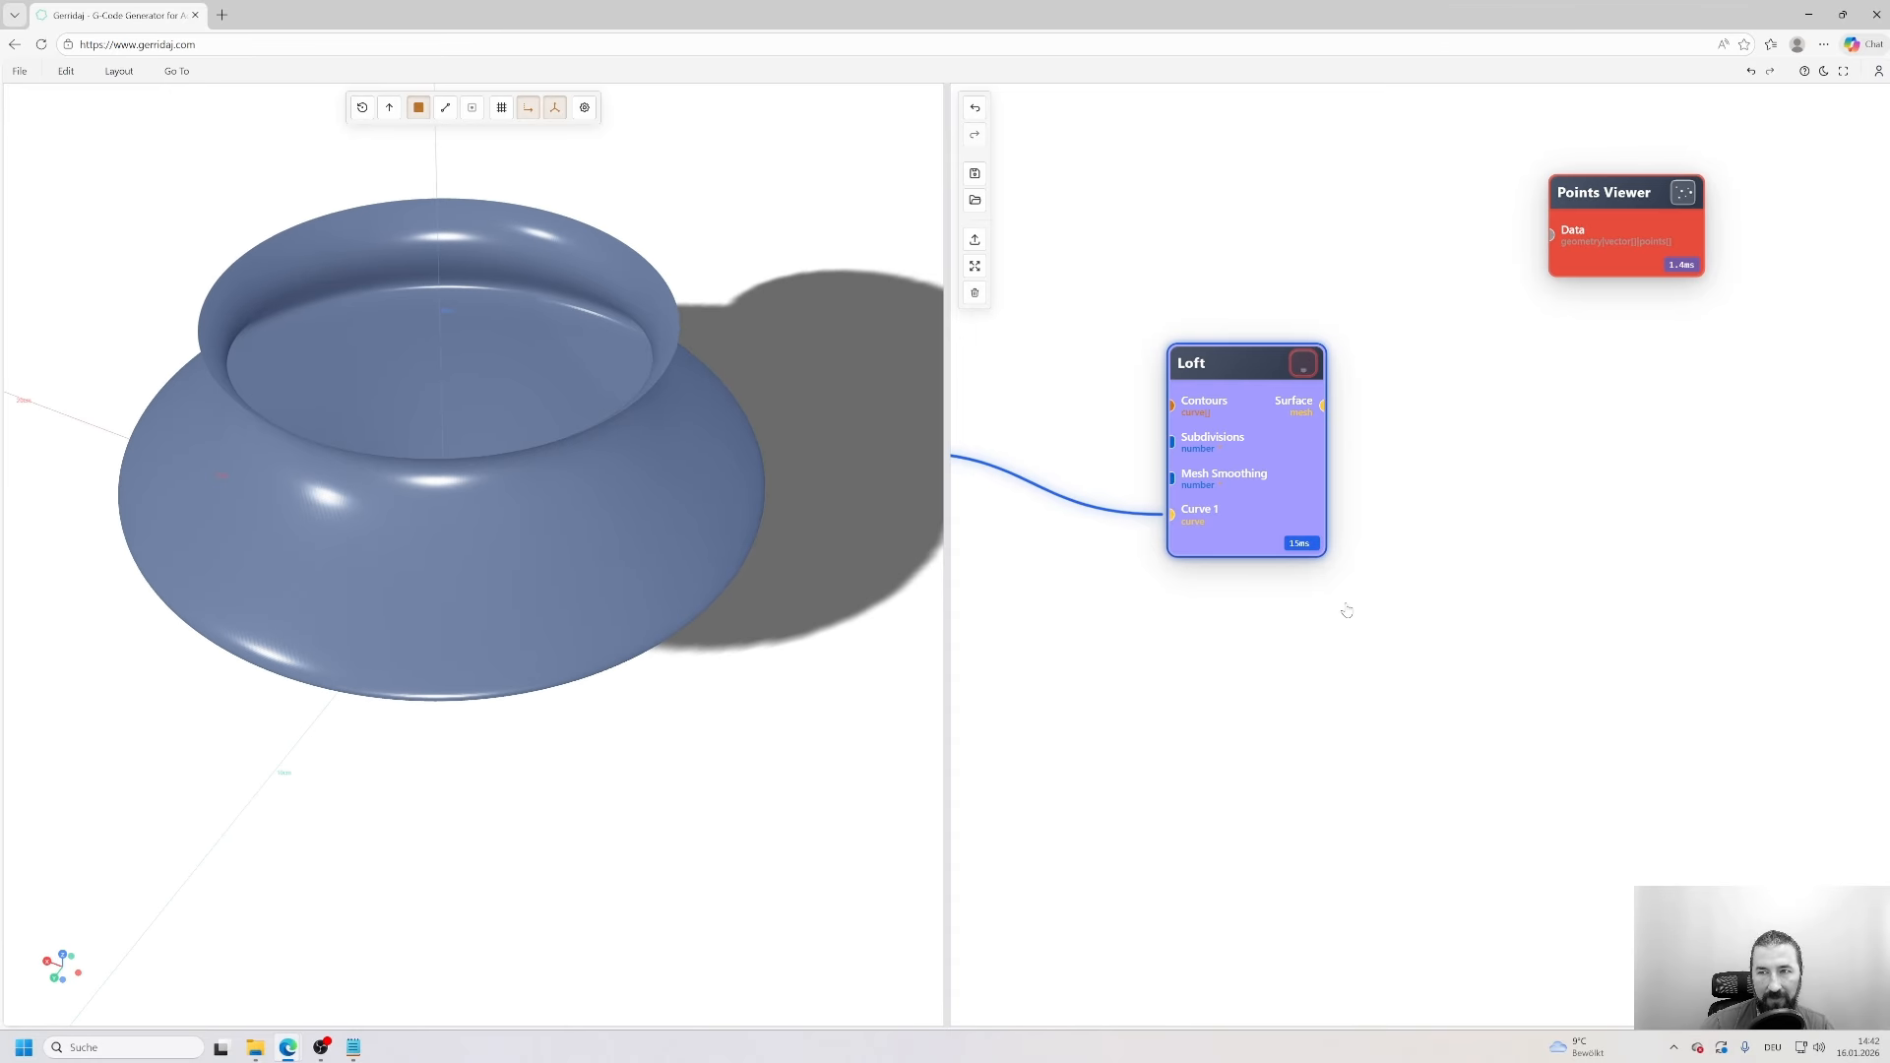
- Add a Spiralize node fed by the Loft's Surface output and inspect the spiral path
scroll(1344, 606, "down", 2)
double_click(1219, 522)
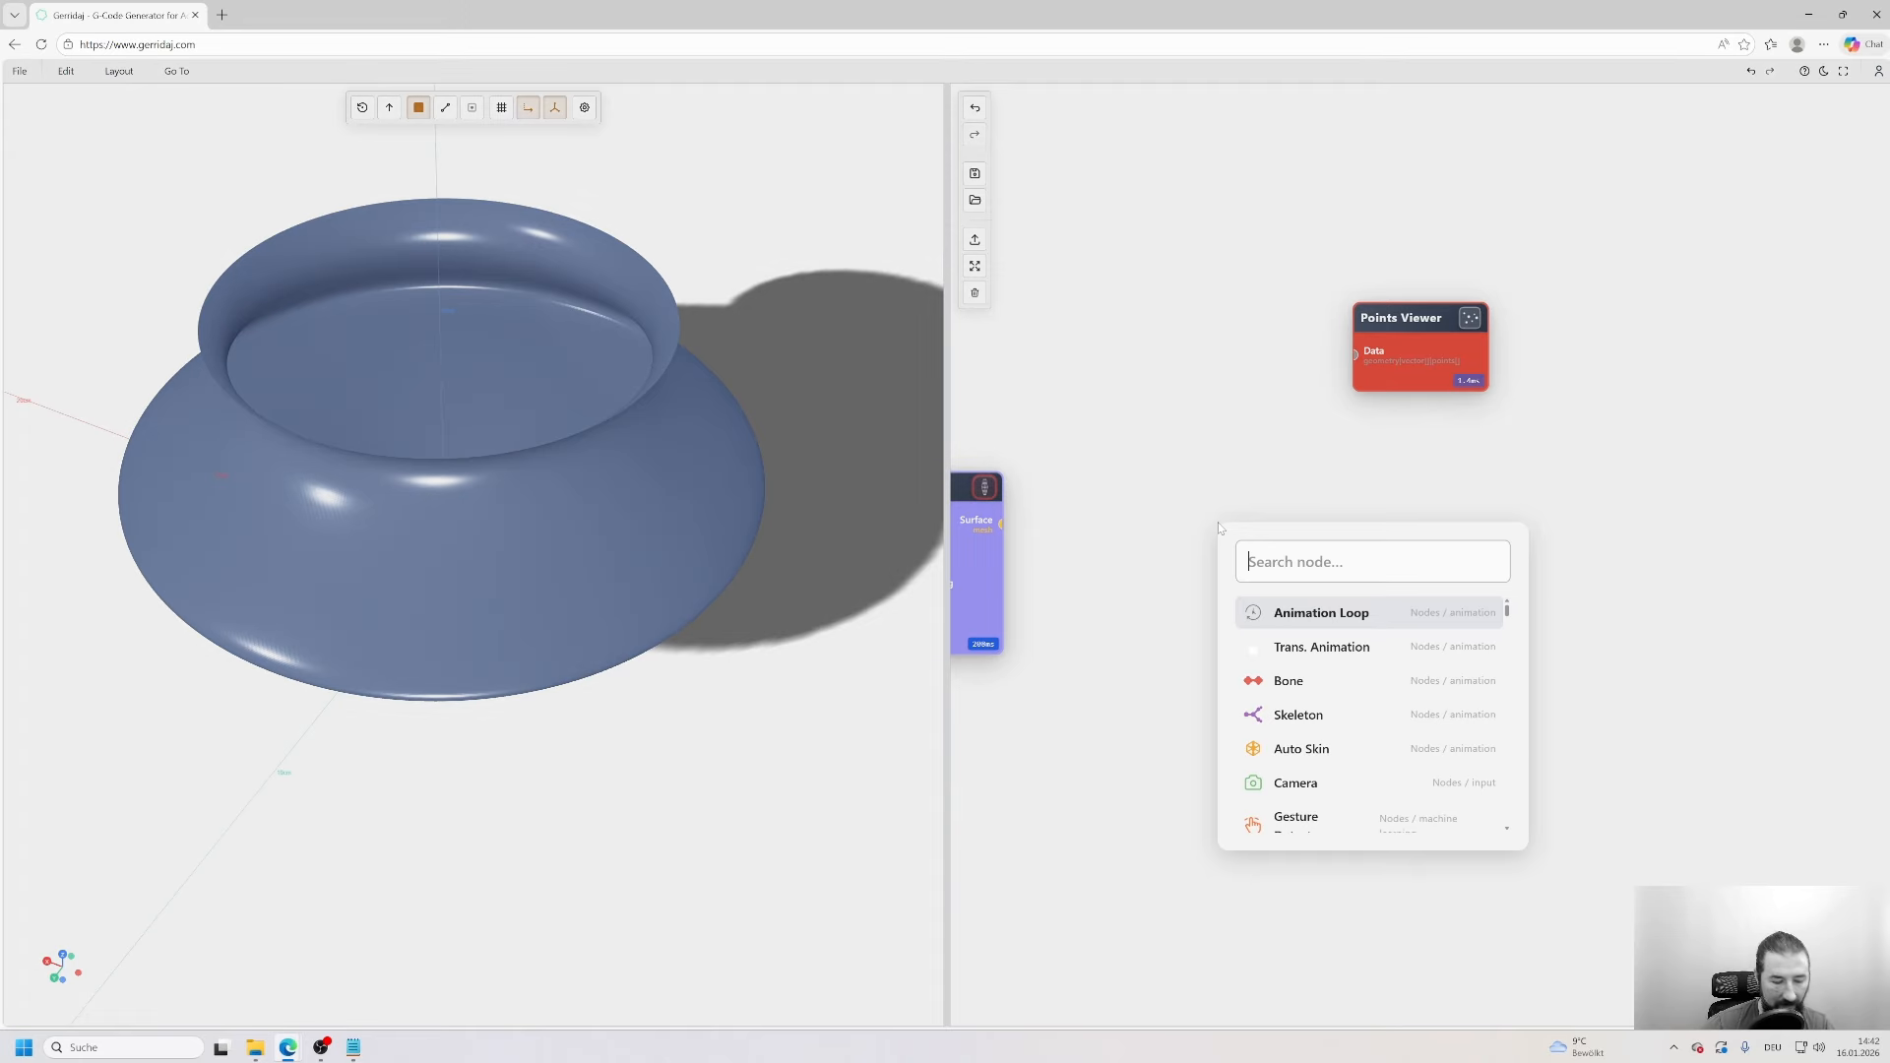
type("spi")
left_click(1298, 647)
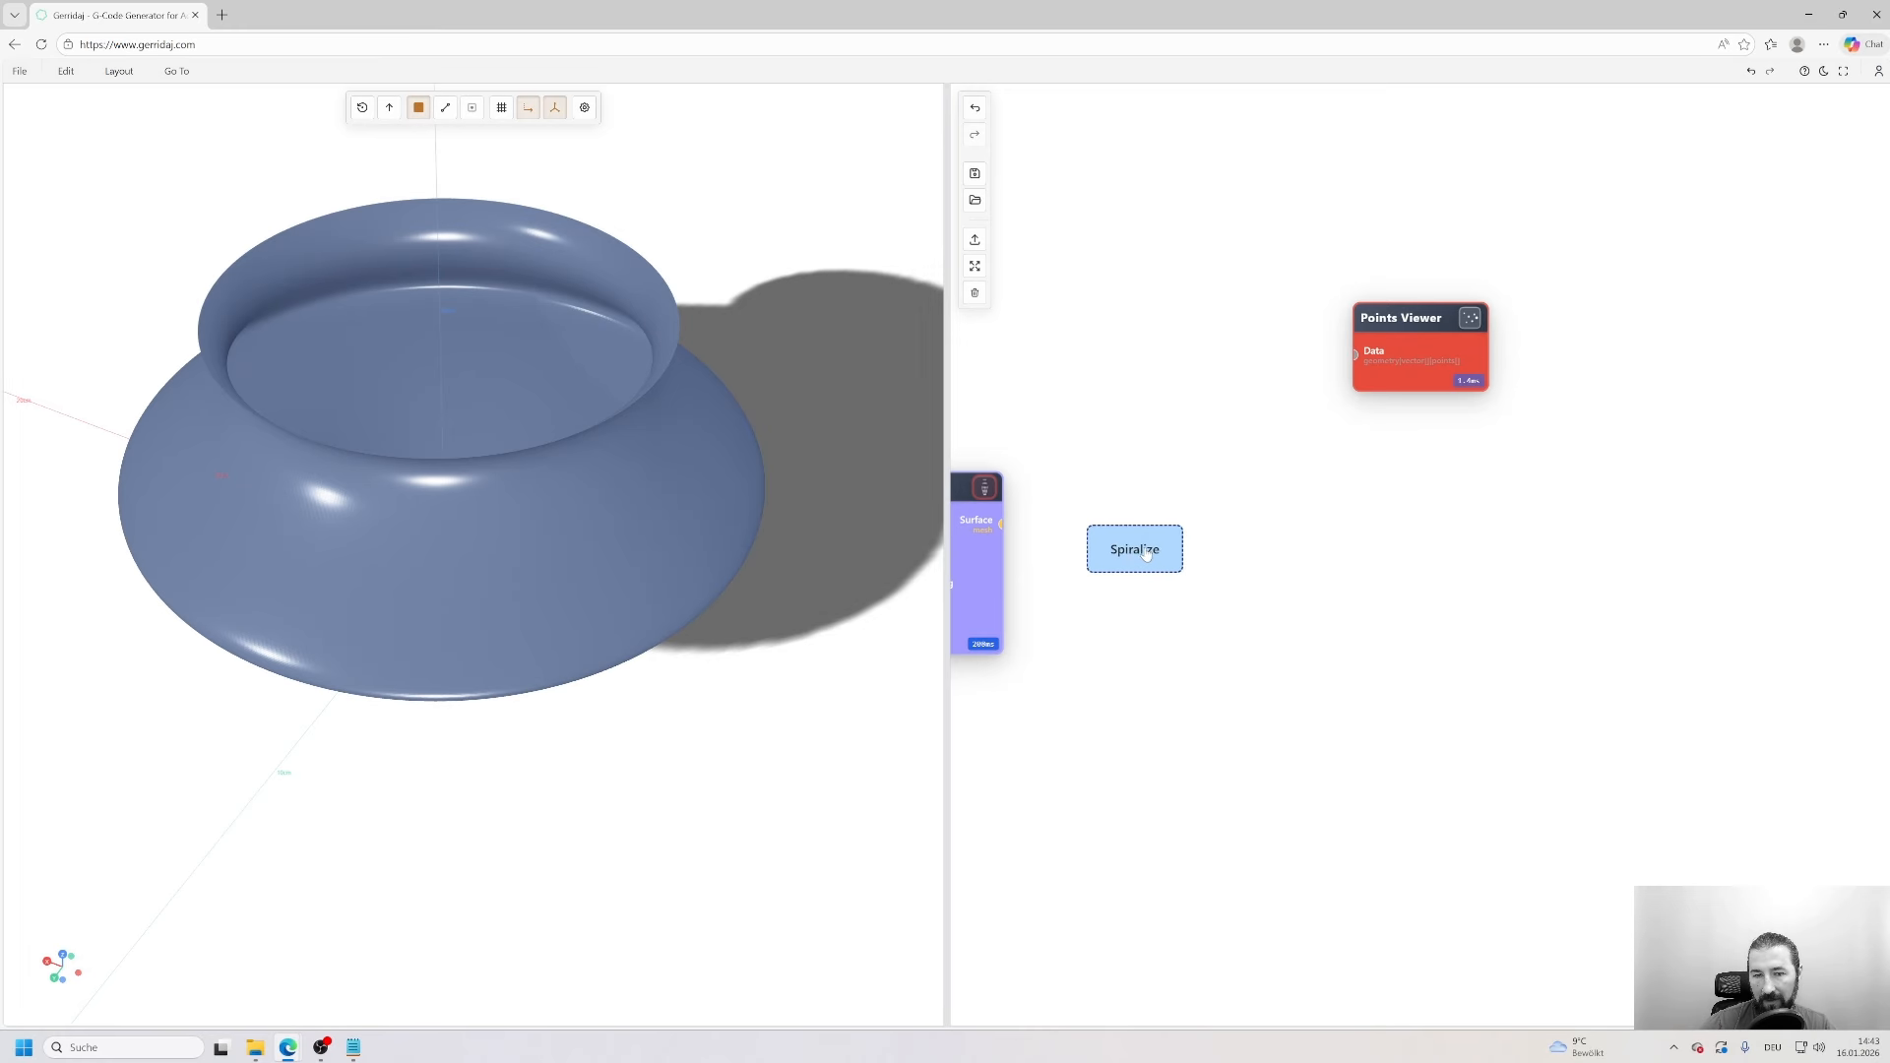
left_click(1240, 570)
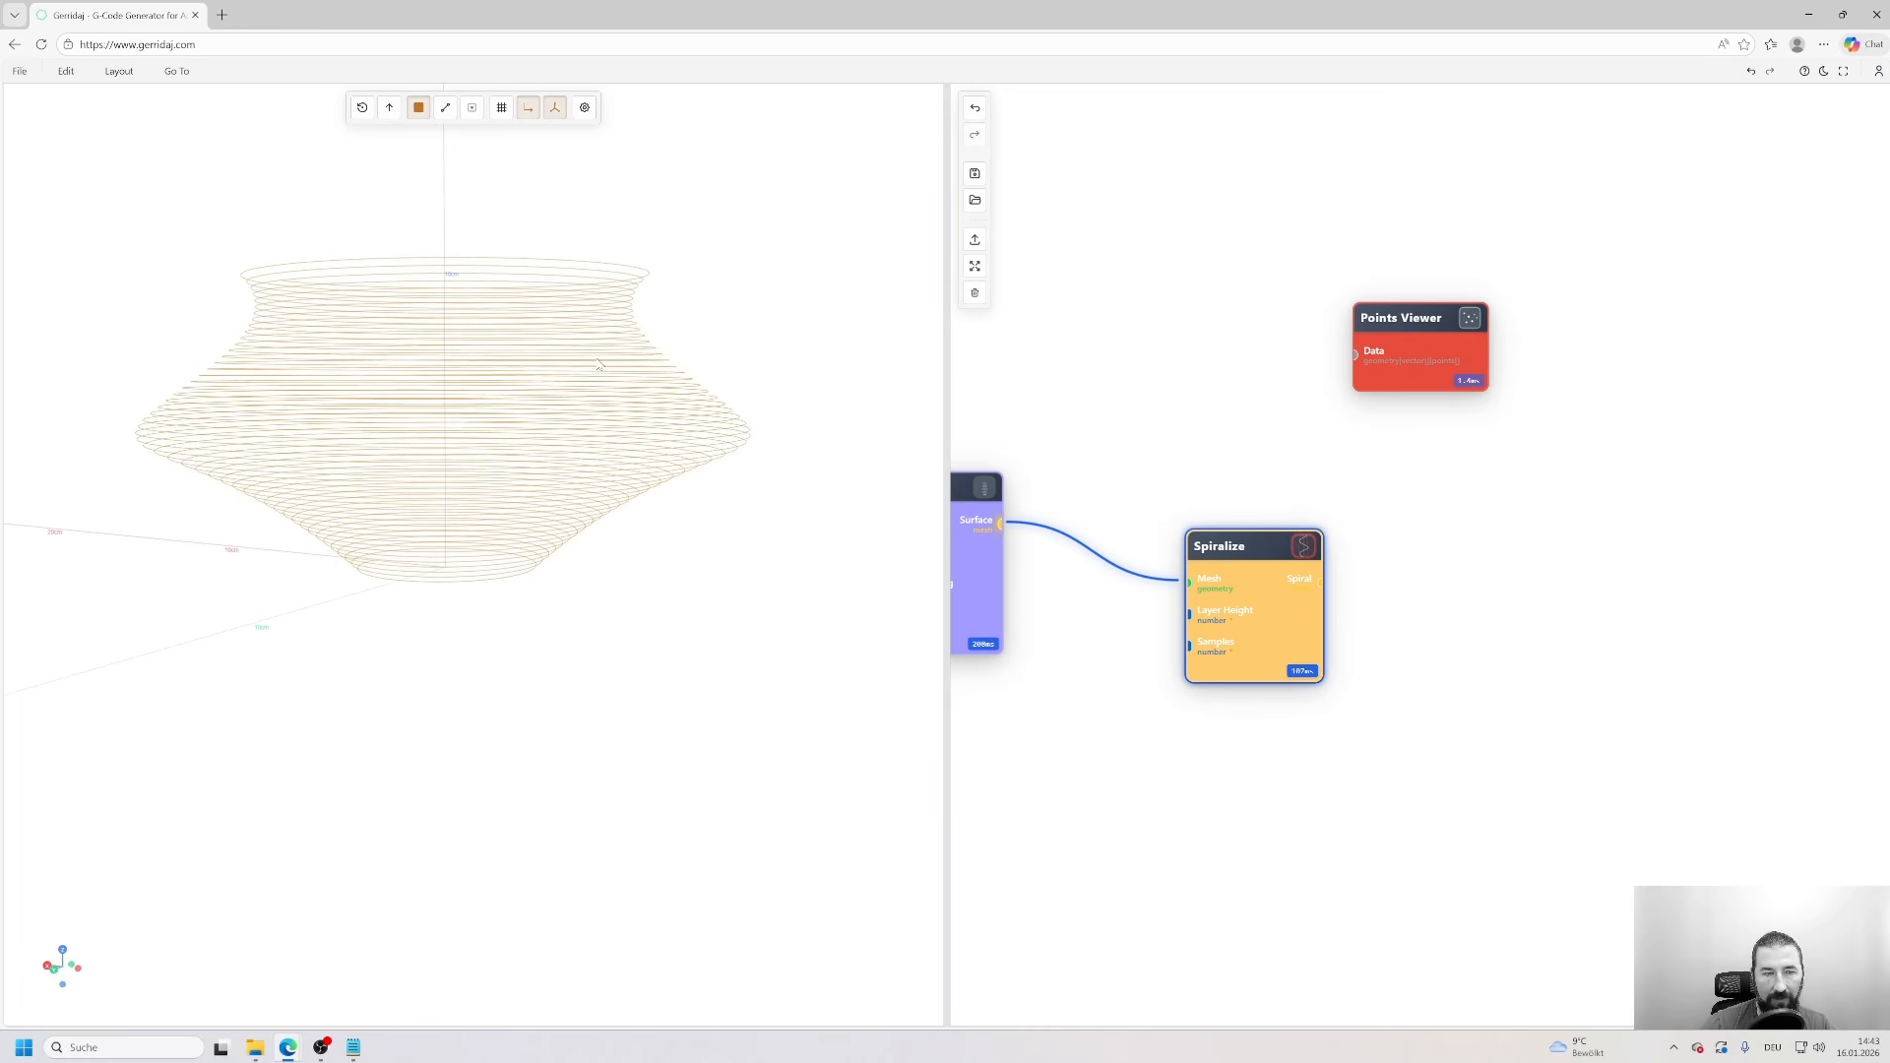
left_click_drag(576, 485, 891, 474)
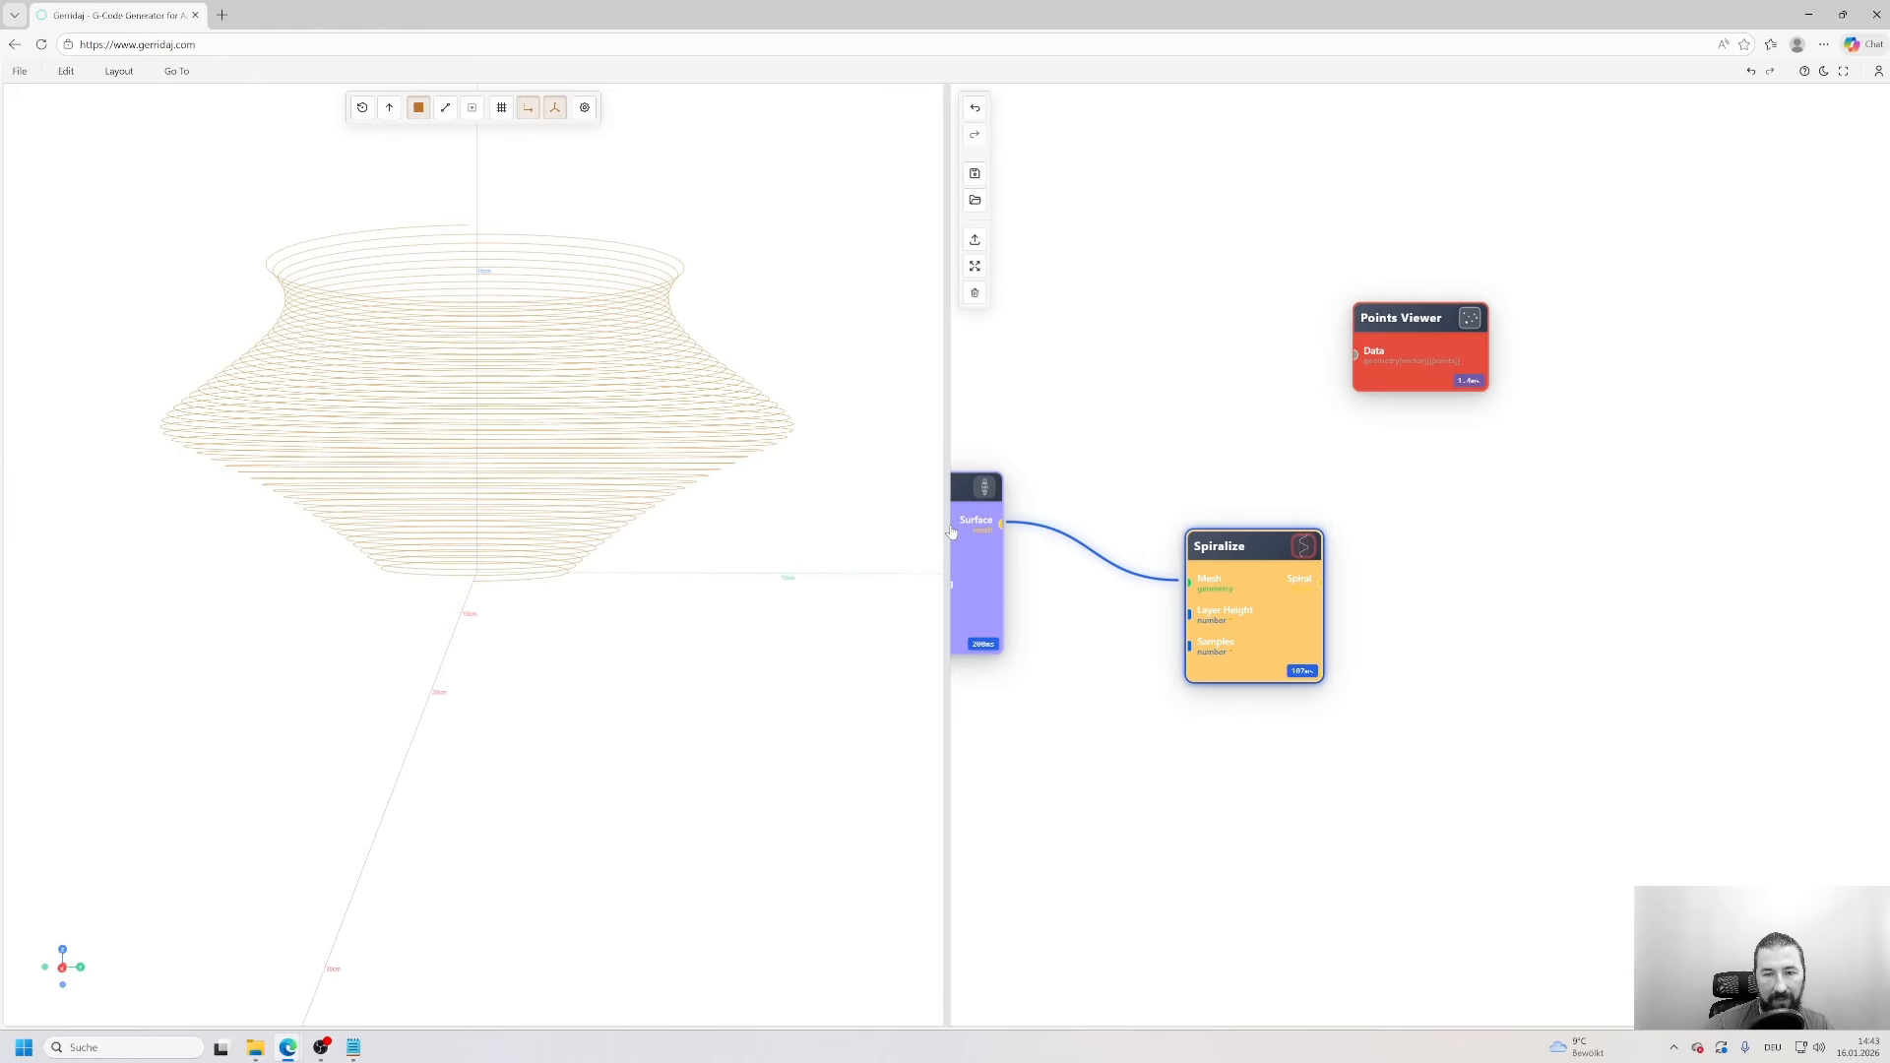
- Widen the node canvas, set the Spiralize node's Spiral Mode to Vertical Column and inspect the layer transitions
left_click_drag(952, 531, 852, 522)
left_click_drag(1020, 617, 1251, 605)
double_click(1393, 598)
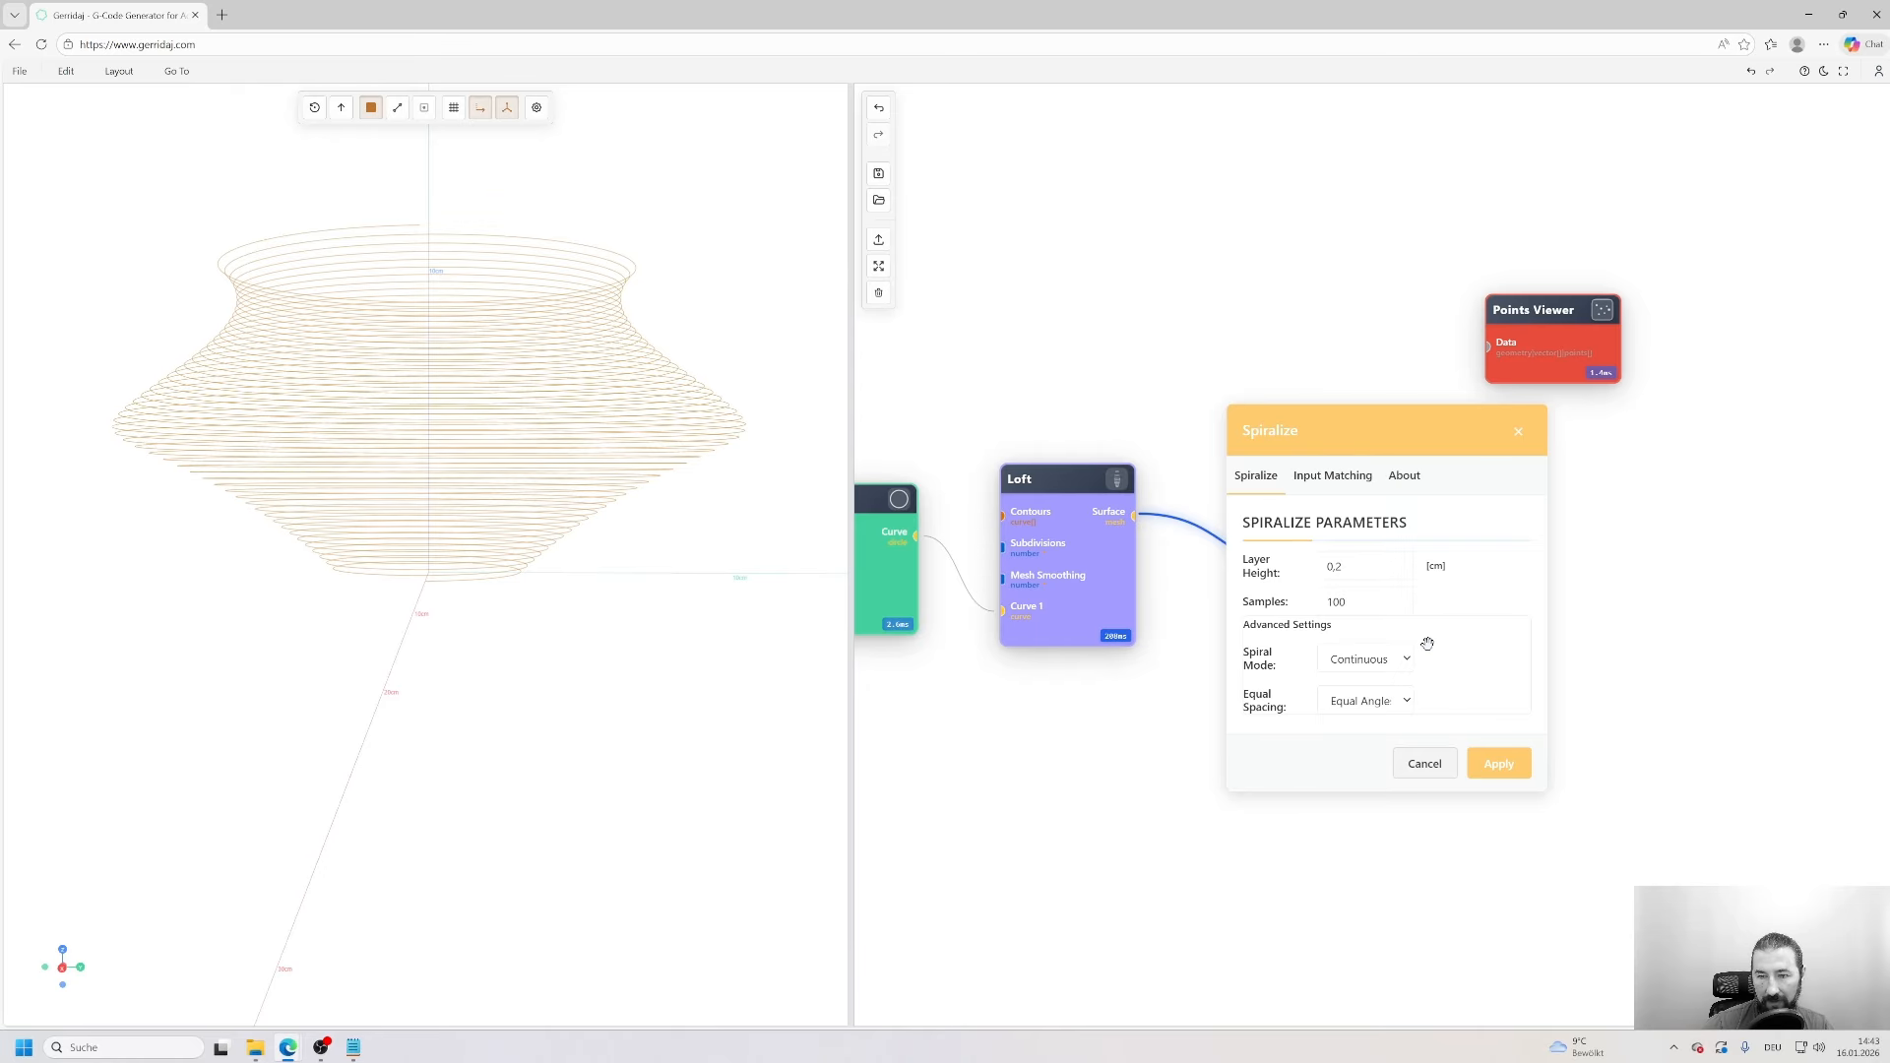
left_click(1367, 660)
left_click(1364, 689)
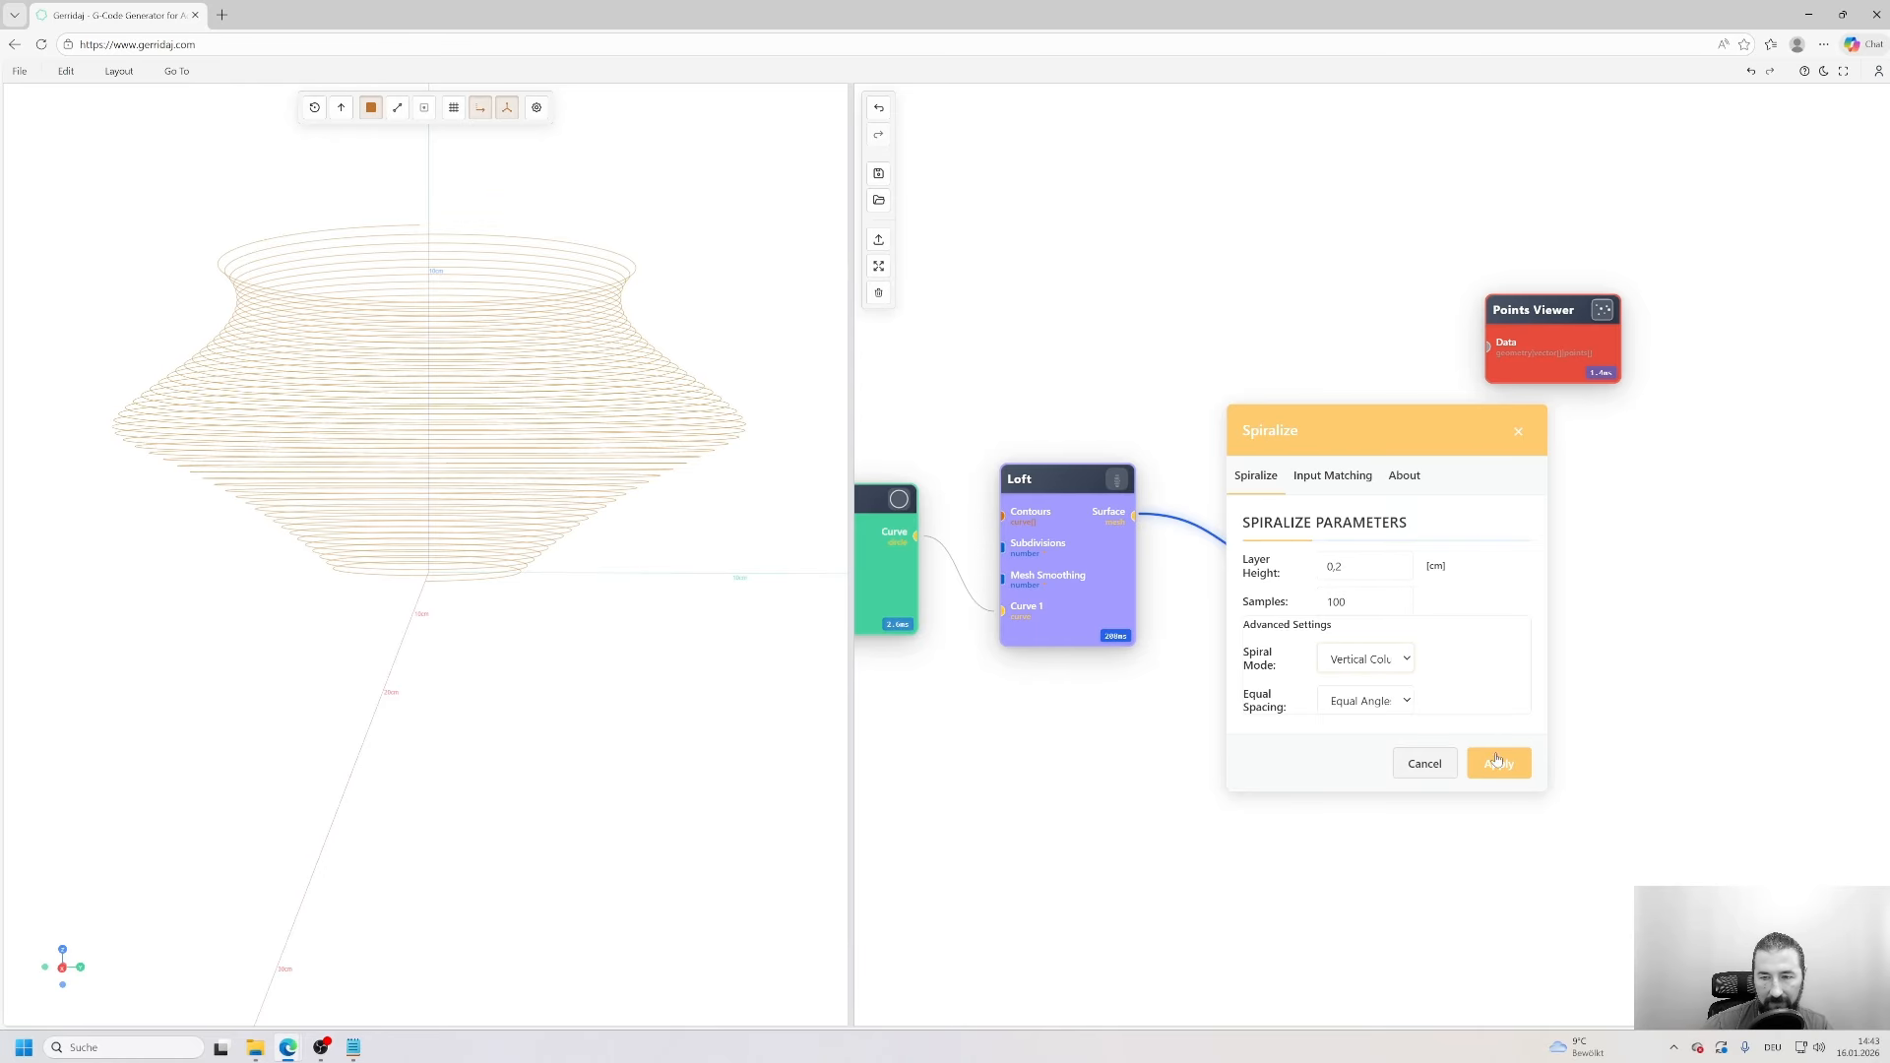
left_click(1498, 764)
scroll(464, 588, "up", 8)
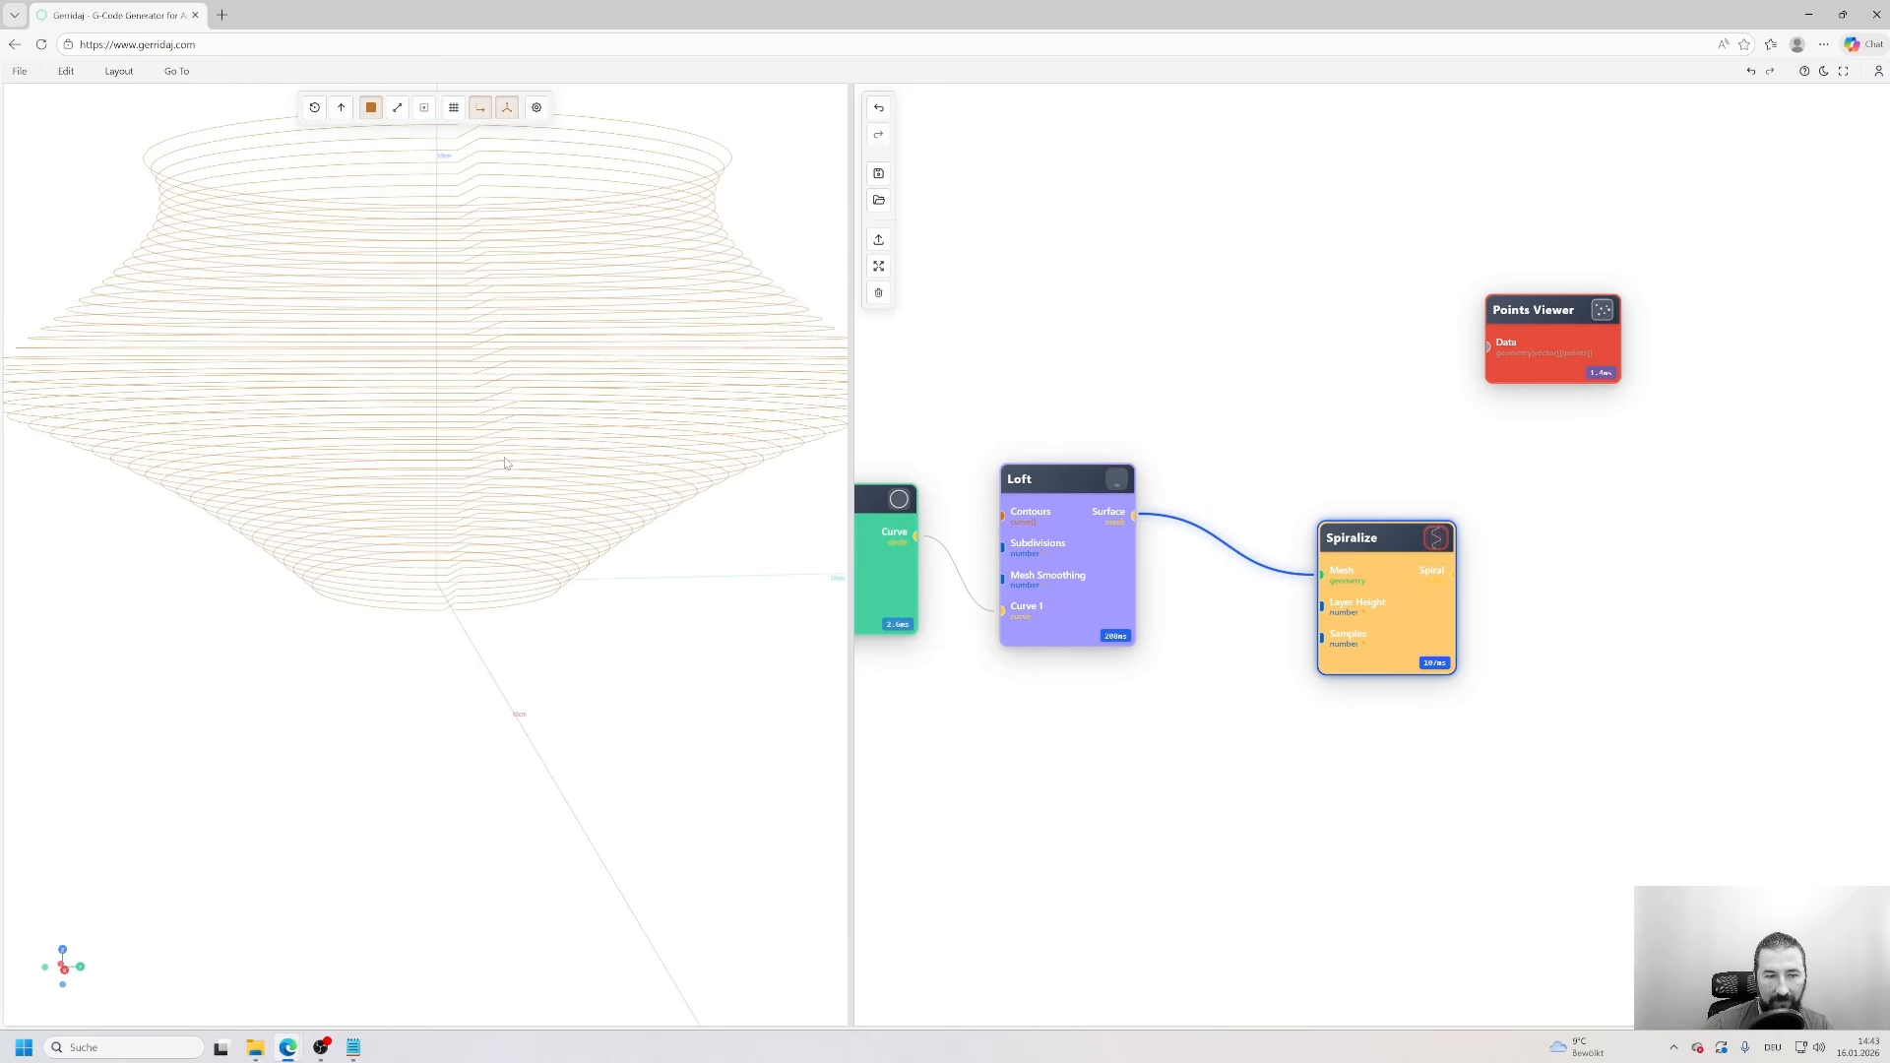
scroll(454, 647, "up", 1)
scroll(457, 645, "down", 1)
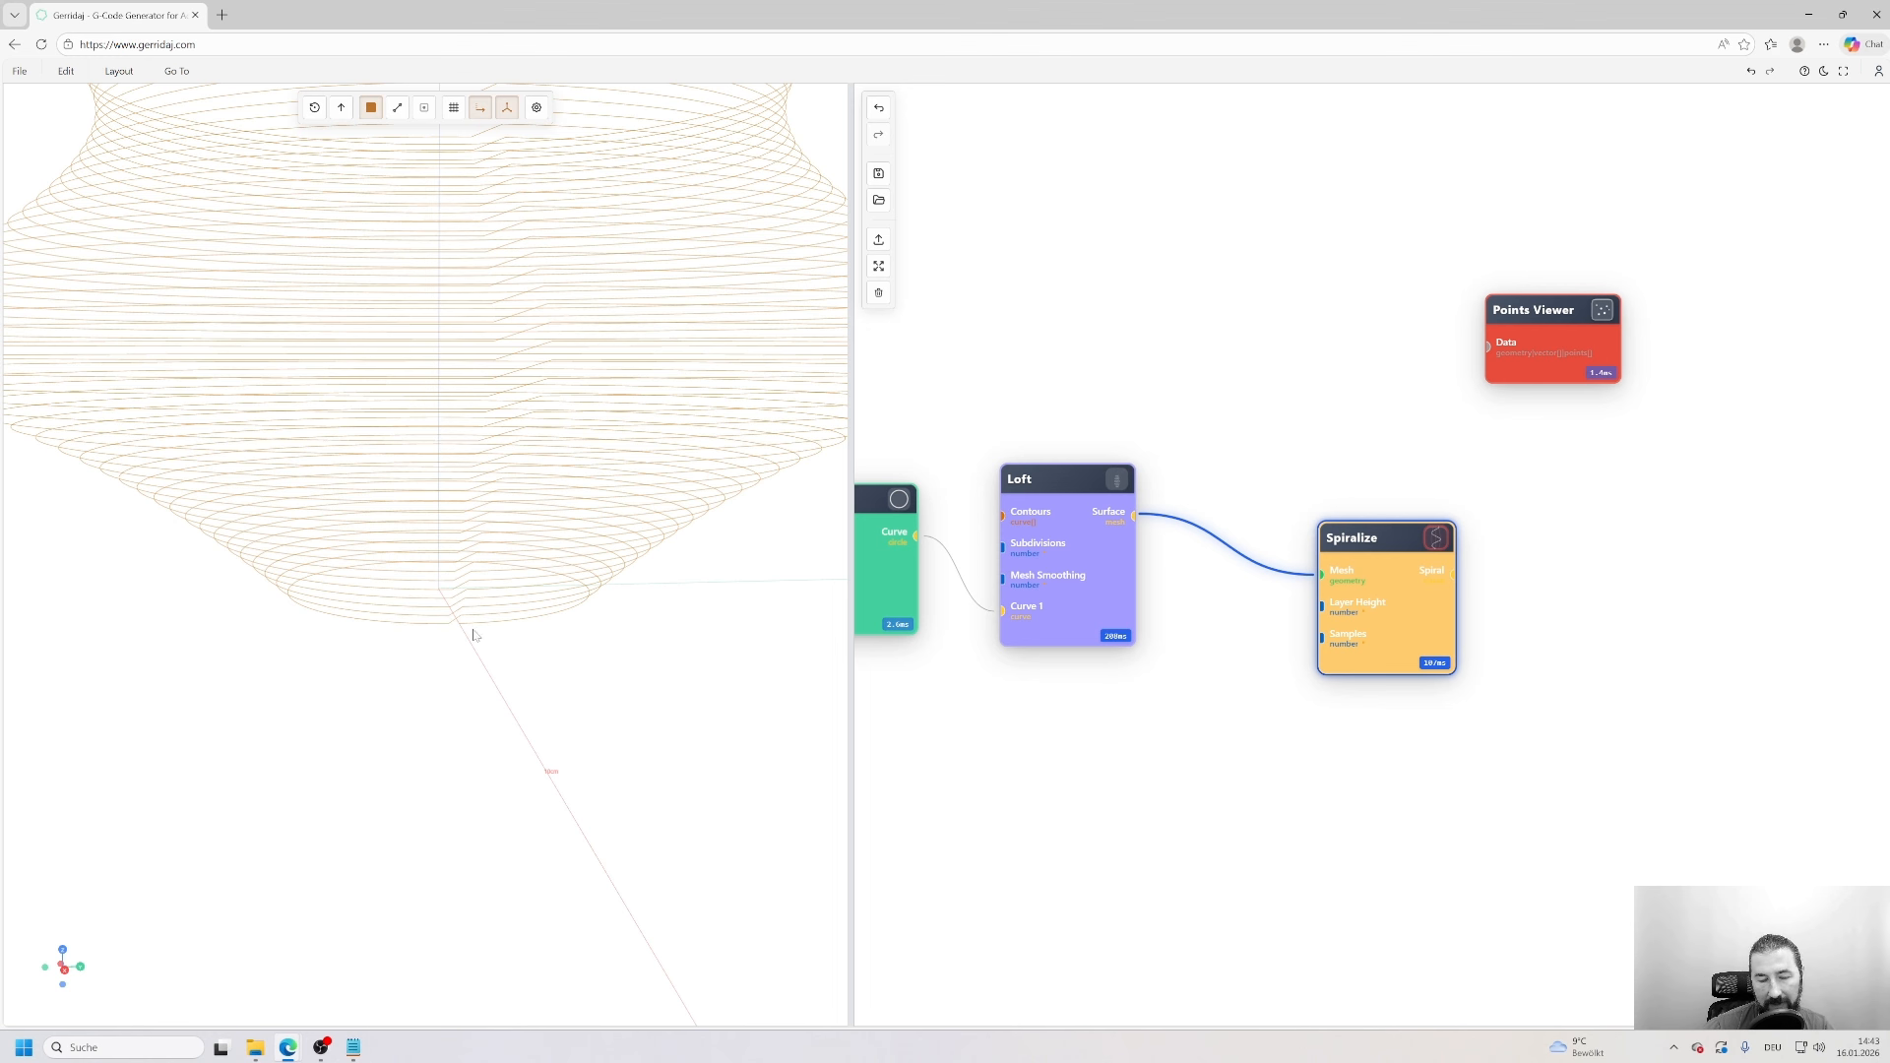
scroll(434, 427, "down", 4)
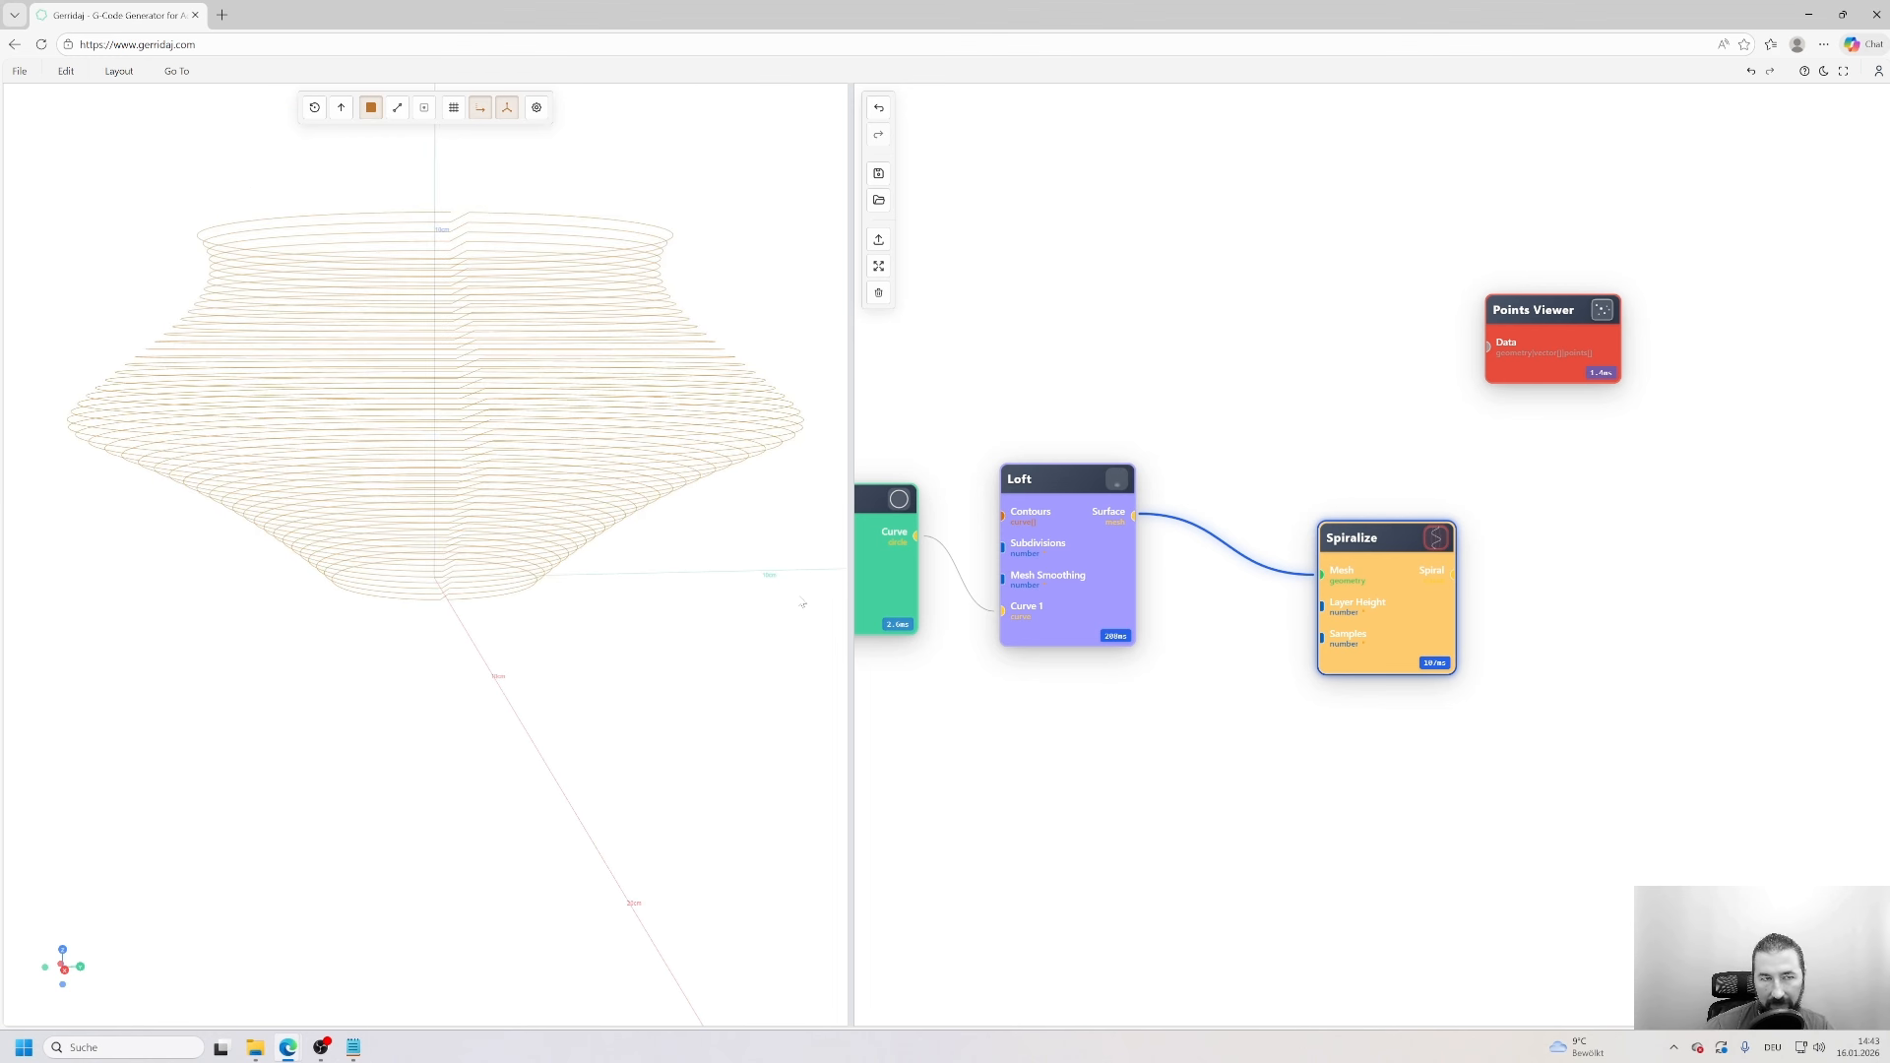
- Set the Spiralize node's Spiral Mode to Continuous Spiral and inspect the resulting path from above
double_click(1391, 588)
left_click(1391, 657)
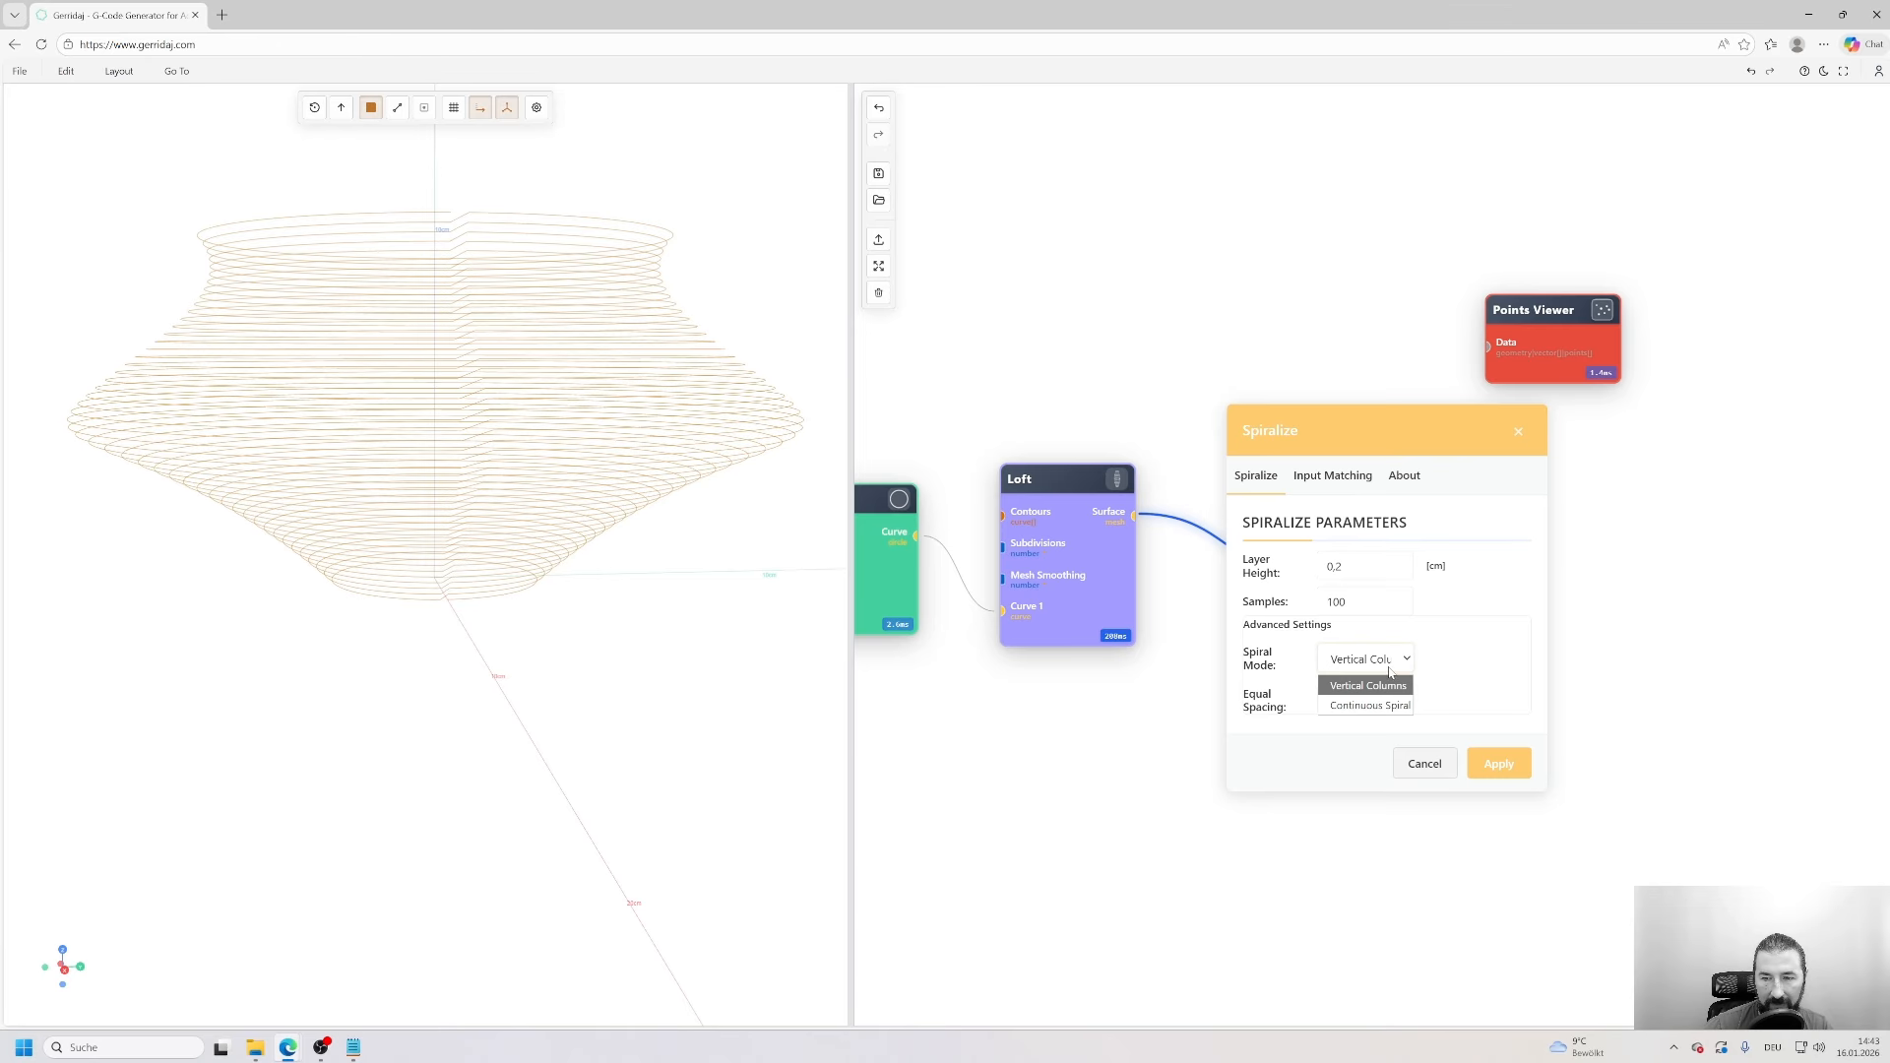
left_click(1369, 705)
left_click(1502, 765)
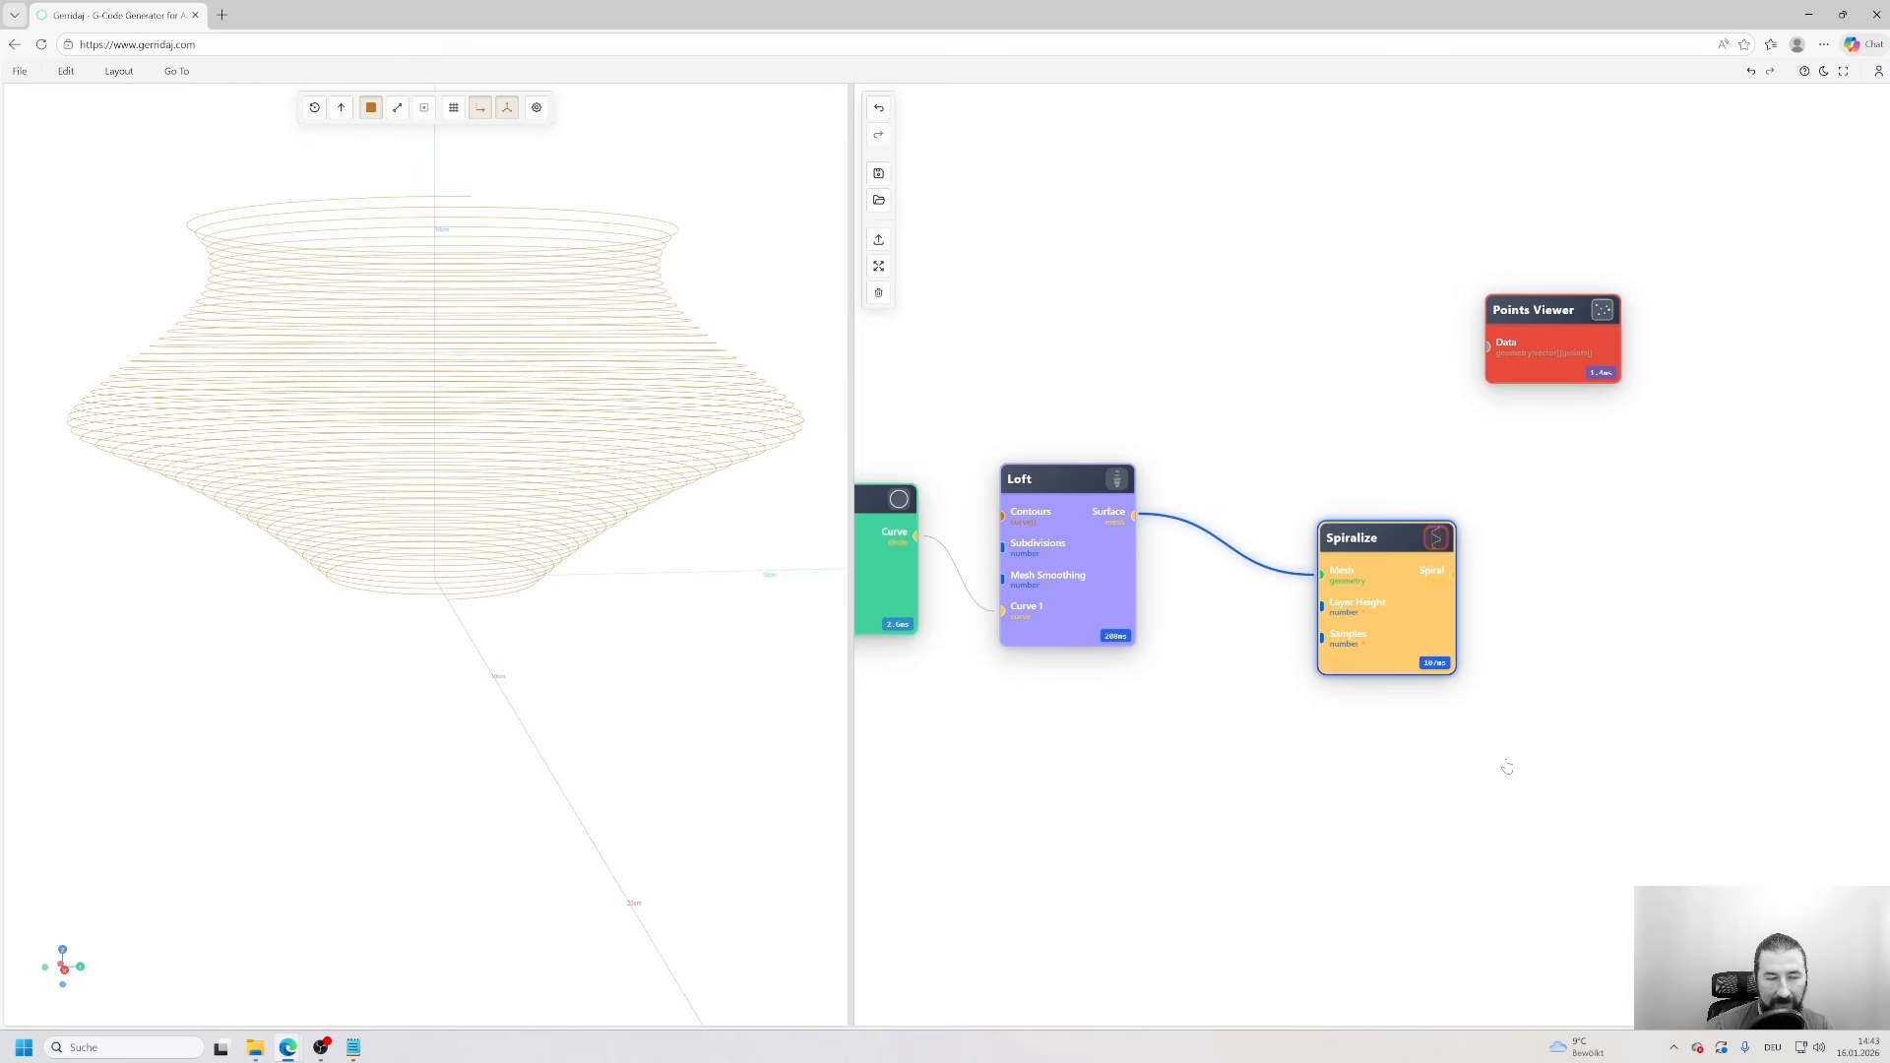
scroll(517, 365, "down", 3)
left_click_drag(517, 366, 525, 429)
right_click_drag(583, 505, 552, 462)
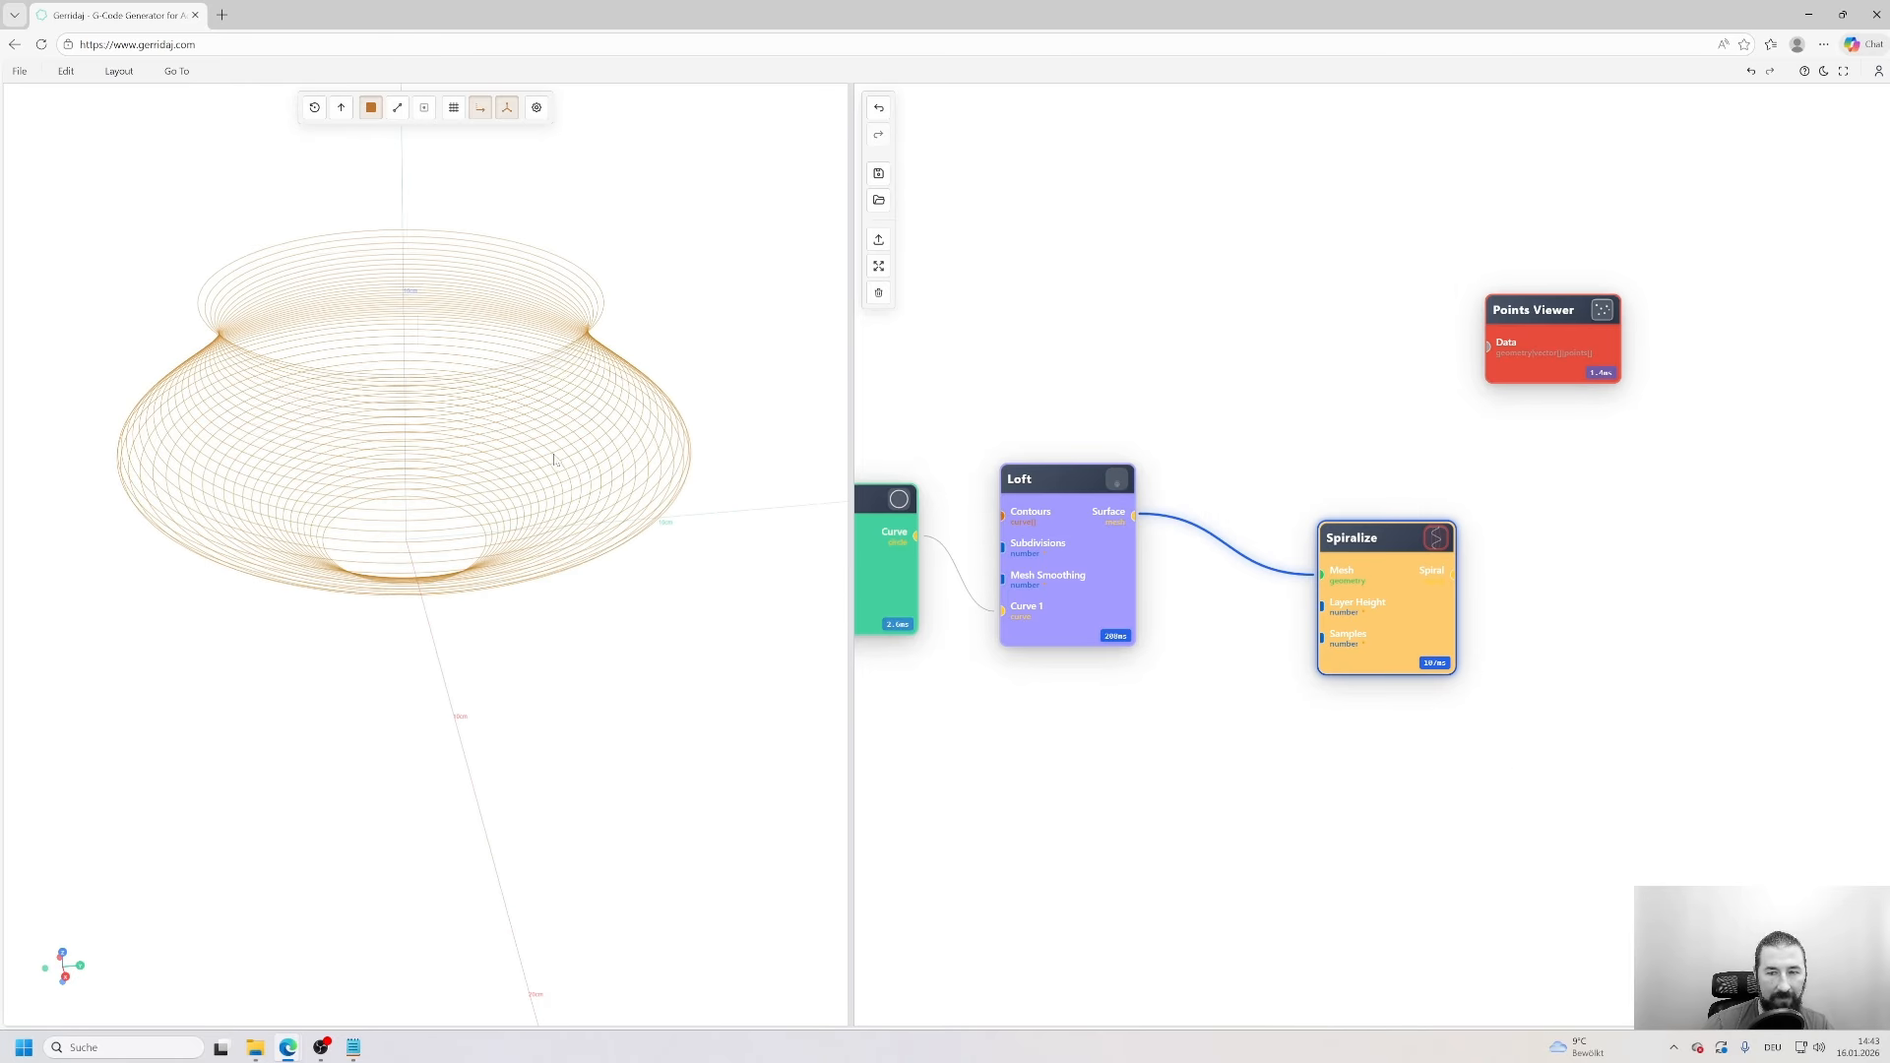
- Set the Spiralize node's layer height to 0,1 cm
double_click(1416, 587)
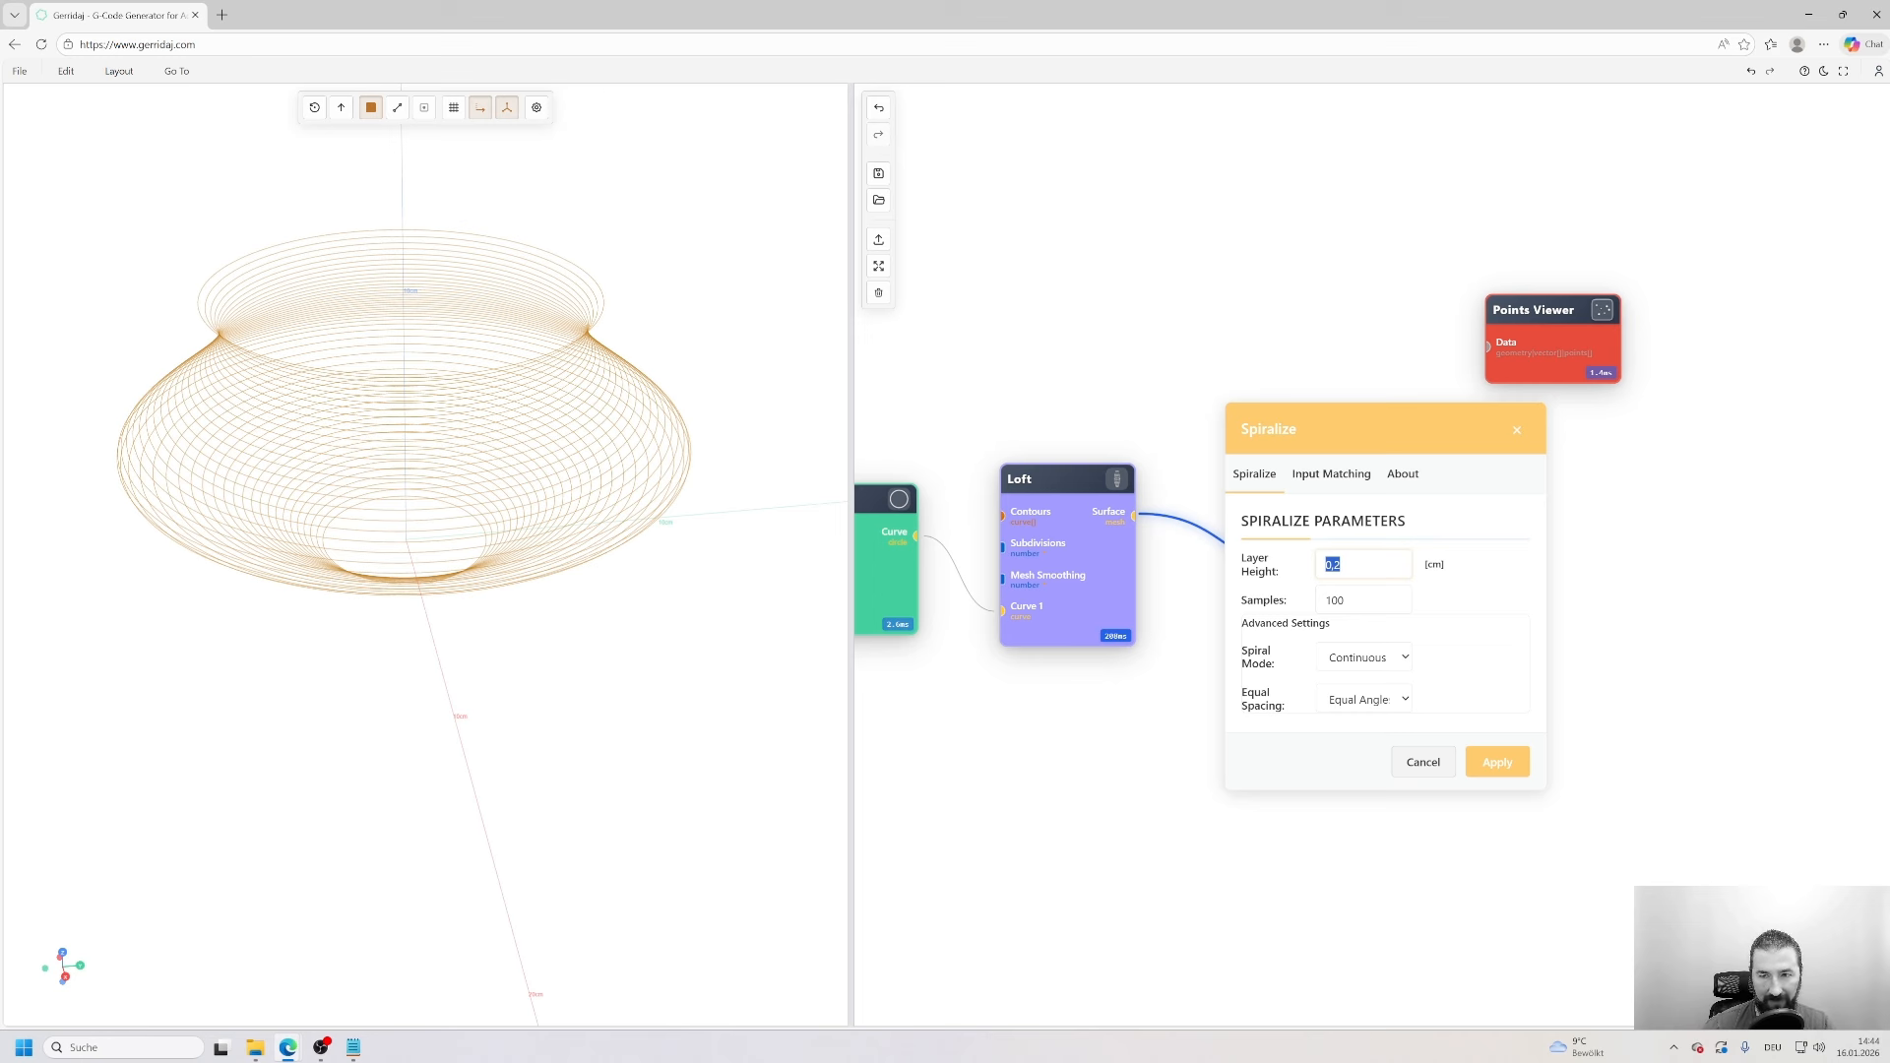
type("0,")
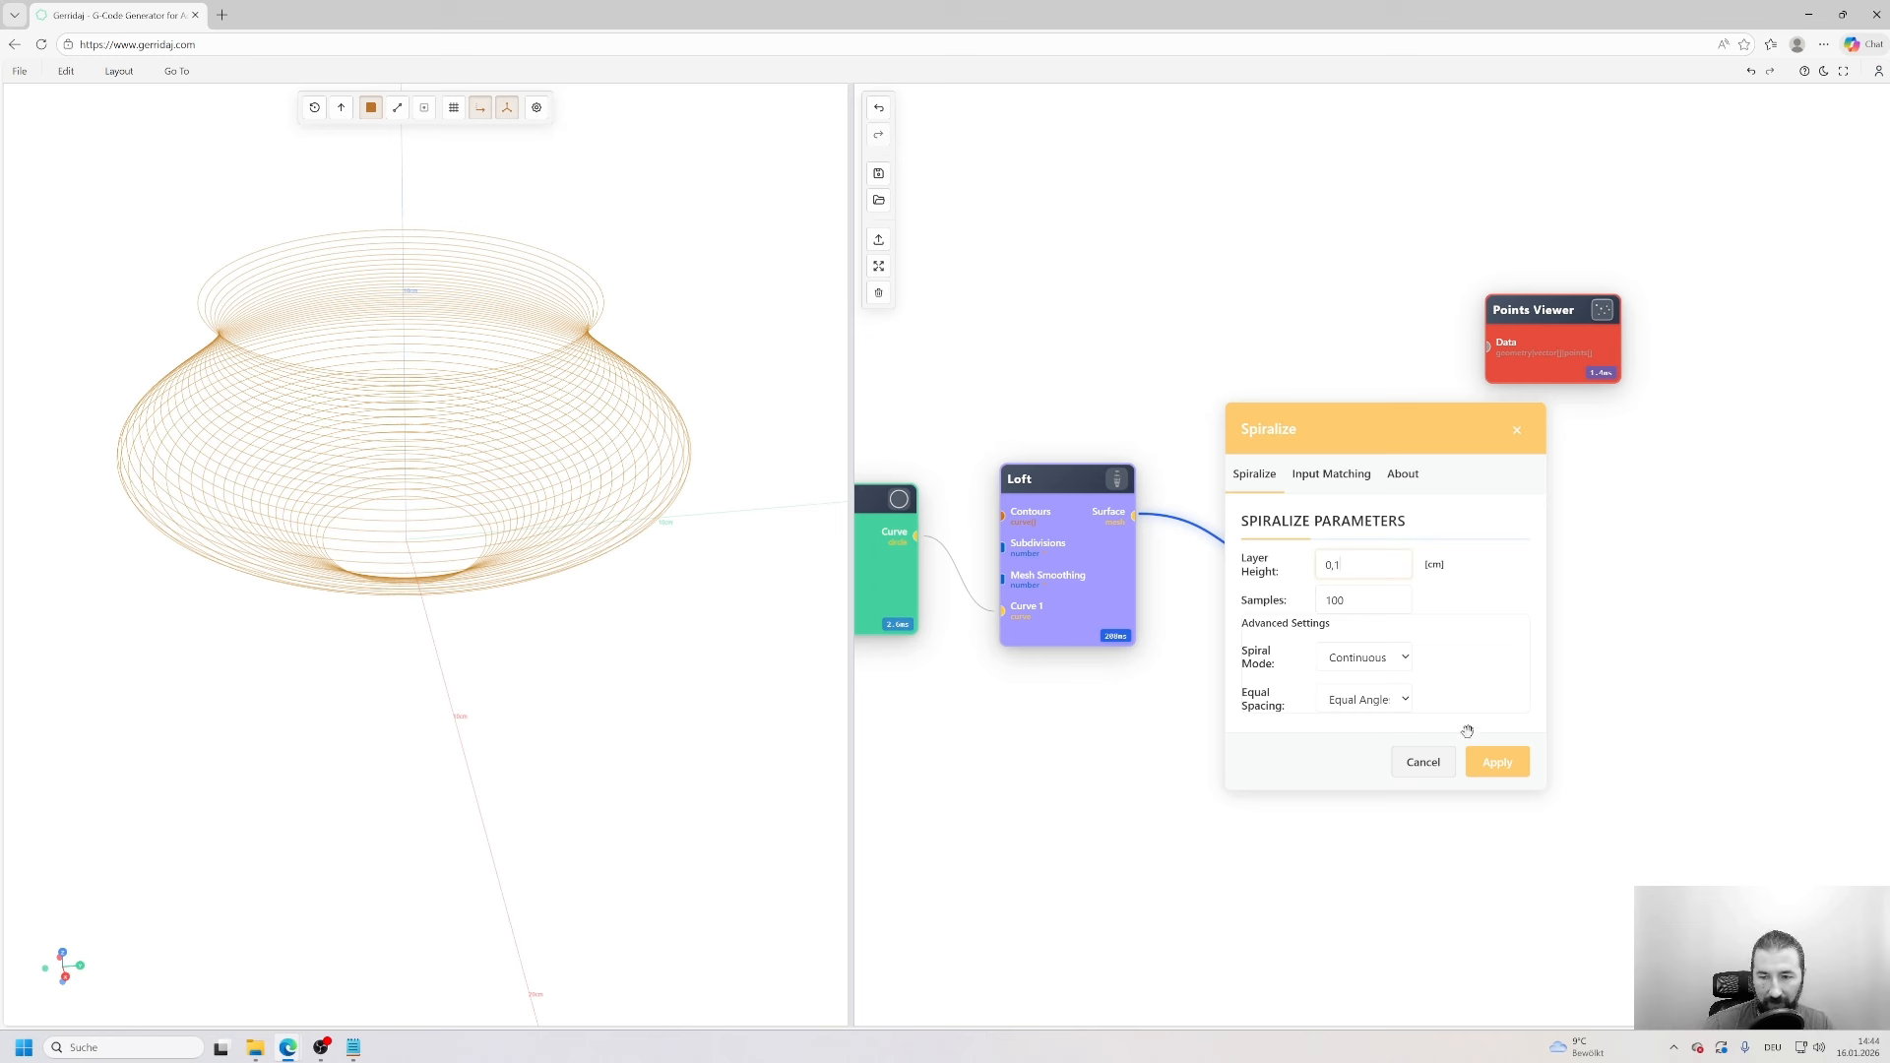
left_click(1497, 762)
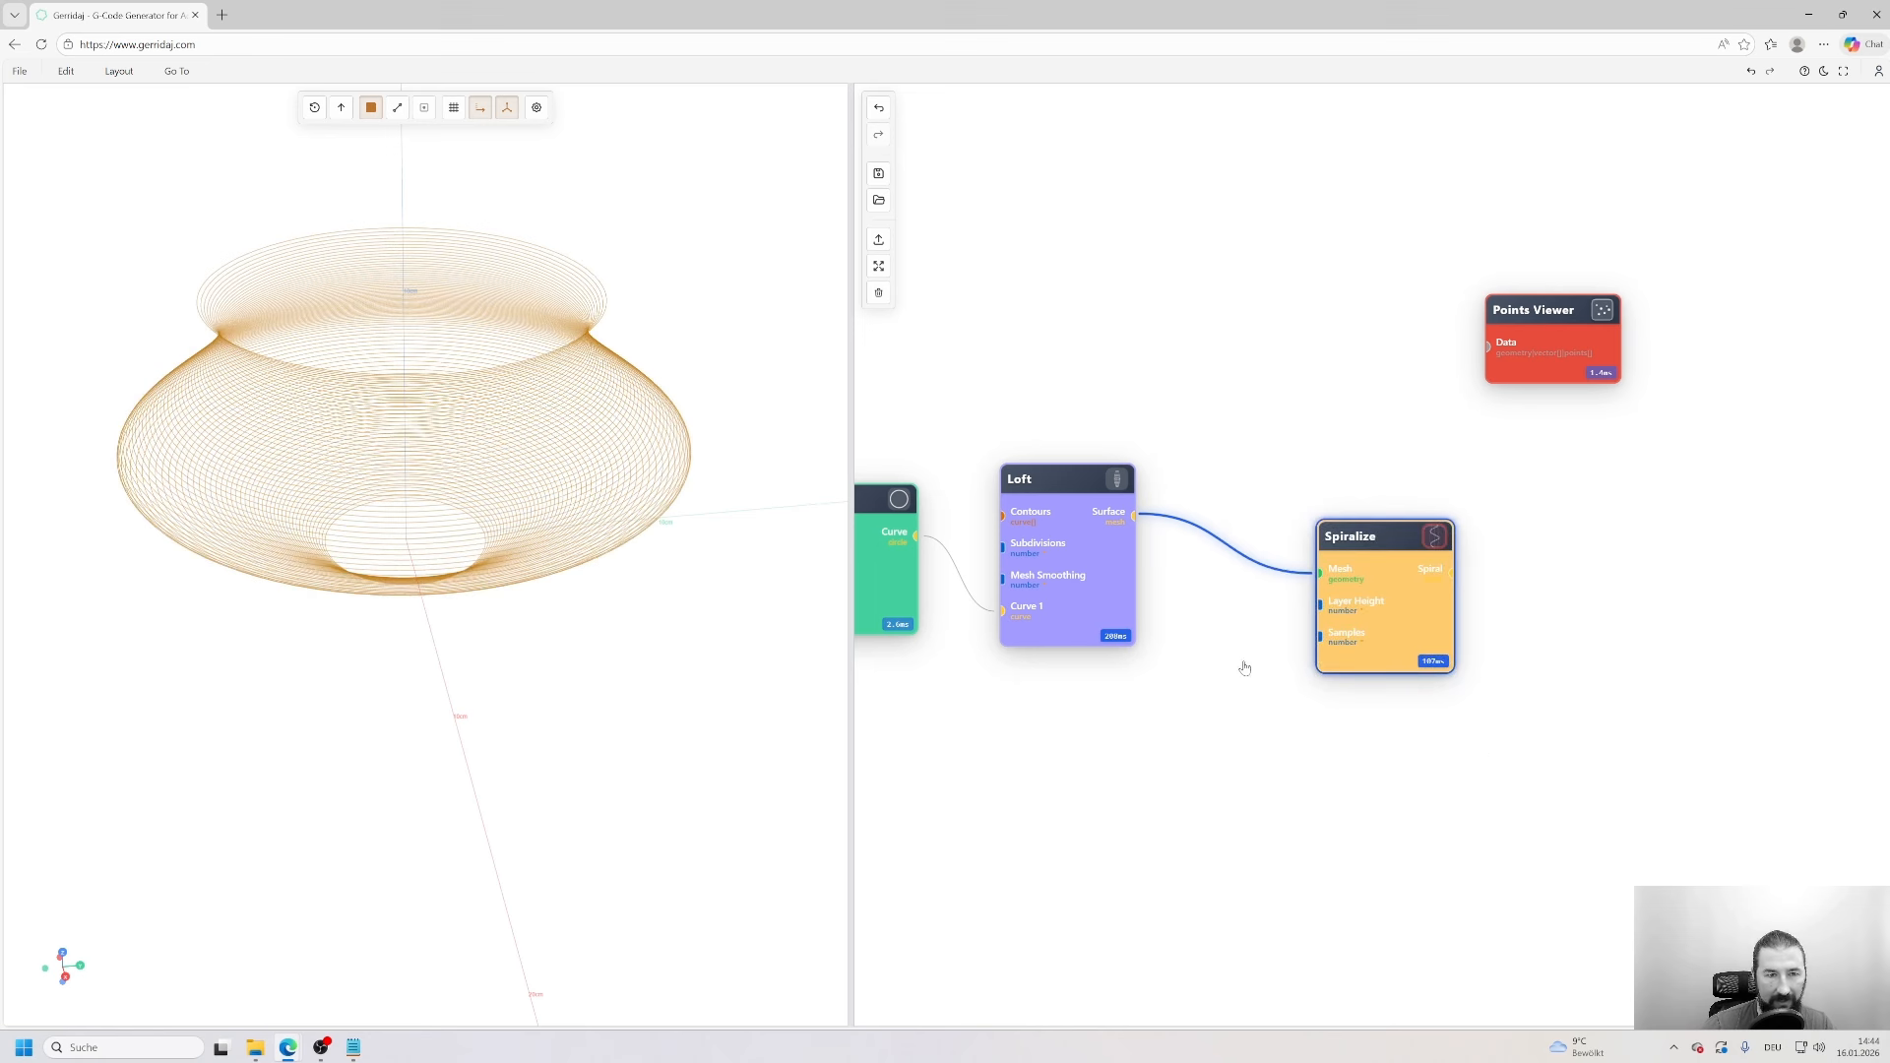
- Set the Spiralize node's layer height to 0,03 cm and inspect the denser spiral
double_click(1403, 575)
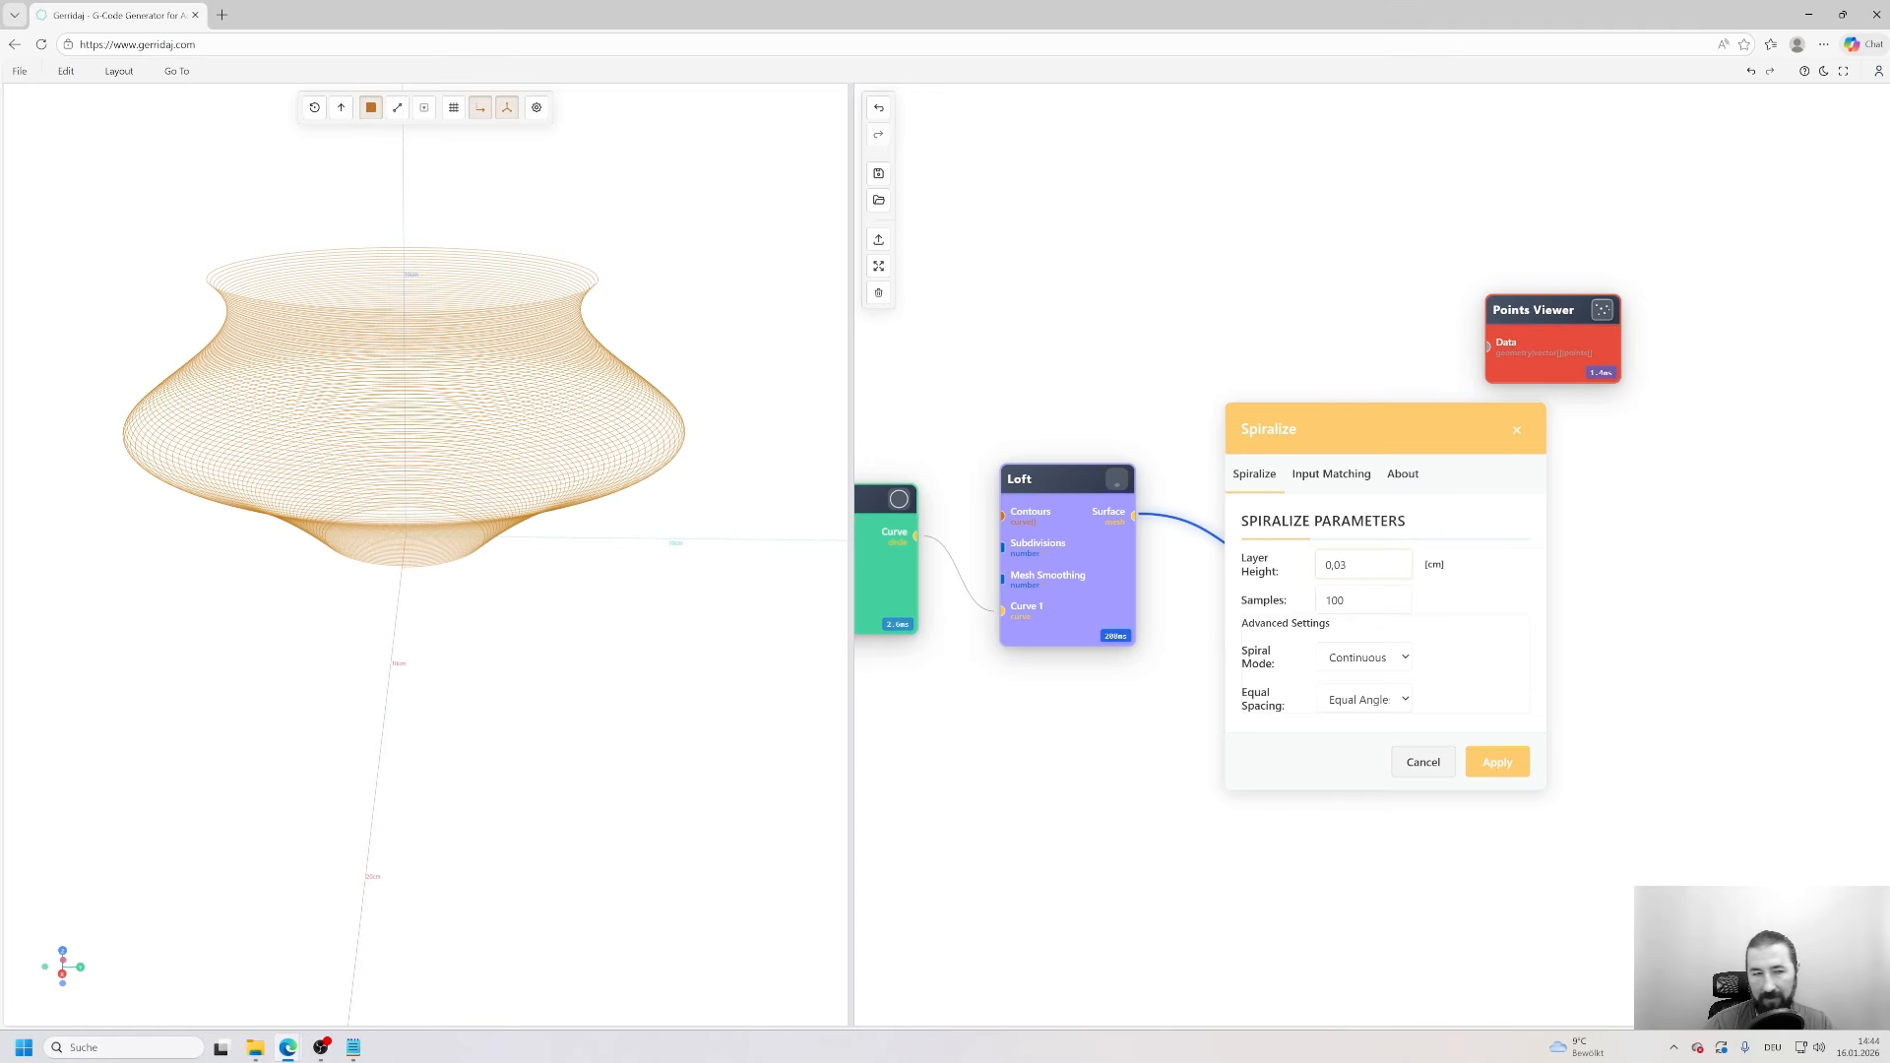
key("Return")
scroll(506, 429, "up", 3)
left_click_drag(506, 433, 585, 447)
scroll(553, 439, "down", 5)
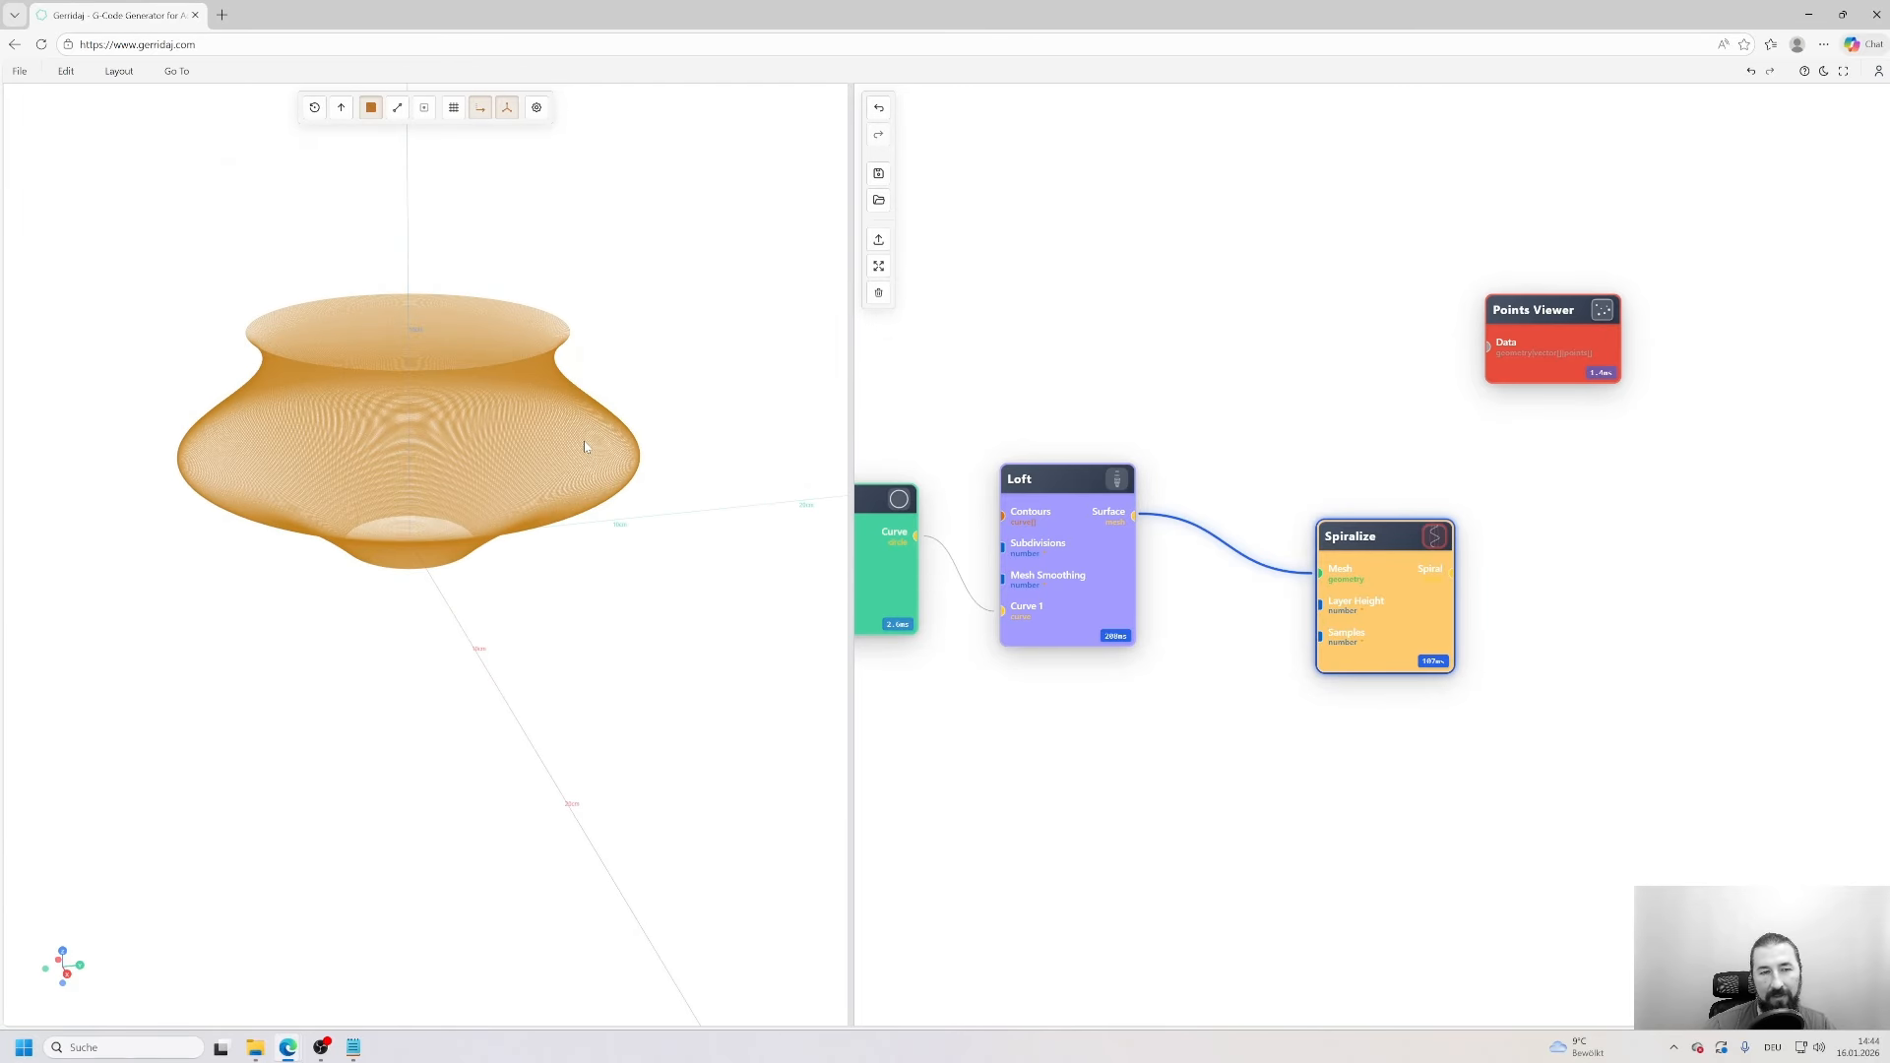
- Spread out the Spiralize, Loft and Circle nodes to make room between Circle and Loft
scroll(1168, 692, "down", 2)
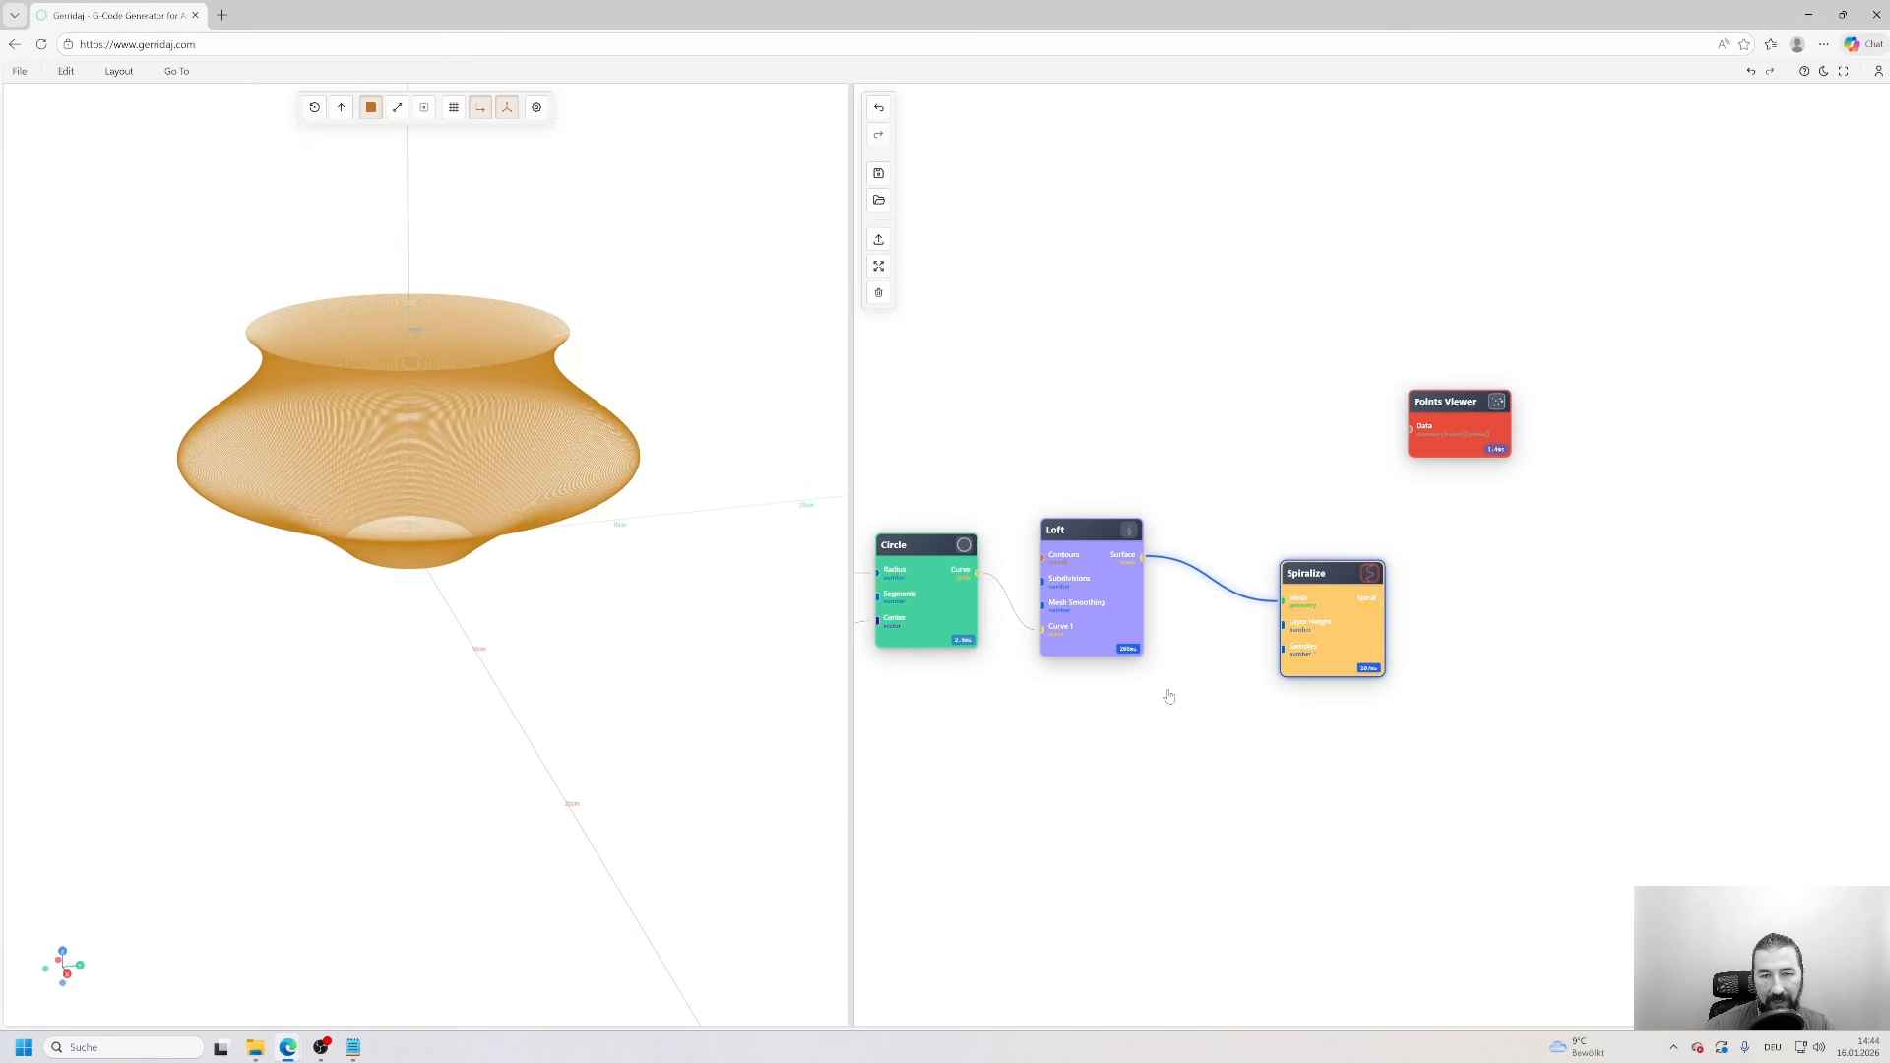
left_click_drag(1334, 565, 1610, 592)
left_click_drag(1086, 515, 1453, 591)
middle_click_drag(1077, 758, 1275, 759)
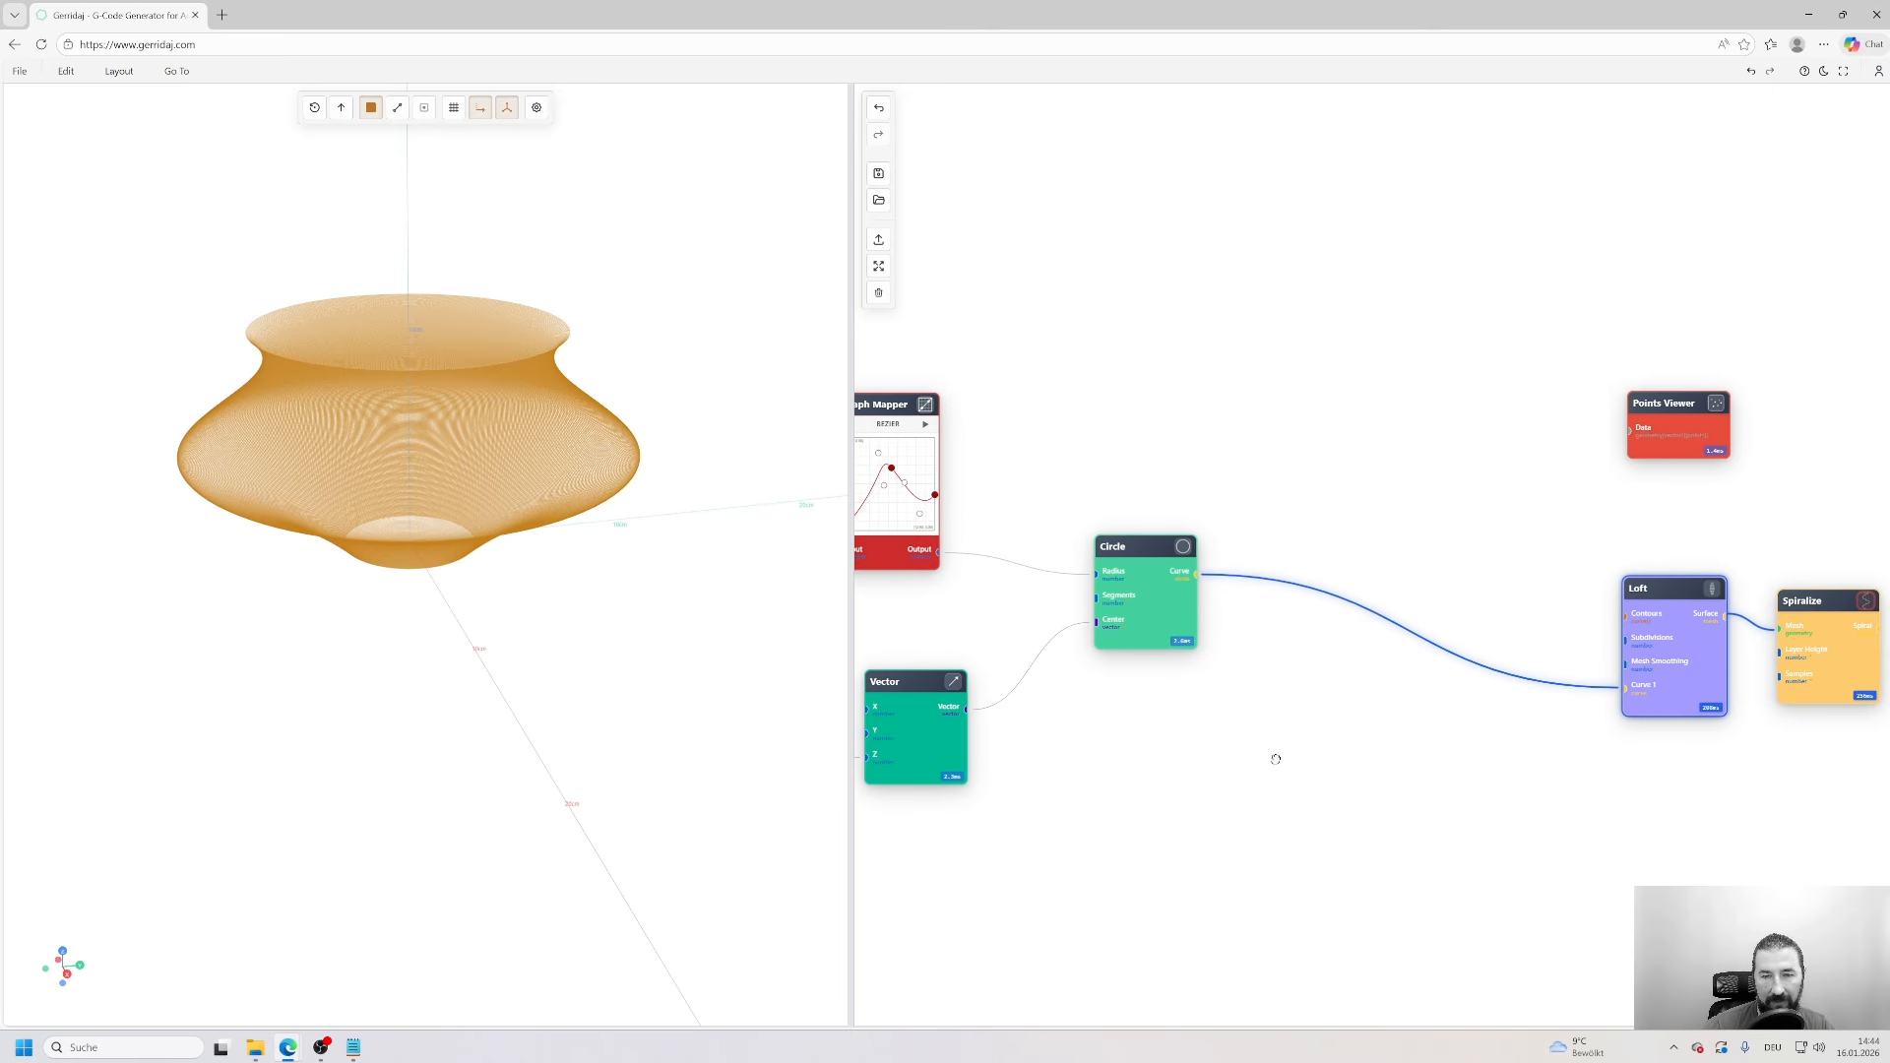
left_click_drag(1137, 542, 1106, 458)
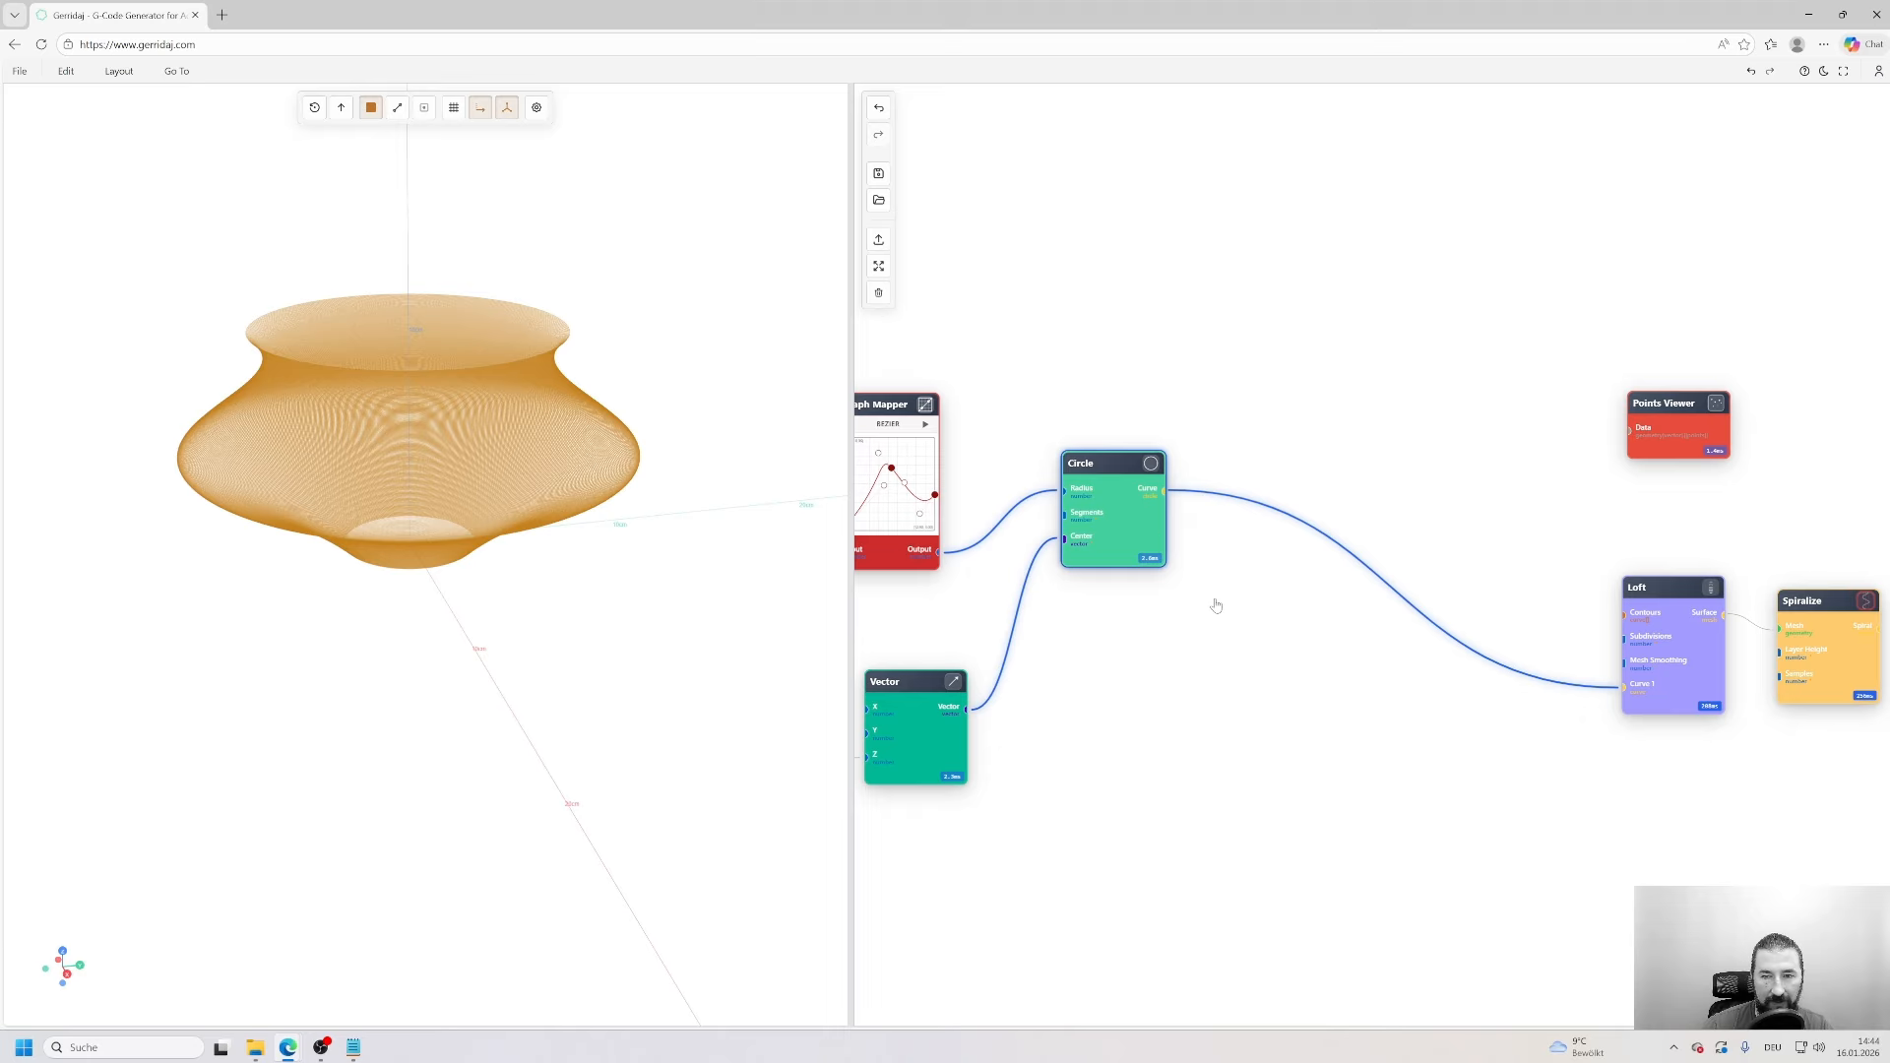
- Insert a Curve Mod node into the connection between the Circle and Loft nodes
left_click(1317, 543)
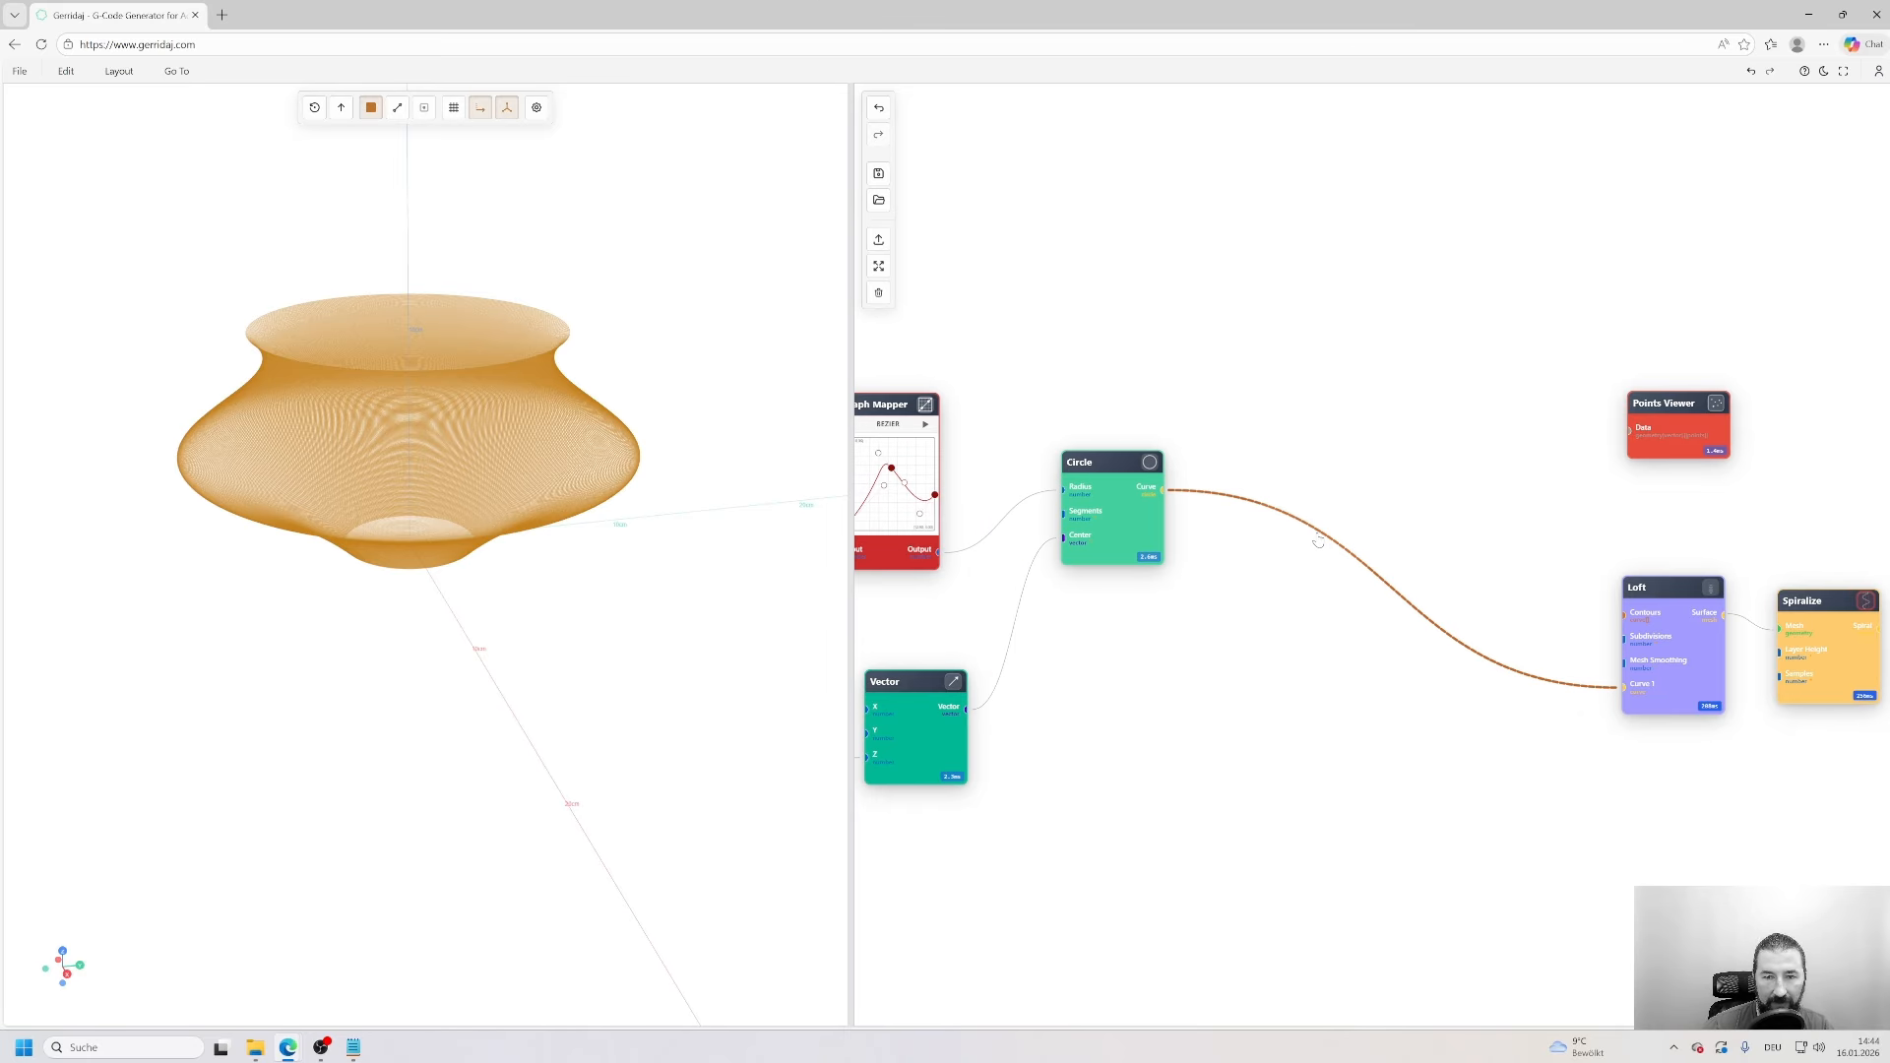
right_click(1318, 543)
left_click(1341, 549)
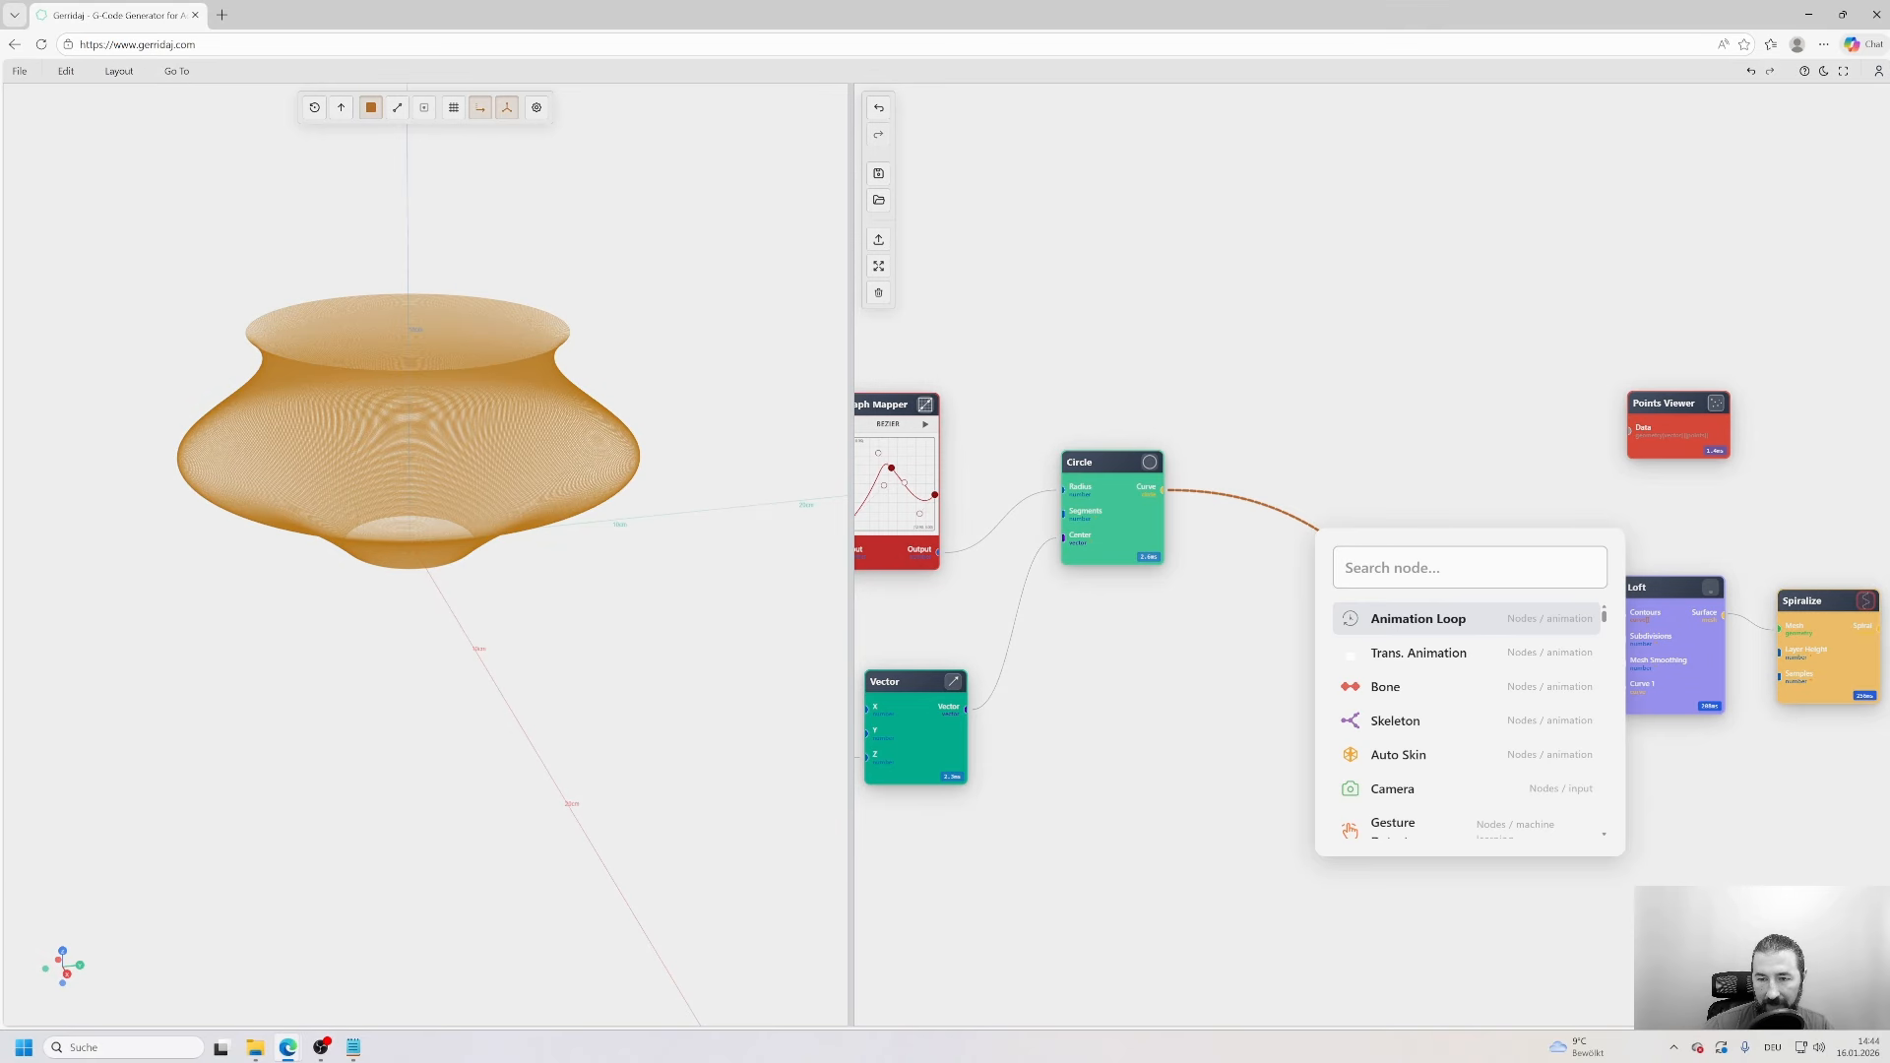
type("mod")
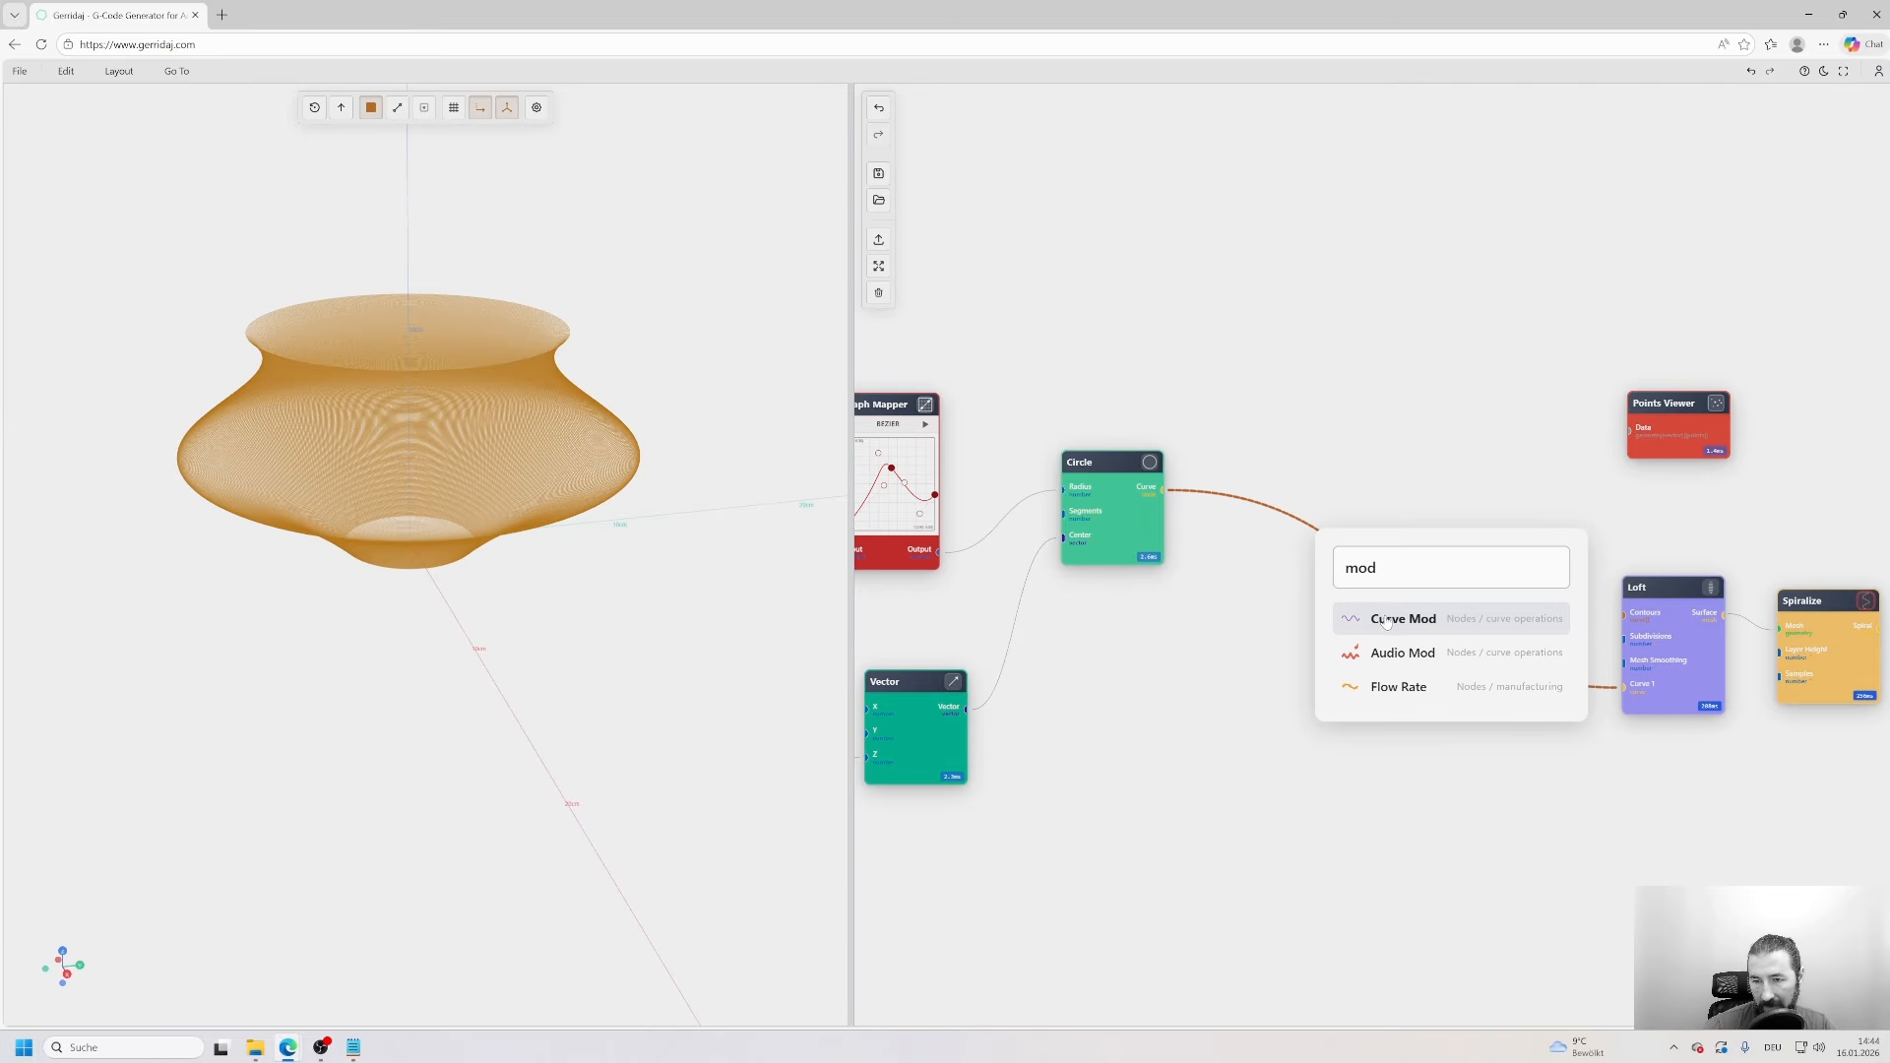
left_click(1386, 621)
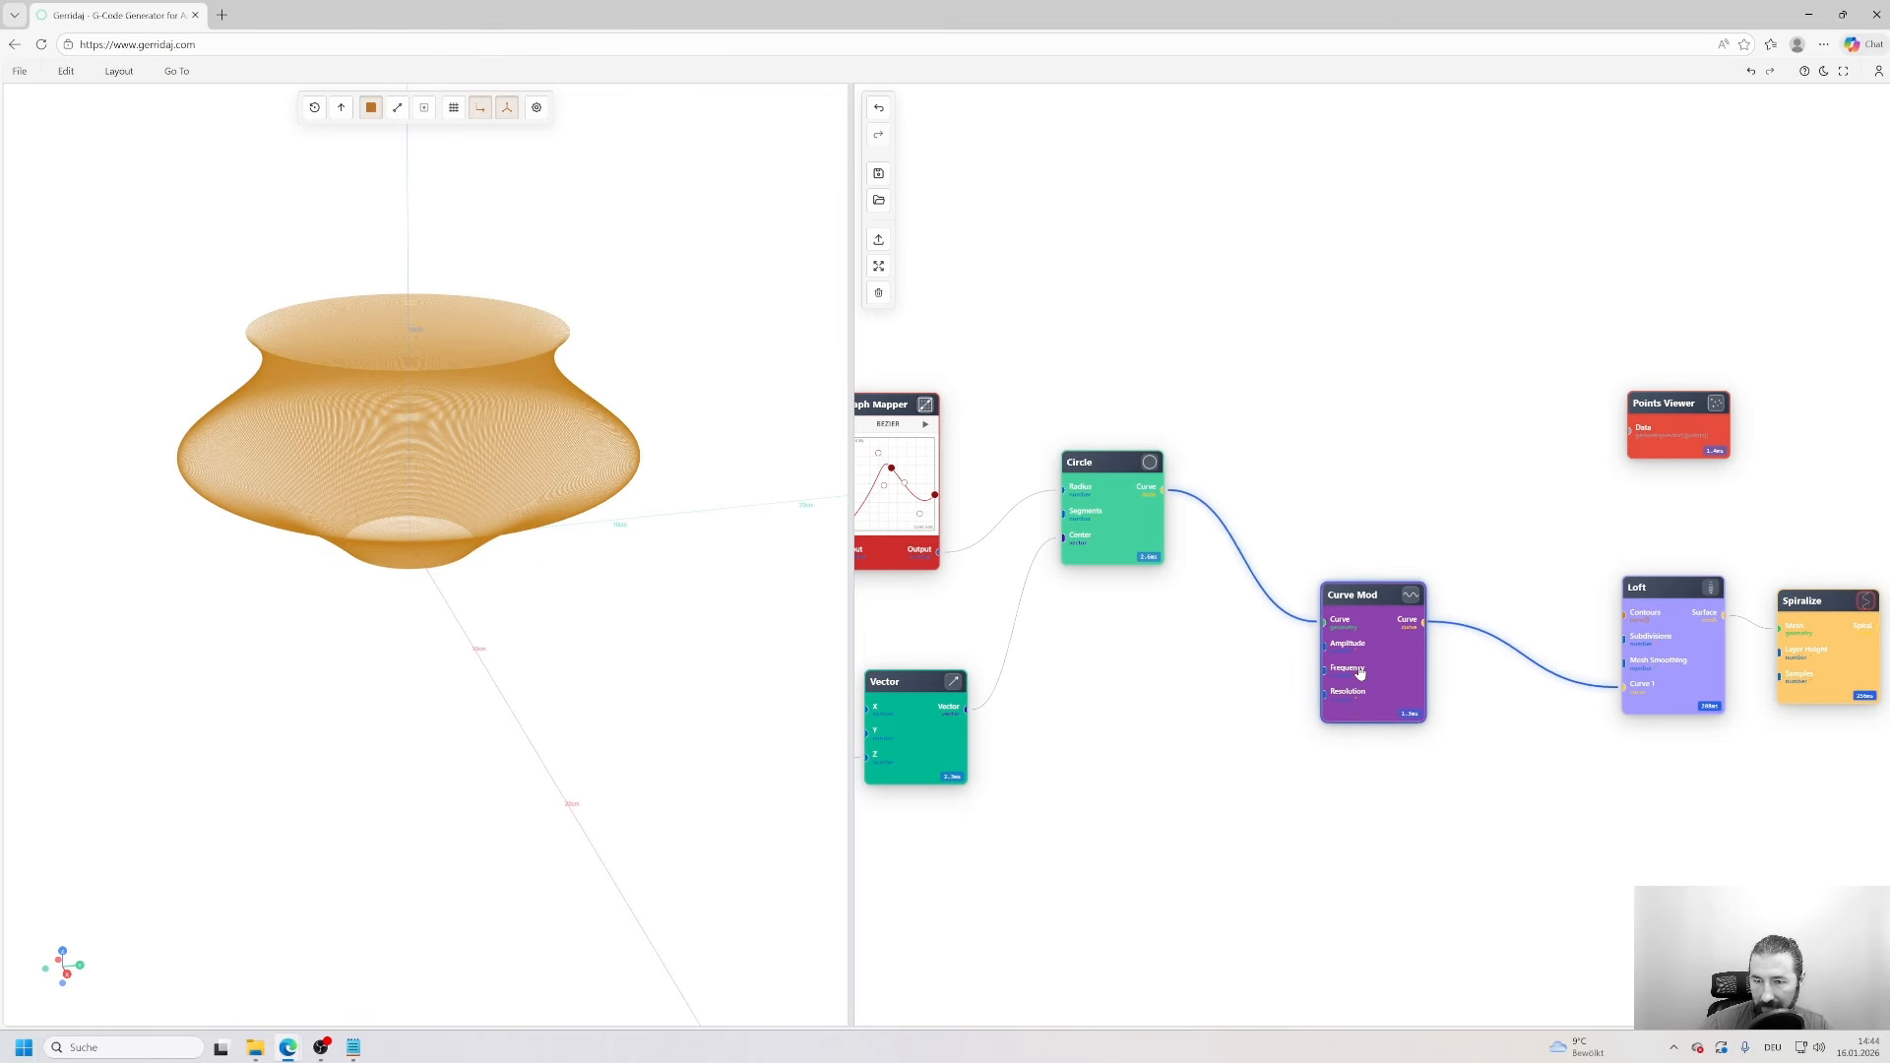
- Set the Curve Mod node's amplitude to 1 cm and inspect the rippled vase
scroll(1360, 673, "up", 2)
scroll(541, 483, "up", 3)
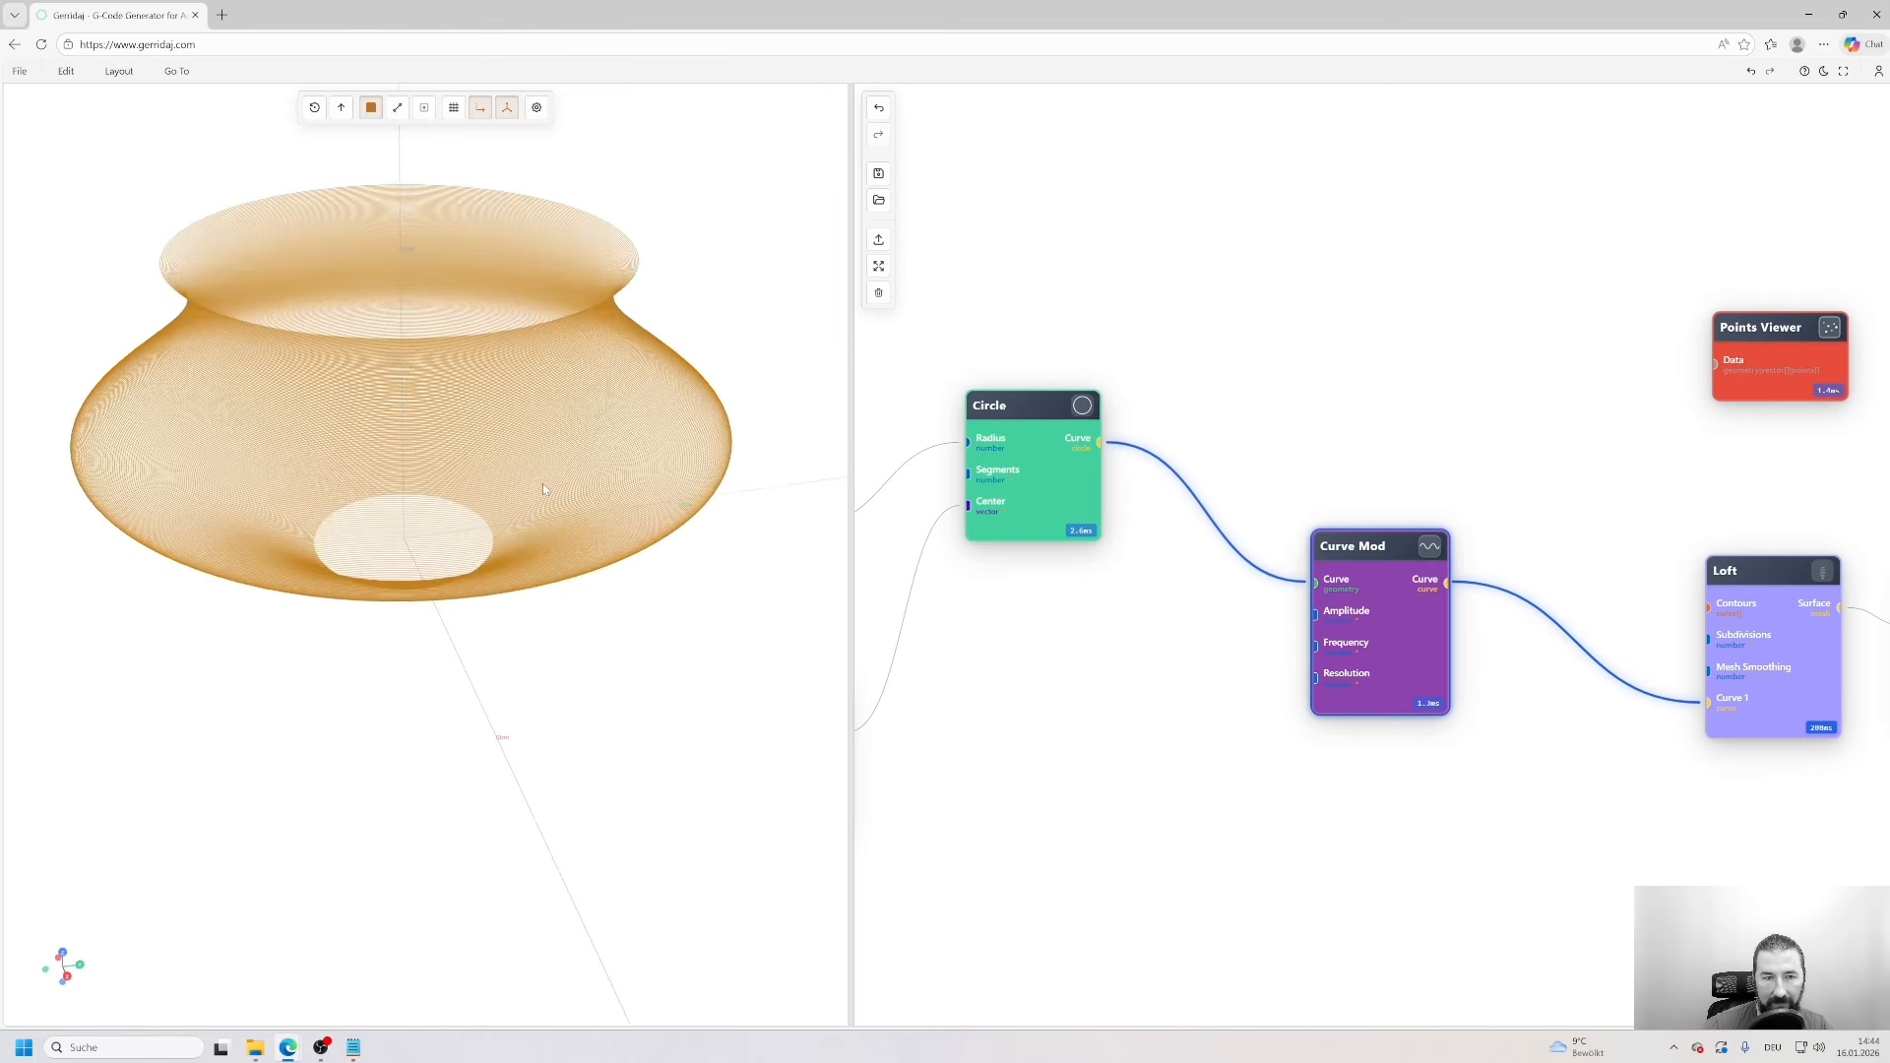
left_click_drag(544, 488, 557, 606)
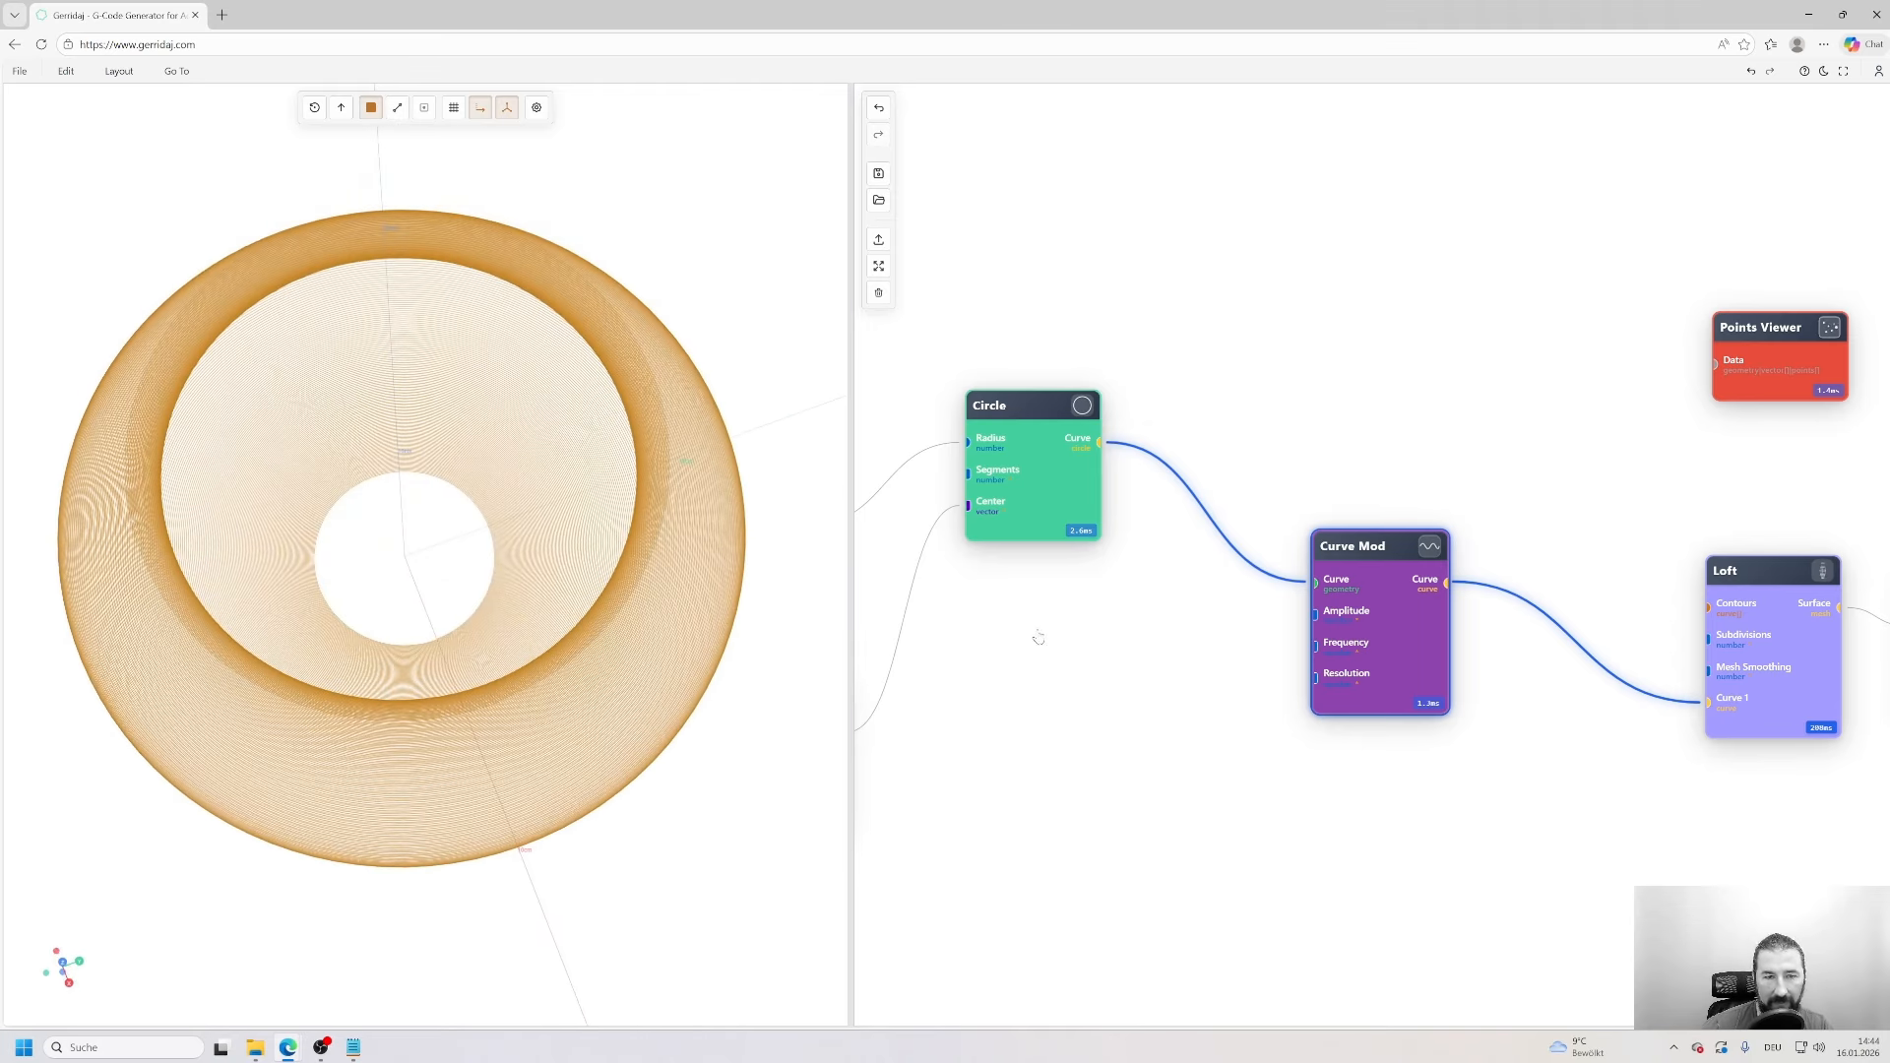
double_click(1362, 611)
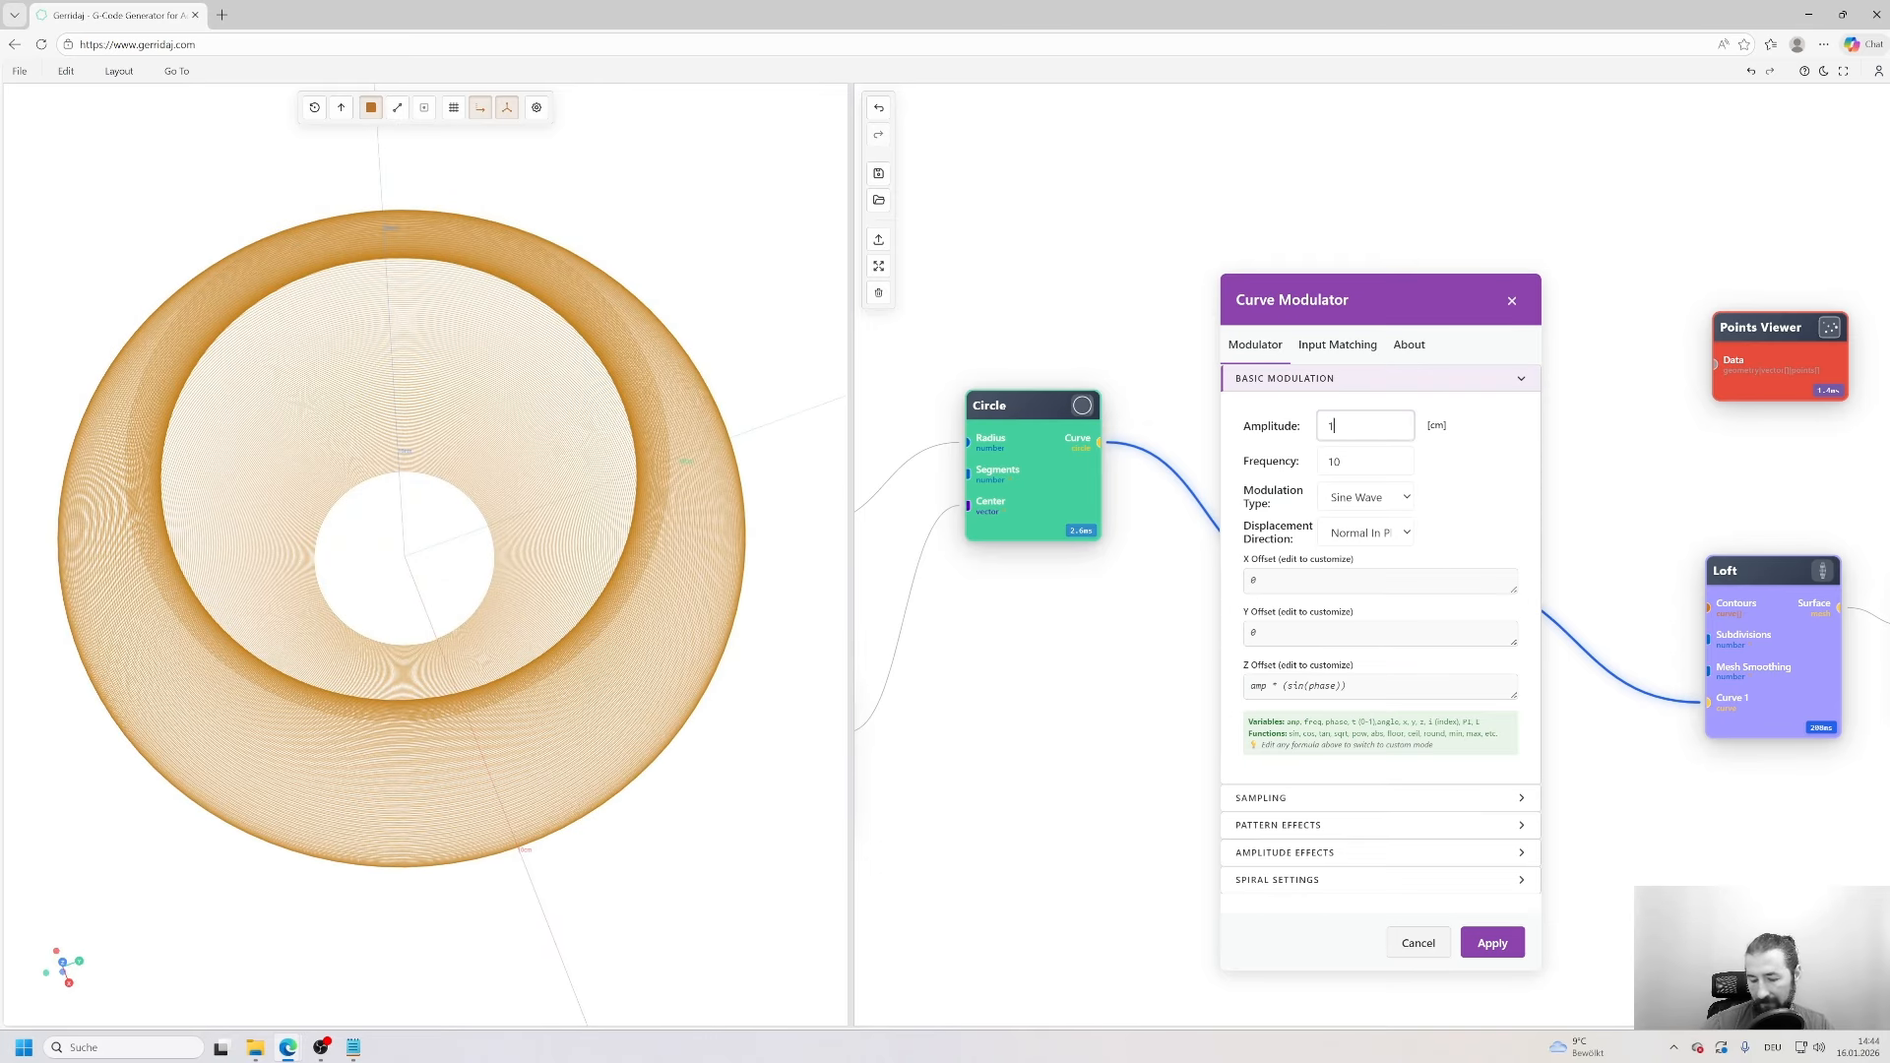
key("Return")
scroll(544, 591, "down", 3)
mouse_move(537, 592)
left_mouse_down()
mouse_move(522, 392)
mouse_move(675, 558)
left_mouse_up()
scroll(663, 618, "up", 3)
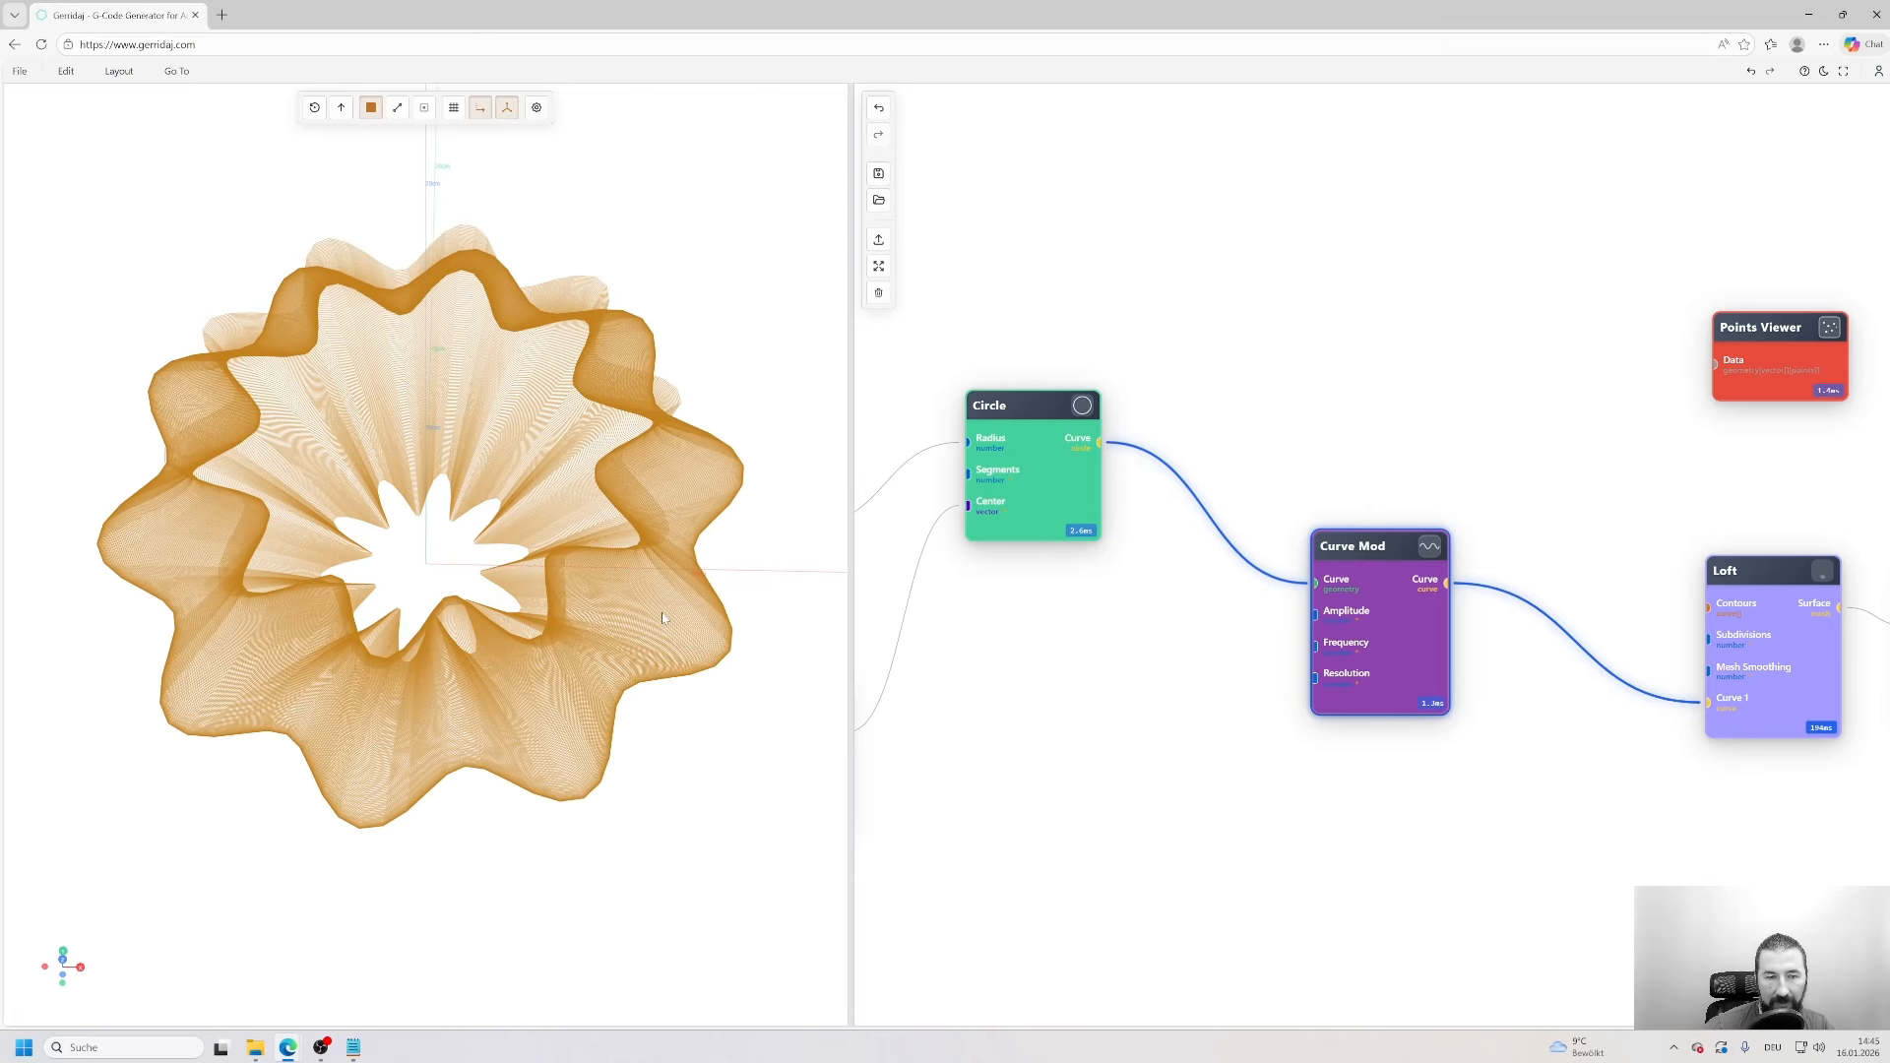
- Set the Circle node's segments to 500
double_click(1047, 451)
double_click(984, 422)
type("500")
key("Return")
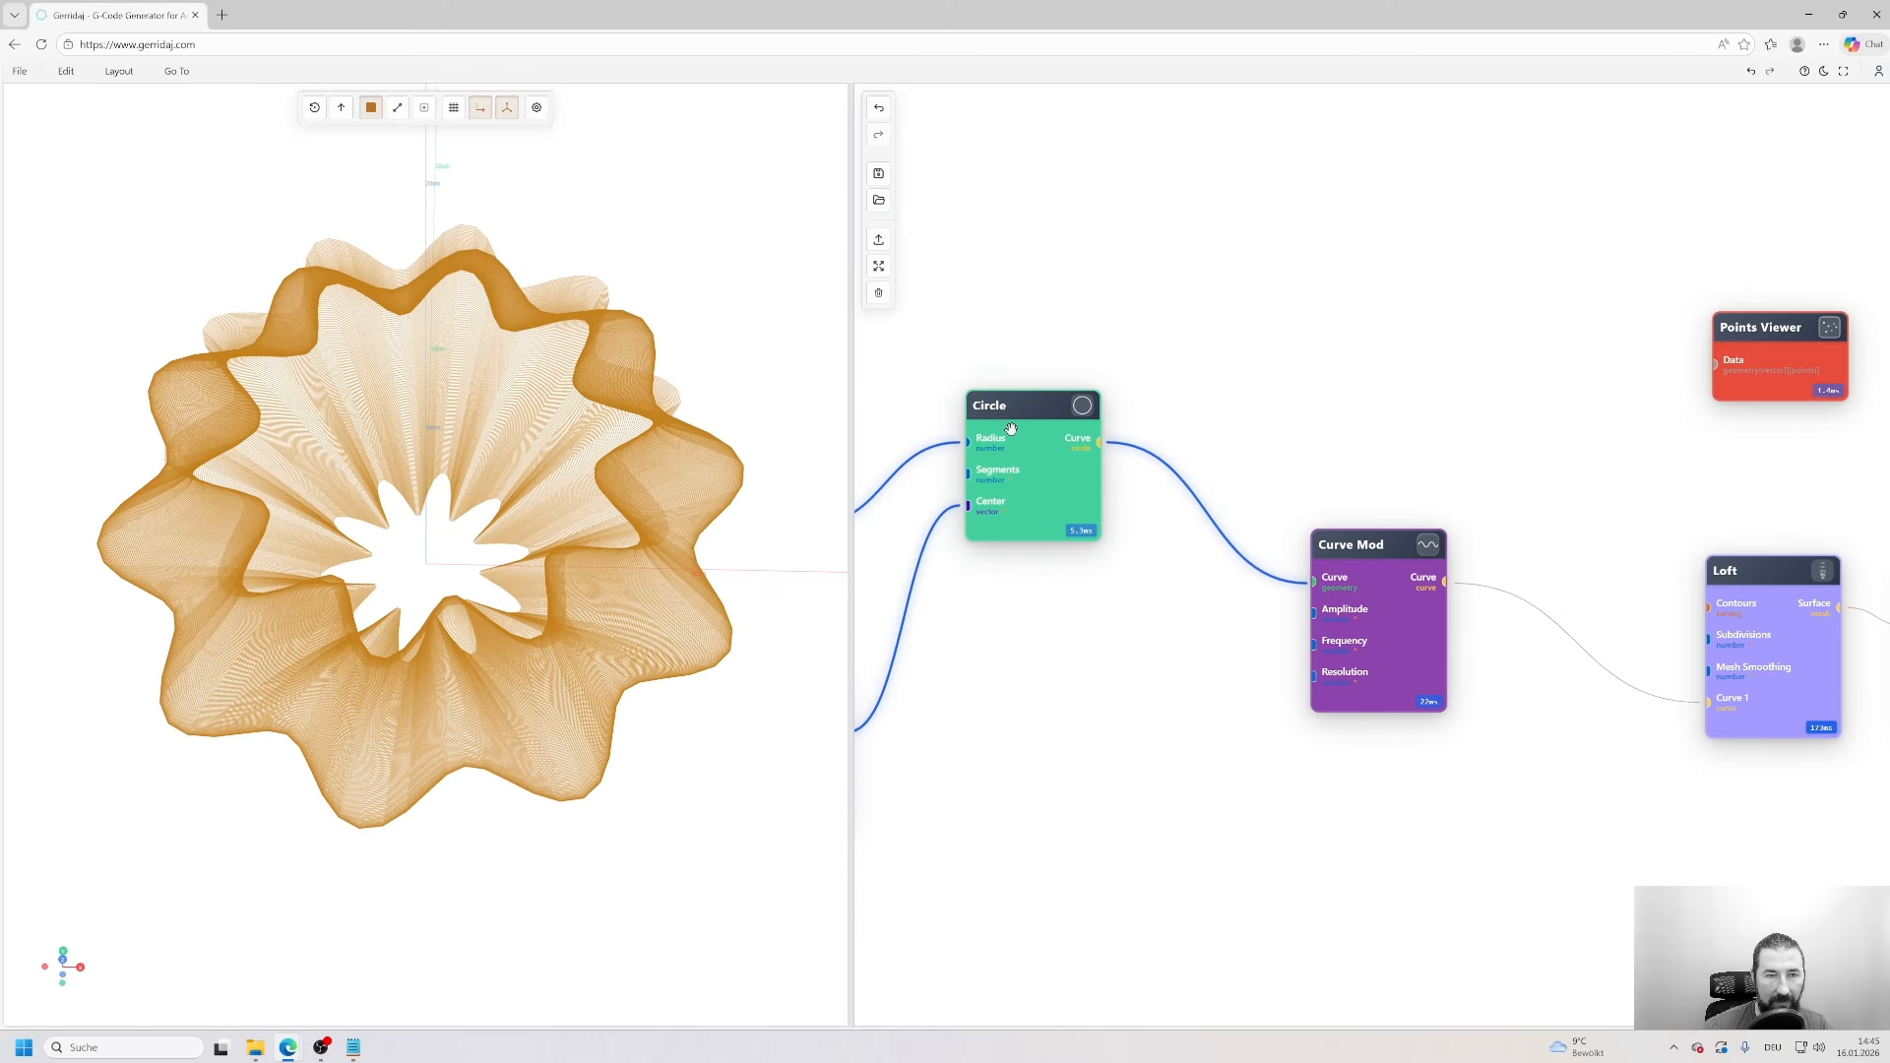
- Move the Loft node closer to the Curve Mod node and review the Loft settings
left_click_drag(724, 502, 579, 311)
left_click_drag(1596, 706, 1214, 616)
left_click_drag(1345, 524, 1153, 518)
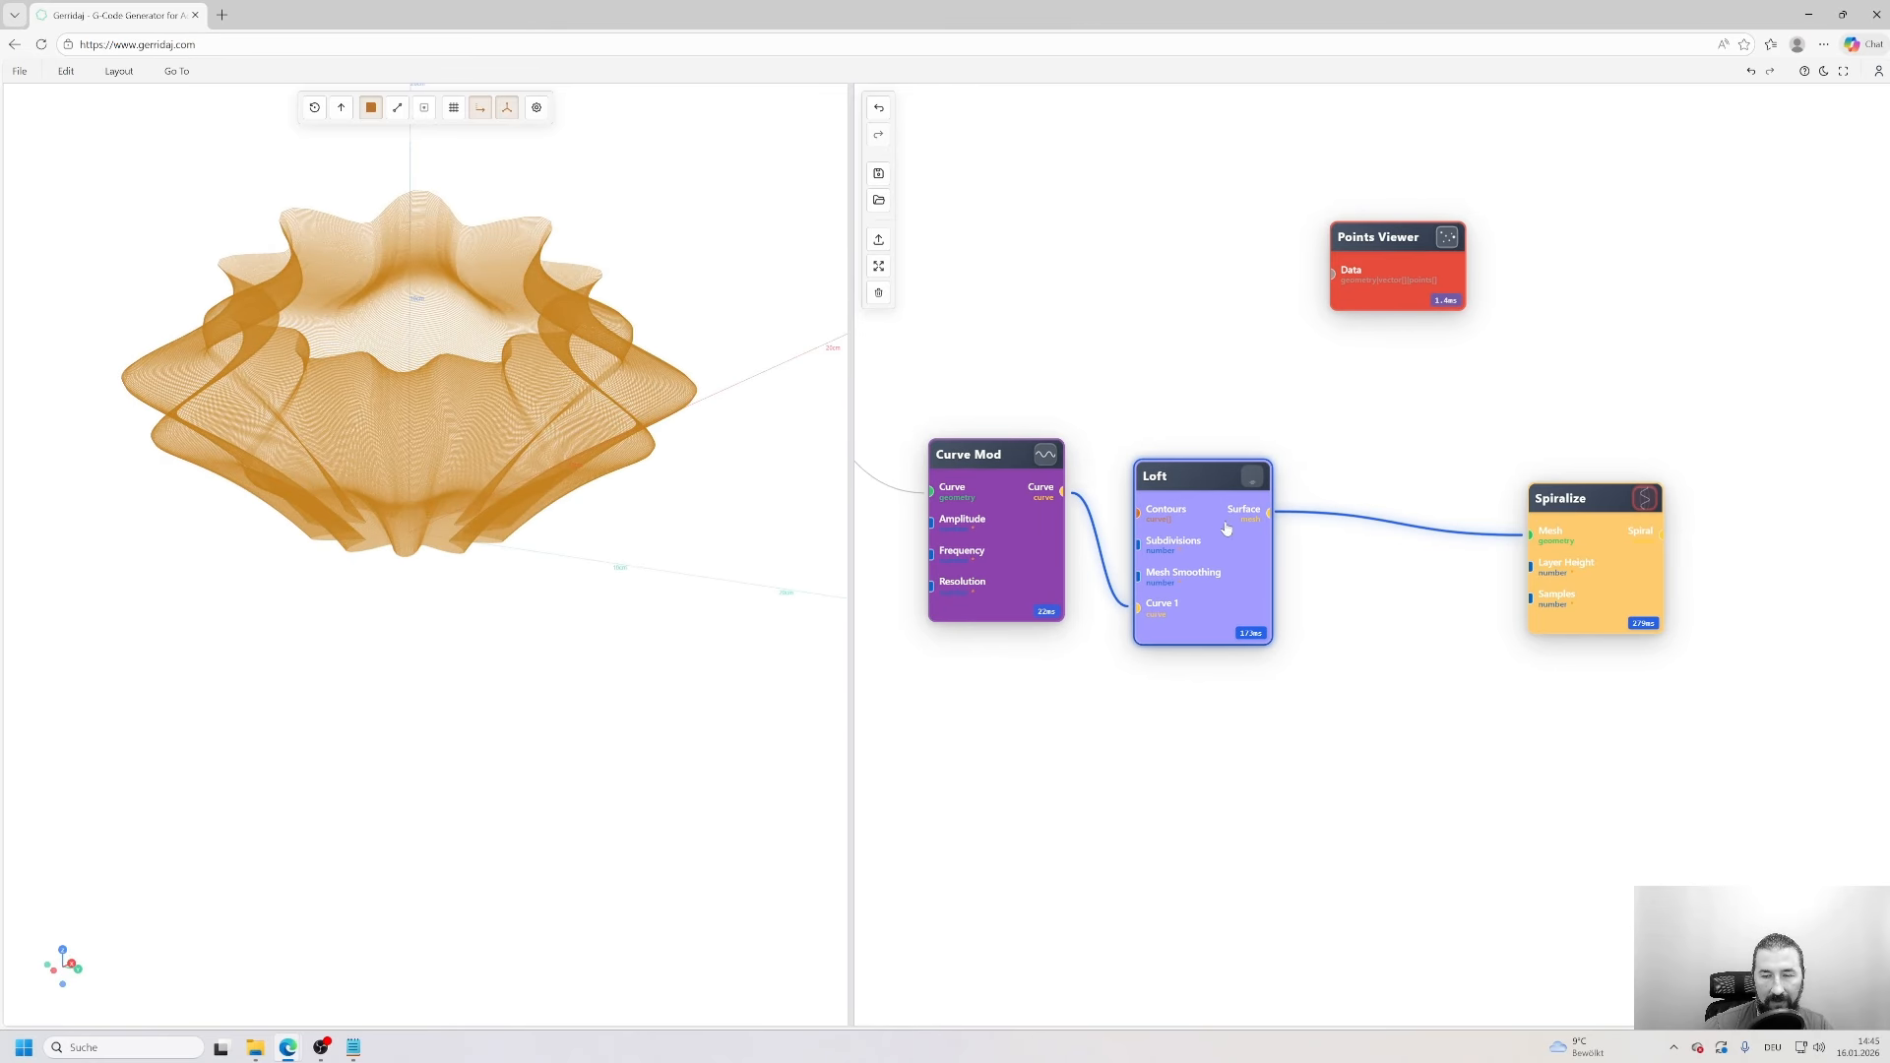
double_click(1228, 531)
left_click(1166, 491)
double_click(1163, 480)
left_click(1334, 355)
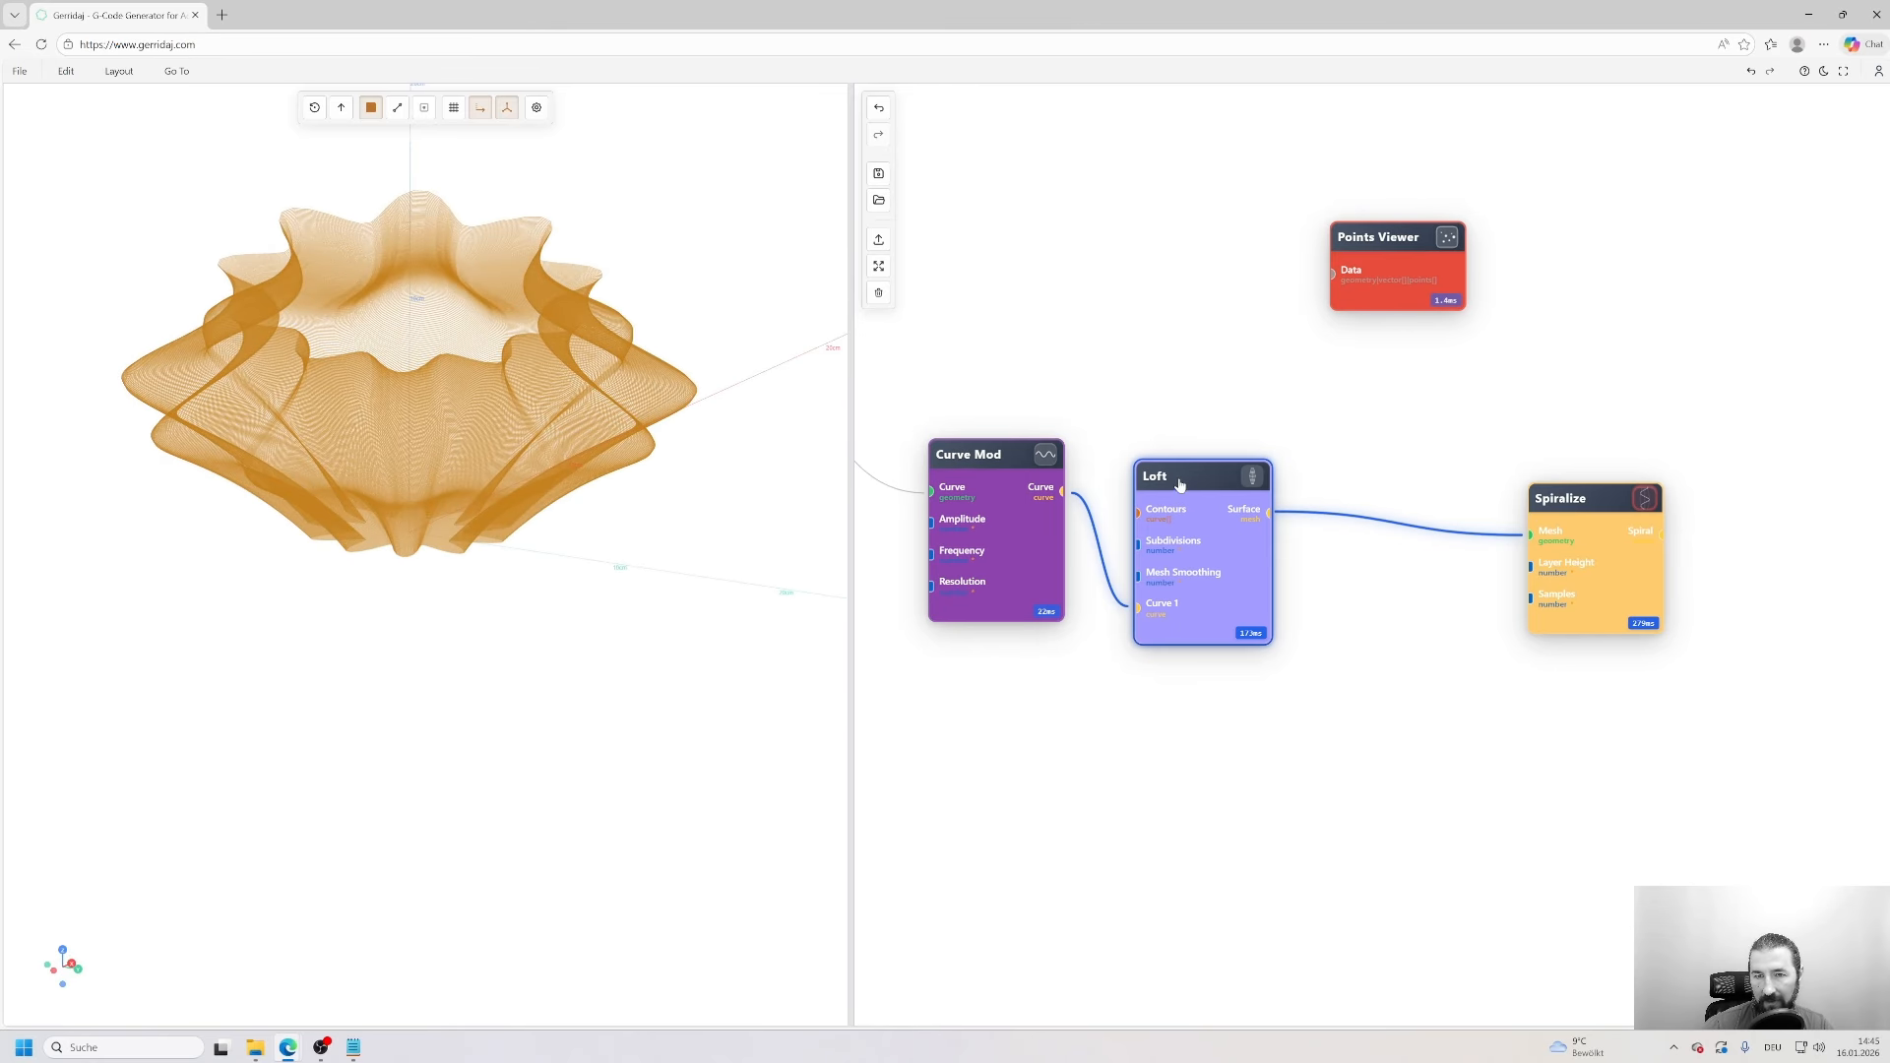
- Preview the Curve Mod curves and the Loft surface, and examine the smoothness of the vase's ripples
left_click_drag(458, 471, 563, 510)
left_click_drag(997, 717, 1272, 712)
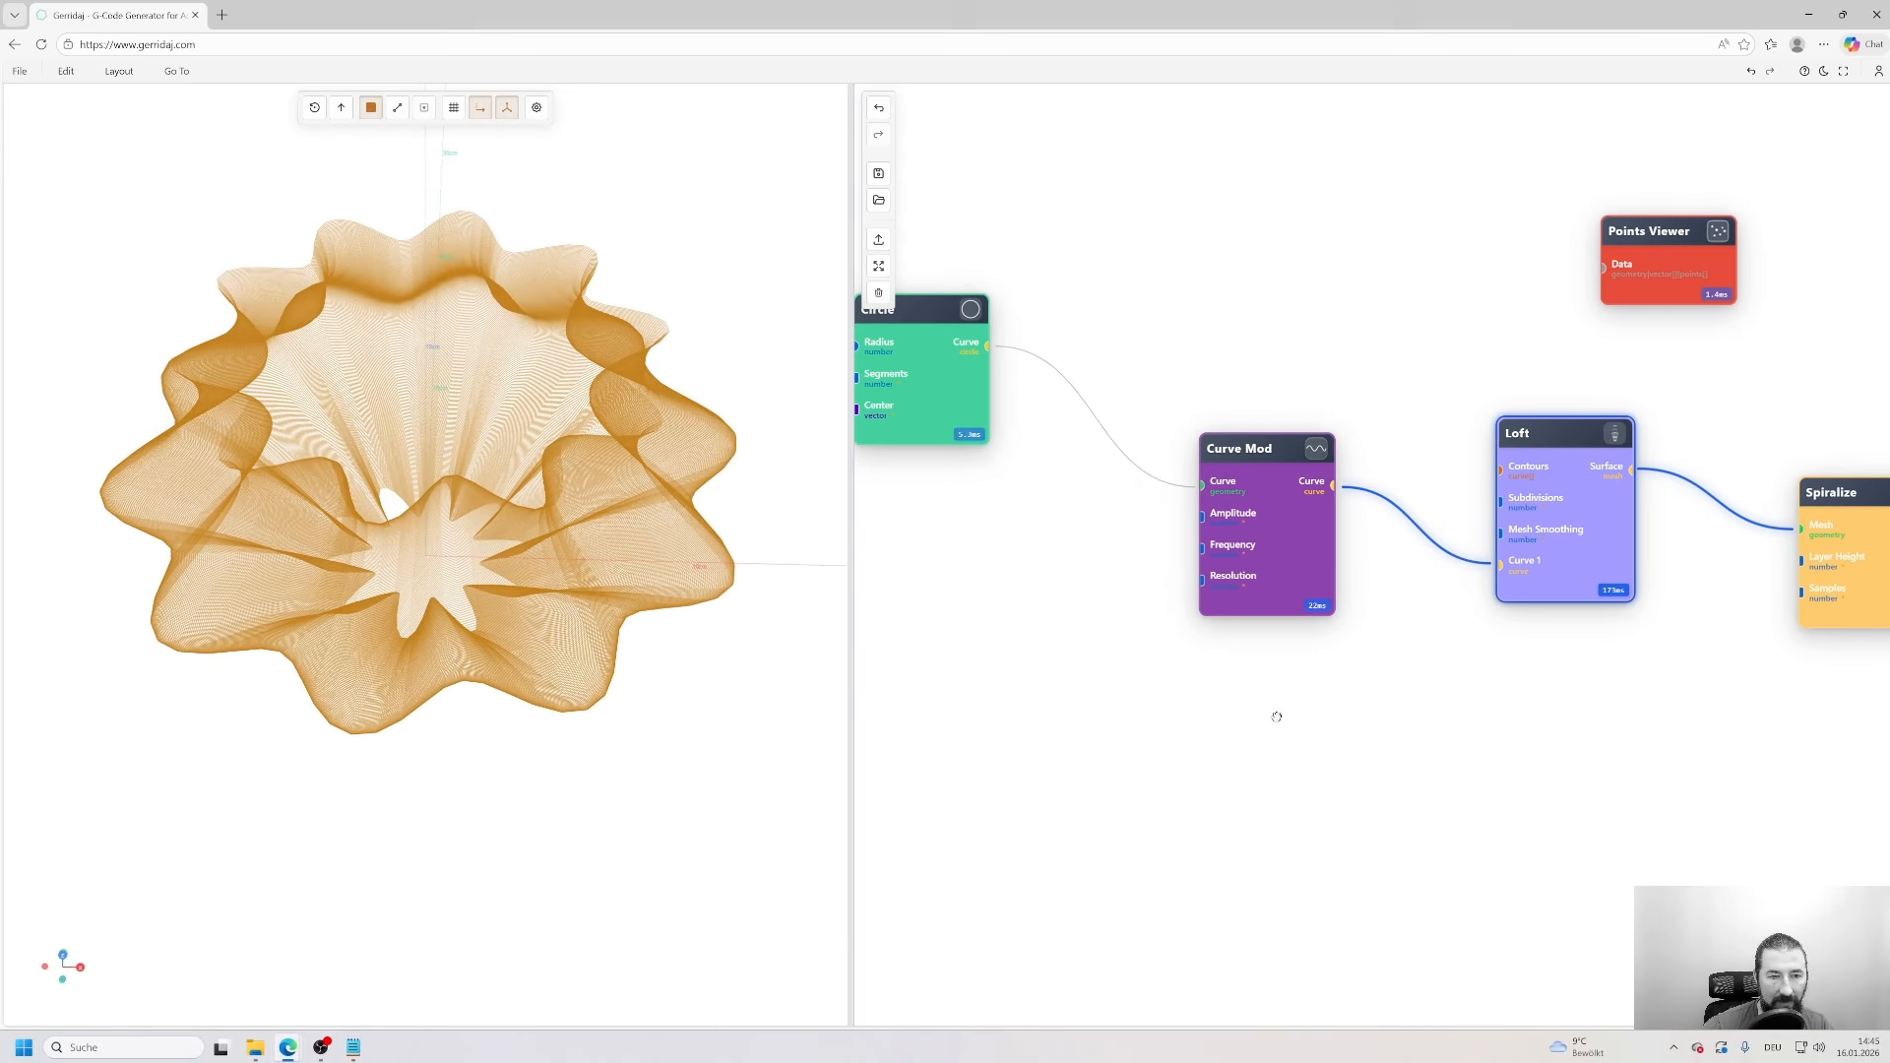
left_click(1318, 453)
left_click_drag(591, 495, 666, 457)
scroll(614, 567, "up", 5)
left_click(1598, 434)
left_click_drag(551, 413, 640, 498)
scroll(640, 498, "down", 3)
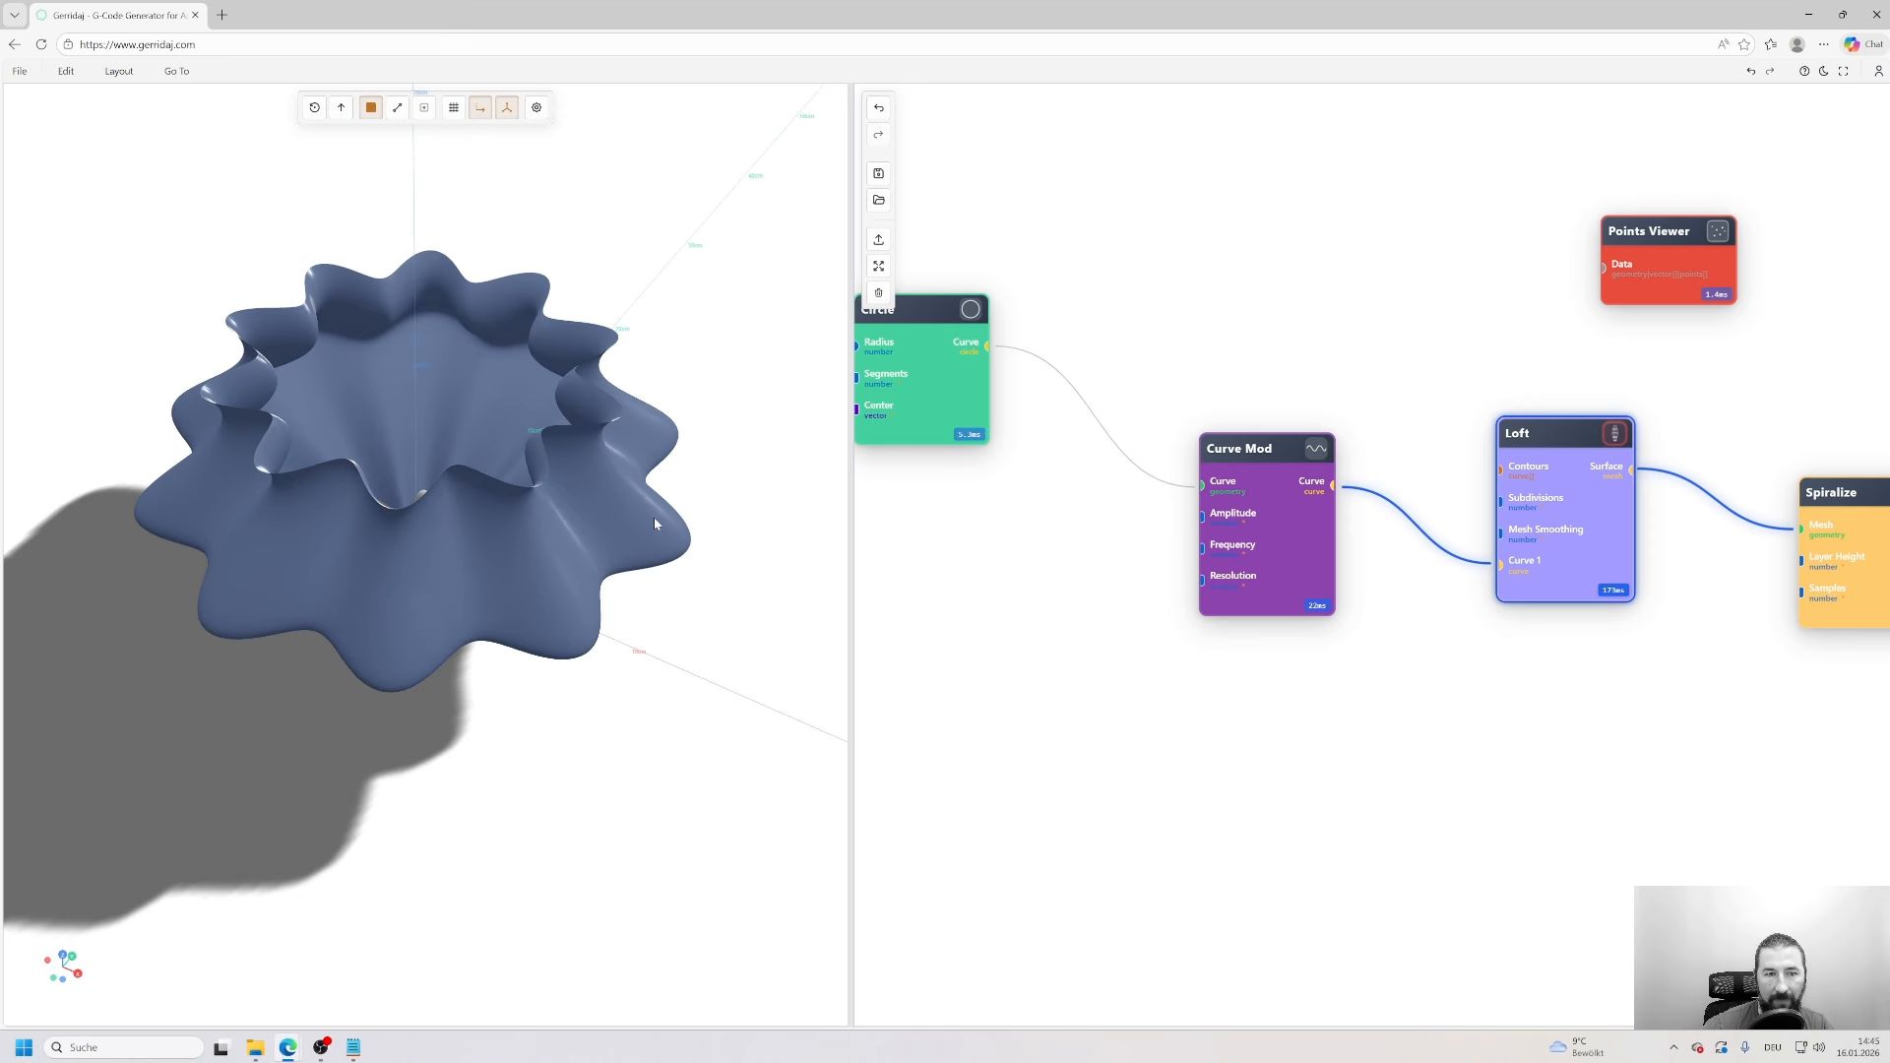
- Review the Spiralize settings without changing them and show the spiral path in the preview
left_click_drag(1274, 724, 906, 649)
left_click_drag(1504, 456, 1505, 400)
double_click(1504, 400)
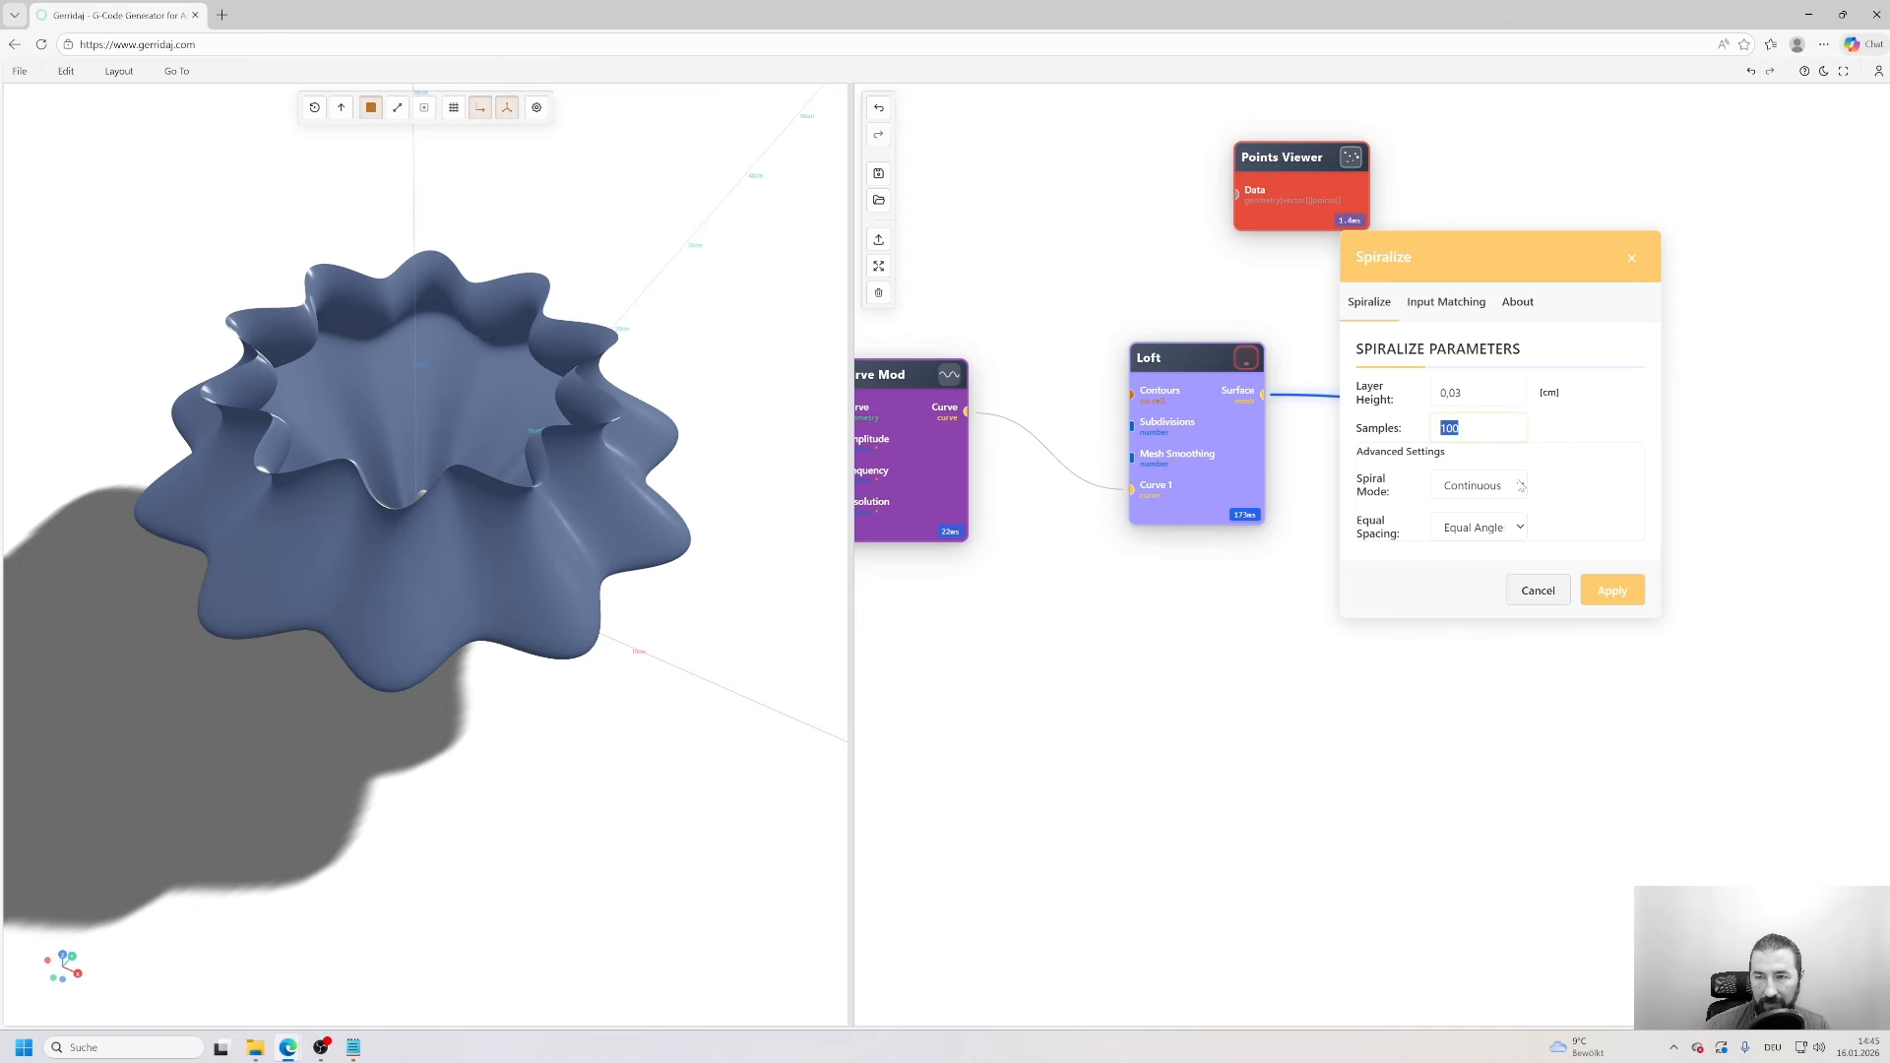
left_click(1538, 590)
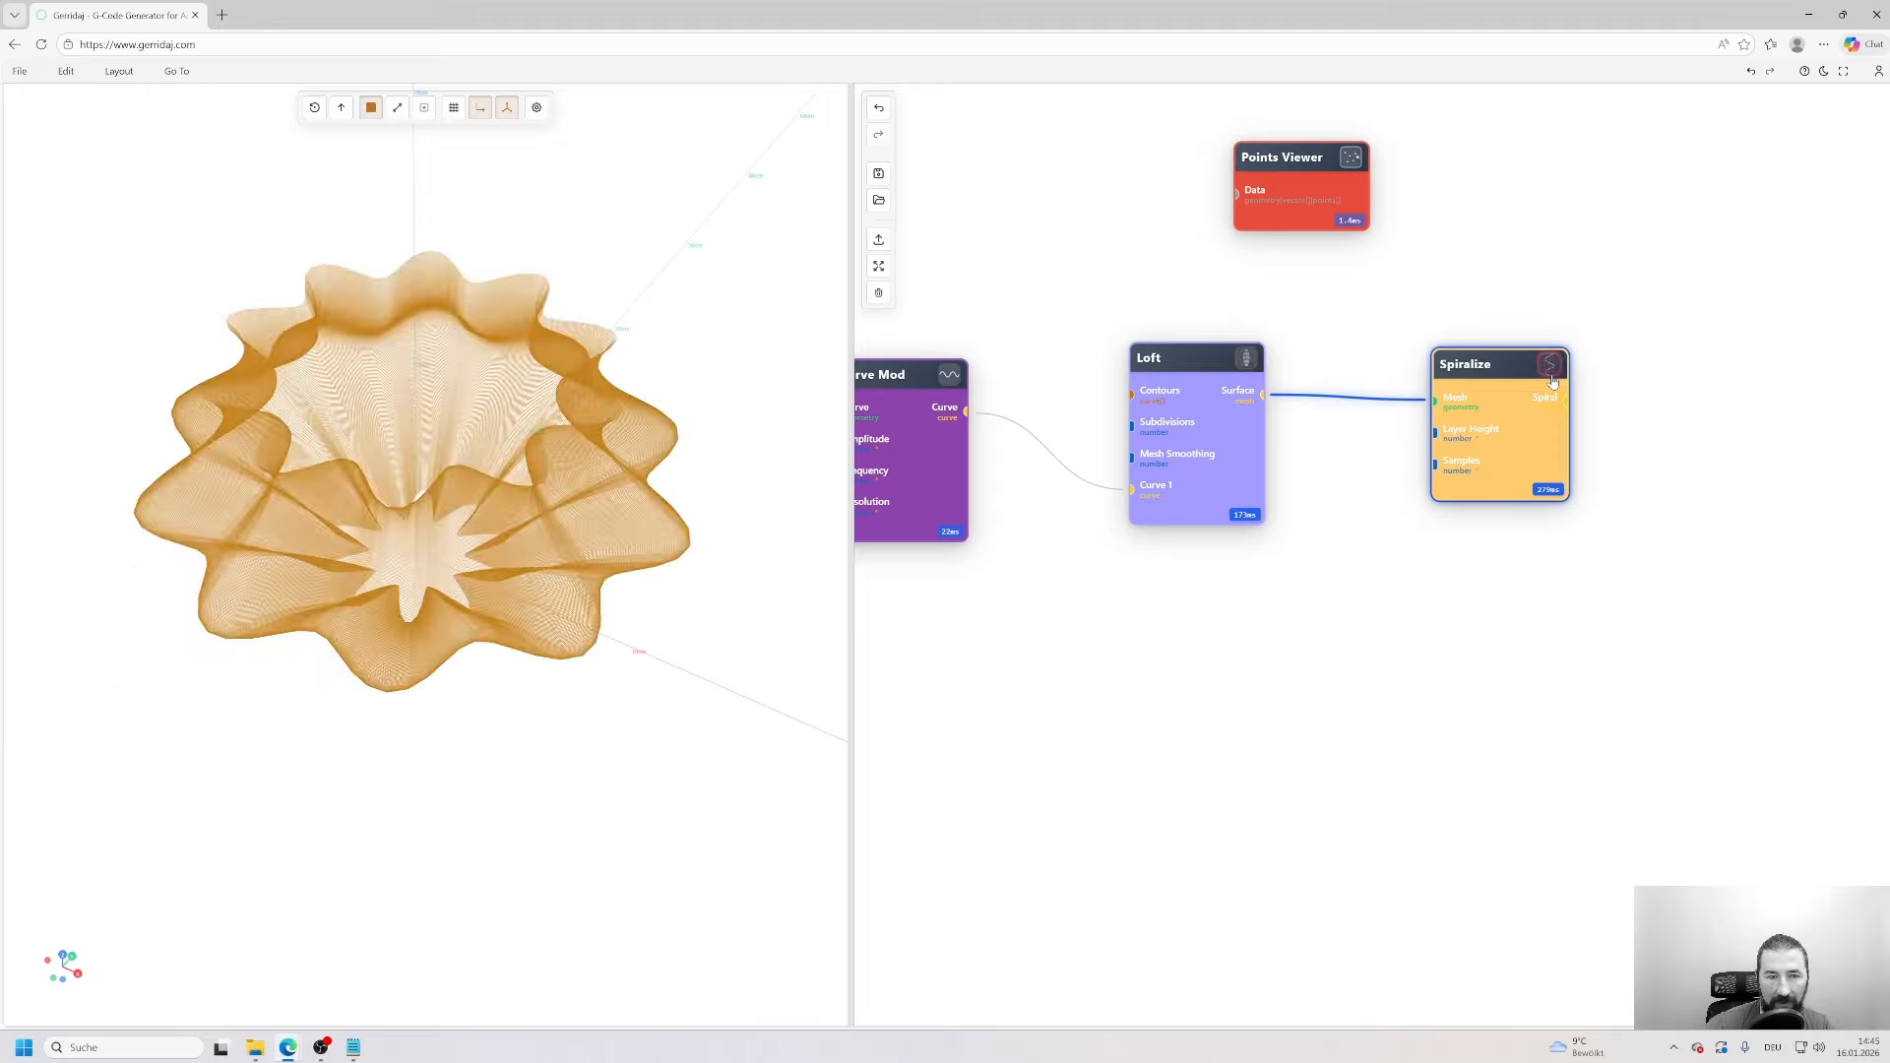
- Set the Spiralize node's samples to 500 and inspect the spiral path
double_click(1486, 412)
double_click(1477, 427)
type("500")
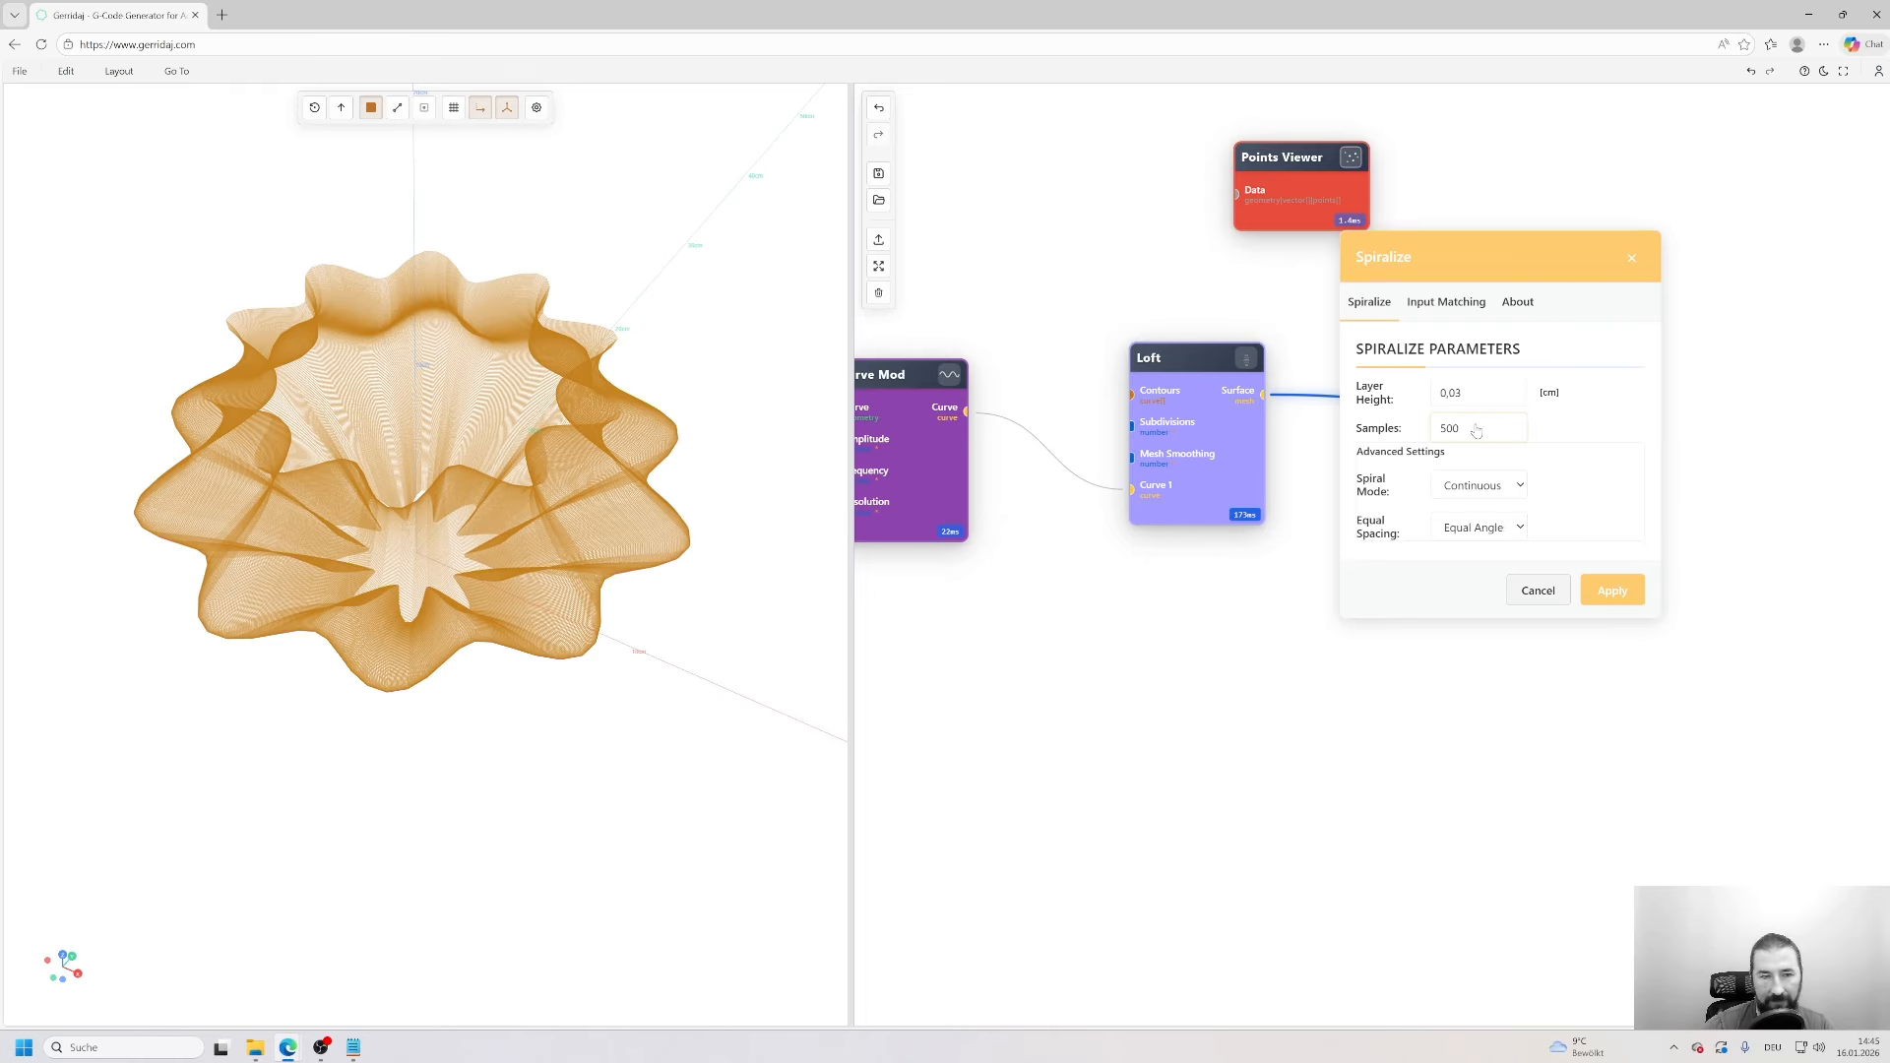
key("Return")
left_click_drag(611, 557, 655, 588)
scroll(975, 638, "down", 2)
- Rearrange the graph with the Circle node beside the Graph Mapper and the Curve Mod node below Circle and Loft
left_click_drag(975, 638, 1460, 704)
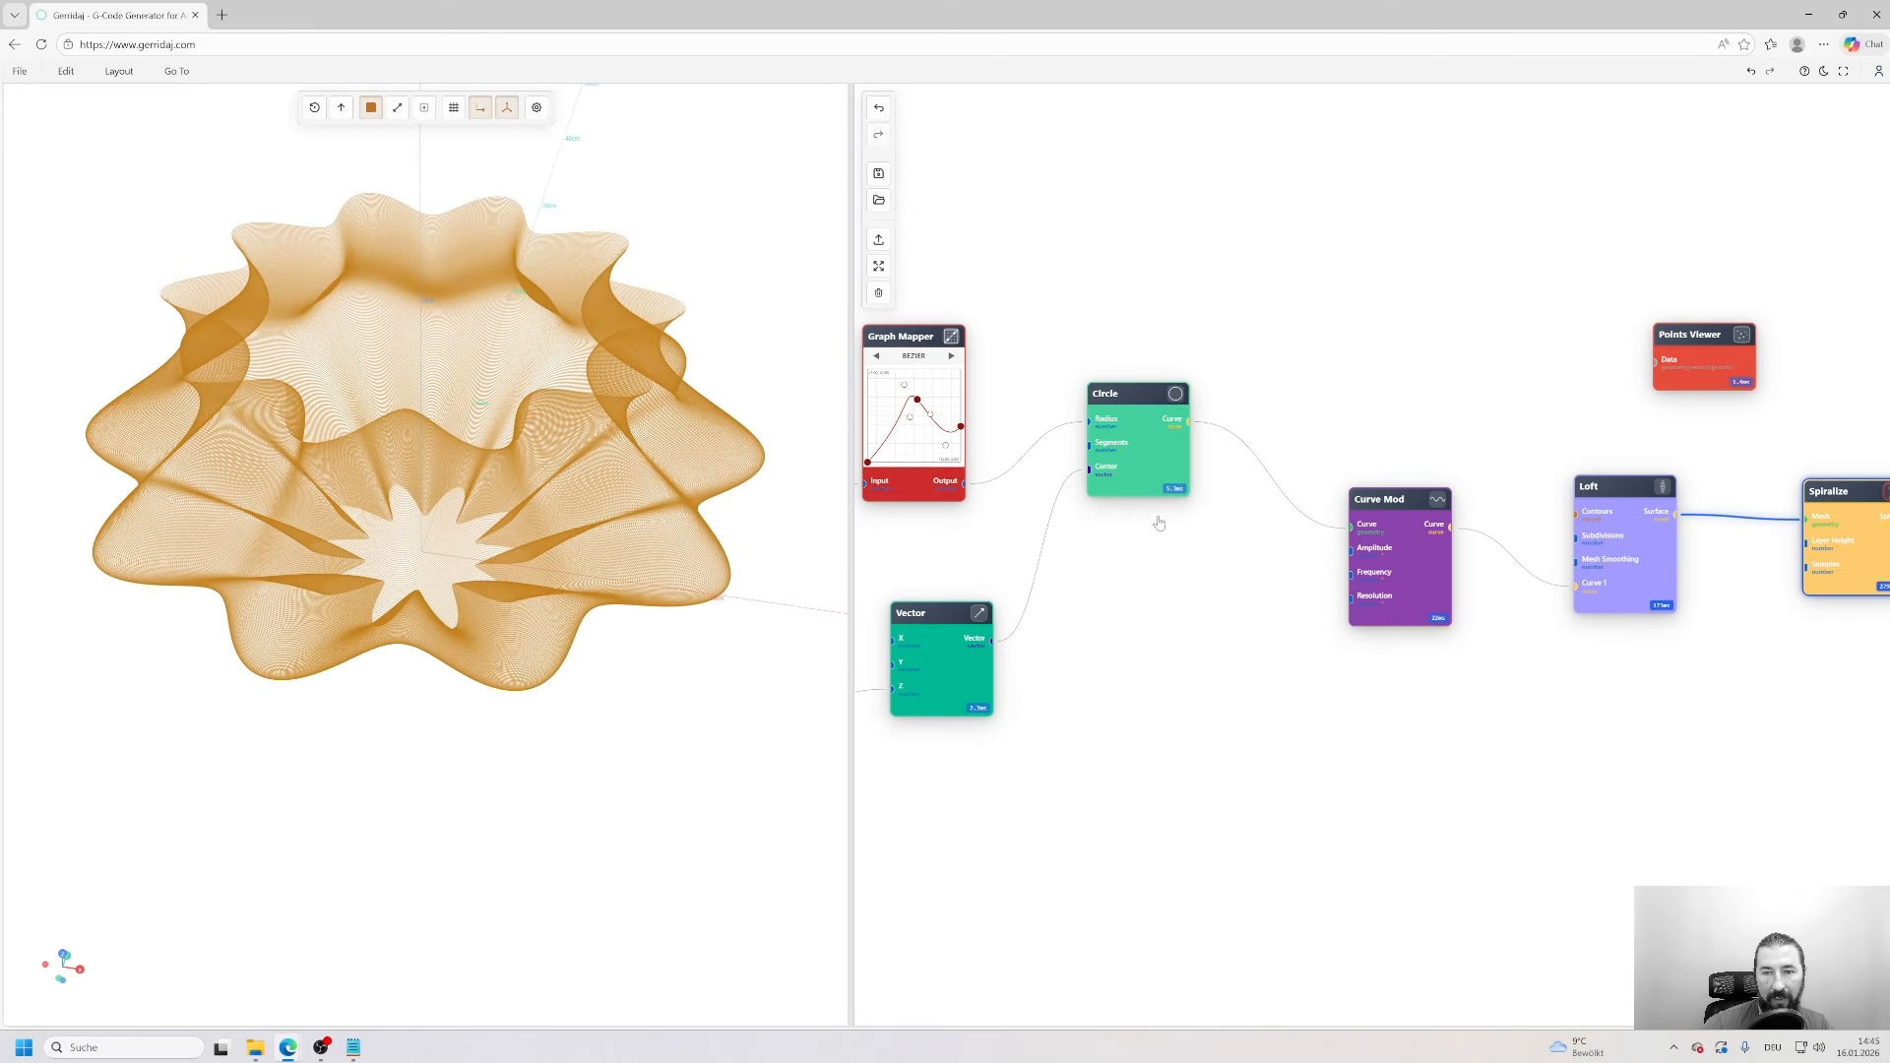
left_click_drag(1159, 451, 1241, 420)
left_click_drag(1406, 530, 1434, 695)
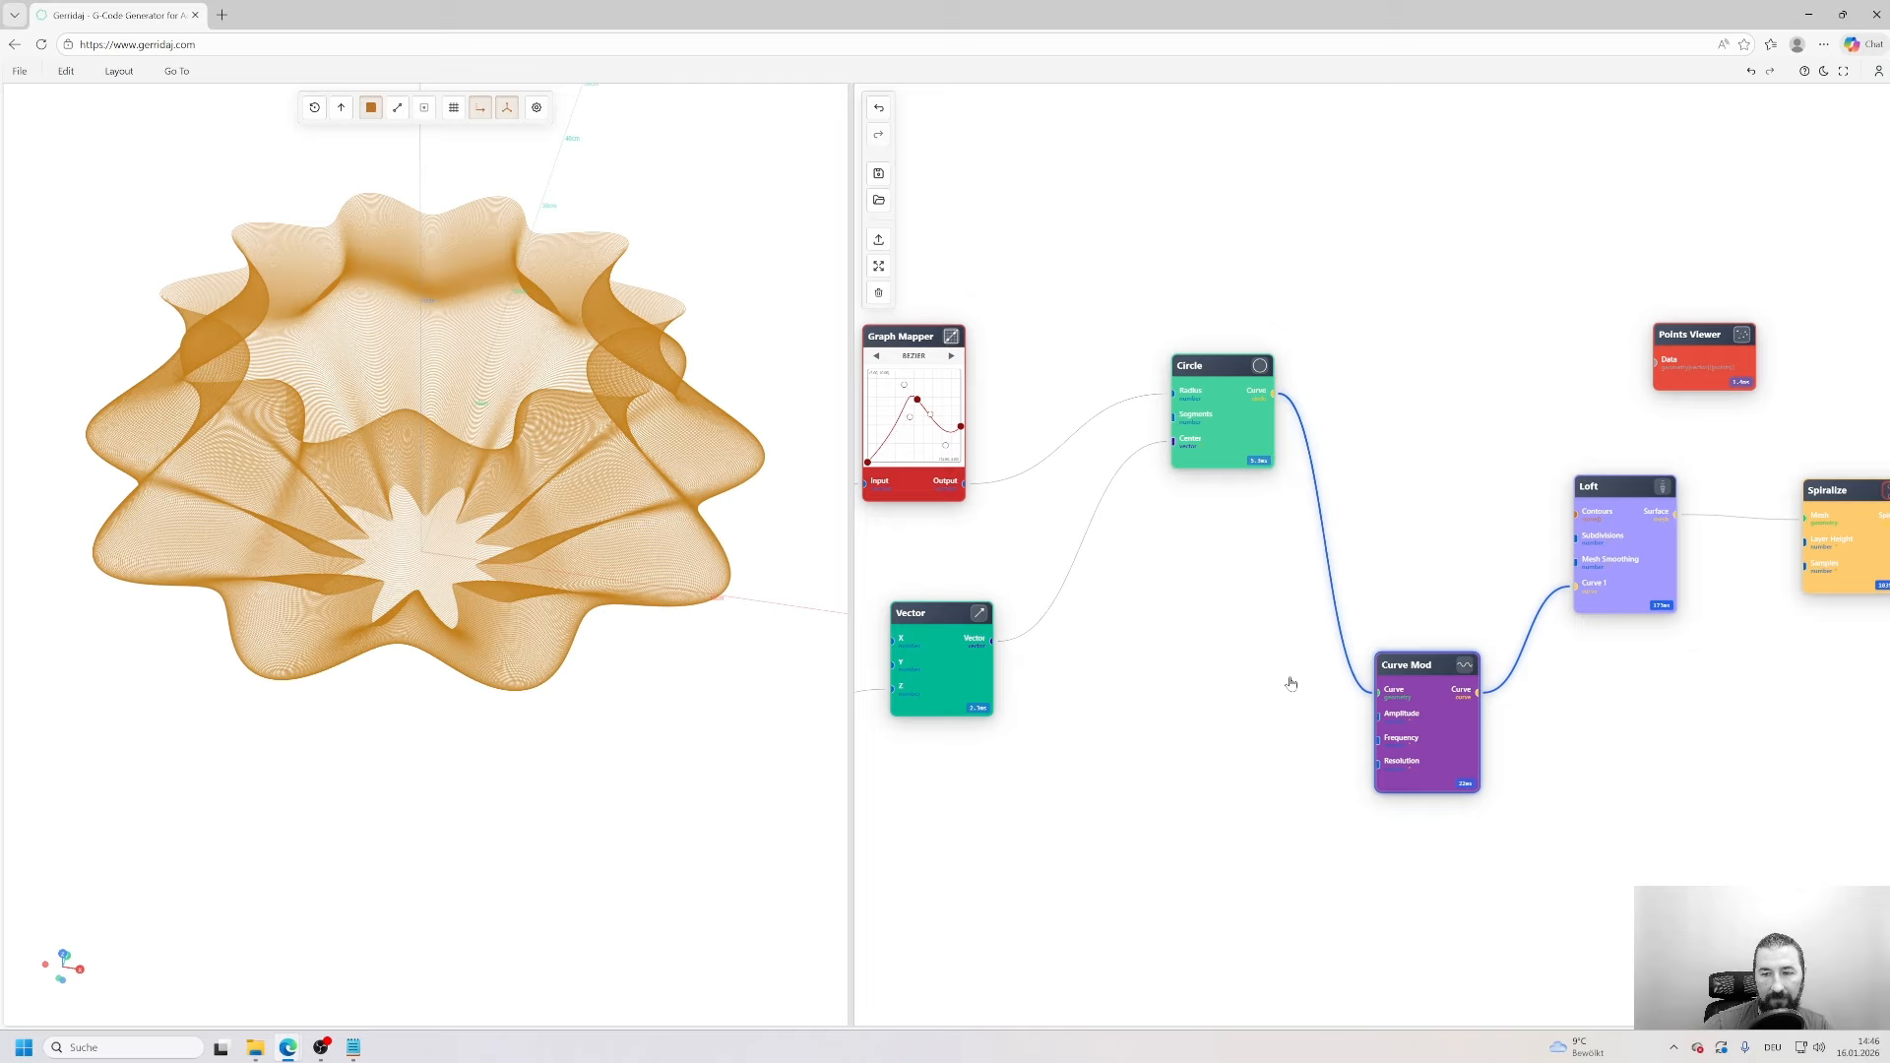
left_click_drag(1167, 670, 1282, 608)
left_click_drag(1350, 344, 1350, 423)
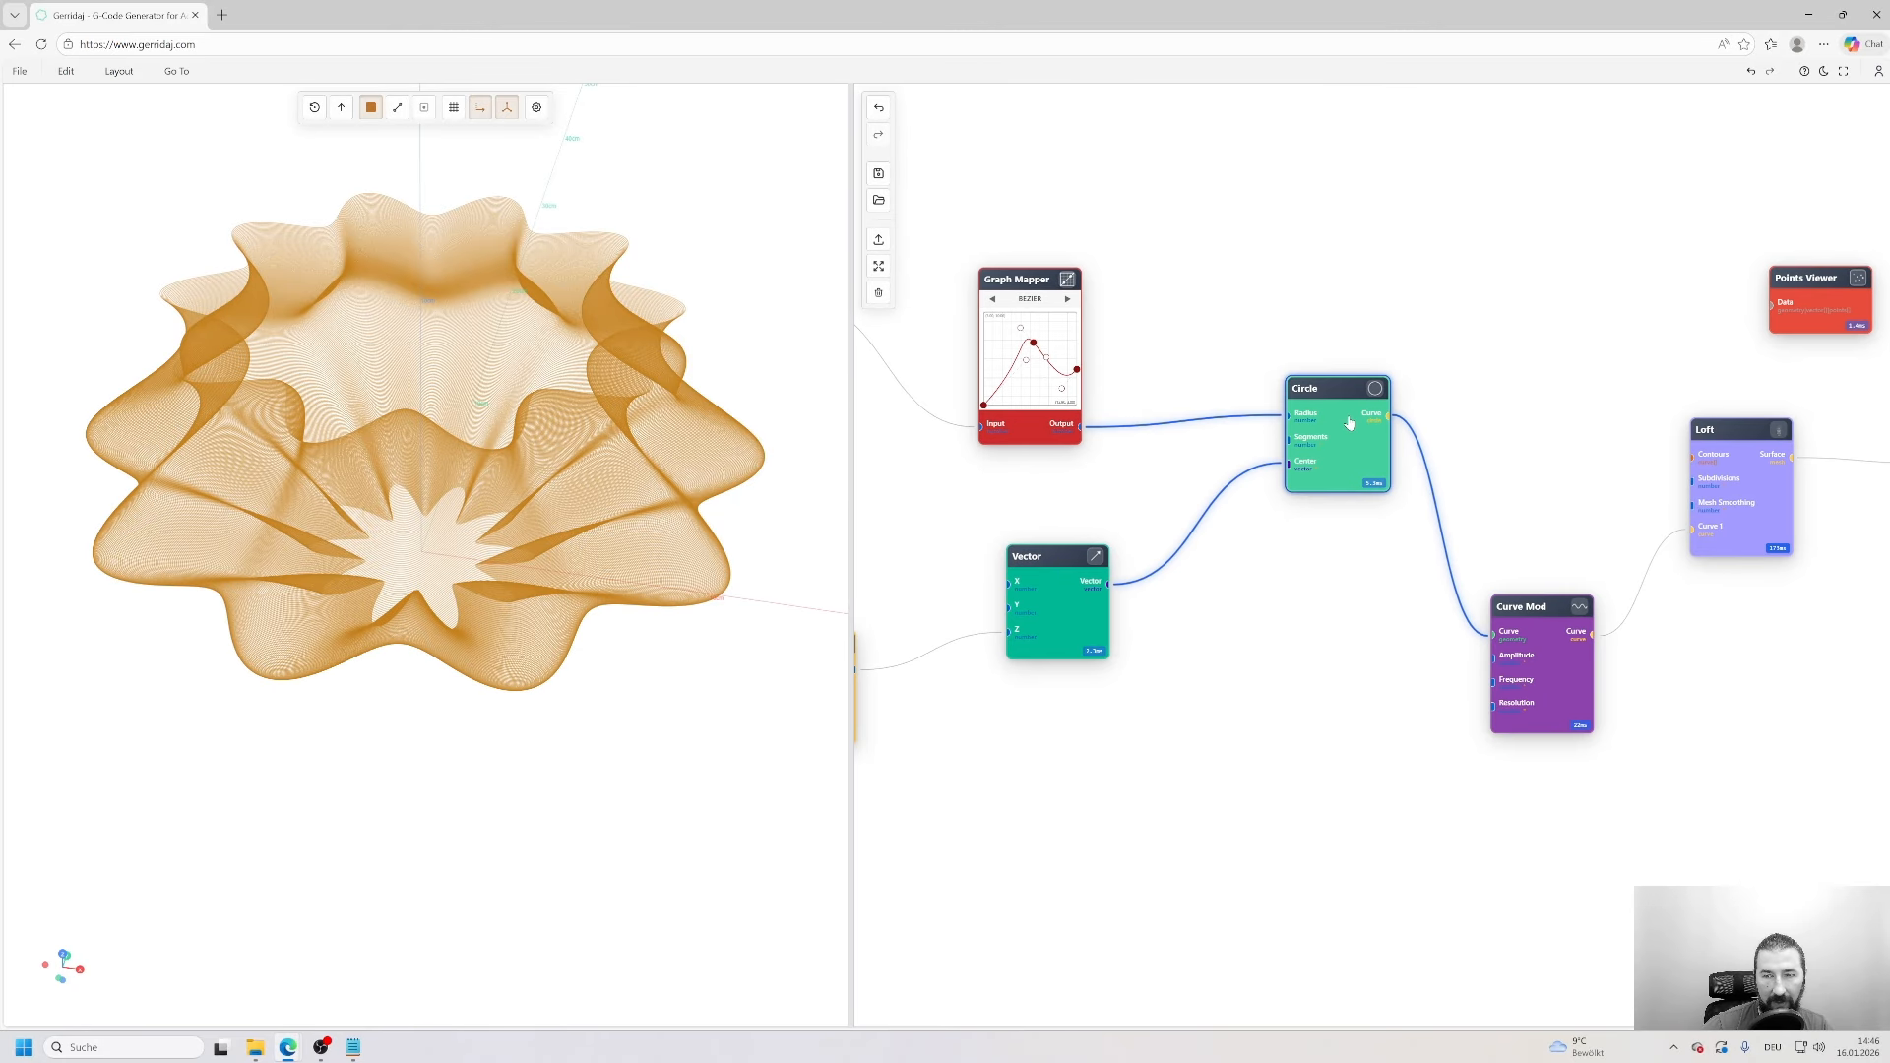
- Preview the Circle node's stacked circles and review the Number Series feeding the Graph Mapper
left_click(1375, 388)
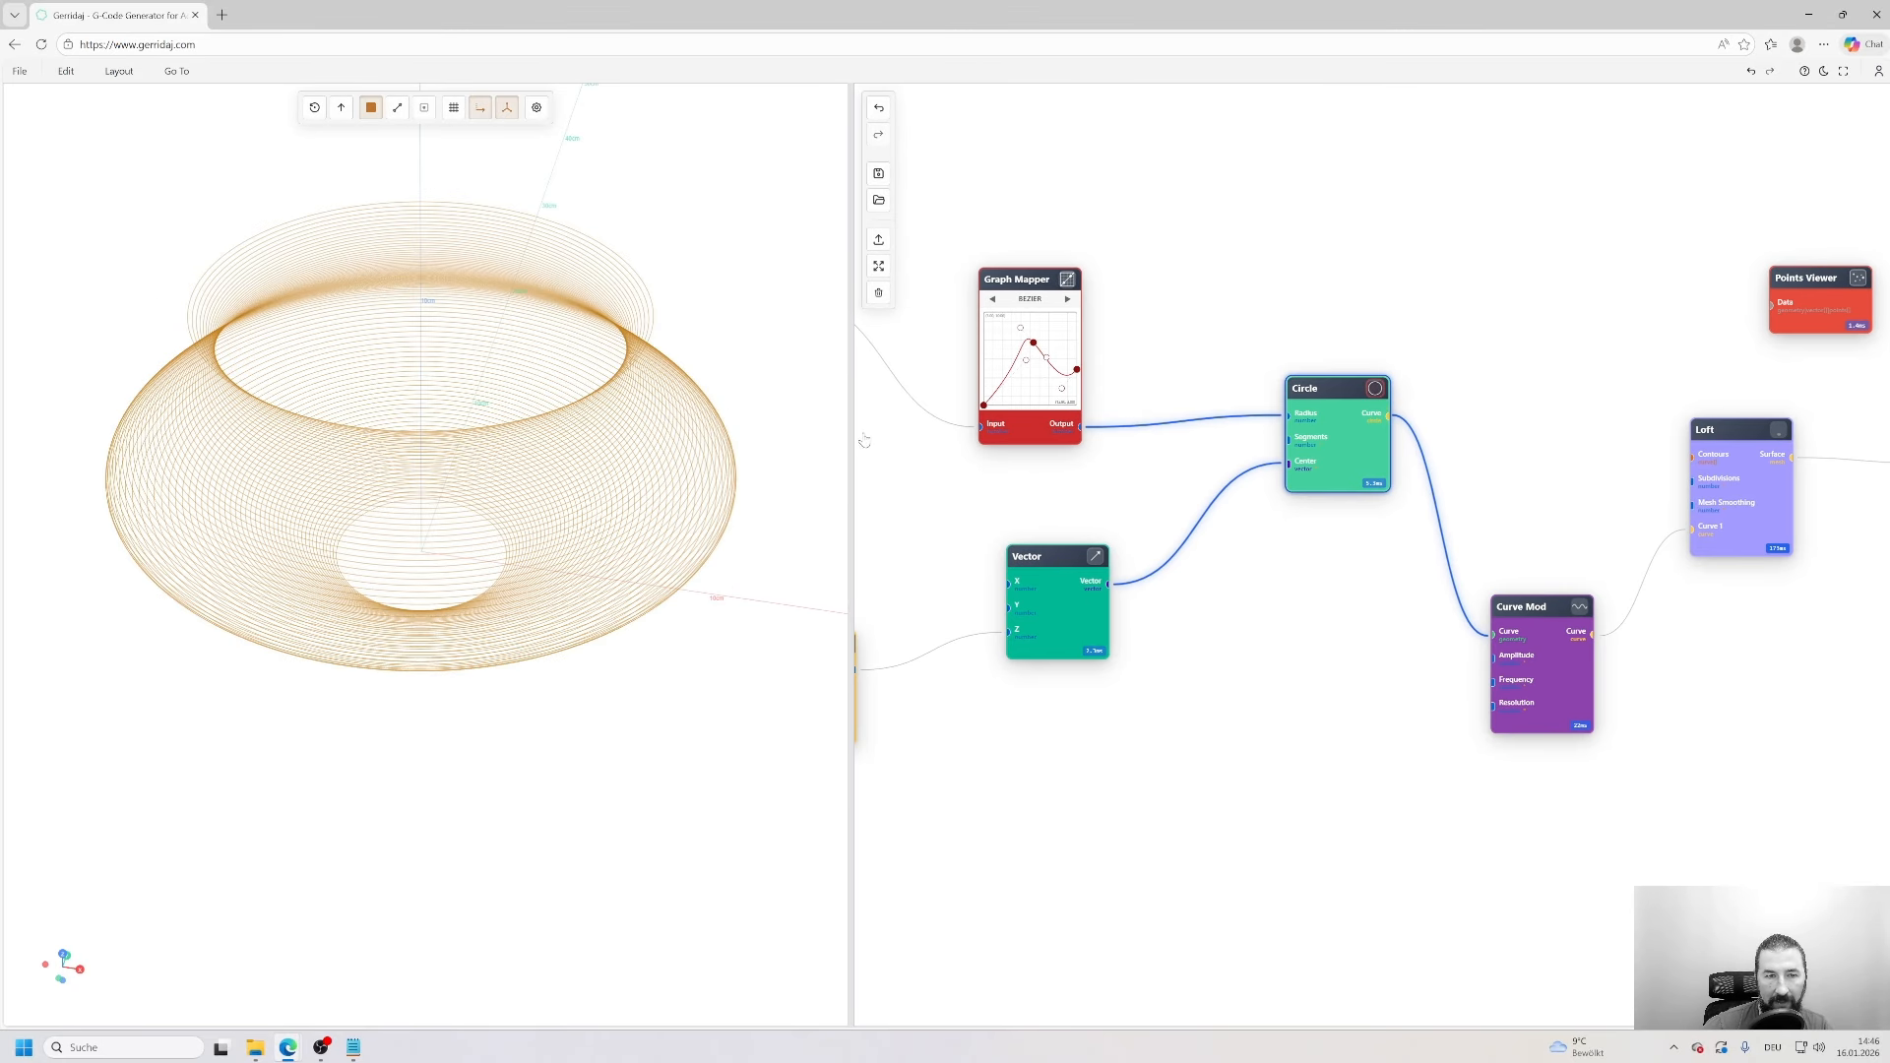
left_click_drag(905, 460, 1437, 505)
double_click(1268, 362)
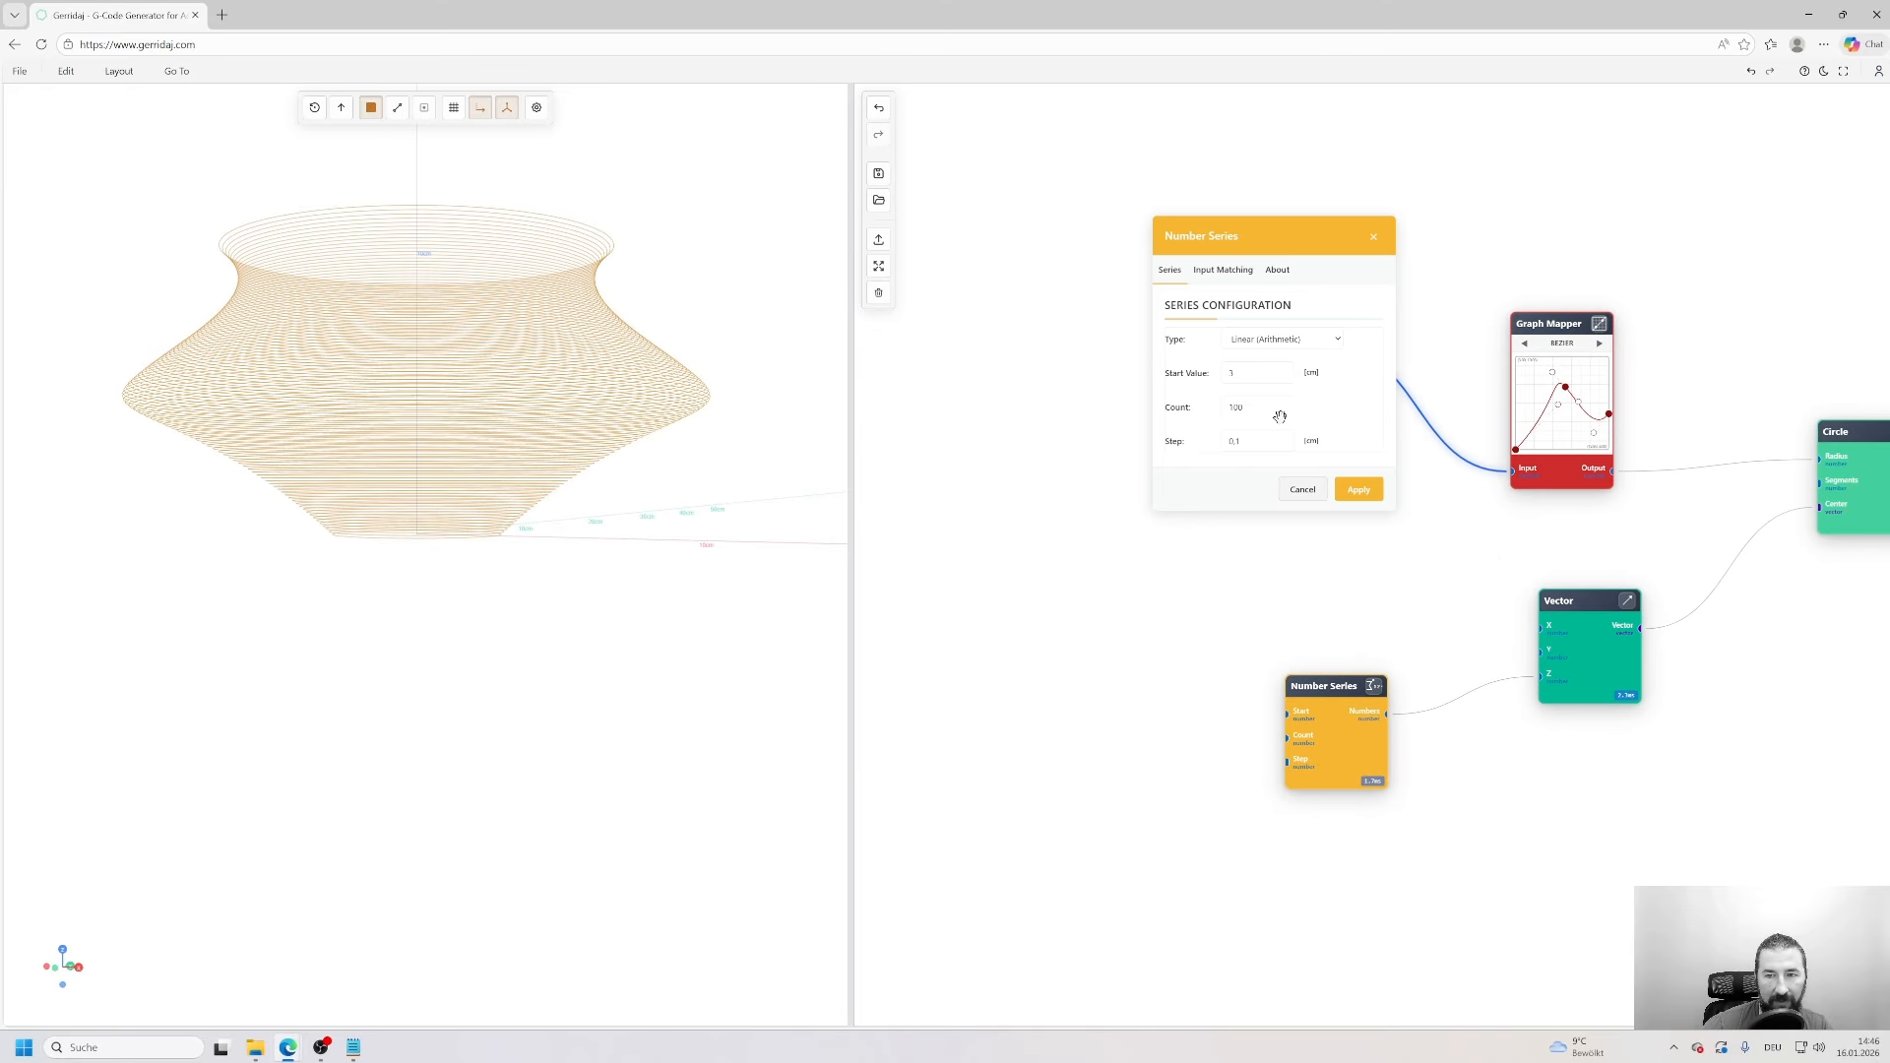
left_click(1303, 490)
- Lower the Circle and Curve Mod nodes slightly and preview the modulated curves of Curve Mod
left_click_drag(1503, 561, 899, 467)
left_click_drag(1256, 340, 1256, 369)
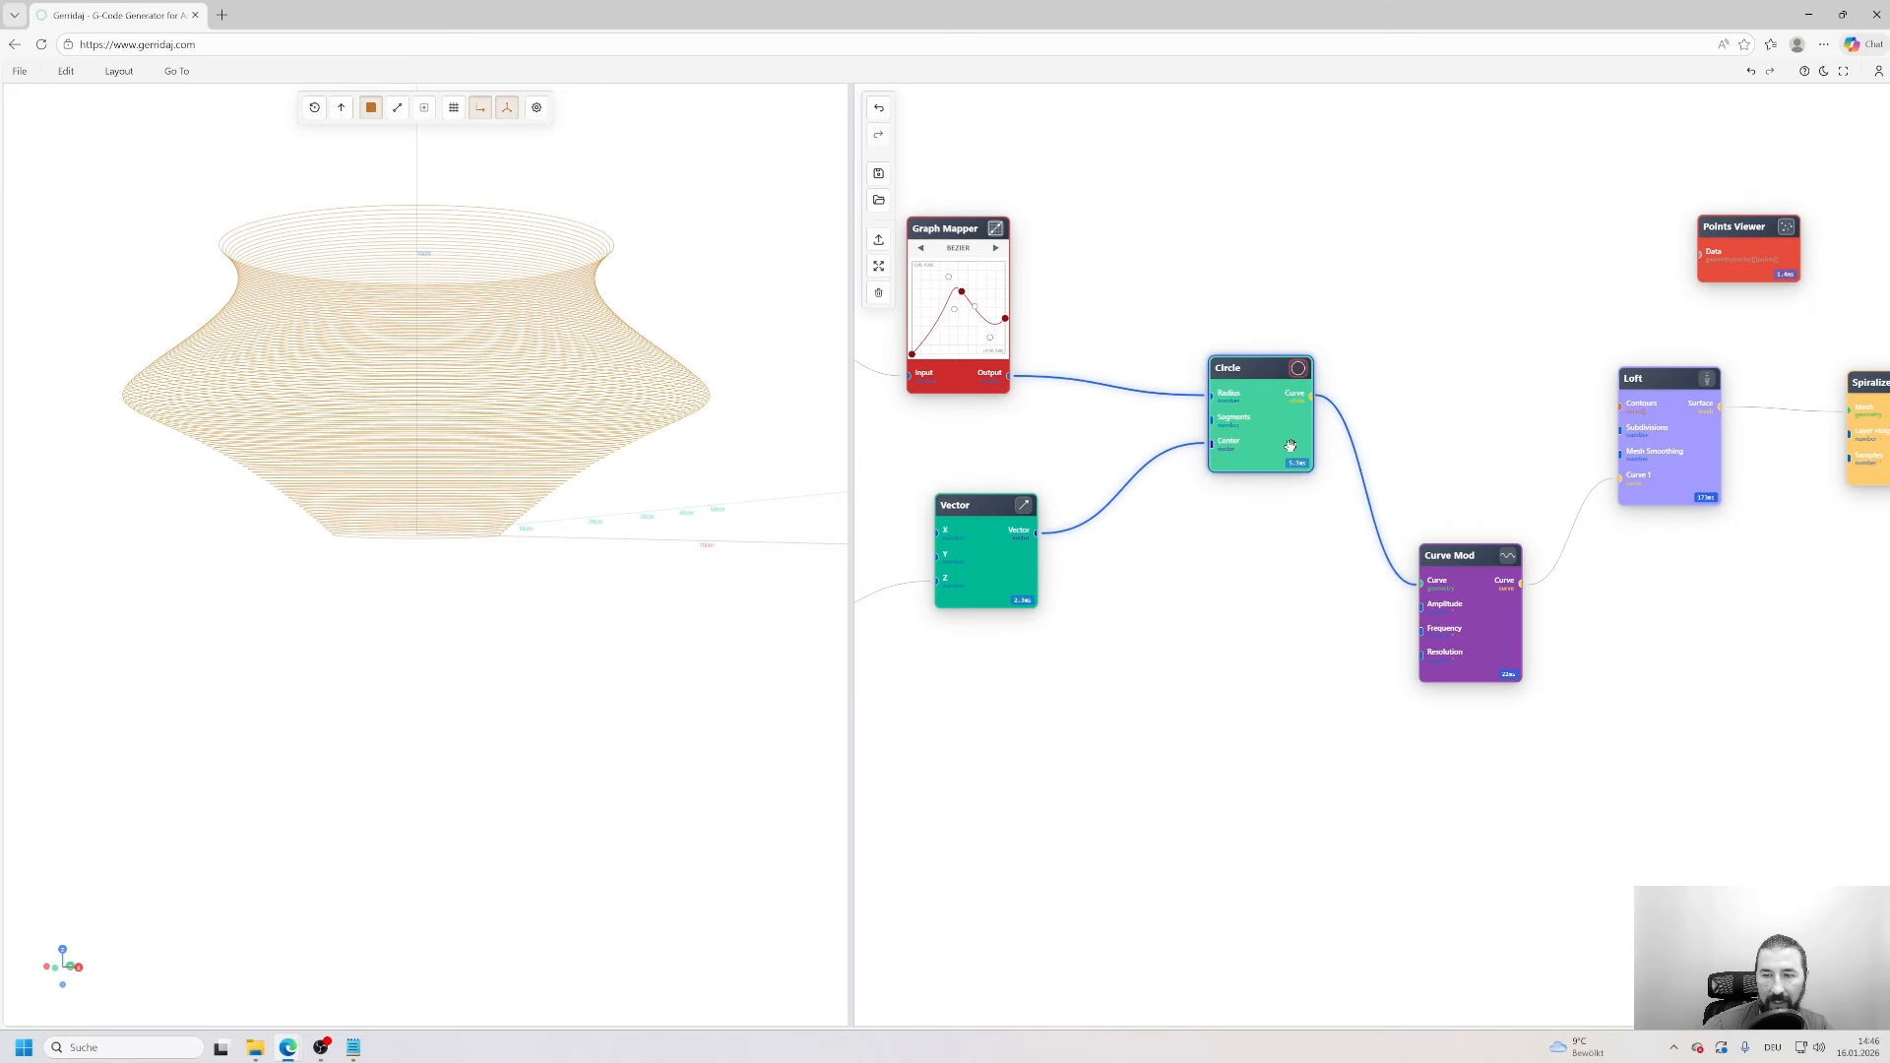
left_click(1473, 612)
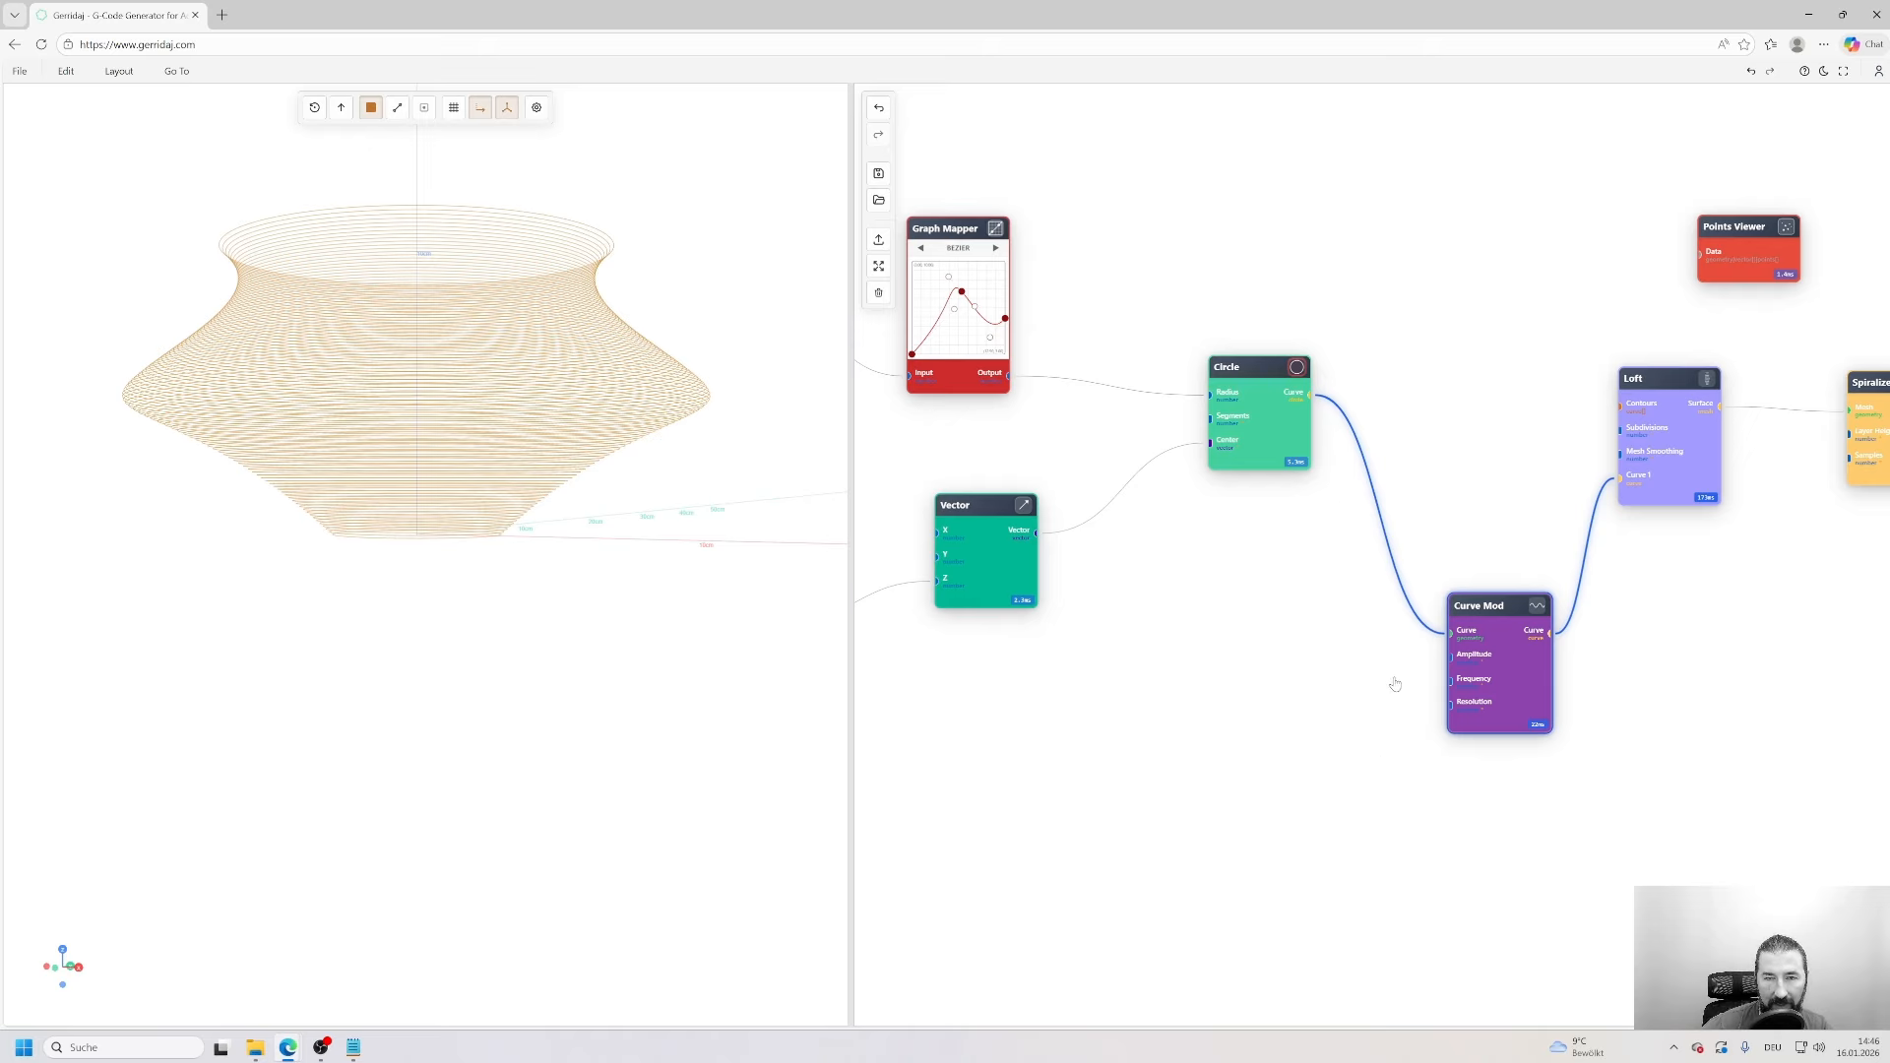
mouse_move(802, 423)
left_mouse_down()
mouse_move(613, 568)
mouse_move(646, 536)
left_mouse_up()
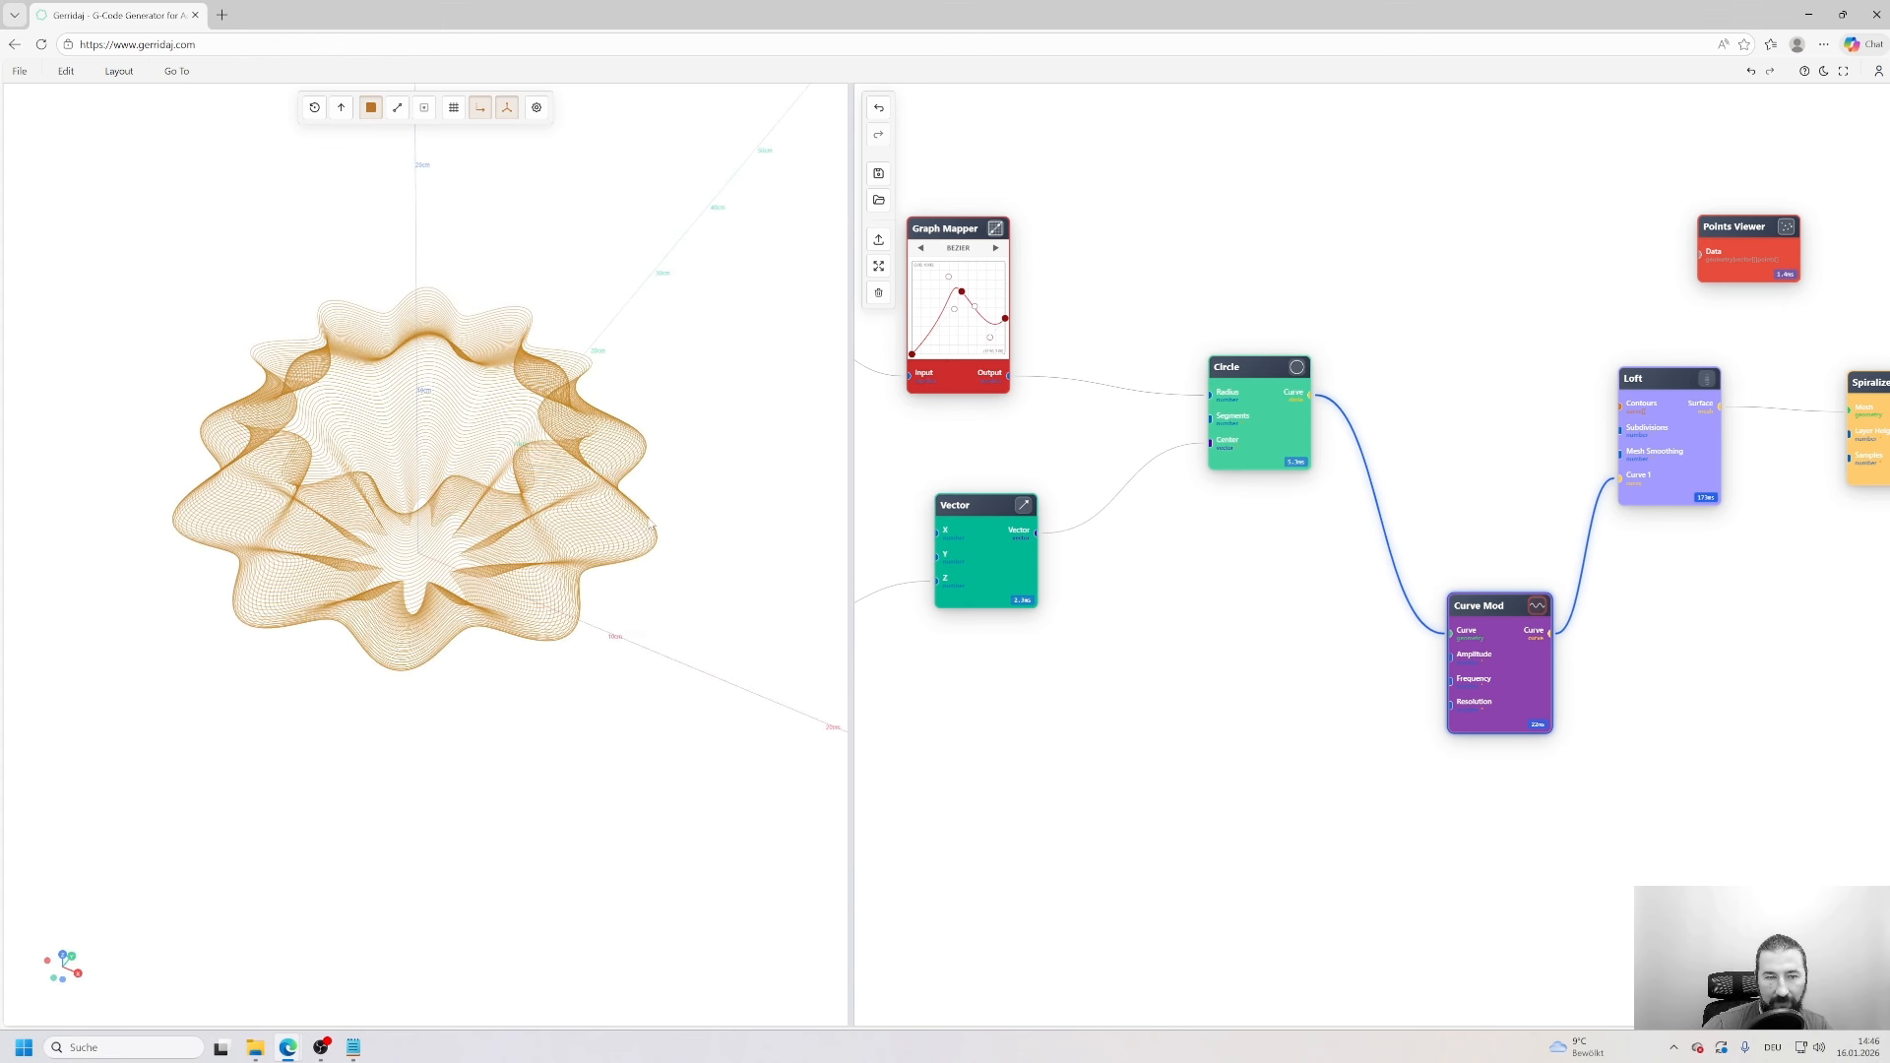
- Add a Number Series node below the Vector node
double_click(1089, 755)
type("nu")
key("Down")
key("Down")
key("Return")
left_click_drag(1110, 815, 1116, 747)
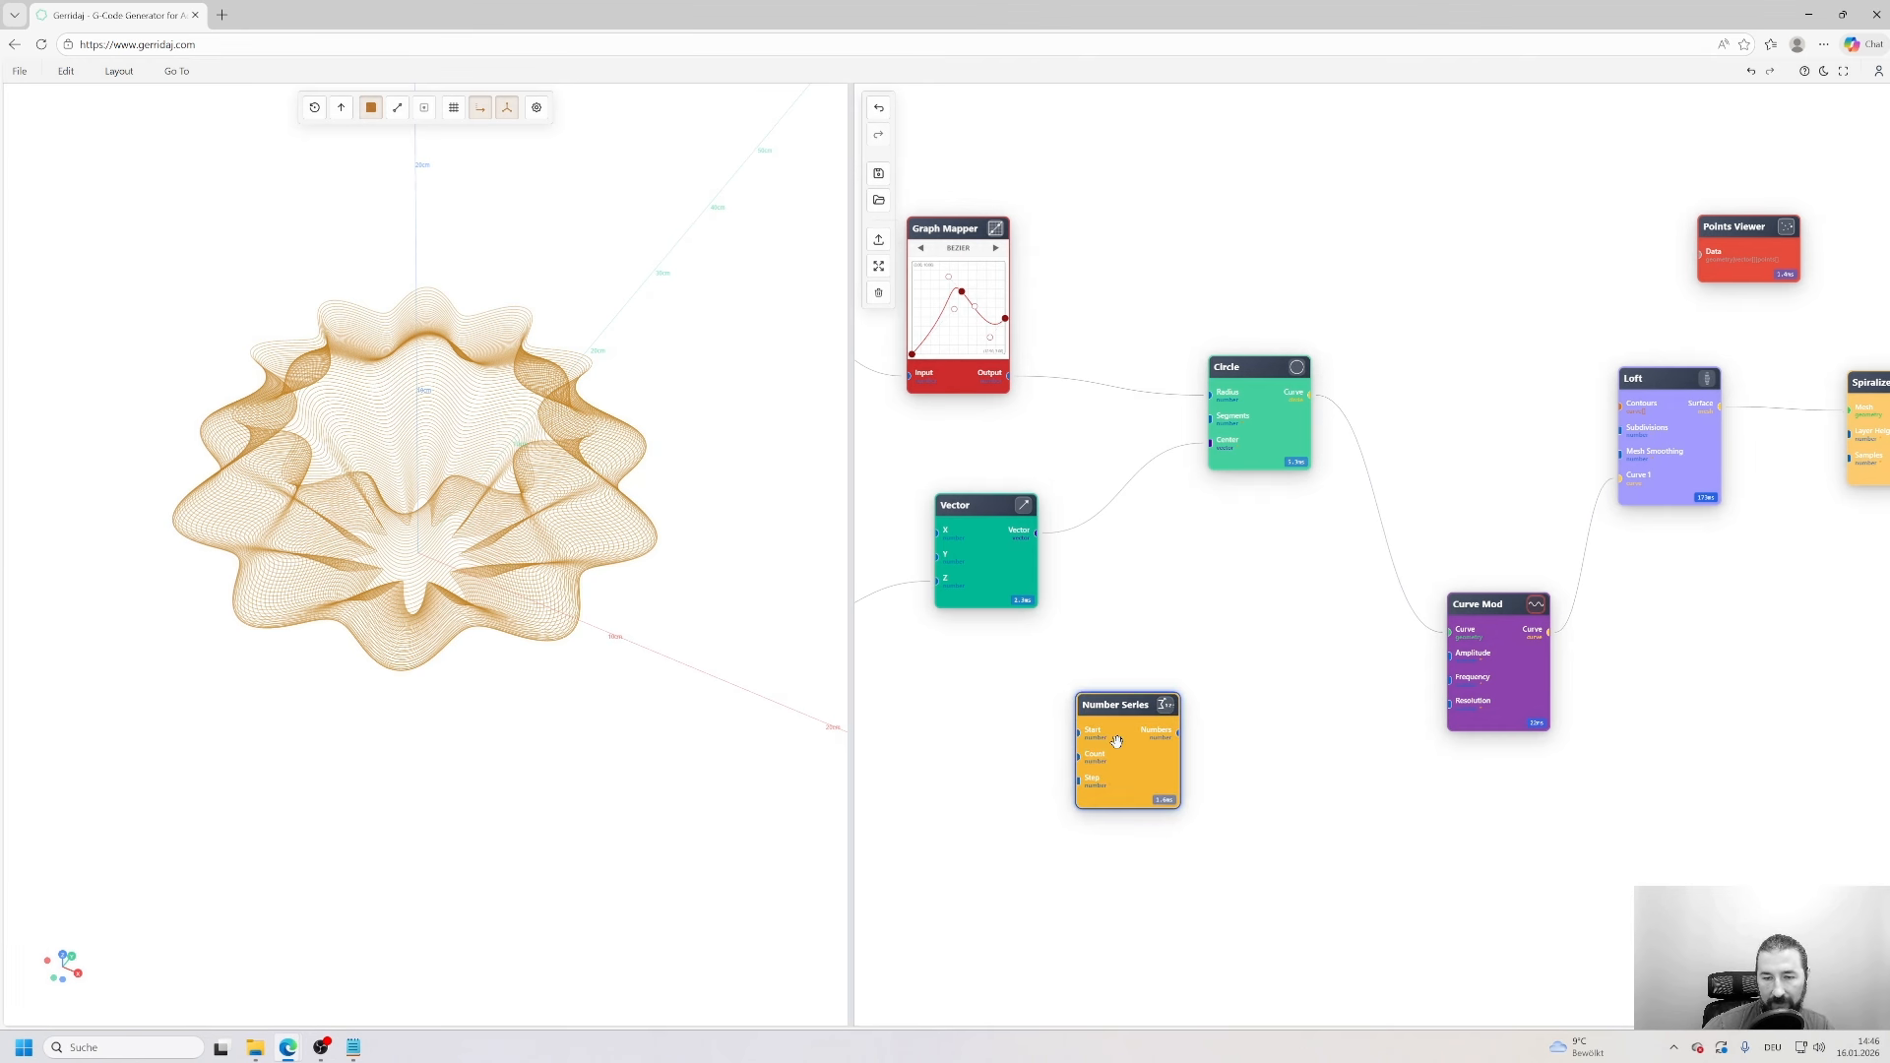
- Set the new Number Series to start at 0 with a step of 0.1 cm and place it lower in the graph
double_click(1116, 747)
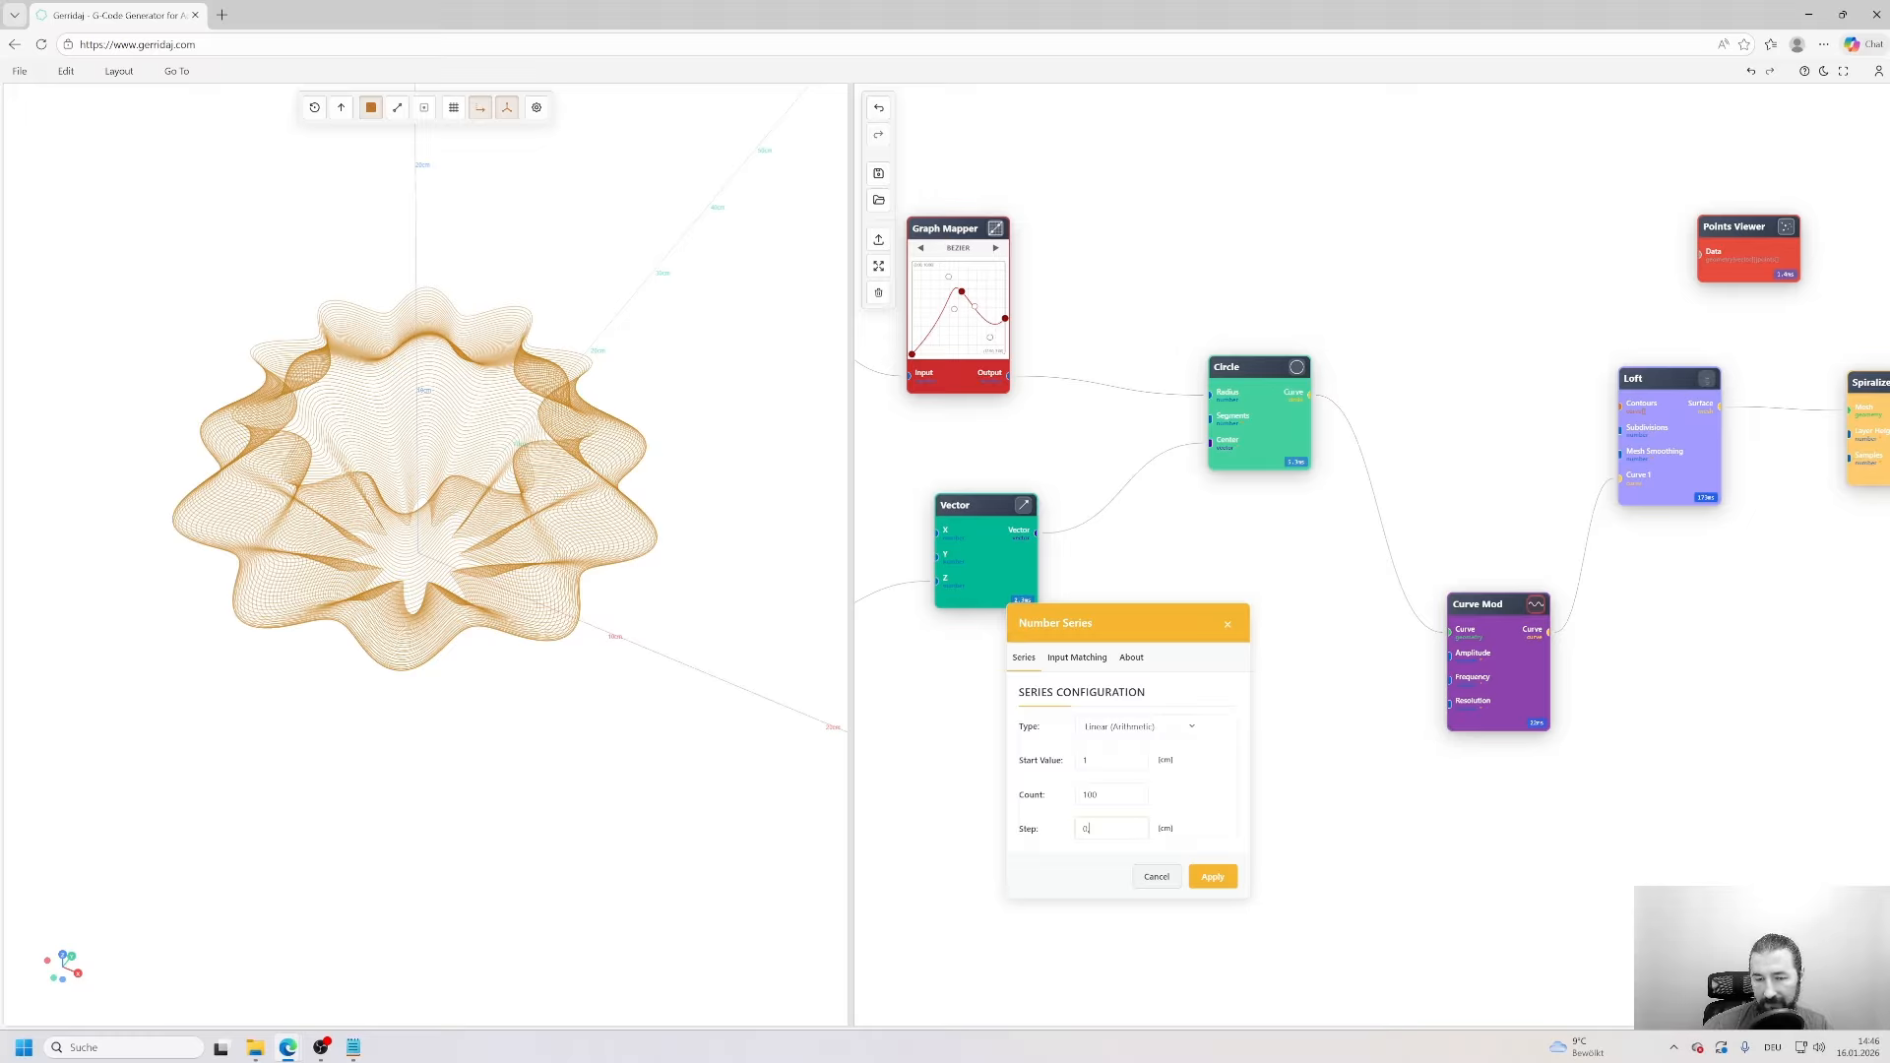
key("shift+Tab")
key("shift+Tab")
type("0")
left_click(1213, 878)
left_click_drag(1158, 765, 1132, 805)
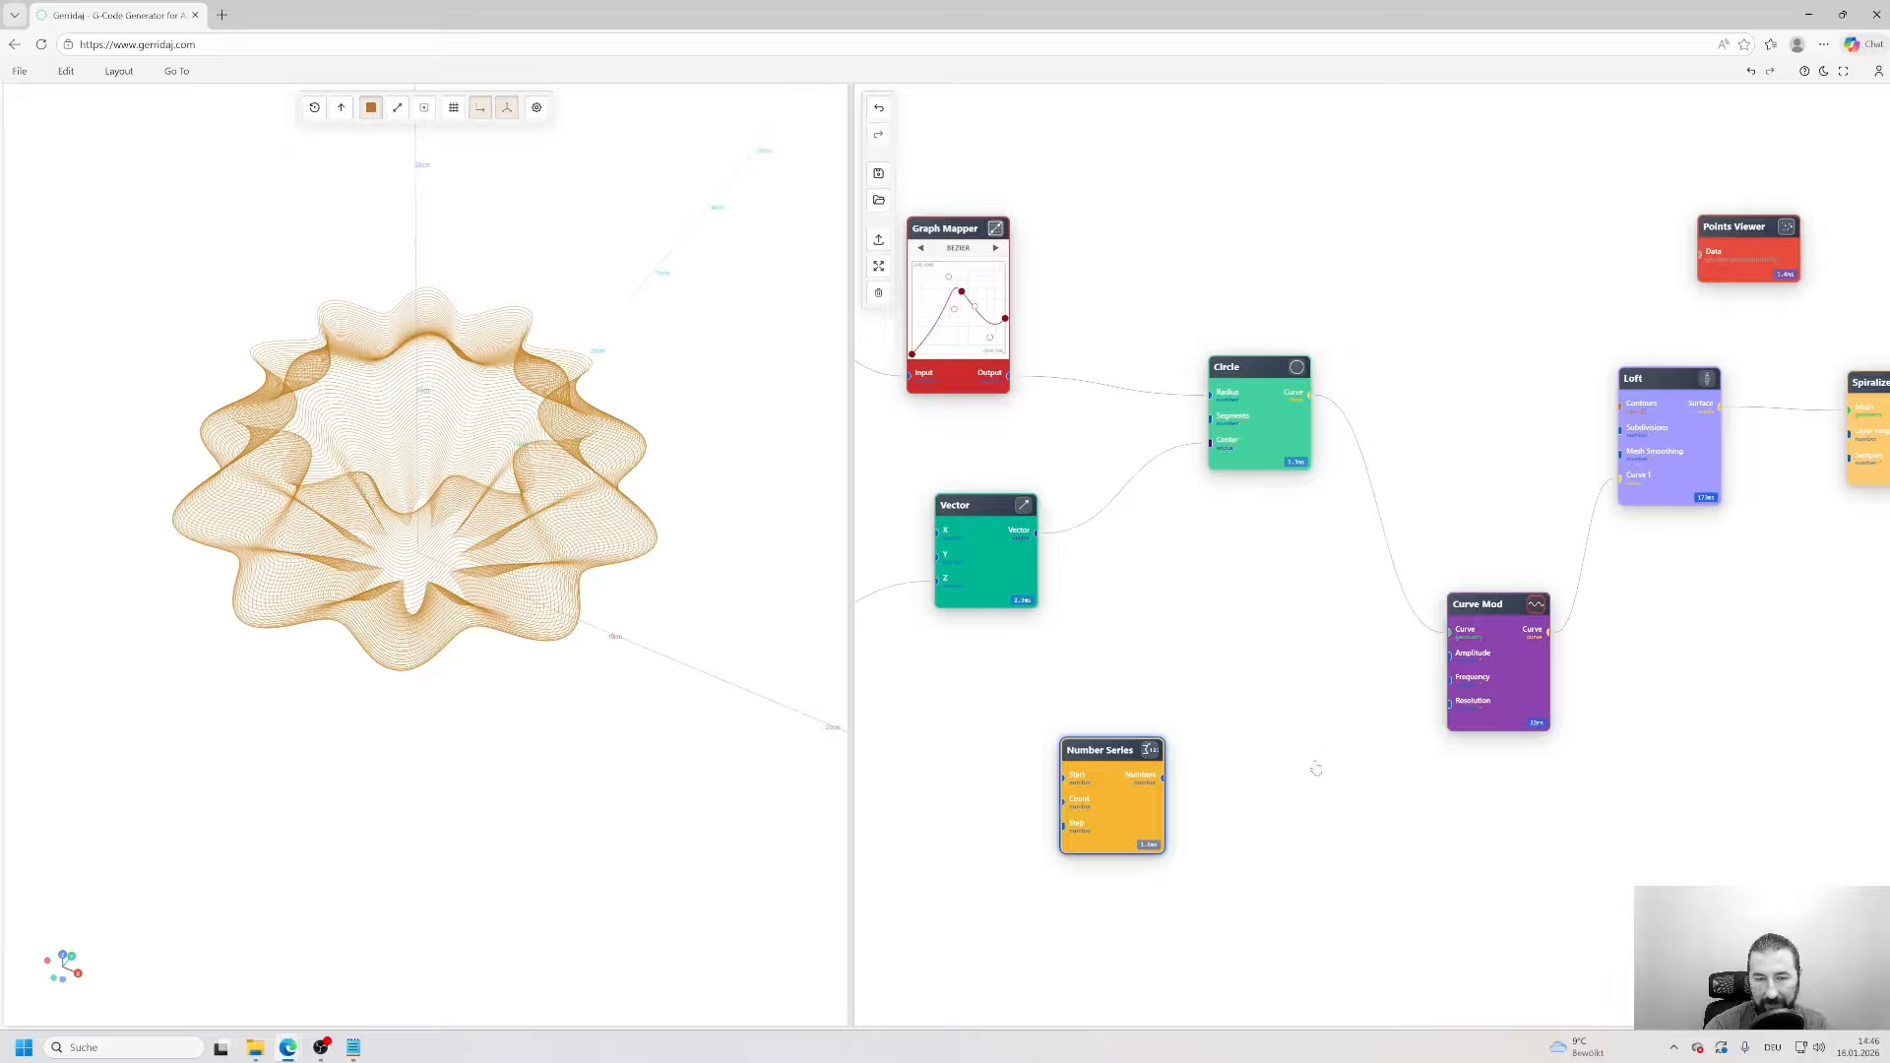
- Connect the Number Series output to Curve Mod's Amplitude input and inspect the rippled vase from the side
left_click_drag(1163, 778, 1418, 667)
left_click_drag(525, 373, 518, 556)
scroll(537, 482, "down", 4)
left_click_drag(547, 477, 773, 632)
- Change the amplitude series' step, keeping the Linear (Arithmetic) type, and inspect the resulting vase curves
double_click(1127, 782)
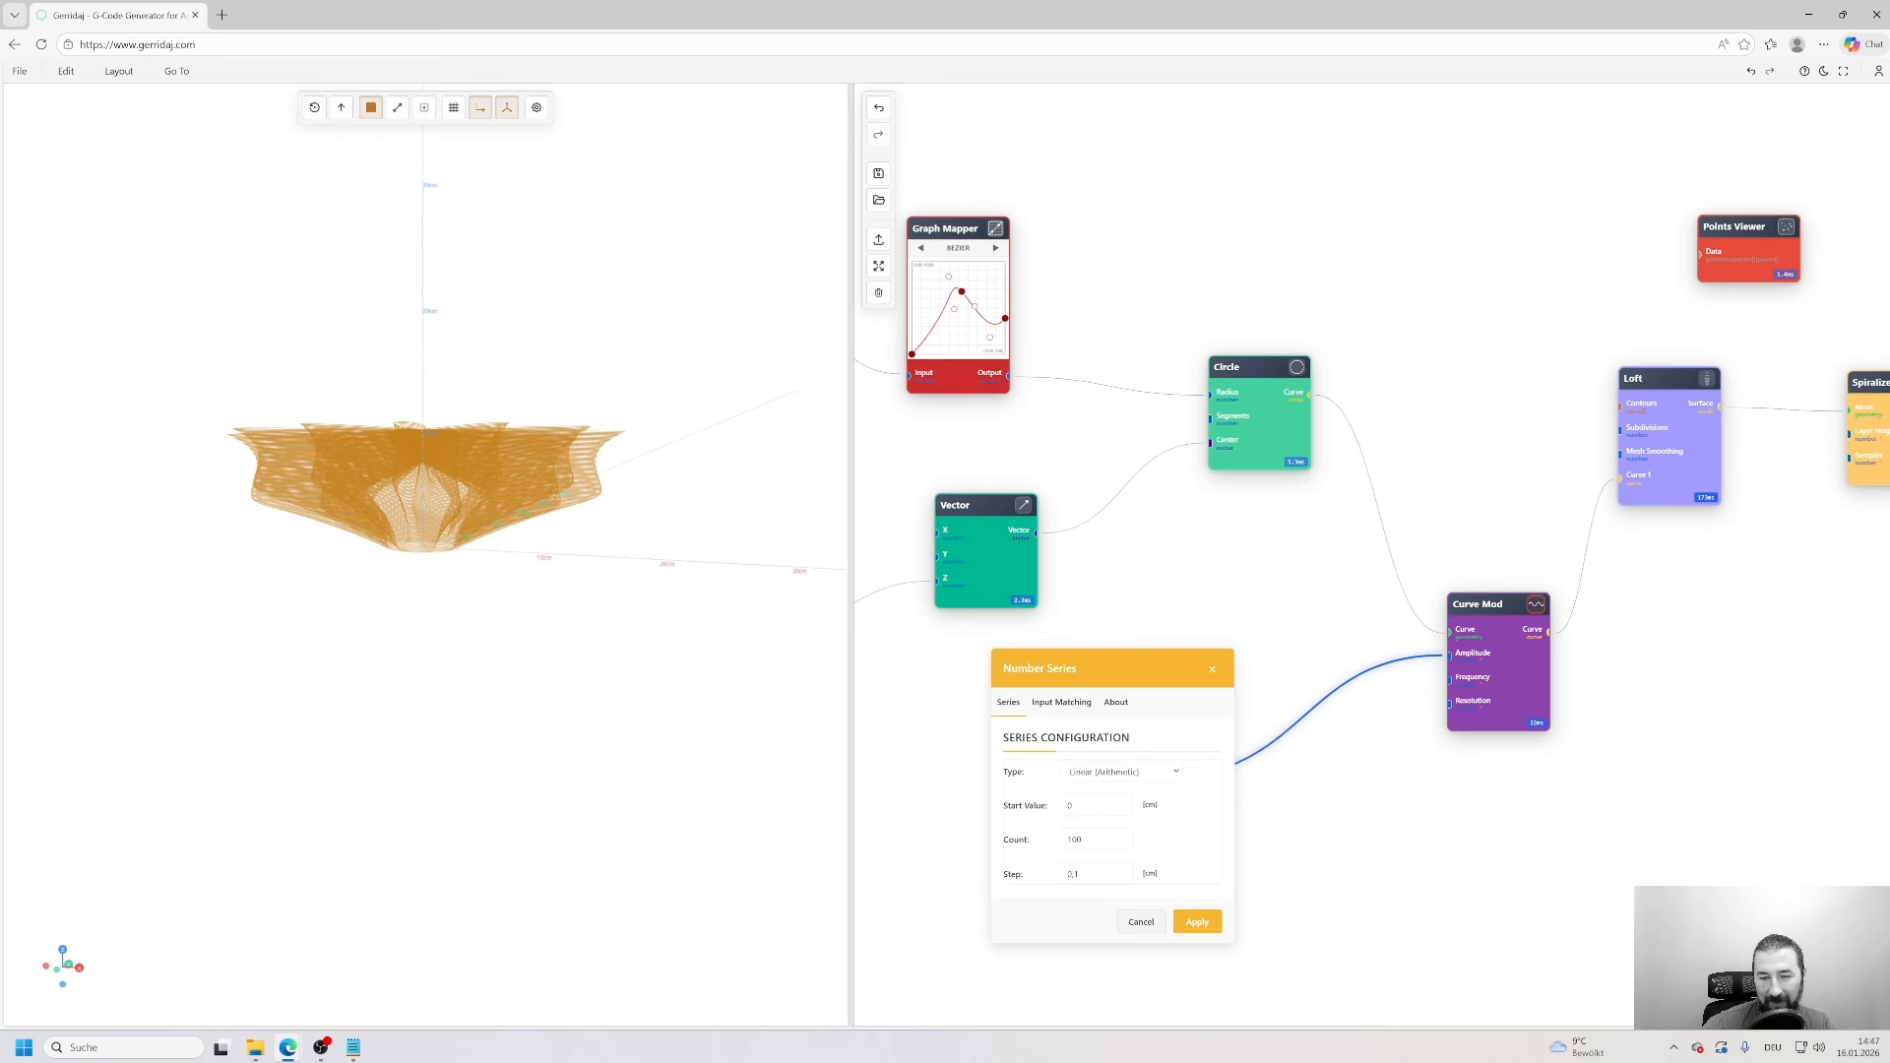
double_click(1073, 873)
key("shift+Tab")
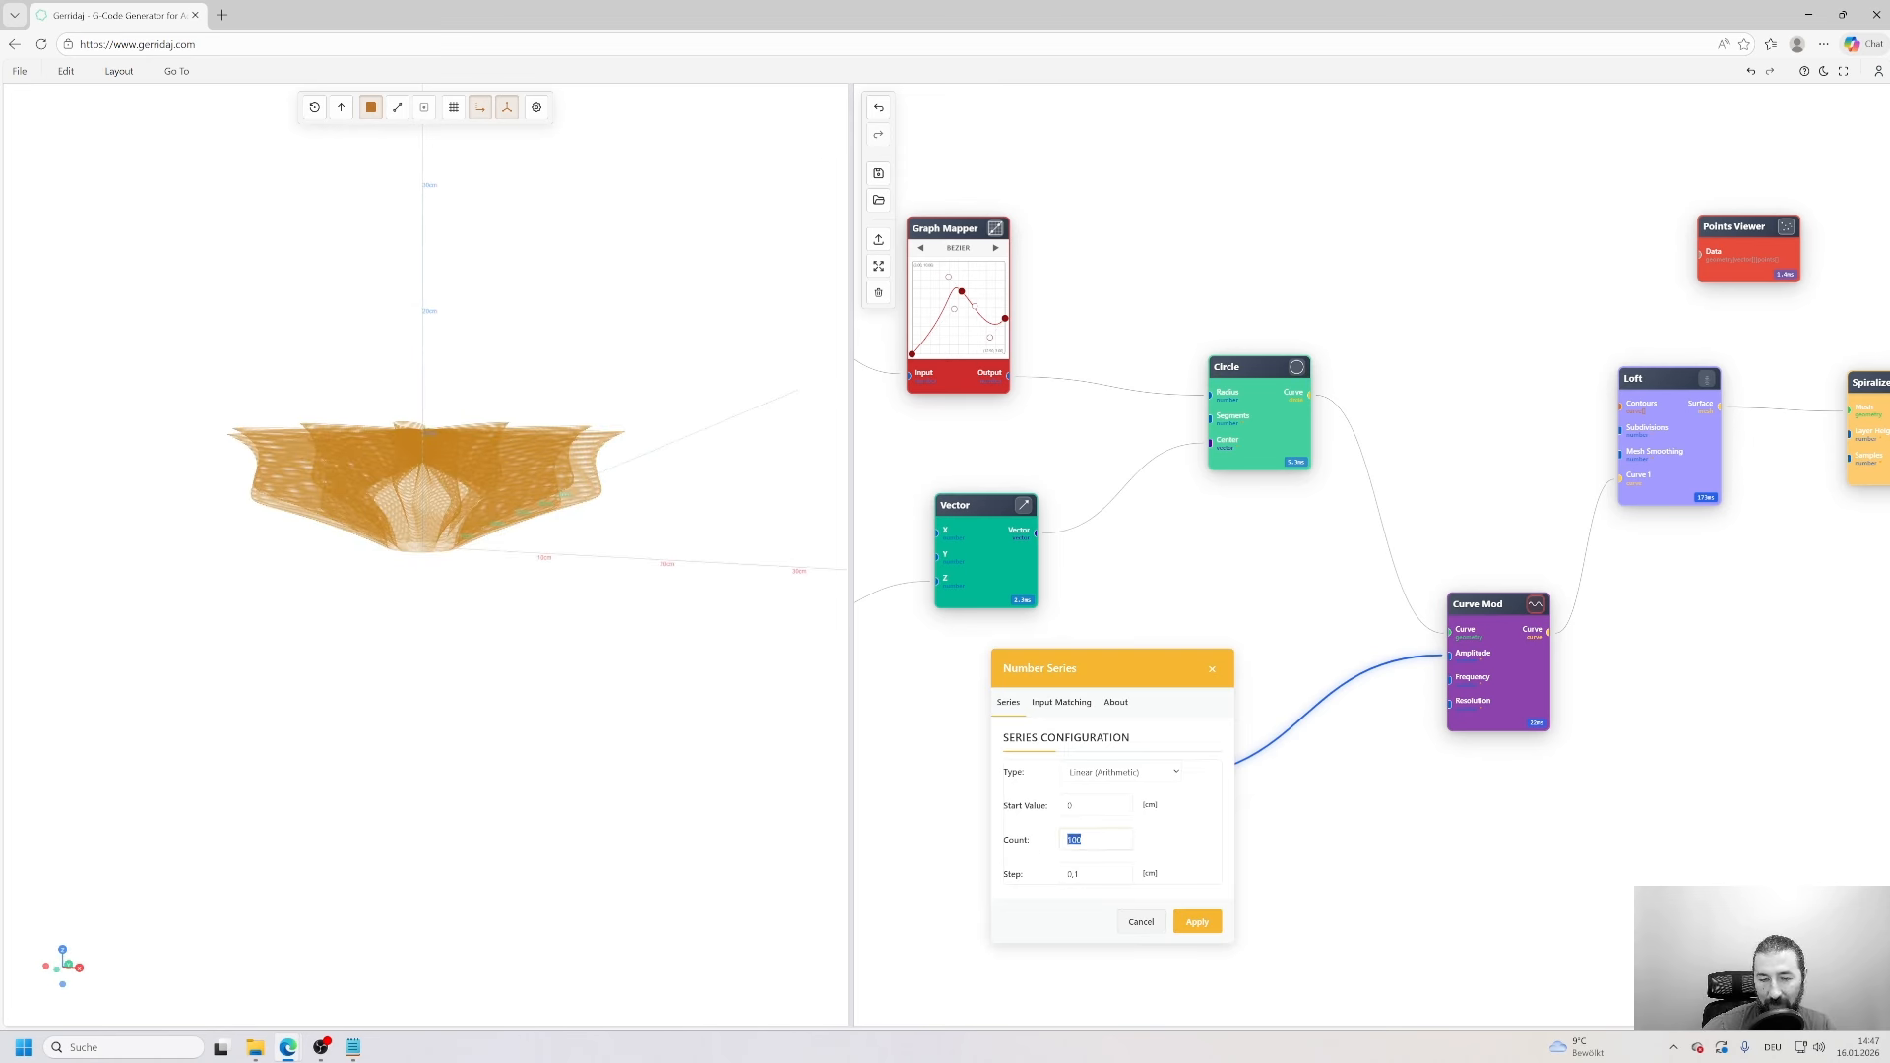
key("Tab")
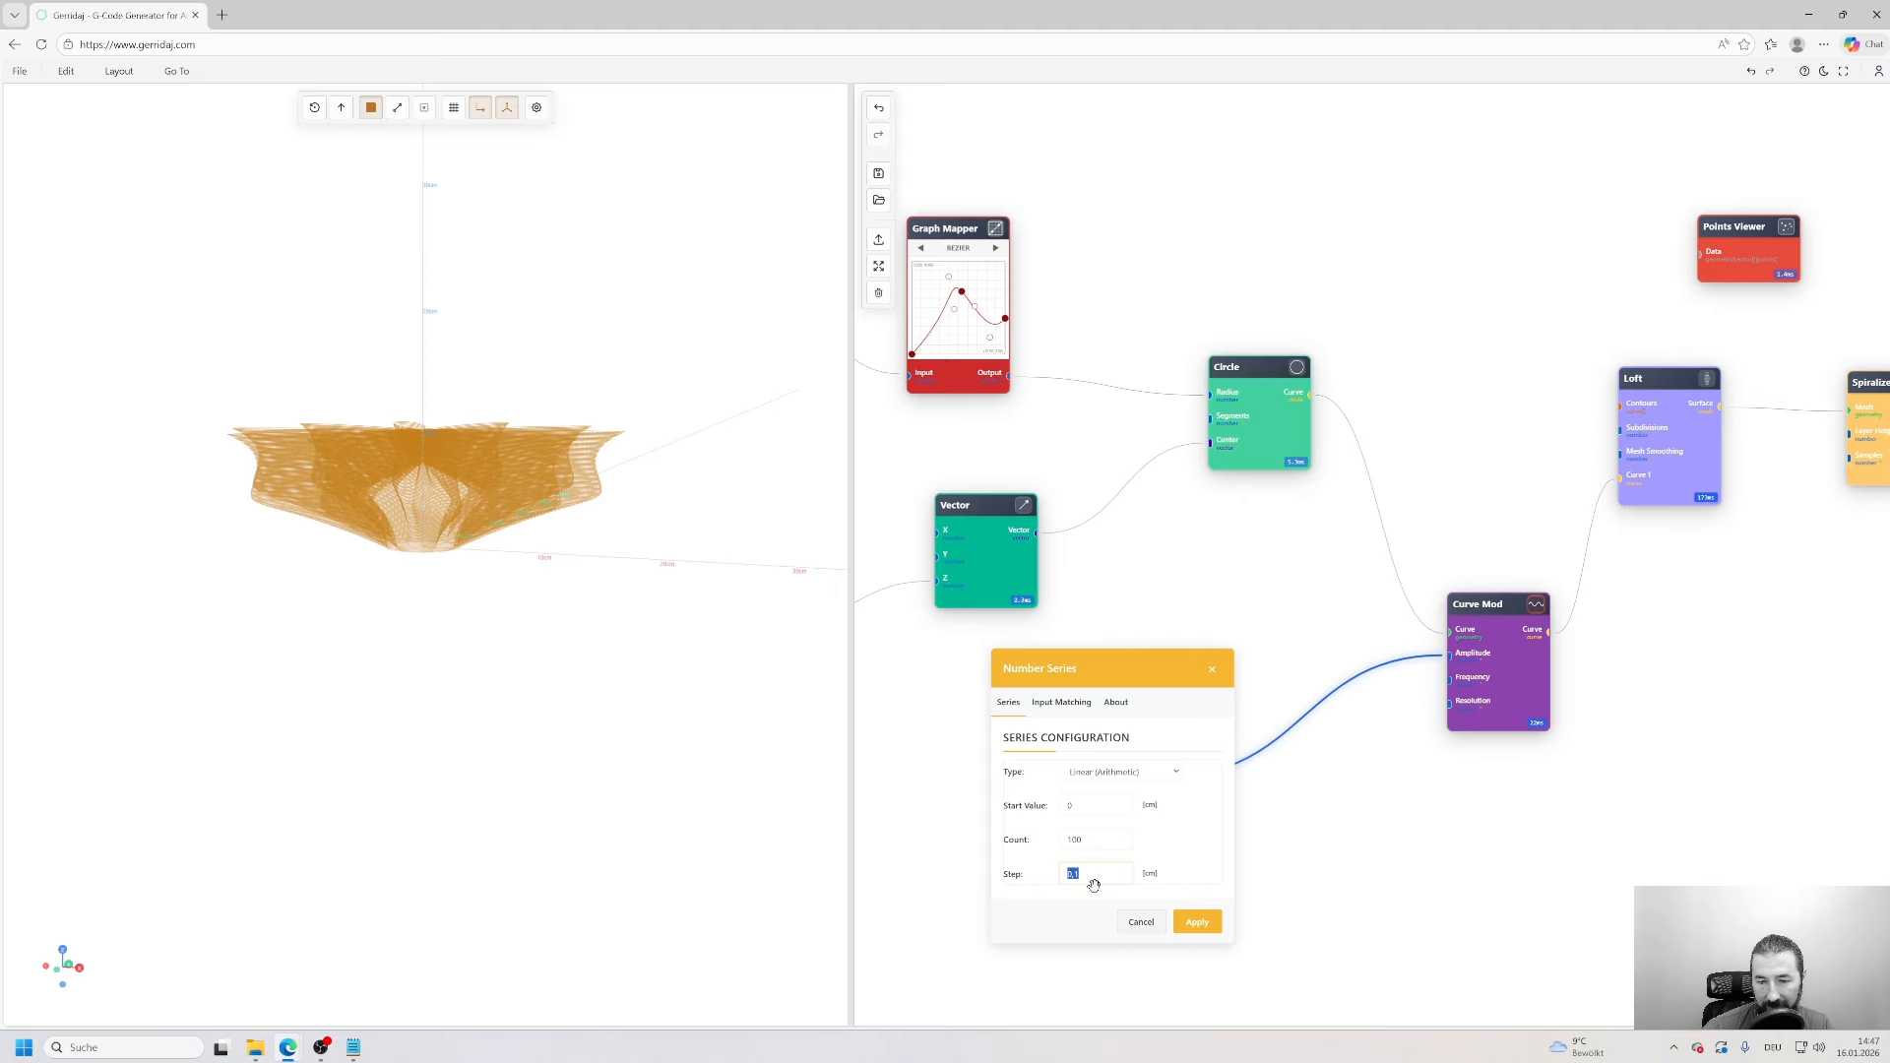
left_click(1144, 774)
left_click(1127, 920)
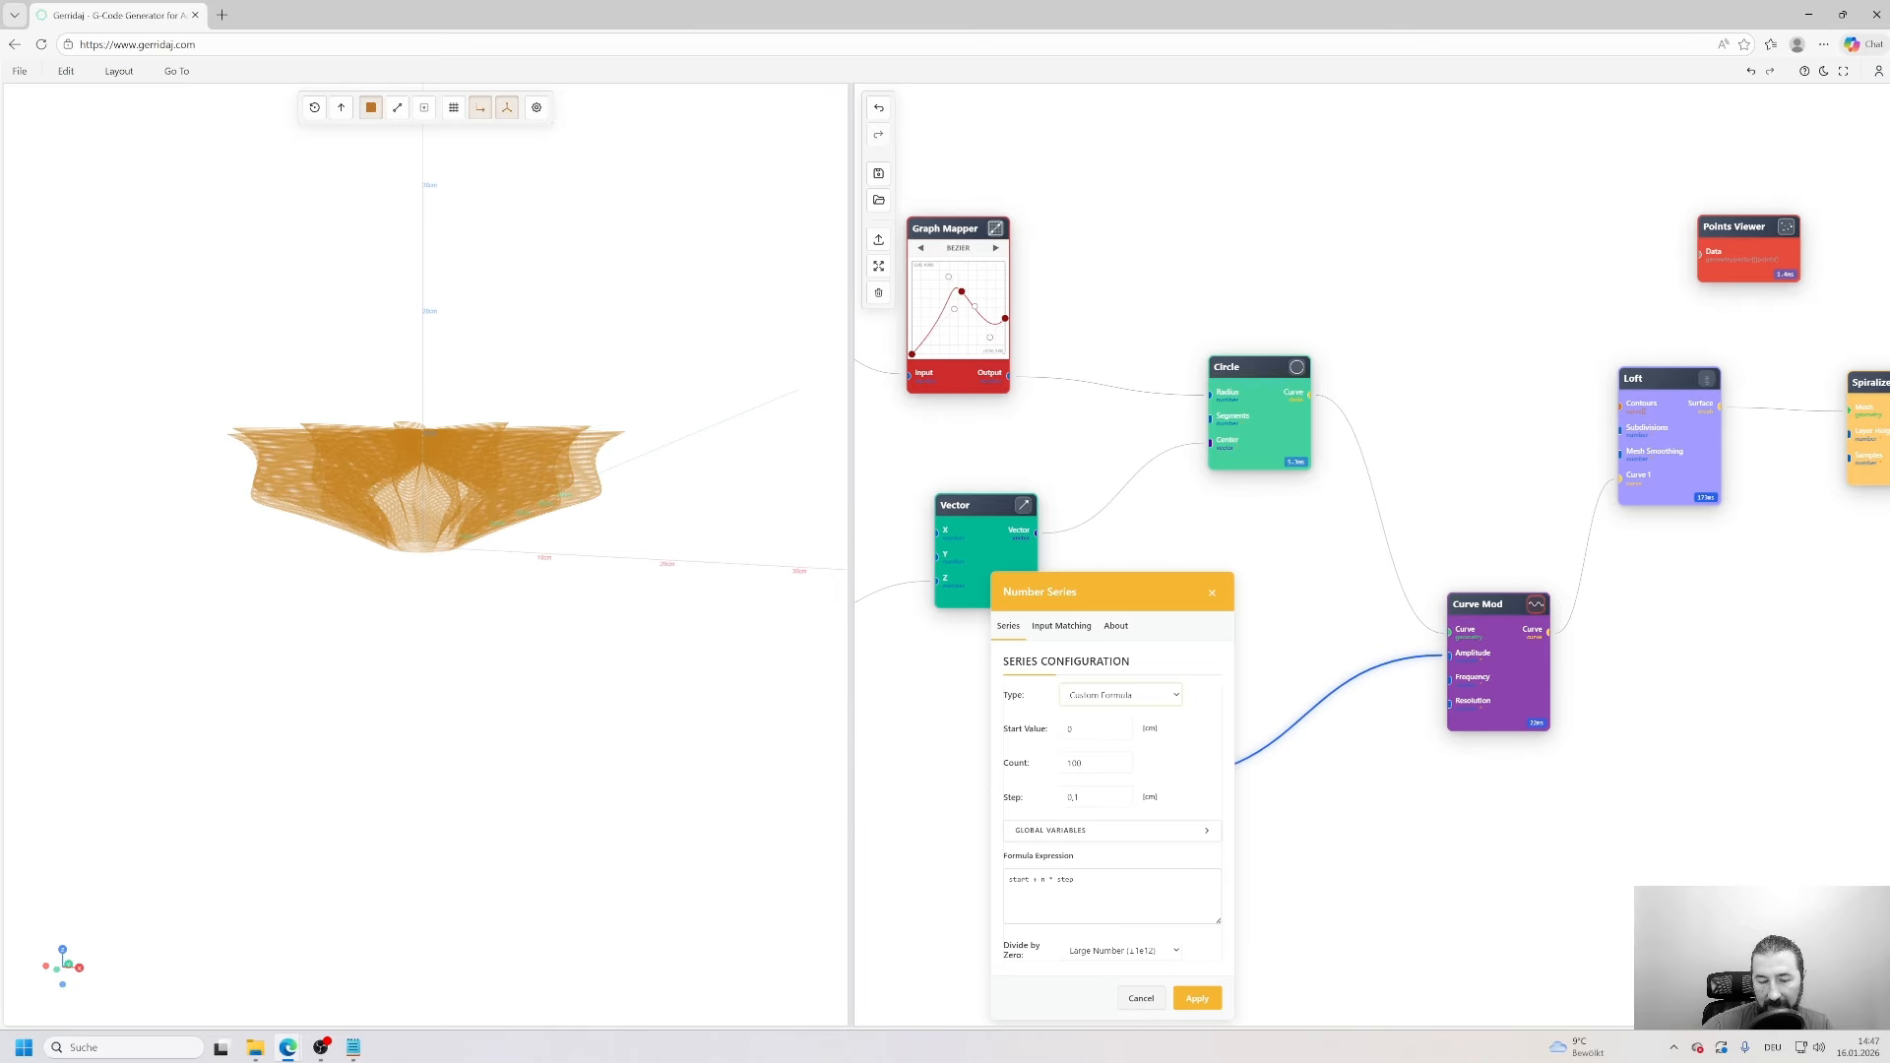
left_click(1121, 695)
left_click(1105, 723)
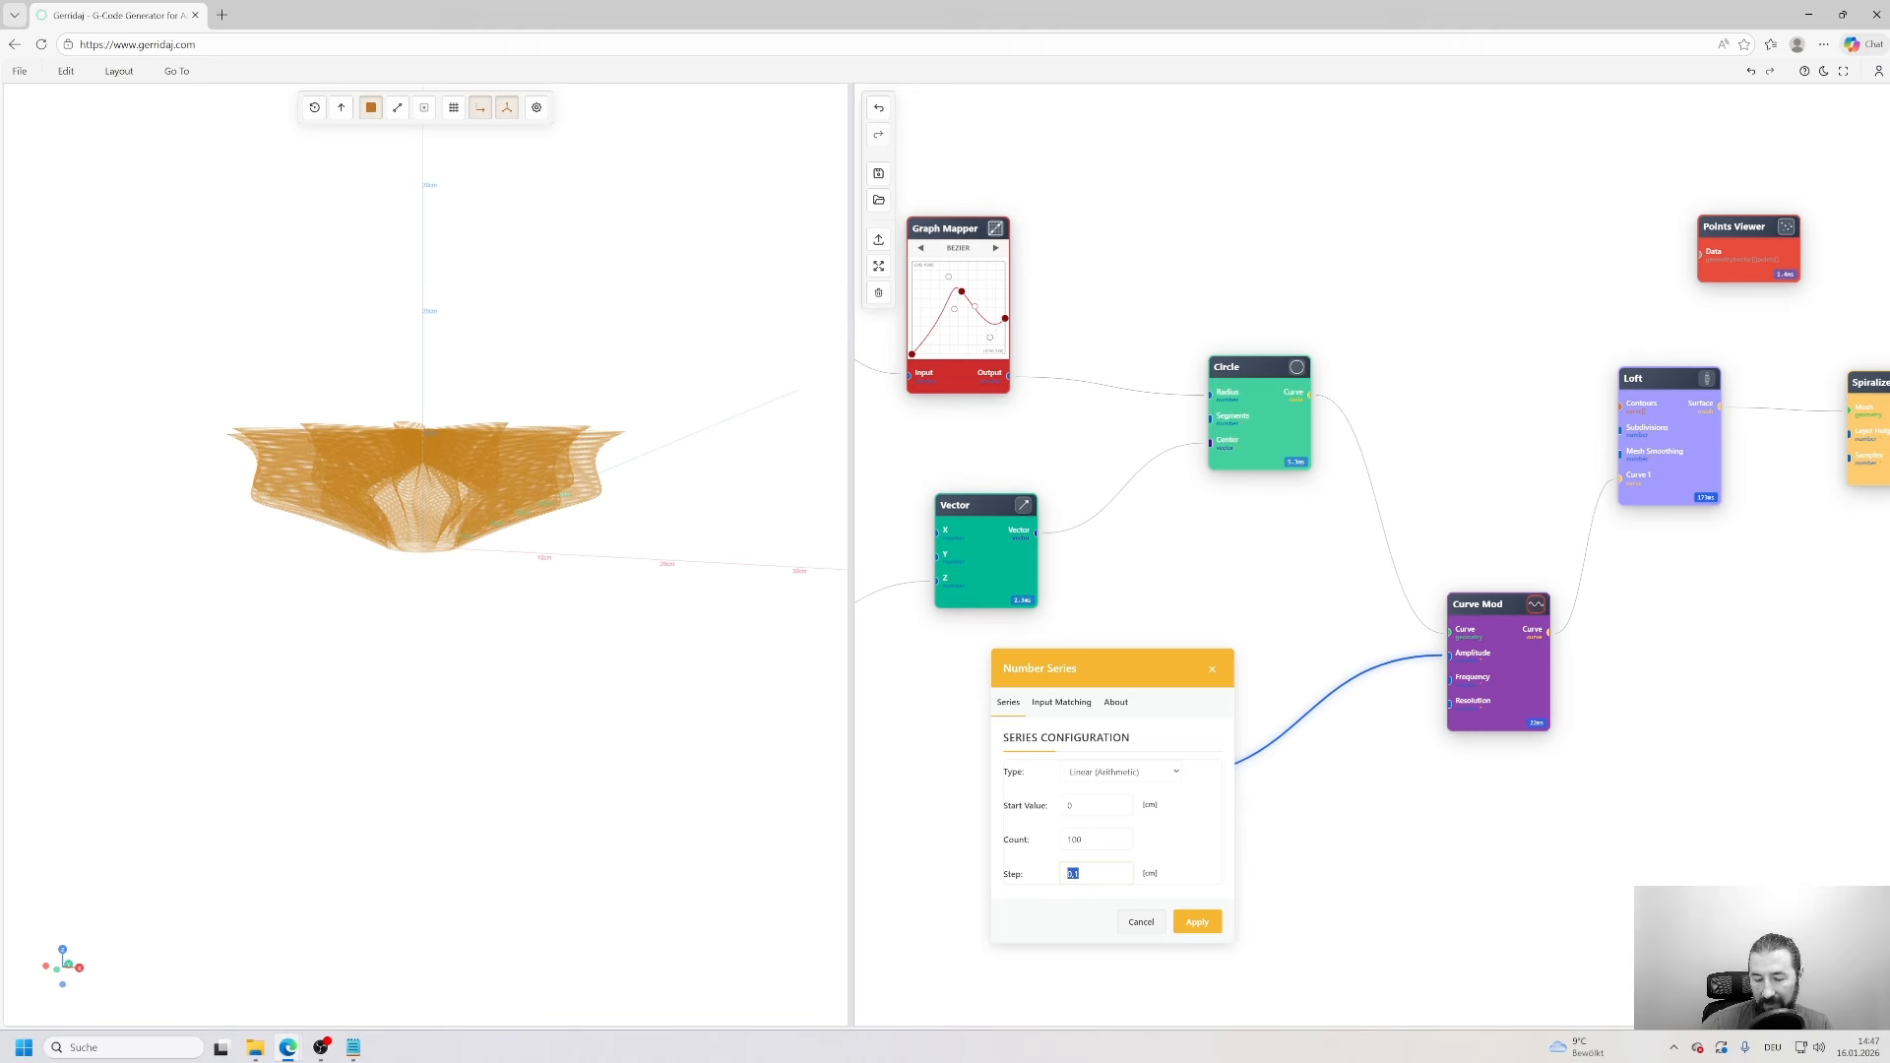
left_click(1199, 926)
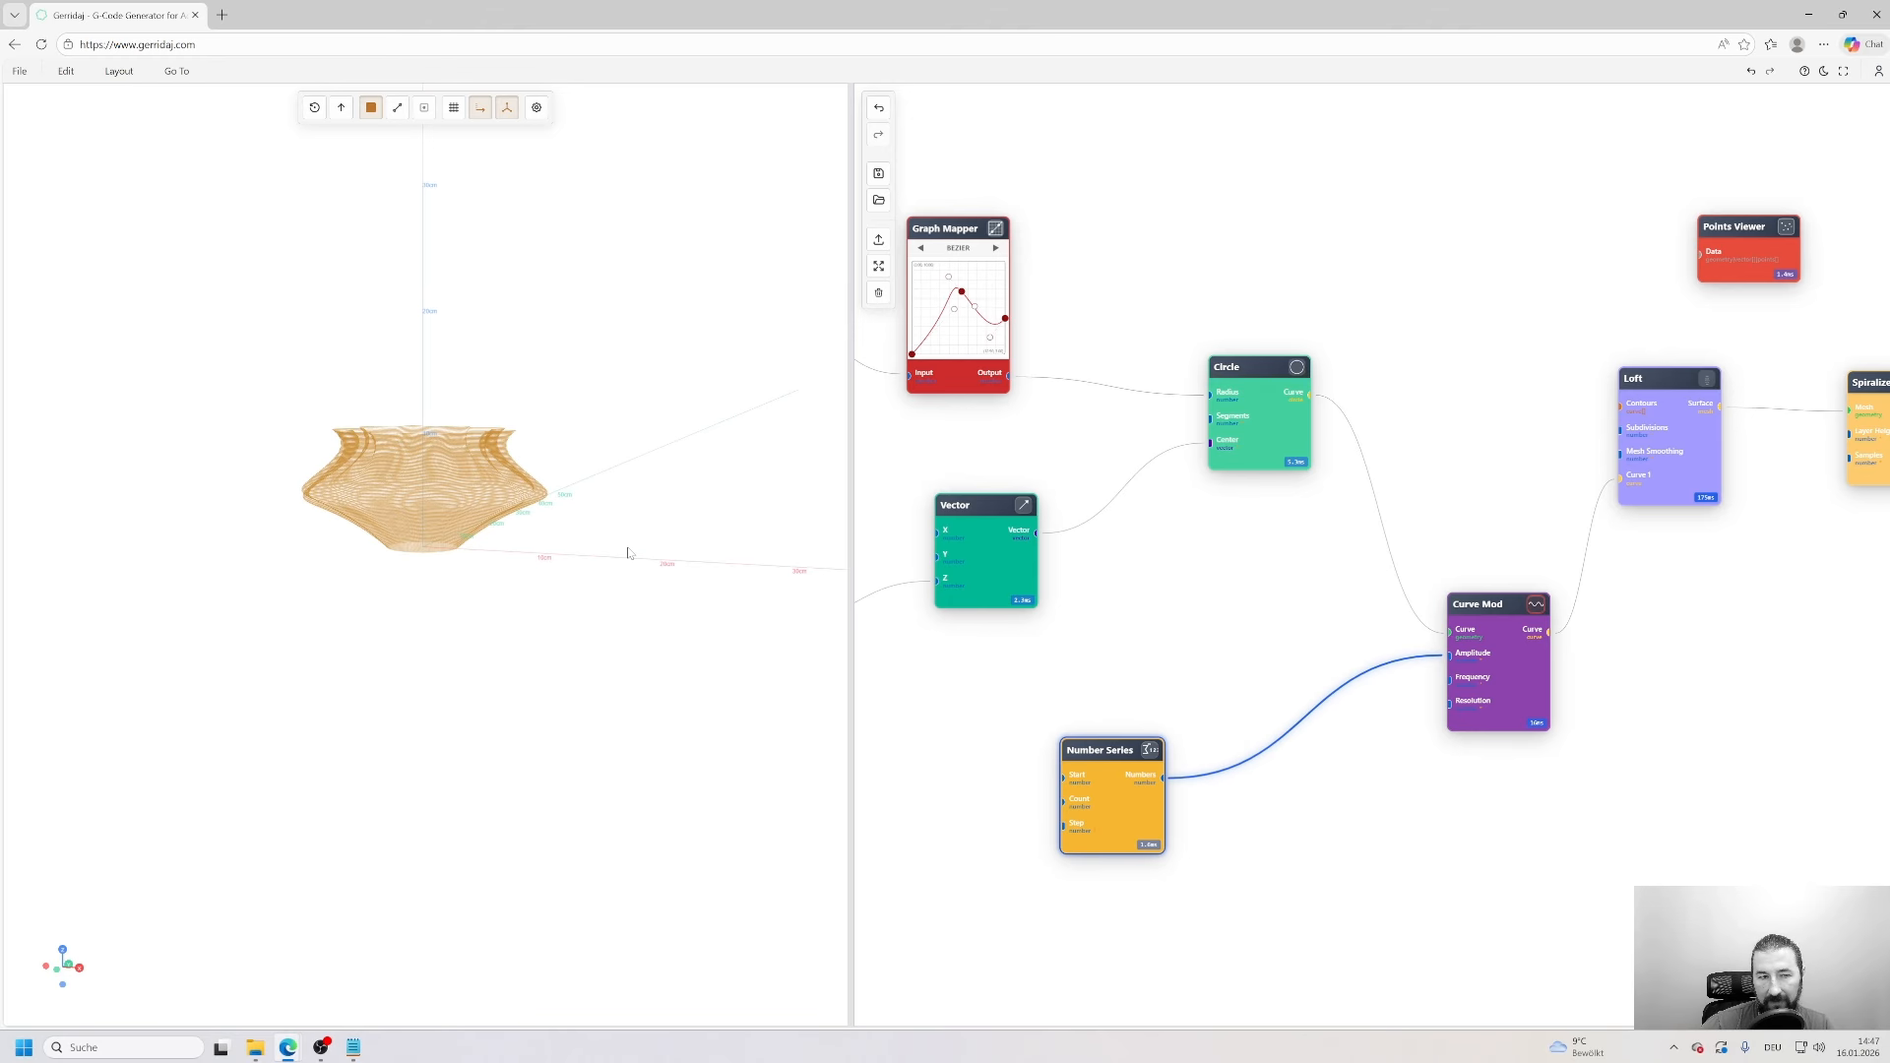
left_click_drag(557, 542, 492, 555)
scroll(536, 523, "up", 5)
mouse_move(566, 482)
left_mouse_down()
mouse_move(645, 612)
mouse_move(611, 329)
mouse_move(577, 419)
left_mouse_up()
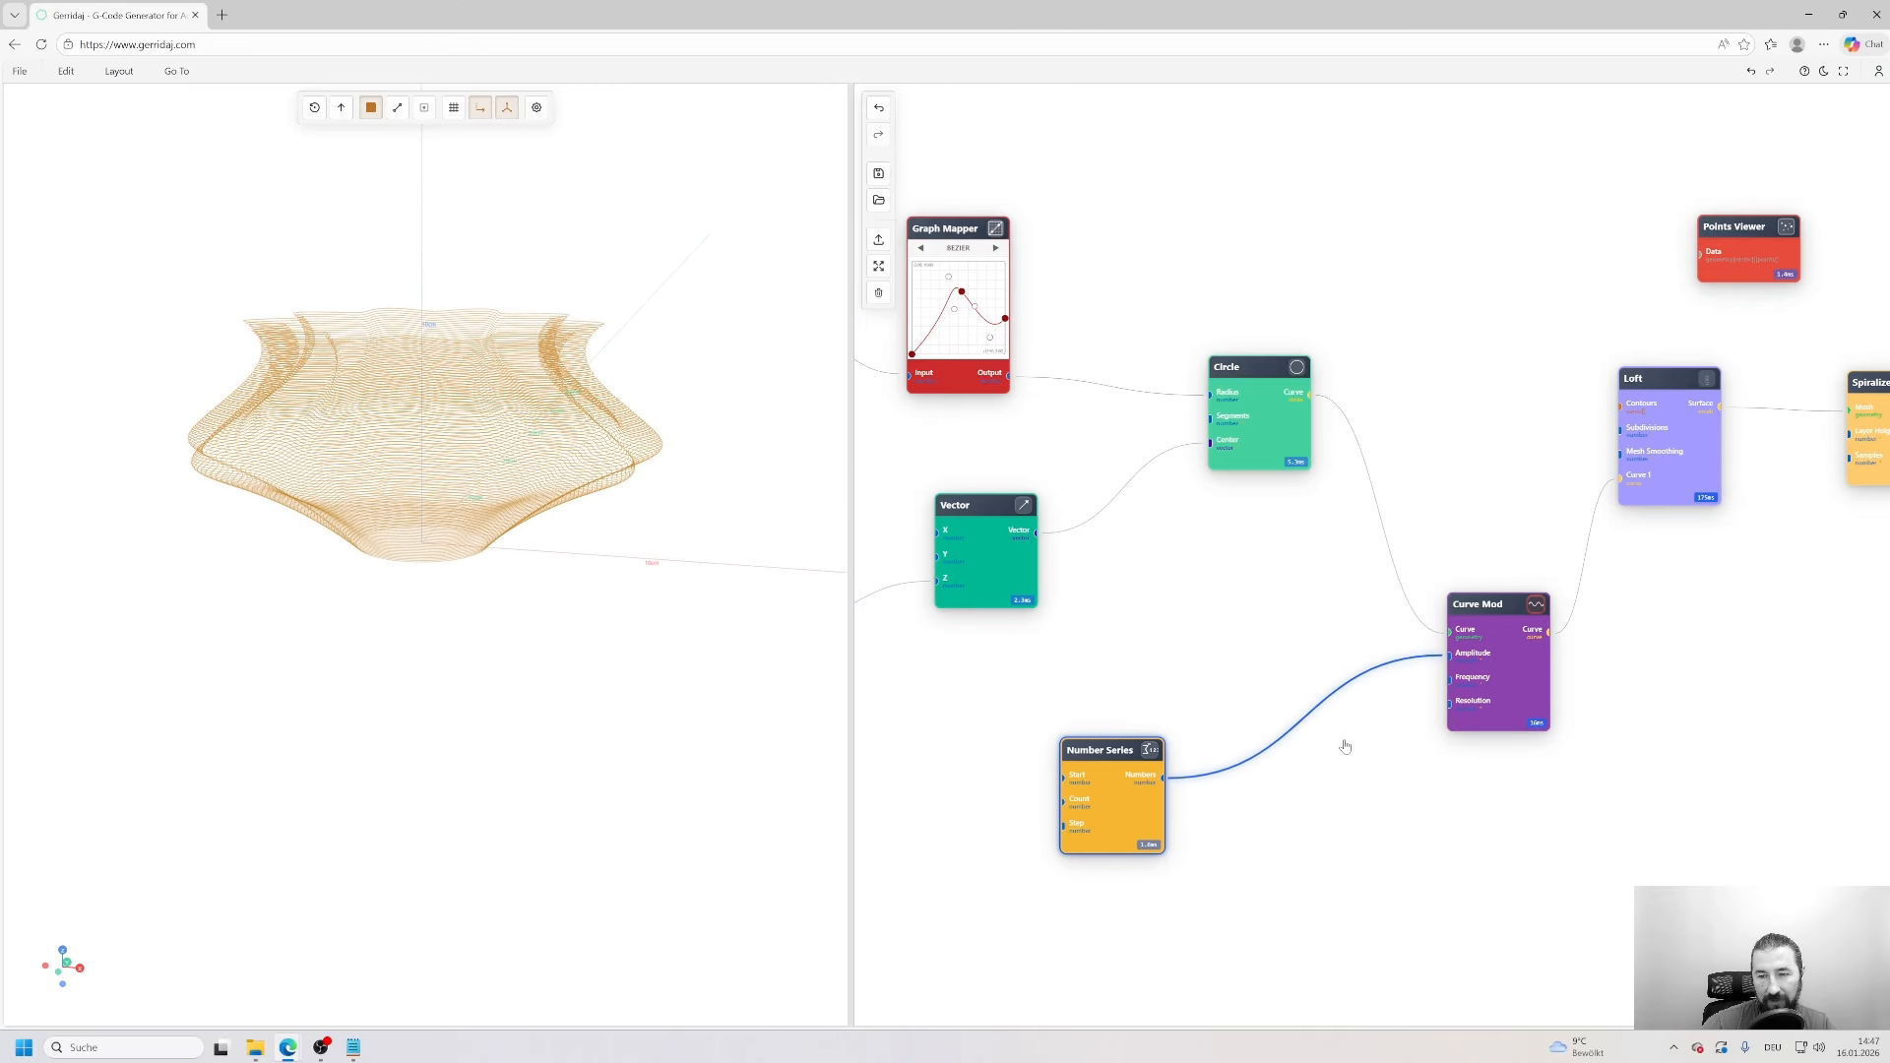
- Lower the Loft node and raise the Curve Mod node so the two sit closer in line
left_click_drag(1717, 676, 1306, 668)
left_click_drag(1274, 450, 1309, 536)
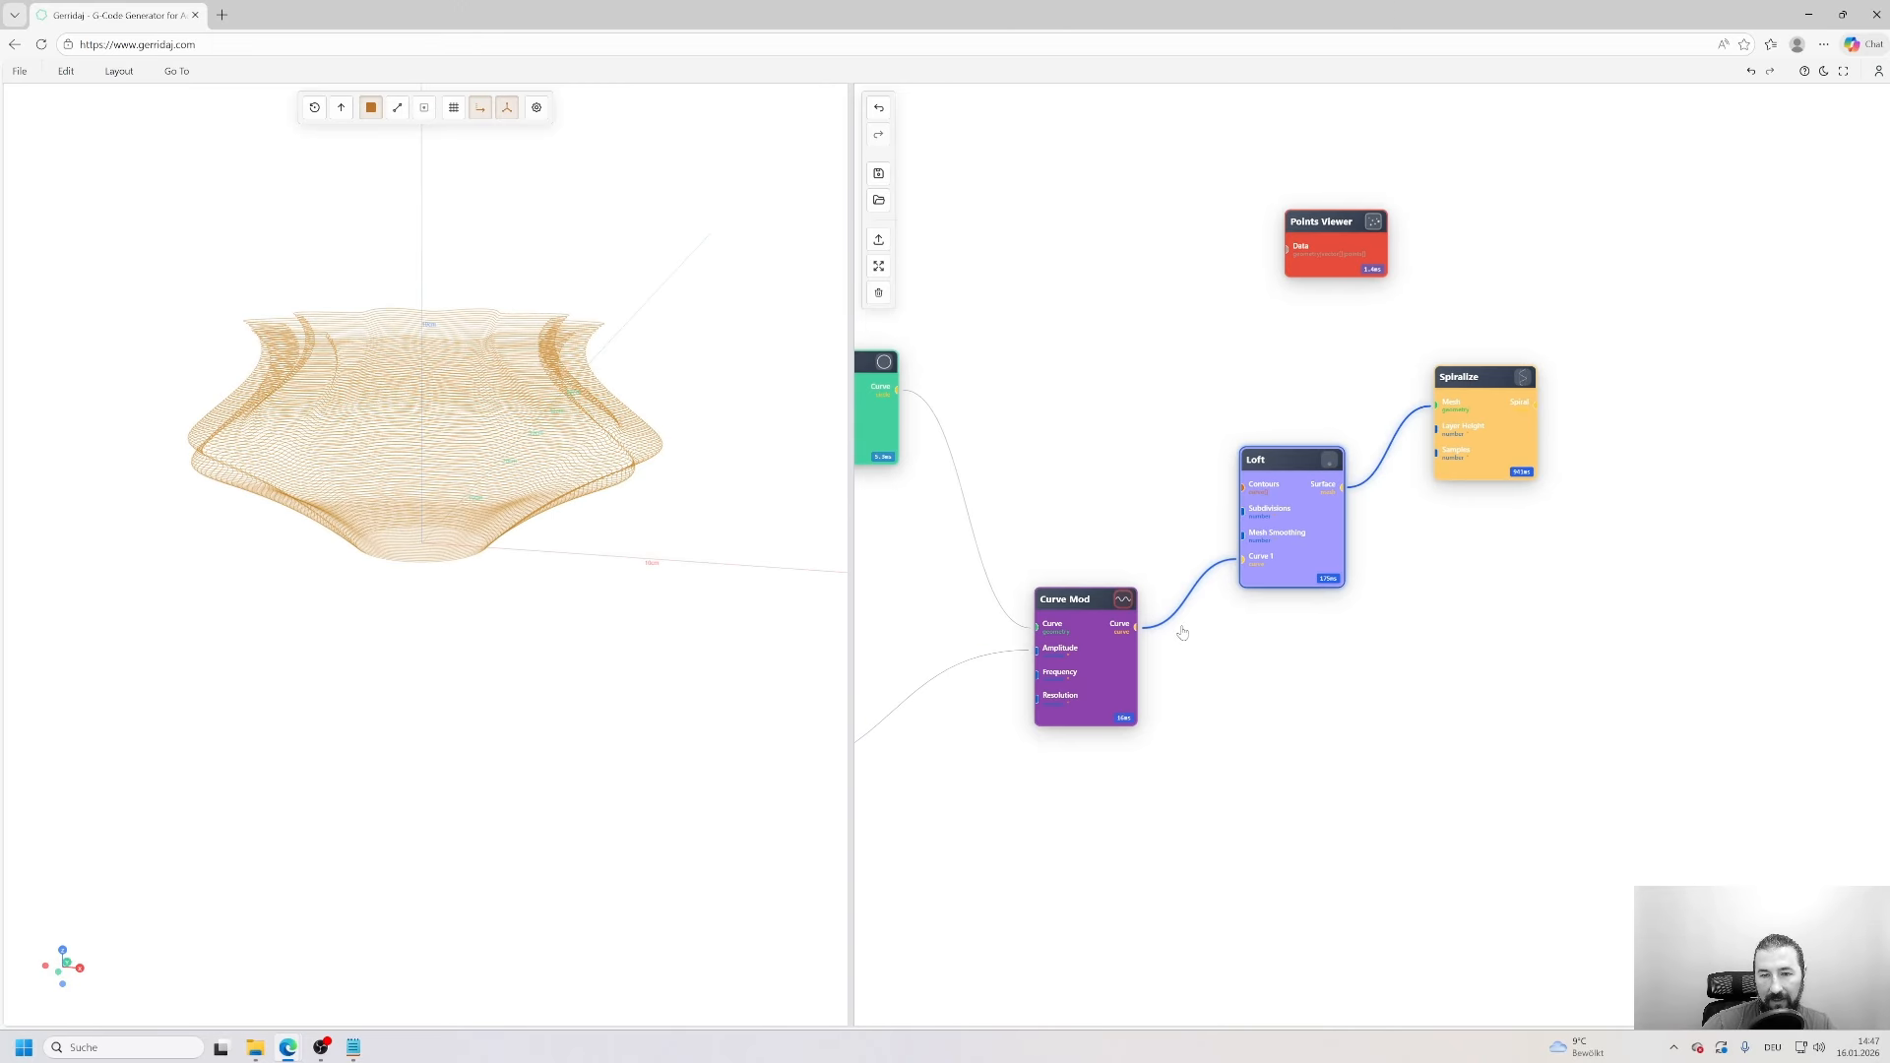
left_click_drag(1096, 642, 1096, 559)
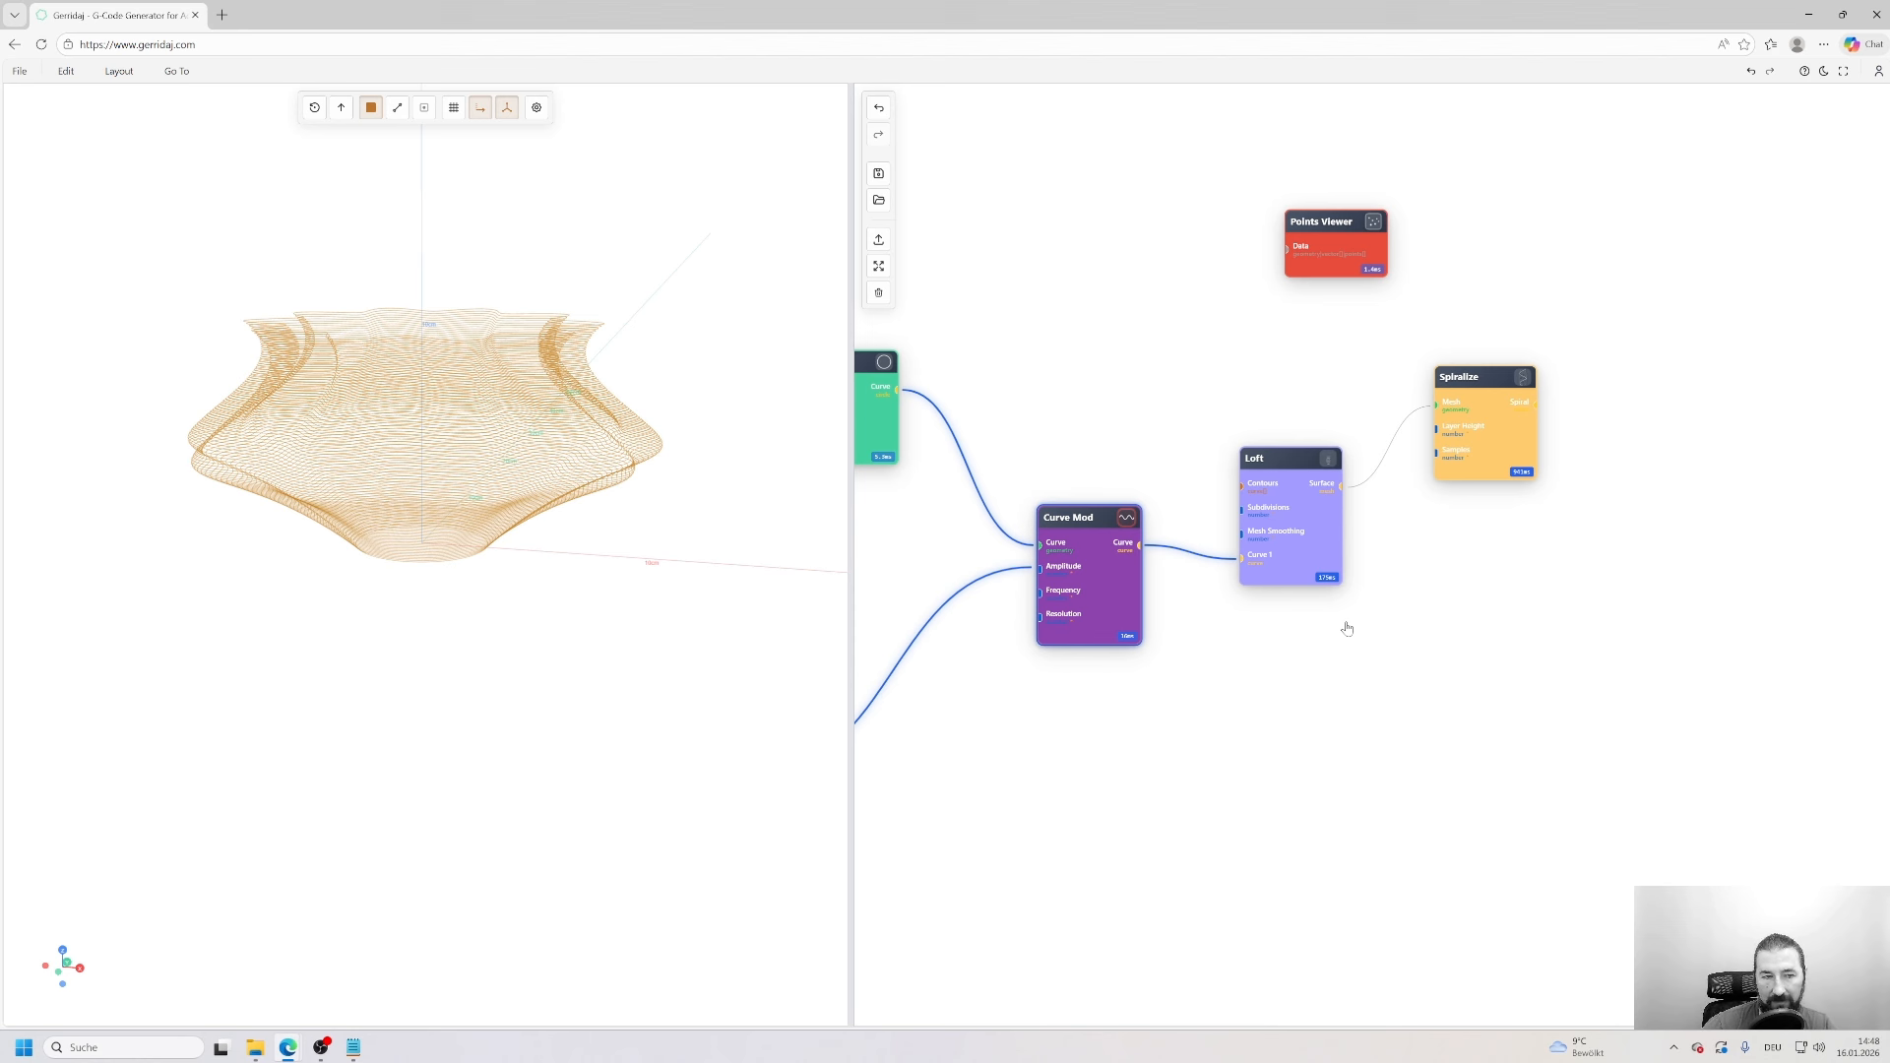
left_click_drag(1191, 756, 1608, 653)
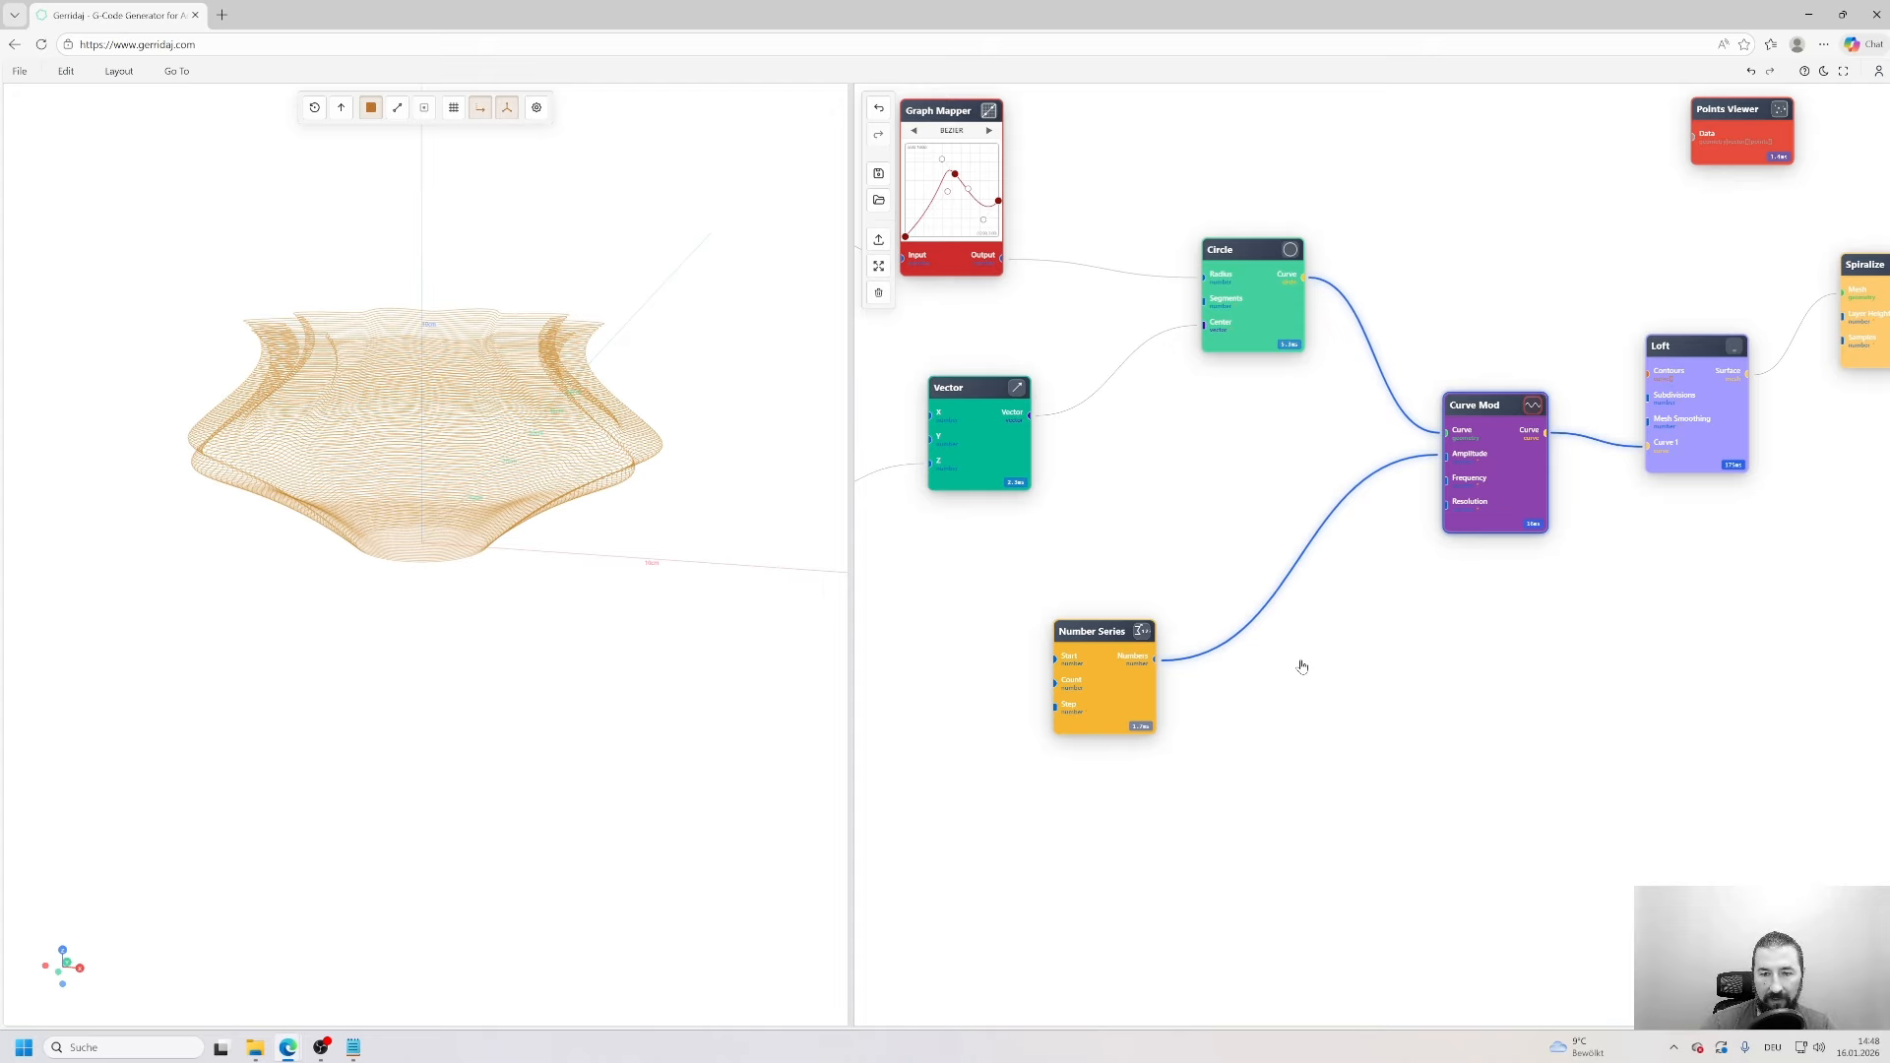
- Cut the Number Series link to Curve Mod's Amplitude, connect the series to Frequency and inspect the curves
left_click_drag(1288, 518, 1342, 718, "ctrl")
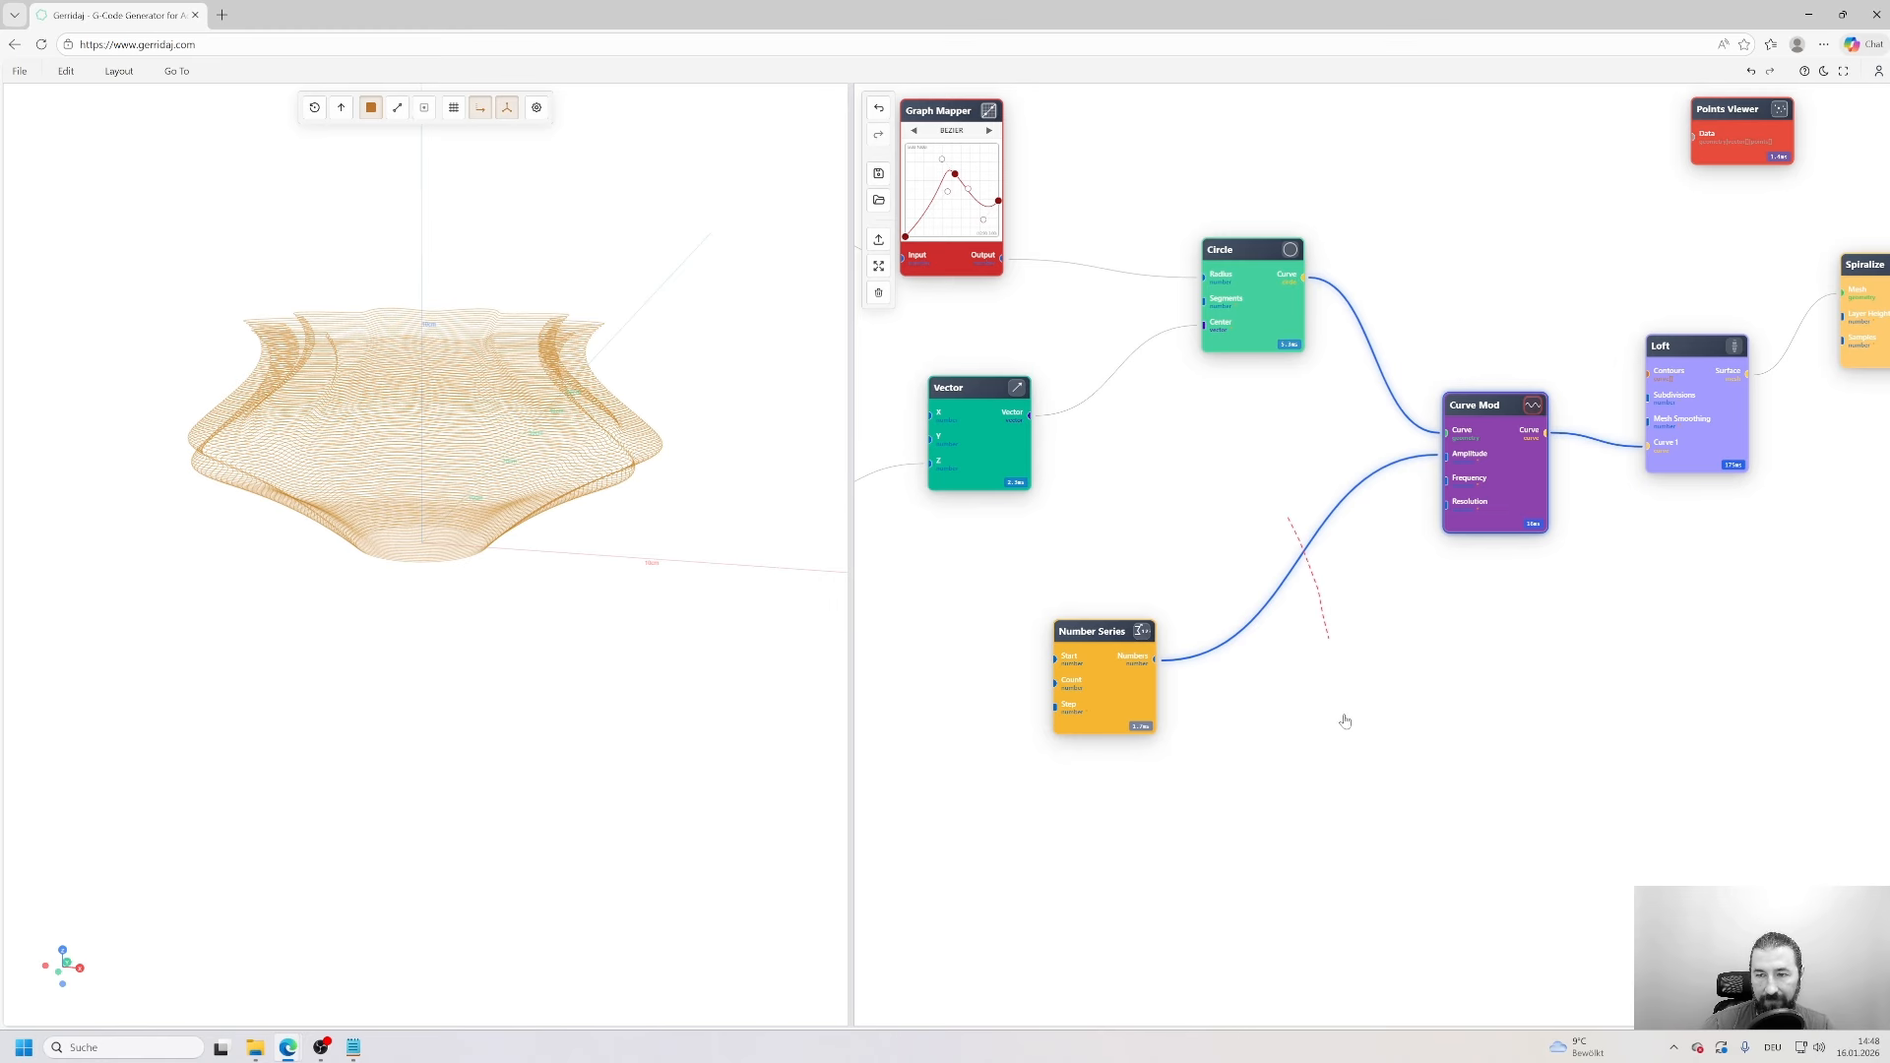
scroll(1599, 678, "down", 2)
scroll(1599, 677, "up", 2)
left_click_drag(1524, 683, 1285, 694)
left_click_drag(1001, 653, 1293, 475)
left_click_drag(596, 414, 608, 596)
scroll(630, 620, "up", 2)
left_click_drag(758, 680, 664, 620)
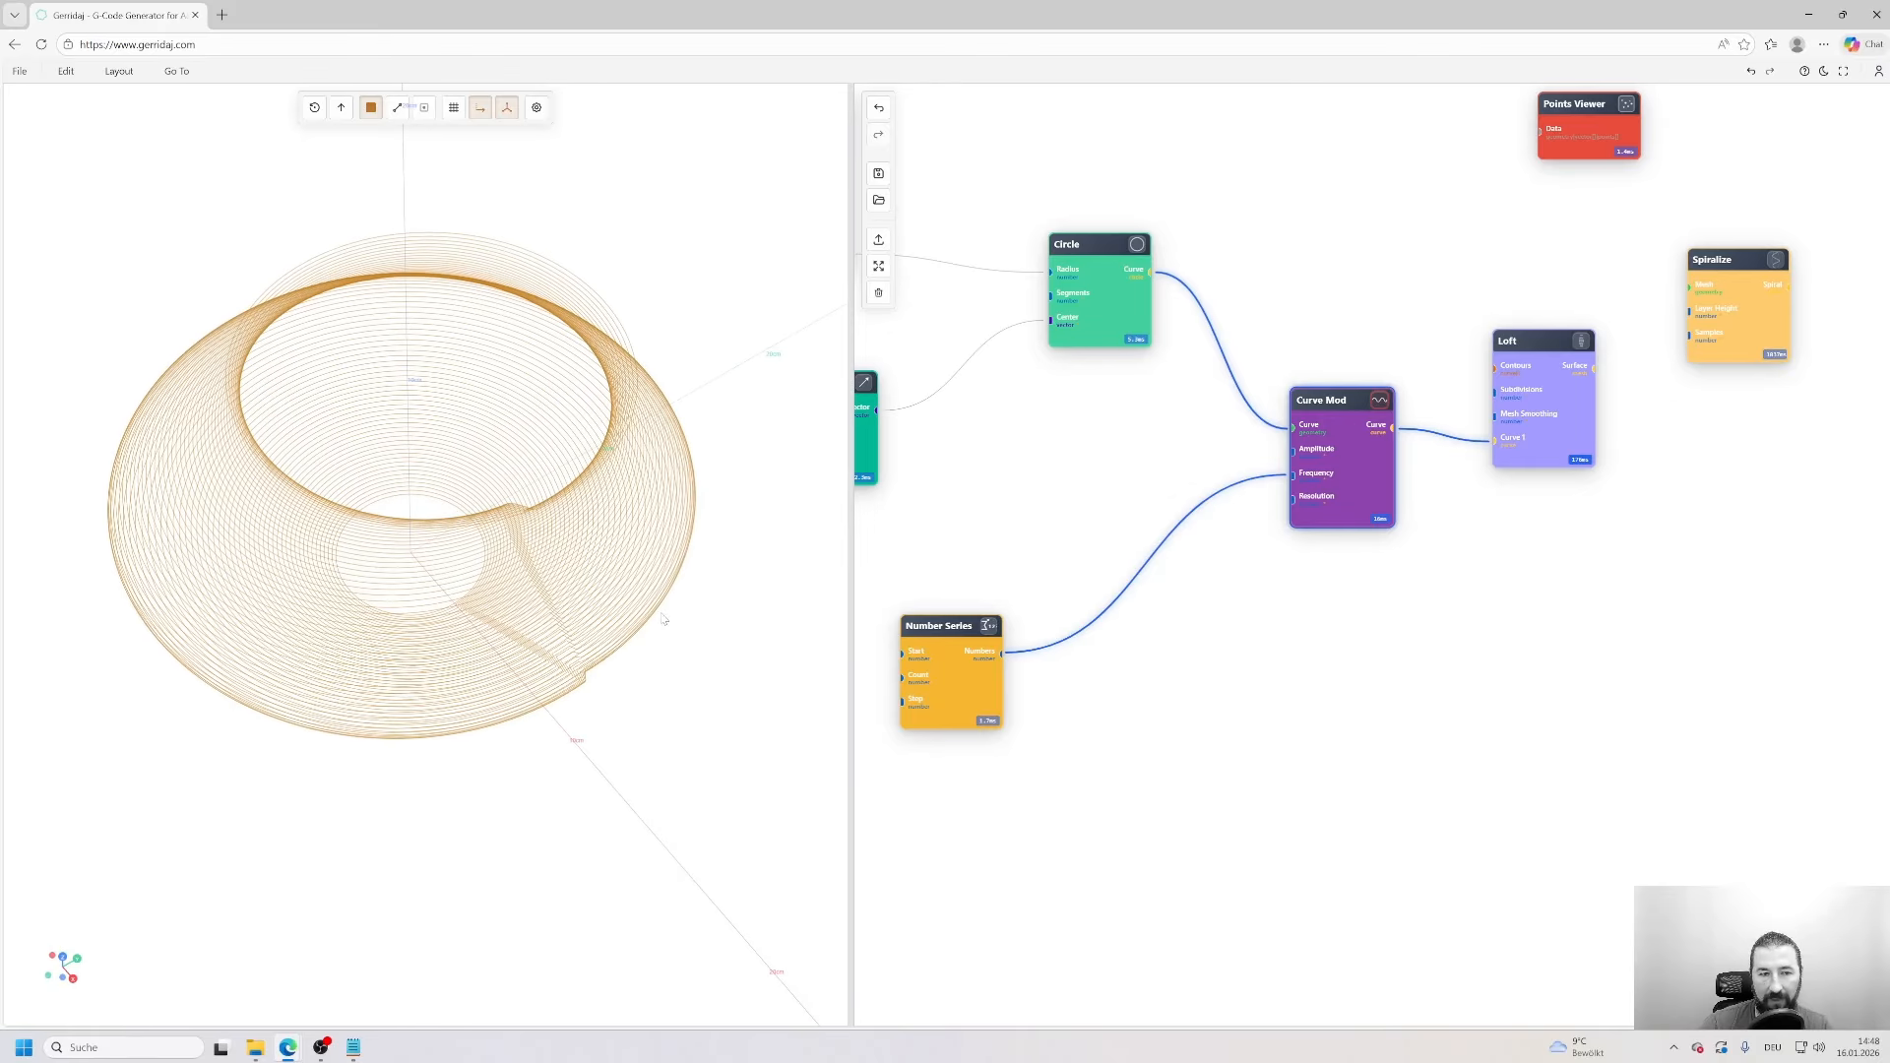
- Set the frequency Number Series' step to 1 and inspect the modulated curves
double_click(958, 659)
double_click(1027, 684)
type("1")
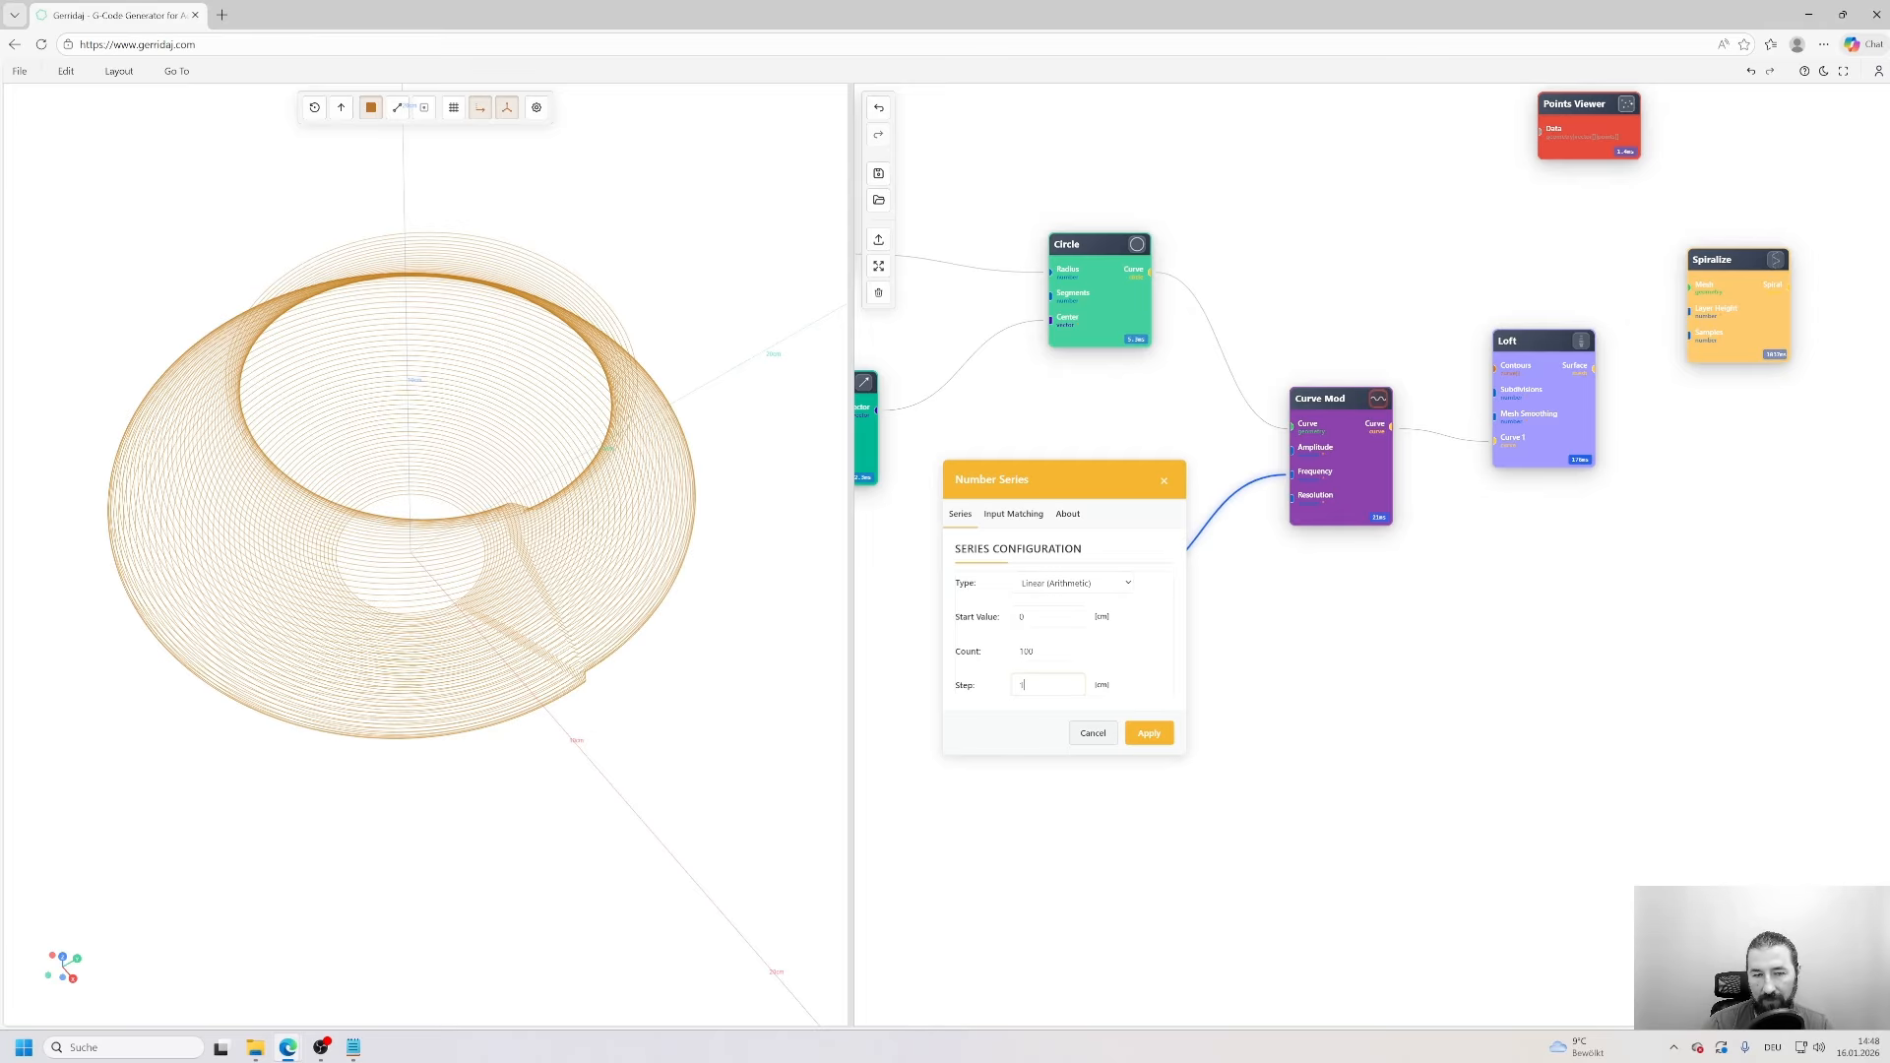
key("Return")
left_click_drag(518, 482, 668, 573)
scroll(669, 573, "up", 2)
scroll(669, 573, "down", 3)
- Set the frequency Number Series' step to 0.5 and view the curve pattern from above
double_click(1072, 615)
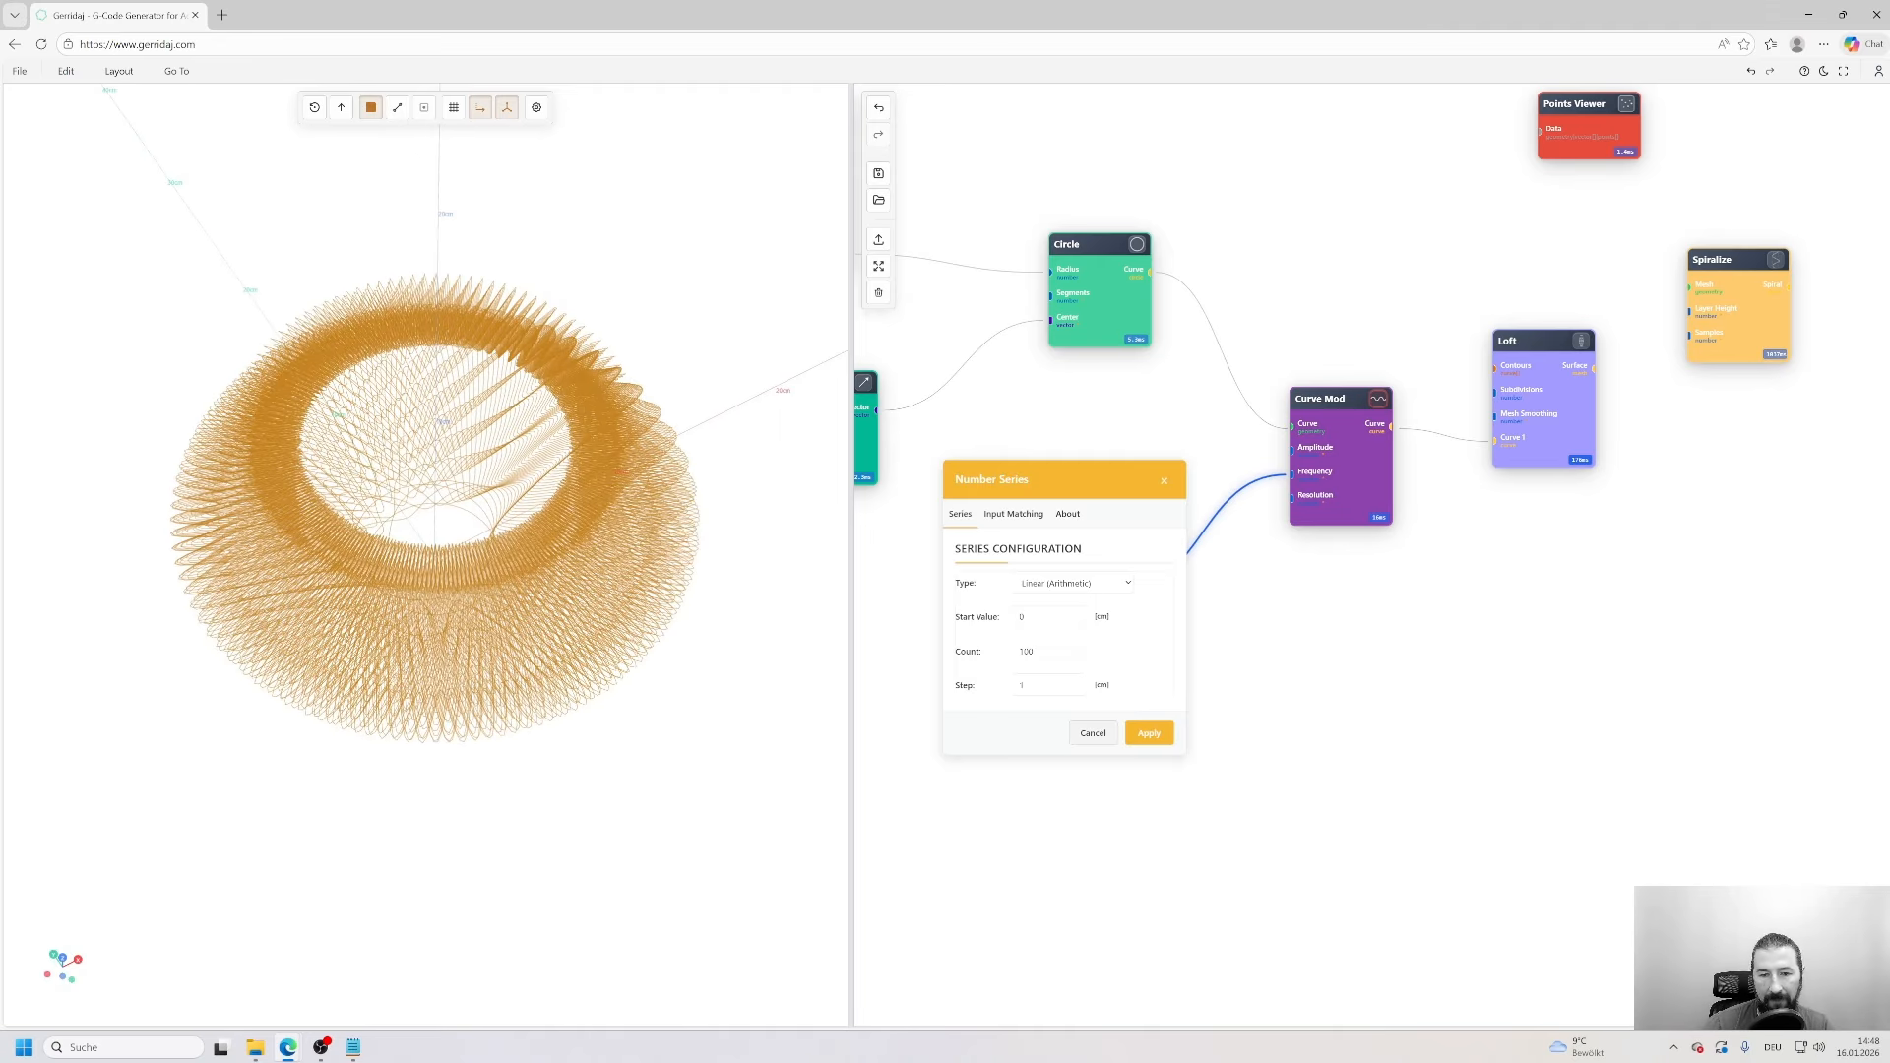
type("0.5")
key("Return")
left_click_drag(541, 581, 511, 729)
scroll(520, 637, "up", 3)
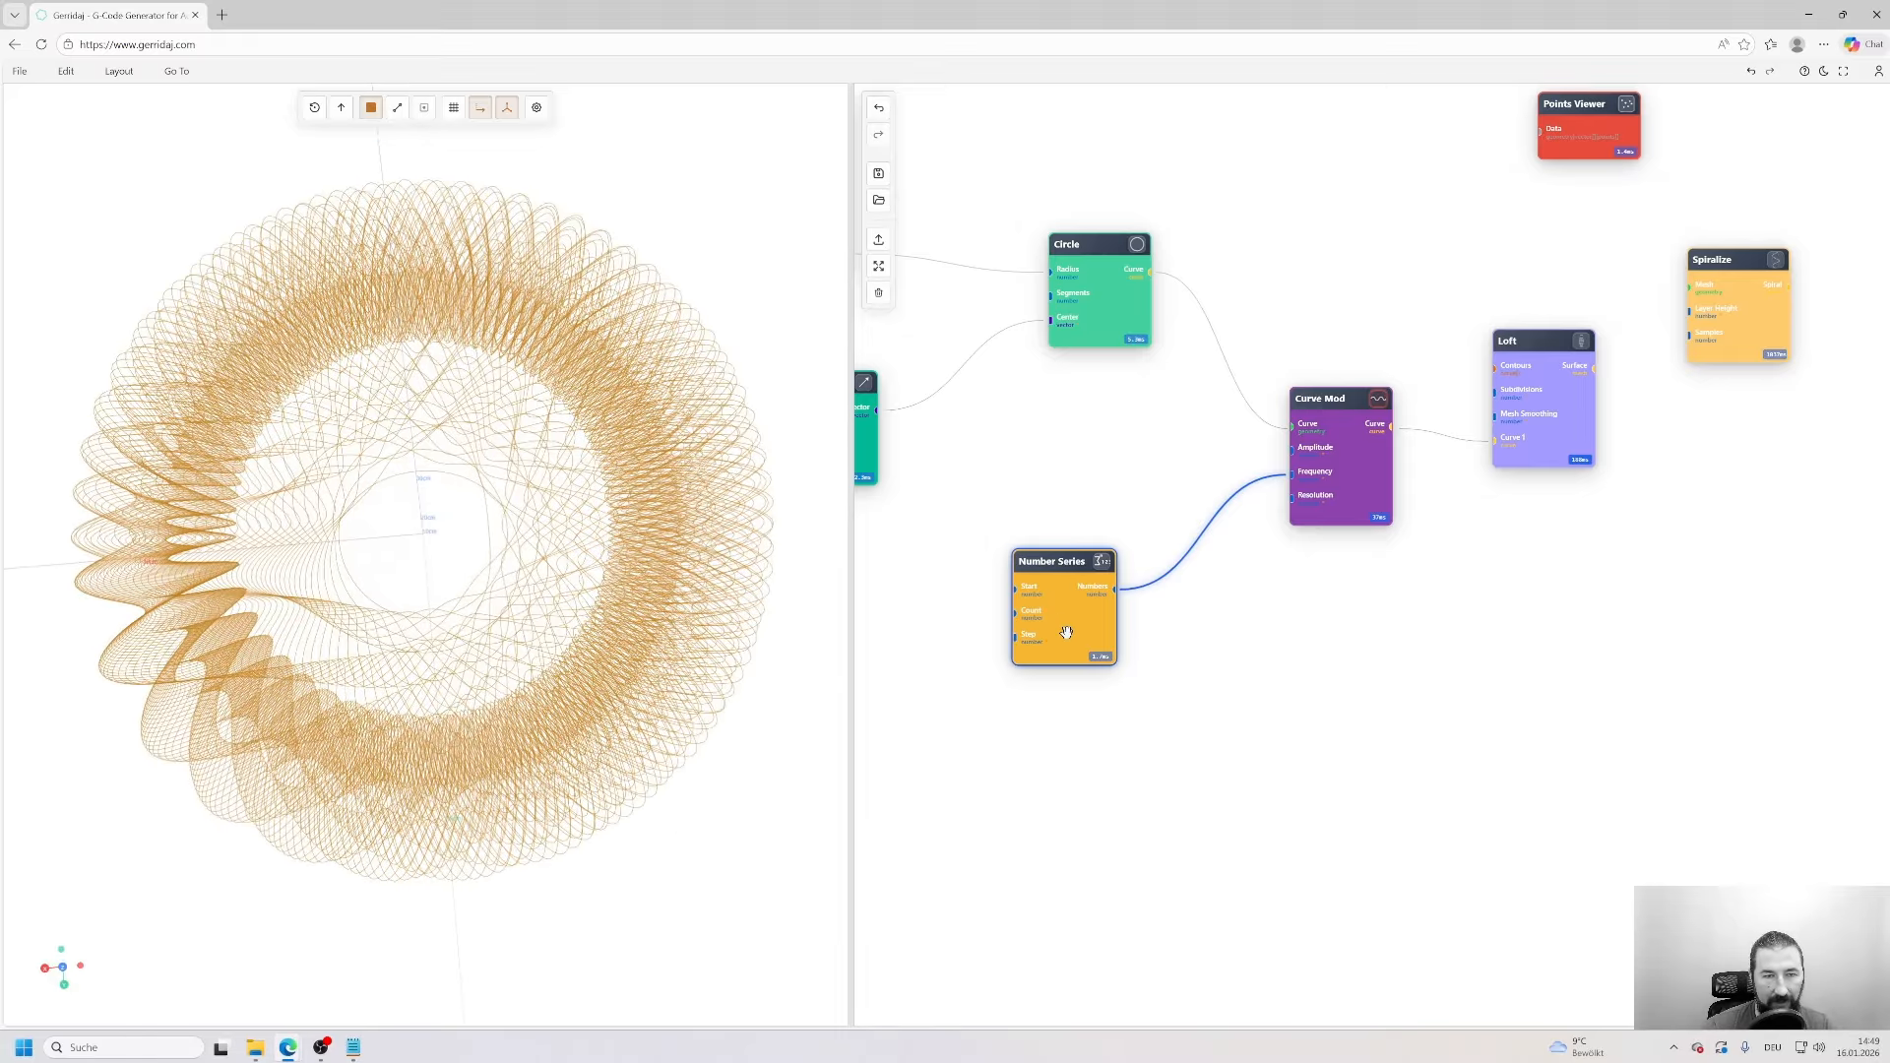
- Show the Loft node's surface preview and inspect the vase from several angles
scroll(495, 665, "down", 5)
left_click_drag(473, 670, 640, 396)
left_click_drag(492, 502, 501, 601)
left_click(1580, 344)
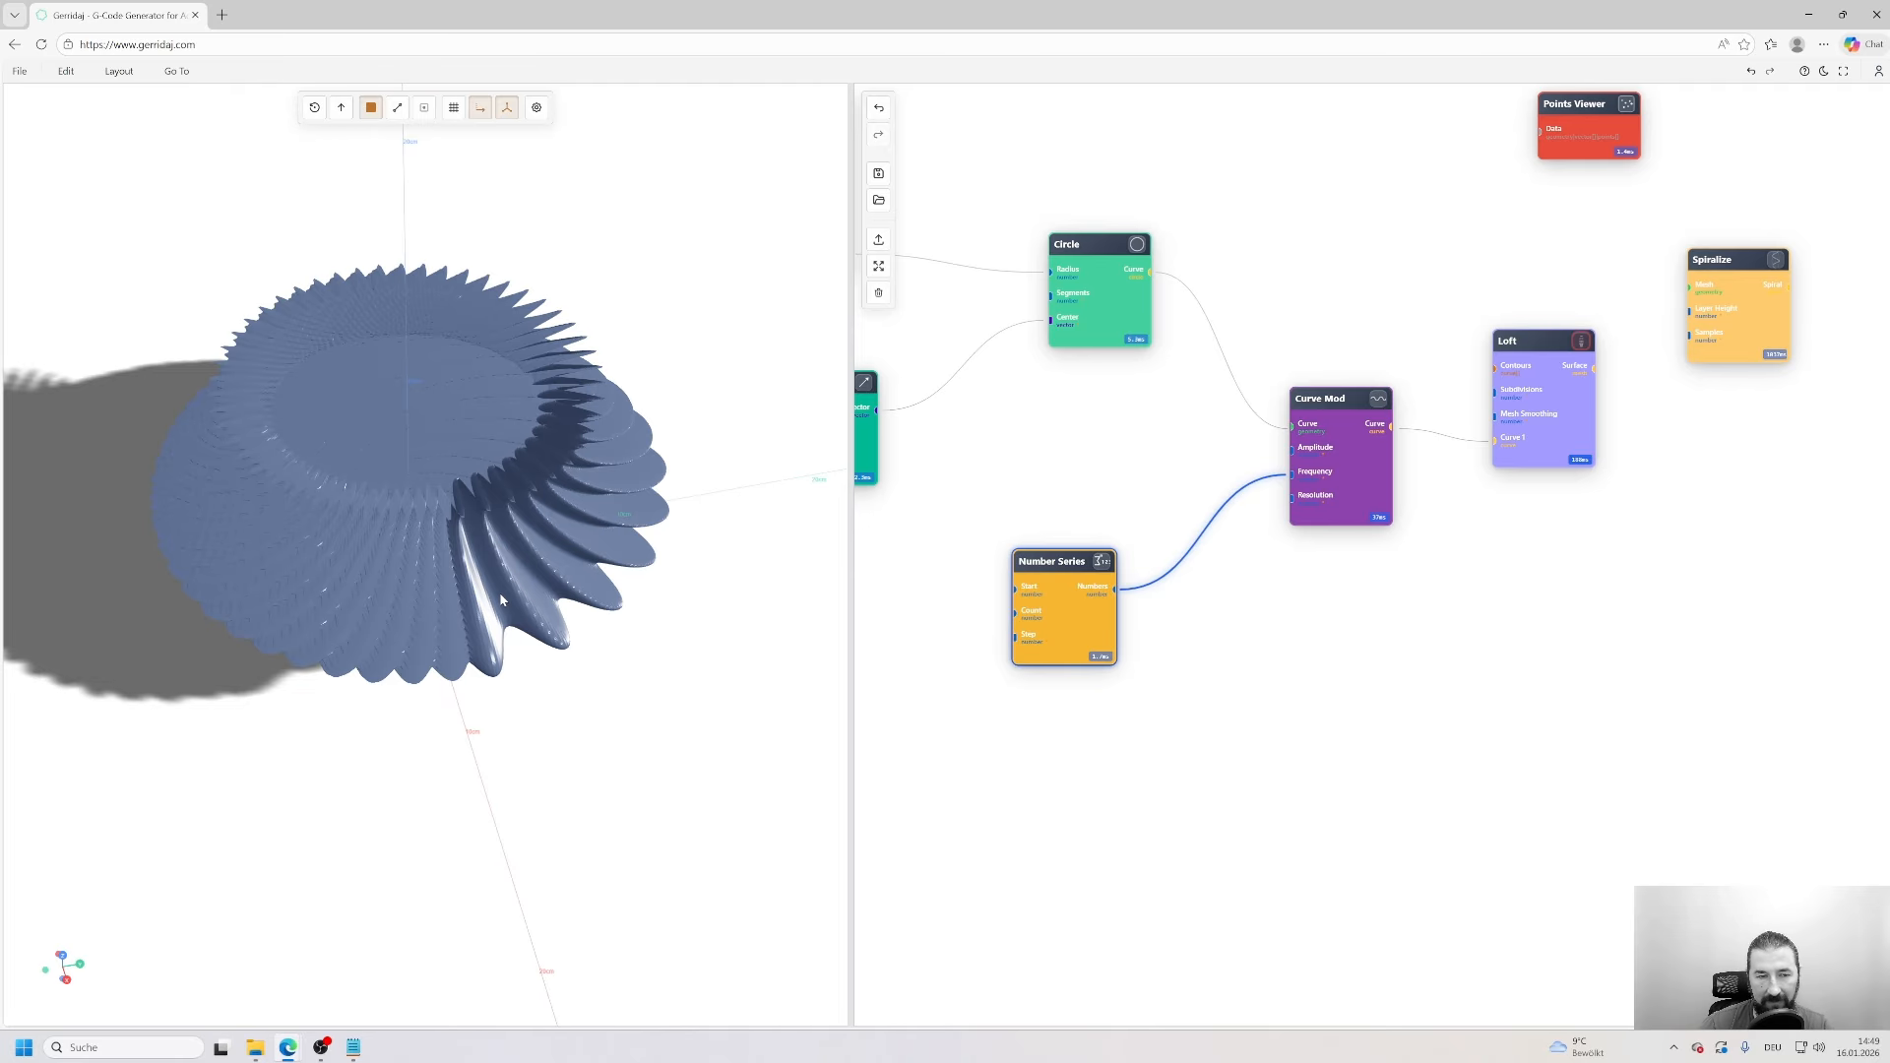
left_click_drag(500, 600, 427, 454)
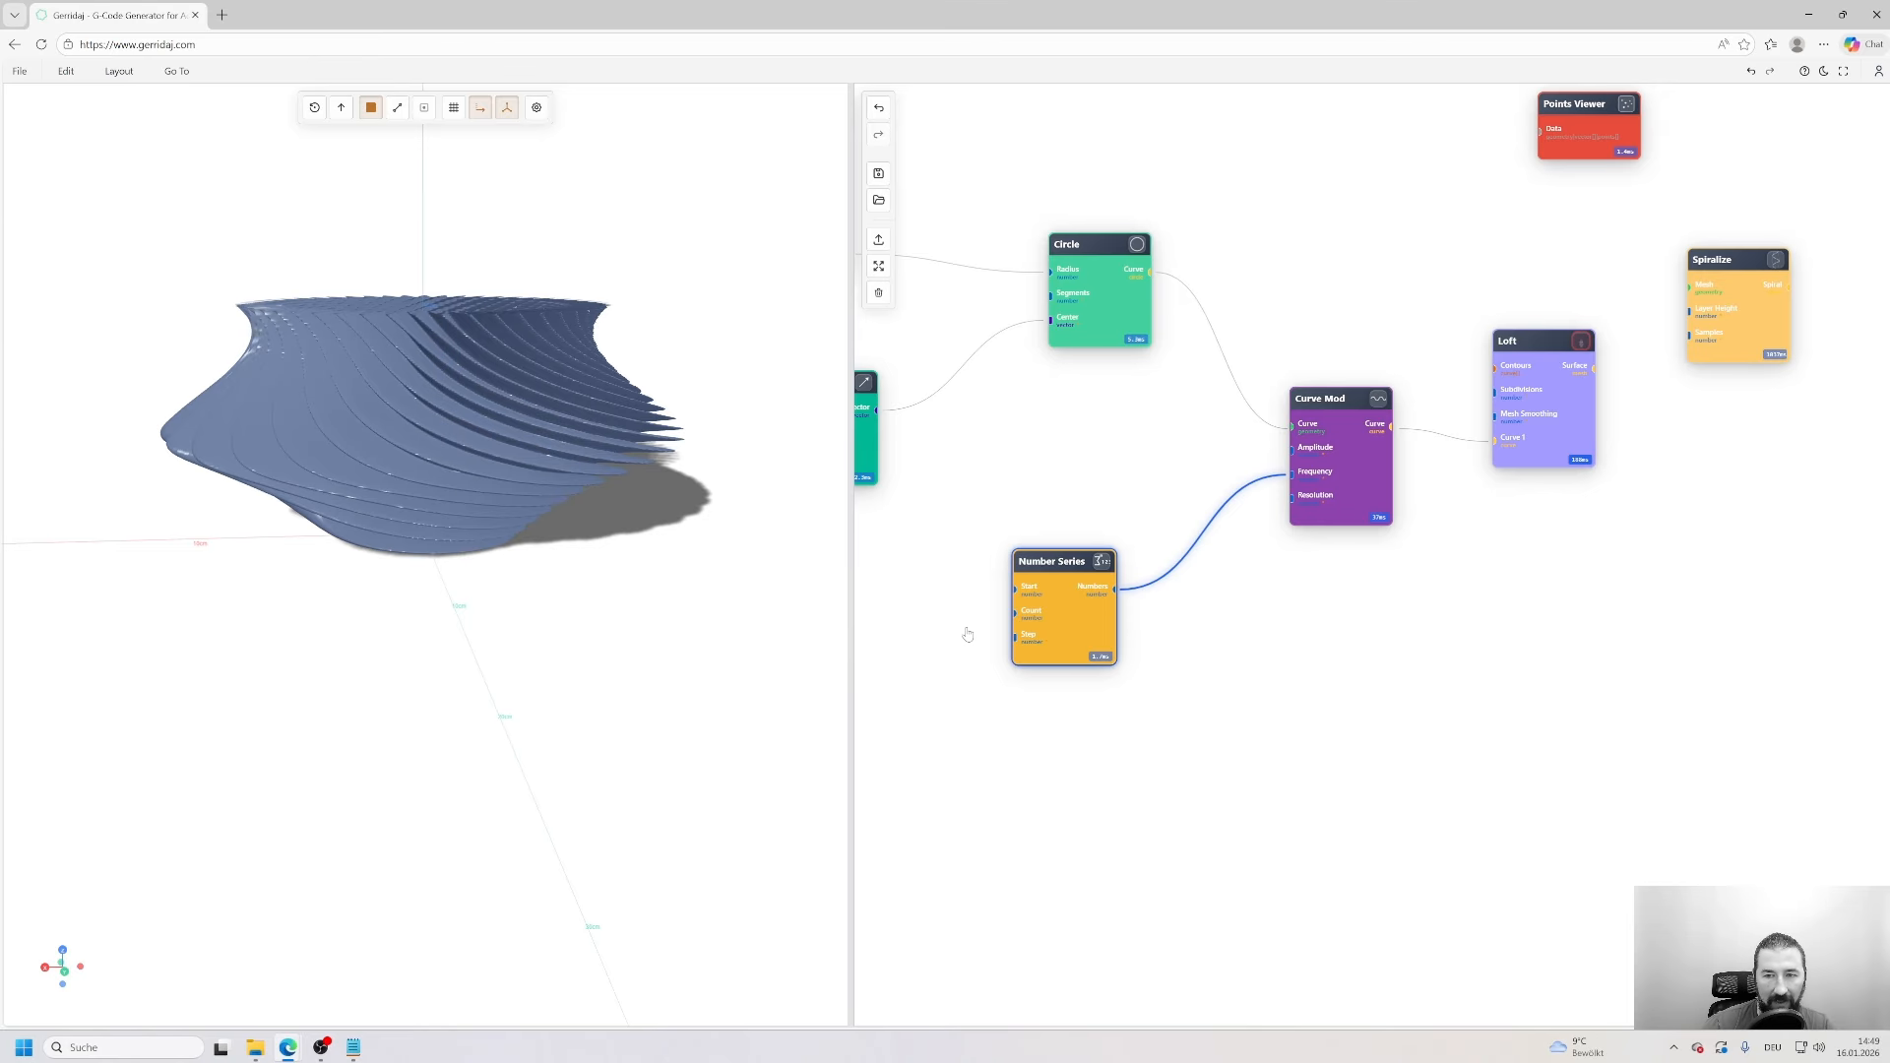
- Disconnect the Number Series from Curve Mod's Frequency input and delete the series node
right_click_drag(1179, 498, 1223, 654)
mouse_move(571, 344)
left_mouse_down()
mouse_move(612, 470)
mouse_move(604, 257)
mouse_move(603, 419)
left_mouse_up()
left_click_drag(1072, 569, 1456, 695)
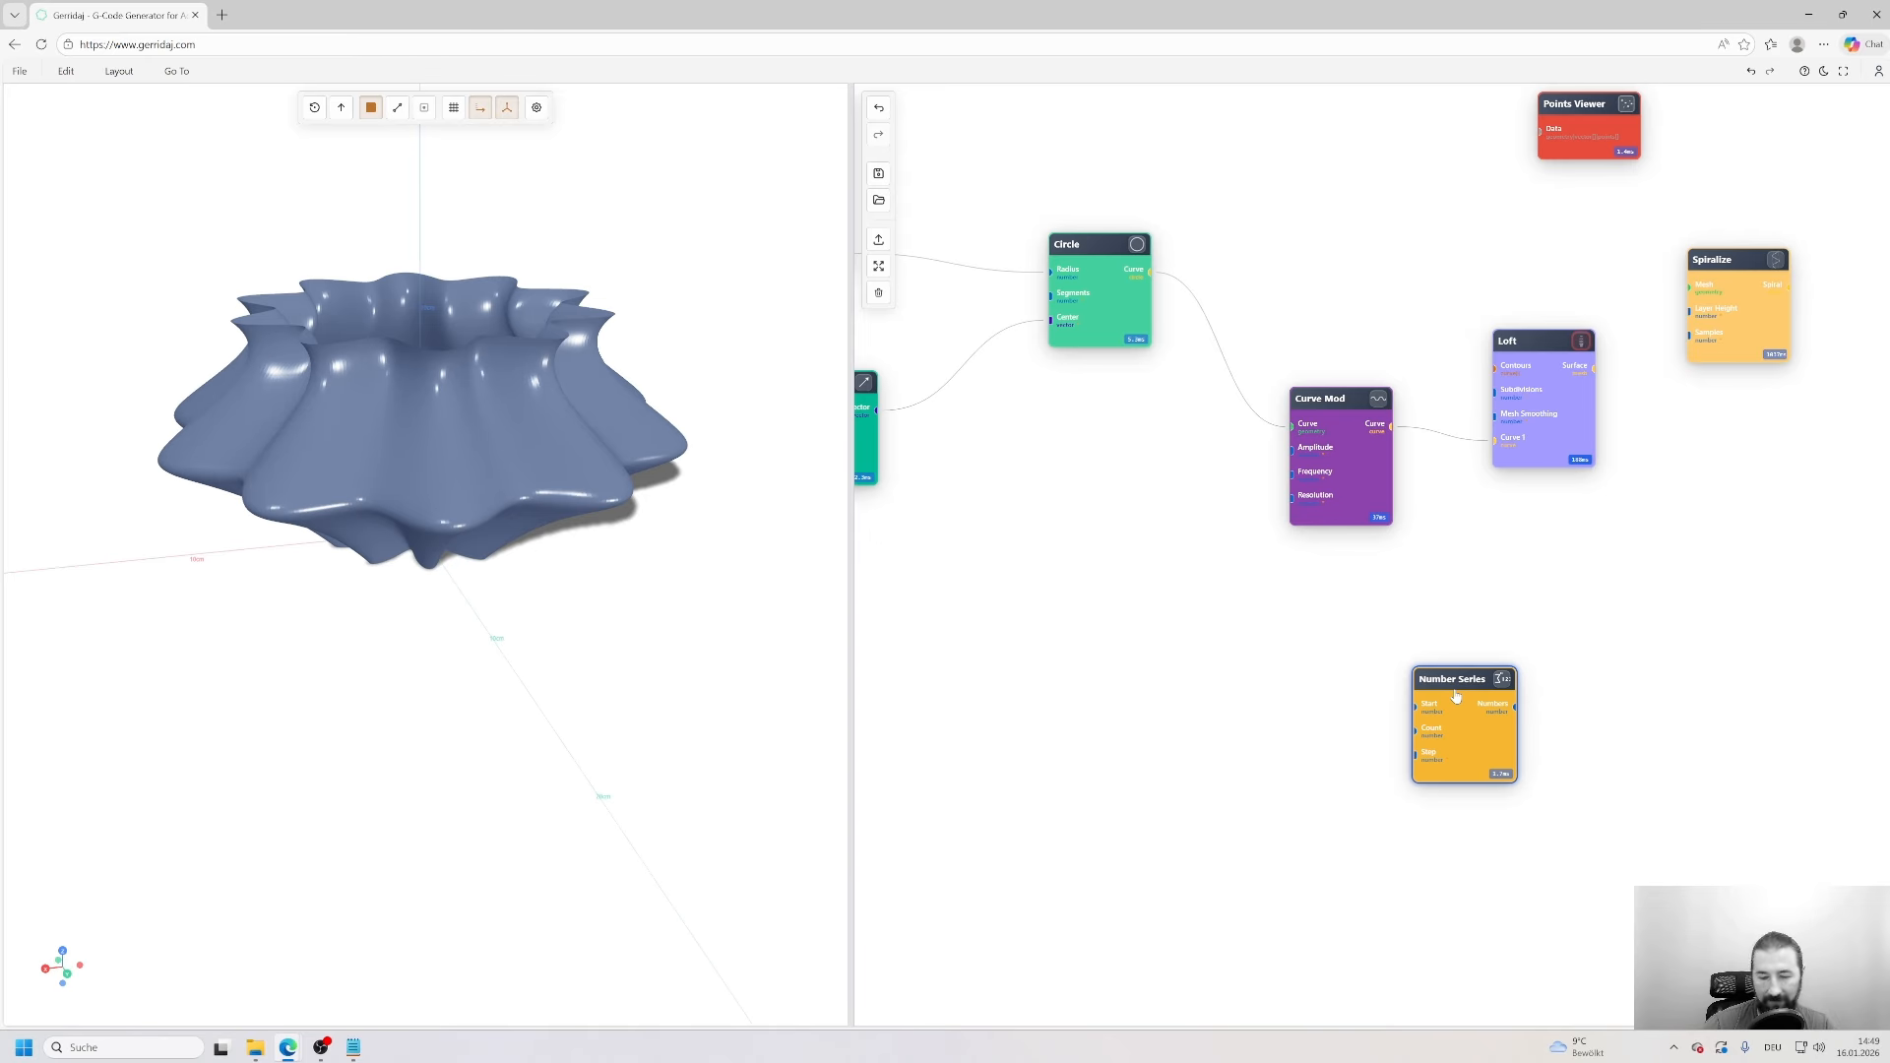
key("Delete")
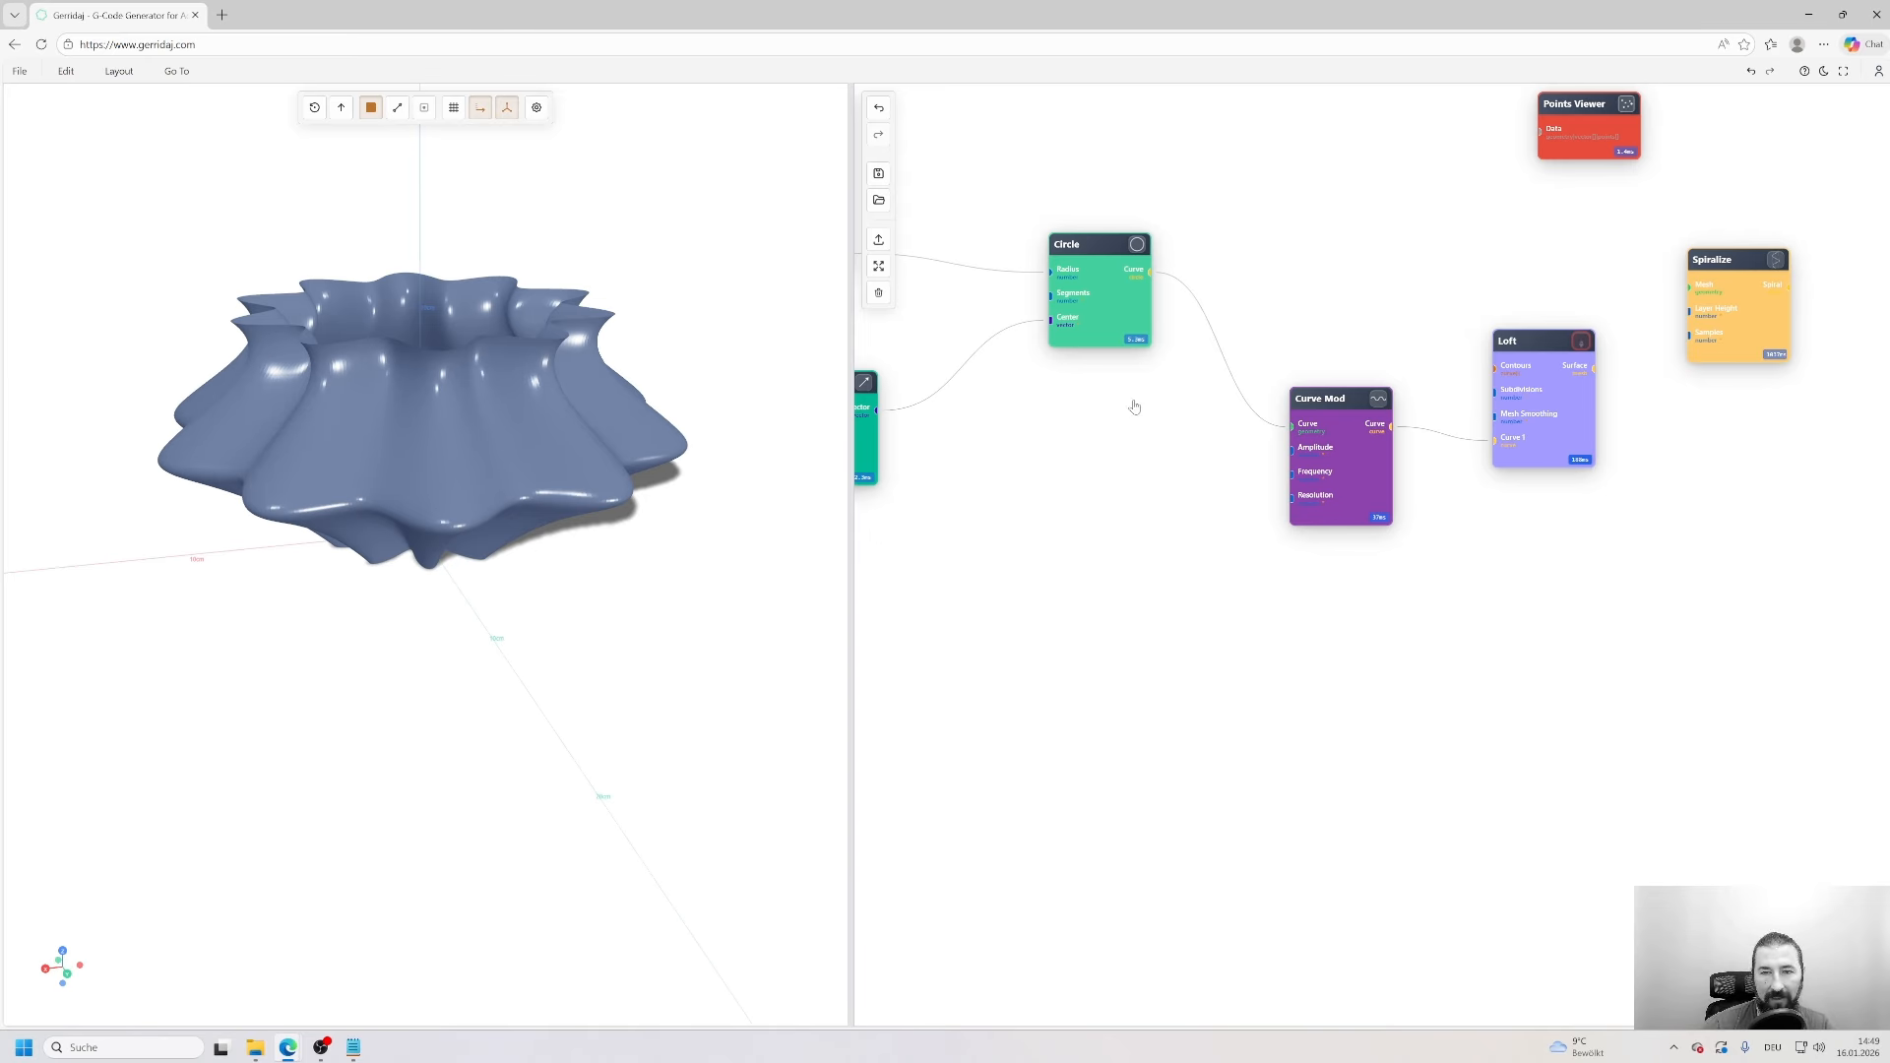
- Spread the Circle, Curve Mod and Loft nodes apart to make room between Circle and Curve Mod
left_click_drag(1118, 310, 987, 329)
left_click_drag(1320, 404, 1375, 315)
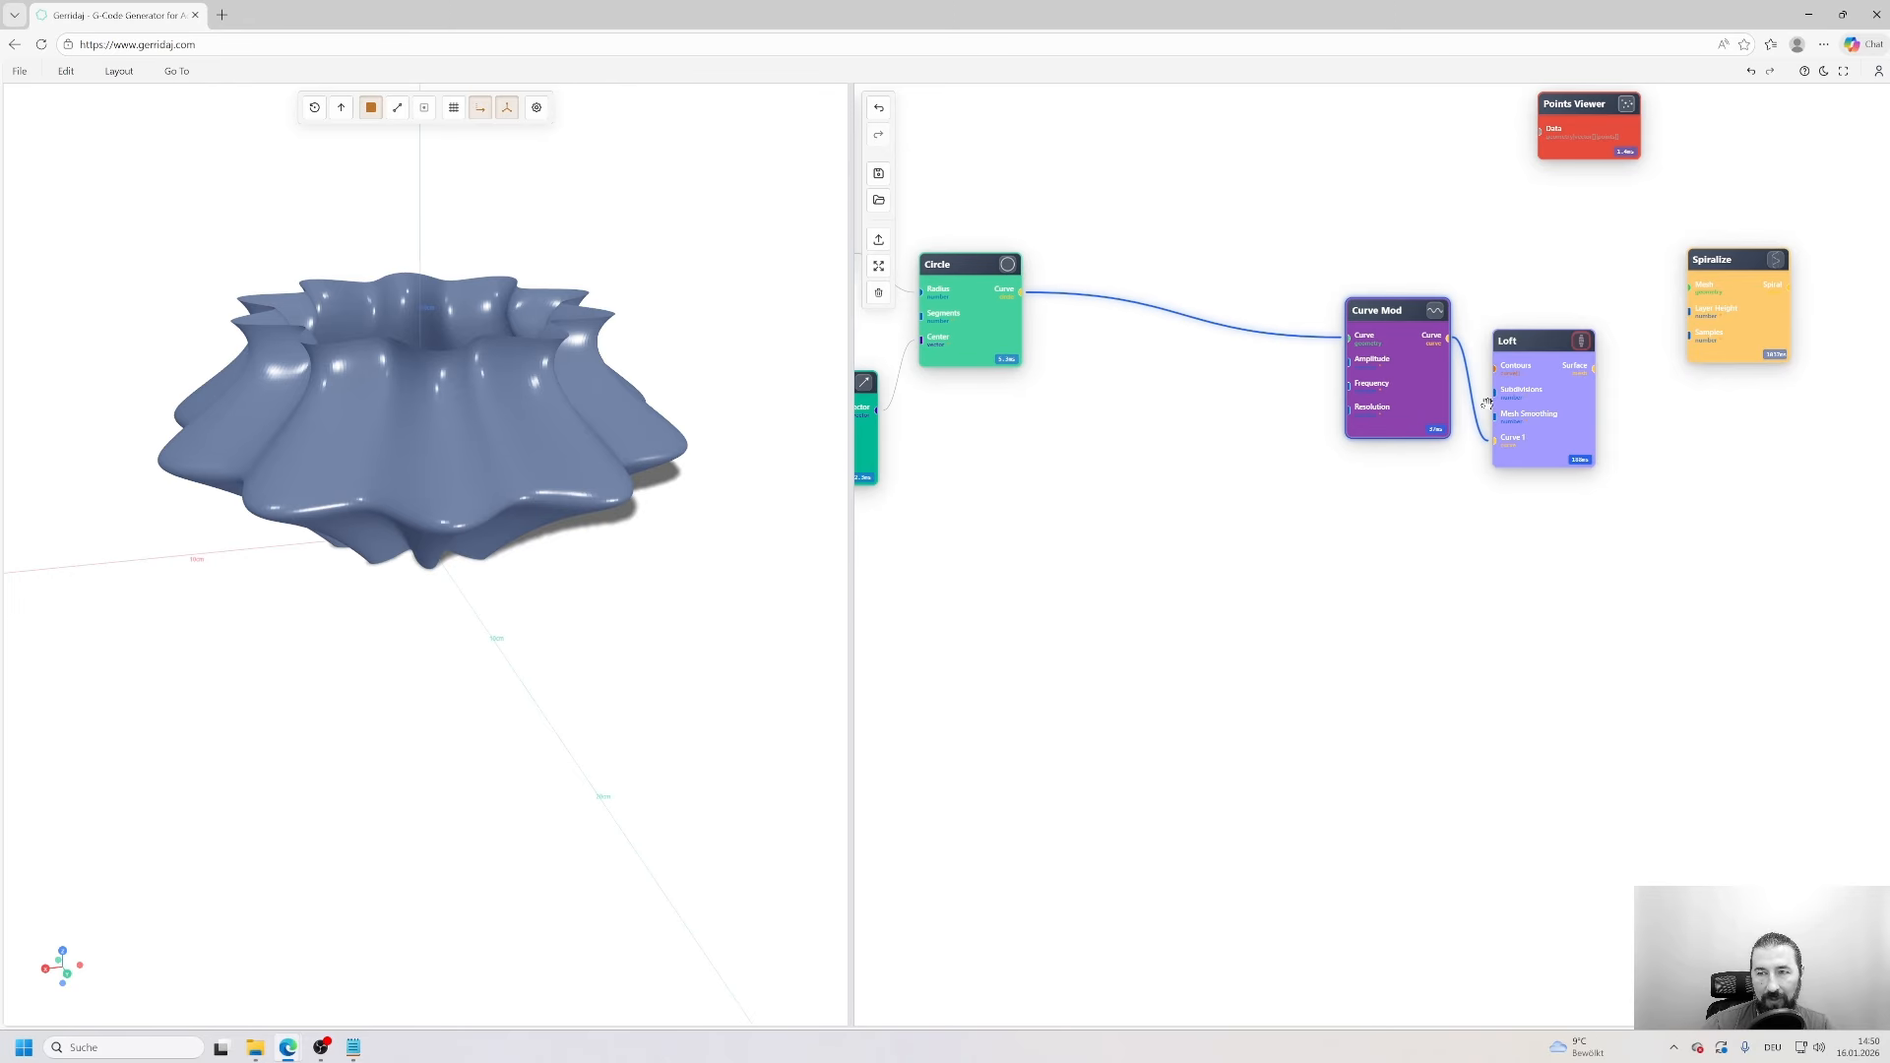
left_click_drag(1531, 342, 1585, 335)
- Insert a Rotate node into the link between Circle and Curve Mod and lower it slightly
left_click(1155, 315)
right_click(1155, 315)
left_click(1196, 331)
type("rot")
left_click(1224, 395)
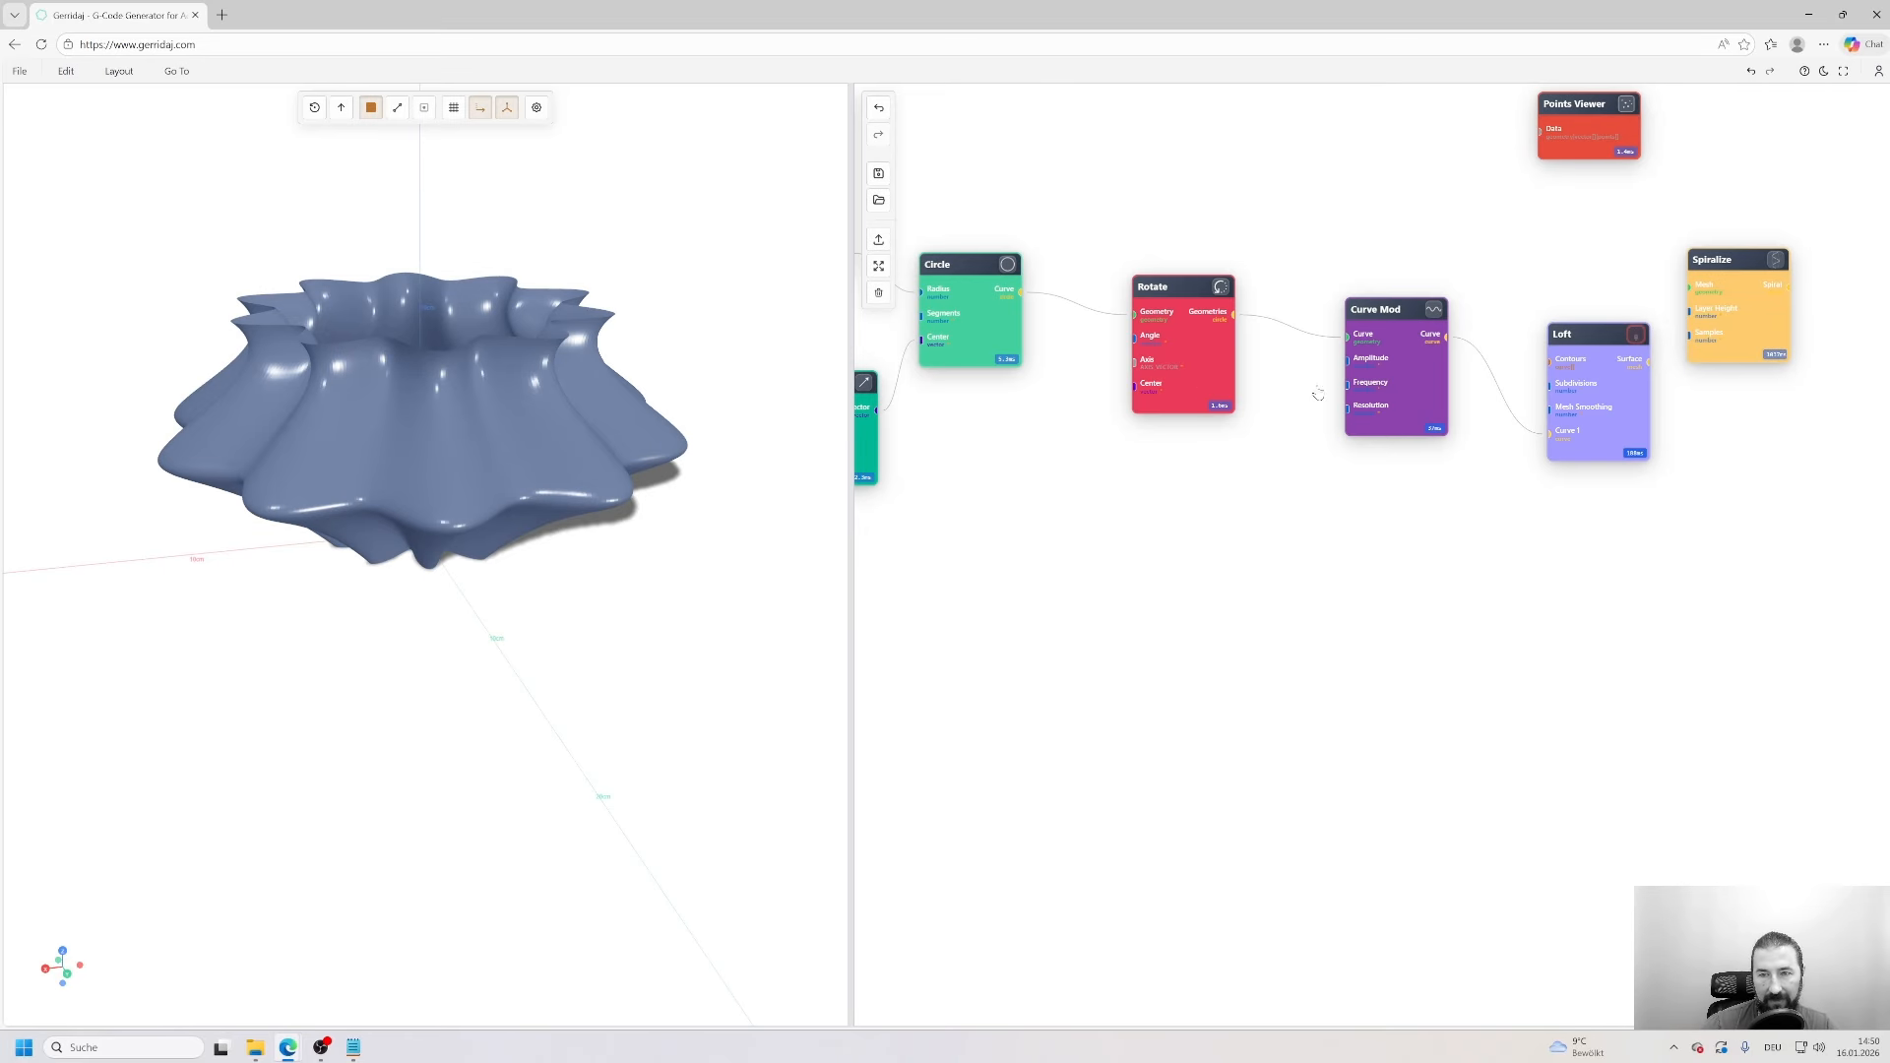
left_click_drag(1192, 363, 1211, 409)
- Add a Number slider below the Vector node, connect it to Rotate's Angle input and try changing its value
left_click_drag(1135, 643, 1362, 652)
double_click(986, 653)
type("nu")
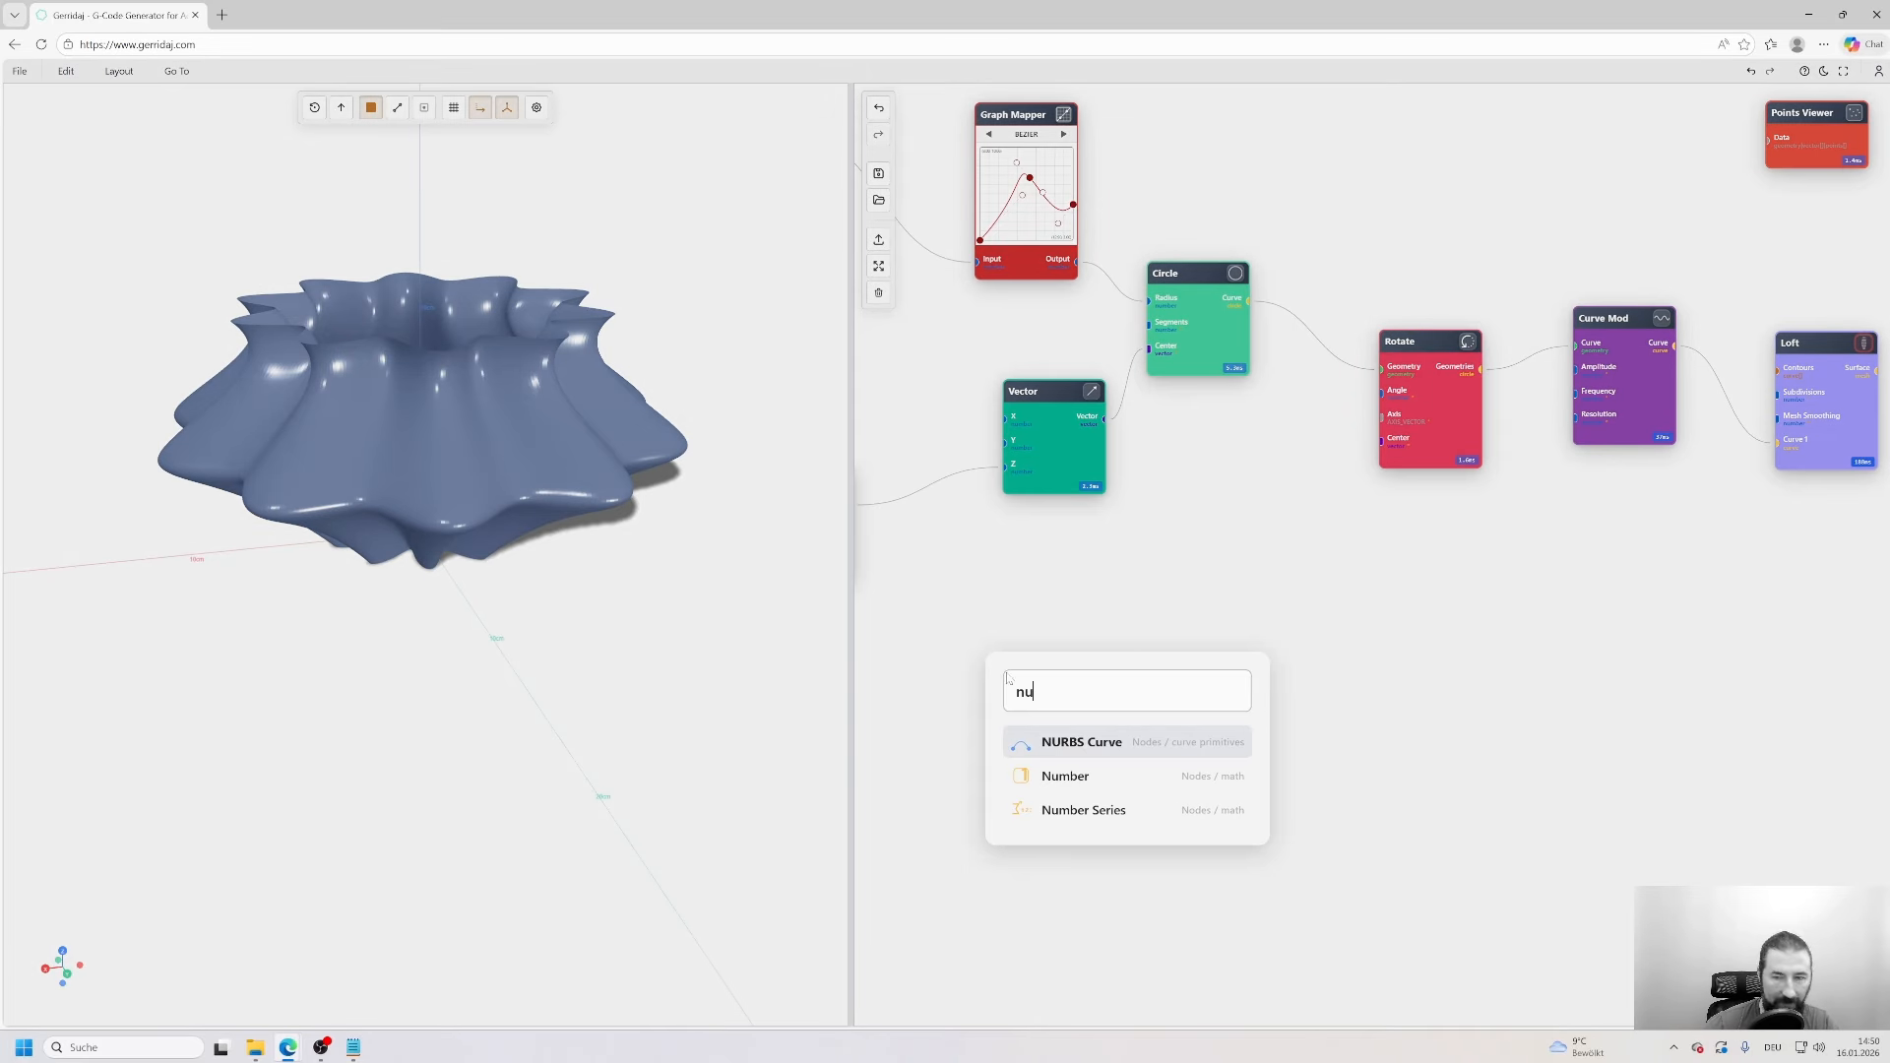
left_click(1087, 774)
left_click_drag(1183, 670, 1383, 392)
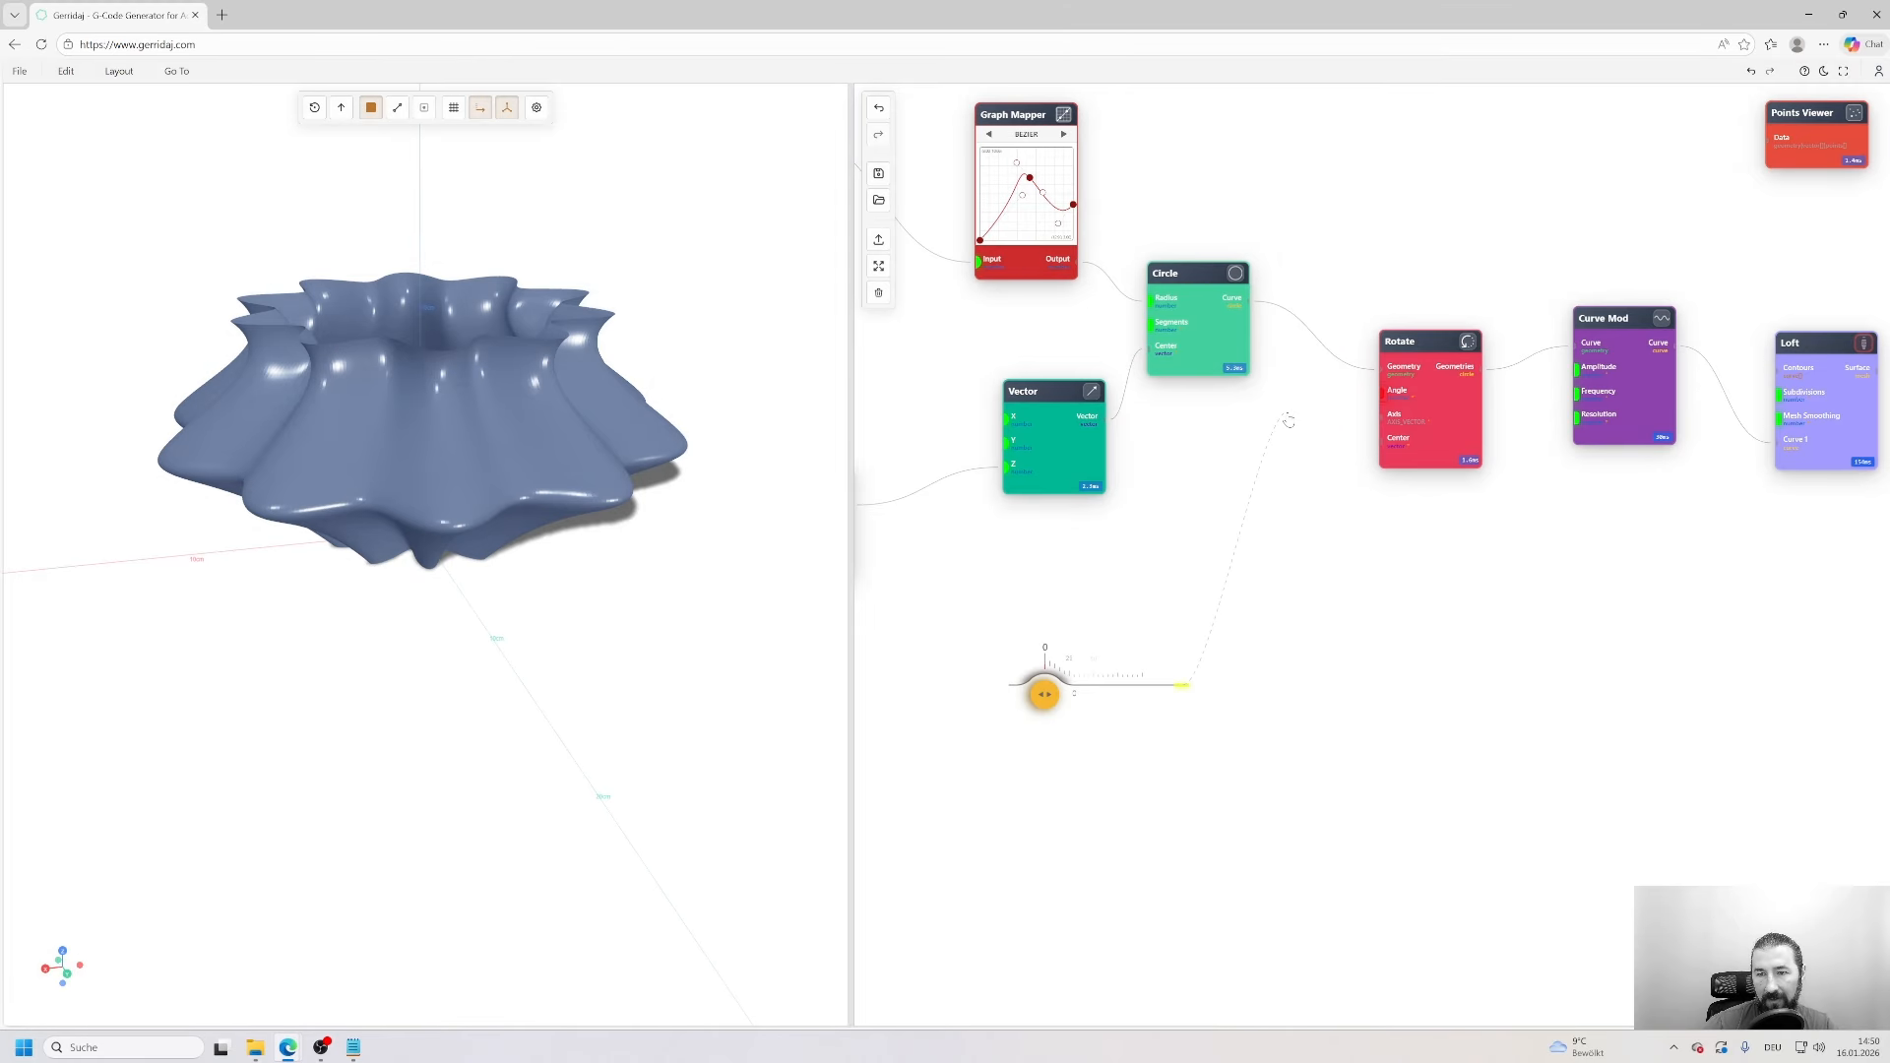
left_click_drag(1045, 694, 1044, 732)
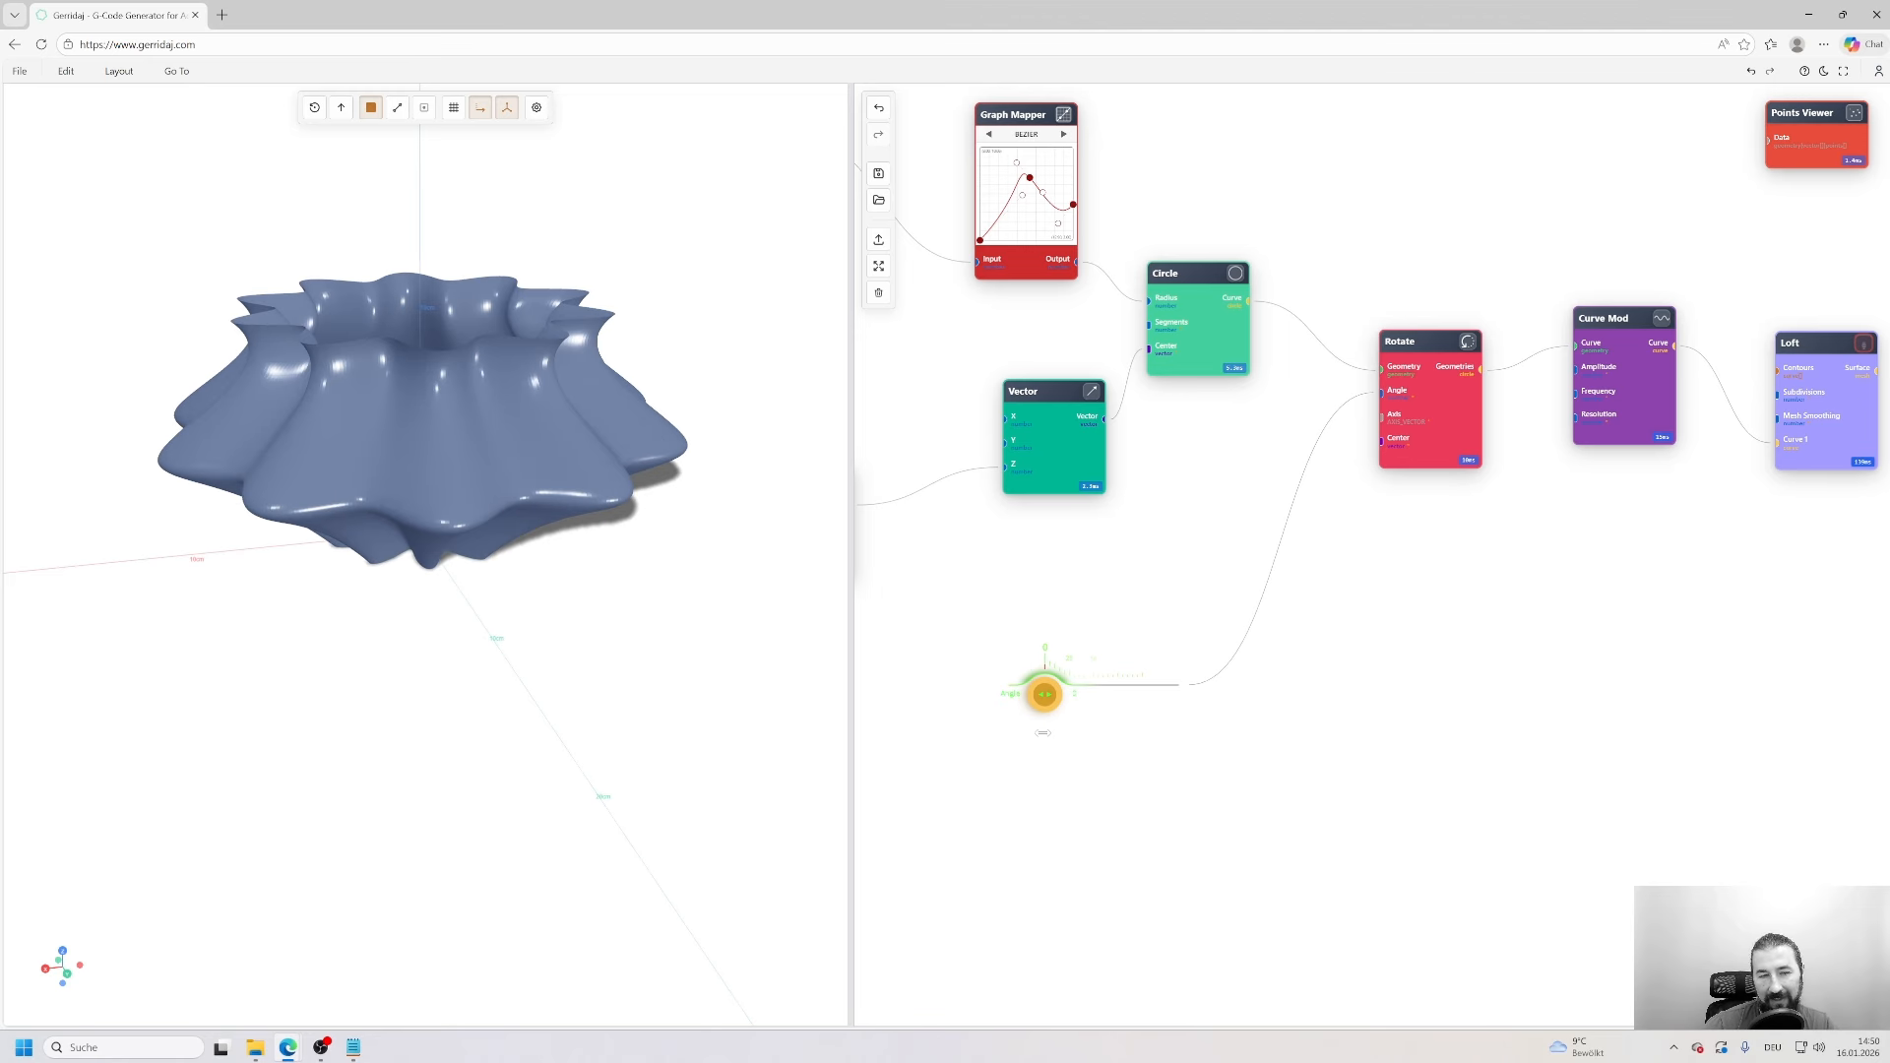
- Replace the Number slider with a Number Series node below the Vector node
left_click(1093, 675)
key("Delete")
double_click(1094, 670)
type("nu")
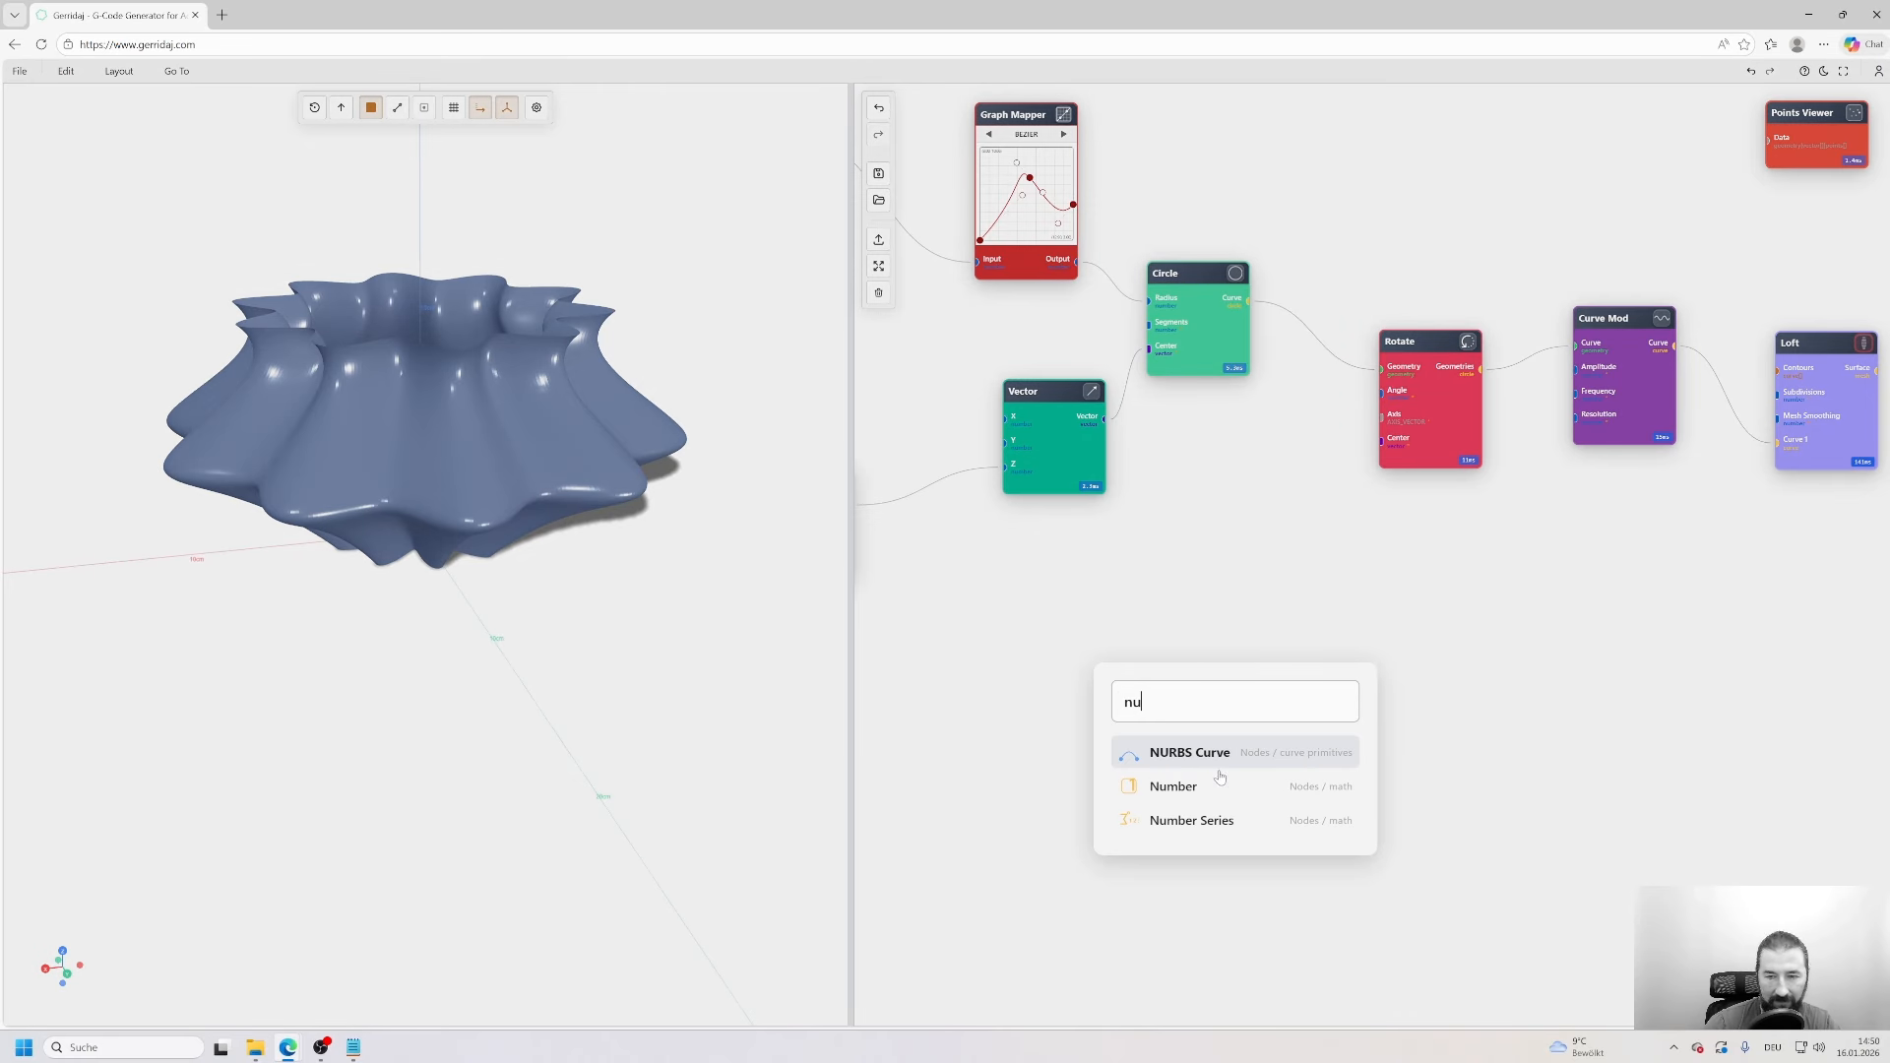
left_click(1219, 819)
left_click(1032, 645)
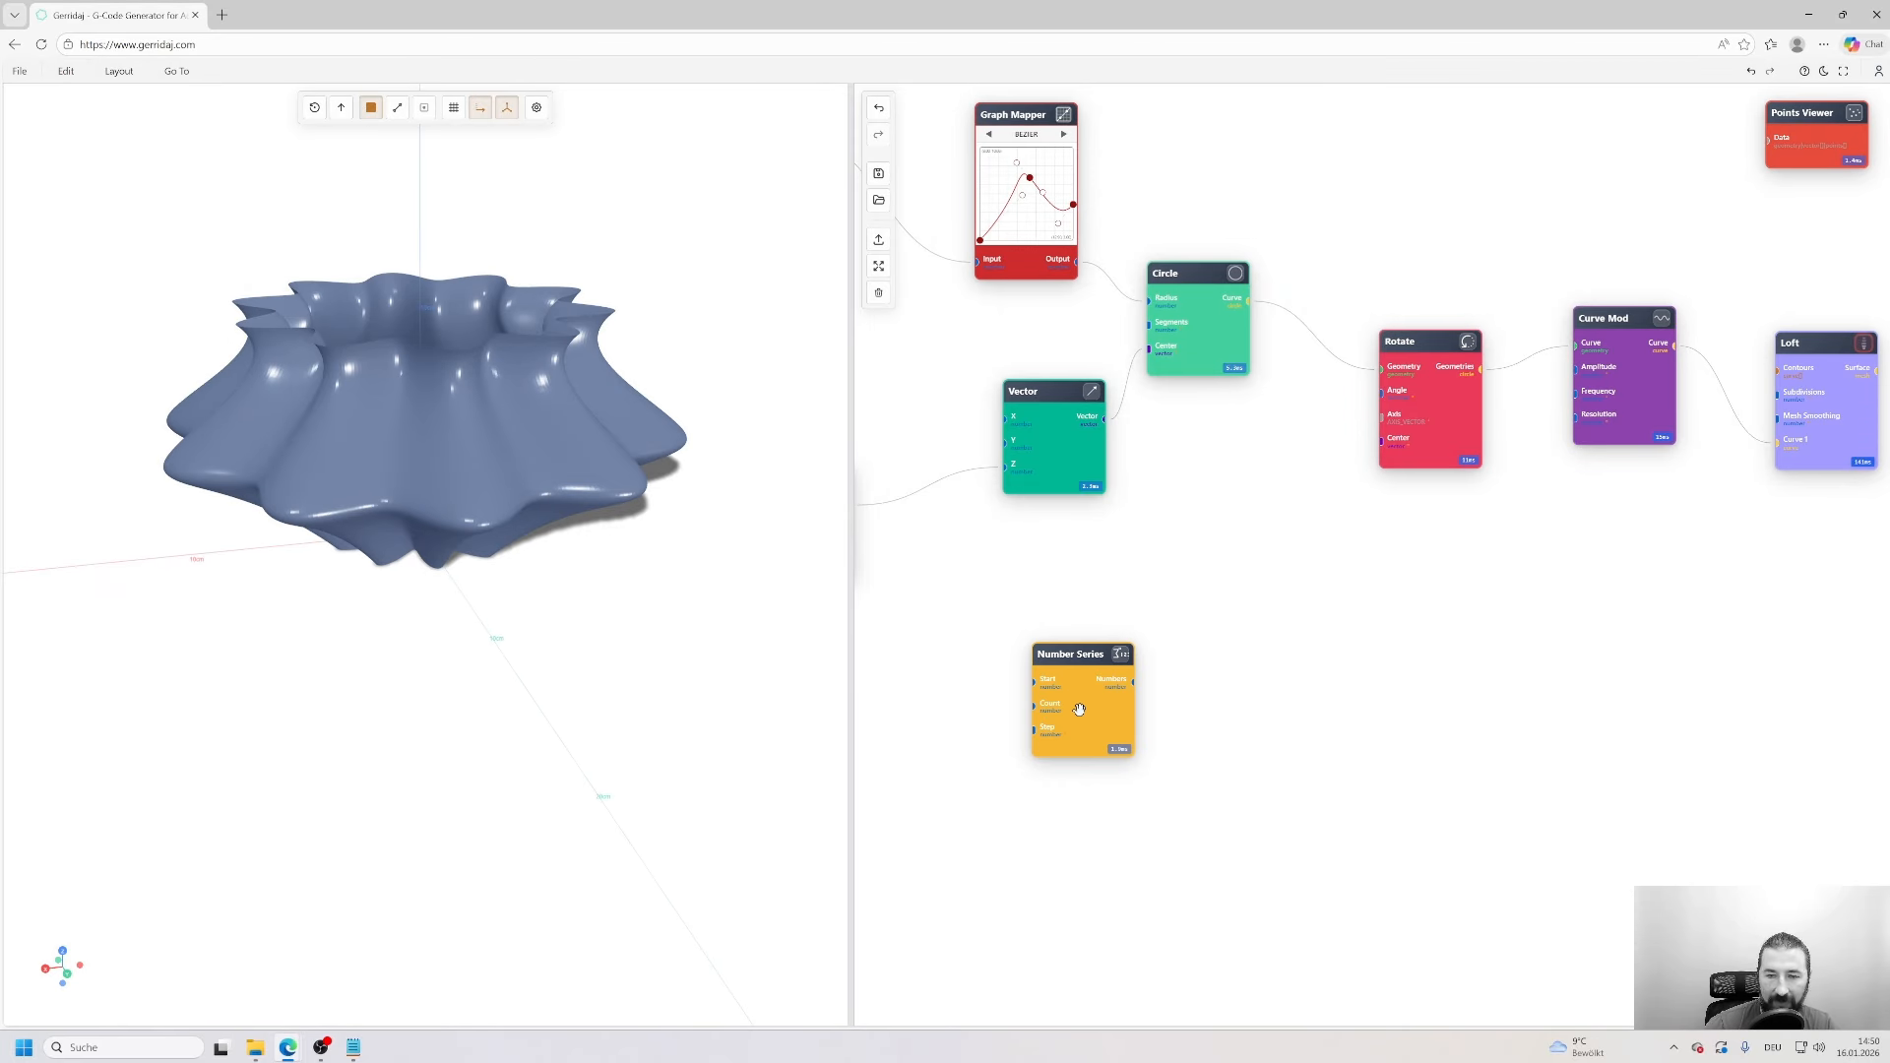
- Set the Number Series' start value to 0, connect it to Rotate's Angle input and inspect the twisted vase
double_click(1079, 709)
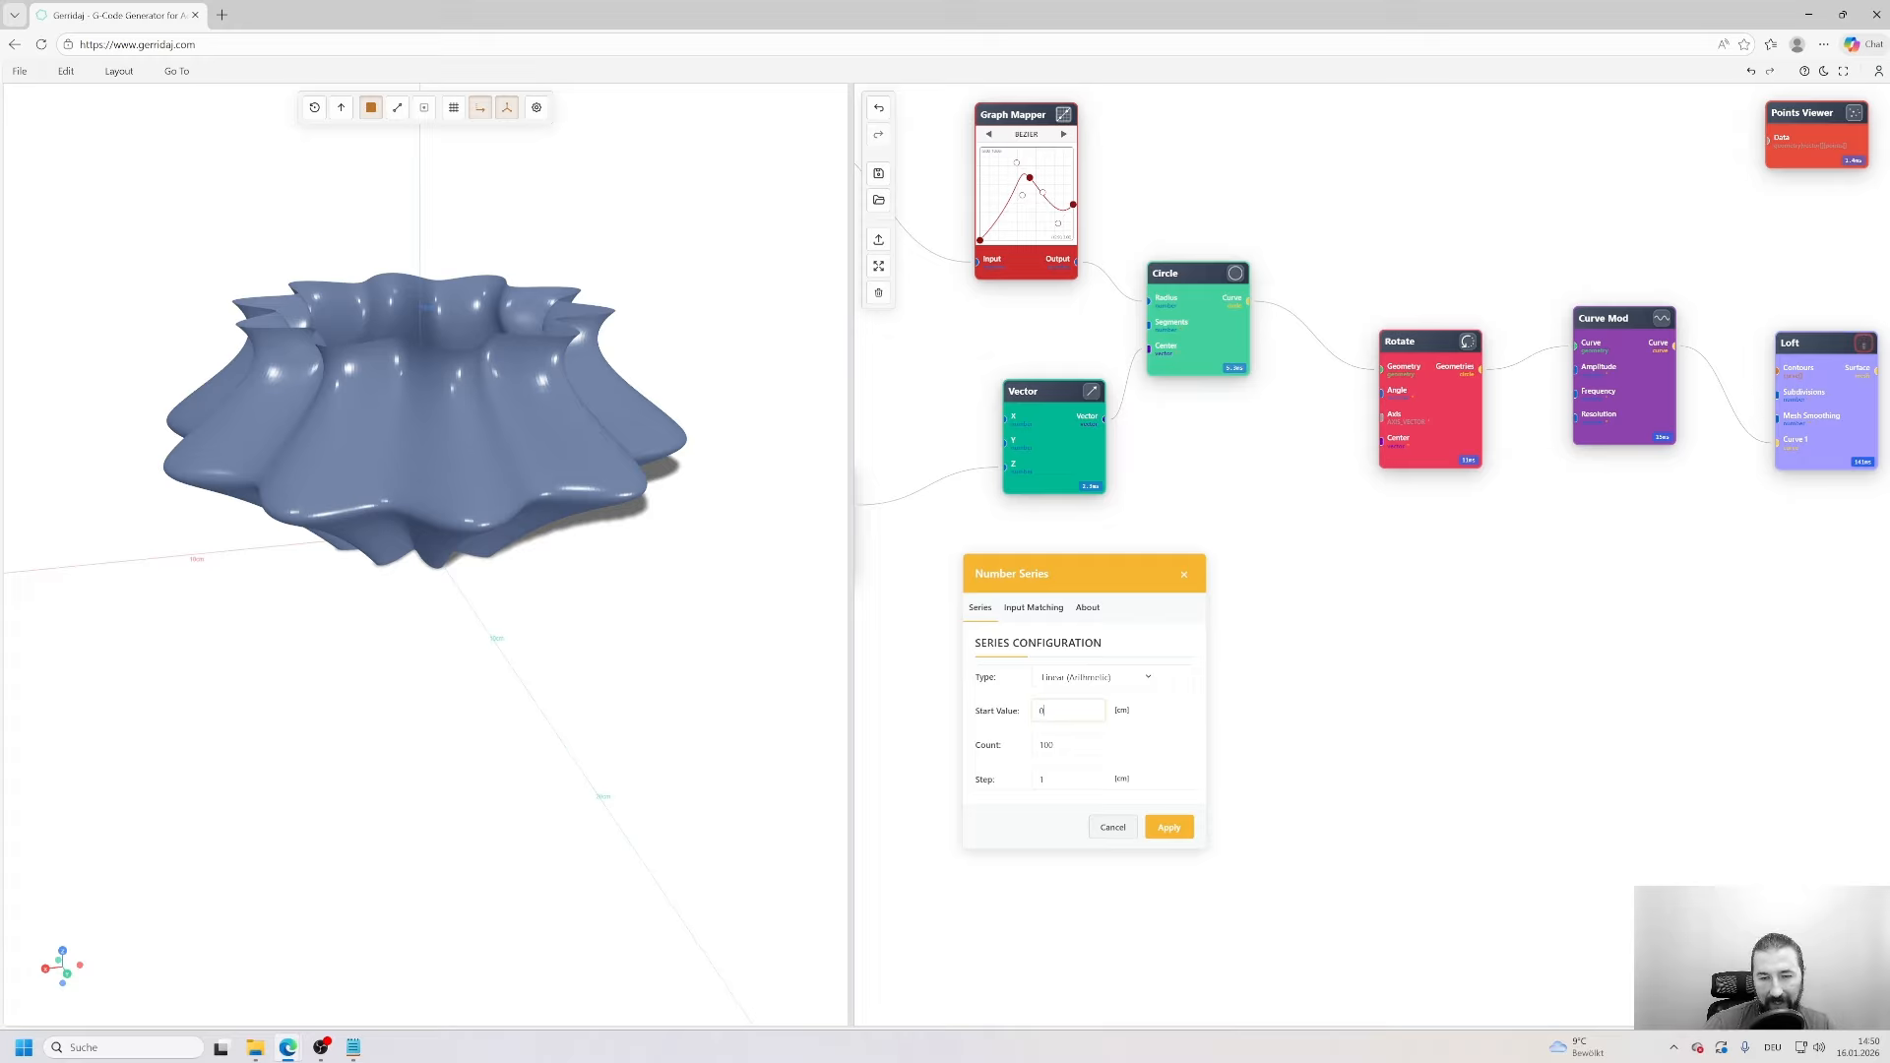
left_click(1176, 831)
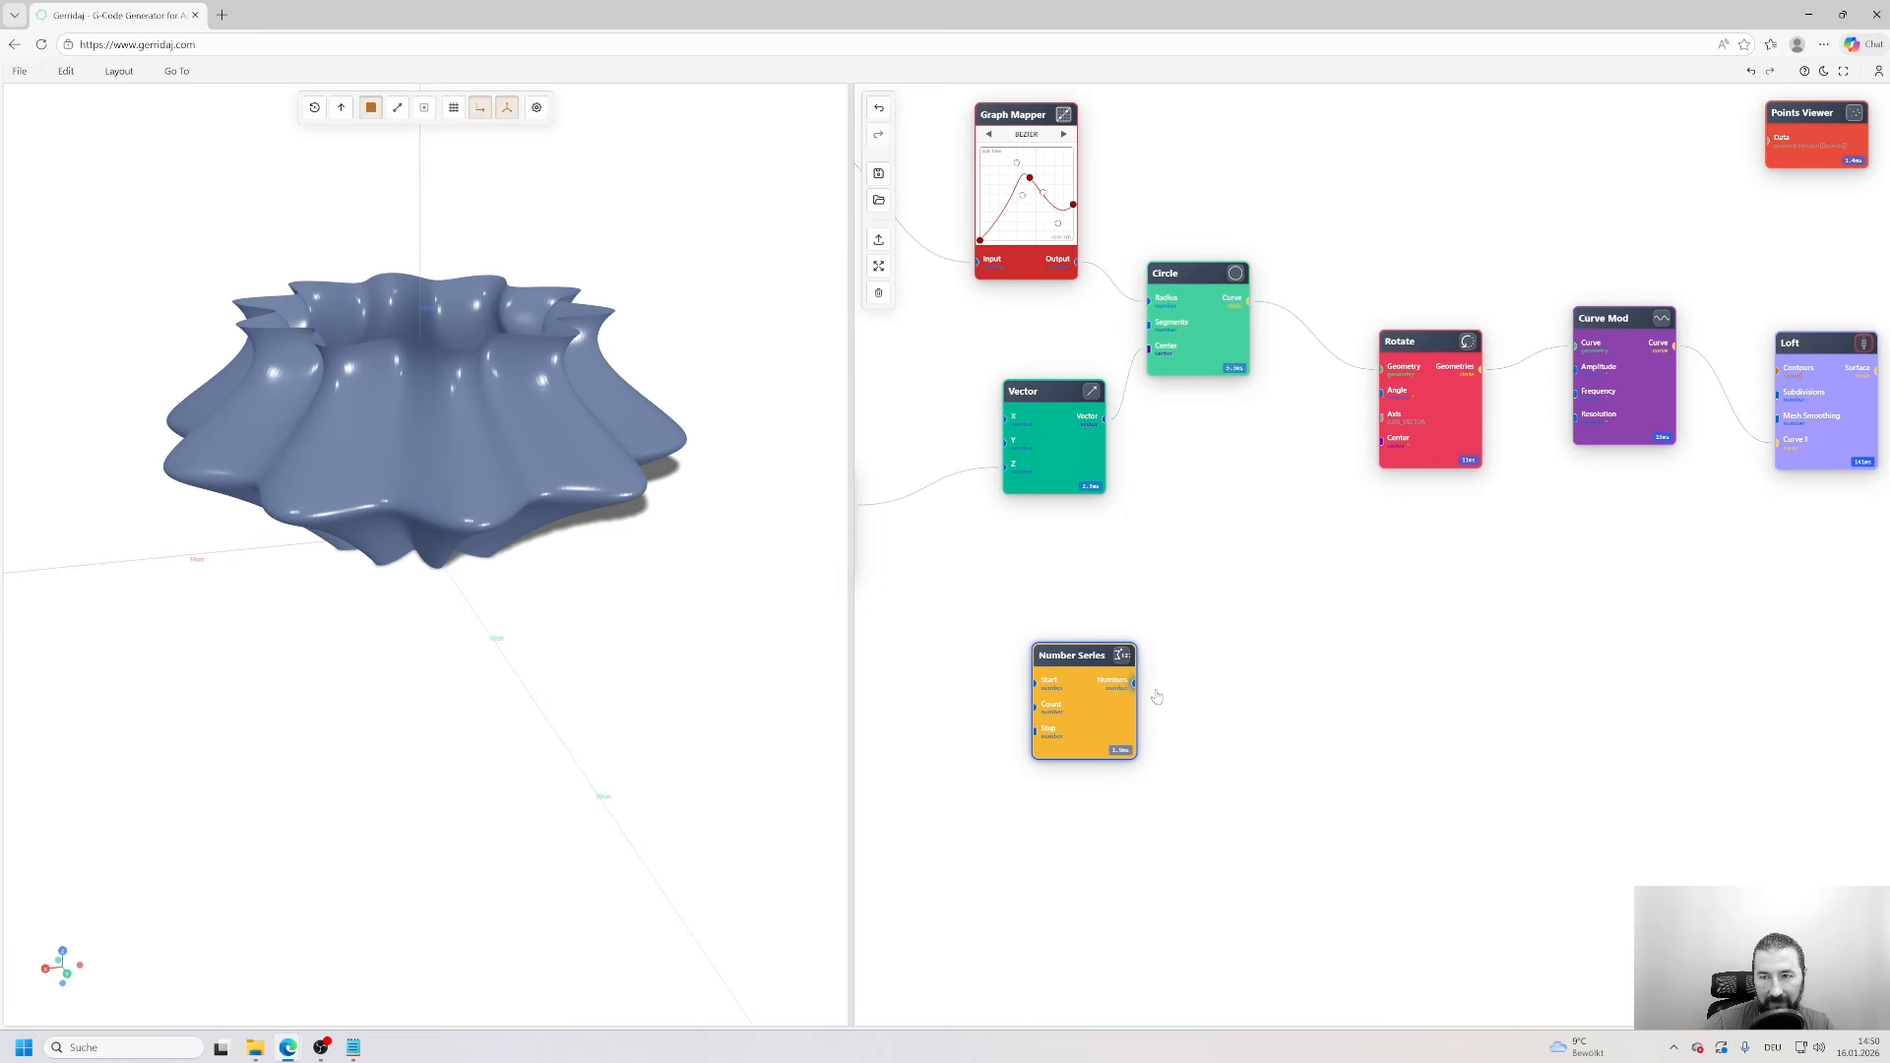
left_click_drag(1134, 682, 1381, 393)
left_click_drag(729, 472, 637, 466)
scroll(1309, 590, "down", 3)
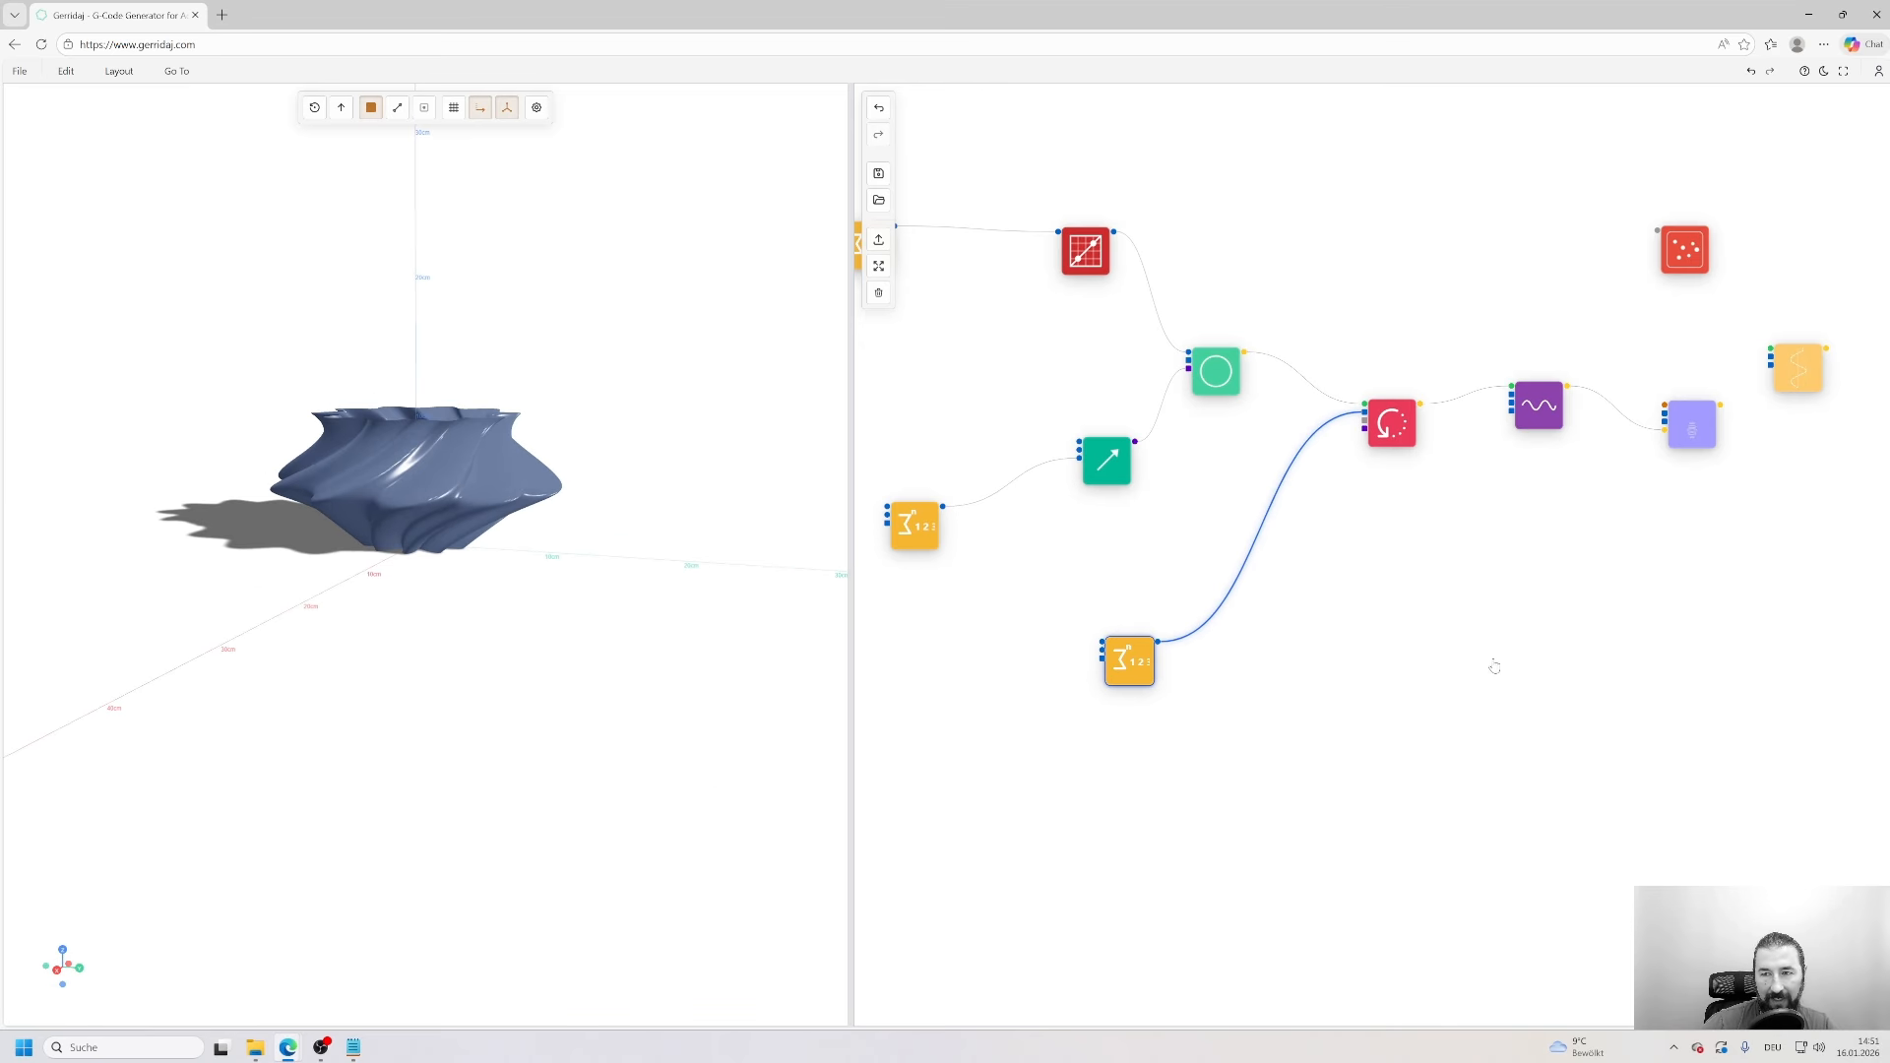
- Move the Spiralize node farther up and to the right of the Loft node and inspect the twisted vase
left_click_drag(1494, 667, 1047, 692)
scroll(1076, 648, "up", 3)
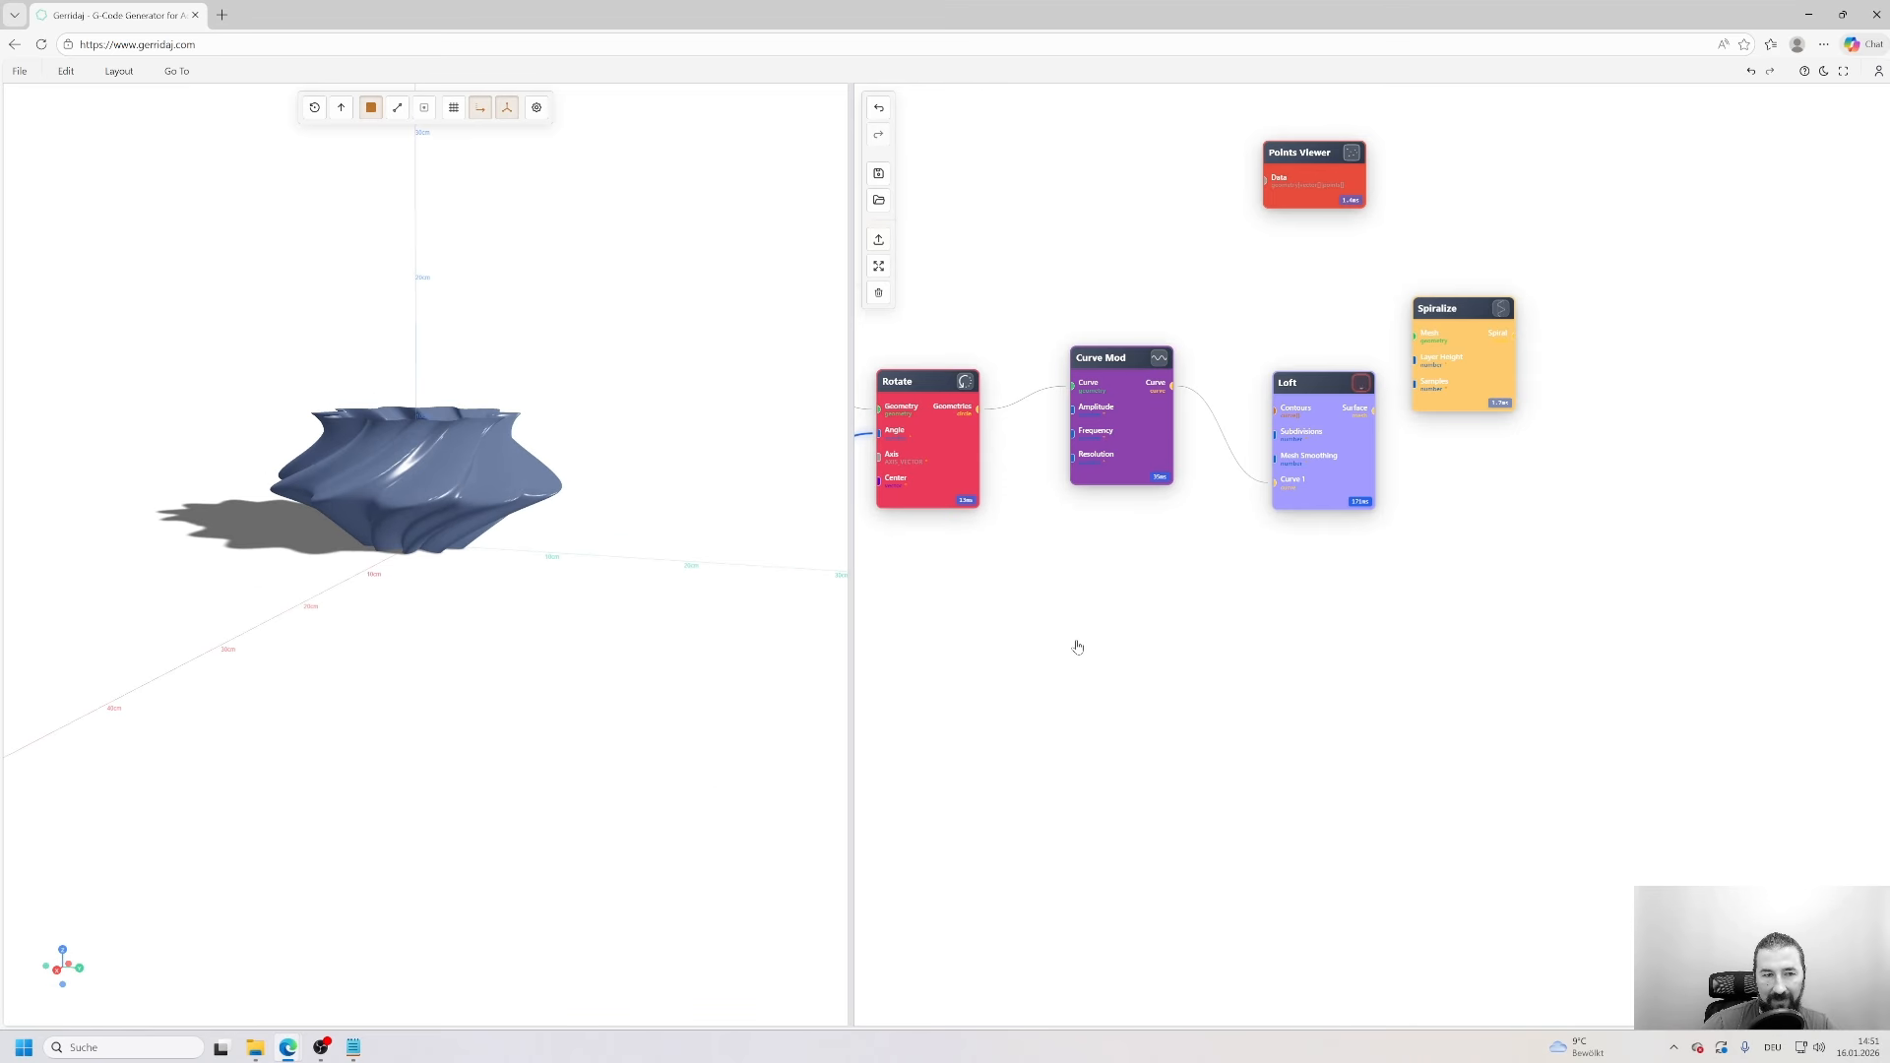
left_click_drag(1262, 691, 984, 768)
scroll(984, 768, "up", 1)
left_click_drag(1295, 382, 1484, 170)
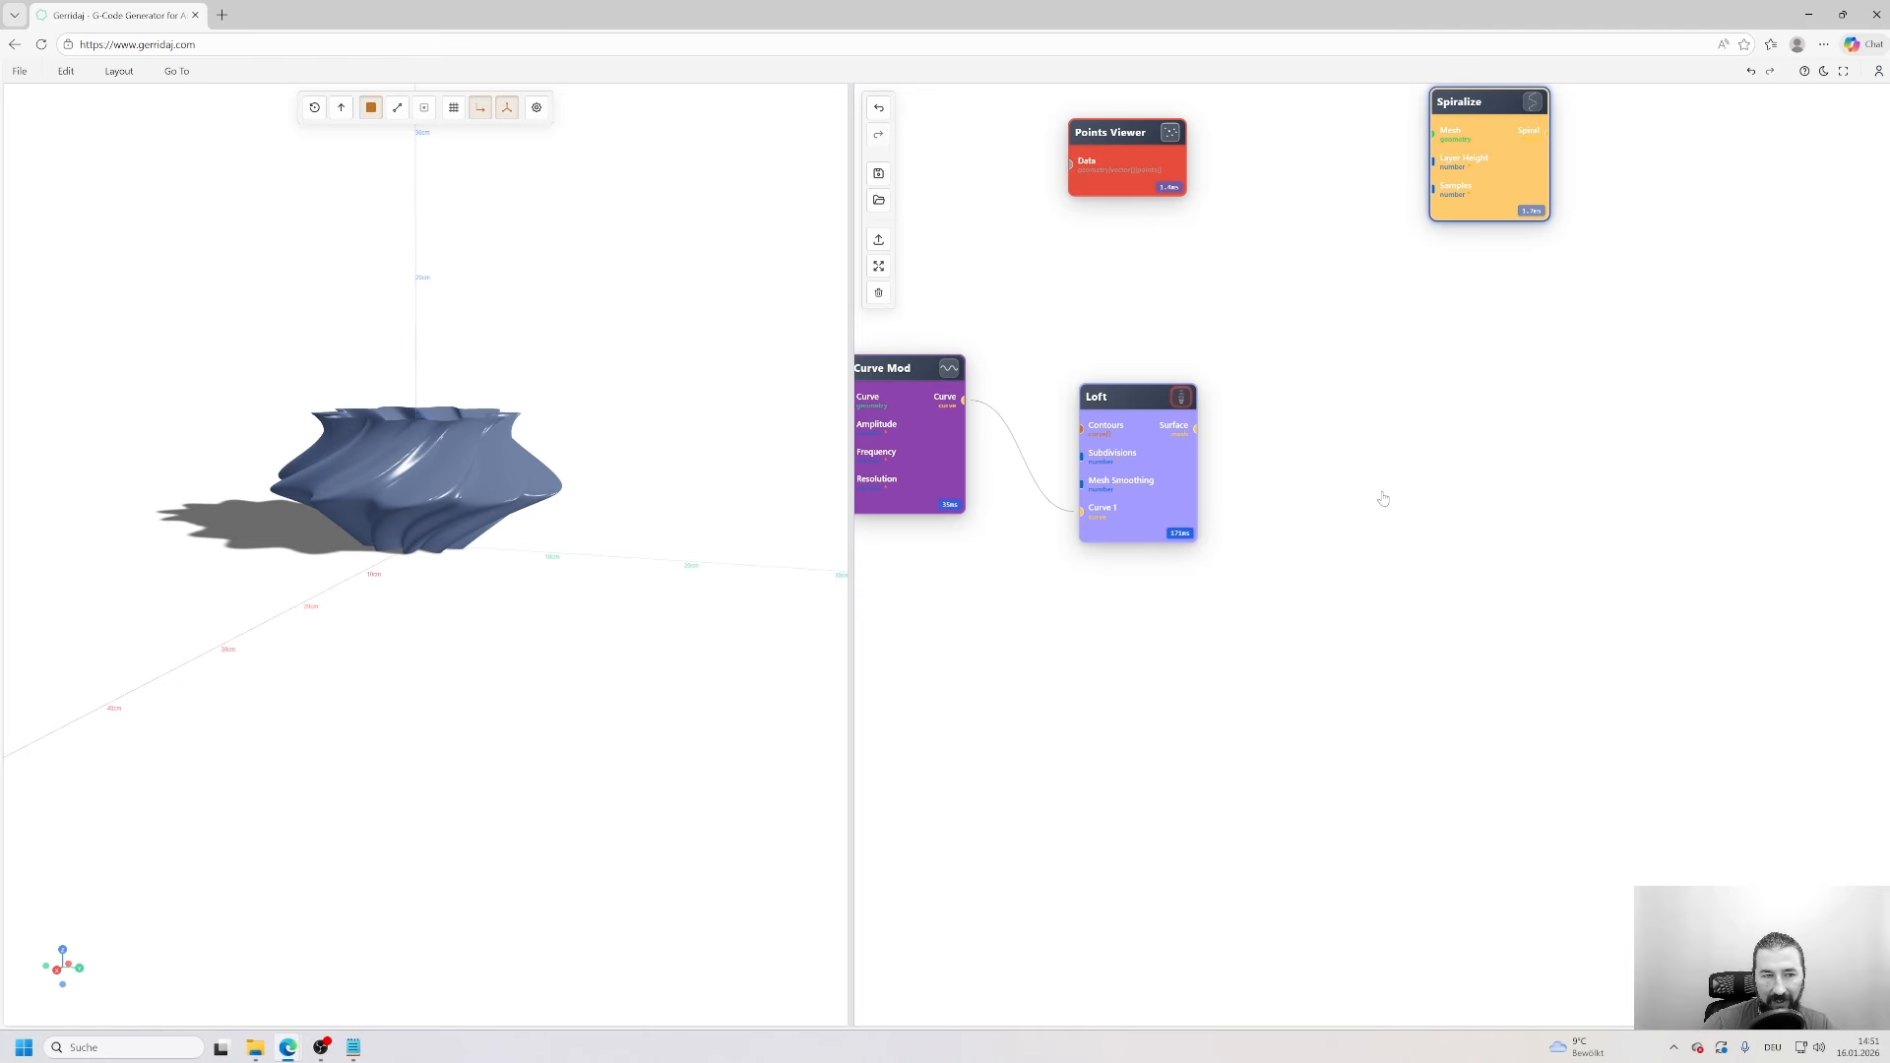
left_click_drag(539, 497, 708, 447)
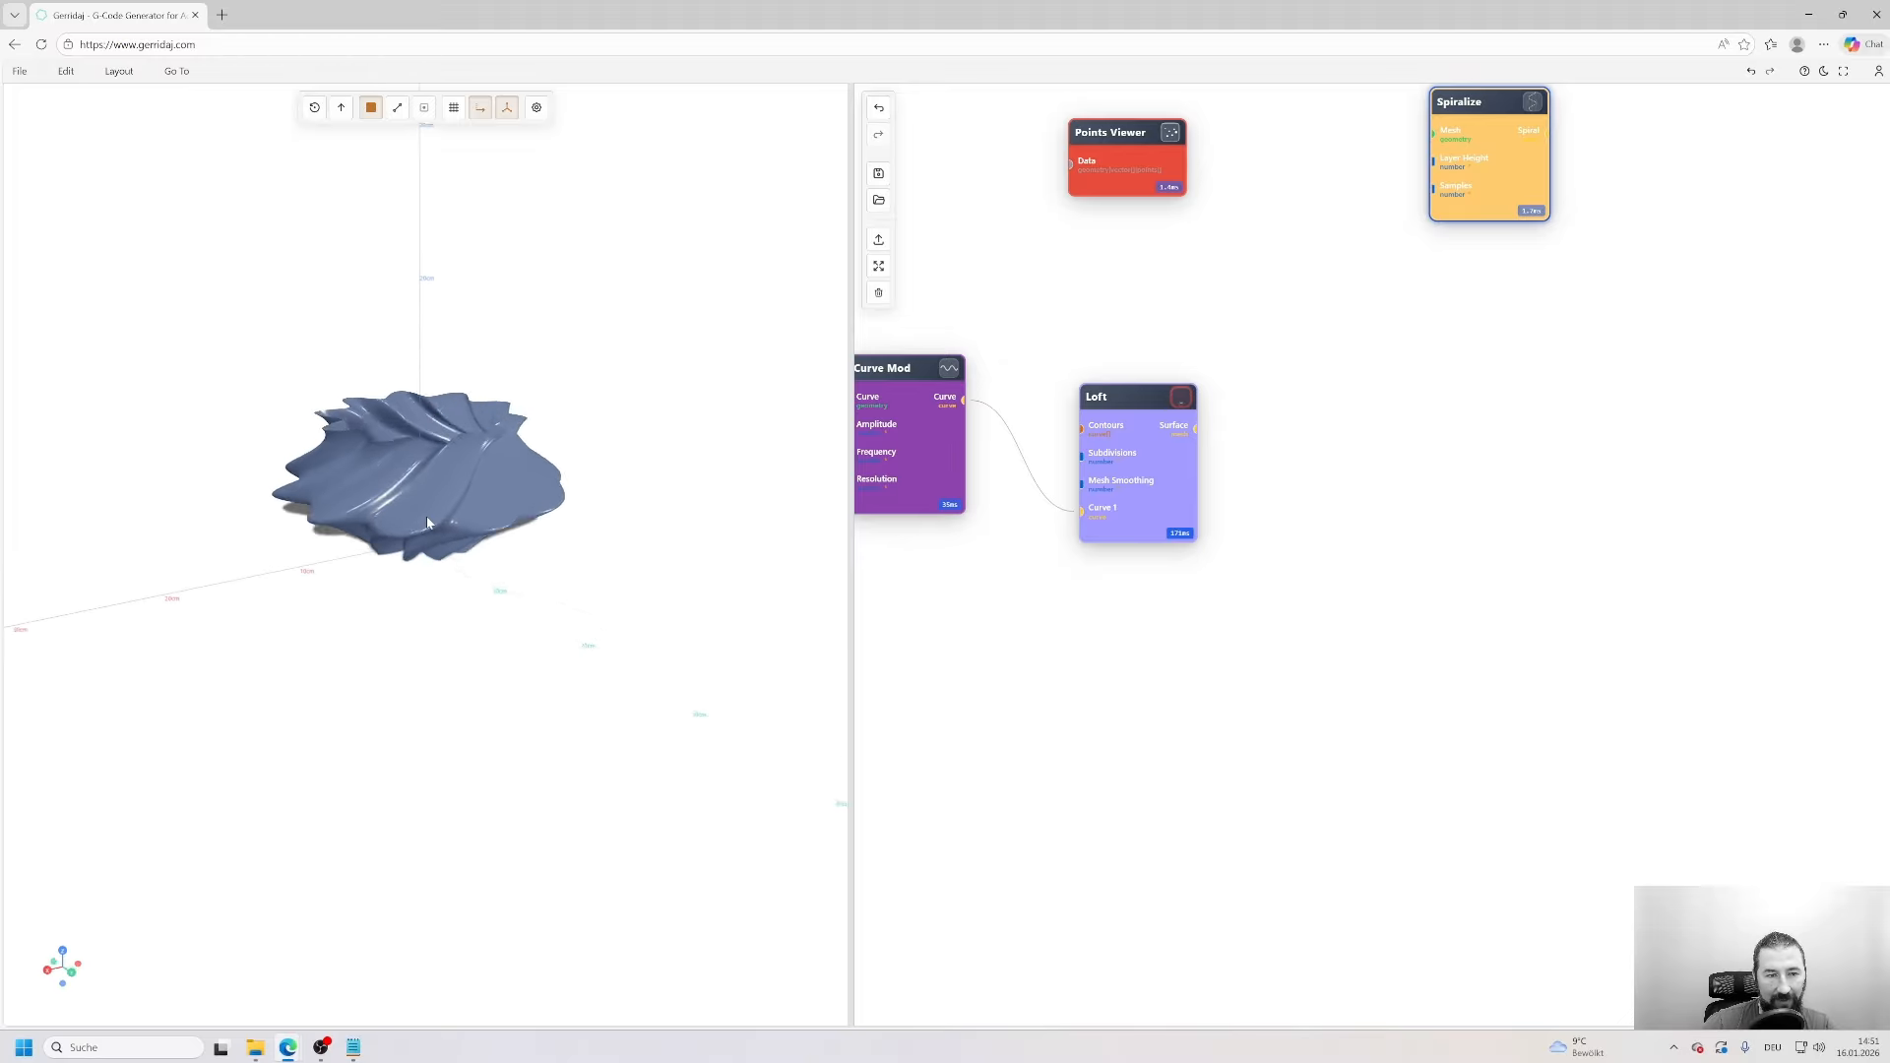
- Add a Twist node to the right of the Loft node and connect Loft's Surface output to its Mesh input
double_click(1360, 418)
type("twis")
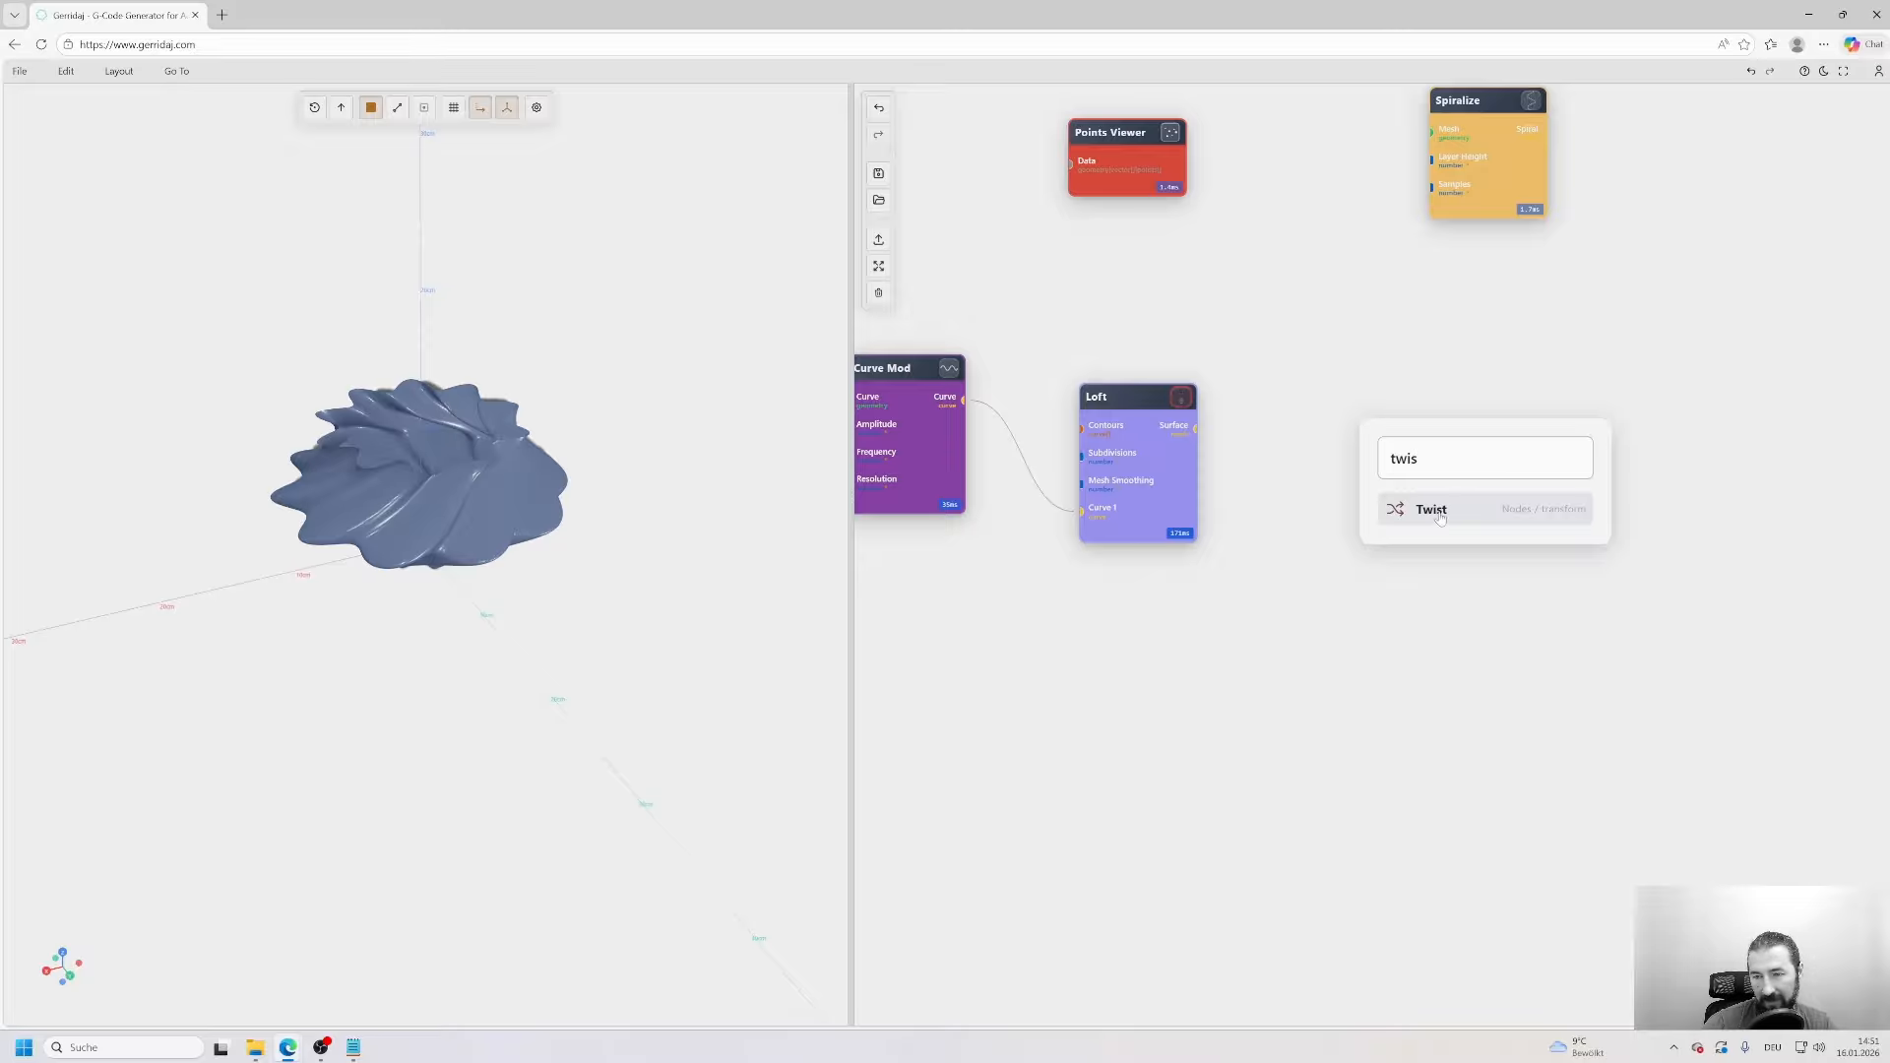
key("Return")
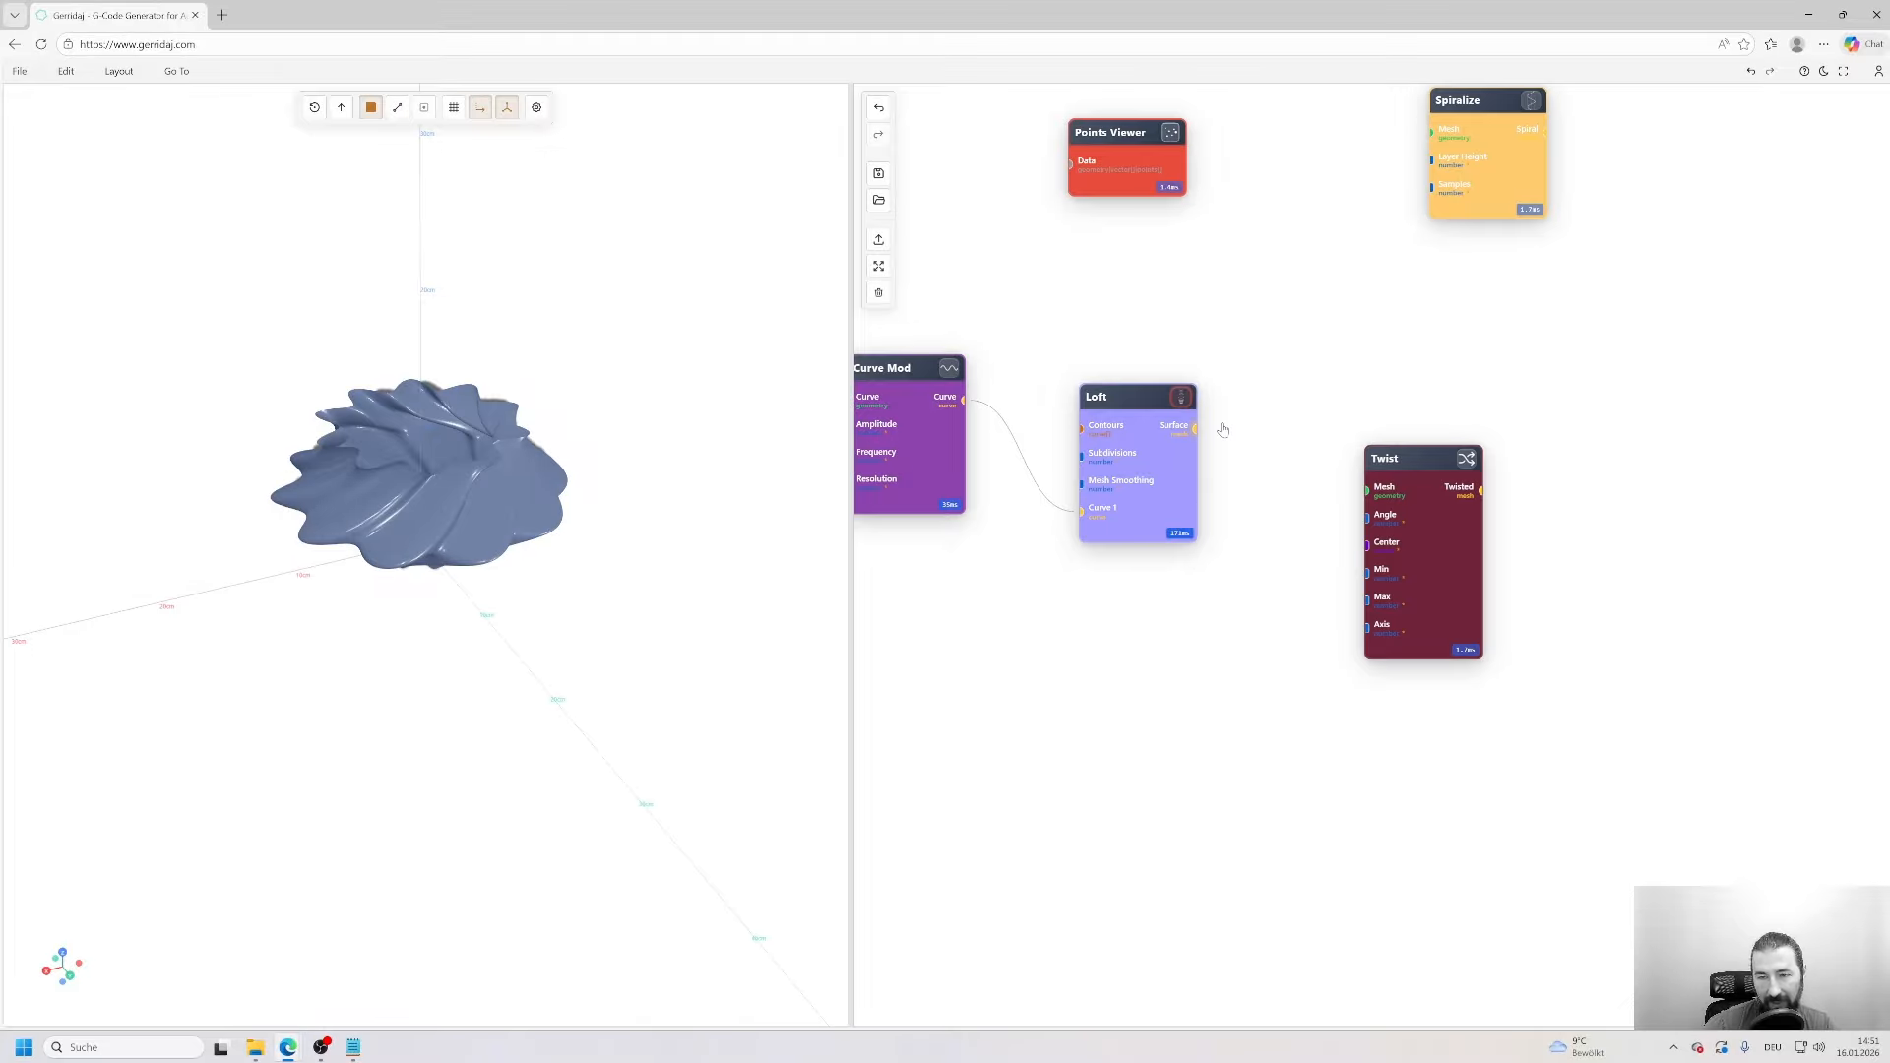
left_click_drag(1196, 429, 1369, 489)
left_click_drag(1445, 557, 1478, 587)
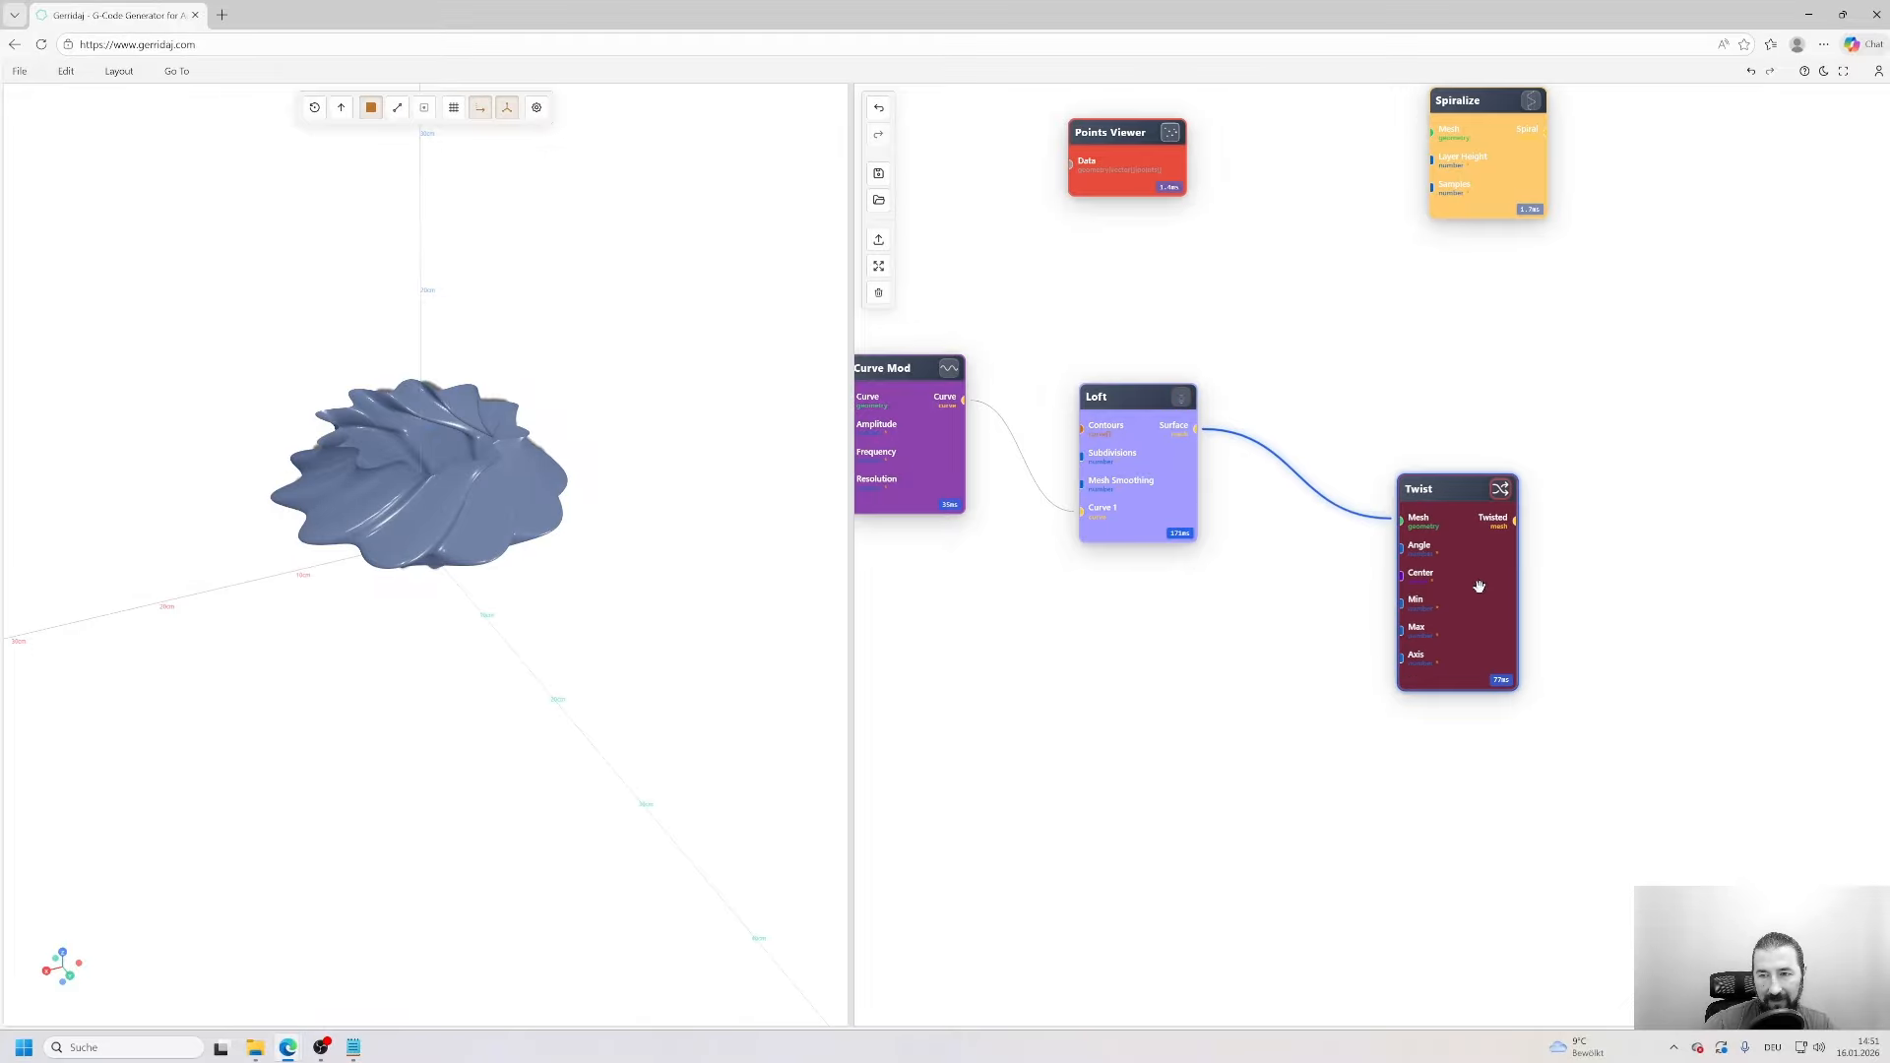
- Set the Twist node's axis to Z-Axis and its angle to 45 degrees, and inspect the vase
double_click(1464, 568)
left_click(1431, 719)
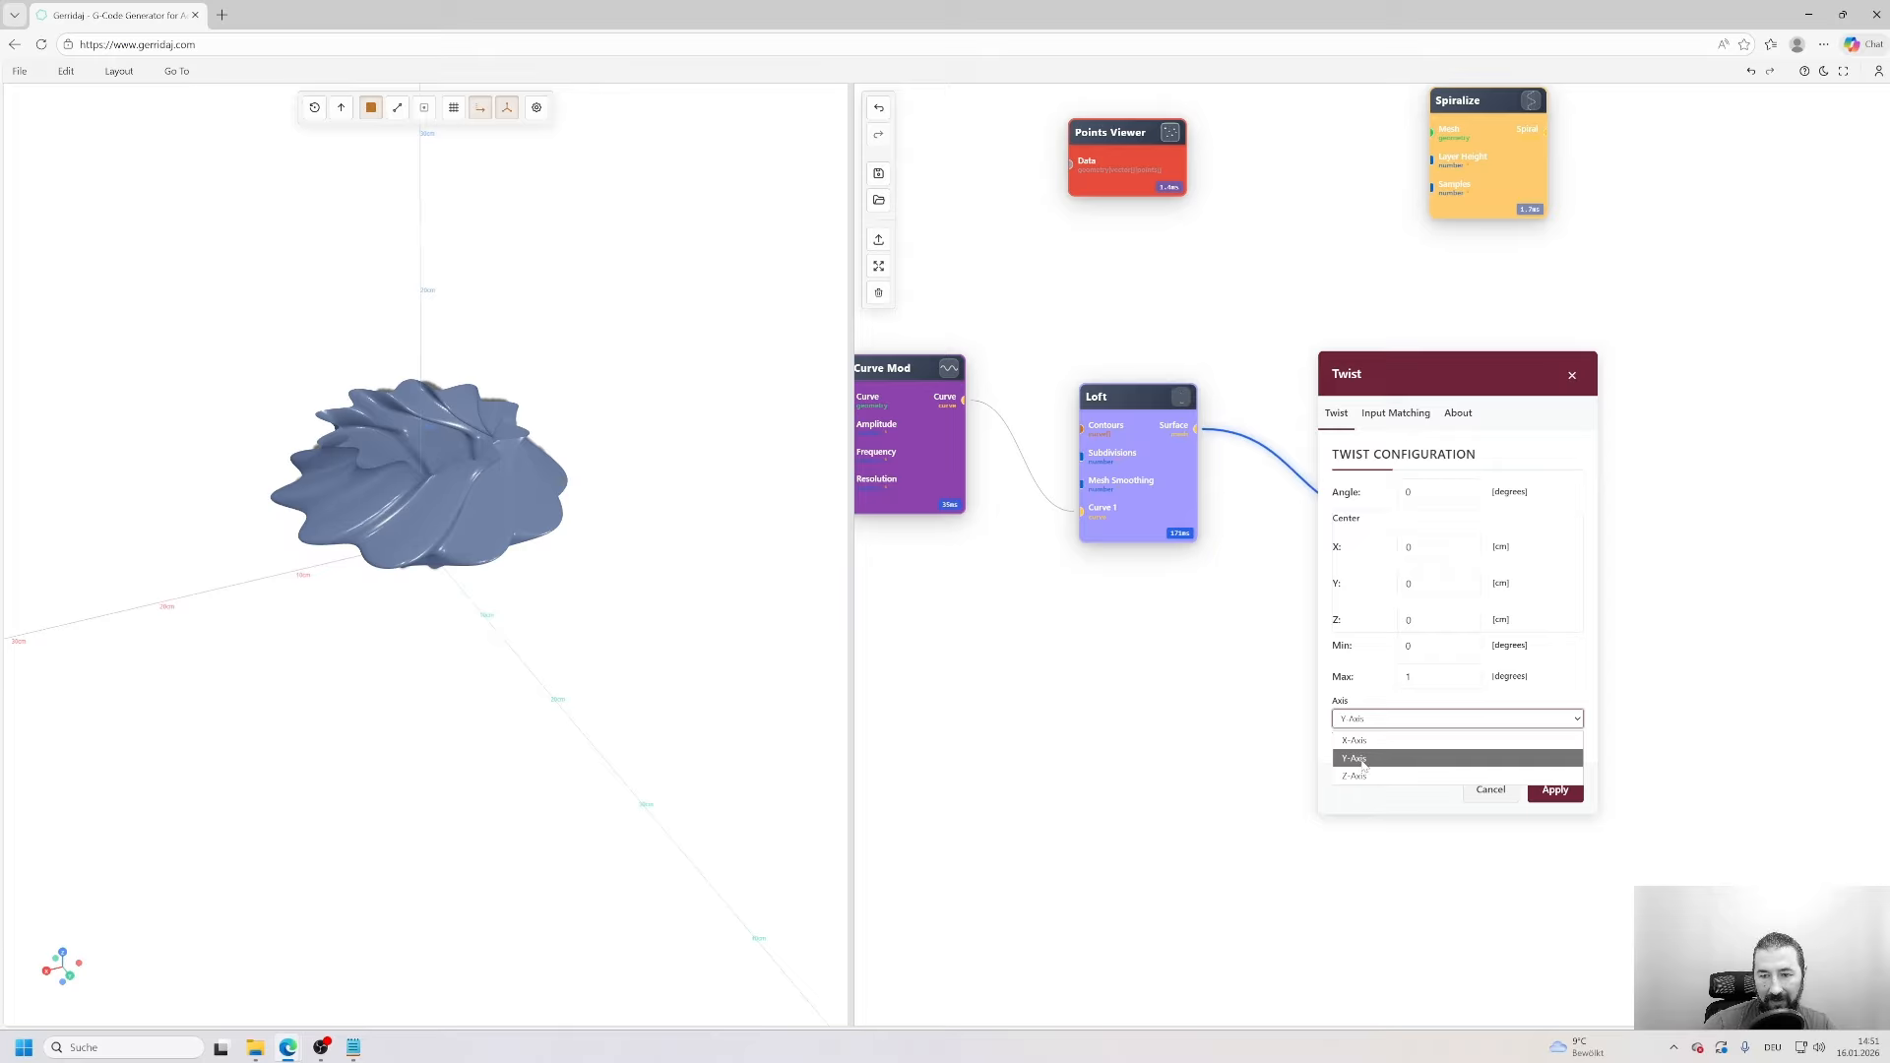
left_click(1353, 774)
double_click(1420, 492)
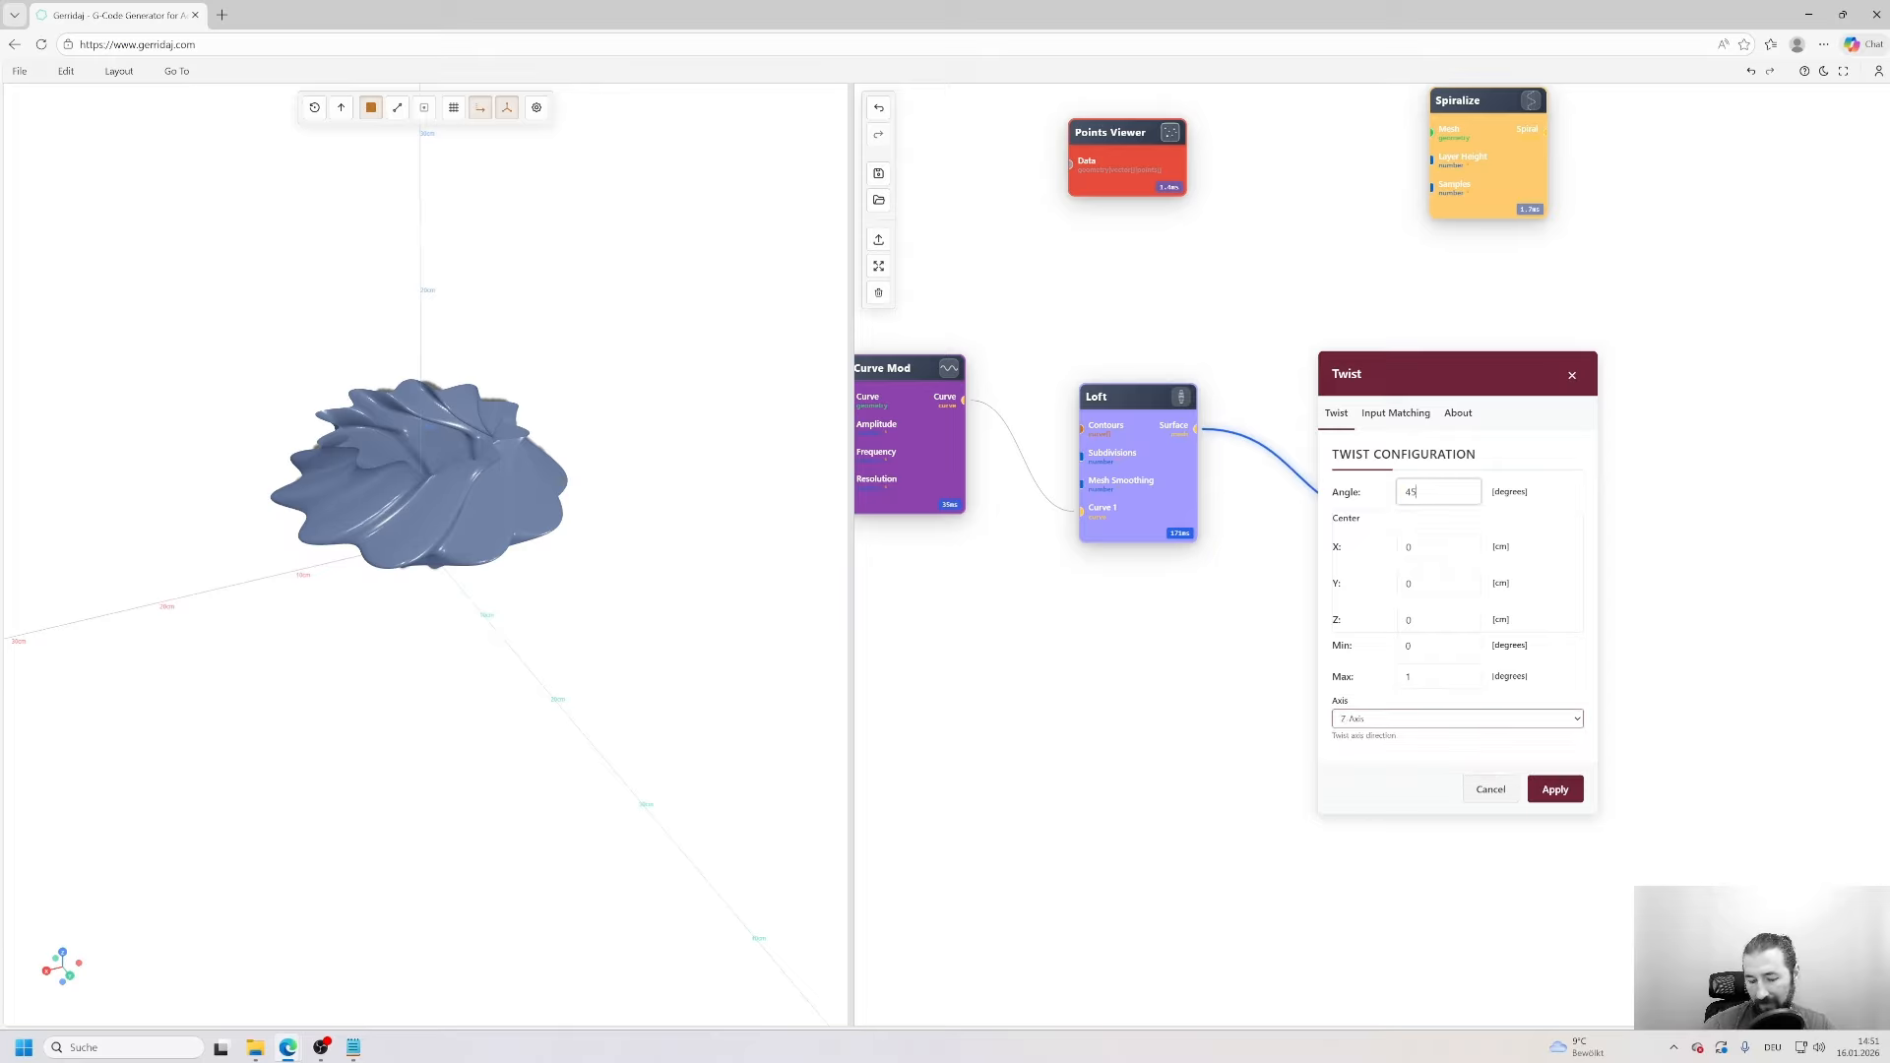
type("45")
key("Return")
left_click_drag(580, 576, 319, 397)
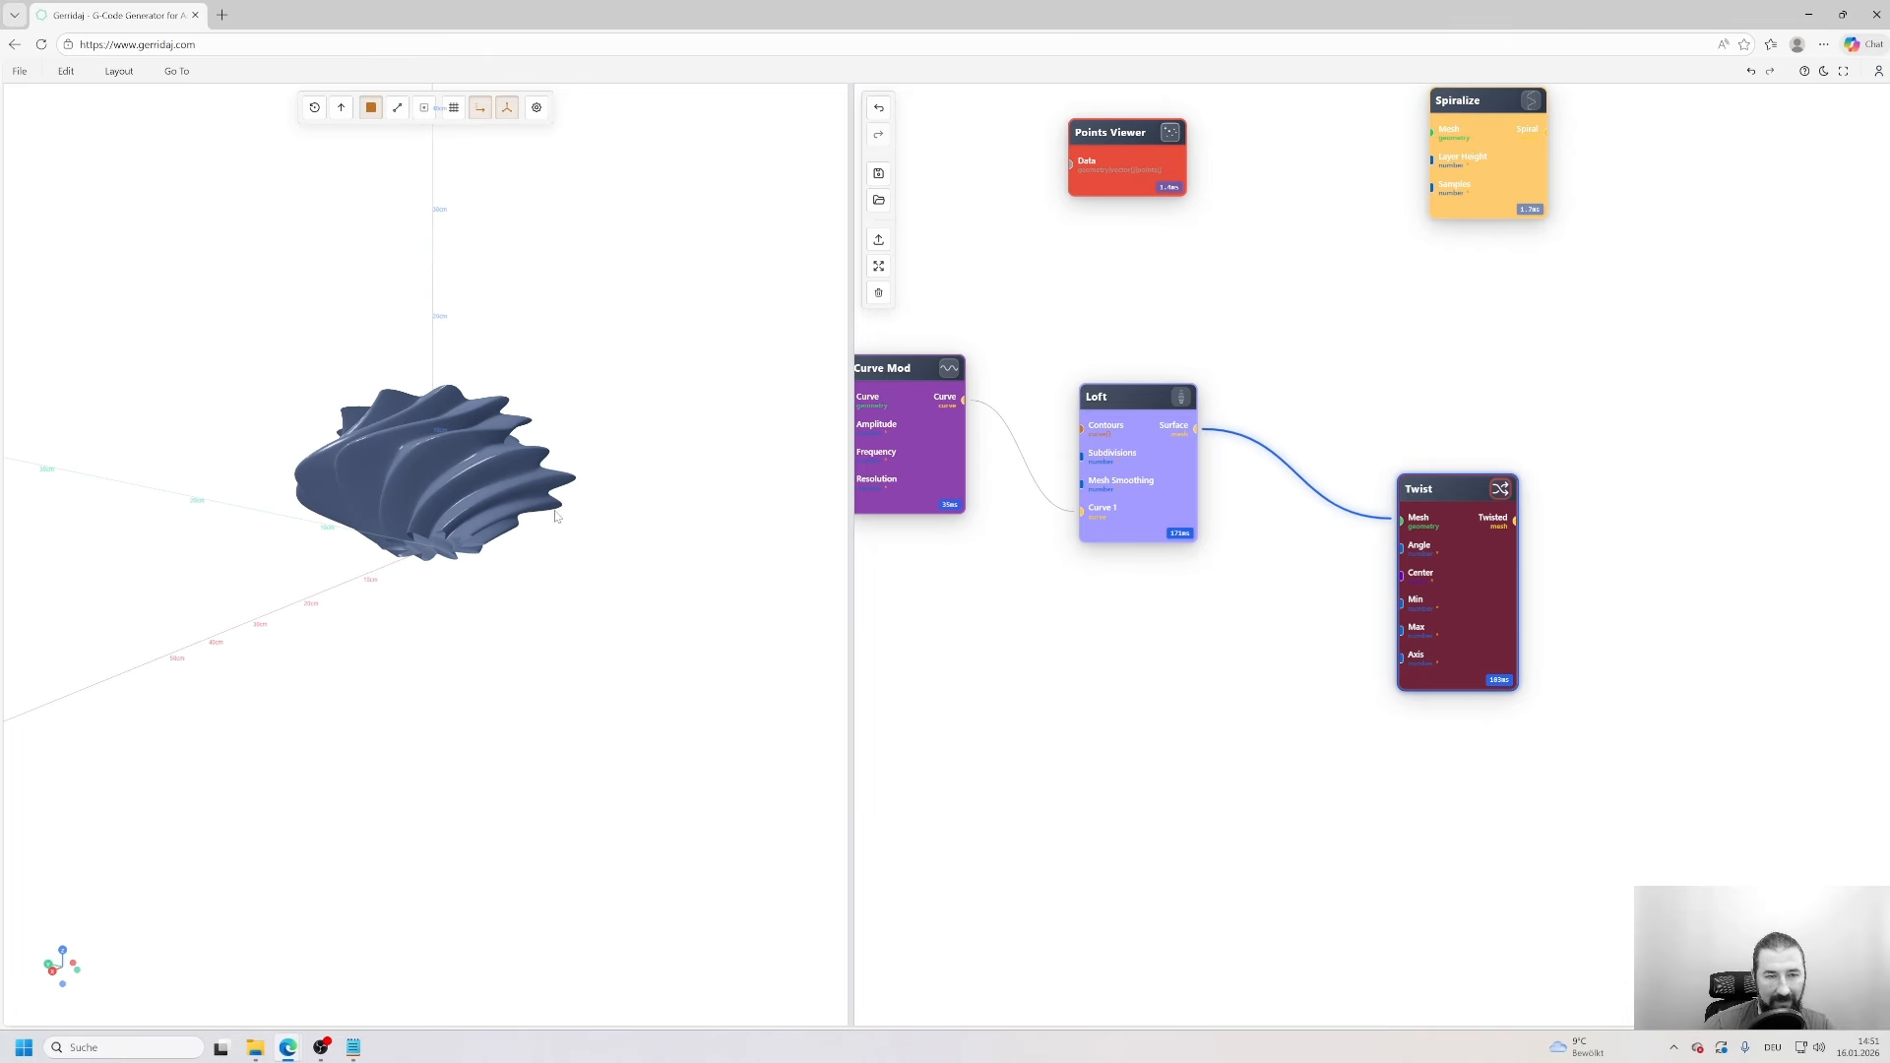
left_click_drag(453, 517, 675, 597)
- Set the Twist node's angle to -45 degrees and inspect the vase
scroll(1018, 673, "down", 3)
left_click_drag(871, 635, 1178, 646)
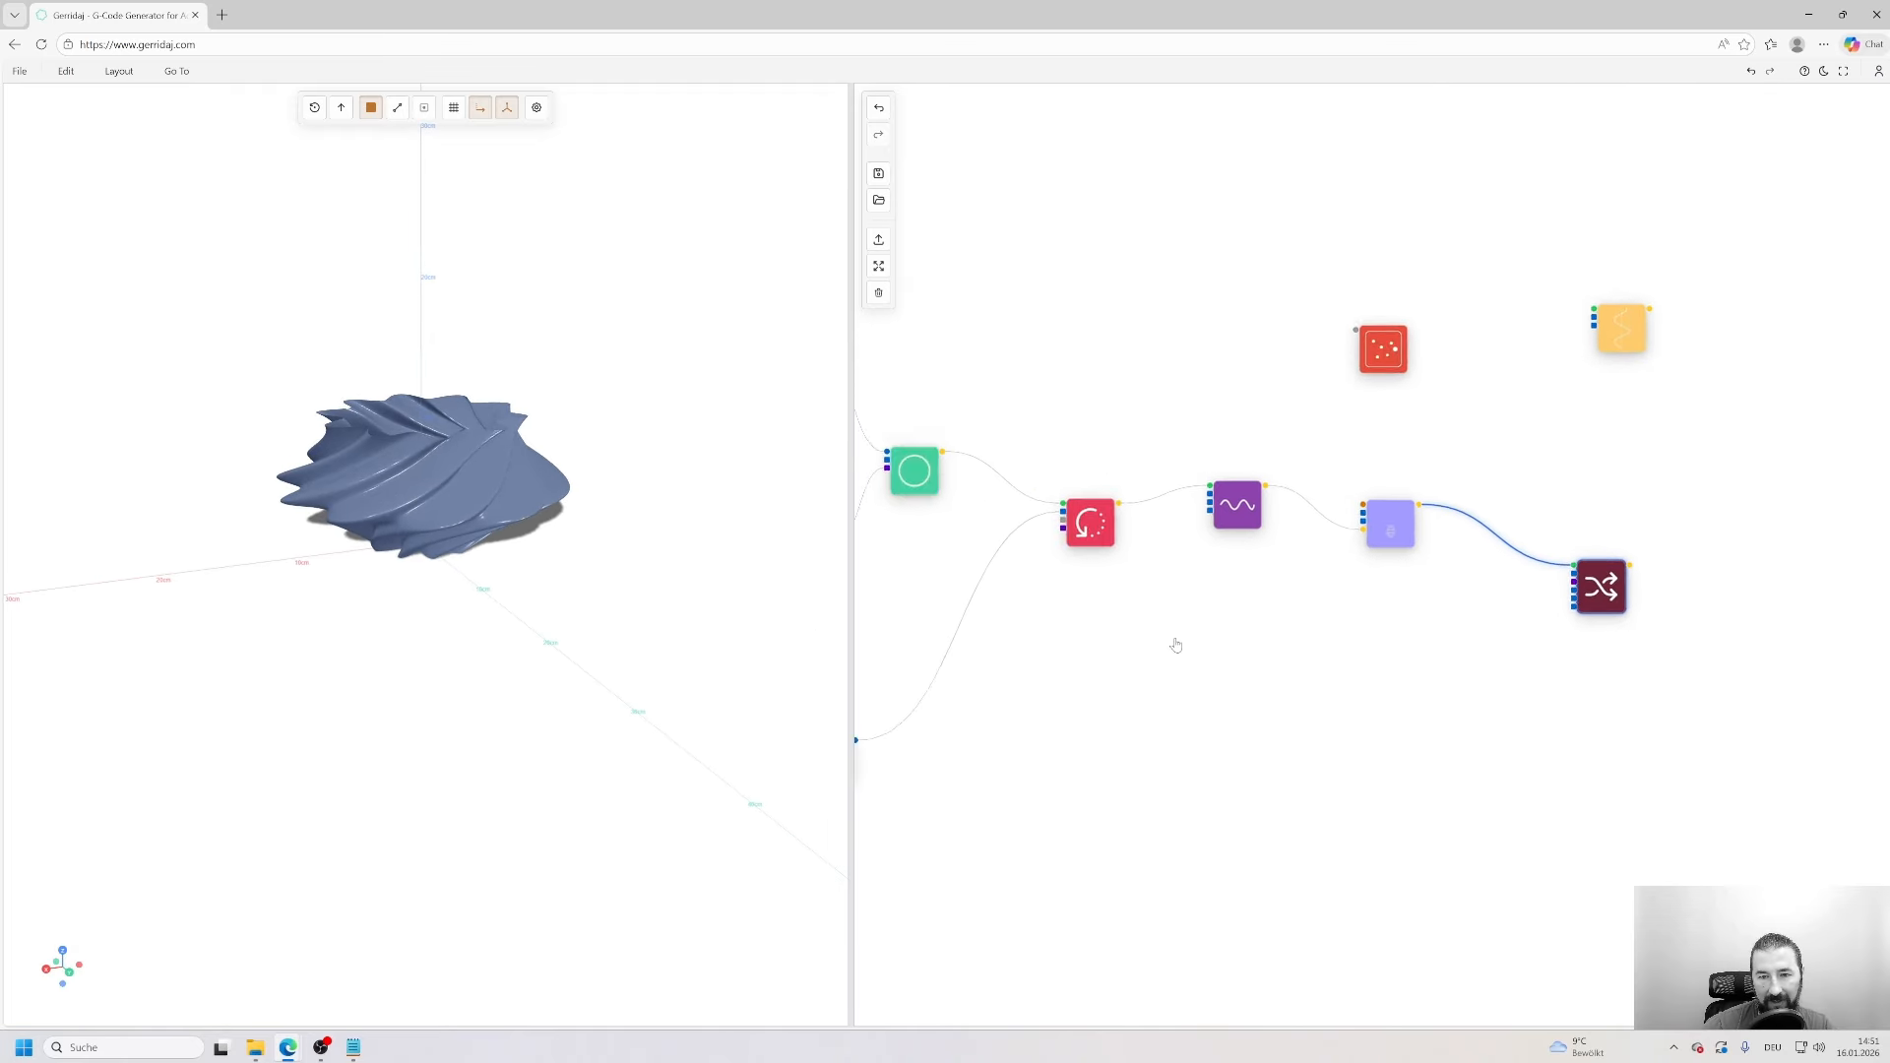
scroll(1177, 646, "up", 4)
left_click_drag(1024, 662, 1338, 518)
scroll(1409, 638, "down", 2)
left_click_drag(1464, 654, 1196, 732)
left_click_drag(1481, 718, 1065, 720)
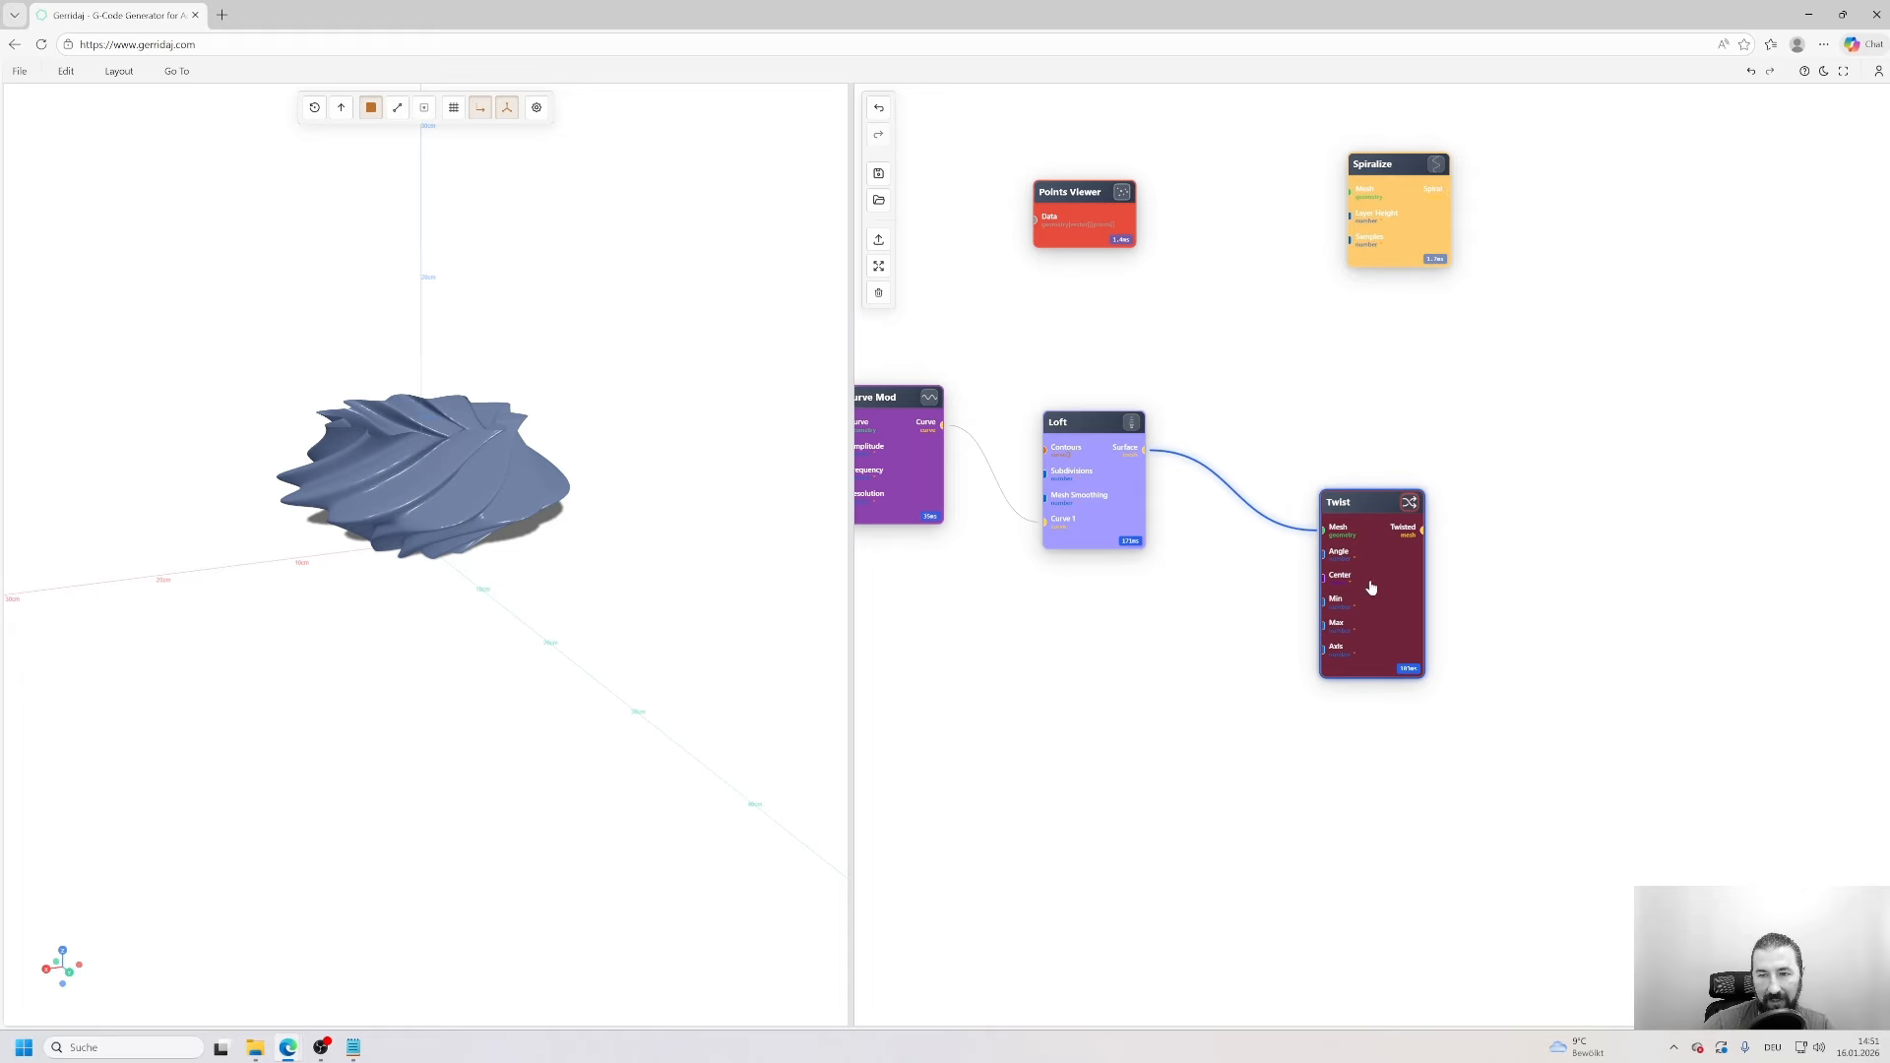
double_click(1371, 587)
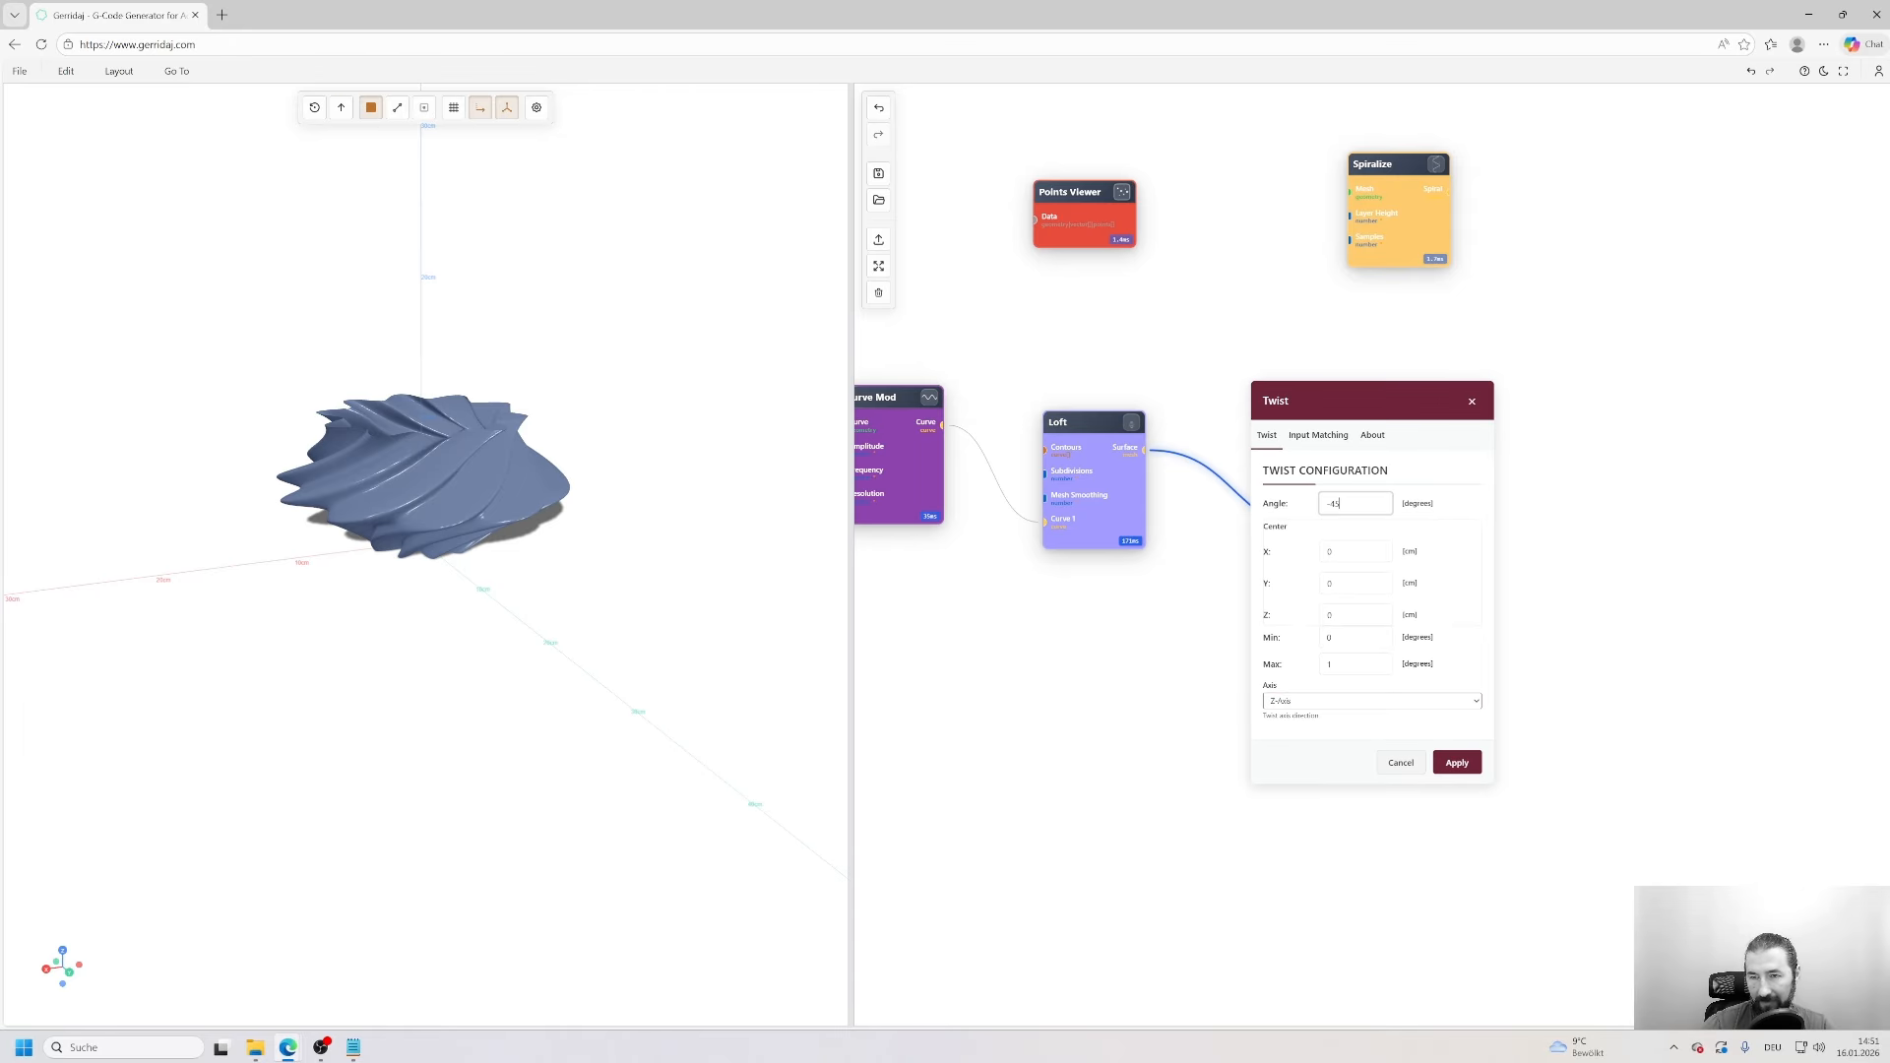
key("Return")
scroll(540, 507, "up", 4)
left_click_drag(539, 507, 637, 571)
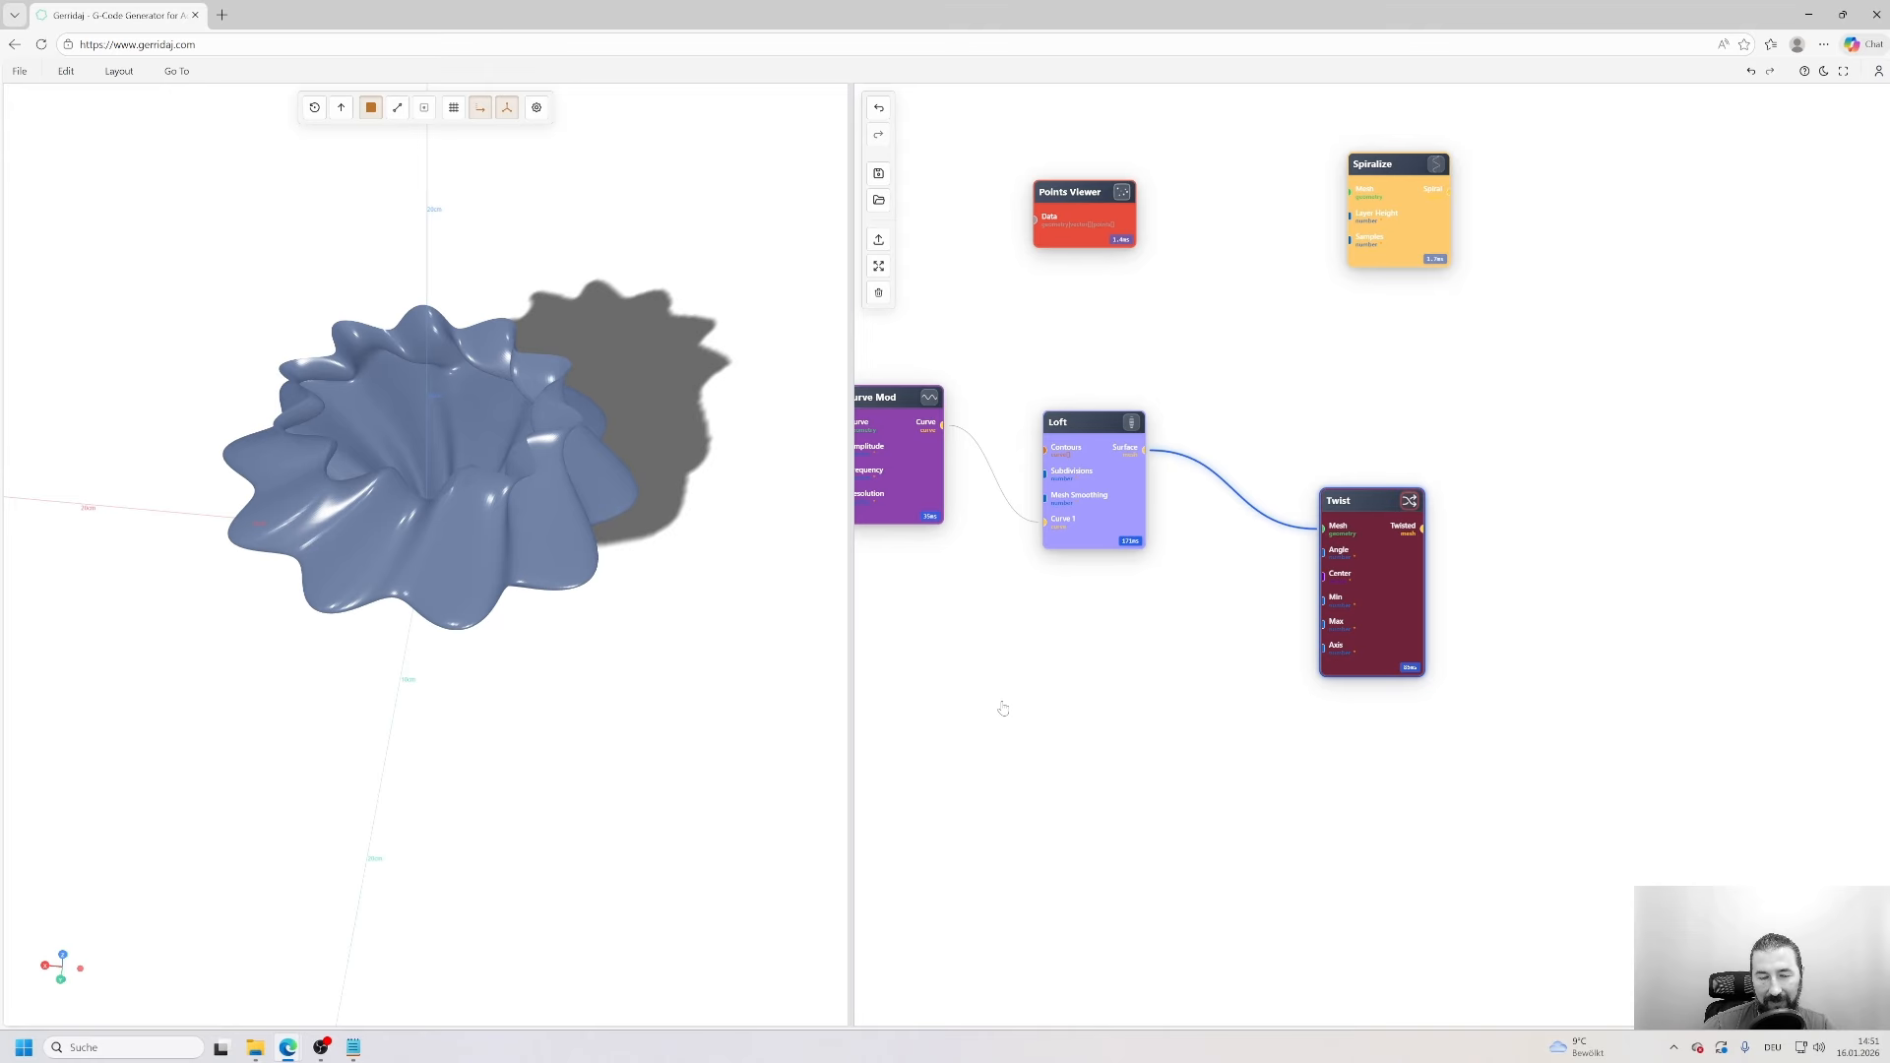
- Try the X-Axis as the Twist node's axis and inspect the deformed vase
scroll(1006, 711, "down", 2)
scroll(1135, 722, "up", 4)
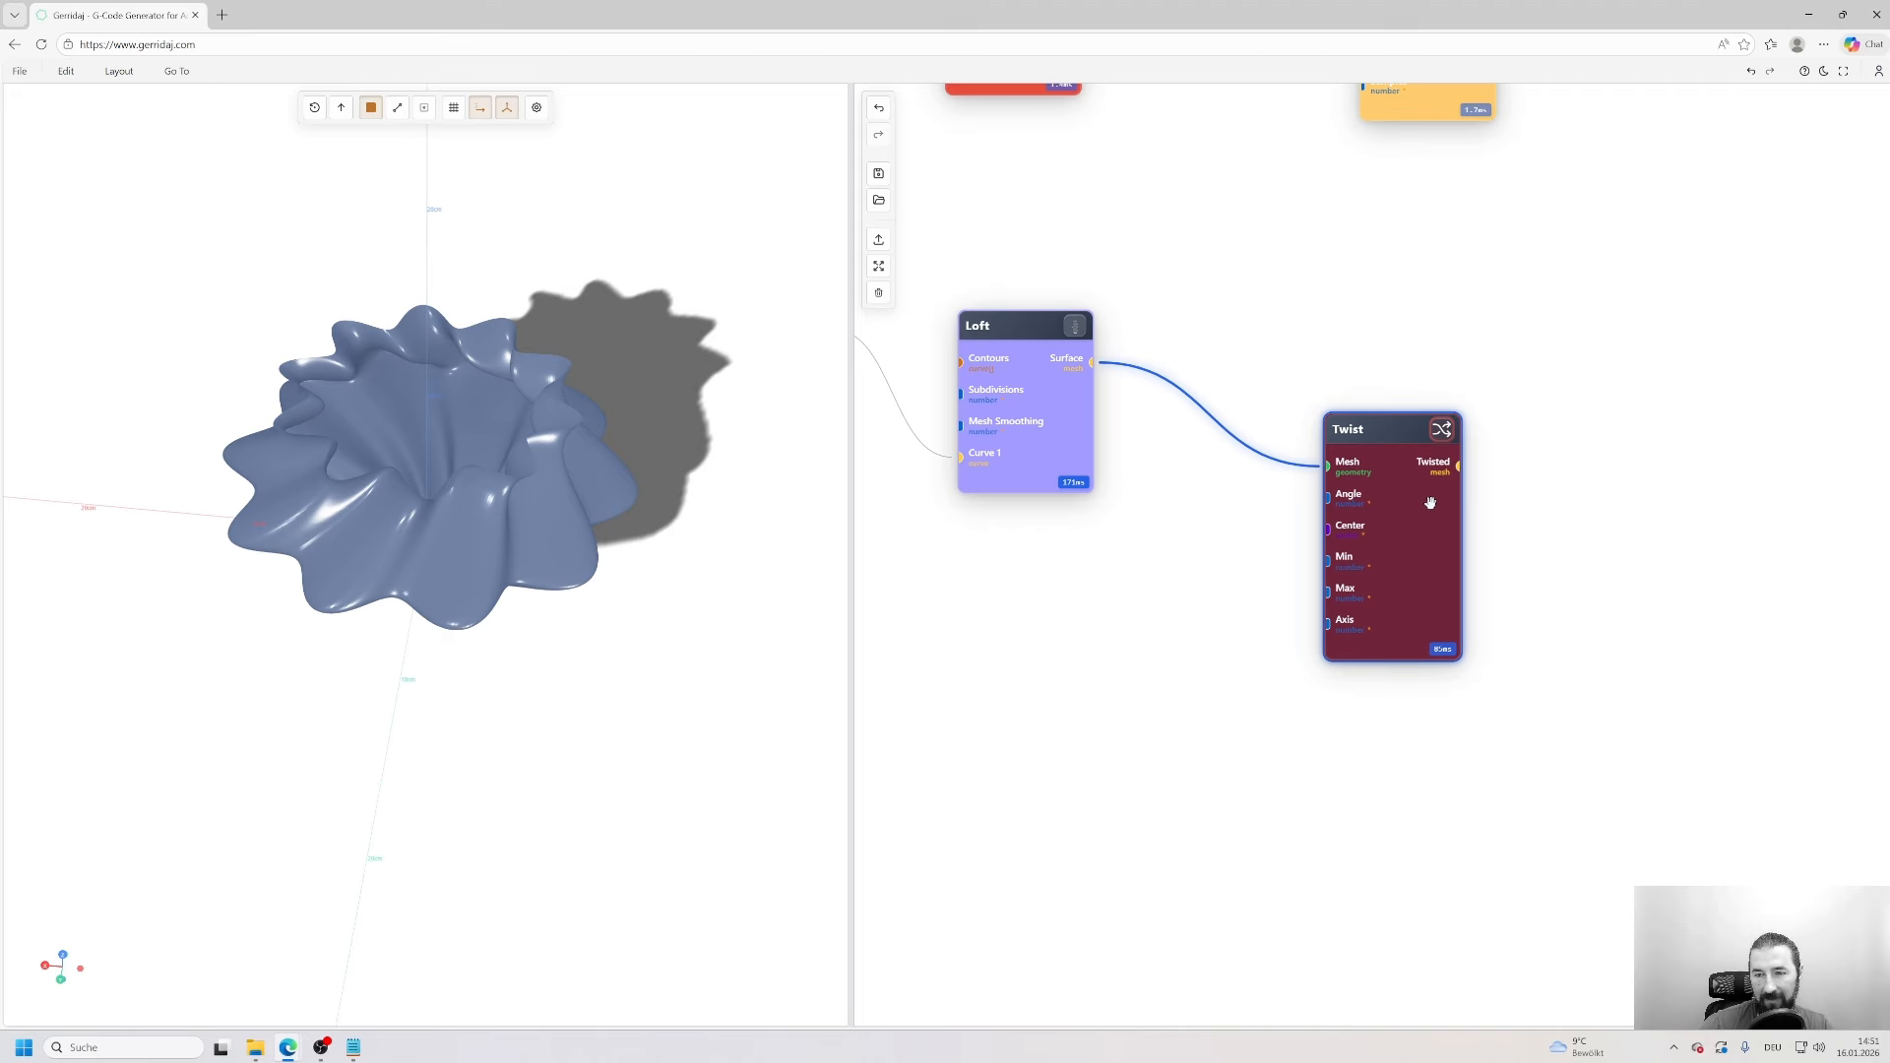
double_click(1431, 504)
left_click(1378, 689)
left_click(1283, 709)
left_click(1504, 774)
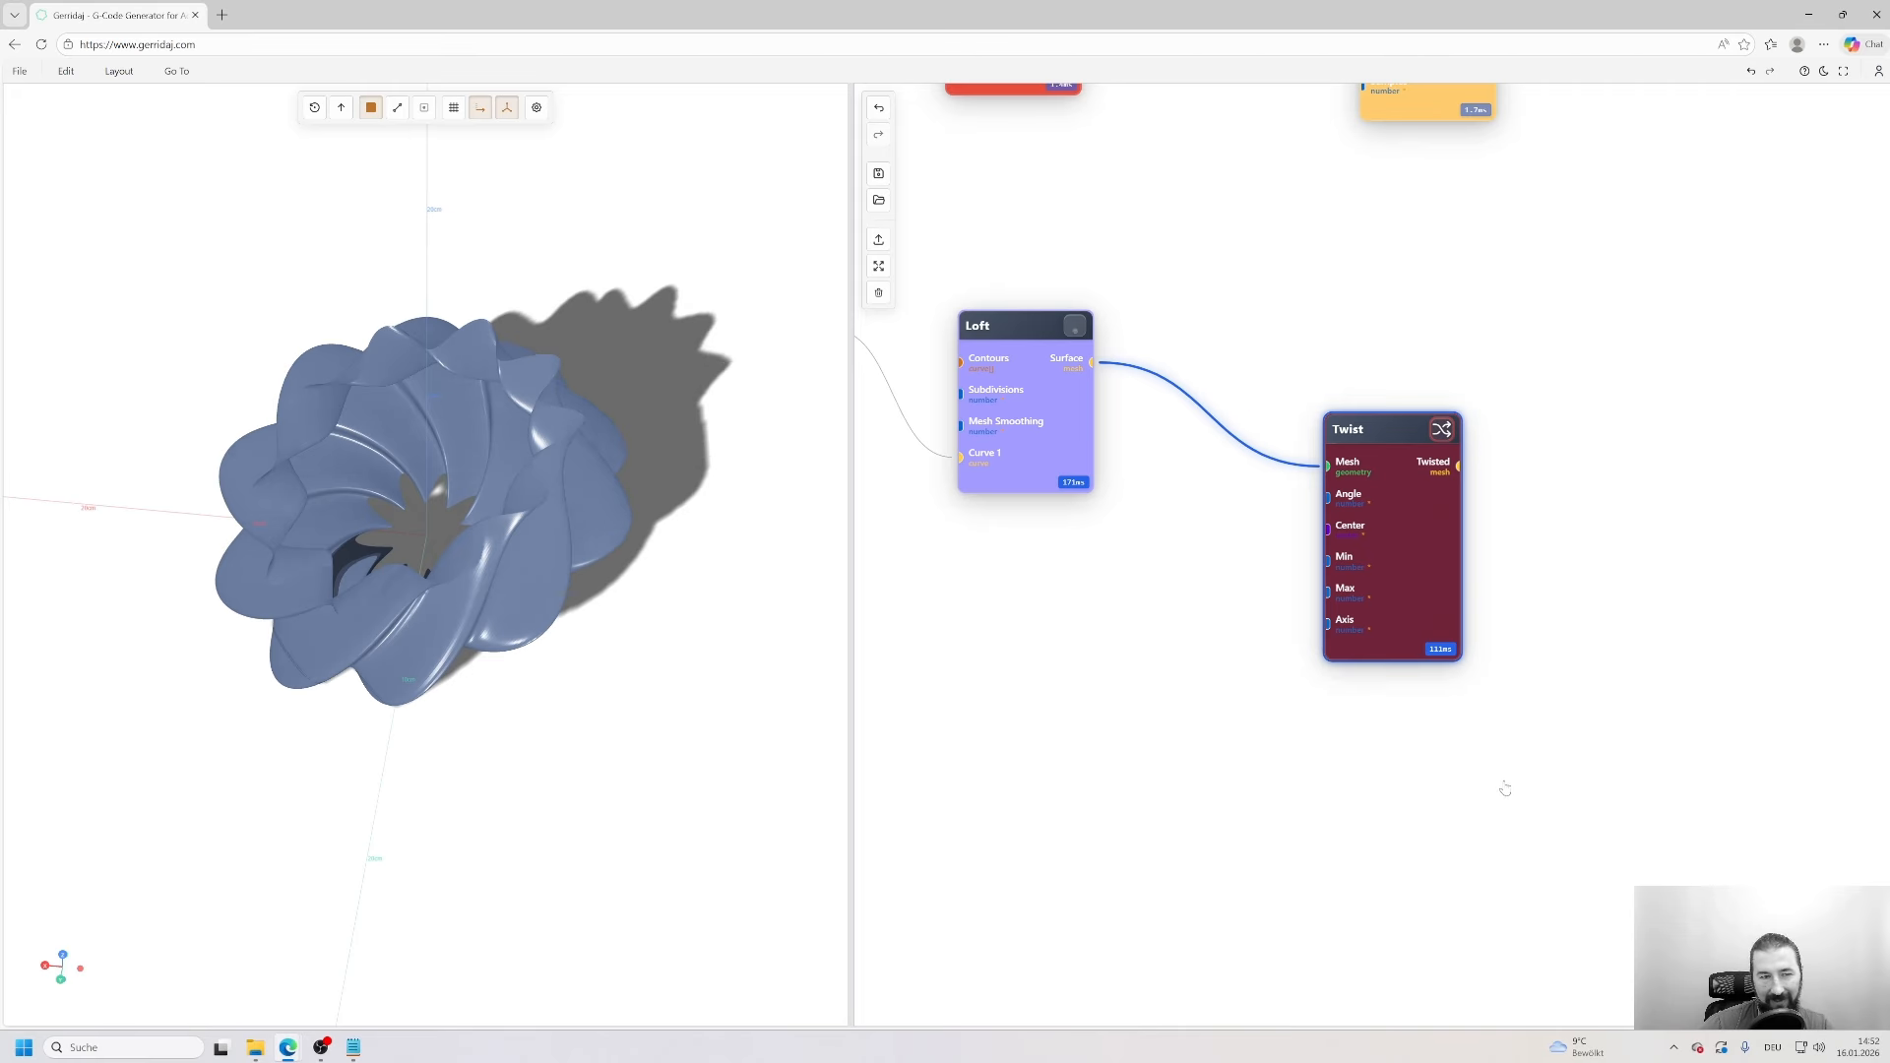
left_click_drag(512, 444, 665, 468)
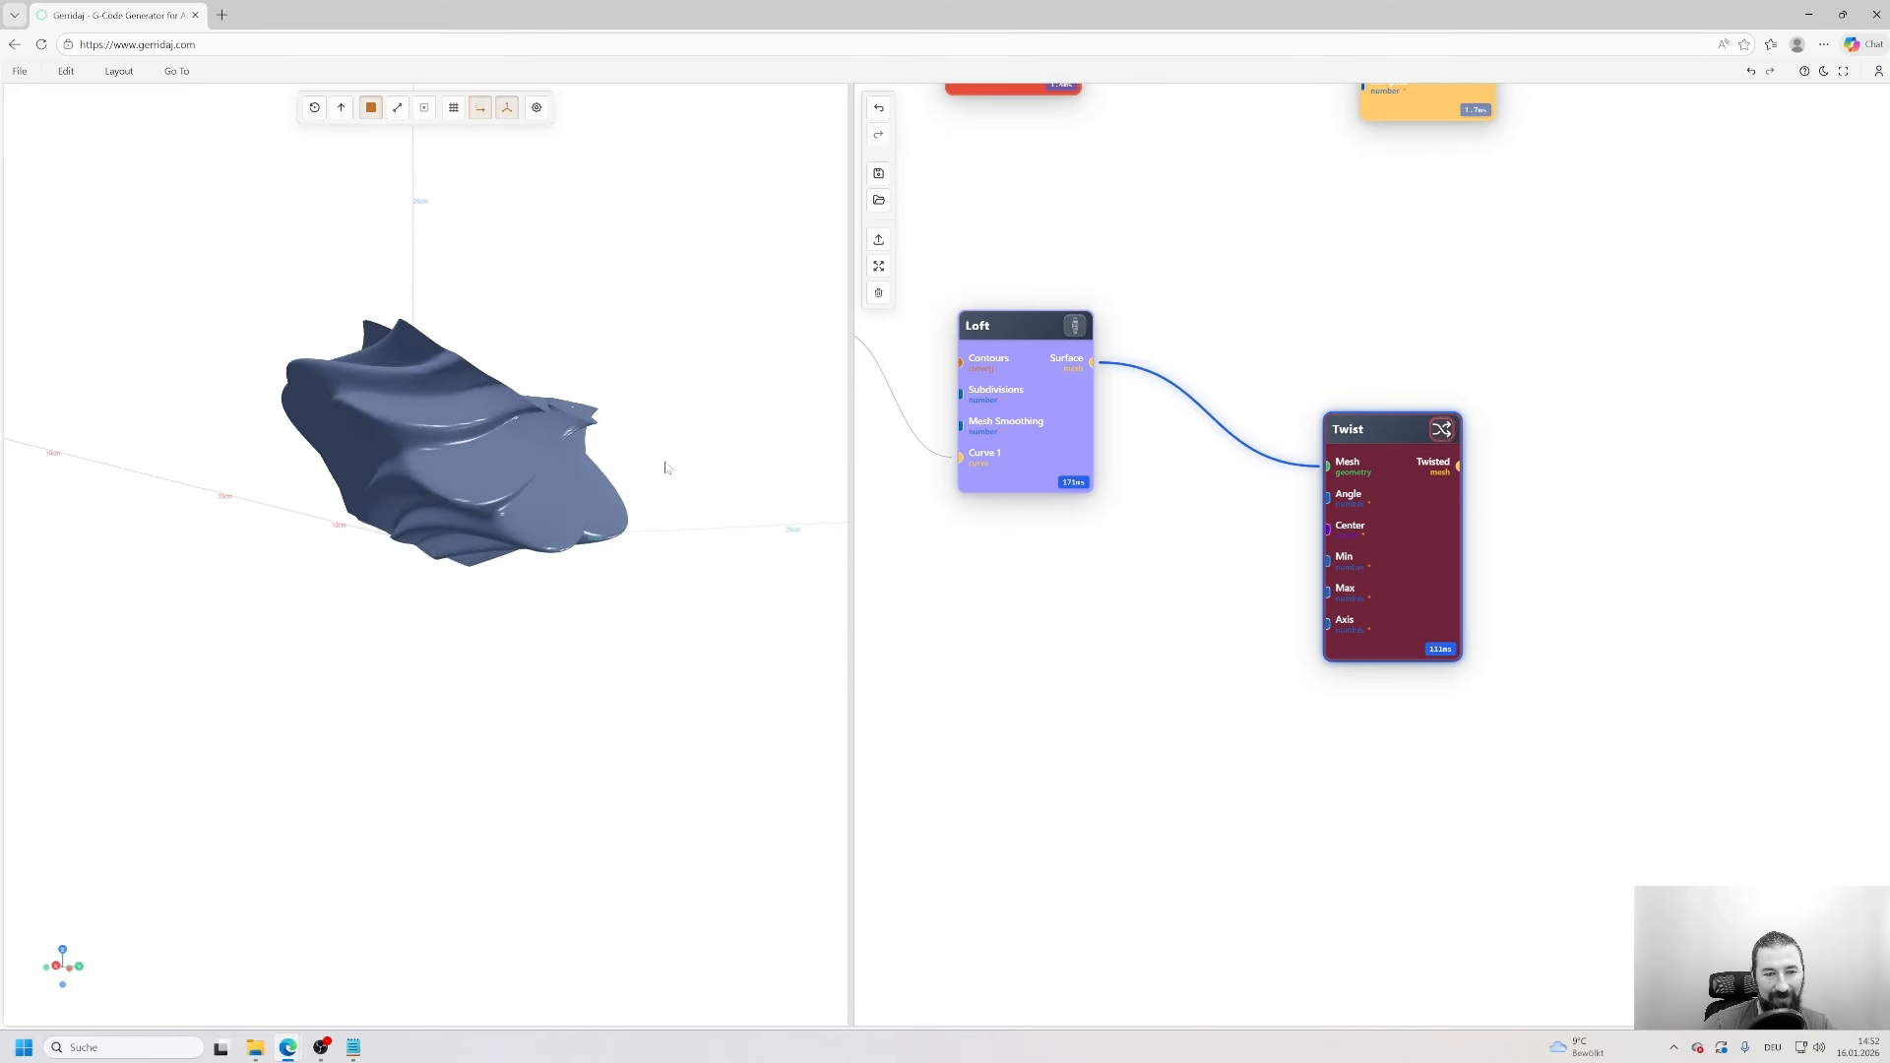
- Set the Twist node's axis back to Z-Axis, inspect the vase and delete the node with its Loft connection
double_click(1420, 536)
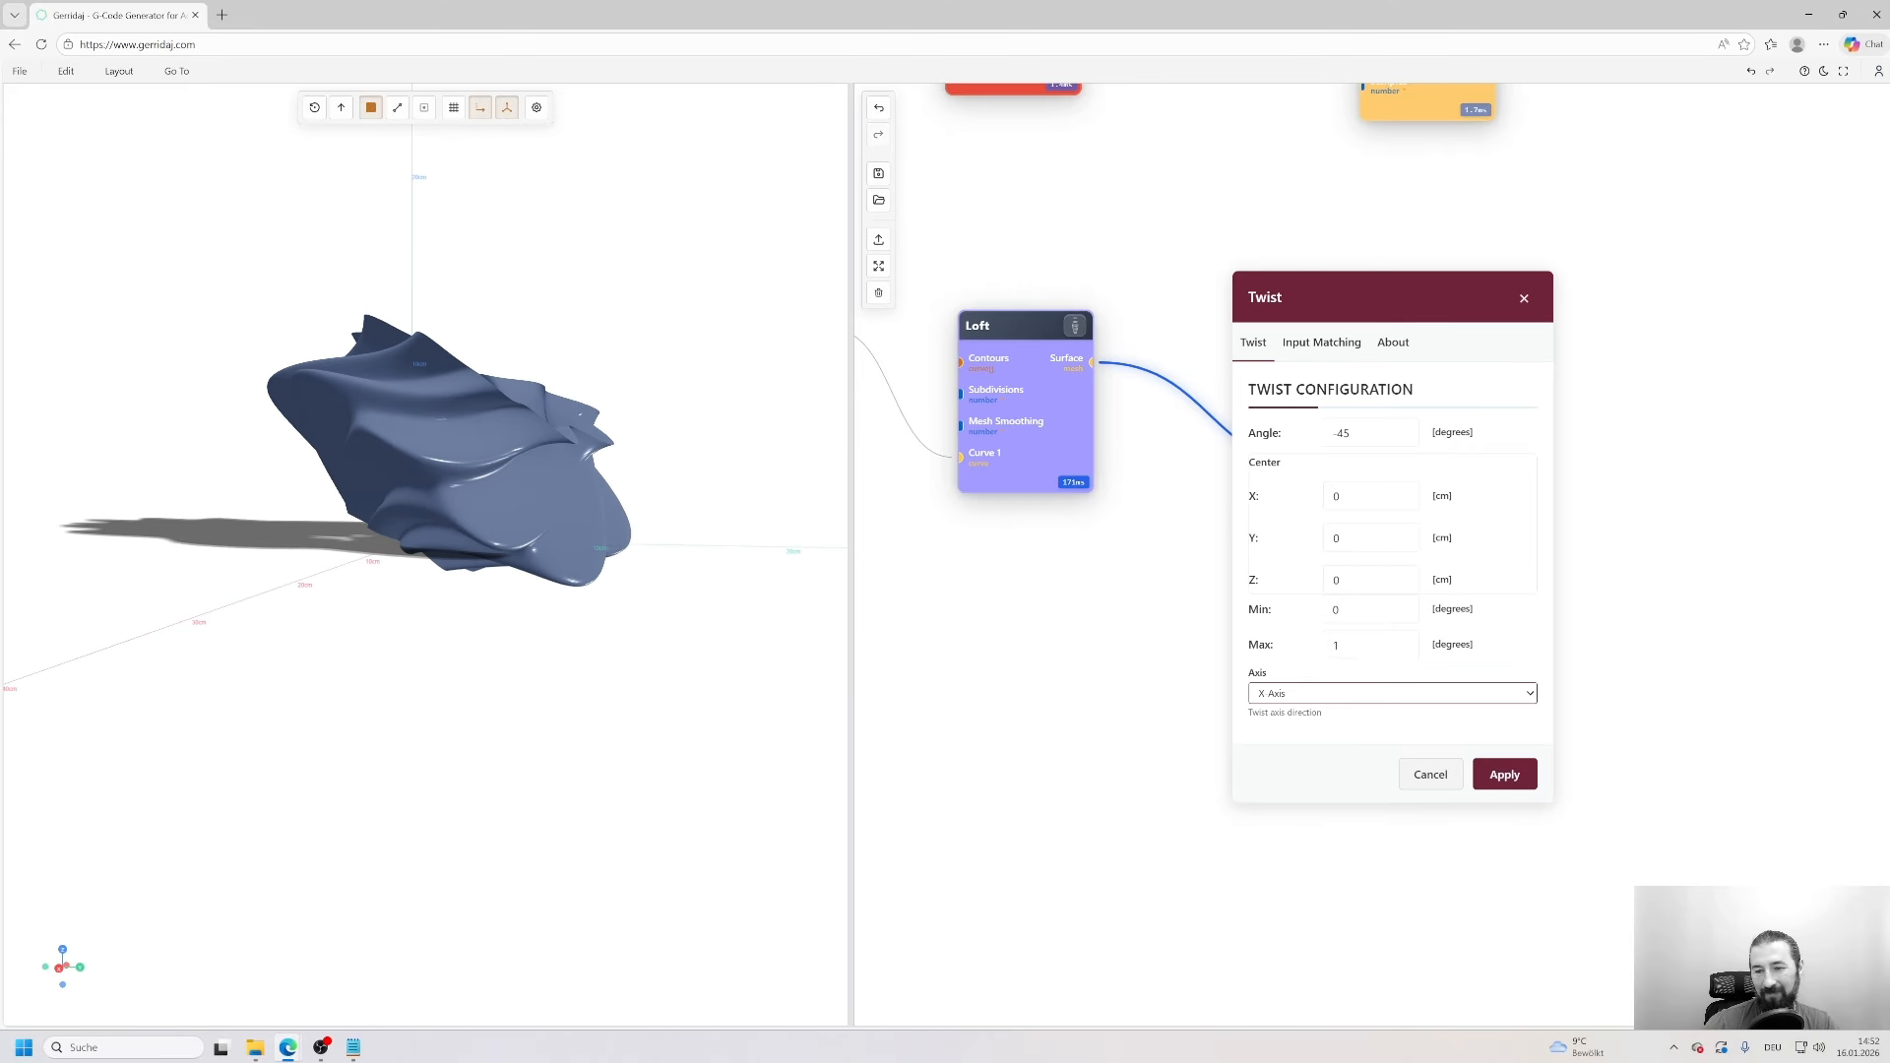
left_click(1392, 693)
left_click(1392, 749)
left_click(1494, 778)
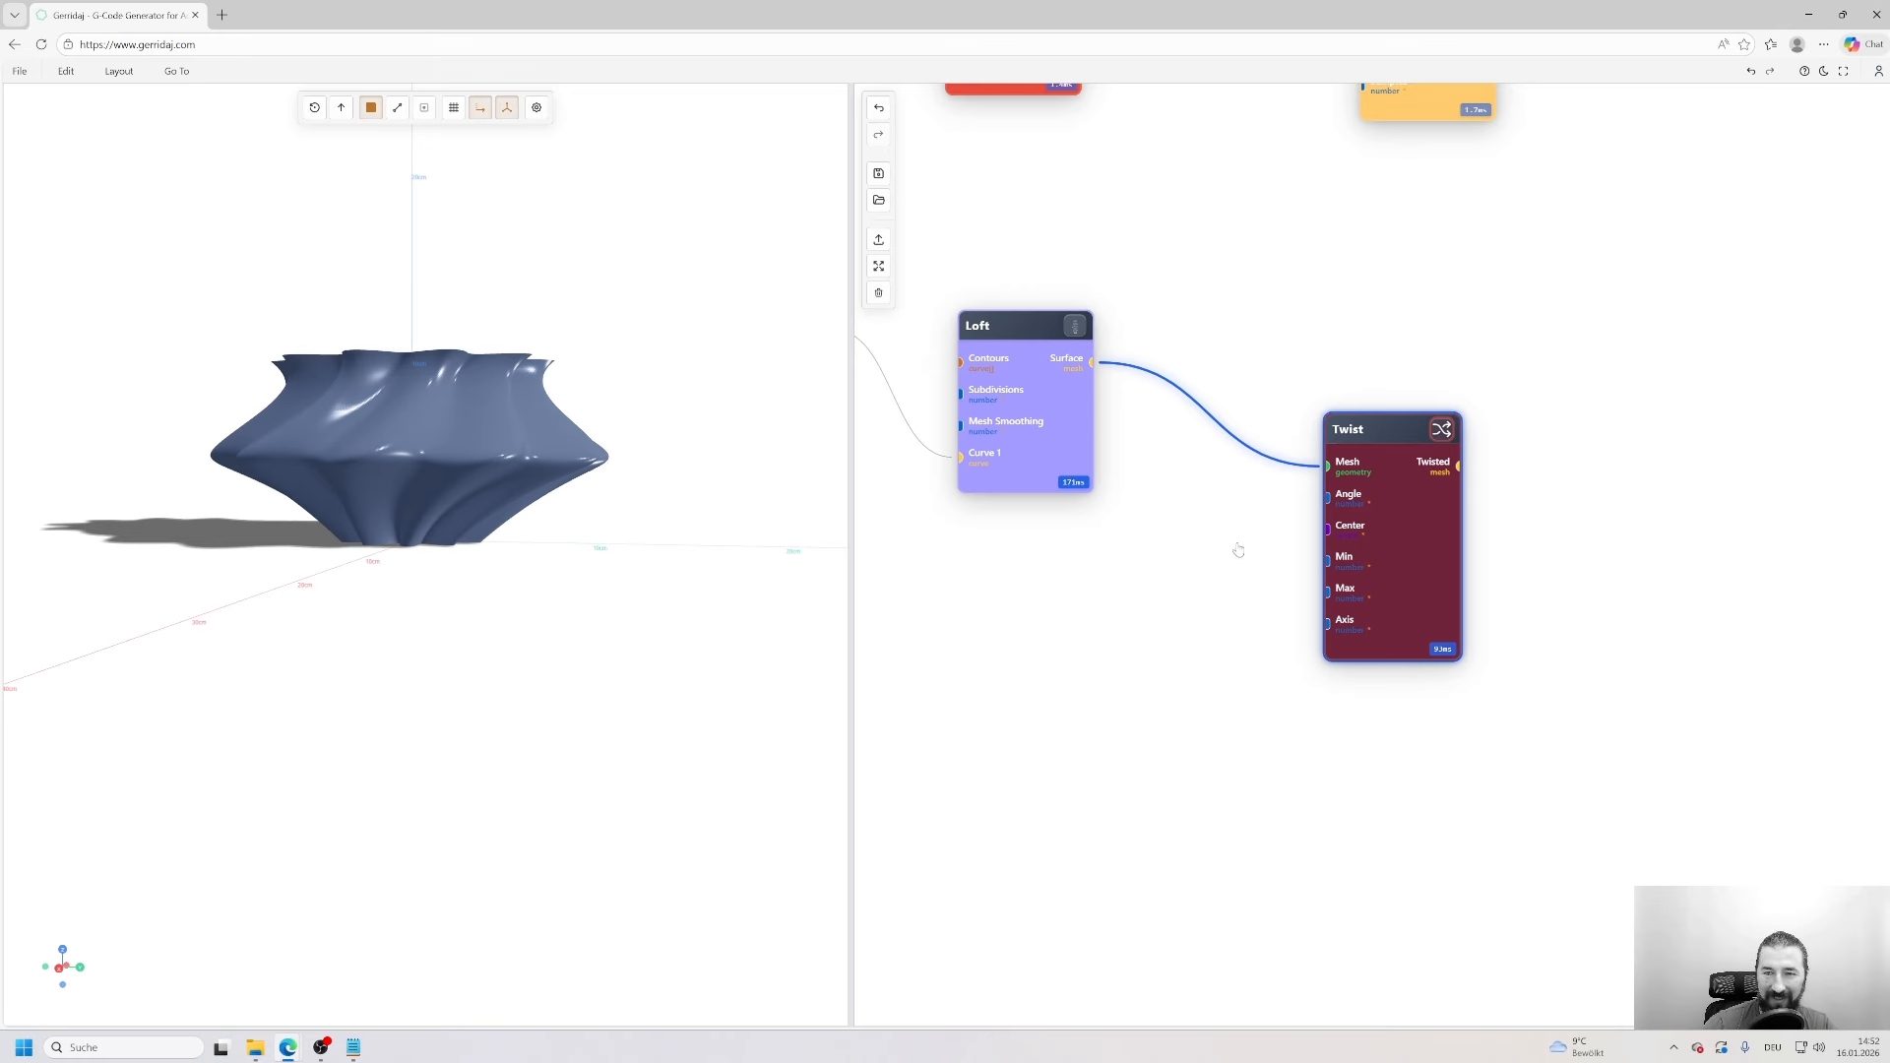
left_click_drag(581, 480, 410, 432)
left_click(1212, 417)
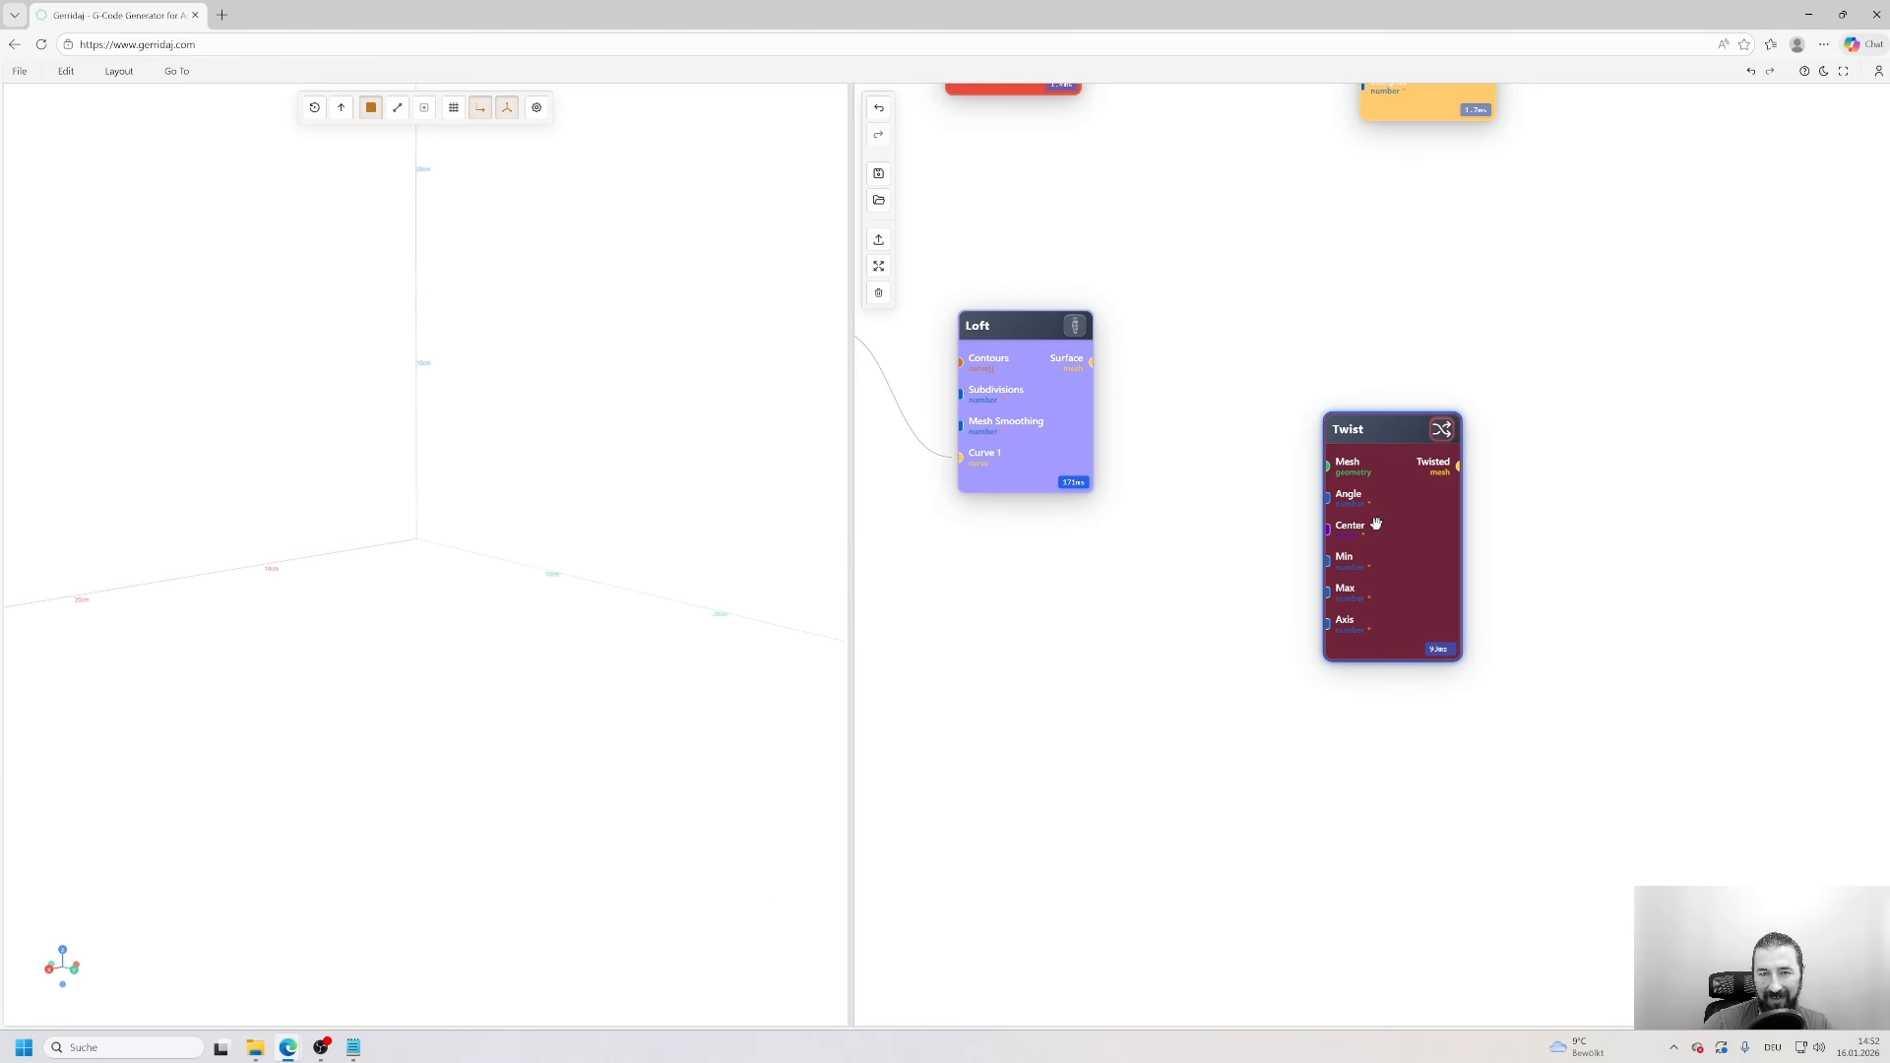
key("Delete")
- Add a Vector Warp node to the right of the Loft node and connect Loft's Surface output to its Geometry input
double_click(1341, 385)
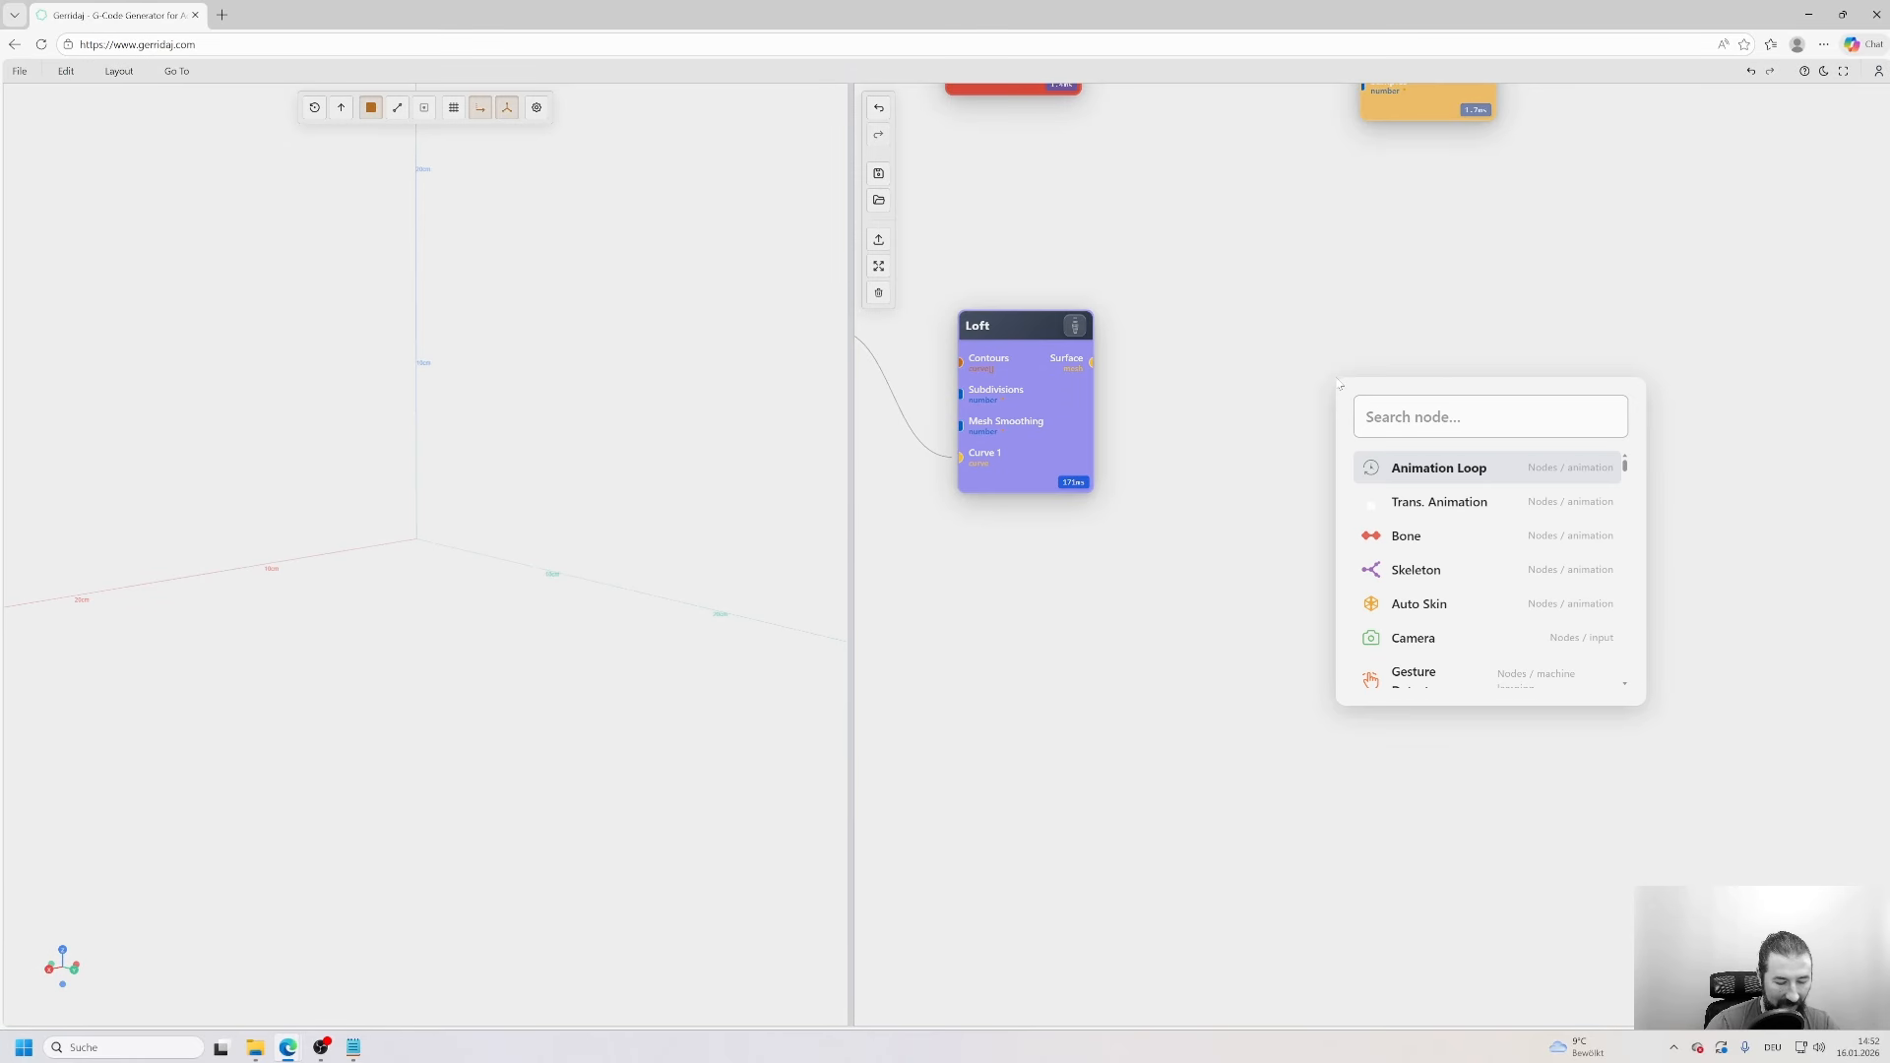
type("ver")
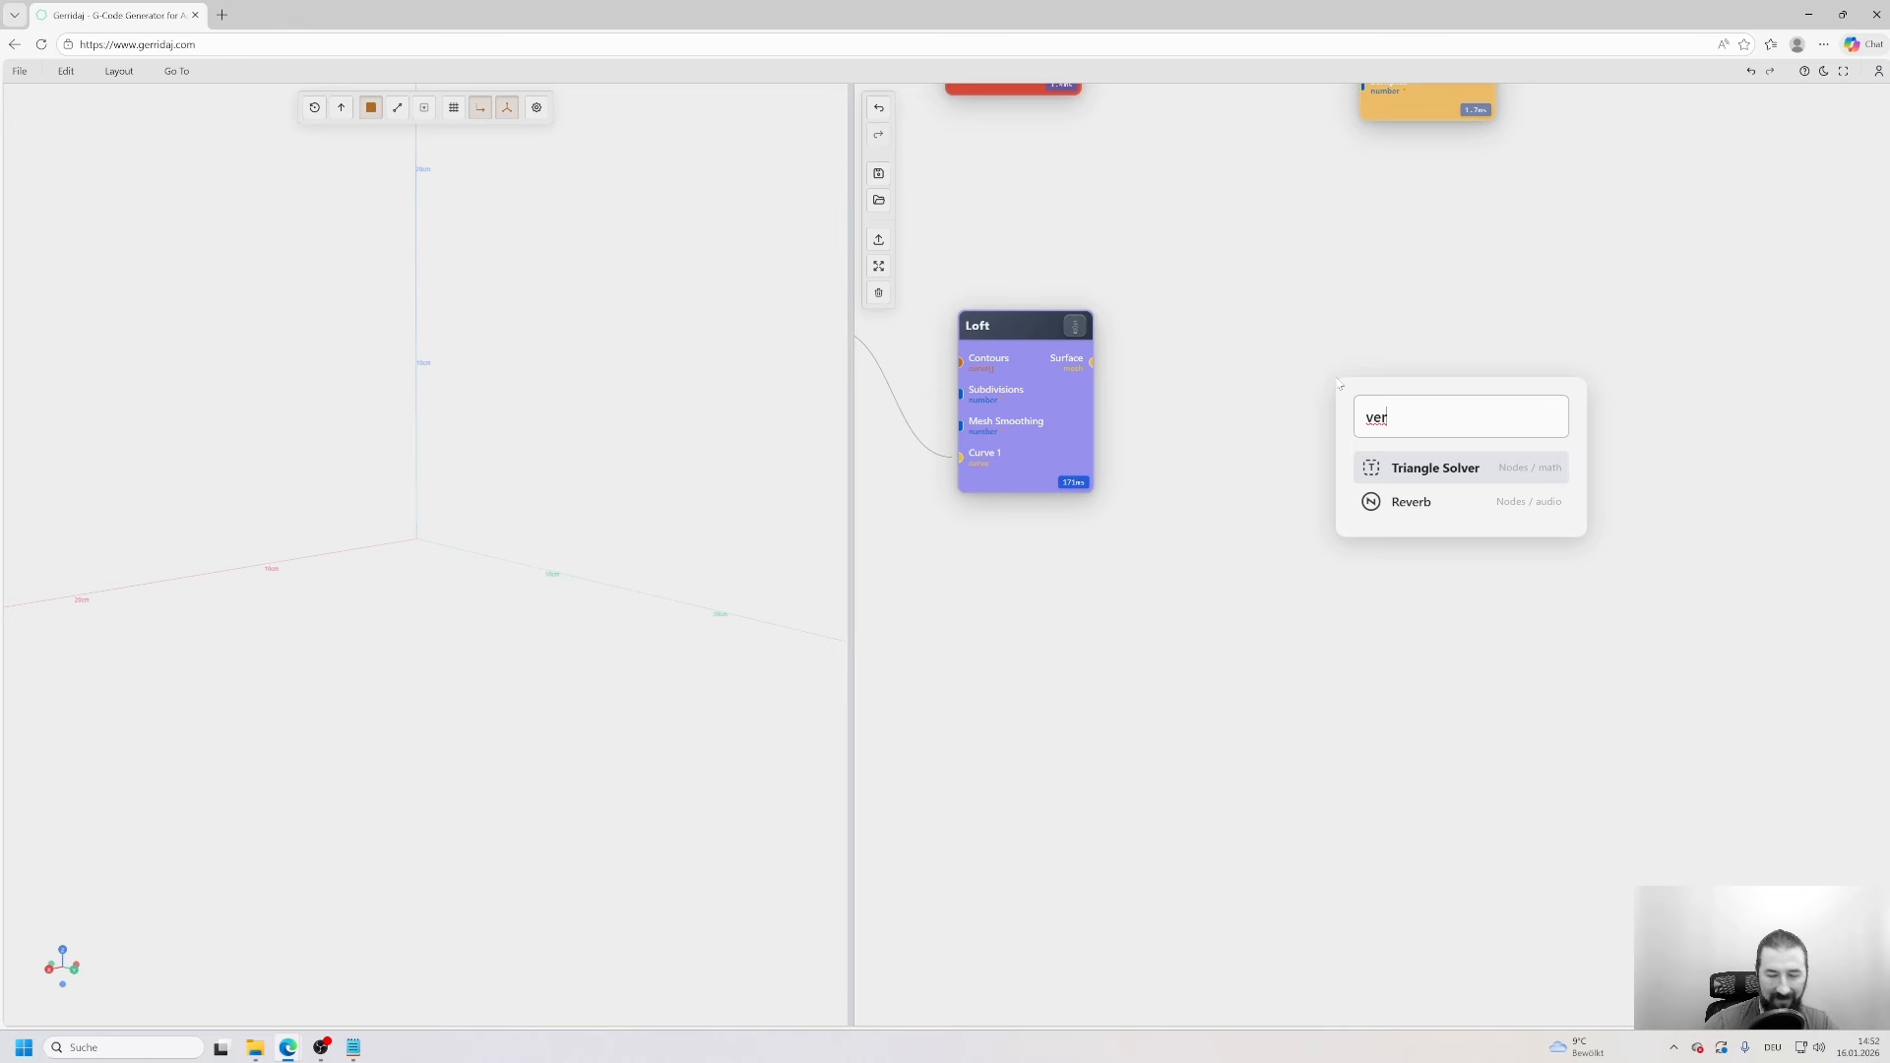
key("BackSpace")
type("c")
left_click(1423, 470)
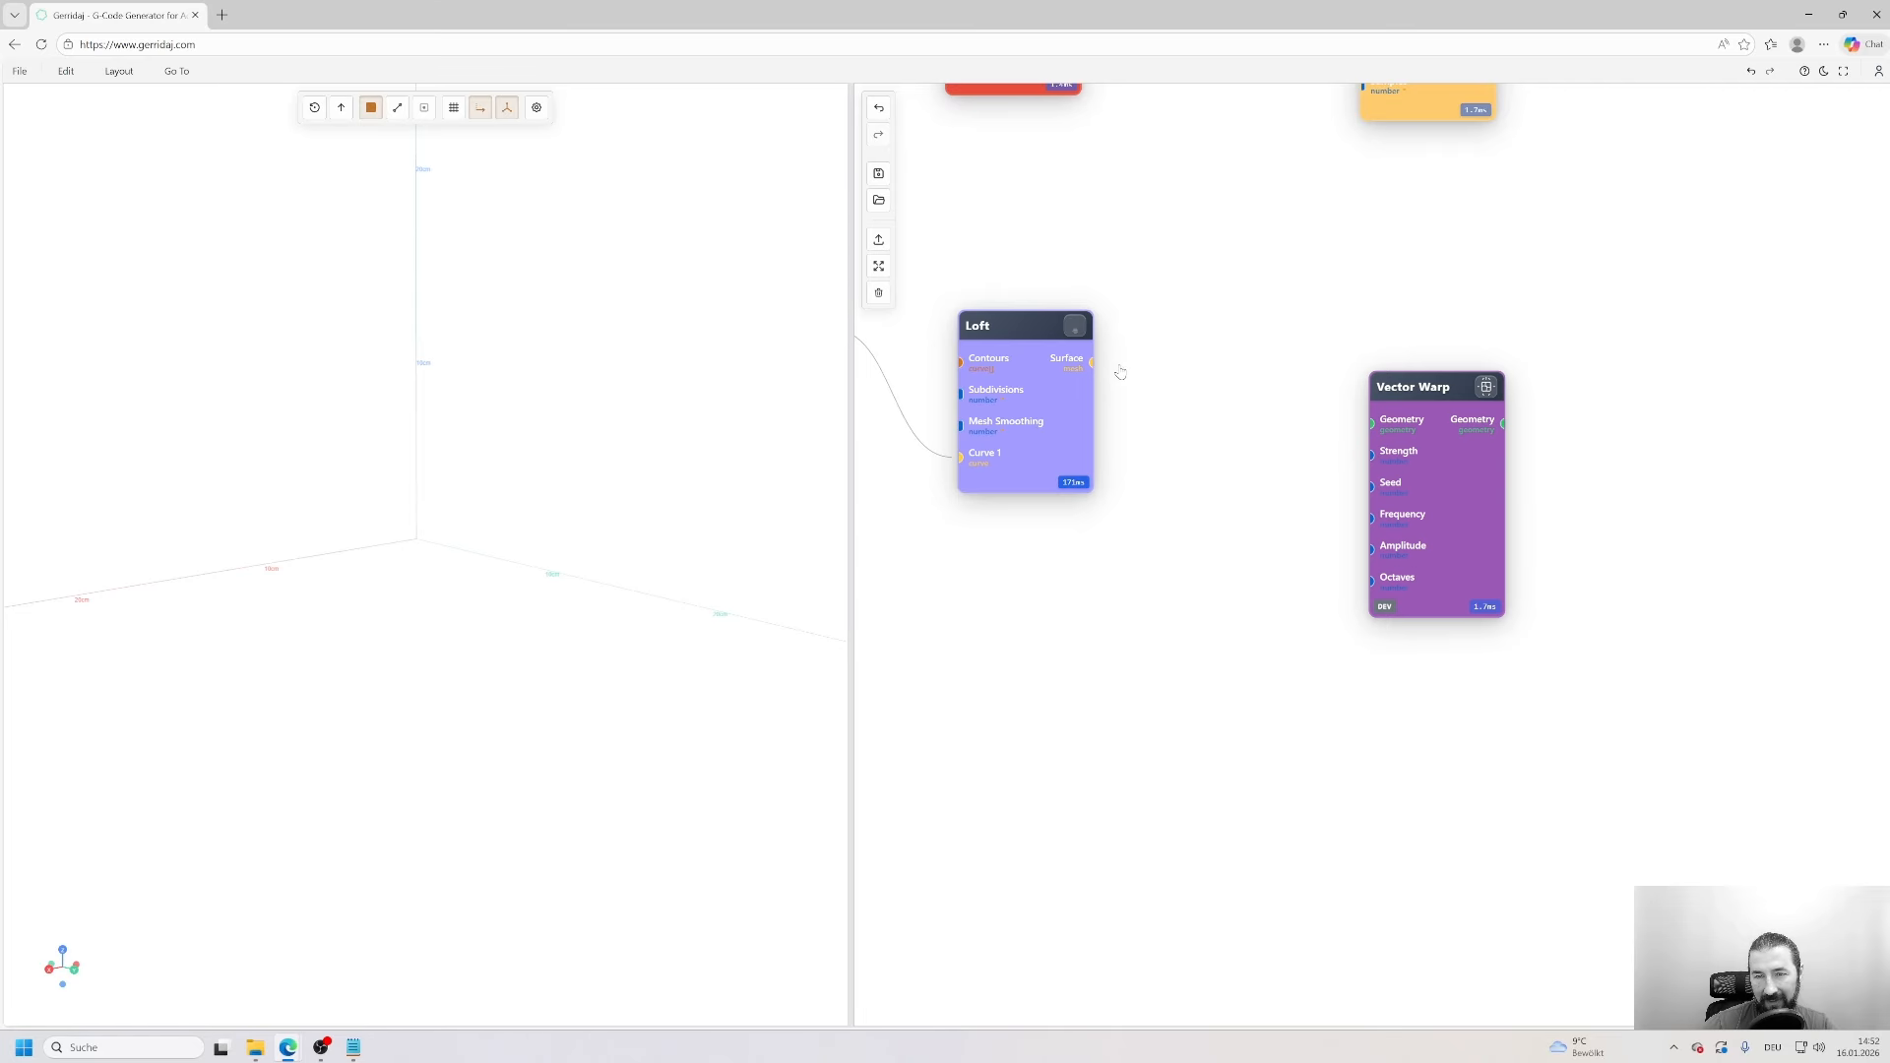
left_click_drag(1091, 362, 1374, 423)
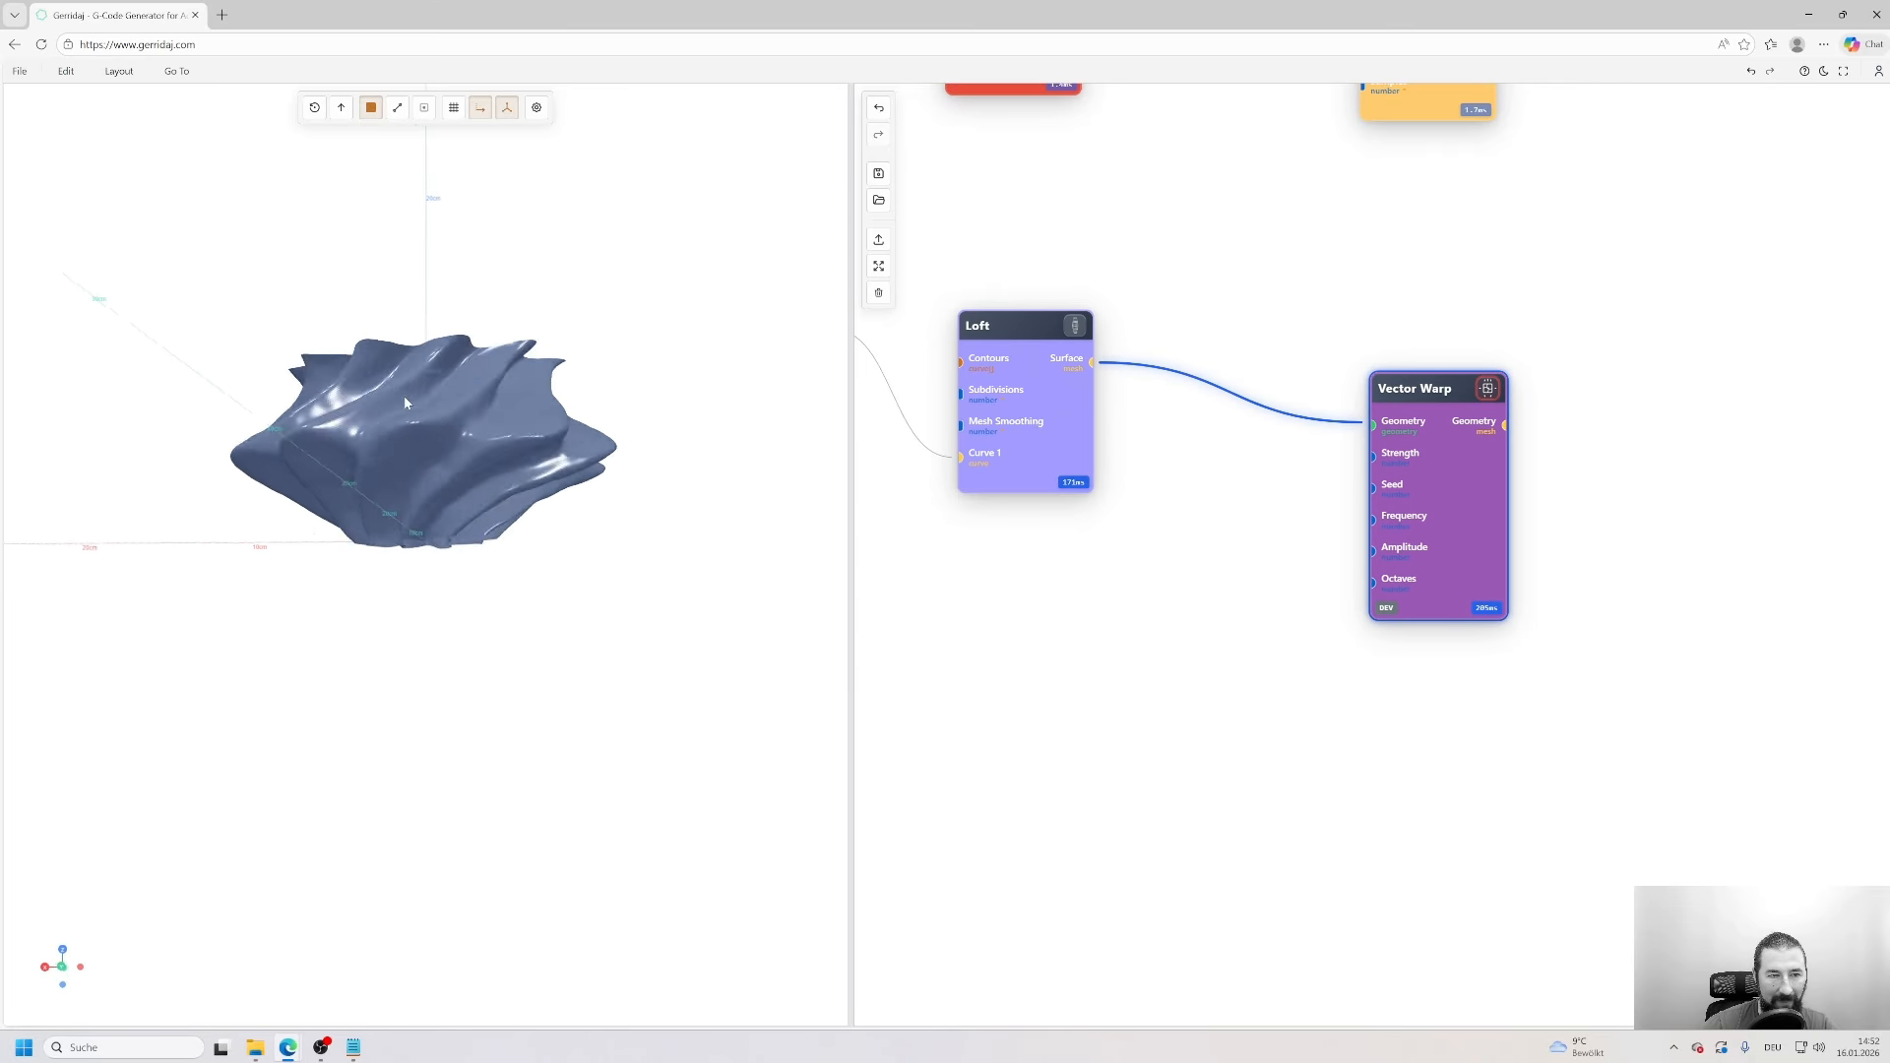
left_click_drag(404, 396, 474, 493)
- Add a Number slider below the Loft node, connect it to Vector Warp's Strength input, raise its value slightly and inspect the warped vase
double_click(967, 658)
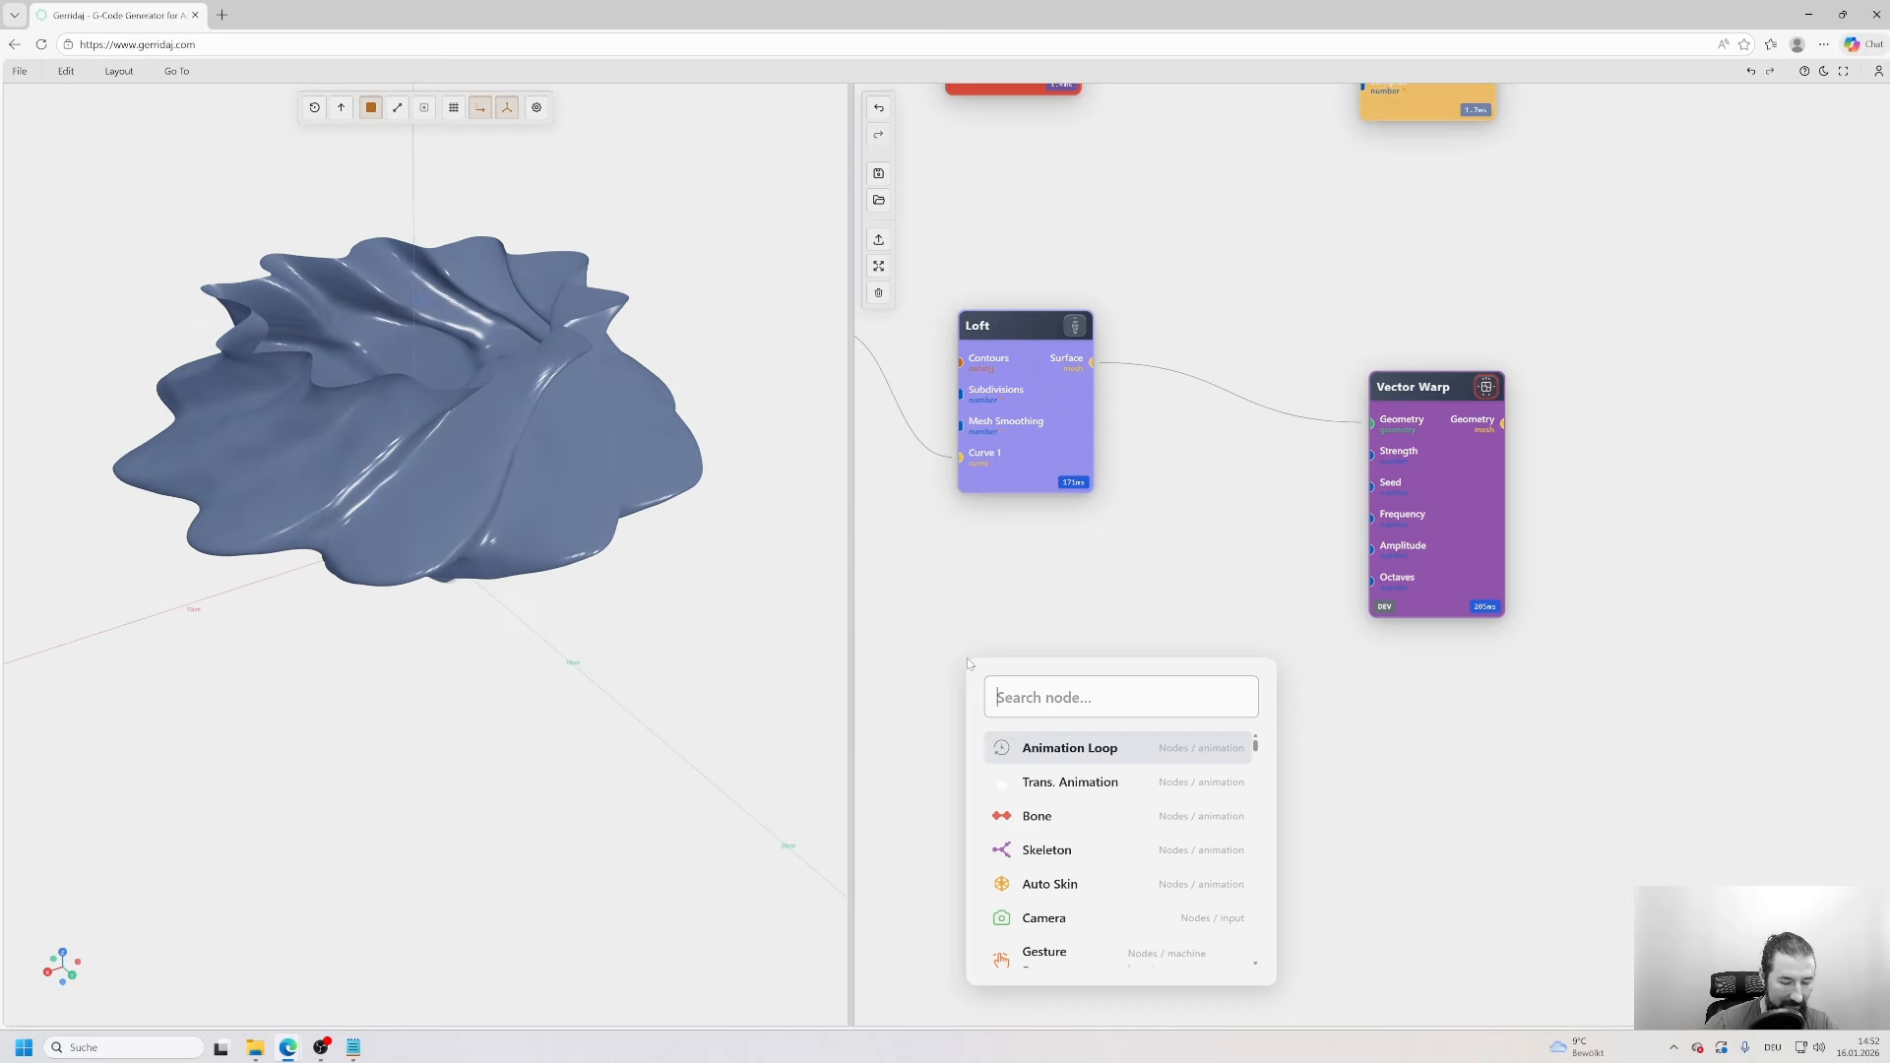
type("nu")
left_click(1080, 778)
left_click_drag(1256, 695, 1373, 453)
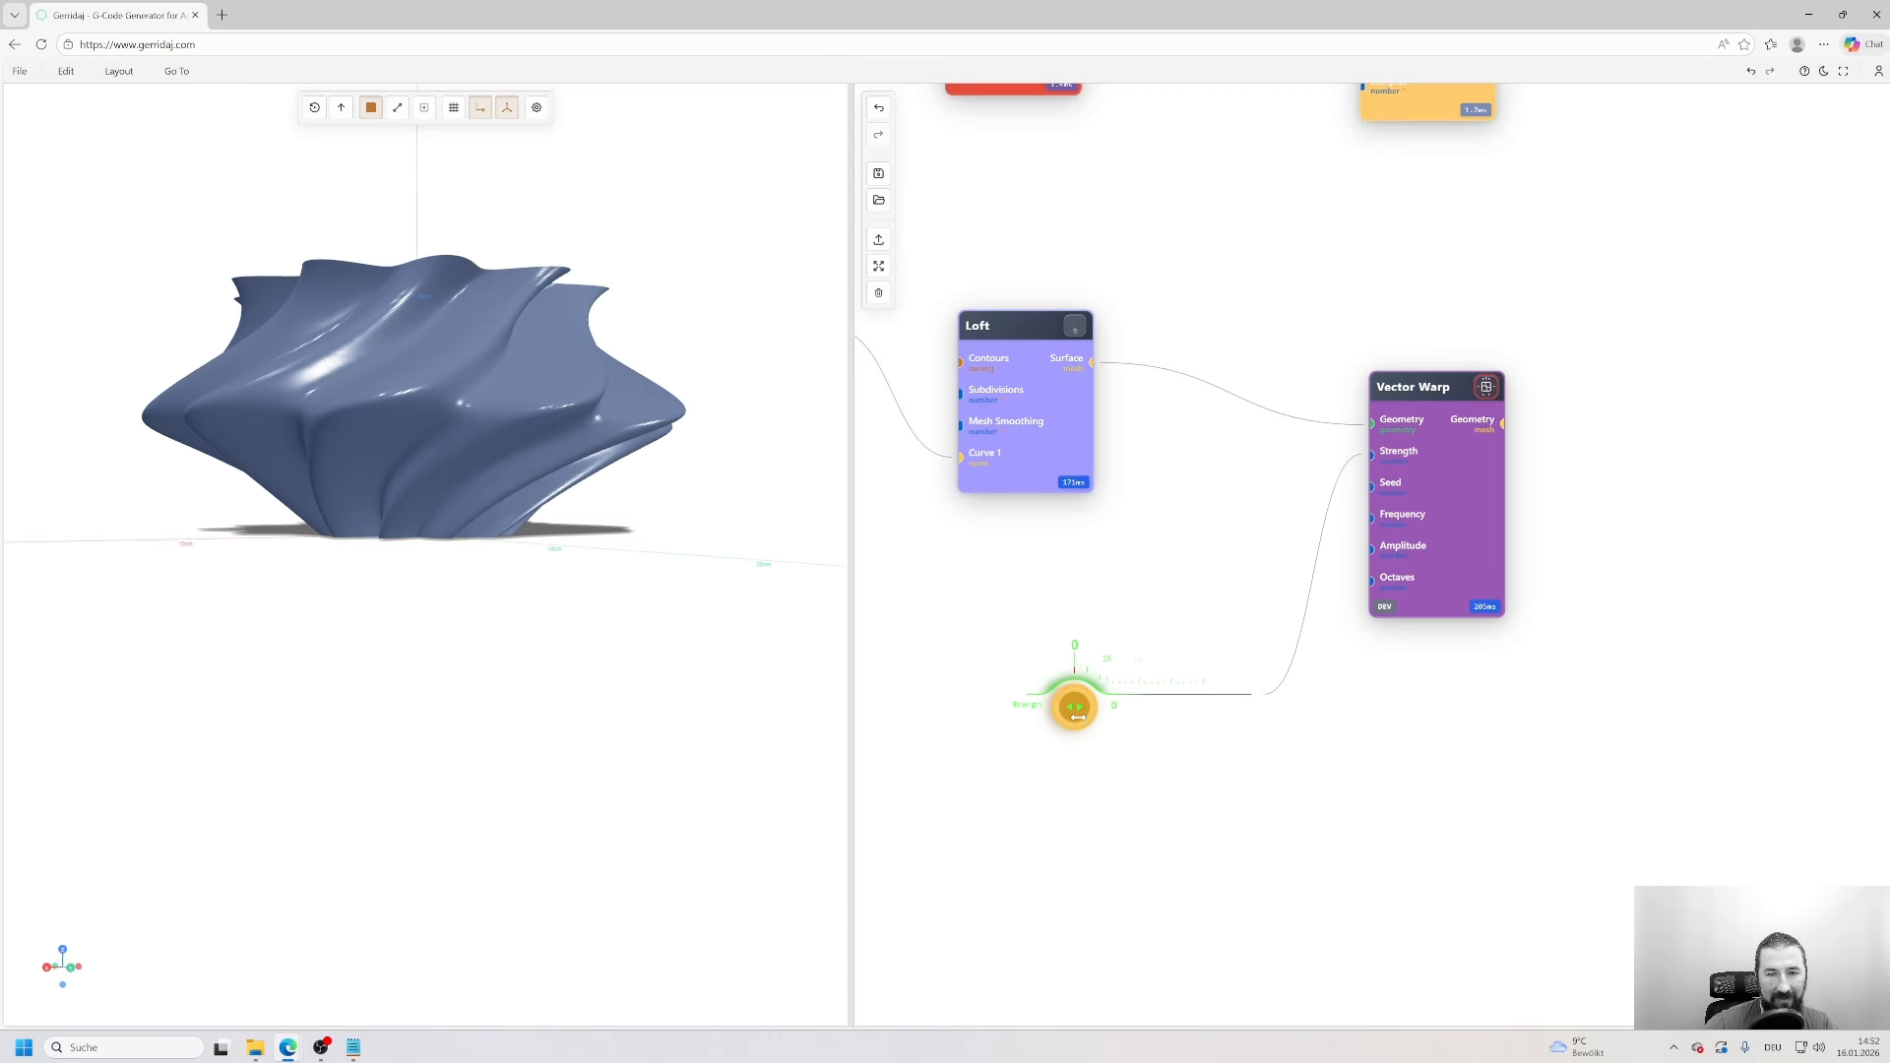
left_click_drag(1078, 717, 1082, 718)
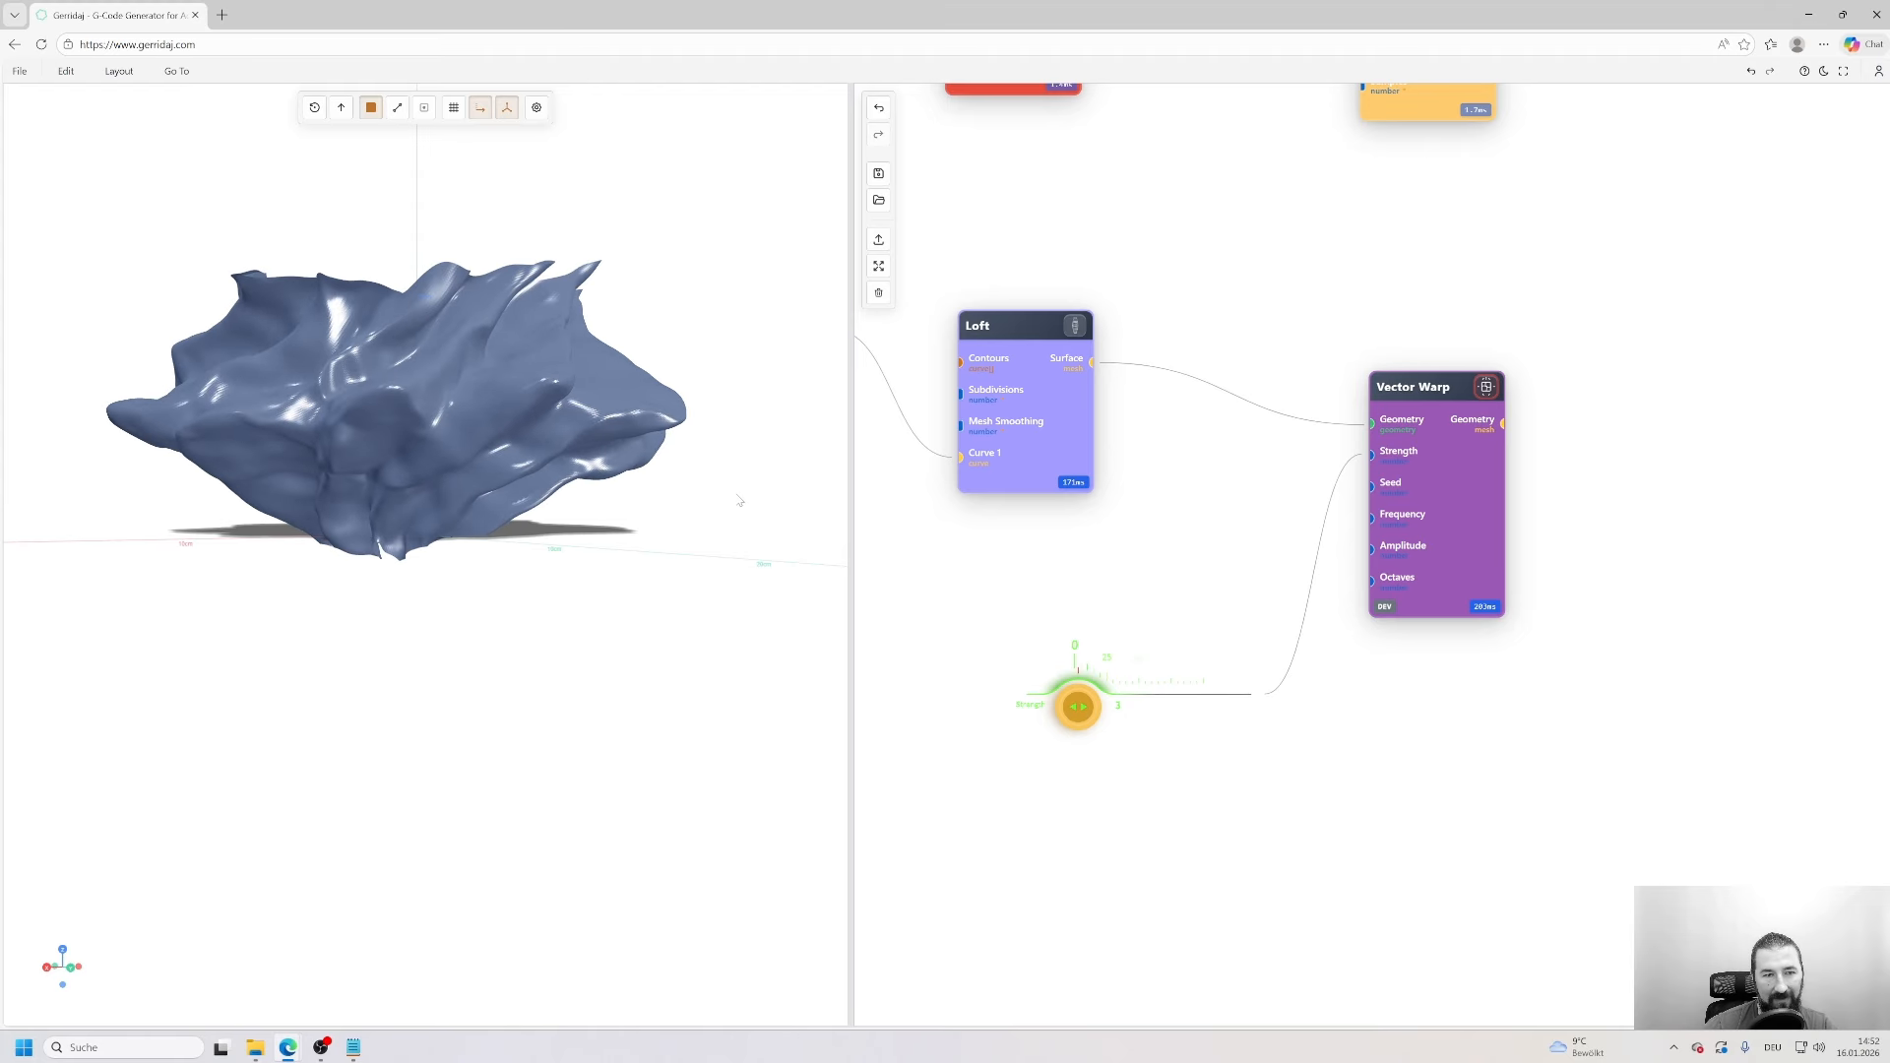
left_click_drag(621, 493, 342, 573)
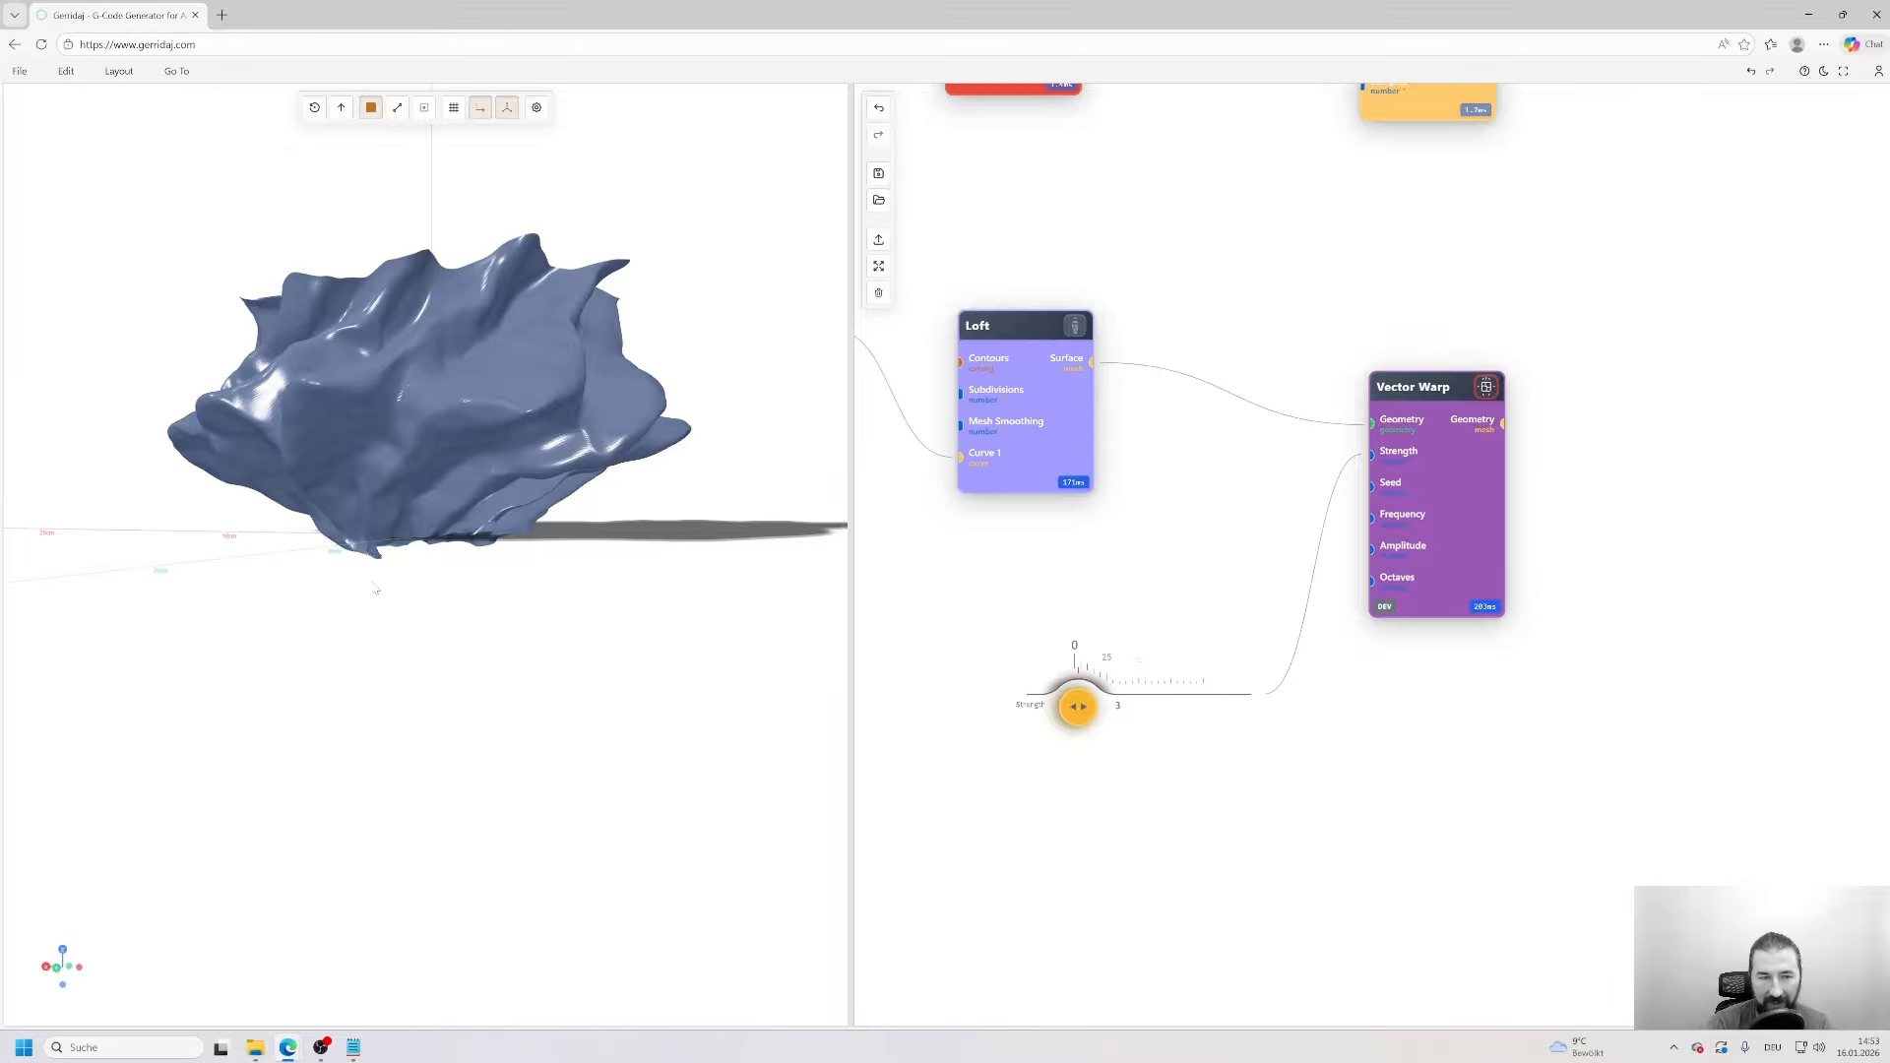
left_click_drag(1197, 638, 1111, 599)
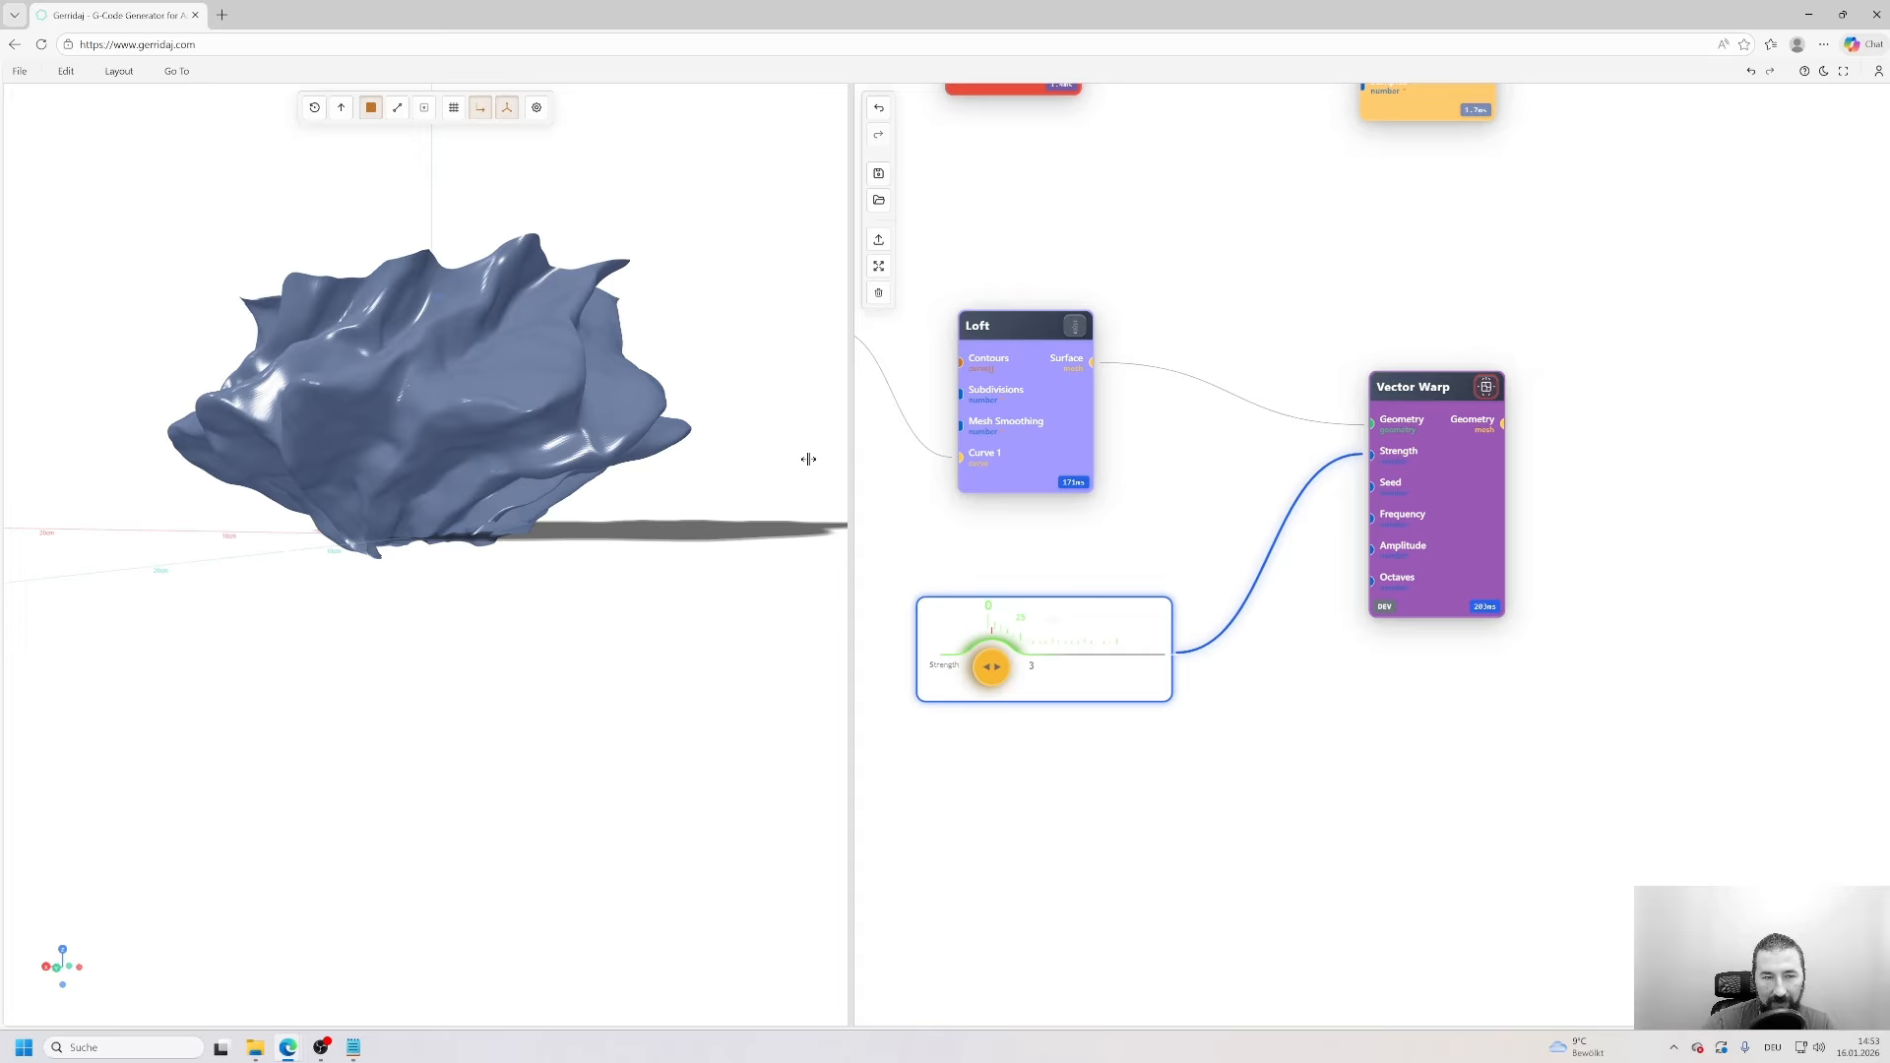
mouse_move(449, 415)
left_mouse_down()
mouse_move(502, 315)
mouse_move(352, 441)
mouse_move(443, 386)
left_mouse_up()
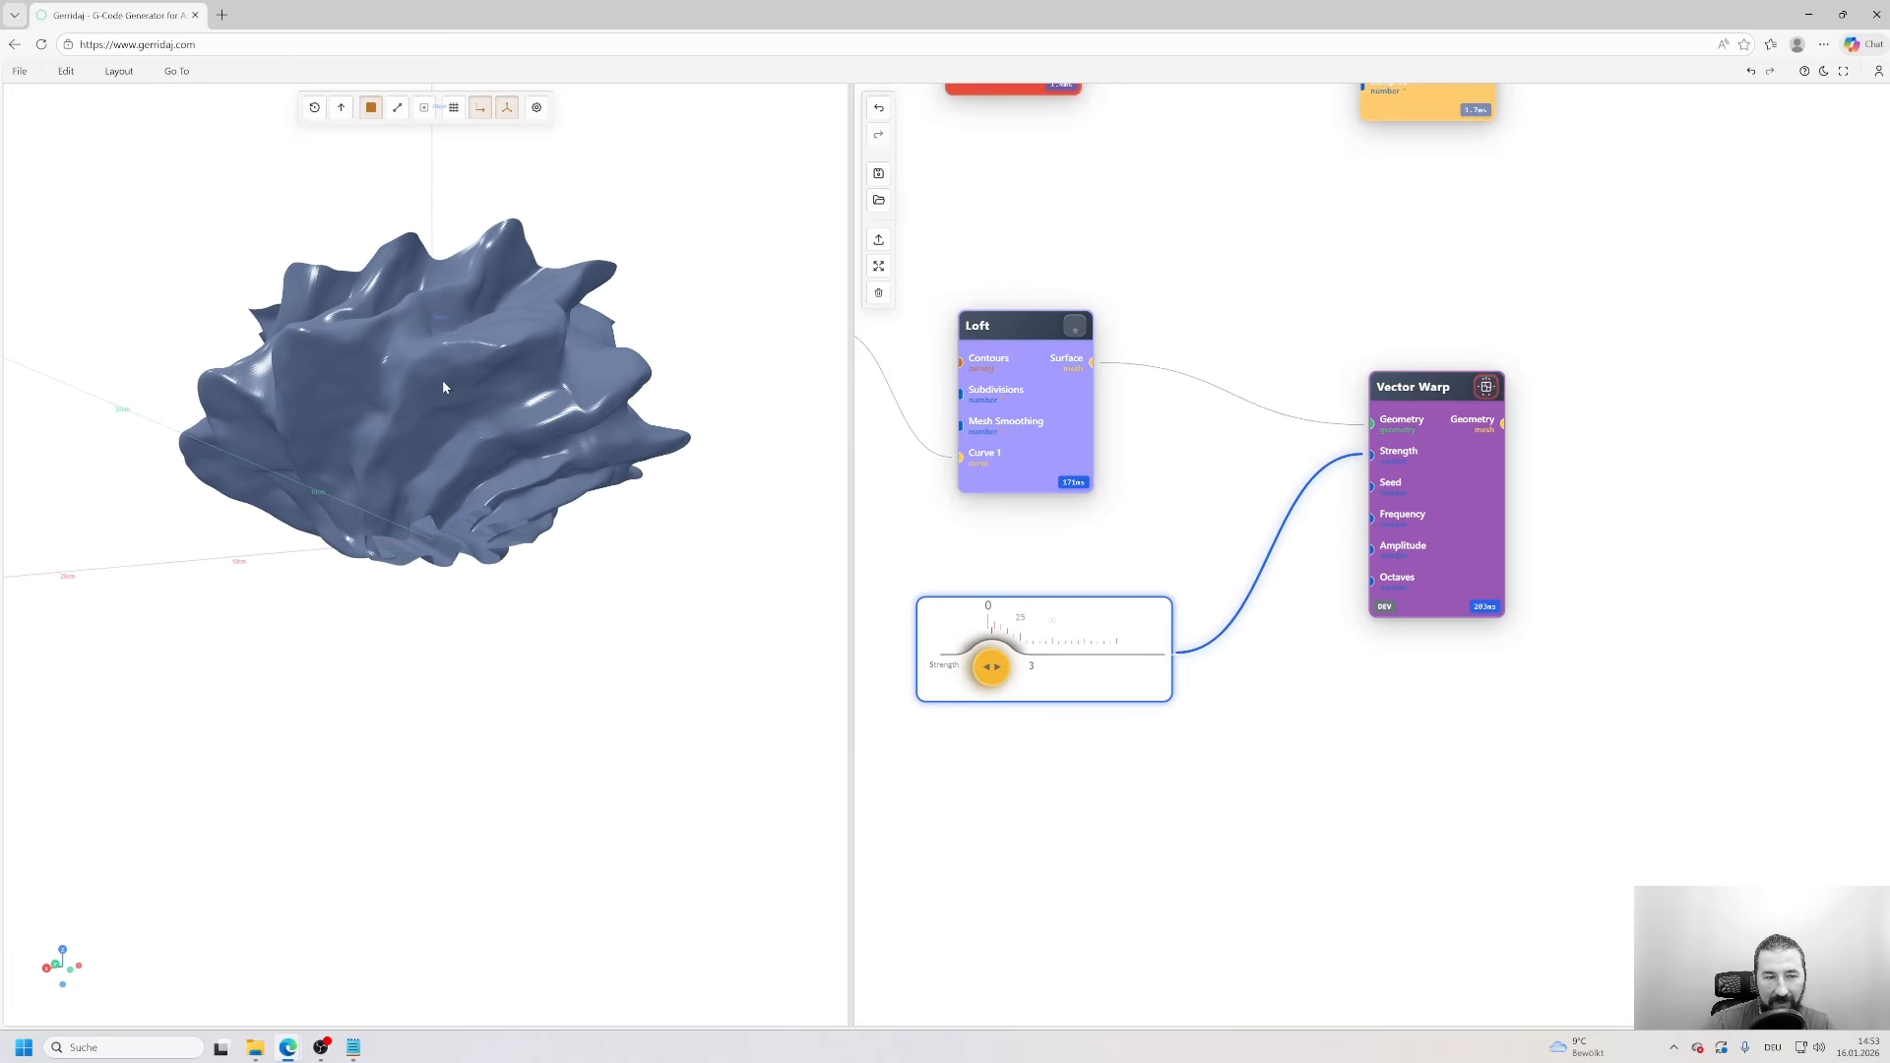
- Move the Vector Warp node slightly farther right, deactivate its Z direction and inspect the warped vase from several sides
double_click(1439, 435)
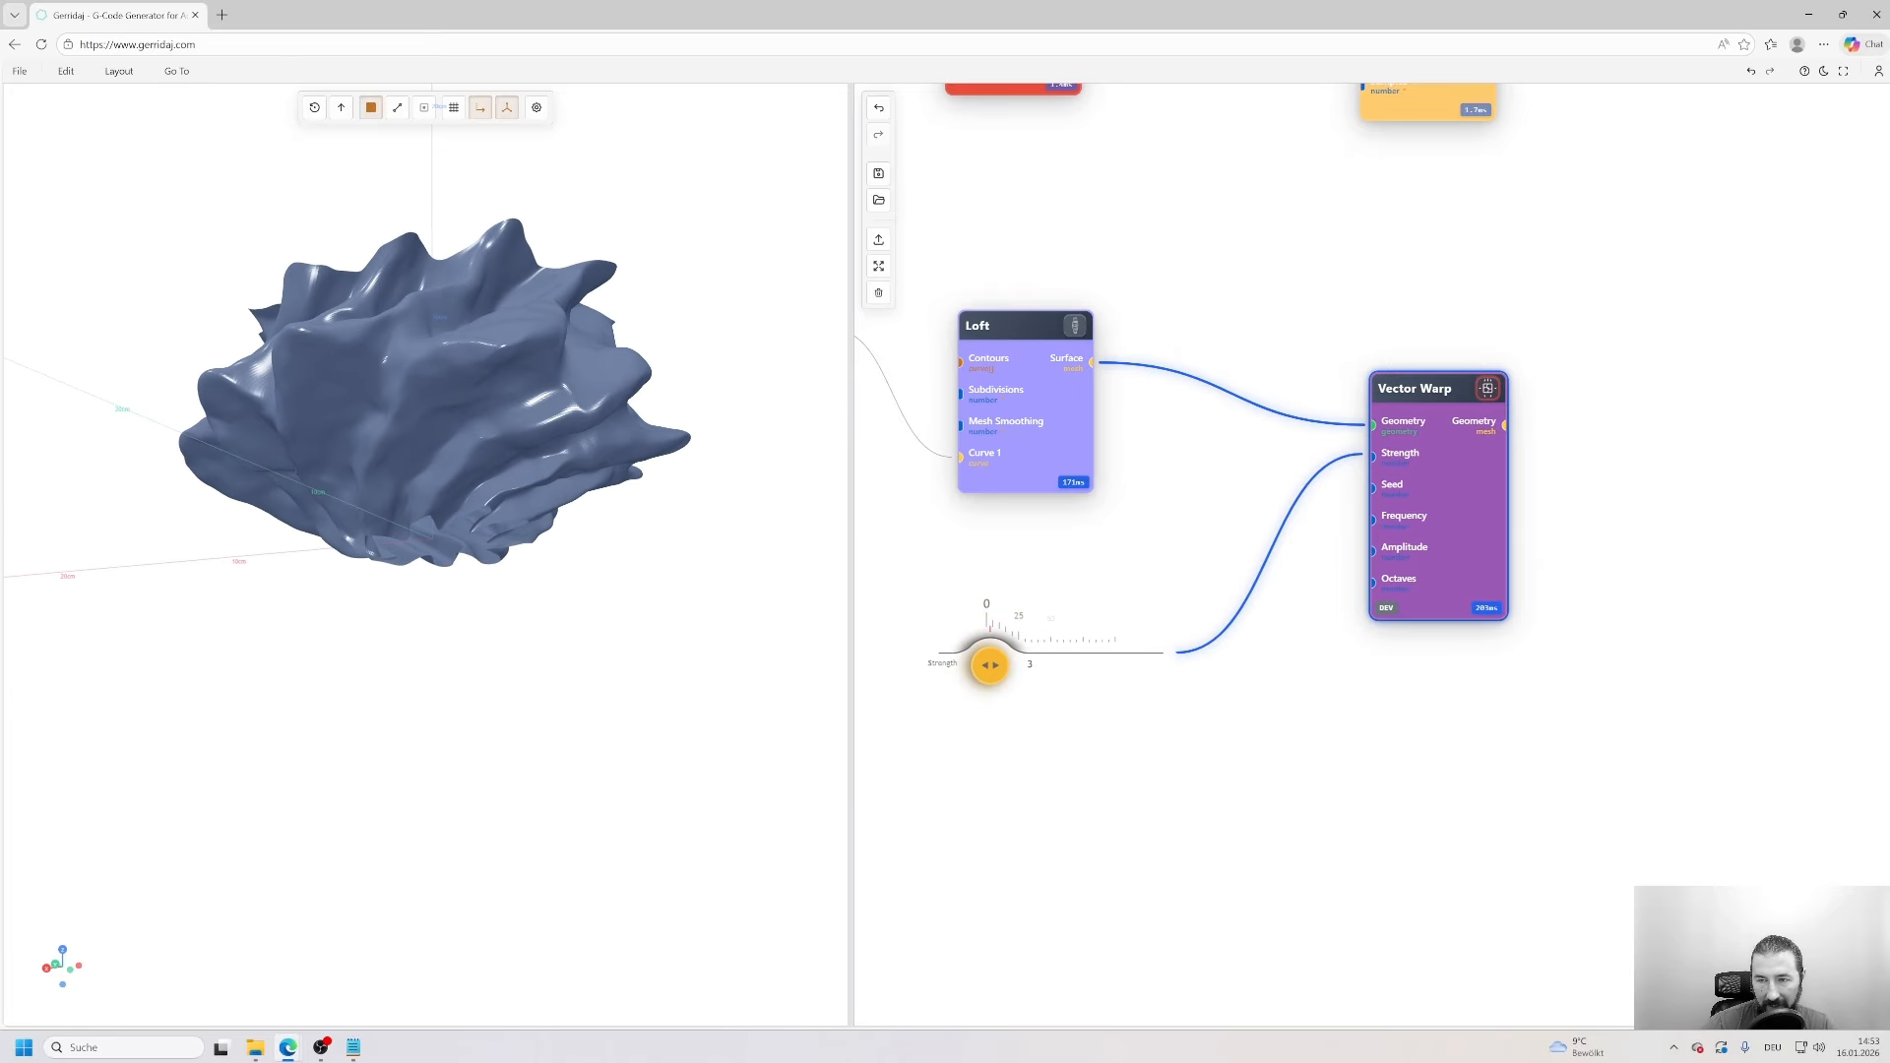
left_click_drag(1521, 479, 1589, 456)
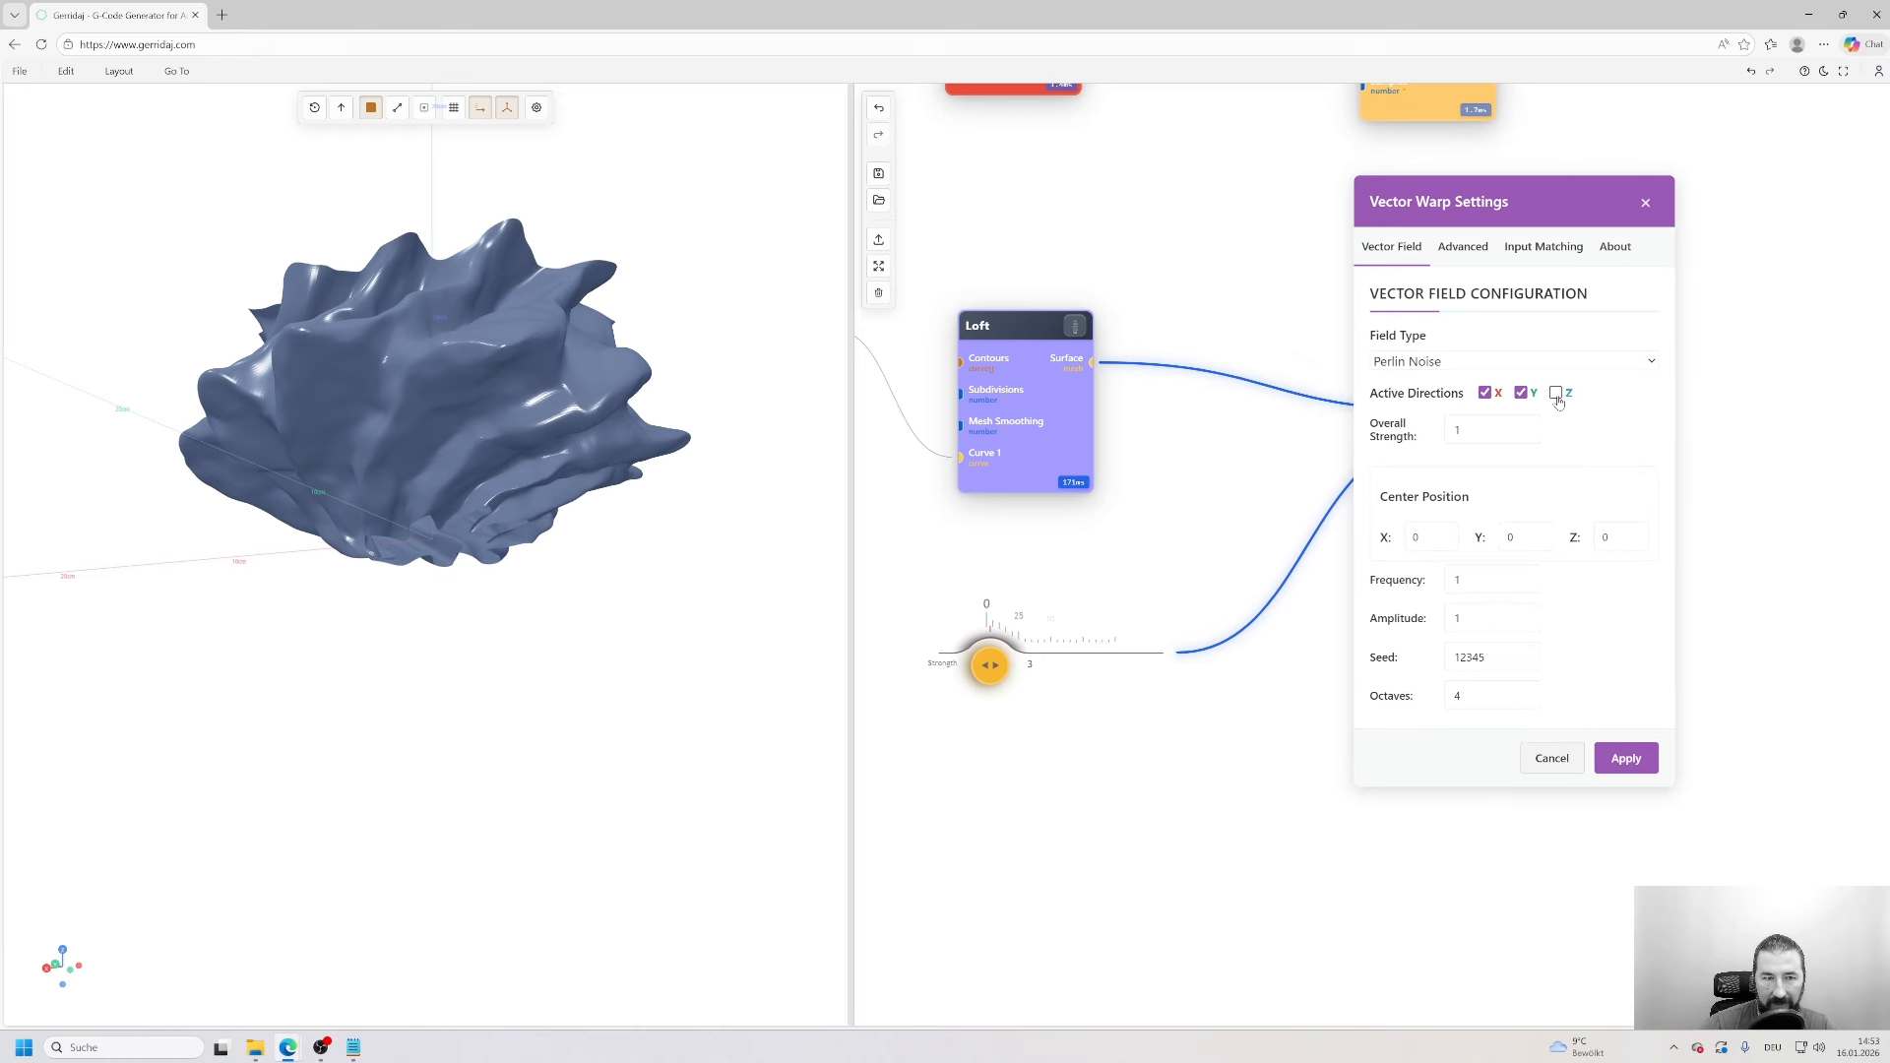
left_click(1627, 759)
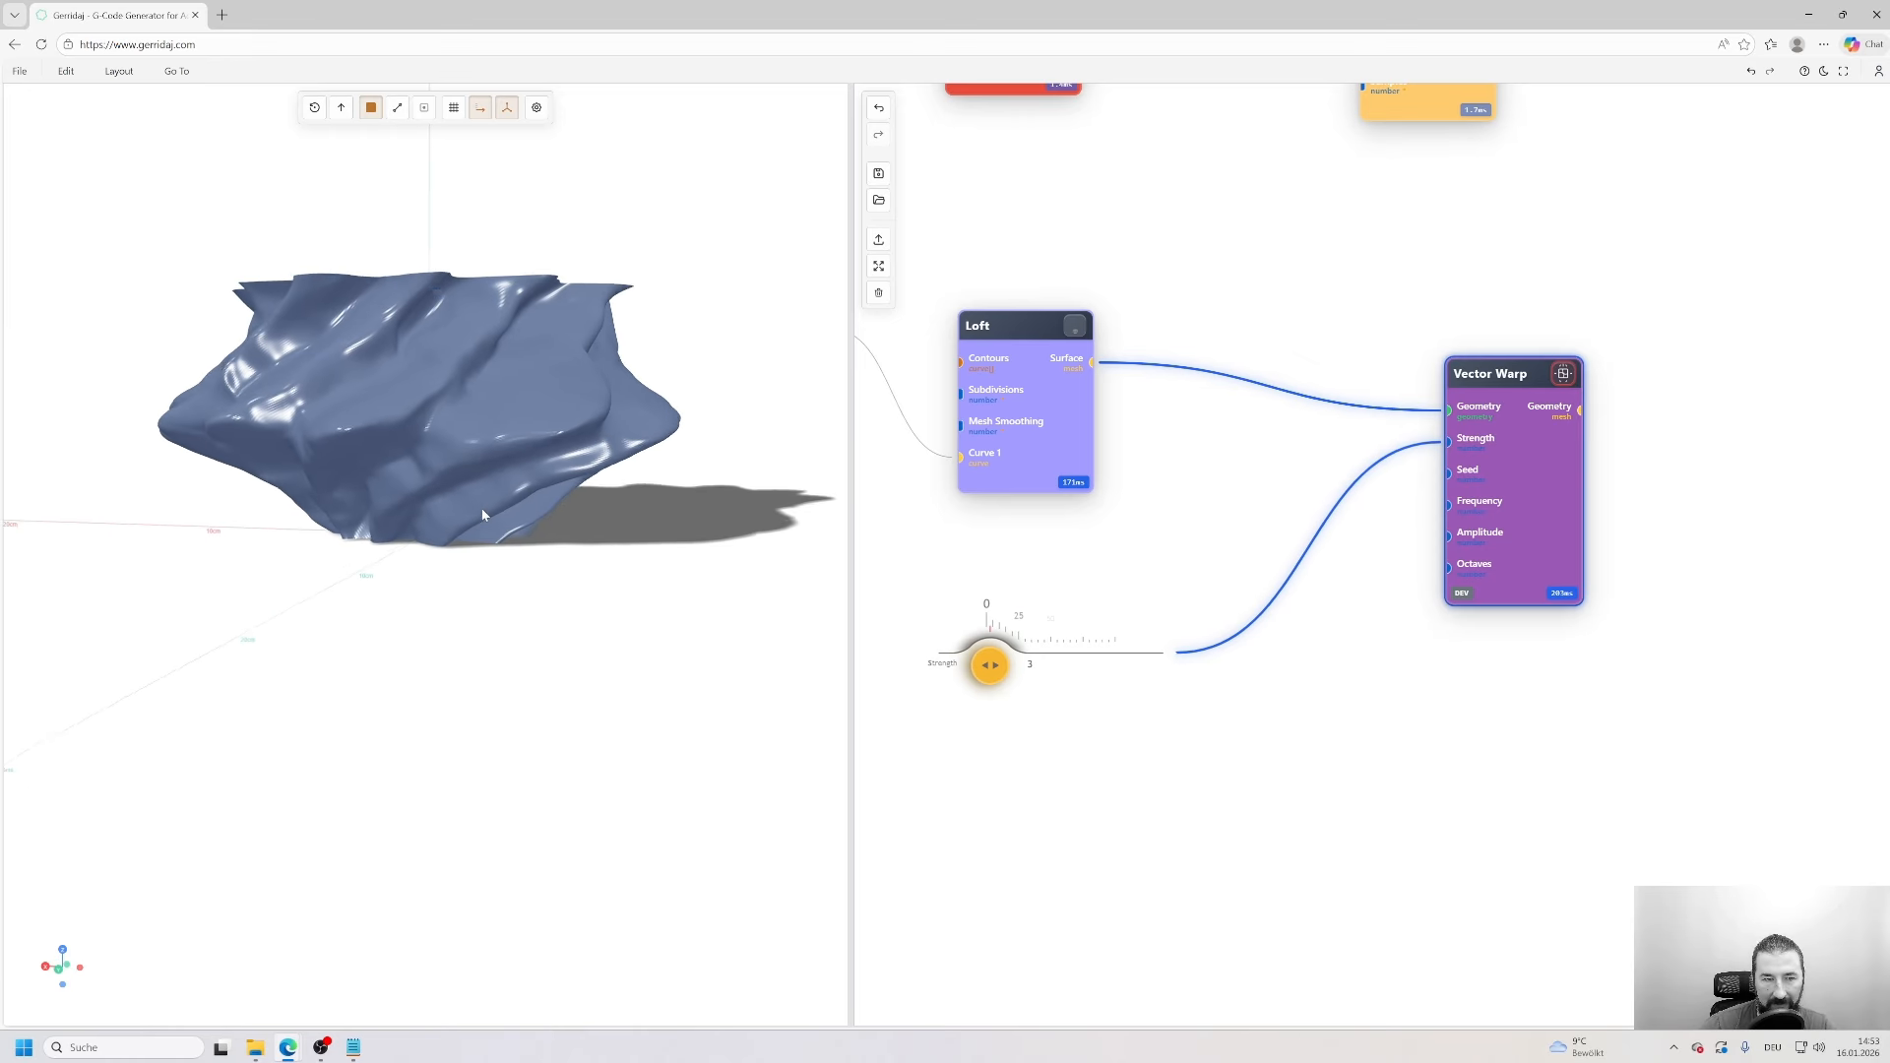
left_click_drag(482, 515, 589, 494)
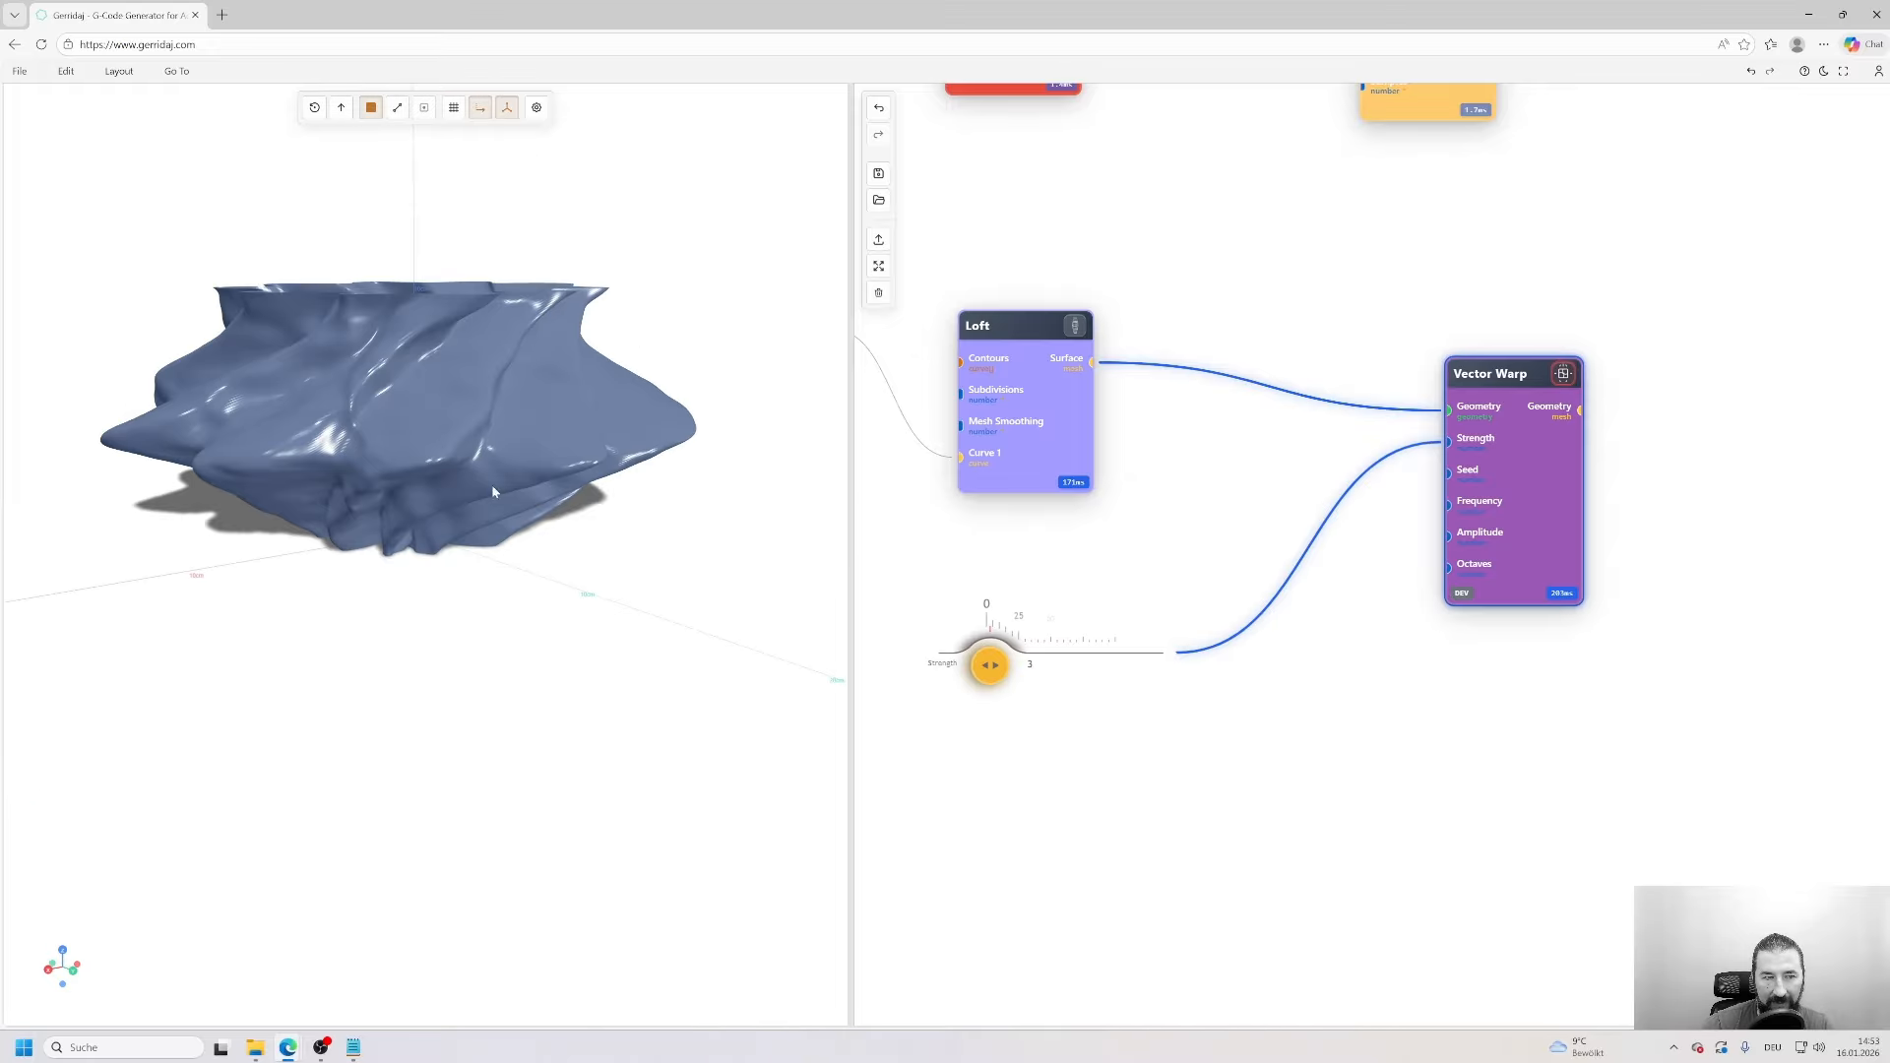
double_click(1501, 455)
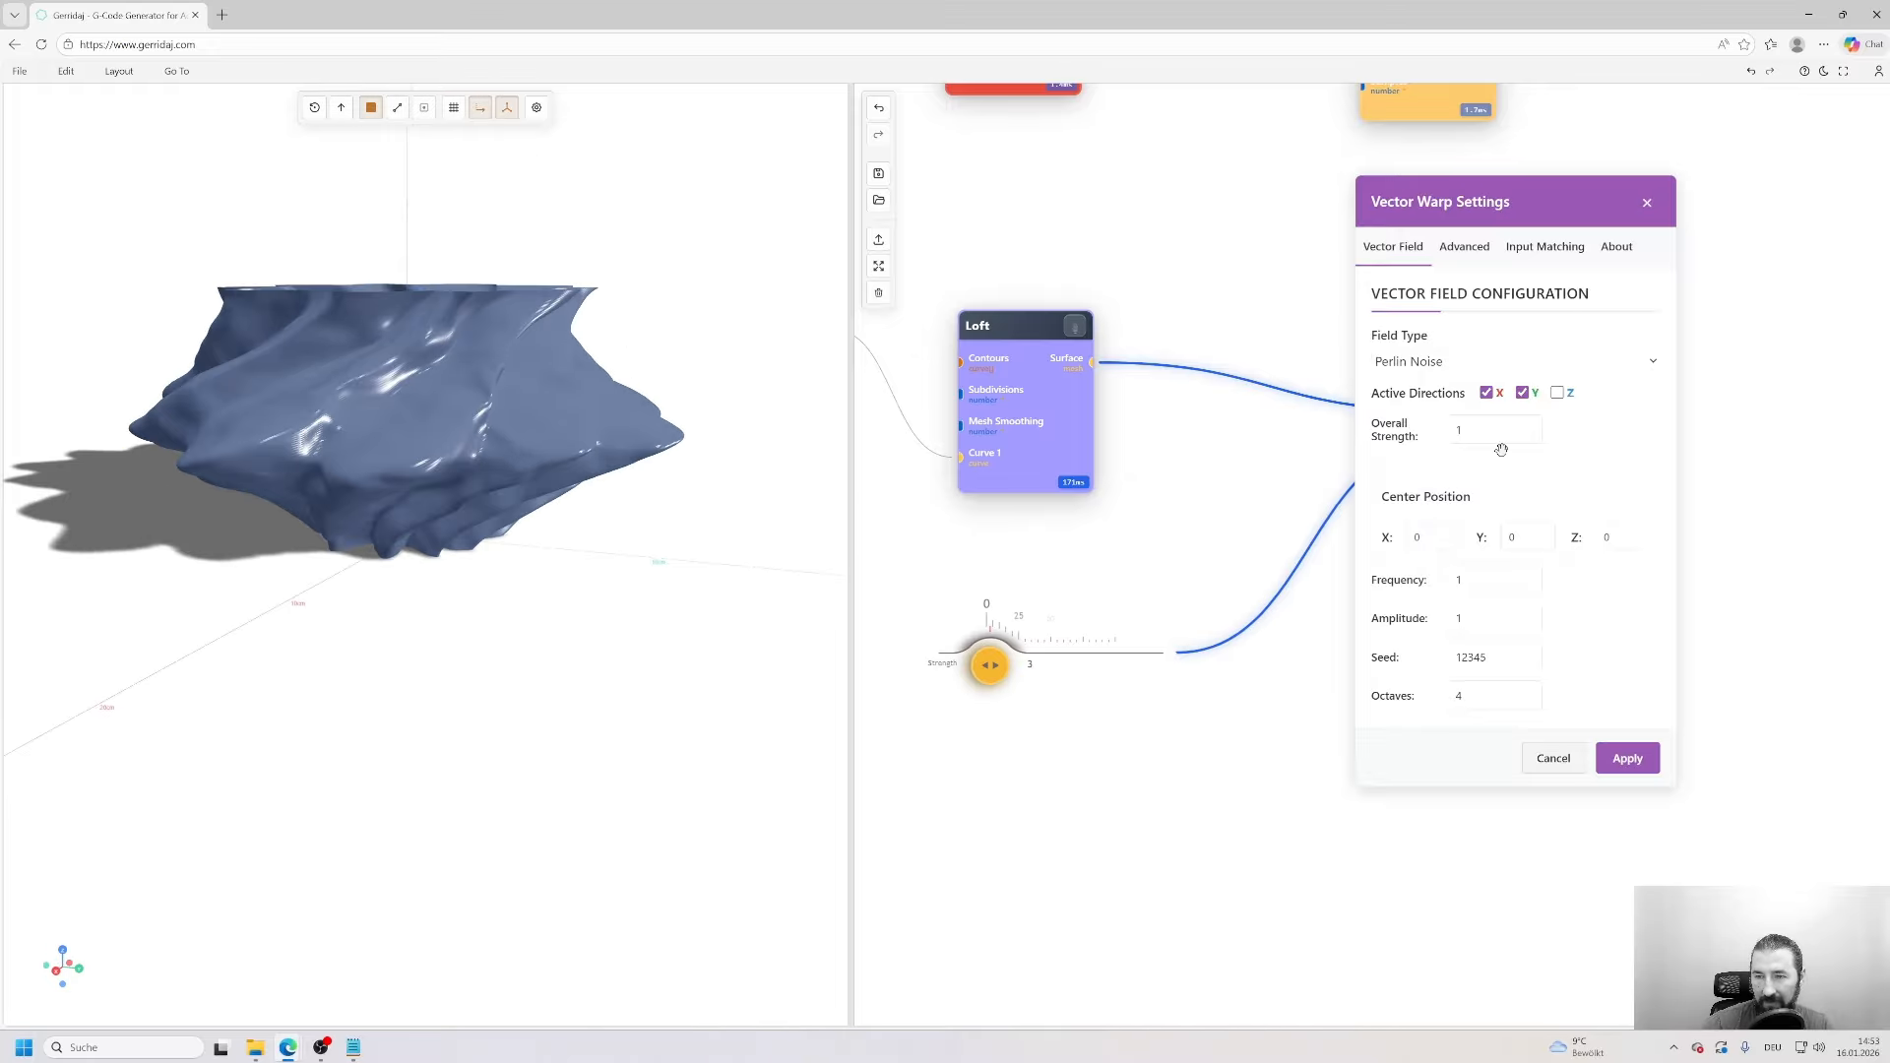
left_click(1659, 767)
left_click_drag(408, 482, 175, 577)
- Reactivate the Vector Warp's Z direction and enable its Fade In along the Z axis only
left_click(1564, 373)
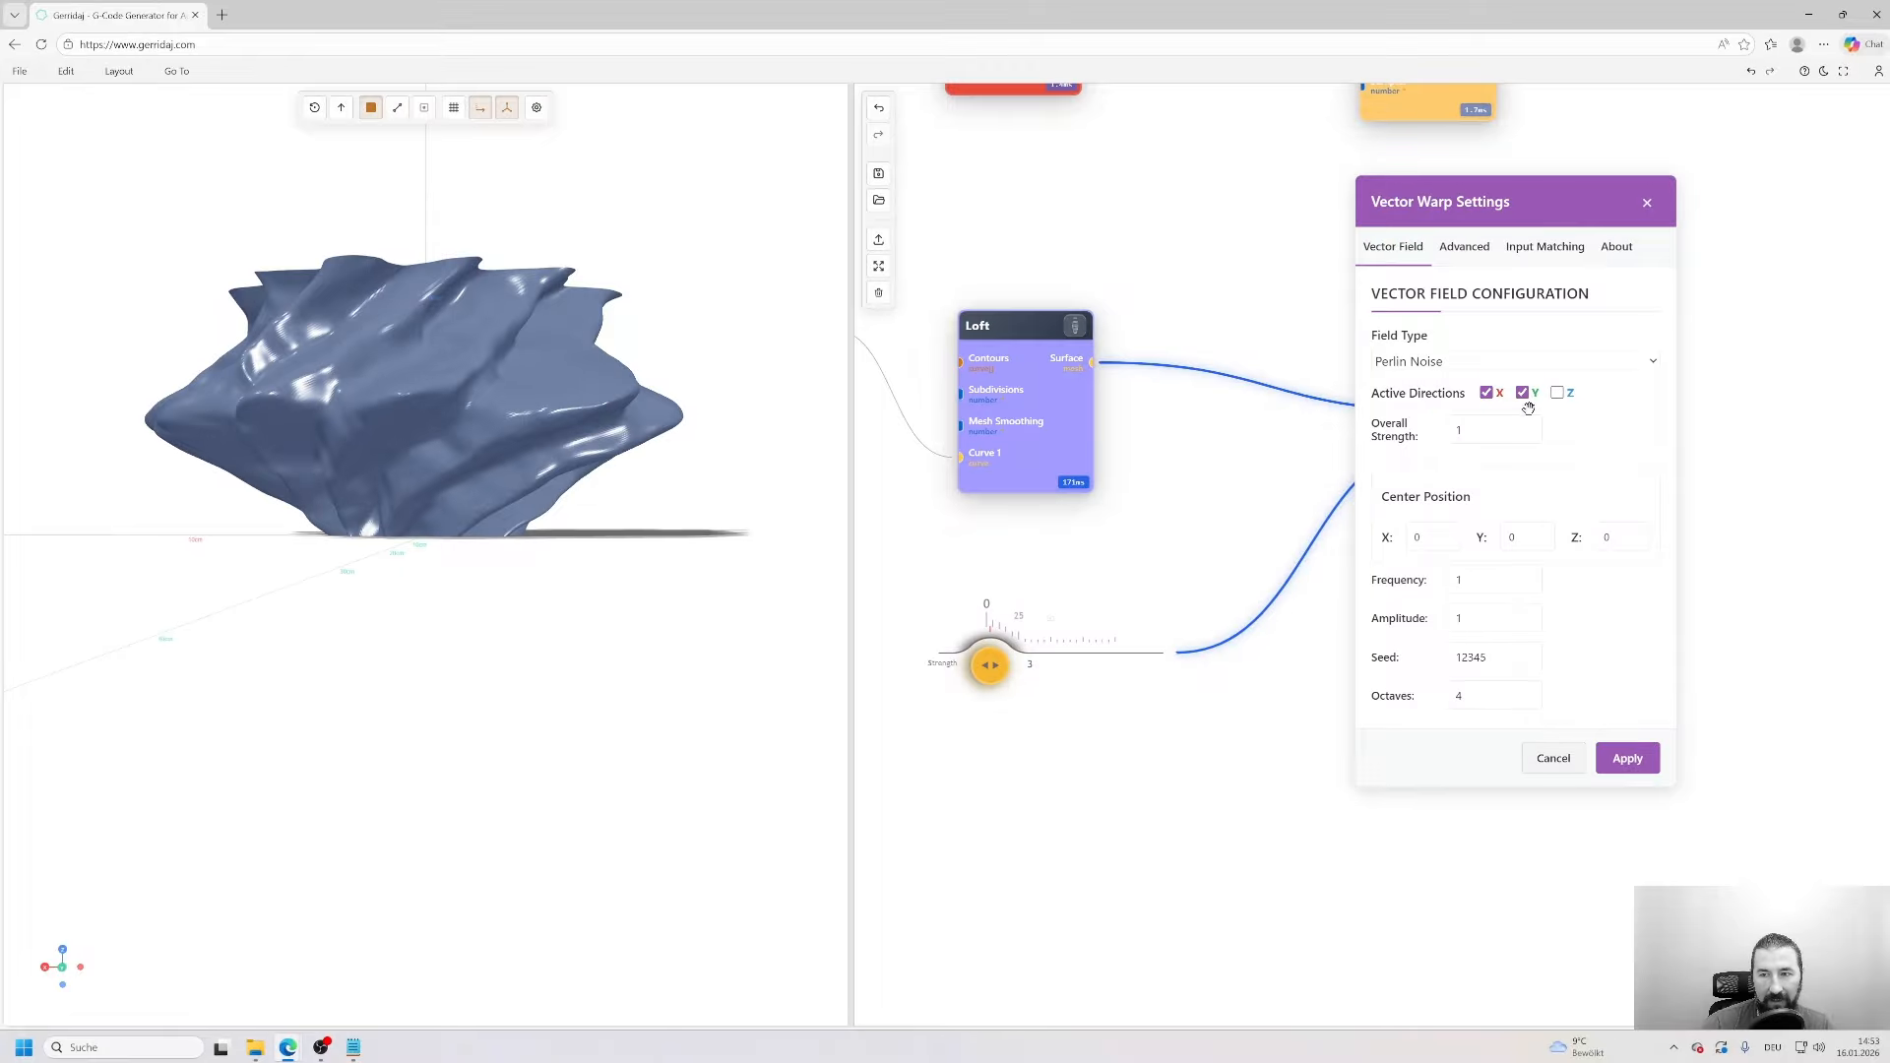
left_click(1557, 393)
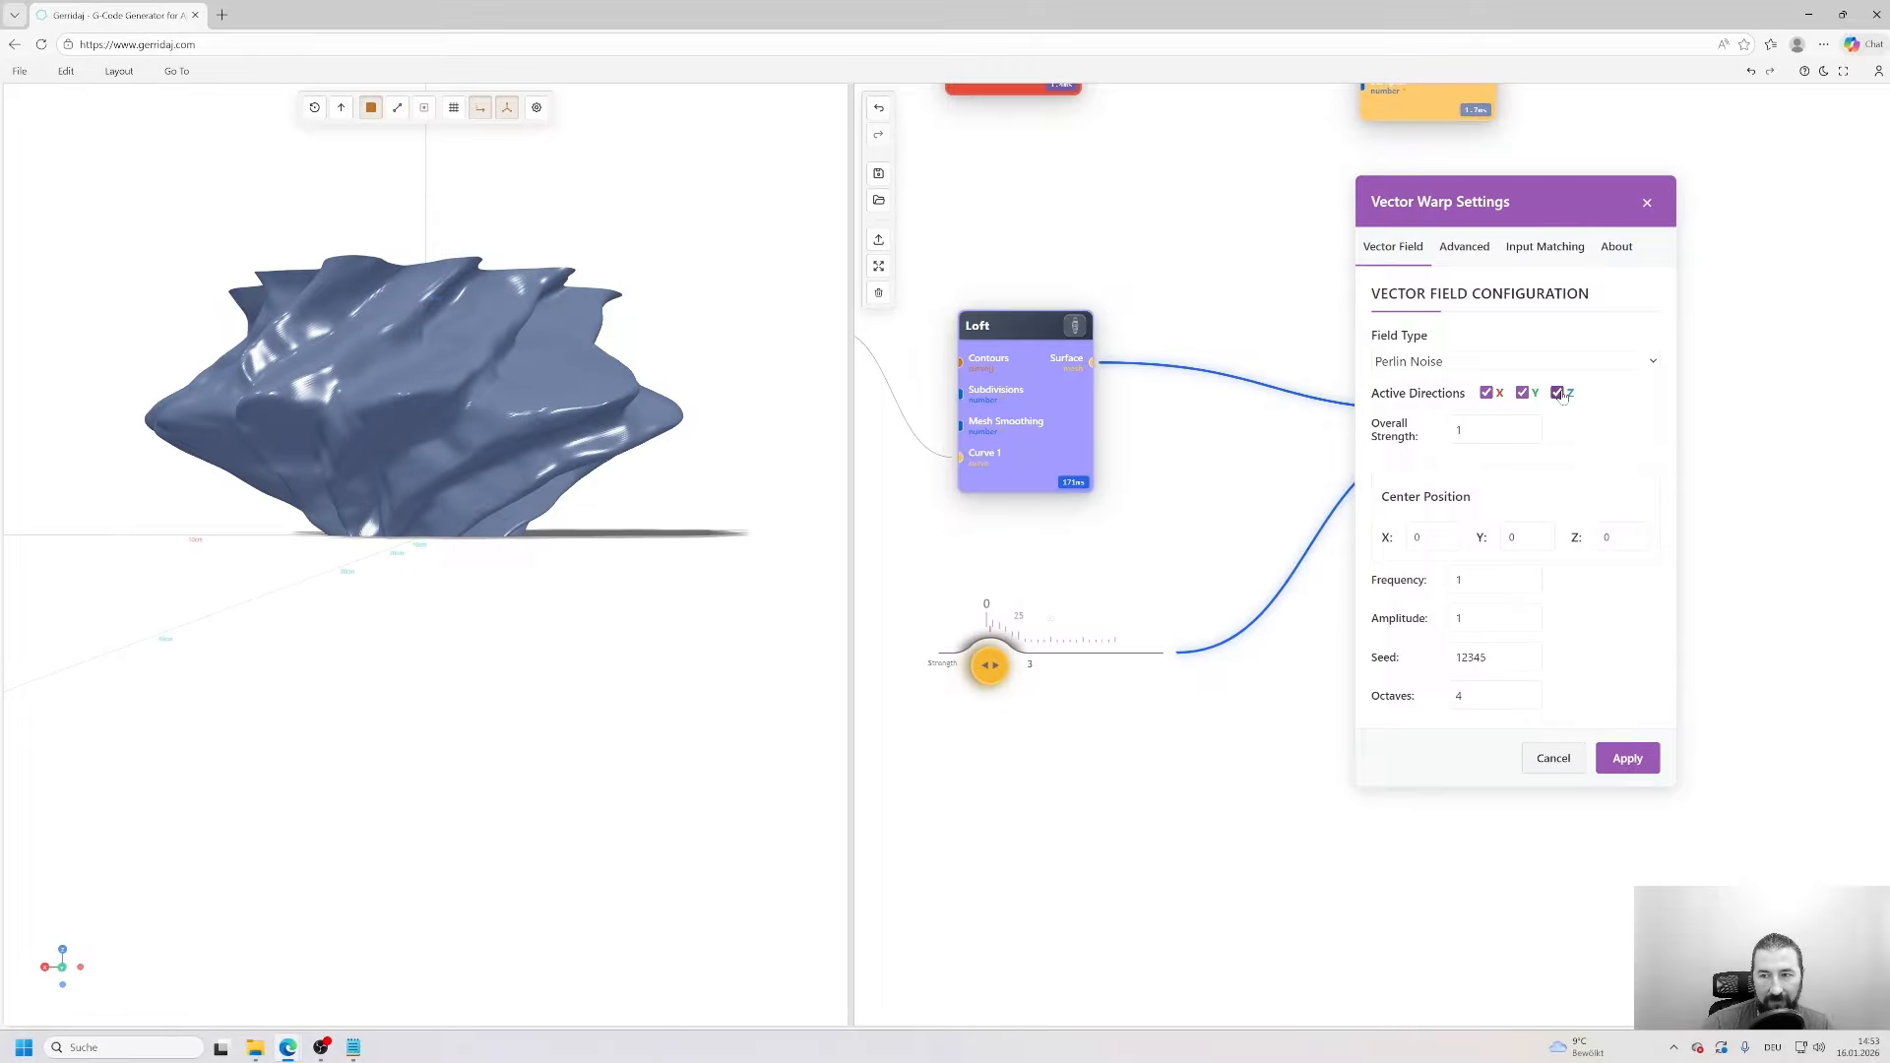
left_click(1458, 258)
left_click(1379, 471)
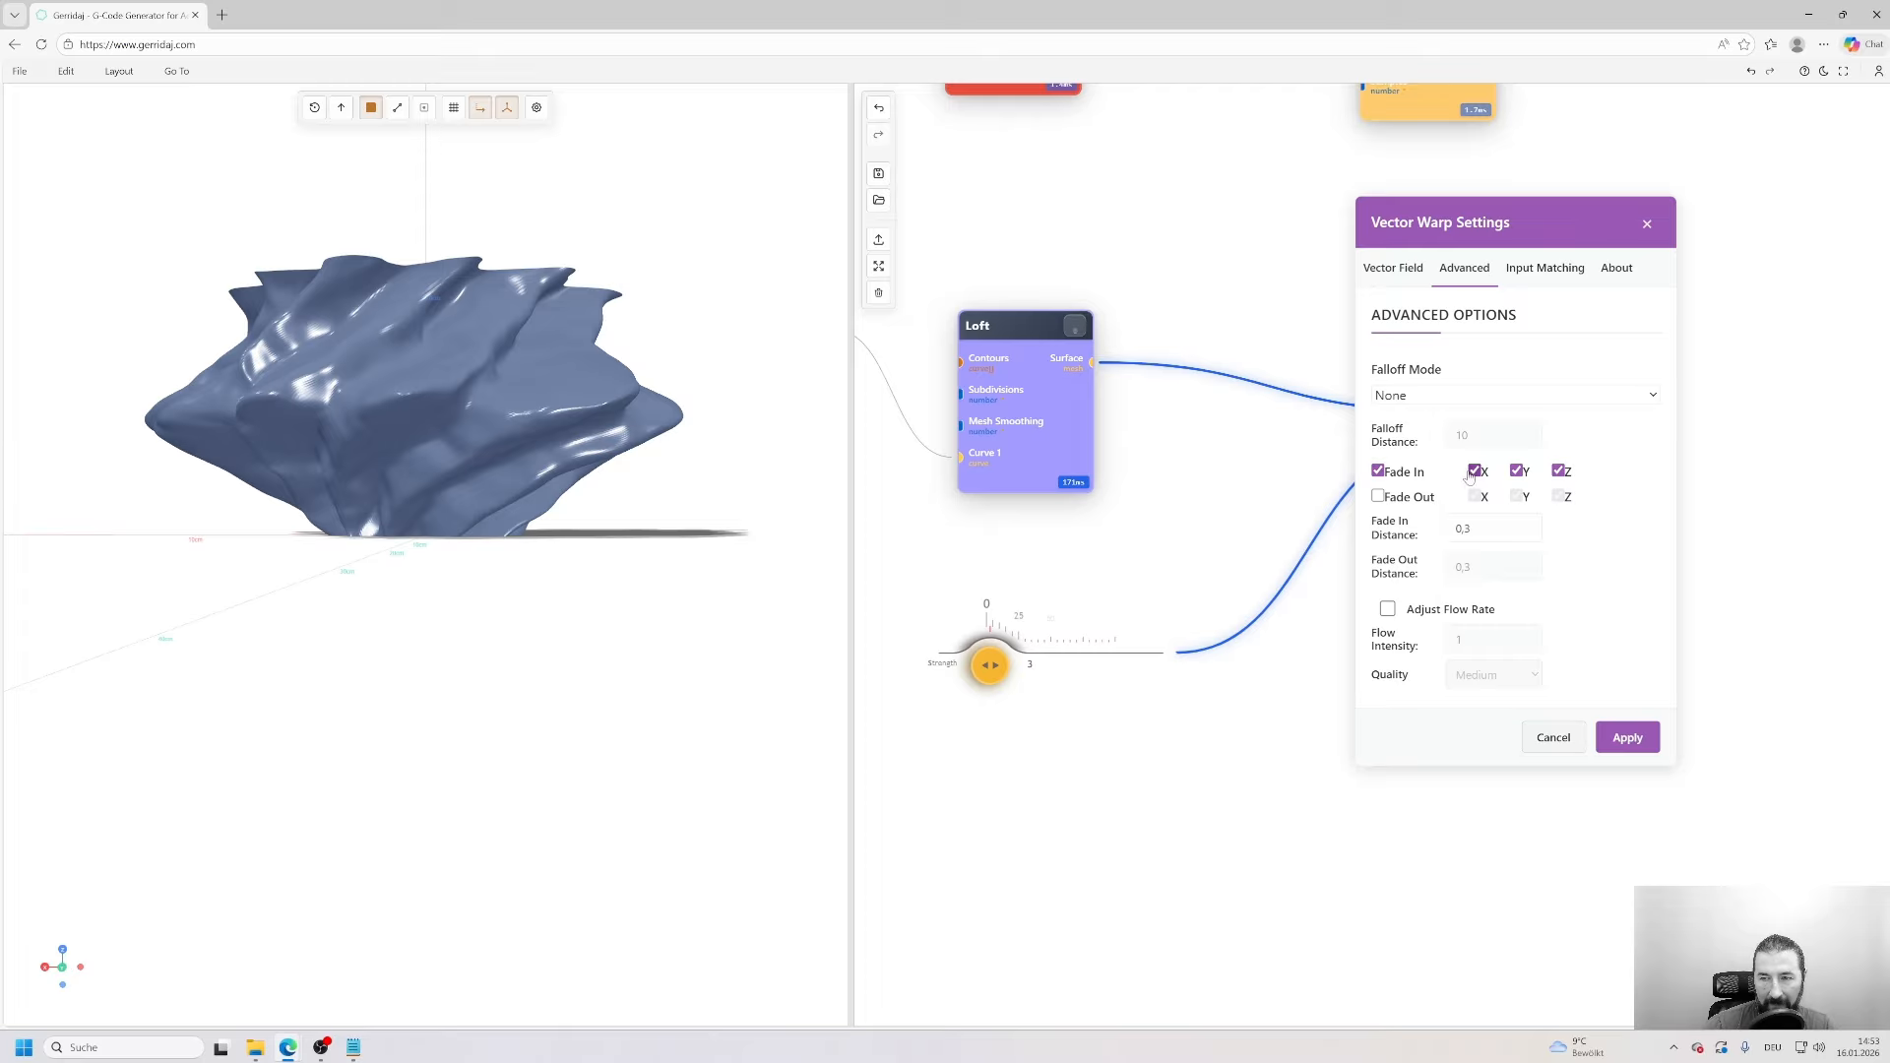
left_click(1559, 471)
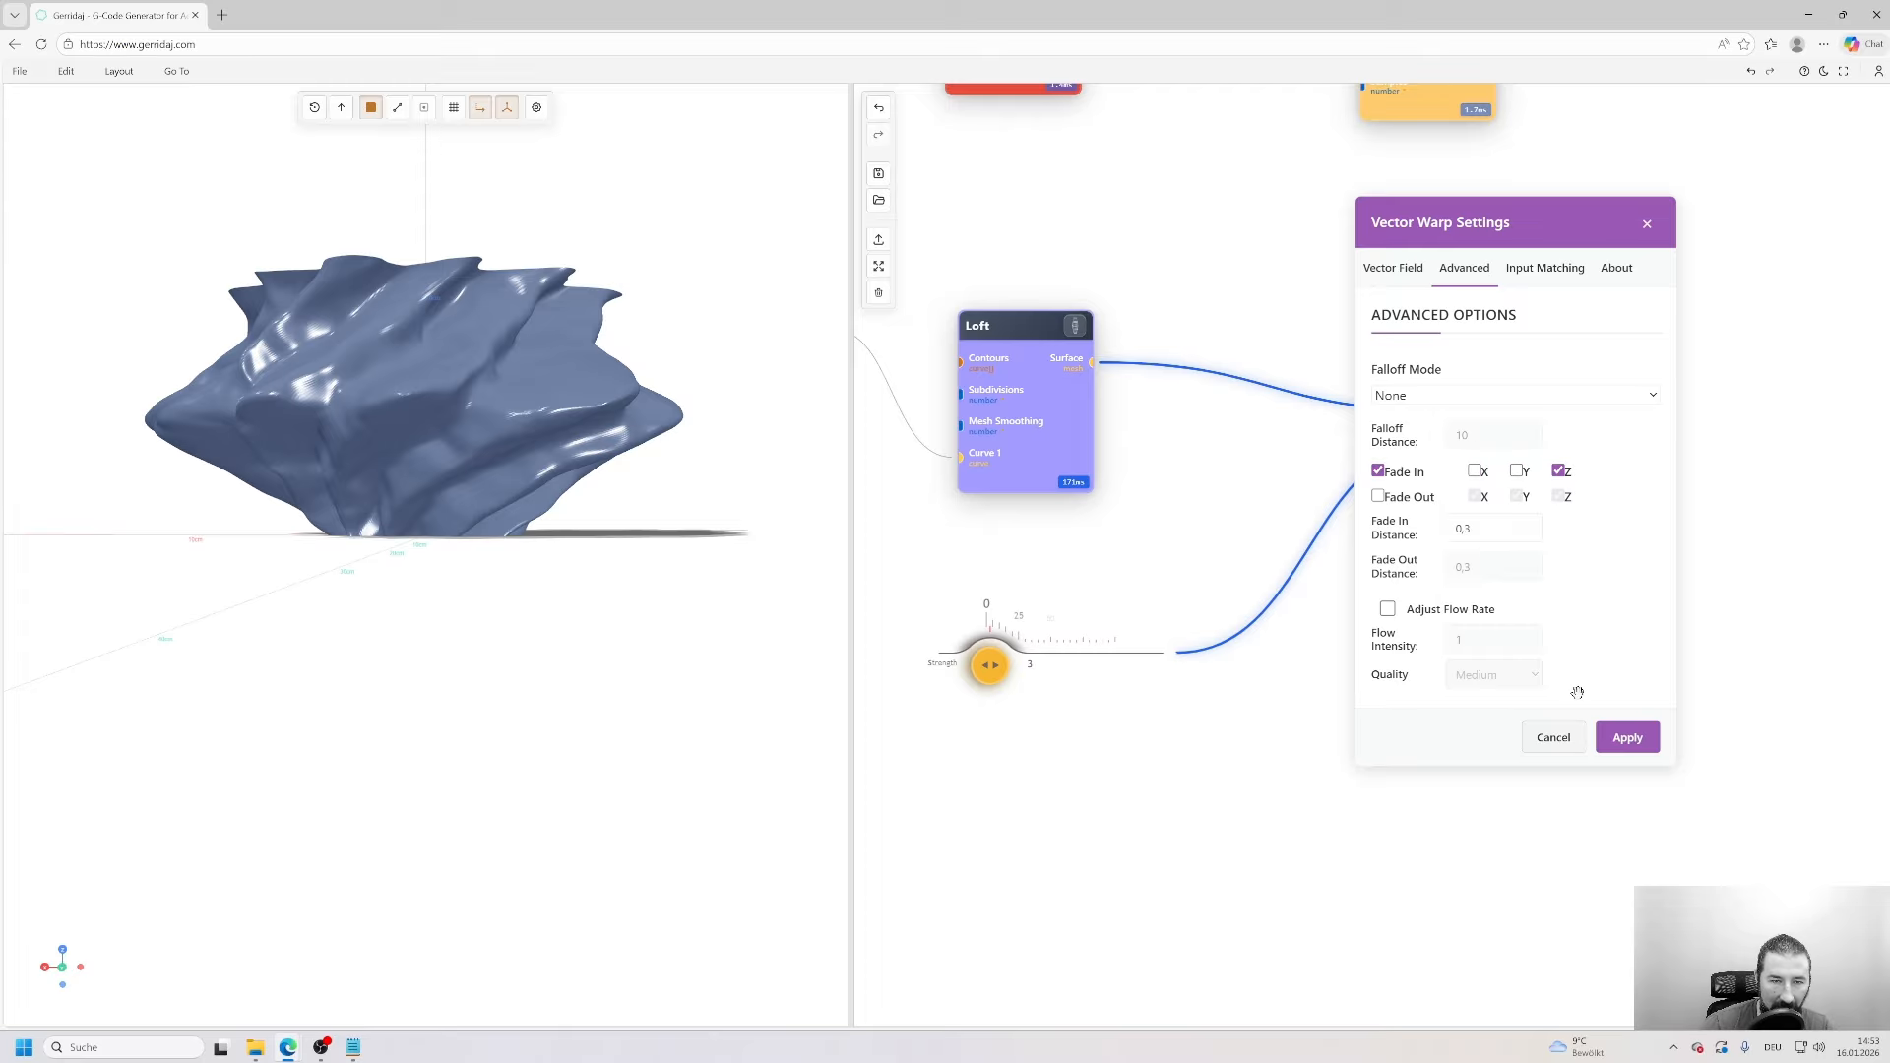
left_click(1627, 737)
- Inspect the warped vase, set the Strength slider to 2 and examine the vase from several sides
left_click_drag(469, 417, 483, 448)
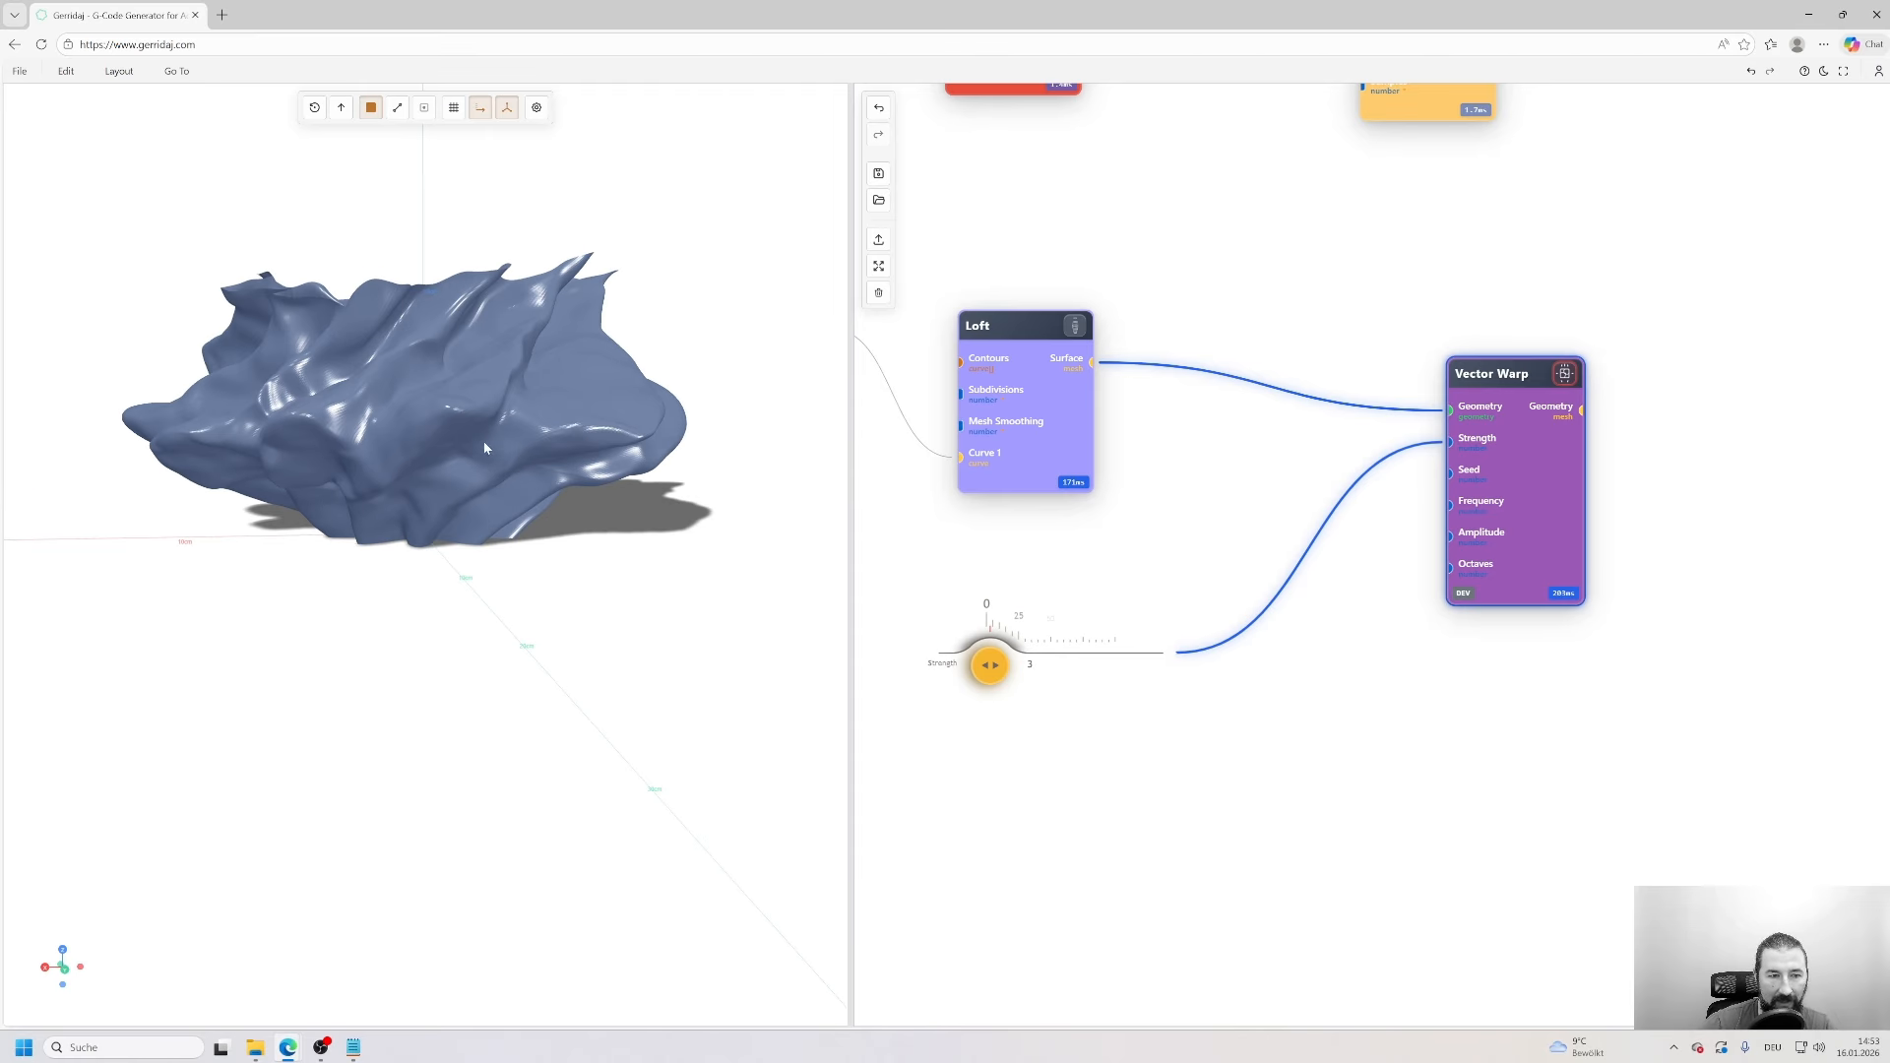
left_click_drag(532, 286, 583, 375)
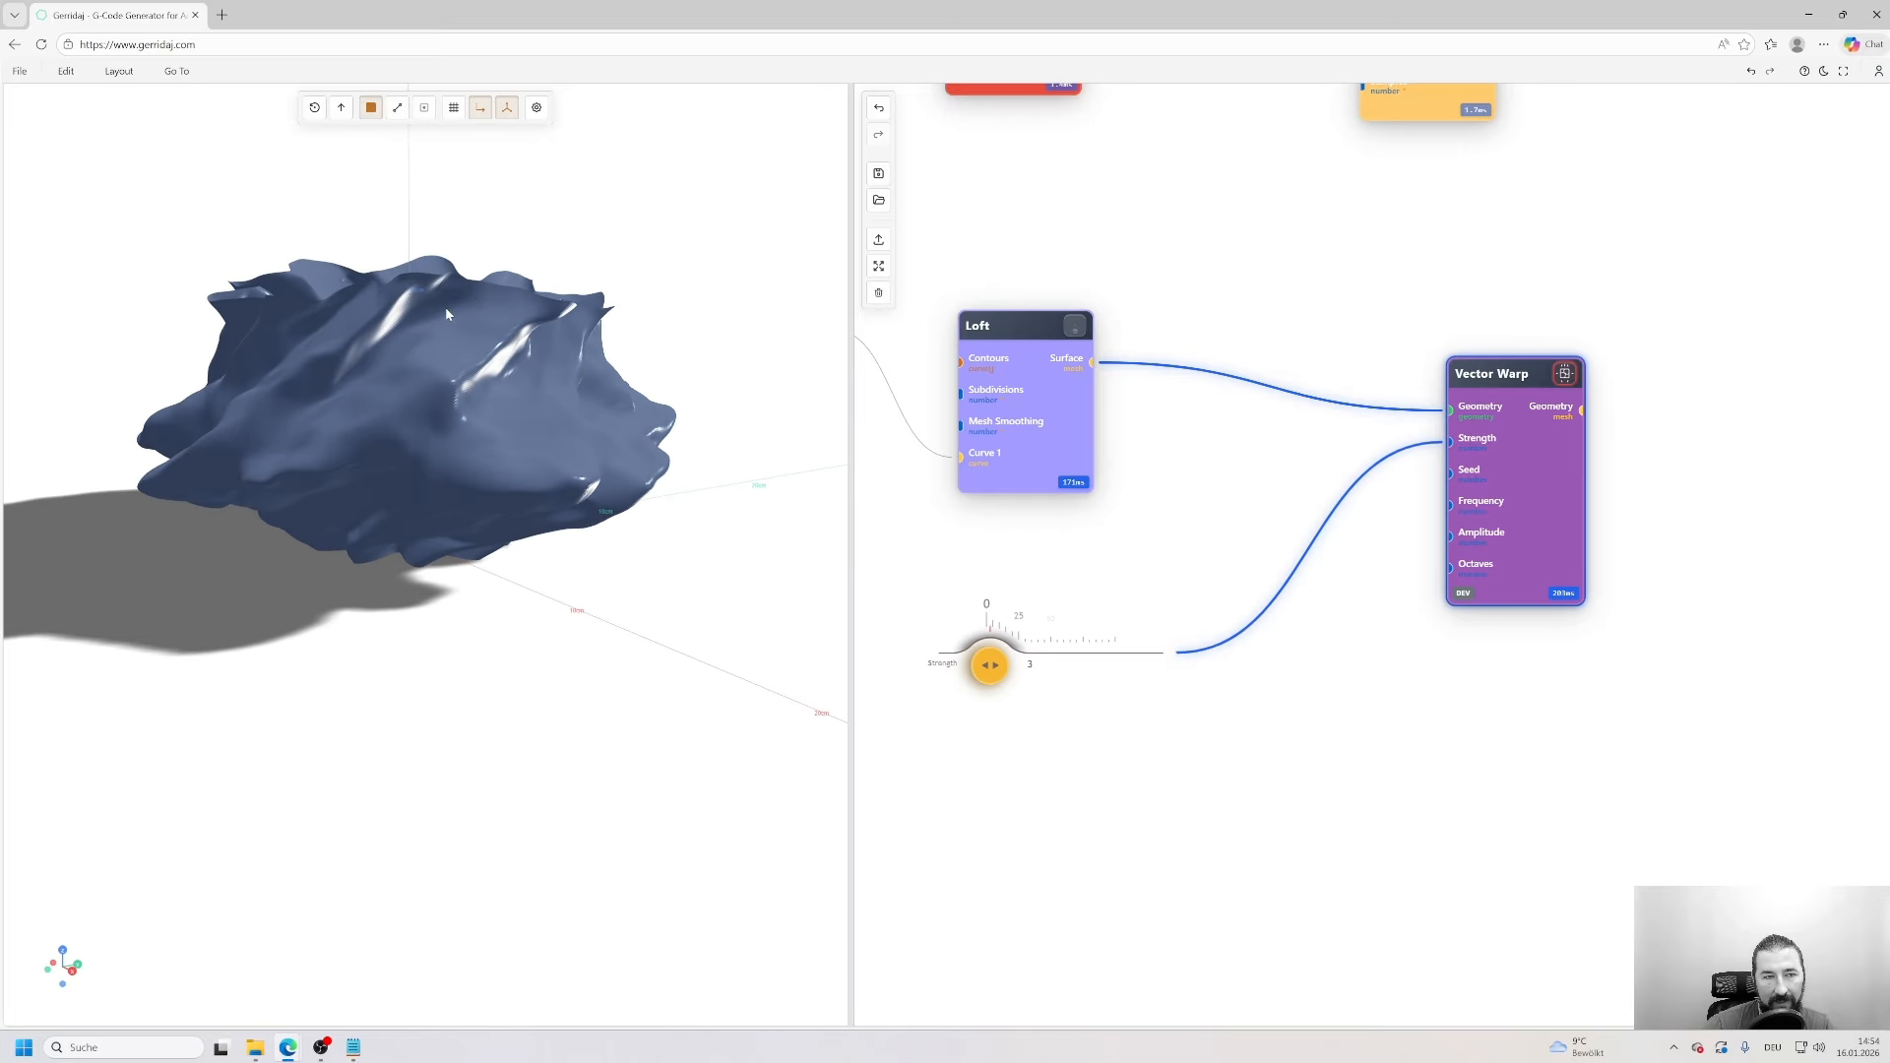
mouse_move(446, 314)
left_mouse_down()
mouse_move(377, 349)
mouse_move(447, 325)
left_mouse_up()
left_click_drag(990, 668, 989, 668)
left_click_drag(670, 465, 475, 321)
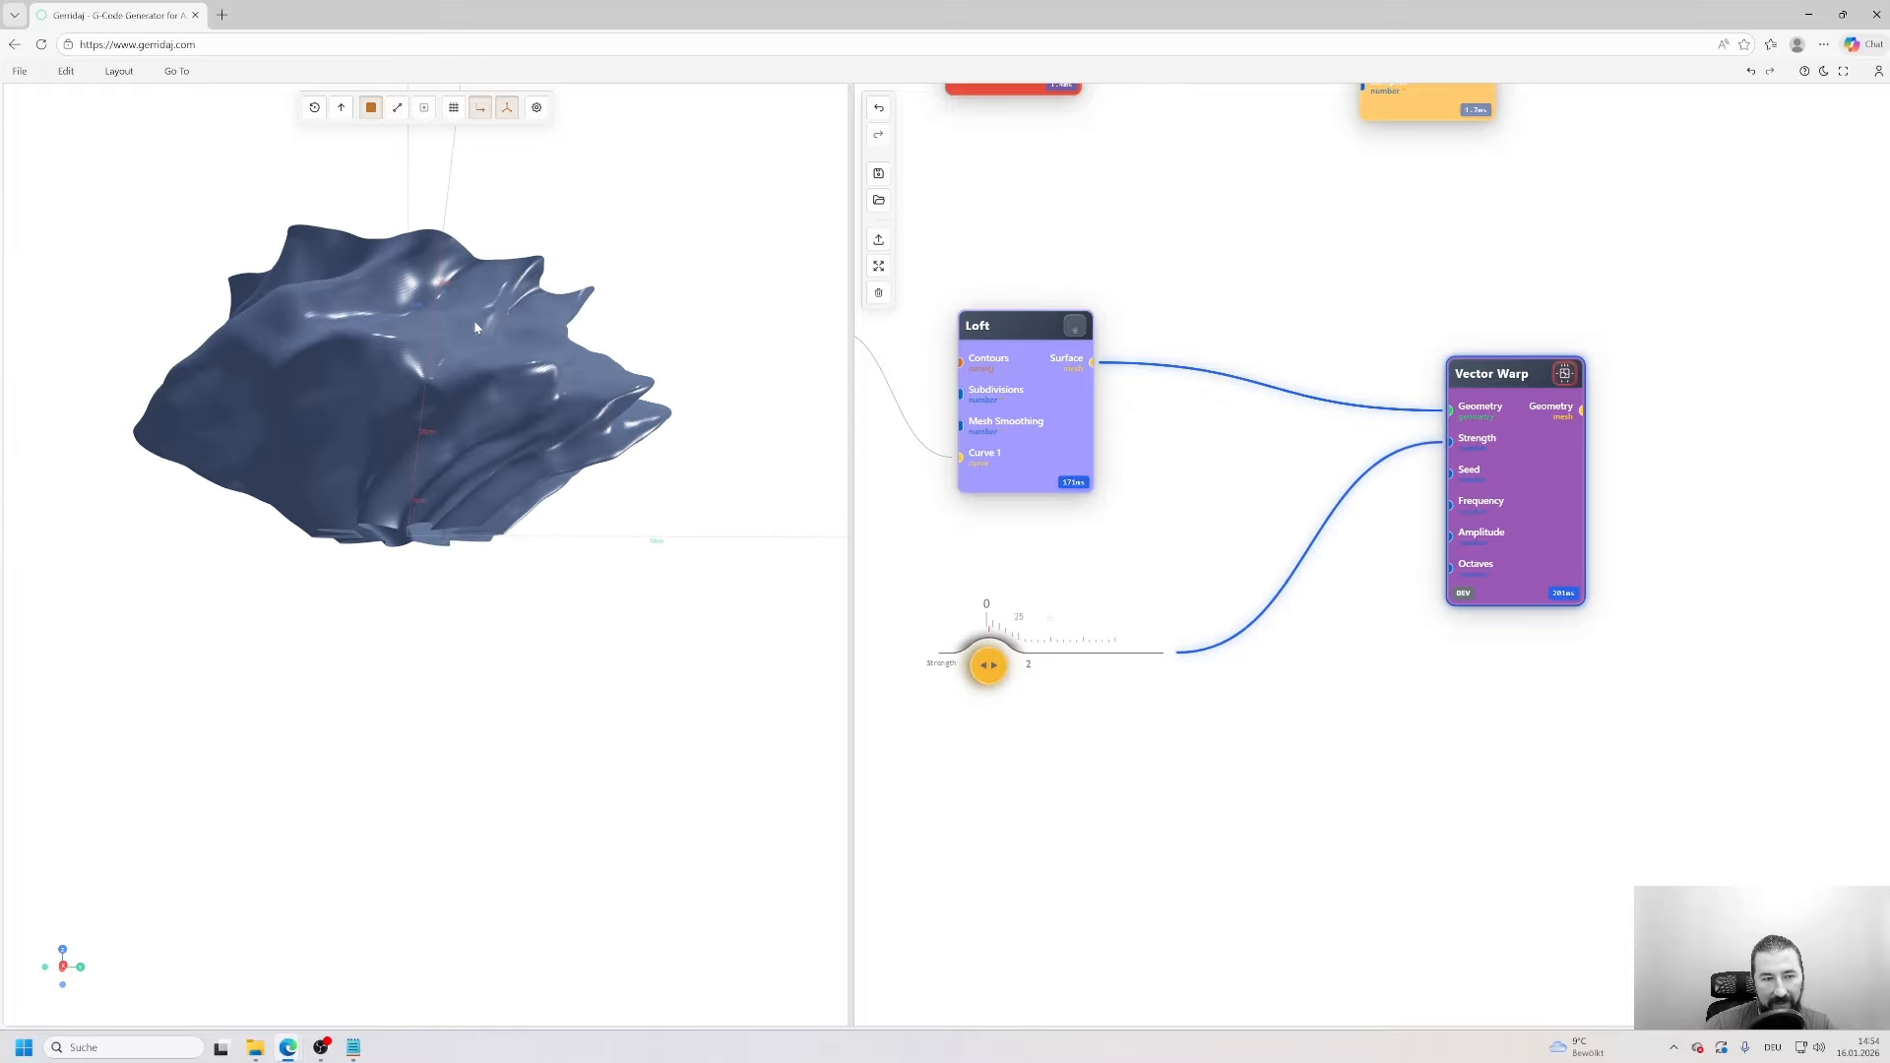
left_click_drag(392, 537, 675, 535)
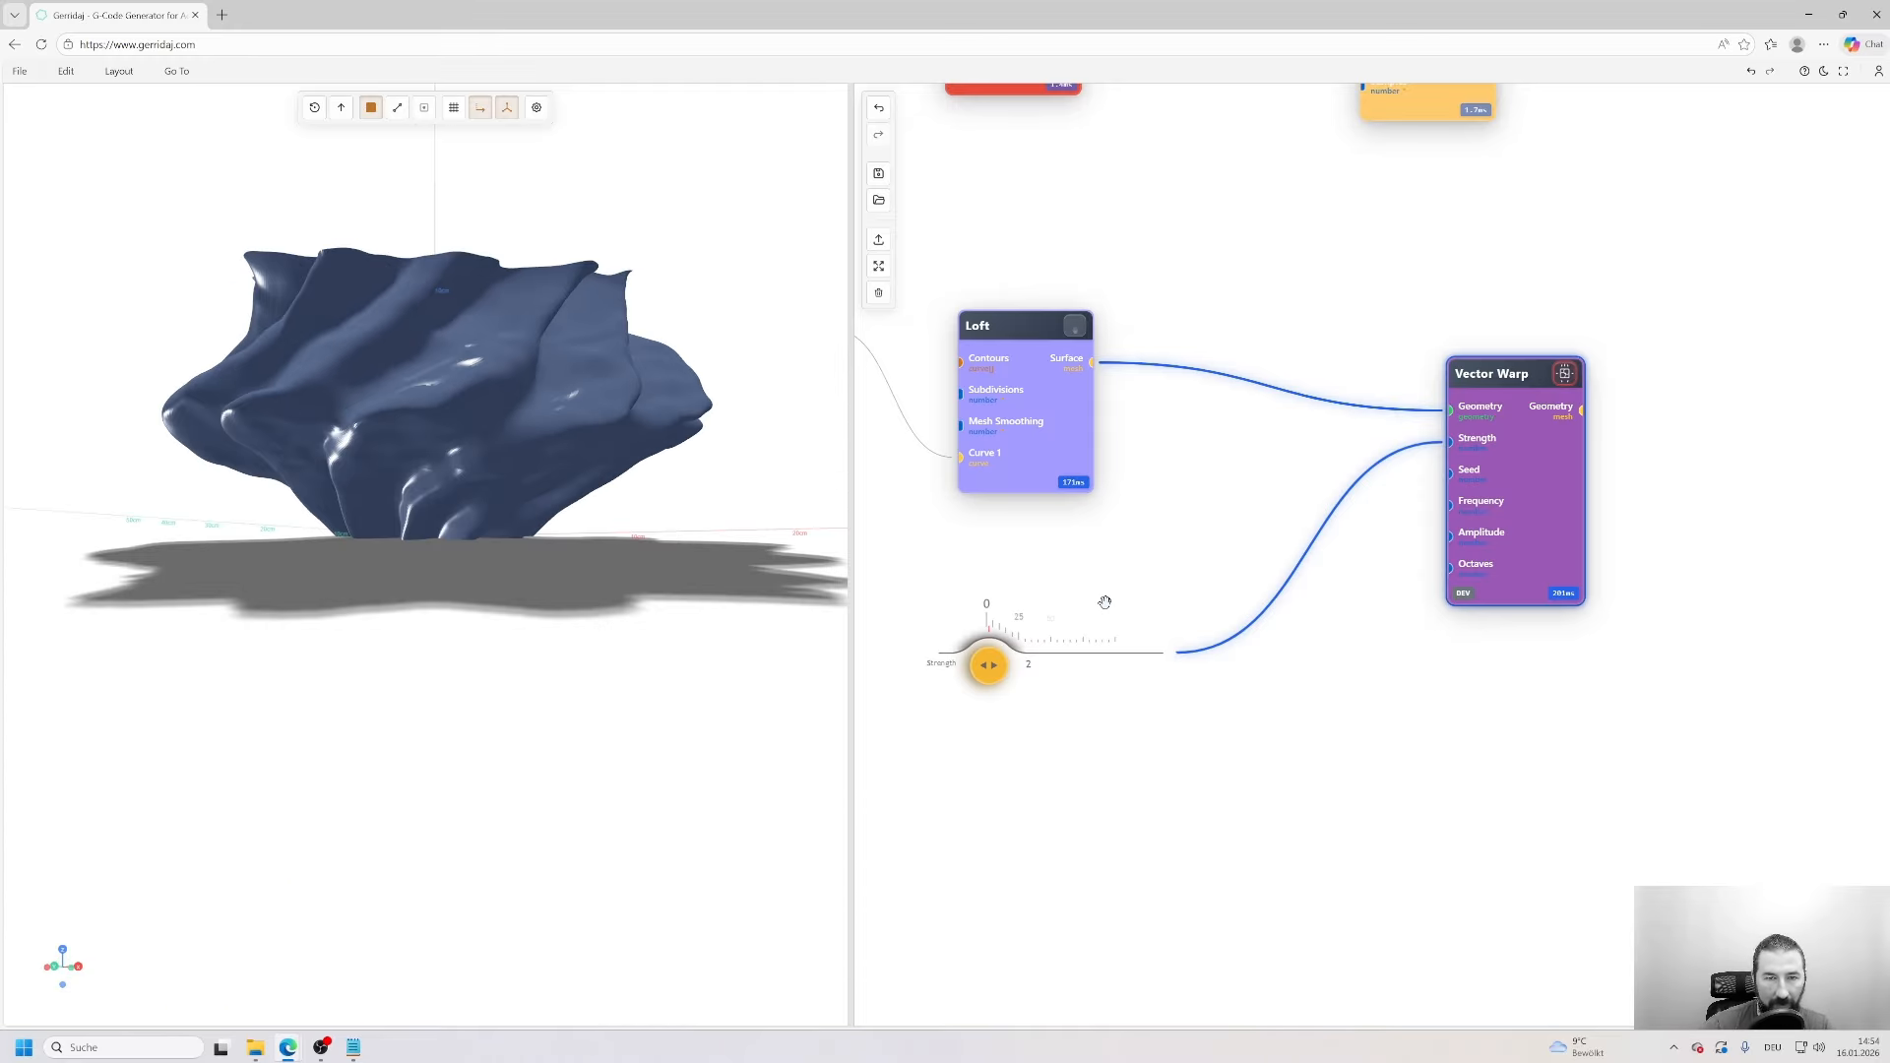
- Move the Loft node slightly up and the Vector Warp node farther right, making room between them
left_click_drag(1056, 467, 1059, 388)
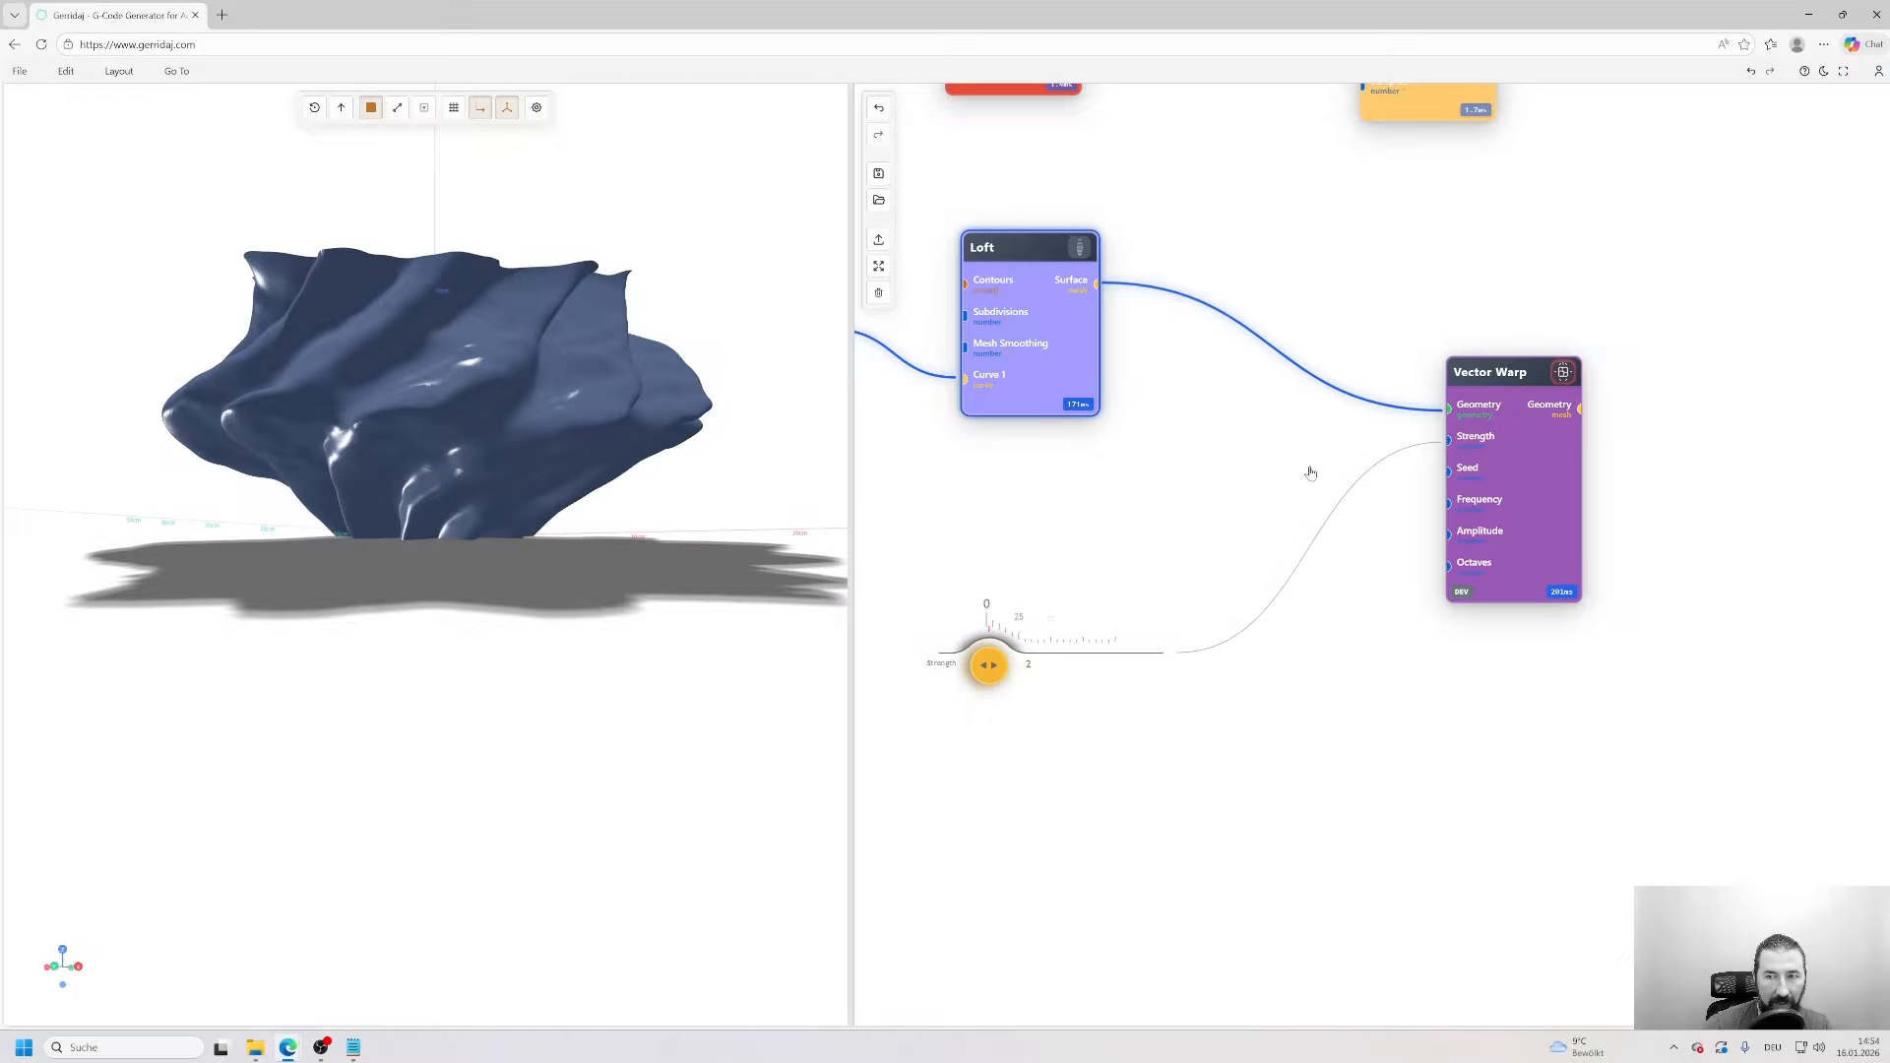
left_click_drag(1330, 505, 1024, 628)
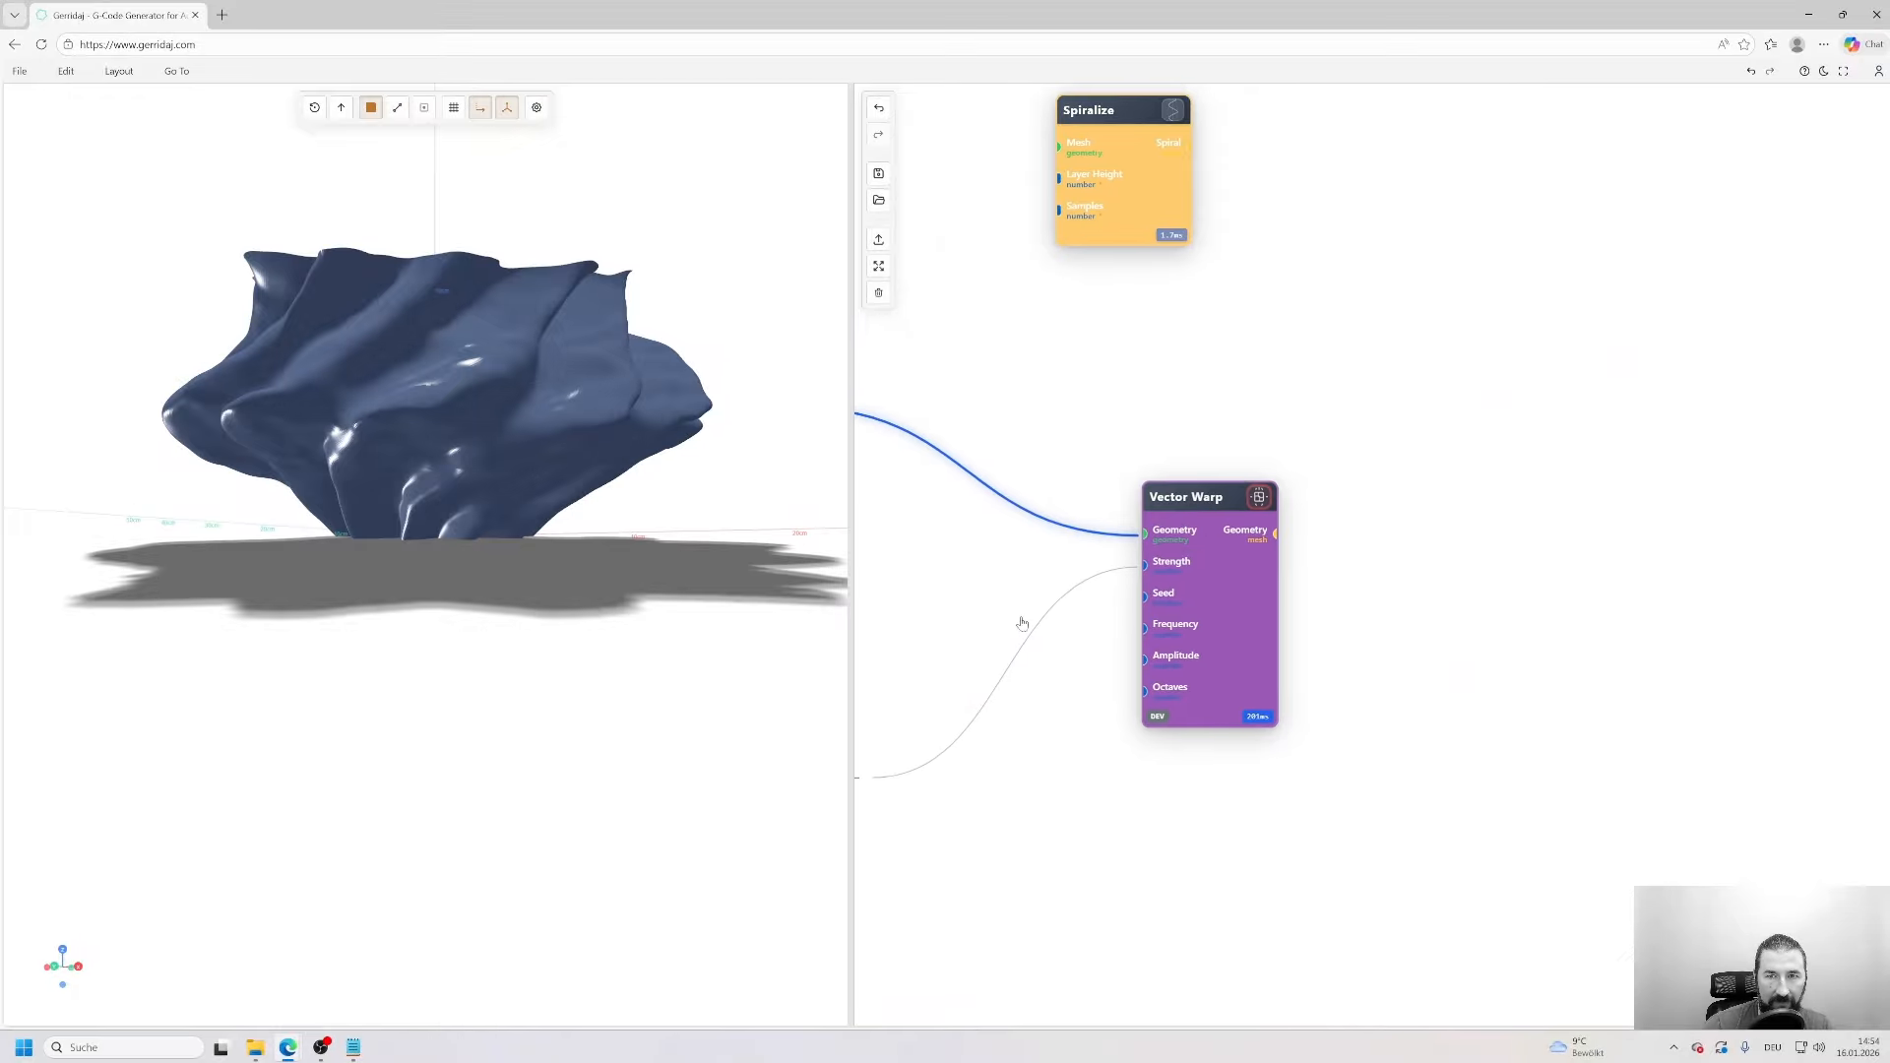
left_click_drag(530, 429, 308, 277)
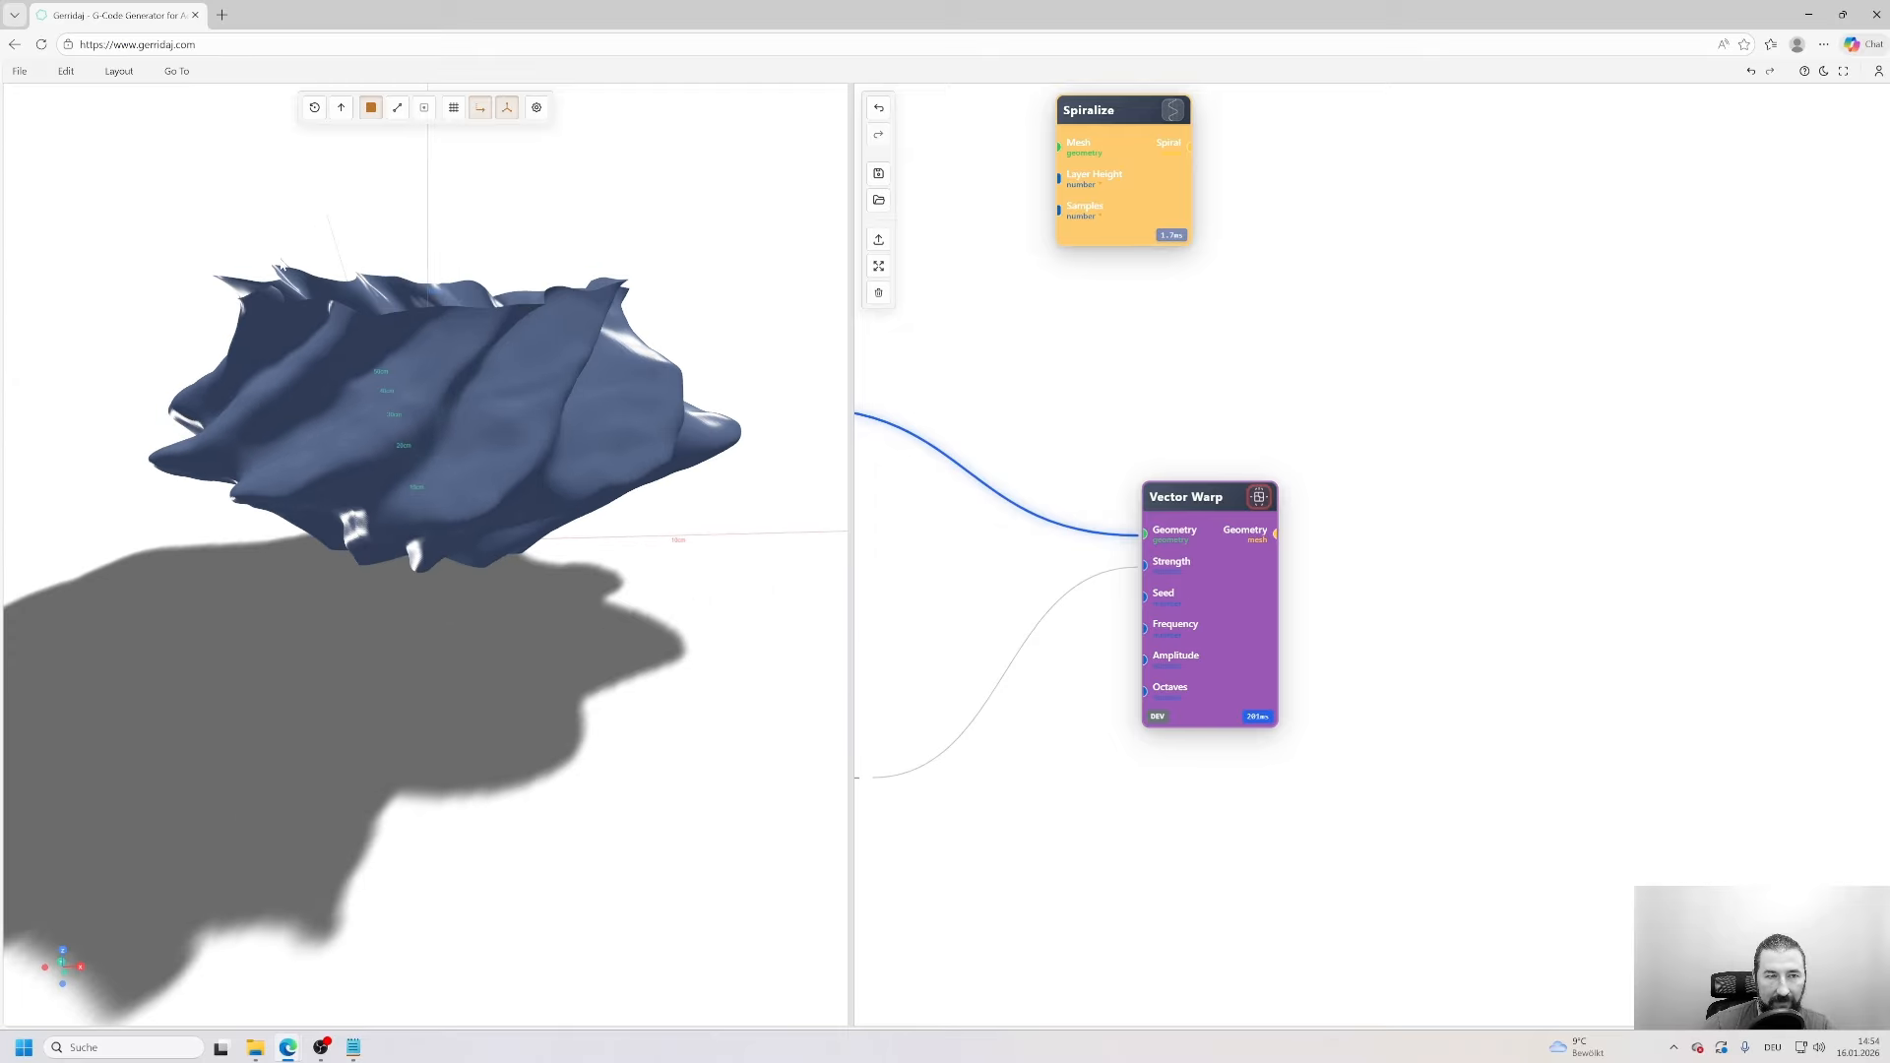
left_click_drag(626, 381, 507, 413)
left_click_drag(1216, 528, 1507, 500)
scroll(1050, 556, "down", 2)
left_click_drag(1046, 562, 1272, 574)
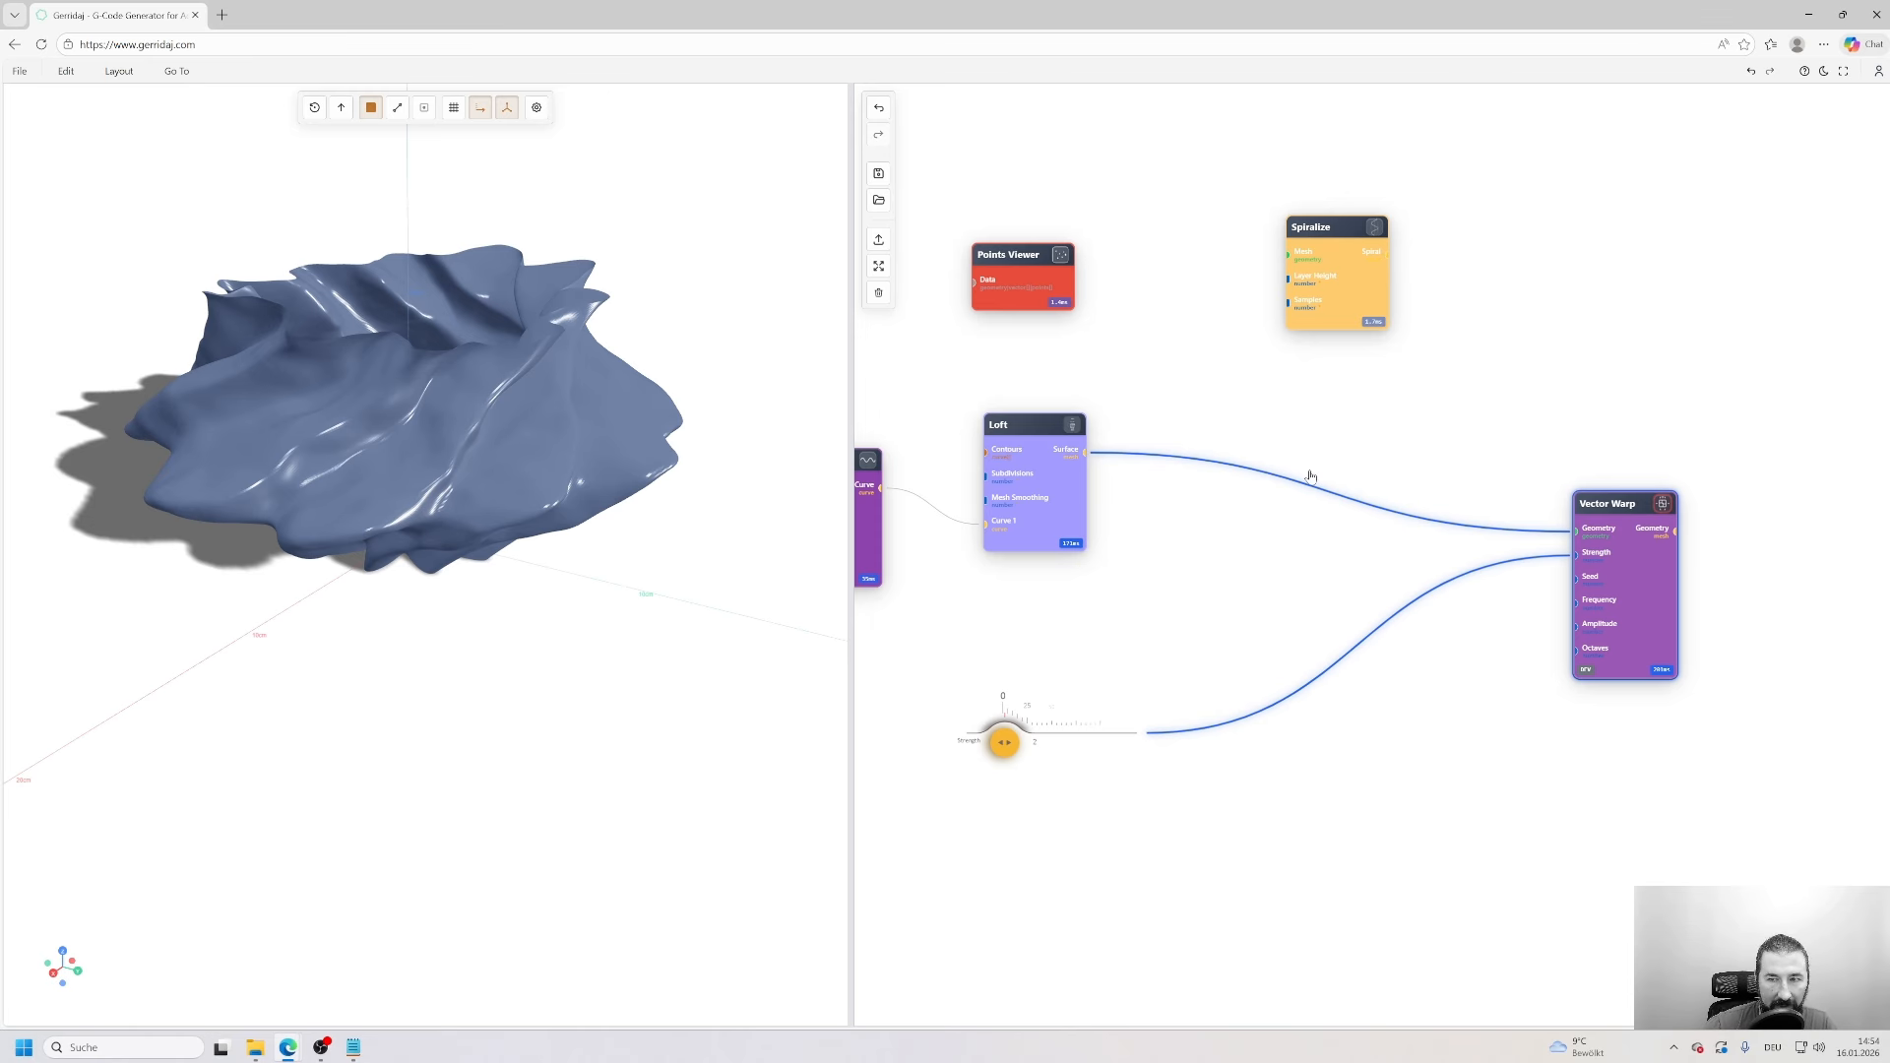
- Cut the Loft–Vector Warp connection, move Spiralize between both nodes, connect Loft's Surface to its Mesh input and preview the spiral
right_click_drag(1317, 436, 1242, 579)
mouse_move(1334, 317)
left_mouse_down()
mouse_move(1349, 429)
mouse_move(1301, 414)
left_mouse_up()
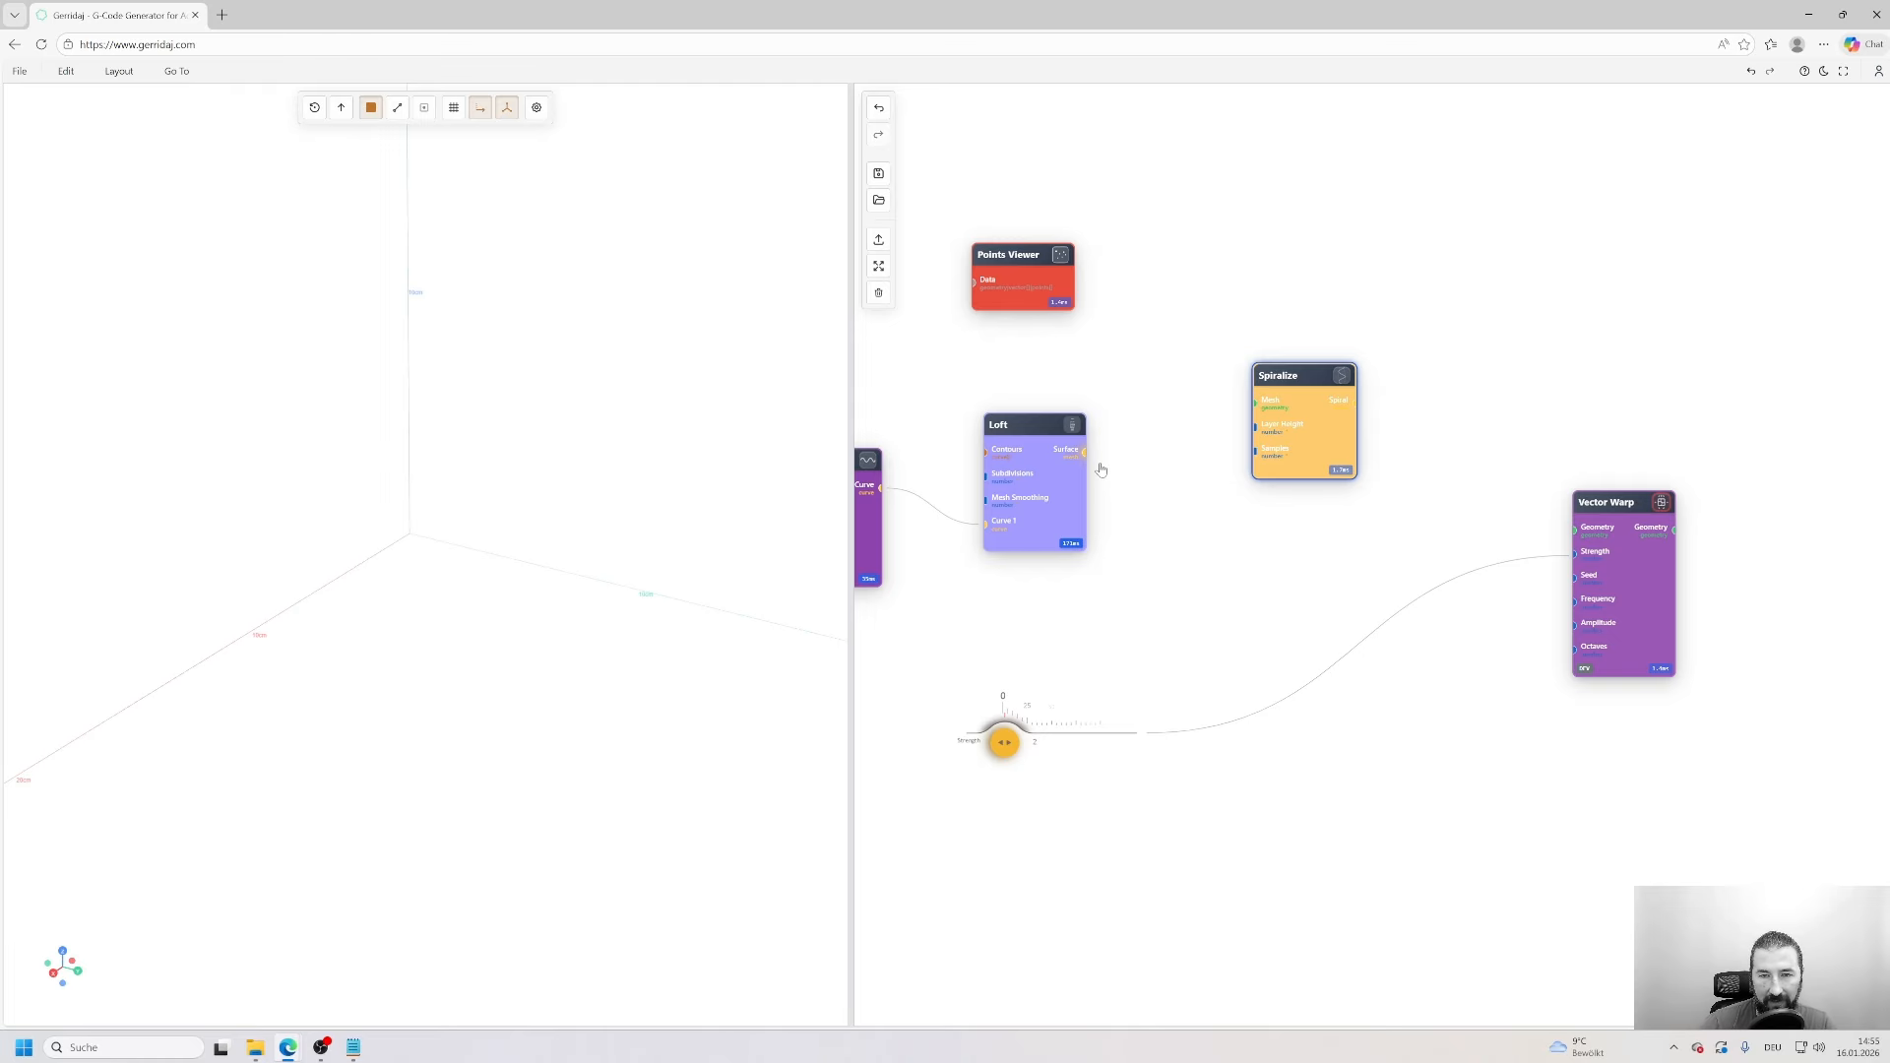
left_click_drag(1084, 452, 1239, 469)
left_click(1283, 419)
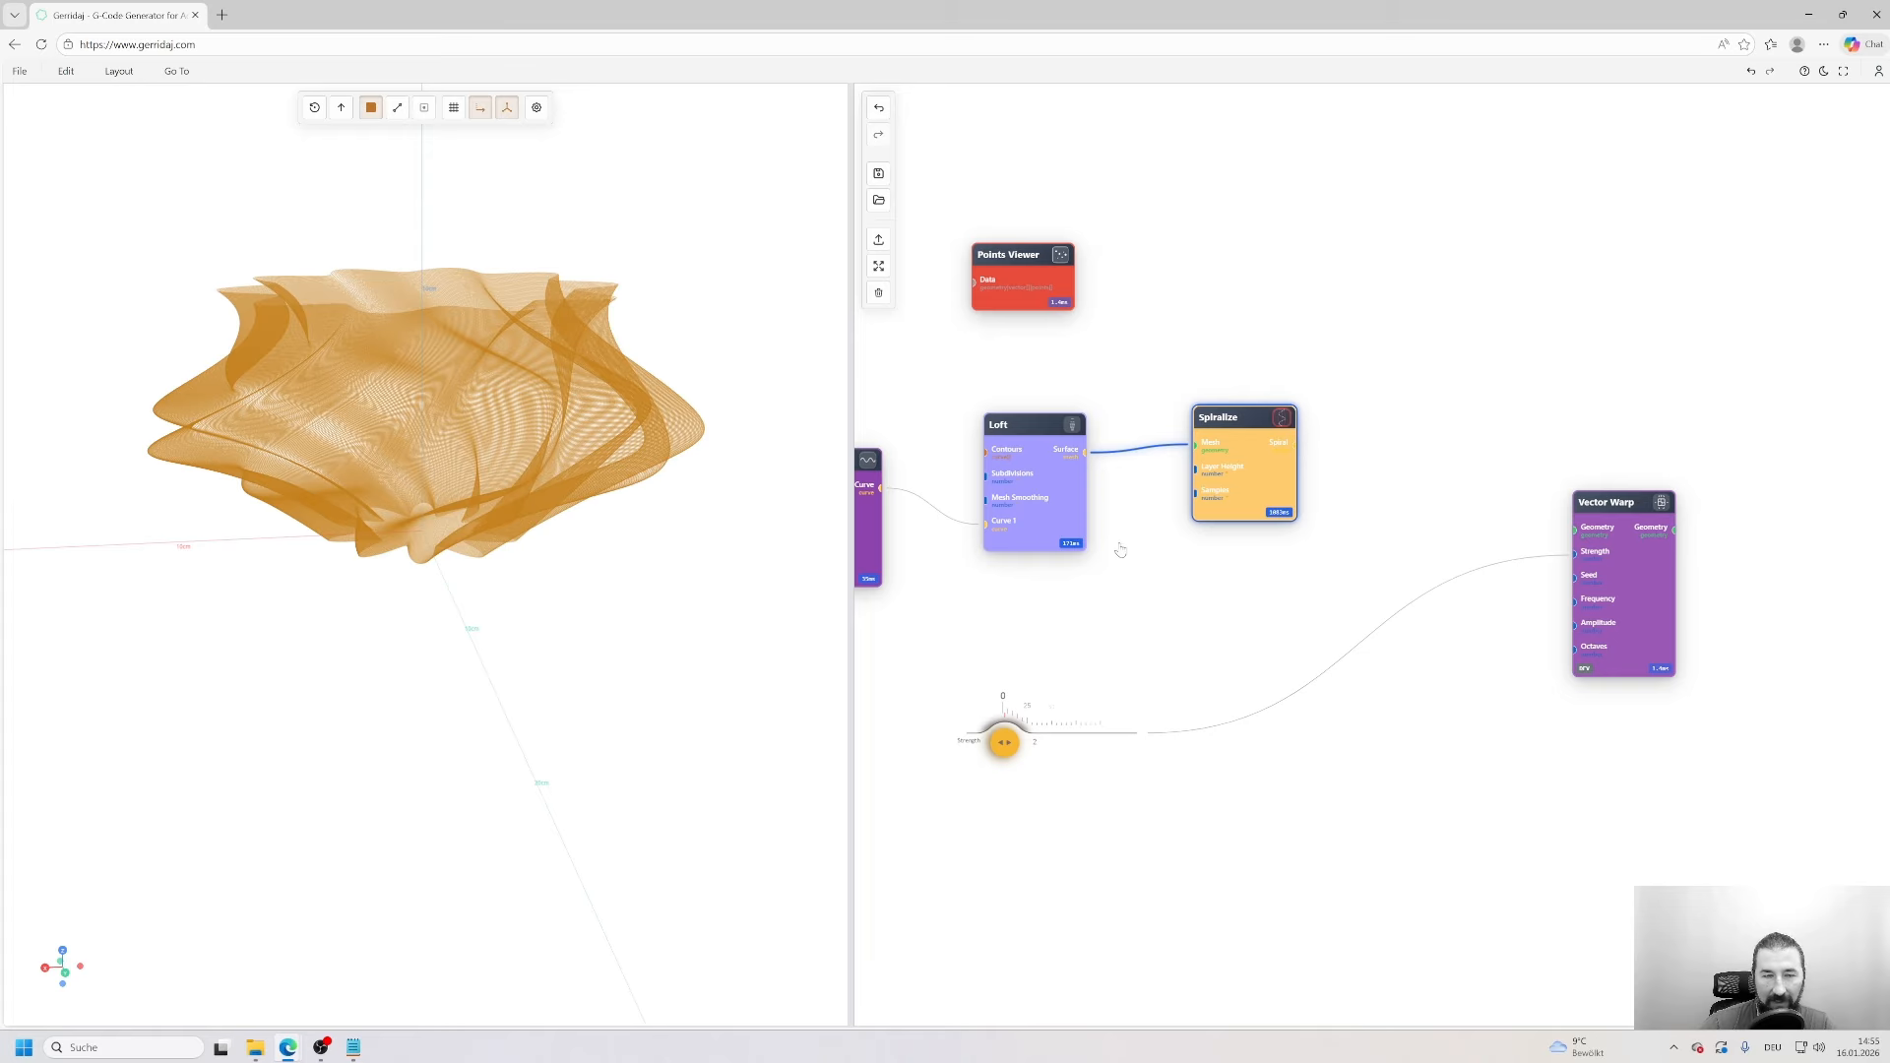
- Connect Spiralize's Spiral output to Vector Warp's Geometry input, preview Vector Warp and inspect the warped print path closely
left_click_drag(1294, 444, 1574, 530)
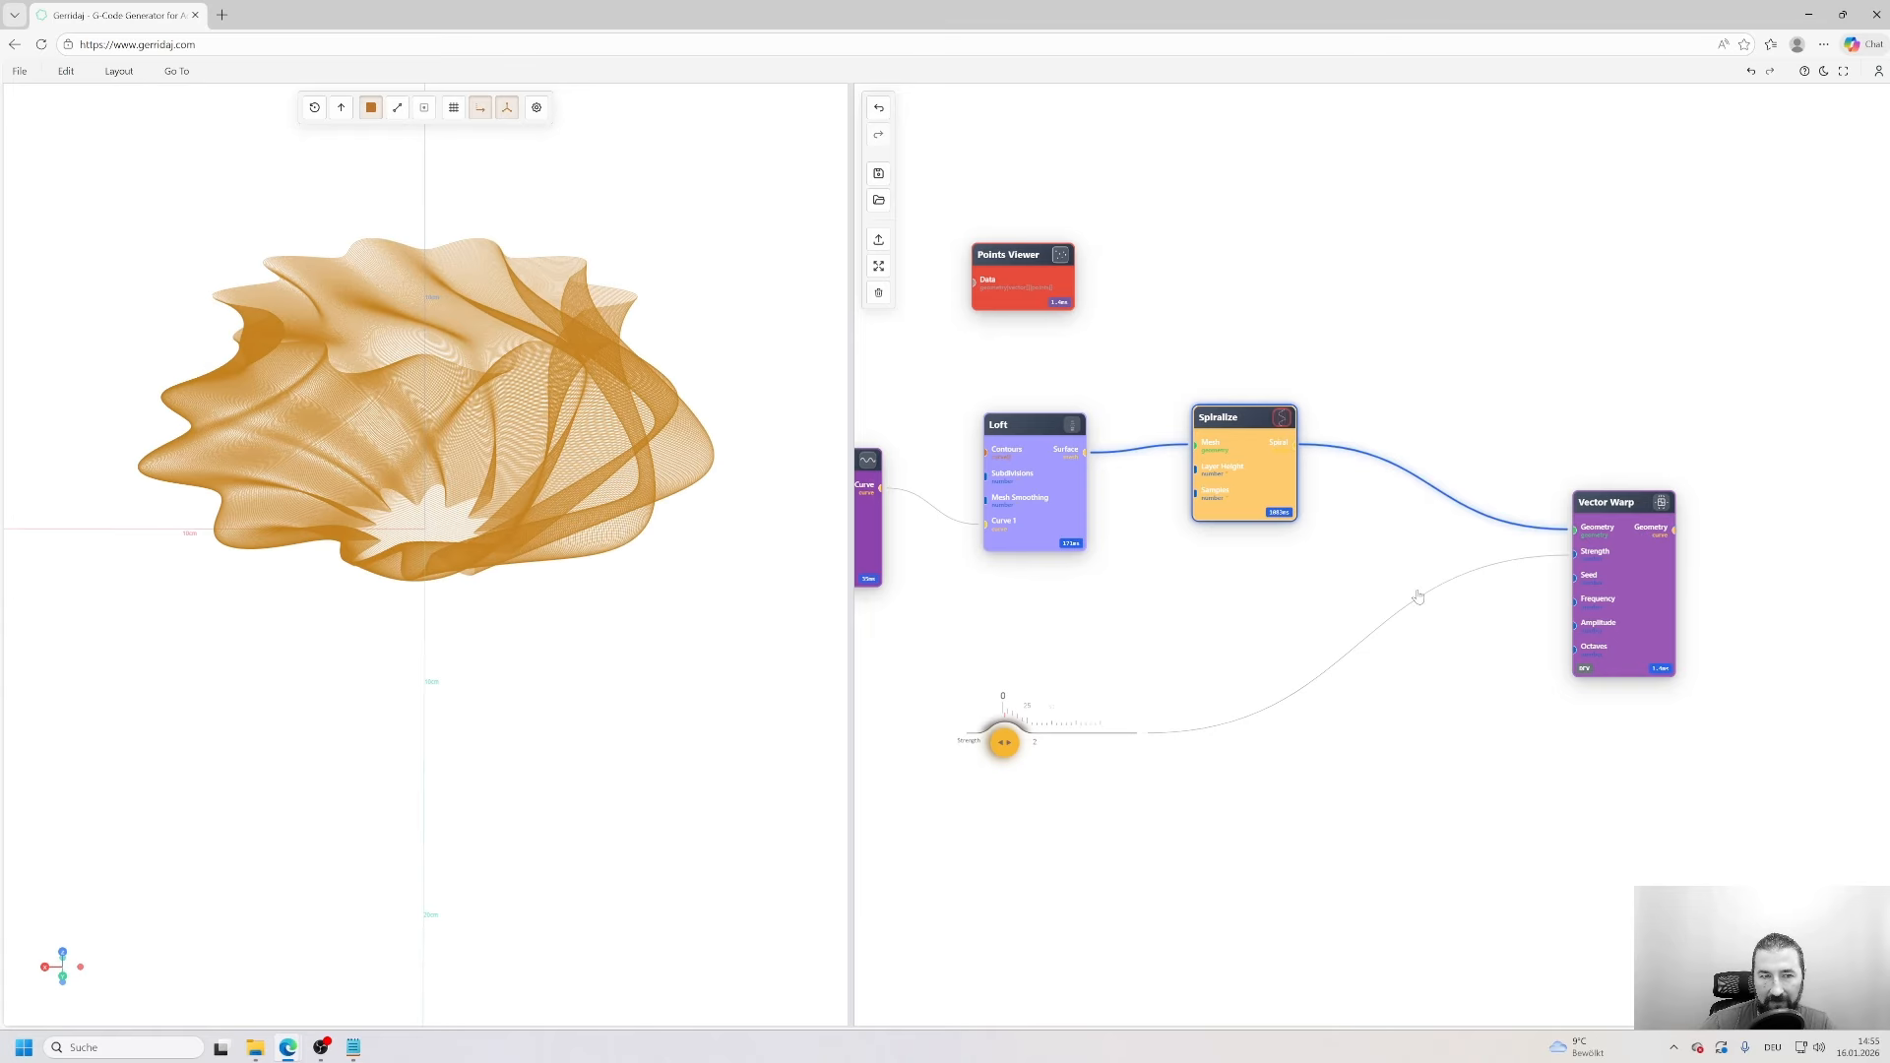
left_click(1662, 503)
left_click_drag(599, 397, 547, 403)
scroll(281, 337, "up", 5)
scroll(547, 404, "down", 5)
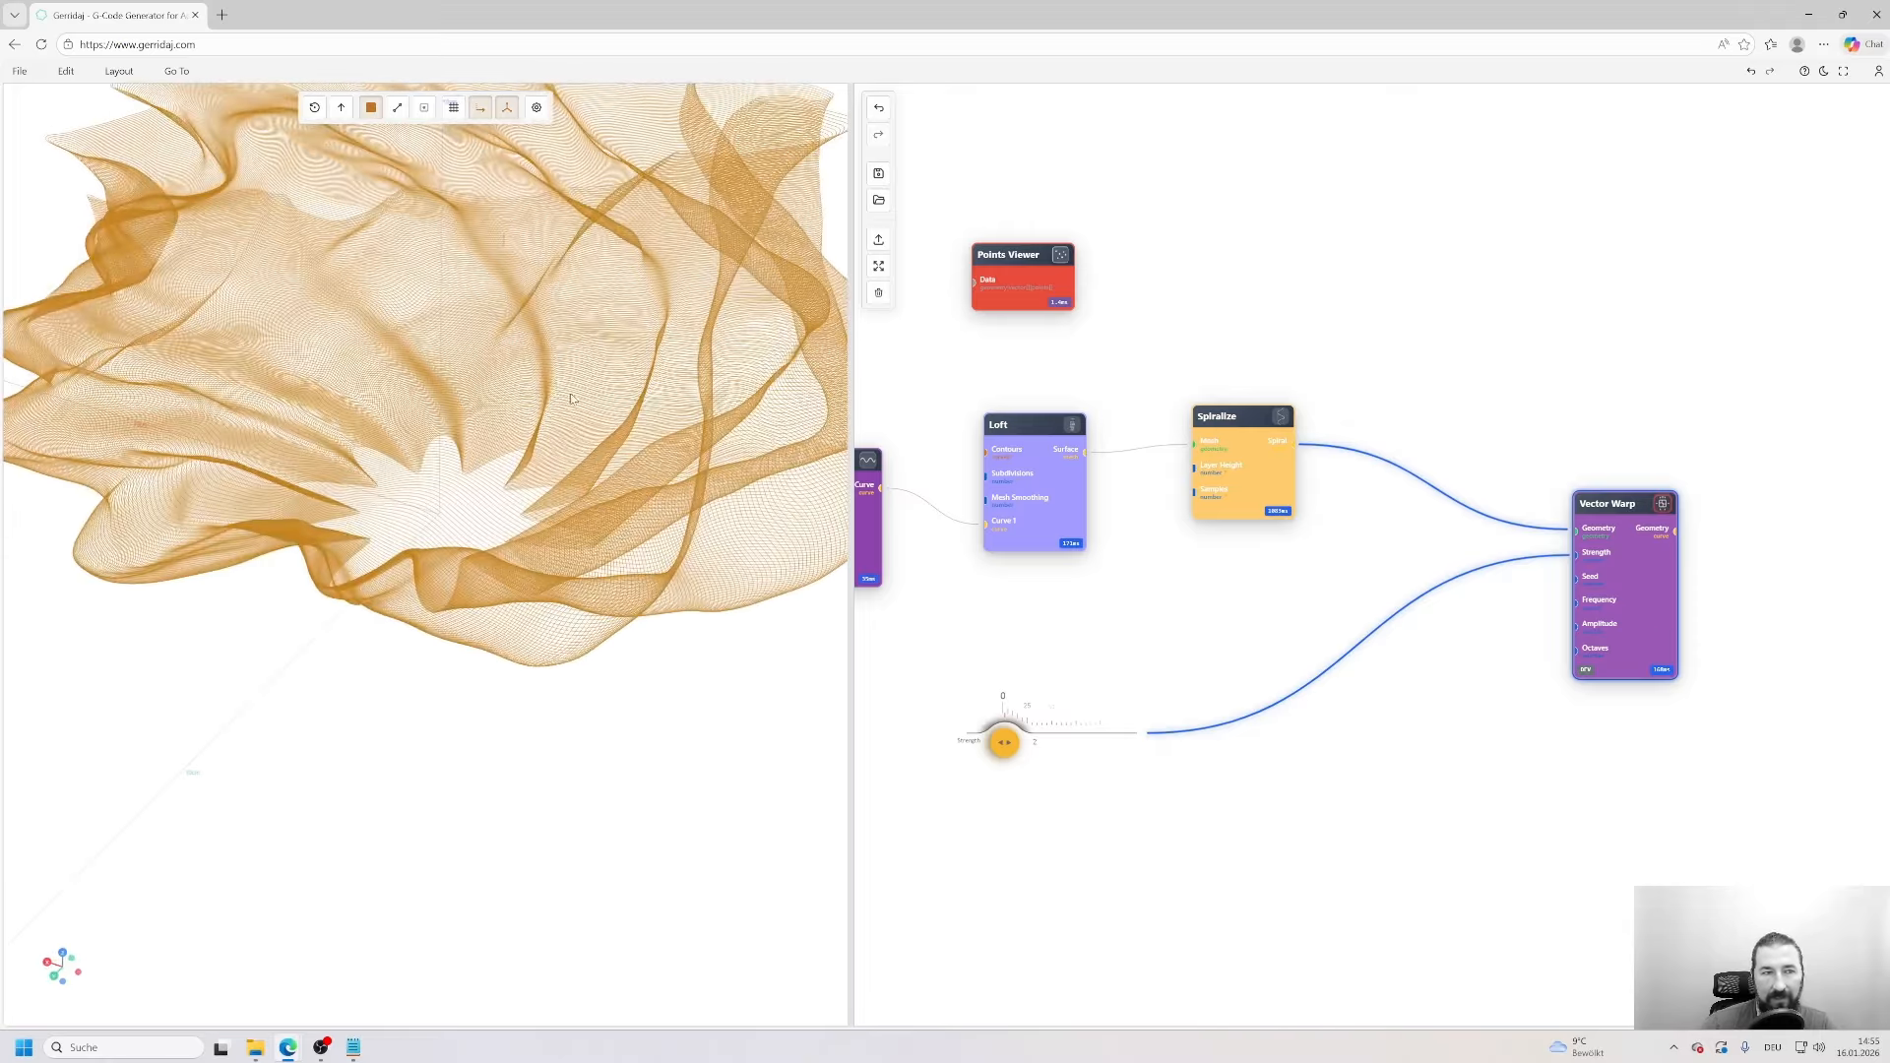
left_click_drag(635, 292, 423, 173)
scroll(423, 173, "up", 10)
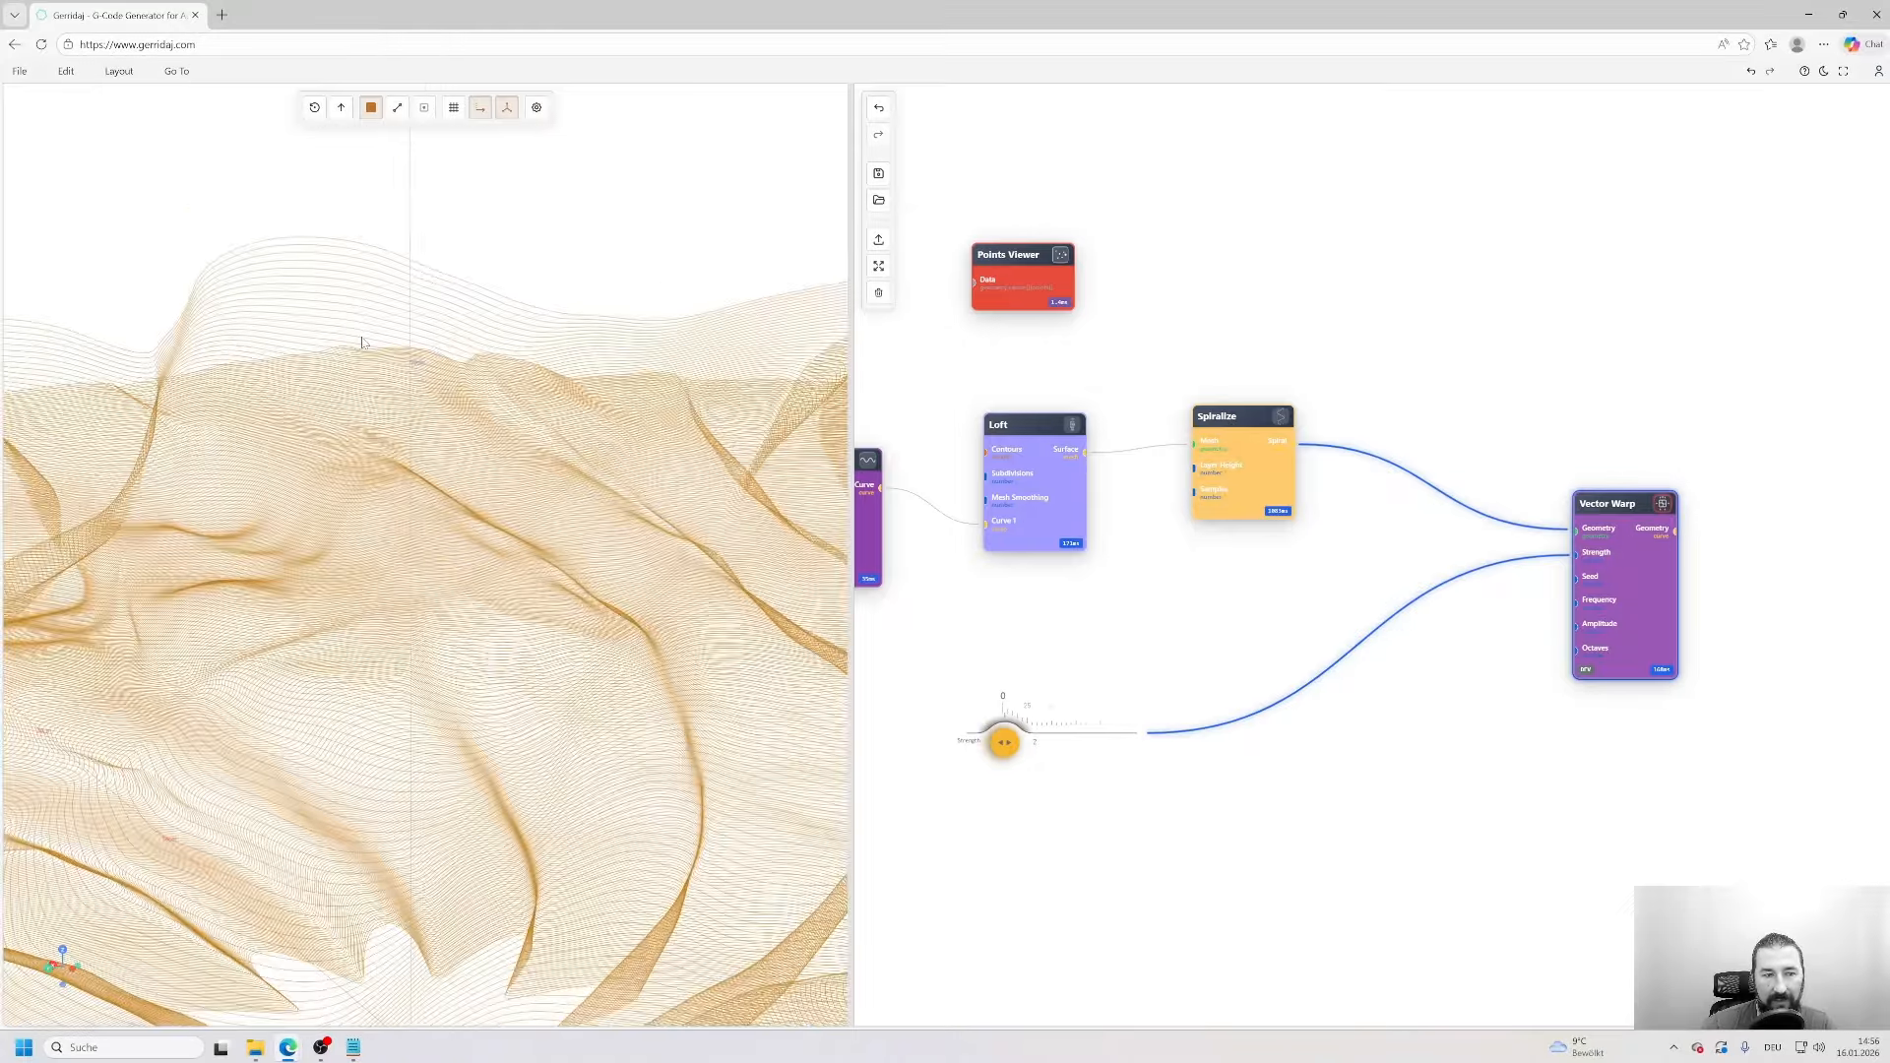
scroll(384, 372, "down", 10)
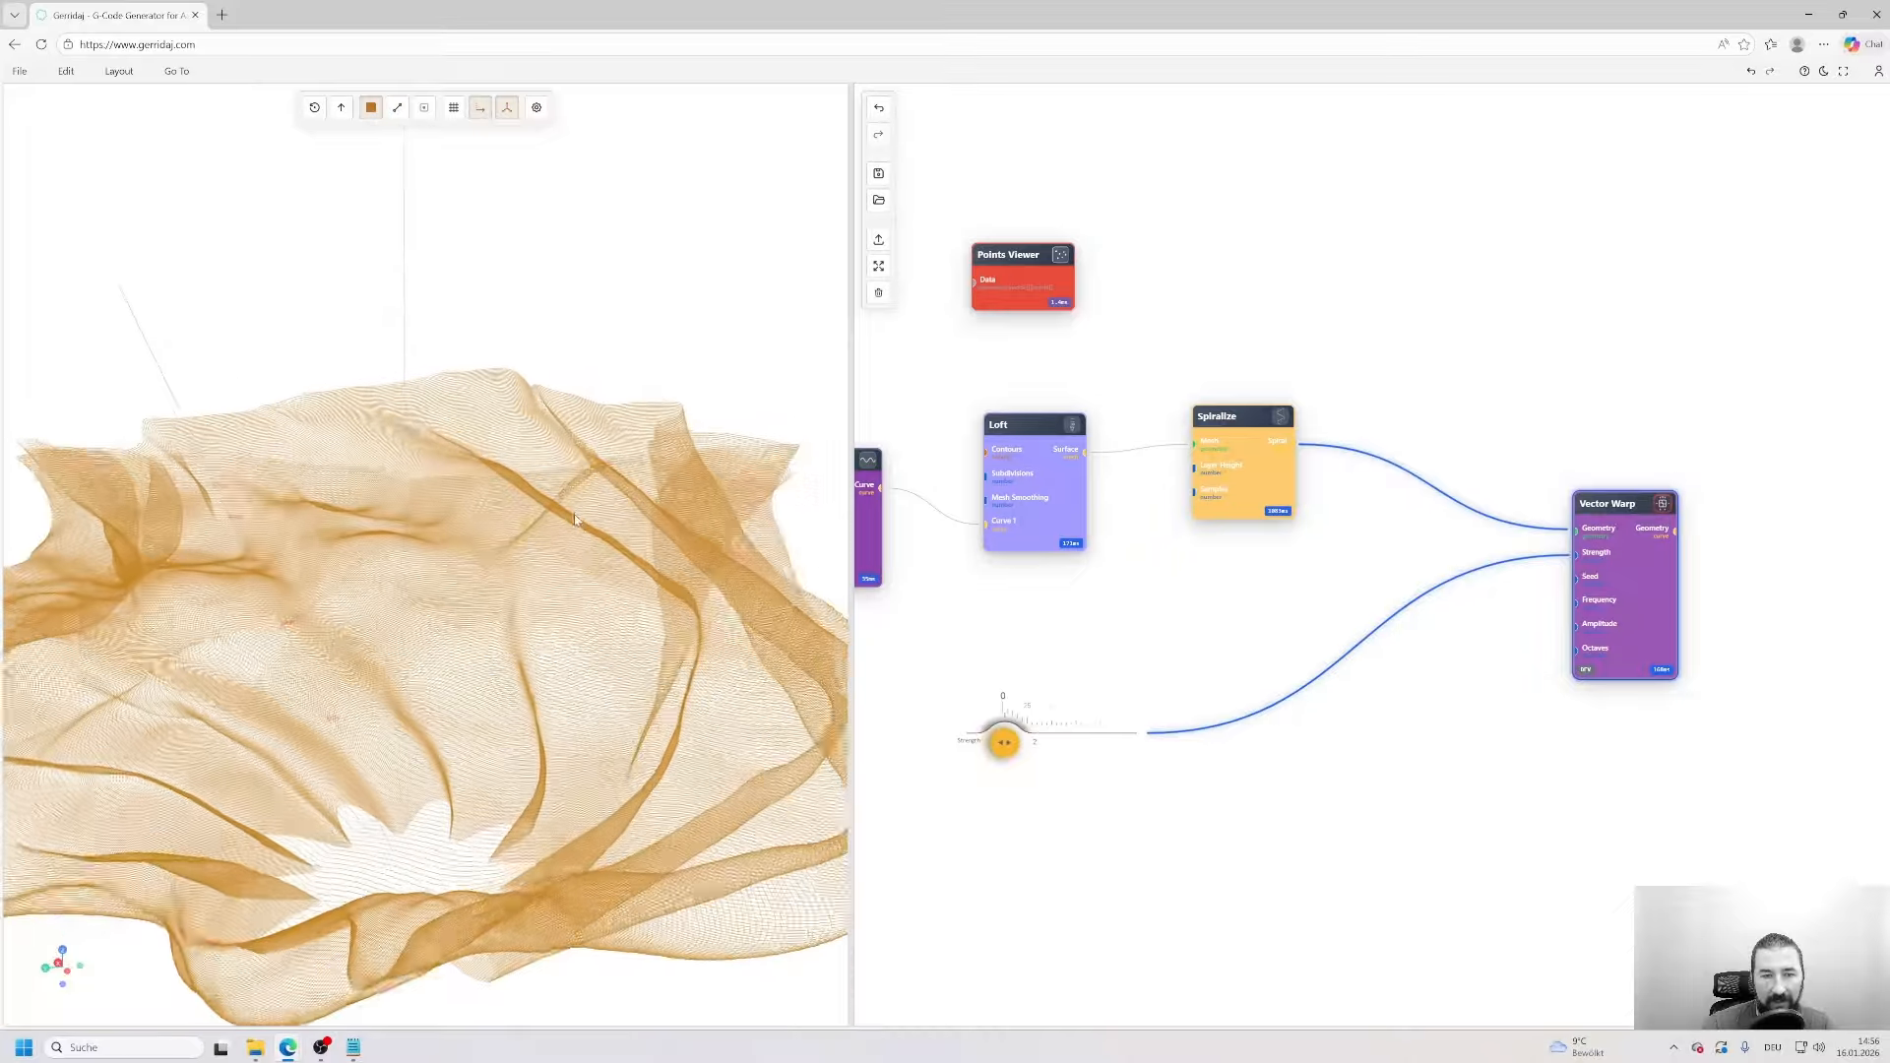
left_click_drag(525, 634, 554, 522)
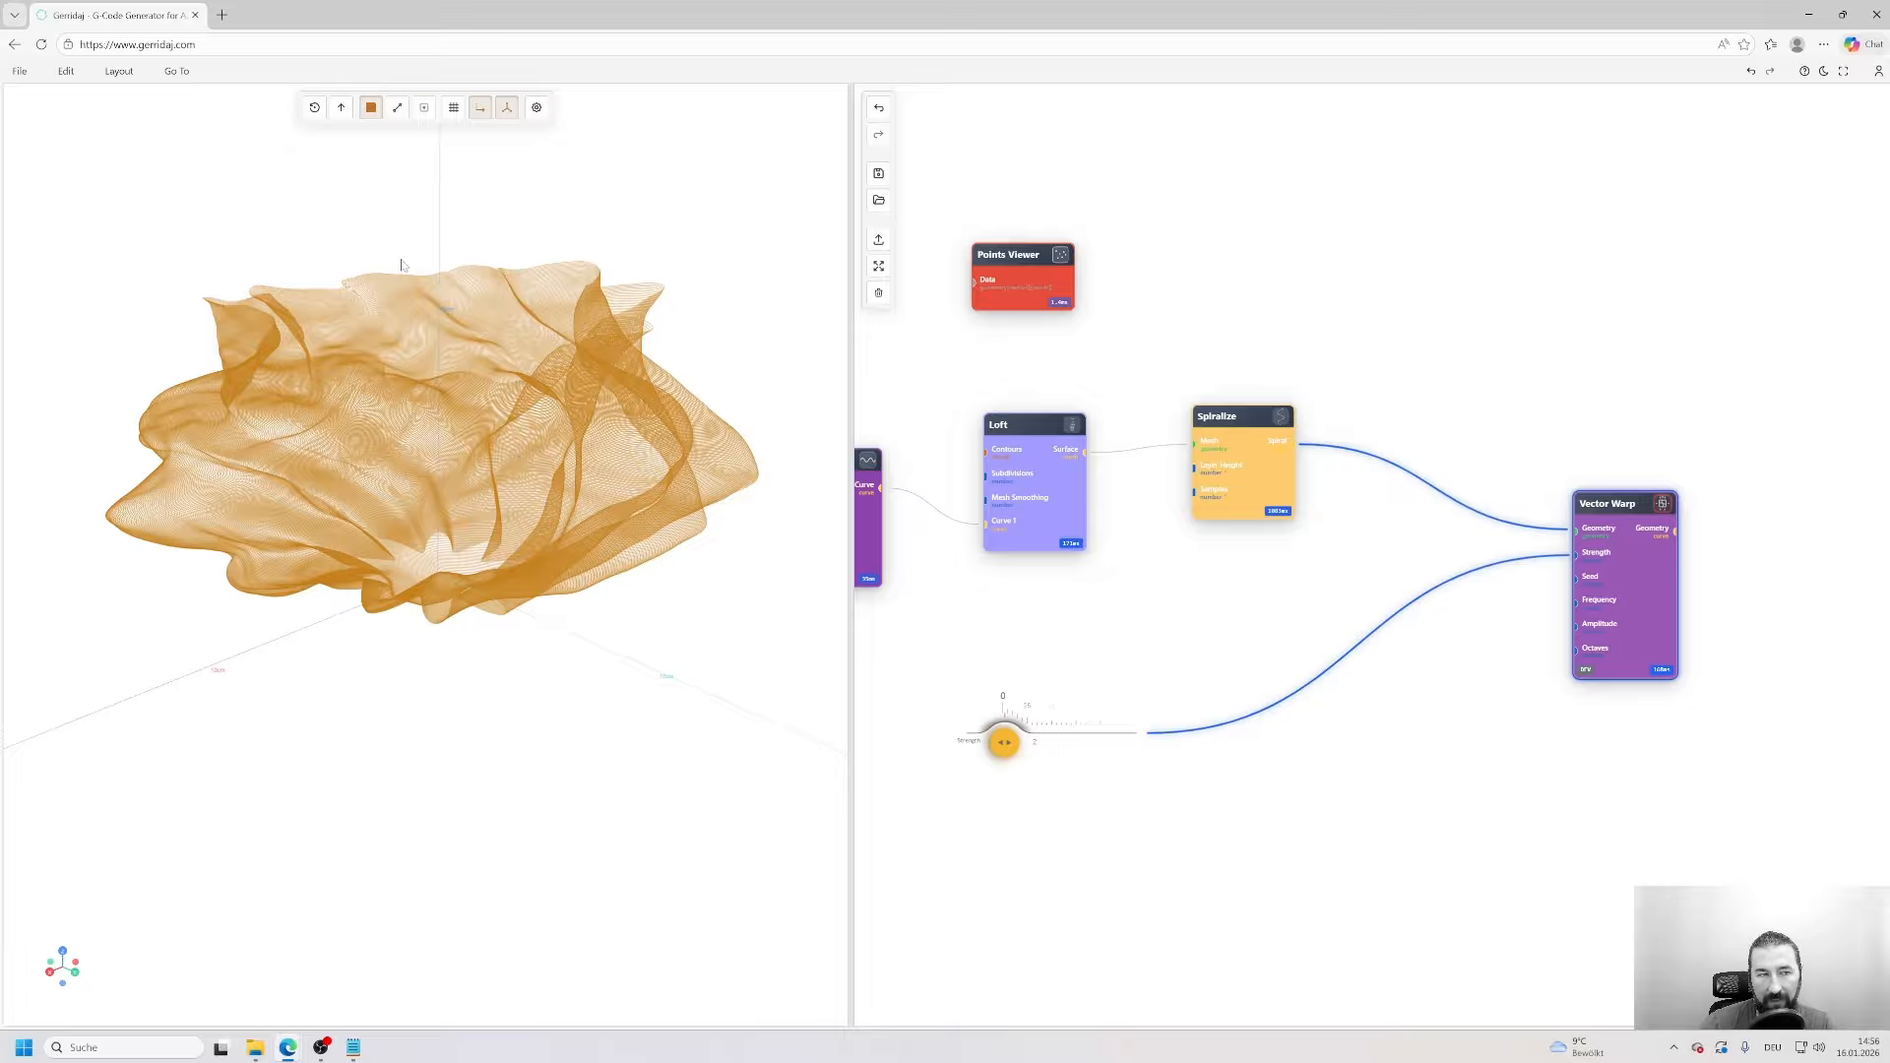
- Move Vector Warp closer to Spiralize, enable its Adjust Flow Rate option with Medium quality and inspect the print path
left_click_drag(1642, 573, 1552, 518)
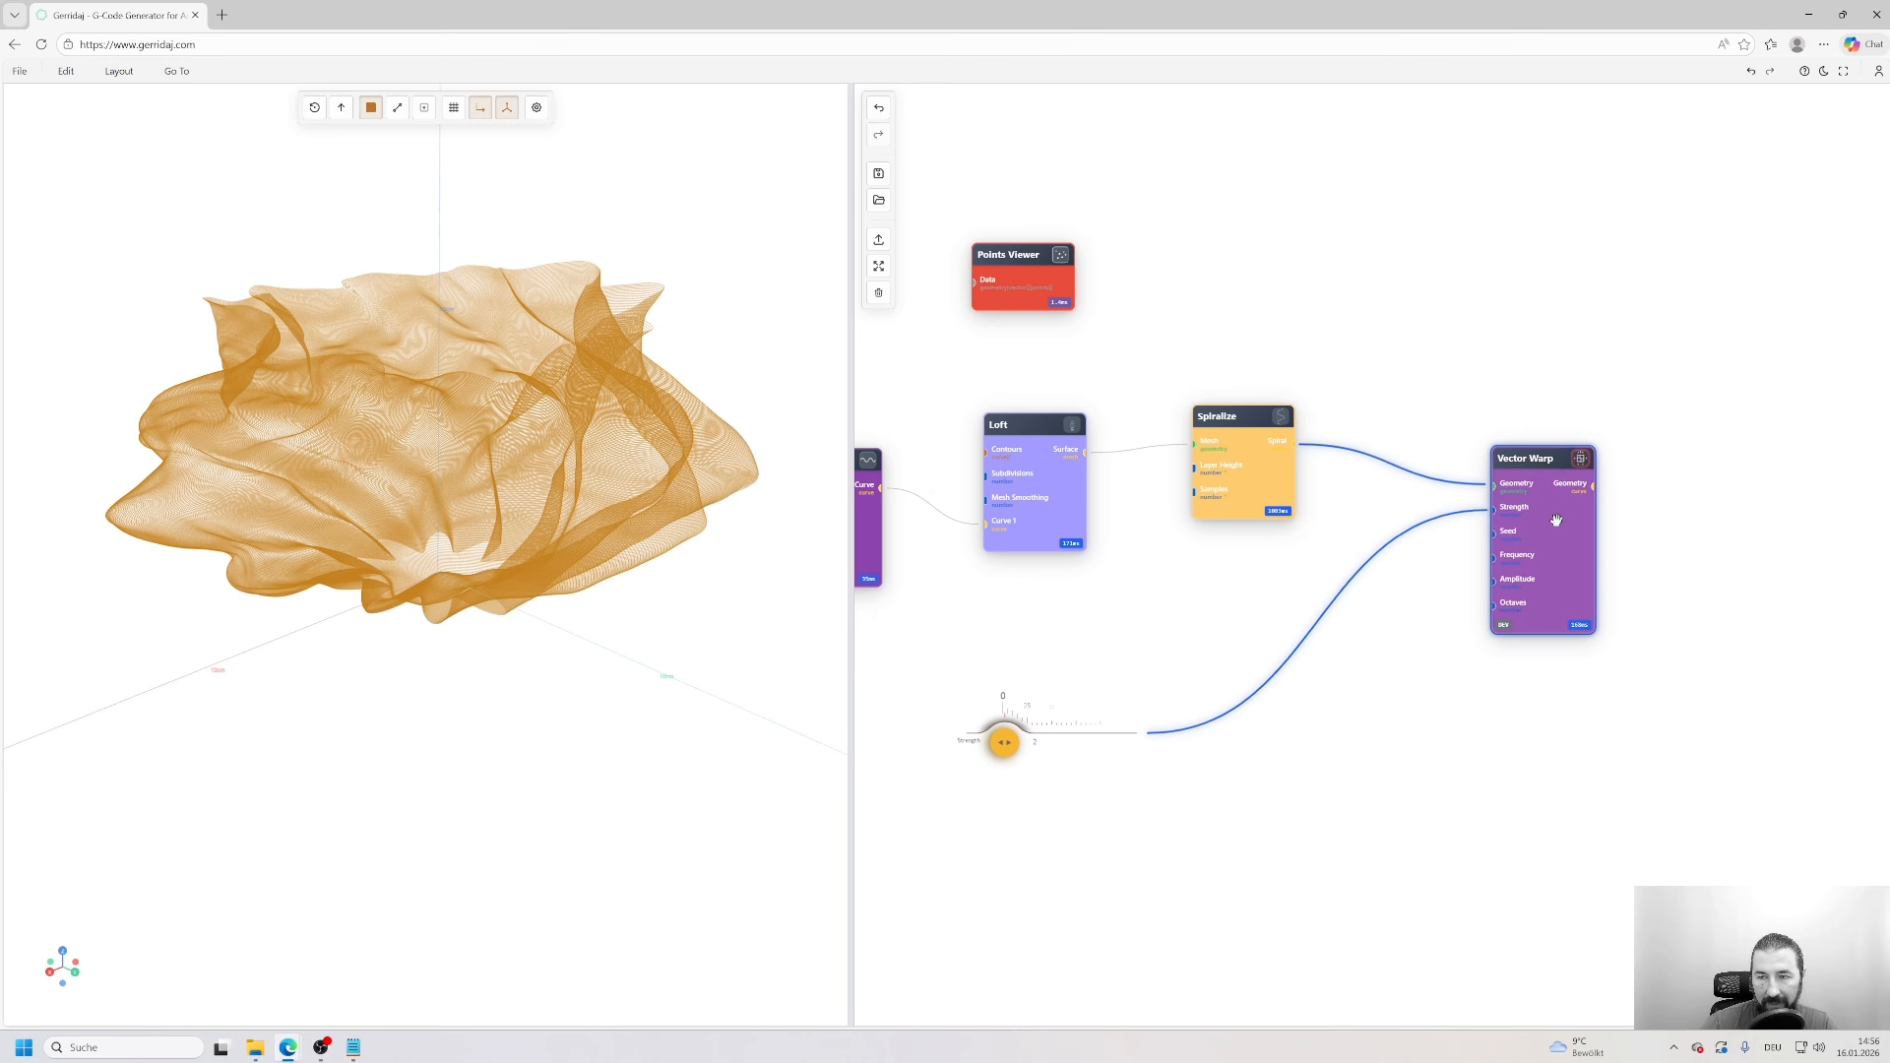
double_click(1552, 518)
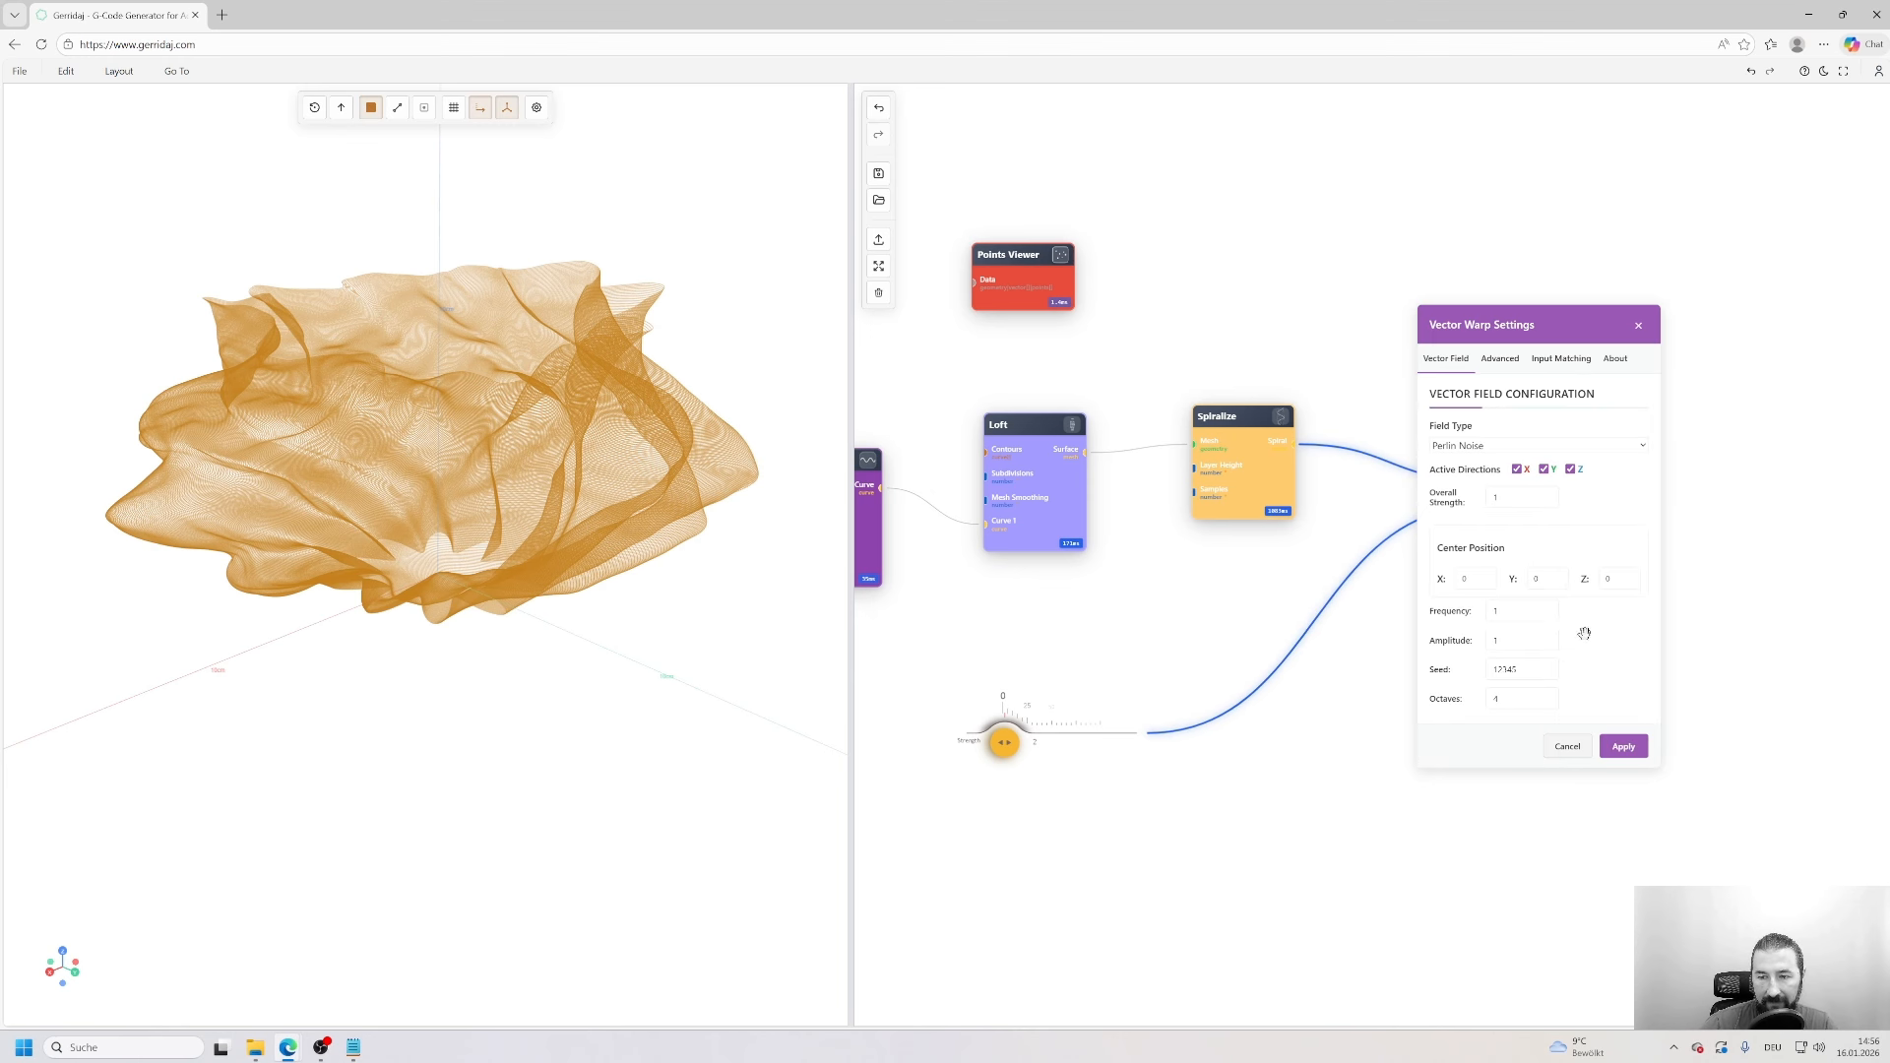
left_click(1499, 362)
left_click(1441, 634)
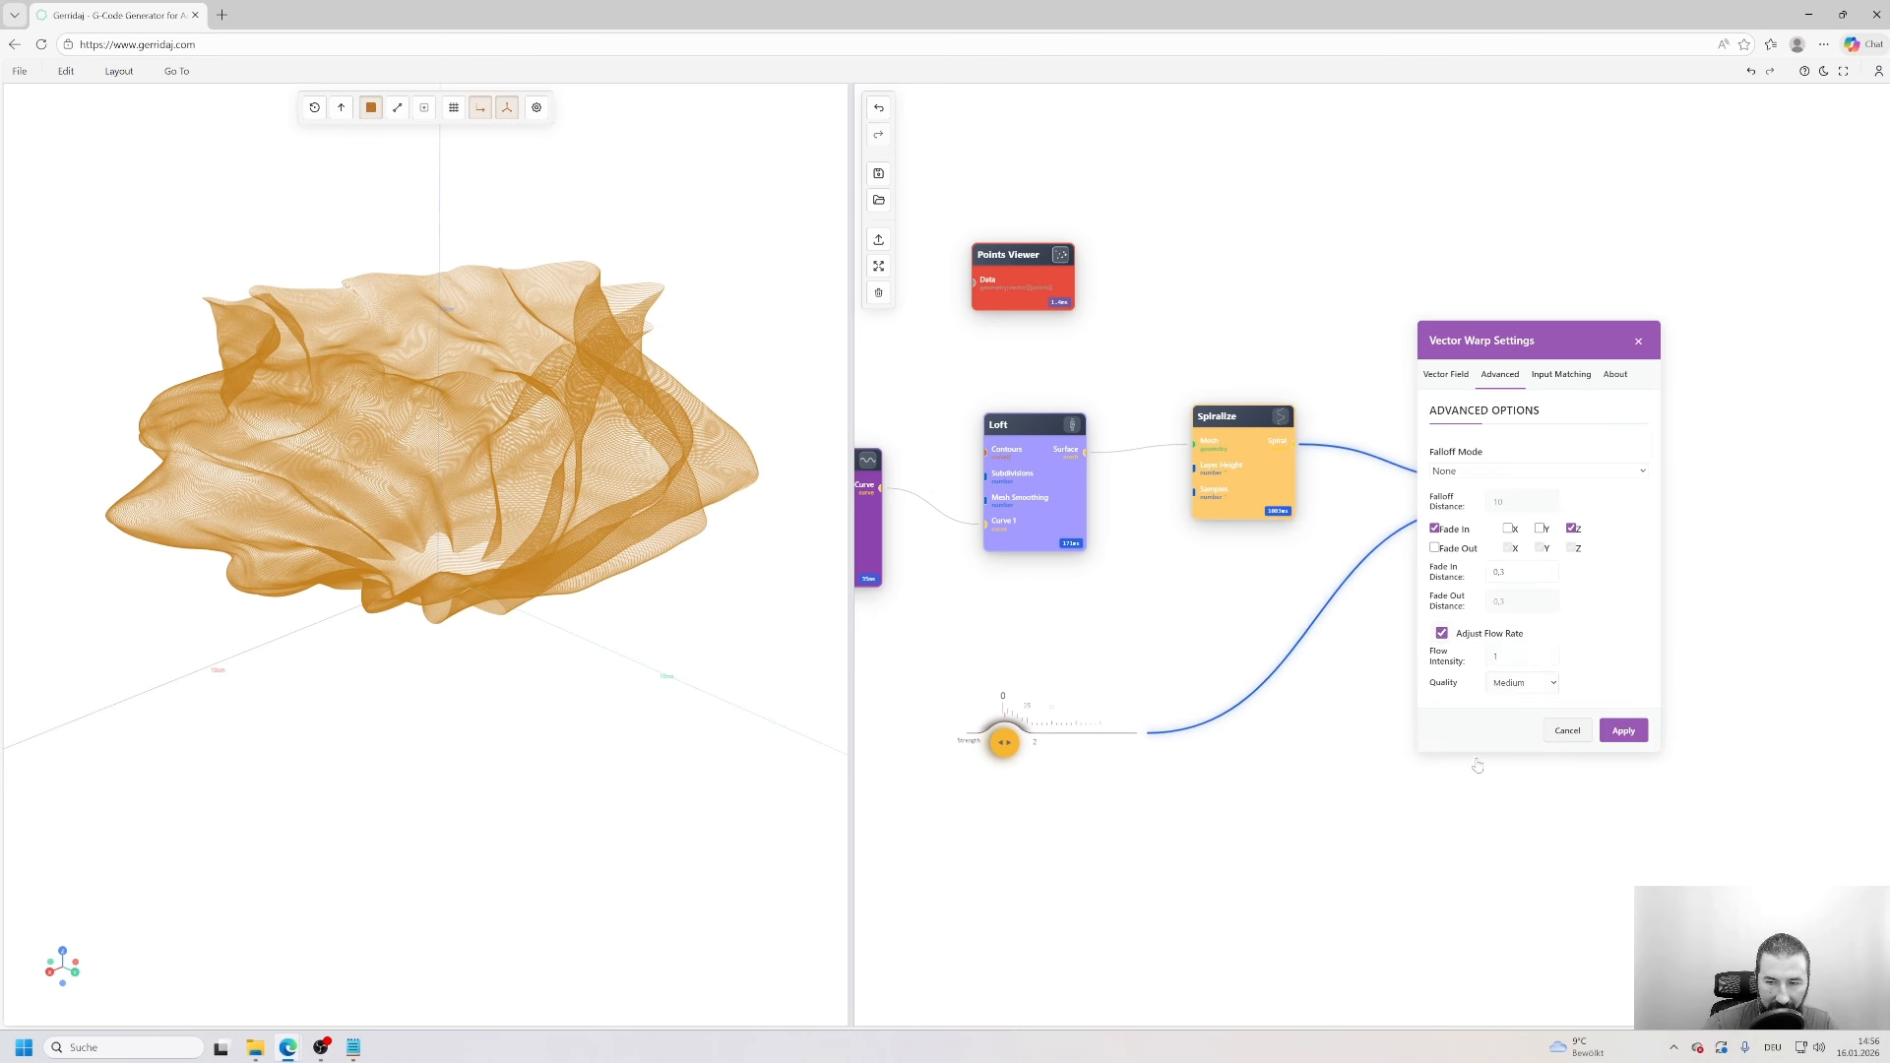
left_click(1514, 692)
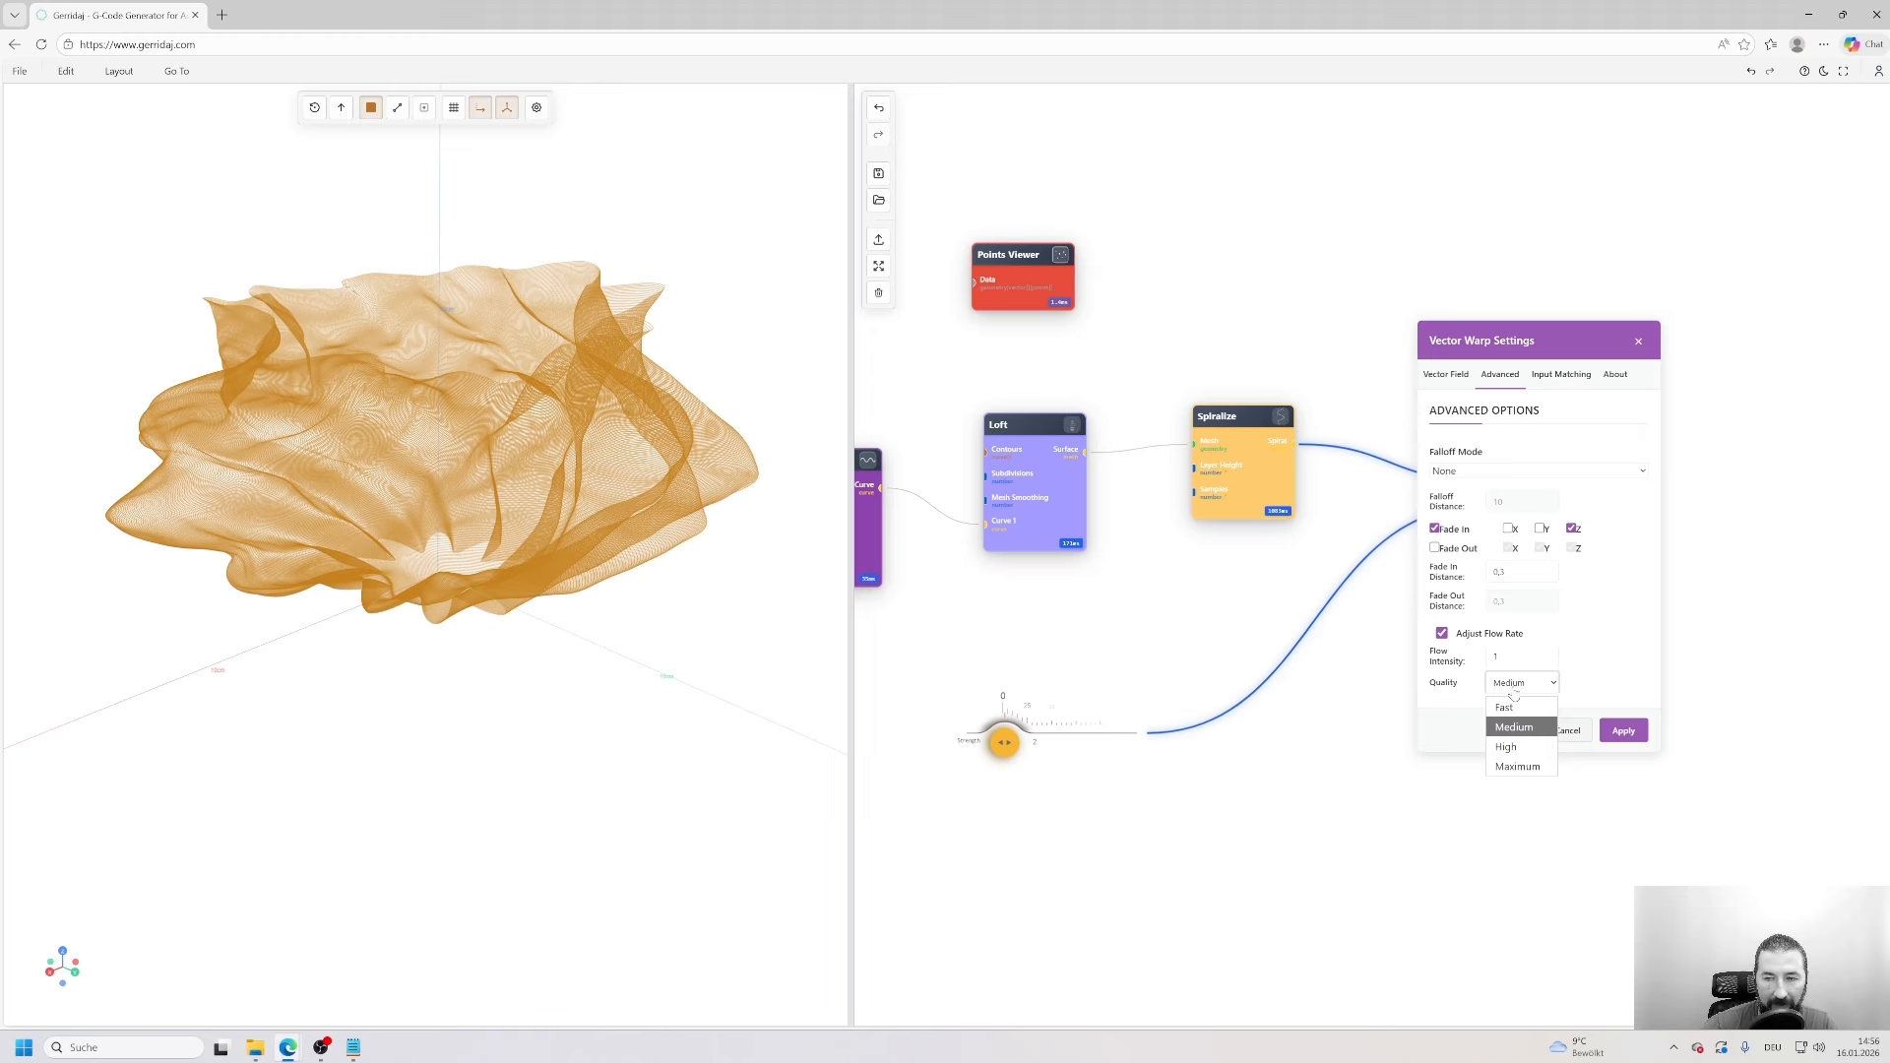
left_click(1518, 767)
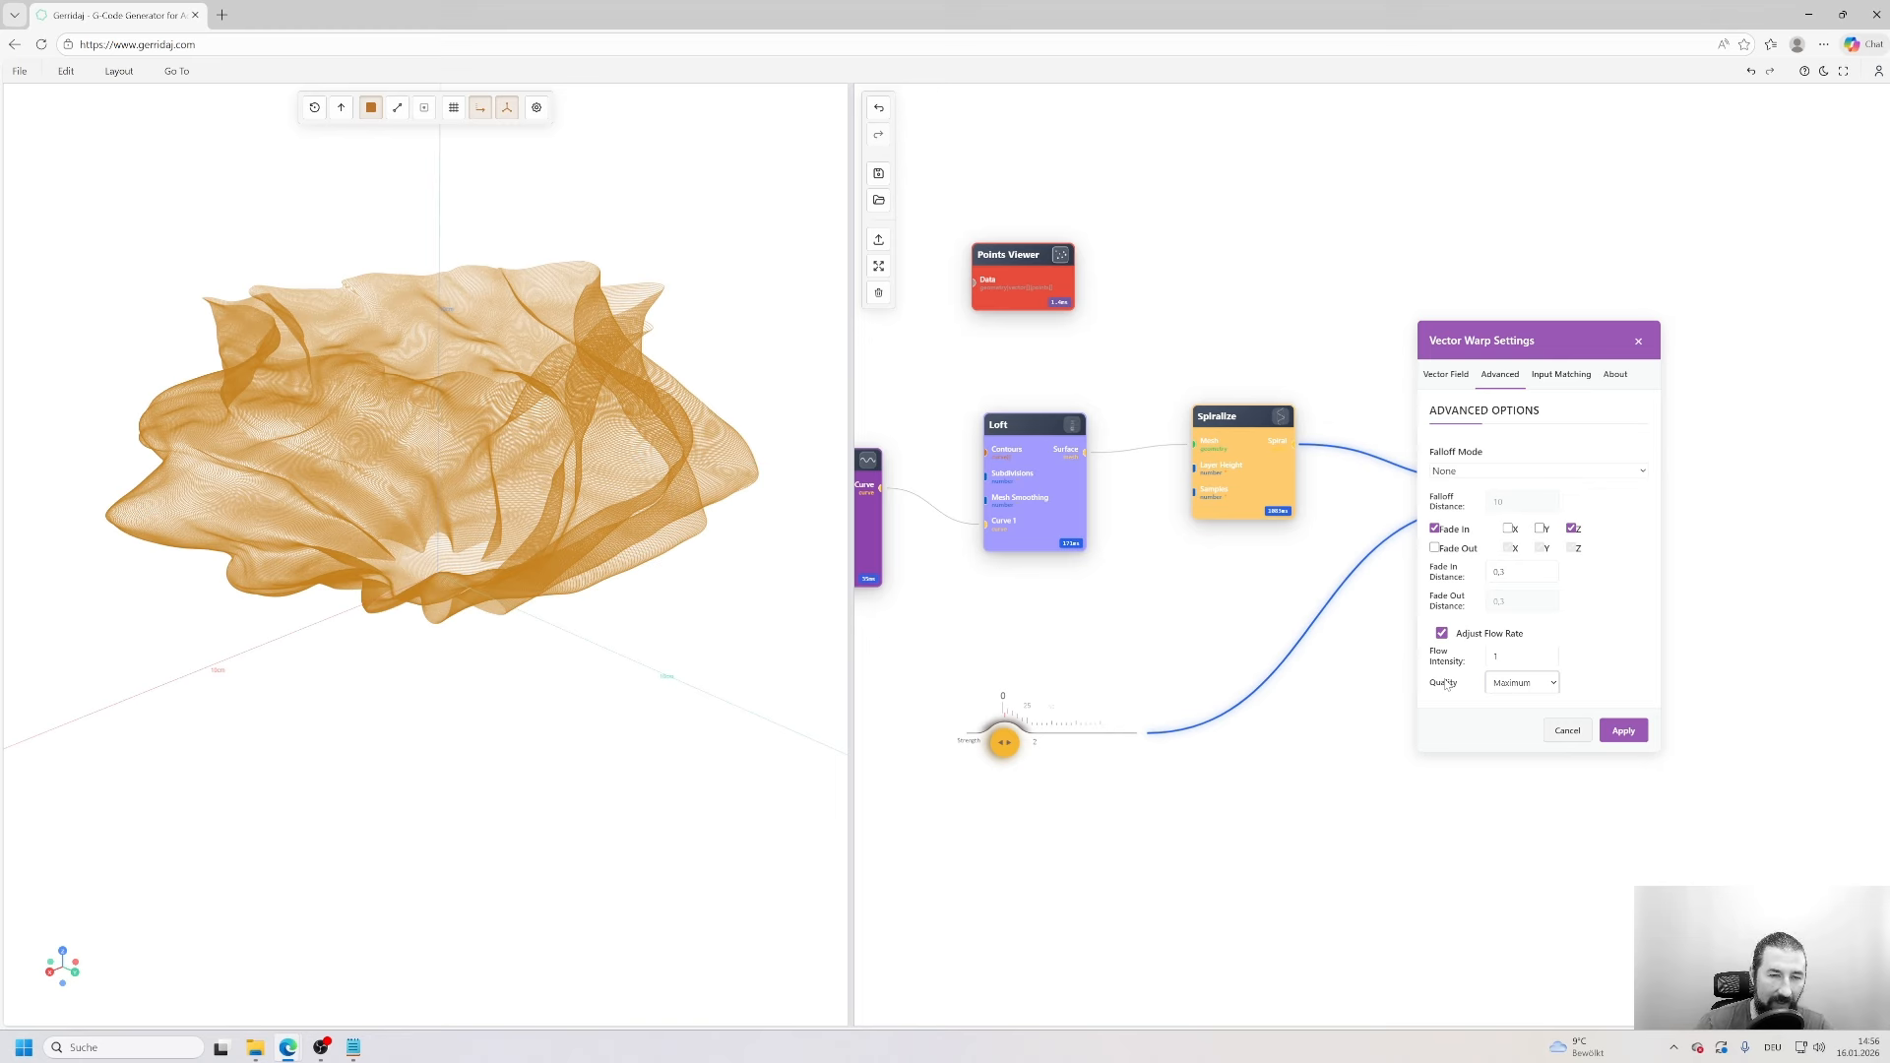
left_click(1498, 688)
left_click(1512, 728)
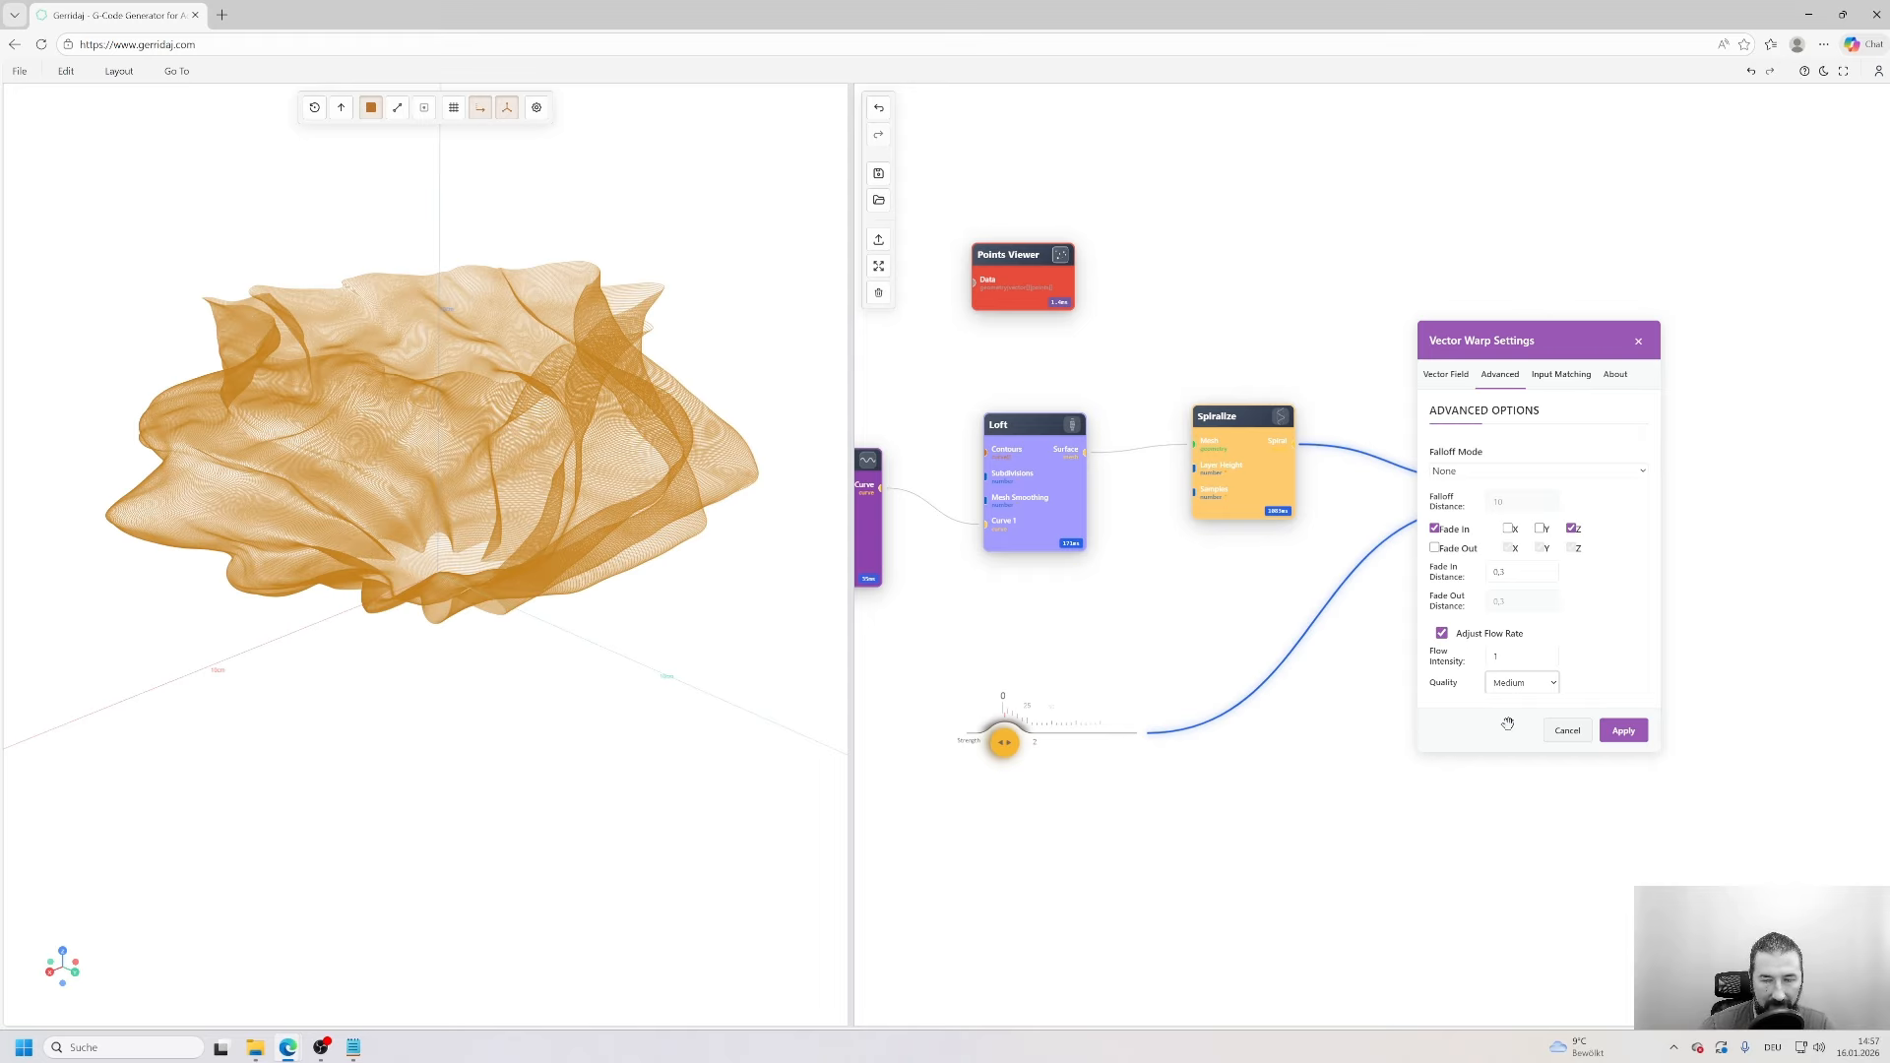
left_click(1622, 733)
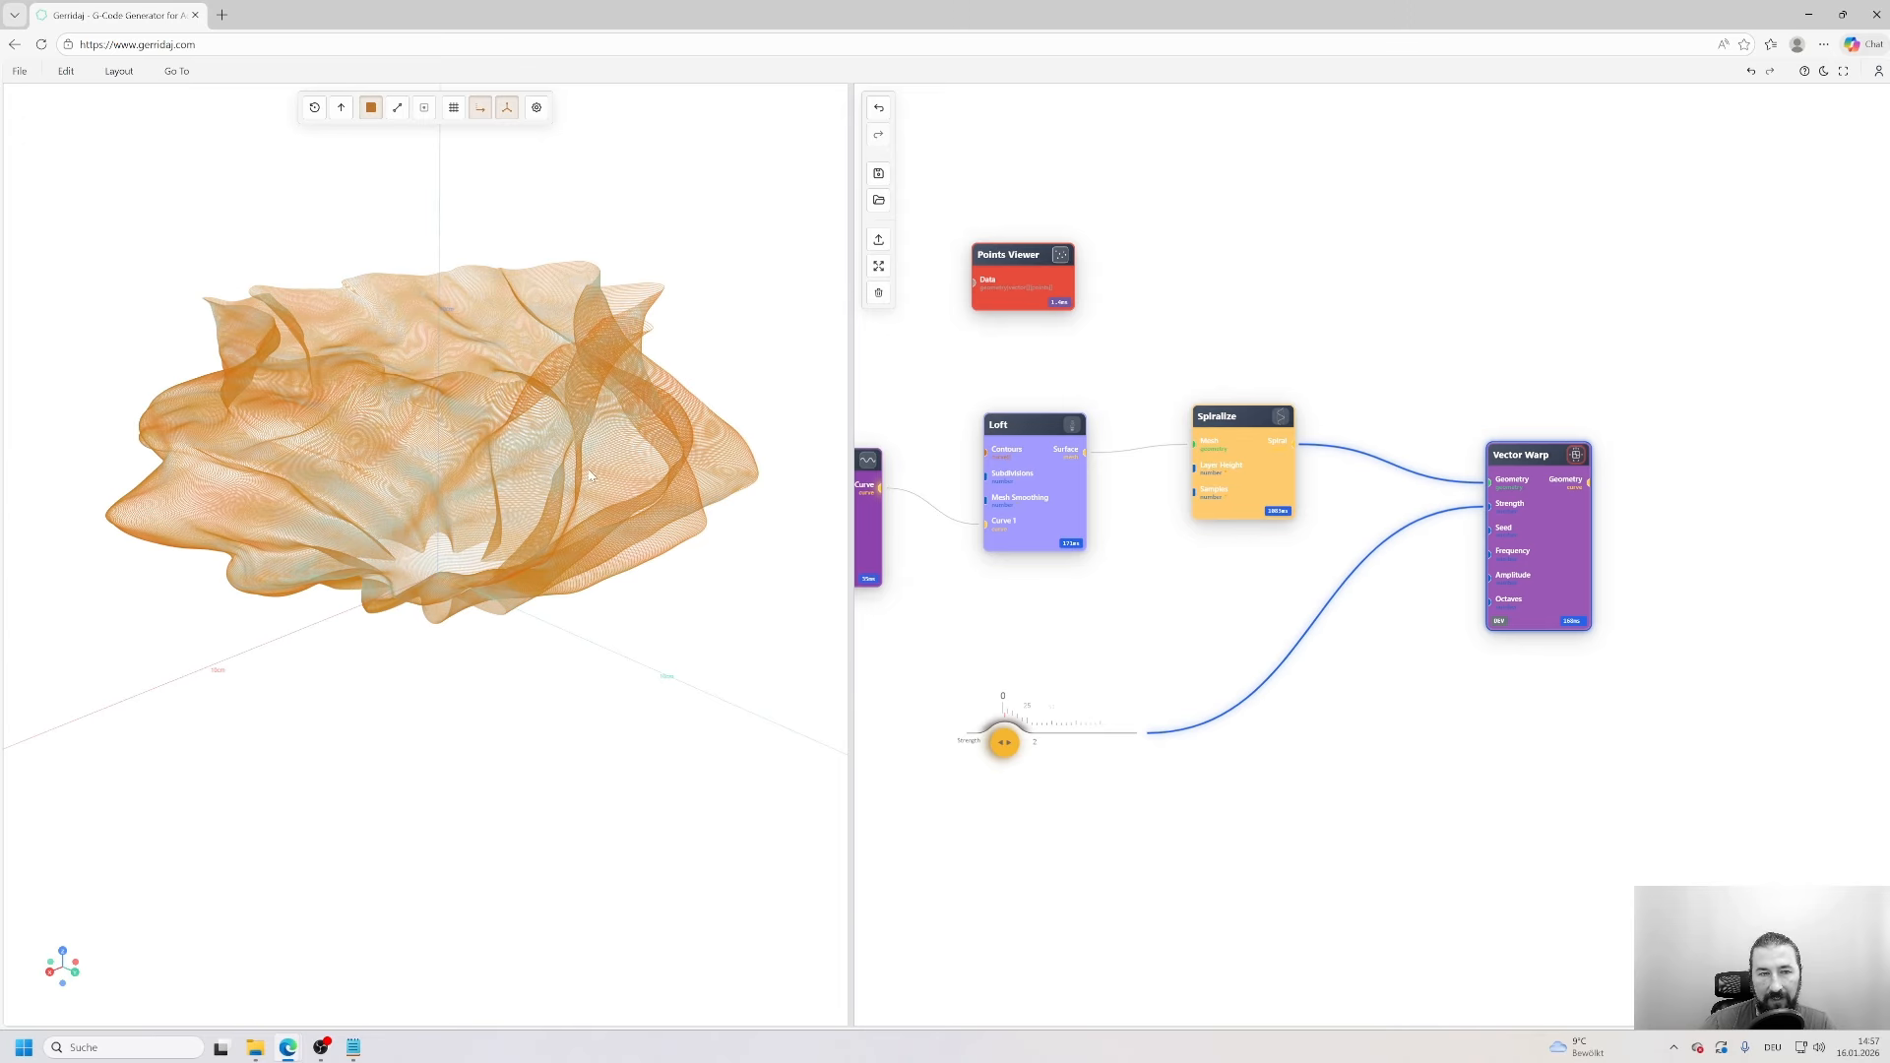
left_click_drag(556, 502, 760, 443)
scroll(621, 514, "up", 5)
scroll(670, 463, "down", 5)
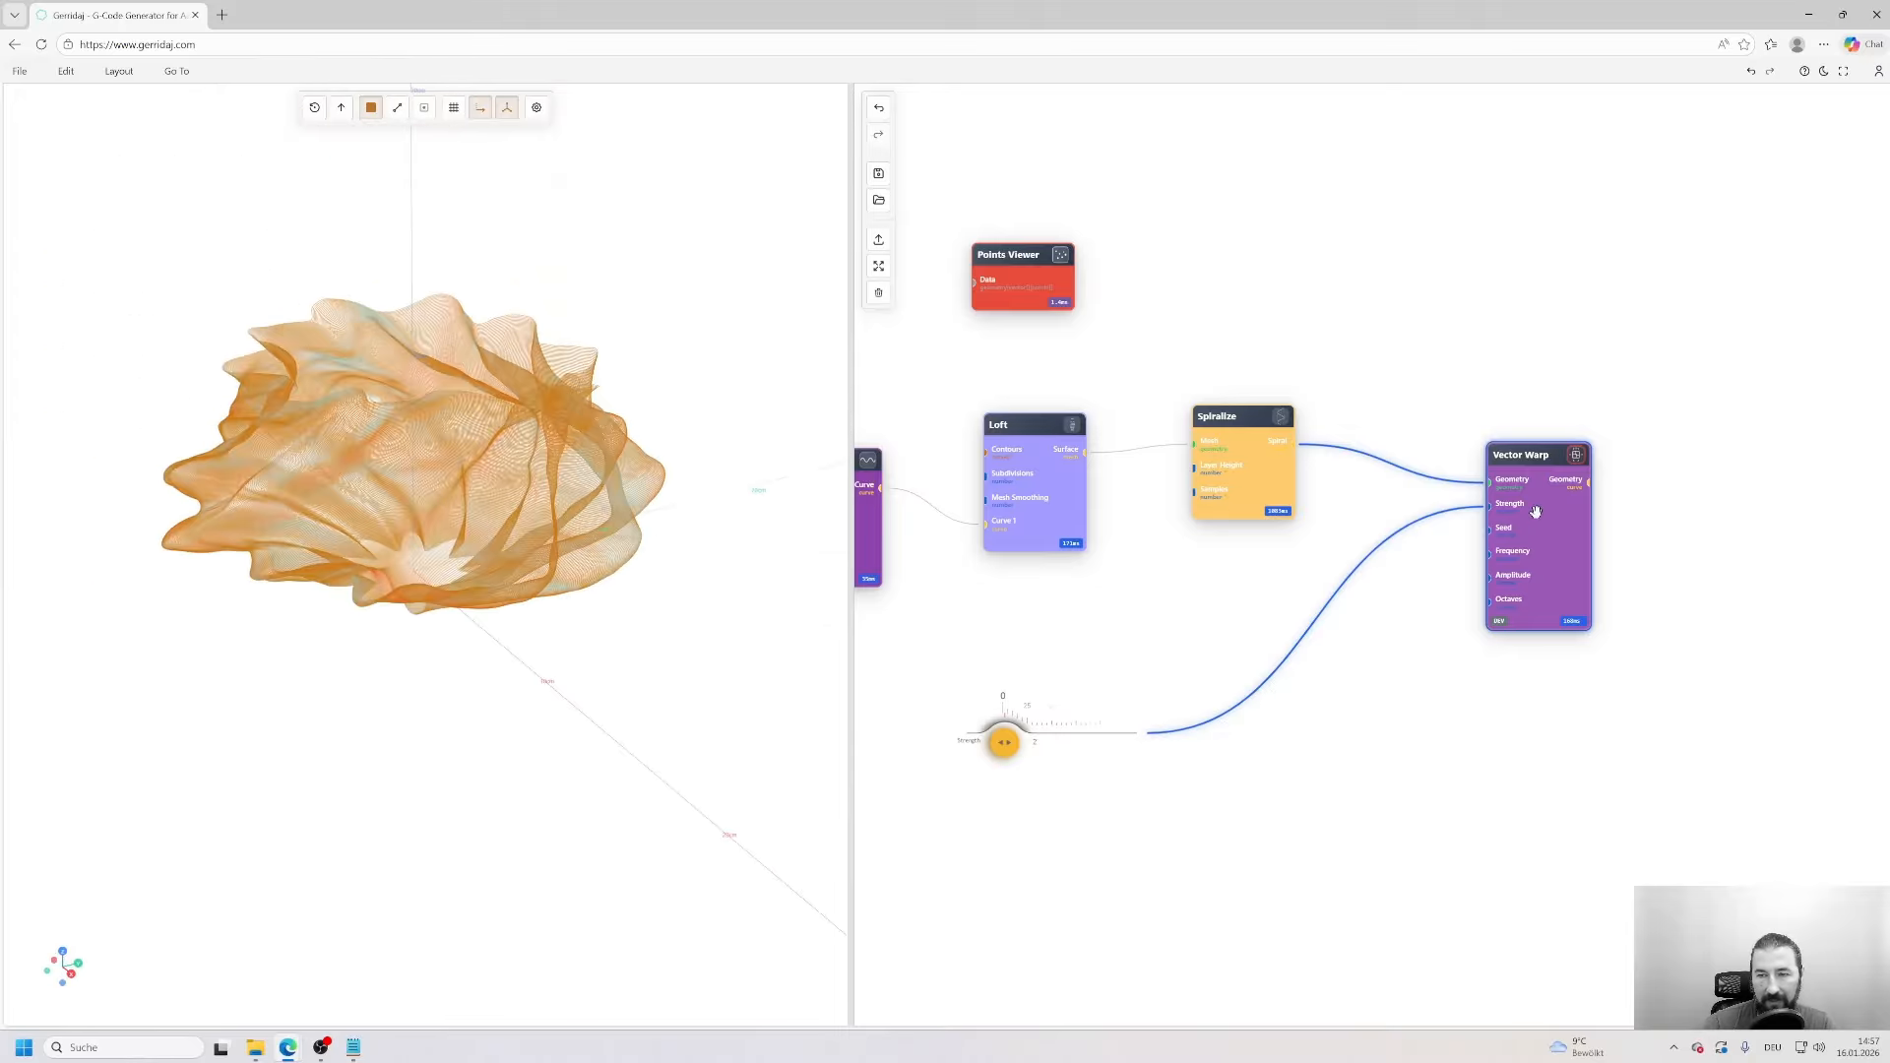
- Set the Vector Warp's Flow Intensity to 2 and inspect the flow colouring along the print path
double_click(1533, 512)
left_click(1500, 359)
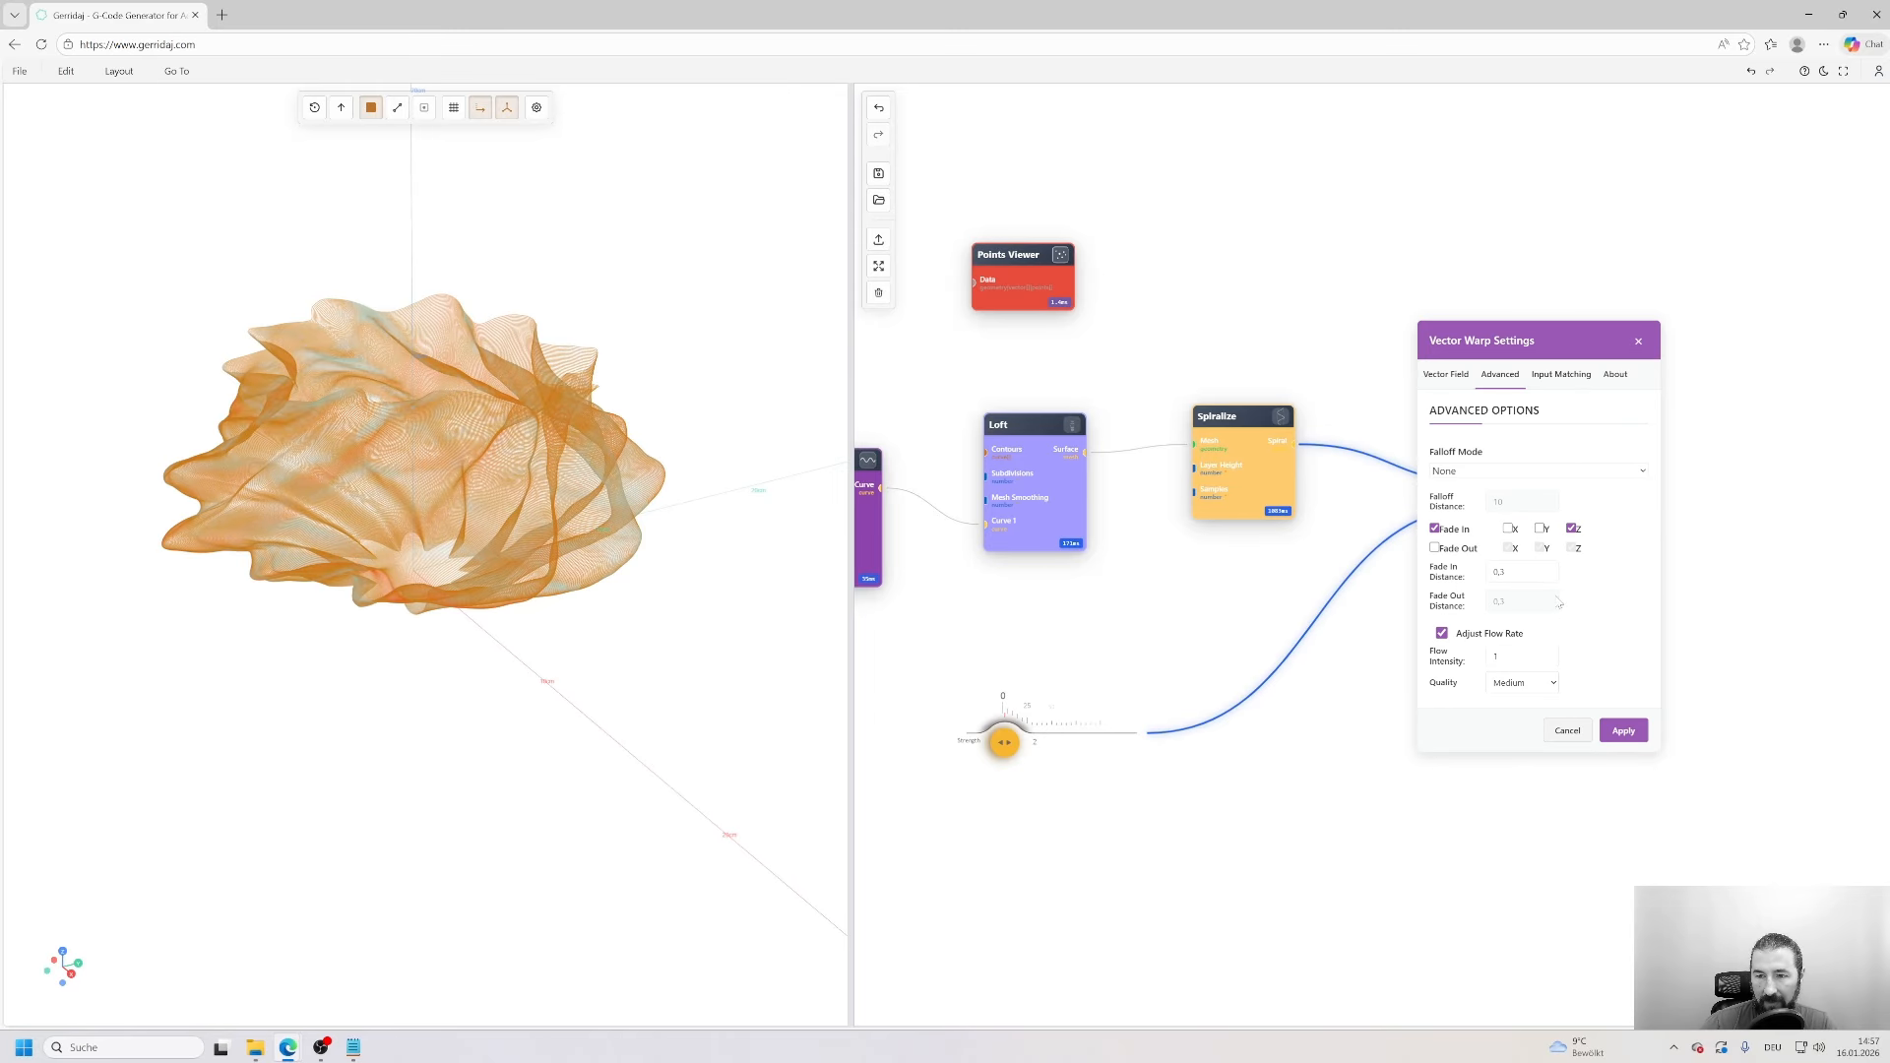
double_click(1496, 656)
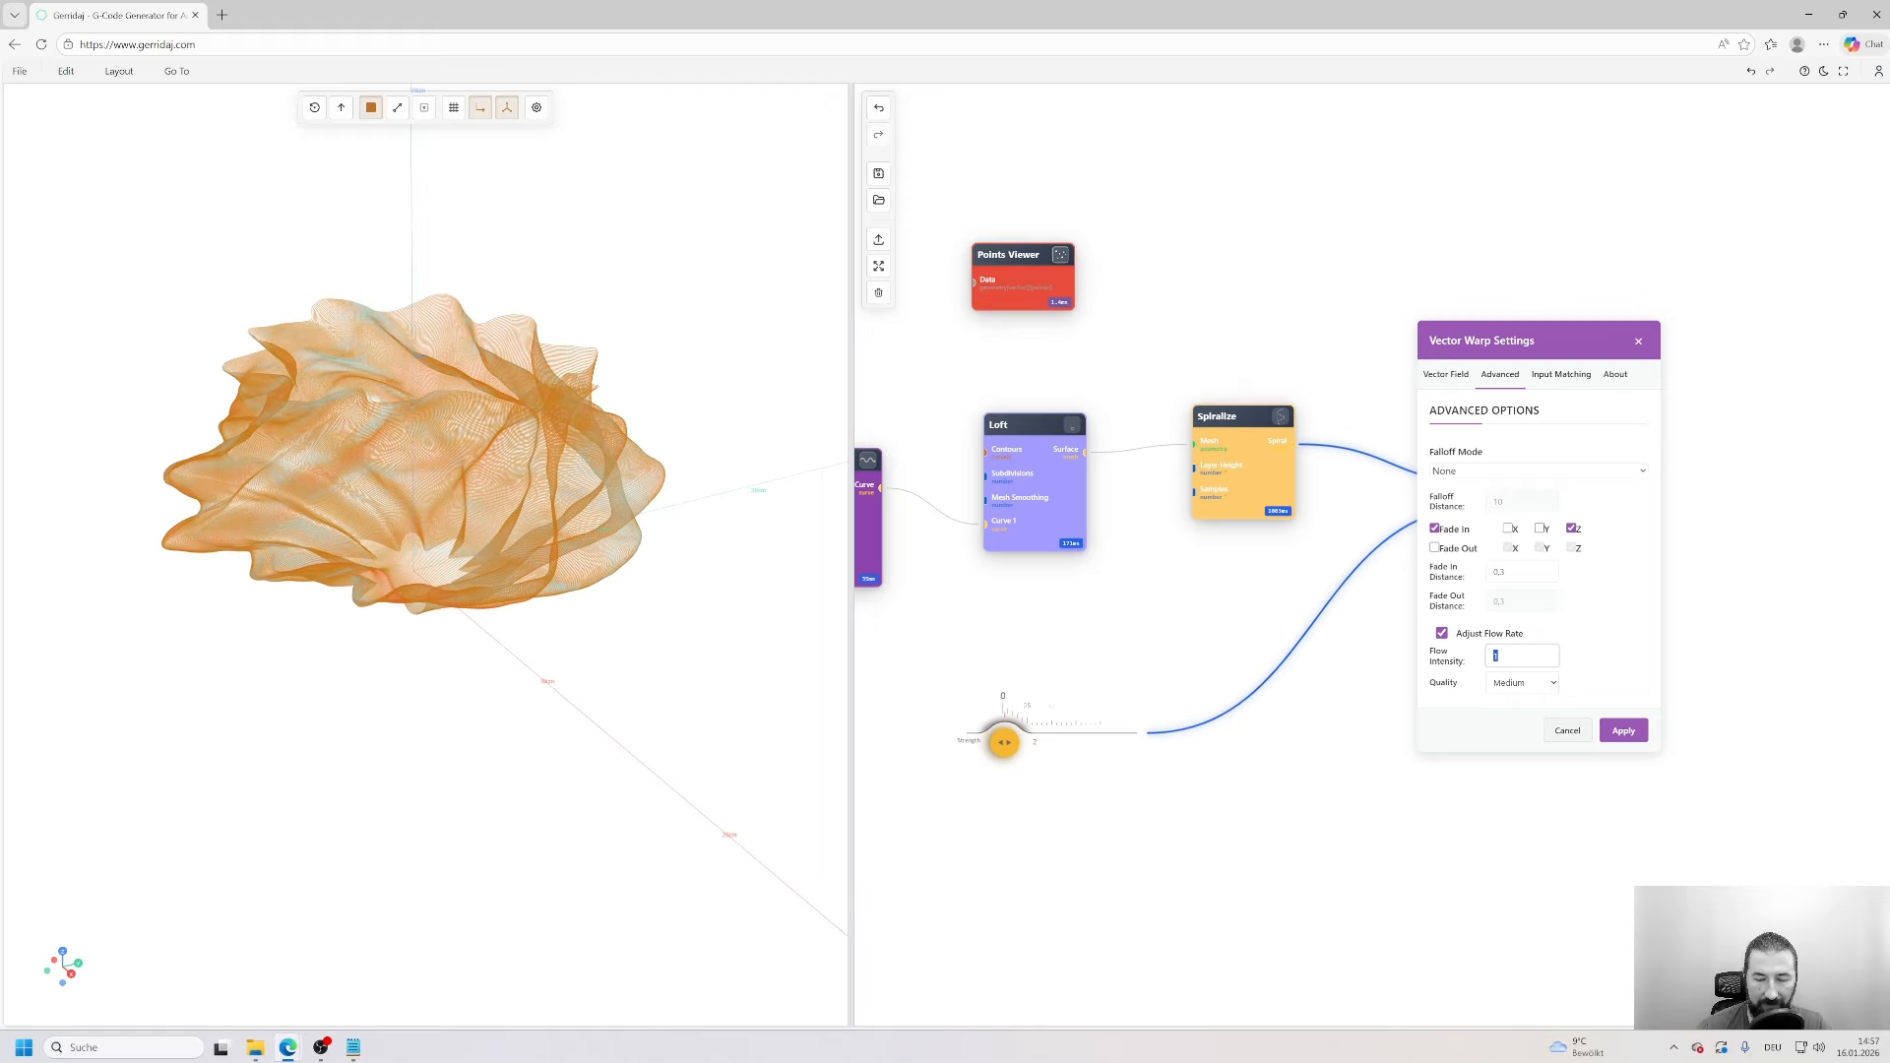
left_click(1623, 731)
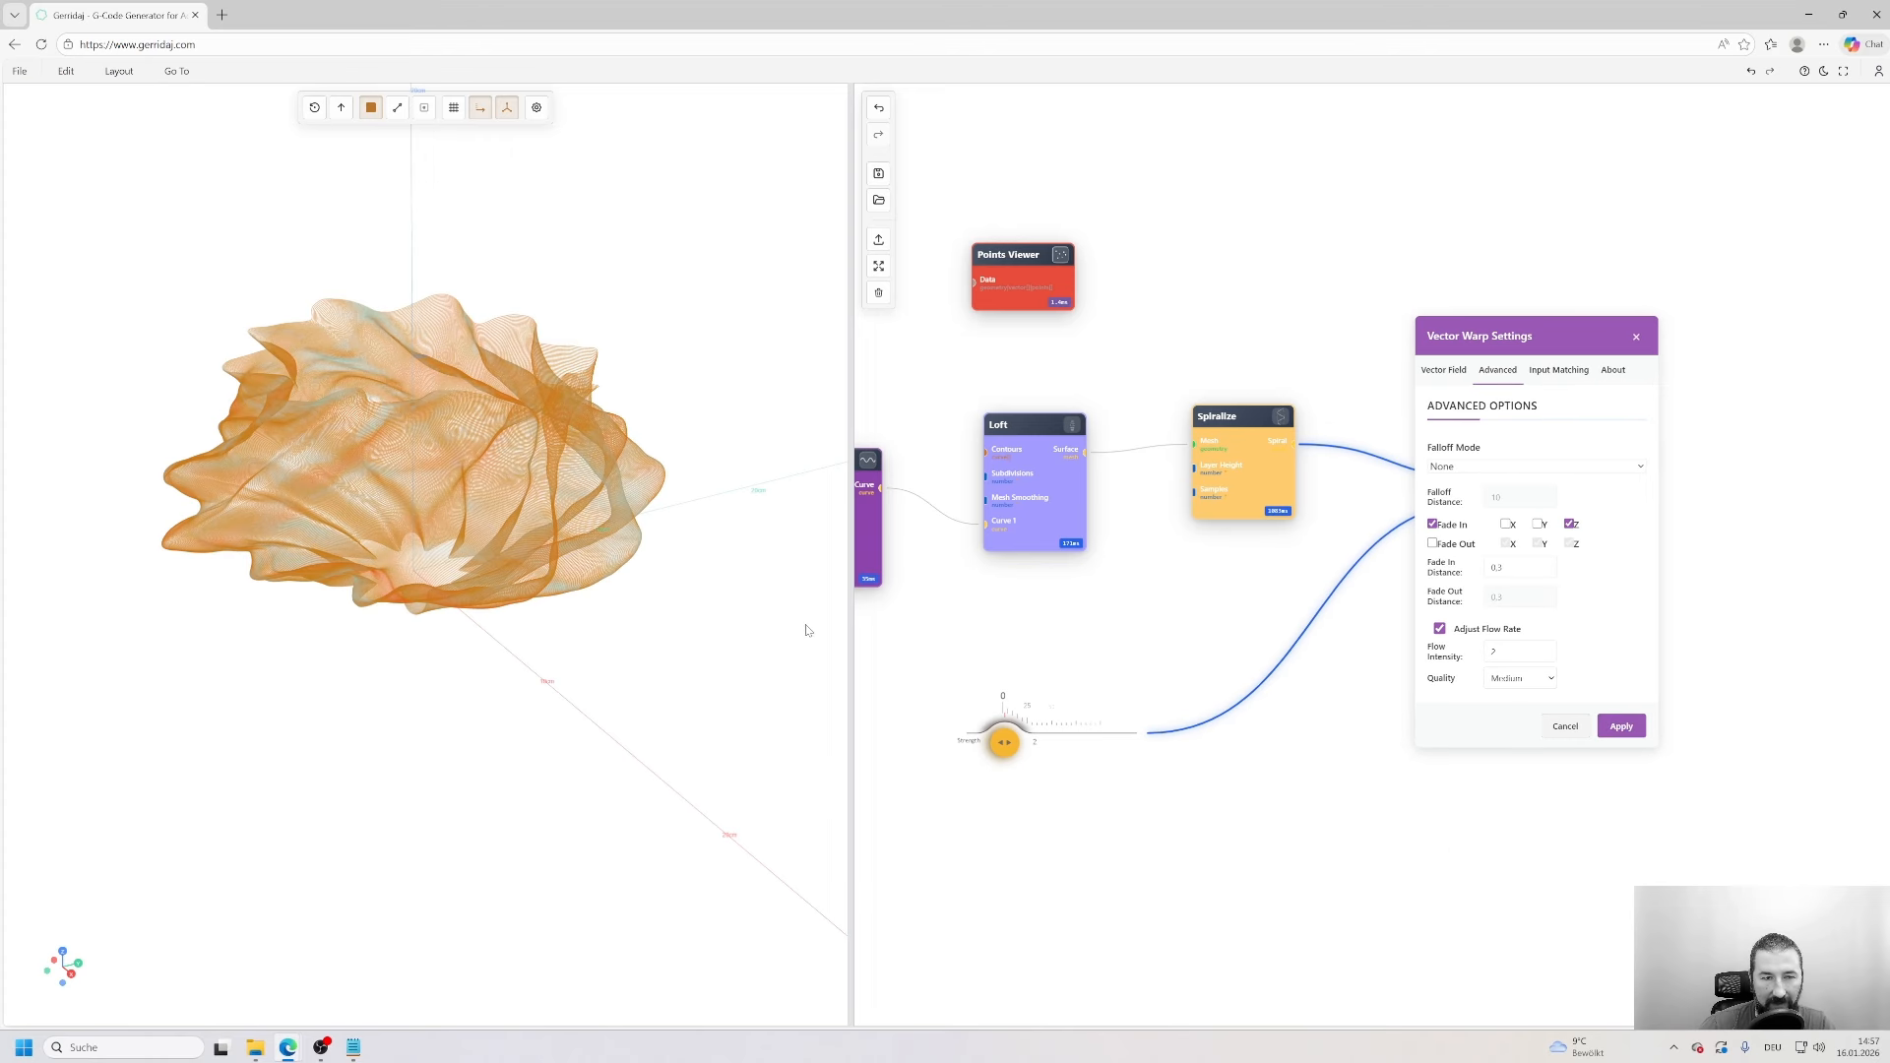
left_click(1623, 729)
left_click(1554, 813)
scroll(1555, 813, "up", 2)
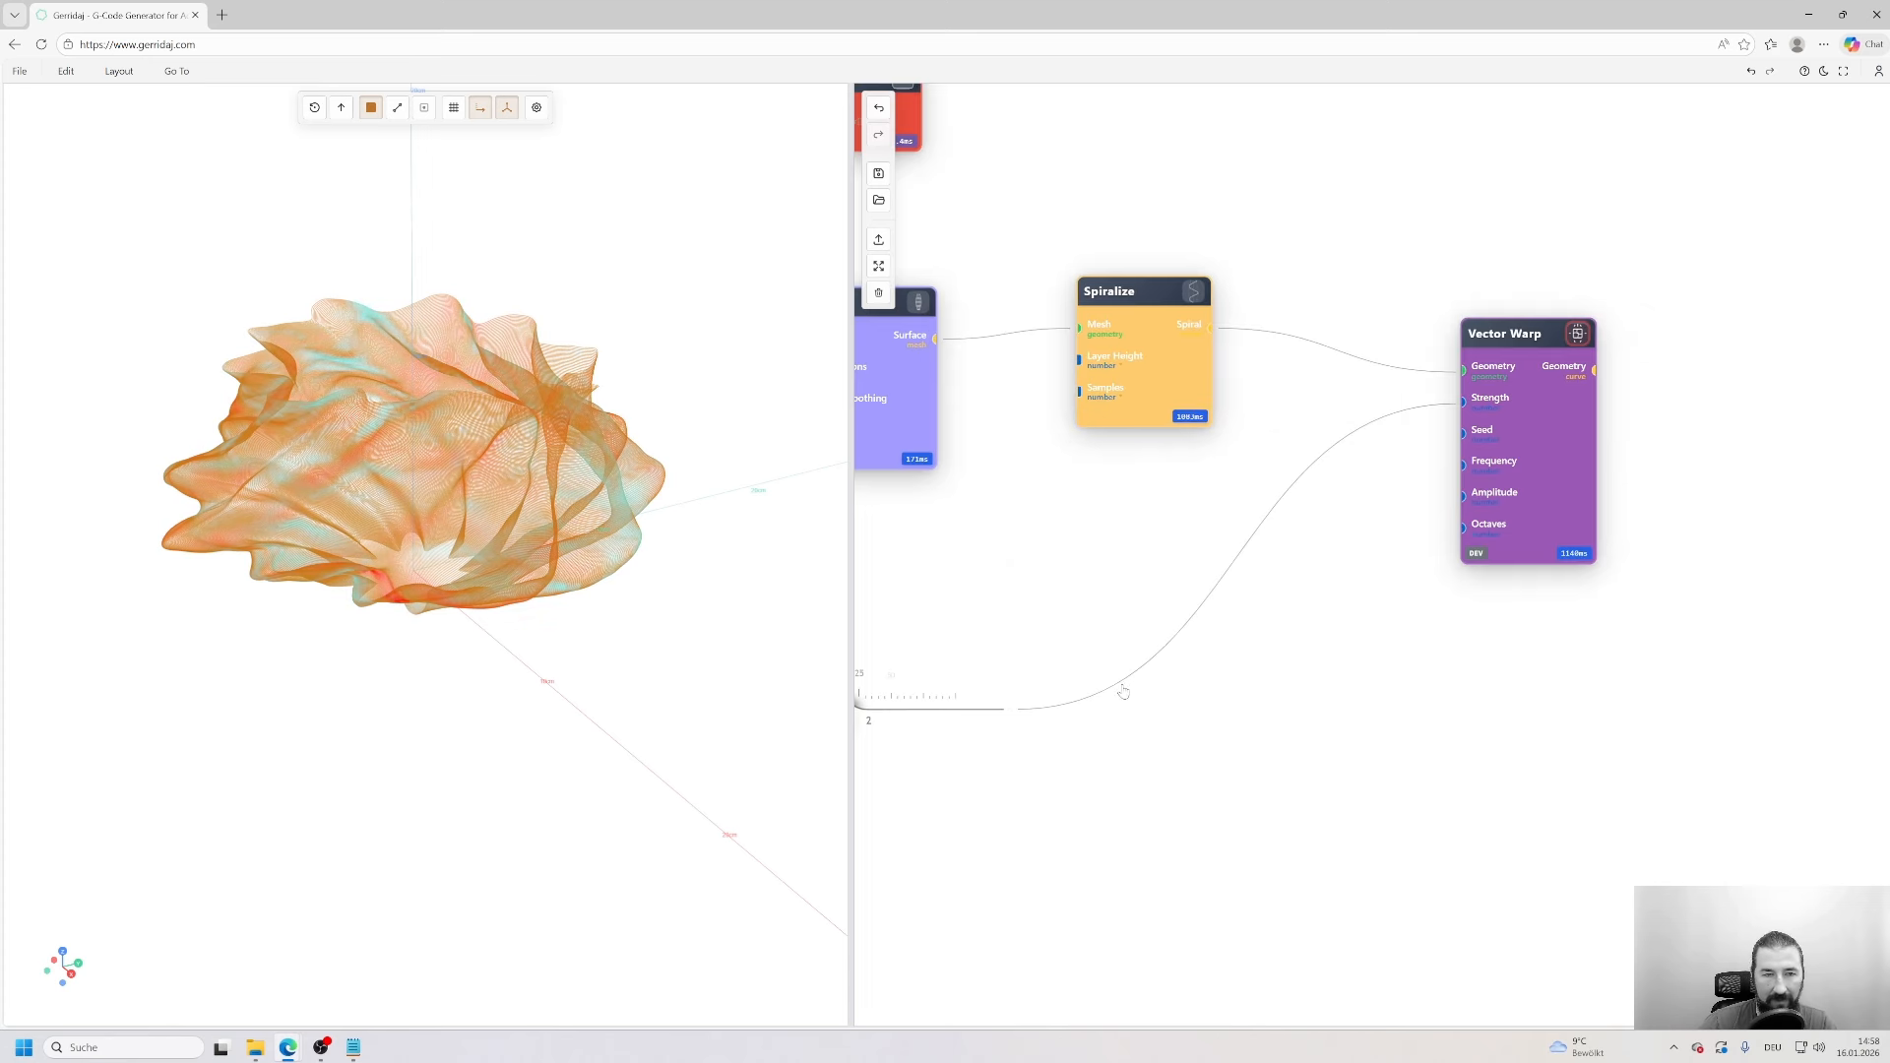
scroll(477, 412, "up", 3)
left_click_drag(477, 411, 518, 516)
scroll(466, 384, "up", 3)
scroll(548, 463, "down", 4)
scroll(492, 458, "down", 4)
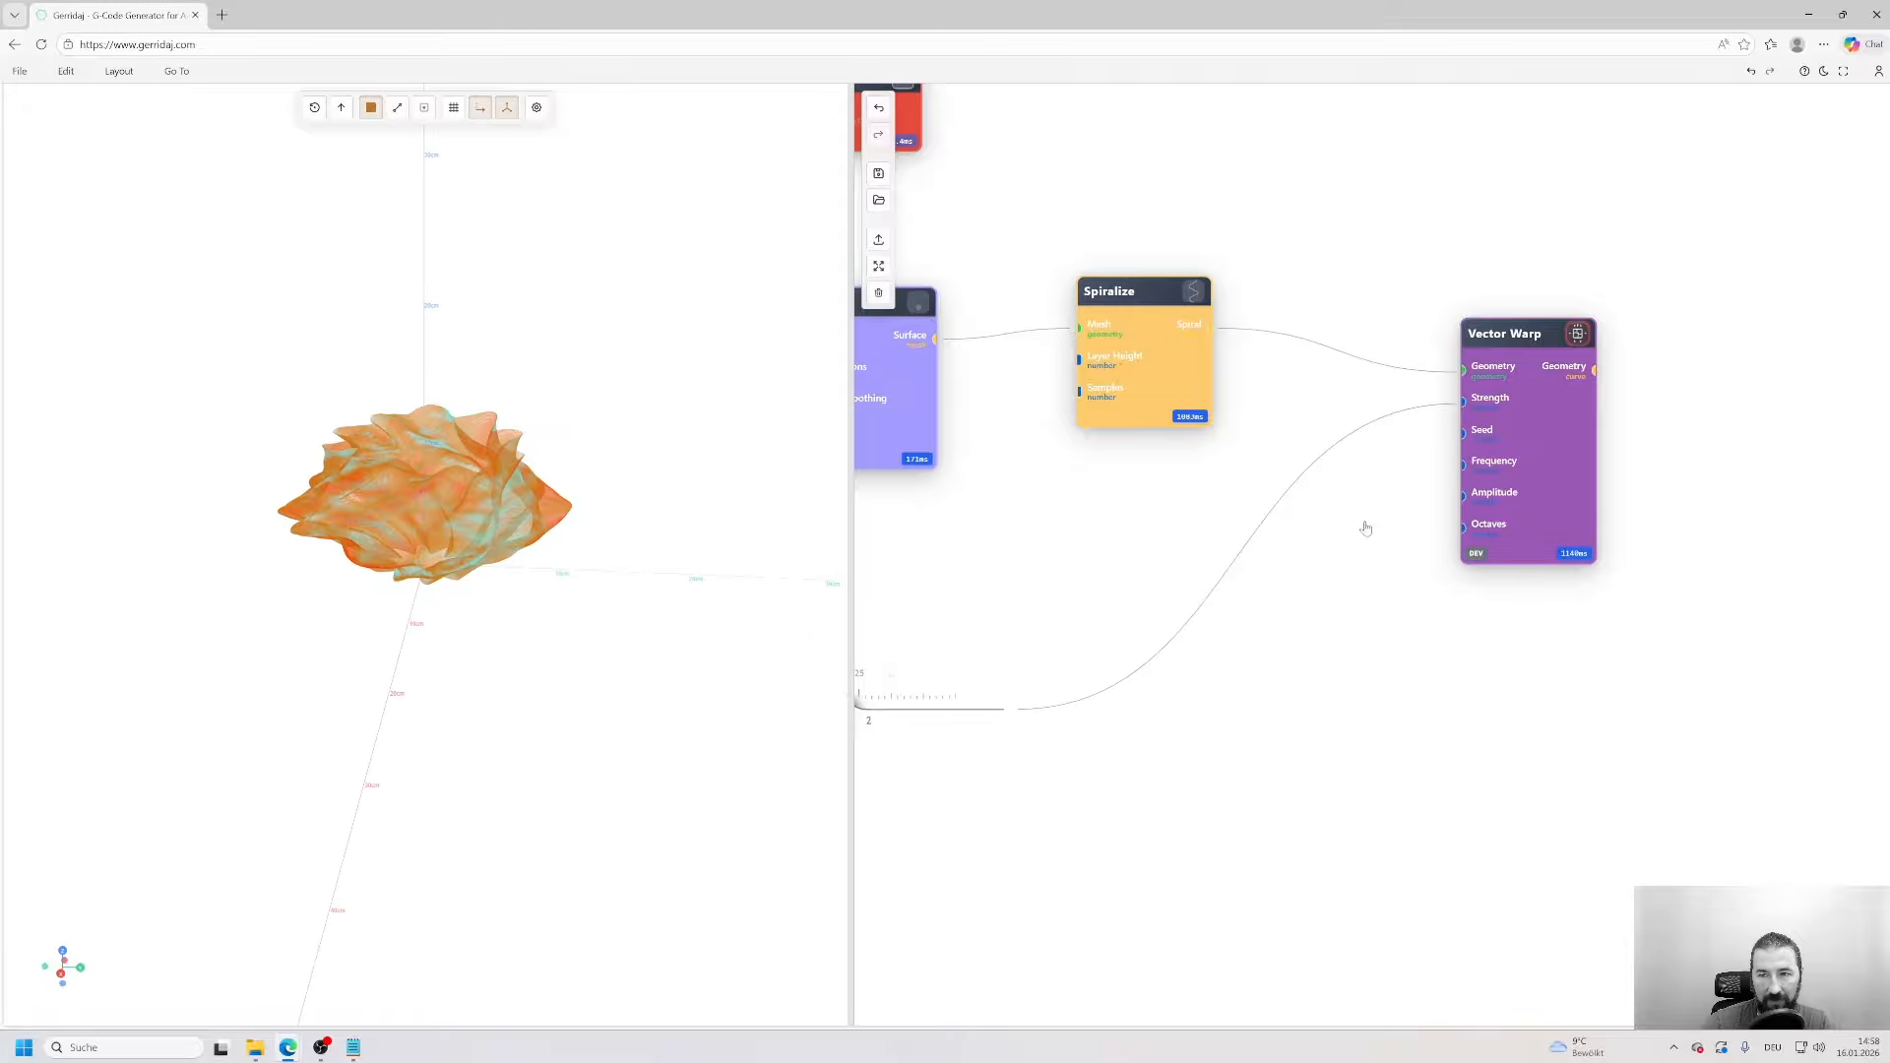
- Examine the Vector Warp's Custom Function field type and its X, Y and Z displacement expressions, leaving the settings without applying
double_click(1523, 413)
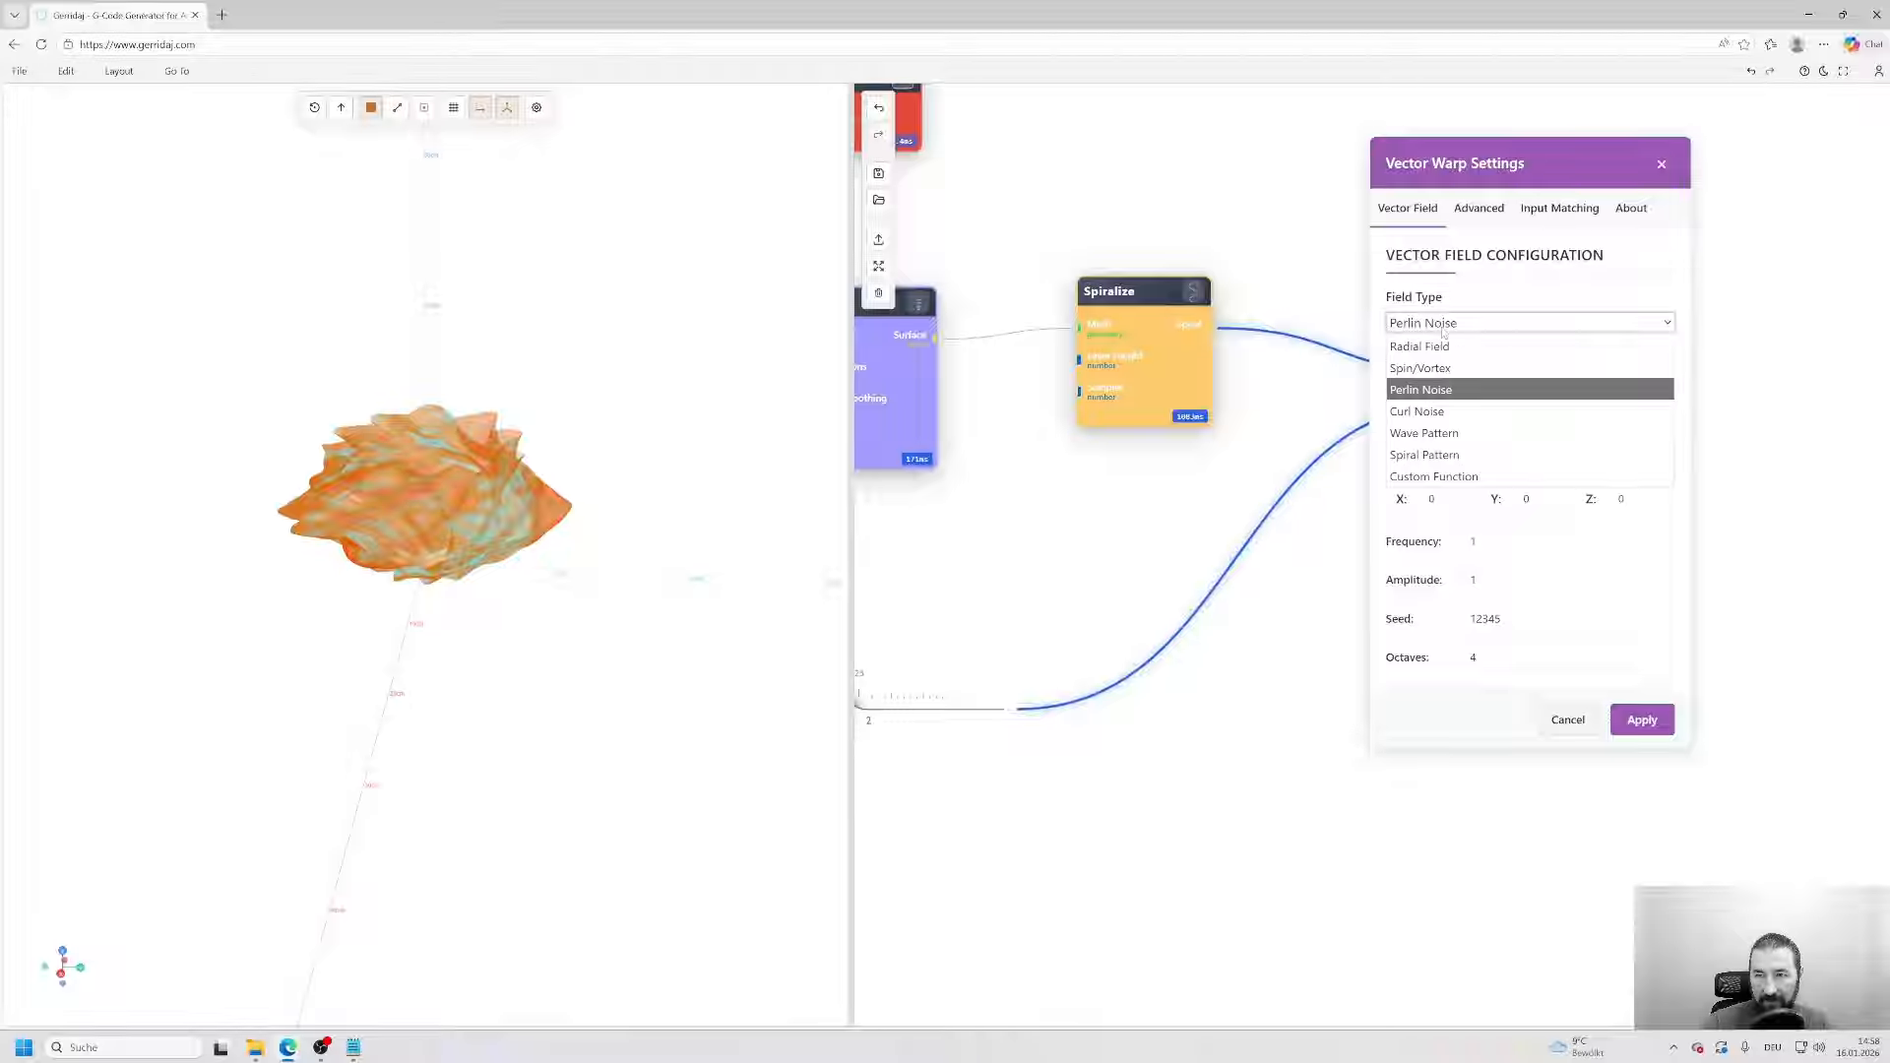
left_click(1418, 475)
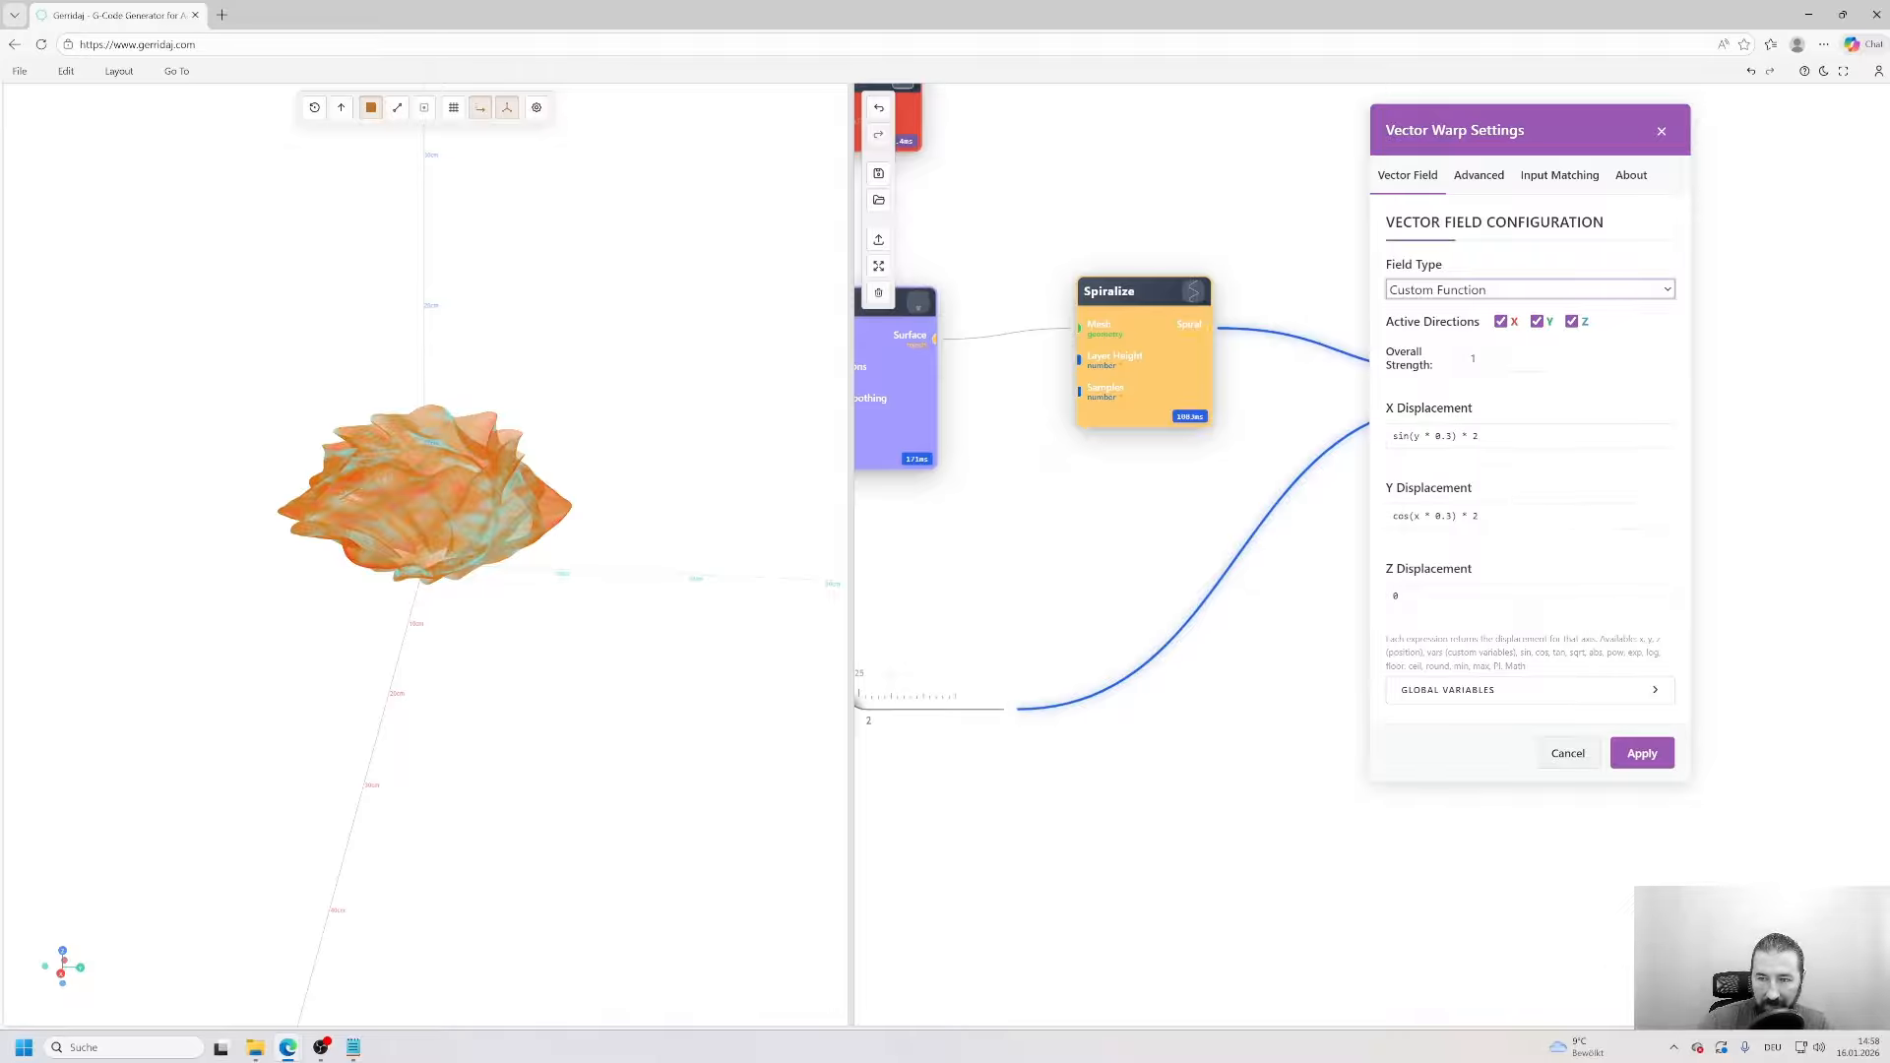
left_click(1515, 446)
left_click(1502, 517)
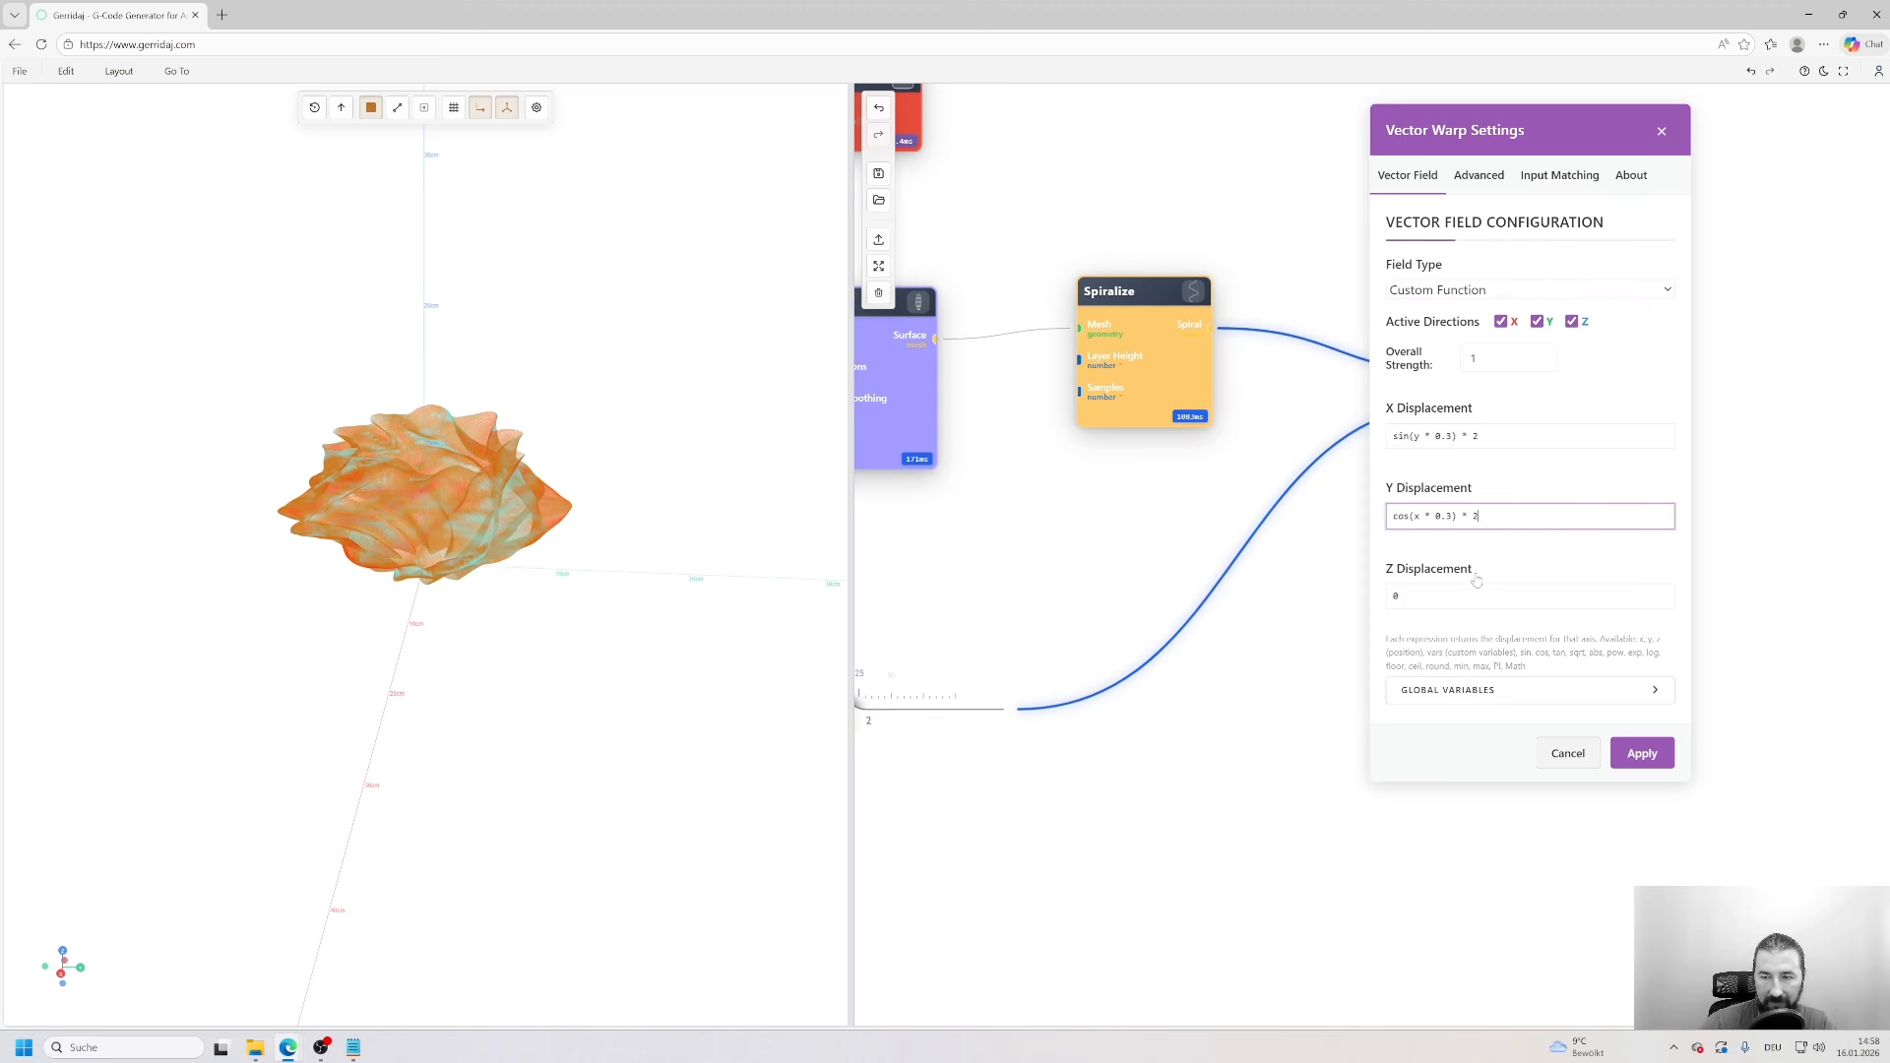
left_click(1473, 594)
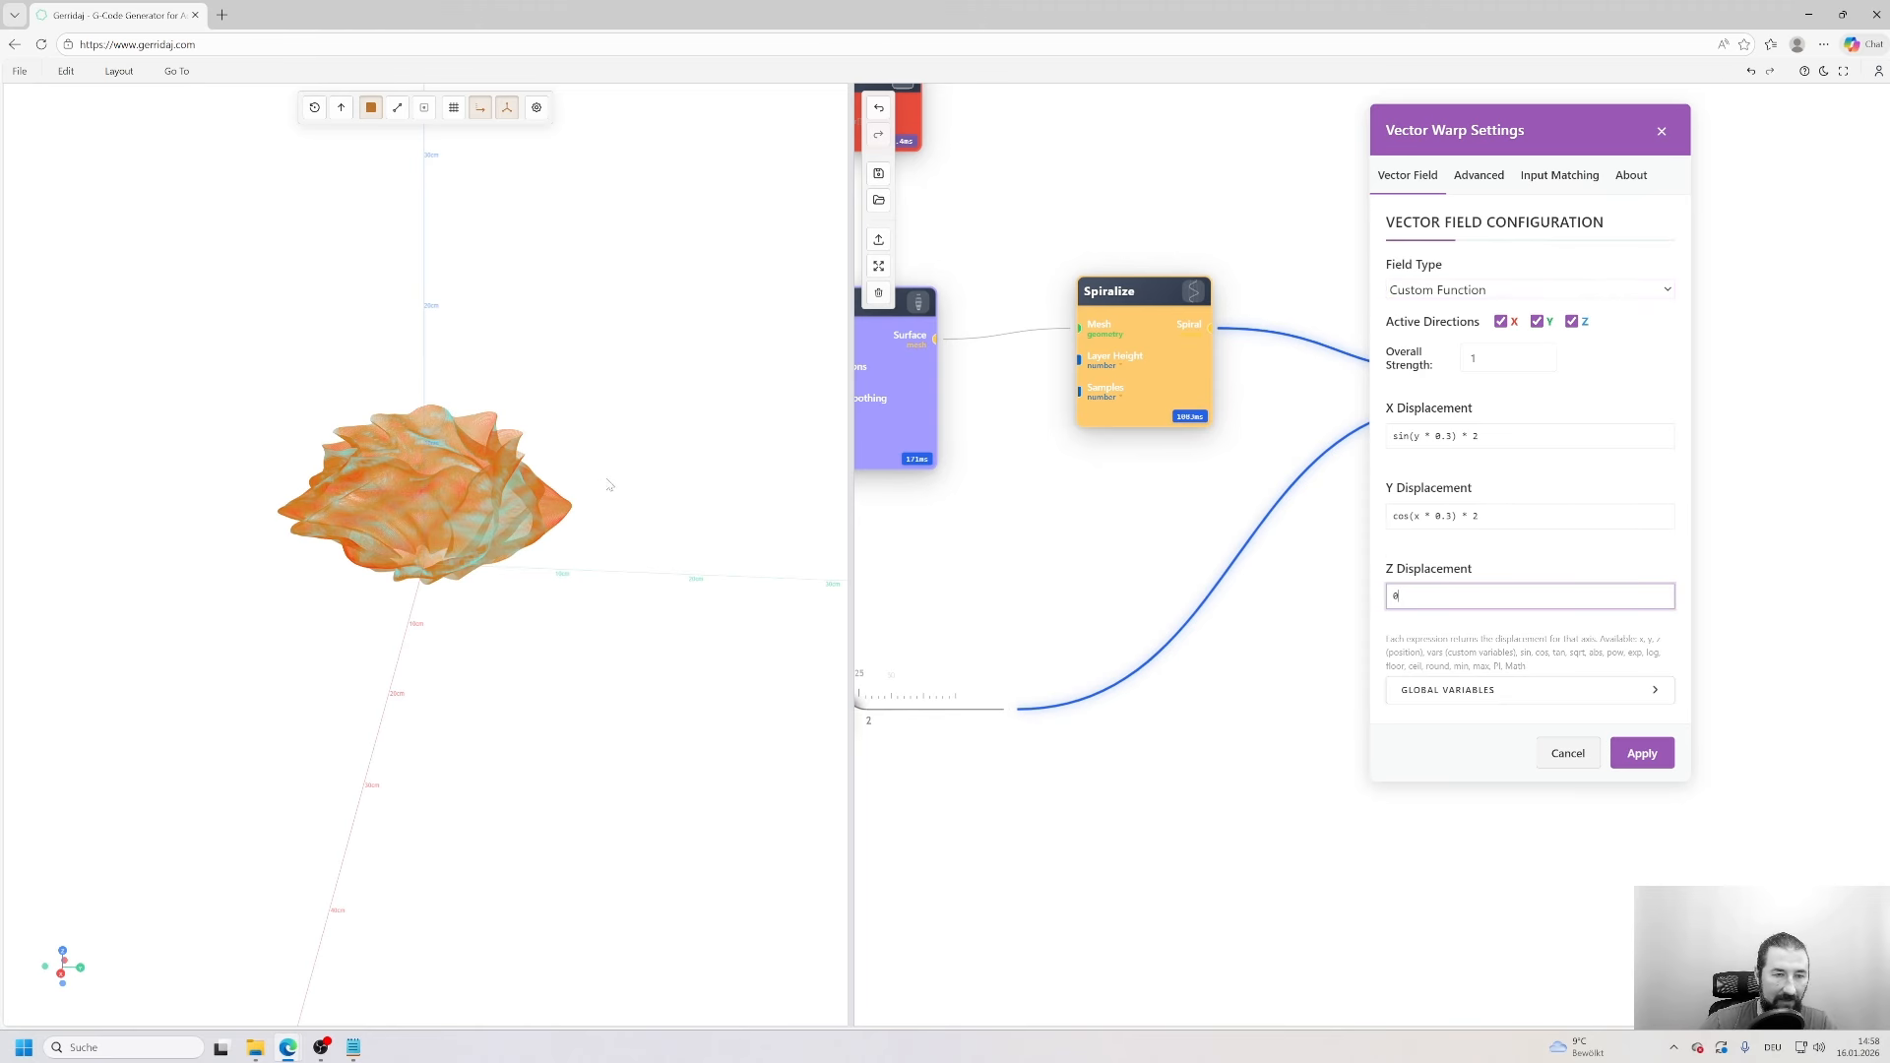
left_click_drag(595, 483, 315, 422)
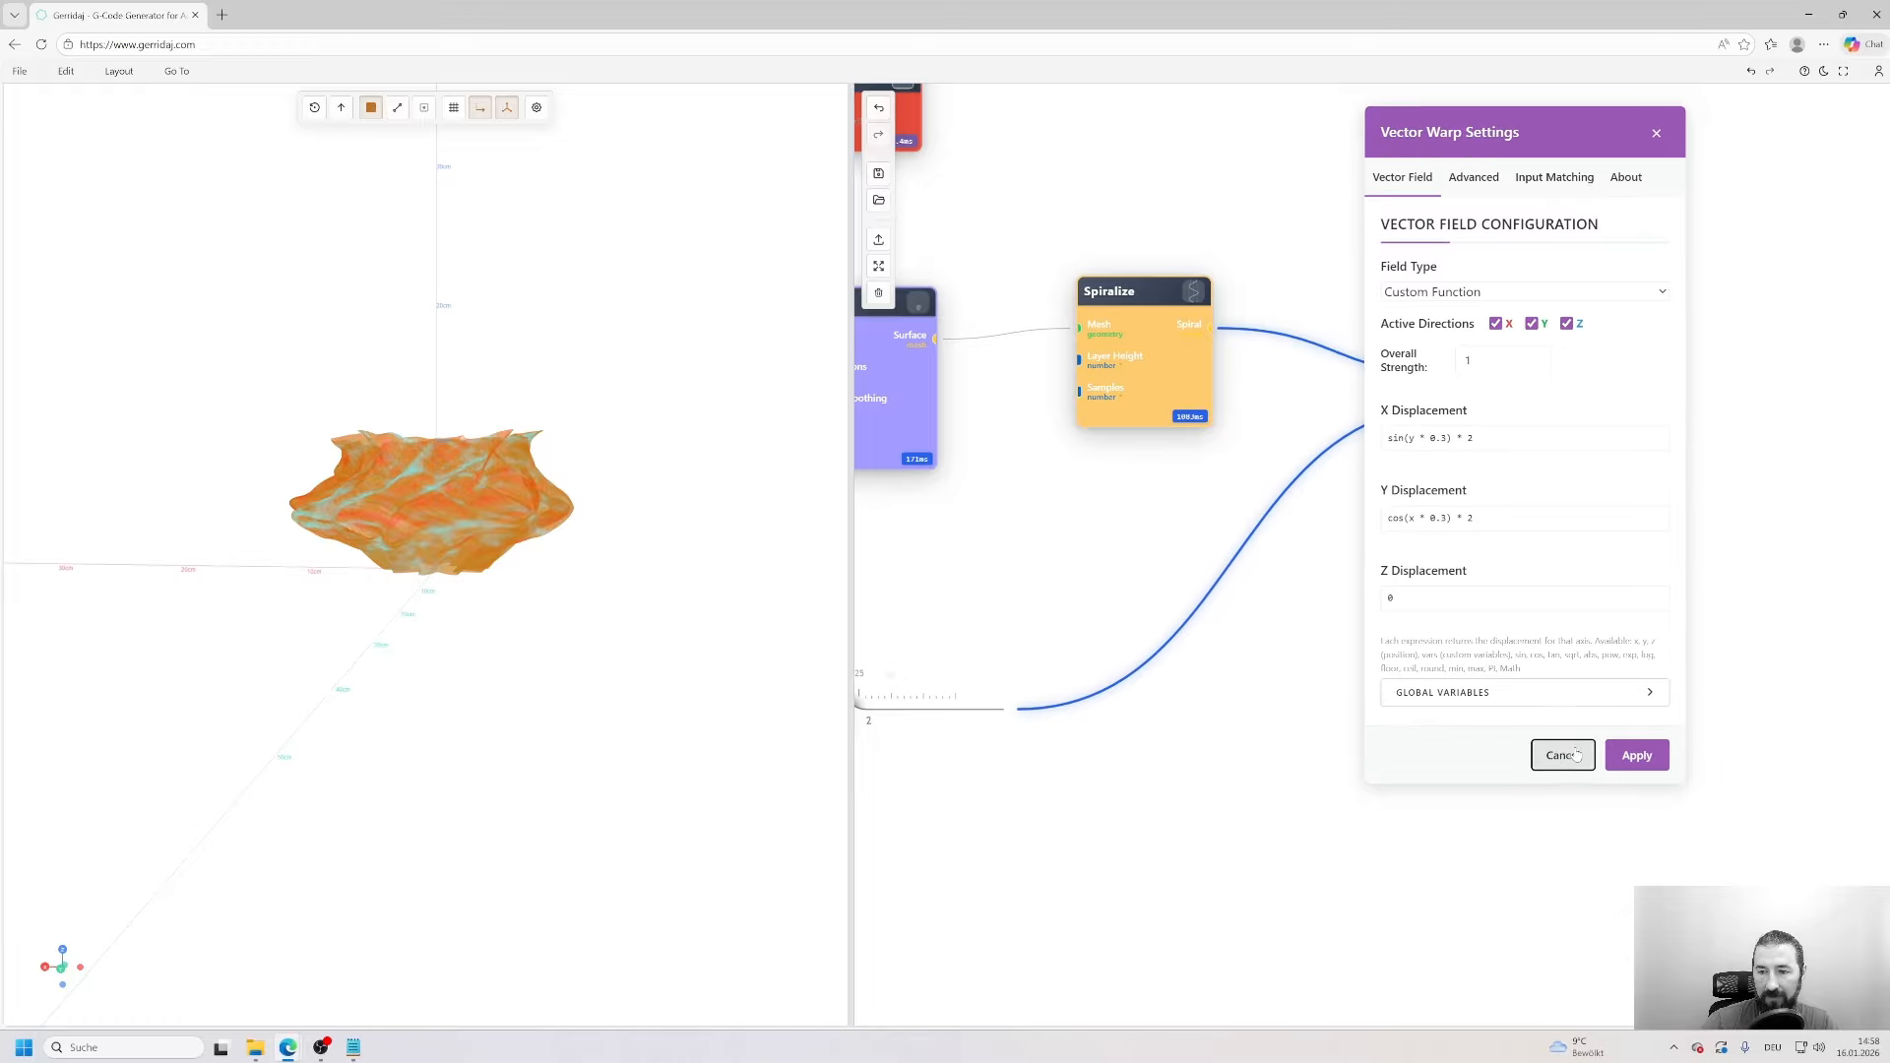
left_click(1659, 134)
- Cut both connections into Vector Warp, preview Spiralize instead and delete the Vector Warp node
right_click_drag(1292, 286, 1389, 549)
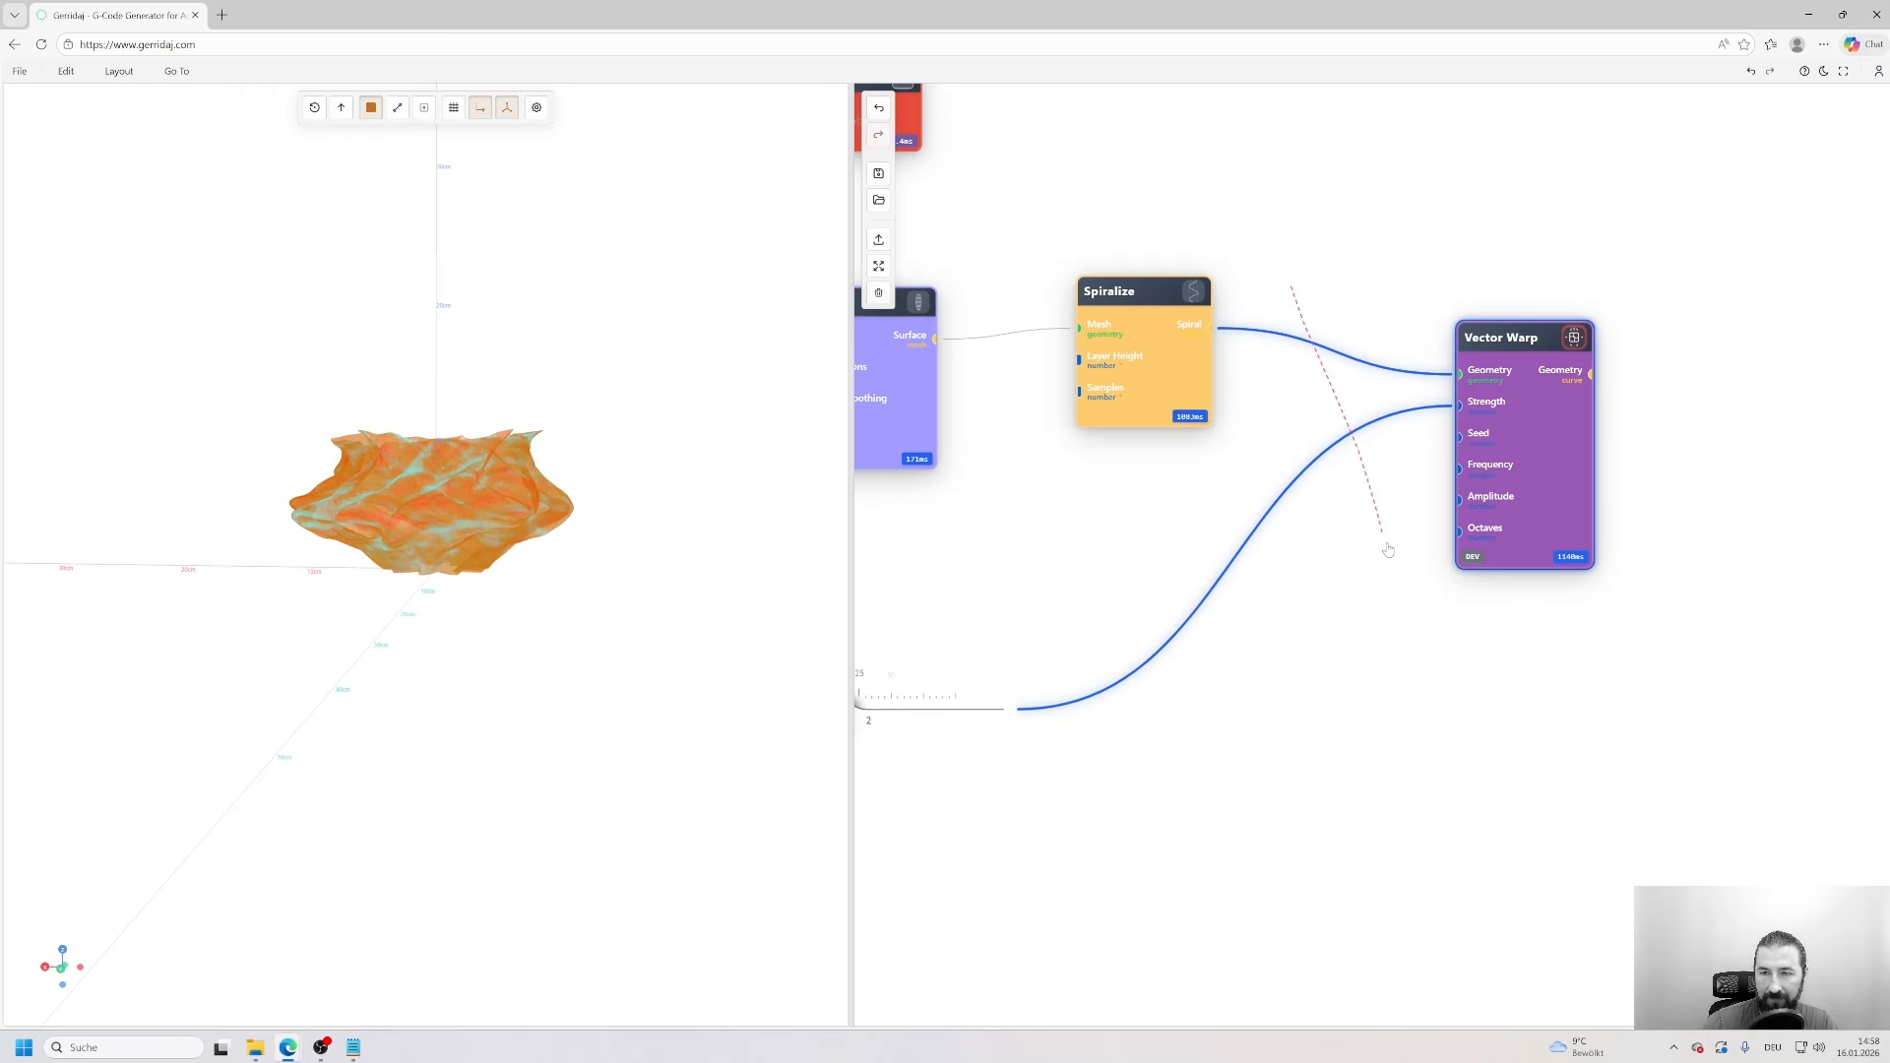
left_click_drag(1486, 447, 1345, 659)
left_click(1196, 294)
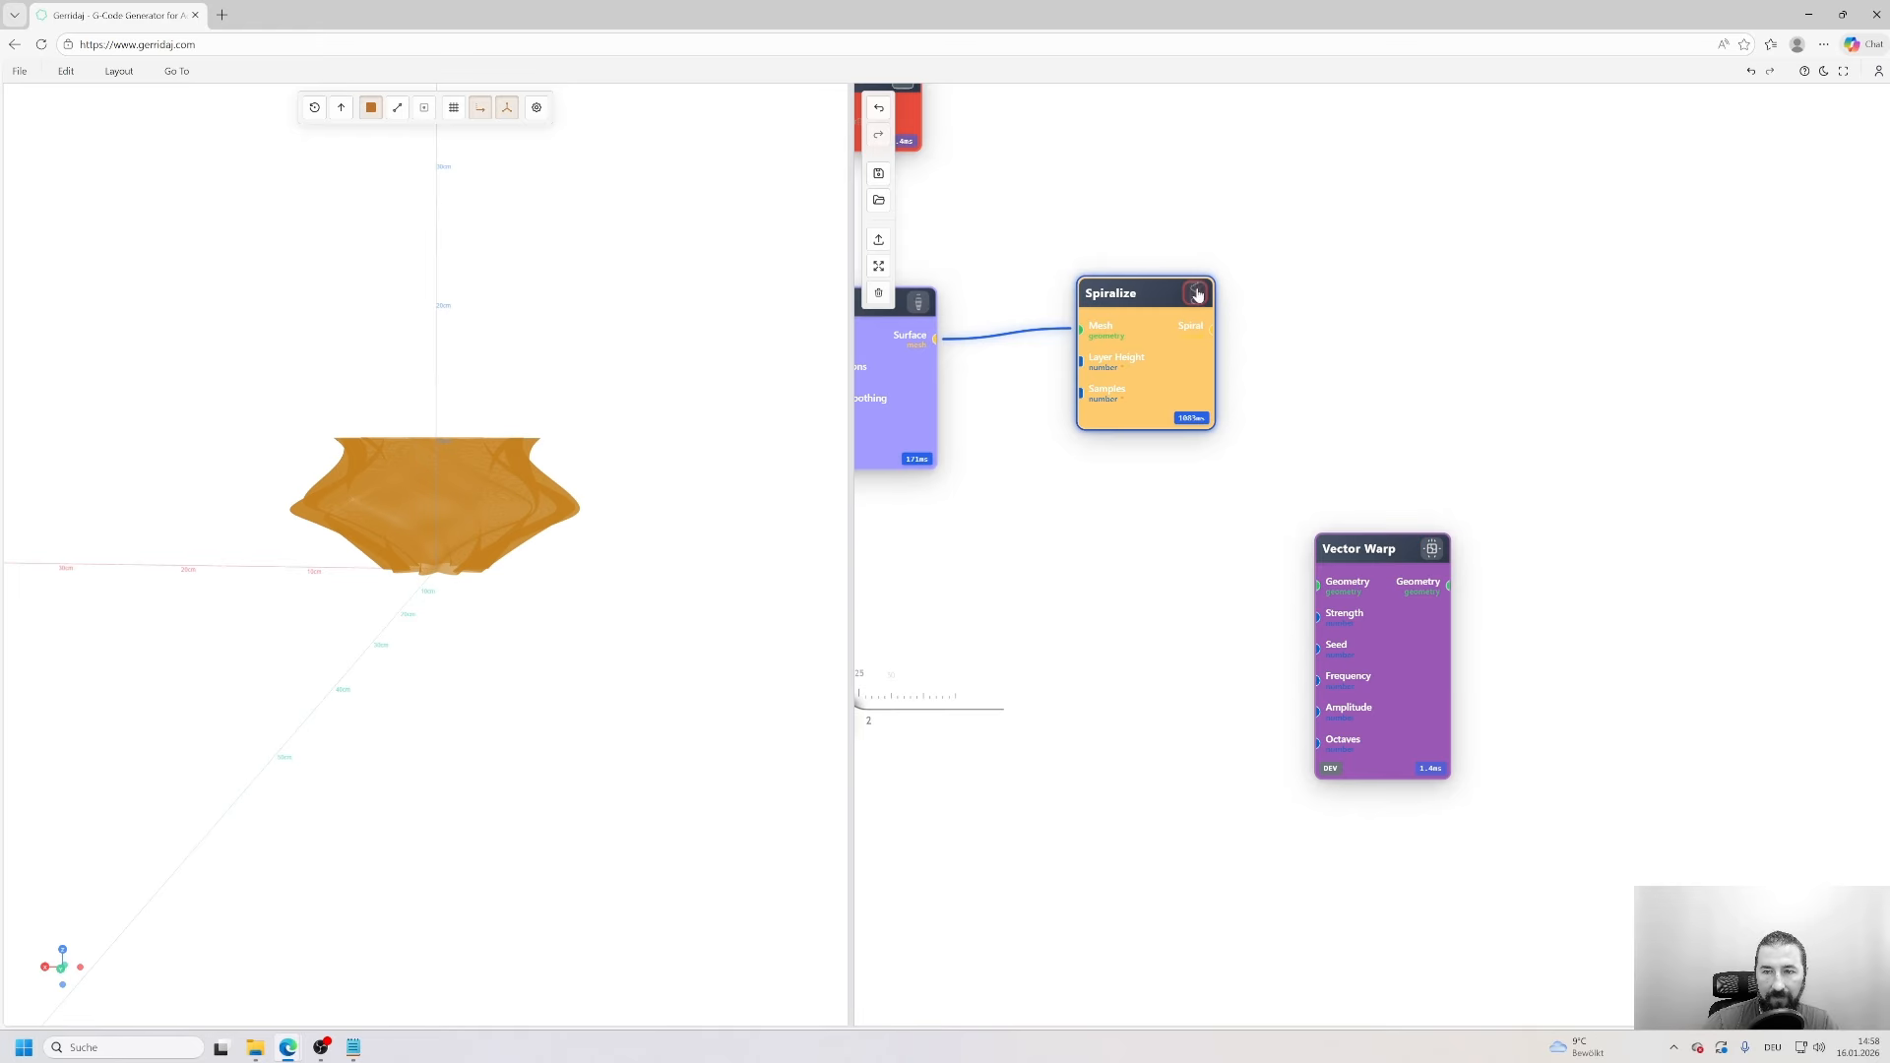
left_click(1390, 595)
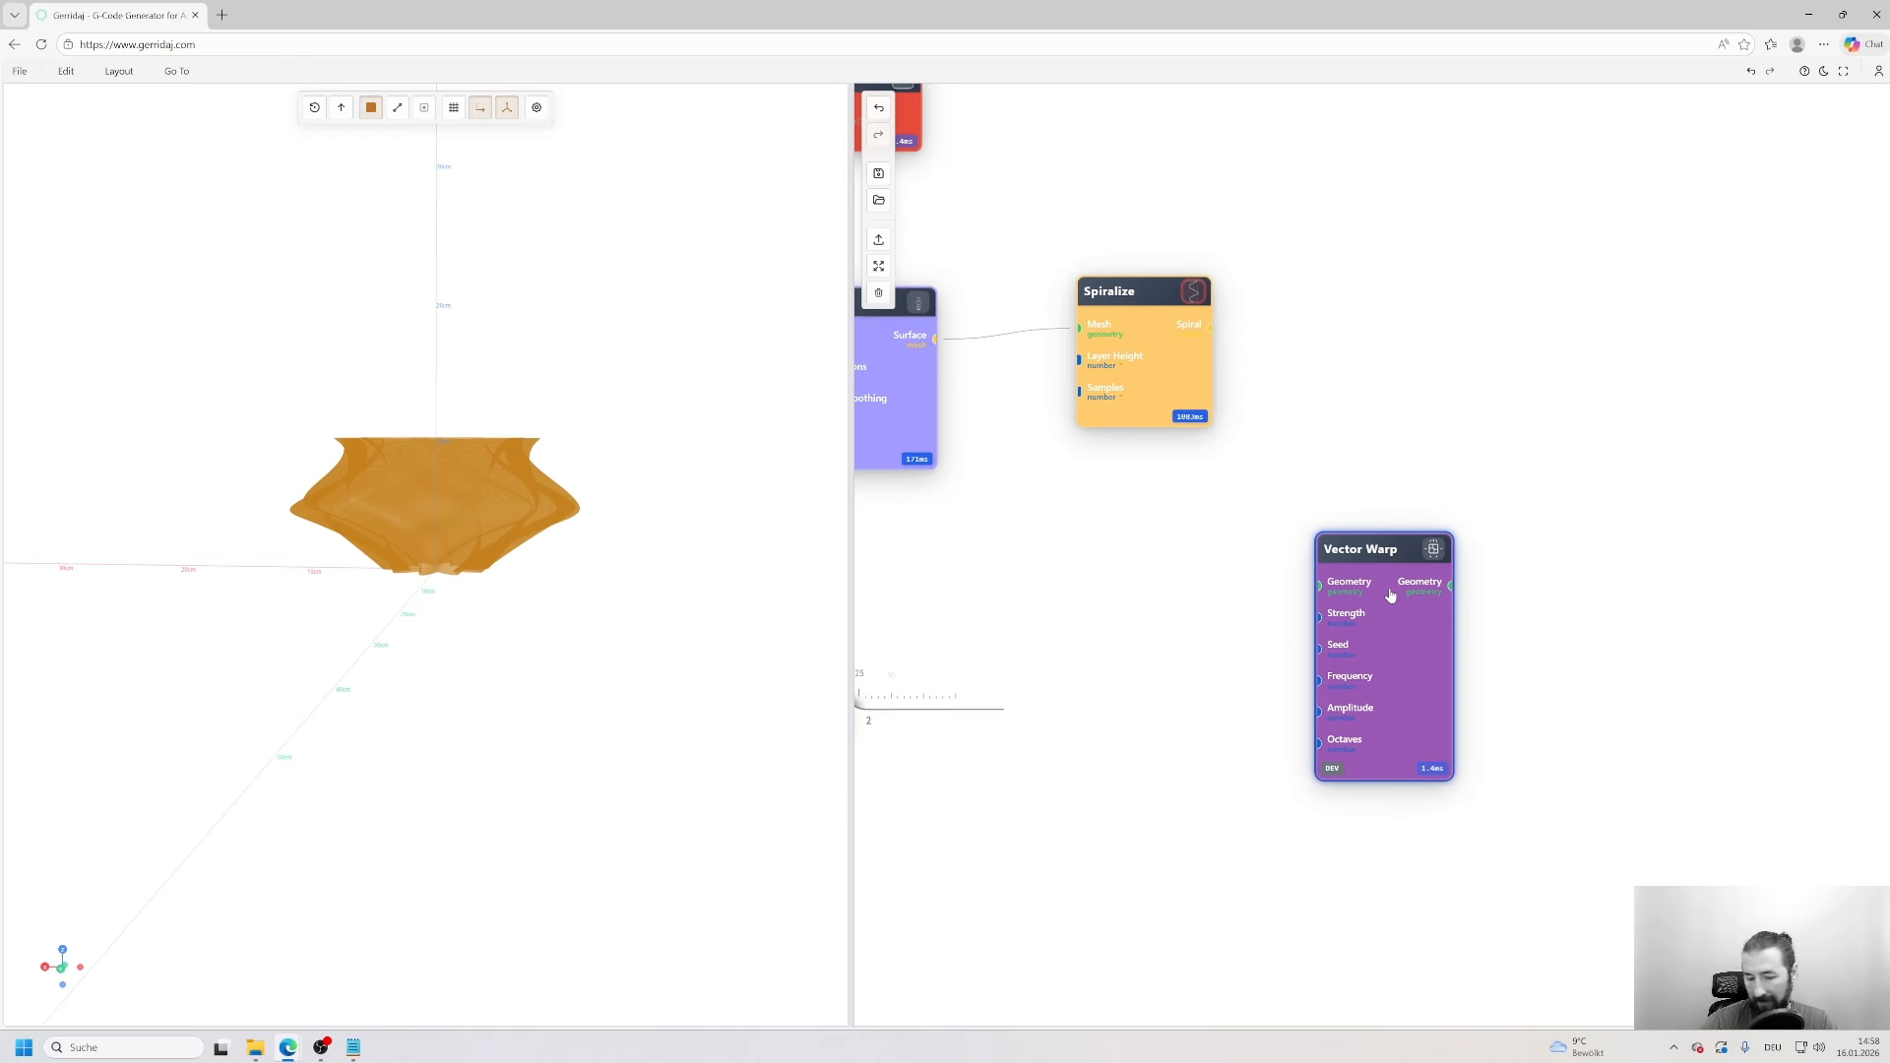
key("Delete")
- Delete the unconnected red node above Loft and the unused slider below it
left_click_drag(497, 433, 608, 494)
scroll(540, 569, "up", 5)
scroll(1149, 486, "down", 4)
left_click_drag(896, 498, 1210, 576)
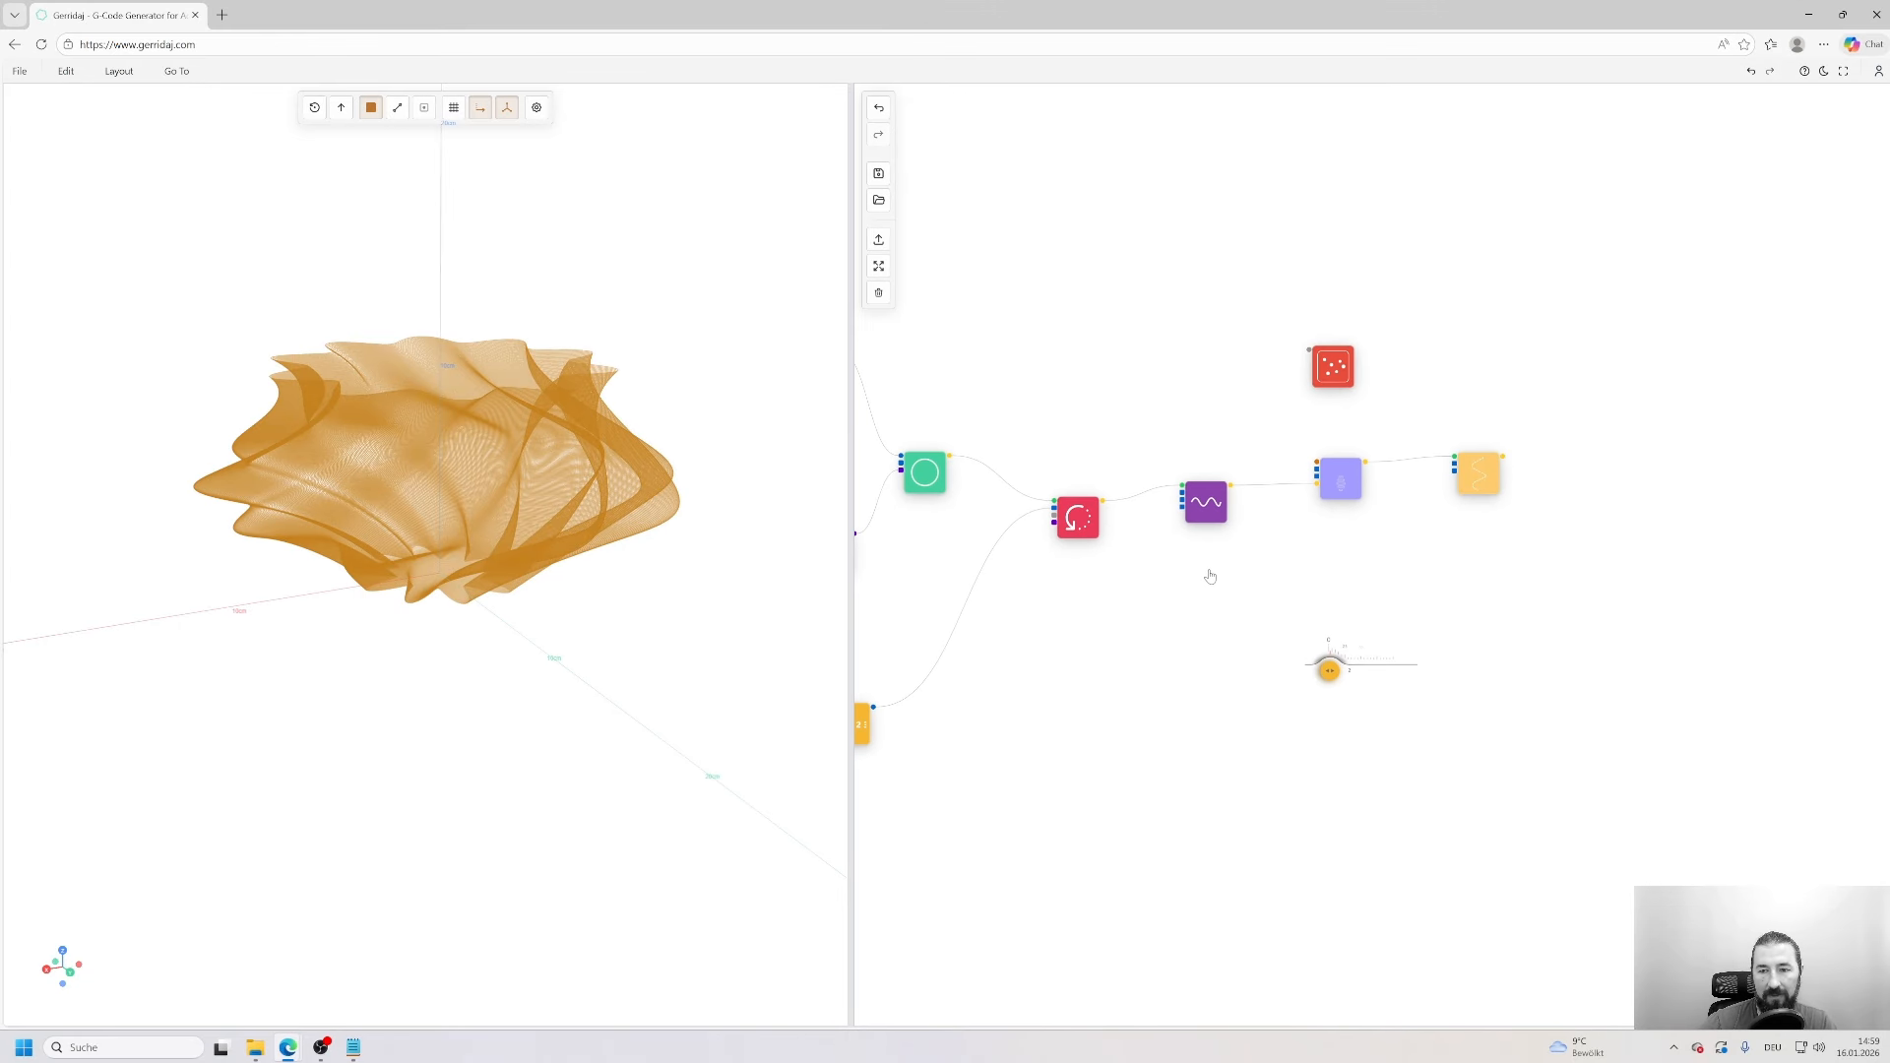
left_click(1329, 377)
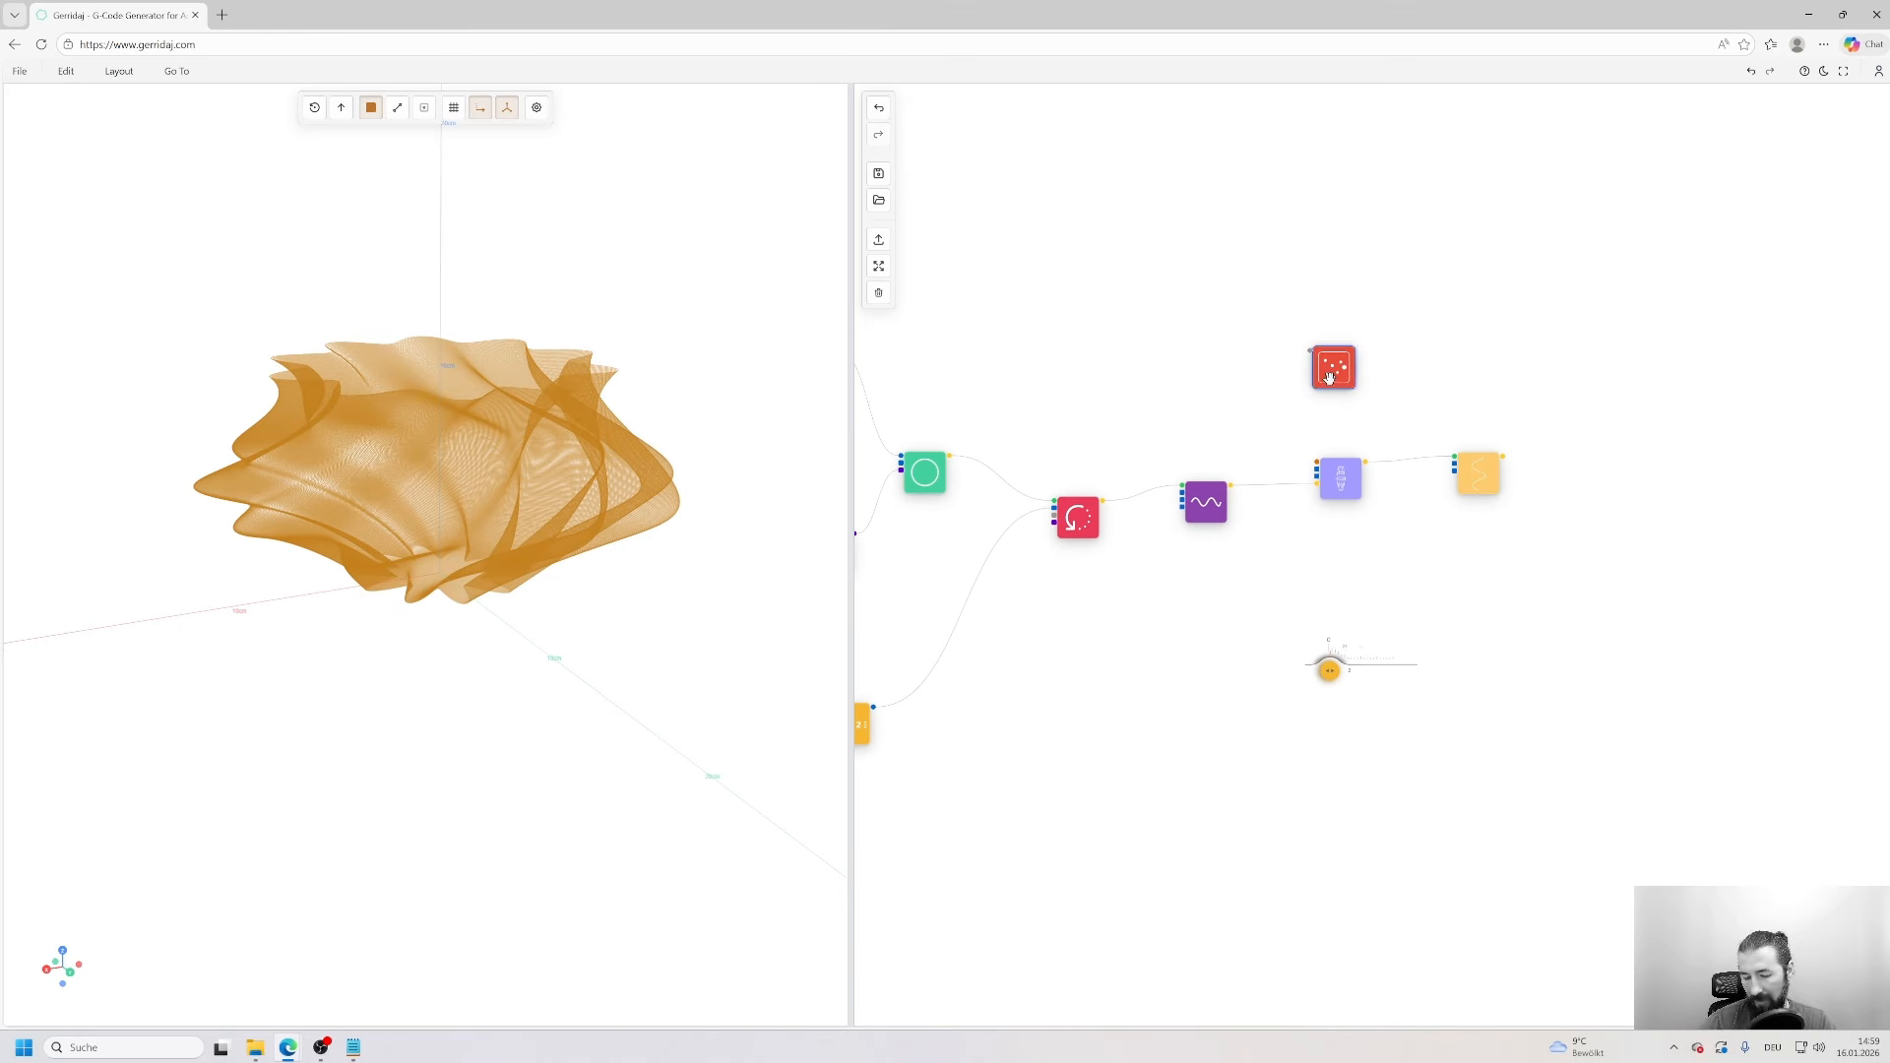
key("Delete")
left_click_drag(709, 409, 562, 436)
left_click(1380, 663)
left_click(1344, 646)
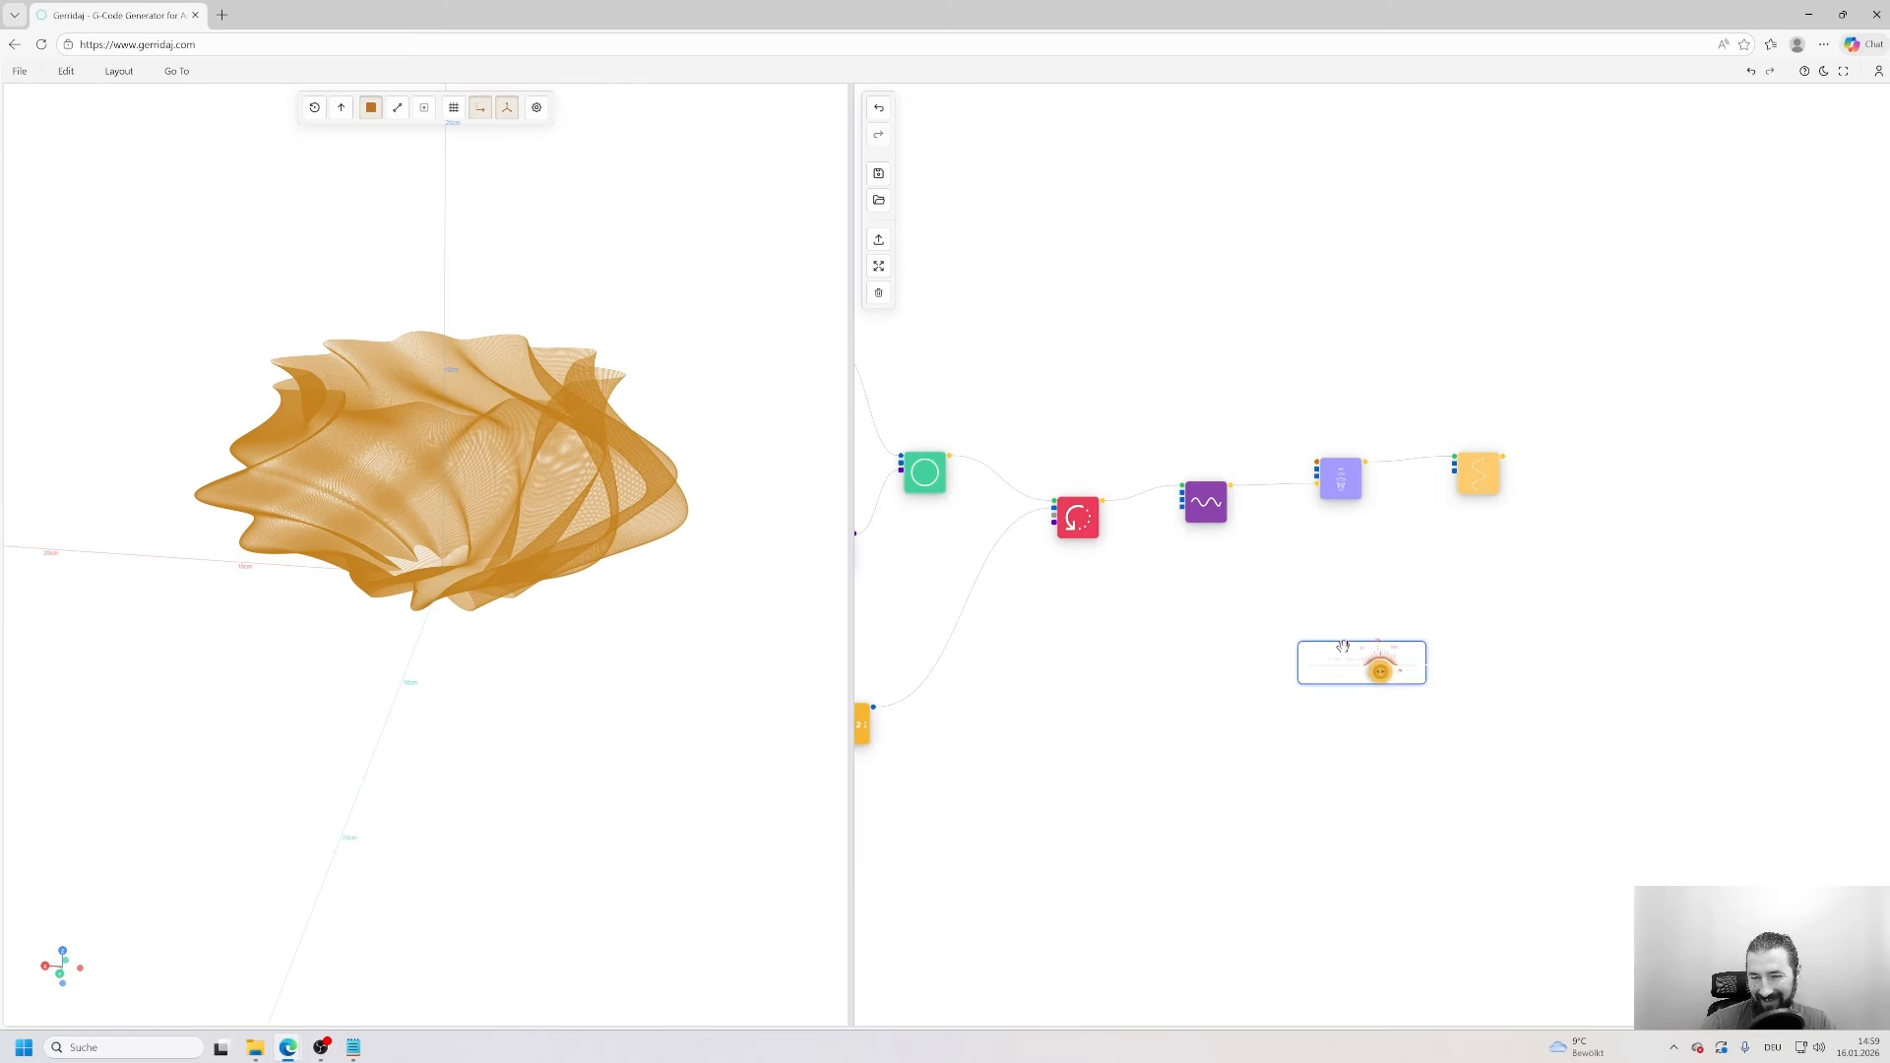
key("Delete")
- Add a Machine node beyond Spiralize and space the two nodes apart to leave room between them
scroll(1211, 646, "down", 5)
left_click_drag(1207, 651, 1454, 687)
scroll(1717, 628, "up", 4)
left_click_drag(1717, 628, 1278, 614)
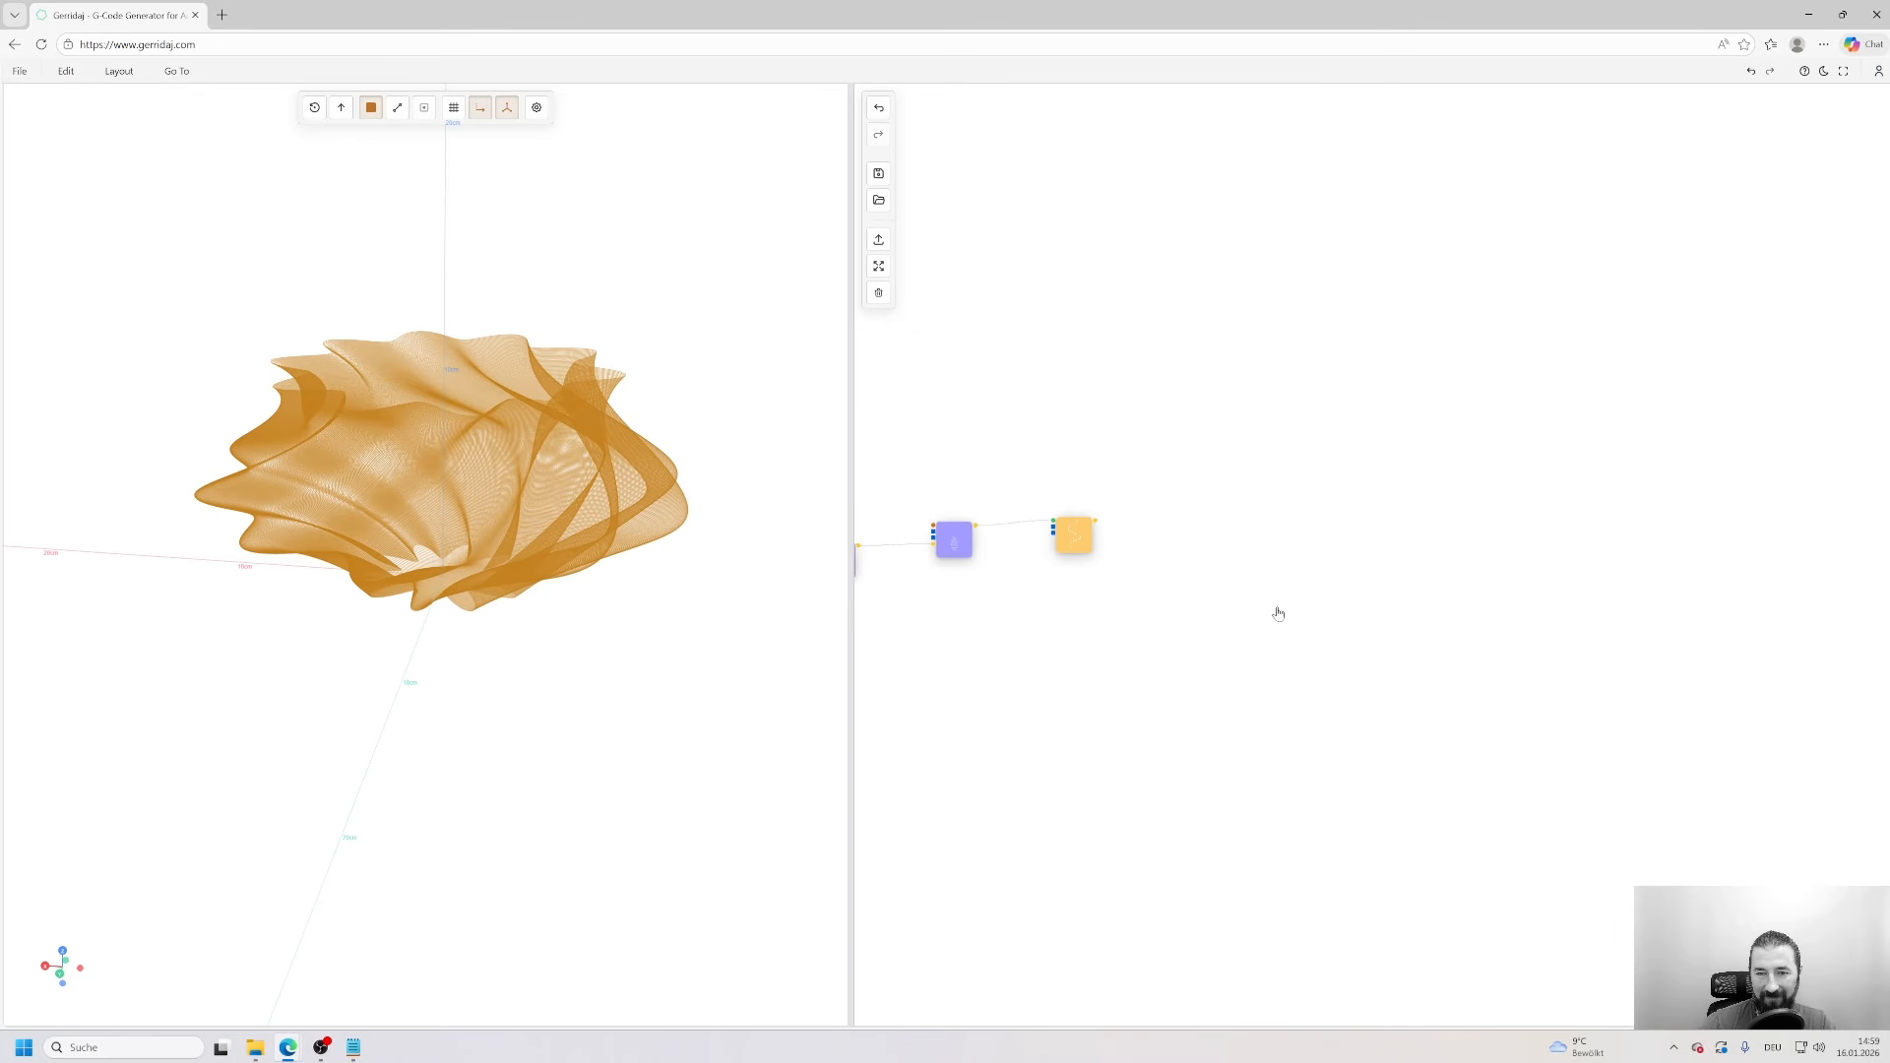
scroll(1159, 594, "up", 3)
left_click_drag(1159, 594, 1356, 691)
left_click_drag(704, 463, 494, 512)
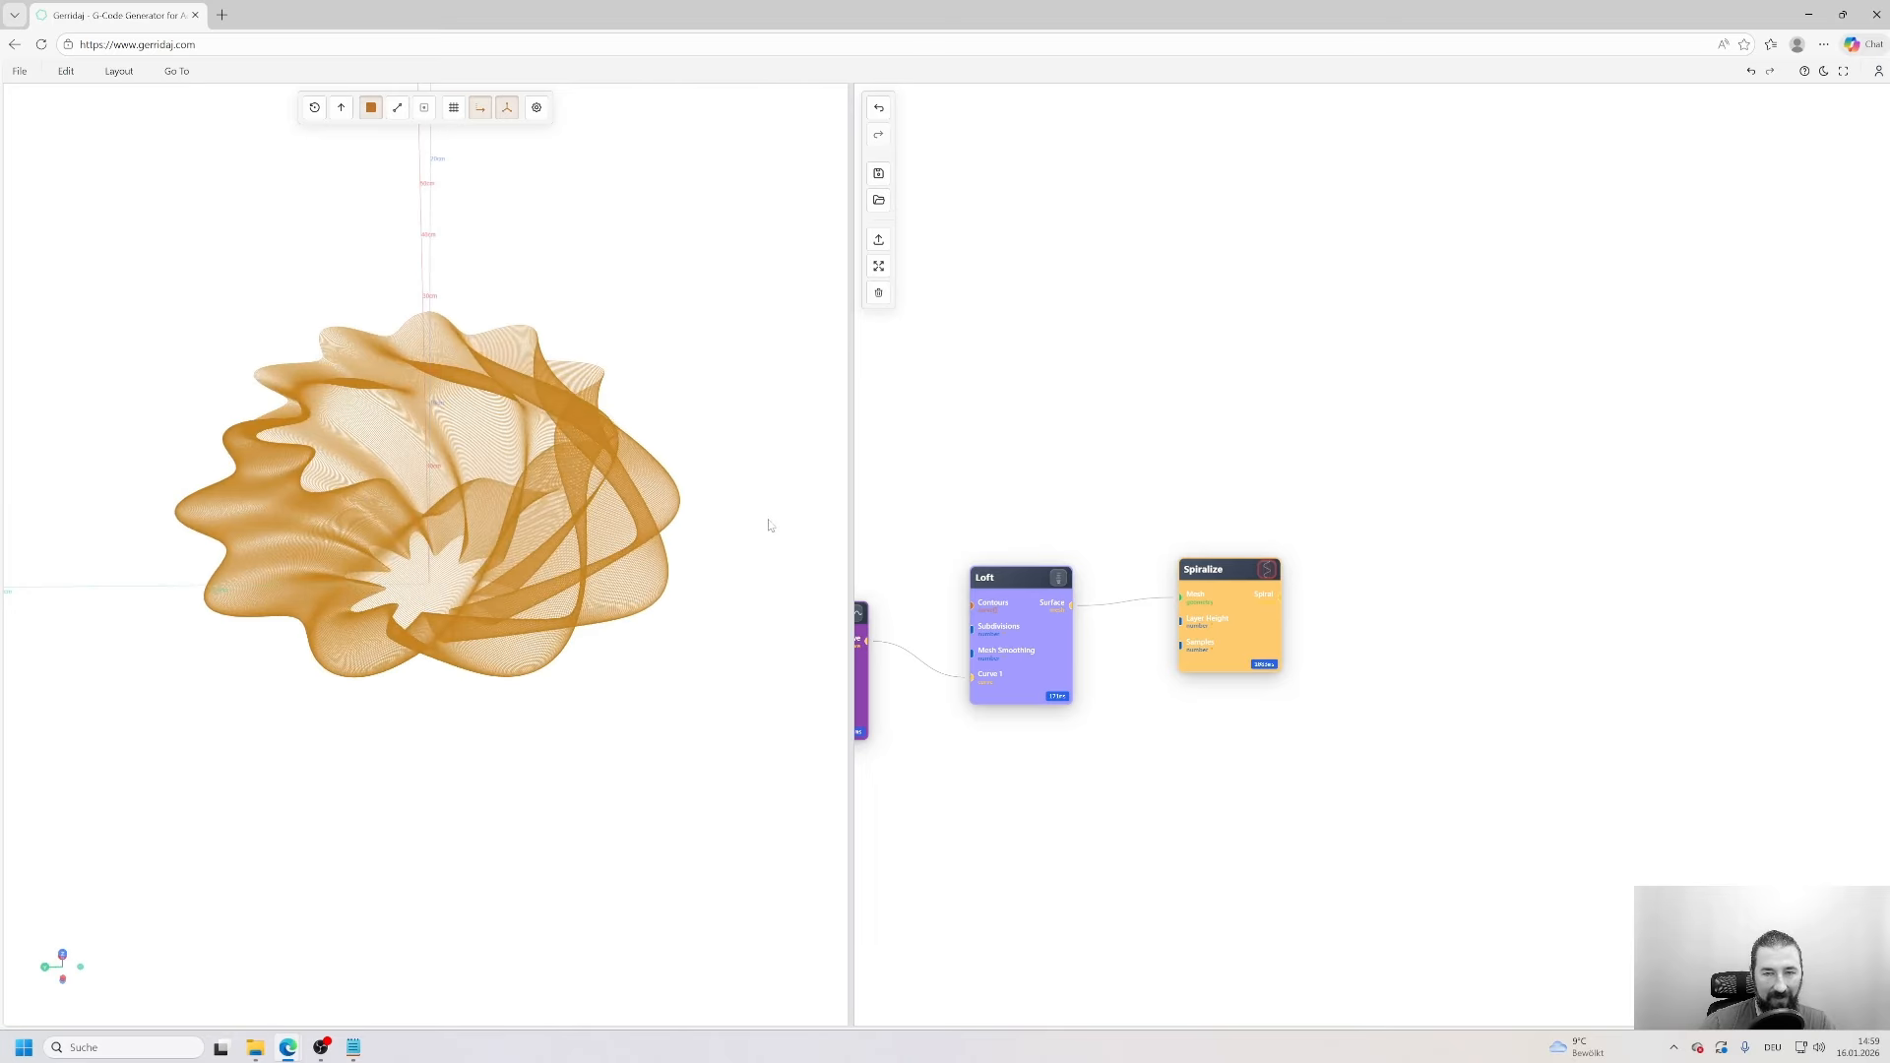
double_click(1369, 416)
type("mach")
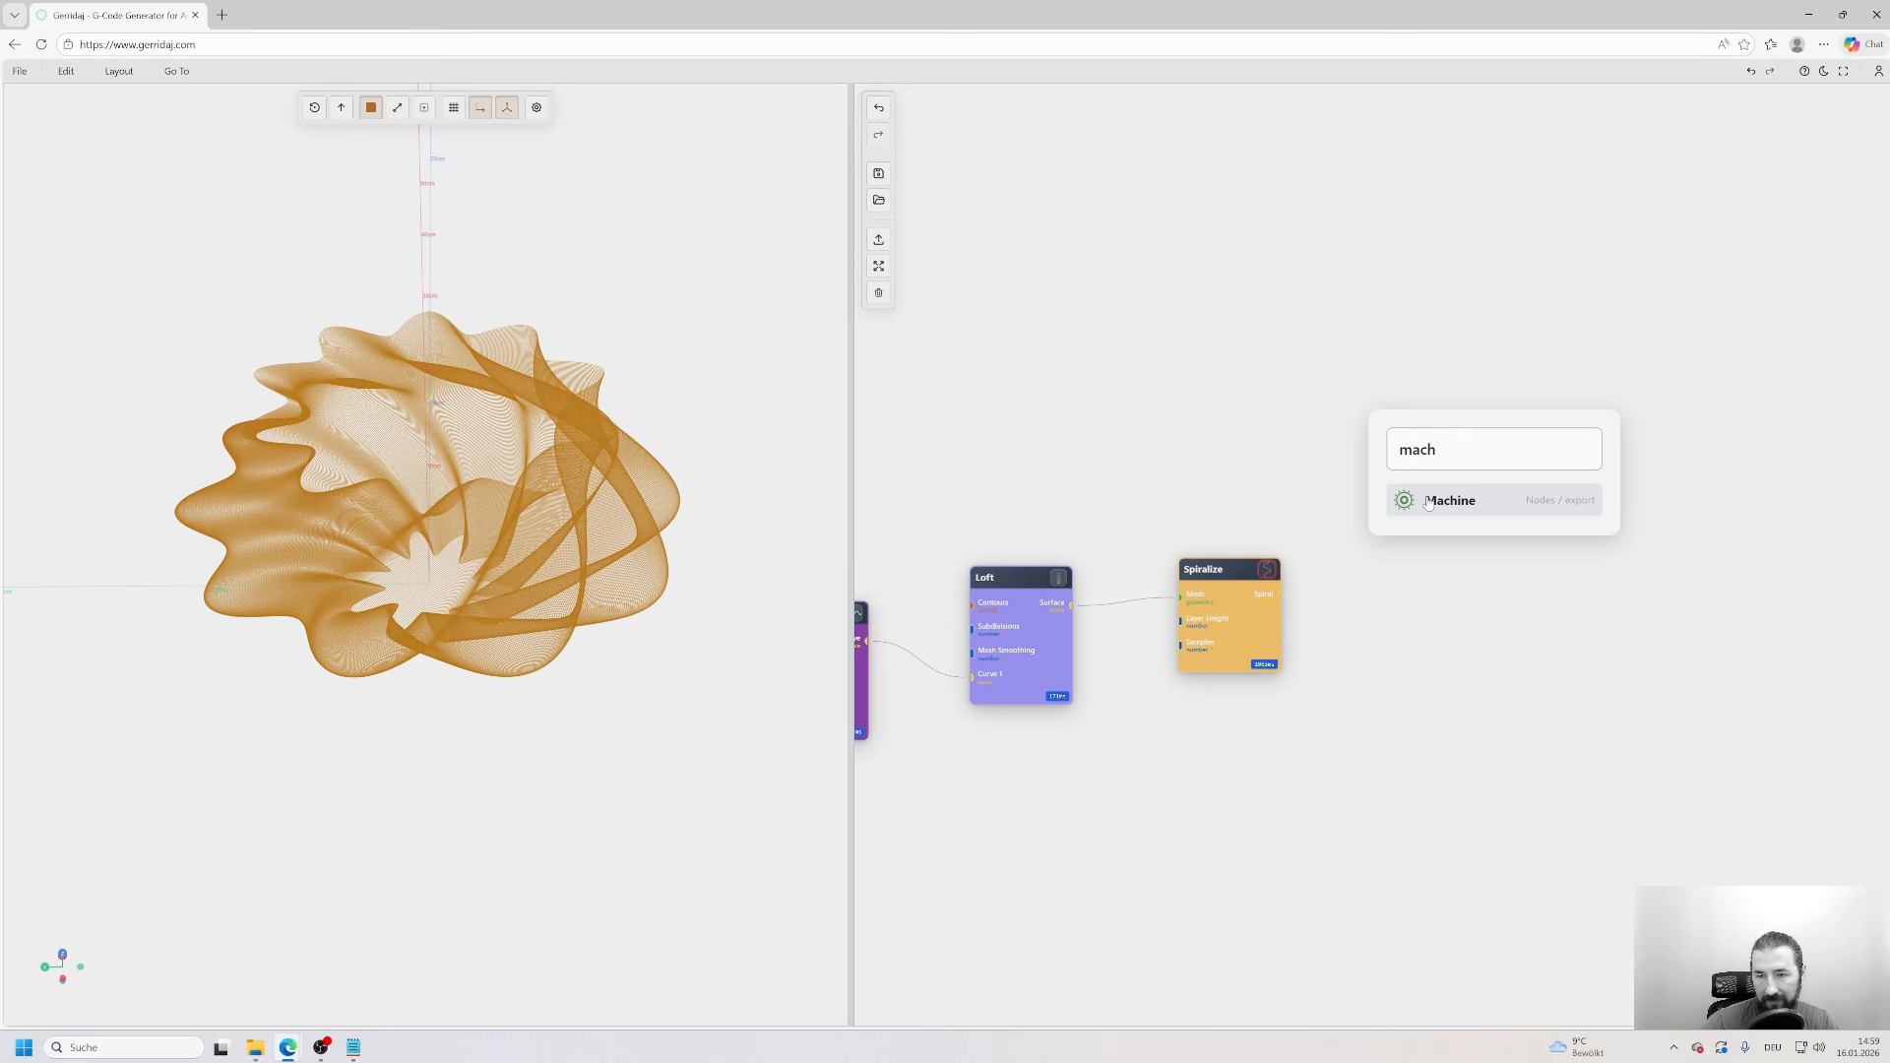
left_click(1429, 504)
scroll(1481, 560, "up", 1)
left_click_drag(640, 325, 478, 435)
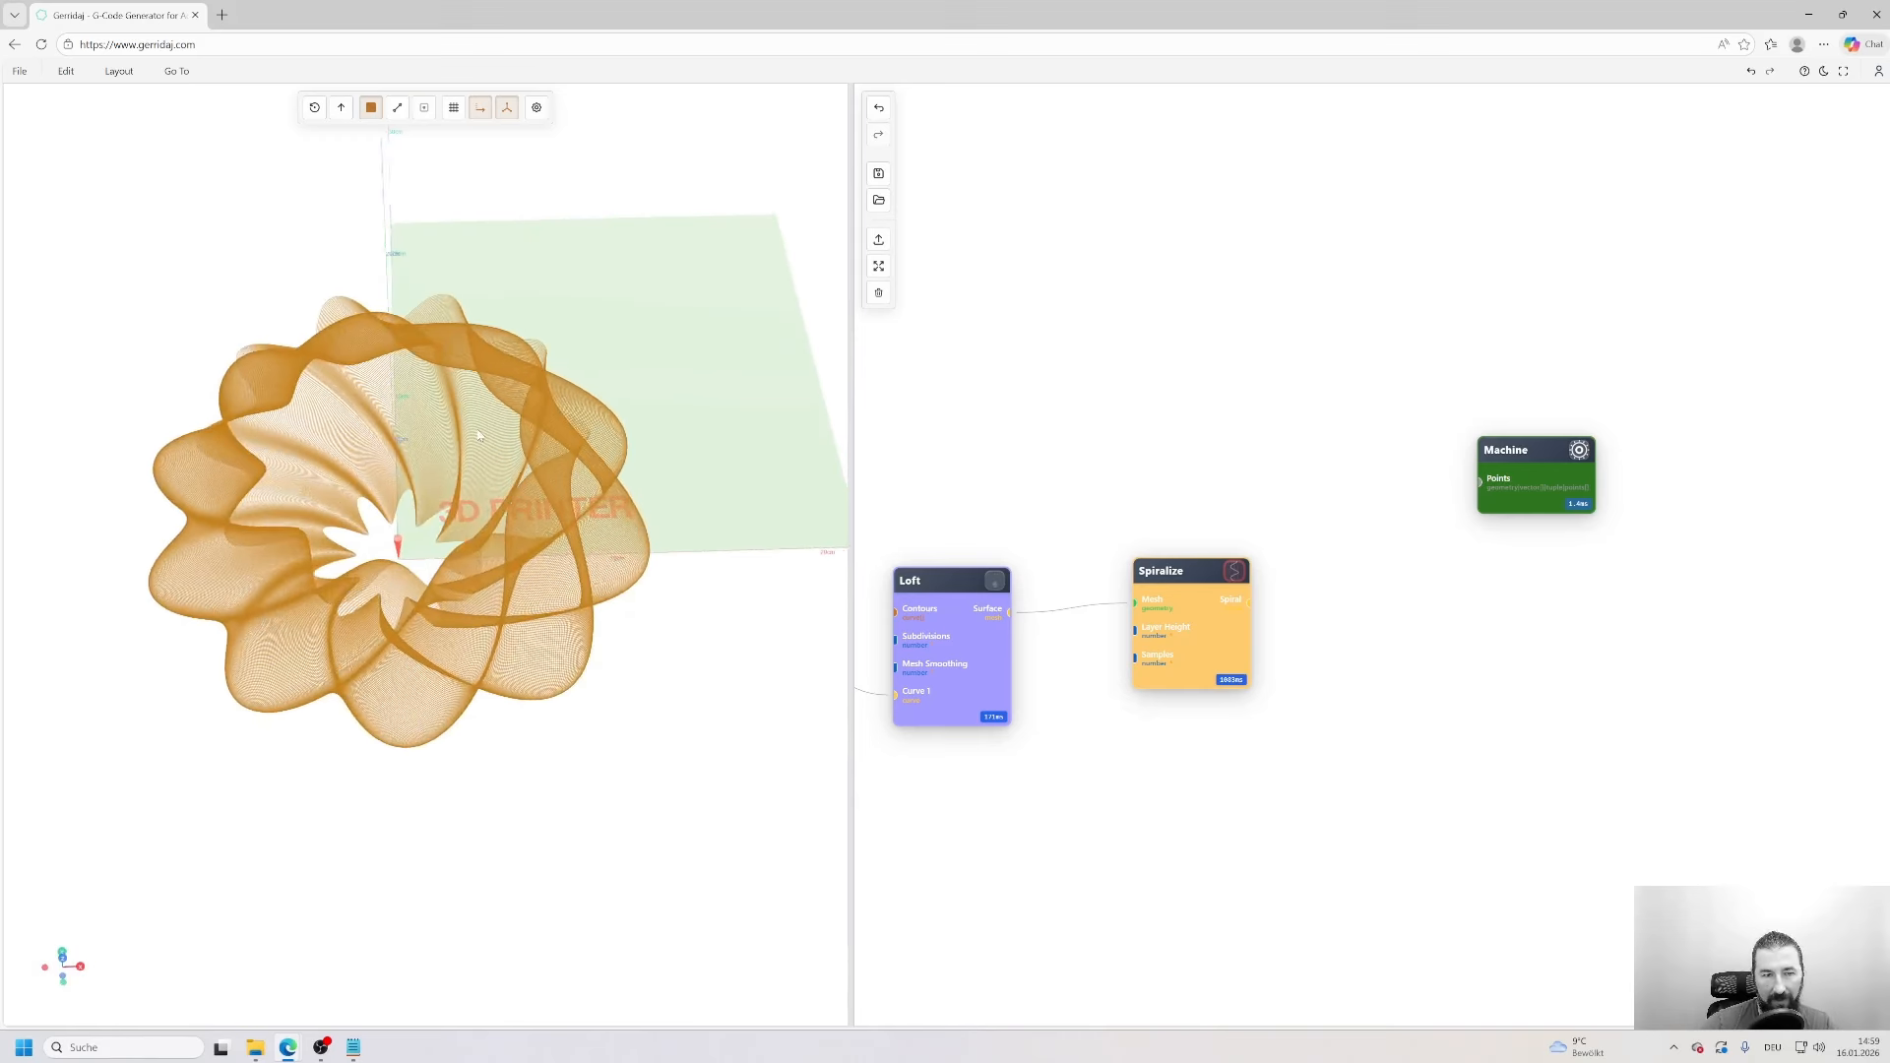
left_click_drag(1536, 471, 1576, 606)
left_click_drag(1184, 613, 1162, 514)
- Add a Translate node between Spiralize and Machine and connect Spiralize's Spiral output to its Geometry input
left_click_drag(590, 394, 451, 422)
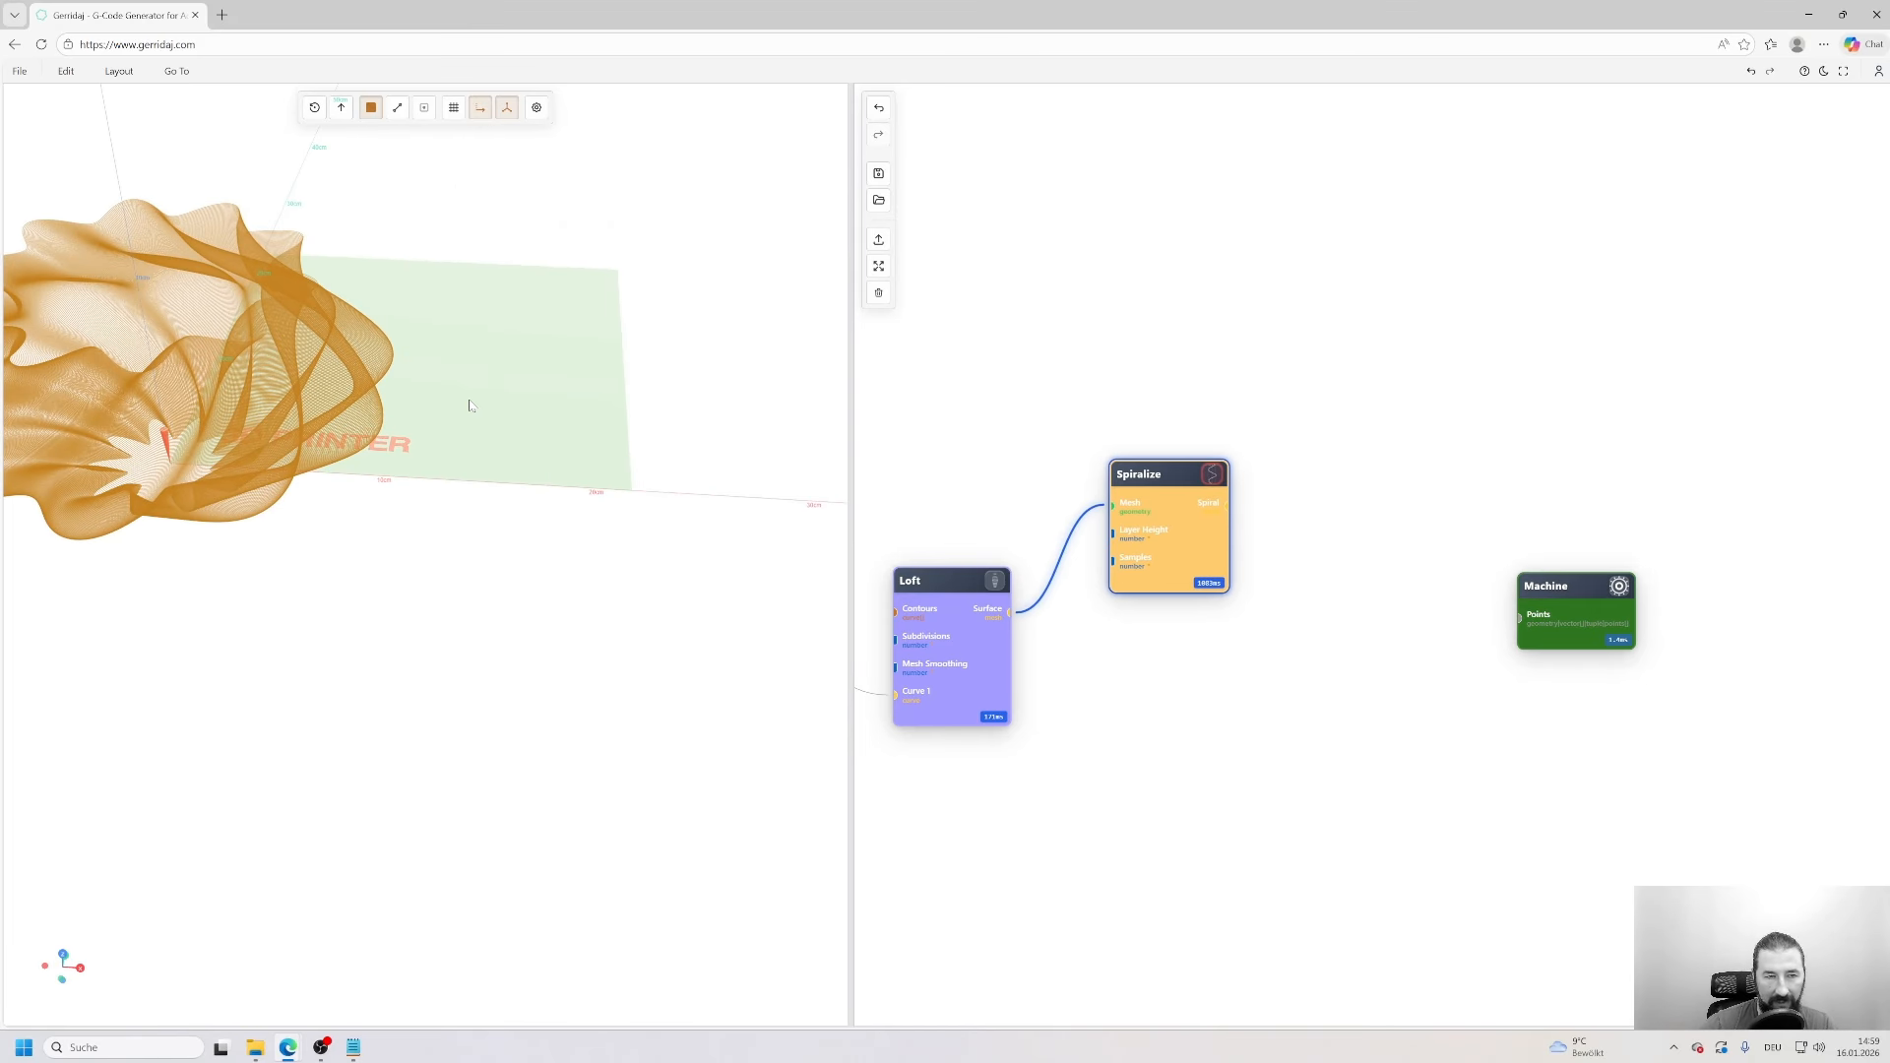
double_click(1337, 418)
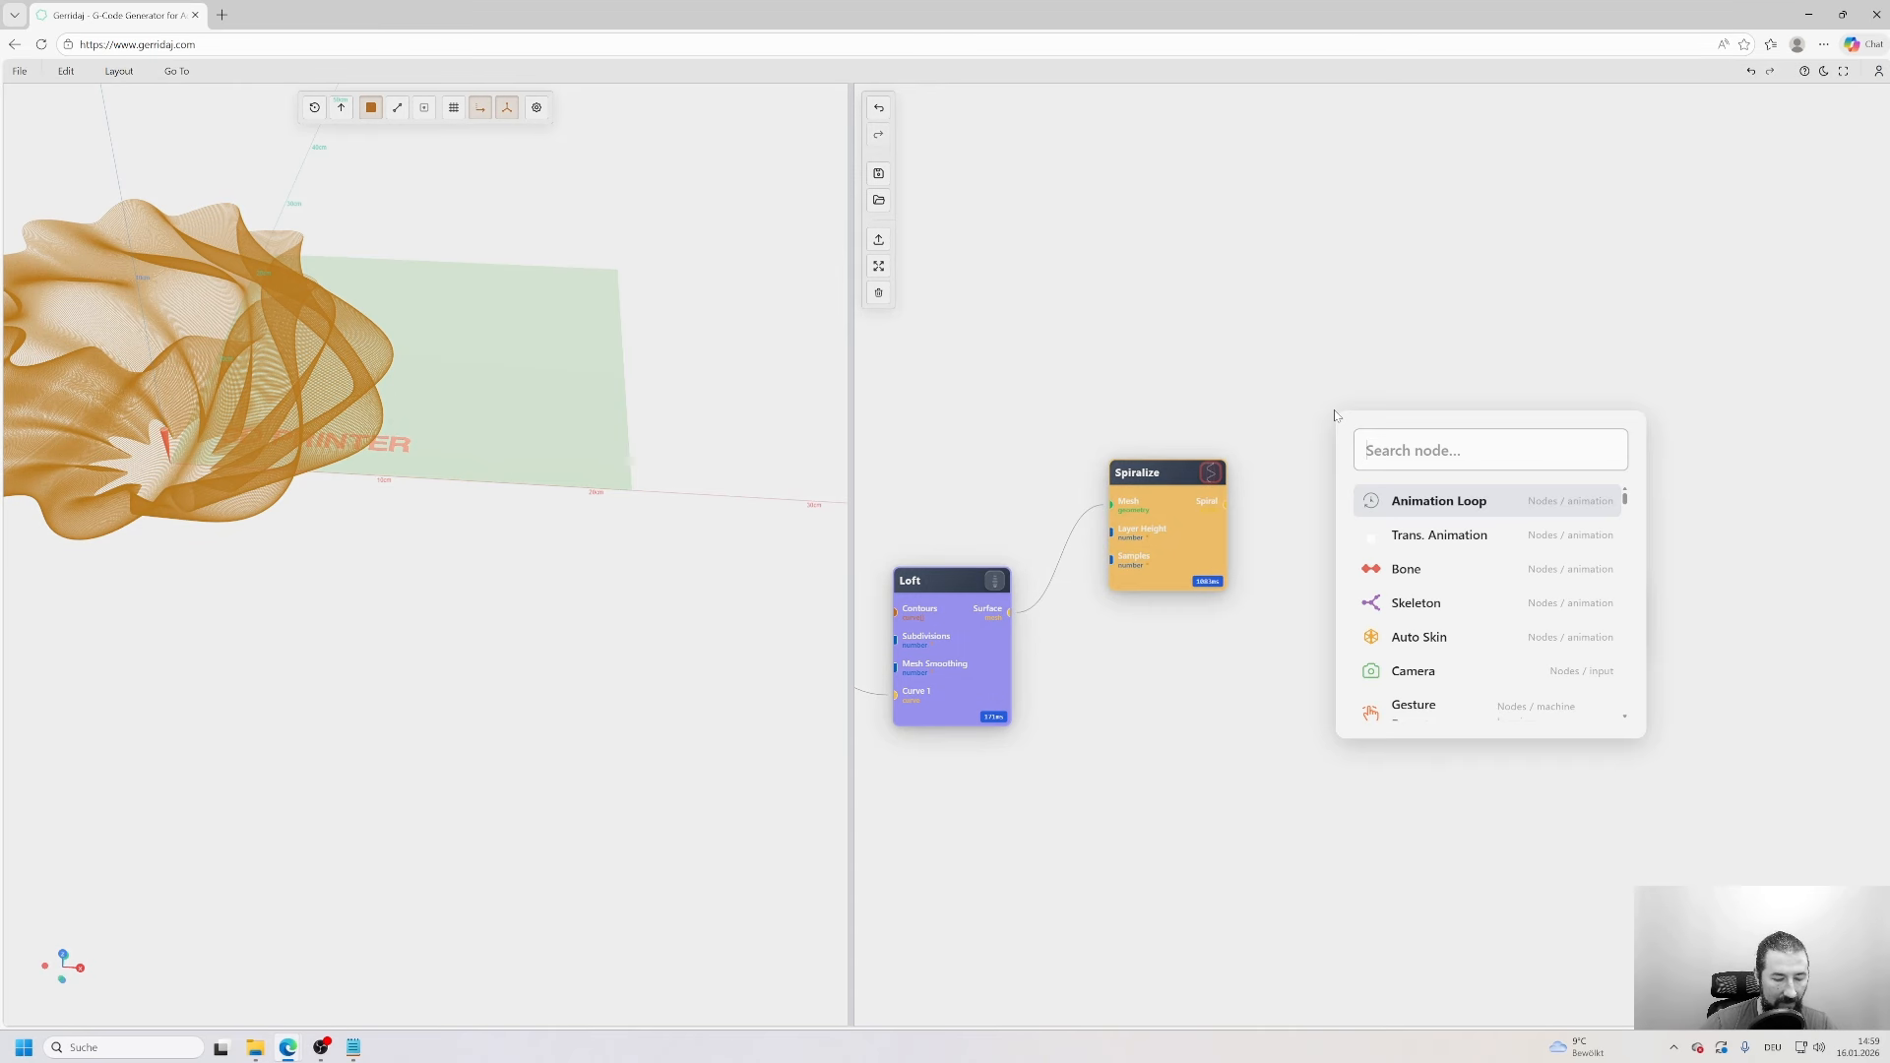
type("tr")
left_click(1451, 568)
left_click_drag(1226, 502, 1370, 396)
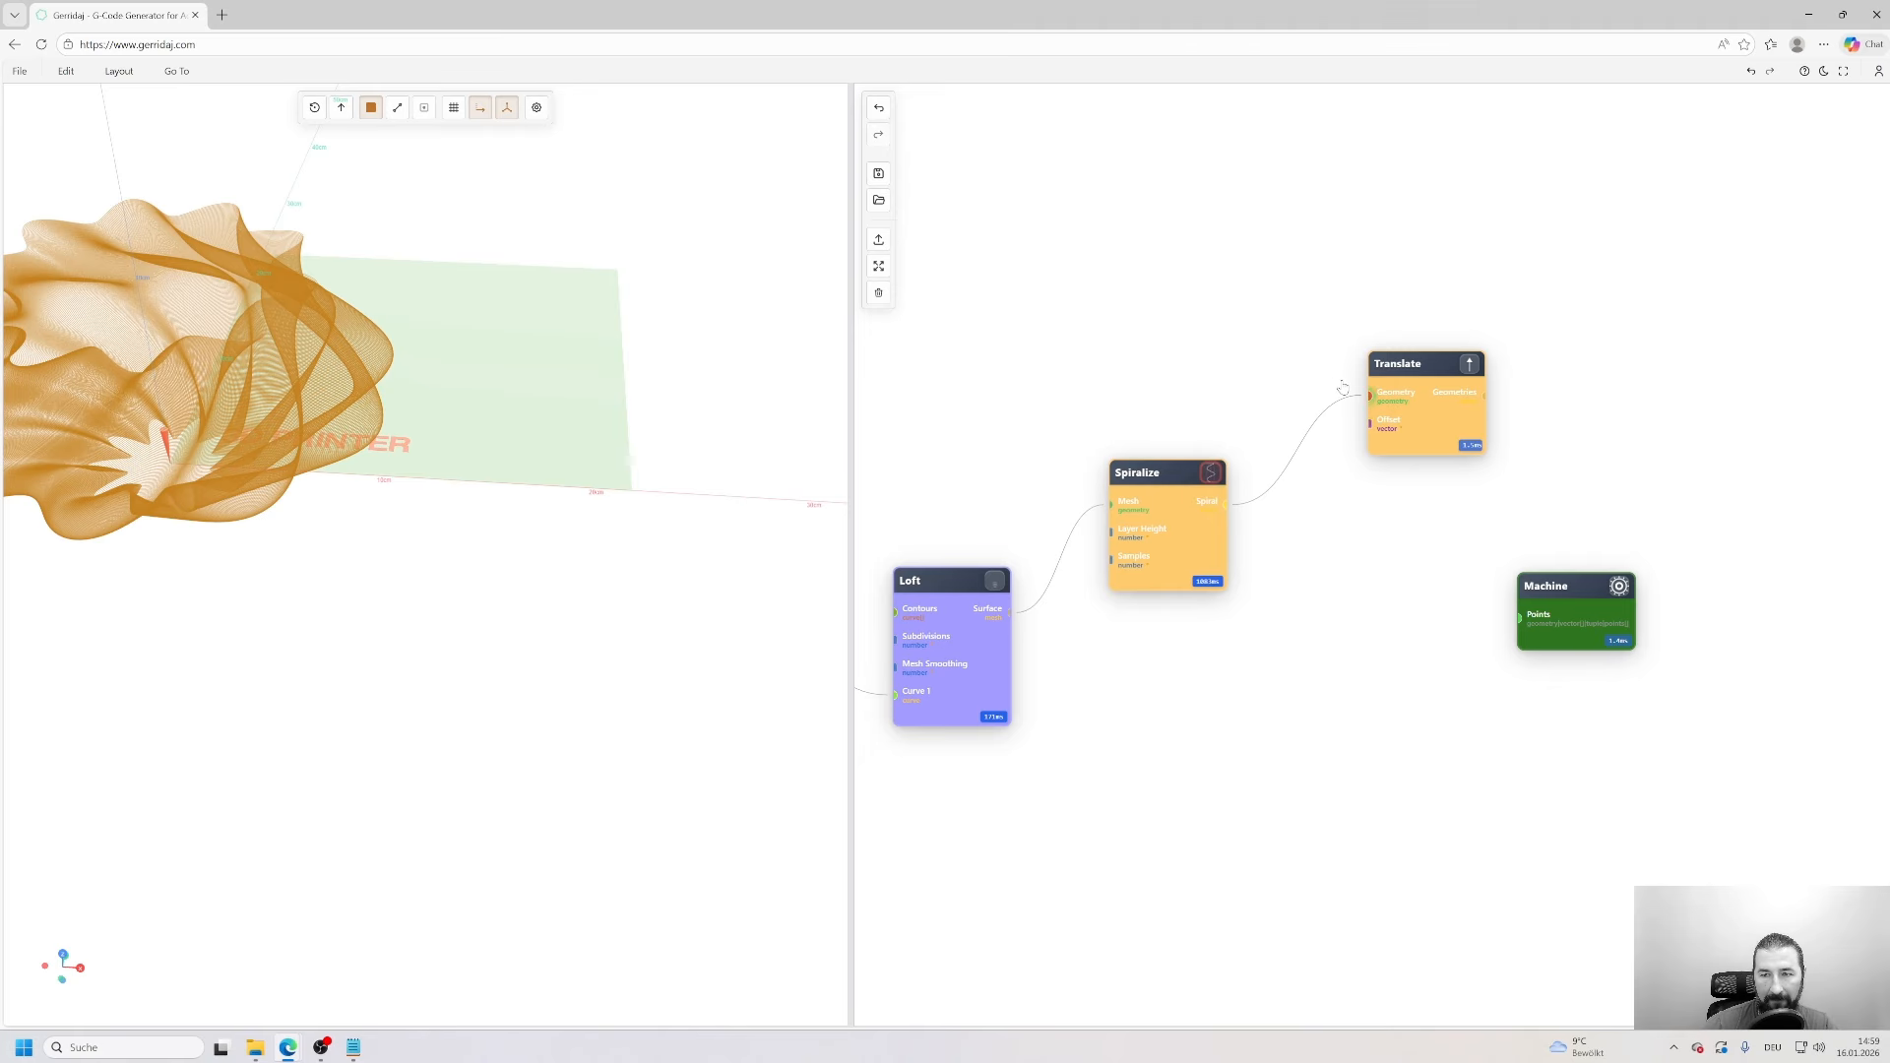
- Set the Translate offset to 10 cm in X and 10 cm in Y and preview the translated print path
double_click(1424, 425)
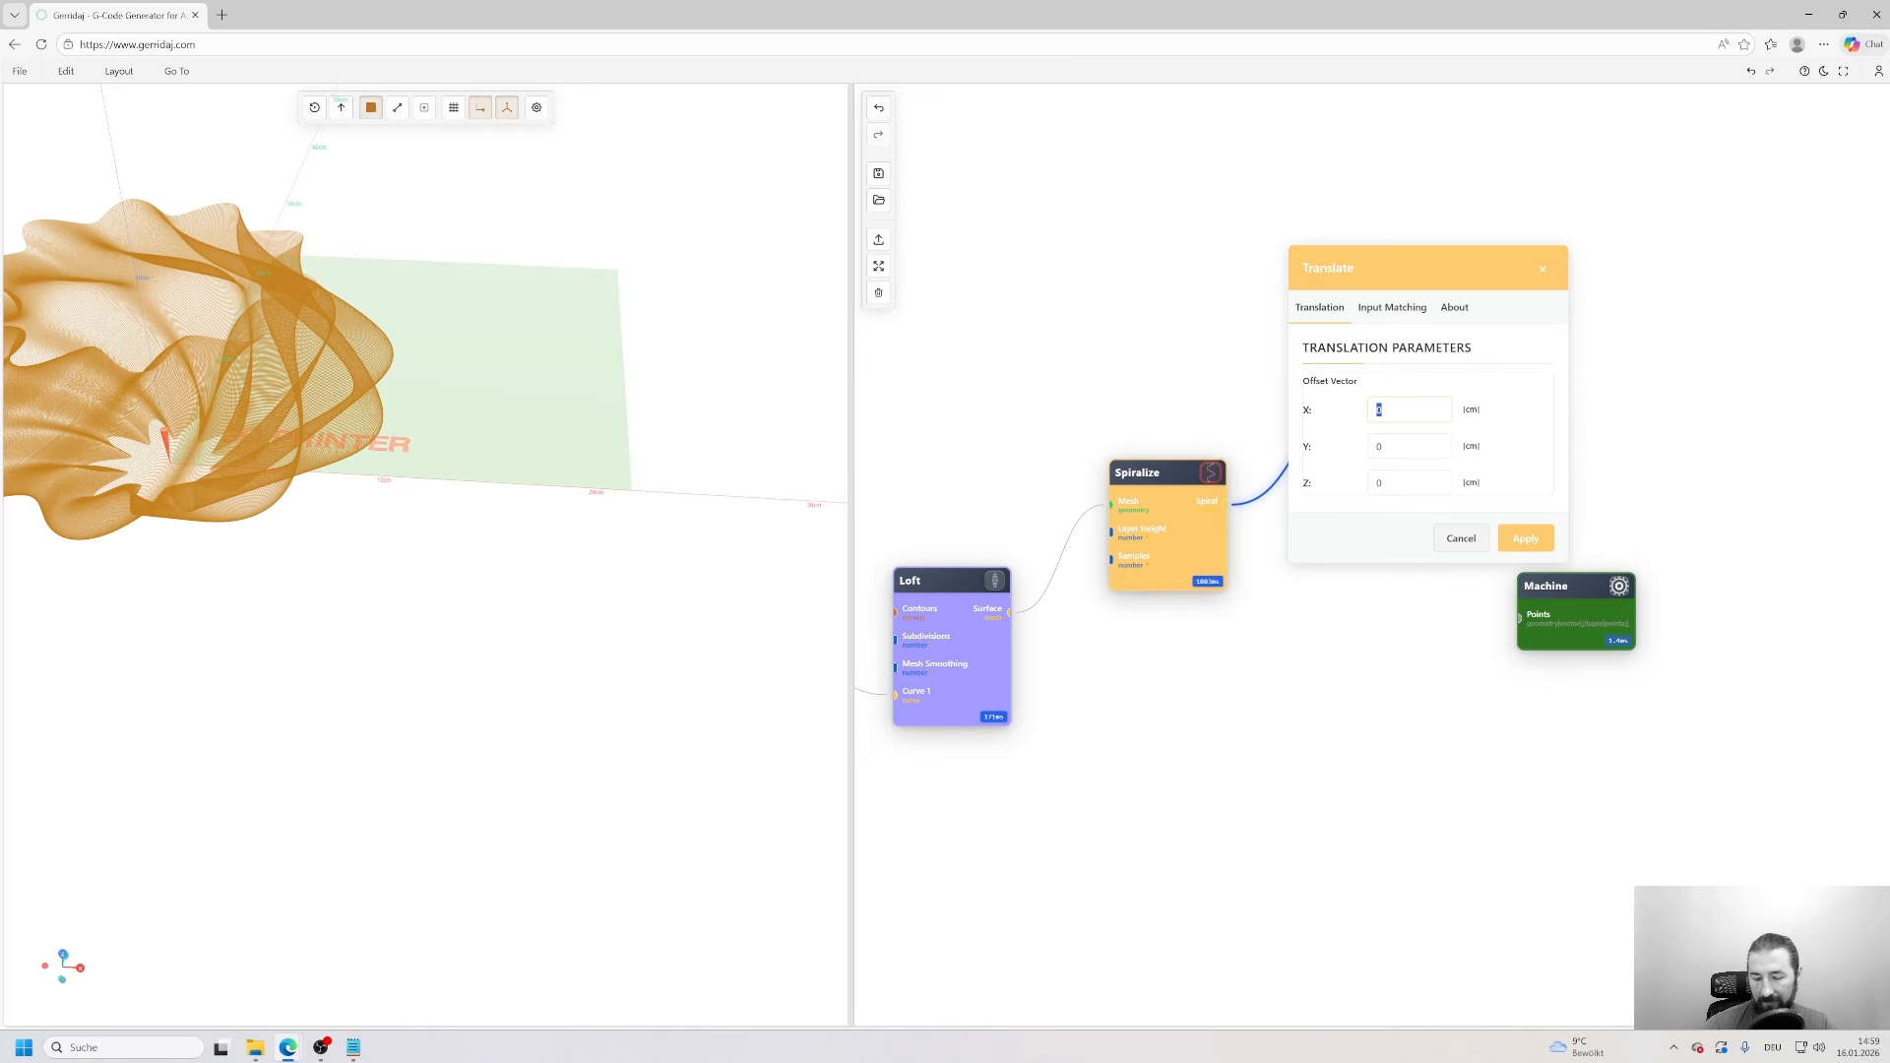
type("10")
key("Tab")
type("10")
key("Return")
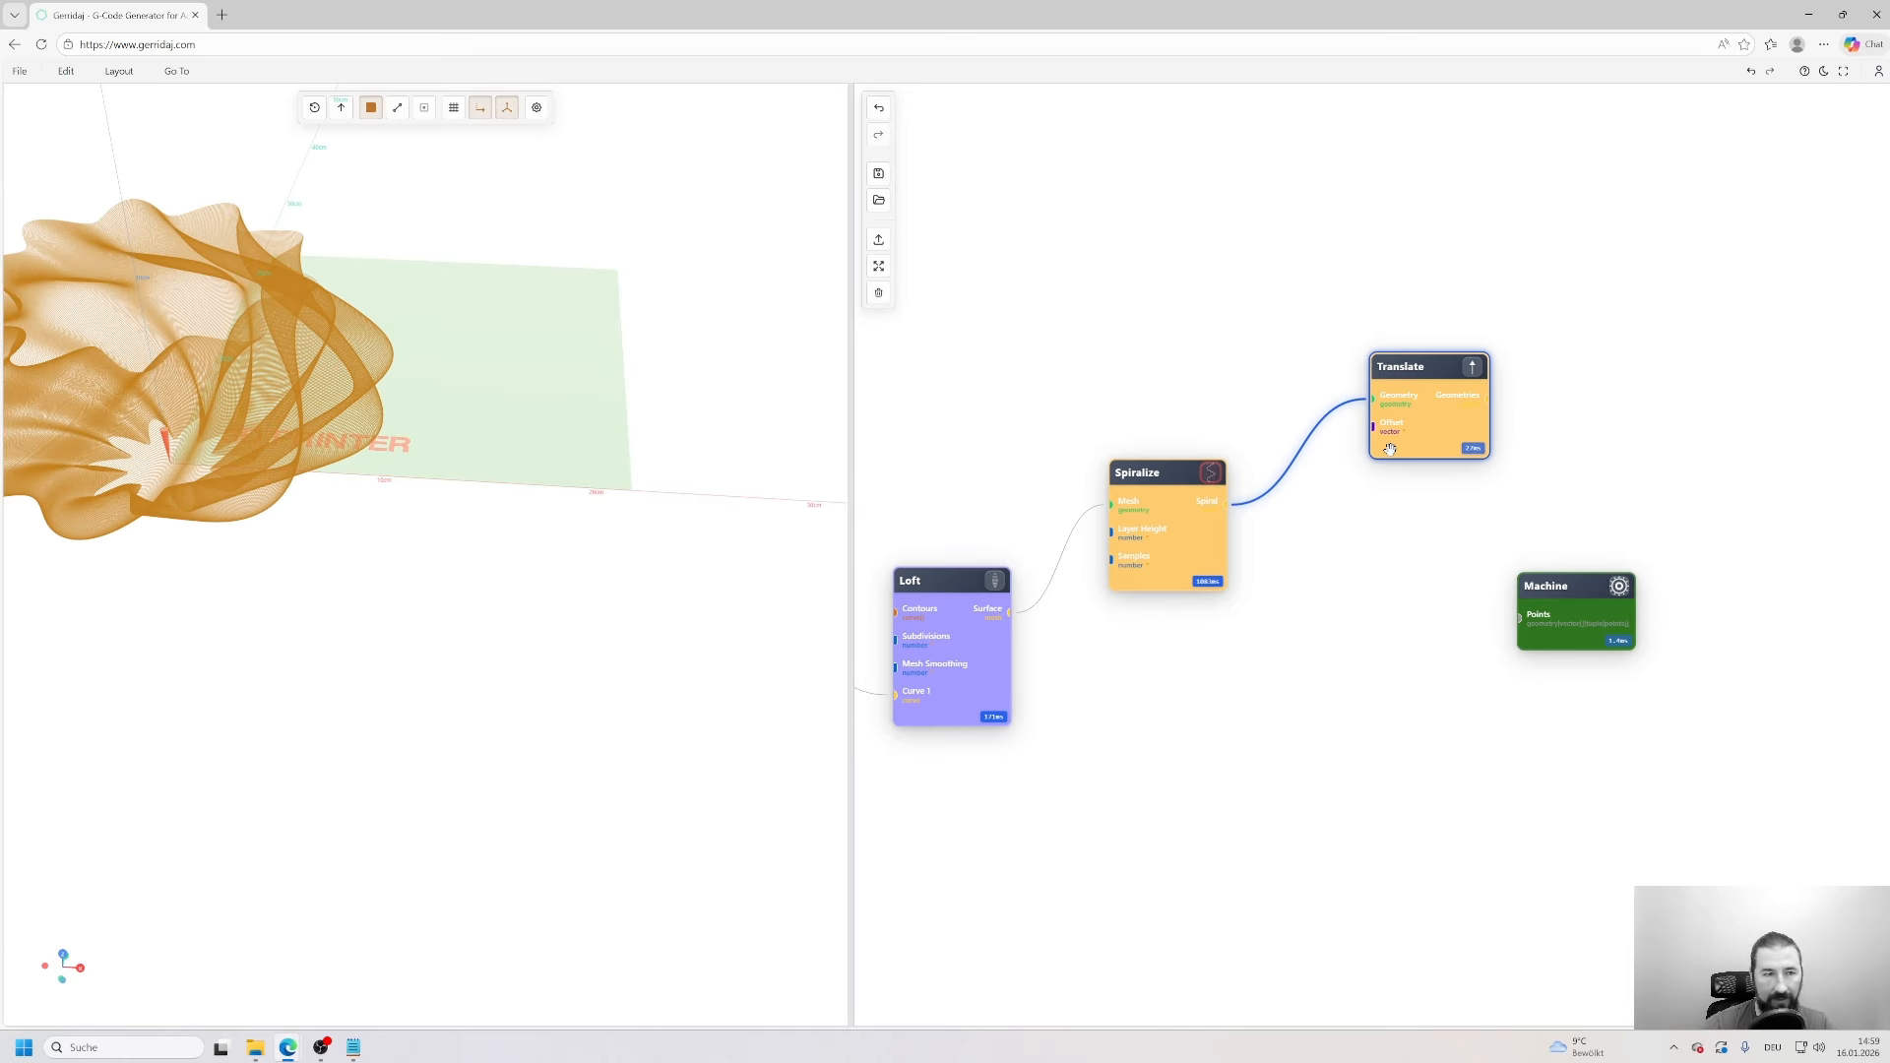
left_click(1470, 367)
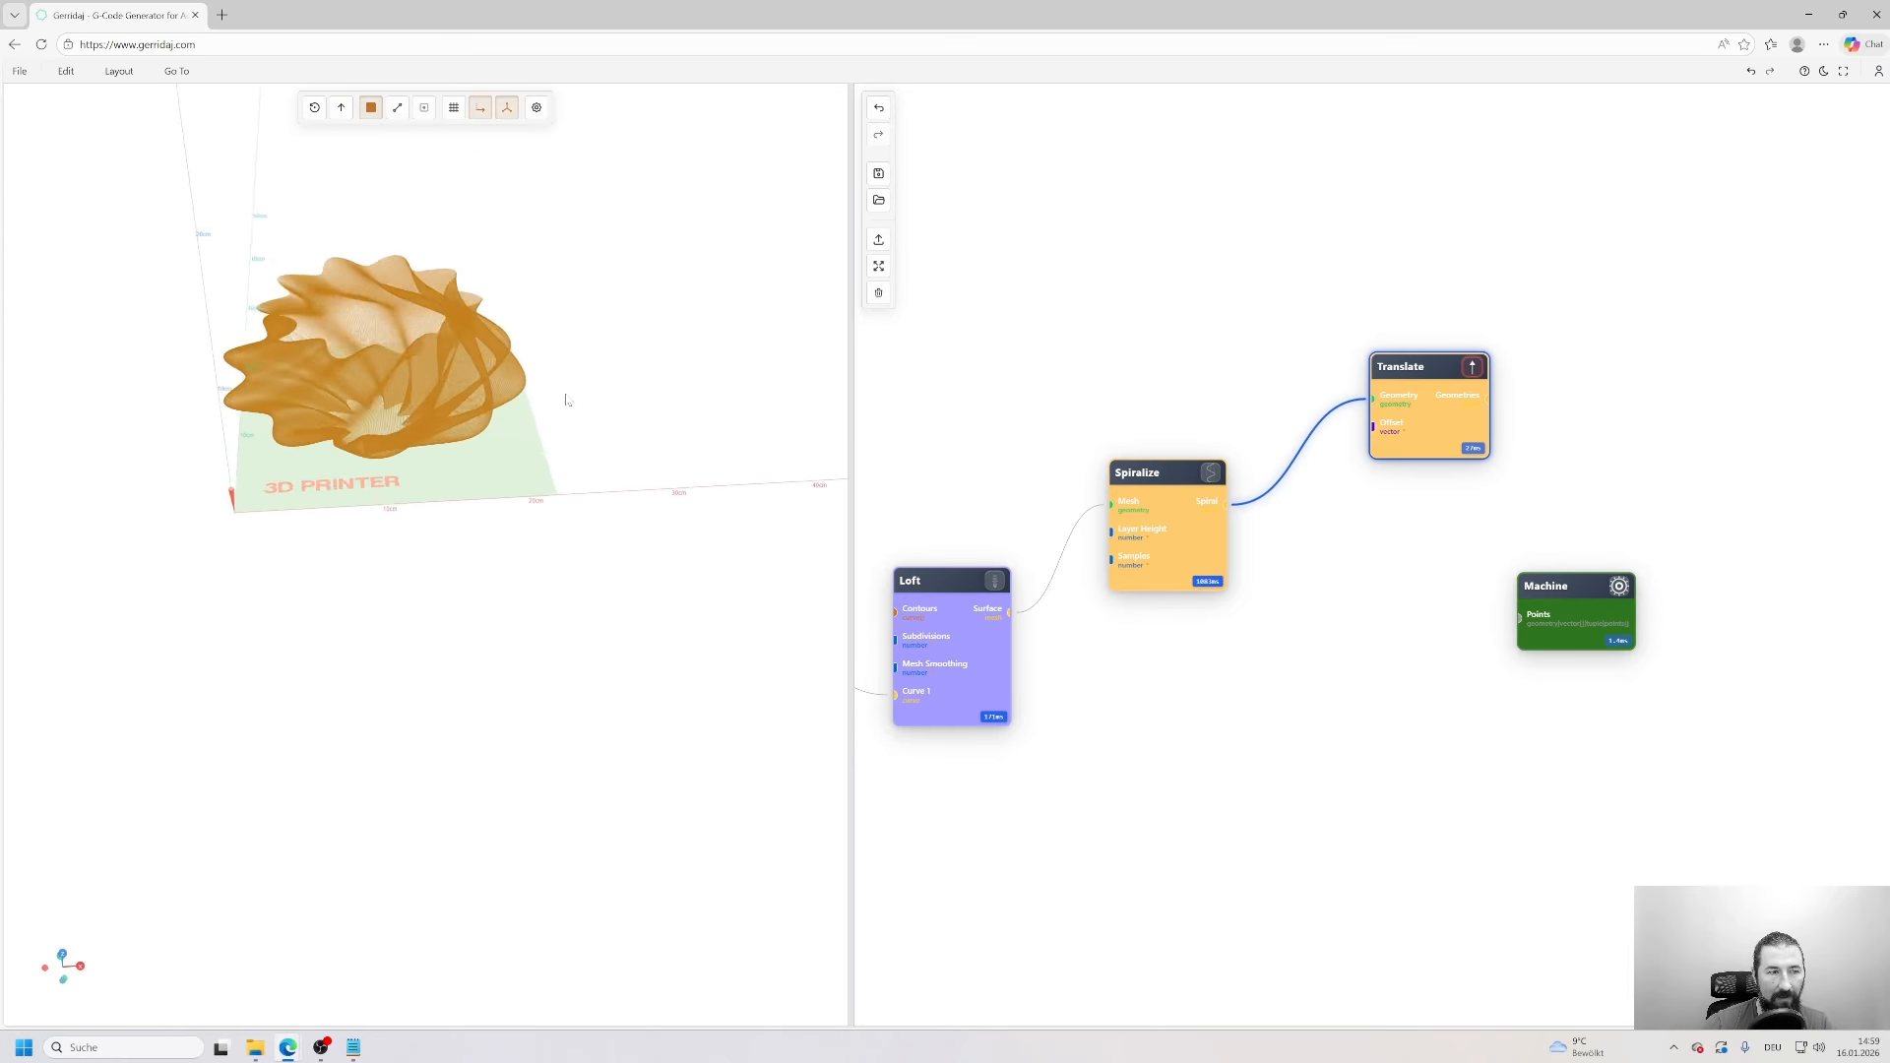
- Set the Machine's work area width, depth and height to 400 mm each and apply the settings
double_click(1587, 604)
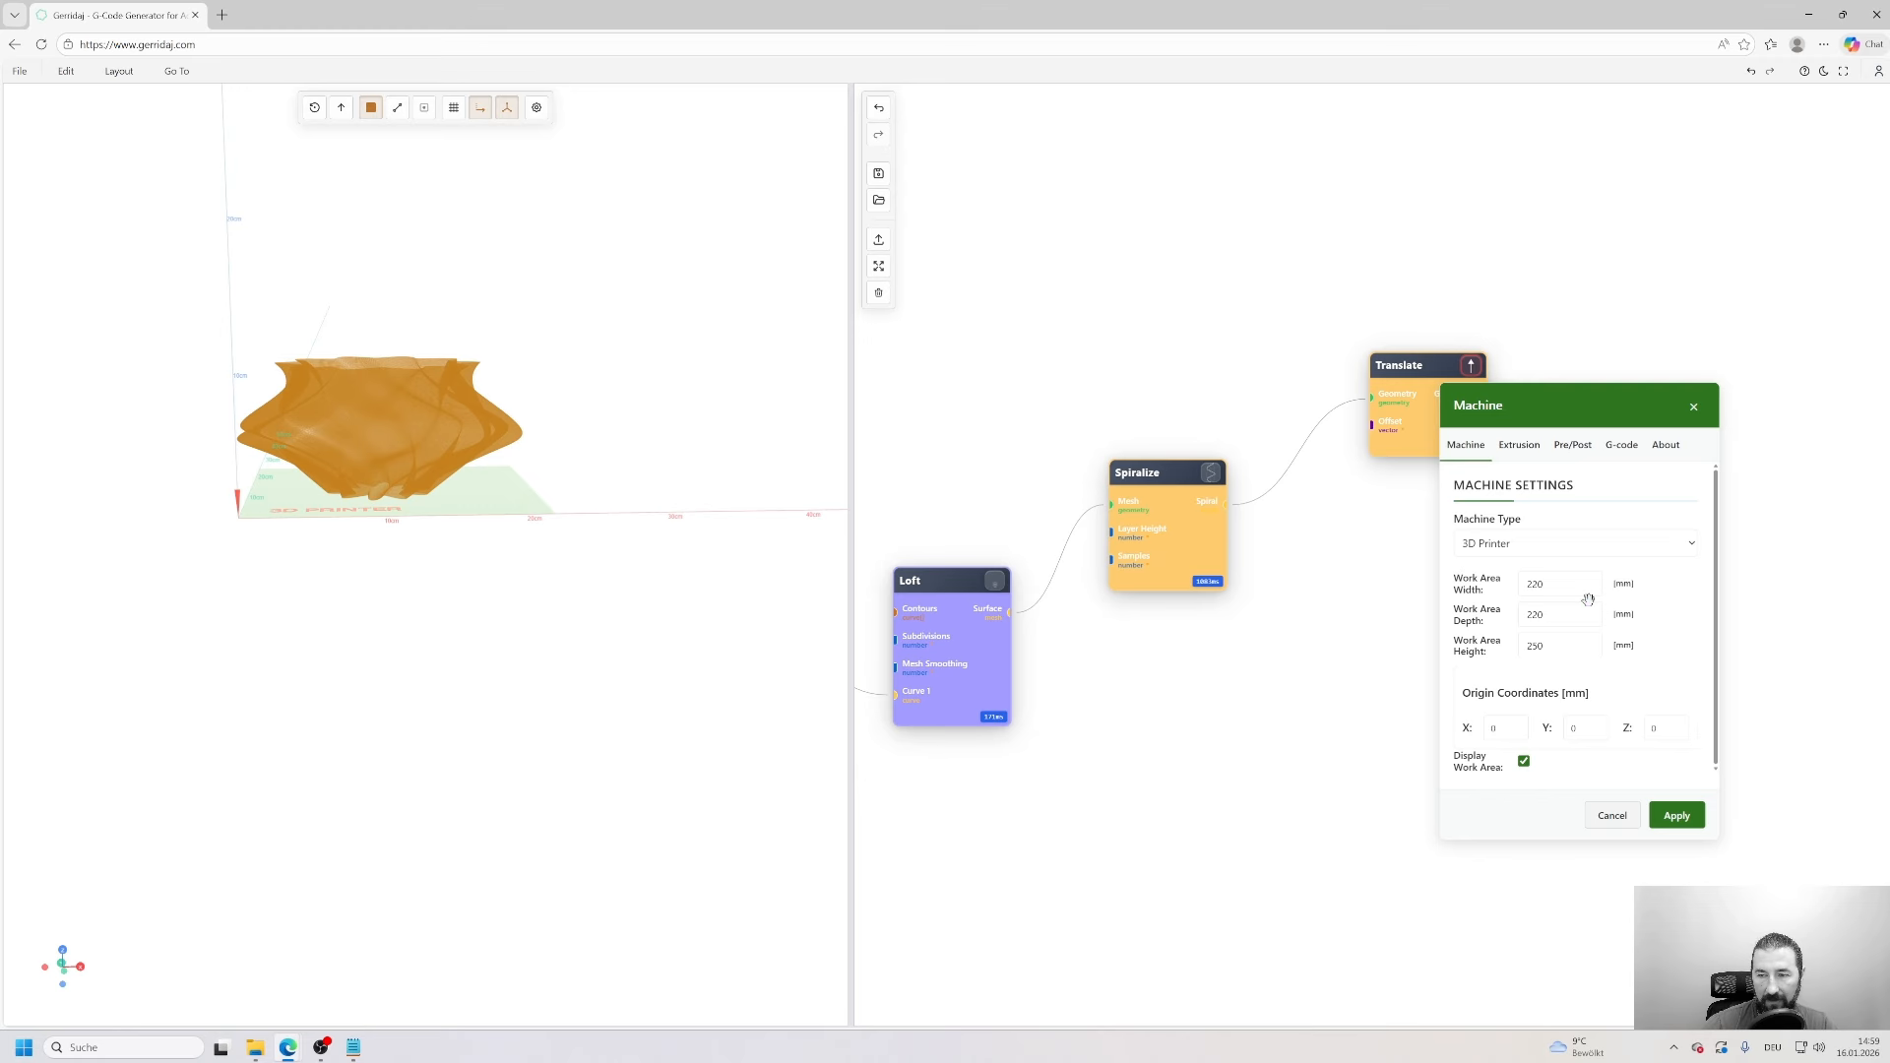
type("400")
key("Tab")
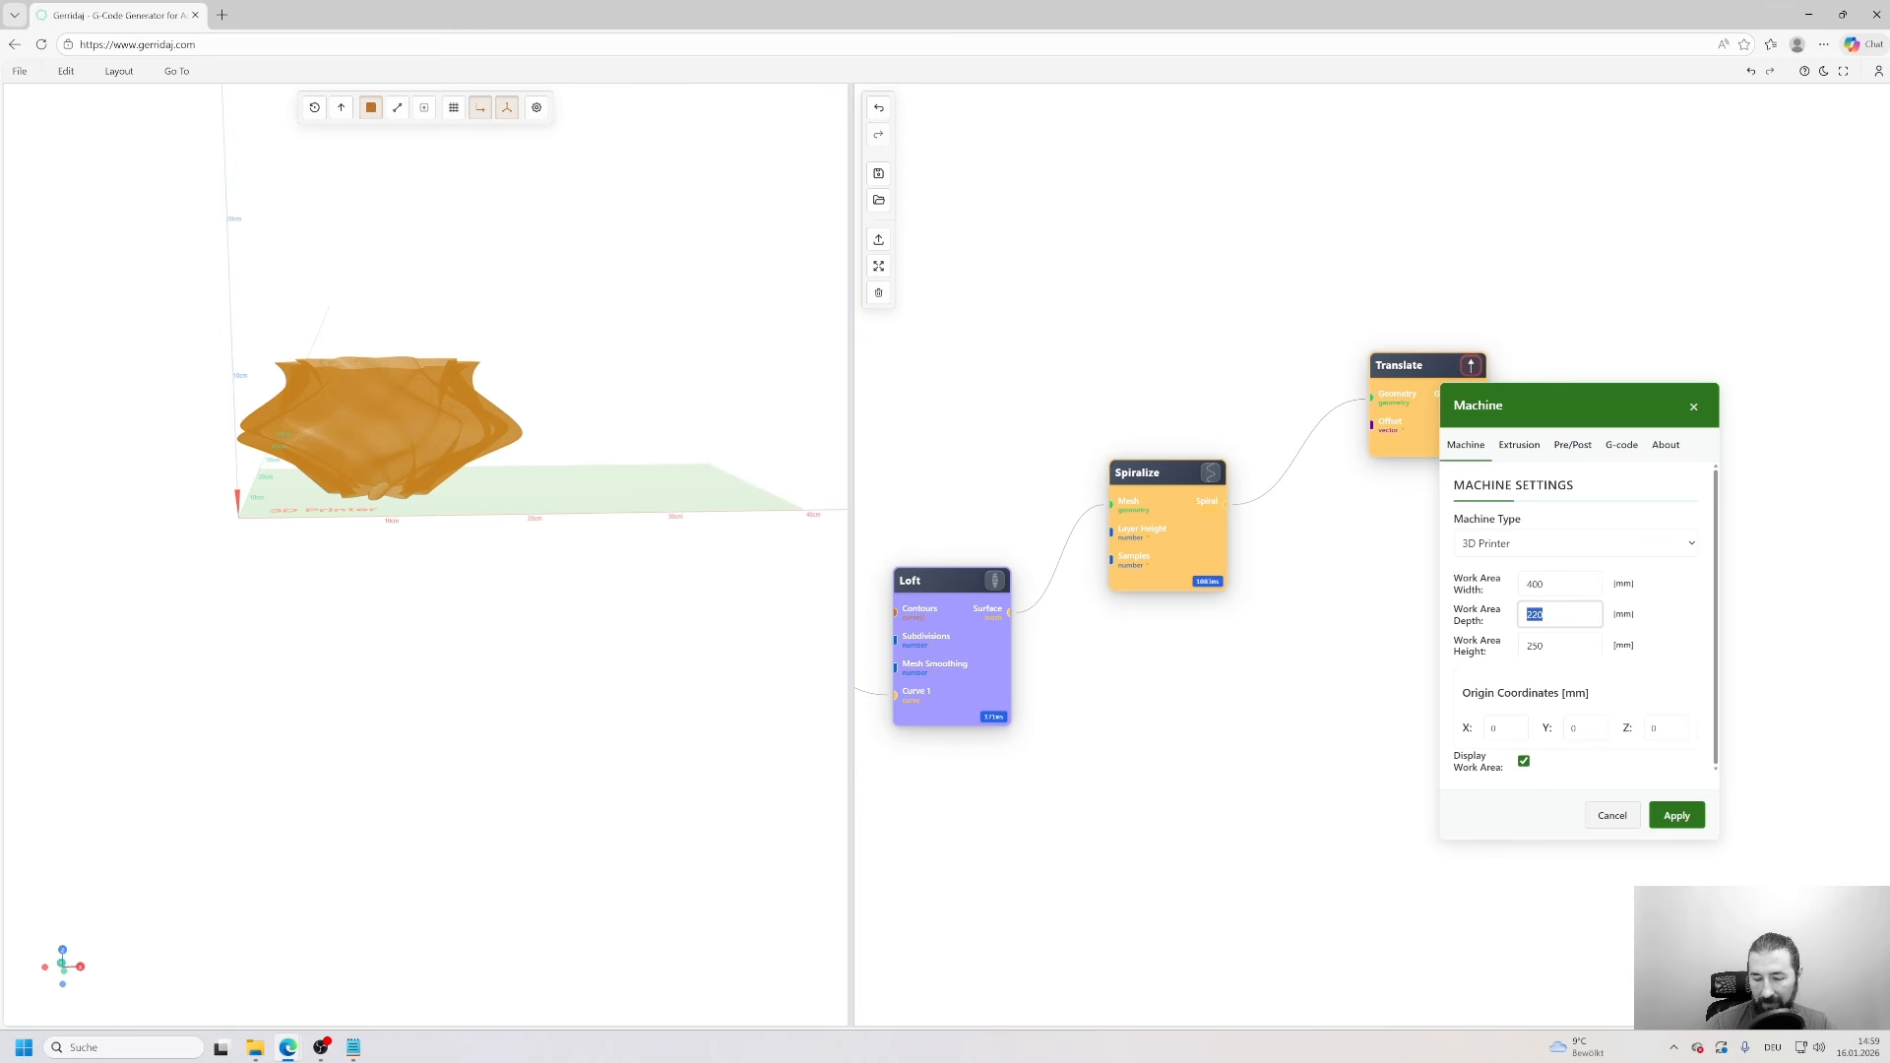
type("400")
key("Tab")
type("400")
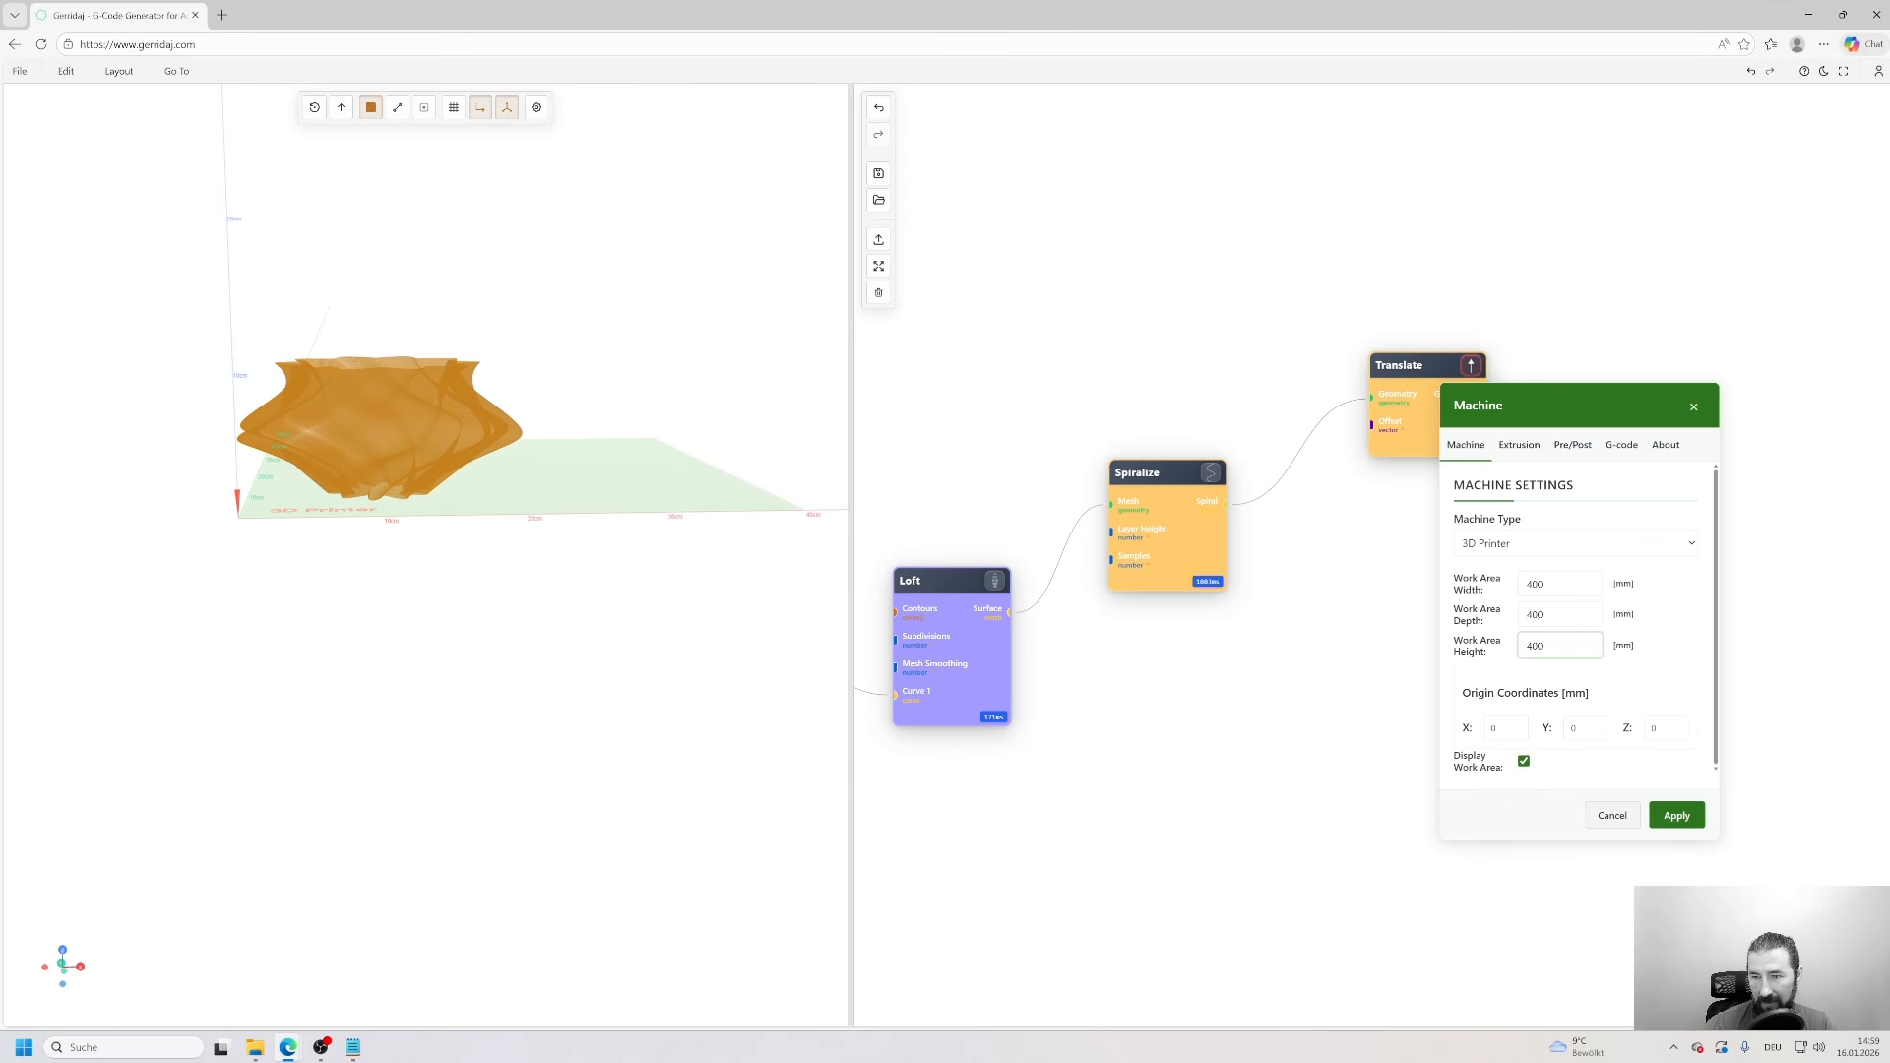
left_click(1689, 819)
- Move the Machine node up beside Translate and connect Translate's Geometries output to its Points input
left_click_drag(1621, 595, 1689, 418)
left_click_drag(1487, 398, 1594, 443)
left_click_drag(1574, 582, 1257, 719)
- Open the Machine's G-code output settings and review the warnings about the G-code export
double_click(1347, 590)
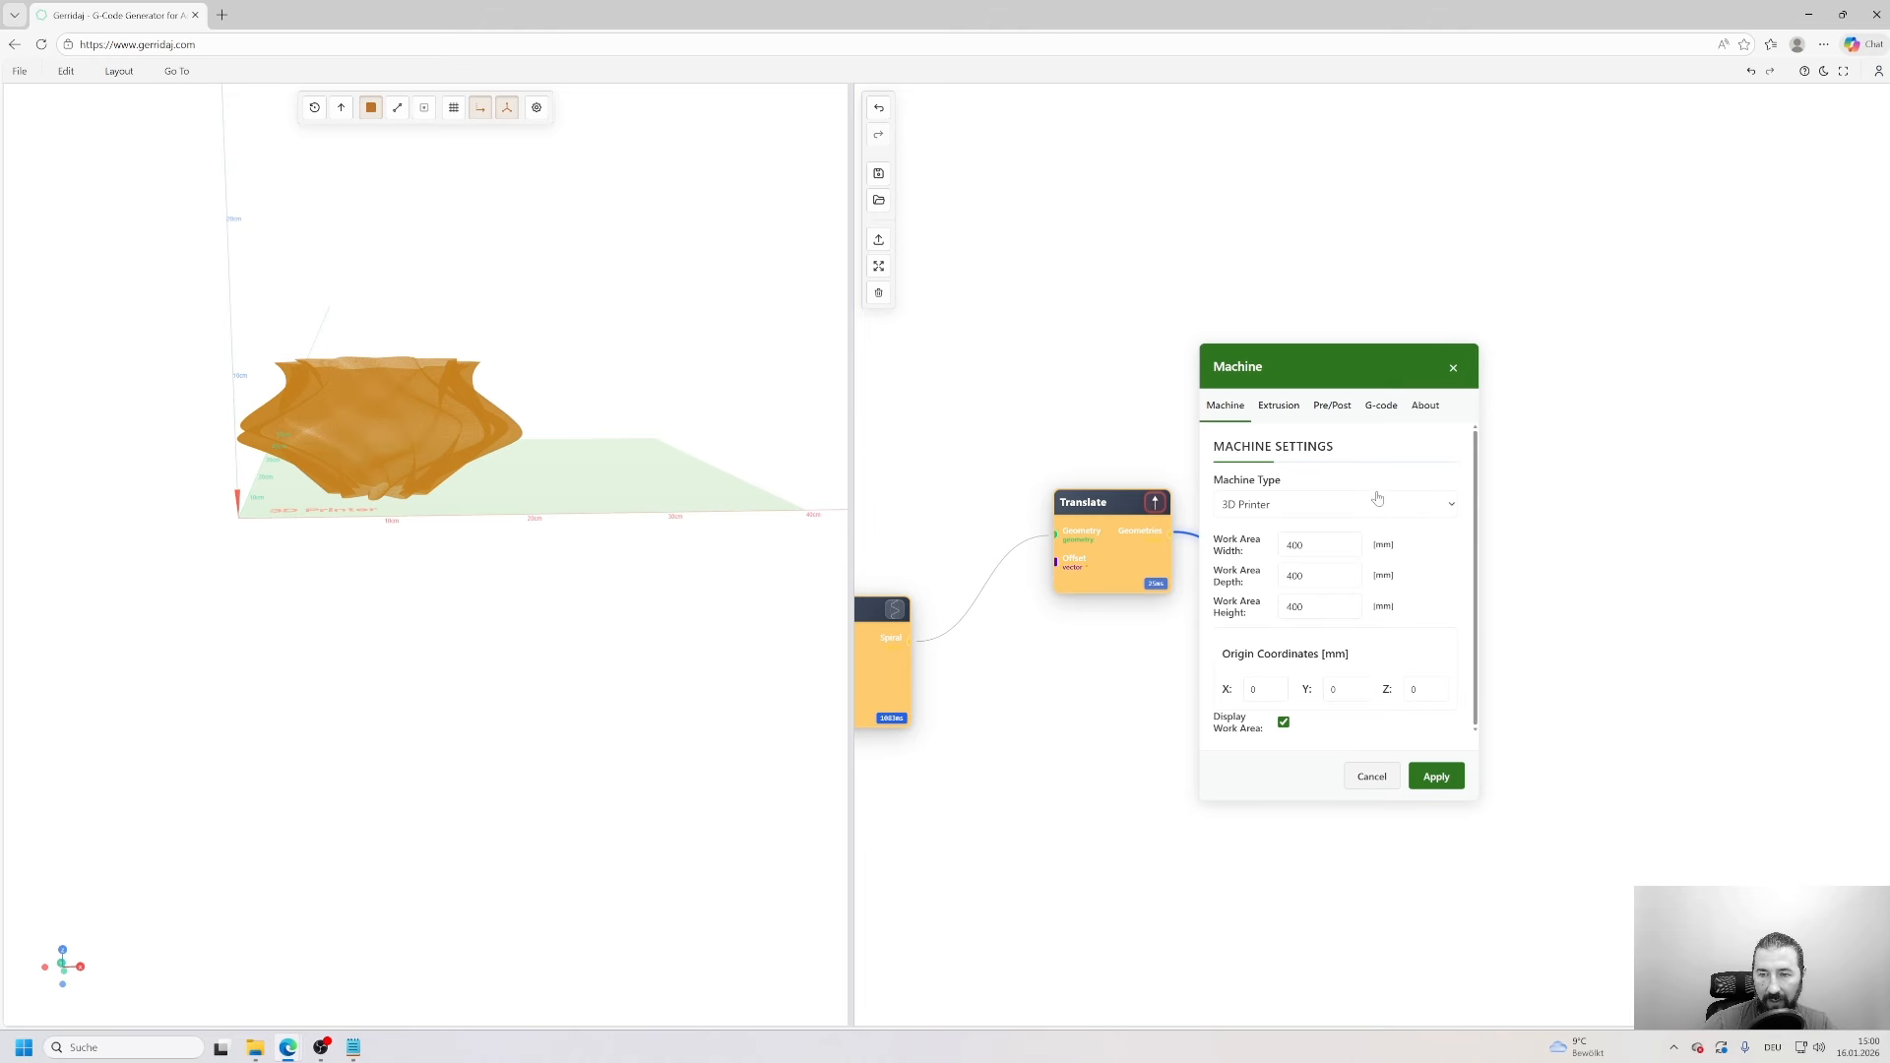
left_click(1381, 421)
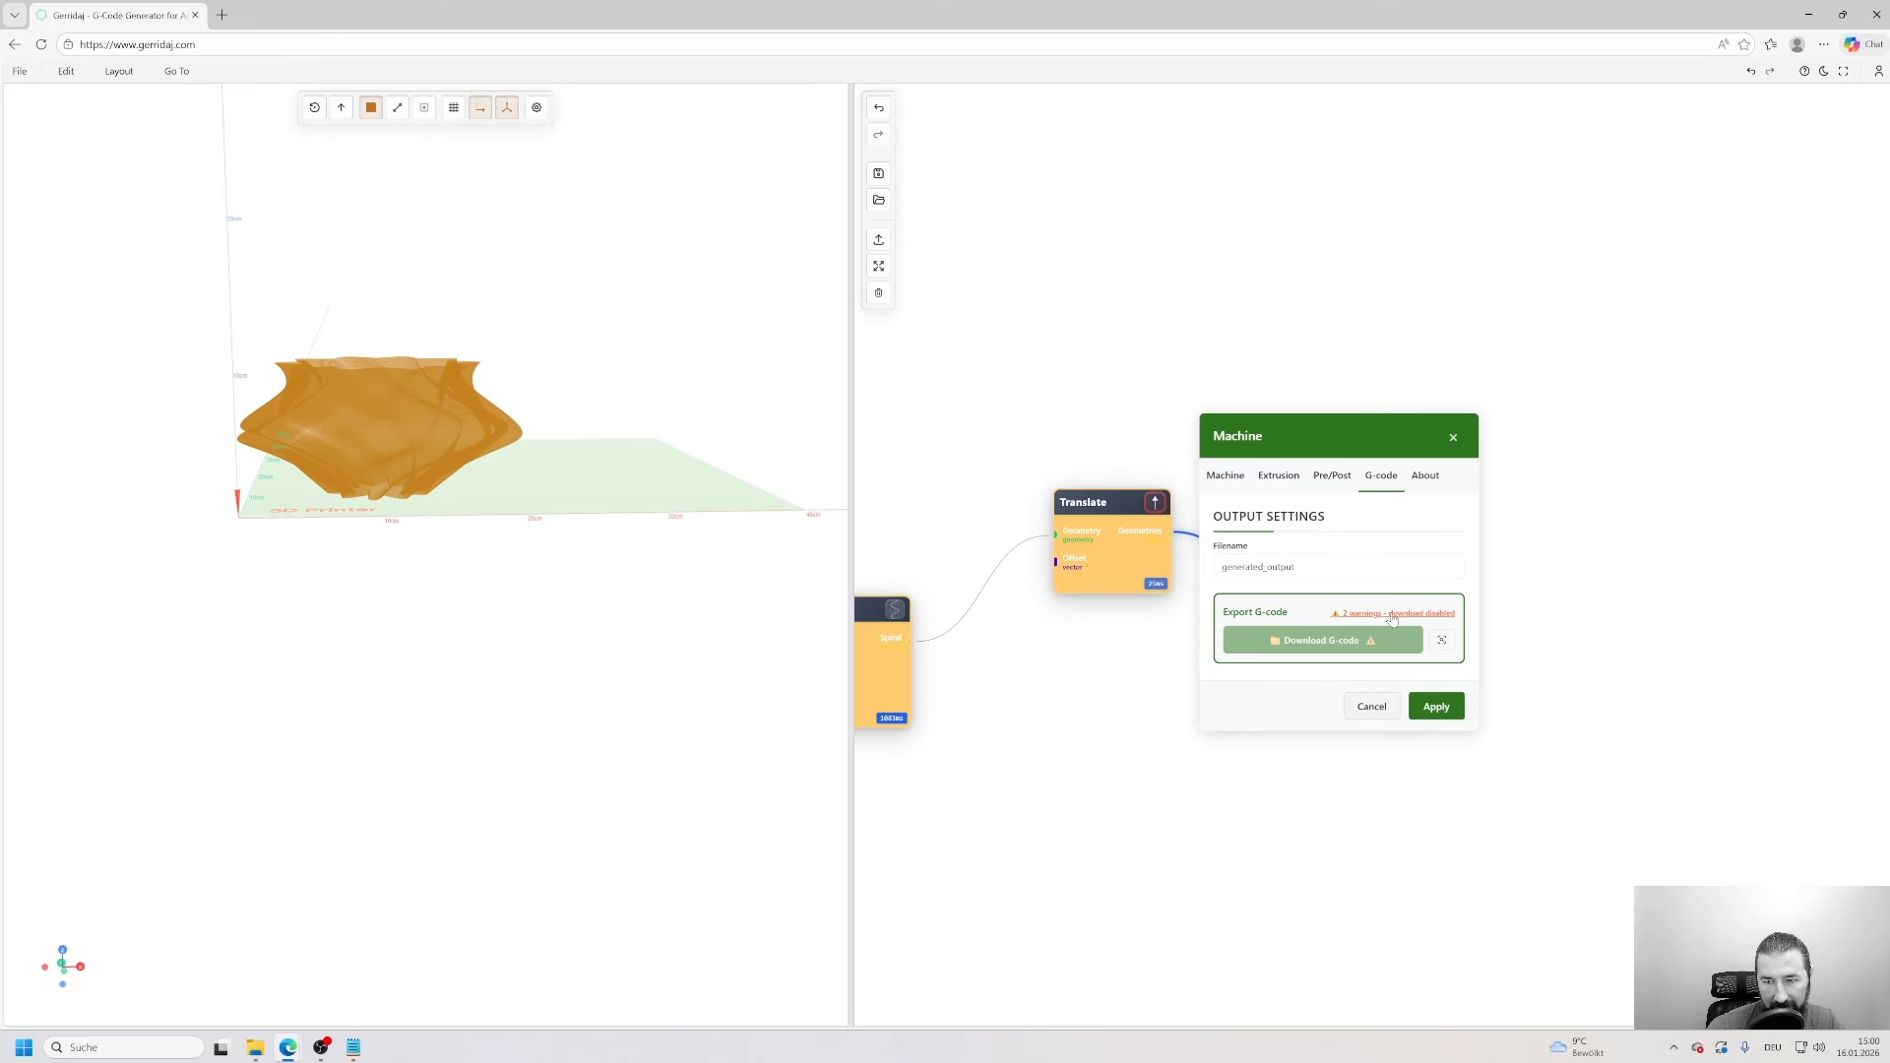
left_click(1386, 614)
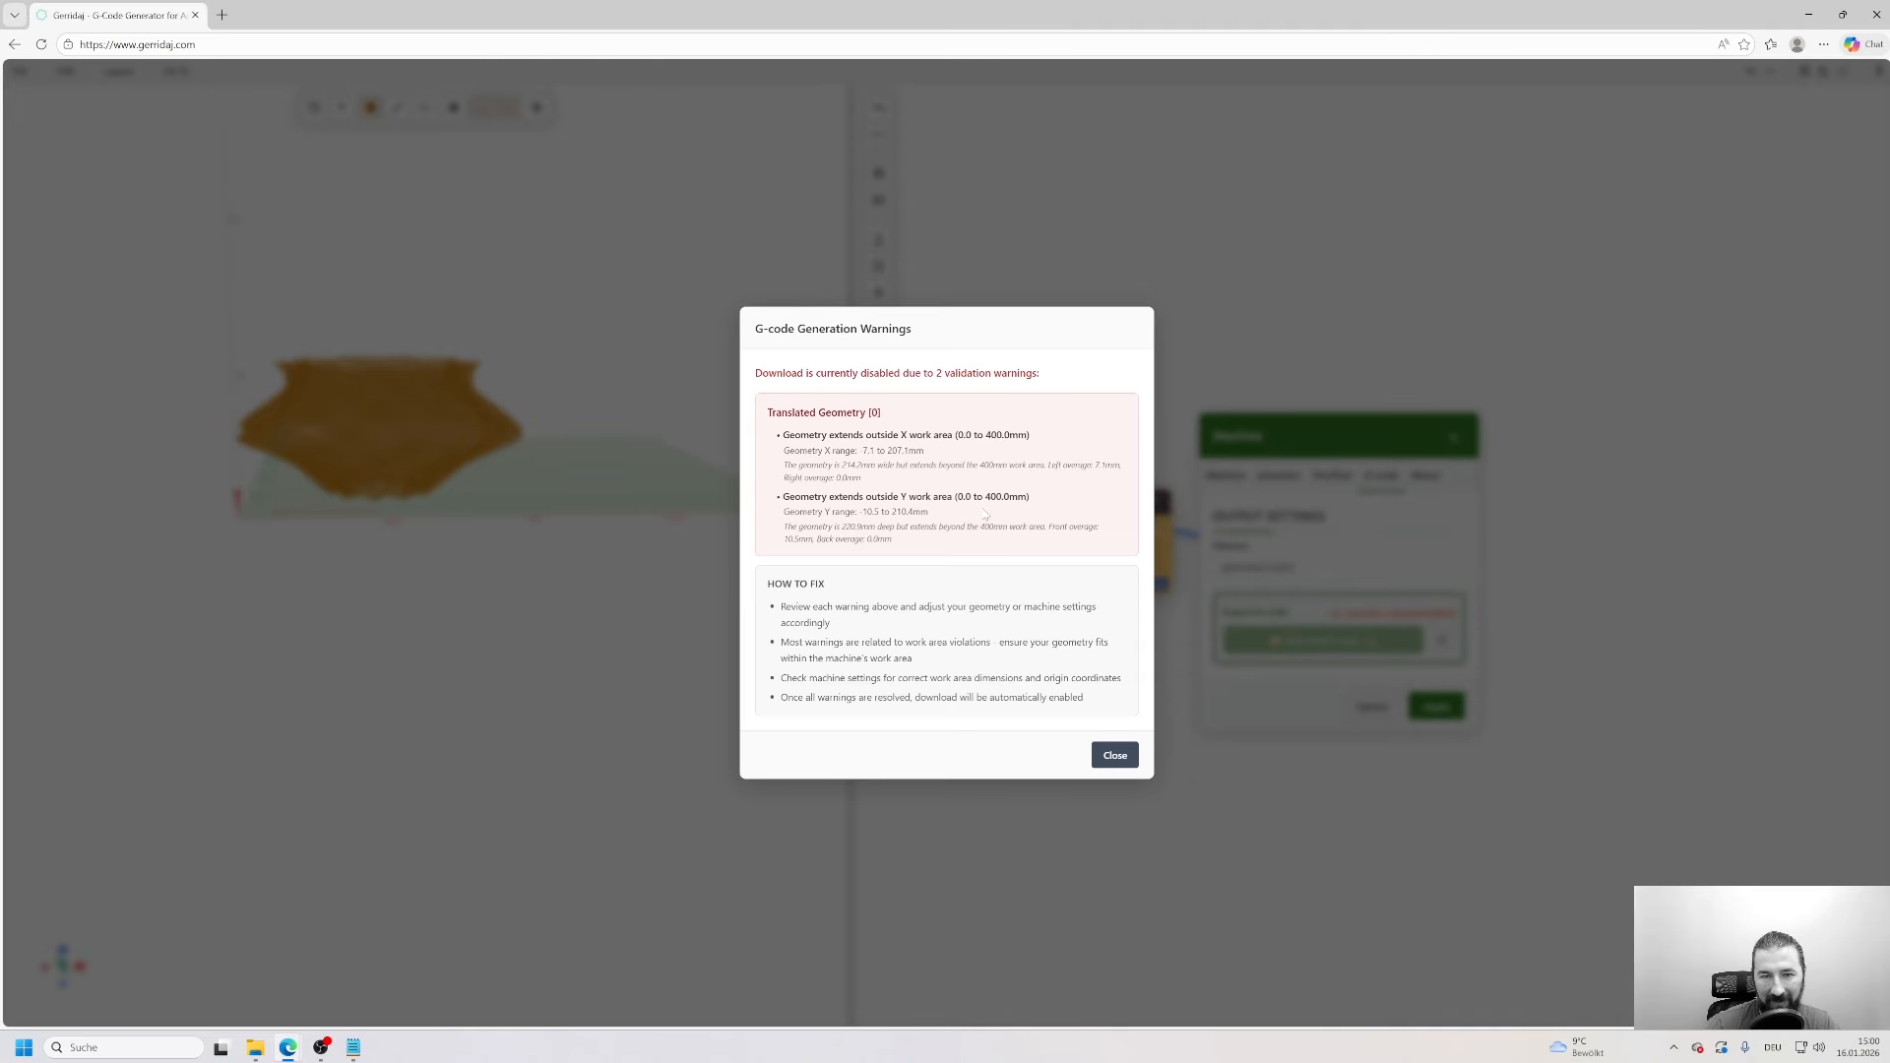
left_click(1115, 755)
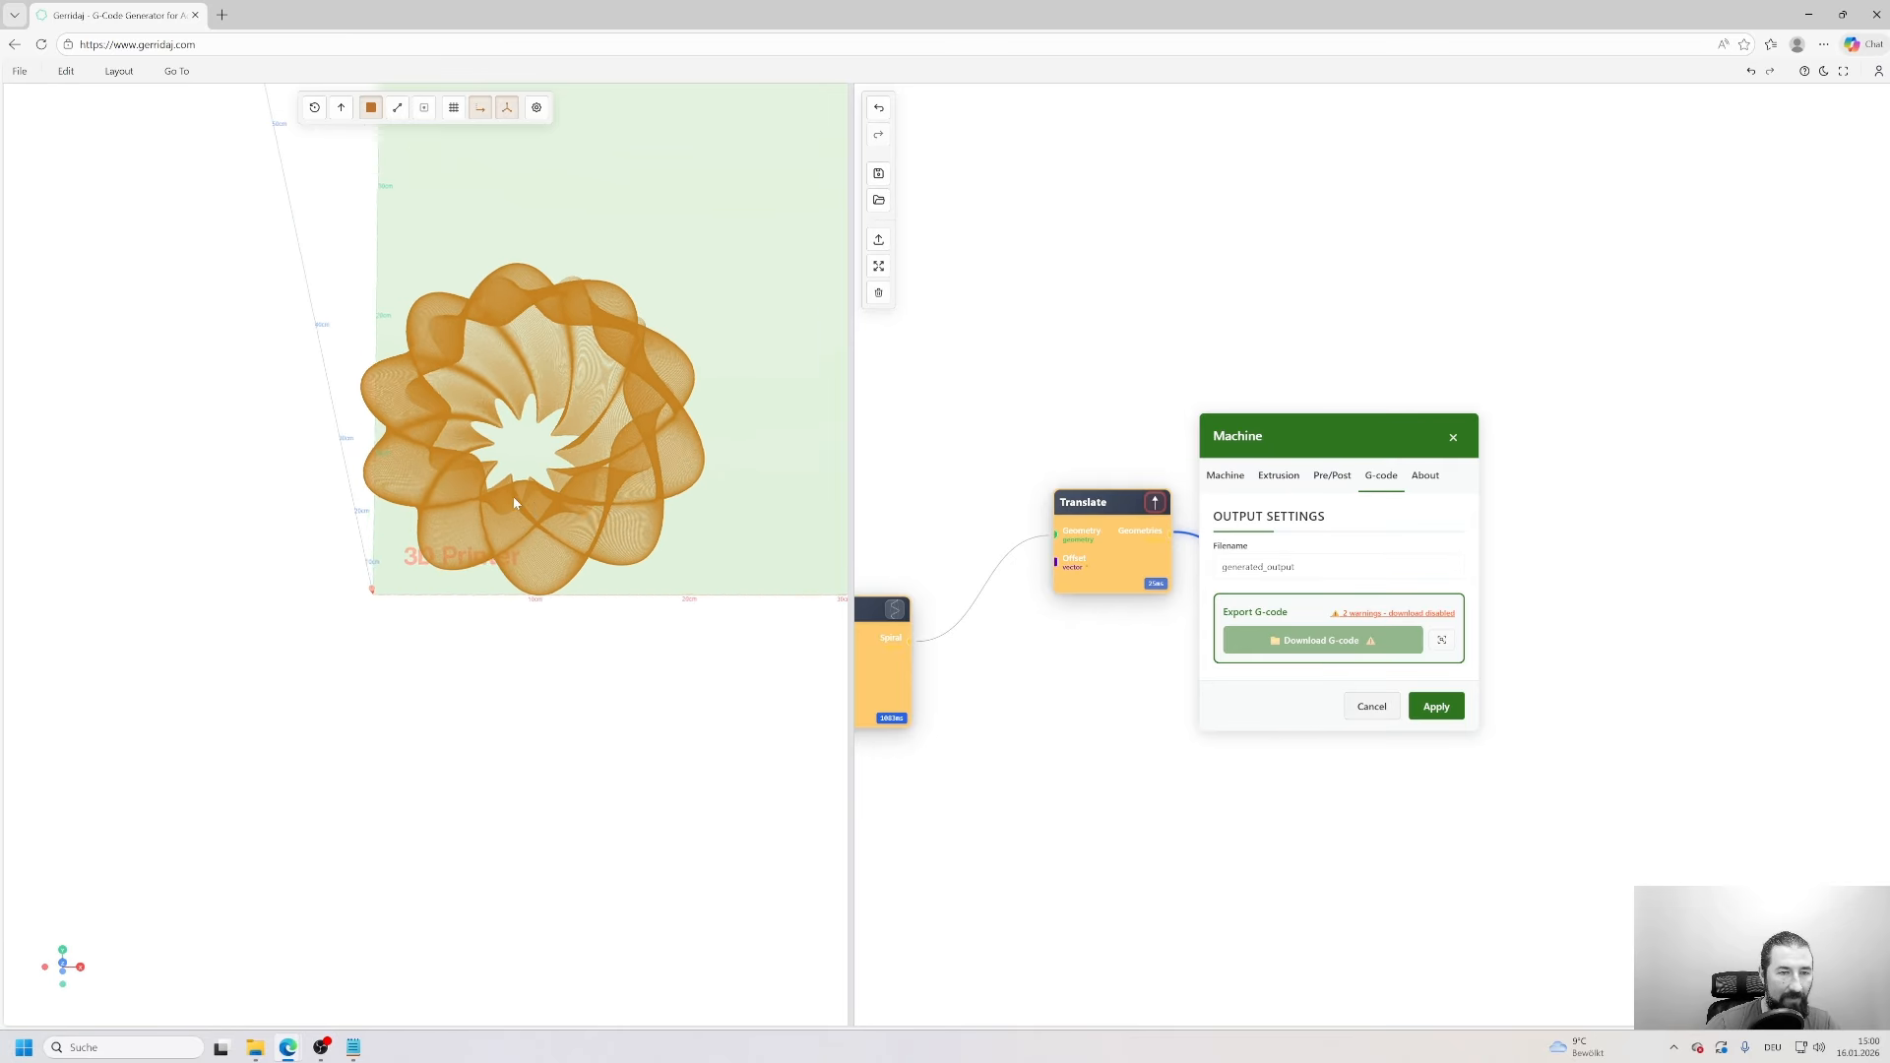
- Set the Translate offset to 12 cm in X and Y and check the vase's position on the print bed
double_click(1112, 529)
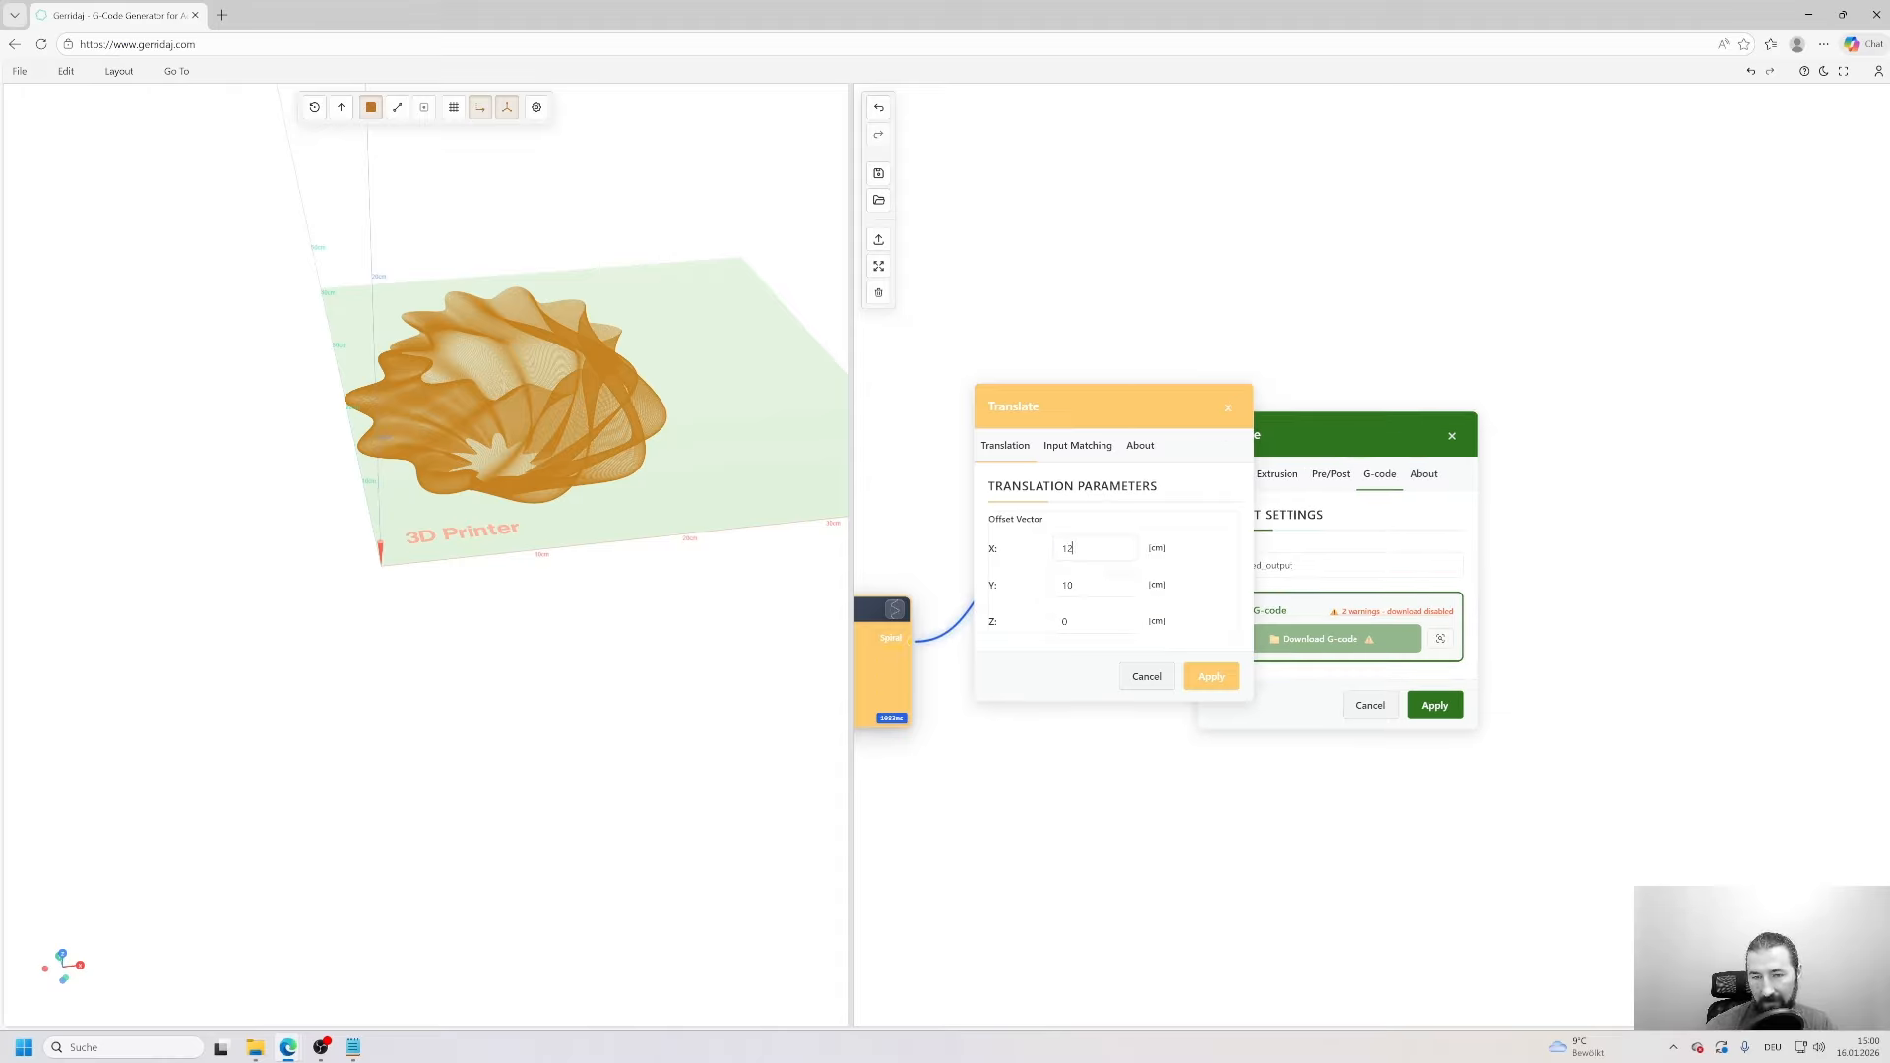
left_click(1211, 676)
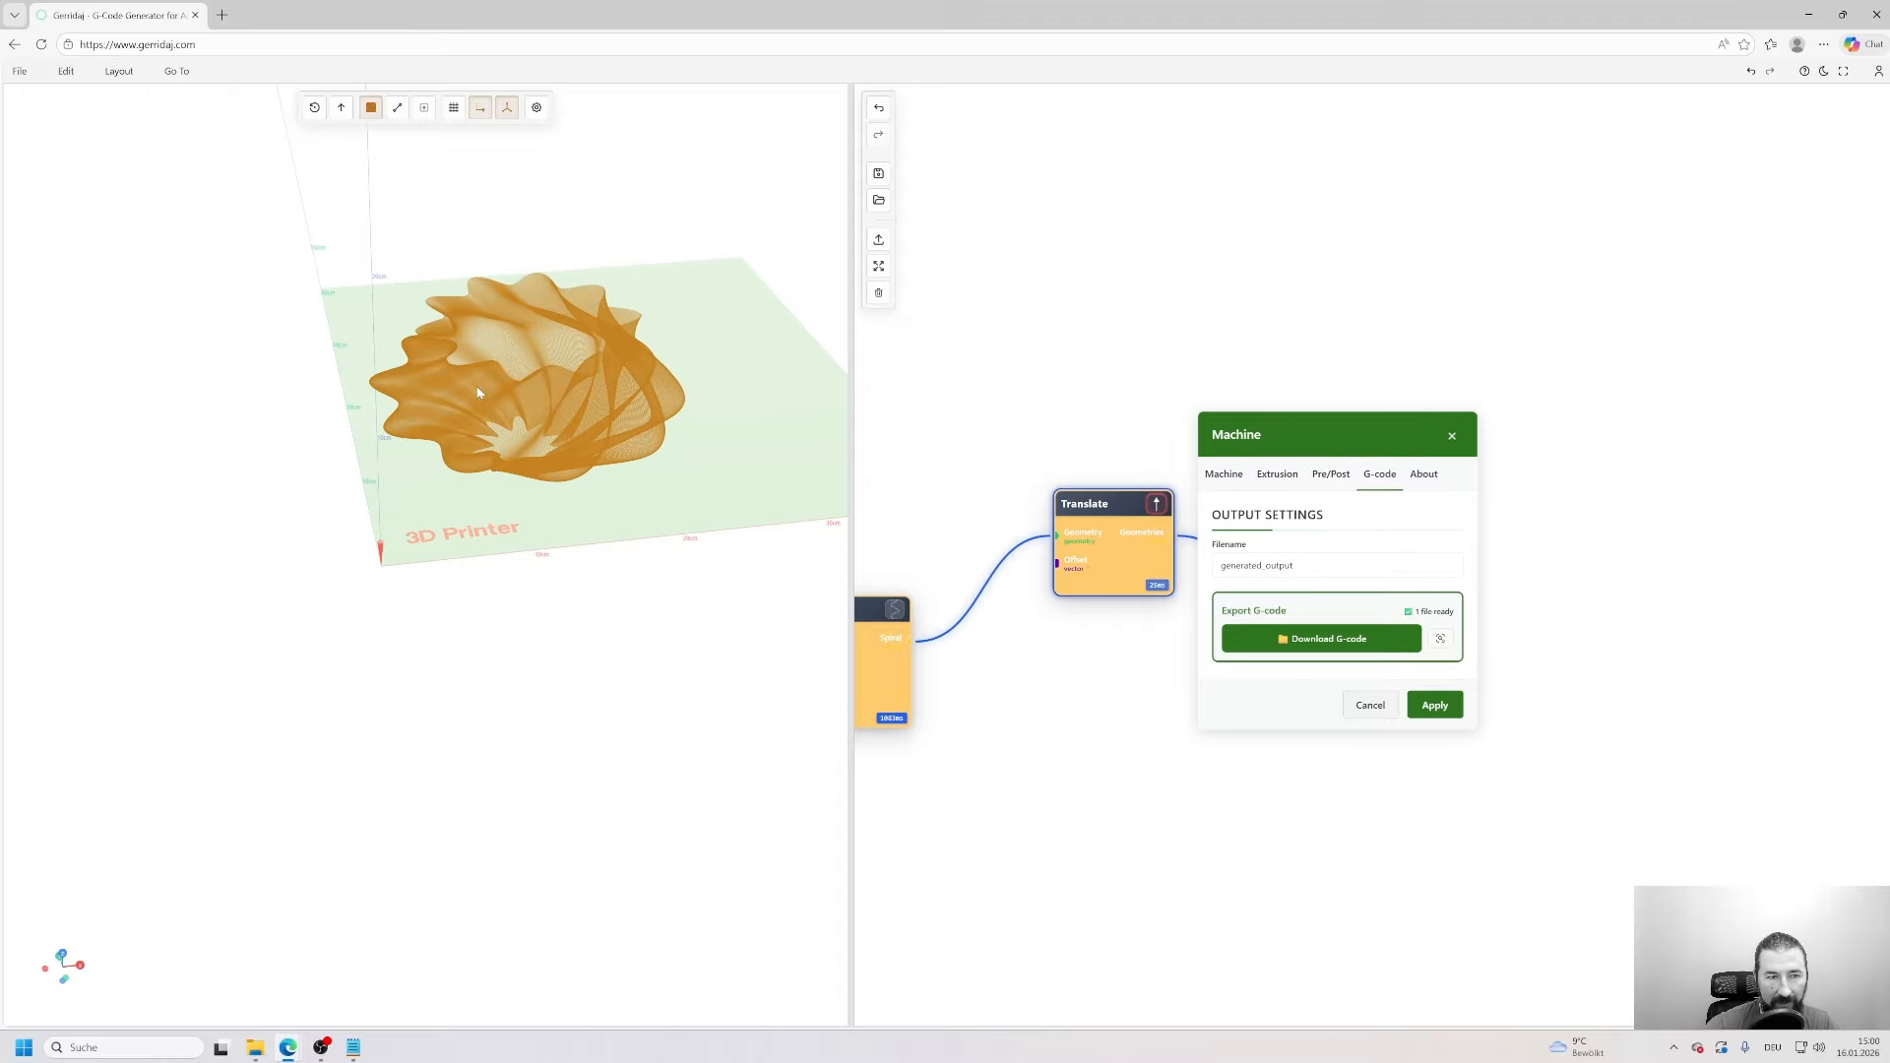
left_click_drag(418, 510, 419, 476)
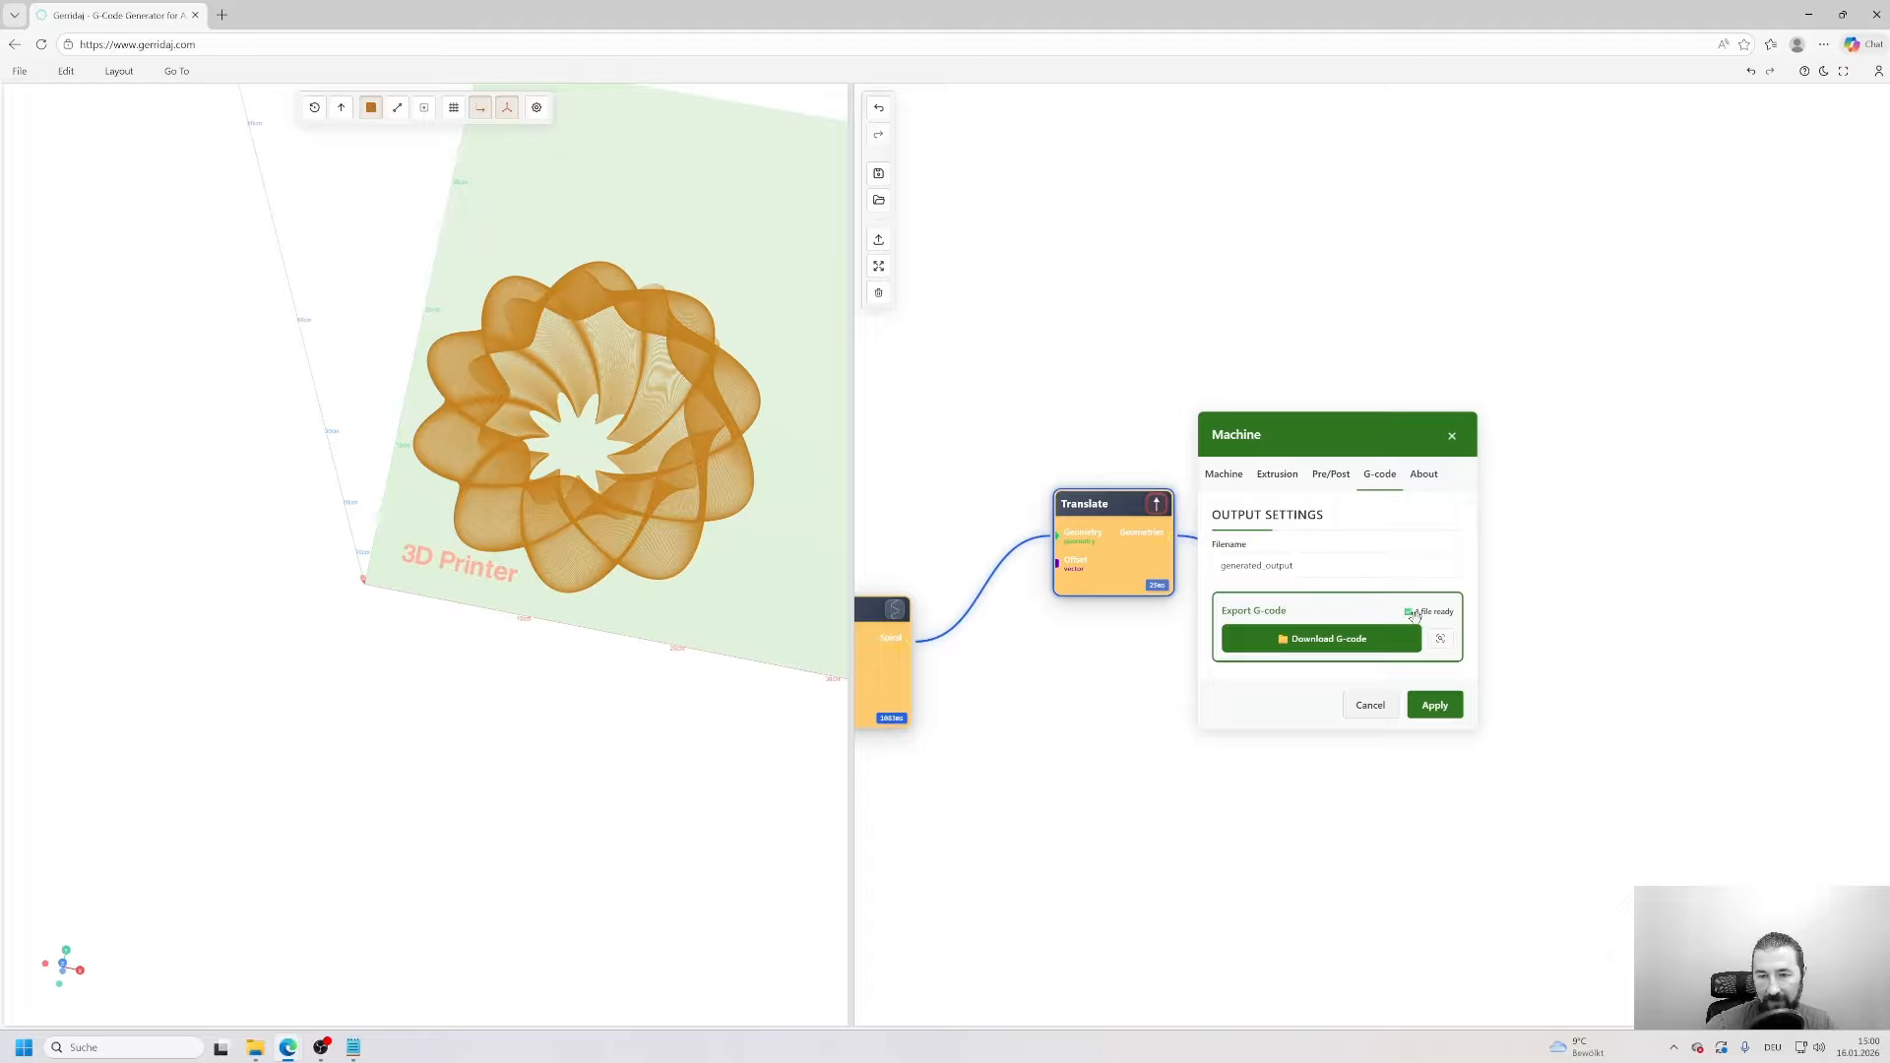
- Open the Machine's G-code preview and read through the machine settings, start commands and first toolpath moves
scroll(1340, 671, "up", 3)
left_click(1498, 626)
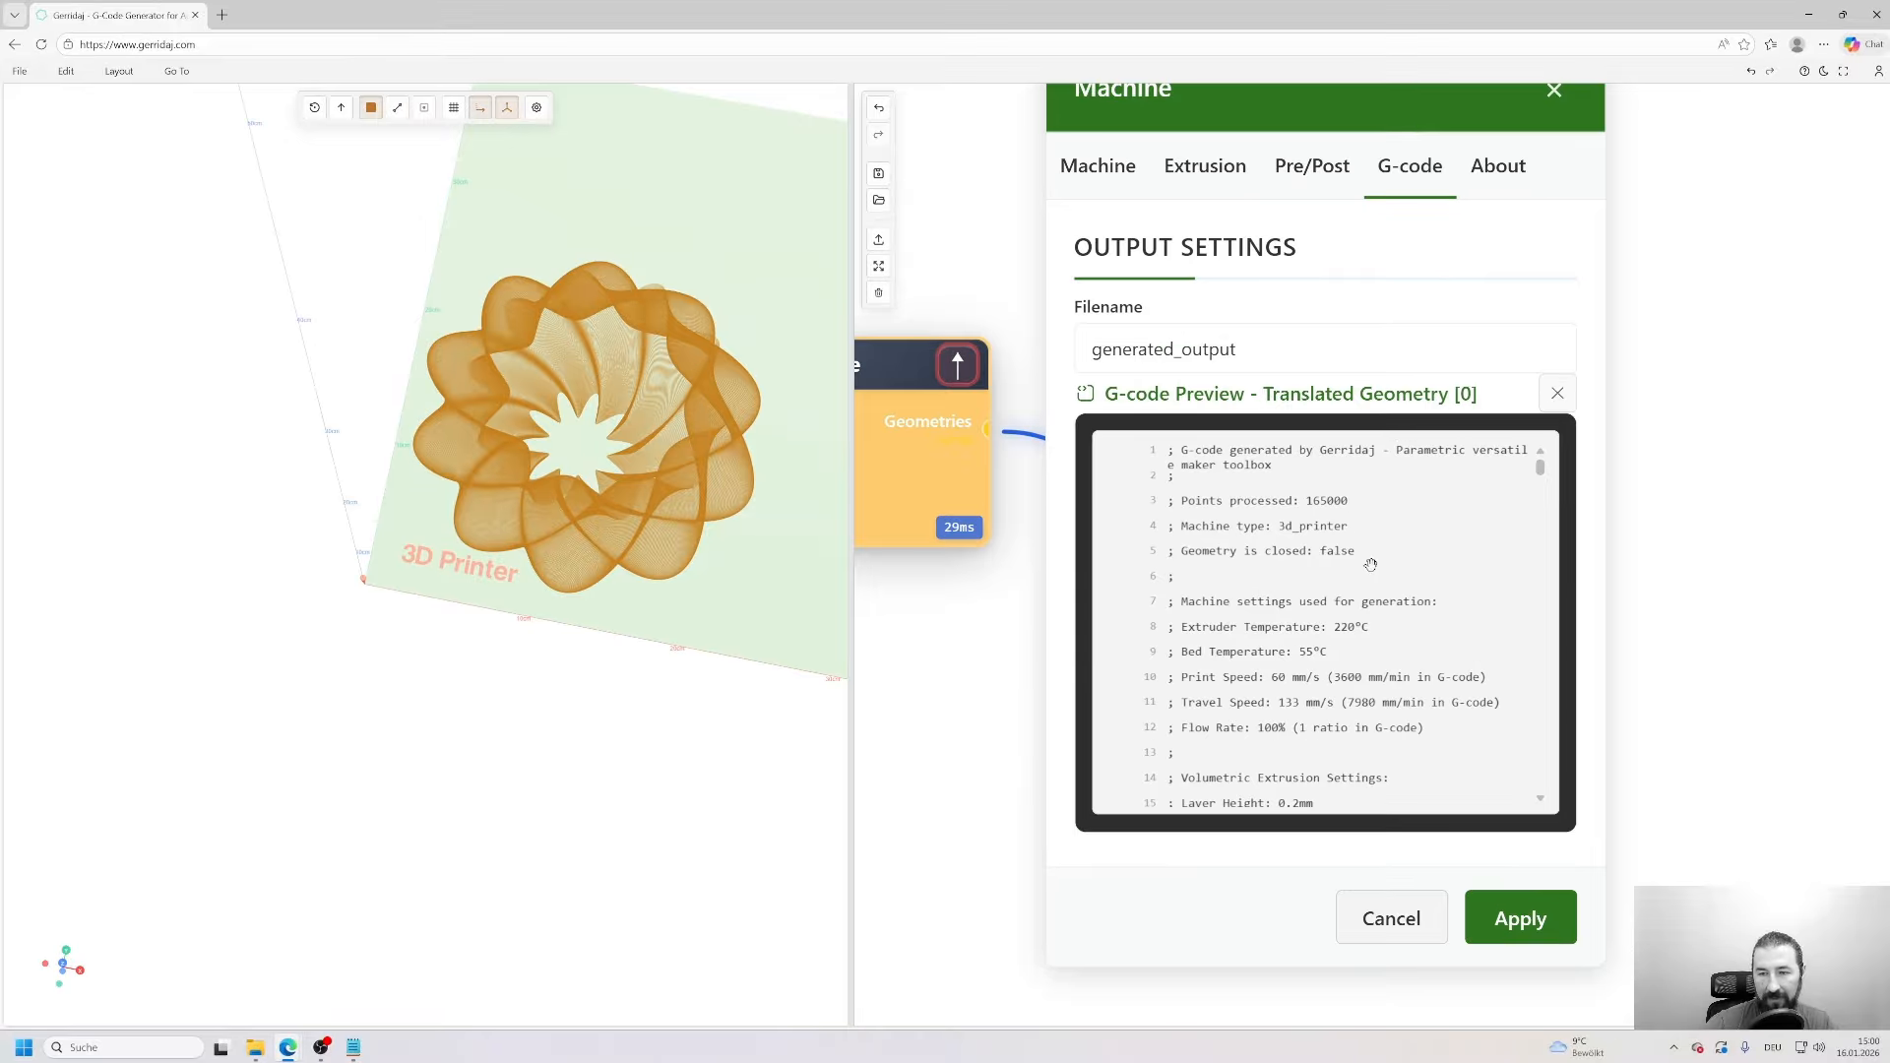
scroll(1381, 493, "down", 1)
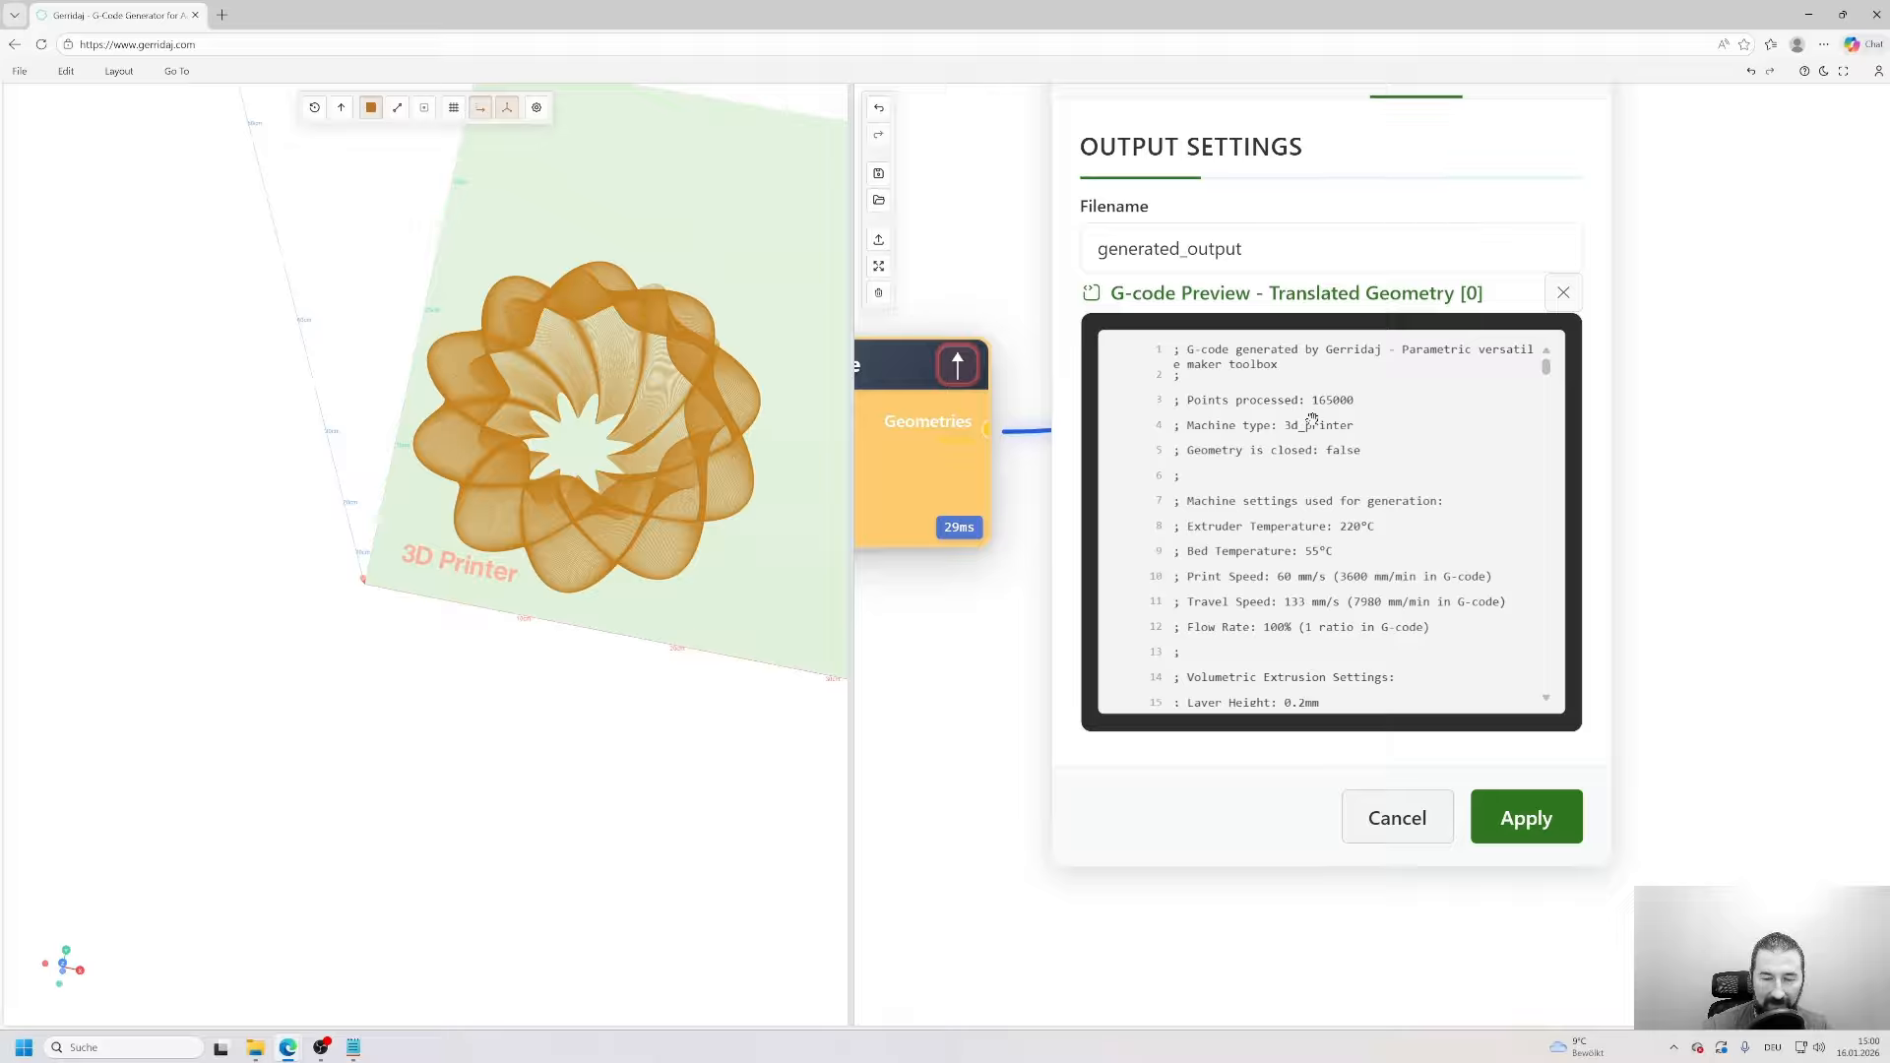
left_click(1547, 698)
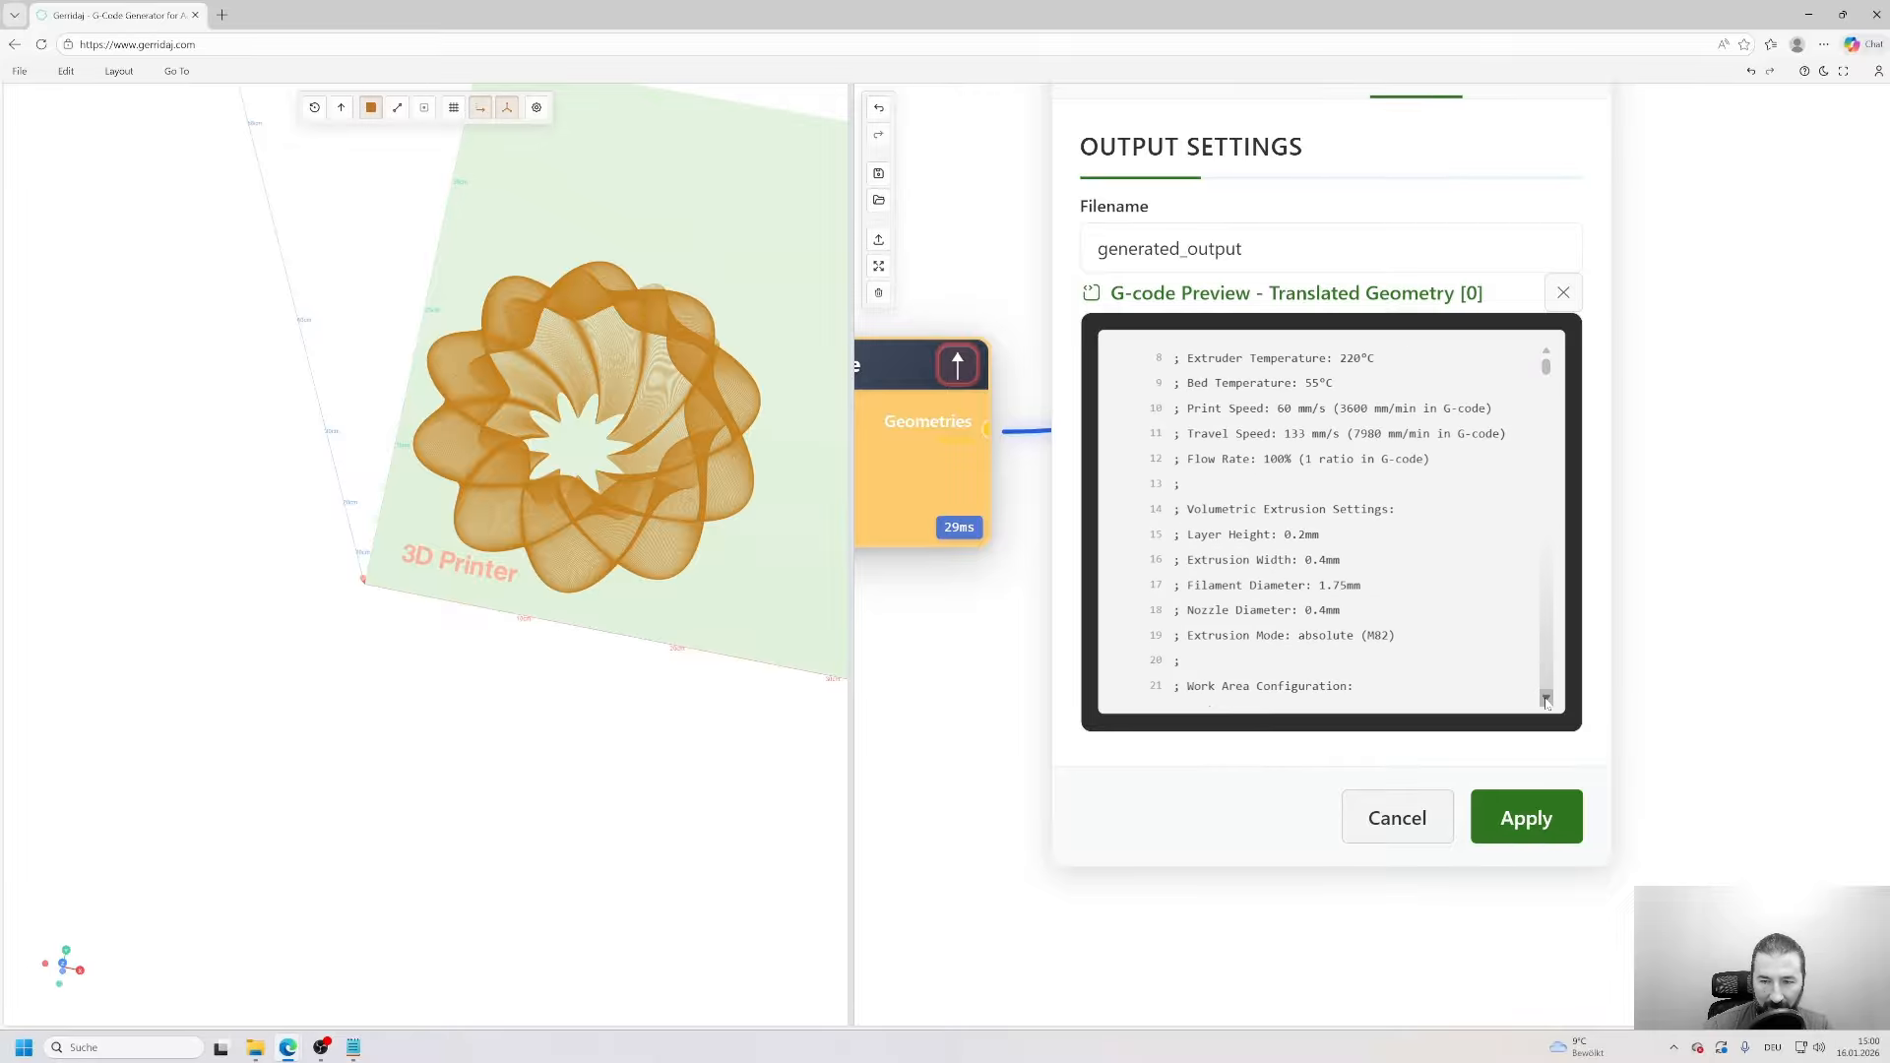
left_click(1547, 701)
left_click(1547, 701)
left_click(1547, 701)
left_click(1547, 701)
left_click(1547, 701)
left_click(1547, 701)
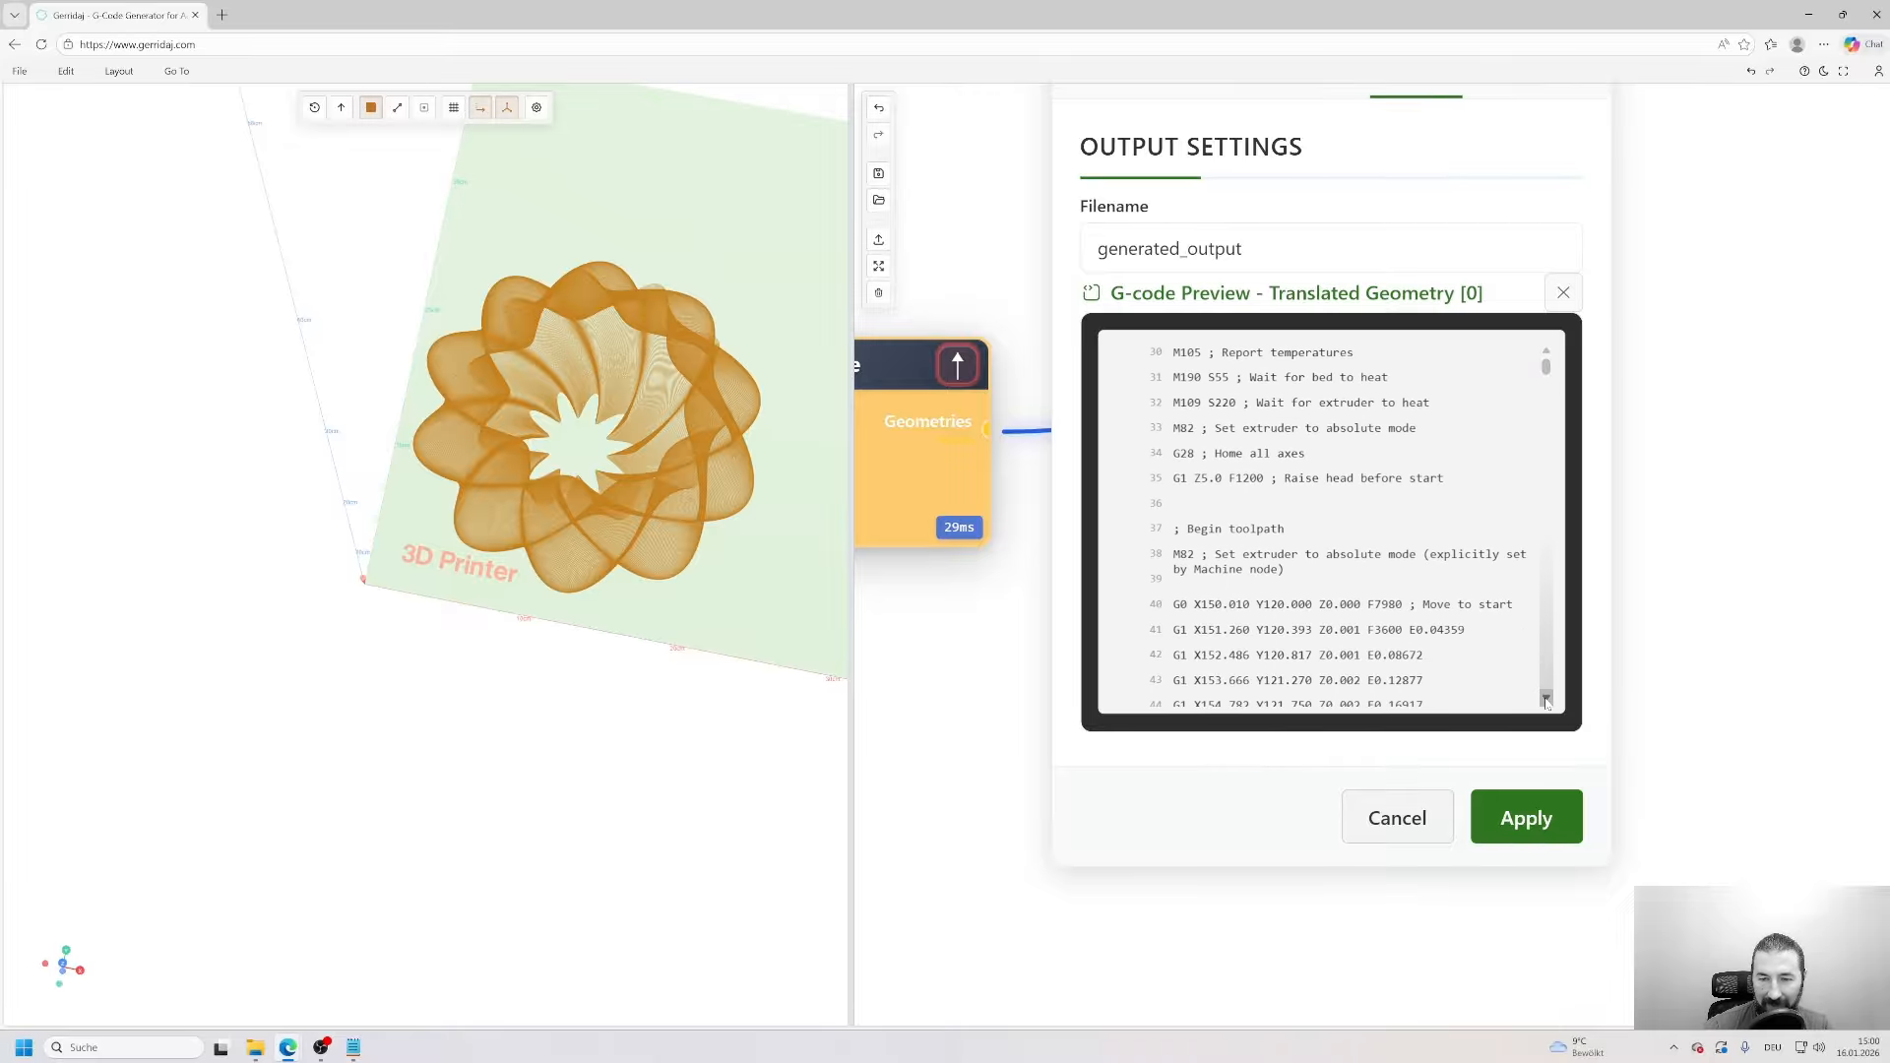
- Read further through the toolpath moves in the Machine's G-code preview, and close the preview and the Machine settings
left_click(1547, 701)
left_click(1547, 701)
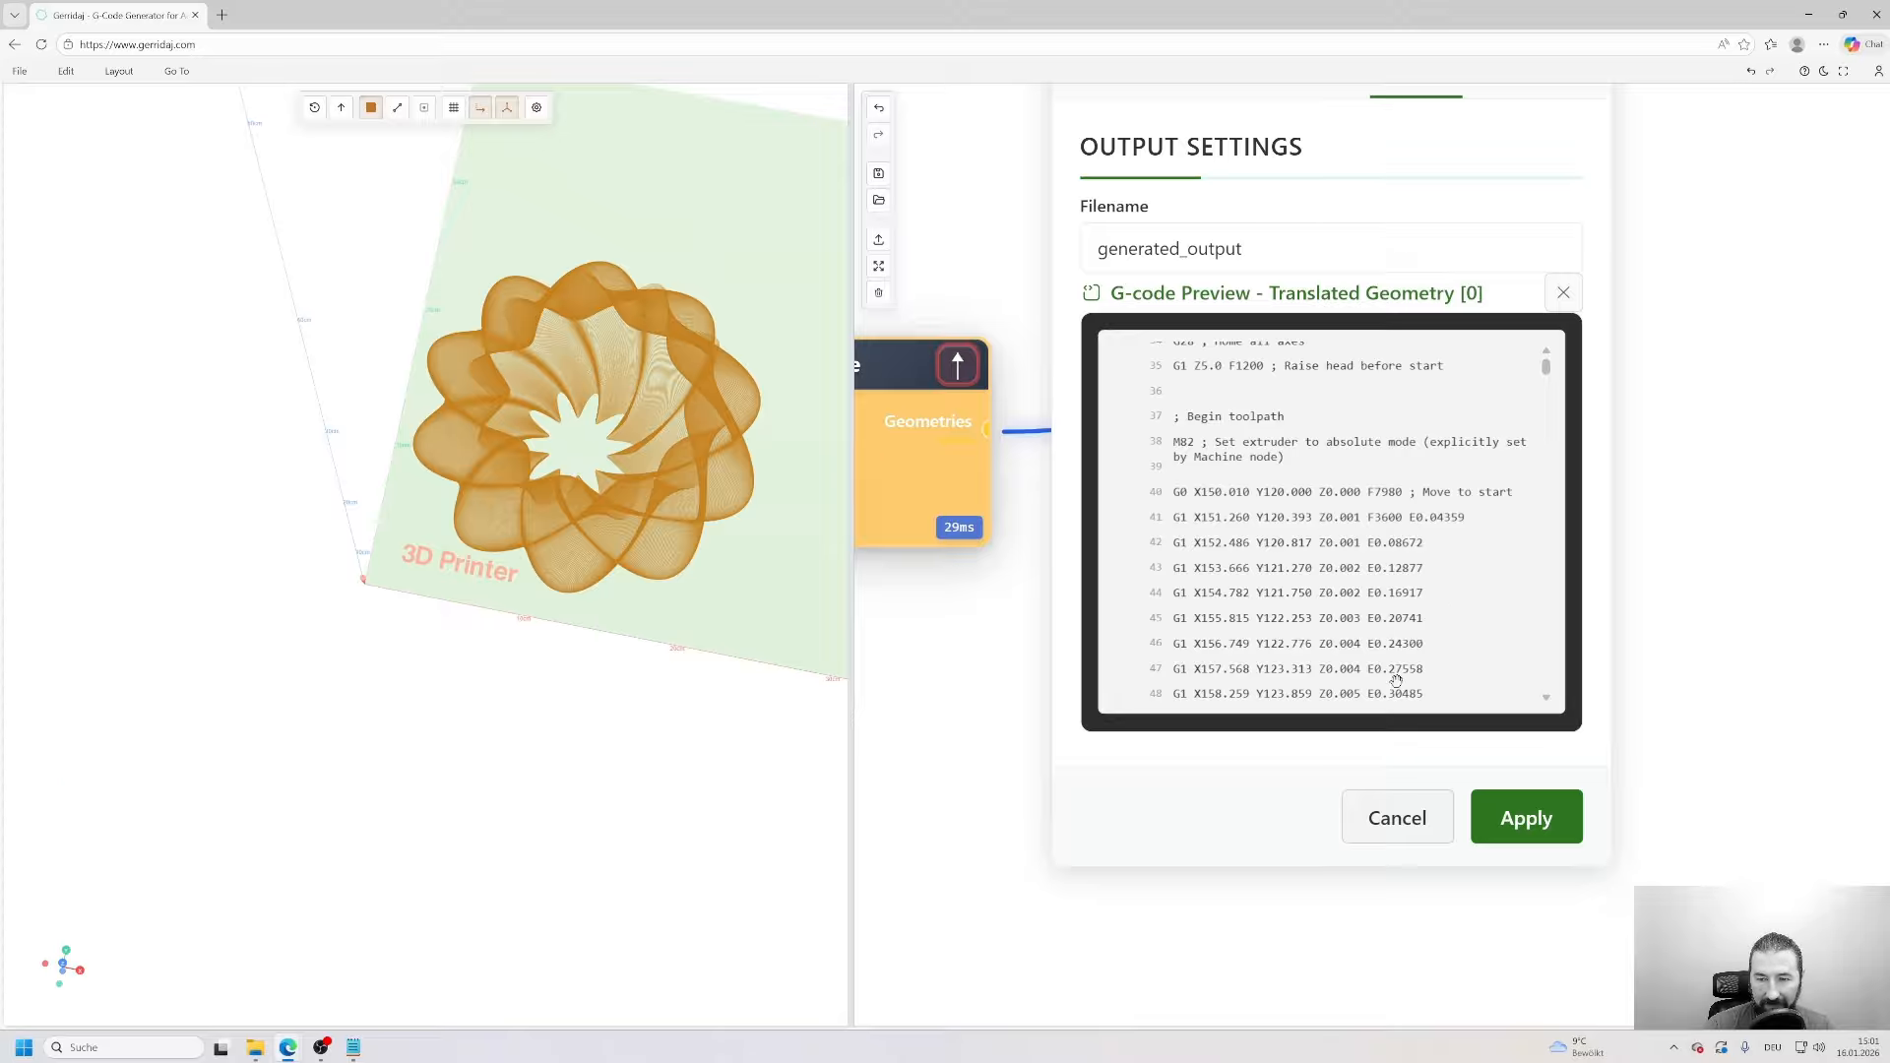
left_click(1548, 699)
scroll(1550, 701, "down", 5)
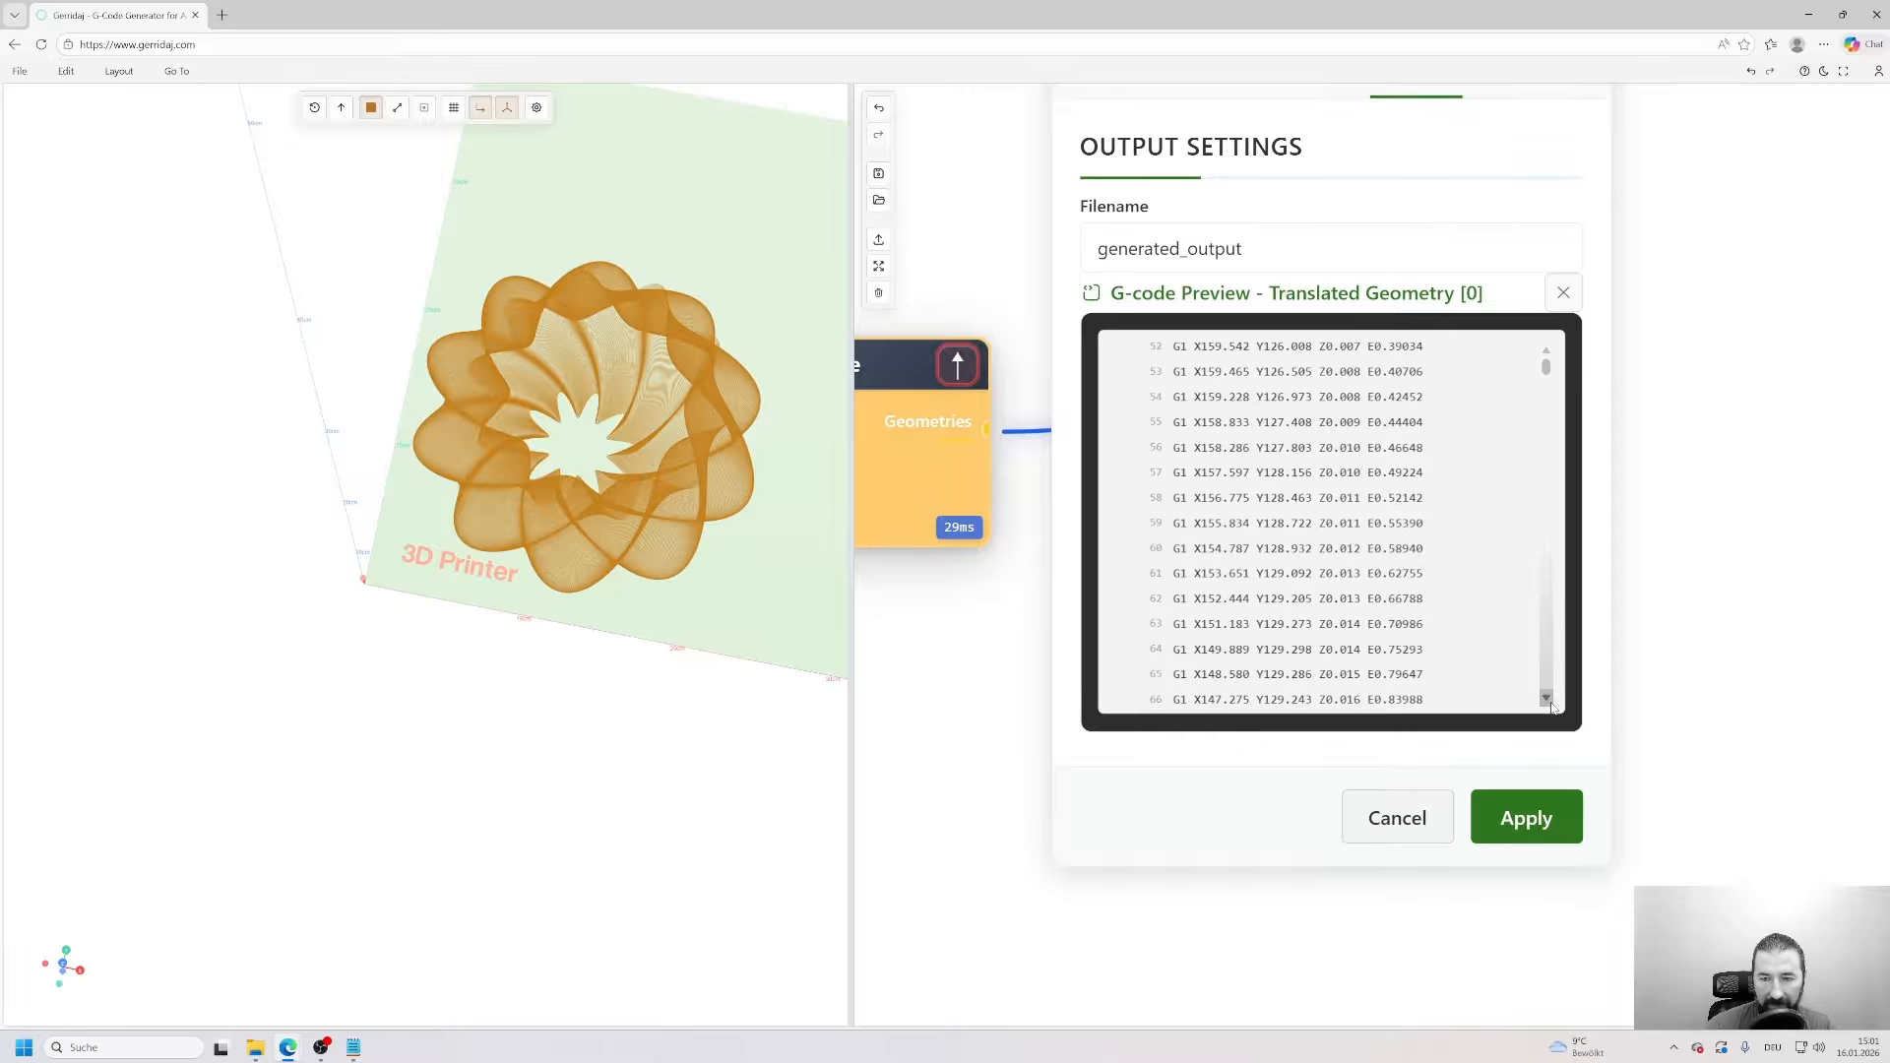
mouse_move(1546, 367)
left_mouse_down()
mouse_move(1563, 698)
mouse_move(1534, 360)
left_mouse_up()
left_click(1559, 293)
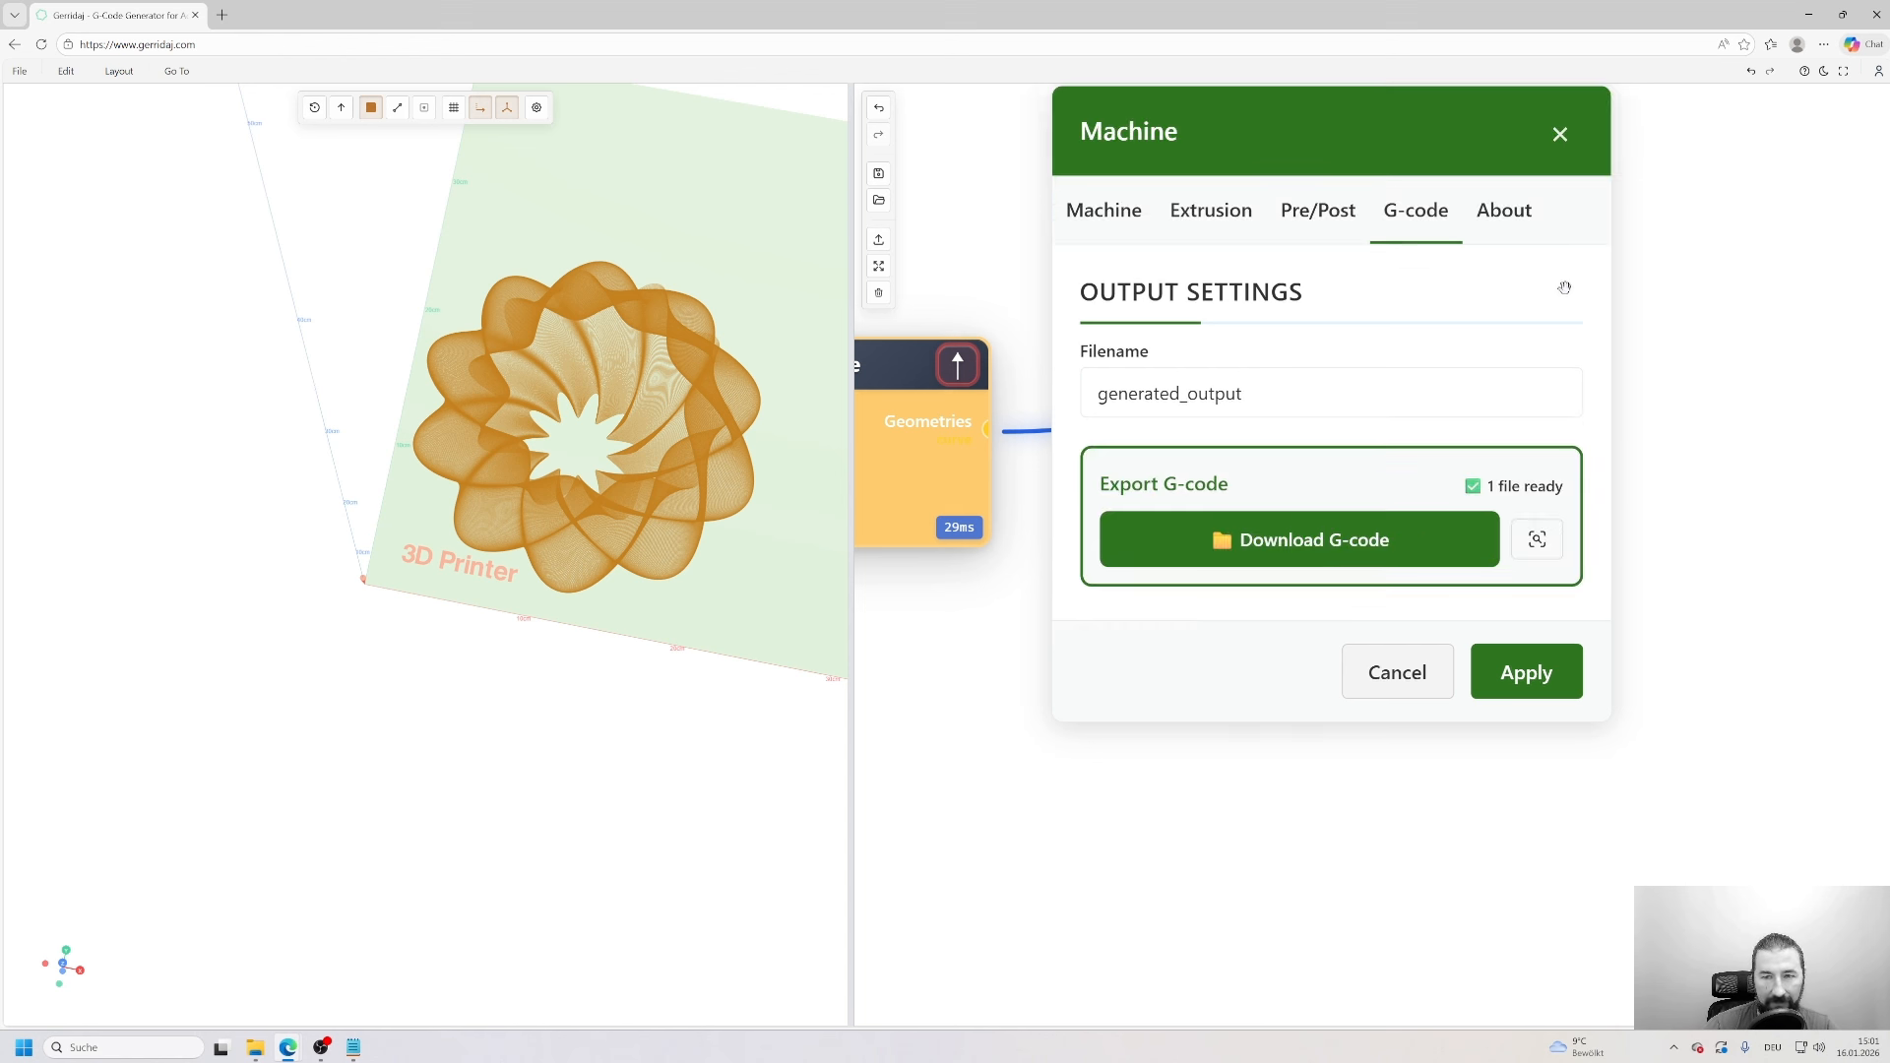
left_click(1561, 131)
- Rearrange the Spiralize and Translate nodes so that they sit side by side before the Machine node without overlapping
scroll(1275, 505, "down", 5)
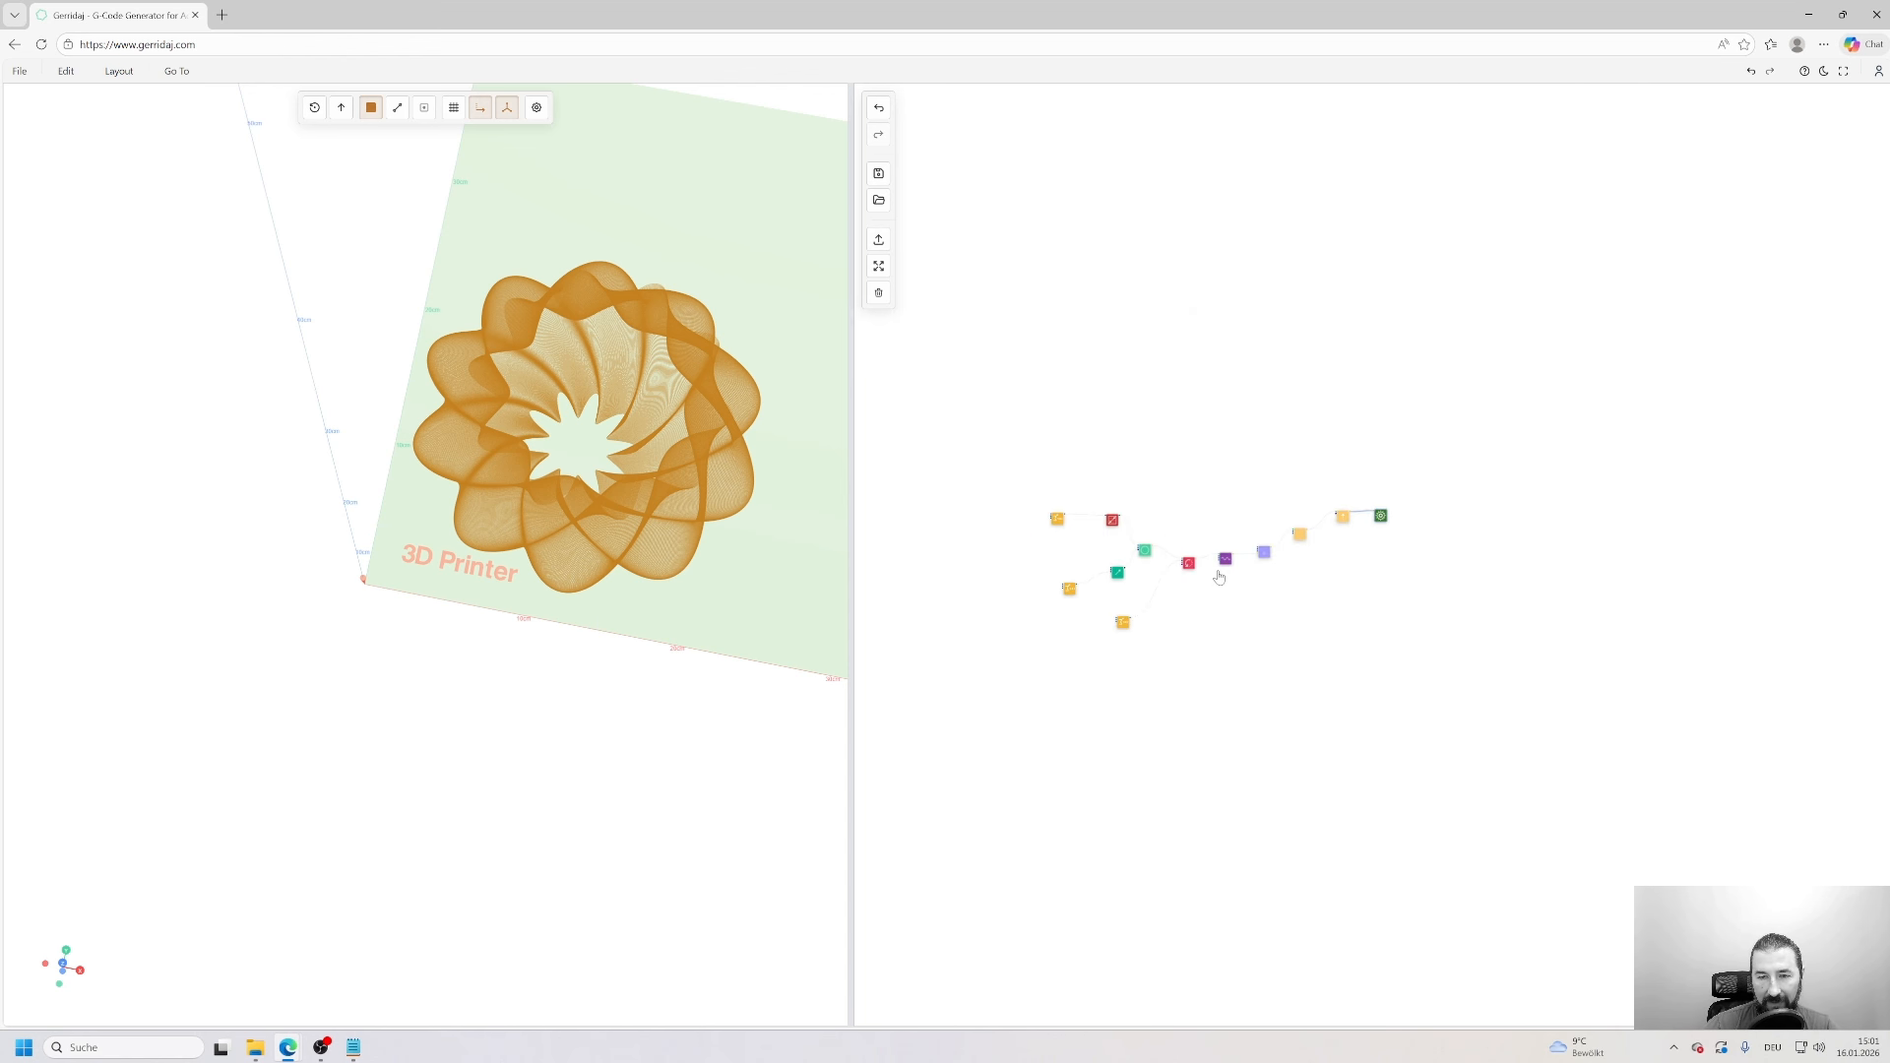
scroll(1245, 610, "up", 8)
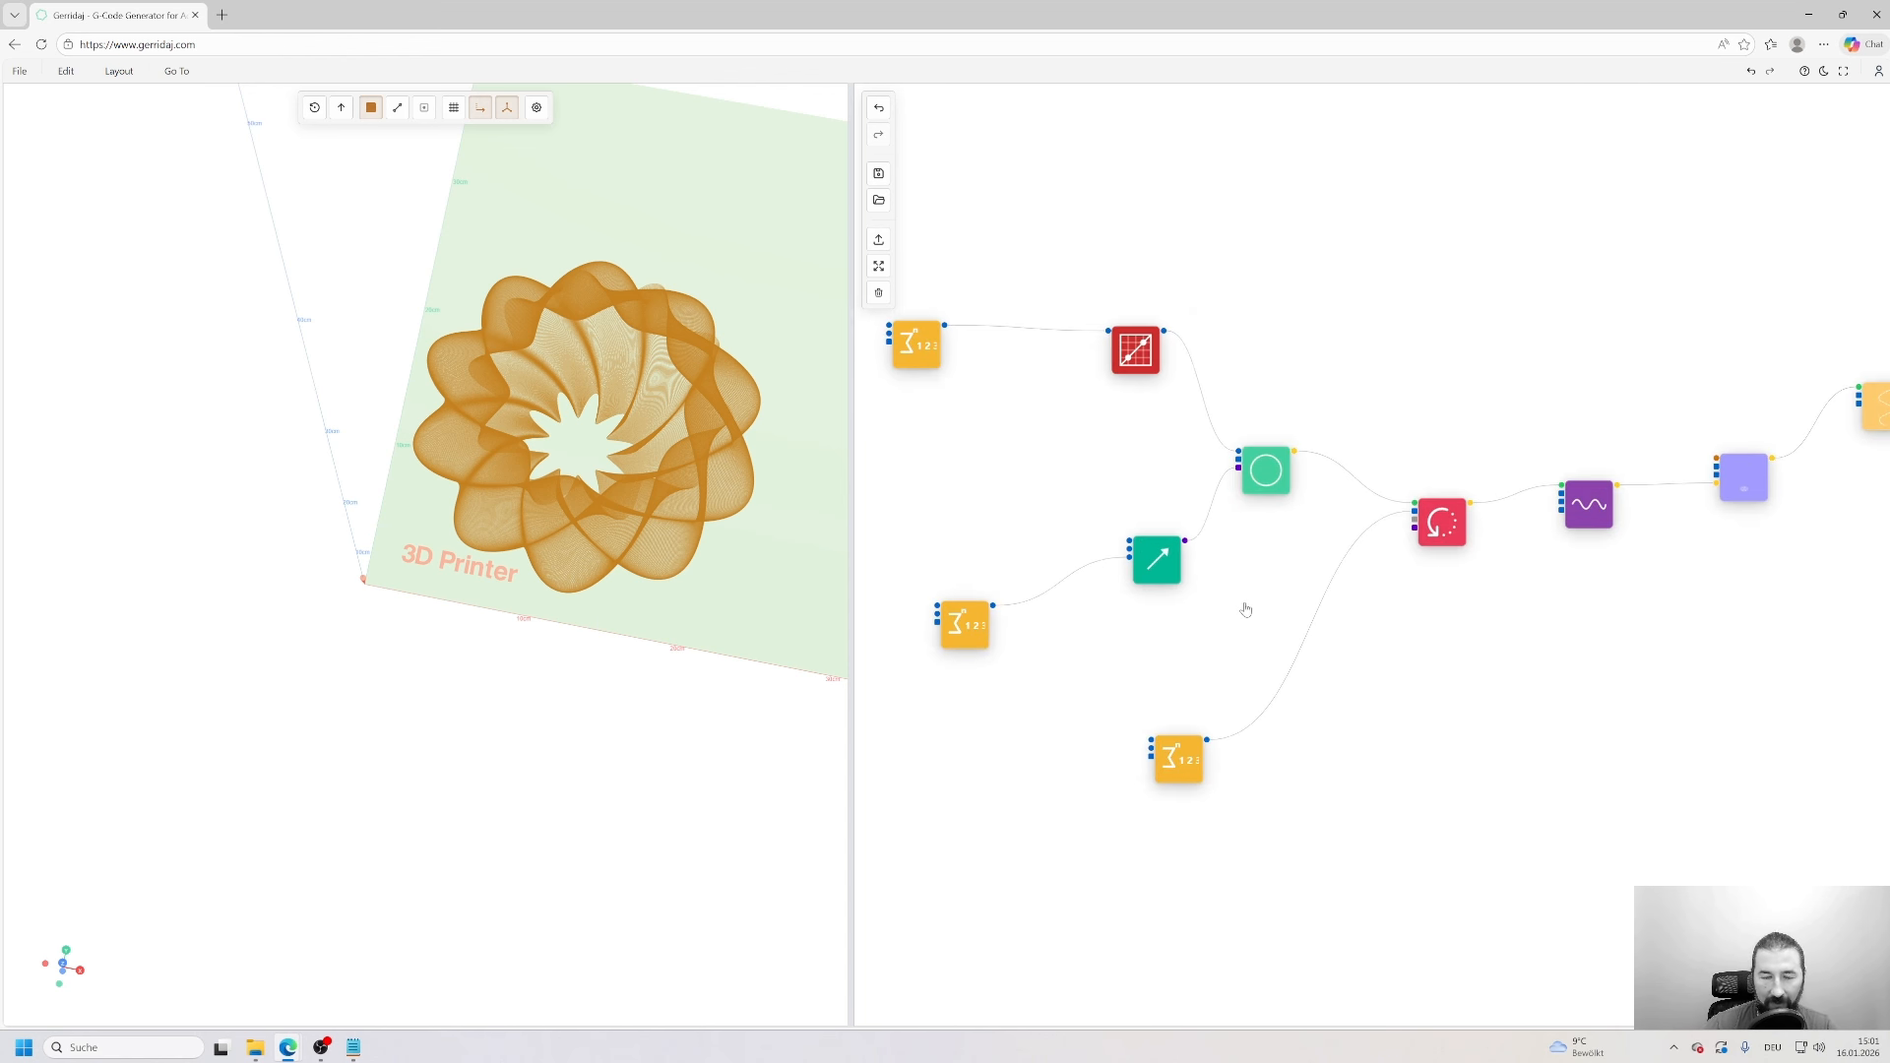
scroll(1274, 641, "up", 2)
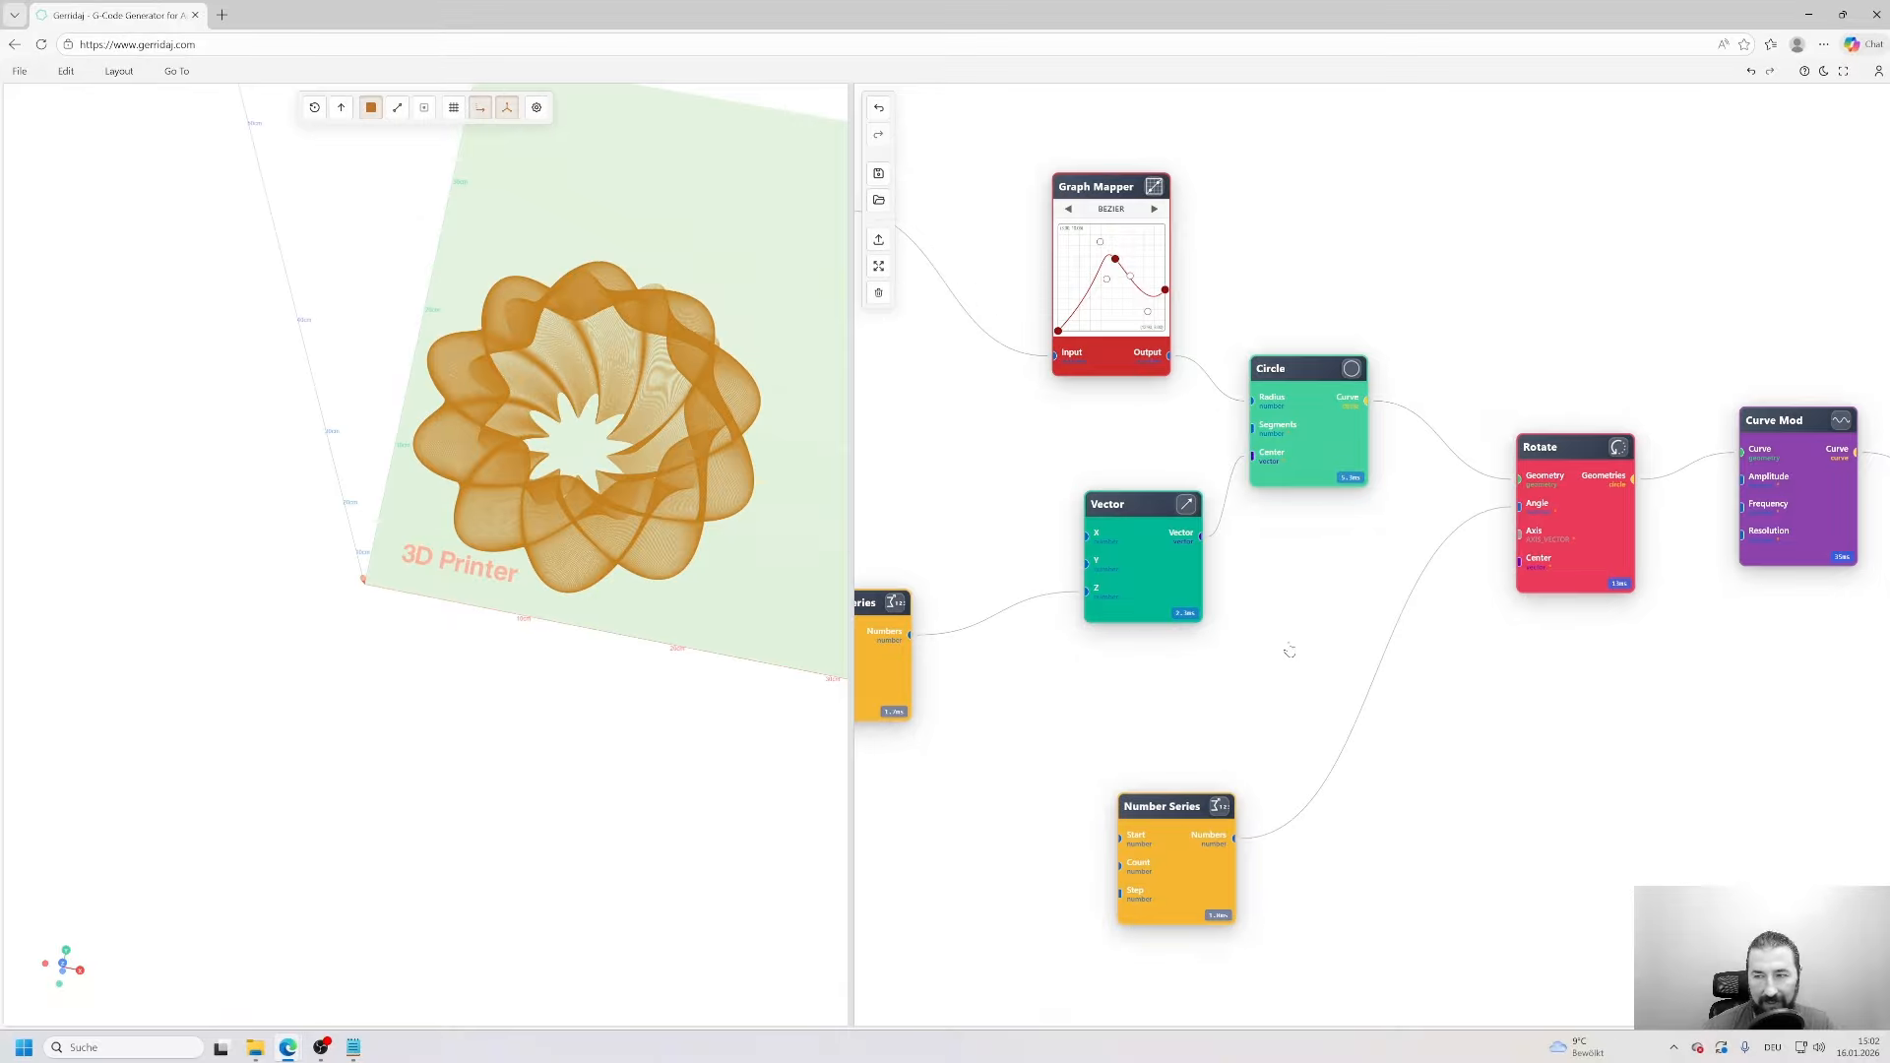
scroll(1585, 694, "down", 3)
left_click_drag(1487, 691, 1054, 738)
scroll(1569, 717, "up", 4)
left_click_drag(1569, 717, 1165, 847)
left_click_drag(1304, 409, 1487, 256)
left_click_drag(1462, 627, 1186, 714)
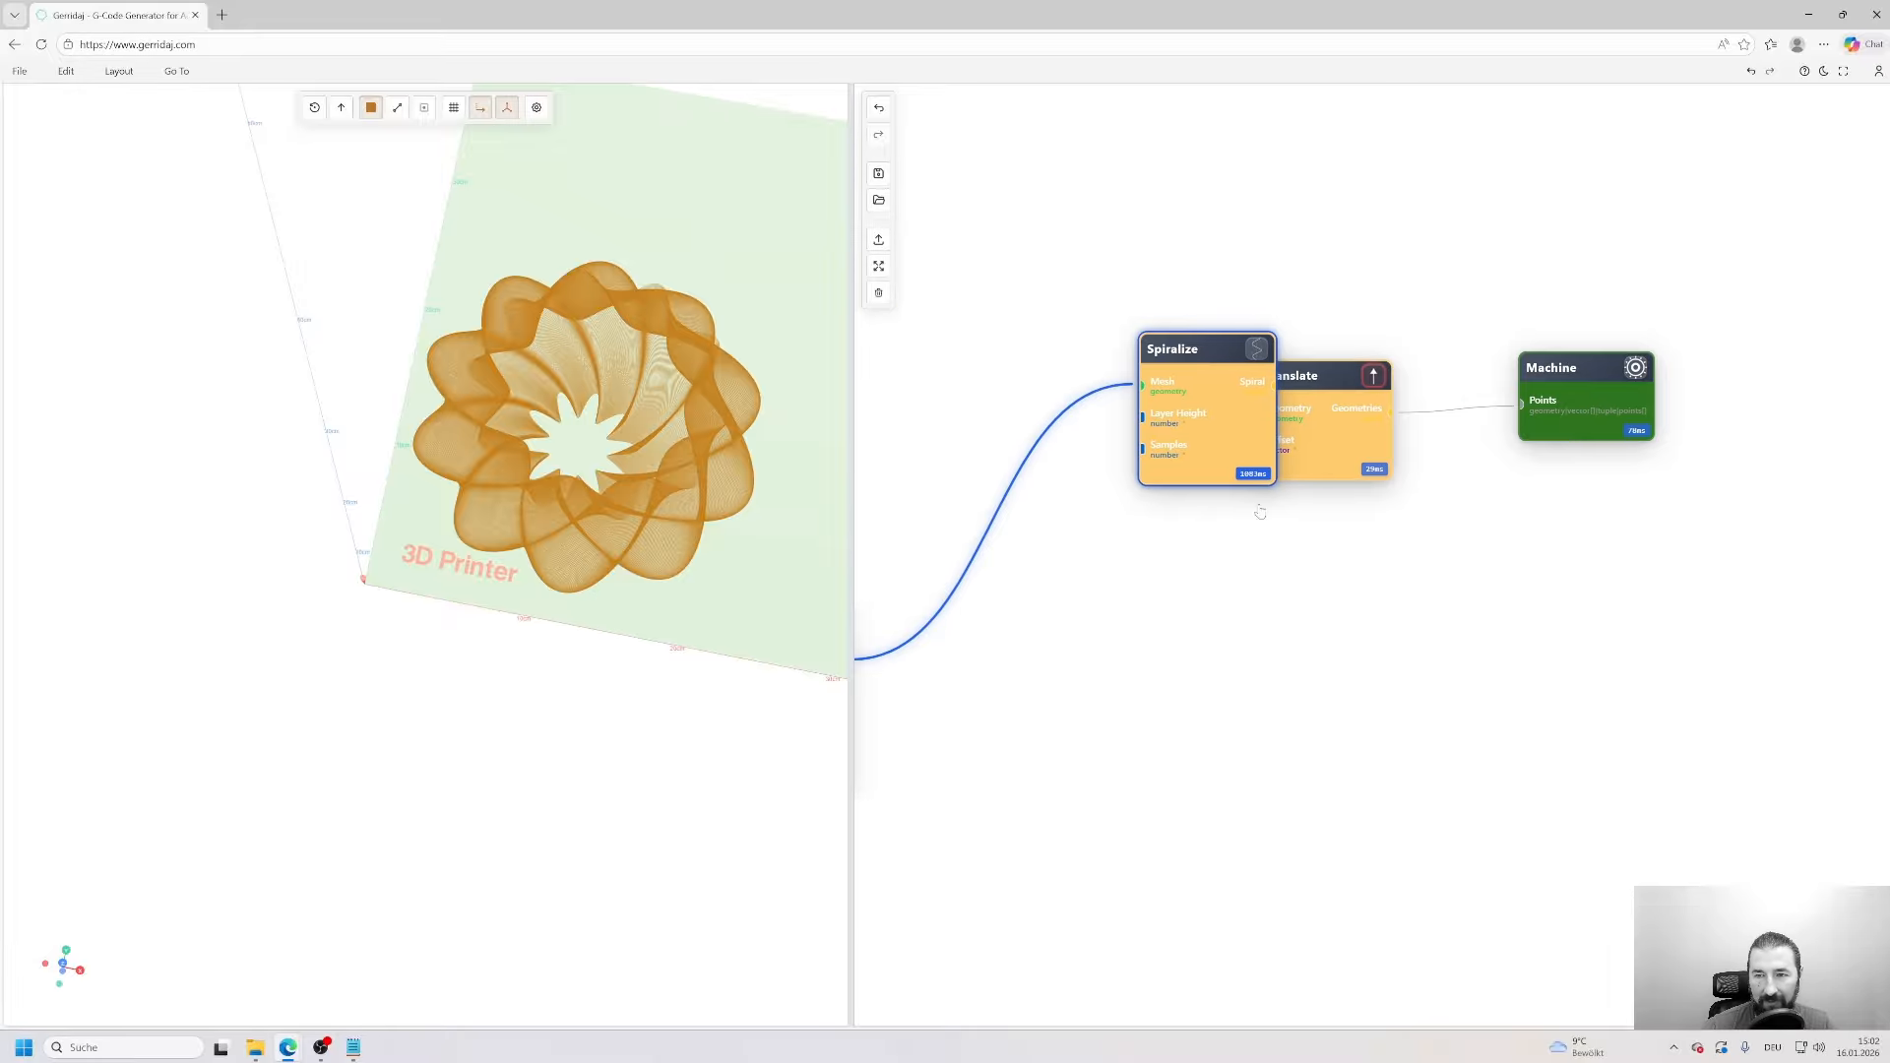
left_click_drag(1349, 439, 1402, 424)
- Cut the connection between Loft and Spiralize, and show the Loft surface in the 3D viewport
left_click_drag(1053, 679, 1307, 713)
left_click_drag(1260, 607, 1211, 553, "ctrl")
left_click(1077, 650)
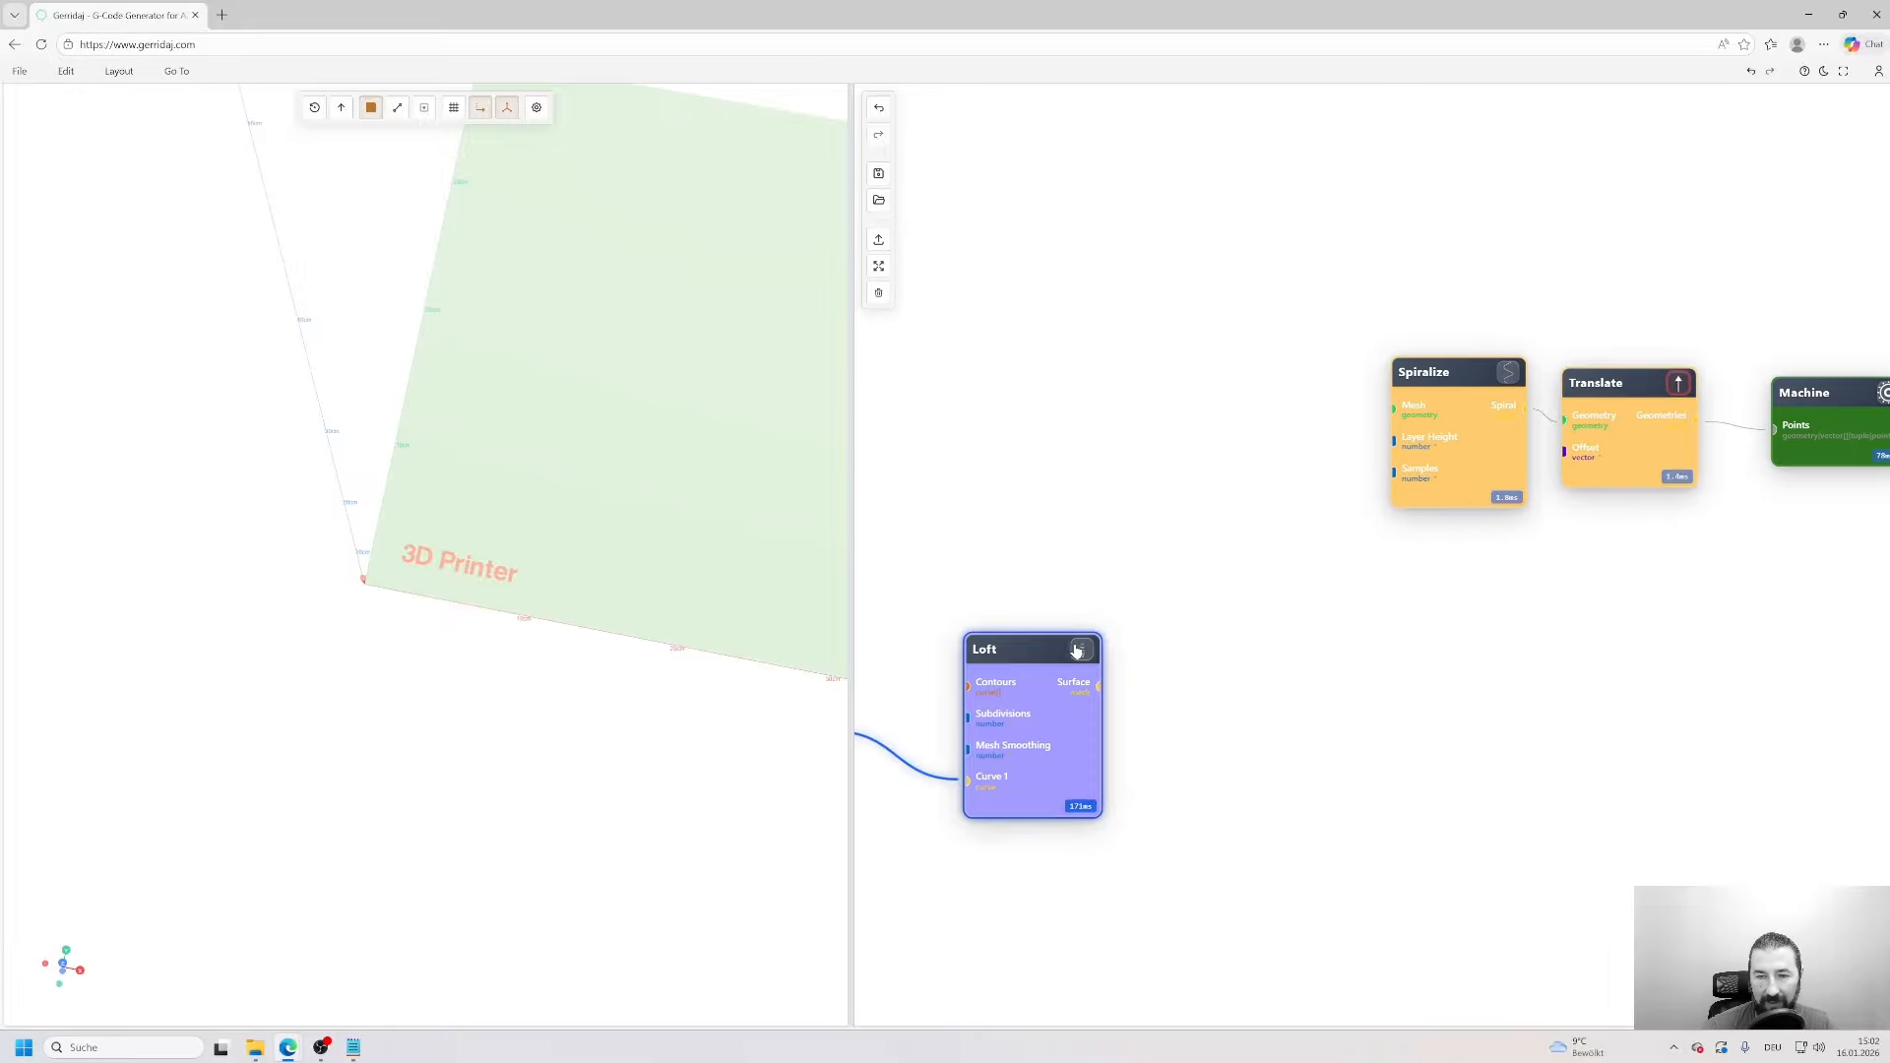
left_click(1081, 651)
left_click_drag(630, 465, 593, 347)
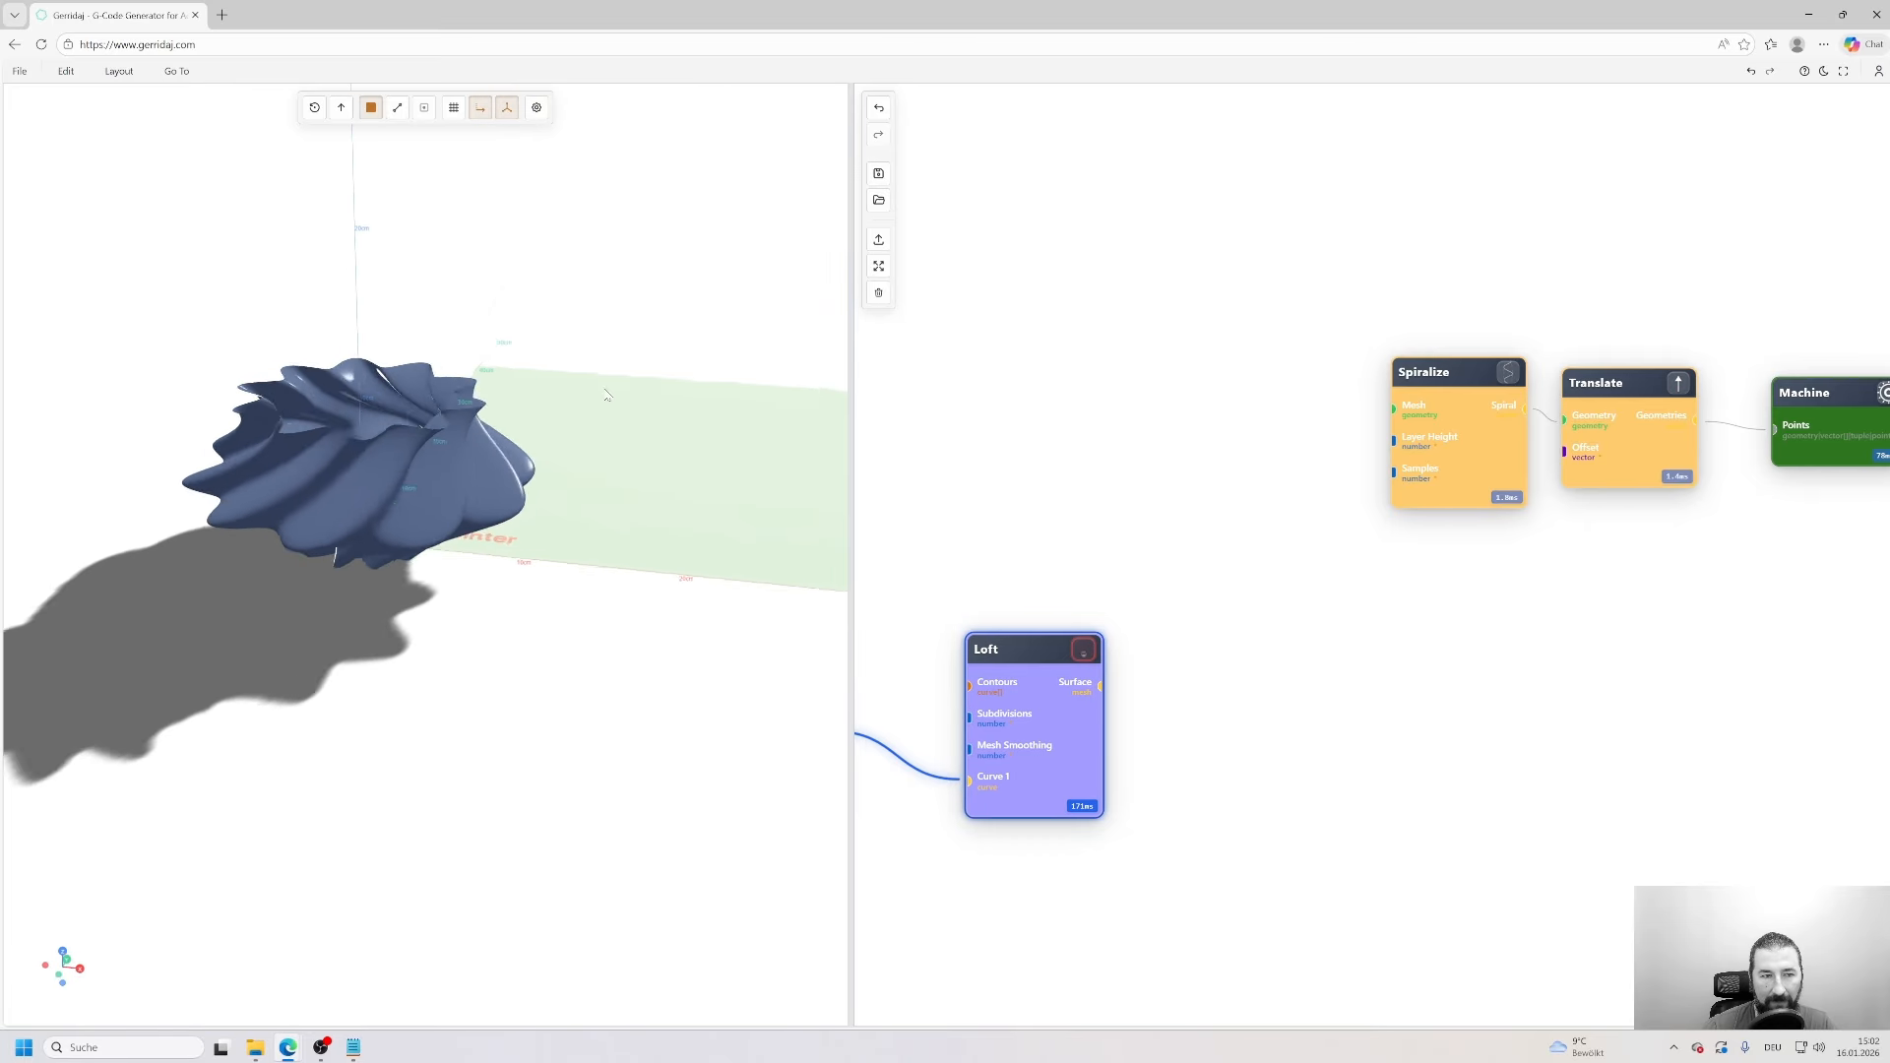
right_click_drag(593, 347, 672, 285)
- Add an Export Mesh node, connect Loft's Surface output to its Mesh input and review its STL export settings
double_click(1273, 702)
type("ex")
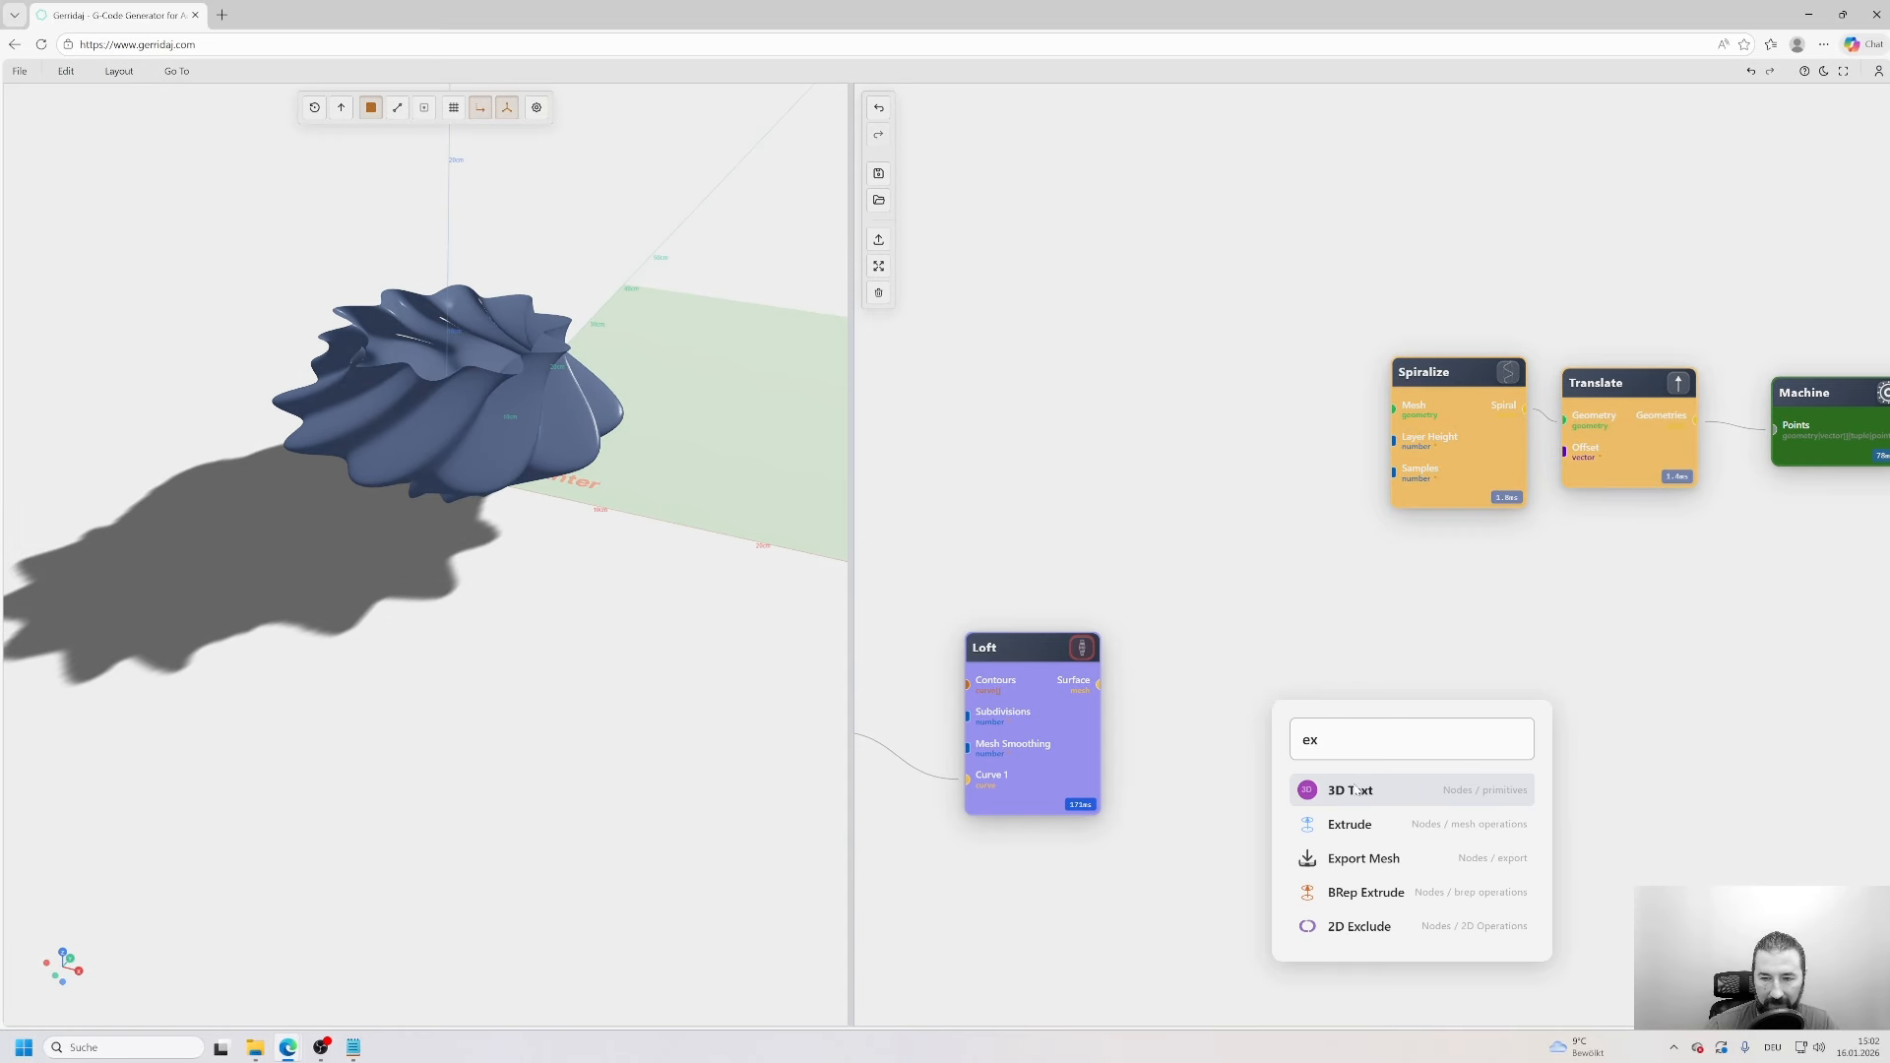
left_click(1354, 857)
left_click_drag(1098, 685, 1324, 687)
double_click(1325, 687)
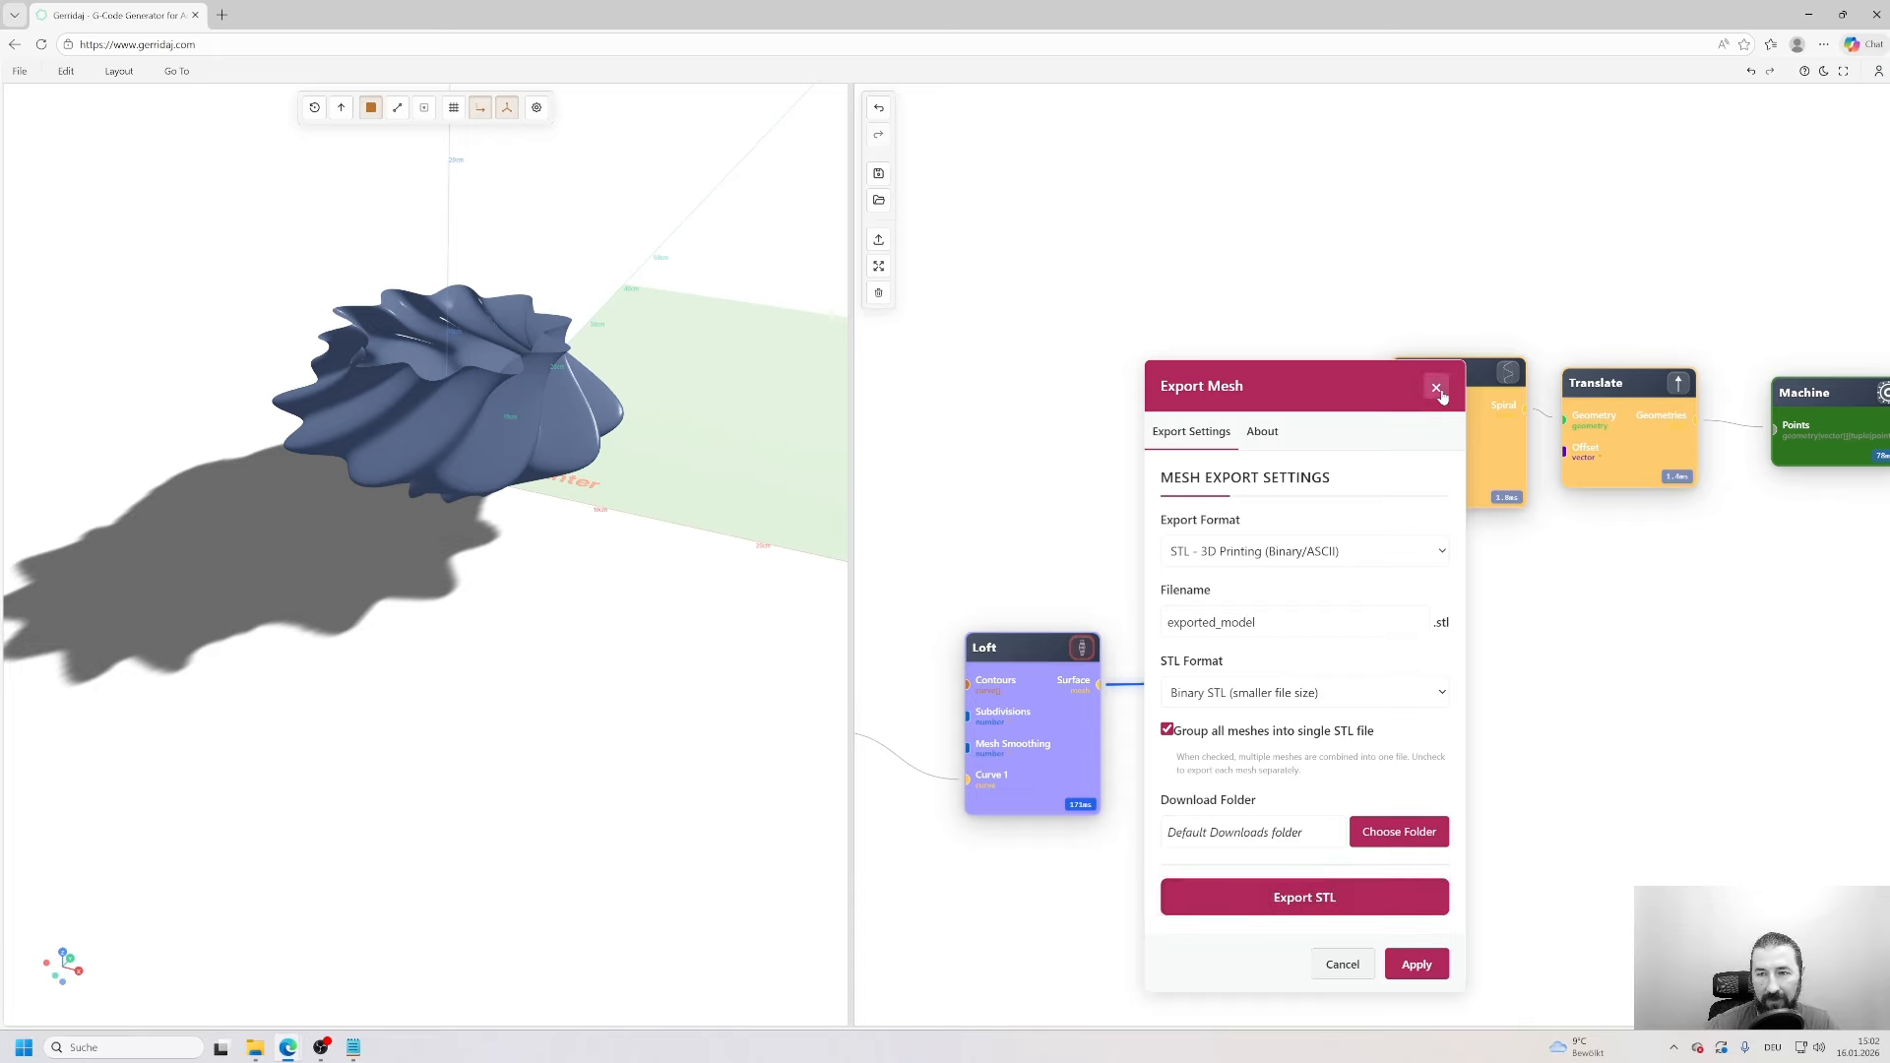
left_click(1437, 387)
left_click_drag(1290, 656, 1342, 709)
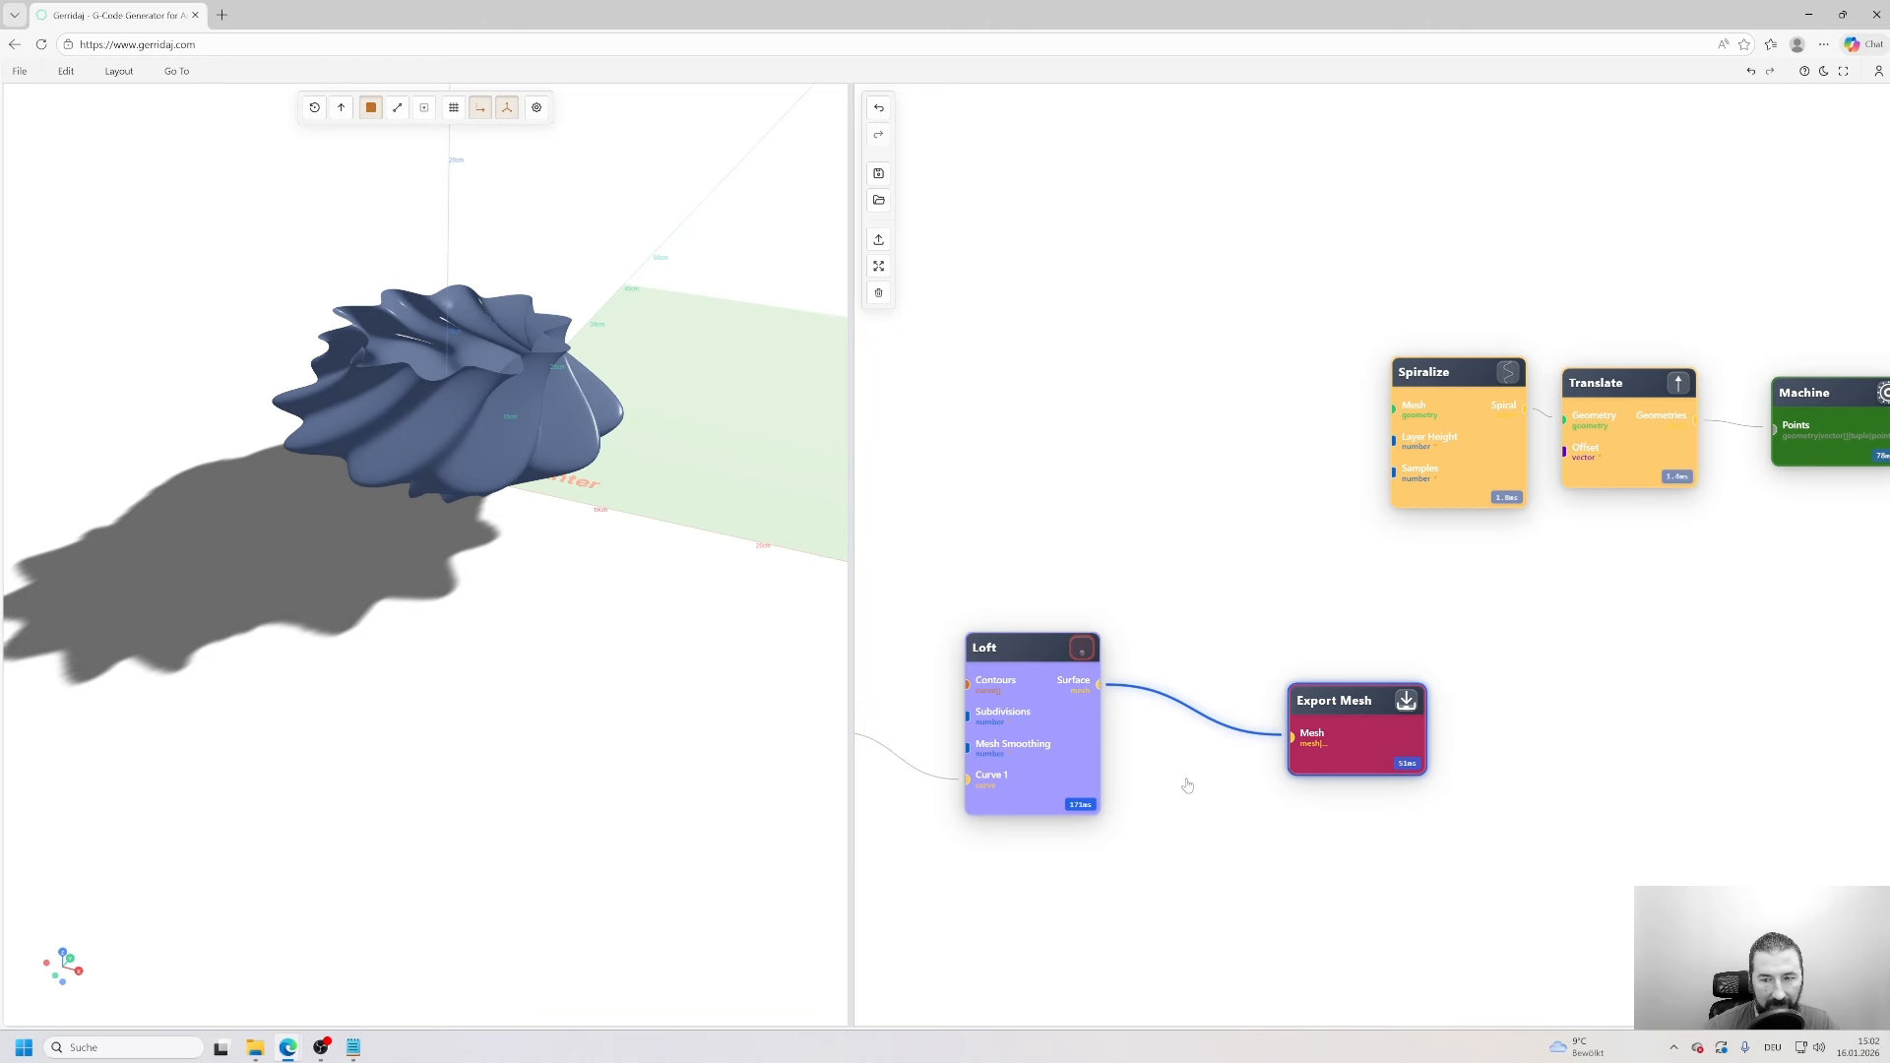
- Move the Spiralize, Translate and Machine nodes up and closer together, away from the Loft and Export Mesh nodes
left_click_drag(696, 625, 500, 563)
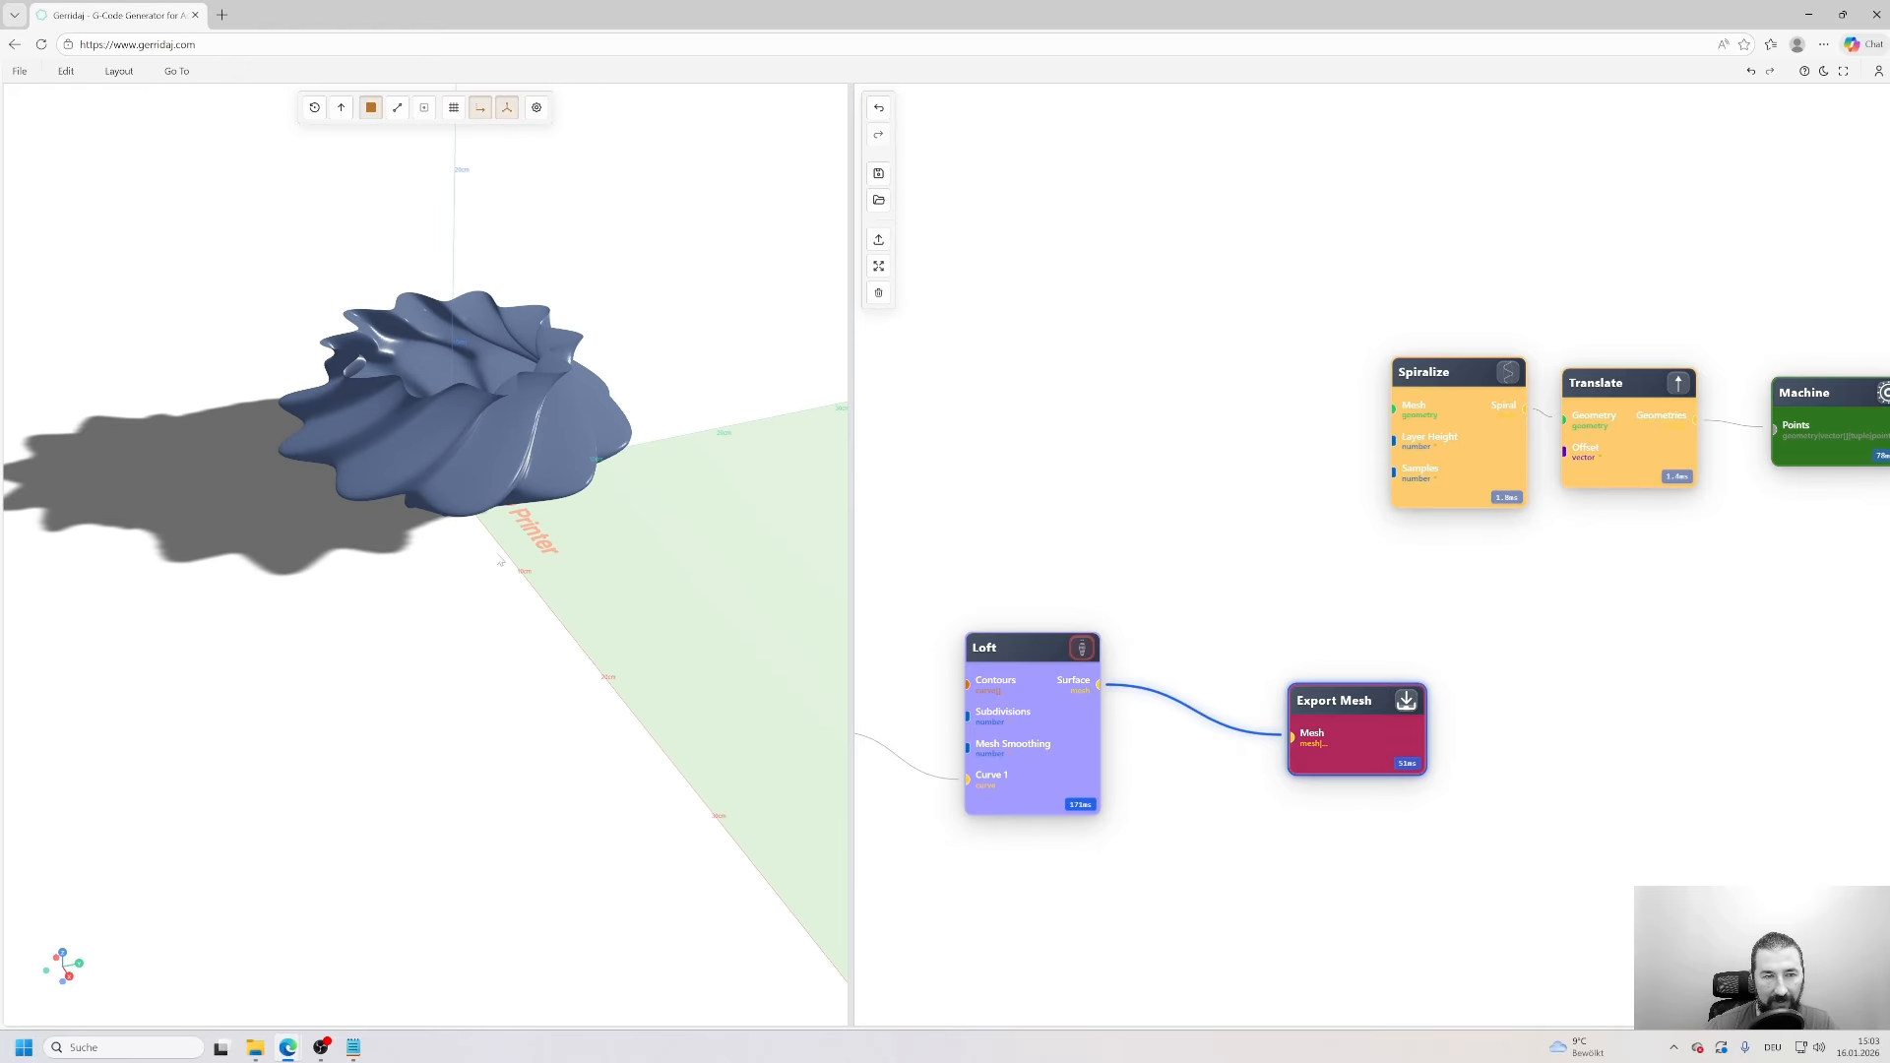
left_click_drag(1436, 455, 1291, 379)
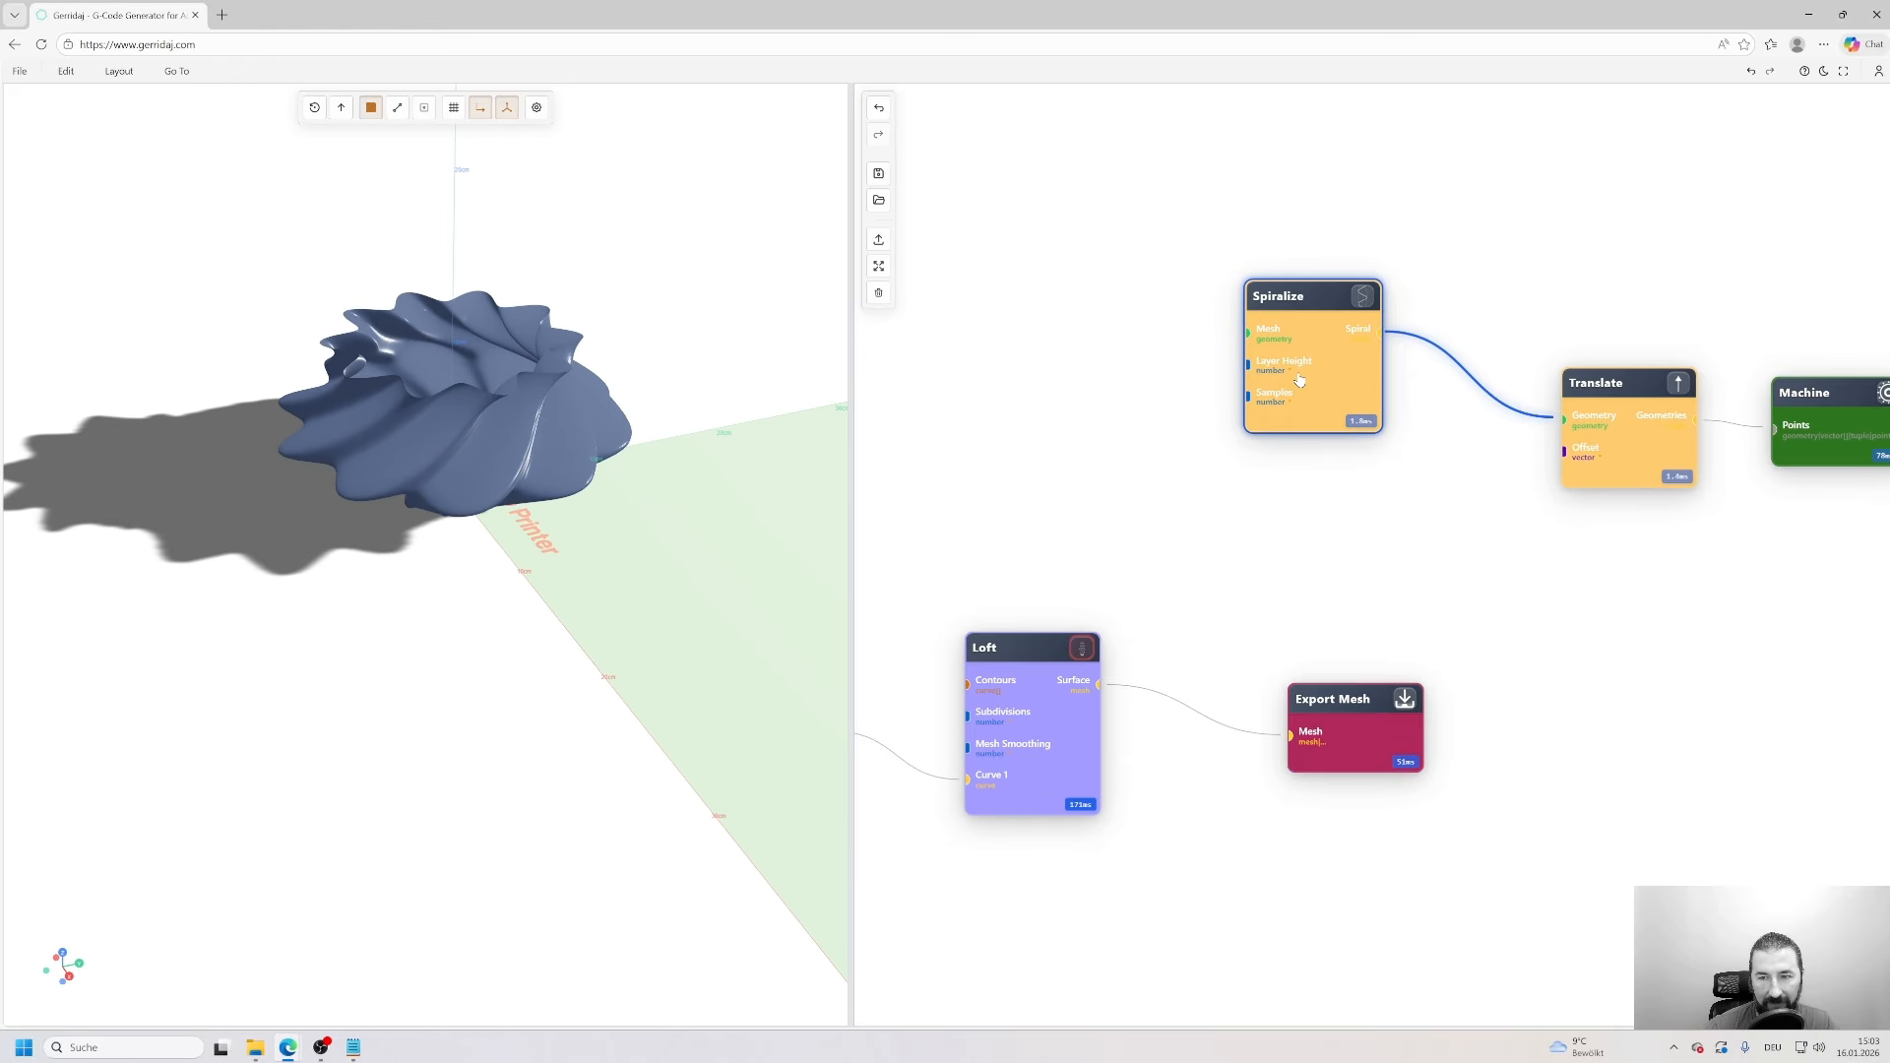
left_click_drag(1628, 444, 1517, 353)
left_click_drag(1810, 404, 1671, 339)
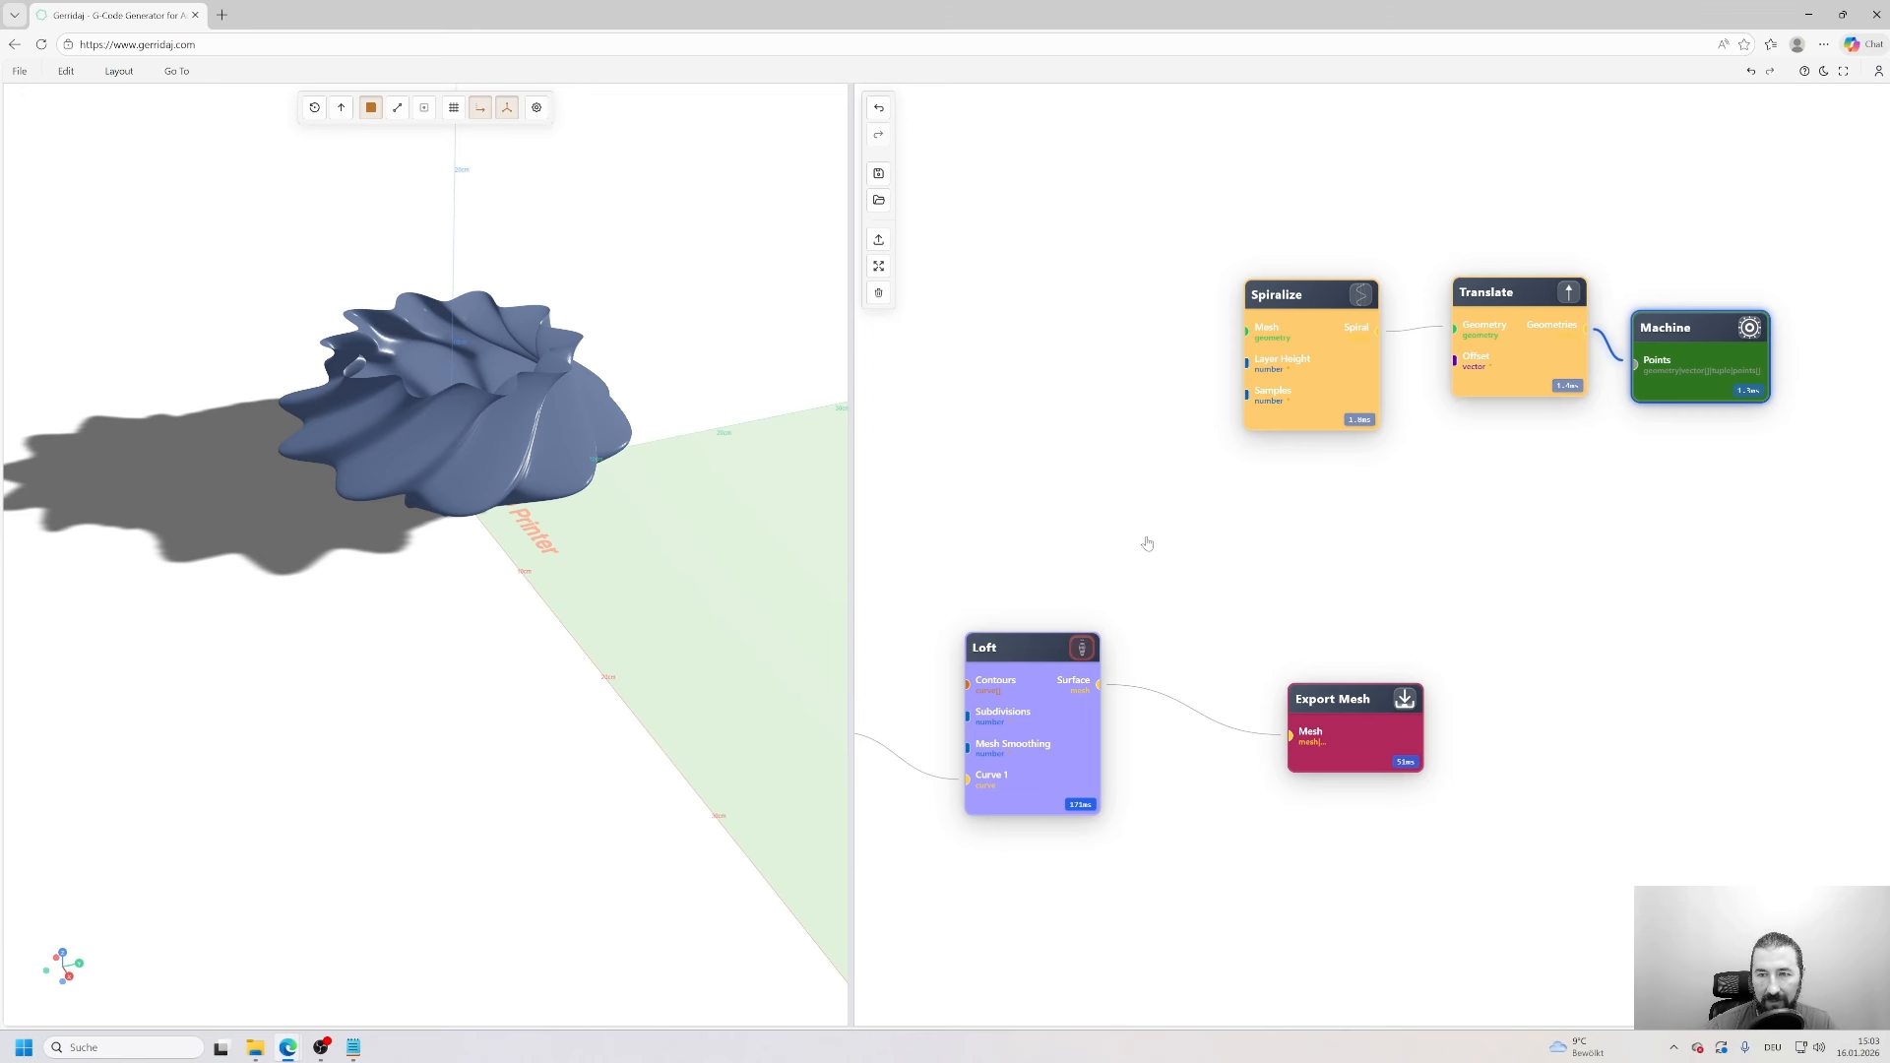
- Add an Import SVG node in the empty area above the node chain and delete it again
scroll(1147, 544, "down", 3)
left_click_drag(1245, 626, 1504, 825)
scroll(1139, 574, "up", 2)
left_click_drag(1139, 574, 1303, 586)
right_click(1162, 451)
type("l")
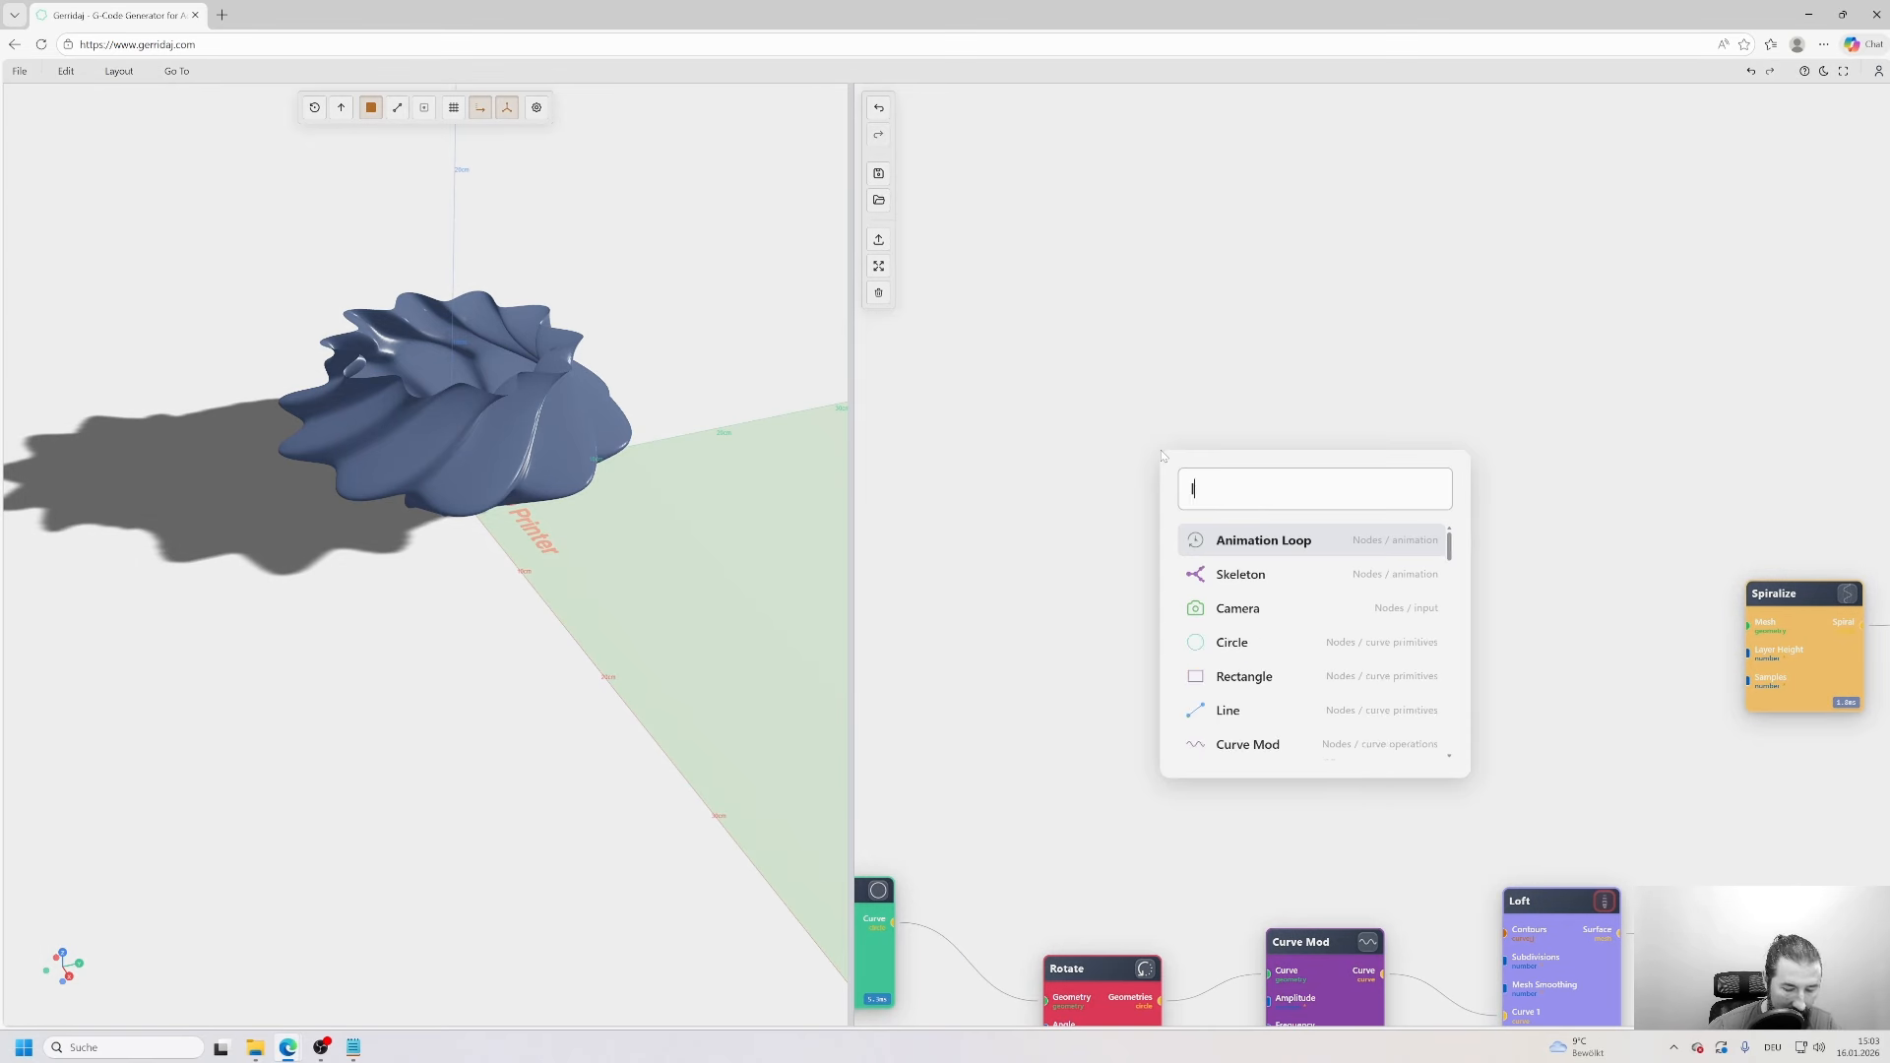
type("o")
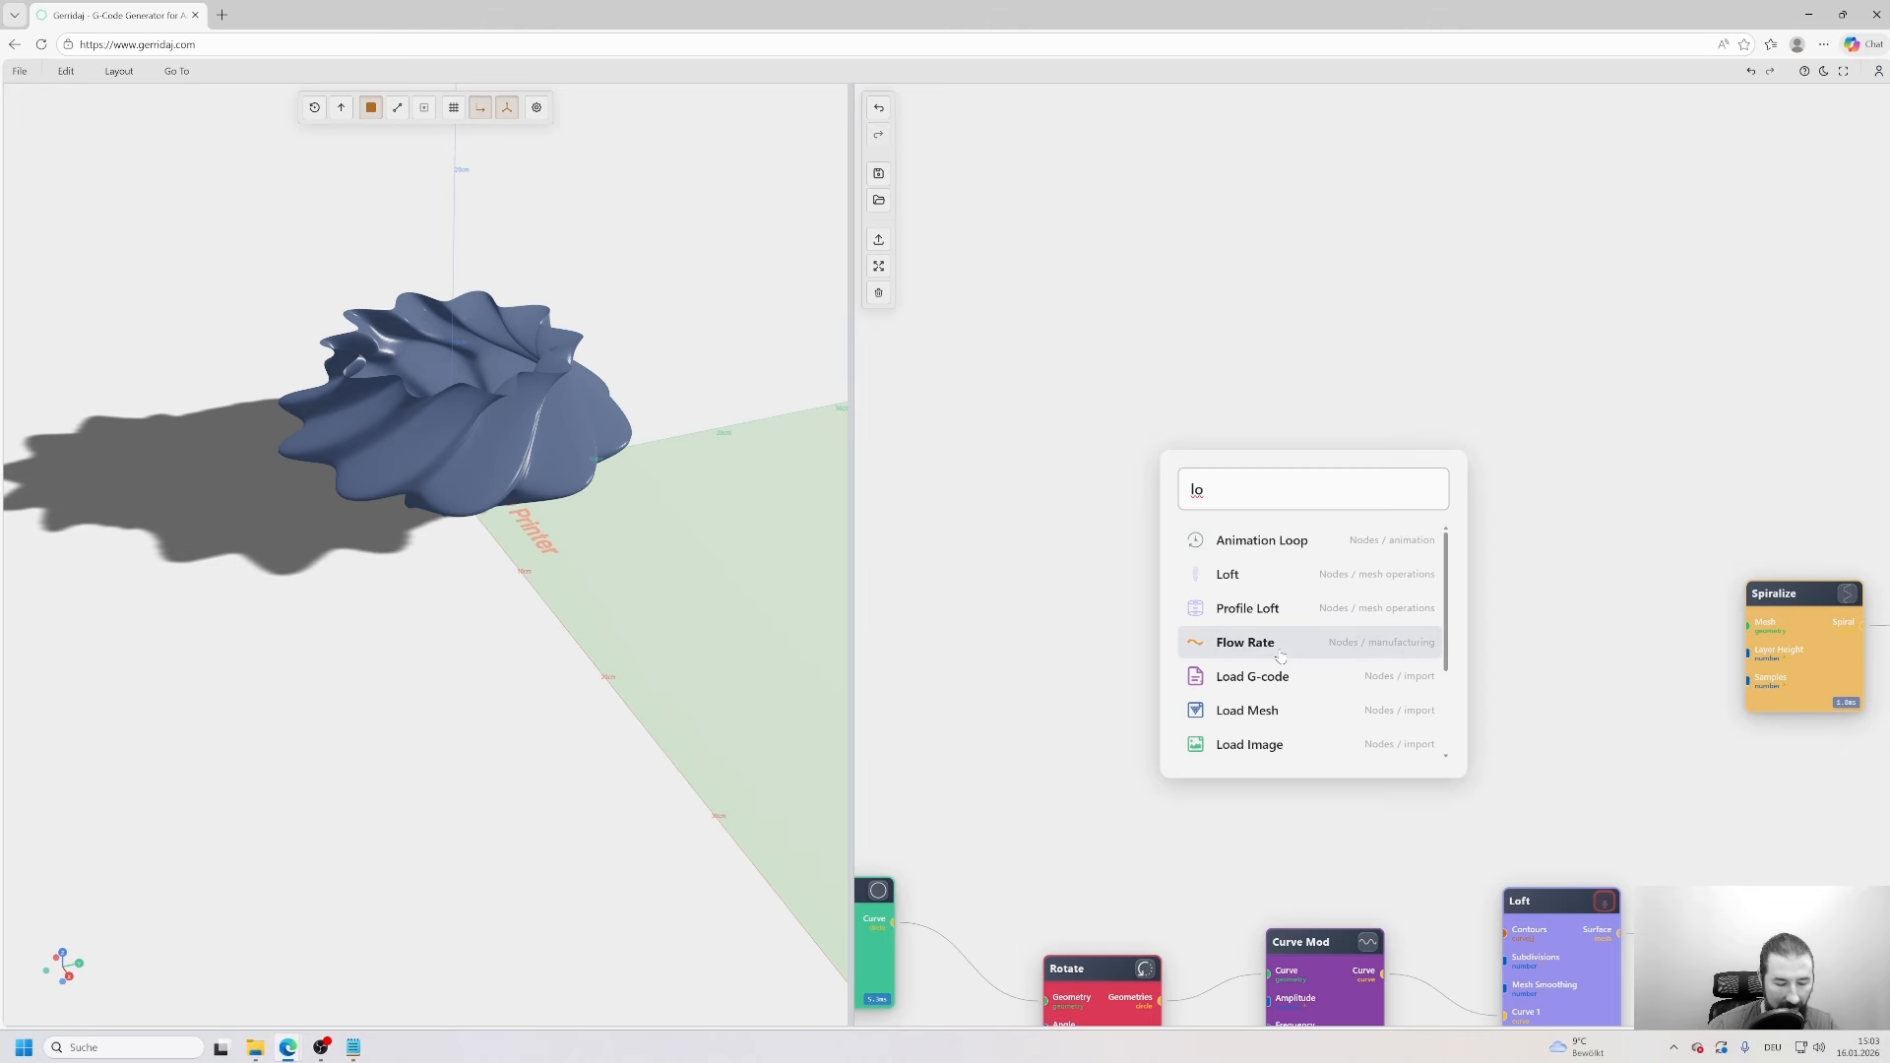
type("ad")
left_click(1248, 645)
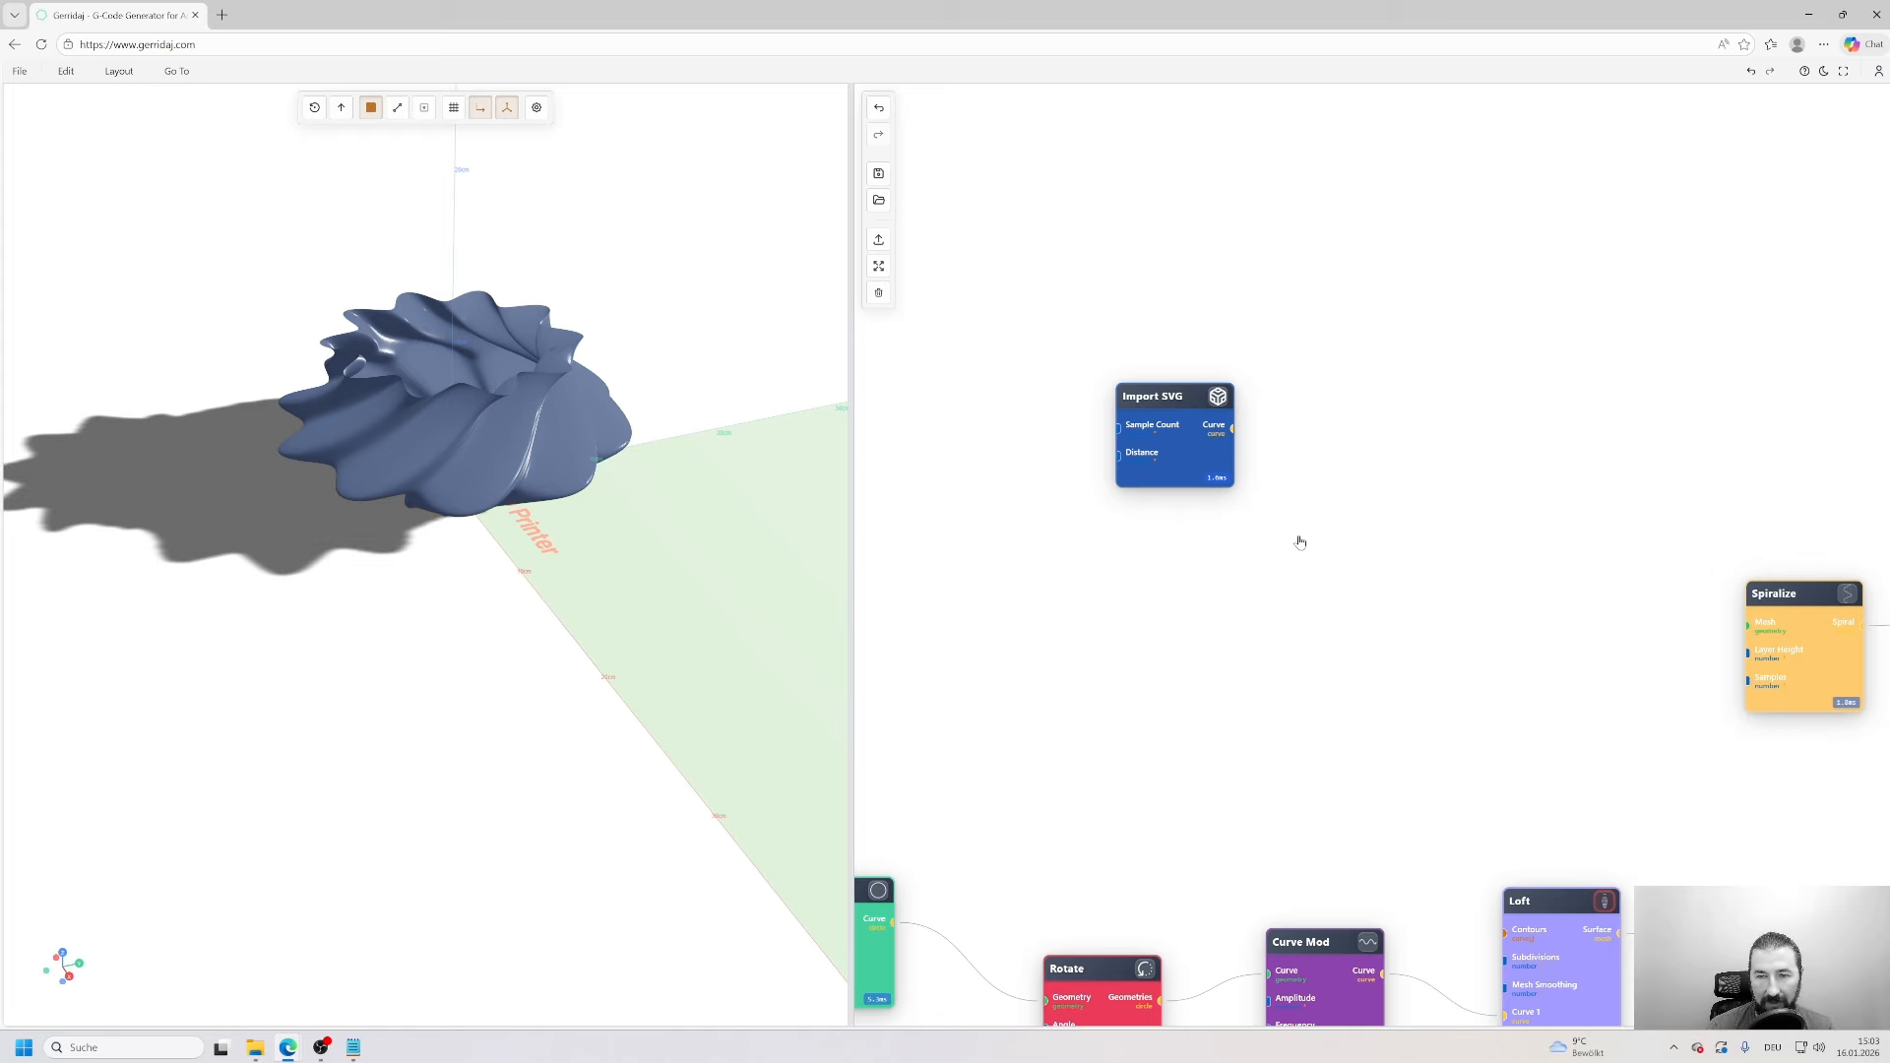
left_click(1194, 444)
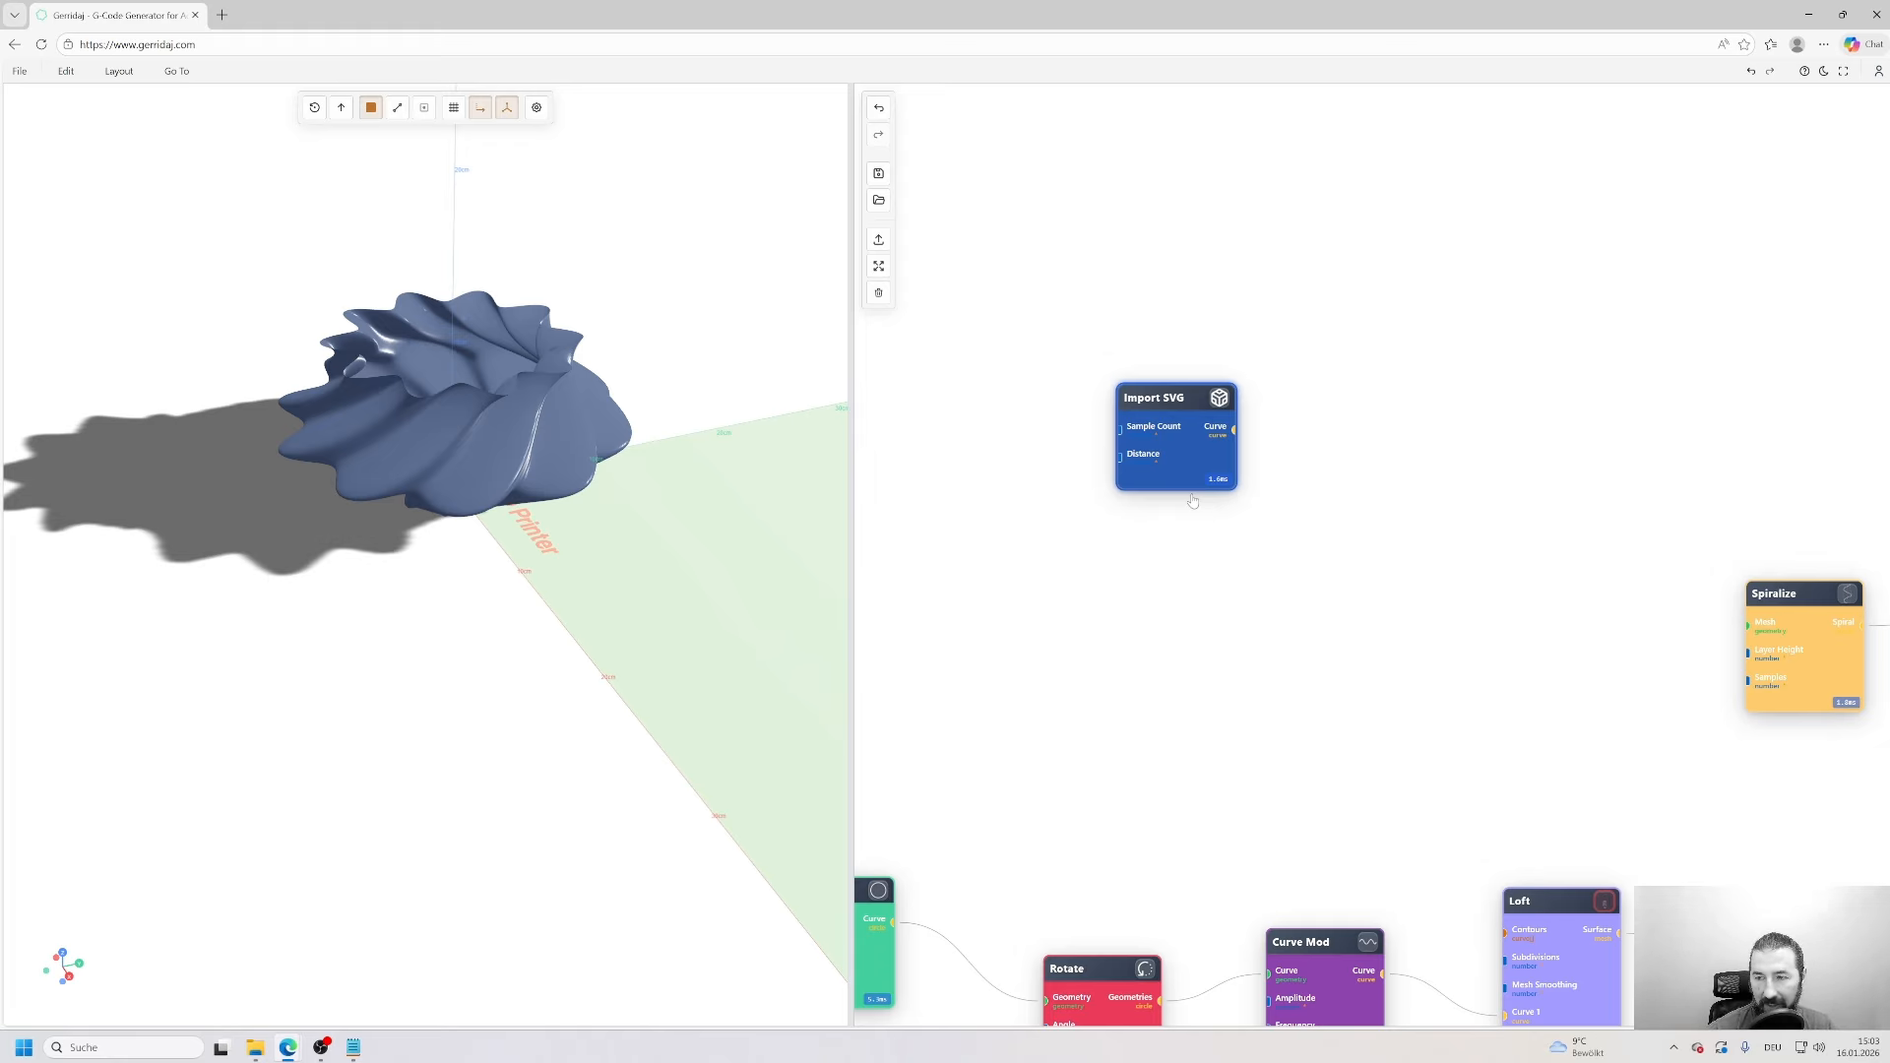
key("Delete")
- Delete the disconnected Spiralize, Translate and Machine nodes together
scroll(1193, 501, "down", 3)
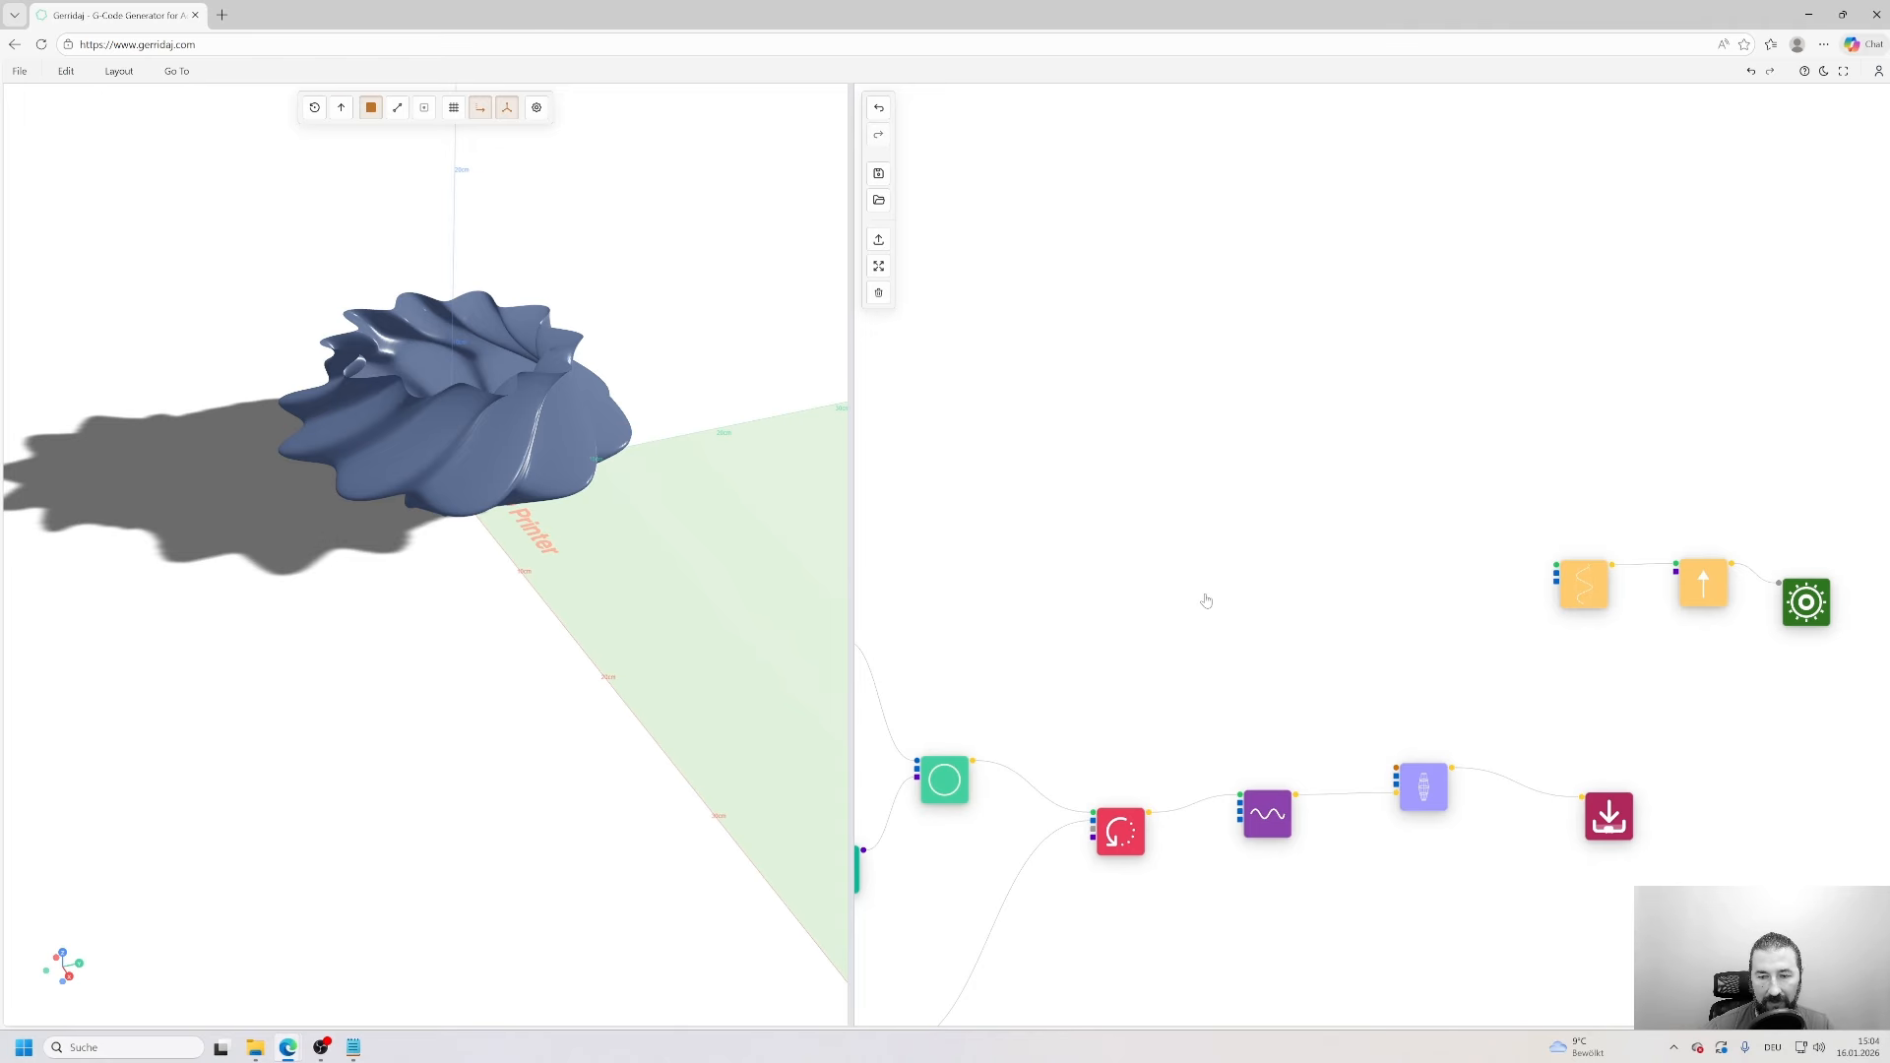
scroll(1152, 650, "down", 1)
left_click_drag(1076, 675, 1194, 548)
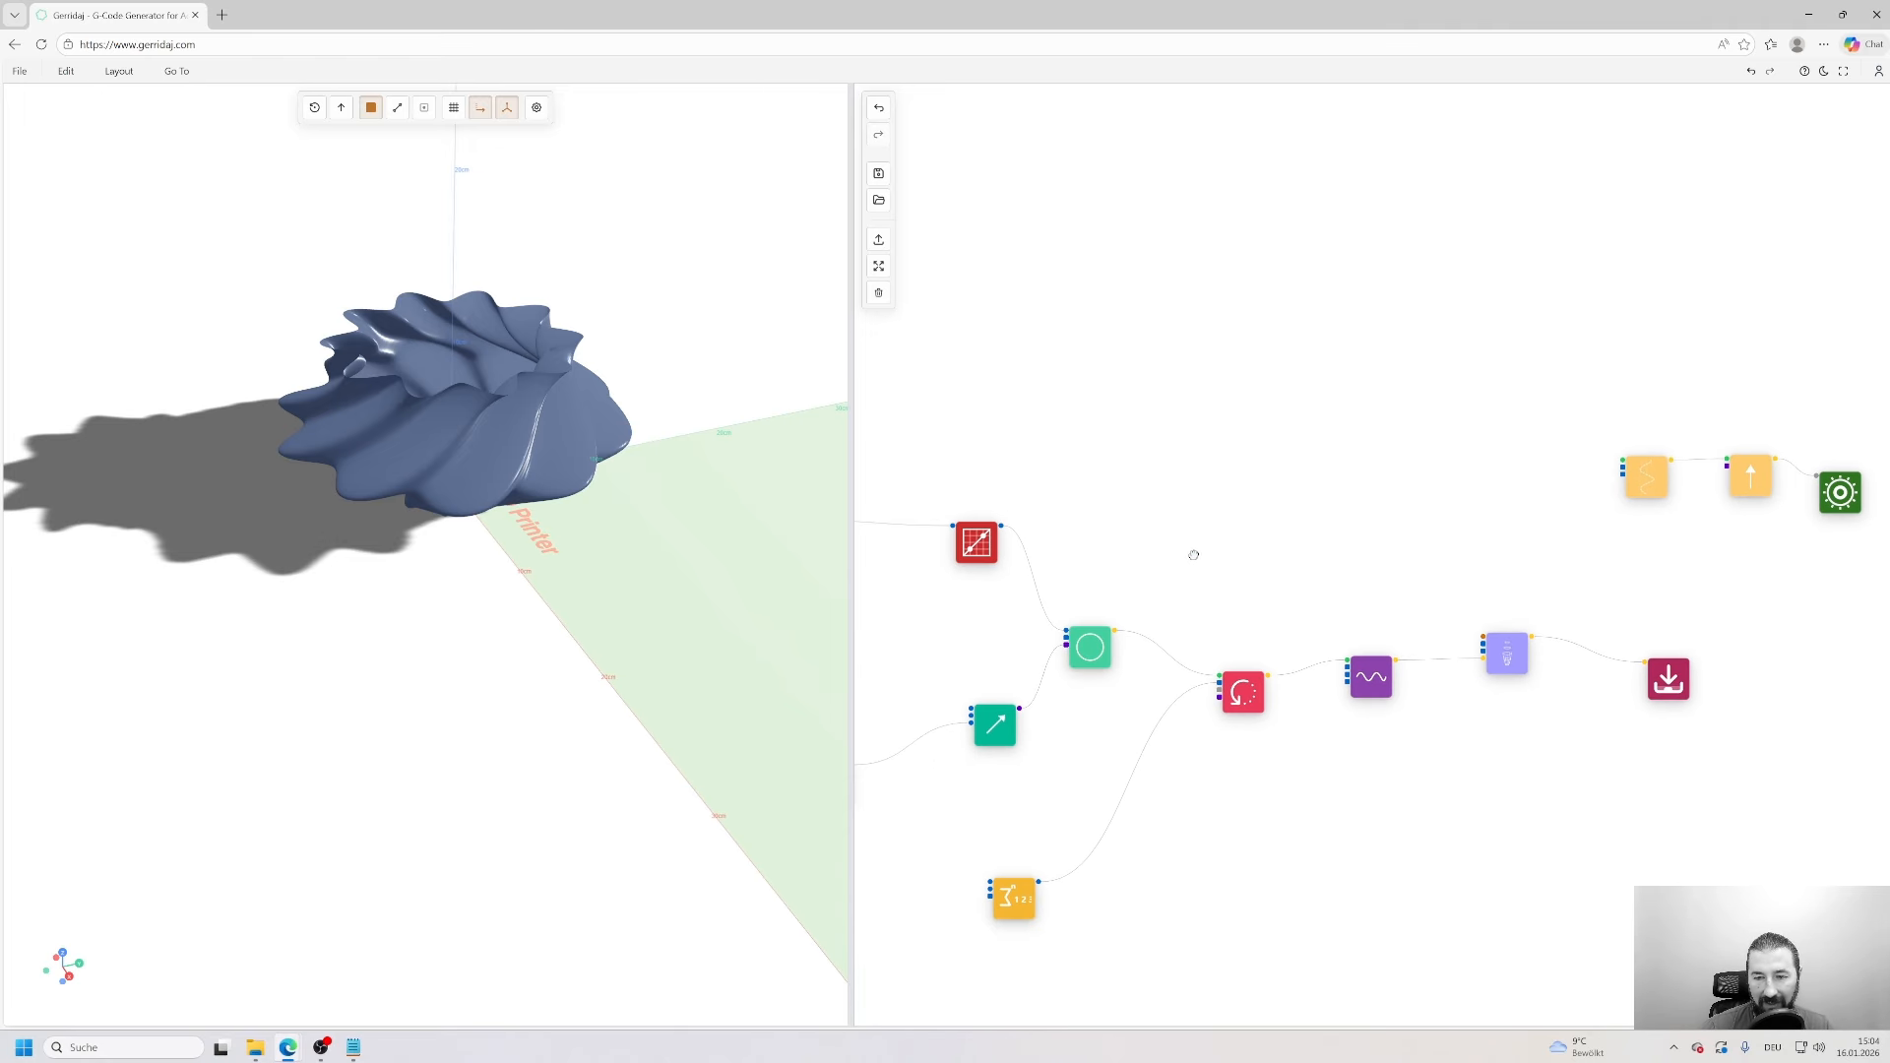
left_click_drag(1416, 445, 1089, 548)
left_click_drag(1143, 446, 1623, 697)
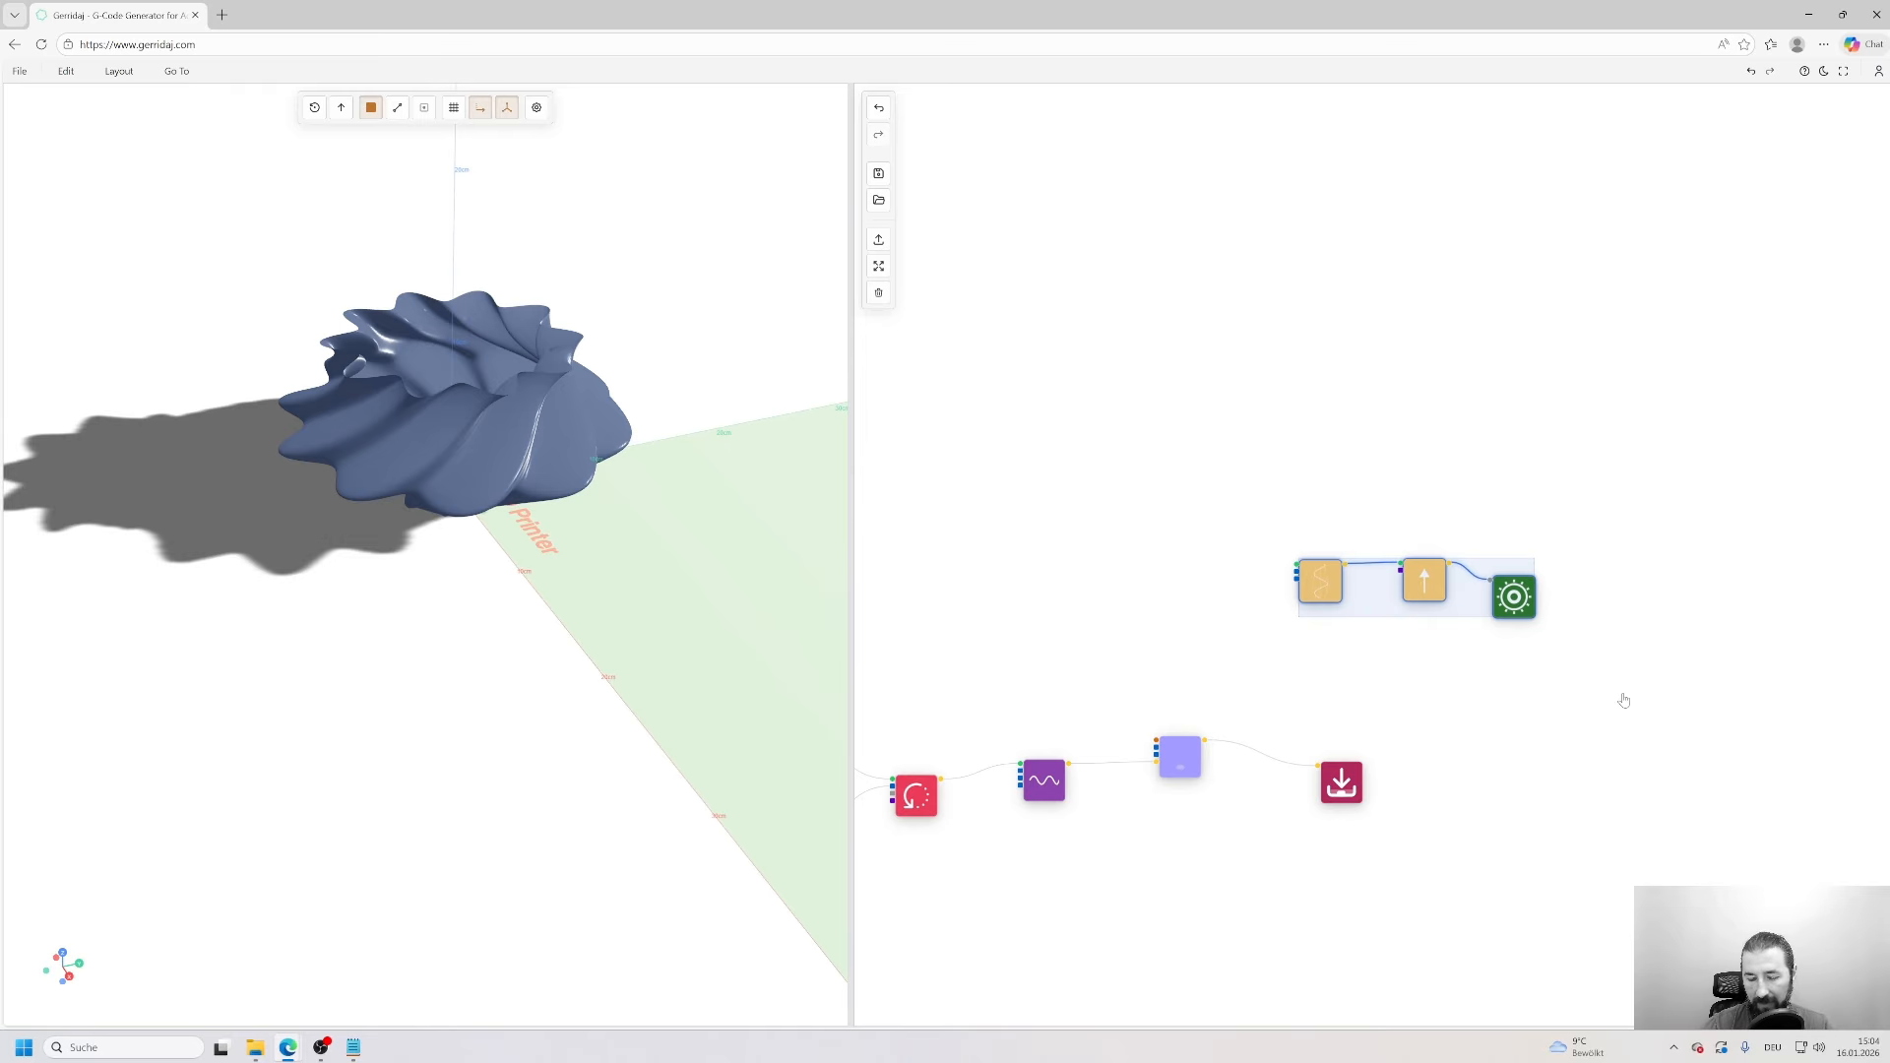
key("Delete")
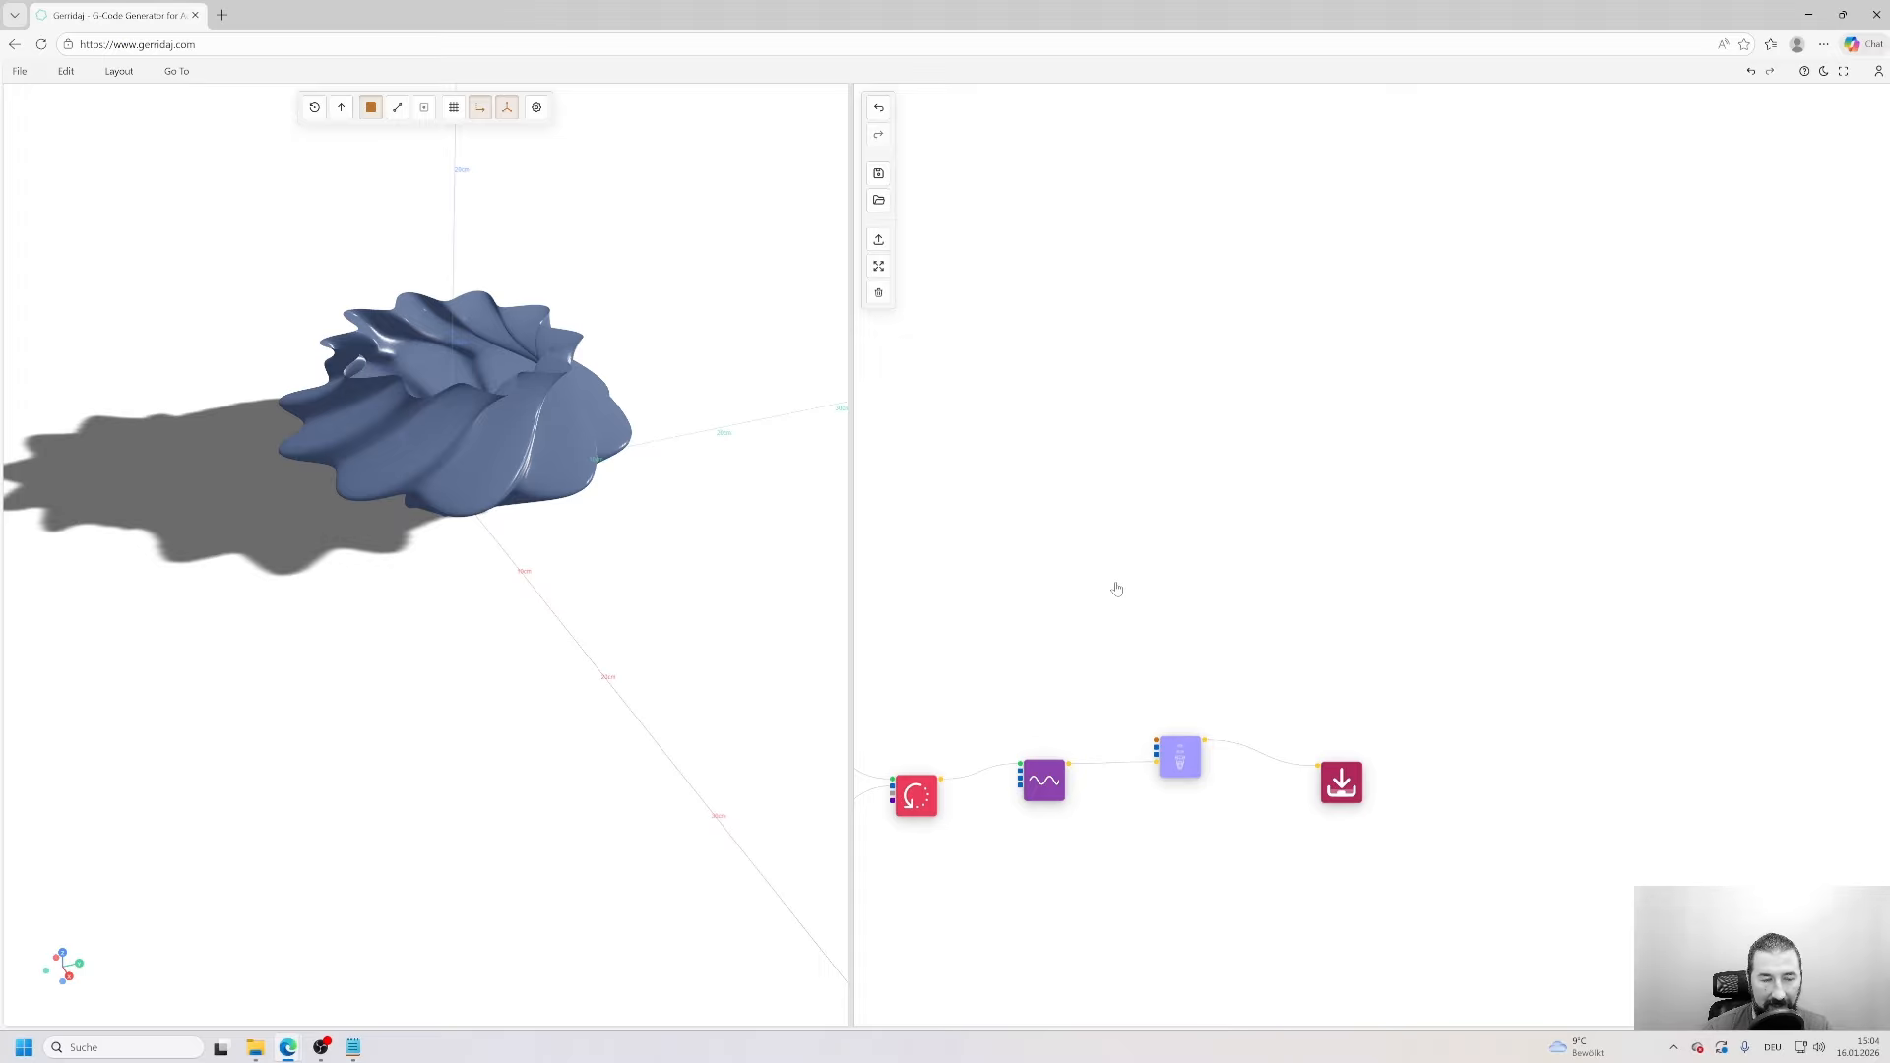
- Move the Circle node and the Graph Mapper node up to spread out the start of the node chain
left_click_drag(1029, 717, 1250, 539)
left_click_drag(1039, 644, 1231, 646)
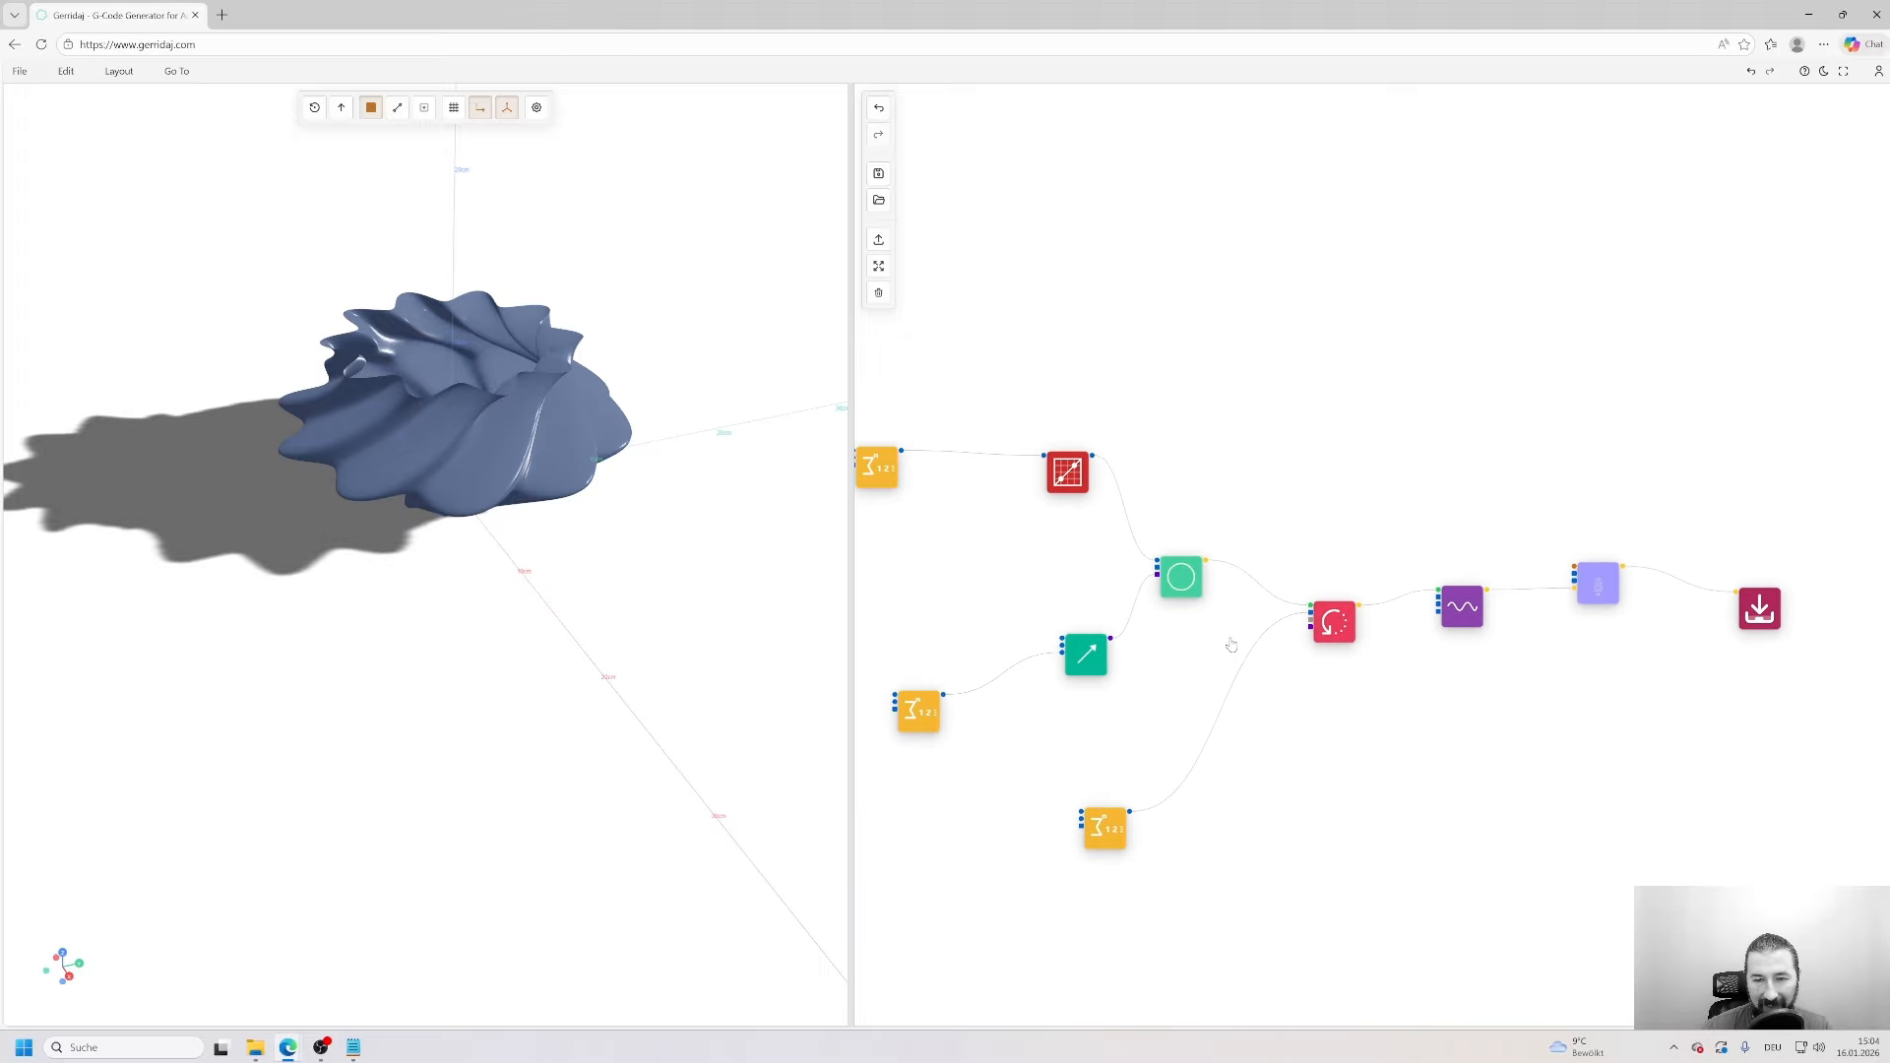
left_click_drag(1185, 583, 1225, 502)
scroll(1232, 578, "up", 3)
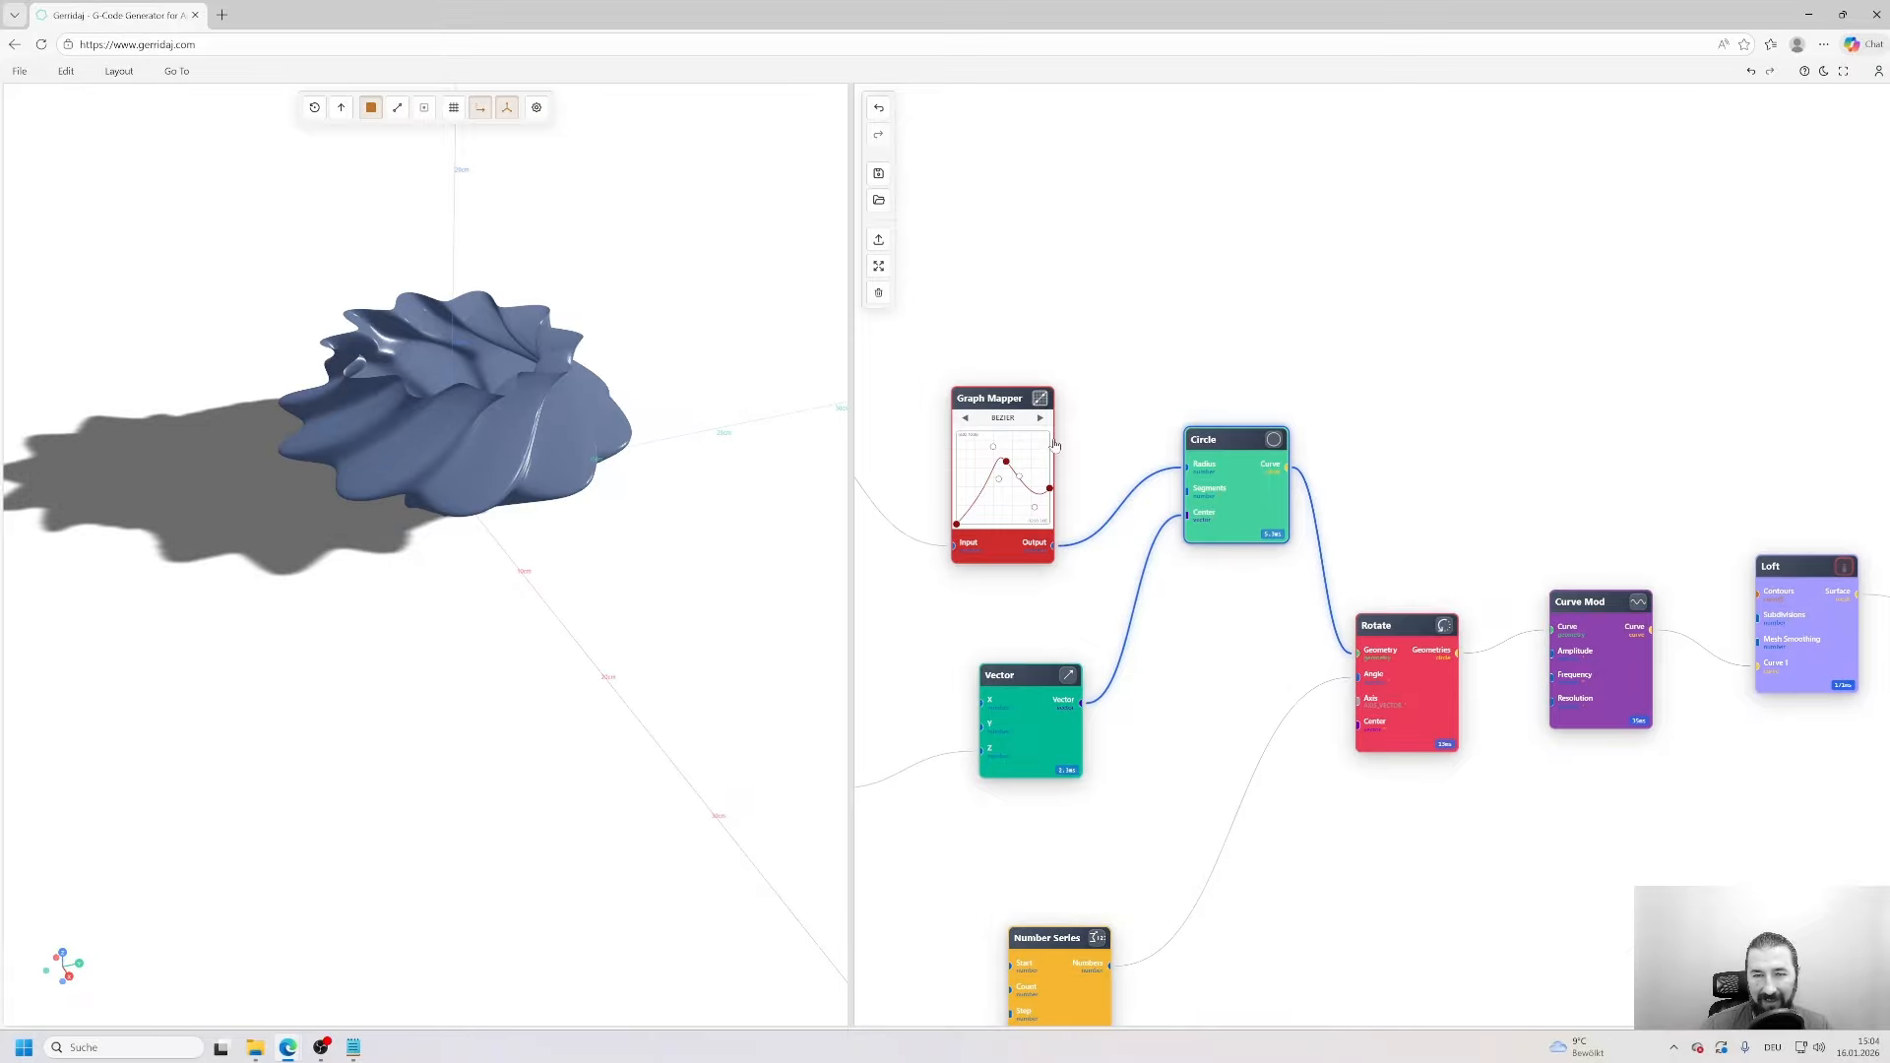
left_click_drag(997, 400, 980, 334)
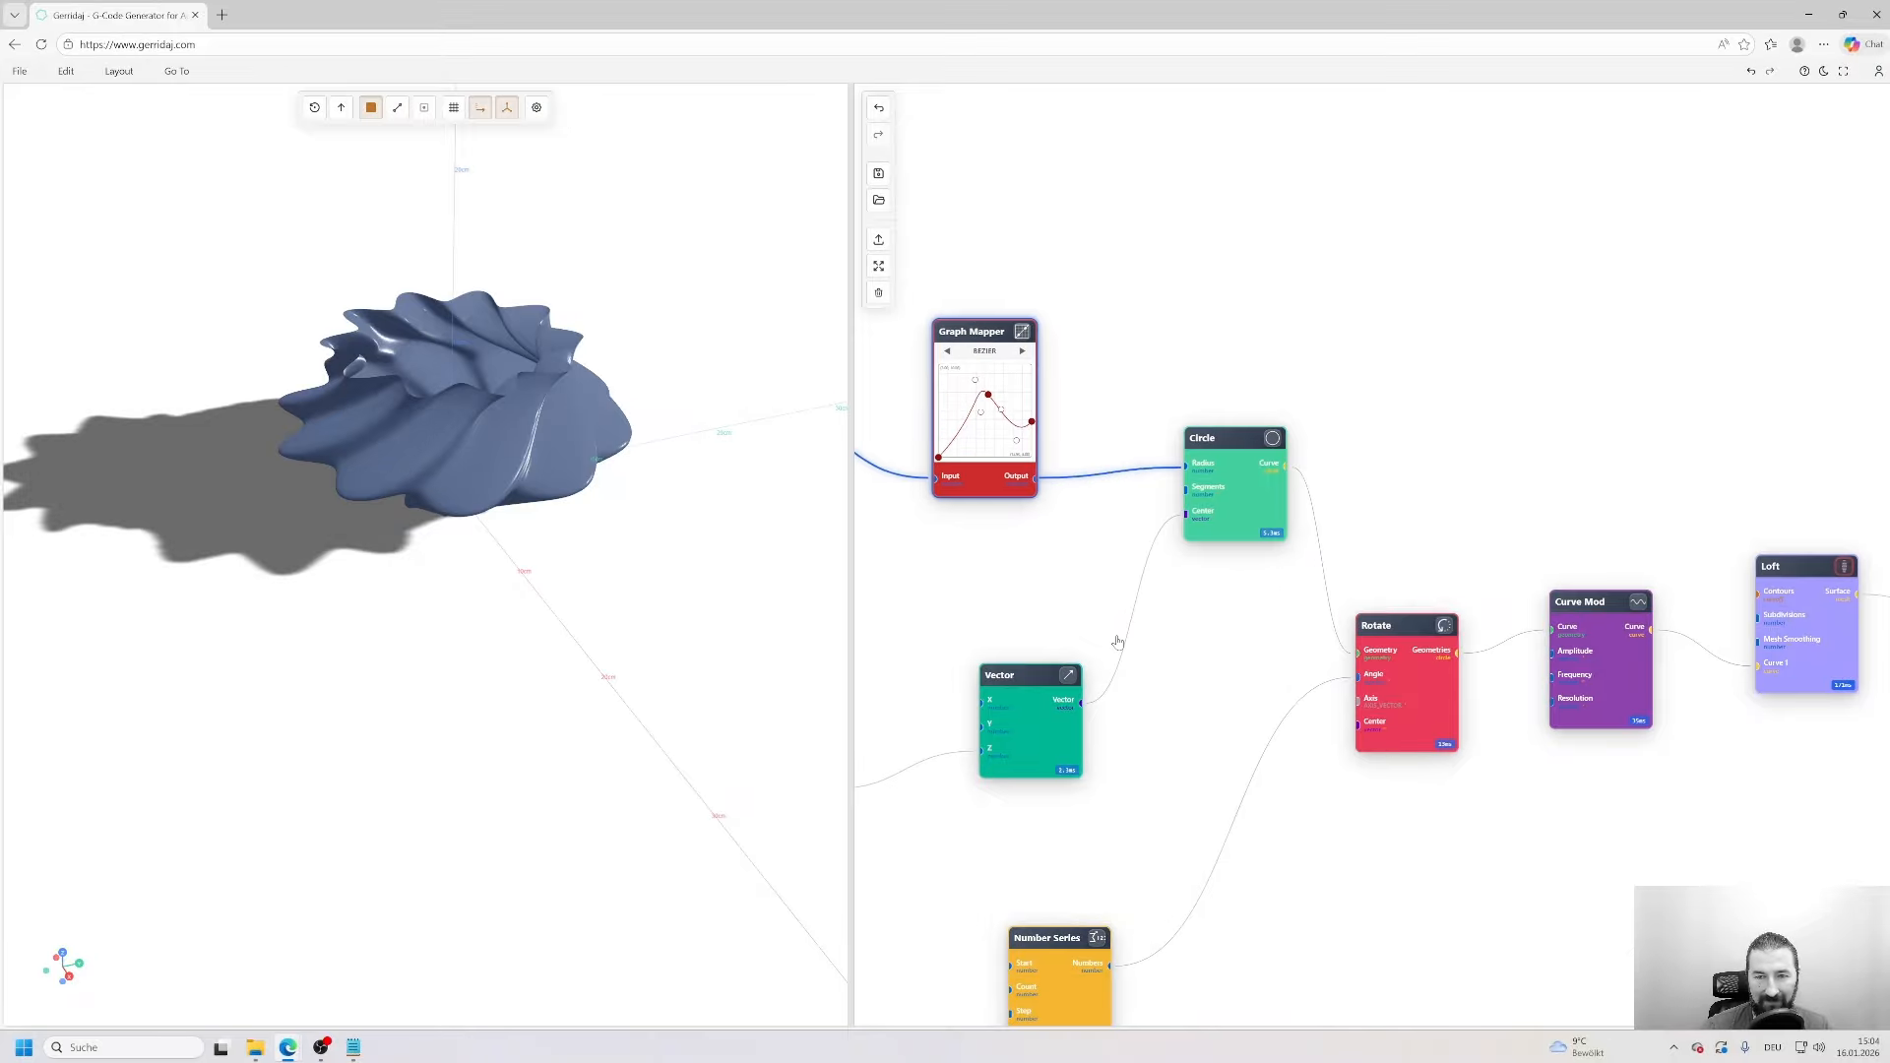
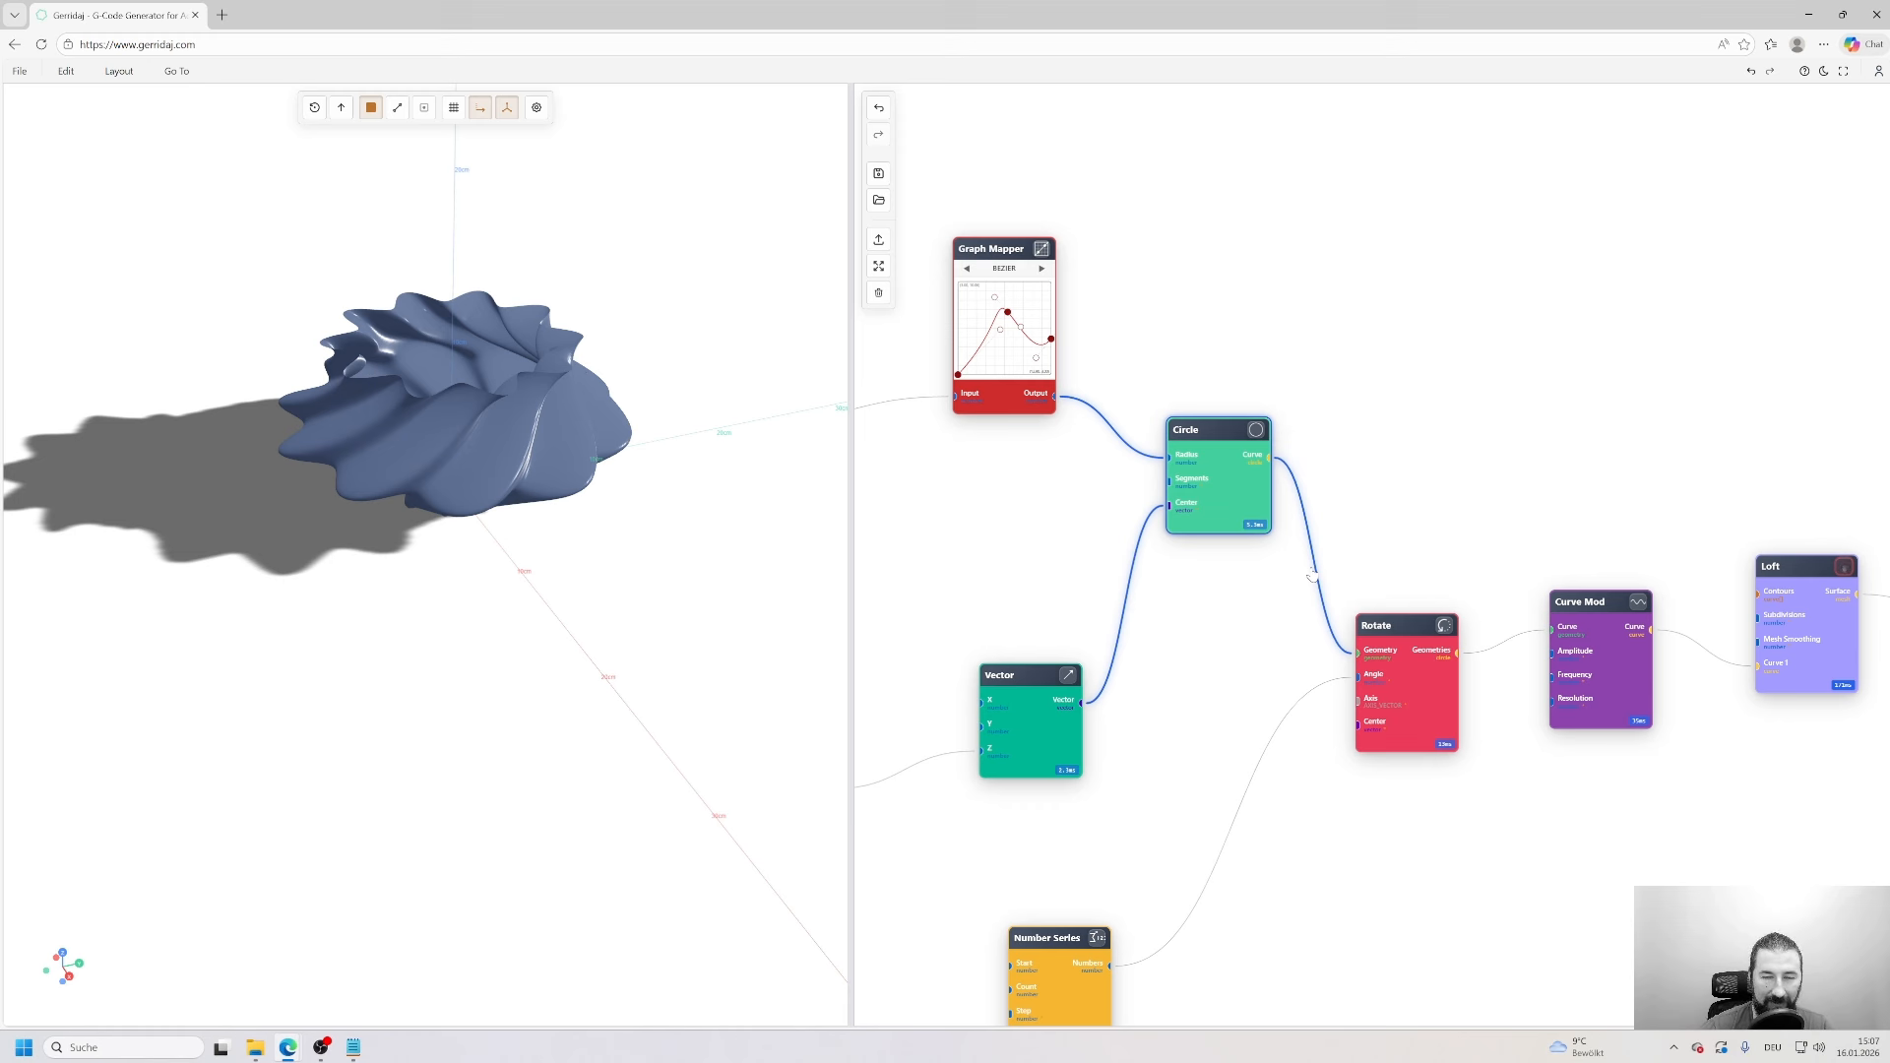
- Open the Parametric Lampshade from the community projects, set its Width, Height to 0.7 cm and load it into the editor
left_click(188, 71)
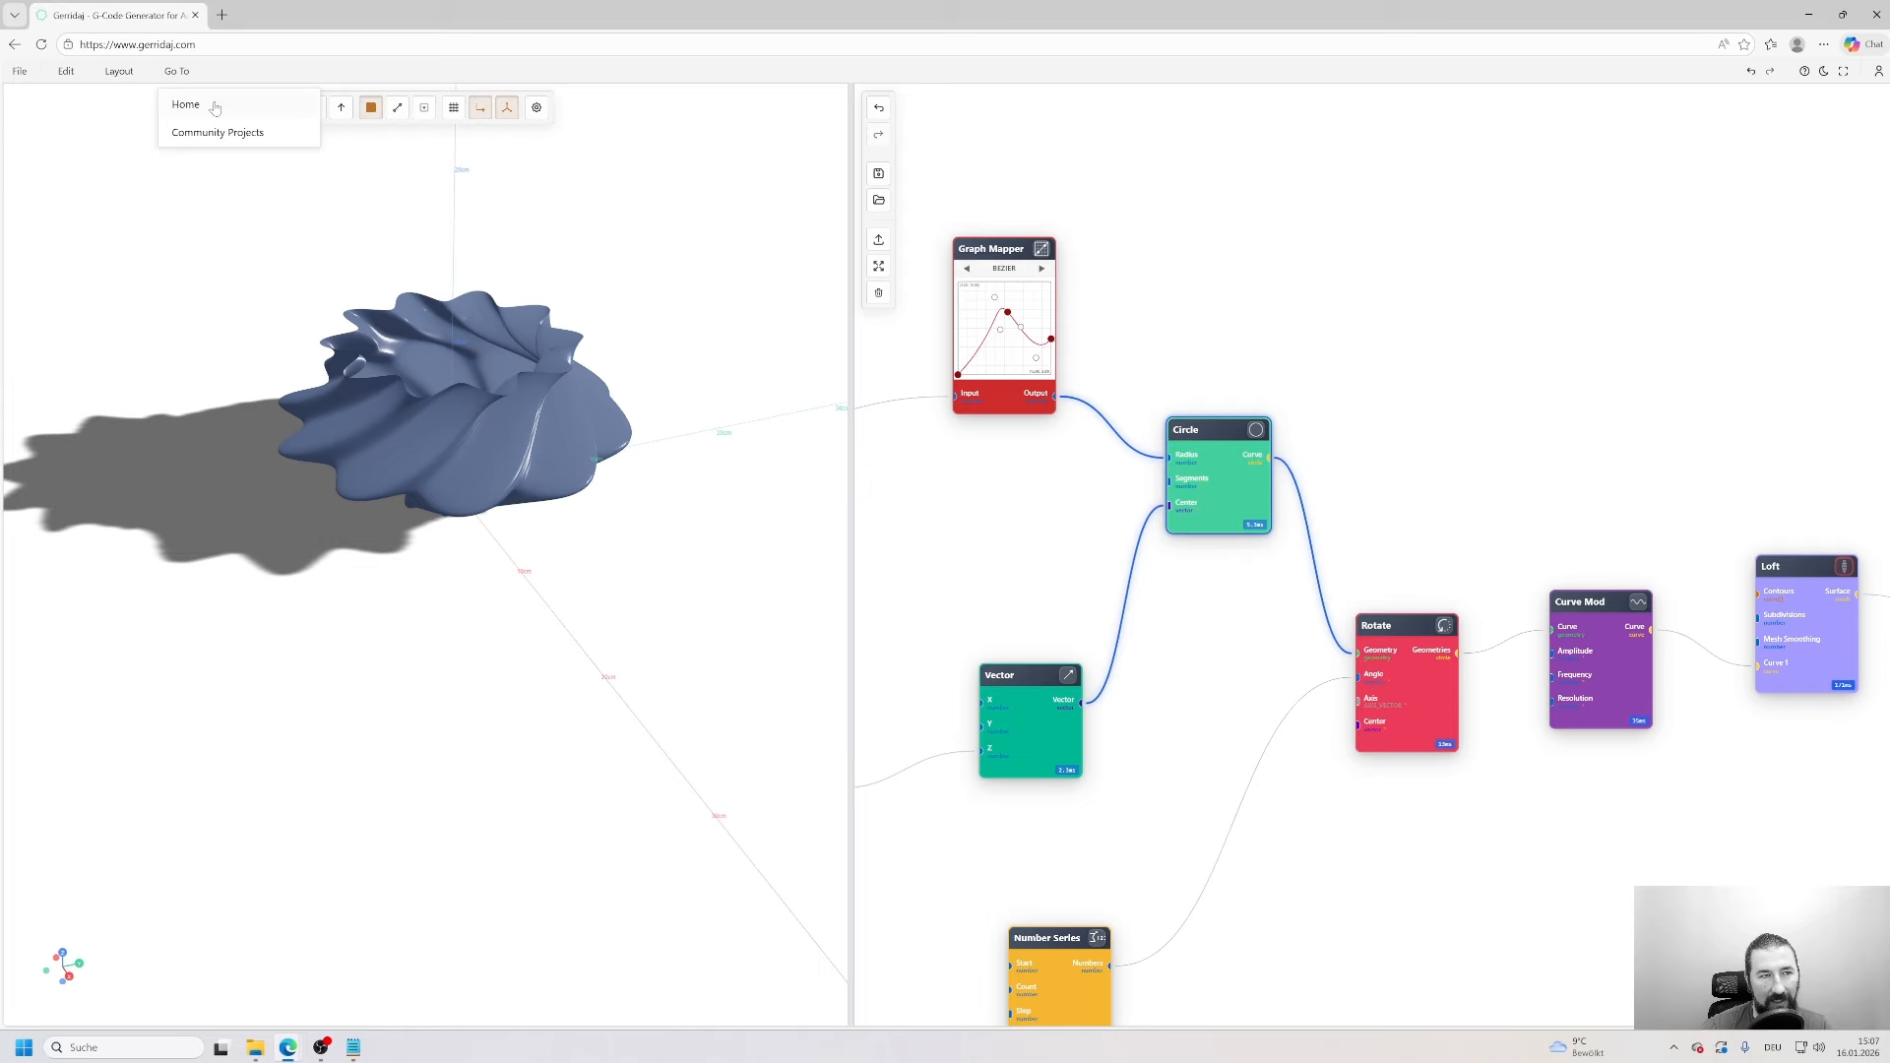
left_click(214, 132)
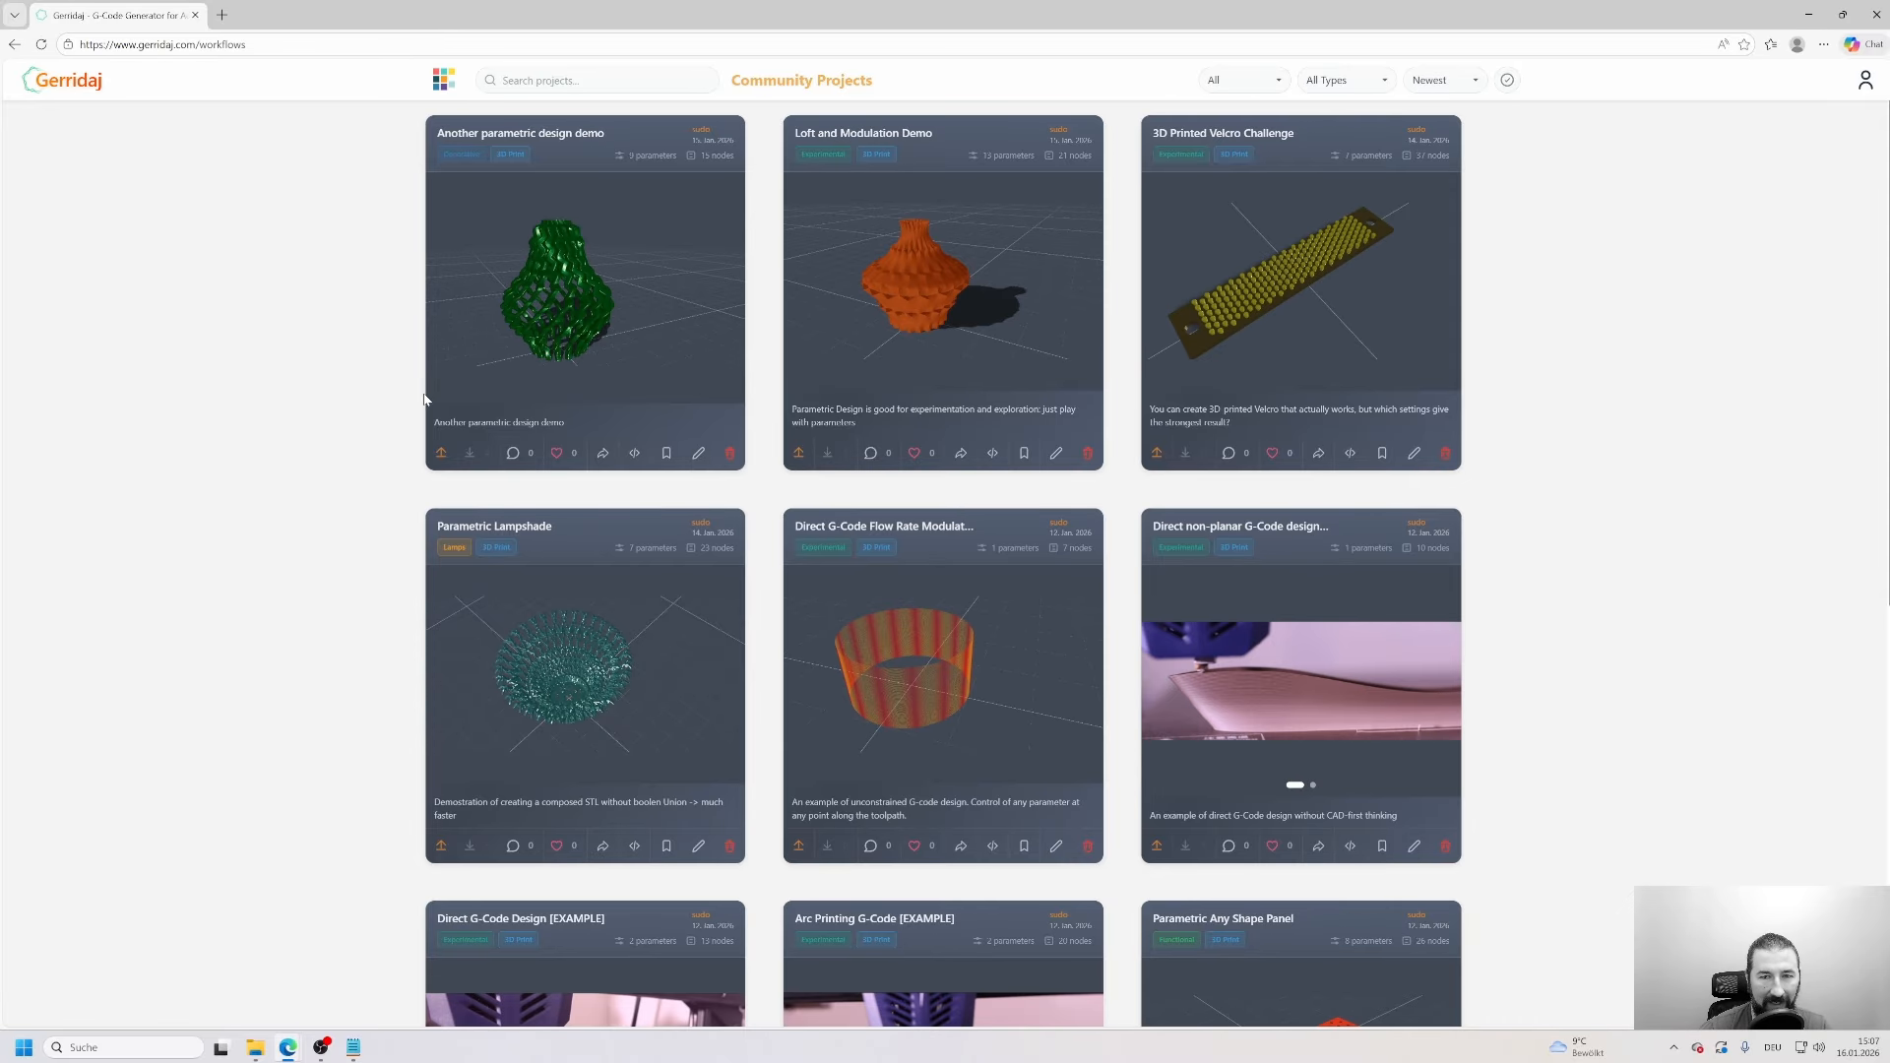
left_click(480, 723)
left_click_drag(985, 572, 937, 646)
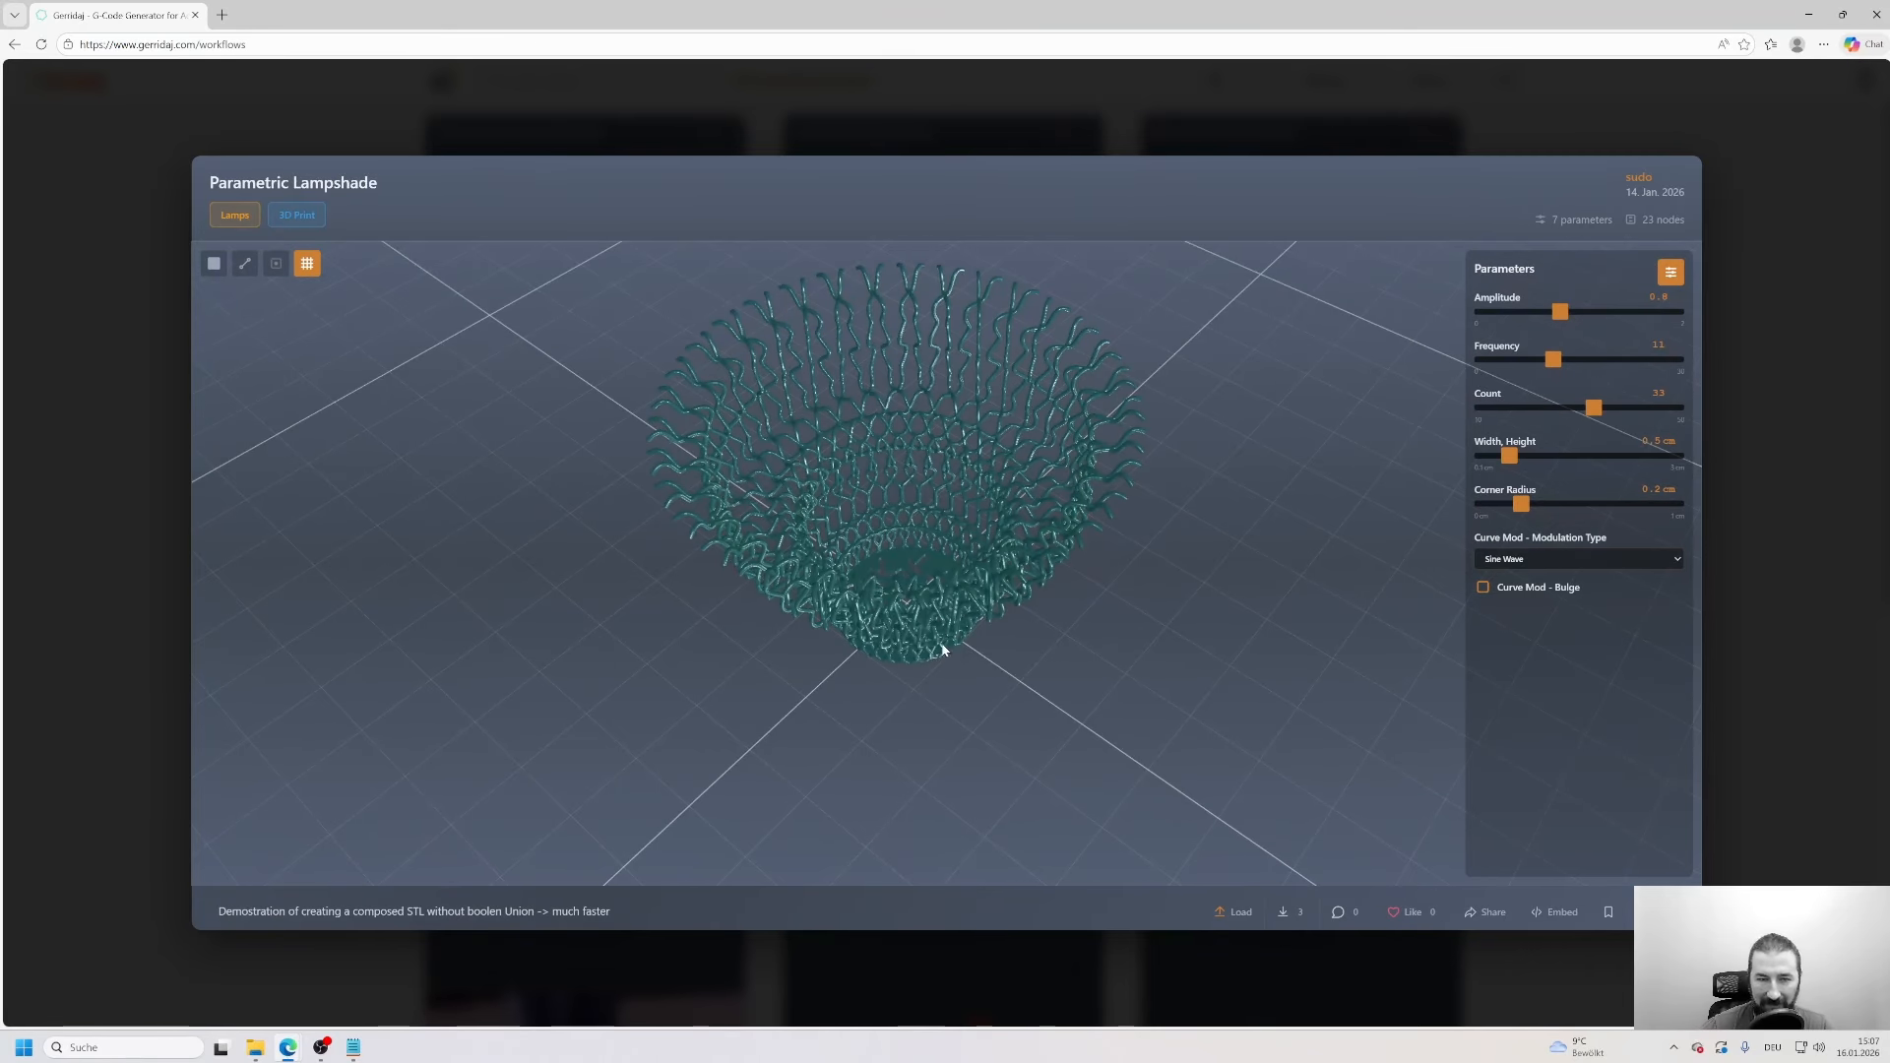
mouse_move(969, 727)
left_mouse_down()
mouse_move(997, 658)
mouse_move(1003, 712)
left_mouse_up()
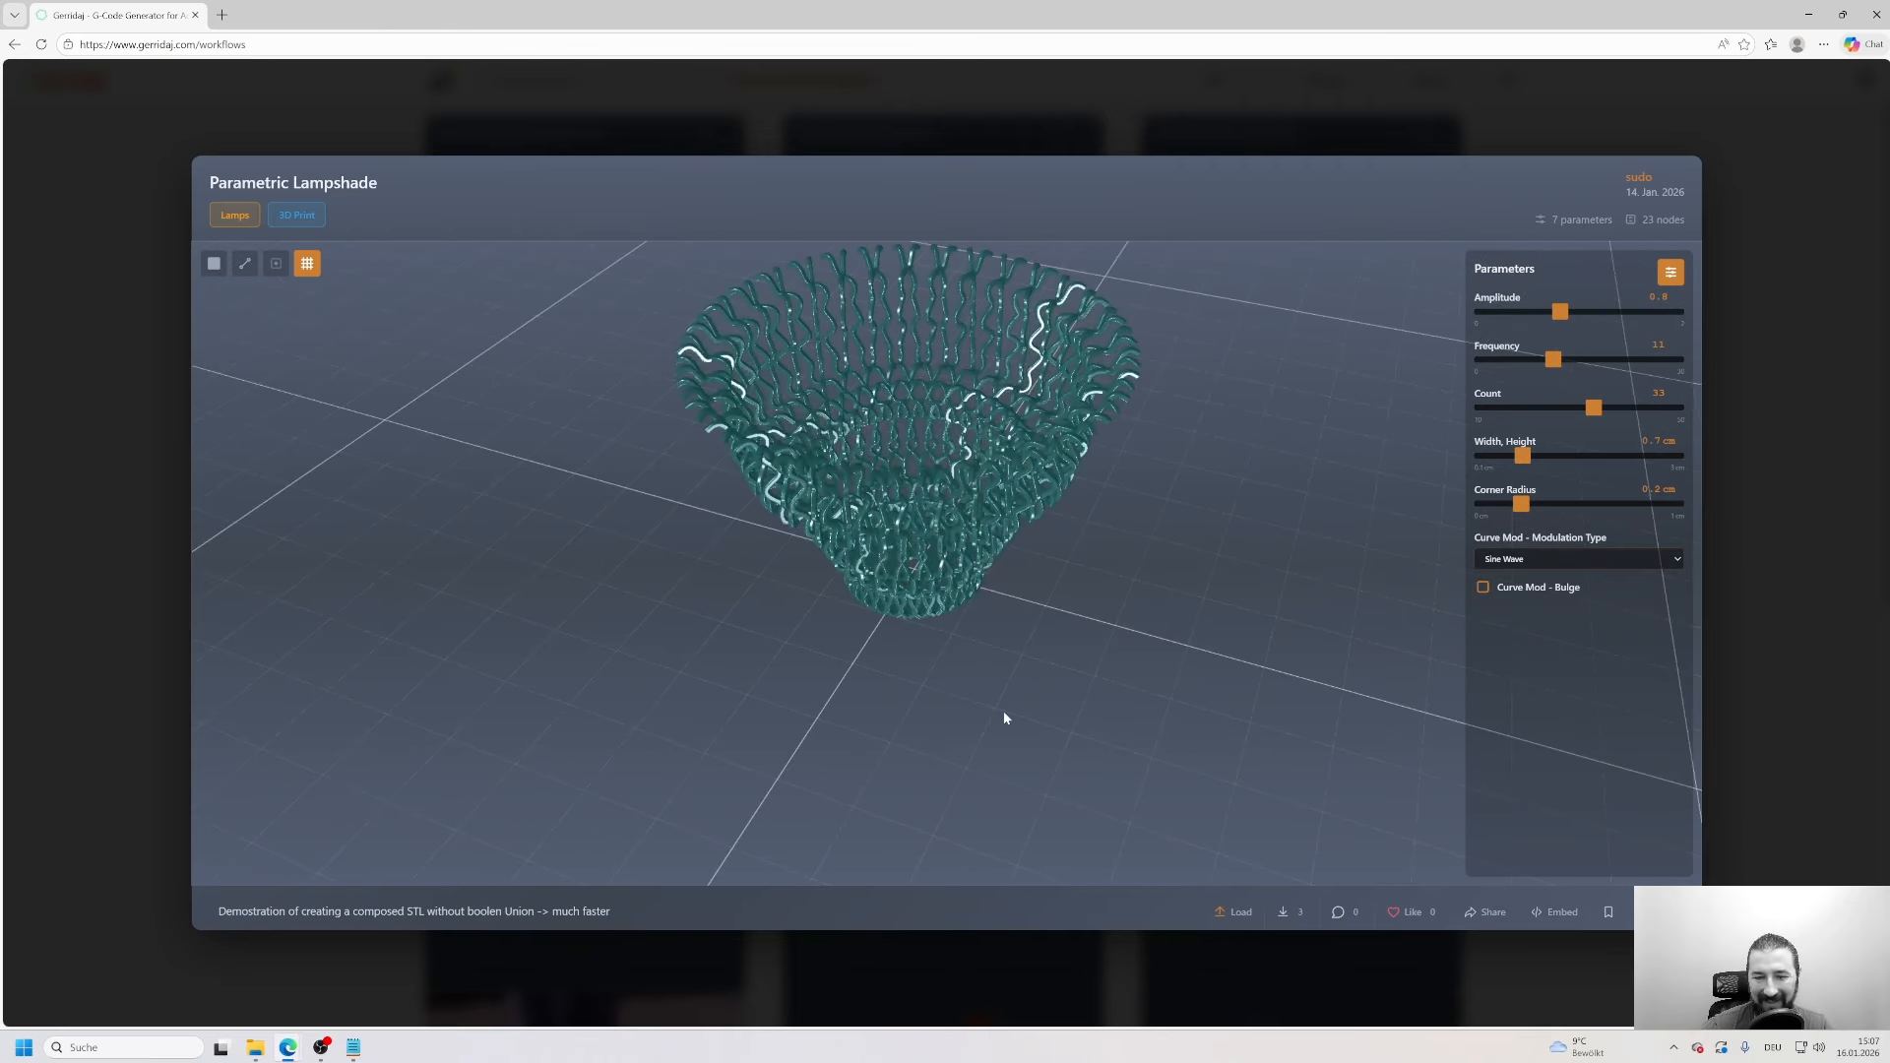
left_click(1231, 912)
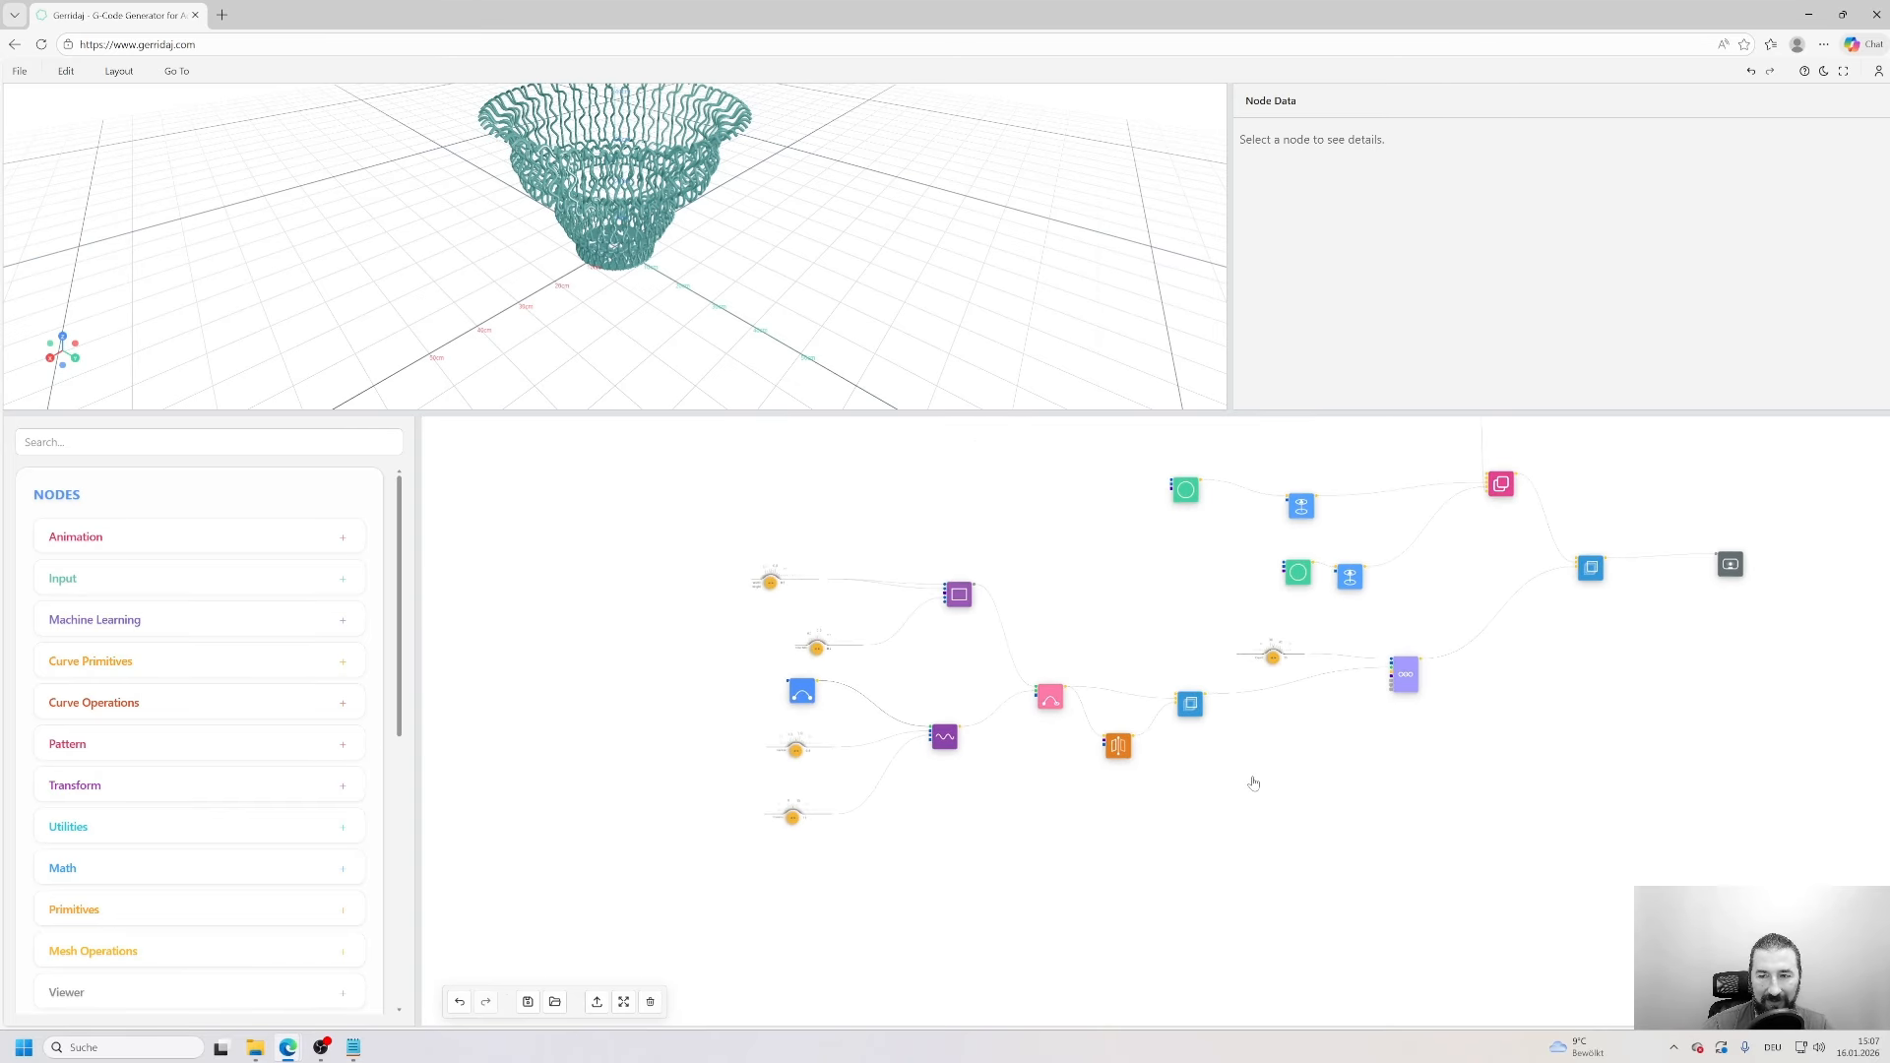
left_click_drag(1380, 725, 1221, 886)
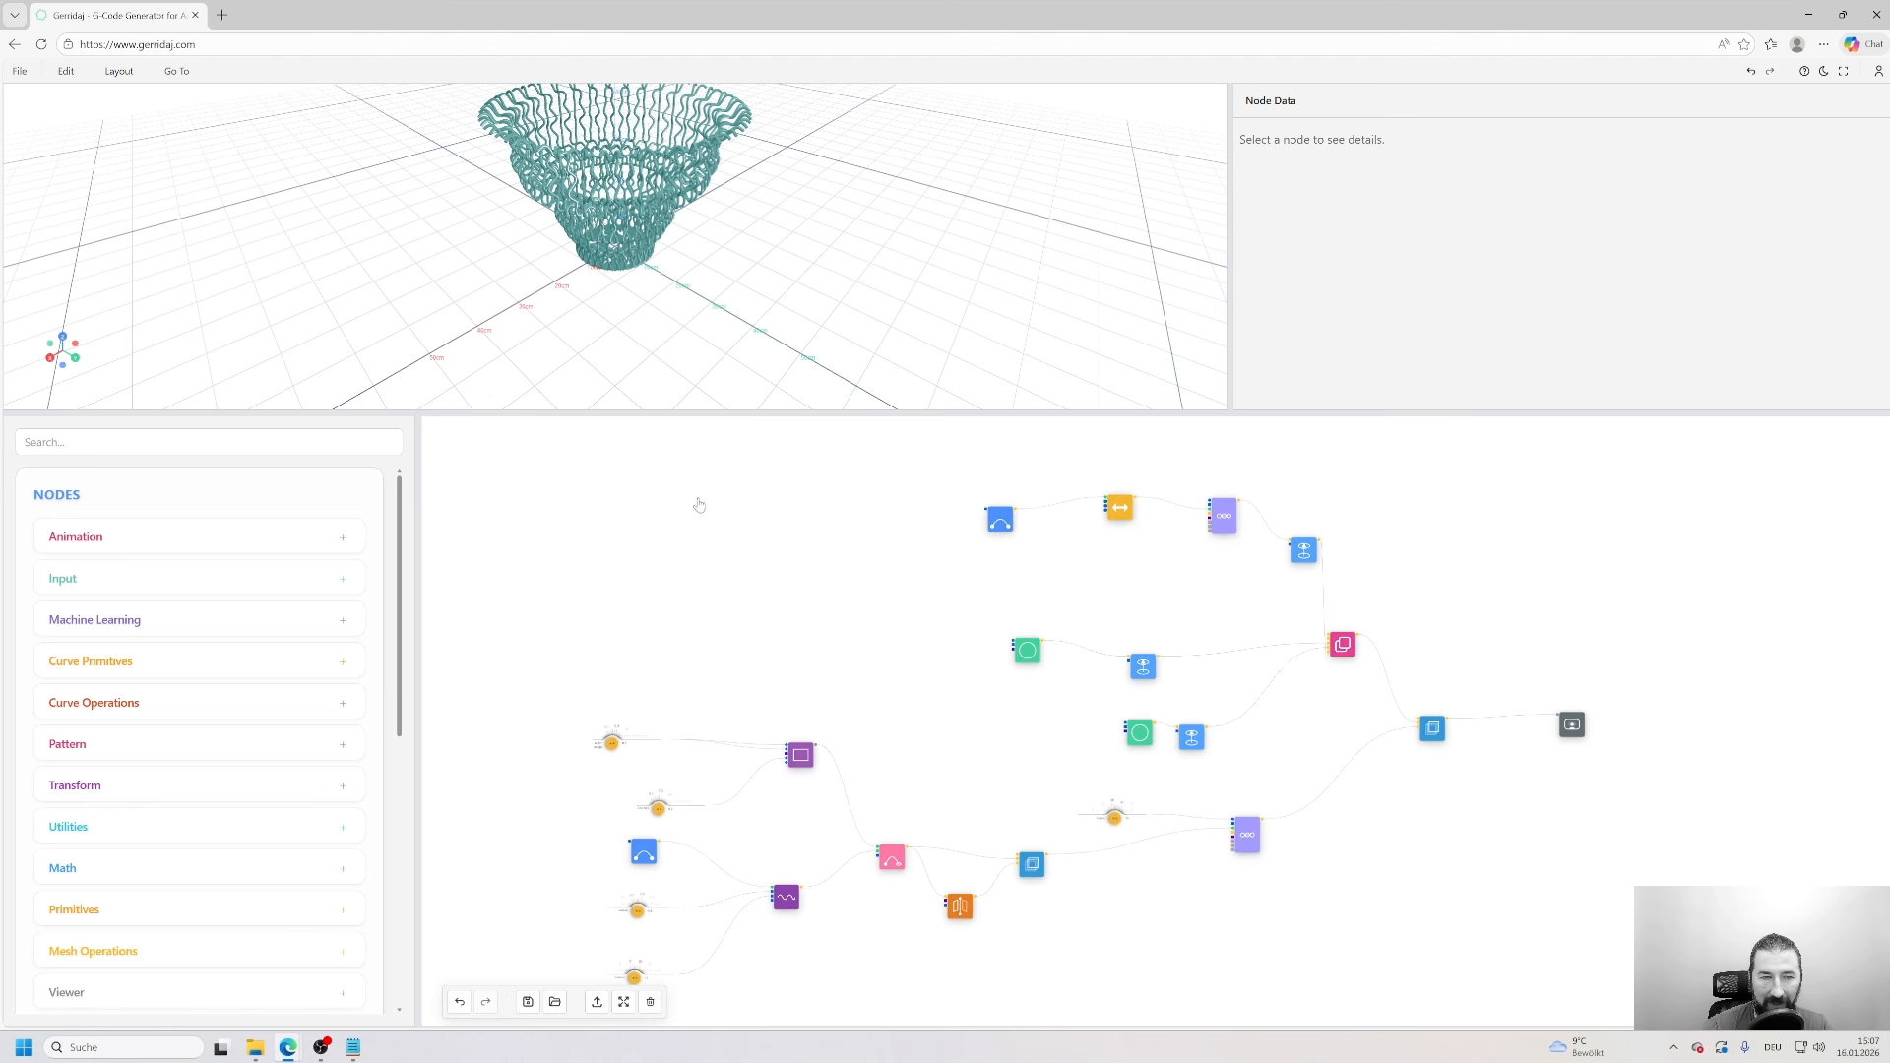
- Hide the node library and the Node Data pane, and enlarge the node graph area by shrinking the 3D viewport
left_click(434, 587)
left_click_drag(621, 615, 834, 581)
left_click(1219, 247)
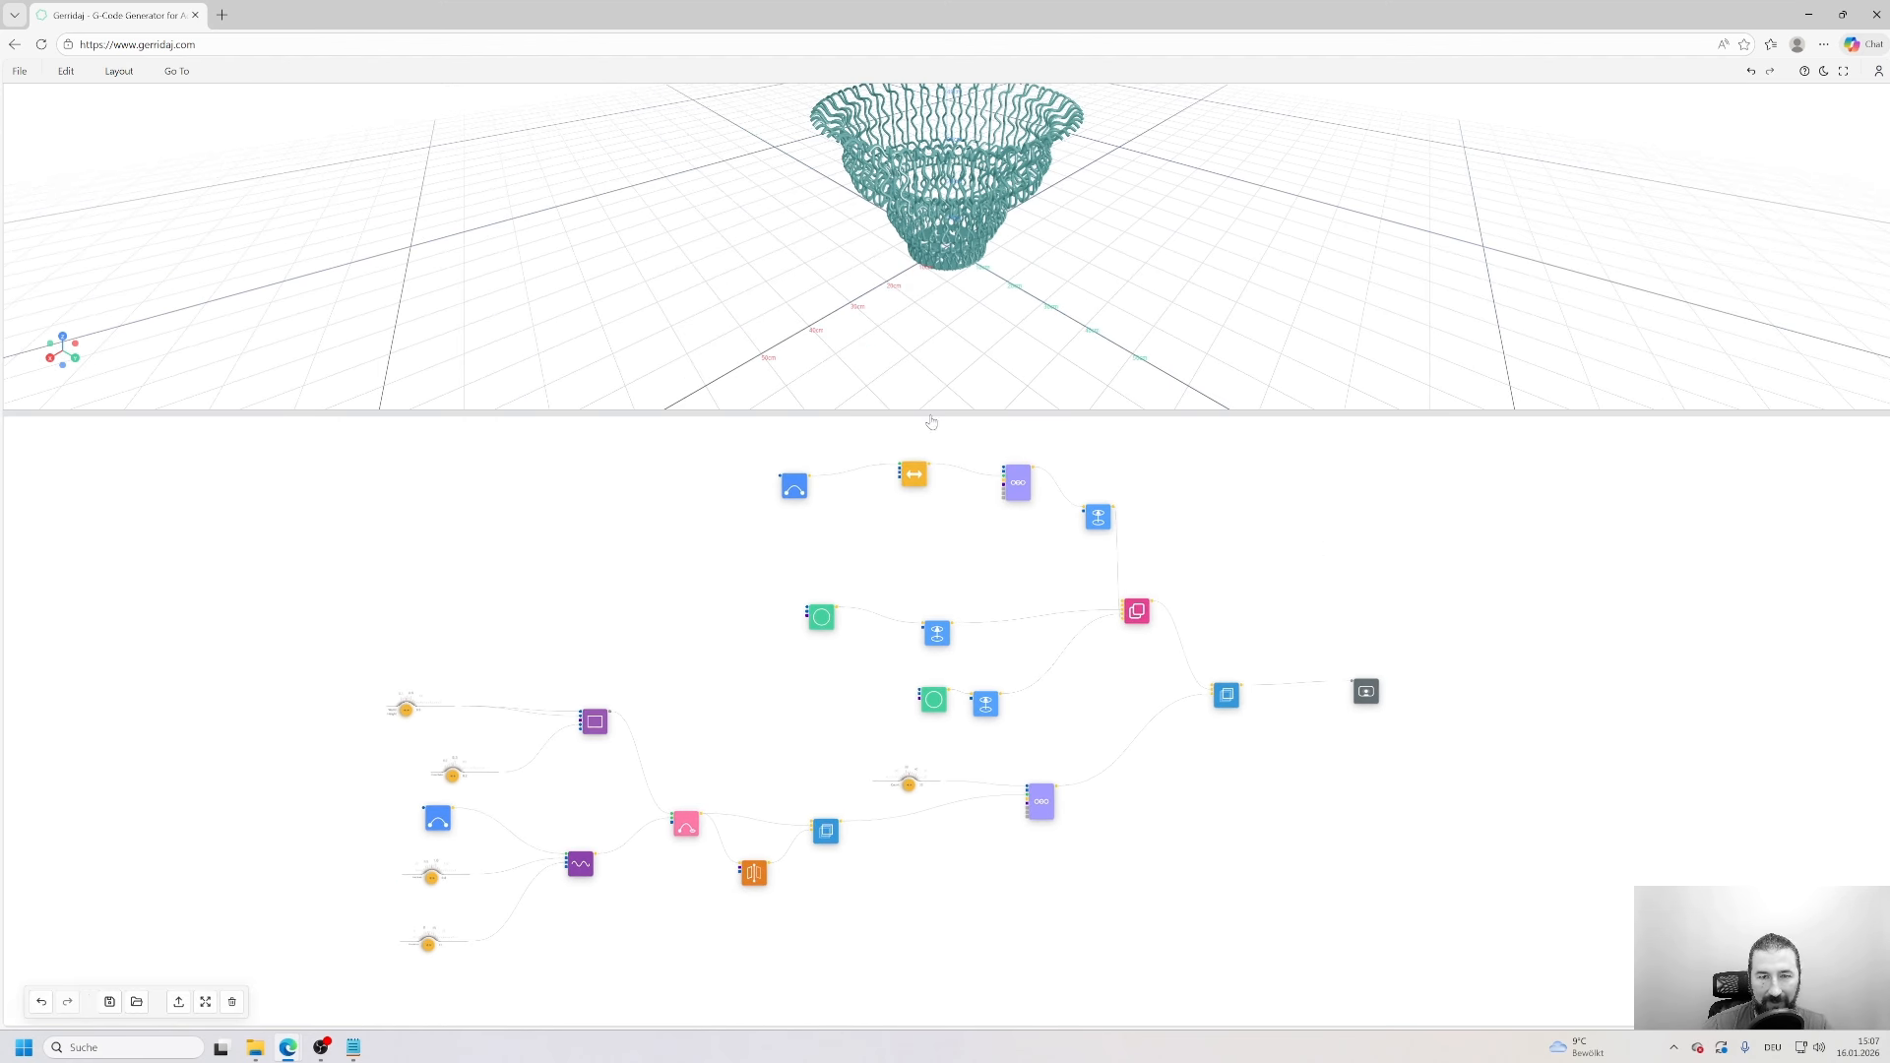
left_click_drag(931, 413, 931, 357)
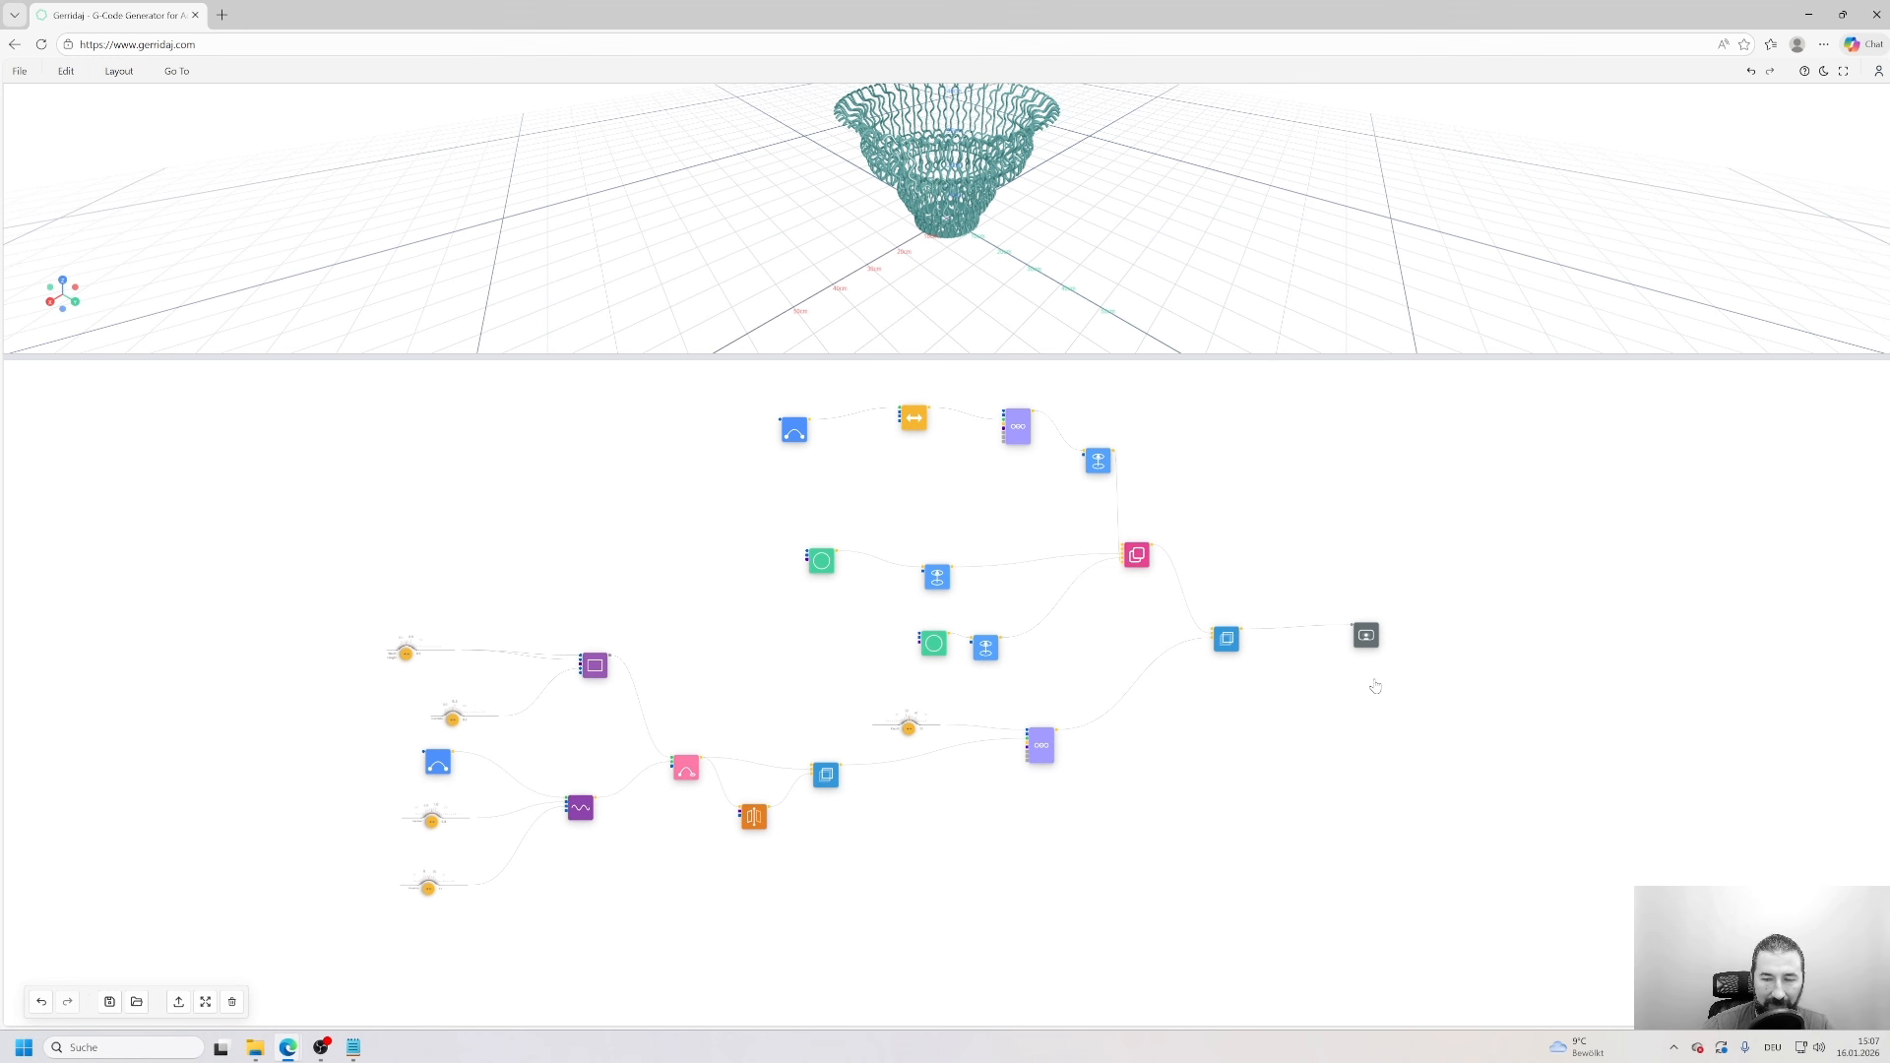
- Disconnect the Viewer node from the final Group node so the 3D viewport is cleared
scroll(1373, 607, "up", 3)
left_click(1373, 607)
left_click(1372, 609)
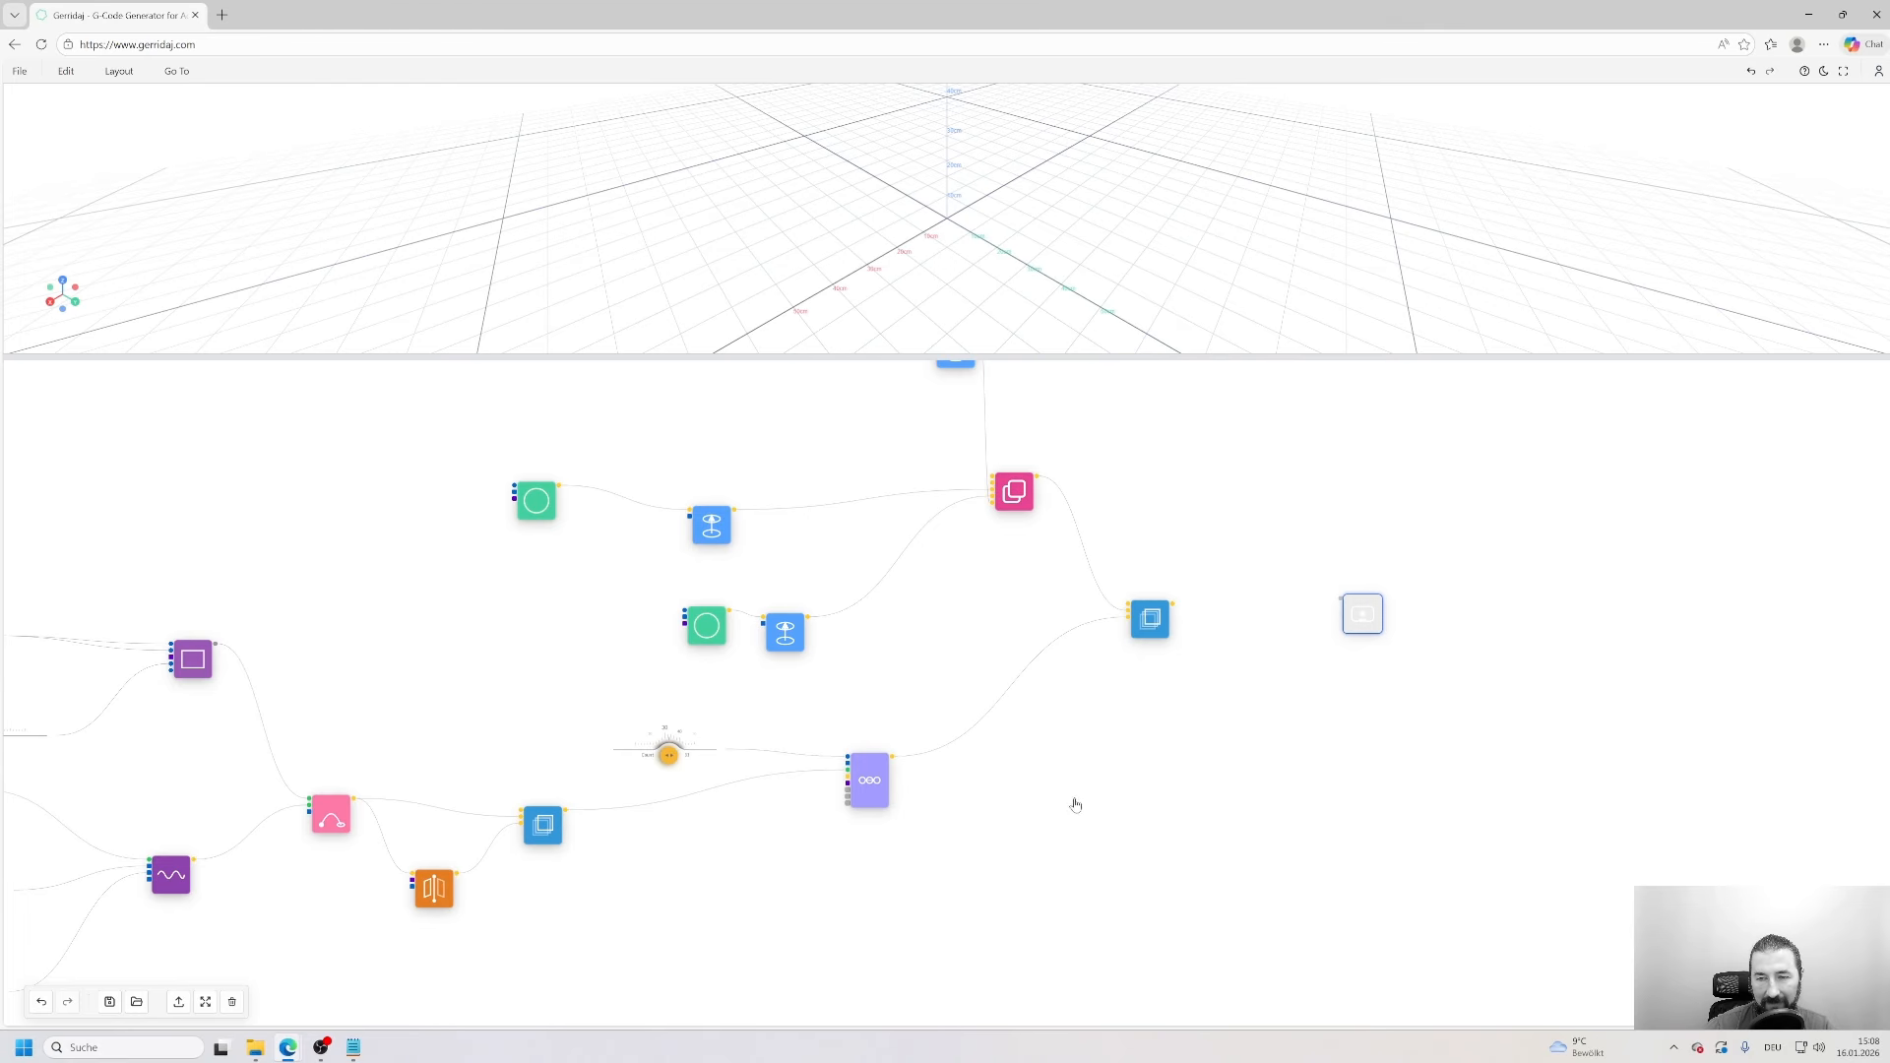
left_click(1290, 597)
- Preview the Rectangle node's profile in the 3D viewport and try its Corner Radius slider at 0.2
middle_click_drag(589, 694, 1238, 674)
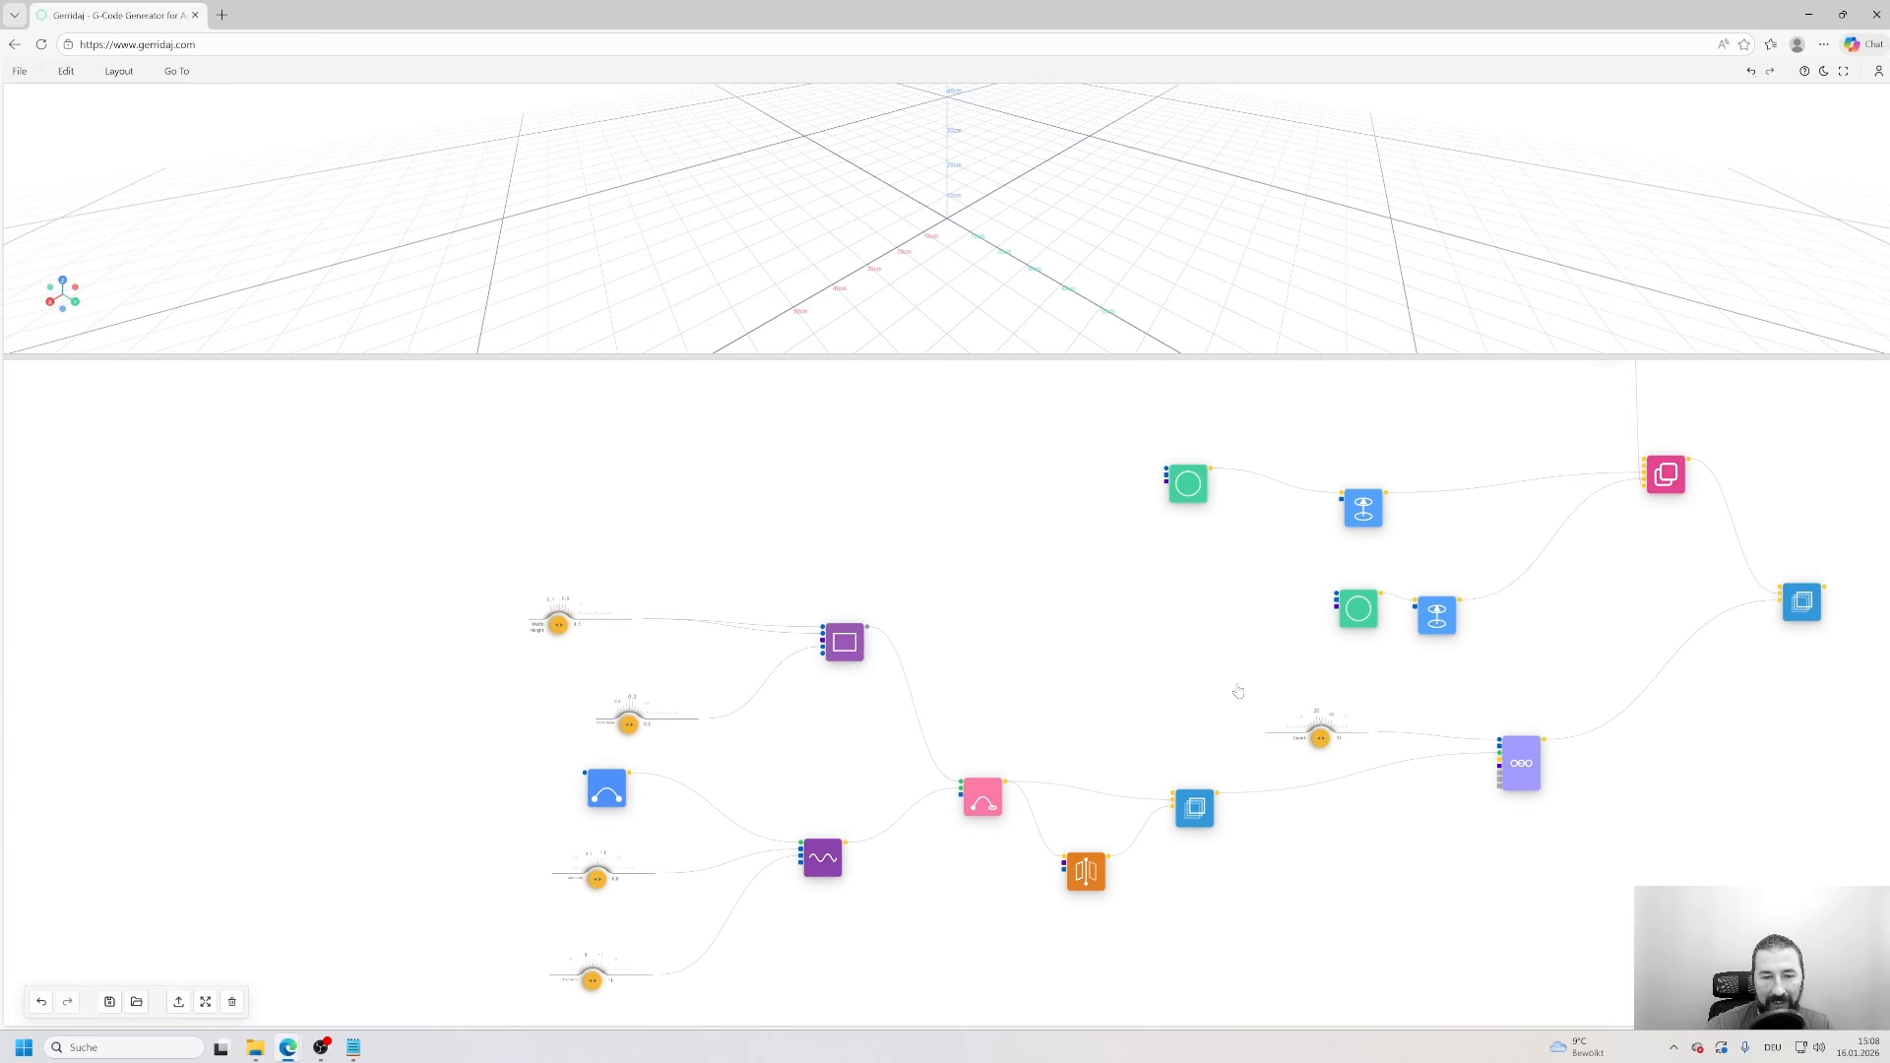
middle_click_drag(927, 724, 1008, 558)
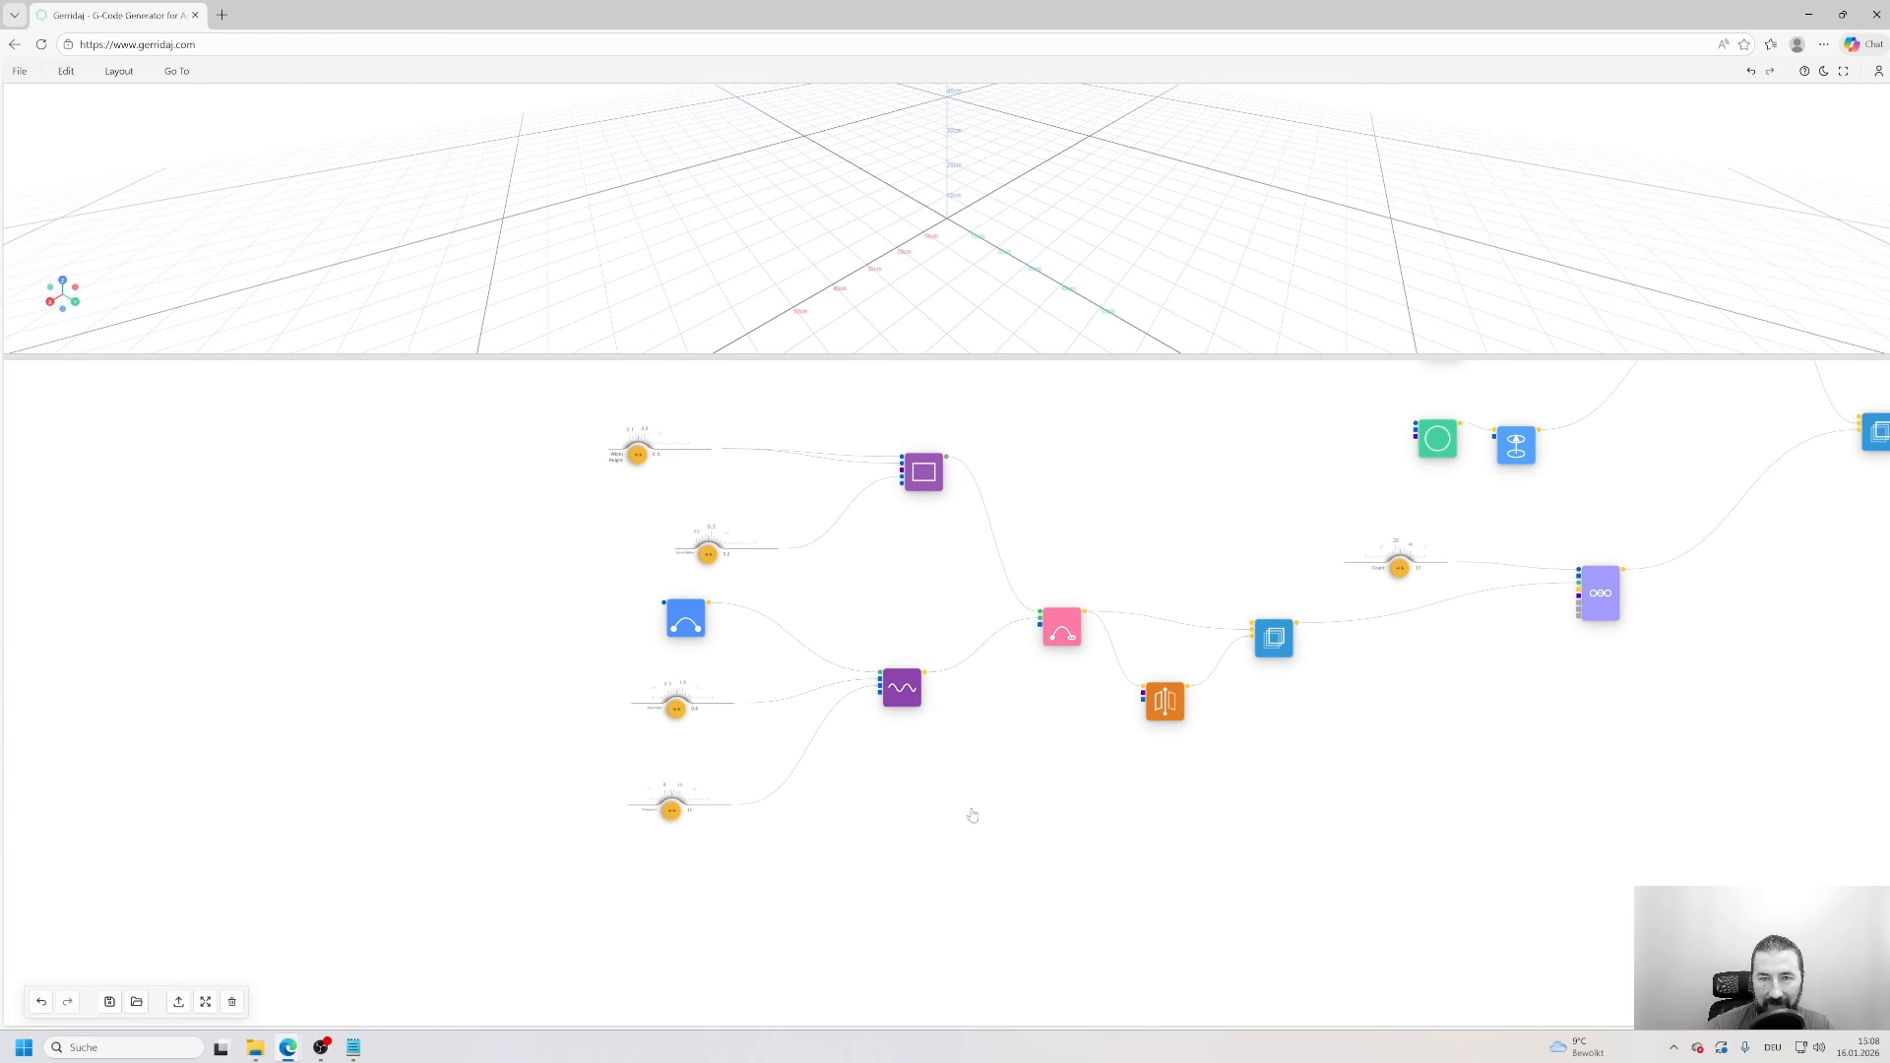
scroll(975, 815, "up", 3)
left_click_drag(853, 768, 1212, 879)
scroll(1212, 879, "down", 4)
left_click_drag(1320, 916, 1201, 953)
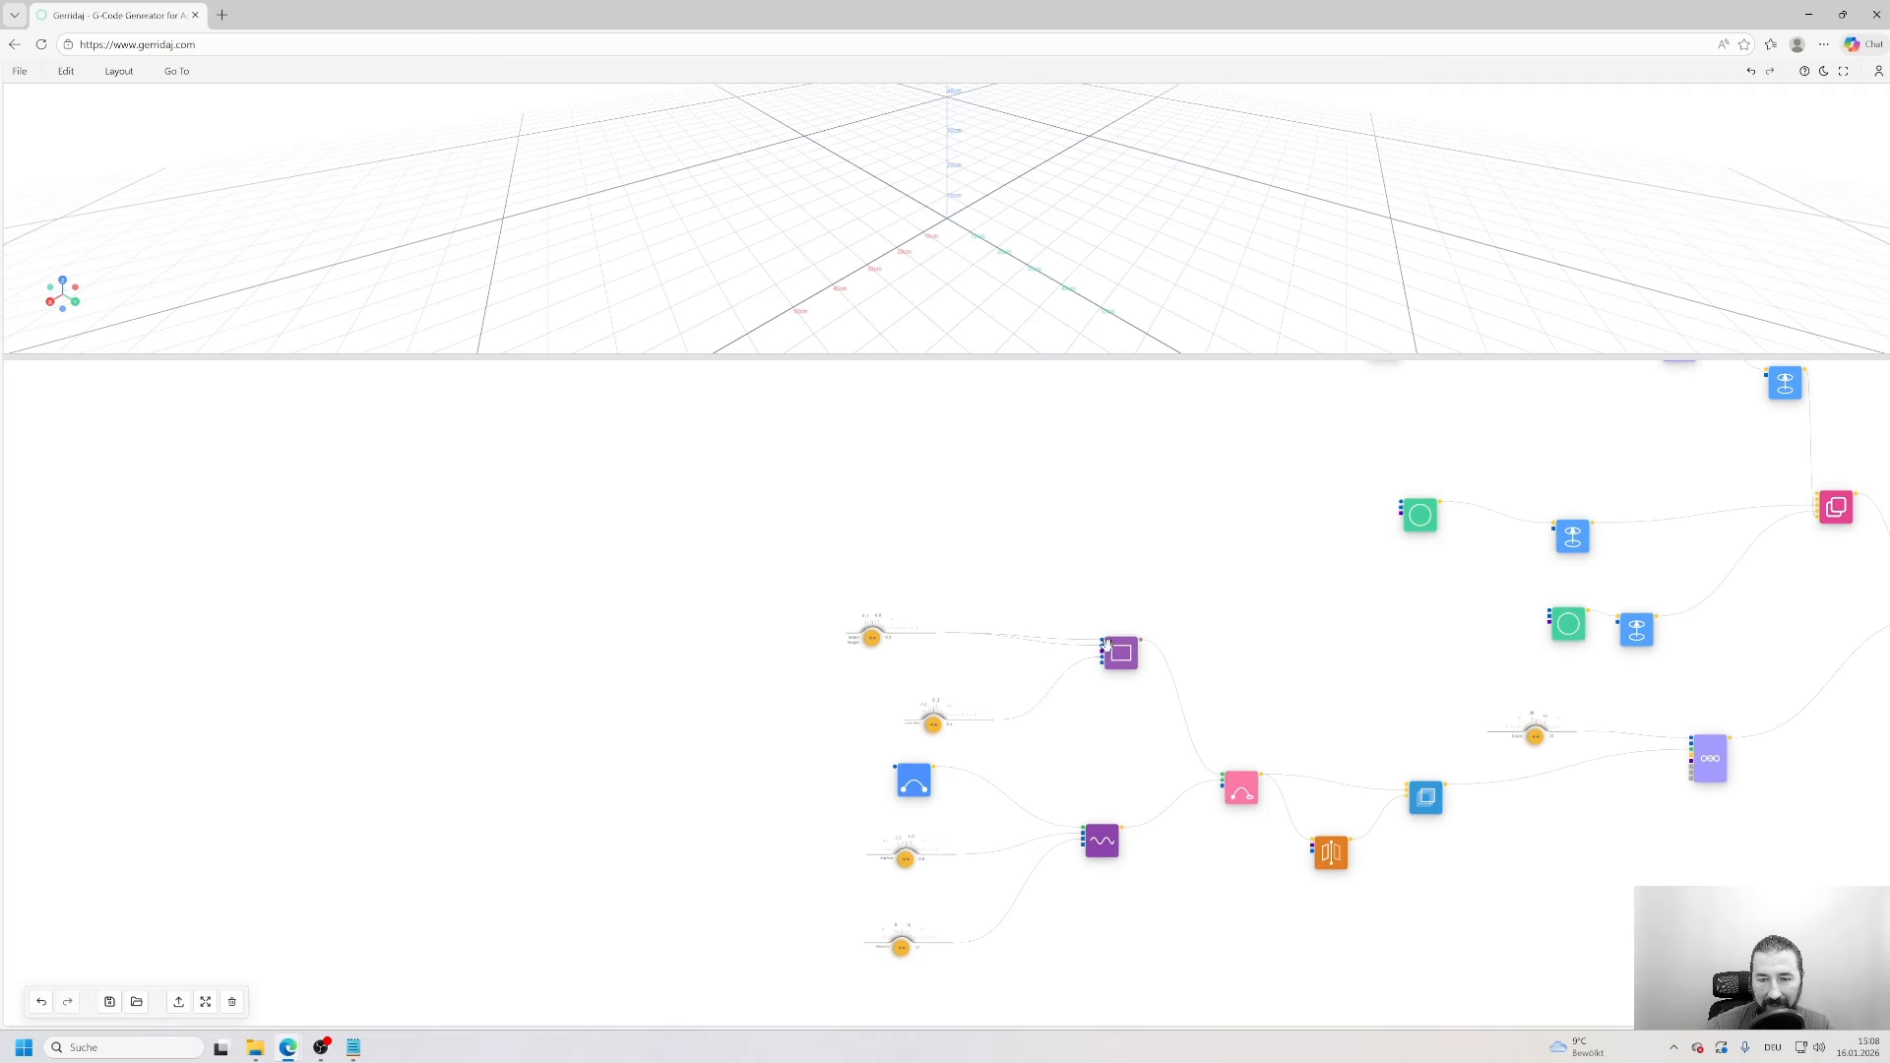
scroll(1114, 728, "up", 6)
left_click(1221, 489)
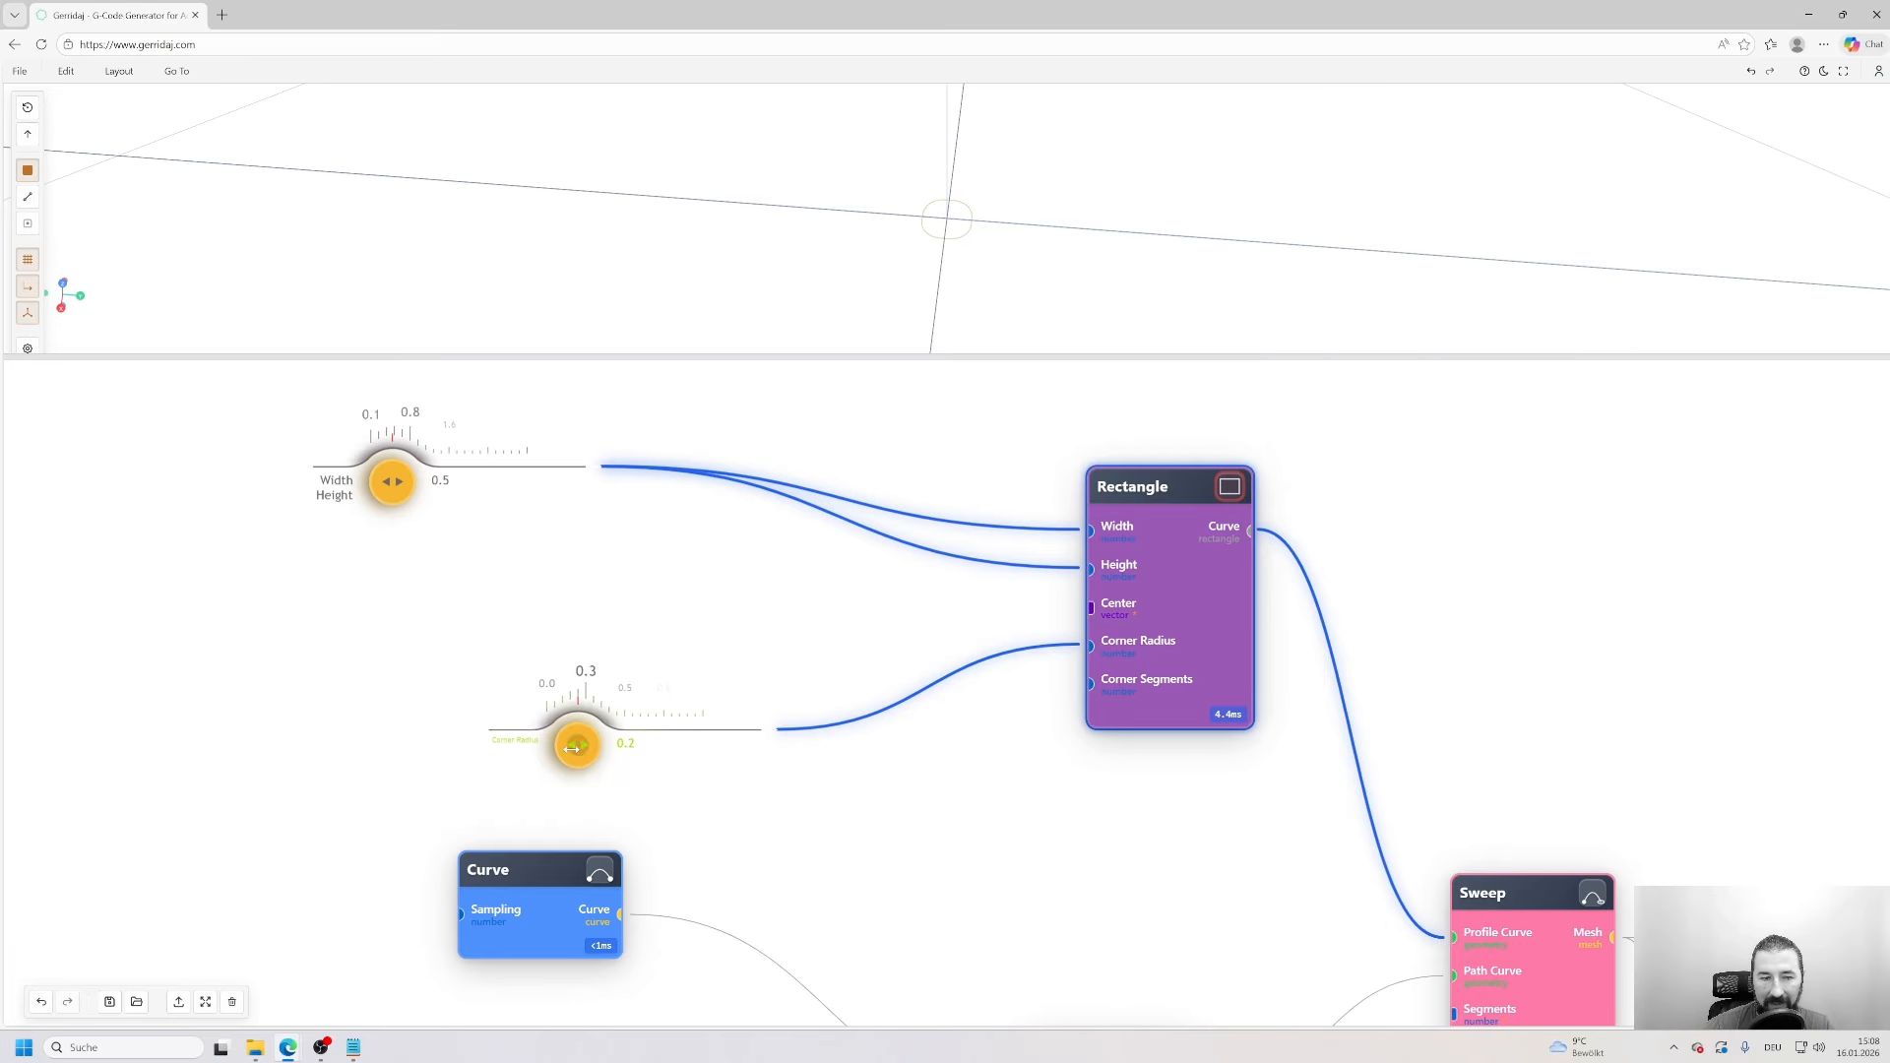
mouse_move(574, 744)
left_mouse_down()
mouse_move(545, 747)
mouse_move(577, 758)
left_mouse_up()
- Preview the Sweep node's mesh in the 3D viewport and inspect the wavy strand from several angles
scroll(1042, 890, "down", 2)
left_click_drag(1041, 890, 983, 641)
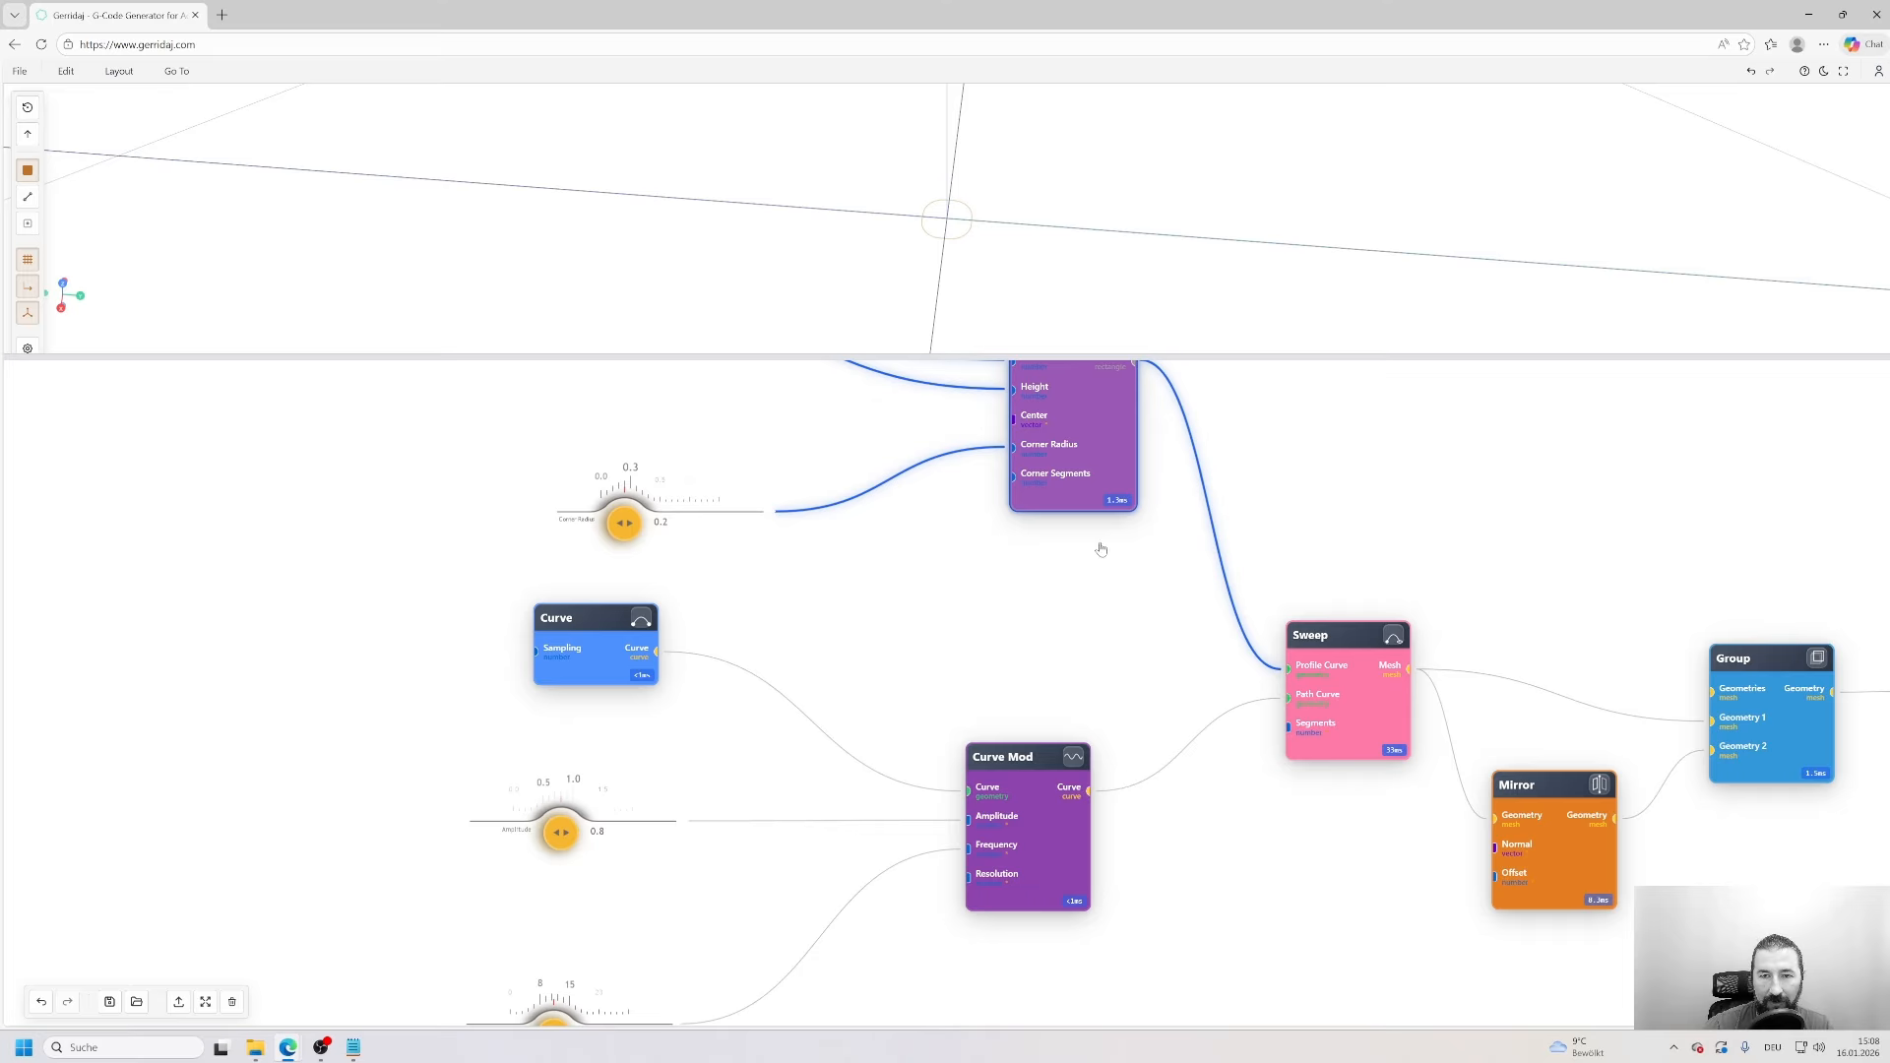
left_click(1393, 638)
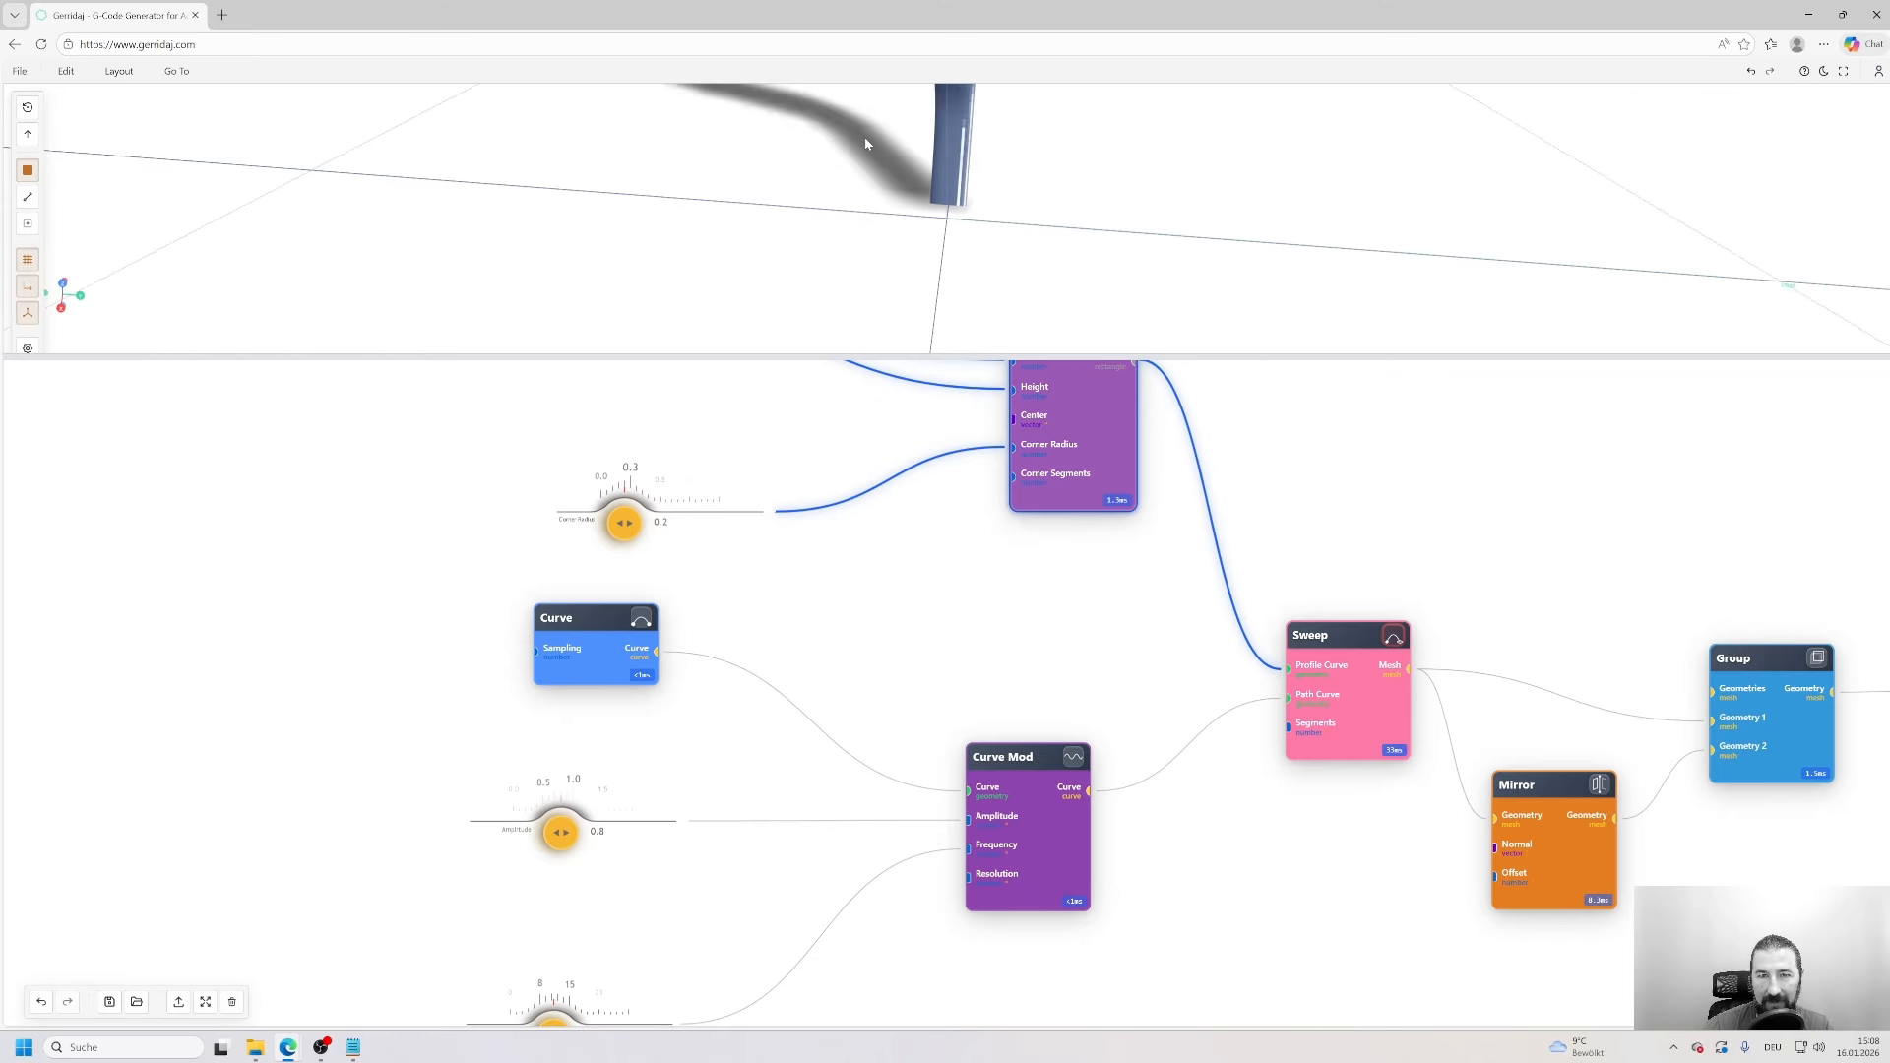
scroll(906, 190, "down", 3)
left_click_drag(906, 190, 1045, 128)
right_click_drag(1045, 128, 1024, 221)
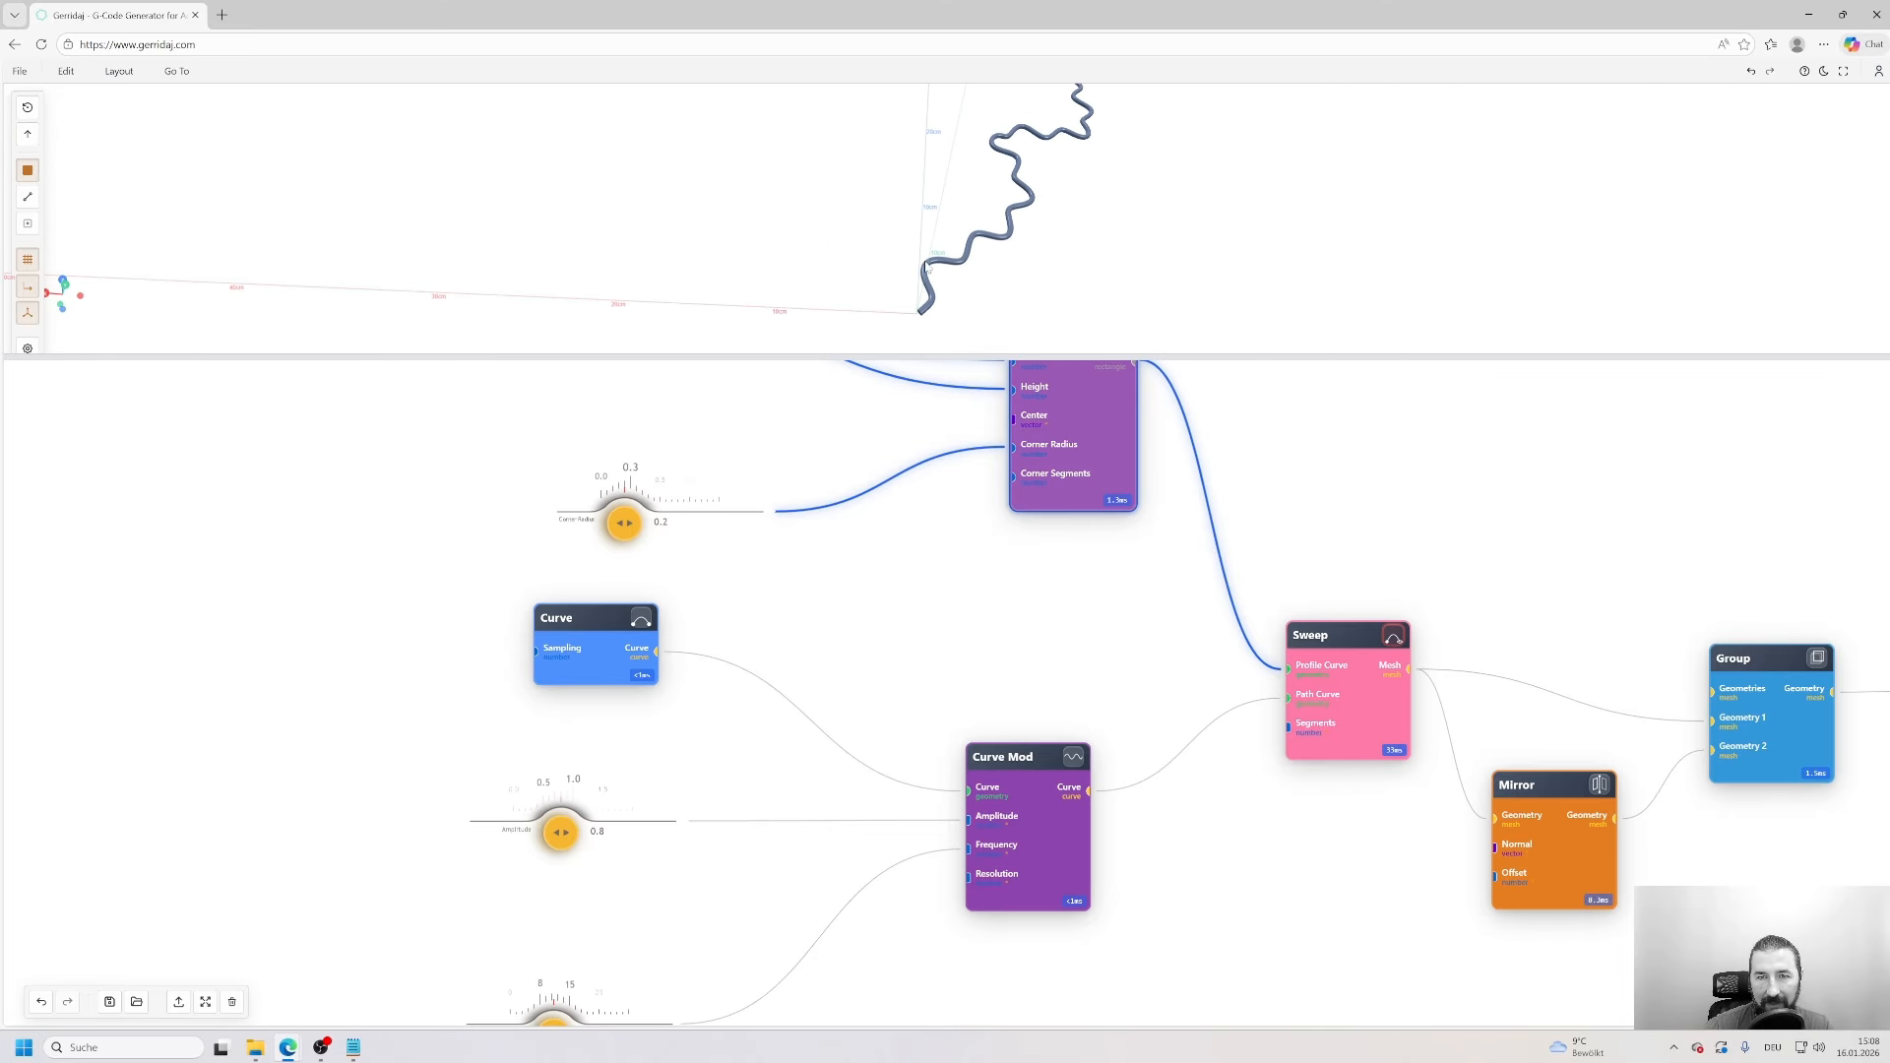
left_click_drag(1024, 222, 934, 292)
scroll(1326, 688, "up", 5)
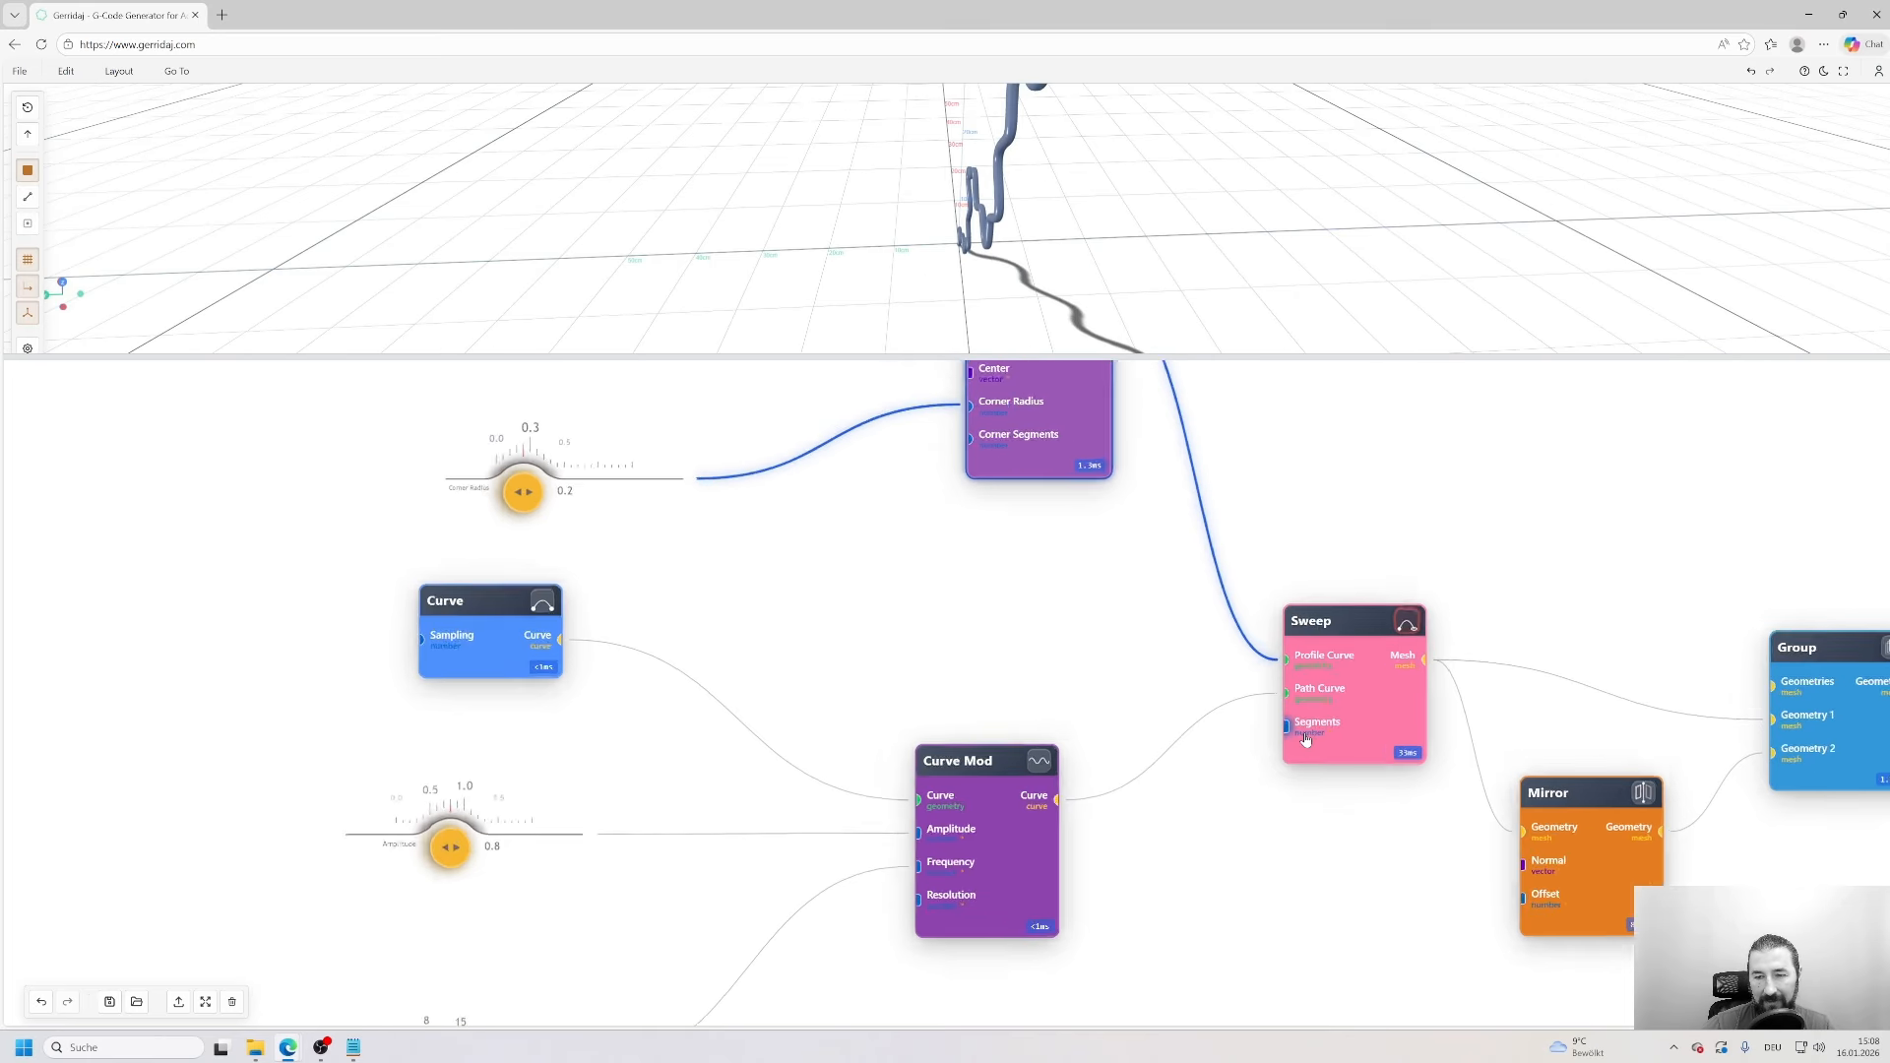
left_click_drag(1382, 631, 1387, 612)
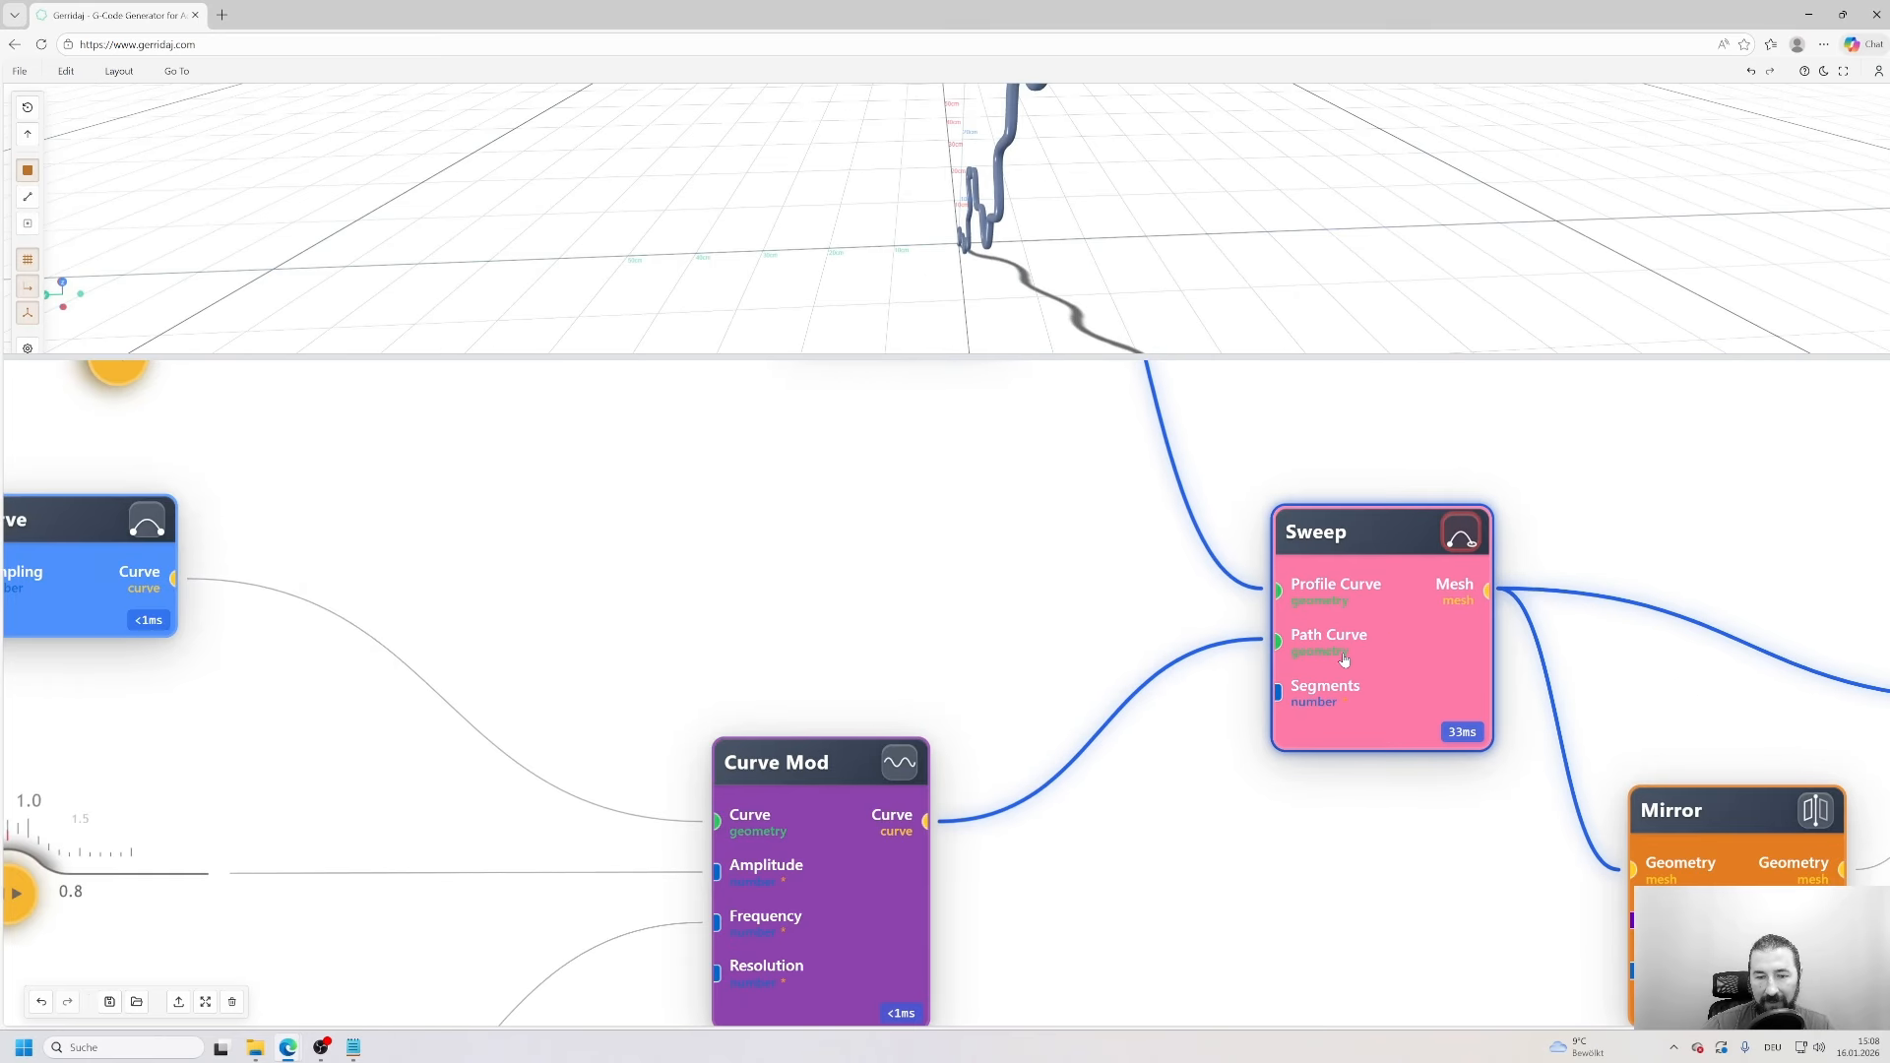
- Preview the Curve Mod node's wavy curve and the unmodulated curve of the Curve node that feeds it
left_click_drag(1222, 829, 1443, 770)
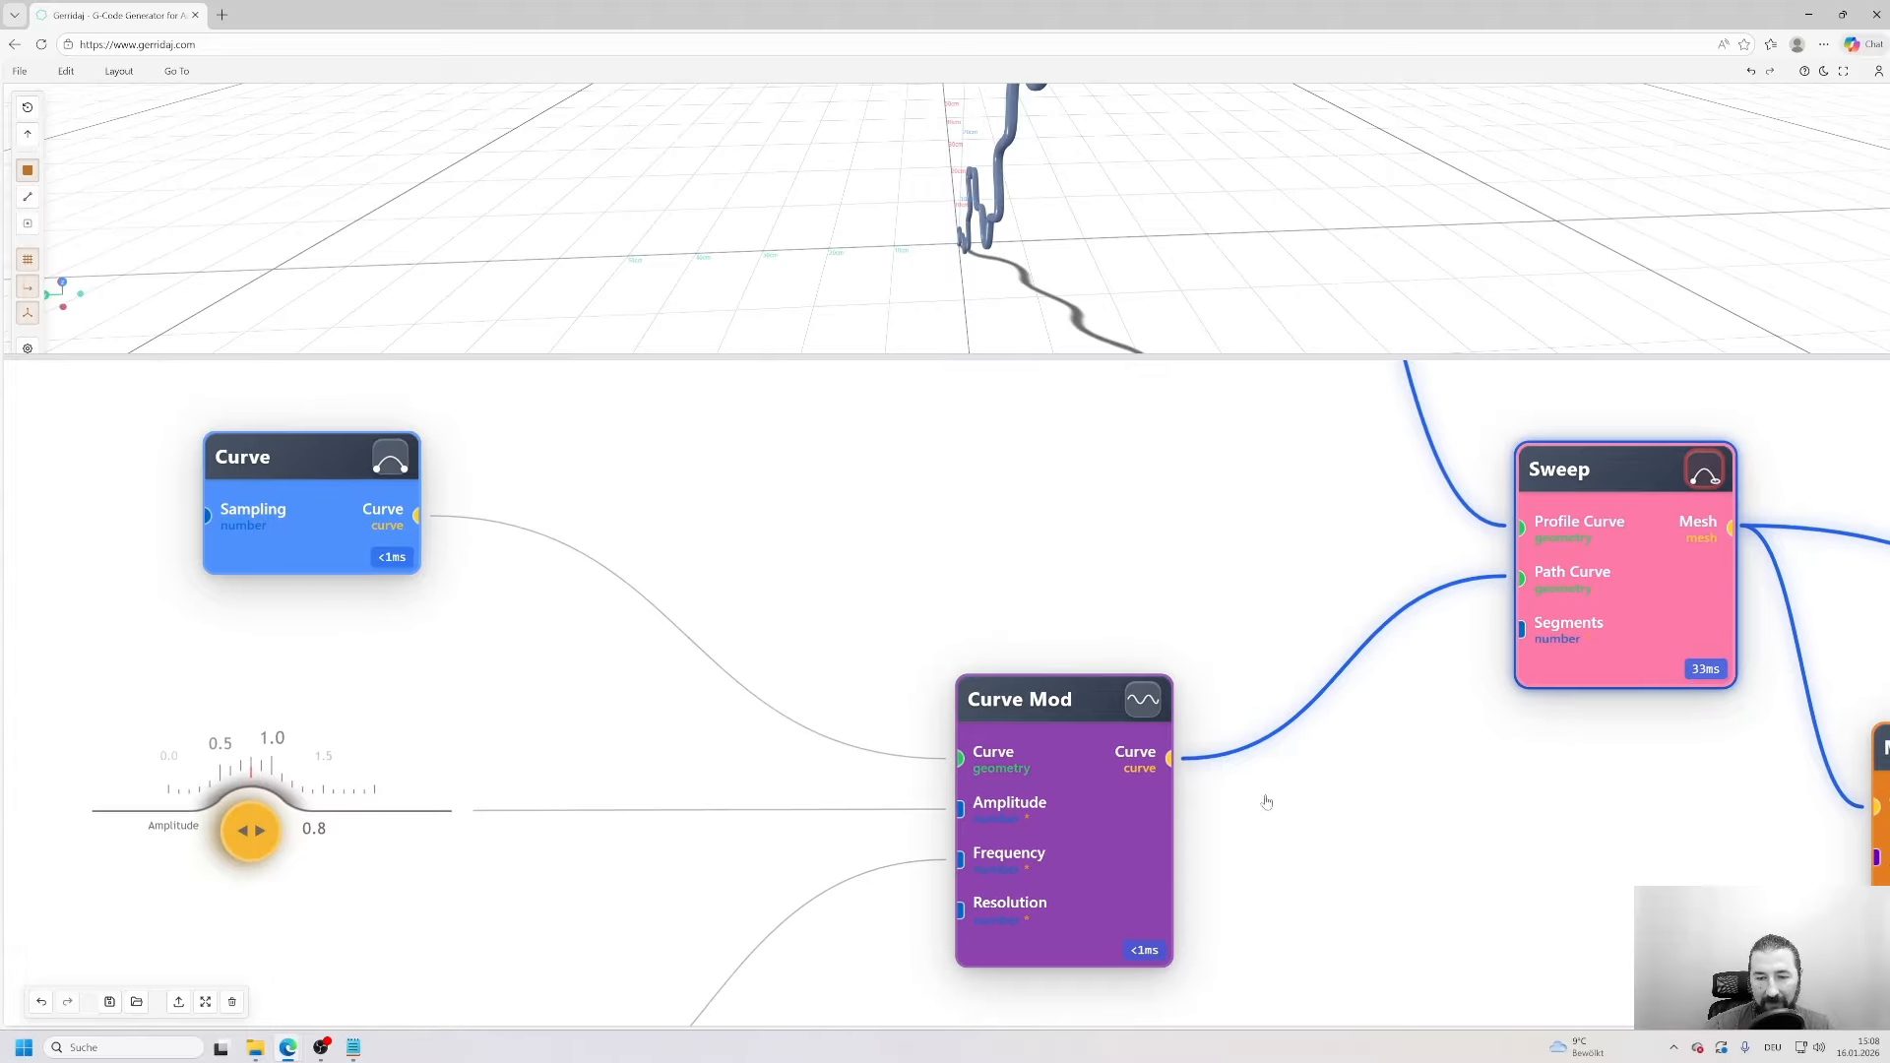
left_click(1134, 701)
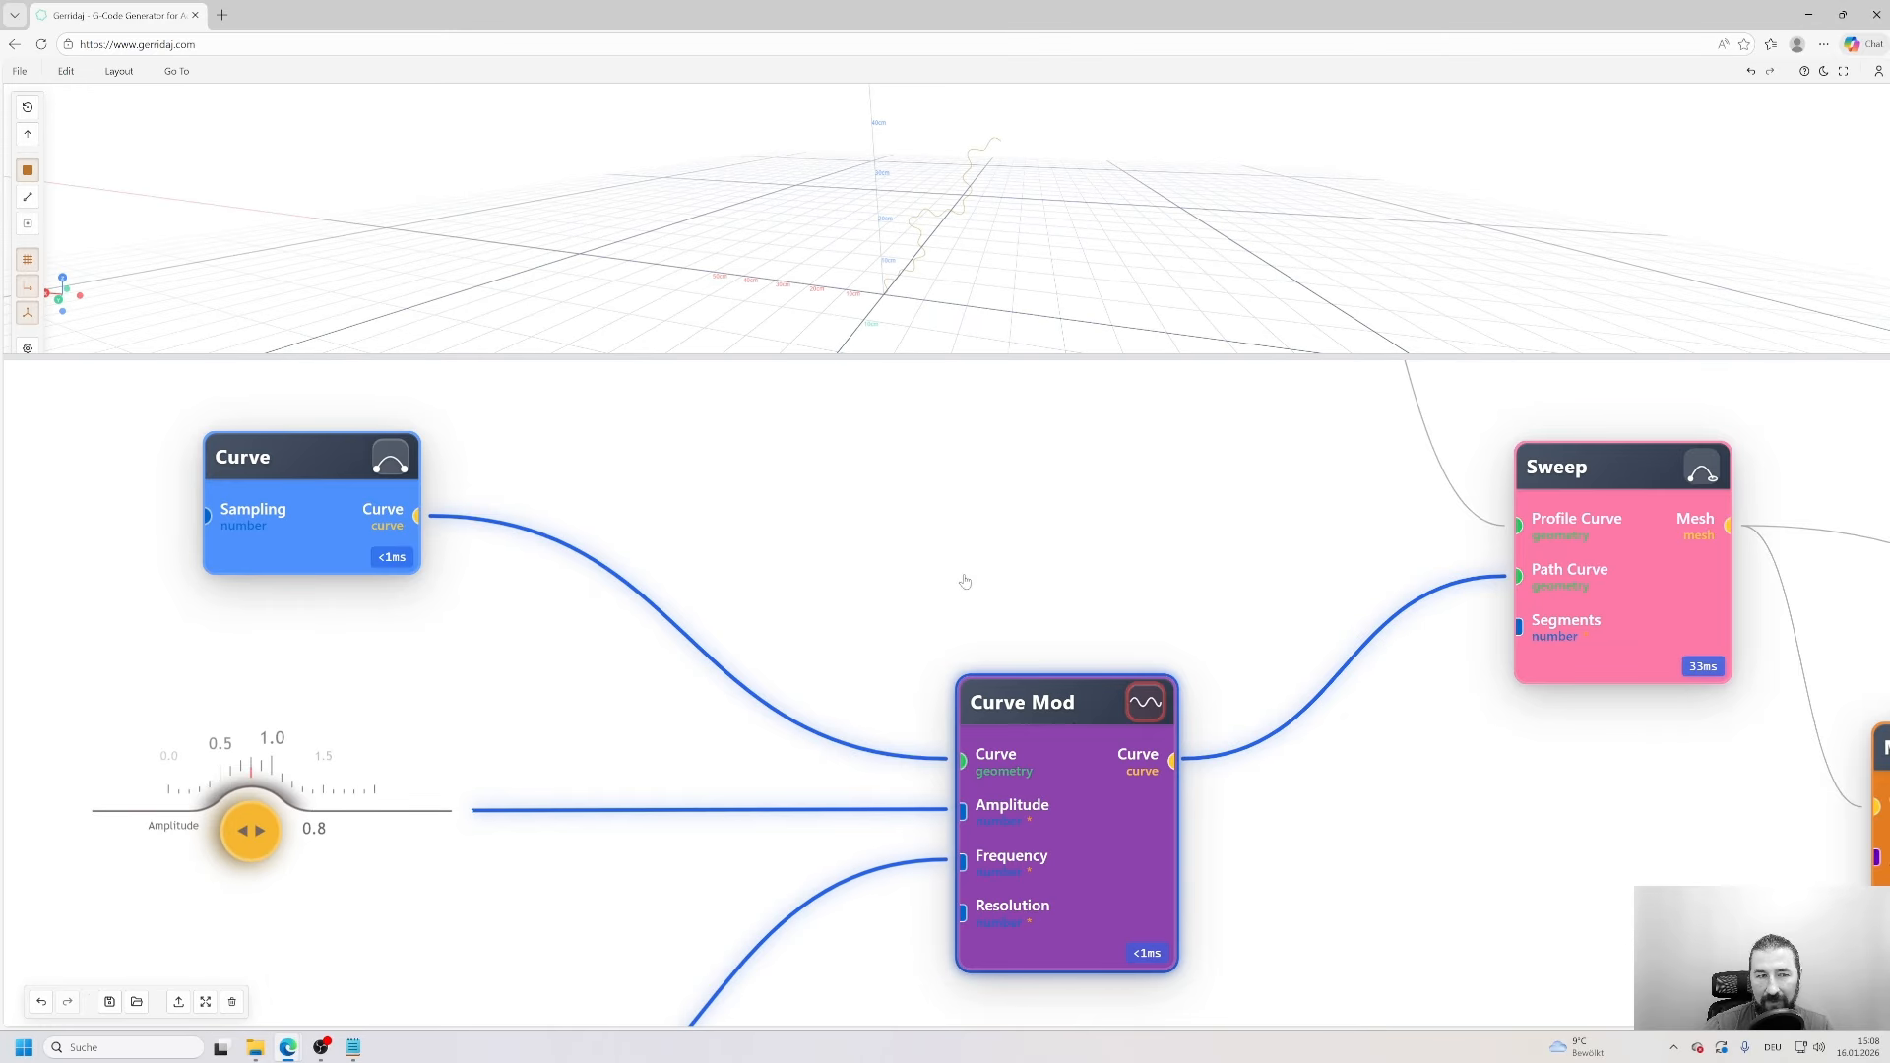
left_click_drag(443, 518, 774, 494)
left_click(751, 455)
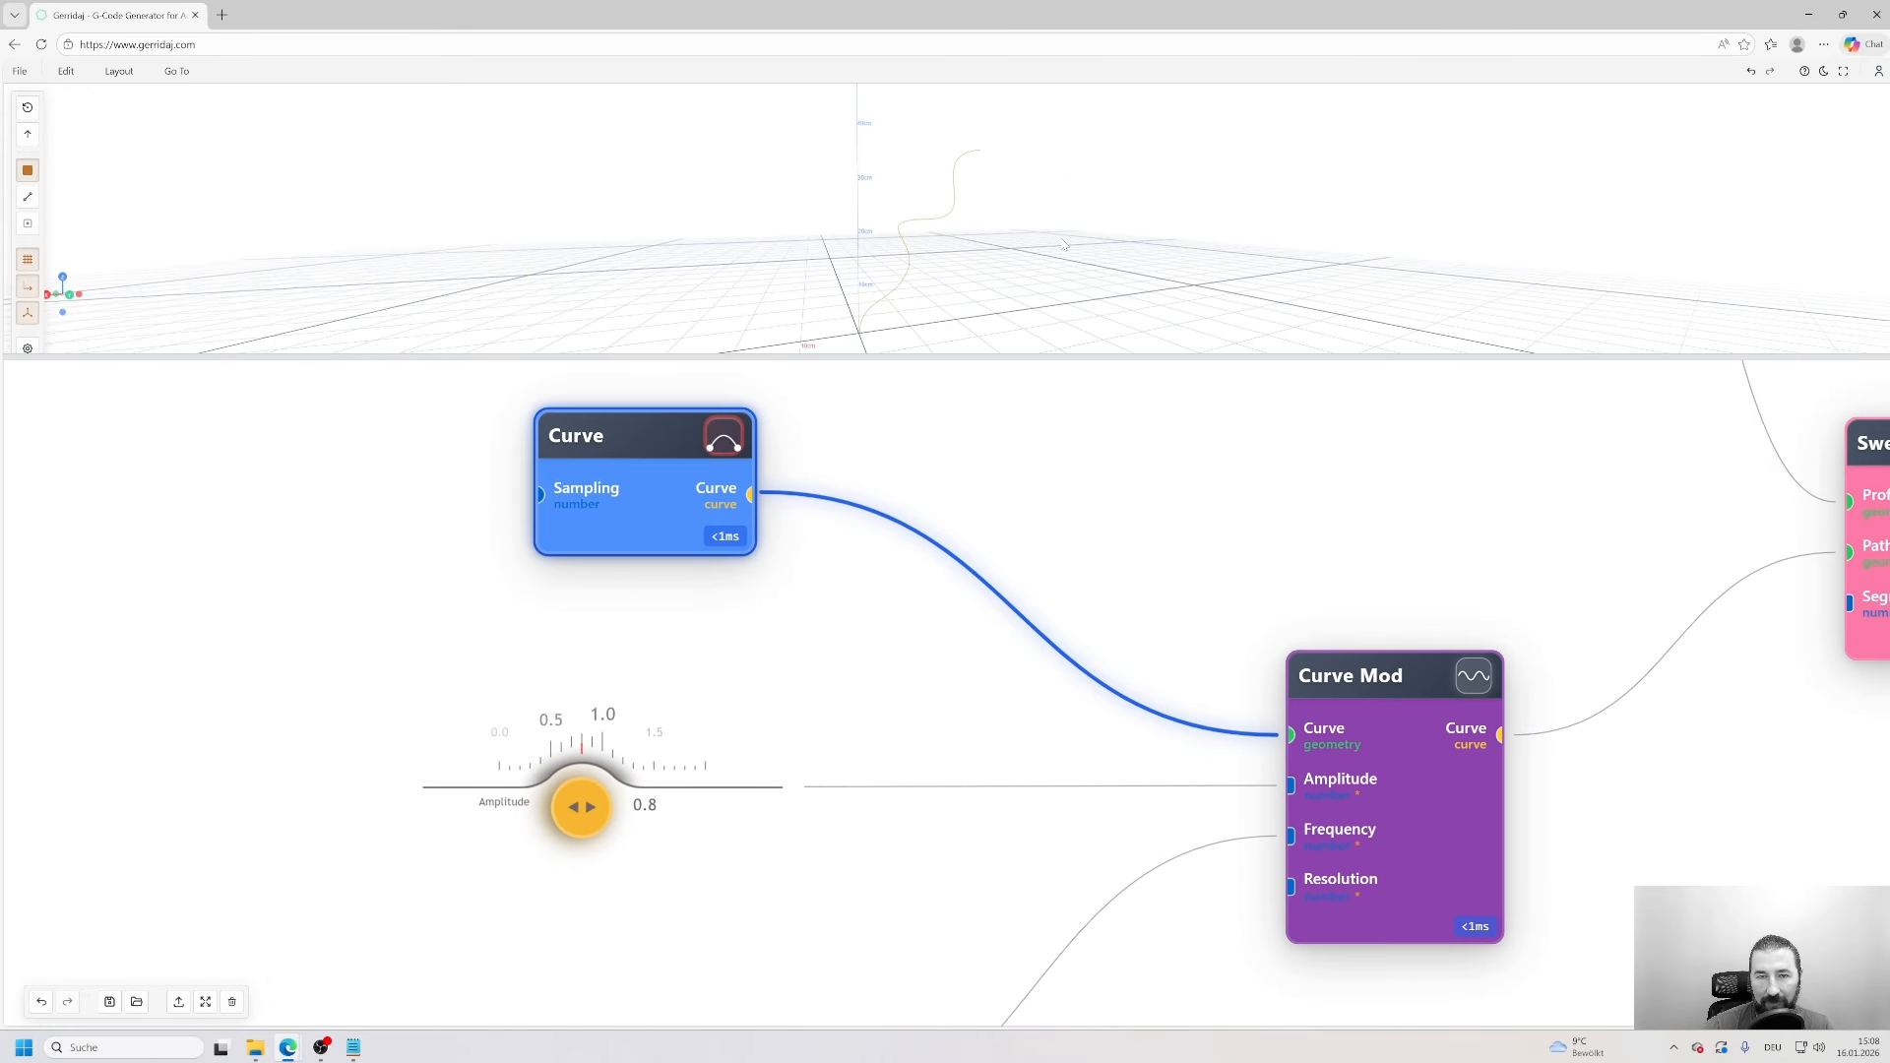
- Reshape the Curve node's XZ path, placing its middle points at about (-15, 10) and (-9, 28) cm and tilting the top point's handle
double_click(622, 464)
scroll(748, 512, "down", 2)
middle_click_drag(850, 513, 887, 623)
scroll(899, 462, "up", 2)
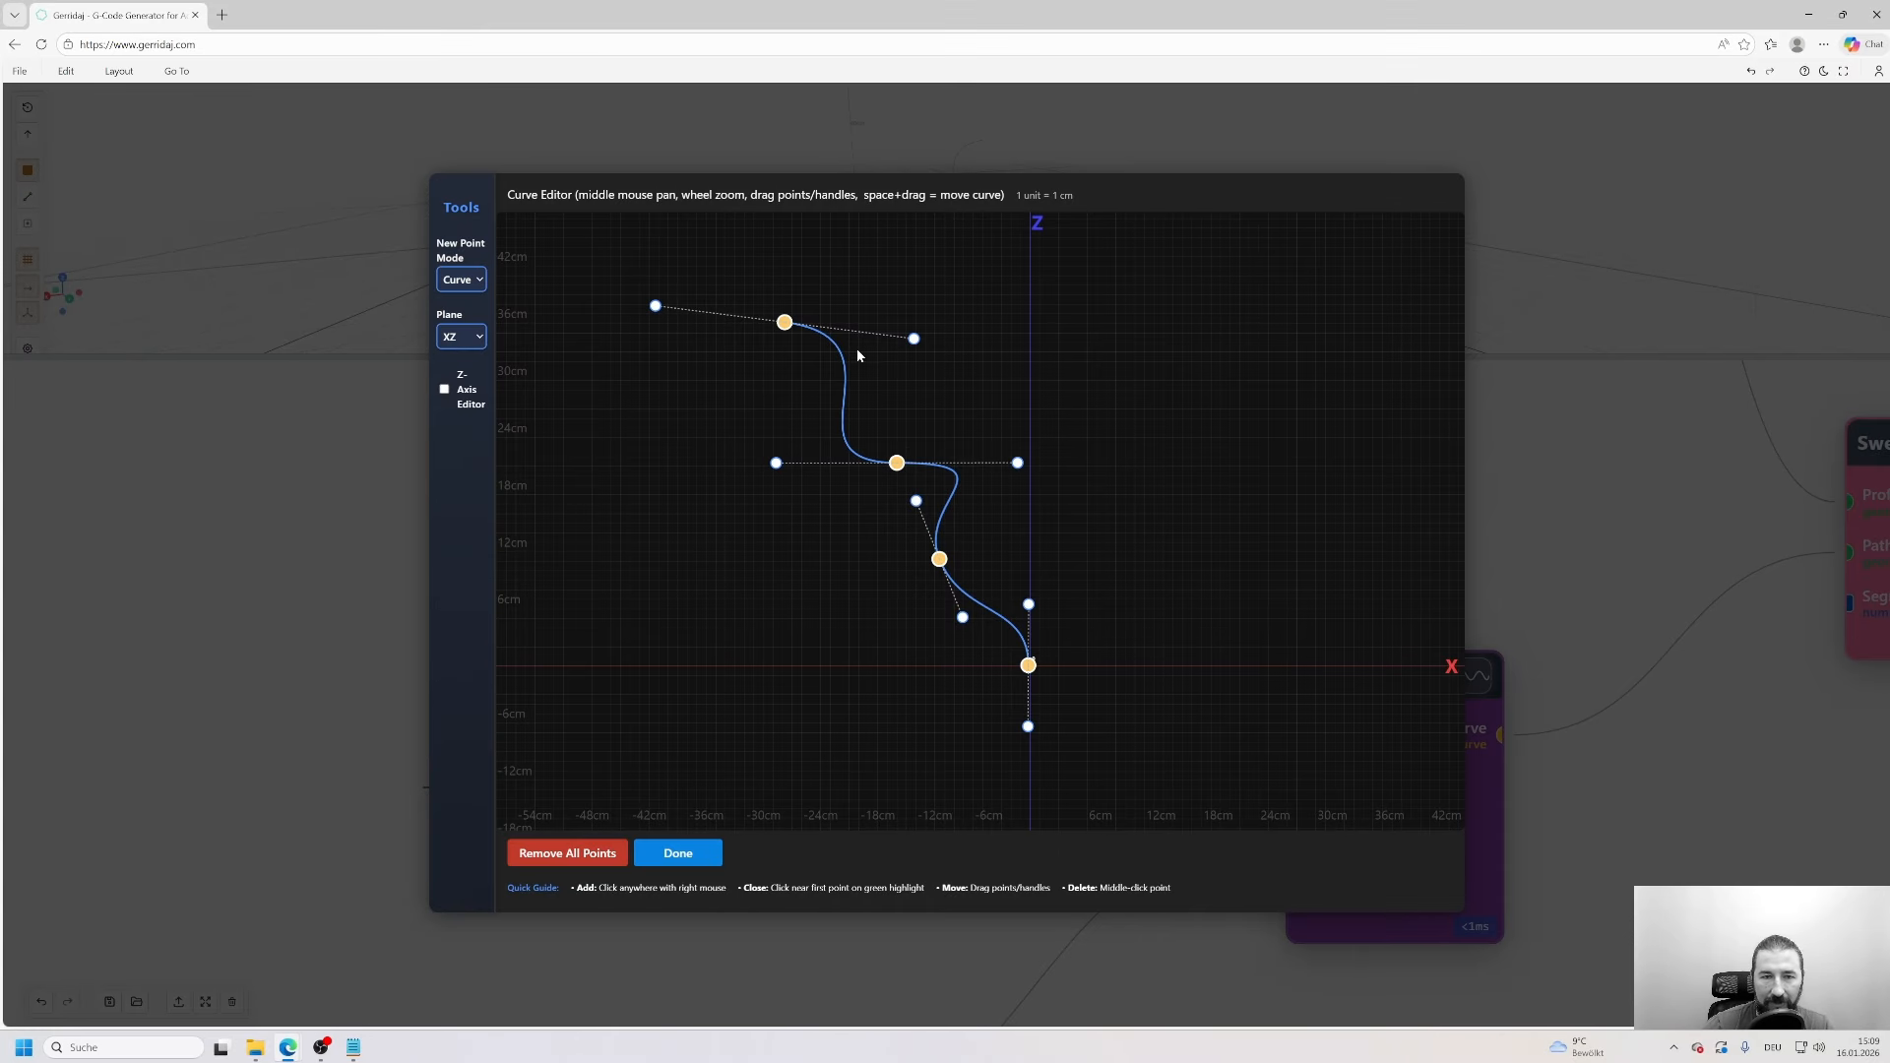
left_click_drag(917, 340, 908, 223)
left_click_drag(885, 469, 933, 404)
left_click_drag(916, 503, 921, 594)
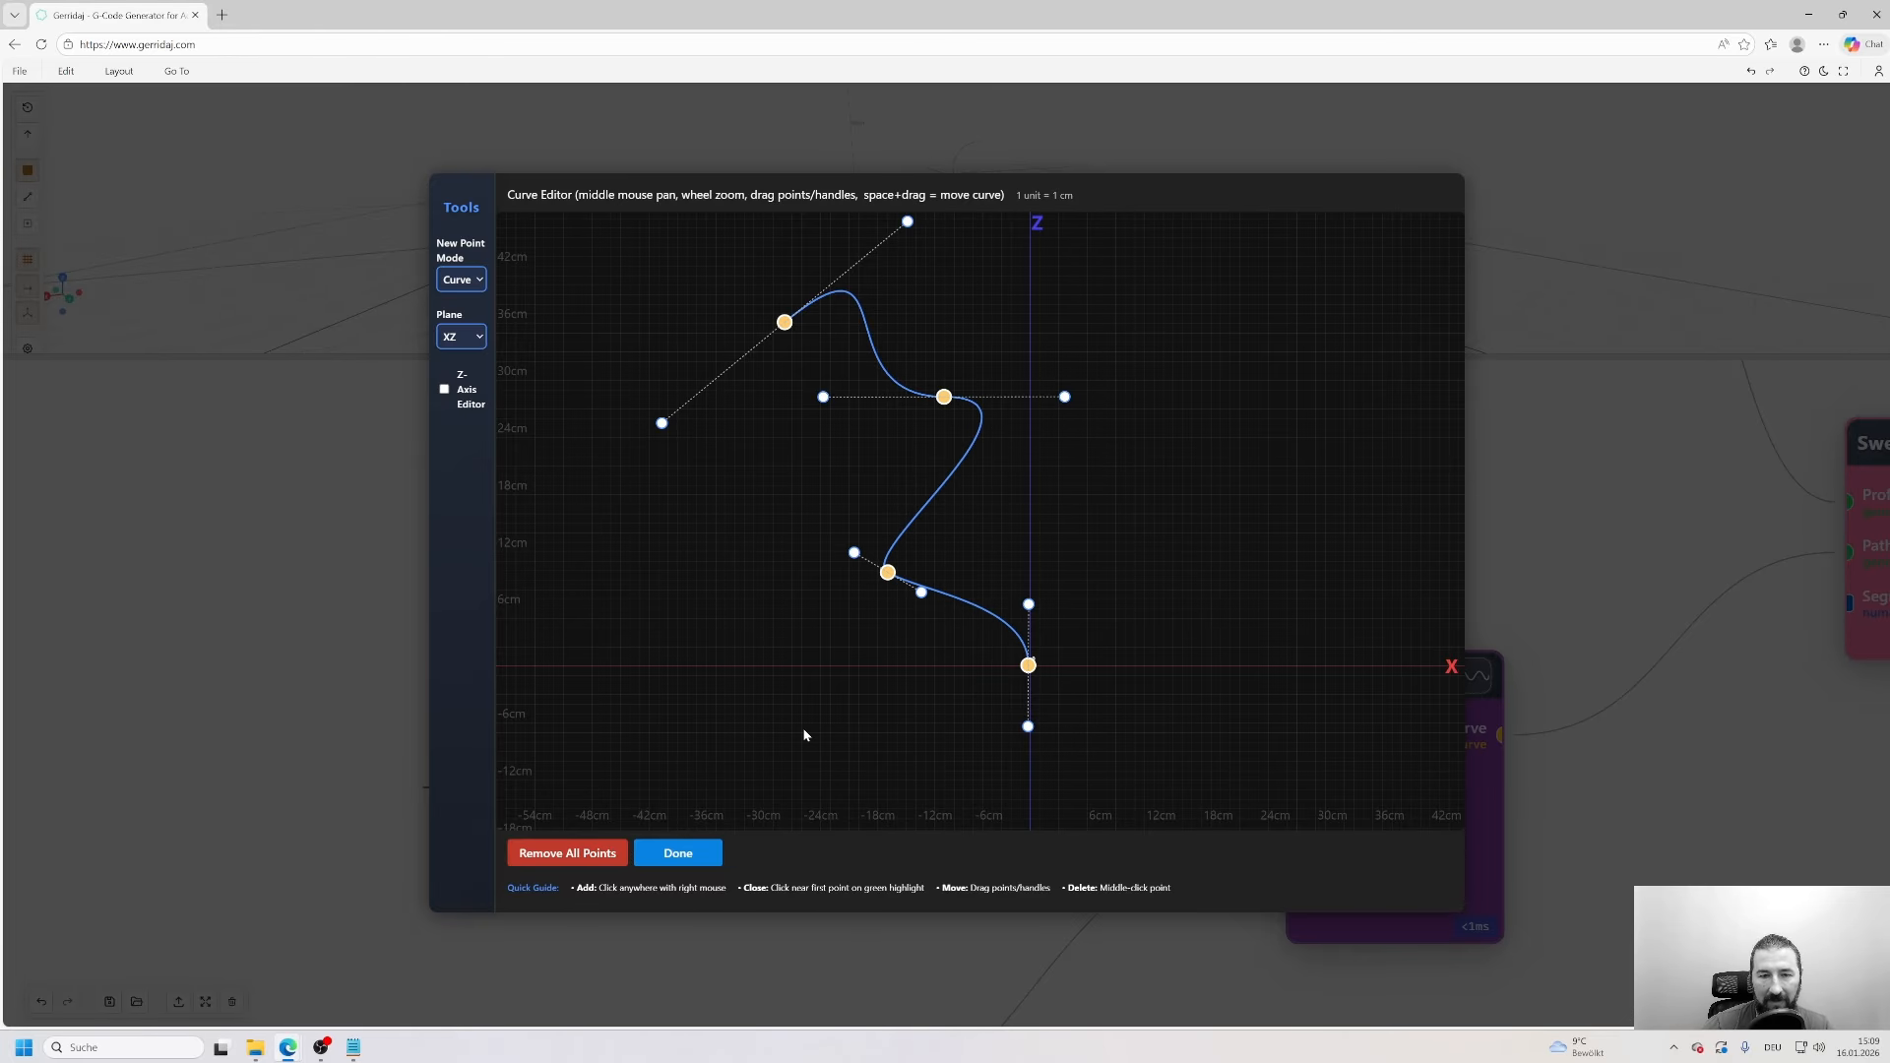
left_click(695, 849)
- Preview the Curve Mod node with the reshaped path and review its Basic Modulation settings
left_click_drag(730, 226, 1253, 468)
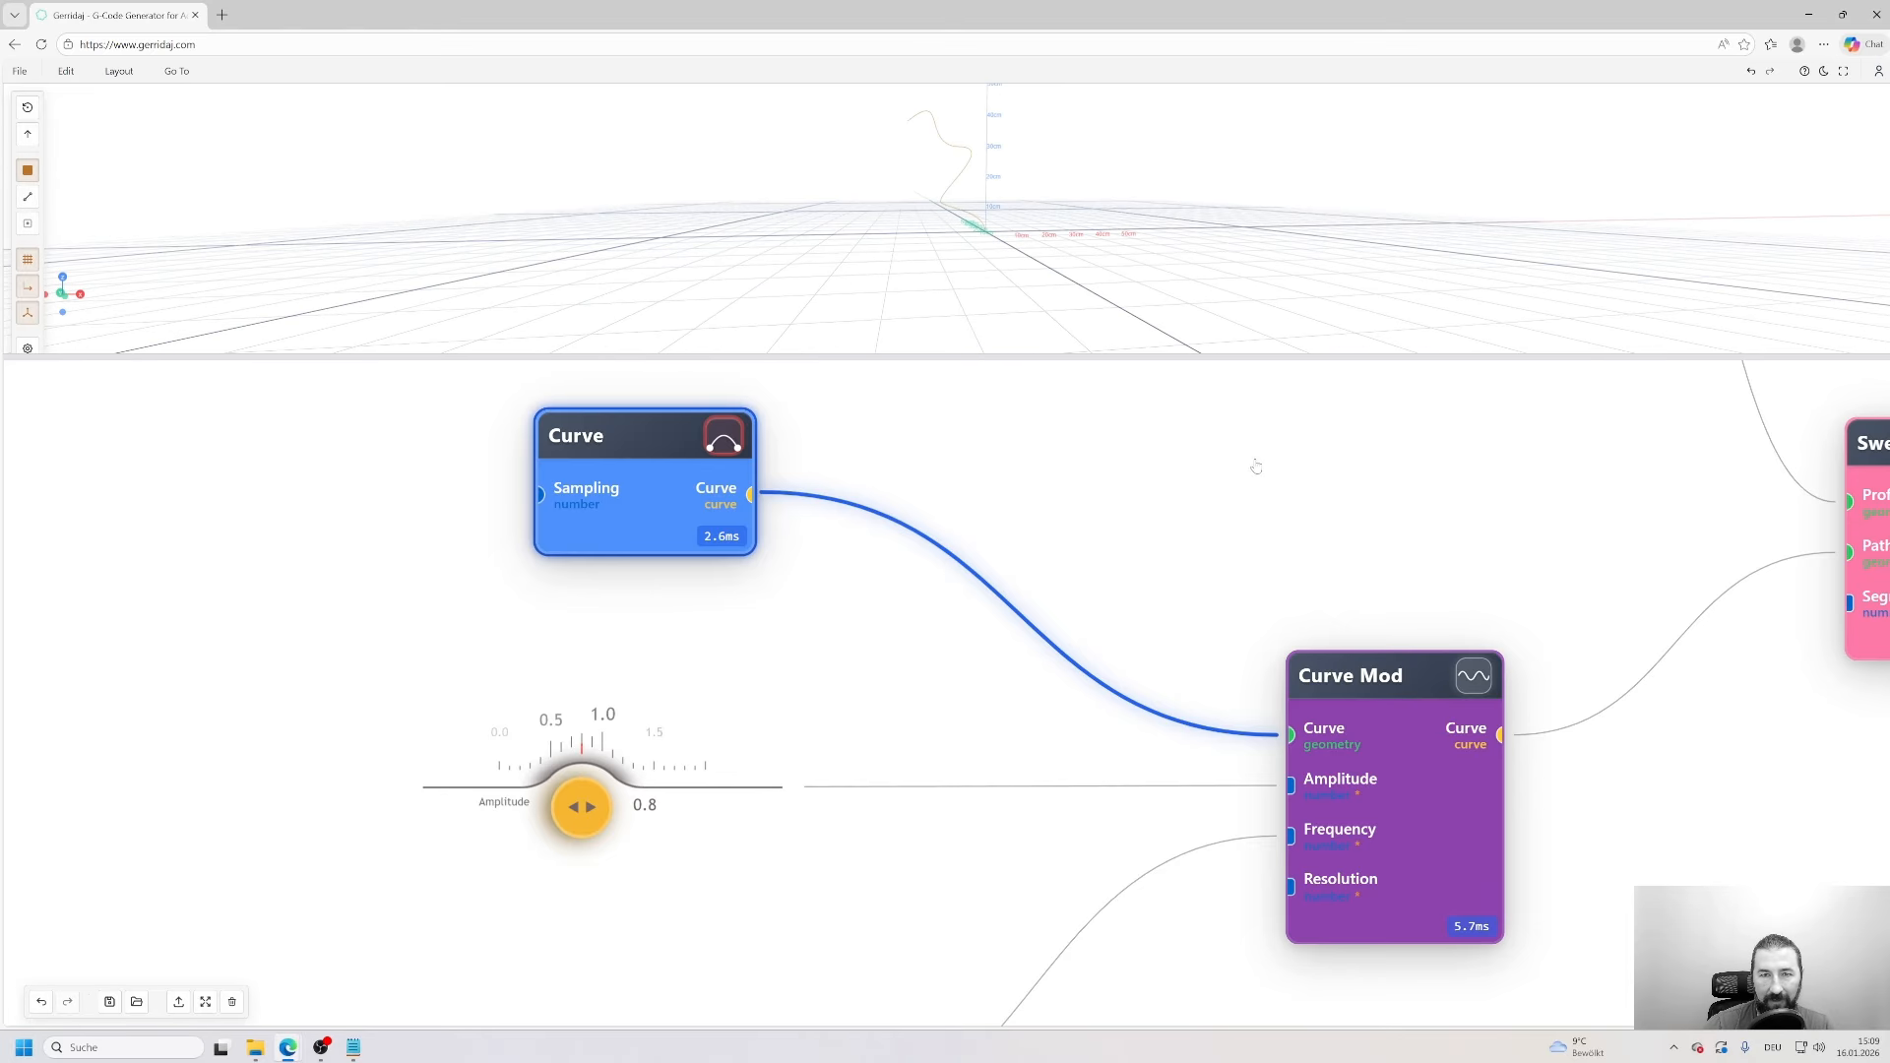
left_click(1480, 679)
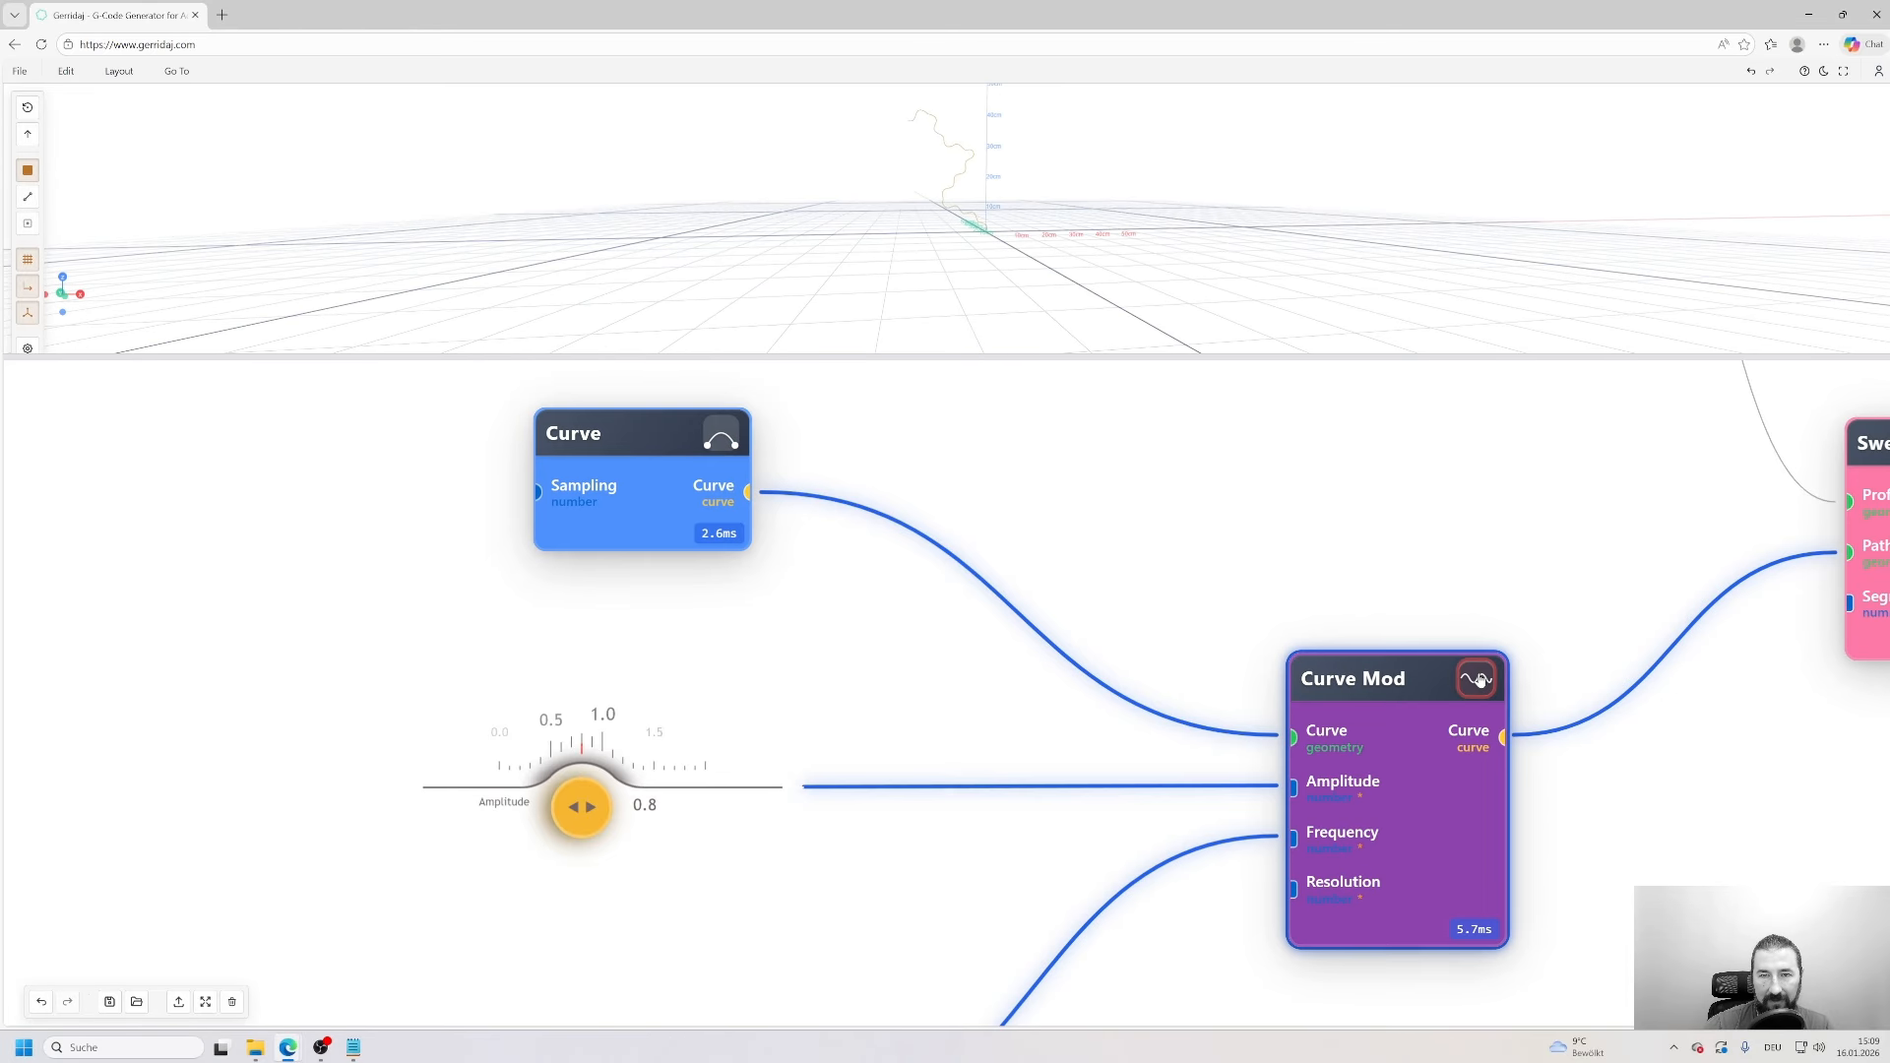
double_click(1395, 722)
left_click(1395, 687)
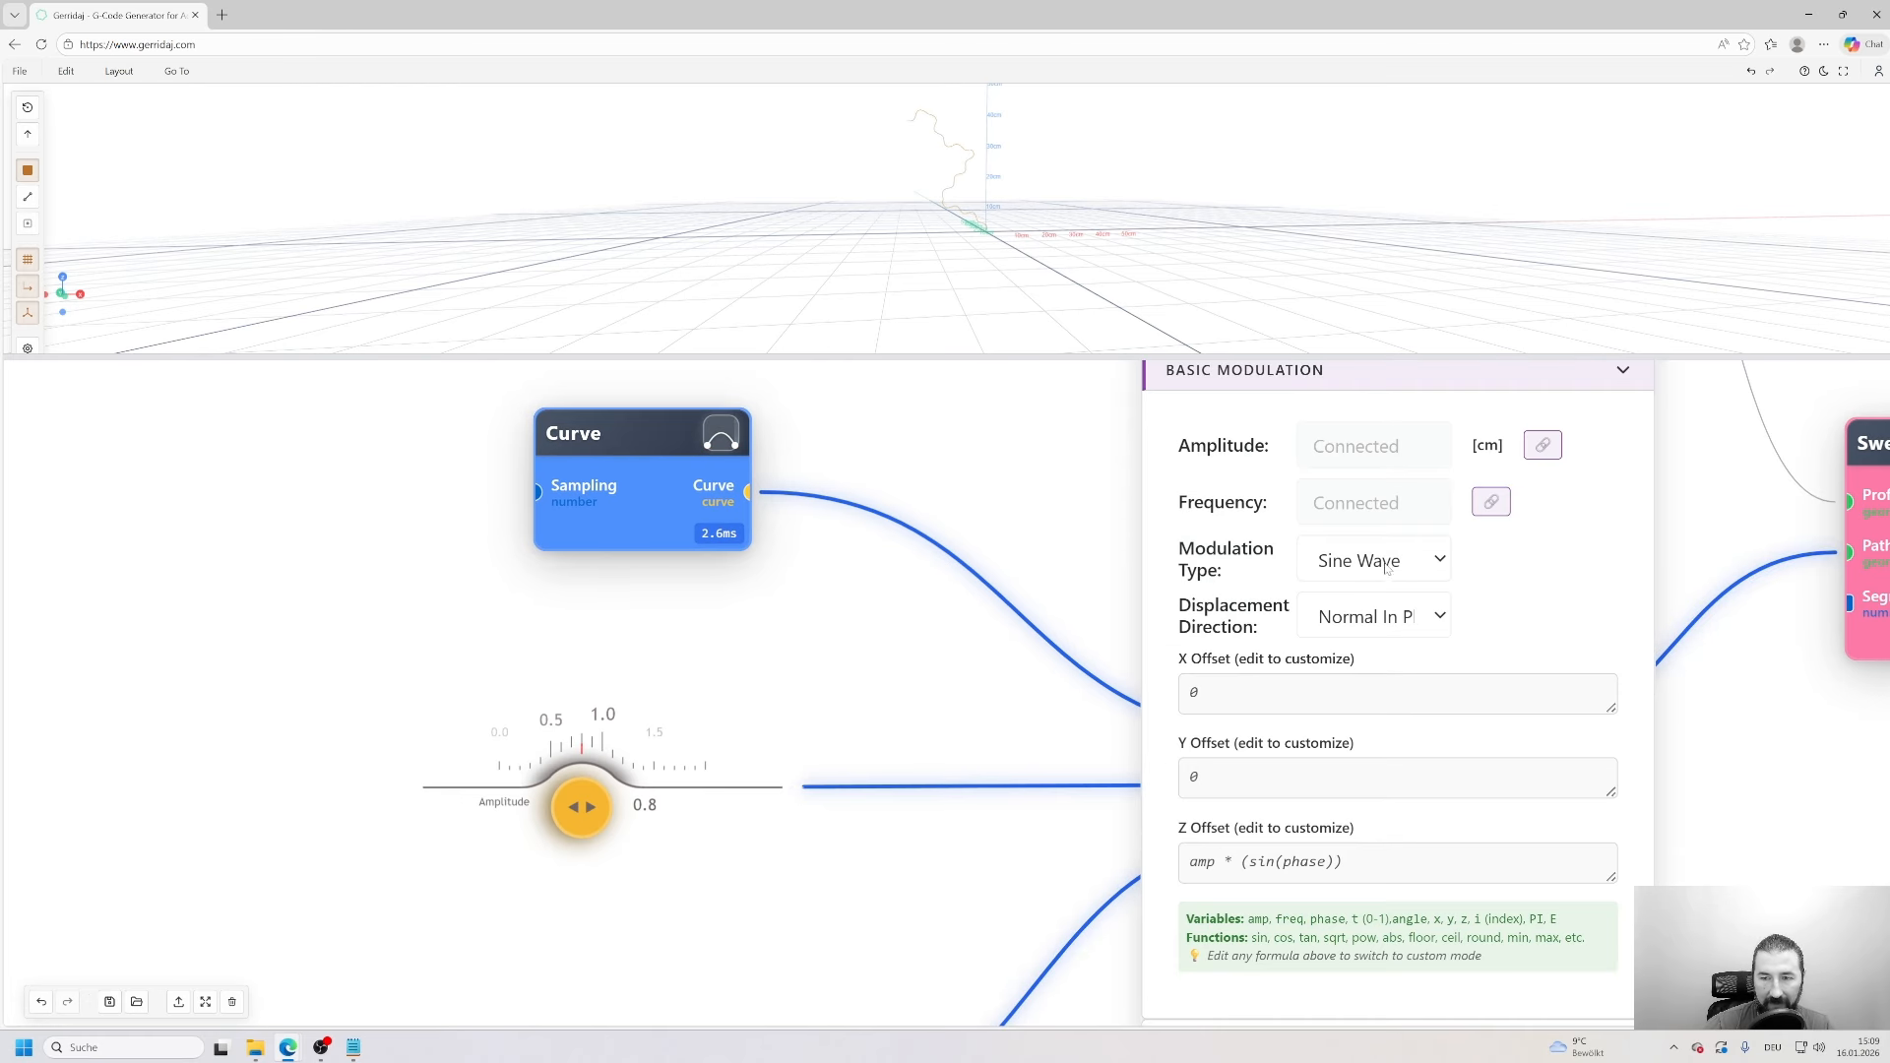
scroll(1603, 522, "up", 5)
left_click(1591, 425)
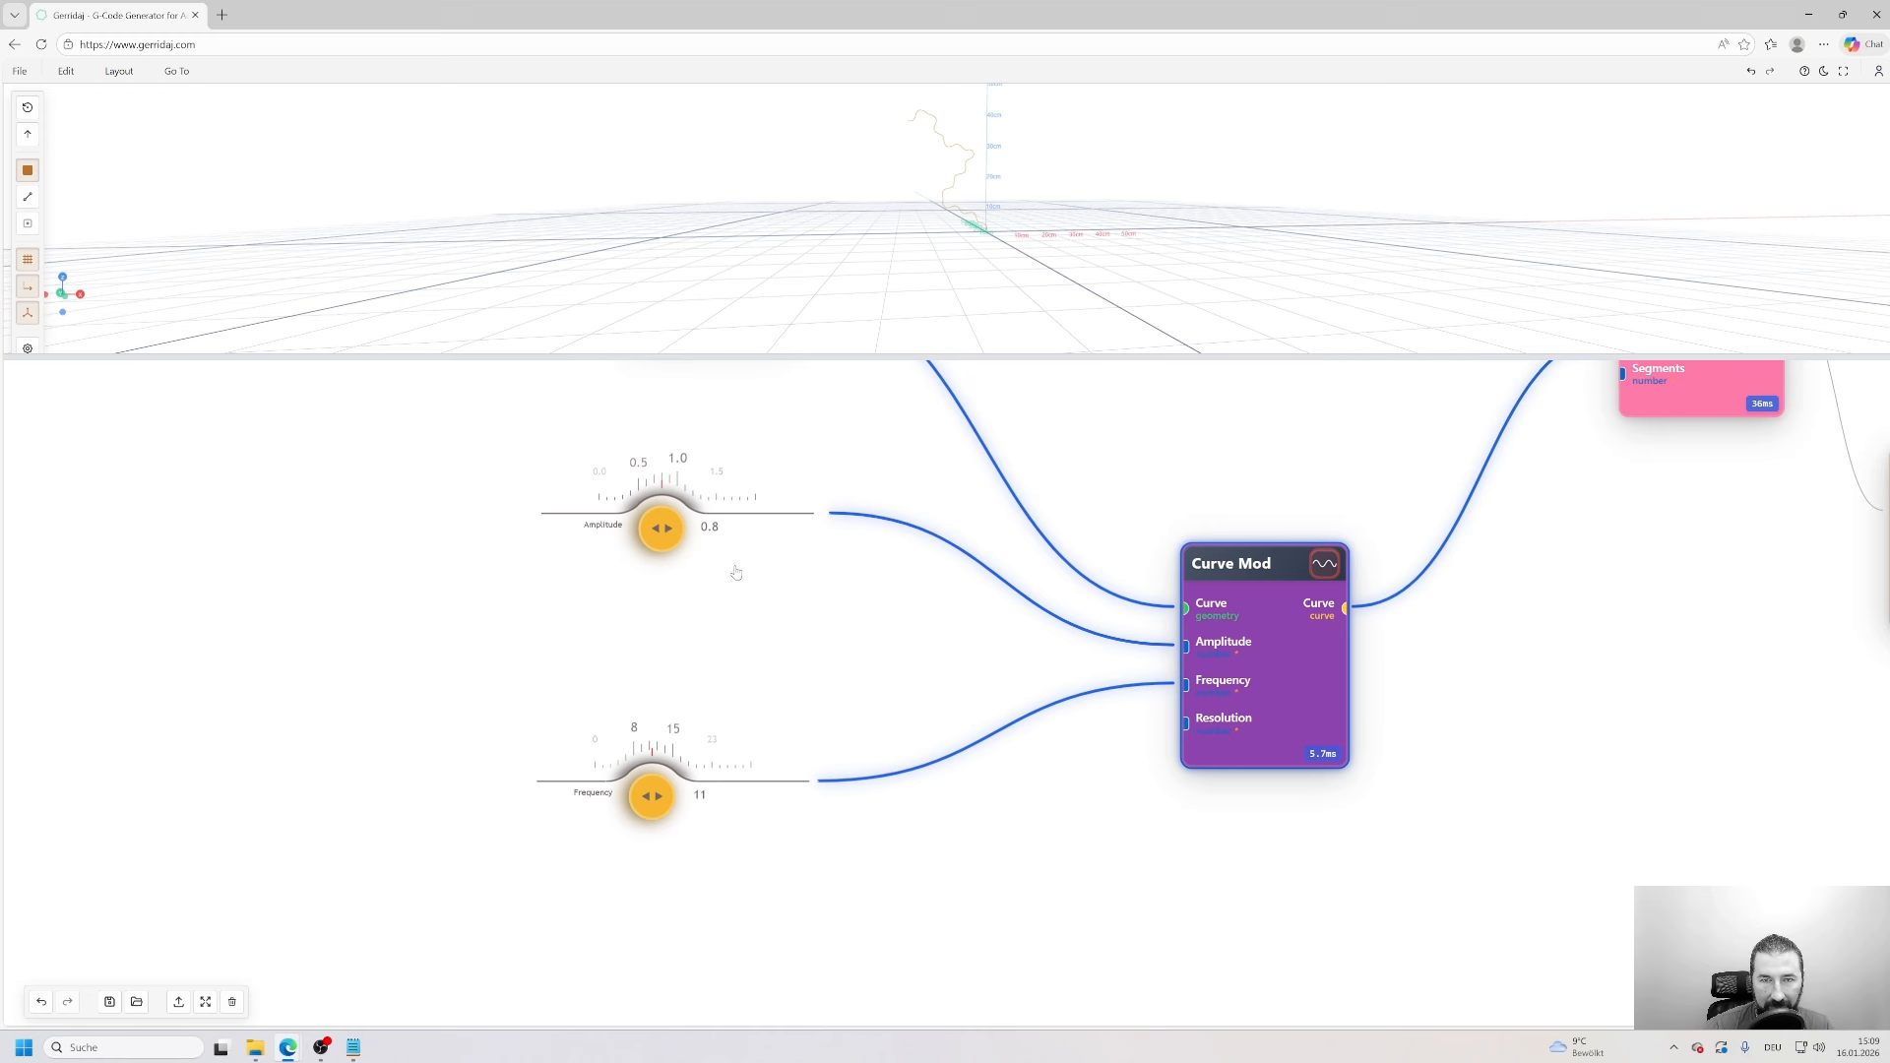
- Set the Curve Mod Amplitude to 0.9, raise its Frequency, and preview the Sweep in an enlarged 3D viewport
mouse_move(661, 530)
left_mouse_down()
mouse_move(701, 543)
mouse_move(656, 547)
left_mouse_up()
left_click_drag(651, 797, 664, 801)
left_click_drag(1389, 672, 743, 1009)
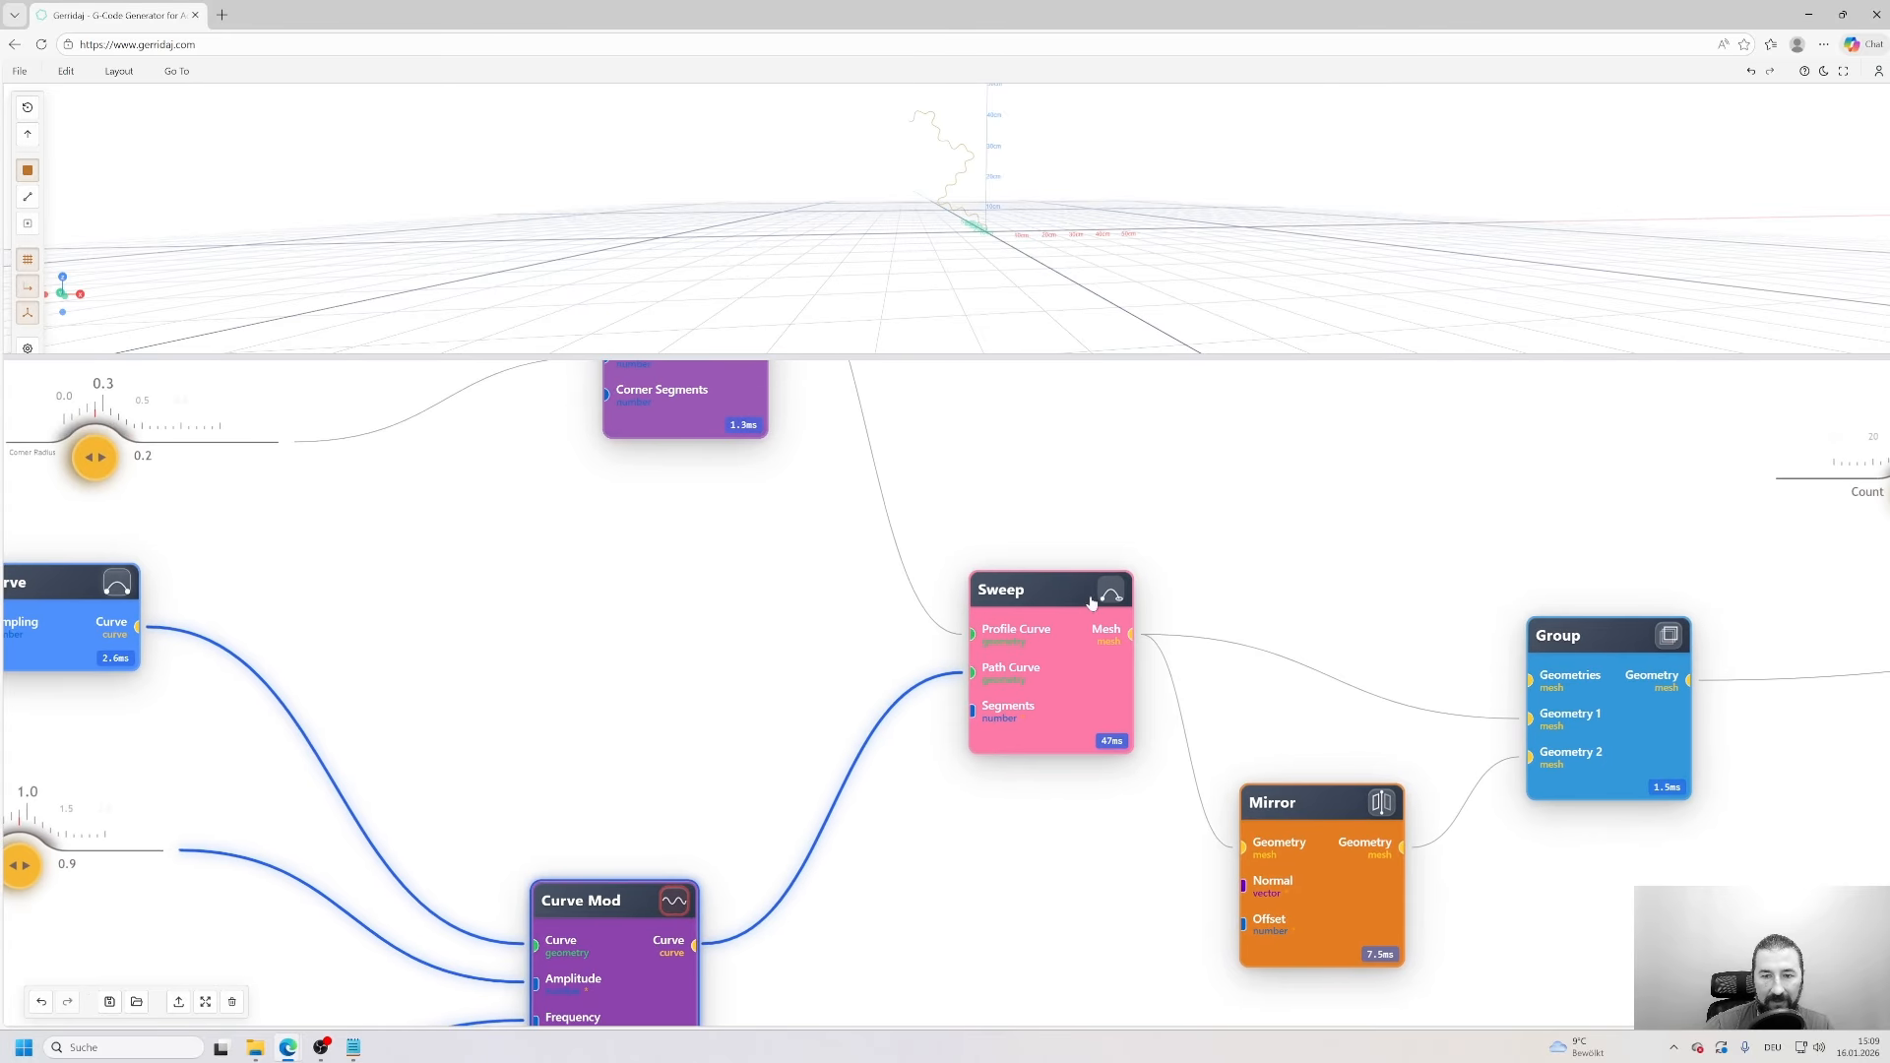
left_click(1107, 596)
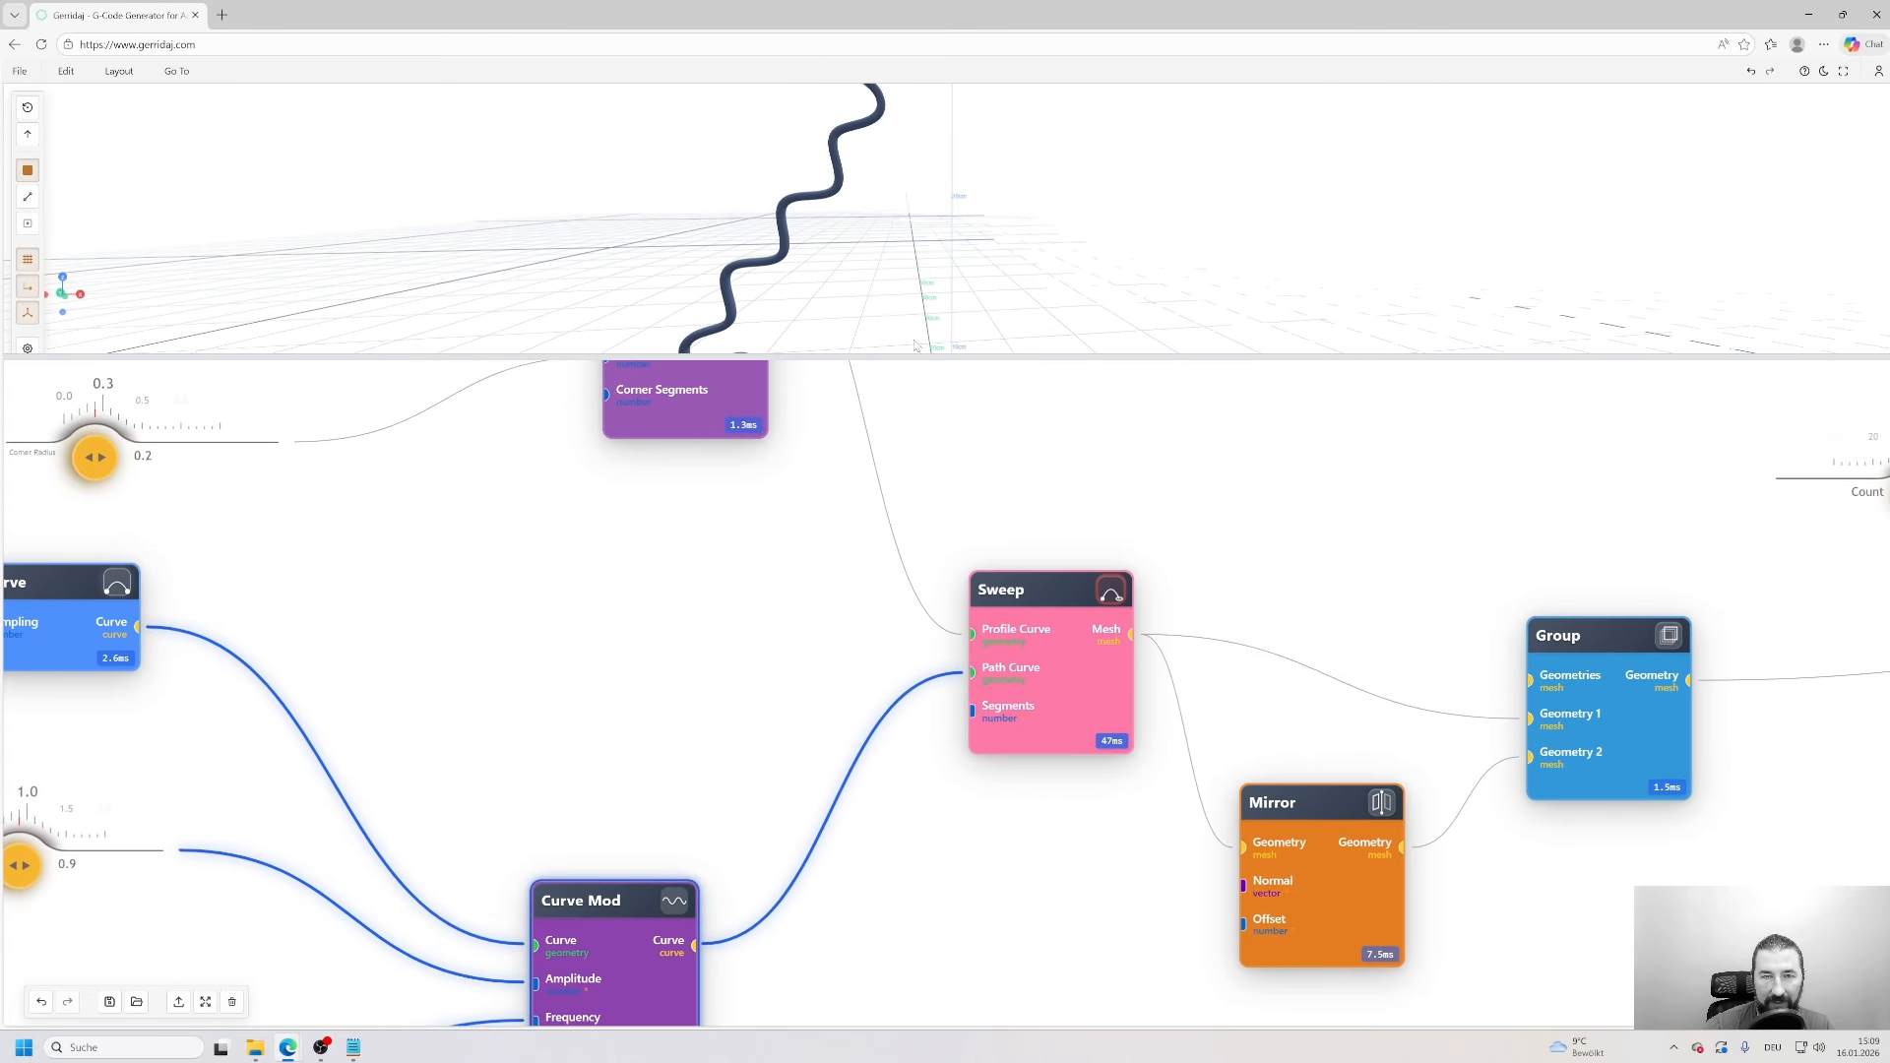
left_click_drag(909, 354, 909, 476)
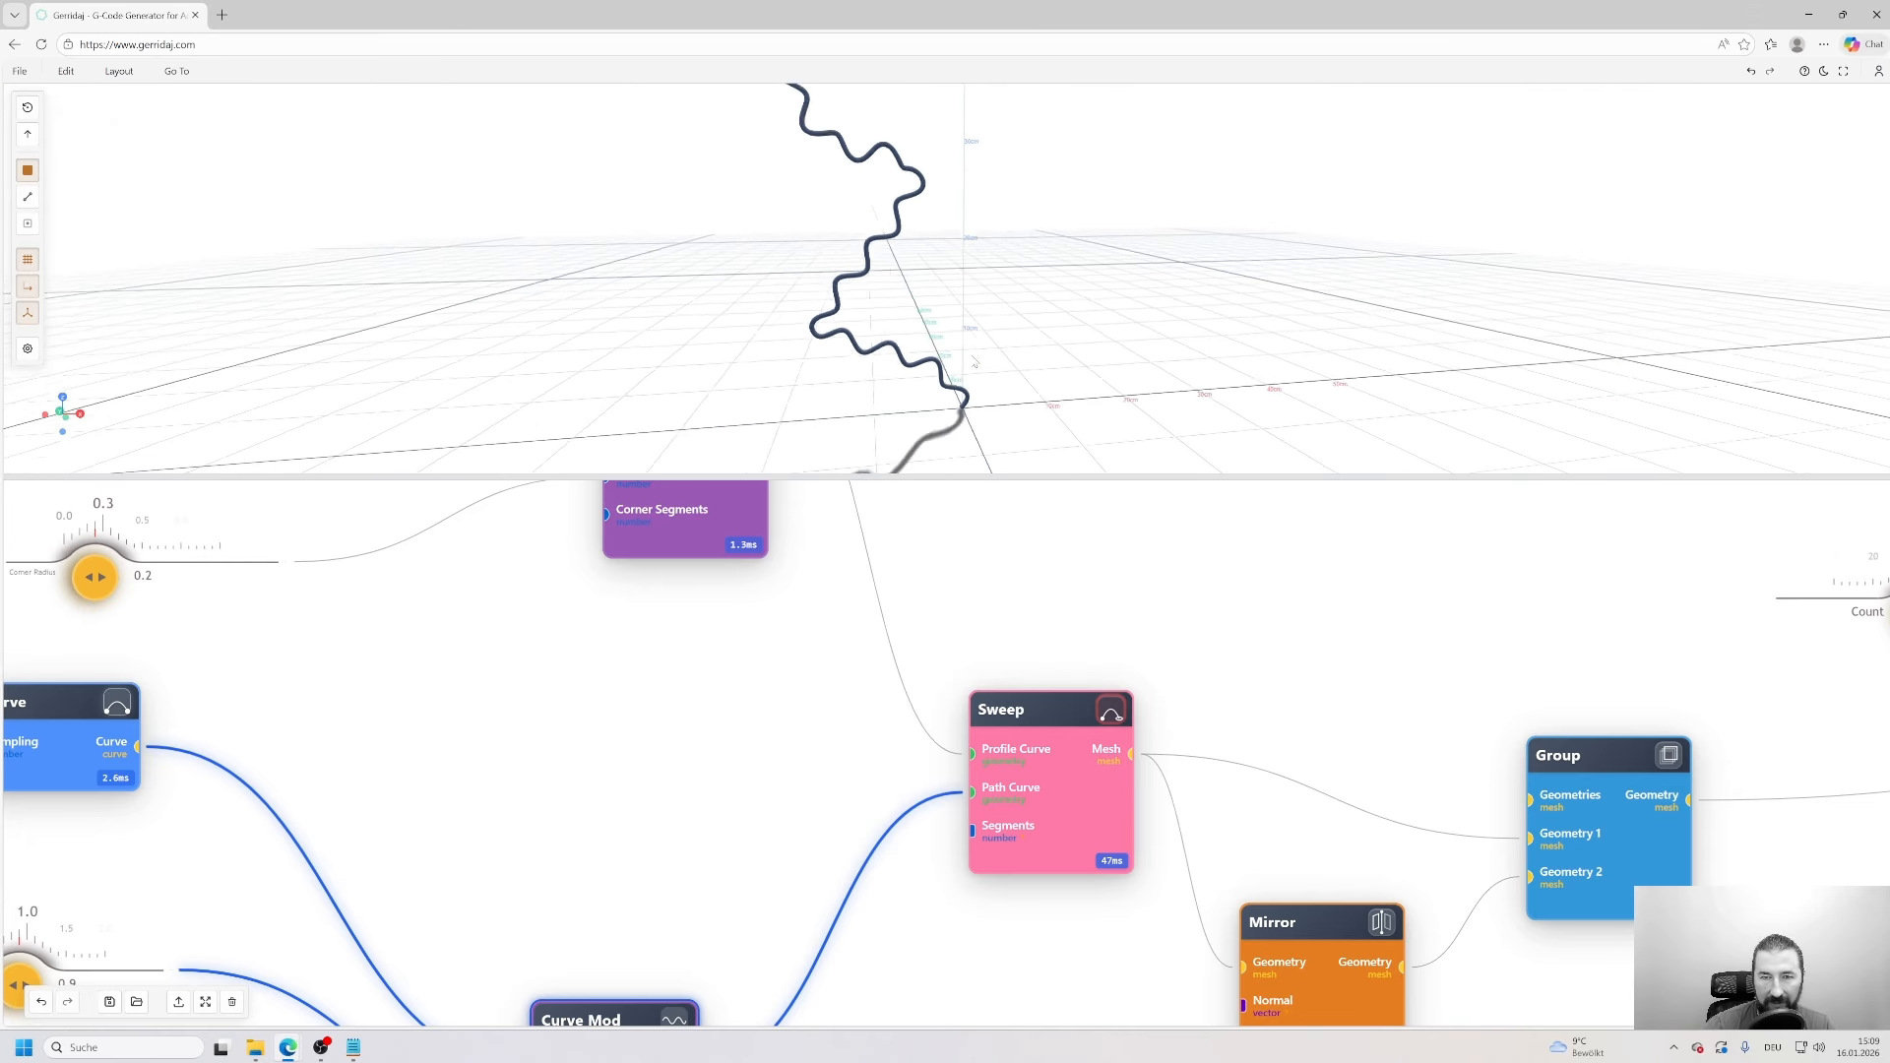
- Preview the Mirror node's strand and the Group node that combines it with the original Sweep
left_click_drag(1041, 720, 870, 675)
left_click_drag(1244, 646, 856, 508)
scroll(897, 251, "down", 2)
left_click(987, 786)
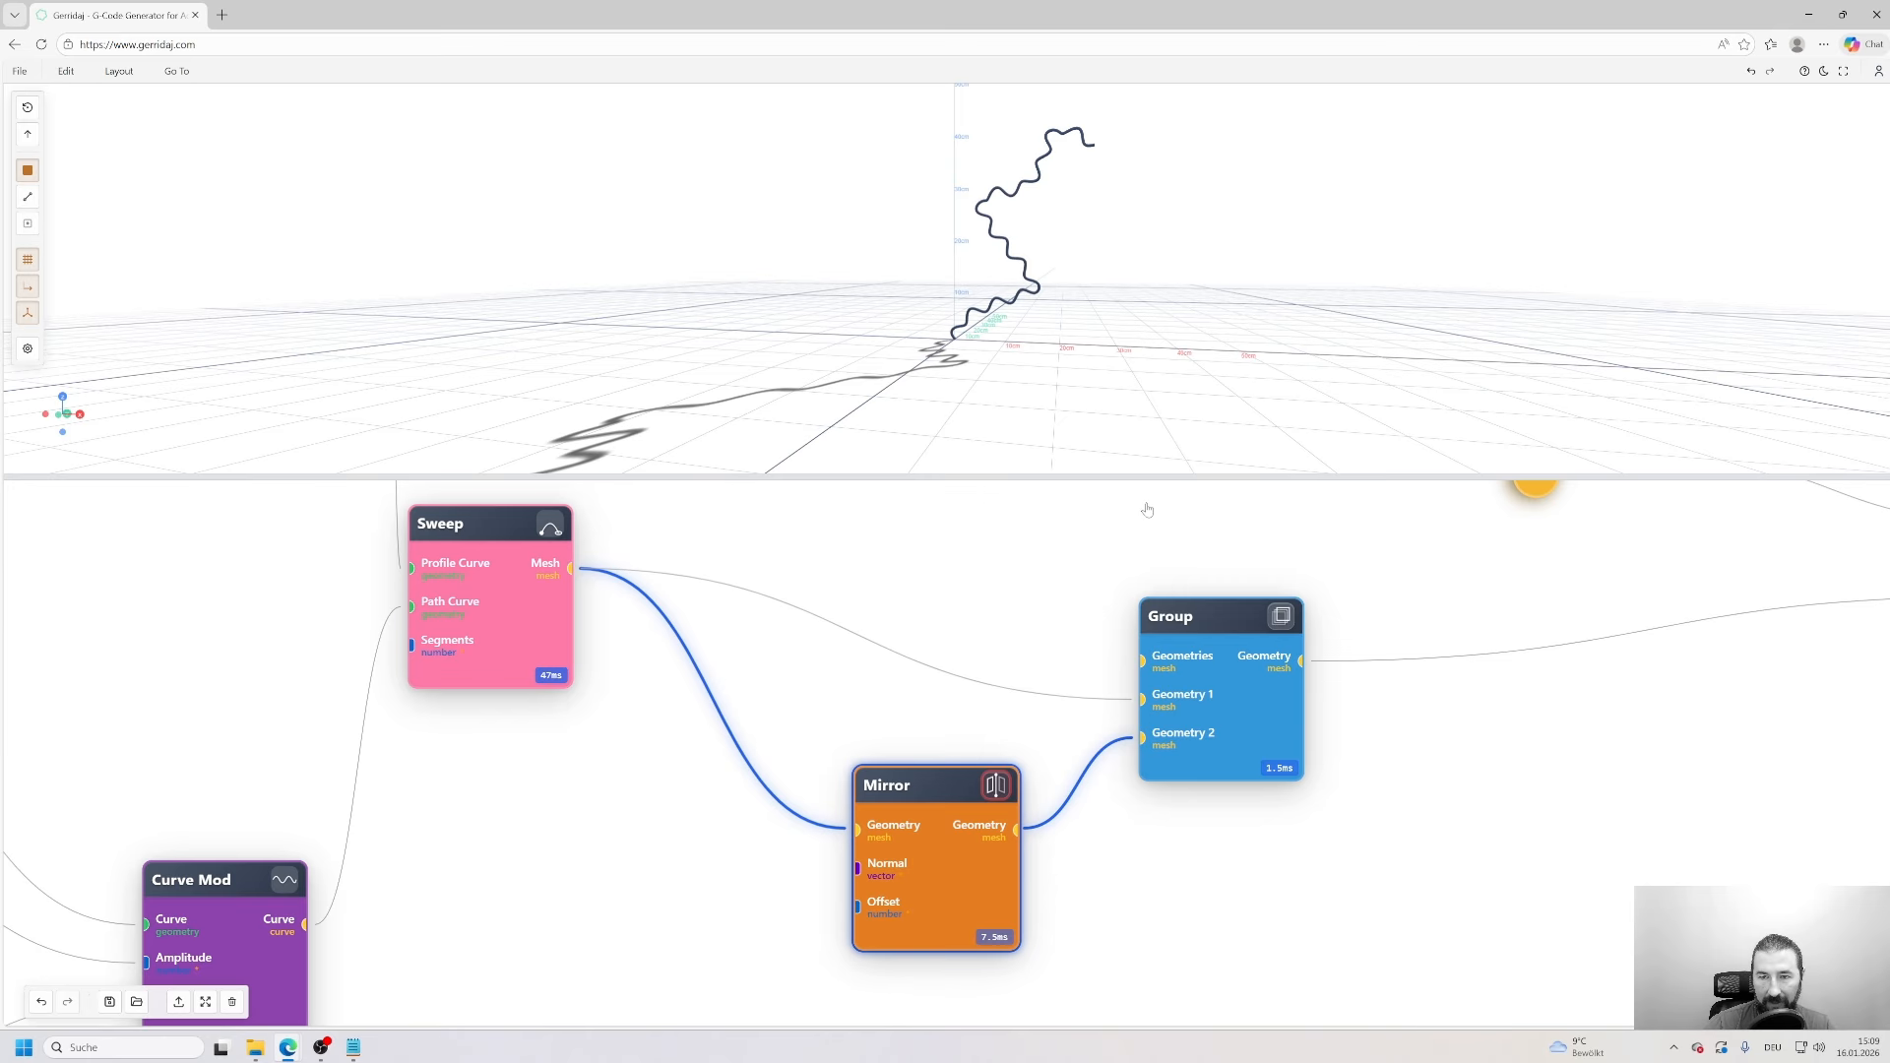
left_click(1280, 616)
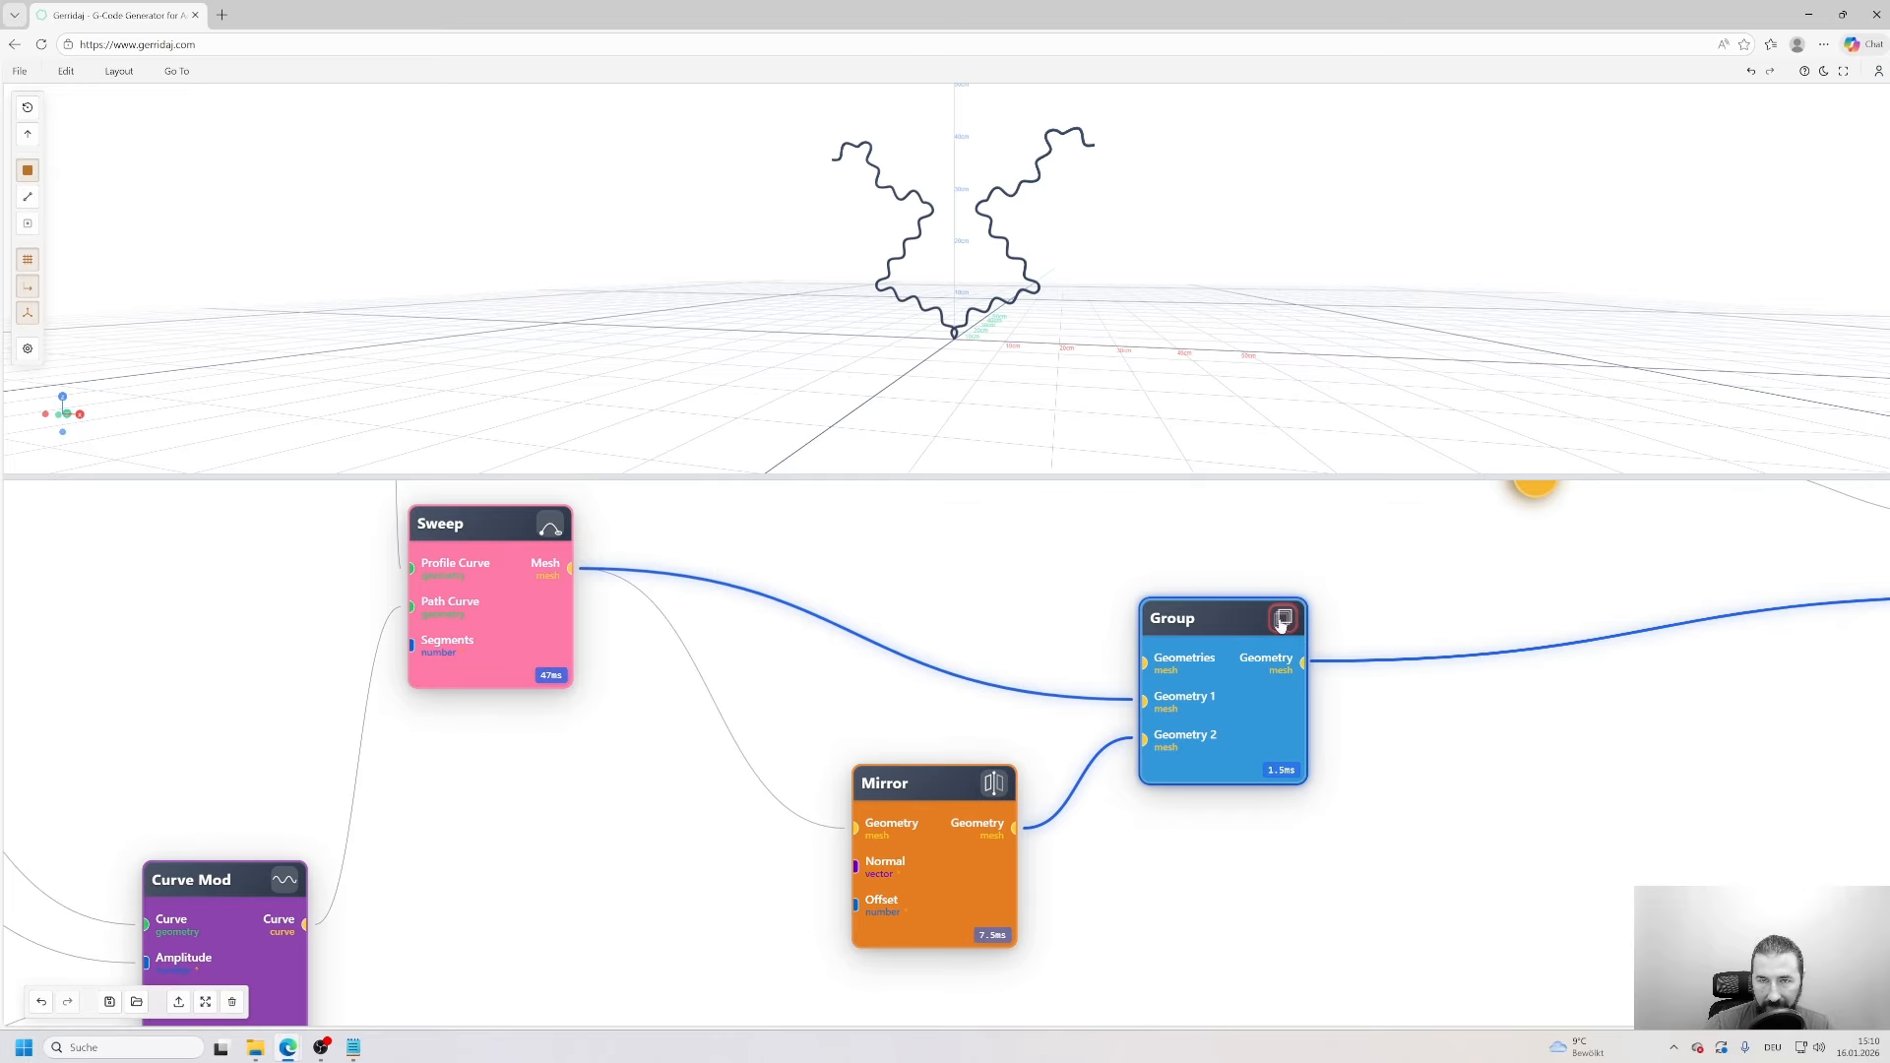
scroll(1582, 772, "down", 3)
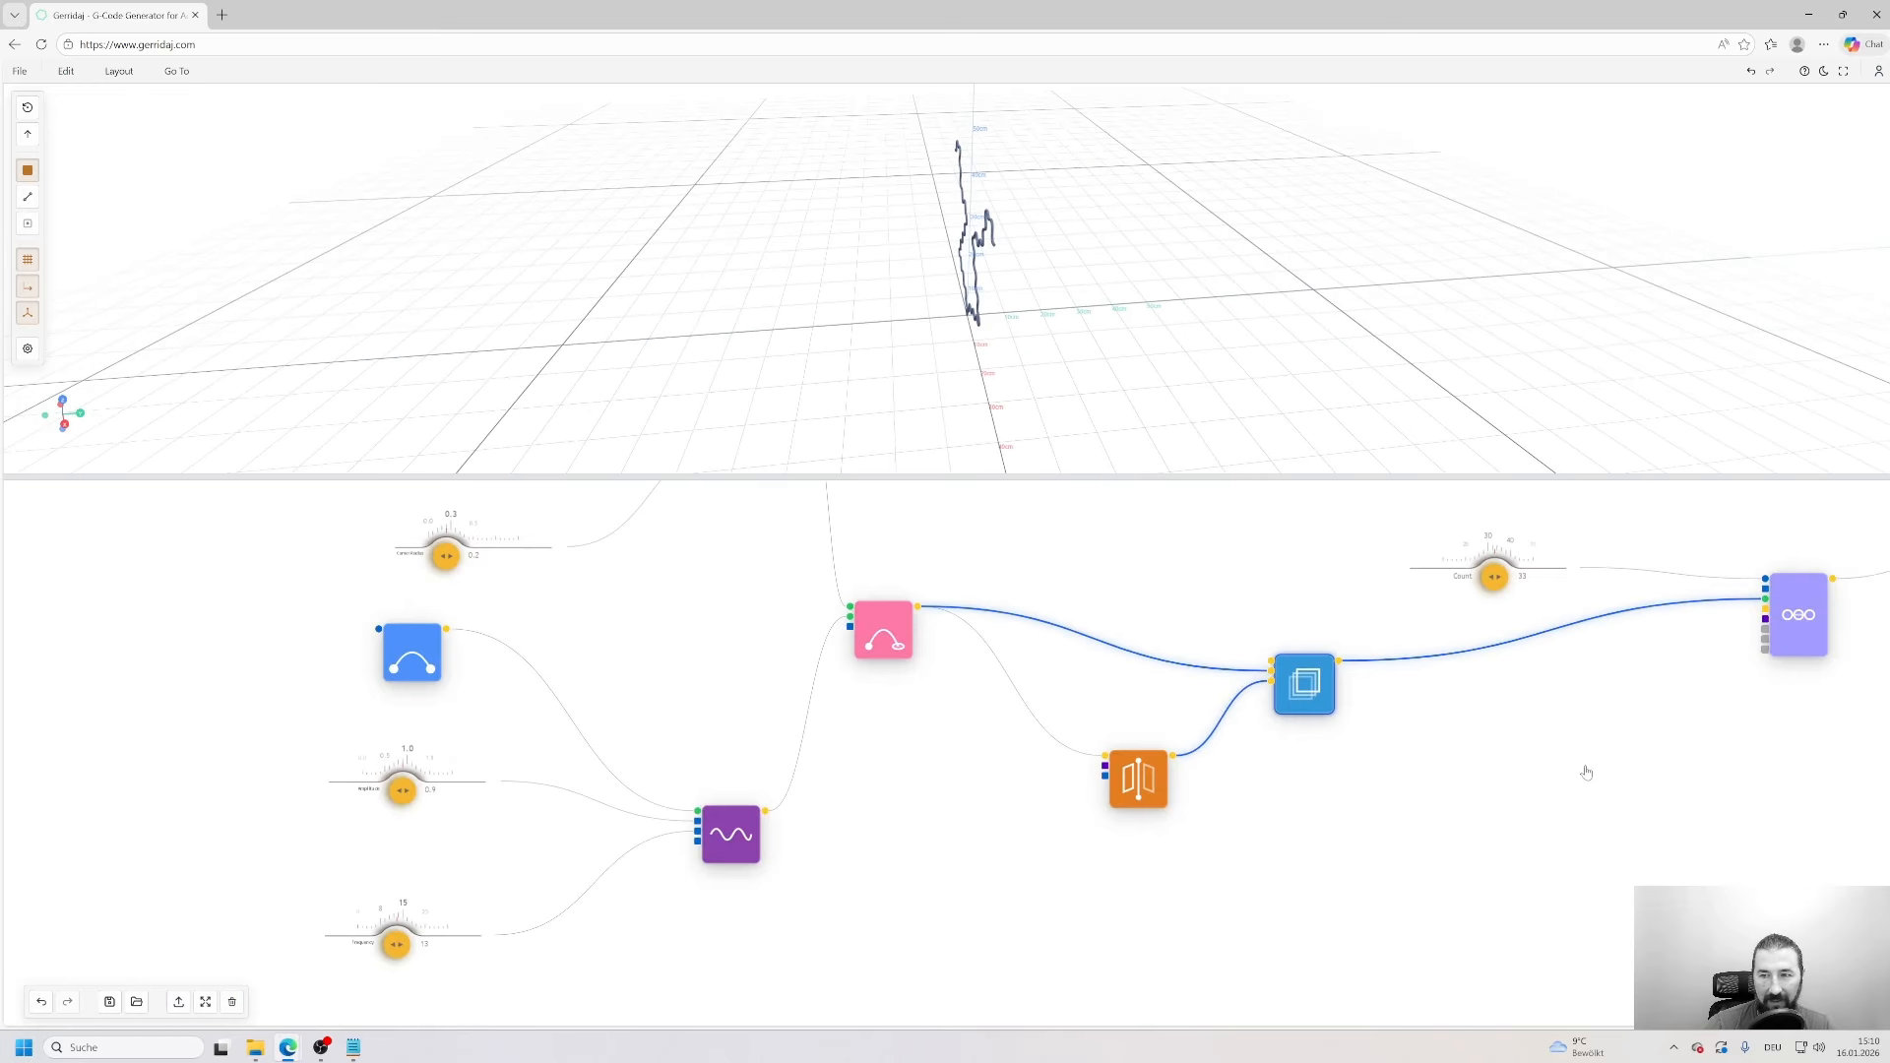
- Move the Group node beside Mirror slightly up and shift the Sweep node closer to it
left_click_drag(1604, 774, 740, 866)
scroll(944, 826, "up", 3)
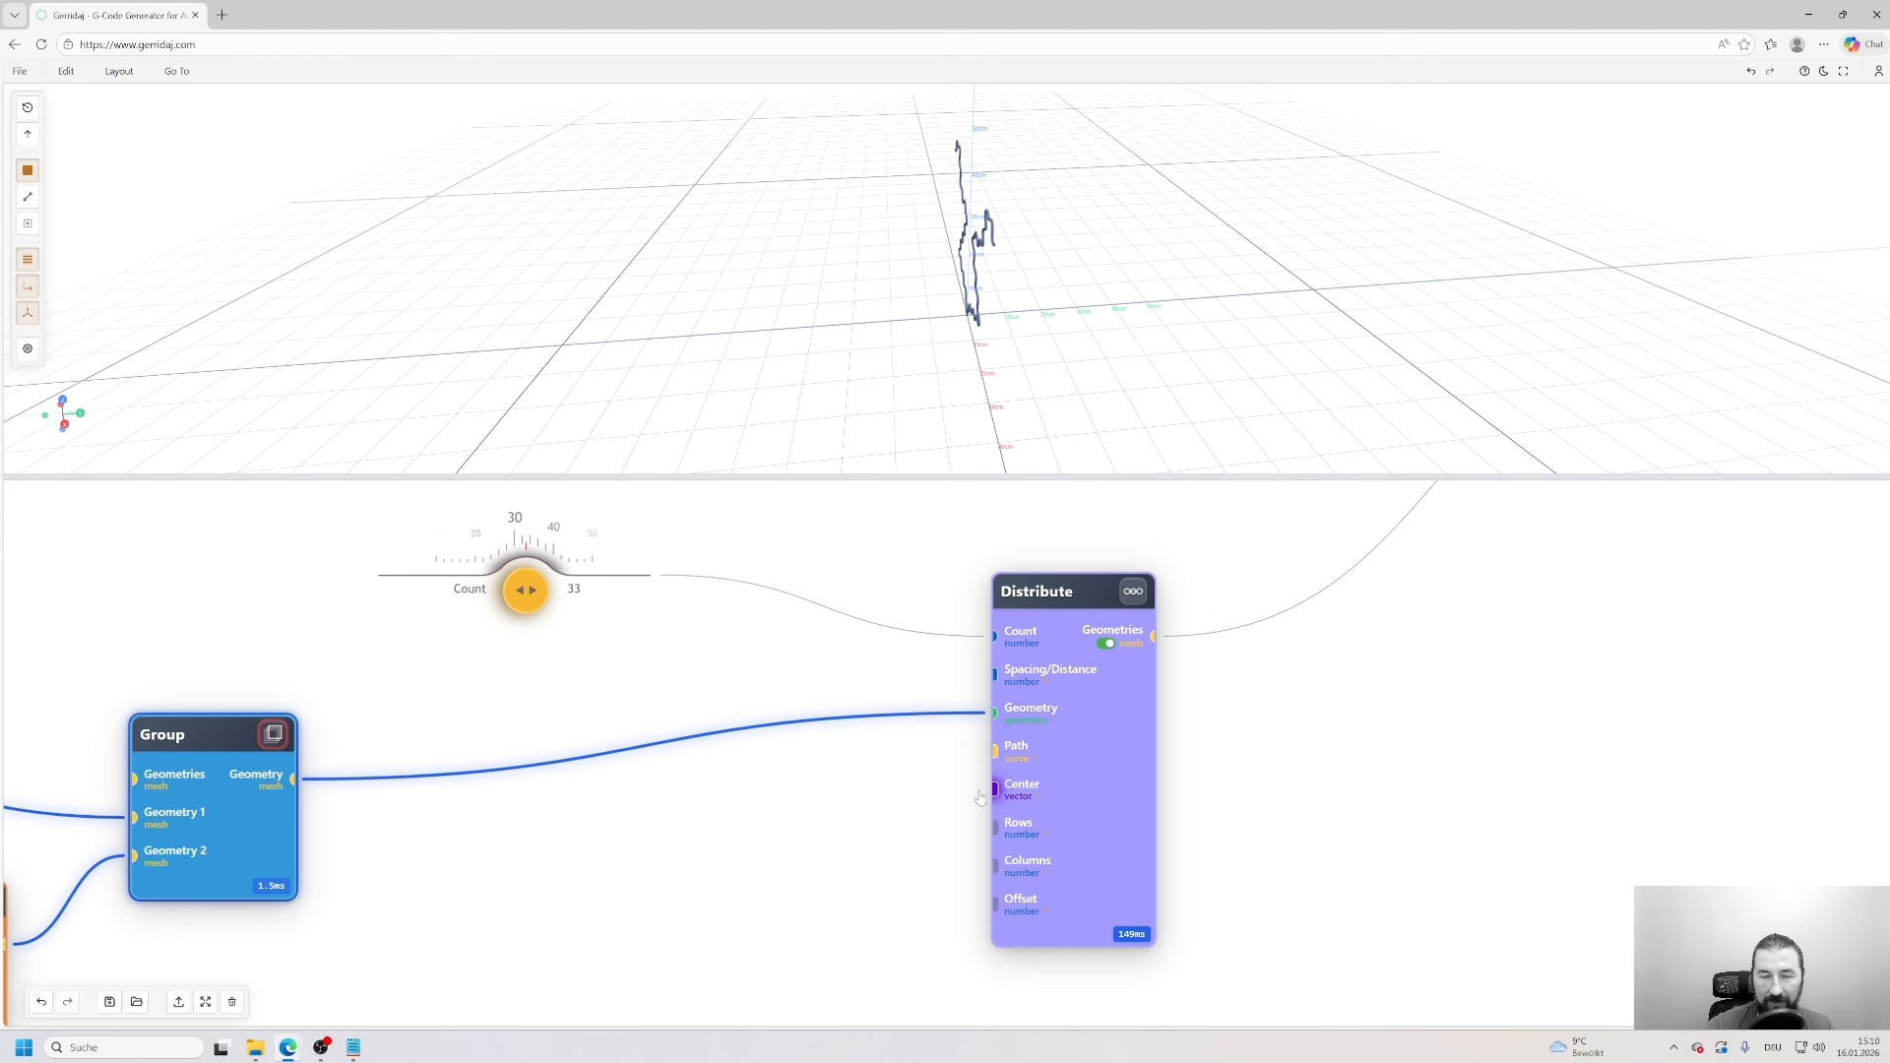
scroll(981, 798, "down", 2)
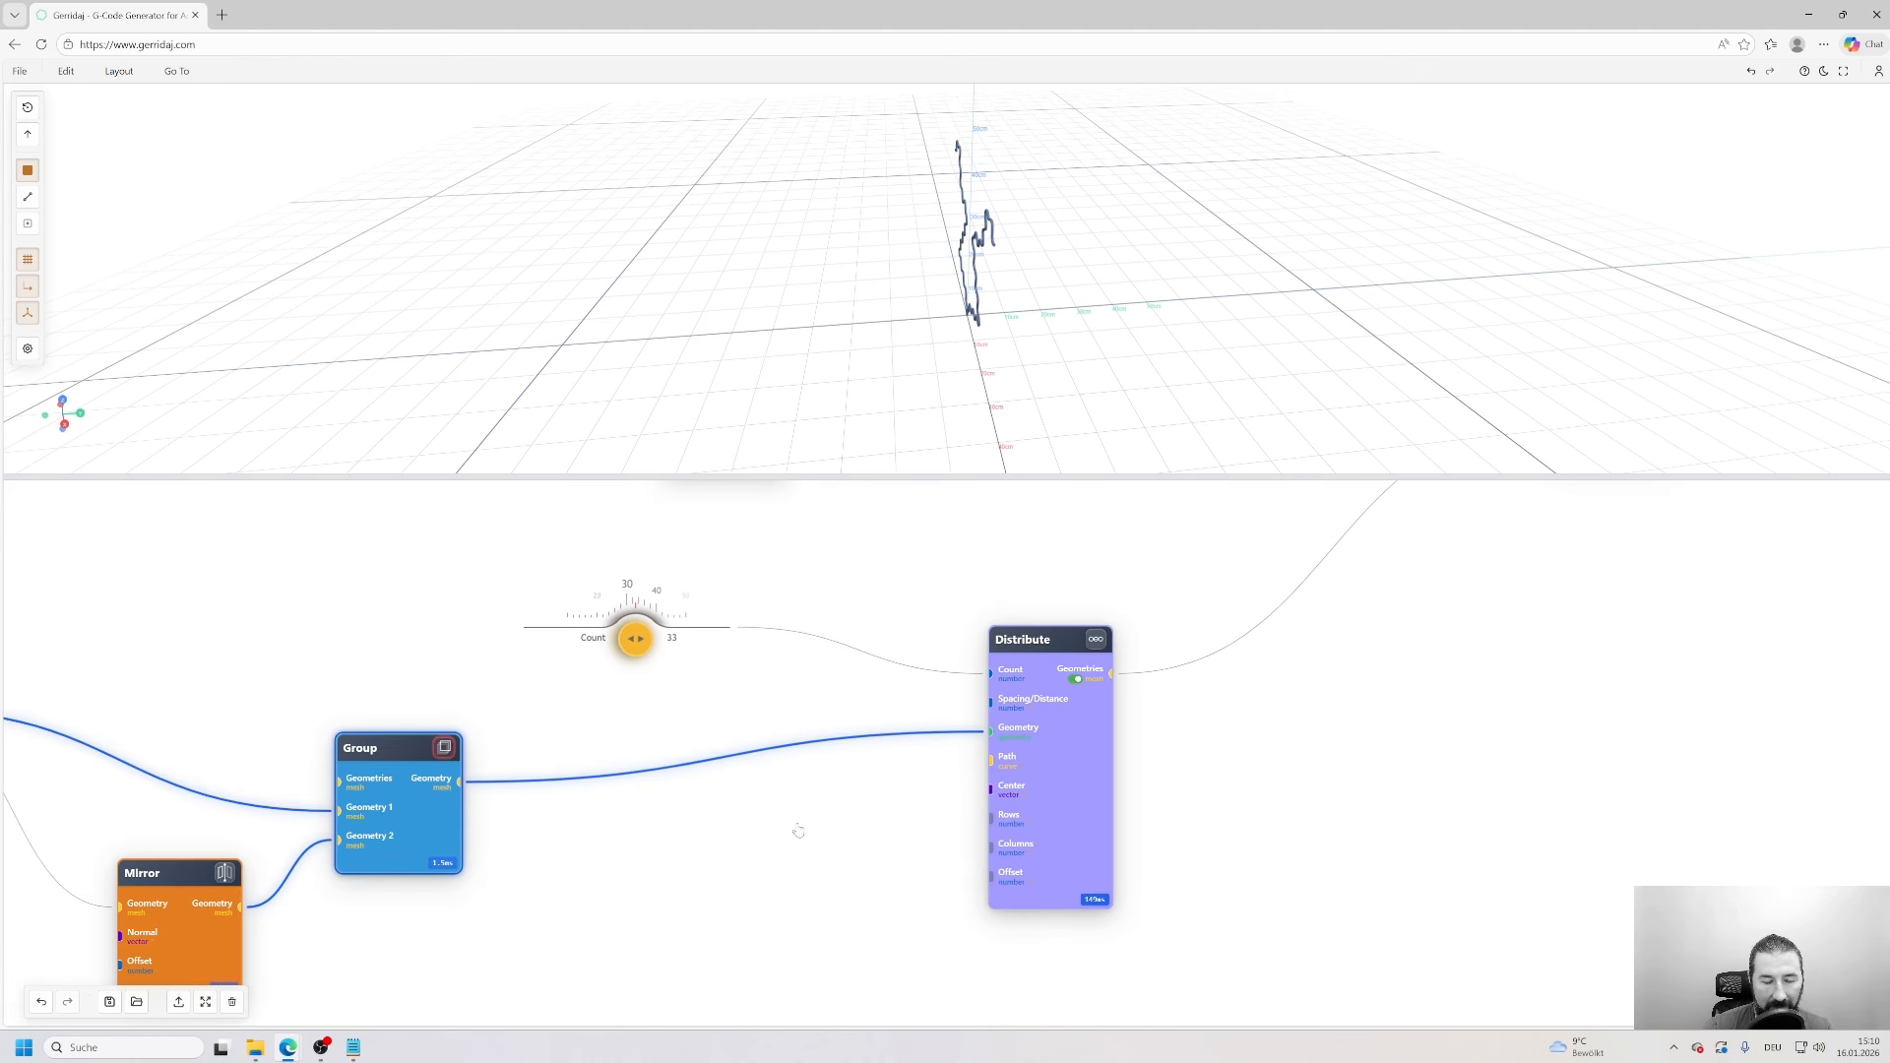
left_click_drag(735, 817, 1024, 698)
left_click_drag(702, 705, 698, 670)
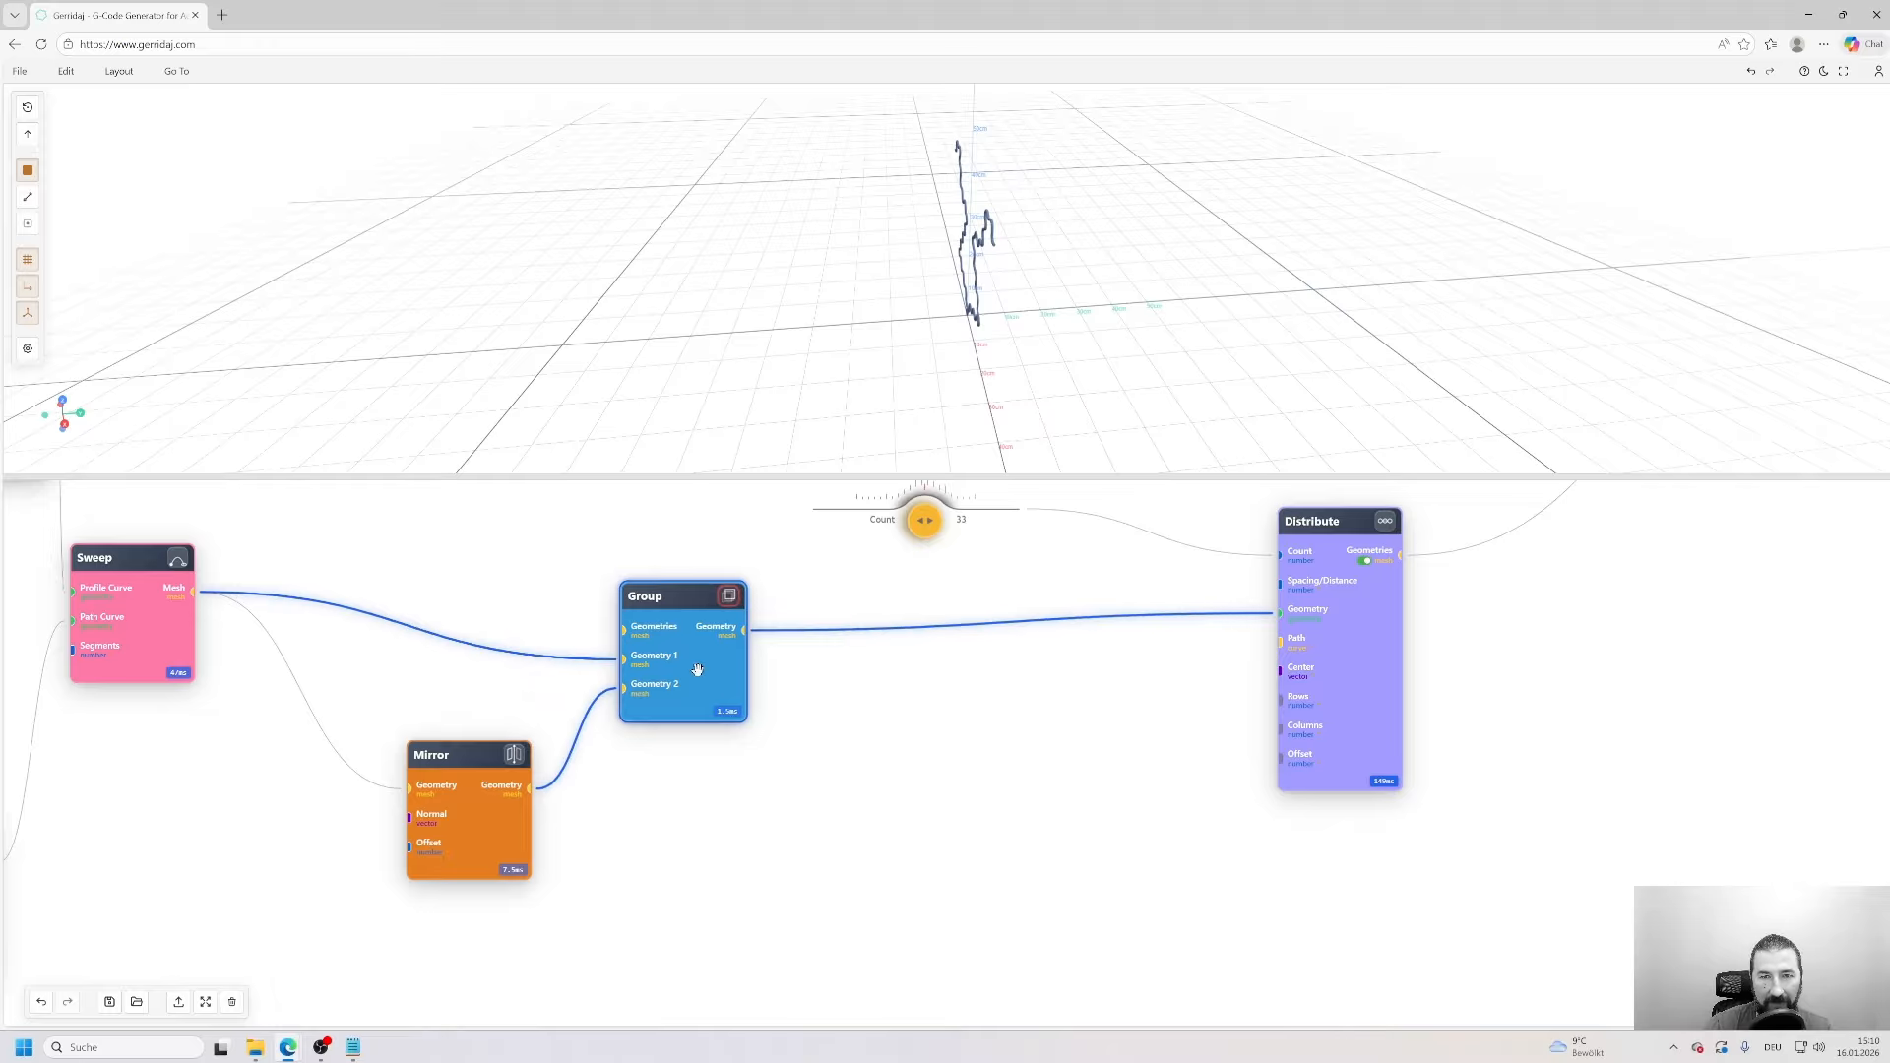
left_click_drag(802, 794, 1290, 835)
left_click_drag(613, 663, 702, 678)
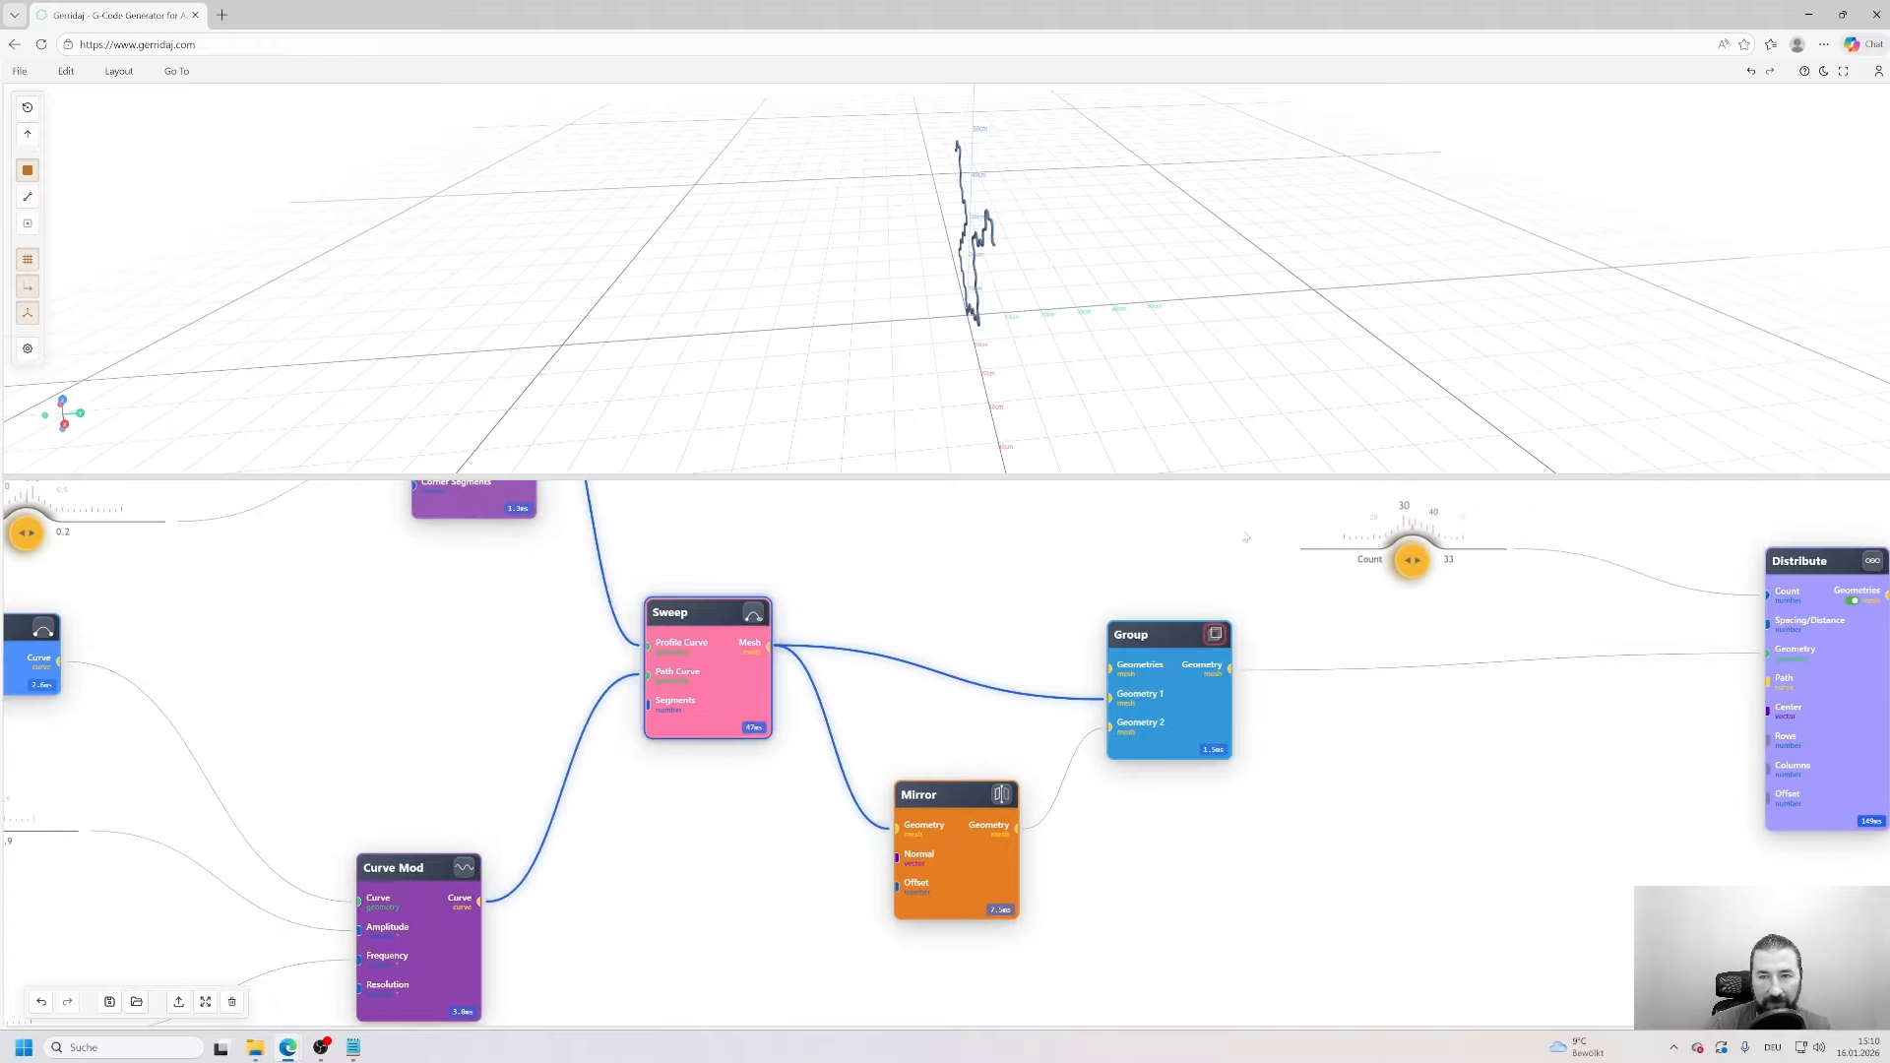
- Preview the Distribute node's circular array of strands and inspect the lampshade's overall shape
left_click_drag(1246, 537, 753, 635)
left_click(1380, 660)
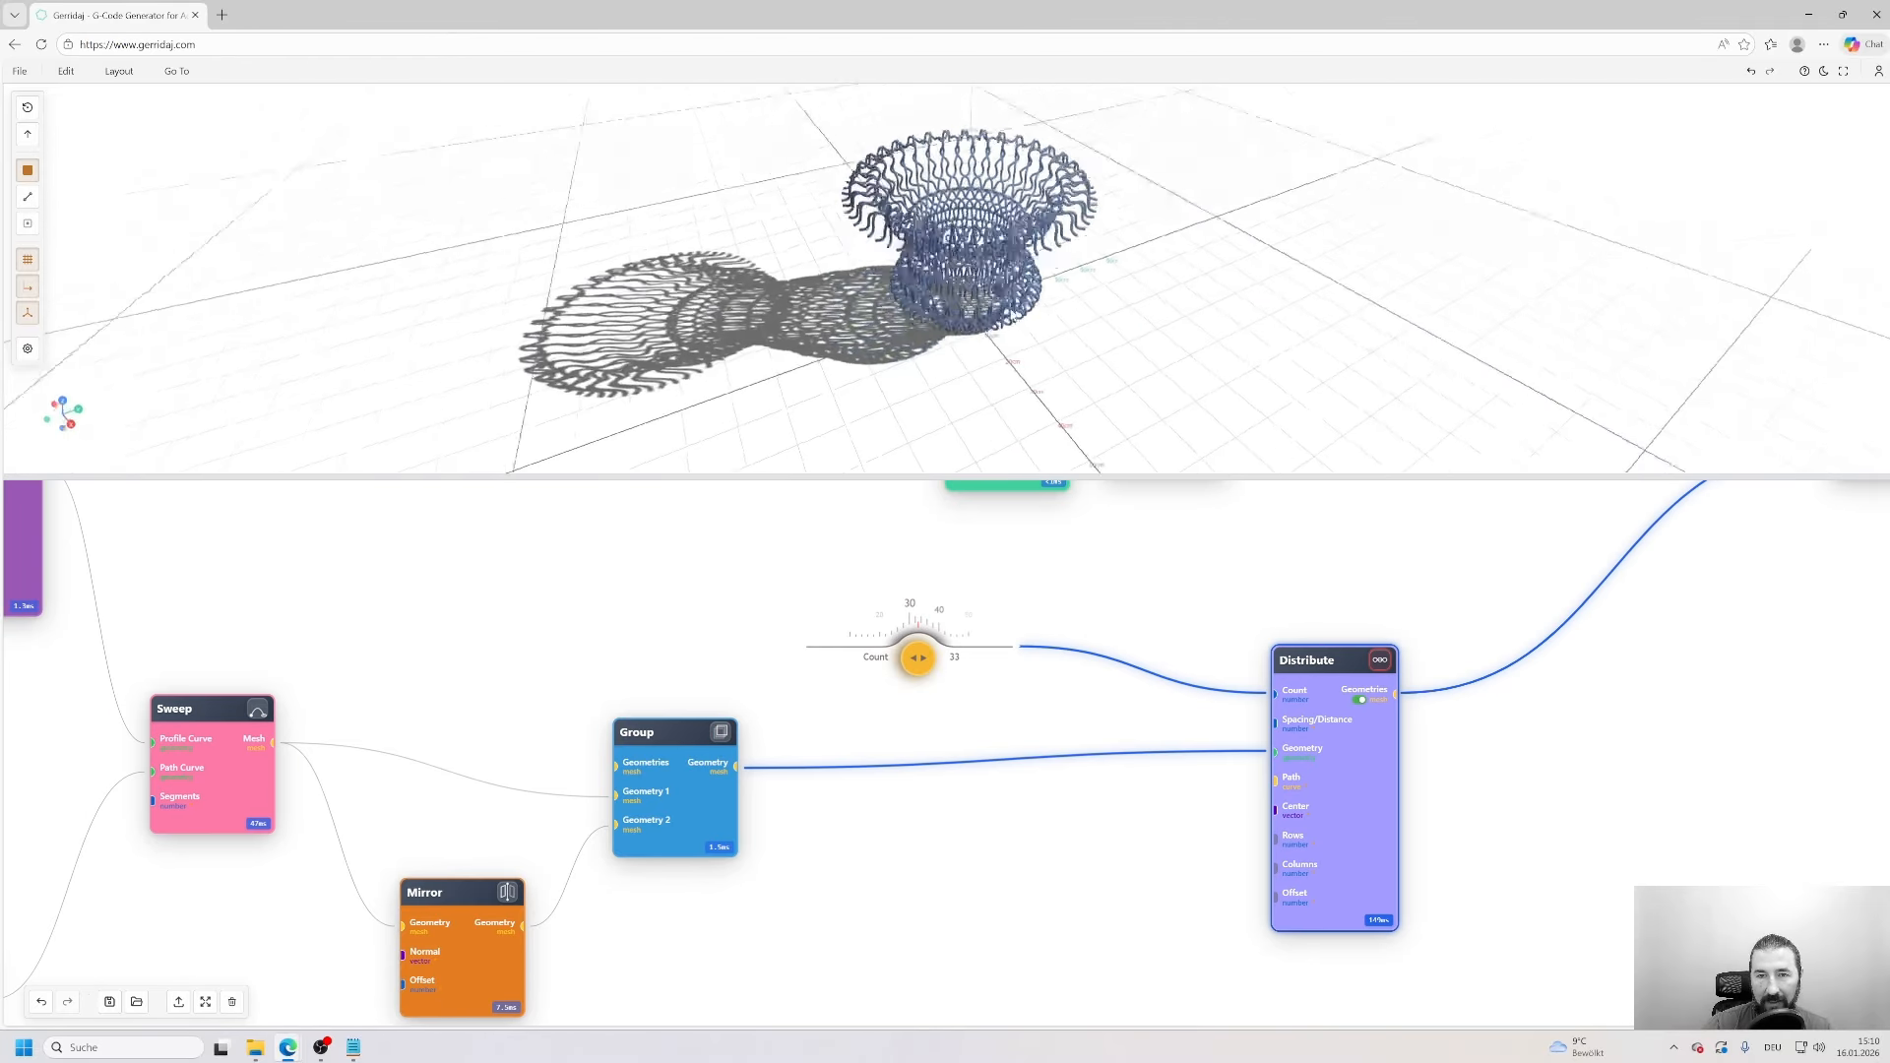
left_click_drag(1014, 388, 932, 356)
- Set the Distribute node's Count to 24 and check the sparser strands from different angles
left_click_drag(1028, 849, 1193, 910)
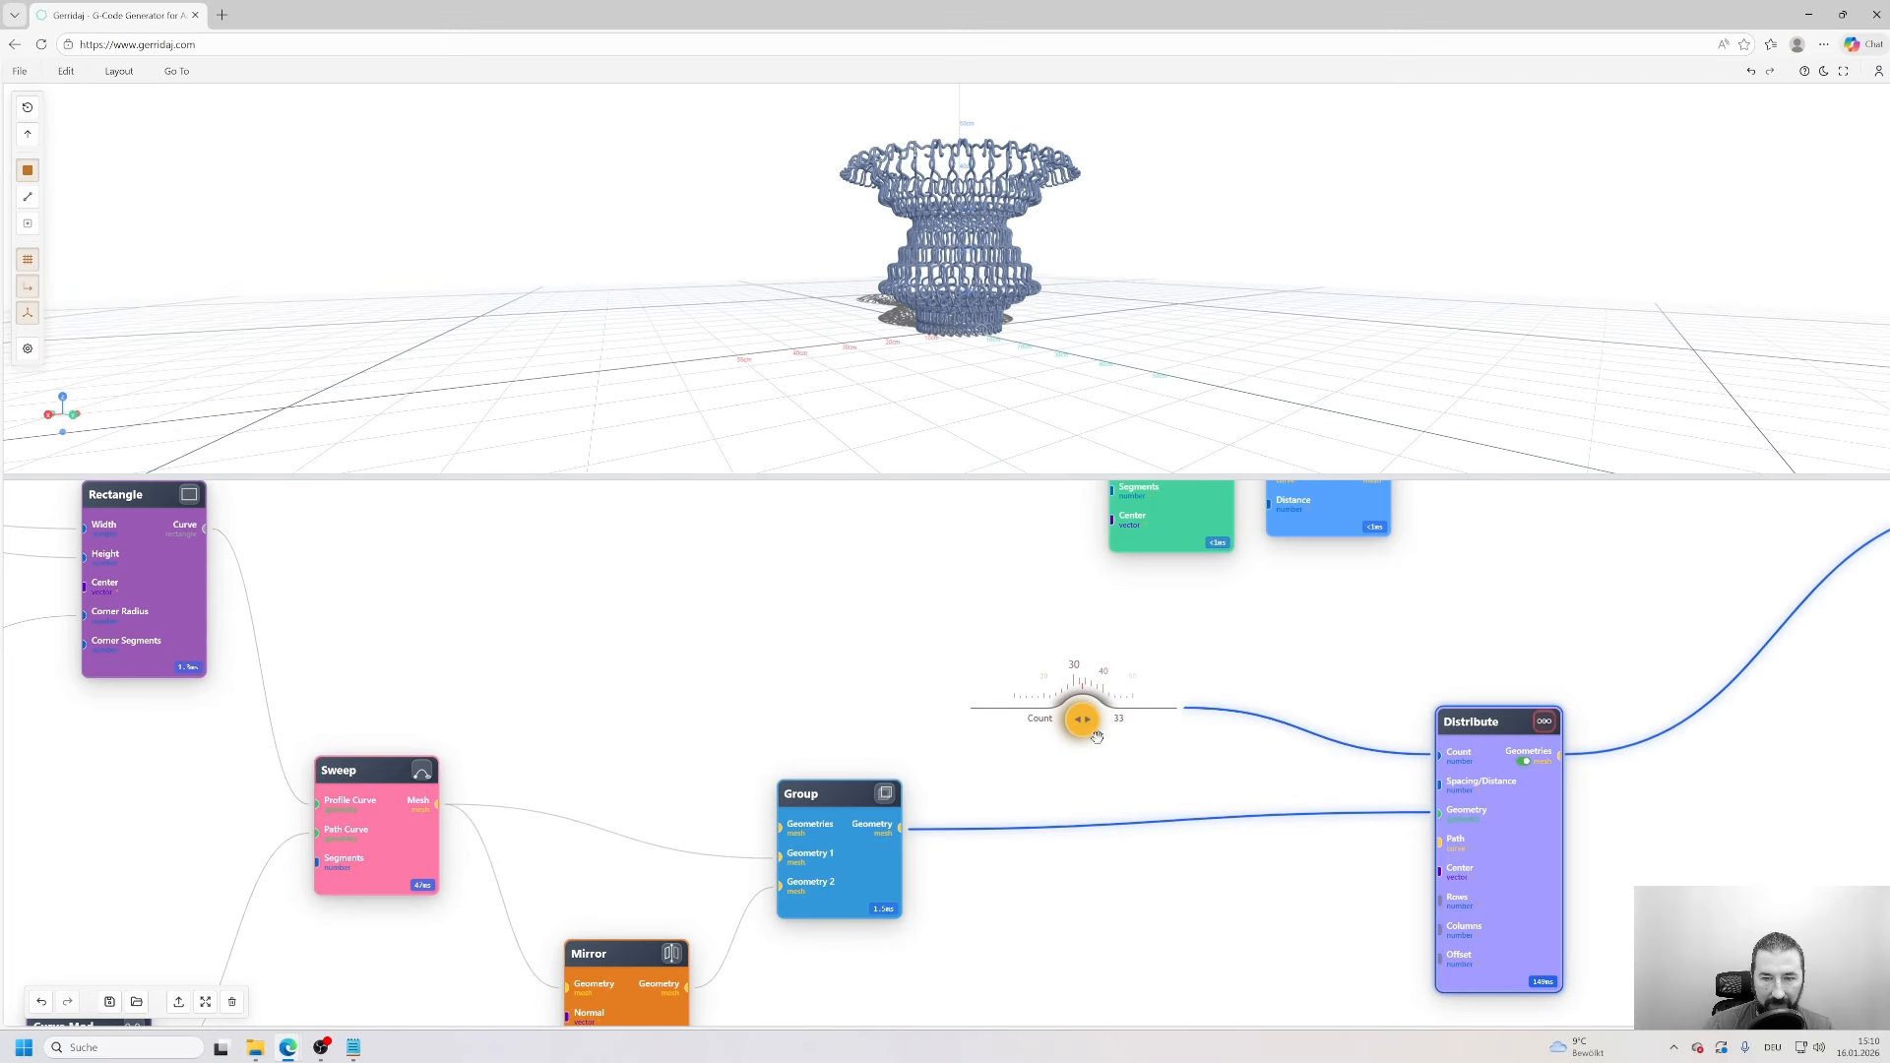
left_click_drag(1082, 719, 999, 726)
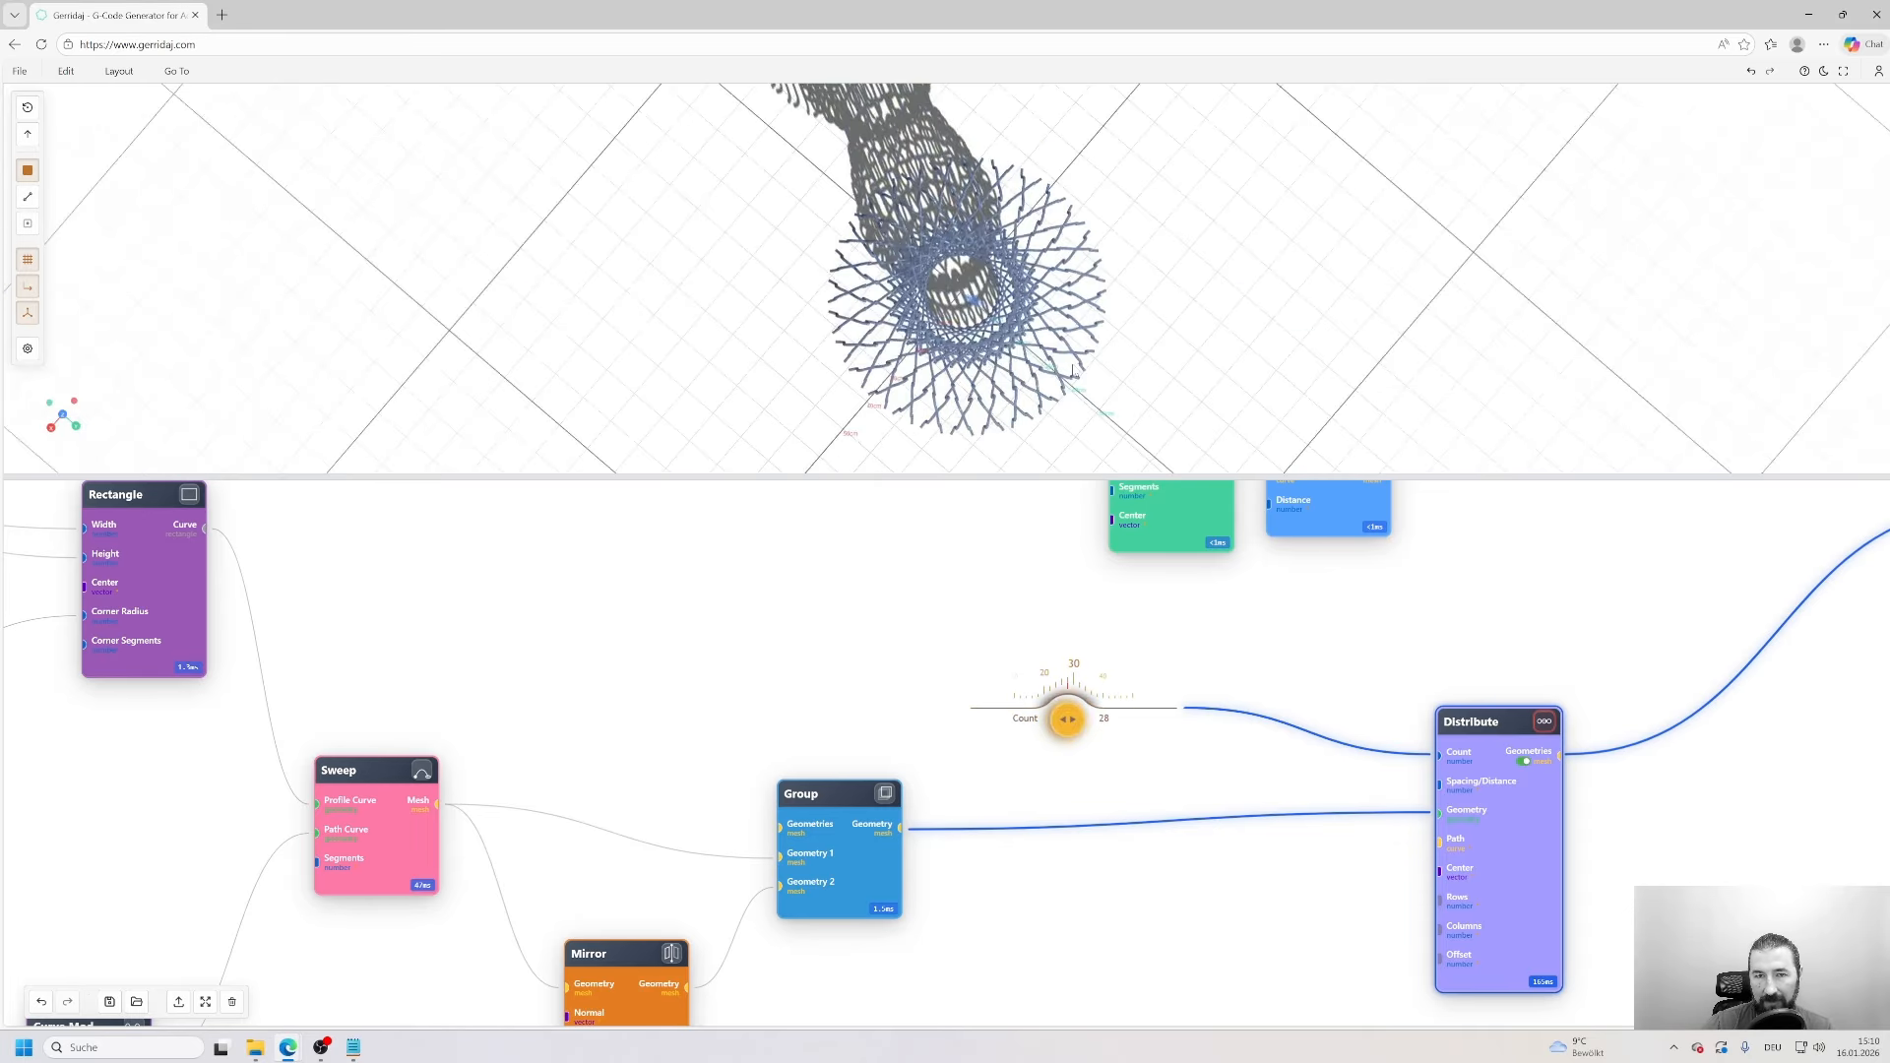
mouse_move(1068, 719)
left_mouse_down()
mouse_move(1025, 719)
mouse_move(1056, 720)
left_mouse_up()
left_click_drag(975, 340, 788, 320)
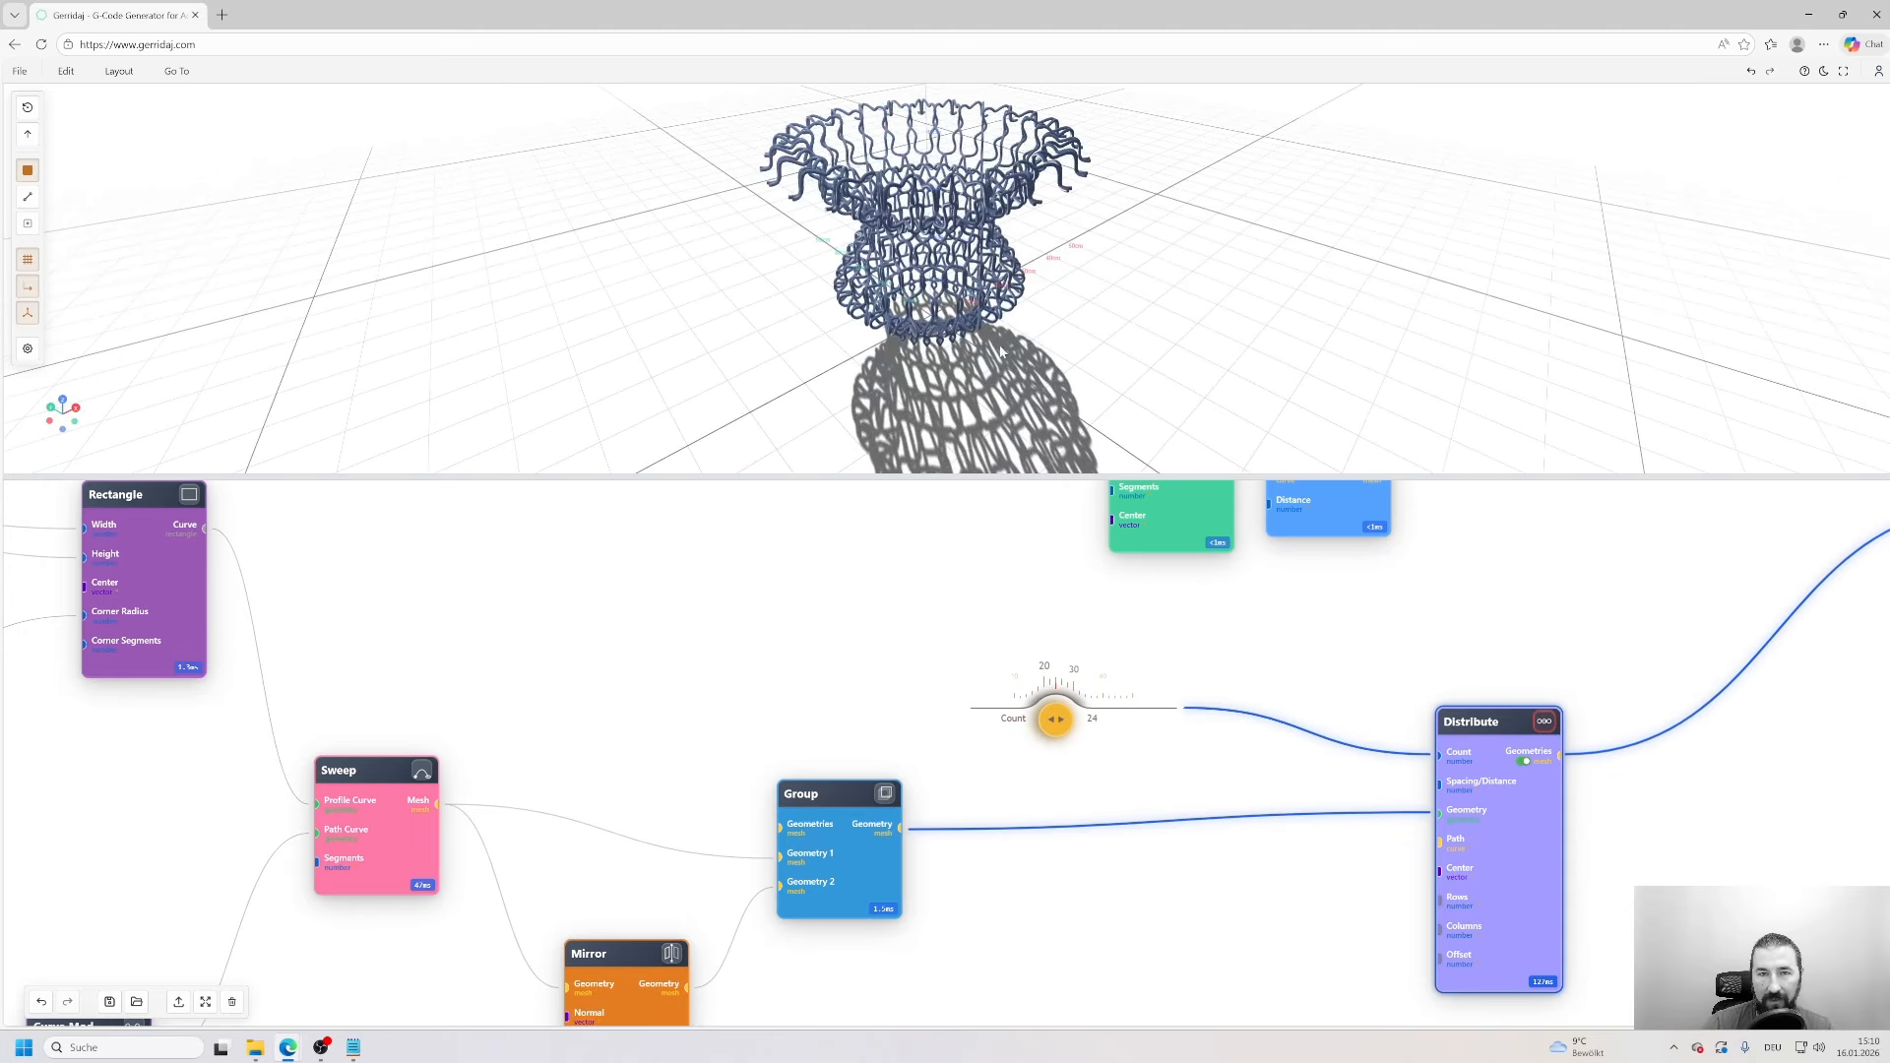
- Preview the upper Circle node's outline and the flat disc its Extrude node makes for the lampshade base
middle_click_drag(1532, 770, 785, 817)
middle_click_drag(1213, 792, 1318, 1024)
left_click_drag(1069, 339, 994, 307)
middle_click_drag(1631, 889, 1350, 890)
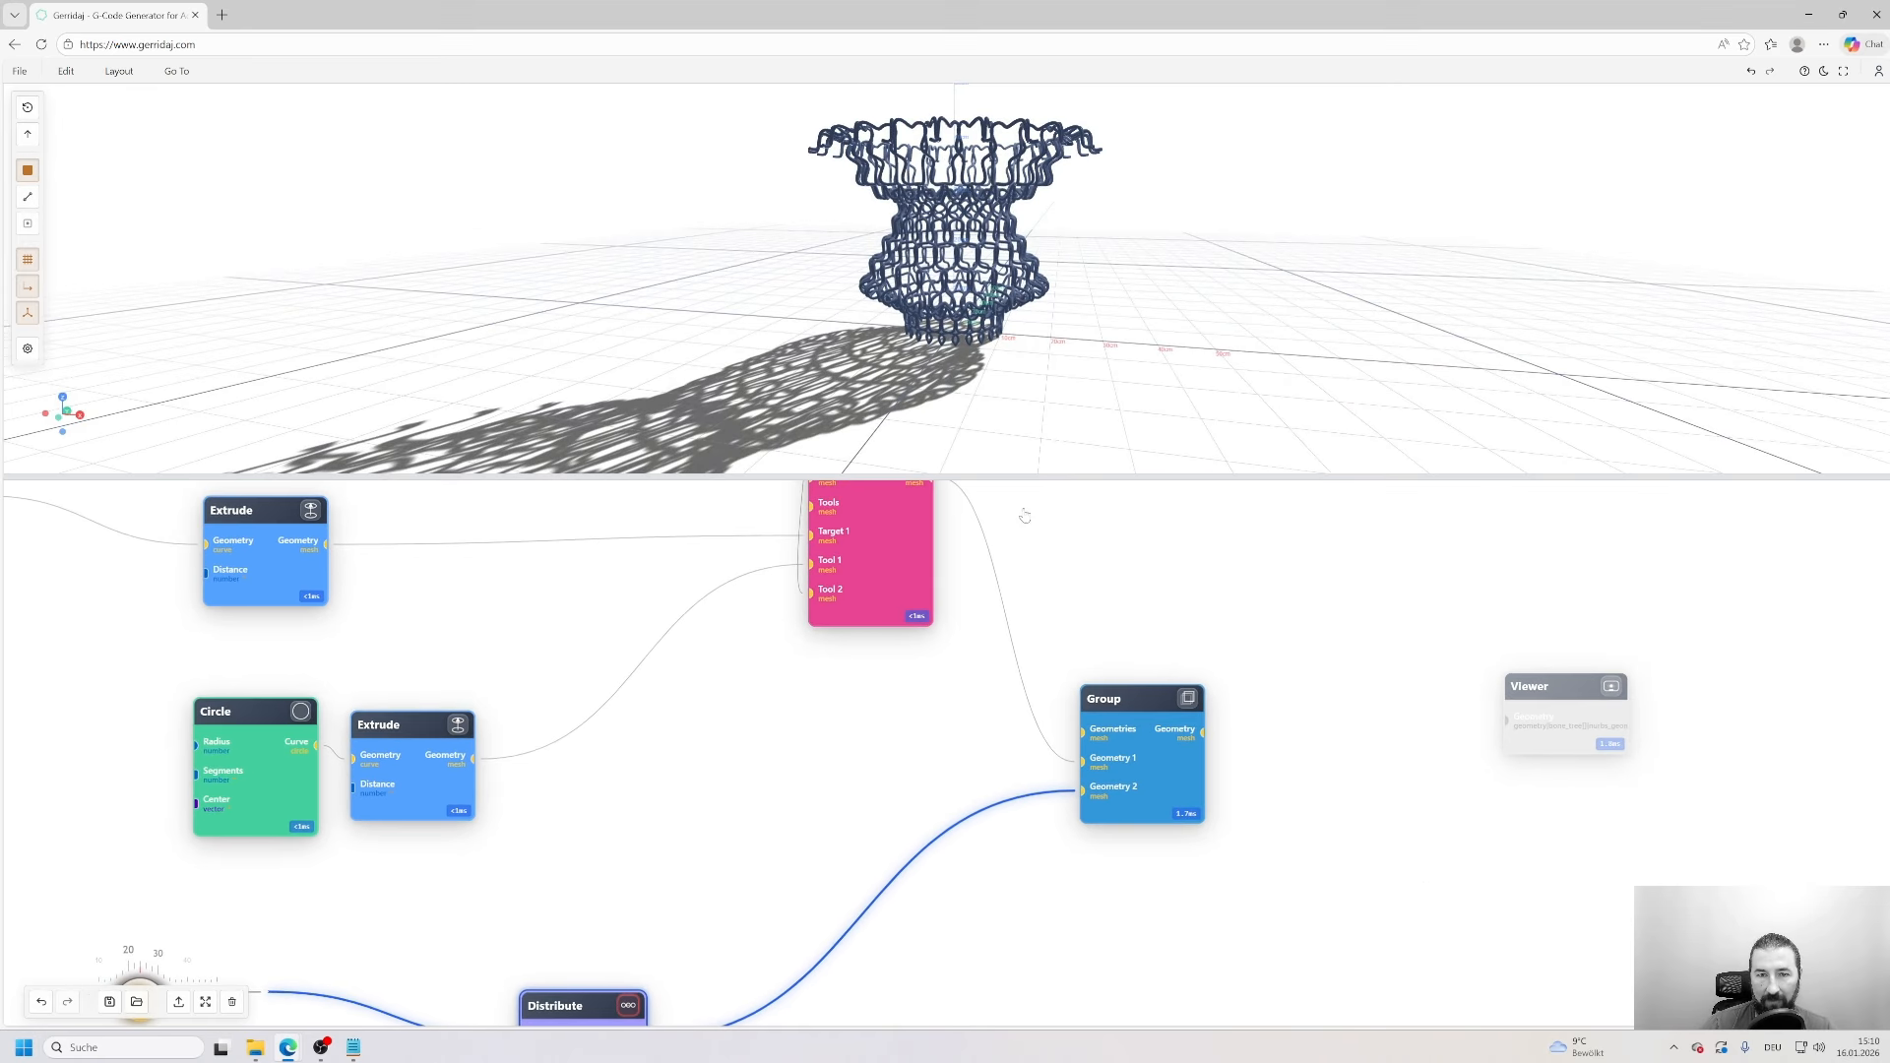
left_click_drag(991, 140, 988, 203)
middle_click_drag(746, 753, 1320, 768)
scroll(1308, 802, "down", 3)
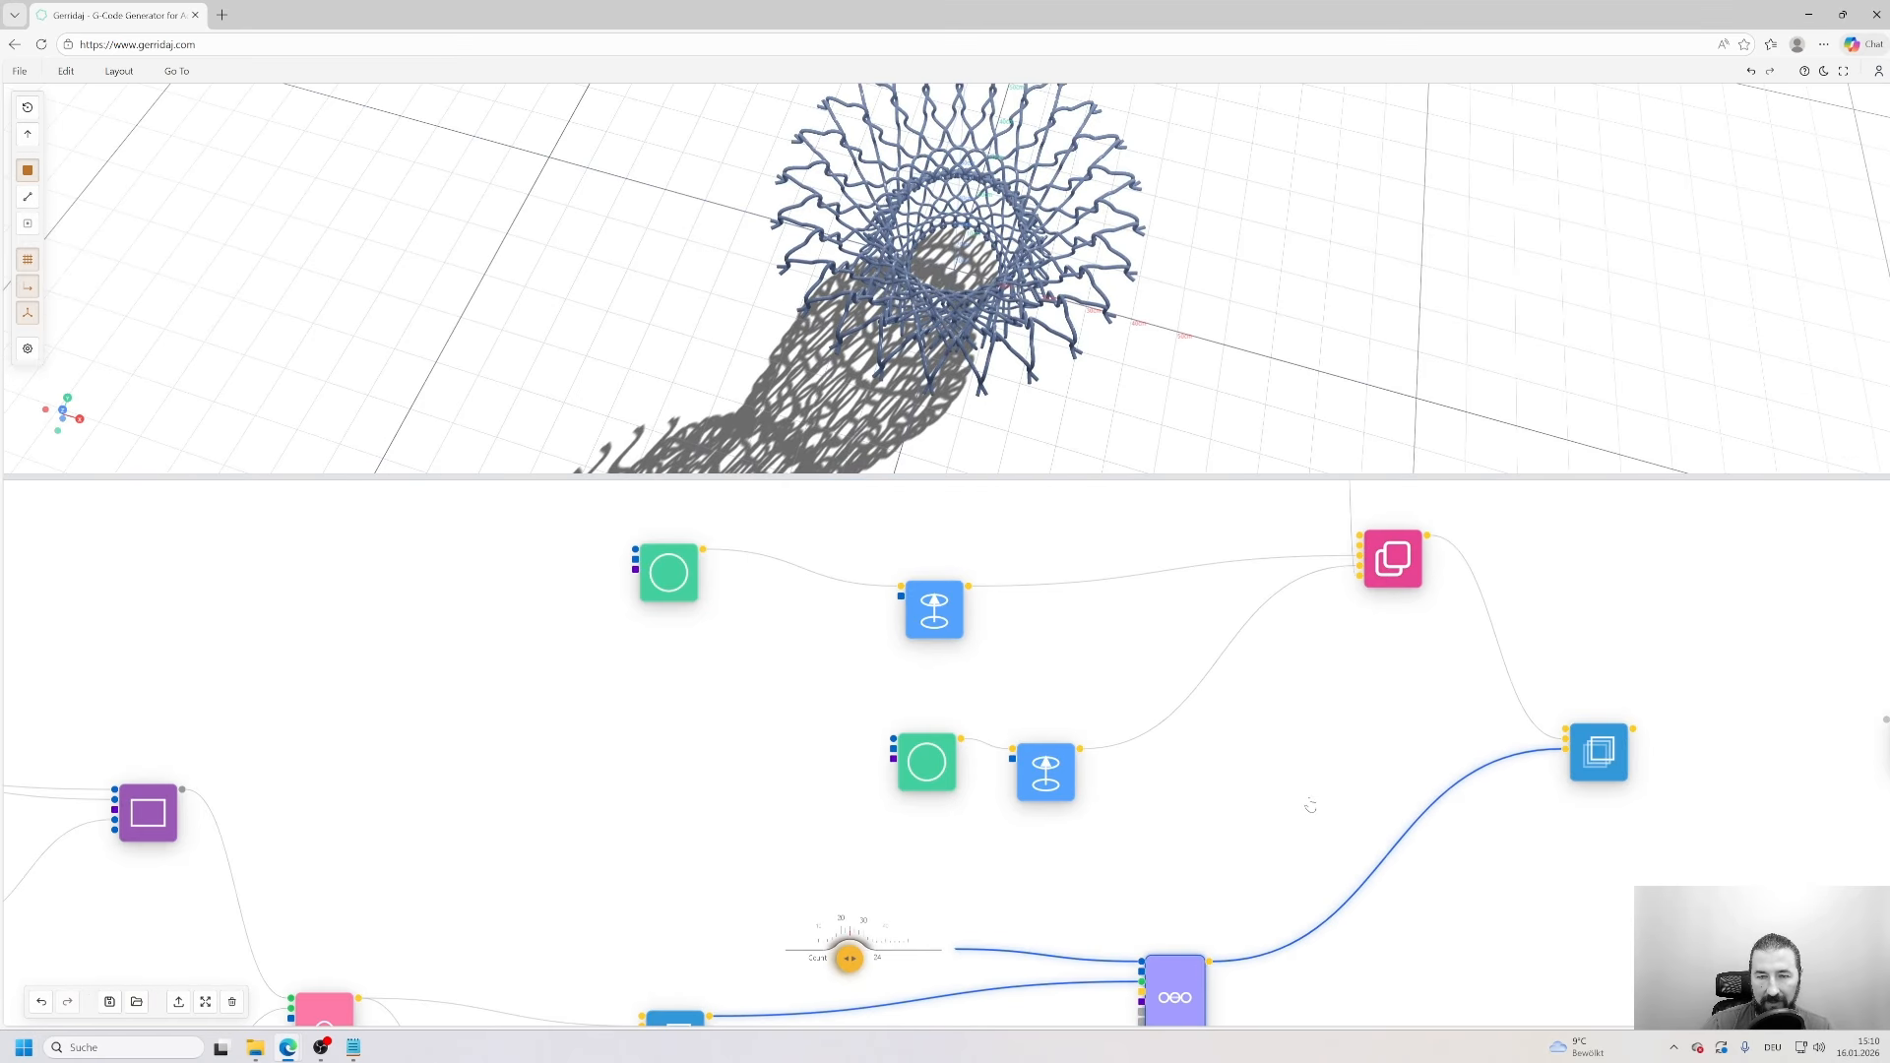
scroll(1295, 866, "up", 2)
left_click(692, 584)
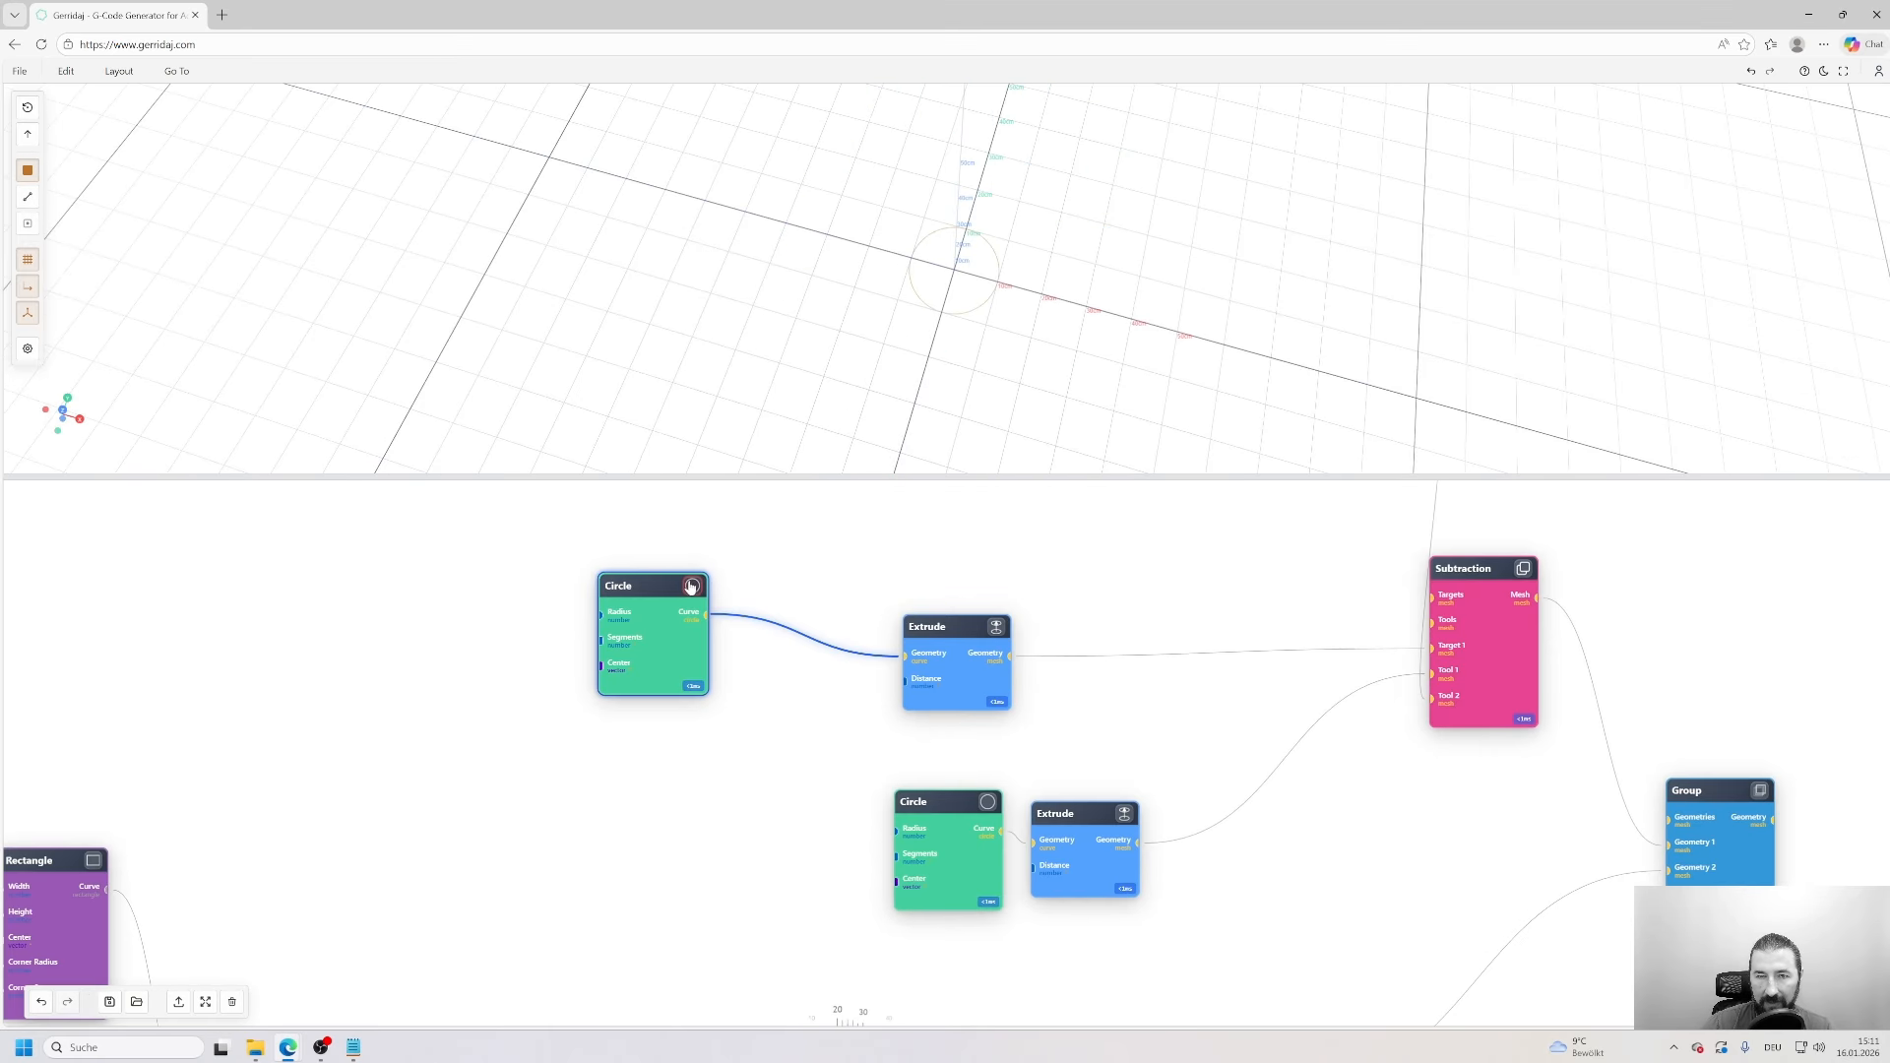
left_click(996, 628)
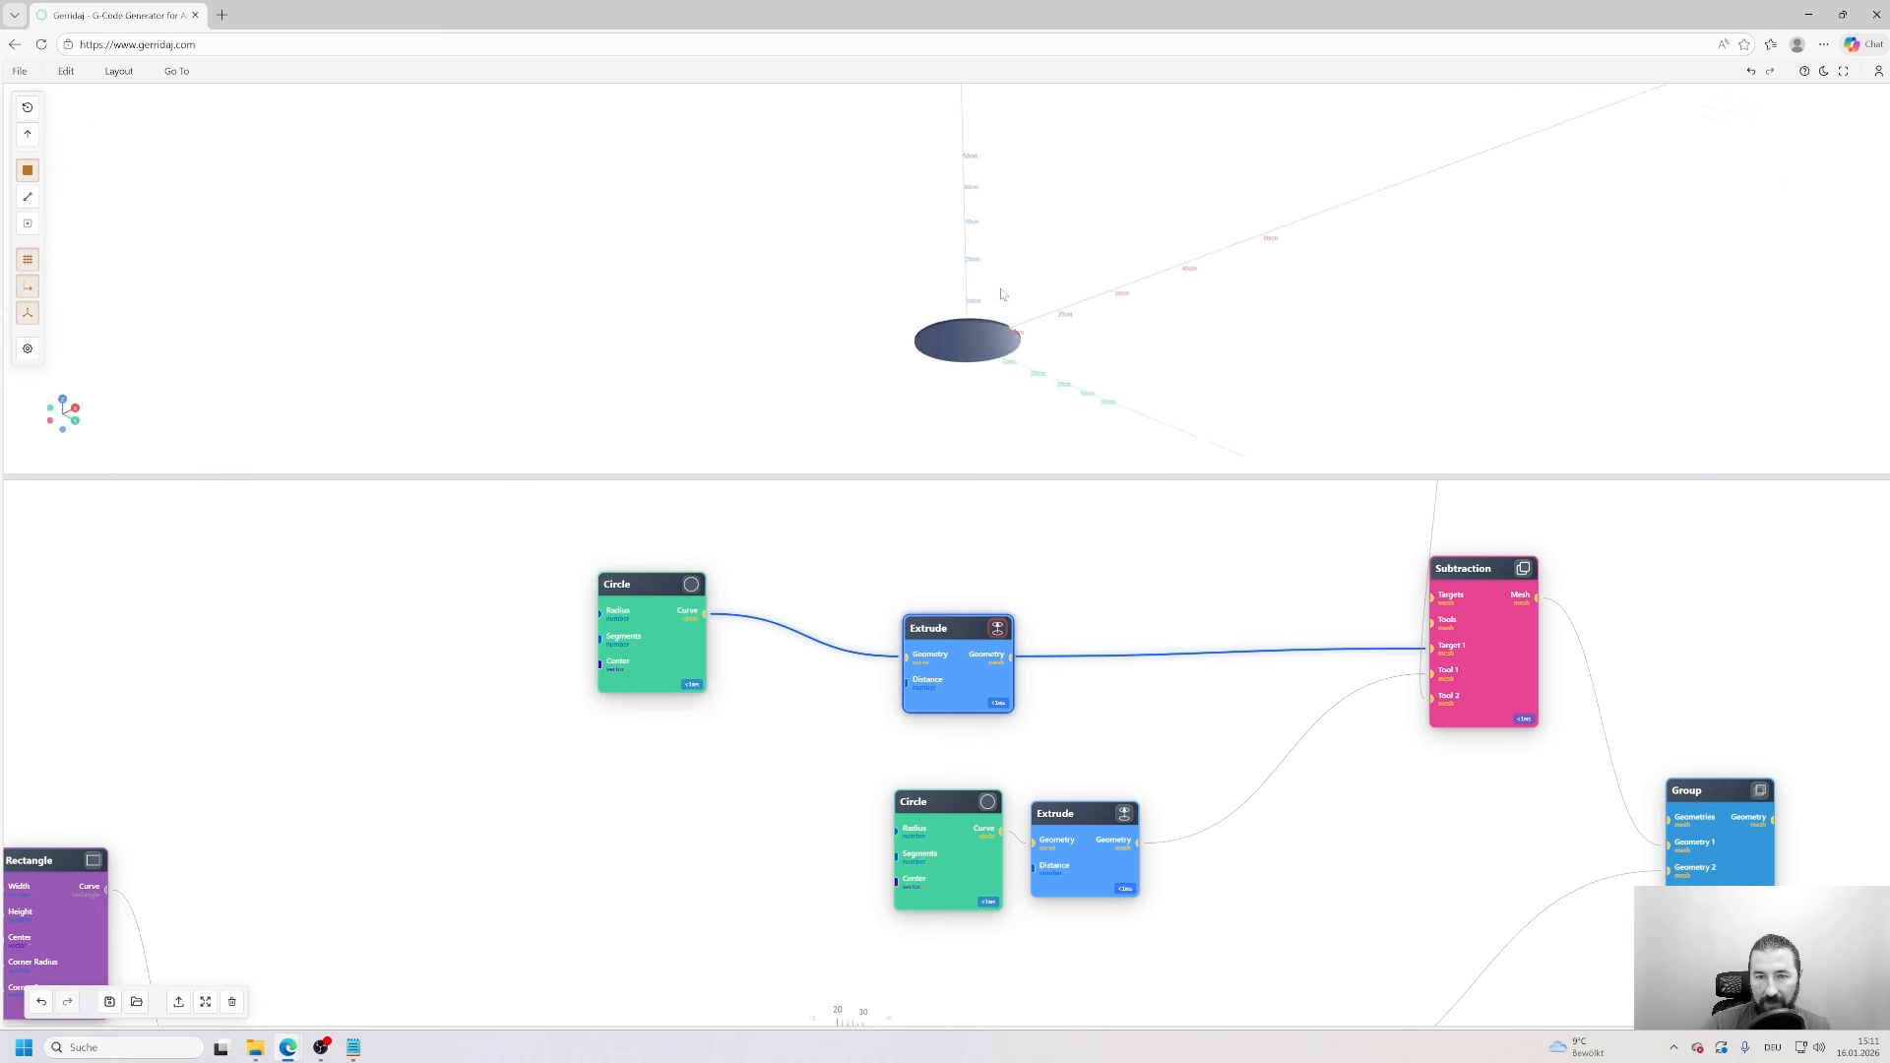
- Preview the lower Circle node, its extruded cylinder, and the Subtraction node that cuts the base disc
left_click(987, 802)
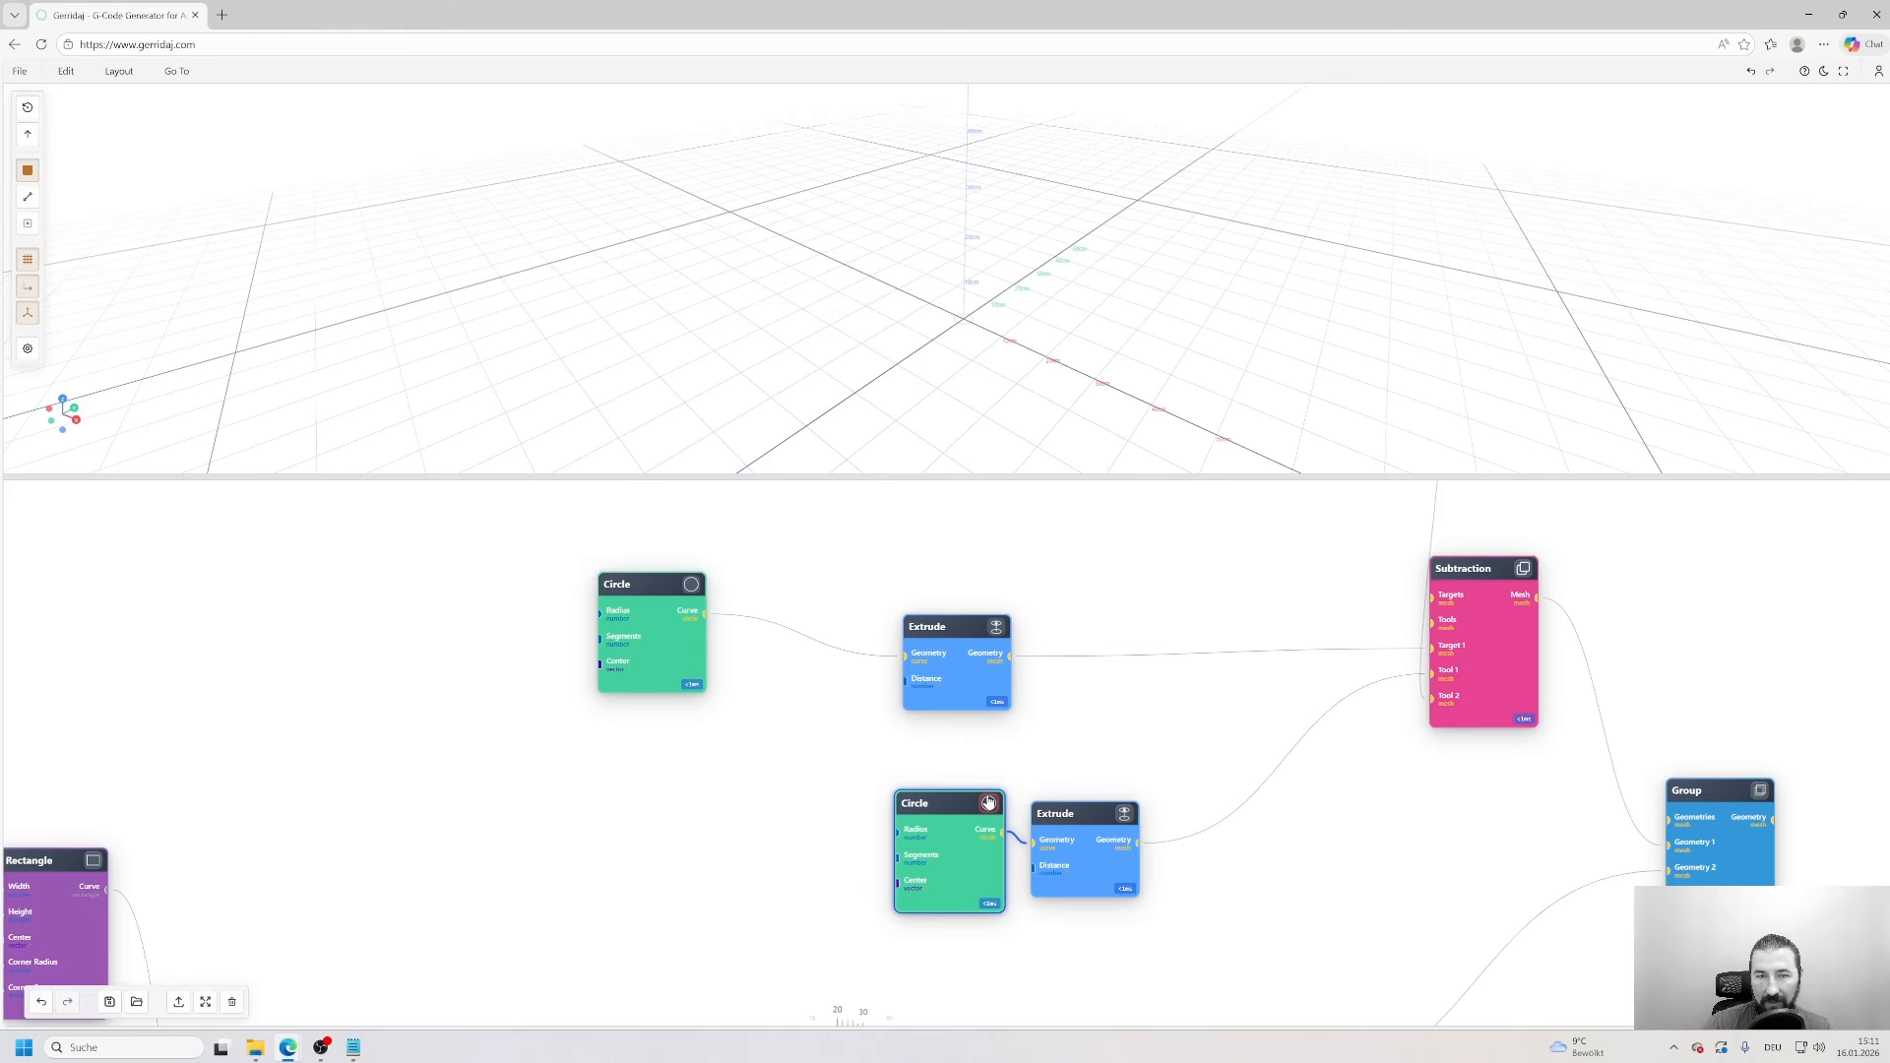
left_click(1125, 814)
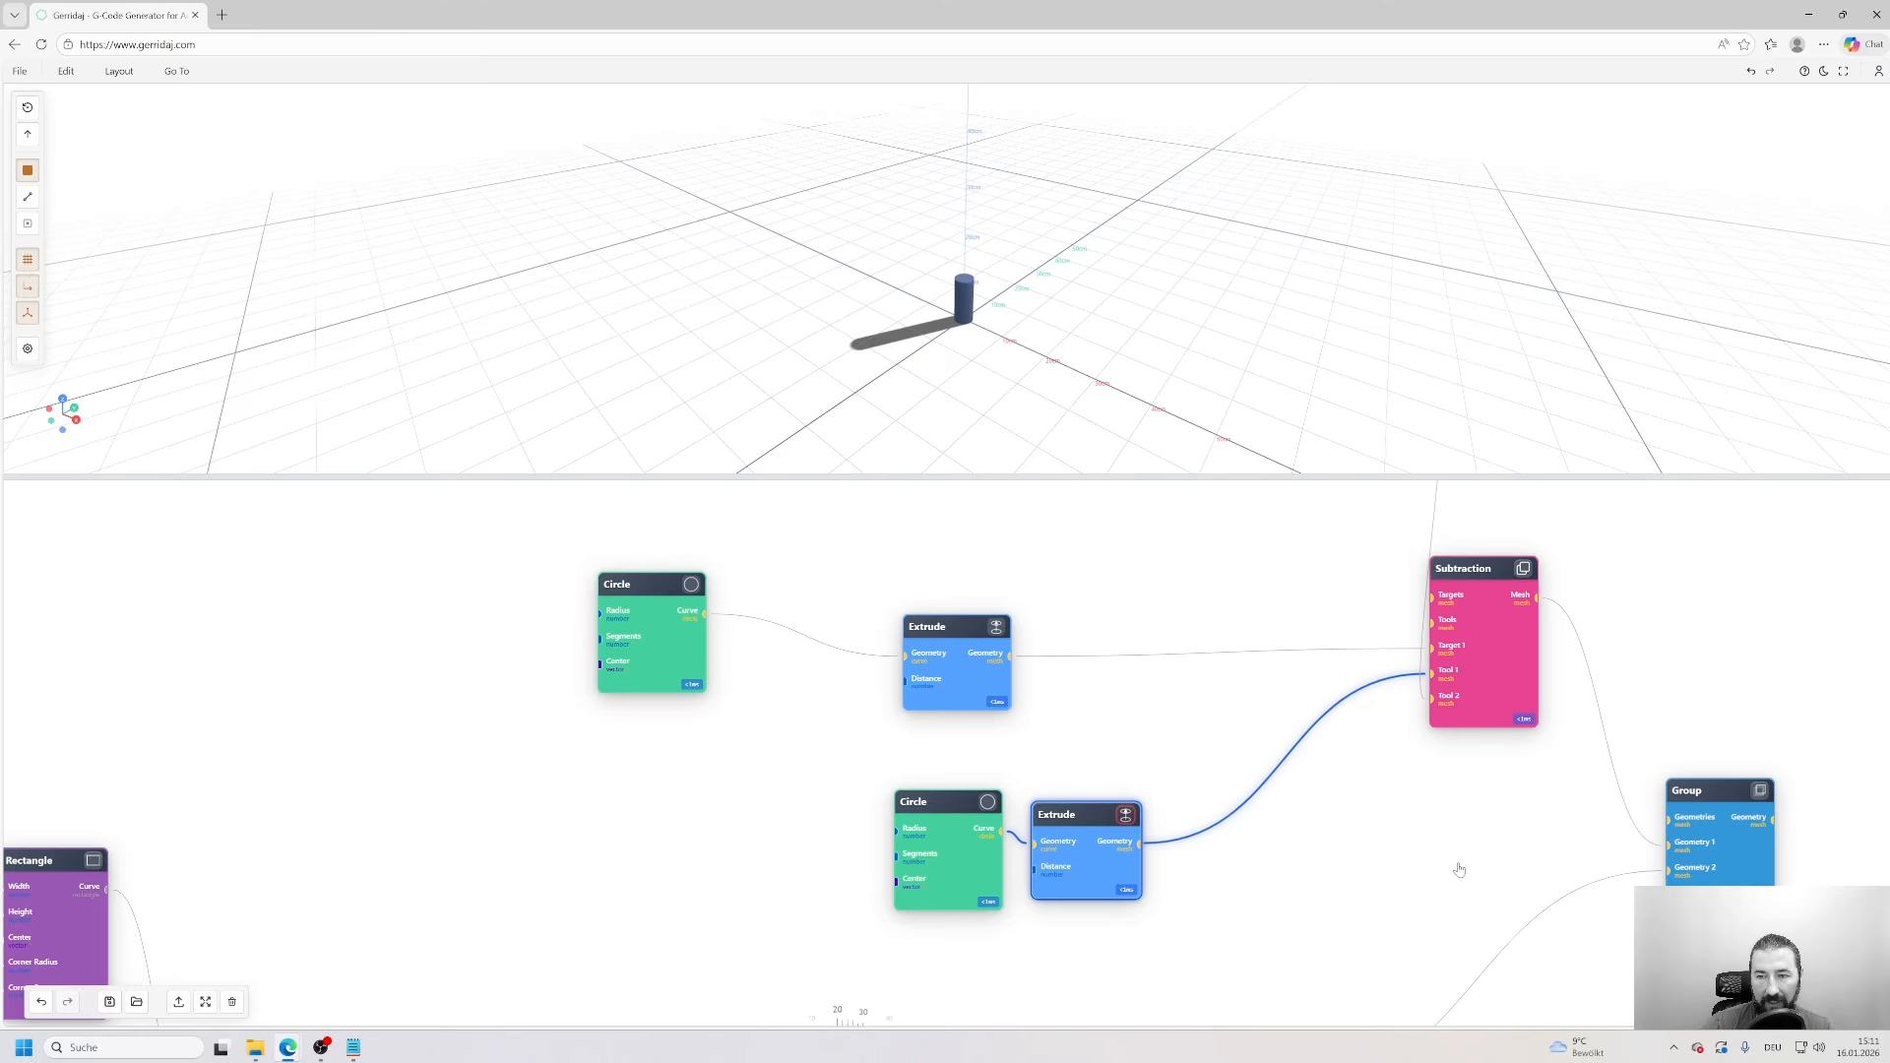
left_click(1434, 637)
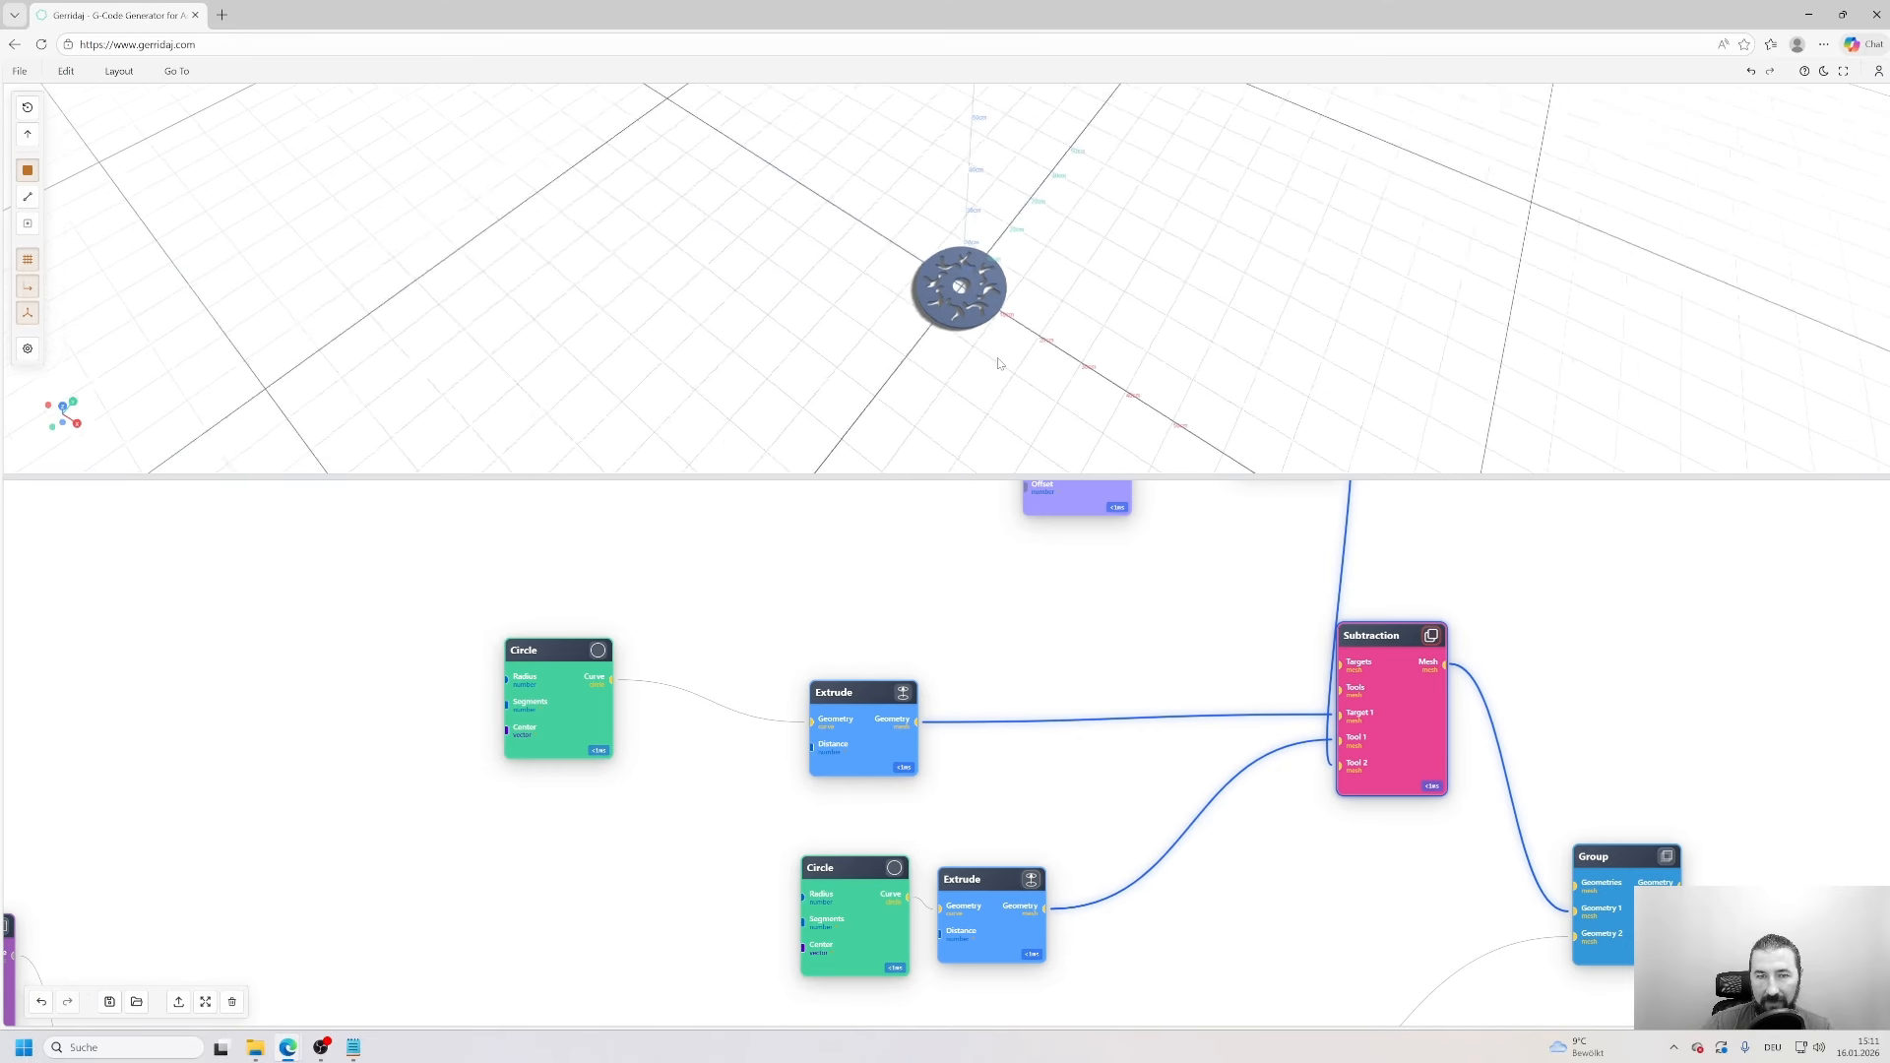
- Preview the Scale node's curve and the extruded circular array of cut-out shapes feeding the Subtraction node
left_click_drag(1147, 586, 1095, 726)
left_click_drag(1340, 832, 1444, 789)
left_click_drag(1079, 673, 1129, 788)
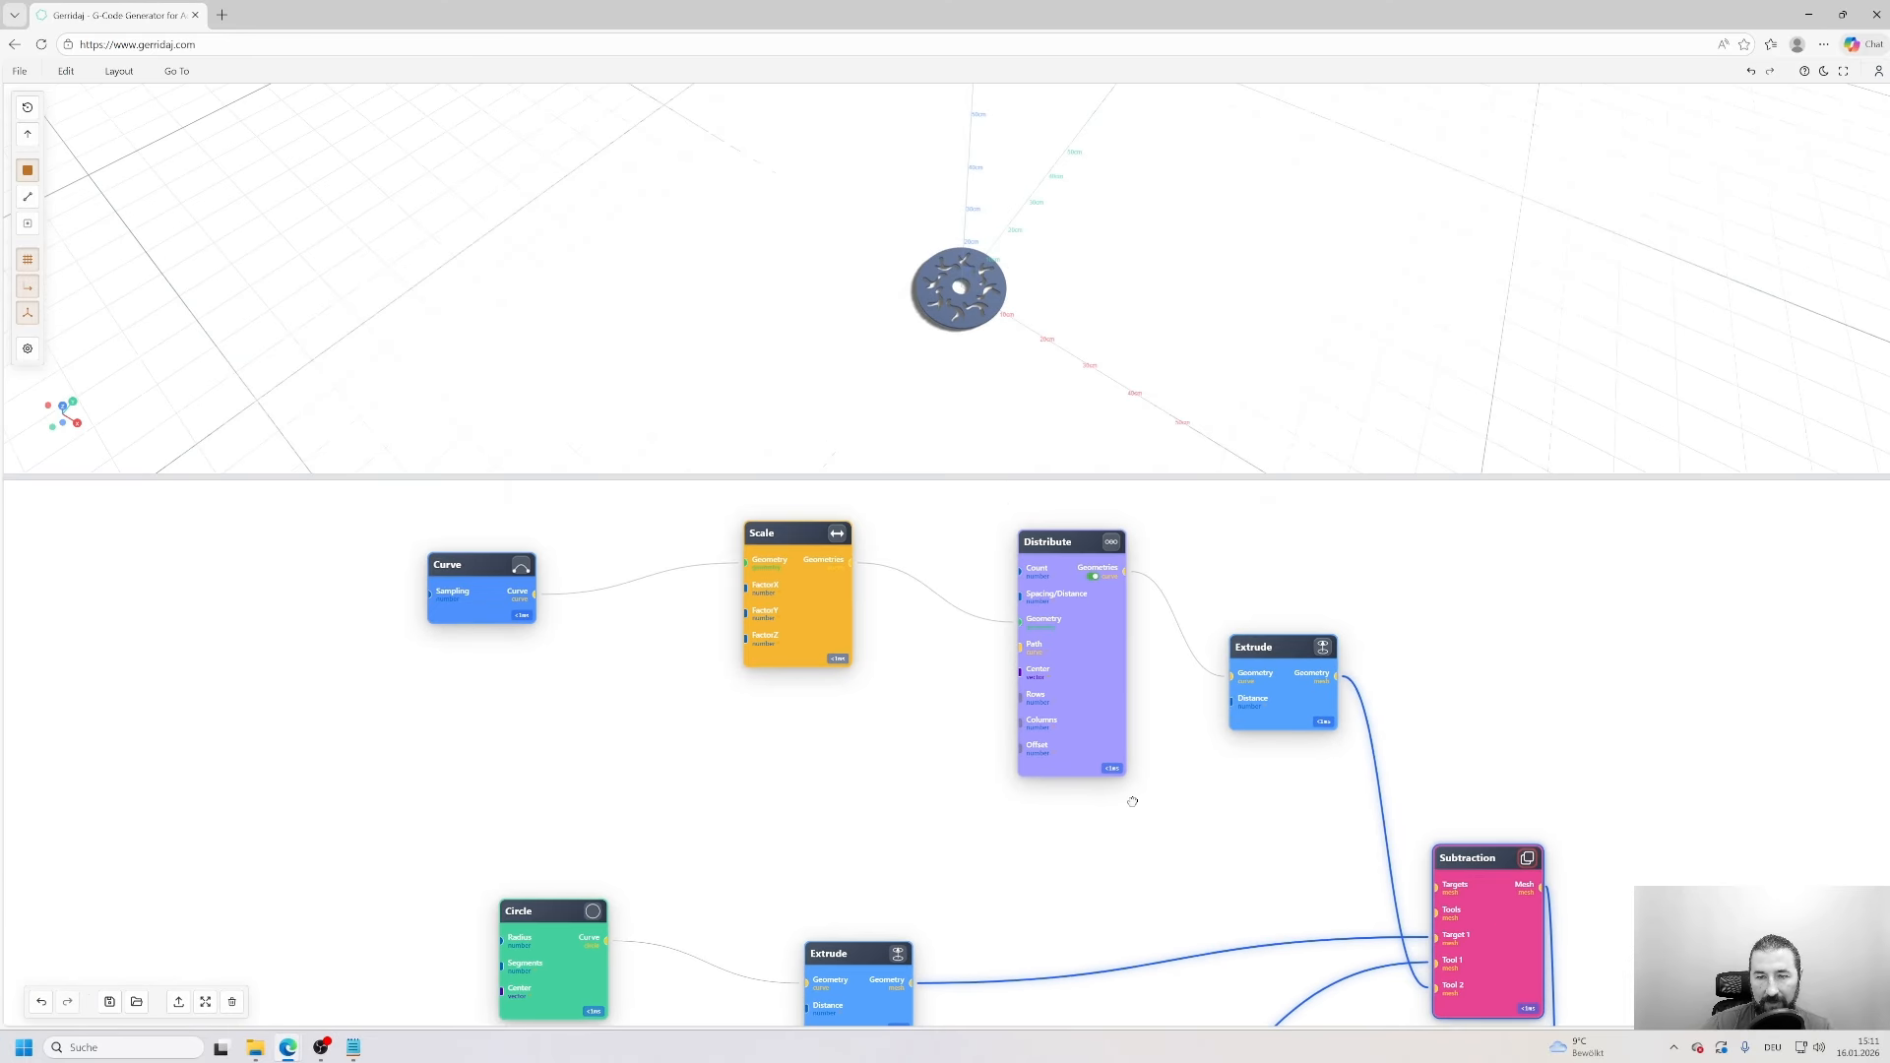
left_click(839, 534)
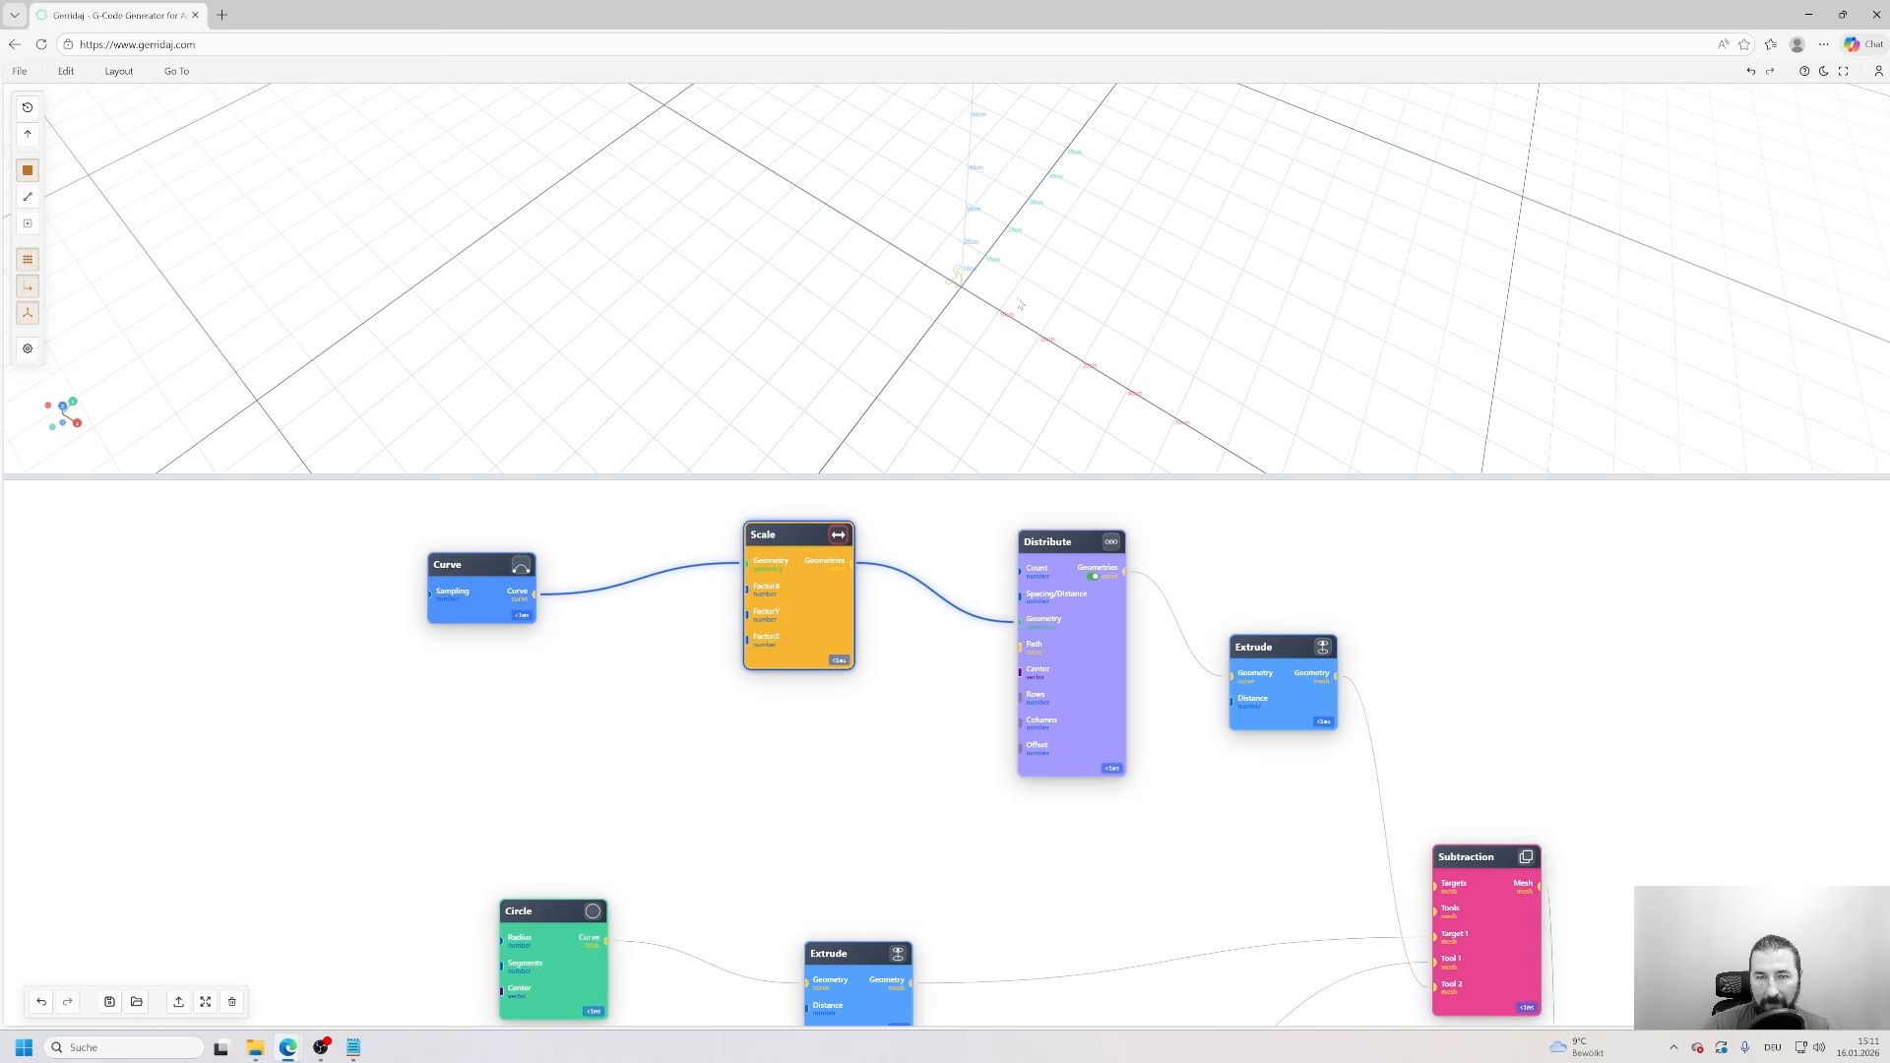
left_click(1323, 646)
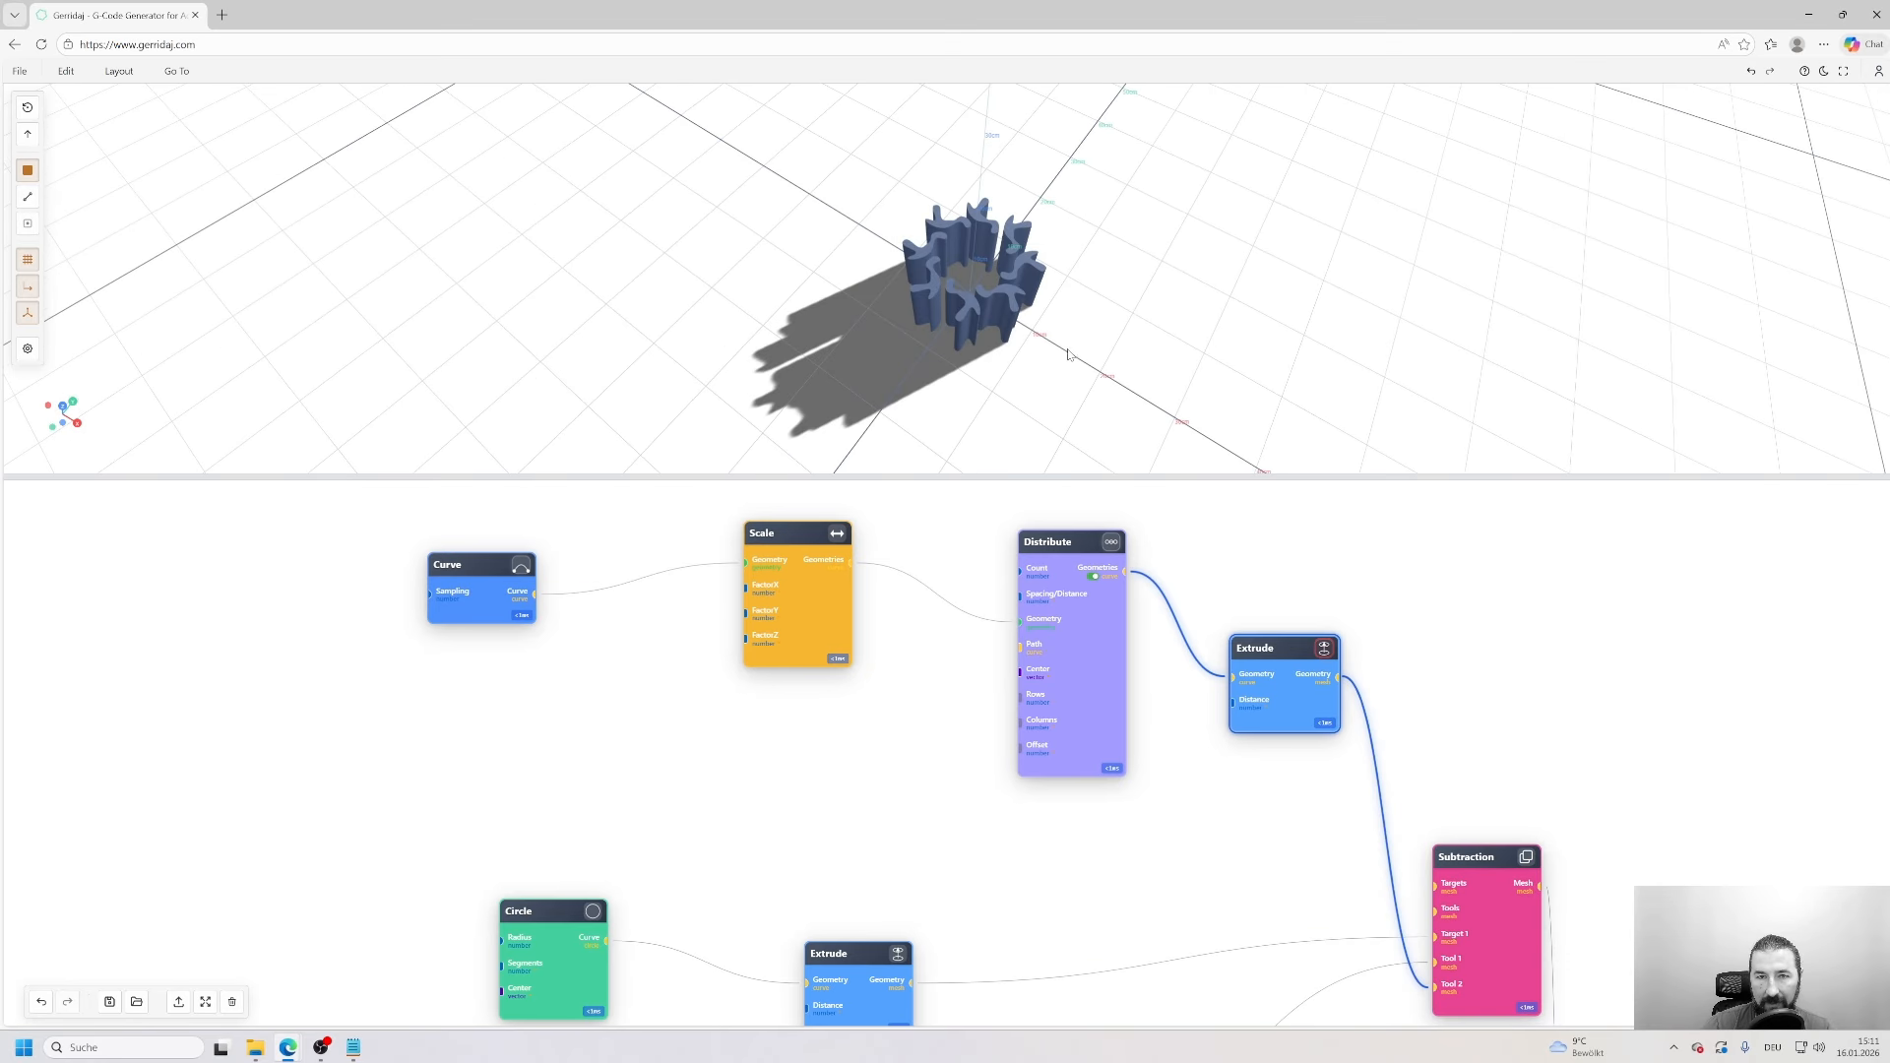
left_click_drag(1439, 596, 1047, 415)
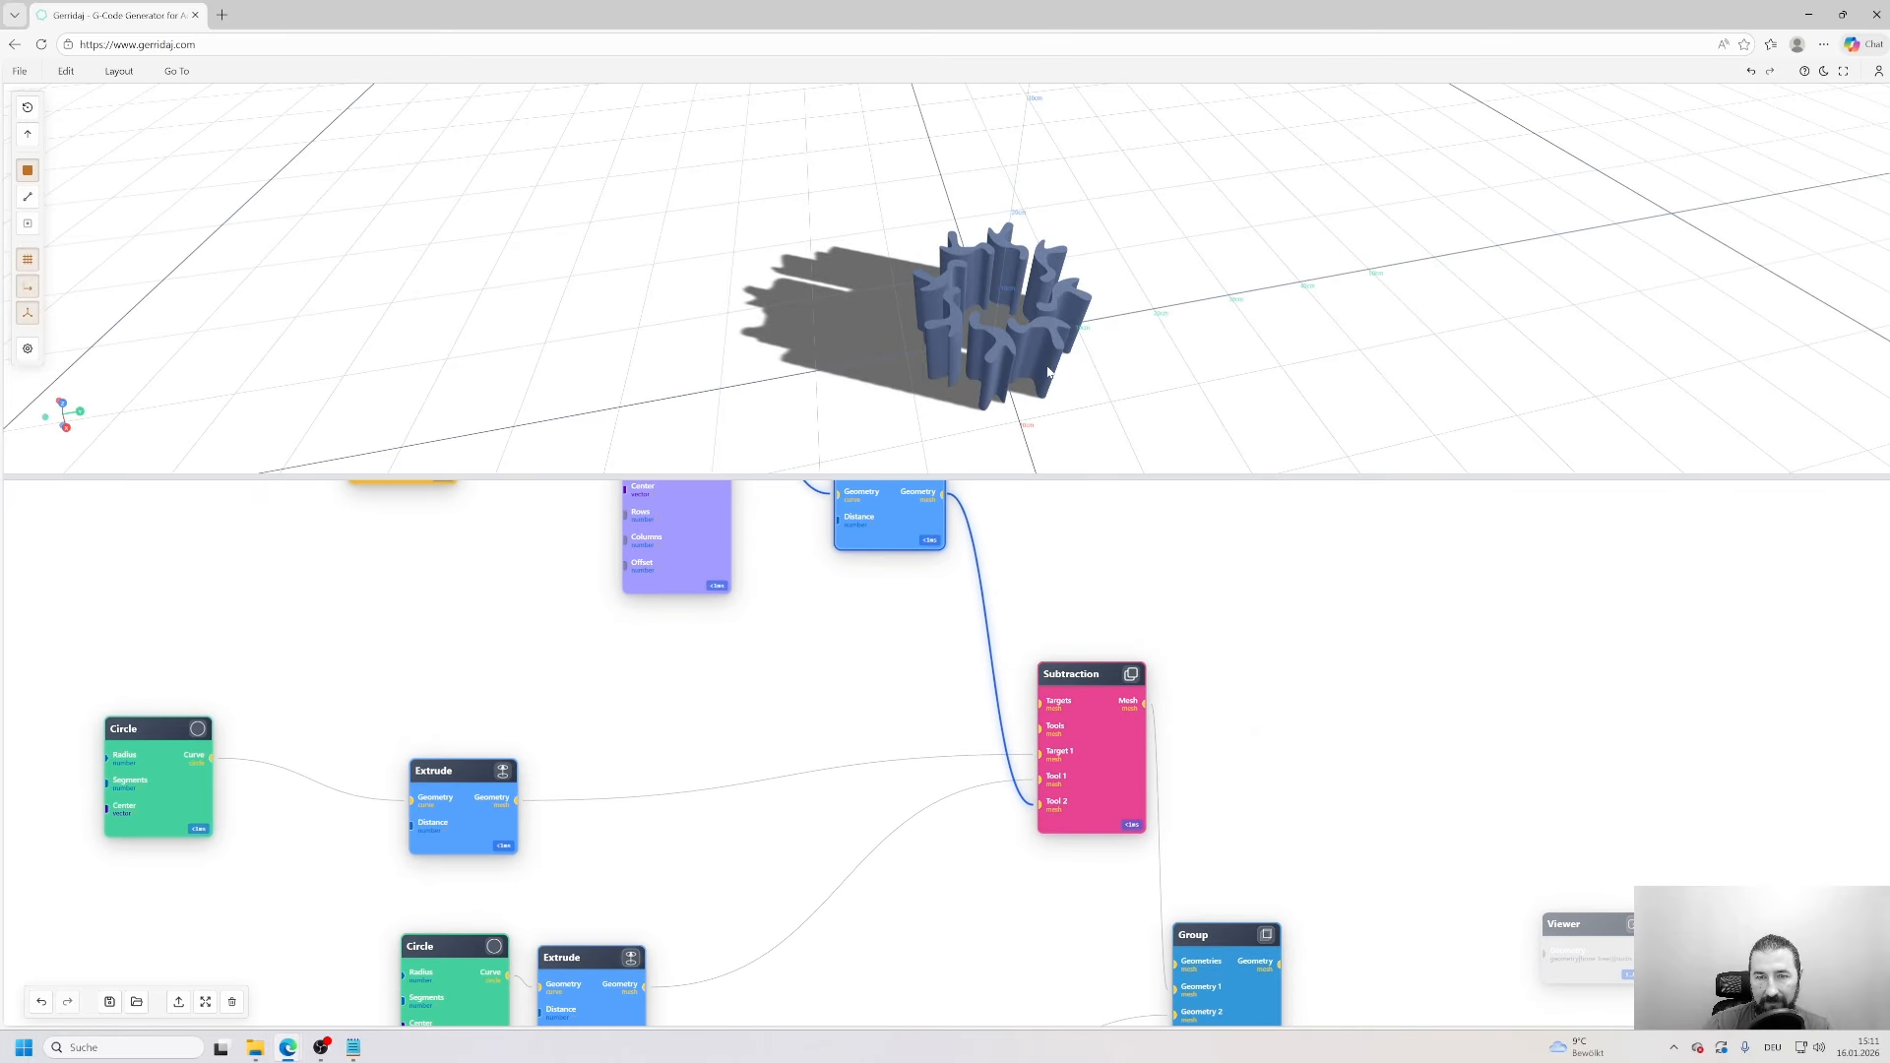
- Preview the Subtraction node's perforated base disc and inspect its cut-outs from different angles
left_click(1131, 676)
scroll(1039, 397, "up", 5)
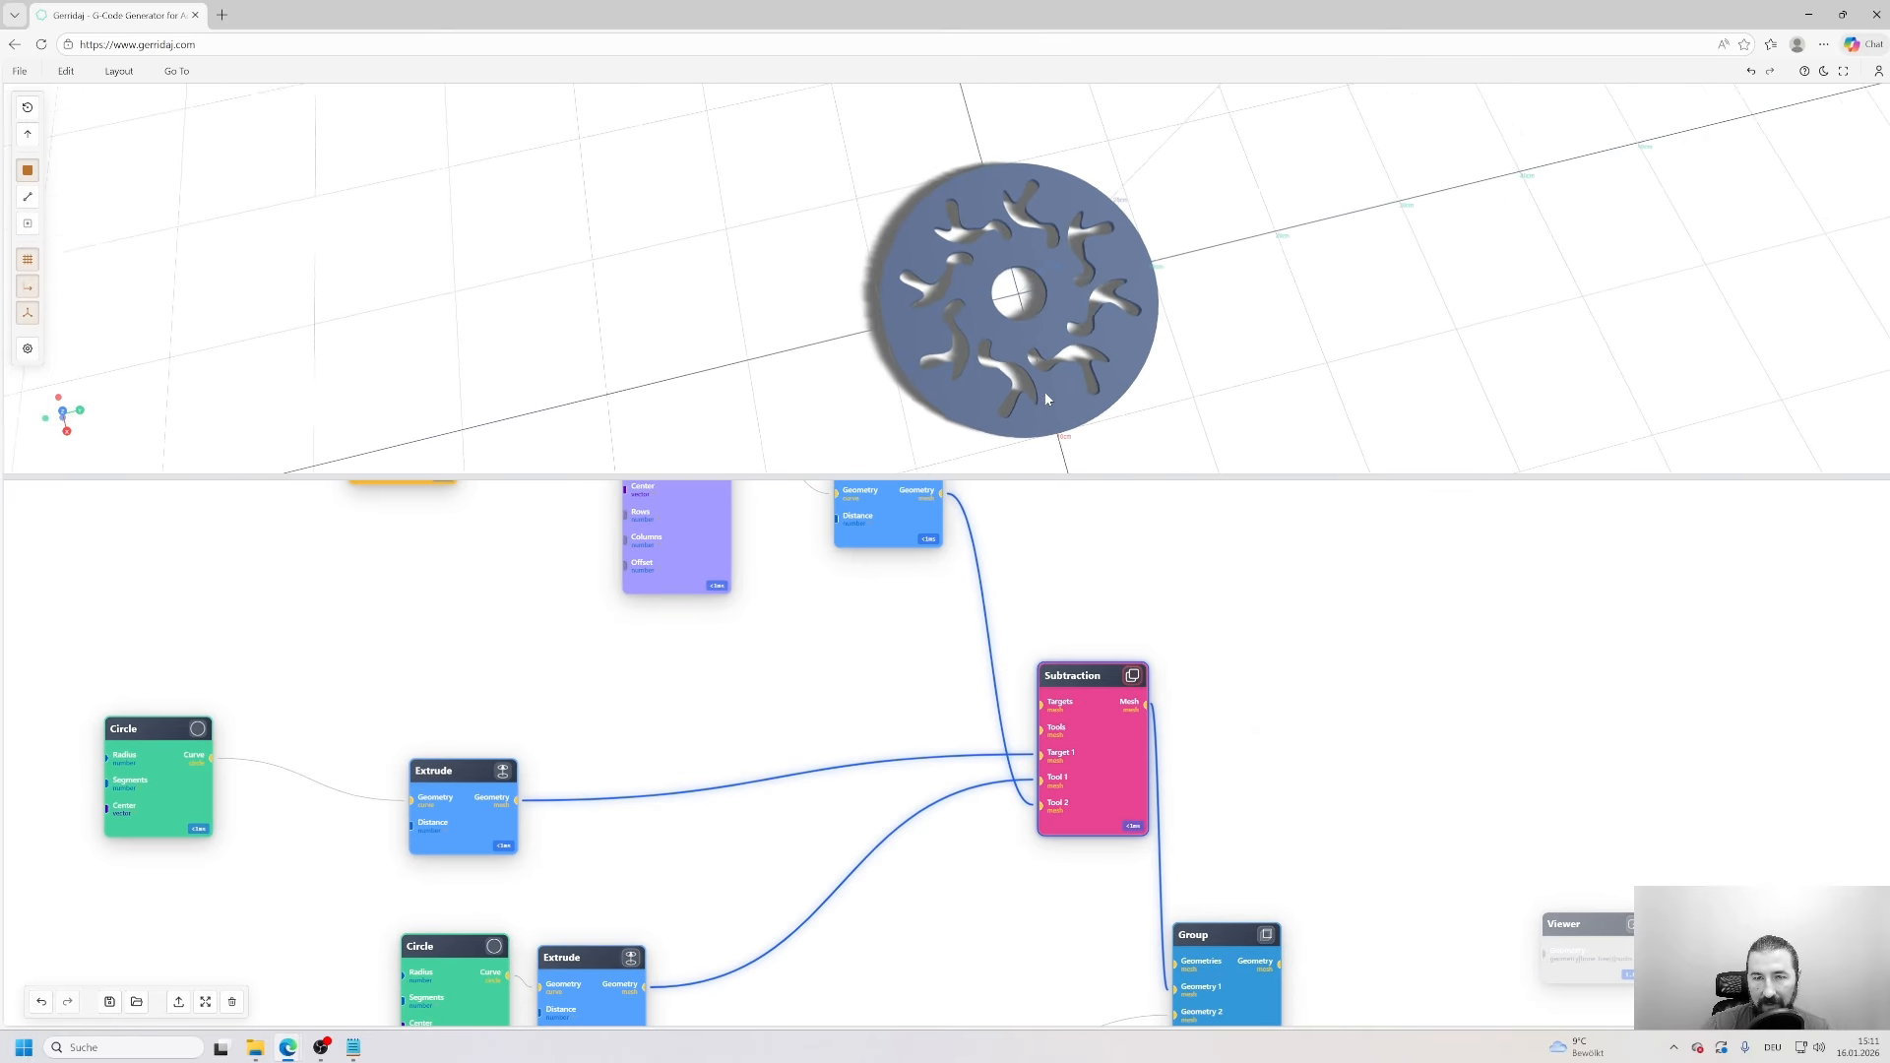
left_click_drag(1101, 406, 1166, 340)
scroll(1158, 396, "down", 3)
right_click_drag(1136, 390, 1092, 319)
left_click_drag(1040, 363, 1061, 358)
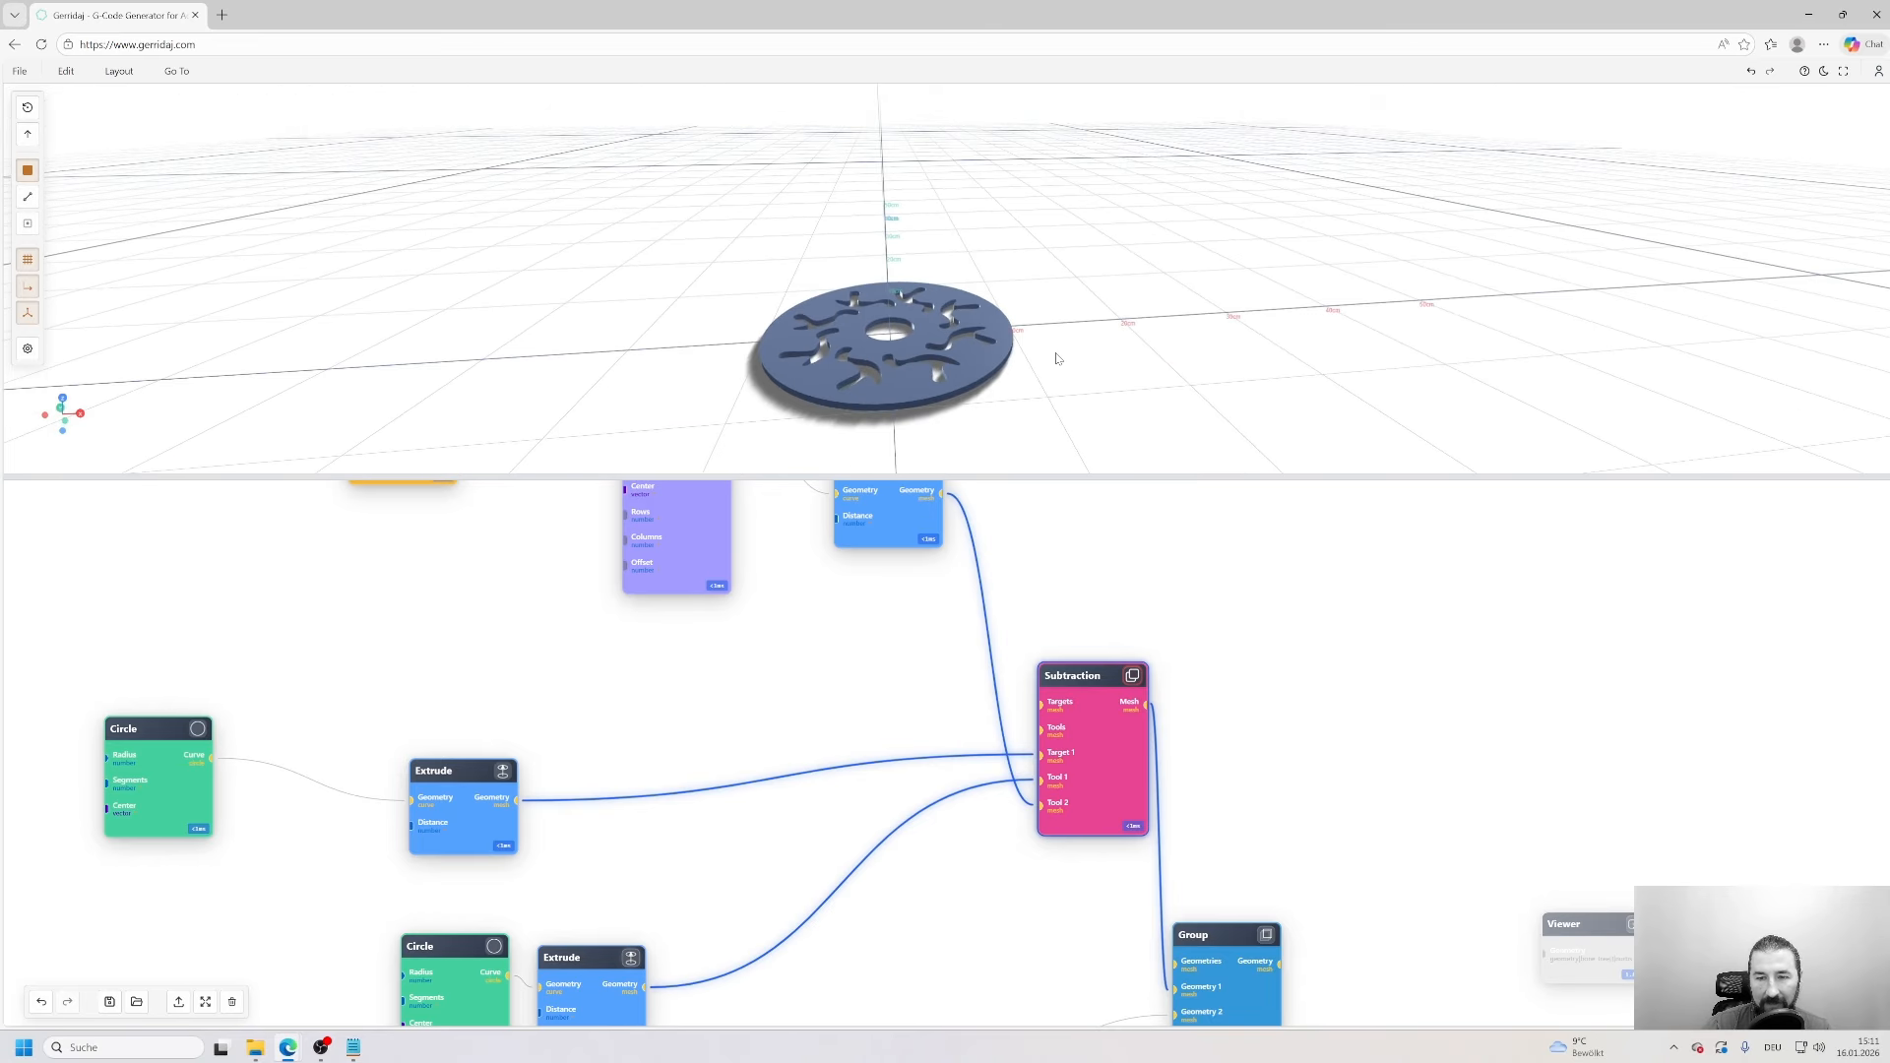
- Shift the Subtraction node slightly up and left, and move the final Group node up beside it
left_click_drag(1103, 792, 1049, 761)
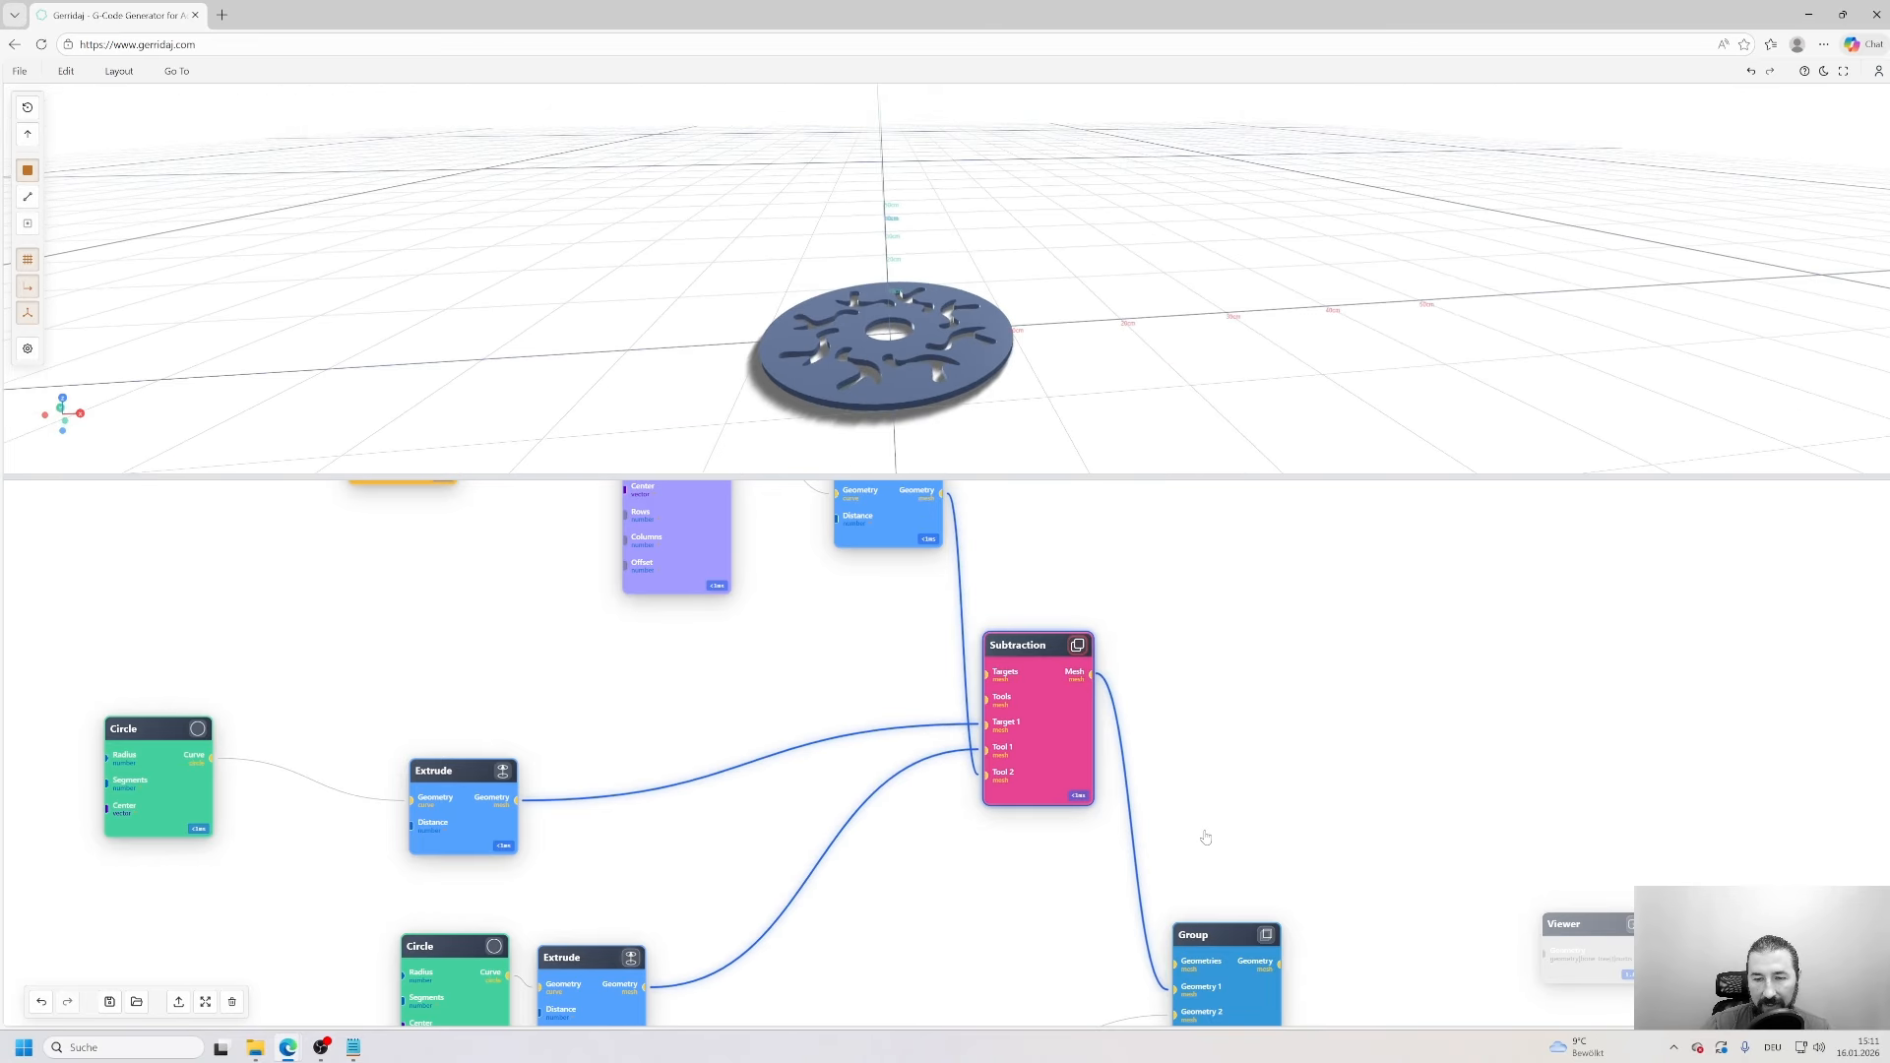
left_click_drag(946, 377, 936, 379)
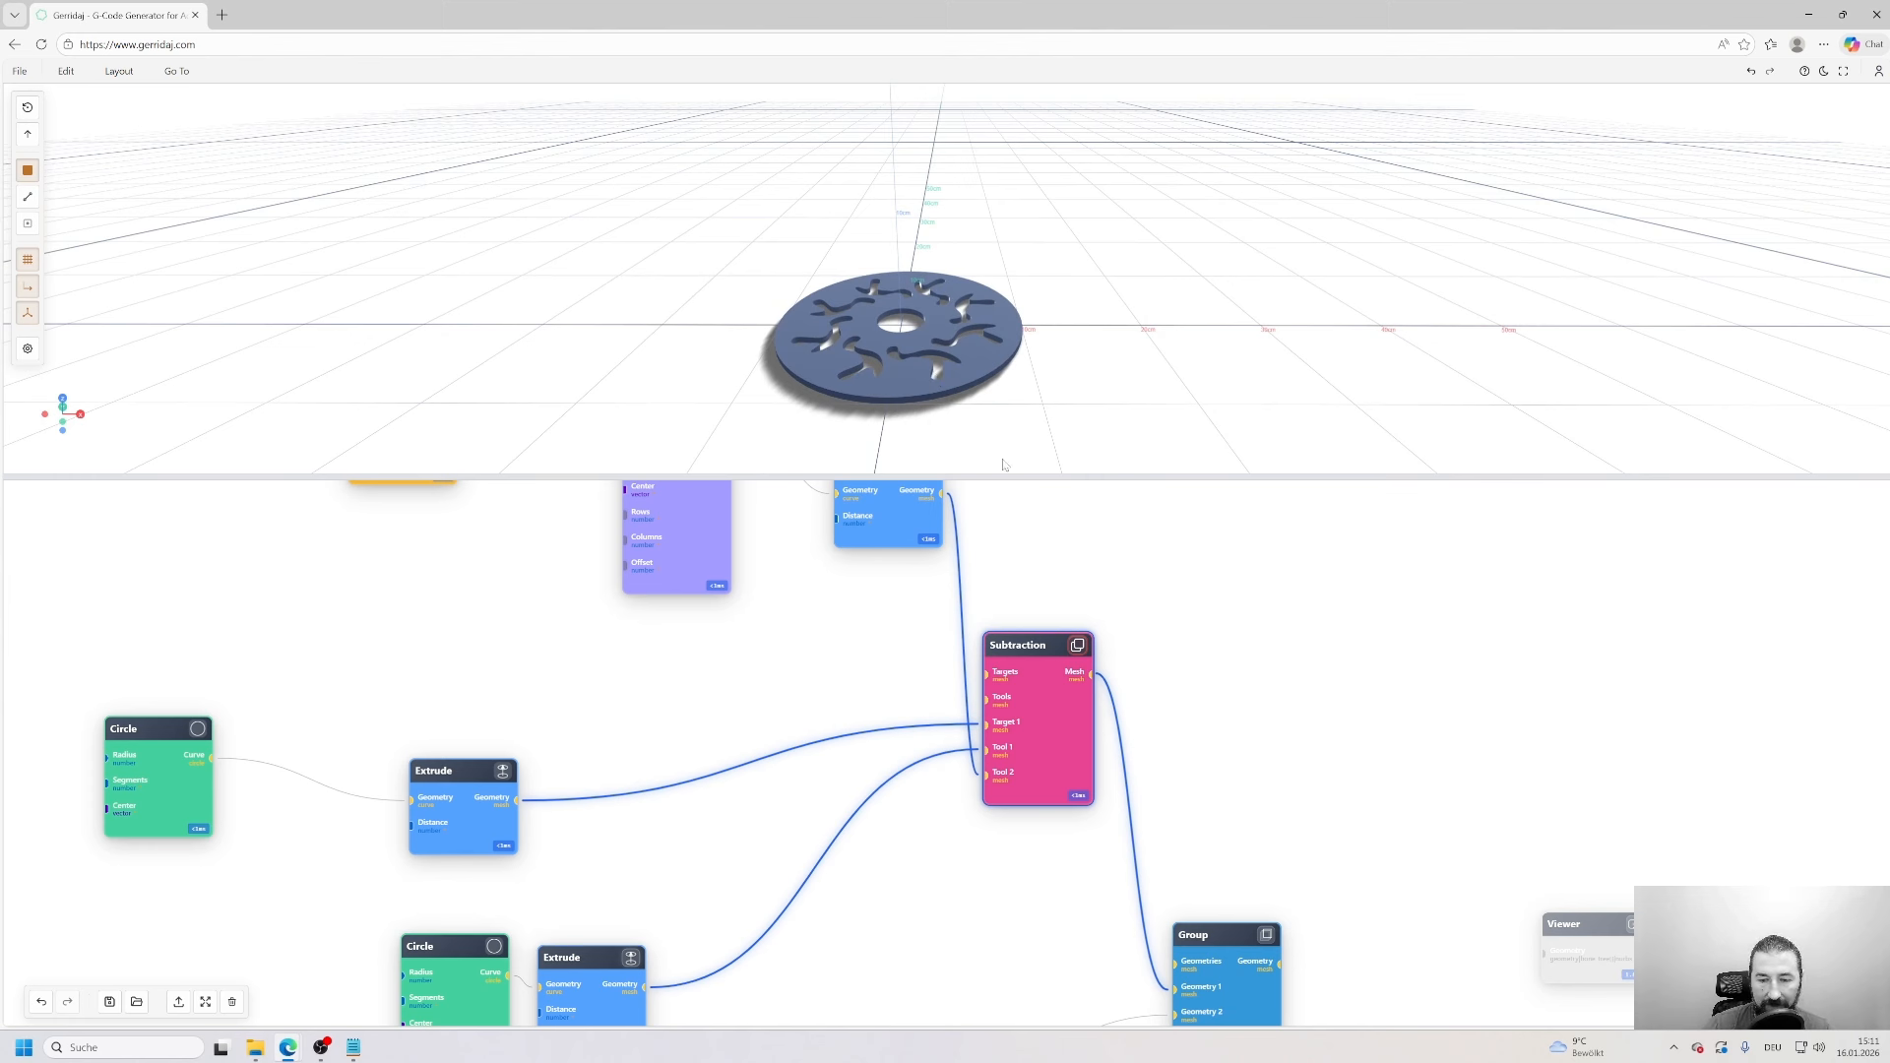
left_click_drag(1221, 947, 1259, 784)
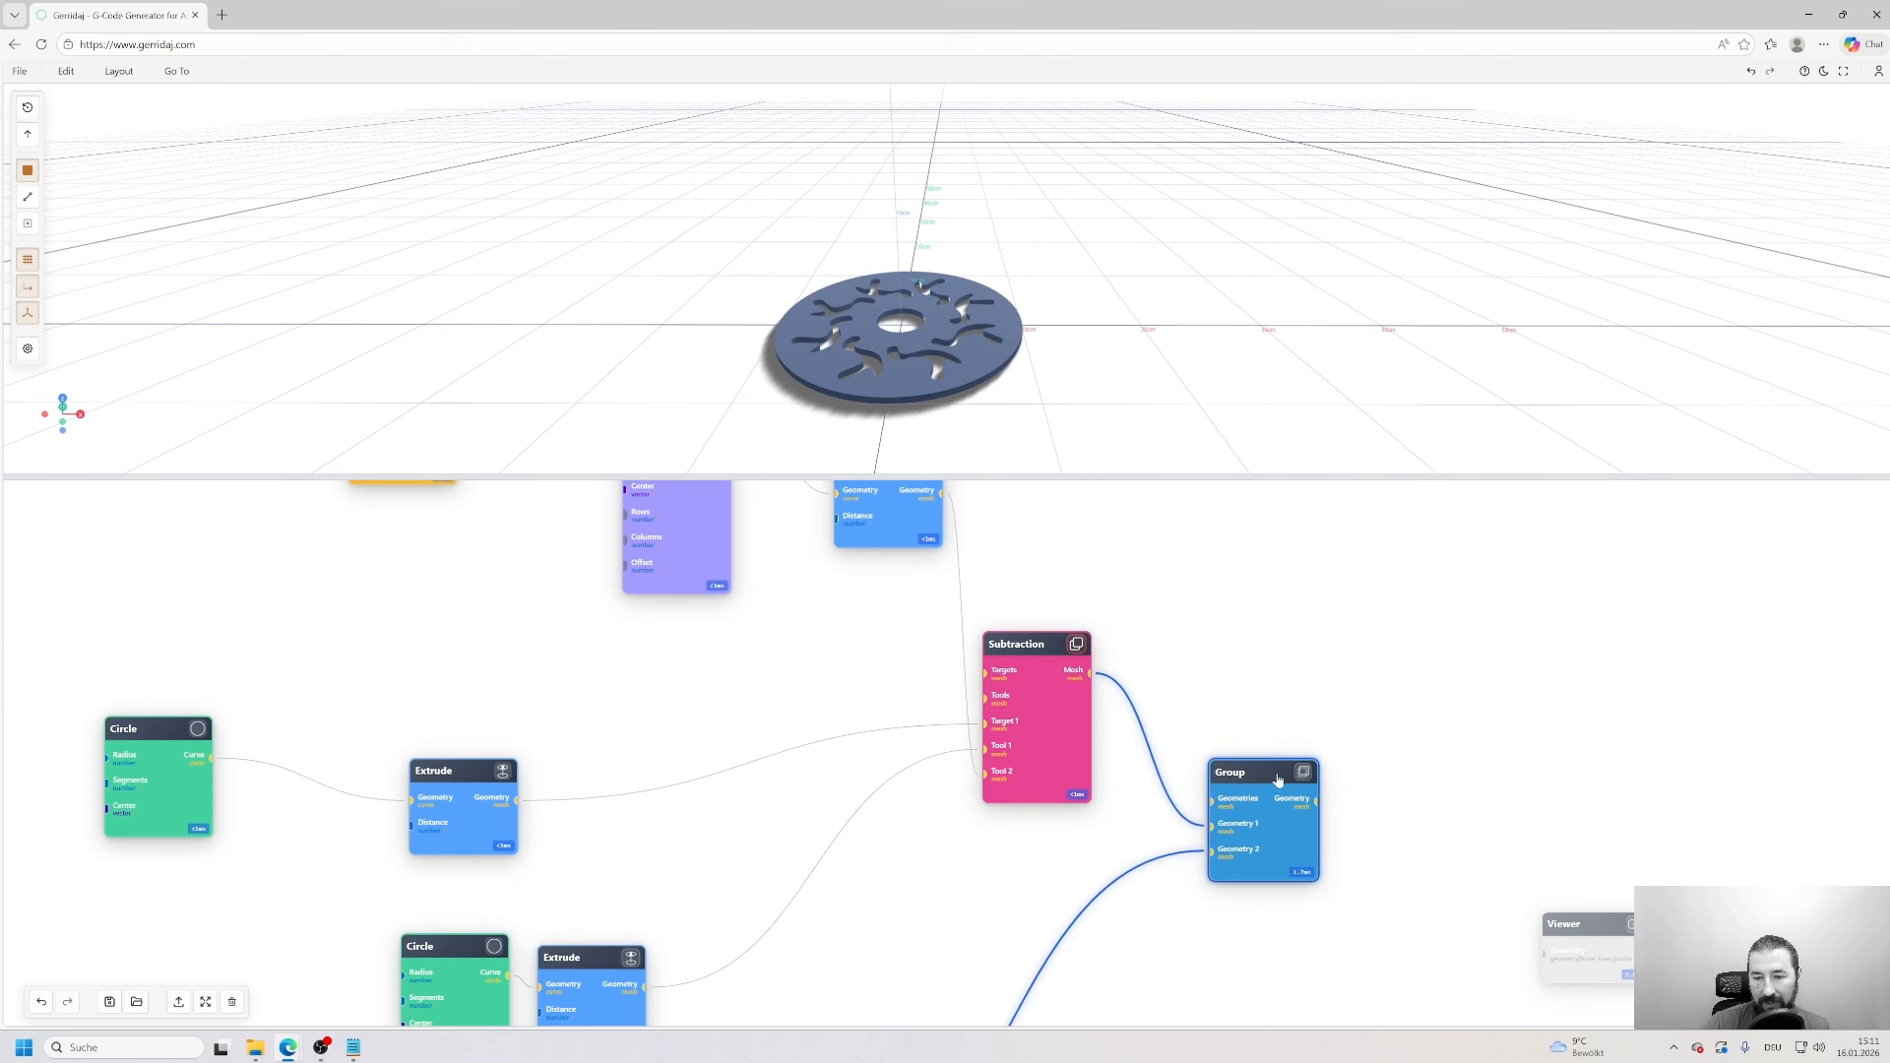
- Preview the final Group node's combined strands and base disc, and inspect the complete lampshade
left_click(1303, 772)
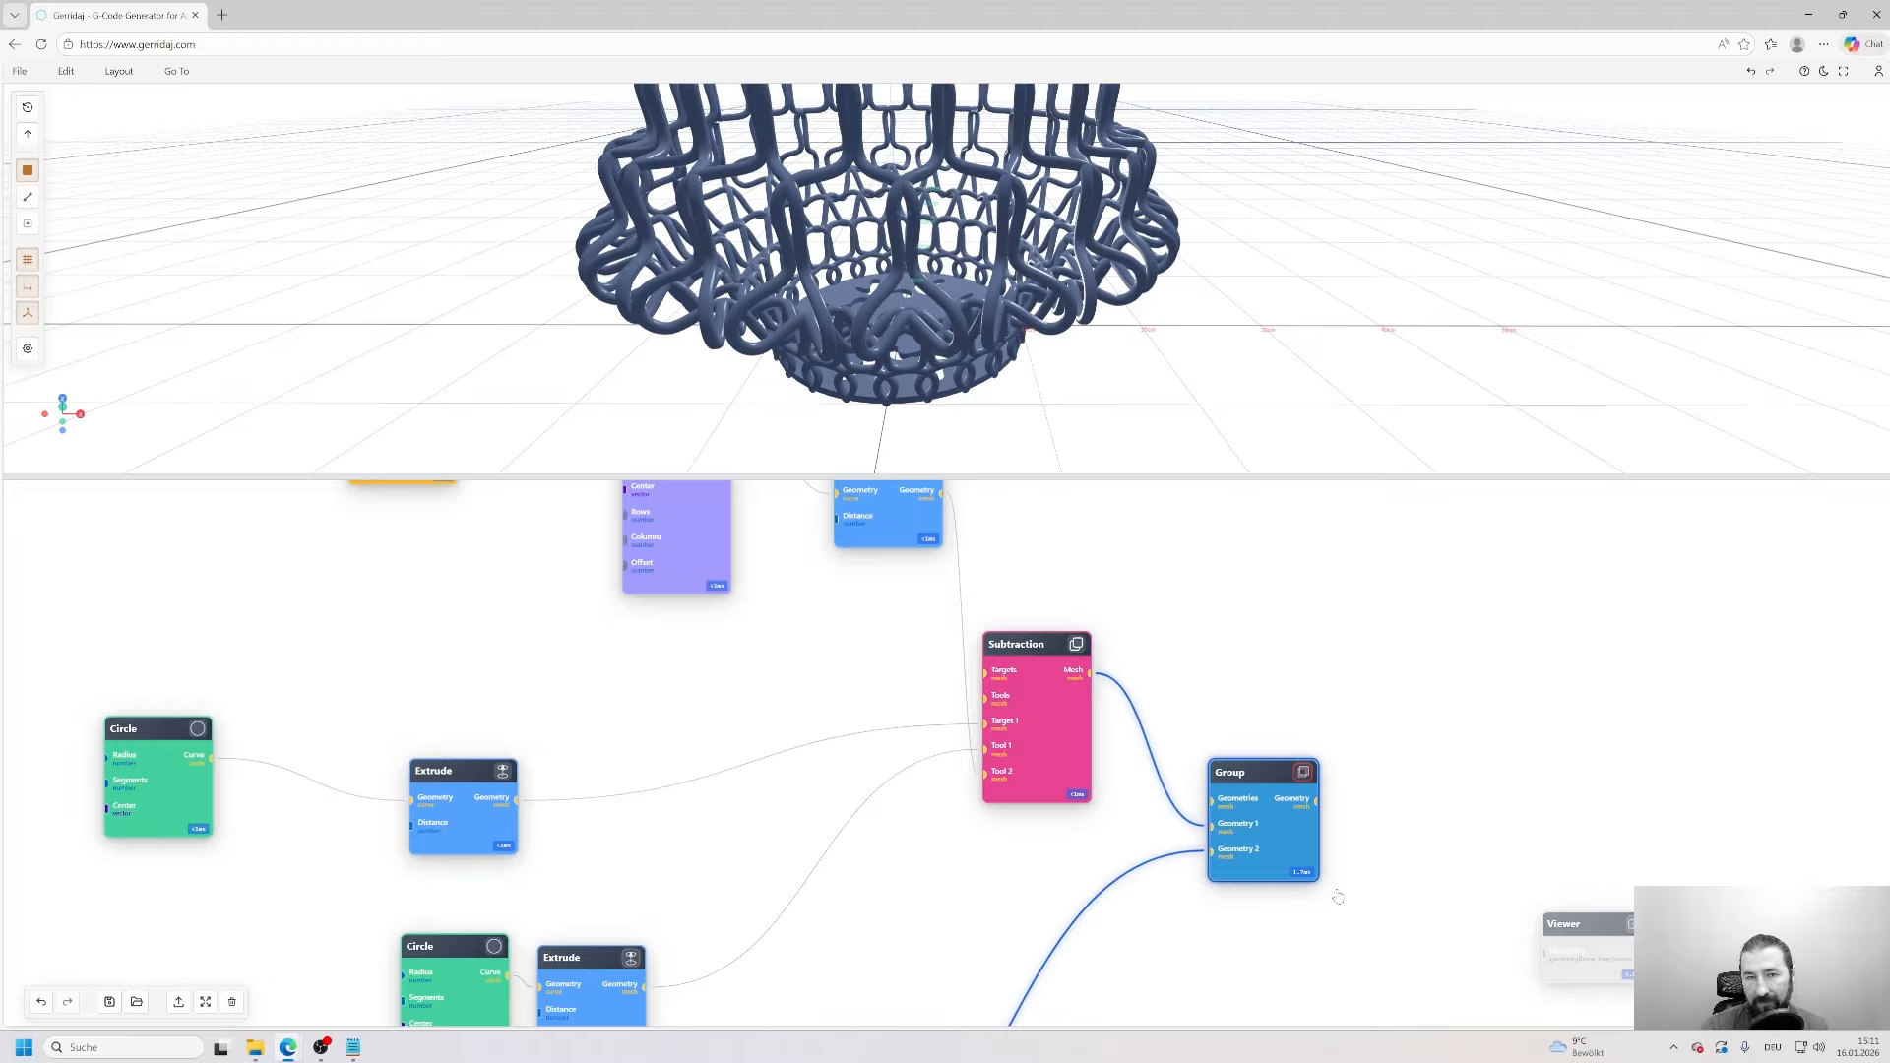
mouse_move(1073, 385)
left_mouse_down()
mouse_move(1101, 339)
mouse_move(1096, 371)
left_mouse_up()
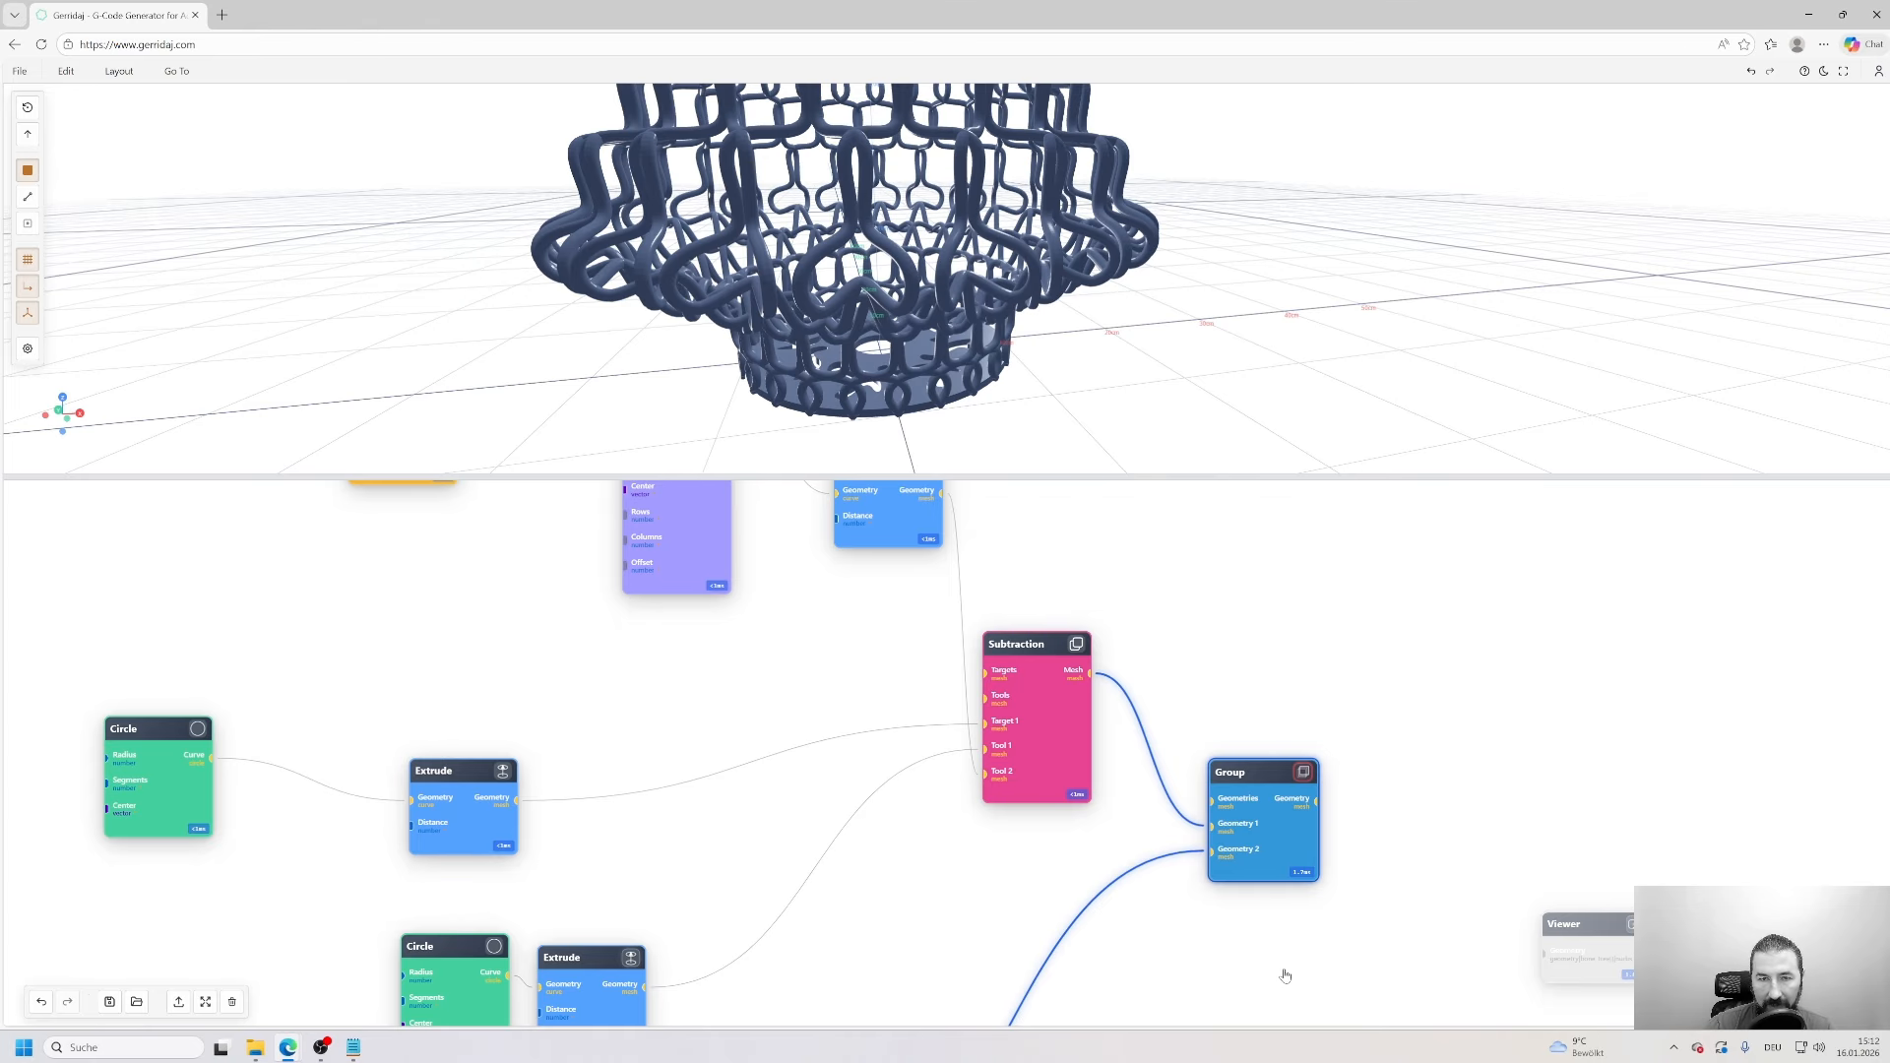
left_click_drag(1252, 964, 1038, 760)
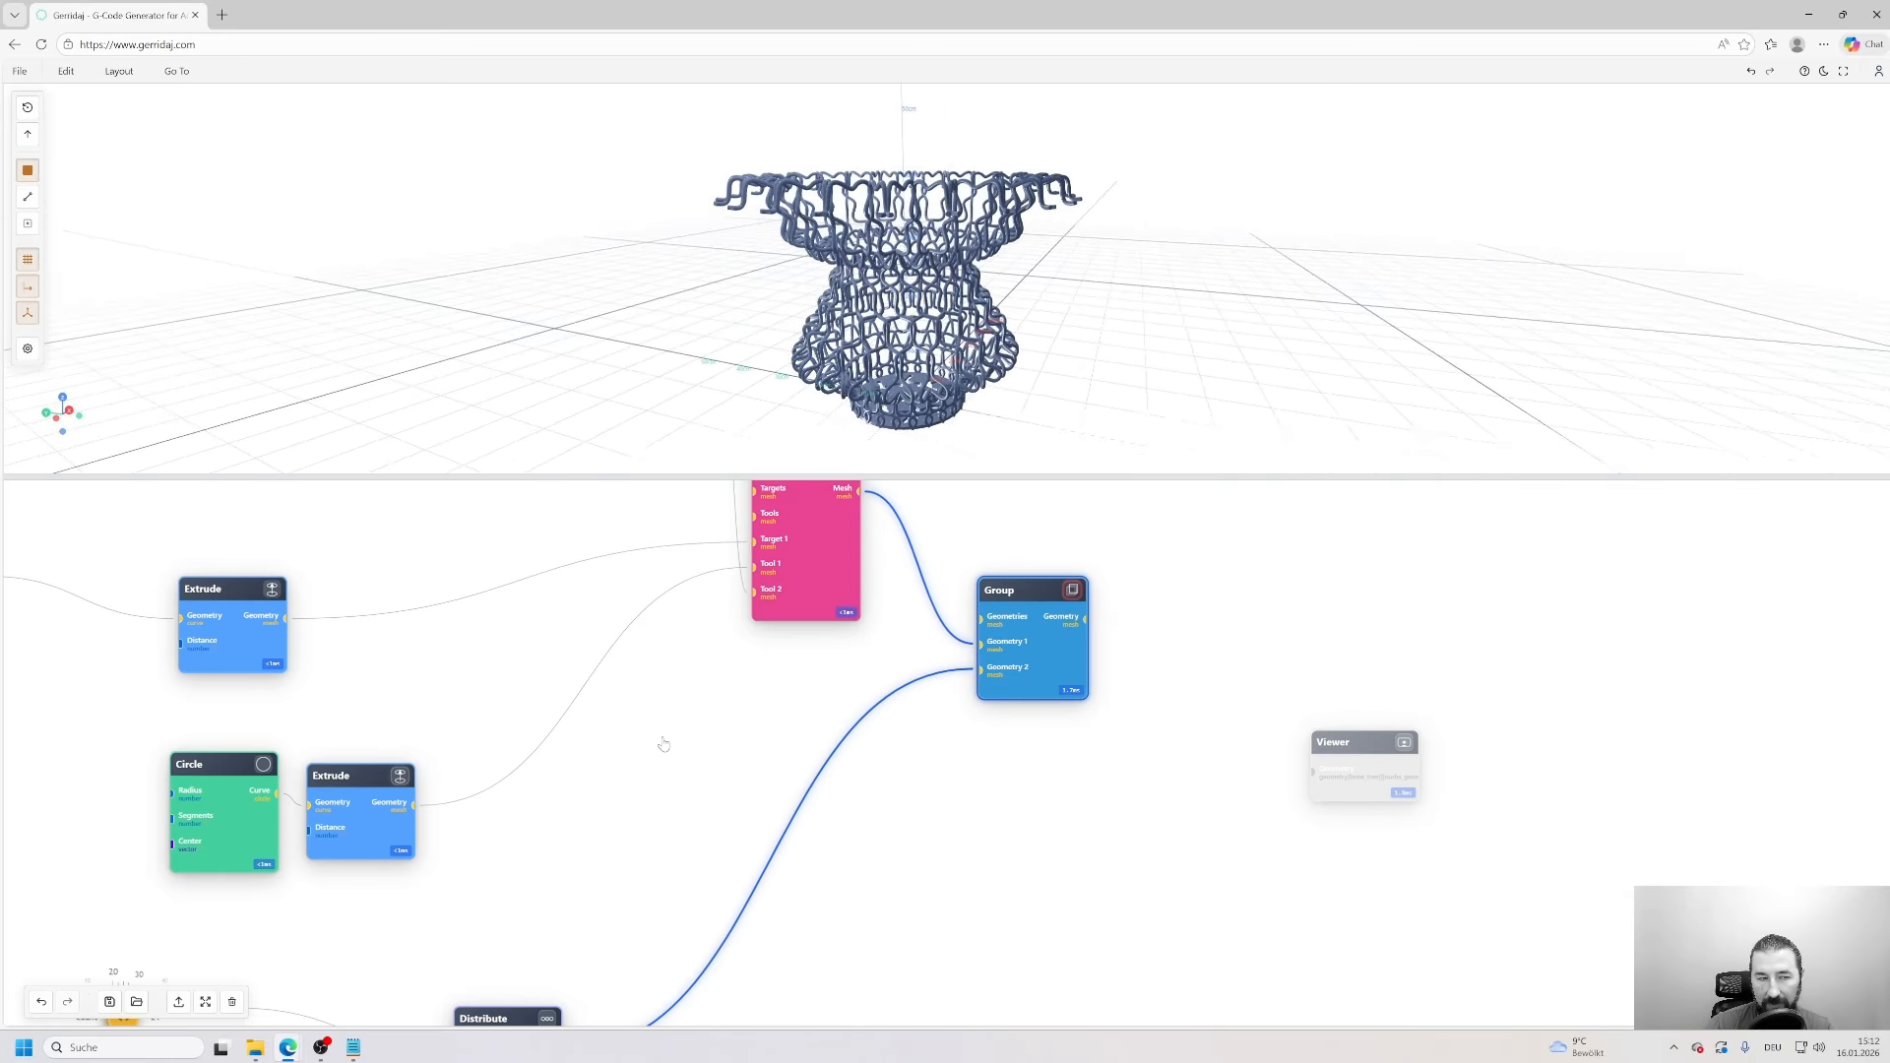
- Review the circular settings and parameters of the Distribute node that arrays the grouped strands, leaving them as they are
left_click_drag(659, 742, 949, 837)
left_click_drag(692, 943, 1081, 658)
left_click_drag(1207, 945, 1208, 664)
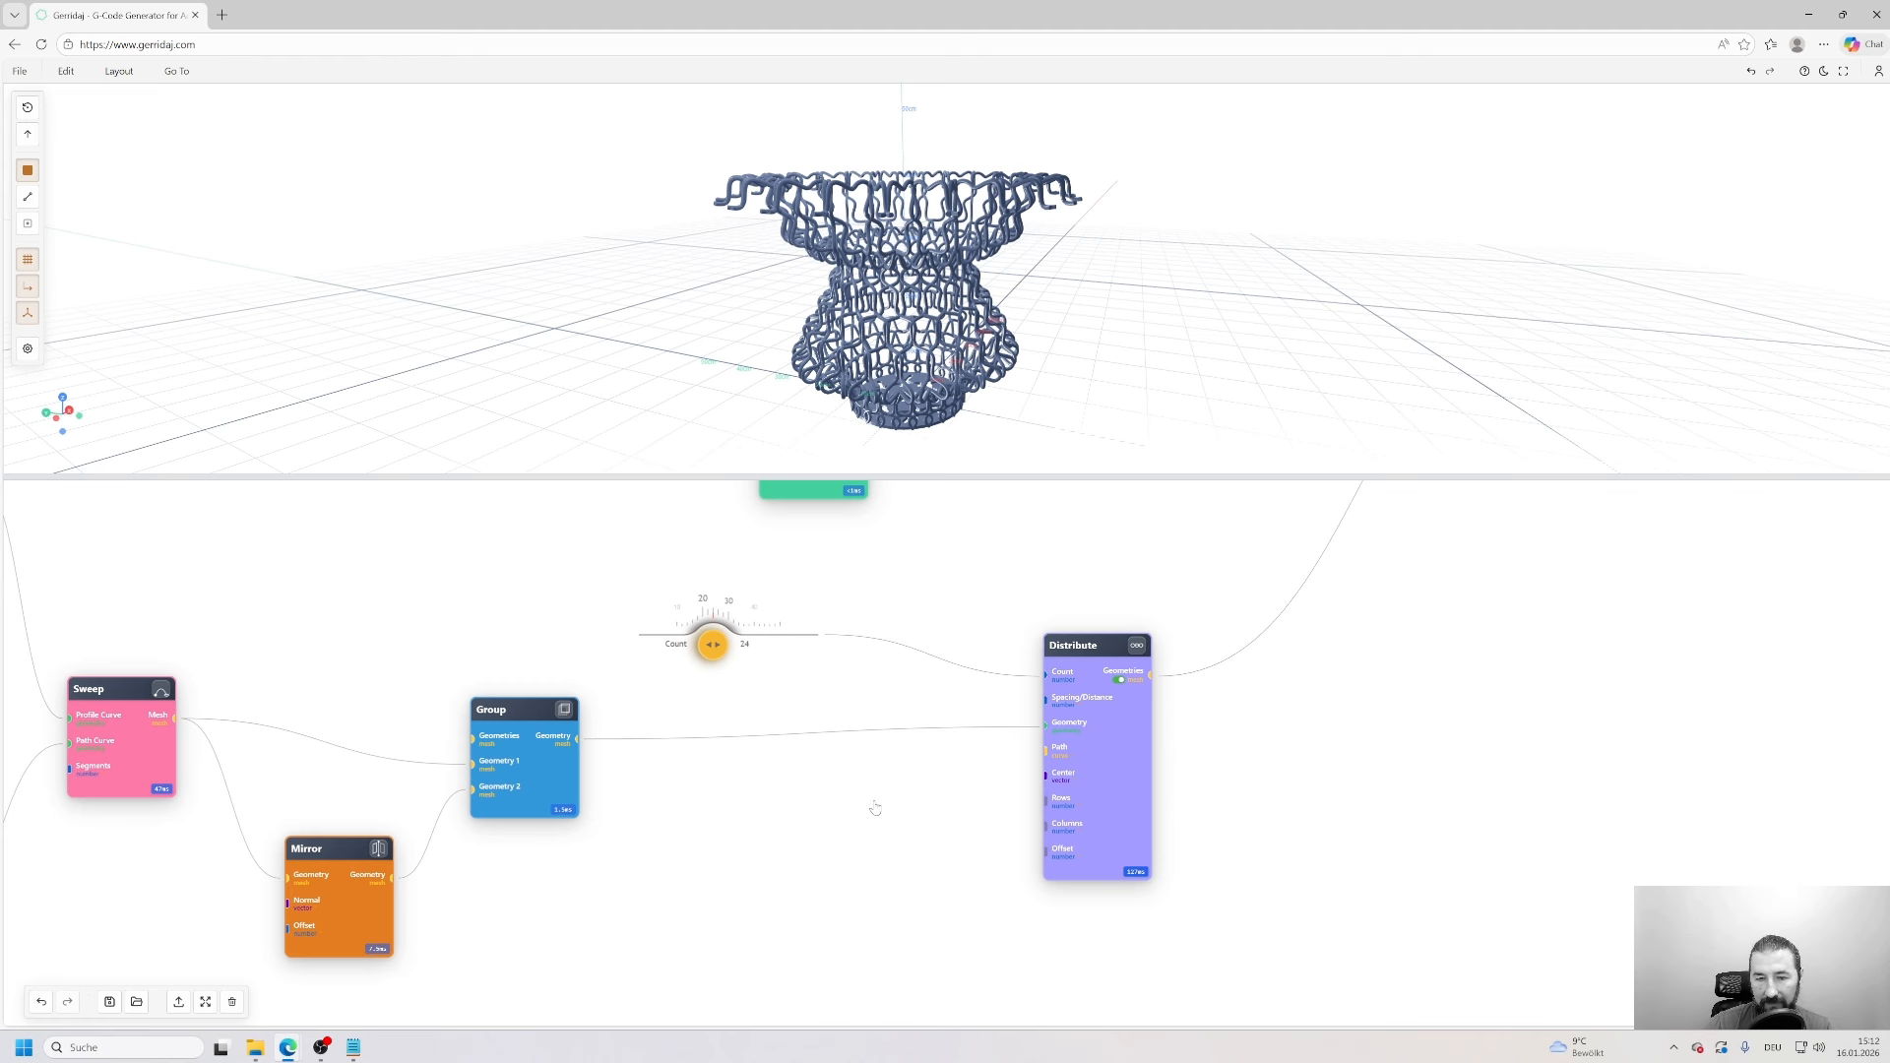
double_click(1115, 756)
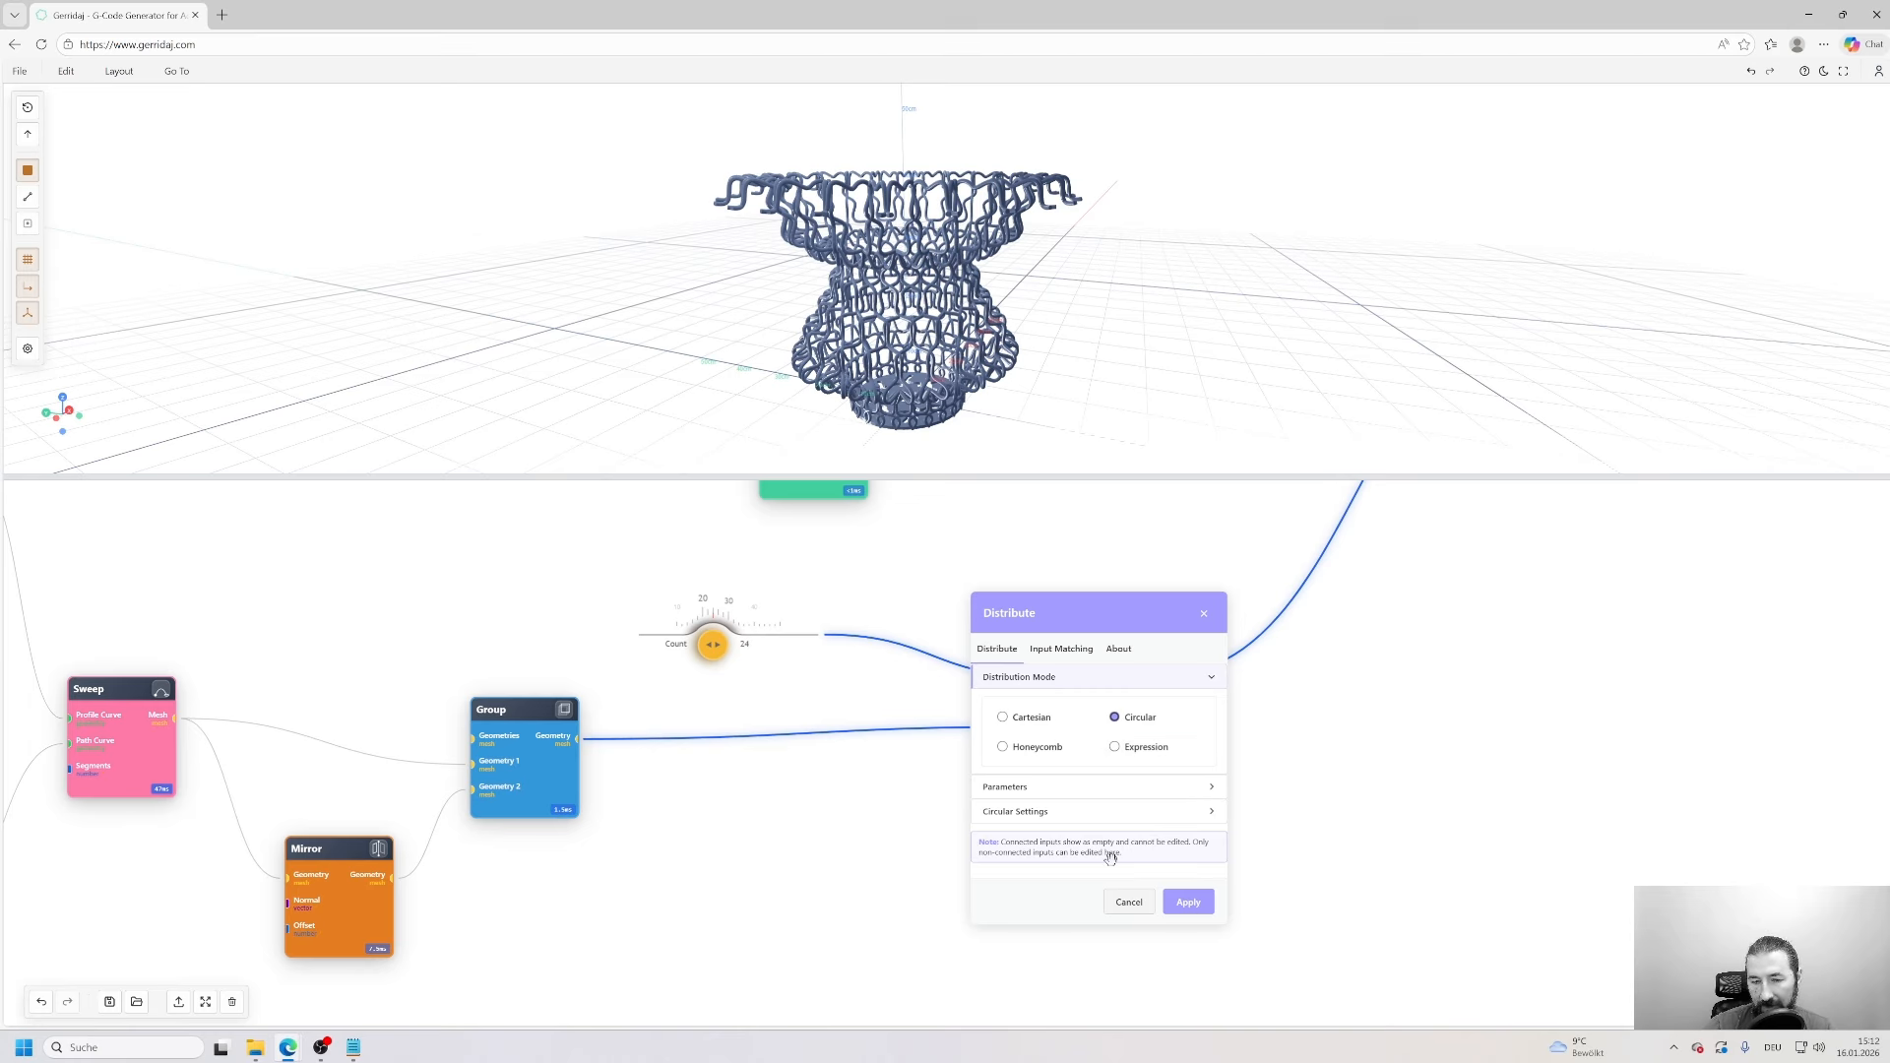
left_click(1047, 813)
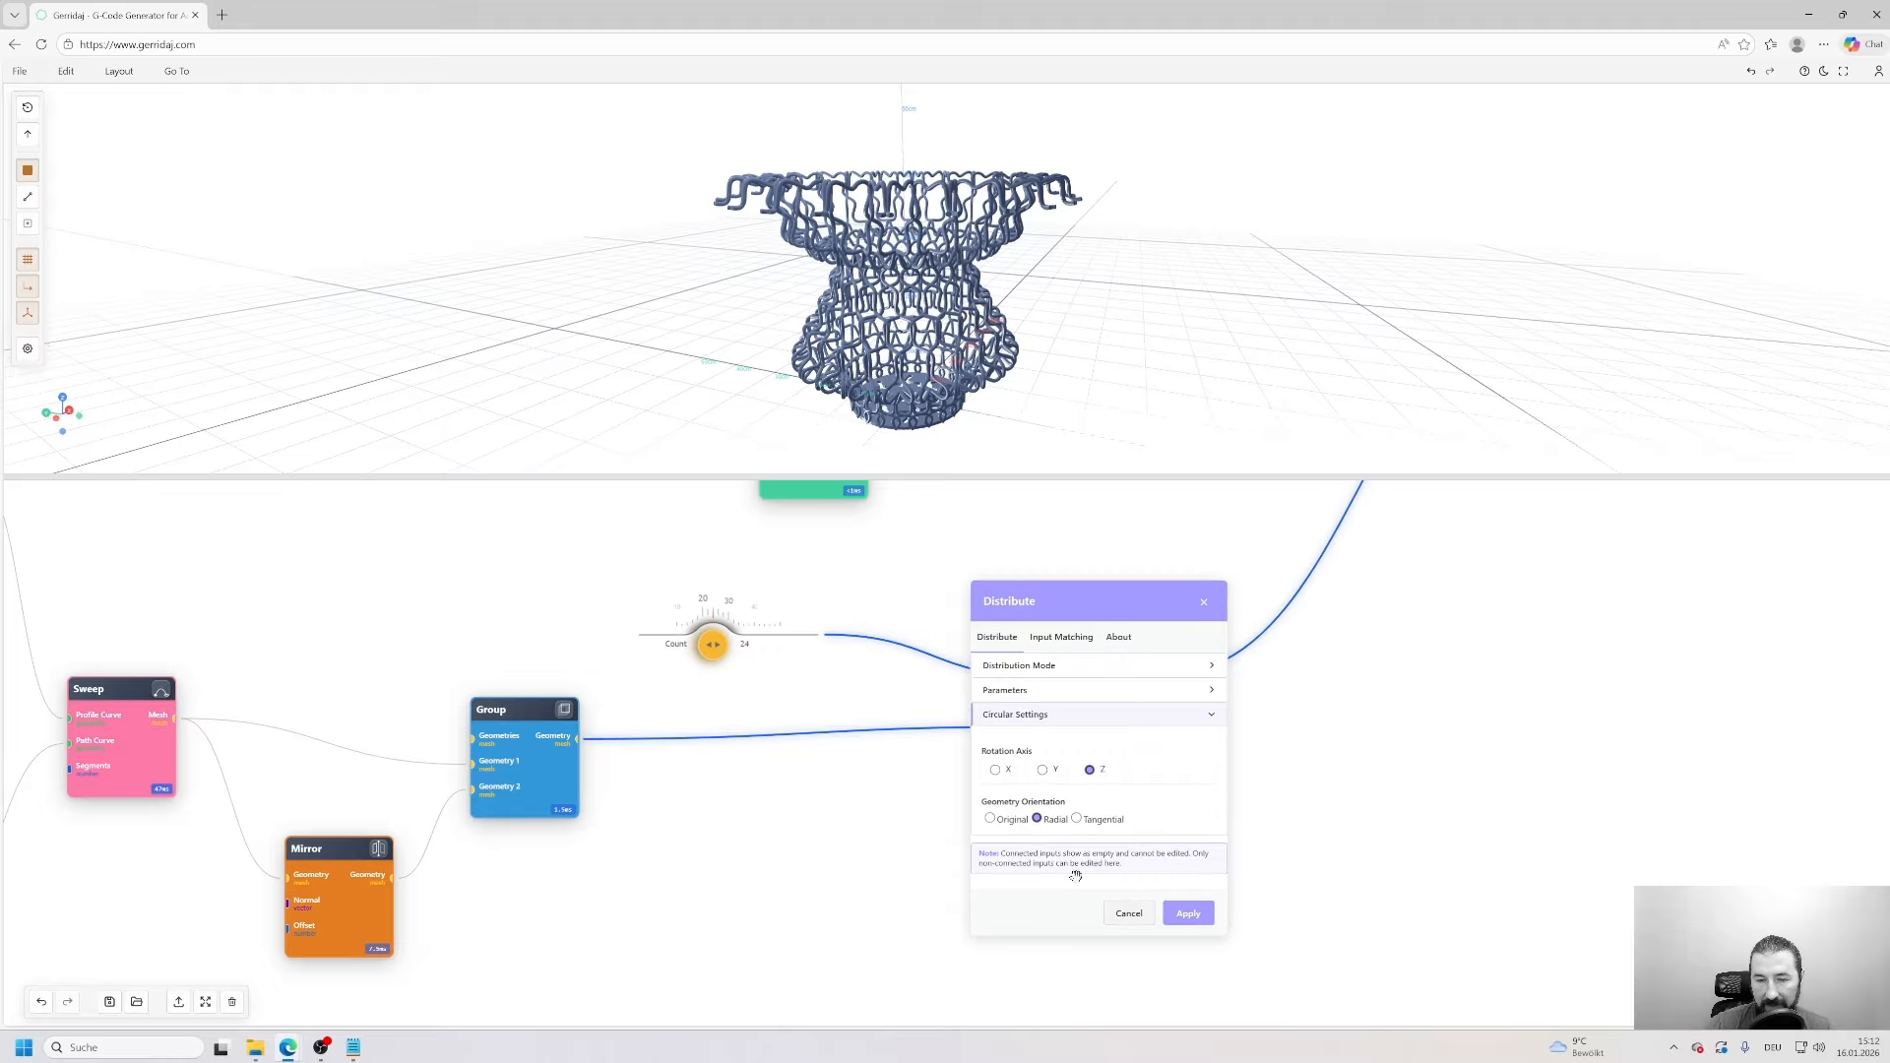
left_click(1074, 719)
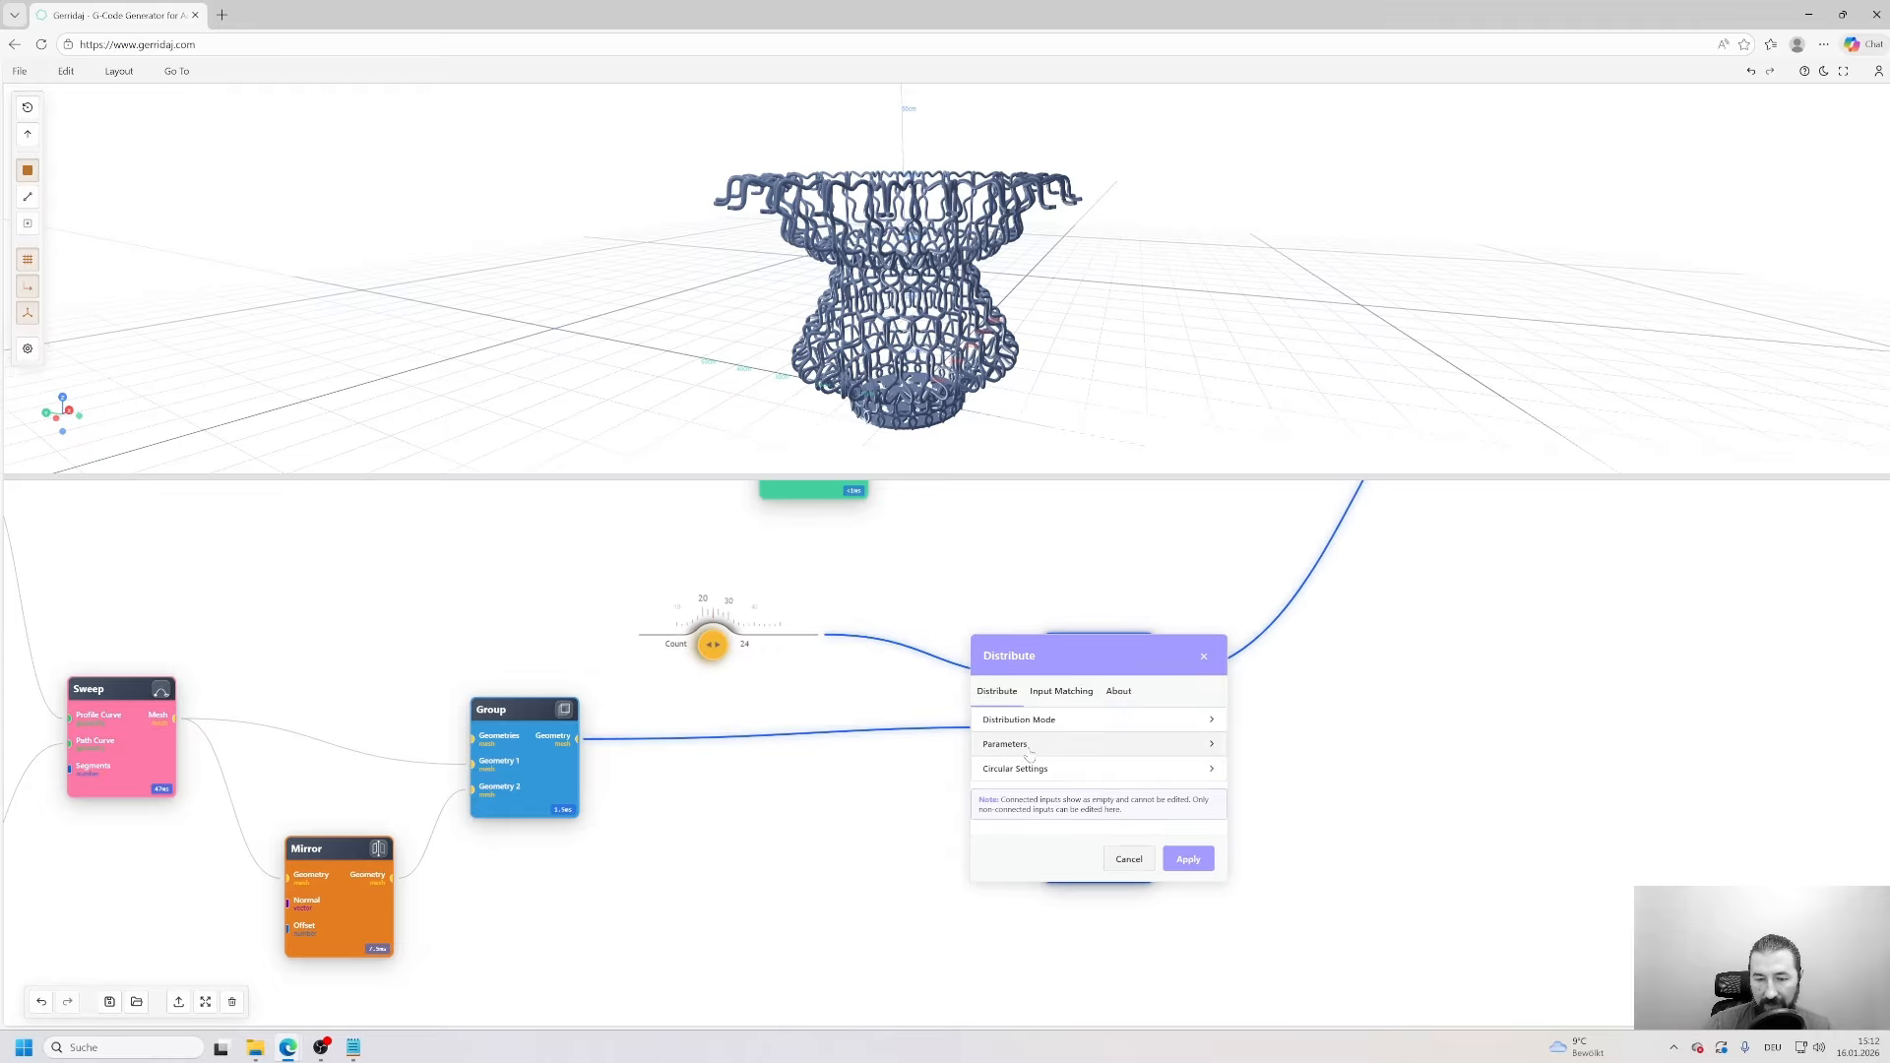
left_click(1028, 746)
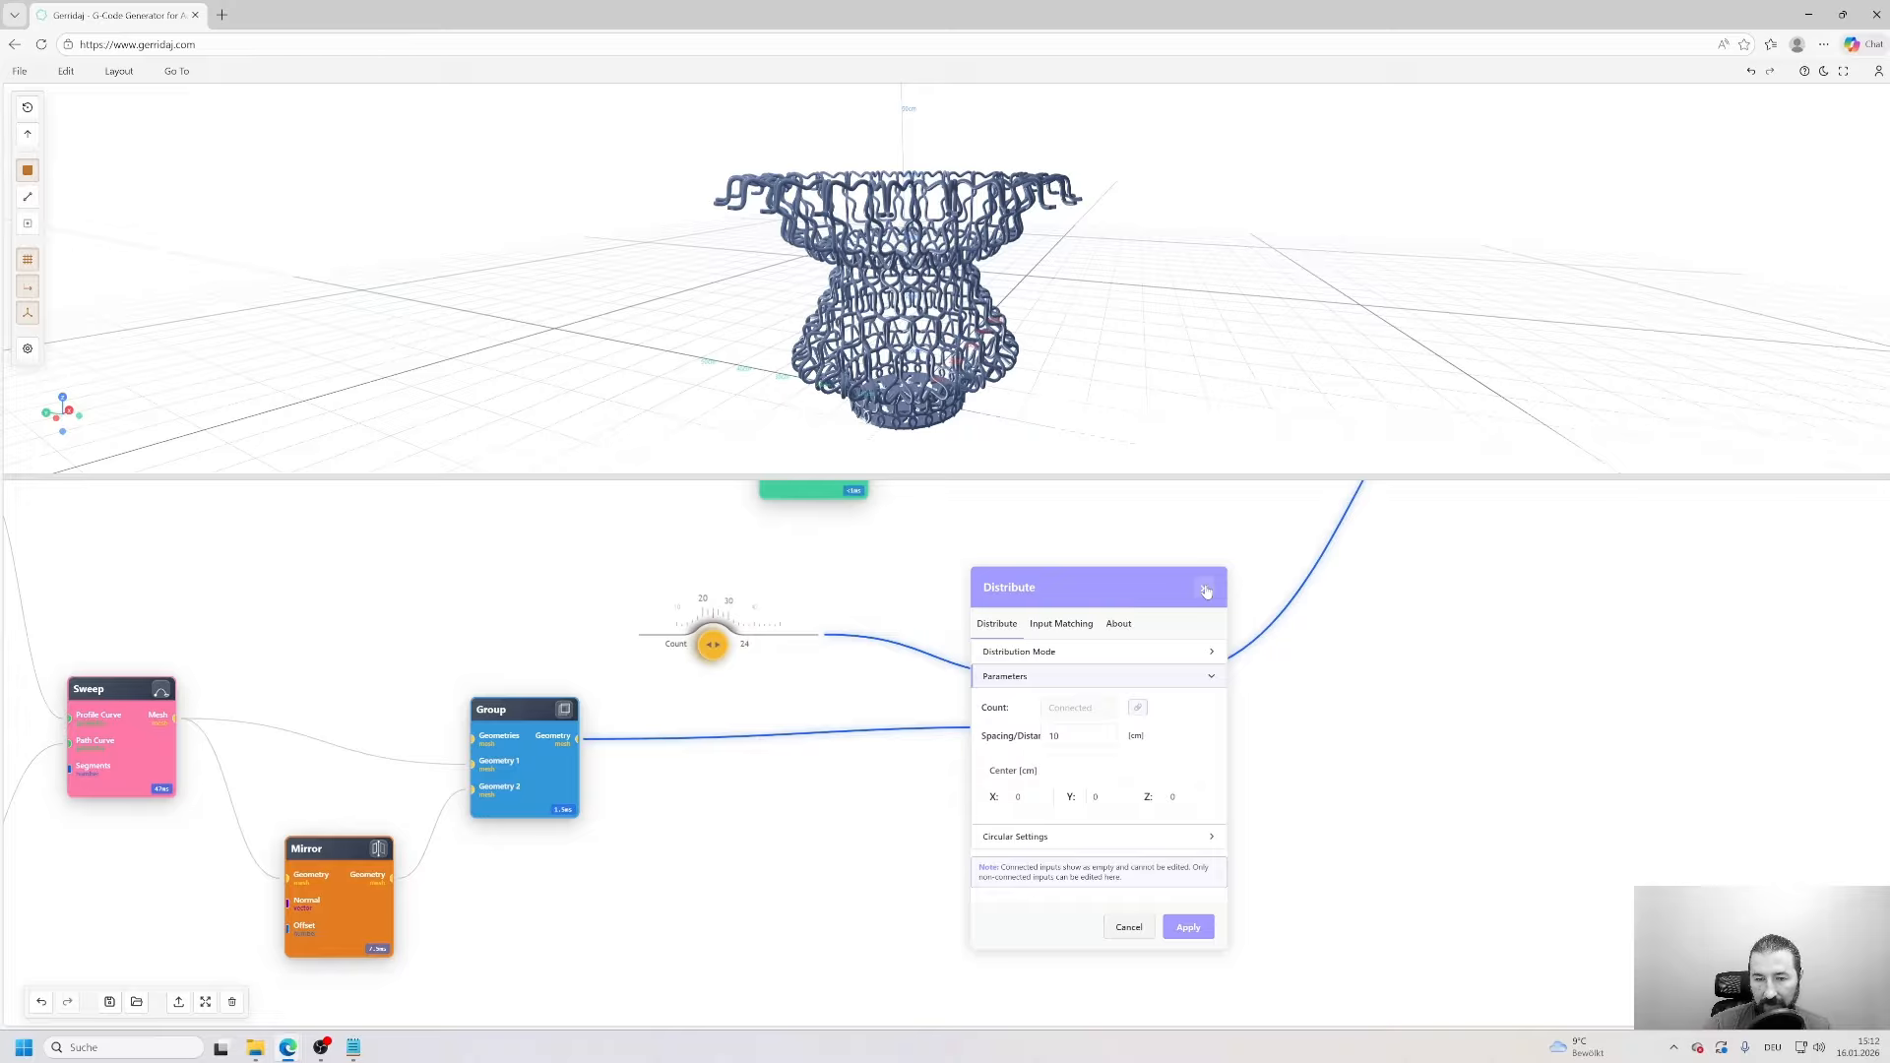
left_click(1206, 591)
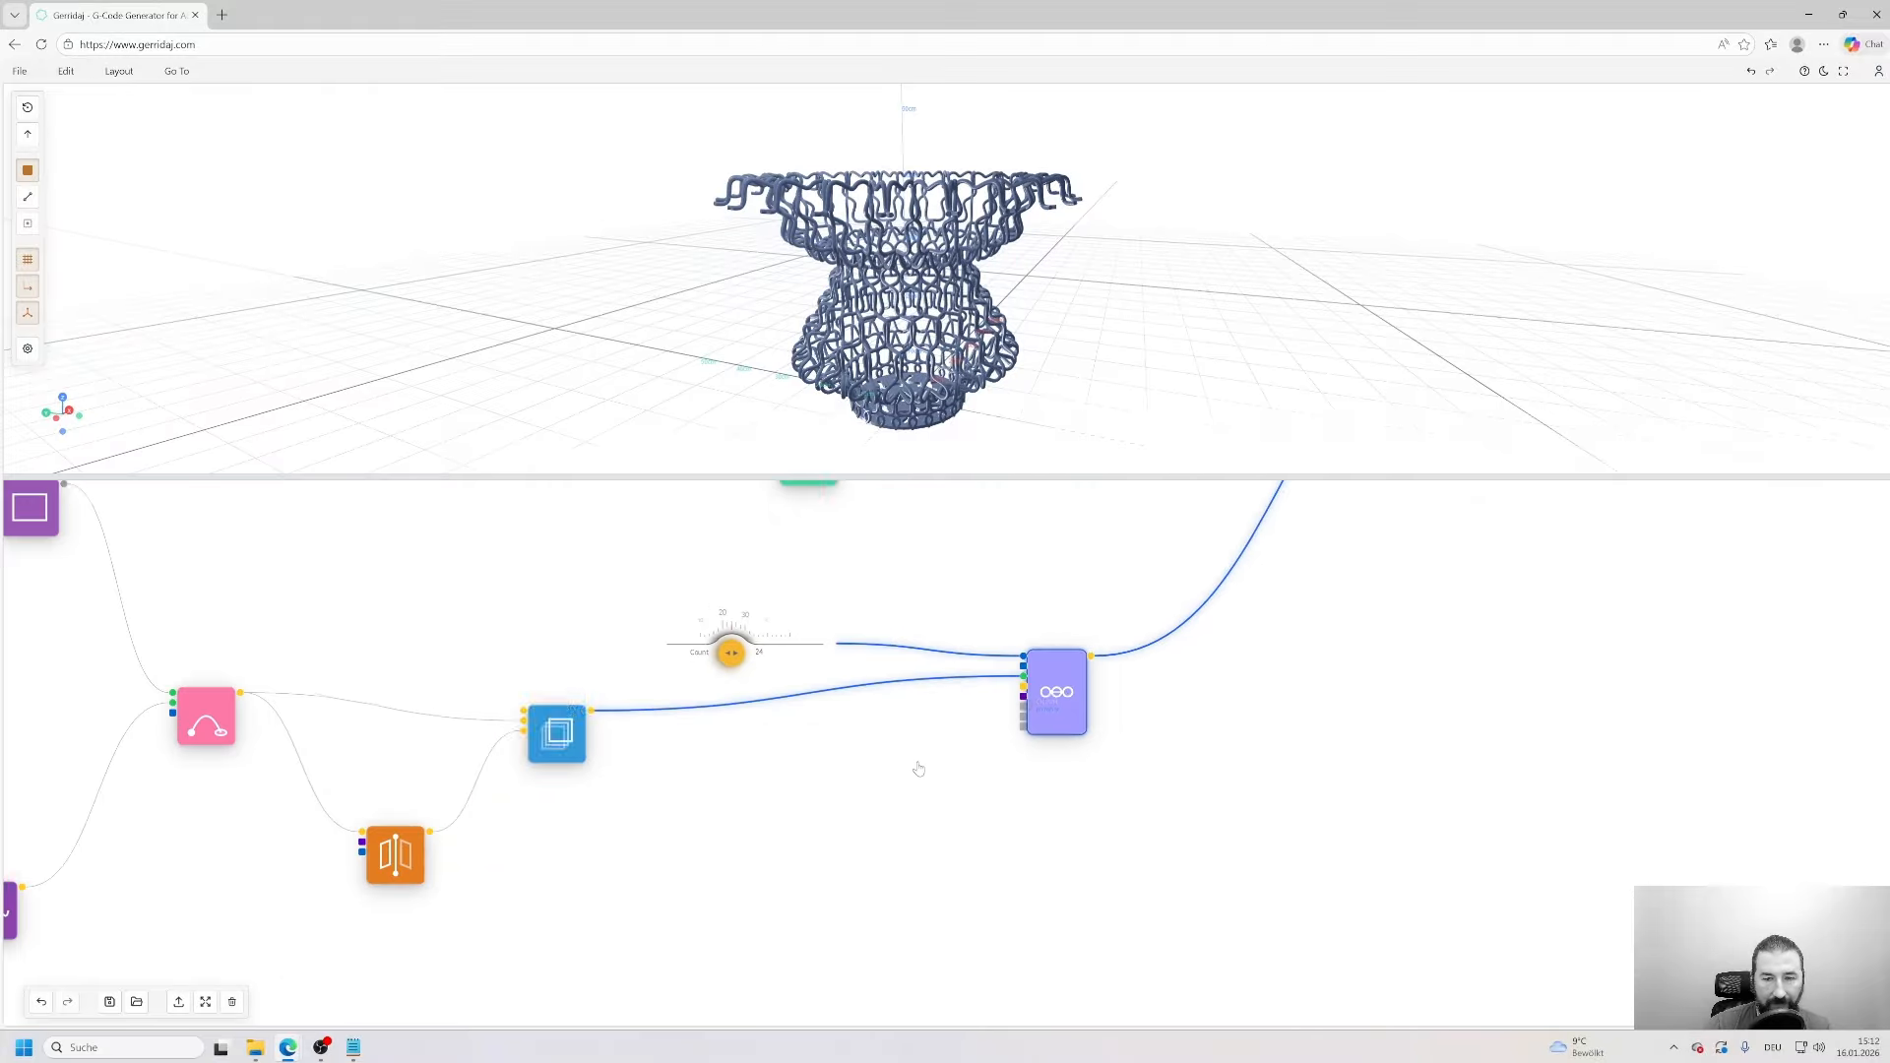
- Try to publish the lampshade project to the community
scroll(864, 759, "down", 1)
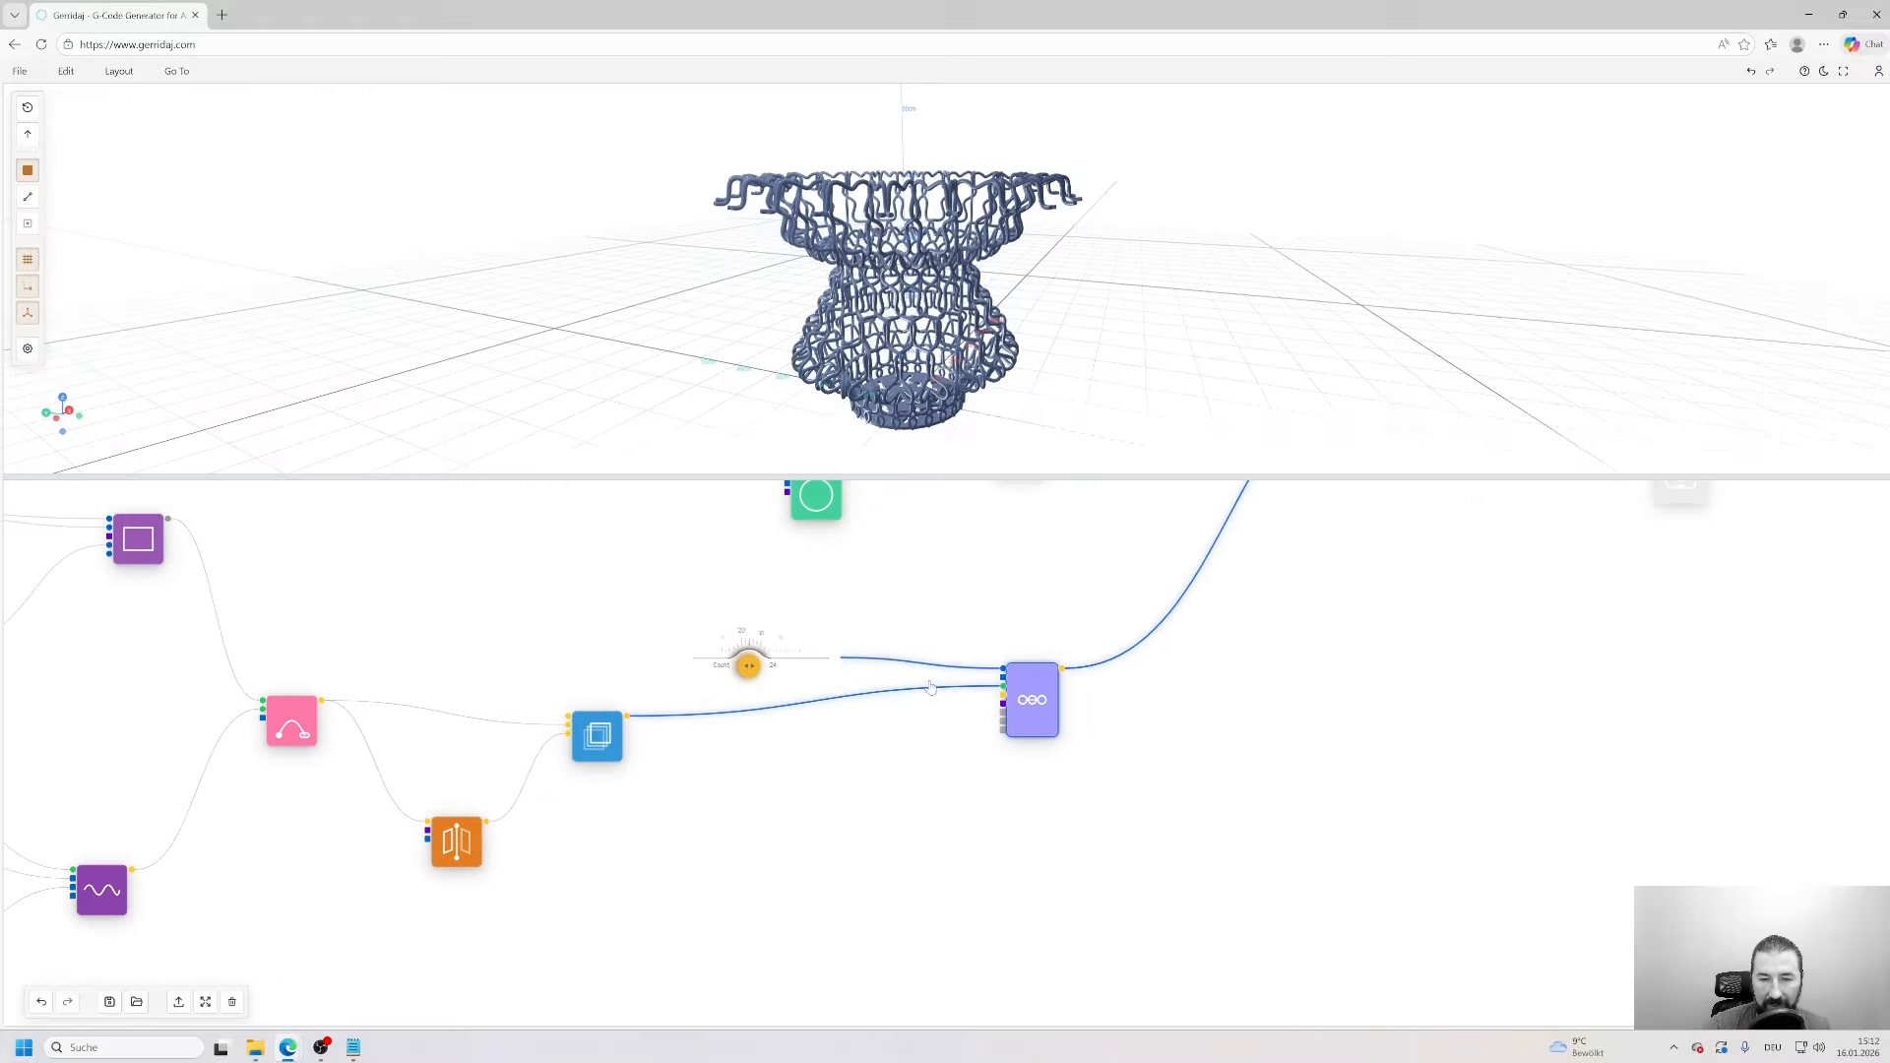
scroll(931, 689, "up", 1)
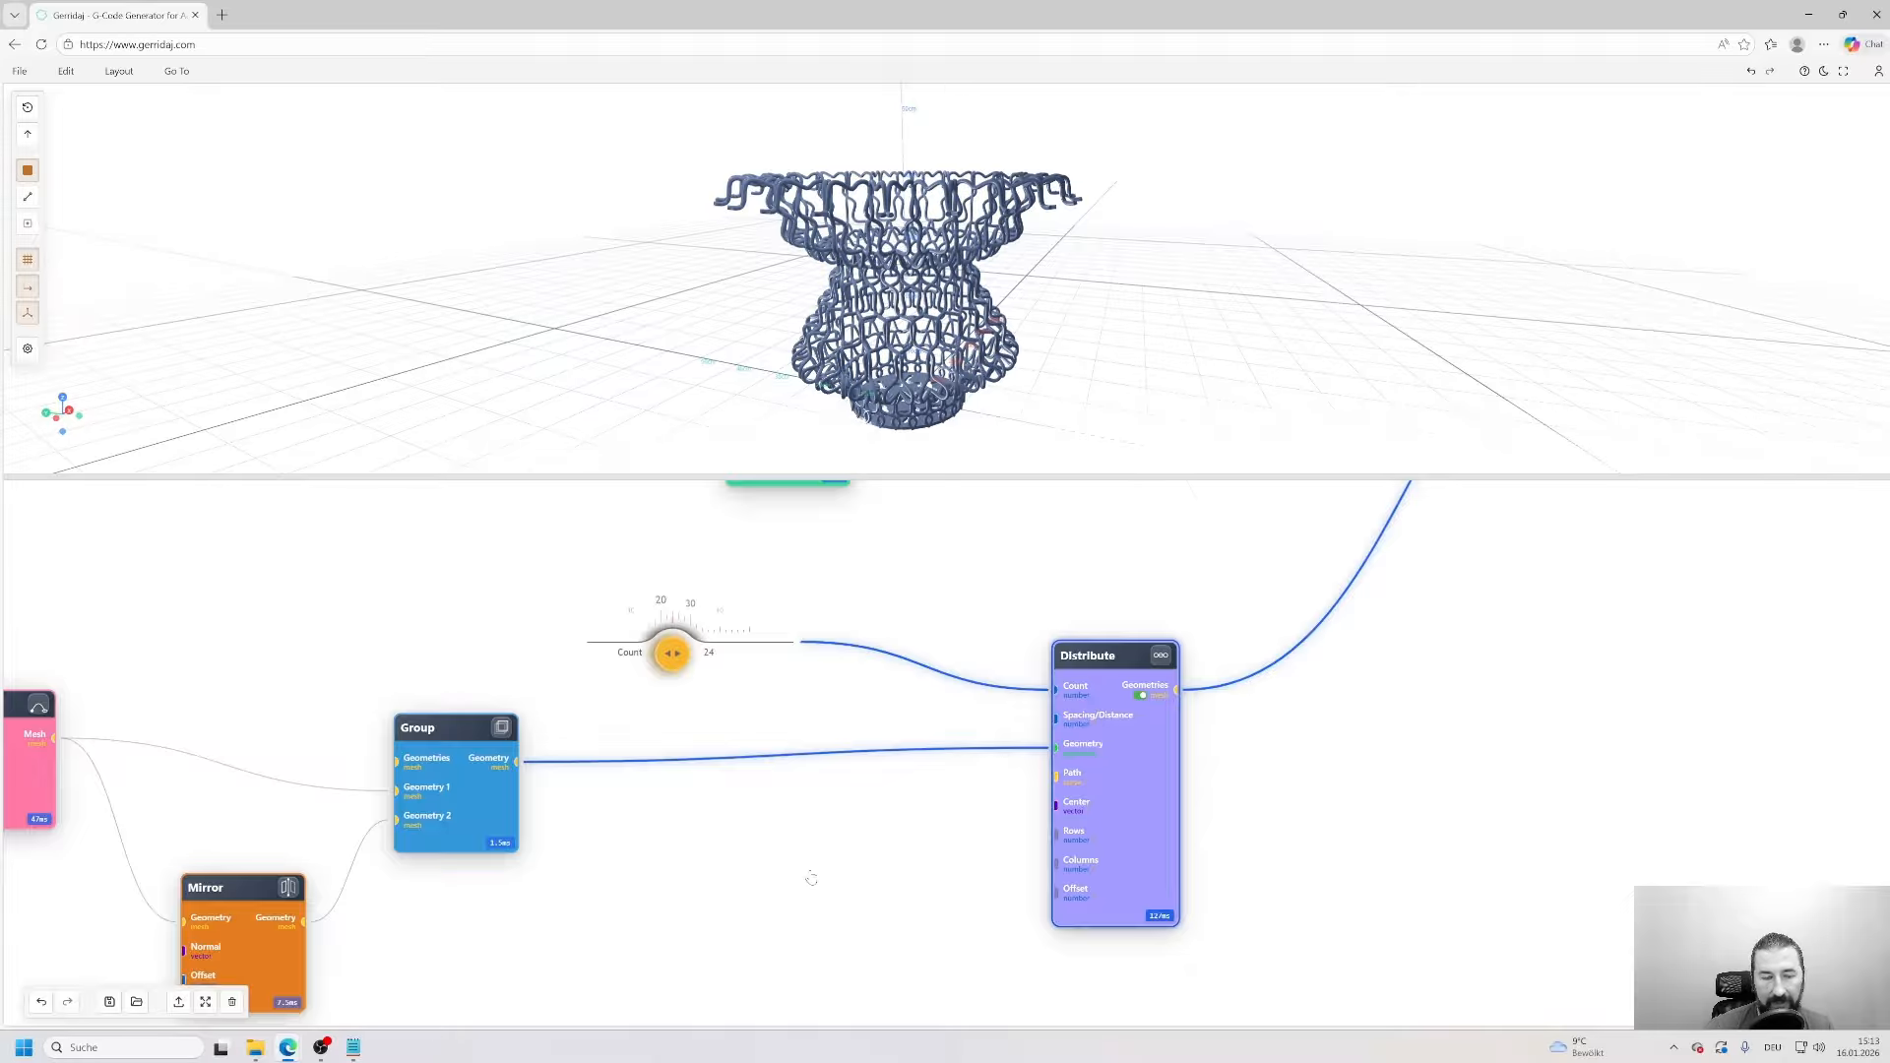
scroll(812, 878, "down", 1)
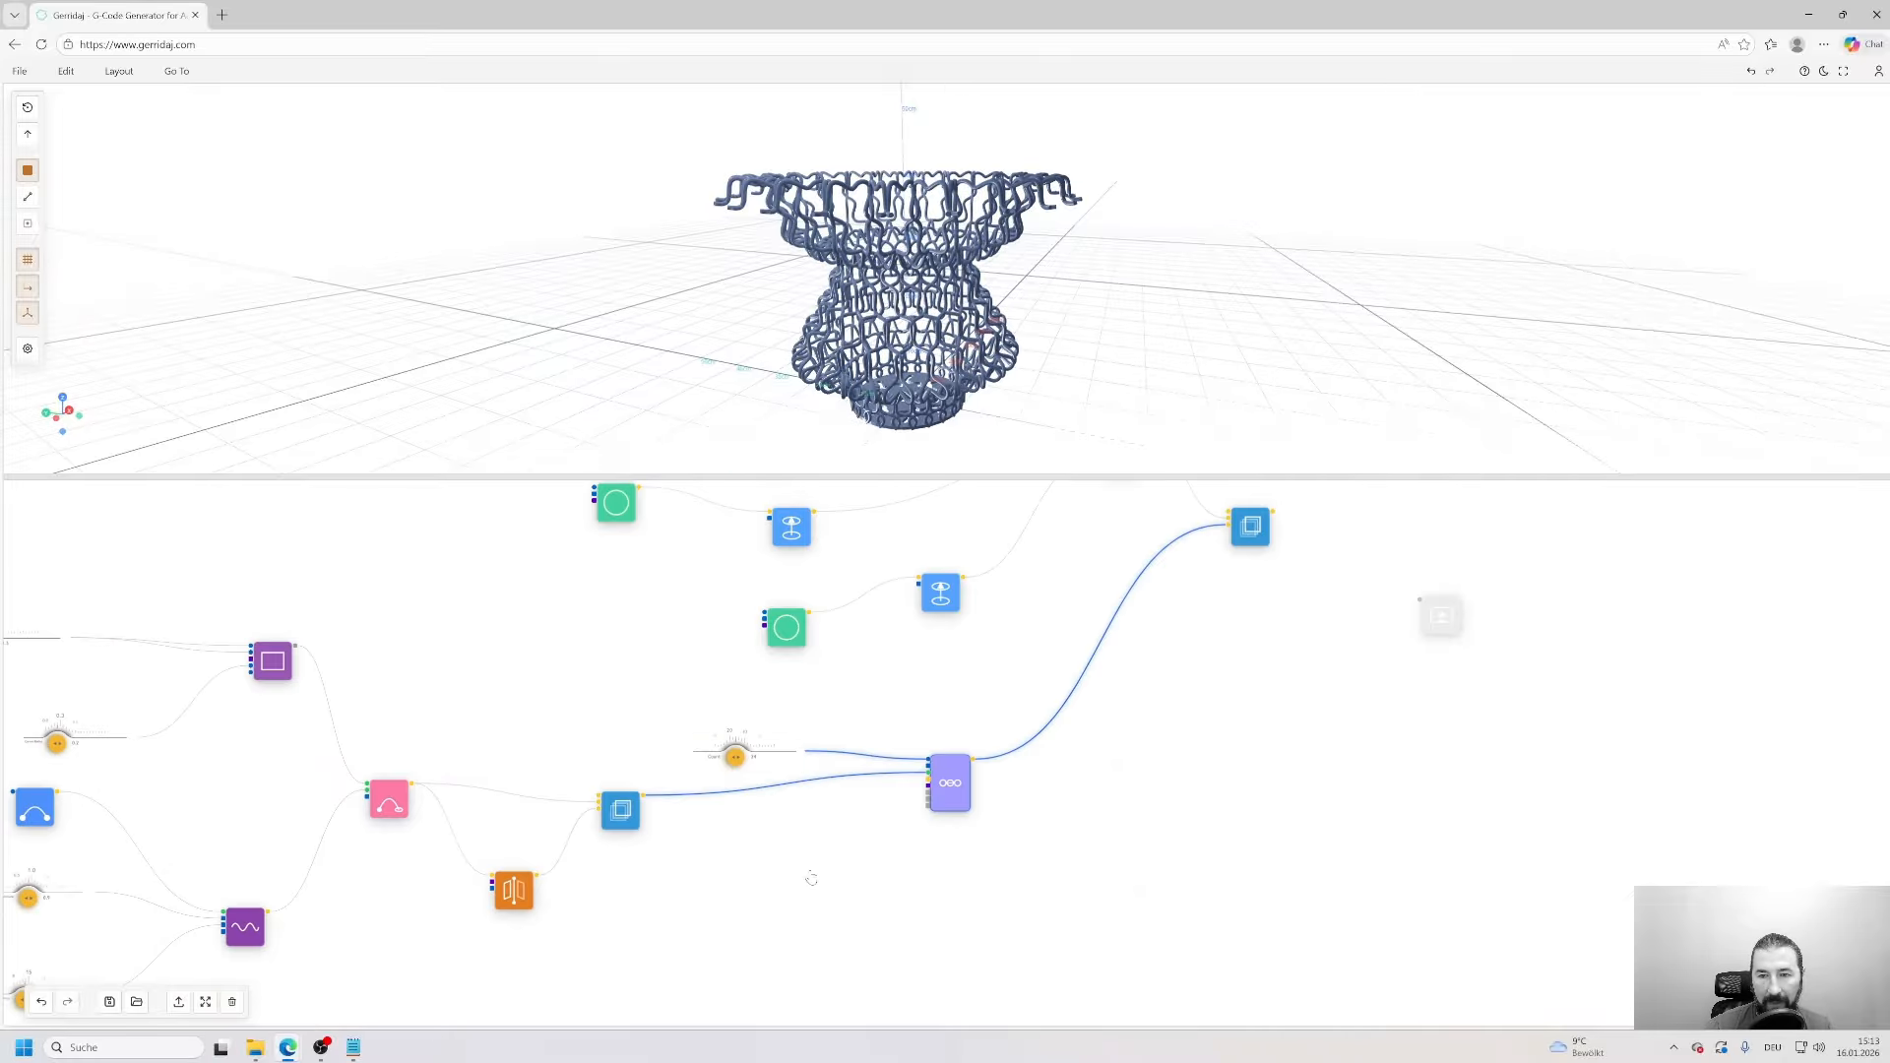
left_click_drag(957, 363, 1042, 443)
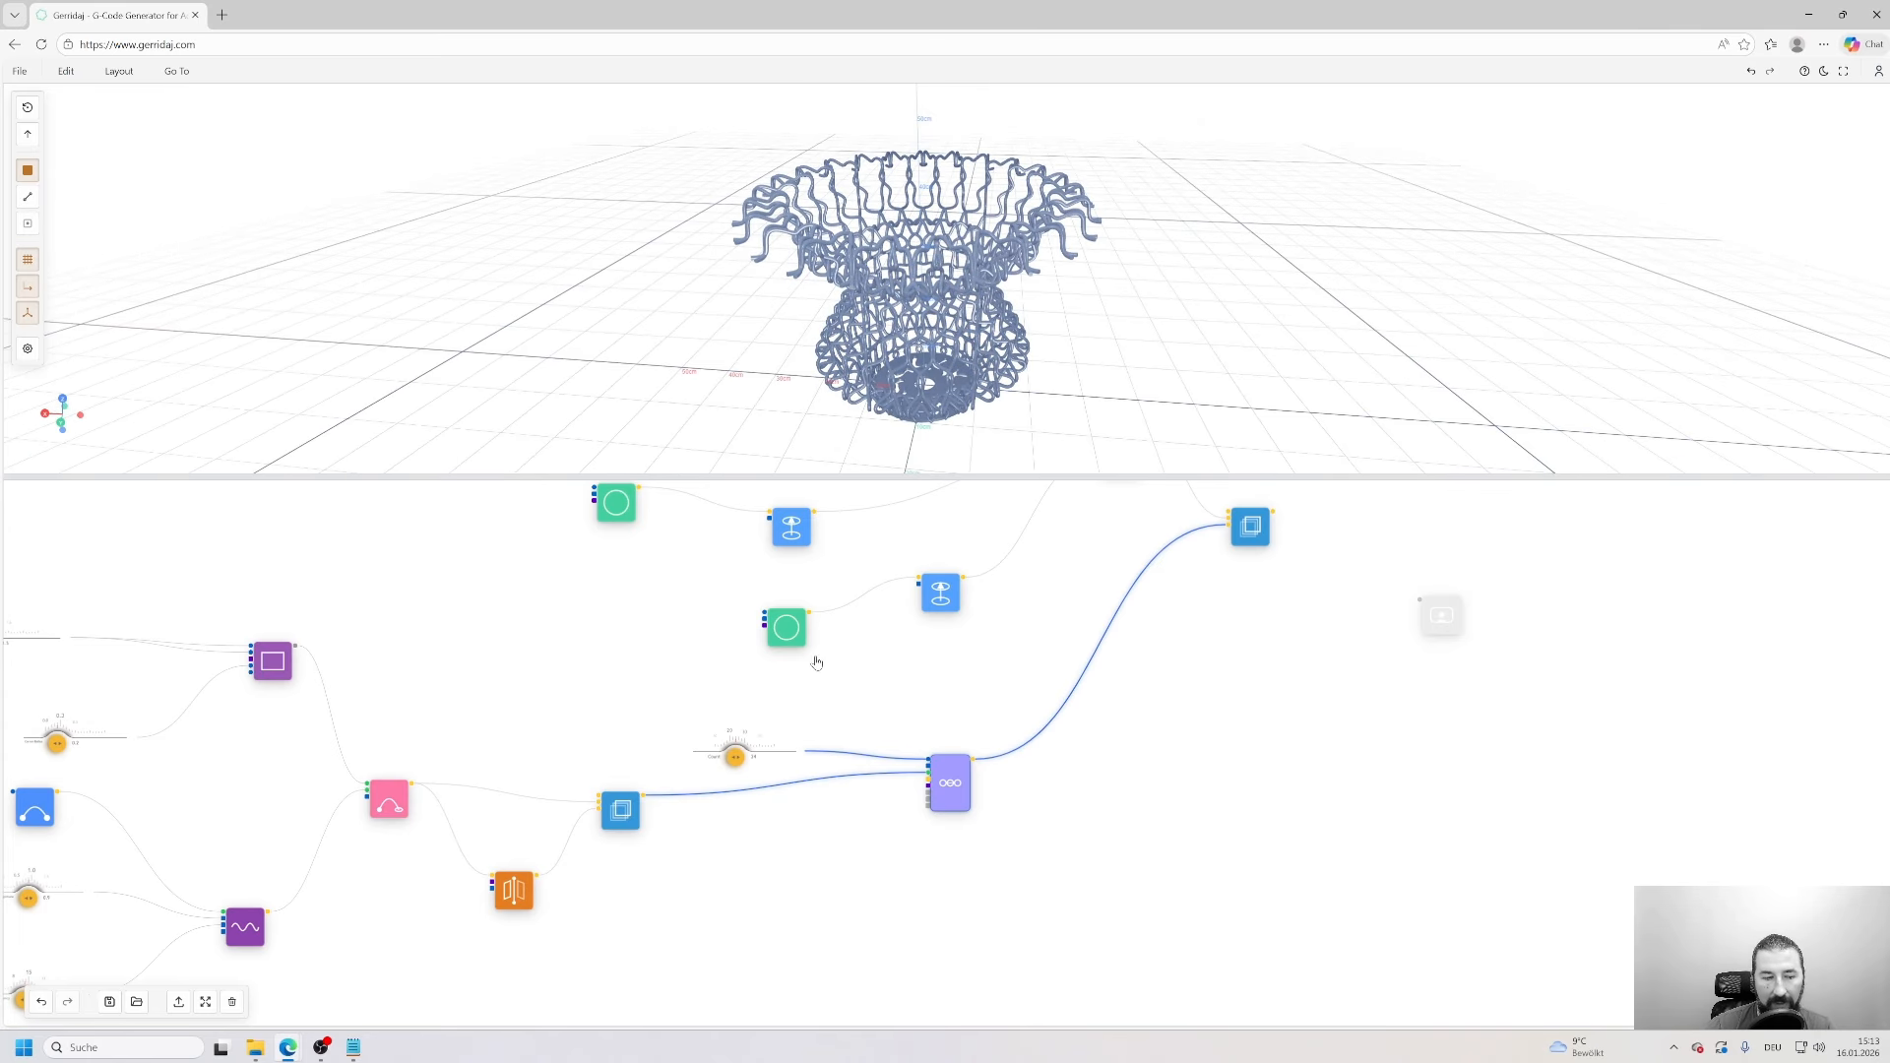
left_click_drag(814, 658, 1109, 638)
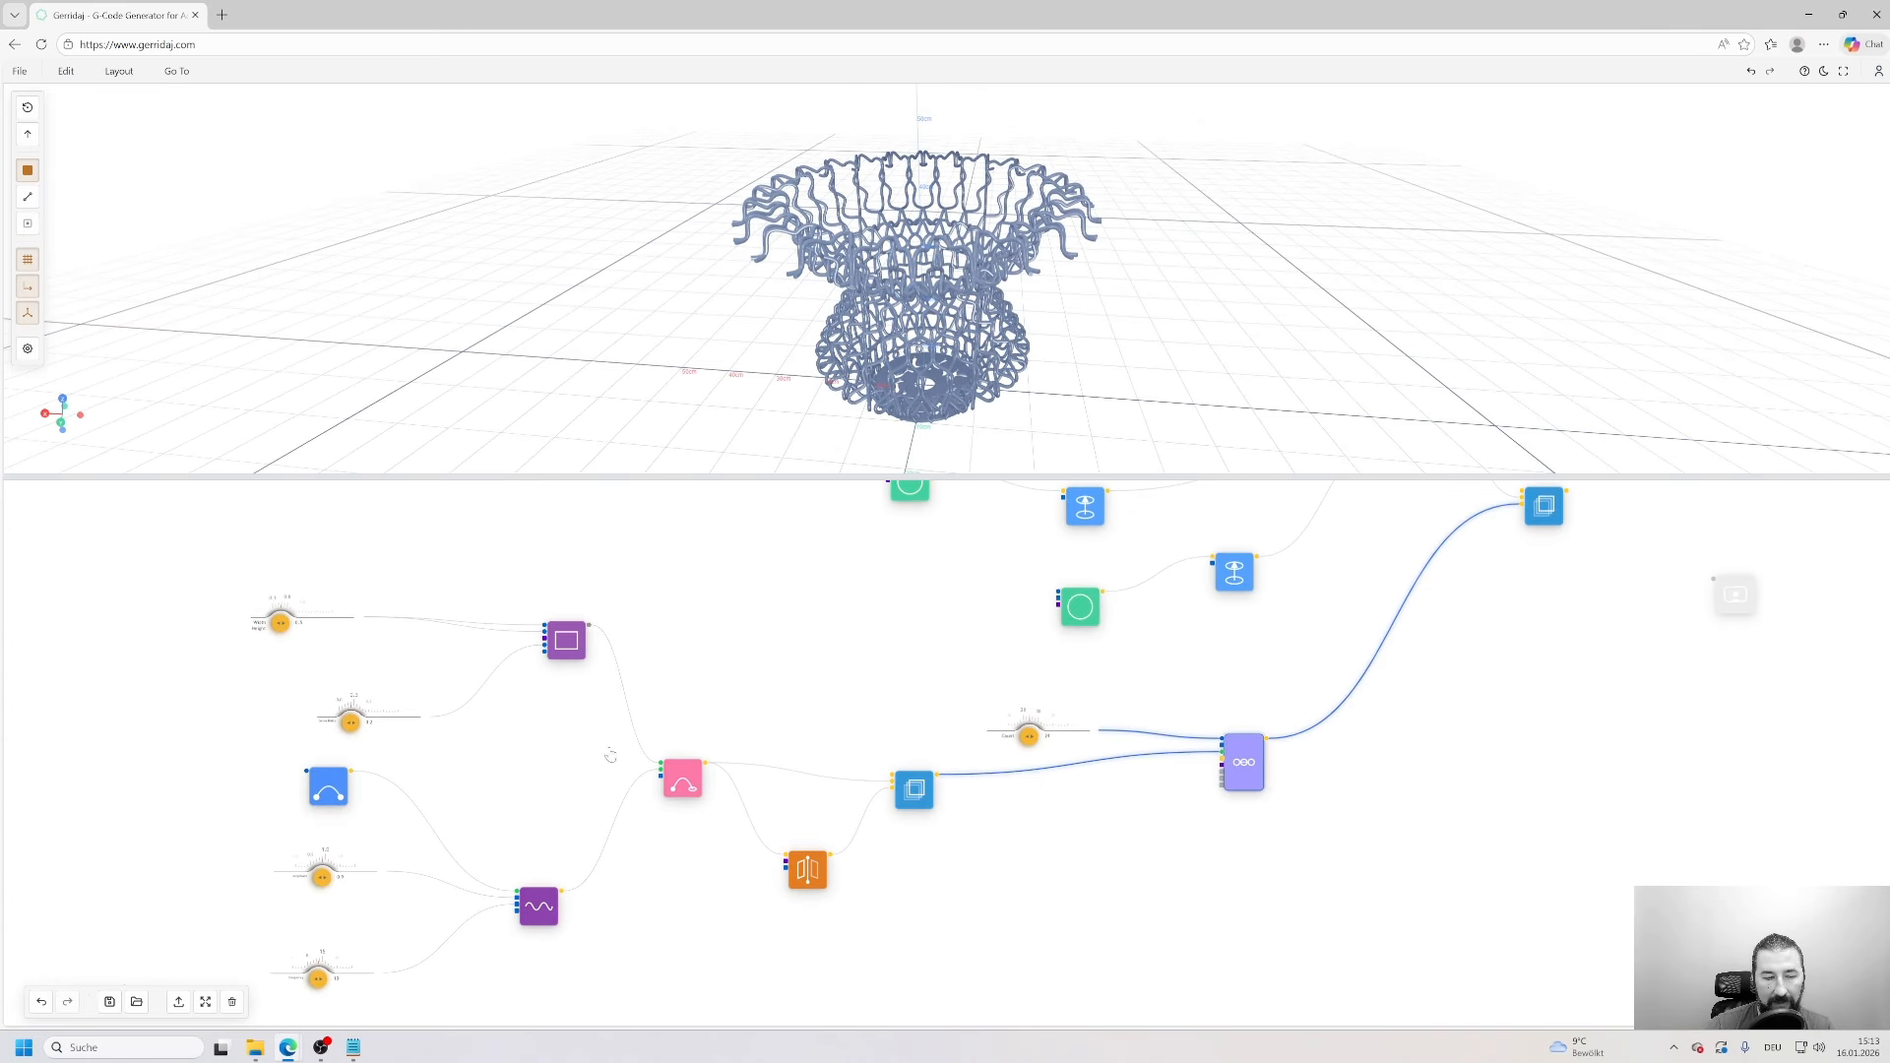
left_click(180, 1002)
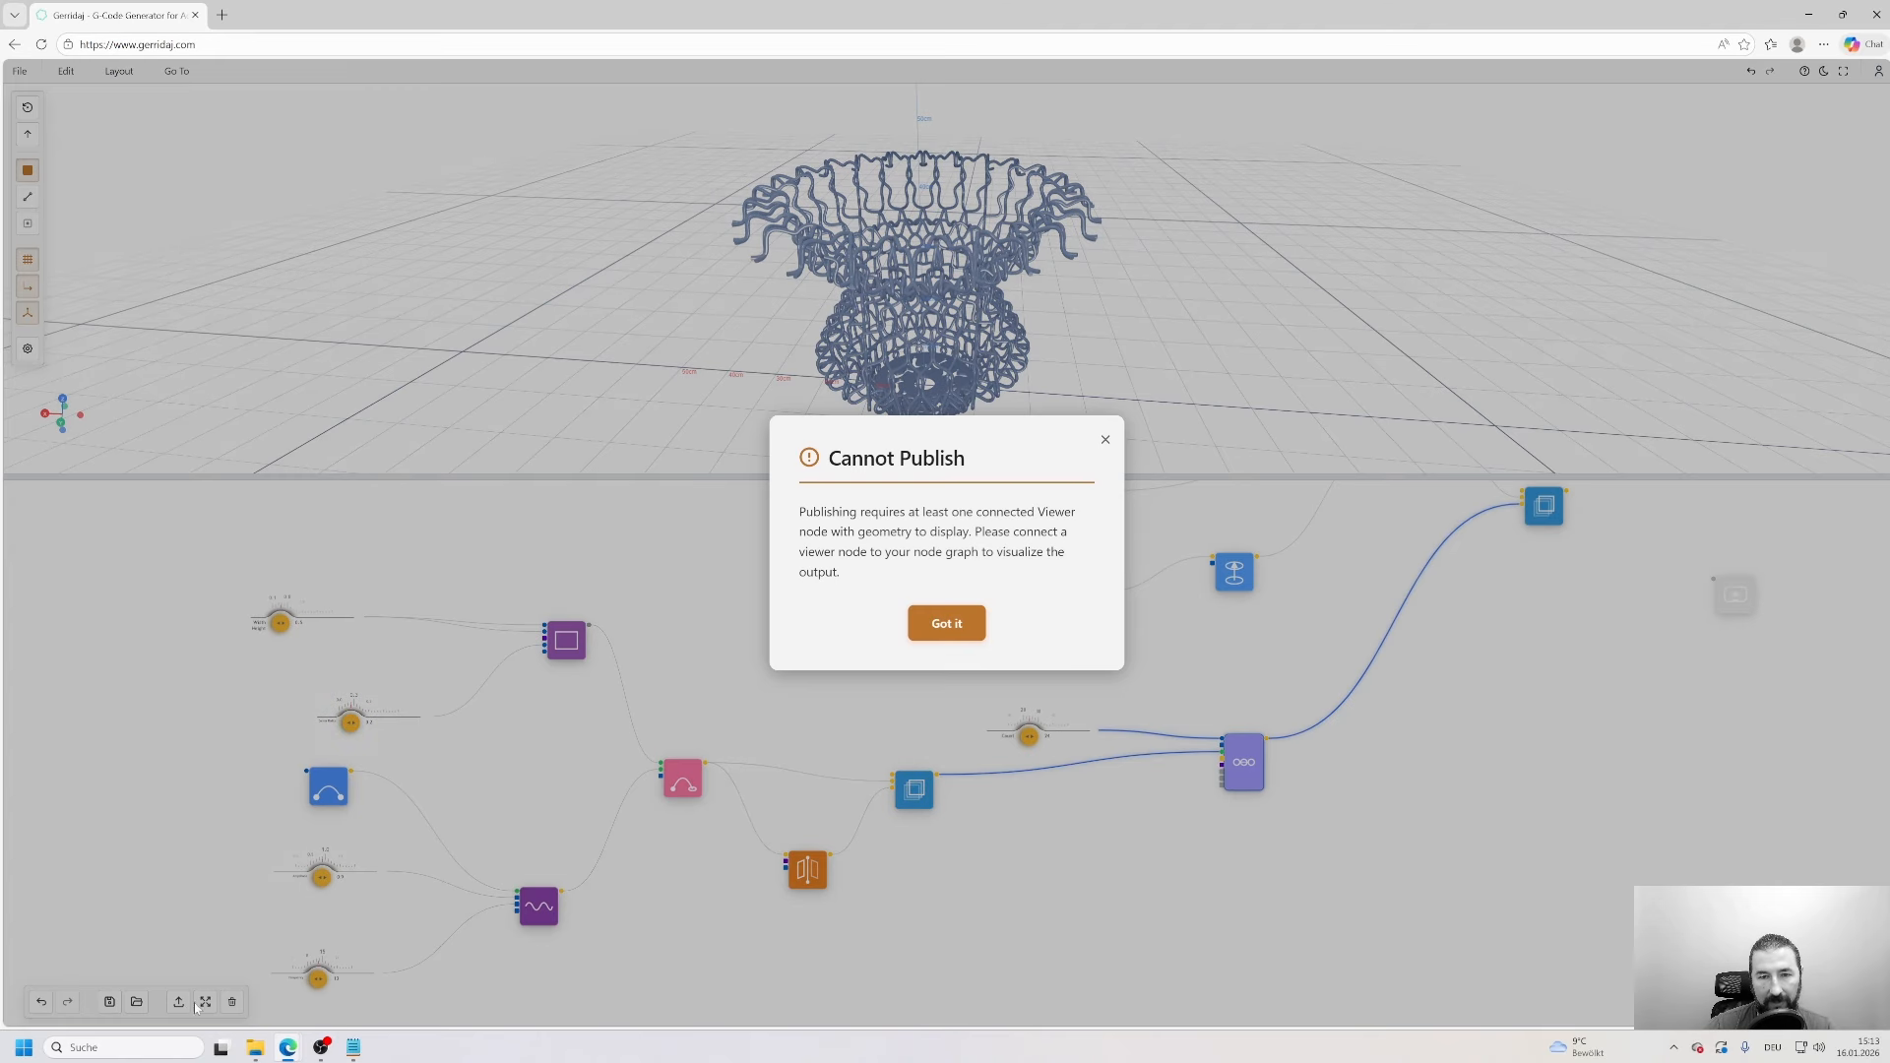
left_click(1104, 442)
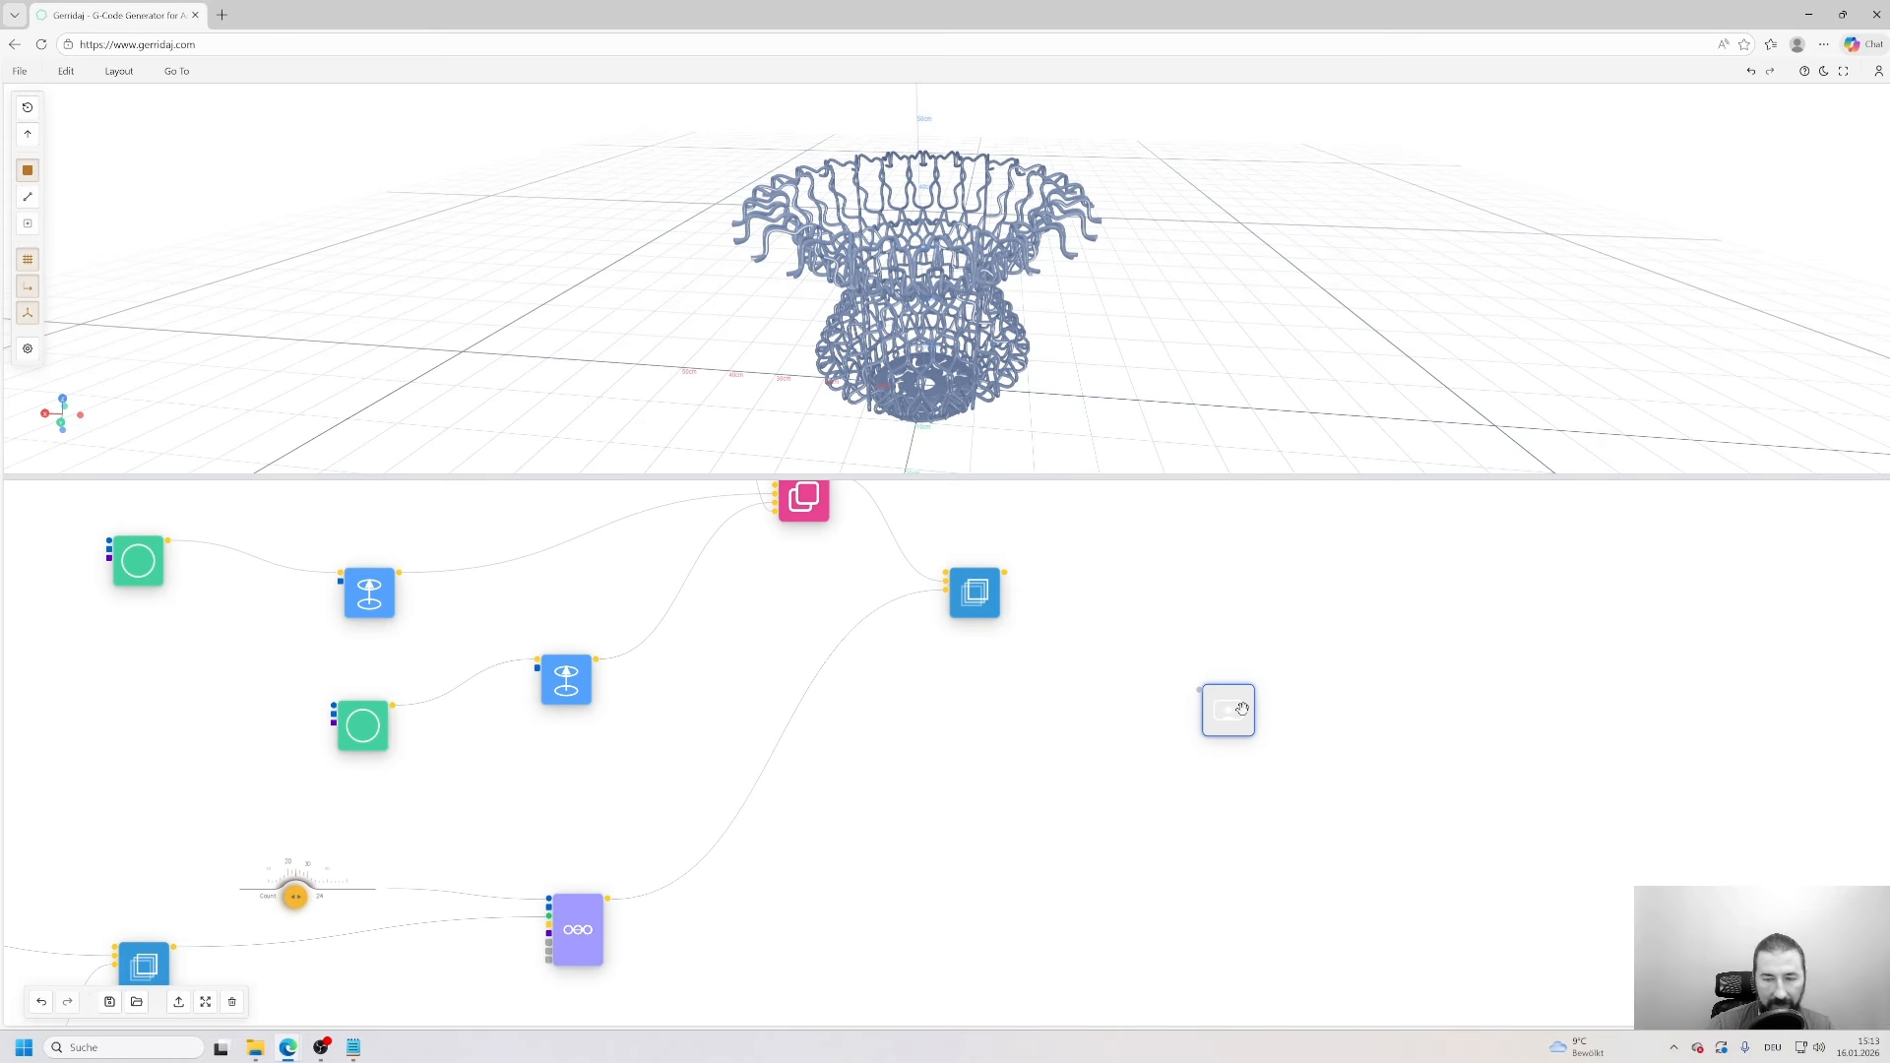
- Connect the final Group node's Geometry output to the Viewer node and open the community publishing form
left_click_drag(1004, 573, 1199, 693)
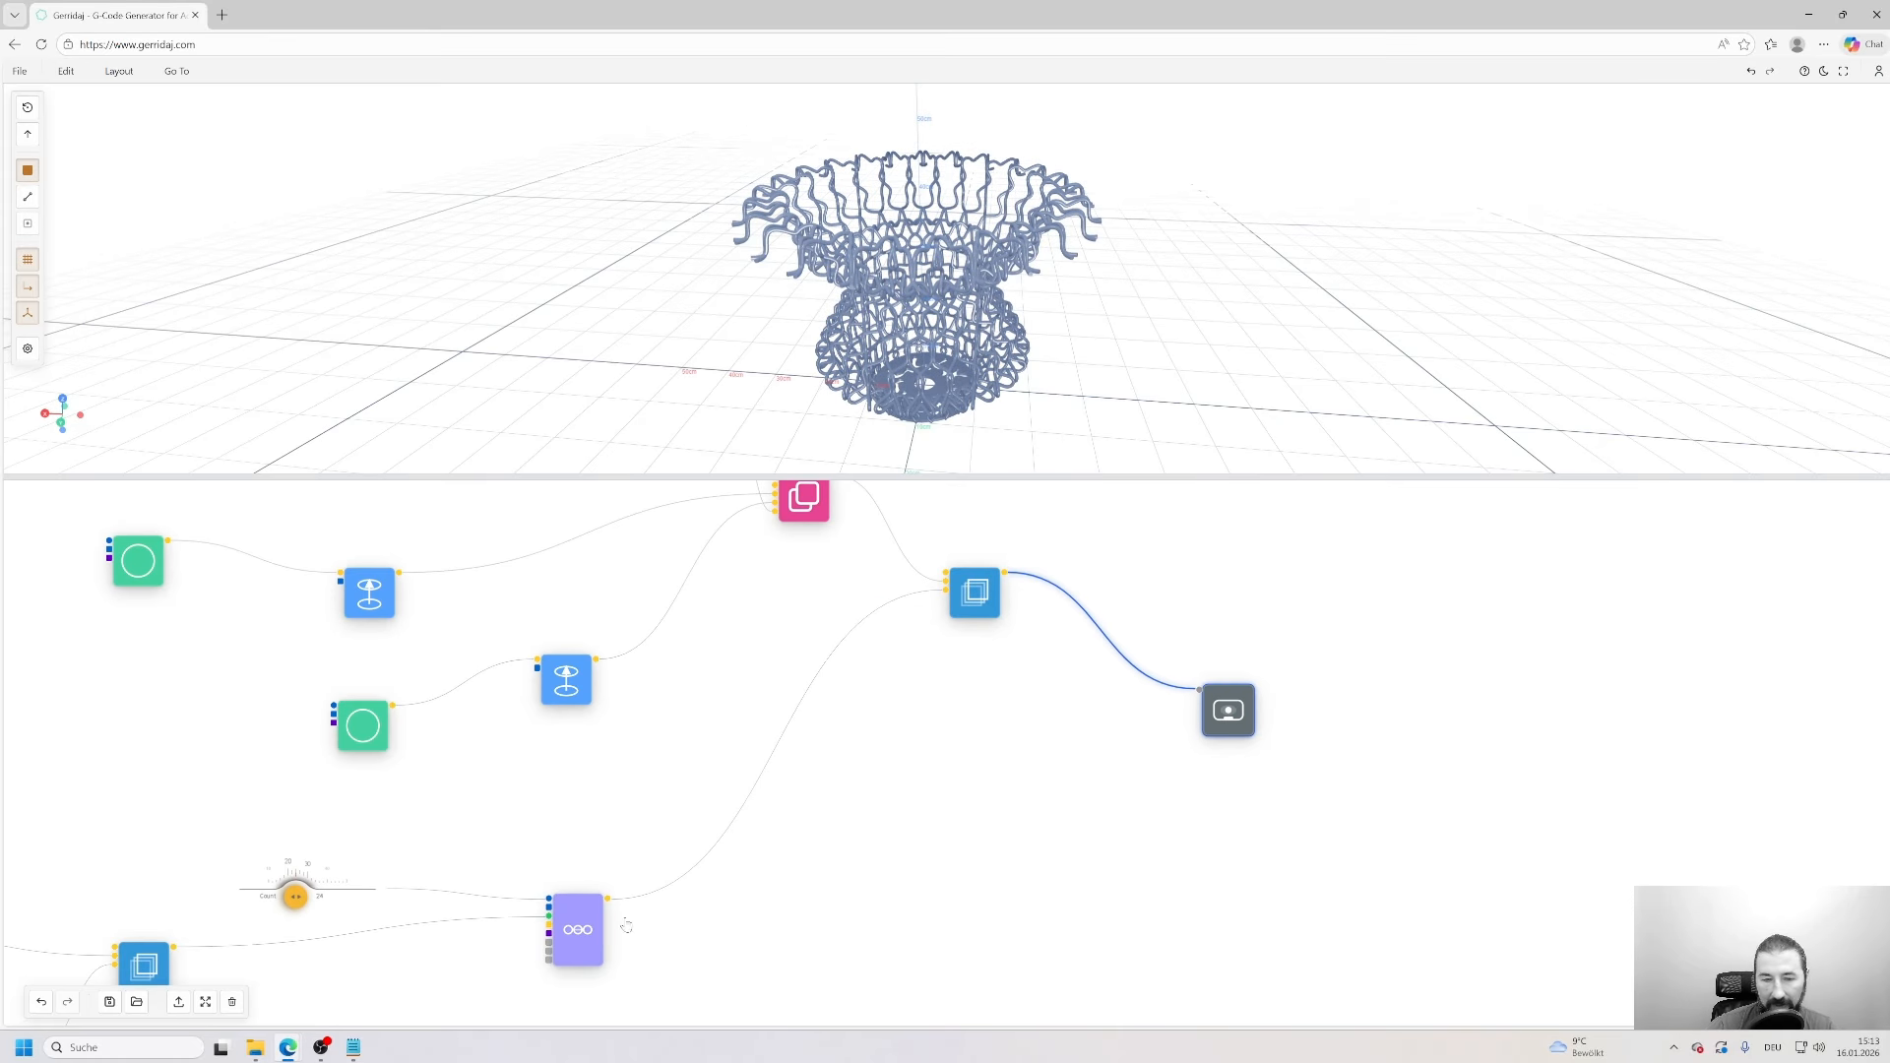
left_click(179, 1003)
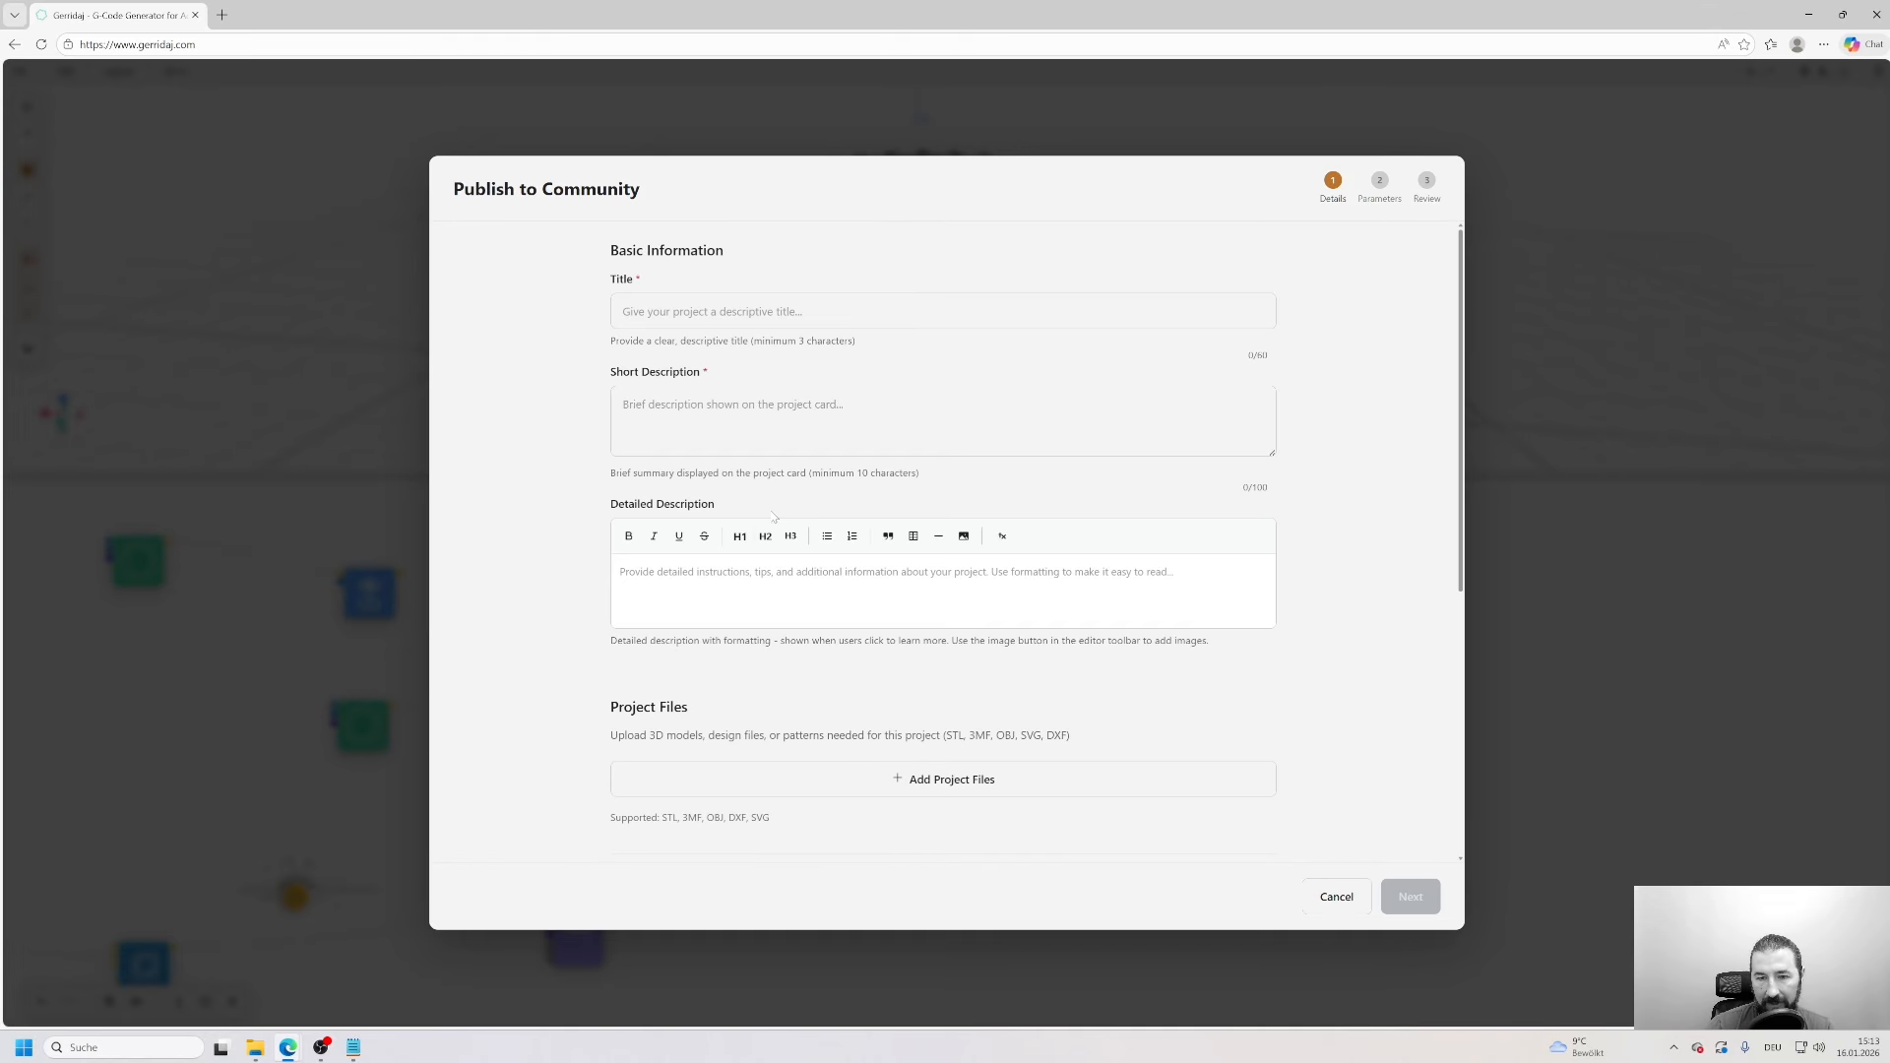
- Enter "gfdgfdgfdgfdg" as the project title and "gfdgdfgfdgfdgfdg" as its short description, and proceed to the parameter selection
left_click(818, 311)
type("gfdgfdgfdgfdg")
key("Tab")
type("gfdg")
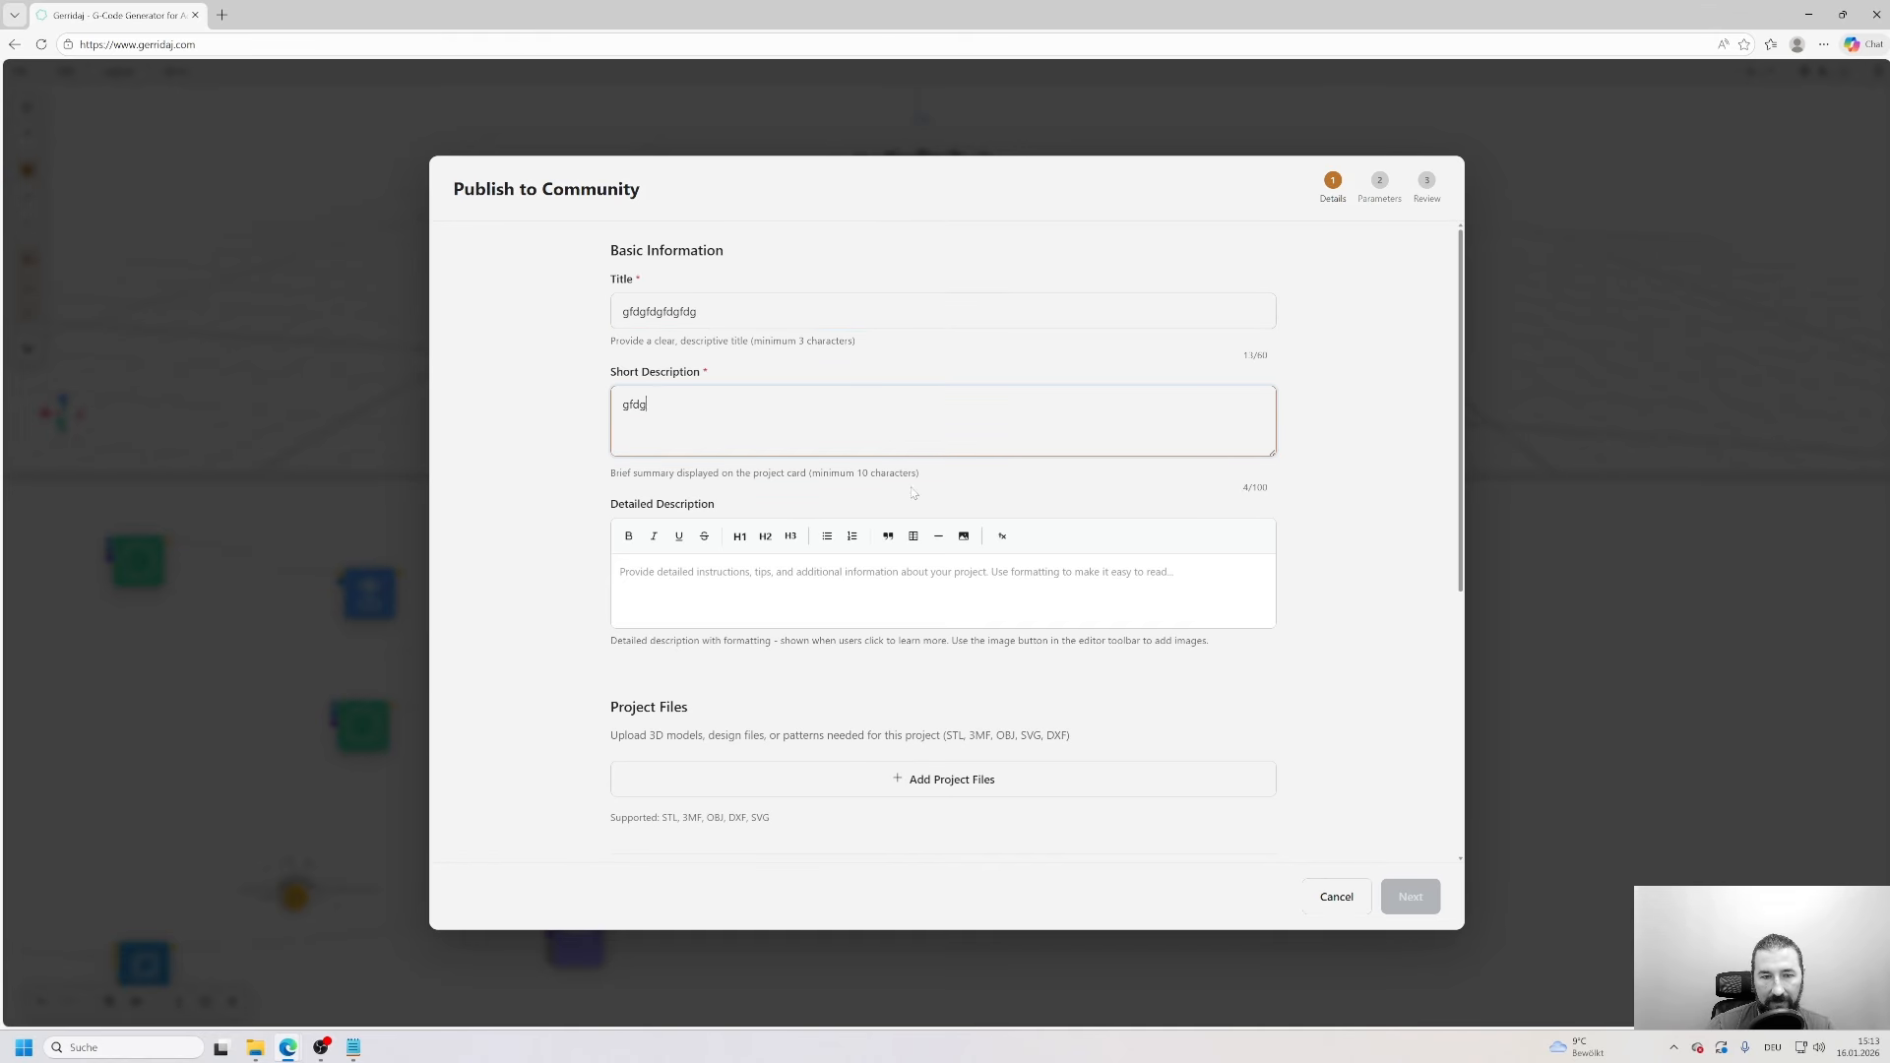
type("fdgfdgfdgfdg")
left_click(1415, 897)
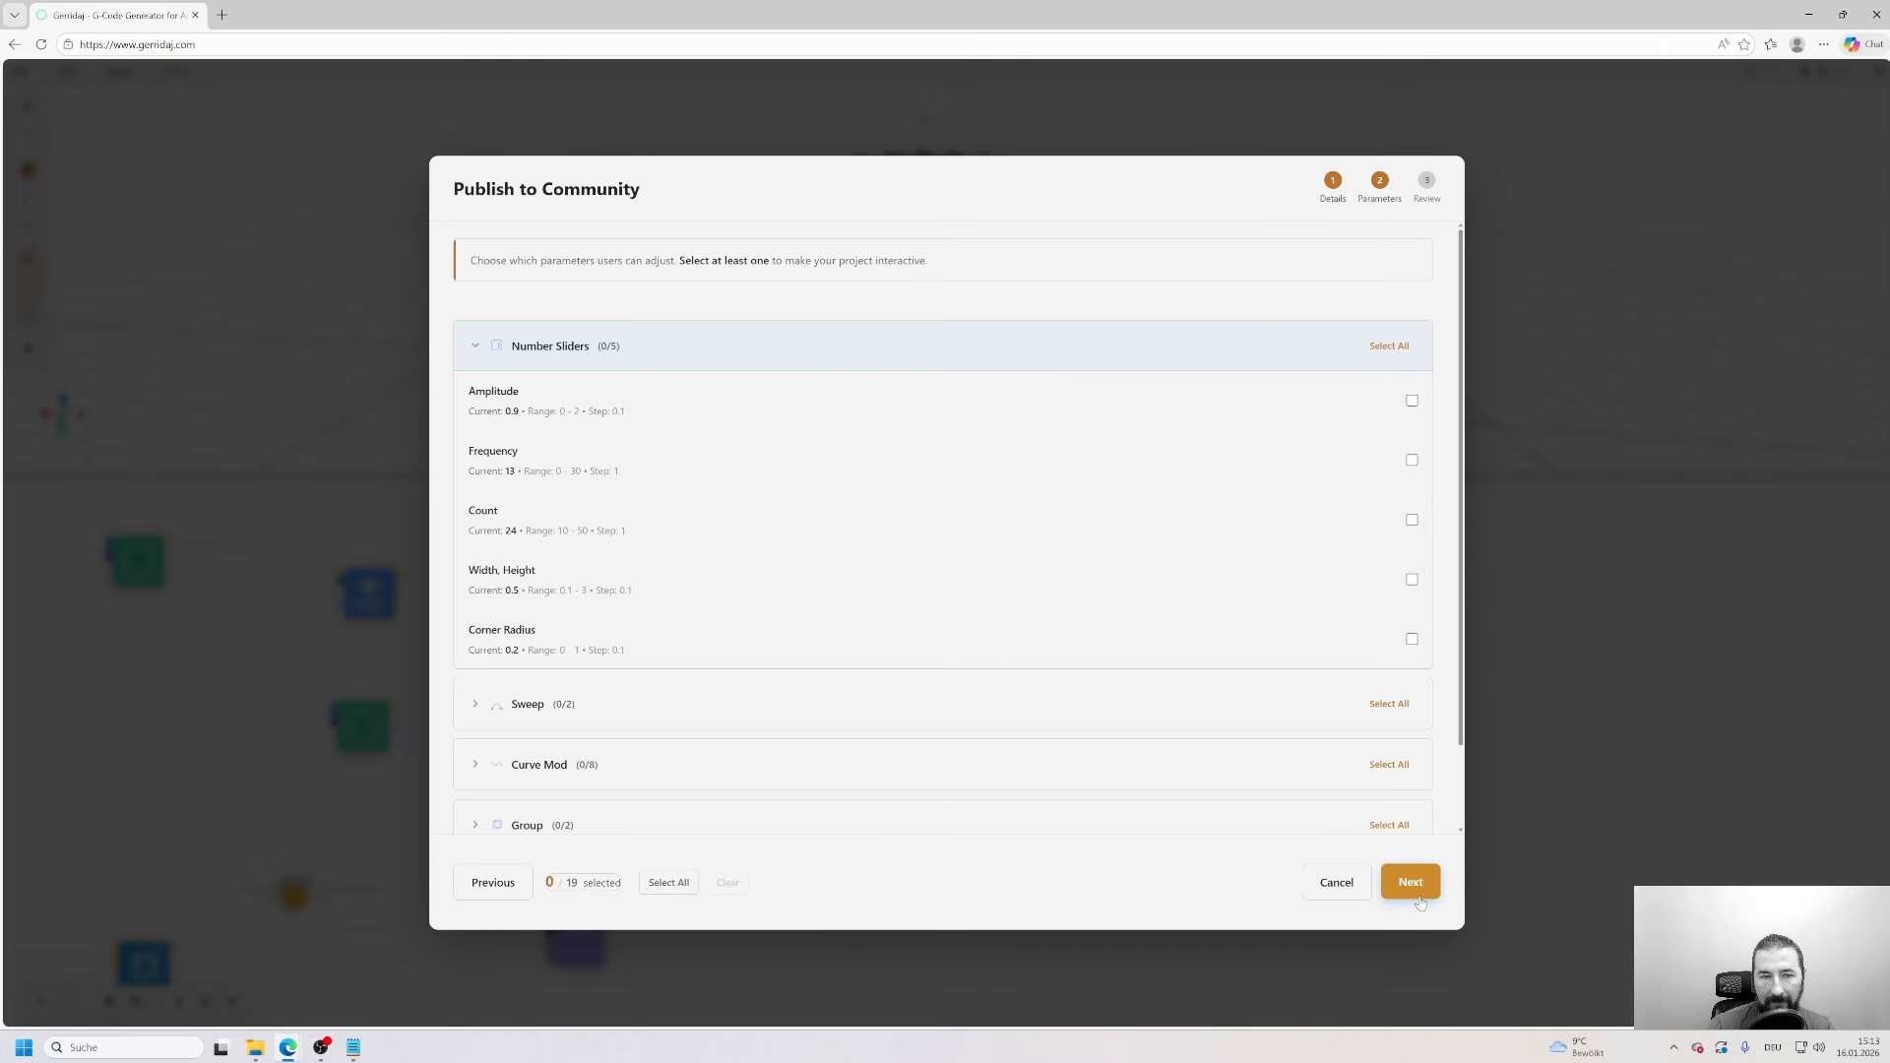
left_click(493, 884)
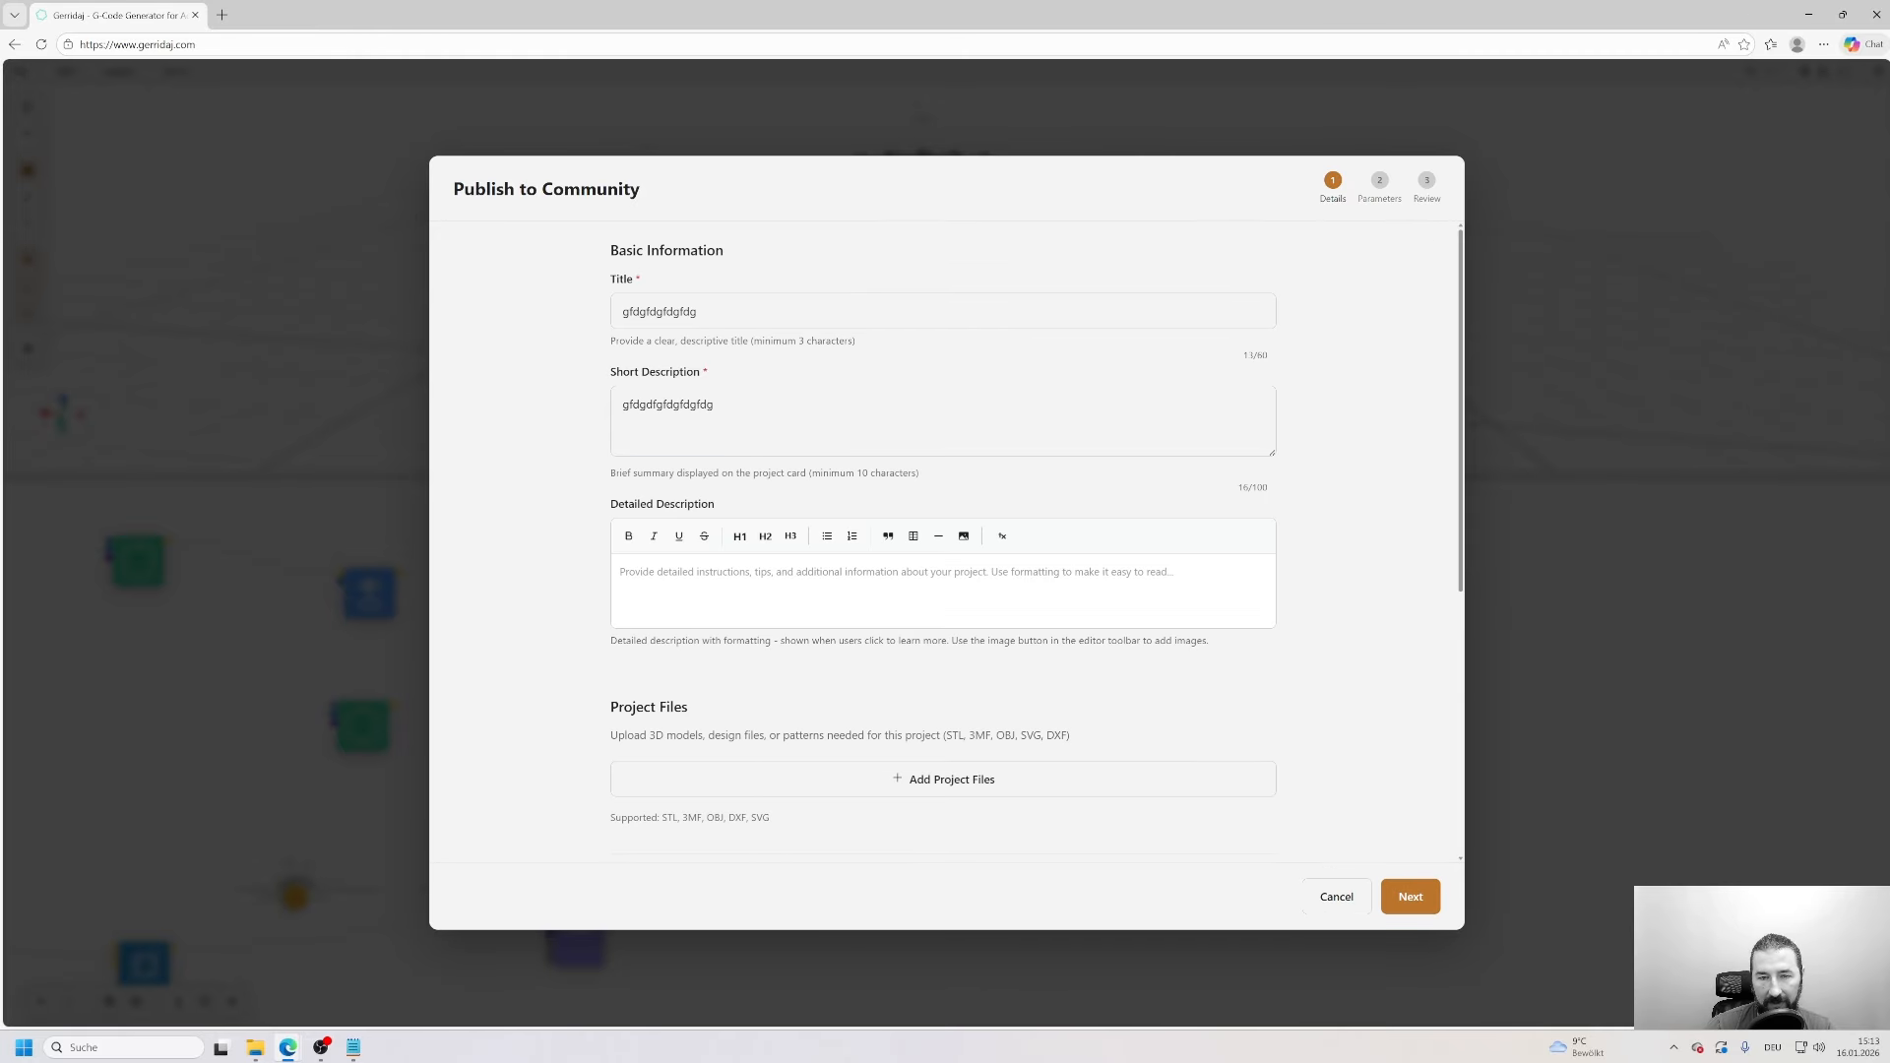
left_click(1411, 897)
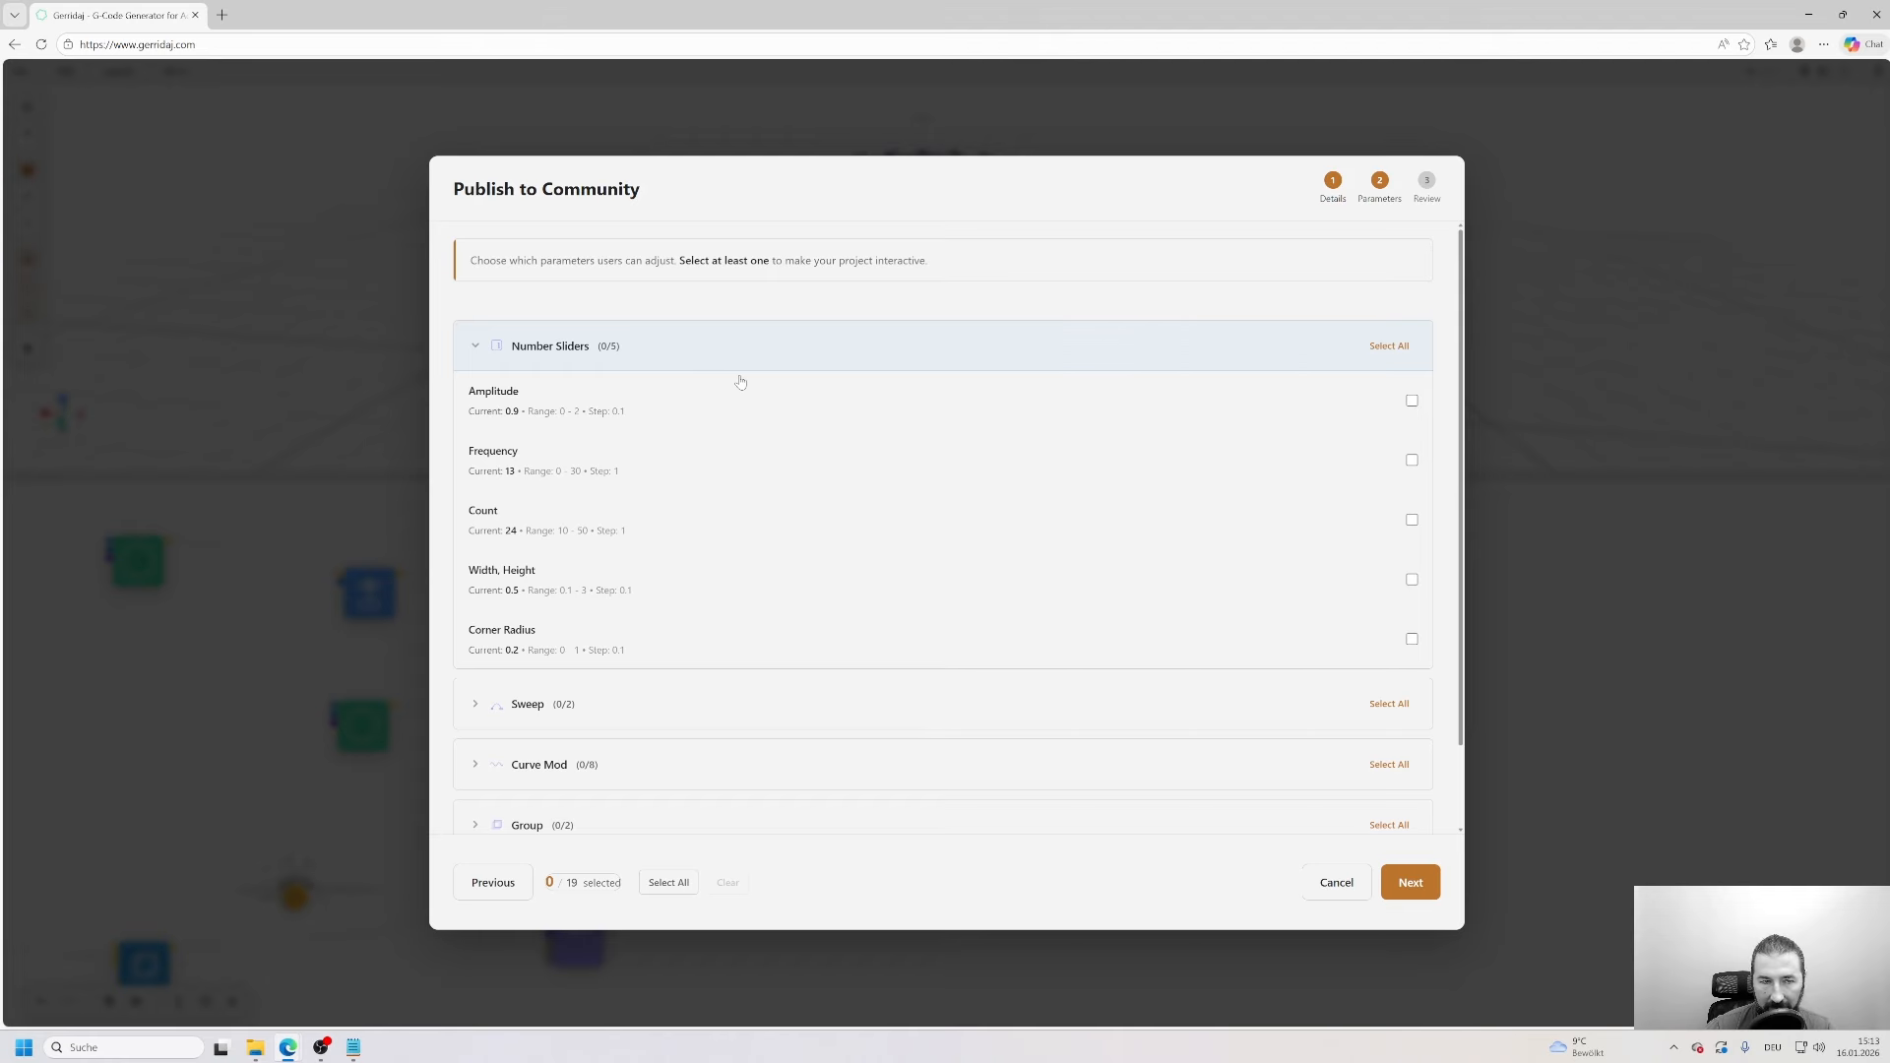
- Make all Number Sliders parameters adjustable for community users and review the Sweep parameters without selecting any
left_click(1380, 348)
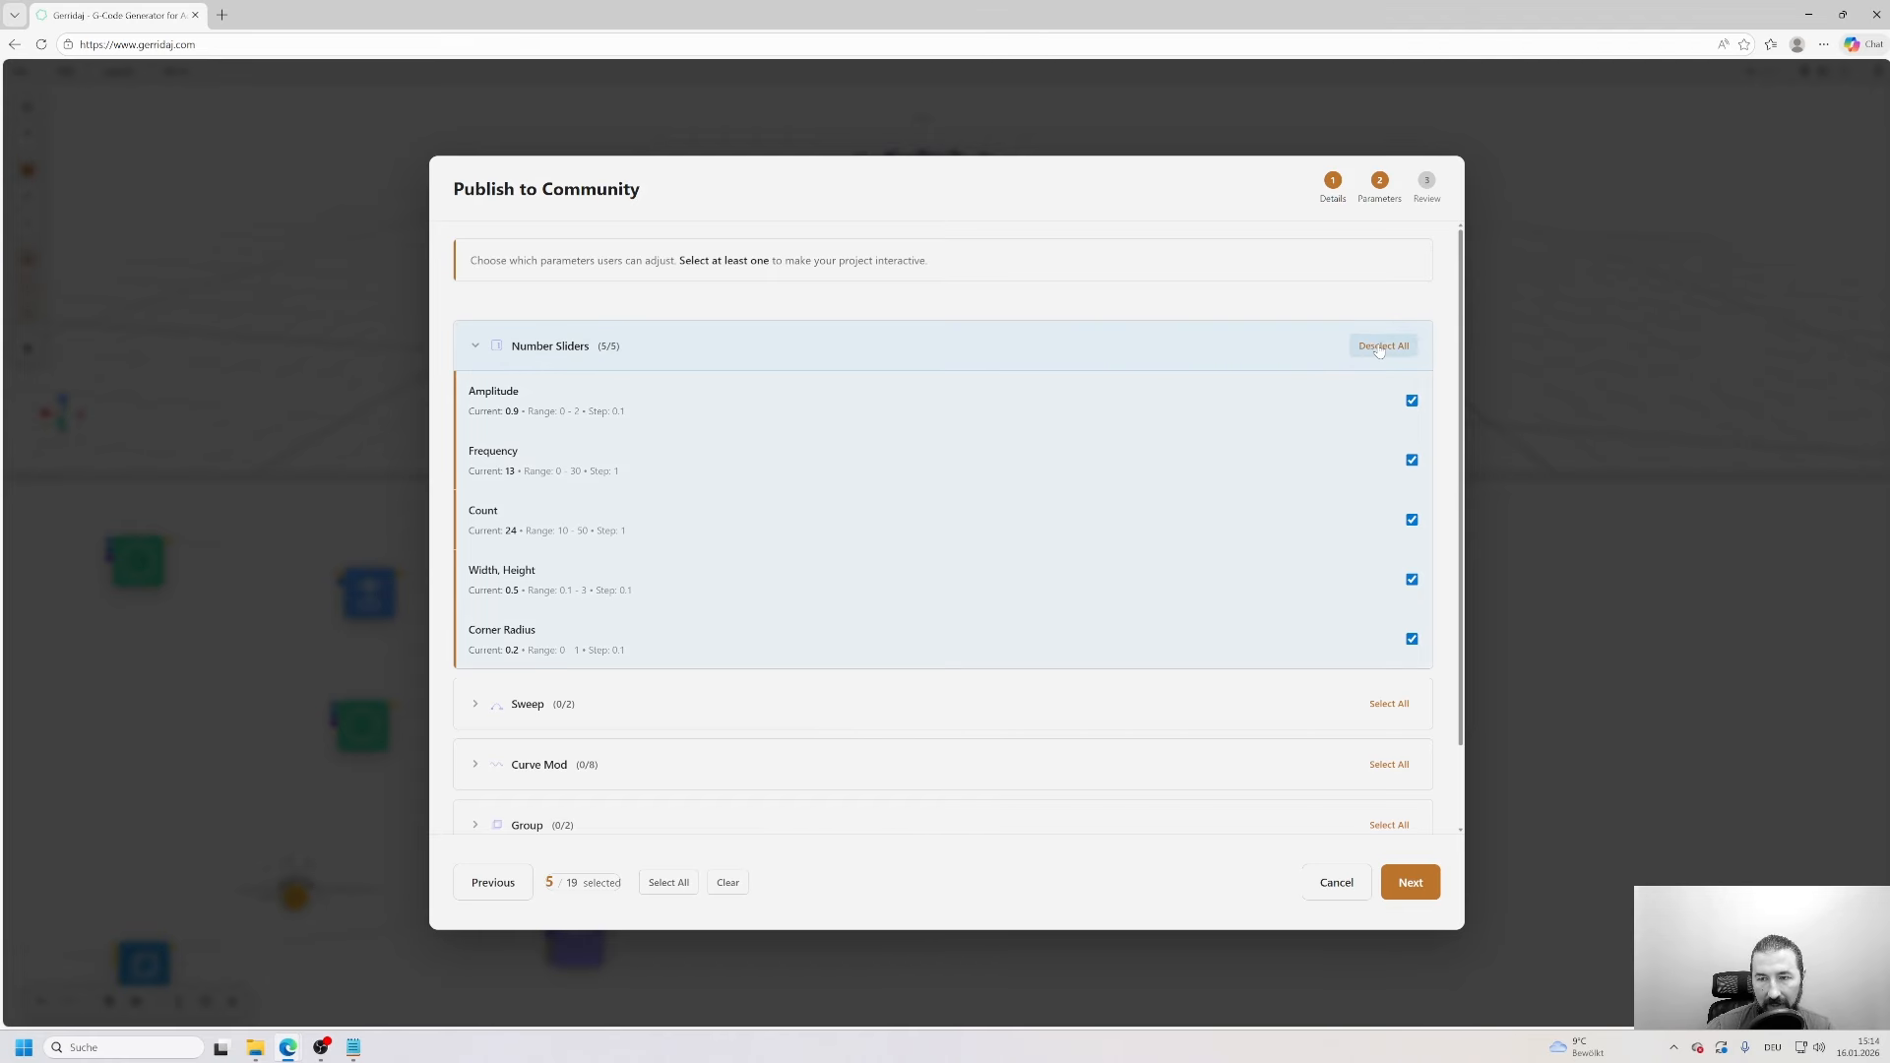
left_click(1132, 347)
left_click(626, 422)
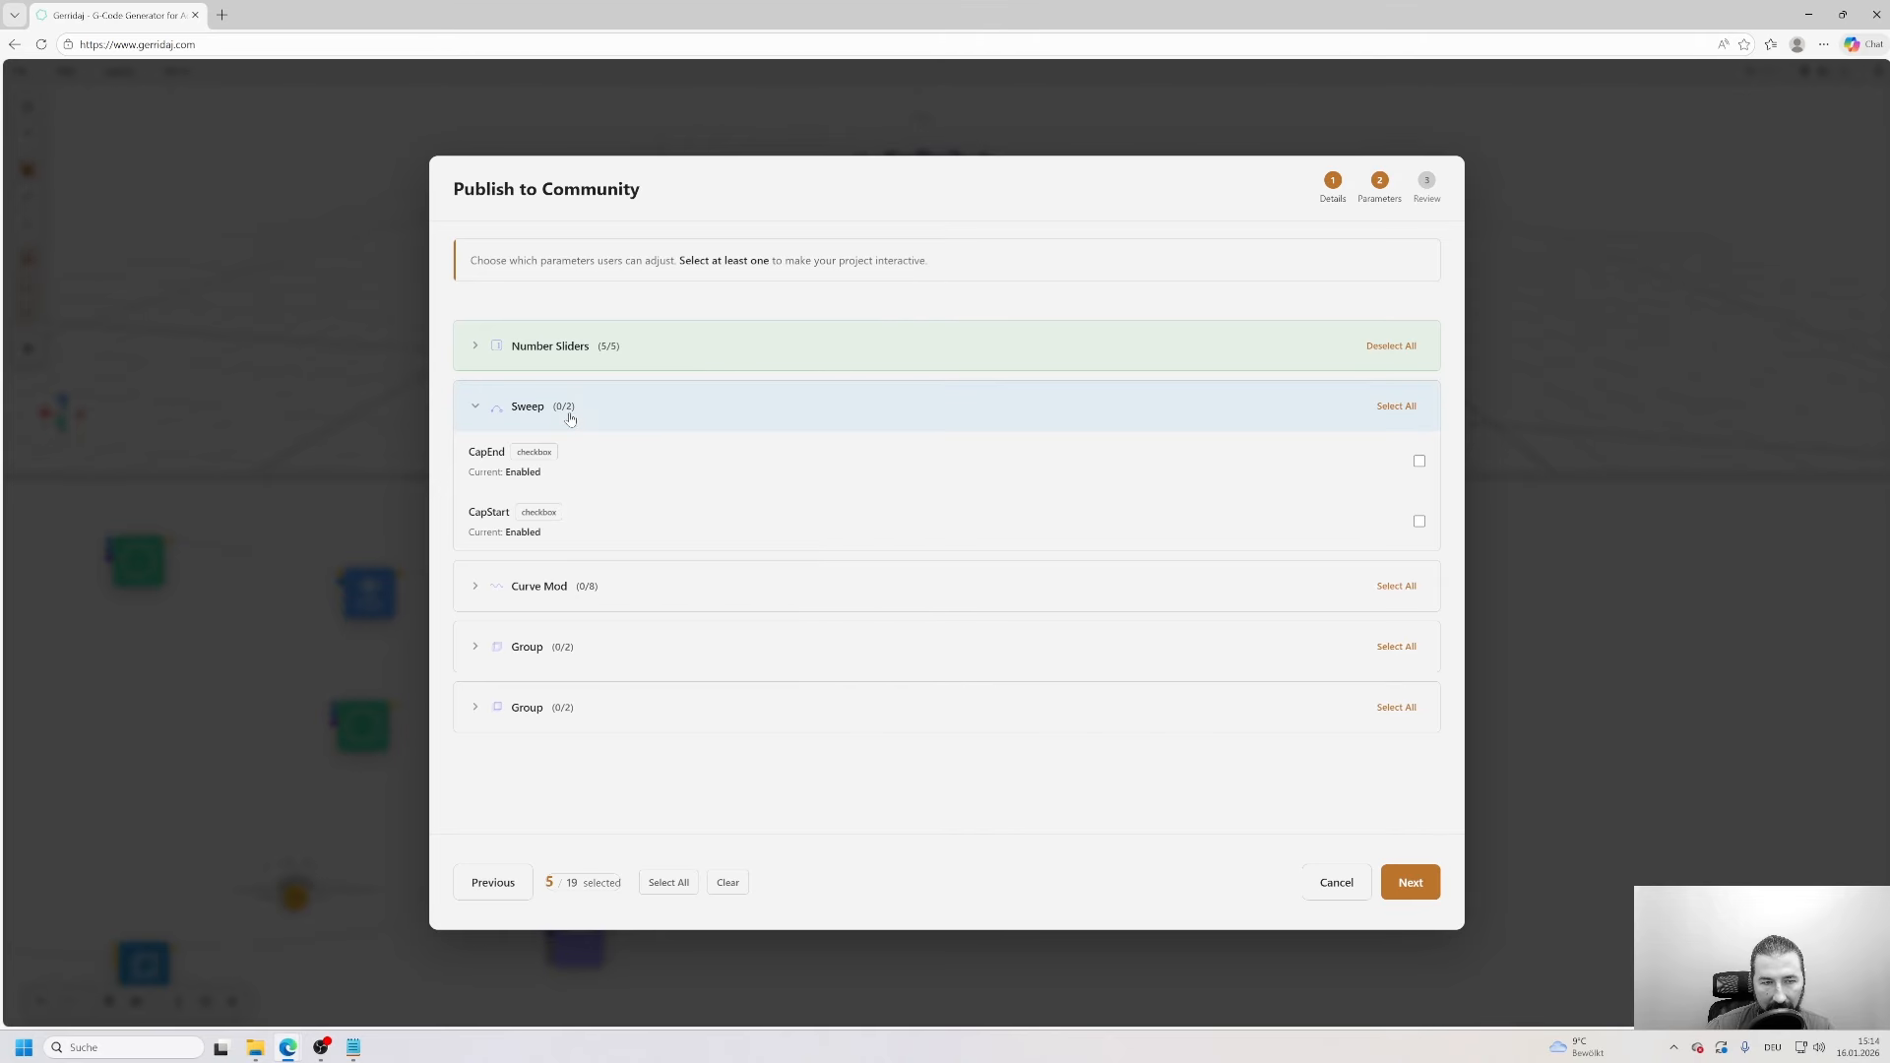
left_click(572, 416)
- Make the Curve Mod's Modulation Type and Bulge parameters user-adjustable, and proceed to the publishing review
left_click(575, 473)
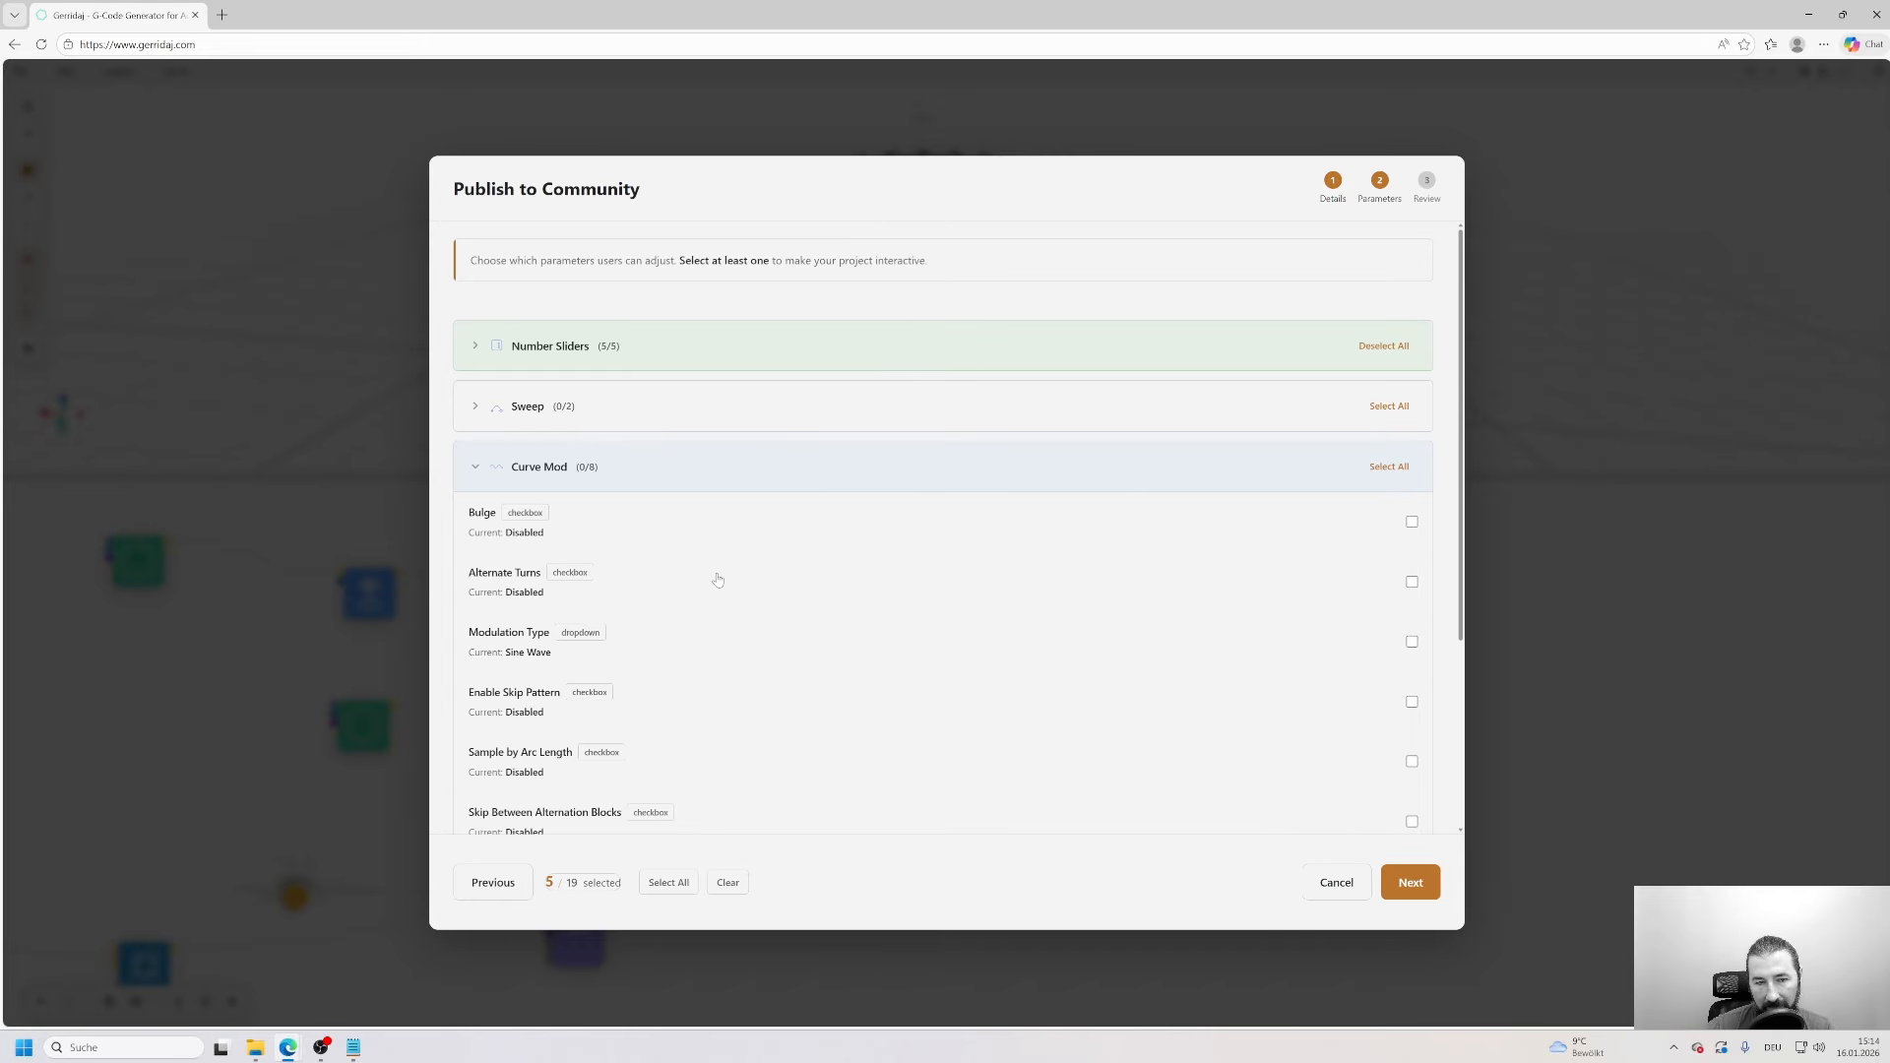
left_click(519, 655)
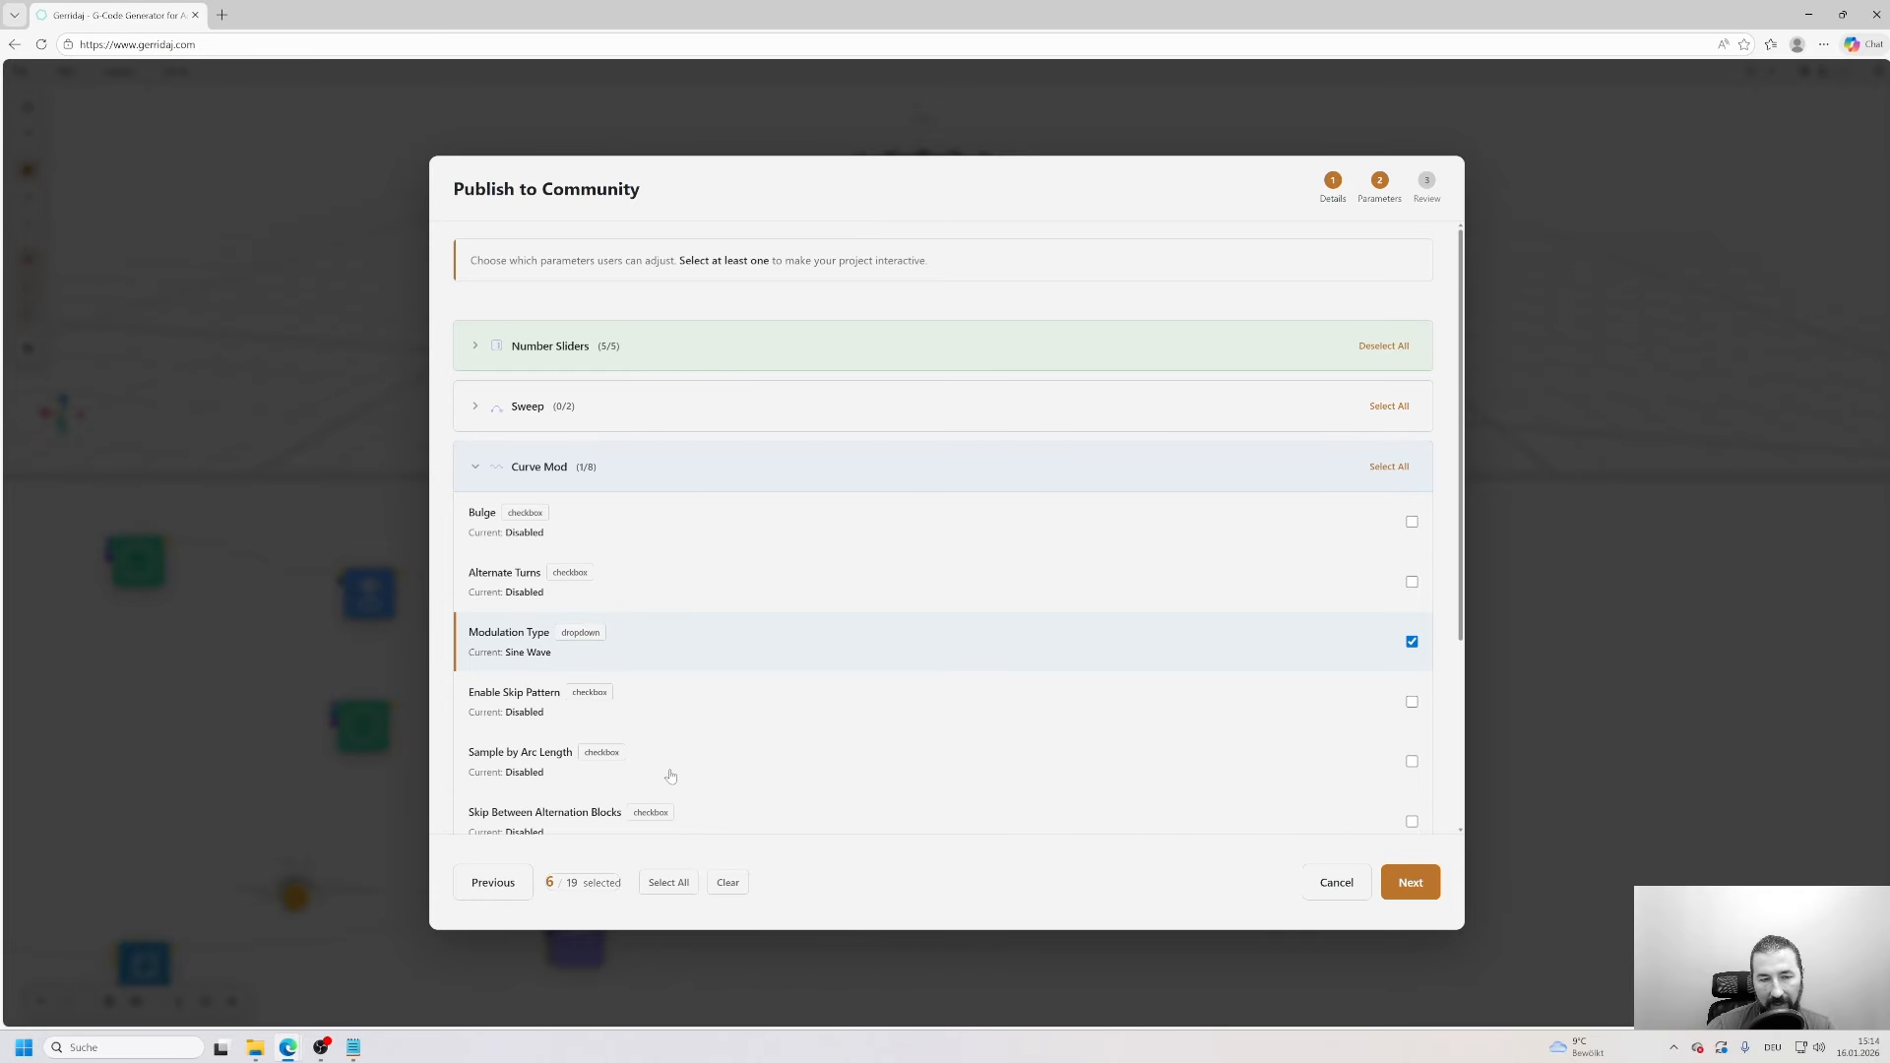
left_click(490, 522)
scroll(700, 717, "down", 3)
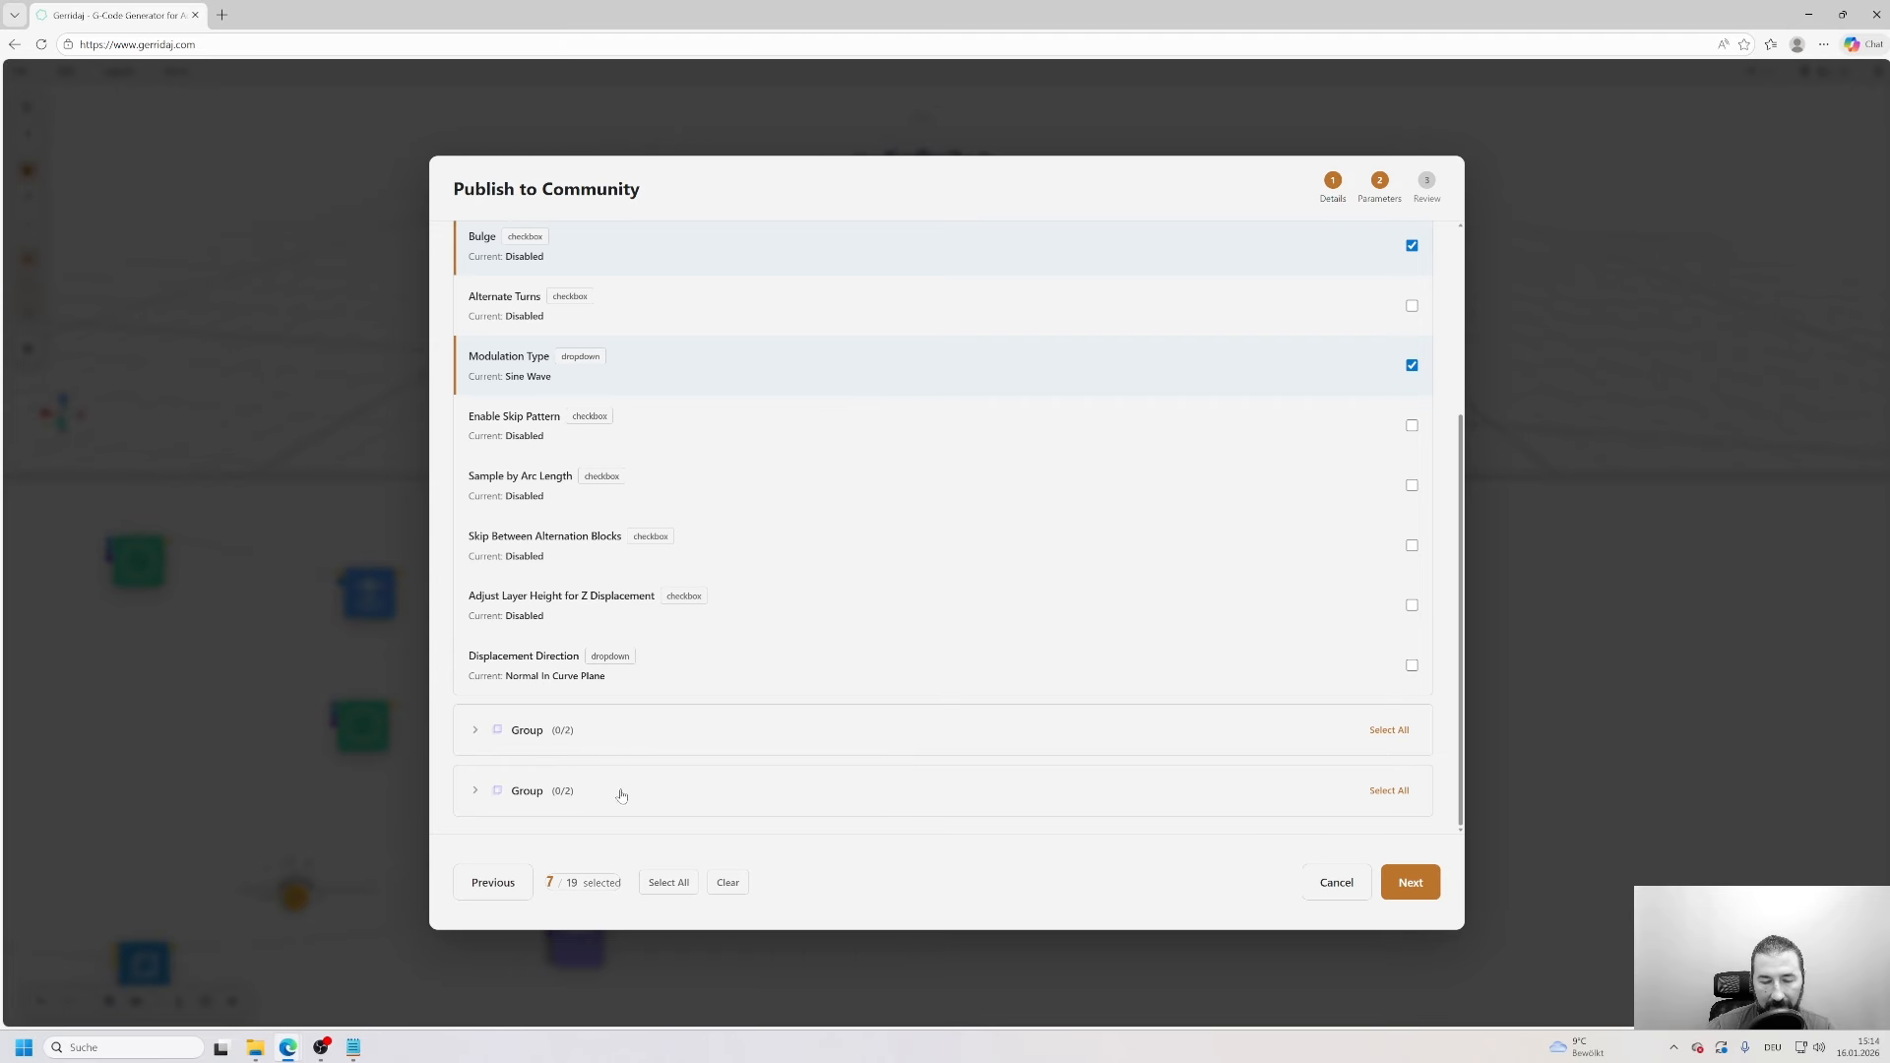
left_click(1409, 883)
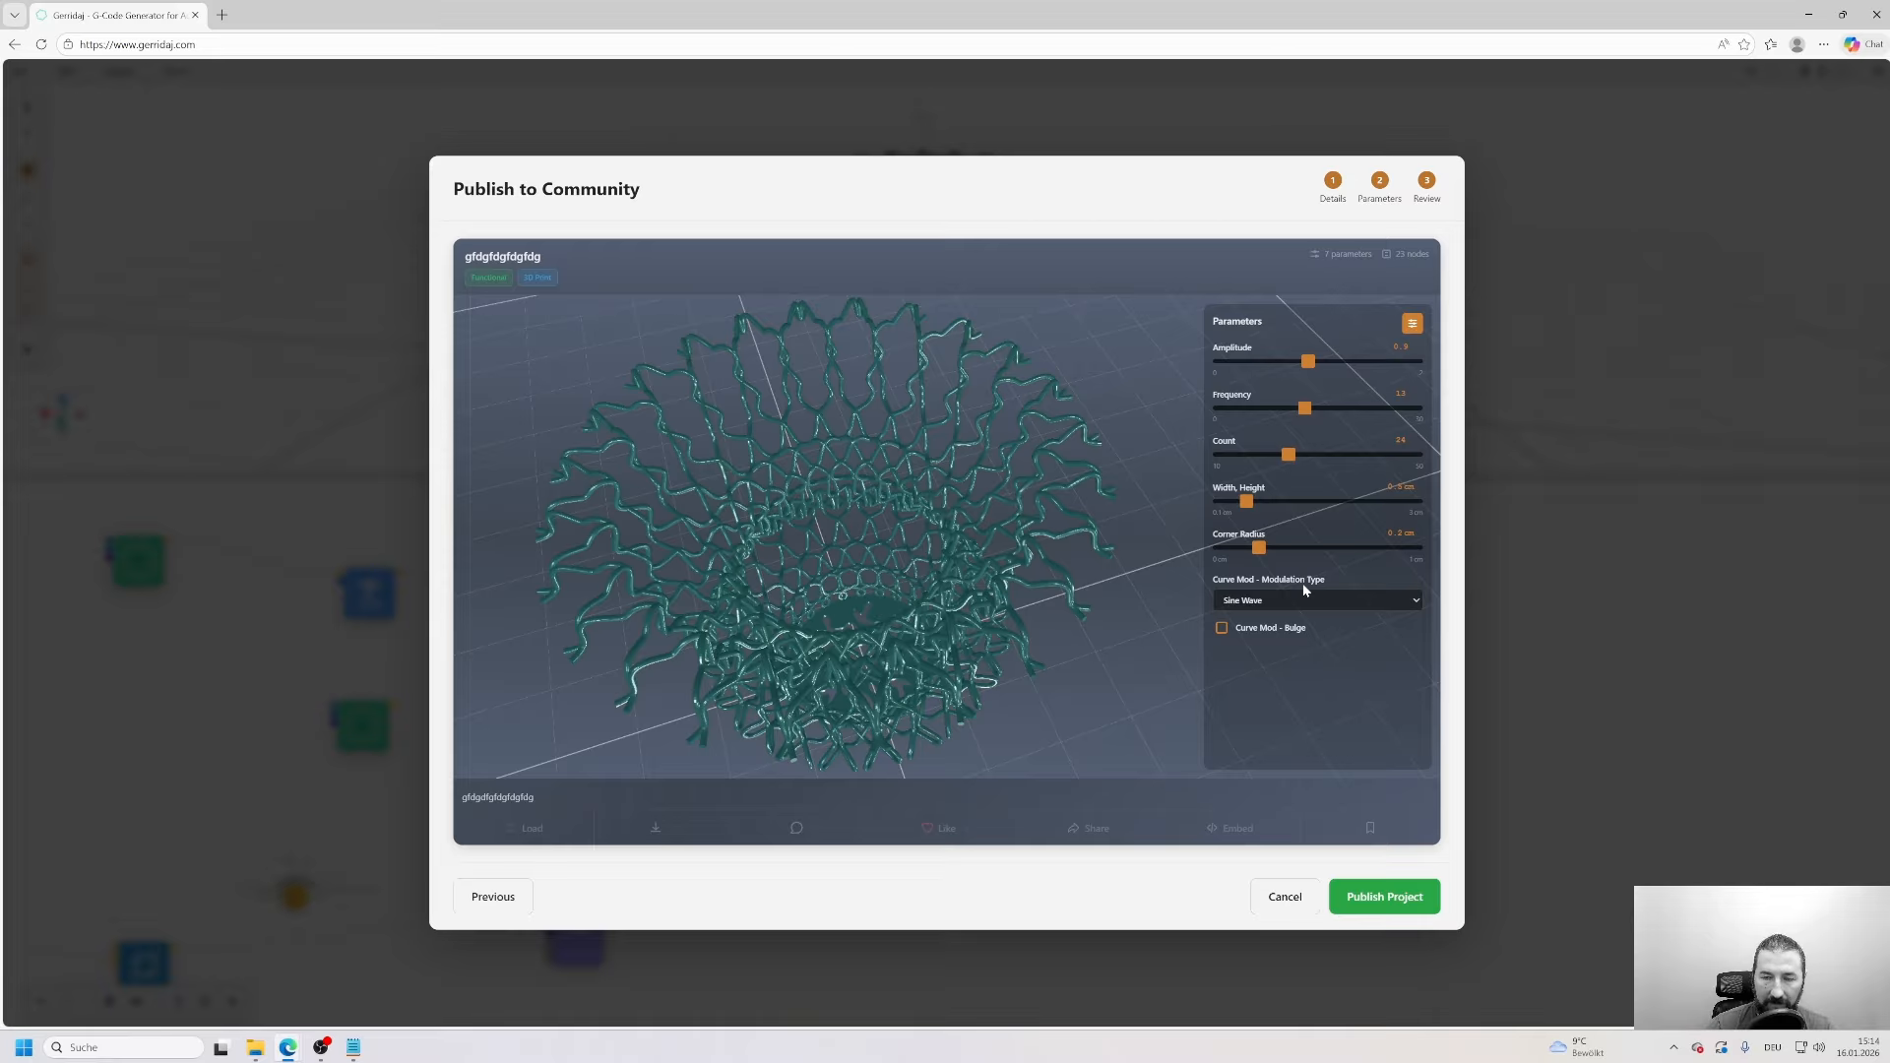
- Test the interactive lampshade preview by lowering Count to 17, raising Frequency, and raising Count well above its starting value
left_click_drag(888, 582, 972, 623)
left_click(1253, 456)
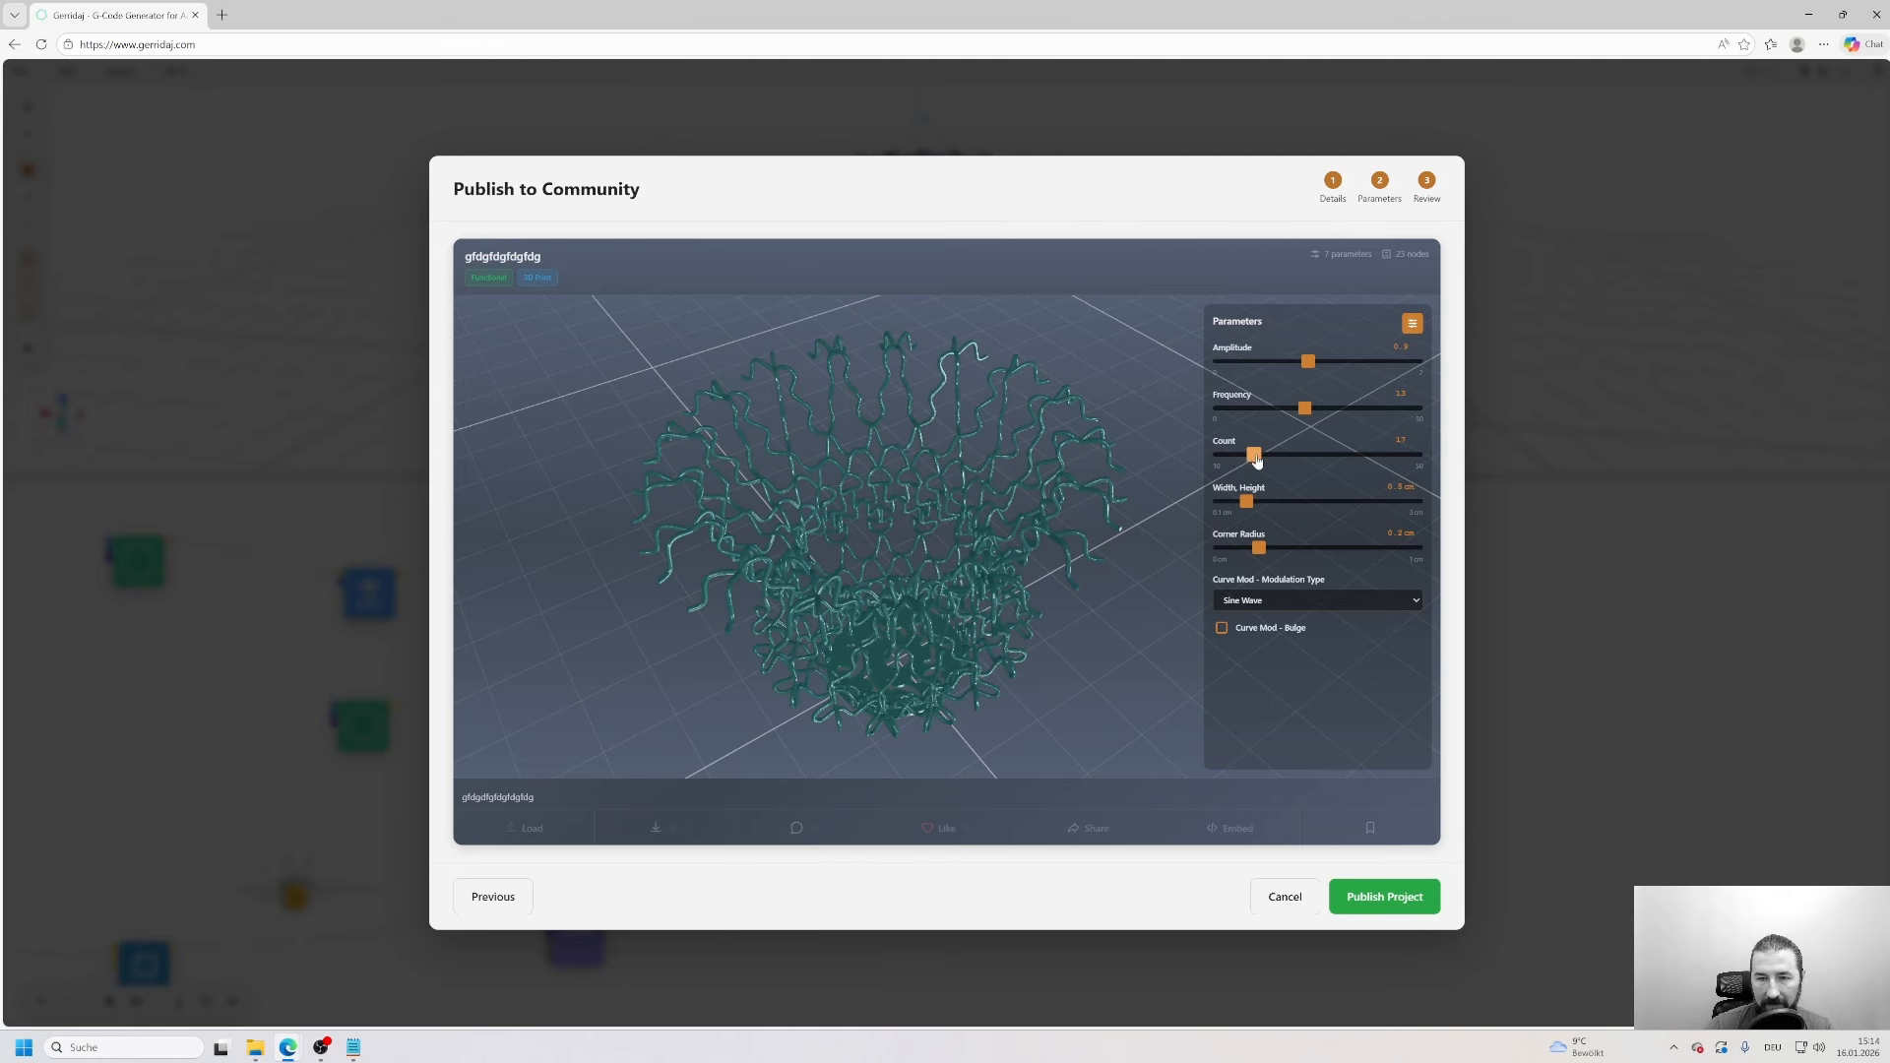
left_click(1345, 409)
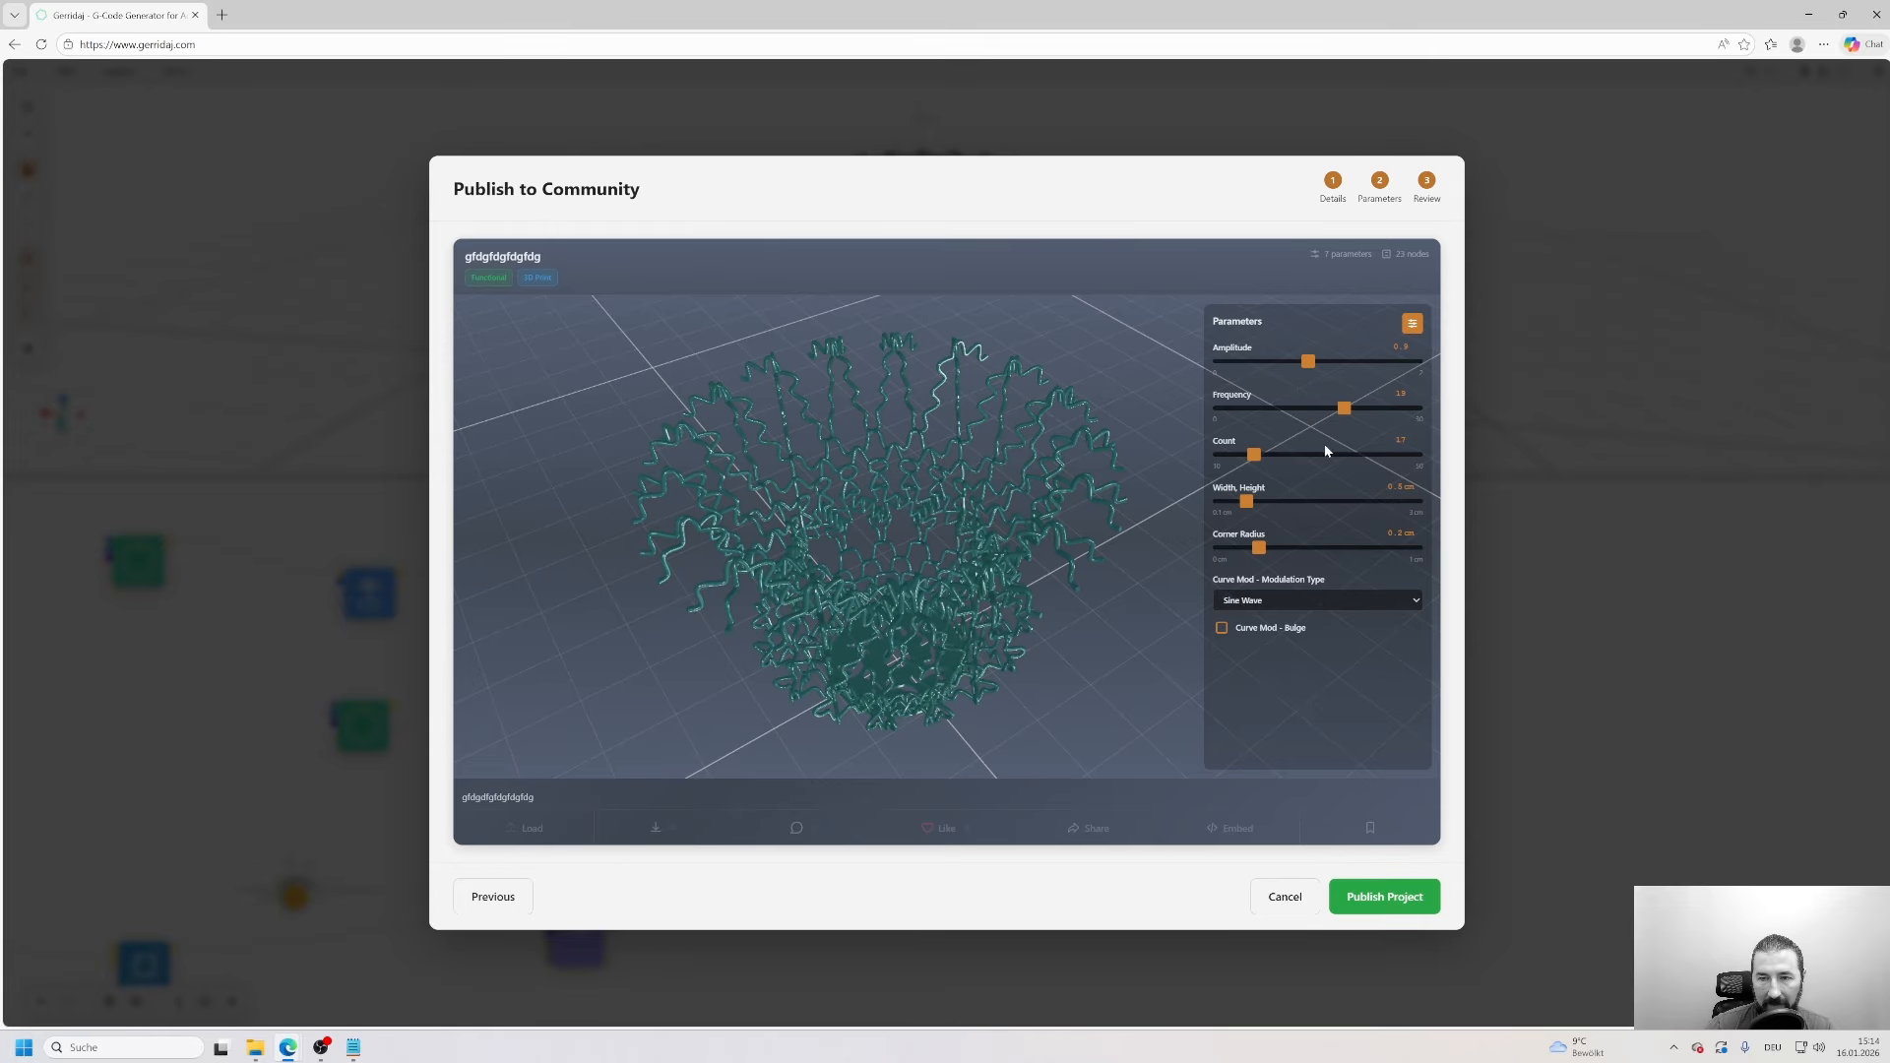
left_click(1347, 454)
- Inspect the adjusted lampshade preview from several angles and cancel publishing the project
mouse_move(985, 552)
left_mouse_down()
mouse_move(994, 477)
mouse_move(971, 557)
left_mouse_up()
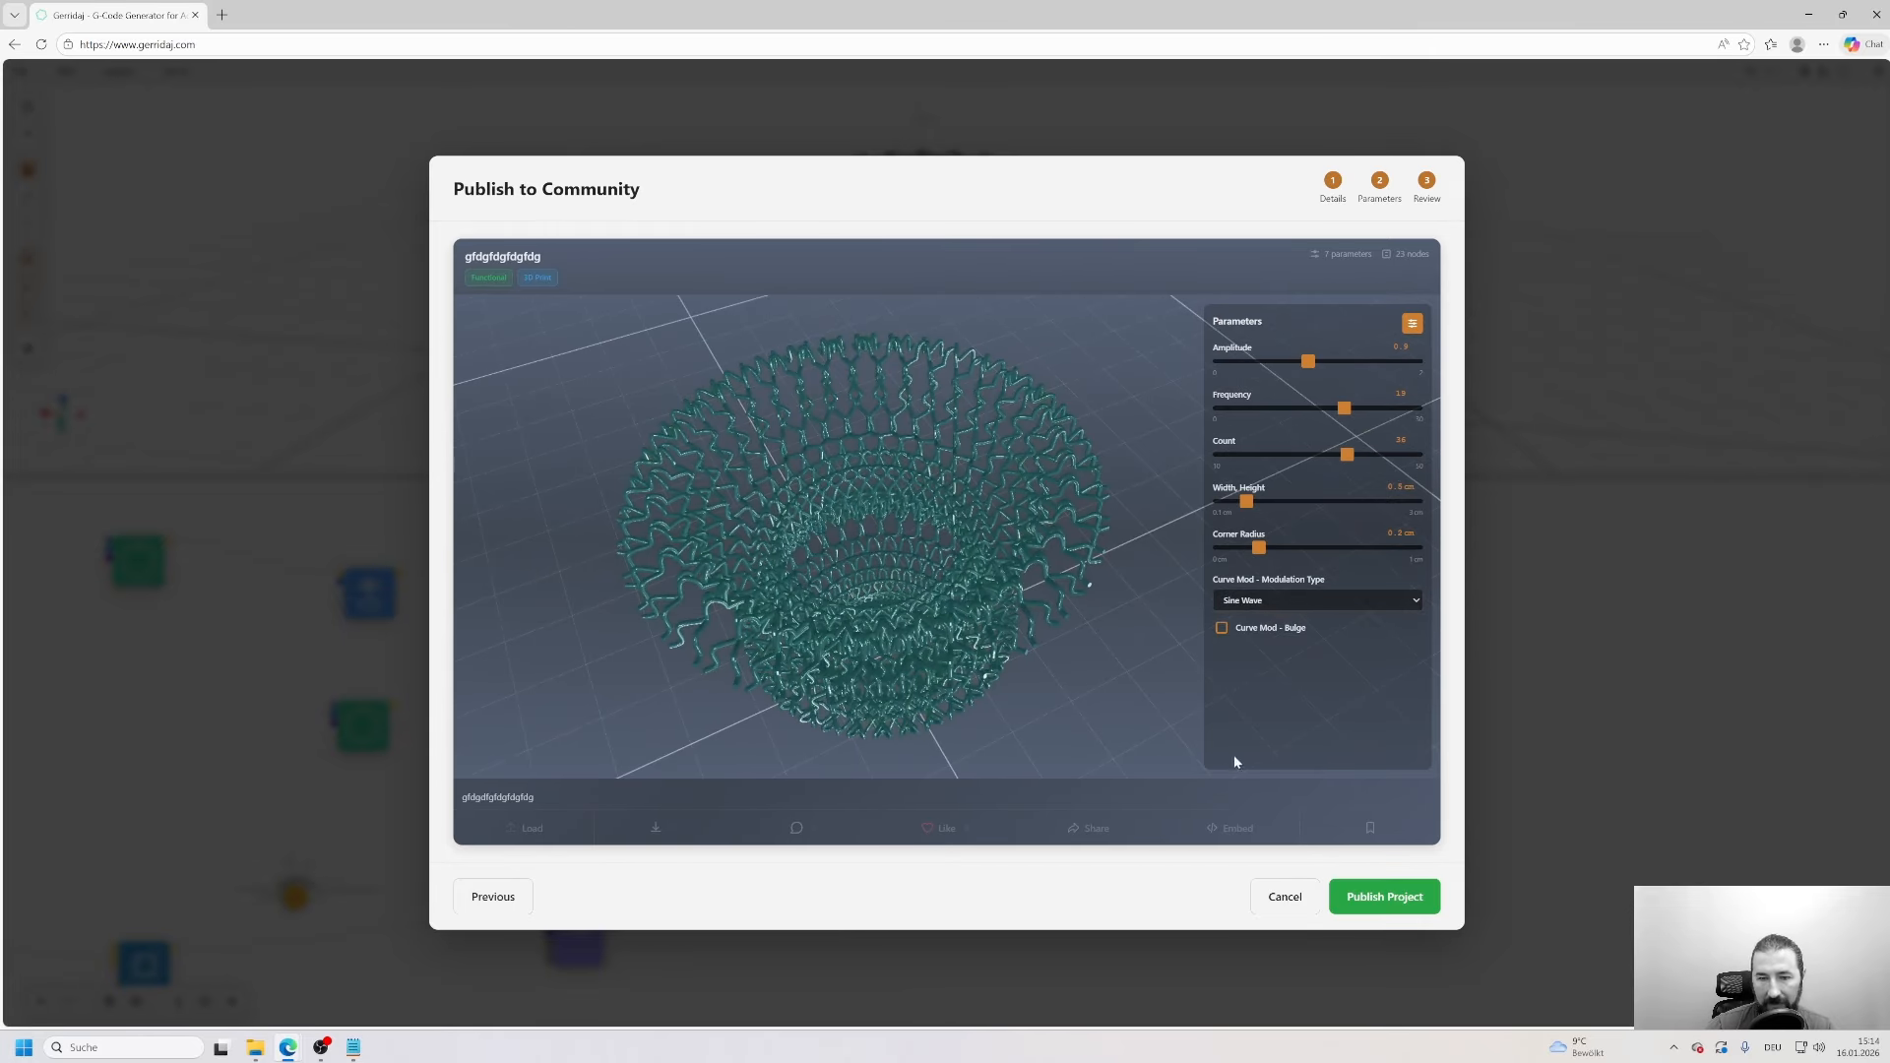
left_click_drag(945, 630, 947, 591)
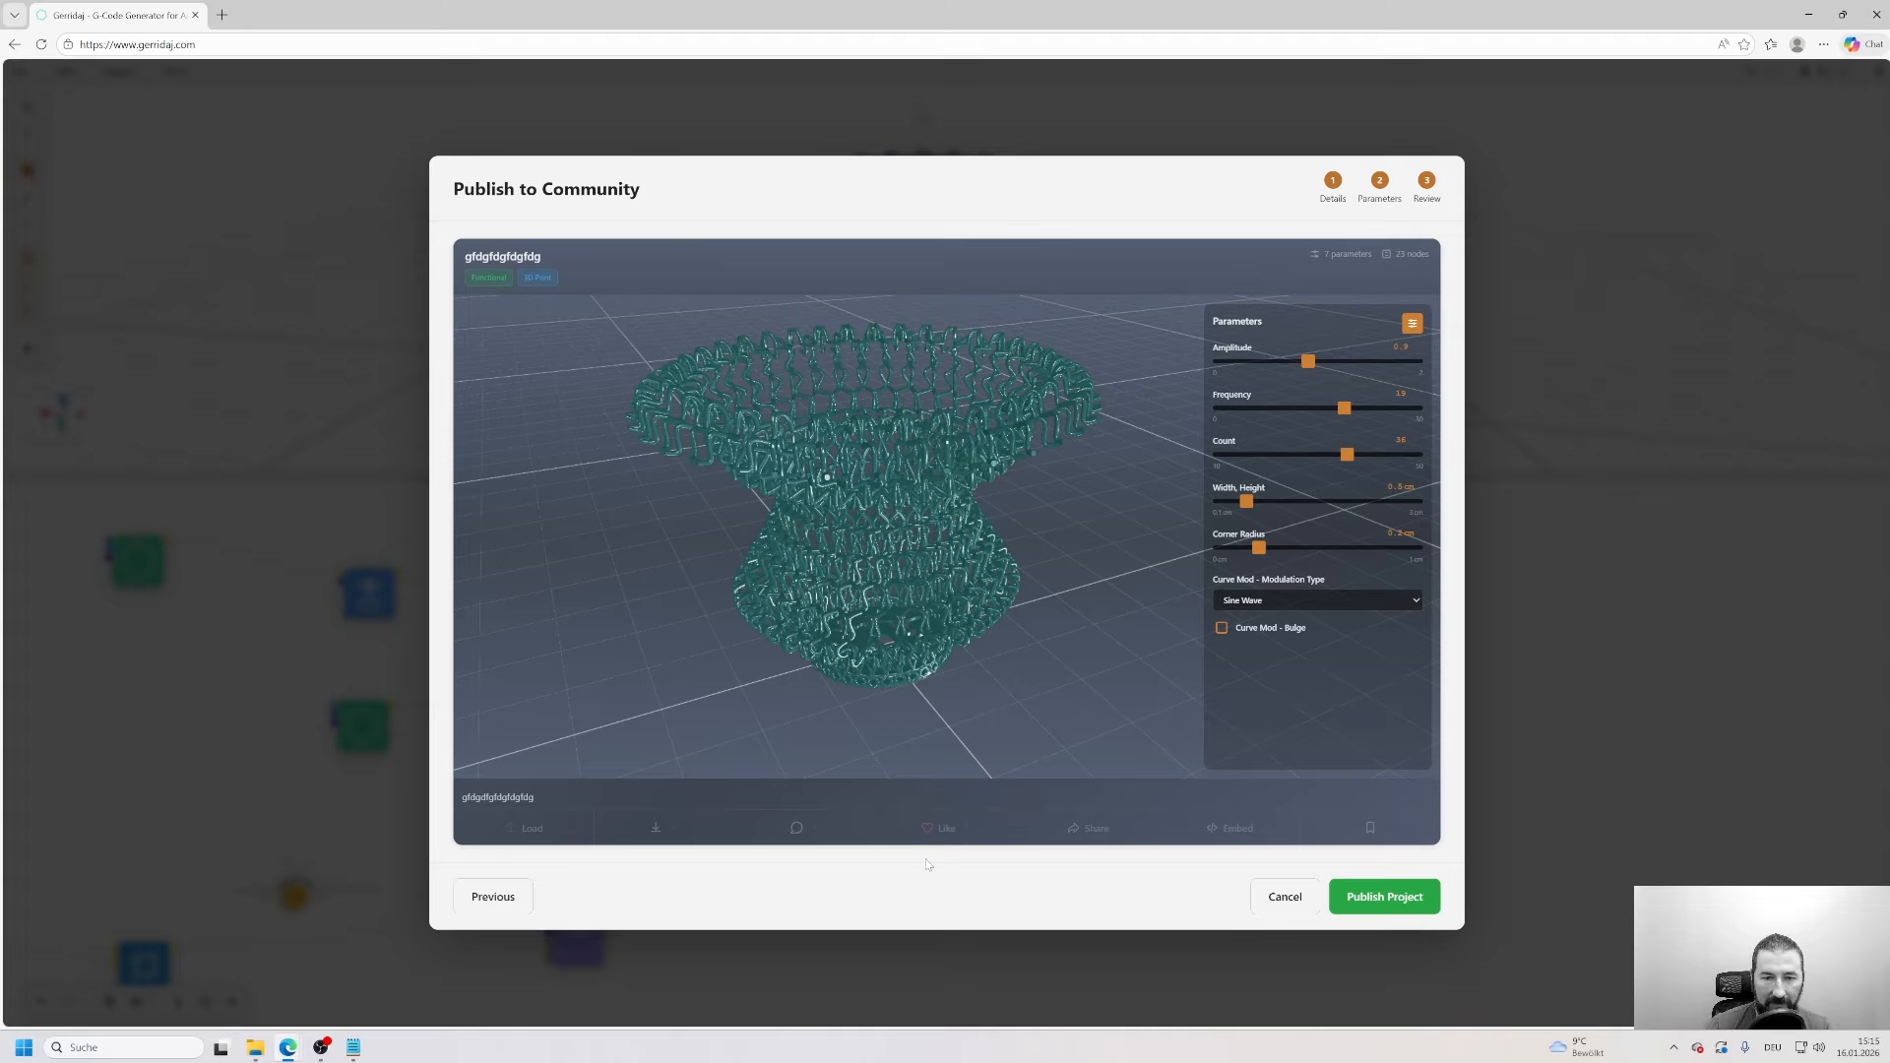
left_click_drag(853, 589, 847, 610)
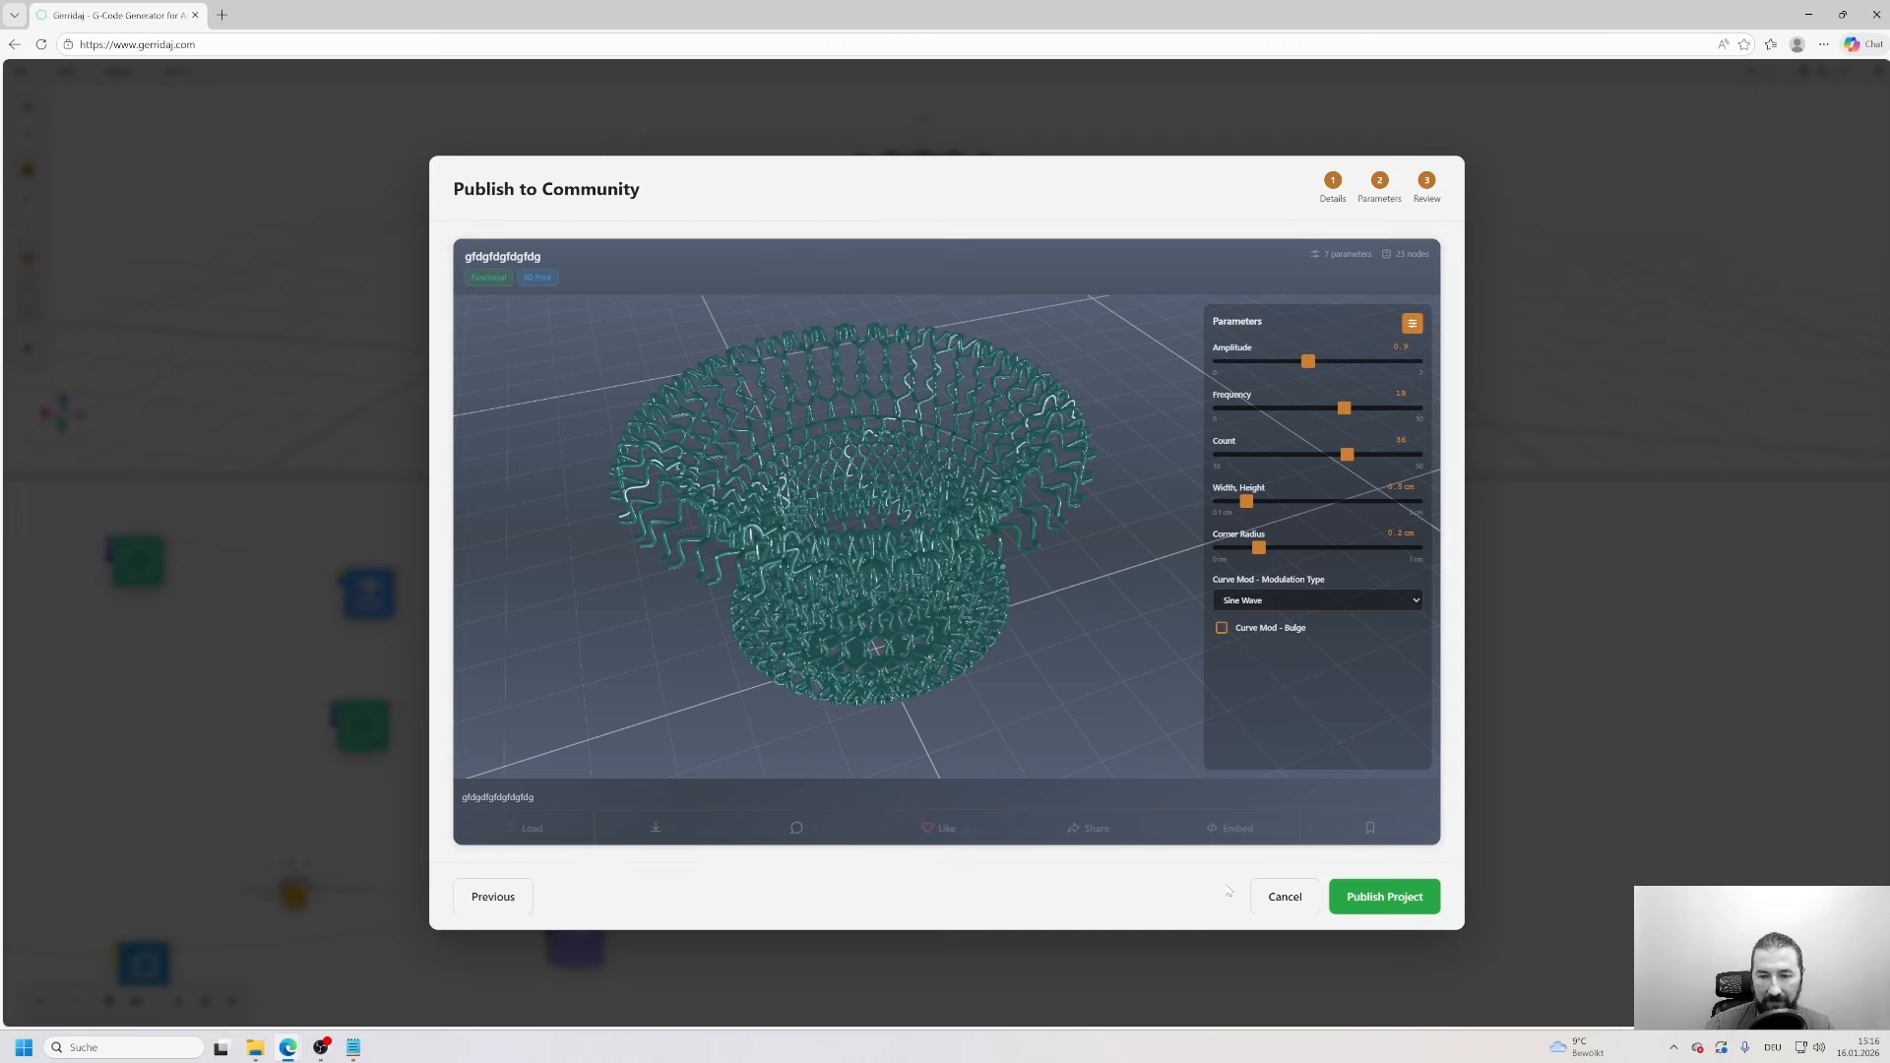
left_click(1285, 897)
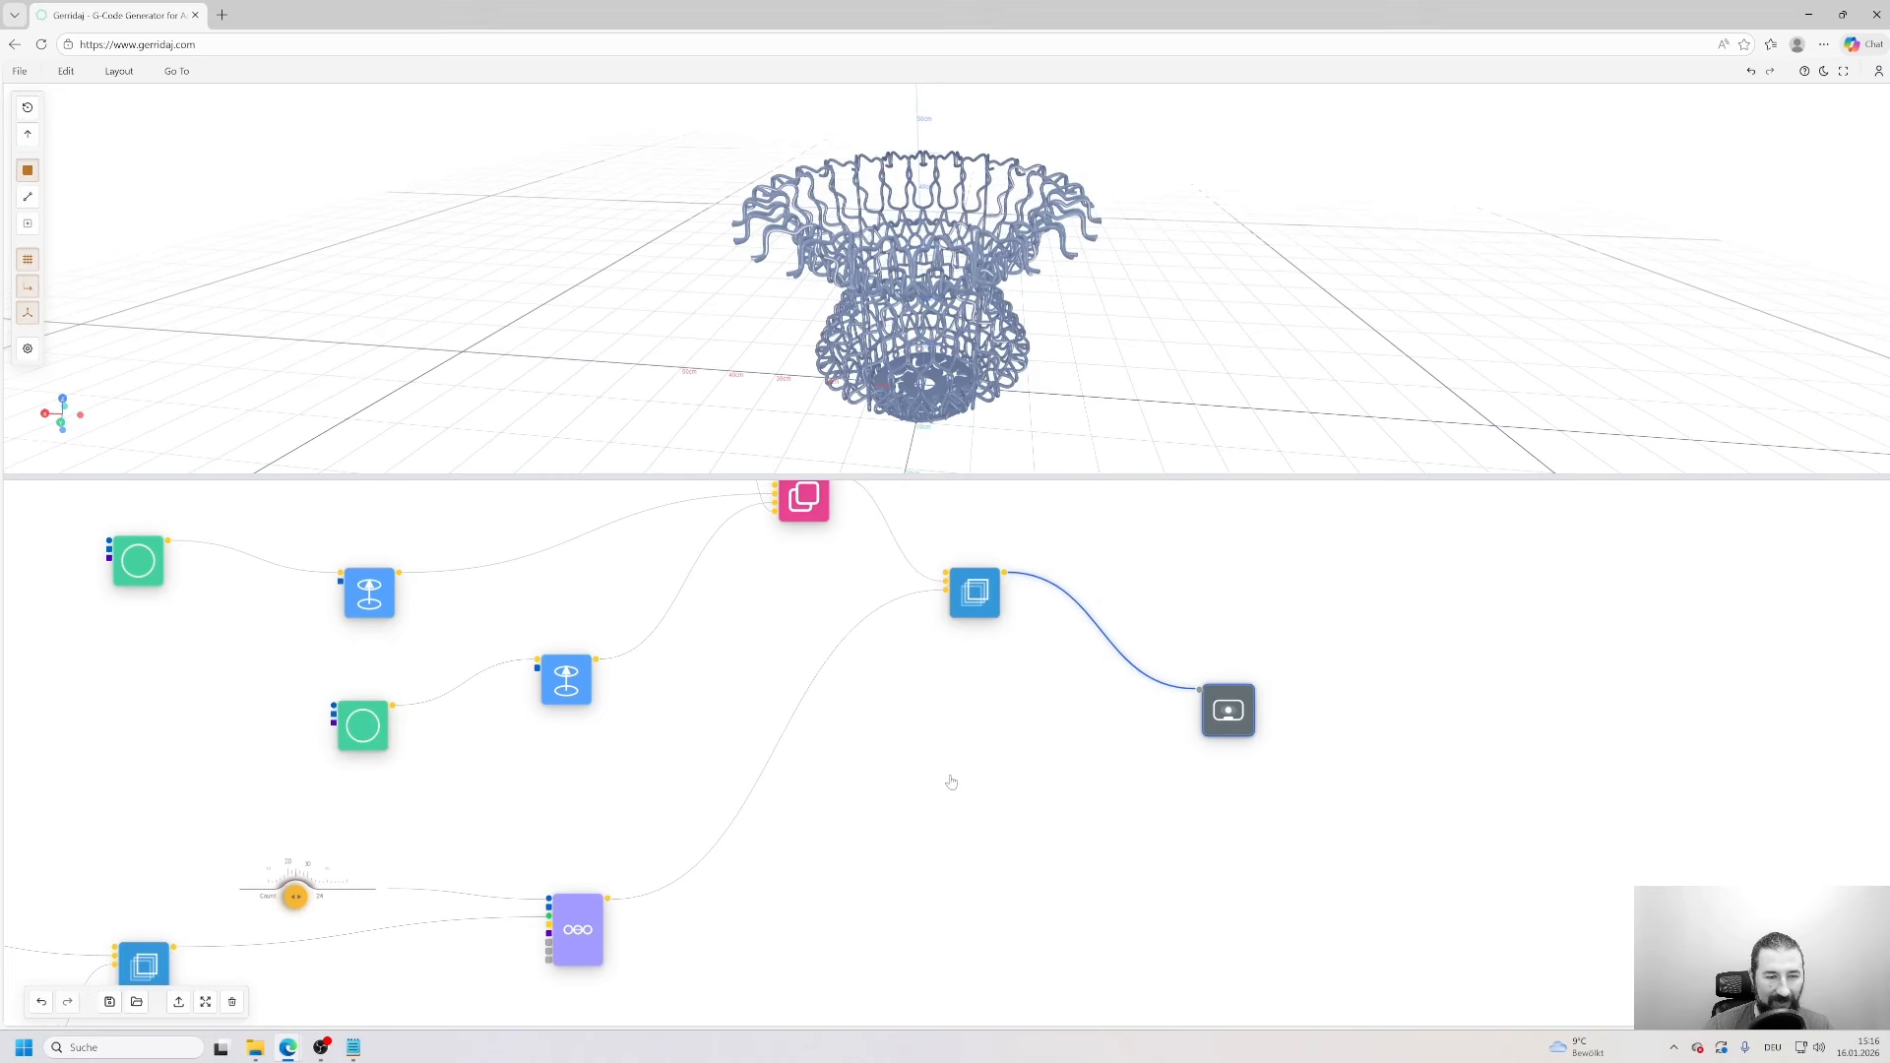
- Reposition the final Group node and the Viewer node so that they sit nearly level in the node graph
scroll(951, 782, "down", 2)
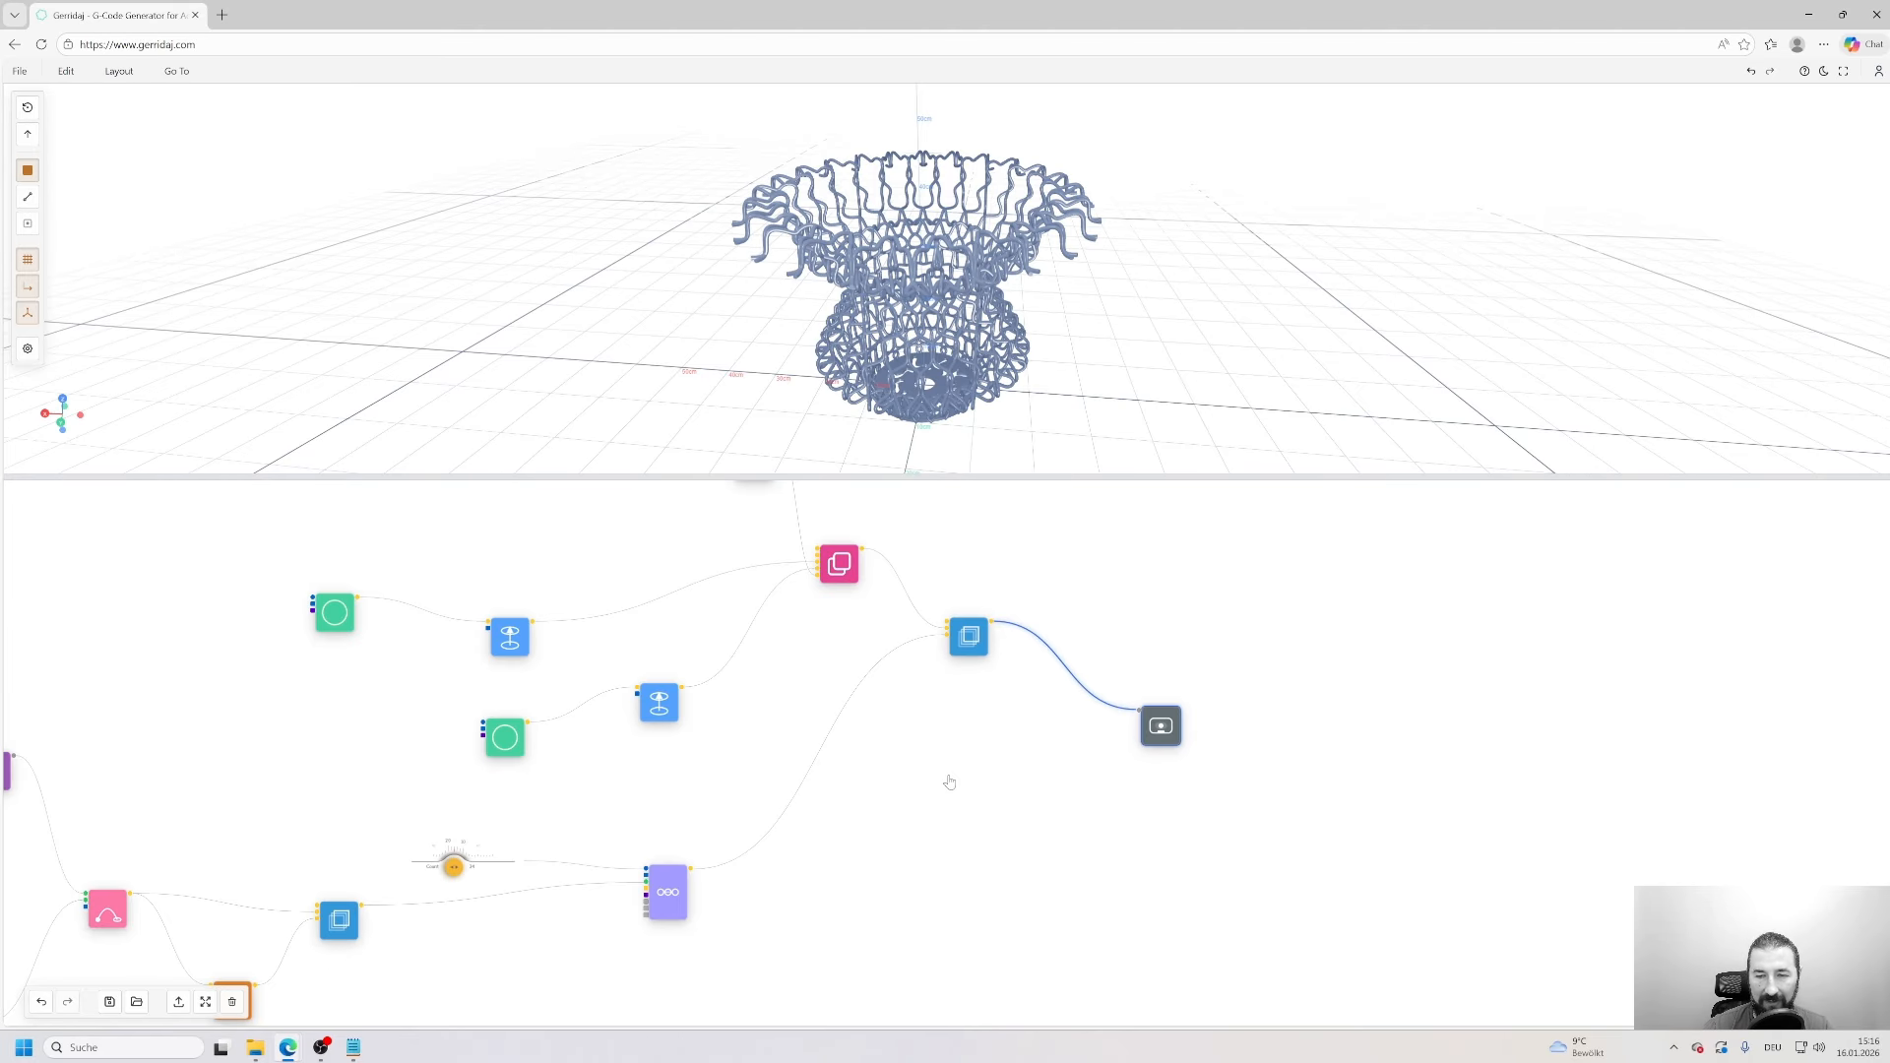
scroll(950, 726, "up", 1)
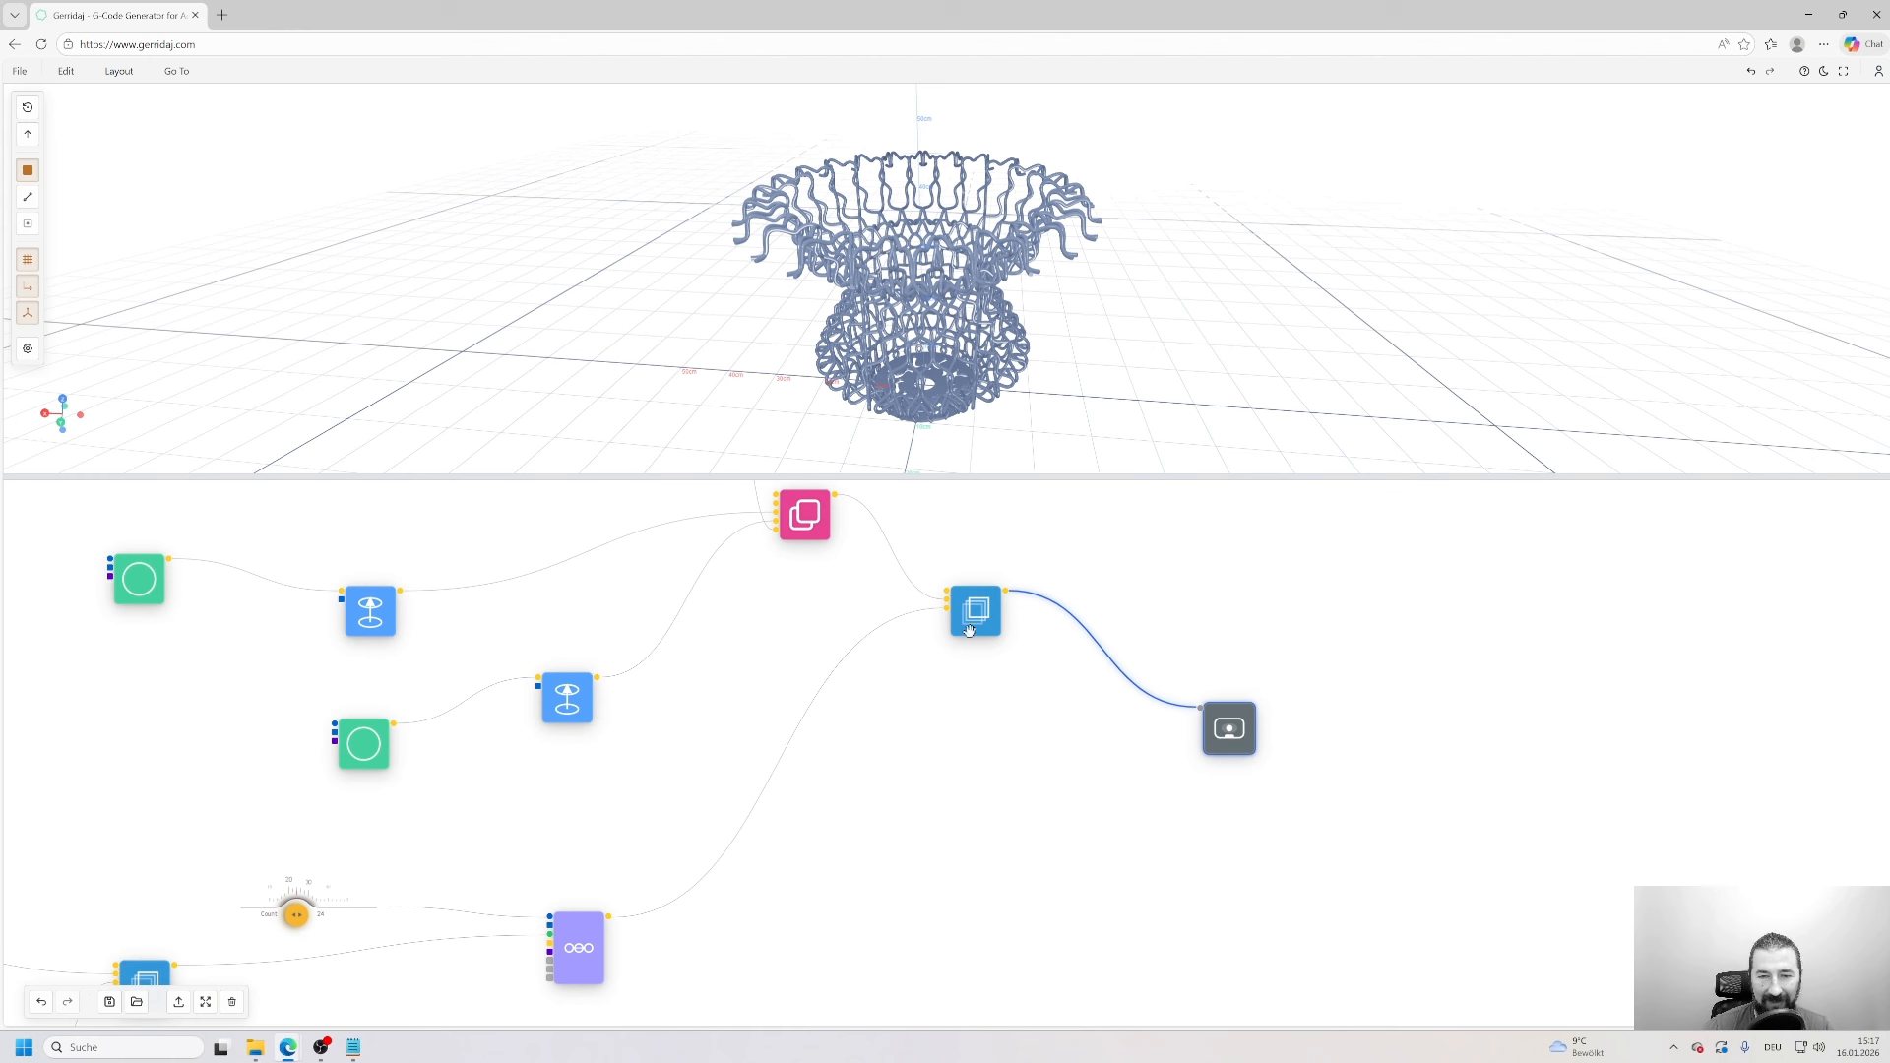
left_click_drag(969, 630, 987, 693)
left_click_drag(1232, 744, 1287, 701)
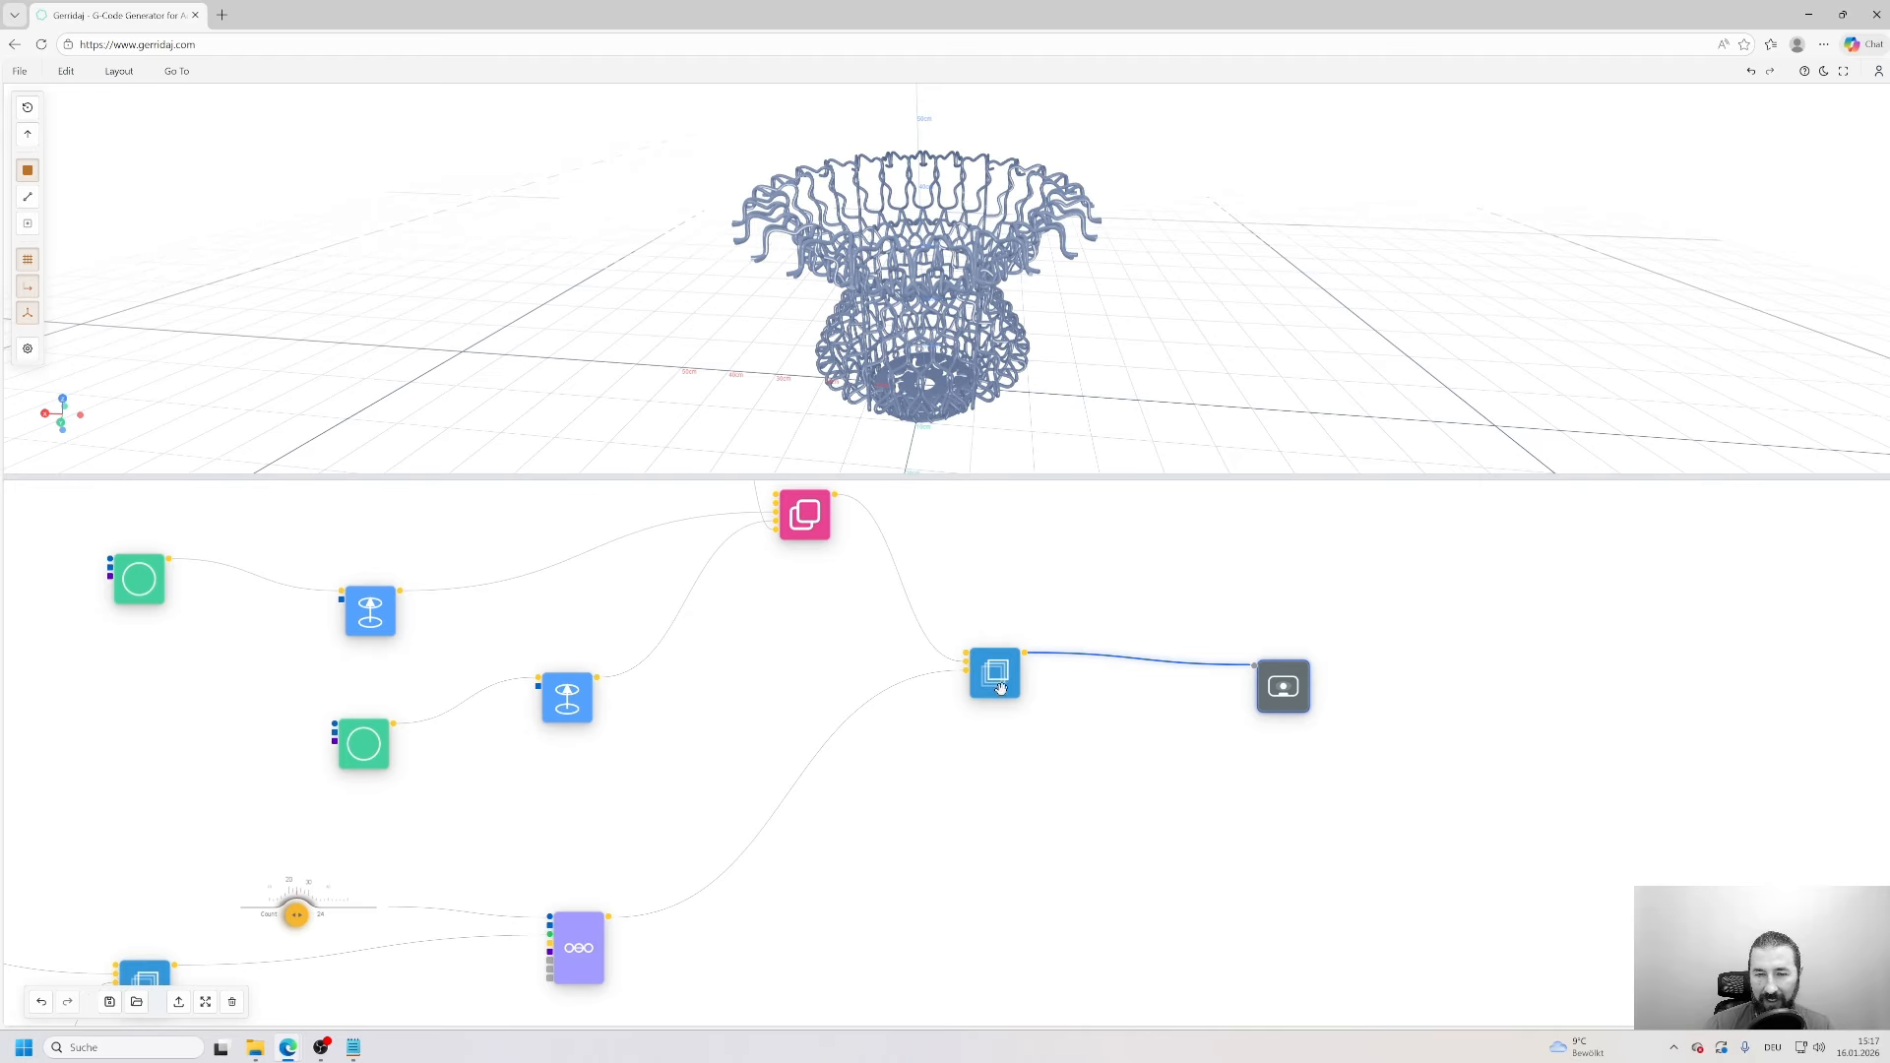
left_click_drag(997, 677, 1043, 706)
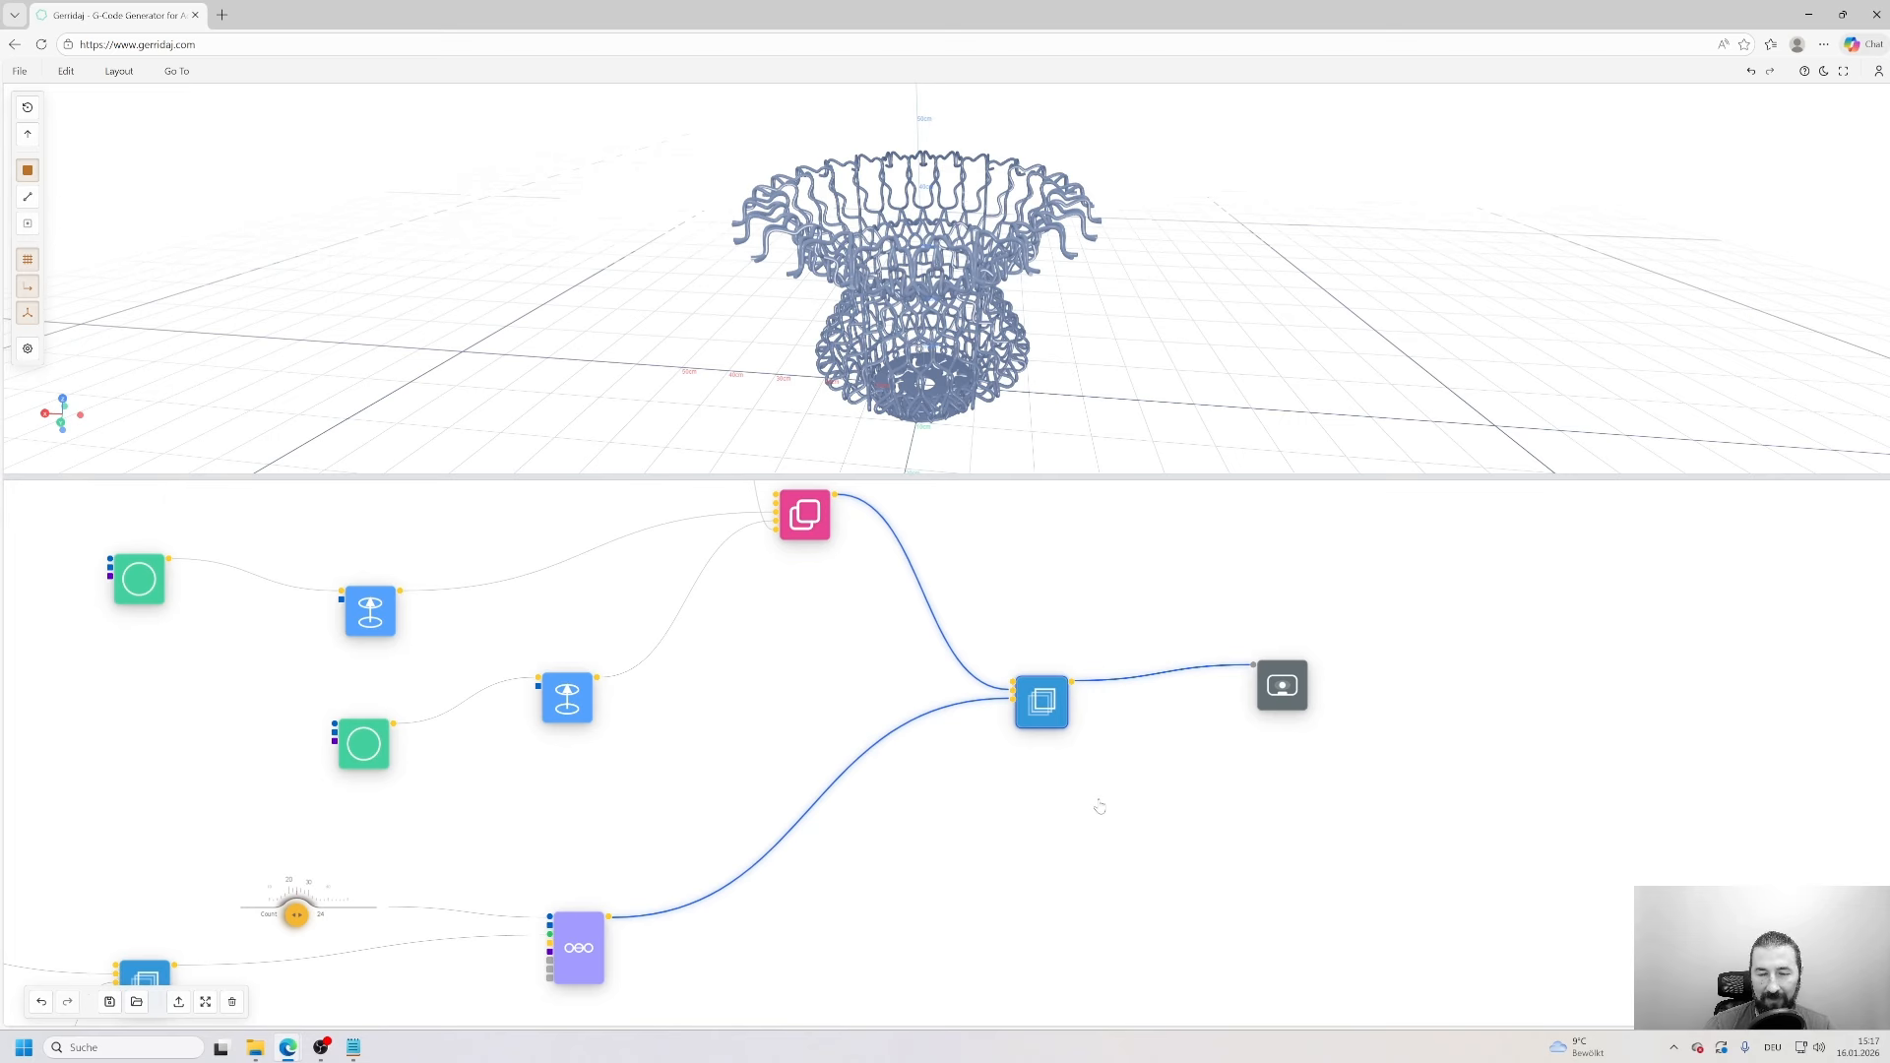